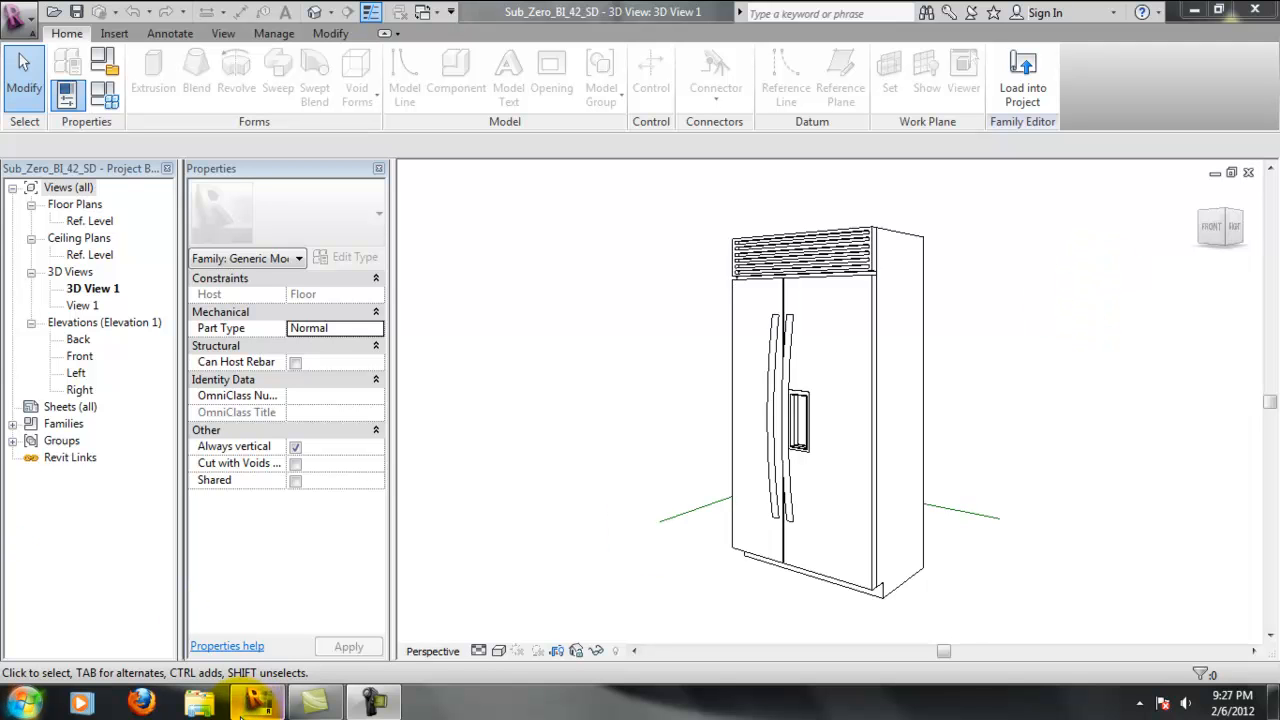
Switch to Windows Explorer and open the My Documents folder in the Documents library
{"action": "left_click", "coordinate": [205, 705]}
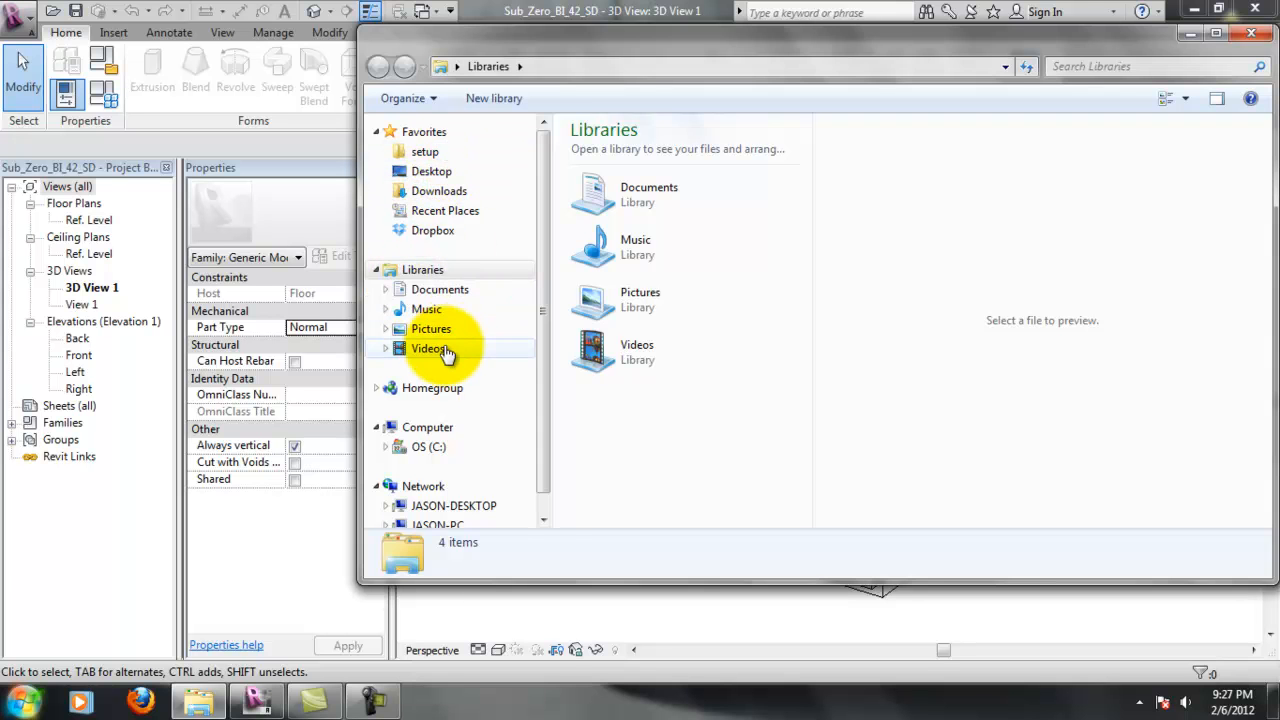
{"action": "left_click", "coordinate": [404, 290]}
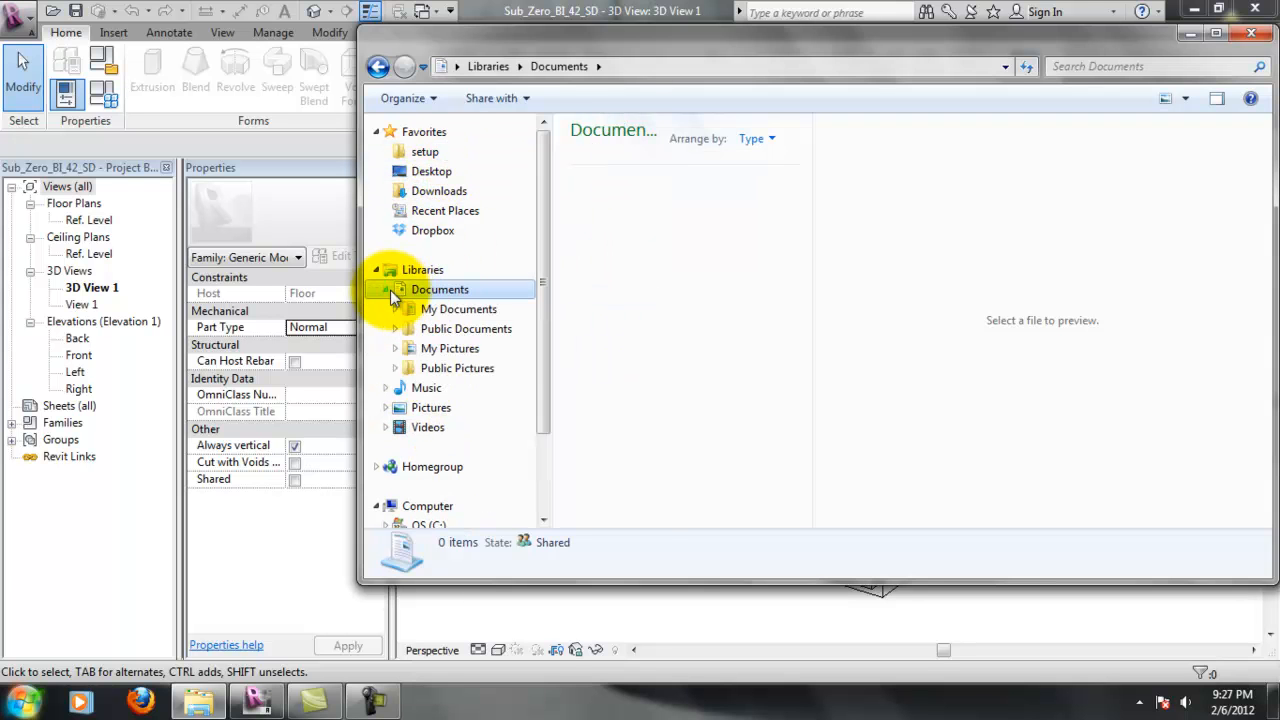
{"action": "left_click", "coordinate": [440, 310]}
{"action": "left_click_drag", "start_coordinate": [803, 280], "coordinate": [803, 363]}
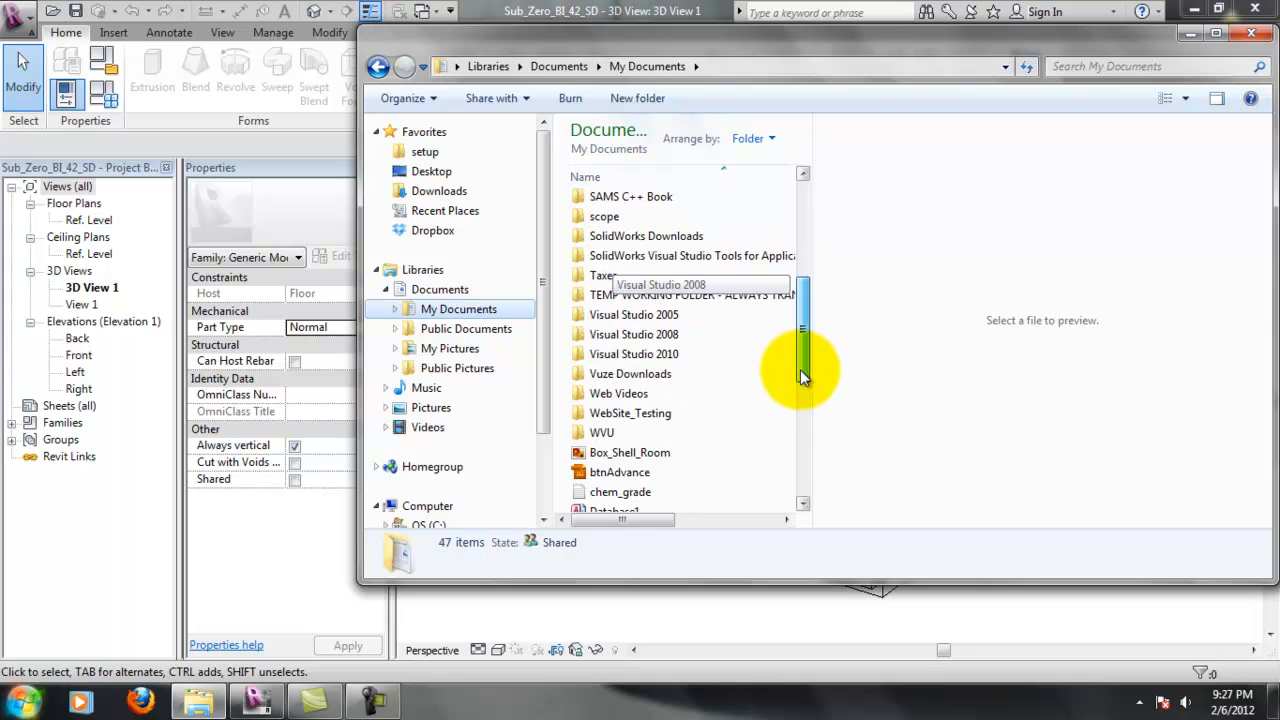
{"action": "left_click", "coordinate": [613, 432]}
{"action": "double_click", "coordinate": [613, 432]}
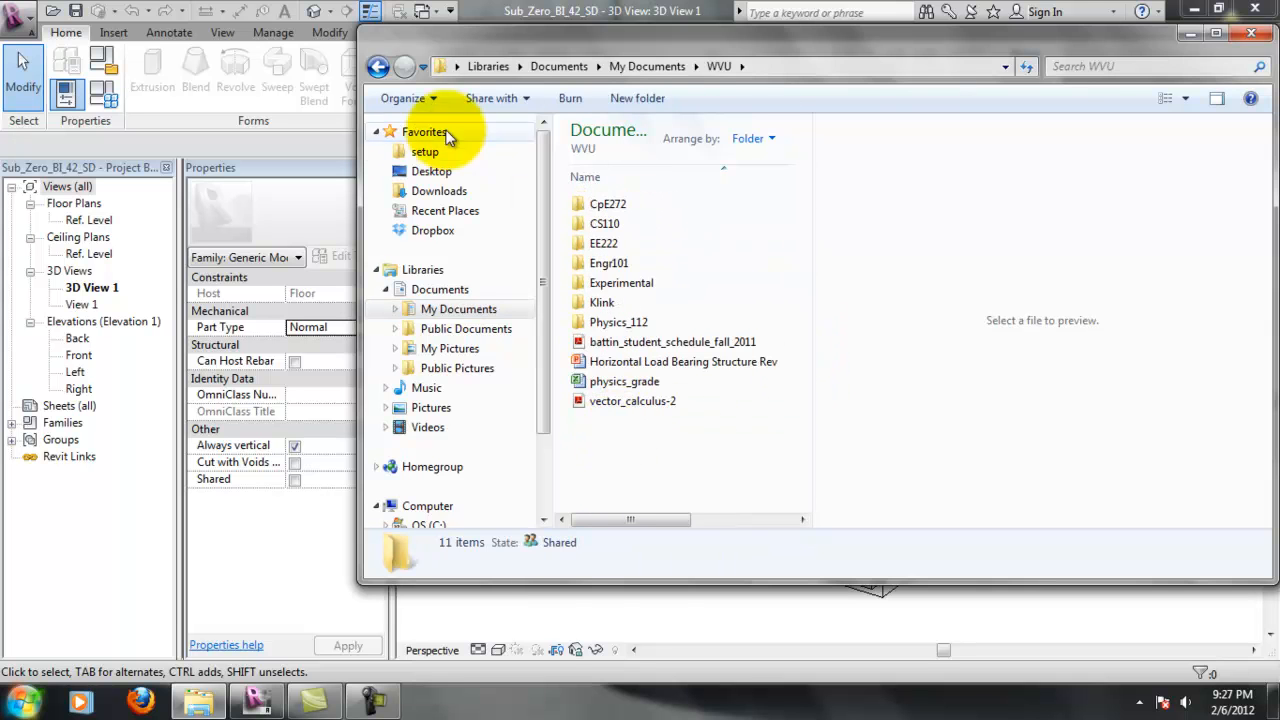
{"action": "left_click", "coordinate": [377, 66]}
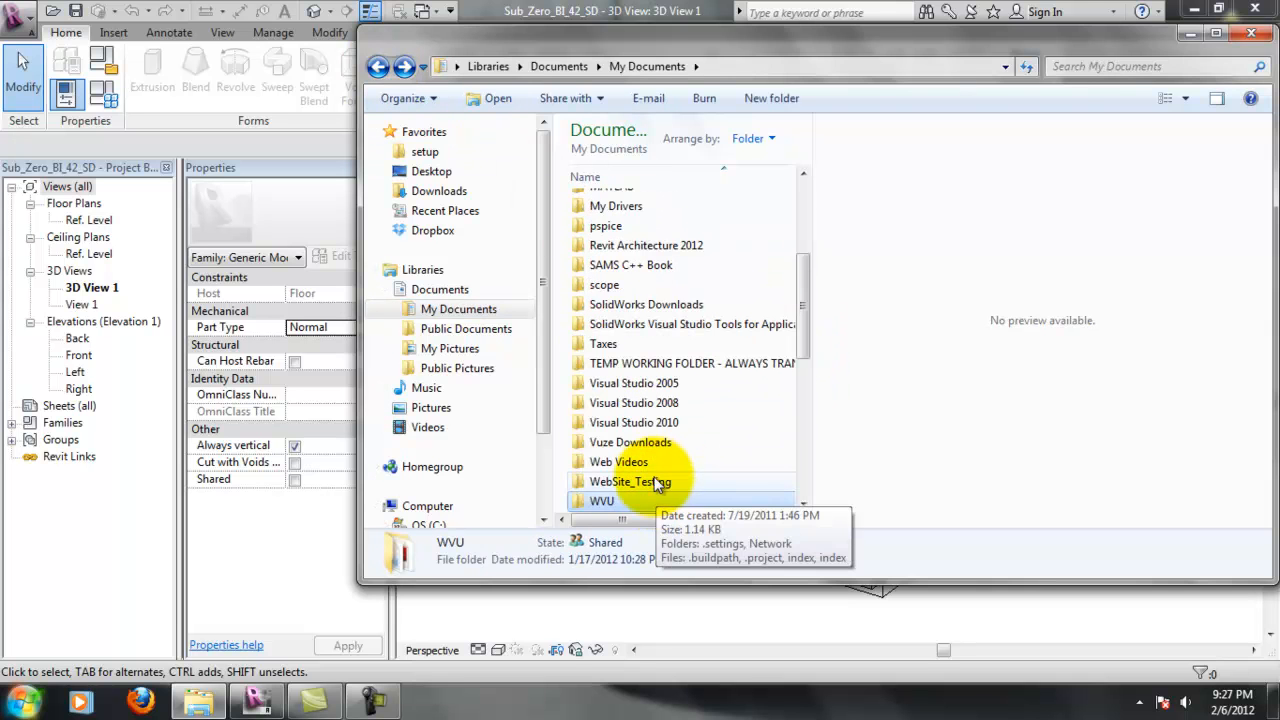
Open the Project1 Revit project from the Week2 folder under Web Videos and Revit
{"action": "double_click", "coordinate": [648, 464]}
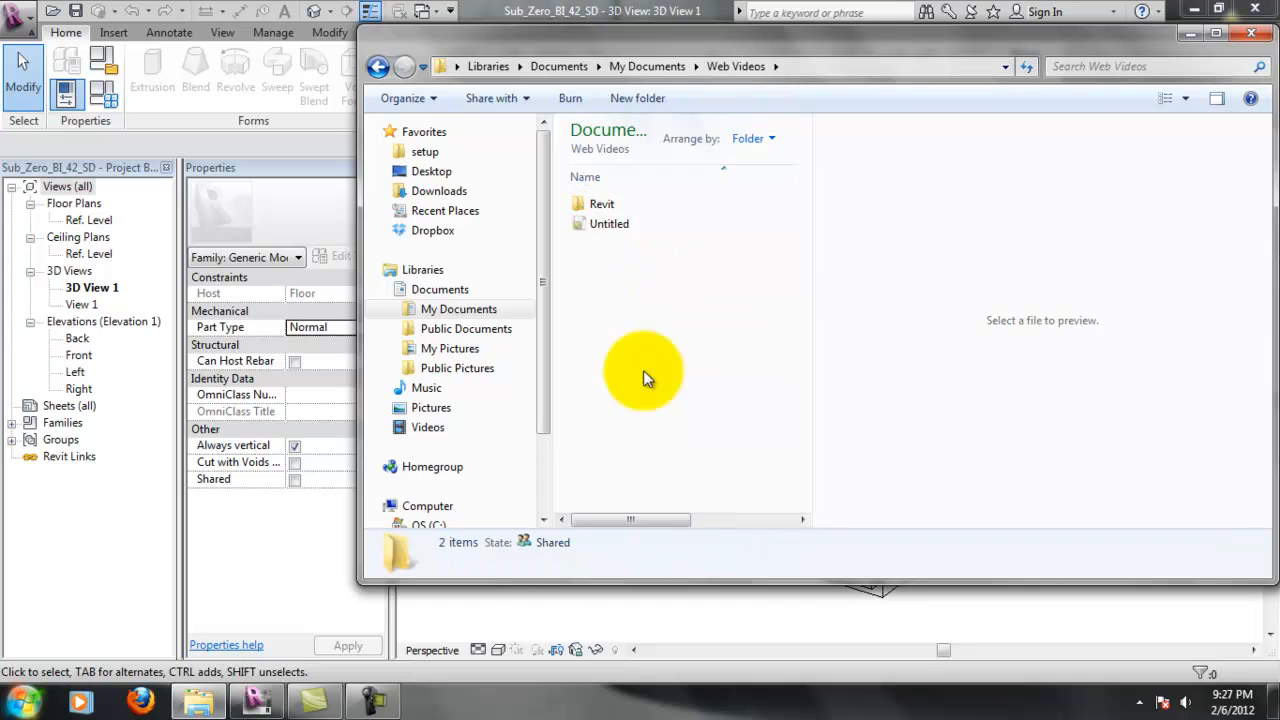
{"action": "double_click", "coordinate": [606, 203]}
{"action": "double_click", "coordinate": [611, 223]}
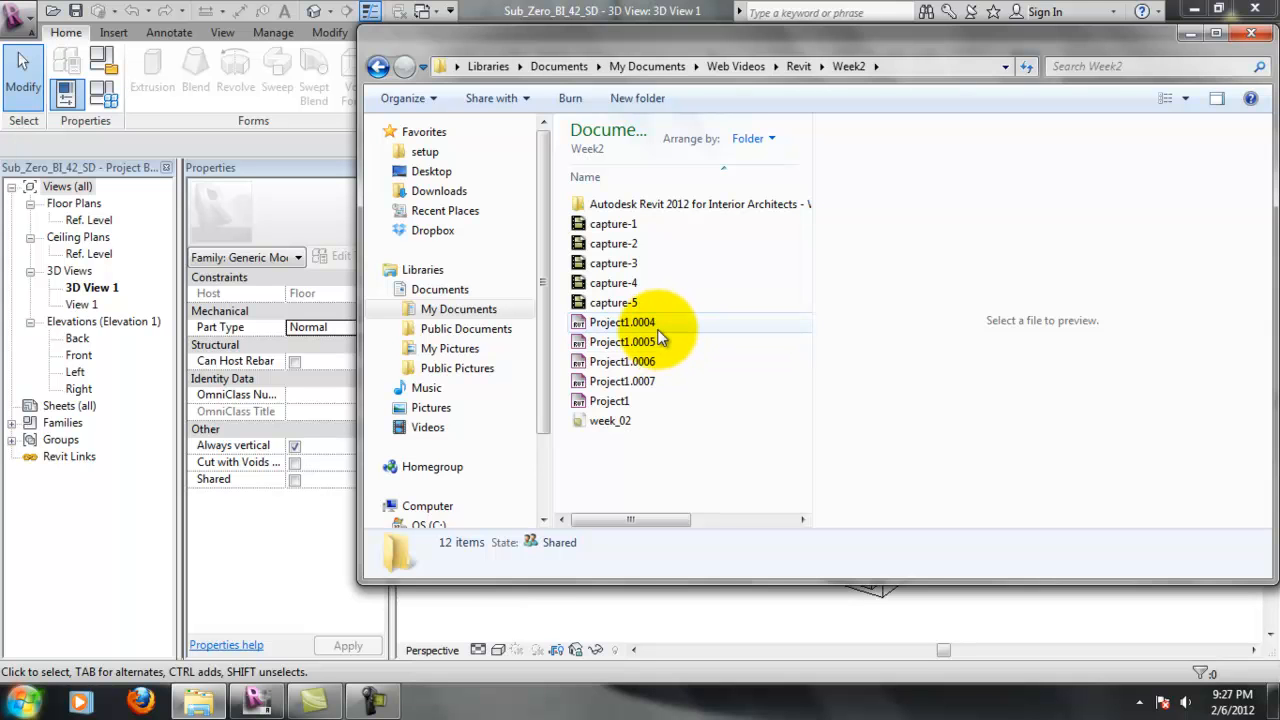
{"action": "left_click", "coordinate": [650, 401]}
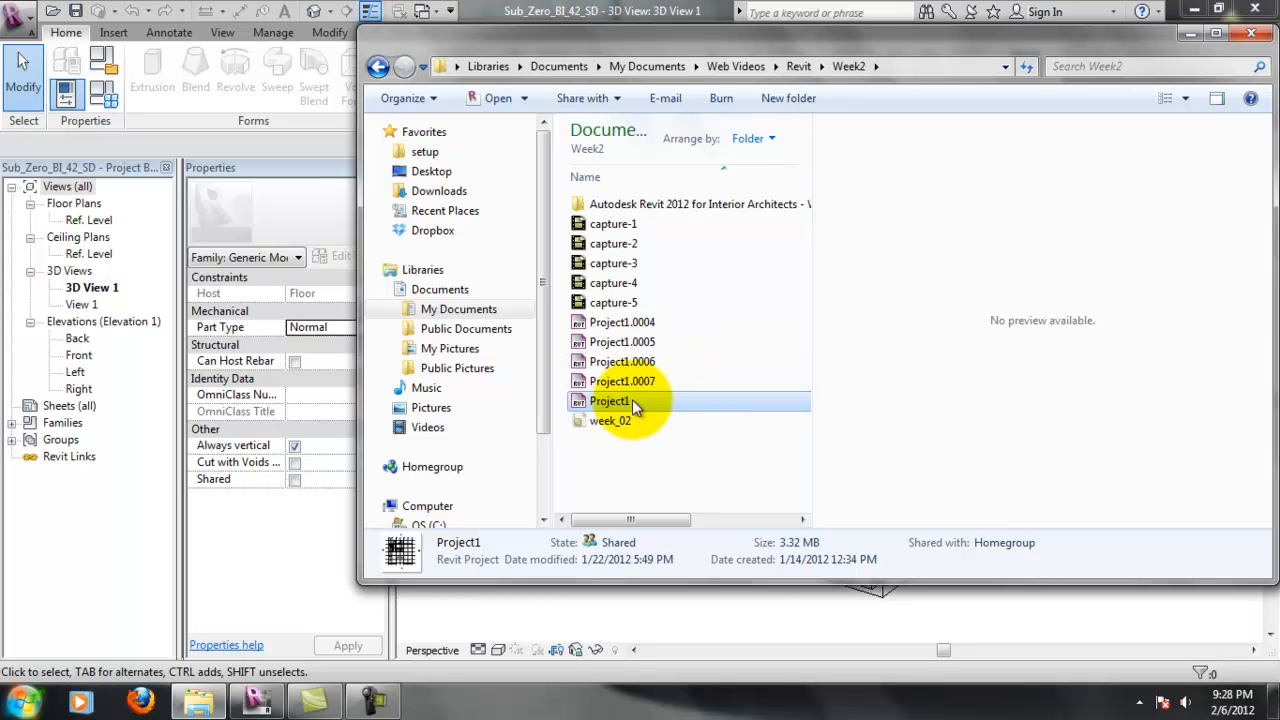
{"action": "left_click", "coordinate": [625, 18]}
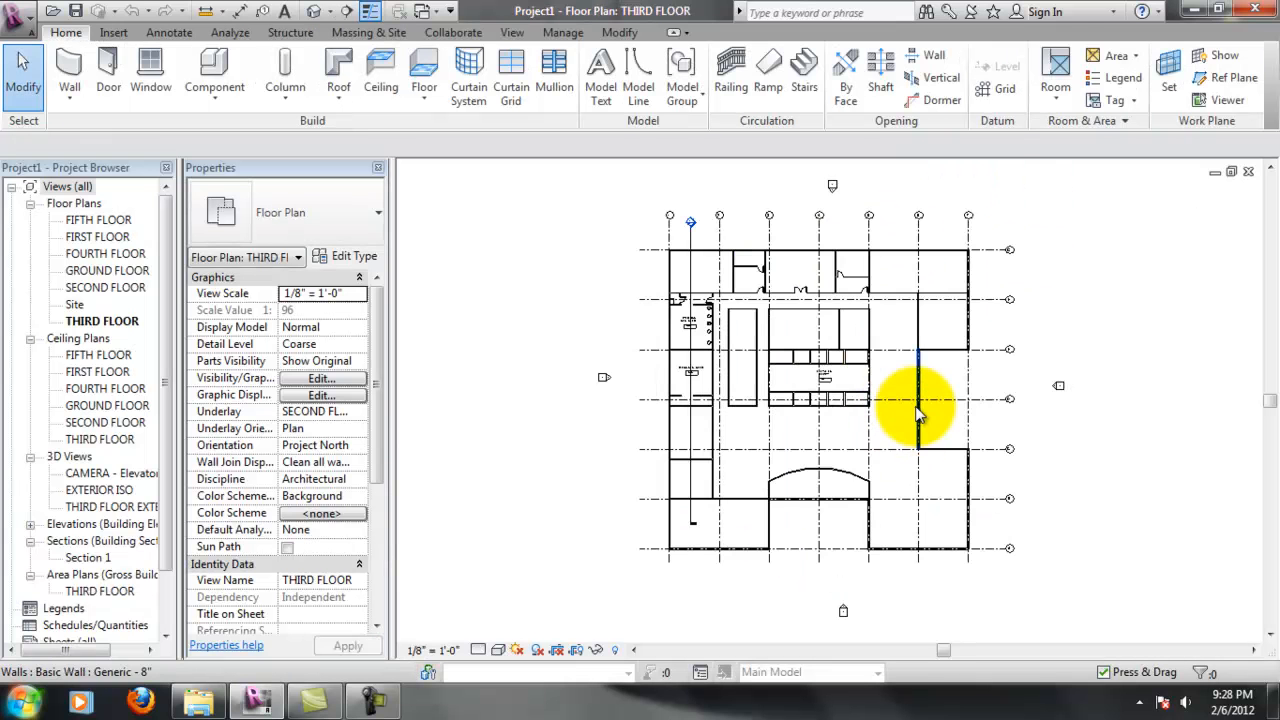
Inspect the type and size of the interior single door in the small room east of the double doors
{"action": "scroll", "coordinate": [857, 276], "scroll_direction": "up", "scroll_amount": 2}
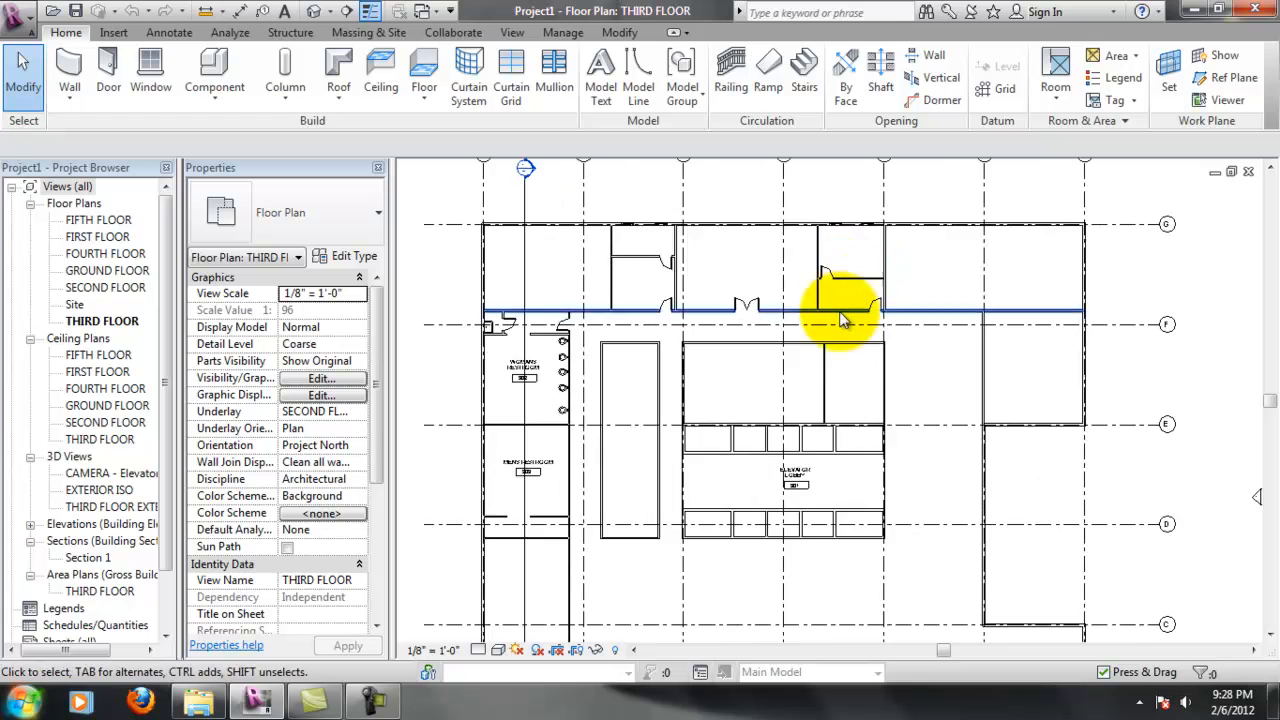
{"action": "scroll", "coordinate": [762, 313], "scroll_direction": "up", "scroll_amount": 4}
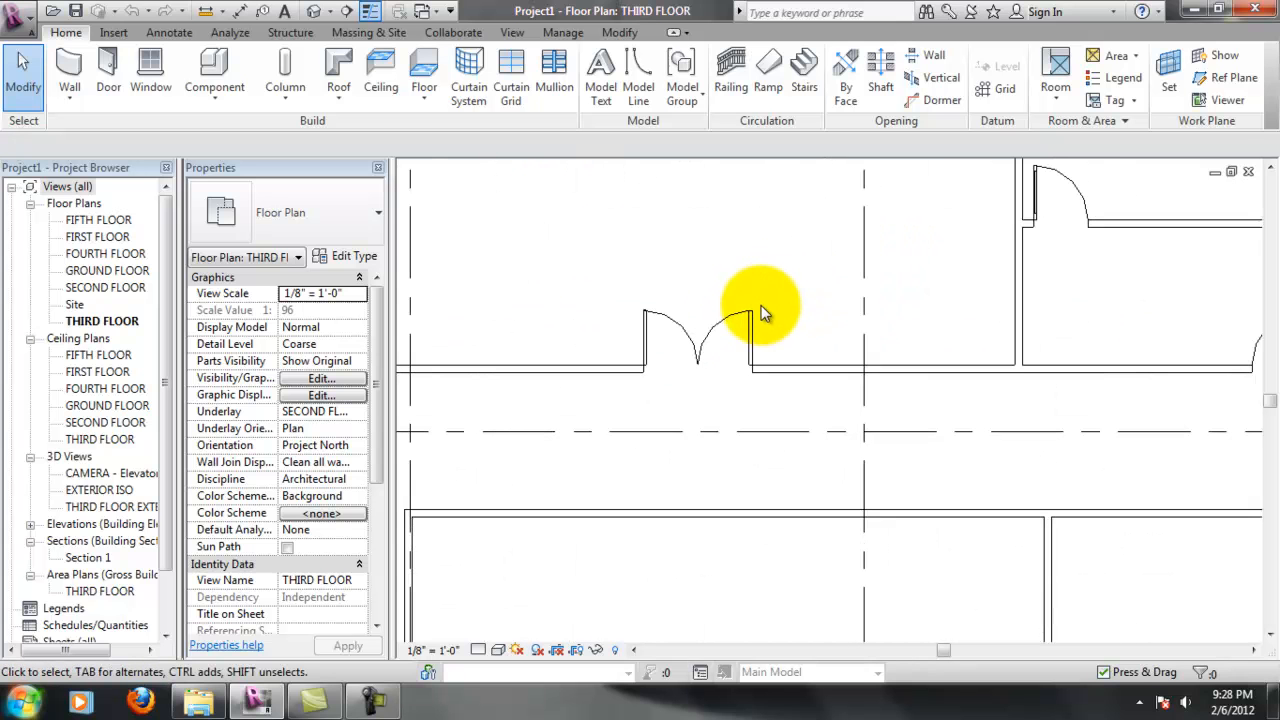
{"action": "left_click", "coordinate": [1078, 202]}
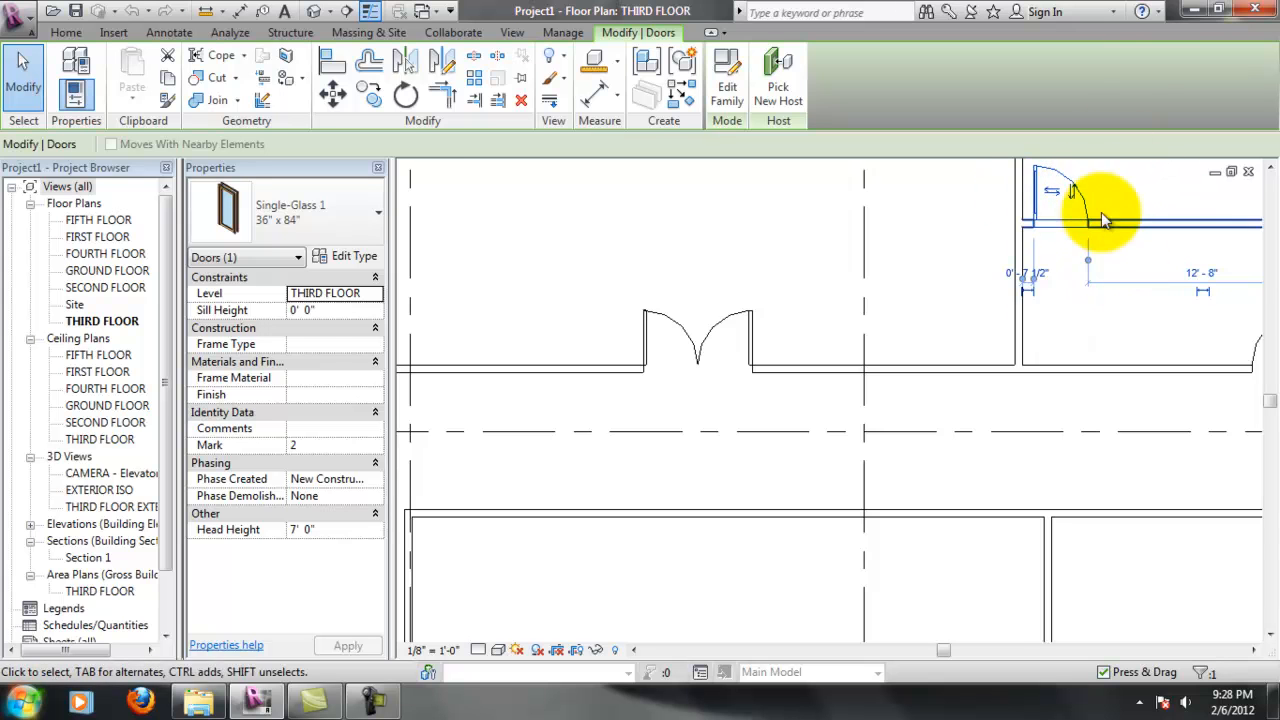
{"action": "scroll", "coordinate": [1074, 257], "scroll_direction": "down", "scroll_amount": 1}
{"action": "left_click", "coordinate": [966, 316]}
{"action": "scroll", "coordinate": [573, 322], "scroll_direction": "down", "scroll_amount": 1}
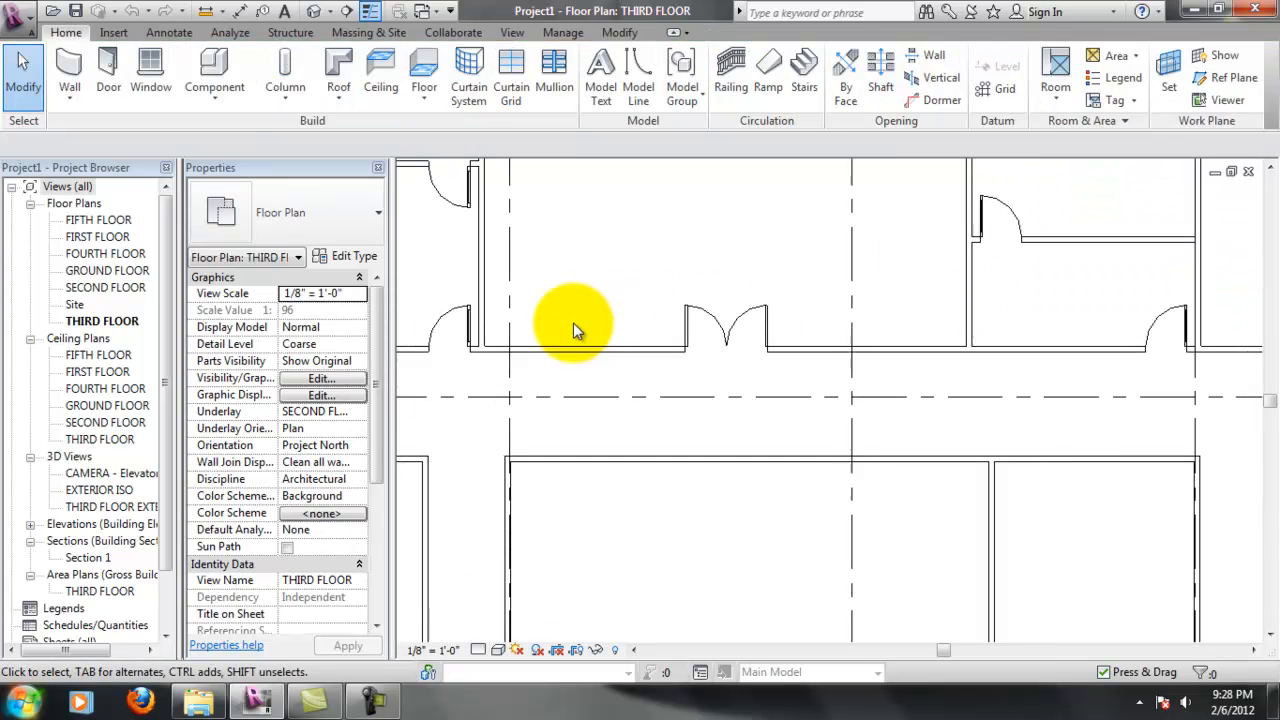
Compare the types and sizes of the corridor double doors and the single door to their west
{"action": "left_click", "coordinate": [469, 328]}
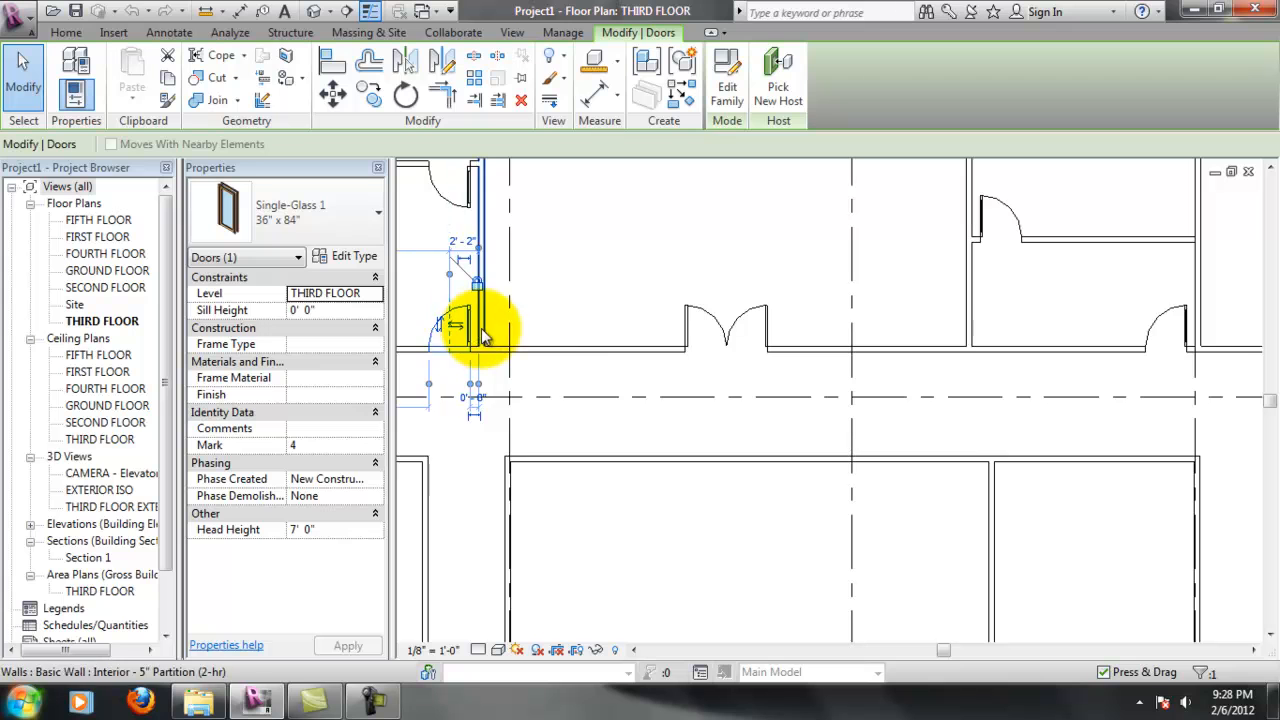
{"action": "scroll", "coordinate": [609, 340], "scroll_direction": "up", "scroll_amount": 1}
{"action": "scroll", "coordinate": [731, 341], "scroll_direction": "down", "scroll_amount": 2}
{"action": "left_click", "coordinate": [741, 336]}
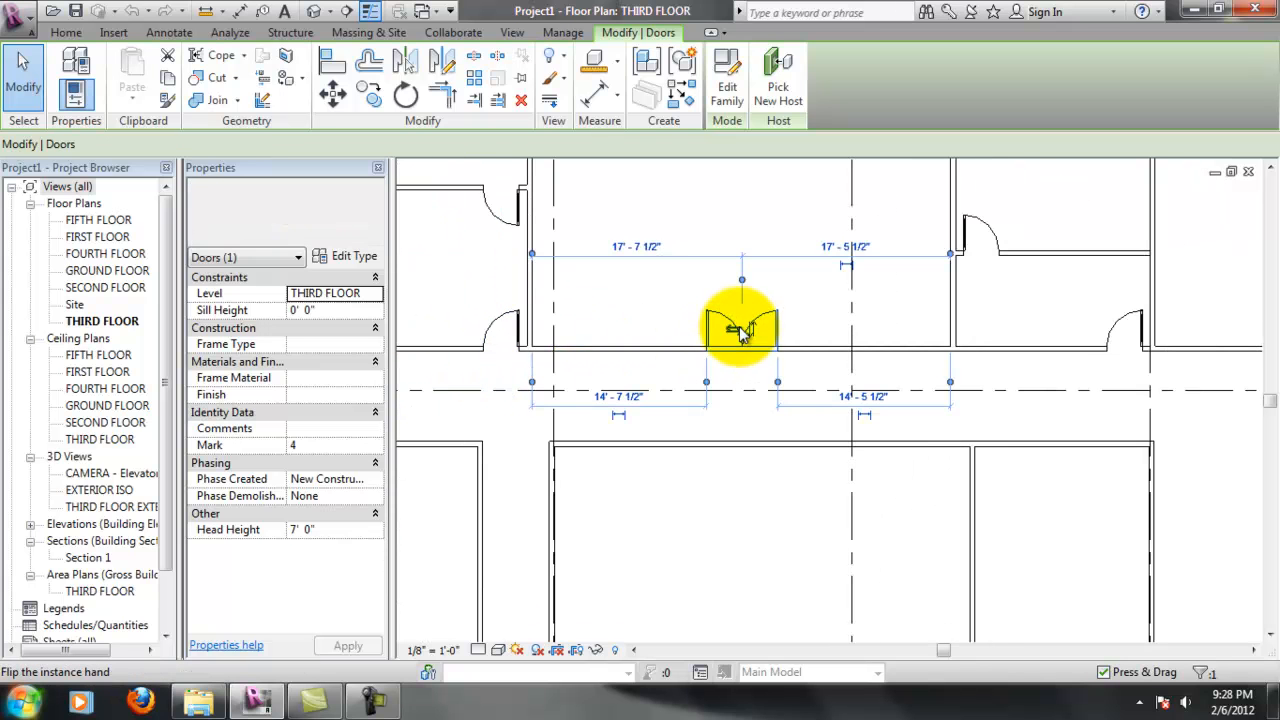
{"action": "scroll", "coordinate": [837, 301], "scroll_direction": "up", "scroll_amount": 4}
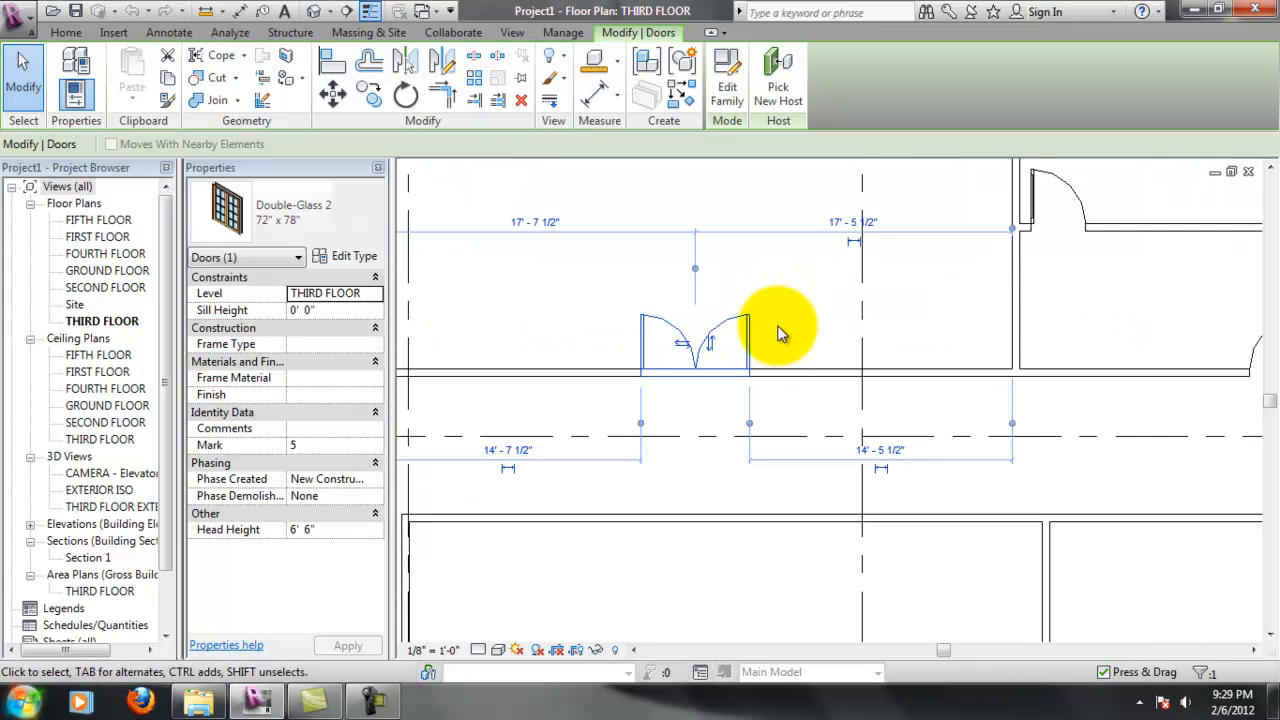
{"action": "scroll", "coordinate": [769, 327], "scroll_direction": "down", "scroll_amount": 4}
{"action": "scroll", "coordinate": [703, 333], "scroll_direction": "down", "scroll_amount": 2}
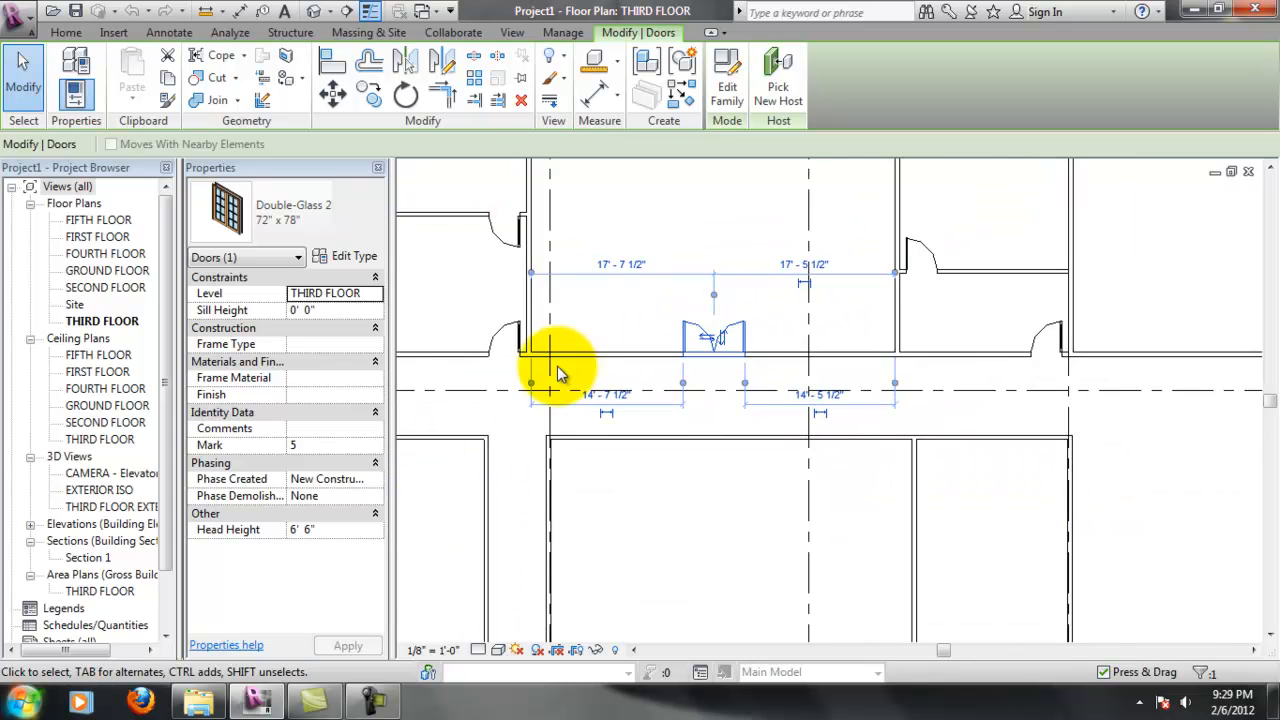
{"action": "left_click", "coordinate": [505, 312]}
{"action": "scroll", "coordinate": [505, 312], "scroll_direction": "down", "scroll_amount": 5}
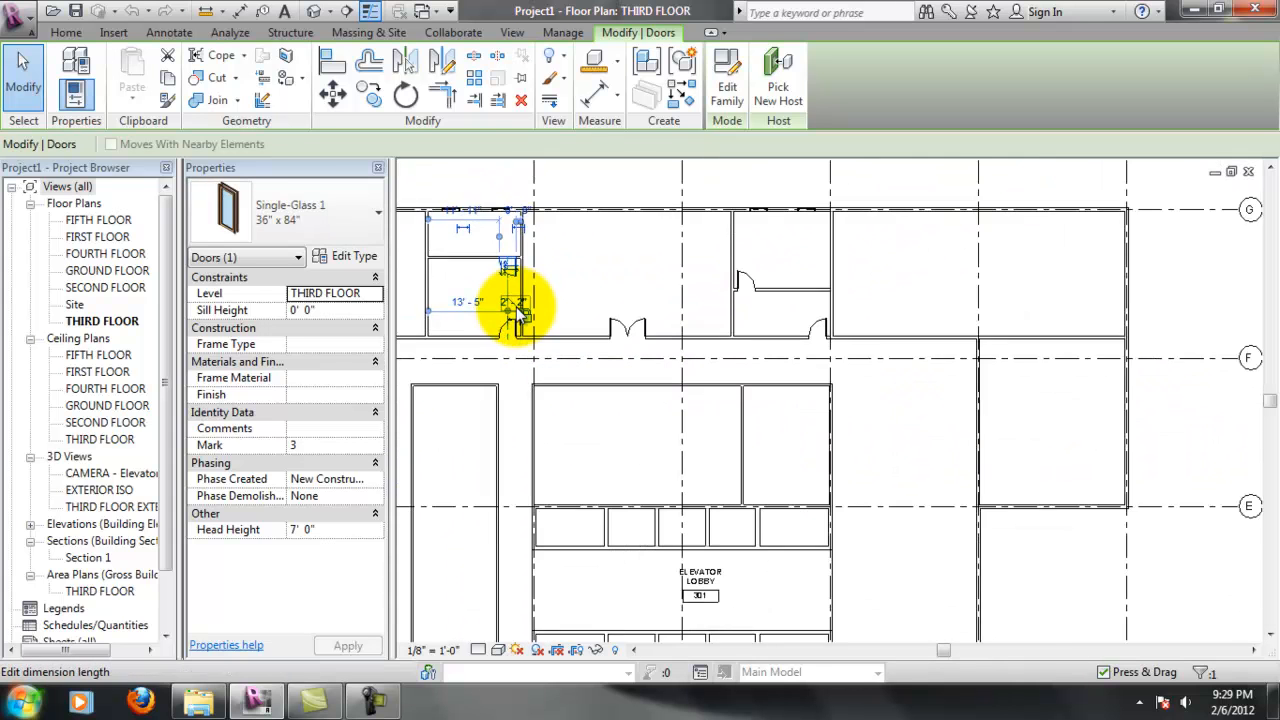
Select the closet door beside the women's restroom entry and review the door types available for it
{"action": "scroll", "coordinate": [640, 363], "scroll_direction": "up", "scroll_amount": 6}
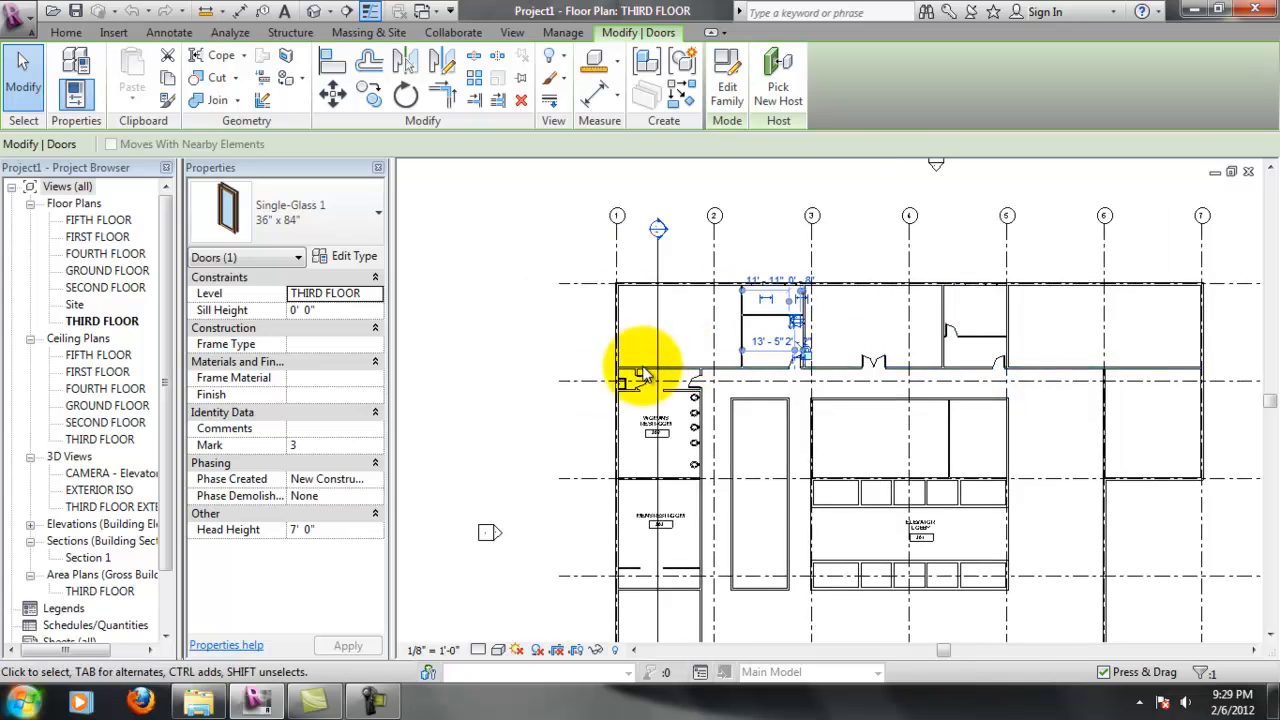
{"action": "left_click", "coordinate": [650, 410]}
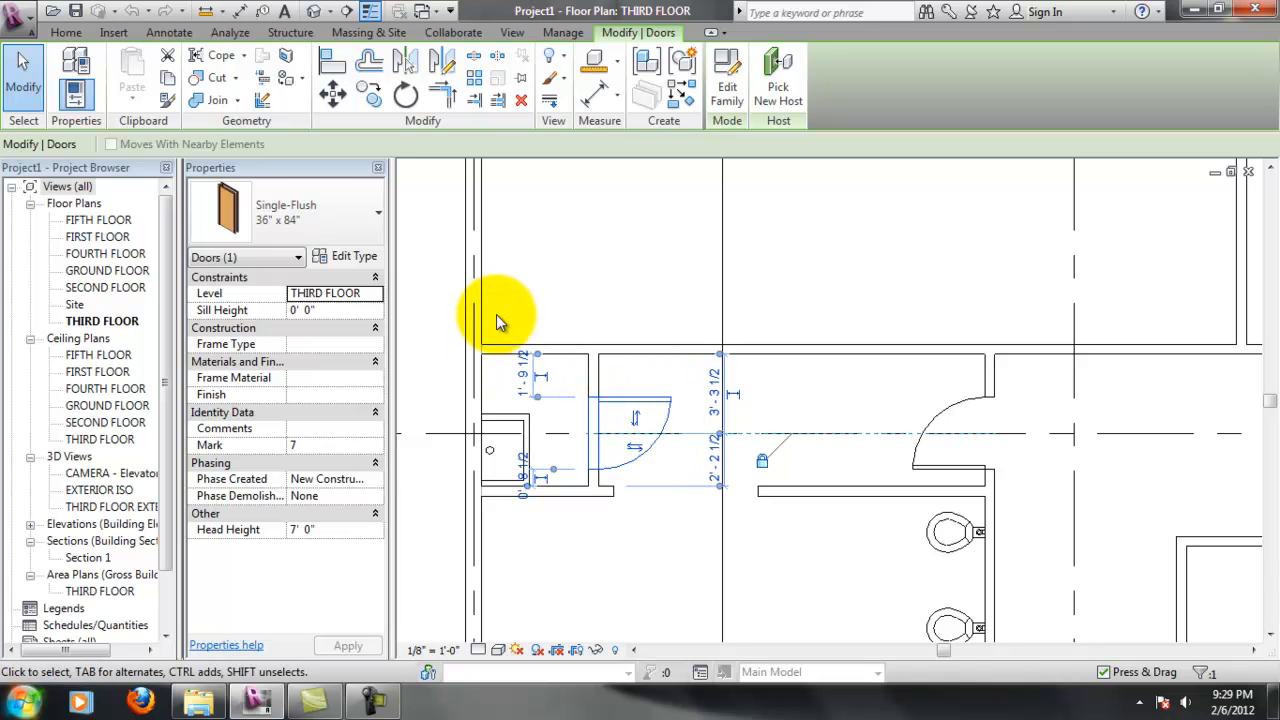
{"action": "left_click", "coordinate": [380, 214]}
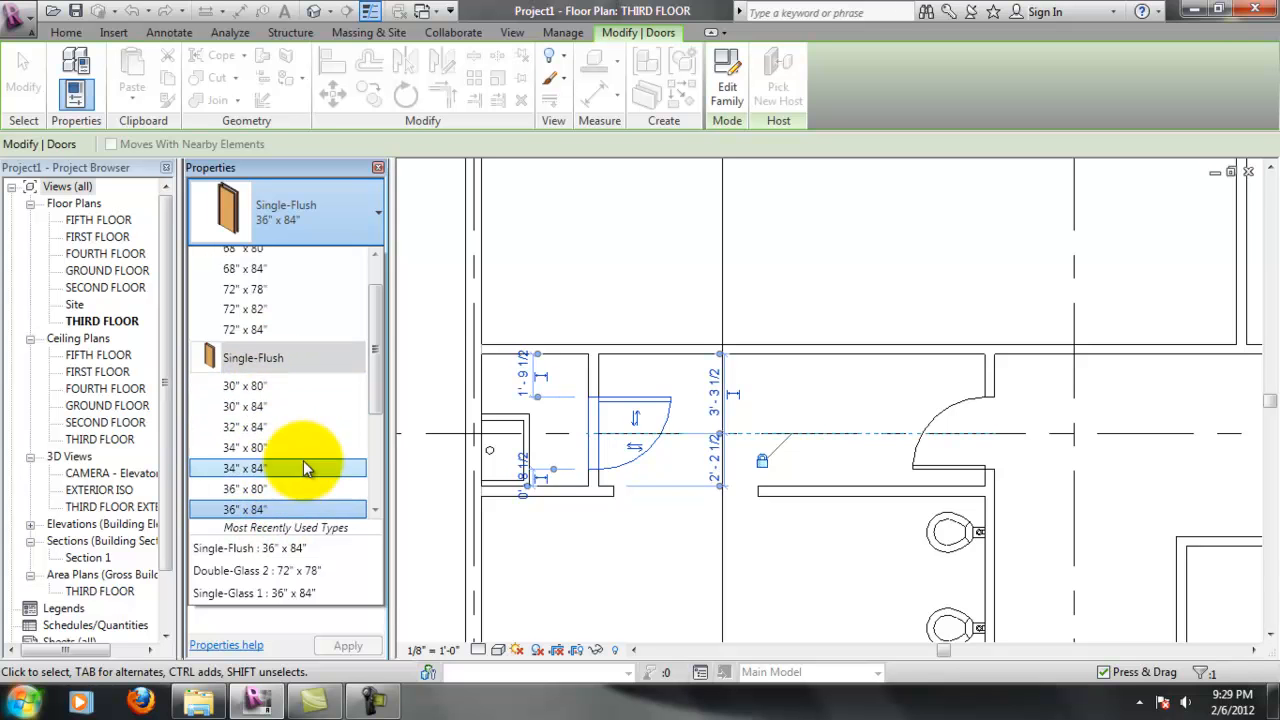
{"action": "scroll", "coordinate": [378, 400], "scroll_direction": "down", "scroll_amount": 2}
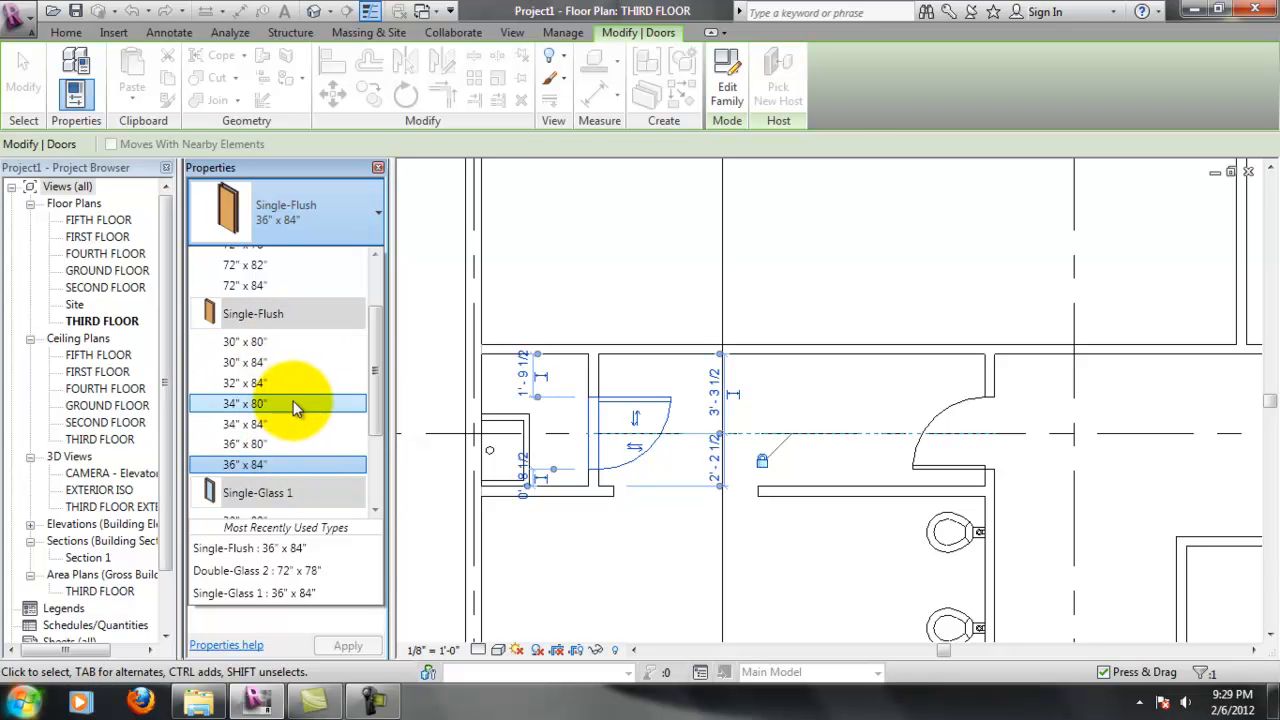
{"action": "left_click", "coordinate": [655, 378]}
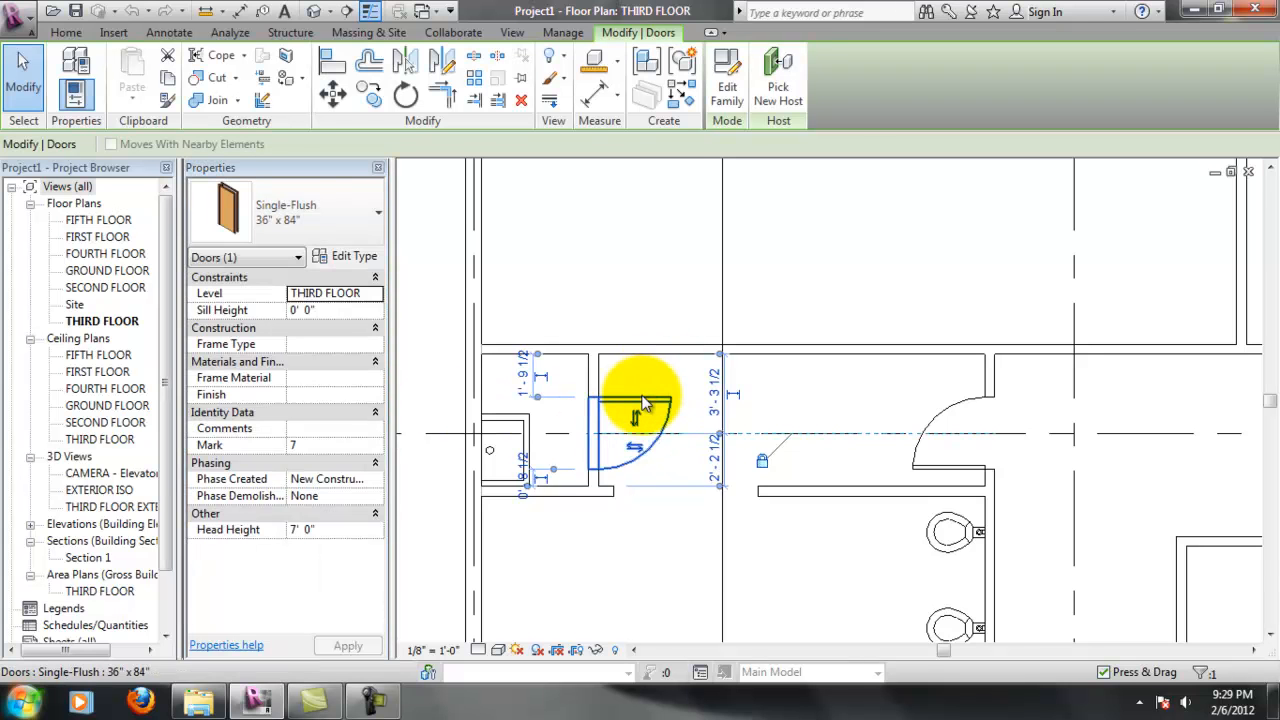
Open the type properties of the selected Single-Flush door and review its dimensions and available sizes
{"action": "right_click", "coordinate": [645, 403]}
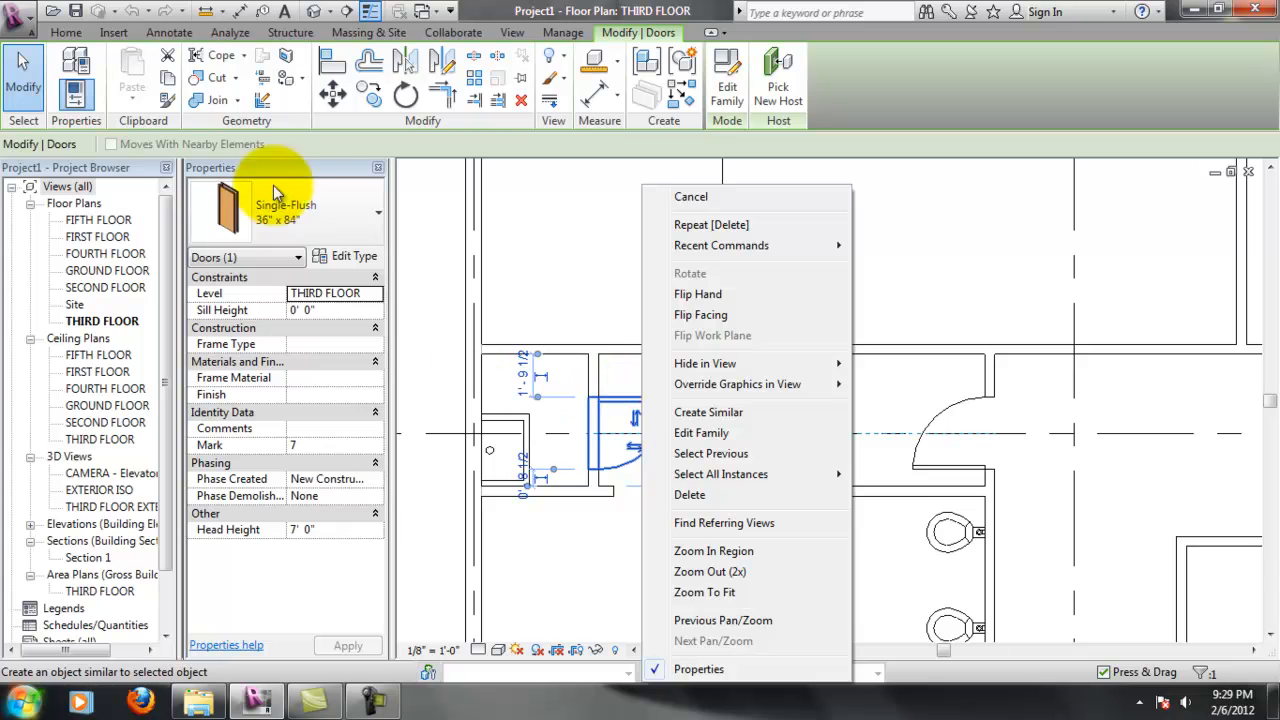
{"action": "left_click", "coordinate": [339, 255]}
{"action": "left_click_drag", "start_coordinate": [391, 300], "coordinate": [388, 375]}
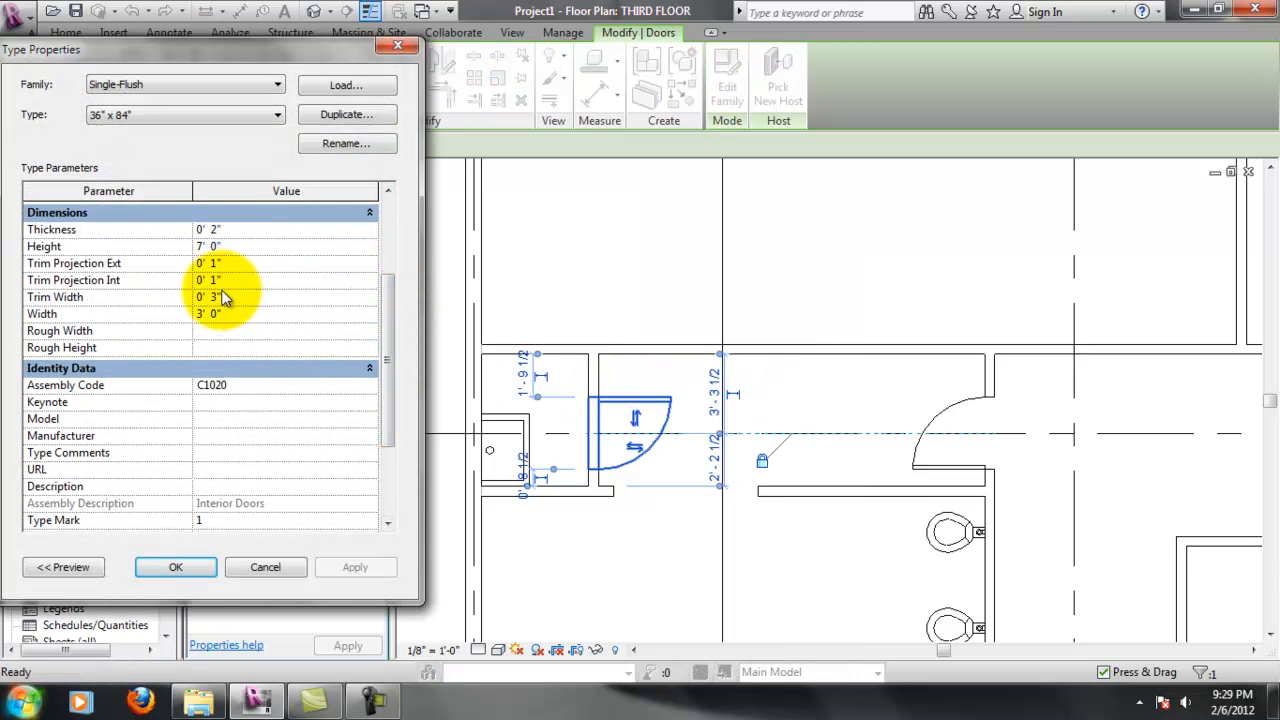
{"action": "left_click", "coordinate": [241, 117]}
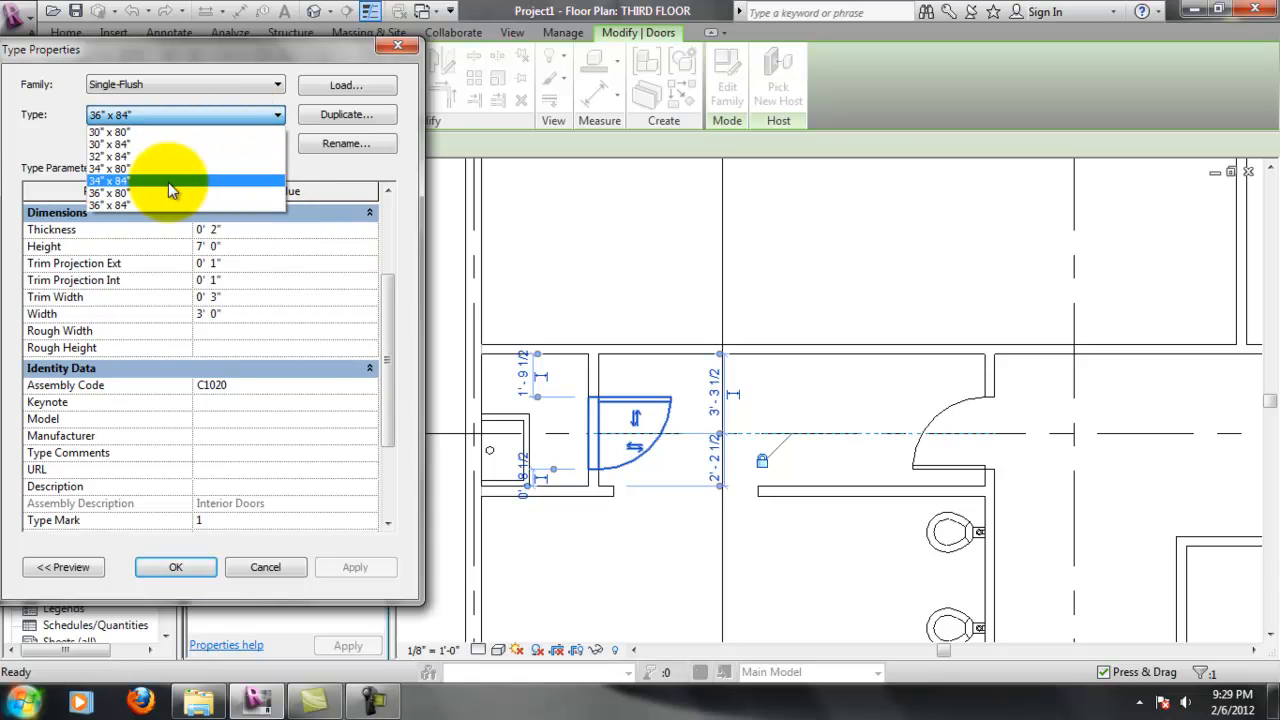
{"action": "left_click", "coordinate": [68, 135]}
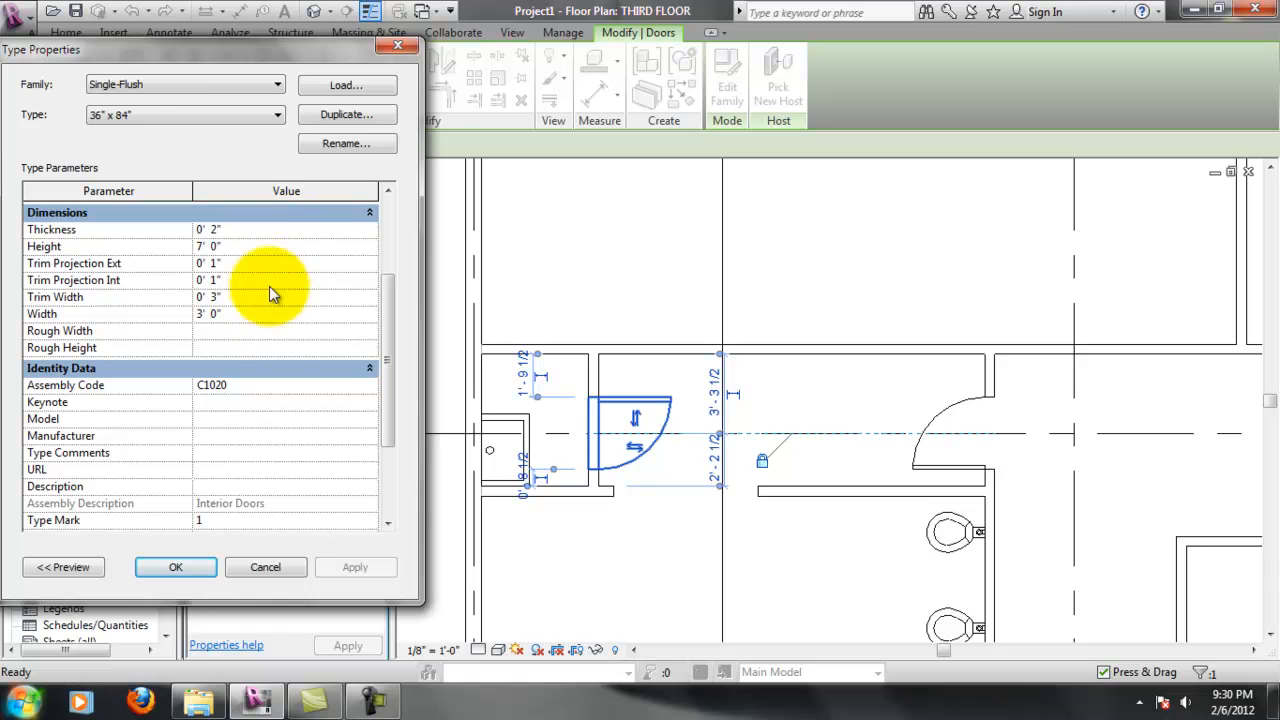
Examine the Single-Flush family's predefined sizes against the dimension parameters in the type properties
{"action": "left_click", "coordinate": [111, 120]}
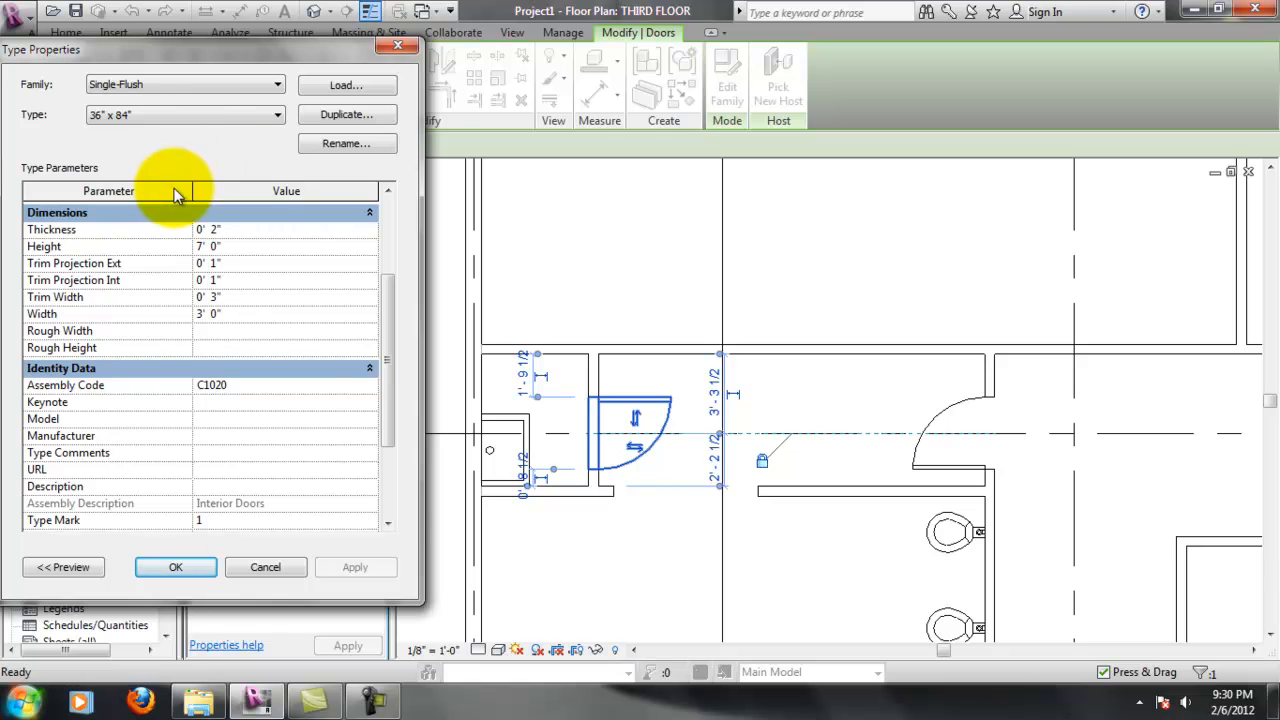
{"action": "left_click", "coordinate": [337, 110]}
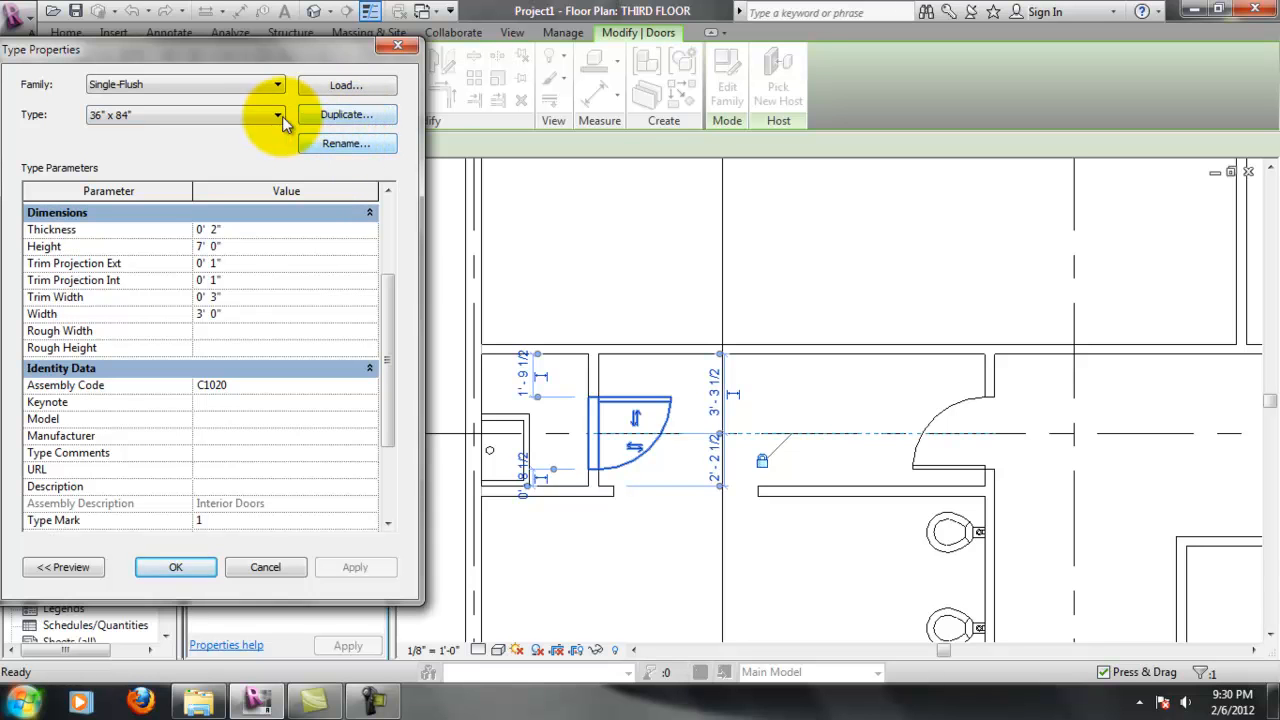
{"action": "left_click_drag", "start_coordinate": [177, 49], "coordinate": [197, 47]}
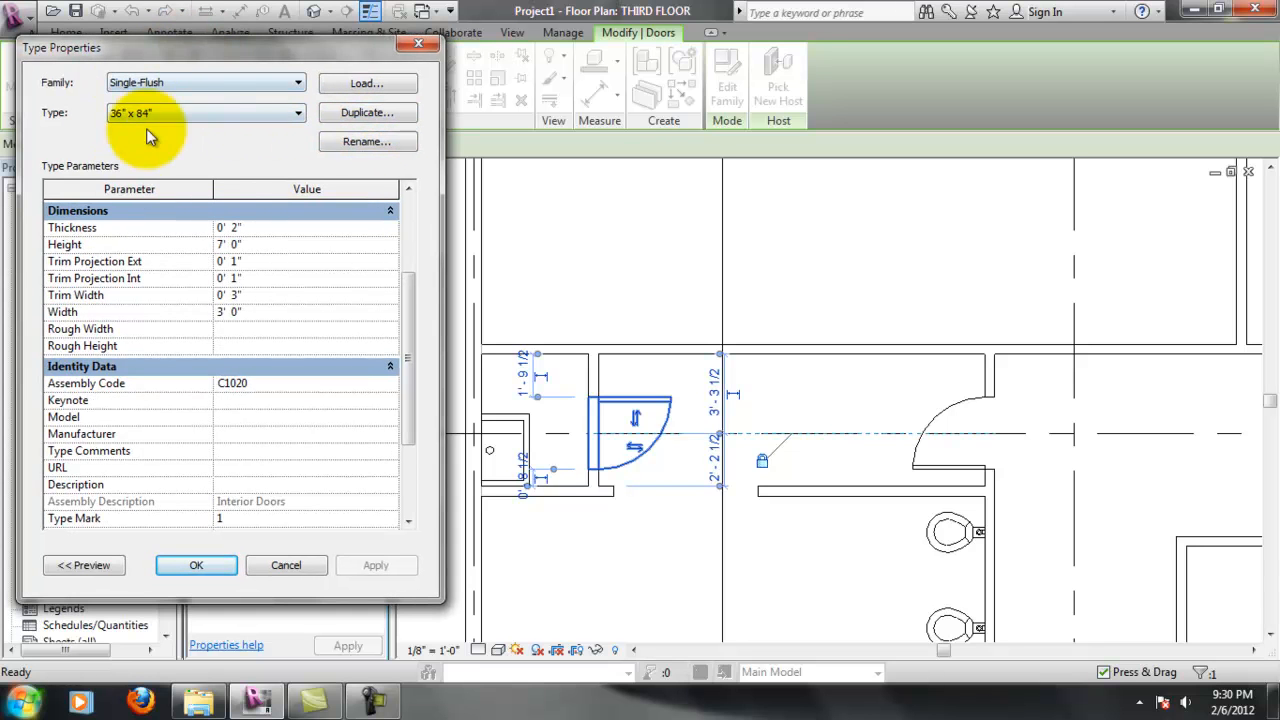
{"action": "left_click", "coordinate": [290, 113]}
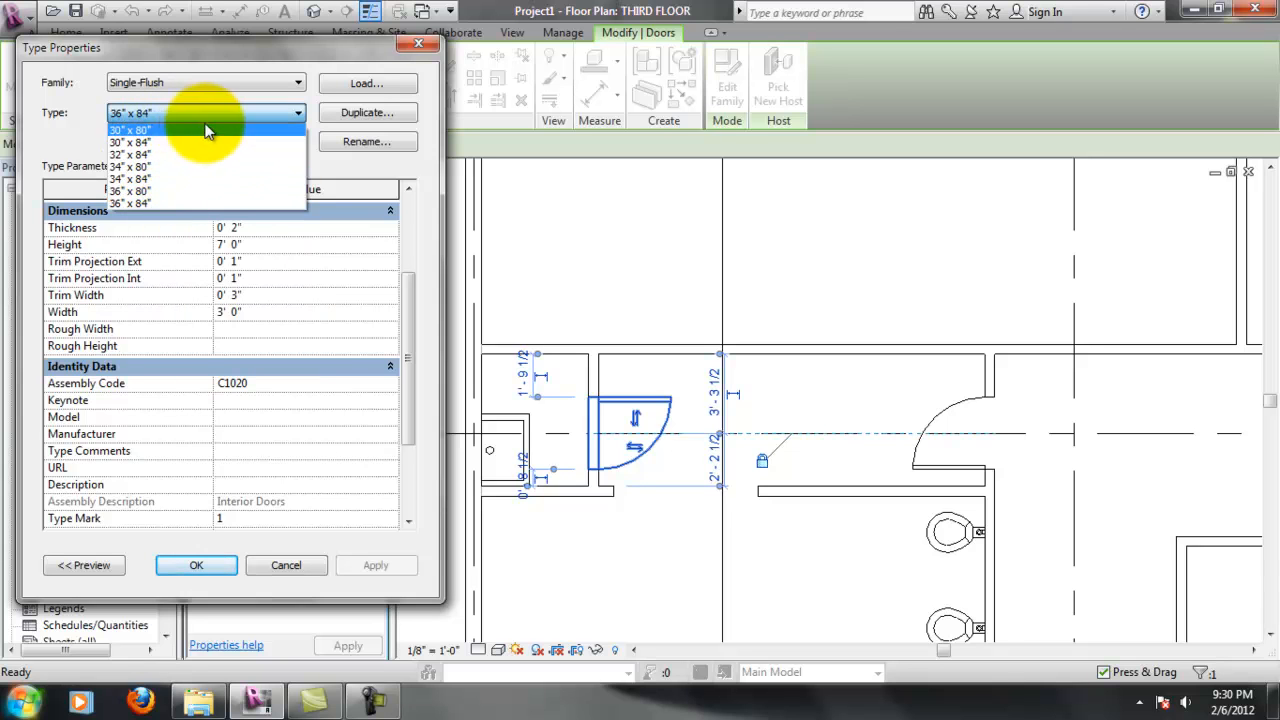
{"action": "left_click", "coordinate": [233, 237]}
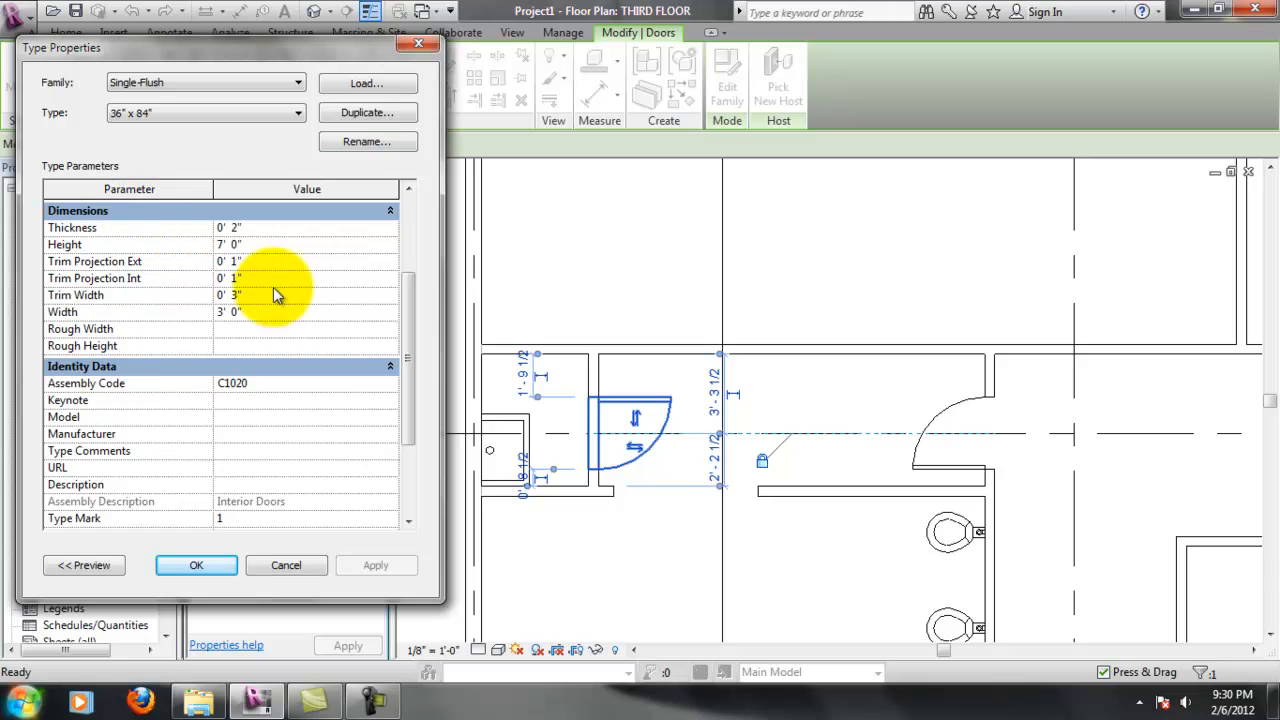
Switch the Single-Flush type to 34" x 80" and compare its dimension parameters with the other predefined sizes
{"action": "left_click_drag", "start_coordinate": [418, 316], "coordinate": [420, 234]}
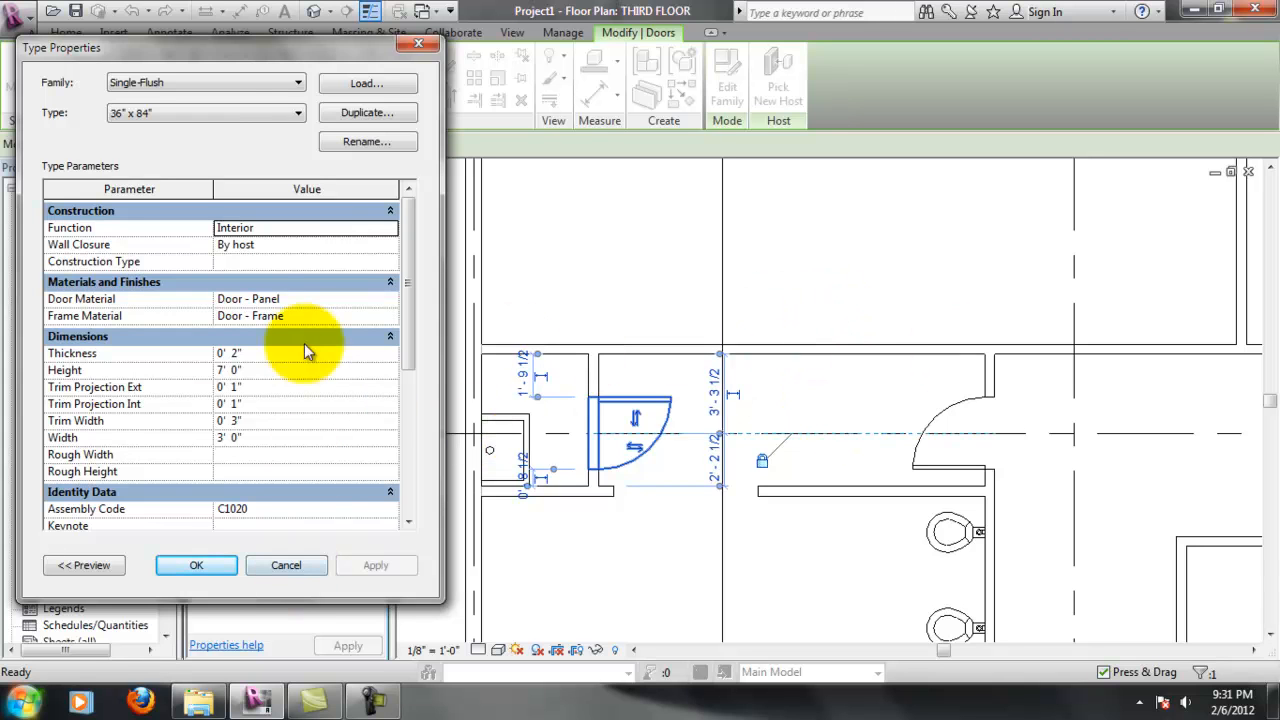
{"action": "left_click", "coordinate": [244, 119]}
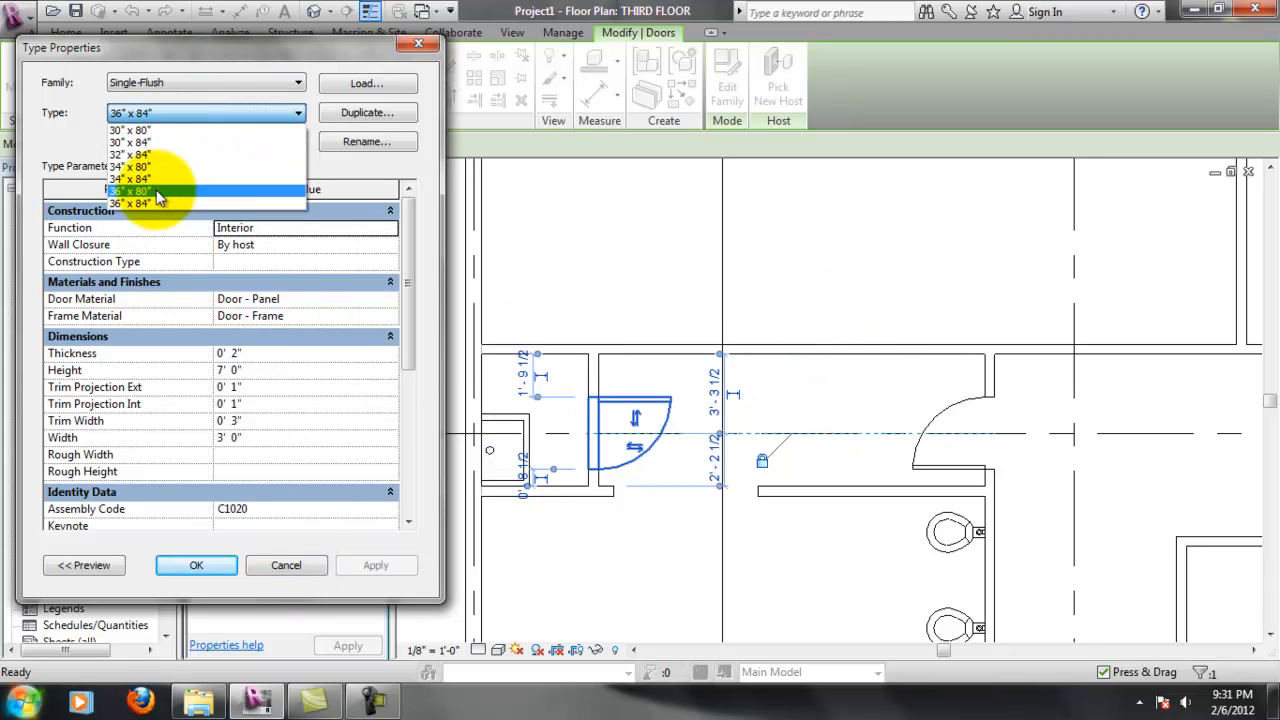
{"action": "left_click", "coordinate": [172, 166]}
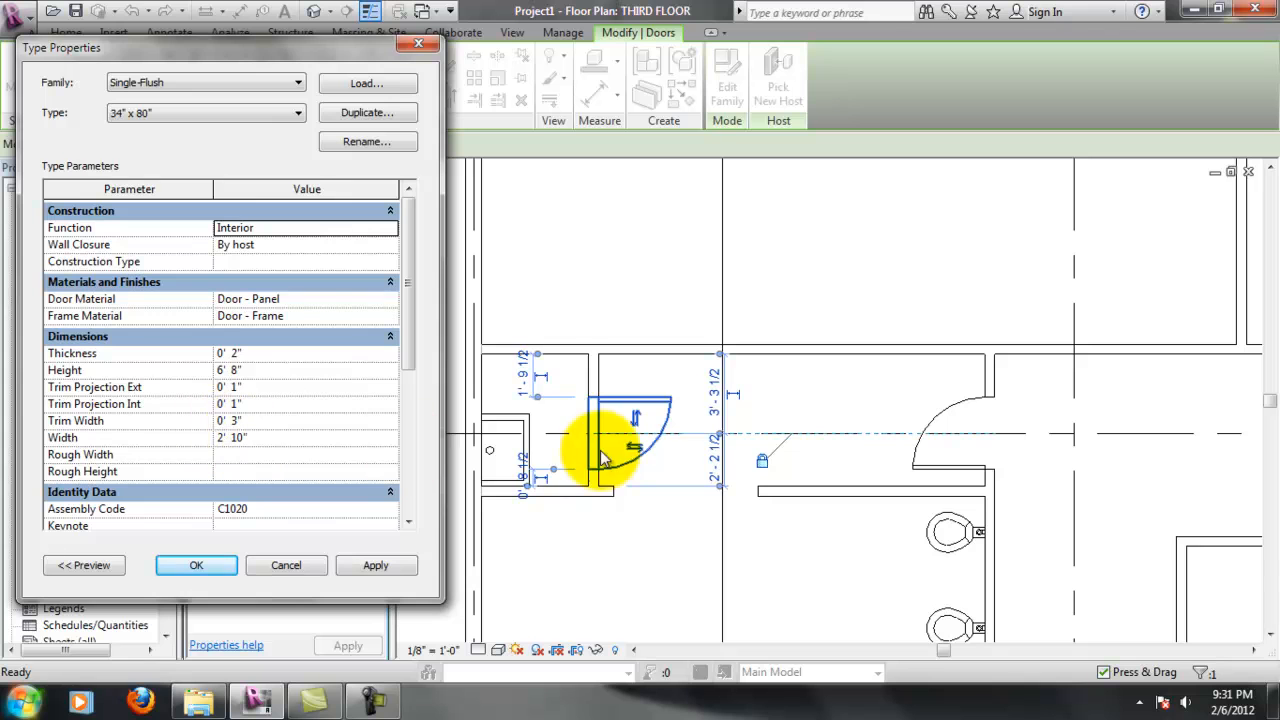
{"action": "left_click", "coordinate": [220, 115]}
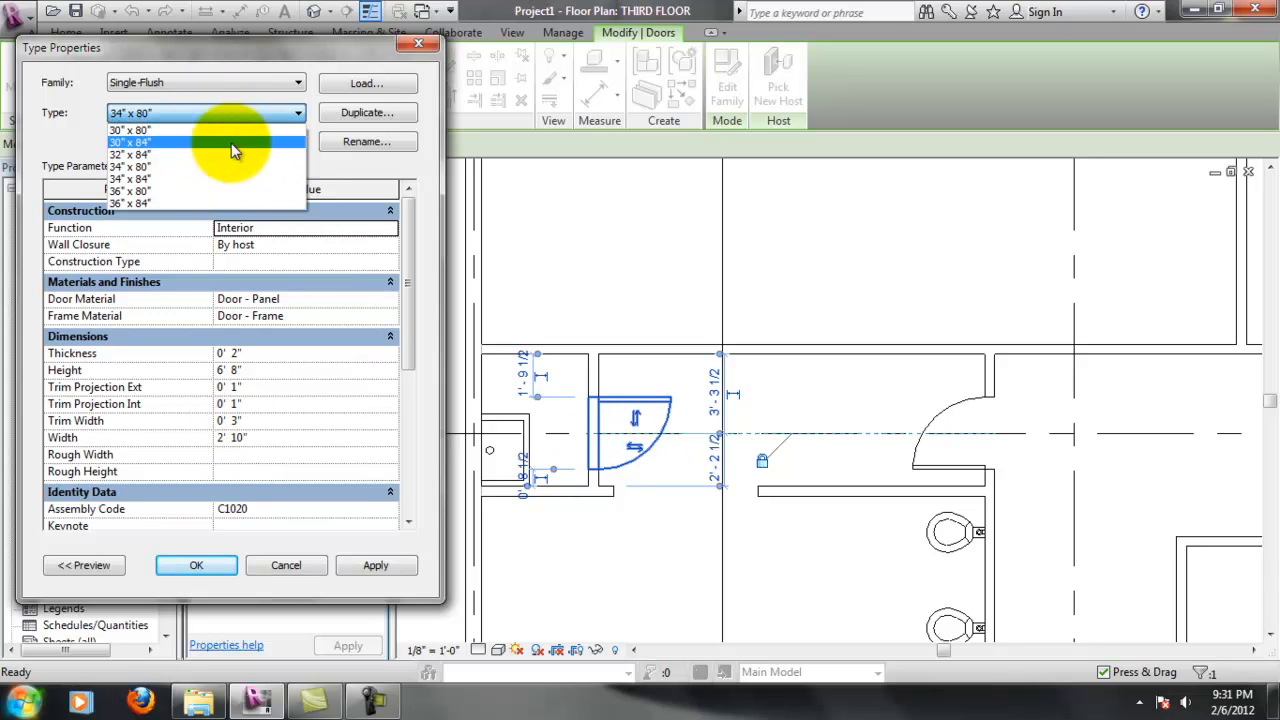
{"action": "left_click", "coordinate": [365, 162]}
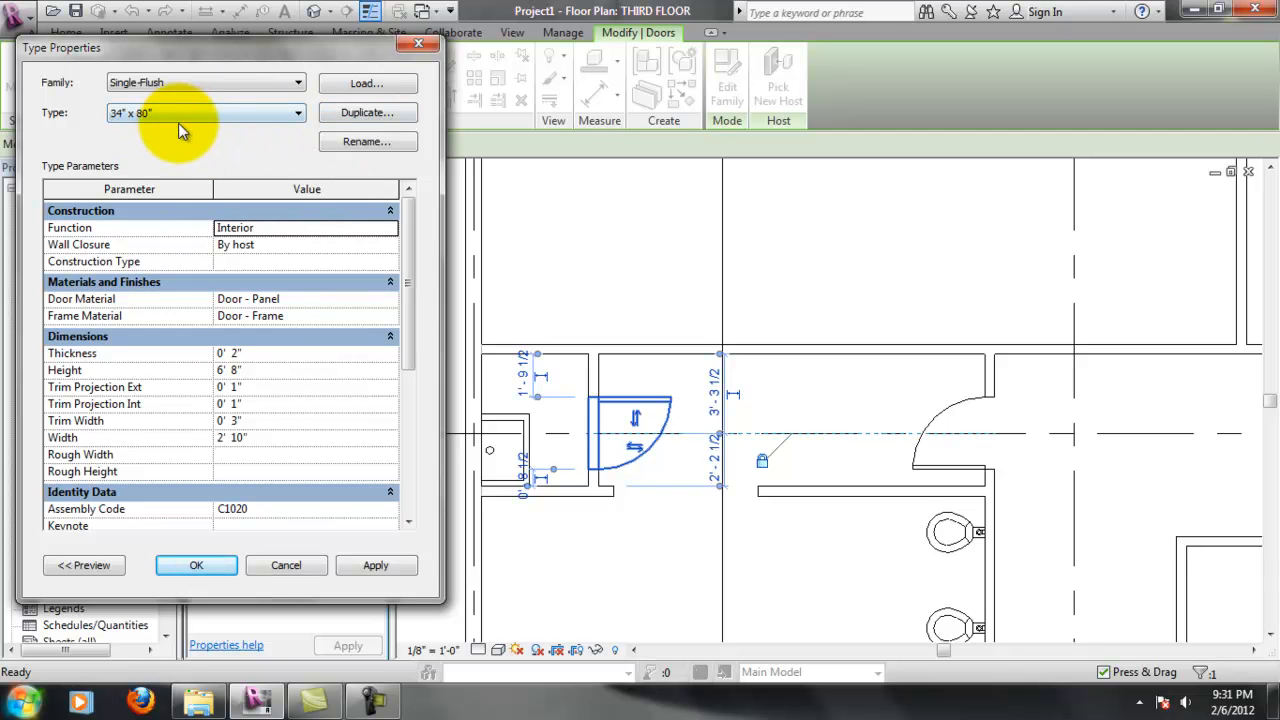
Duplicate the Single-Flush 36" x 84" door type and name the copy 37" x 84"
{"action": "left_click", "coordinate": [216, 117]}
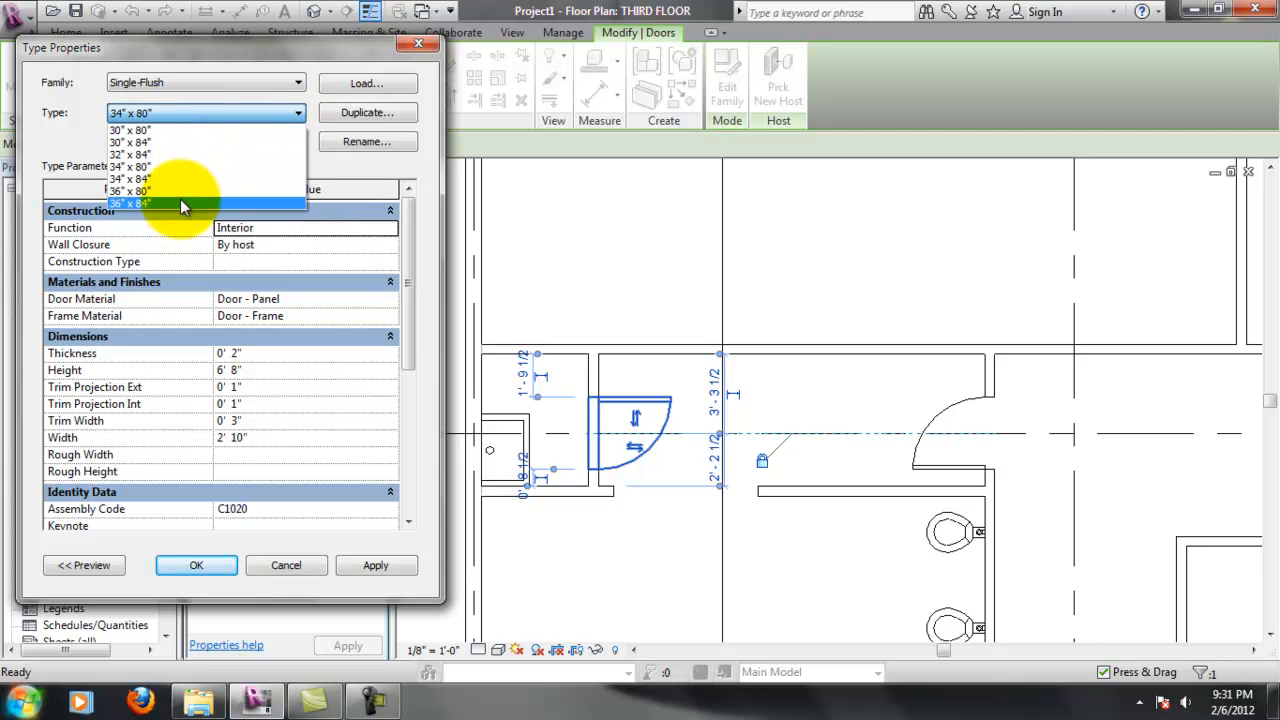
{"action": "left_click", "coordinate": [180, 203]}
{"action": "left_click", "coordinate": [370, 110]}
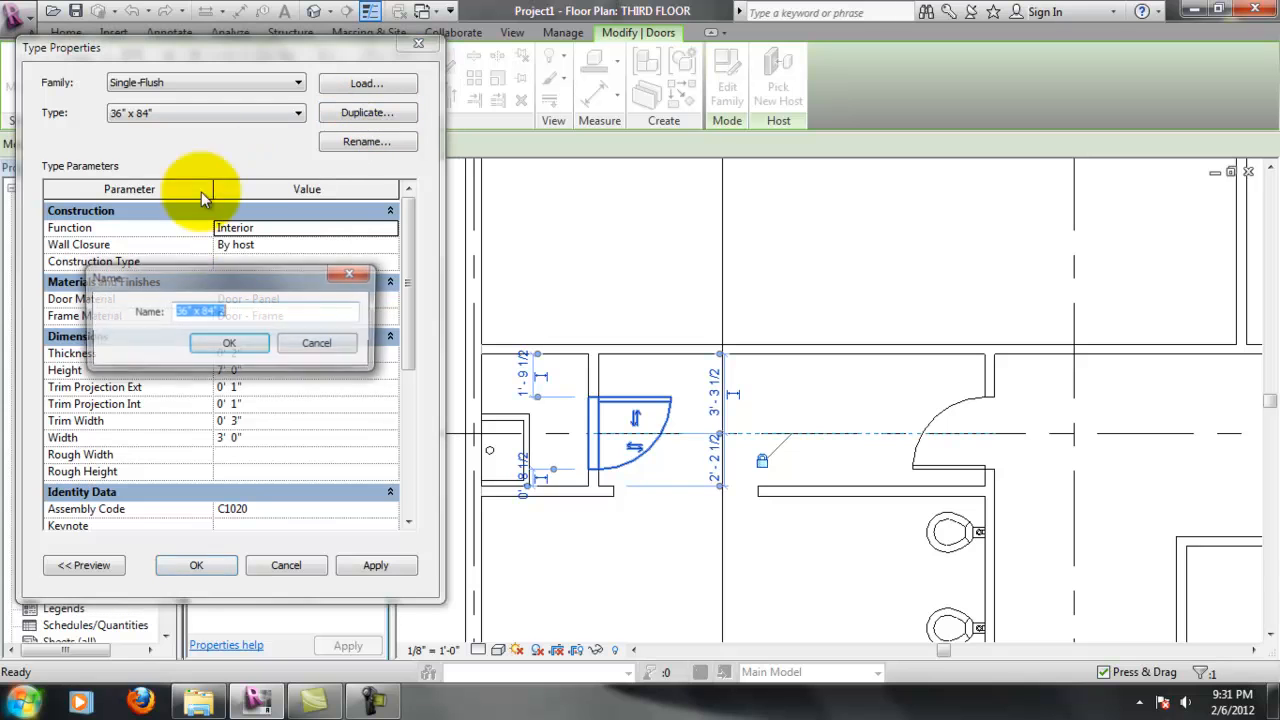
{"action": "left_click", "coordinate": [187, 311]}
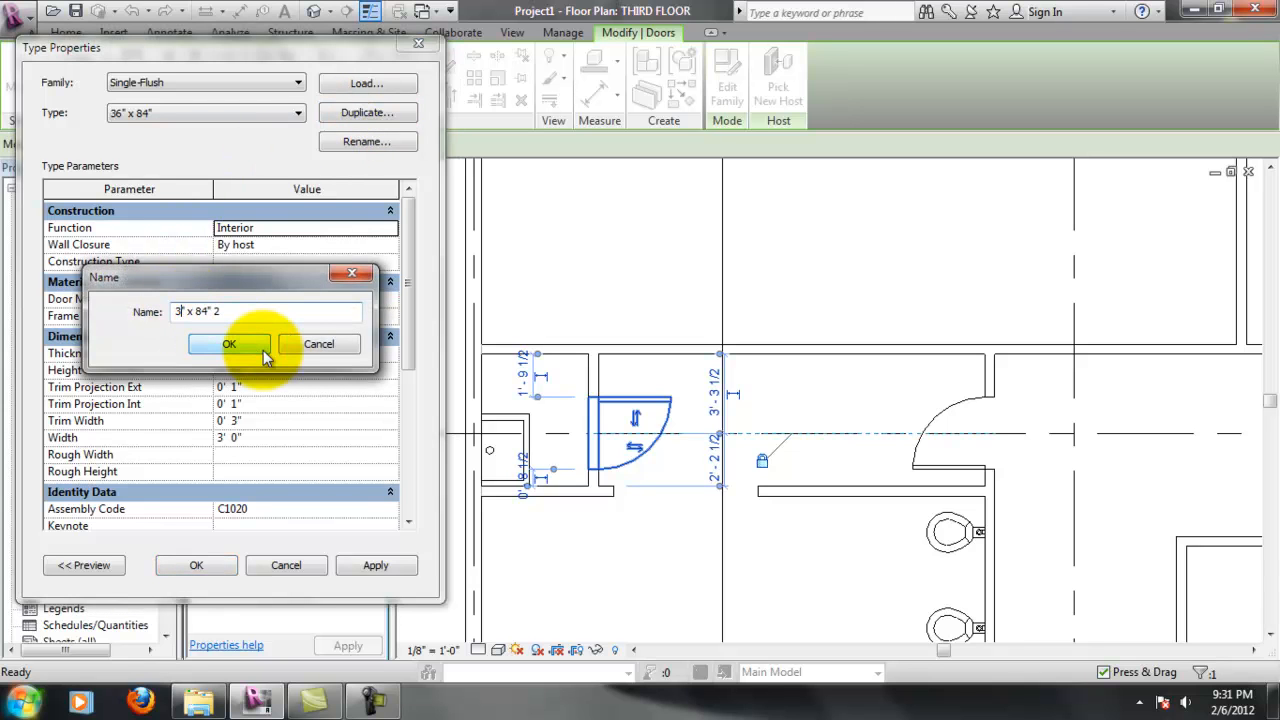
{"action": "type", "text": "7\""}
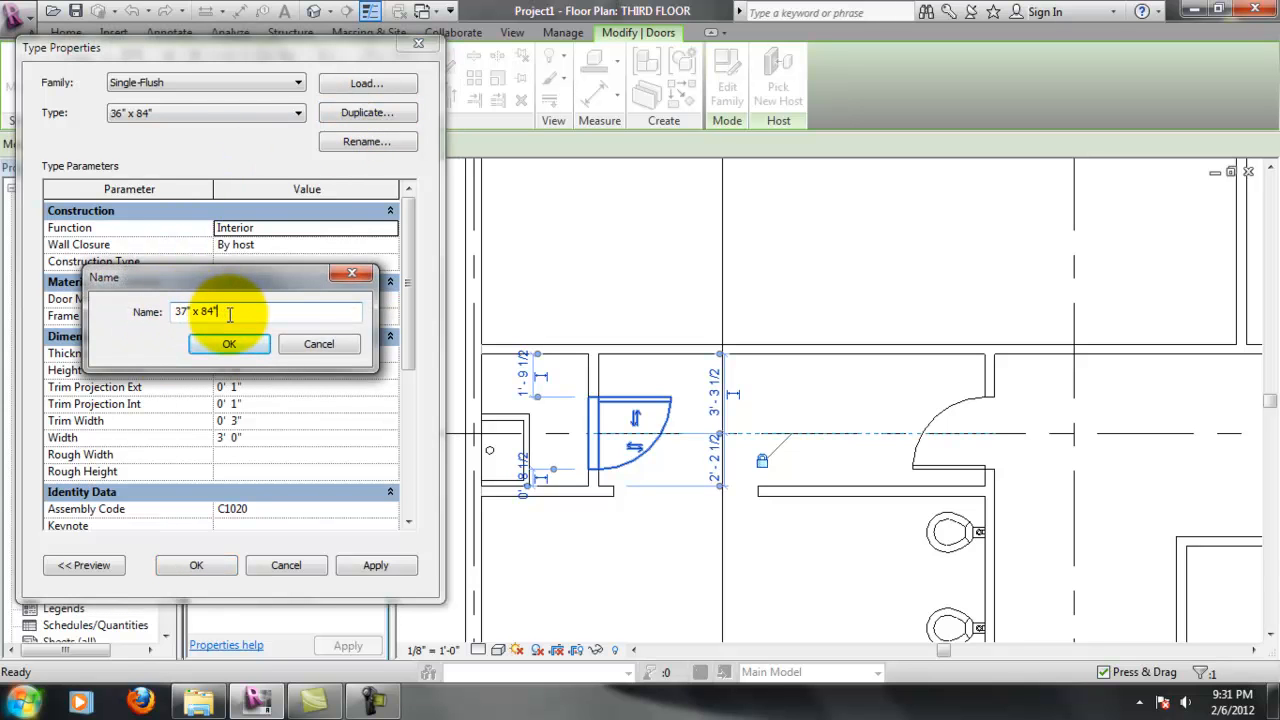
{"action": "left_click", "coordinate": [229, 343]}
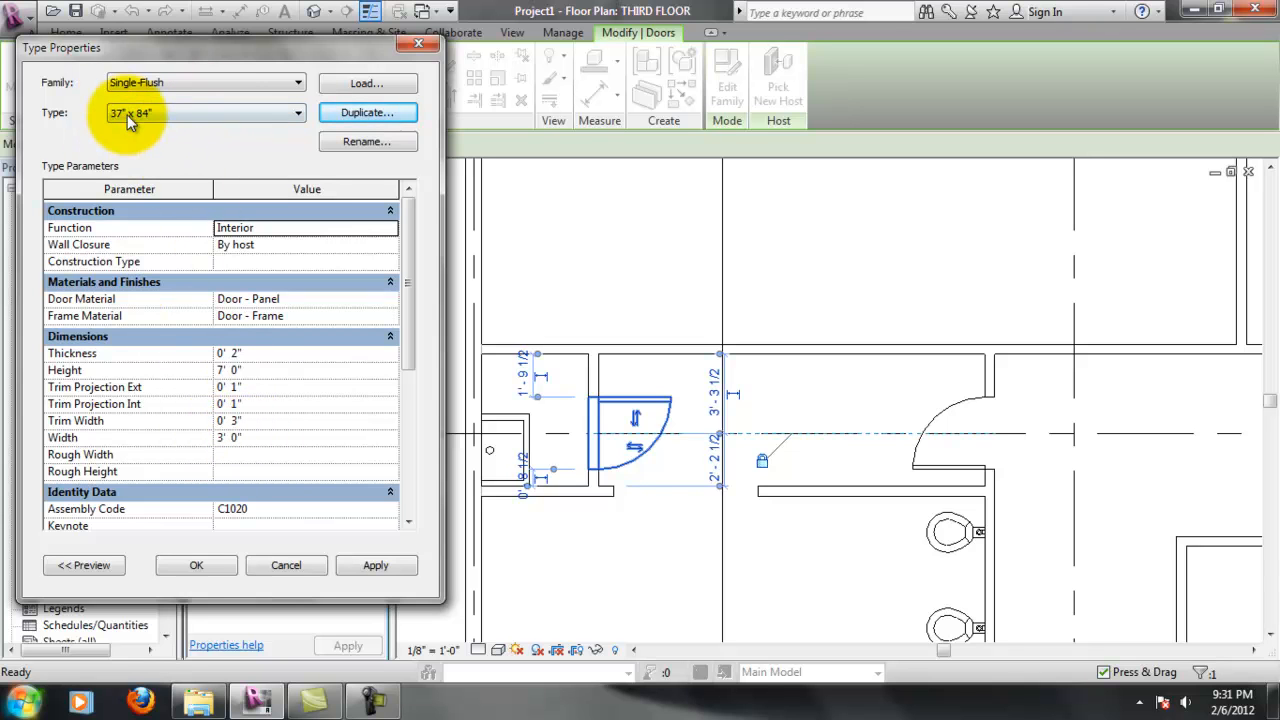
Set the new door type's width to 3' 1" and apply the type to the selected door
{"action": "left_click", "coordinate": [240, 437]}
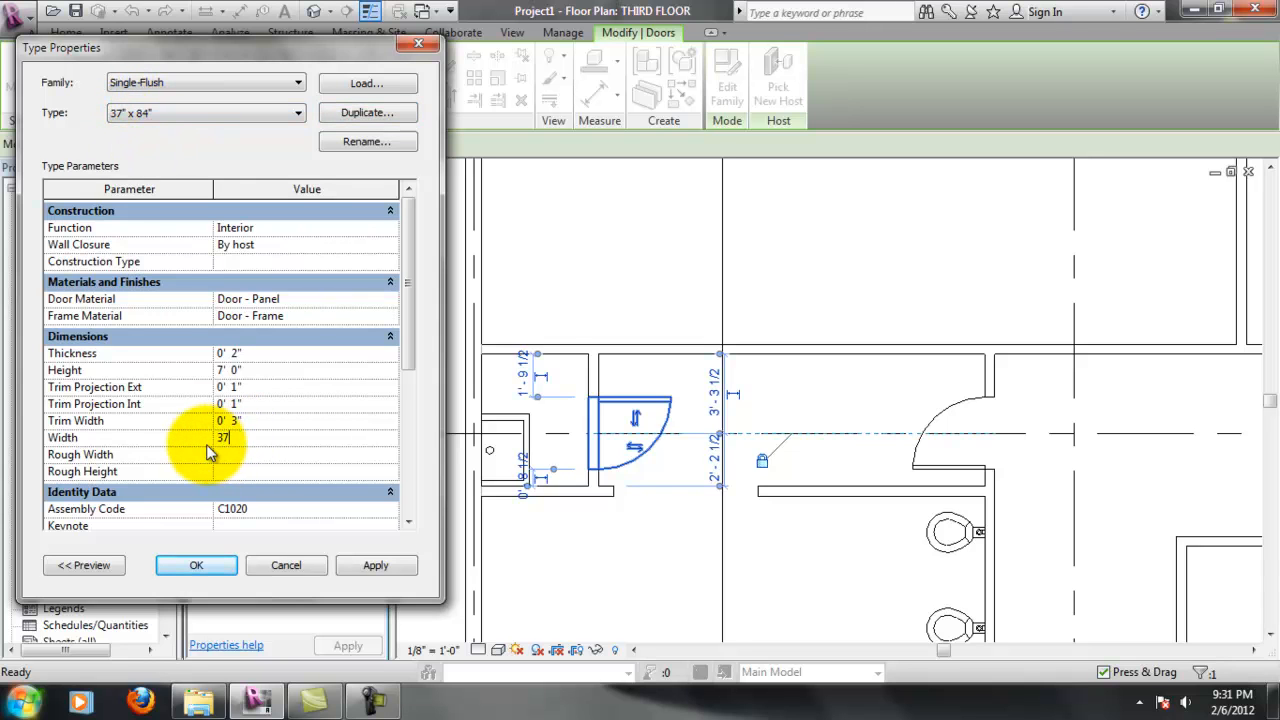
{"action": "left_click", "coordinate": [277, 422]}
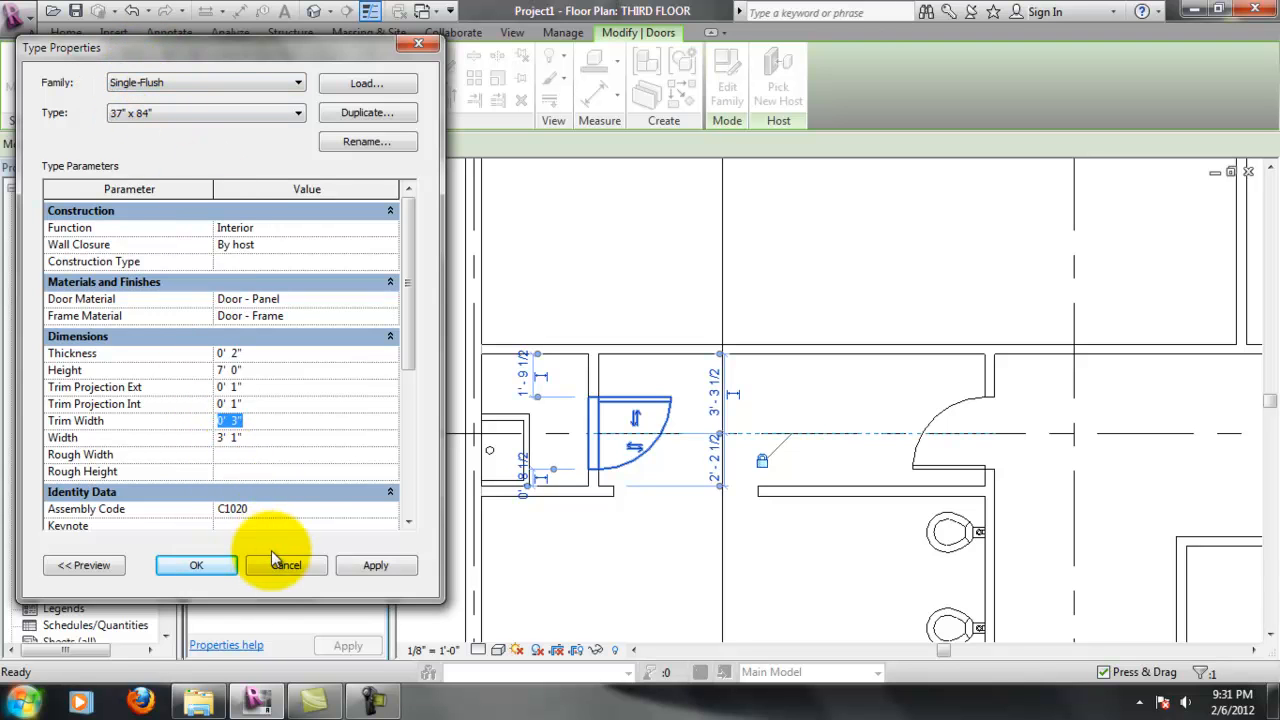
{"action": "left_click", "coordinate": [202, 562]}
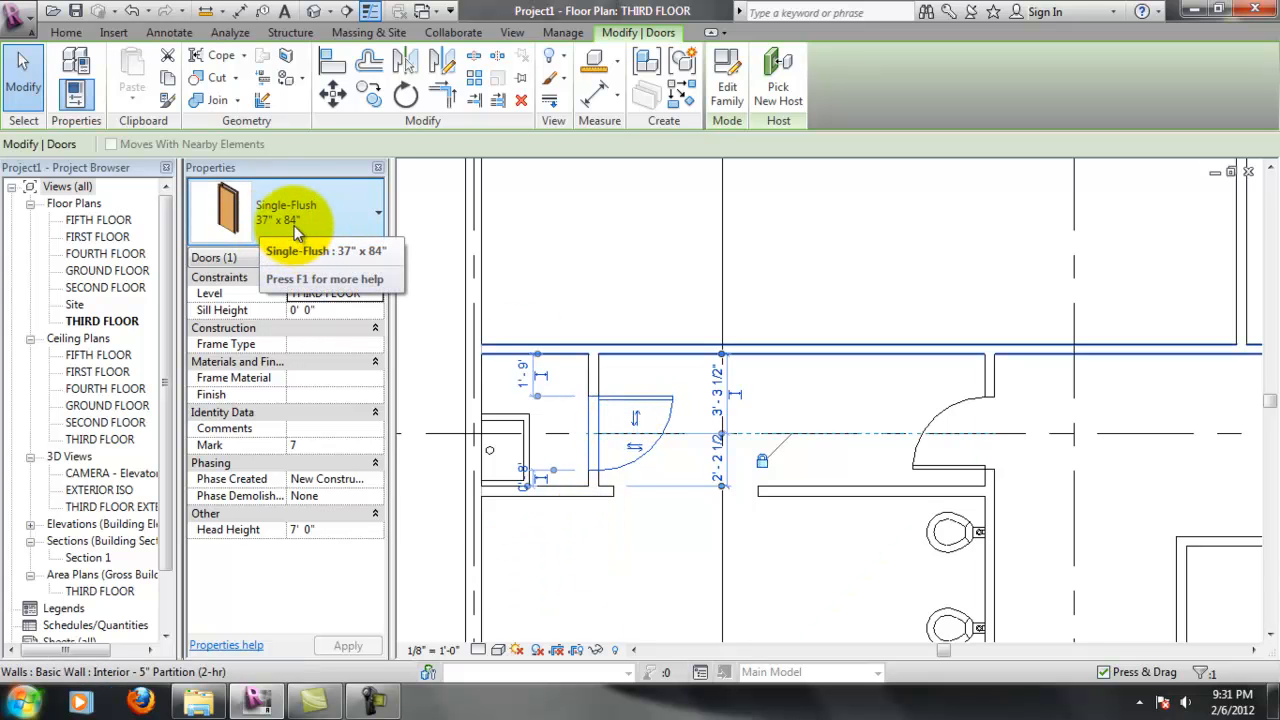
Check the available door types for the new Single-Flush 37" x 84" size, leaving the door's type as it is
{"action": "left_click", "coordinate": [322, 213]}
{"action": "left_click", "coordinate": [322, 213]}
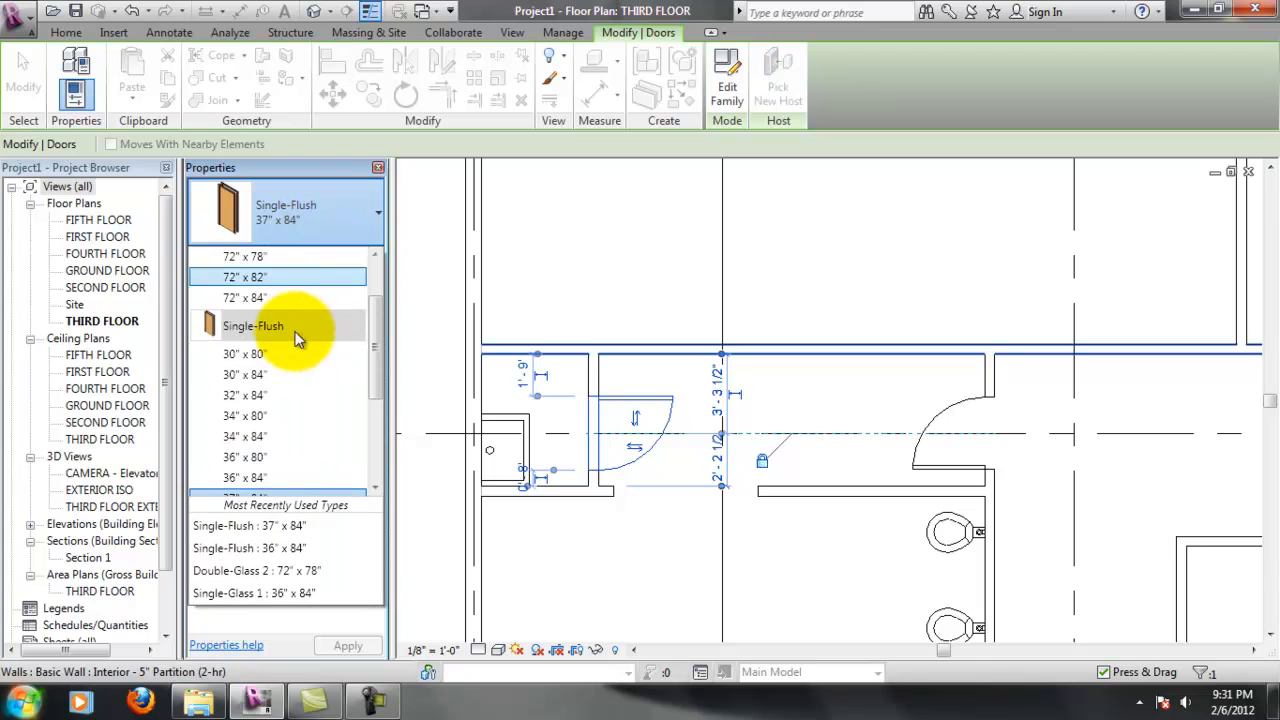
{"action": "left_click_drag", "start_coordinate": [378, 394], "coordinate": [378, 404]}
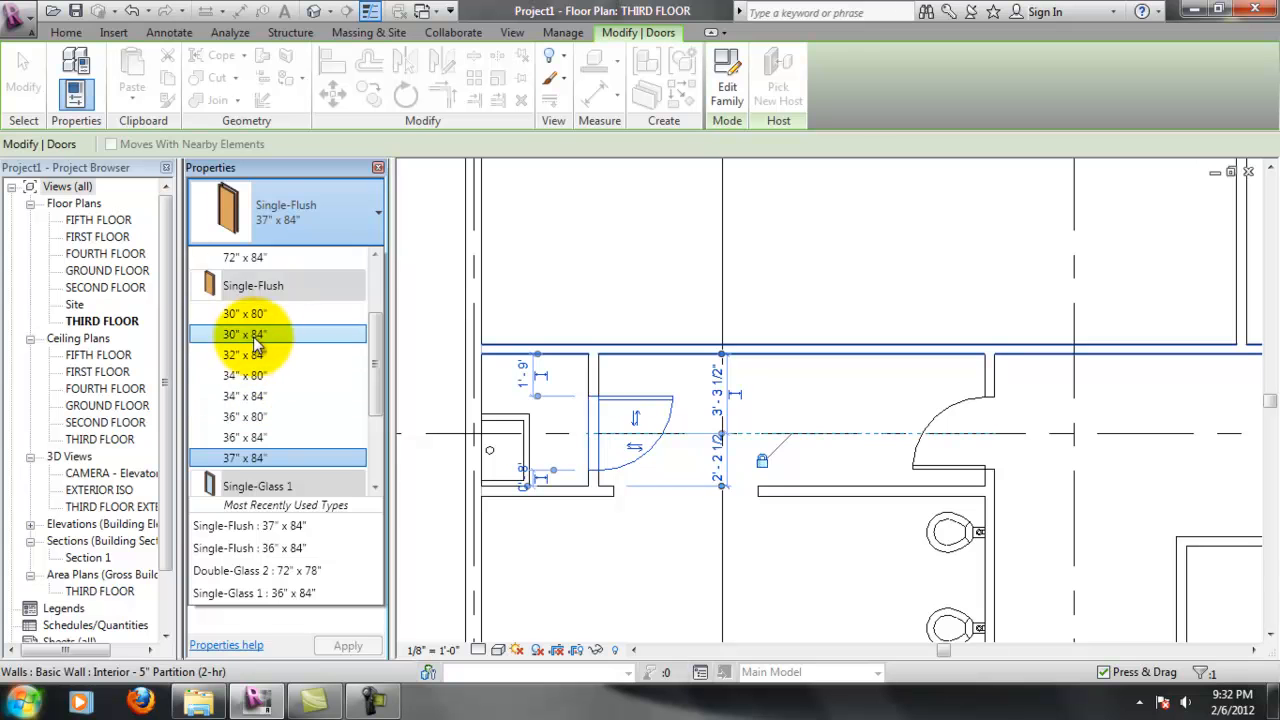
{"action": "left_click", "coordinate": [633, 238]}
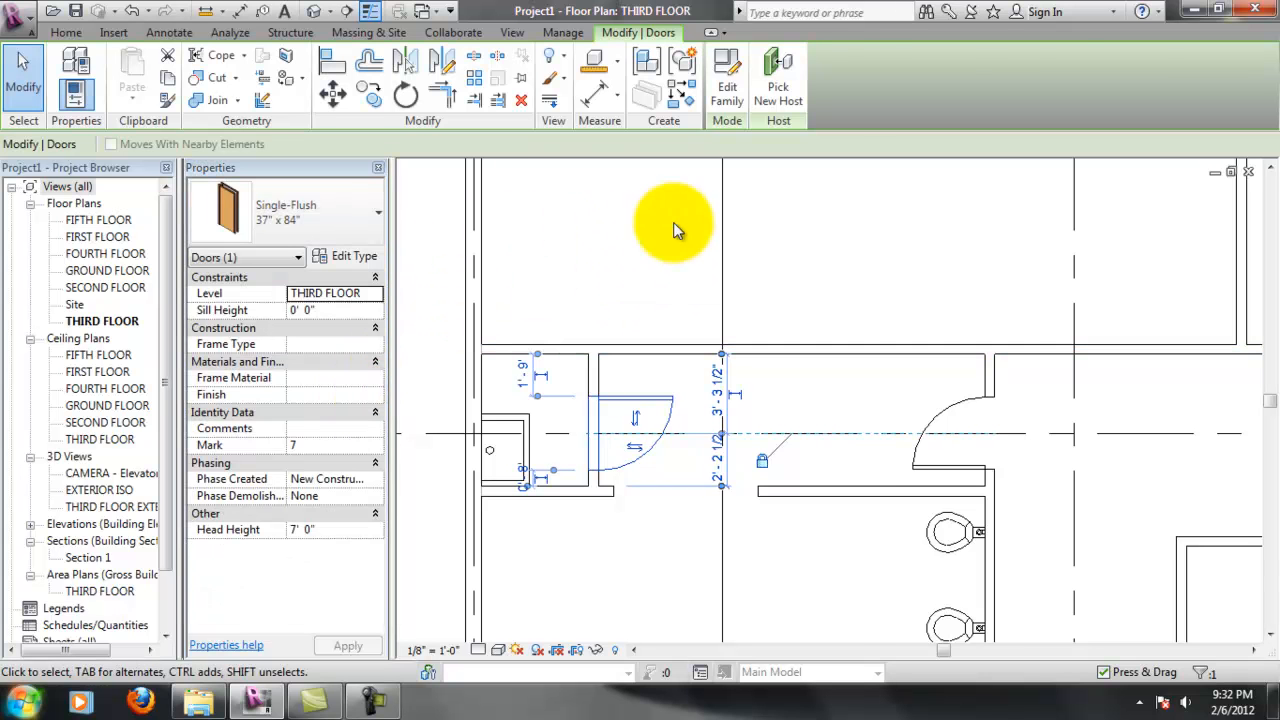
{"action": "left_click", "coordinate": [655, 242]}
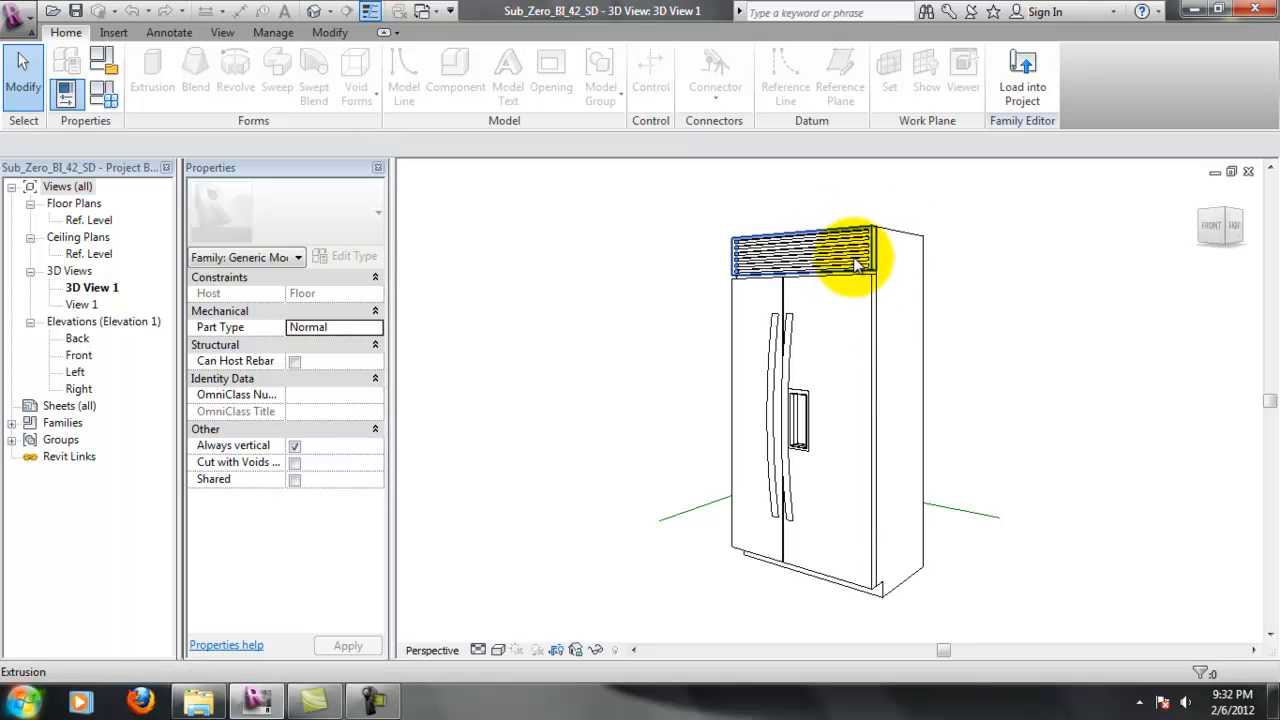
Examine the refrigerator model in the 3D view of the Sub_Zero_BI_42_SD family
{"action": "scroll", "coordinate": [1020, 462], "scroll_direction": "up", "scroll_amount": 2}
{"action": "scroll", "coordinate": [1020, 462], "scroll_direction": "down", "scroll_amount": 2}
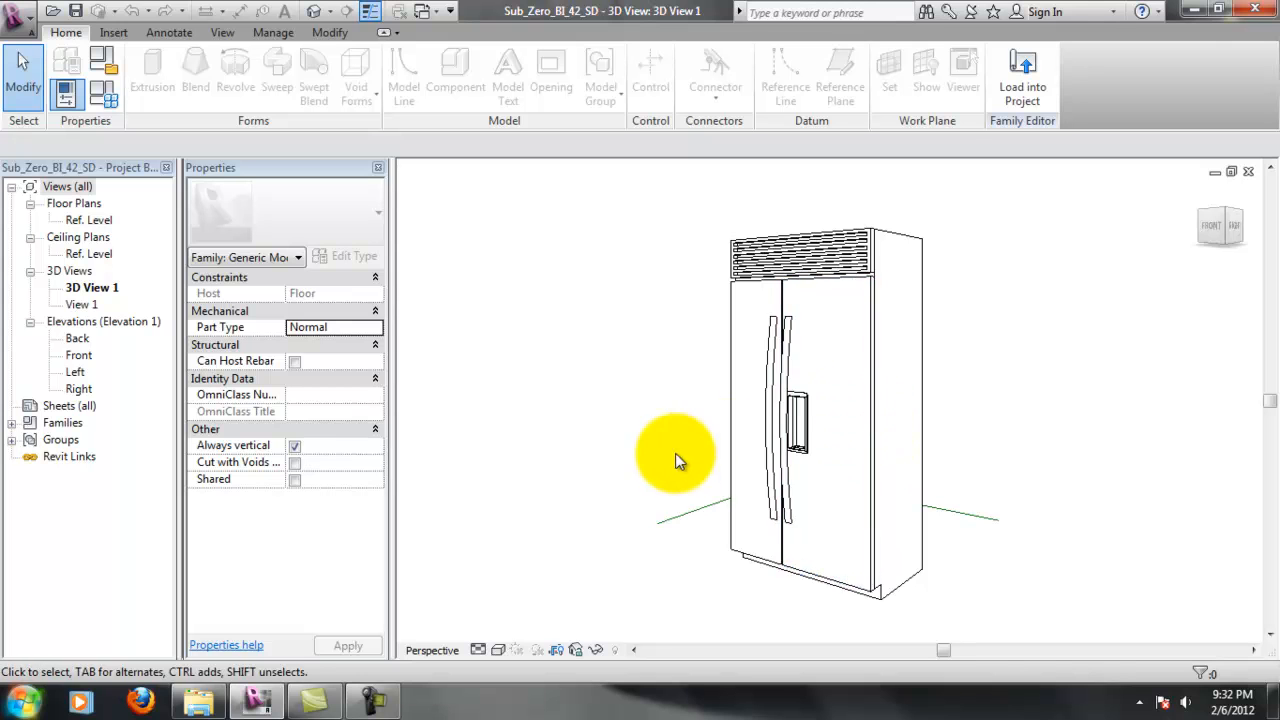
{"action": "scroll", "coordinate": [809, 403], "scroll_direction": "up", "scroll_amount": 1}
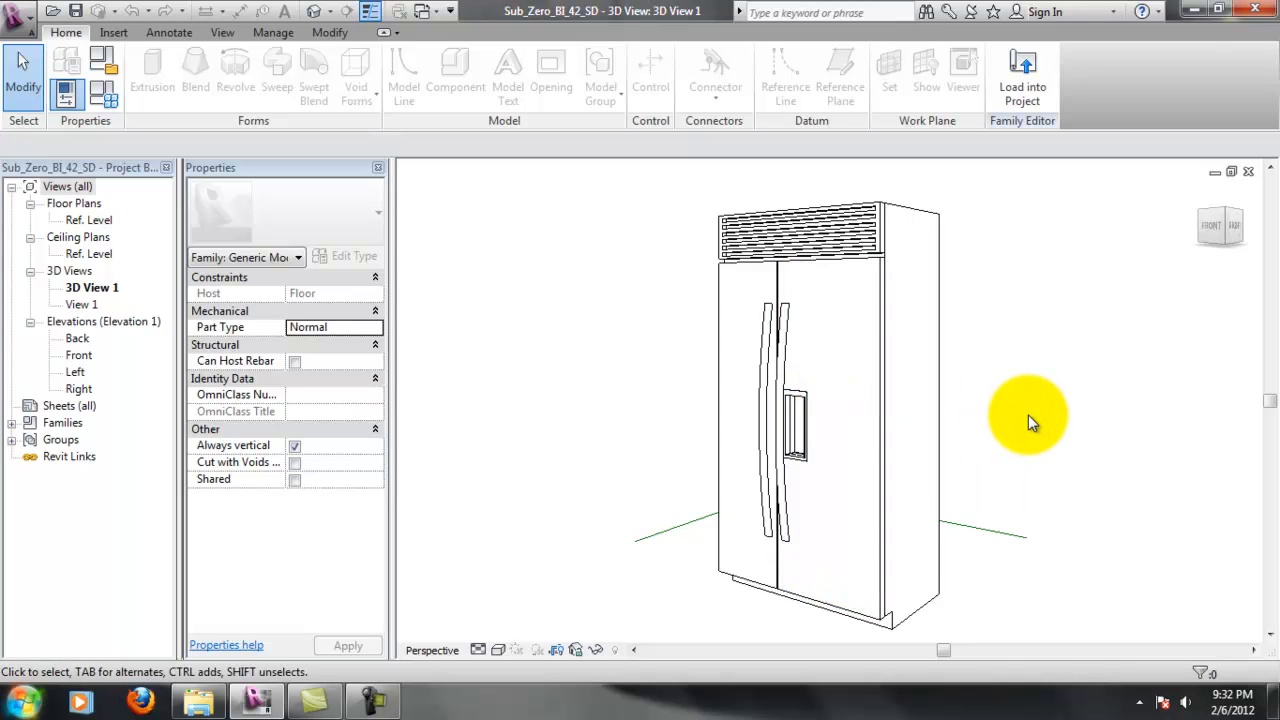
{"action": "scroll", "coordinate": [1028, 414], "scroll_direction": "down", "scroll_amount": 1}
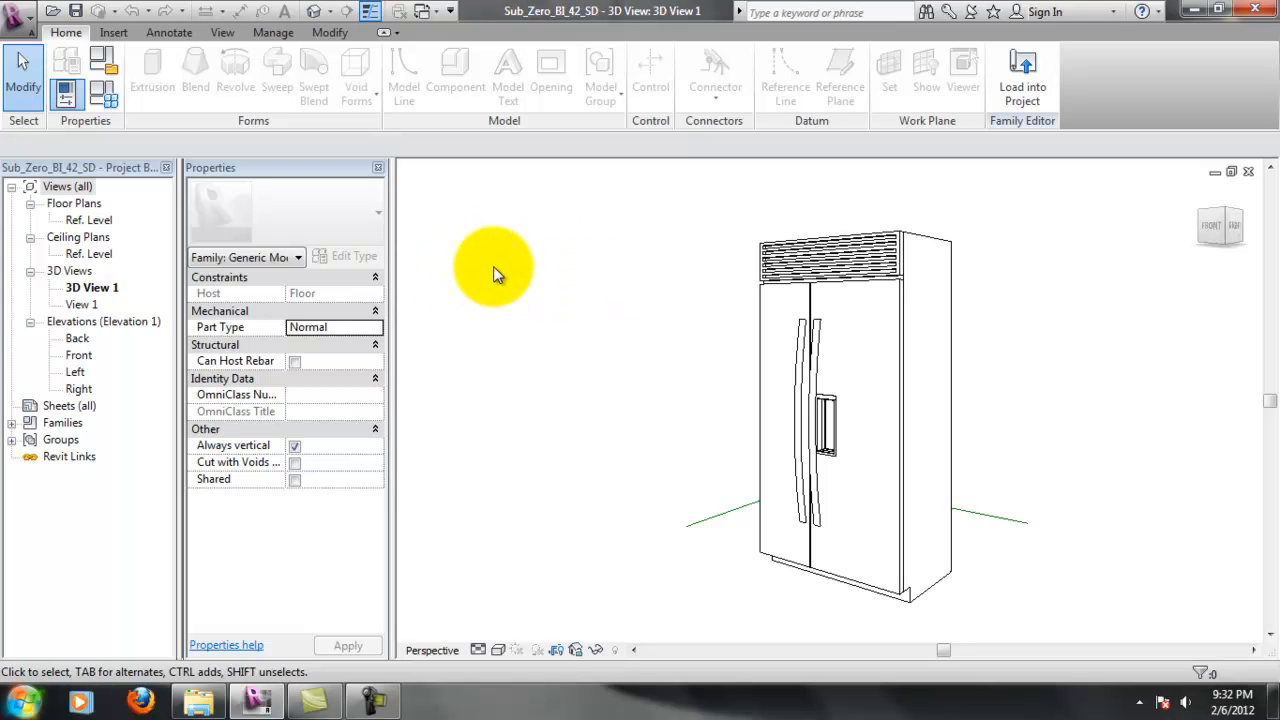
Create a new family from the Furniture template in the English_I folder
{"action": "left_click", "coordinate": [18, 15]}
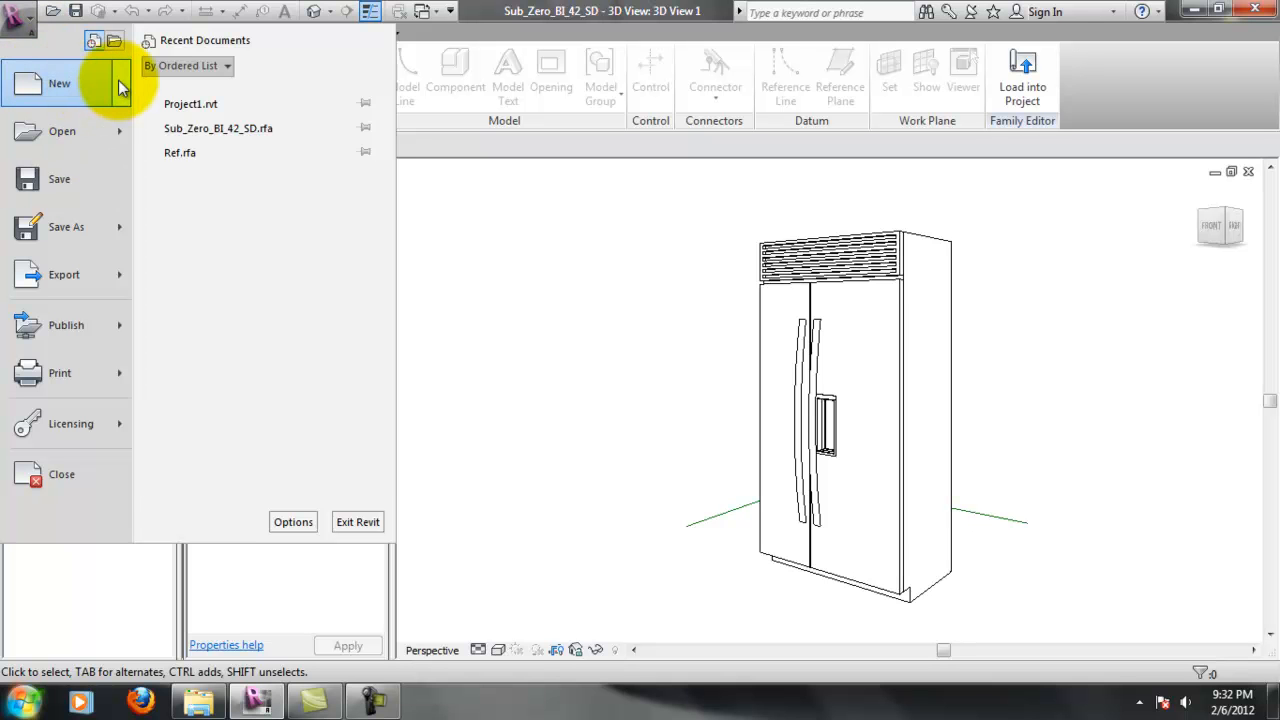
{"action": "mouse_move", "coordinate": [108, 78]}
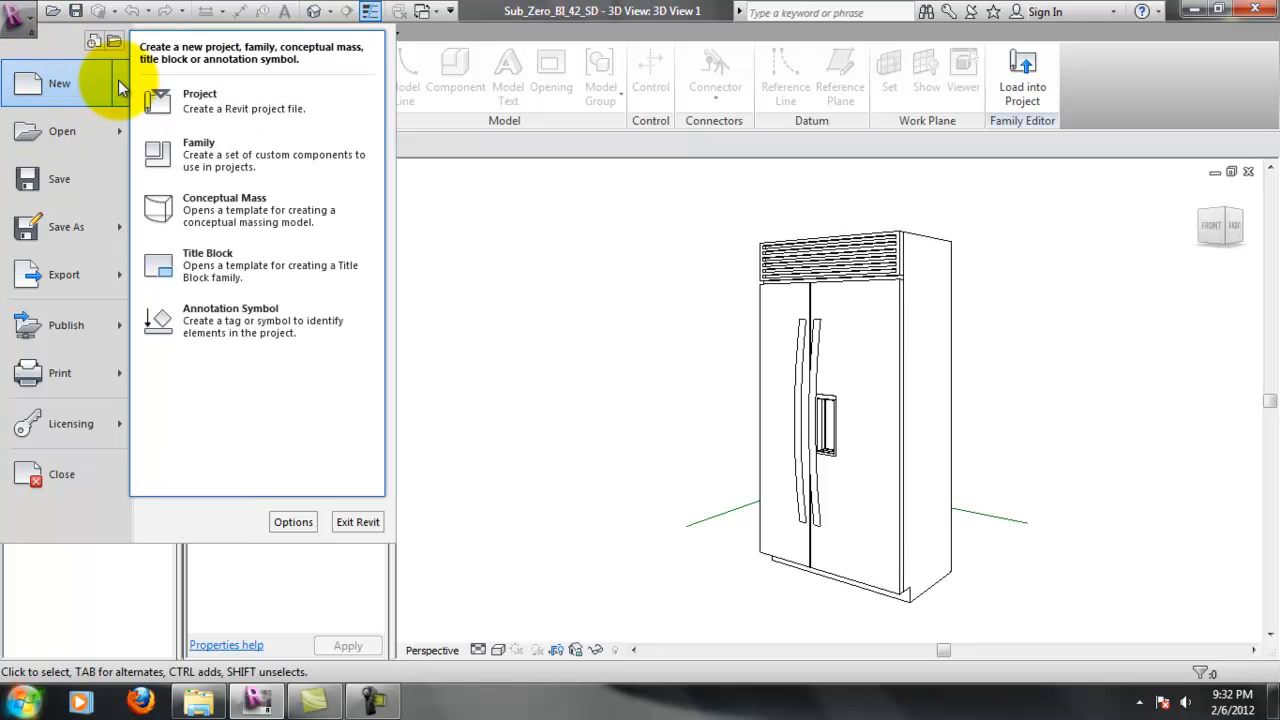
{"action": "left_click", "coordinate": [311, 160]}
{"action": "mouse_move", "coordinate": [922, 184]}
{"action": "left_mouse_down"}
{"action": "mouse_move", "coordinate": [944, 326]}
{"action": "mouse_move", "coordinate": [969, 255]}
{"action": "left_mouse_up"}
{"action": "left_click", "coordinate": [575, 197]}
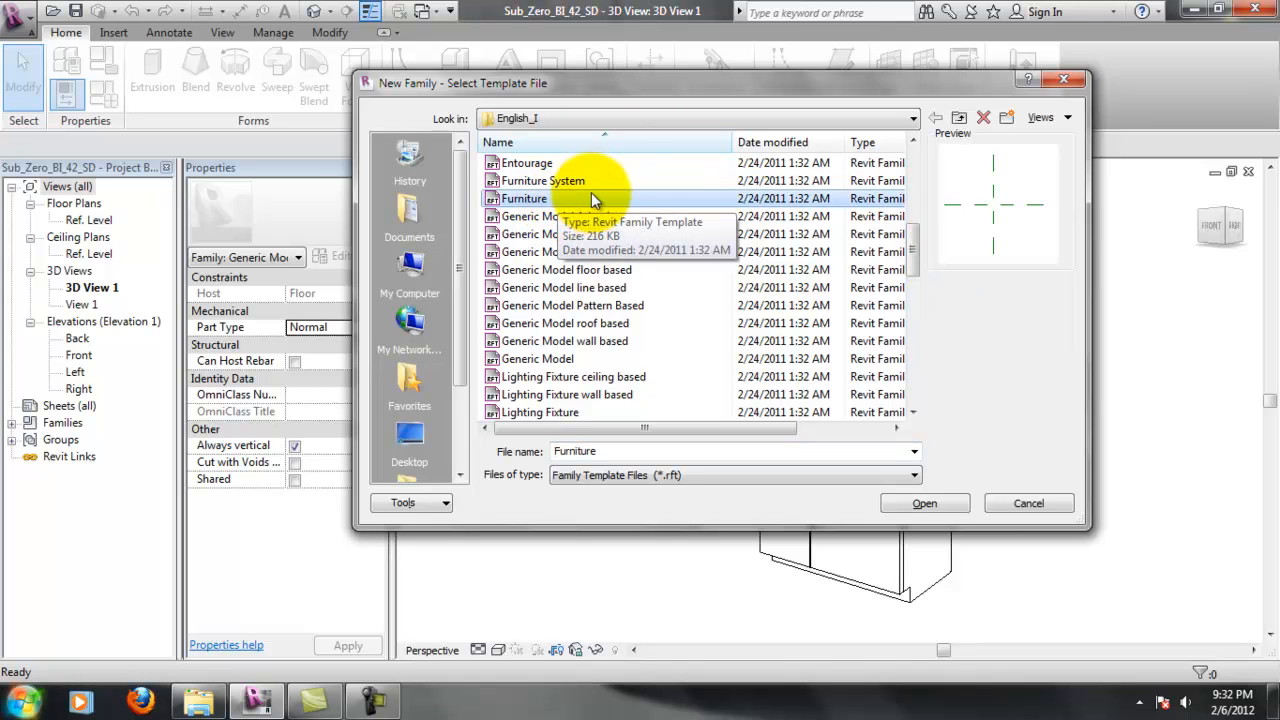
{"action": "left_click_drag", "start_coordinate": [918, 248], "coordinate": [920, 234]}
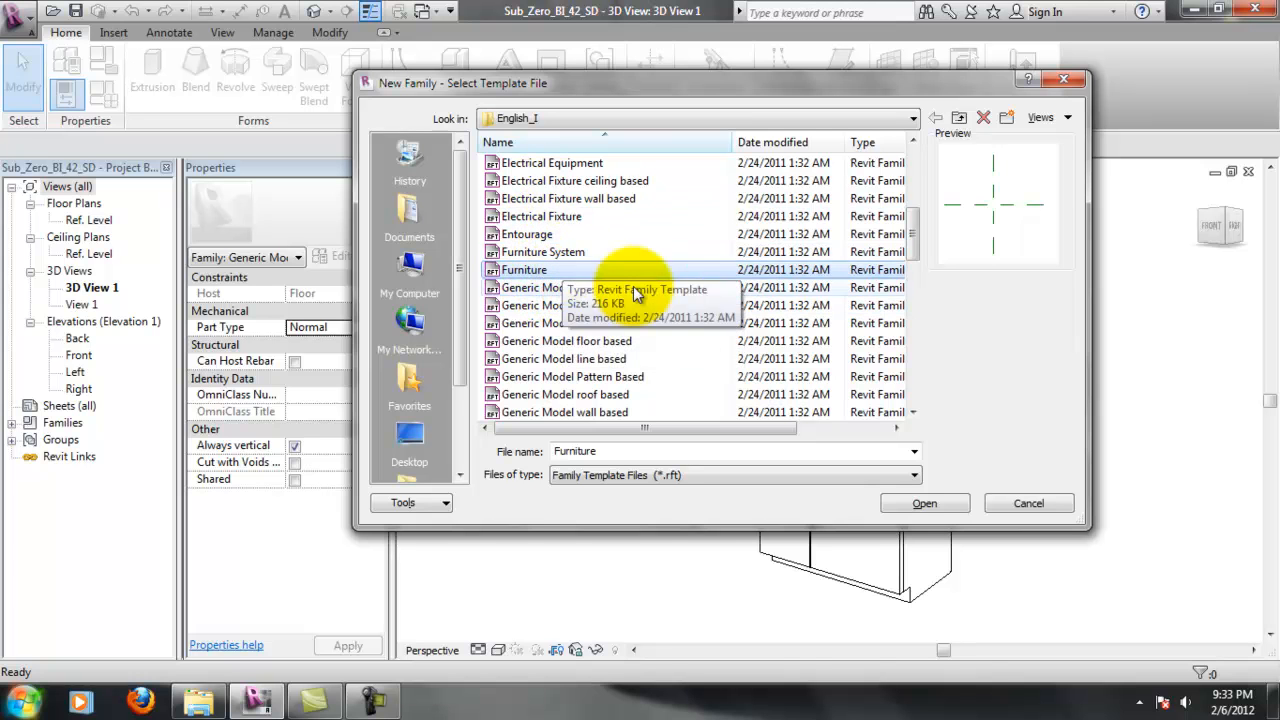
{"action": "left_click_drag", "start_coordinate": [917, 247], "coordinate": [918, 243]}
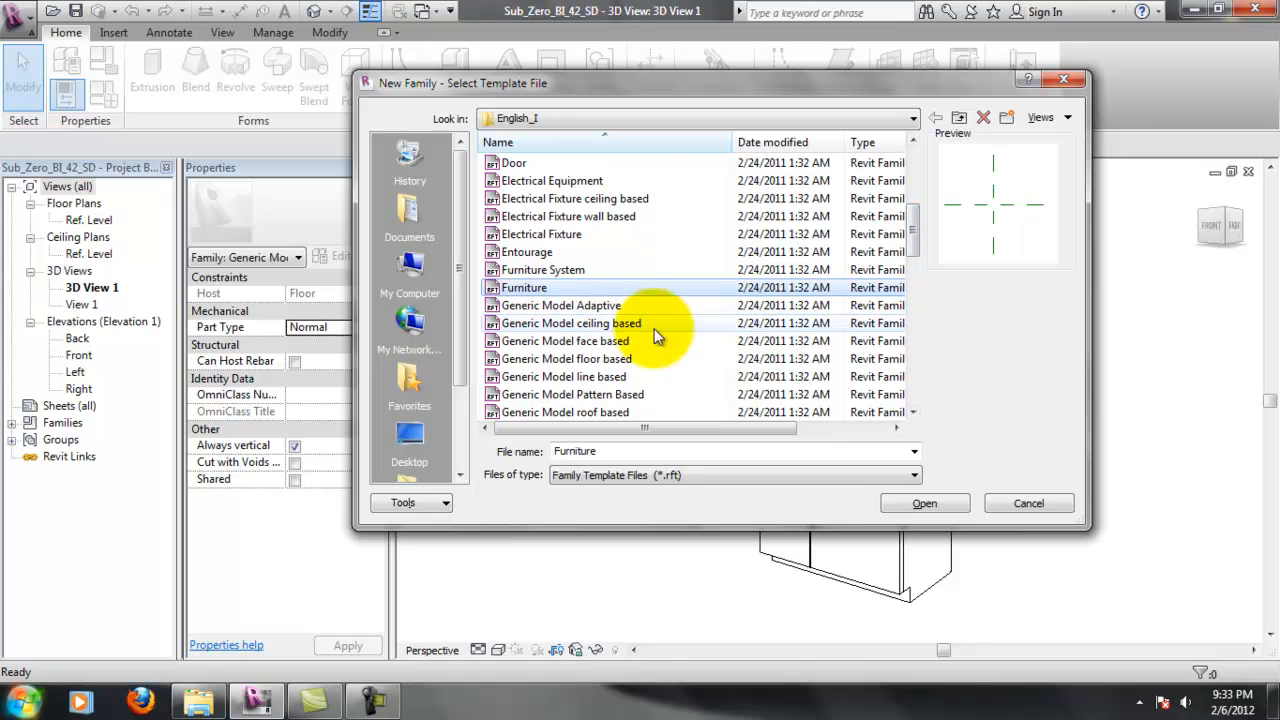
{"action": "left_click", "coordinate": [954, 510]}
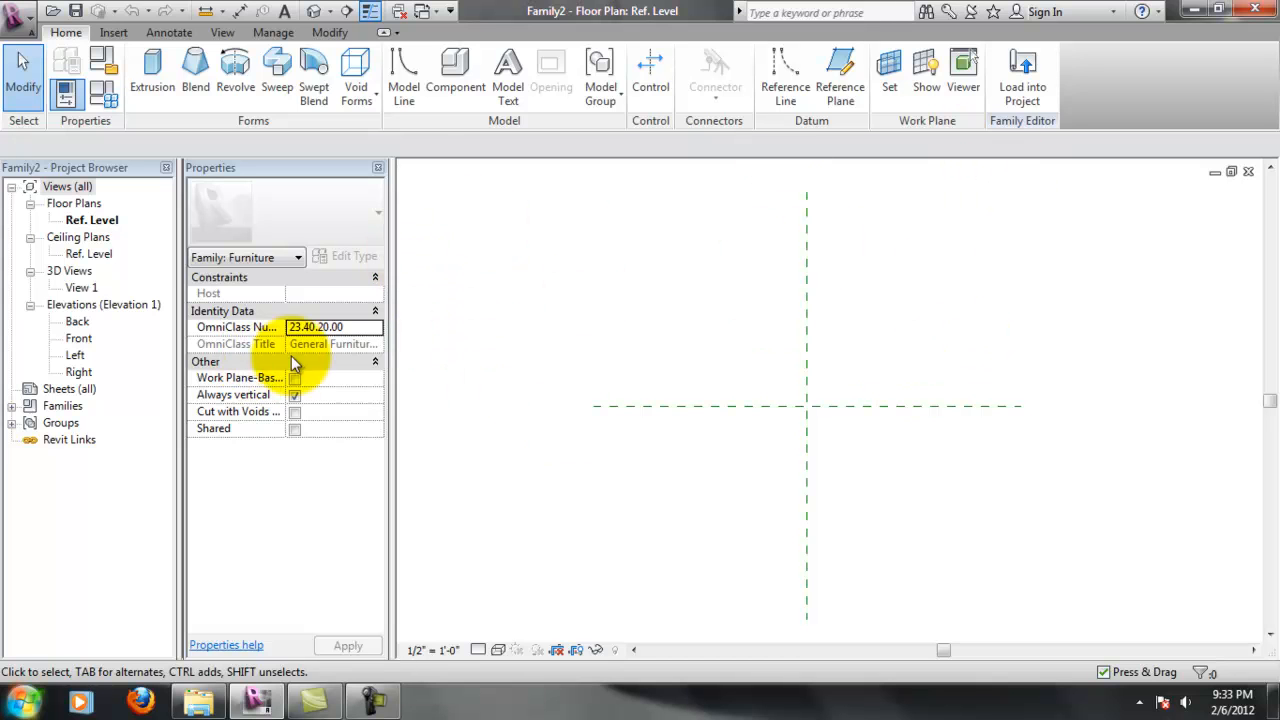
In the Front elevation, draw two vertical reference planes about 3'-2" and 2'-5" to the left of the center plane
{"action": "double_click", "coordinate": [80, 339]}
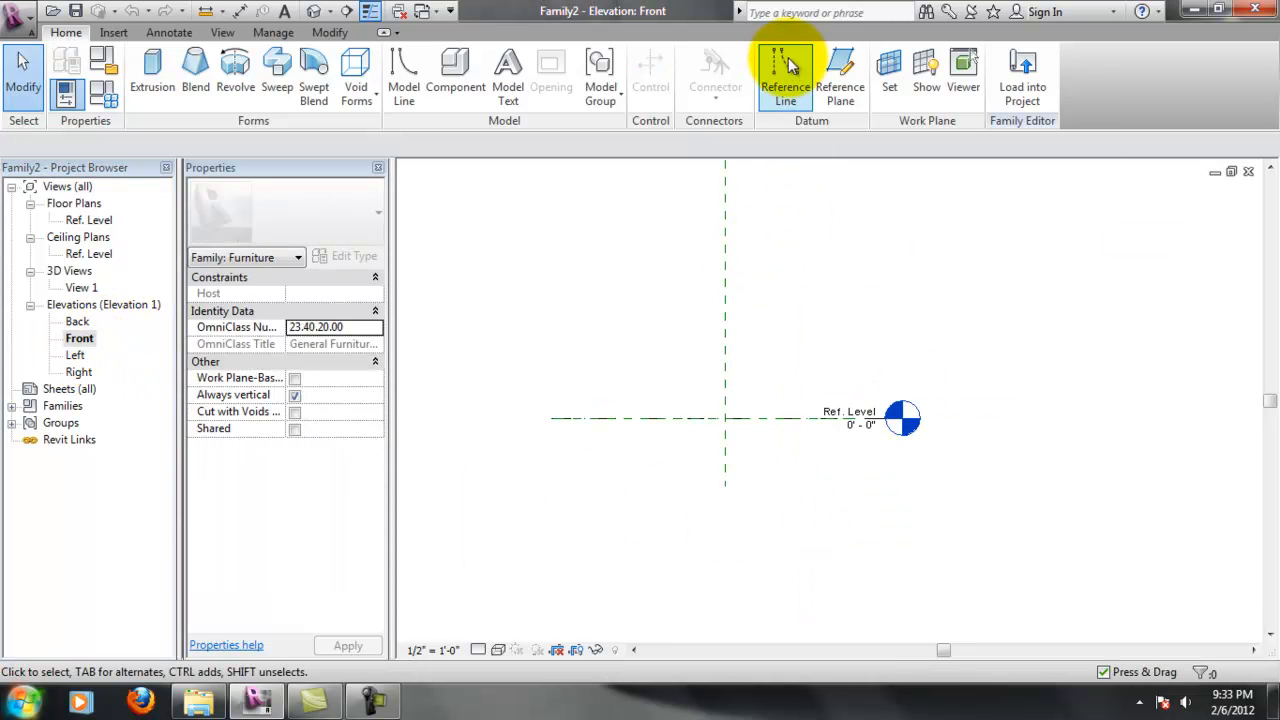
{"action": "left_click", "coordinate": [840, 75]}
{"action": "left_click", "coordinate": [615, 312]}
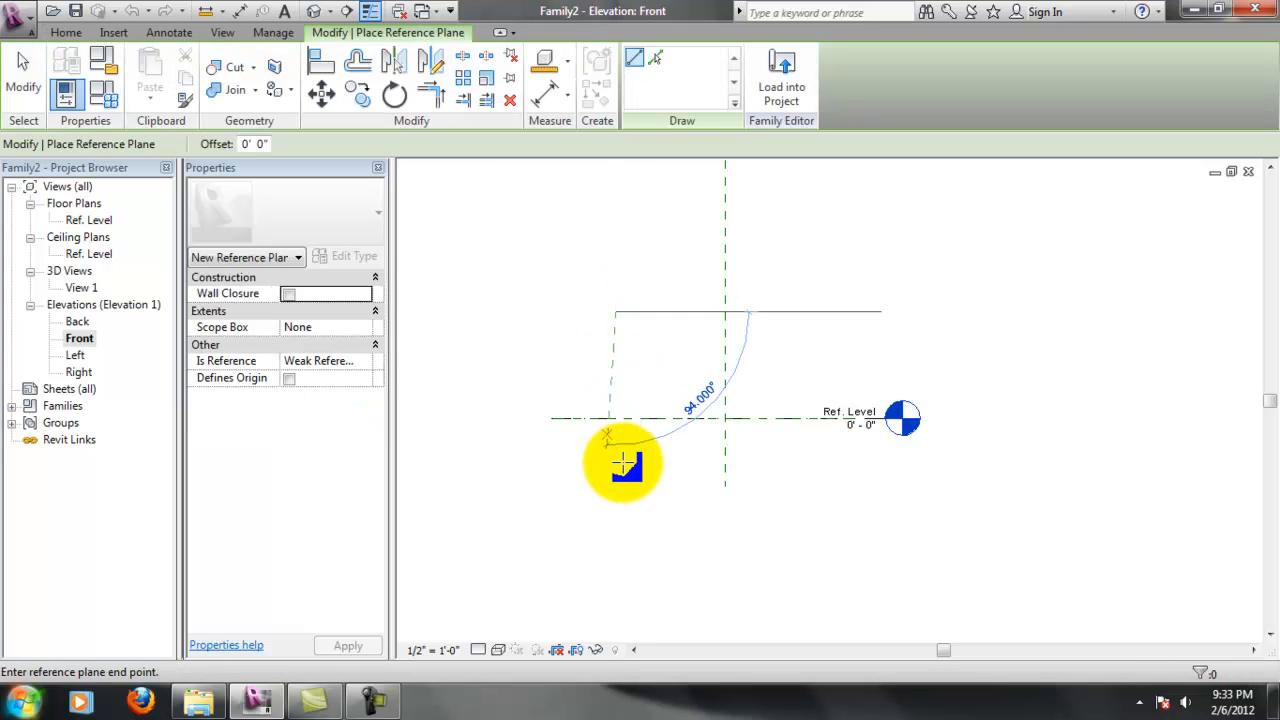
{"action": "left_click", "coordinate": [615, 465]}
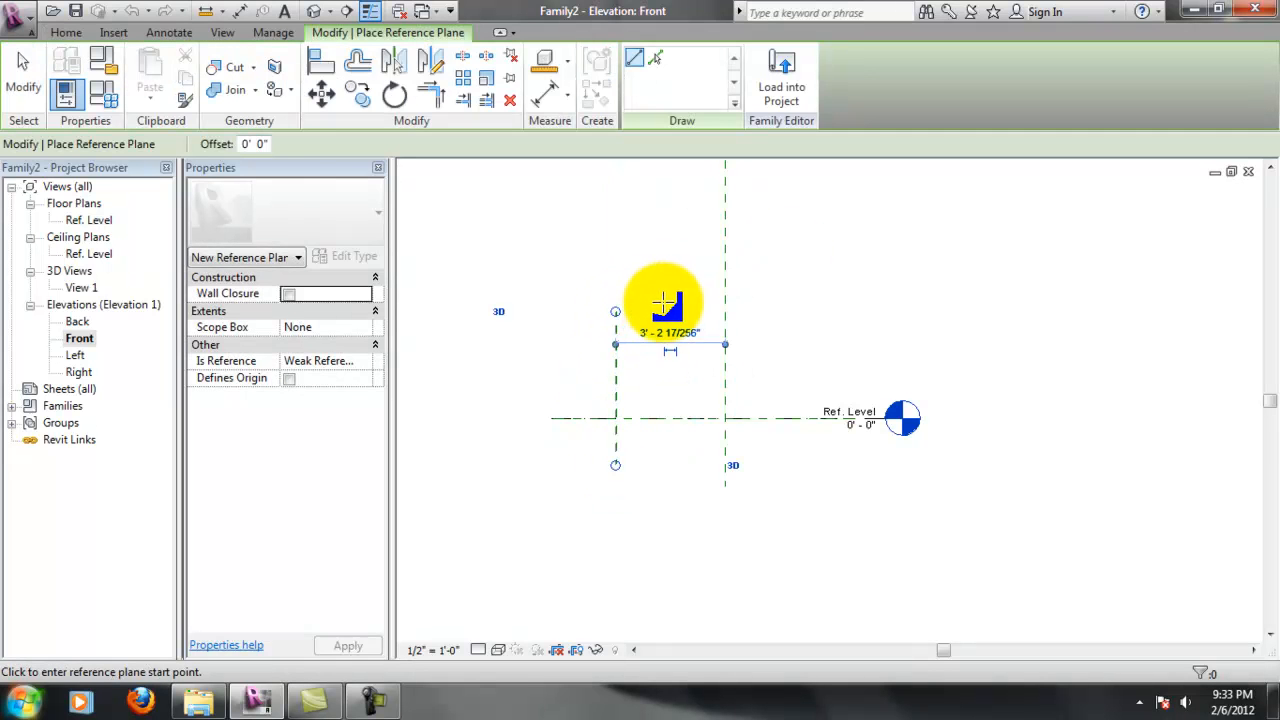
{"action": "left_click", "coordinate": [642, 265]}
{"action": "left_click", "coordinate": [642, 476]}
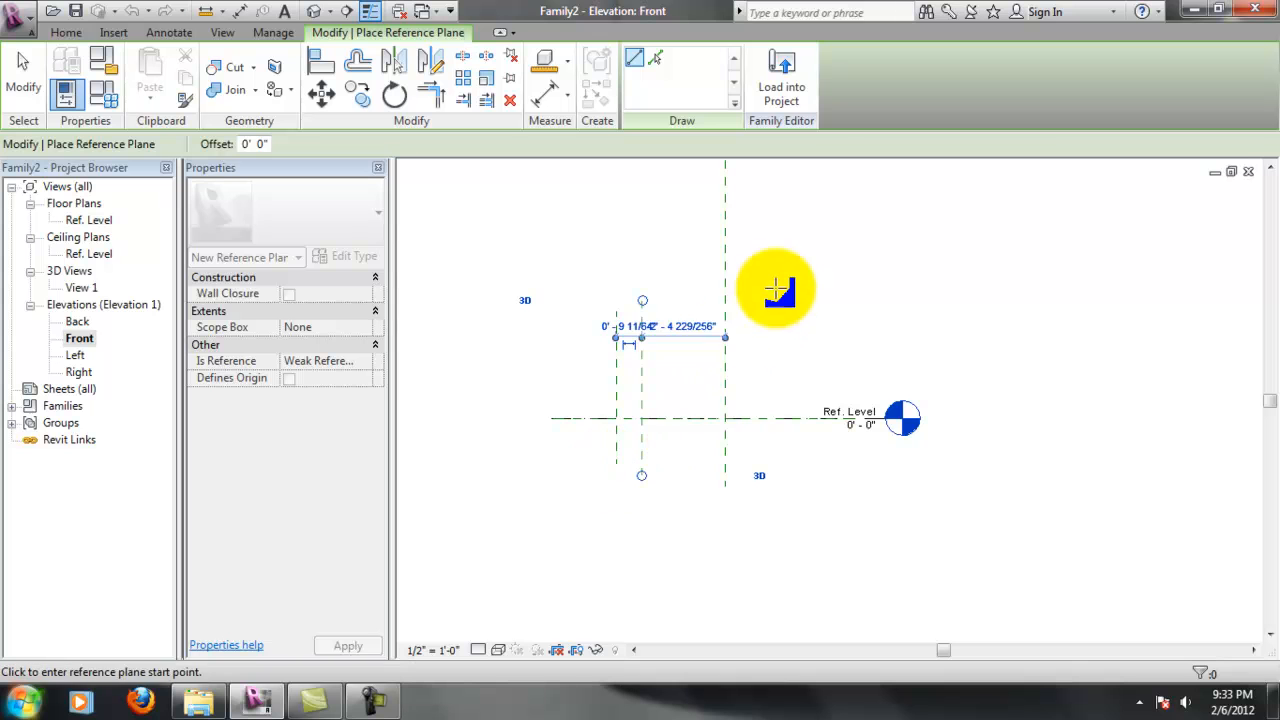
Draw two vertical reference planes to the right of the center plane, crossing the Ref. Level line
{"action": "left_click", "coordinate": [803, 318]}
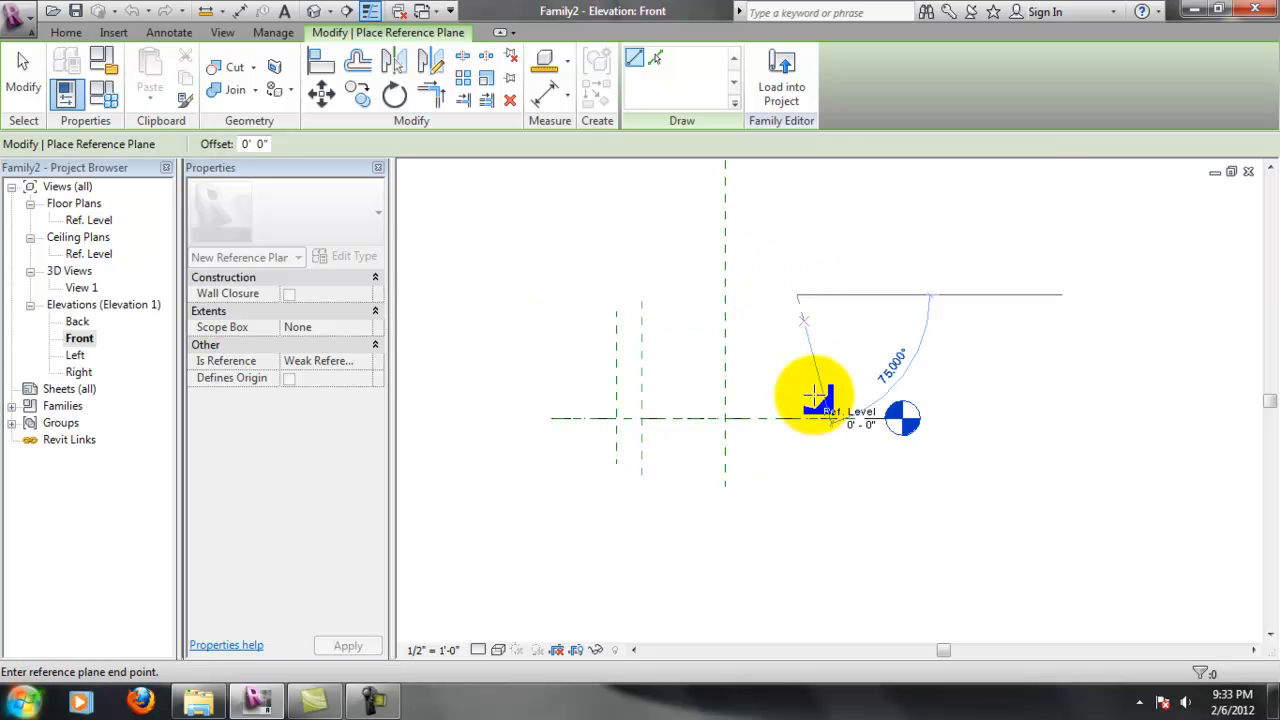
{"action": "left_click", "coordinate": [797, 511]}
{"action": "left_click", "coordinate": [838, 294]}
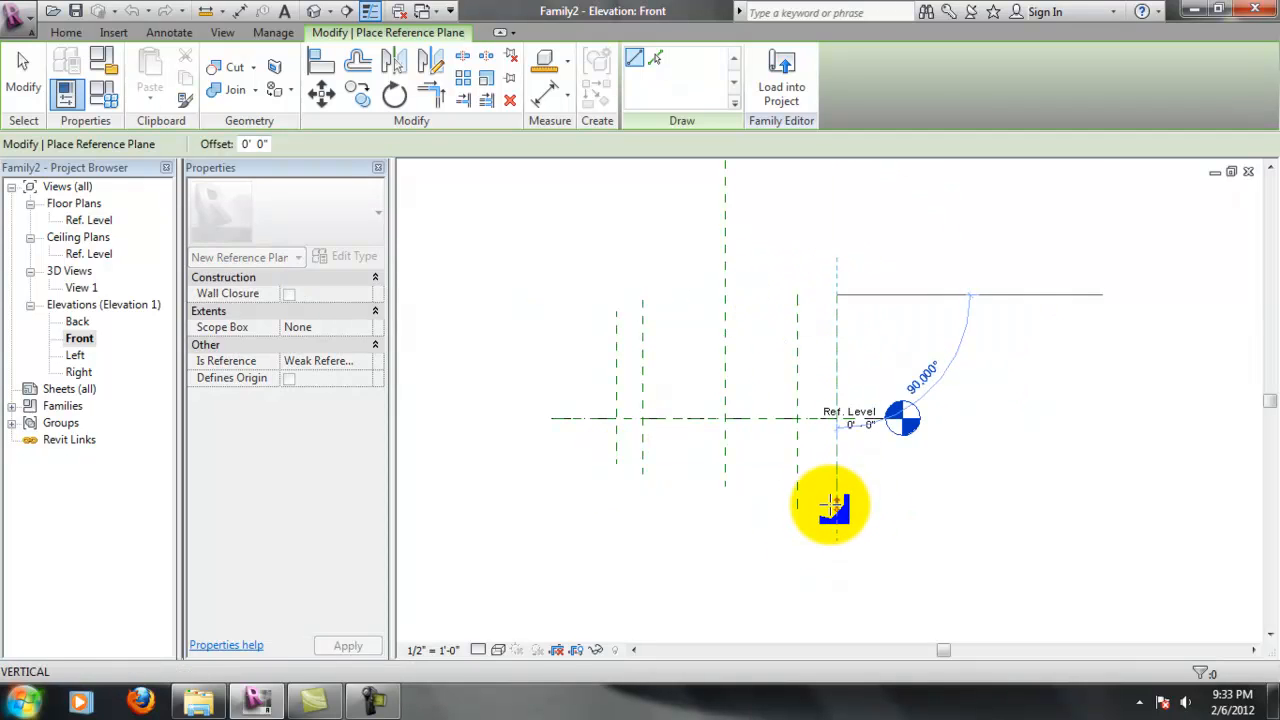
{"action": "left_click", "coordinate": [835, 505]}
Draw two horizontal reference planes across the vertical ones, the lower about 2'-1" above Ref. Level and the other slightly higher
{"action": "left_click", "coordinate": [590, 347]}
{"action": "left_click", "coordinate": [871, 347]}
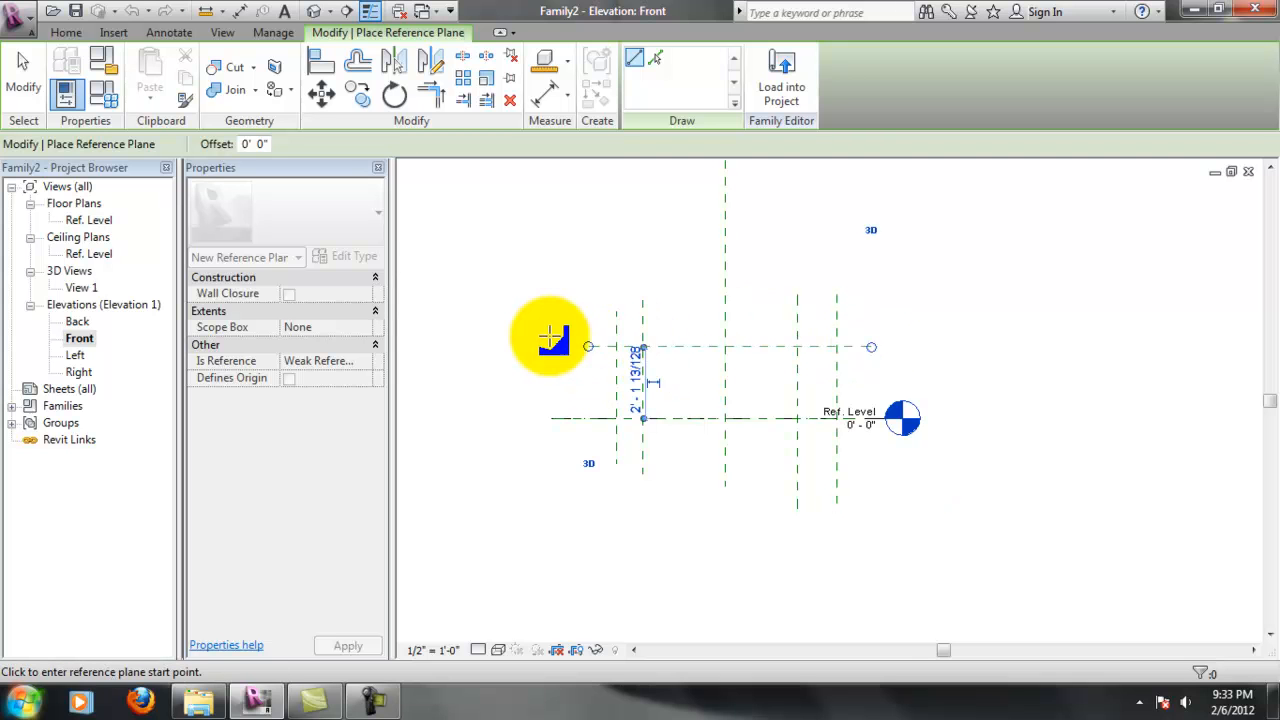
{"action": "left_click", "coordinate": [589, 323]}
{"action": "left_click", "coordinate": [871, 323]}
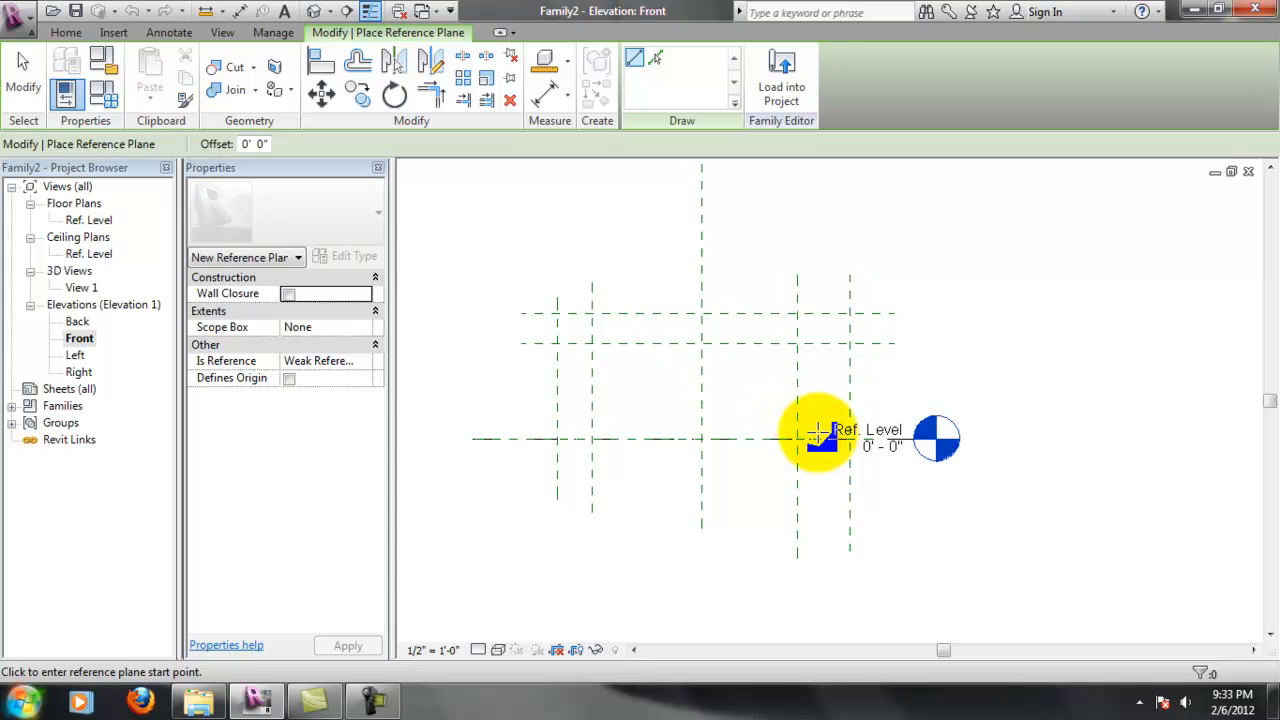
{"action": "scroll", "coordinate": [805, 430], "scroll_direction": "up", "scroll_amount": 2}
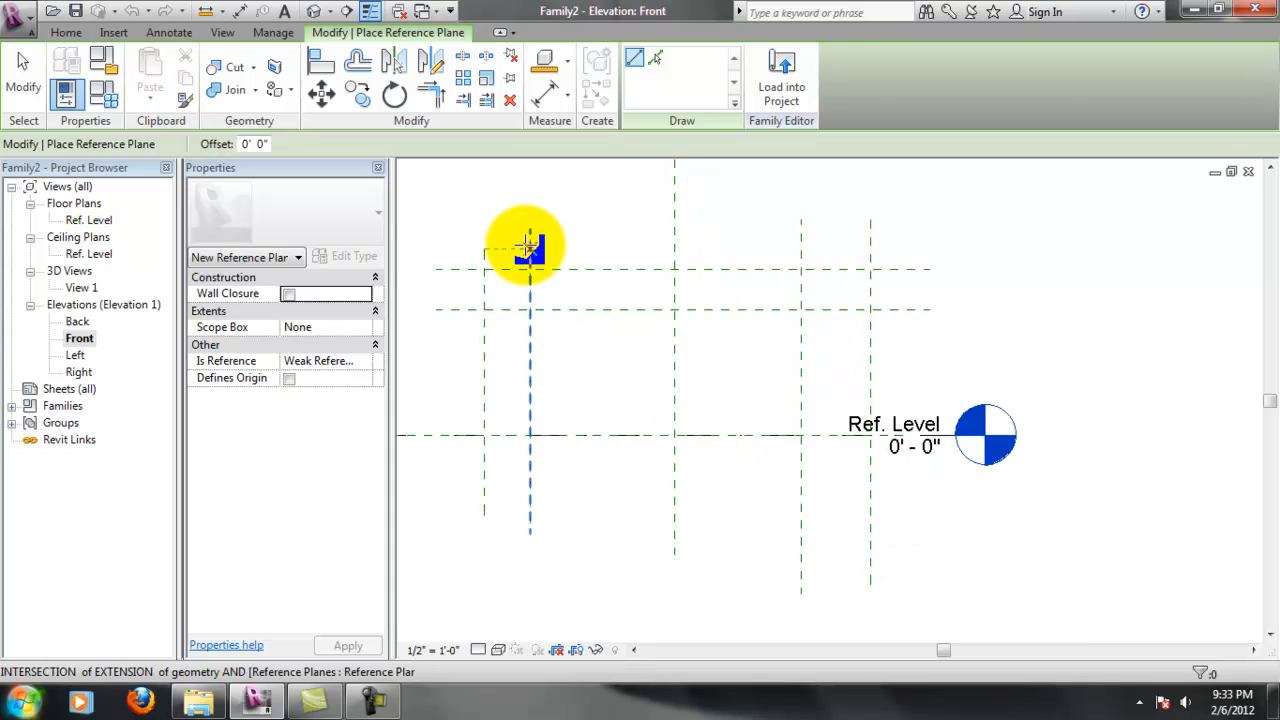
Finish placing reference planes and set the upper horizontal plane 18" above Ref. Level, measured directly from the level line
{"action": "left_click", "coordinate": [688, 550]}
{"action": "scroll", "coordinate": [733, 505], "scroll_direction": "down", "scroll_amount": 2}
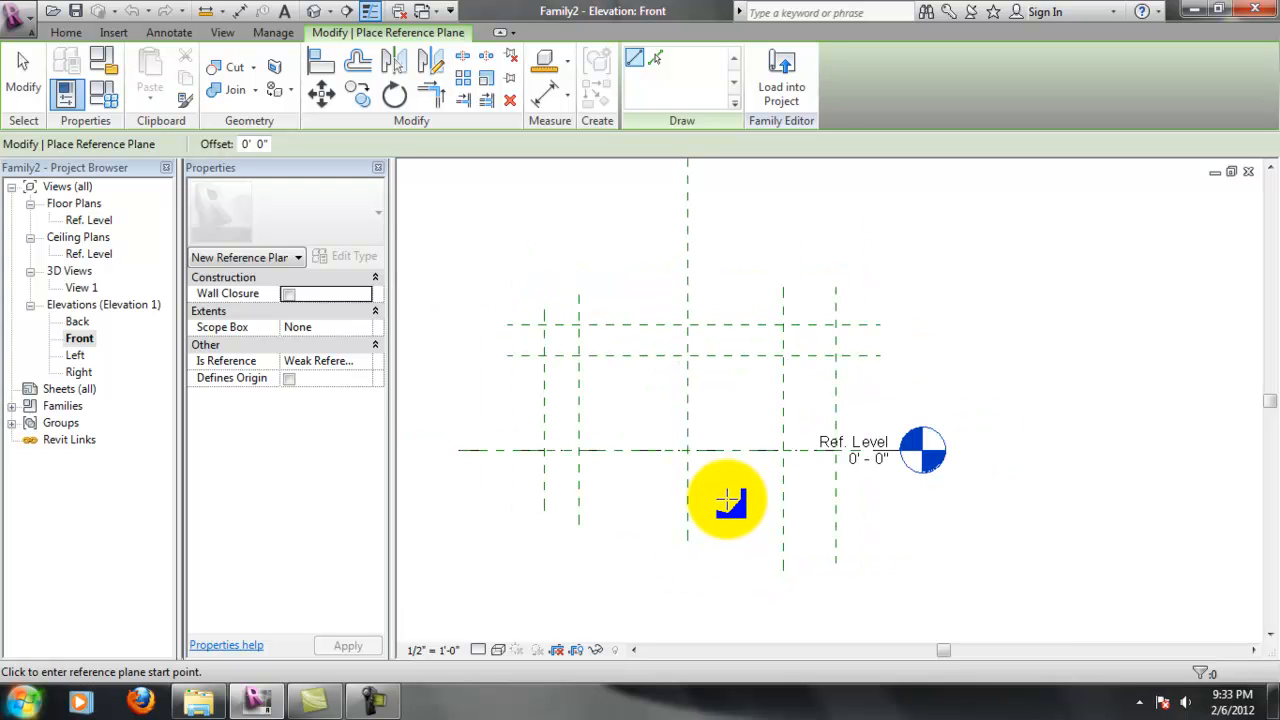
{"action": "scroll", "coordinate": [634, 443], "scroll_direction": "down", "scroll_amount": 1}
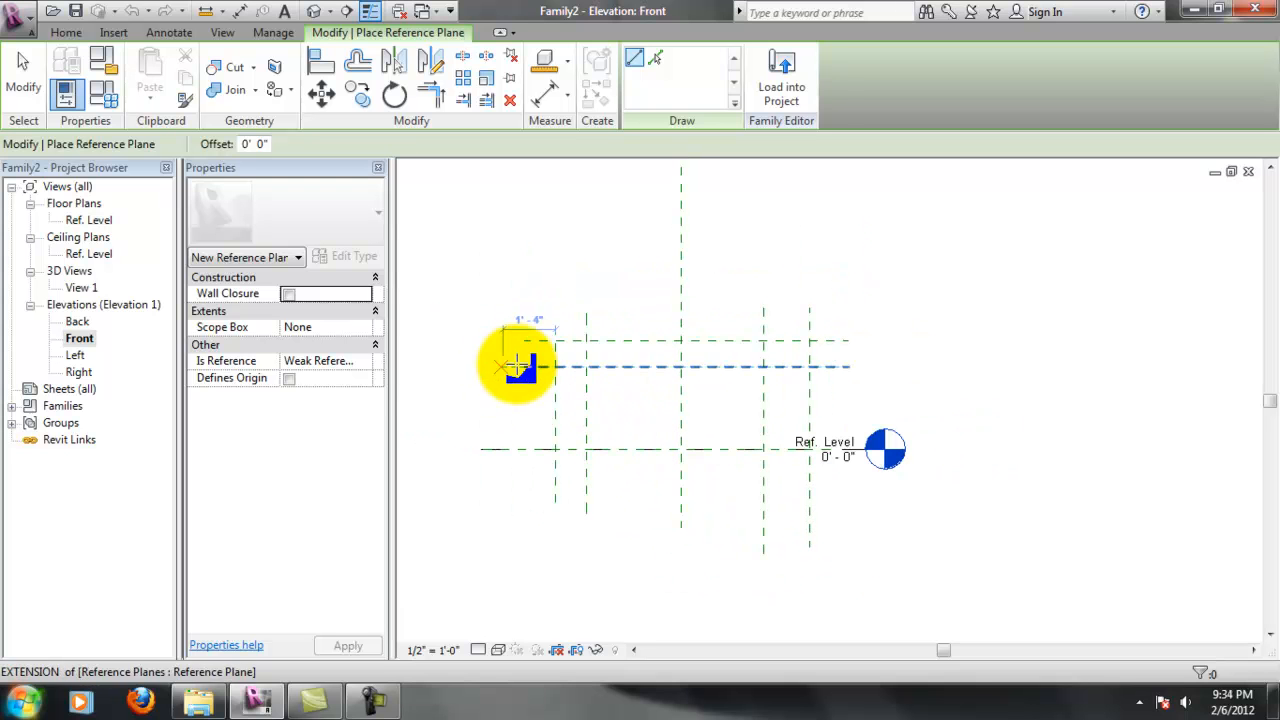
{"action": "key", "text": "Escape"}
{"action": "left_click", "coordinate": [628, 341]}
{"action": "scroll", "coordinate": [652, 405], "scroll_direction": "up", "scroll_amount": 2}
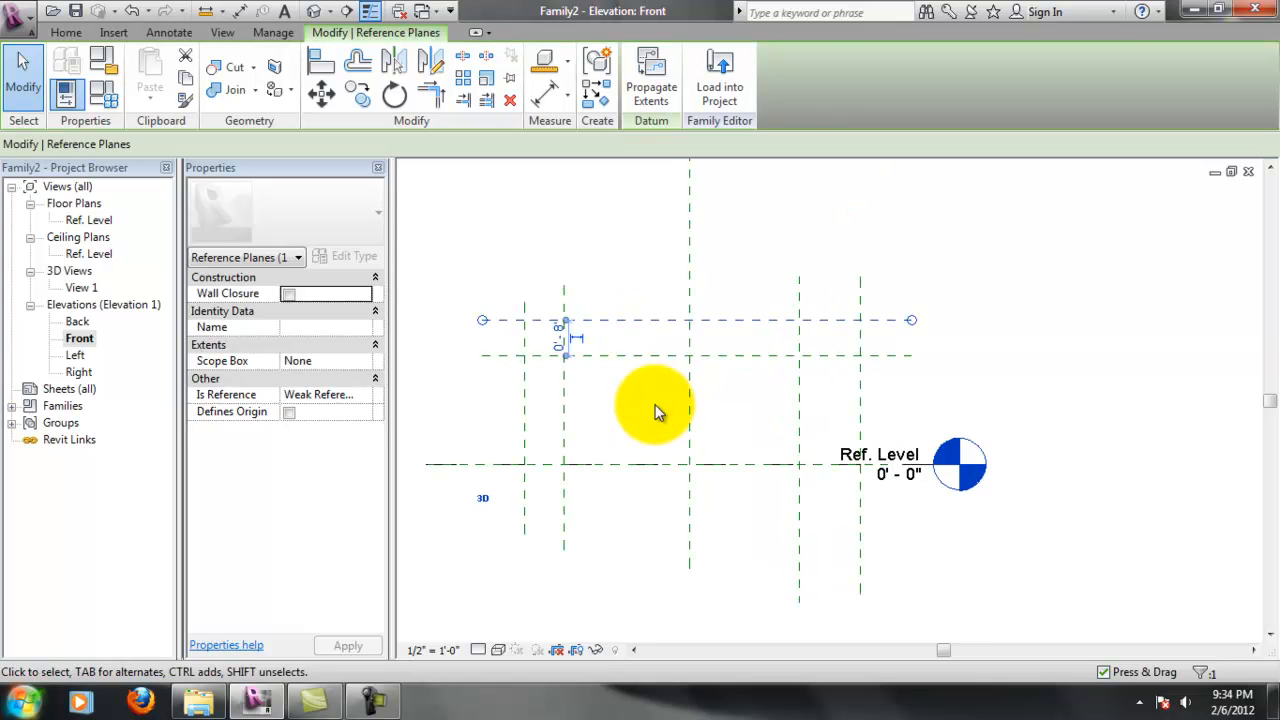
{"action": "scroll", "coordinate": [620, 426], "scroll_direction": "up", "scroll_amount": 1}
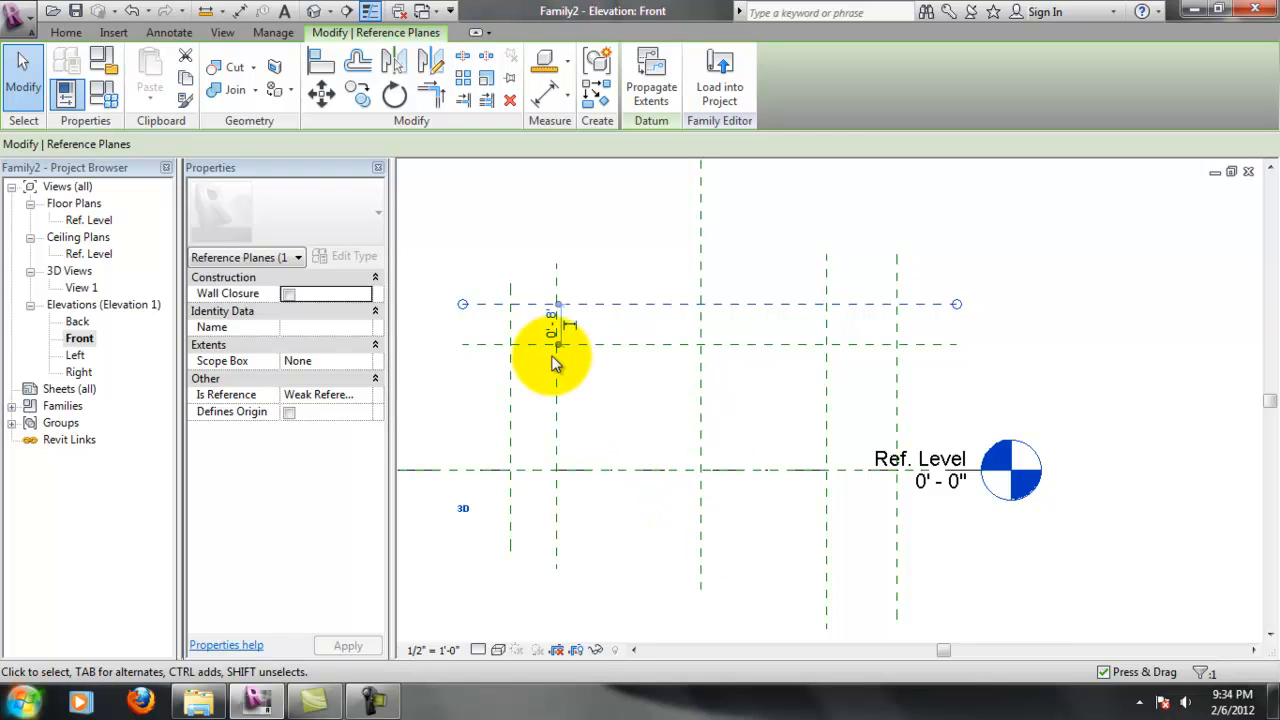
{"action": "left_click", "coordinate": [606, 372]}
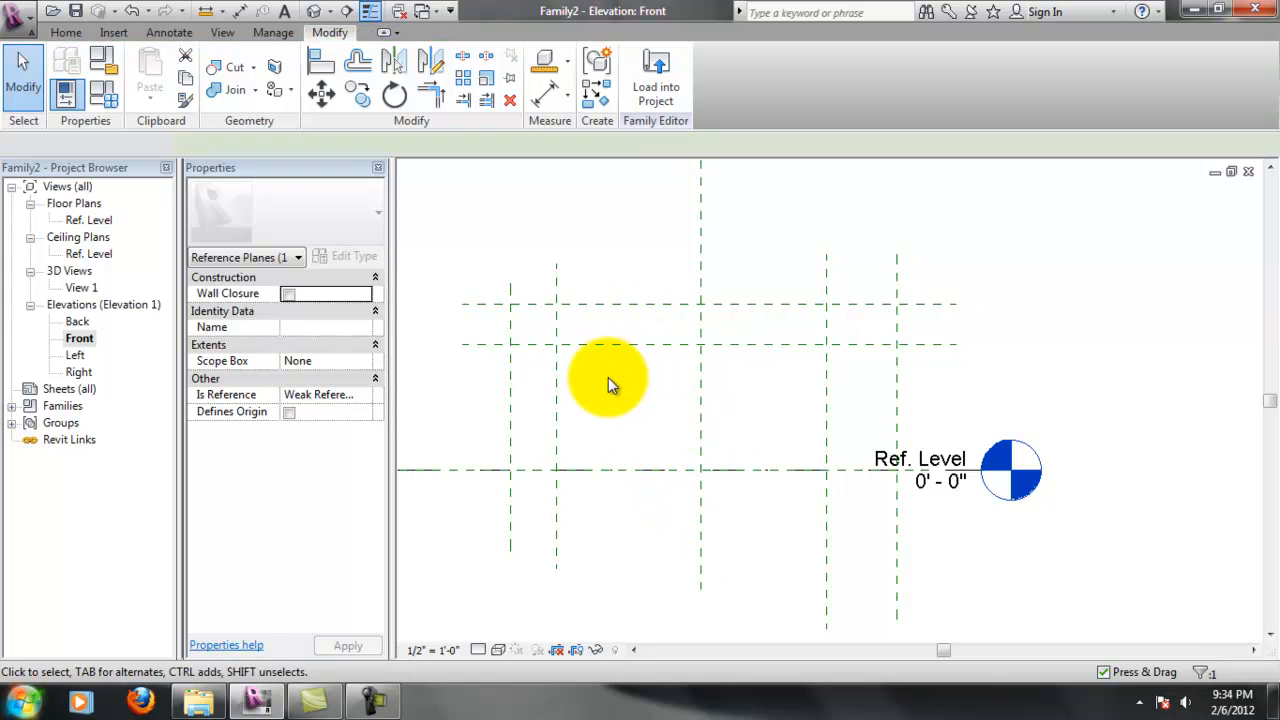
{"action": "left_click", "coordinate": [602, 305]}
{"action": "left_click_drag", "start_coordinate": [560, 346], "coordinate": [570, 470]}
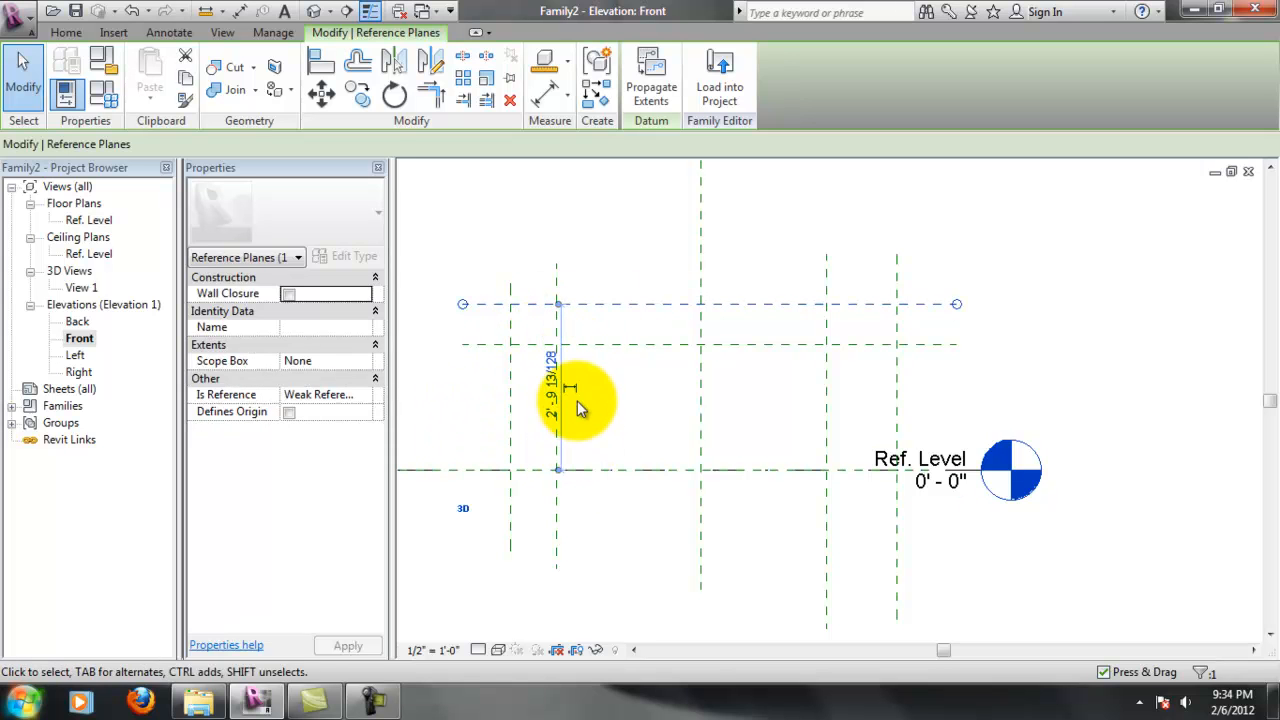
{"action": "left_click", "coordinate": [563, 387]}
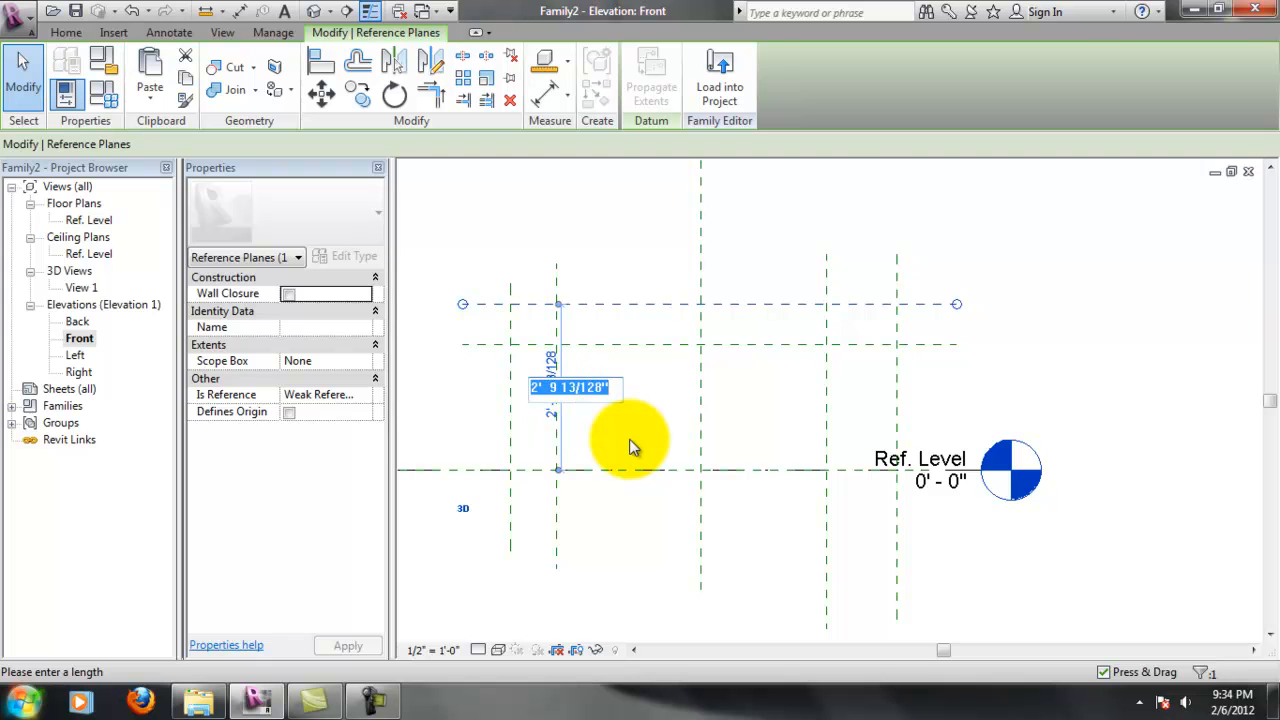
{"action": "type", "text": "18"}
{"action": "key", "text": "Return"}
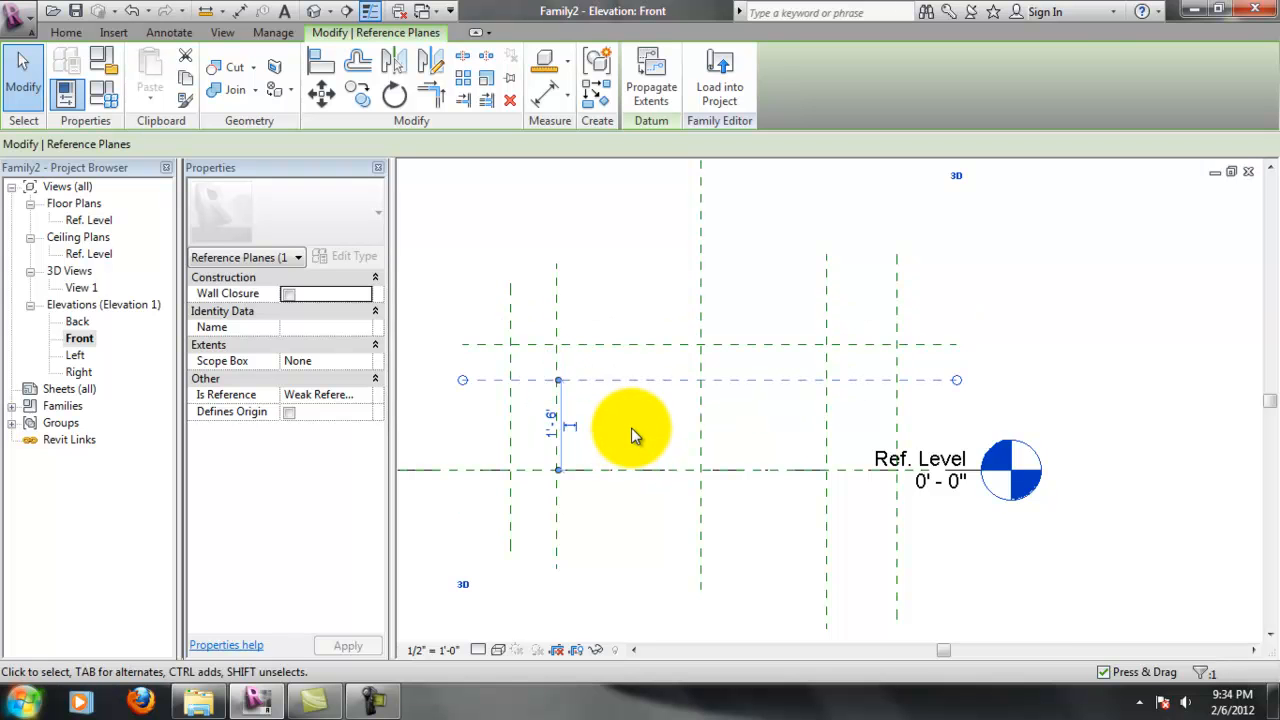
{"action": "left_click", "coordinate": [655, 432]}
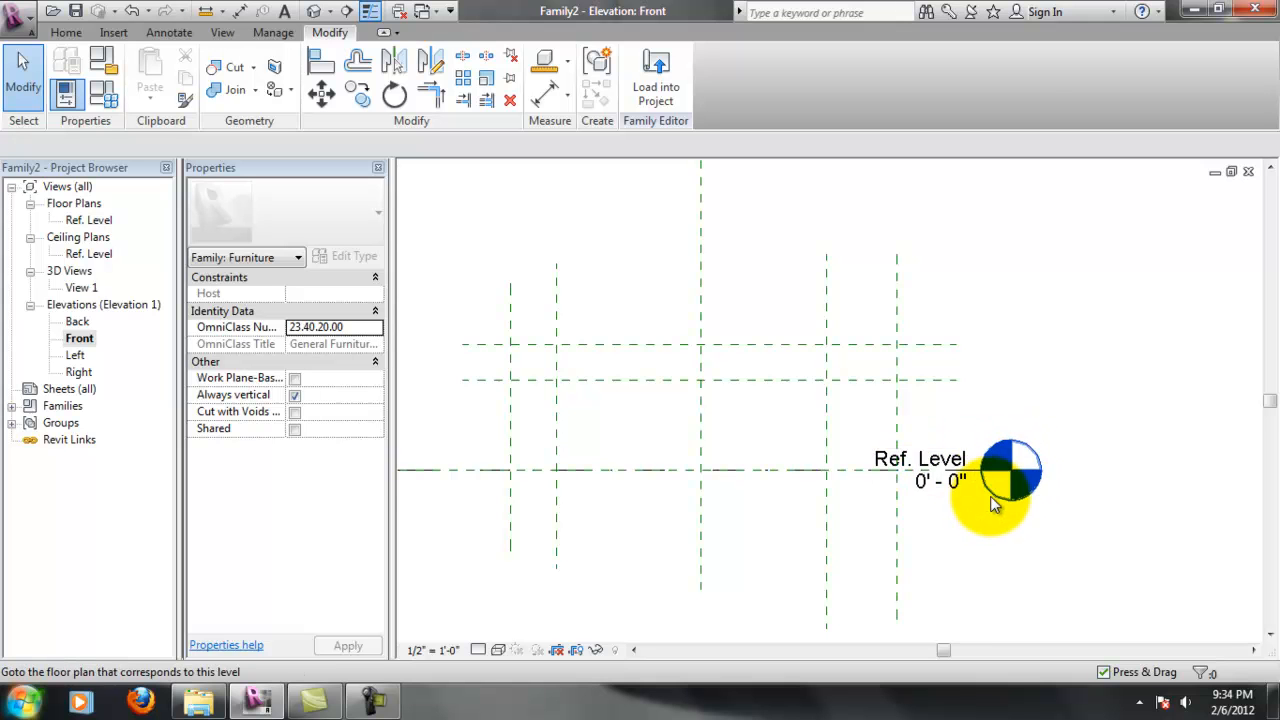
Extend the right end of the Ref. Level line outward so its level head clears the vertical reference planes
{"action": "scroll", "coordinate": [1007, 516], "scroll_direction": "up", "scroll_amount": 1}
{"action": "scroll", "coordinate": [964, 492], "scroll_direction": "down", "scroll_amount": 3}
{"action": "left_click", "coordinate": [964, 492]}
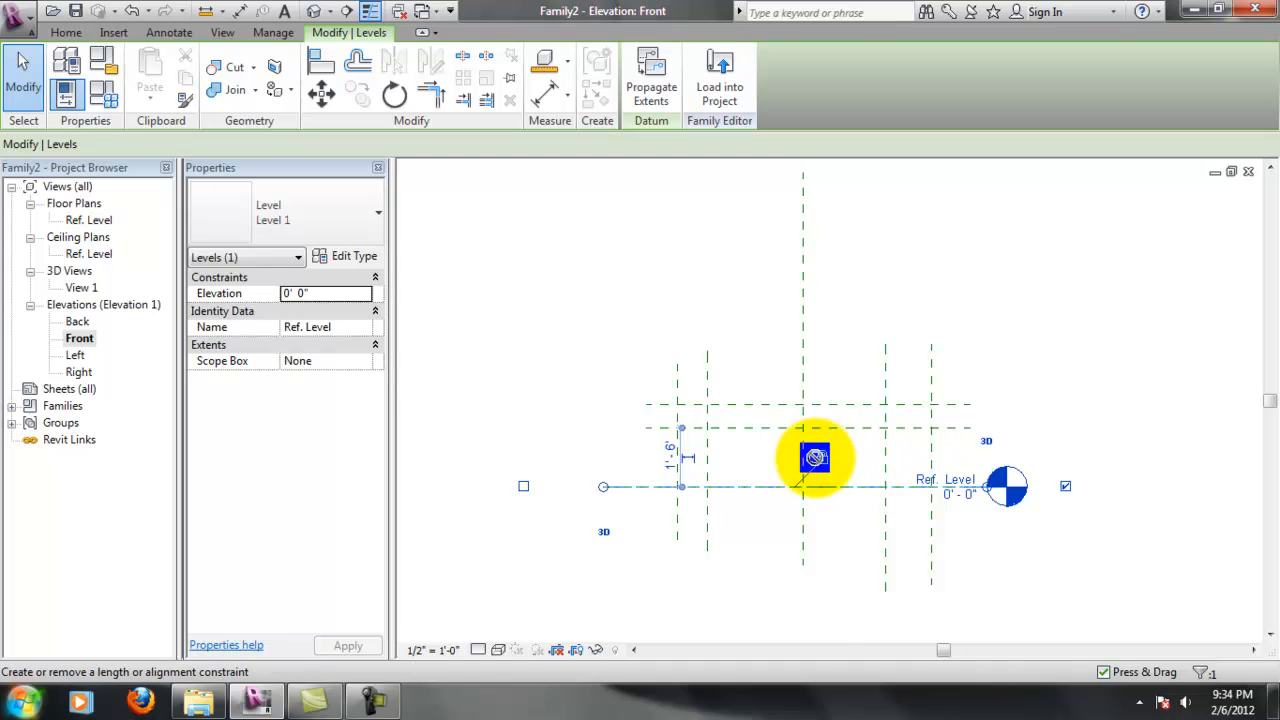
{"action": "left_click", "coordinate": [815, 457]}
{"action": "left_click", "coordinate": [1229, 663]}
{"action": "left_click", "coordinate": [1133, 510]}
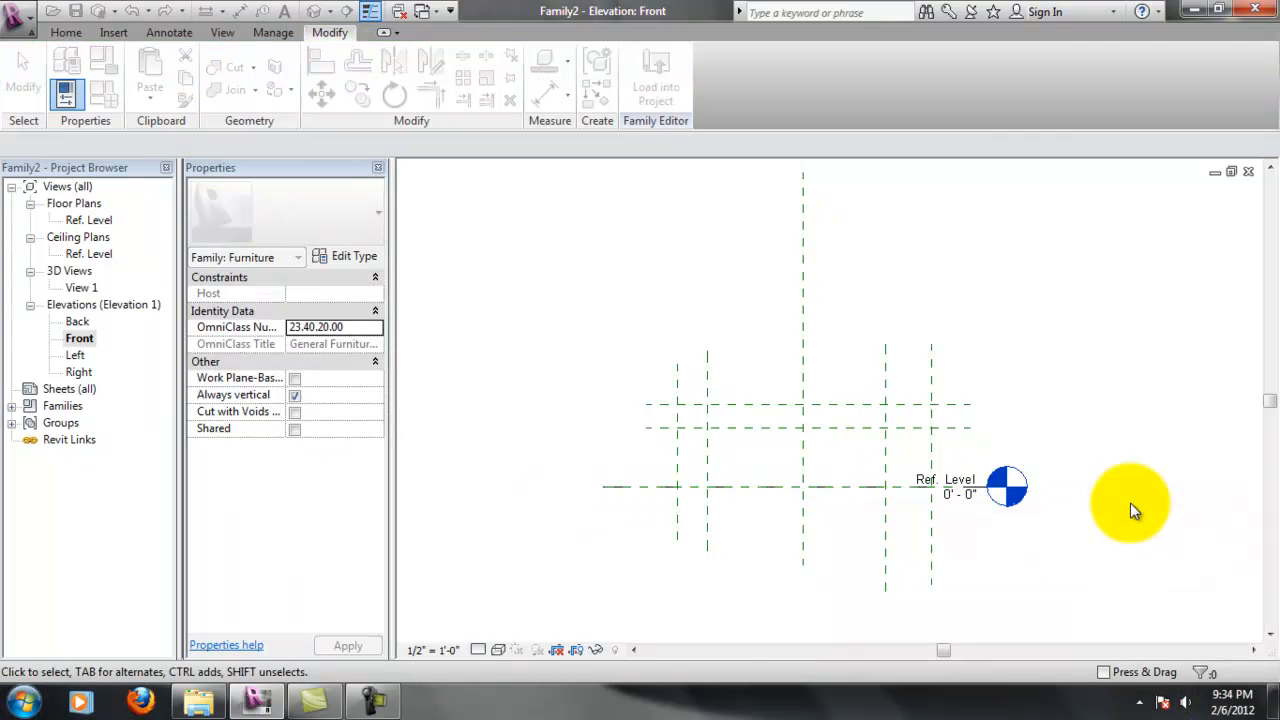
{"action": "left_click", "coordinate": [958, 489]}
{"action": "left_click_drag", "start_coordinate": [993, 494], "coordinate": [1186, 488], "text": "ctrl"}
{"action": "left_click", "coordinate": [1098, 556]}
{"action": "scroll", "coordinate": [864, 475], "scroll_direction": "up", "scroll_amount": 2}
{"action": "scroll", "coordinate": [866, 483], "scroll_direction": "up", "scroll_amount": 3}
Try to set the remaining upper horizontal plane to 18" above Ref. Level as well
{"action": "left_click", "coordinate": [861, 351]}
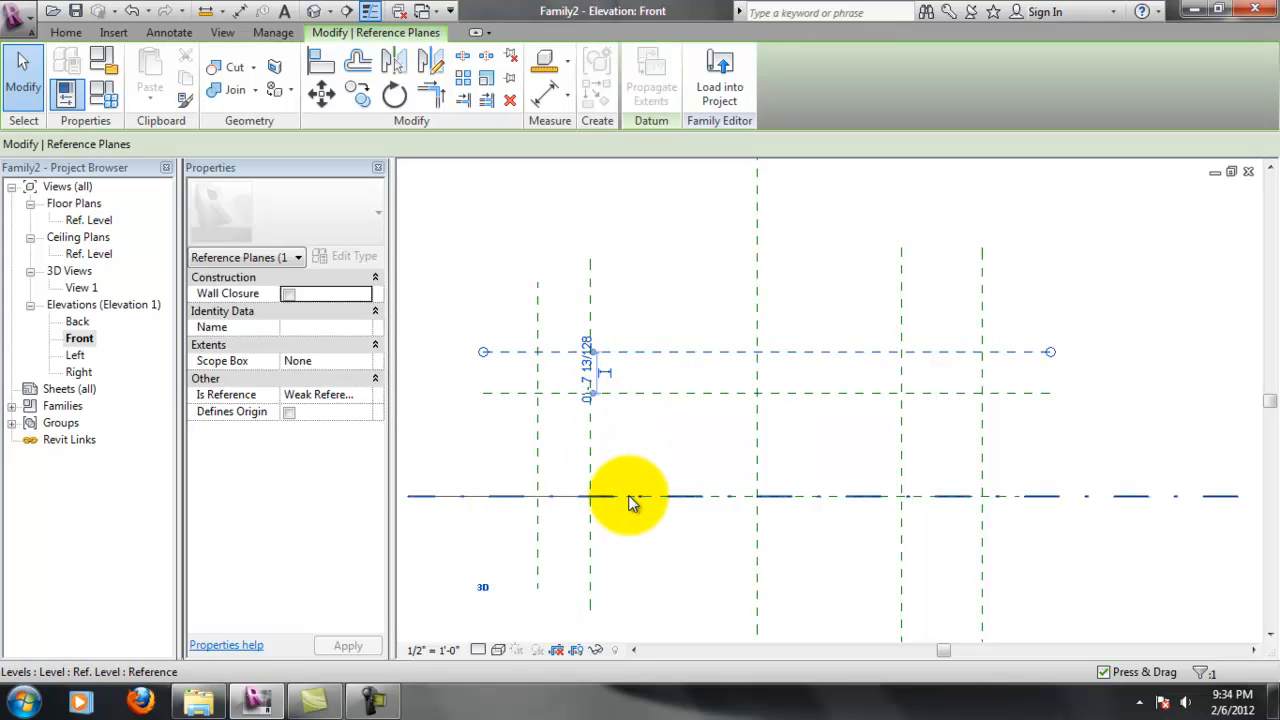
{"action": "left_click_drag", "start_coordinate": [629, 497], "coordinate": [630, 496]}
{"action": "left_click", "coordinate": [588, 426]}
{"action": "type", "text": "1"}
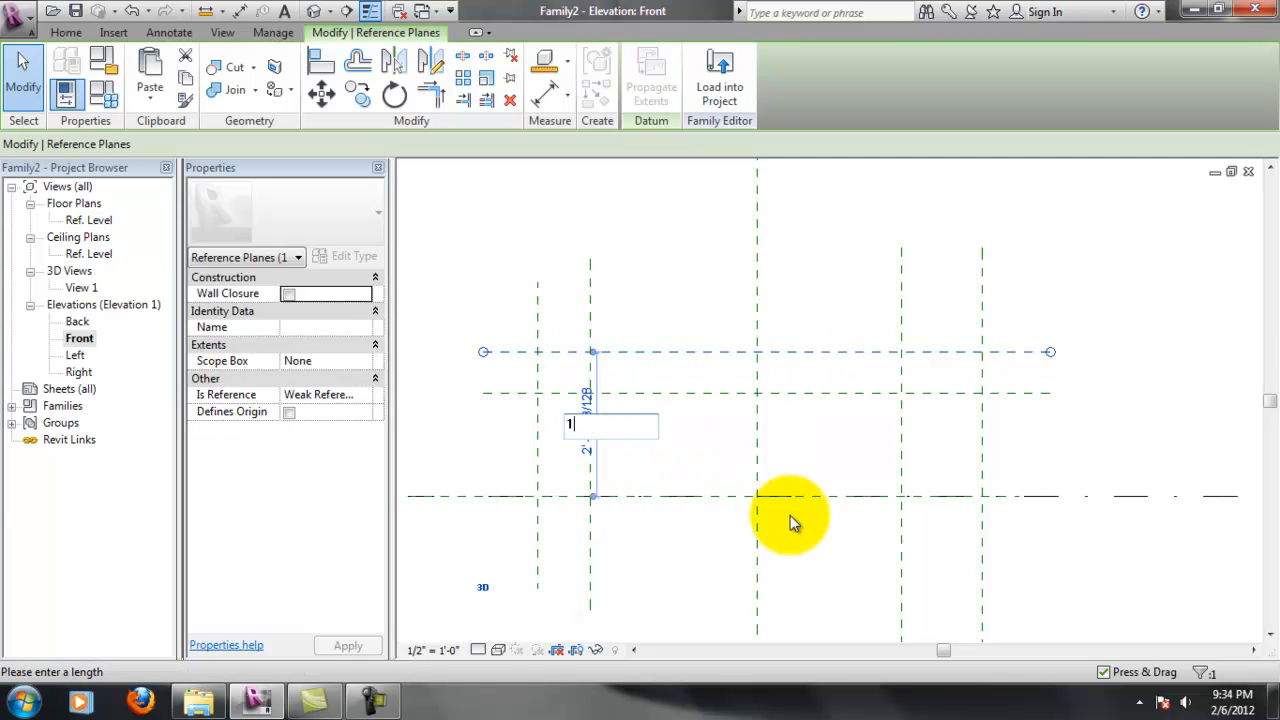
{"action": "type", "text": "8"}
{"action": "key", "text": "Return"}
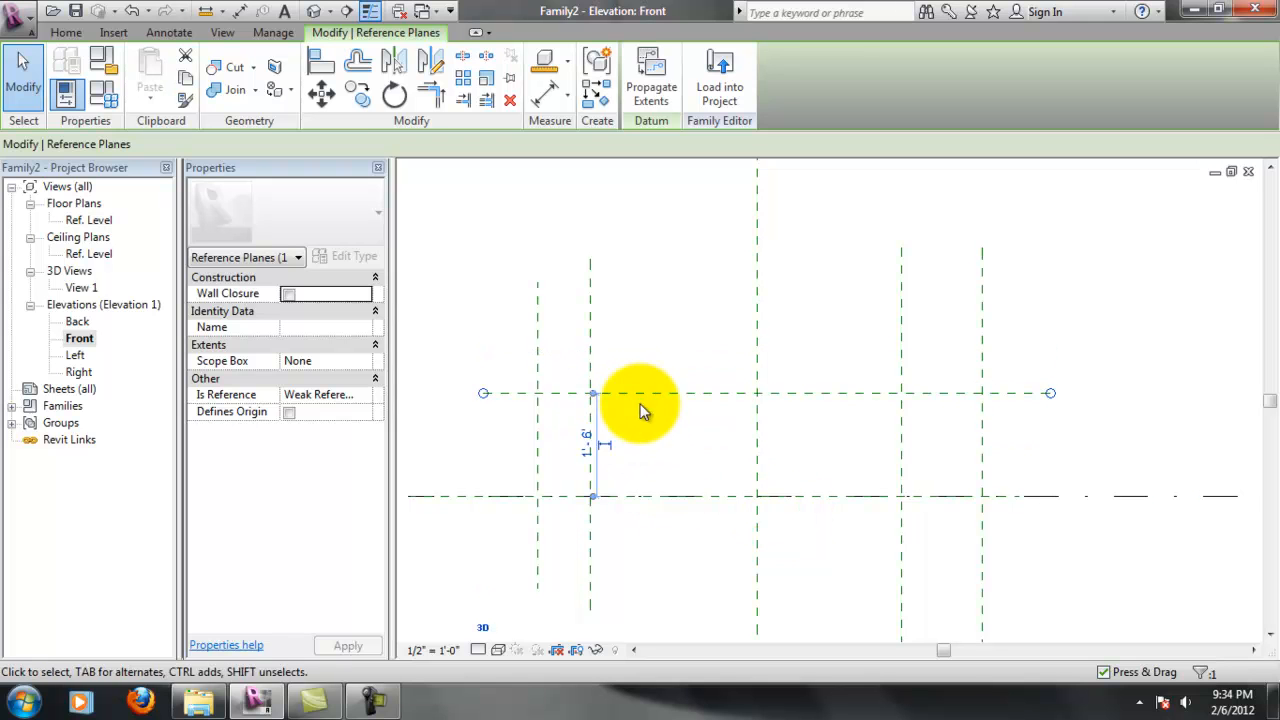
{"action": "left_click", "coordinate": [654, 412]}
Make the temporary dimensions from the lower horizontal plane to Ref. Level and to the upper plane permanent
{"action": "left_click", "coordinate": [652, 392]}
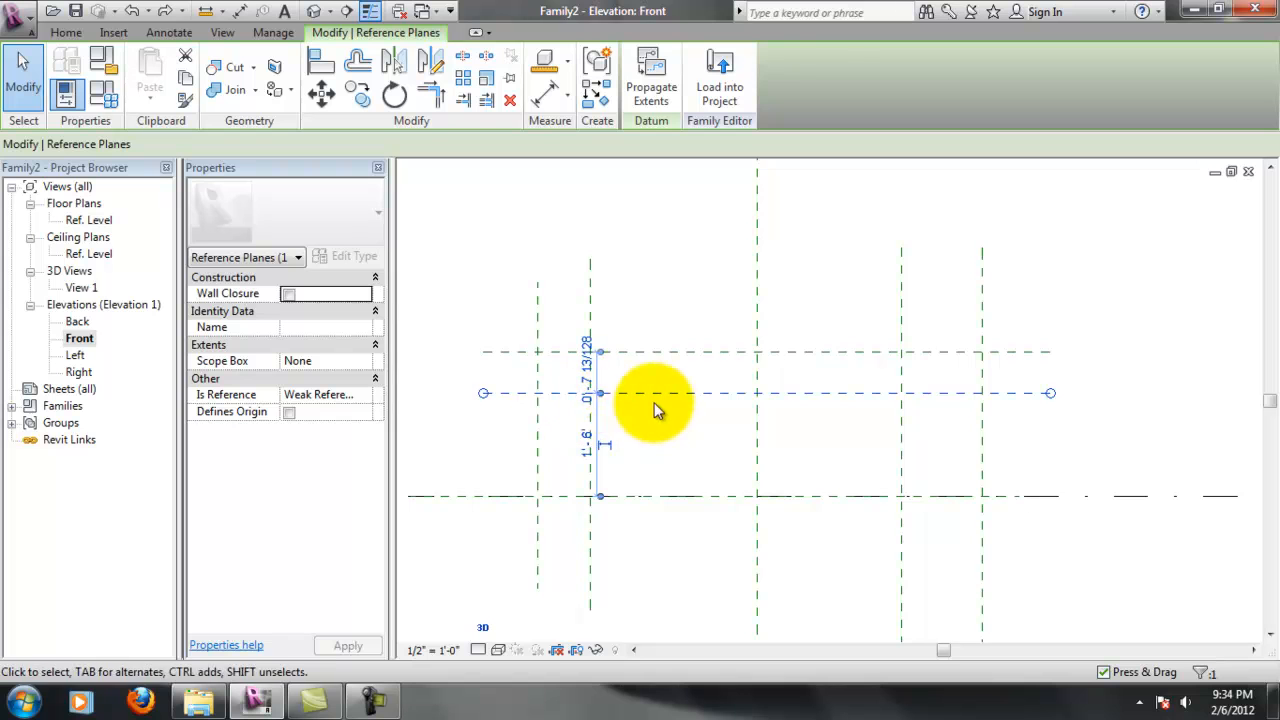
{"action": "left_click", "coordinate": [628, 428]}
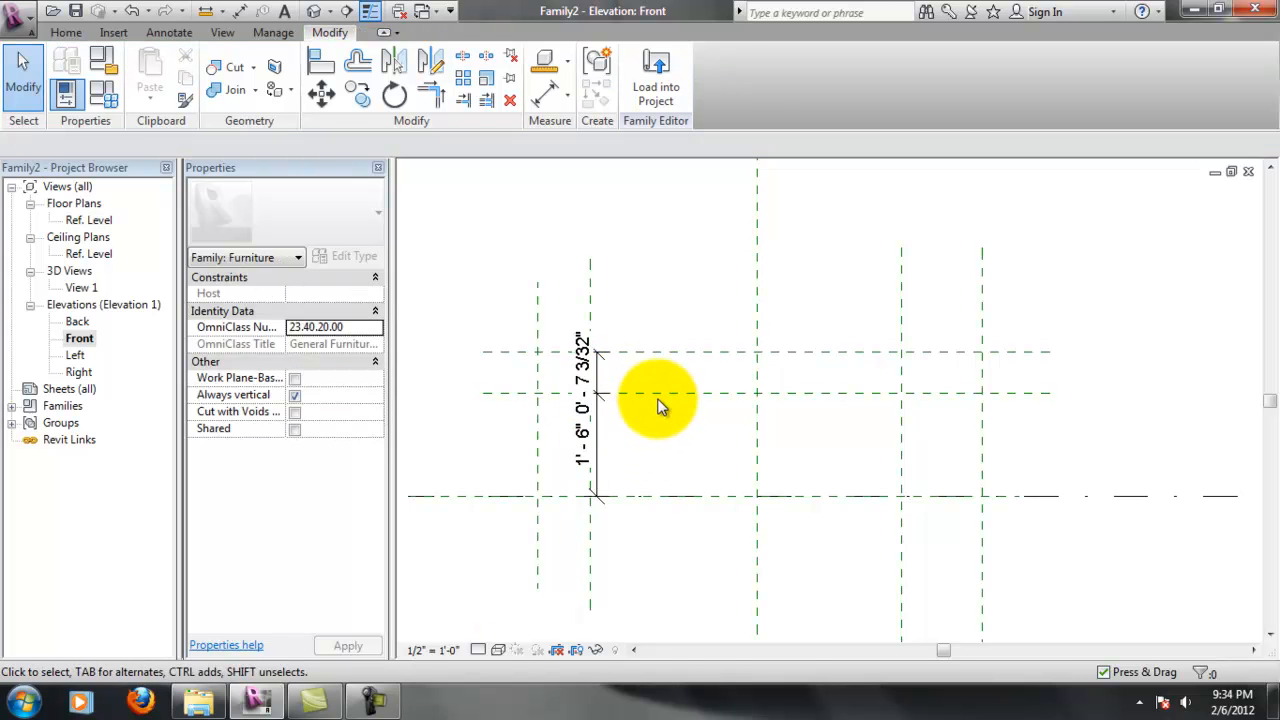
{"action": "left_click", "coordinate": [663, 394]}
{"action": "left_click", "coordinate": [649, 447]}
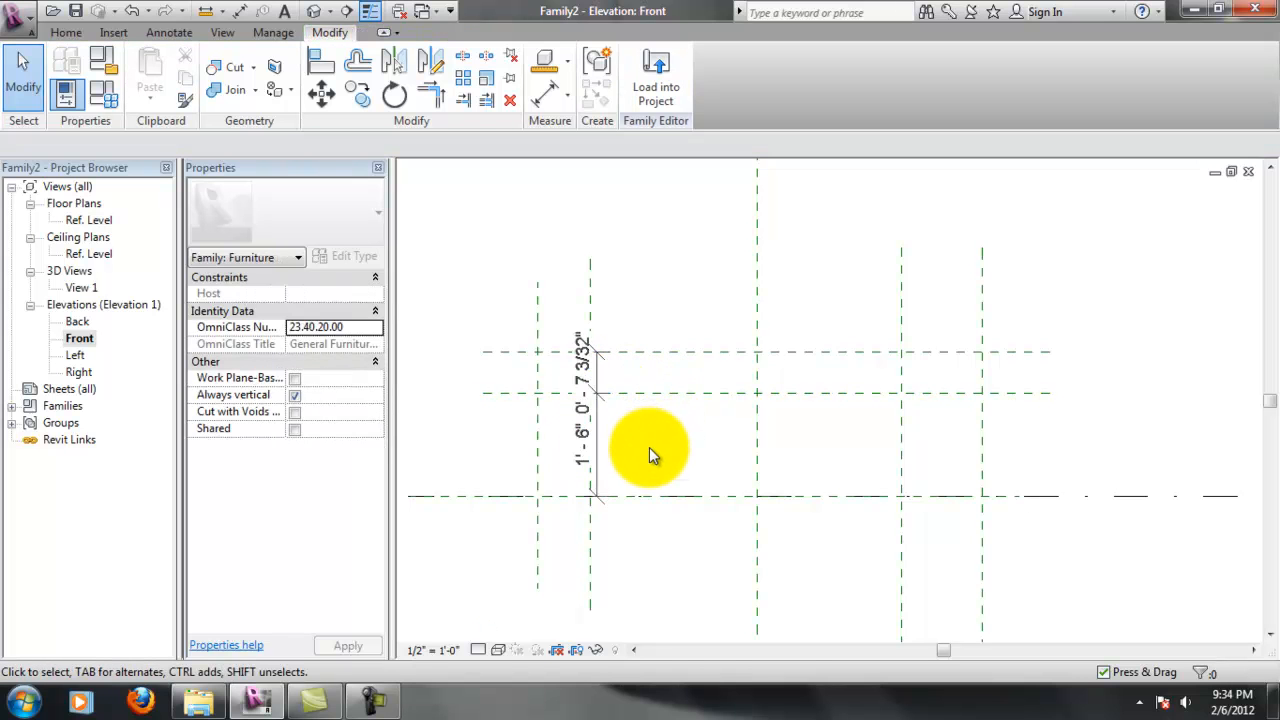
Name the lower horizontal reference plane, 1'-6" above Ref. Level, "Top of Table"
{"action": "left_click", "coordinate": [630, 396]}
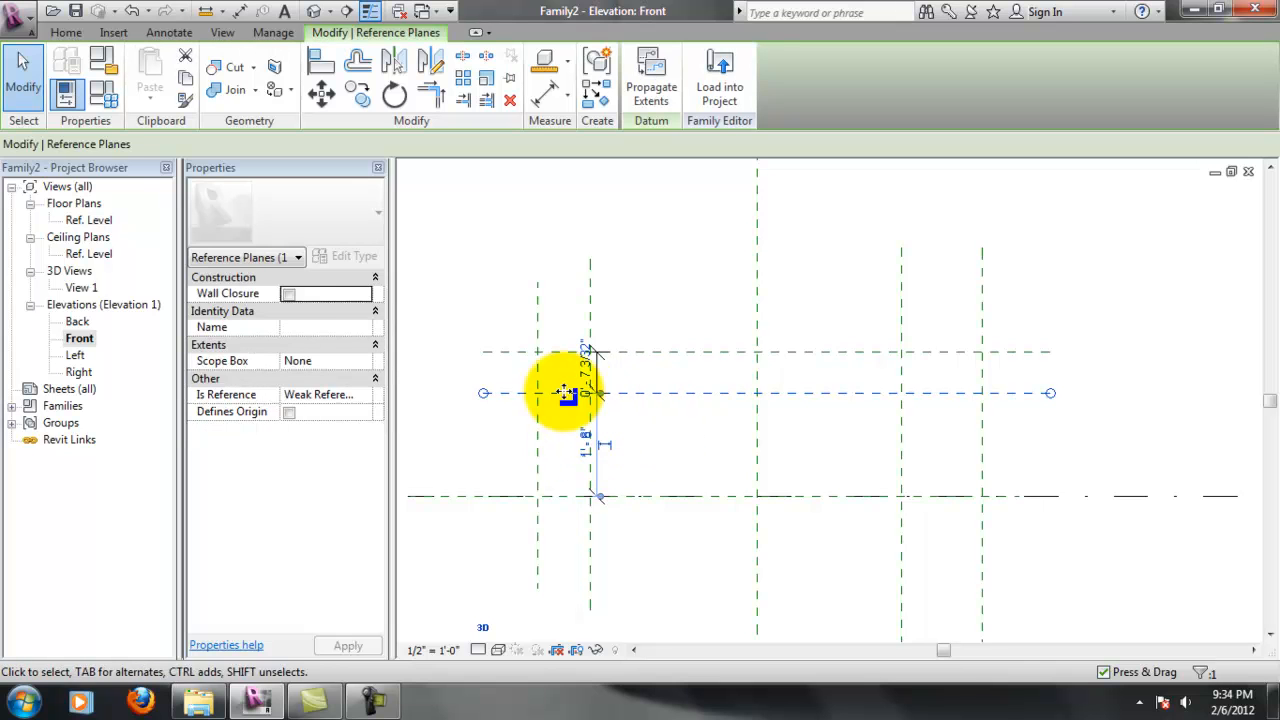
{"action": "left_click", "coordinate": [298, 317]}
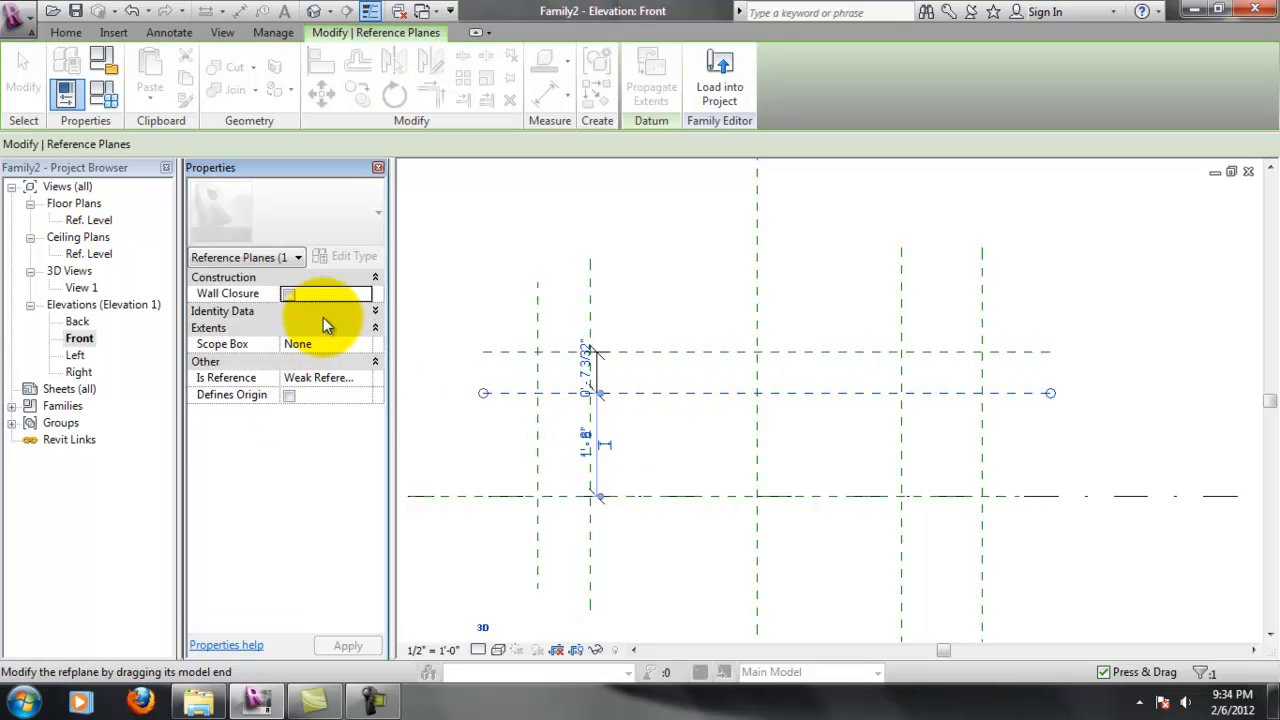
{"action": "left_click", "coordinate": [323, 312]}
{"action": "left_click", "coordinate": [330, 328]}
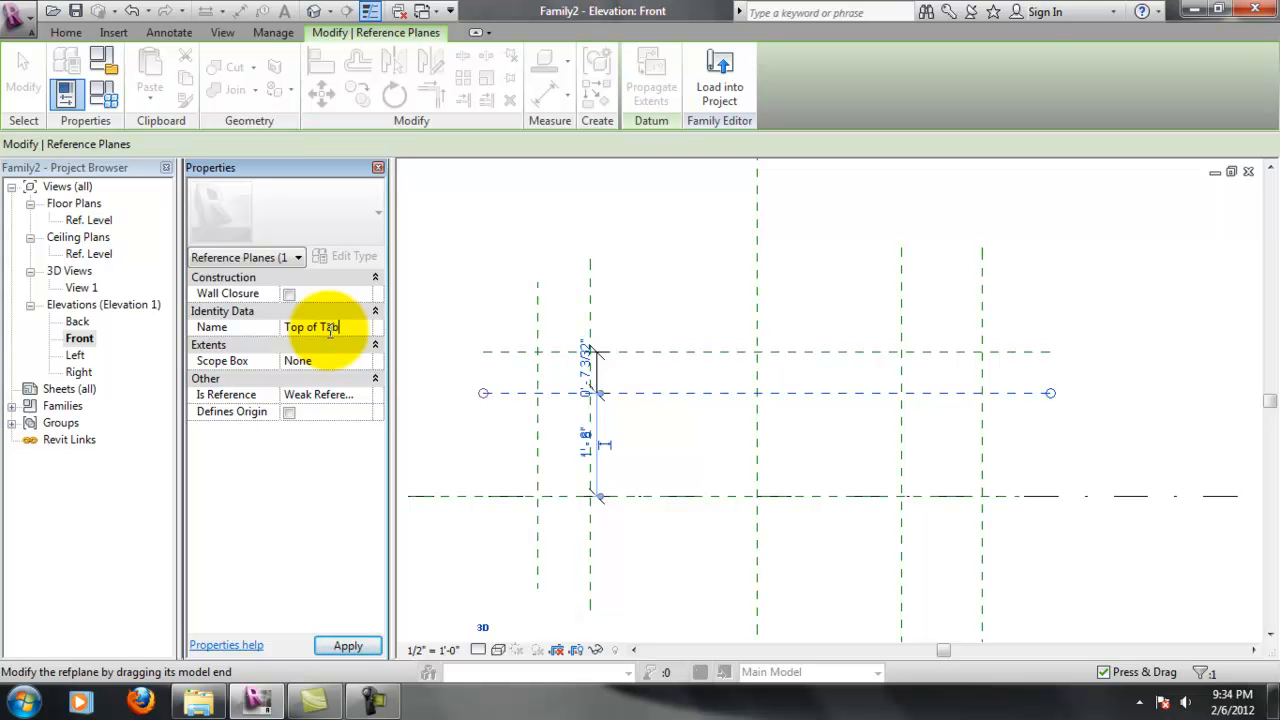
{"action": "left_click", "coordinate": [668, 431]}
Set the unnamed upper horizontal plane to 1'-5" above Ref. Level, just below the Top of Table plane
{"action": "left_click", "coordinate": [670, 351]}
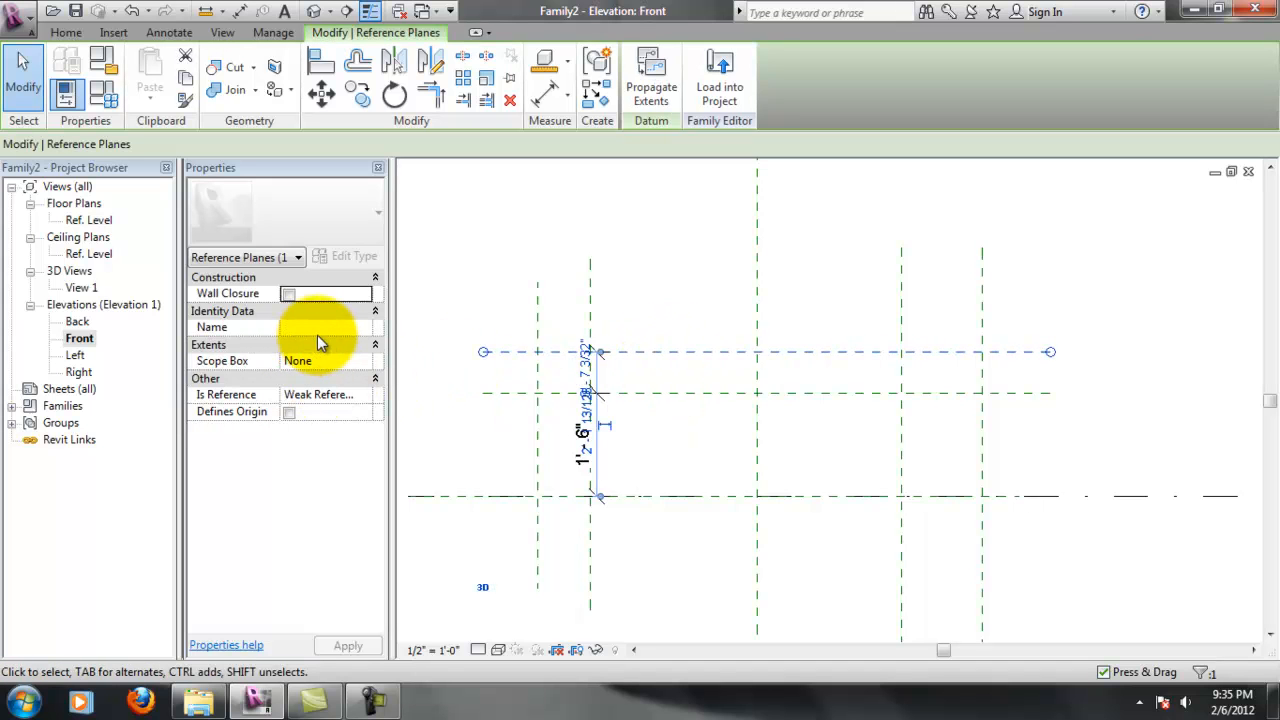
{"action": "left_click", "coordinate": [586, 440]}
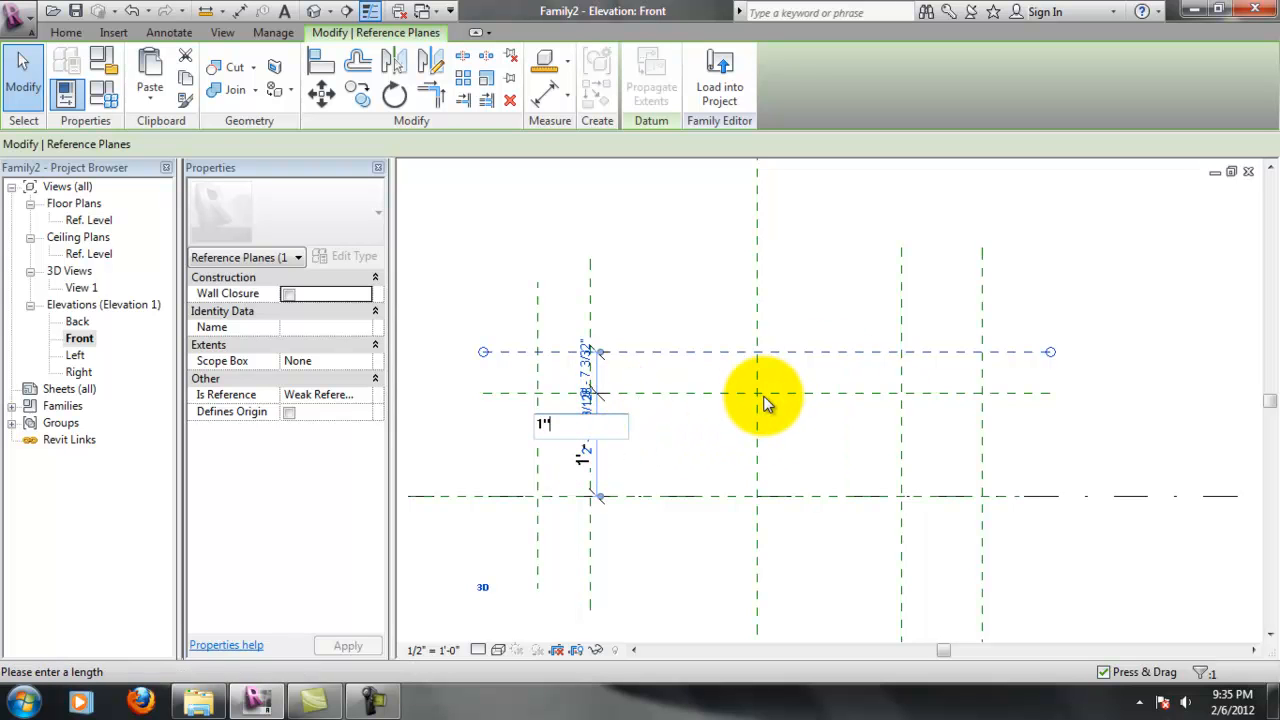
{"action": "key", "text": "Return"}
{"action": "left_click", "coordinate": [580, 492]}
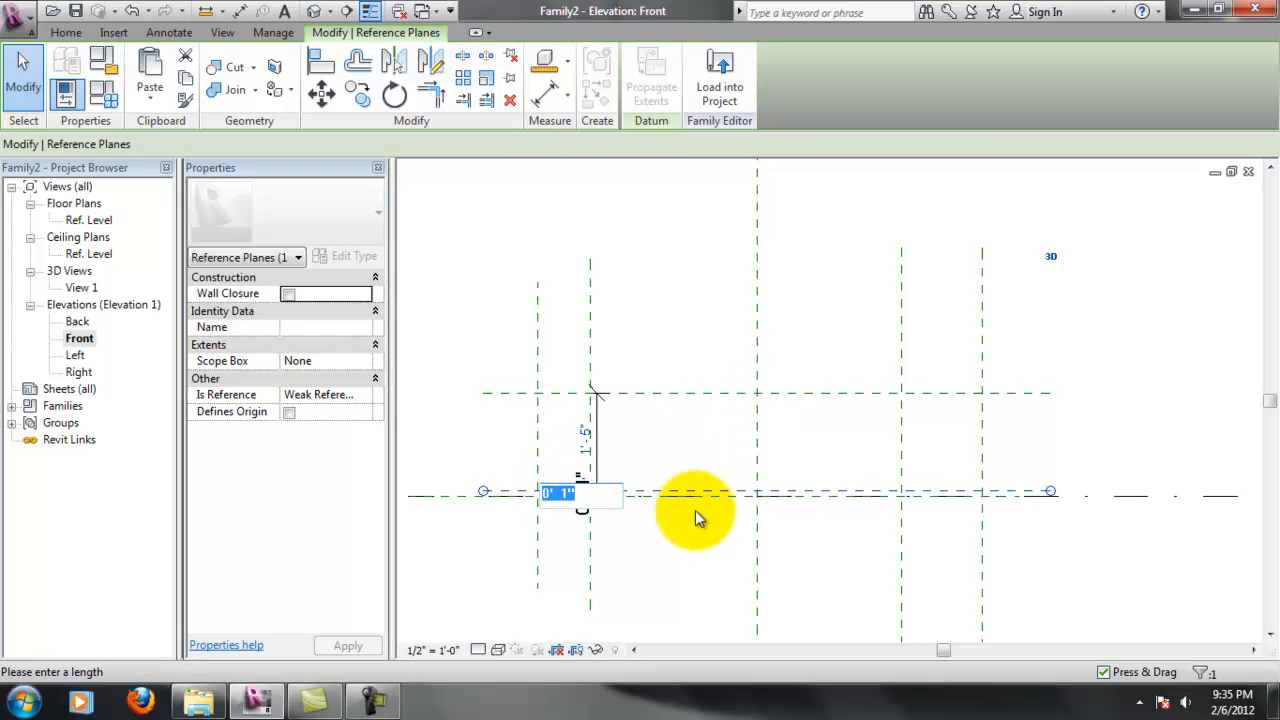
{"action": "type", "text": "1'4"}
{"action": "key", "text": "Return"}
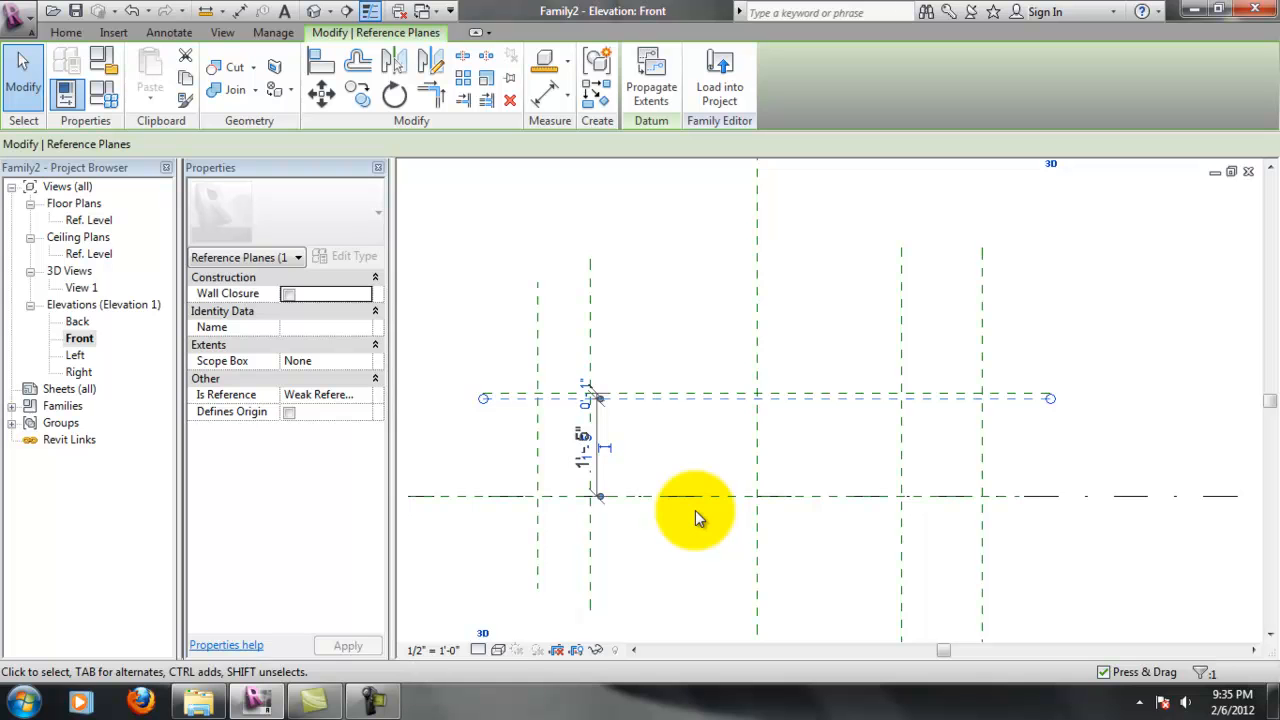
Name the horizontal reference plane just under Top of Table "Bottom of Table"
{"action": "scroll", "coordinate": [633, 402], "scroll_direction": "down", "scroll_amount": 2}
{"action": "scroll", "coordinate": [613, 456], "scroll_direction": "up", "scroll_amount": 3}
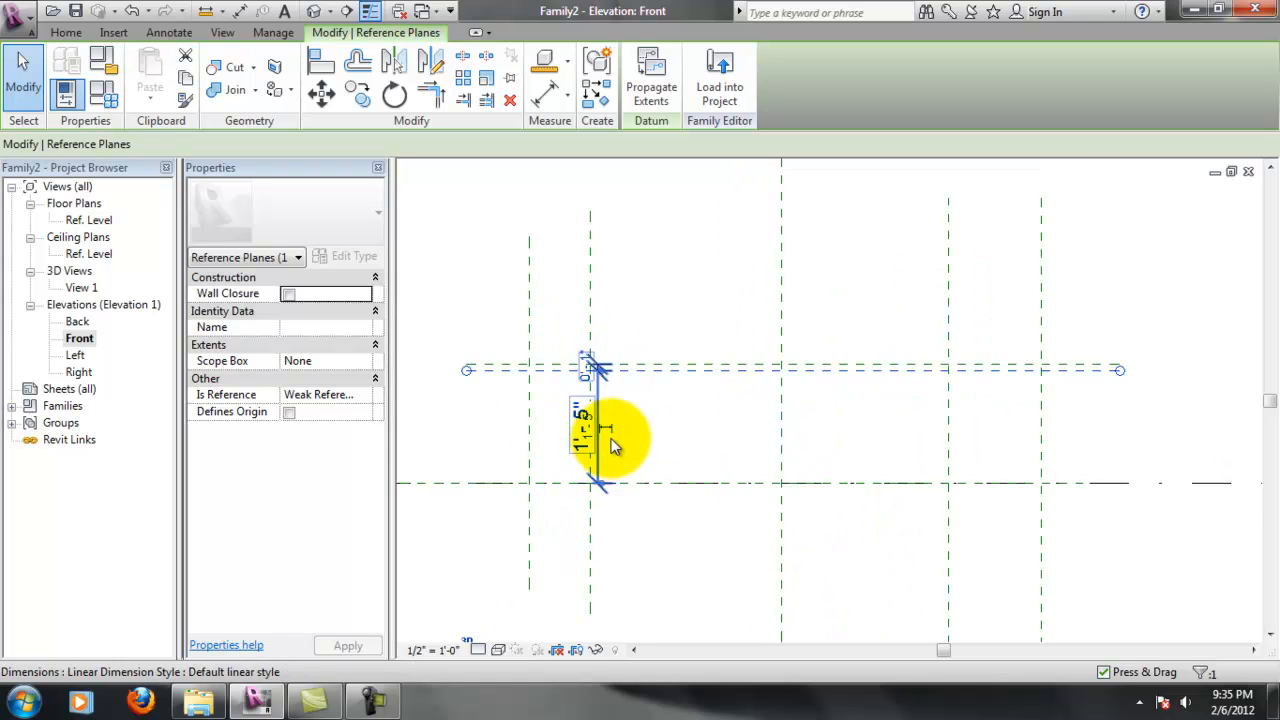
{"action": "scroll", "coordinate": [611, 439], "scroll_direction": "up", "scroll_amount": 1}
{"action": "left_click", "coordinate": [645, 394]}
{"action": "left_click", "coordinate": [645, 361]}
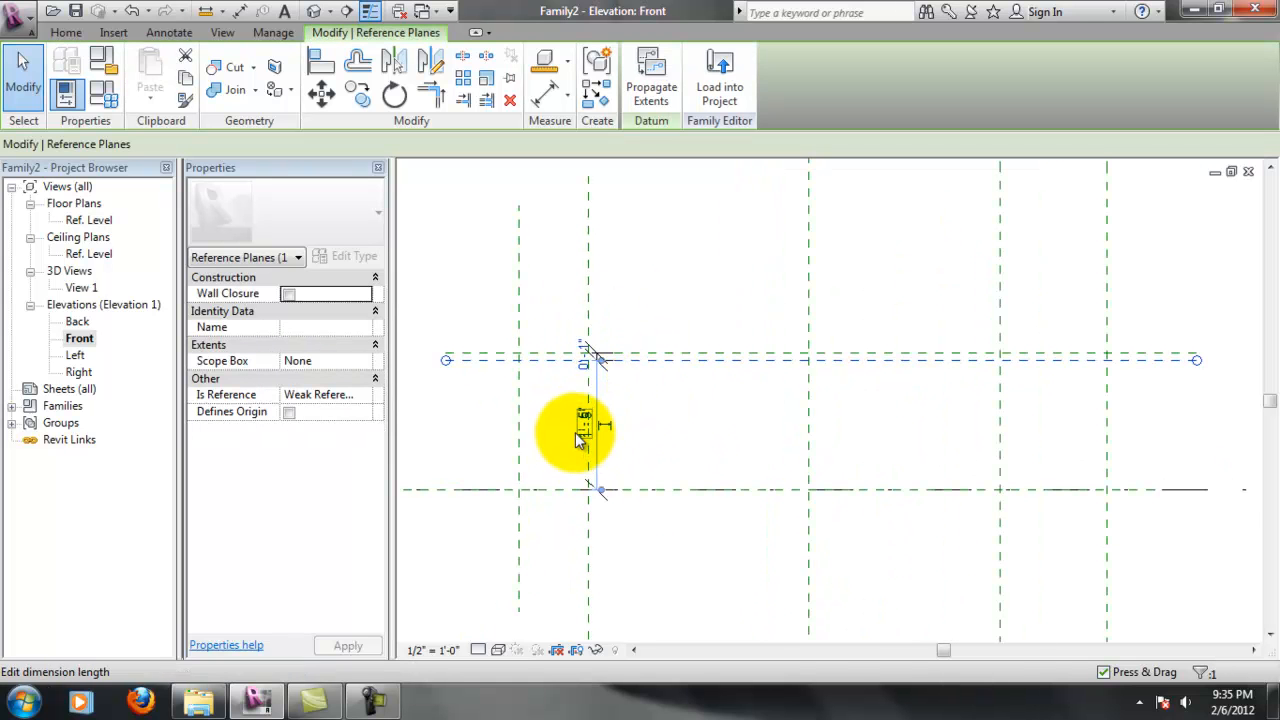
{"action": "scroll", "coordinate": [586, 435], "scroll_direction": "up", "scroll_amount": 1}
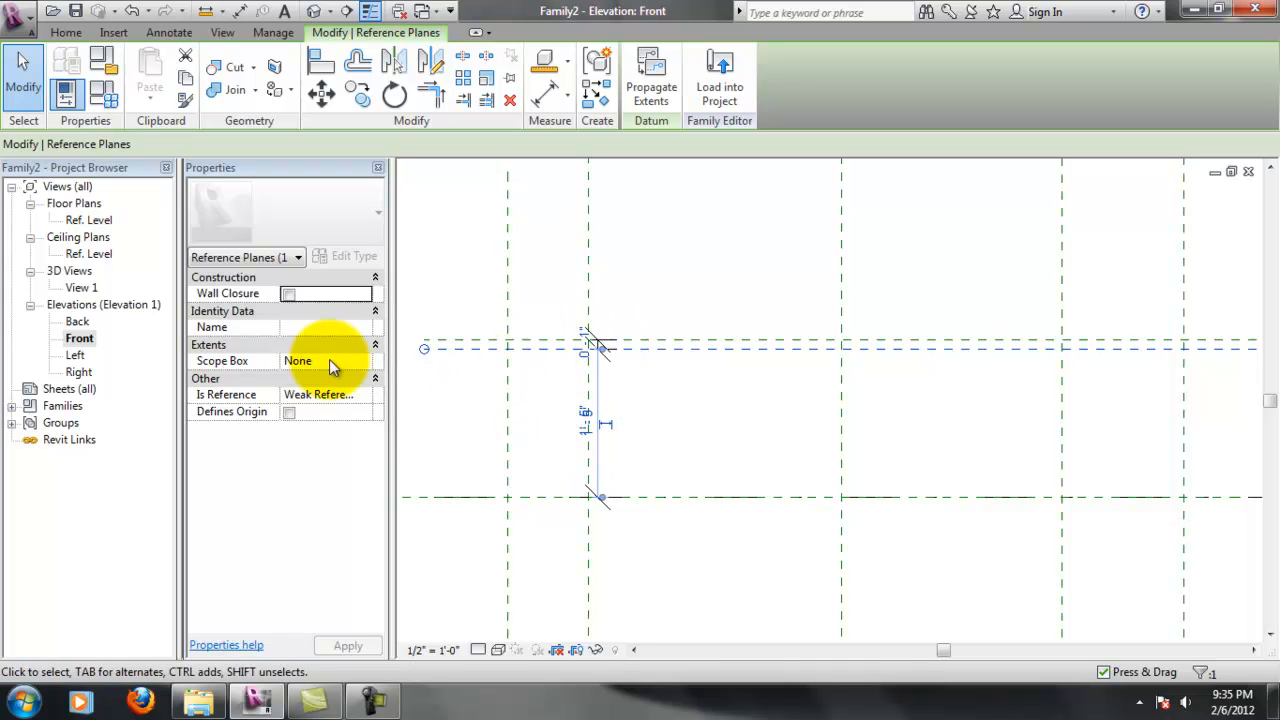
{"action": "left_click", "coordinate": [331, 328]}
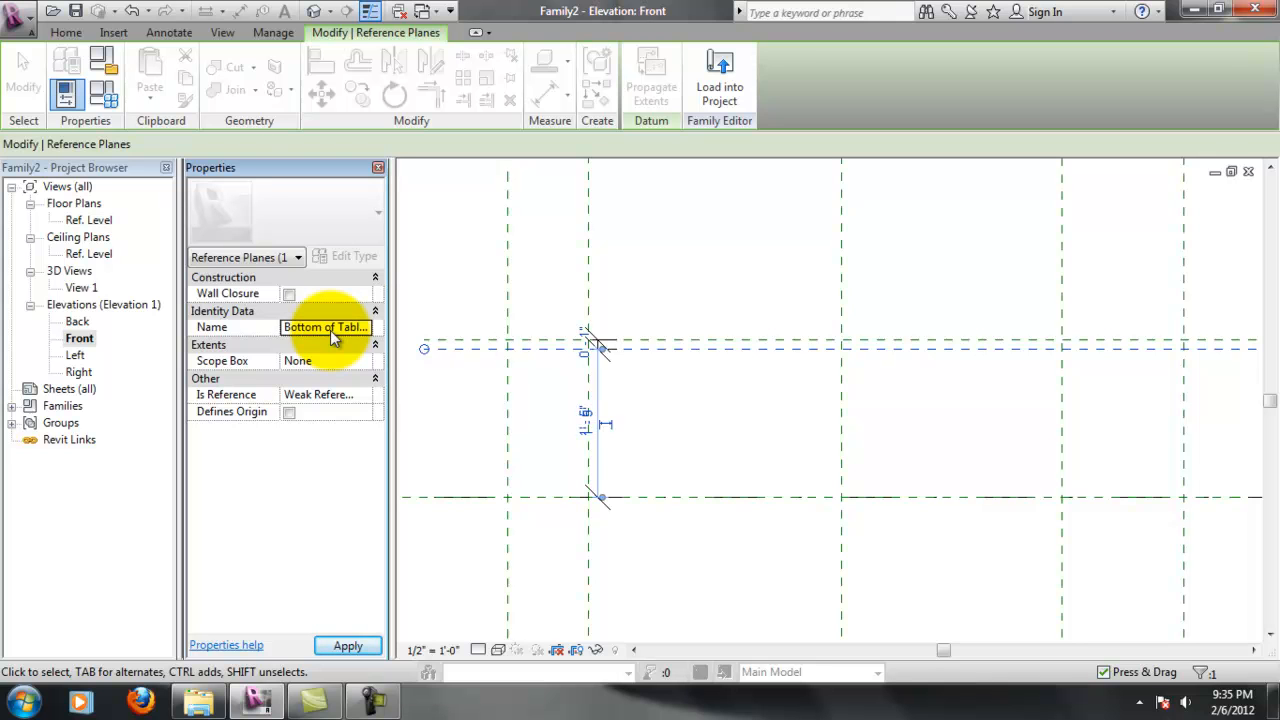
{"action": "left_click", "coordinate": [663, 310]}
Set the inner vertical reference plane left of center to 12" from the center plane
{"action": "scroll", "coordinate": [703, 438], "scroll_direction": "up", "scroll_amount": 1}
{"action": "scroll", "coordinate": [700, 453], "scroll_direction": "down", "scroll_amount": 3}
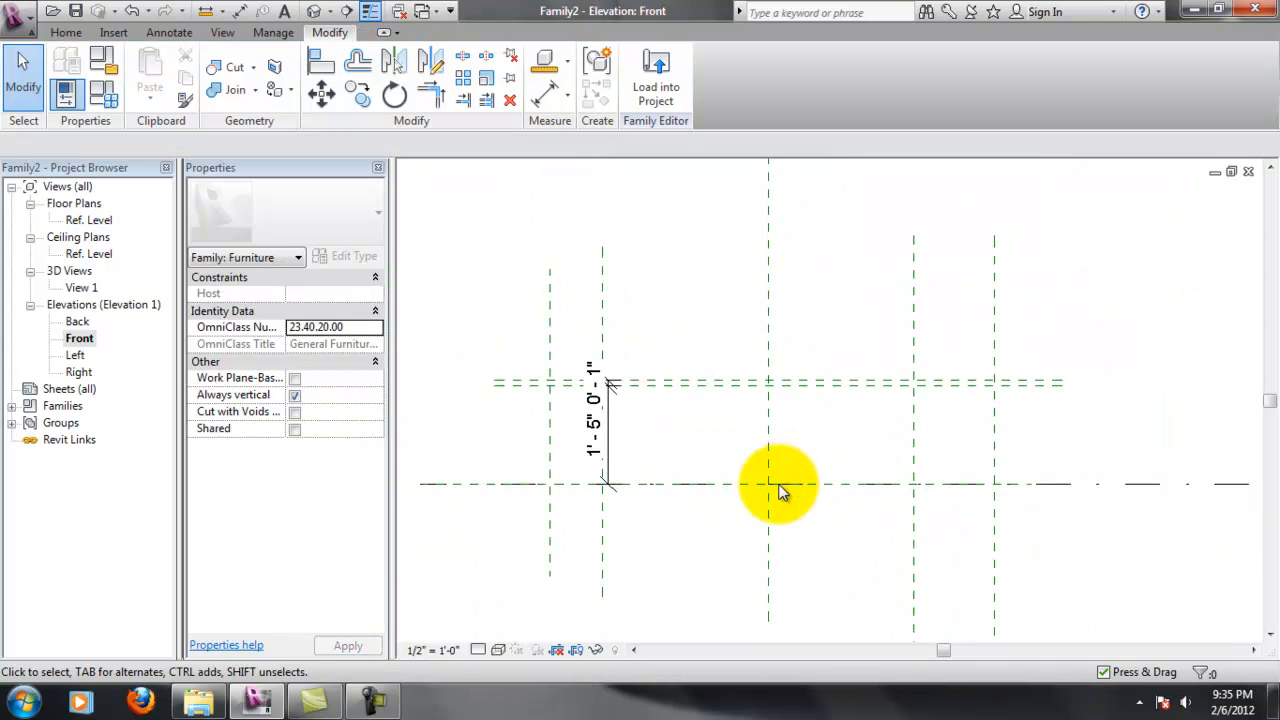
{"action": "left_click", "coordinate": [607, 314]}
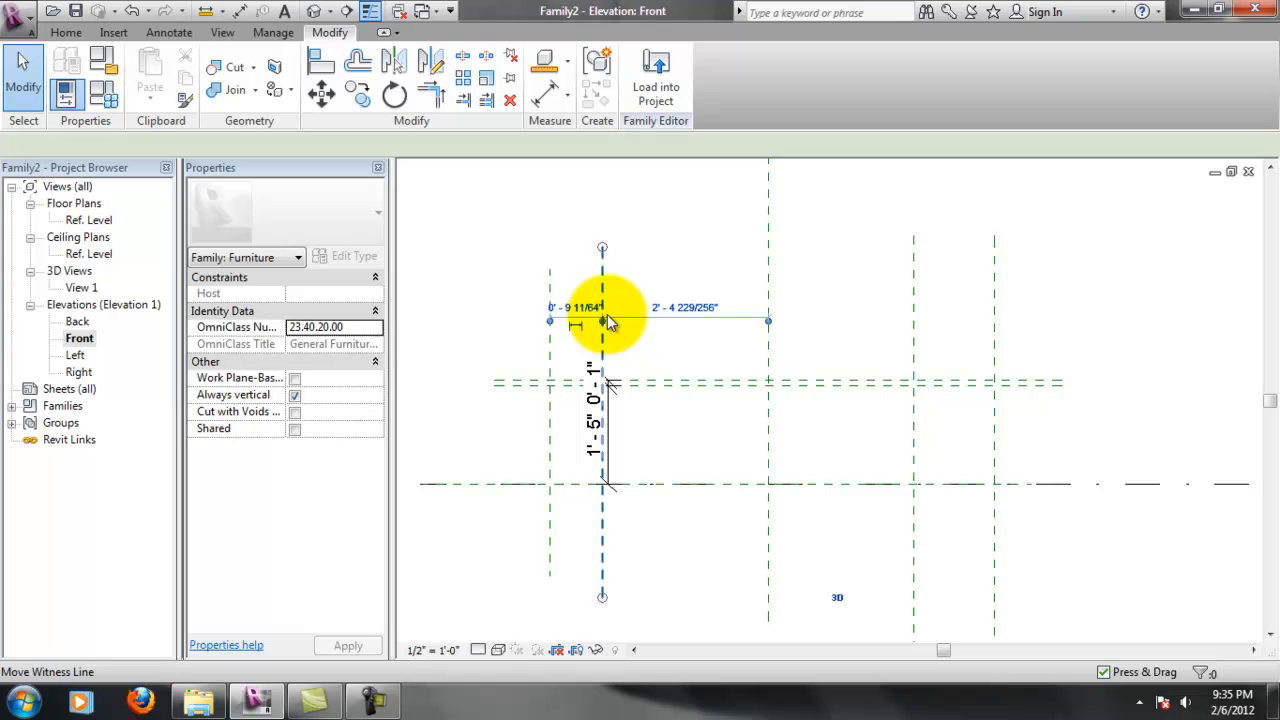
{"action": "left_click", "coordinate": [700, 262]}
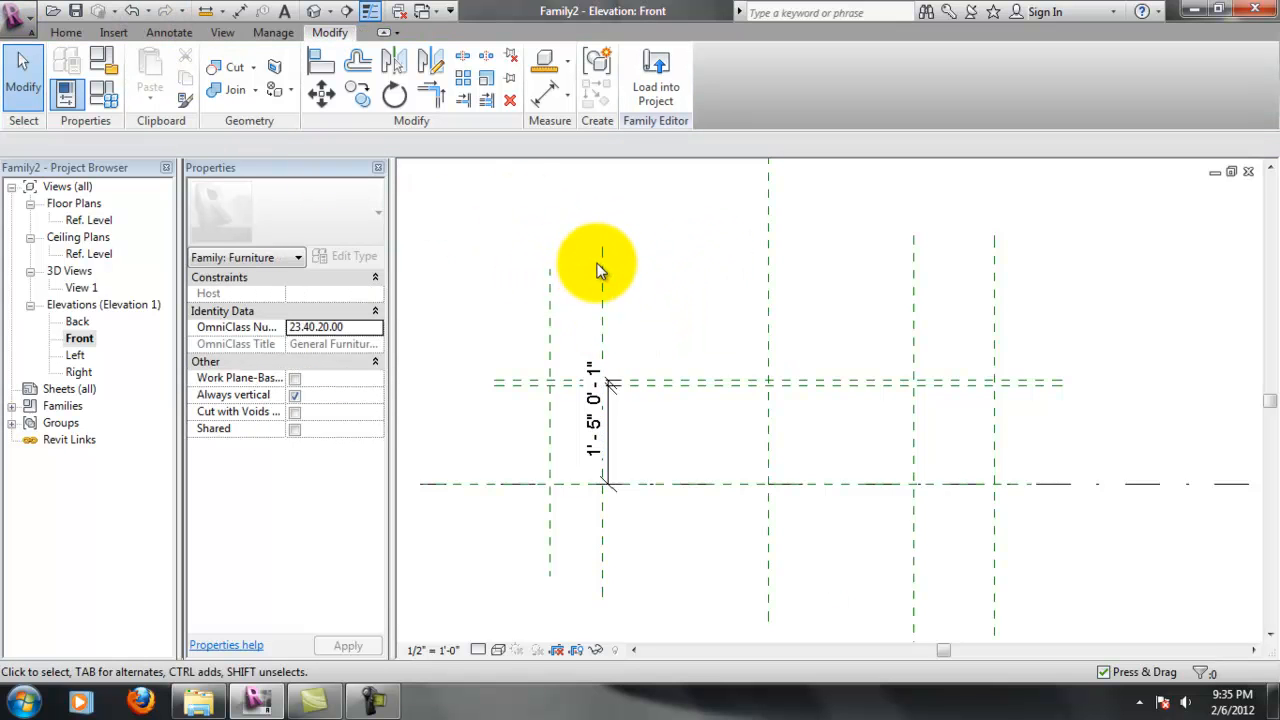
{"action": "scroll", "coordinate": [784, 379], "scroll_direction": "up", "scroll_amount": 1}
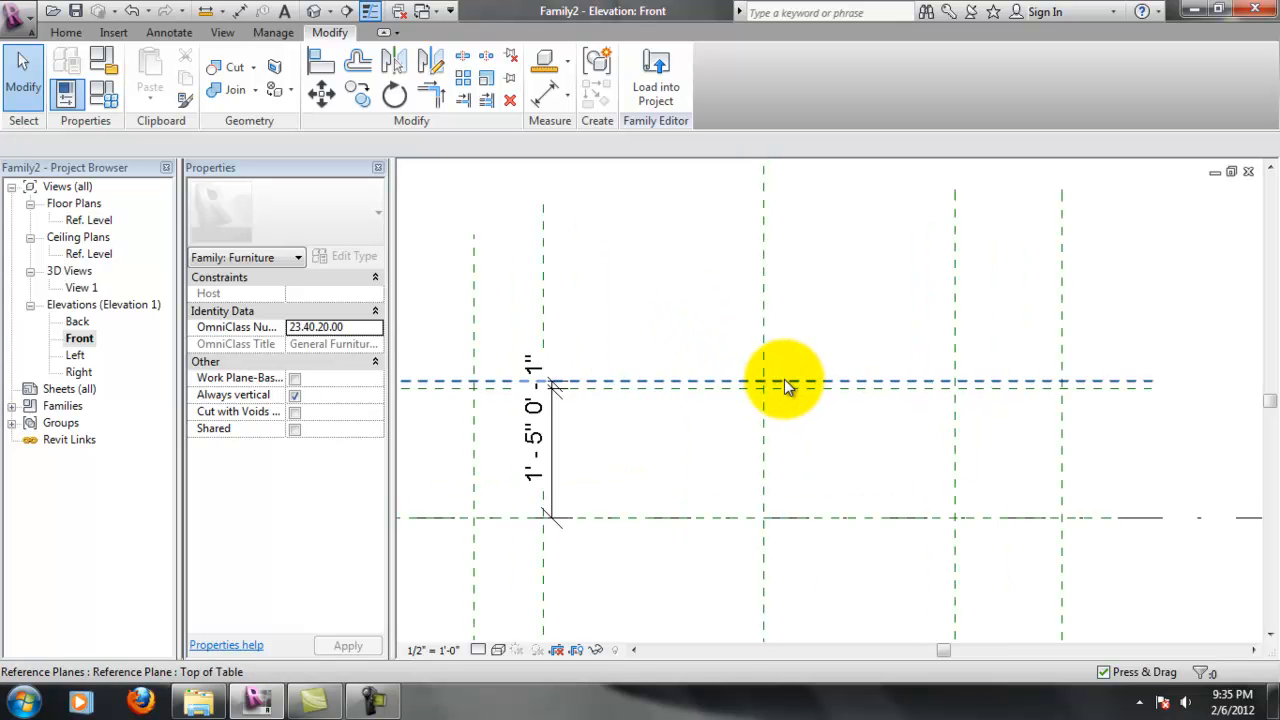
{"action": "scroll", "coordinate": [564, 258], "scroll_direction": "down", "scroll_amount": 1}
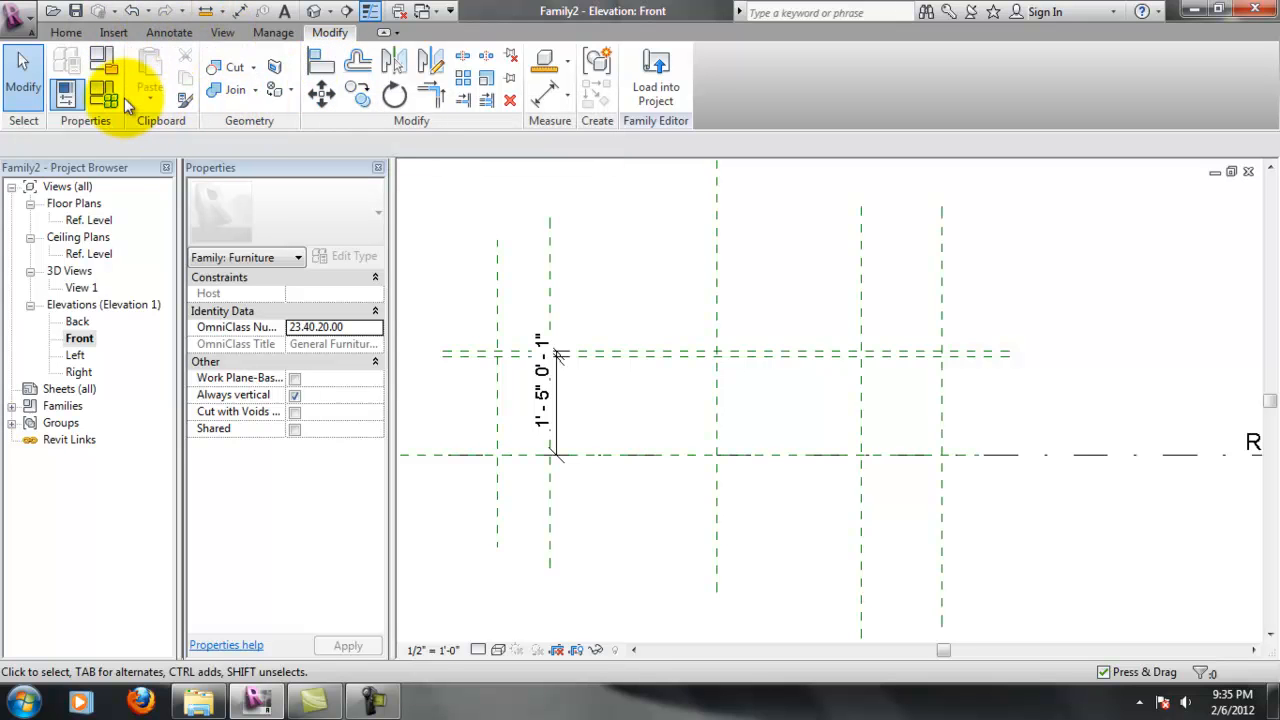
{"action": "left_click", "coordinate": [550, 260]}
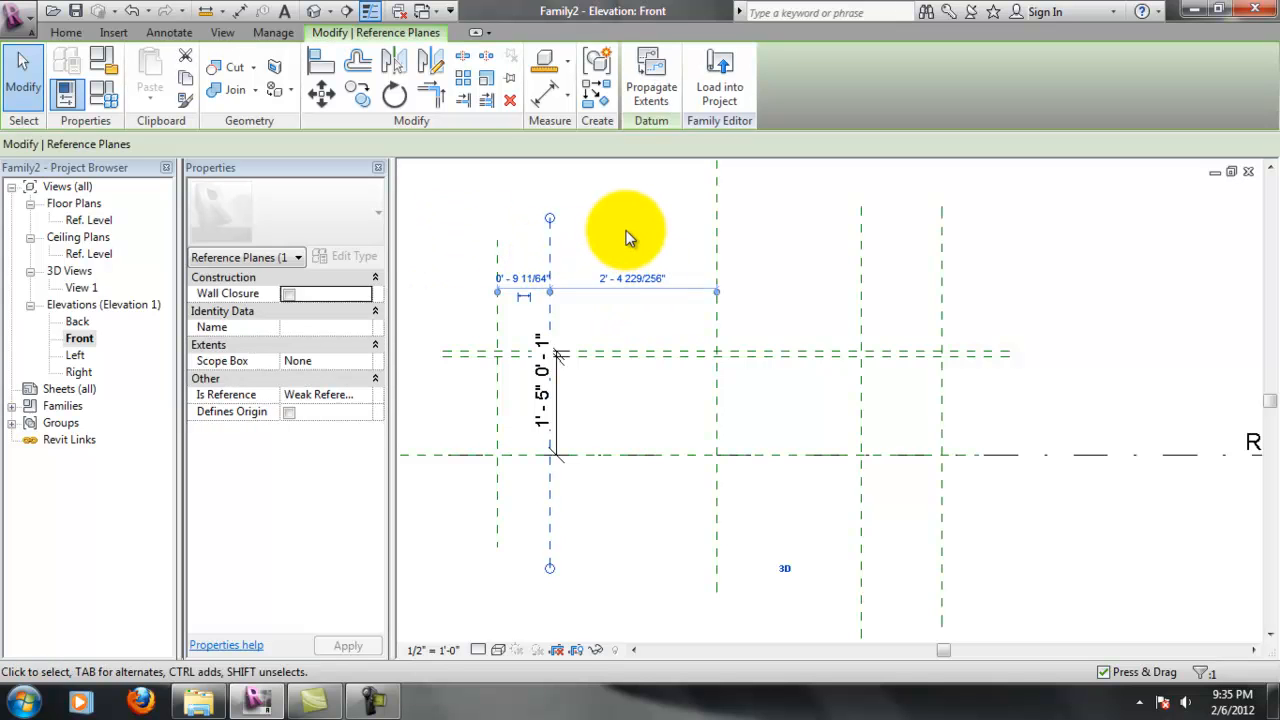
{"action": "left_click", "coordinate": [629, 236]}
{"action": "left_click", "coordinate": [552, 270]}
{"action": "left_click", "coordinate": [622, 276]}
{"action": "type", "text": "12\""}
{"action": "key", "text": "Return"}
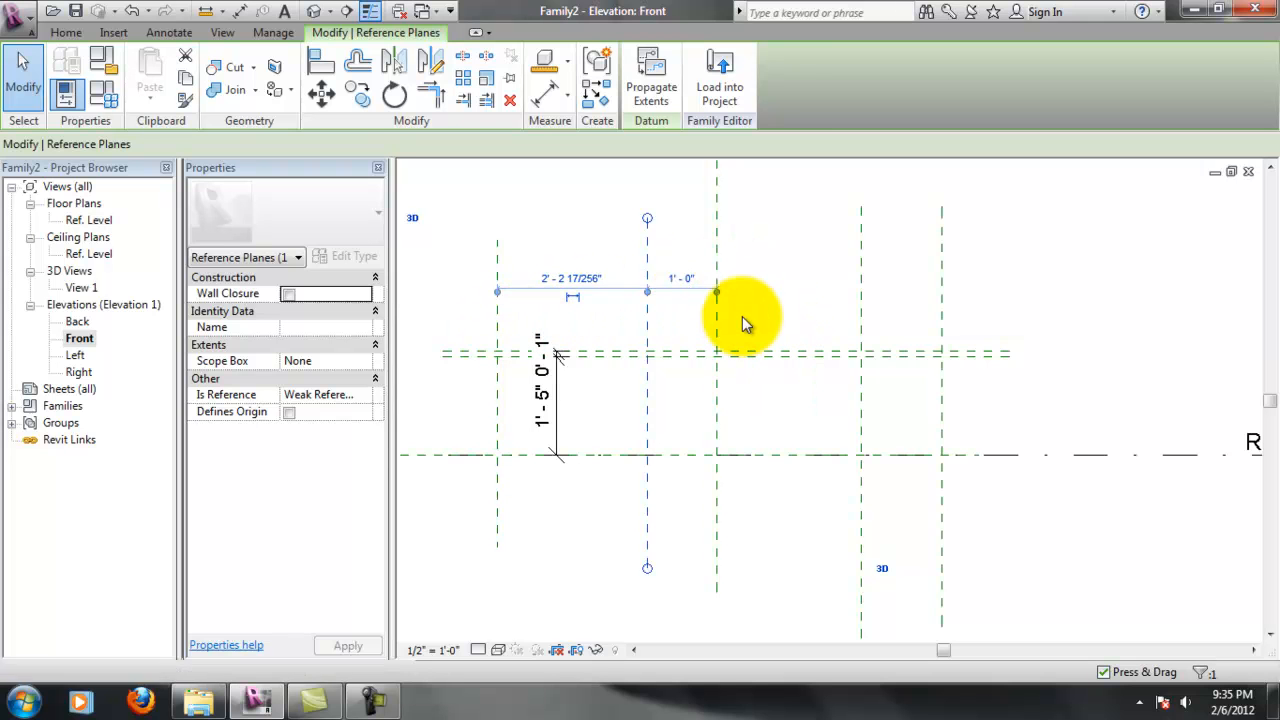
Name the vertical reference plane 12" left of the center plane "Left Side"
{"action": "left_click", "coordinate": [457, 354]}
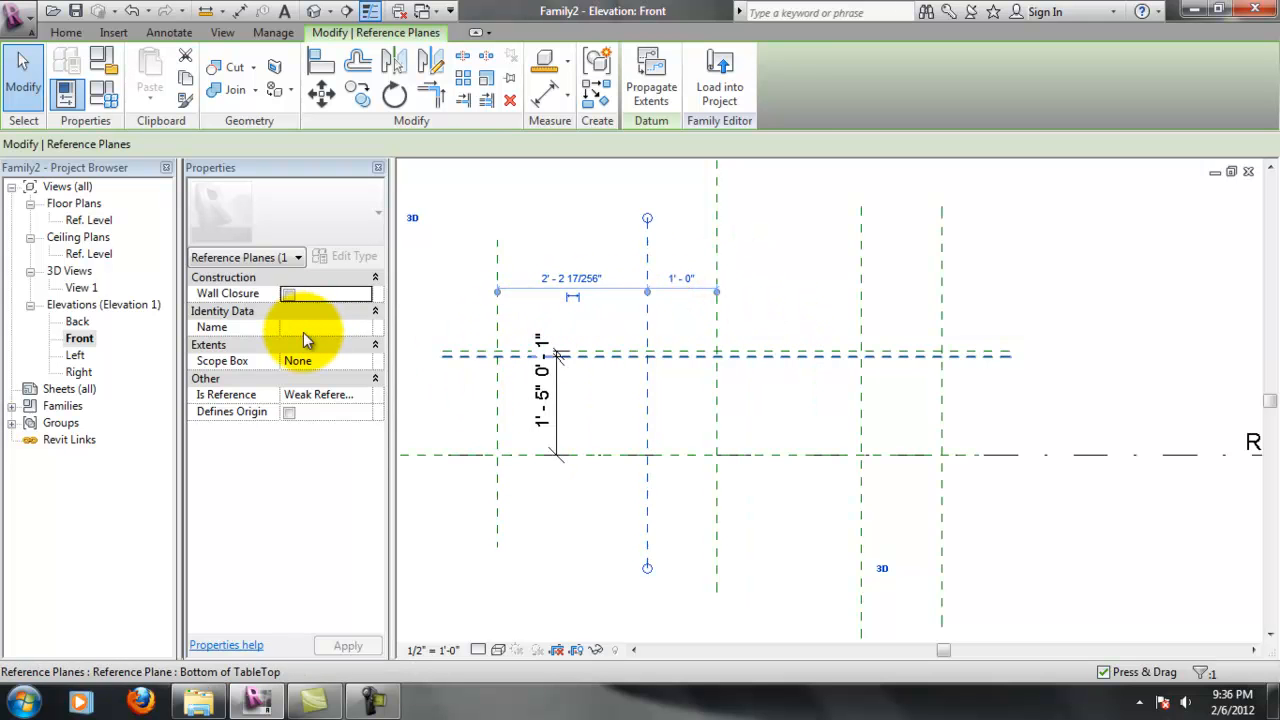
{"action": "left_click", "coordinate": [308, 330]}
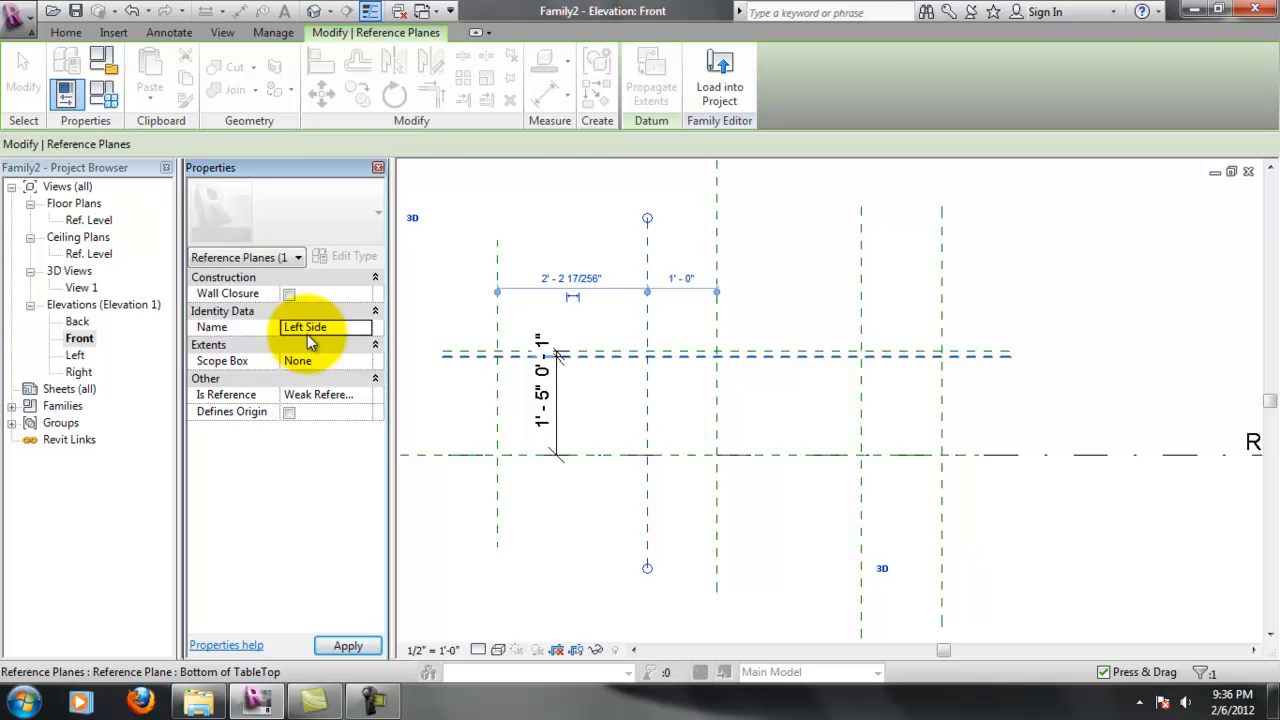
{"action": "left_click", "coordinate": [722, 223]}
{"action": "key", "text": "Escape"}
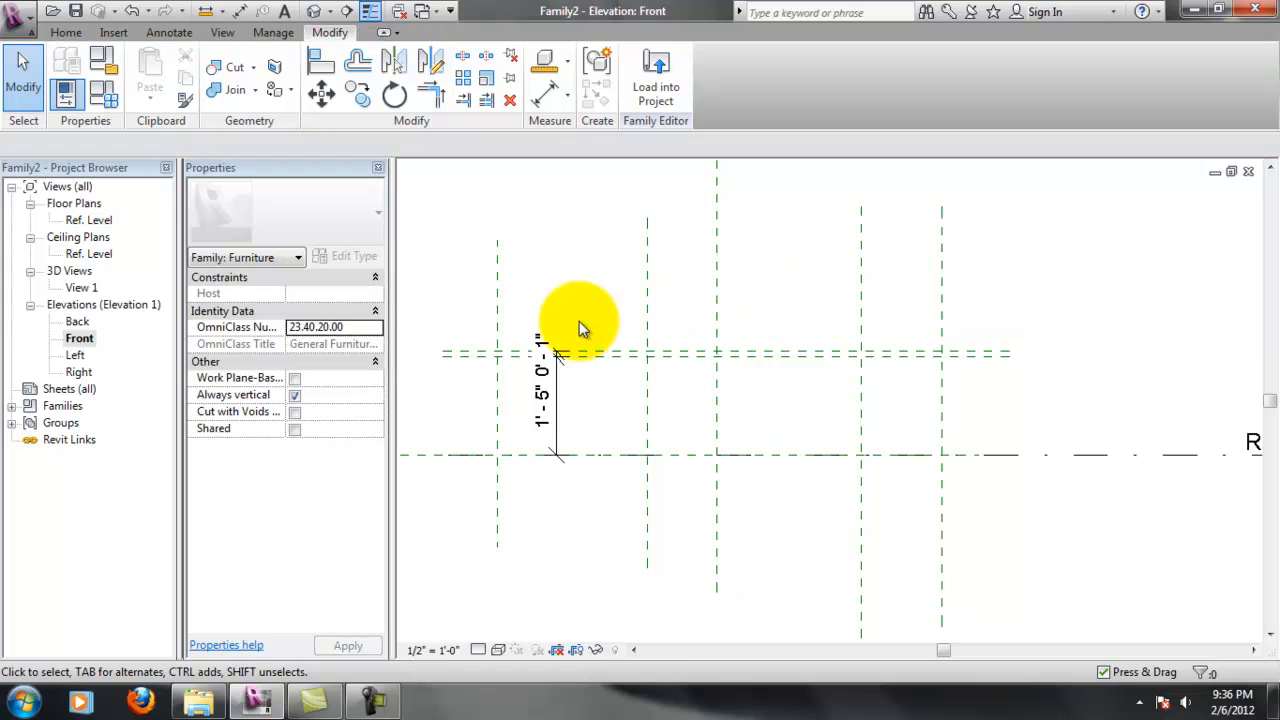
Set the outermost left vertical reference plane to 9" from the center plane, measuring to the center instead of the Left Side plane
{"action": "left_click", "coordinate": [498, 330]}
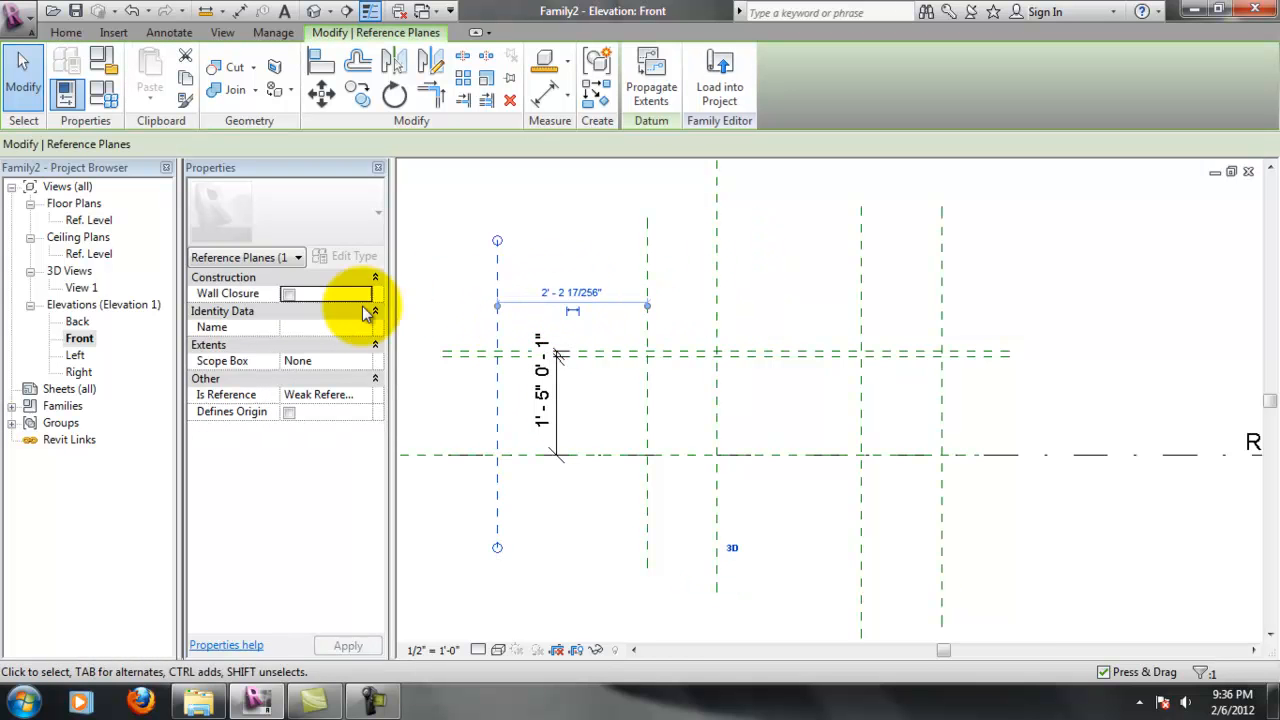
{"action": "left_click", "coordinate": [568, 291]}
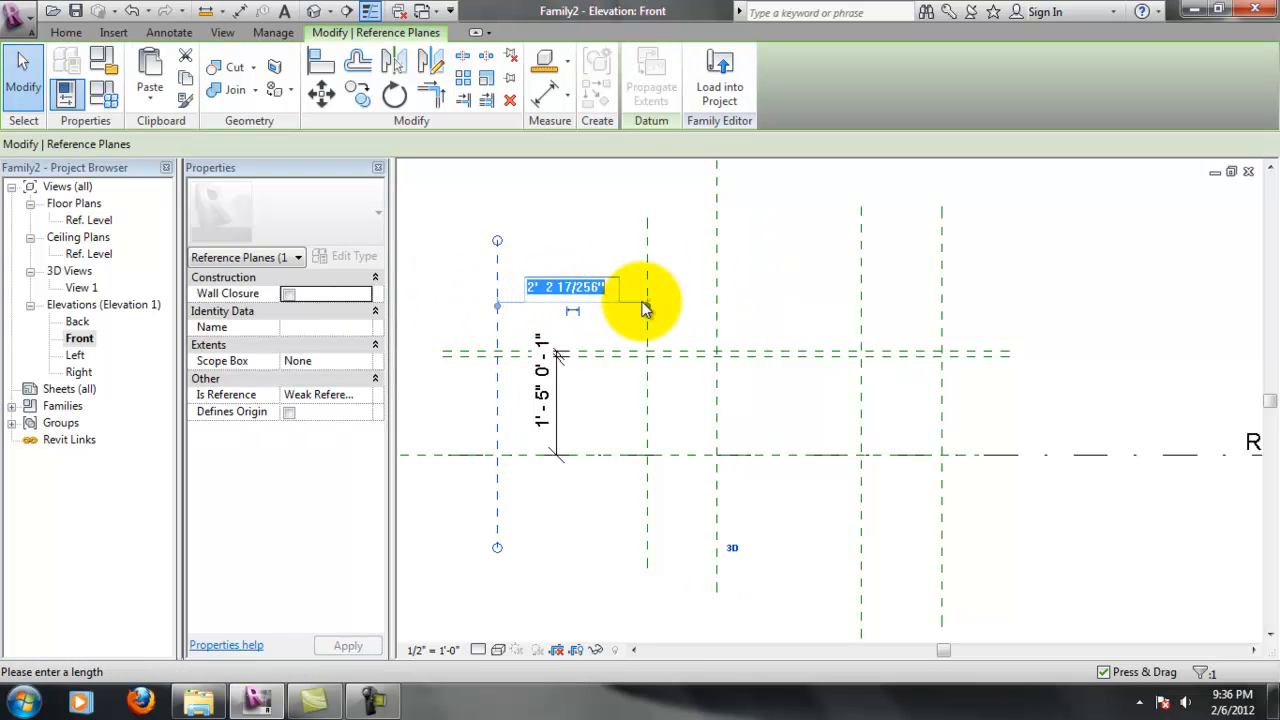
{"action": "key", "text": "Escape"}
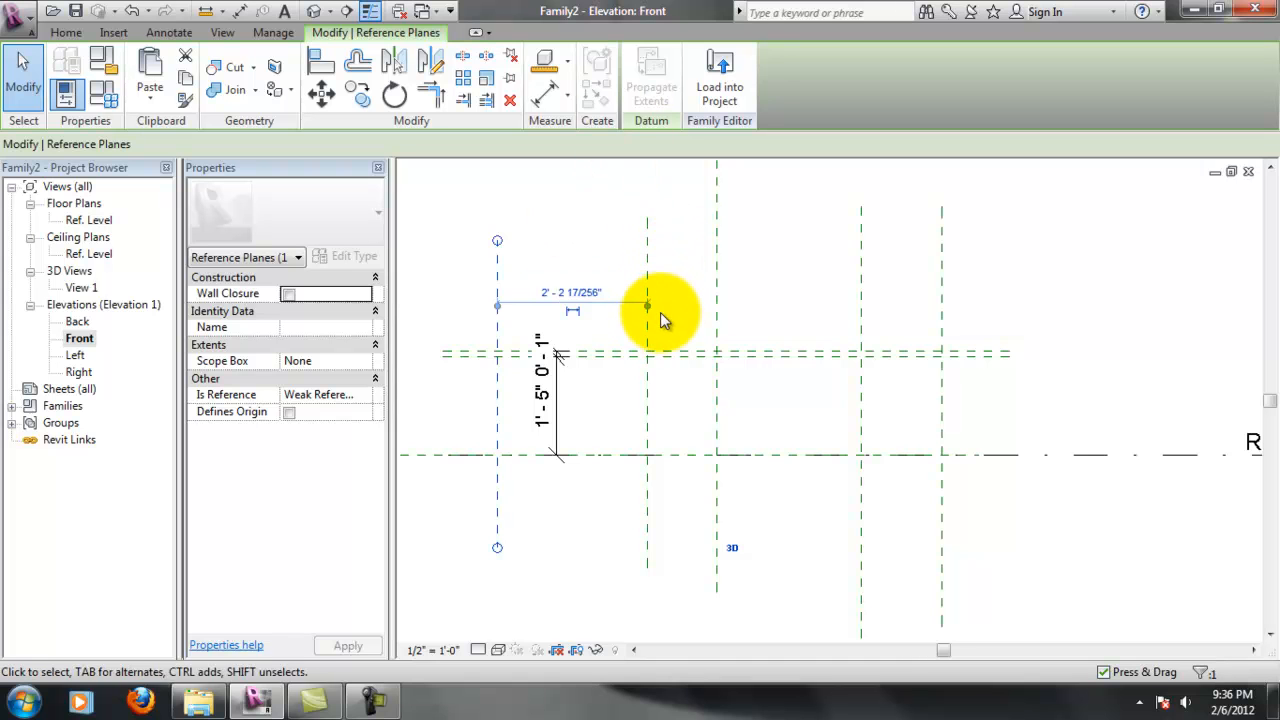
{"action": "left_click_drag", "start_coordinate": [700, 307], "coordinate": [718, 312]}
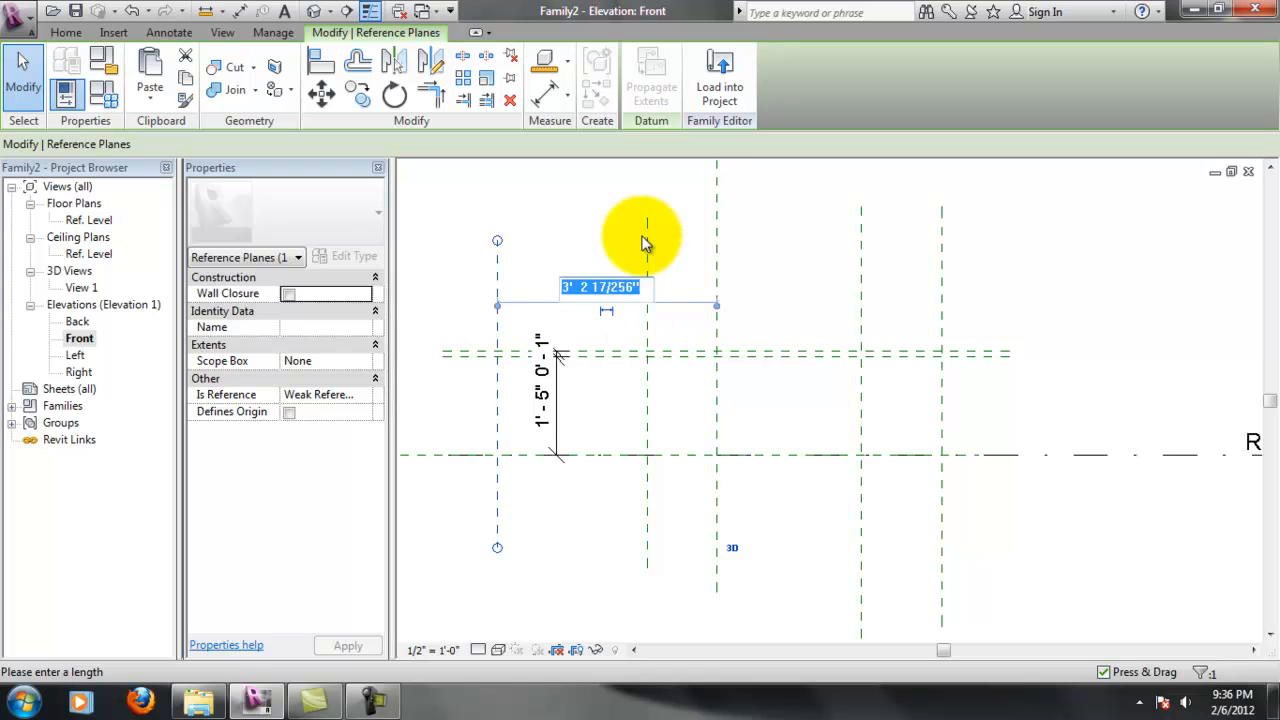
{"action": "key", "text": "Return"}
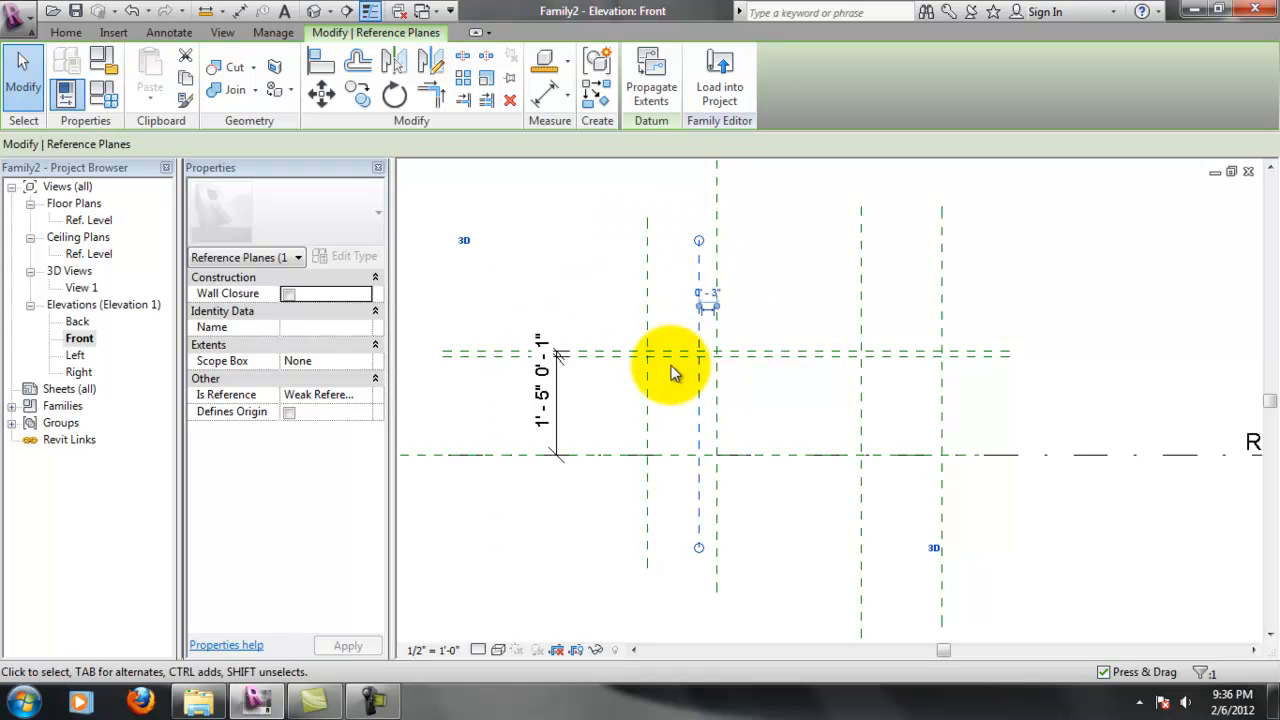
{"action": "left_click", "coordinate": [699, 295]}
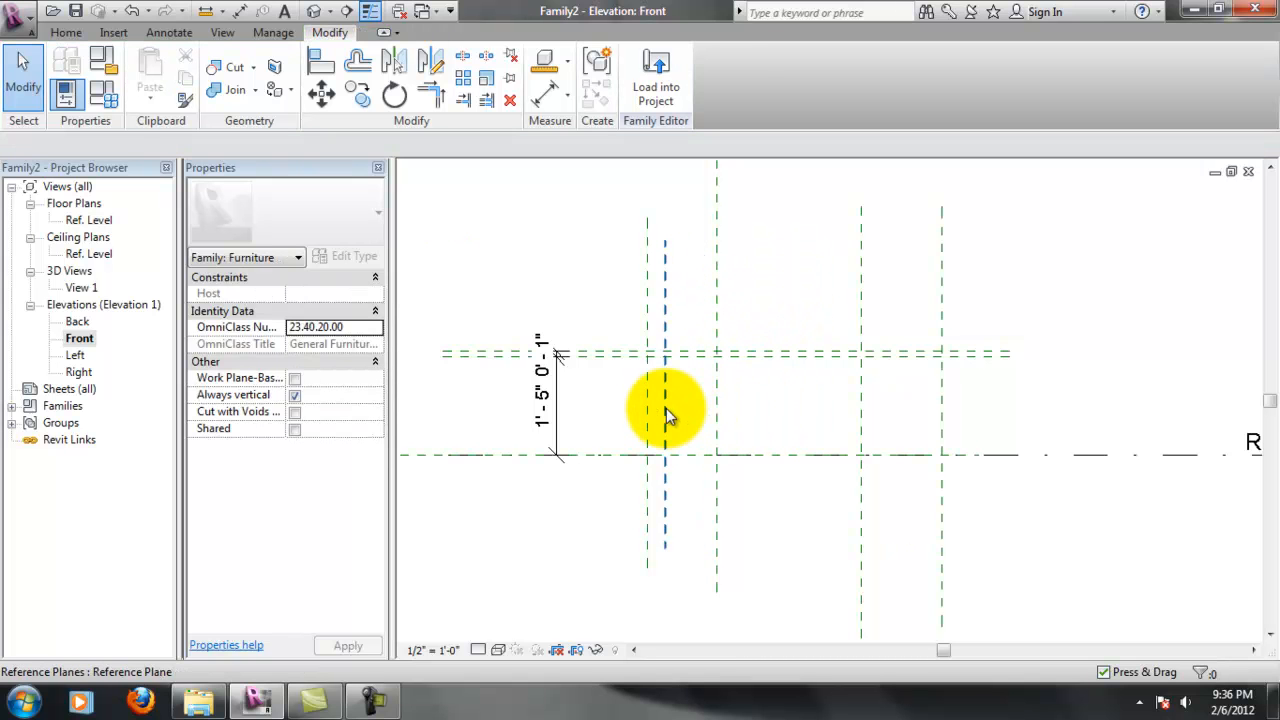
Name the vertical reference plane 9" left of the center plane "Right Side of Left Leg"
{"action": "left_click", "coordinate": [666, 410]}
{"action": "left_click", "coordinate": [283, 311]}
{"action": "left_click", "coordinate": [290, 328]}
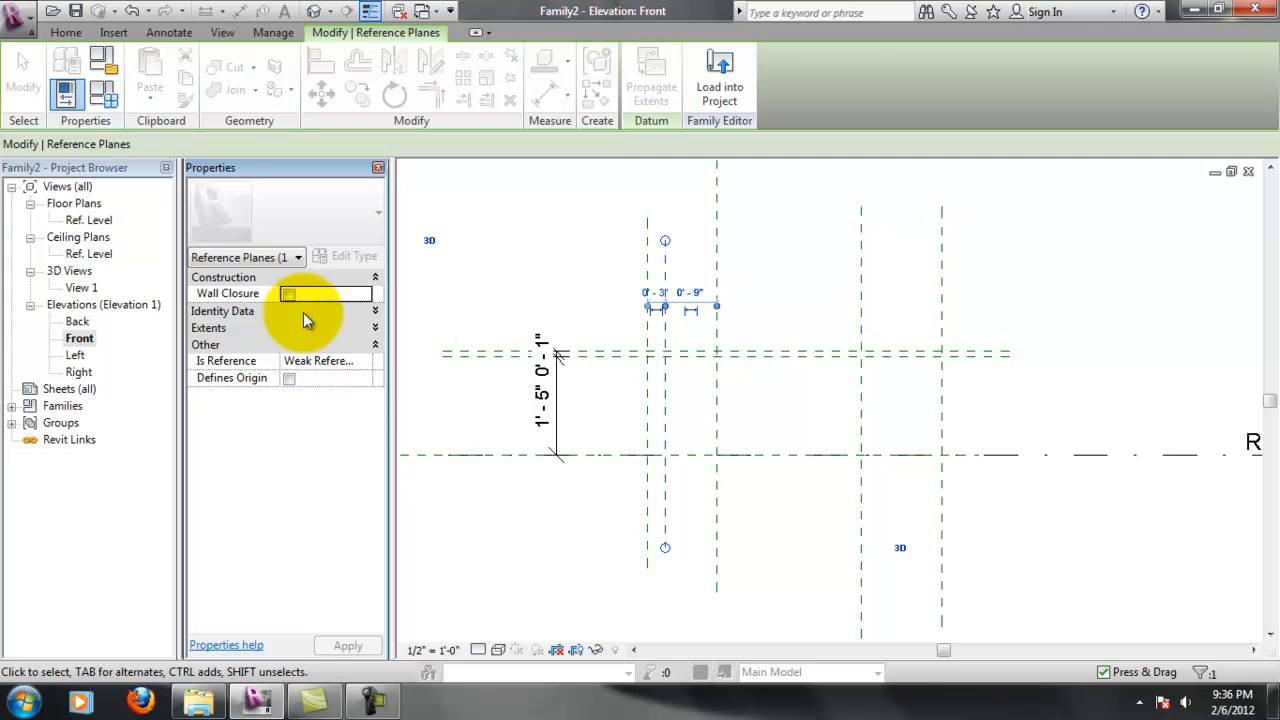
{"action": "left_click", "coordinate": [303, 312]}
{"action": "left_click", "coordinate": [311, 328]}
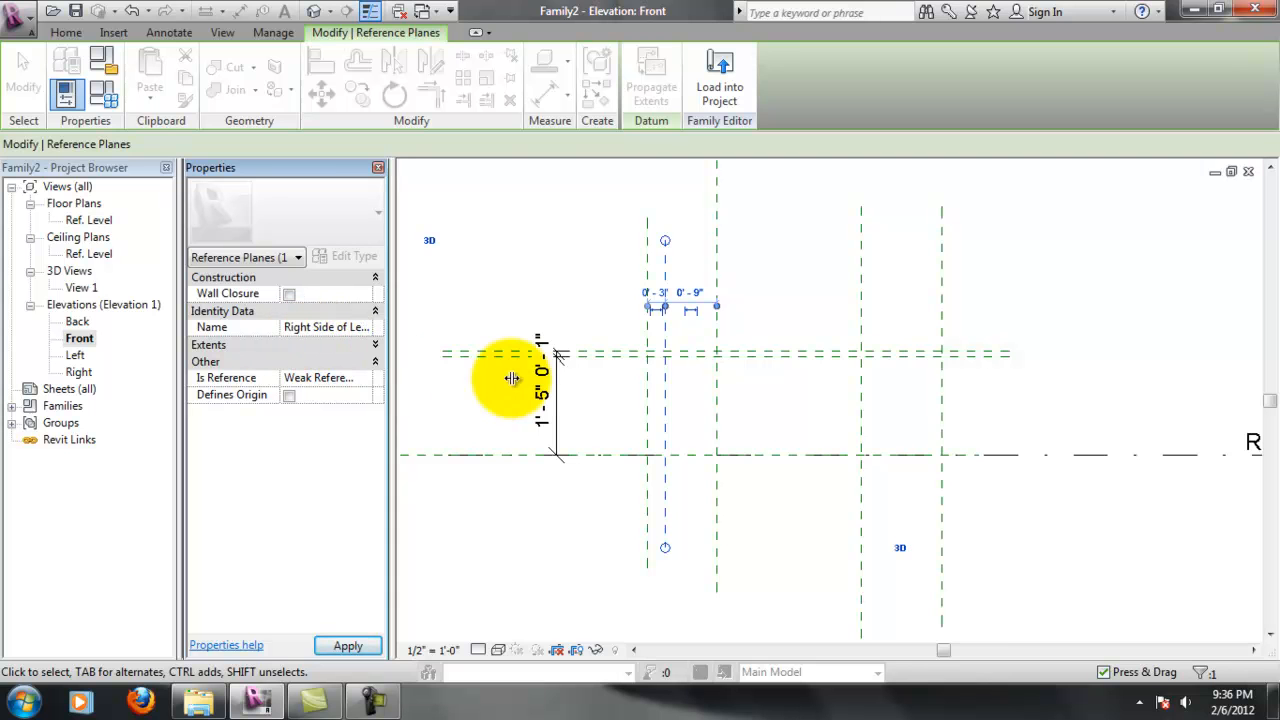
{"action": "left_click", "coordinate": [554, 316]}
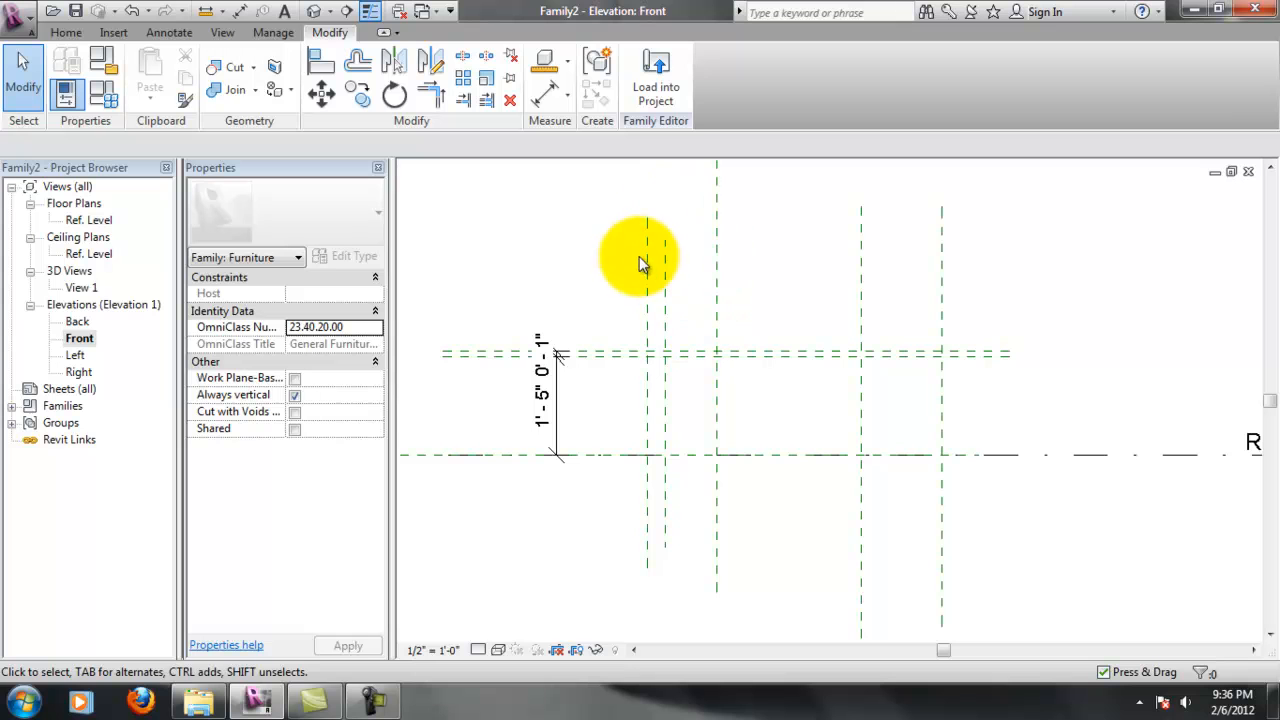
{"action": "left_click", "coordinate": [668, 303]}
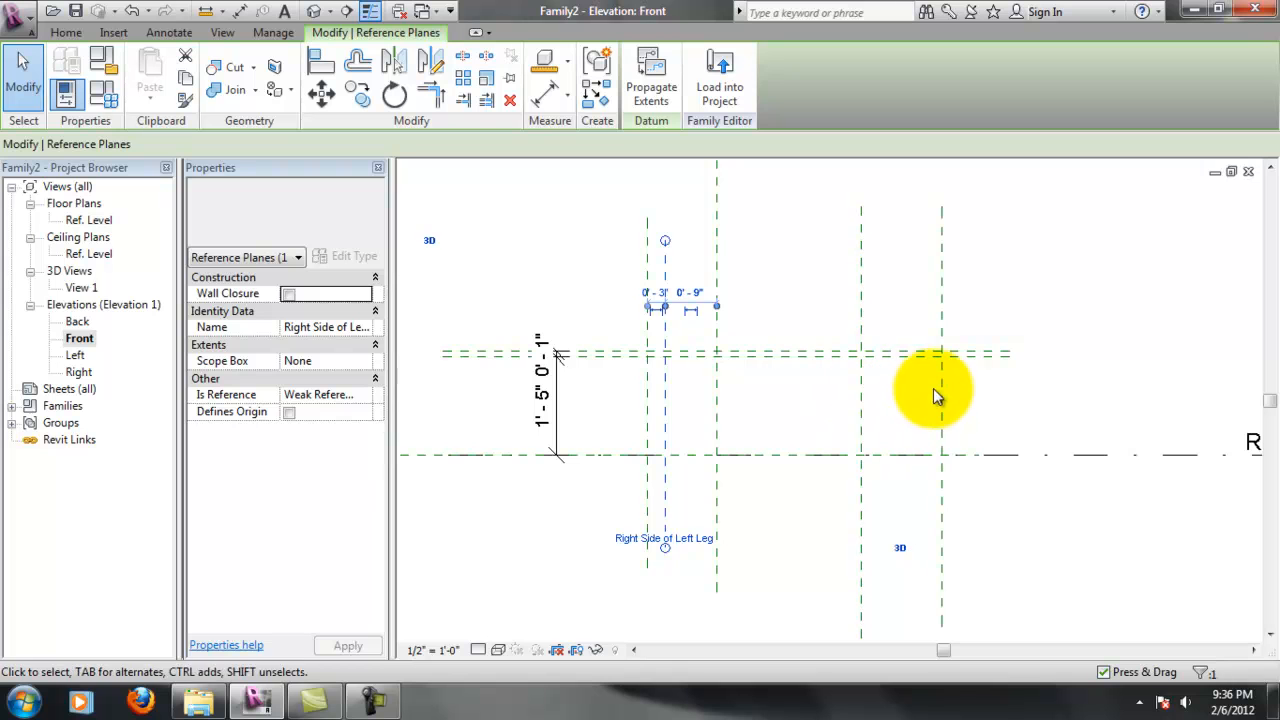
Set the inner vertical reference plane right of center to 12" from the center plane
{"action": "left_click", "coordinate": [858, 408]}
{"action": "left_click", "coordinate": [802, 286]}
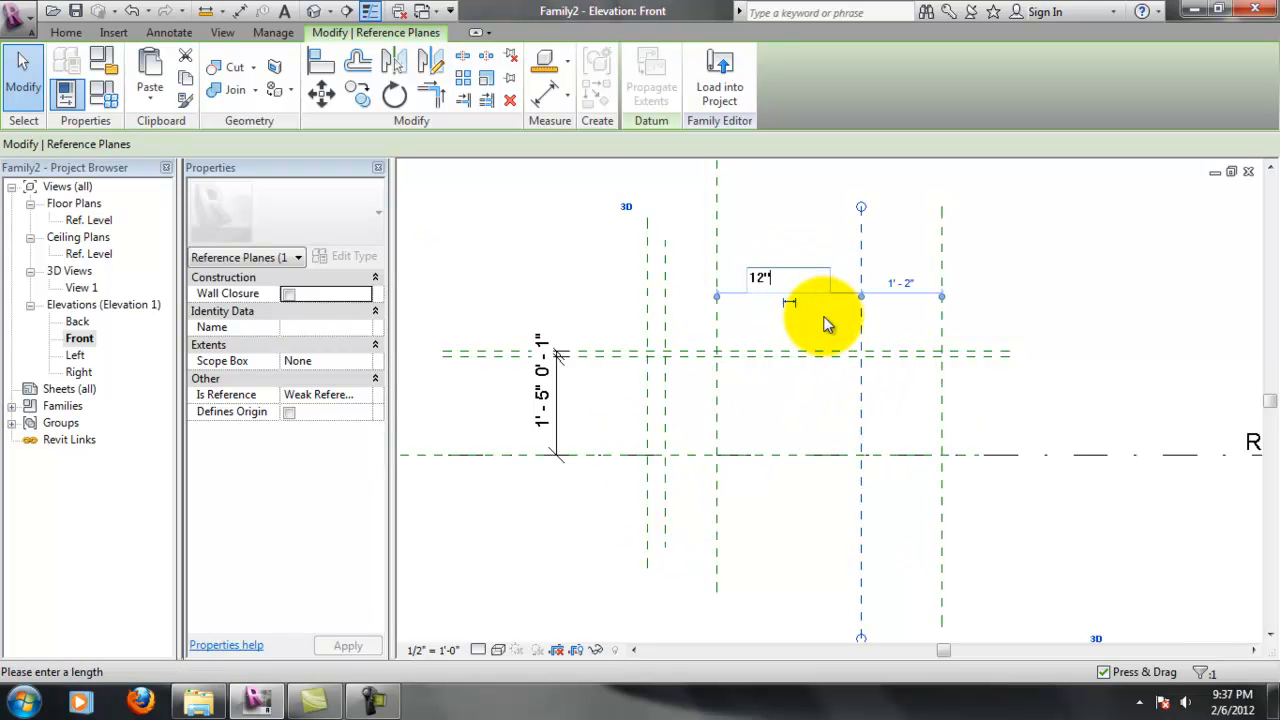
{"action": "type", "text": "12\""}
{"action": "key", "text": "Return"}
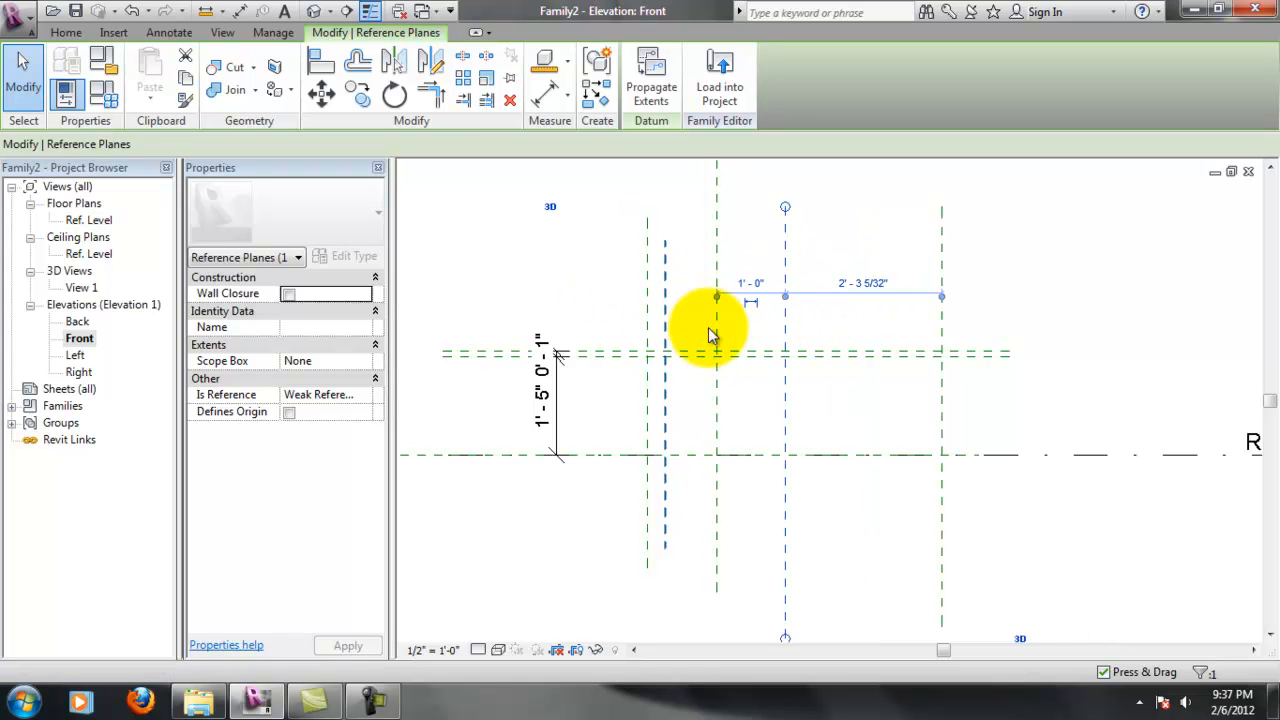
Measure the outermost right vertical reference plane from the center plane and set that distance to 0'-9"
{"action": "left_click", "coordinate": [941, 325]}
{"action": "left_click", "coordinate": [876, 283]}
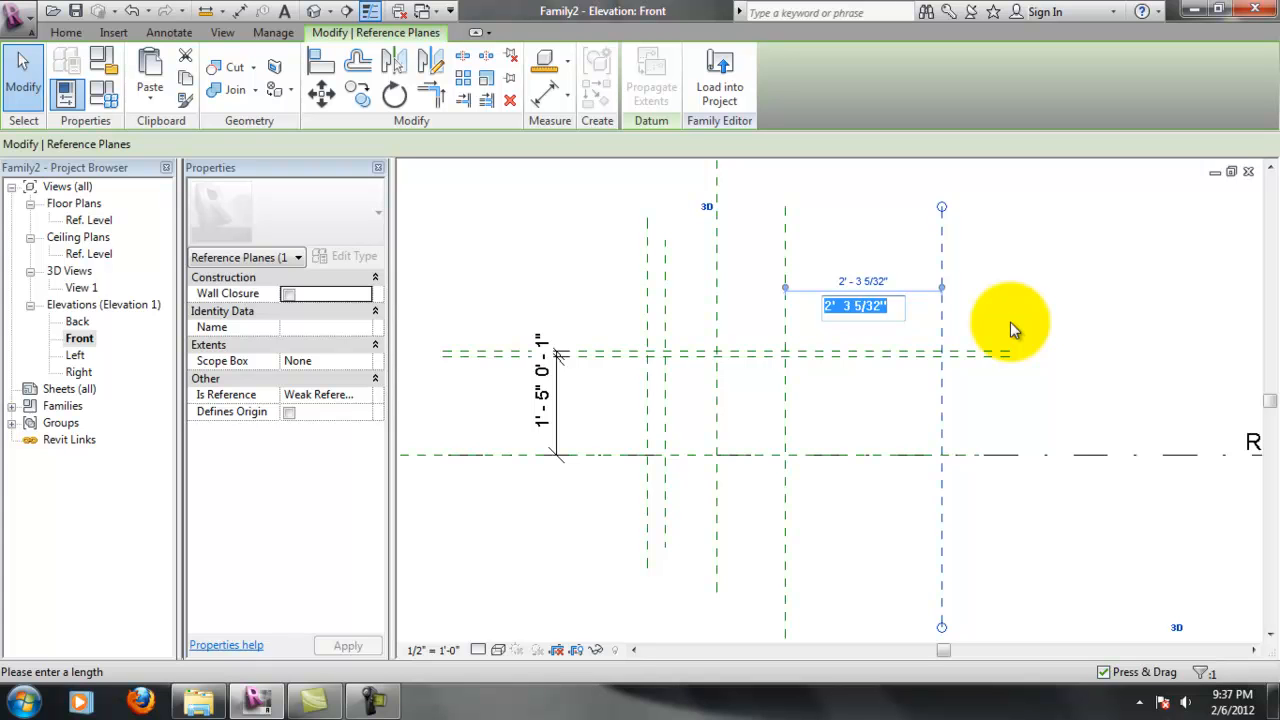
{"action": "left_click", "coordinate": [782, 293]}
{"action": "left_click_drag", "start_coordinate": [784, 297], "coordinate": [716, 292]}
{"action": "left_click", "coordinate": [863, 289]}
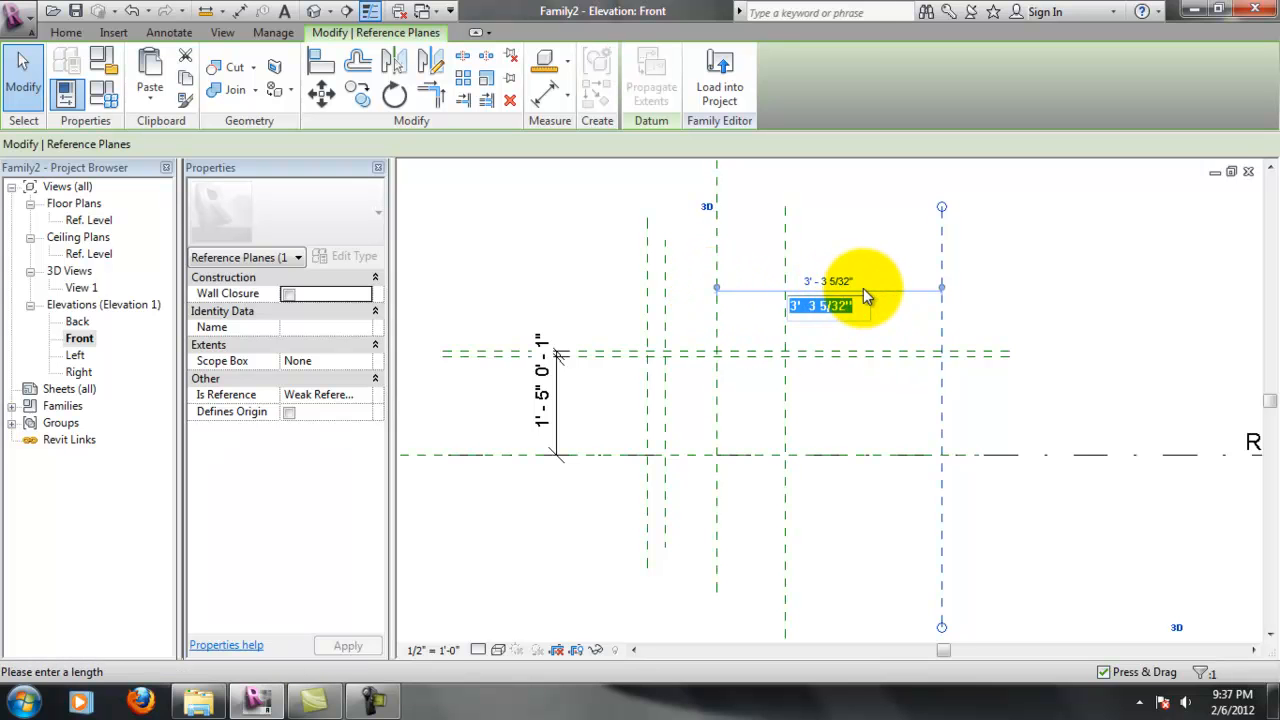
{"action": "type", "text": "0 9"}
{"action": "key", "text": "Return"}
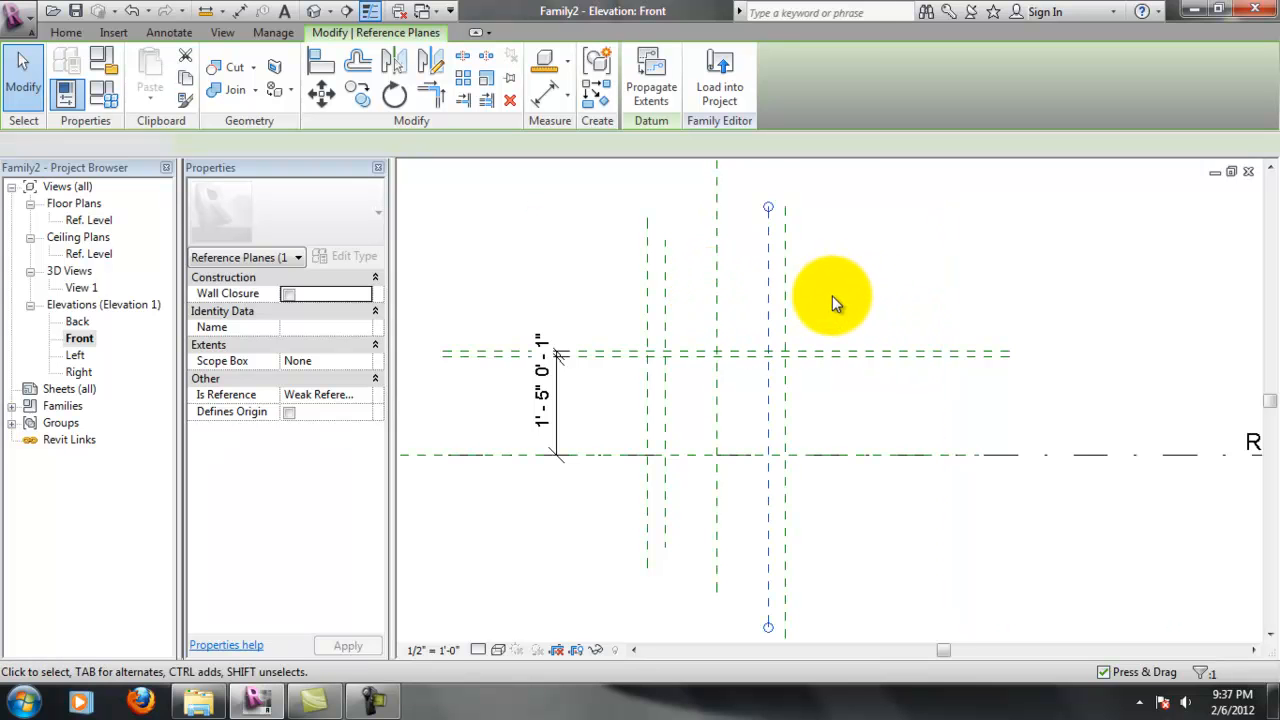
{"action": "left_click", "coordinate": [830, 296]}
Name the vertical reference plane 12" right of the center plane "Right Side"
{"action": "left_click", "coordinate": [787, 297]}
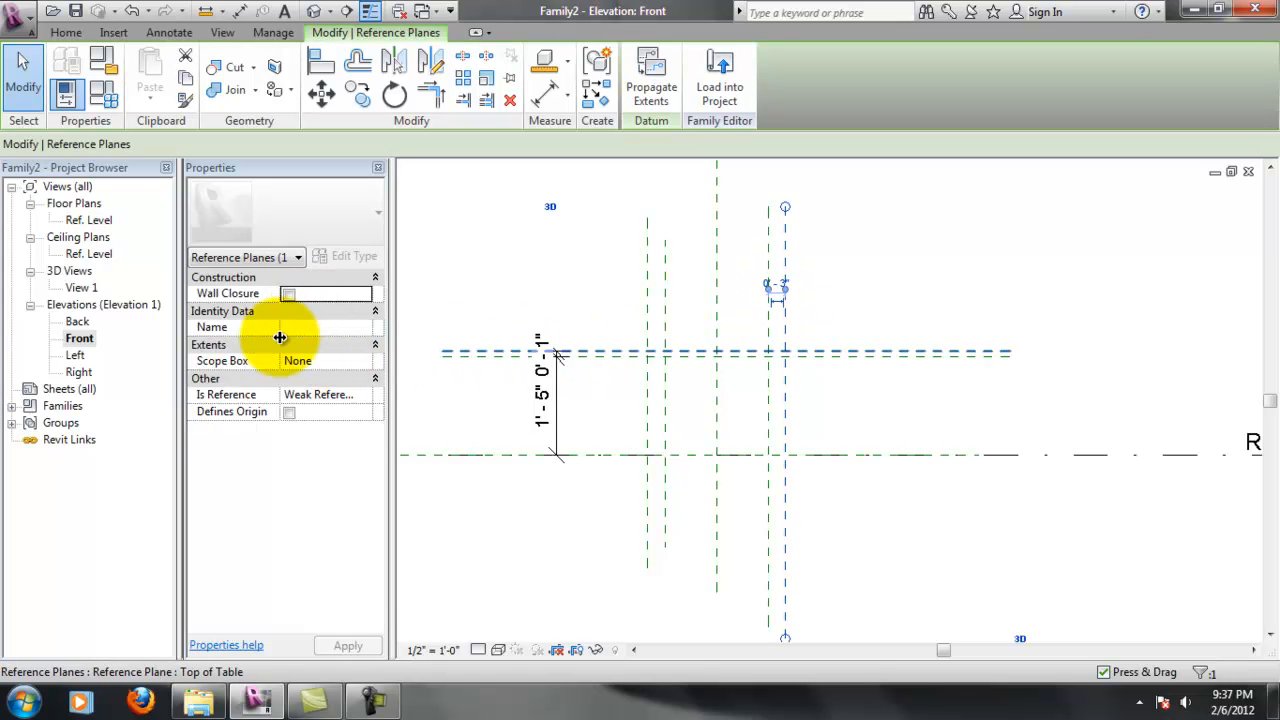
{"action": "left_click", "coordinate": [287, 329]}
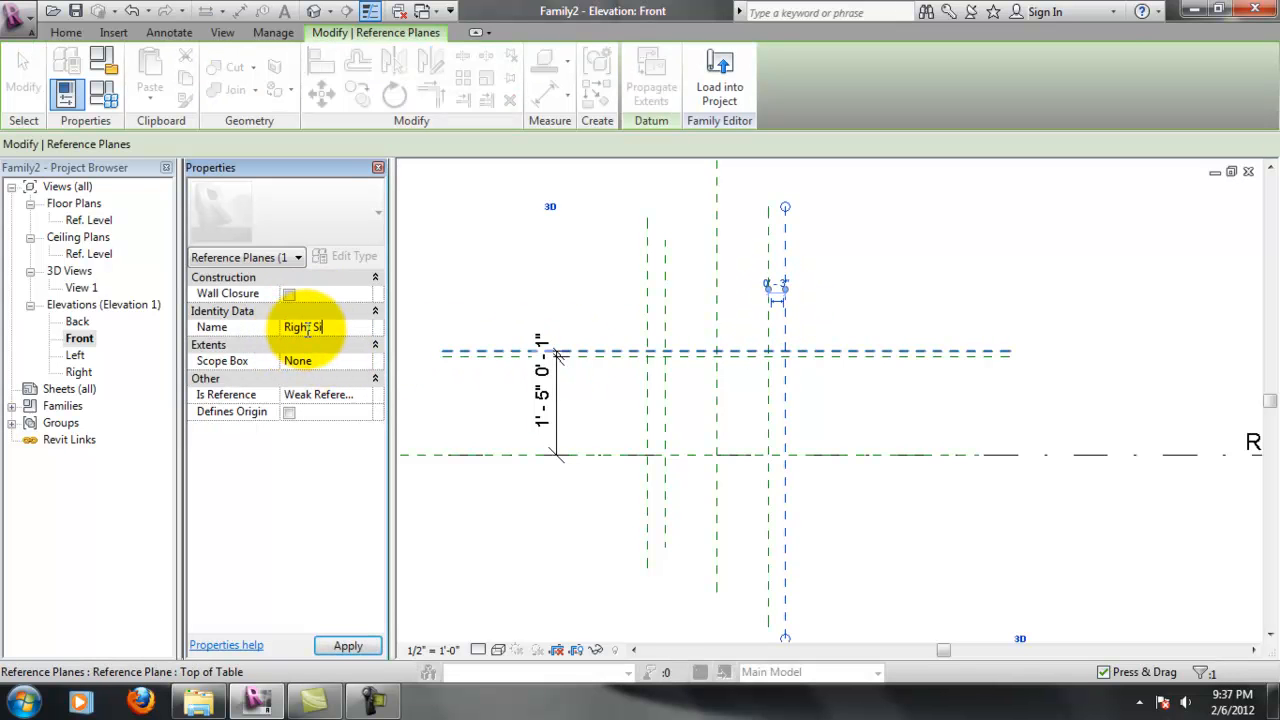
{"action": "left_click", "coordinate": [797, 263]}
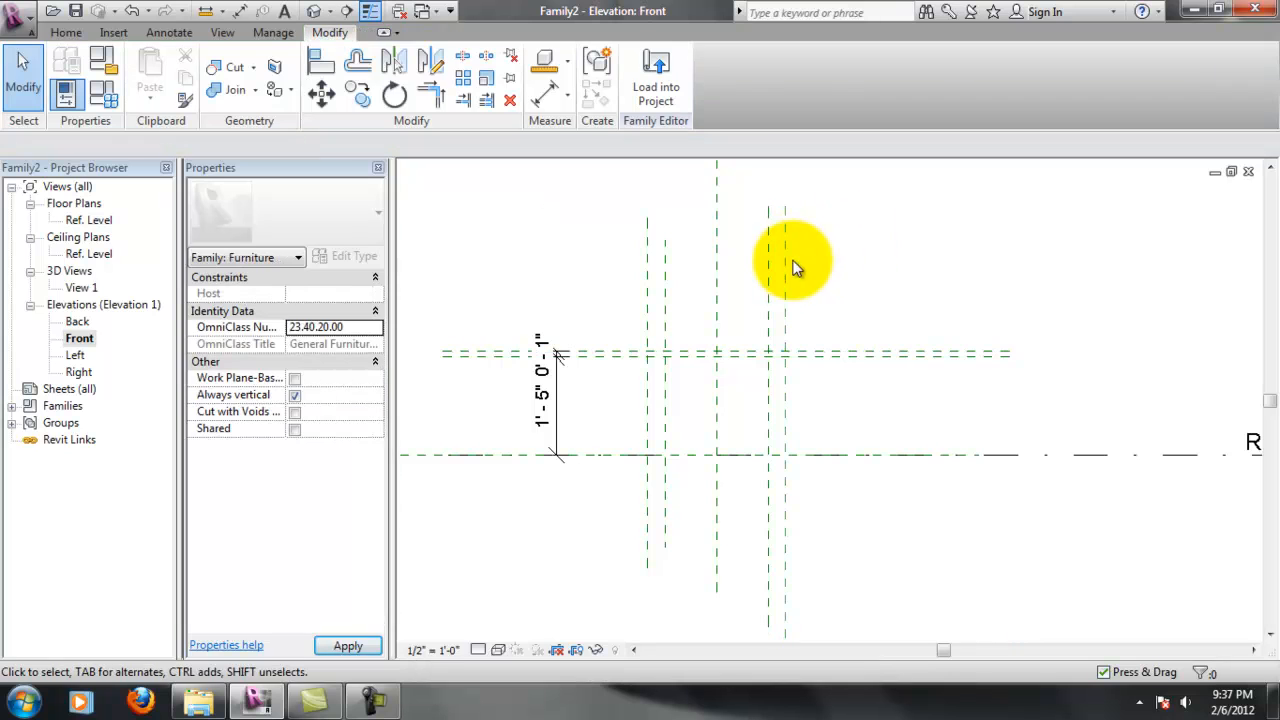
Name the vertical reference plane 9" right of the center plane "Left Side of Right Leg"
{"action": "left_click", "coordinate": [767, 265]}
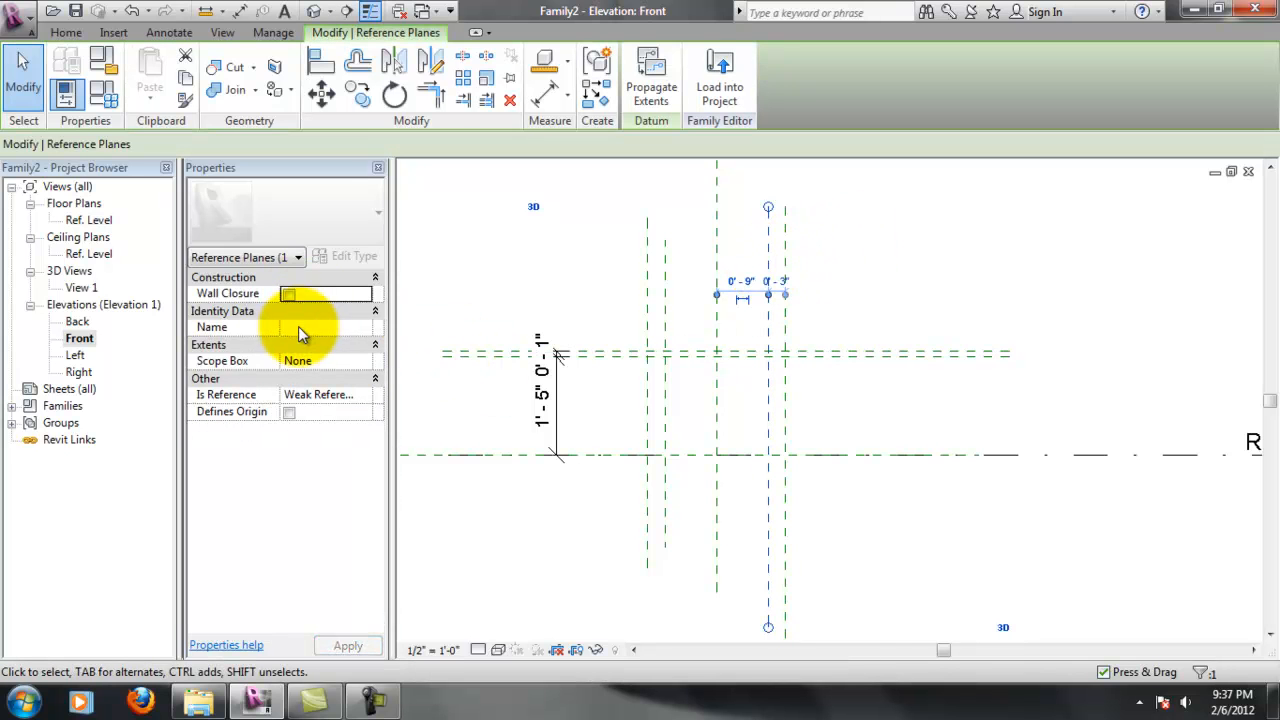
{"action": "left_click", "coordinate": [287, 326]}
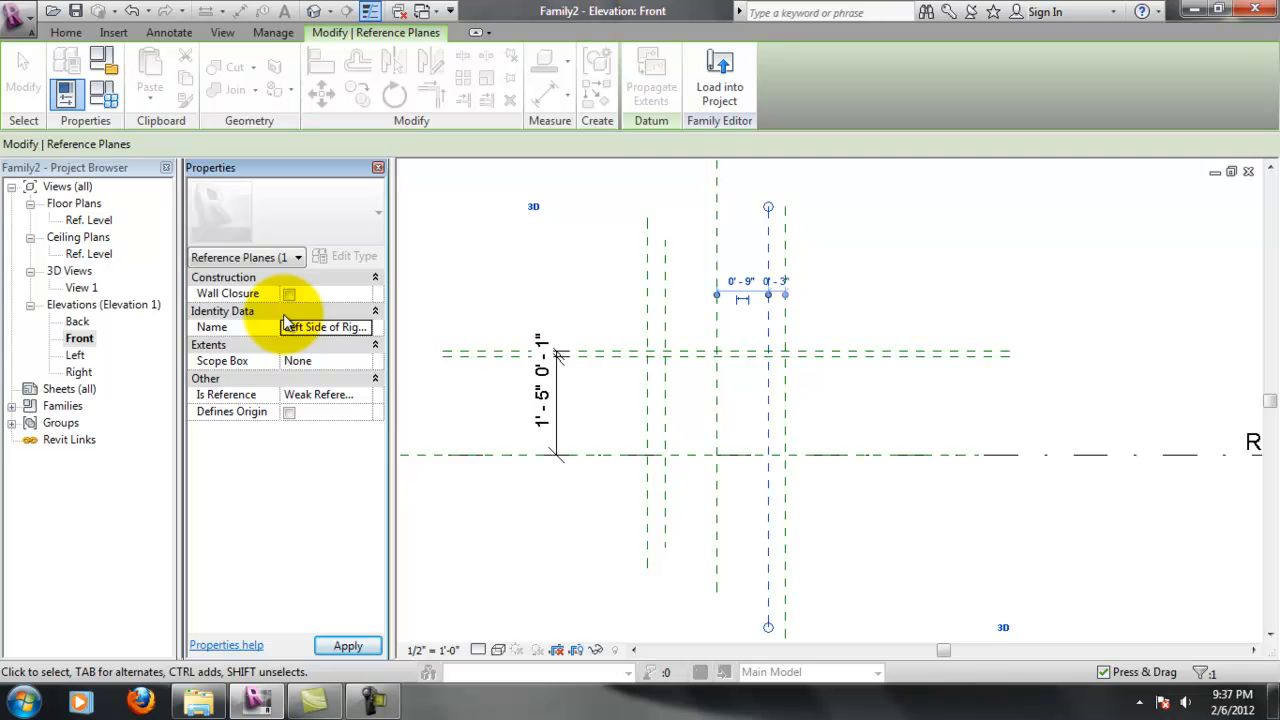
{"action": "left_click", "coordinate": [1144, 283]}
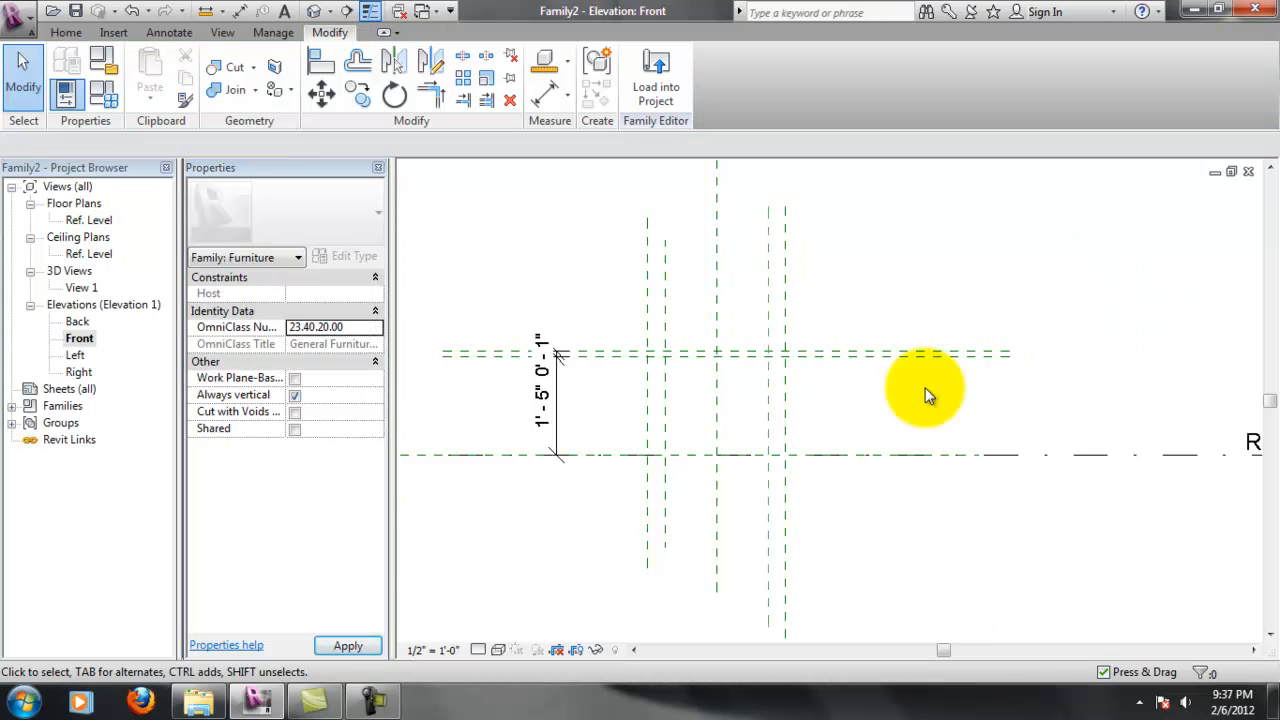
{"action": "left_click", "coordinate": [770, 405]}
{"action": "left_click", "coordinate": [788, 394]}
{"action": "left_click", "coordinate": [851, 394]}
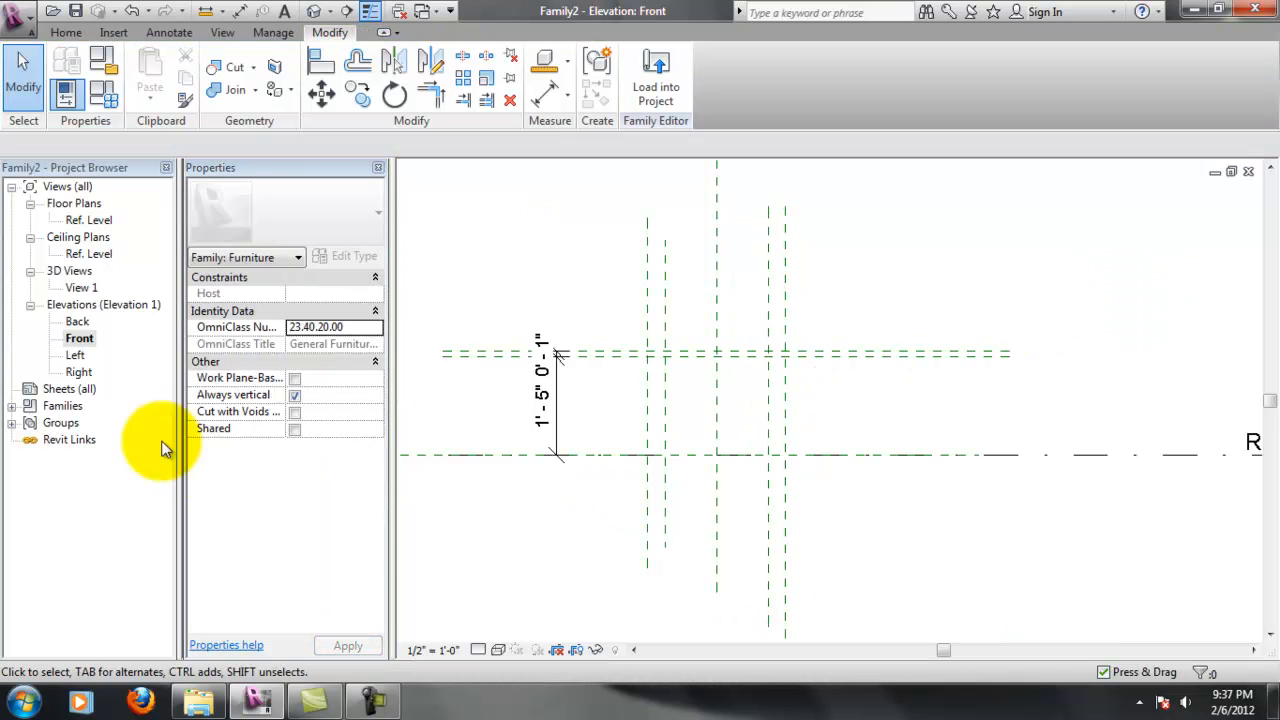
In the Right elevation, draw two vertical reference planes left of the center plane, about 1'-6 5/8" and 1'-3" from it
{"action": "double_click", "coordinate": [79, 371]}
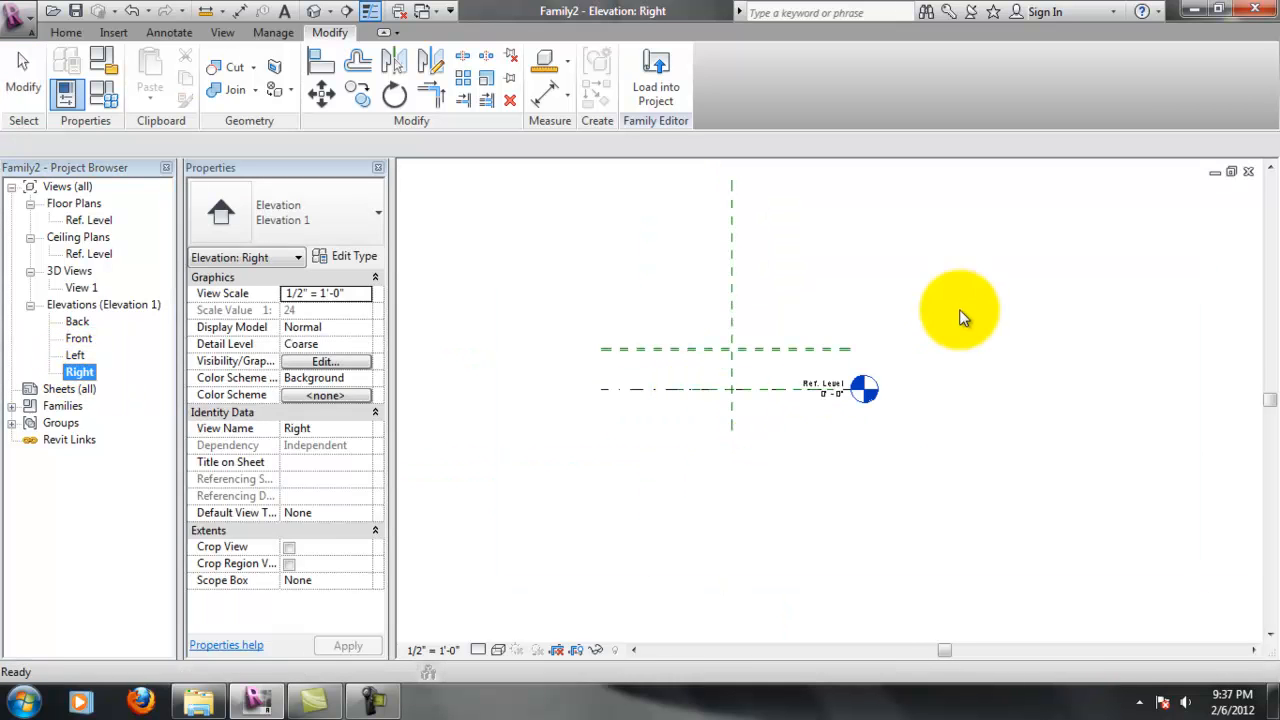
{"action": "left_click", "coordinate": [962, 318]}
{"action": "scroll", "coordinate": [781, 380], "scroll_direction": "up", "scroll_amount": 5}
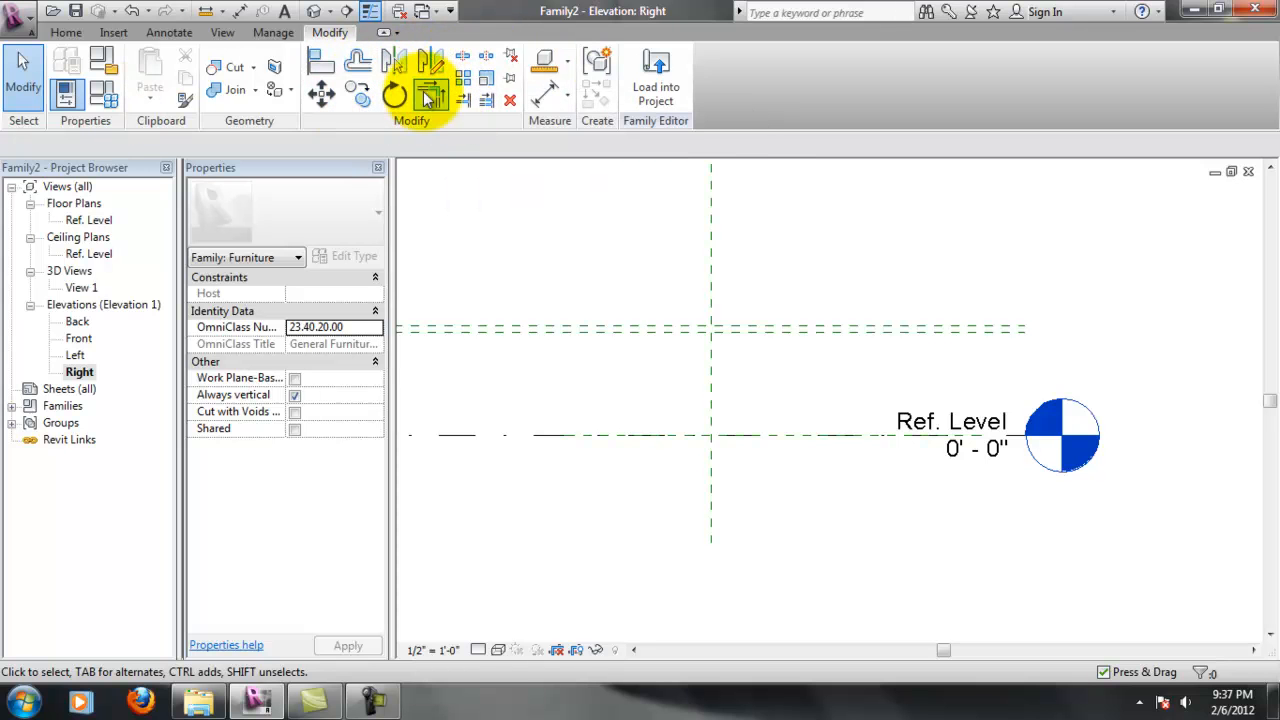
{"action": "left_click", "coordinate": [66, 32]}
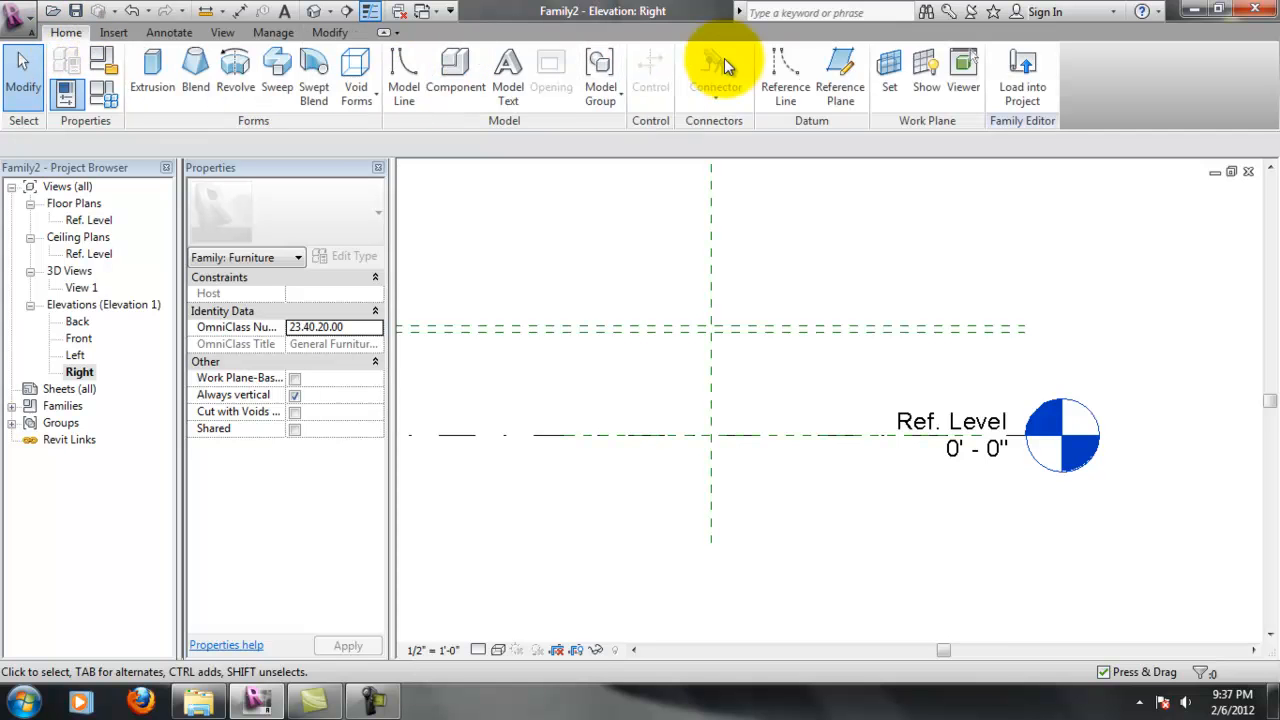
{"action": "left_click", "coordinate": [840, 80]}
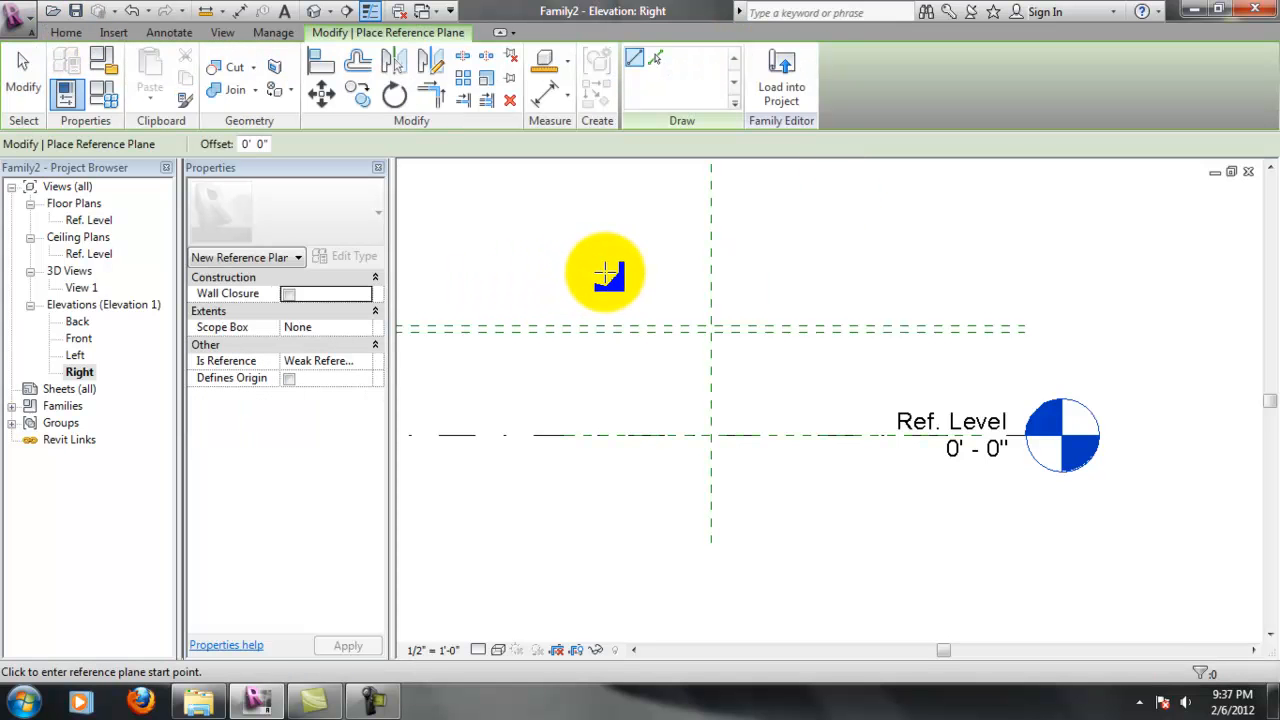
{"action": "left_click", "coordinate": [597, 271]}
{"action": "left_click", "coordinate": [595, 465]}
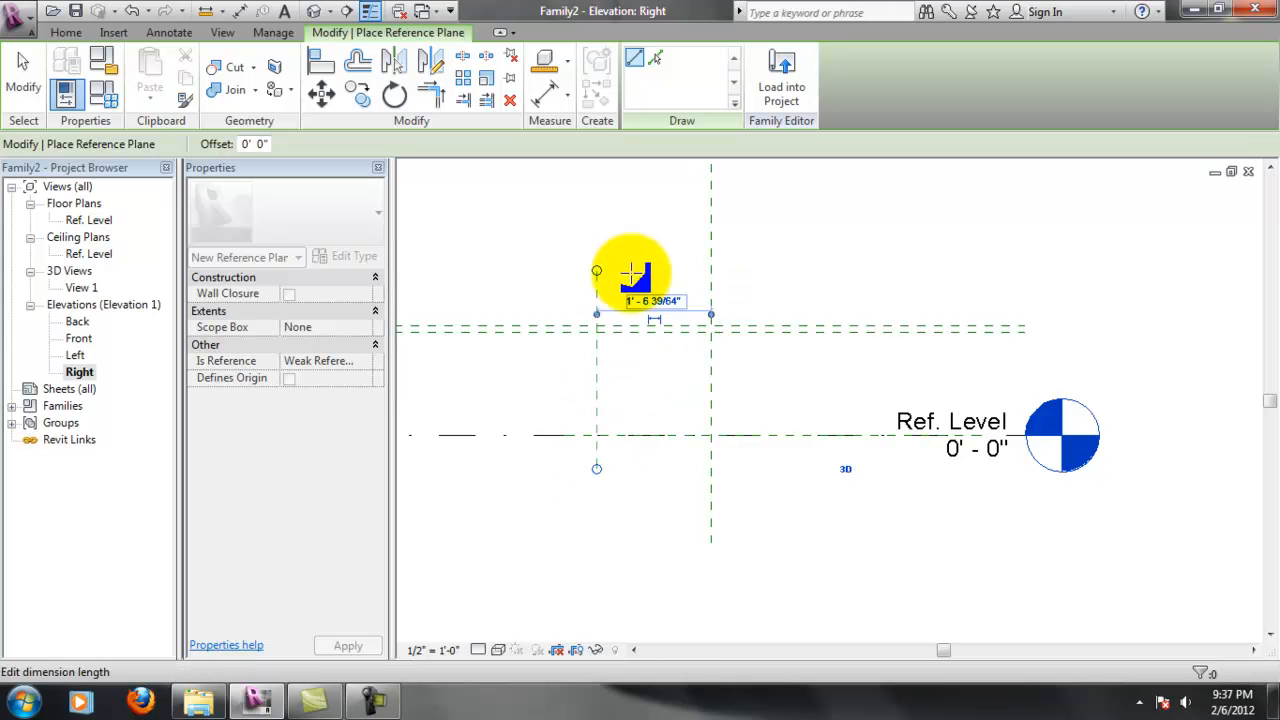
{"action": "left_click", "coordinate": [622, 265]}
{"action": "left_click", "coordinate": [619, 462]}
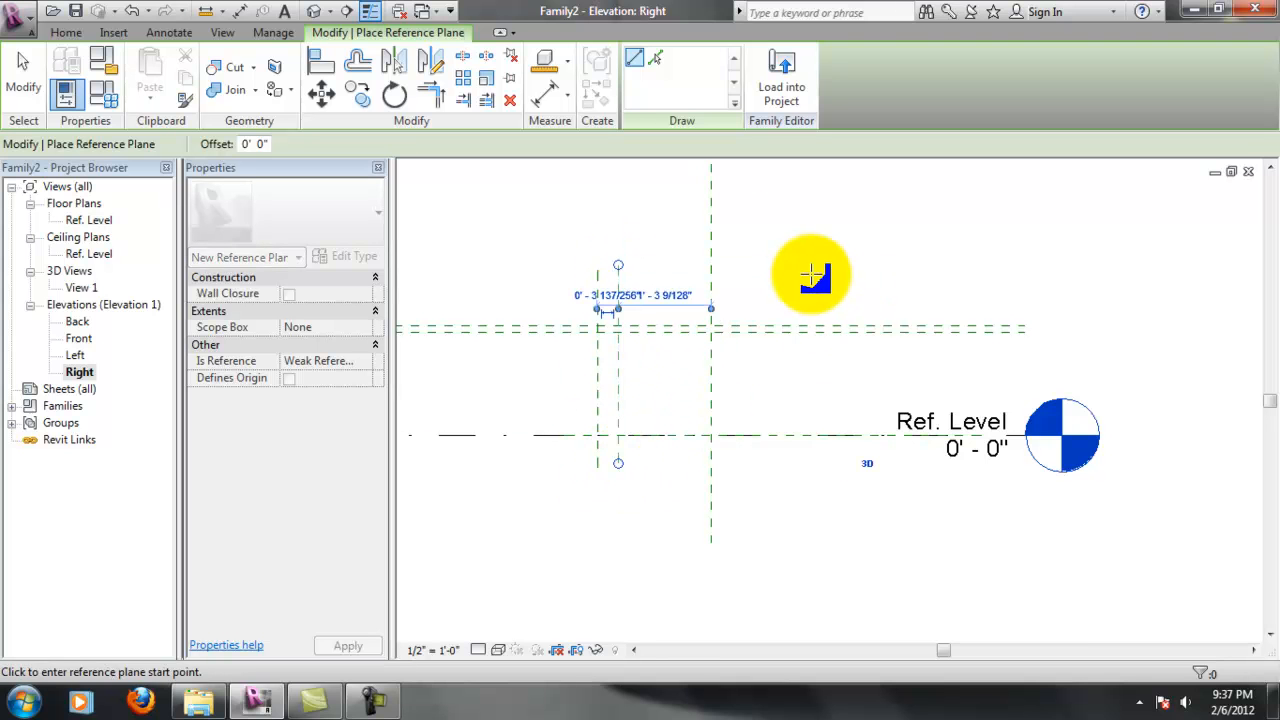
Draw two vertical reference planes right of the center plane, the nearer one about 1'-1" from it, and finish placing planes
{"action": "left_click", "coordinate": [789, 271]}
{"action": "left_click", "coordinate": [801, 457]}
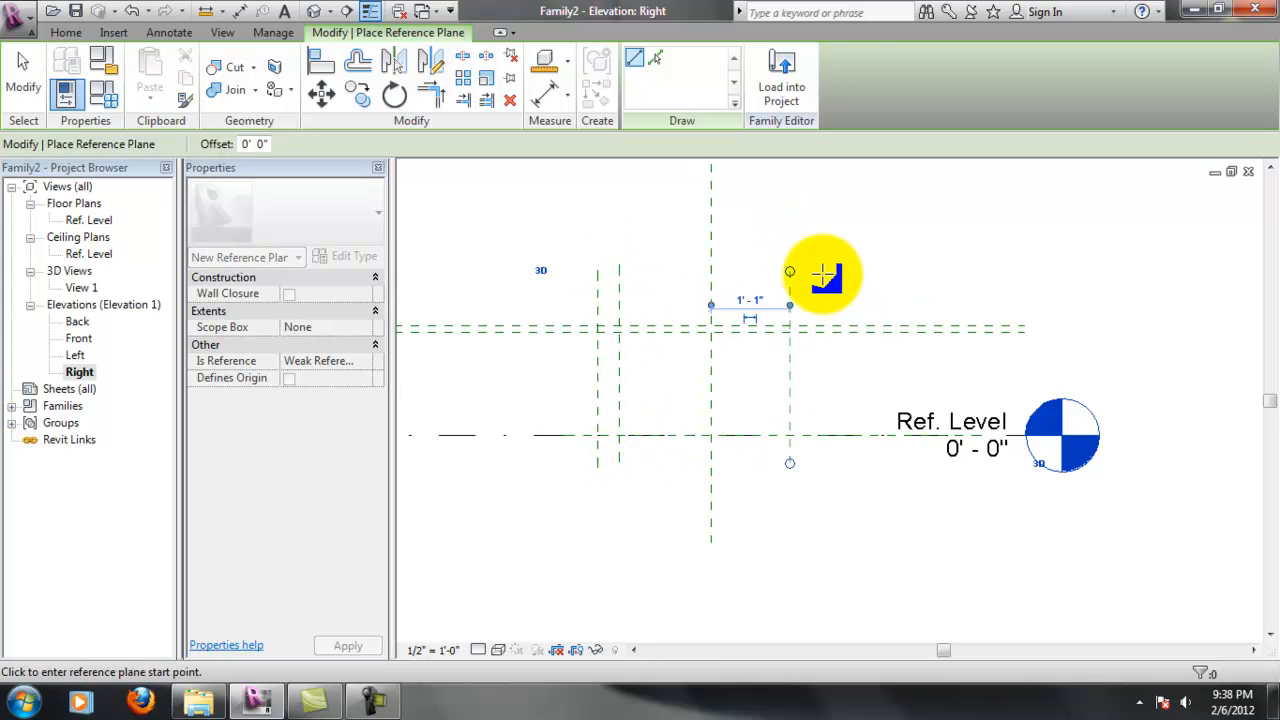
{"action": "left_click", "coordinate": [821, 271]}
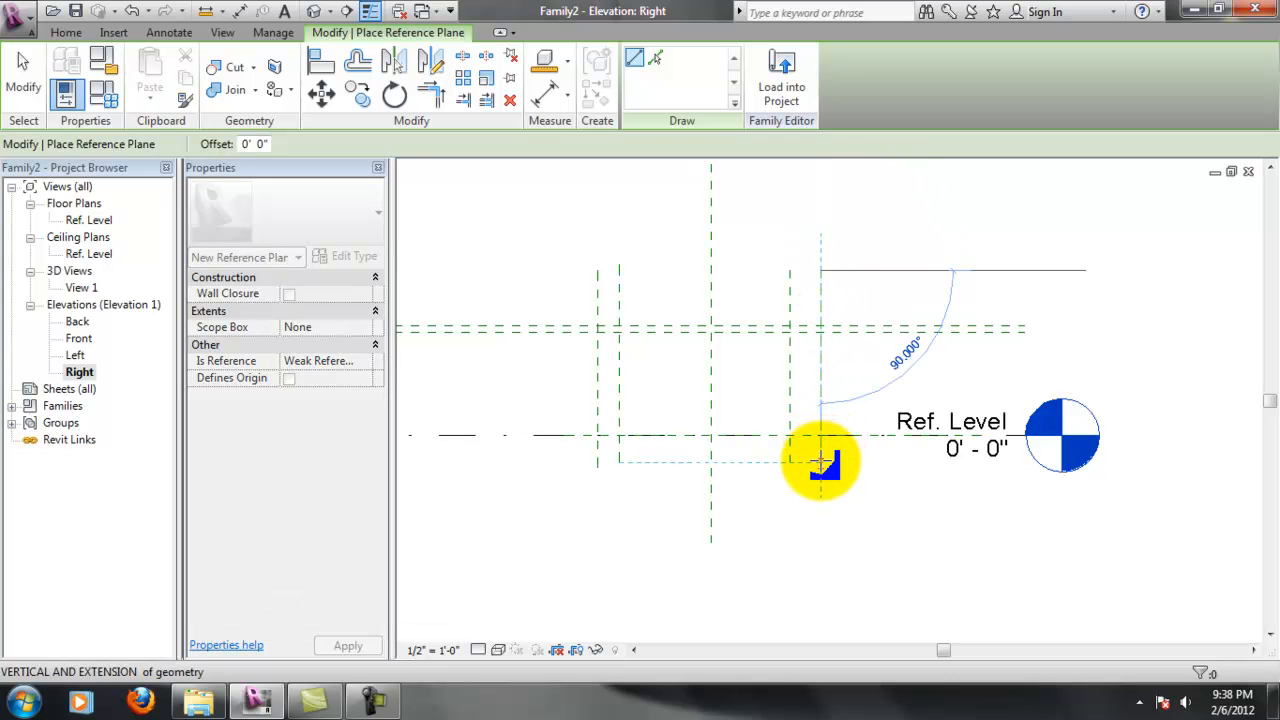
{"action": "left_click", "coordinate": [821, 462]}
{"action": "scroll", "coordinate": [855, 330], "scroll_direction": "up", "scroll_amount": 1}
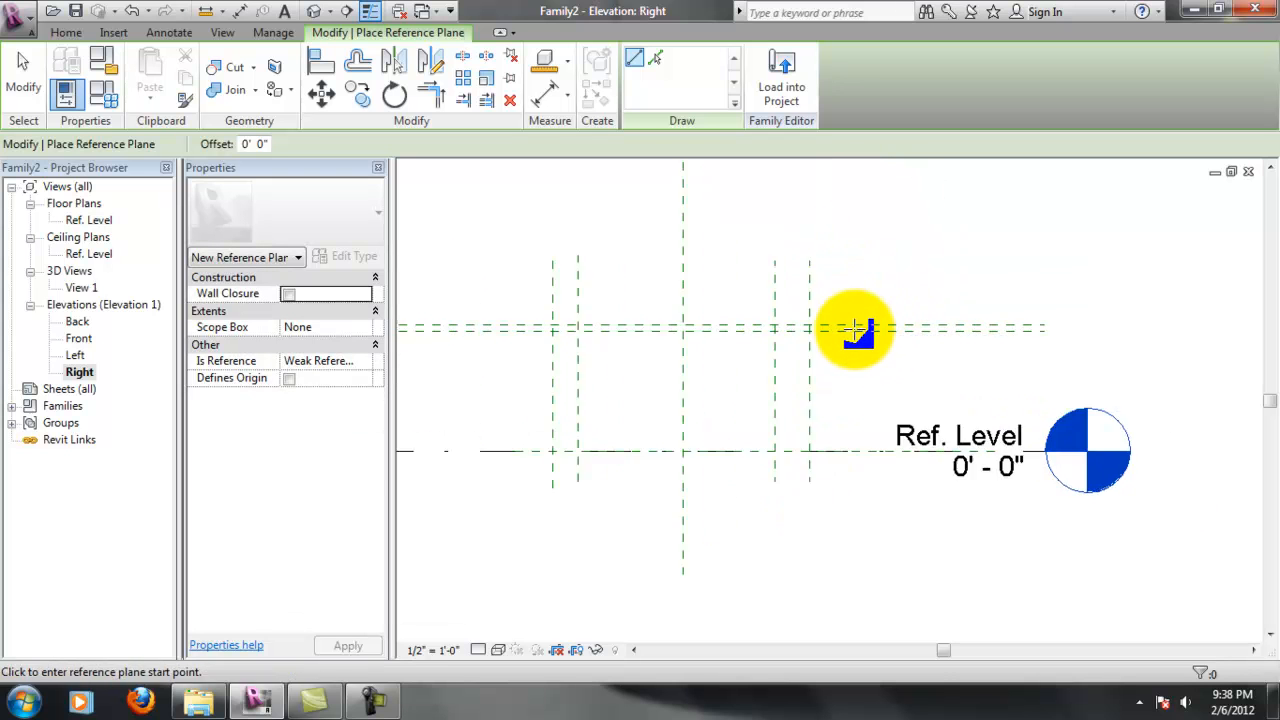
{"action": "scroll", "coordinate": [855, 330], "scroll_direction": "up", "scroll_amount": 1}
{"action": "key", "text": "Escape"}
{"action": "left_click", "coordinate": [860, 325]}
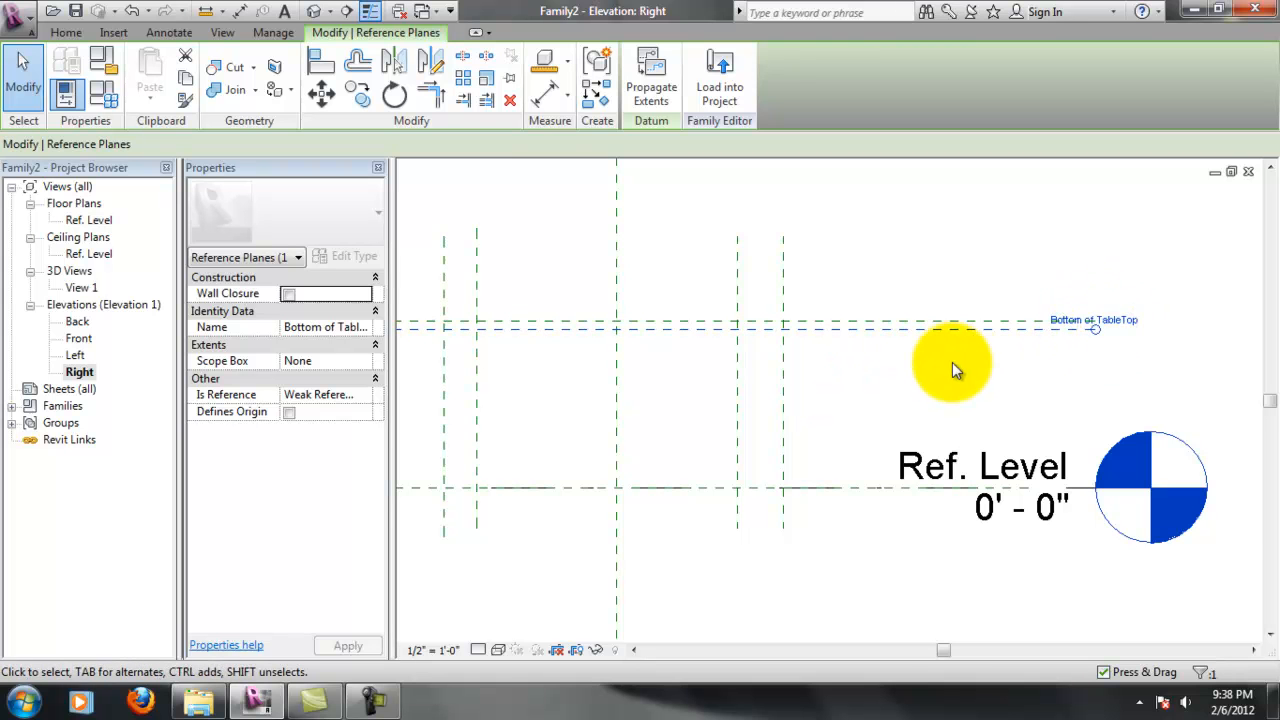
Set the leftmost vertical reference plane 12" from the center plane and make that dimension permanent
{"action": "left_click", "coordinate": [871, 304]}
{"action": "scroll", "coordinate": [830, 320], "scroll_direction": "up", "scroll_amount": 1}
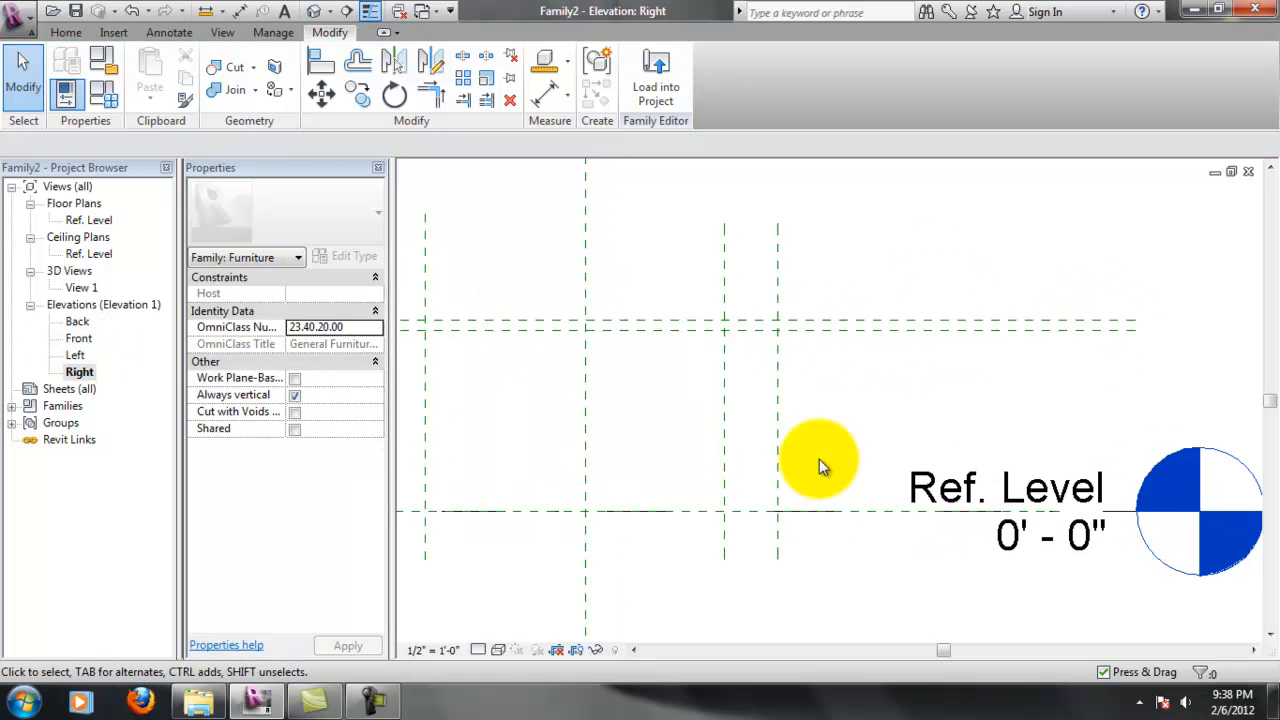
{"action": "scroll", "coordinate": [749, 451], "scroll_direction": "up", "scroll_amount": 1}
{"action": "scroll", "coordinate": [651, 449], "scroll_direction": "down", "scroll_amount": 2}
{"action": "scroll", "coordinate": [651, 446], "scroll_direction": "down", "scroll_amount": 2}
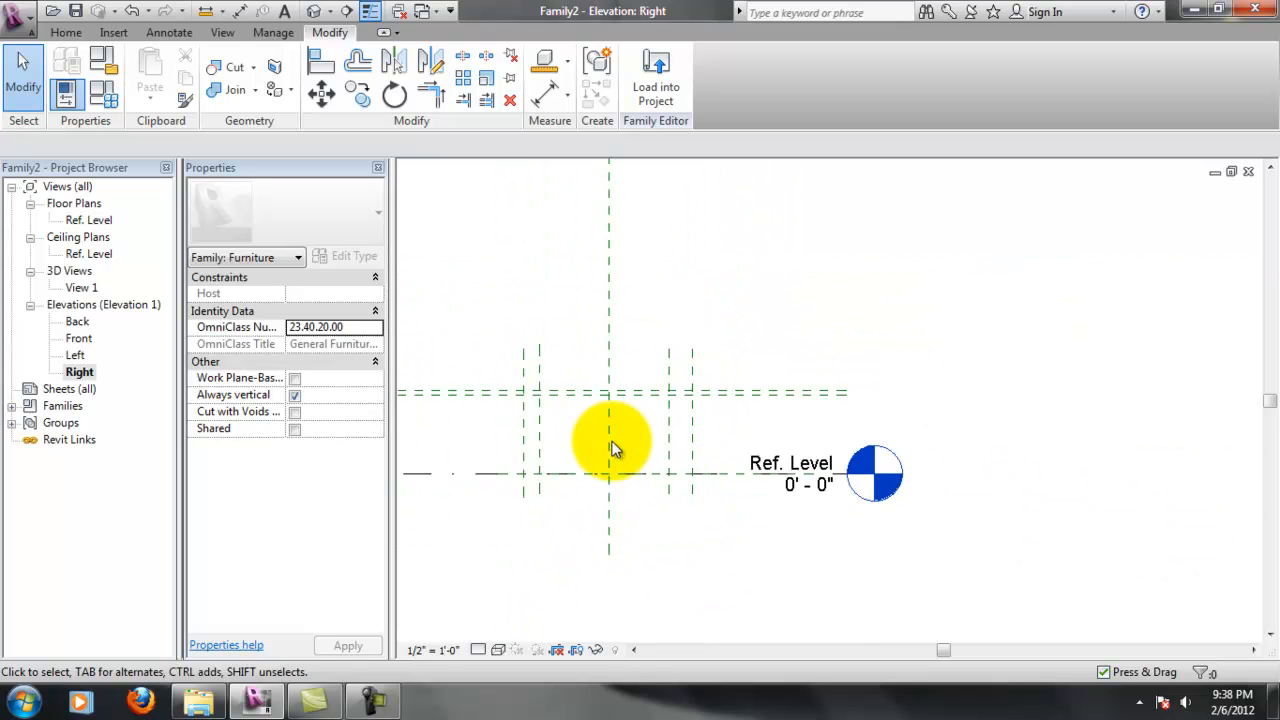
{"action": "scroll", "coordinate": [514, 407], "scroll_direction": "up", "scroll_amount": 1}
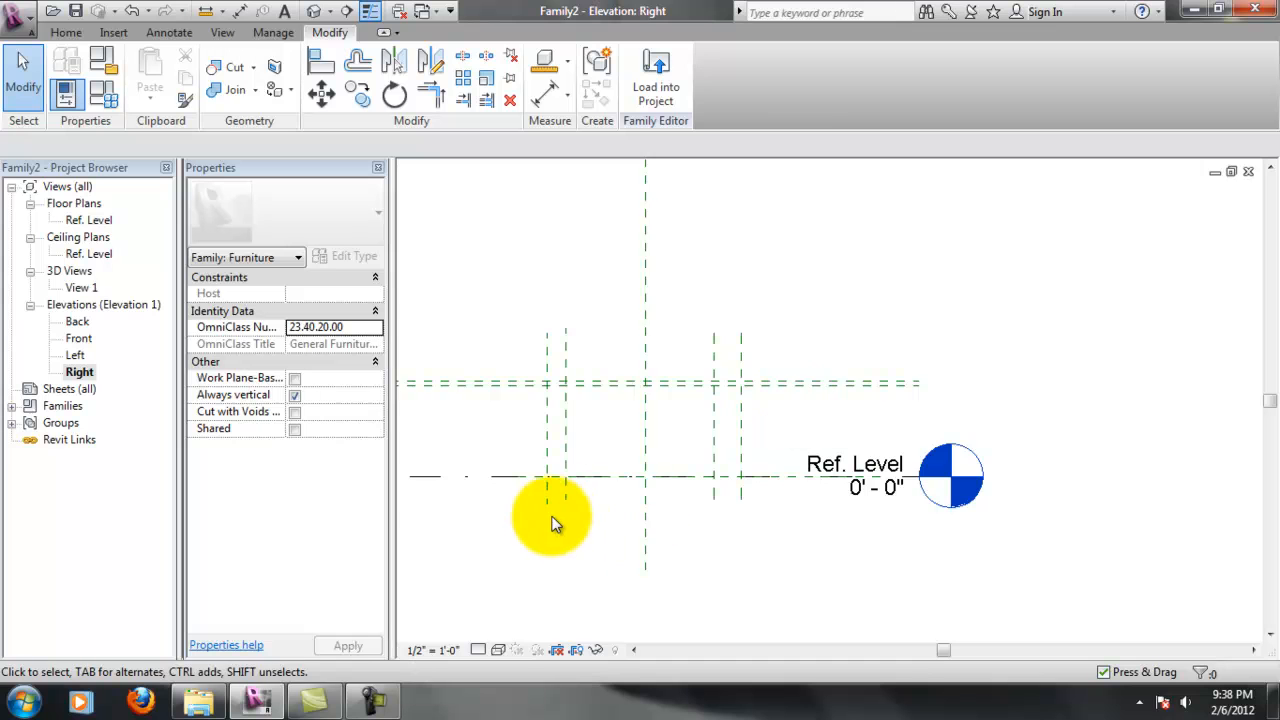
{"action": "scroll", "coordinate": [550, 512], "scroll_direction": "up", "scroll_amount": 1}
{"action": "left_click", "coordinate": [542, 354]}
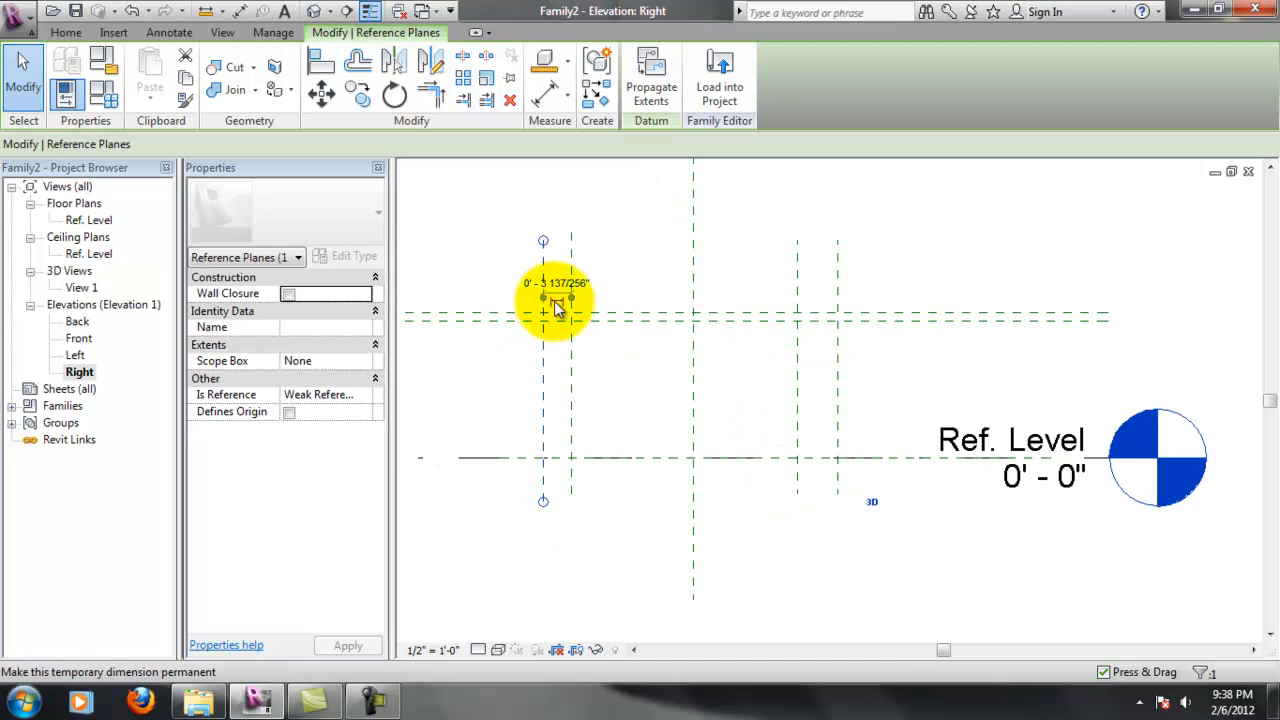
{"action": "left_click_drag", "start_coordinate": [575, 300], "coordinate": [693, 298]}
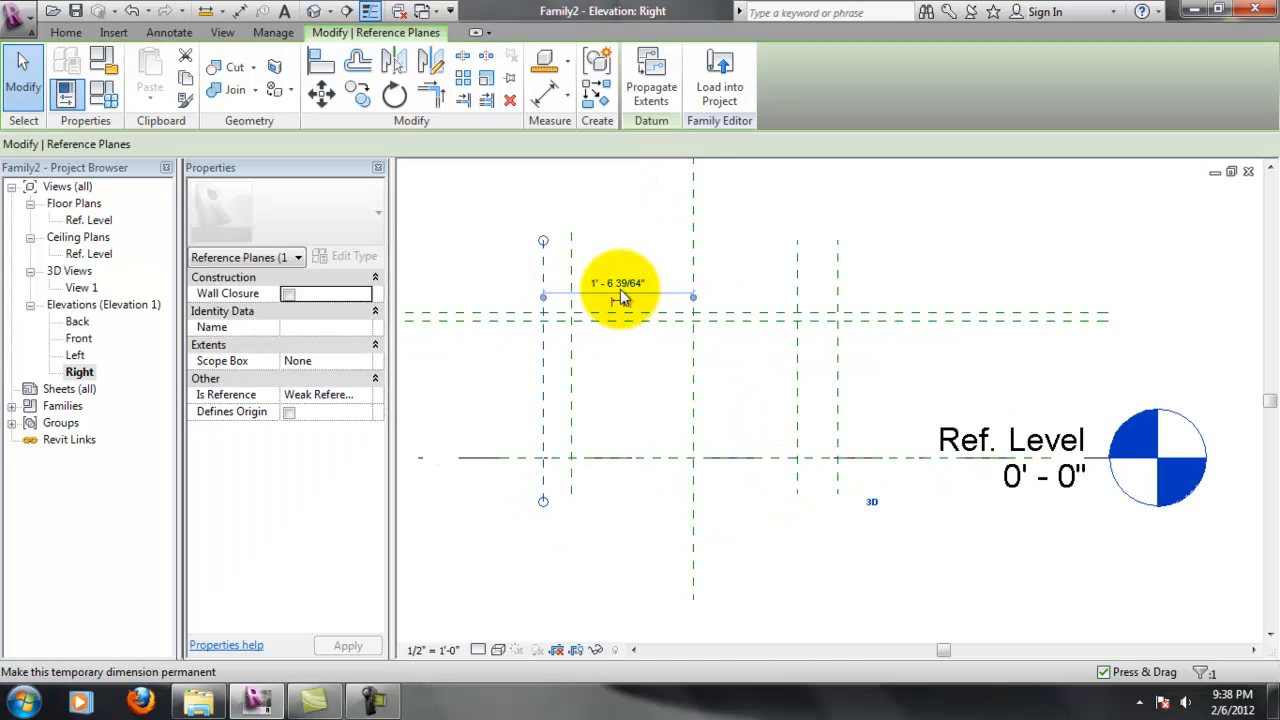
{"action": "left_click", "coordinate": [639, 282]}
{"action": "type", "text": "12"}
{"action": "key", "text": "Return"}
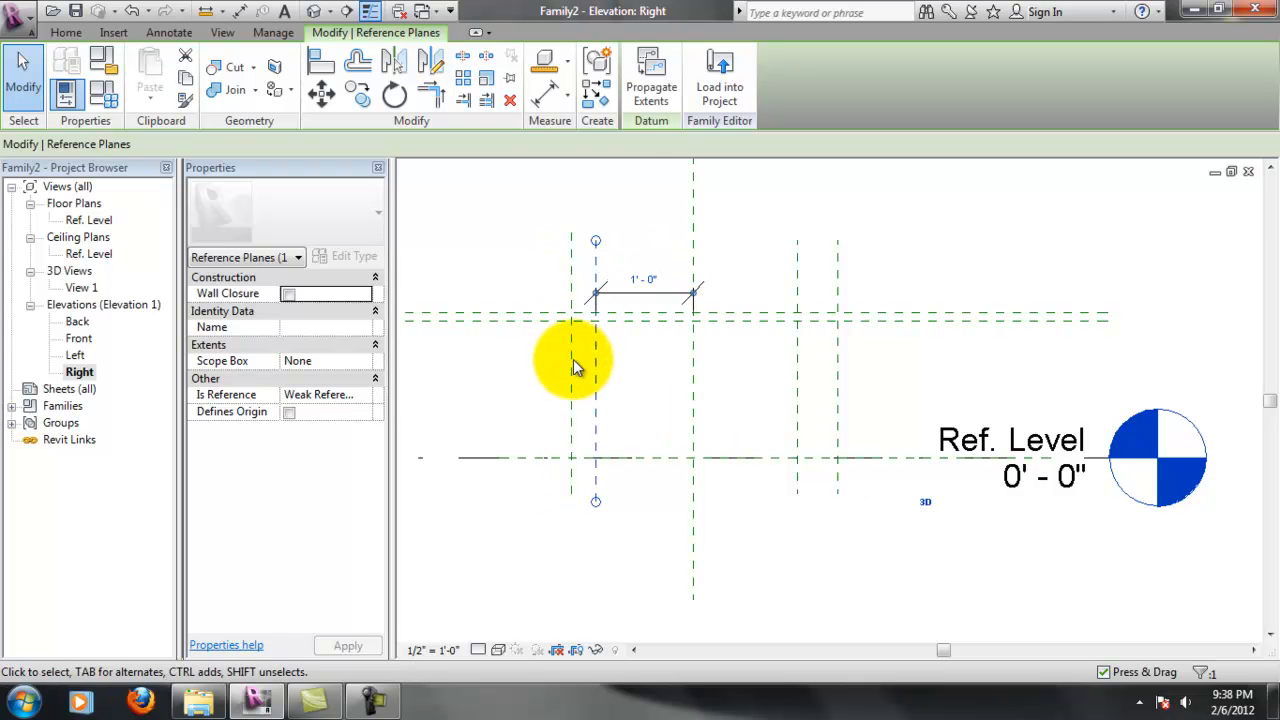
Make the other left plane's temporary dimension permanent and extend it to the center plane
{"action": "left_click", "coordinate": [582, 274]}
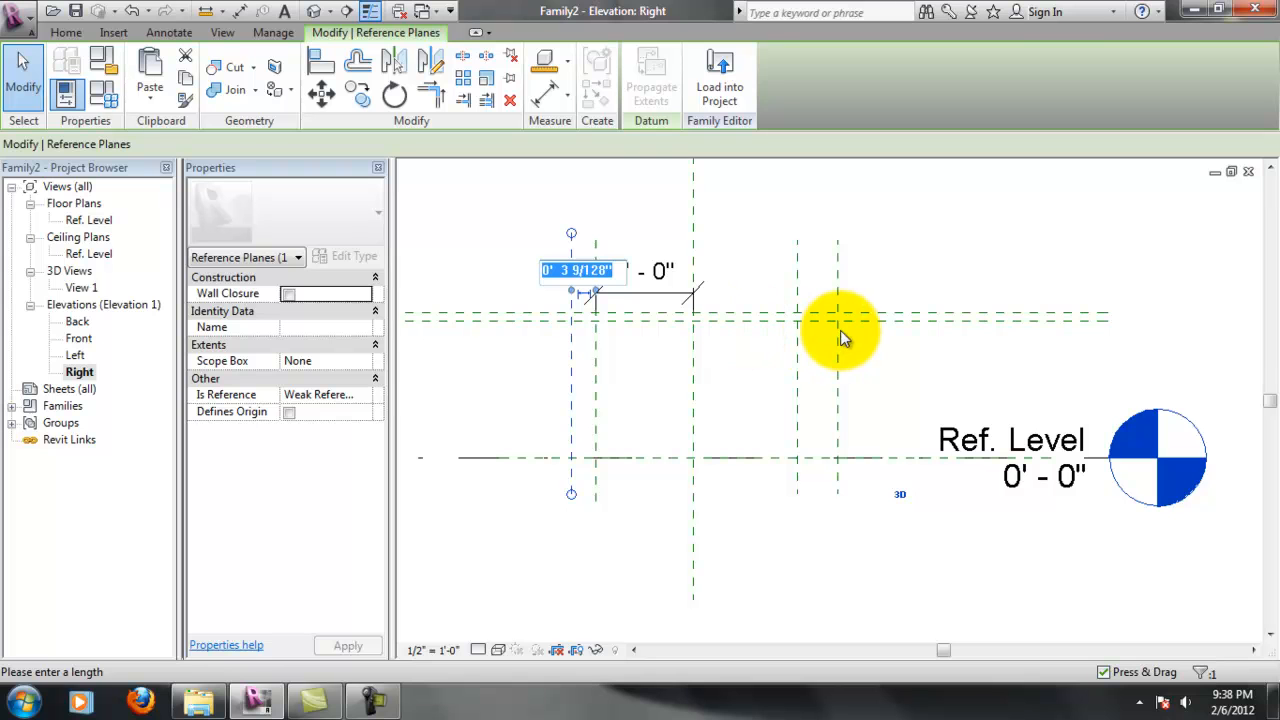
{"action": "key", "text": "Escape"}
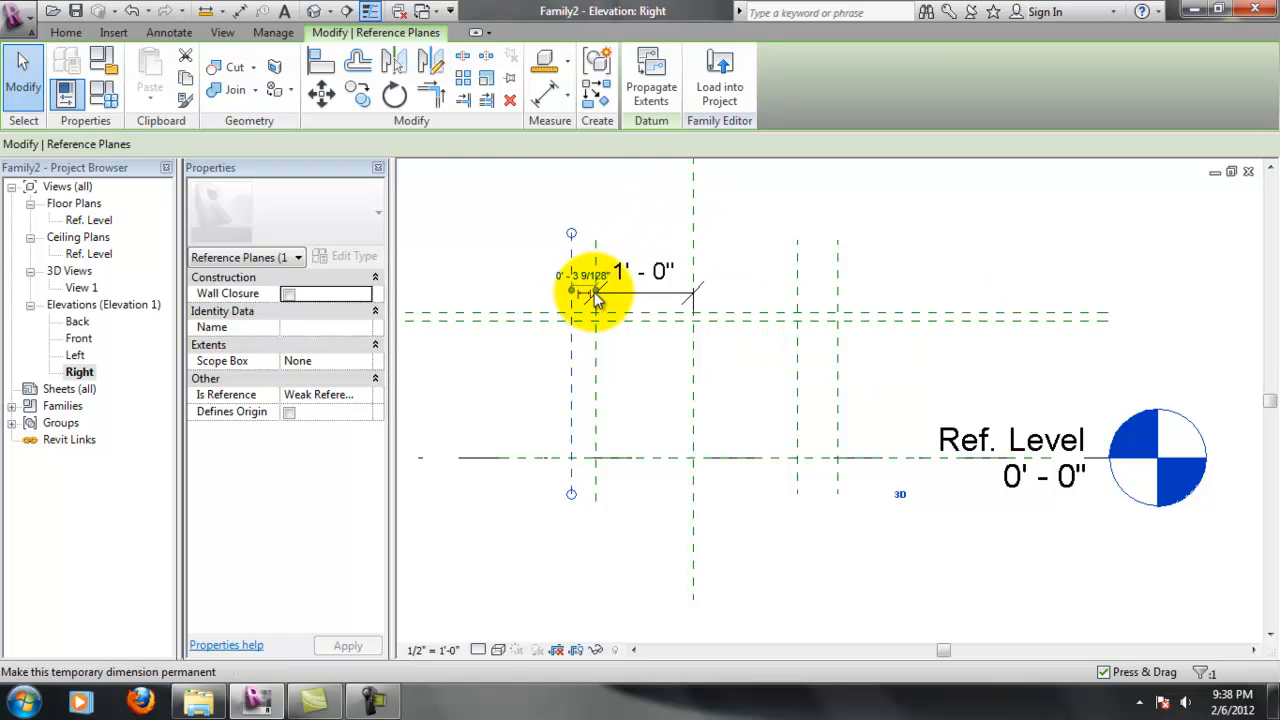
{"action": "left_click", "coordinate": [594, 292]}
{"action": "key", "text": "Escape"}
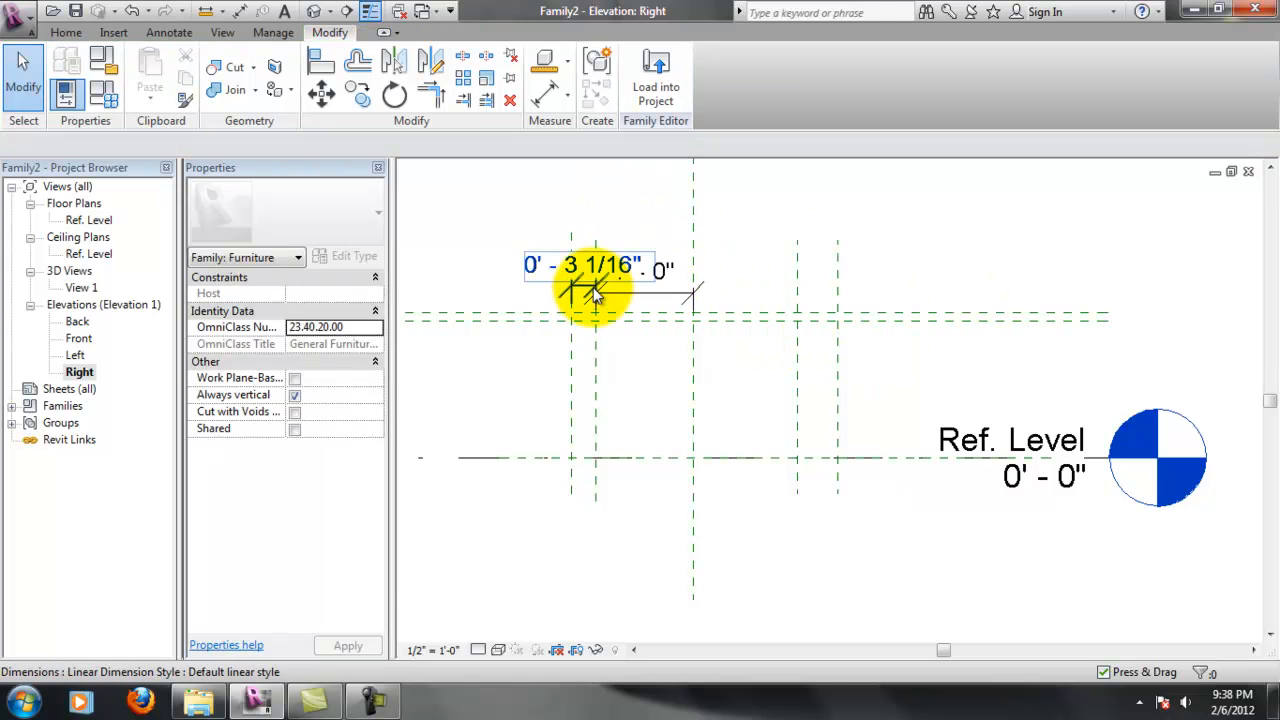
{"action": "left_click", "coordinate": [594, 292]}
{"action": "left_click_drag", "start_coordinate": [597, 293], "coordinate": [693, 288]}
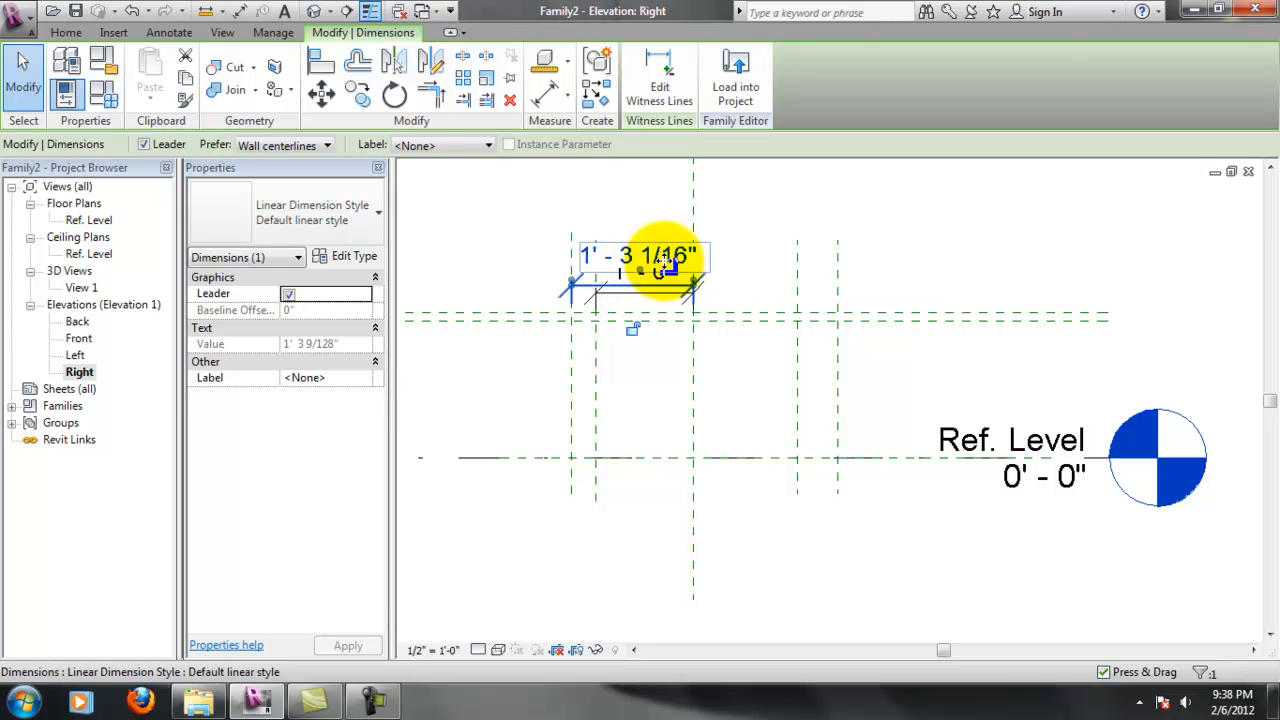
{"action": "scroll", "coordinate": [663, 251], "scroll_direction": "up", "scroll_amount": 2}
{"action": "key", "text": "Escape"}
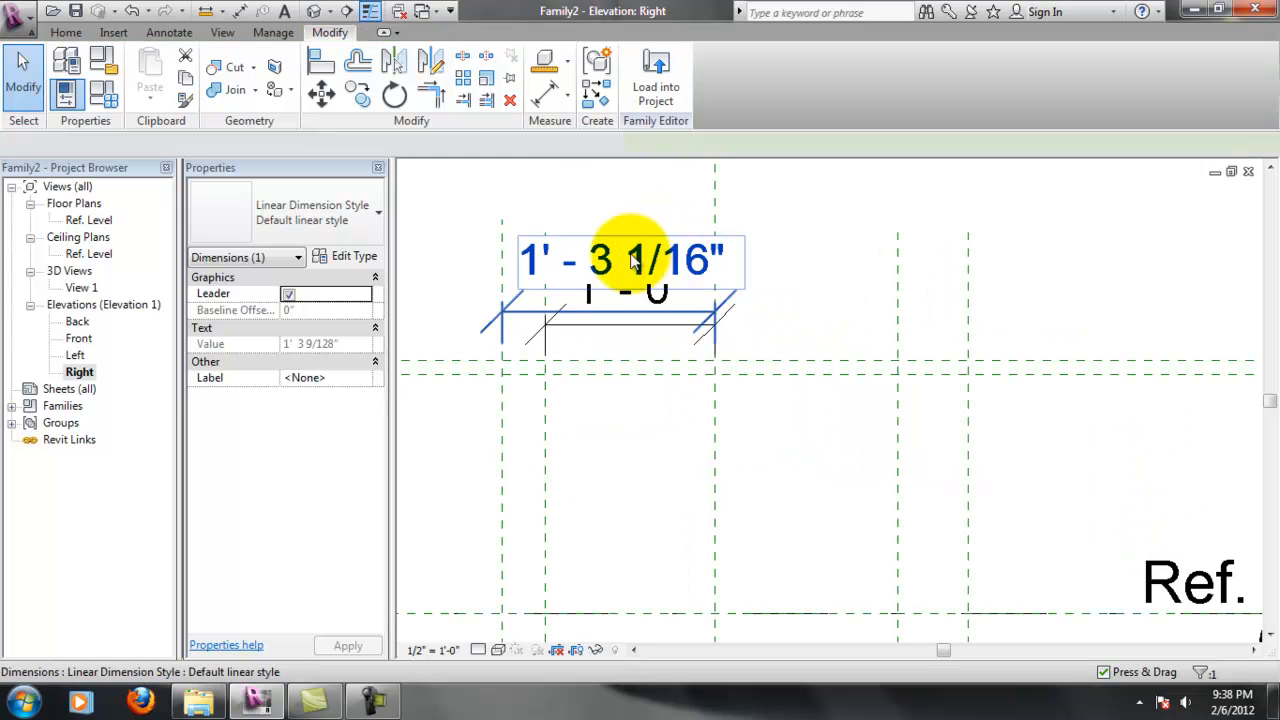
Delete both permanent dimensions between the left reference planes and the center plane
{"action": "left_click", "coordinate": [585, 257]}
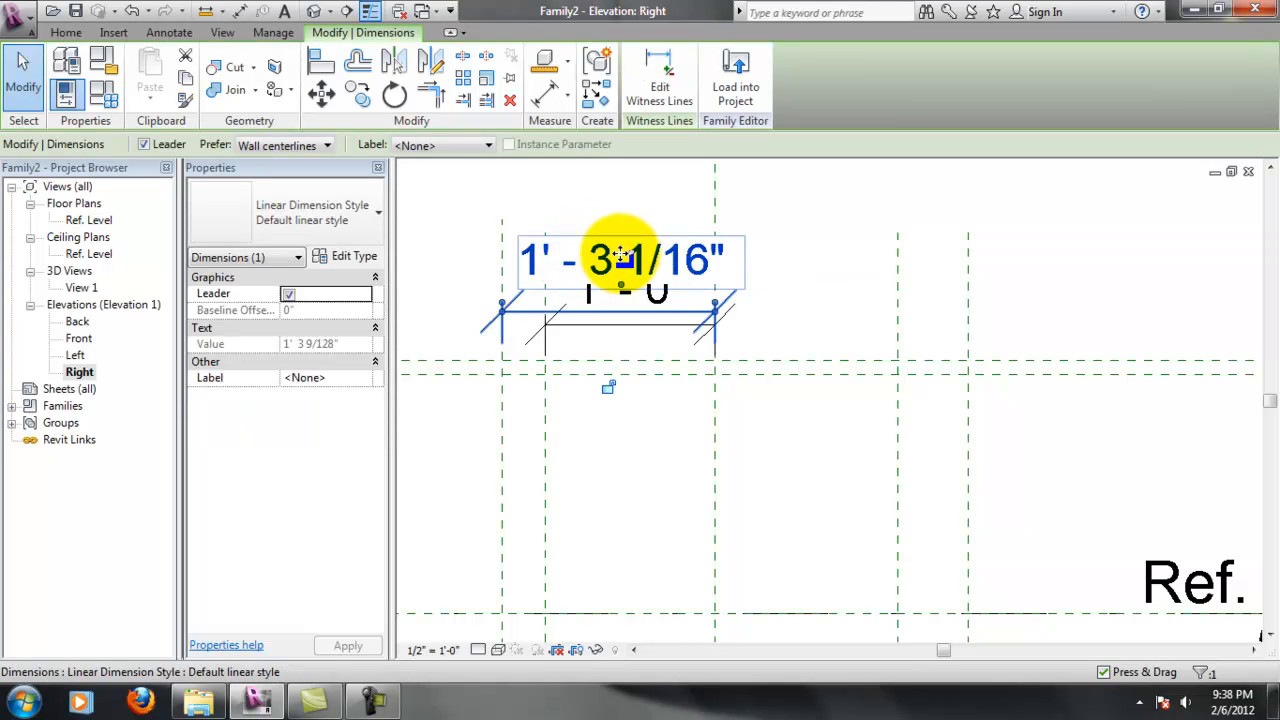
{"action": "left_click", "coordinate": [591, 227]}
{"action": "left_click", "coordinate": [640, 258]}
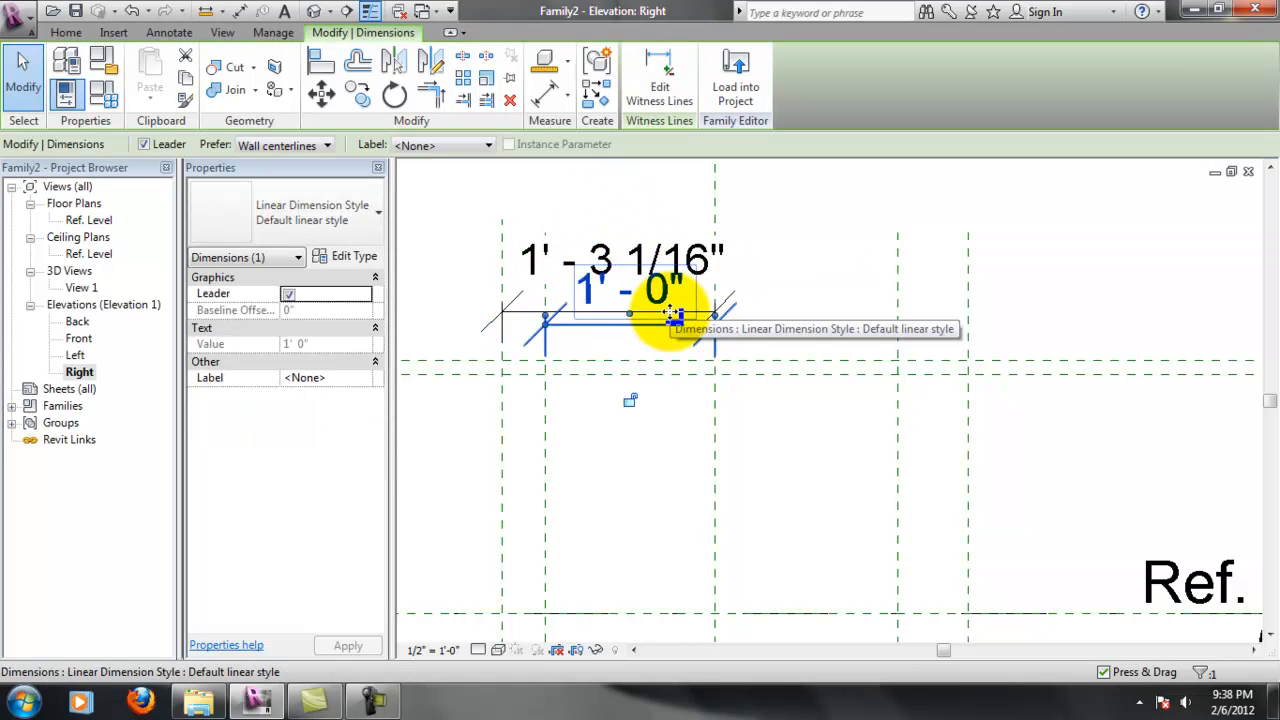
{"action": "key", "text": "Escape"}
{"action": "left_click", "coordinate": [672, 313]}
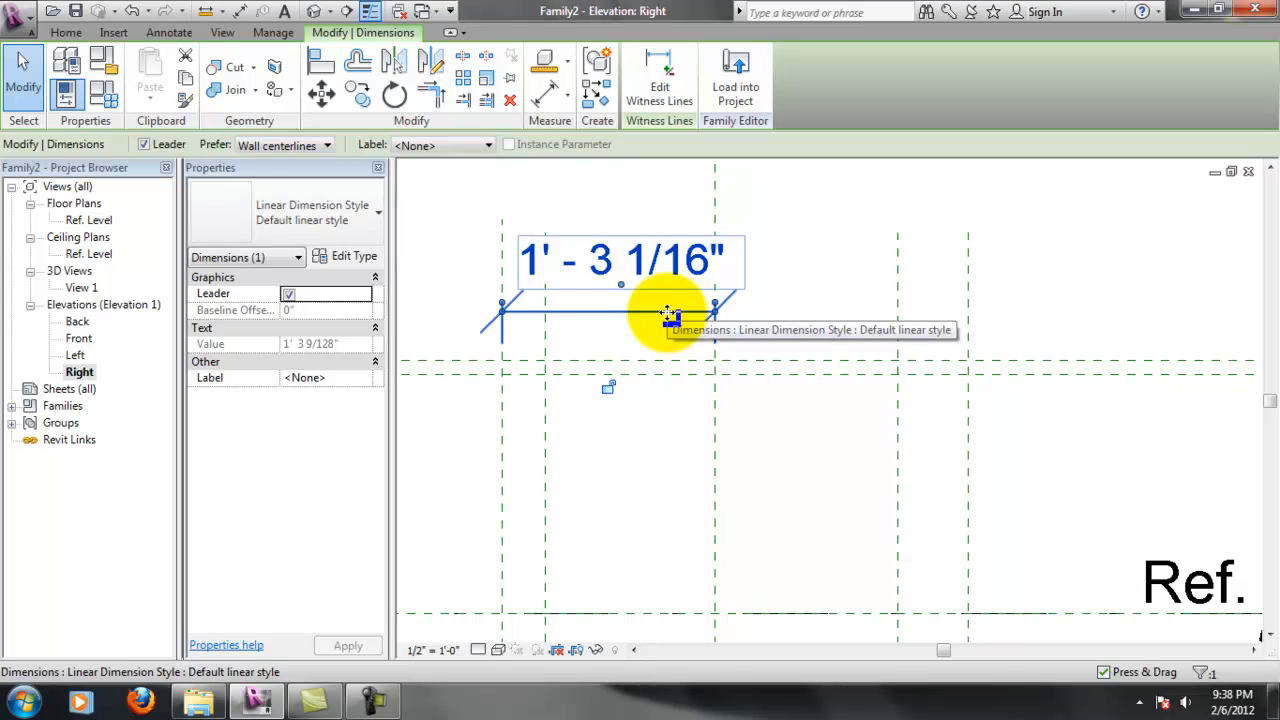
{"action": "key", "text": "Delete"}
Measure the outer left reference plane's temporary dimension from the center plane and set it to 9"
{"action": "left_click", "coordinate": [502, 340]}
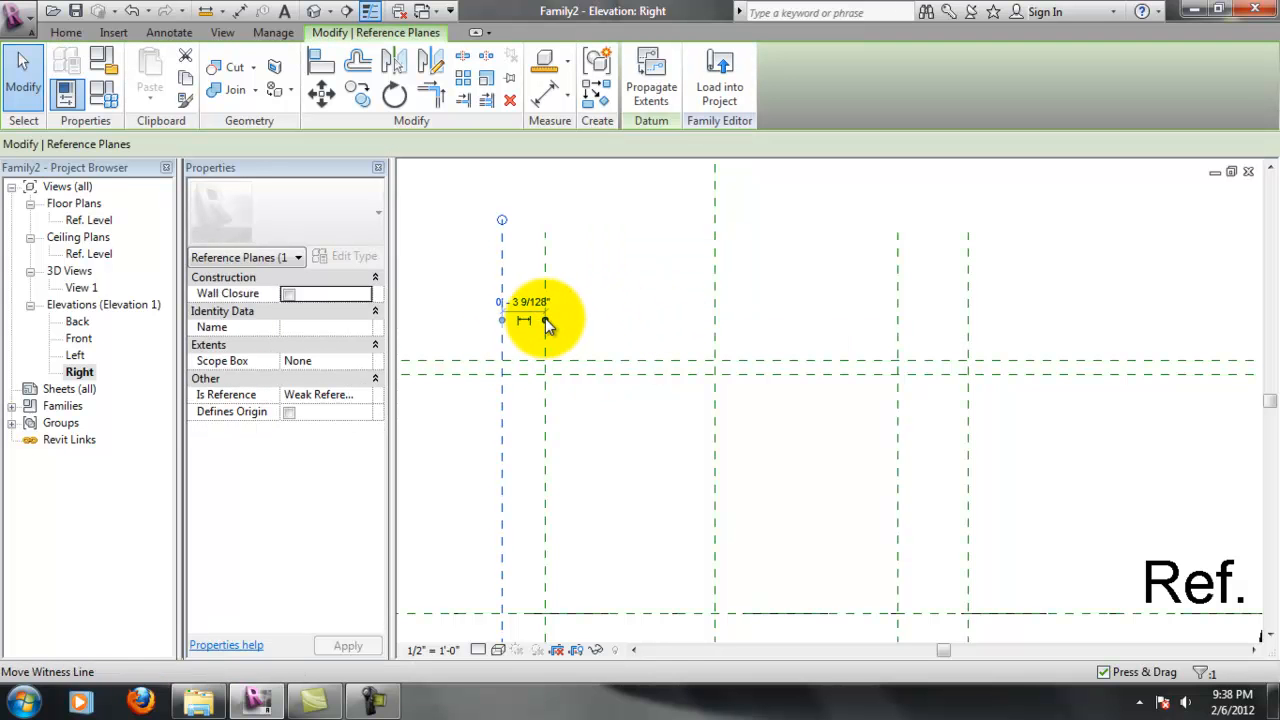
{"action": "left_click_drag", "start_coordinate": [714, 310], "coordinate": [714, 311]}
{"action": "left_click", "coordinate": [611, 302]}
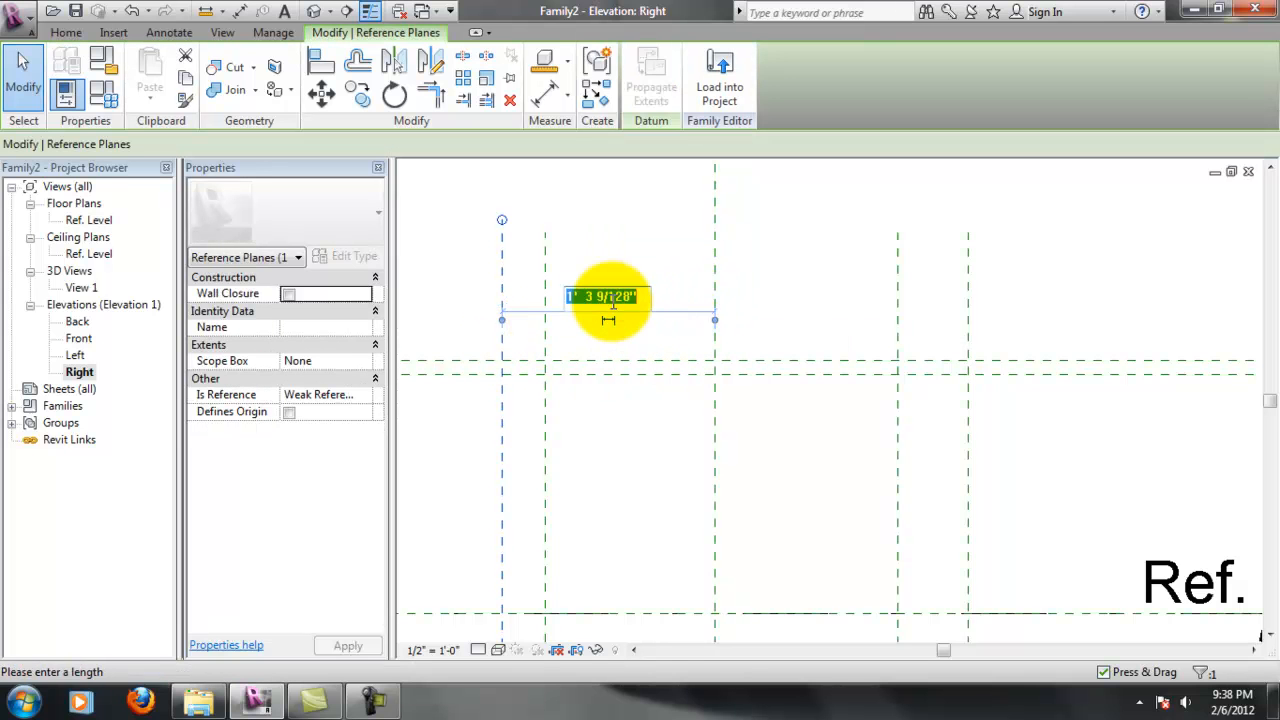
{"action": "type", "text": "9"}
{"action": "key", "text": "Return"}
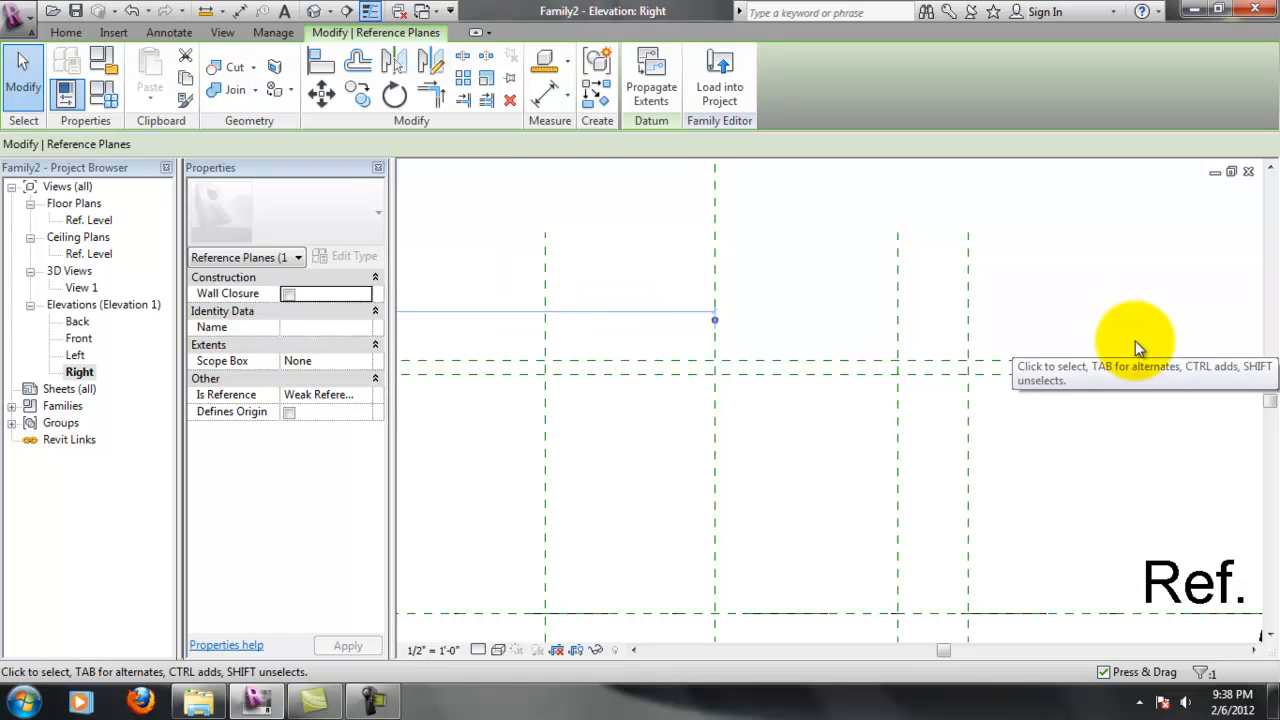
{"action": "scroll", "coordinate": [1101, 391], "scroll_direction": "down", "scroll_amount": 1}
{"action": "scroll", "coordinate": [1099, 397], "scroll_direction": "down", "scroll_amount": 1}
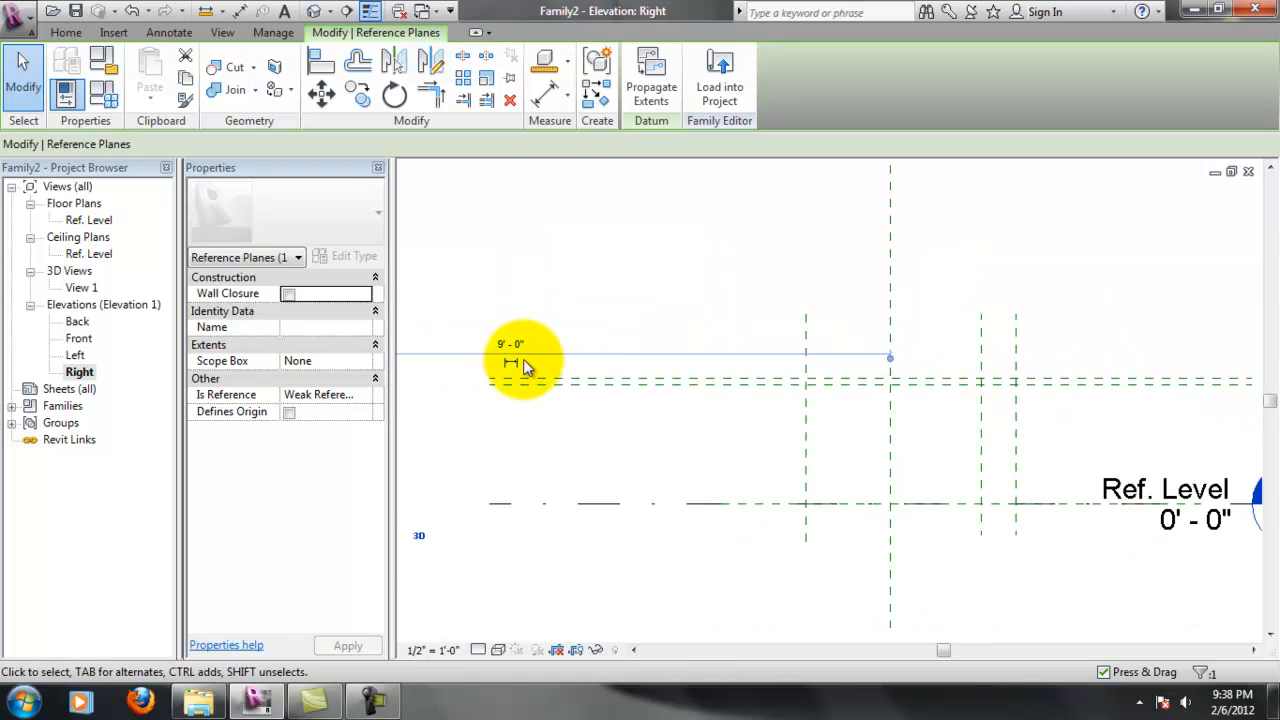
{"action": "left_click", "coordinate": [495, 340]}
{"action": "type", "text": "9"}
{"action": "key", "text": "Return"}
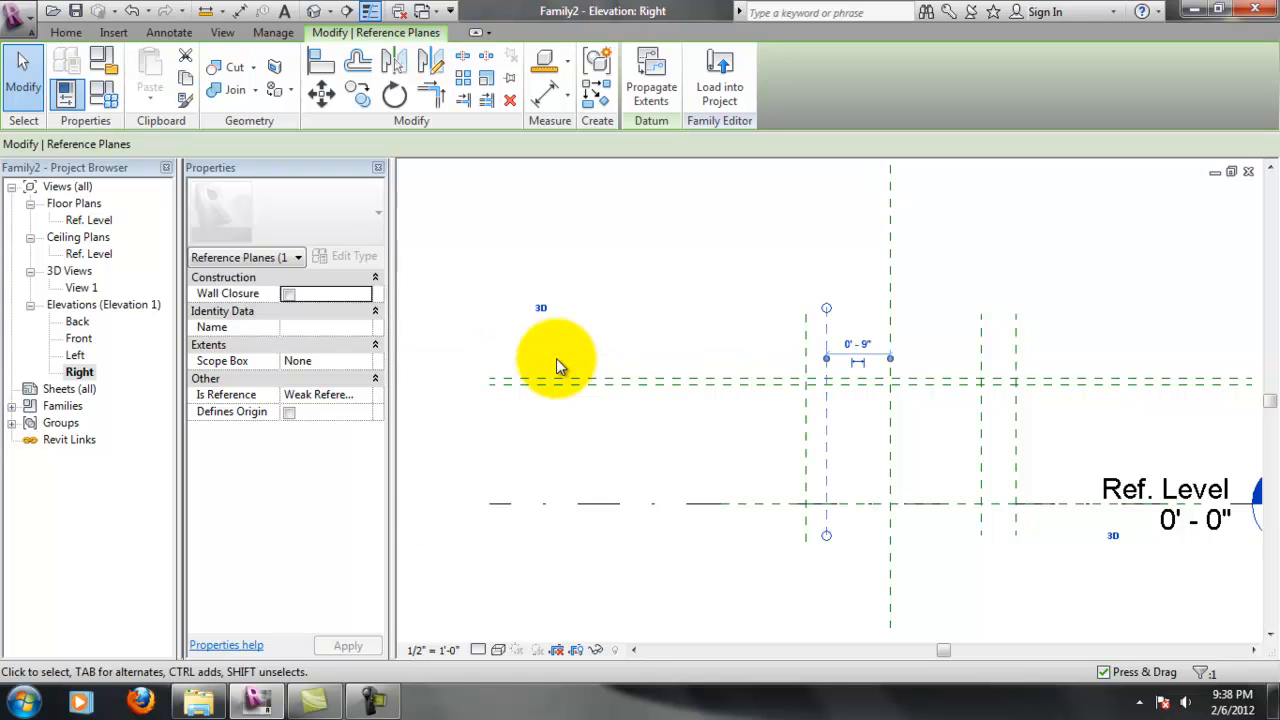
{"action": "scroll", "coordinate": [1090, 392], "scroll_direction": "up", "scroll_amount": 2}
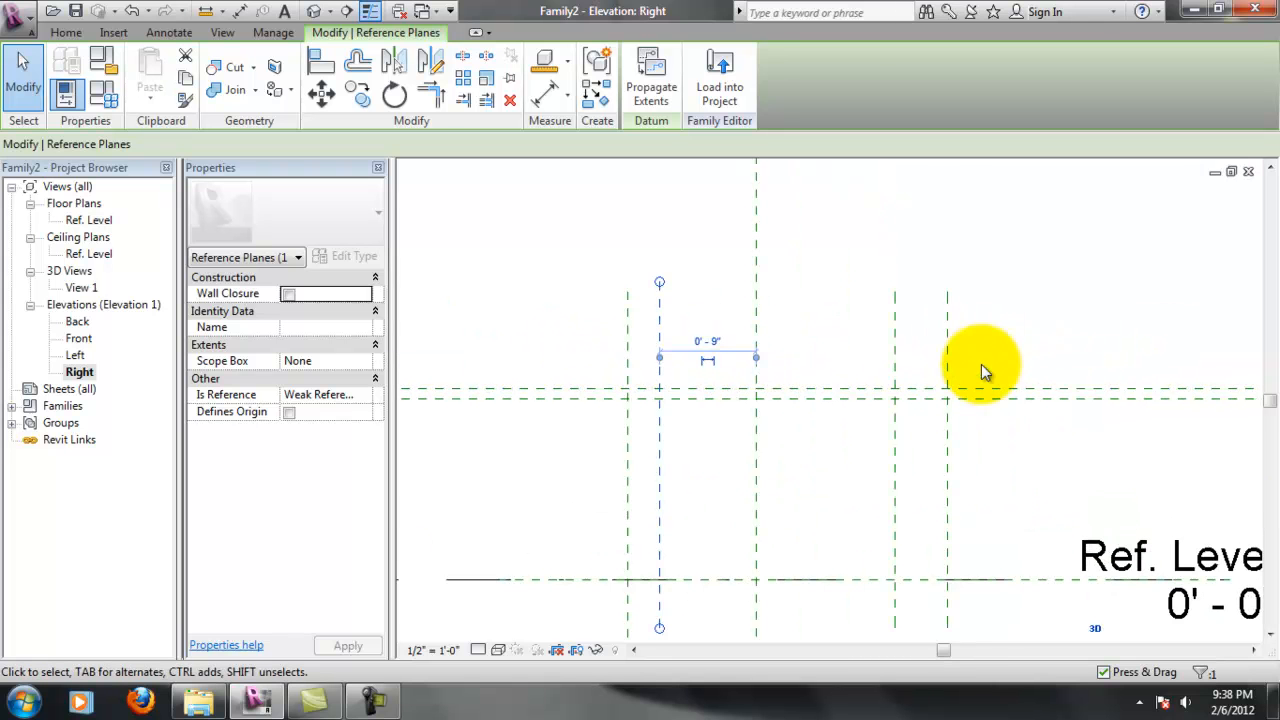
{"action": "left_click", "coordinate": [690, 450]}
{"action": "left_click", "coordinate": [657, 492]}
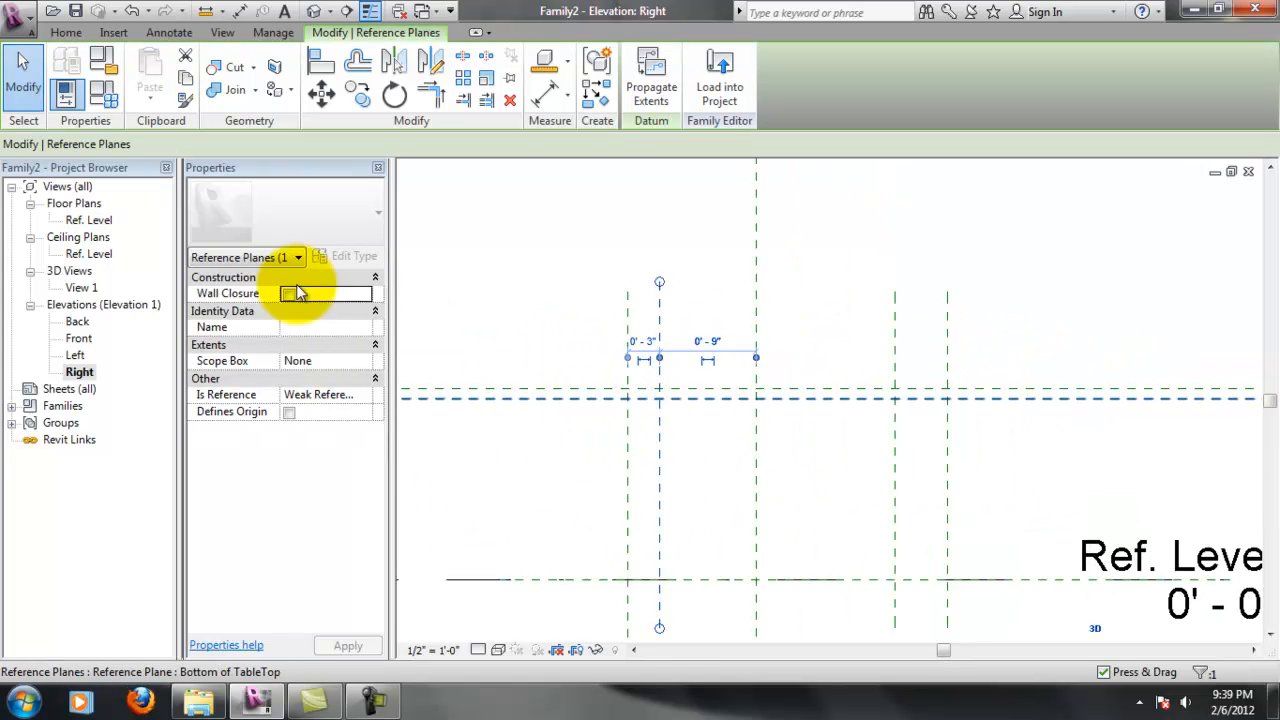
{"action": "left_click", "coordinate": [325, 328]}
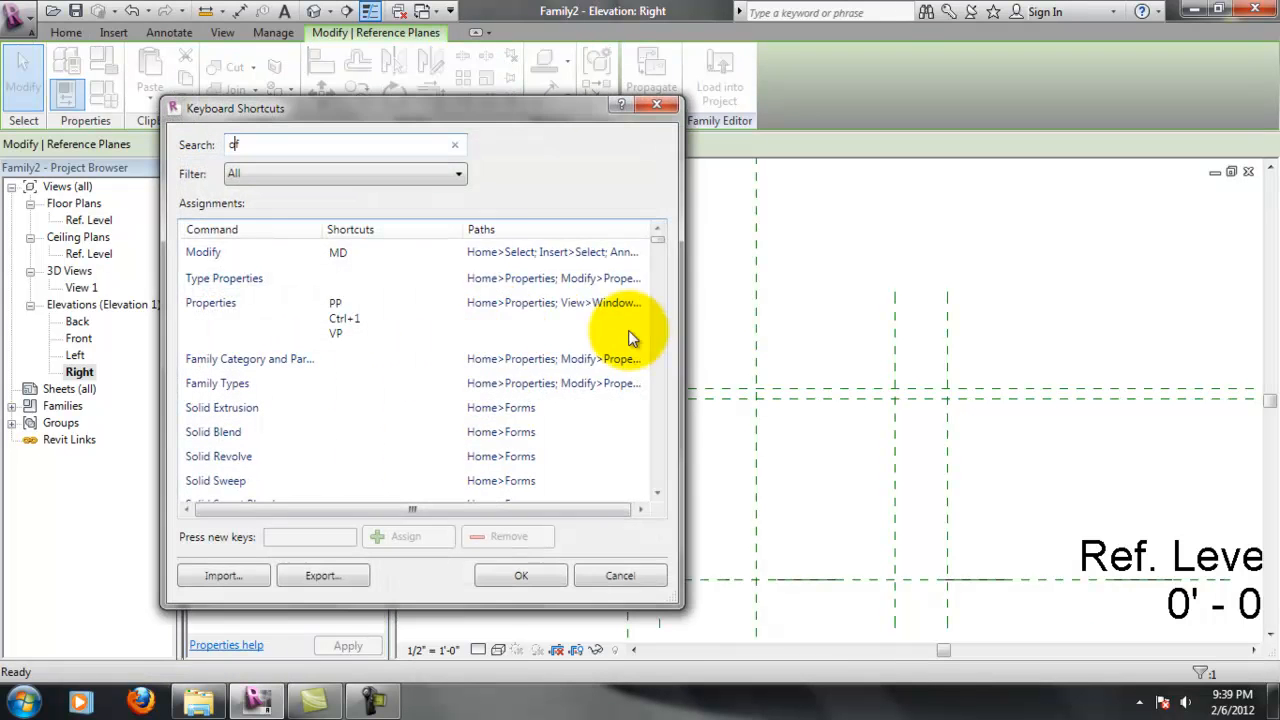
{"action": "type", "text": "f"}
{"action": "left_click", "coordinate": [629, 591]}
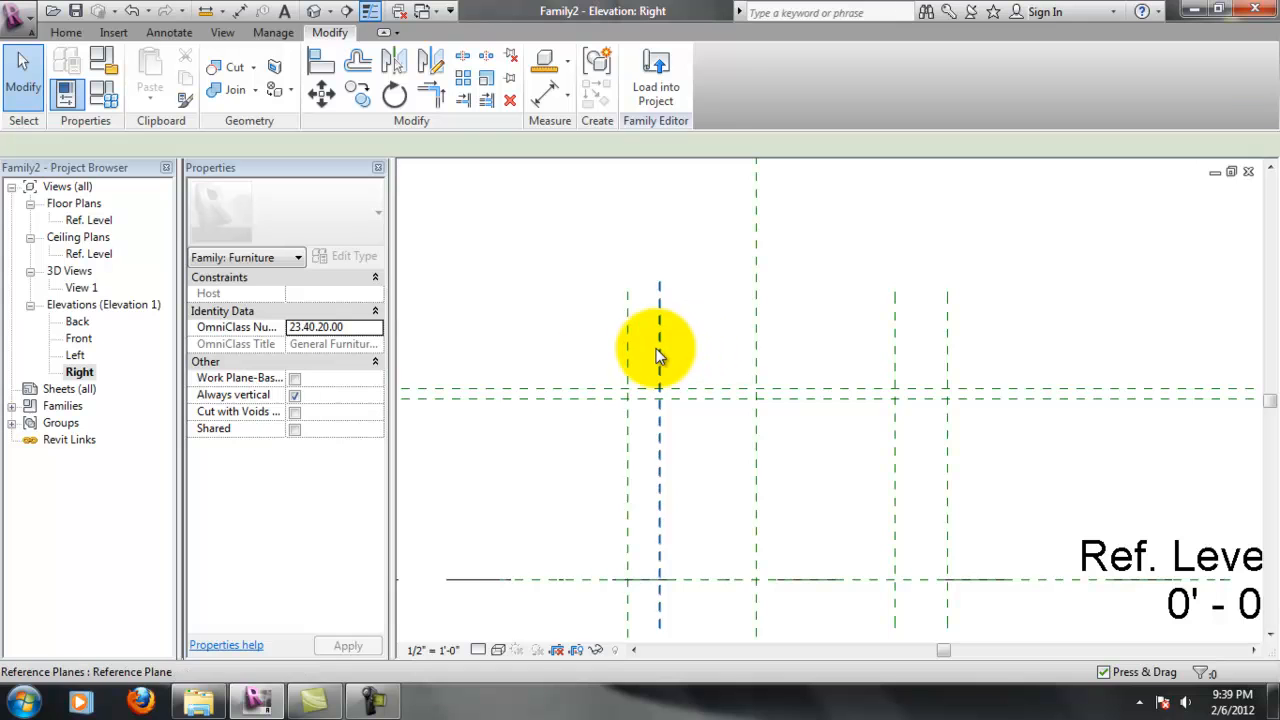
Name the vertical reference plane 9" left of the center plane "Back of Front Legs"
{"action": "left_click", "coordinate": [659, 360]}
{"action": "left_click", "coordinate": [295, 327]}
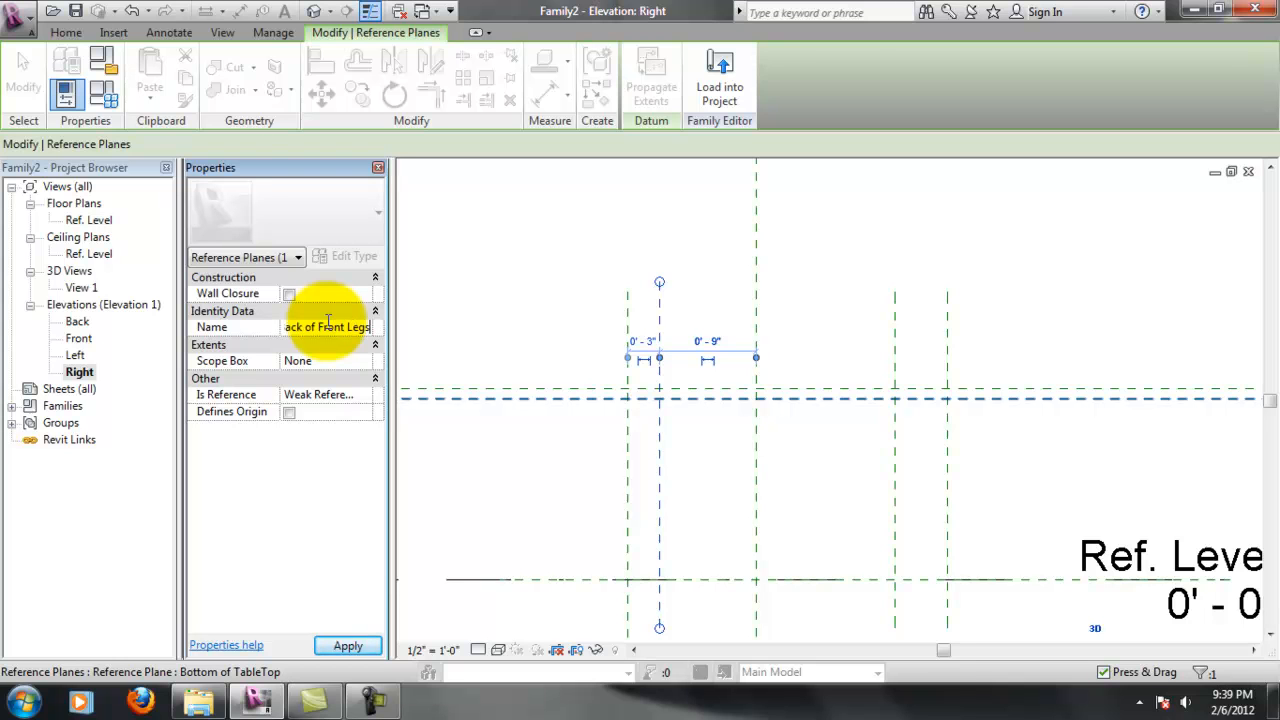
{"action": "left_click", "coordinate": [678, 228]}
Examine the two left reference planes and their names and distances from the center plane
{"action": "scroll", "coordinate": [690, 374], "scroll_direction": "up", "scroll_amount": 1}
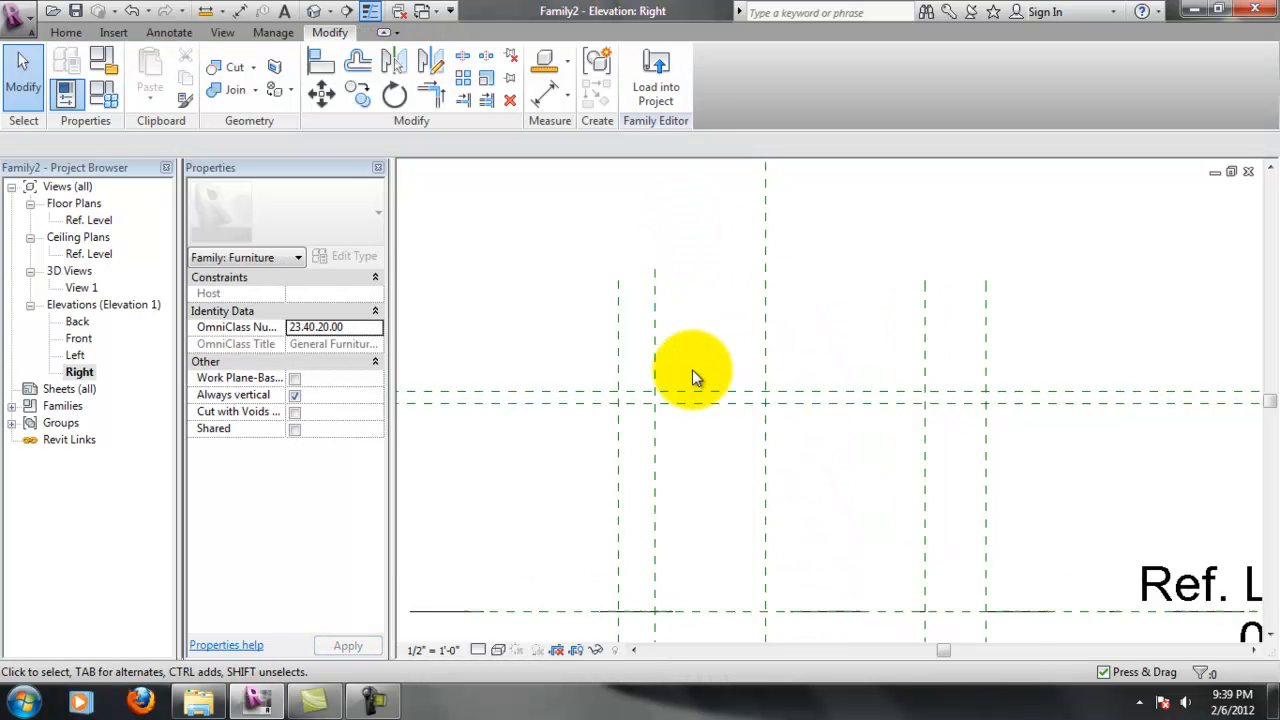
{"action": "scroll", "coordinate": [690, 370], "scroll_direction": "down", "scroll_amount": 2}
{"action": "scroll", "coordinate": [894, 529], "scroll_direction": "down", "scroll_amount": 1}
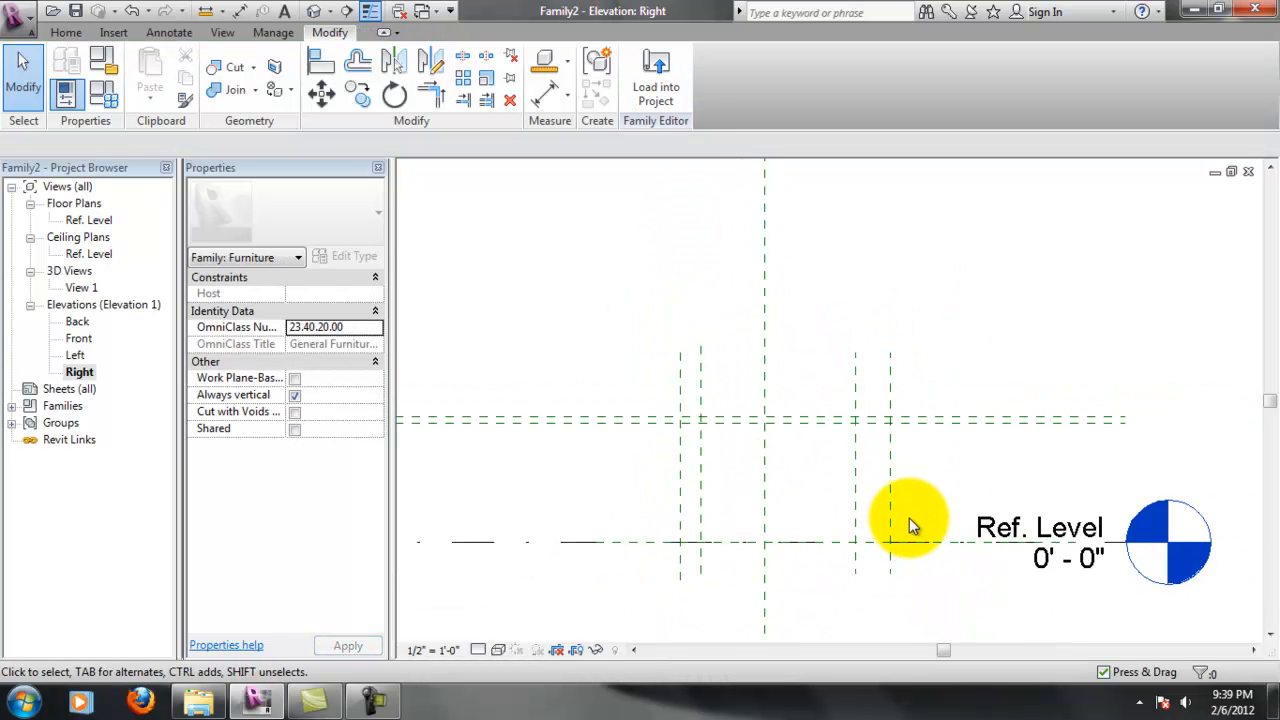
{"action": "scroll", "coordinate": [749, 517], "scroll_direction": "up", "scroll_amount": 3}
{"action": "scroll", "coordinate": [688, 511], "scroll_direction": "down", "scroll_amount": 1}
{"action": "left_click_drag", "start_coordinate": [563, 321], "coordinate": [537, 290]}
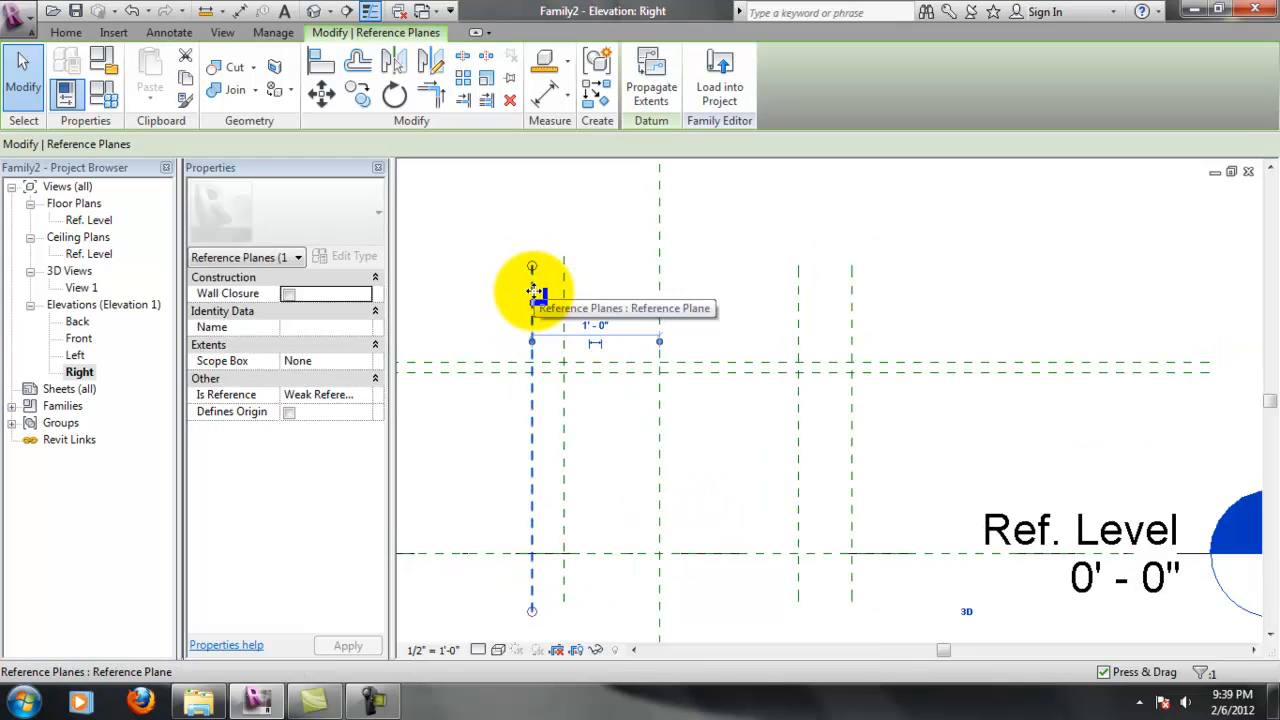
{"action": "left_click", "coordinate": [574, 288]}
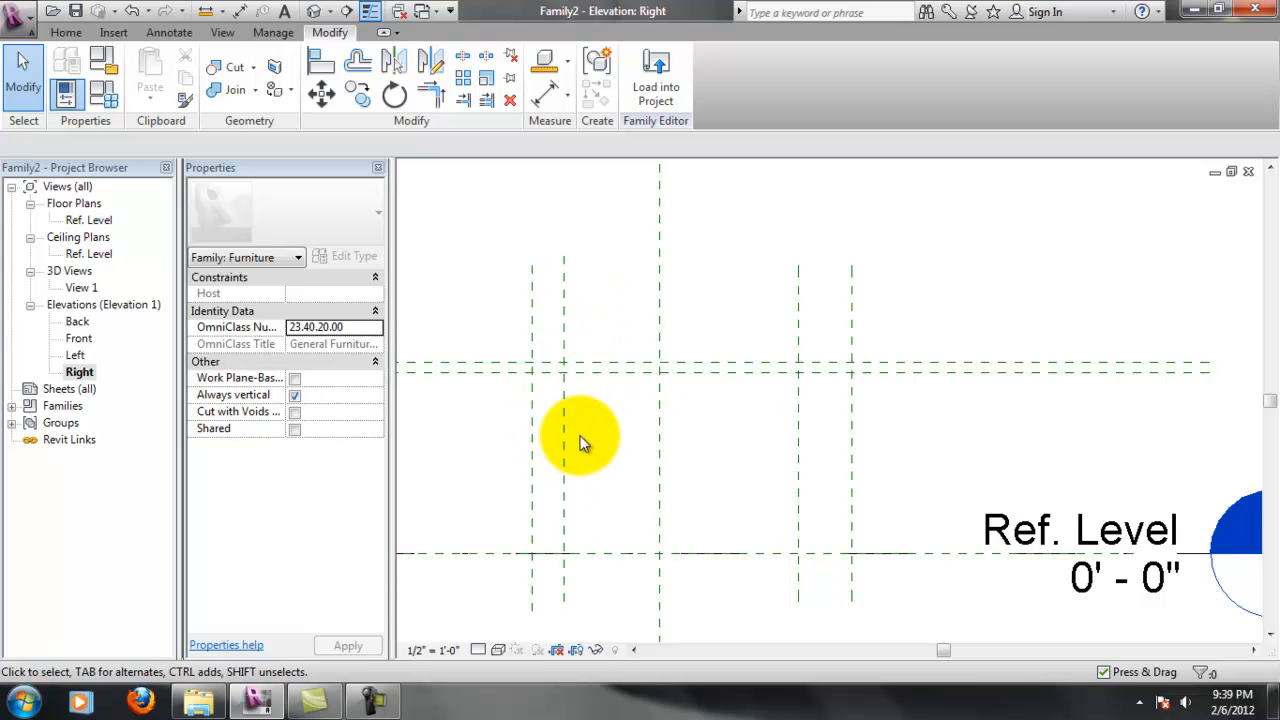
{"action": "left_click", "coordinate": [566, 402]}
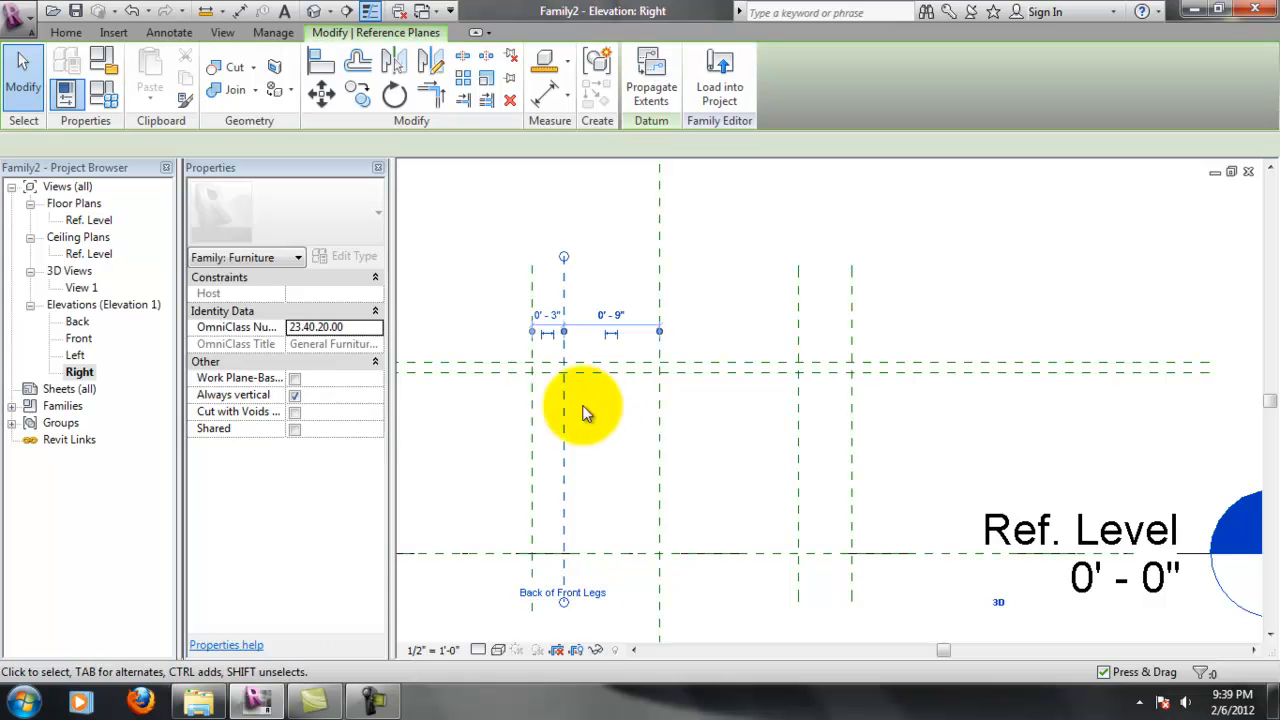
Name the vertical reference plane 12" left of the center plane "Front of Table"
{"action": "left_click", "coordinate": [533, 508]}
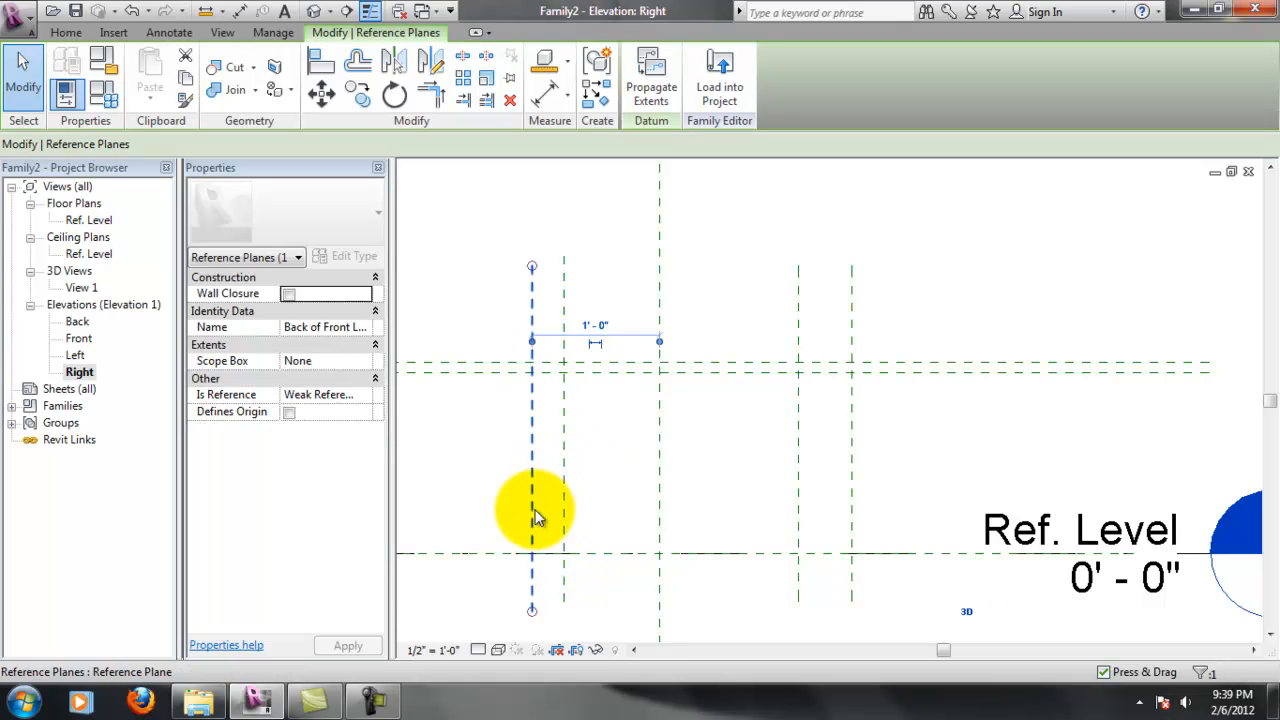
{"action": "left_click", "coordinate": [312, 326]}
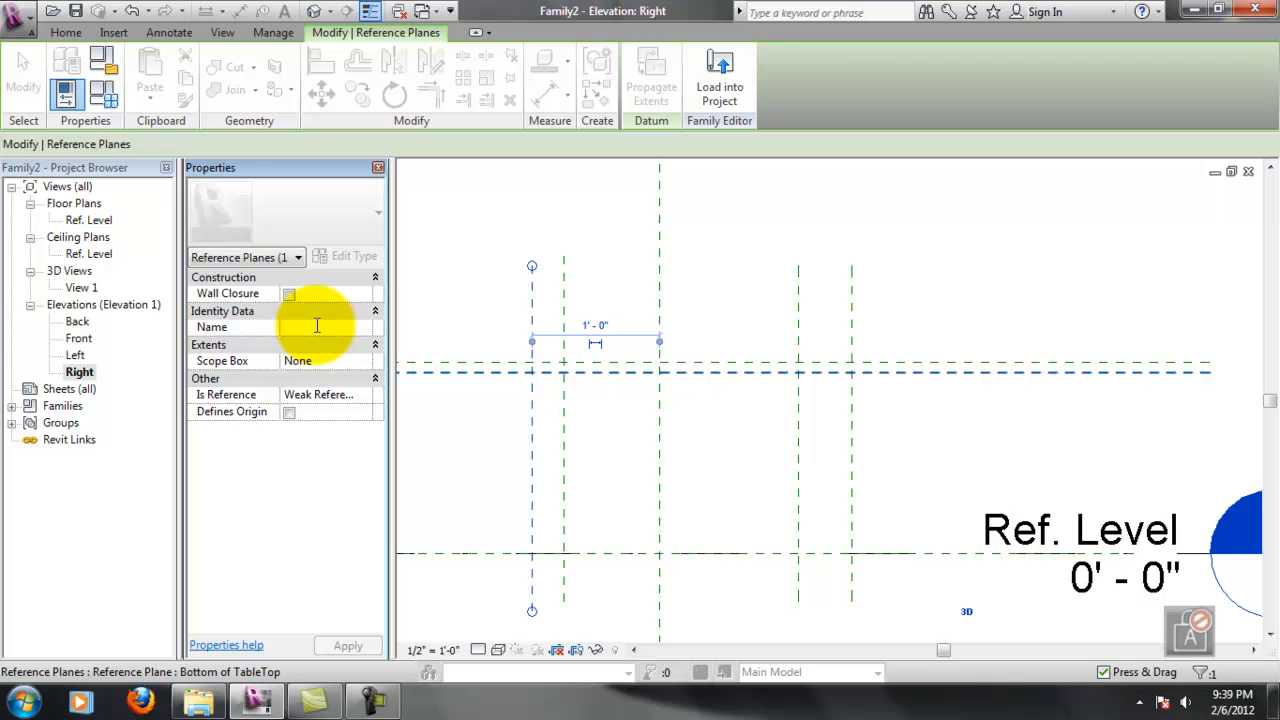
{"action": "type", "text": "Front of the"}
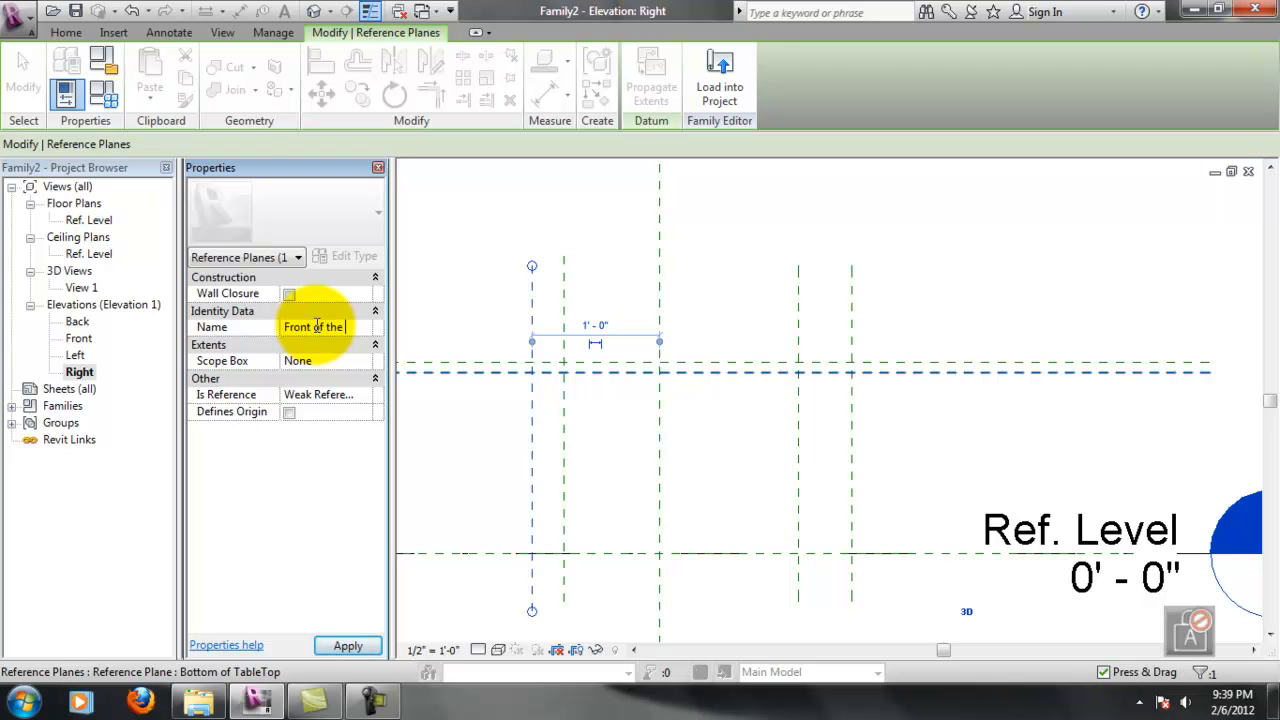
{"action": "key", "text": "BackSpace"}
{"action": "key", "text": "BackSpace"}
{"action": "key", "text": "BackSpace"}
{"action": "type", "text": "Table"}
{"action": "left_click", "coordinate": [555, 217]}
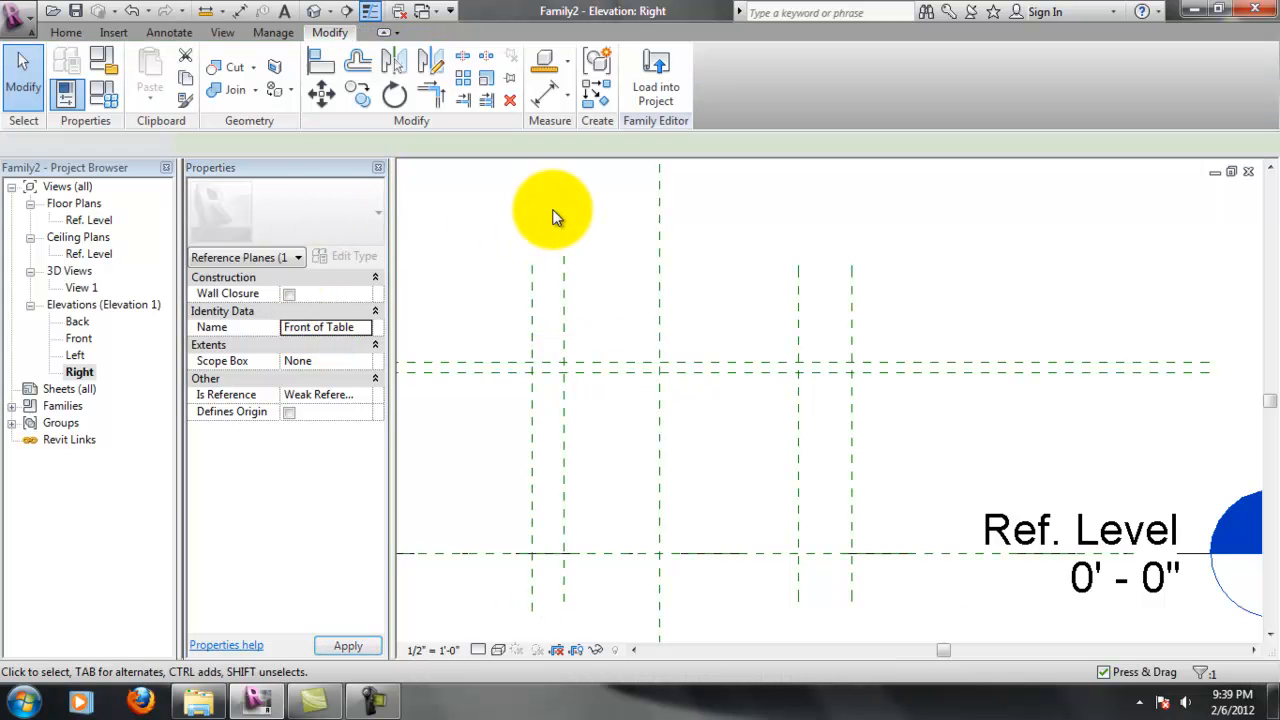
Set the nearer vertical reference plane right of the center plane to a distance of 12" from the center plane
{"action": "left_click", "coordinate": [800, 340]}
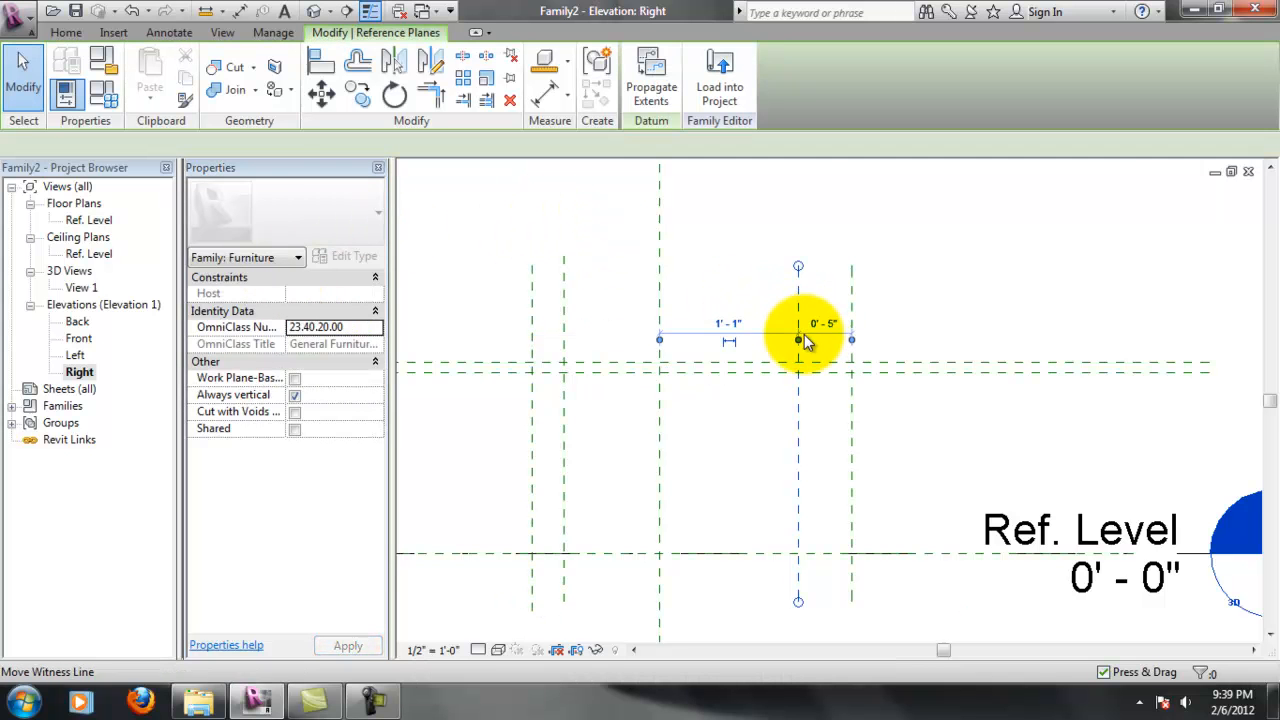
{"action": "left_click", "coordinate": [738, 325]}
{"action": "type", "text": "12"}
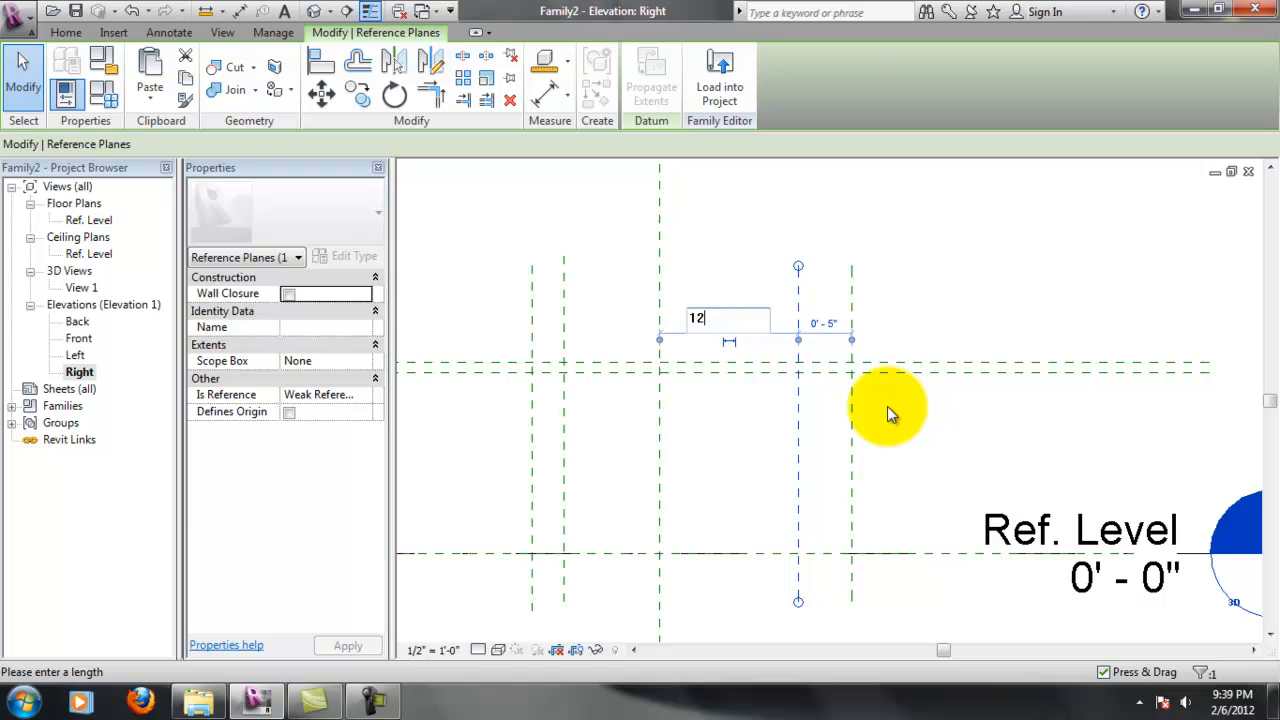
{"action": "key", "text": "Return"}
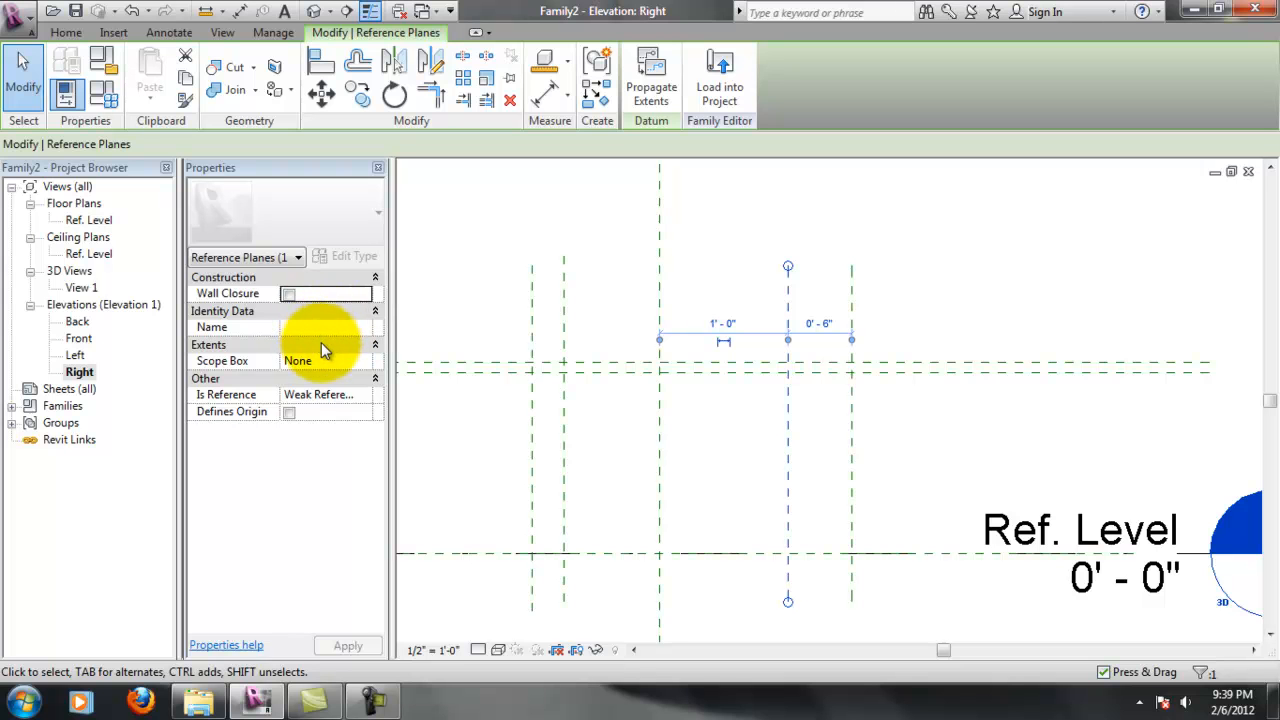
Name the vertical reference plane 12" right of the center plane "Back of Table"
{"action": "double_click", "coordinate": [310, 312]}
{"action": "left_click", "coordinate": [304, 311]}
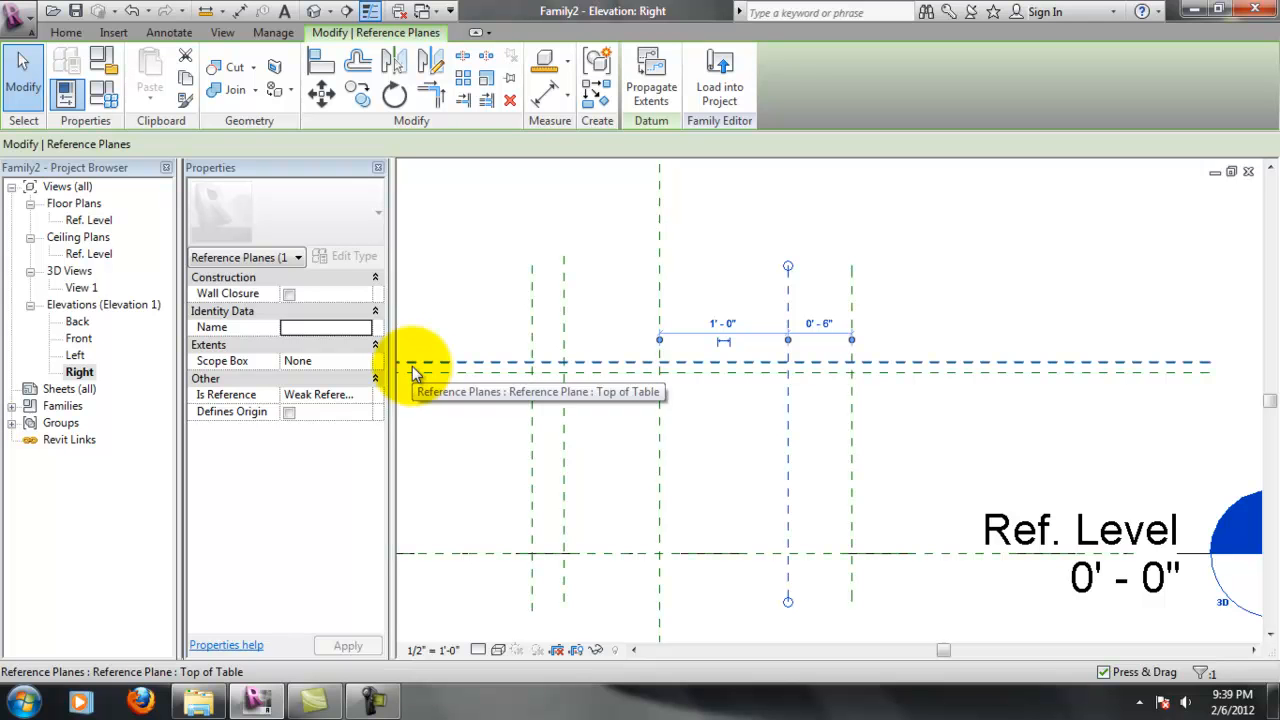
{"action": "left_click", "coordinate": [300, 326]}
{"action": "type", "text": "Back of Table"}
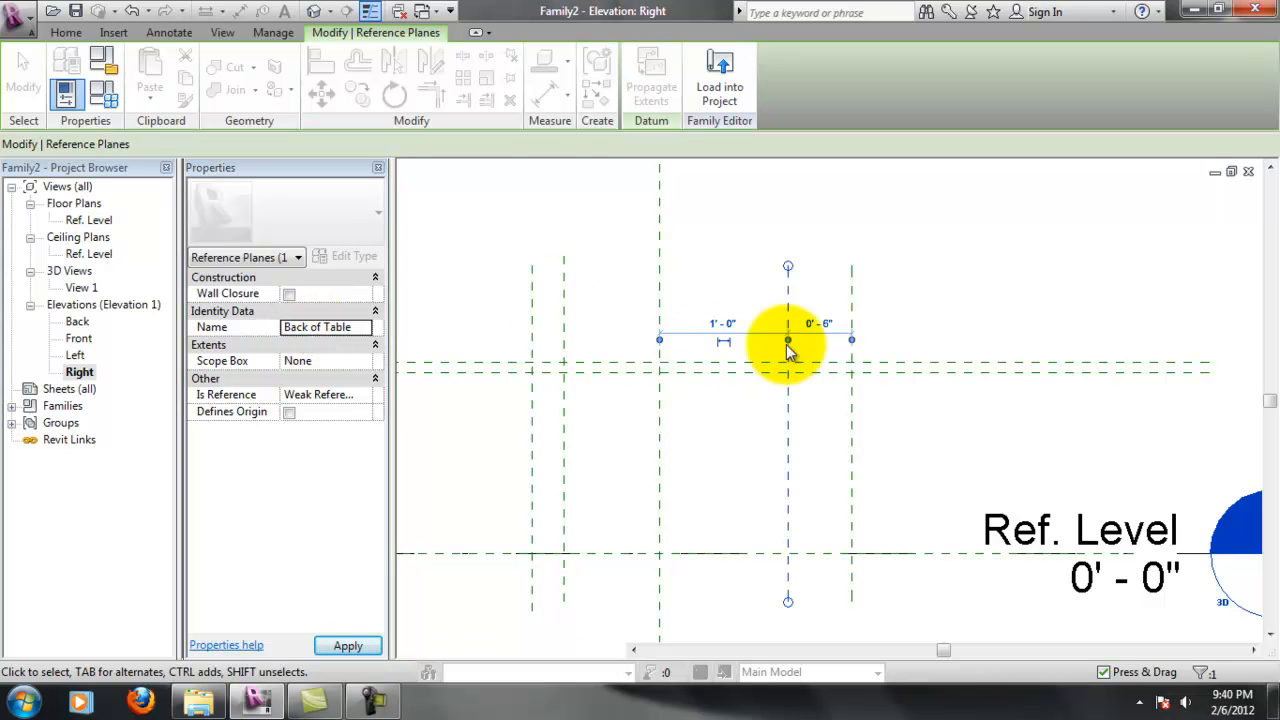
Measure the outermost right reference plane's temporary dimension from the center plane and set it to 9"
{"action": "left_click", "coordinate": [850, 300]}
{"action": "left_click_drag", "start_coordinate": [790, 327], "coordinate": [660, 327]}
{"action": "left_click", "coordinate": [755, 325]}
{"action": "type", "text": "9\""}
{"action": "key", "text": "Return"}
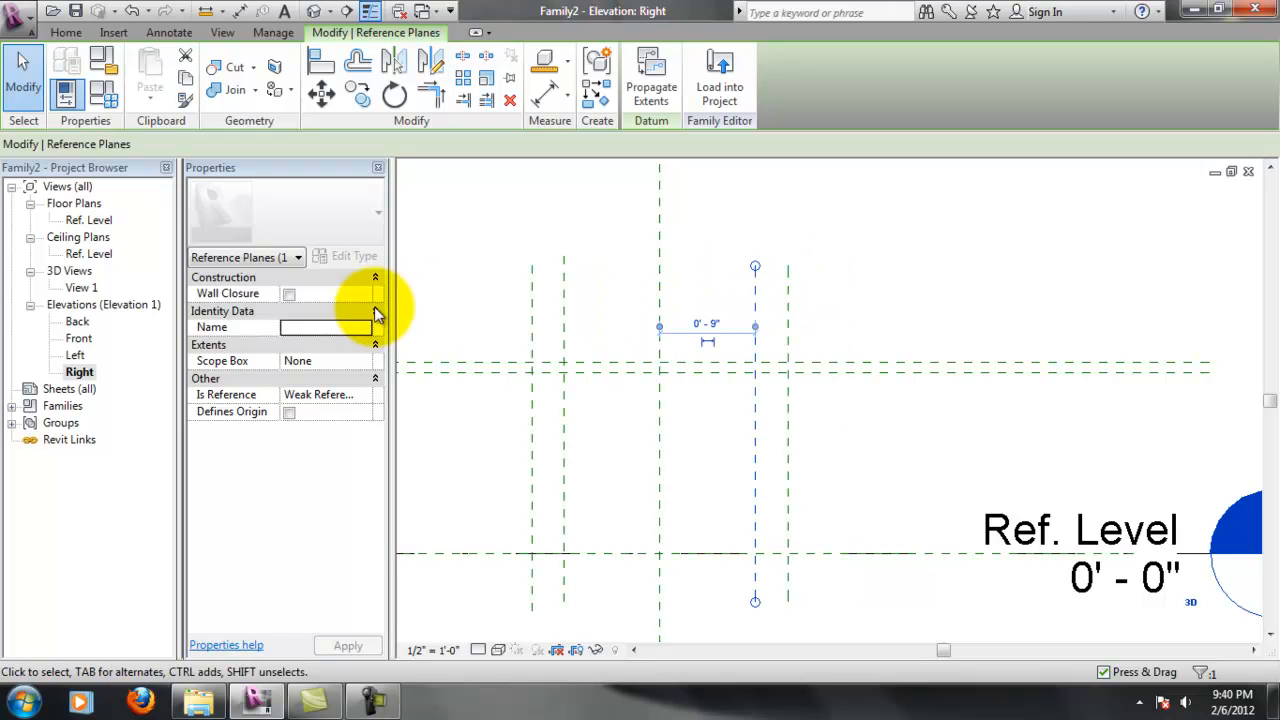
Name the vertical reference plane 9" right of the center plane "Front of Back Leg" and deselect it
{"action": "left_click", "coordinate": [332, 326]}
{"action": "type", "text": "Front of Back Leg"}
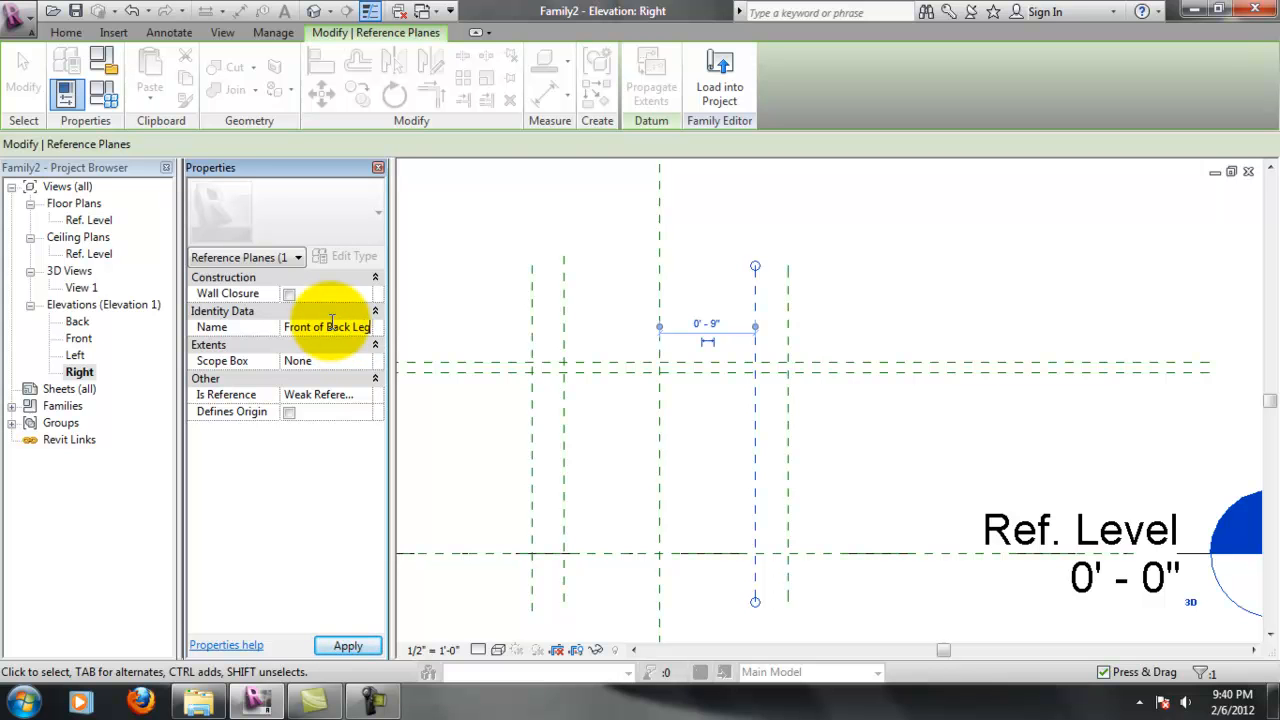
{"action": "key", "text": "Return"}
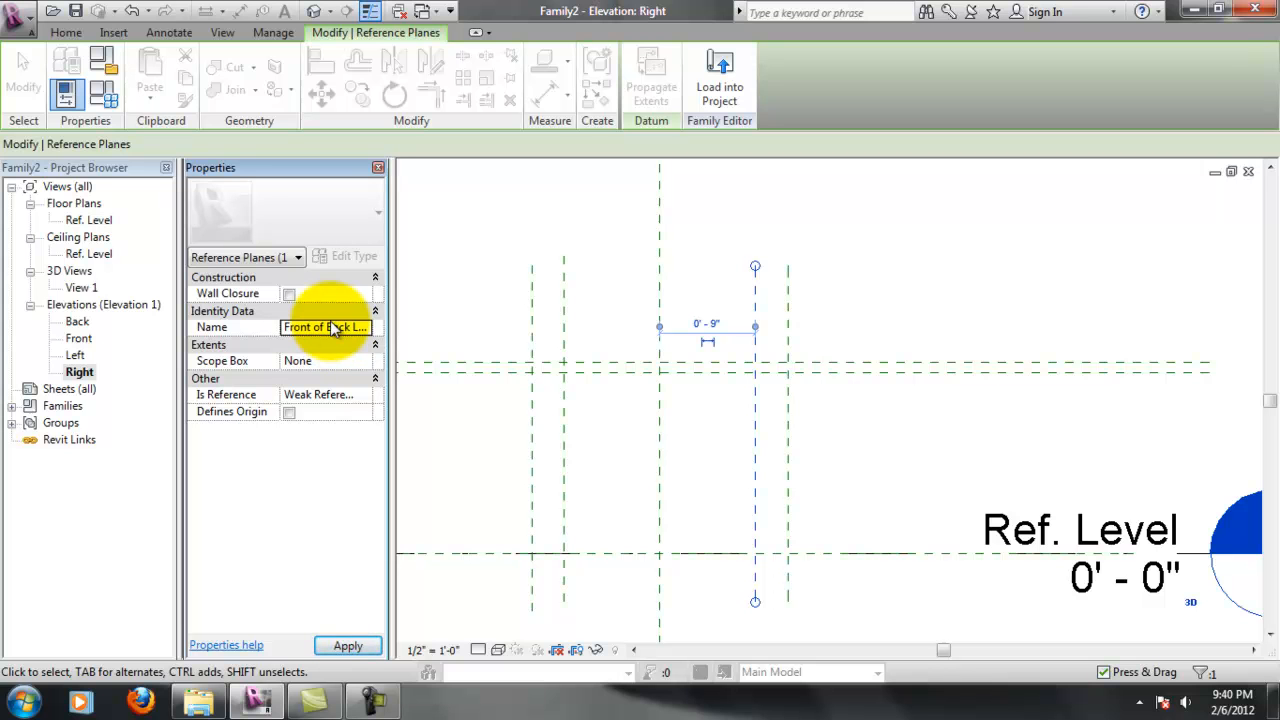
{"action": "left_click", "coordinate": [888, 284]}
{"action": "scroll", "coordinate": [736, 354], "scroll_direction": "up", "scroll_amount": 3}
{"action": "scroll", "coordinate": [736, 354], "scroll_direction": "down", "scroll_amount": 4}
{"action": "scroll", "coordinate": [736, 354], "scroll_direction": "down", "scroll_amount": 3}
{"action": "scroll", "coordinate": [685, 398], "scroll_direction": "up", "scroll_amount": 4}
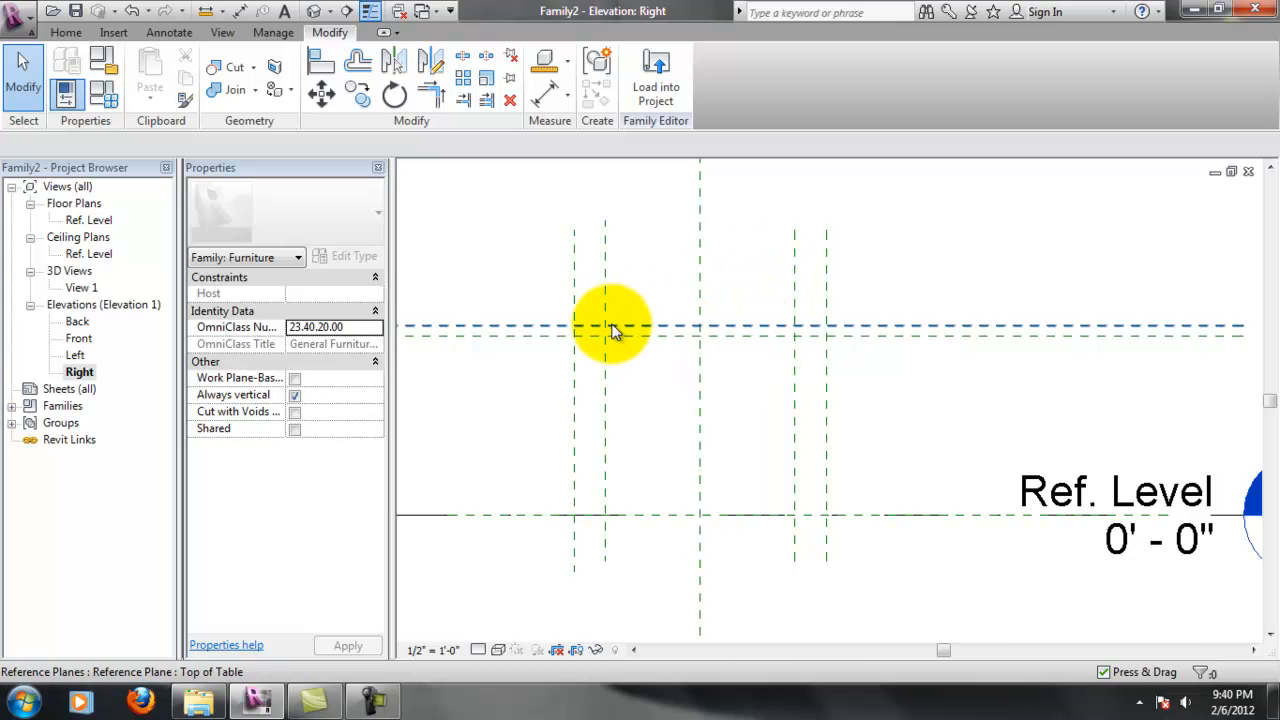
{"action": "scroll", "coordinate": [610, 332], "scroll_direction": "up", "scroll_amount": 2}
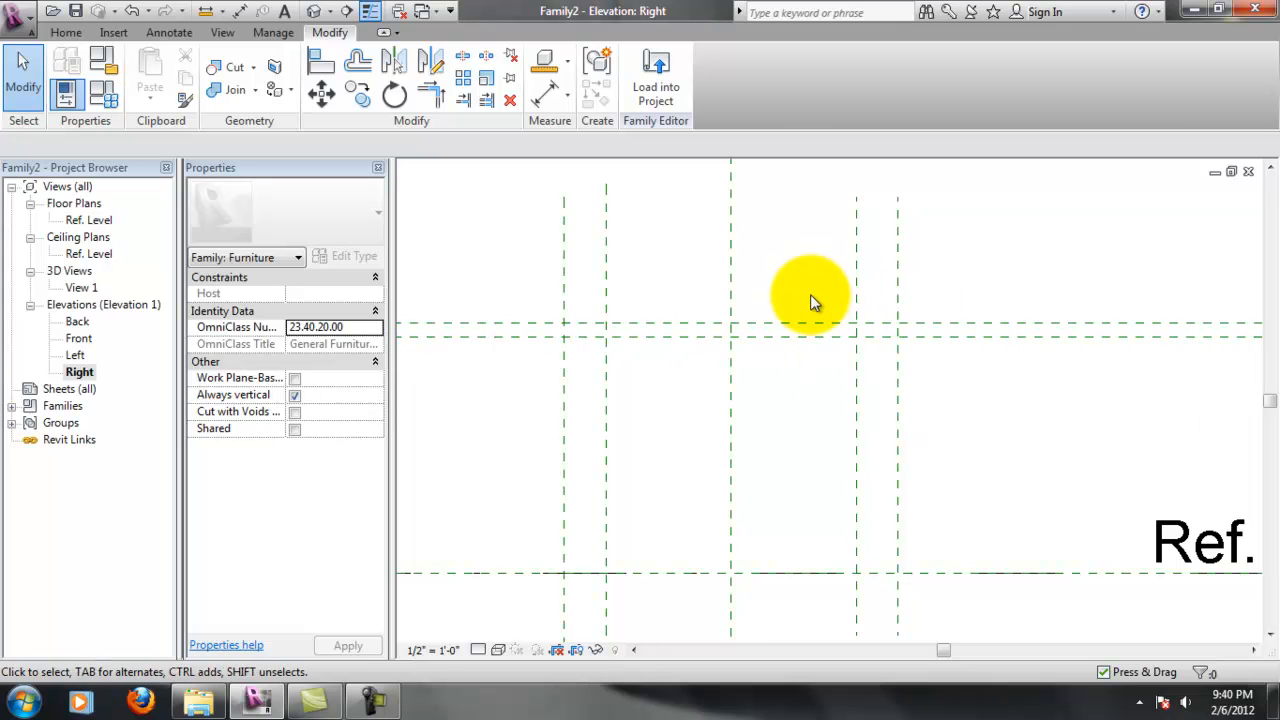
{"action": "scroll", "coordinate": [683, 298], "scroll_direction": "down", "scroll_amount": 4}
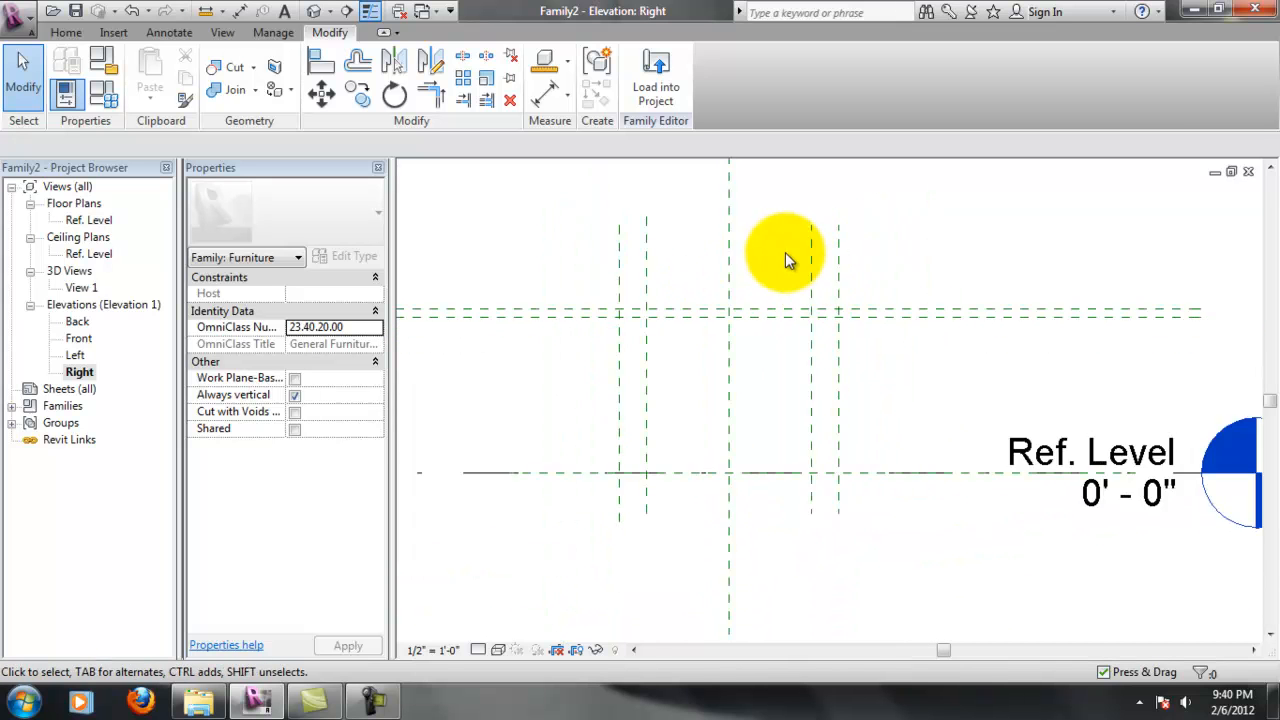
{"action": "scroll", "coordinate": [612, 235], "scroll_direction": "up", "scroll_amount": 1}
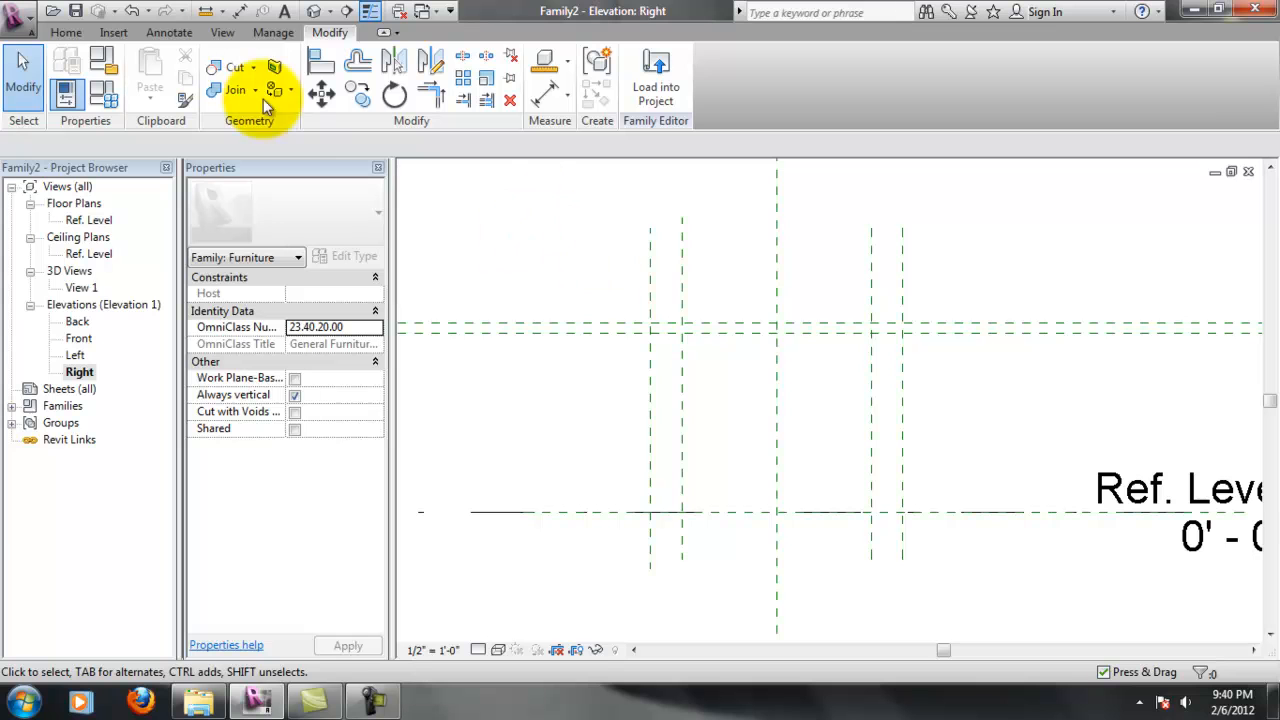
Open the Family Types dialog, widen it, and move it so the reference planes stay partly visible
{"action": "left_click", "coordinate": [117, 97]}
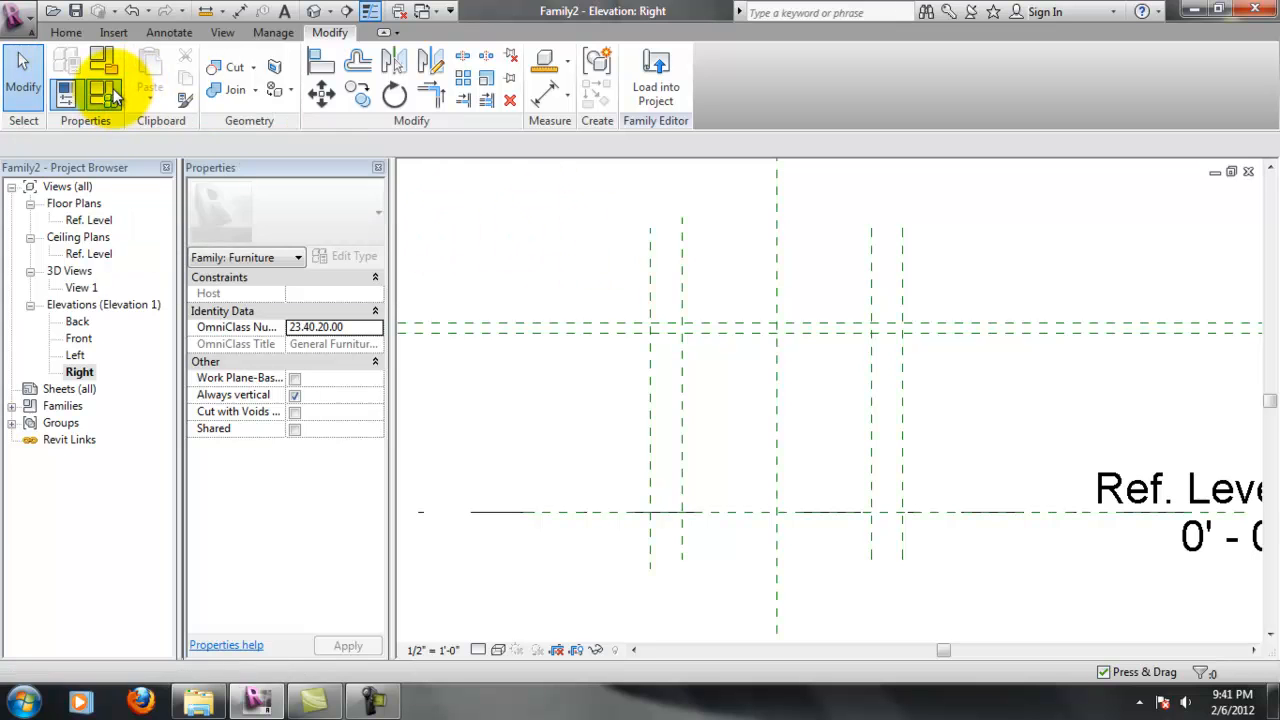
{"action": "left_click_drag", "start_coordinate": [201, 79], "coordinate": [386, 158]}
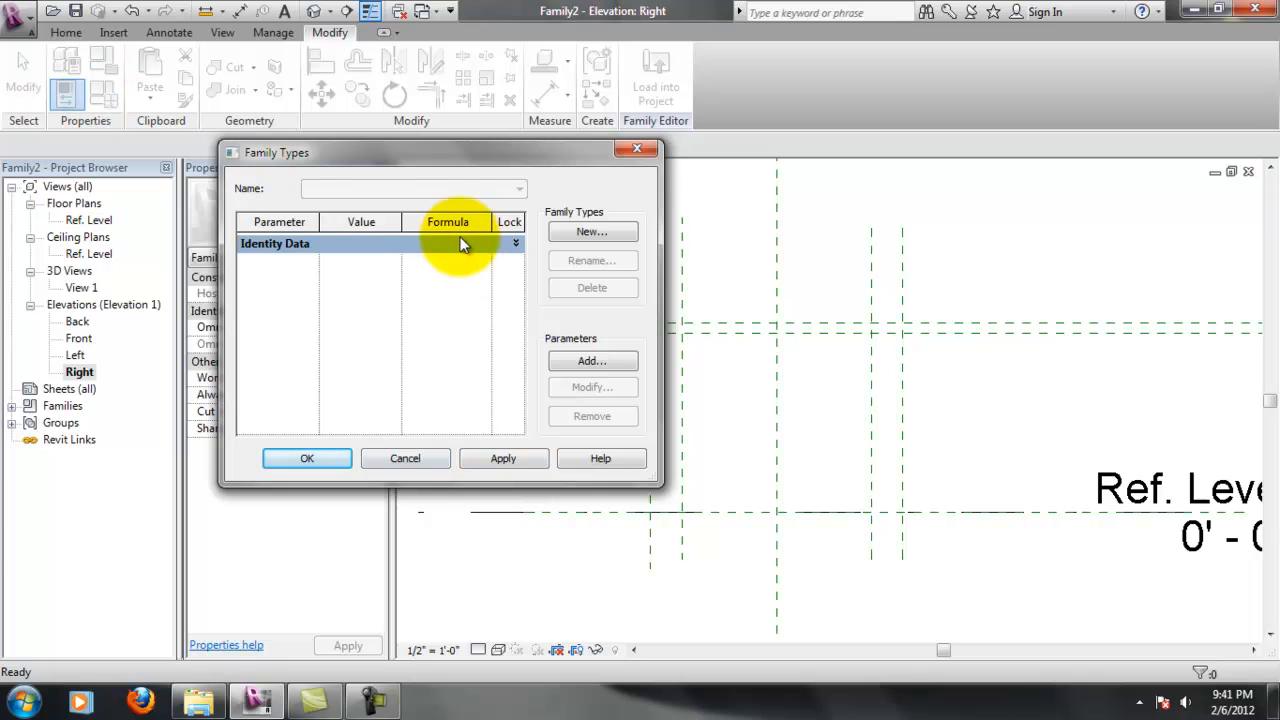
{"action": "left_click_drag", "start_coordinate": [663, 310], "coordinate": [927, 310]}
{"action": "left_click_drag", "start_coordinate": [503, 163], "coordinate": [258, 91]}
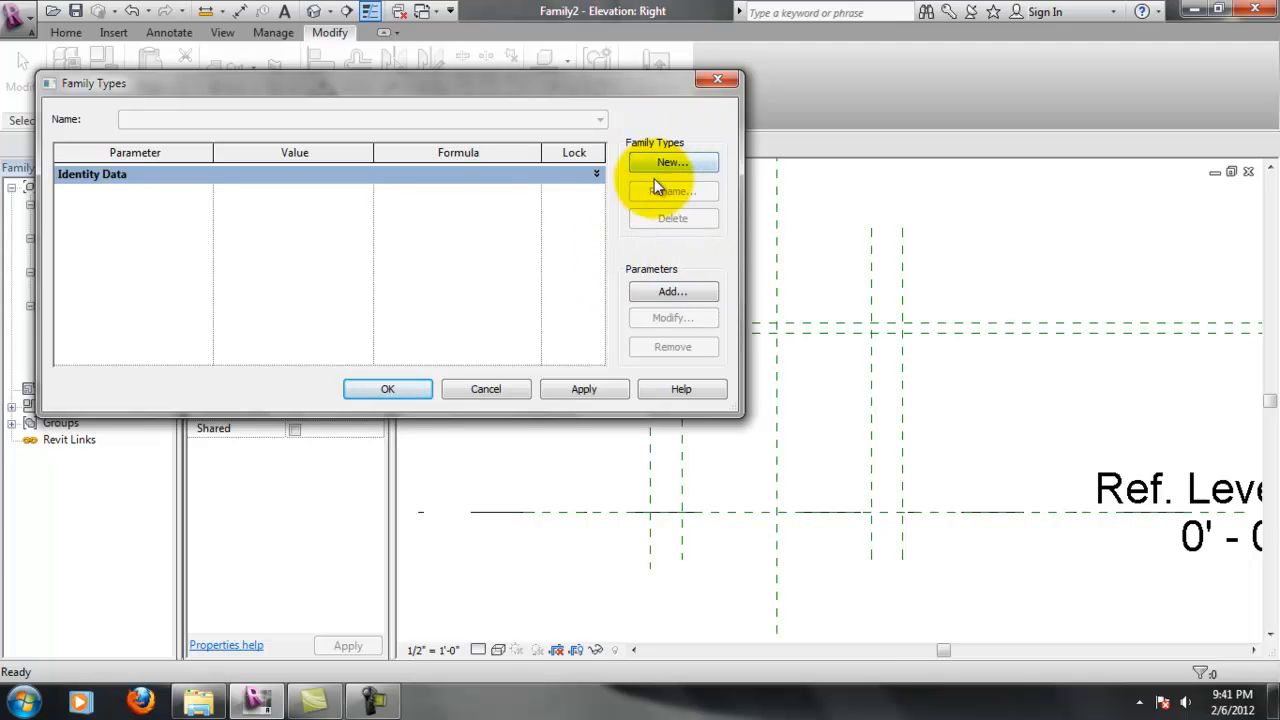
{"action": "left_click_drag", "start_coordinate": [588, 83], "coordinate": [606, 105]}
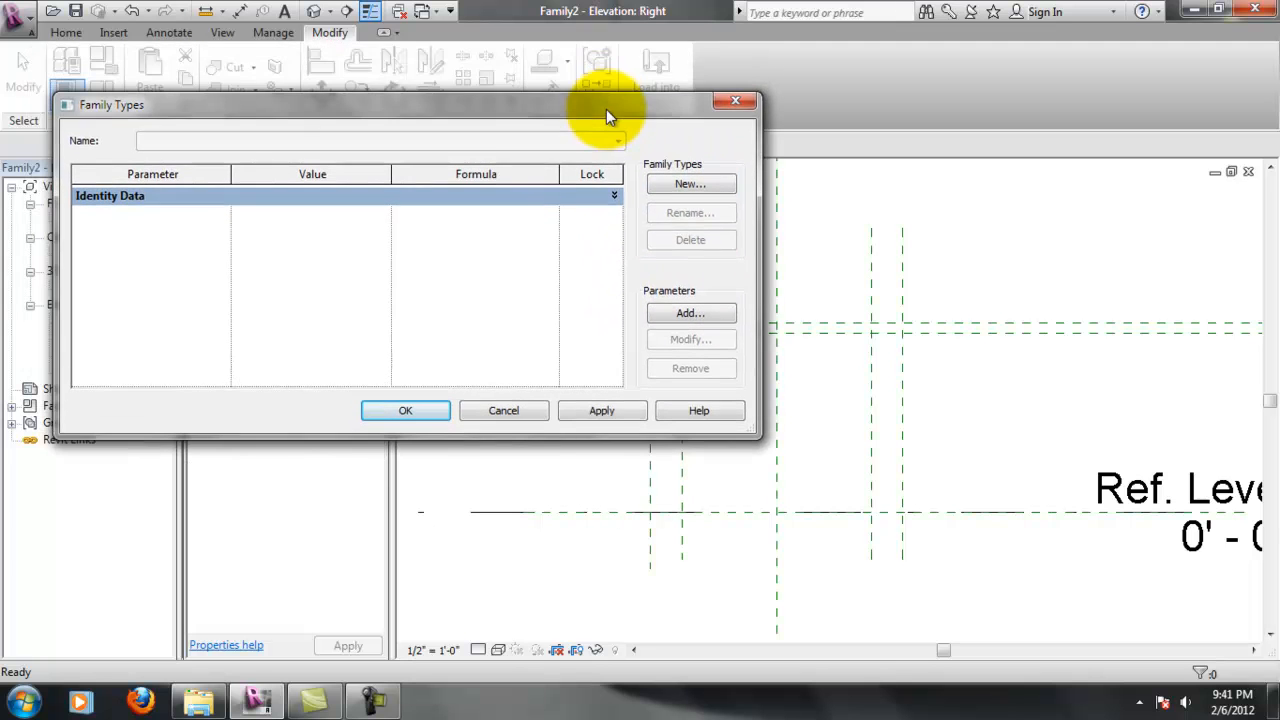
Add a family type parameter named "Table Height" of type Length, grouped under Dimensions
{"action": "left_click", "coordinate": [674, 316]}
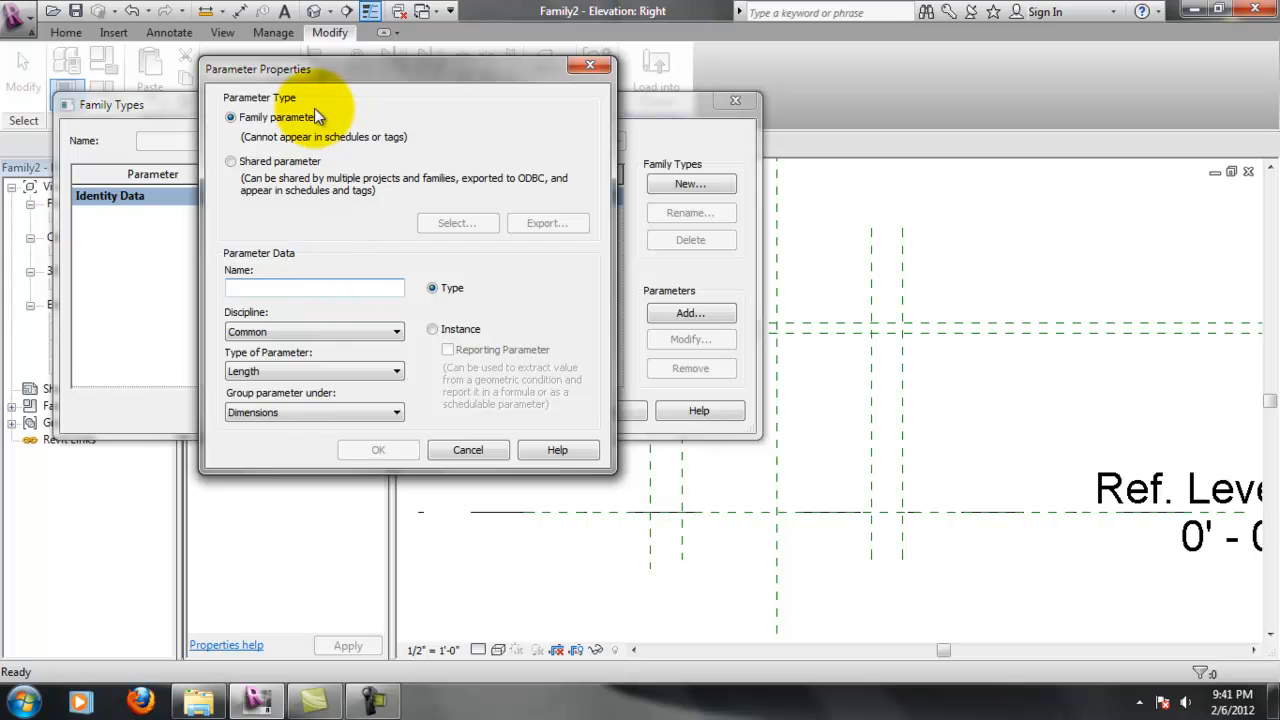
{"action": "left_click_drag", "start_coordinate": [323, 76], "coordinate": [389, 104]}
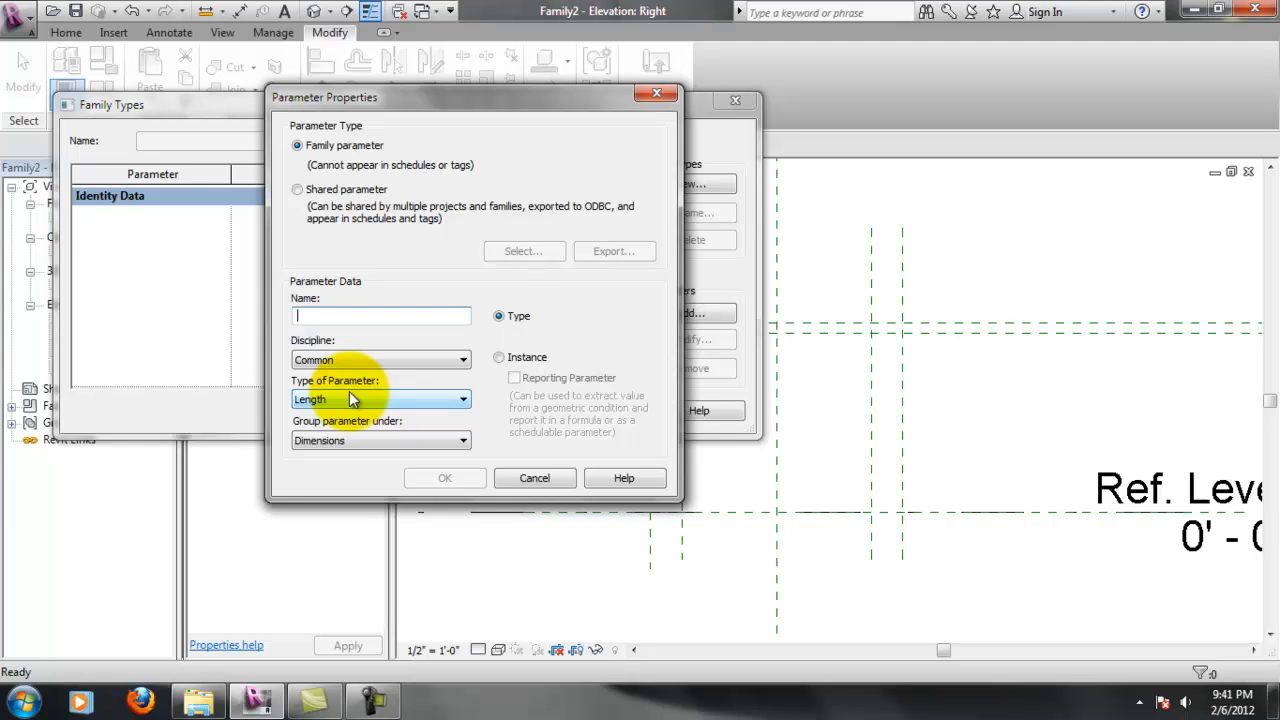
{"action": "type", "text": "Table Height"}
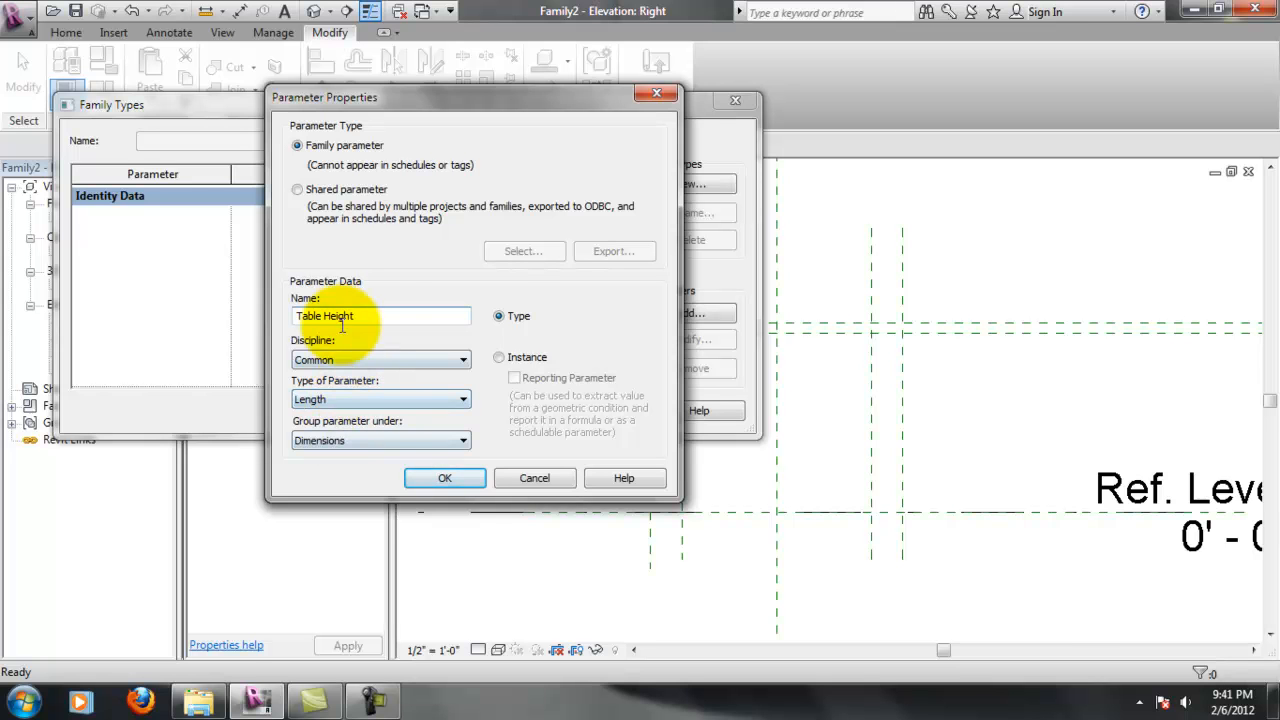
{"action": "left_click", "coordinate": [446, 480]}
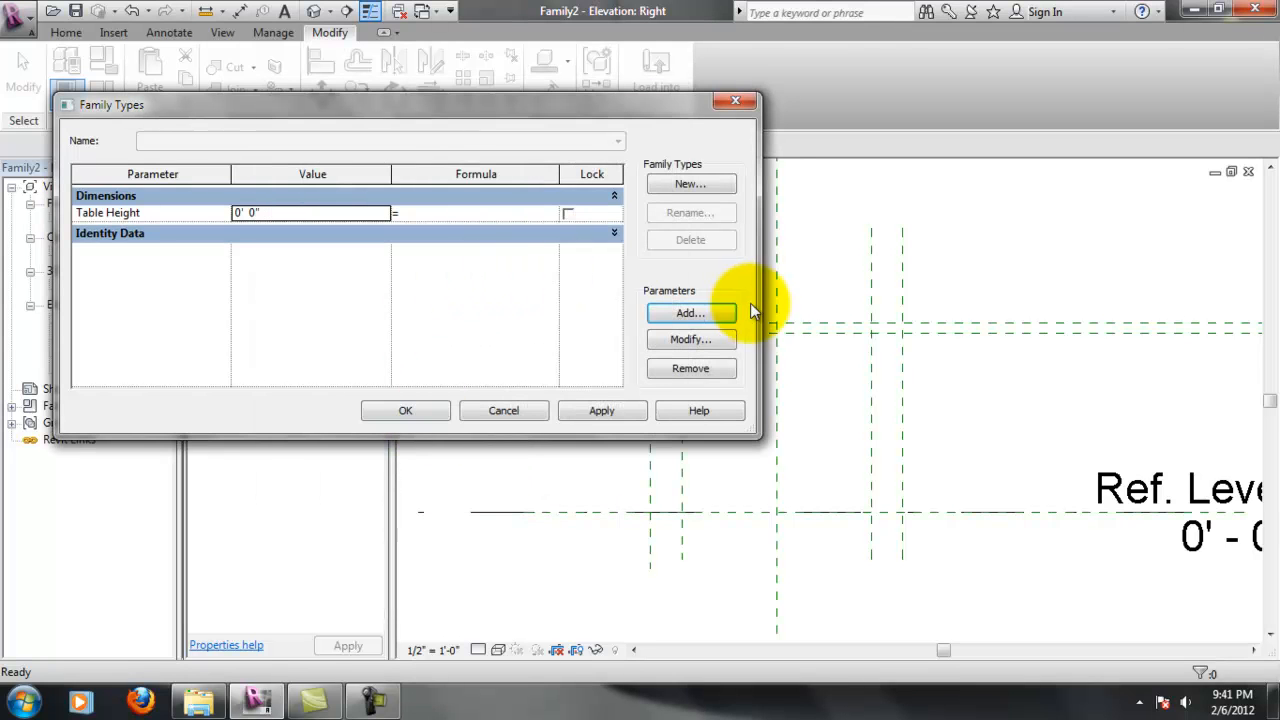
Add a family type parameter named "Table Width", reviewing the parameter options and keeping Common, Length and Dimensions
{"action": "left_click", "coordinate": [723, 315]}
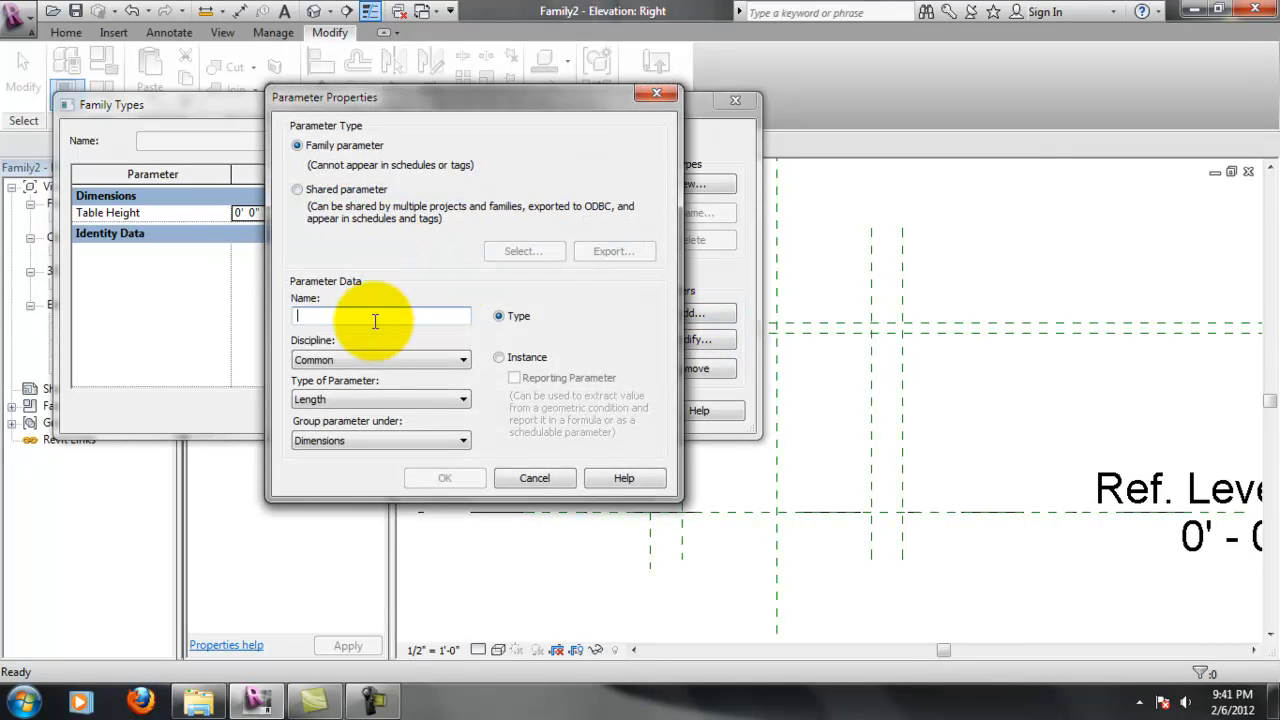
{"action": "type", "text": "Tabe"}
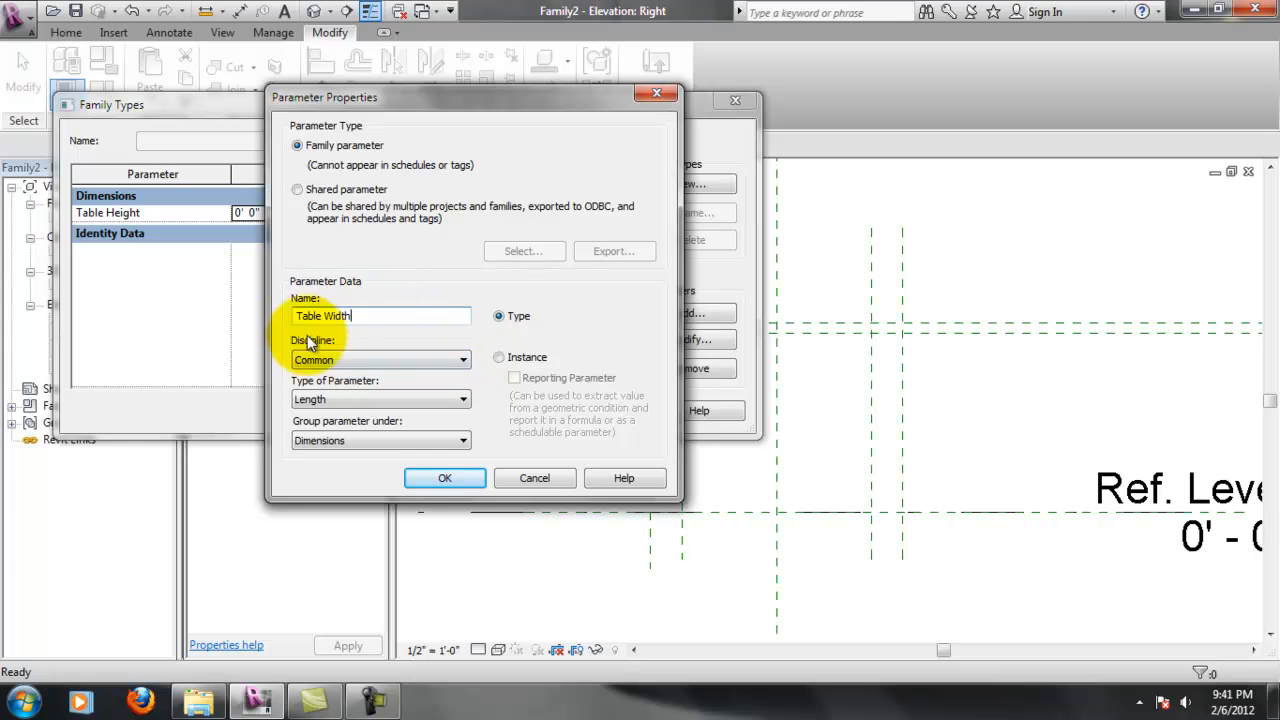
{"action": "left_click", "coordinate": [337, 364]}
{"action": "left_click", "coordinate": [338, 398]}
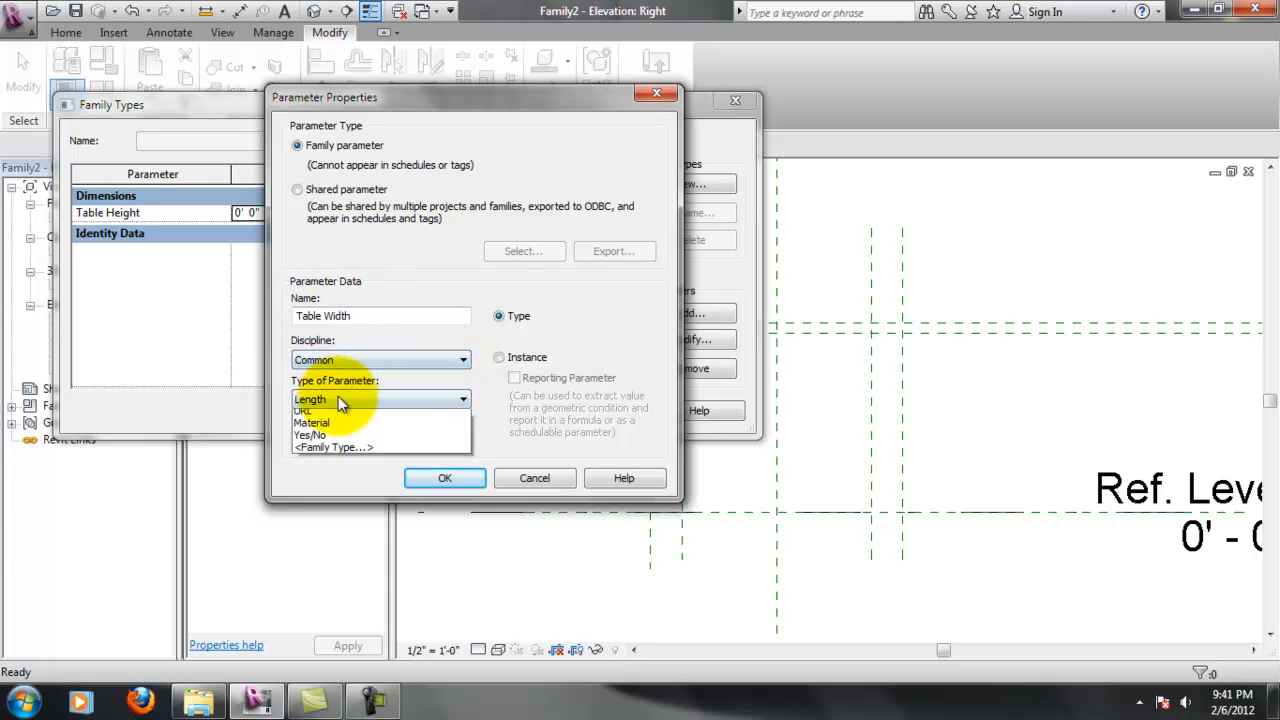
{"action": "left_click", "coordinate": [338, 398]}
{"action": "left_click", "coordinate": [338, 398]}
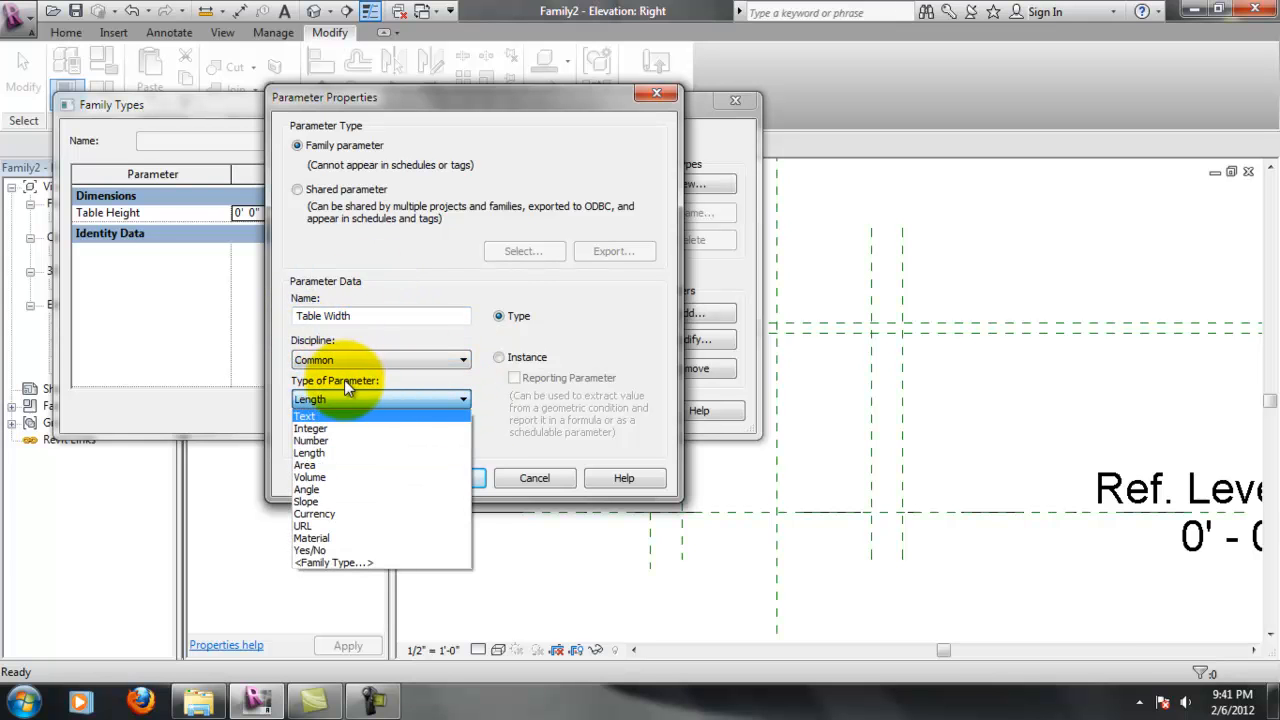
{"action": "left_click", "coordinate": [478, 390]}
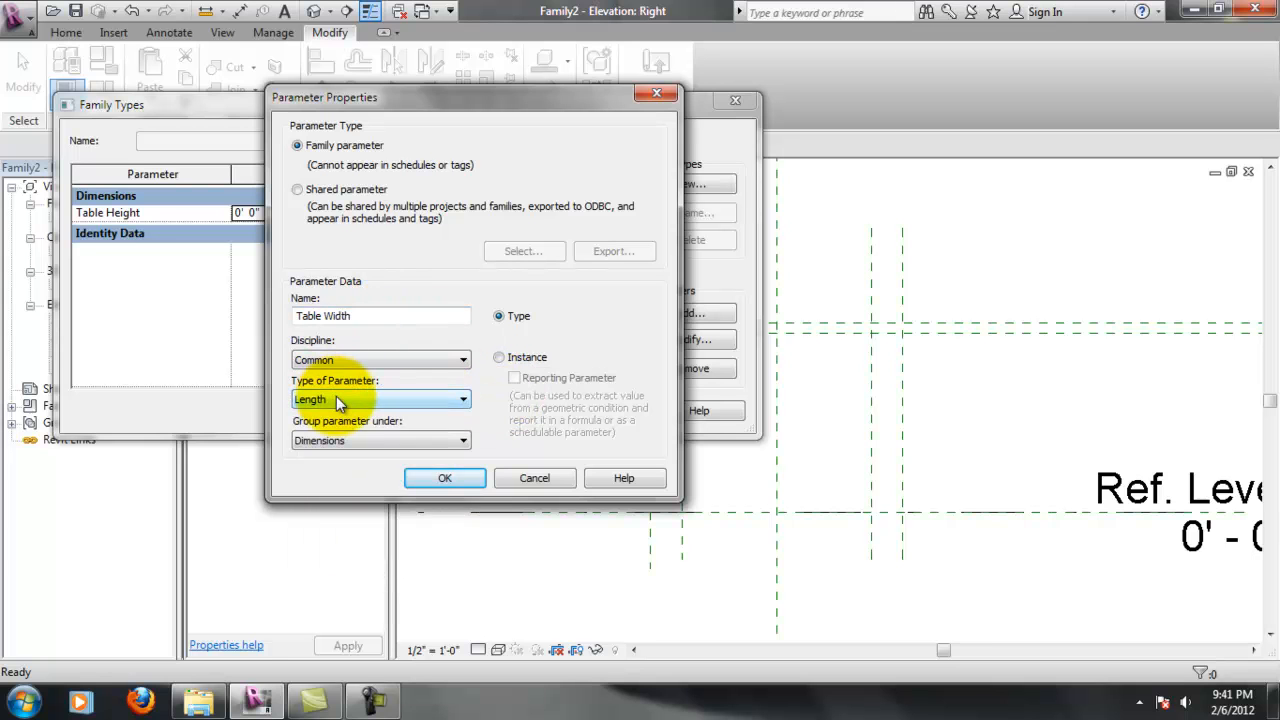
{"action": "left_click", "coordinate": [336, 398]}
{"action": "left_click", "coordinate": [497, 419]}
{"action": "left_click", "coordinate": [369, 436]}
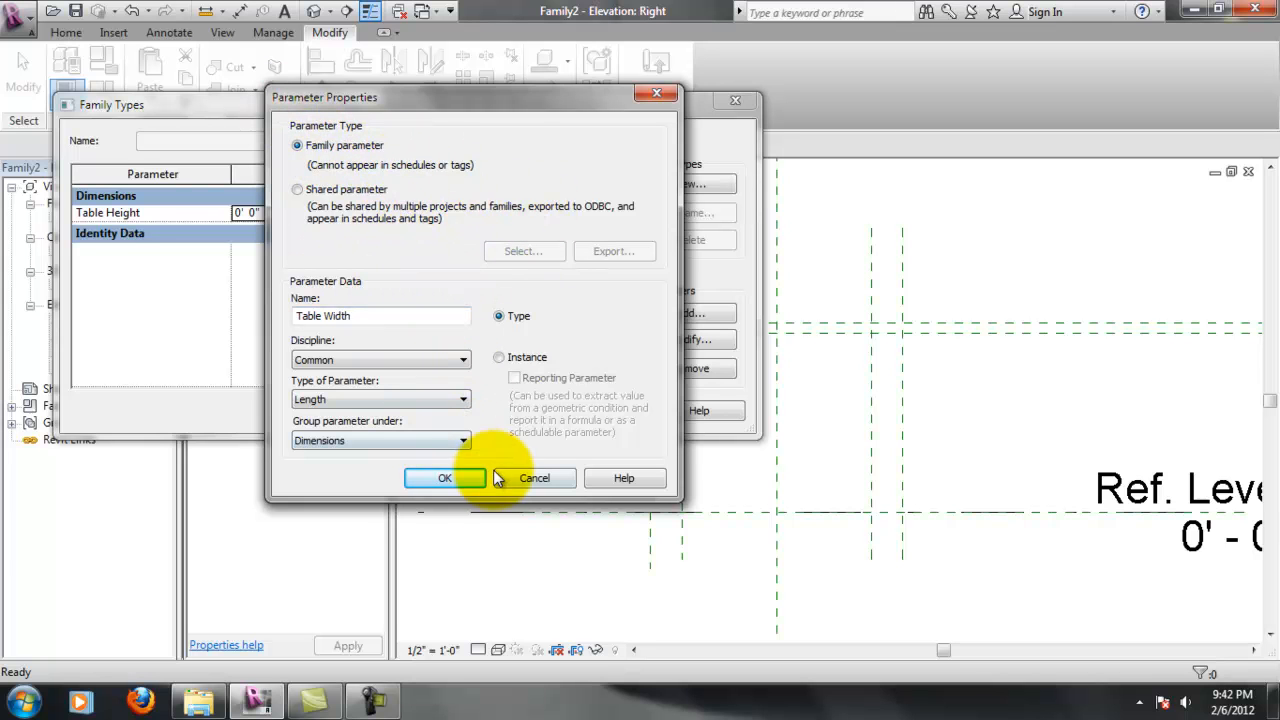
{"action": "left_click", "coordinate": [430, 480]}
Add a Length type parameter named "Table Depth" under Dimensions
{"action": "left_click", "coordinate": [712, 312]}
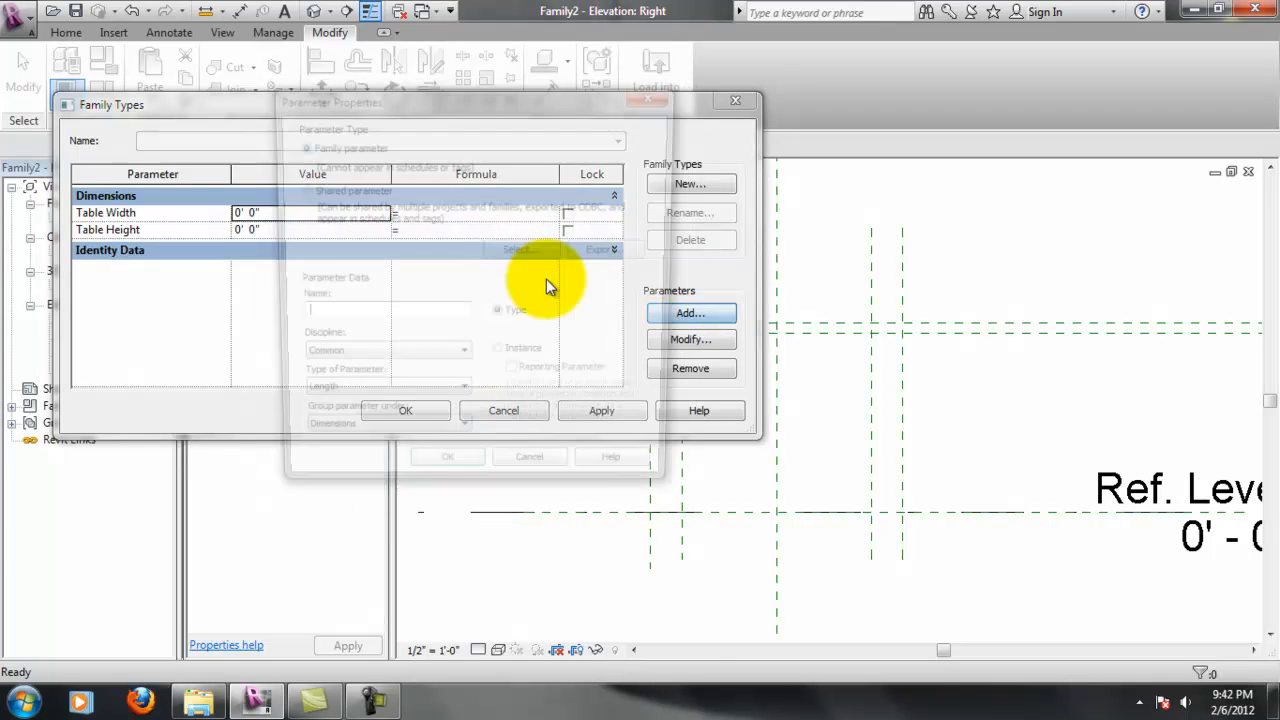
{"action": "type", "text": "Table Depth"}
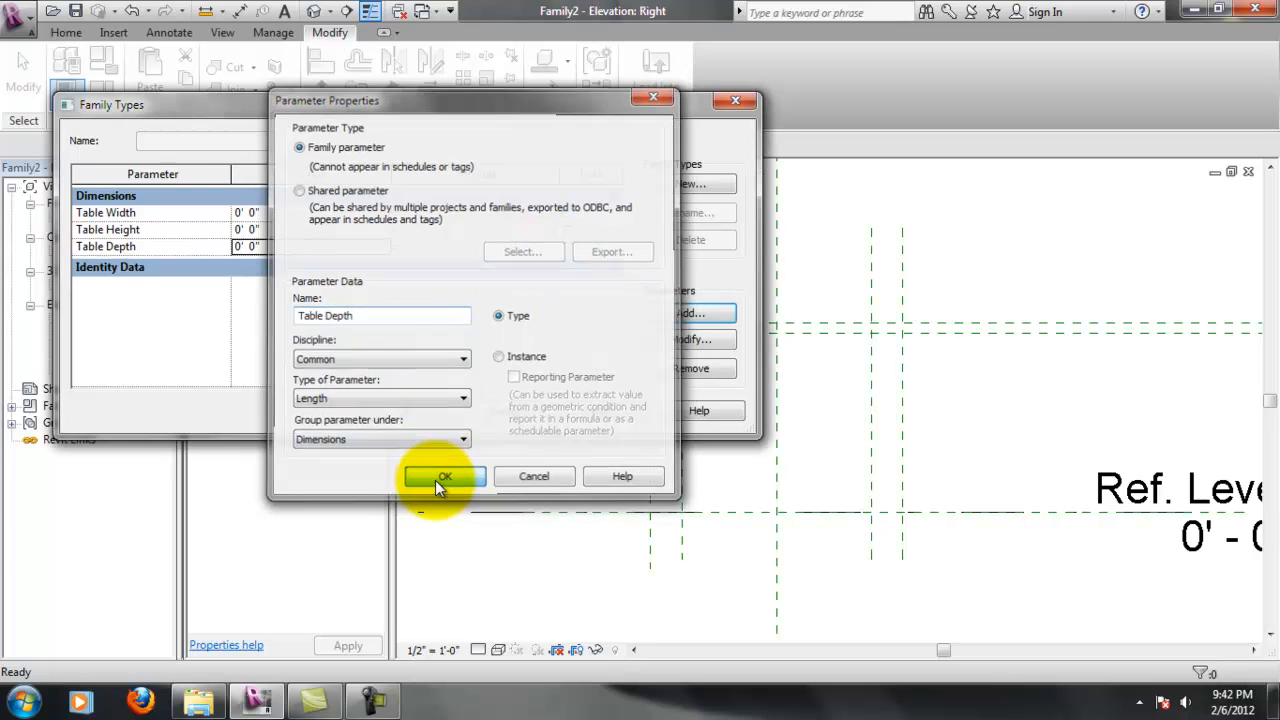
{"action": "left_click", "coordinate": [437, 479]}
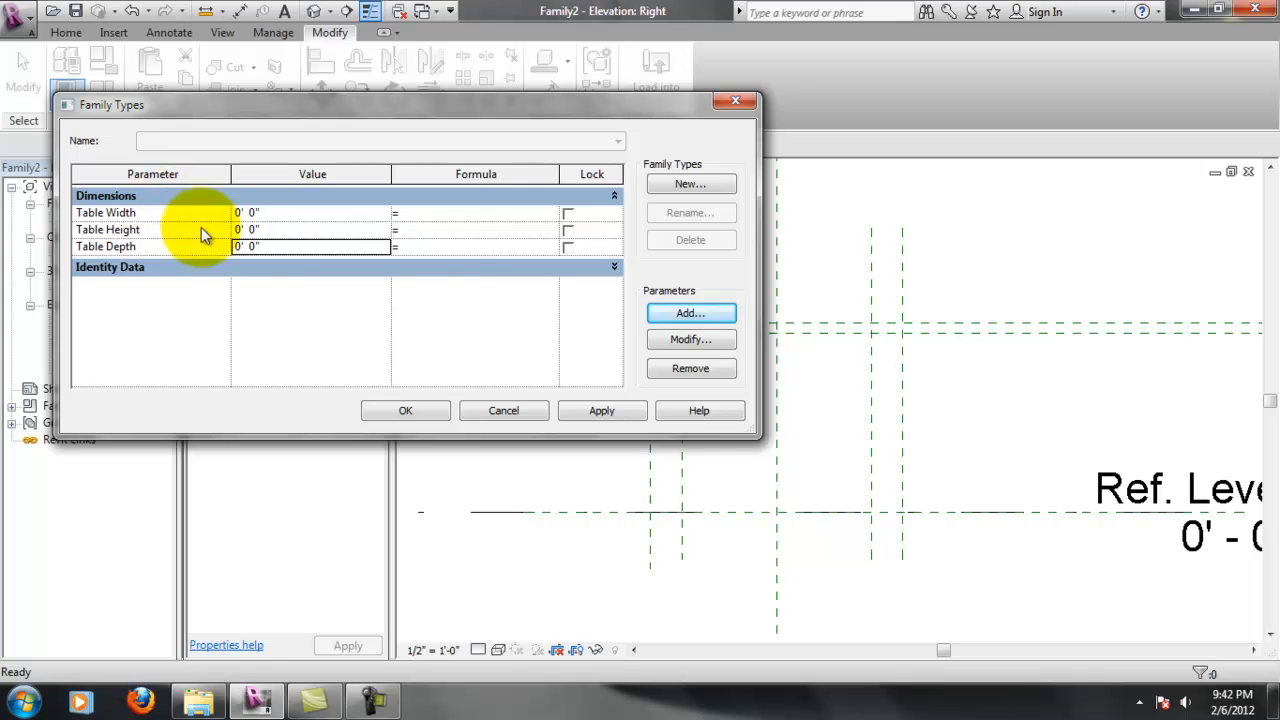
Add a Length type parameter named "Table Top Width" under Dimensions
{"action": "left_click", "coordinate": [676, 312]}
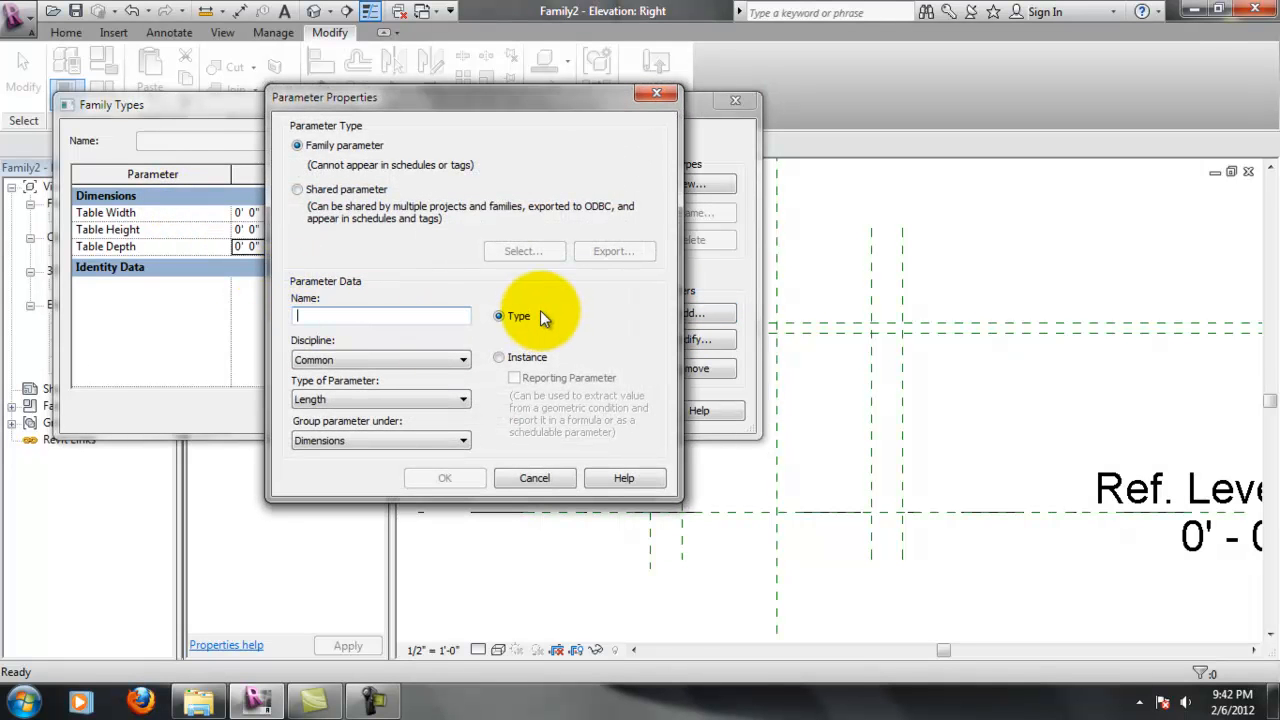
{"action": "type", "text": "Table Top "}
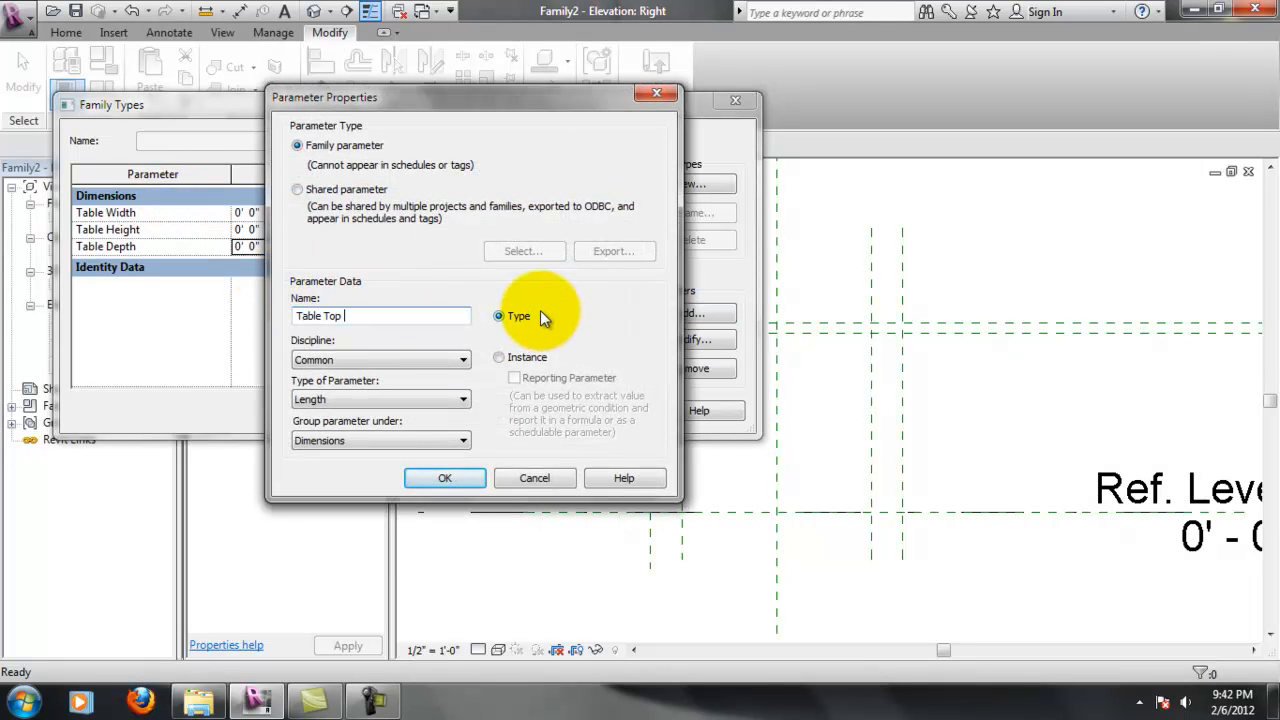
{"action": "type", "text": "Width"}
{"action": "left_click", "coordinate": [445, 478]}
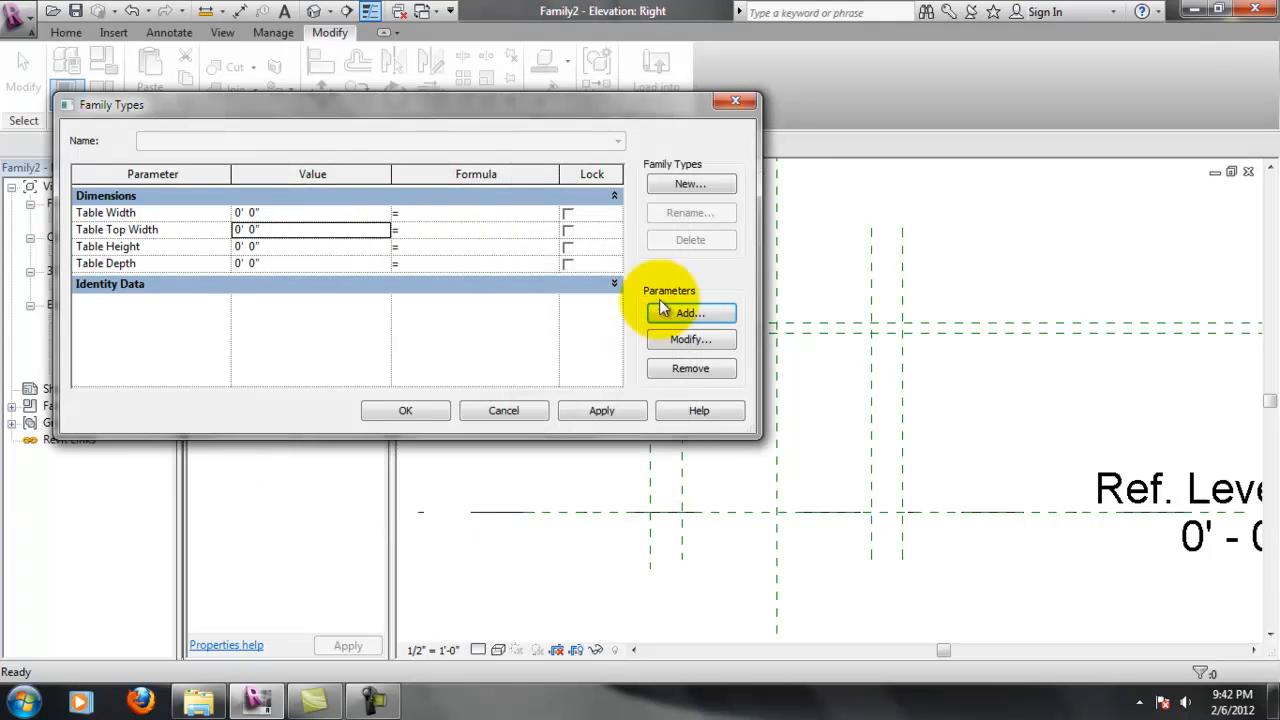
Add a Length type parameter named "Leg Width" under Dimensions
{"action": "left_click", "coordinate": [690, 313]}
{"action": "type", "text": "Leg"}
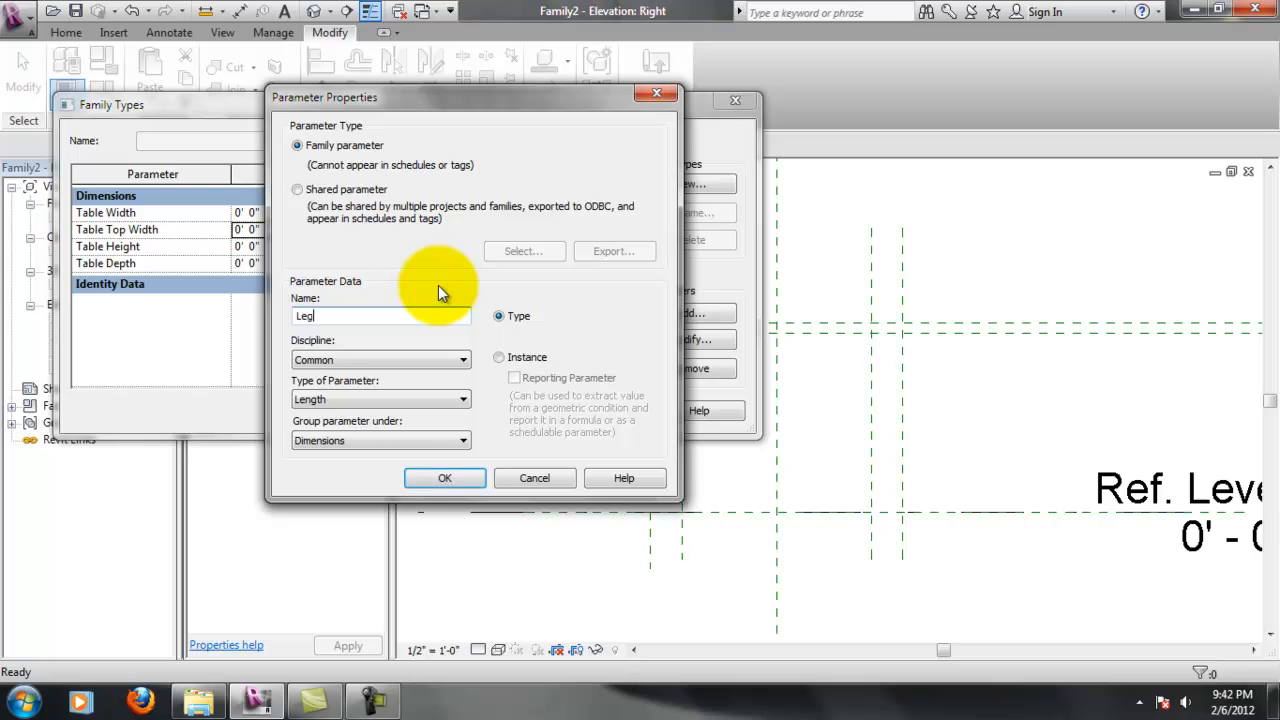
{"action": "type", "text": " Width"}
{"action": "key", "text": "Return"}
Add a Length type parameter named "Leg Depth" under Dimensions and accept the family types
{"action": "key", "text": "Return"}
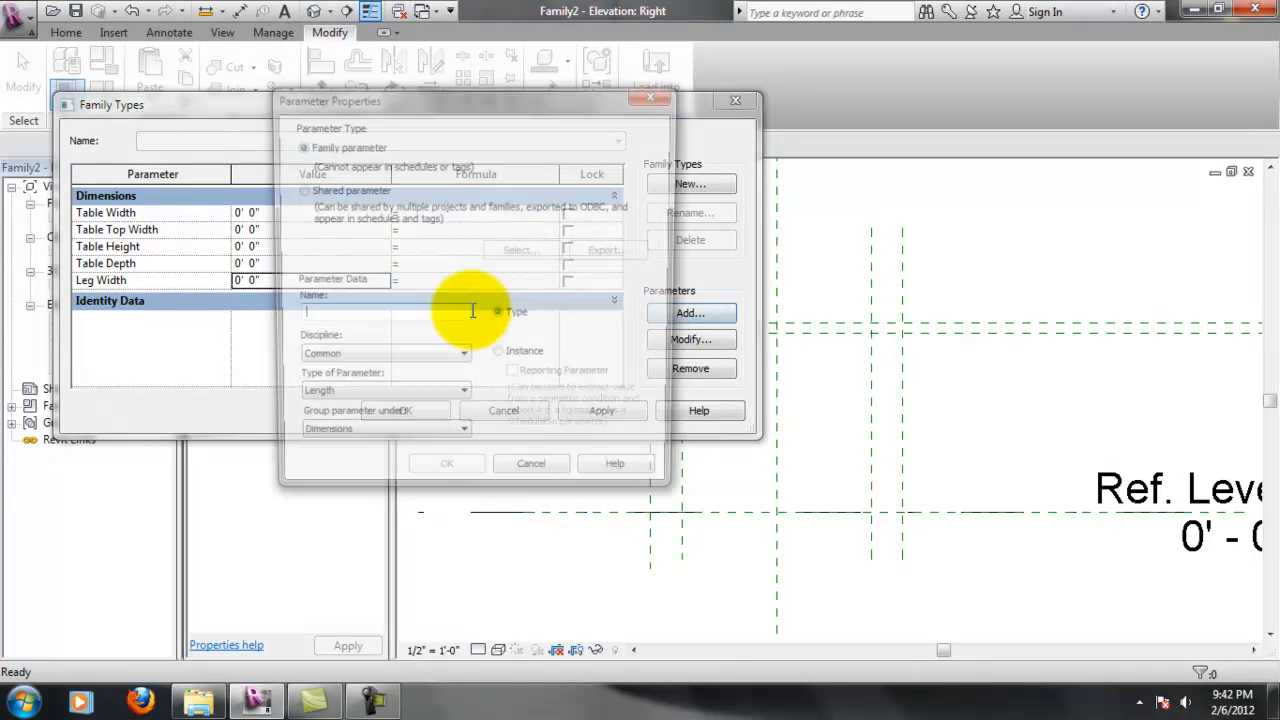
{"action": "type", "text": "Led"}
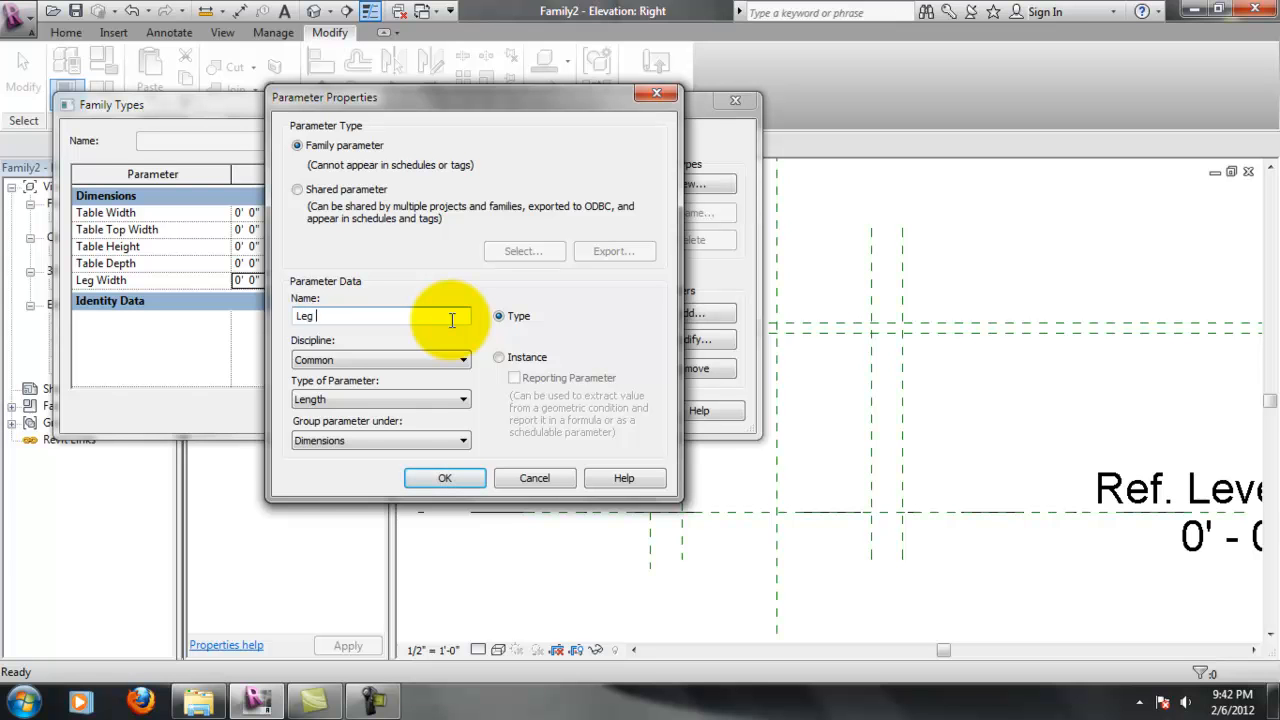
{"action": "type", "text": " Depth"}
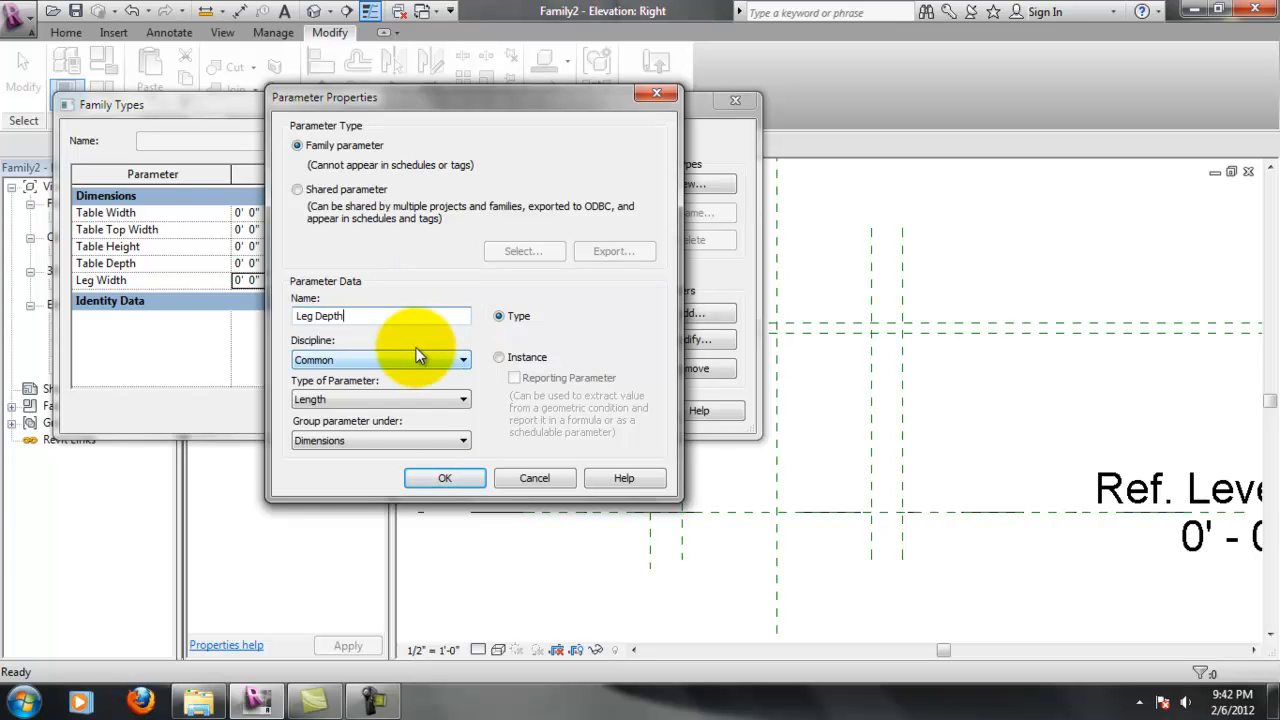
{"action": "left_click", "coordinate": [446, 478]}
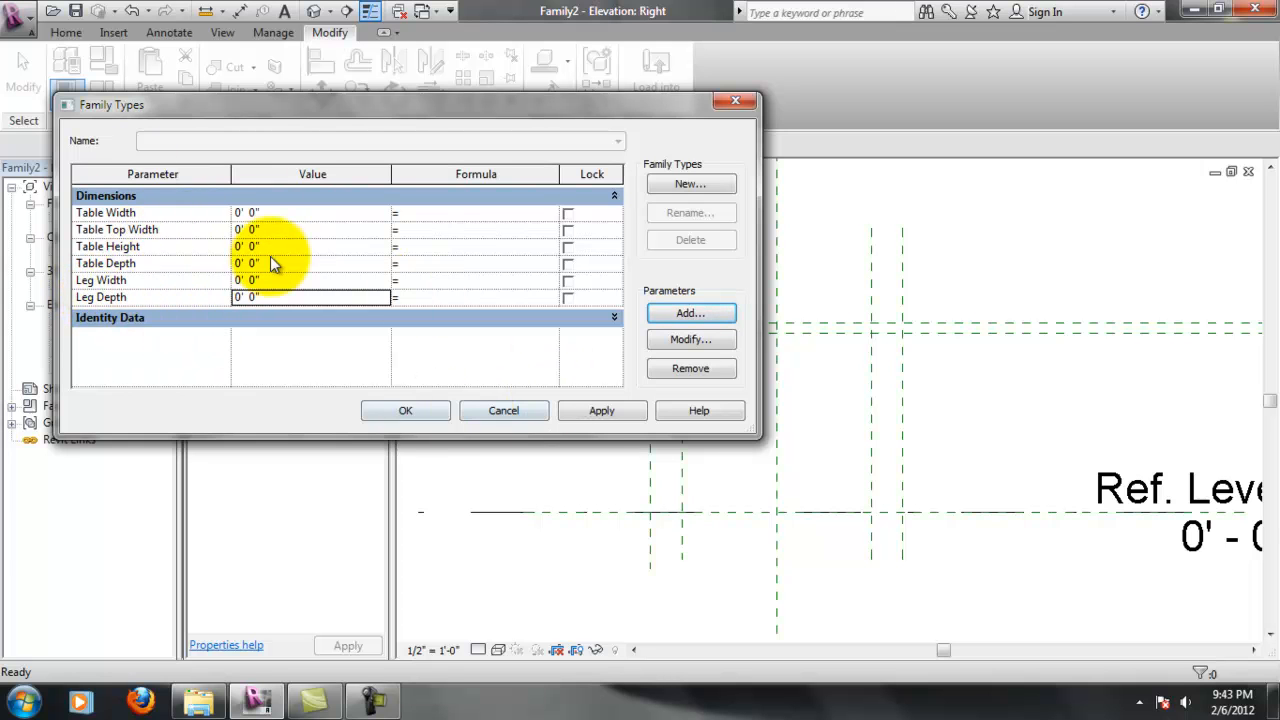
{"action": "left_click", "coordinate": [400, 412]}
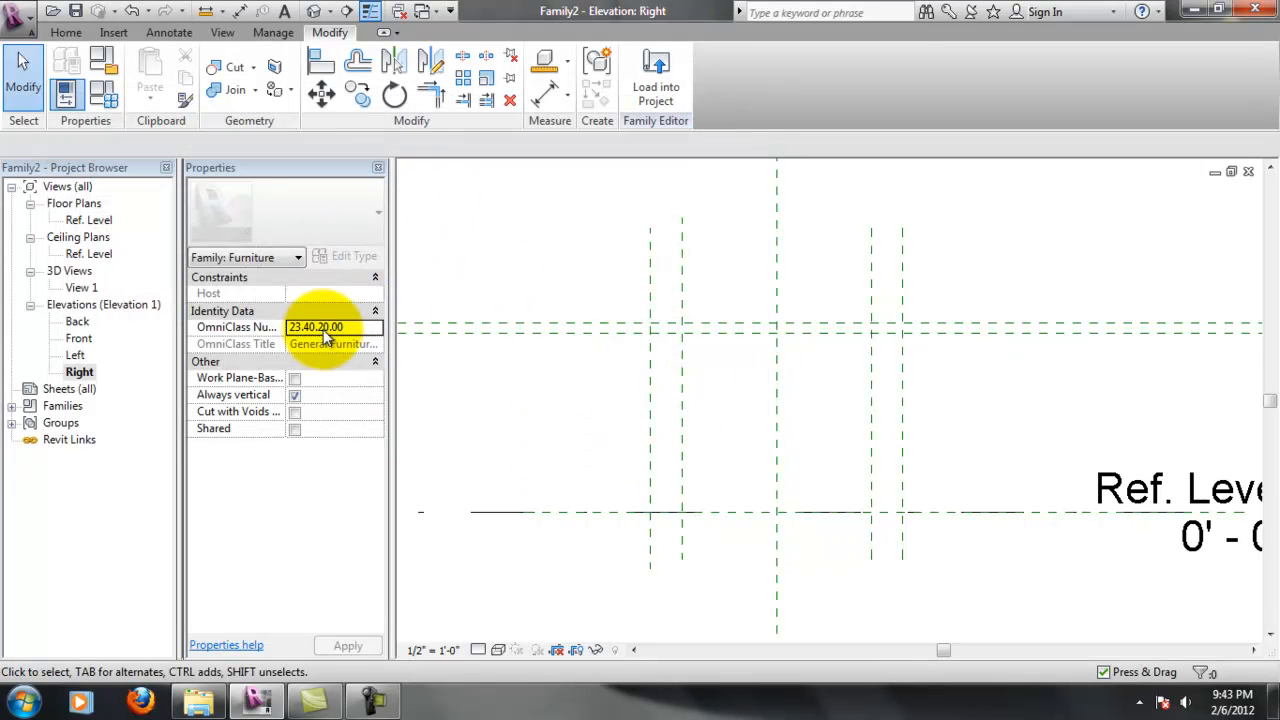
Start an extrusion in the Front elevation and set its work plane to Reference Plane : Front of Table
{"action": "double_click", "coordinate": [79, 338]}
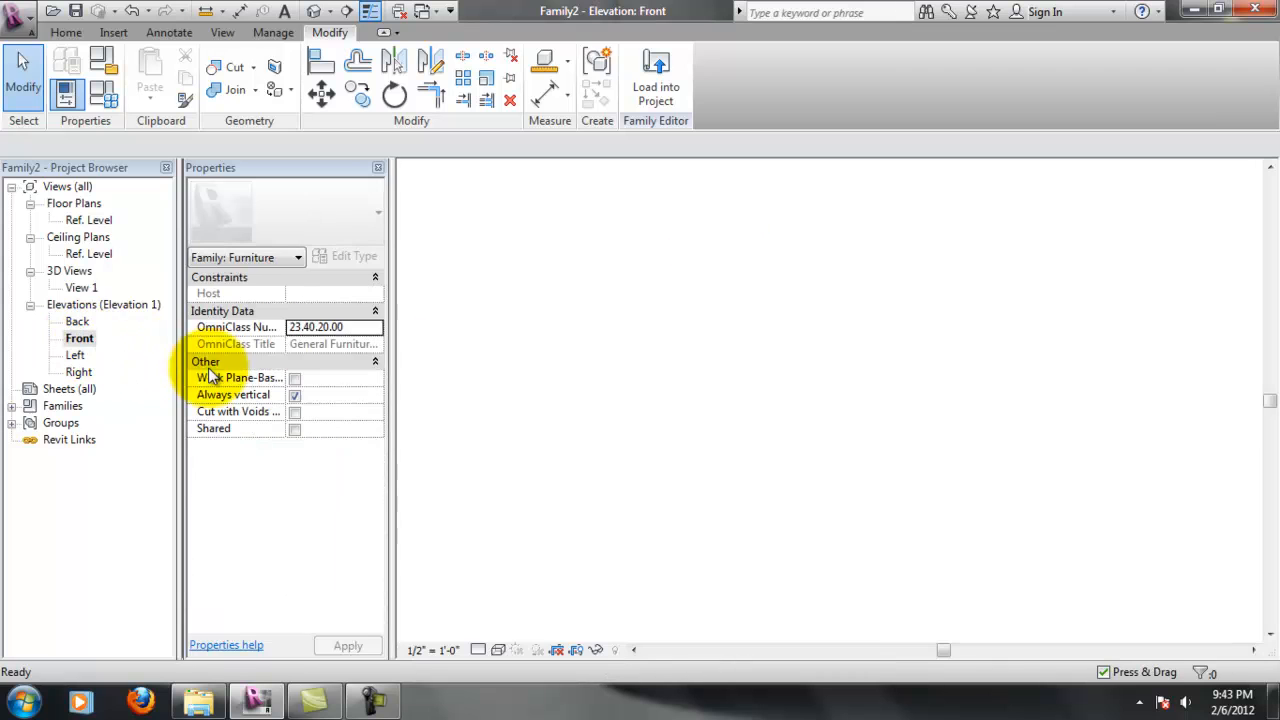
{"action": "left_click", "coordinate": [70, 33]}
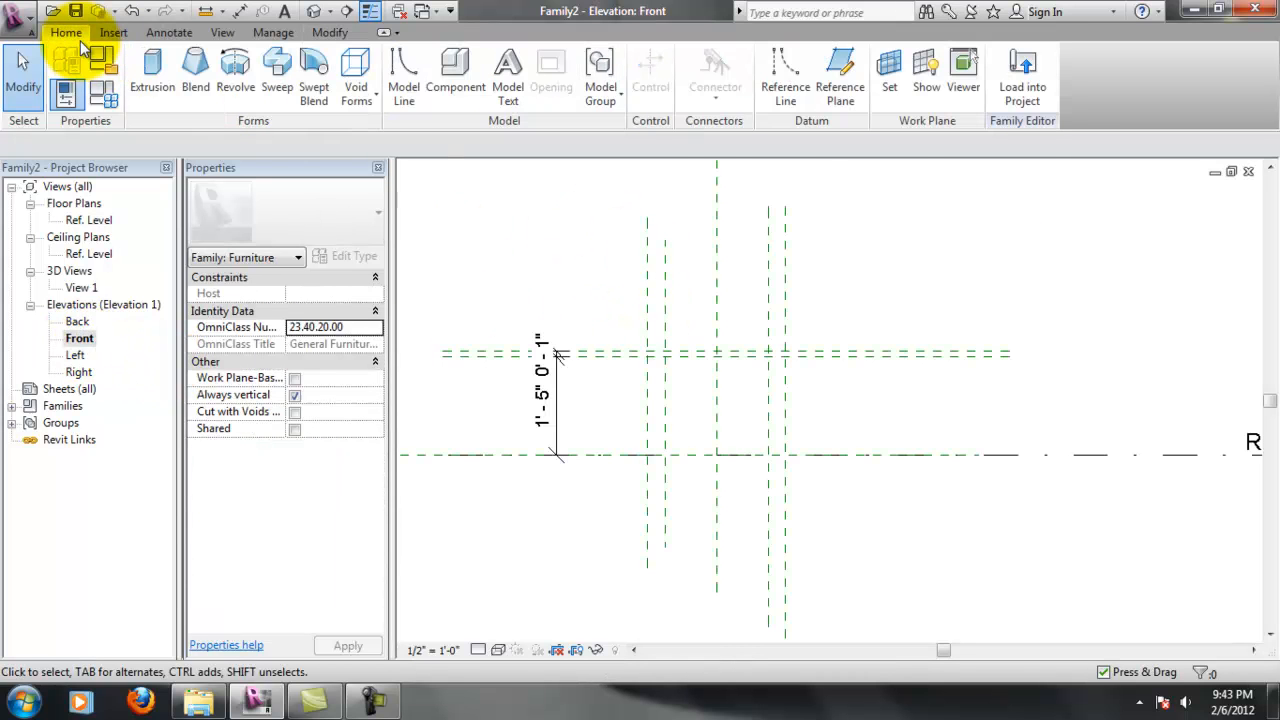
{"action": "left_click", "coordinate": [160, 73]}
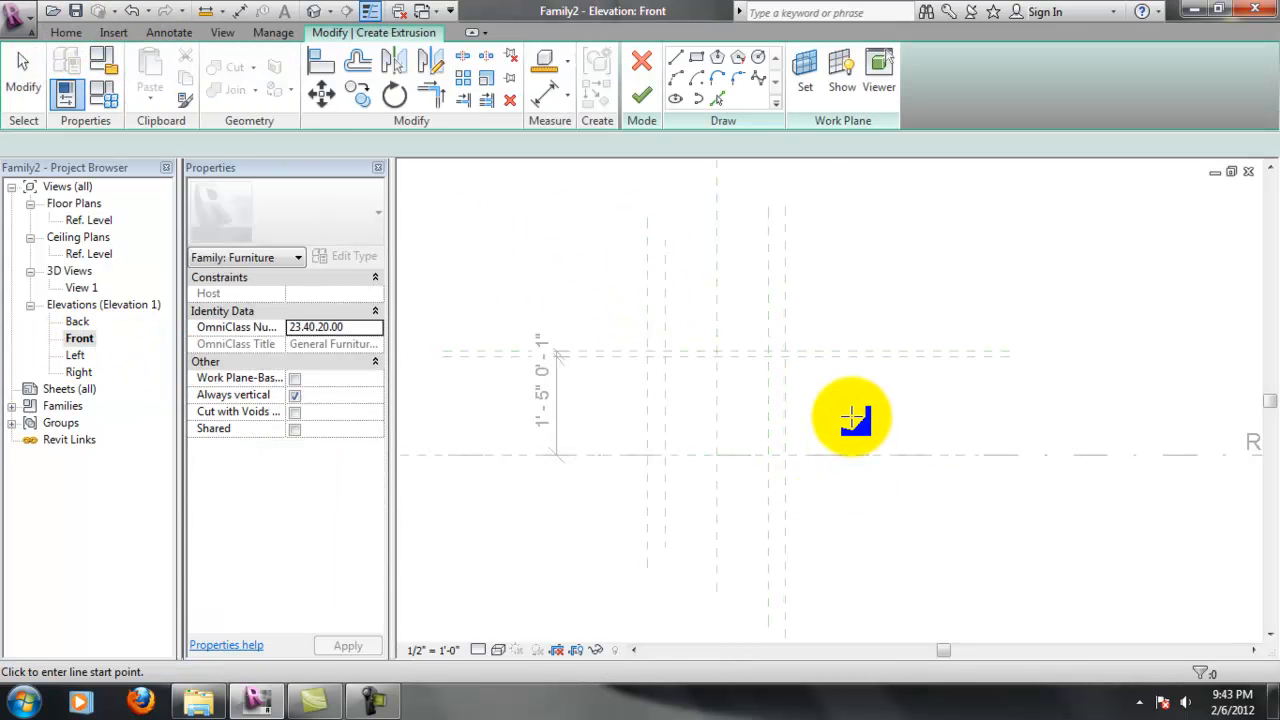
{"action": "scroll", "coordinate": [790, 366], "scroll_direction": "down", "scroll_amount": 3}
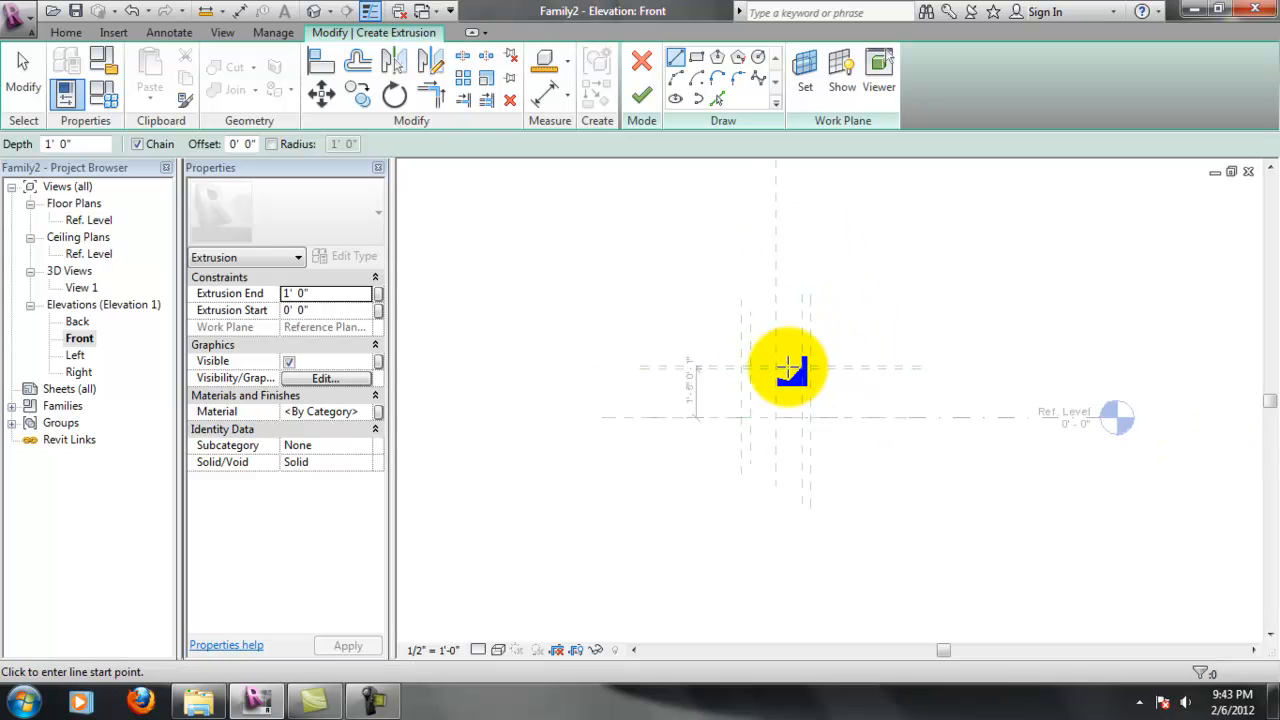
{"action": "scroll", "coordinate": [790, 366], "scroll_direction": "up", "scroll_amount": 2}
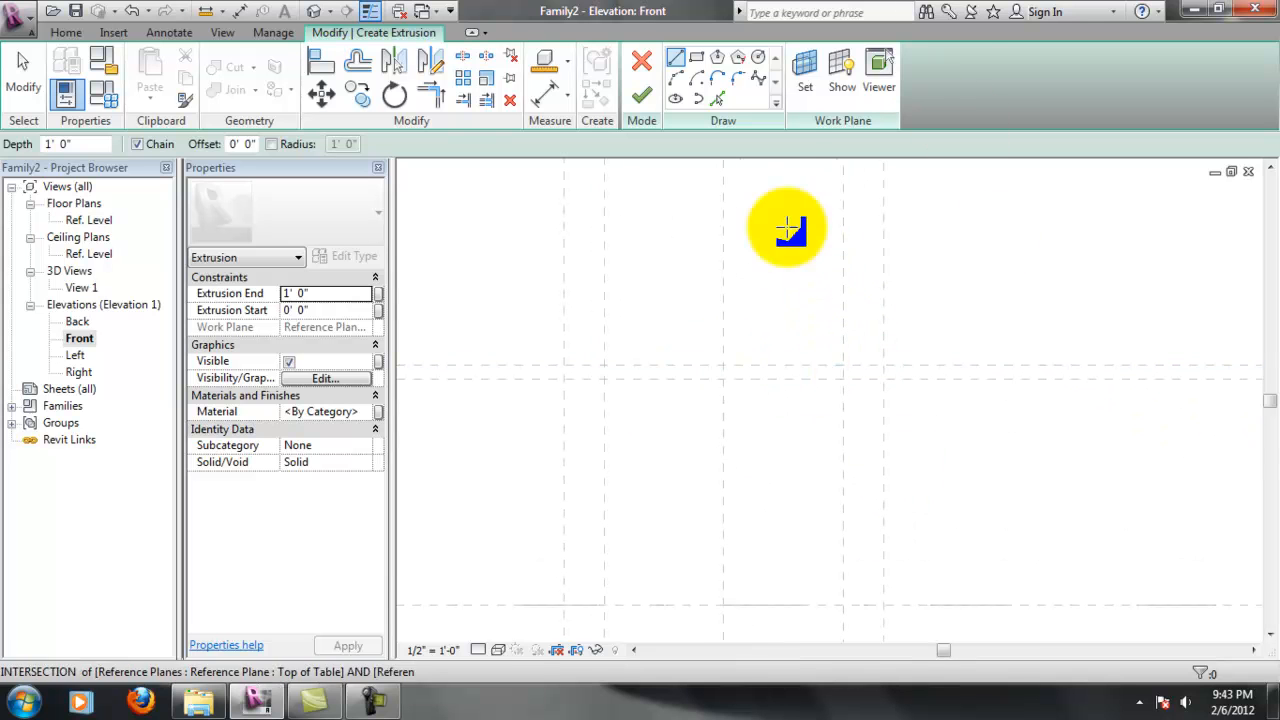
{"action": "left_click", "coordinate": [806, 66]}
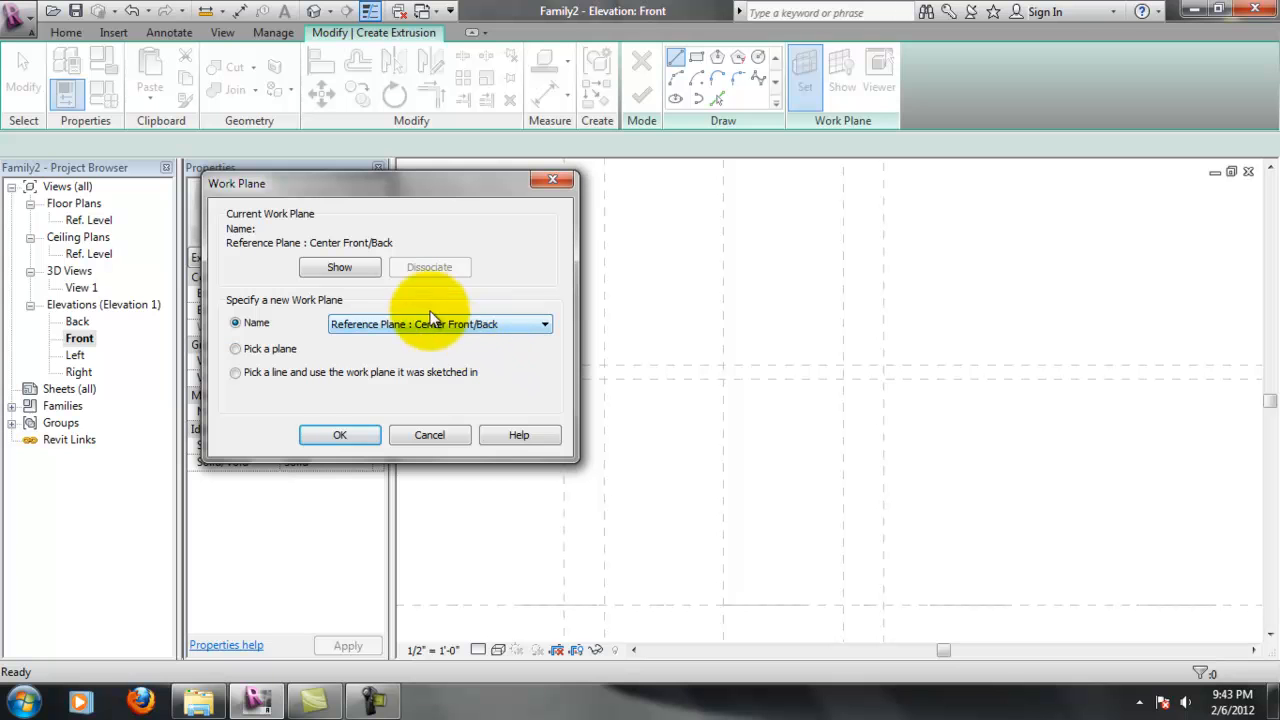
{"action": "left_click", "coordinate": [510, 327]}
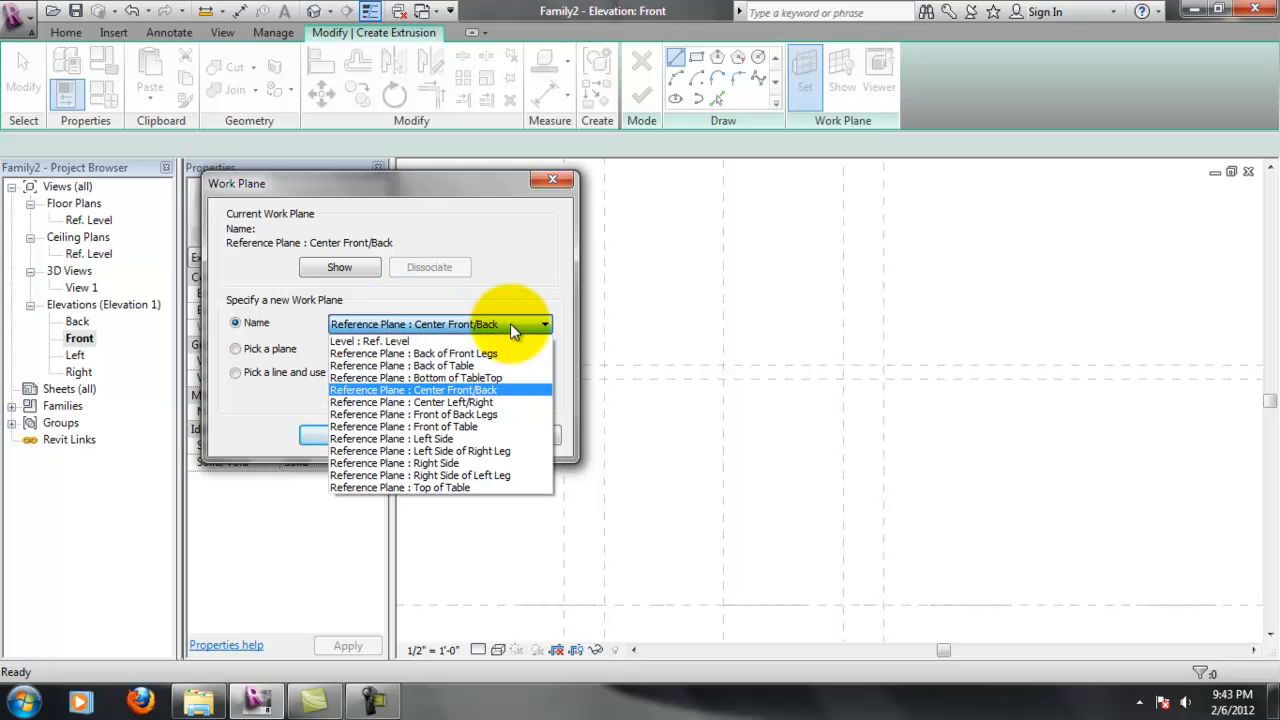
{"action": "left_click", "coordinate": [467, 425]}
{"action": "left_click", "coordinate": [360, 434]}
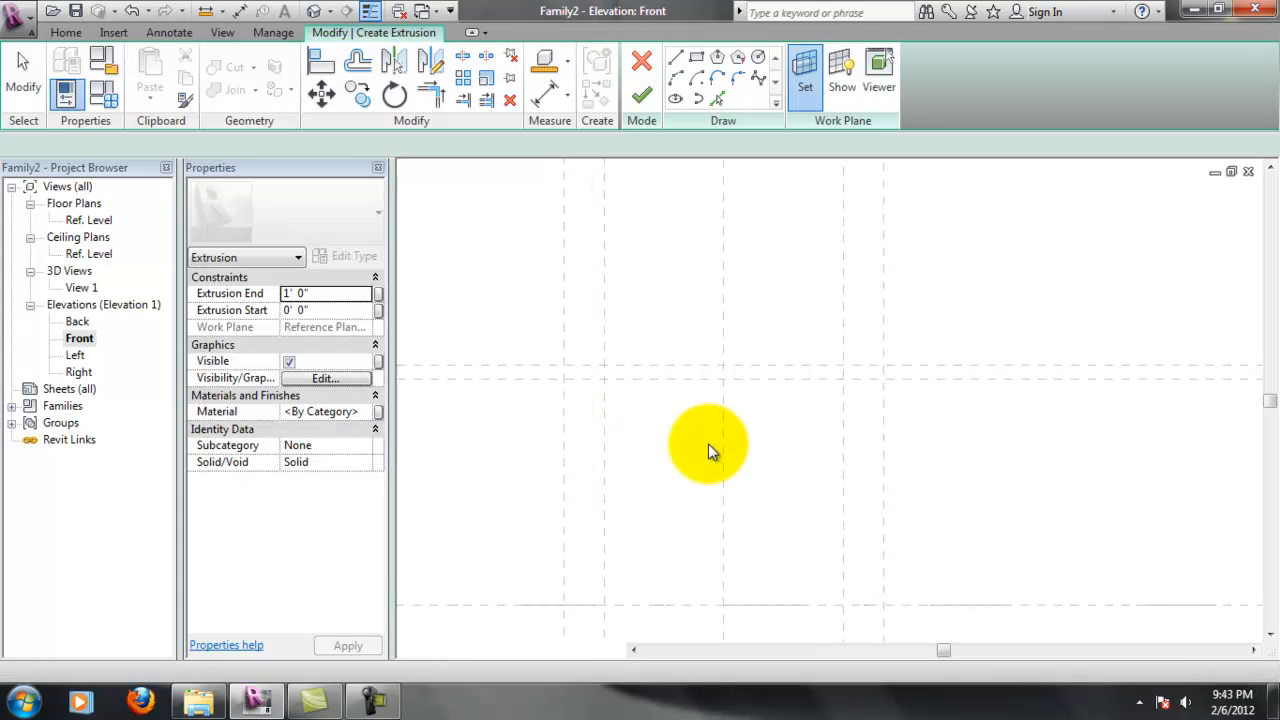
Sketch the tabletop rectangle, about 2' 0" by 0' 1", between the outer side planes and the top and bottom tabletop planes
{"action": "left_click", "coordinate": [543, 358]}
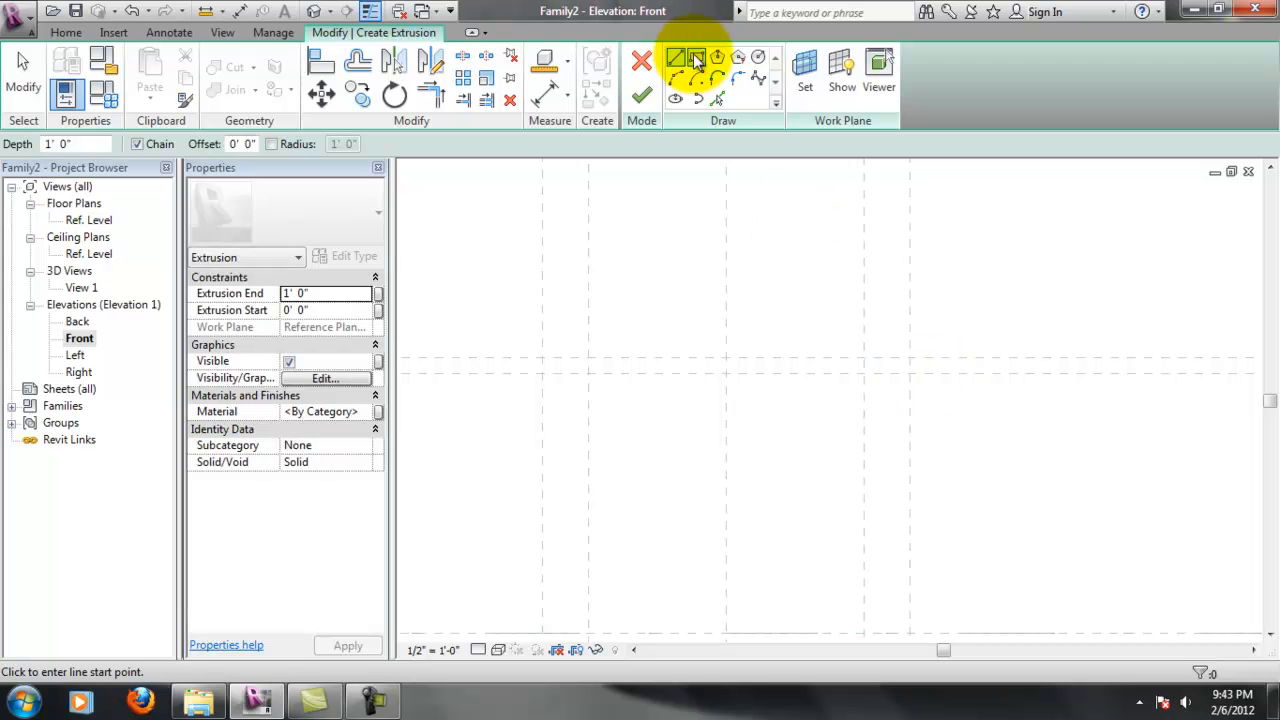
{"action": "left_click", "coordinate": [696, 57]}
{"action": "left_click", "coordinate": [543, 358]}
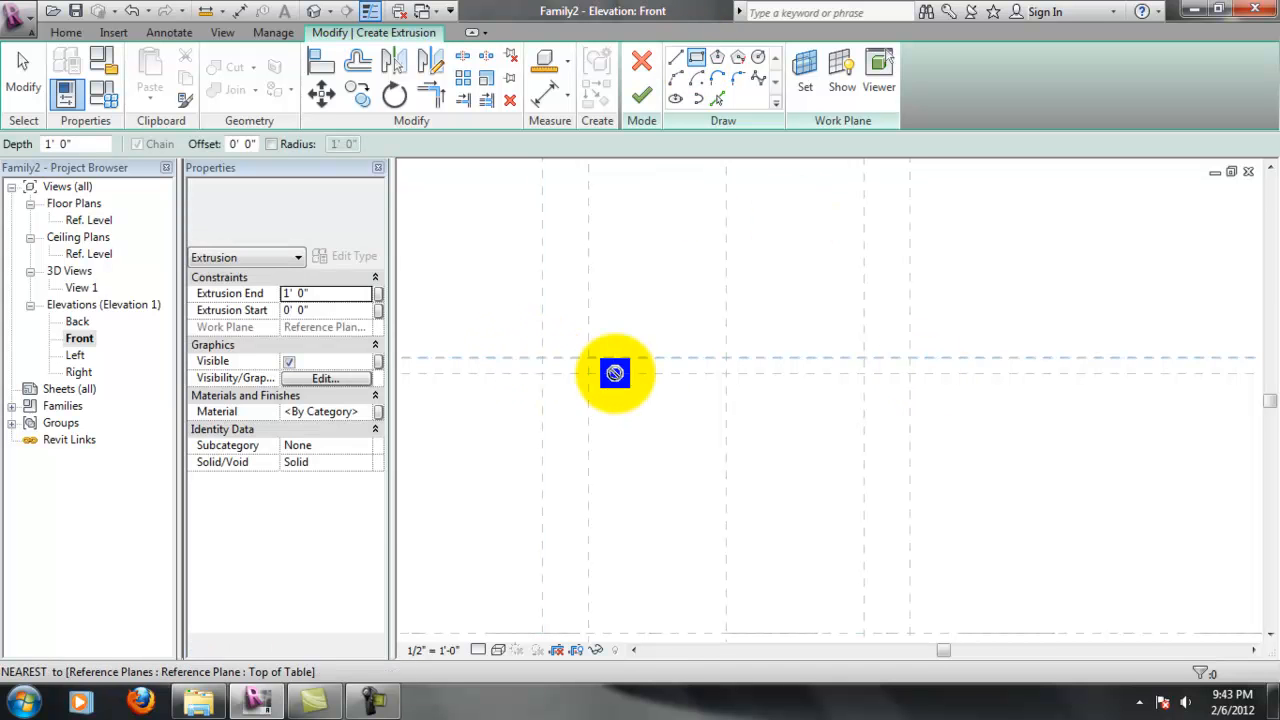
{"action": "left_click", "coordinate": [910, 373]}
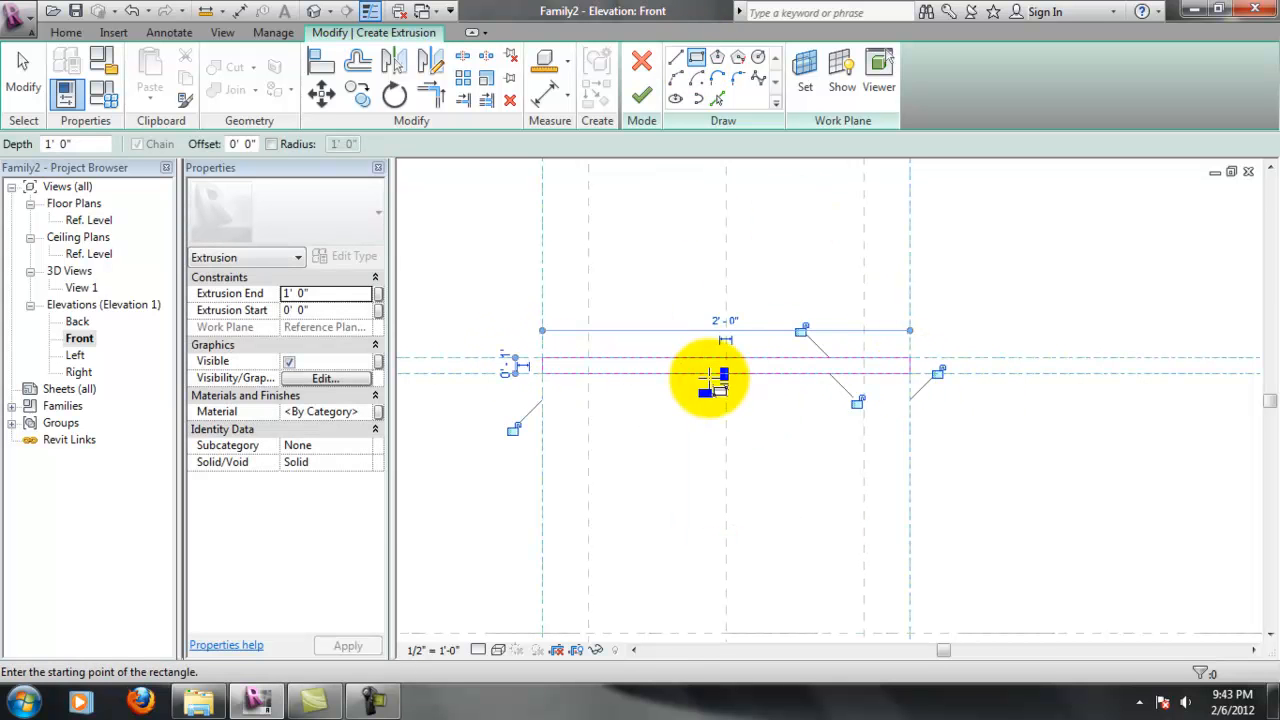
Lock all four edges of the tabletop rectangle to their reference planes and finish the extrusion
{"action": "scroll", "coordinate": [690, 440], "scroll_direction": "up", "scroll_amount": 1}
{"action": "scroll", "coordinate": [685, 447], "scroll_direction": "down", "scroll_amount": 4}
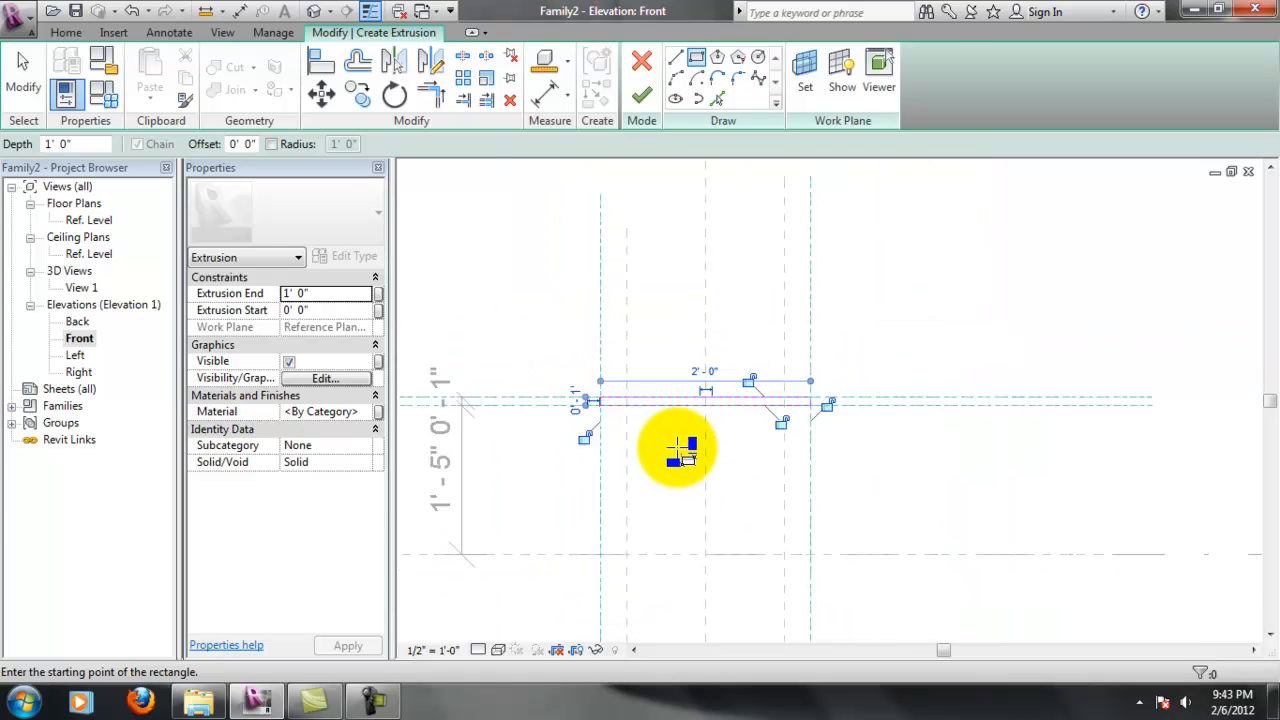
{"action": "scroll", "coordinate": [660, 448], "scroll_direction": "up", "scroll_amount": 2}
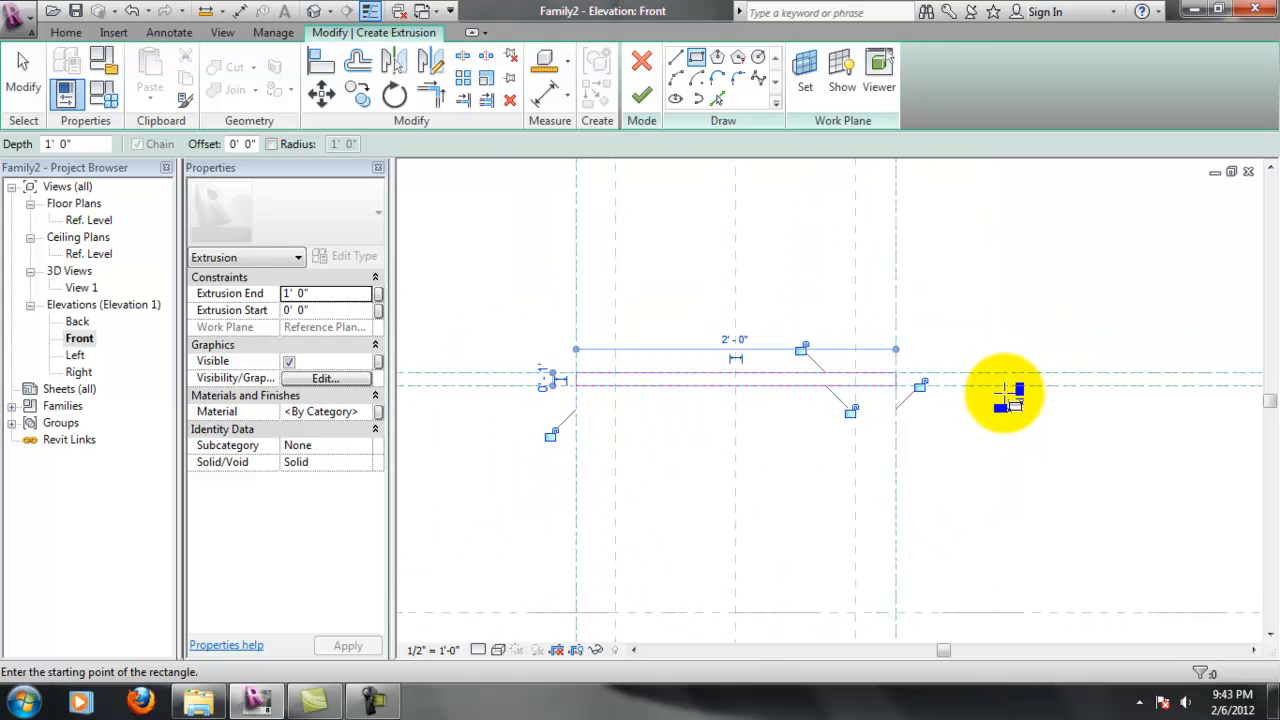
{"action": "scroll", "coordinate": [760, 360], "scroll_direction": "up", "scroll_amount": 2}
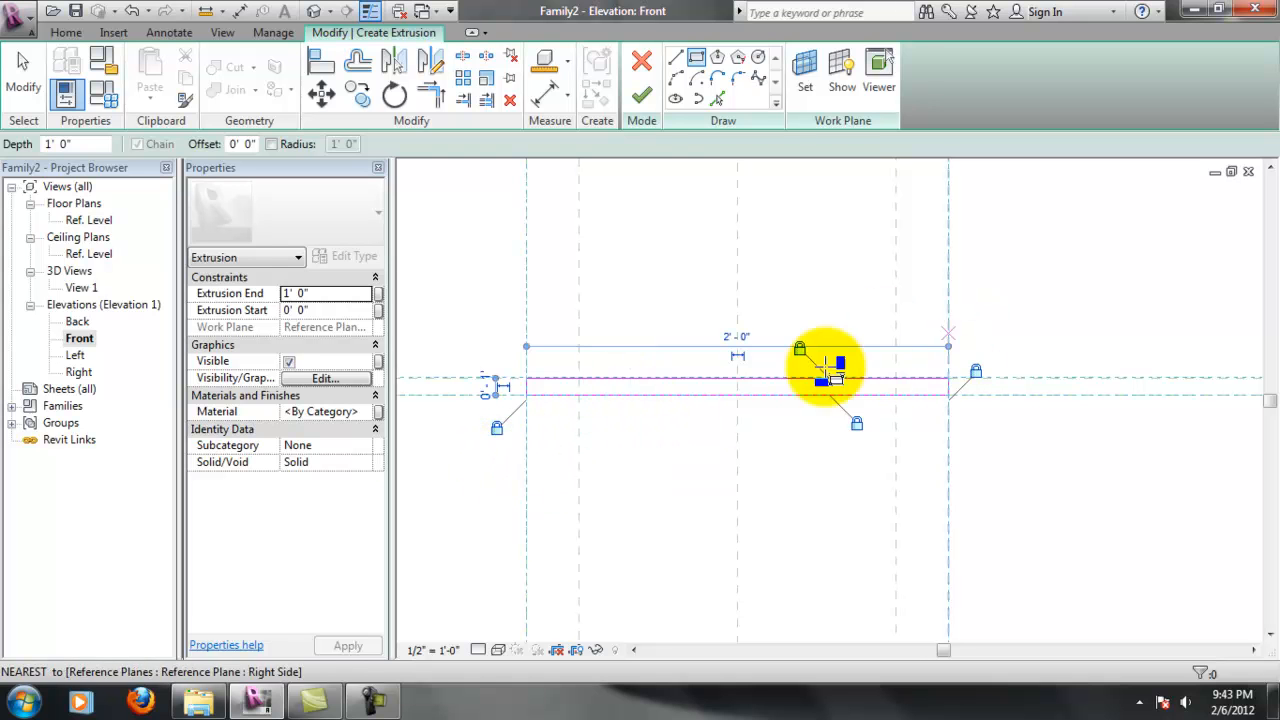
{"action": "scroll", "coordinate": [749, 370], "scroll_direction": "up", "scroll_amount": 1}
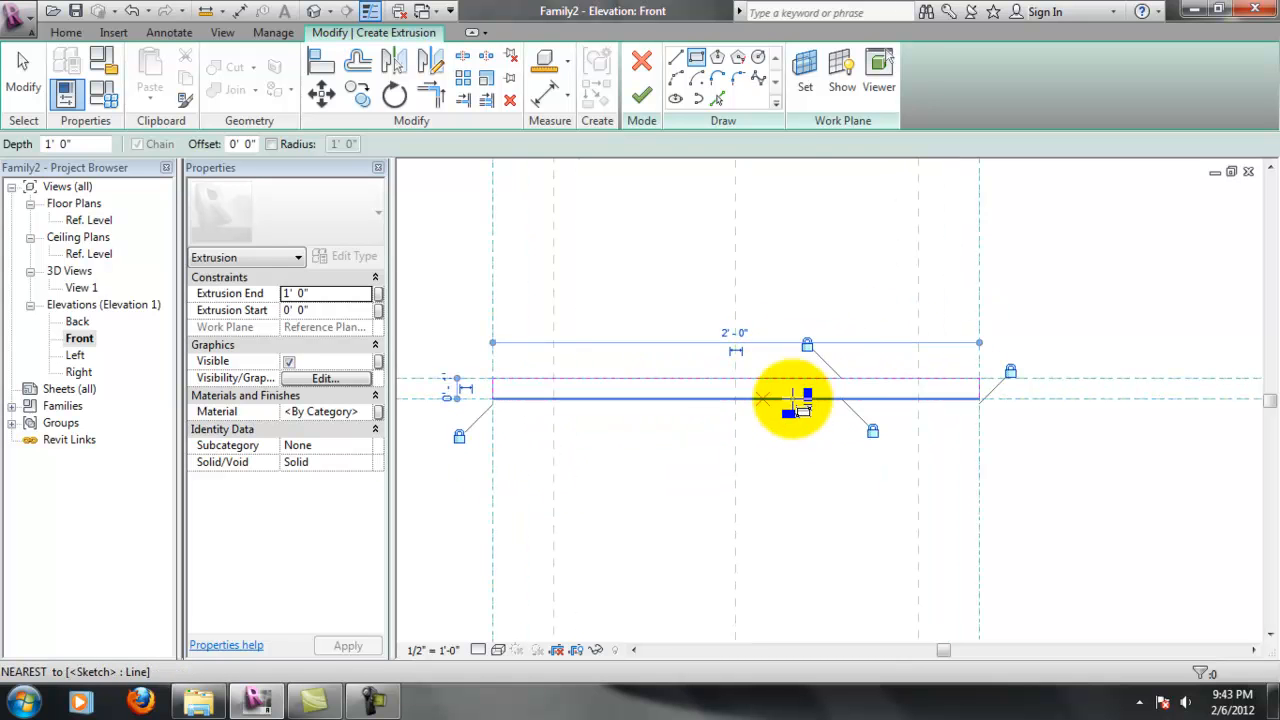
{"action": "scroll", "coordinate": [765, 432], "scroll_direction": "down", "scroll_amount": 1}
{"action": "scroll", "coordinate": [775, 430], "scroll_direction": "down", "scroll_amount": 1}
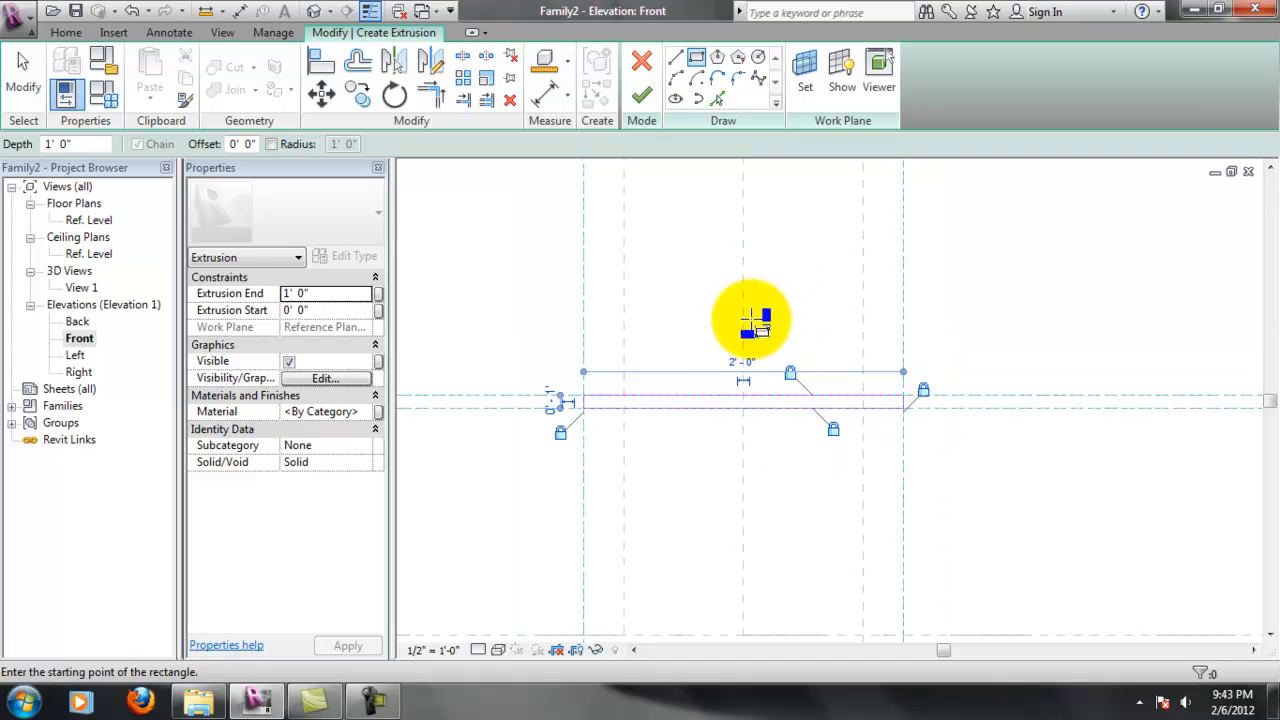
{"action": "scroll", "coordinate": [685, 290], "scroll_direction": "down", "scroll_amount": 1}
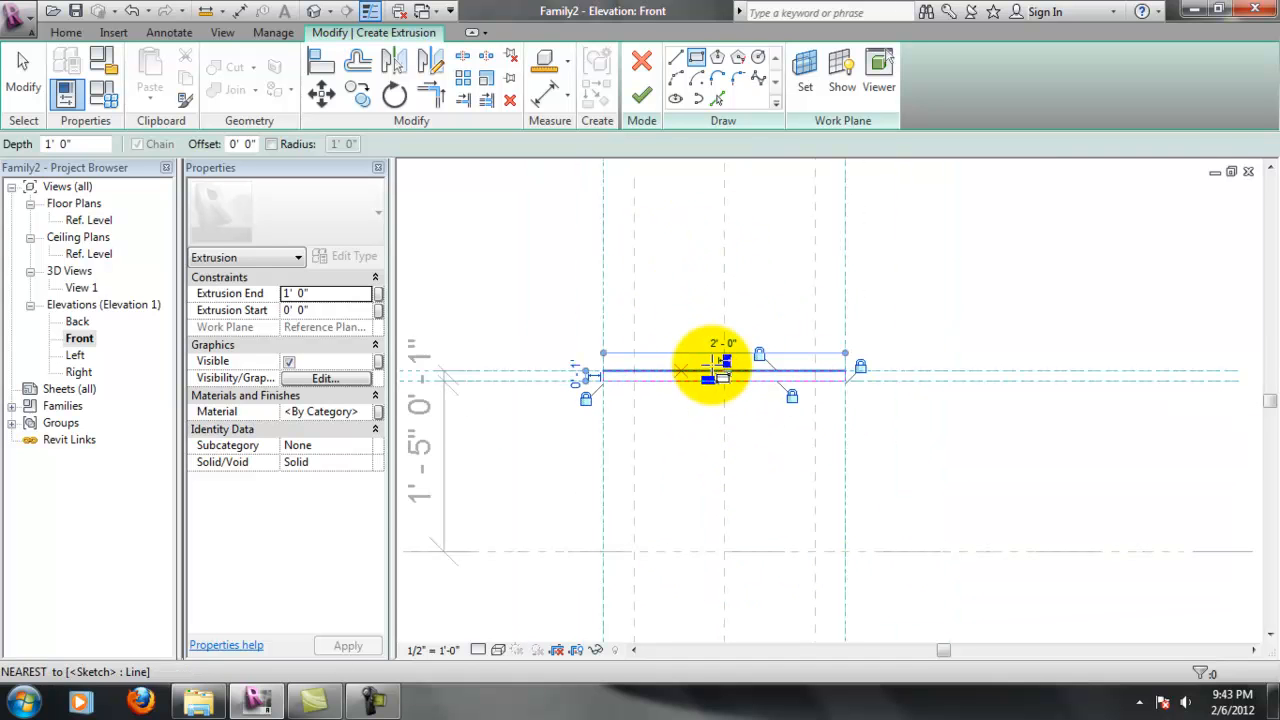
{"action": "scroll", "coordinate": [463, 400], "scroll_direction": "up", "scroll_amount": 2}
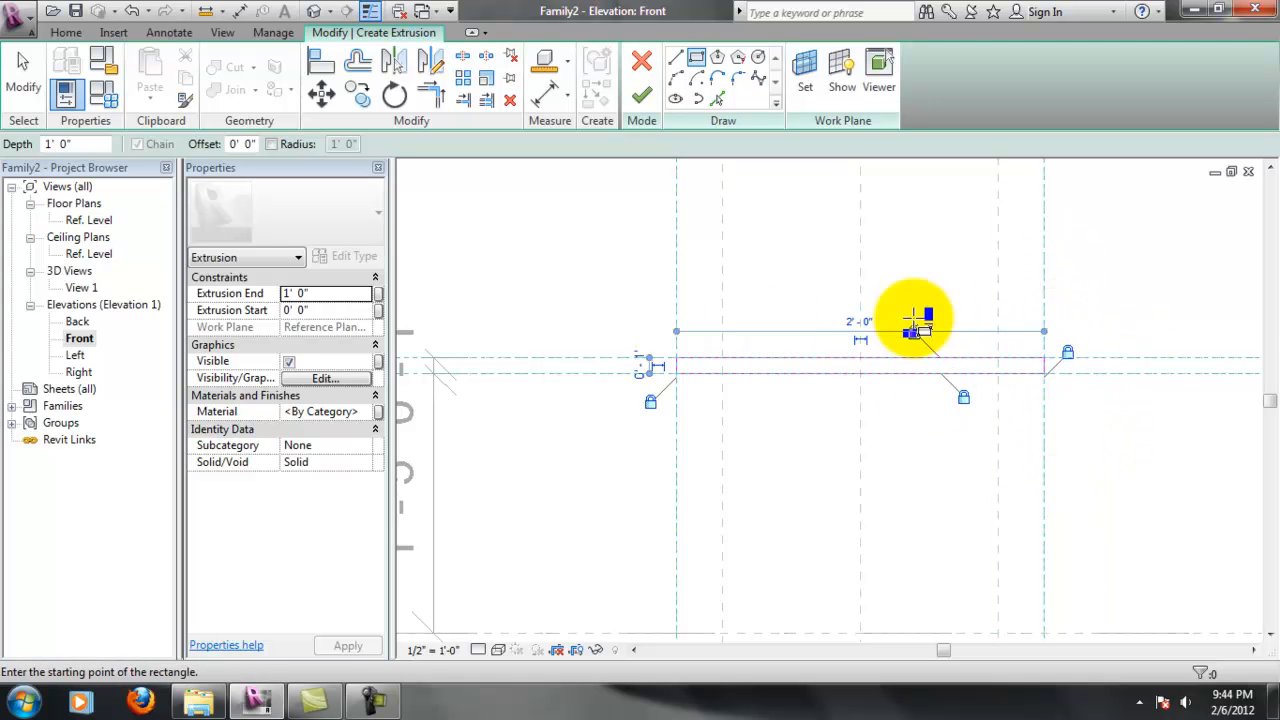
{"action": "scroll", "coordinate": [1100, 376], "scroll_direction": "up", "scroll_amount": 2}
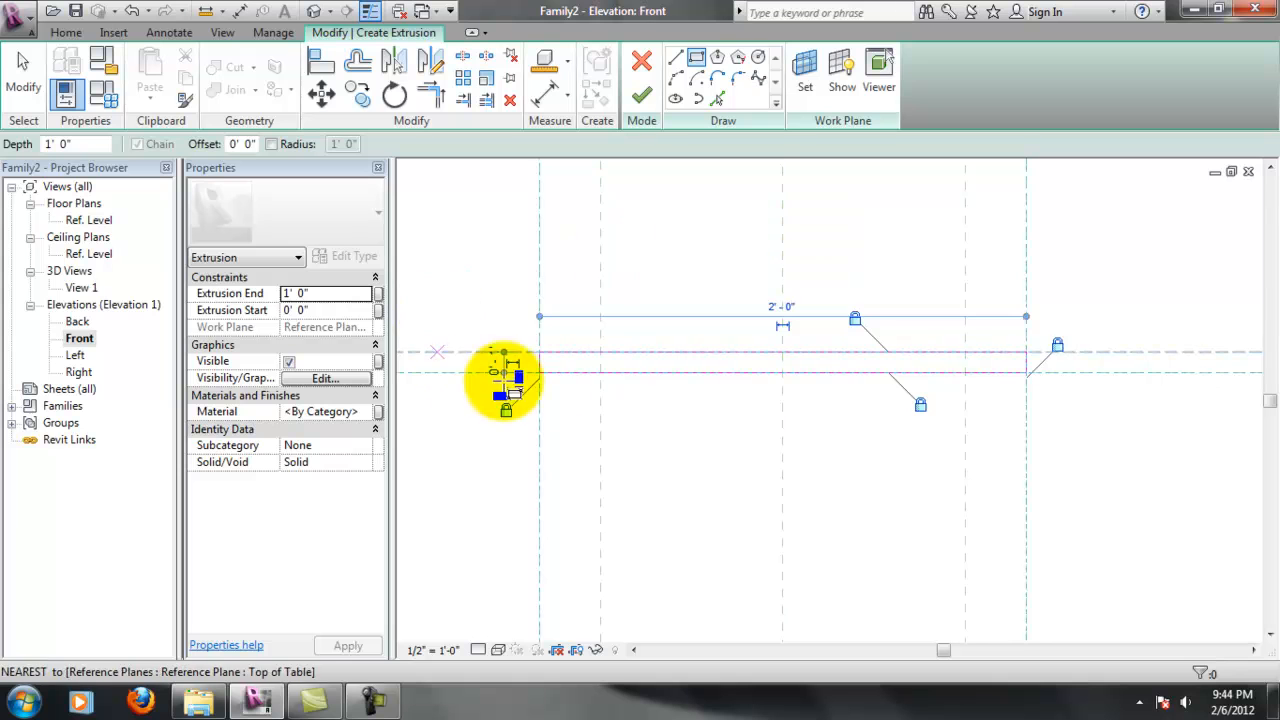
{"action": "left_click", "coordinate": [645, 117]}
In the Right elevation, stretch the tabletop extrusion to the back-of-table reference plane, 2' 0" deep, and lock it there
{"action": "double_click", "coordinate": [82, 376]}
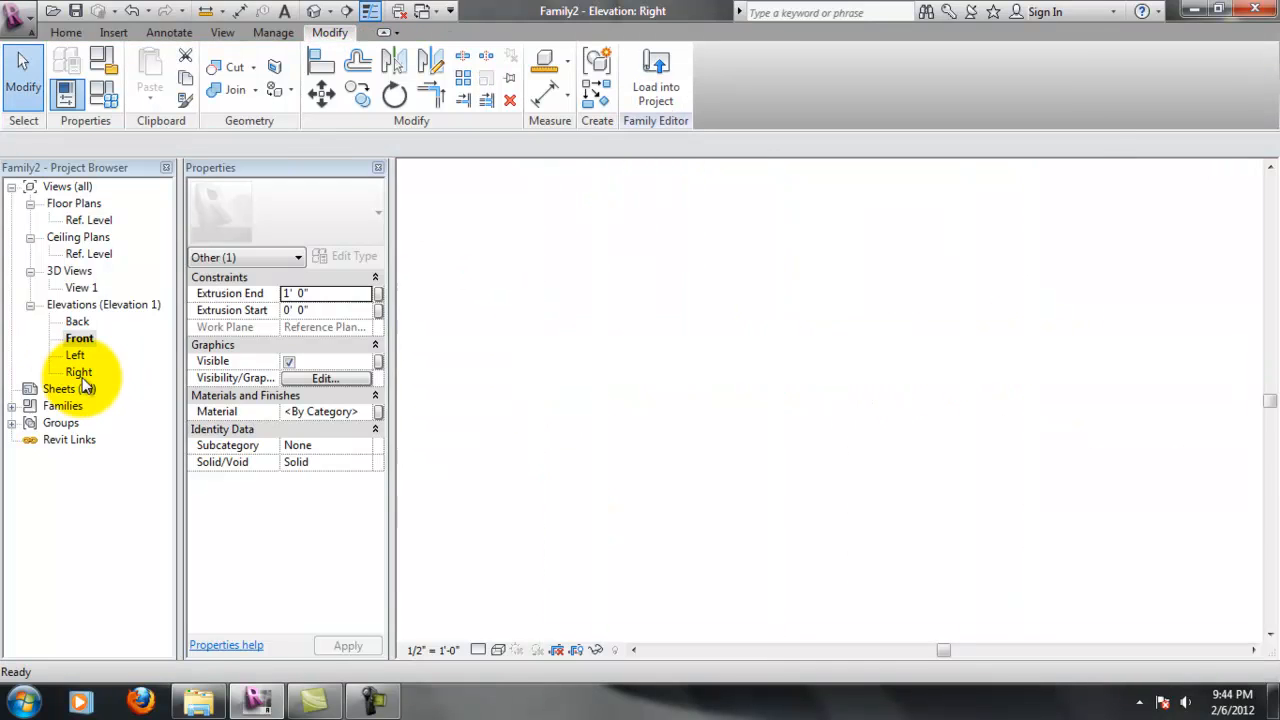
{"action": "scroll", "coordinate": [834, 360], "scroll_direction": "down", "scroll_amount": 3}
{"action": "scroll", "coordinate": [840, 368], "scroll_direction": "up", "scroll_amount": 5}
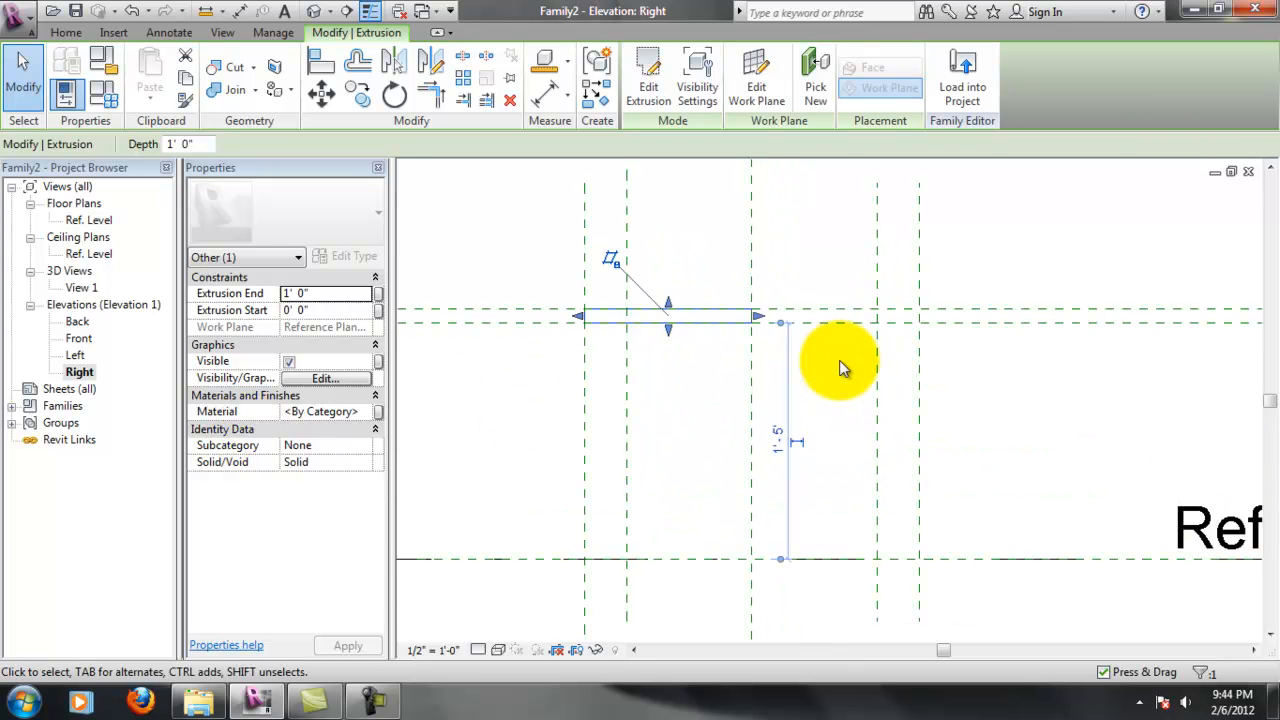
{"action": "left_click_drag", "start_coordinate": [762, 316], "coordinate": [921, 320]}
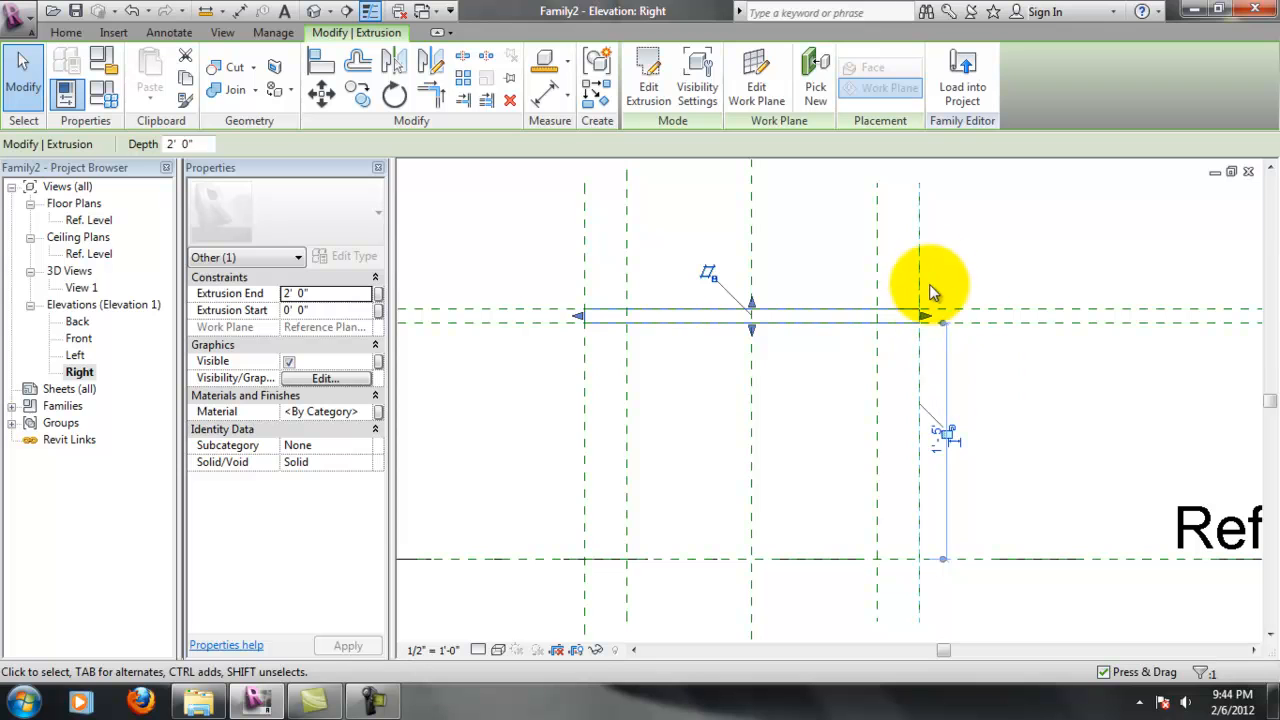
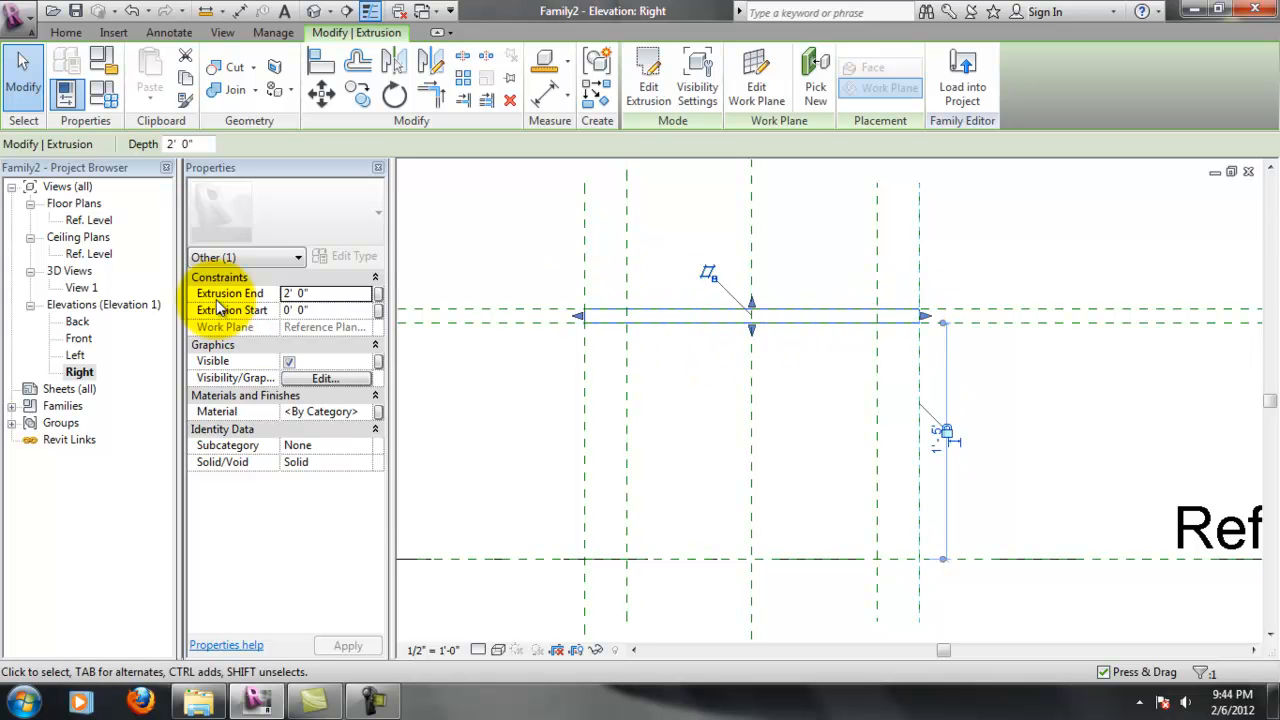
Delete the vertical dimension string for the table height and tabletop thickness in the Front elevation
{"action": "double_click", "coordinate": [78, 338]}
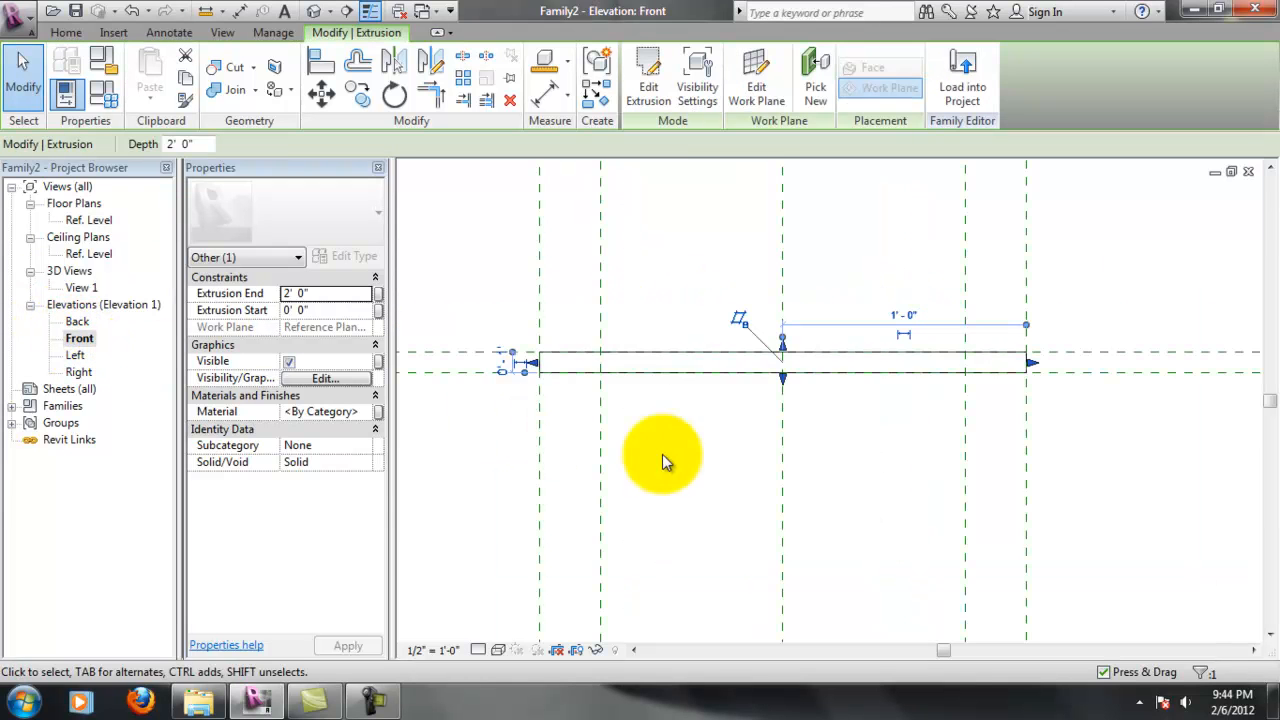
{"action": "scroll", "coordinate": [812, 449], "scroll_direction": "down", "scroll_amount": 3}
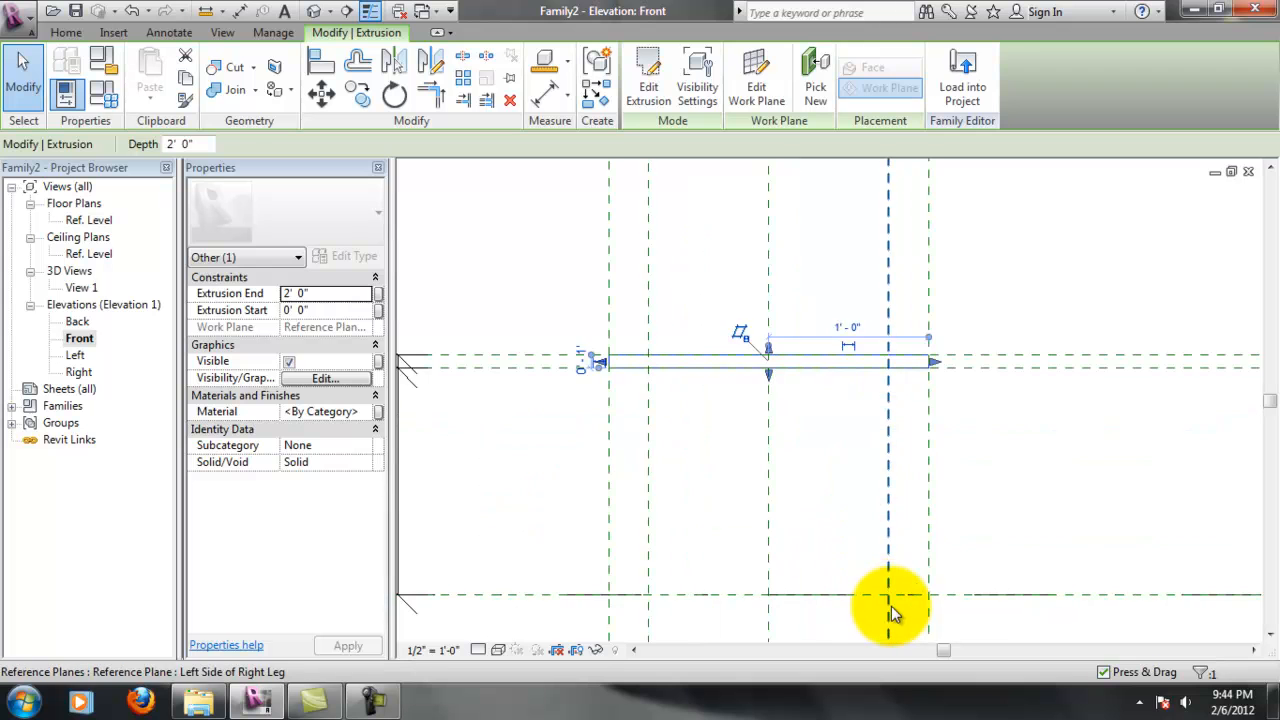
{"action": "left_click", "coordinate": [850, 549]}
{"action": "scroll", "coordinate": [811, 591], "scroll_direction": "down", "scroll_amount": 2}
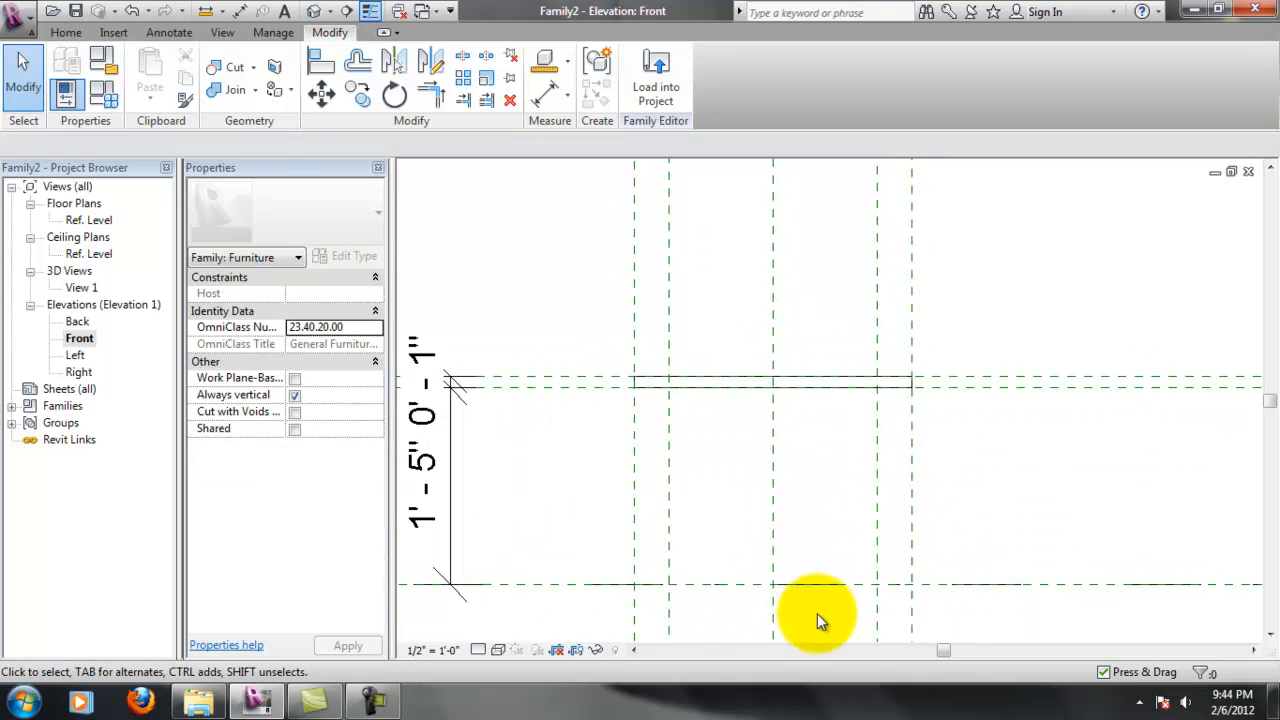
{"action": "left_click", "coordinate": [457, 507]}
{"action": "key", "text": "Delete"}
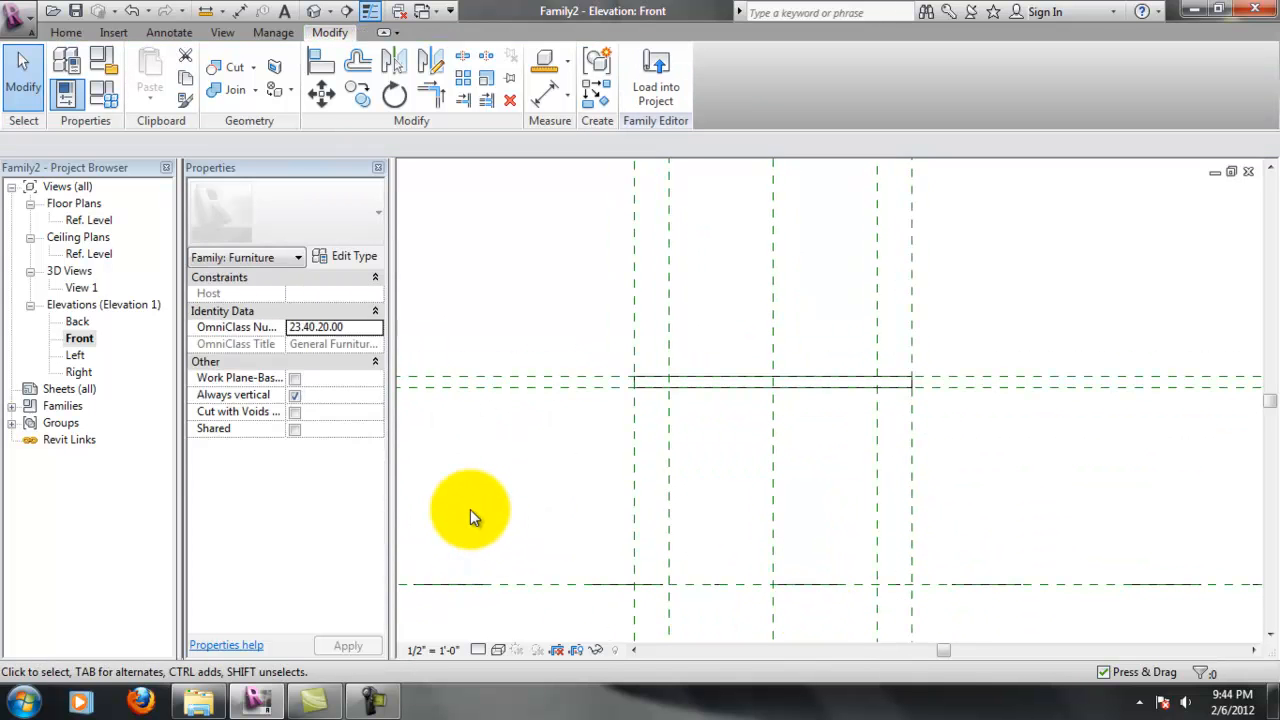
Start a new extrusion in the Front elevation and set its sketch tool to Rectangle
{"action": "scroll", "coordinate": [858, 548], "scroll_direction": "up", "scroll_amount": 3}
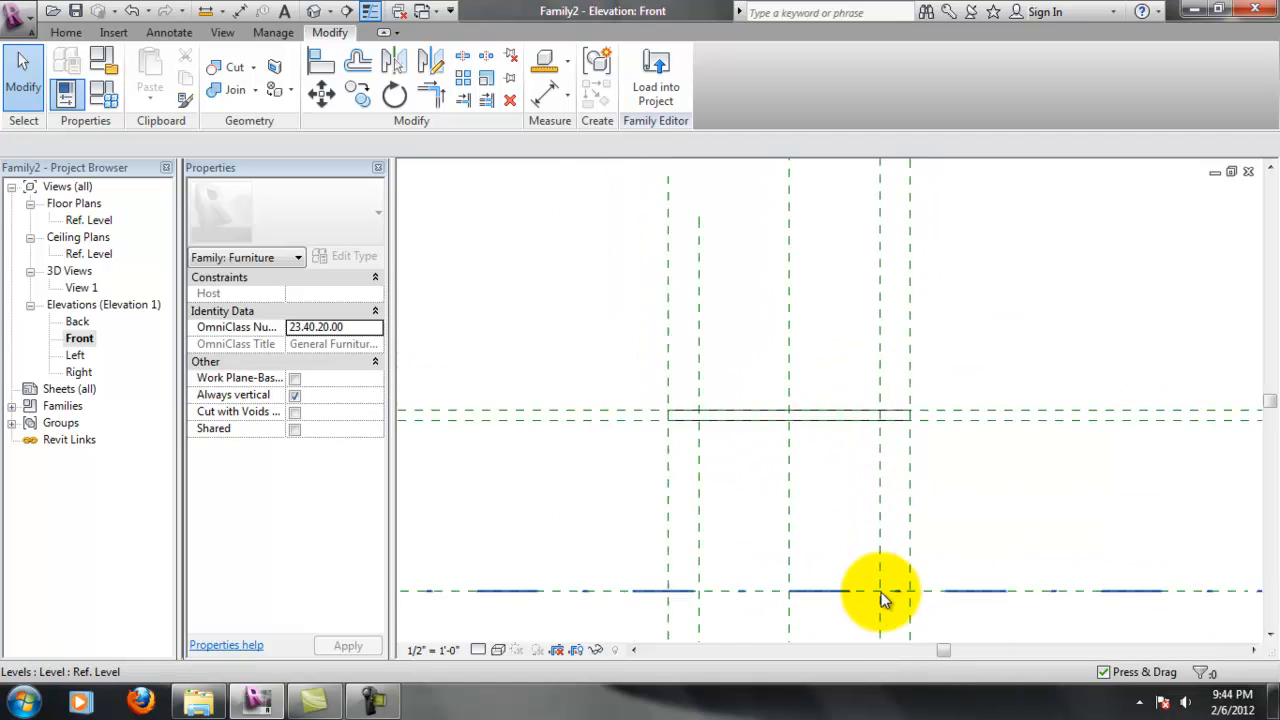
{"action": "left_click", "coordinate": [66, 32]}
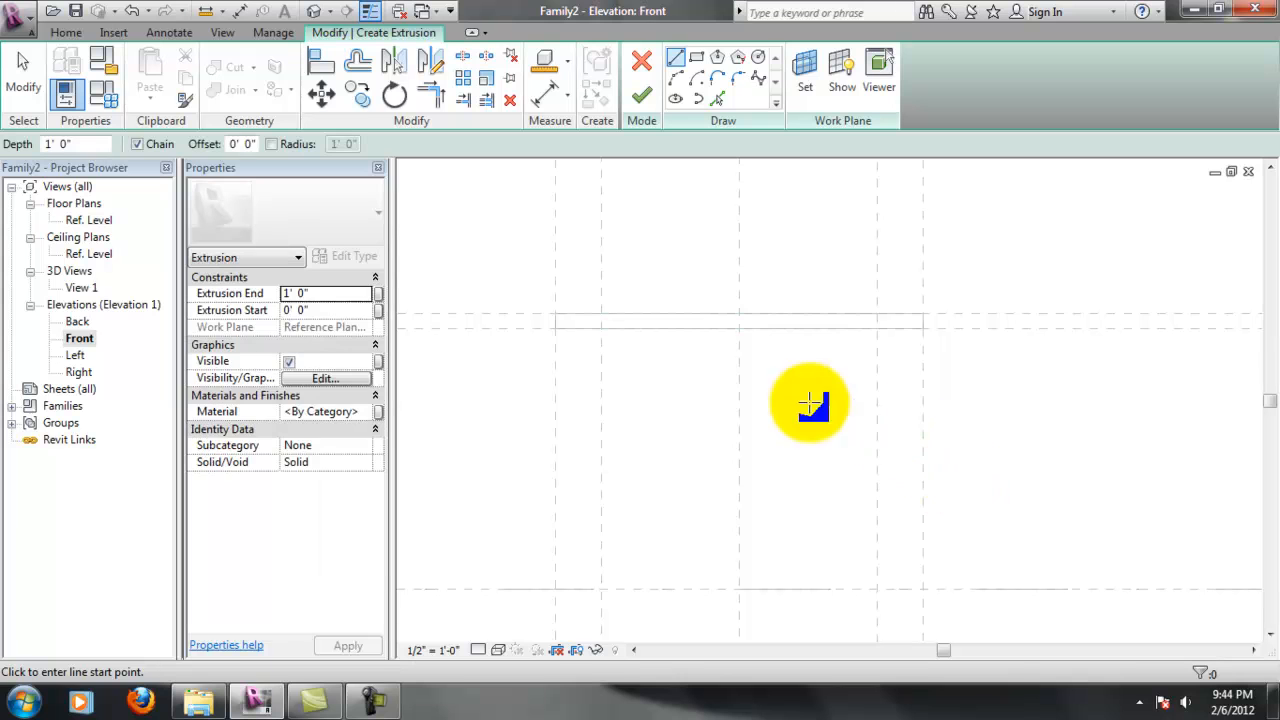
{"action": "left_click", "coordinate": [555, 330]}
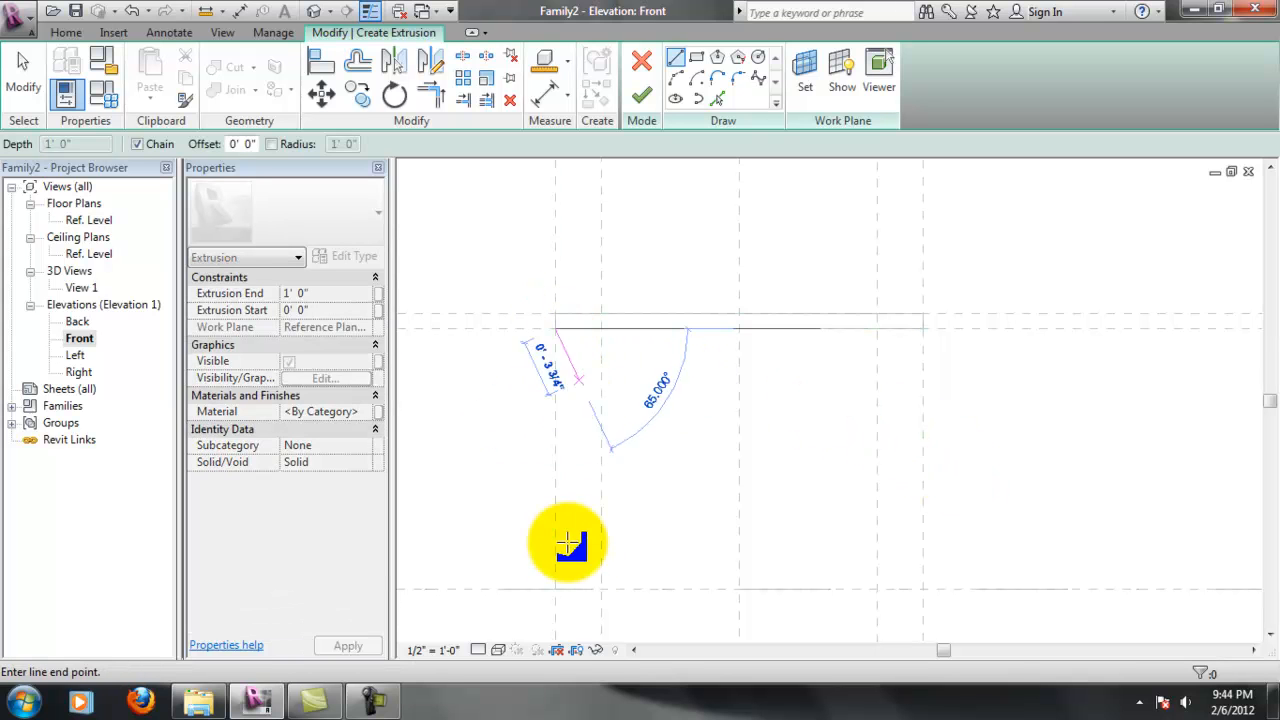
{"action": "left_click", "coordinate": [697, 57]}
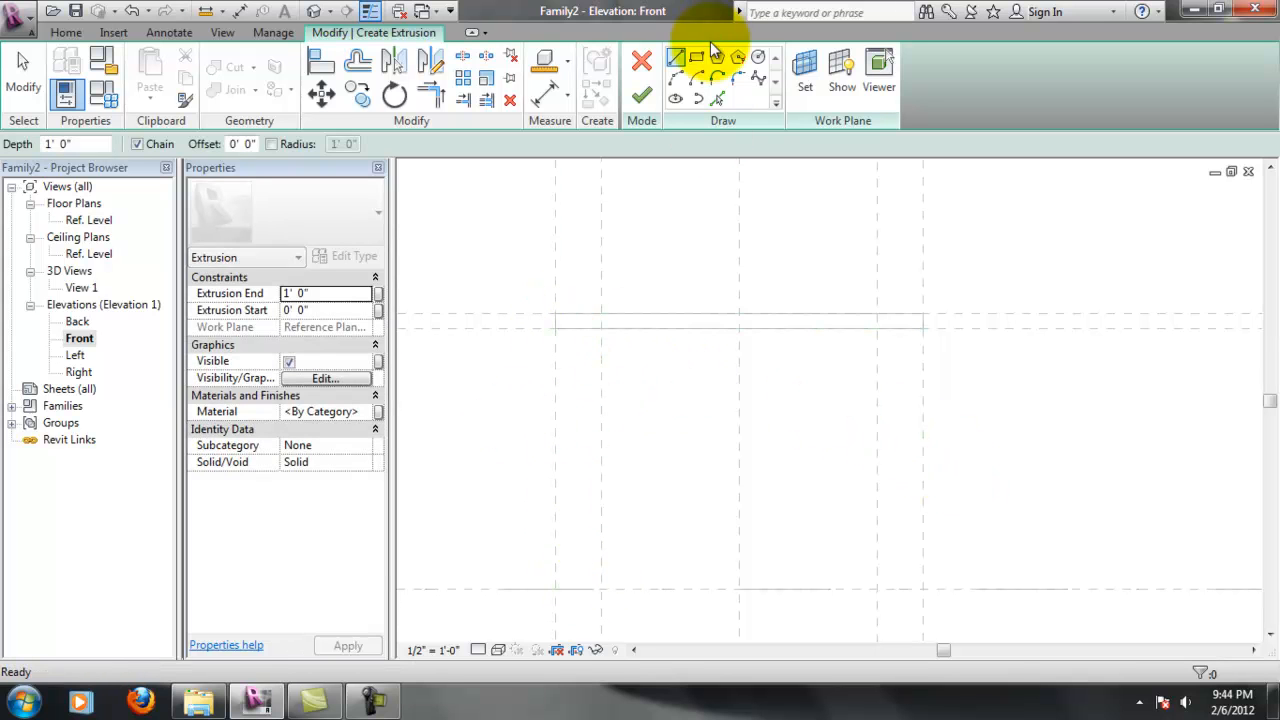
{"action": "left_click", "coordinate": [556, 328]}
{"action": "left_click", "coordinate": [606, 588]}
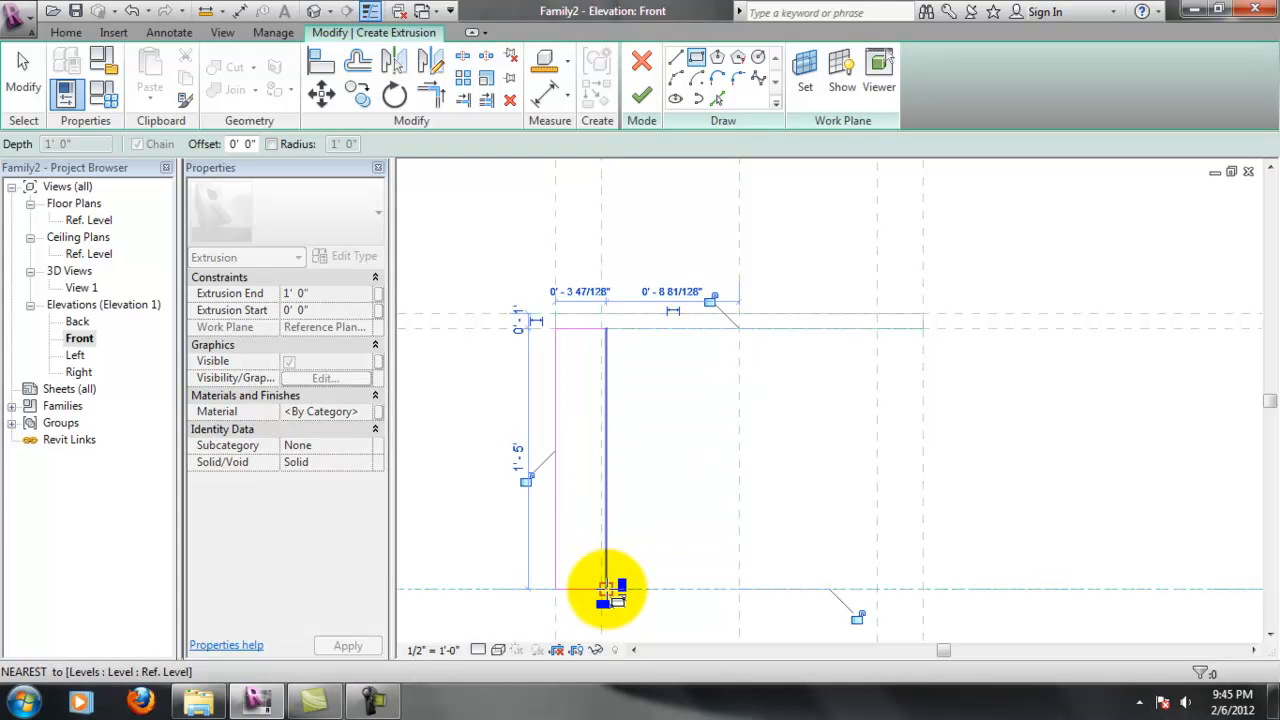
{"action": "key", "text": "ctrl+z"}
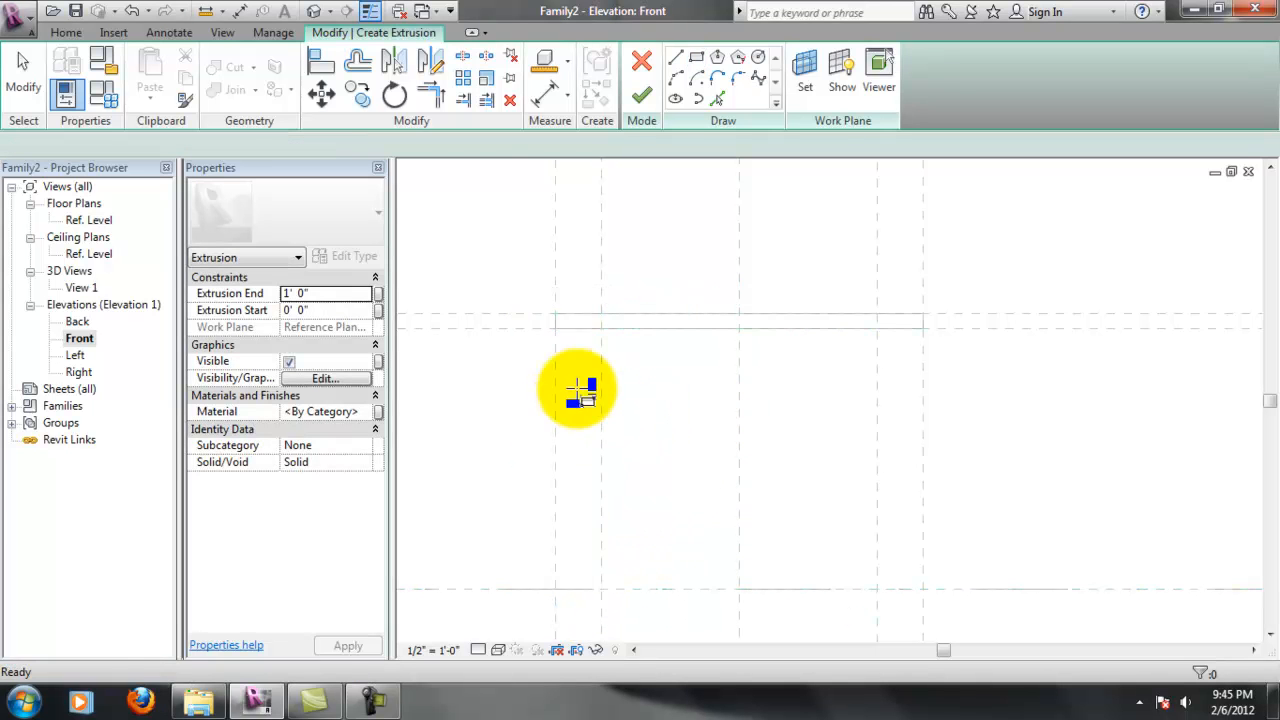
Create the left-leg extrusion from a 0' 3" by 1' 5" rectangle under the tabletop, locking all four edges to the reference planes and Ref. Level
{"action": "left_click", "coordinate": [556, 328]}
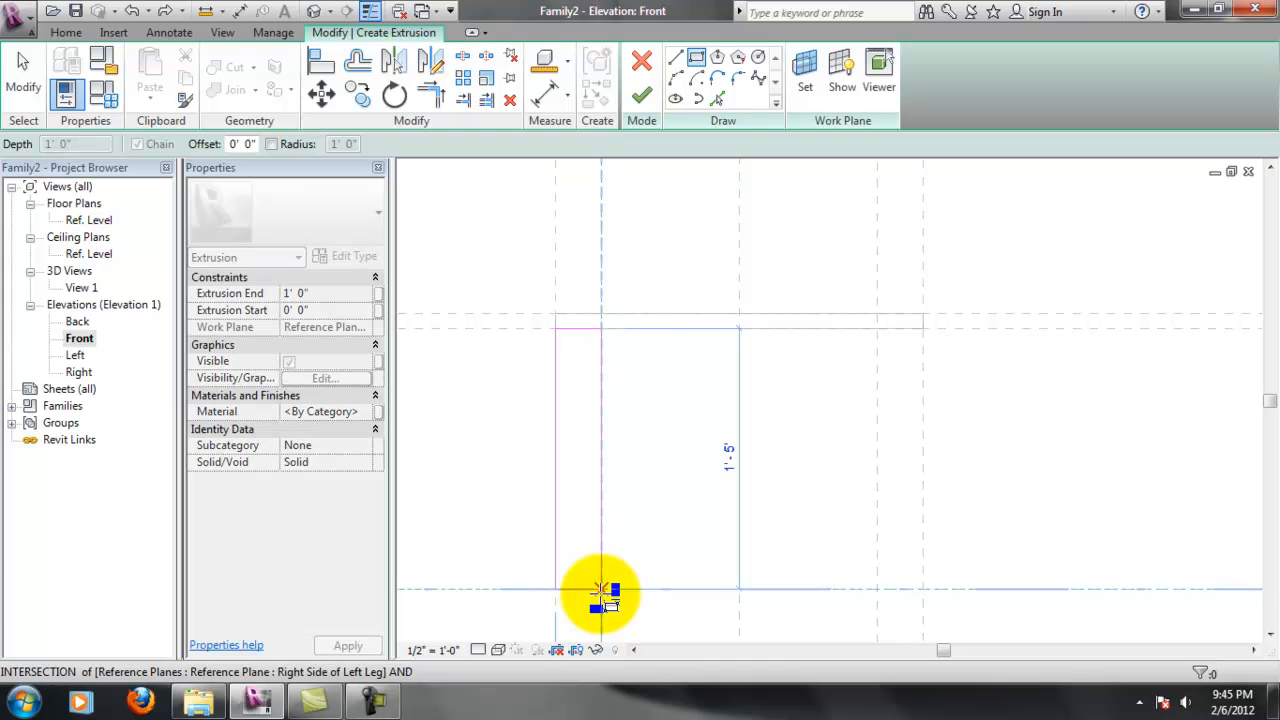
{"action": "left_click", "coordinate": [601, 589]}
{"action": "left_click", "coordinate": [629, 373]}
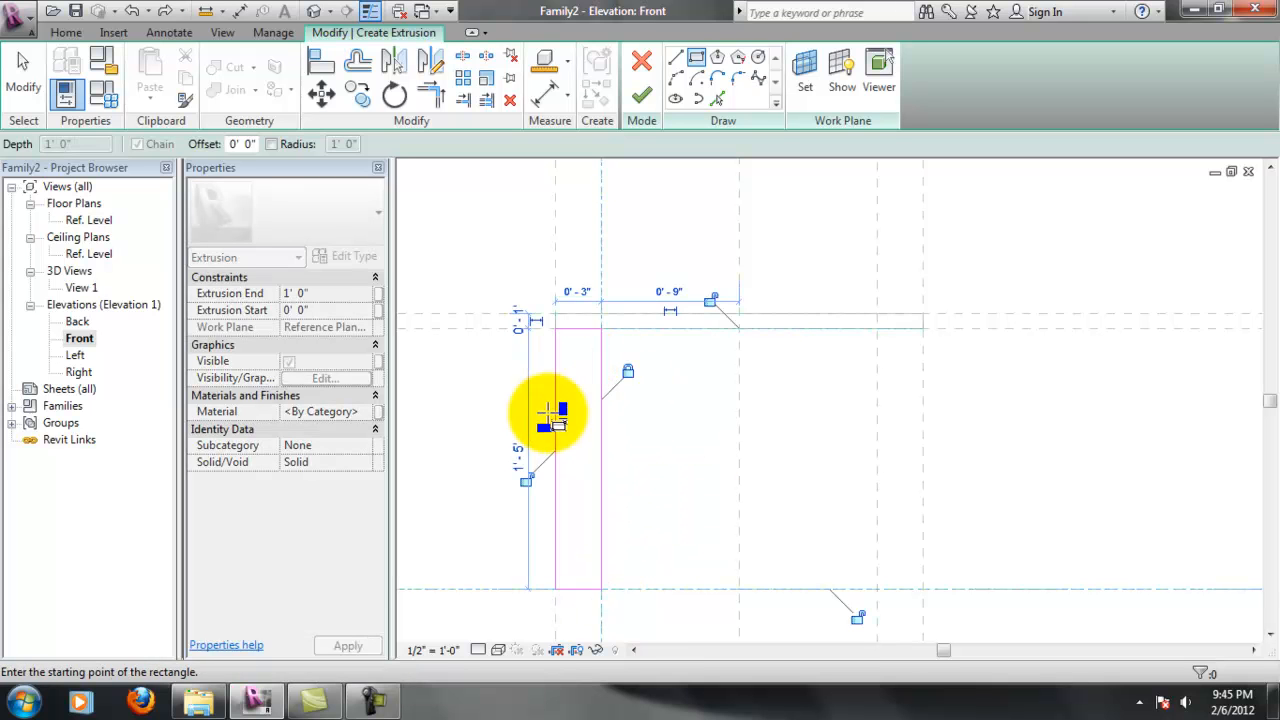
{"action": "left_click", "coordinate": [526, 481]}
{"action": "left_click", "coordinate": [709, 299]}
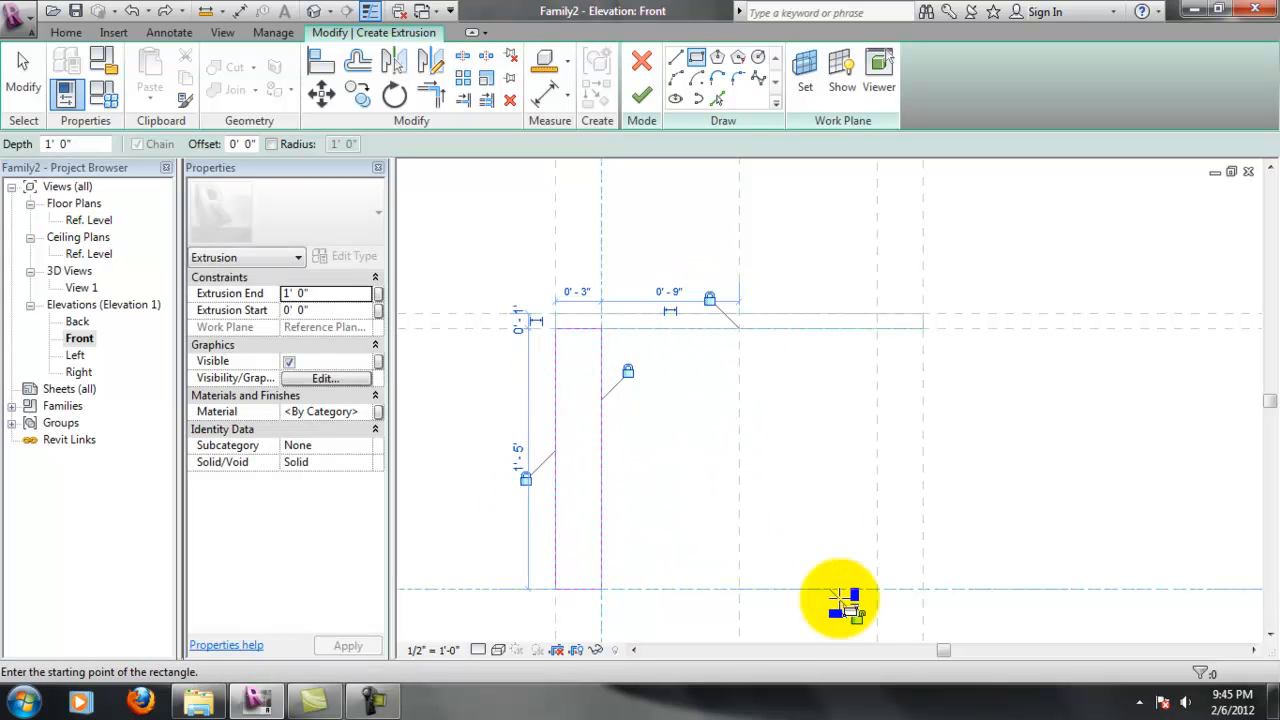
{"action": "left_click", "coordinate": [857, 618]}
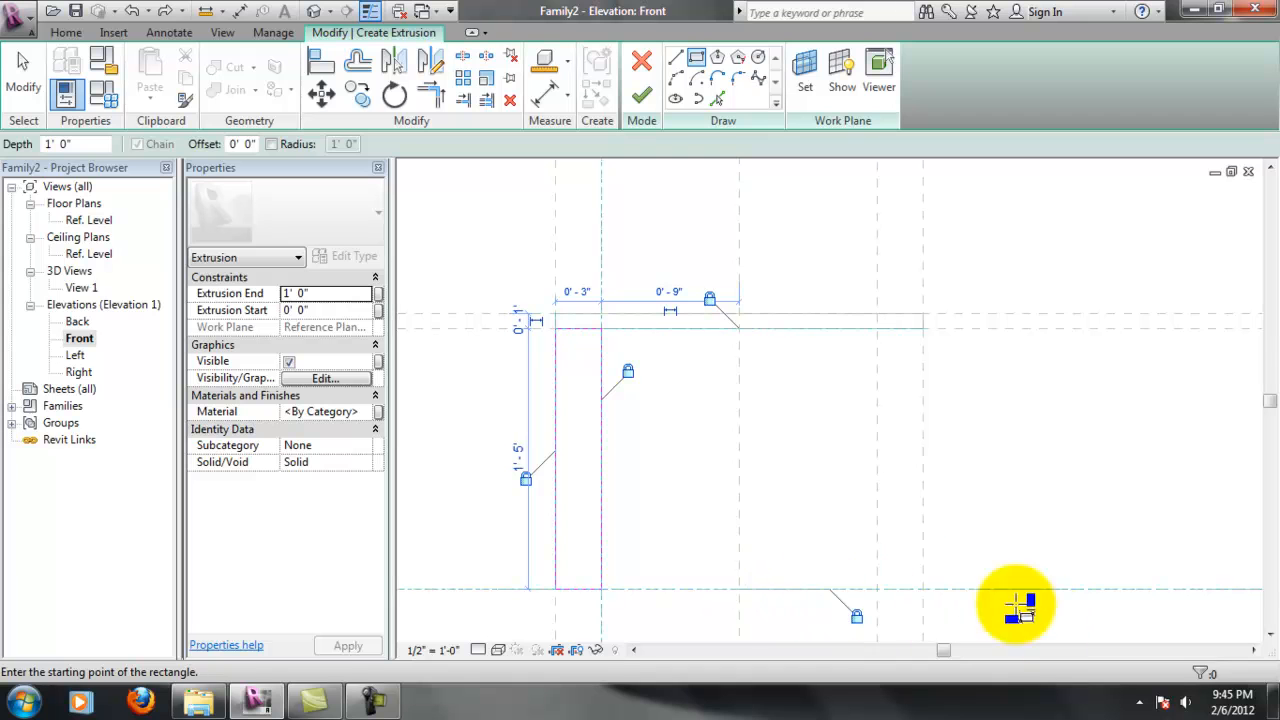
{"action": "left_click", "coordinate": [709, 297]}
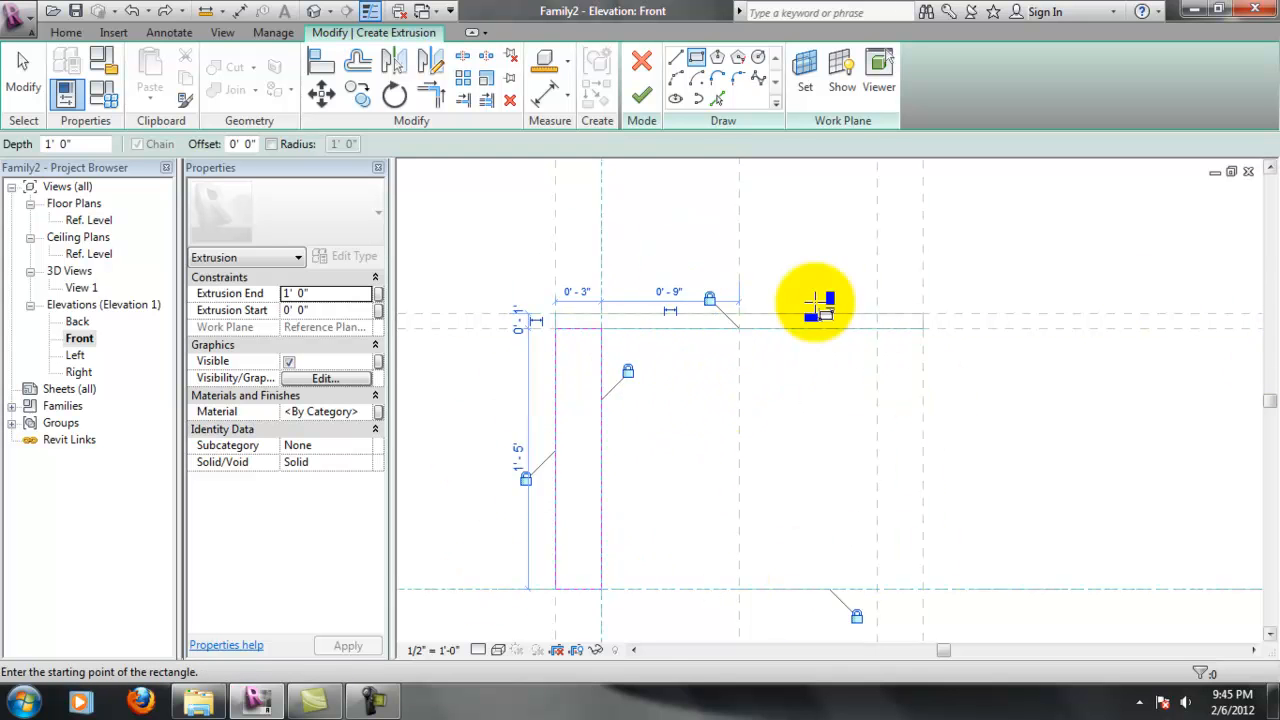
{"action": "left_click", "coordinate": [644, 98]}
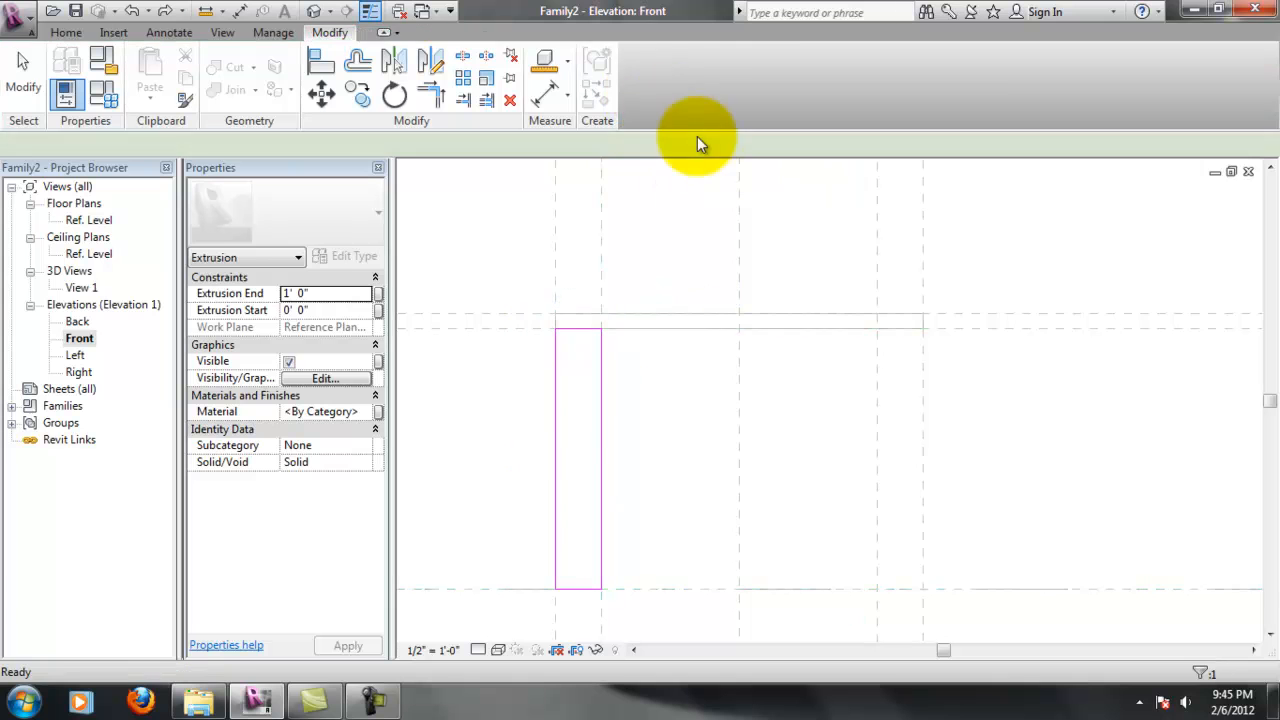
In the Right elevation, shorten the leg extrusion to the adjacent leg reference plane, 0' 3" deep, and lock it there
{"action": "double_click", "coordinate": [79, 372]}
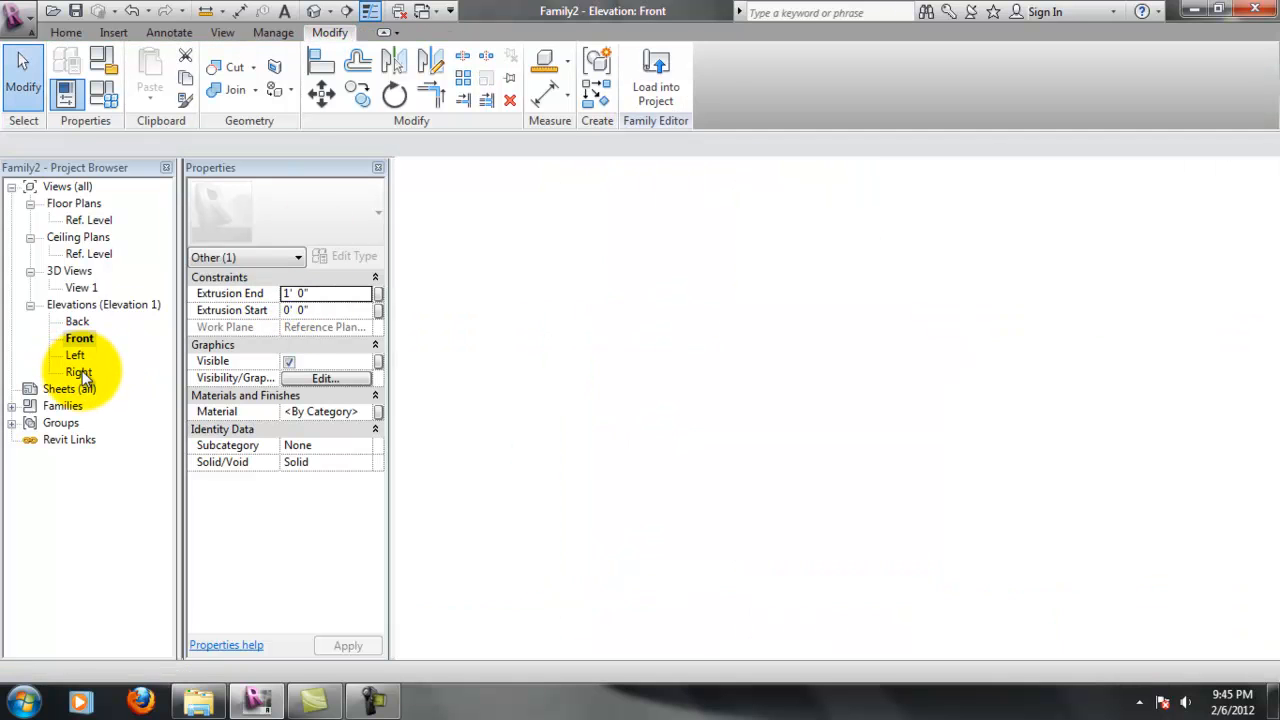
{"action": "scroll", "coordinate": [660, 440], "scroll_direction": "down", "scroll_amount": 1}
{"action": "scroll", "coordinate": [718, 346], "scroll_direction": "up", "scroll_amount": 3}
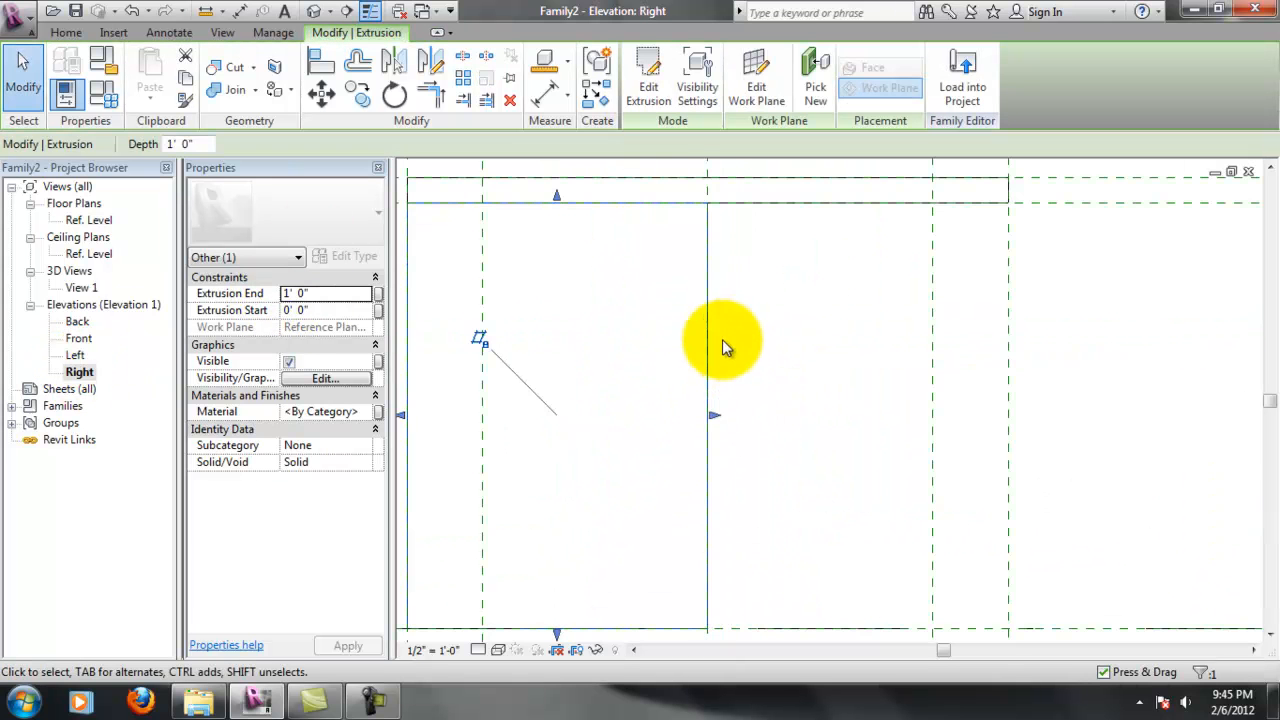
{"action": "scroll", "coordinate": [700, 358], "scroll_direction": "down", "scroll_amount": 1}
{"action": "left_click_drag", "start_coordinate": [714, 394], "coordinate": [540, 401]}
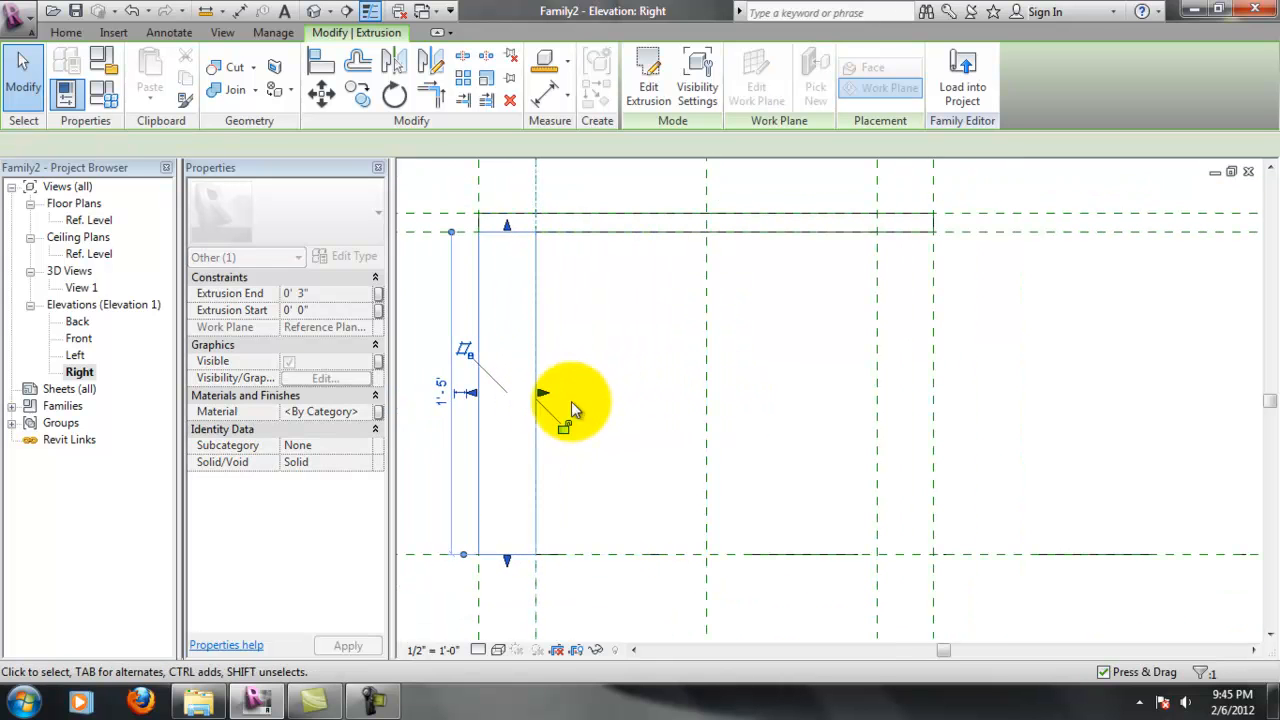
{"action": "scroll", "coordinate": [646, 396], "scroll_direction": "up", "scroll_amount": 1}
{"action": "scroll", "coordinate": [646, 400], "scroll_direction": "down", "scroll_amount": 4}
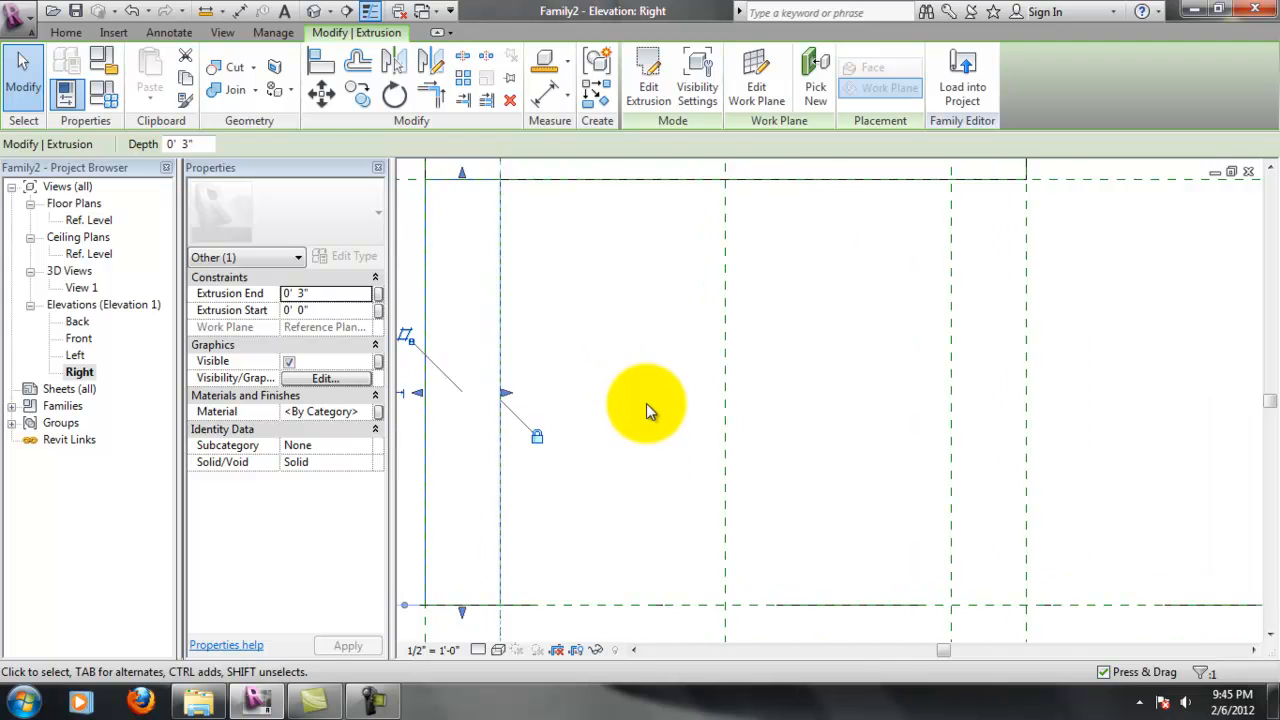
{"action": "left_click", "coordinate": [500, 370]}
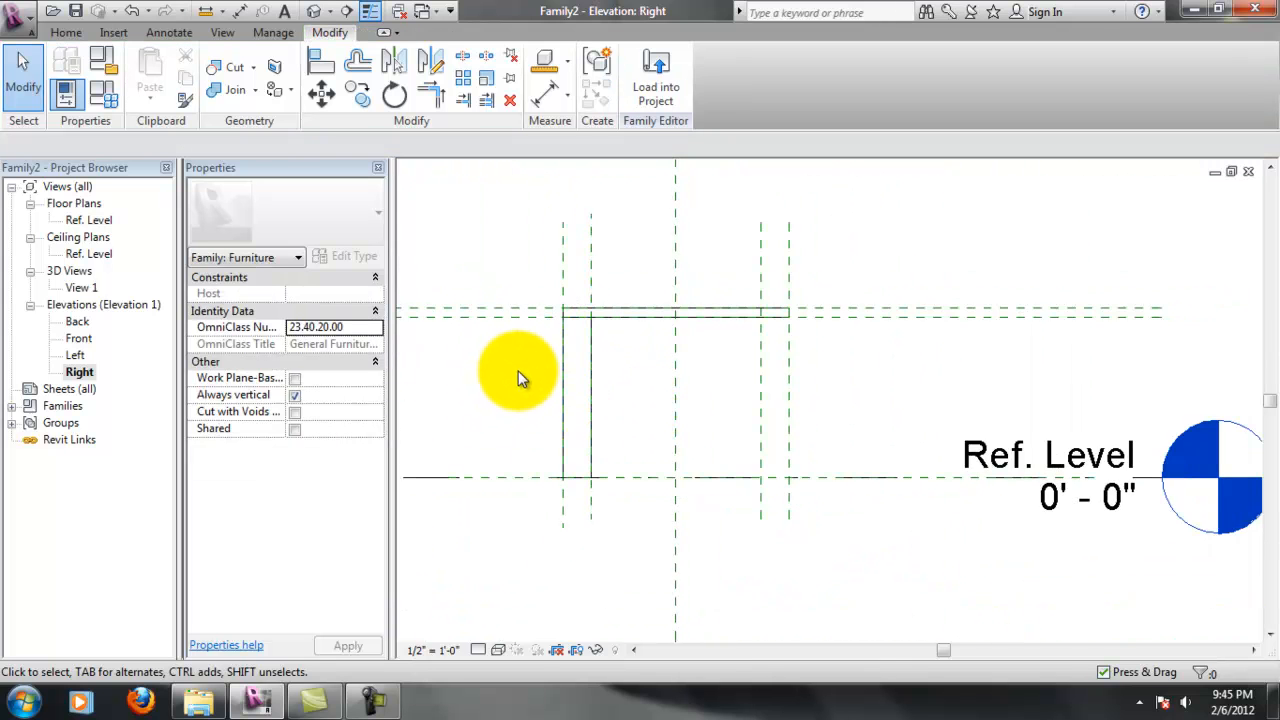
{"action": "scroll", "coordinate": [528, 375], "scroll_direction": "up", "scroll_amount": 1}
{"action": "scroll", "coordinate": [585, 385], "scroll_direction": "up", "scroll_amount": 1}
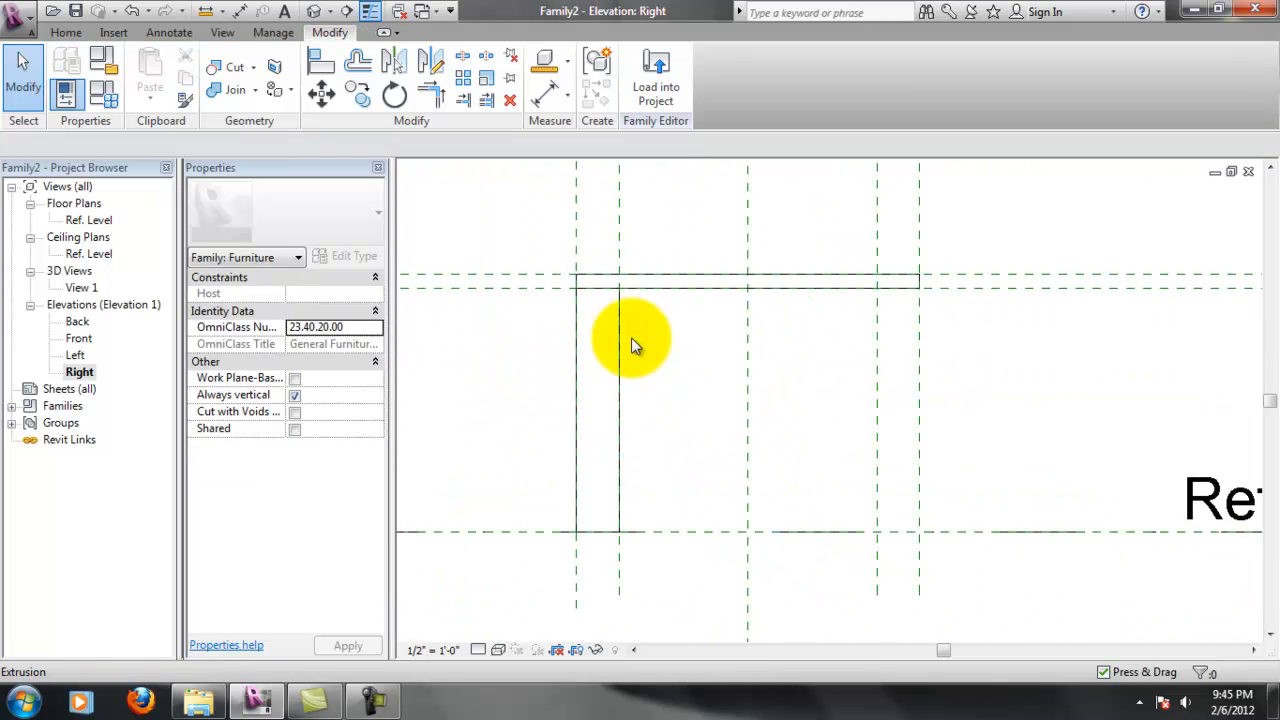
{"action": "scroll", "coordinate": [660, 350], "scroll_direction": "down", "scroll_amount": 2}
{"action": "scroll", "coordinate": [610, 320], "scroll_direction": "up", "scroll_amount": 1}
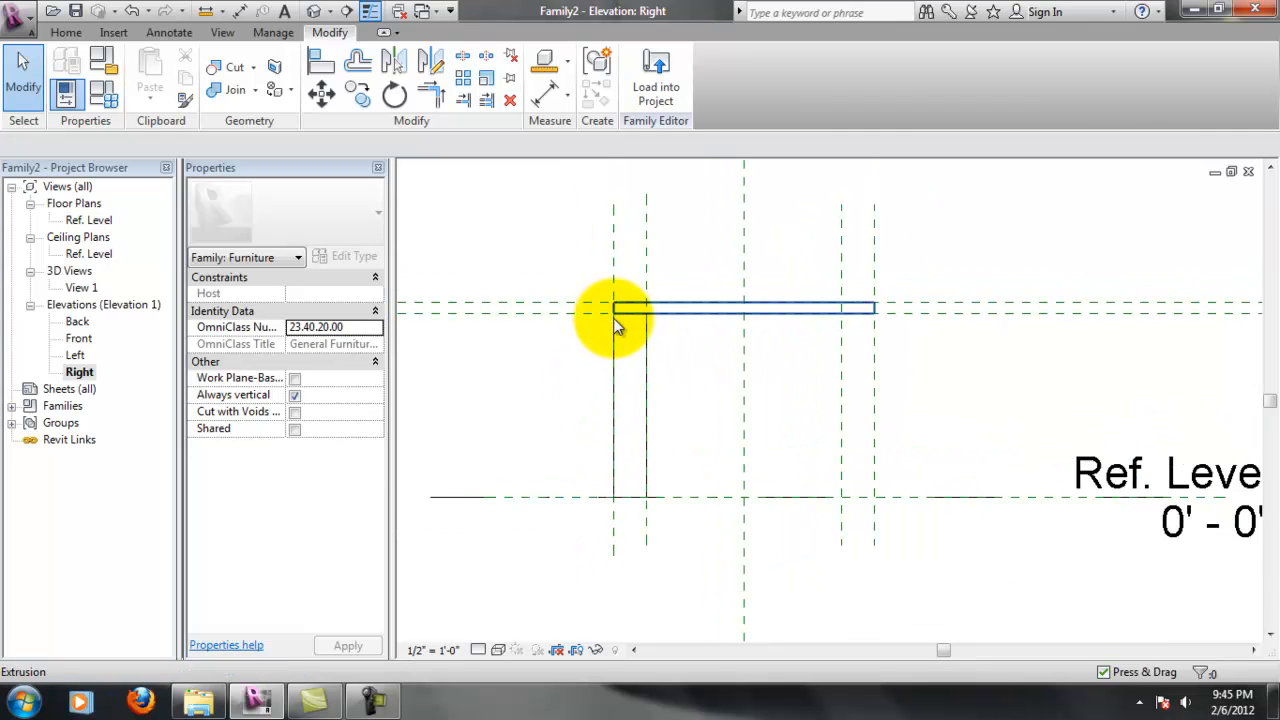
In the Front elevation, mirror the left leg about the Center Left/Right reference plane
{"action": "double_click", "coordinate": [79, 338]}
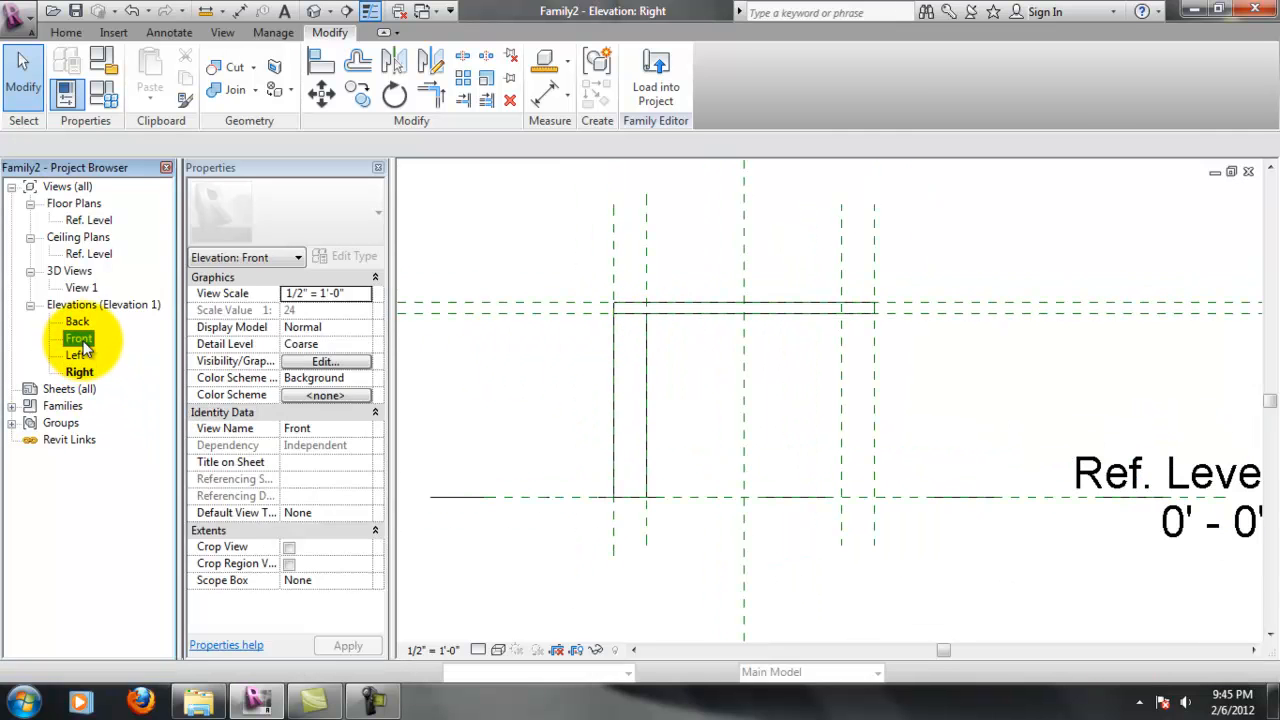
{"action": "scroll", "coordinate": [743, 300], "scroll_direction": "up", "scroll_amount": 1}
{"action": "scroll", "coordinate": [757, 477], "scroll_direction": "down", "scroll_amount": 1}
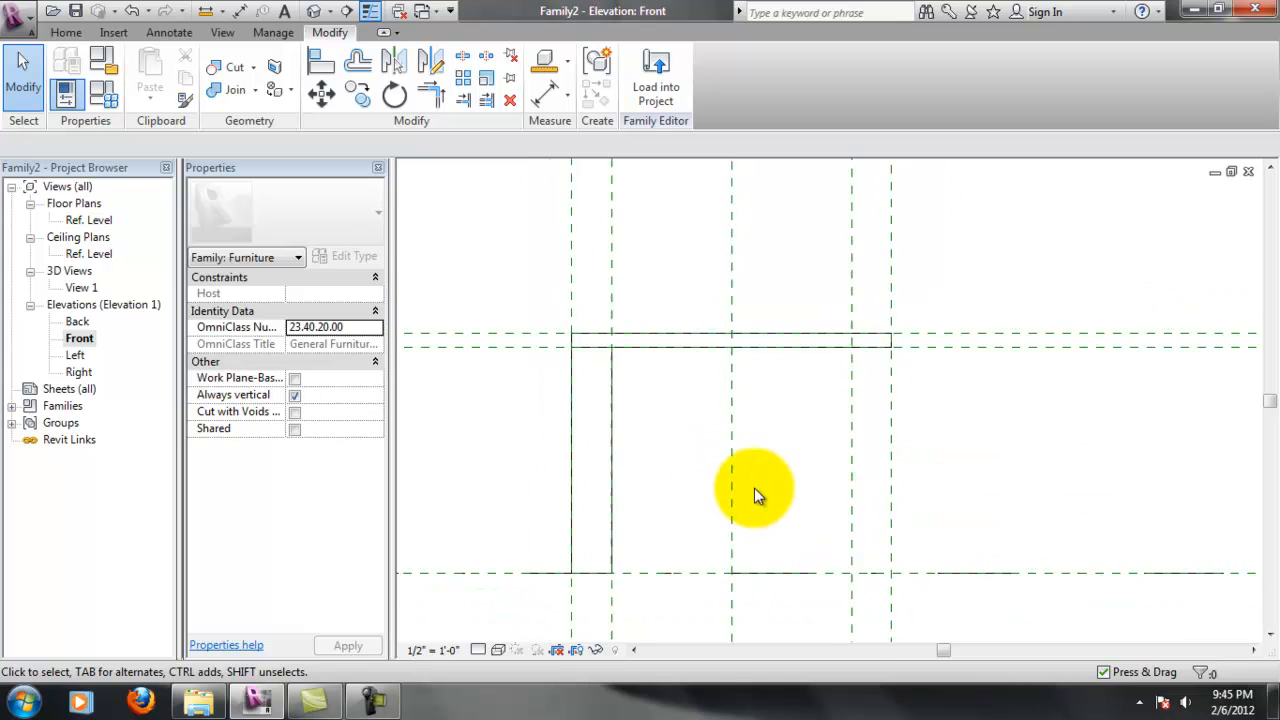
{"action": "scroll", "coordinate": [840, 557], "scroll_direction": "up", "scroll_amount": 1}
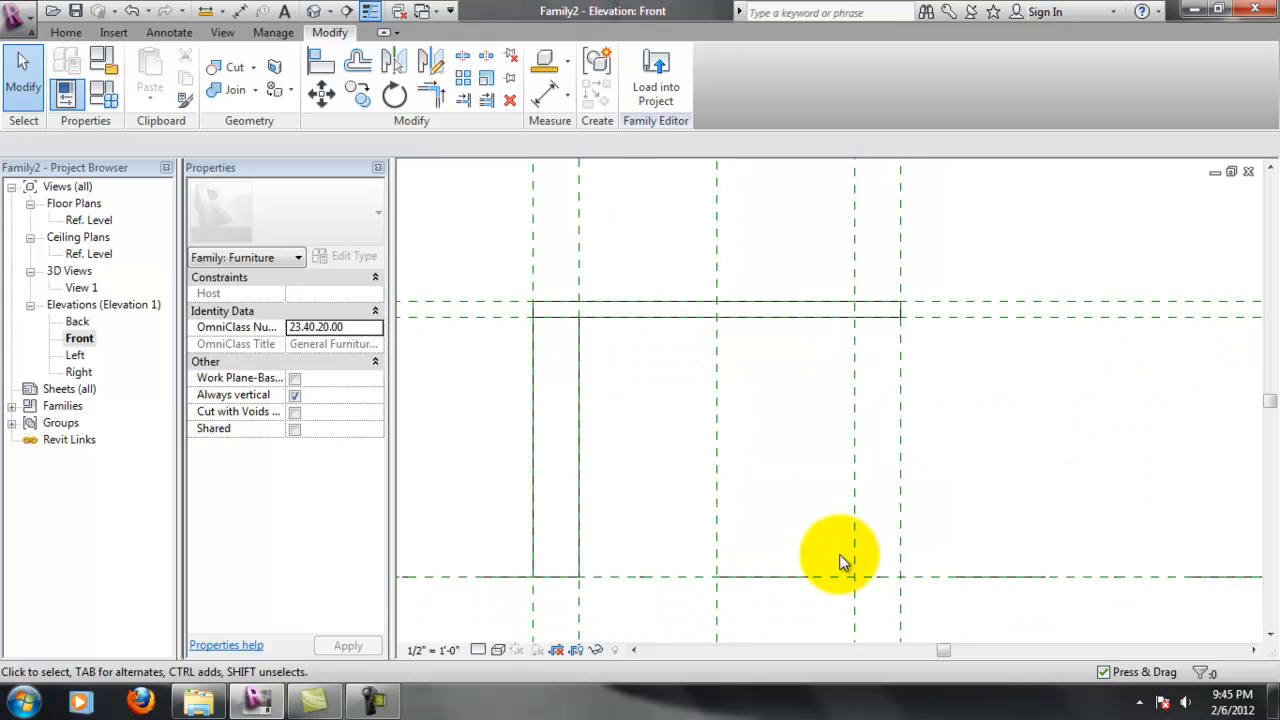
{"action": "left_click", "coordinate": [587, 362]}
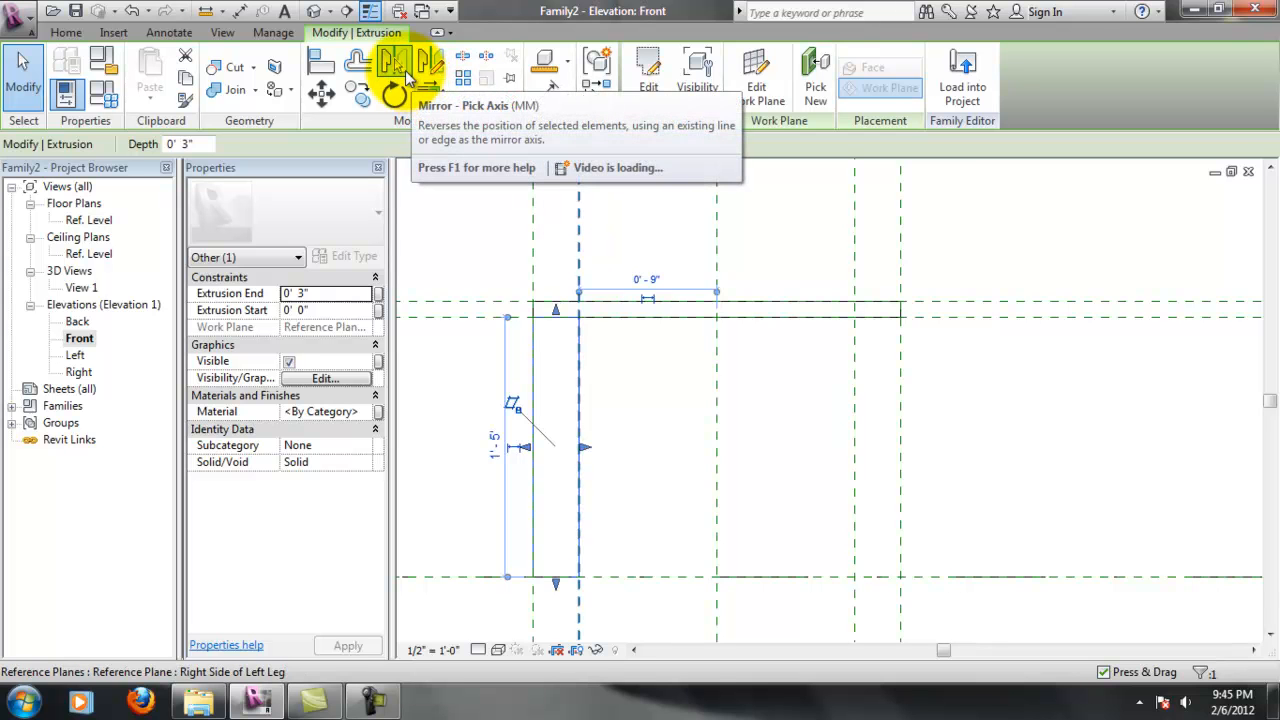
{"action": "left_click", "coordinate": [393, 64]}
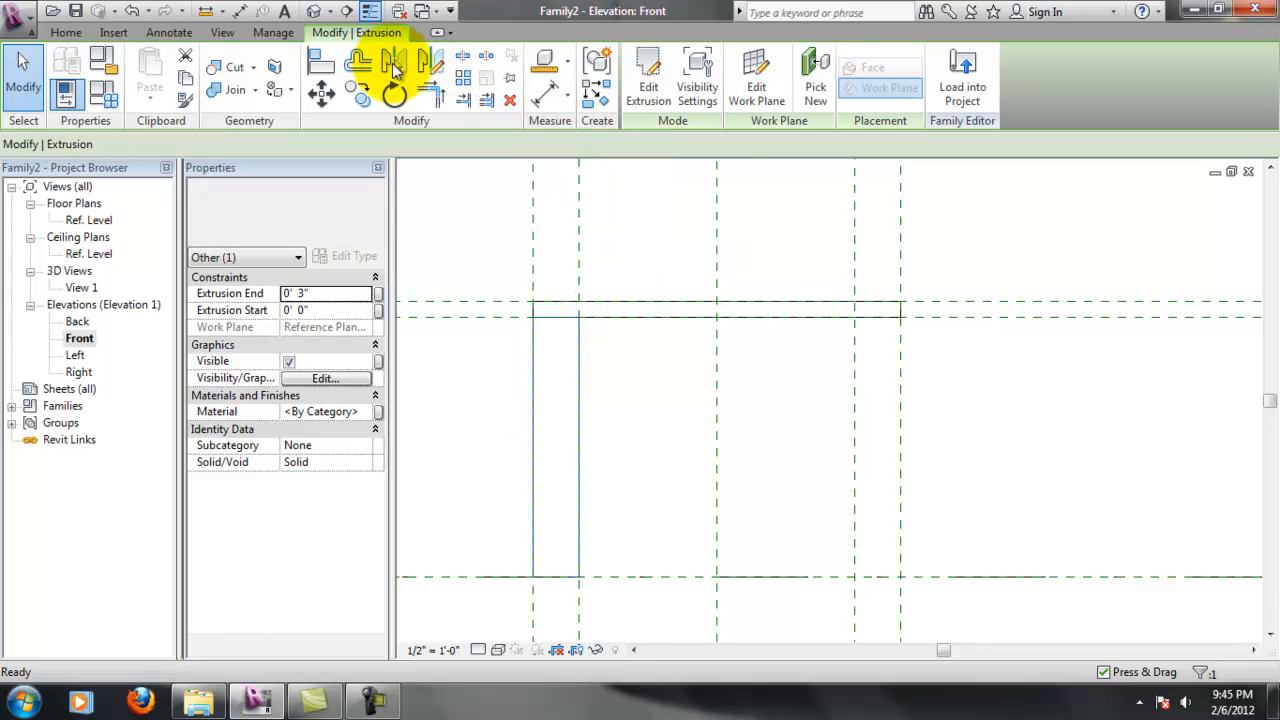
{"action": "left_click", "coordinate": [717, 388]}
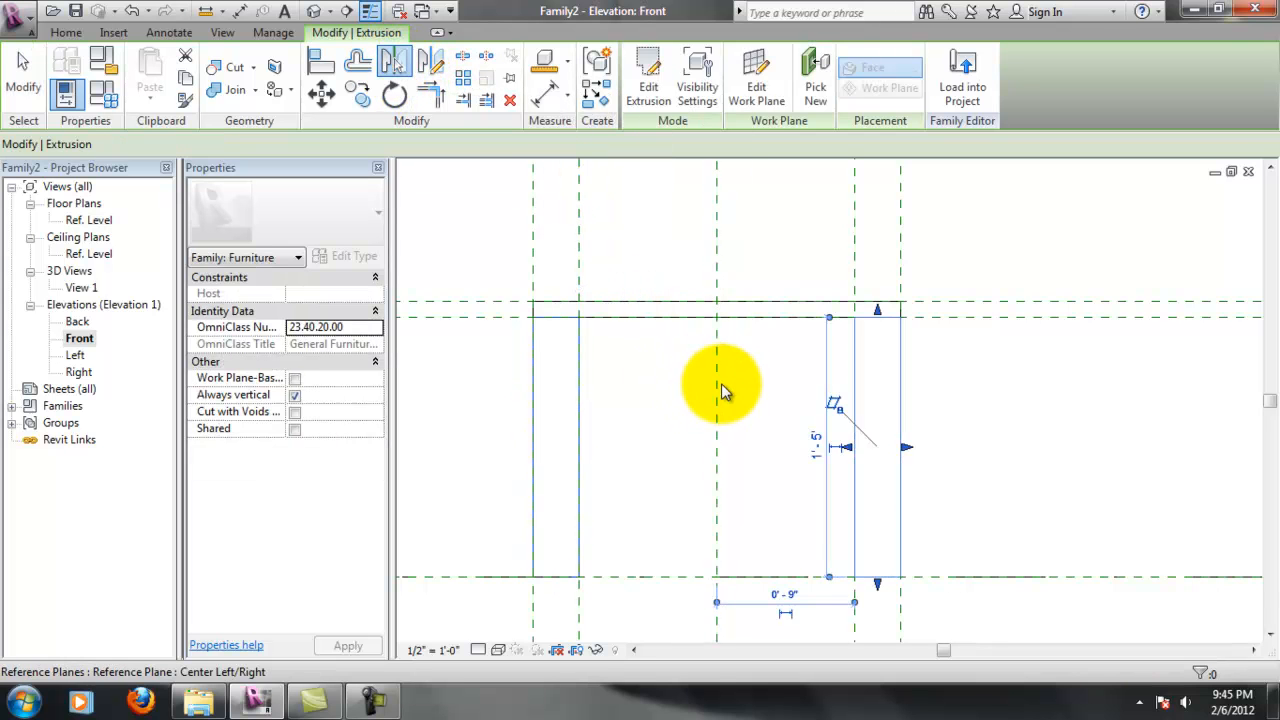
{"action": "left_click", "coordinate": [941, 363]}
Edit the mirrored right leg's extrusion sketch in the Front elevation, aligning and locking its inner and top edges to their reference planes
{"action": "left_click", "coordinate": [903, 369]}
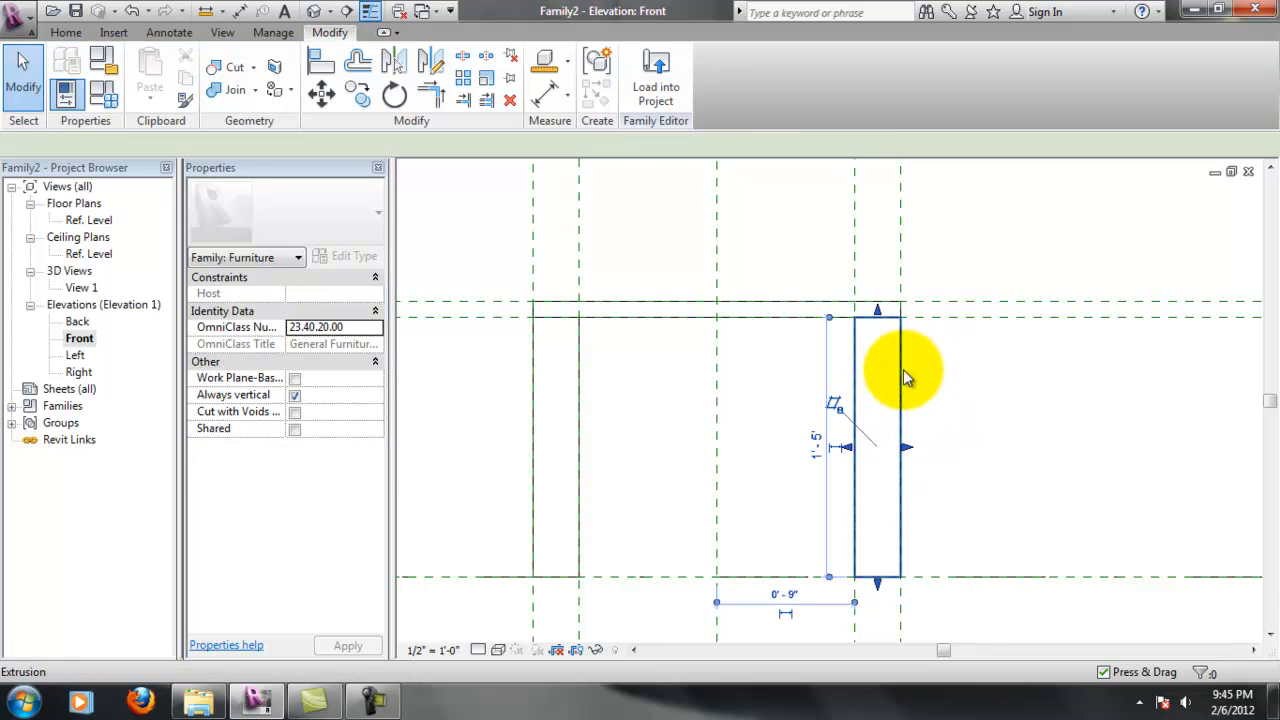
{"action": "left_click", "coordinate": [662, 80]}
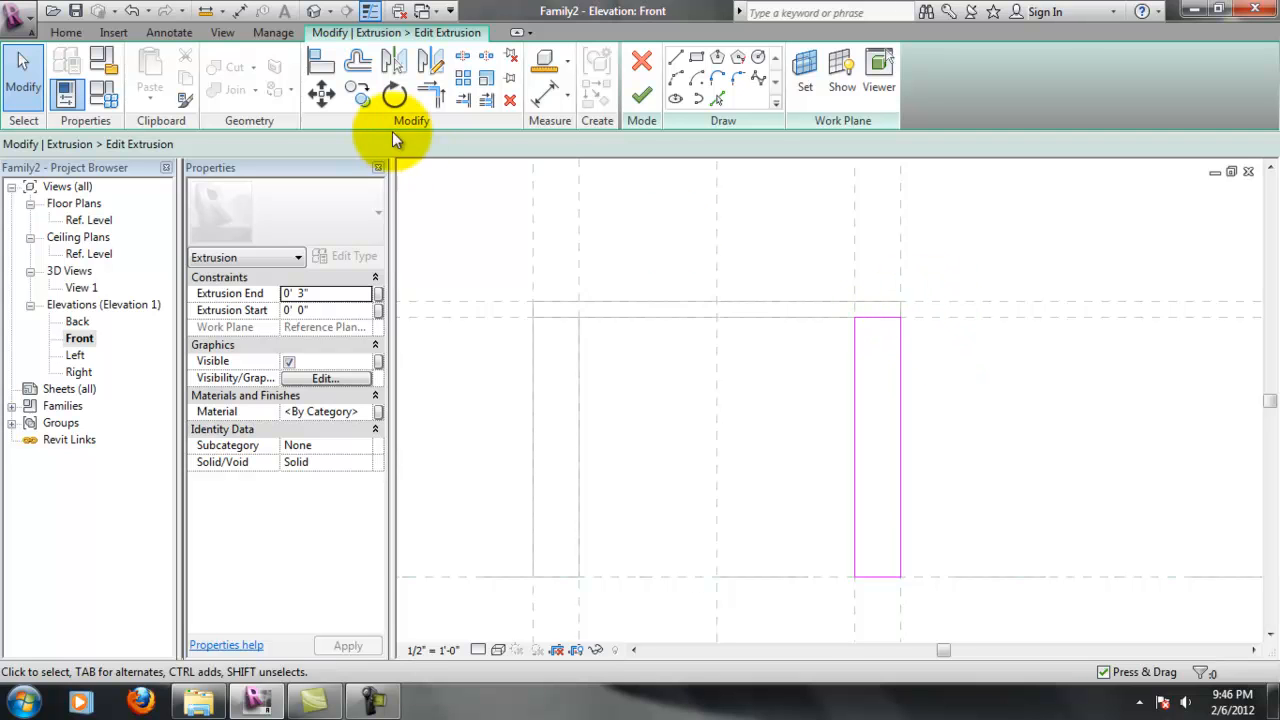
{"action": "left_click", "coordinate": [322, 66]}
{"action": "left_click", "coordinate": [855, 253]}
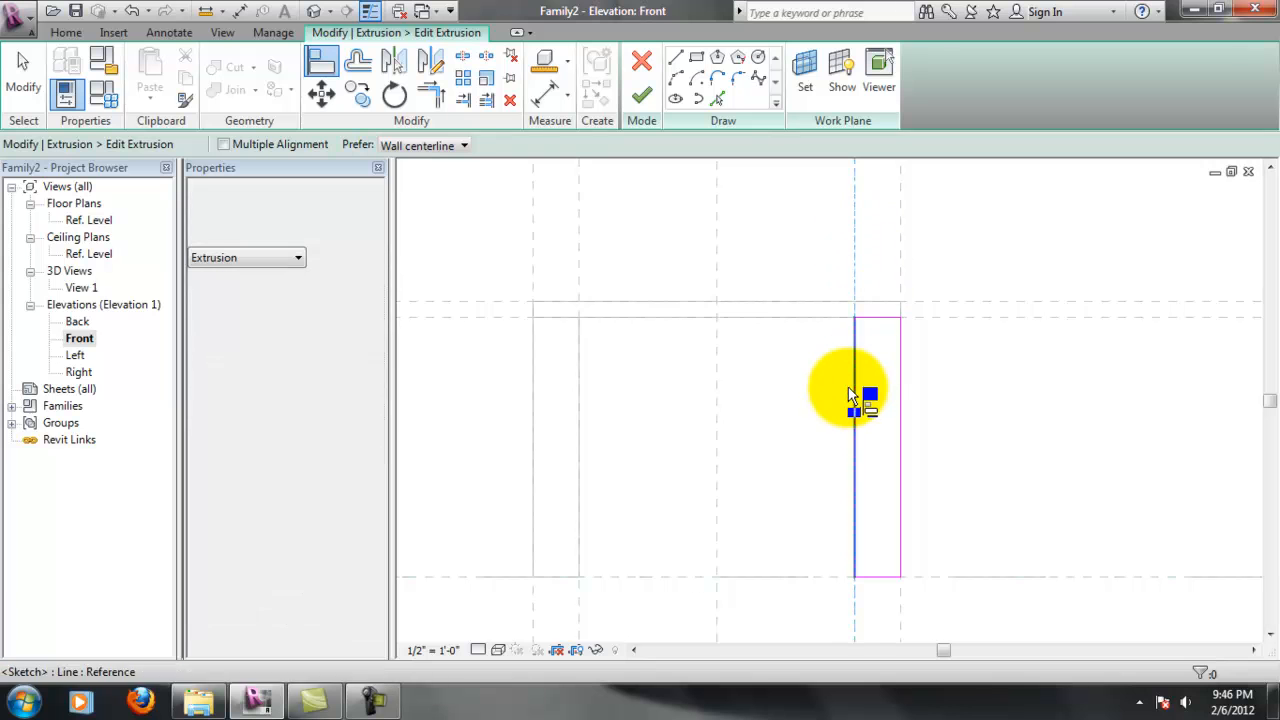
{"action": "left_click", "coordinate": [857, 390]}
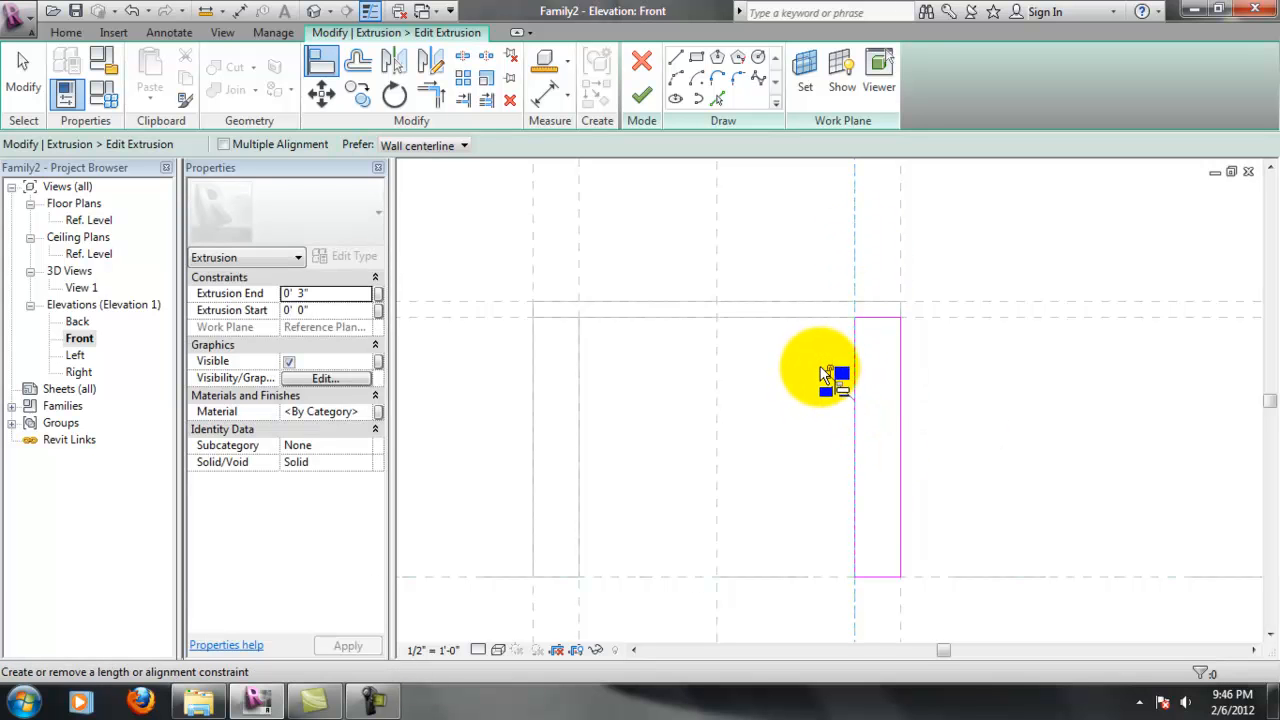
{"action": "left_click", "coordinate": [949, 328]}
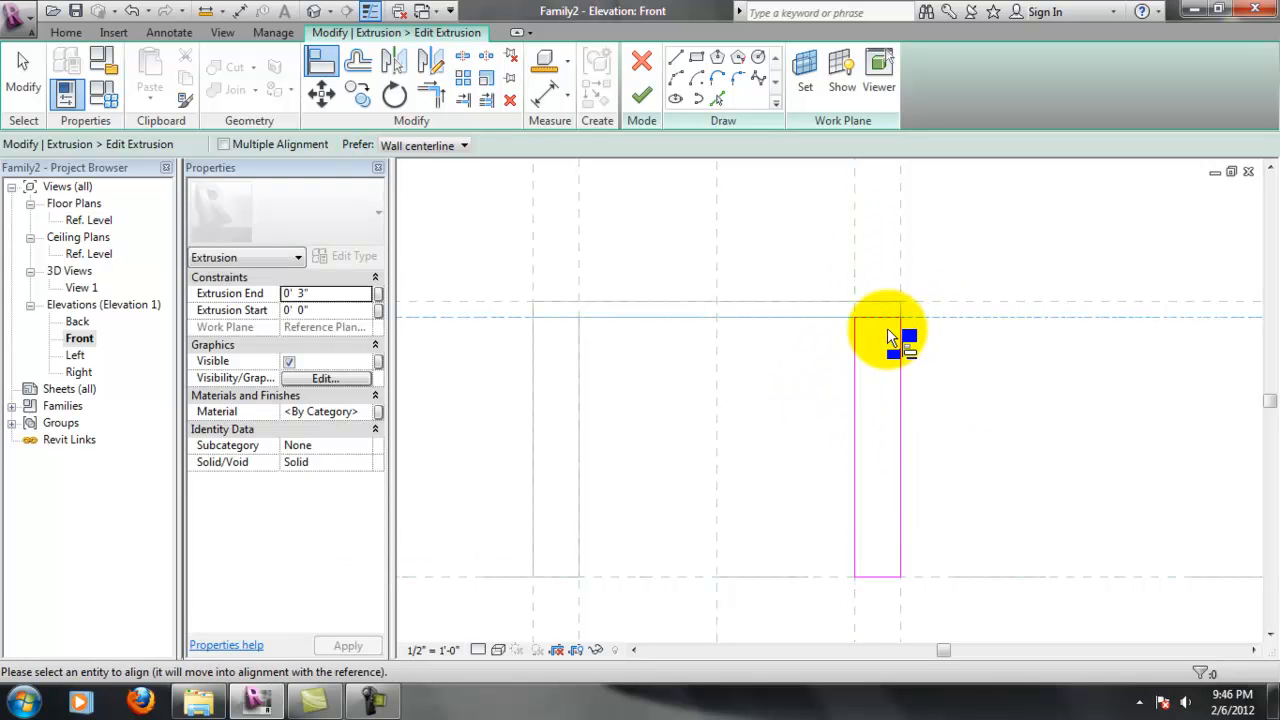
{"action": "left_click", "coordinate": [889, 318]}
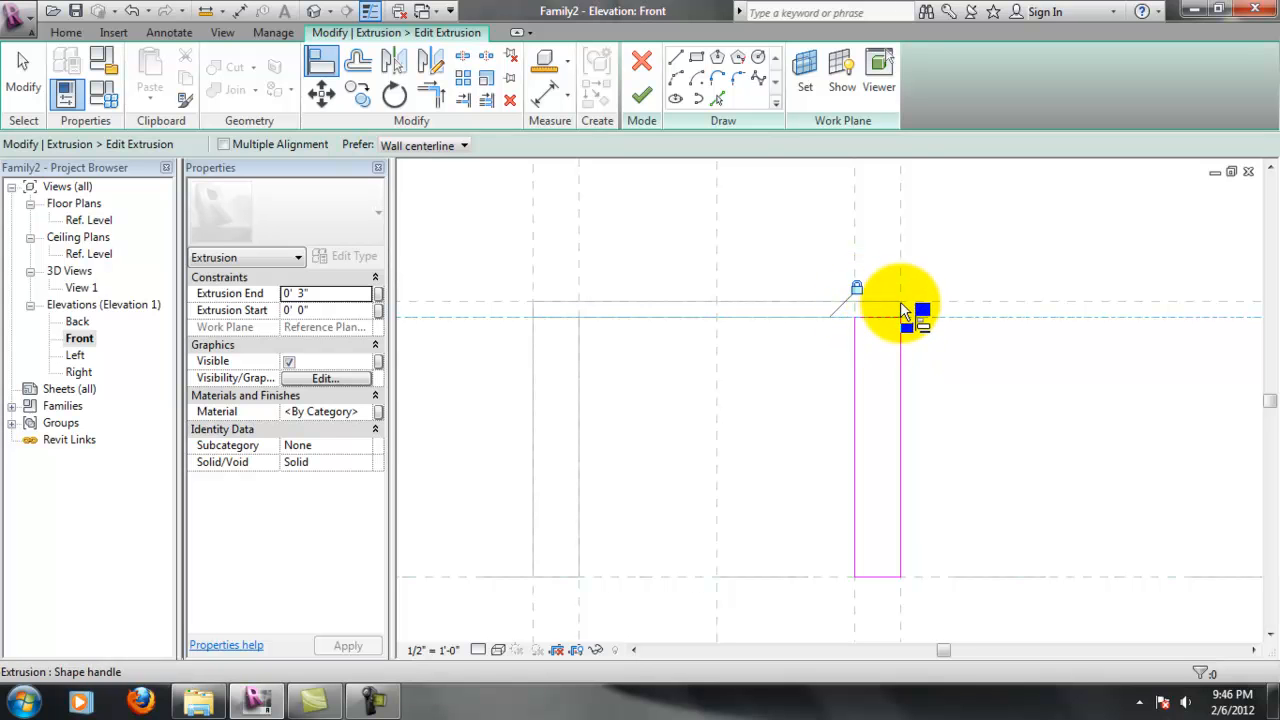
Align and lock the right leg sketch's outer edge to its reference plane and bottom edge to Ref. Level, and finish the sketch
{"action": "left_click", "coordinate": [909, 293]}
{"action": "left_click", "coordinate": [903, 350]}
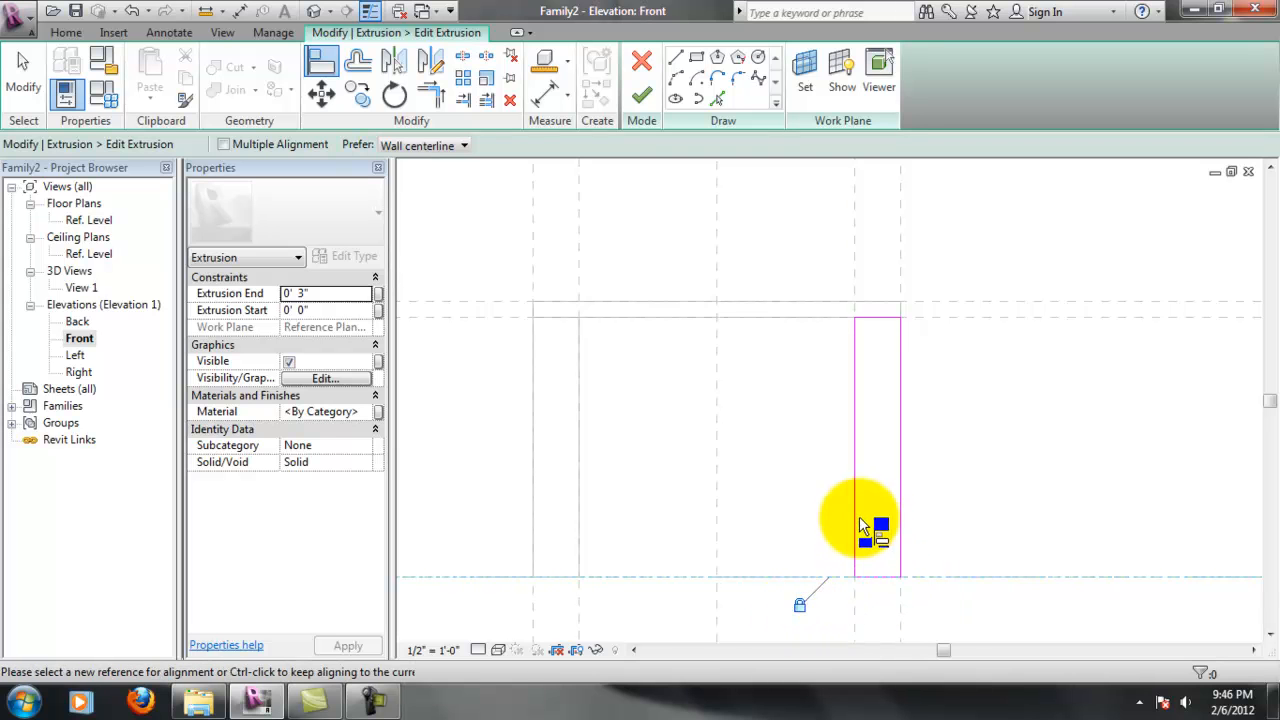
{"action": "scroll", "coordinate": [886, 338], "scroll_direction": "down", "scroll_amount": 8}
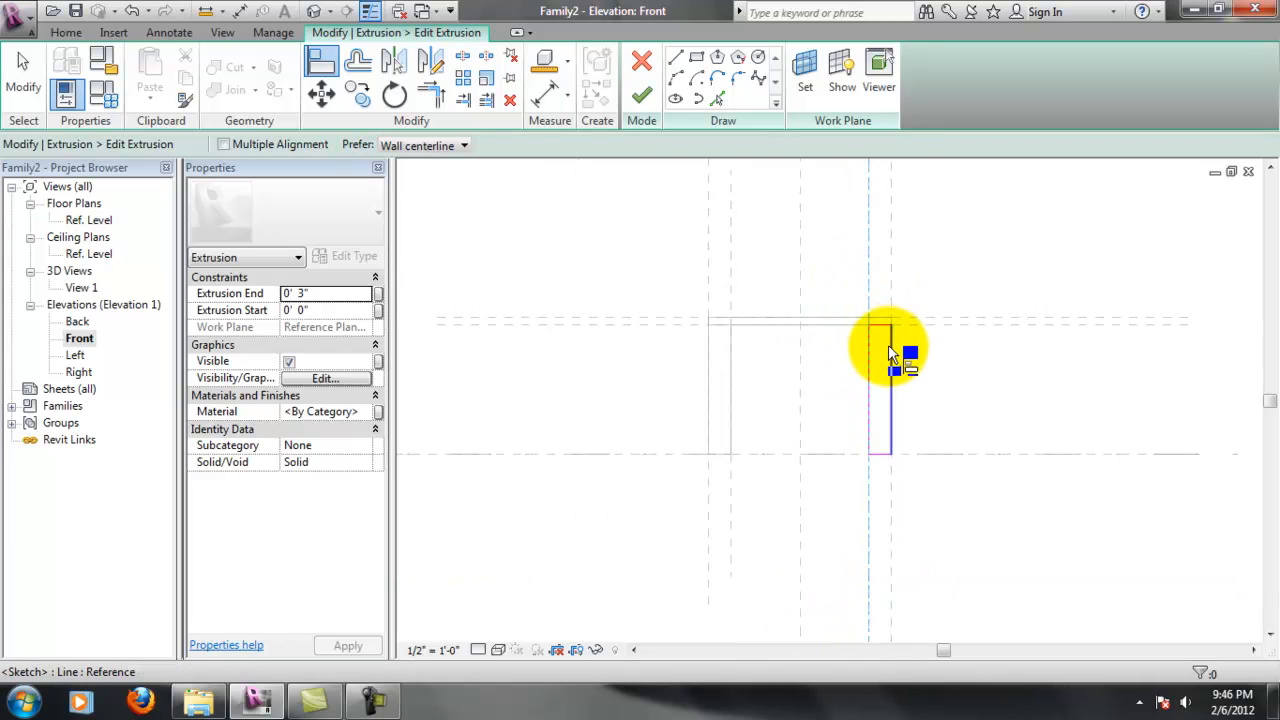
{"action": "scroll", "coordinate": [907, 386], "scroll_direction": "up", "scroll_amount": 10}
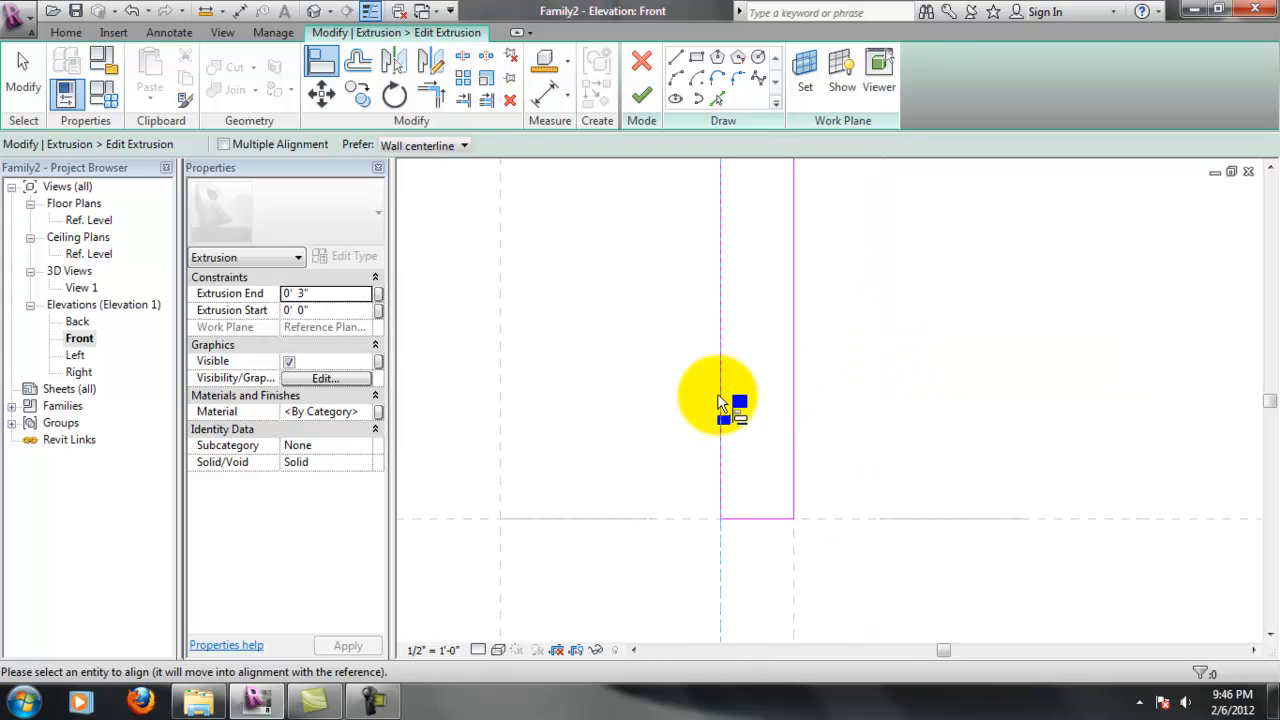
{"action": "scroll", "coordinate": [730, 397], "scroll_direction": "down", "scroll_amount": 4}
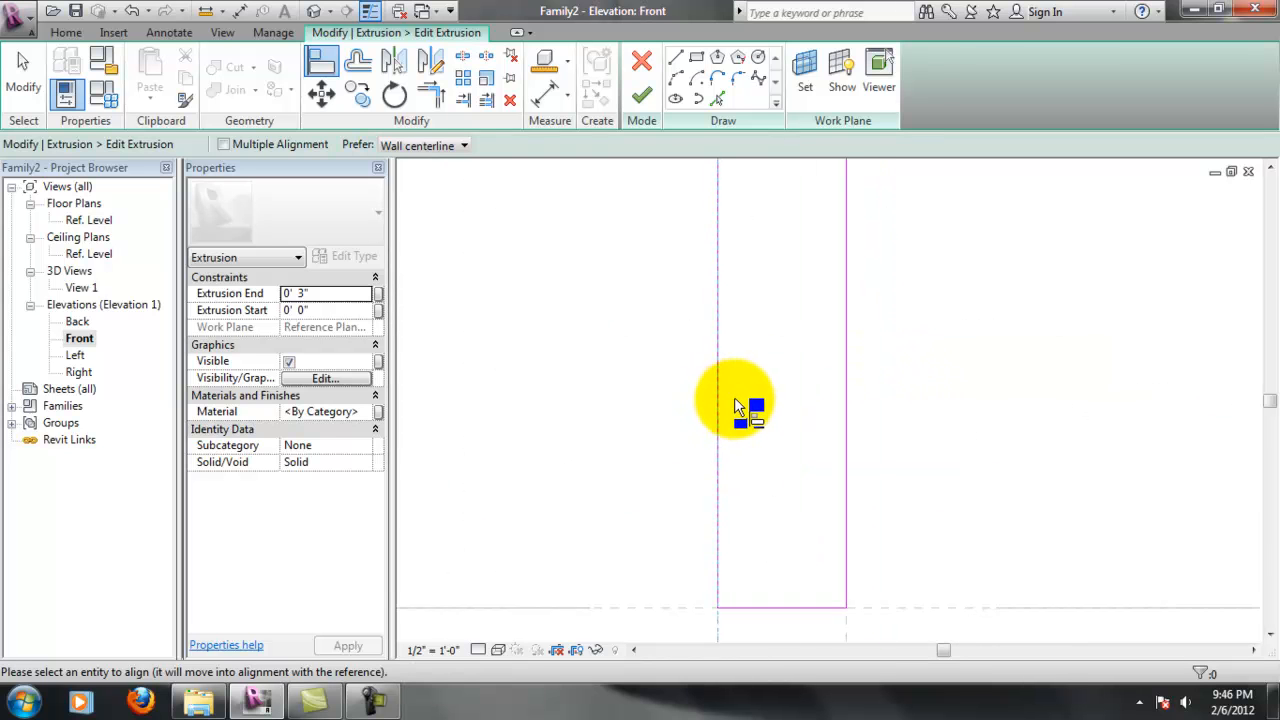
{"action": "left_click", "coordinate": [640, 97]}
{"action": "scroll", "coordinate": [720, 320], "scroll_direction": "up", "scroll_amount": 4}
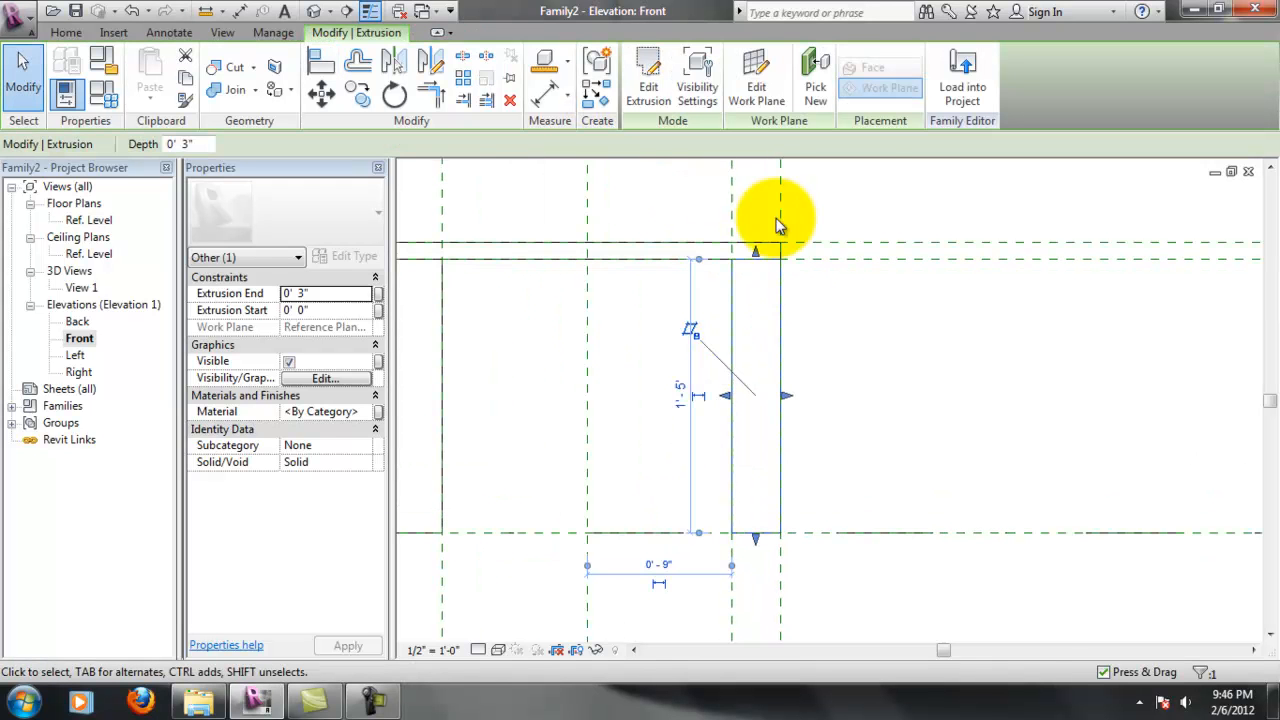
{"action": "left_click", "coordinate": [827, 367]}
{"action": "scroll", "coordinate": [758, 345], "scroll_direction": "down", "scroll_amount": 3}
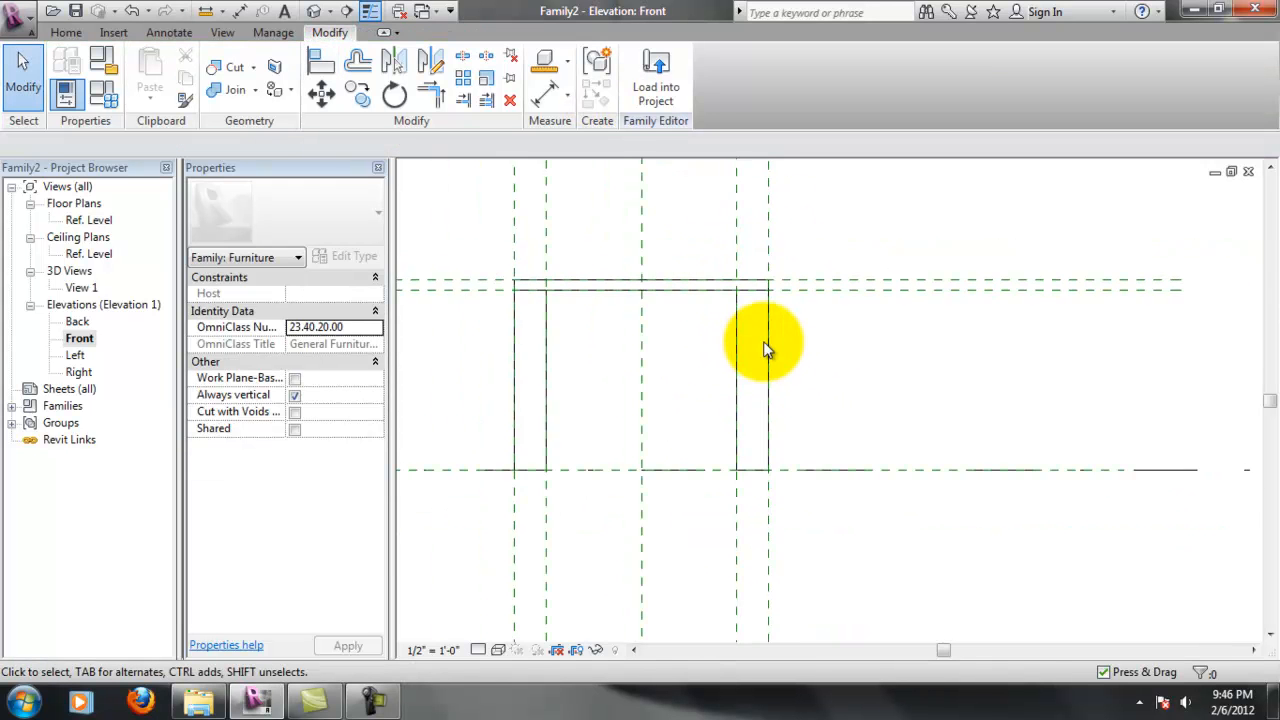
In the Right elevation, lock the right leg's front and back faces to the two adjacent leg reference planes
{"action": "double_click", "coordinate": [80, 372]}
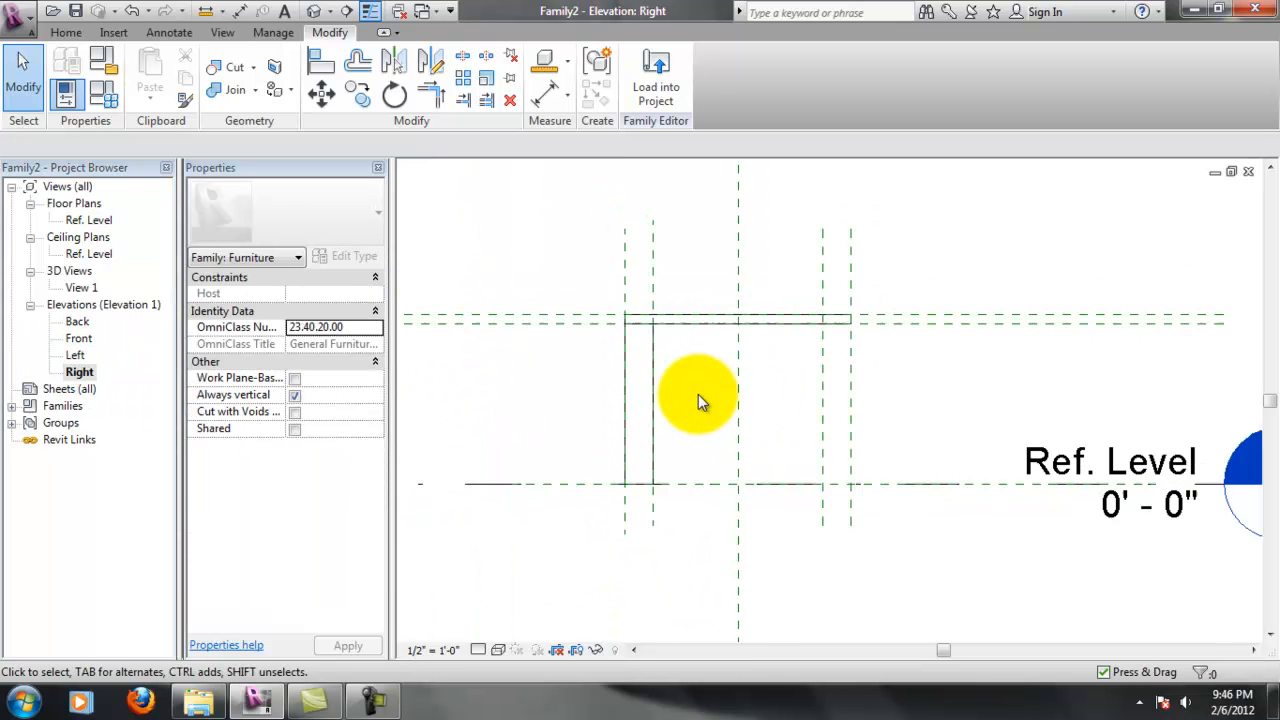
{"action": "scroll", "coordinate": [635, 362], "scroll_direction": "up", "scroll_amount": 2}
{"action": "left_click", "coordinate": [670, 345]}
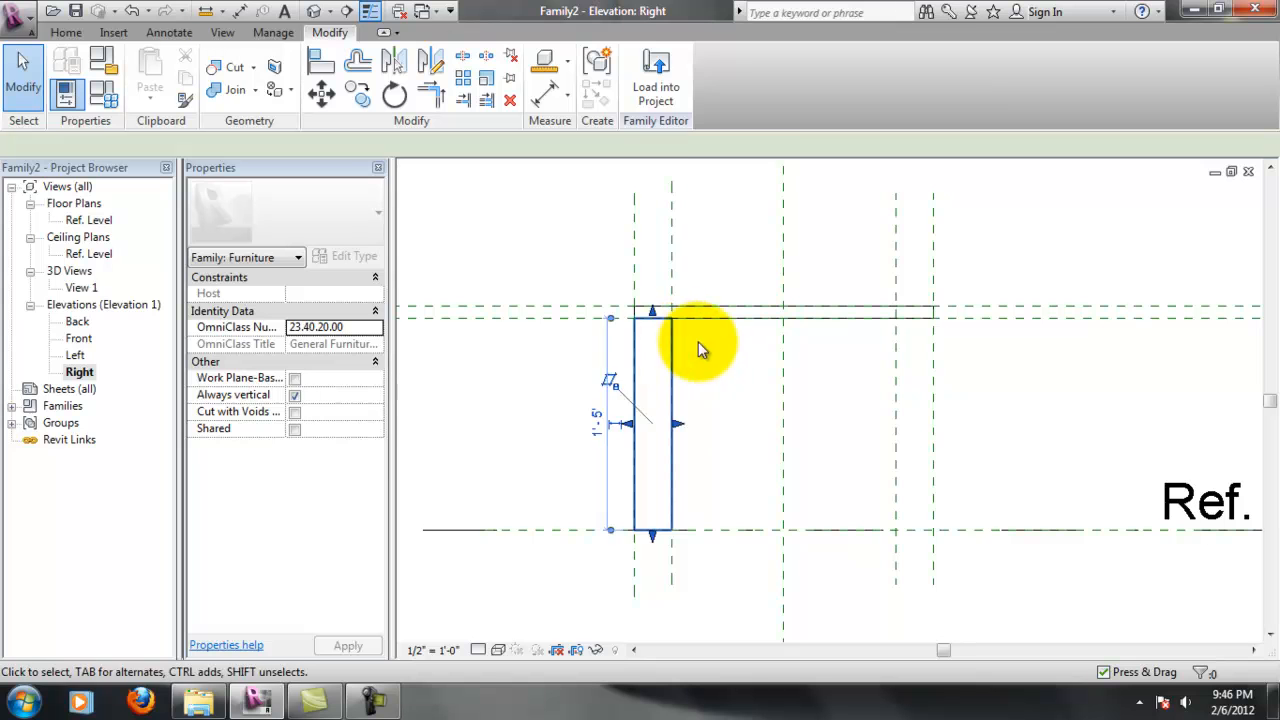
{"action": "scroll", "coordinate": [648, 445], "scroll_direction": "up", "scroll_amount": 3}
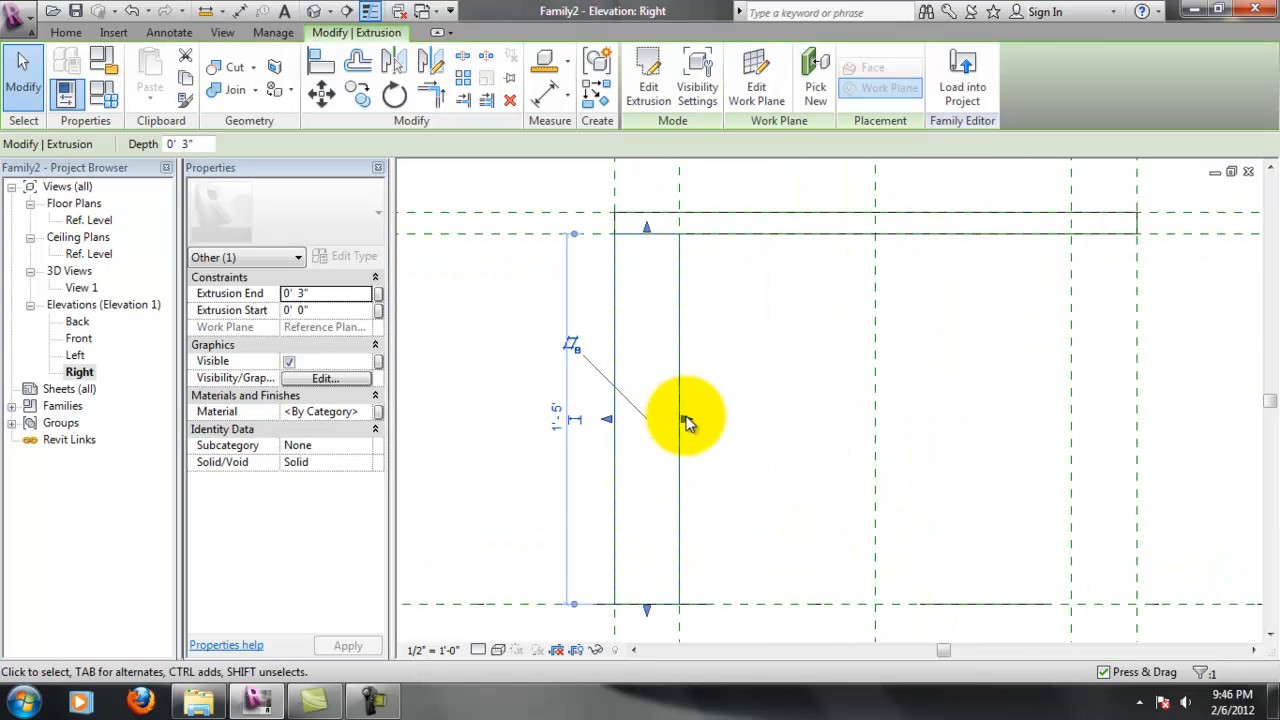
{"action": "mouse_move", "coordinate": [686, 424]}
{"action": "left_mouse_down"}
{"action": "mouse_move", "coordinate": [655, 425]}
{"action": "mouse_move", "coordinate": [682, 424]}
{"action": "left_mouse_up"}
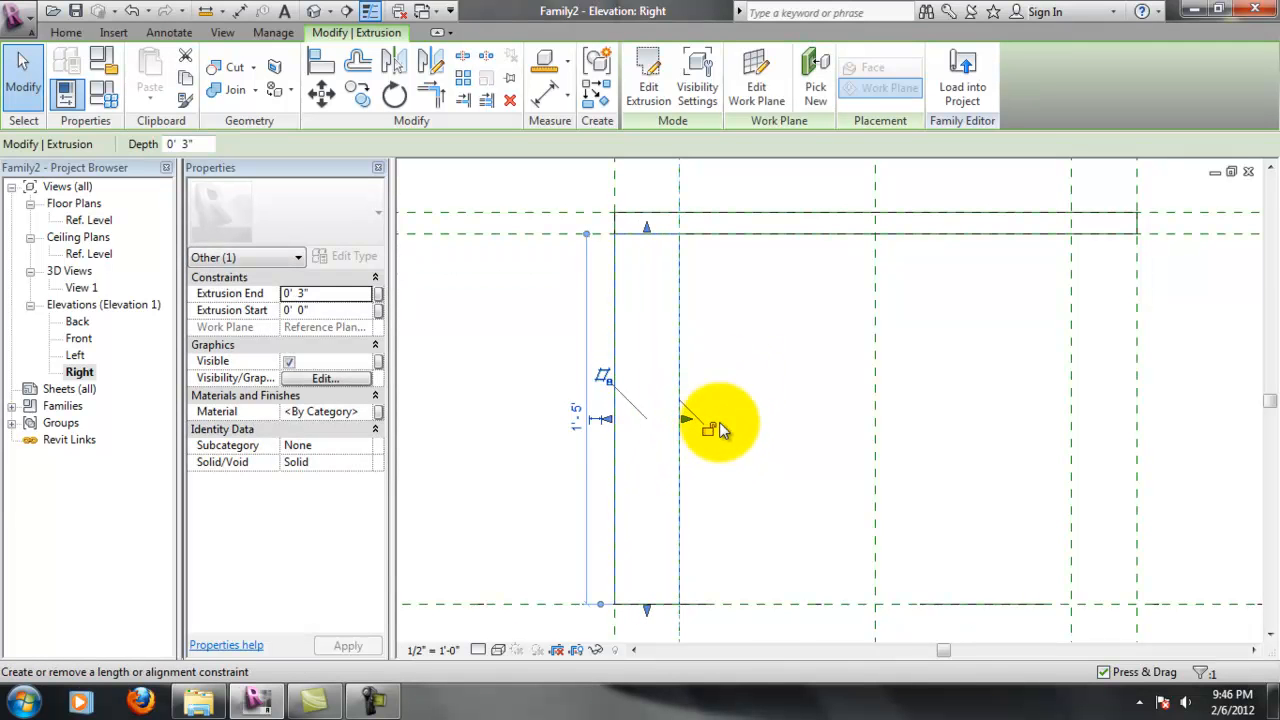
{"action": "left_click", "coordinate": [707, 430]}
{"action": "left_click", "coordinate": [606, 420]}
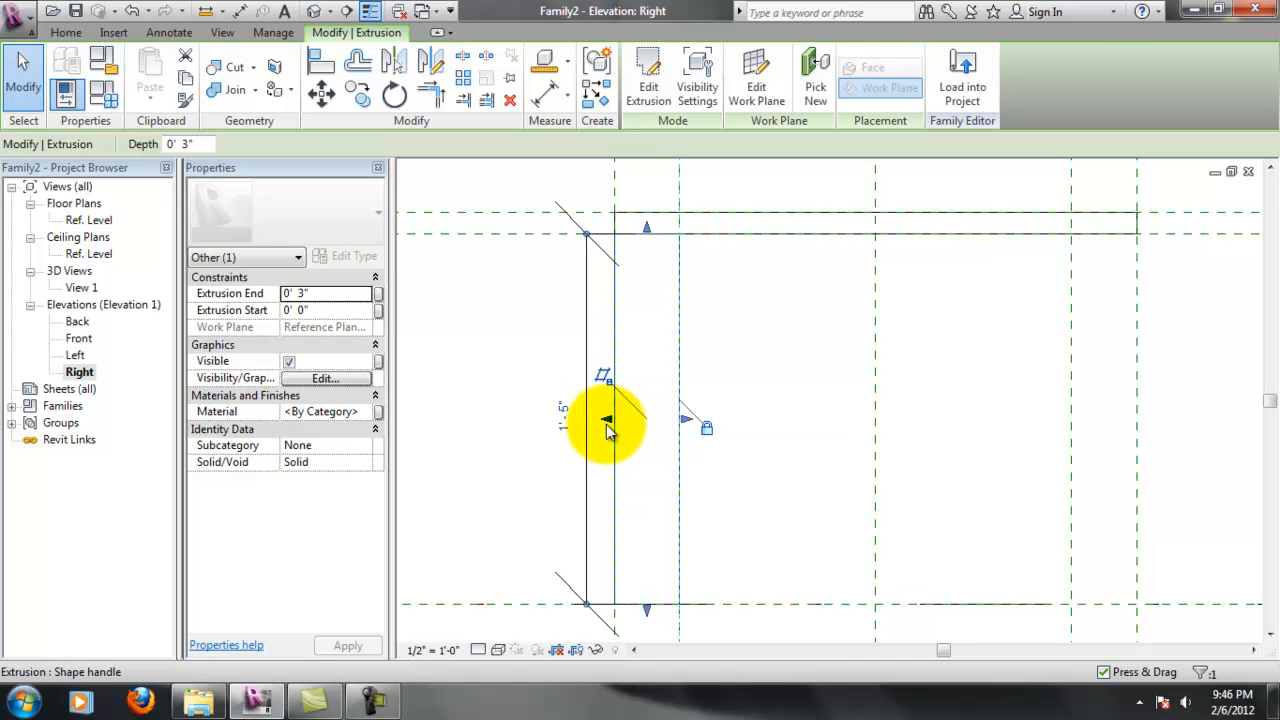
{"action": "mouse_move", "coordinate": [608, 421]}
{"action": "left_mouse_down"}
{"action": "mouse_move", "coordinate": [645, 421]}
{"action": "mouse_move", "coordinate": [613, 420]}
{"action": "left_mouse_up"}
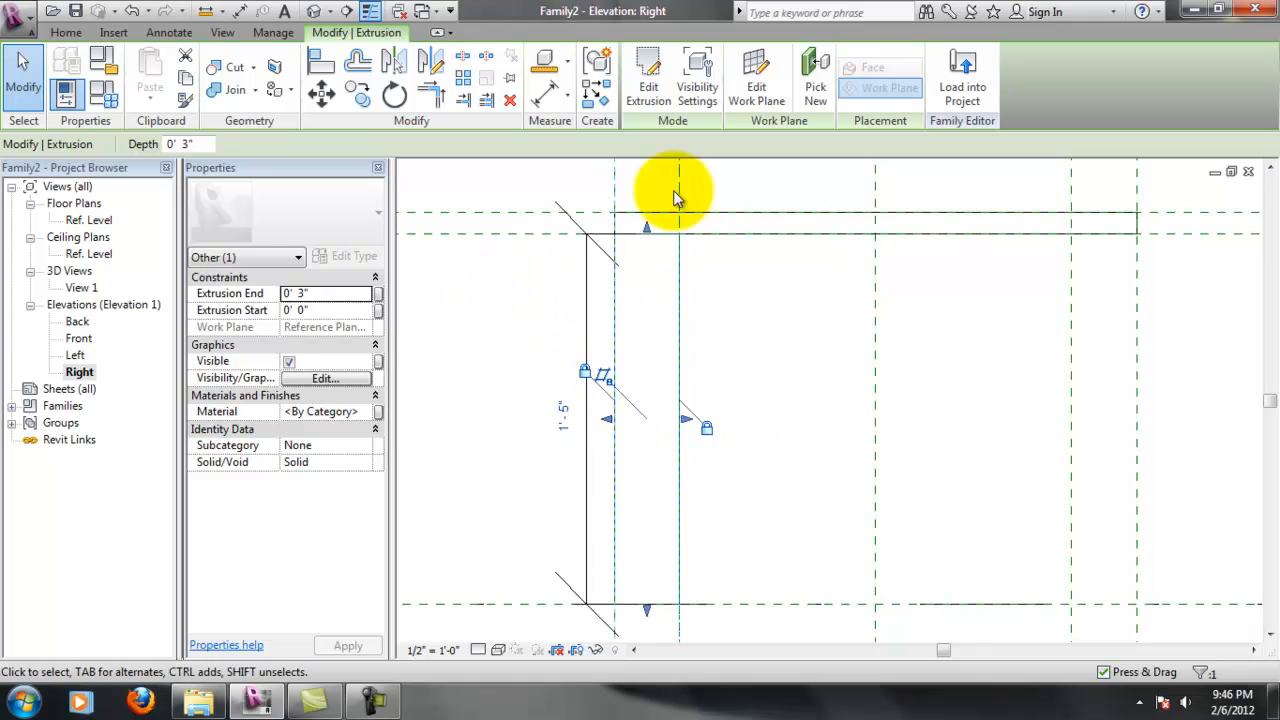
{"action": "scroll", "coordinate": [575, 415], "scroll_direction": "up", "scroll_amount": 1}
{"action": "scroll", "coordinate": [582, 411], "scroll_direction": "down", "scroll_amount": 4}
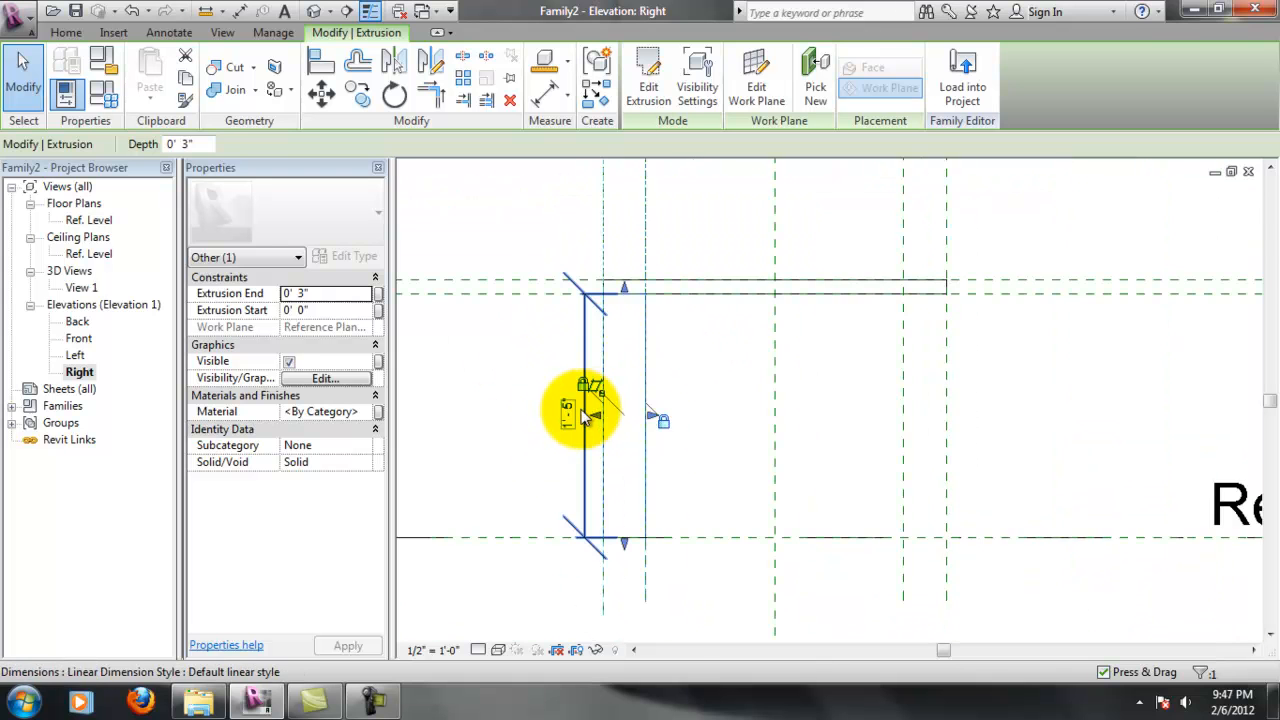
Delete the vertical leg-height dimension beside the leg in the Right elevation
{"action": "left_click", "coordinate": [535, 395]}
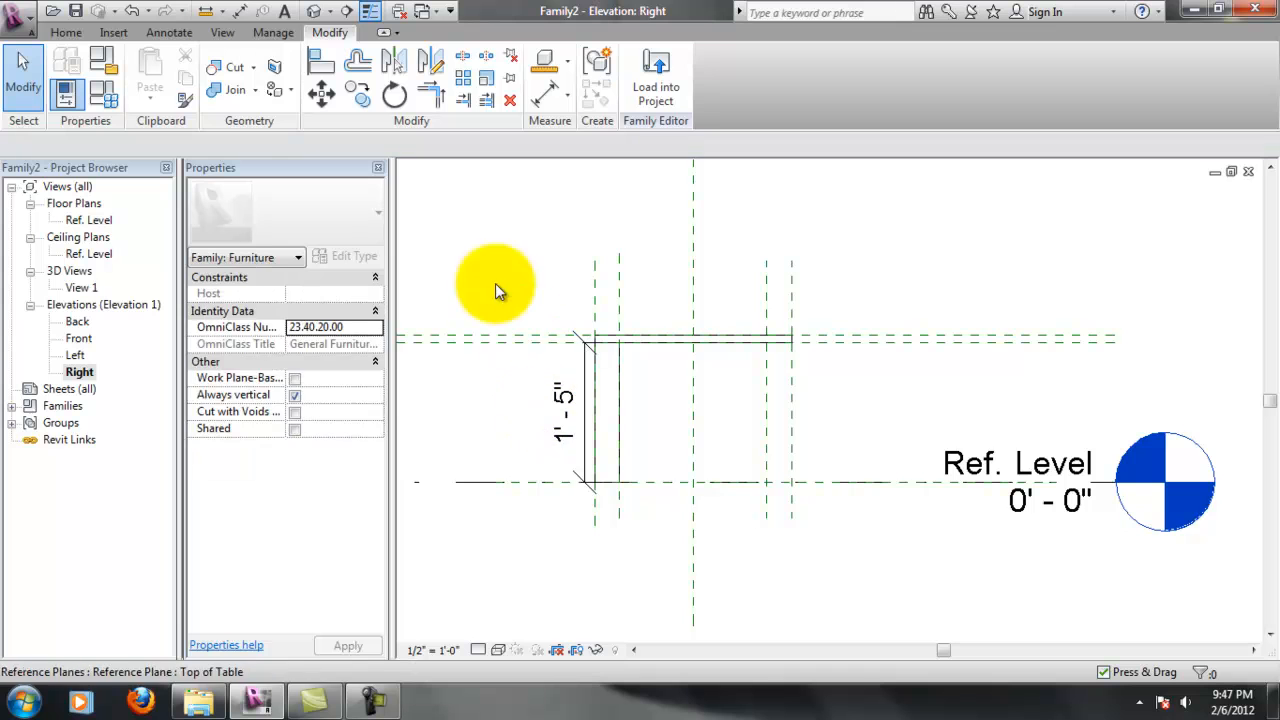
{"action": "left_click", "coordinate": [589, 381]}
{"action": "key", "text": "Delete"}
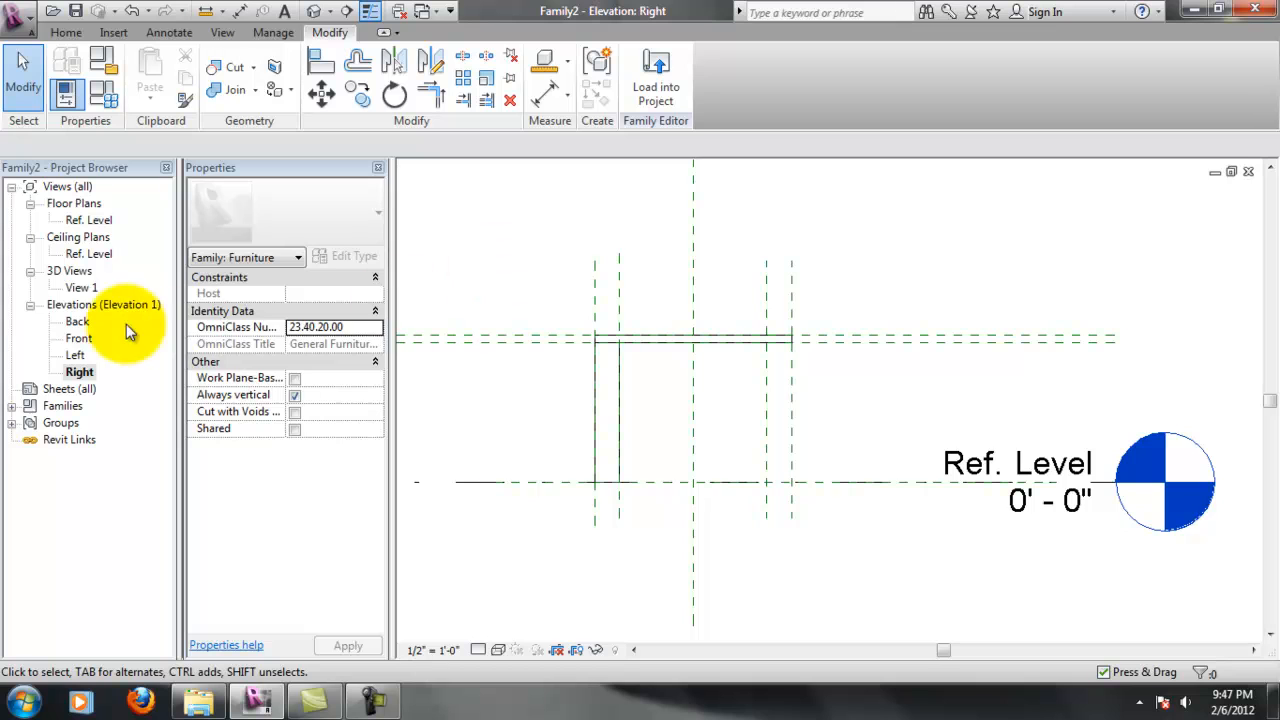
Open the 3D view View 1 and orbit the table to an angled view from above the front-right corner
{"action": "double_click", "coordinate": [84, 341]}
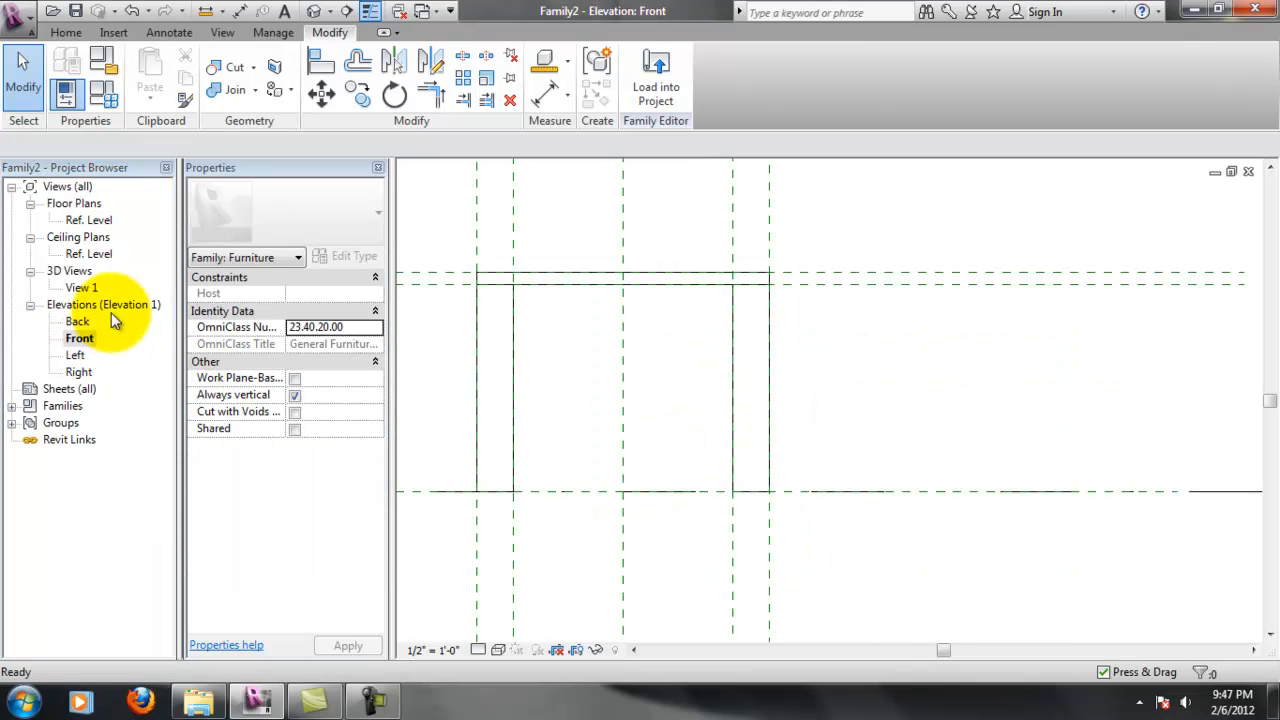
{"action": "double_click", "coordinate": [82, 288]}
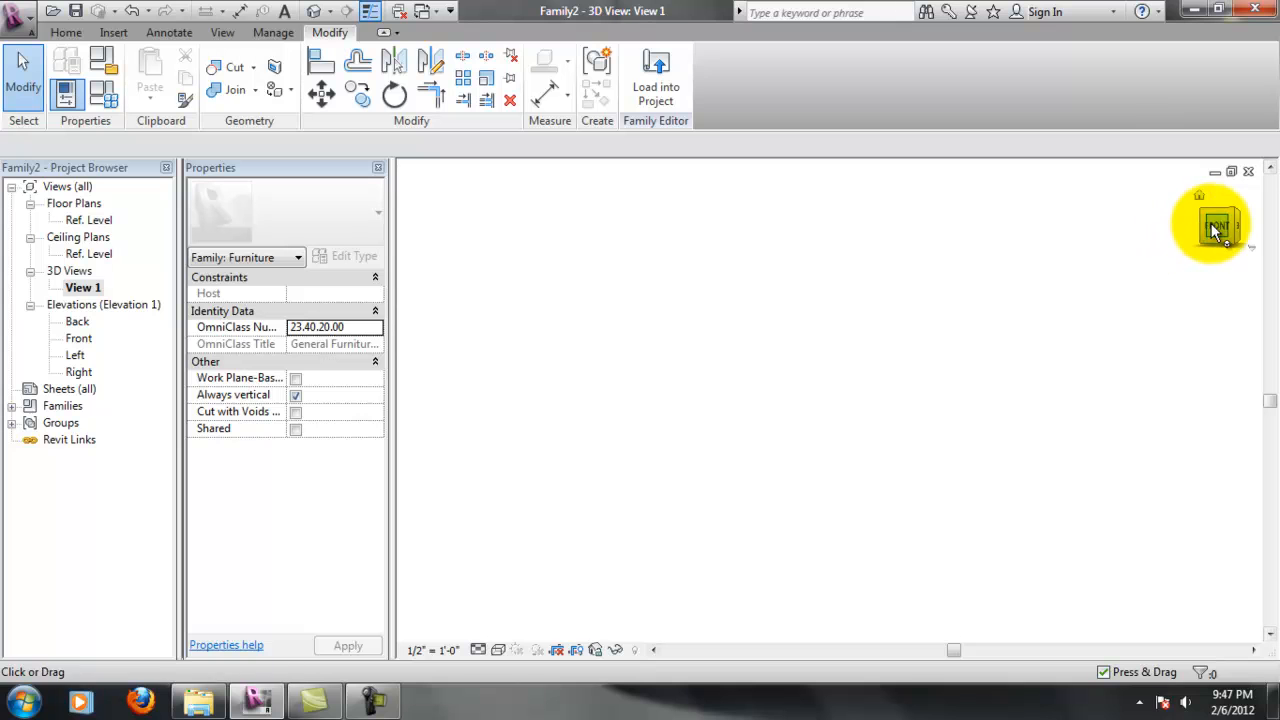
{"action": "middle_click_drag", "start_coordinate": [1032, 314], "coordinate": [1012, 344]}
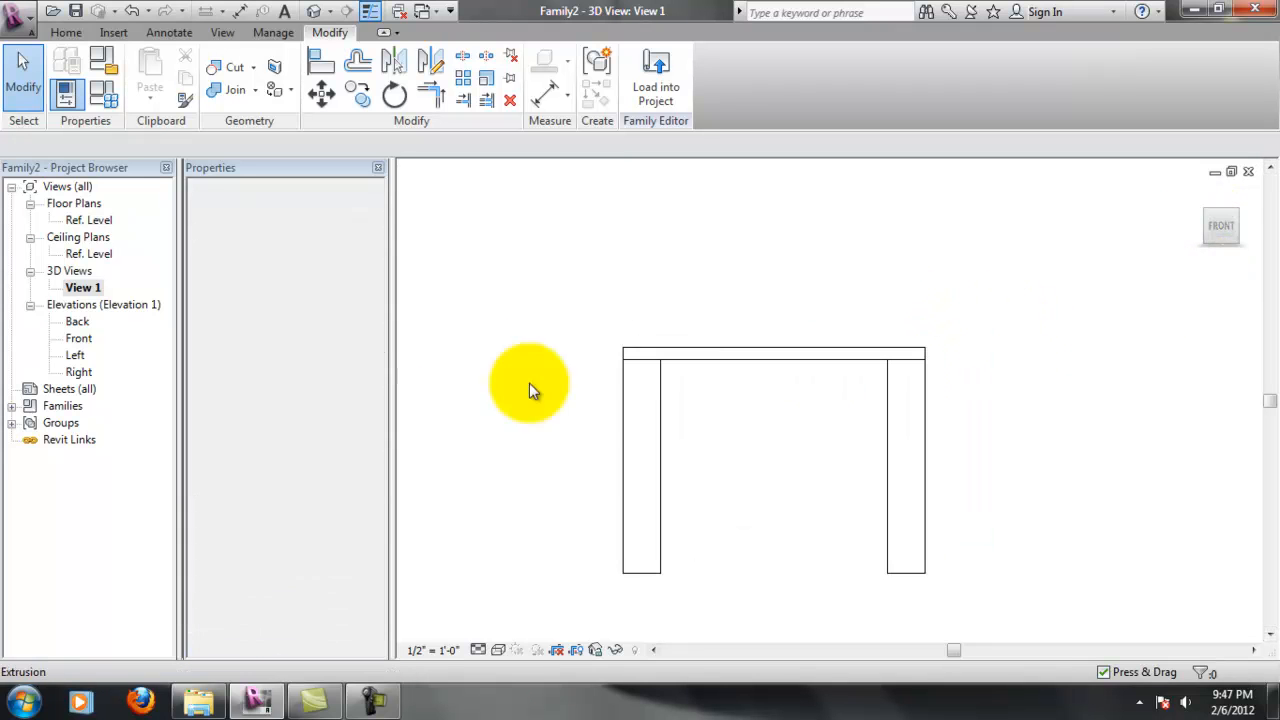
{"action": "double_click", "coordinate": [92, 287]}
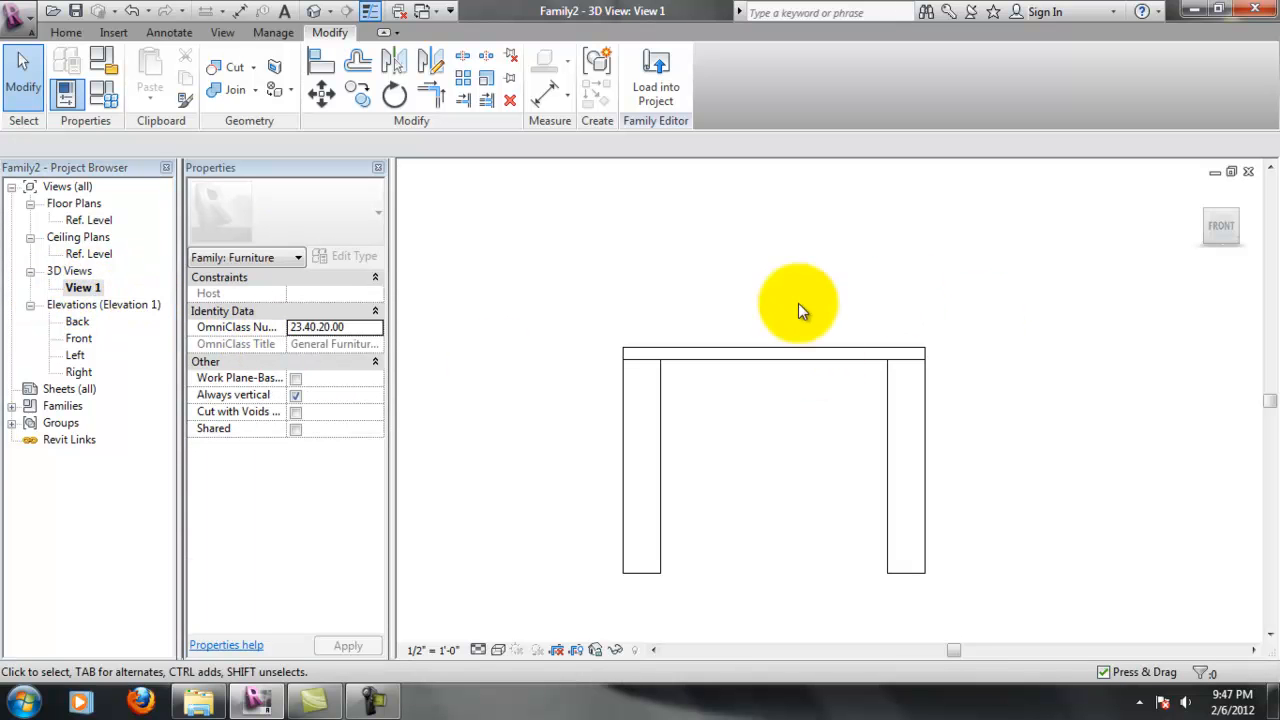
{"action": "left_click", "coordinate": [74, 272]}
{"action": "left_click", "coordinate": [80, 288]}
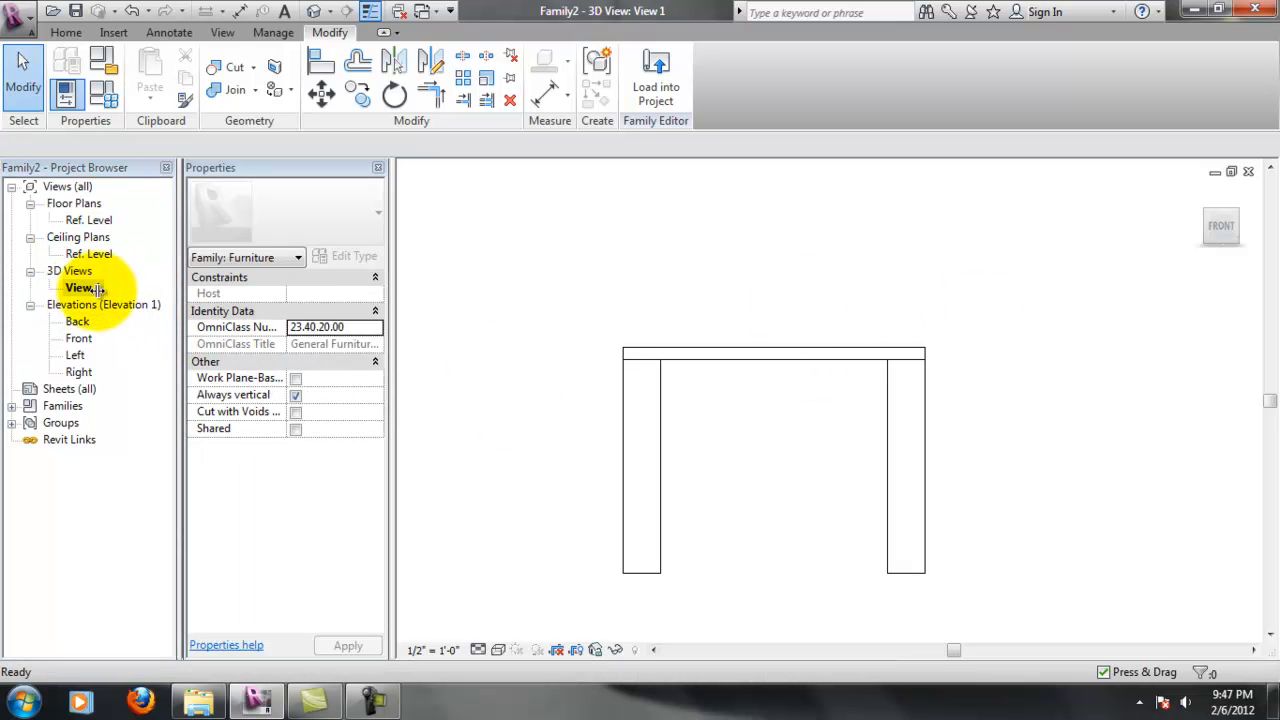
{"action": "middle_click_drag", "start_coordinate": [826, 394], "coordinate": [1011, 384], "text": "ctrl"}
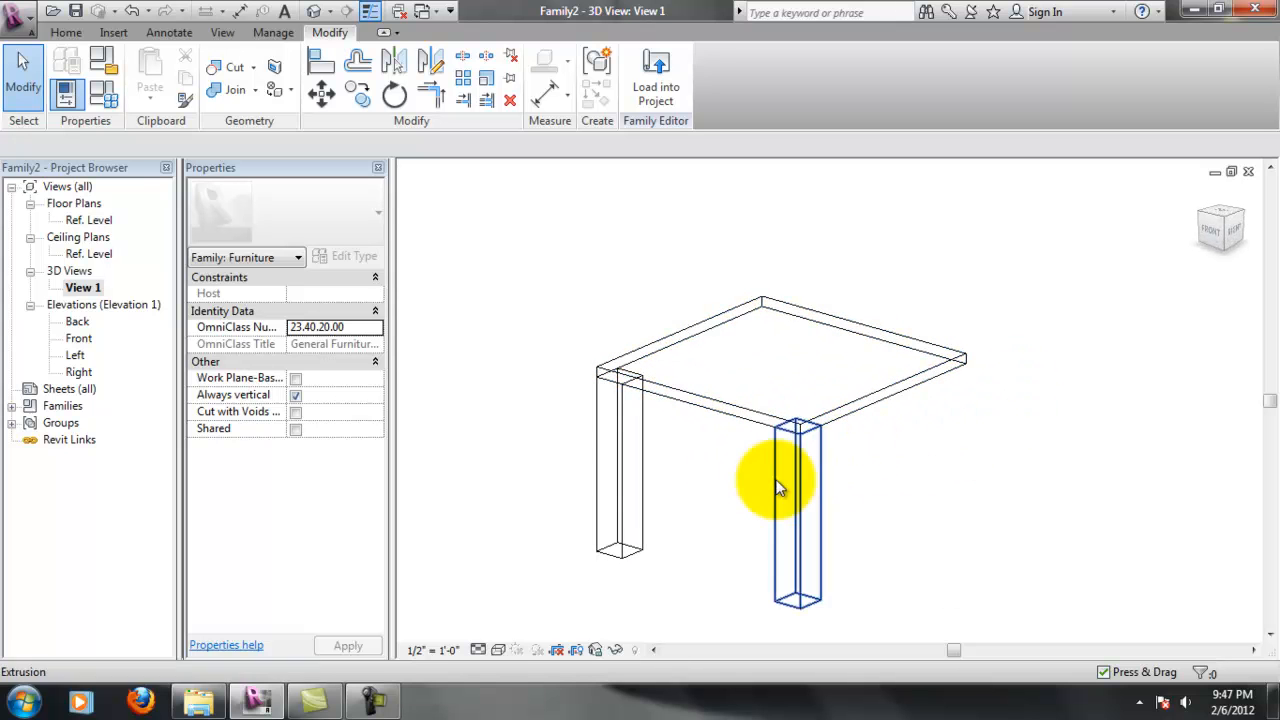
Try the Hidden Line, Shaded and Wireframe visual styles on the 3D table view, and leave it set to Hidden Line
{"action": "left_click", "coordinate": [498, 651]}
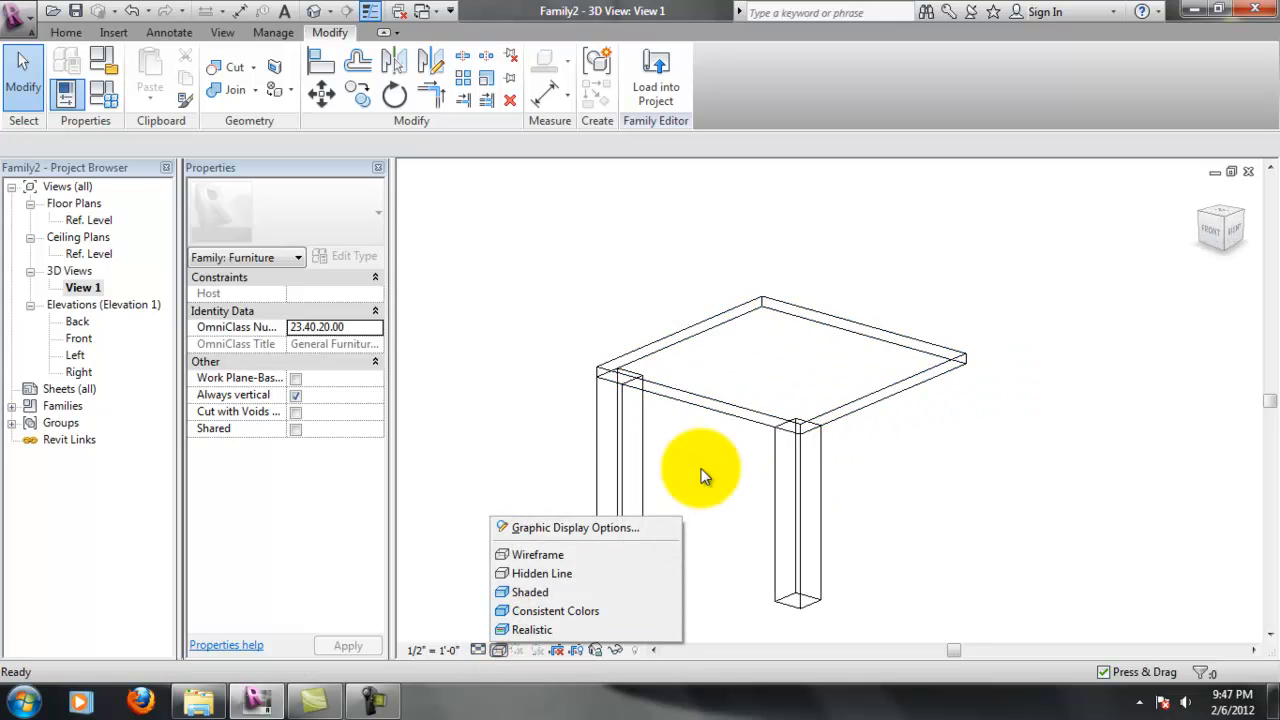
{"action": "left_click", "coordinate": [587, 575]}
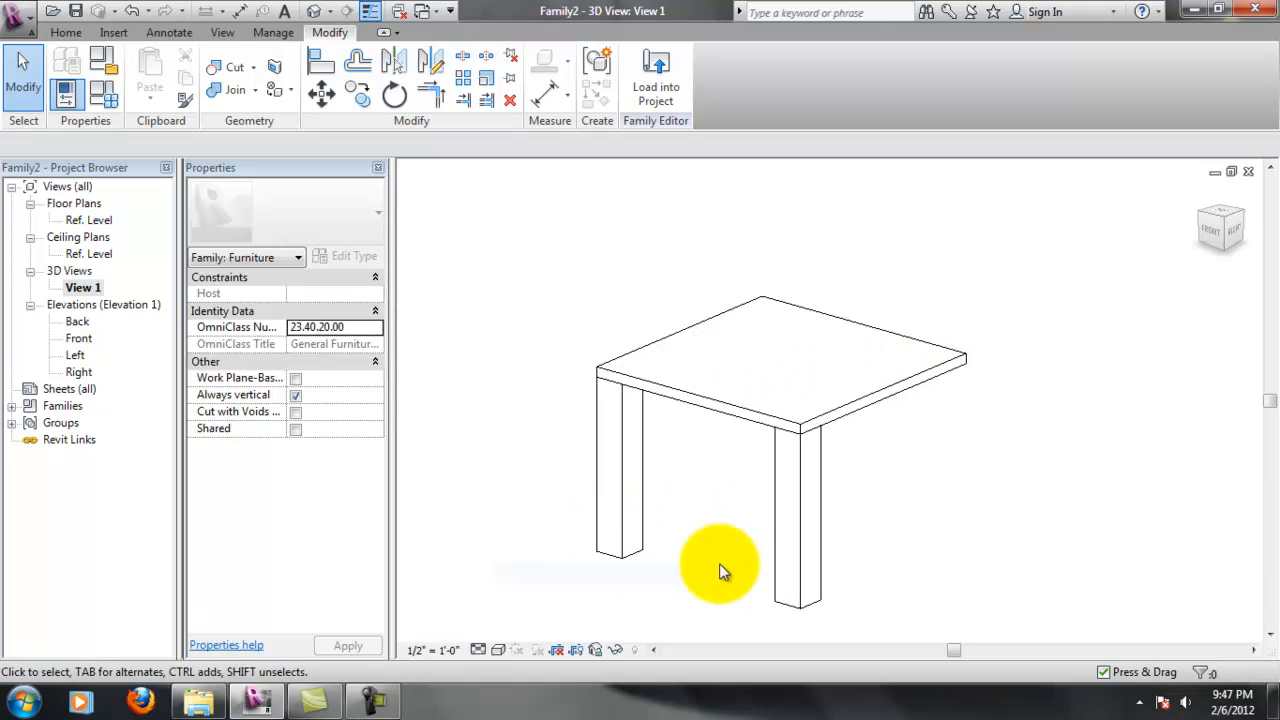
{"action": "left_click", "coordinate": [497, 652]}
{"action": "left_click", "coordinate": [550, 593]}
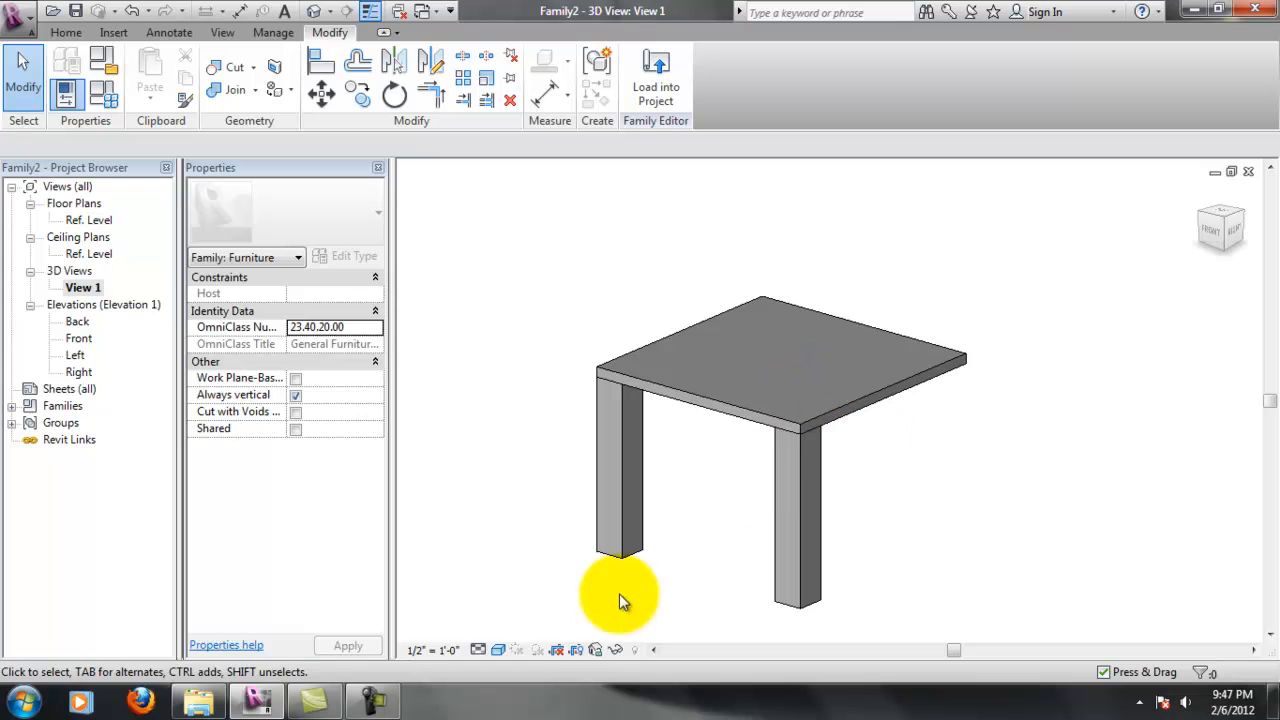
{"action": "left_click", "coordinate": [497, 652]}
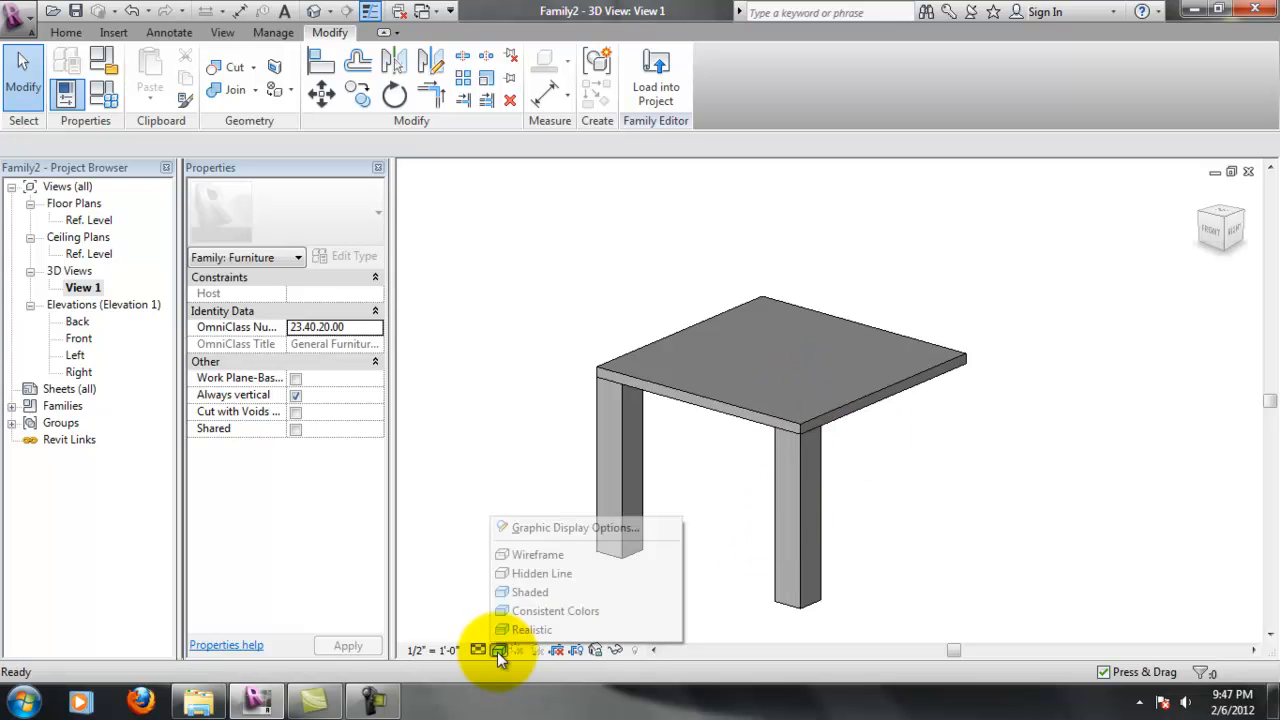
{"action": "left_click", "coordinate": [525, 550]}
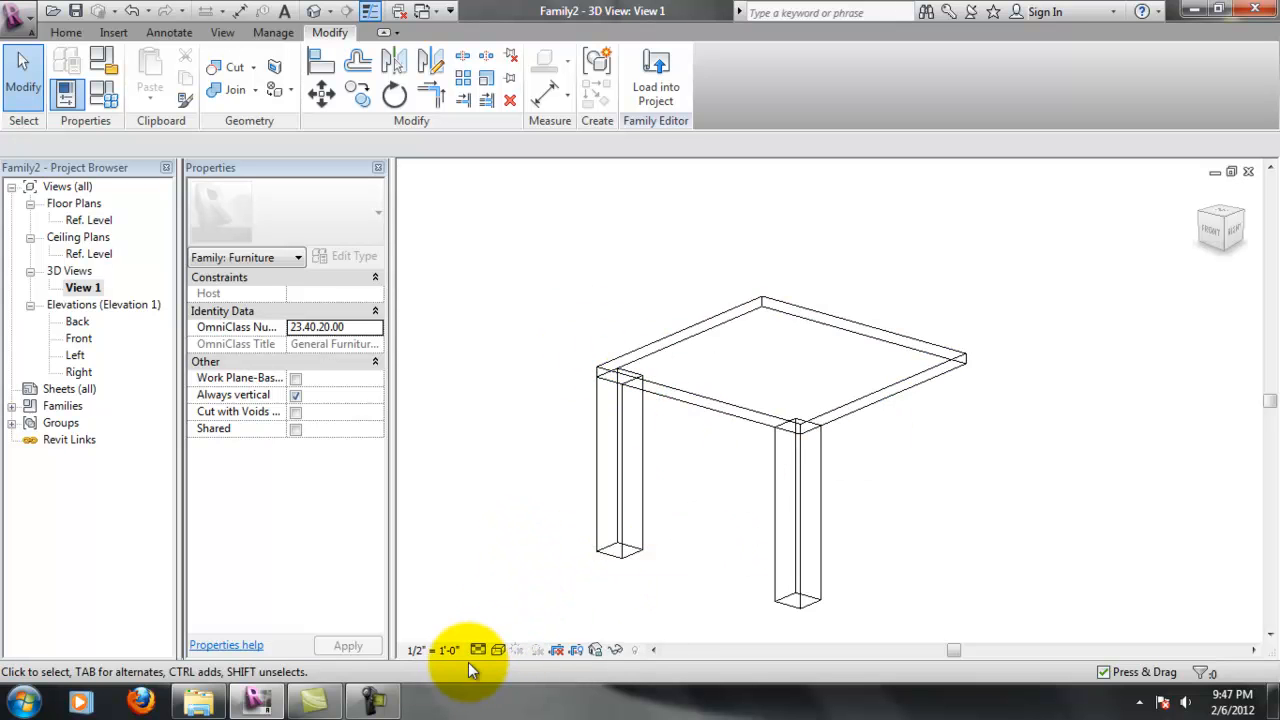
{"action": "left_click", "coordinate": [497, 651]}
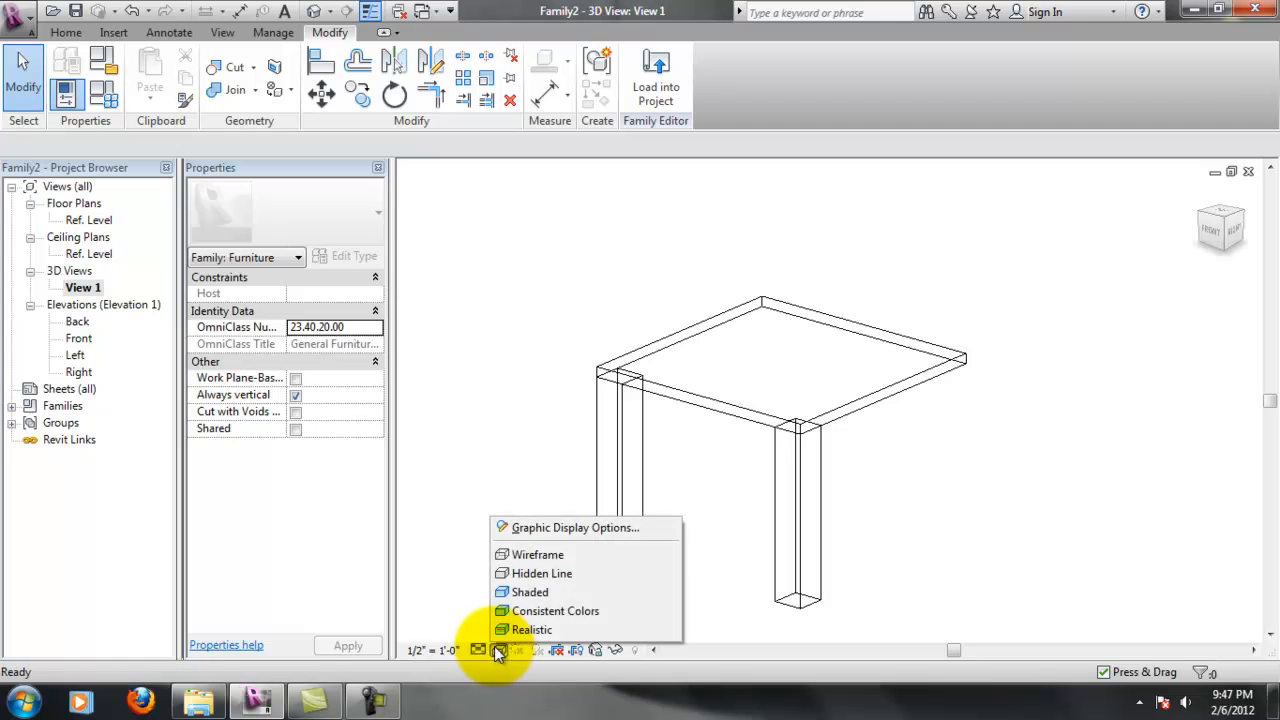
{"action": "left_click", "coordinate": [552, 578]}
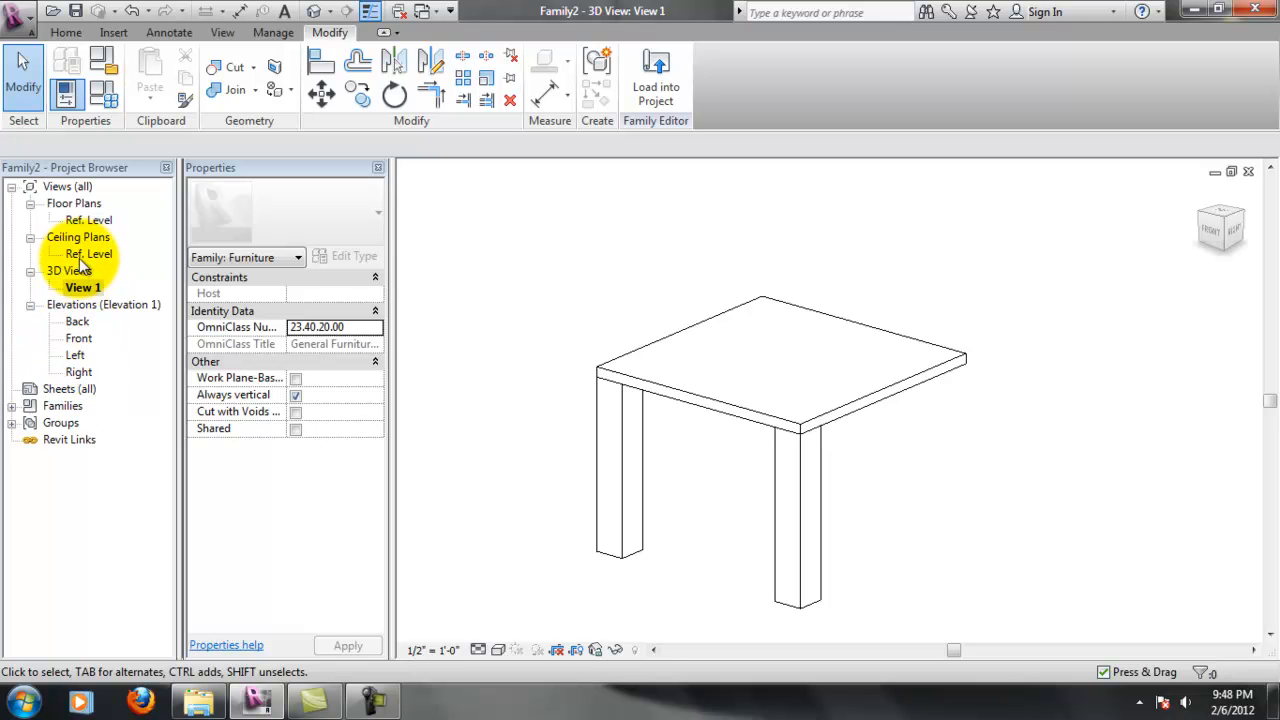
In the Ref. Level floor plan, start a new extrusion with its work plane set to Reference Plane : Bottom of TableTop
{"action": "double_click", "coordinate": [88, 221]}
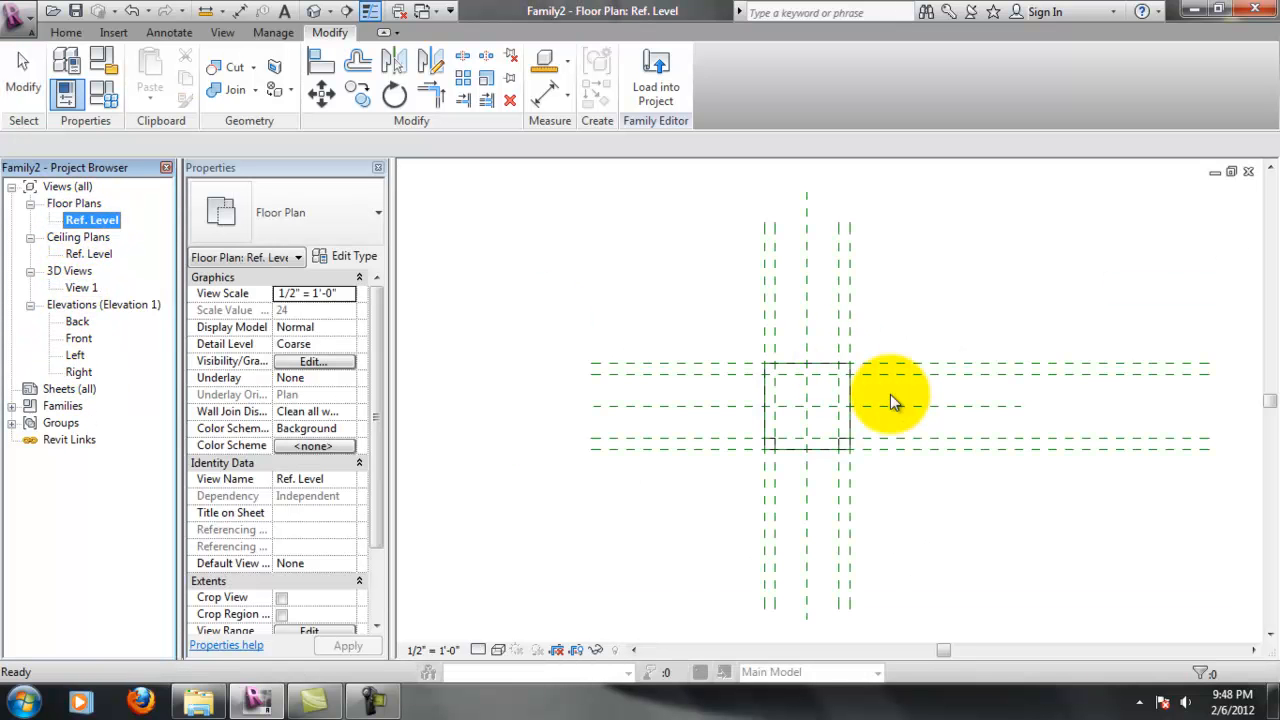
{"action": "left_click", "coordinate": [969, 512]}
{"action": "scroll", "coordinate": [829, 428], "scroll_direction": "down", "scroll_amount": 2}
{"action": "scroll", "coordinate": [829, 428], "scroll_direction": "up", "scroll_amount": 5}
{"action": "scroll", "coordinate": [832, 428], "scroll_direction": "up", "scroll_amount": 3}
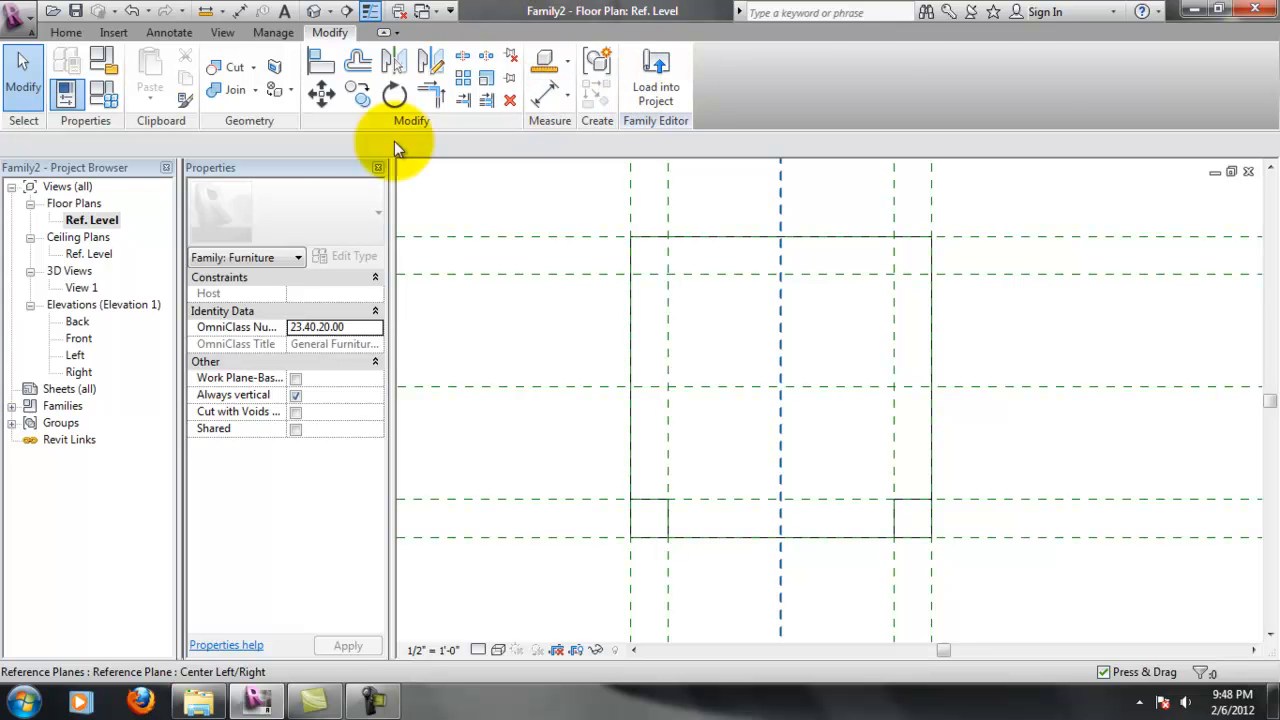
{"action": "left_click", "coordinate": [66, 32]}
{"action": "left_click", "coordinate": [138, 70]}
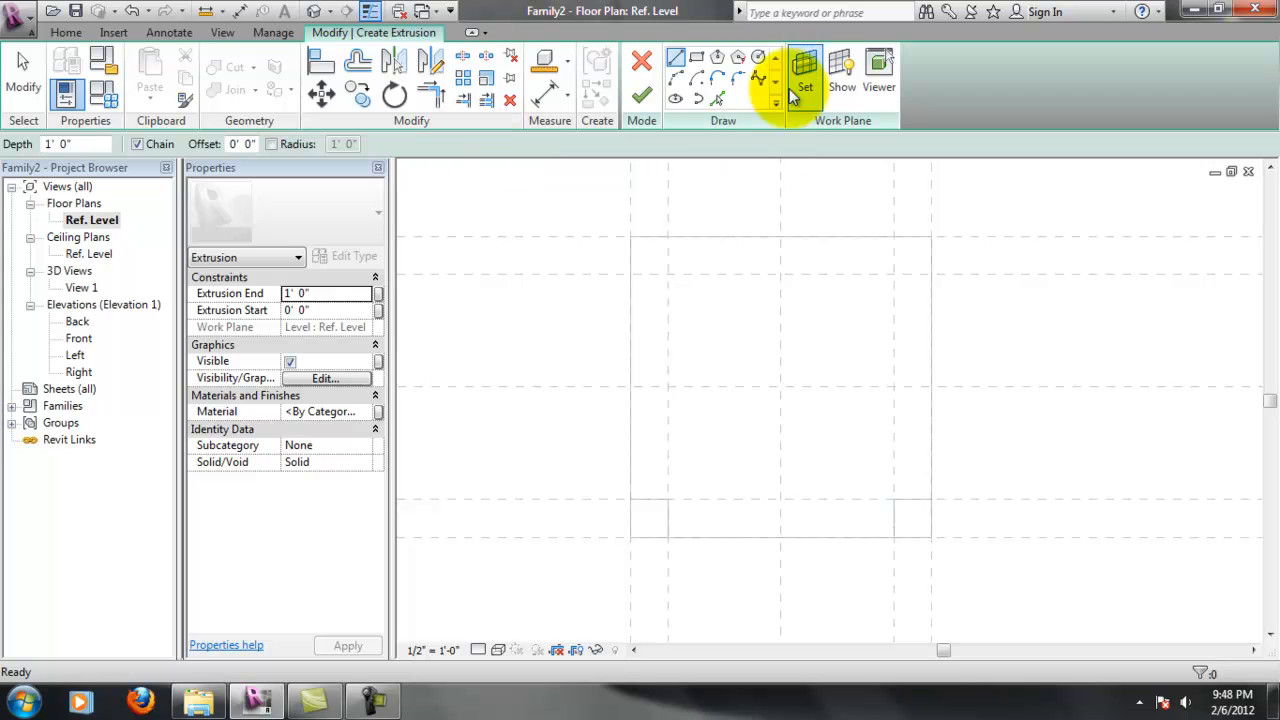
{"action": "left_click", "coordinate": [800, 85]}
{"action": "left_click", "coordinate": [405, 325]}
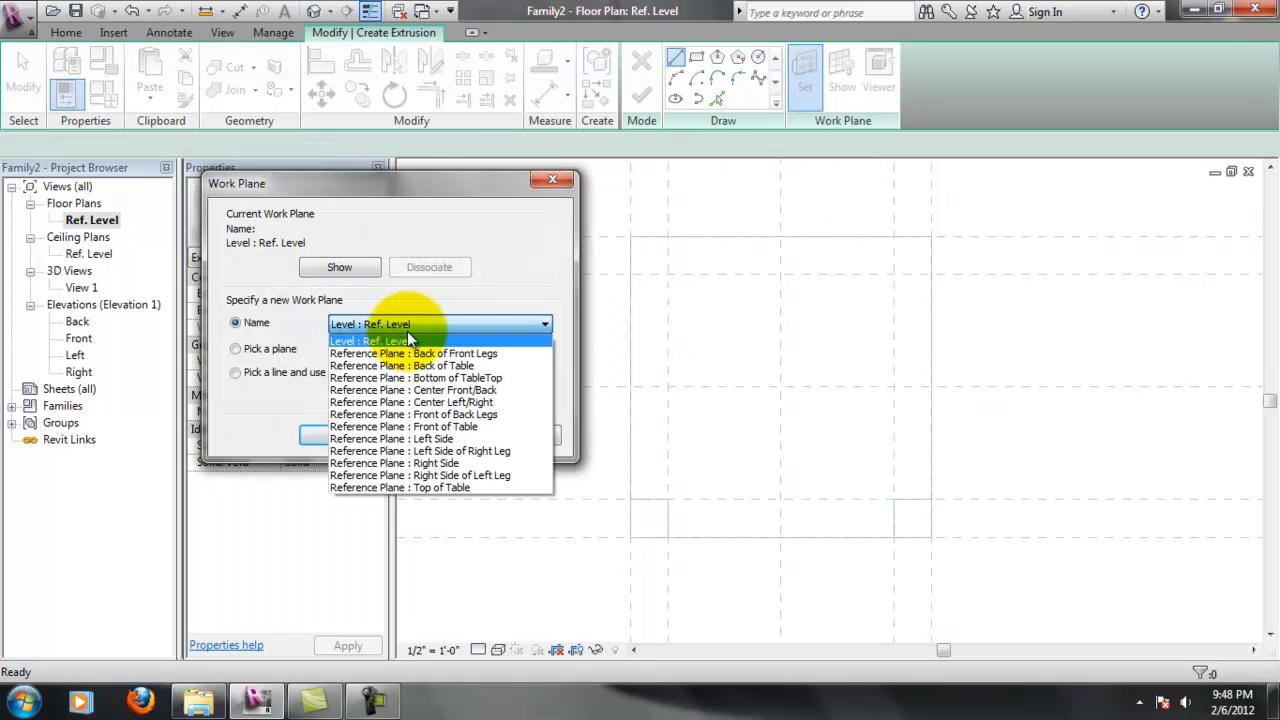
{"action": "left_click", "coordinate": [490, 378]}
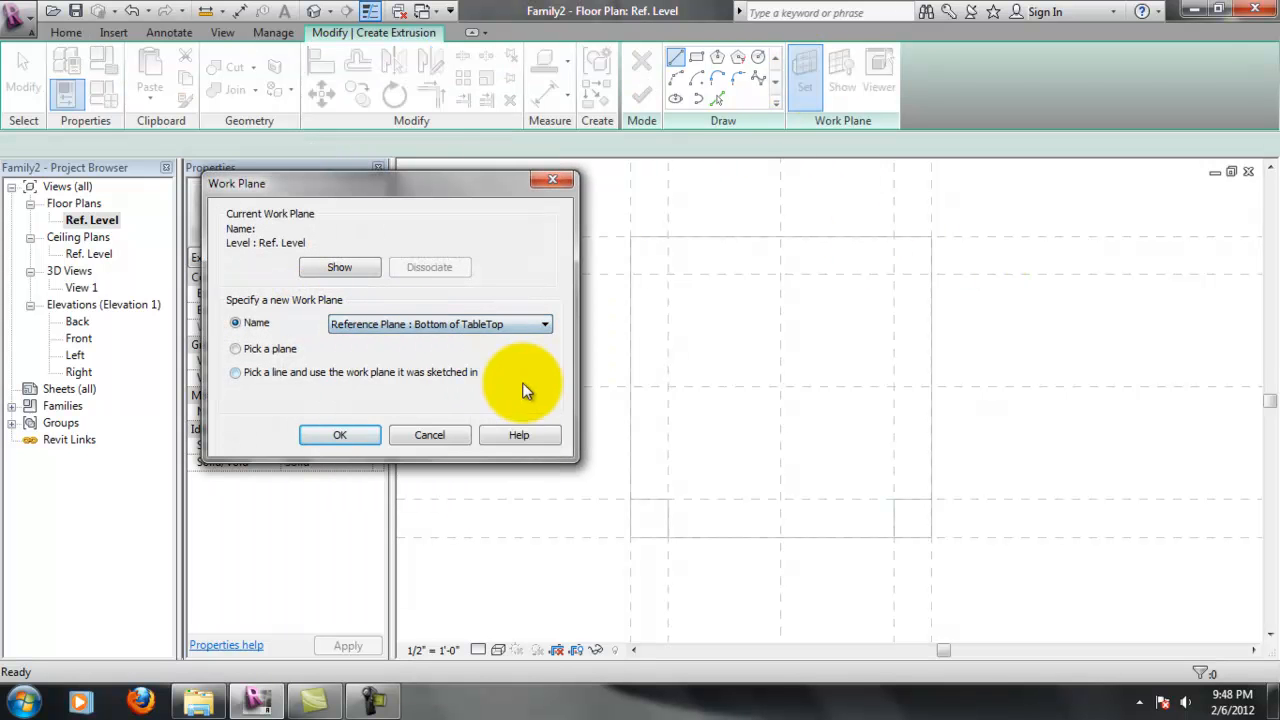
{"action": "left_click", "coordinate": [352, 433]}
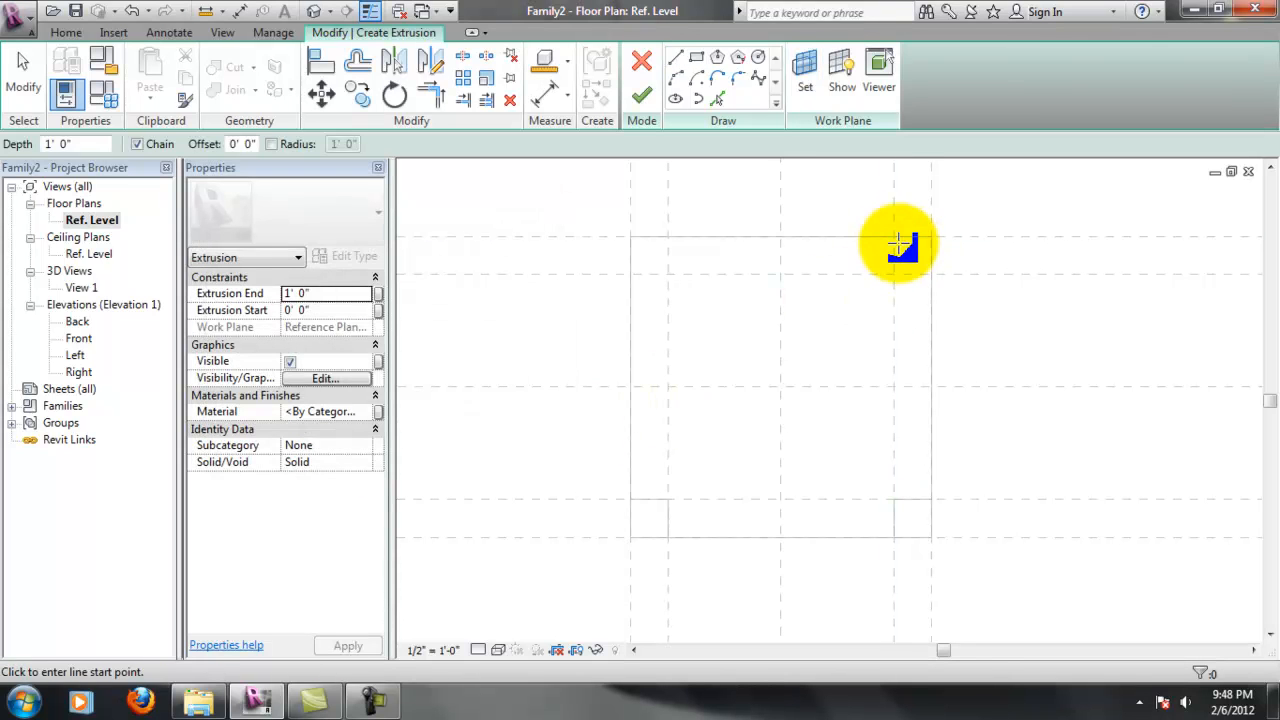
Sketch a 3" by 3" rectangle for the back-right leg between the reference planes and lock all four sides to them
{"action": "left_click", "coordinate": [697, 57]}
{"action": "left_click", "coordinate": [894, 237]}
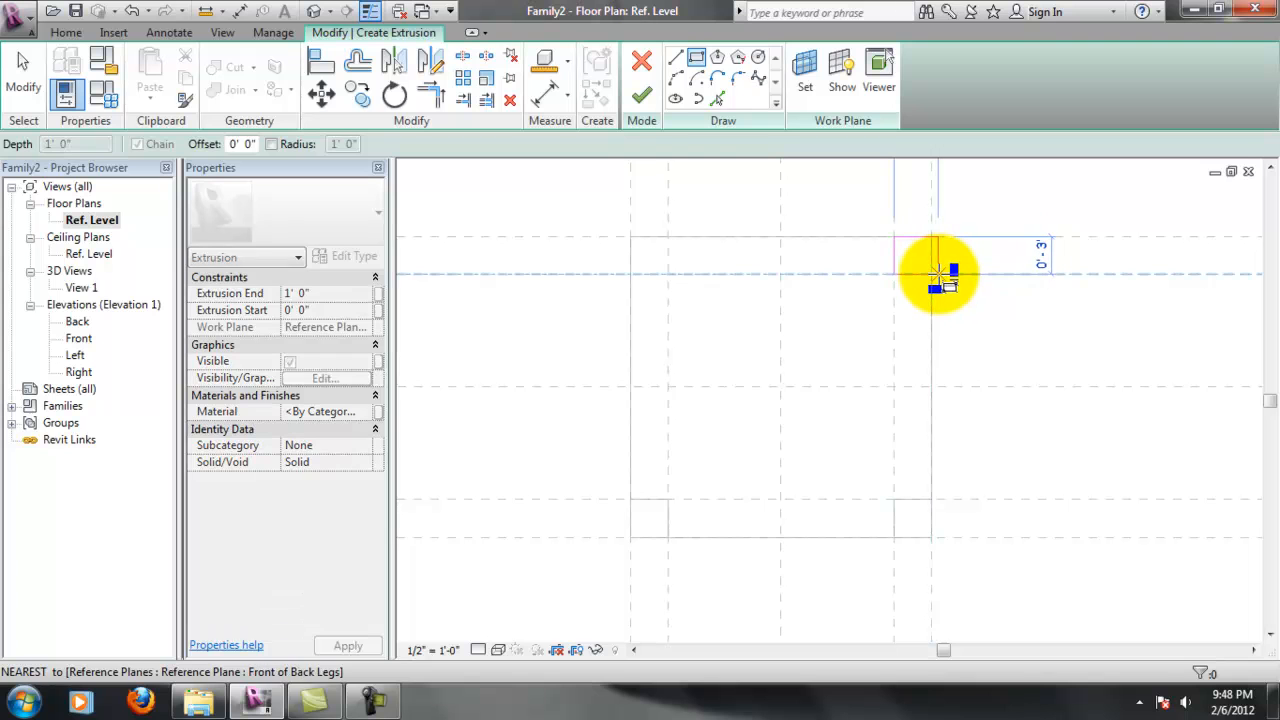
{"action": "left_click", "coordinate": [932, 272]}
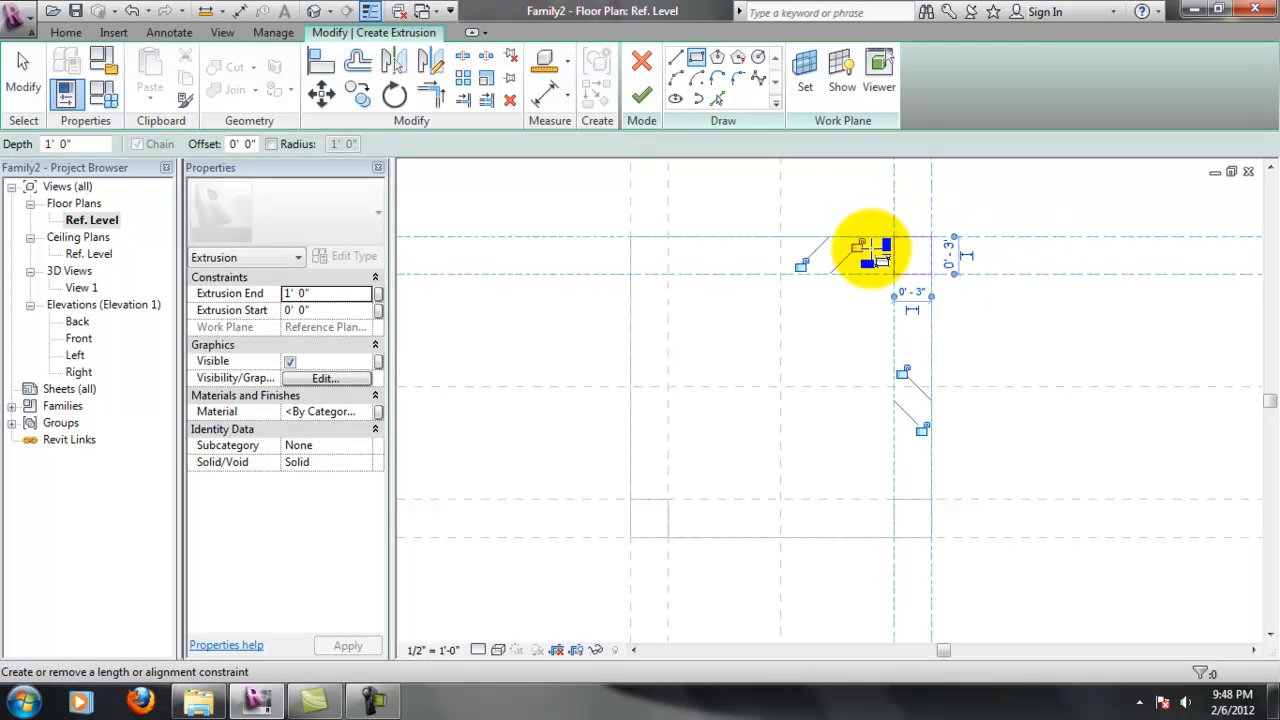
{"action": "left_click", "coordinate": [922, 430]}
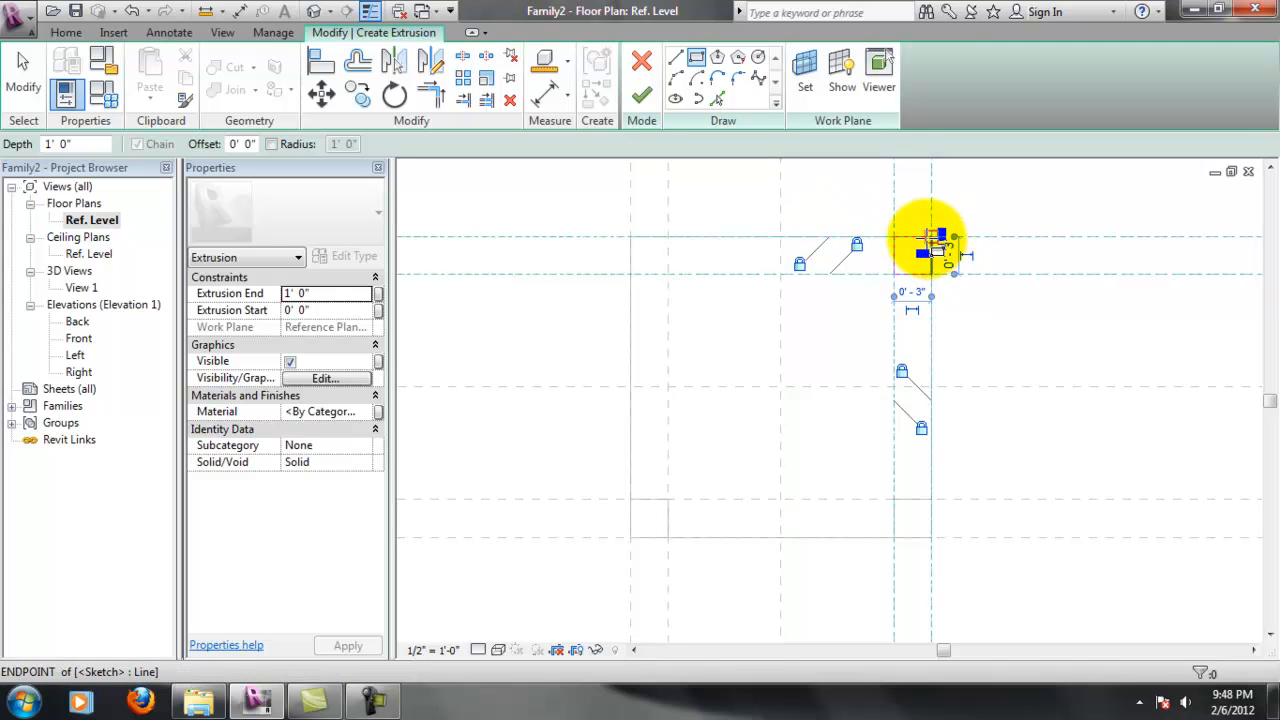
Sketch a 3" by 3" rectangle for the back-left leg, lock its four sides to the reference planes, and finish the extrusion
{"action": "left_click", "coordinate": [631, 238]}
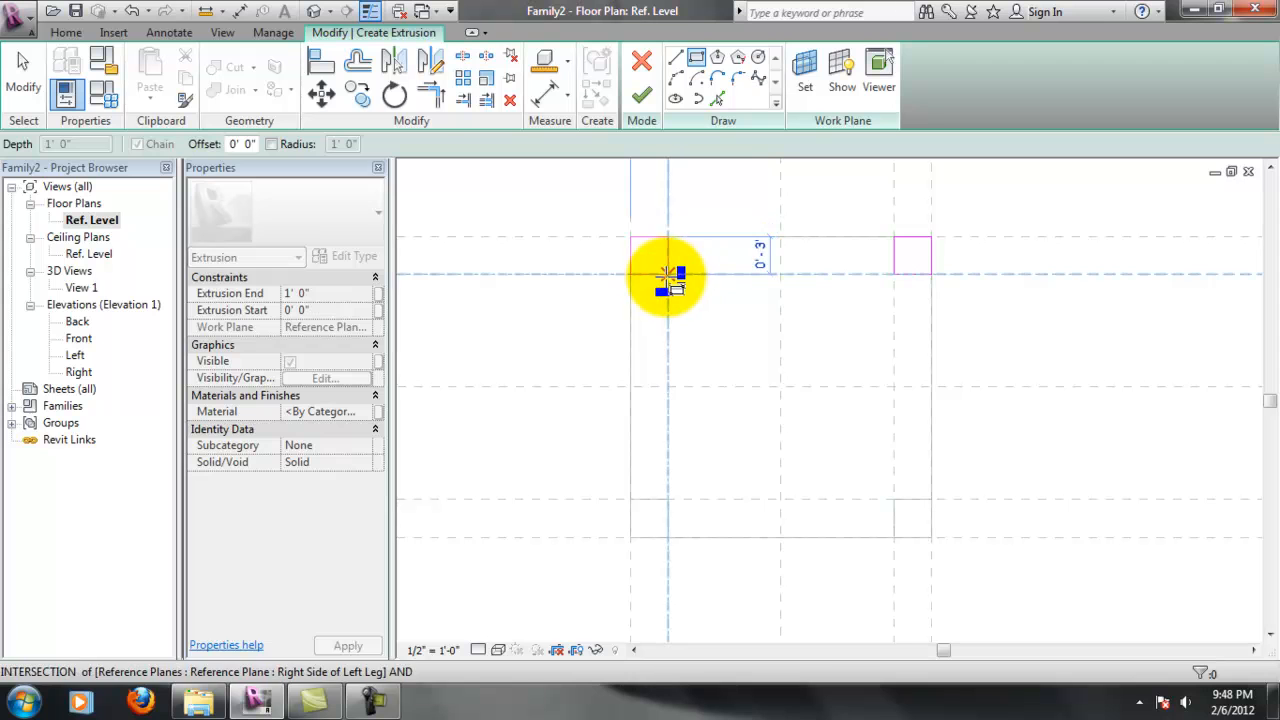
{"action": "left_click", "coordinate": [668, 274]}
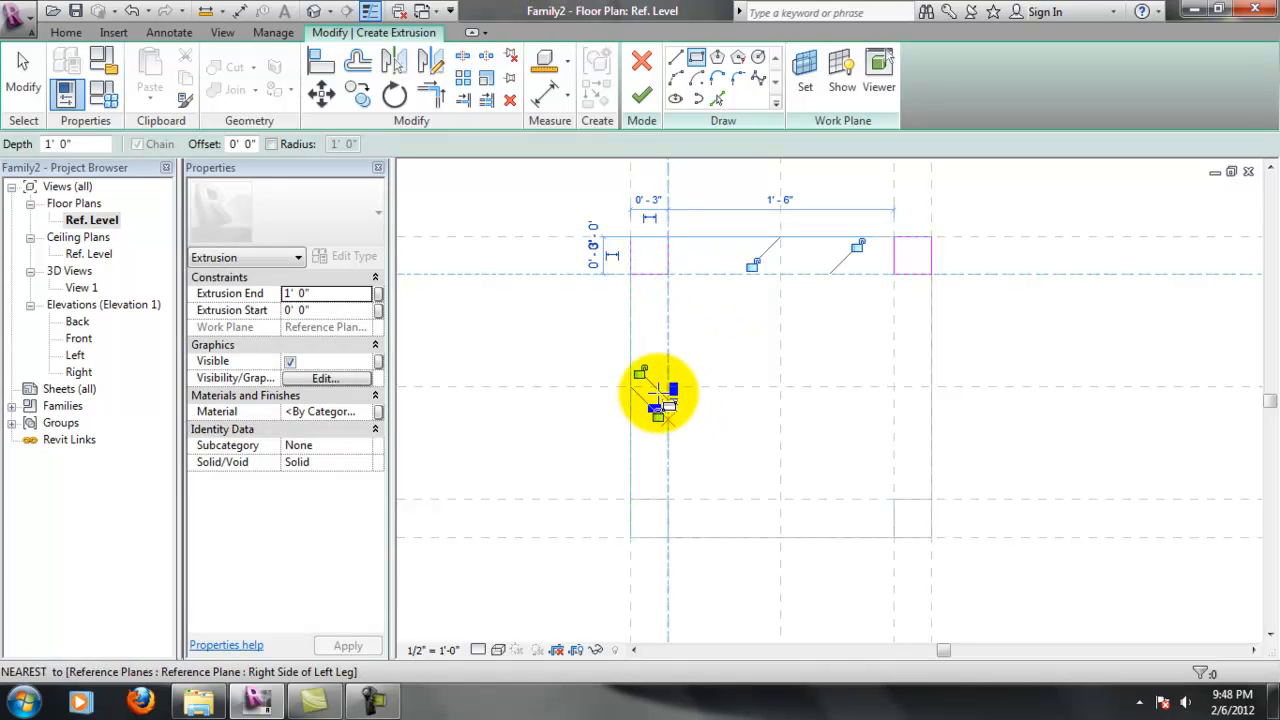
{"action": "left_click", "coordinate": [640, 375]}
{"action": "left_click", "coordinate": [748, 266]}
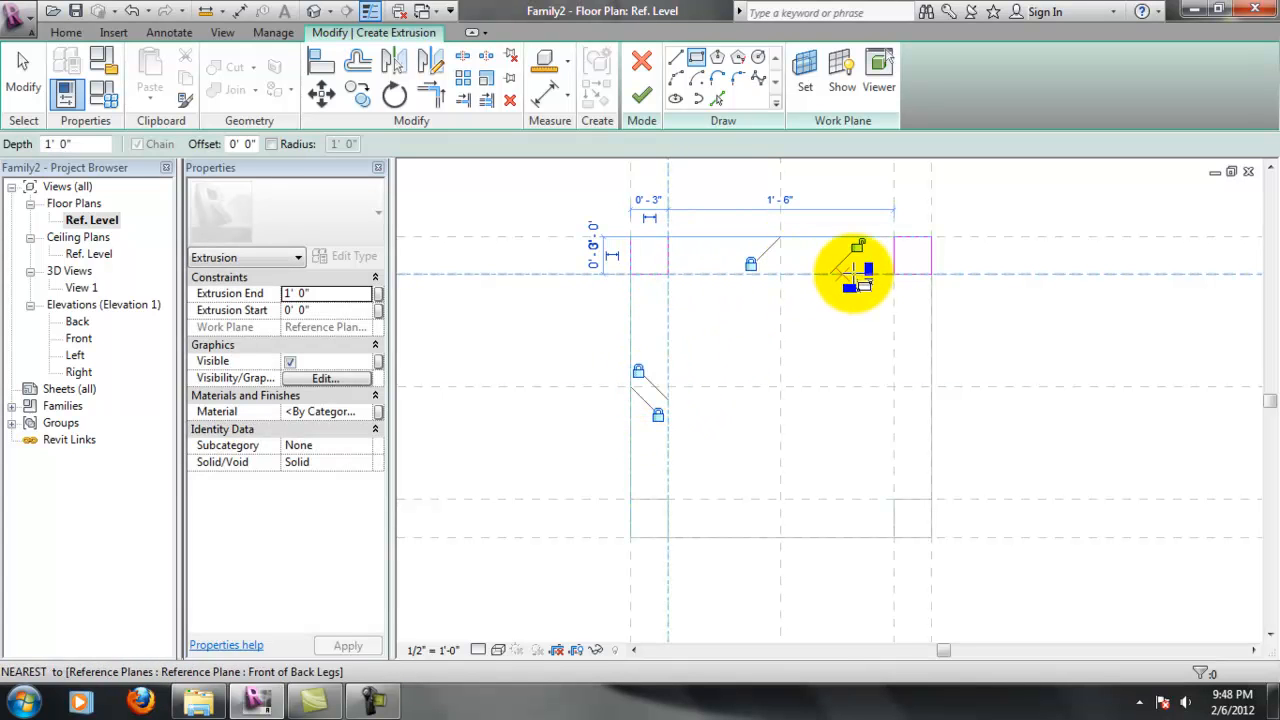
{"action": "left_click", "coordinate": [860, 248]}
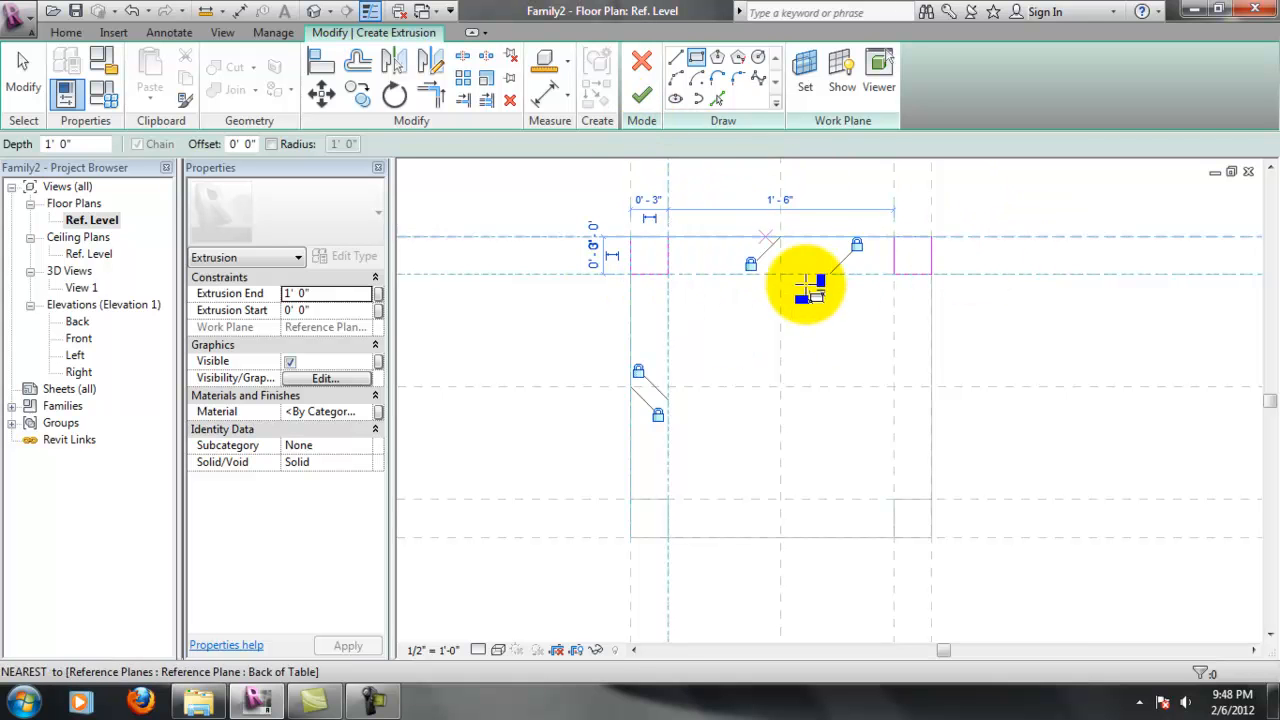
{"action": "left_click", "coordinate": [641, 95]}
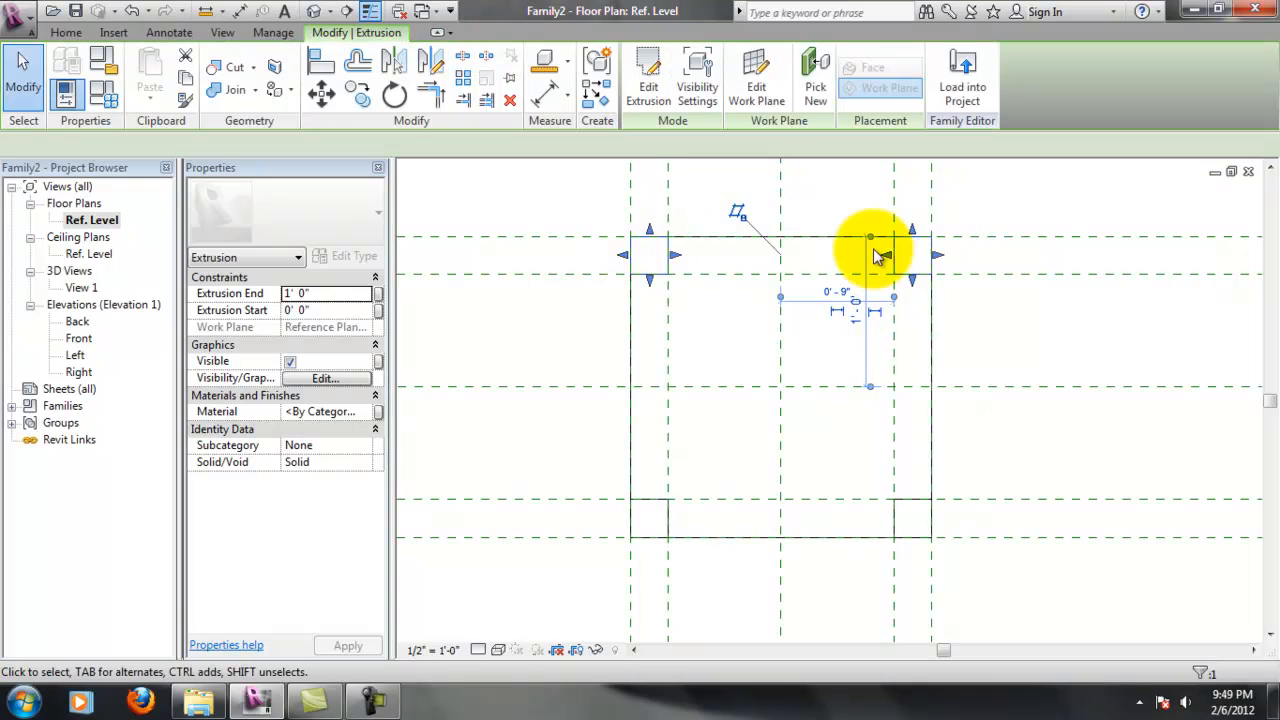
In the Right elevation, stretch the back-leg extrusion from above the tabletop down to the Ref. Level line
{"action": "double_click", "coordinate": [86, 289]}
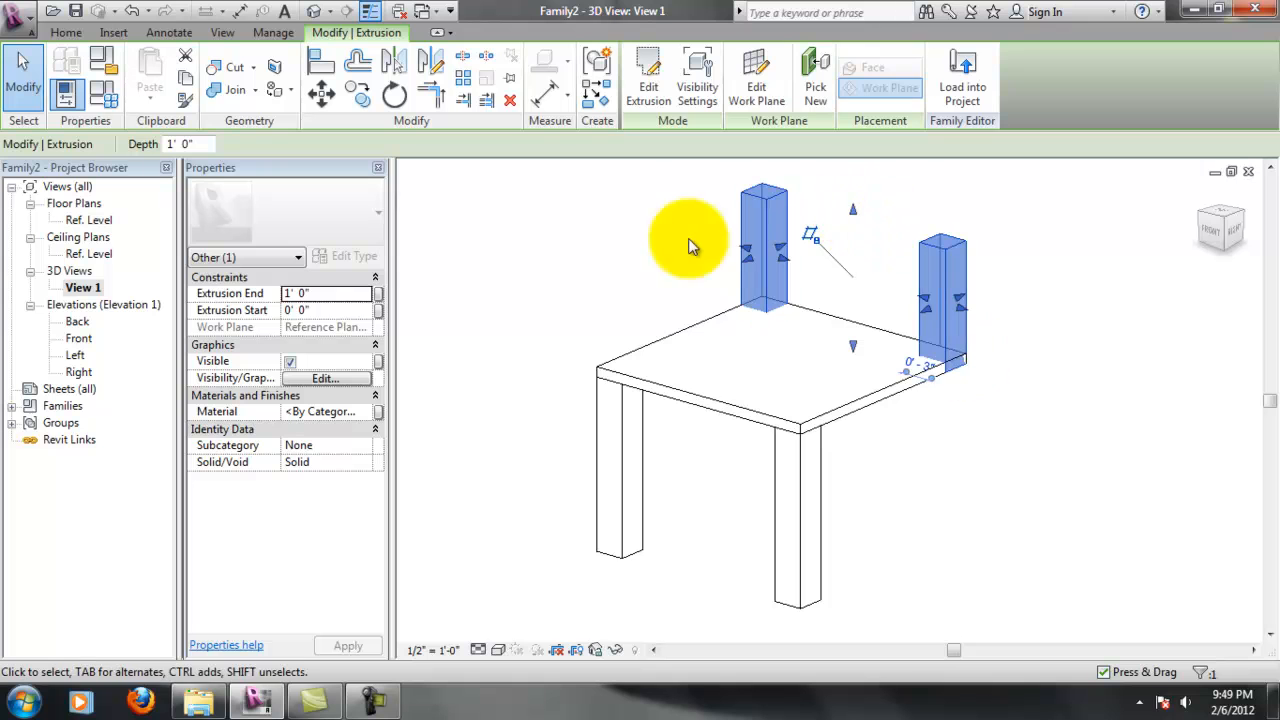
{"action": "double_click", "coordinate": [78, 372]}
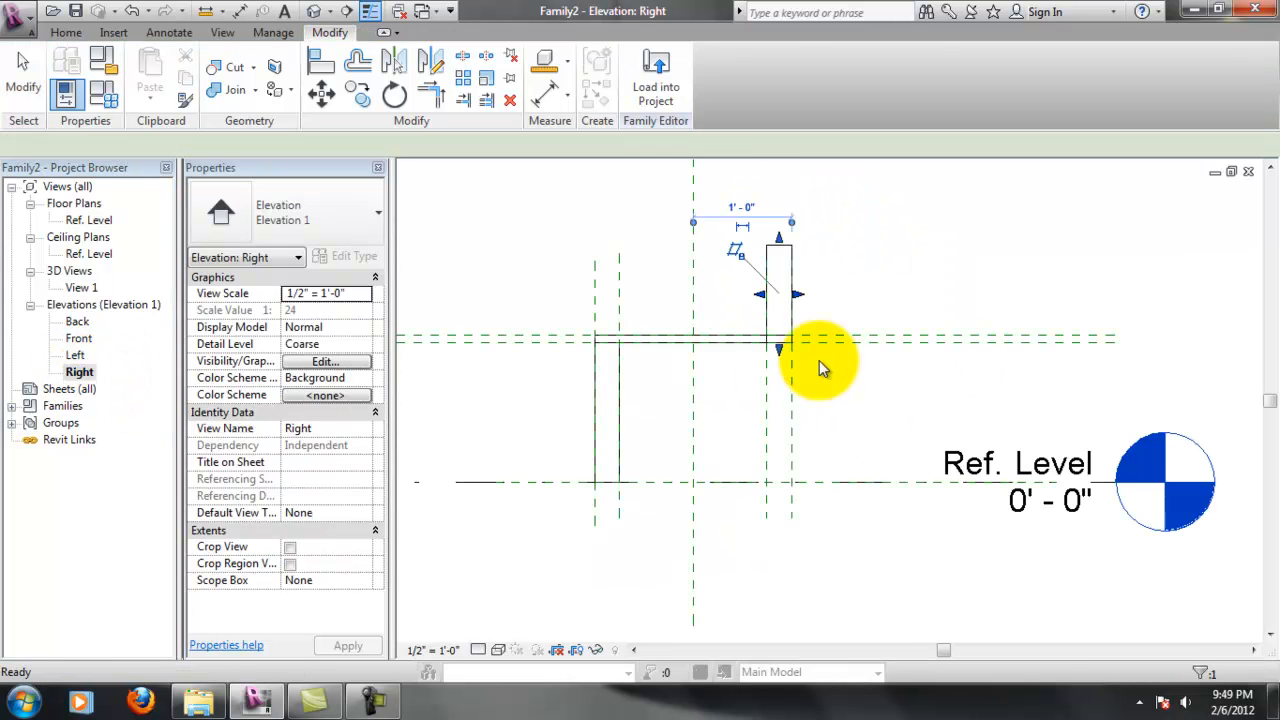
{"action": "left_click", "coordinate": [785, 246]}
{"action": "left_click_drag", "start_coordinate": [791, 334], "coordinate": [812, 495]}
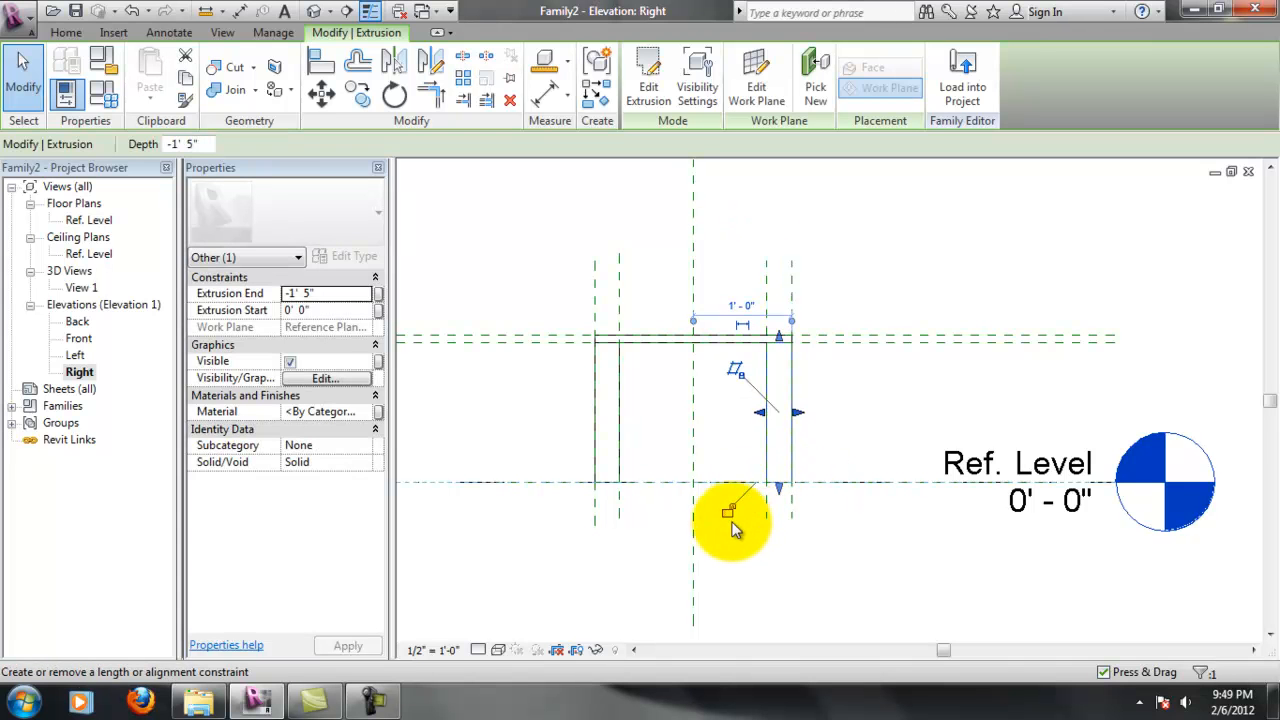
{"action": "left_click", "coordinate": [786, 586]}
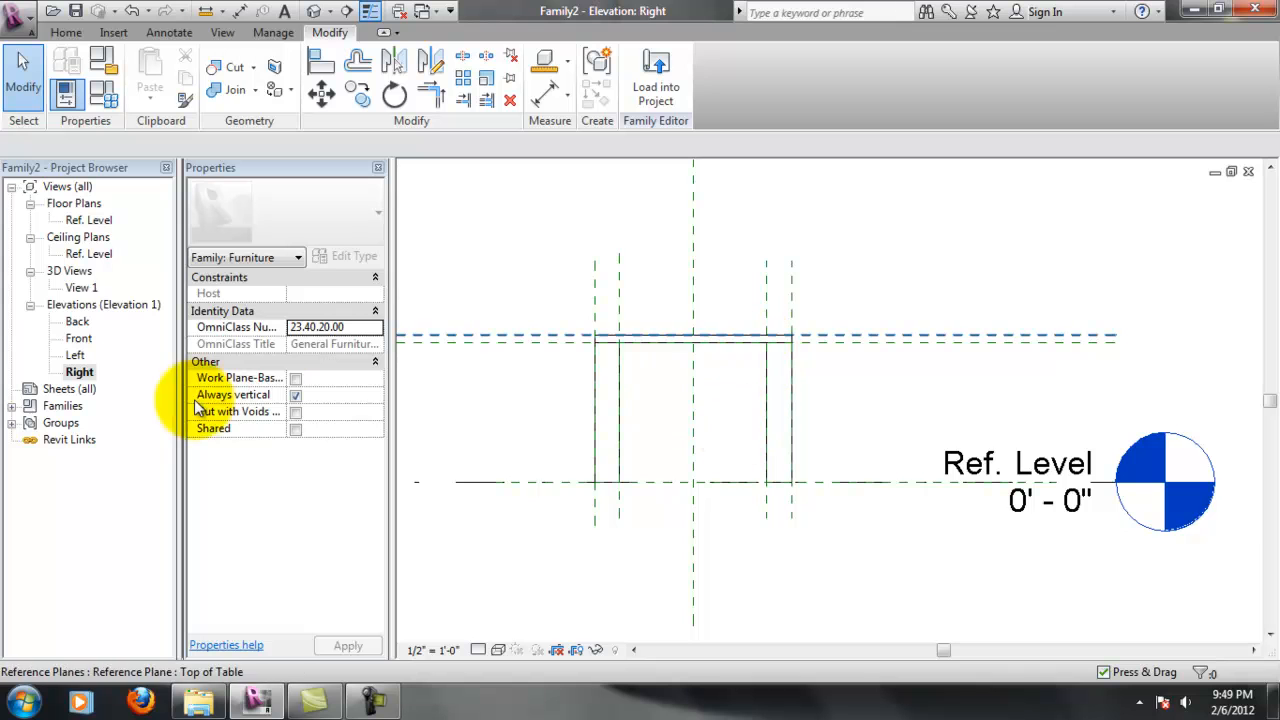
Open the 3D view View 1 and inspect the table with its four legs
{"action": "scroll", "coordinate": [758, 408], "scroll_direction": "up", "scroll_amount": 1}
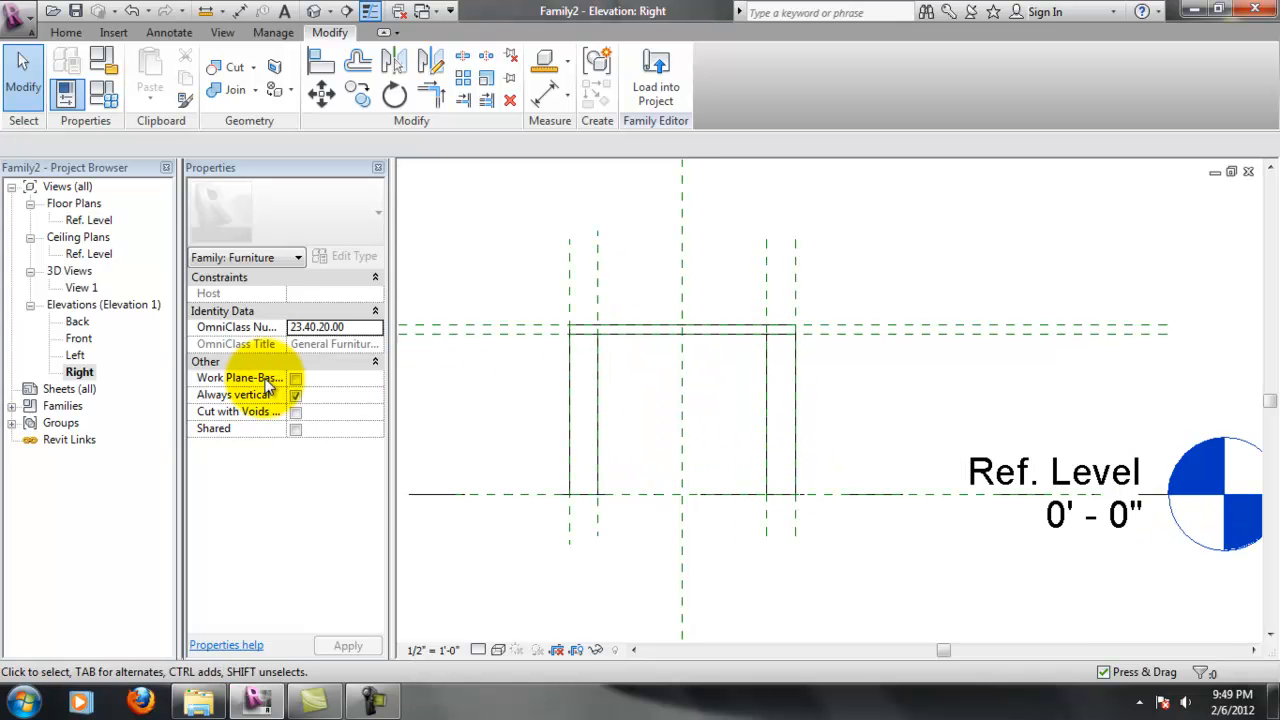
{"action": "double_click", "coordinate": [80, 288]}
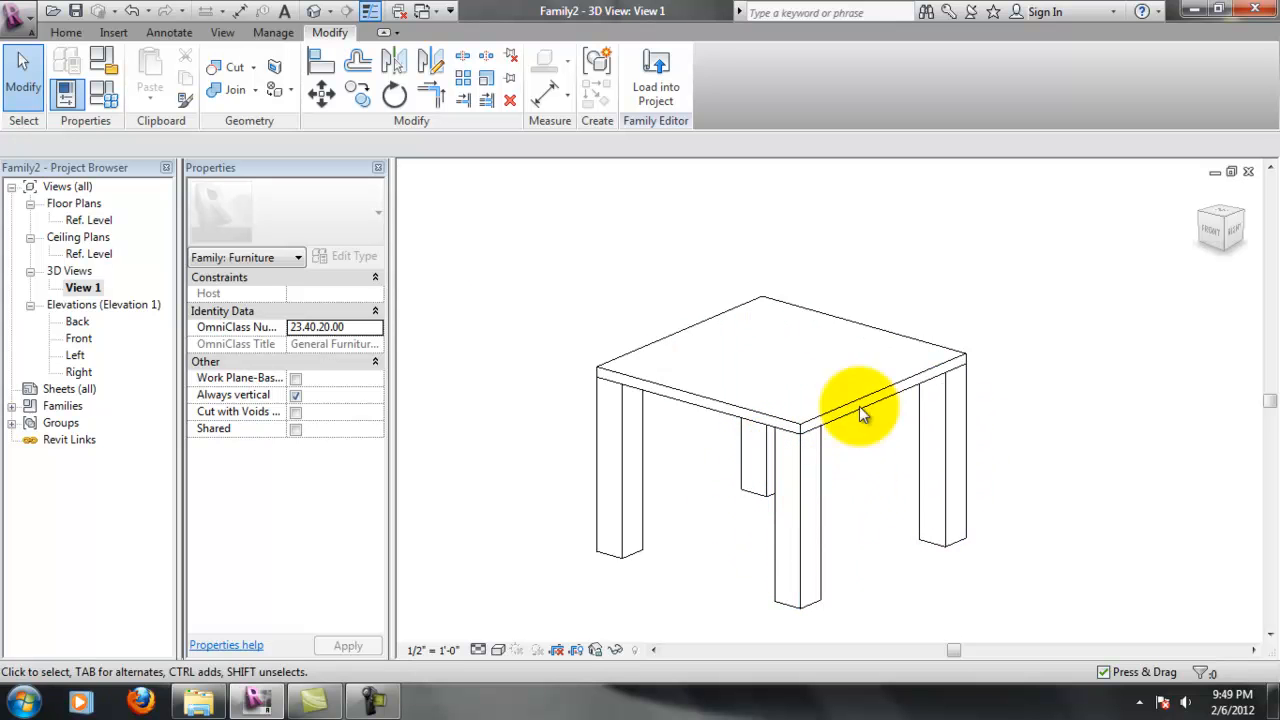
{"action": "scroll", "coordinate": [737, 470], "scroll_direction": "up", "scroll_amount": 2}
{"action": "scroll", "coordinate": [737, 470], "scroll_direction": "down", "scroll_amount": 2}
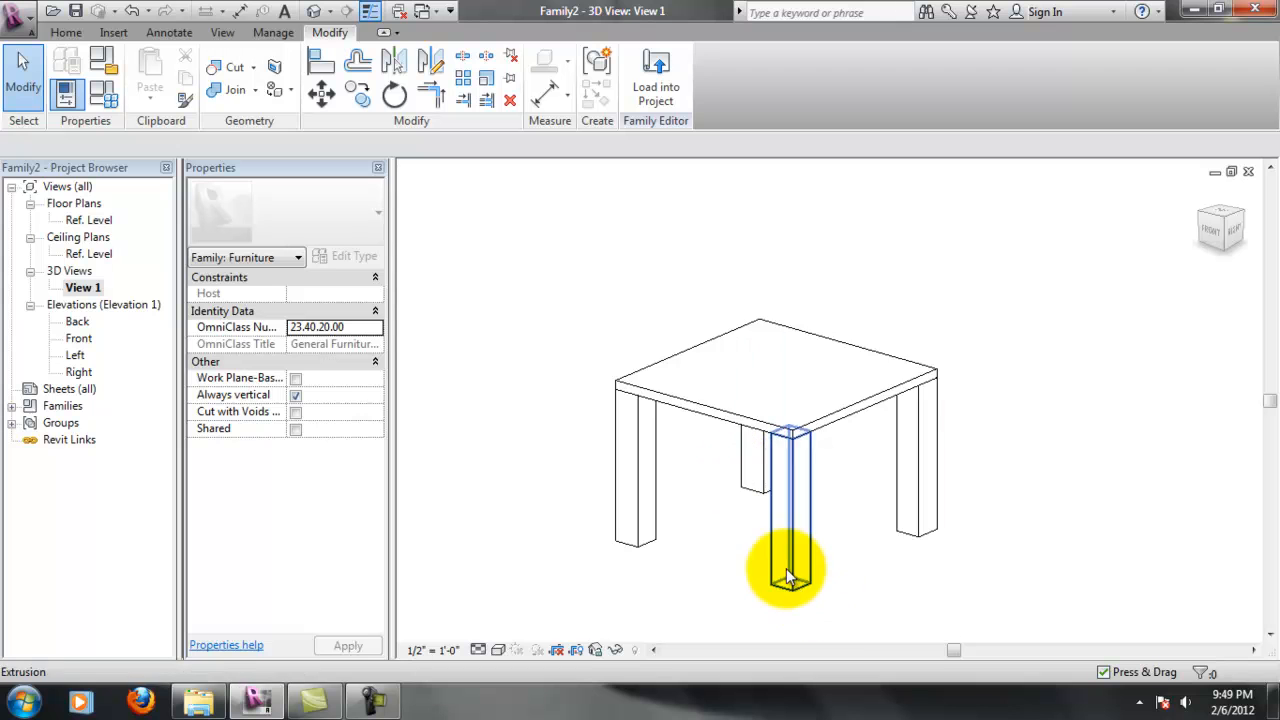
{"action": "scroll", "coordinate": [754, 530], "scroll_direction": "up", "scroll_amount": 1}
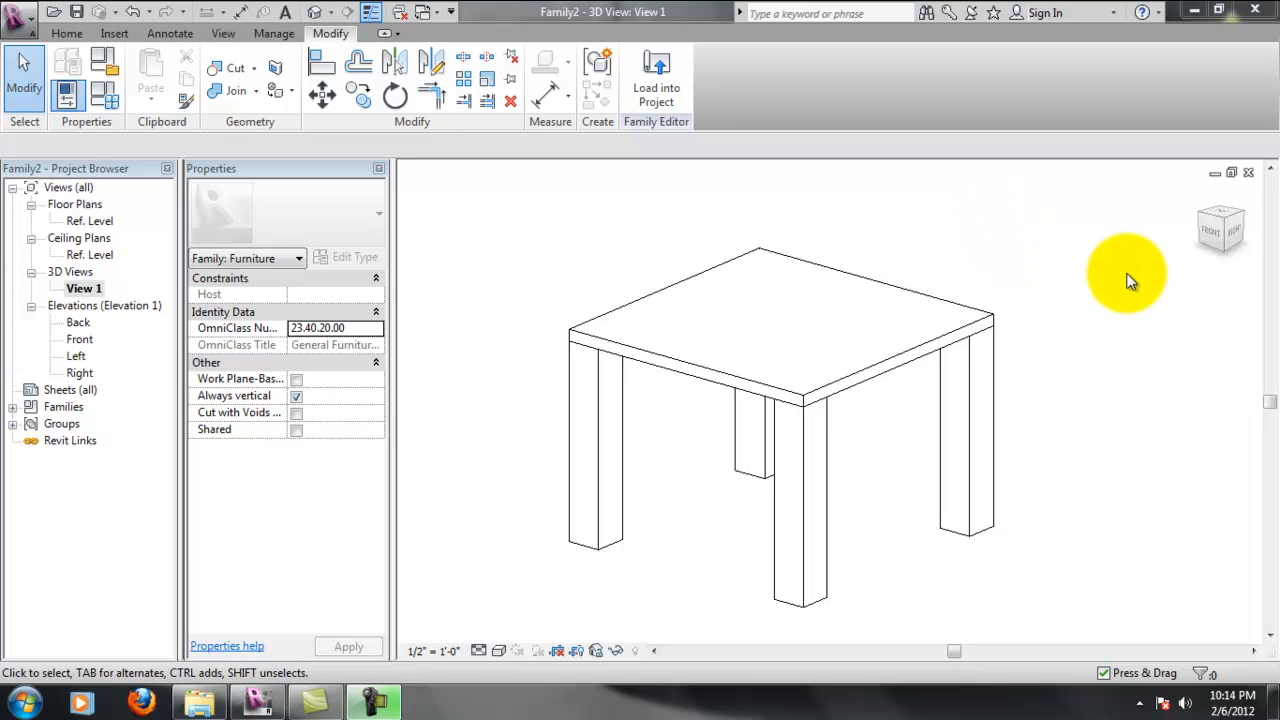
Try to set all six table and leg dimension parameters to 0 in Family Types, resolving the constraint errors when applying
{"action": "left_click", "coordinate": [104, 95]}
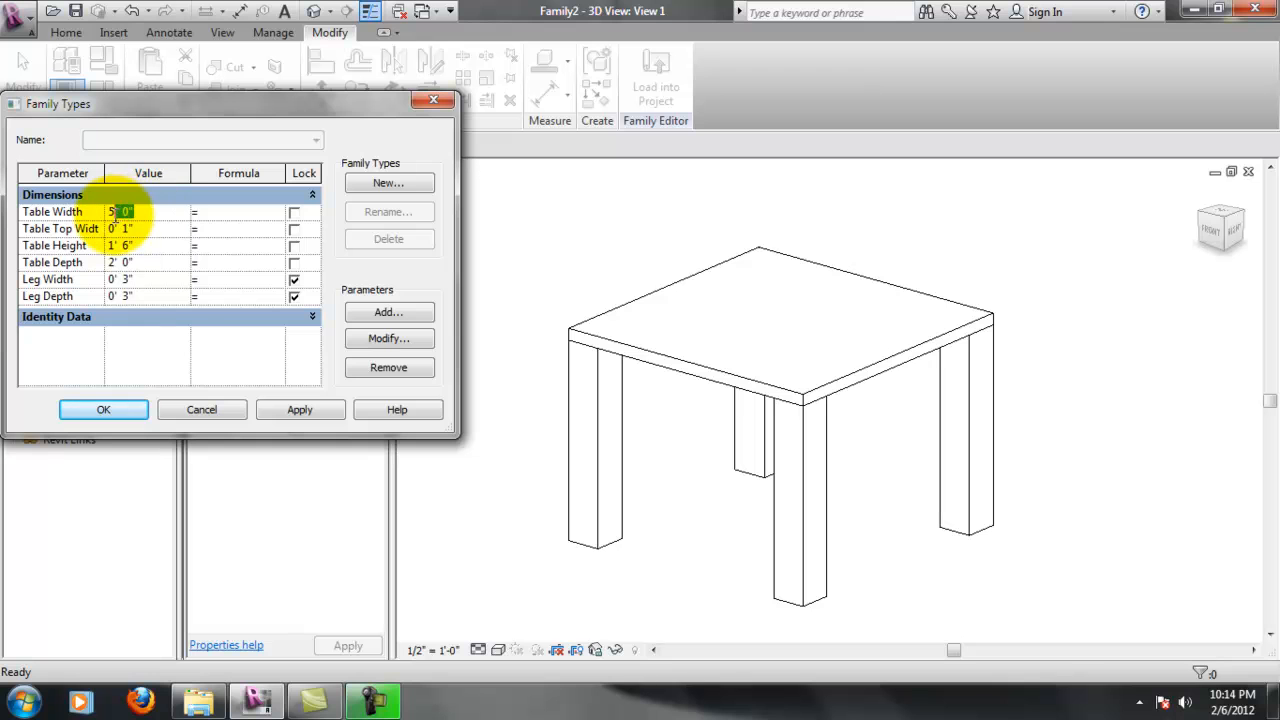
{"action": "type", "text": "0"}
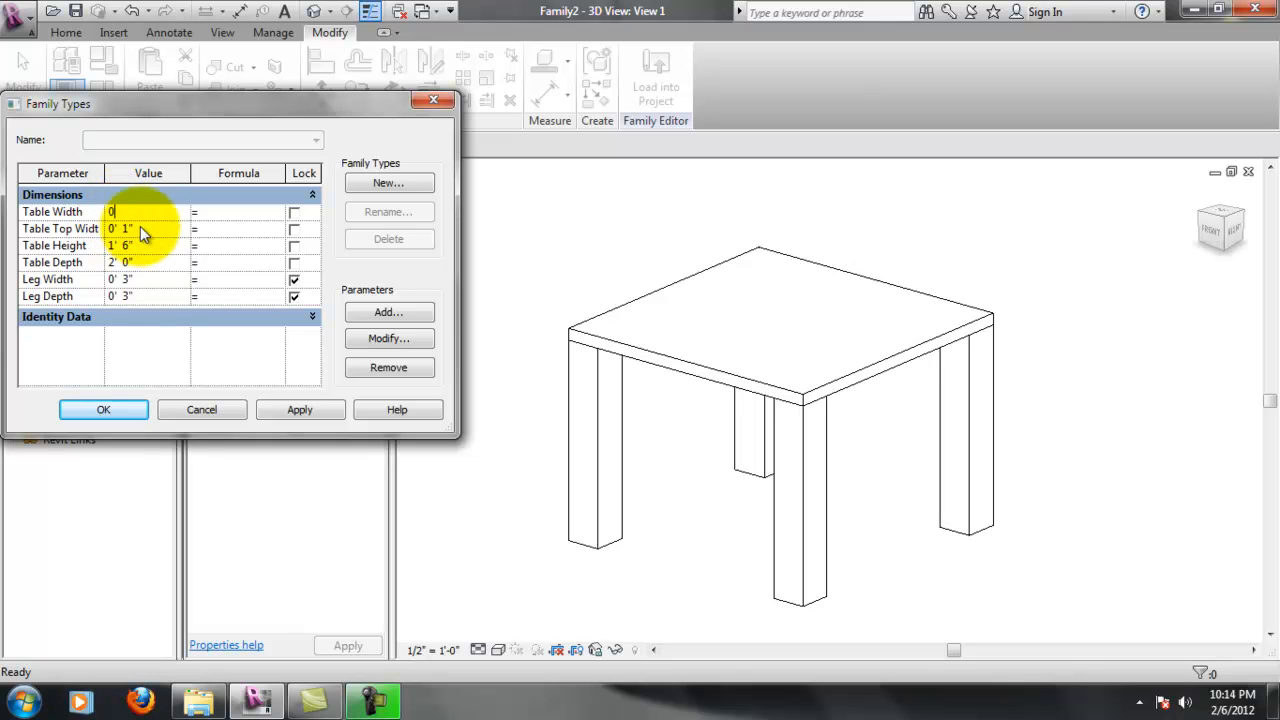
{"action": "left_click_drag", "start_coordinate": [137, 229], "coordinate": [106, 297]}
{"action": "type", "text": "0"}
{"action": "left_click", "coordinate": [142, 244]}
{"action": "type", "text": "000"}
{"action": "left_click", "coordinate": [299, 409]}
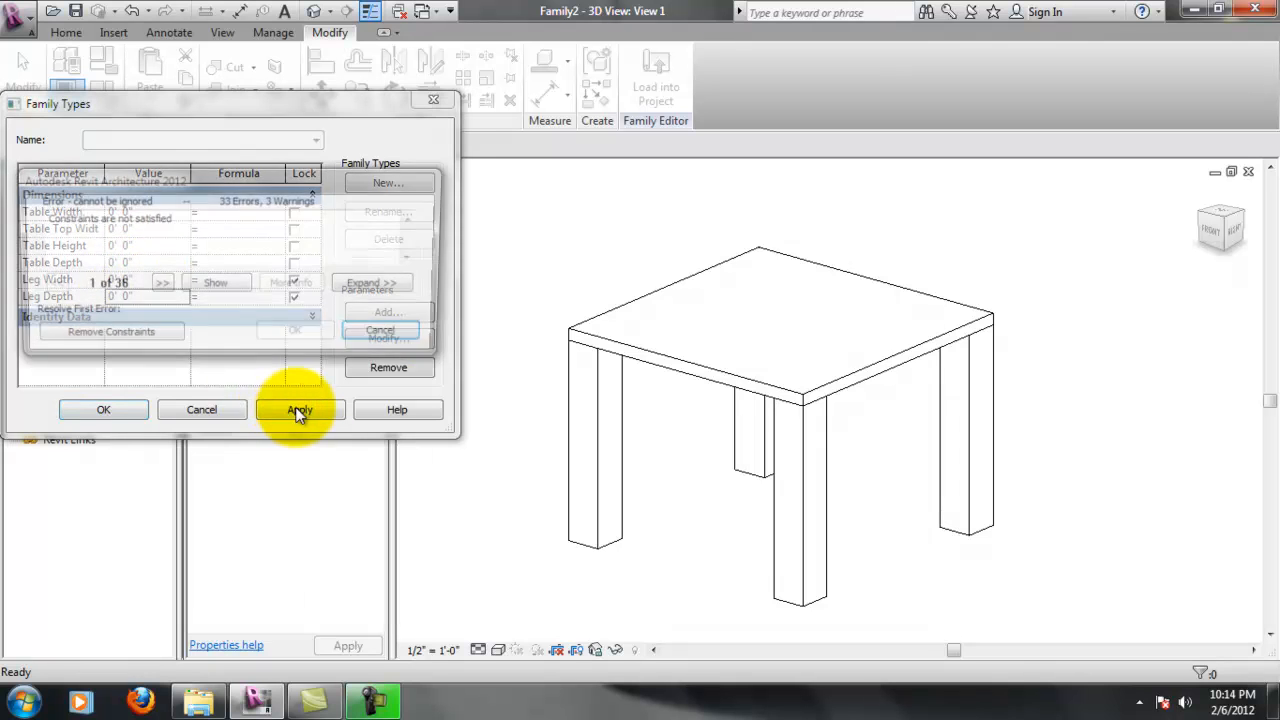
{"action": "left_click", "coordinate": [163, 345]}
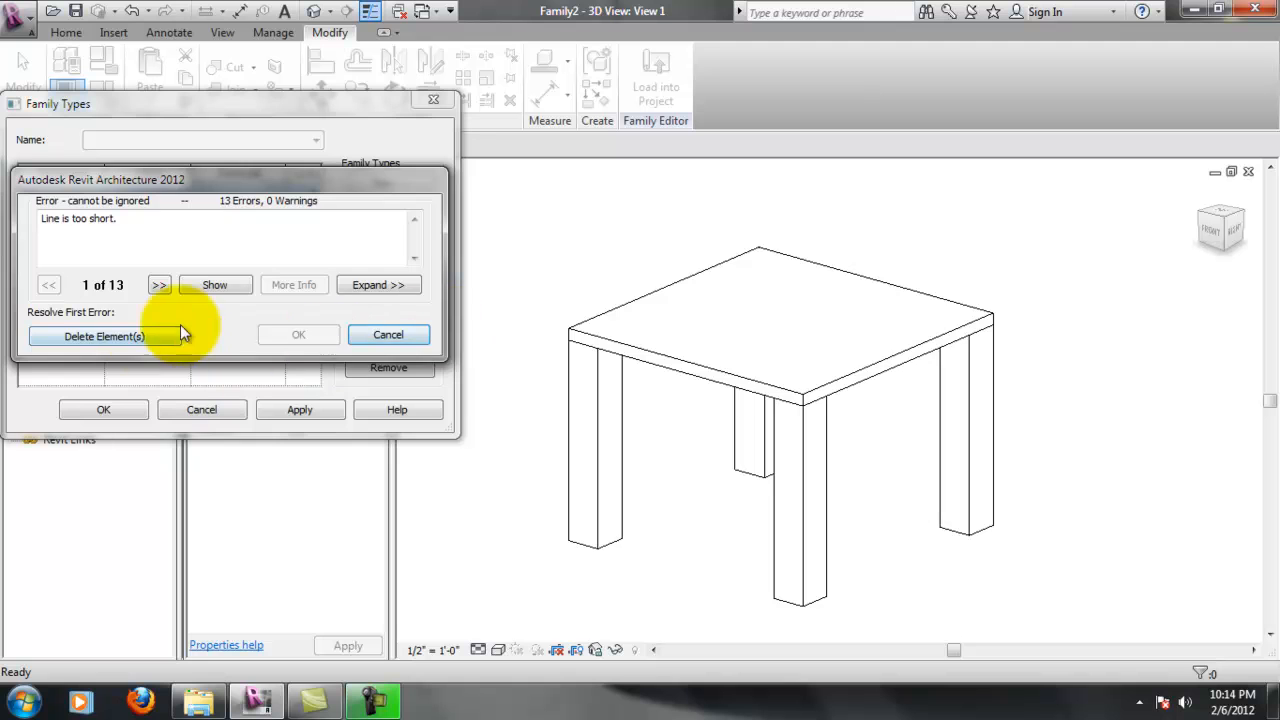
{"action": "left_click", "coordinate": [178, 334]}
{"action": "left_click", "coordinate": [205, 410]}
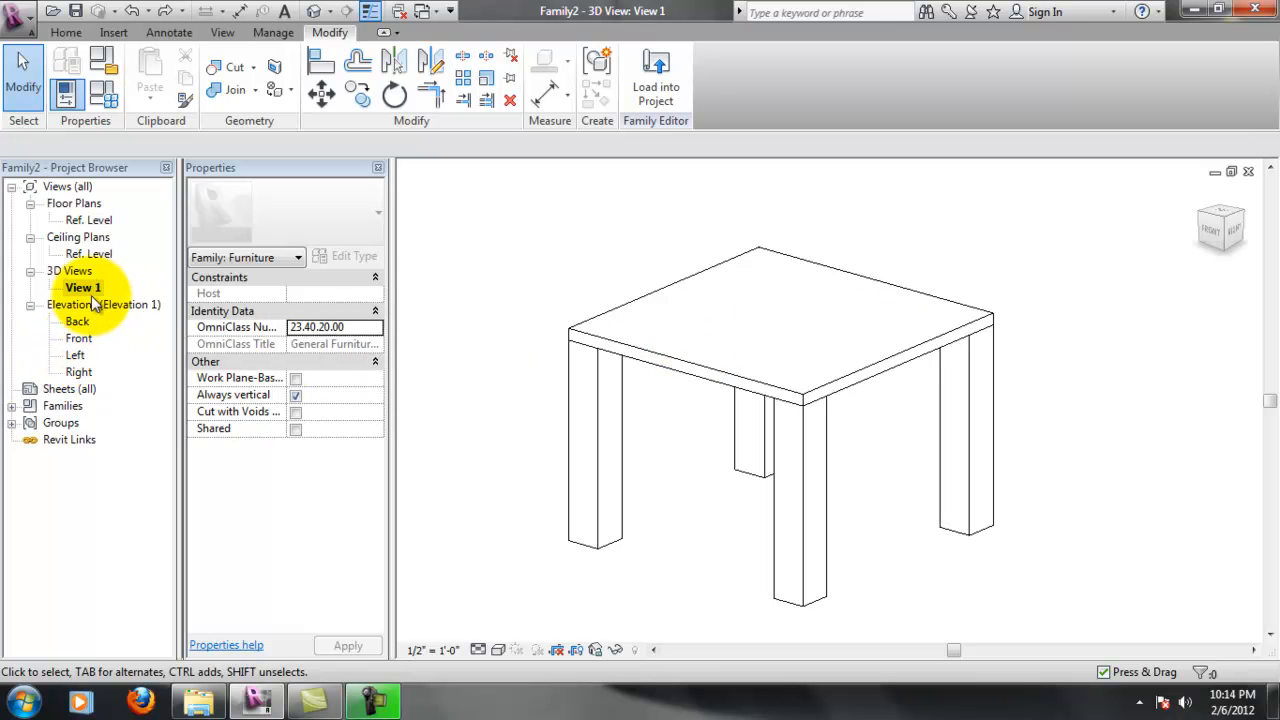
Check the Ref. Level plan, and delete the Table Height and Table Top Width dimensions in the Front elevation
{"action": "double_click", "coordinate": [89, 220]}
{"action": "scroll", "coordinate": [864, 508], "scroll_direction": "down", "scroll_amount": 5}
{"action": "scroll", "coordinate": [910, 620], "scroll_direction": "up", "scroll_amount": 3}
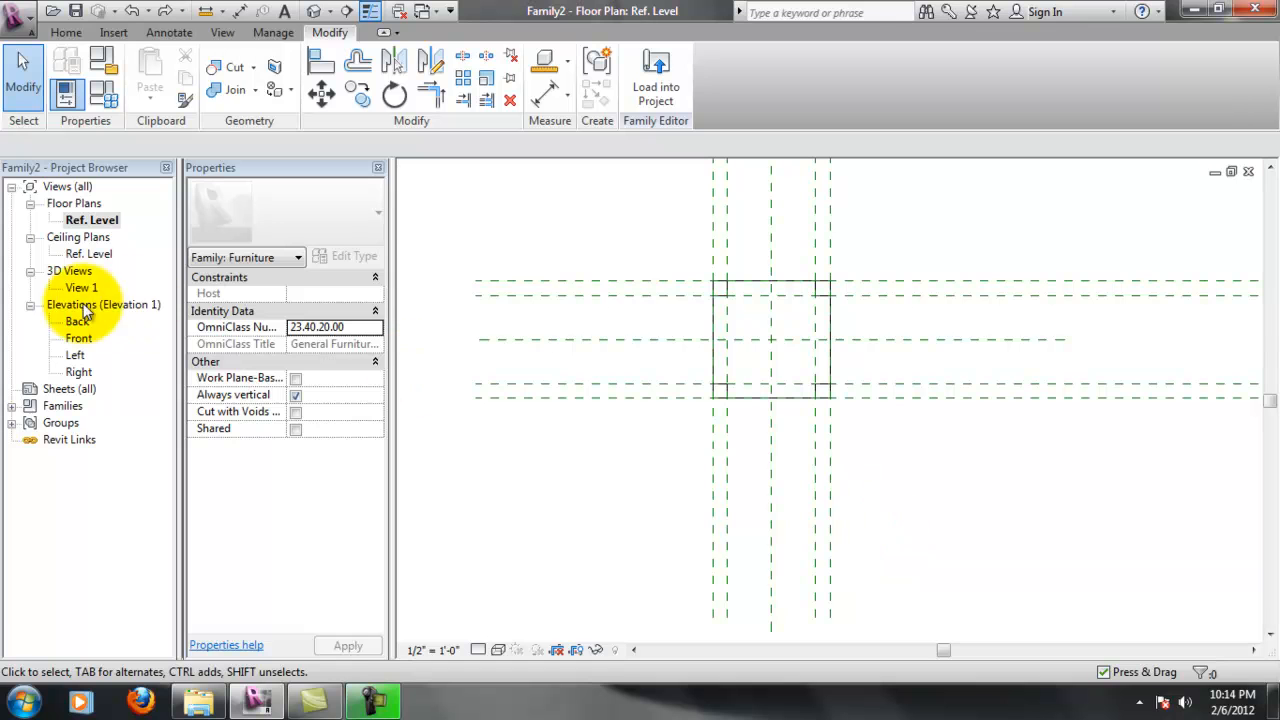
{"action": "double_click", "coordinate": [78, 338]}
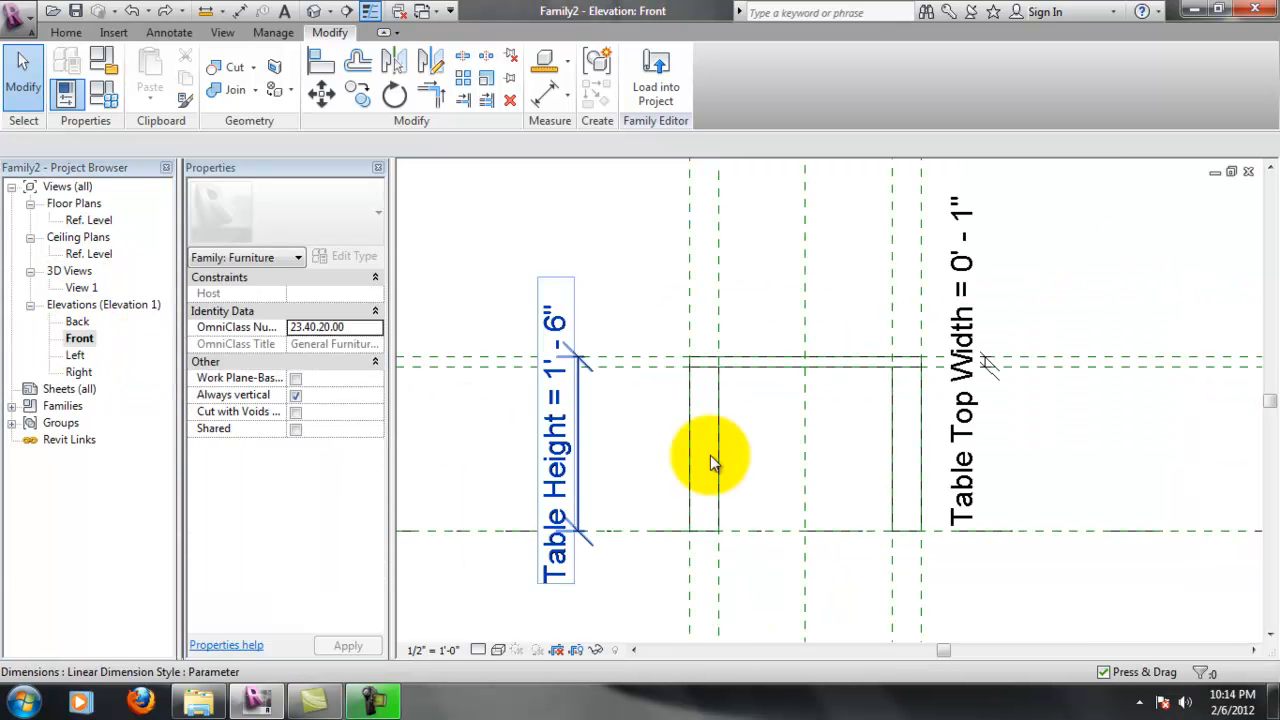
{"action": "left_click", "coordinate": [591, 432]}
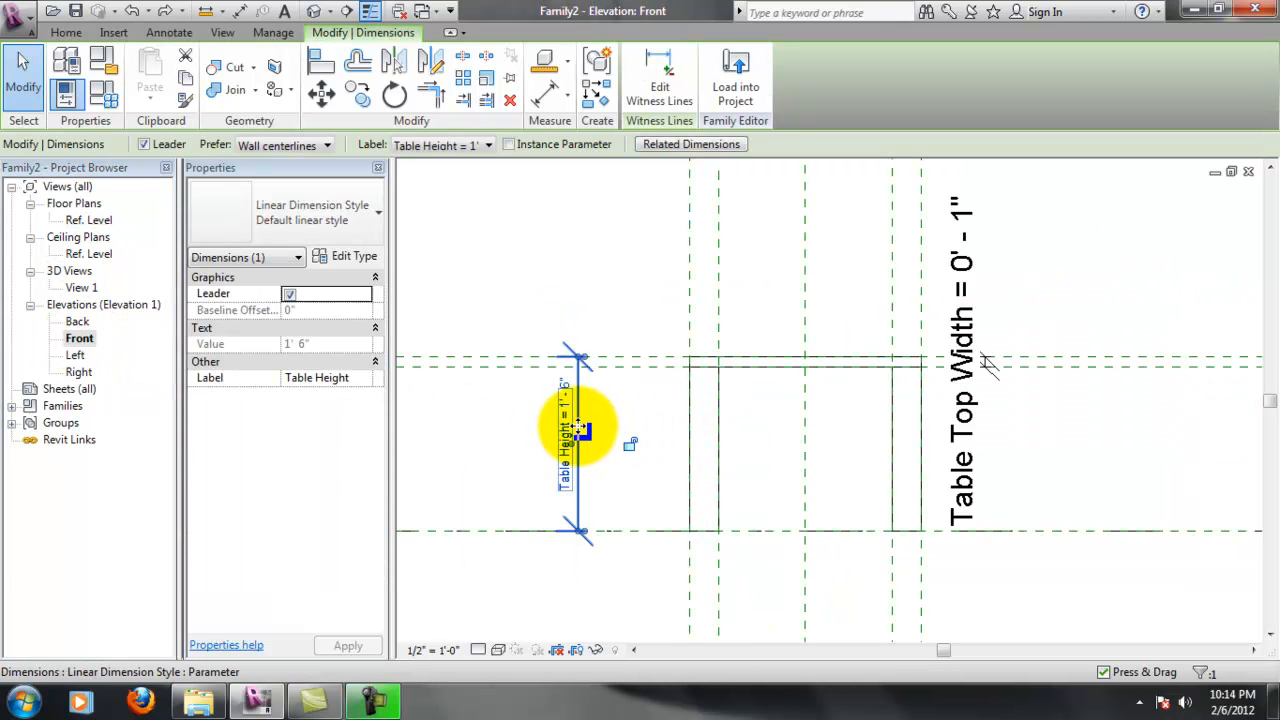
{"action": "key", "text": "Delete"}
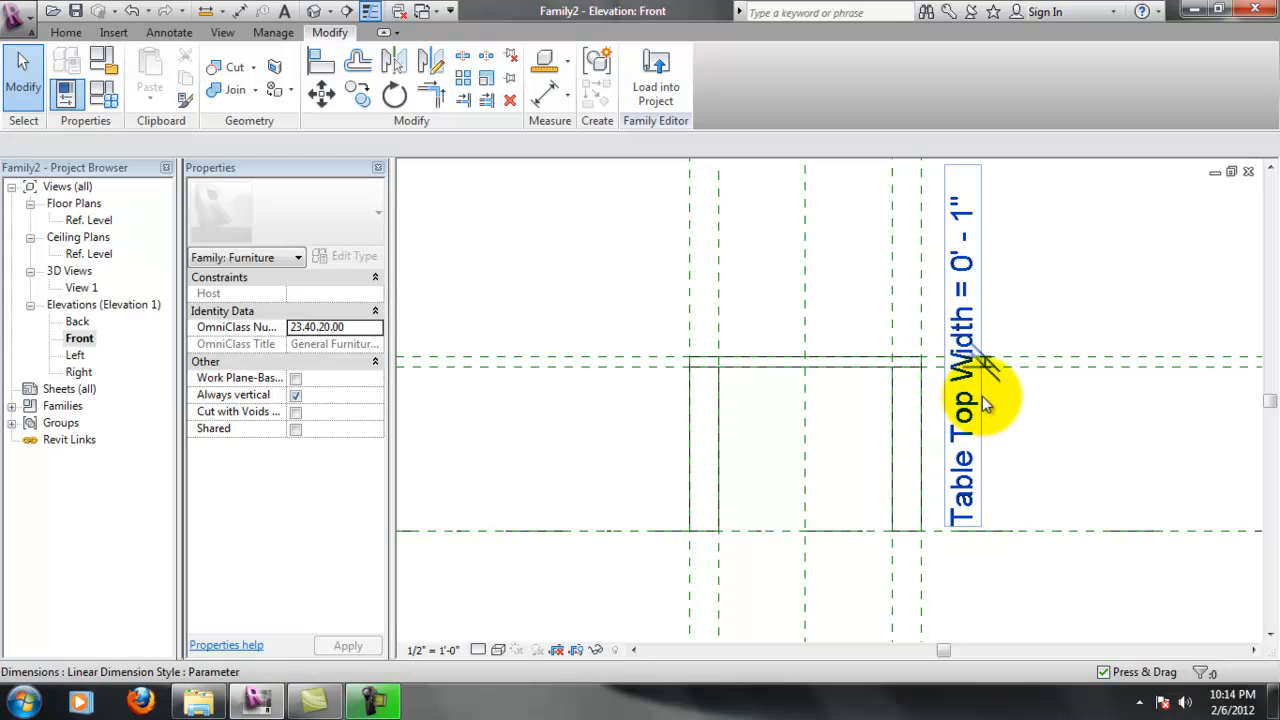
{"action": "left_click", "coordinate": [984, 401]}
{"action": "key", "text": "Delete"}
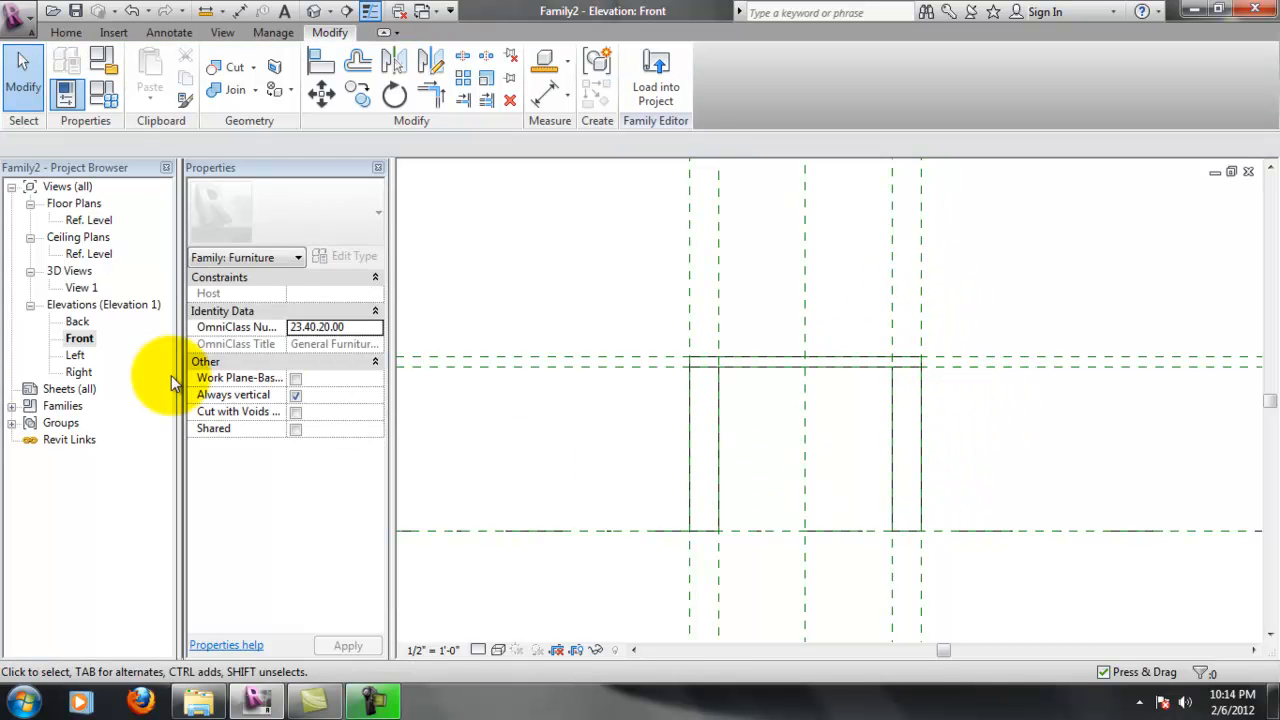
Check the Right elevation, and in Family Types enter 0 for the table width, top width, height, depth, leg width and leg depth
{"action": "double_click", "coordinate": [80, 372]}
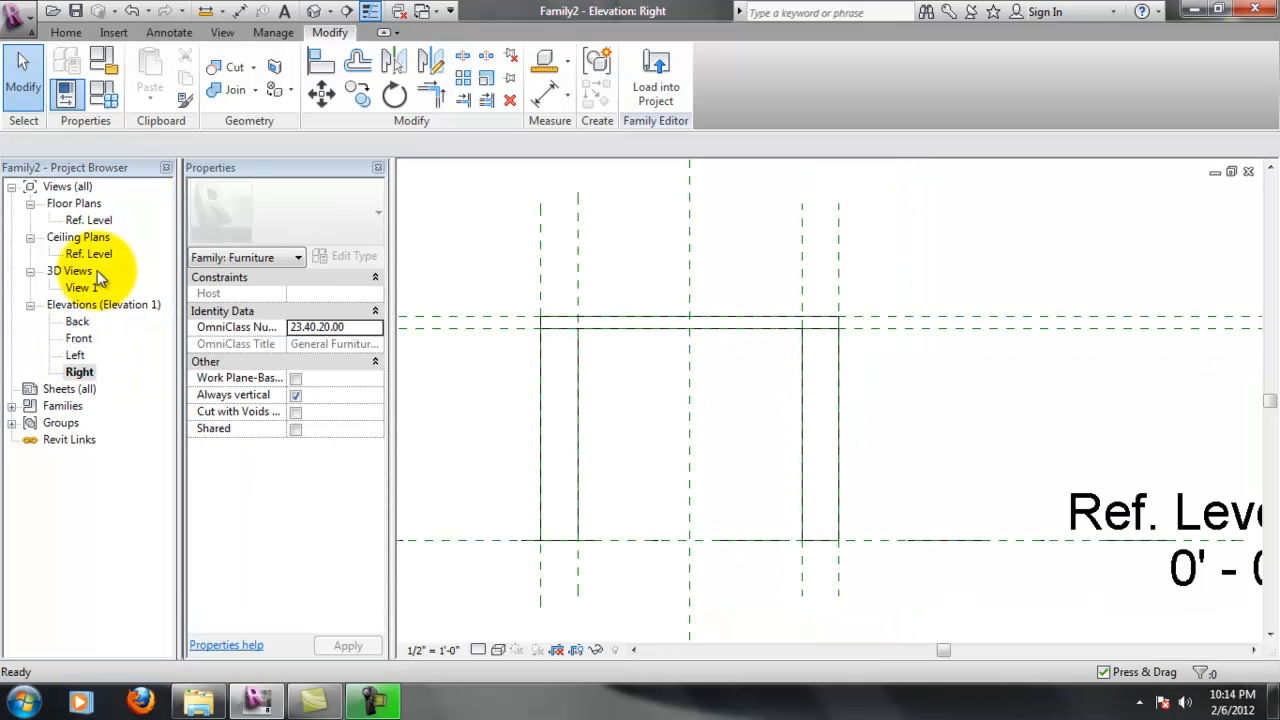
{"action": "left_click", "coordinate": [106, 96]}
{"action": "left_click_drag", "start_coordinate": [141, 212], "coordinate": [116, 262]}
{"action": "type", "text": "0"}
{"action": "type", "text": "0"}
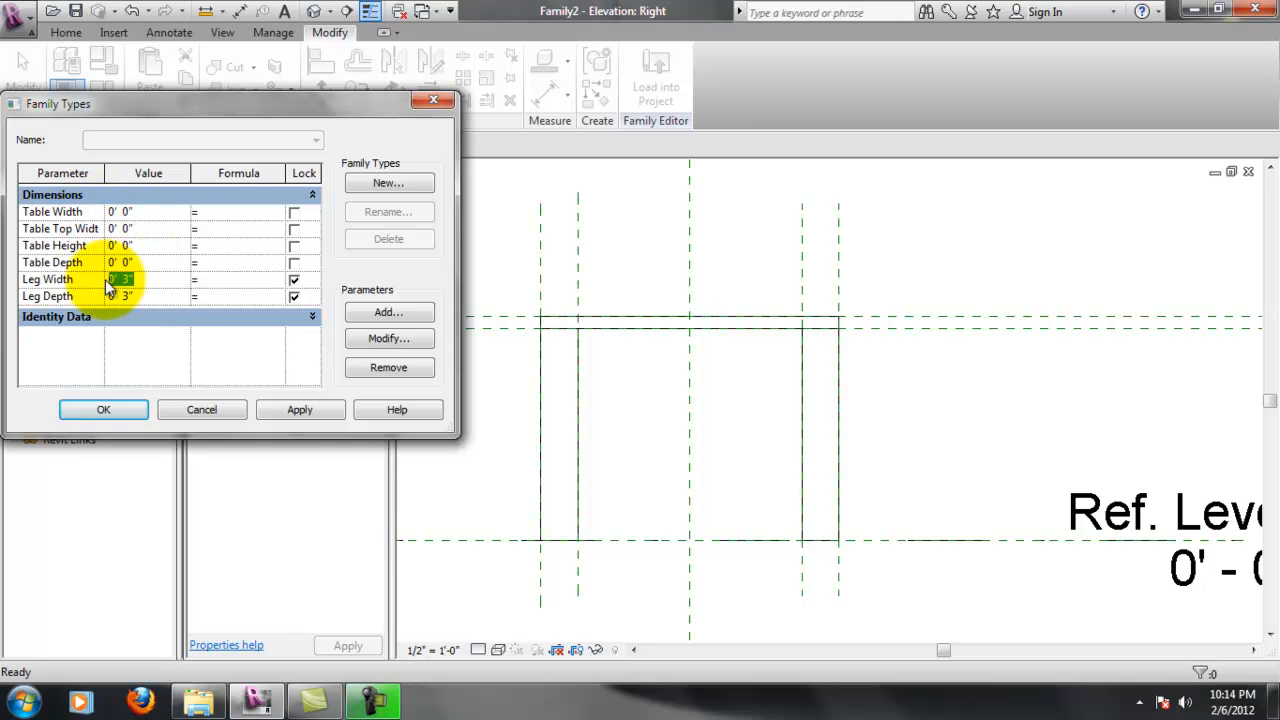
{"action": "type", "text": "000"}
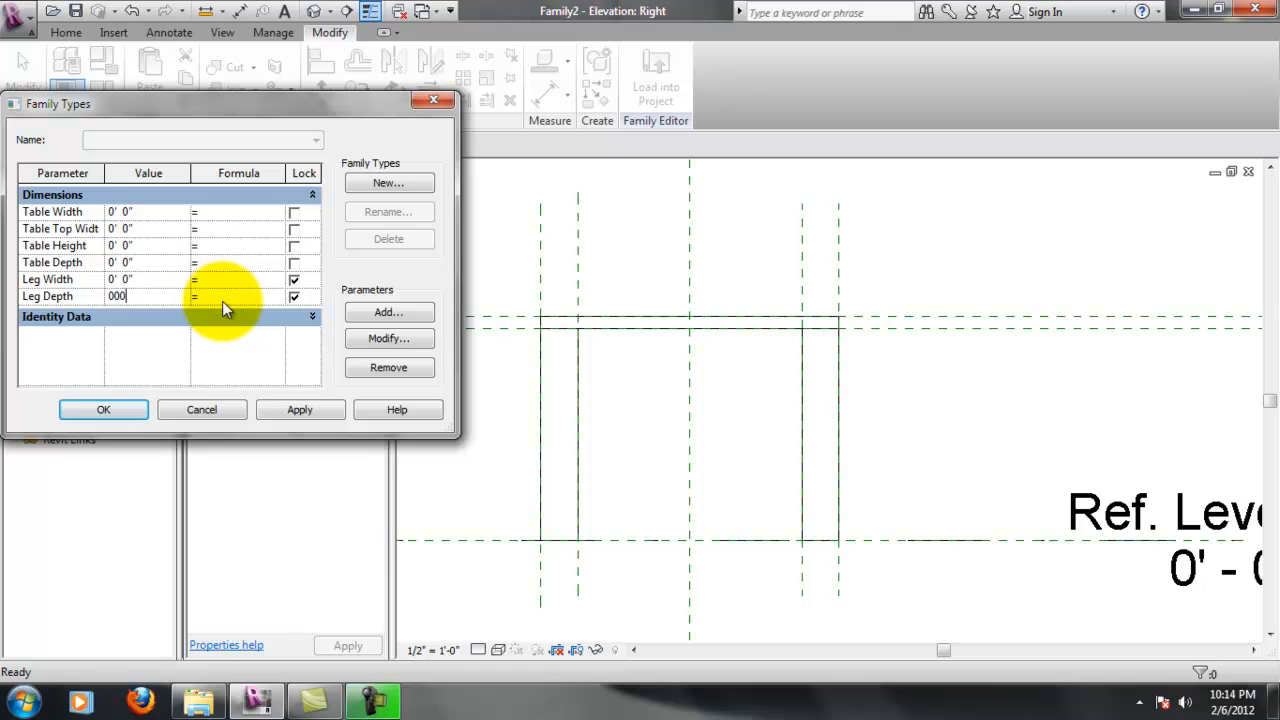
Restore Leg Depth to 0' 0", unlock the Leg Width and Leg Depth parameters, and accept the family types
{"action": "key", "text": "BackSpace"}
{"action": "key", "text": "BackSpace"}
{"action": "key", "text": "BackSpace"}
{"action": "left_click", "coordinate": [293, 295]}
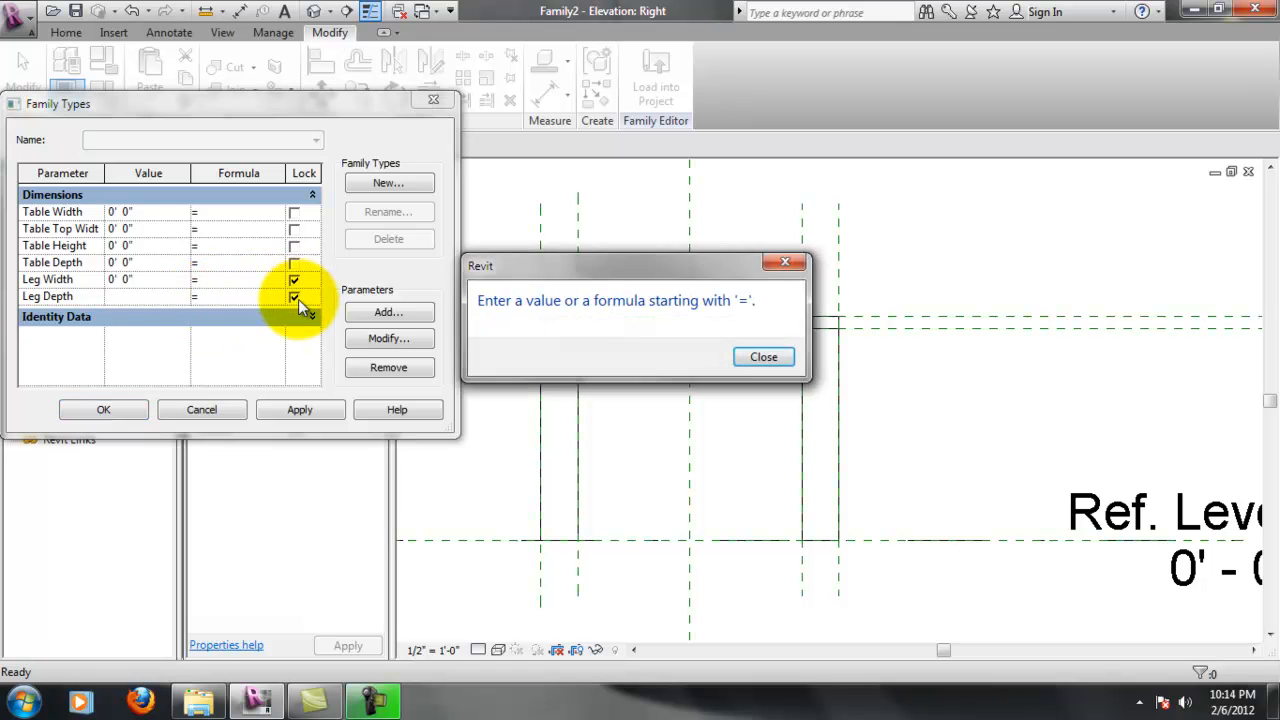
{"action": "left_click", "coordinate": [766, 358]}
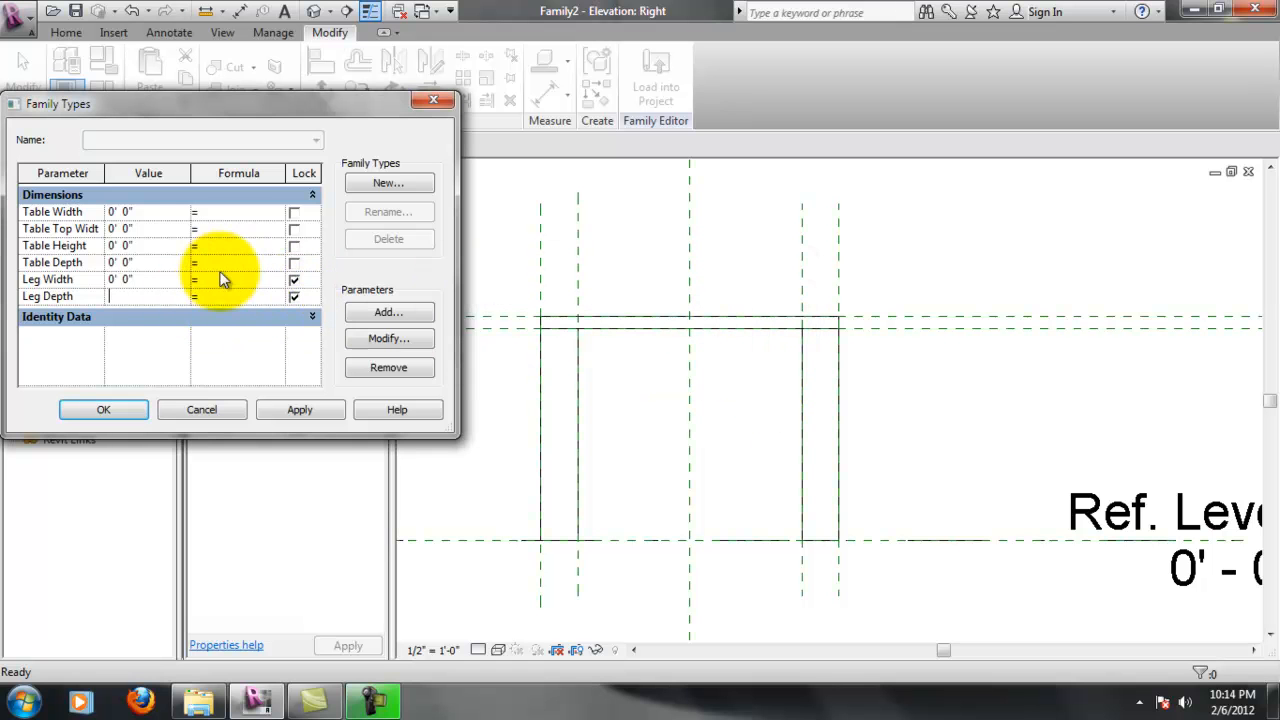
{"action": "left_click", "coordinate": [294, 296]}
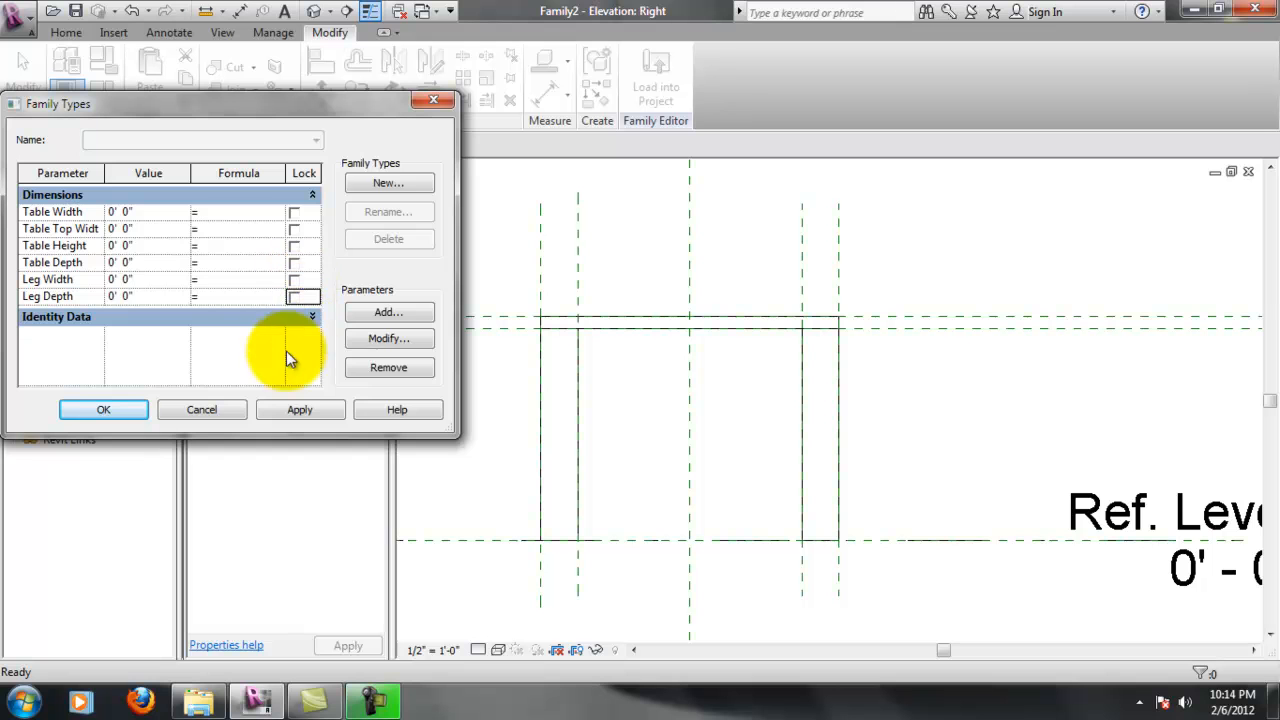
{"action": "left_click", "coordinate": [104, 409]}
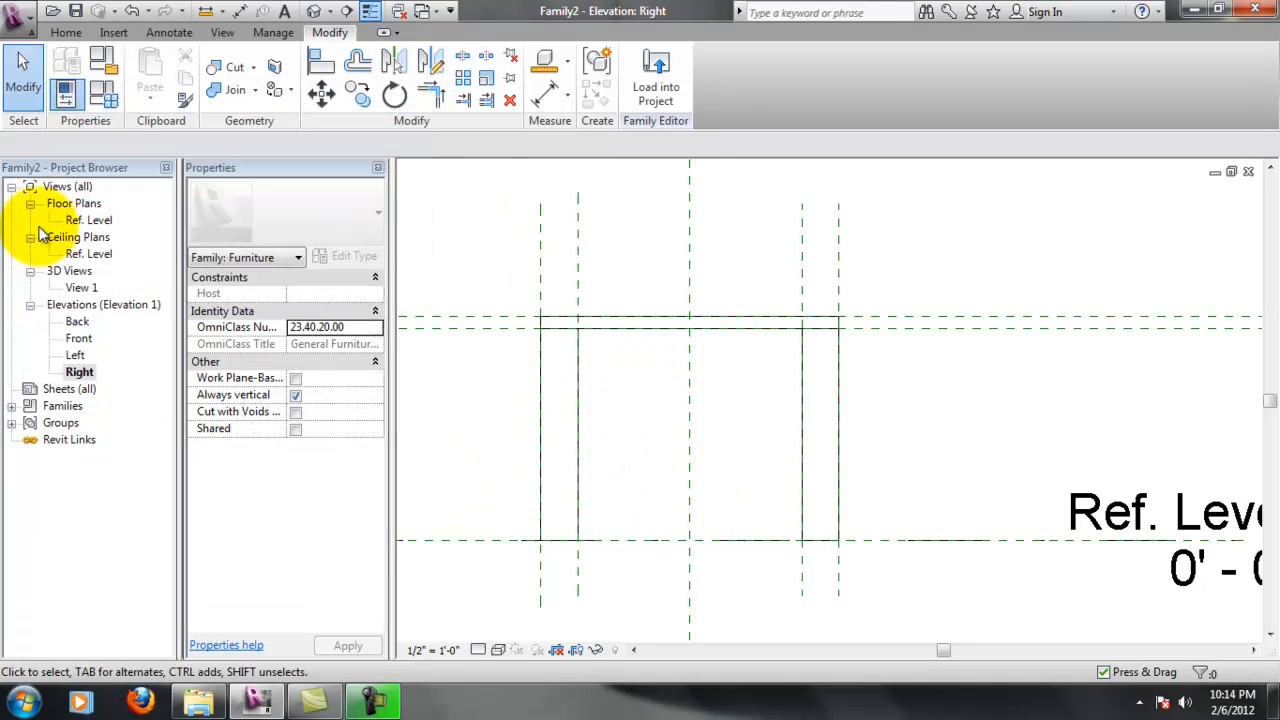
{"action": "left_click", "coordinate": [102, 93]}
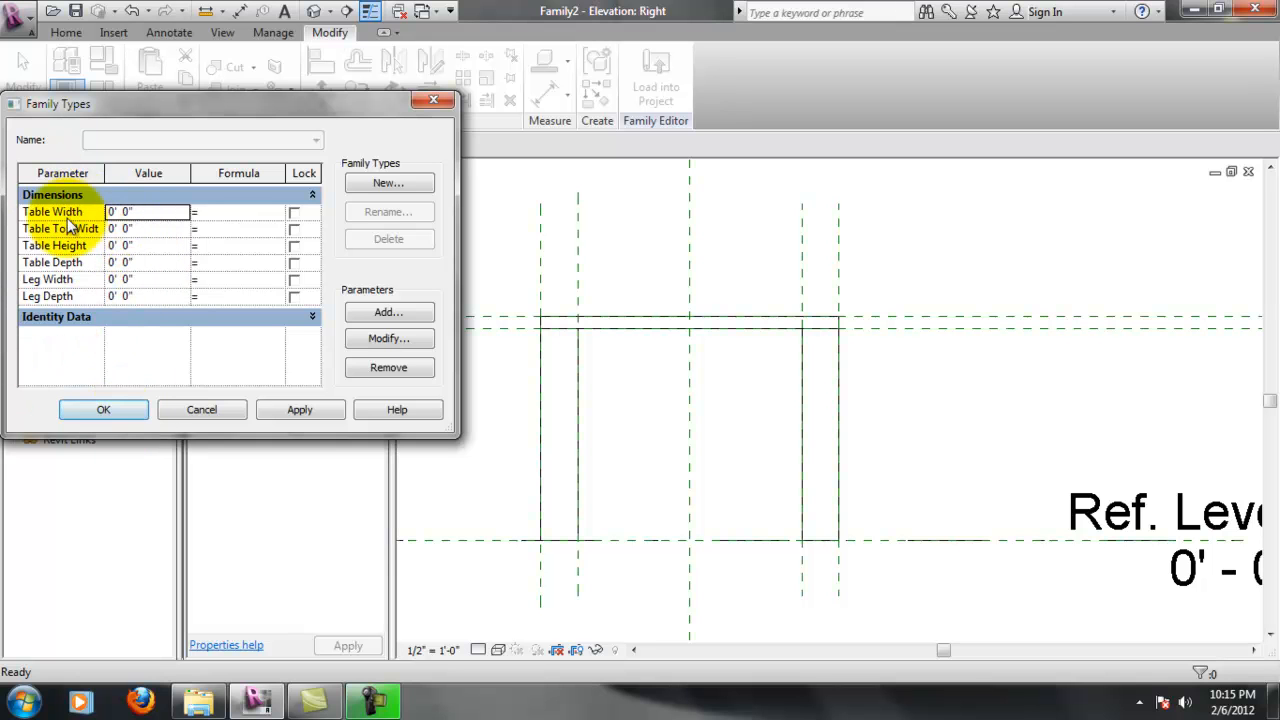
{"action": "left_click", "coordinate": [140, 412]}
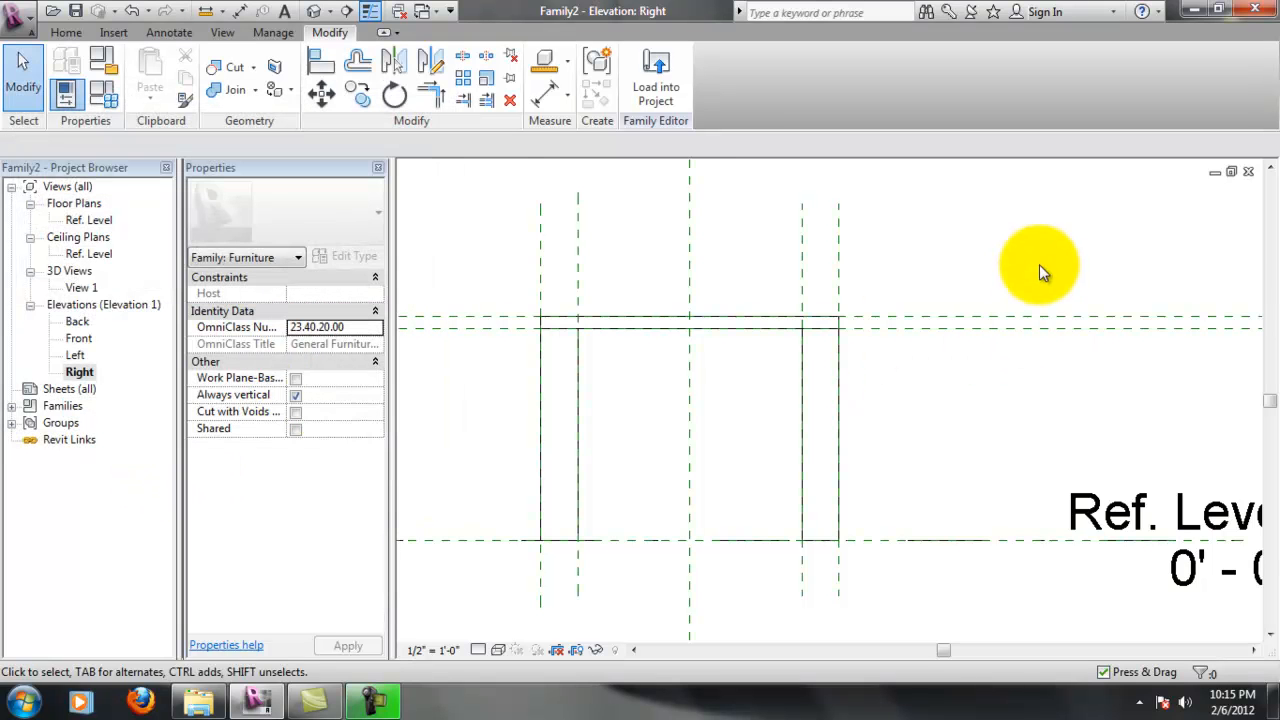
Open the Ref. Level floor plan to work on the table in plan
{"action": "left_click", "coordinate": [79, 339]}
{"action": "double_click", "coordinate": [79, 339]}
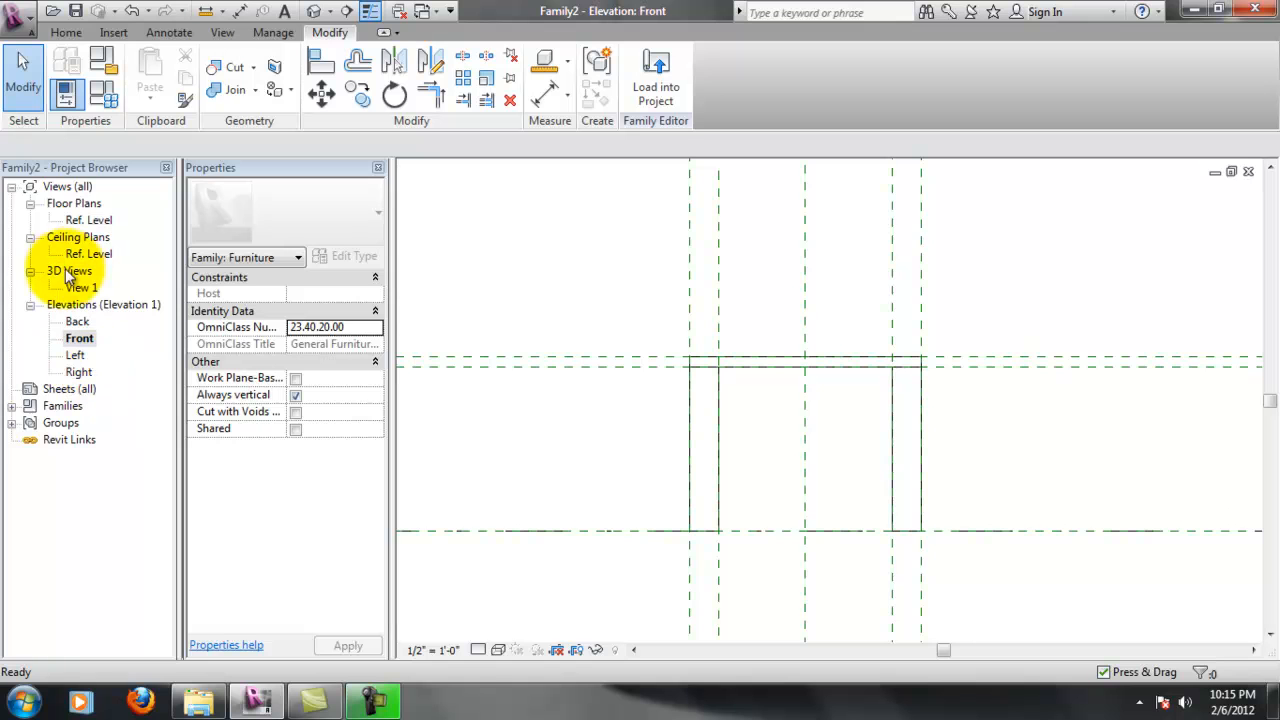
{"action": "double_click", "coordinate": [89, 220]}
{"action": "scroll", "coordinate": [743, 181], "scroll_direction": "up", "scroll_amount": 4}
{"action": "scroll", "coordinate": [840, 515], "scroll_direction": "down", "scroll_amount": 1}
{"action": "scroll", "coordinate": [849, 568], "scroll_direction": "down", "scroll_amount": 3}
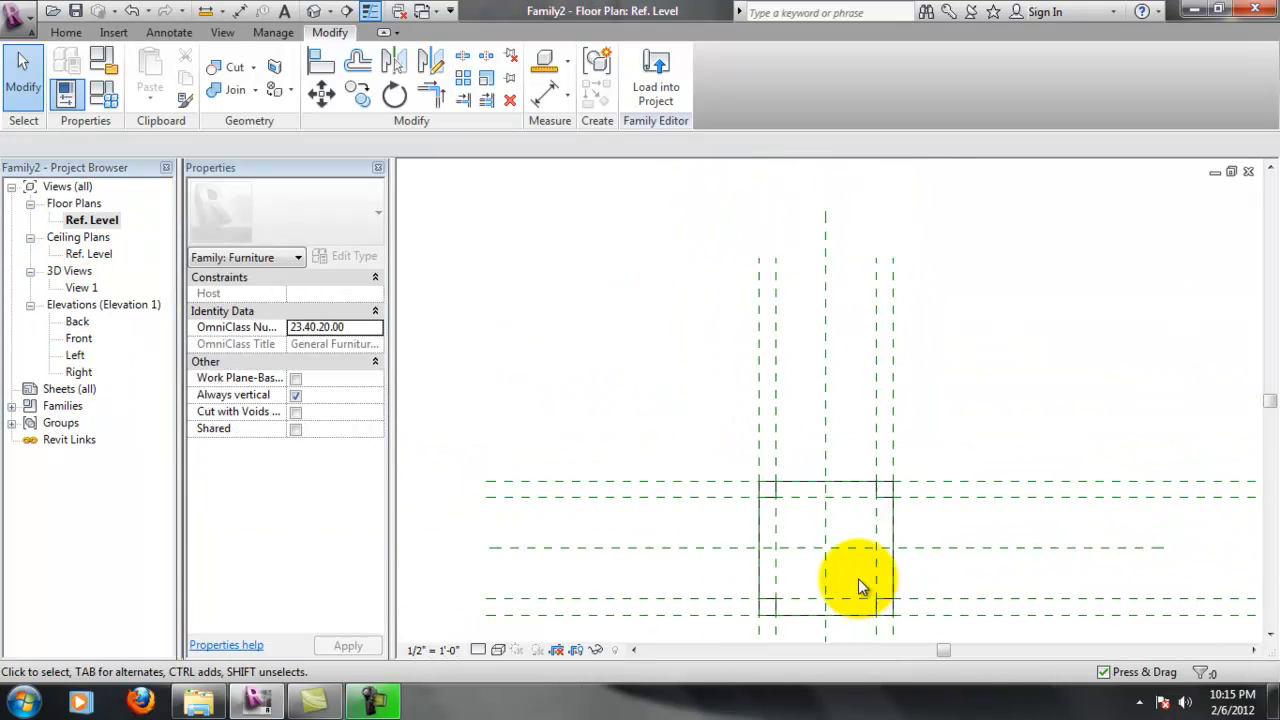
{"action": "middle_click_drag", "start_coordinate": [877, 587], "coordinate": [880, 418]}
{"action": "scroll", "coordinate": [865, 400], "scroll_direction": "up", "scroll_amount": 4}
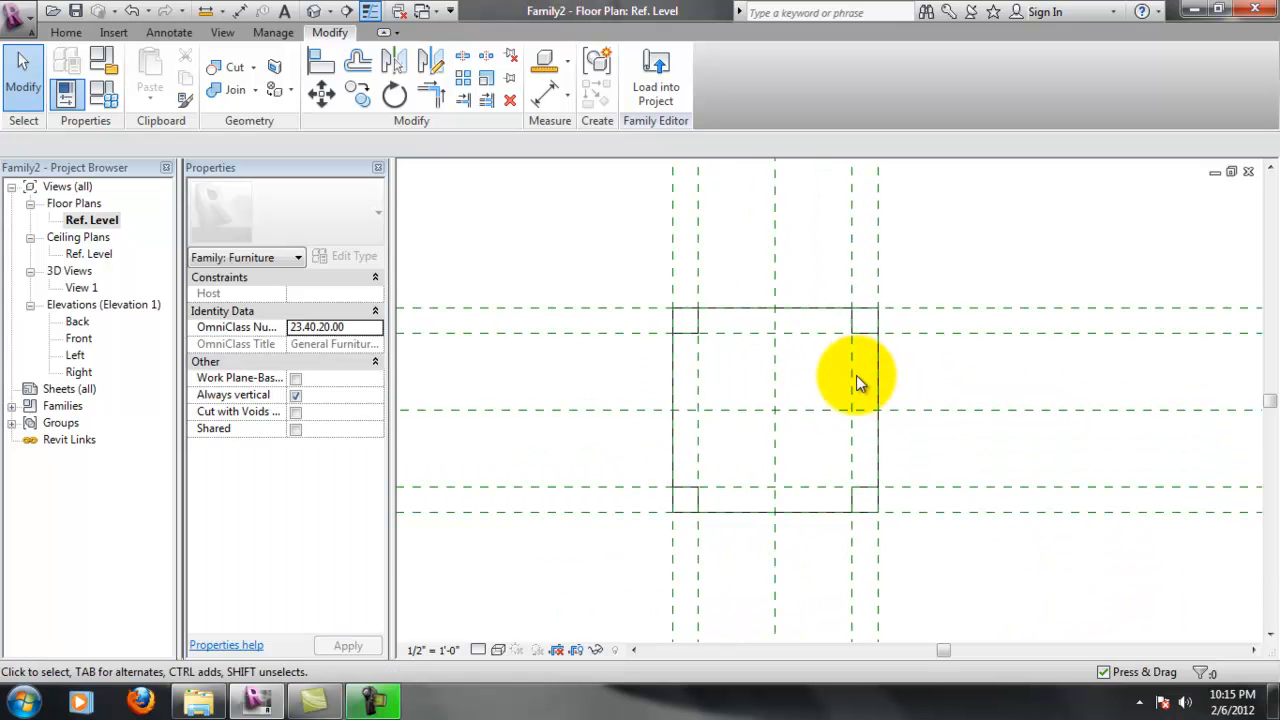
{"action": "middle_click_drag", "start_coordinate": [816, 459], "coordinate": [866, 448]}
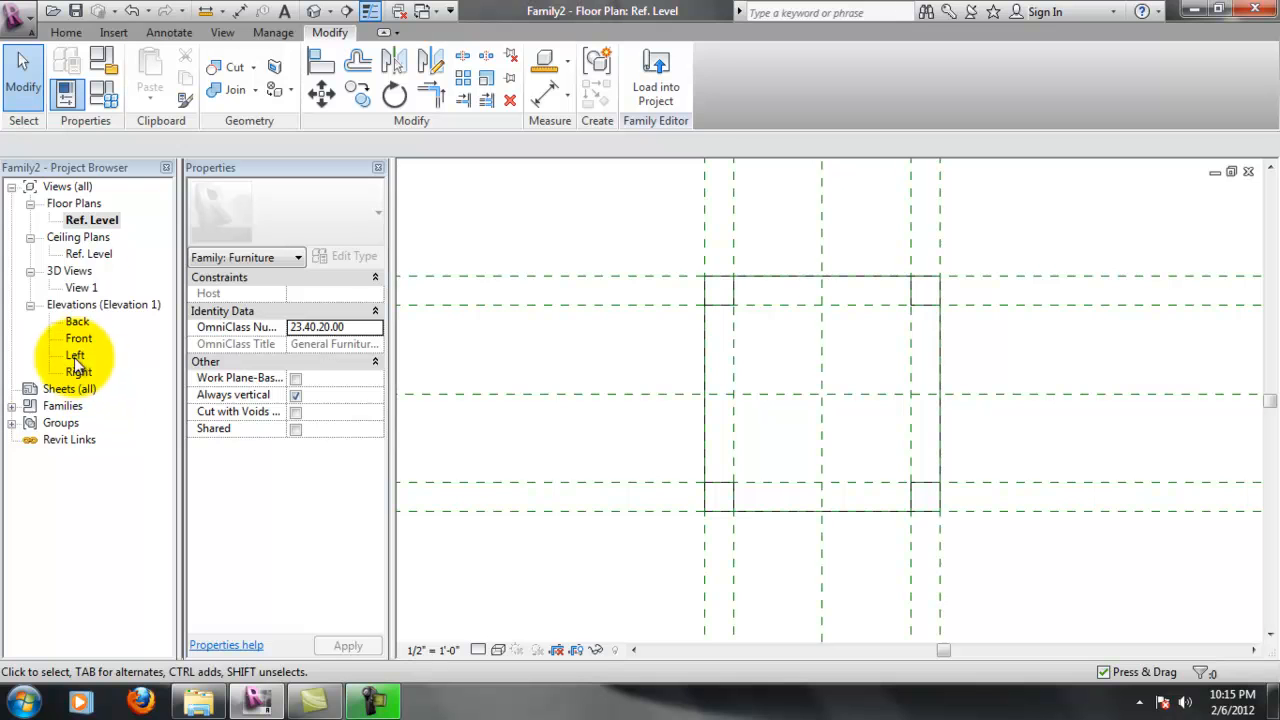
Place an aligned dimension between the table's outer back and front reference planes, beside the table
{"action": "left_click", "coordinate": [67, 33]}
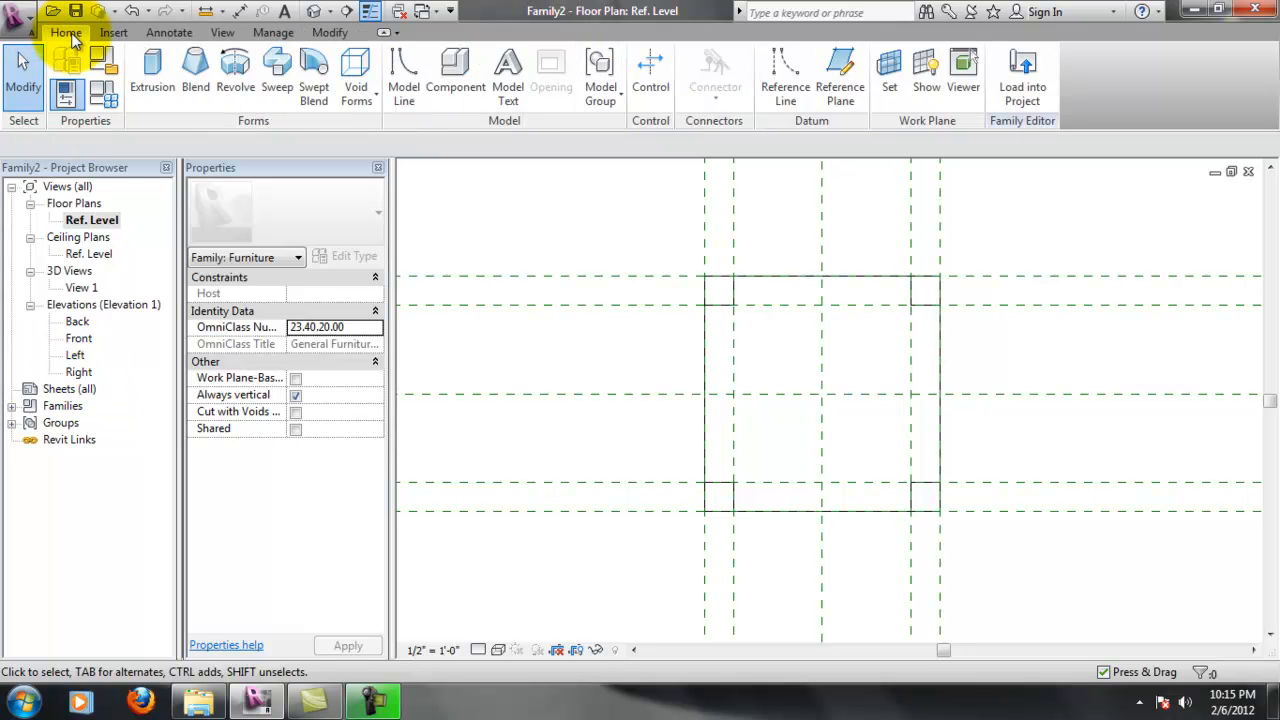
{"action": "left_click", "coordinate": [169, 33]}
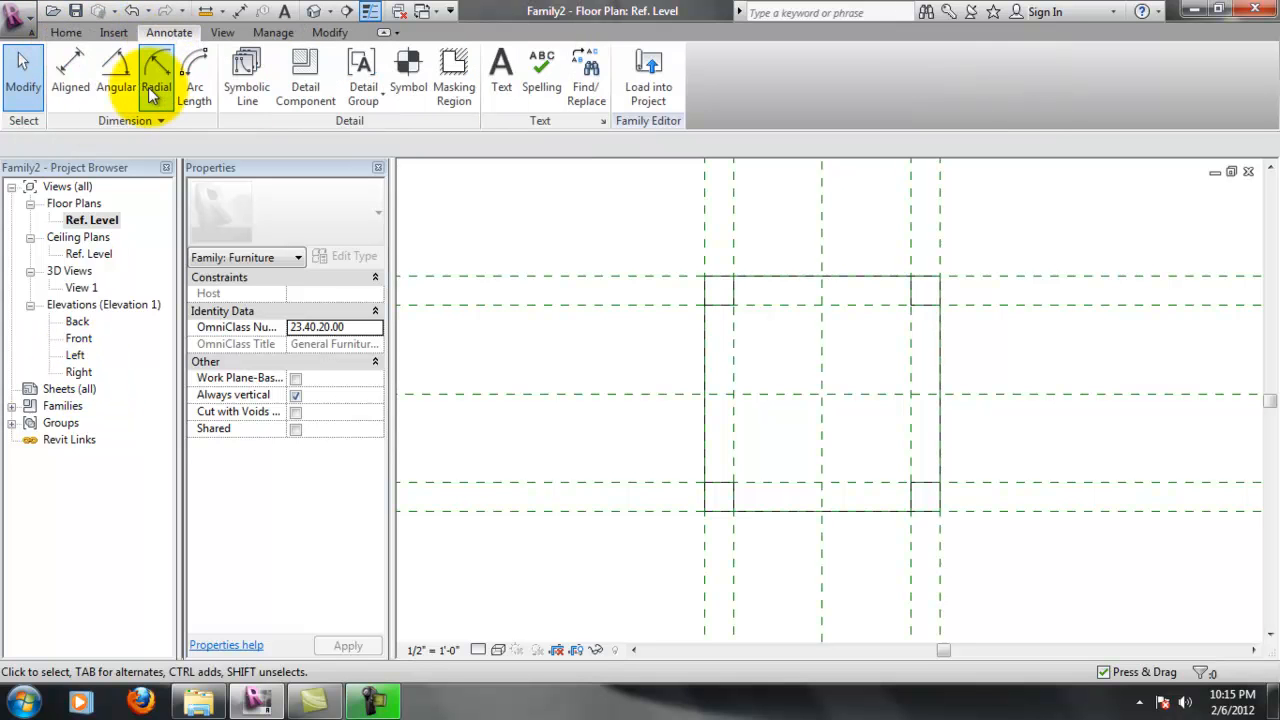
{"action": "left_click", "coordinate": [78, 78]}
{"action": "left_click", "coordinate": [586, 277]}
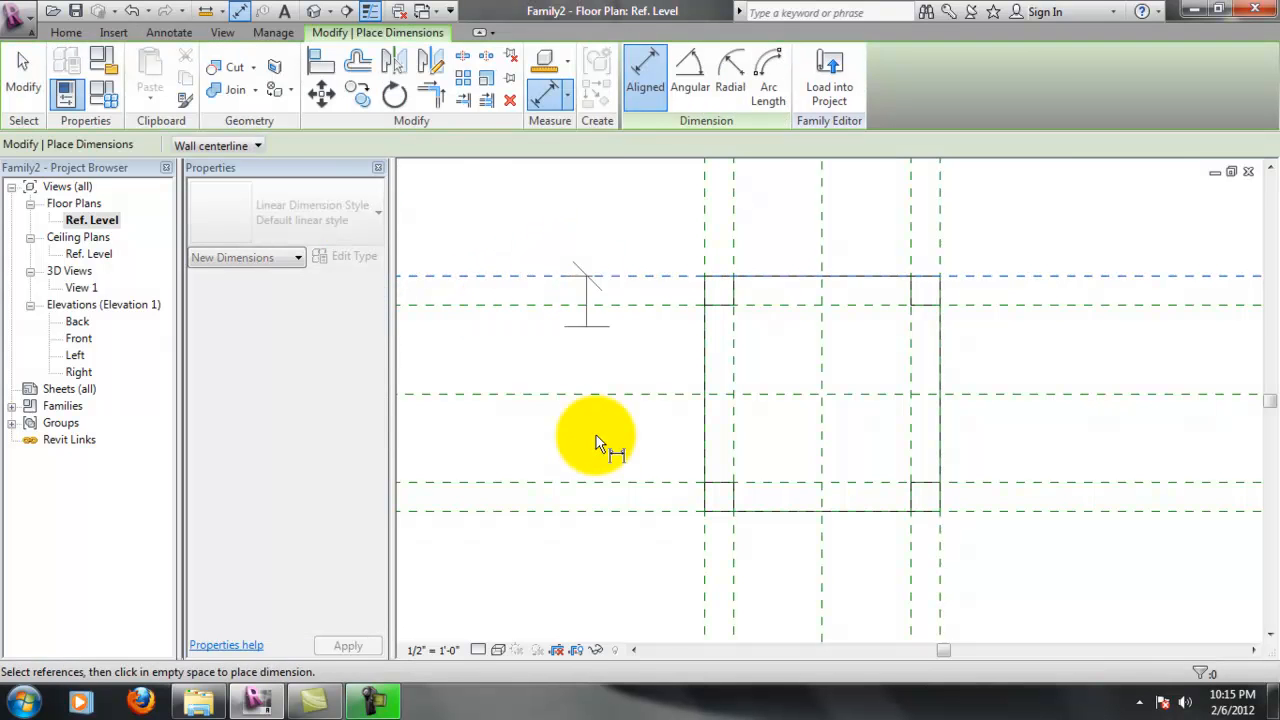
{"action": "left_click", "coordinate": [587, 511]}
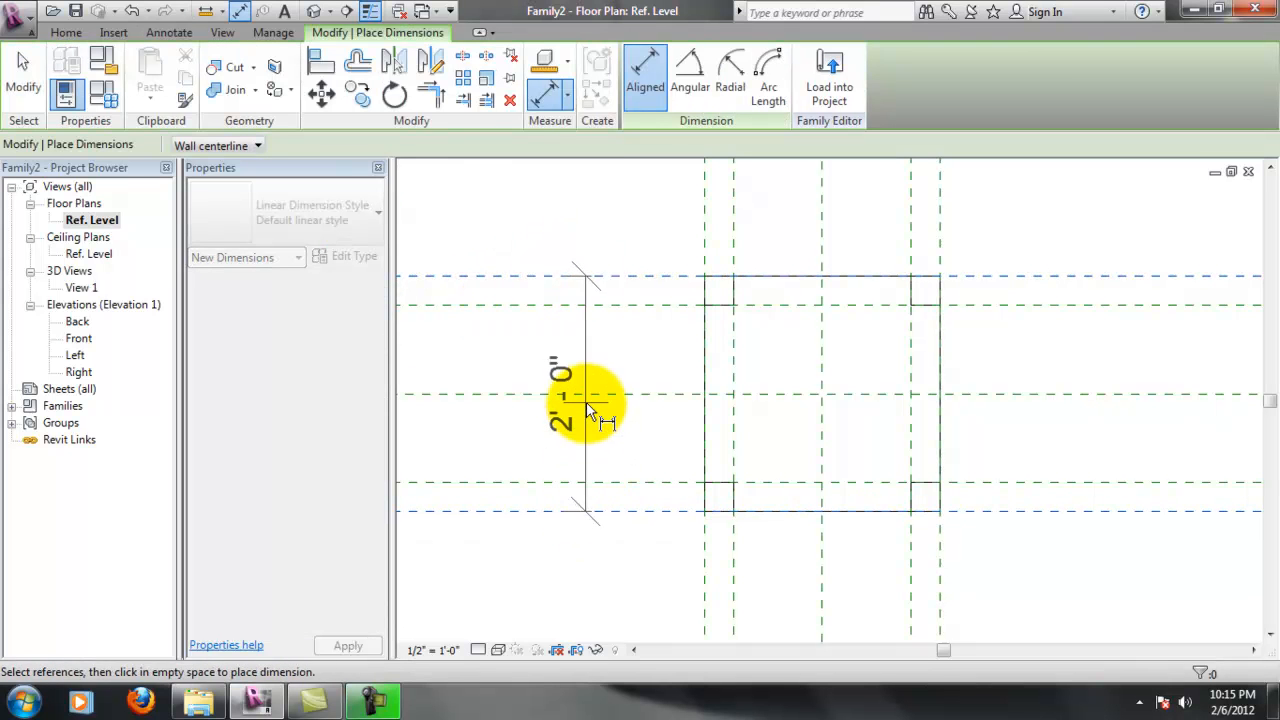
{"action": "left_click", "coordinate": [586, 421]}
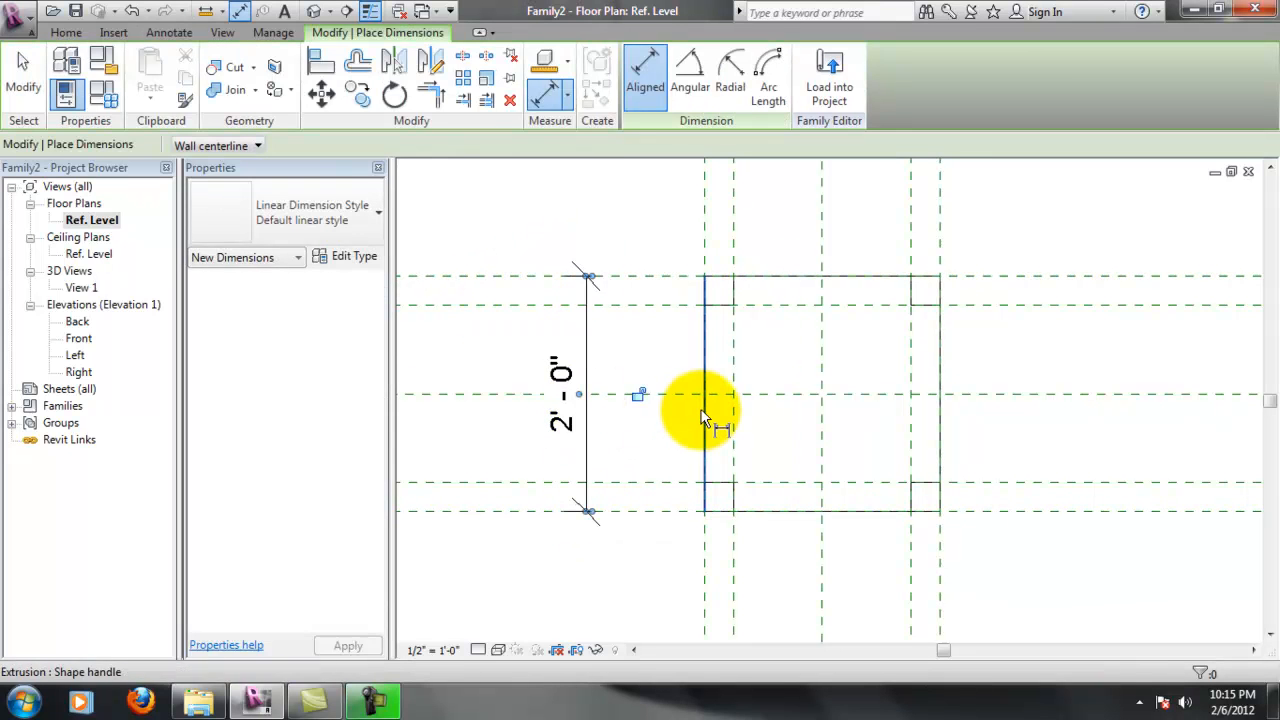
Place an aligned dimension between the table's outer left and right reference planes, below the table, and finish dimensioning
{"action": "left_click", "coordinate": [706, 596]}
{"action": "left_click", "coordinate": [936, 600]}
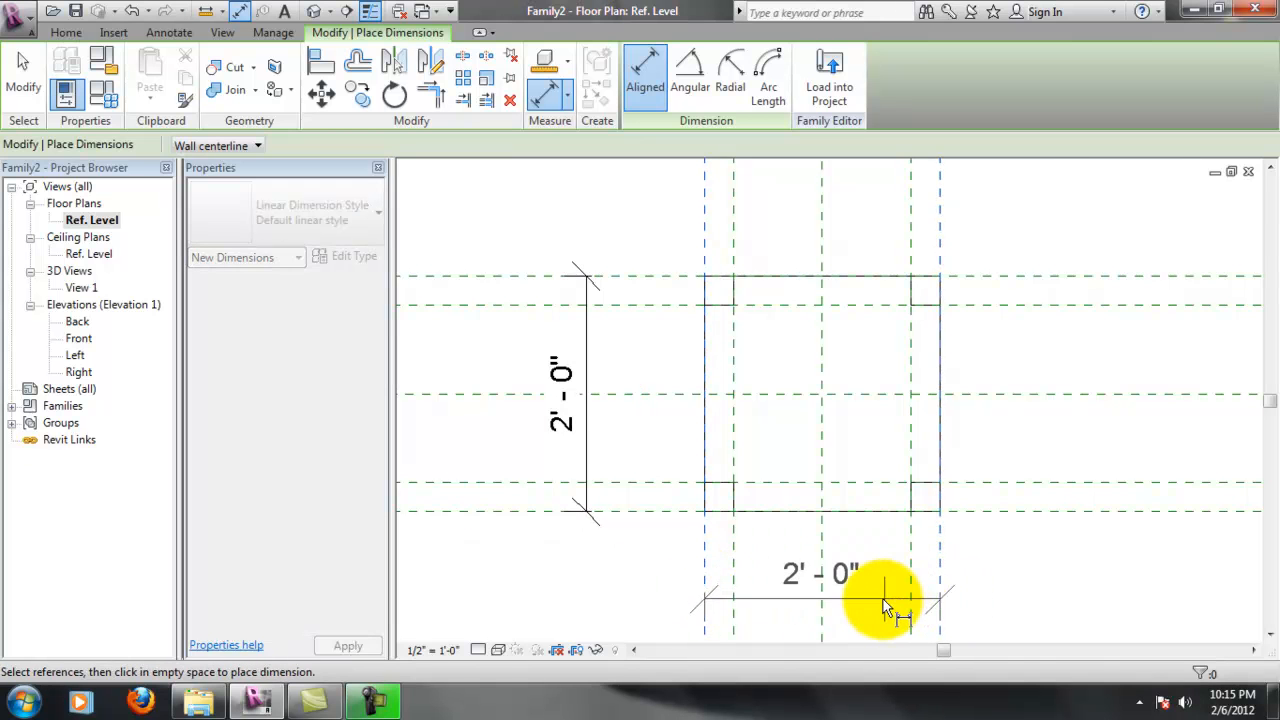
{"action": "left_click", "coordinate": [884, 606]}
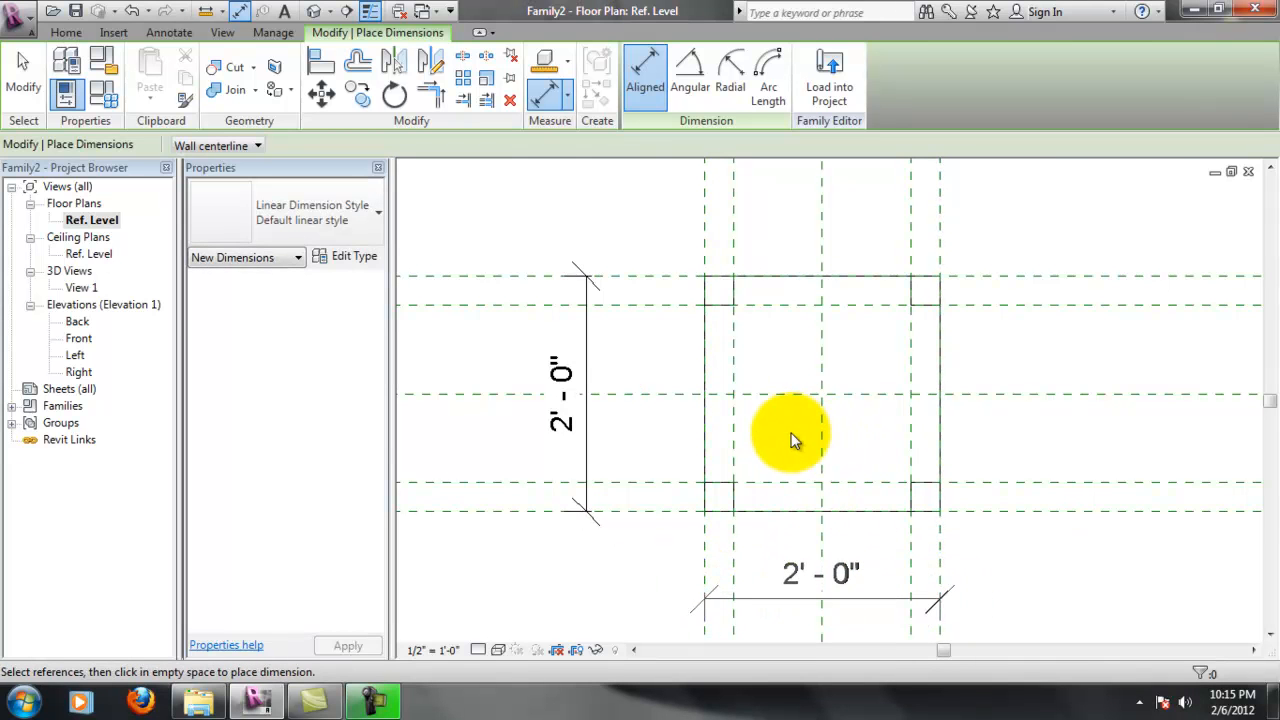
{"action": "key", "text": "Escape"}
{"action": "key", "text": "Escape"}
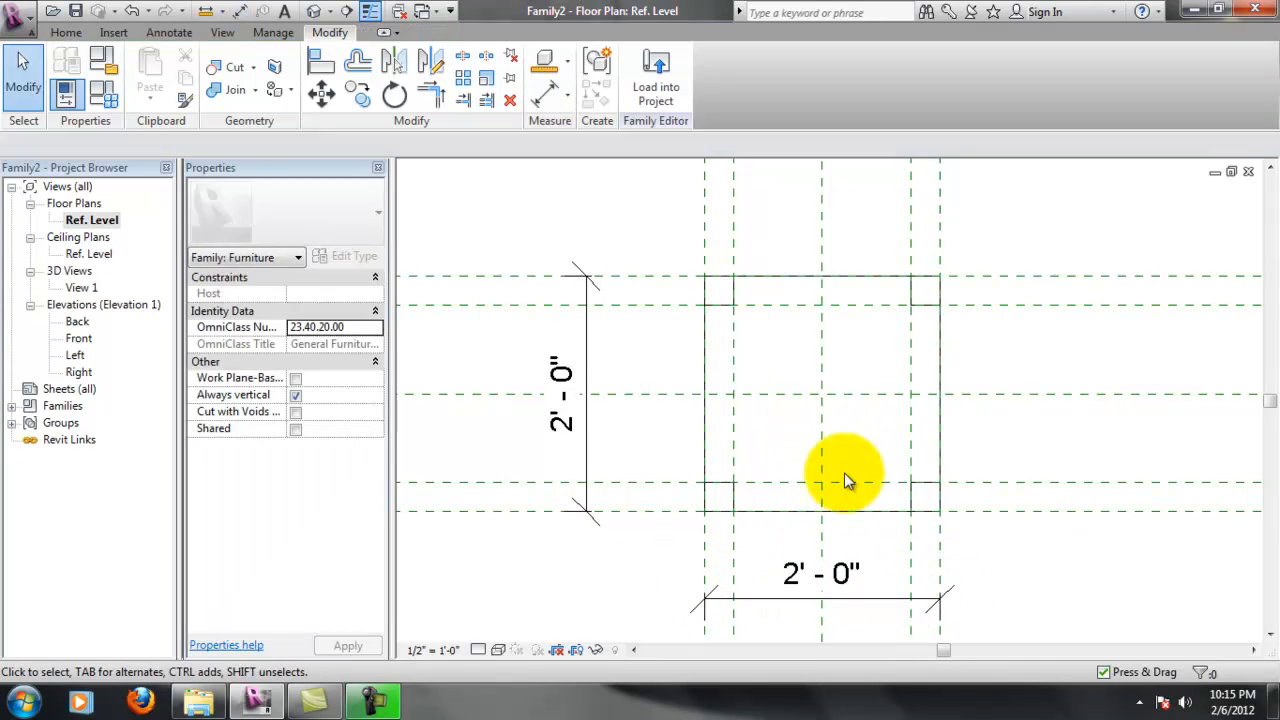
Label the overall front-to-back dimension with the Table Depth parameter
{"action": "left_click", "coordinate": [562, 420]}
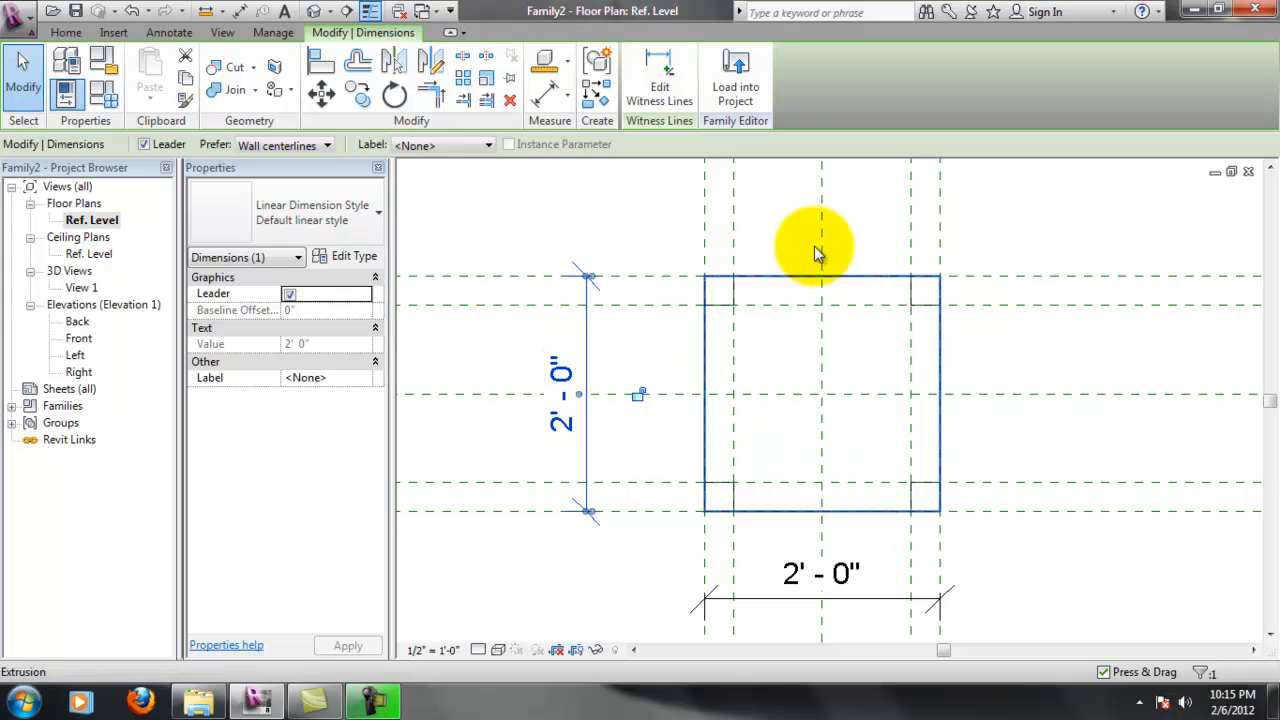
{"action": "left_click", "coordinate": [343, 378]}
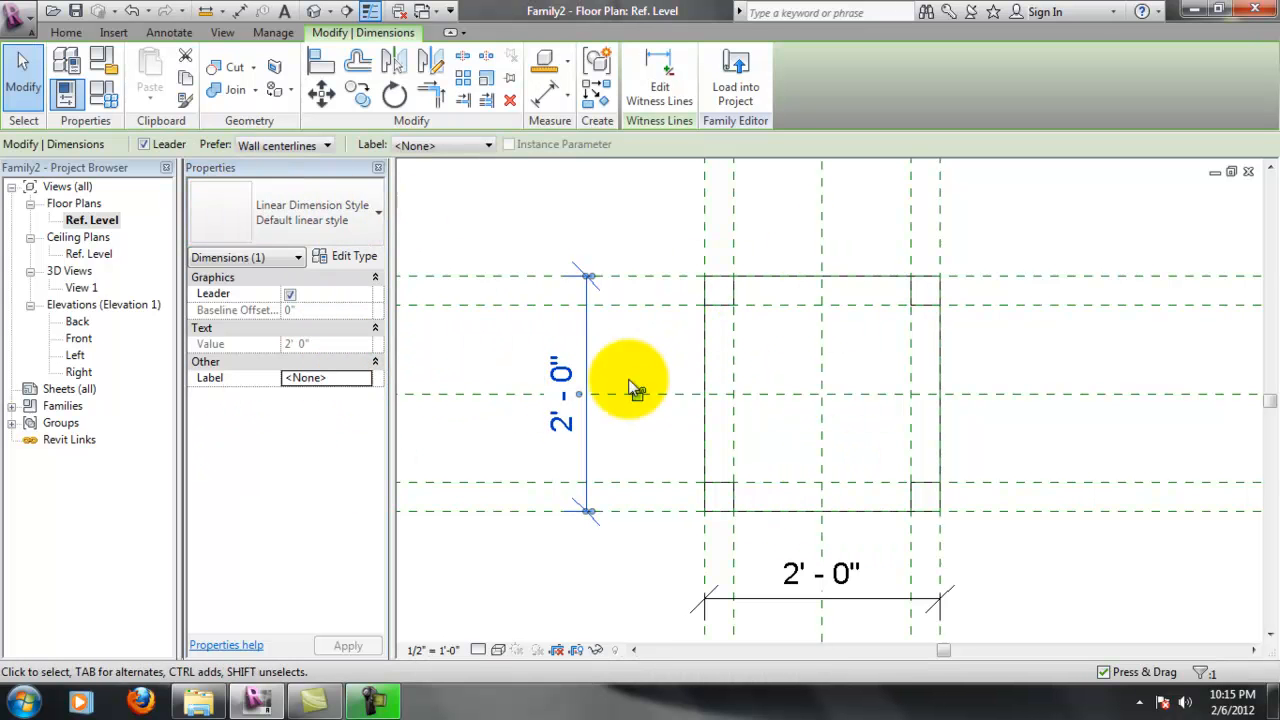
{"action": "left_click", "coordinate": [363, 378]}
{"action": "left_click", "coordinate": [60, 80]}
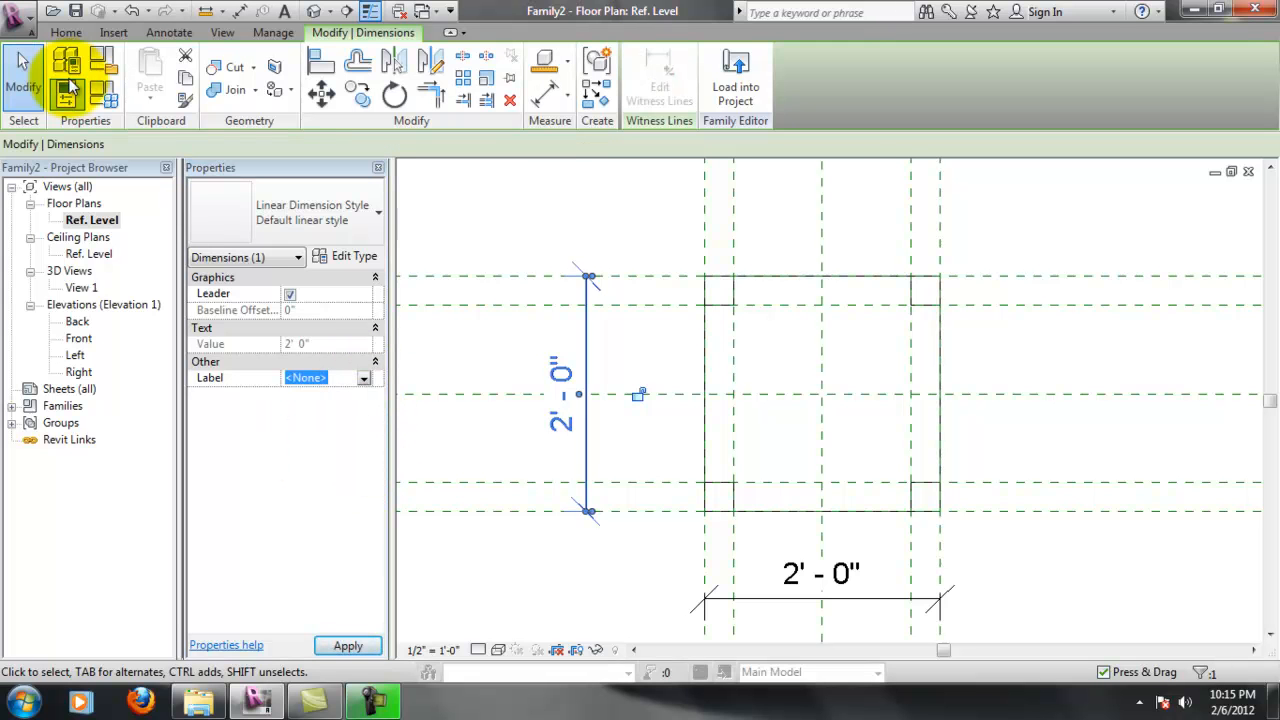
{"action": "left_click", "coordinate": [370, 386]}
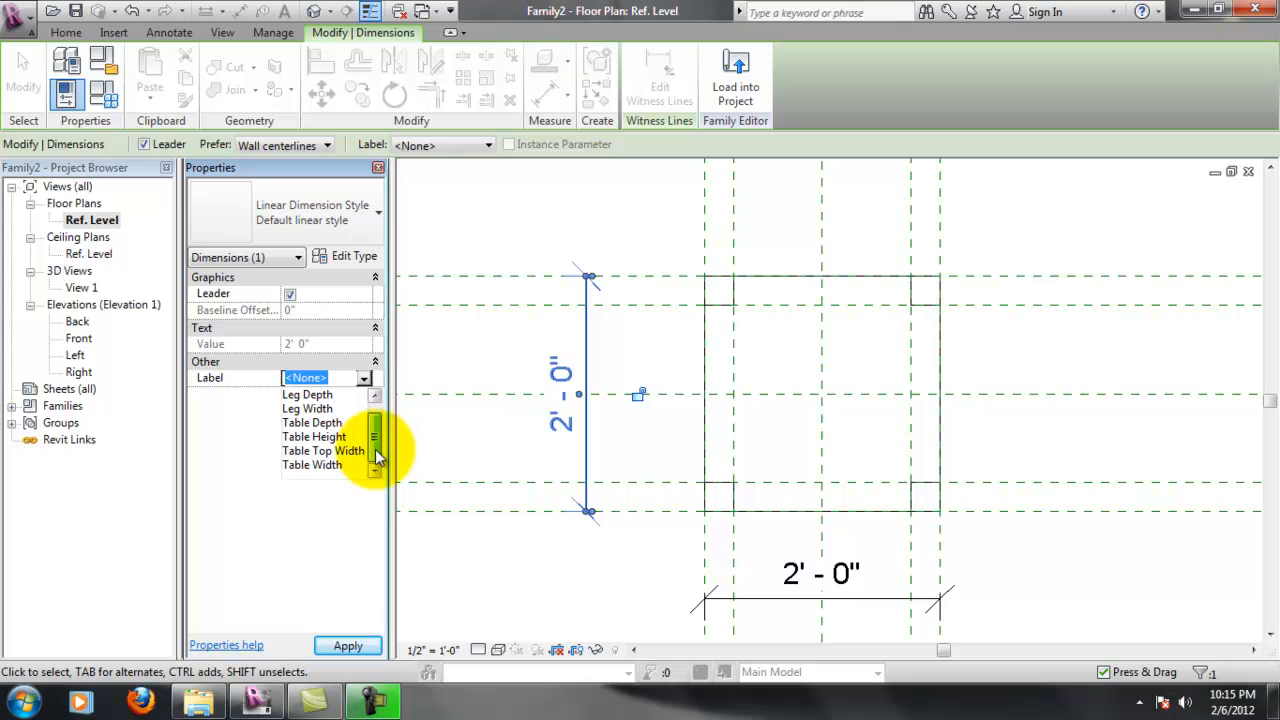
{"action": "left_click", "coordinate": [314, 422]}
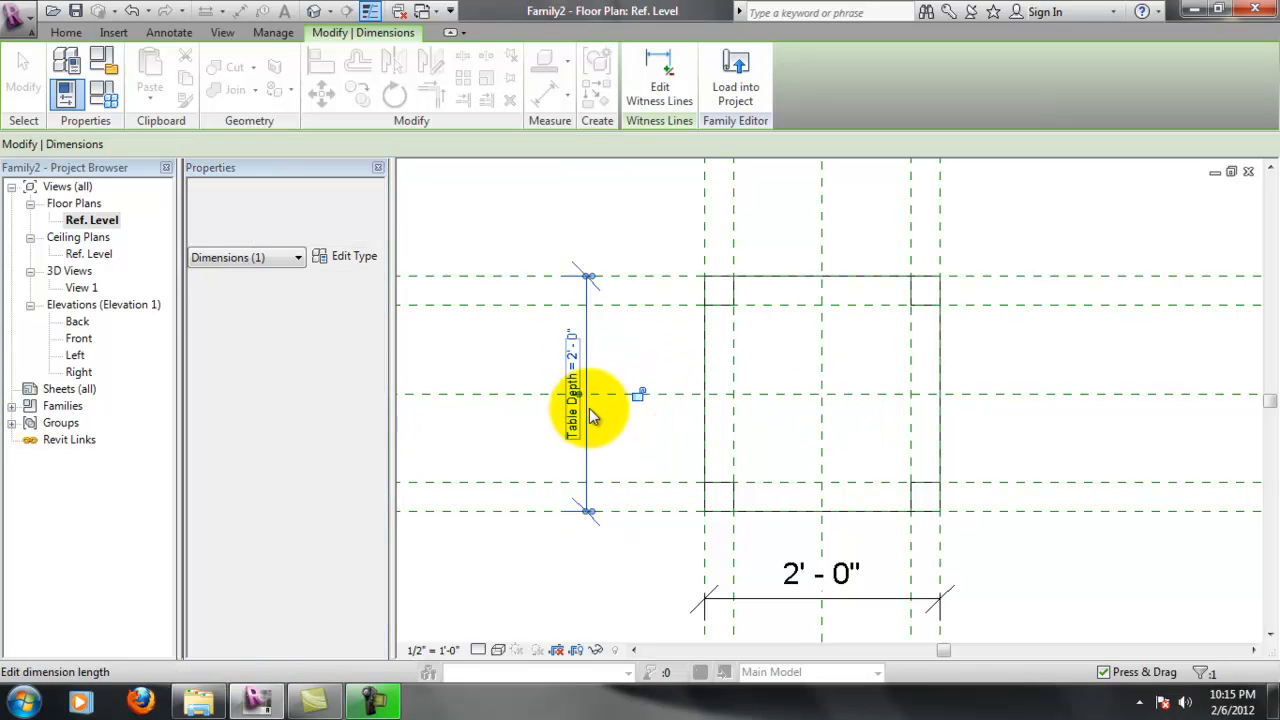
{"action": "left_click", "coordinate": [577, 266]}
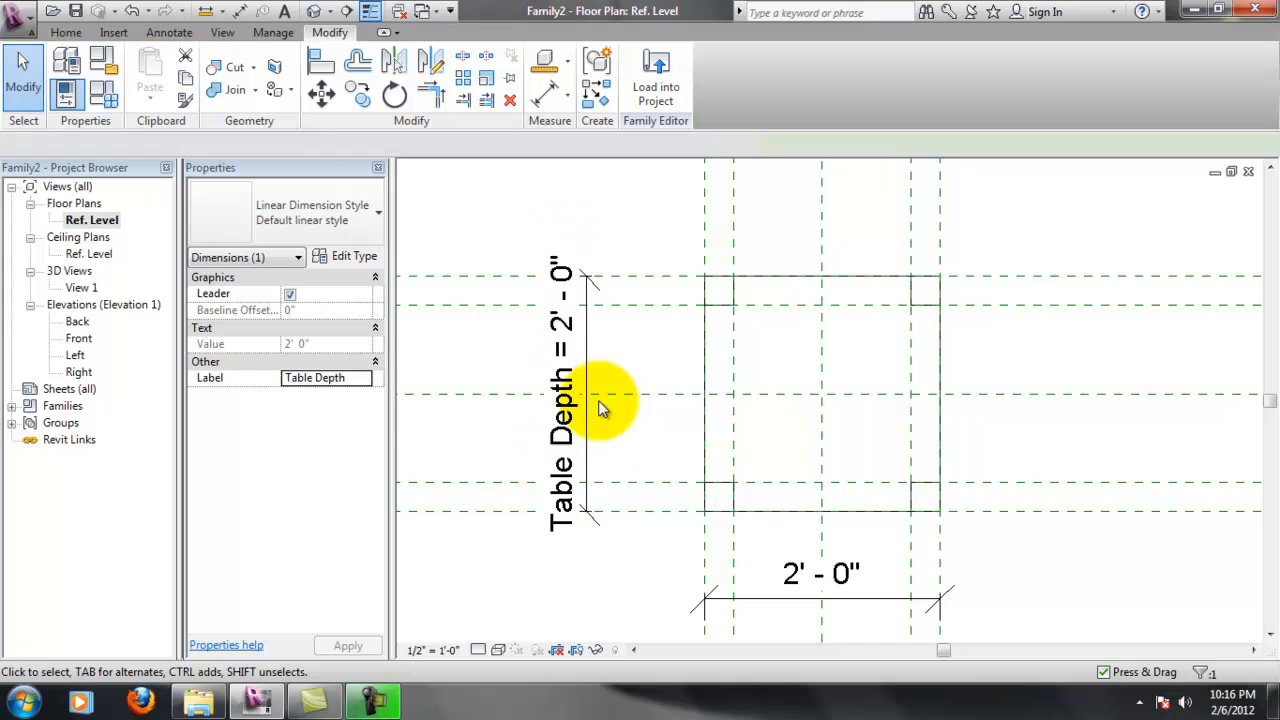
Label the overall left-to-right dimension below the table with the Table Width parameter and apply it
{"action": "left_click", "coordinate": [795, 592]}
{"action": "left_click", "coordinate": [358, 377]}
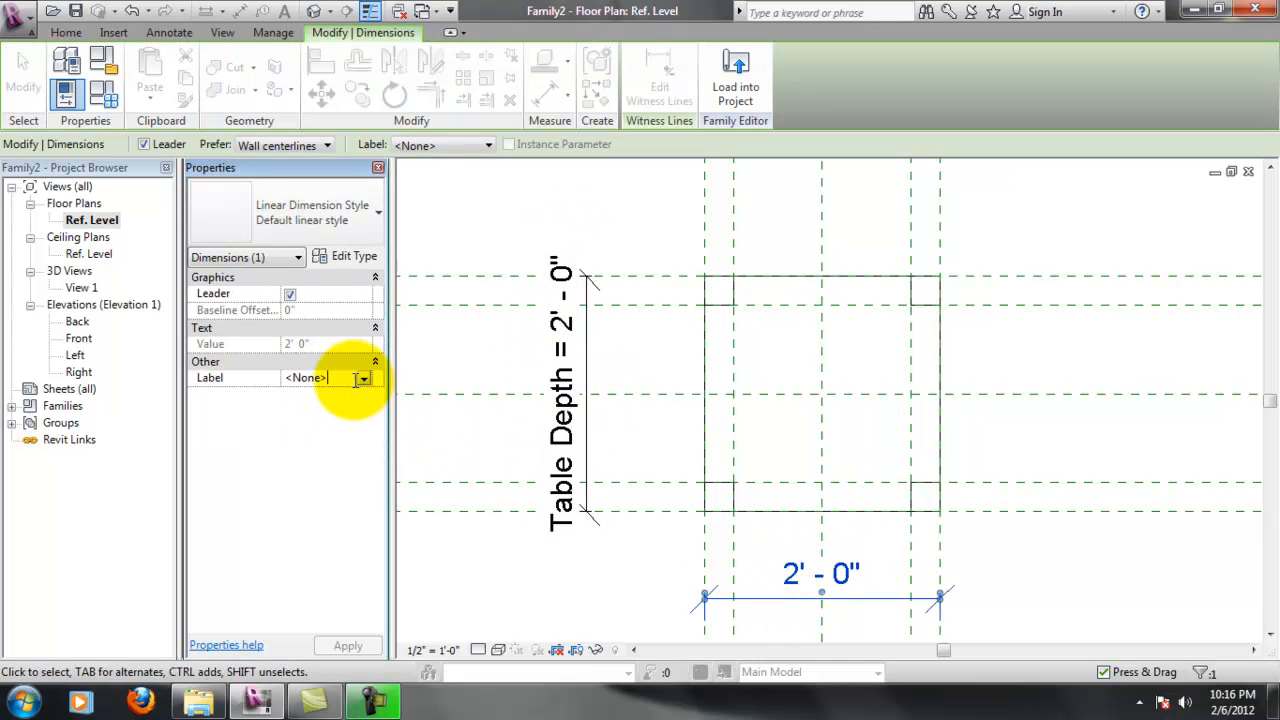
{"action": "left_click", "coordinate": [364, 379]}
{"action": "left_click", "coordinate": [335, 427]}
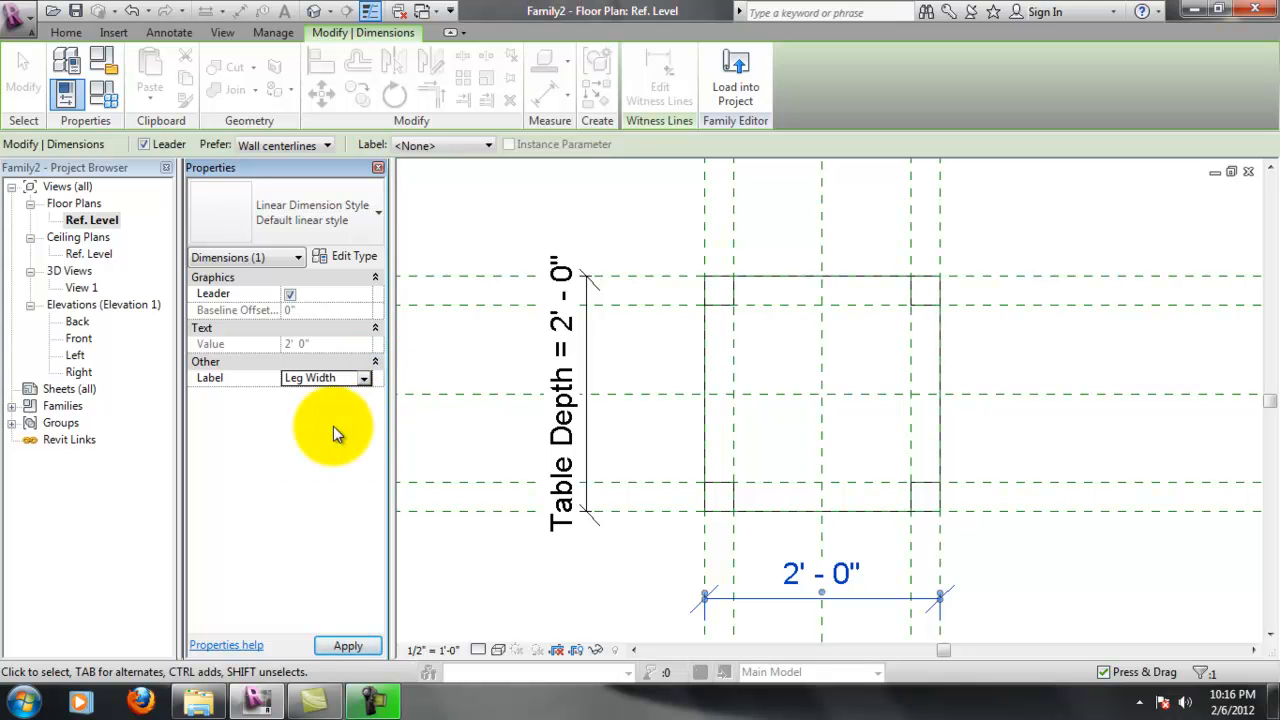
{"action": "left_click", "coordinate": [362, 380]}
{"action": "scroll", "coordinate": [366, 457], "scroll_direction": "down", "scroll_amount": 1}
{"action": "left_click", "coordinate": [355, 472]}
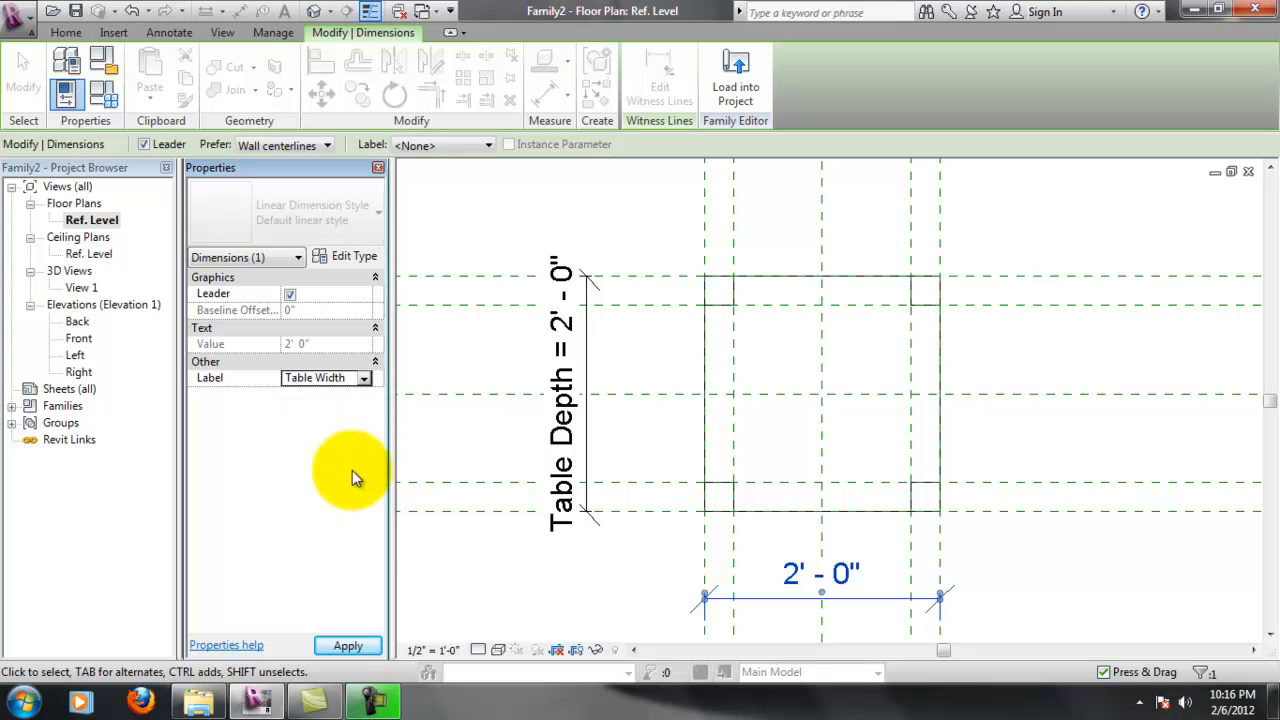
{"action": "left_click", "coordinate": [346, 645]}
{"action": "left_click", "coordinate": [1068, 568]}
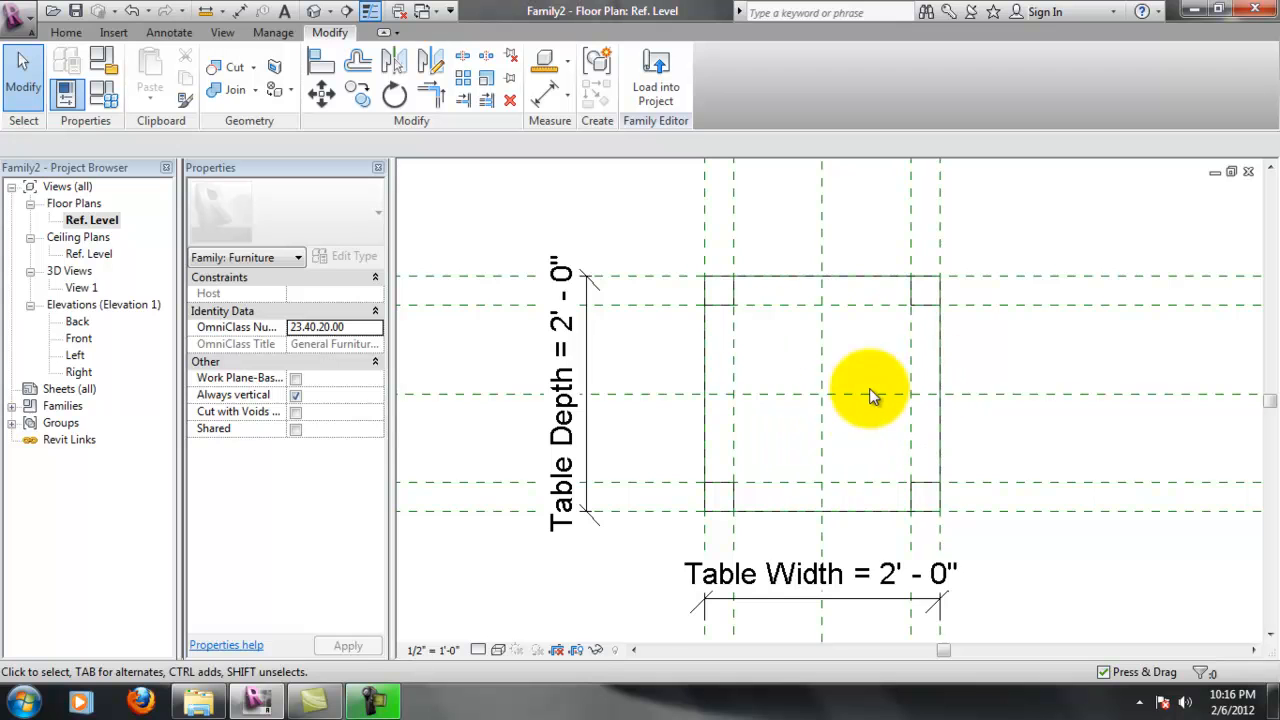
Place an aligned dimension across the front legs' depth, between the Front of Table reference plane and the adjacent inner plane
{"action": "scroll", "coordinate": [931, 493], "scroll_direction": "down", "scroll_amount": 2}
{"action": "scroll", "coordinate": [970, 520], "scroll_direction": "down", "scroll_amount": 3}
{"action": "scroll", "coordinate": [1000, 580], "scroll_direction": "up", "scroll_amount": 4}
{"action": "scroll", "coordinate": [1010, 445], "scroll_direction": "up", "scroll_amount": 1}
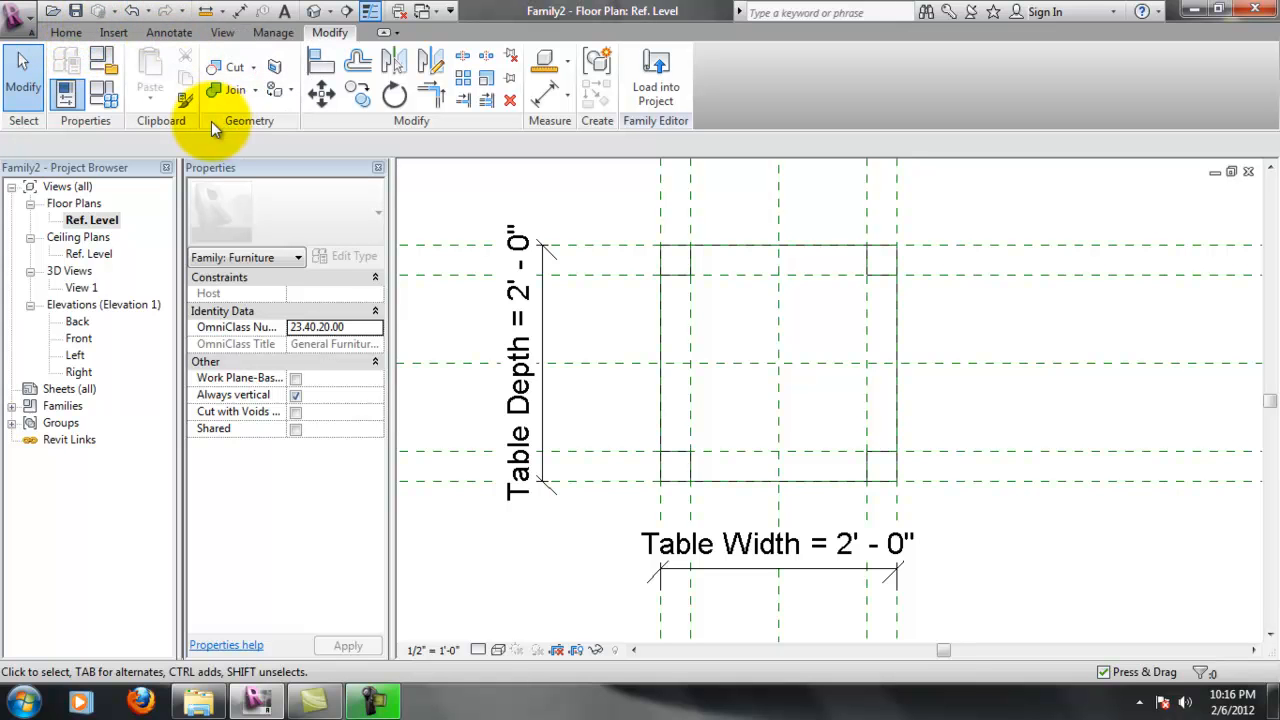
{"action": "left_click", "coordinate": [64, 31]}
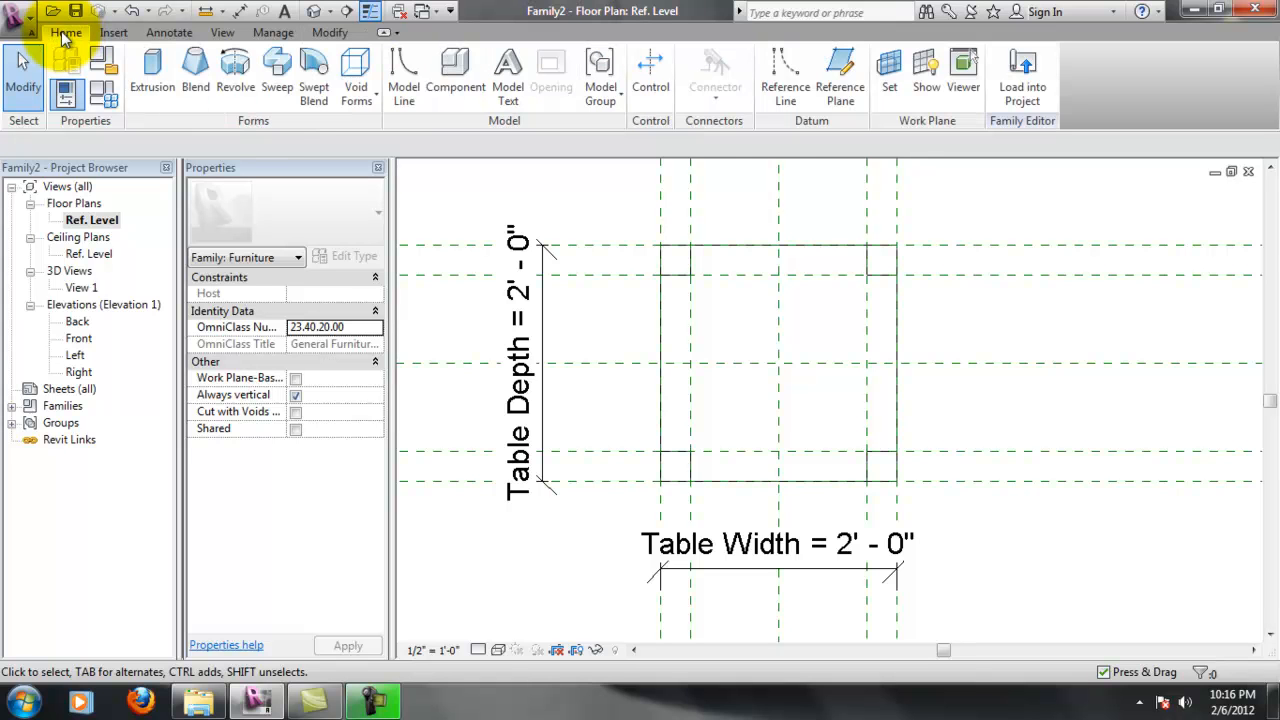
{"action": "left_click", "coordinate": [166, 31]}
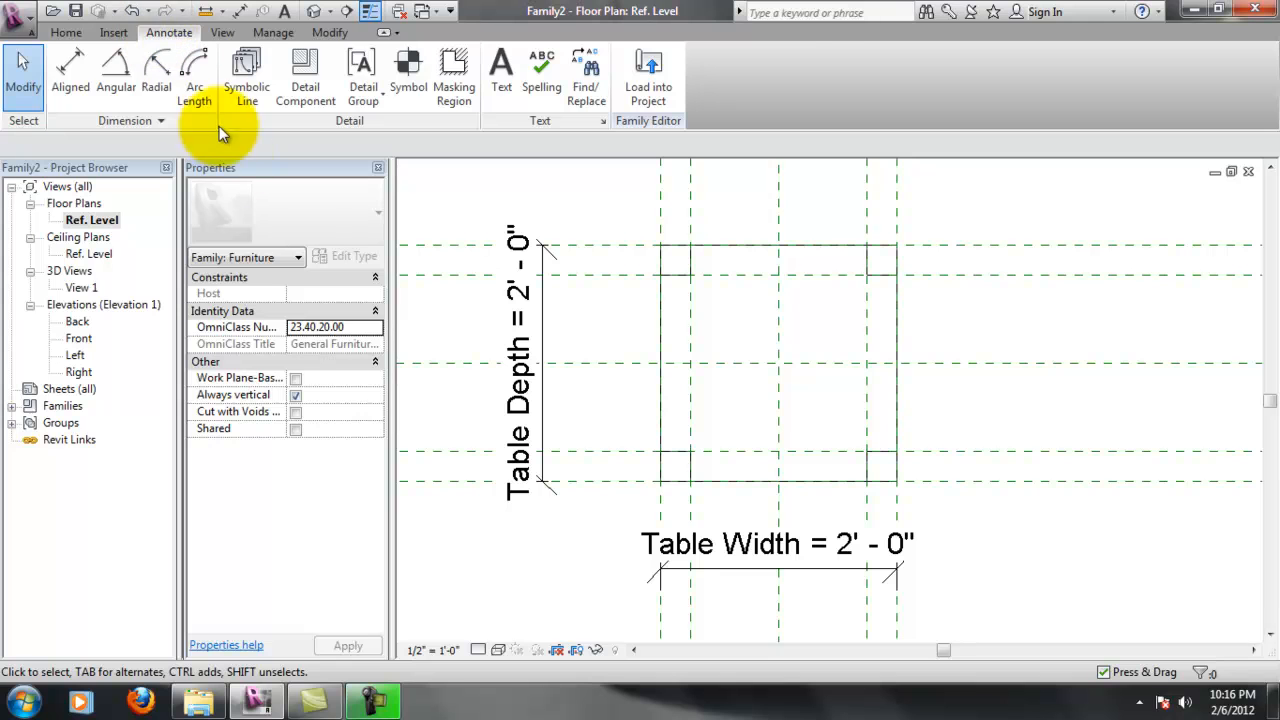
{"action": "left_click", "coordinate": [70, 88]}
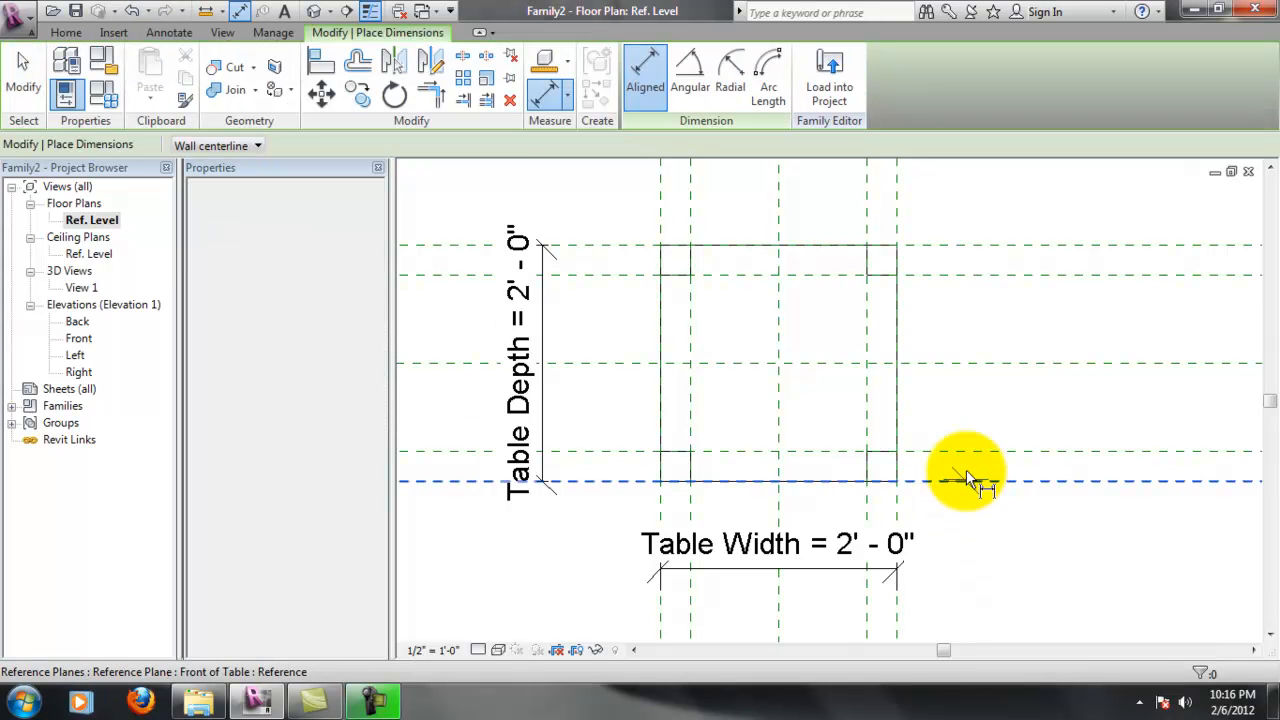
{"action": "left_click", "coordinate": [967, 453]}
{"action": "left_click", "coordinate": [977, 462]}
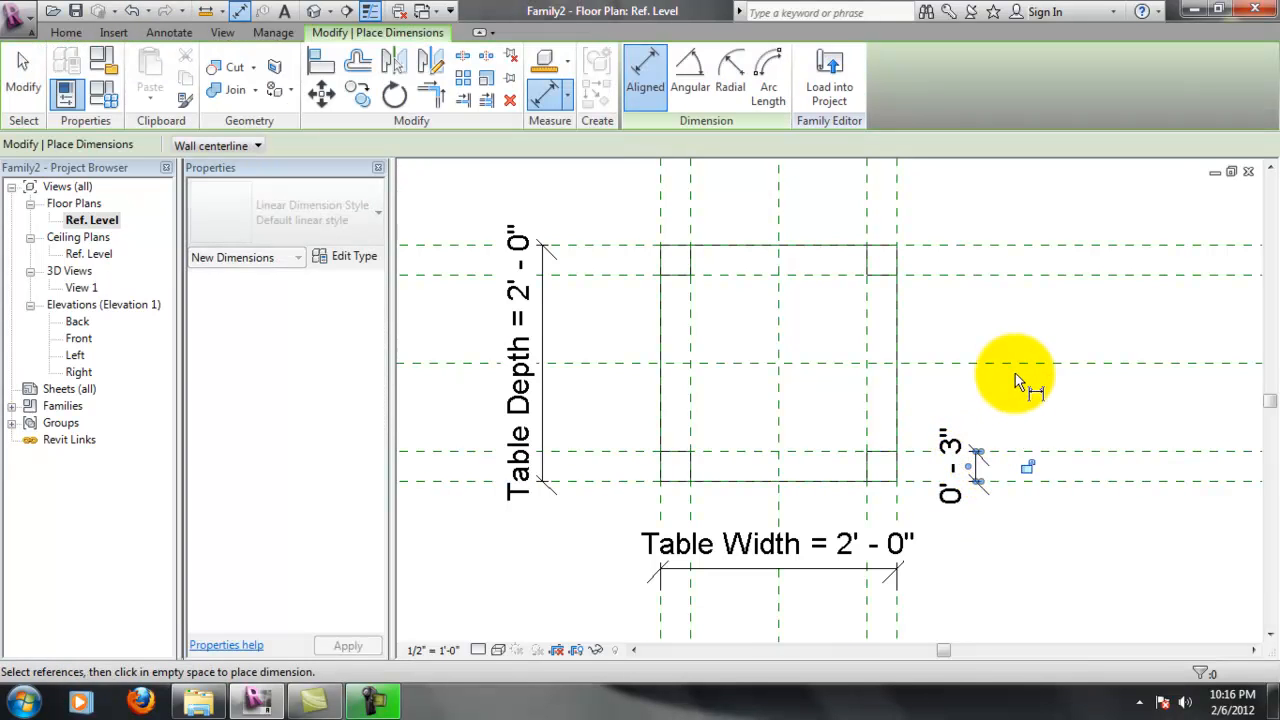
Place an aligned dimension across the back legs' depth, between the outer back reference plane and its adjacent inner plane
{"action": "left_click", "coordinate": [957, 275]}
{"action": "left_click", "coordinate": [954, 246]}
{"action": "left_click", "coordinate": [953, 260]}
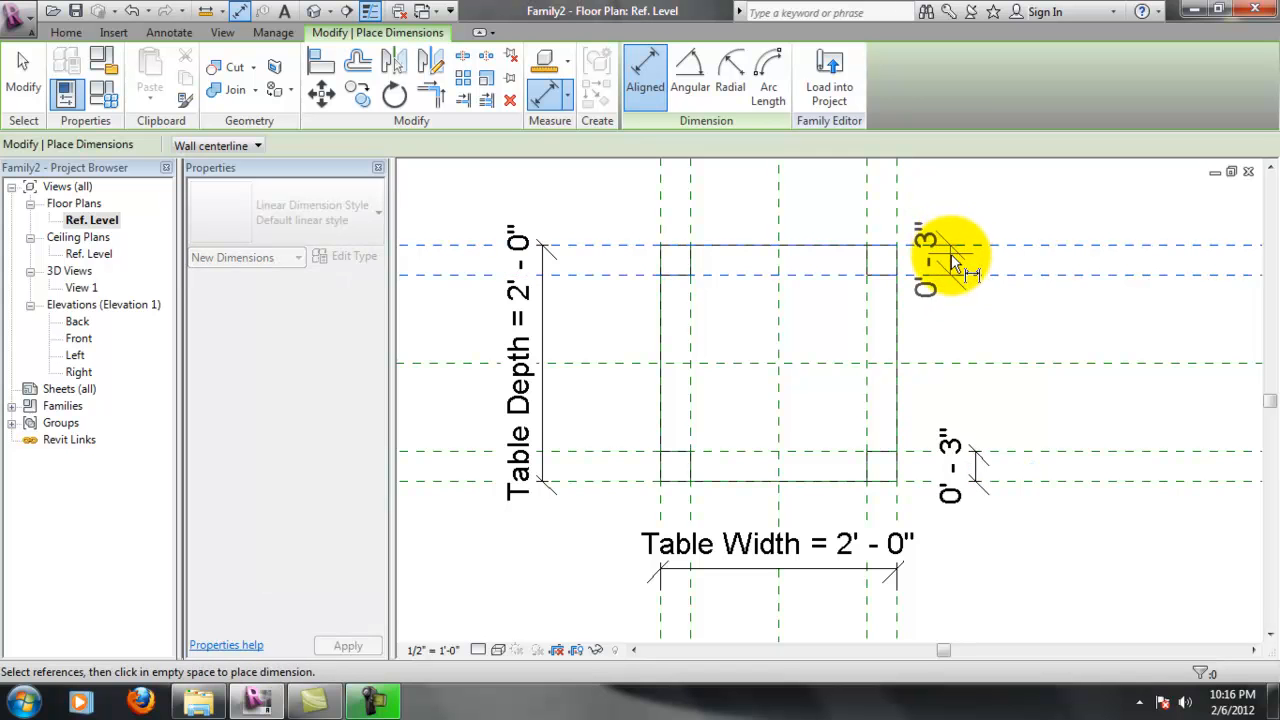
{"action": "key", "text": "Escape"}
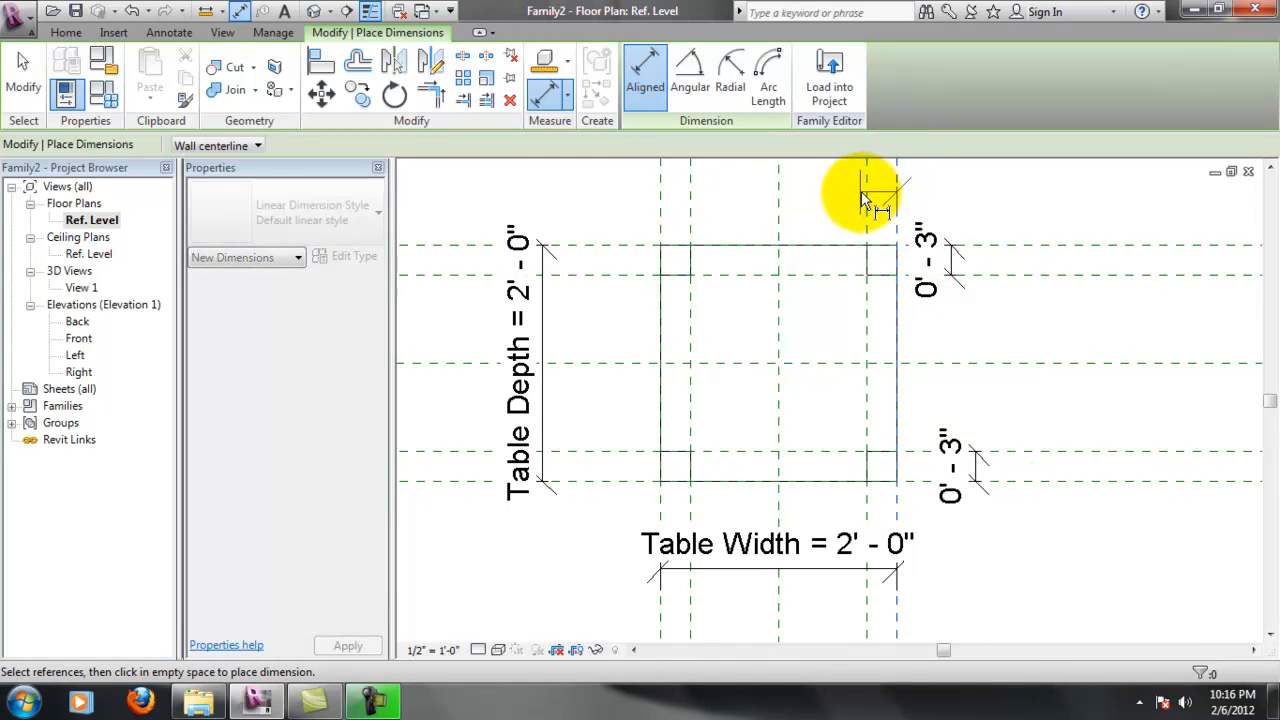
Place aligned dimensions across the right and left legs' widths behind the table, each between the outer side plane and its adjacent inner plane
{"action": "left_click", "coordinate": [895, 191]}
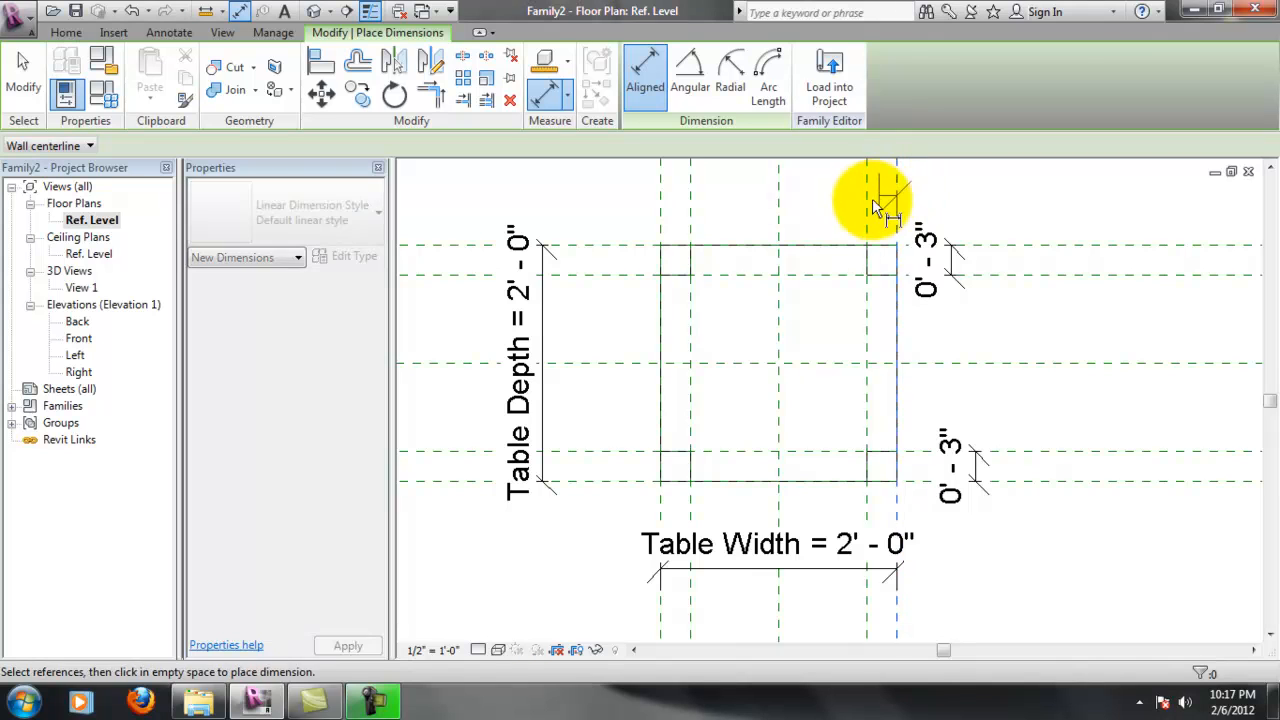
{"action": "left_click", "coordinate": [869, 208]}
{"action": "left_click", "coordinate": [746, 206]}
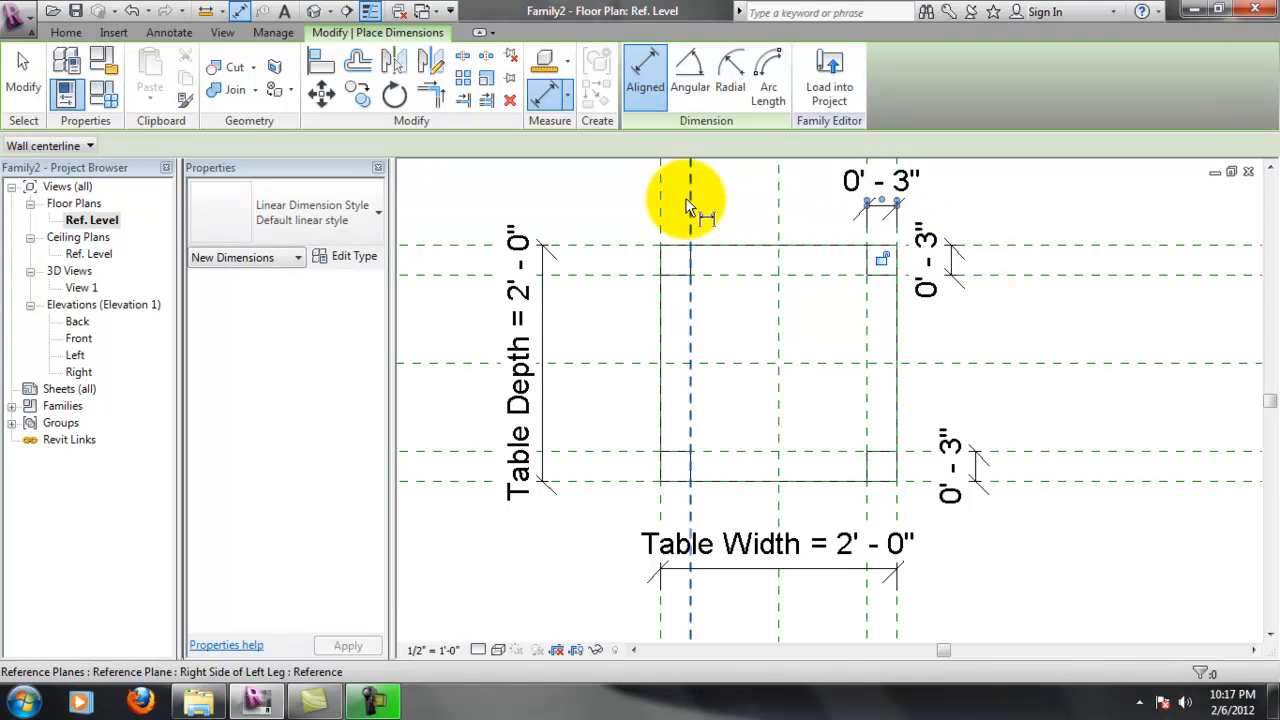
{"action": "left_click", "coordinate": [688, 203]}
{"action": "left_click", "coordinate": [661, 206]}
{"action": "left_click", "coordinate": [666, 204]}
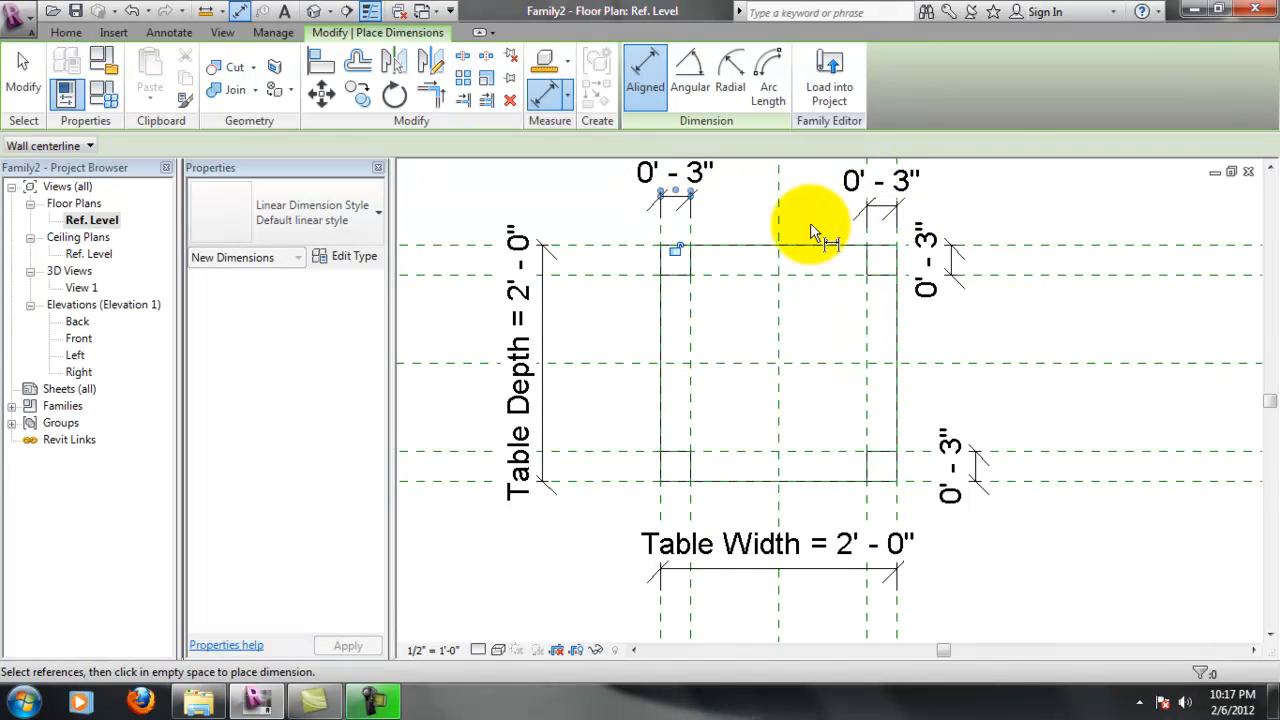
{"action": "key", "text": "Escape"}
{"action": "key", "text": "Escape"}
Move the back and front leg depth dimensions farther out from the table's right side, in line with each other
{"action": "left_click_drag", "start_coordinate": [952, 258], "coordinate": [992, 259]}
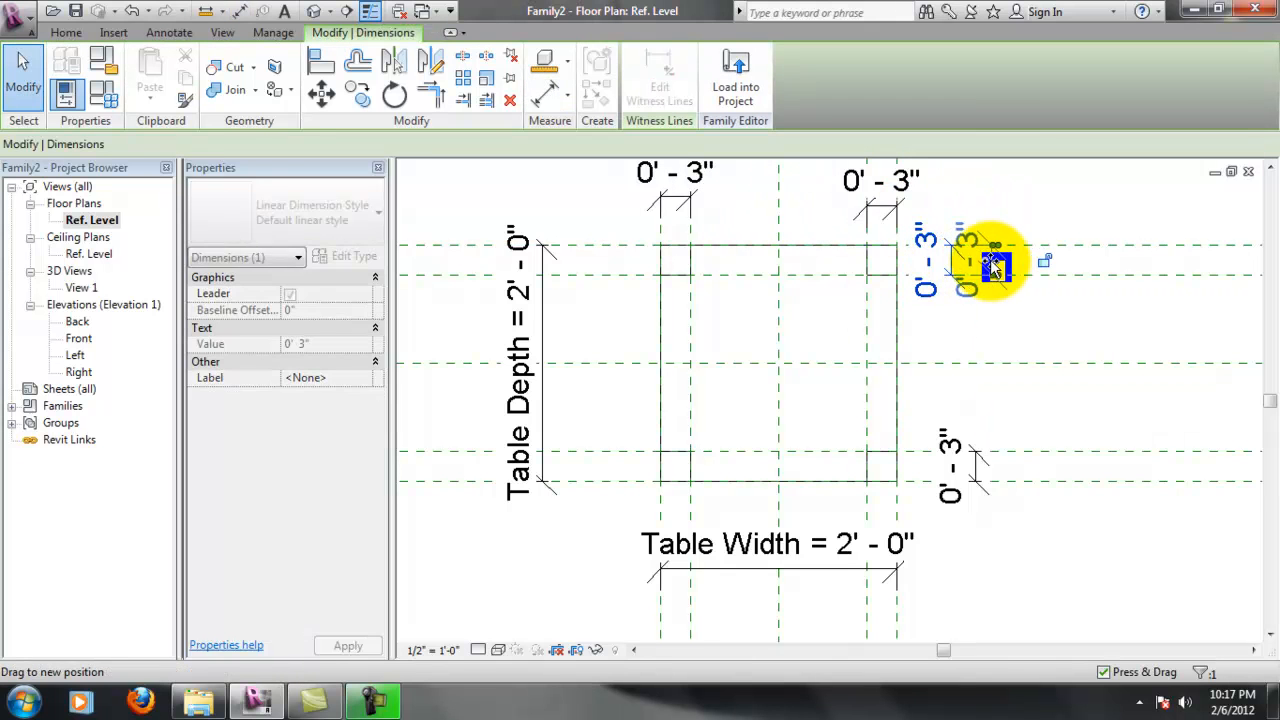
{"action": "left_click", "coordinate": [985, 462]}
{"action": "left_click_drag", "start_coordinate": [1000, 468], "coordinate": [1000, 466]}
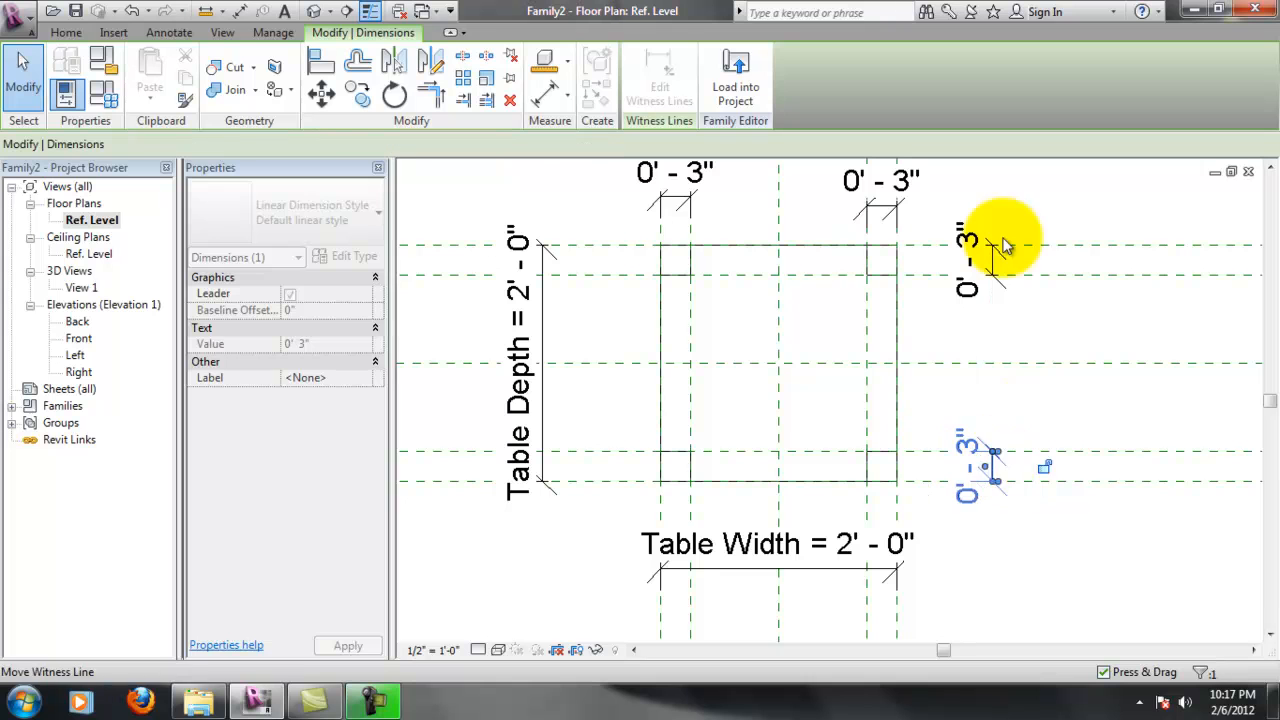
{"action": "left_click", "coordinate": [1013, 397]}
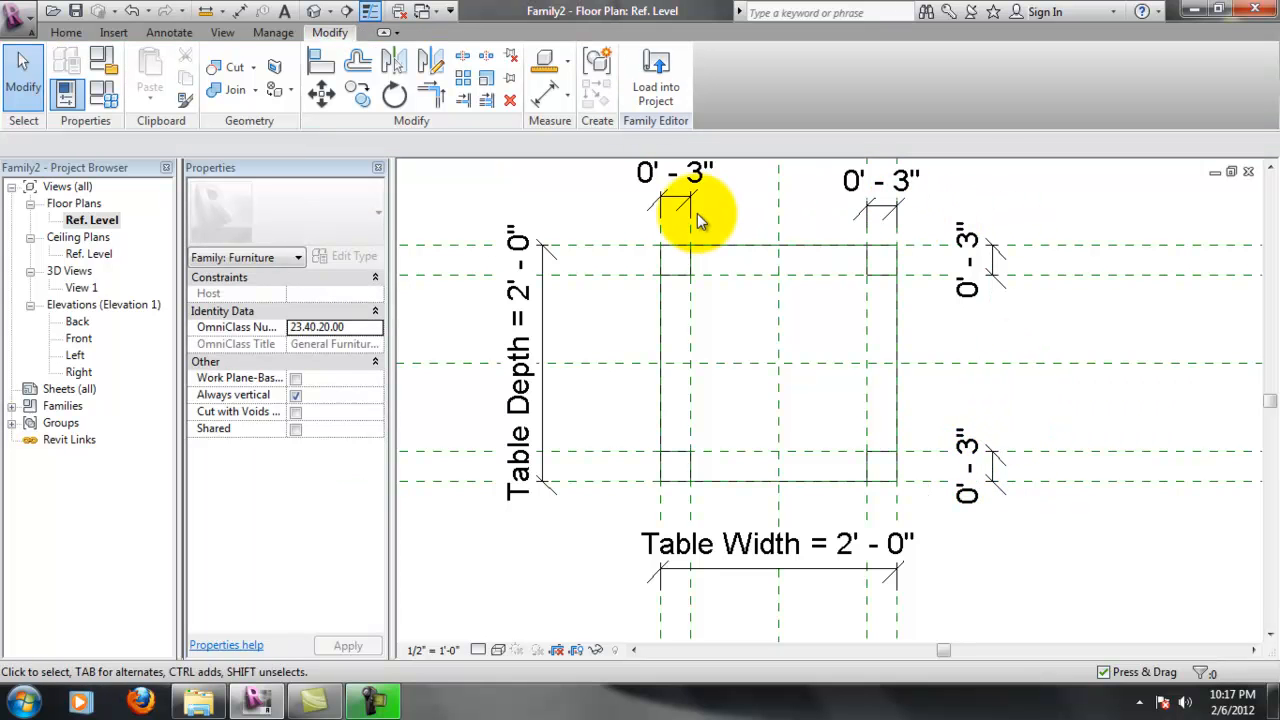
Label the back legs' depth dimension with the Leg Depth parameter
{"action": "left_click", "coordinate": [970, 258]}
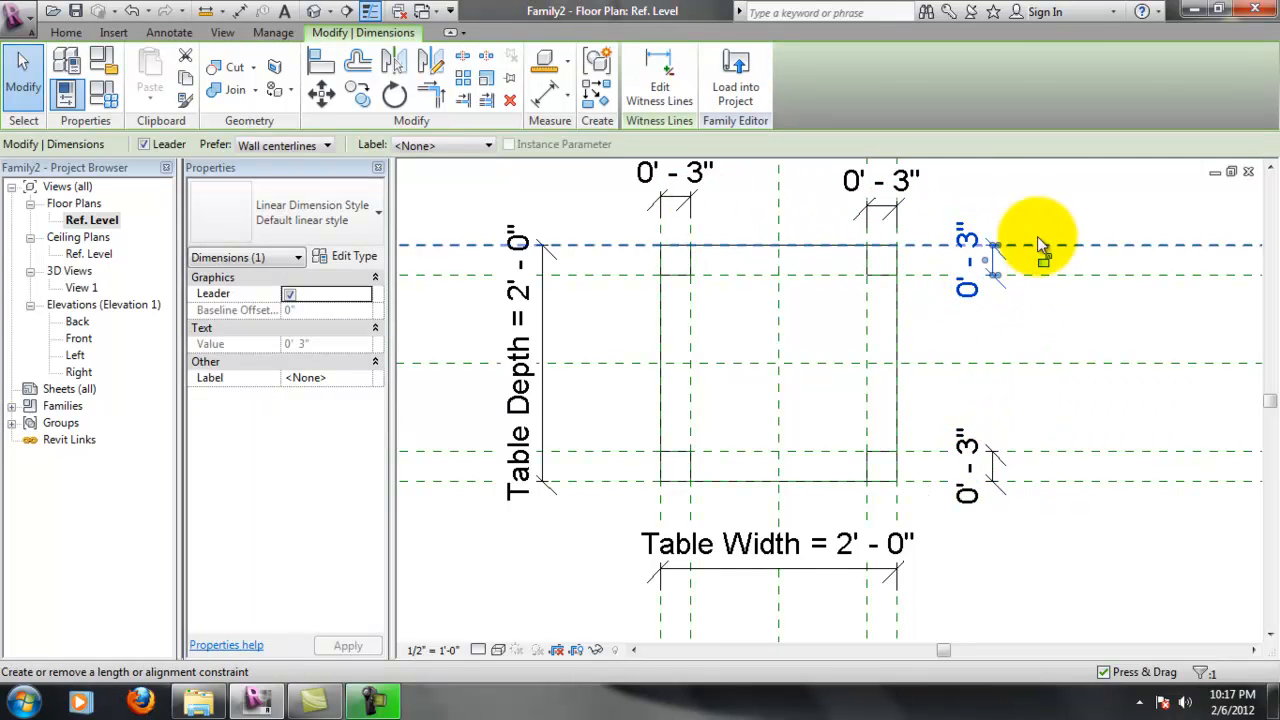
{"action": "left_click", "coordinate": [1056, 214]}
{"action": "left_click", "coordinate": [991, 256]}
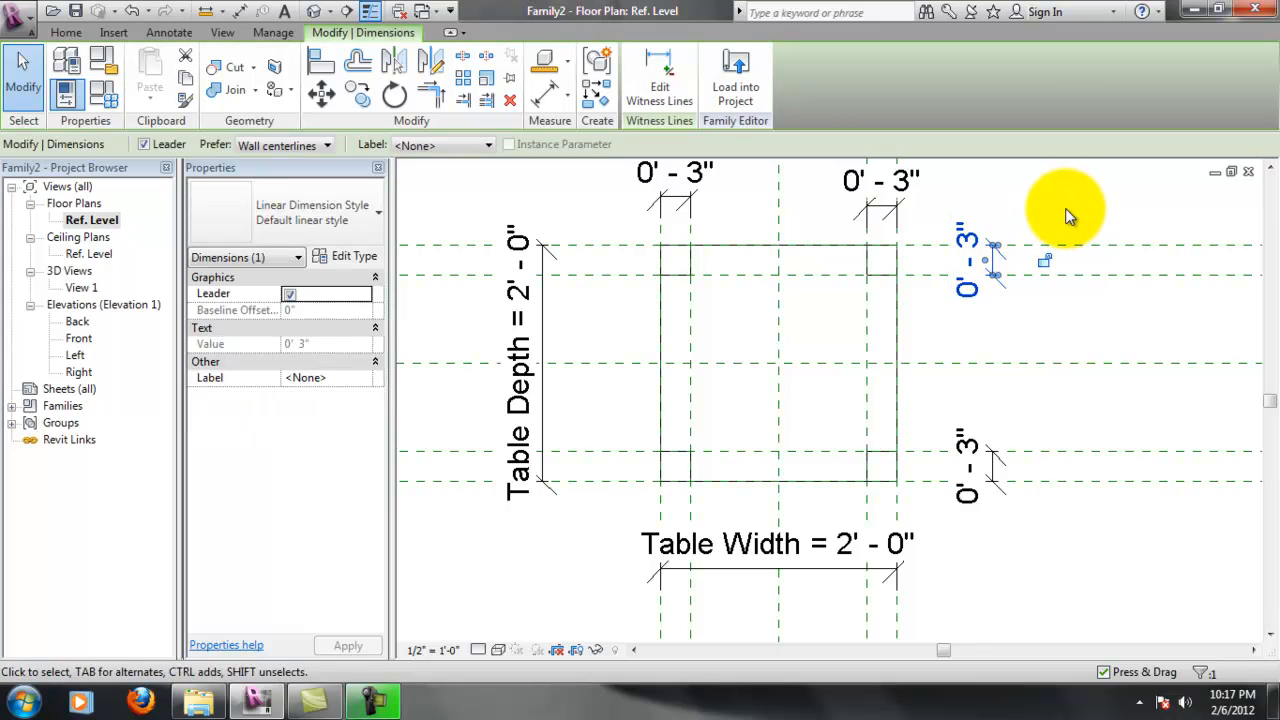
{"action": "left_click", "coordinate": [962, 214]}
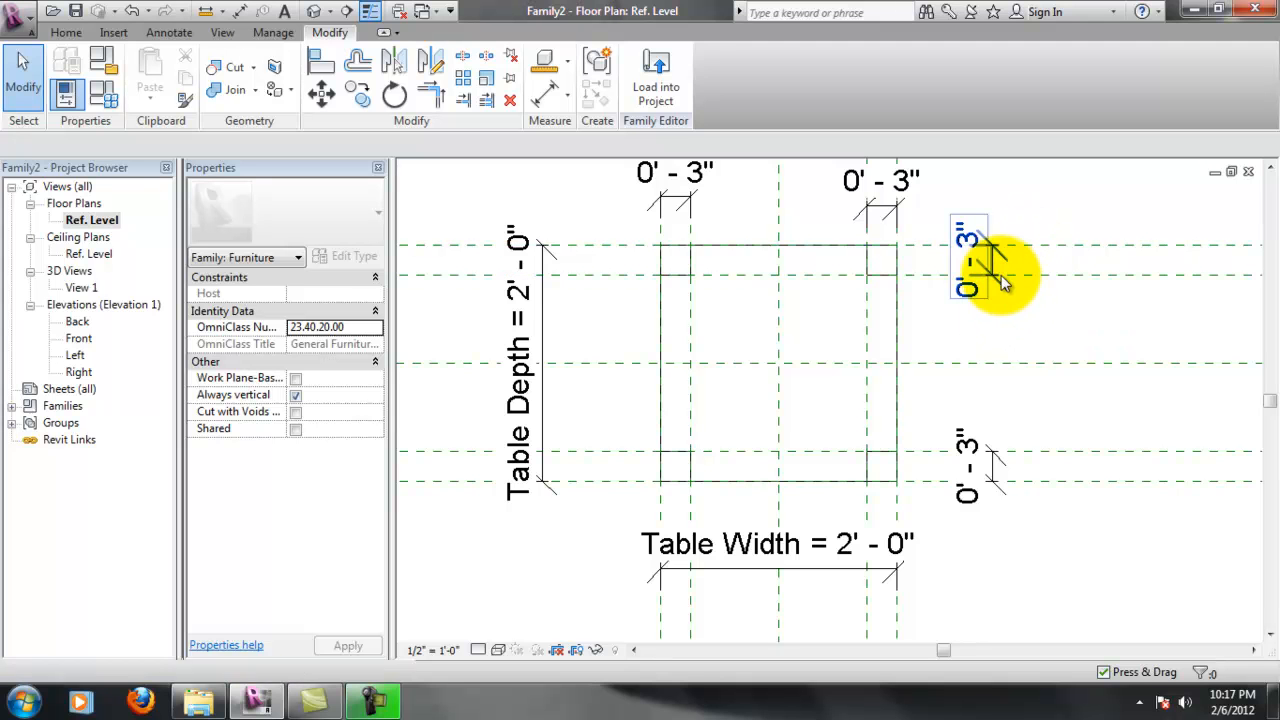
{"action": "left_click", "coordinate": [995, 255]}
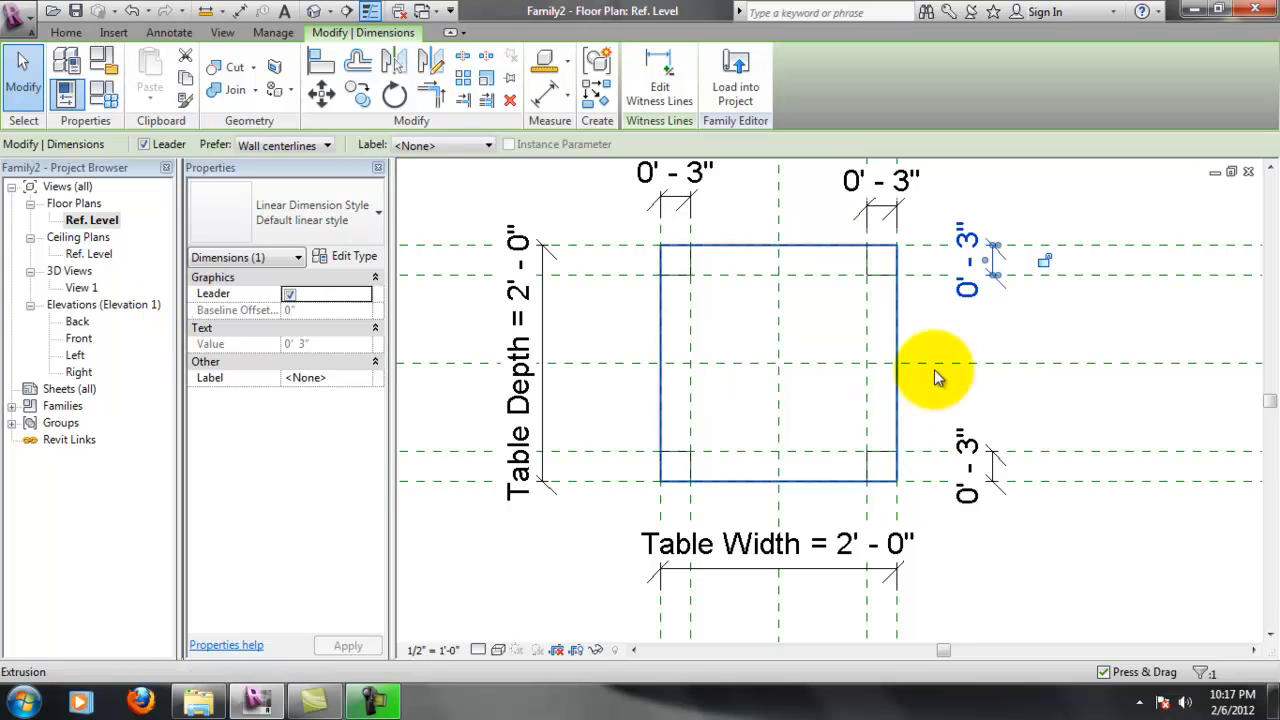
{"action": "left_click", "coordinate": [358, 384]}
{"action": "left_click", "coordinate": [363, 382]}
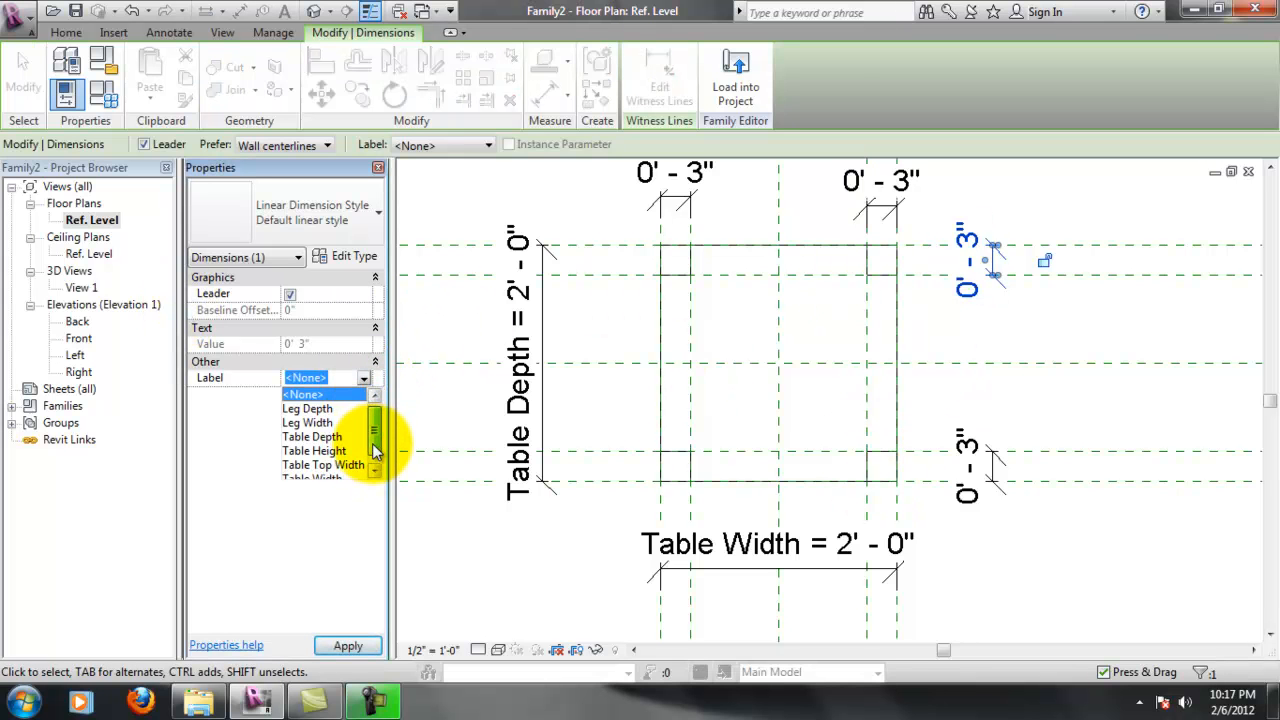
{"action": "left_click", "coordinate": [307, 408]}
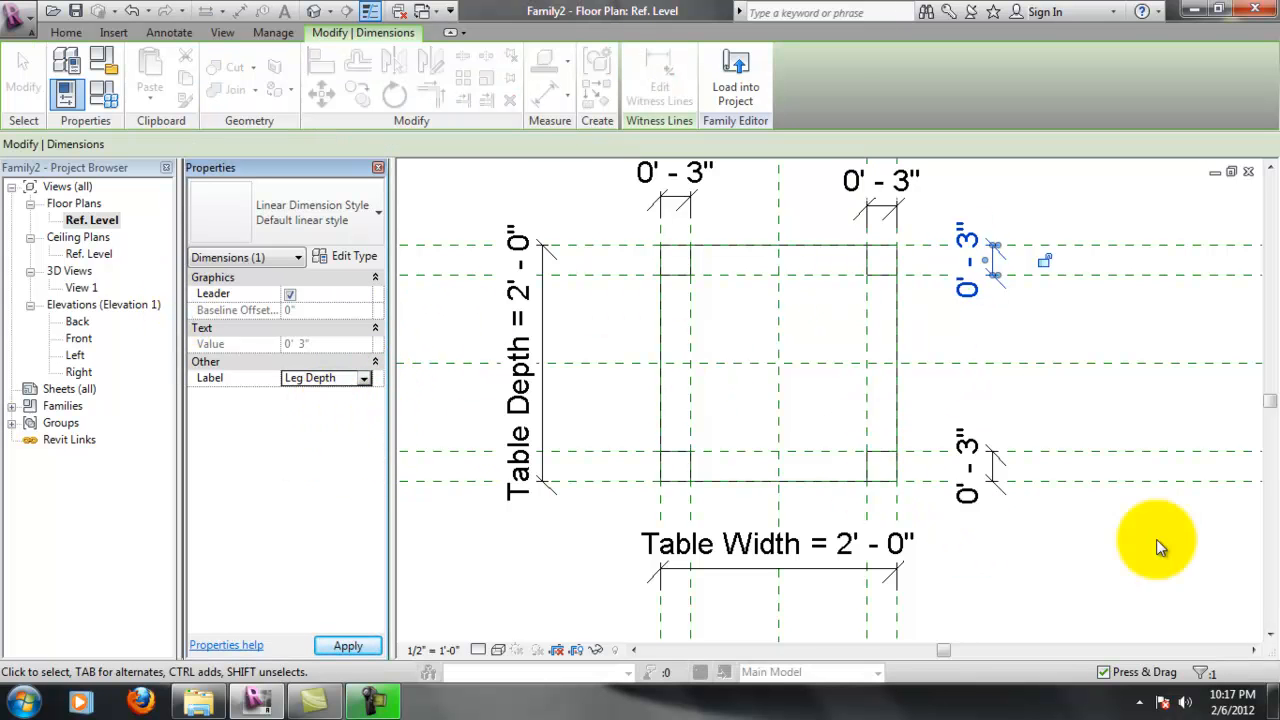
Label the front legs' depth dimension with the Leg Depth parameter and move it farther out from the table
{"action": "left_click", "coordinate": [998, 480]}
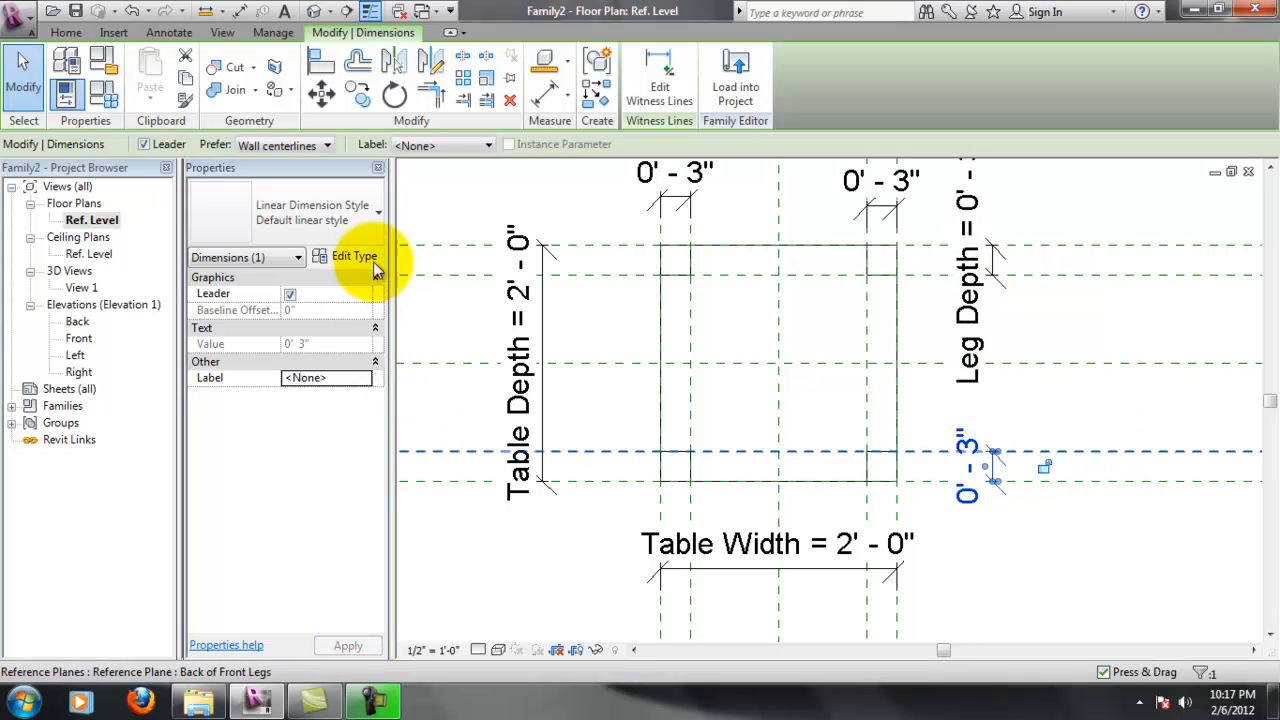
{"action": "left_click", "coordinate": [350, 378]}
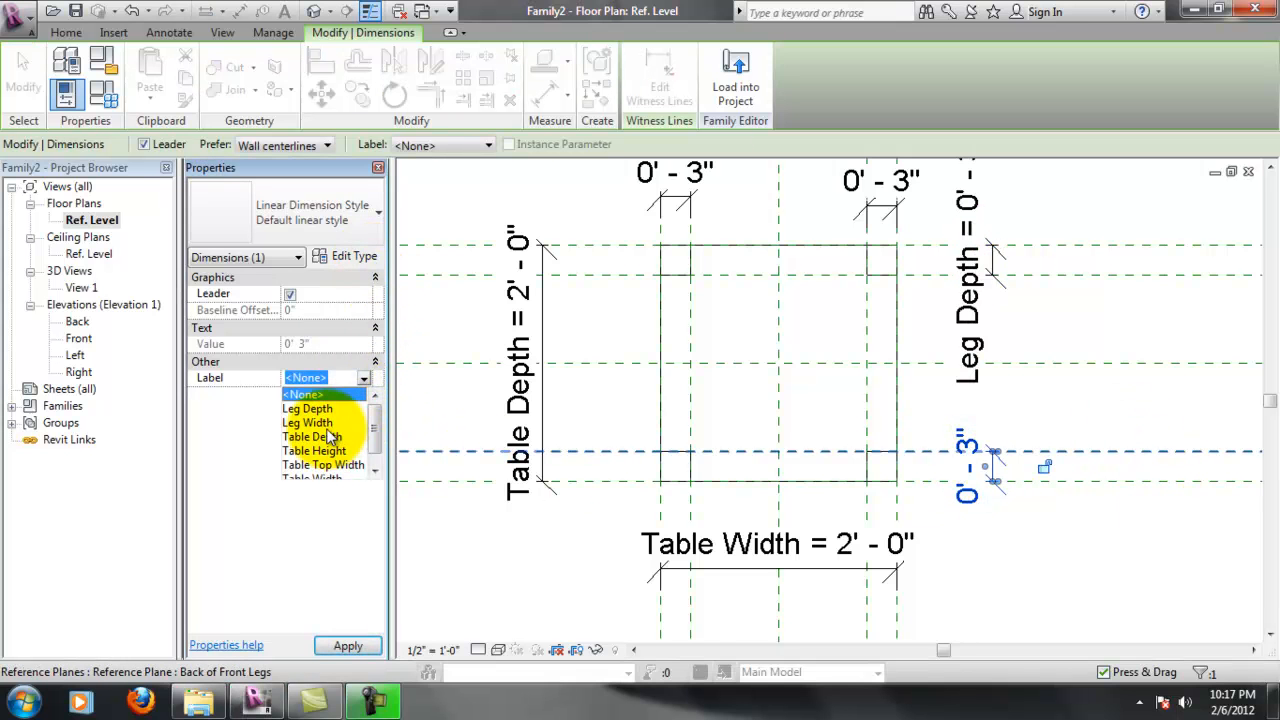
{"action": "left_click", "coordinate": [323, 411]}
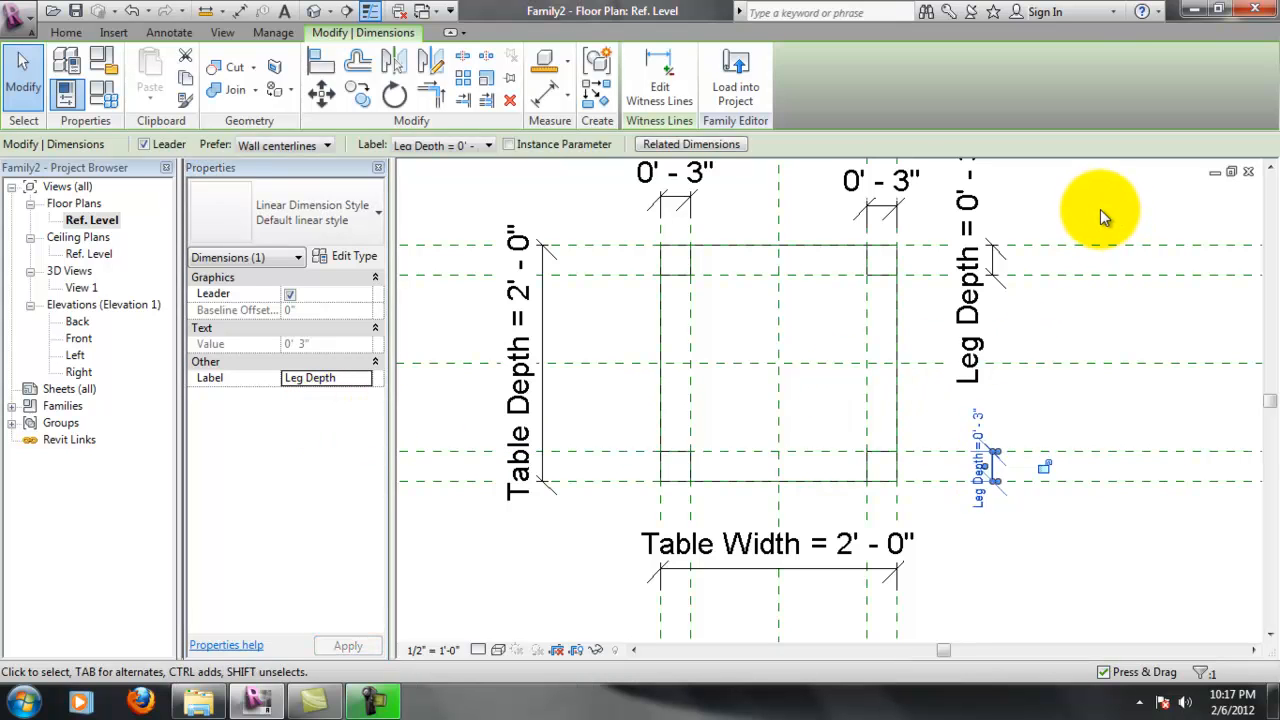
{"action": "left_click", "coordinate": [1100, 209]}
{"action": "left_click_drag", "start_coordinate": [994, 465], "coordinate": [1048, 465]}
{"action": "left_click", "coordinate": [1038, 537]}
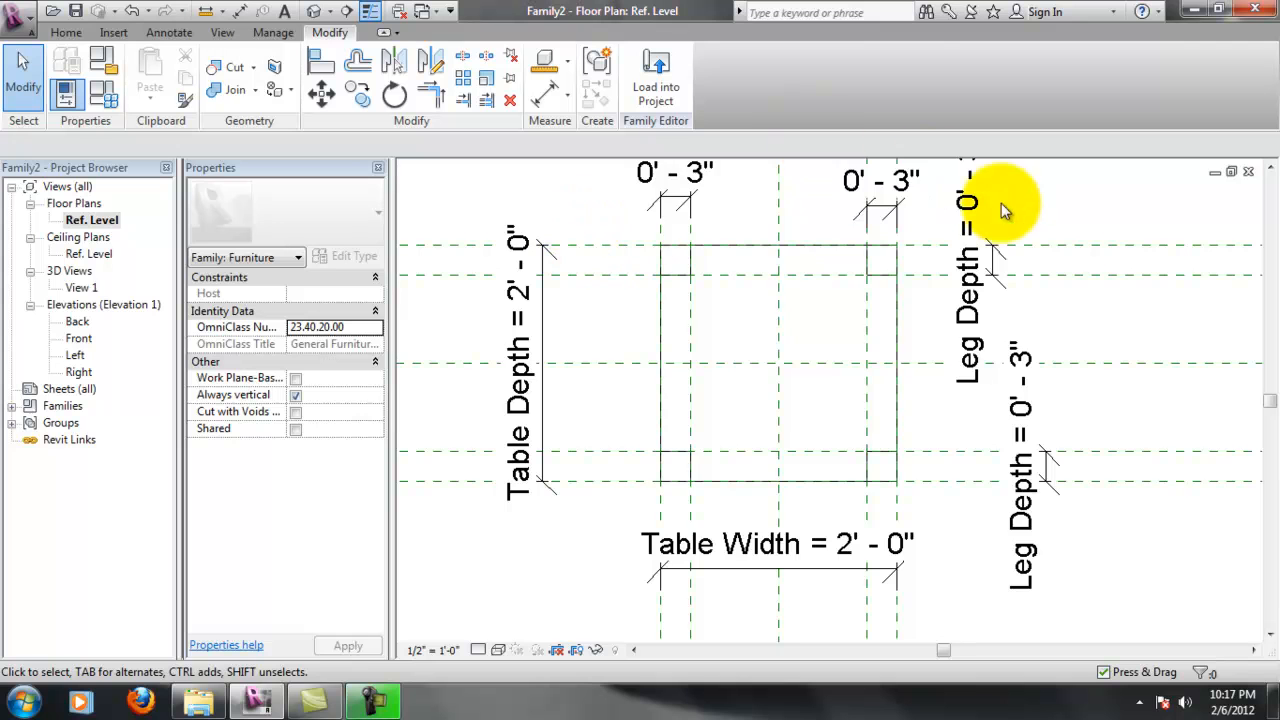
Move the two leg width dimensions farther back from the table, placing the right one beyond the left one
{"action": "scroll", "coordinate": [1000, 232], "scroll_direction": "up", "scroll_amount": 1}
{"action": "scroll", "coordinate": [965, 232], "scroll_direction": "down", "scroll_amount": 1}
{"action": "middle_click_drag", "start_coordinate": [1062, 232], "coordinate": [1084, 286]}
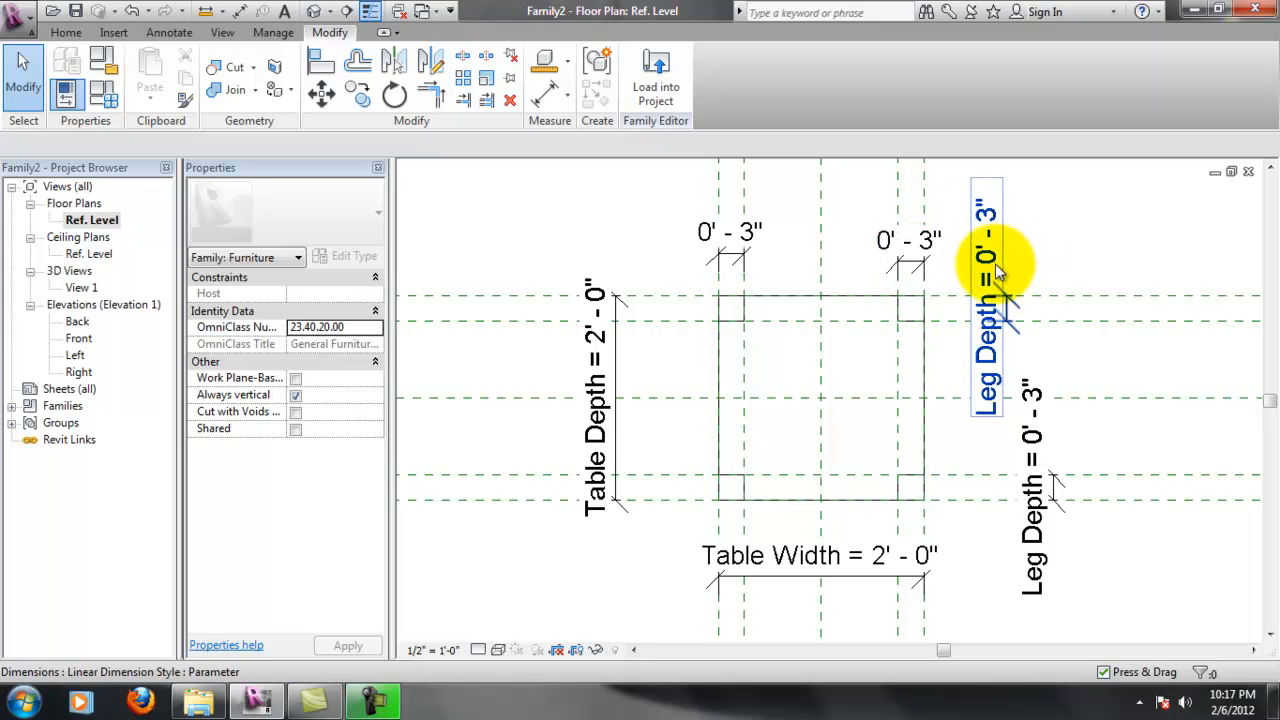
{"action": "scroll", "coordinate": [1040, 240], "scroll_direction": "down", "scroll_amount": 1}
{"action": "middle_click_drag", "start_coordinate": [1066, 223], "coordinate": [1056, 278]}
{"action": "left_click_drag", "start_coordinate": [915, 296], "coordinate": [918, 236]}
{"action": "mouse_move", "coordinate": [766, 316]}
{"action": "left_mouse_down"}
{"action": "mouse_move", "coordinate": [766, 271]}
{"action": "mouse_move", "coordinate": [767, 291]}
{"action": "left_mouse_up"}
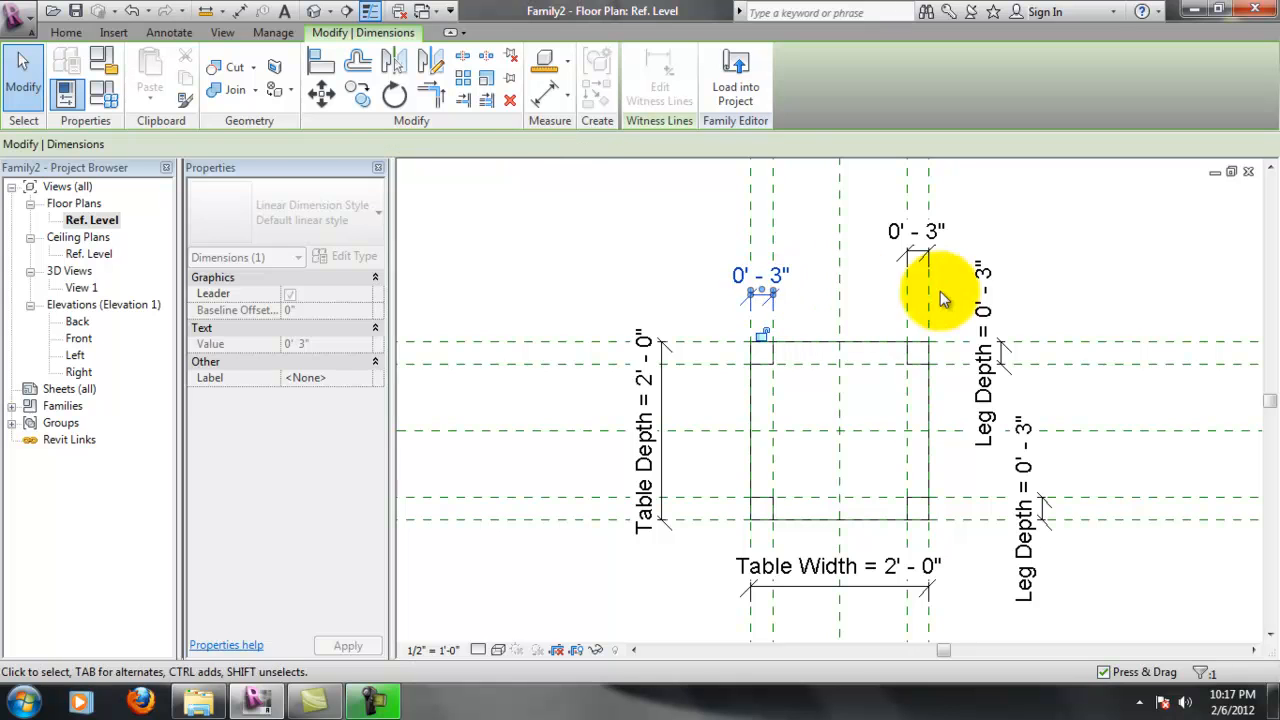
Label the left and right leg width dimensions with the Leg Width parameter
{"action": "left_click", "coordinate": [364, 379]}
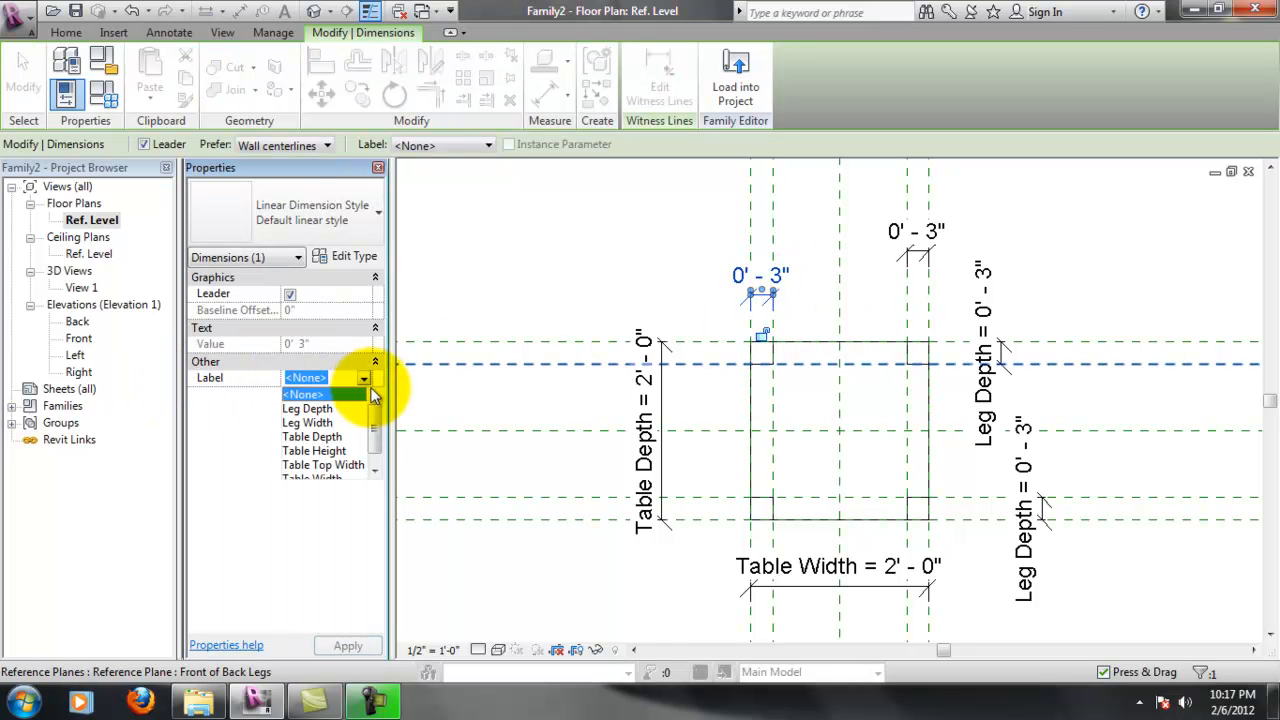
{"action": "left_click", "coordinate": [330, 423]}
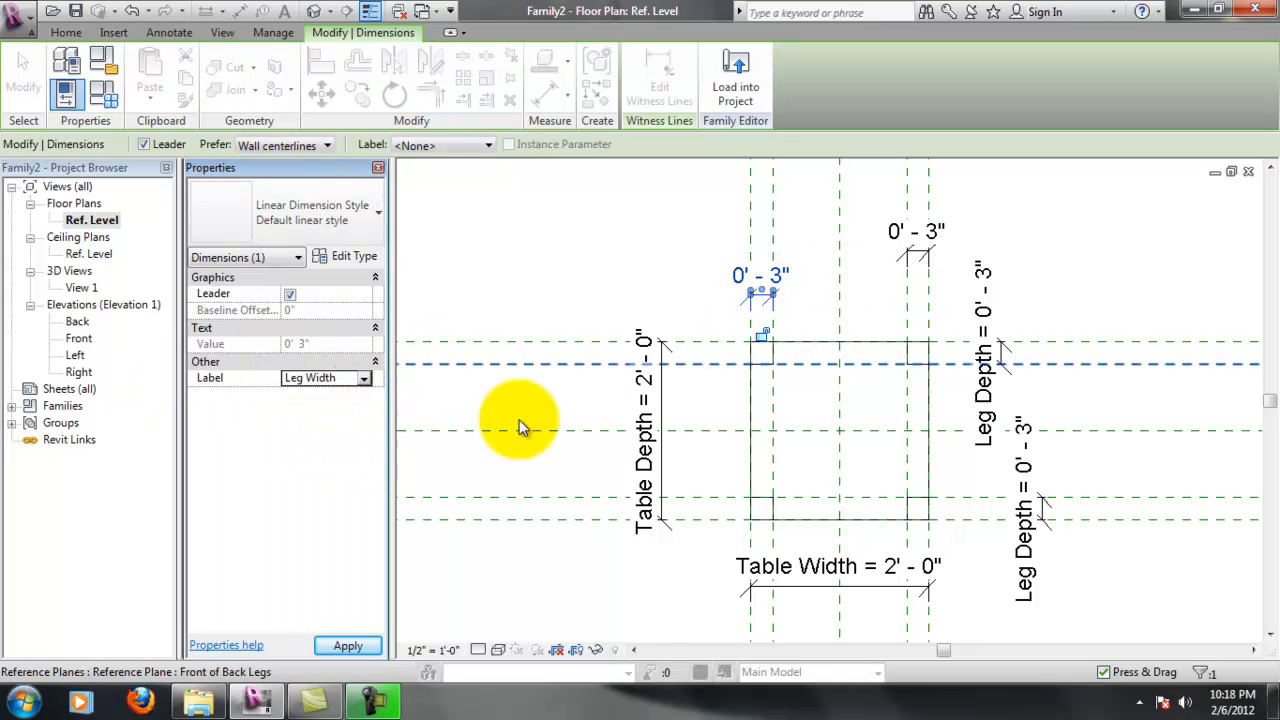
{"action": "left_click", "coordinate": [918, 245]}
{"action": "left_click", "coordinate": [317, 376]}
{"action": "left_click", "coordinate": [364, 379]}
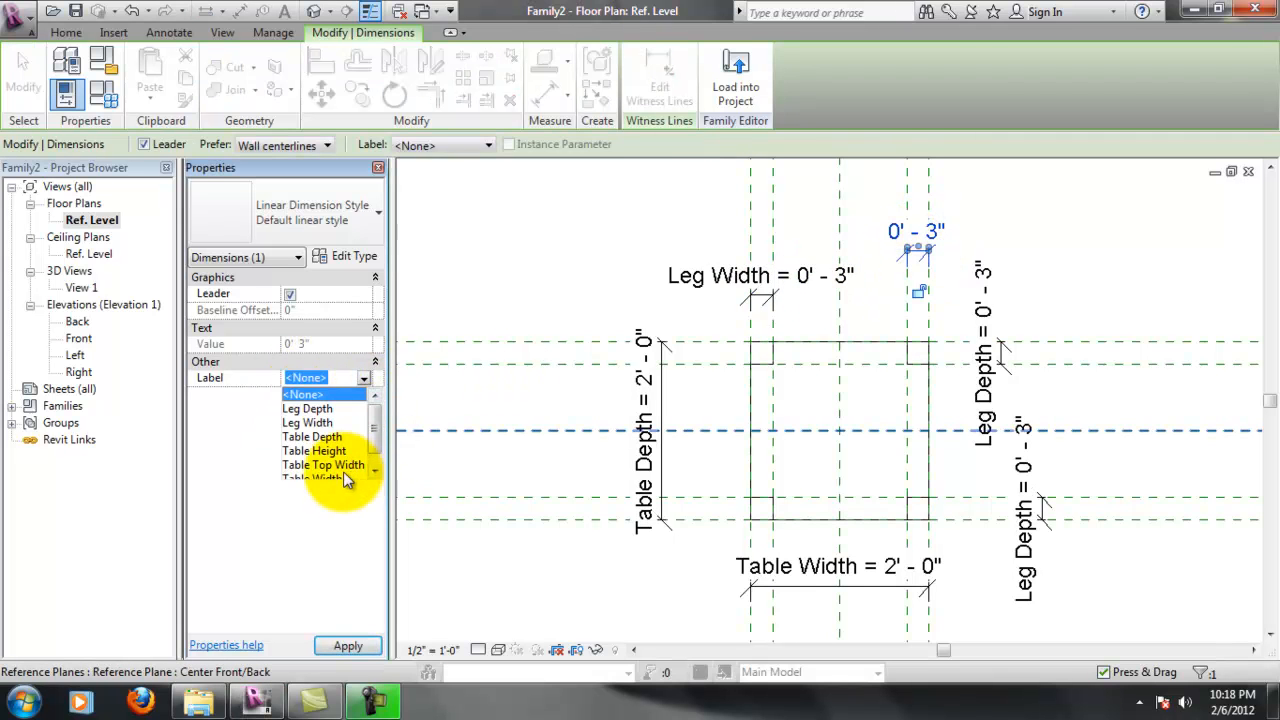
{"action": "left_click", "coordinate": [330, 423]}
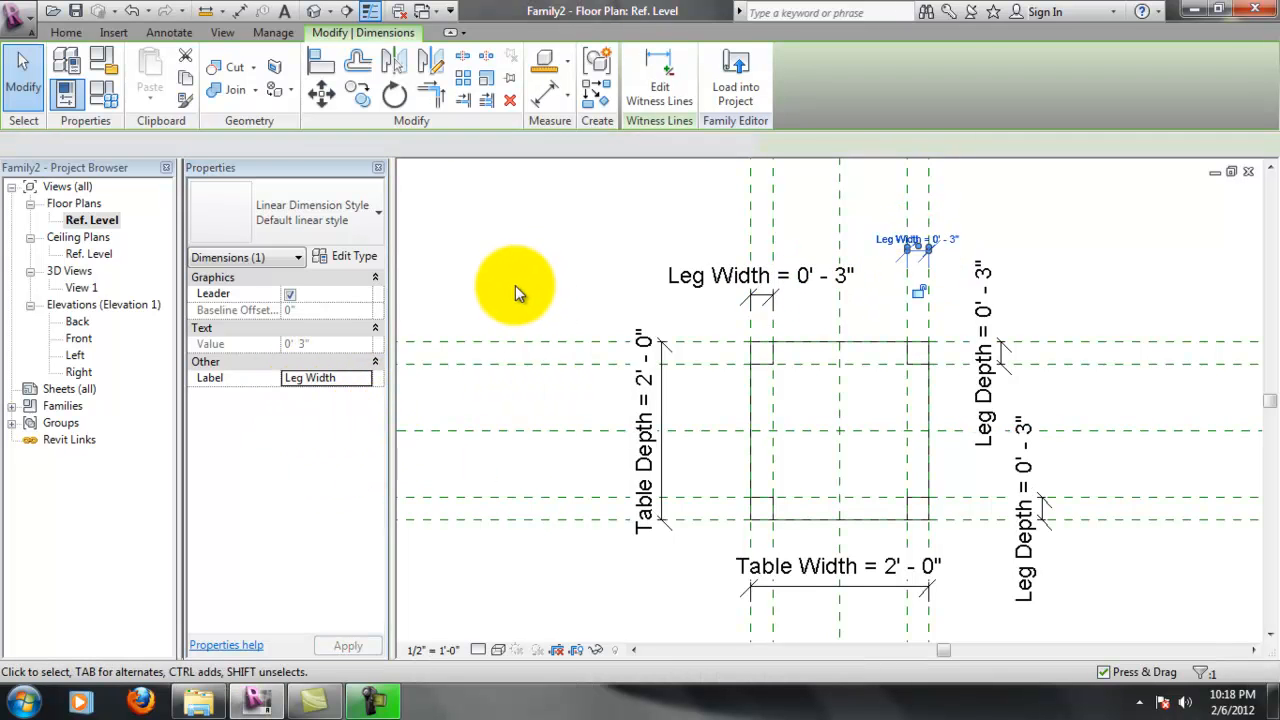
{"action": "left_click", "coordinate": [516, 290]}
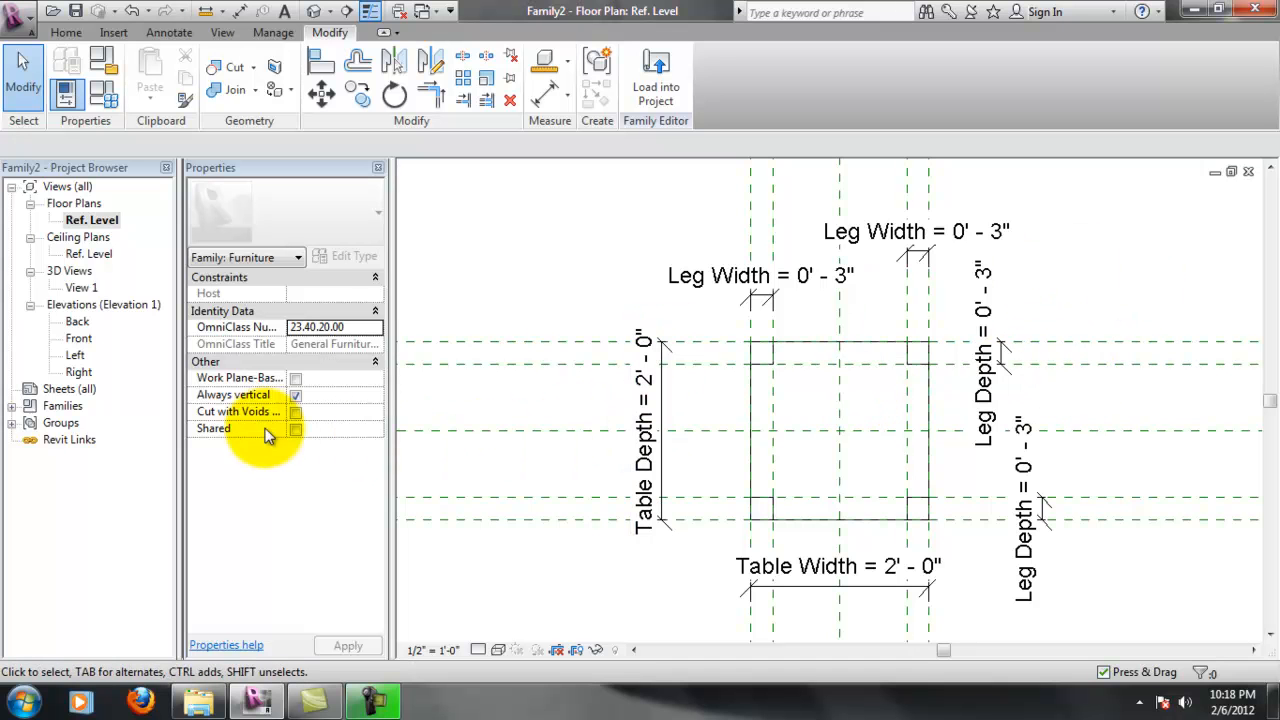
In the Front elevation, place an aligned dimension left of the table from the Top of Table plane to the floor reference level
{"action": "double_click", "coordinate": [78, 338]}
{"action": "left_click", "coordinate": [731, 410]}
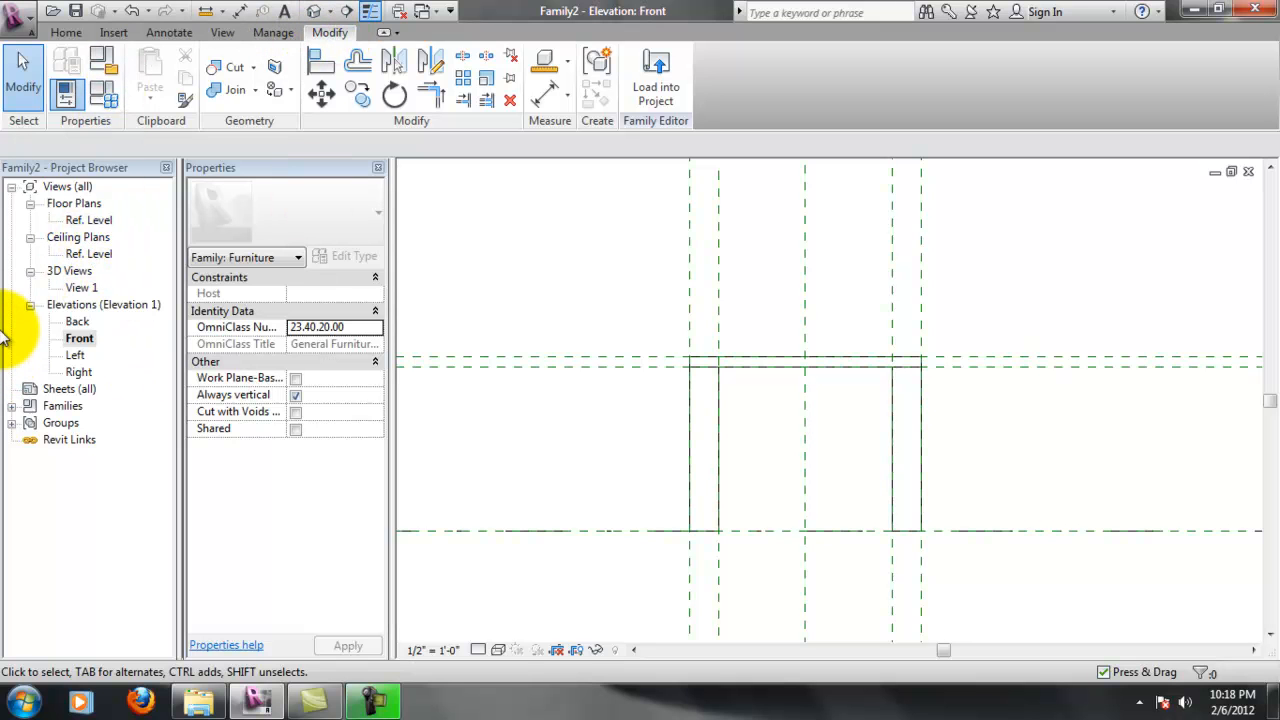
{"action": "left_click", "coordinate": [170, 32]}
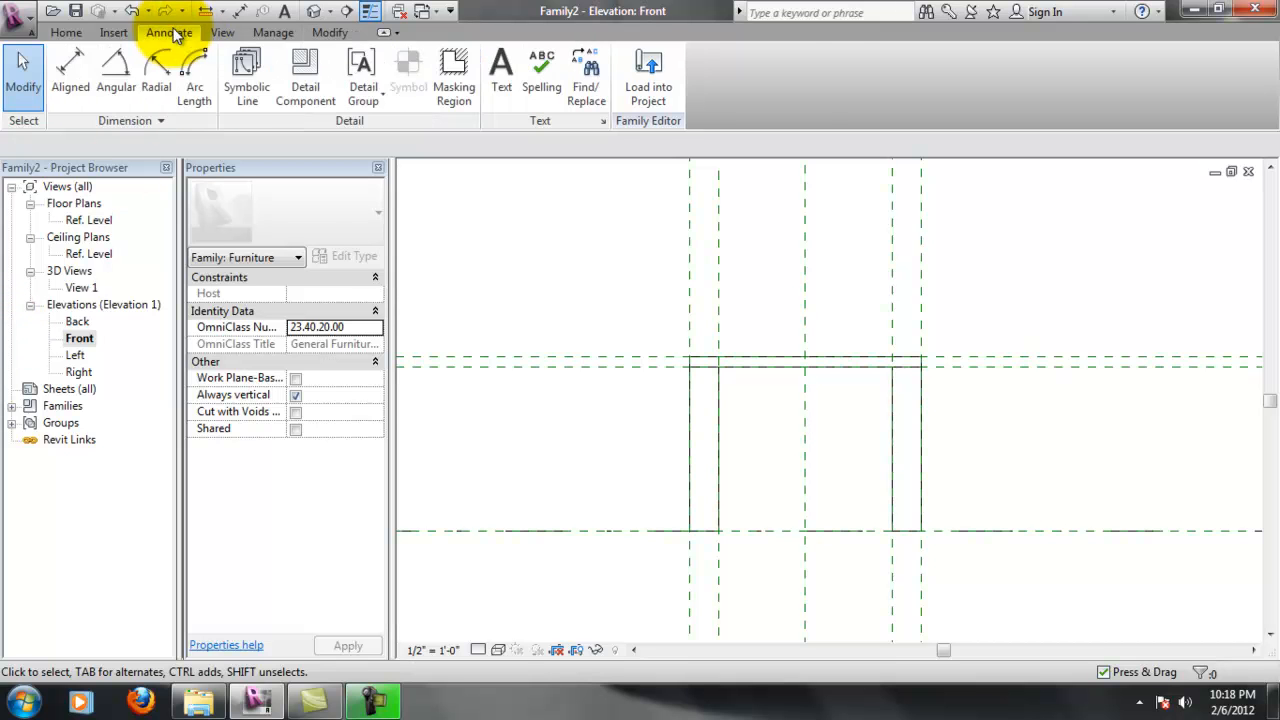
{"action": "left_click", "coordinate": [72, 75]}
{"action": "left_click", "coordinate": [597, 360]}
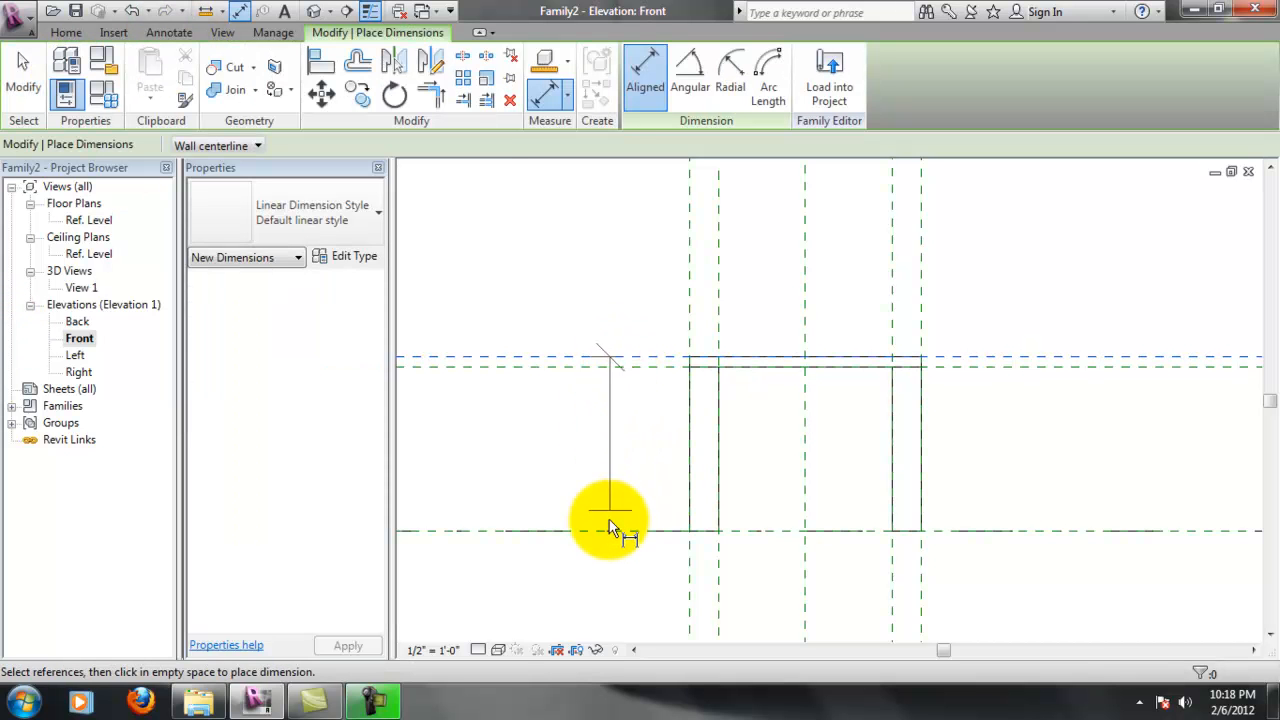
{"action": "left_click", "coordinate": [597, 531]}
{"action": "left_click", "coordinate": [598, 480]}
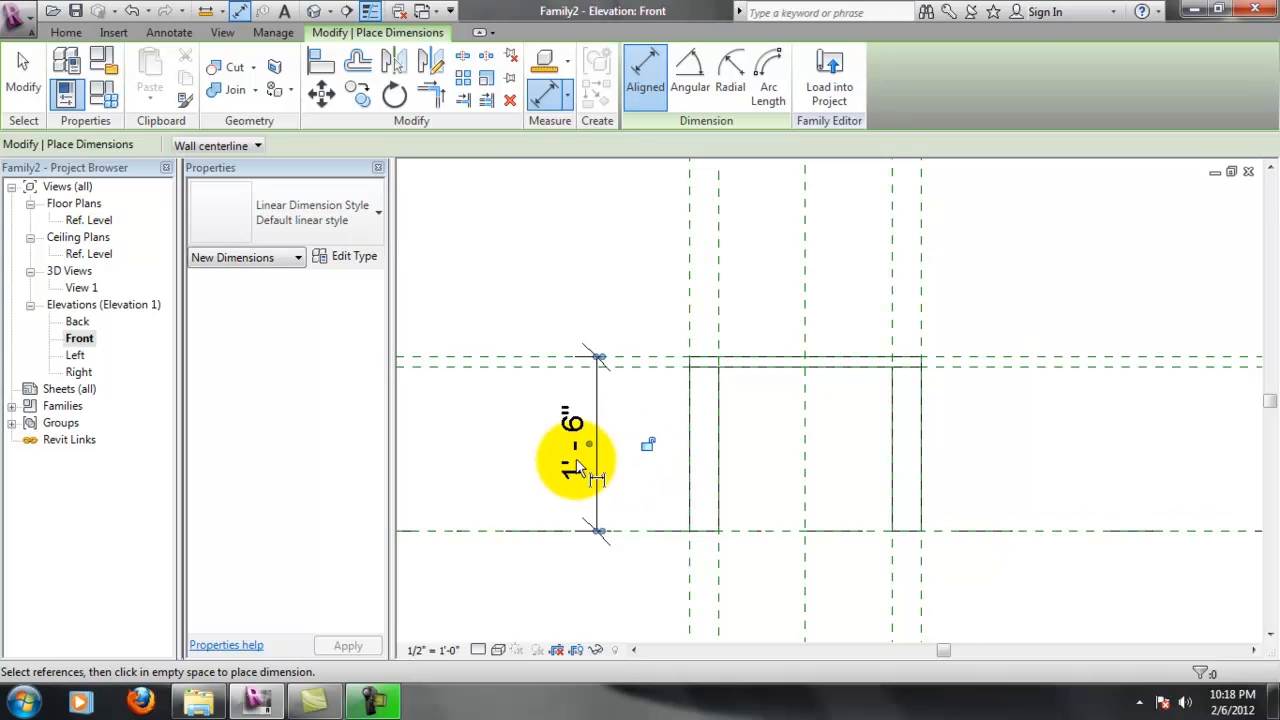
Place an aligned dimension right of the table between the Top of Table and Bottom of TableTop reference planes
{"action": "left_click", "coordinate": [980, 366]}
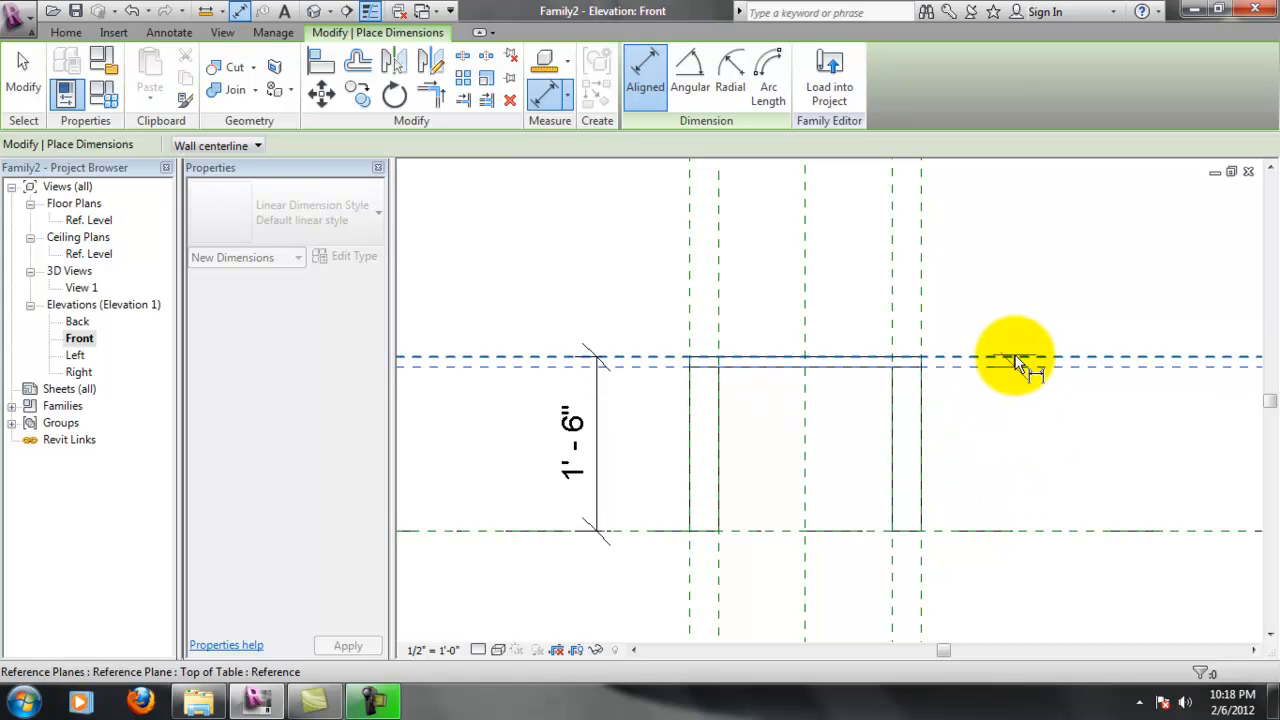
{"action": "left_click", "coordinate": [1015, 364]}
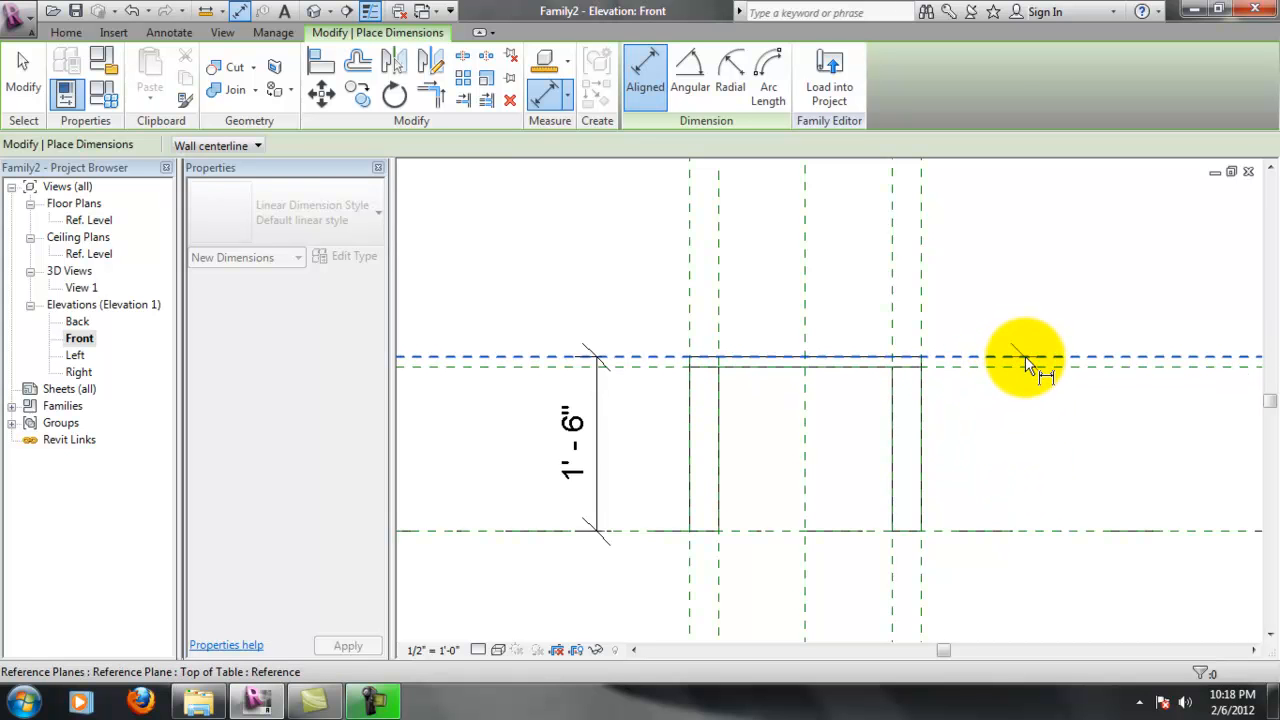
{"action": "key", "text": "Escape"}
{"action": "scroll", "coordinate": [1025, 366], "scroll_direction": "up", "scroll_amount": 3}
{"action": "scroll", "coordinate": [1027, 366], "scroll_direction": "up", "scroll_amount": 4}
{"action": "left_click", "coordinate": [1019, 362]}
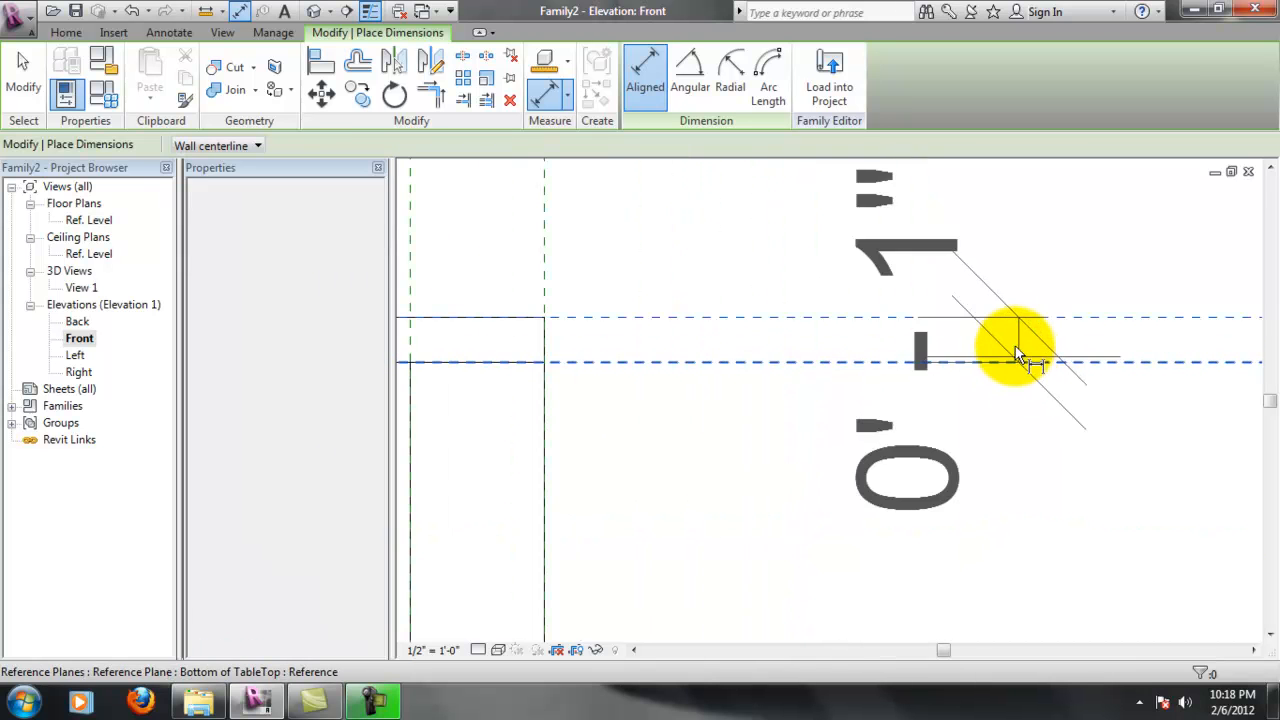
{"action": "scroll", "coordinate": [962, 431], "scroll_direction": "down", "scroll_amount": 5}
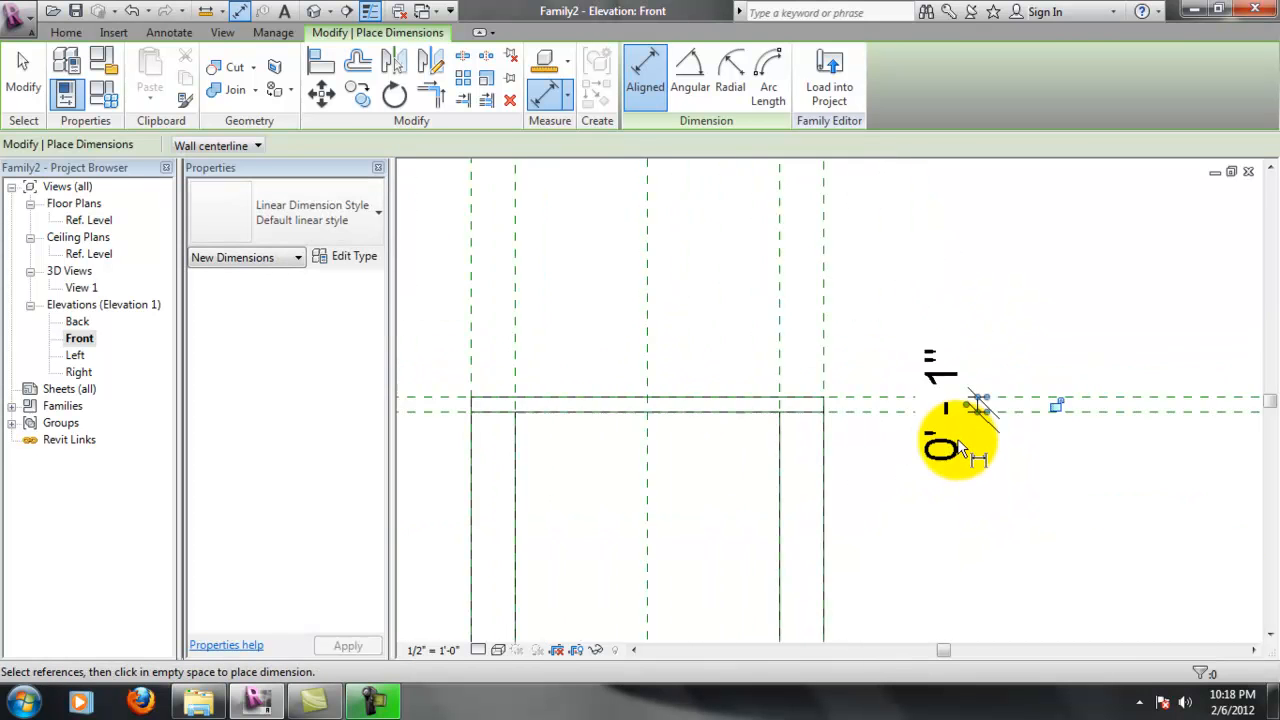
{"action": "scroll", "coordinate": [976, 432], "scroll_direction": "down", "scroll_amount": 1}
{"action": "scroll", "coordinate": [916, 459], "scroll_direction": "up", "scroll_amount": 2}
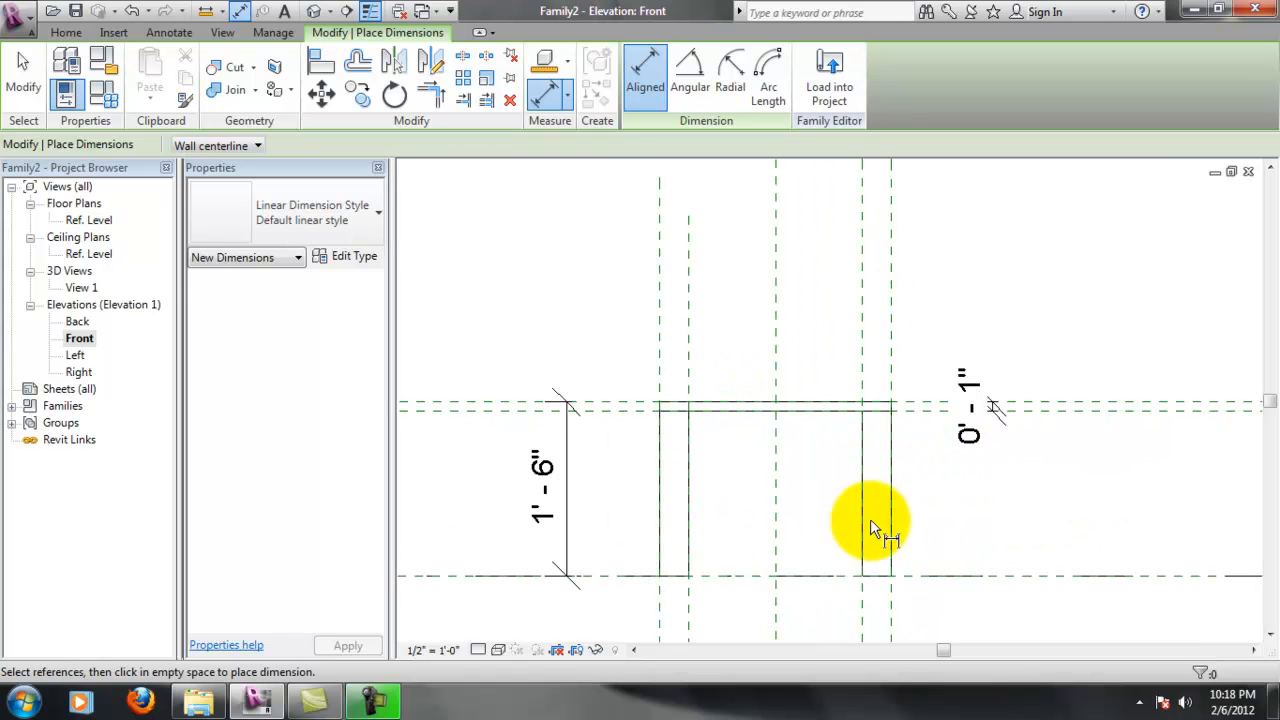
{"action": "key", "text": "Escape"}
Label the overall height dimension with the Table Height parameter
{"action": "left_click", "coordinate": [568, 497]}
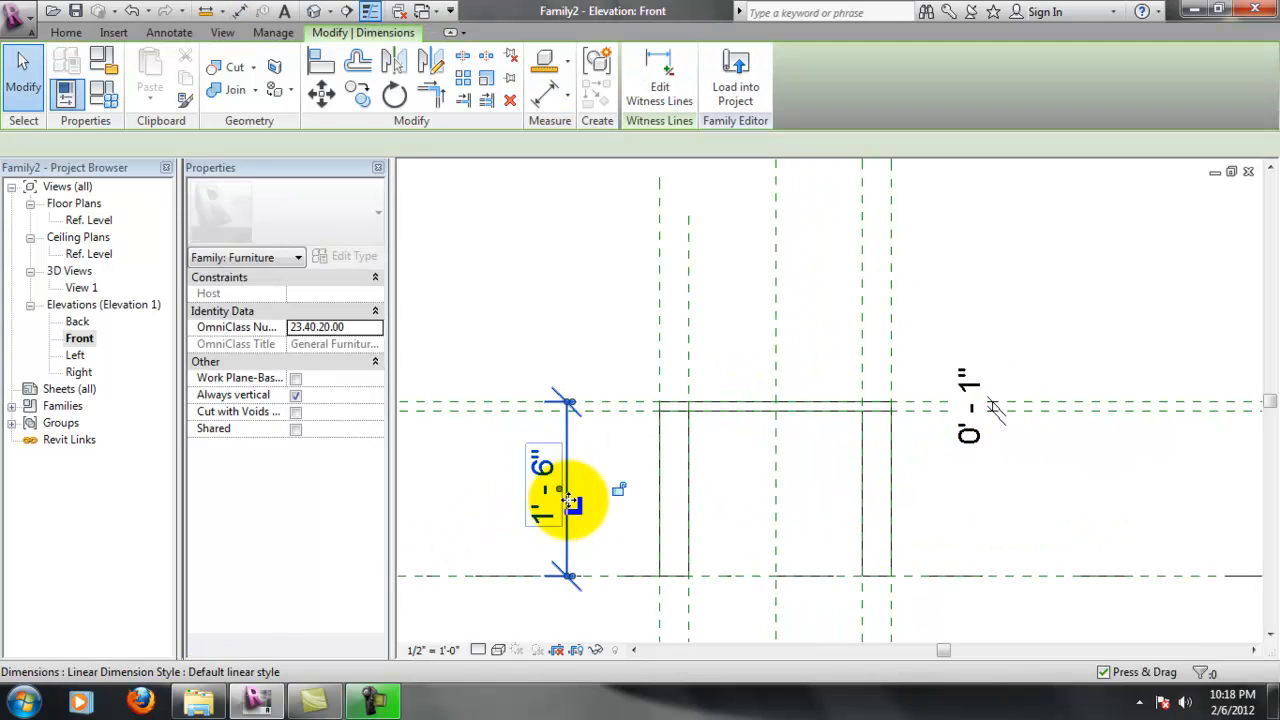
{"action": "left_click", "coordinate": [362, 380]}
{"action": "left_click", "coordinate": [362, 384]}
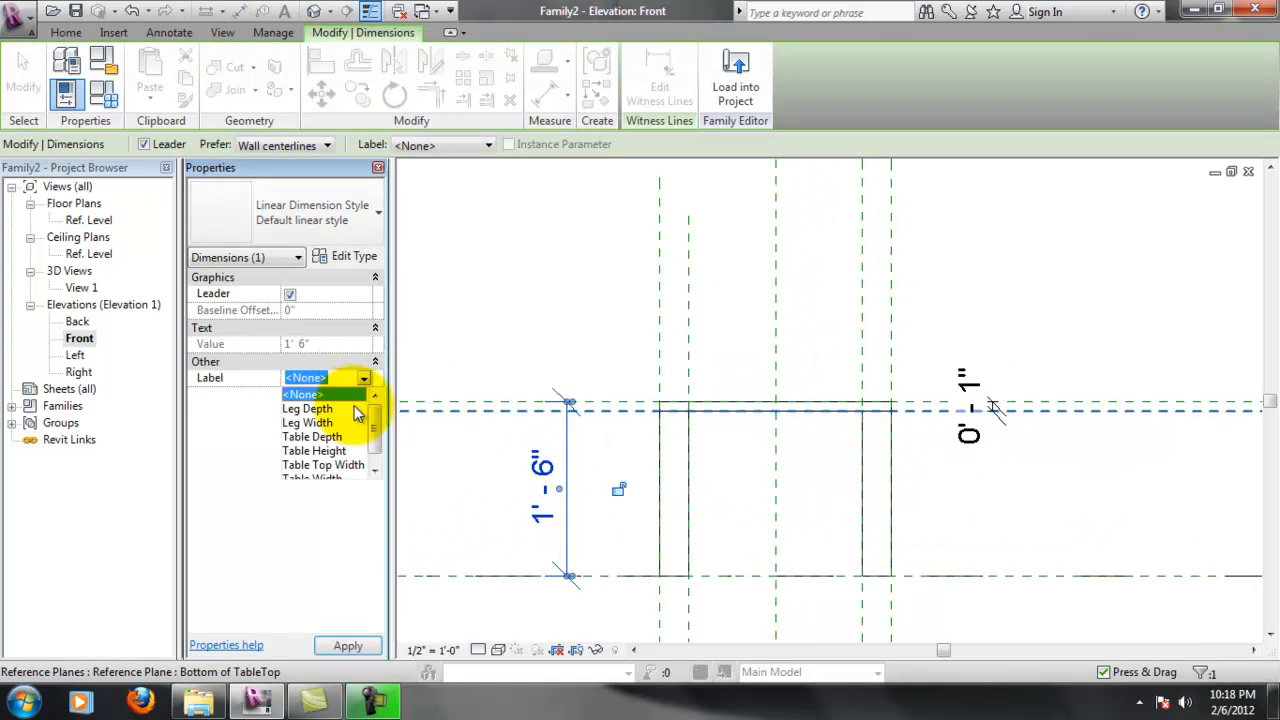
{"action": "left_click", "coordinate": [313, 451]}
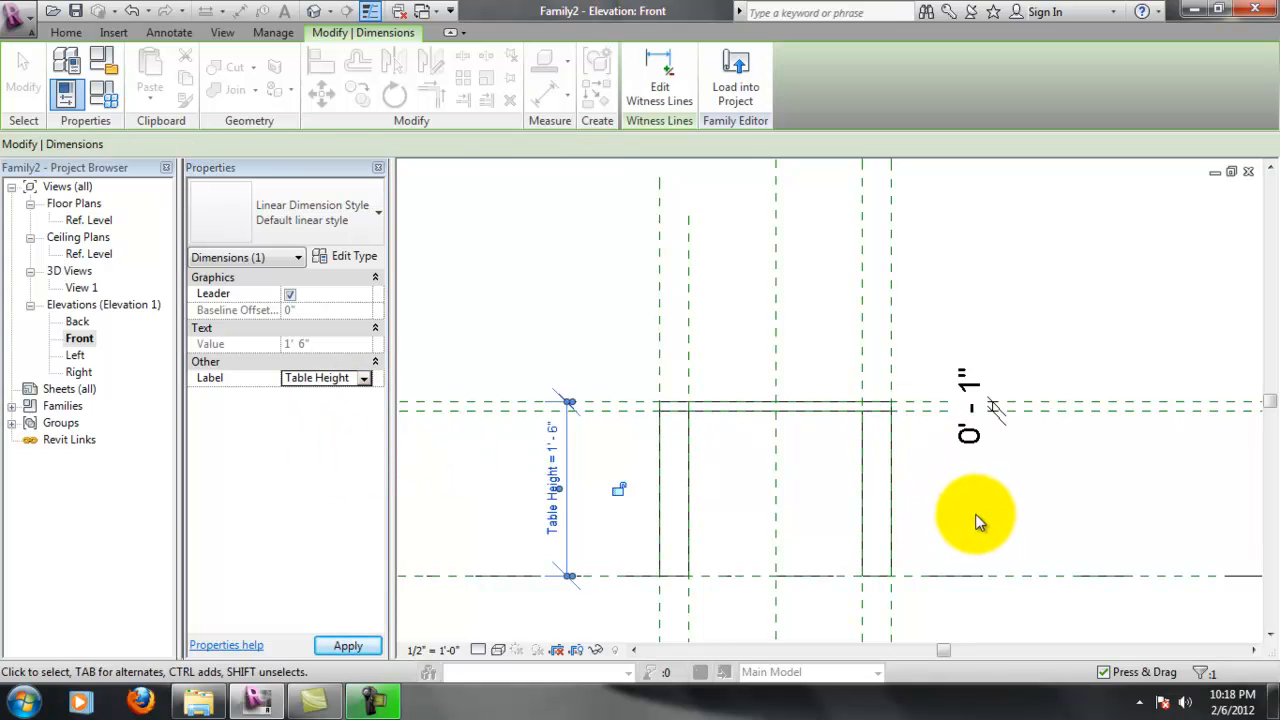
Label the tabletop thickness dimension with the Table Top Width parameter
{"action": "left_click", "coordinate": [985, 405]}
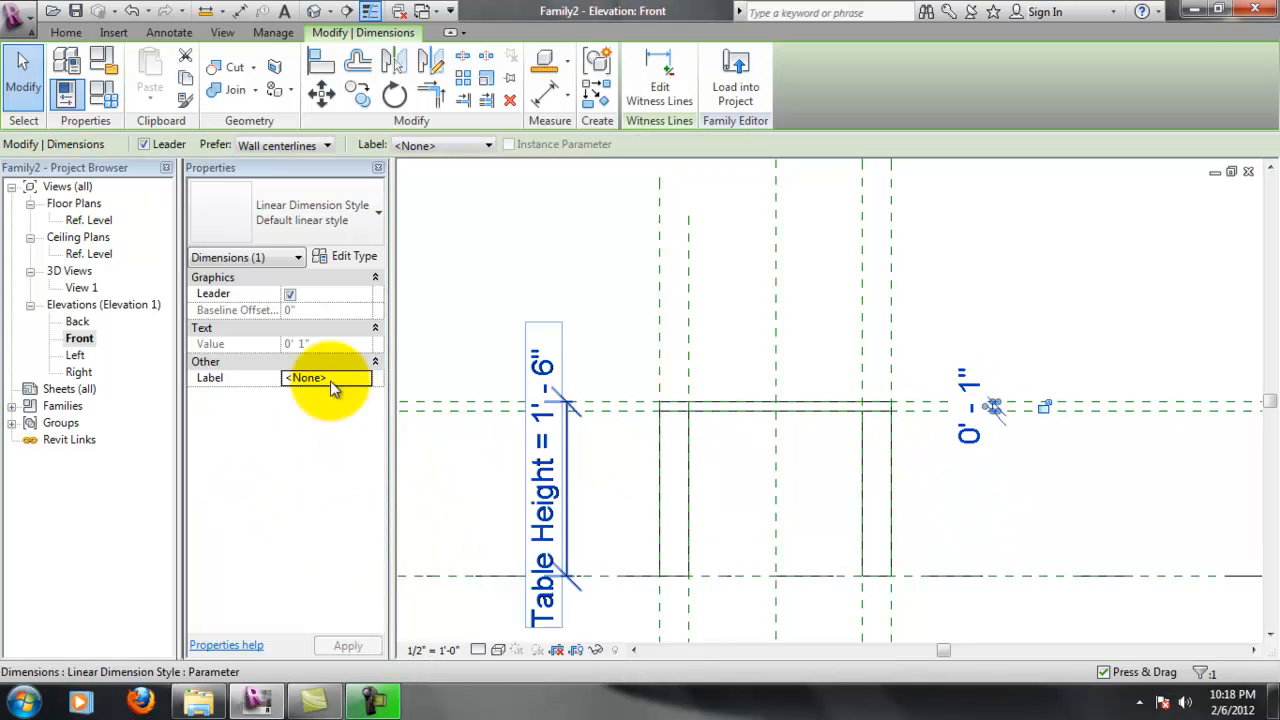
{"action": "left_click", "coordinate": [362, 384]}
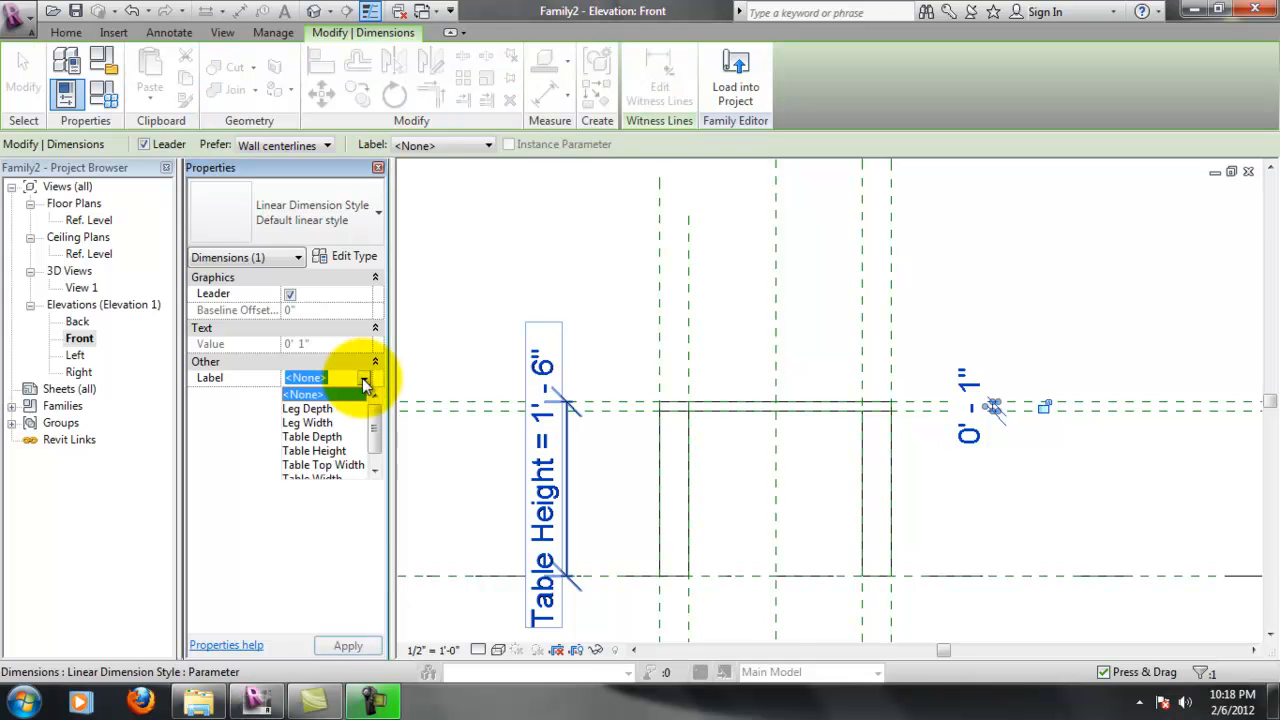
{"action": "left_click", "coordinate": [343, 466]}
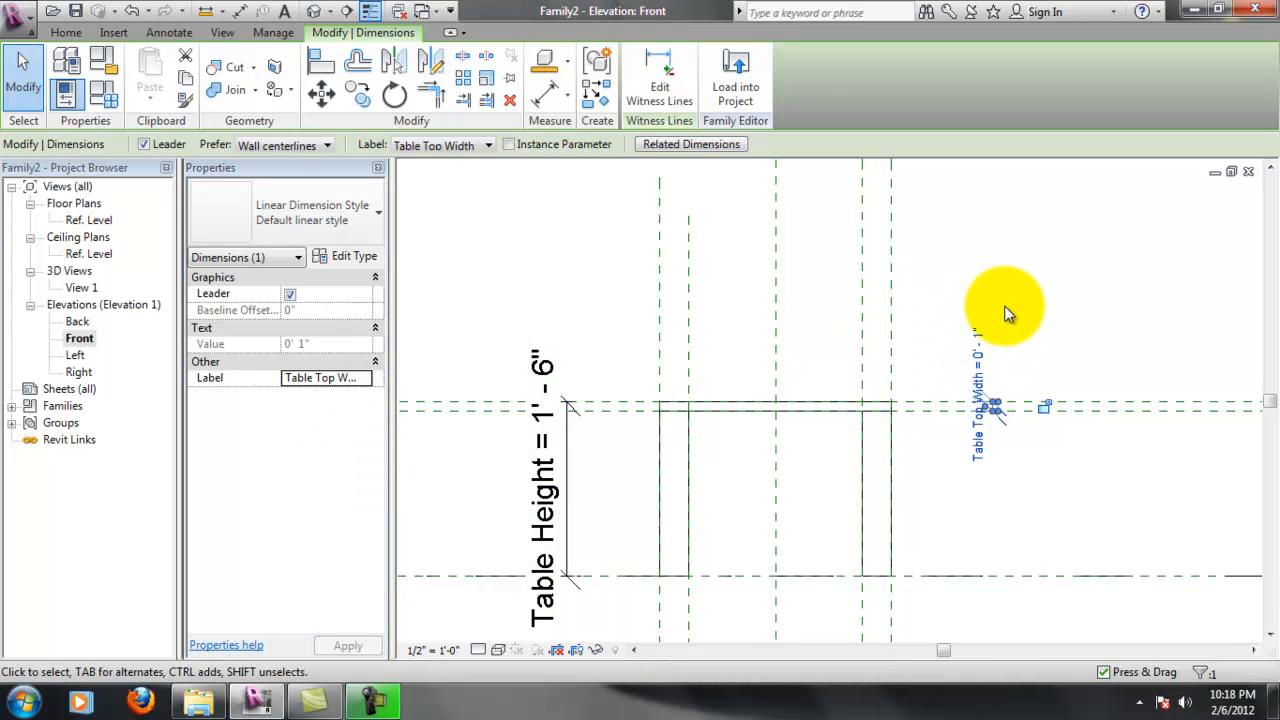
{"action": "key", "text": "Escape"}
{"action": "scroll", "coordinate": [909, 468], "scroll_direction": "down", "scroll_amount": 3}
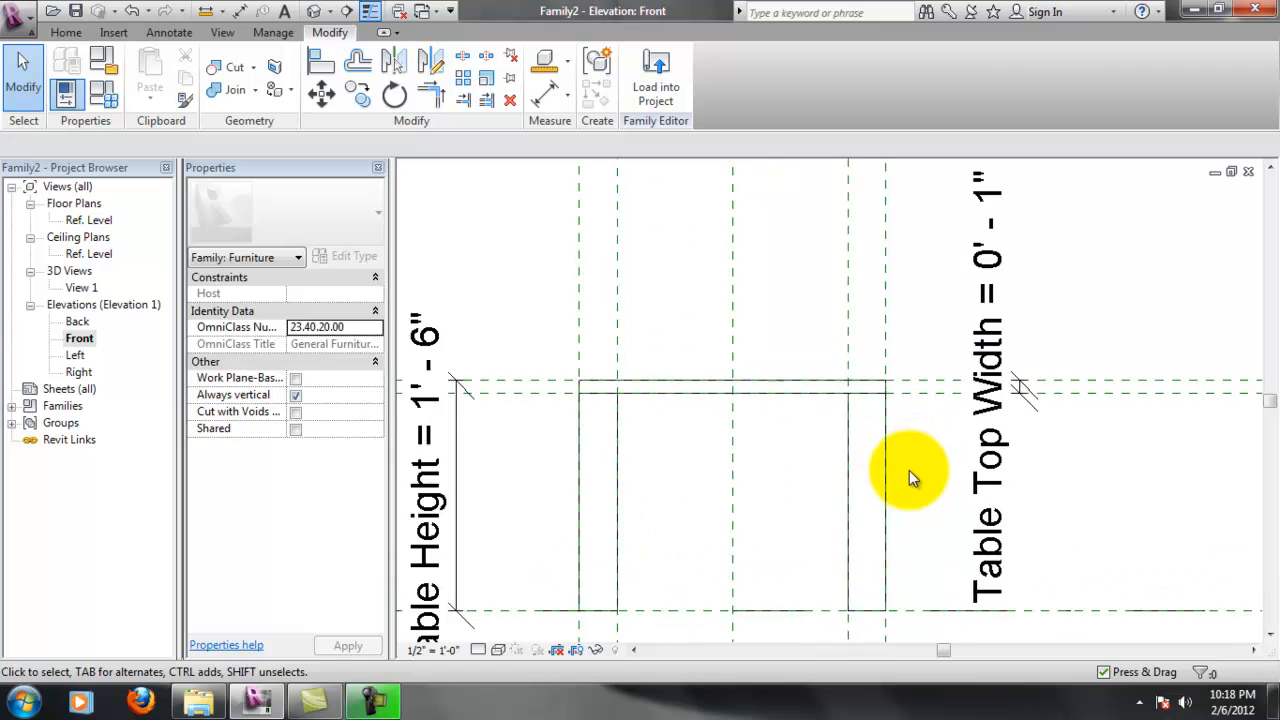
{"action": "scroll", "coordinate": [911, 473], "scroll_direction": "down", "scroll_amount": 1}
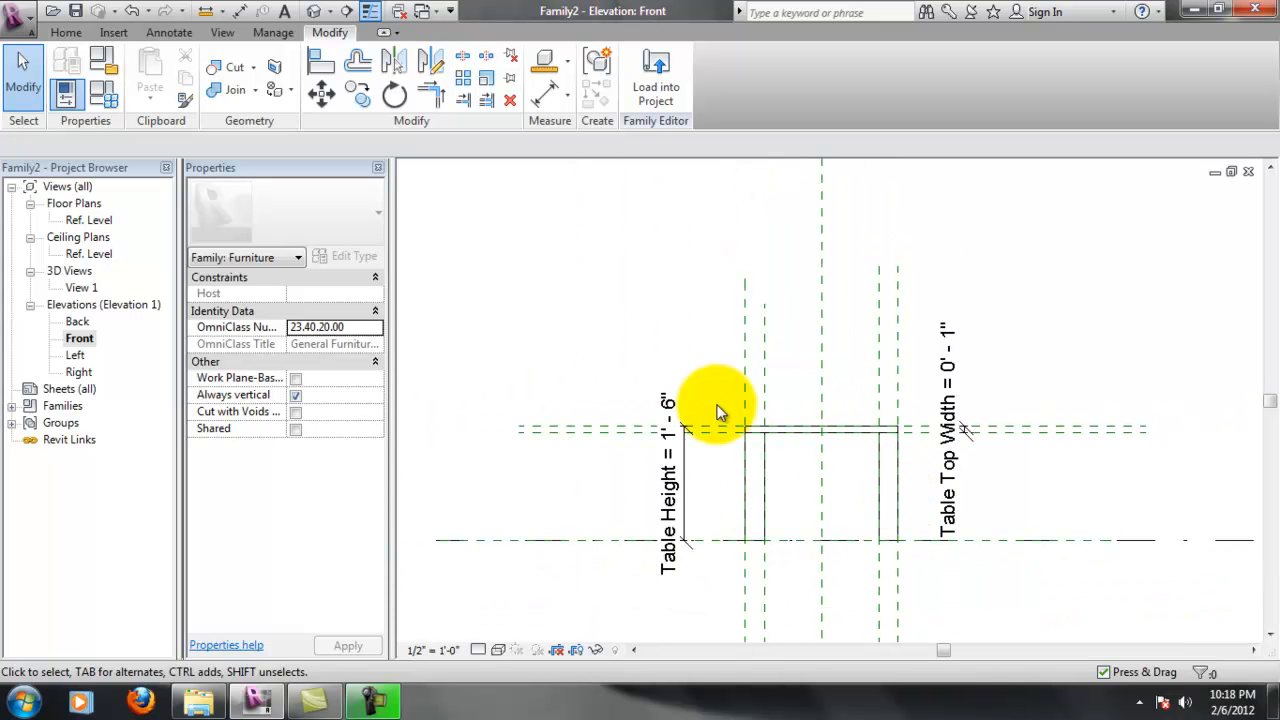
{"action": "scroll", "coordinate": [841, 487], "scroll_direction": "up", "scroll_amount": 2}
{"action": "scroll", "coordinate": [965, 595], "scroll_direction": "up", "scroll_amount": 1}
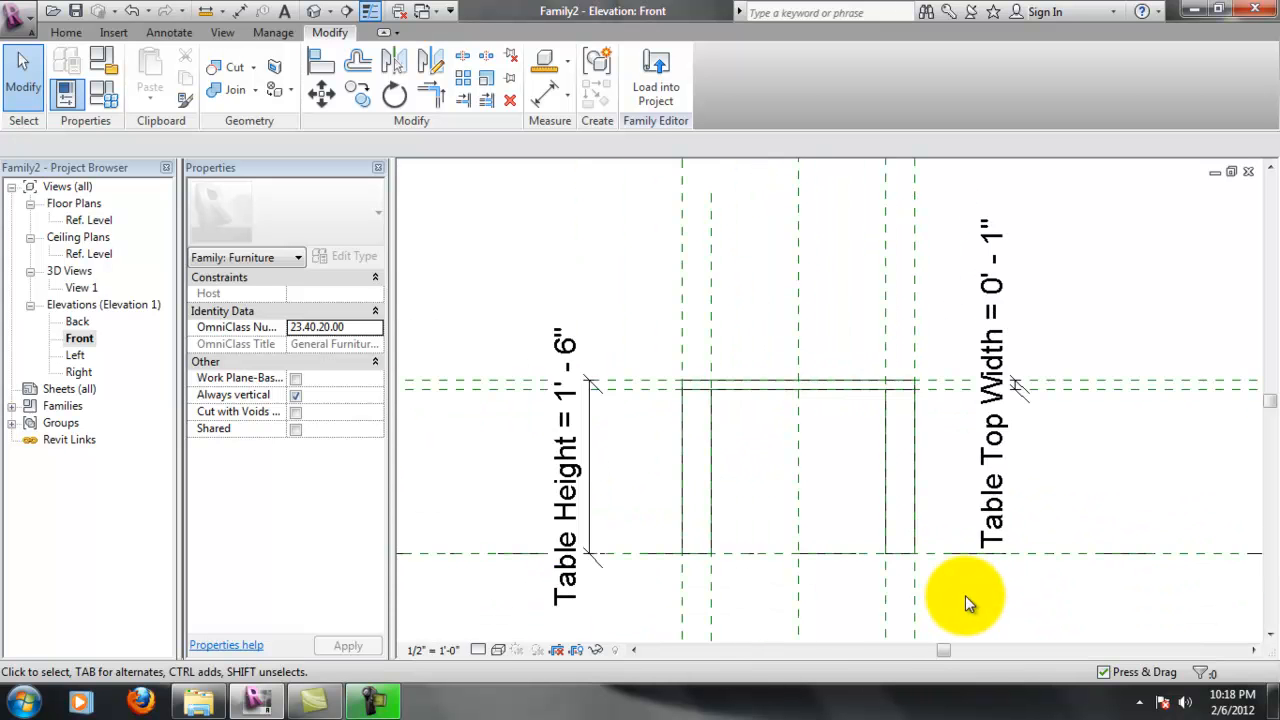
{"action": "scroll", "coordinate": [965, 595], "scroll_direction": "down", "scroll_amount": 2}
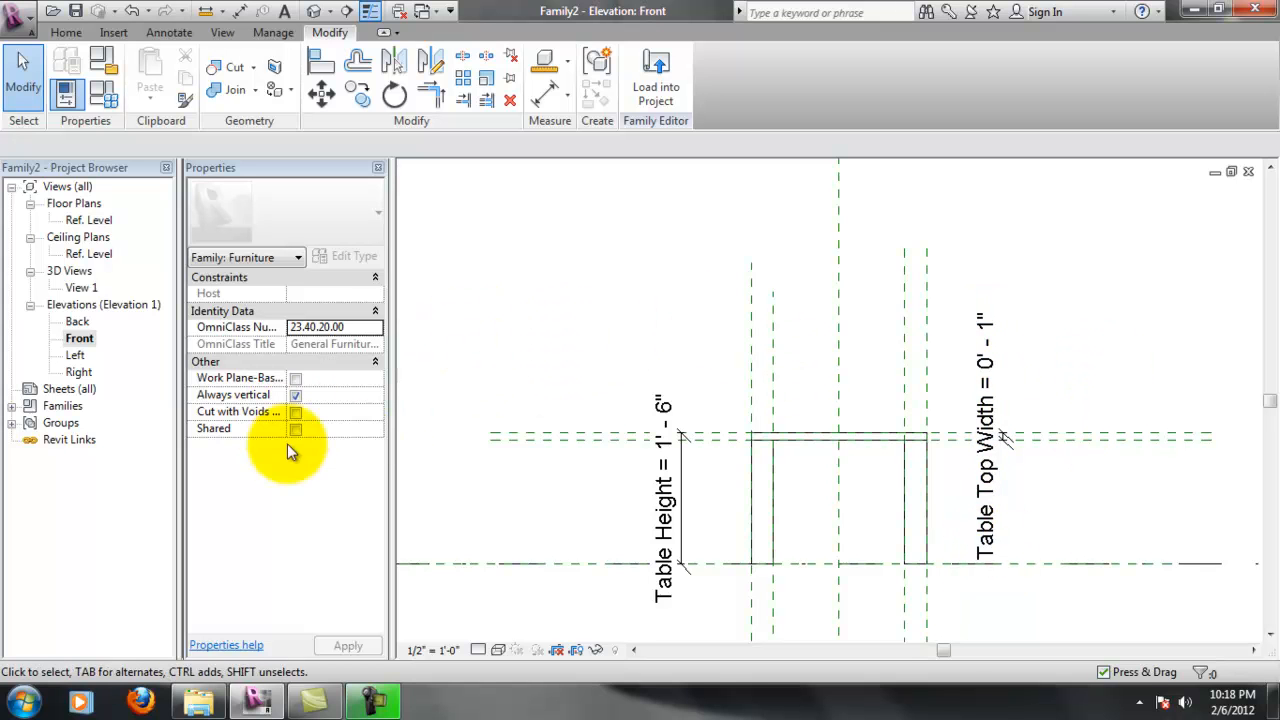
In the 3D view View 1, open the family types and apply a Leg Width of 5"
{"action": "double_click", "coordinate": [80, 287]}
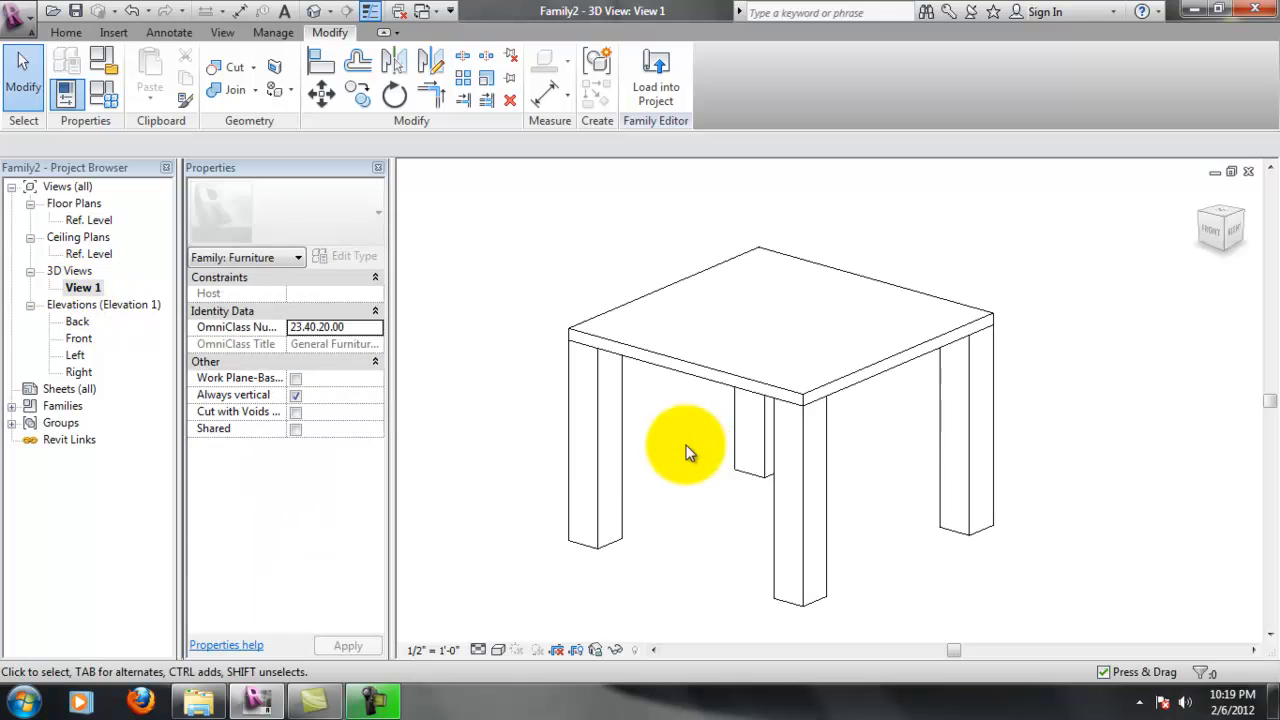
{"action": "left_click", "coordinate": [108, 98]}
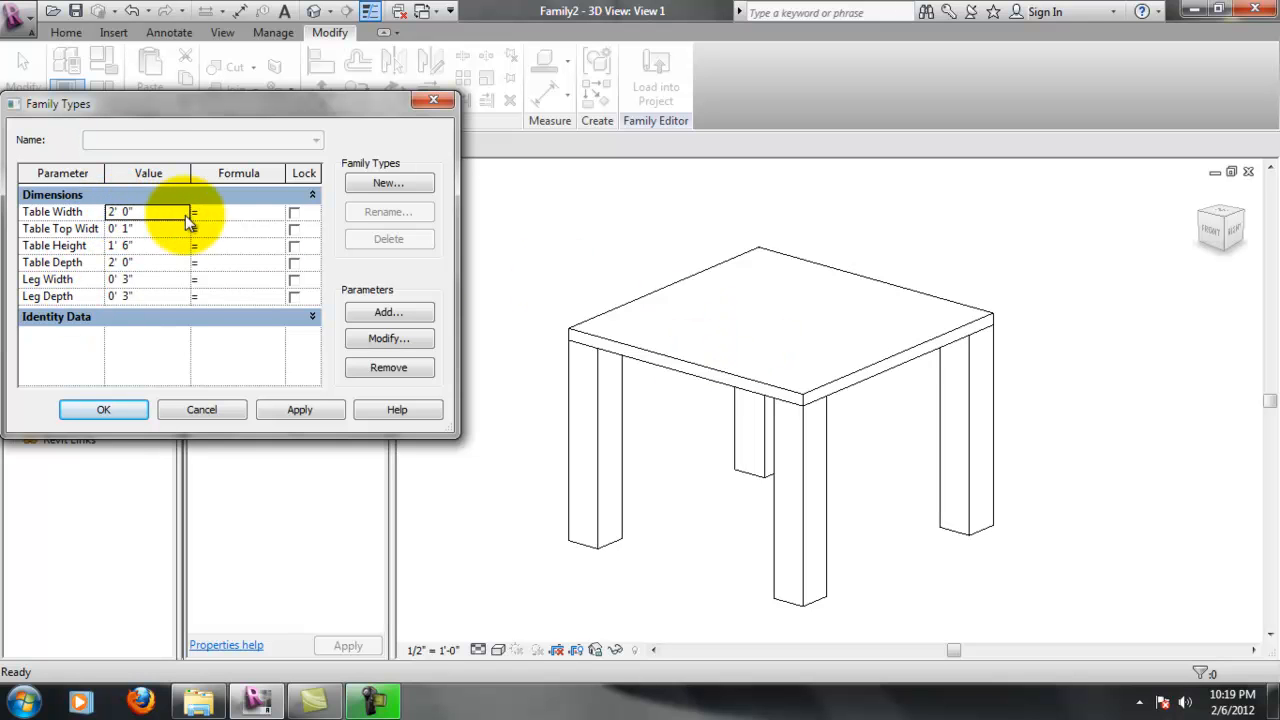
{"action": "left_click", "coordinate": [138, 297]}
{"action": "left_click", "coordinate": [125, 280]}
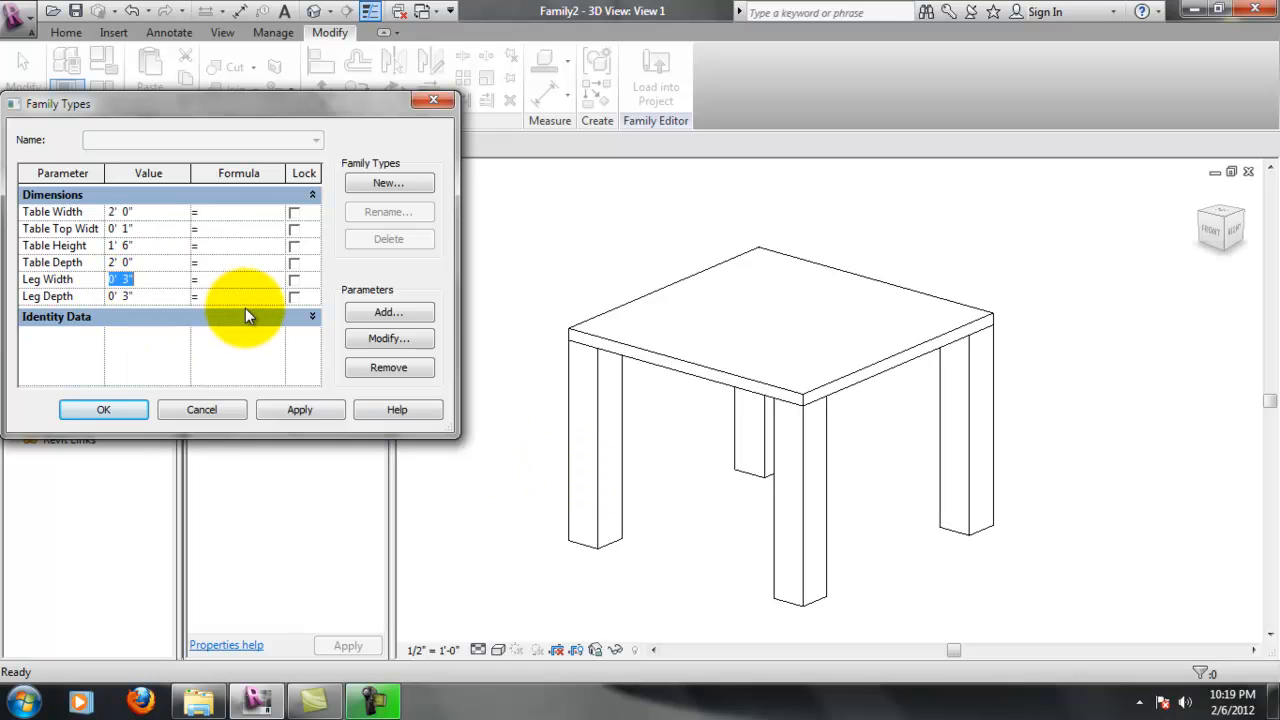
{"action": "type", "text": "5"}
{"action": "left_click", "coordinate": [282, 412]}
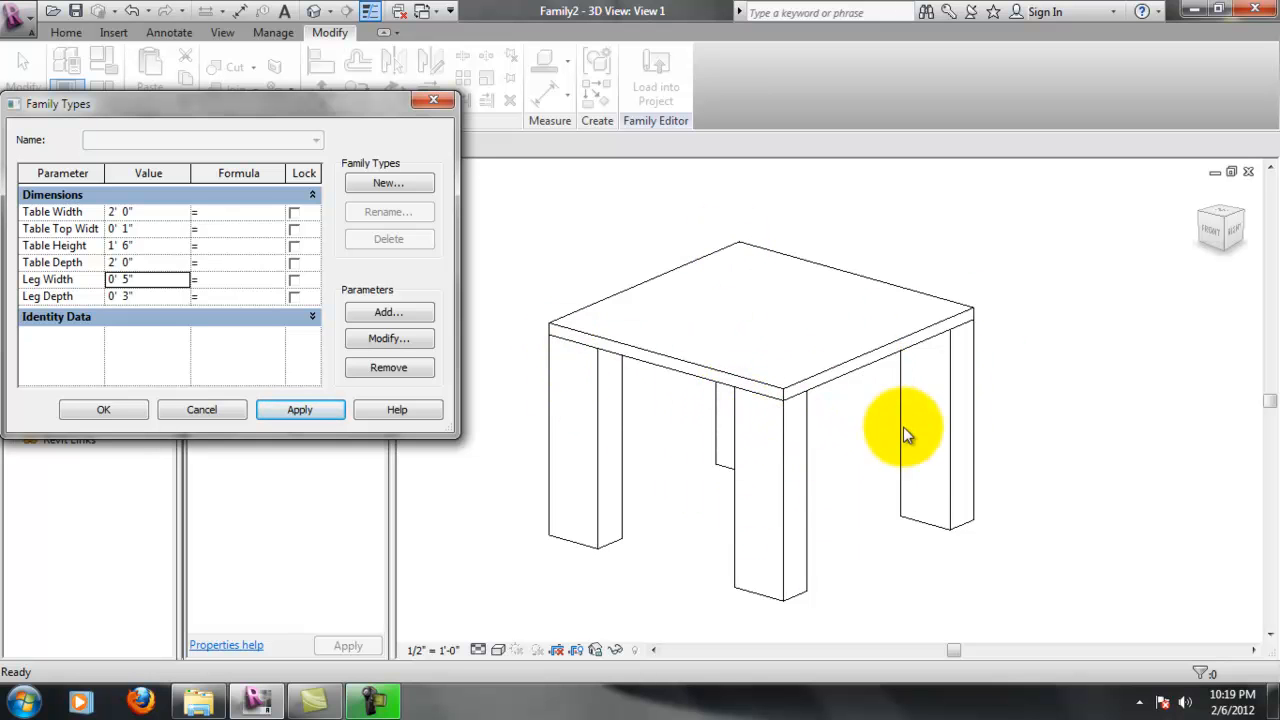
Apply a Leg Depth of 5" and a Table Top Width of 2 1/2" to test the table's parameters
{"action": "left_click", "coordinate": [137, 296]}
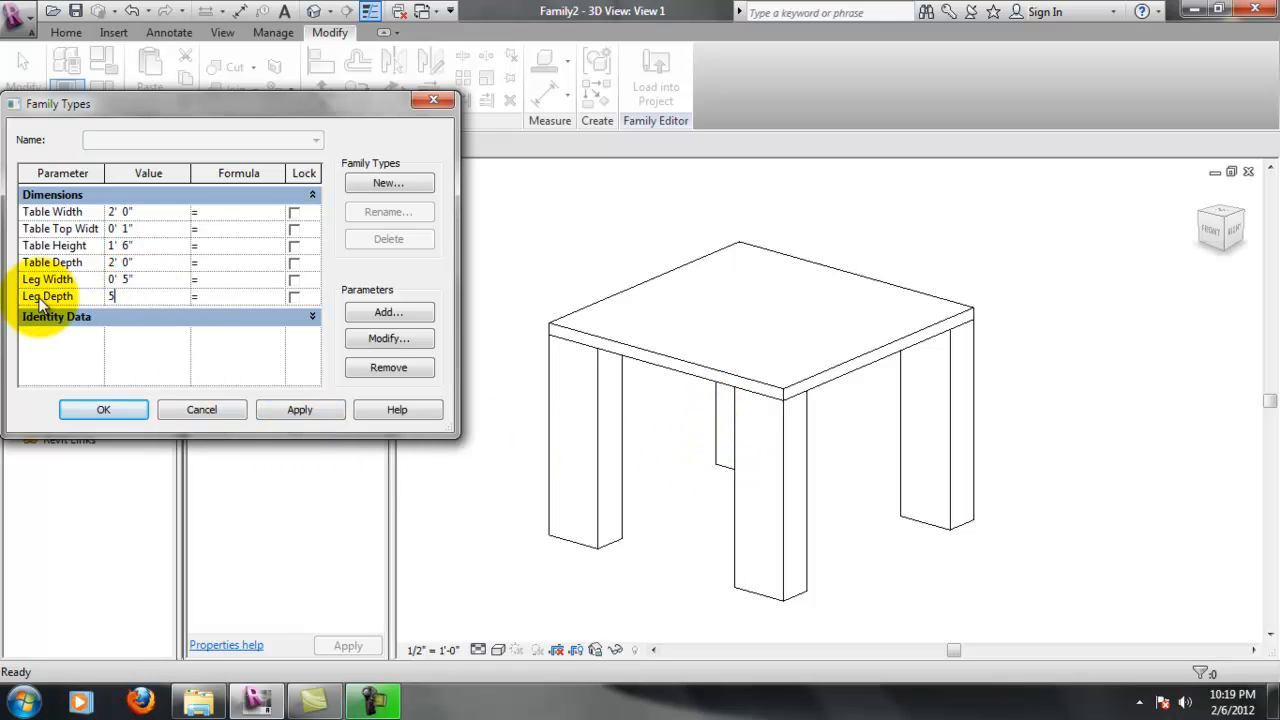
{"action": "left_click", "coordinate": [160, 280]}
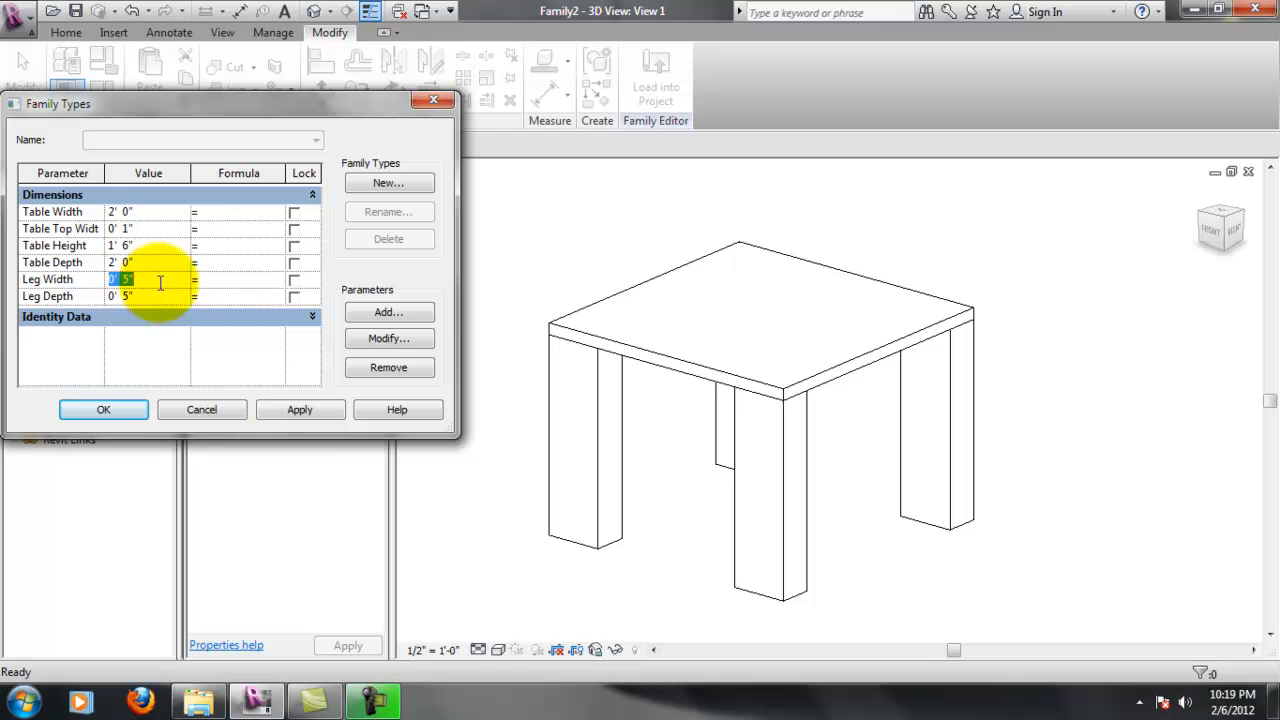
{"action": "left_click", "coordinate": [313, 411]}
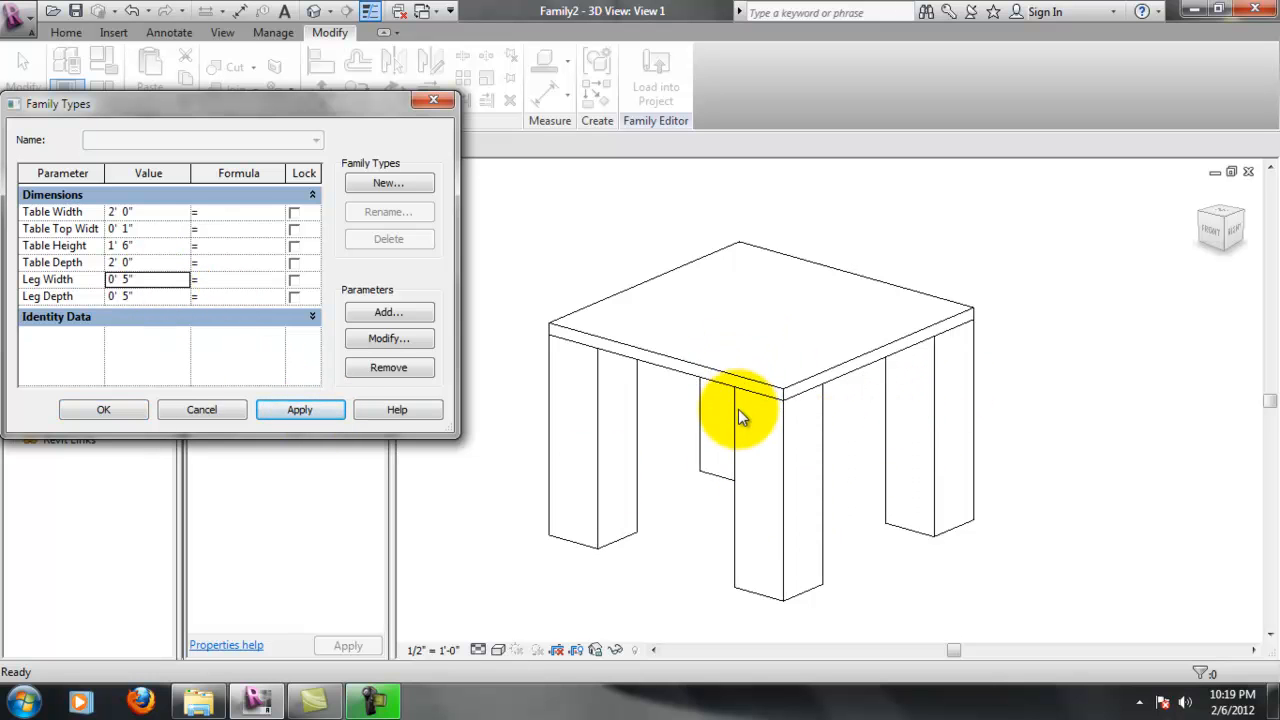
{"action": "left_click", "coordinate": [150, 228]}
{"action": "left_click_drag", "start_coordinate": [151, 228], "coordinate": [20, 212]}
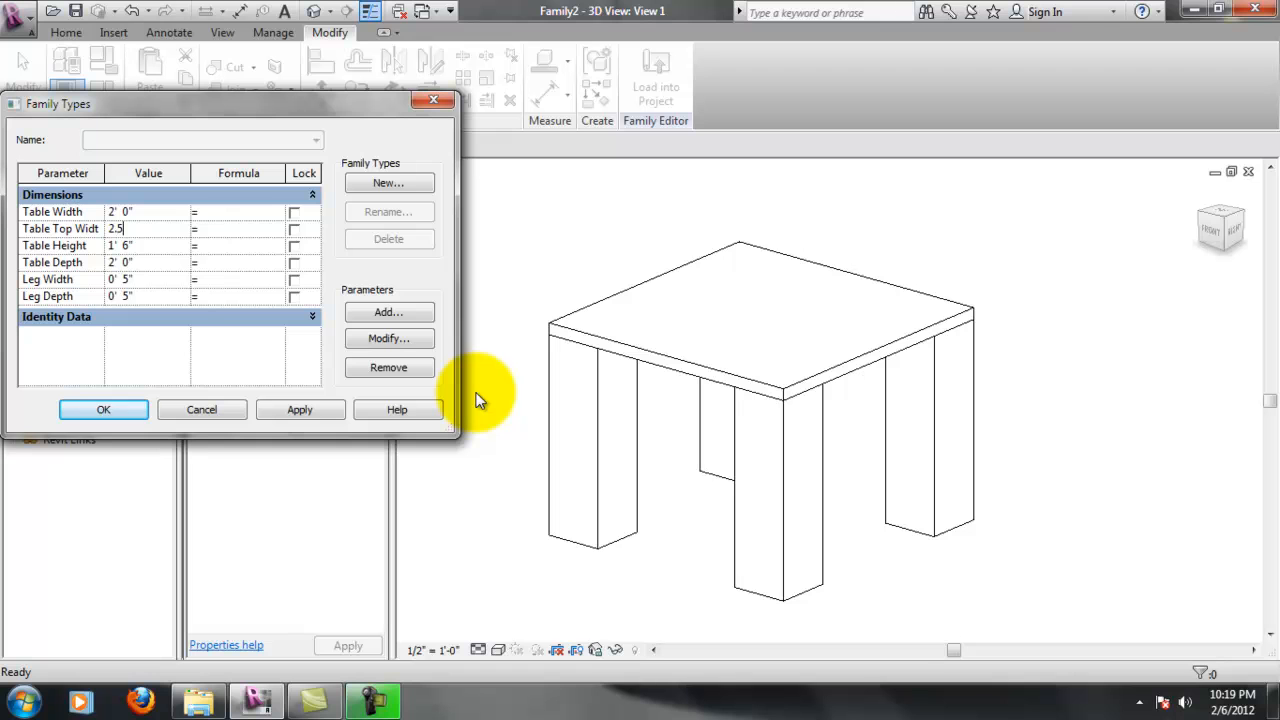
{"action": "left_click", "coordinate": [305, 410]}
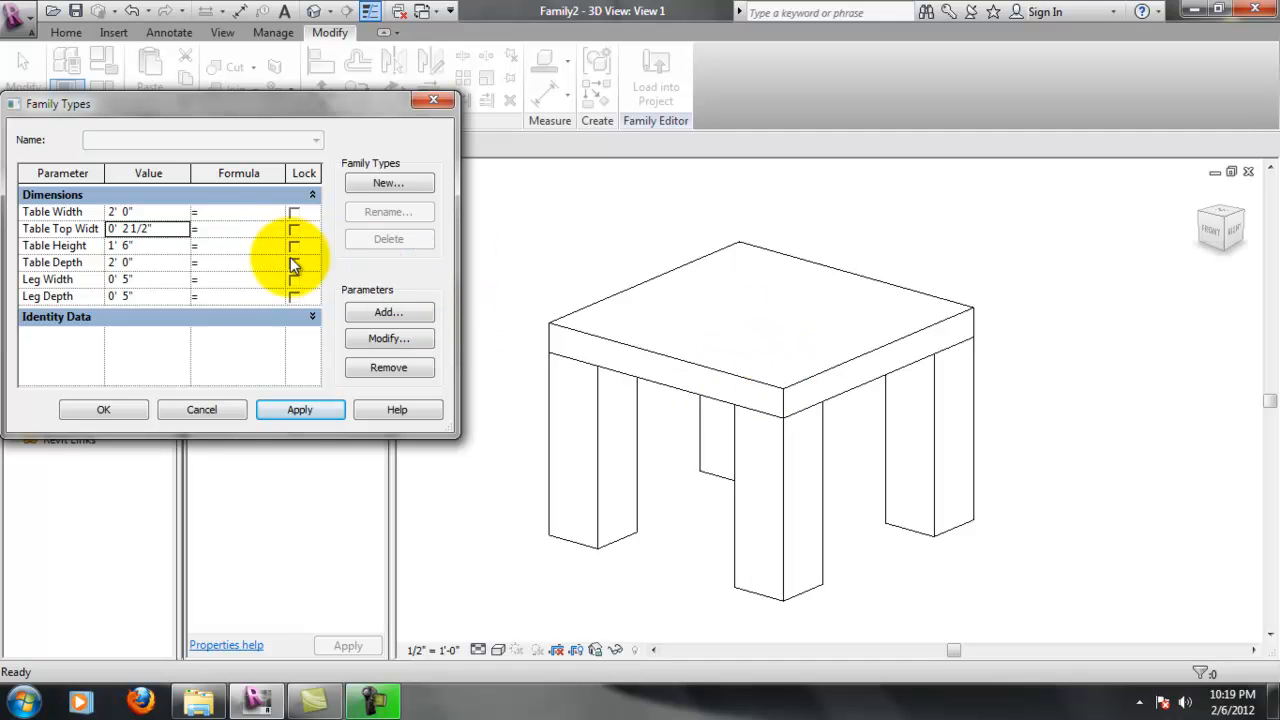
Set the Table Height to 2' 0", keep the Table Width at 2' 0", and apply the change to the table
{"action": "left_click", "coordinate": [175, 214]}
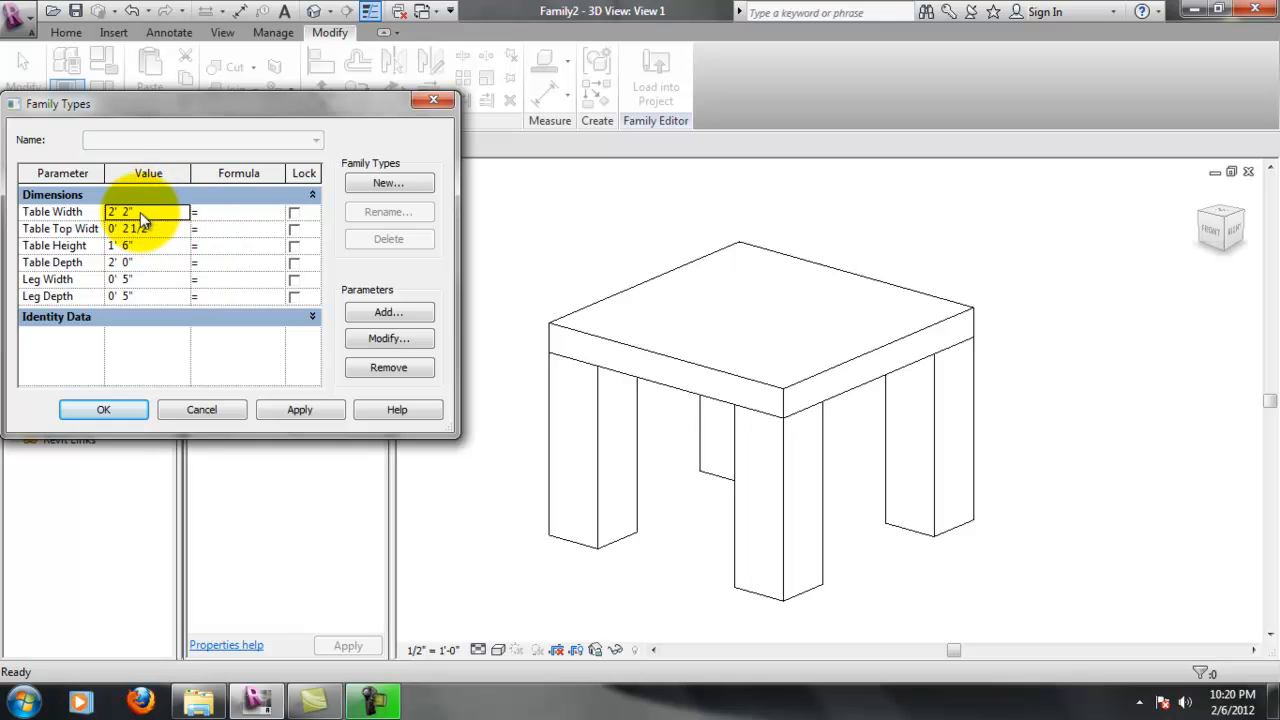
{"action": "type", "text": "2 1/"}
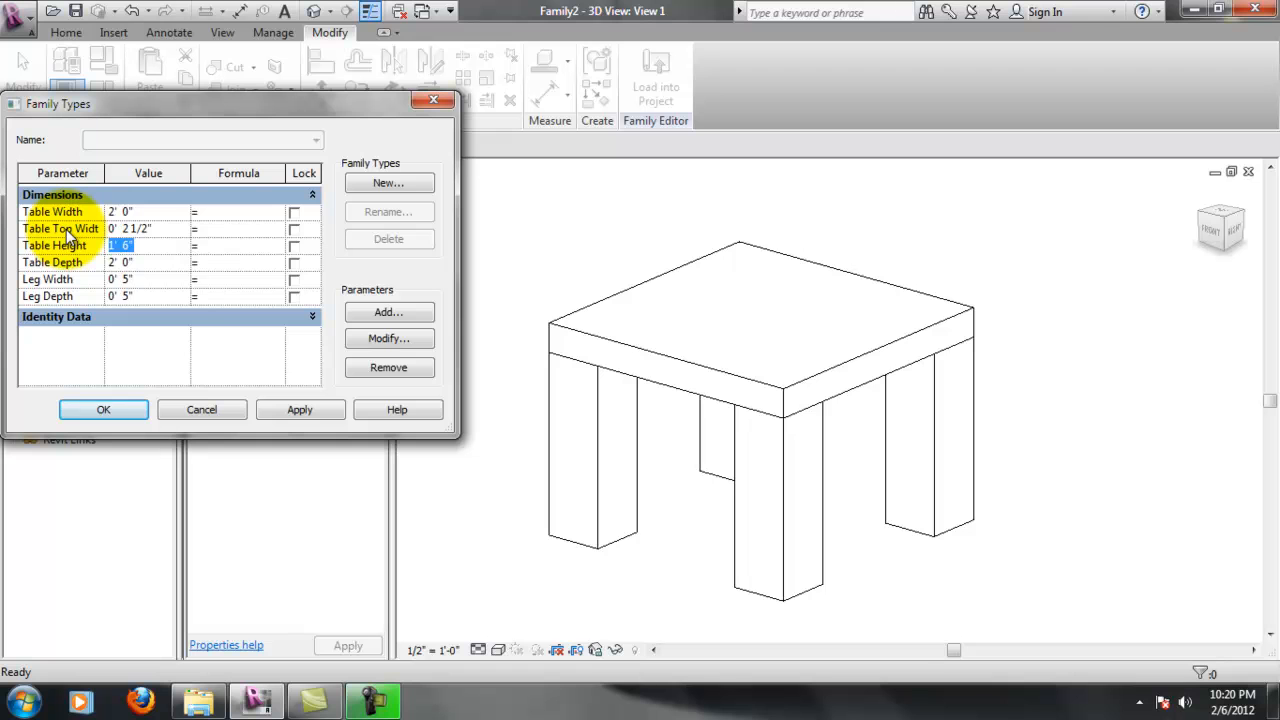
{"action": "type", "text": "2"}
{"action": "left_click", "coordinate": [283, 411]}
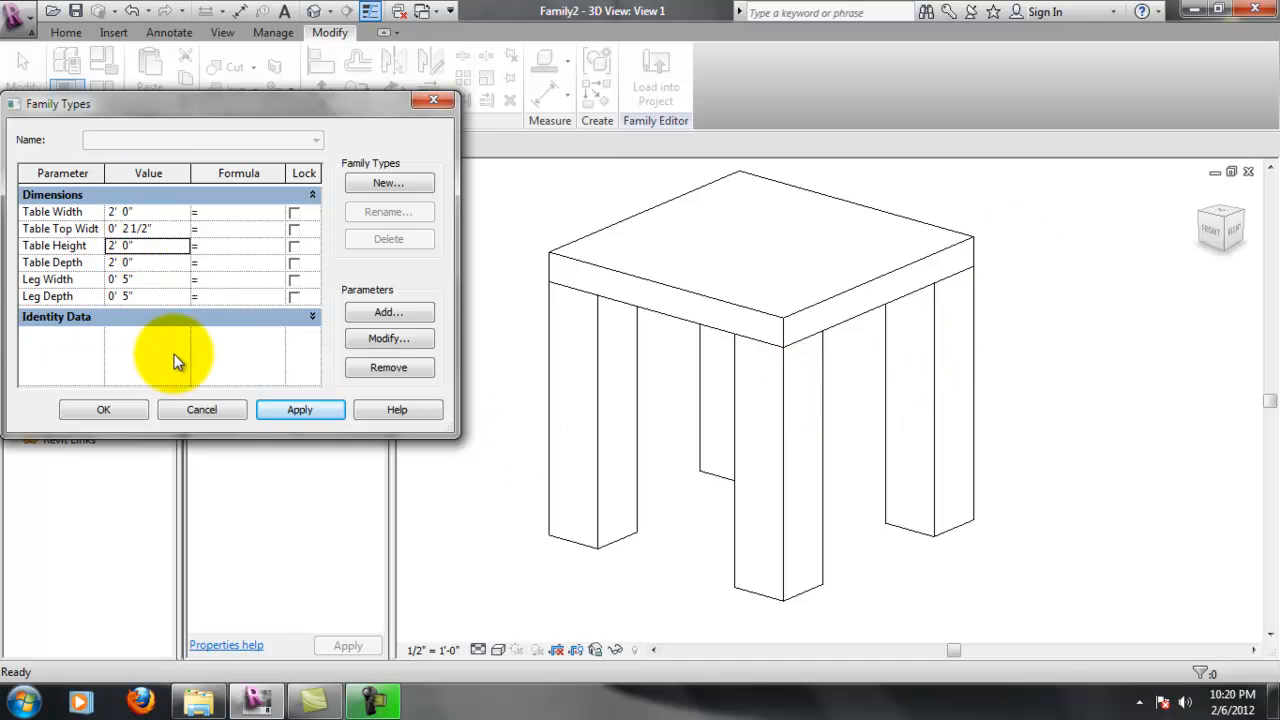
Create a new family type named 24" x 24" x 24"
{"action": "left_click", "coordinate": [378, 190]}
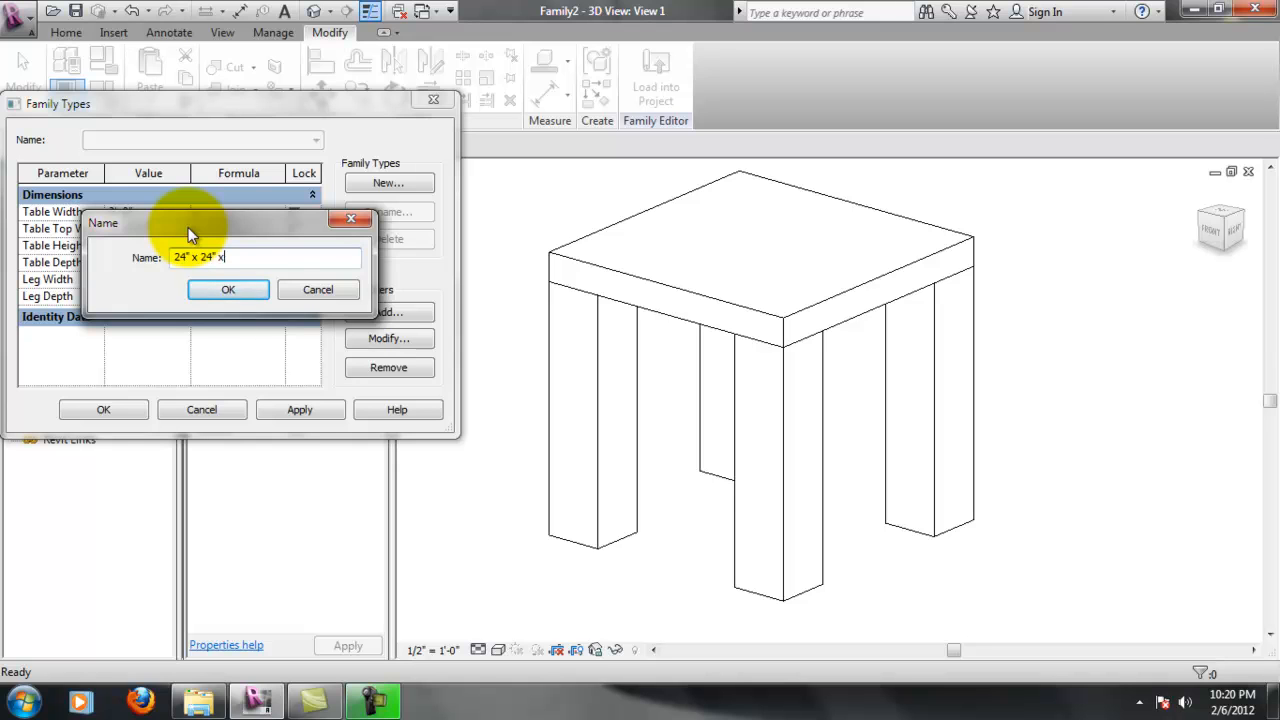
{"action": "type", "text": "24\" x 24\""}
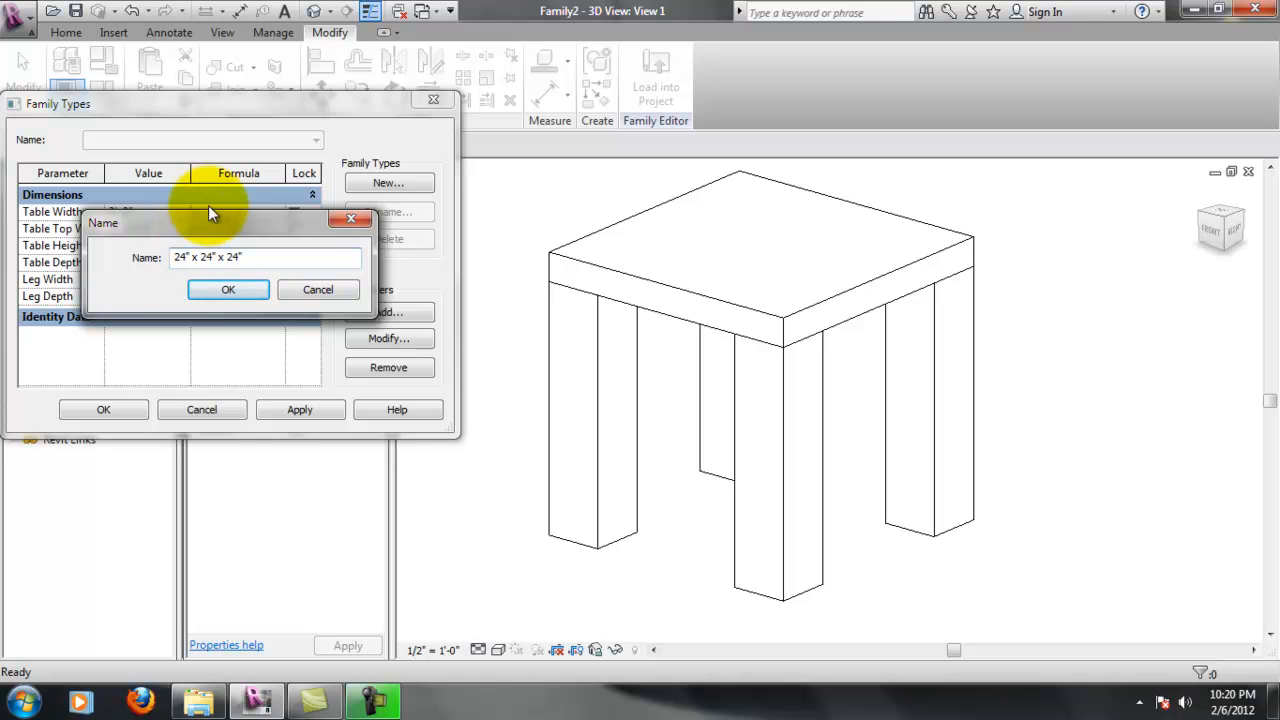
{"action": "left_click", "coordinate": [229, 290]}
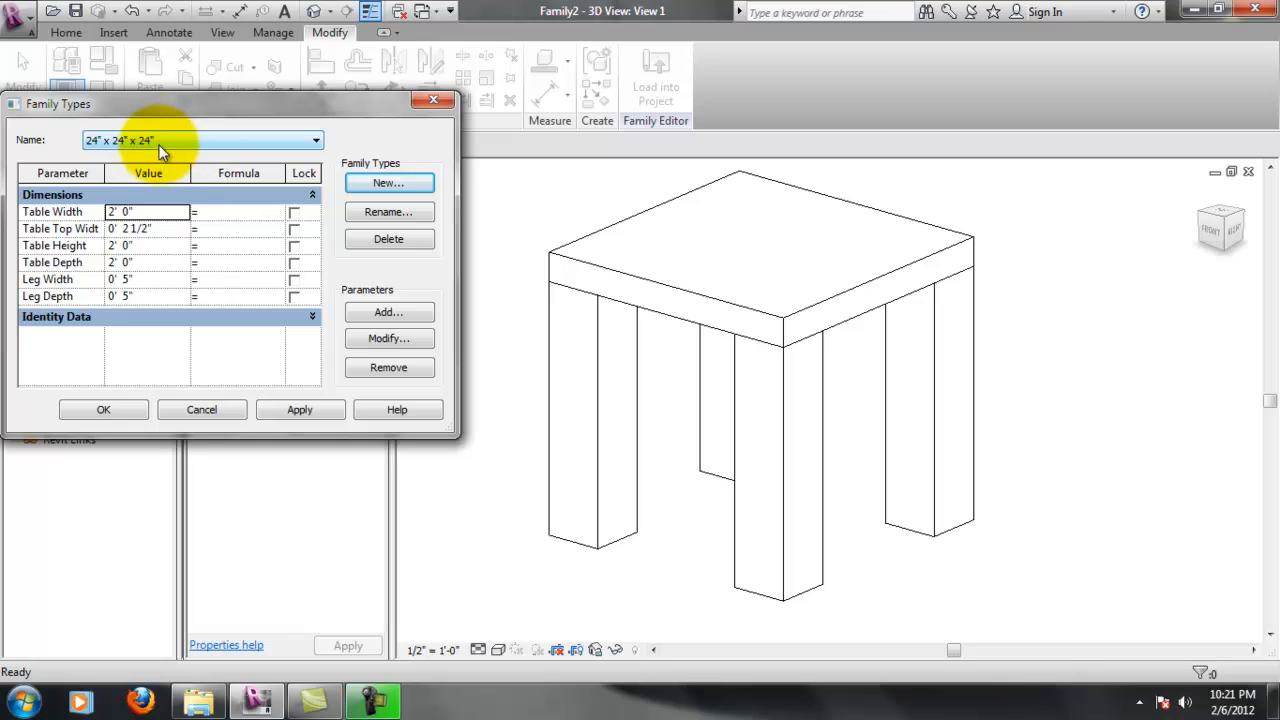
For the 24" x 24" x 24" type, enter a Table Height of 24" and a Table Top Width of 1", and apply them
{"action": "left_click_drag", "start_coordinate": [156, 108], "coordinate": [212, 183]}
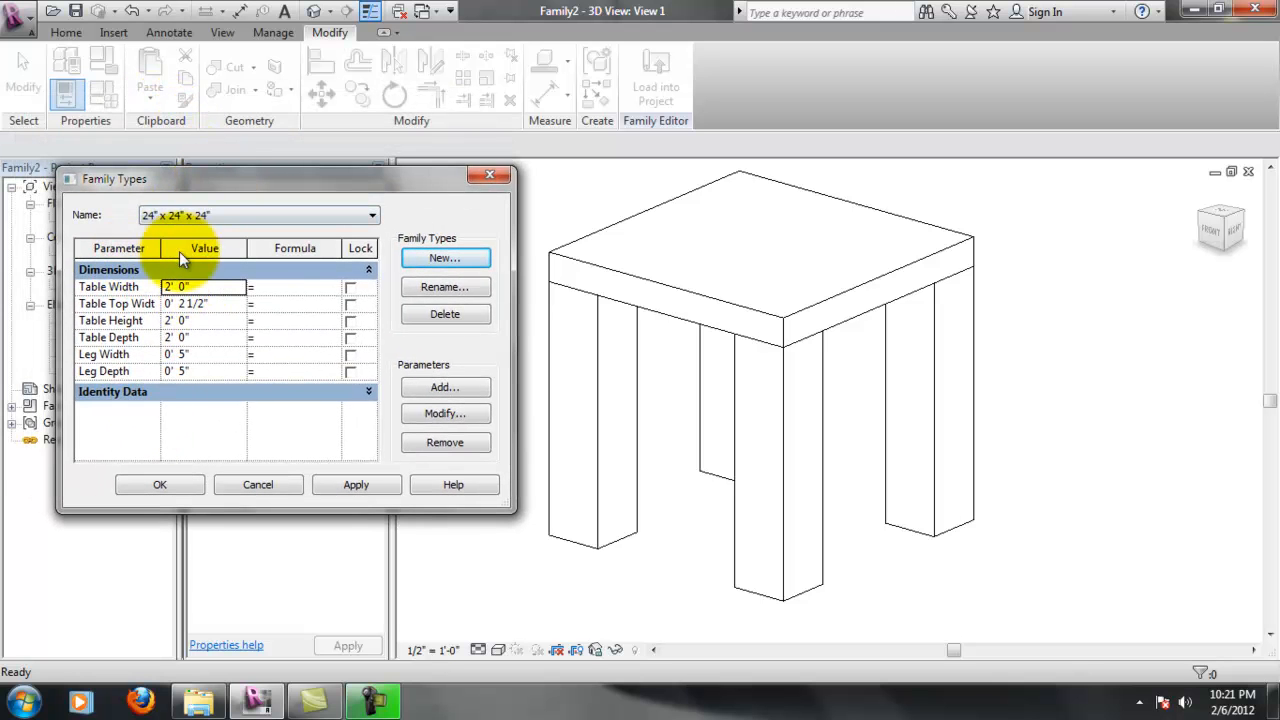
{"action": "left_click", "coordinate": [172, 321]}
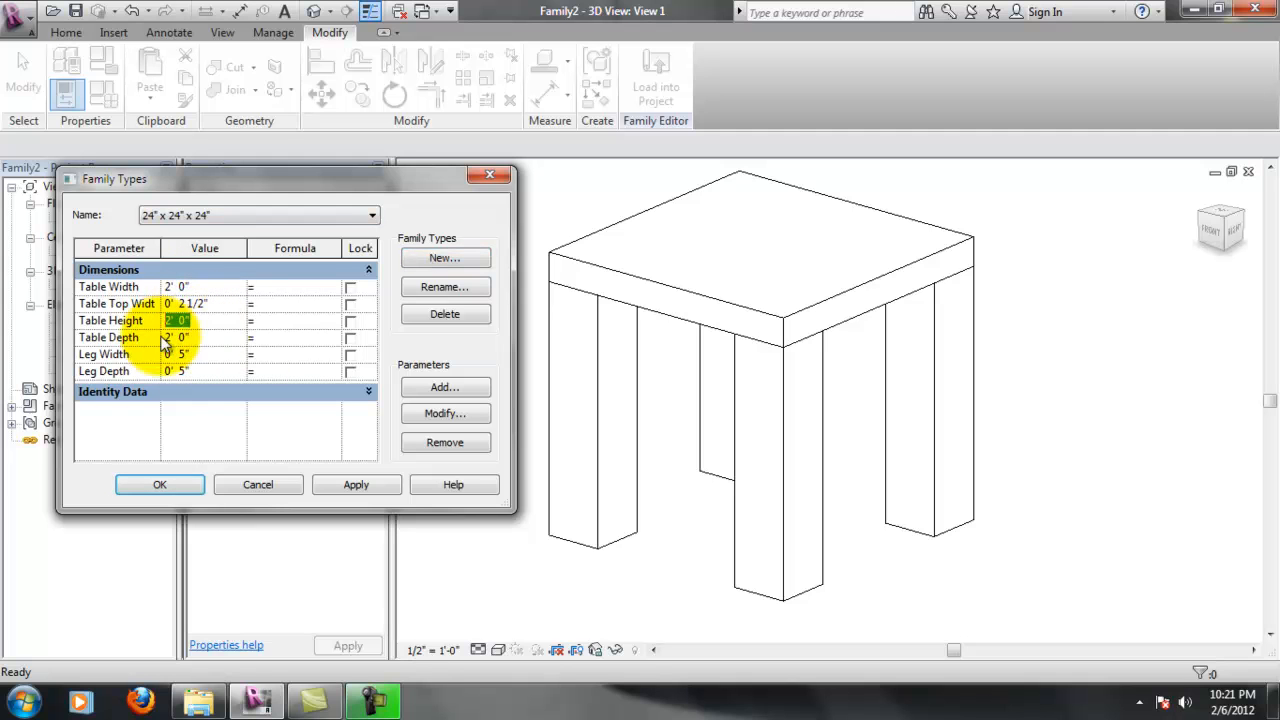
{"action": "type", "text": "24\""}
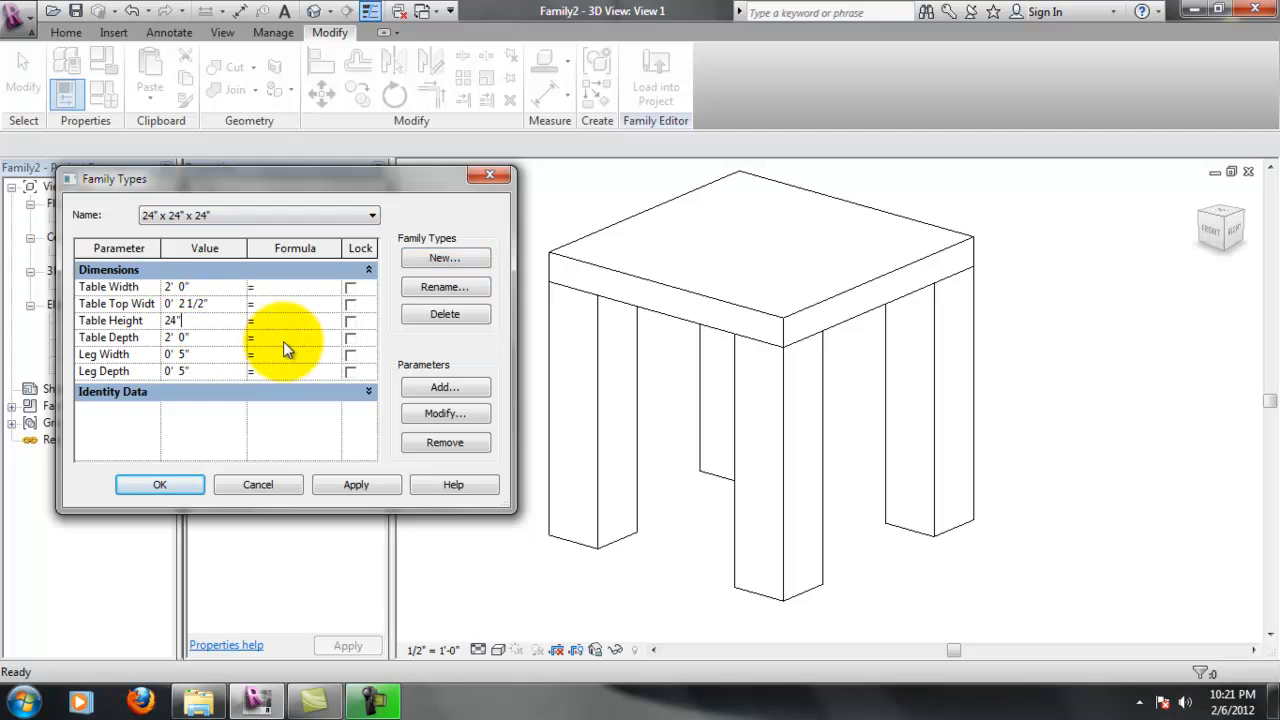
{"action": "left_click", "coordinate": [178, 338]}
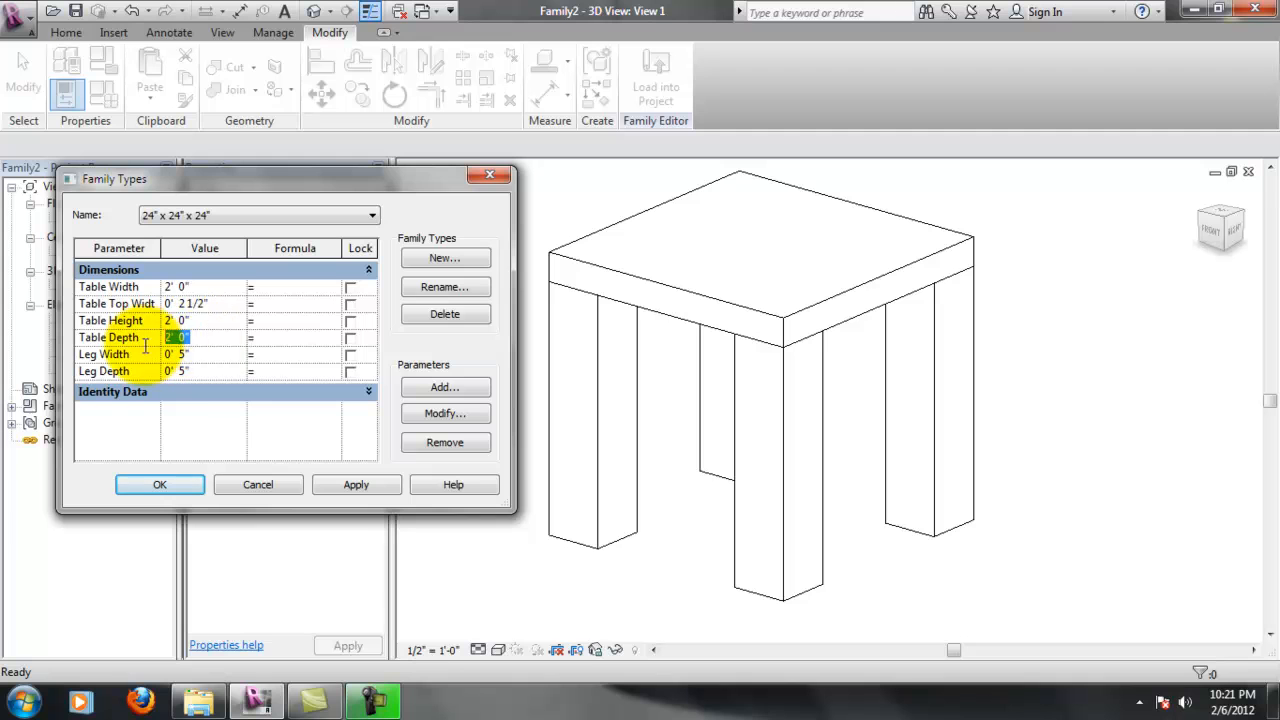
{"action": "key", "text": "Tab"}
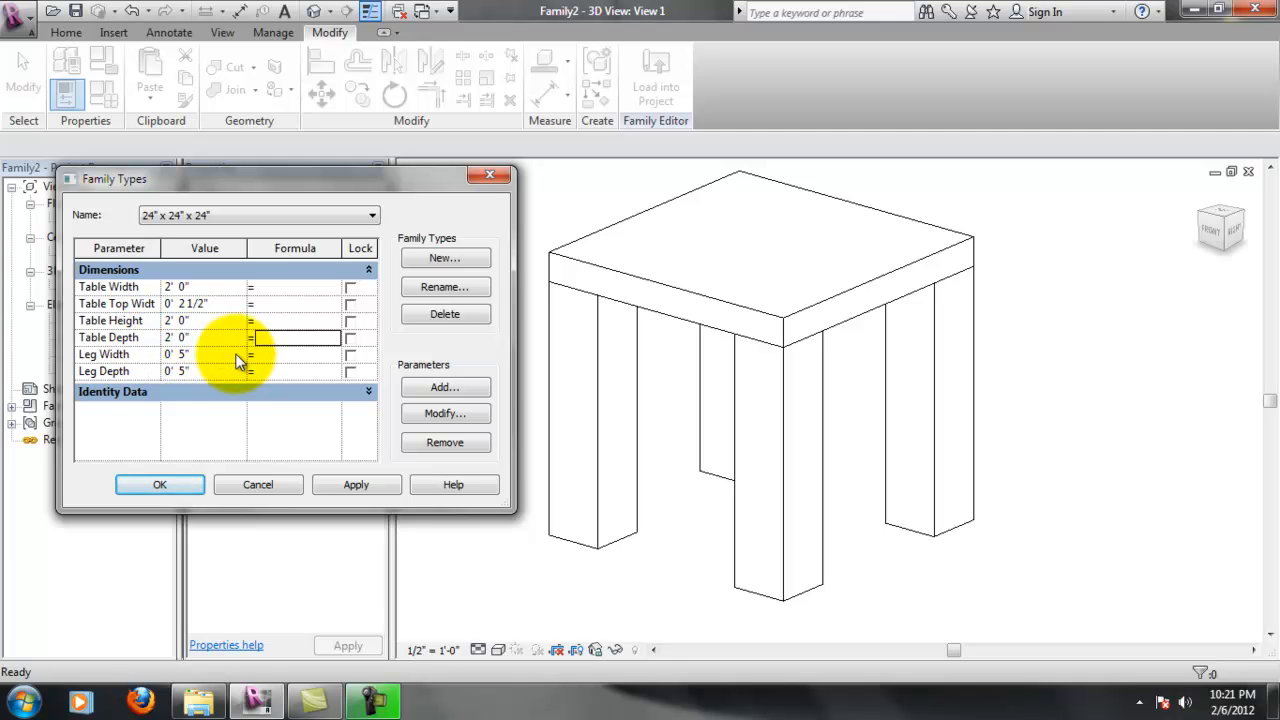
{"action": "left_click", "coordinate": [194, 287]}
{"action": "left_click", "coordinate": [224, 303]}
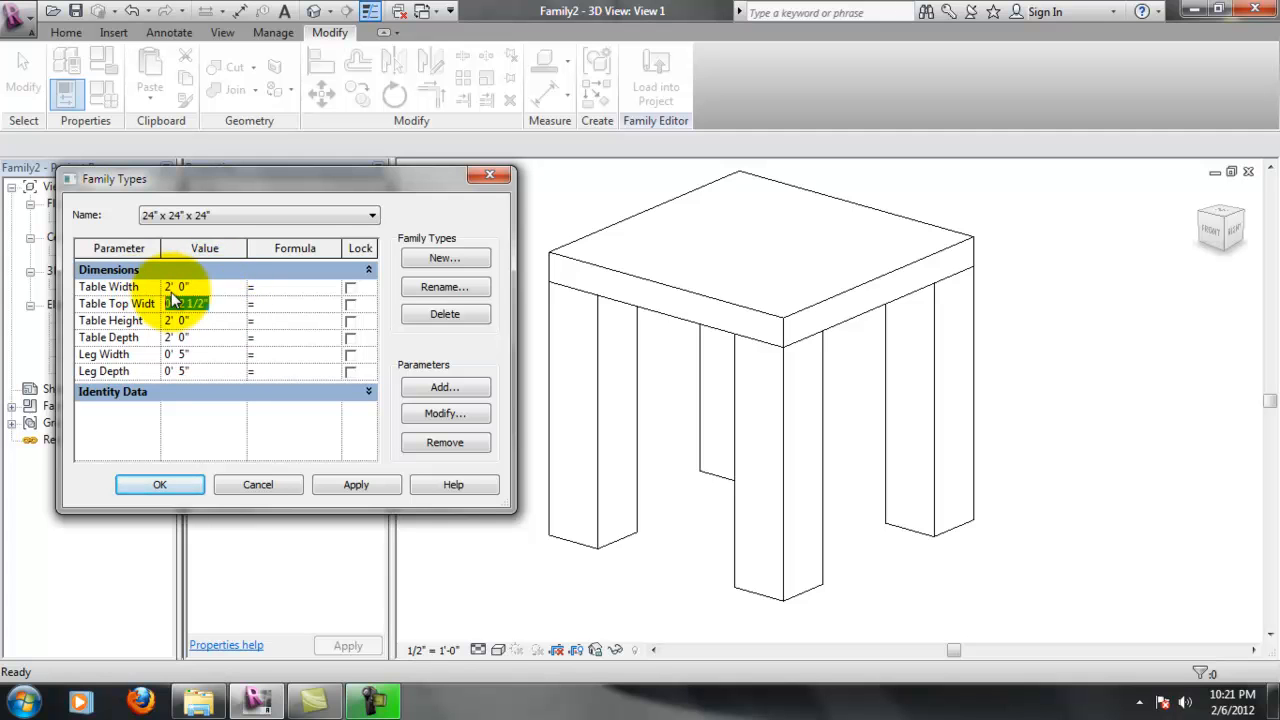
{"action": "type", "text": "1"}
{"action": "left_click", "coordinate": [190, 320]}
{"action": "left_click", "coordinate": [356, 486]}
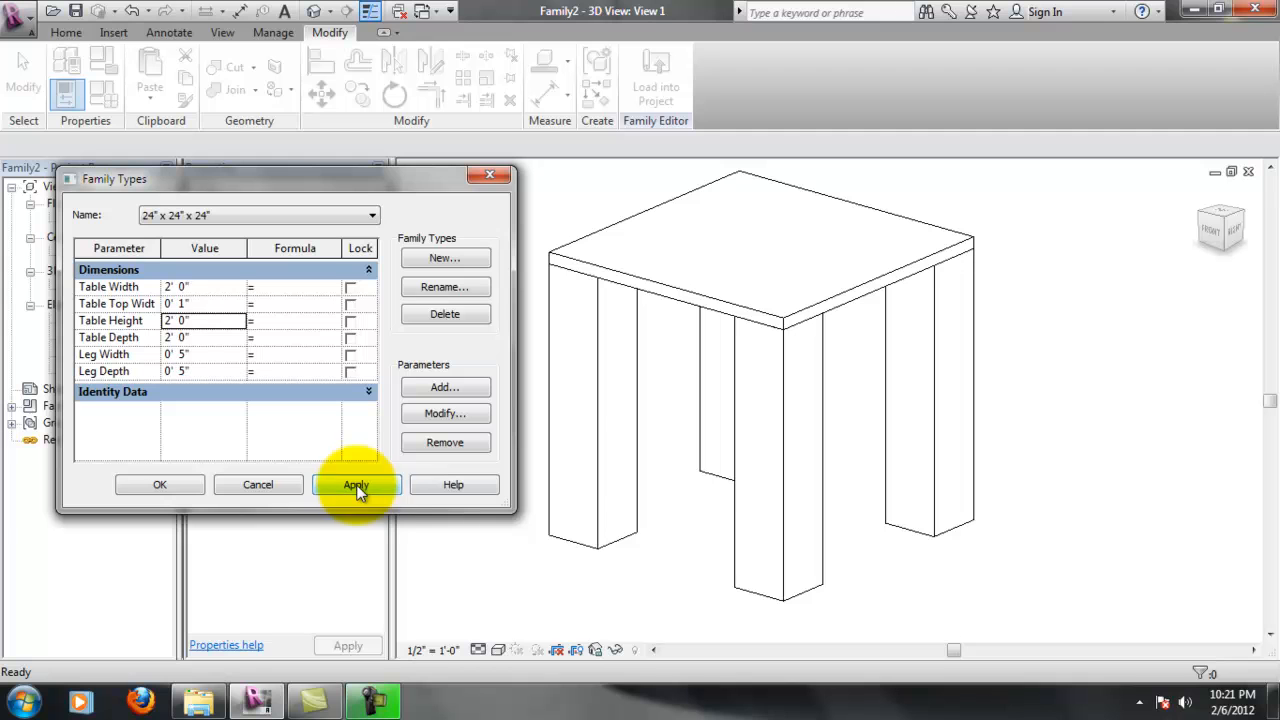
Set both the Leg Width and Leg Depth of the 24" x 24" x 24" type to 2" and apply the changes
{"action": "left_click", "coordinate": [188, 355]}
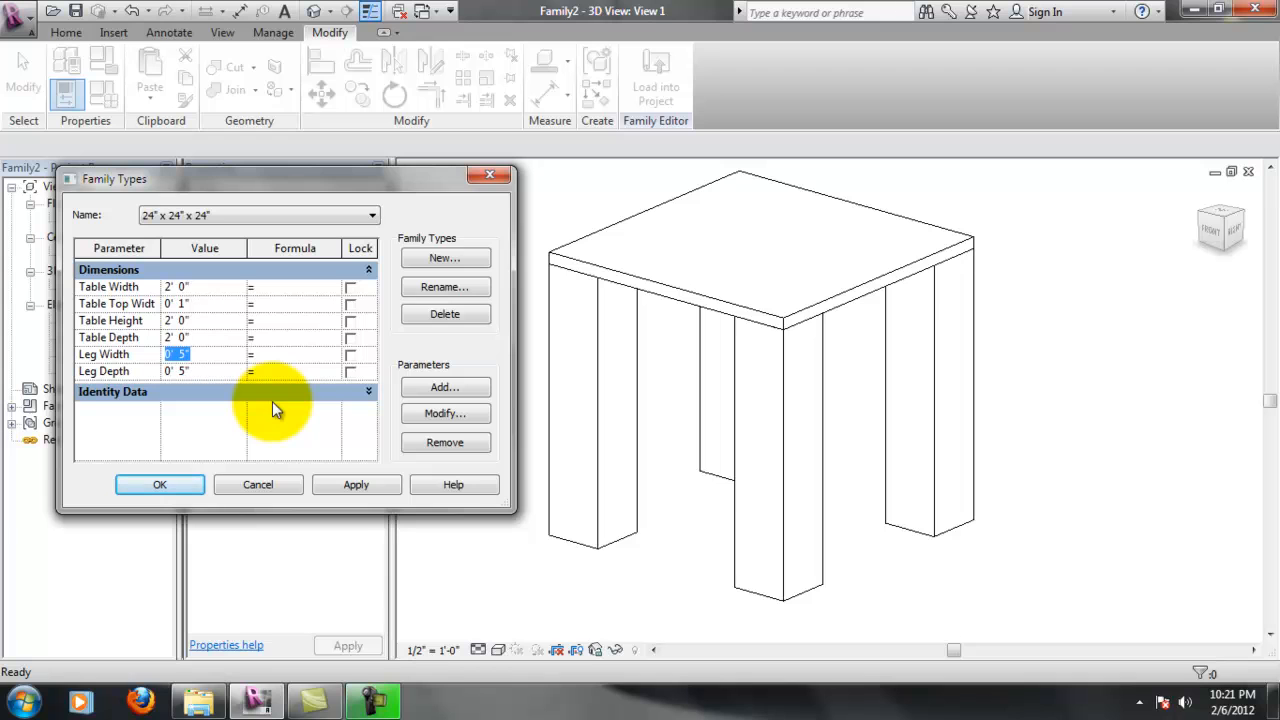
{"action": "type", "text": "2\""}
{"action": "left_click", "coordinate": [200, 371]}
{"action": "type", "text": "2"}
{"action": "key", "text": "shift+Return"}
{"action": "type", "text": "\""}
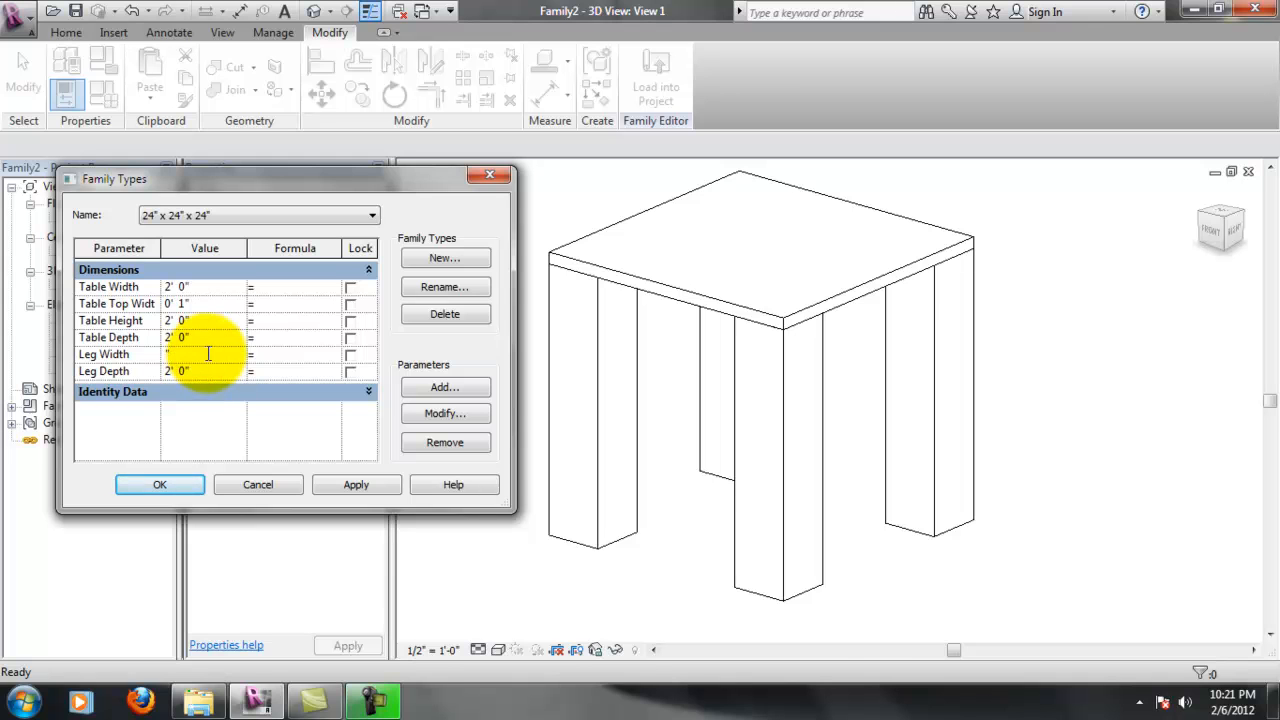
{"action": "key", "text": "BackSpace"}
{"action": "type", "text": "2\""}
{"action": "left_click", "coordinate": [230, 371]}
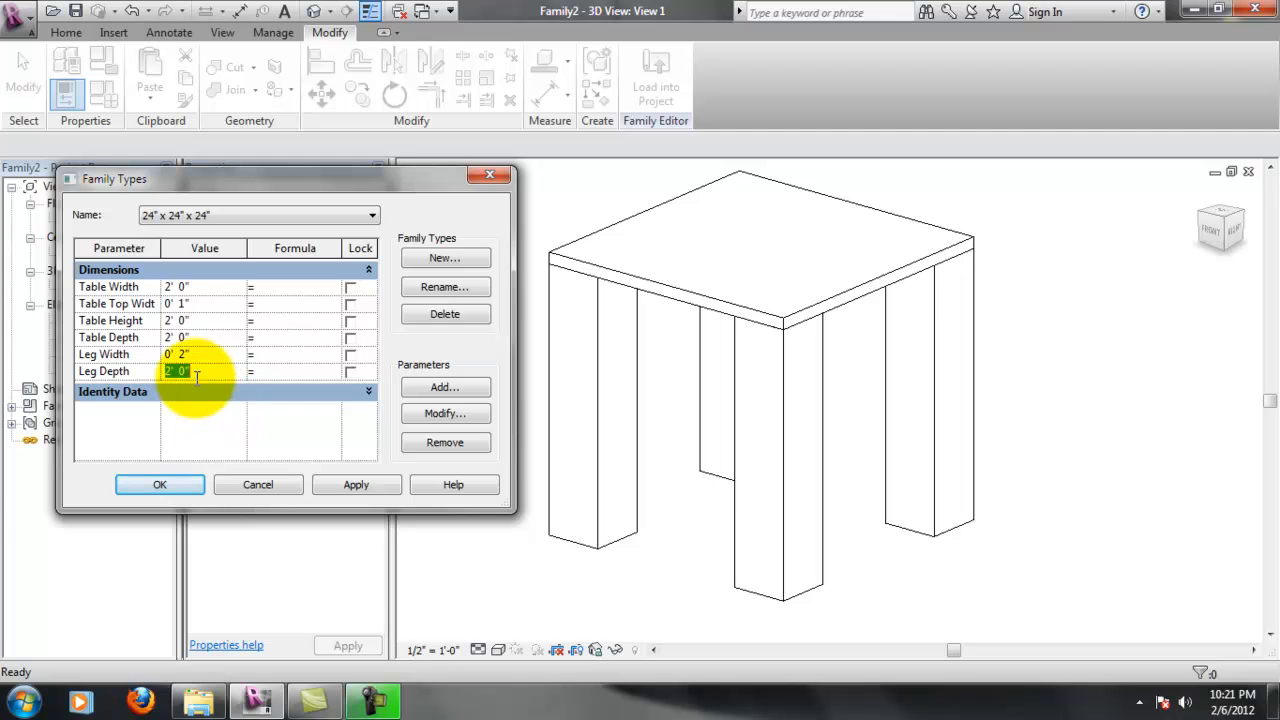
{"action": "type", "text": "2"}
{"action": "left_click", "coordinate": [240, 355]}
{"action": "left_click", "coordinate": [358, 490]}
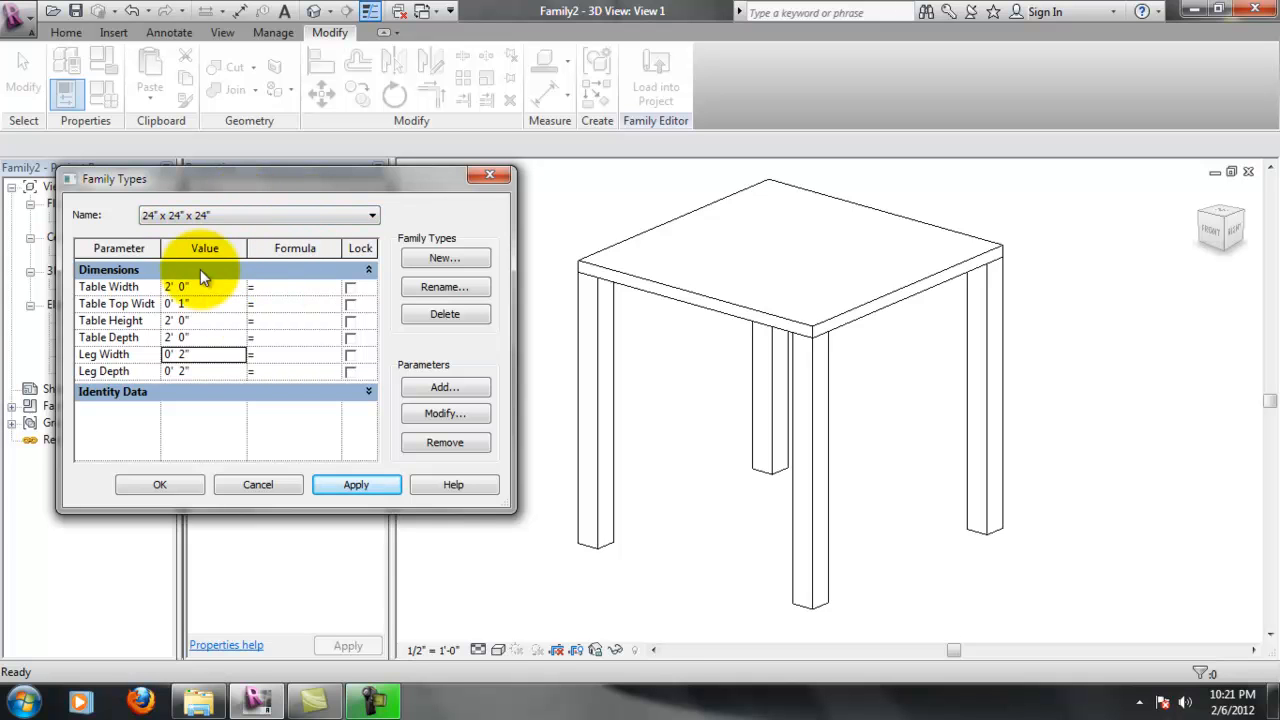
Create a new family type named 18" x 18" x 18"
{"action": "left_click", "coordinate": [427, 259]}
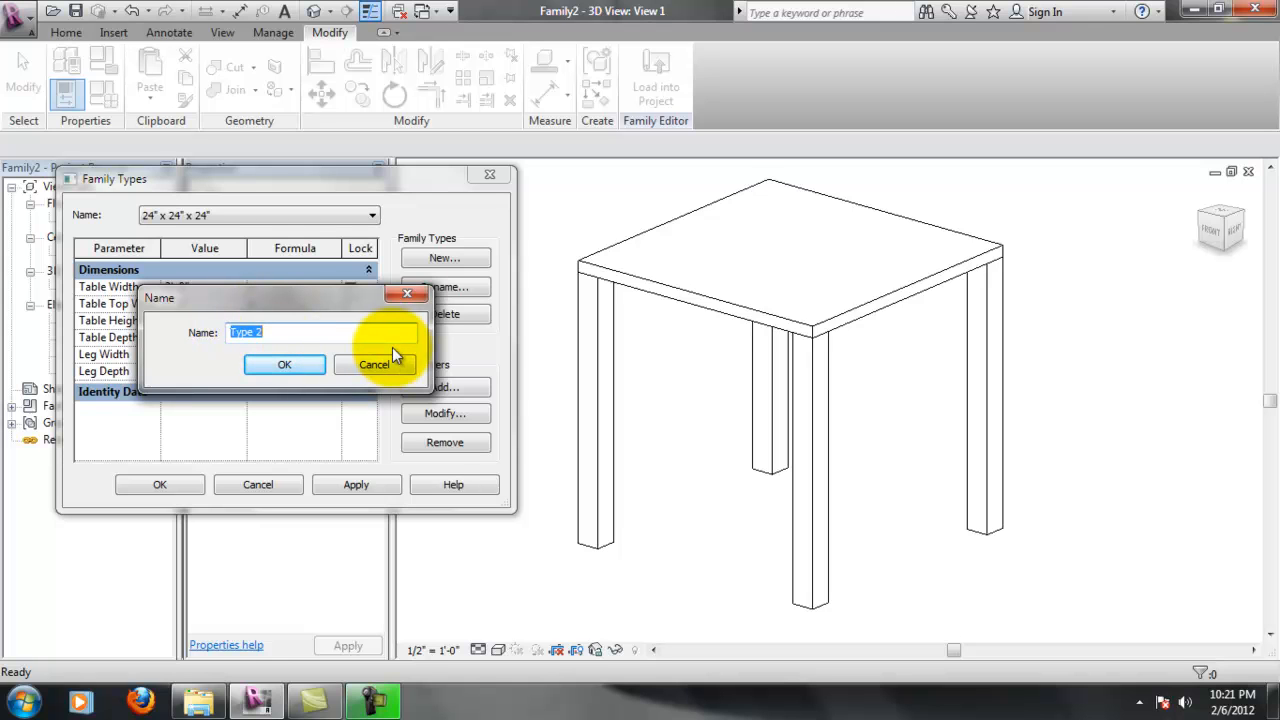
{"action": "type", "text": "18\" x 18\" 1"}
{"action": "key", "text": "BackSpace"}
{"action": "key", "text": "BackSpace"}
{"action": "type", "text": "x 18\""}
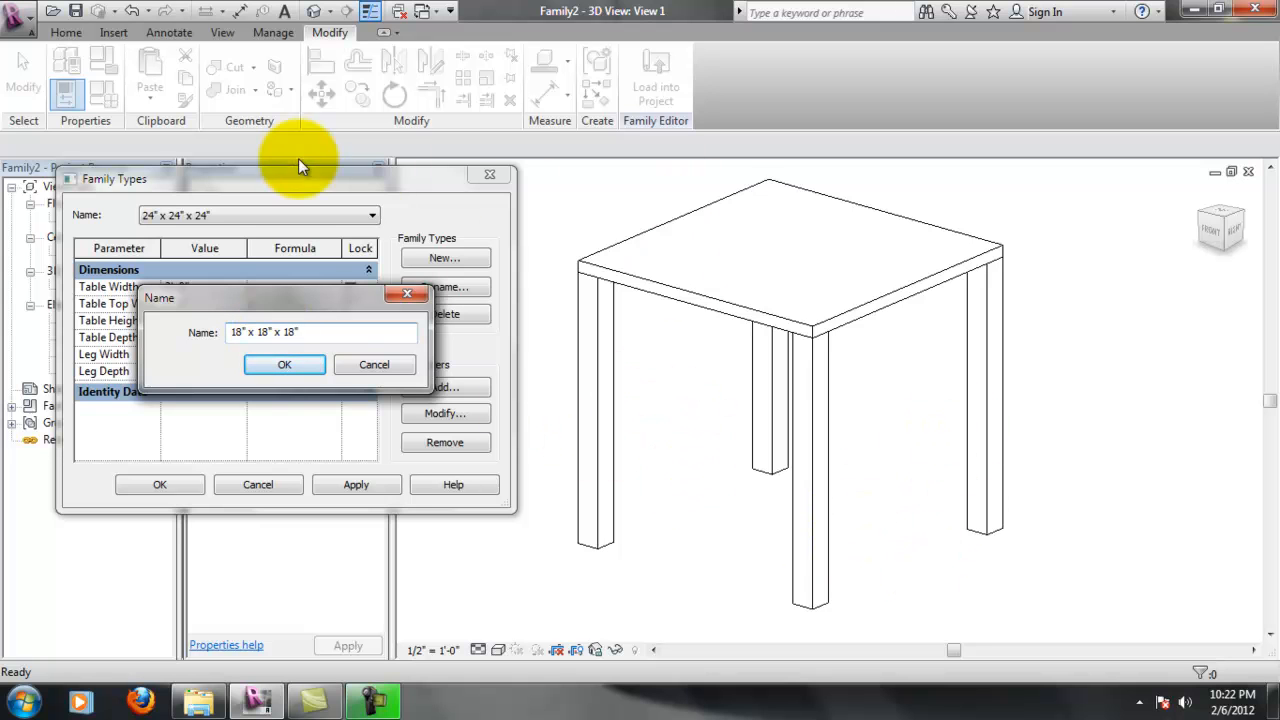
{"action": "left_click", "coordinate": [285, 365]}
Keep the 18" x 18" x 18" type current and set its Table Width to 18"
{"action": "left_click", "coordinate": [232, 215]}
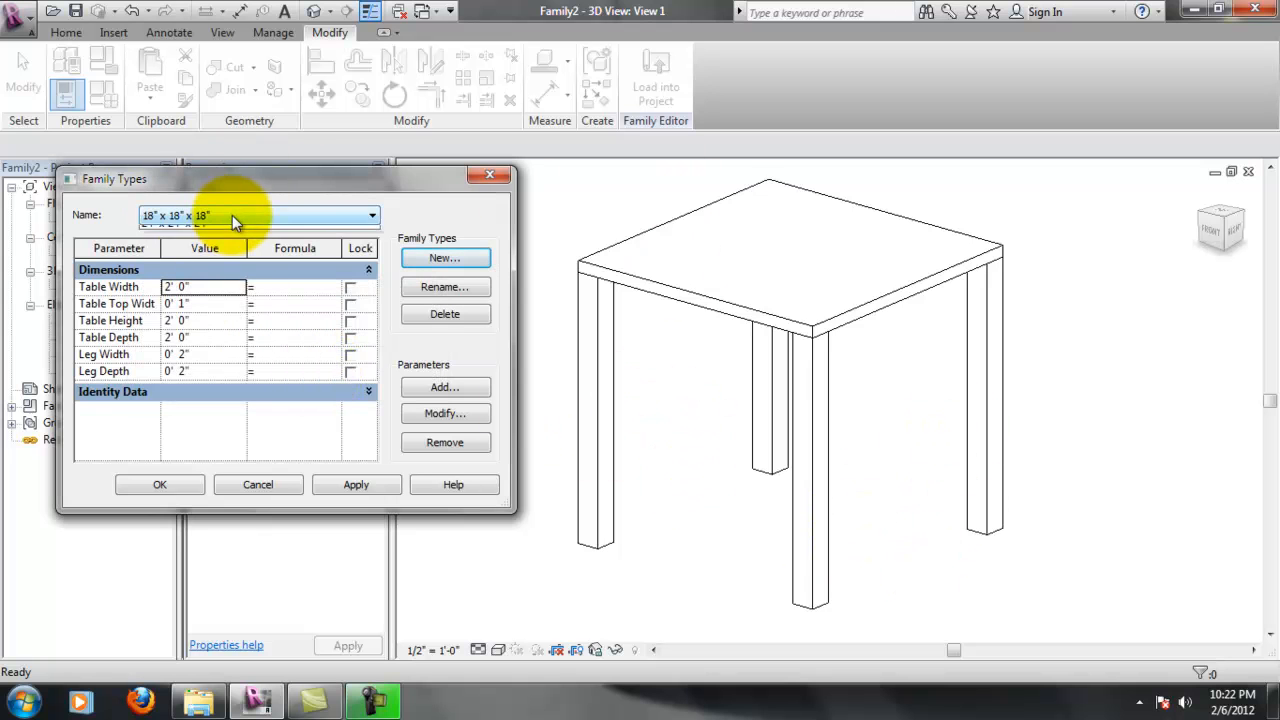
{"action": "left_click", "coordinate": [205, 246]}
{"action": "left_click", "coordinate": [211, 219]}
{"action": "left_click", "coordinate": [210, 231]}
{"action": "left_click_drag", "start_coordinate": [191, 287], "coordinate": [146, 282]}
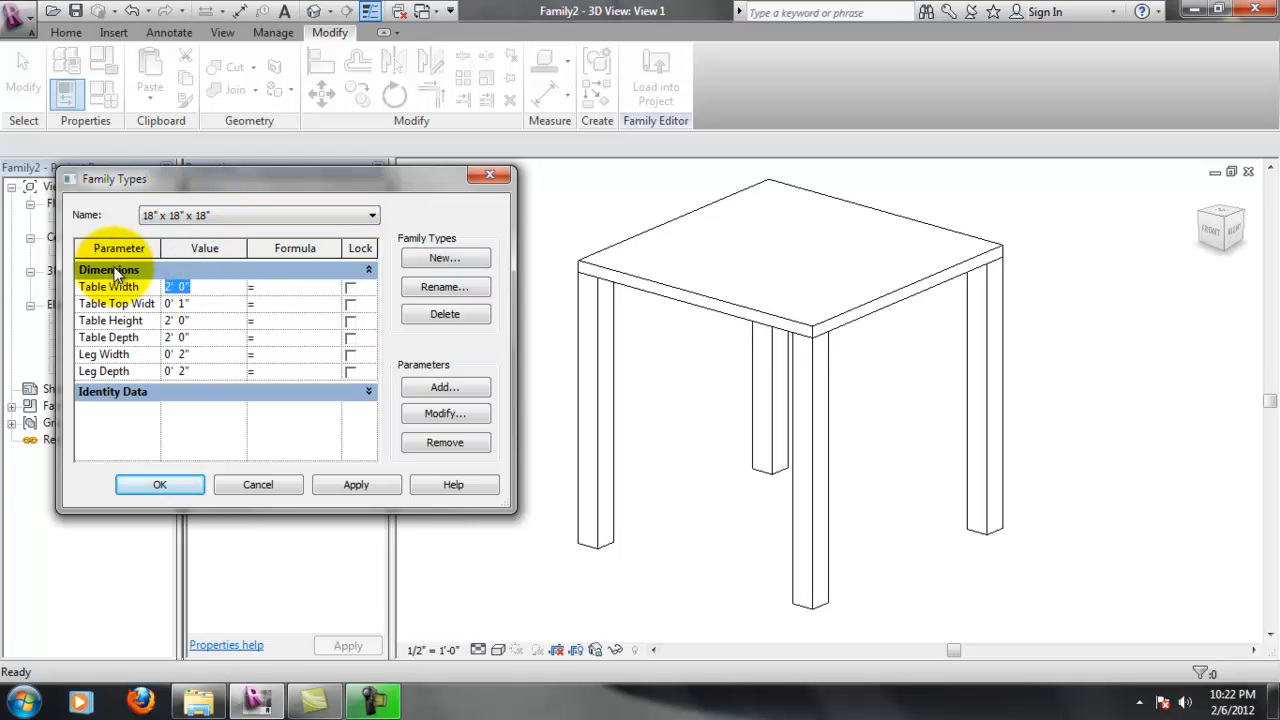
{"action": "type", "text": "8"}
{"action": "type", "text": "18"}
Set the Table Height and Table Depth of the 18" x 18" x 18" type to 18" and apply the changes
{"action": "left_click", "coordinate": [185, 320]}
{"action": "left_click", "coordinate": [209, 320]}
{"action": "left_click", "coordinate": [155, 320]}
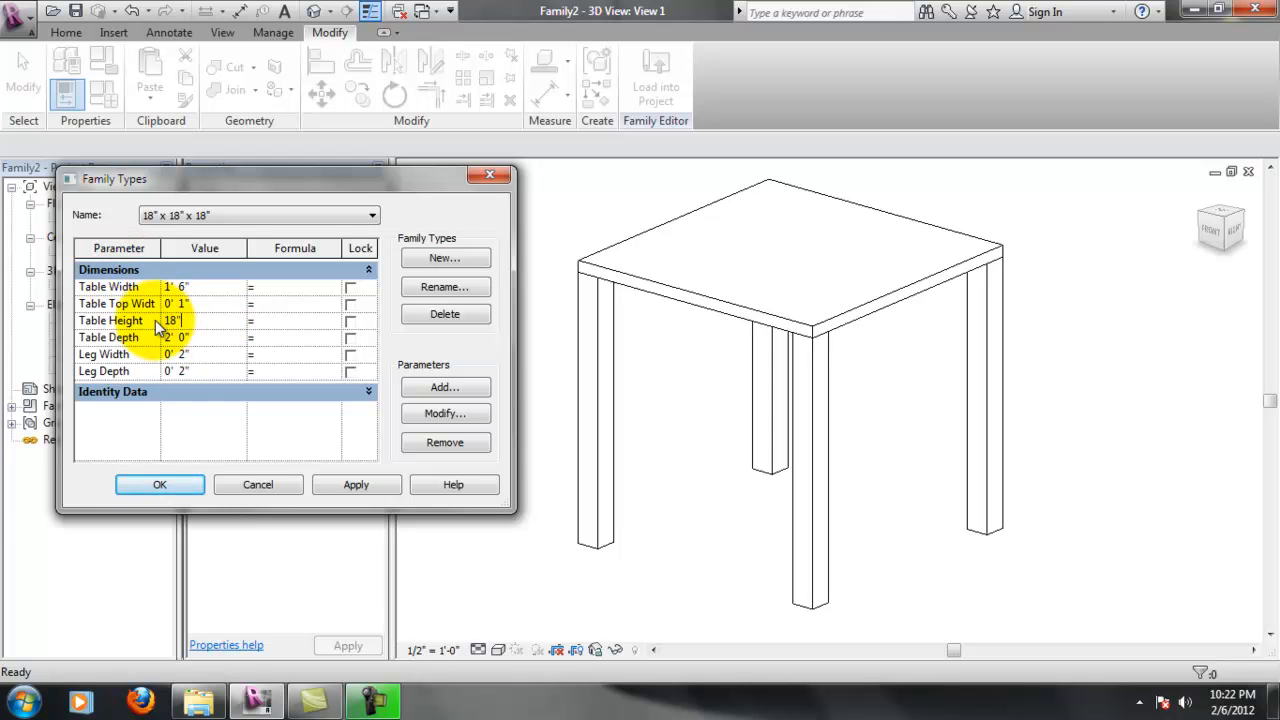
{"action": "key", "text": "Tab"}
{"action": "type", "text": "18\""}
{"action": "left_click", "coordinate": [182, 354]}
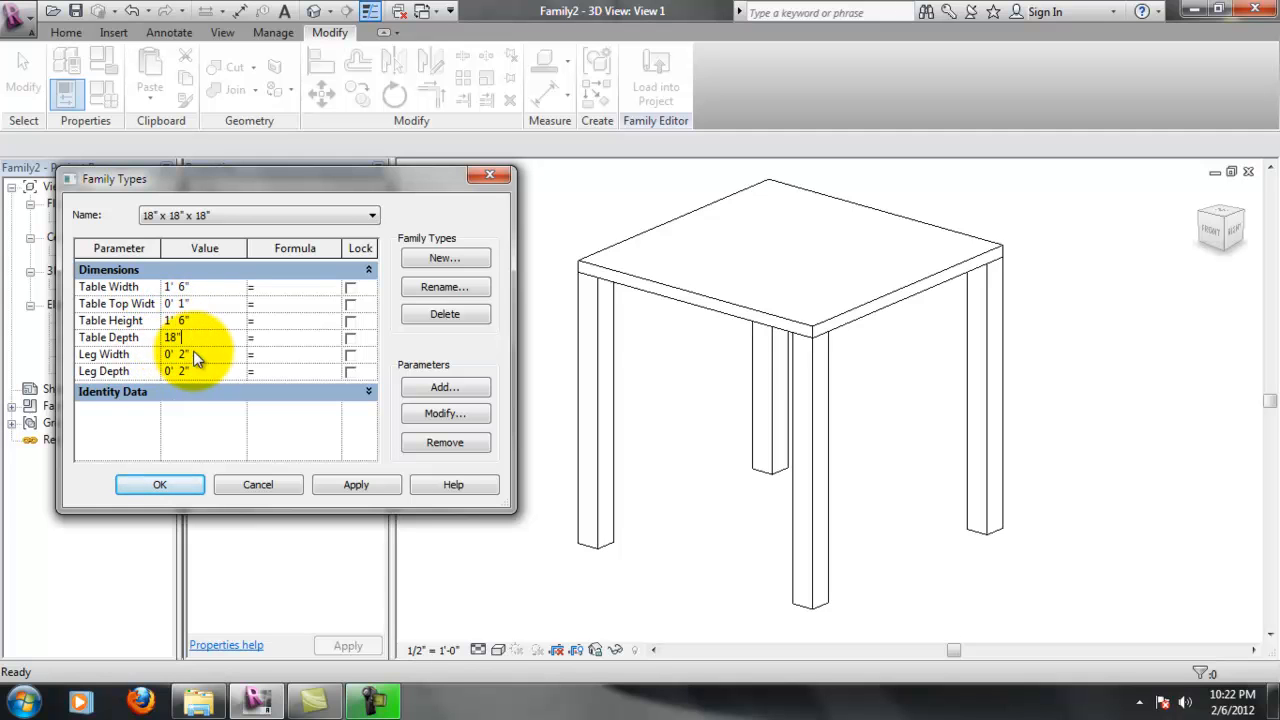
{"action": "left_click", "coordinate": [346, 489]}
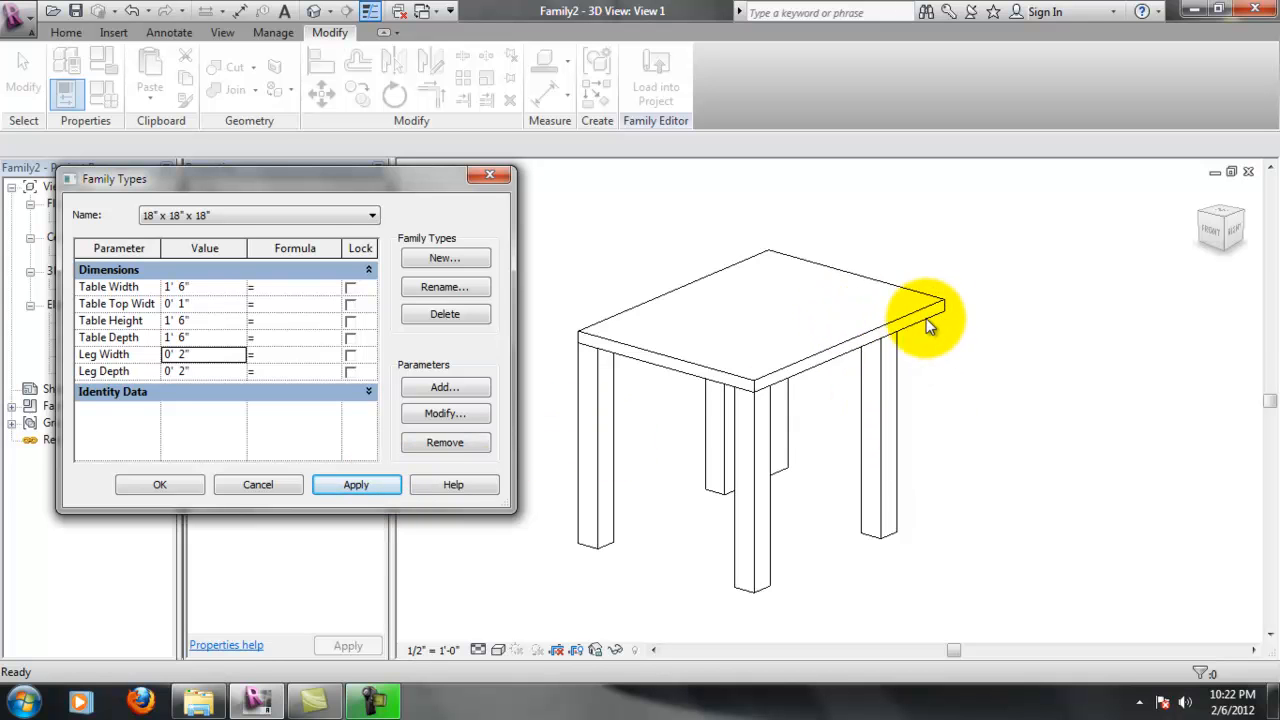
Flex the table by applying the 24" x 24" x 24" type and again the 18" x 18" x 18" type, and close the type settings
{"action": "left_click", "coordinate": [319, 215]}
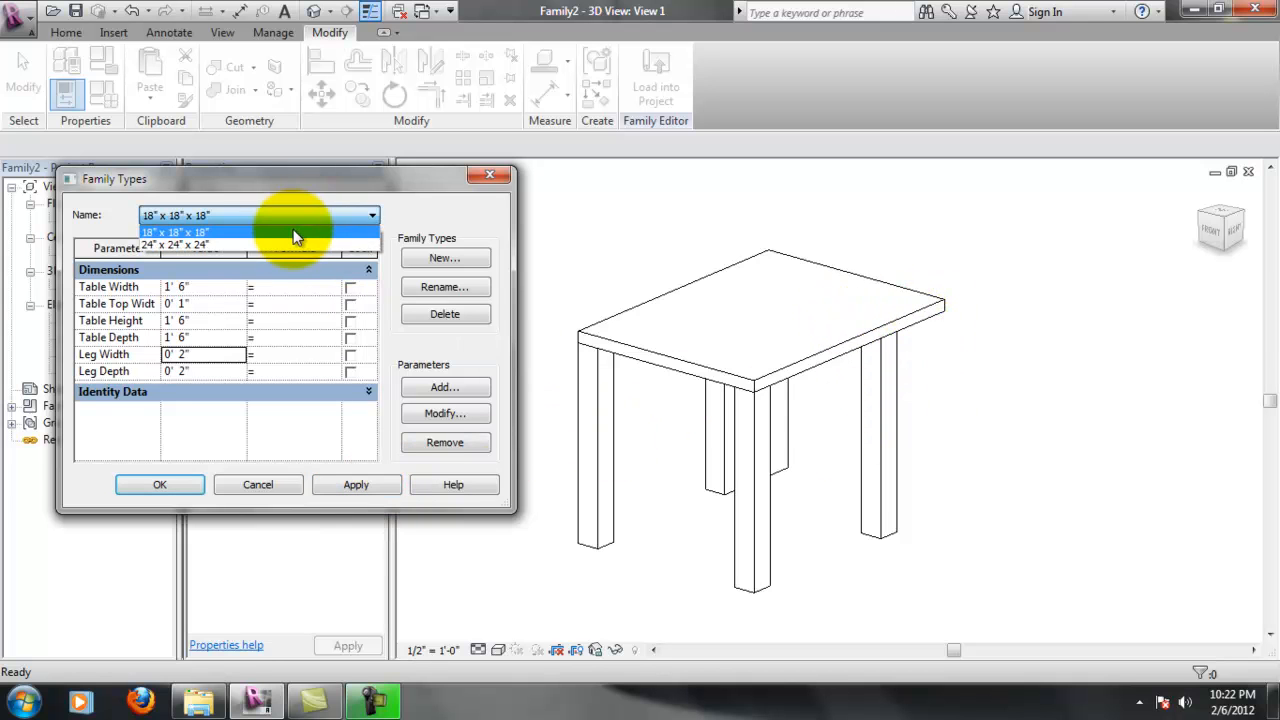
{"action": "left_click", "coordinate": [280, 244]}
{"action": "left_click", "coordinate": [375, 483]}
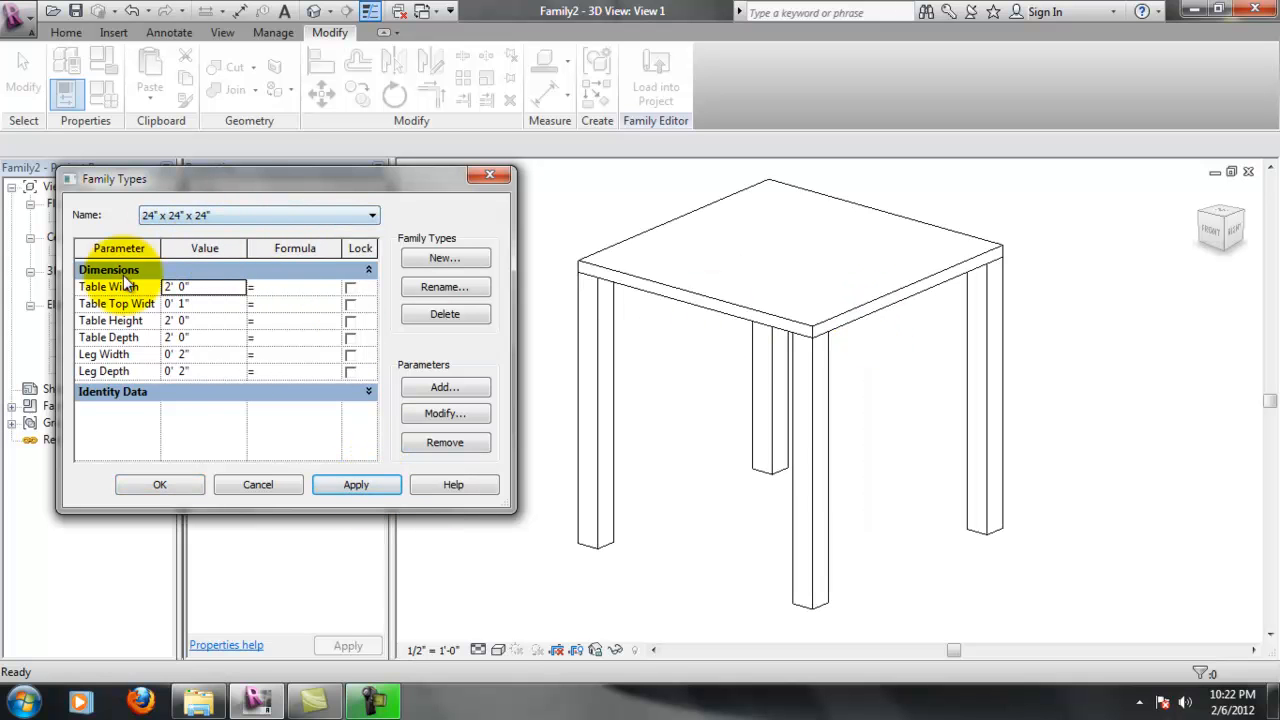
{"action": "left_click", "coordinate": [228, 215]}
{"action": "left_click", "coordinate": [201, 231]}
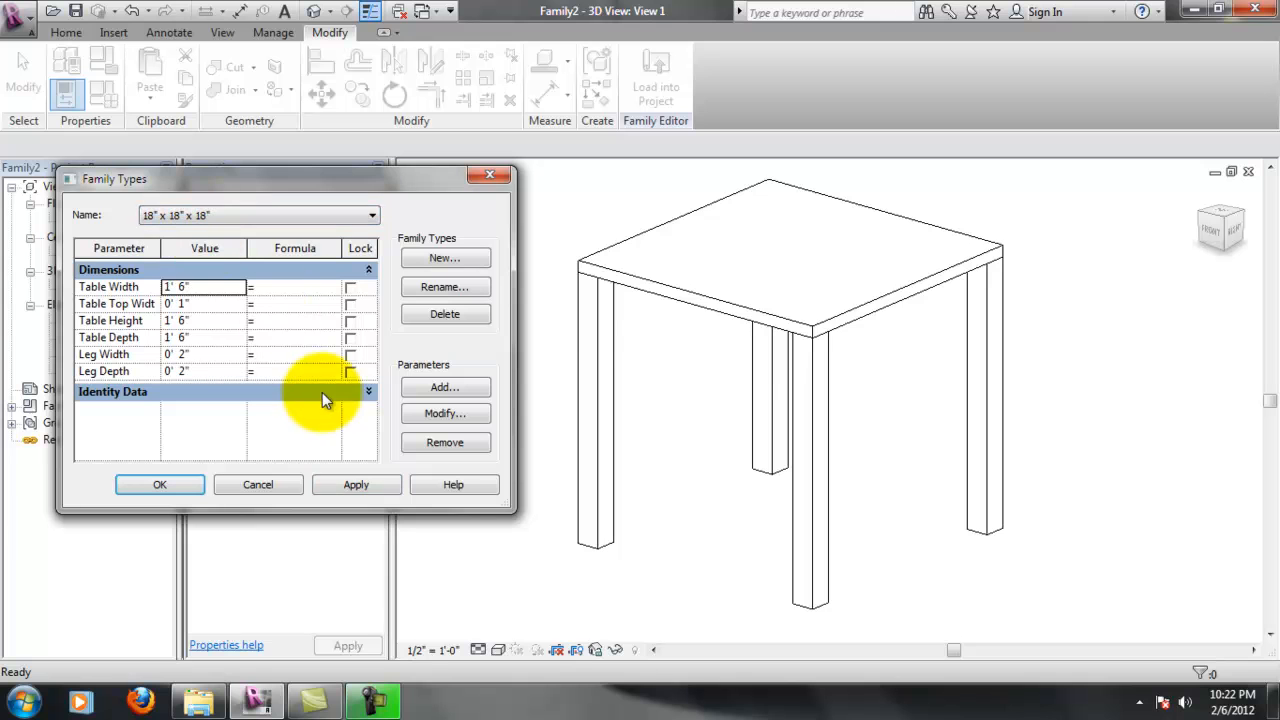
{"action": "left_click", "coordinate": [357, 486]}
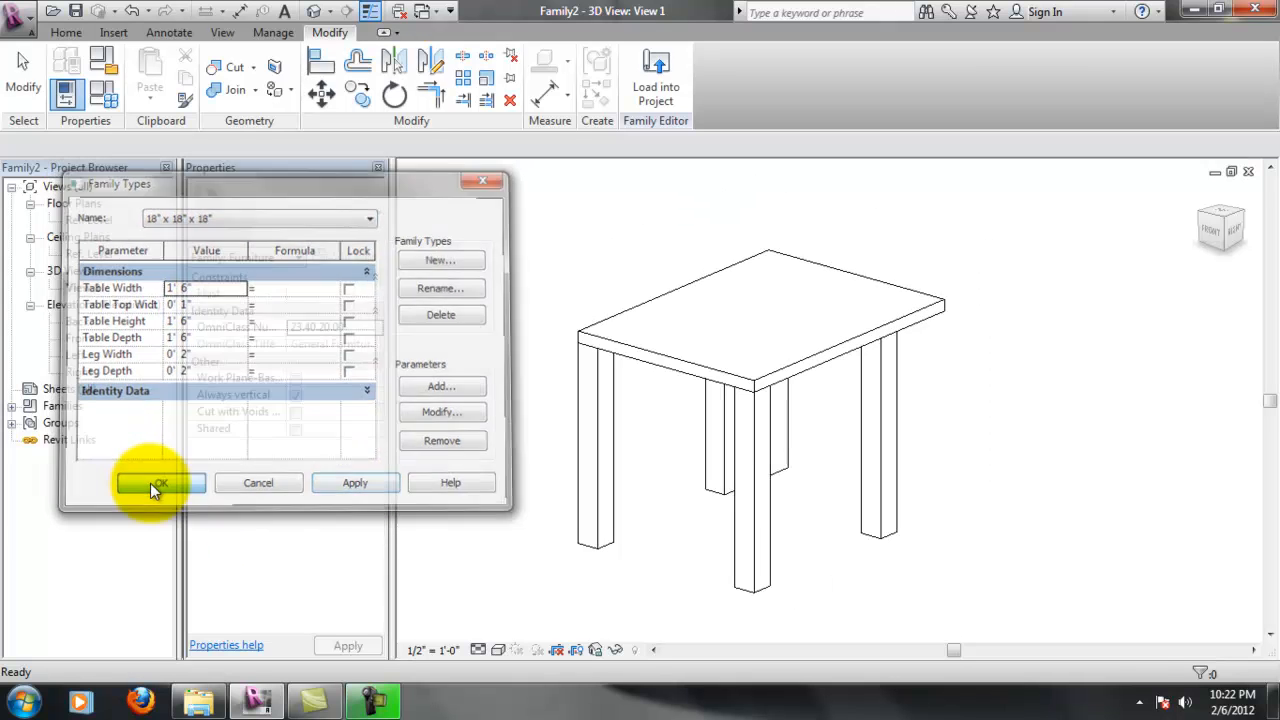
{"action": "left_click", "coordinate": [151, 483]}
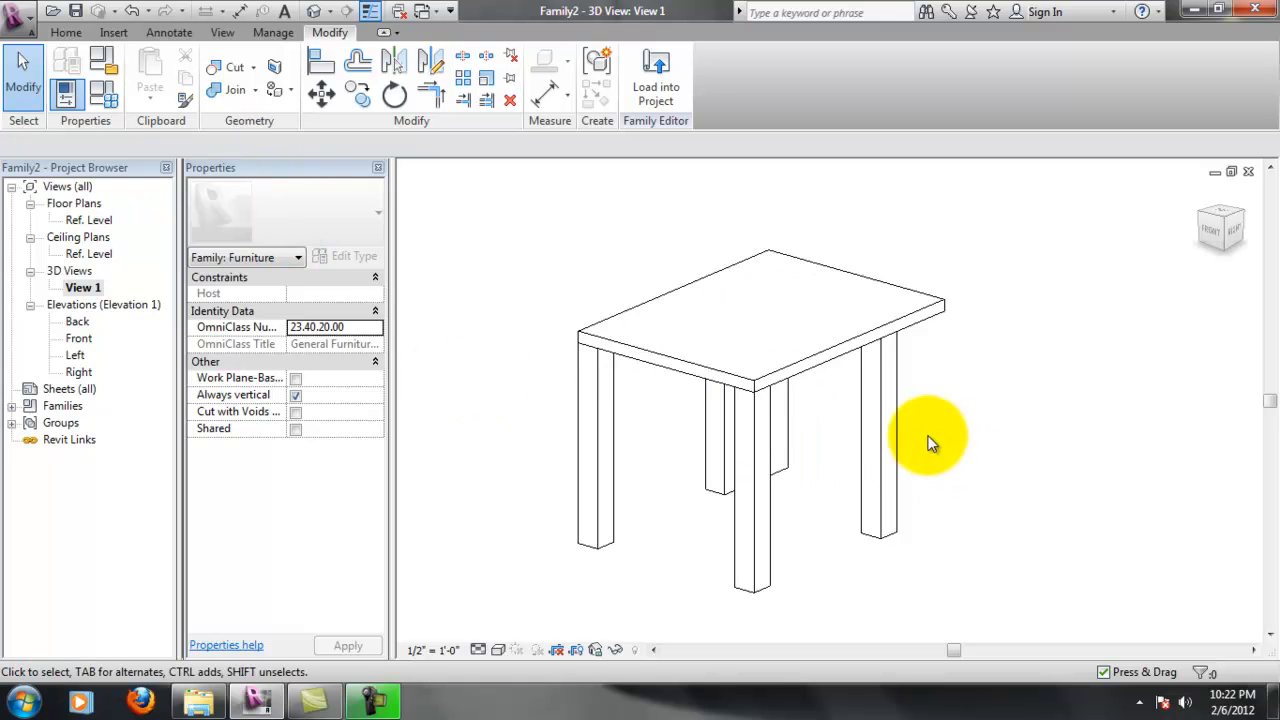
Examine how the tabletop and back legs fit together in the Right elevation and from several angles in 3D View 1
{"action": "scroll", "coordinate": [915, 440], "scroll_direction": "up", "scroll_amount": 1}
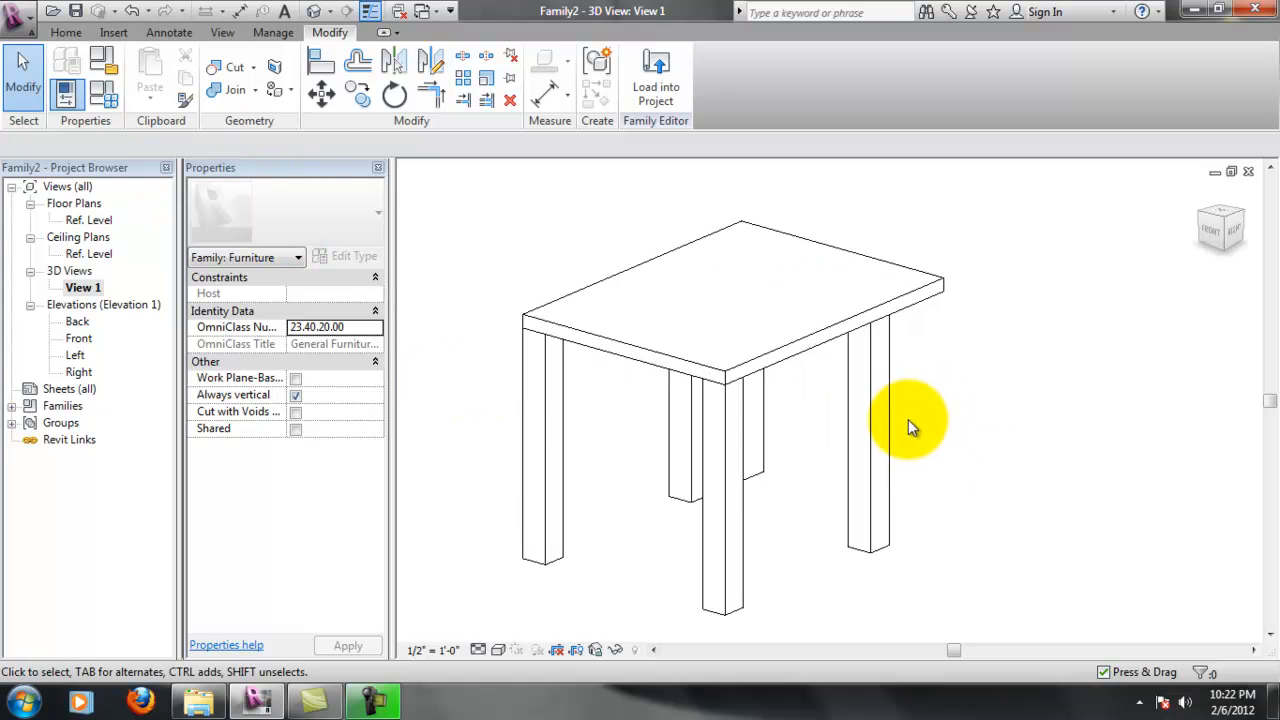
{"action": "double_click", "coordinate": [78, 371]}
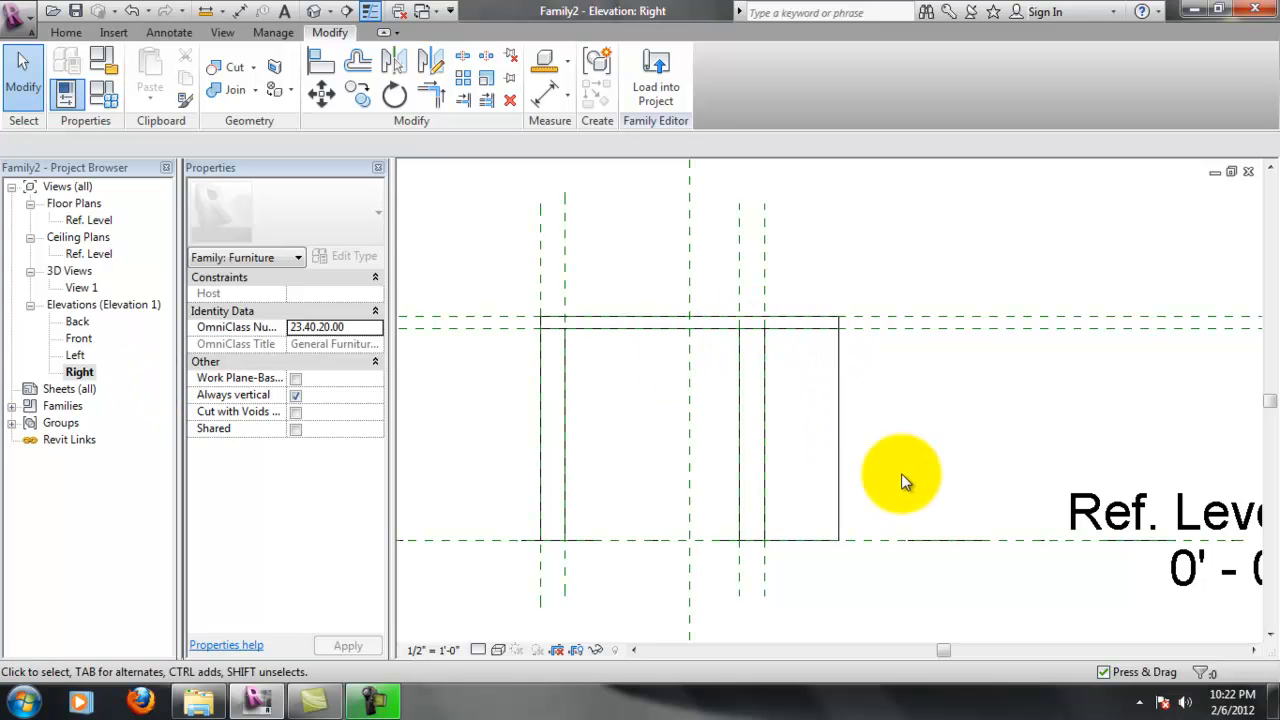
{"action": "scroll", "coordinate": [811, 451], "scroll_direction": "up", "scroll_amount": 2}
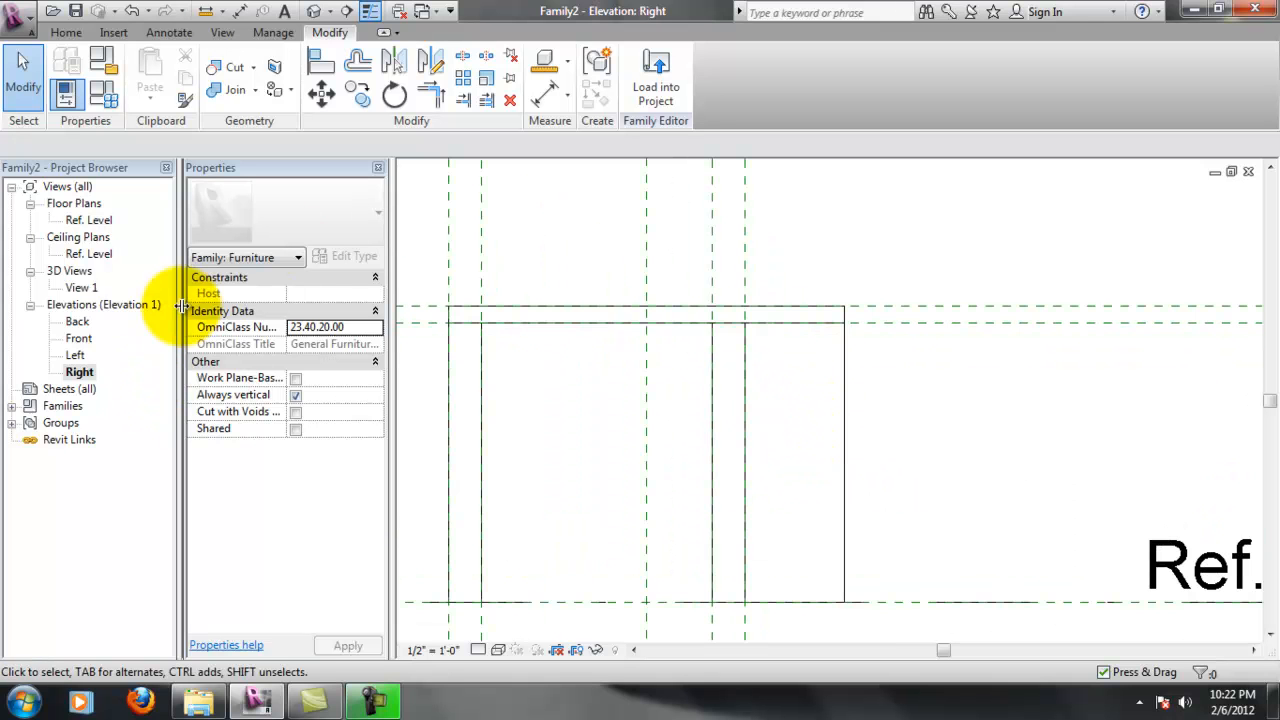
{"action": "double_click", "coordinate": [80, 287]}
{"action": "middle_click_drag", "start_coordinate": [838, 440], "coordinate": [726, 414], "text": "shift"}
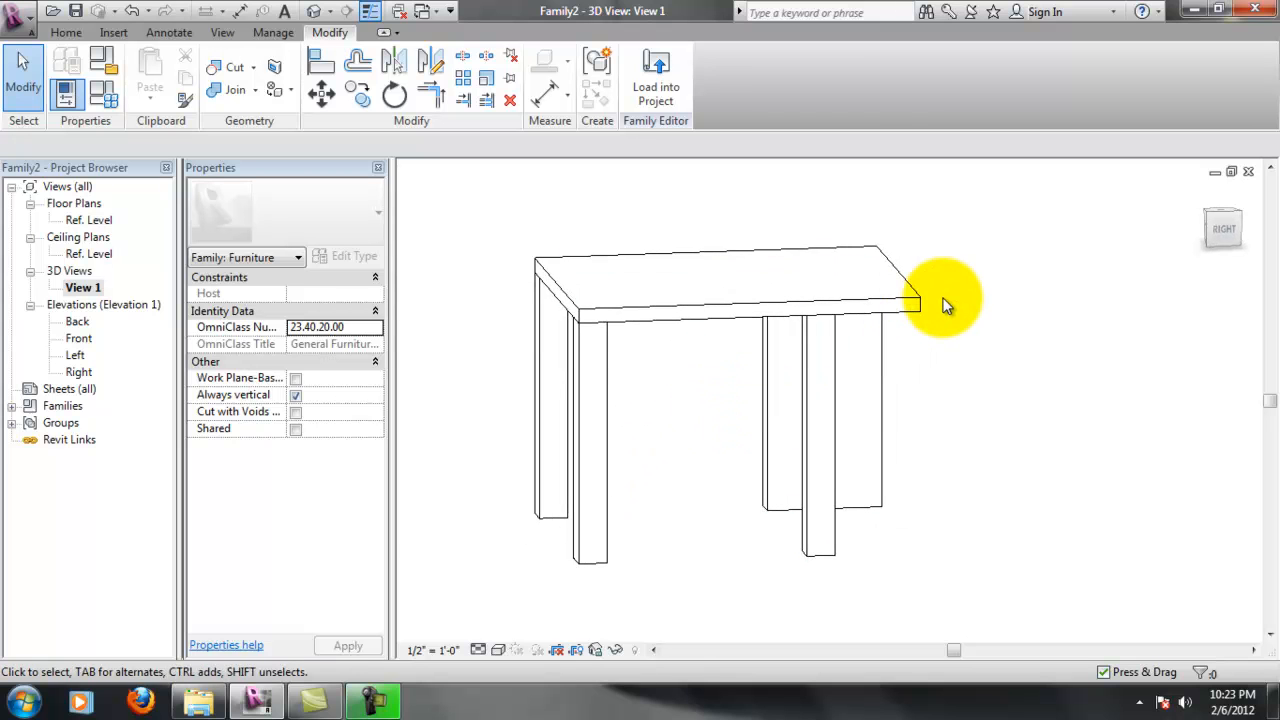
{"action": "middle_click_drag", "start_coordinate": [906, 360], "coordinate": [863, 337], "text": "shift"}
{"action": "middle_click_drag", "start_coordinate": [964, 351], "coordinate": [775, 361], "text": "shift"}
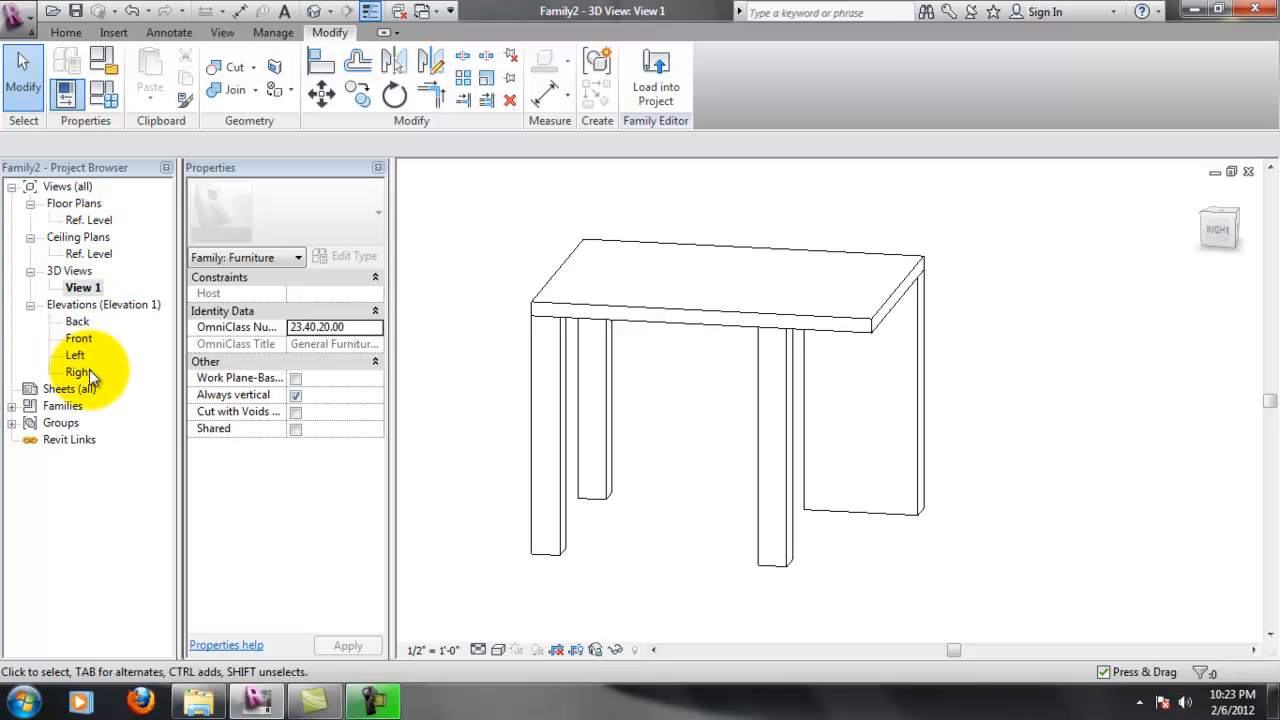
In the Ref. Level floor plan, switch the table to the 24" x 24" x 24" type and confirm it
{"action": "double_click", "coordinate": [89, 220]}
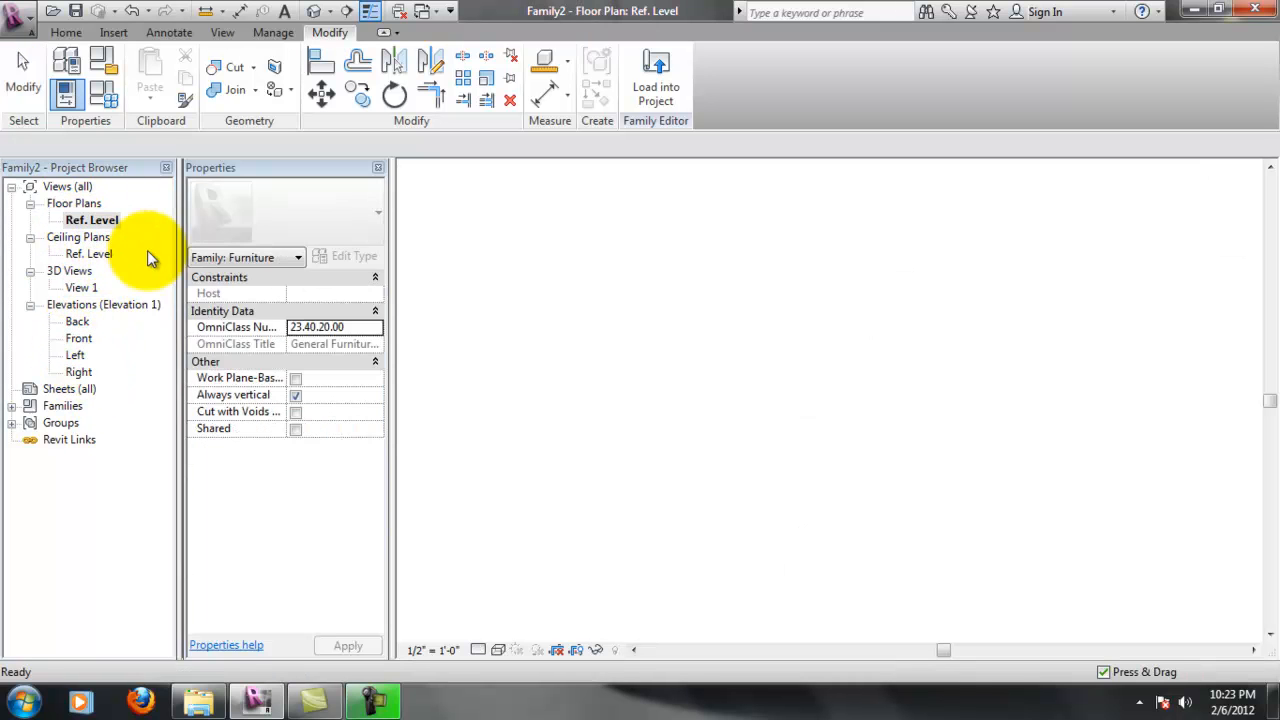
{"action": "scroll", "coordinate": [901, 398], "scroll_direction": "up", "scroll_amount": 2}
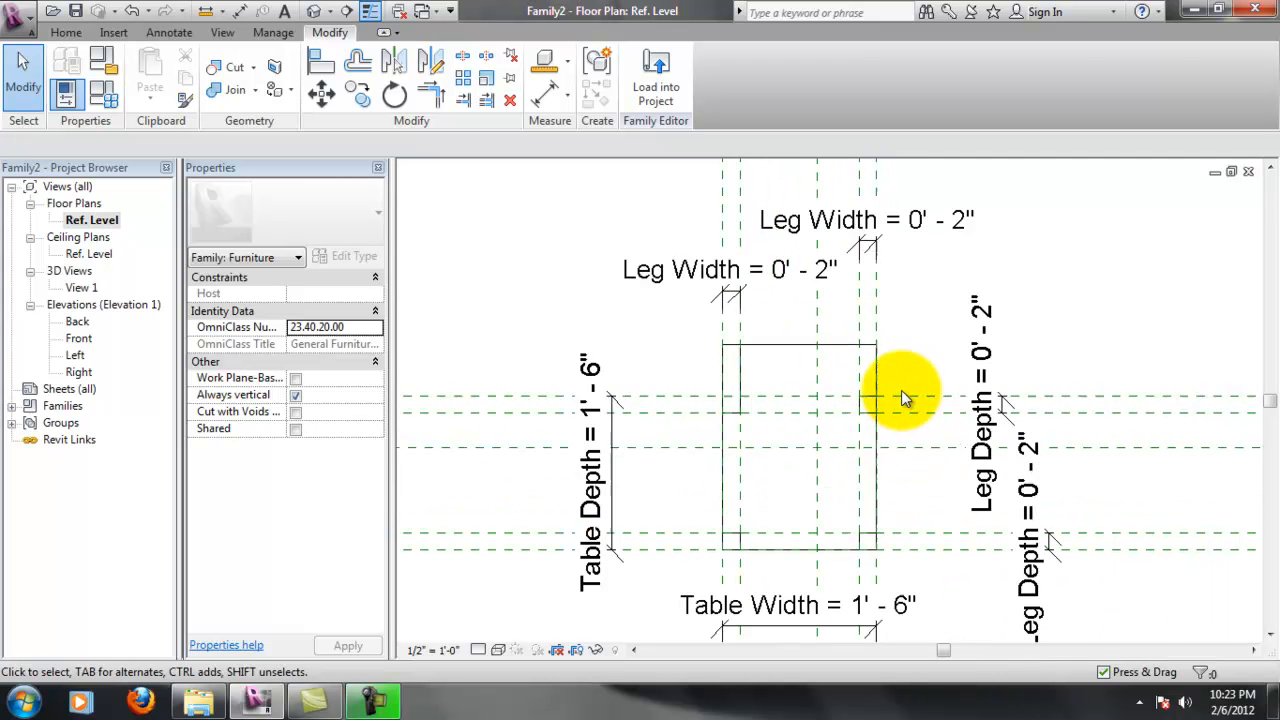
{"action": "left_click", "coordinate": [116, 100]}
{"action": "left_click", "coordinate": [250, 216]}
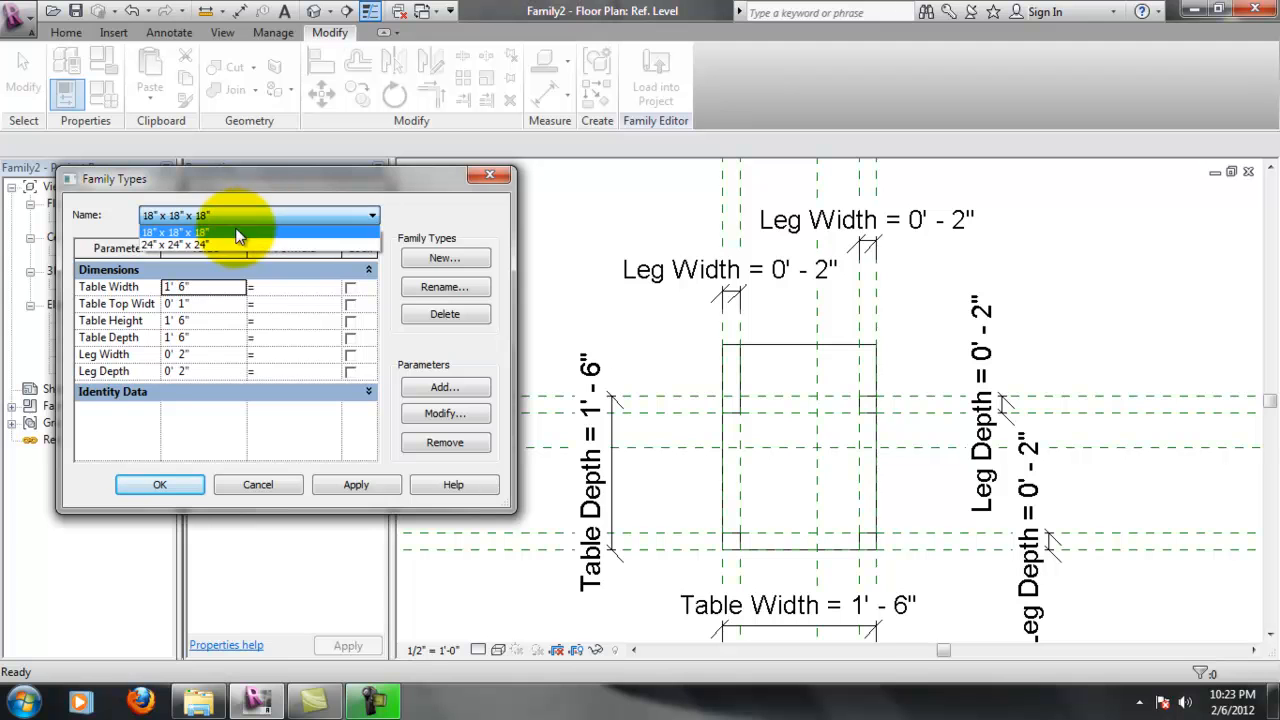
{"action": "left_click", "coordinate": [221, 239]}
{"action": "left_click", "coordinate": [330, 487]}
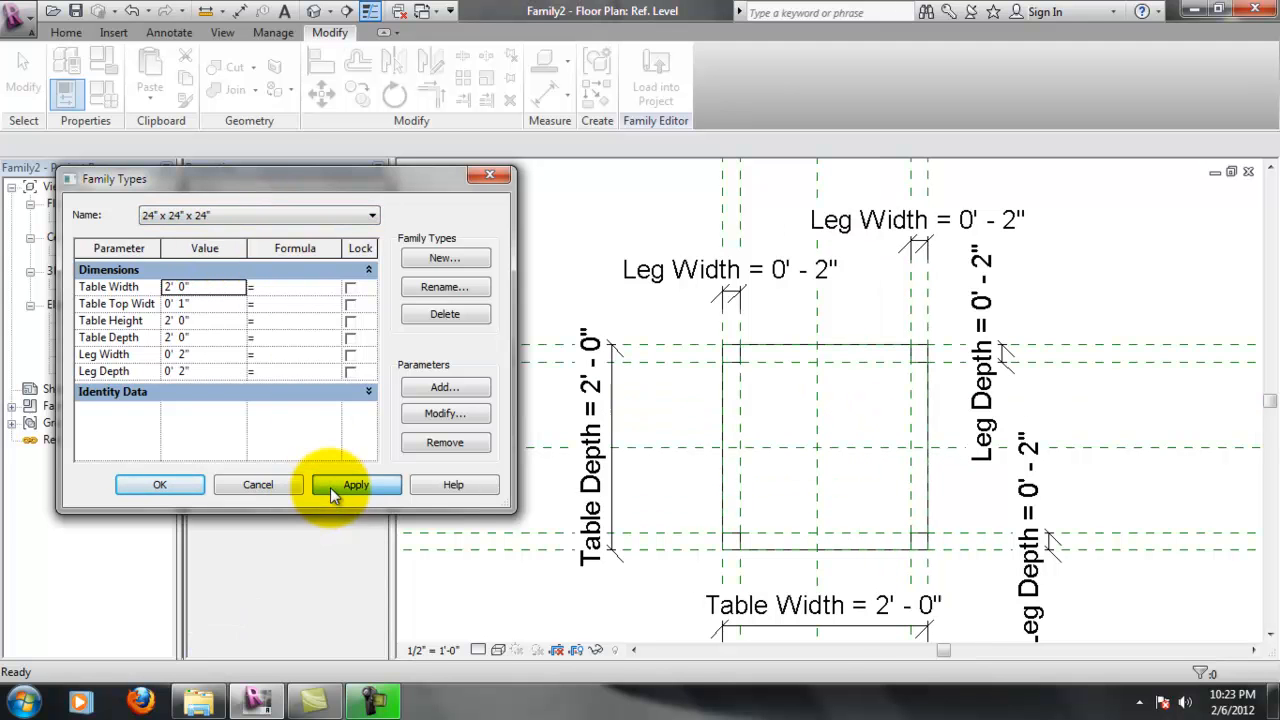
{"action": "left_click", "coordinate": [160, 484]}
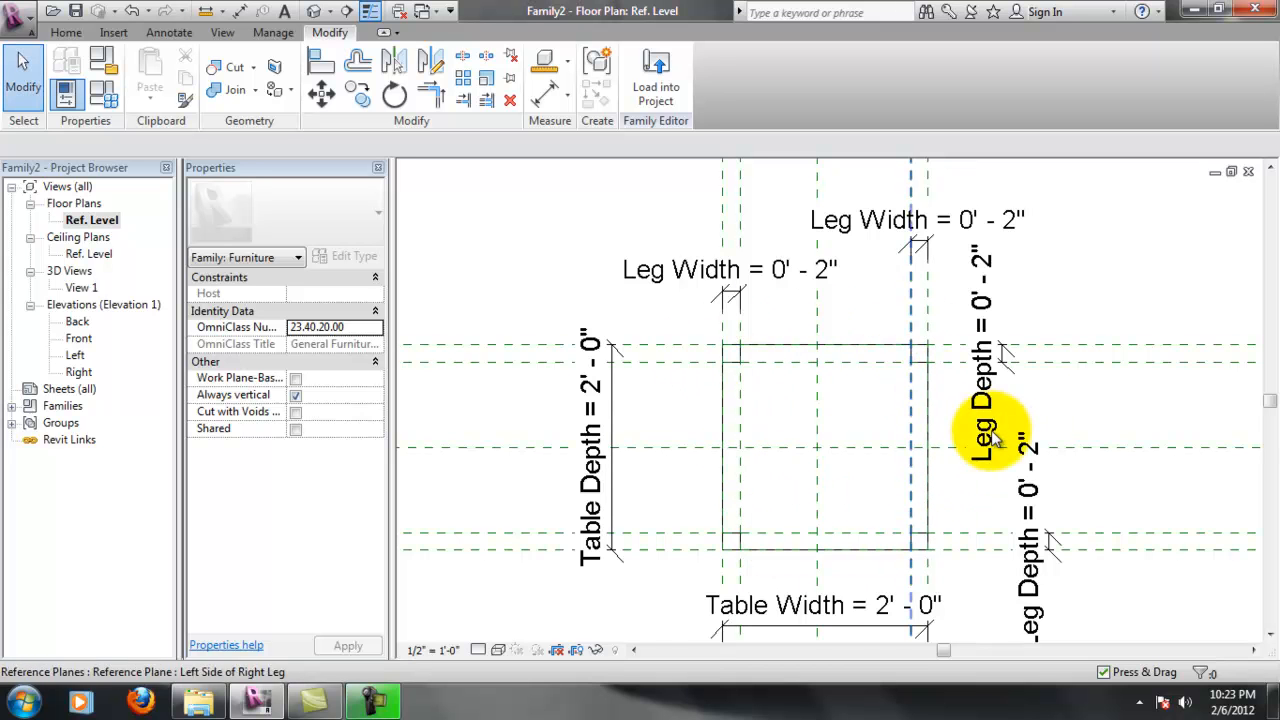
Align the back edge of the full-size table extrusion with the outermost back reference plane and lock it there
{"action": "scroll", "coordinate": [1038, 411], "scroll_direction": "up", "scroll_amount": 1}
{"action": "scroll", "coordinate": [1040, 408], "scroll_direction": "up", "scroll_amount": 1}
{"action": "scroll", "coordinate": [1058, 398], "scroll_direction": "up", "scroll_amount": 1}
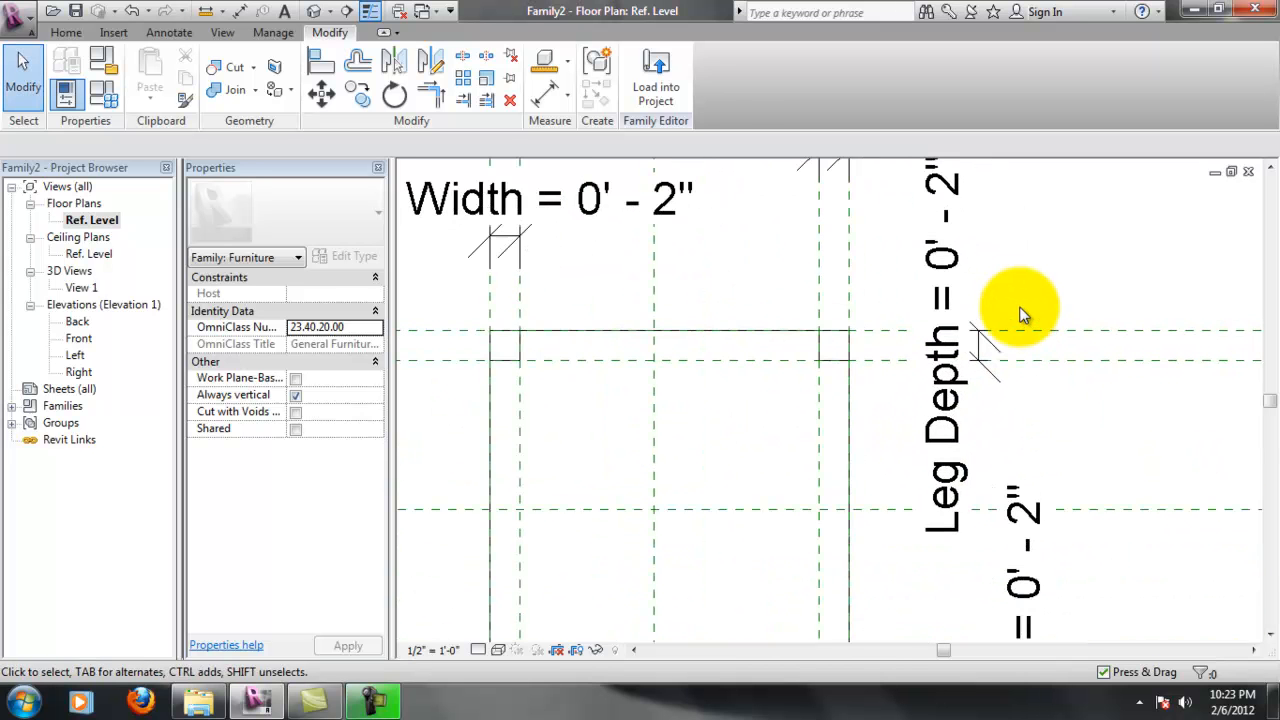
{"action": "left_click", "coordinate": [522, 331]}
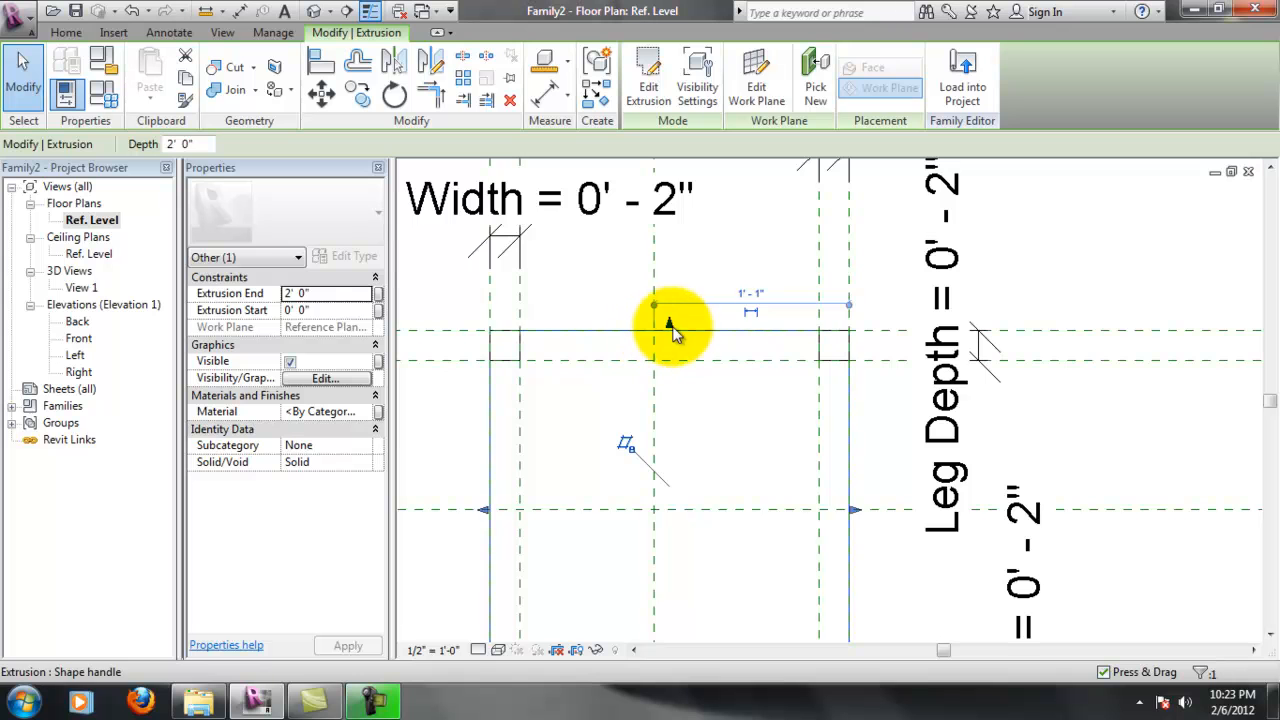
{"action": "scroll", "coordinate": [984, 392], "scroll_direction": "down", "scroll_amount": 1}
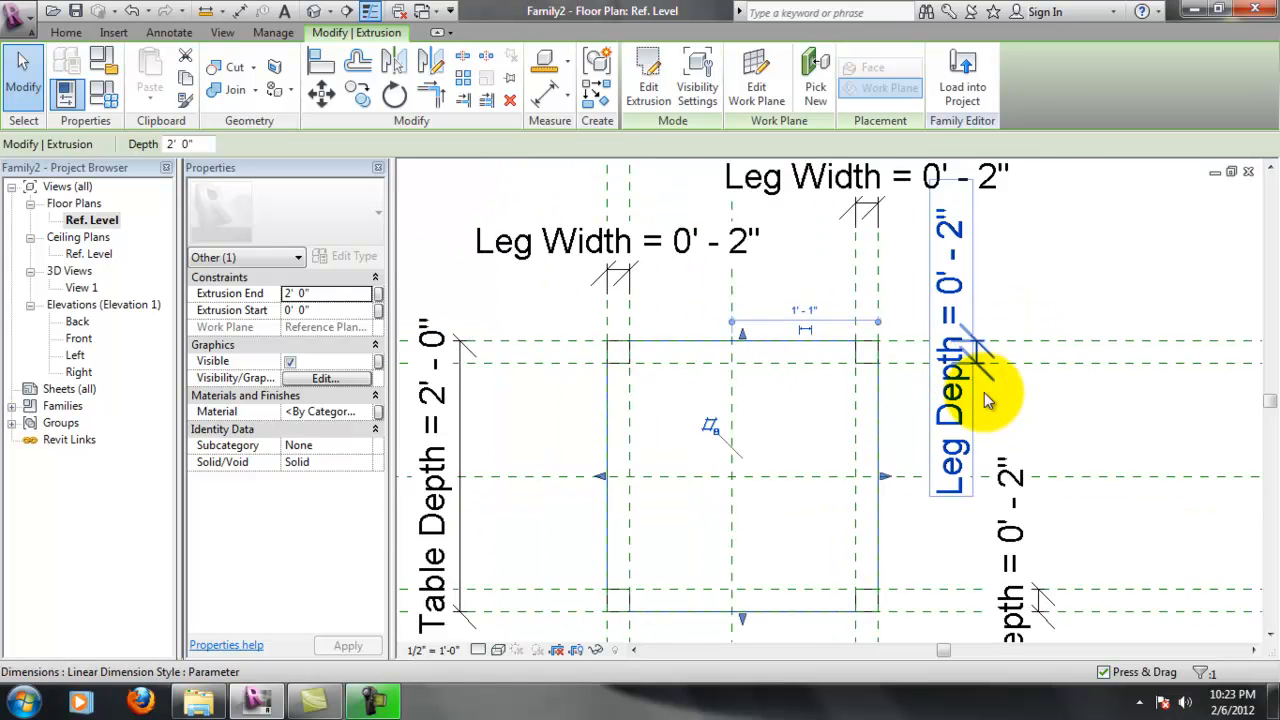
{"action": "scroll", "coordinate": [910, 410], "scroll_direction": "down", "scroll_amount": 1}
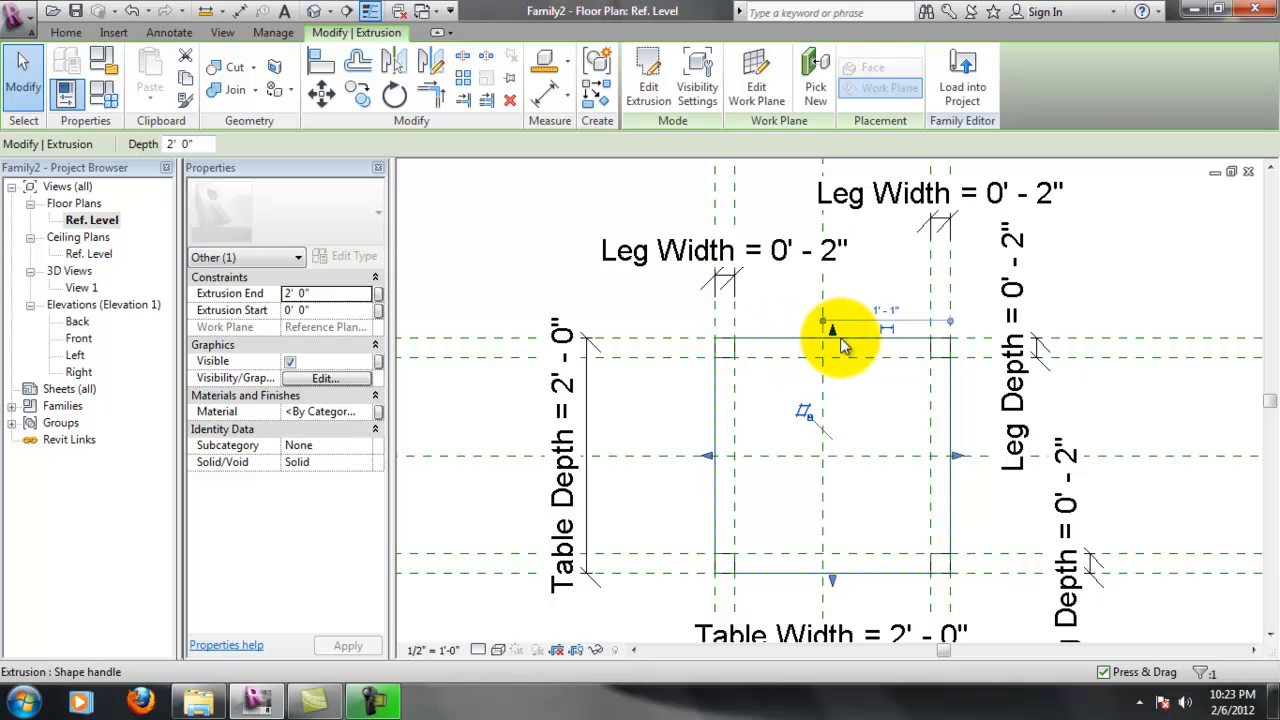
{"action": "mouse_move", "coordinate": [836, 348]}
{"action": "left_mouse_down"}
{"action": "mouse_move", "coordinate": [837, 372]}
{"action": "mouse_move", "coordinate": [839, 338]}
{"action": "left_mouse_up"}
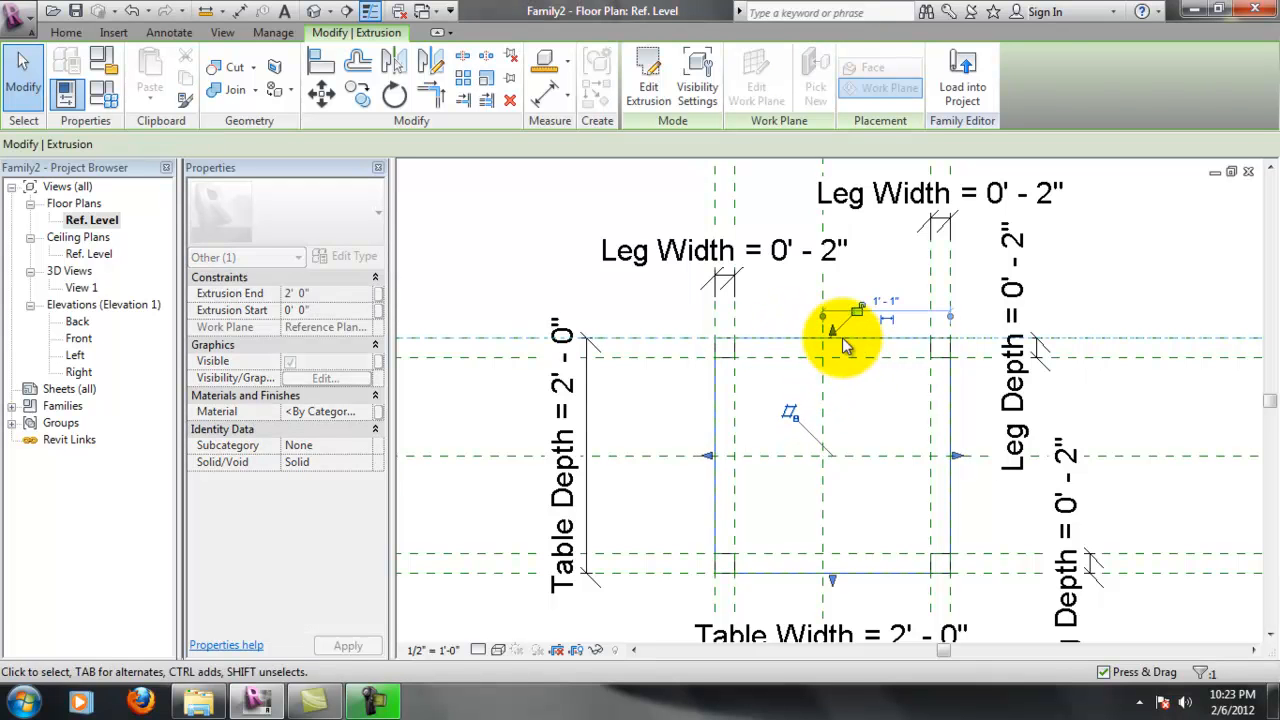
{"action": "left_click", "coordinate": [857, 313]}
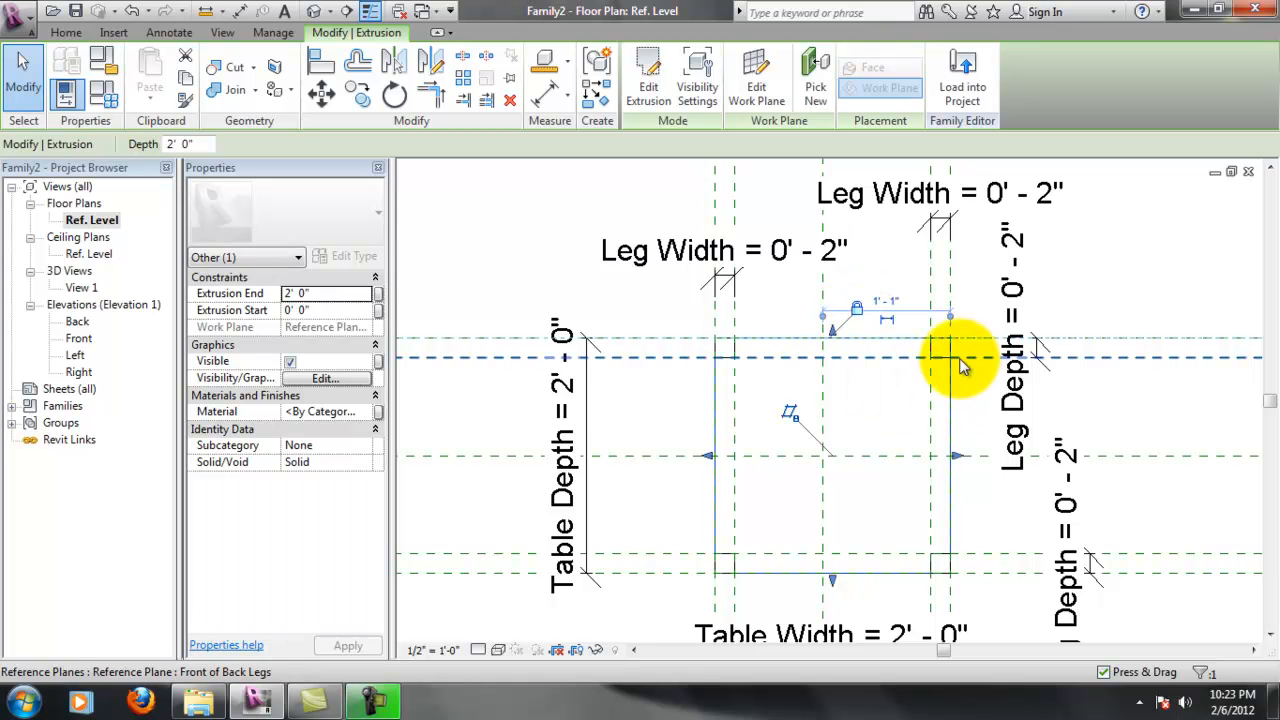
{"action": "left_click", "coordinate": [1066, 300]}
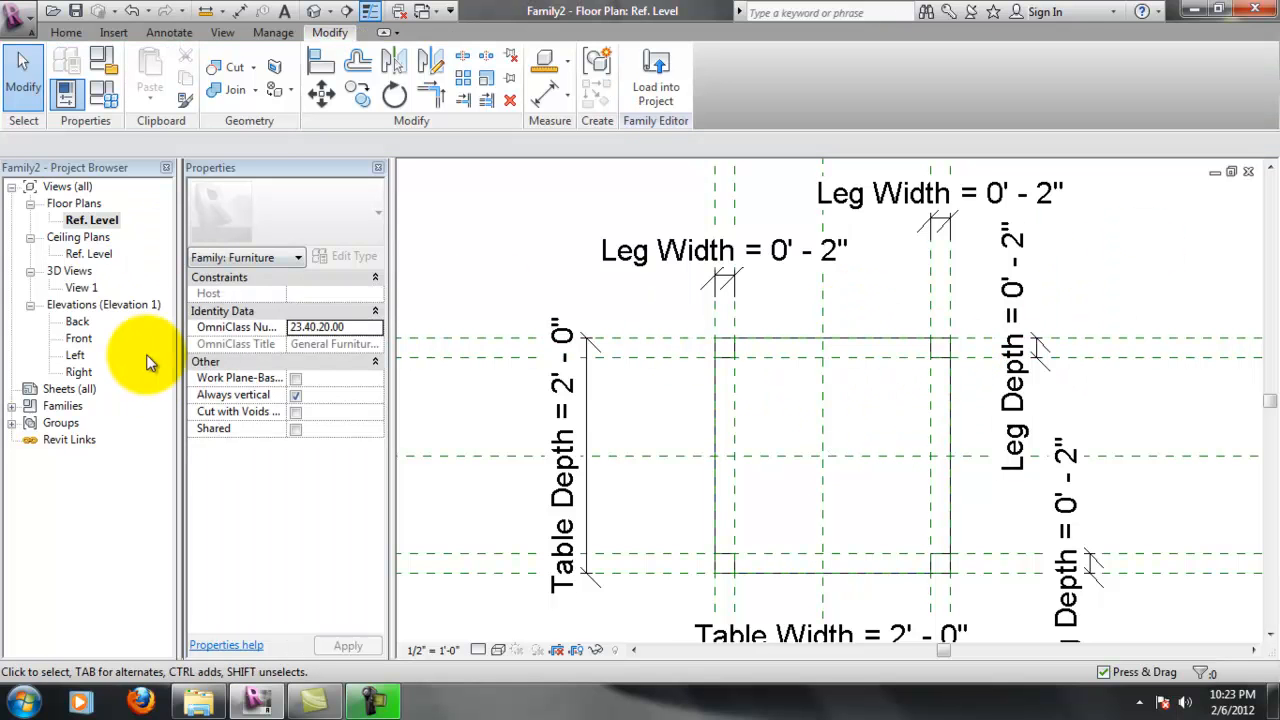
In 3D View 1, view the table from behind and apply the 18" x 18" x 18" type to flex it again
{"action": "double_click", "coordinate": [81, 287]}
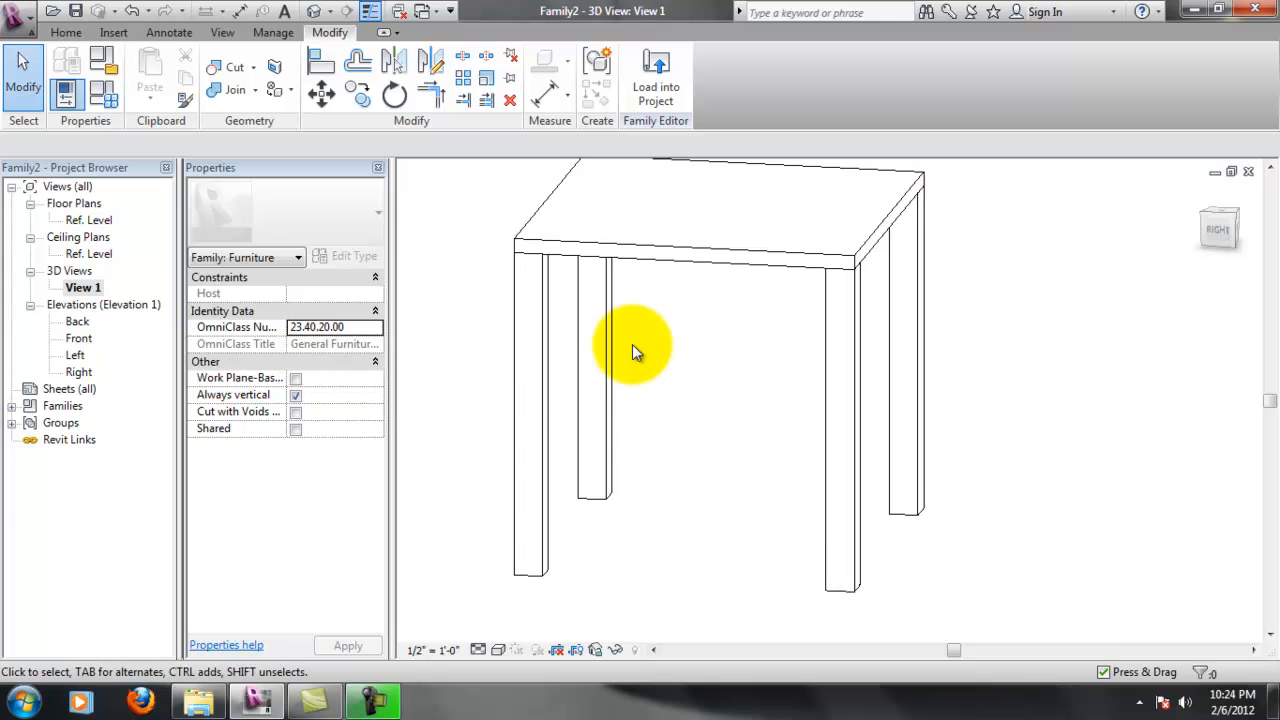
{"action": "scroll", "coordinate": [796, 253], "scroll_direction": "up", "scroll_amount": 1}
{"action": "scroll", "coordinate": [758, 234], "scroll_direction": "down", "scroll_amount": 4}
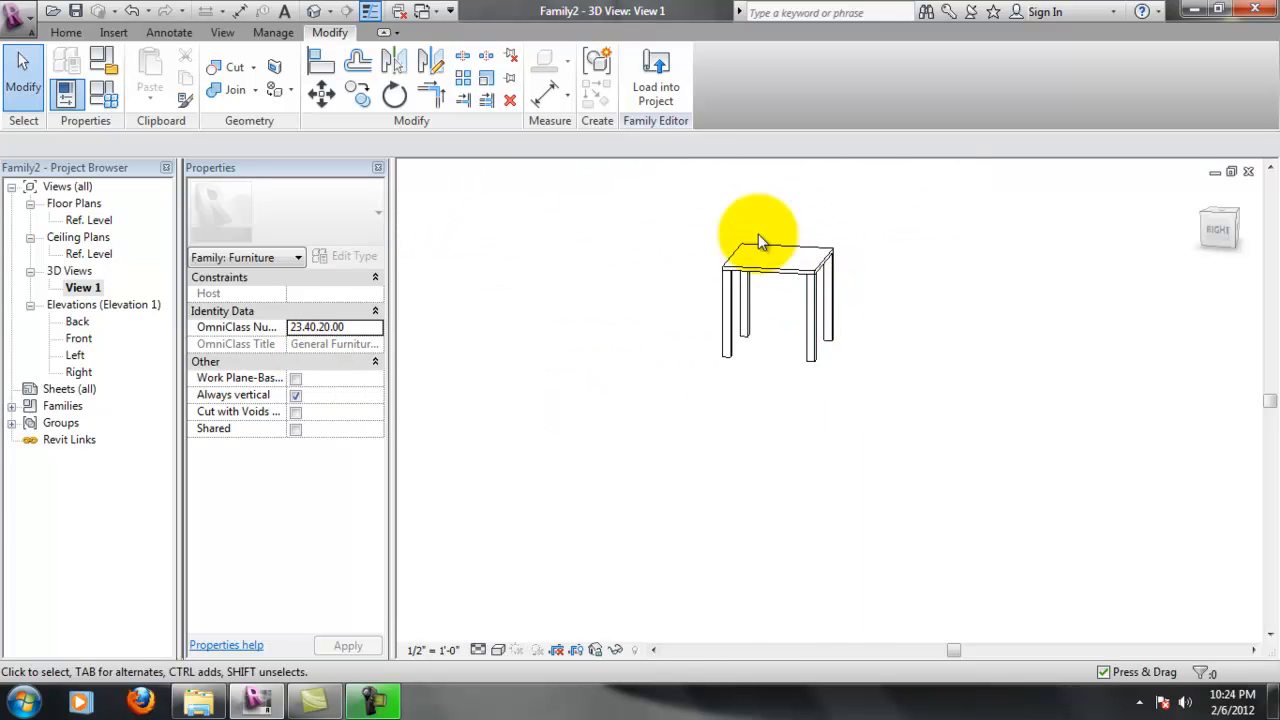
{"action": "scroll", "coordinate": [803, 298], "scroll_direction": "up", "scroll_amount": 3}
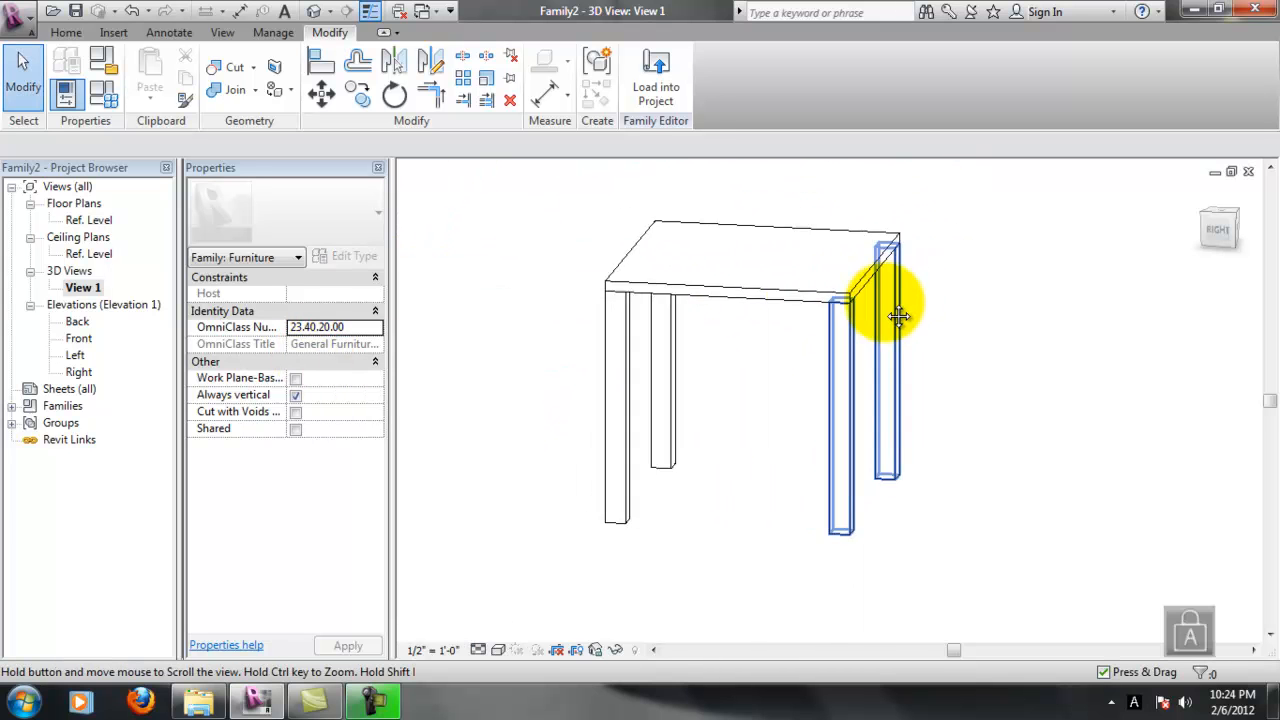
{"action": "middle_click_drag", "start_coordinate": [900, 340], "coordinate": [1008, 300]}
{"action": "key", "text": "alt"}
{"action": "middle_click_drag", "start_coordinate": [867, 410], "coordinate": [864, 366], "text": "shift"}
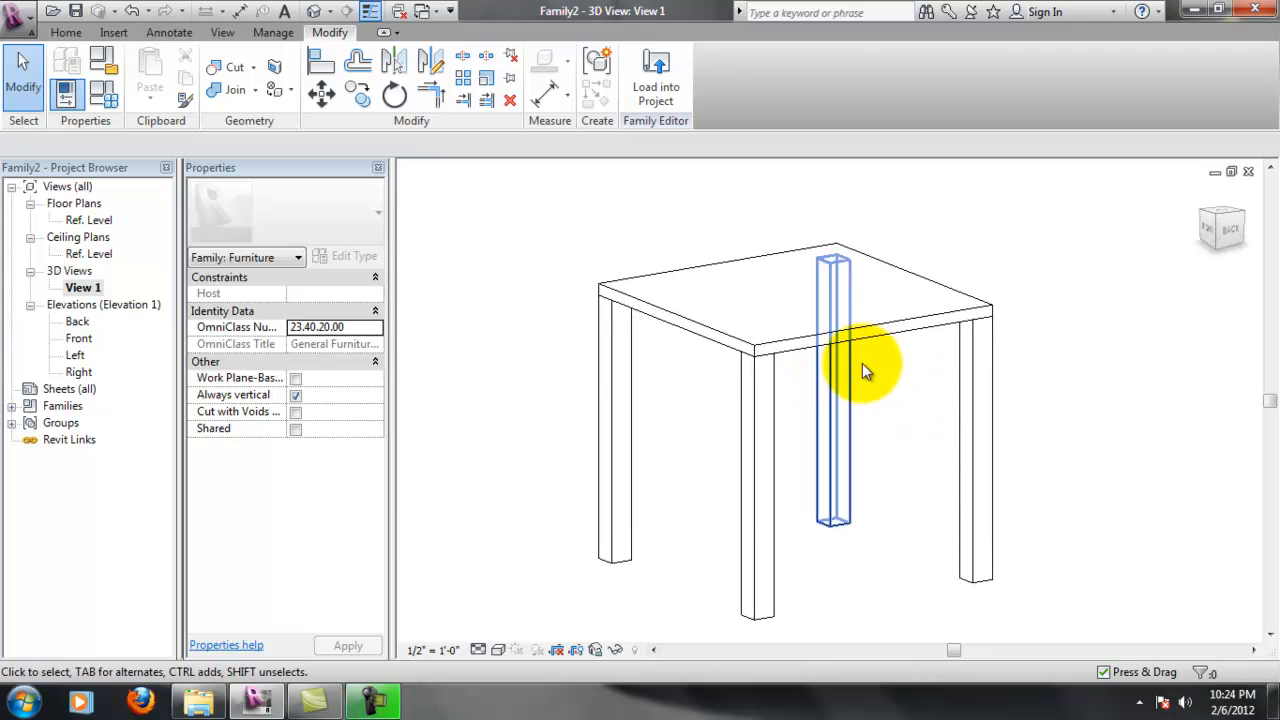
{"action": "left_click", "coordinate": [103, 61]}
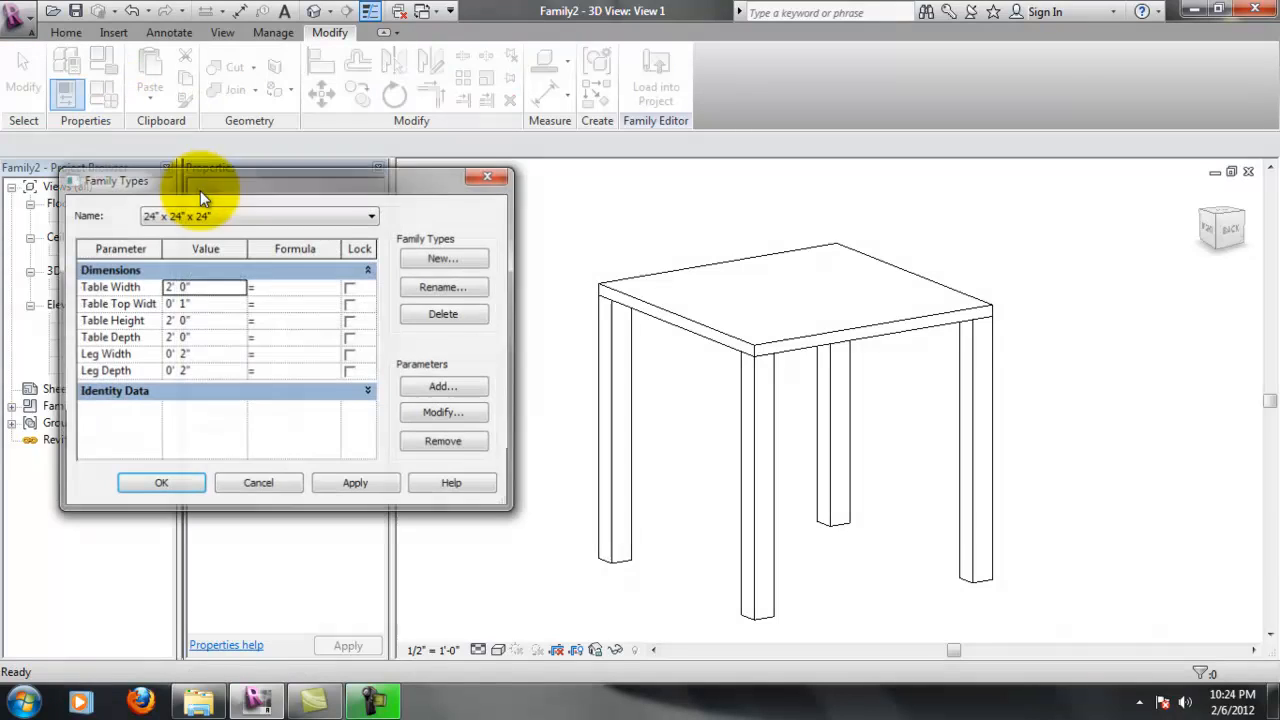
{"action": "left_click", "coordinate": [330, 480]}
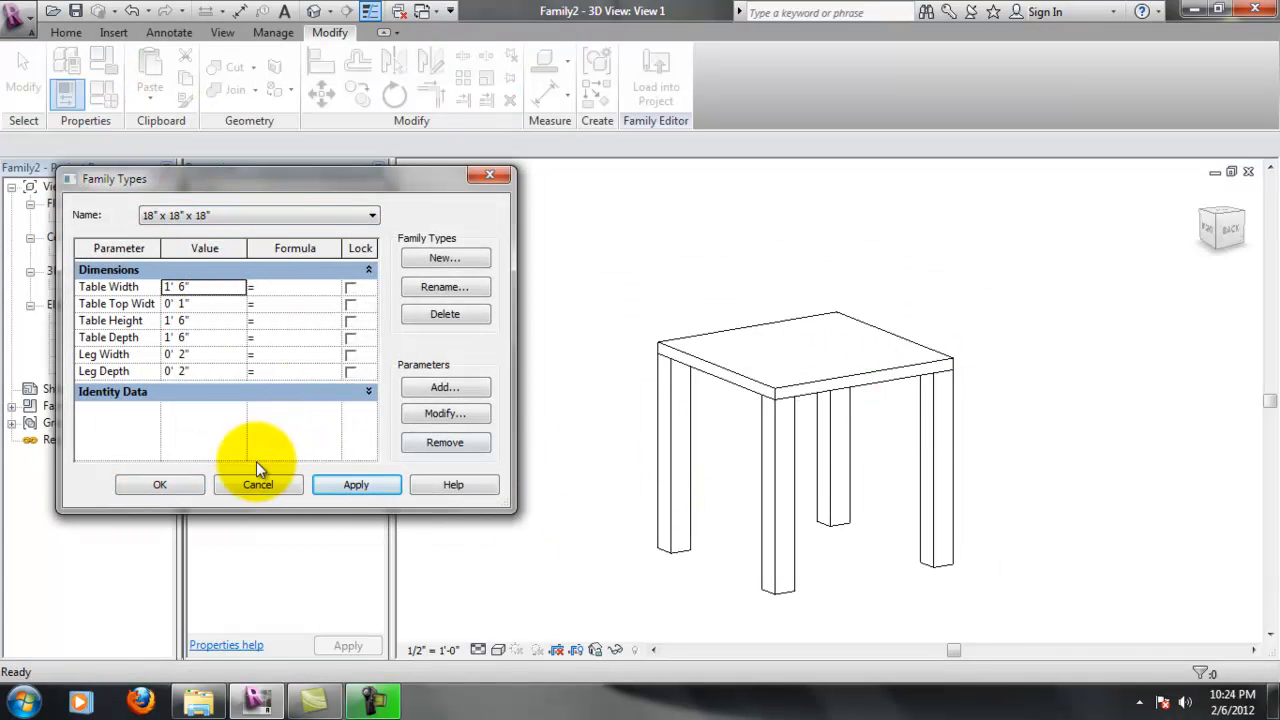
Confirm the 18" x 18" x 18" type and examine the resized table from several sides in 3D View 1
{"action": "left_click", "coordinate": [192, 488]}
{"action": "middle_click_drag", "start_coordinate": [849, 423], "coordinate": [1009, 471], "text": "shift"}
{"action": "middle_click_drag", "start_coordinate": [1000, 406], "coordinate": [723, 414], "text": "shift"}
{"action": "middle_click_drag", "start_coordinate": [989, 394], "coordinate": [937, 323], "text": "shift"}
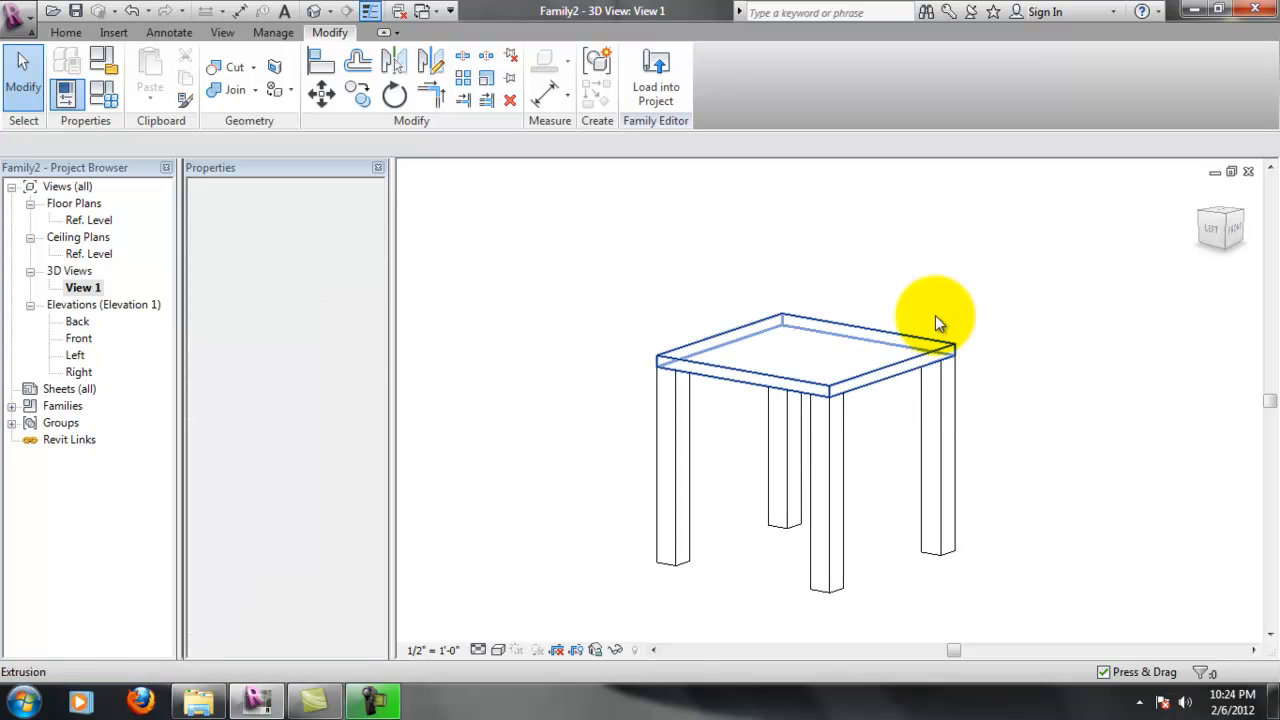
{"action": "mouse_move", "coordinate": [866, 393]}
{"action": "middle_mouse_down", "text": "shift"}
{"action": "mouse_move", "coordinate": [989, 420]}
{"action": "mouse_move", "coordinate": [903, 445]}
{"action": "mouse_move", "coordinate": [886, 403]}
{"action": "mouse_move", "coordinate": [829, 391]}
{"action": "mouse_move", "coordinate": [894, 460]}
{"action": "mouse_move", "coordinate": [865, 482]}
{"action": "mouse_move", "coordinate": [843, 397]}
{"action": "mouse_move", "coordinate": [871, 421]}
{"action": "mouse_move", "coordinate": [851, 409]}
{"action": "mouse_move", "coordinate": [863, 366]}
{"action": "mouse_move", "coordinate": [870, 375]}
{"action": "middle_mouse_up", "text": "shift"}
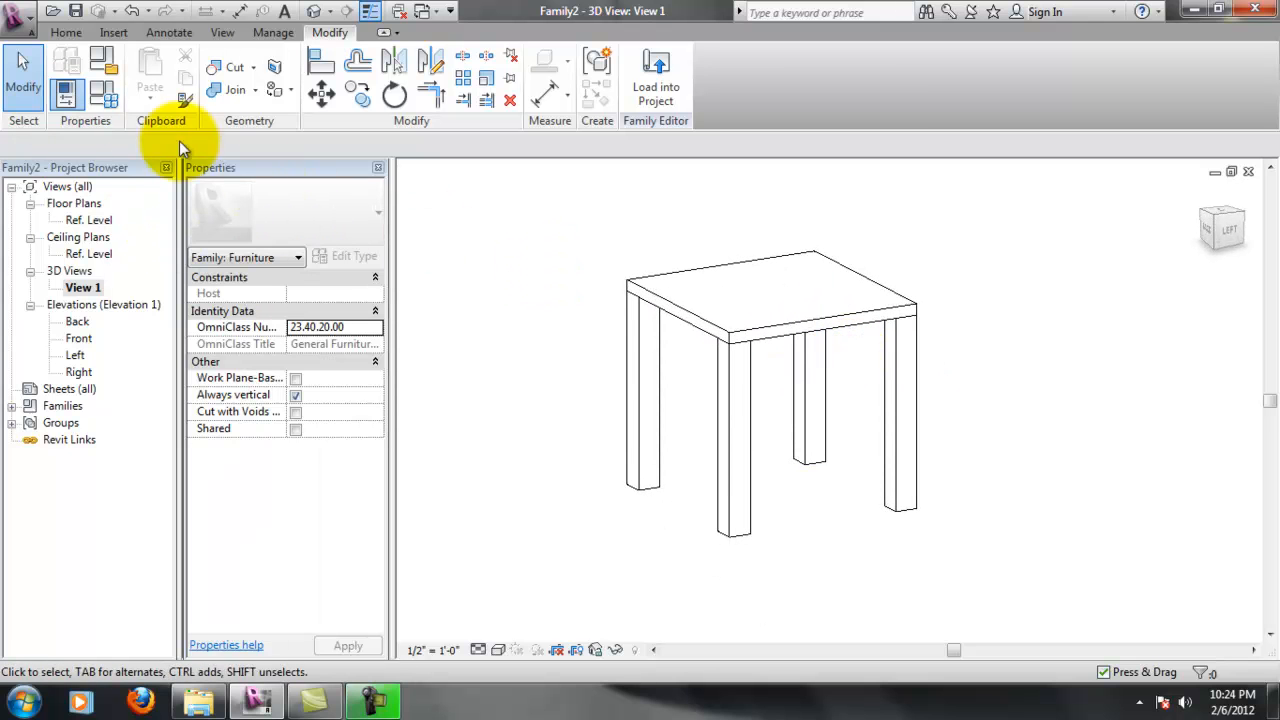
Create a new family type named 15" x 15" x 15"
{"action": "left_click", "coordinate": [108, 100]}
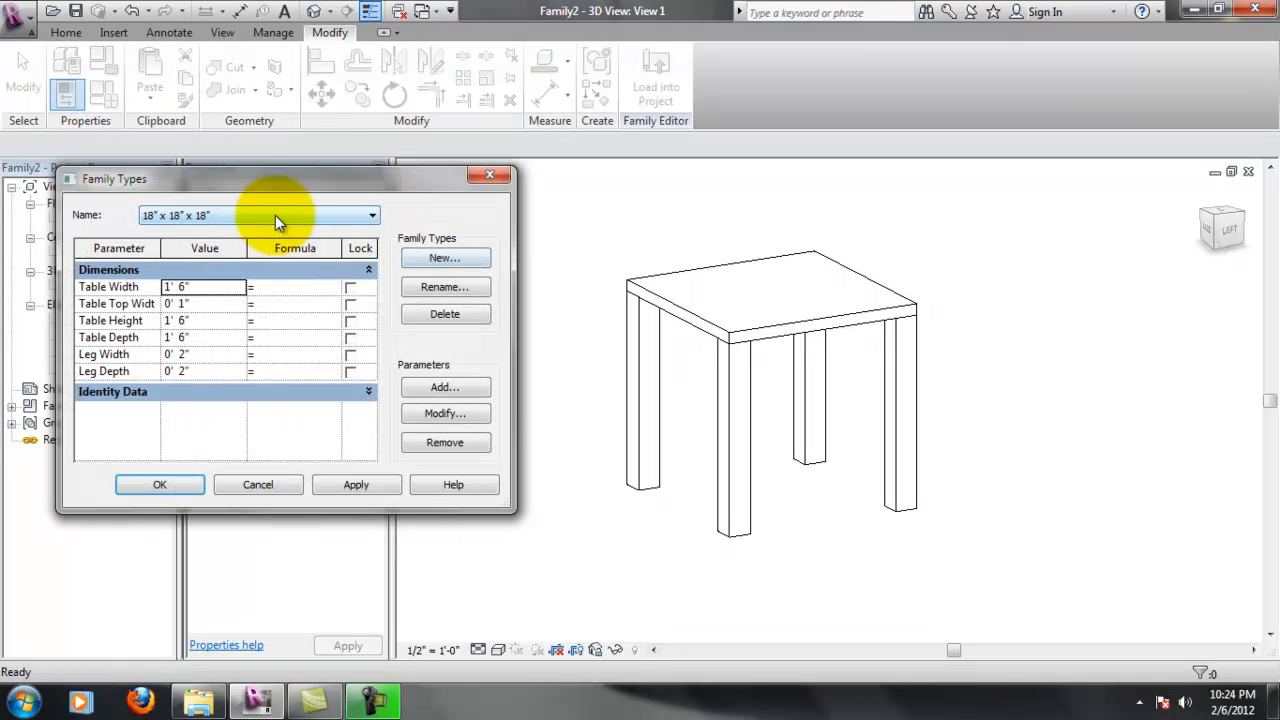
{"action": "left_click", "coordinate": [443, 259]}
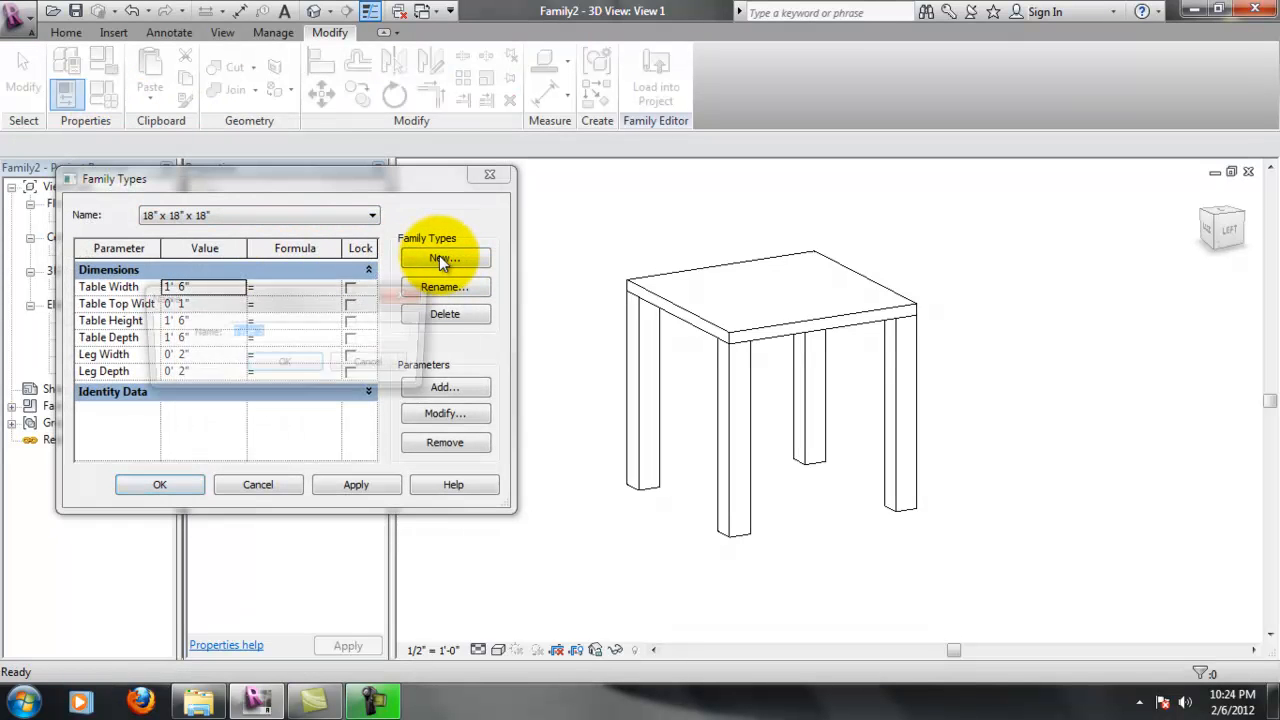
{"action": "type", "text": "15\""}
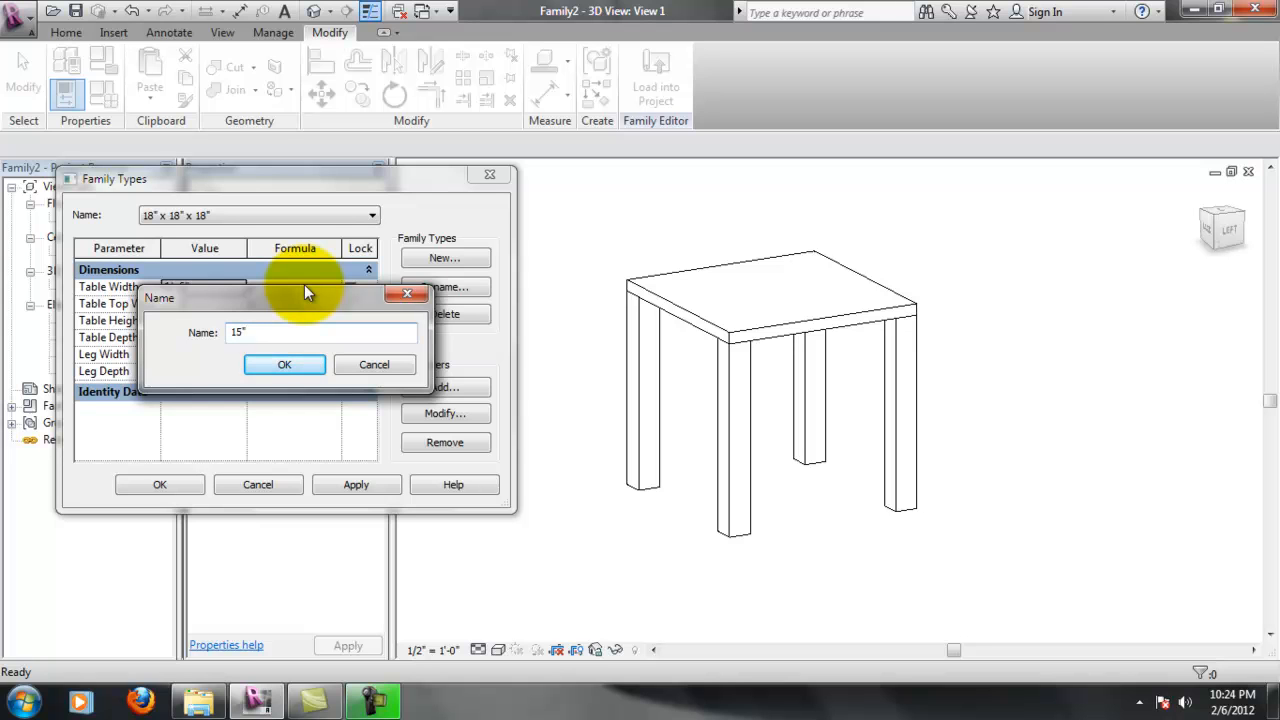
{"action": "type", "text": " x 15\" x 15\""}
{"action": "left_click", "coordinate": [287, 365]}
Set Table Width, Table Height and Table Depth to 1' 3" for the new type, then apply and confirm it
{"action": "left_click", "coordinate": [180, 287]}
{"action": "type", "text": "15\""}
{"action": "key", "text": "Tab"}
{"action": "key", "text": "Tab"}
{"action": "key", "text": "Tab"}
{"action": "key", "text": "Tab"}
{"action": "key", "text": "Tab"}
{"action": "key", "text": "Tab"}
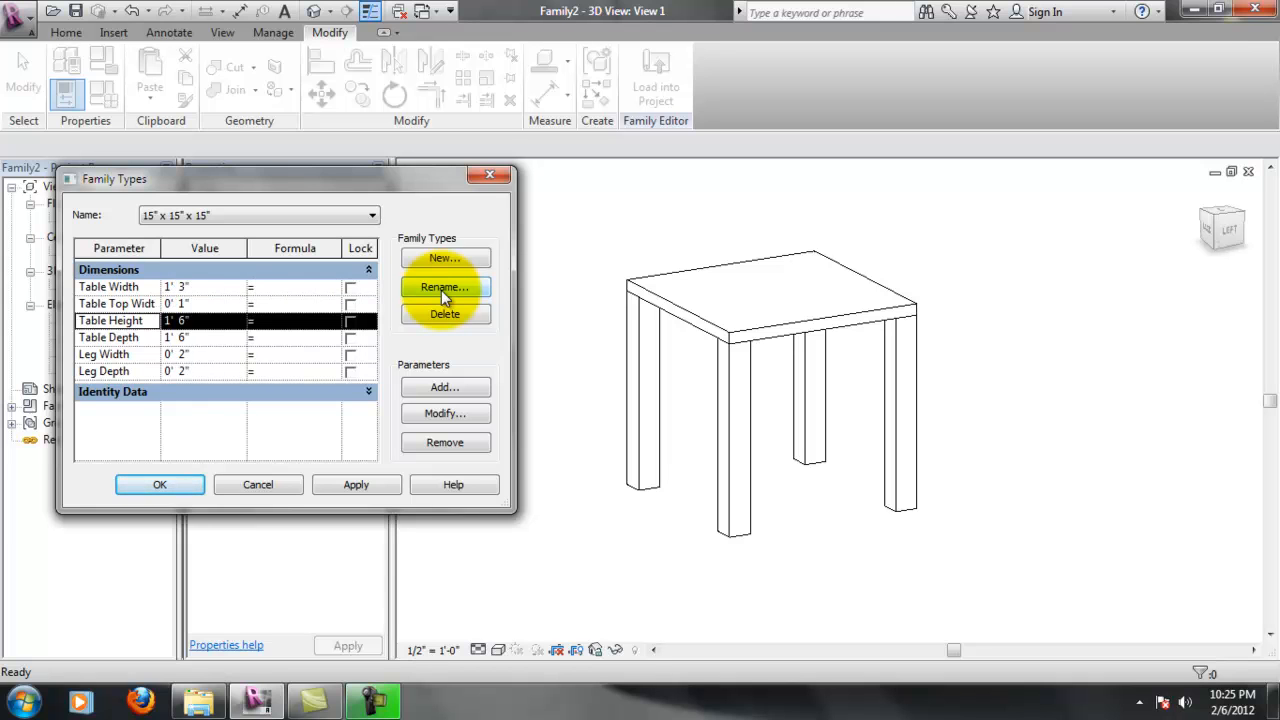
{"action": "left_click", "coordinate": [185, 320]}
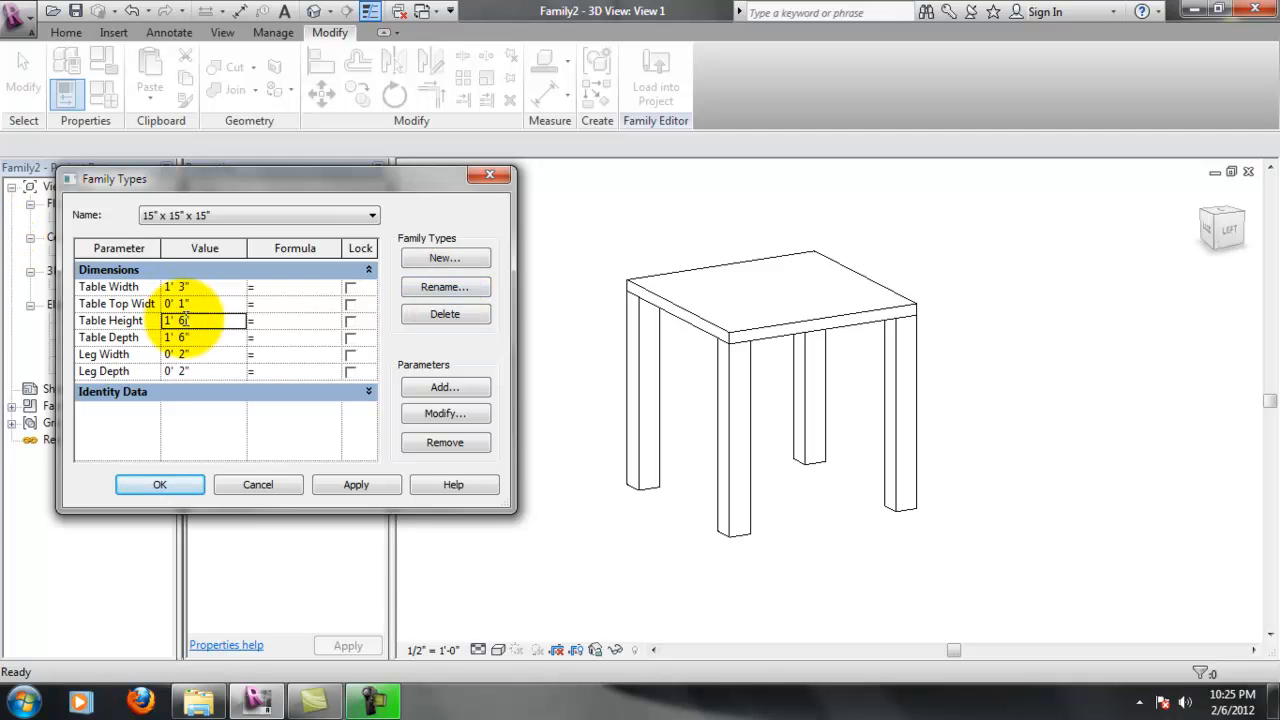
{"action": "type", "text": "5"}
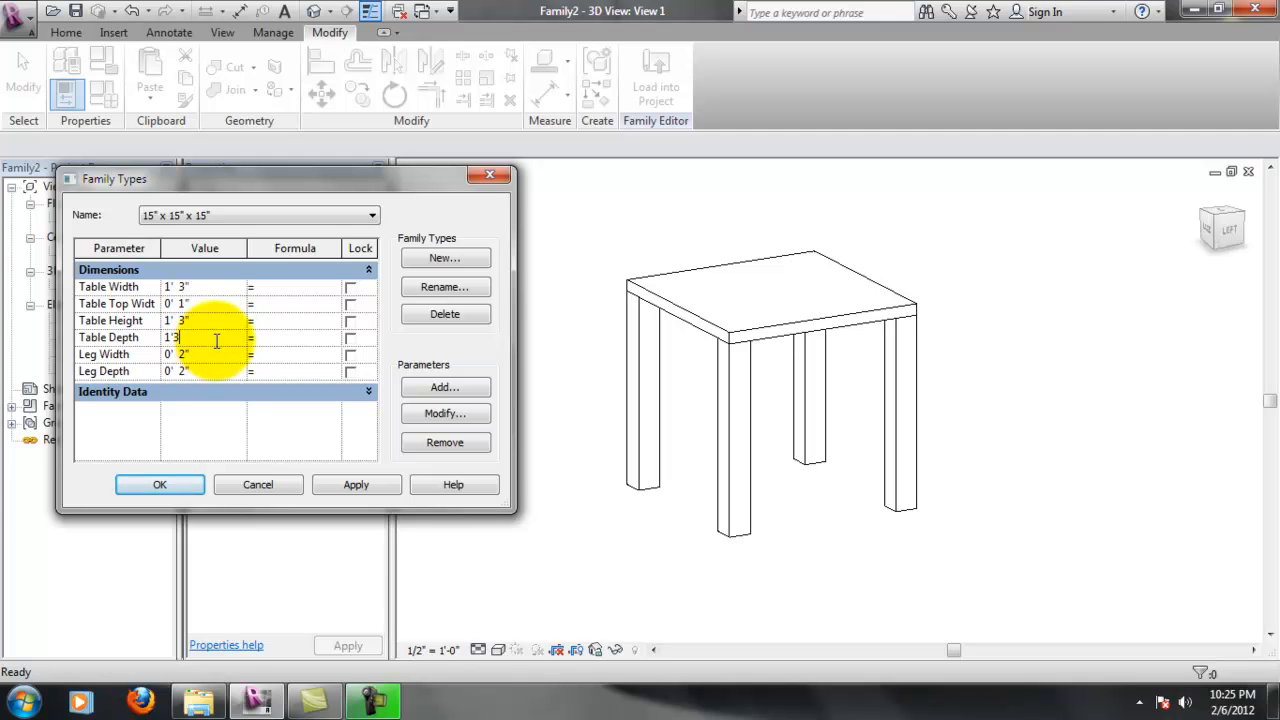
{"action": "left_click", "coordinate": [333, 482]}
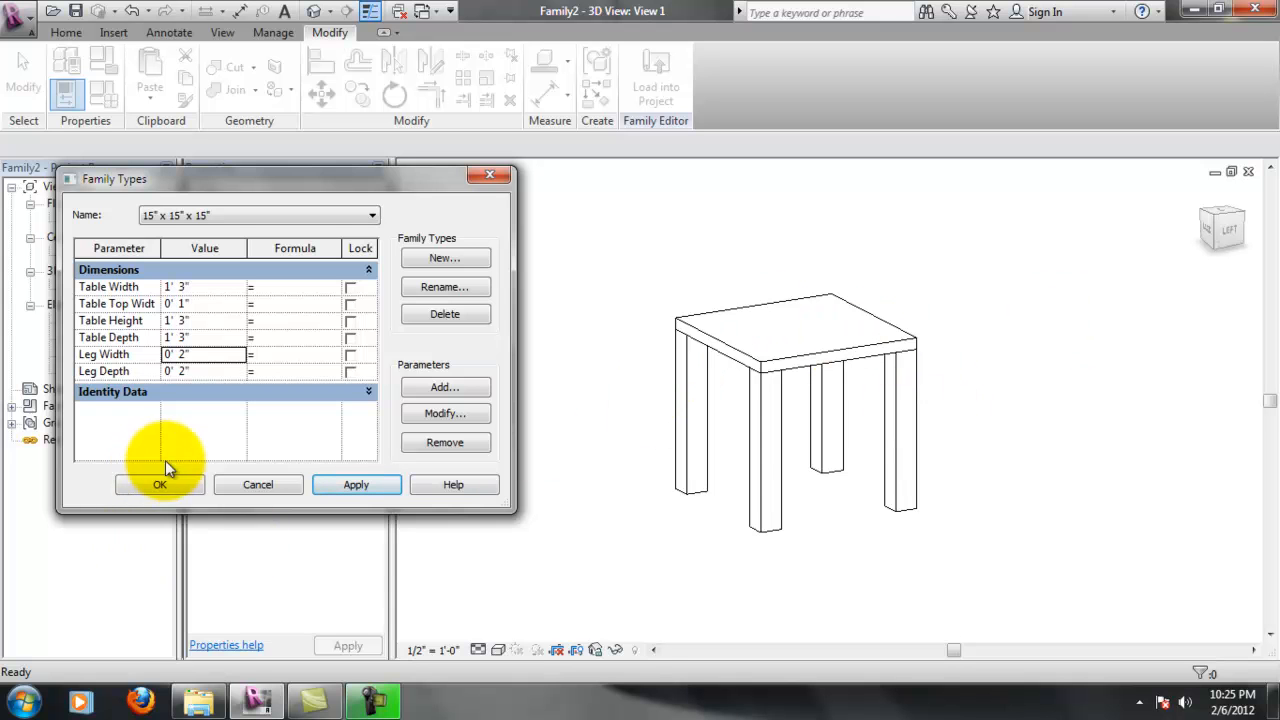
{"action": "left_click", "coordinate": [160, 487]}
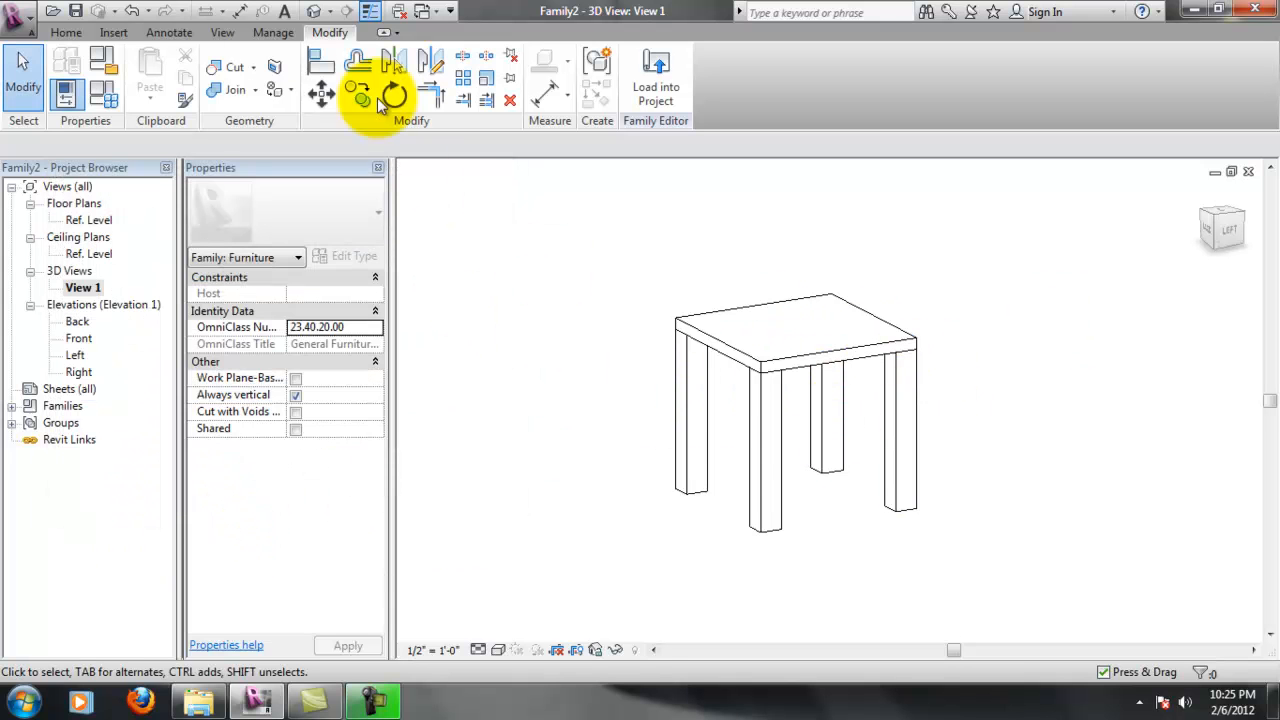
Flex the table by applying the 18" x 18" x 18" type and then the 24" x 24" x 24" type
{"action": "left_click", "coordinate": [128, 90]}
{"action": "left_click", "coordinate": [260, 218]}
{"action": "left_click", "coordinate": [246, 238]}
{"action": "left_click", "coordinate": [362, 482]}
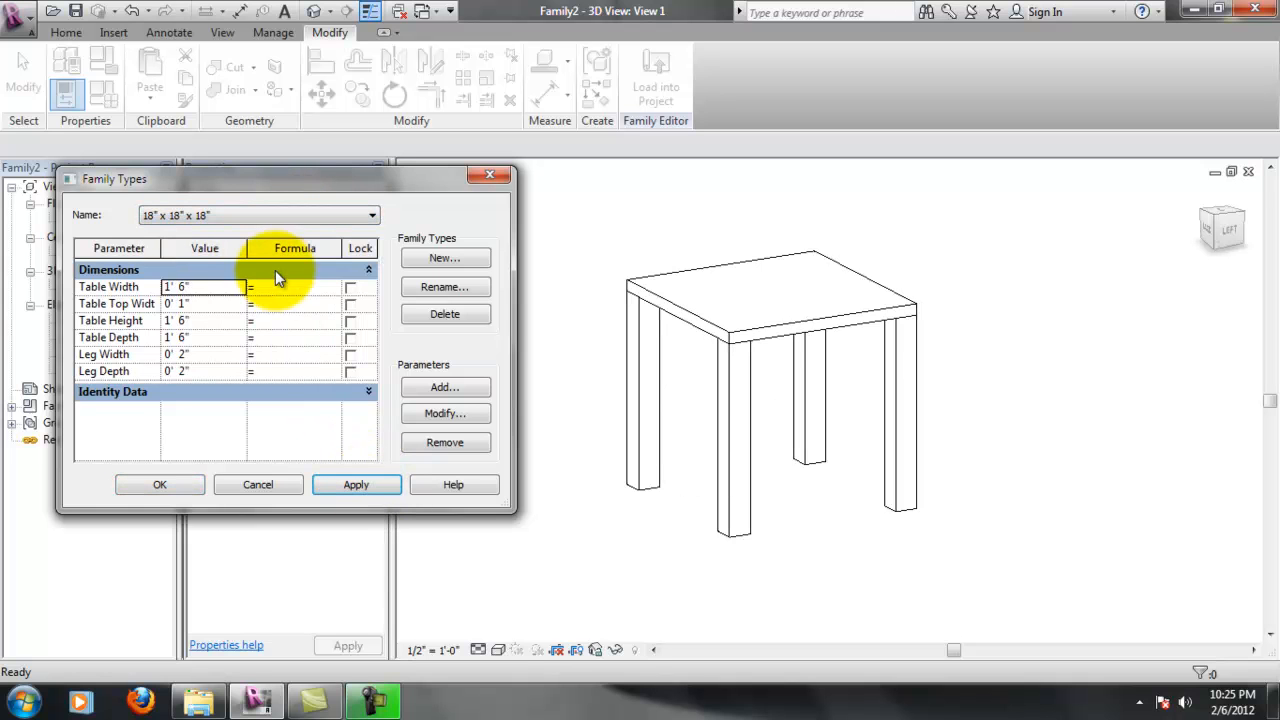
{"action": "left_click", "coordinate": [271, 218]}
{"action": "left_click", "coordinate": [252, 259]}
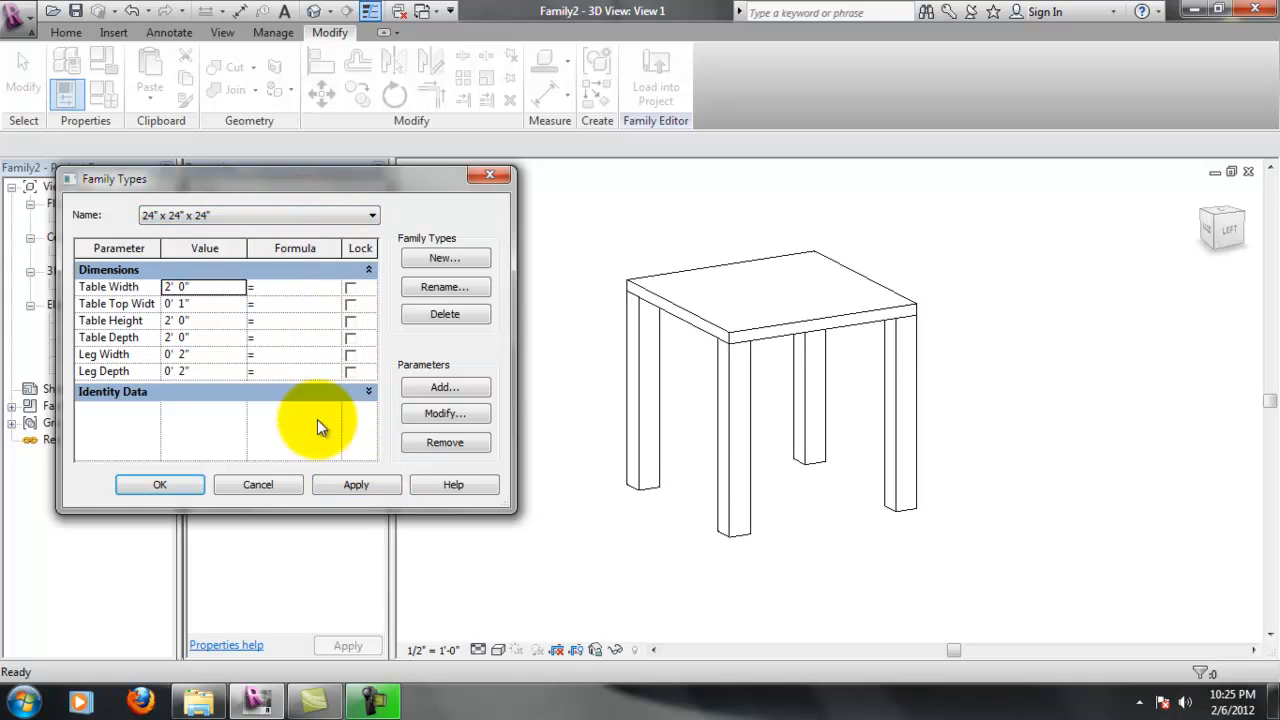
{"action": "left_click", "coordinate": [350, 486]}
{"action": "left_click", "coordinate": [178, 484]}
Examine the top and legs of the 24" table in 3D View 1
{"action": "scroll", "coordinate": [647, 309], "scroll_direction": "up", "scroll_amount": 3}
{"action": "scroll", "coordinate": [647, 308], "scroll_direction": "down", "scroll_amount": 4}
{"action": "scroll", "coordinate": [699, 305], "scroll_direction": "down", "scroll_amount": 4}
{"action": "scroll", "coordinate": [594, 190], "scroll_direction": "up", "scroll_amount": 6}
{"action": "scroll", "coordinate": [787, 414], "scroll_direction": "down", "scroll_amount": 4}
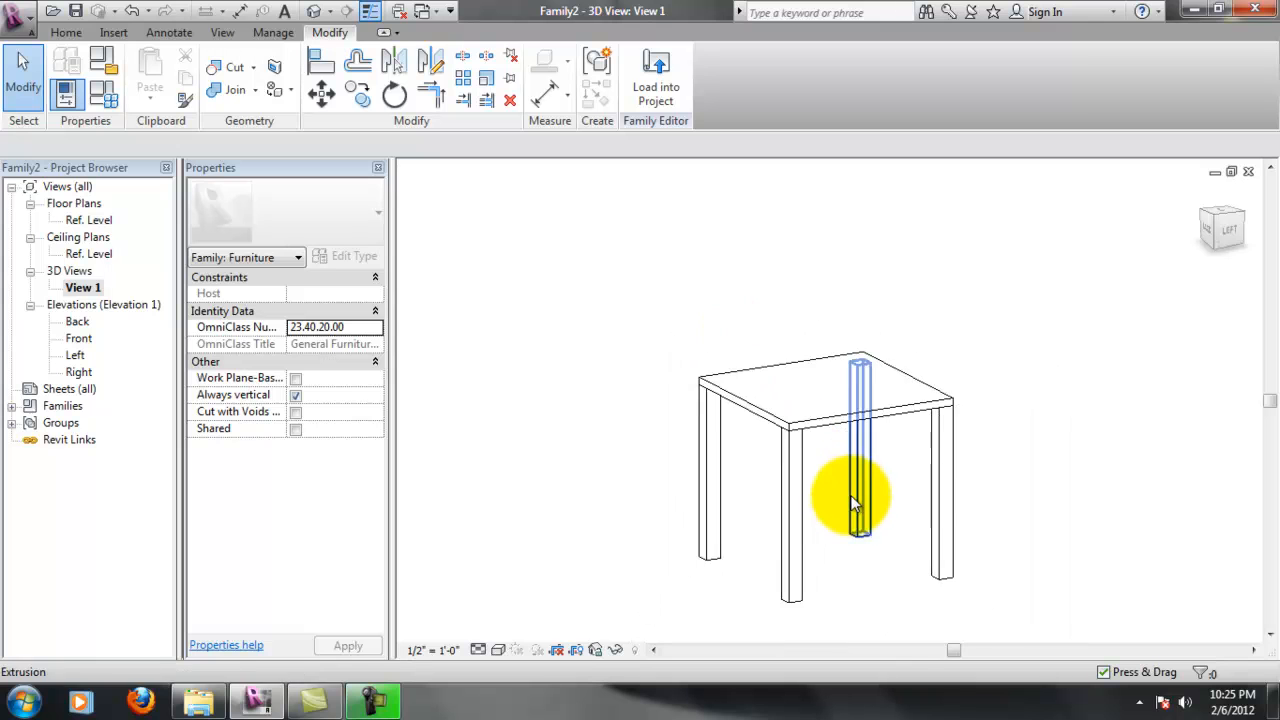
{"action": "scroll", "coordinate": [853, 503], "scroll_direction": "up", "scroll_amount": 2}
{"action": "scroll", "coordinate": [909, 551], "scroll_direction": "down", "scroll_amount": 1}
{"action": "scroll", "coordinate": [989, 600], "scroll_direction": "up", "scroll_amount": 3}
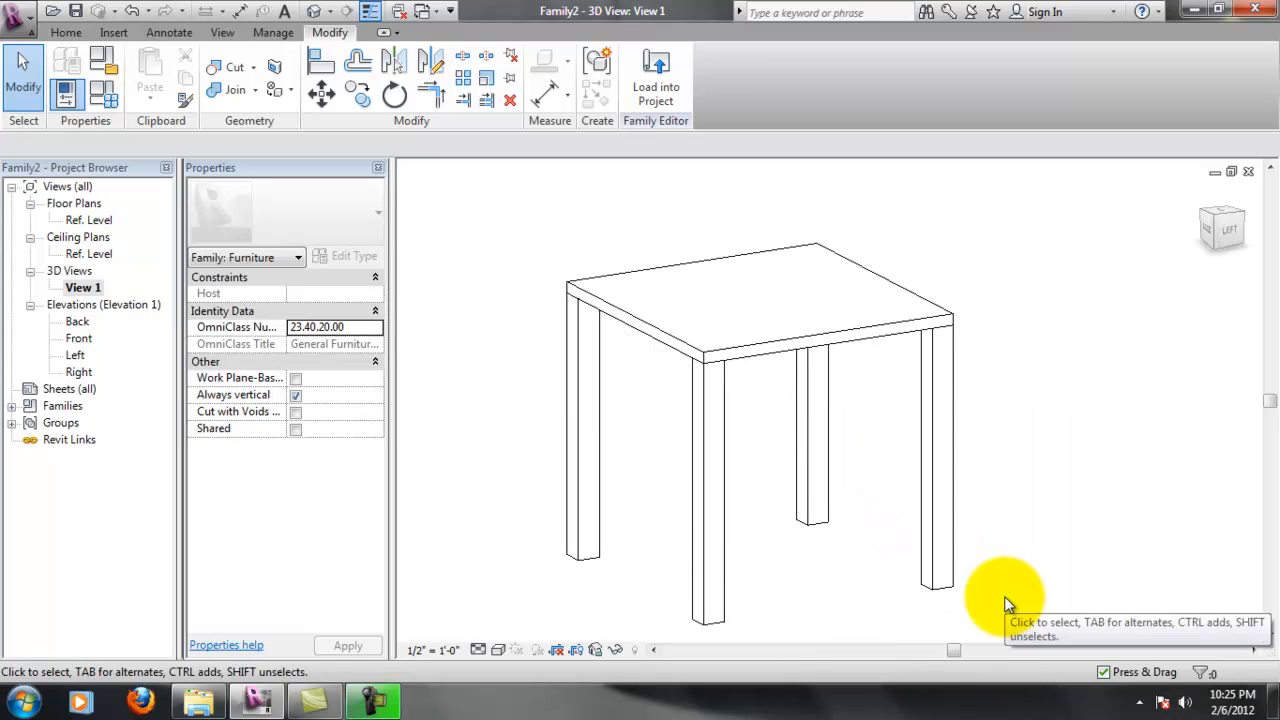
{"action": "scroll", "coordinate": [960, 629], "scroll_direction": "down", "scroll_amount": 2}
{"action": "scroll", "coordinate": [963, 640], "scroll_direction": "up", "scroll_amount": 2}
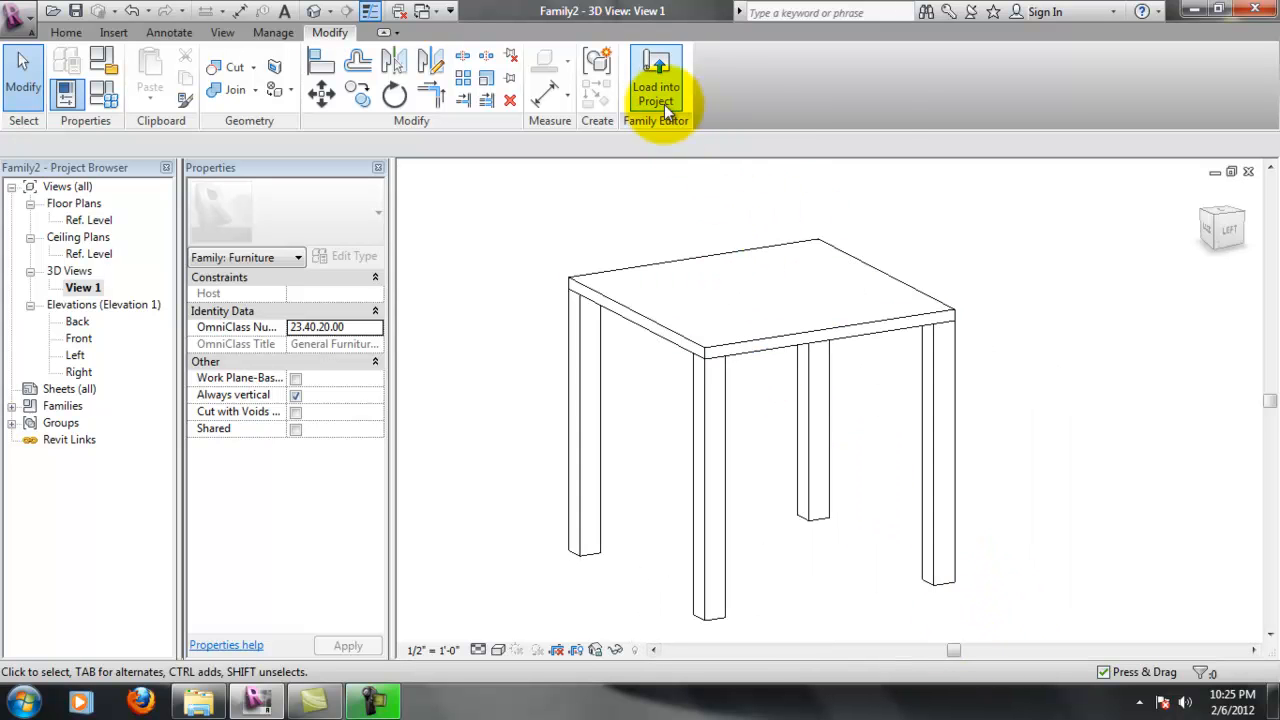
Load the table family into Project1.rvt
{"action": "left_click", "coordinate": [645, 85]}
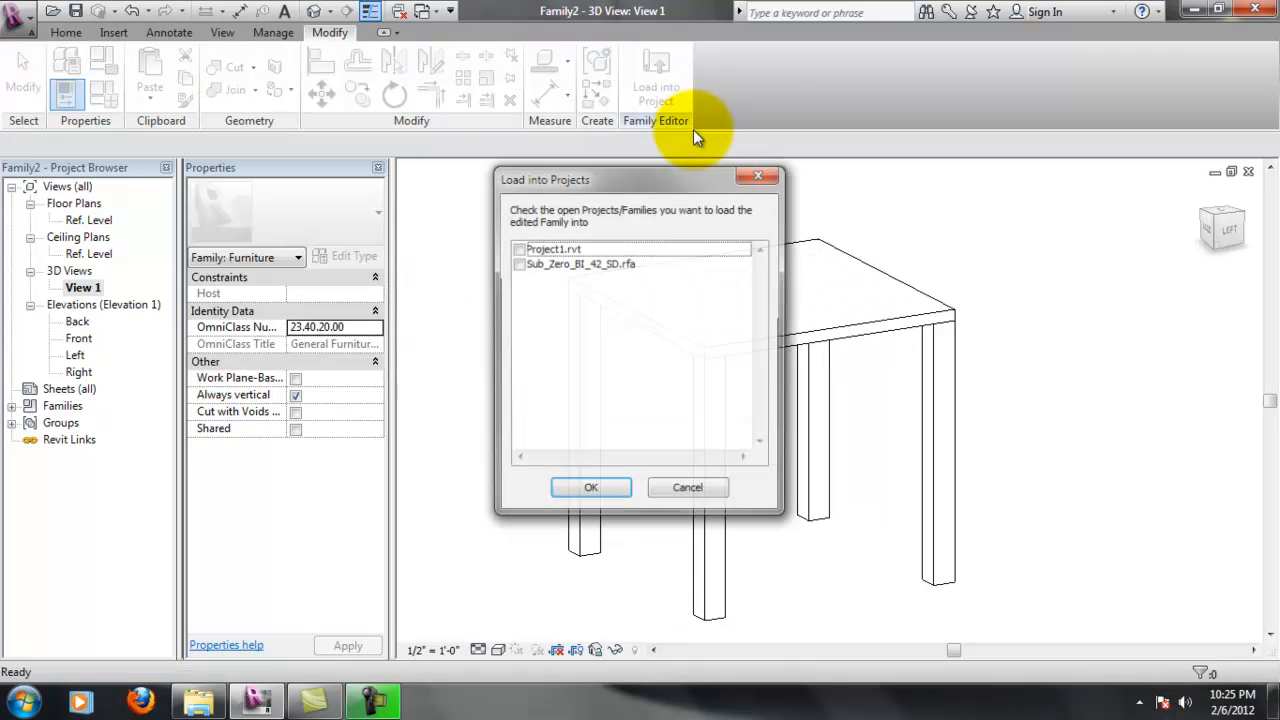
{"action": "left_click", "coordinate": [517, 248]}
{"action": "left_click", "coordinate": [590, 490]}
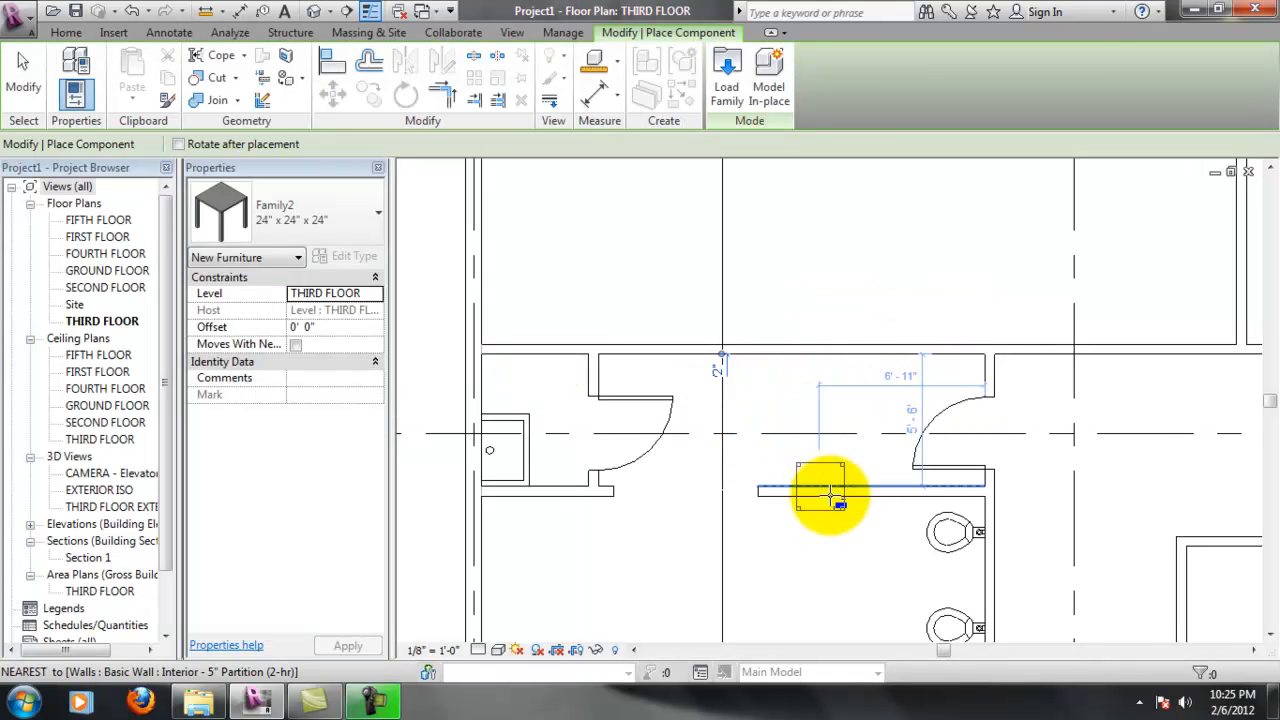
Place one 24" x 24" x 24" table on the THIRD FLOOR plan, in the room with two doors on its right wall
{"action": "scroll", "coordinate": [829, 500], "scroll_direction": "down", "scroll_amount": 1}
{"action": "scroll", "coordinate": [674, 534], "scroll_direction": "down", "scroll_amount": 3}
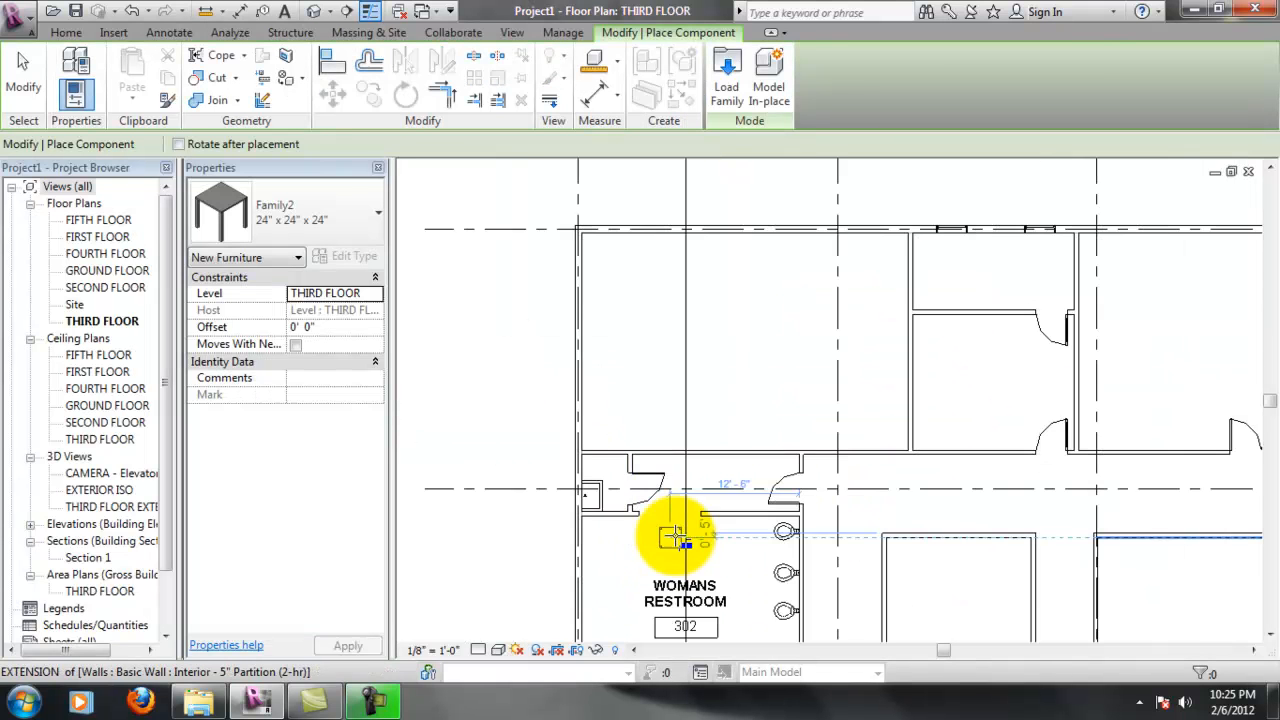
{"action": "scroll", "coordinate": [985, 430], "scroll_direction": "up", "scroll_amount": 4}
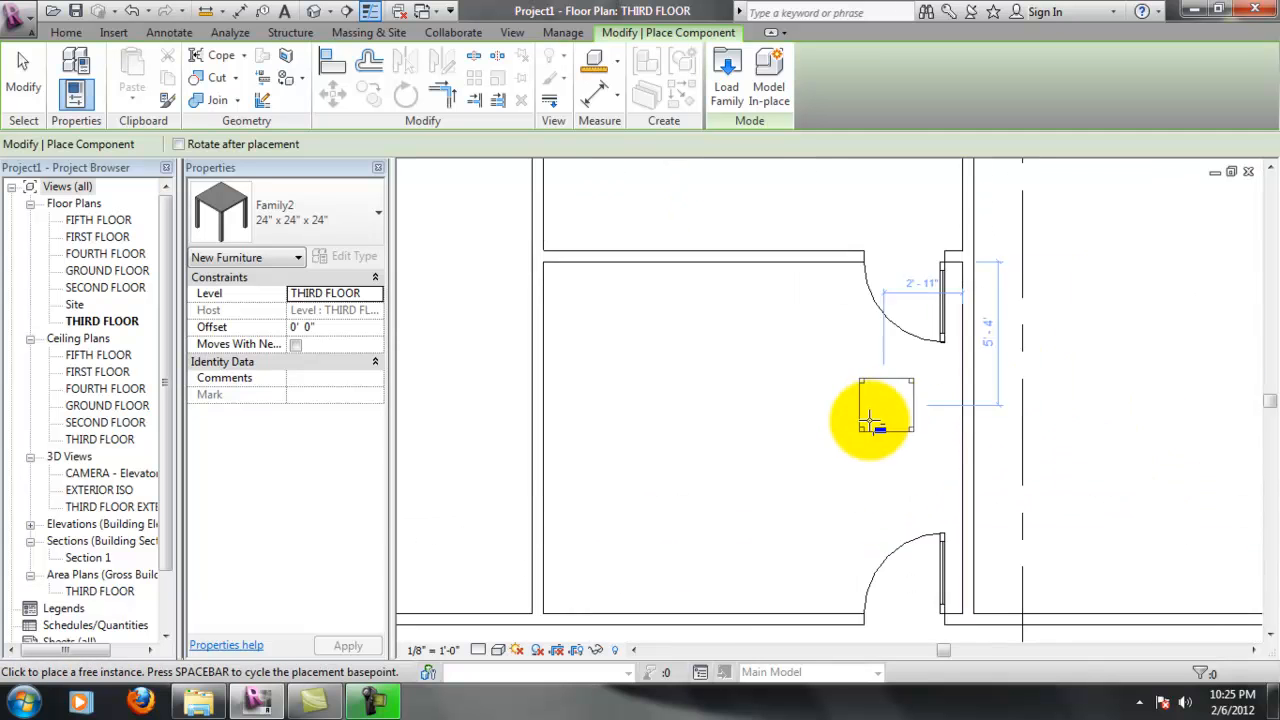
{"action": "left_click", "coordinate": [693, 430]}
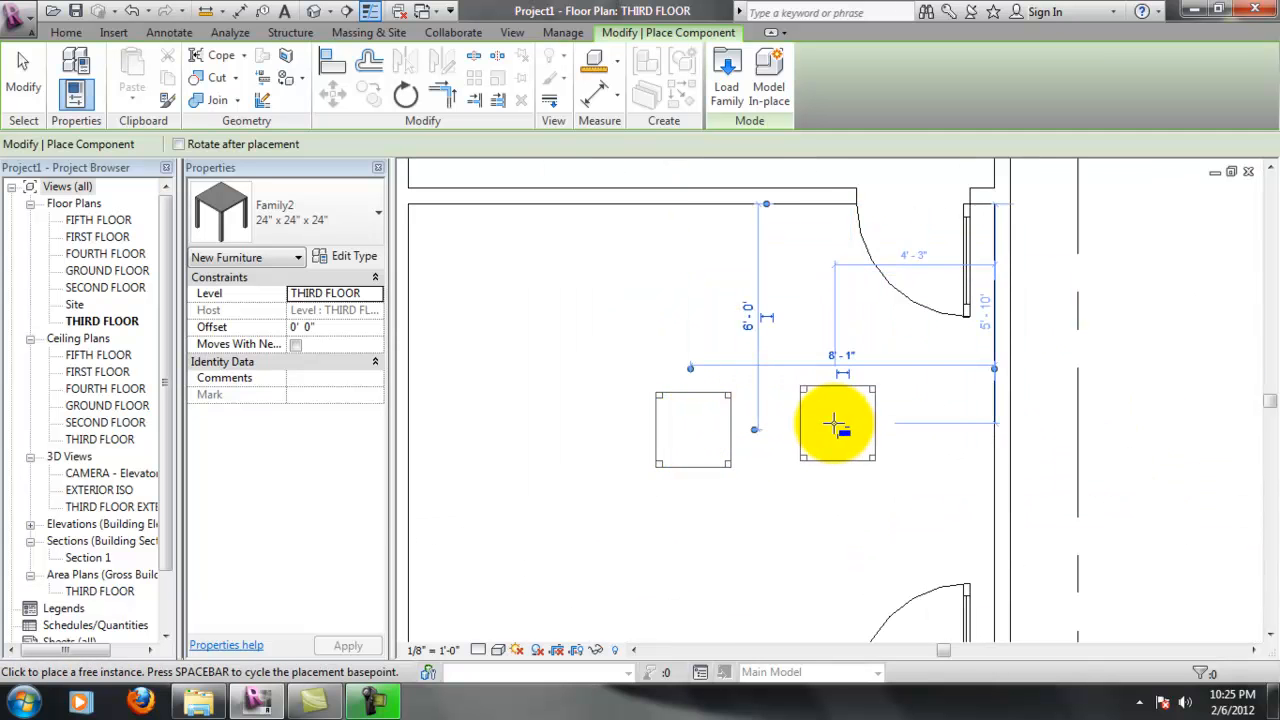
{"action": "key", "text": "Escape"}
{"action": "key", "text": "Escape"}
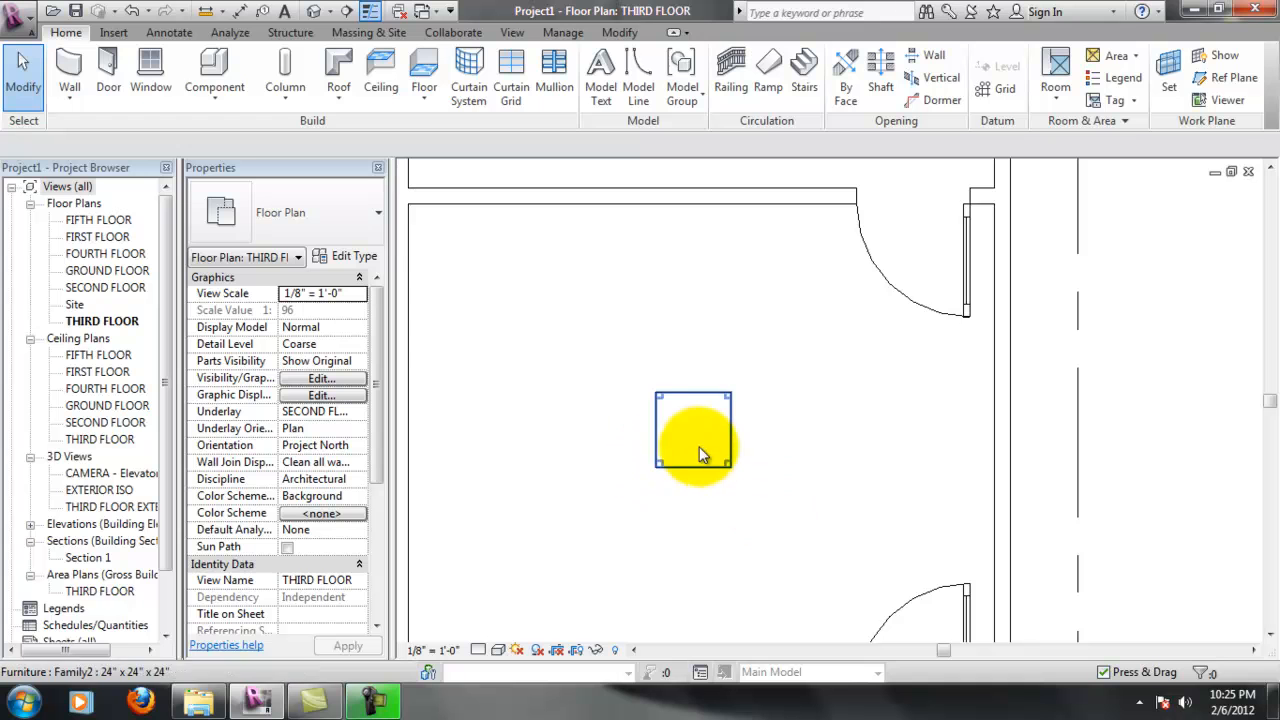
Switch the placed table to the 18" x 18" x 18" type and then to 15" x 15" x 15"
{"action": "left_click", "coordinate": [731, 395]}
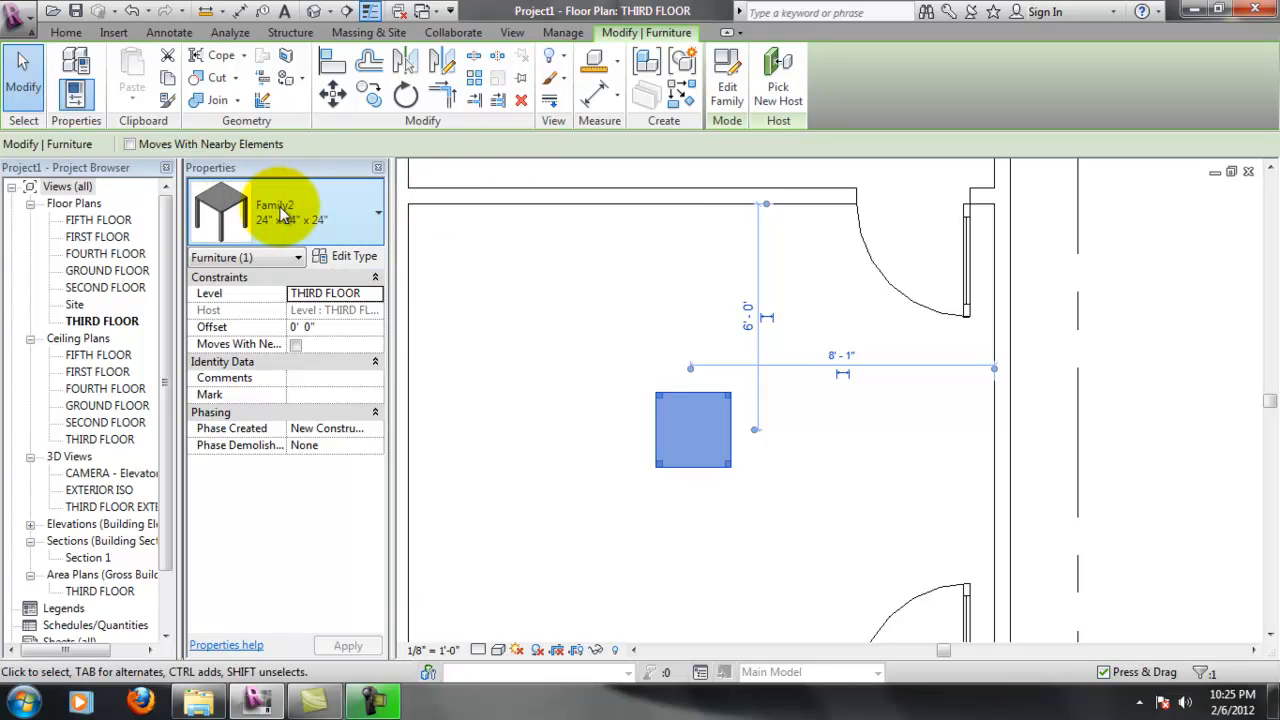
{"action": "left_click", "coordinate": [312, 212]}
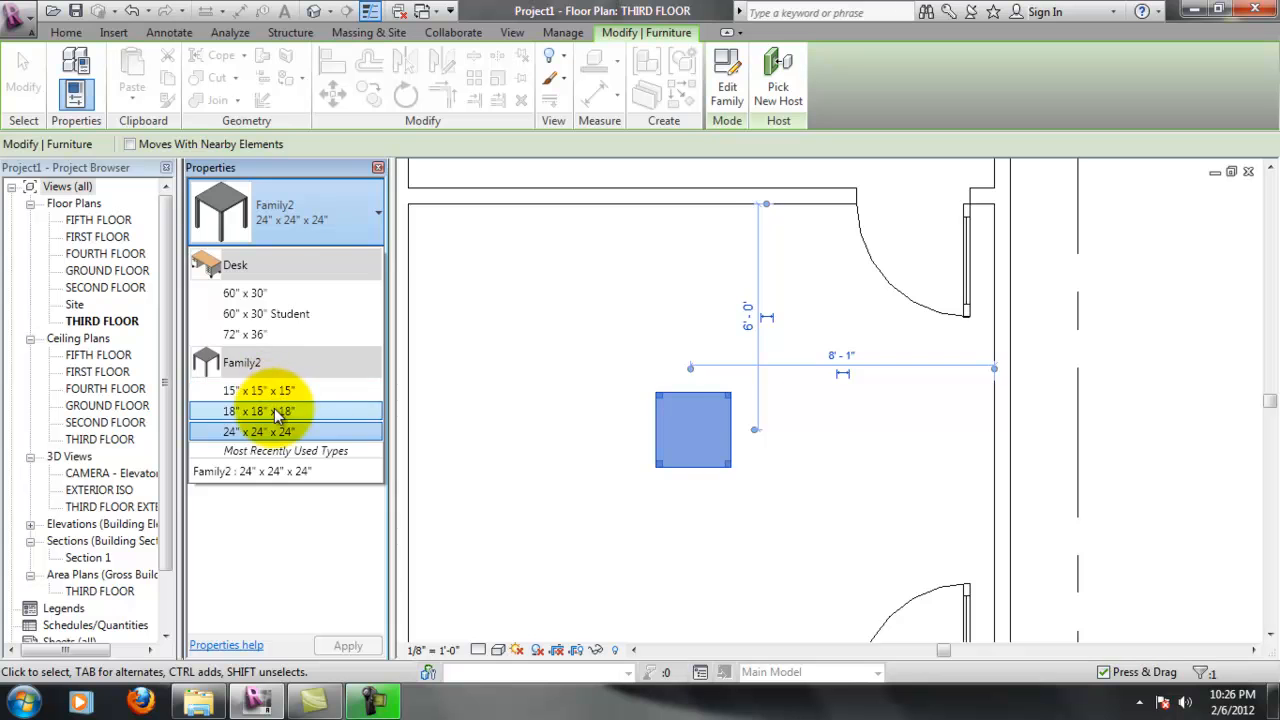
{"action": "left_click", "coordinate": [316, 431]}
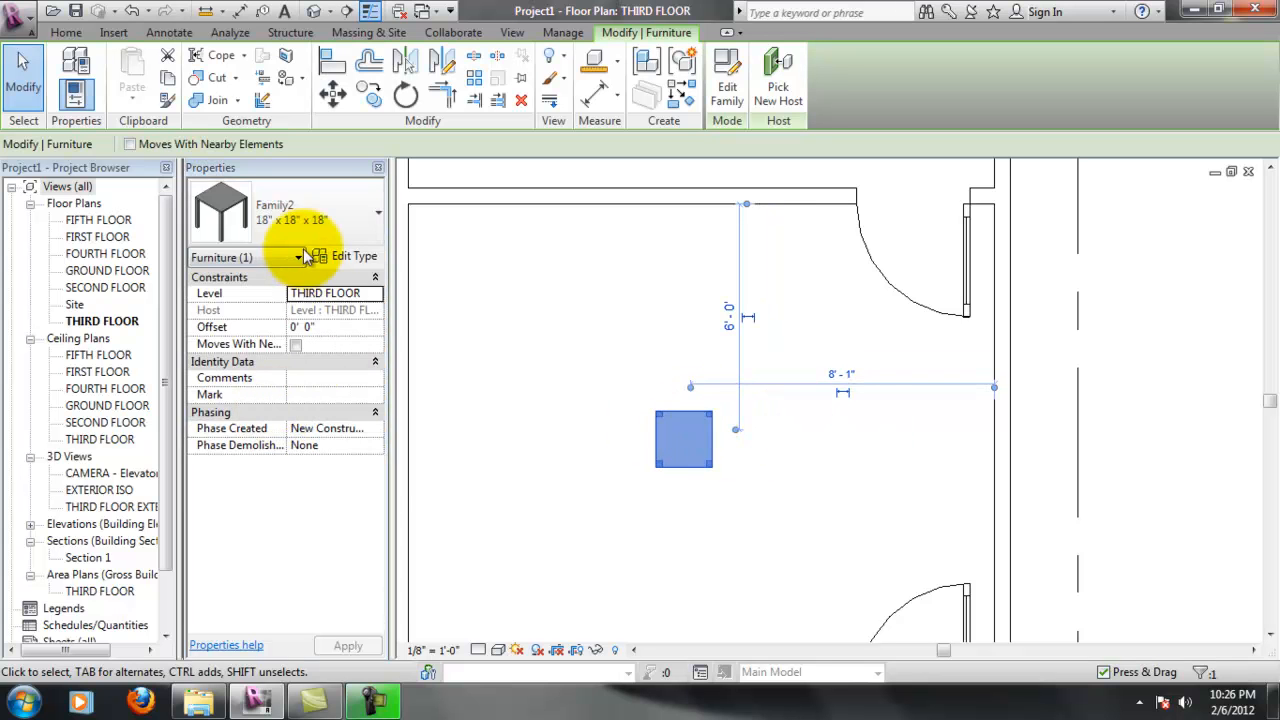
{"action": "left_click", "coordinate": [322, 240]}
{"action": "left_click", "coordinate": [302, 391]}
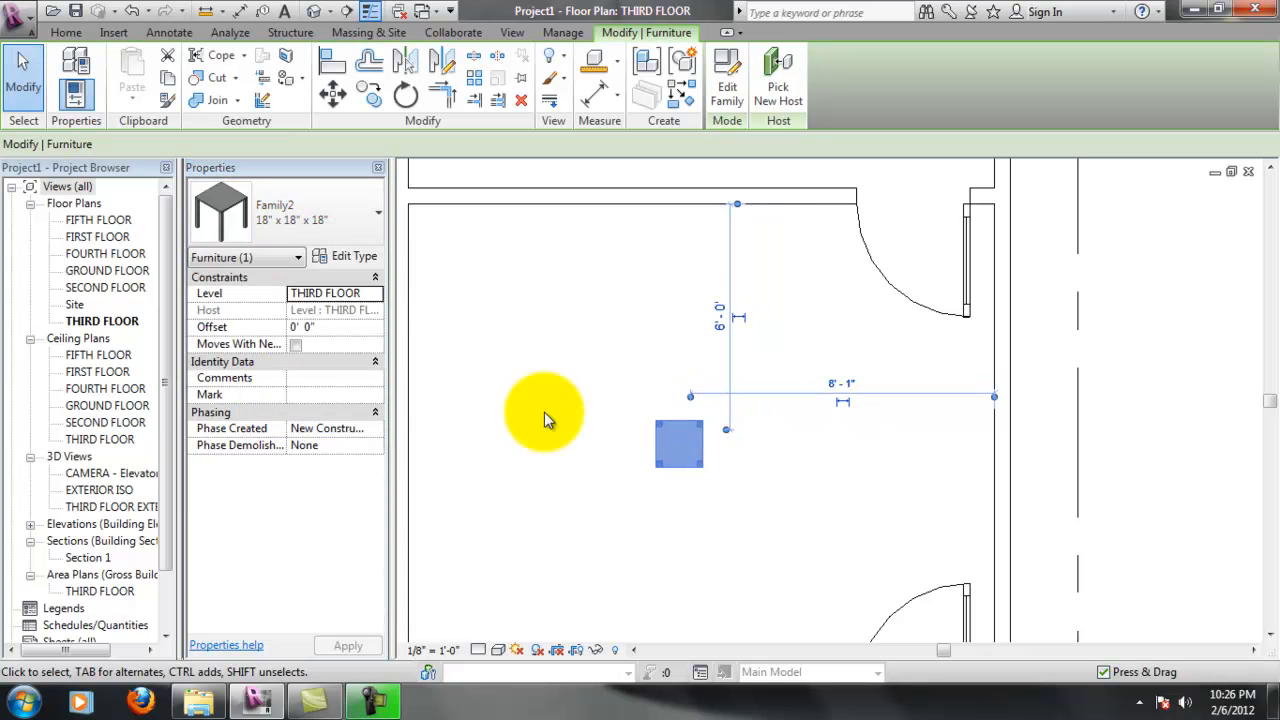
{"action": "left_click", "coordinate": [319, 243]}
{"action": "left_click", "coordinate": [318, 240]}
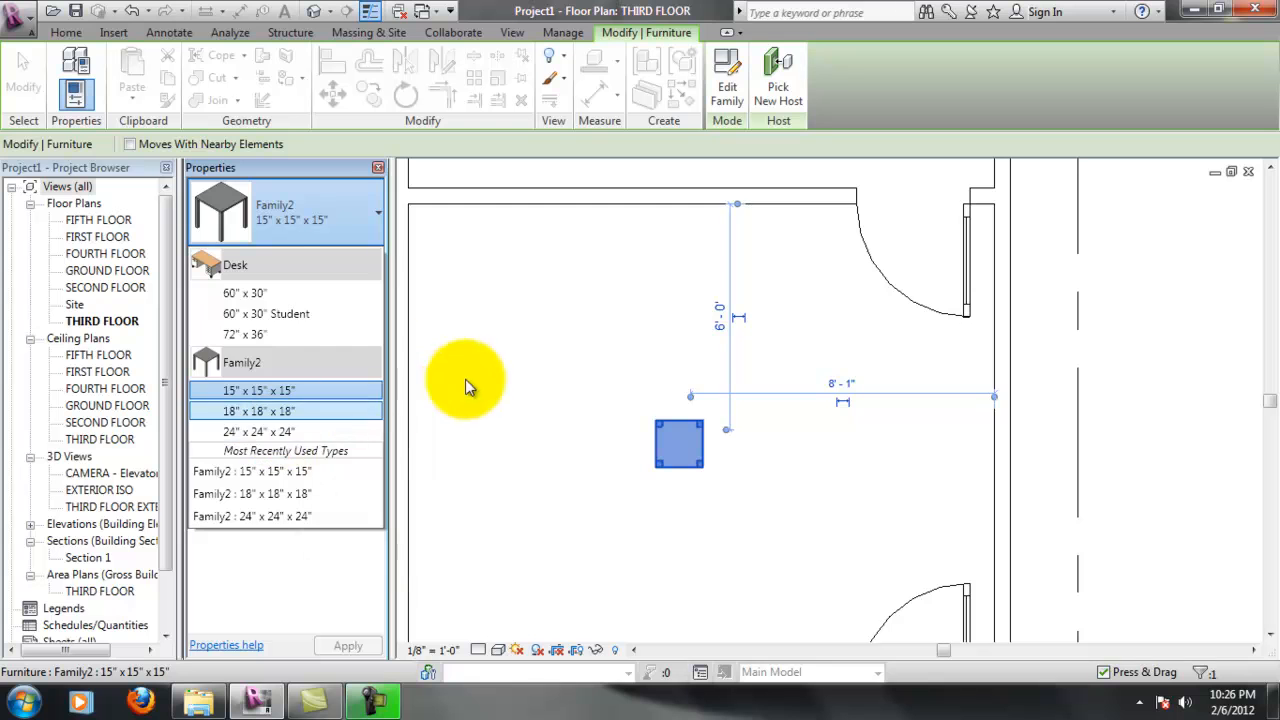
{"action": "left_click", "coordinate": [493, 343]}
{"action": "scroll", "coordinate": [677, 438], "scroll_direction": "up", "scroll_amount": 3}
{"action": "left_click", "coordinate": [829, 485]}
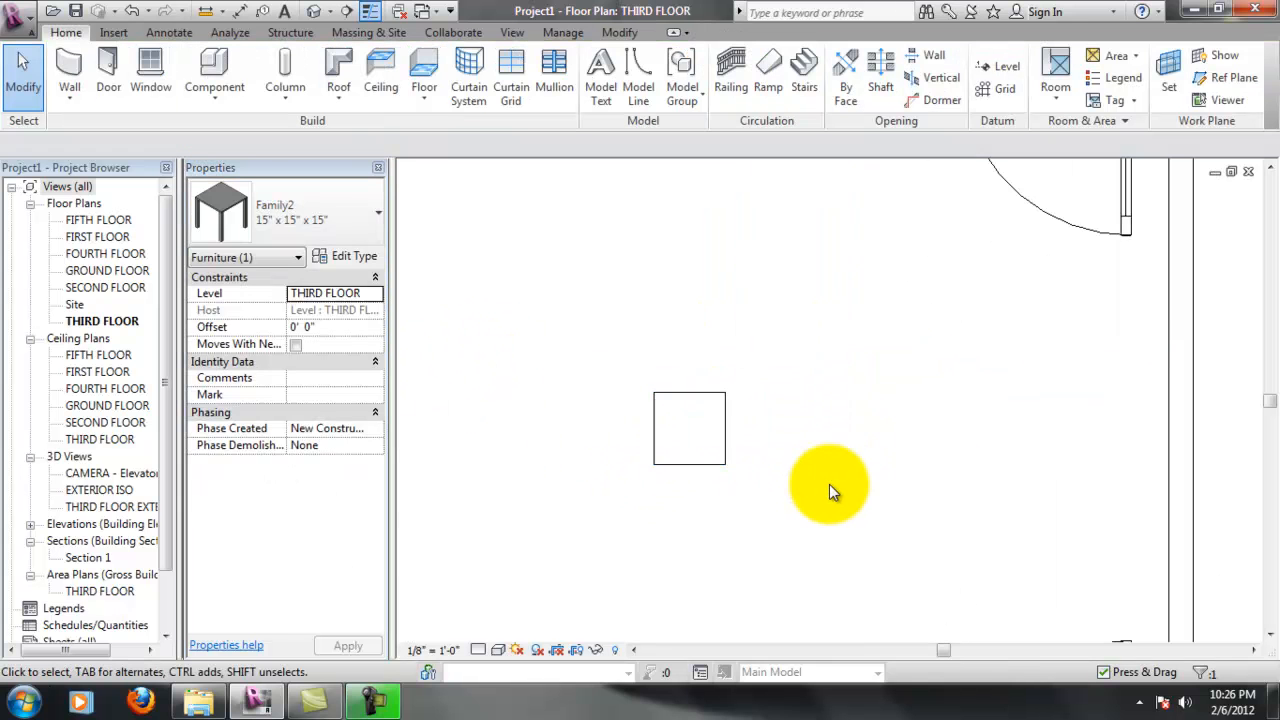
{"action": "scroll", "coordinate": [769, 465], "scroll_direction": "up", "scroll_amount": 1}
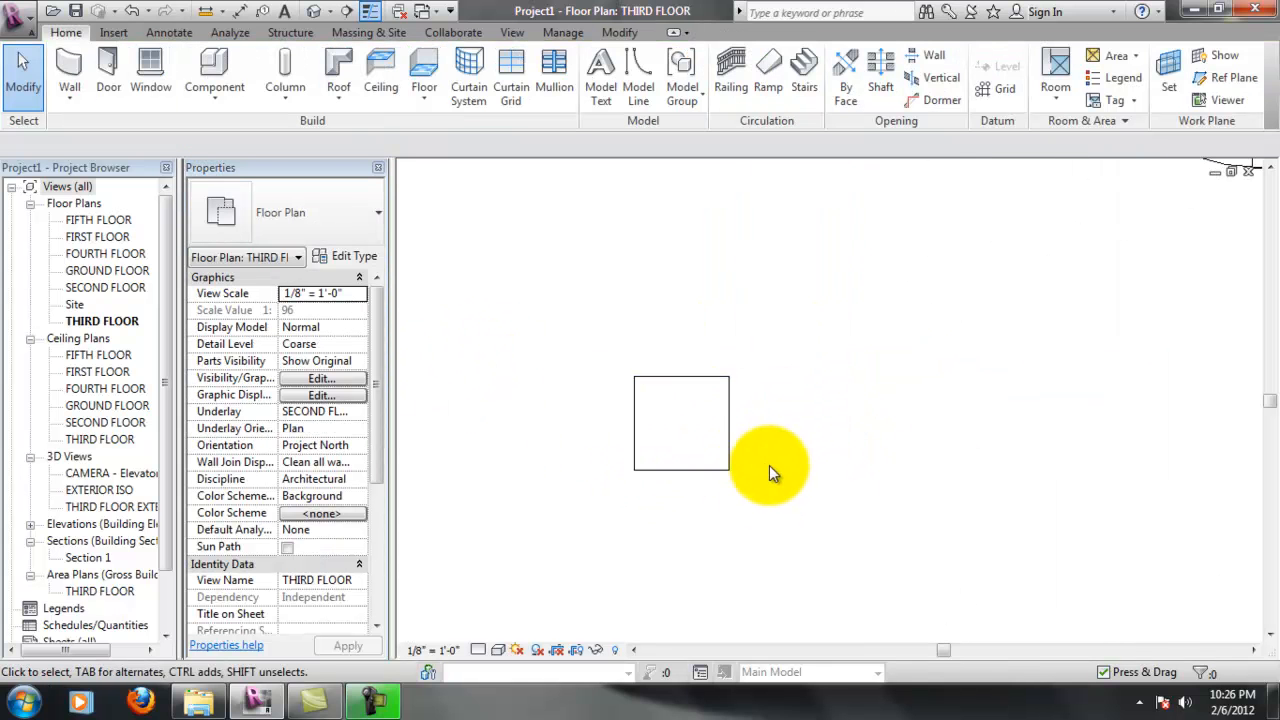
Delete the placed table from the floor plan and undo the deletion
{"action": "left_click", "coordinate": [708, 368]}
{"action": "key", "text": "Delete"}
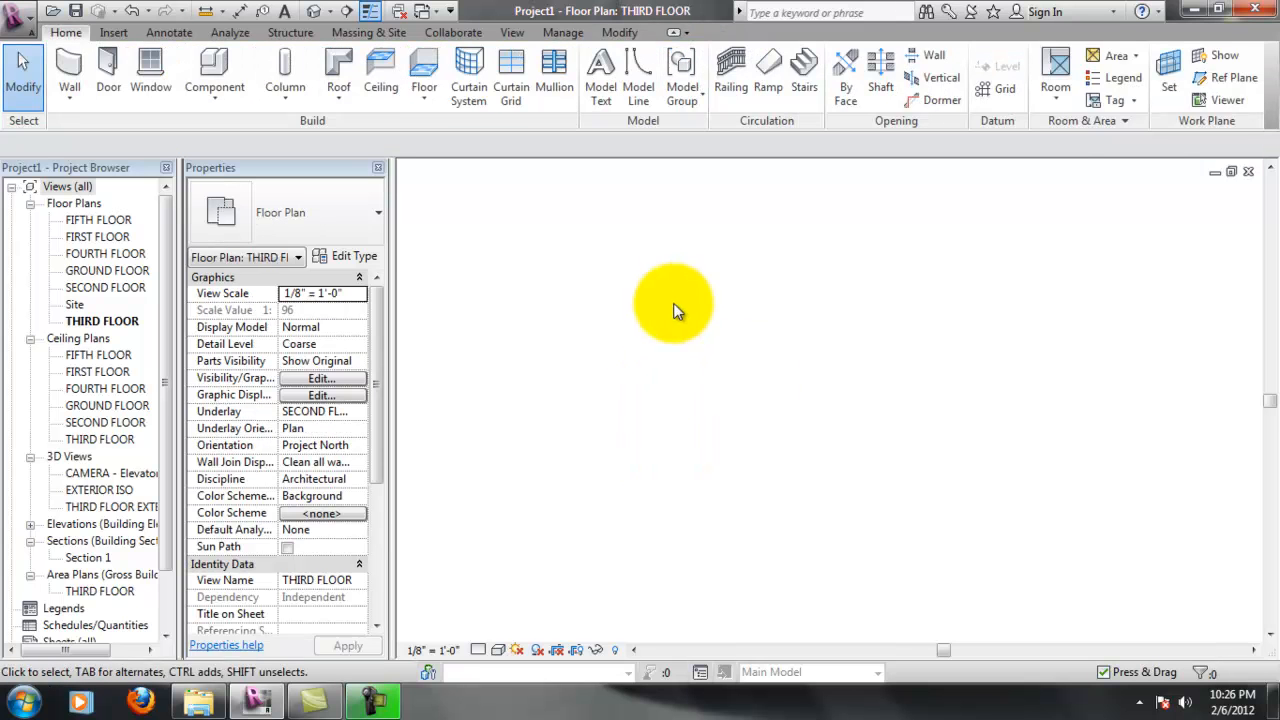
{"action": "key", "text": "ctrl+z"}
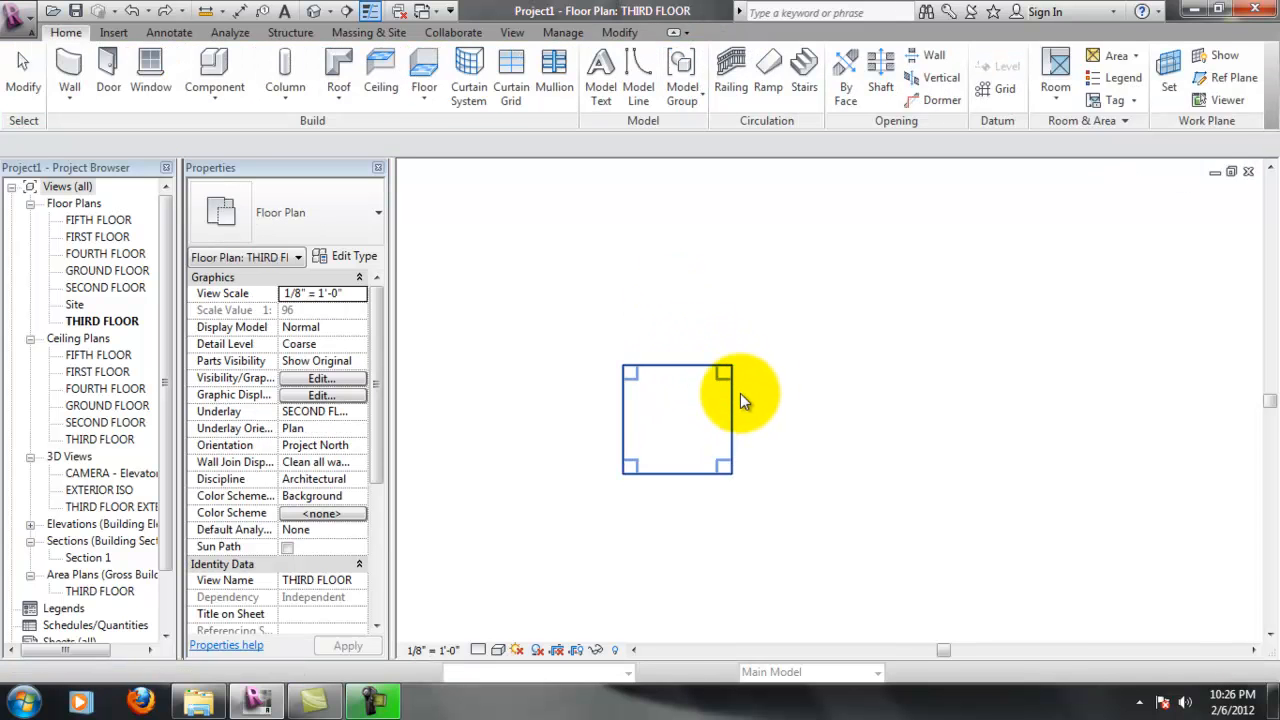
{"action": "scroll", "coordinate": [740, 393], "scroll_direction": "down", "scroll_amount": 2}
{"action": "scroll", "coordinate": [616, 396], "scroll_direction": "up", "scroll_amount": 1}
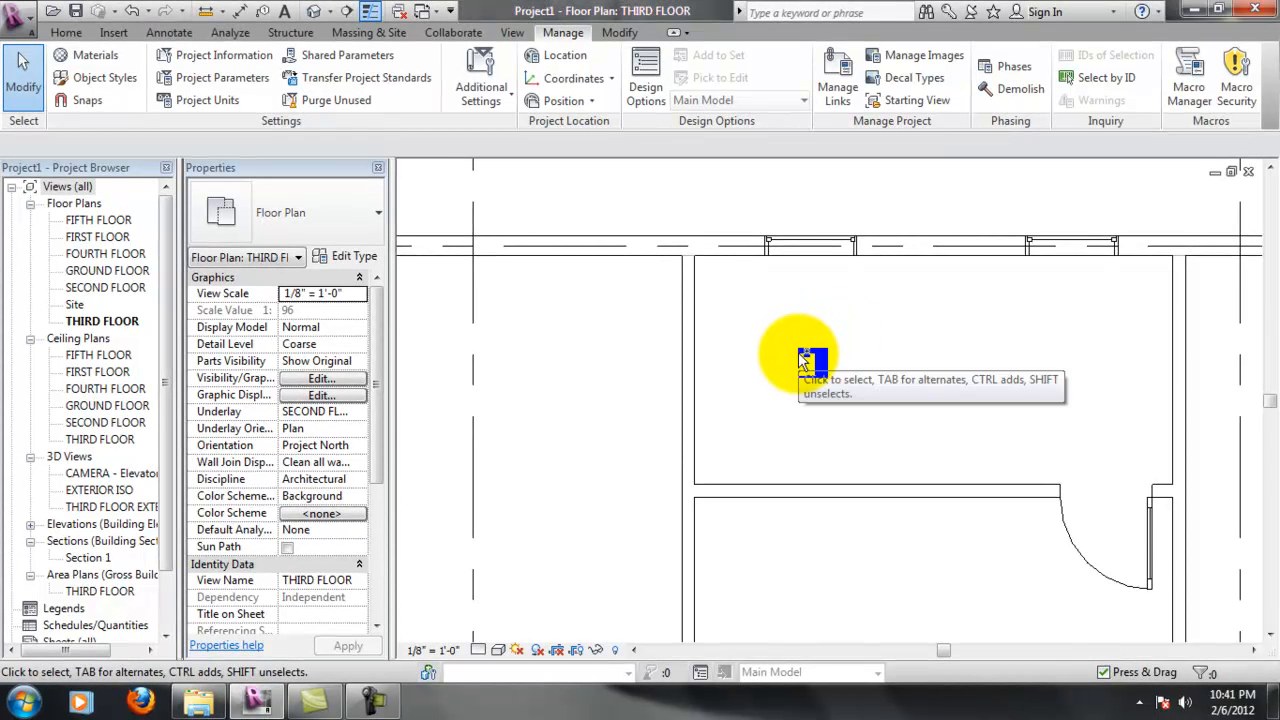
Return to the table family, review the labelled dimensions in the Ref. Level plan, and open 3D View 1
{"action": "key", "text": "ctrl+Tab"}
{"action": "scroll", "coordinate": [798, 378], "scroll_direction": "down", "scroll_amount": 4}
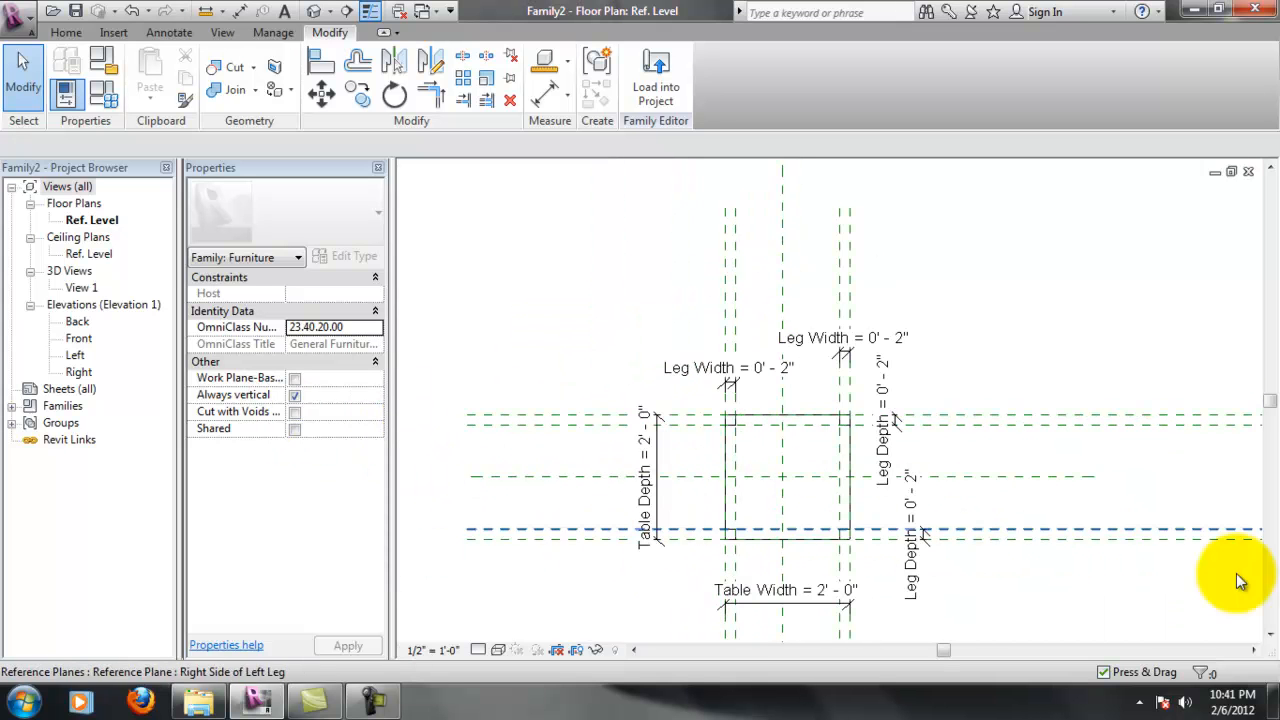
{"action": "left_click", "coordinate": [1268, 636]}
{"action": "left_click", "coordinate": [1268, 636]}
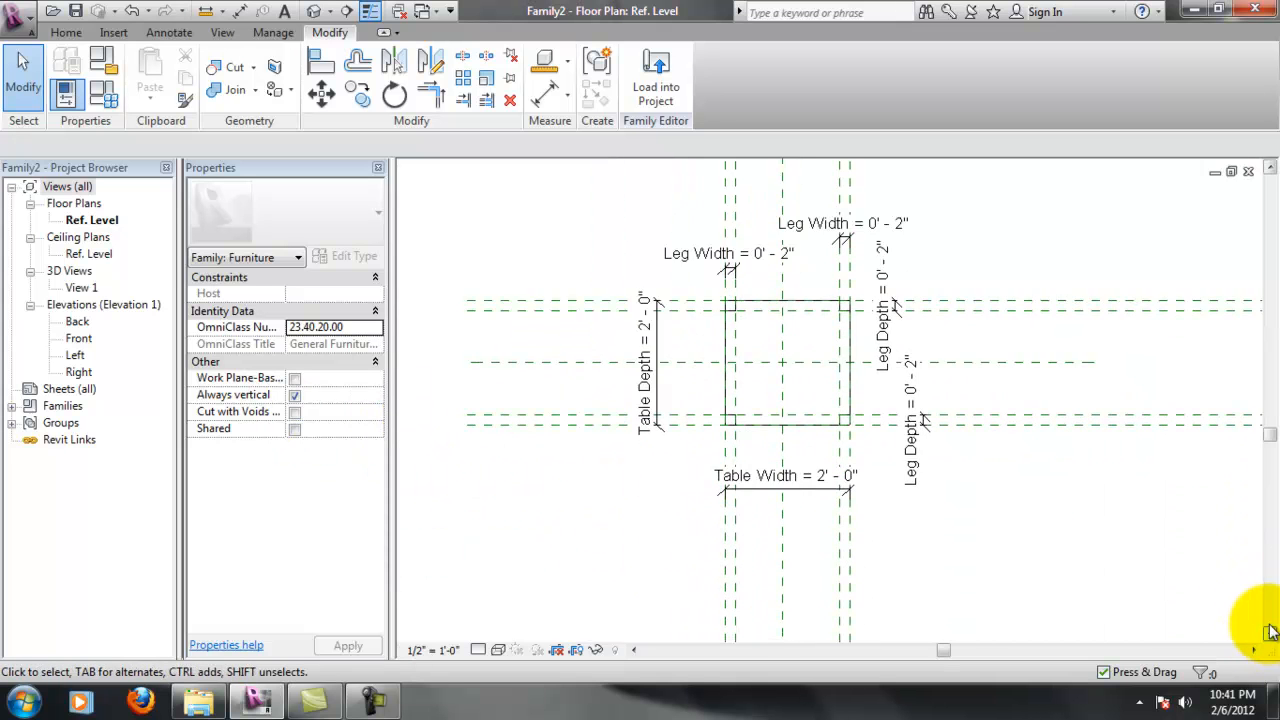
{"action": "left_click", "coordinate": [1270, 168]}
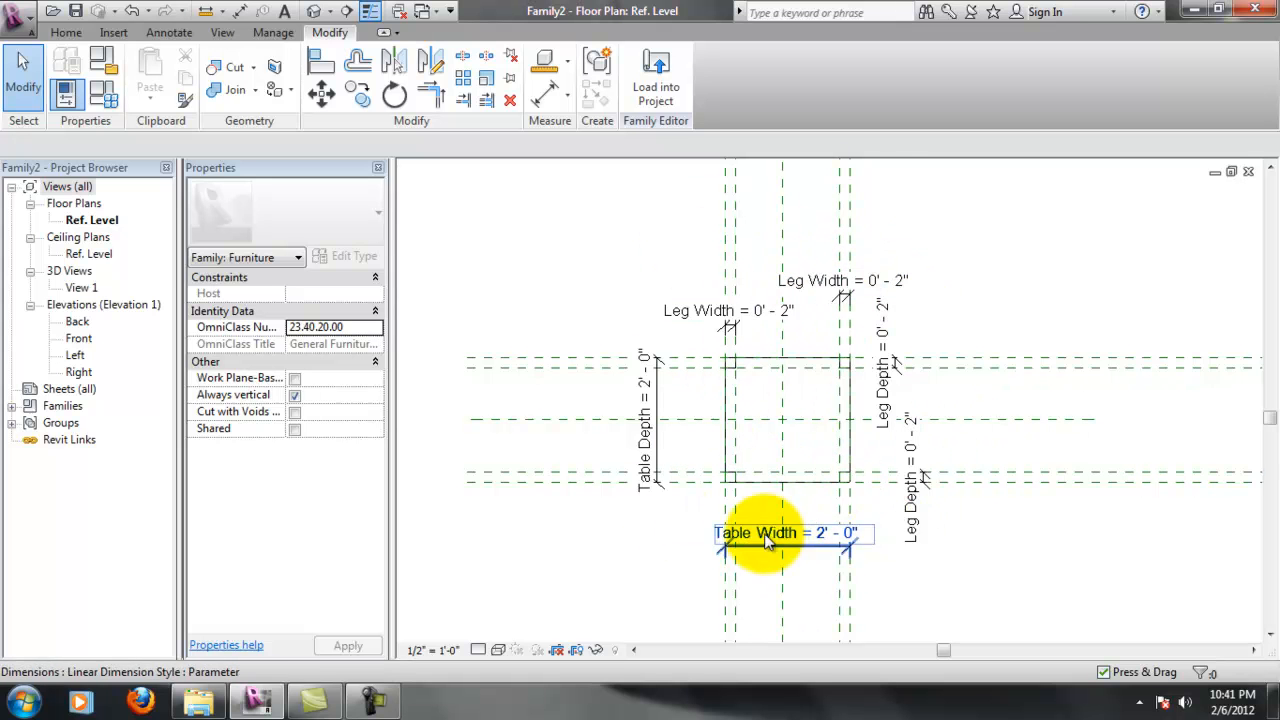
{"action": "double_click", "coordinate": [83, 287]}
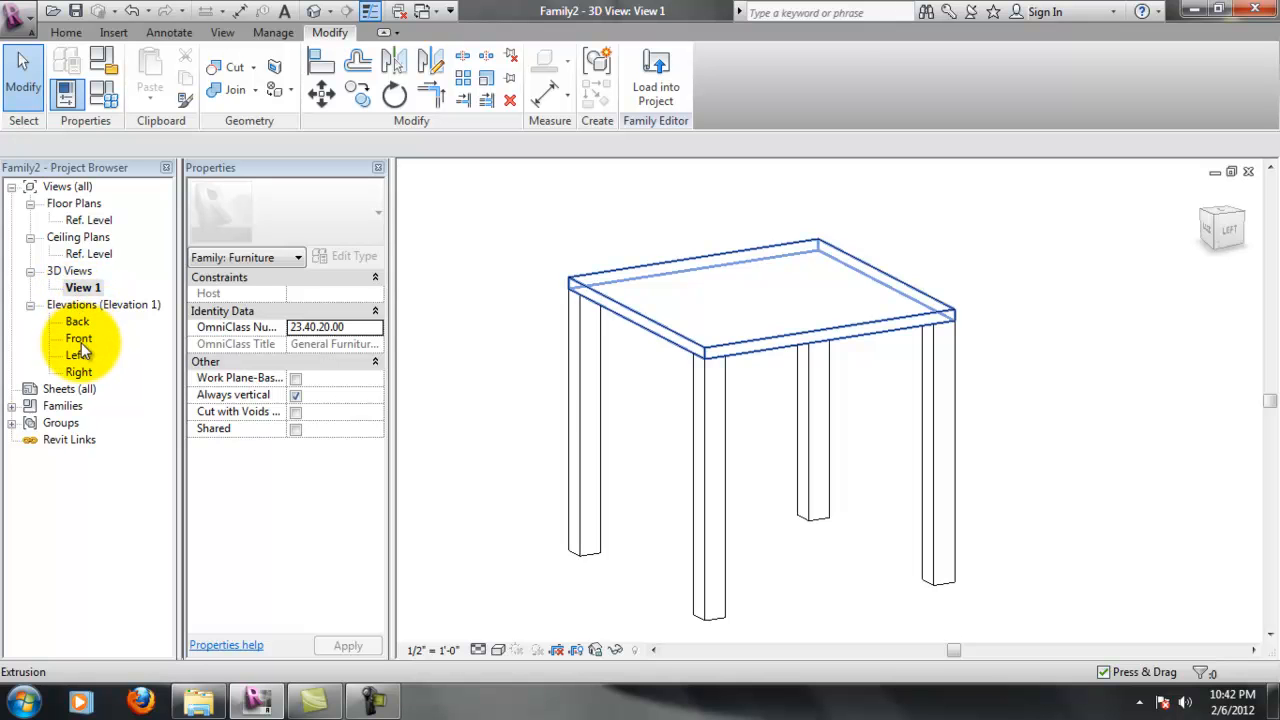
Open the table family's Ref. Level plan and review its labelled table and leg dimensions
{"action": "double_click", "coordinate": [89, 220]}
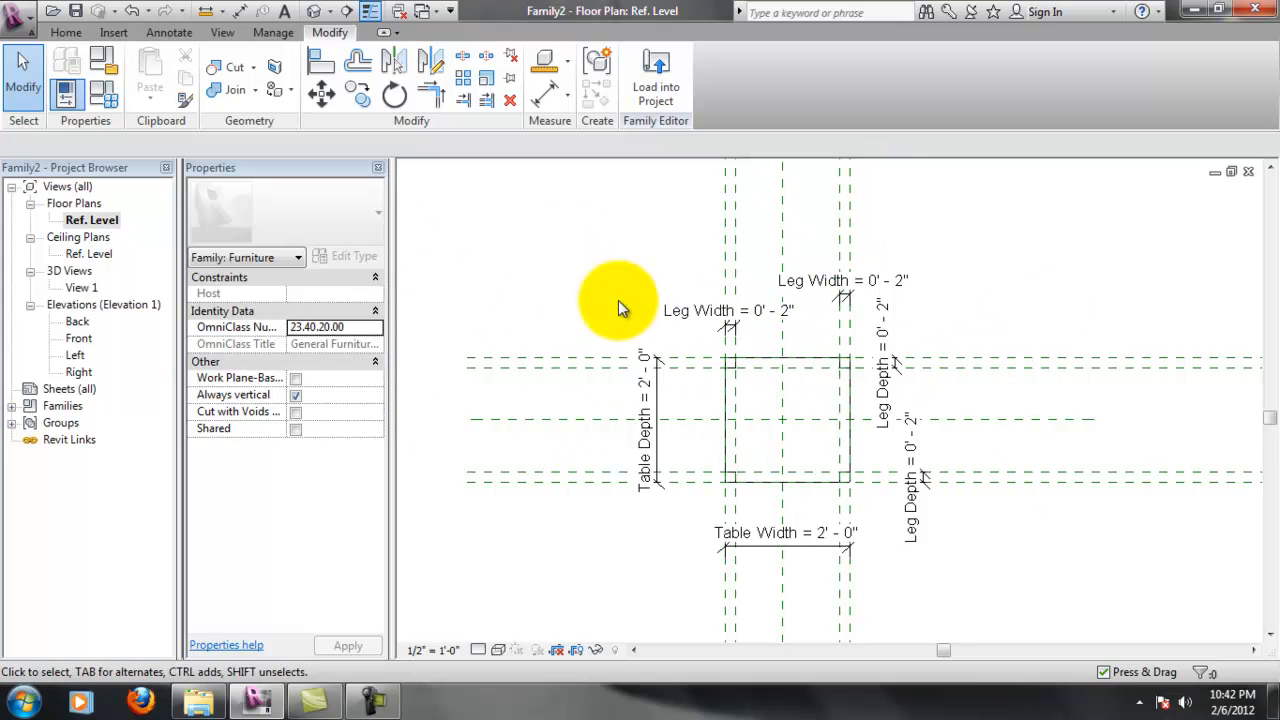
{"action": "scroll", "coordinate": [930, 484], "scroll_direction": "up", "scroll_amount": 1}
{"action": "scroll", "coordinate": [940, 486], "scroll_direction": "up", "scroll_amount": 1}
{"action": "scroll", "coordinate": [987, 503], "scroll_direction": "down", "scroll_amount": 1}
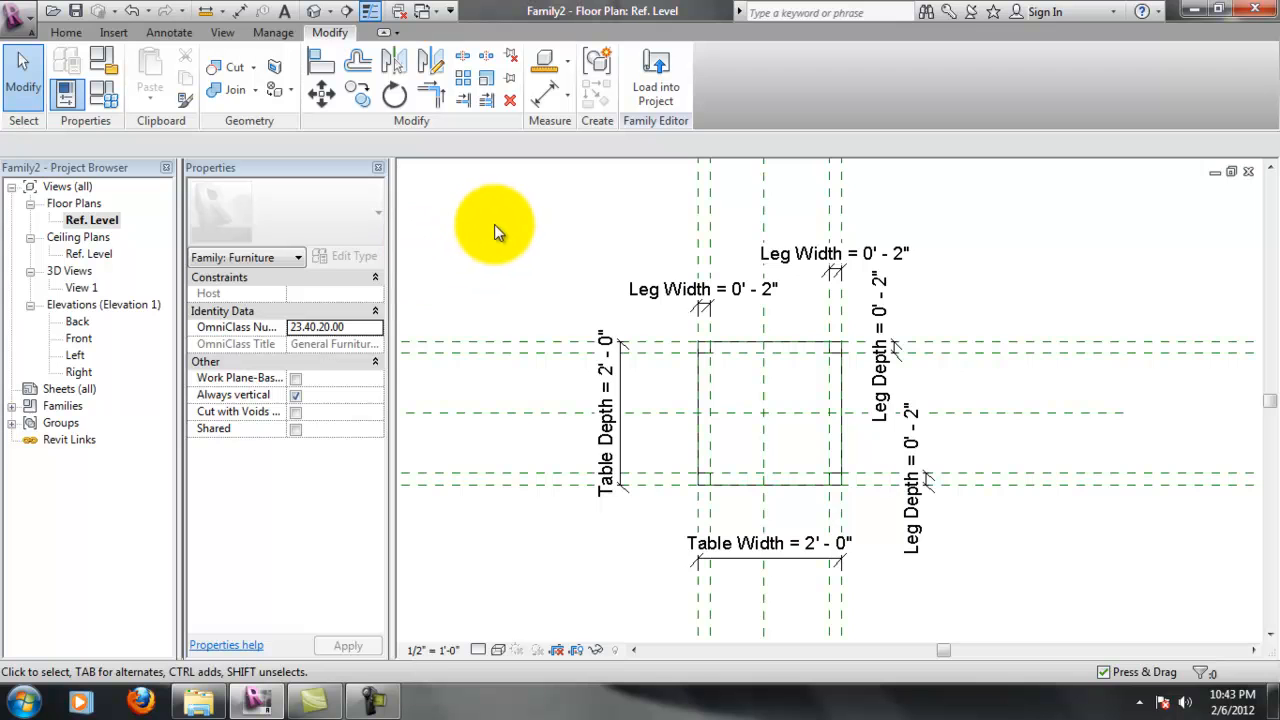
Cycle through the open views to 3D View 1 of the Sub_Zero_BI_42_SD refrigerator family and examine the model
{"action": "key", "text": "ctrl+Tab"}
{"action": "key", "text": "ctrl+Tab"}
{"action": "key", "text": "ctrl+Tab"}
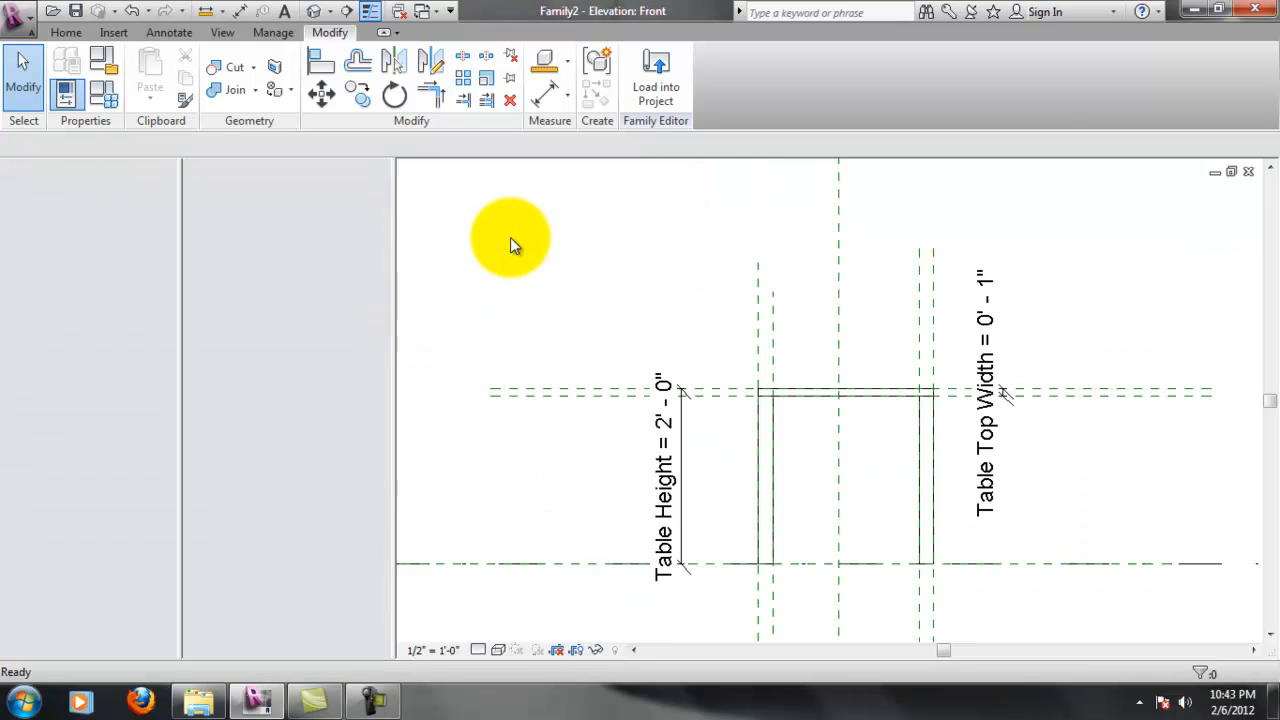
{"action": "key", "text": "ctrl+Tab"}
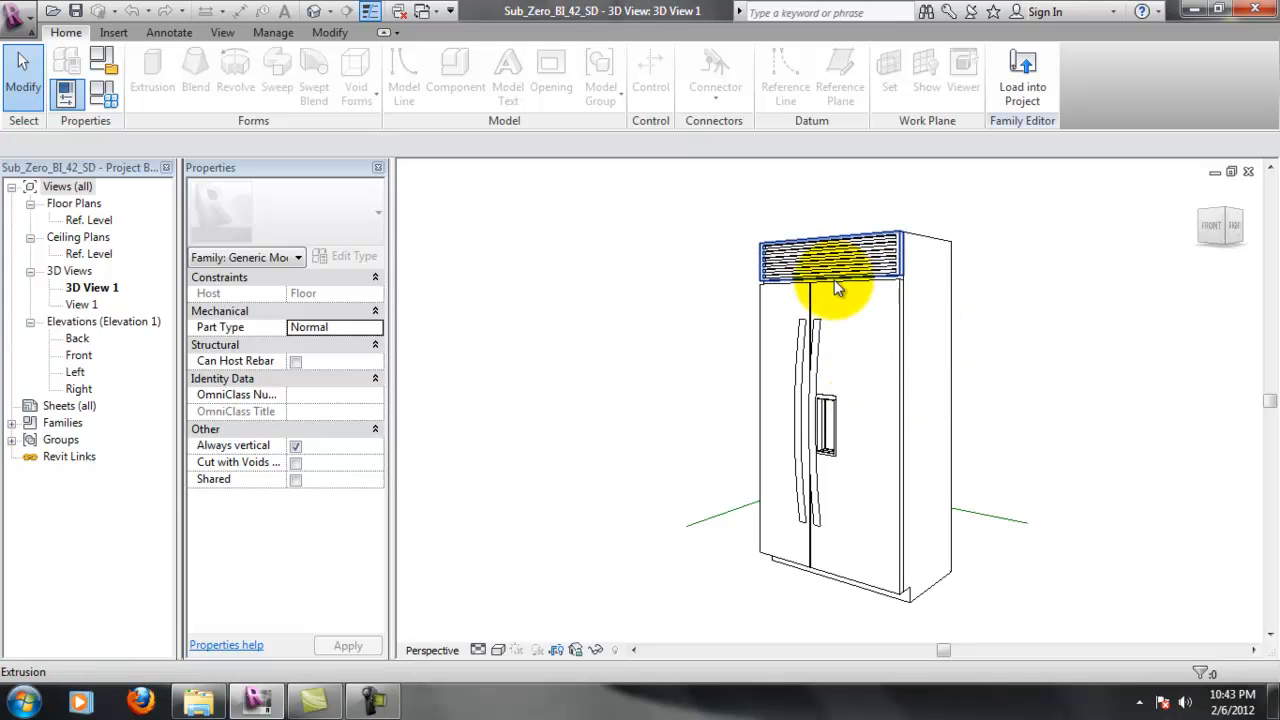
{"action": "scroll", "coordinate": [951, 380], "scroll_direction": "down", "scroll_amount": 1}
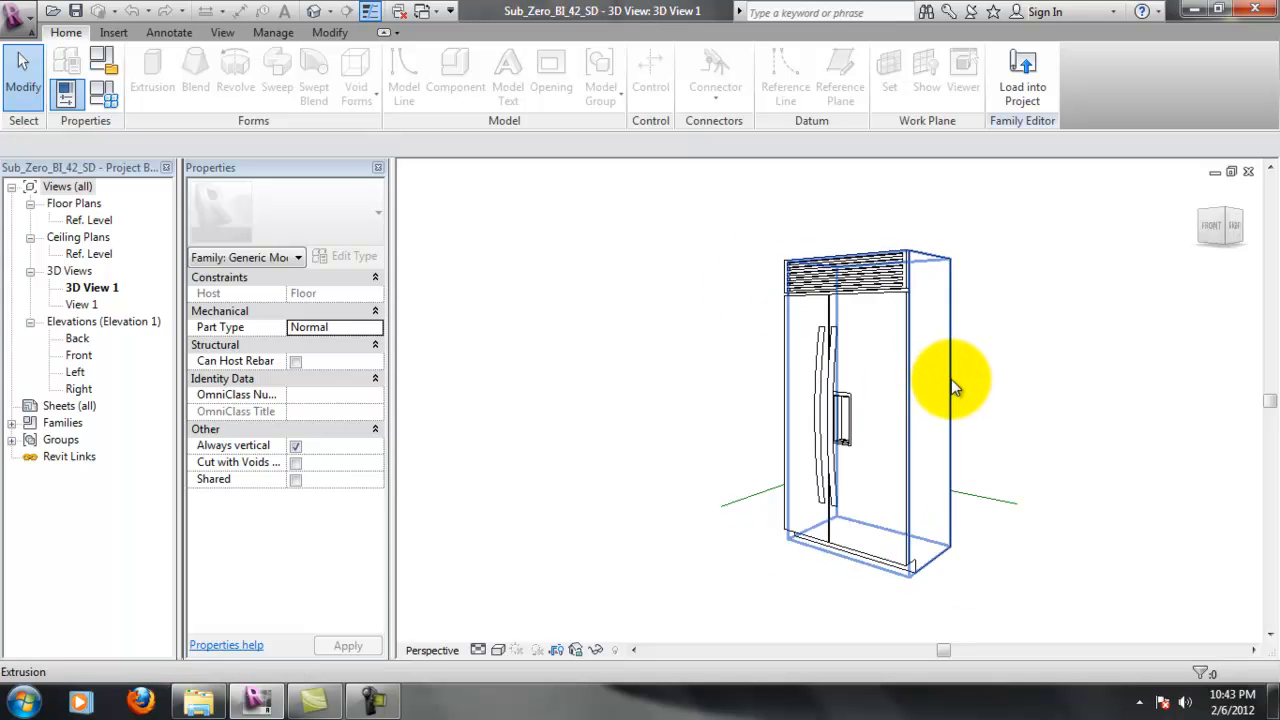
{"action": "scroll", "coordinate": [1034, 440], "scroll_direction": "up", "scroll_amount": 1}
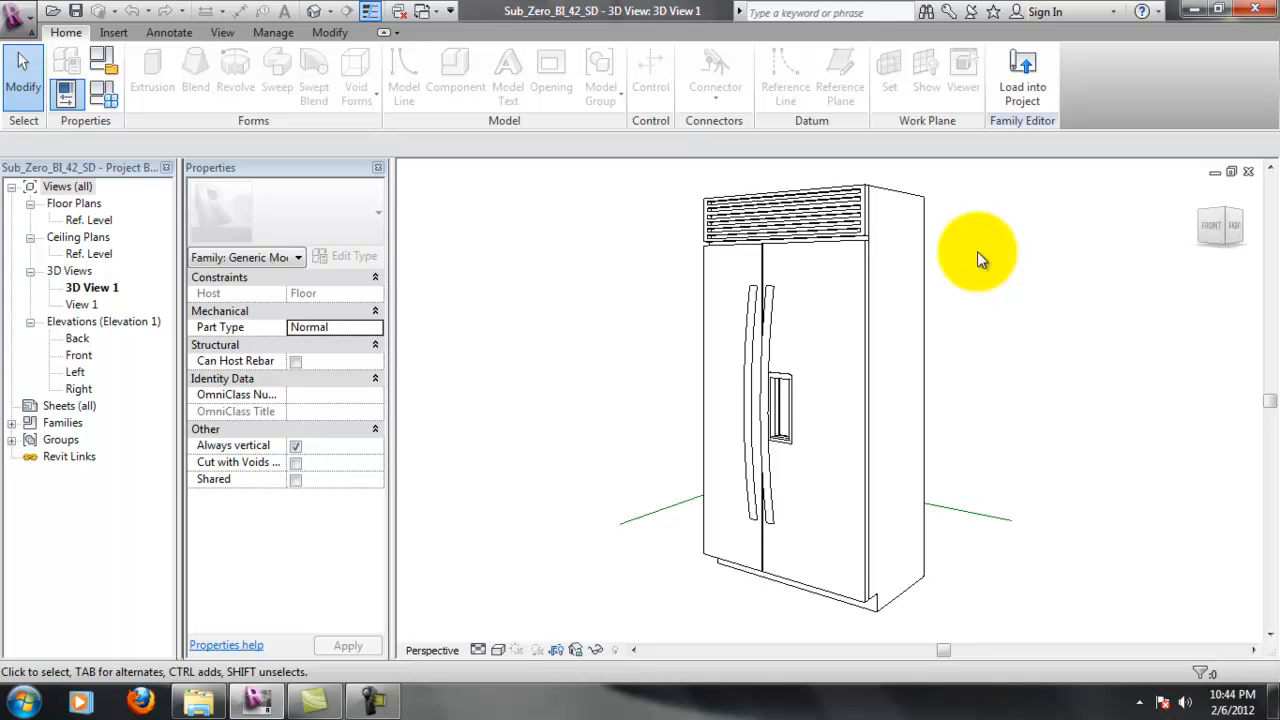
{"action": "key", "text": "alt+Tab"}
{"action": "key", "text": "alt+Tab"}
{"action": "key", "text": "alt+Tab"}
{"action": "key", "text": "alt+Tab"}
{"action": "key", "text": "alt+Tab"}
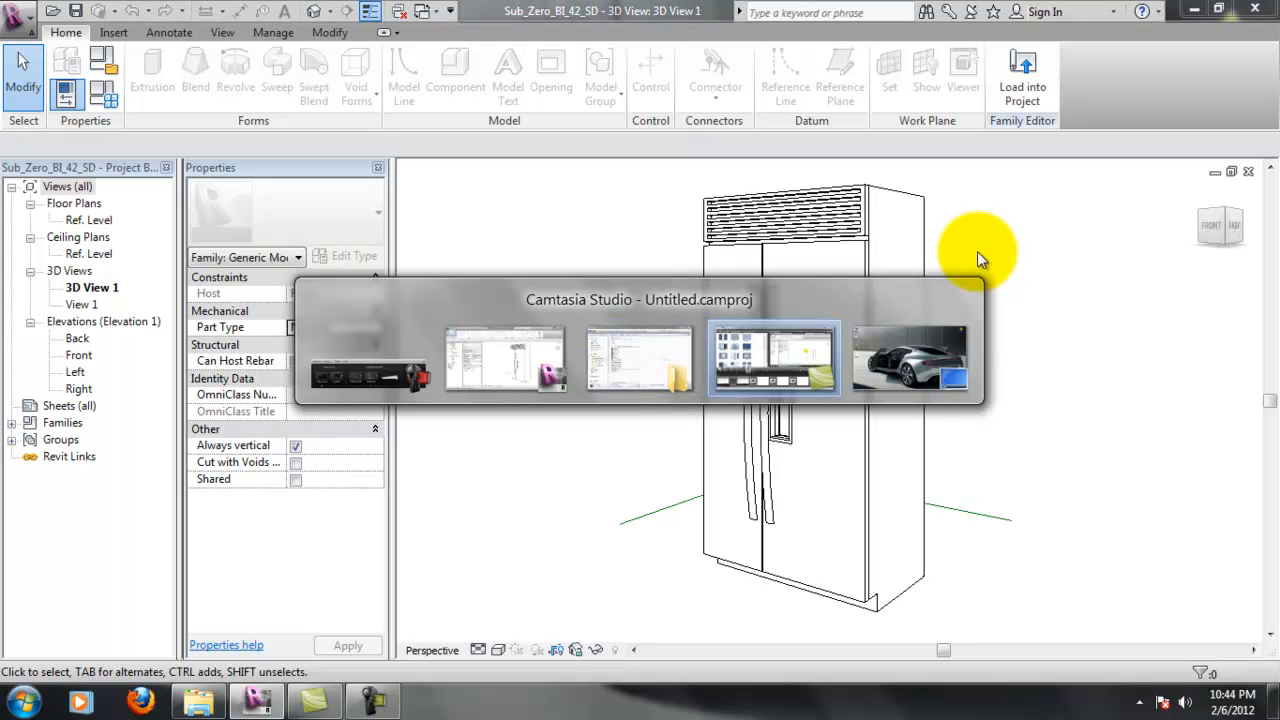
{"action": "key", "text": "alt+Tab"}
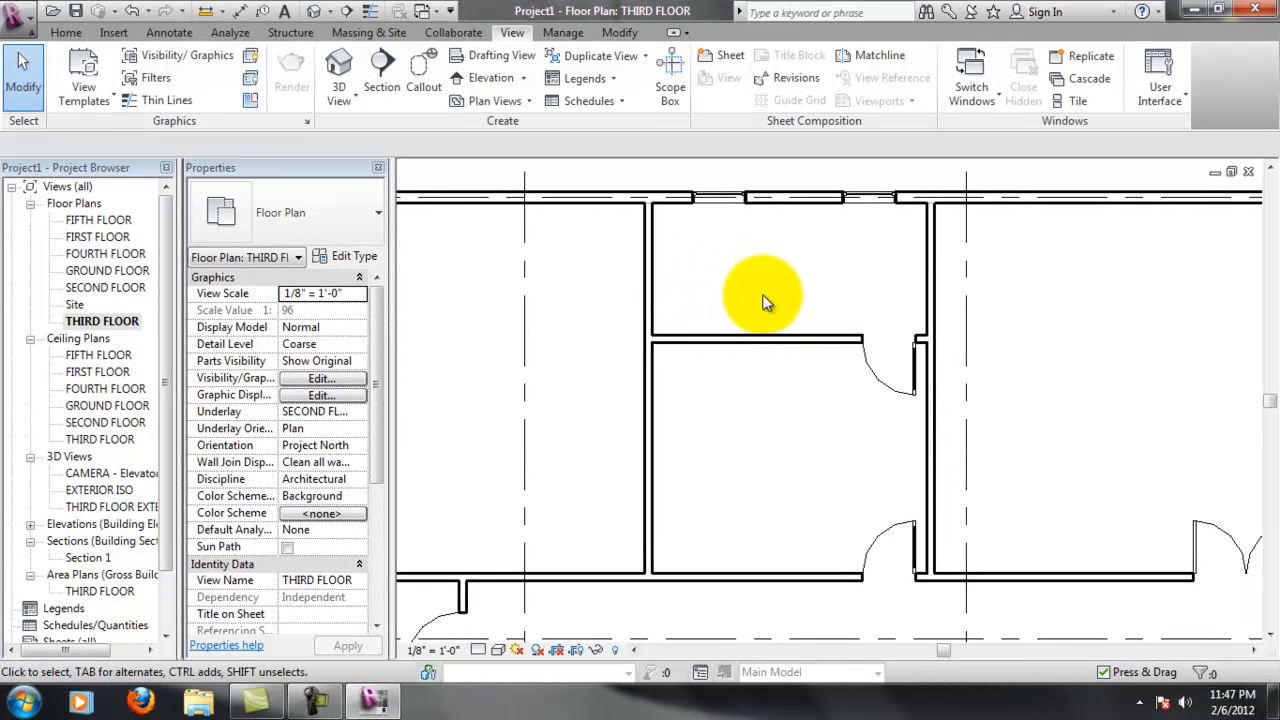
Select the horizontal interior partition with a door that divides the two small rooms between grids 2 and 3 on the THIRD FLOOR plan
{"action": "scroll", "coordinate": [770, 305], "scroll_direction": "down", "scroll_amount": 2}
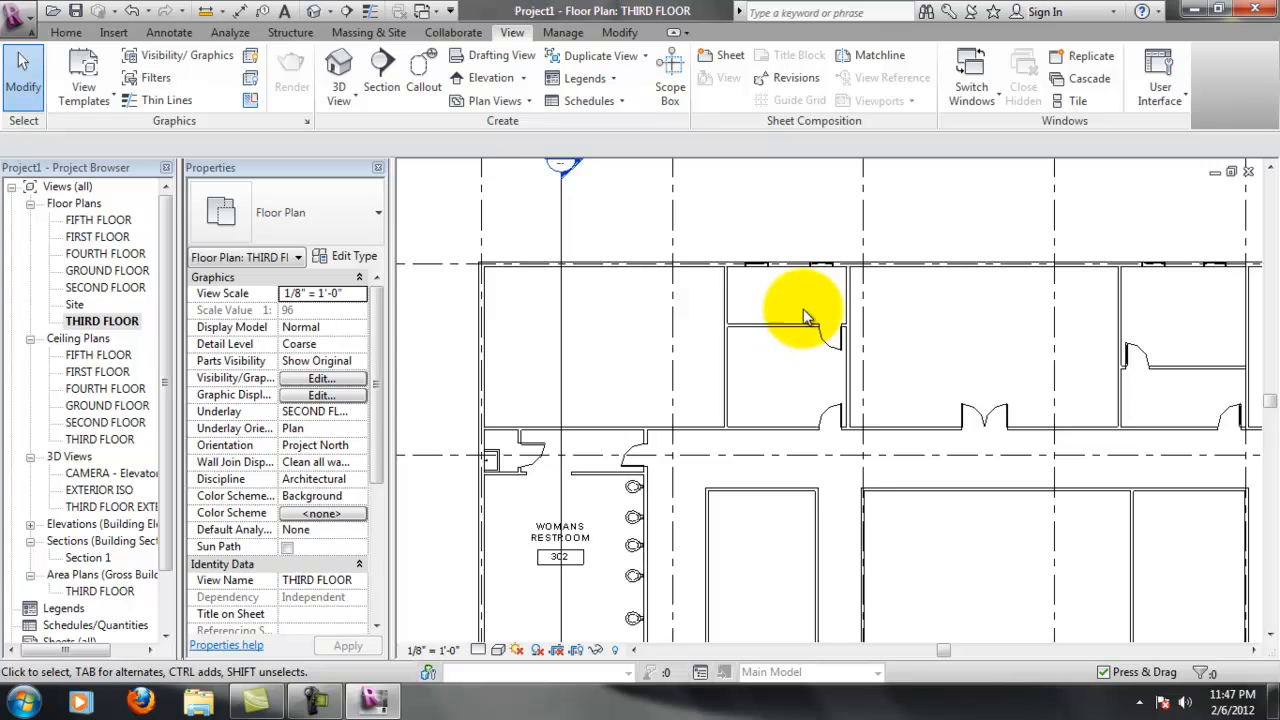
{"action": "scroll", "coordinate": [803, 300], "scroll_direction": "up", "scroll_amount": 2}
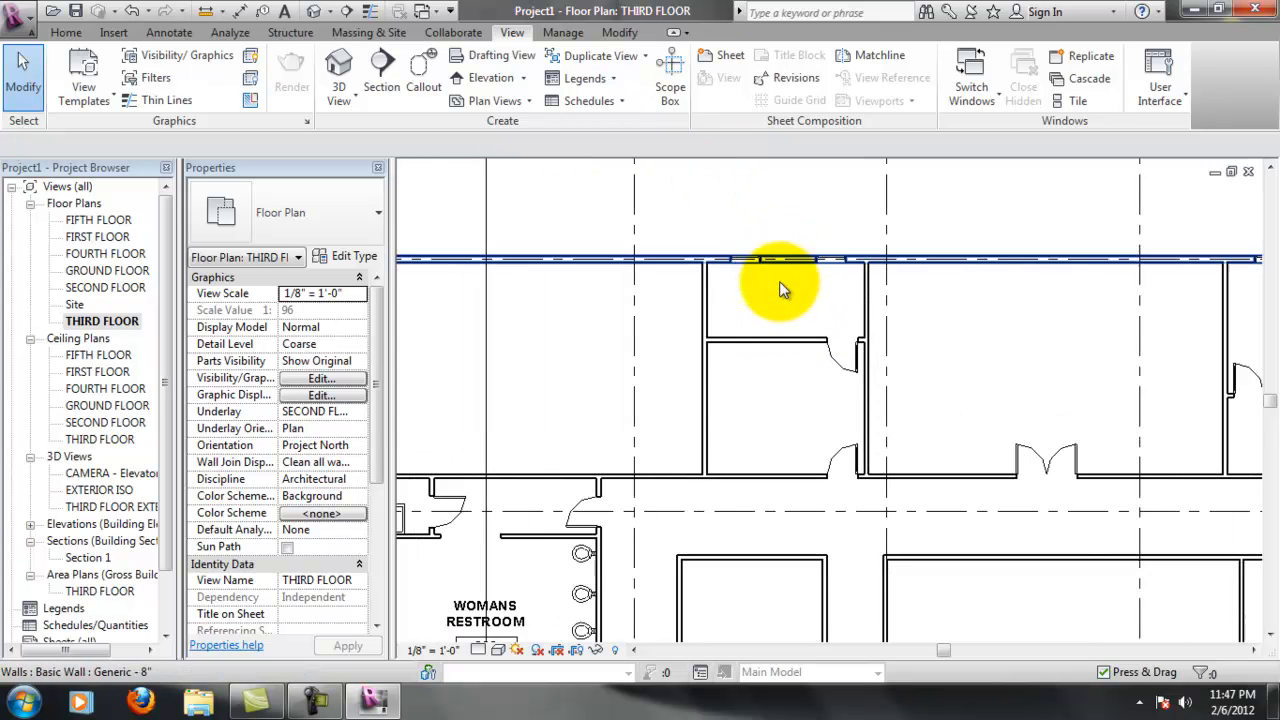
{"action": "scroll", "coordinate": [790, 295], "scroll_direction": "down", "scroll_amount": 1}
{"action": "left_click", "coordinate": [825, 352]}
{"action": "scroll", "coordinate": [850, 325], "scroll_direction": "down", "scroll_amount": 2}
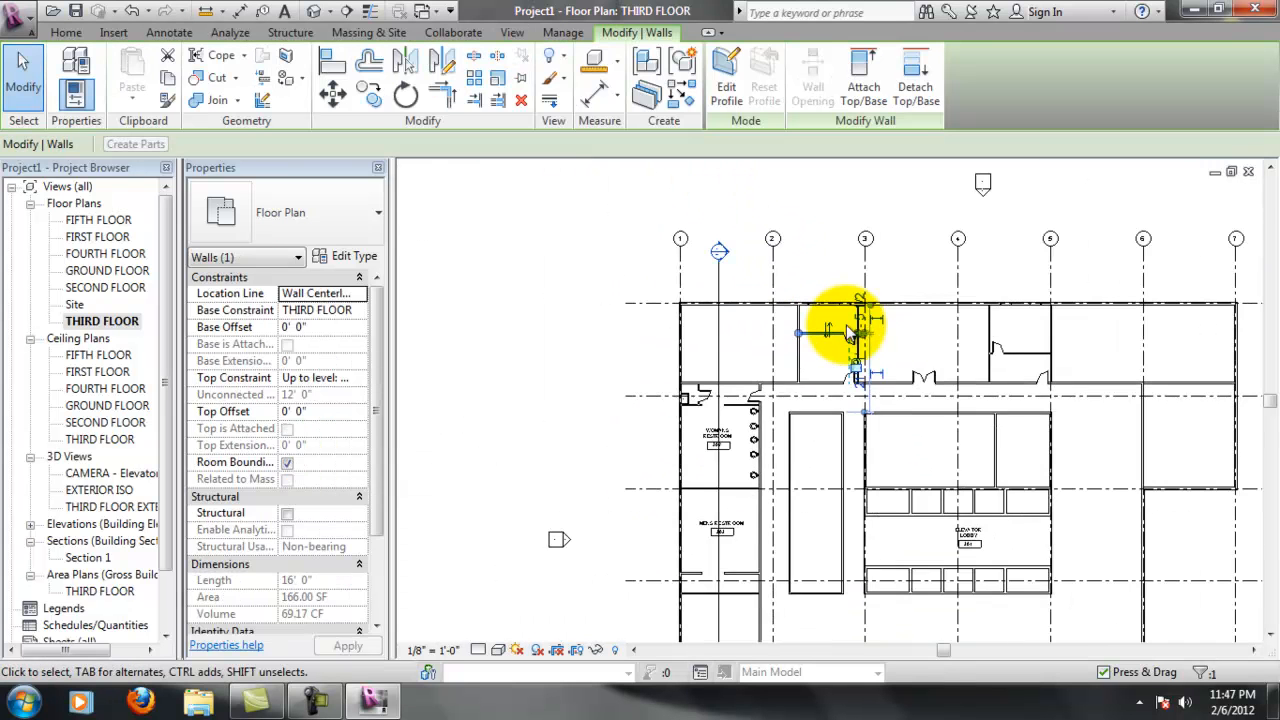
{"action": "scroll", "coordinate": [852, 330], "scroll_direction": "up", "scroll_amount": 2}
{"action": "scroll", "coordinate": [794, 364], "scroll_direction": "up", "scroll_amount": 2}
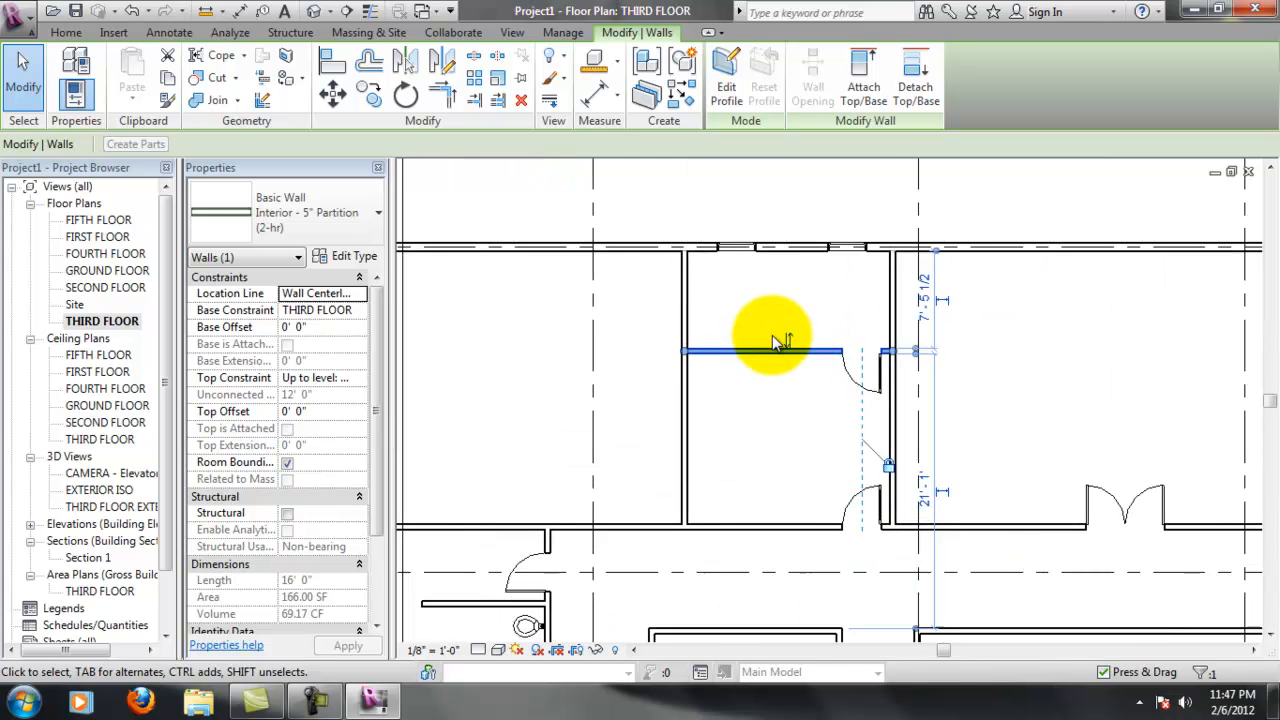
{"action": "scroll", "coordinate": [810, 350], "scroll_direction": "up", "scroll_amount": 3}
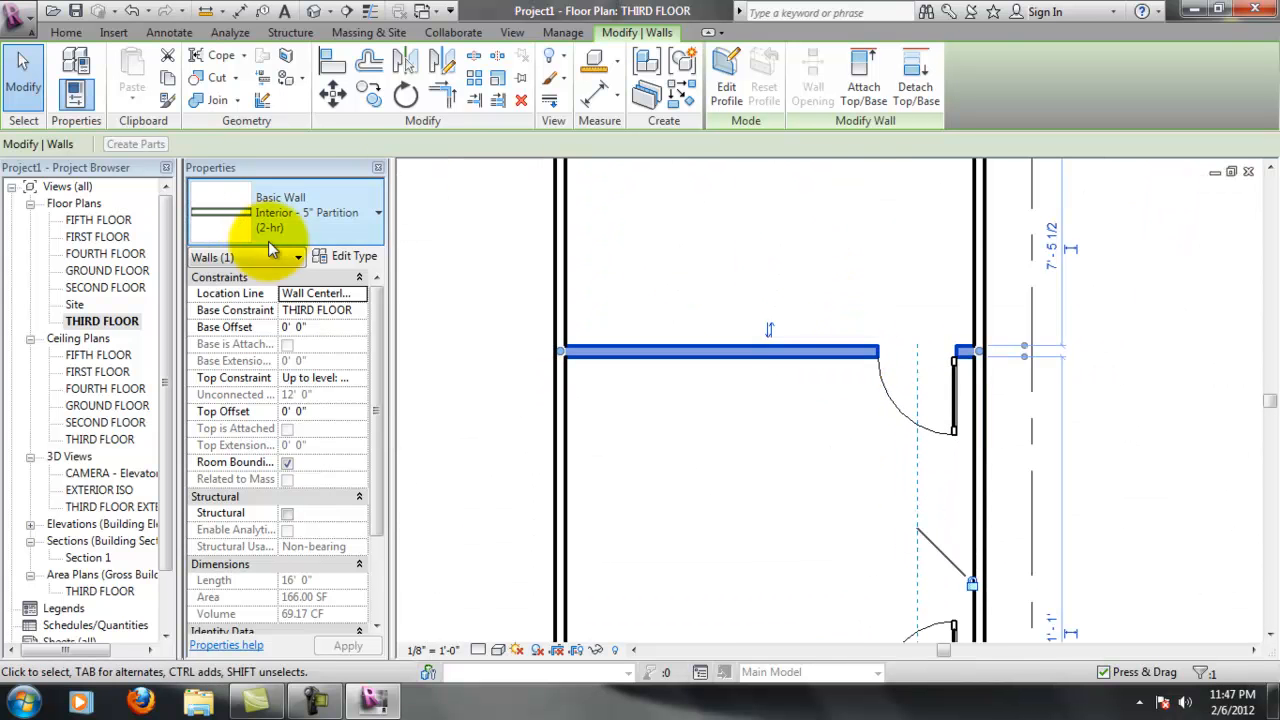
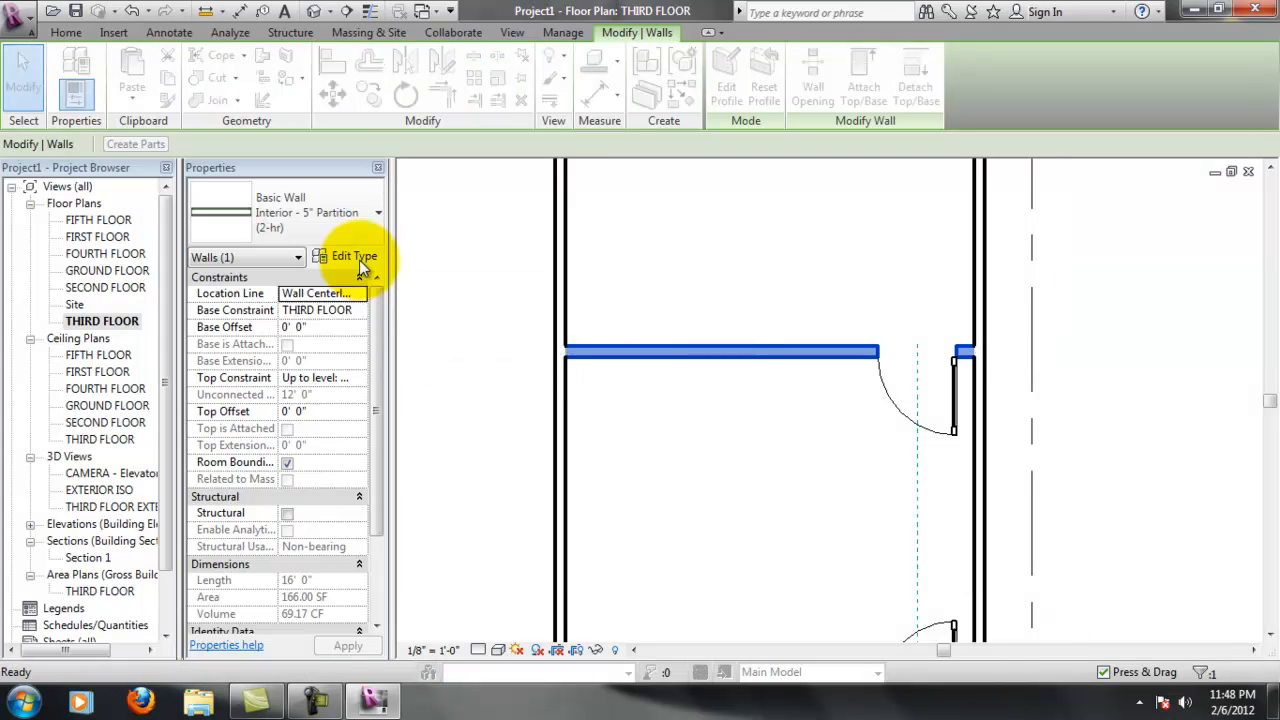
Show the type preview of the selected wall and duplicate its type as "Interior - Special Wall Detail"
{"action": "left_click", "coordinate": [358, 260]}
{"action": "left_click_drag", "start_coordinate": [447, 80], "coordinate": [805, 95]}
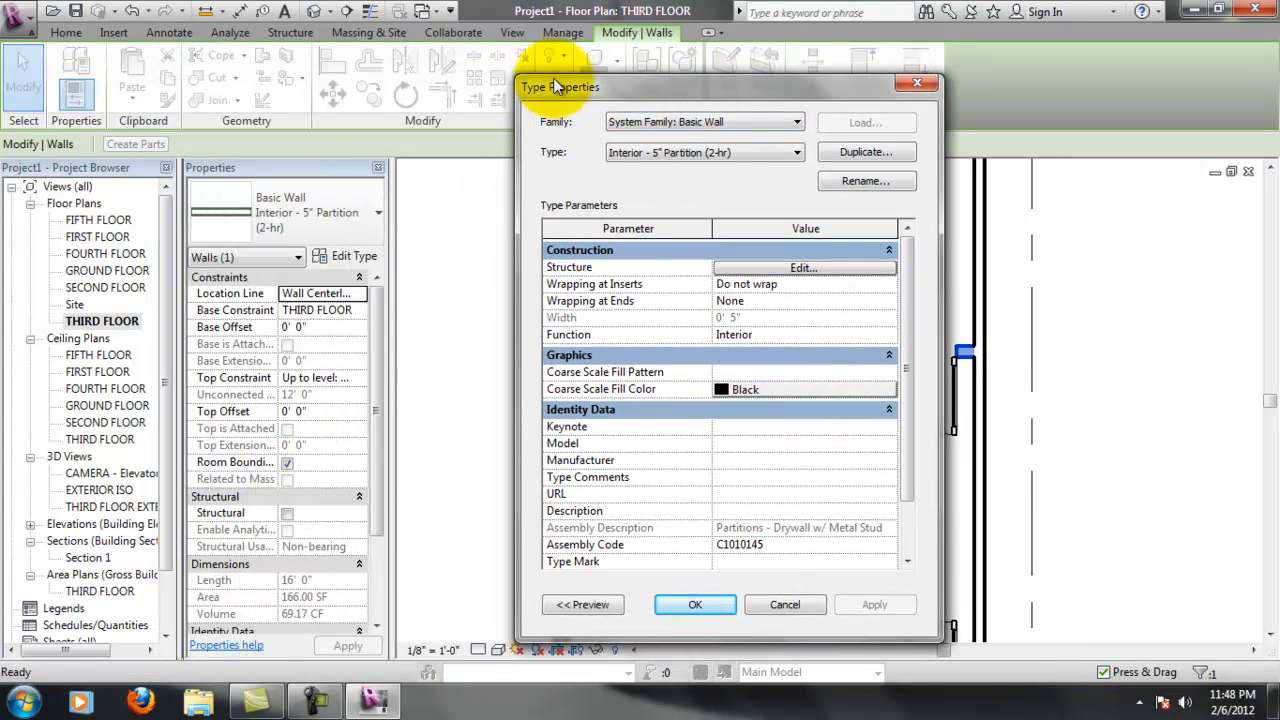
{"action": "left_click", "coordinate": [610, 606]}
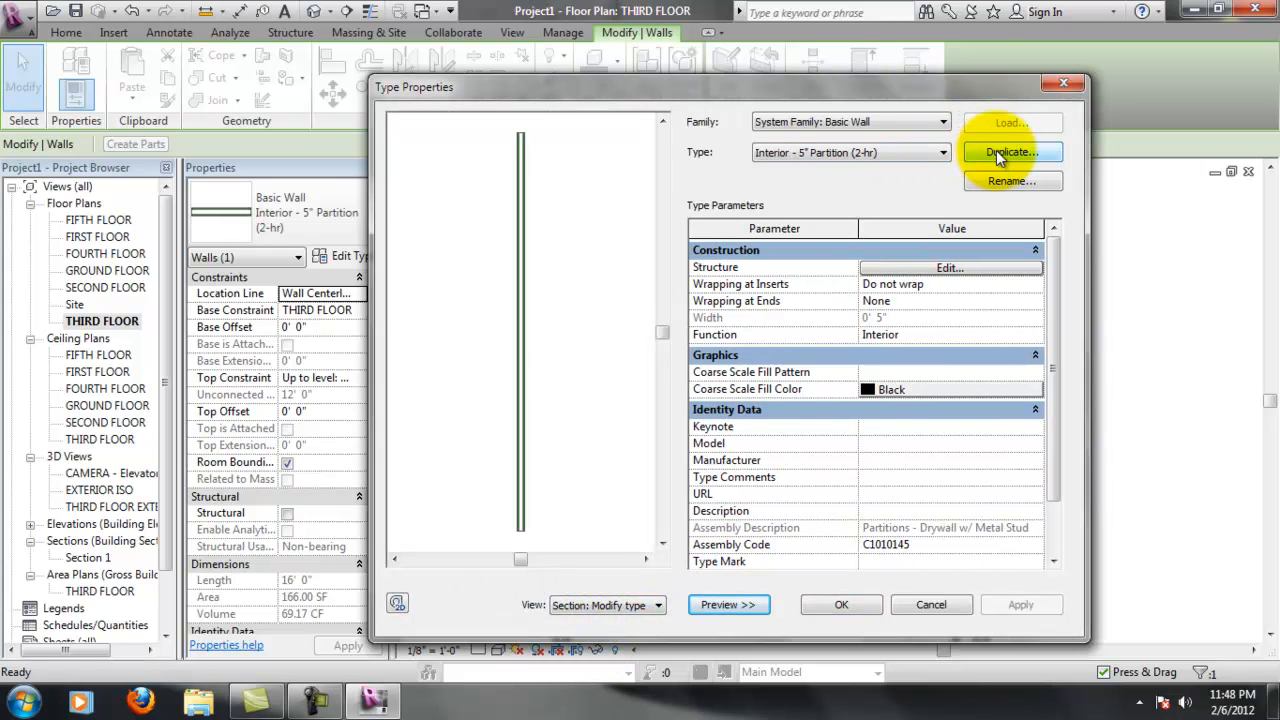
{"action": "left_click", "coordinate": [996, 152]}
{"action": "left_click_drag", "start_coordinate": [806, 351], "coordinate": [718, 358]}
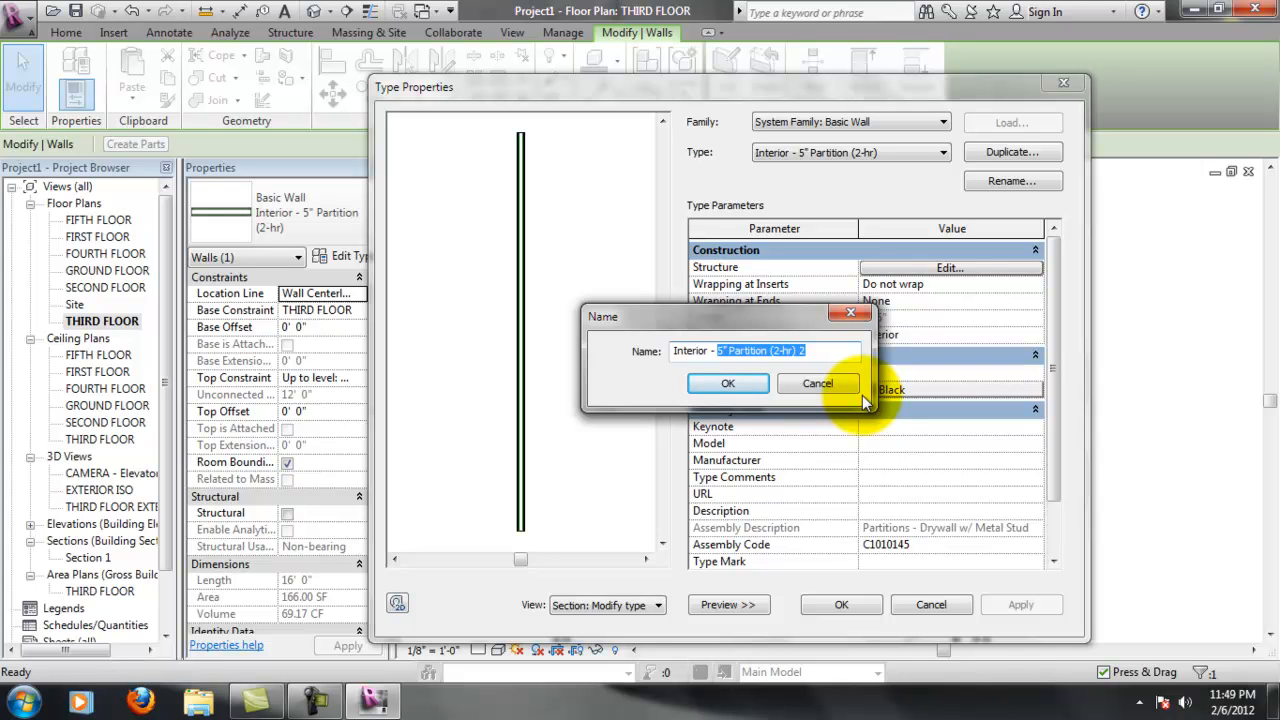
{"action": "type", "text": "Special Wall Detail"}
{"action": "key", "text": "Return"}
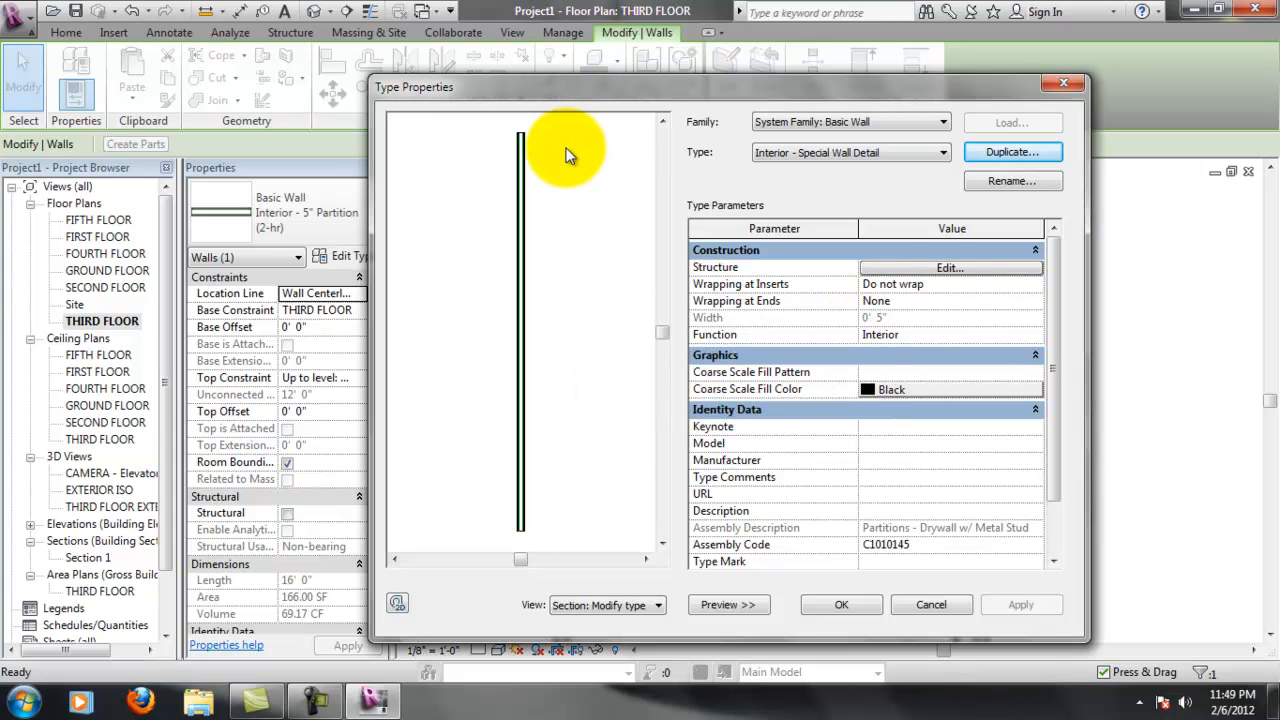
Open the layer structure of the Special Wall Detail type and enlarge the top of the wall in the section preview
{"action": "left_click", "coordinate": [925, 269]}
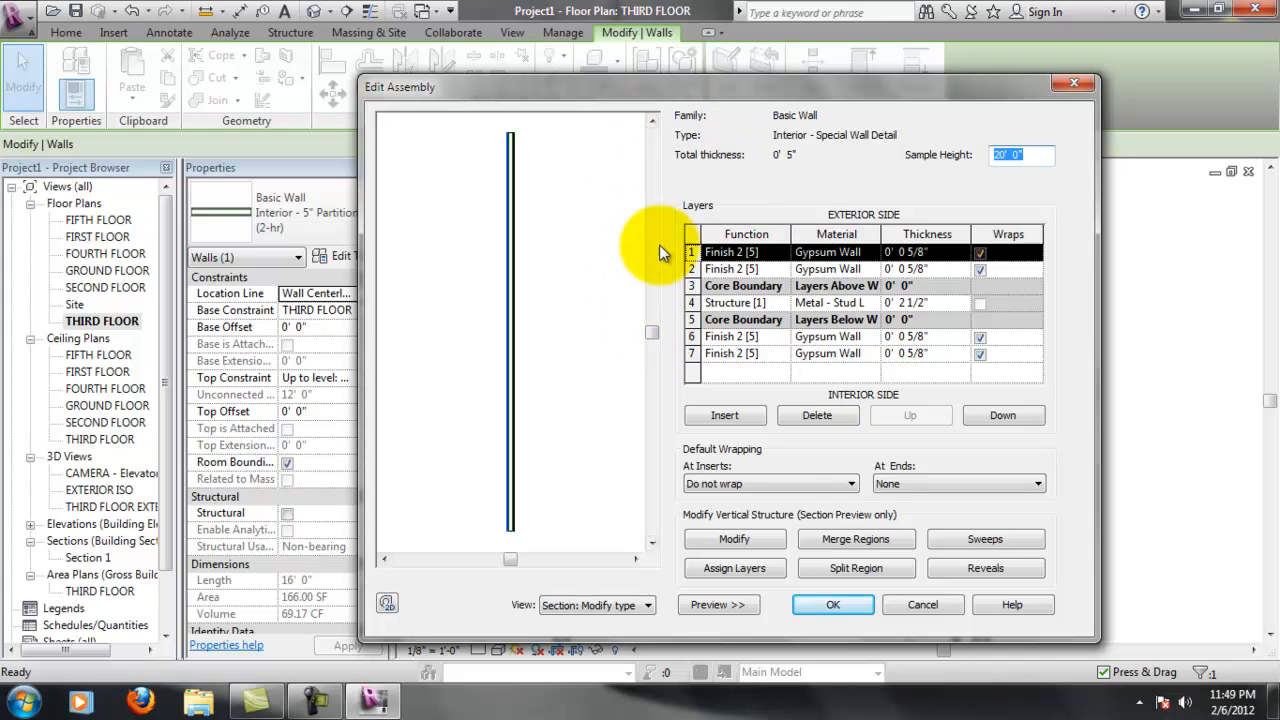
{"action": "left_click", "coordinate": [915, 606]}
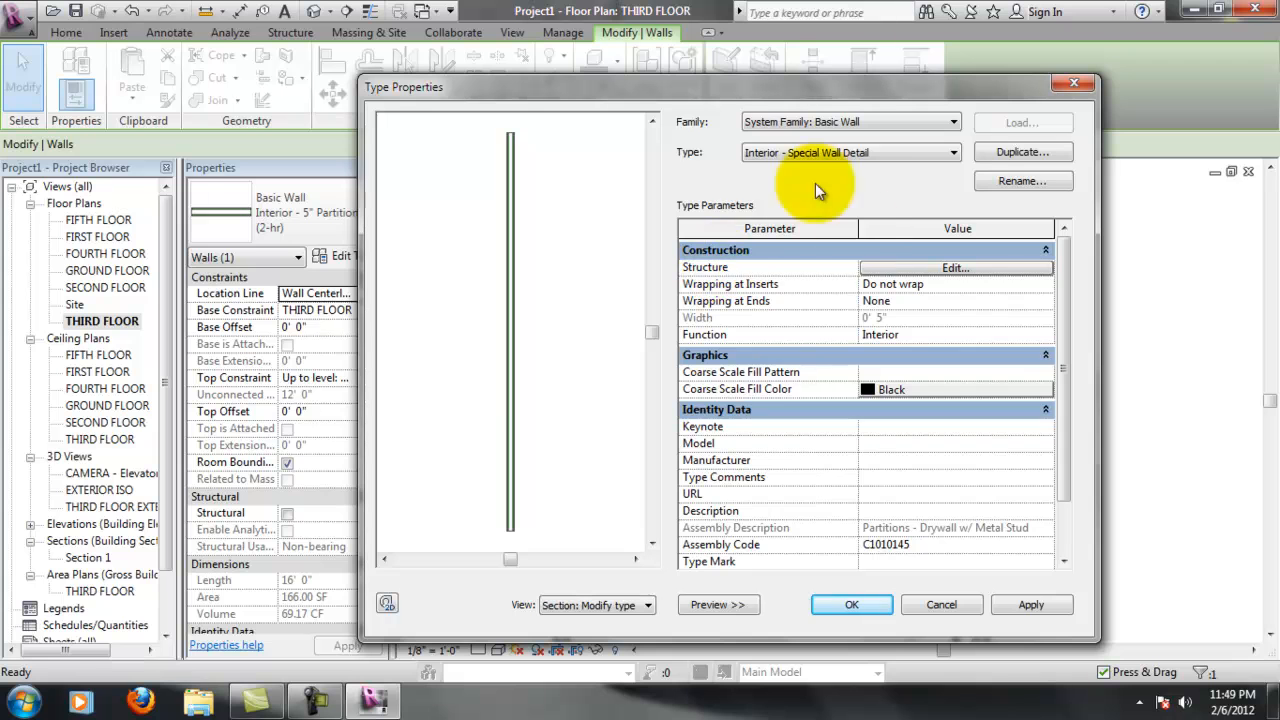
{"action": "left_click", "coordinate": [988, 268]}
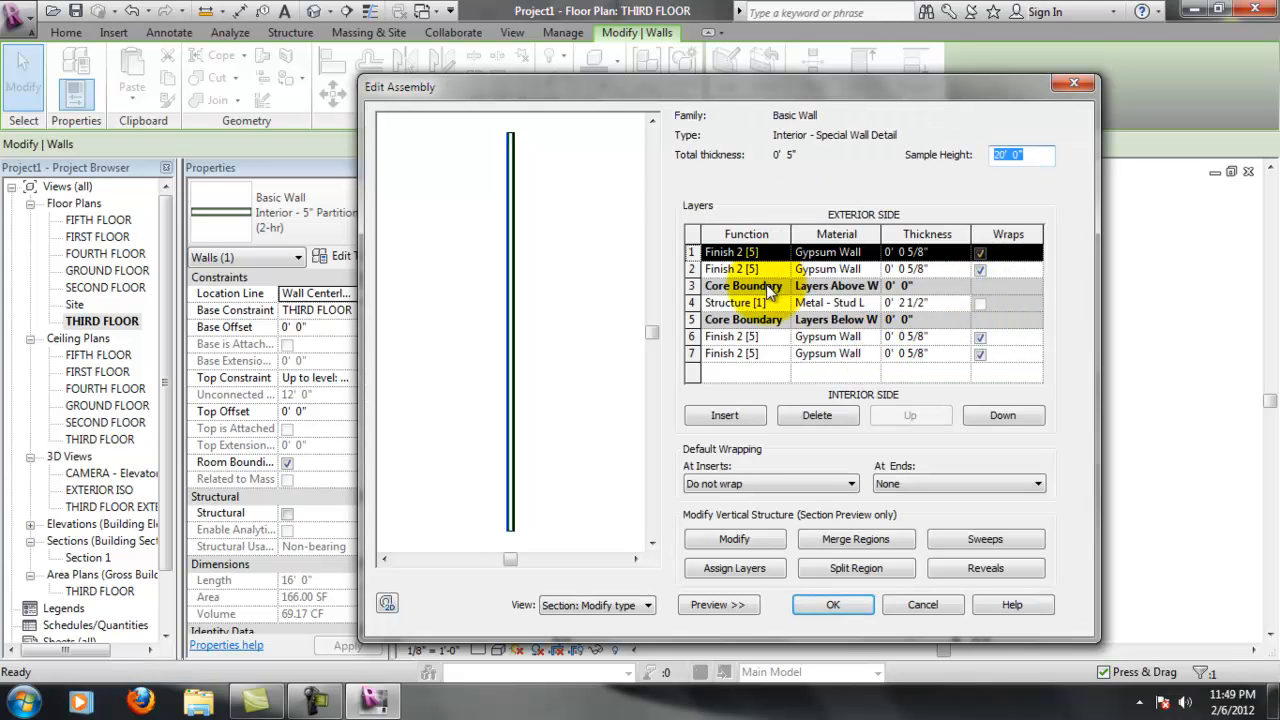
{"action": "left_click", "coordinate": [503, 120]}
{"action": "scroll", "coordinate": [503, 120], "scroll_direction": "up", "scroll_amount": 3}
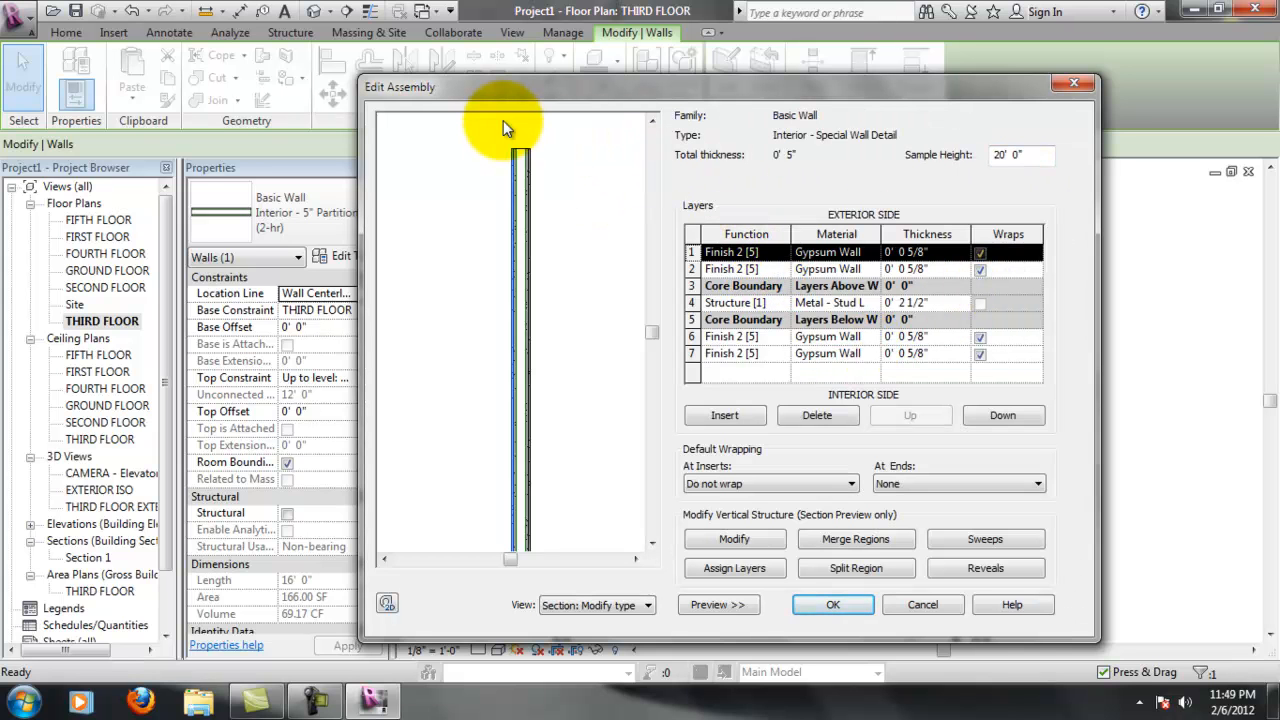
{"action": "scroll", "coordinate": [503, 120], "scroll_direction": "up", "scroll_amount": 4}
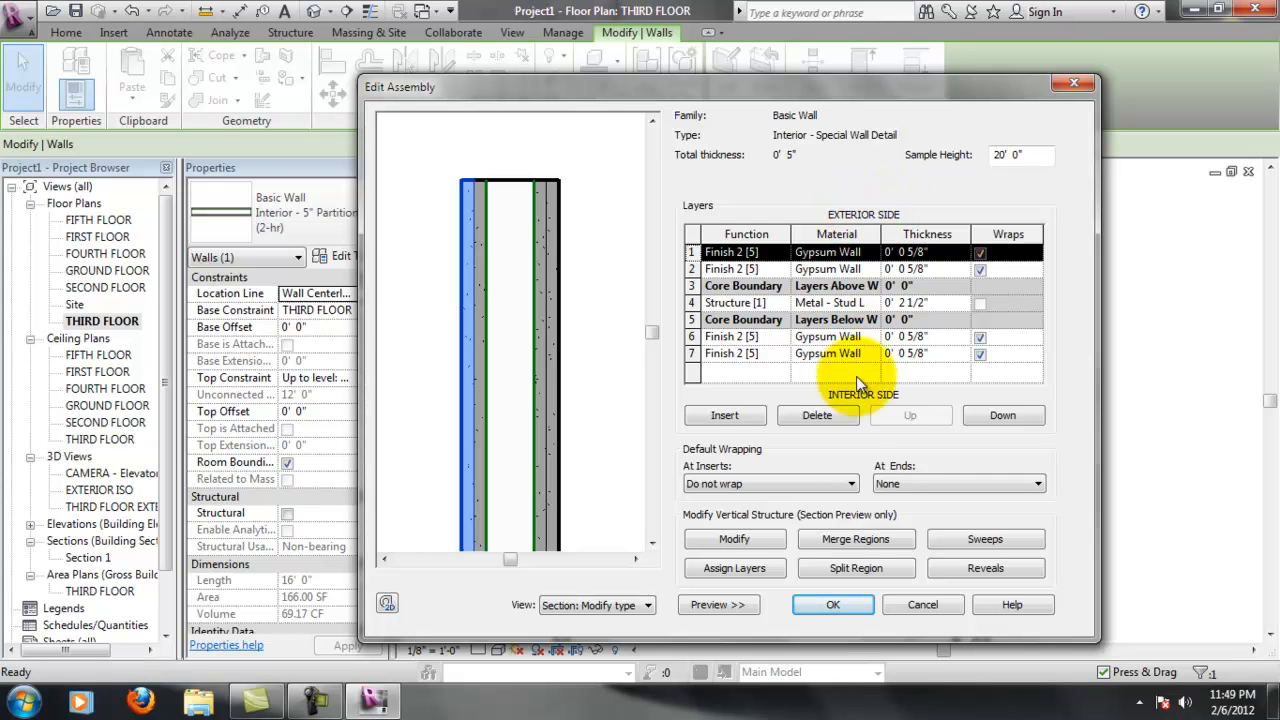
Inspect the function of the metal stud layer and the material of the outermost exterior gypsum layer
{"action": "left_click", "coordinate": [785, 302]}
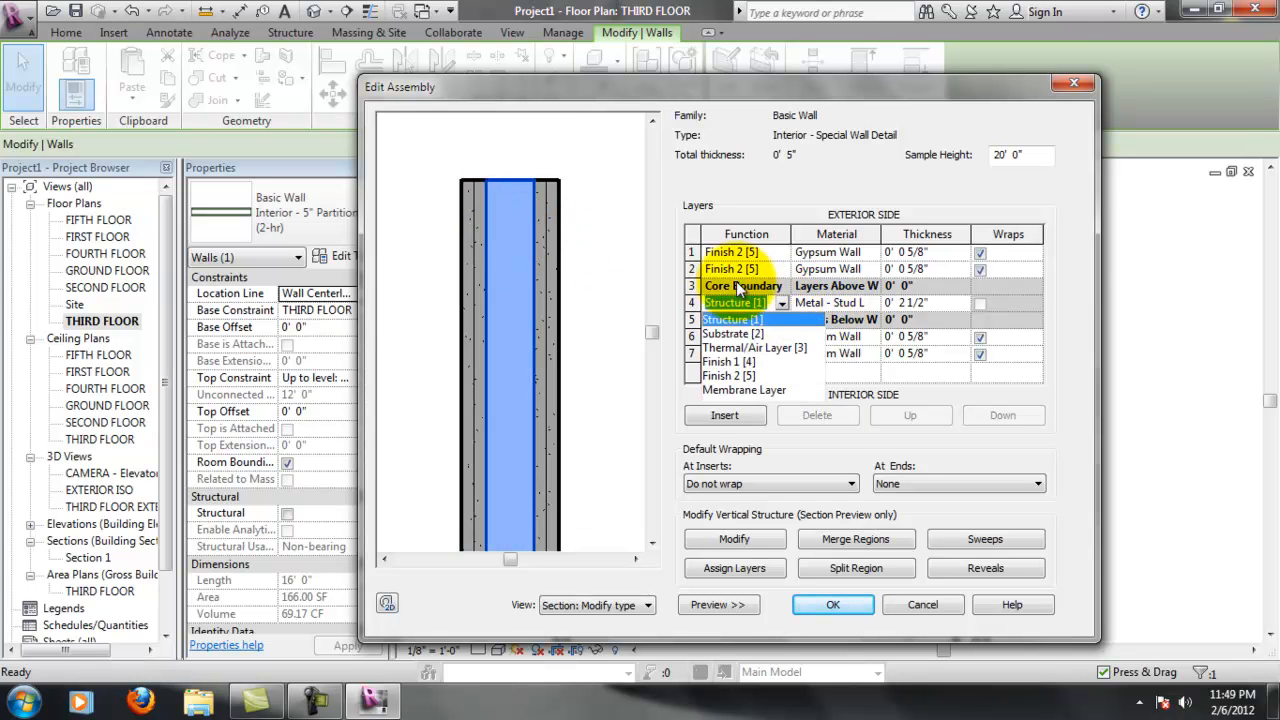
{"action": "left_click", "coordinate": [836, 245]}
{"action": "left_click", "coordinate": [836, 252]}
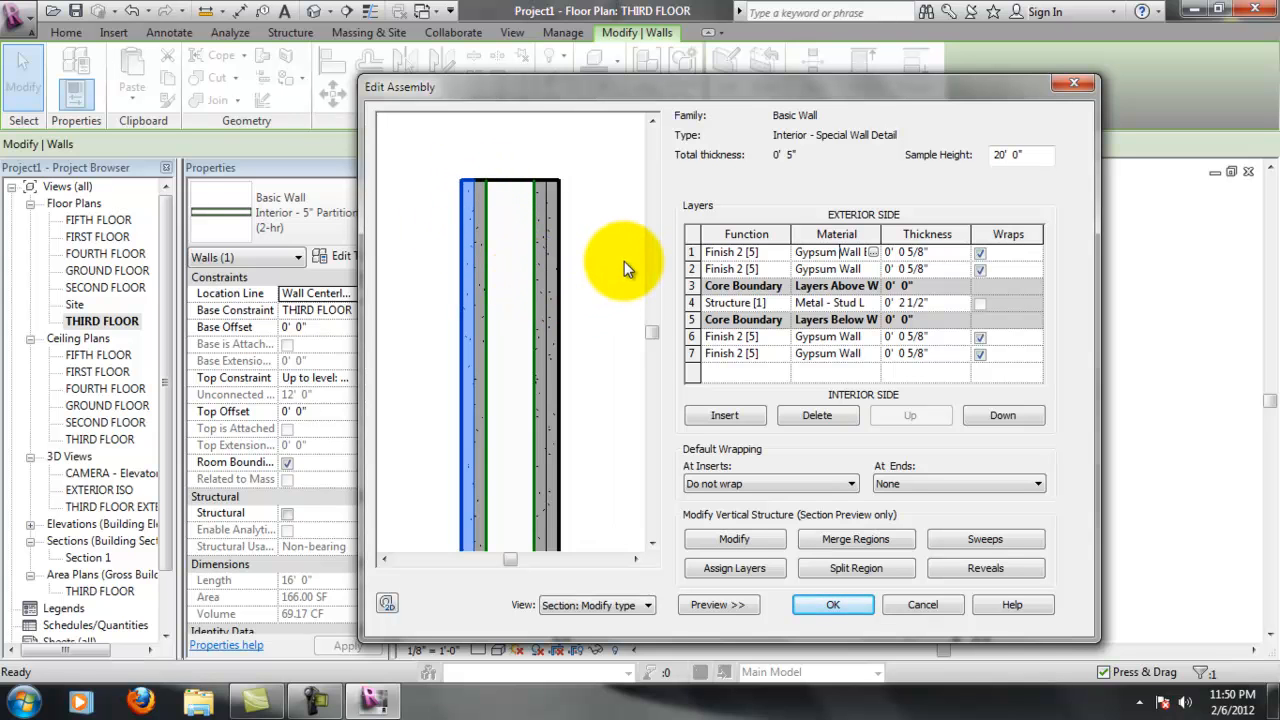
Delete the outermost gypsum wall board layer on both the exterior and the interior side of the wall
{"action": "left_click", "coordinate": [735, 252]}
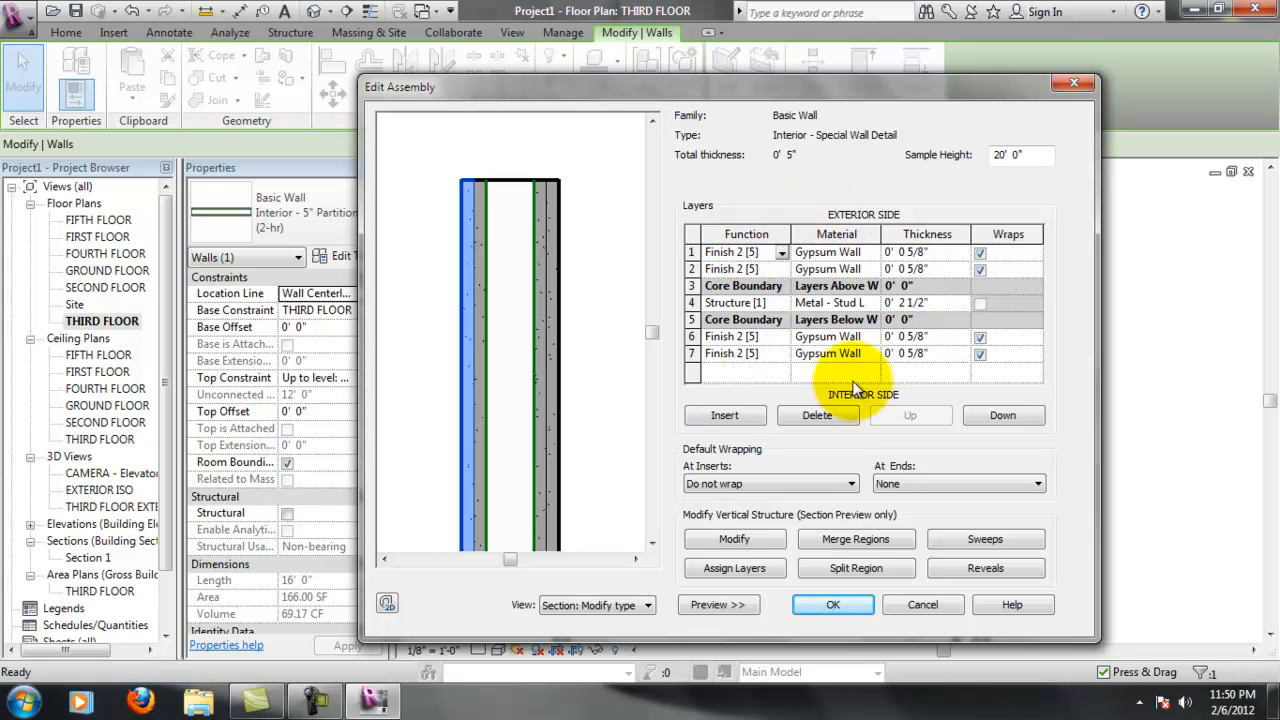
{"action": "left_click", "coordinate": [821, 417]}
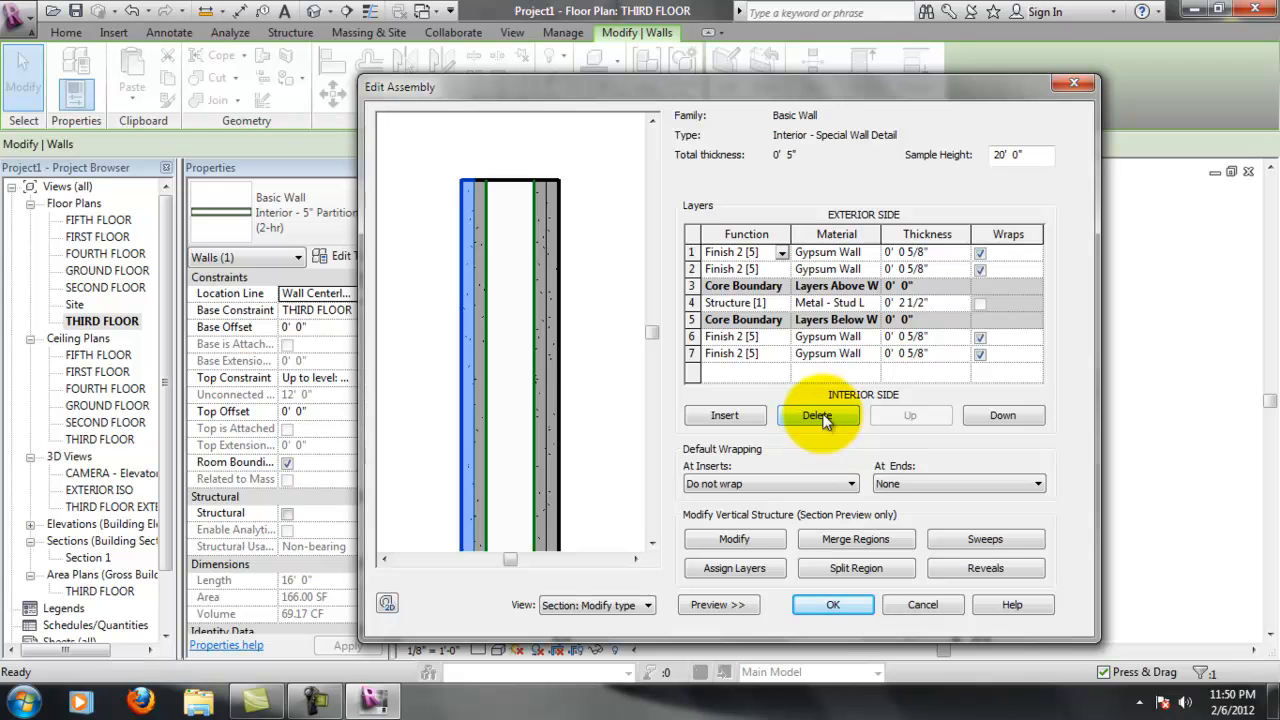
{"action": "double_click", "coordinate": [781, 336]}
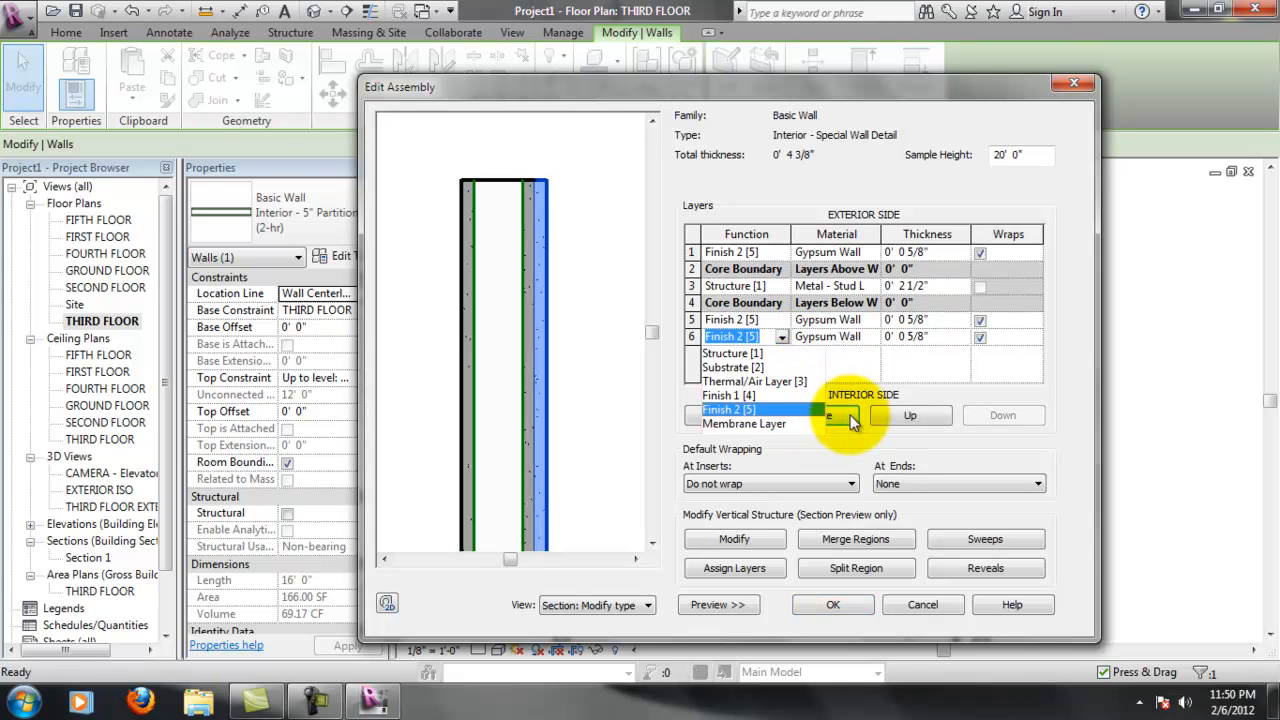
{"action": "left_click", "coordinate": [850, 415]}
{"action": "left_click", "coordinate": [849, 416]}
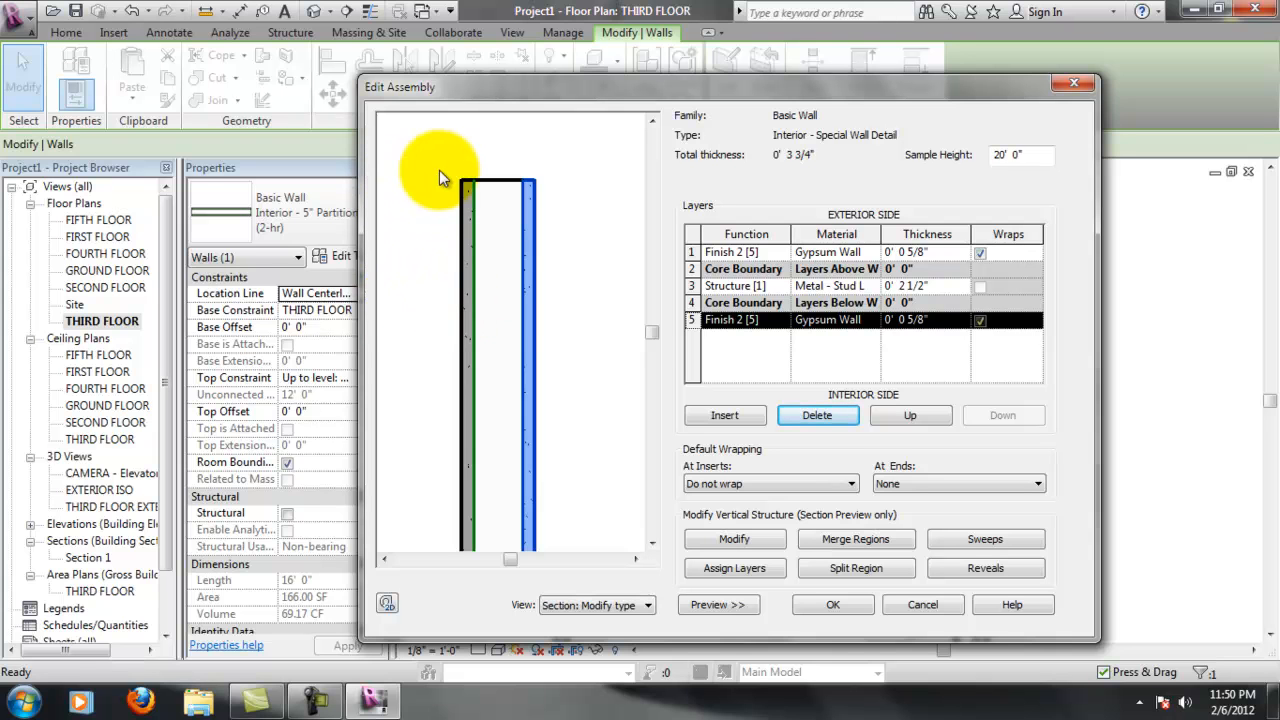
Set the sample height of the wall assembly to 10'
{"action": "left_click", "coordinate": [394, 559]}
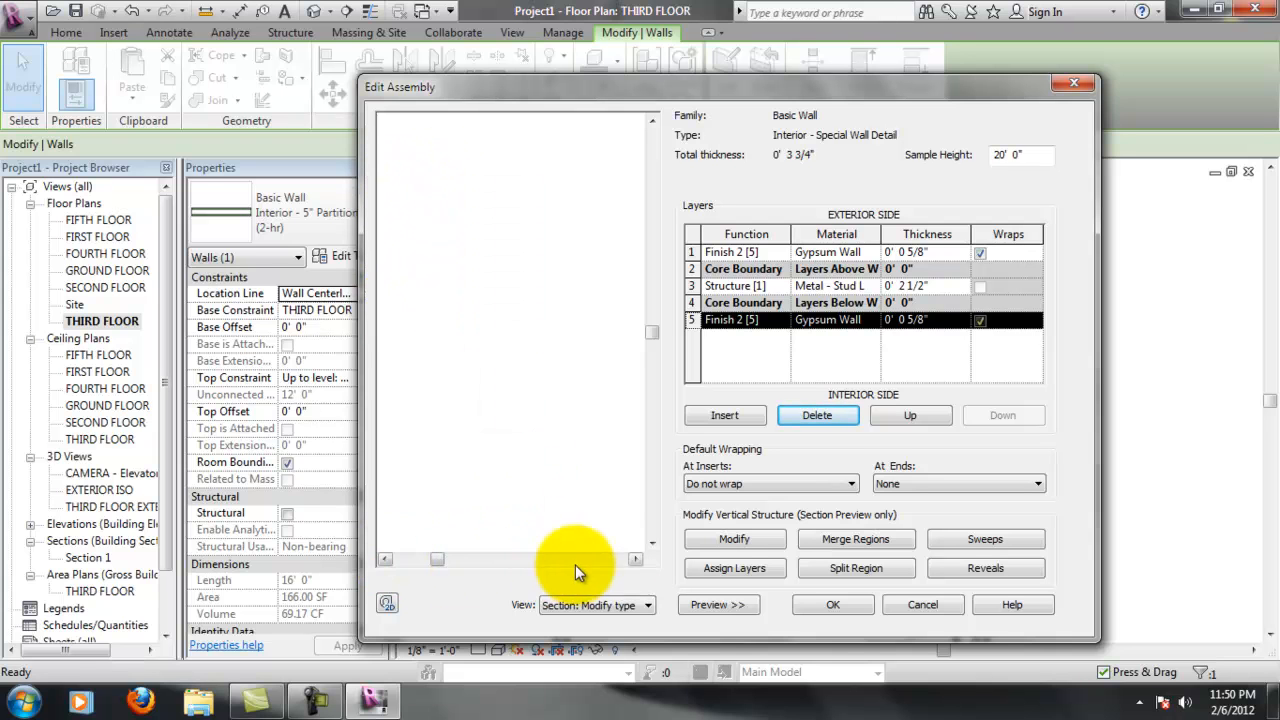
{"action": "left_click", "coordinate": [625, 561]}
{"action": "scroll", "coordinate": [483, 280], "scroll_direction": "down", "scroll_amount": 1}
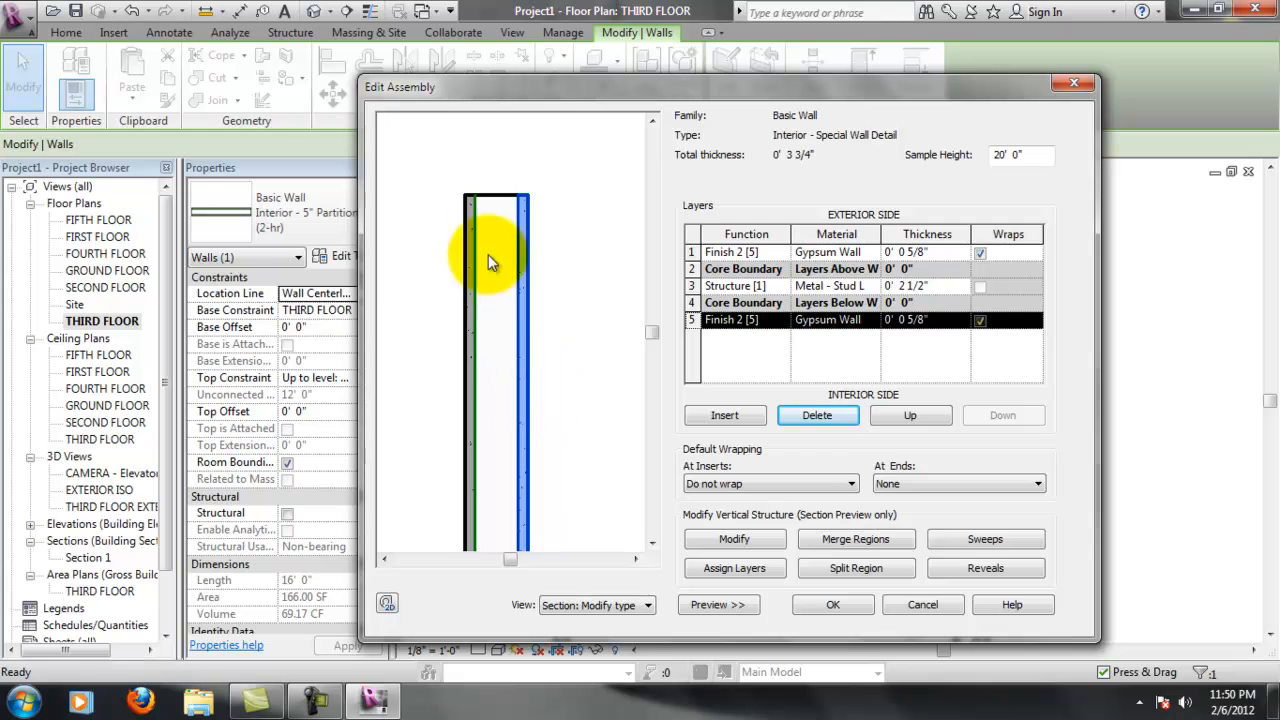
{"action": "scroll", "coordinate": [488, 254], "scroll_direction": "up", "scroll_amount": 2}
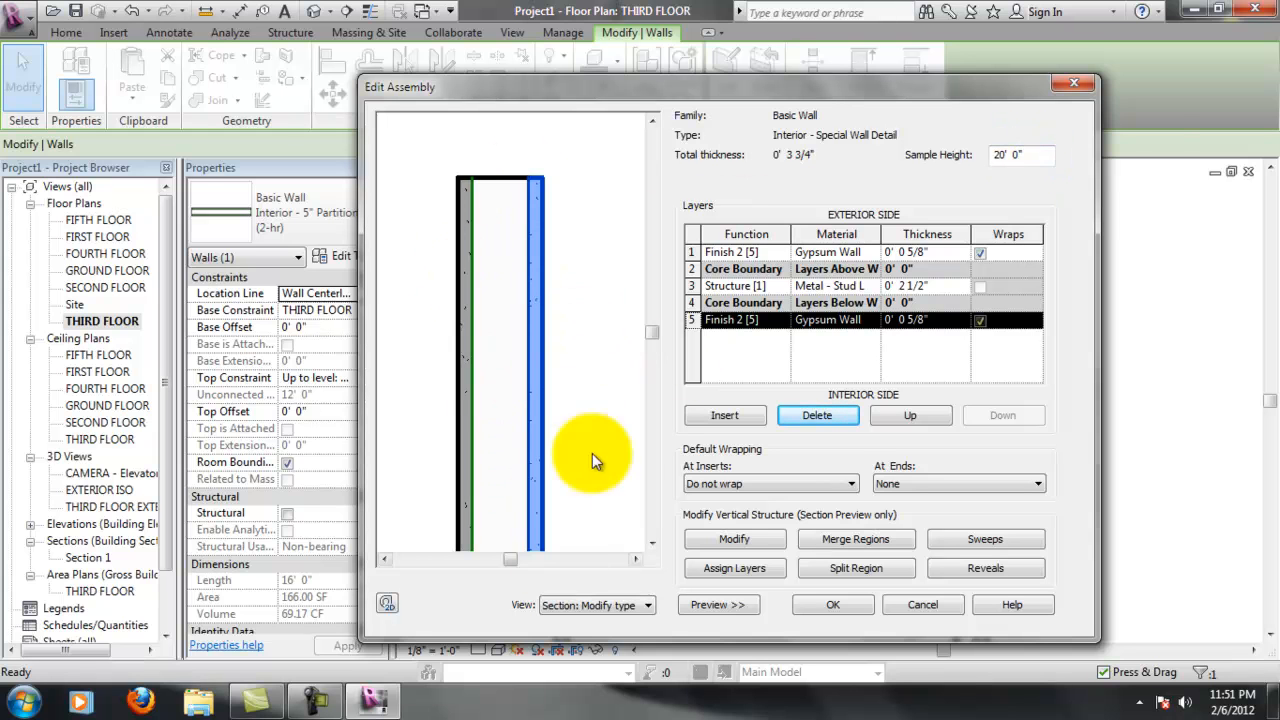
{"action": "left_click", "coordinate": [1040, 154]}
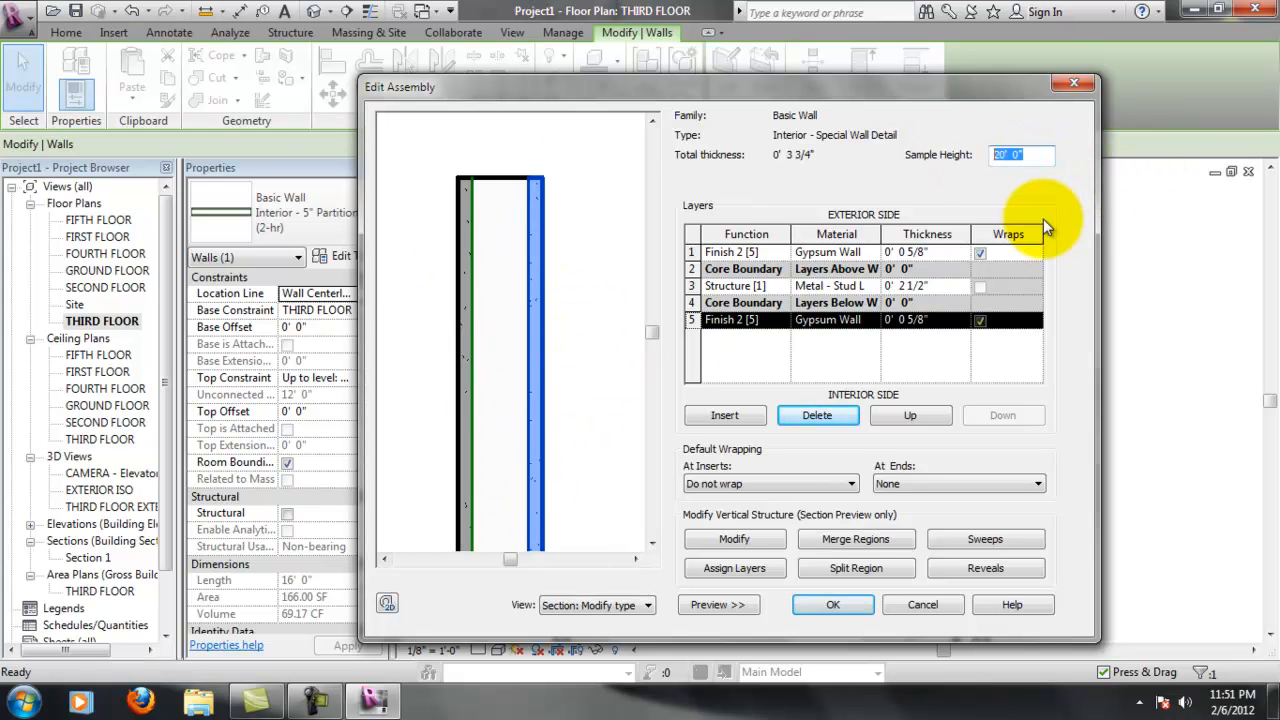
{"action": "type", "text": "10"}
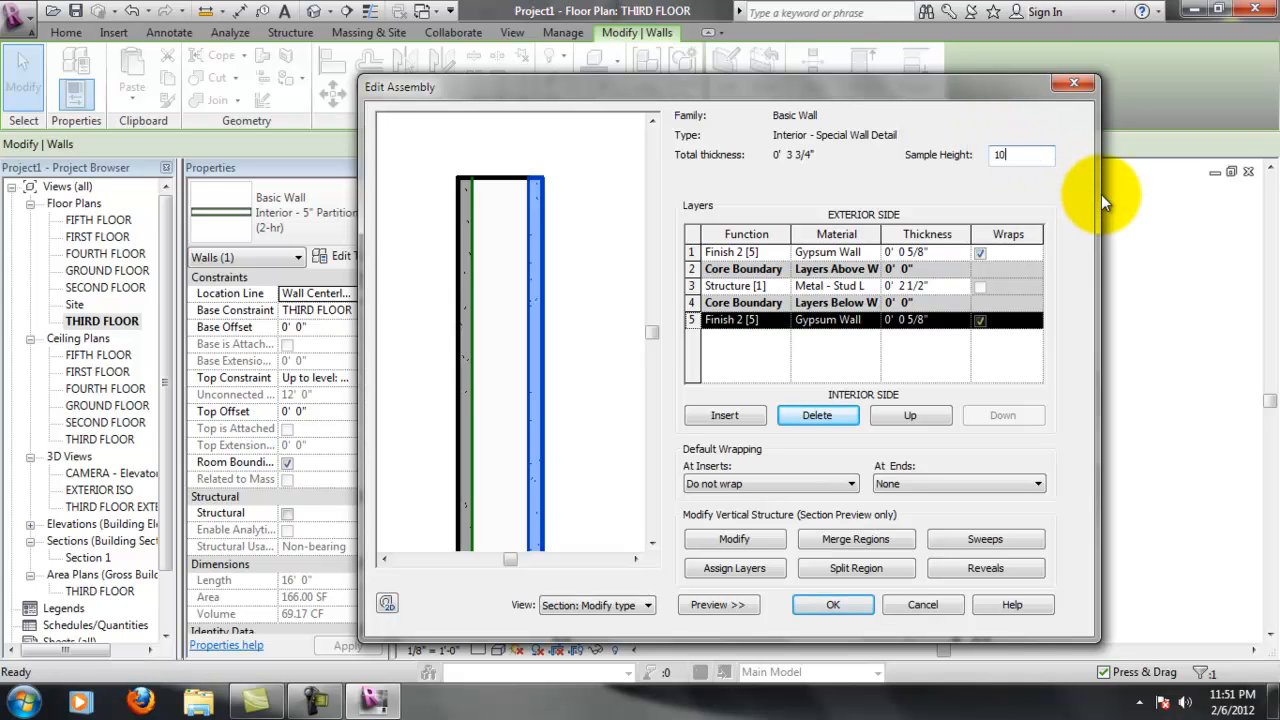
{"action": "key", "text": "Tab"}
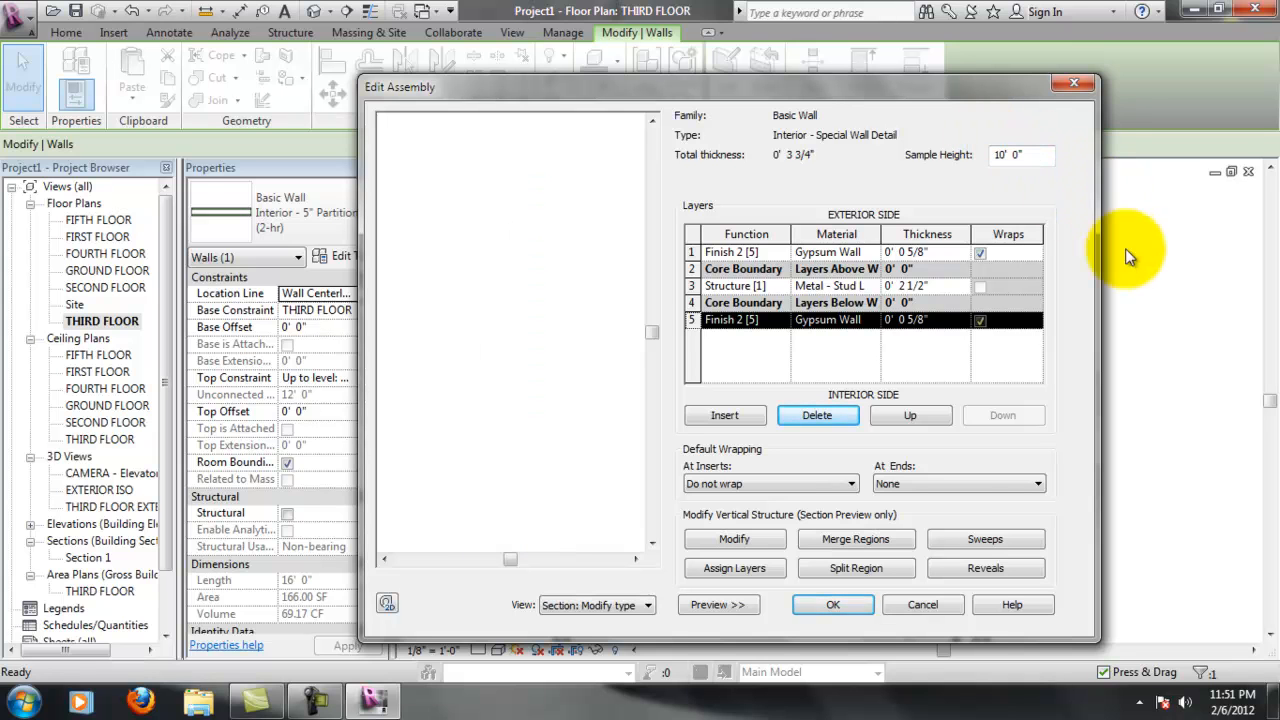
Accept the edited assembly and type properties of the Special Wall Detail wall and deselect the wall
{"action": "left_click", "coordinate": [856, 612]}
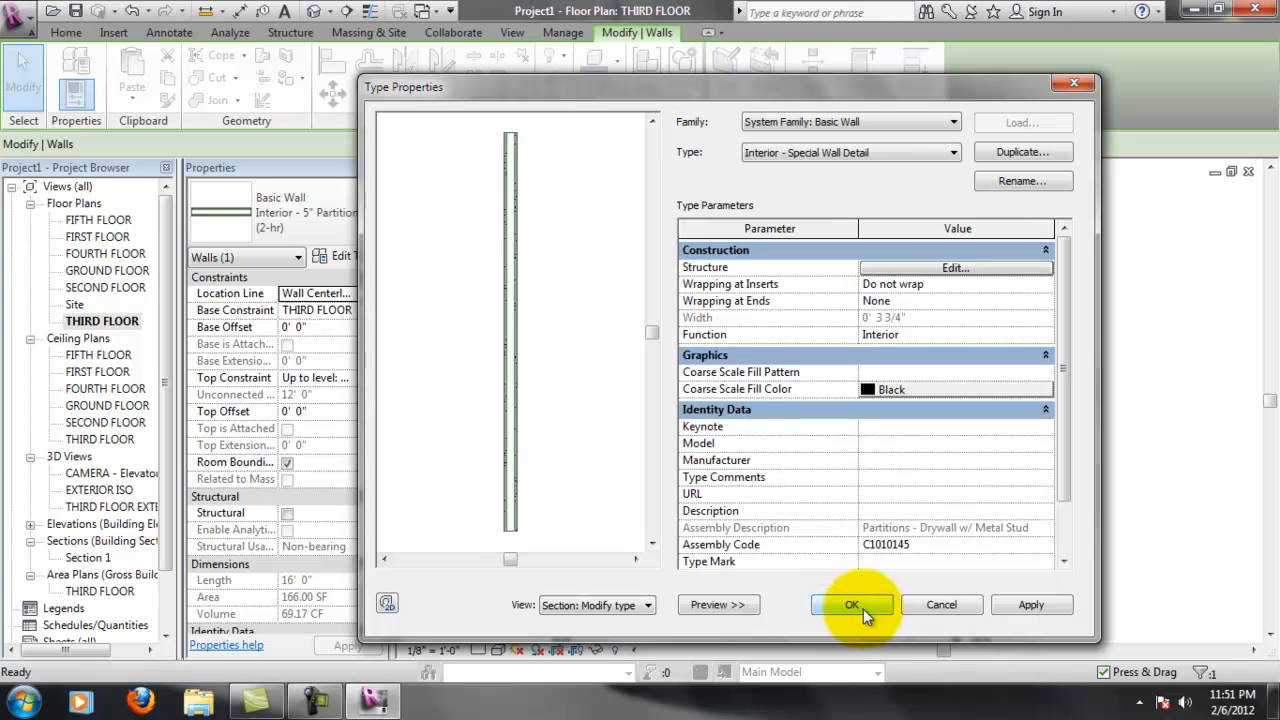
{"action": "left_click", "coordinate": [864, 605]}
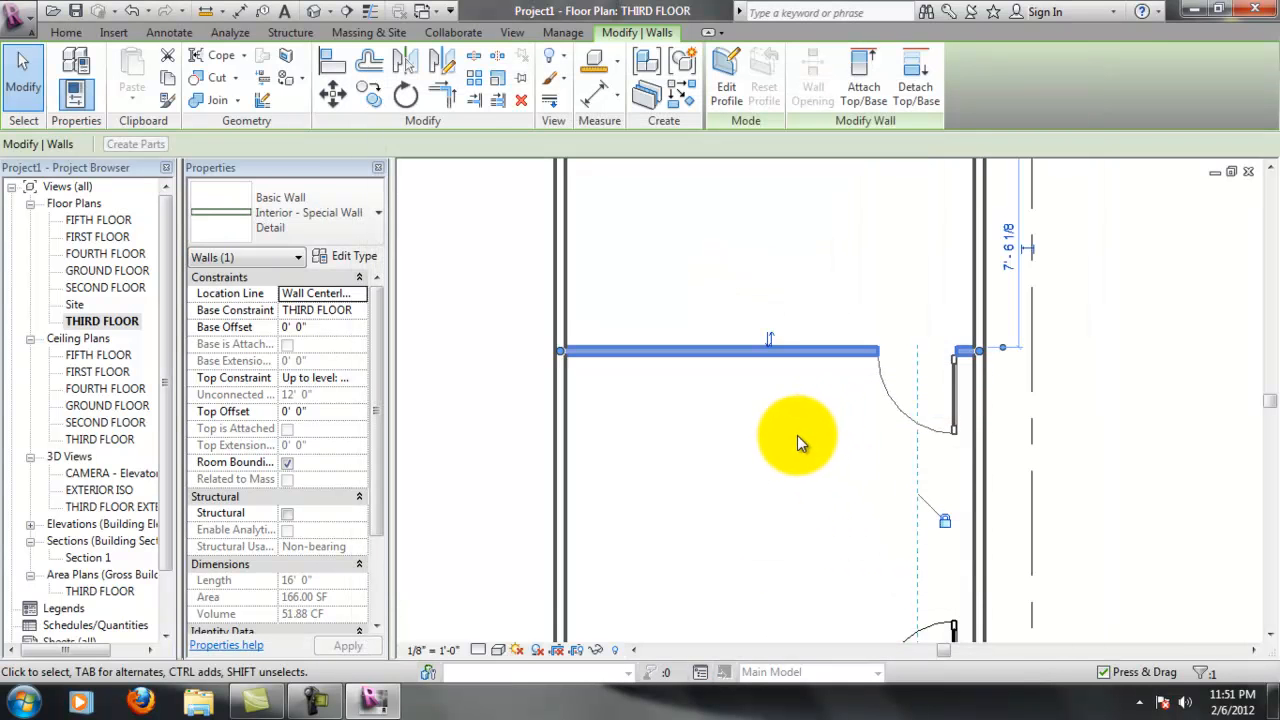
{"action": "left_click", "coordinate": [803, 409]}
Place an interior elevation in the room below the special partition, facing that wall, and open the elevation view
{"action": "scroll", "coordinate": [814, 410], "scroll_direction": "down", "scroll_amount": 3}
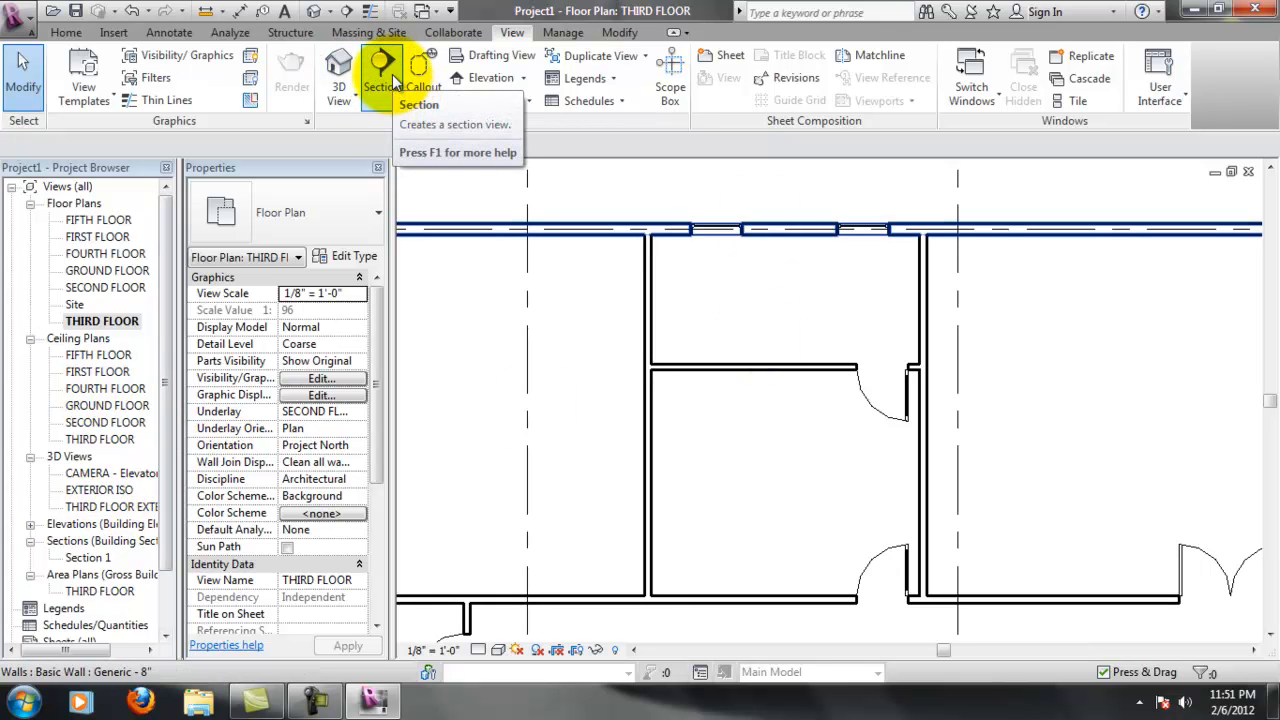
{"action": "left_click", "coordinate": [453, 78]}
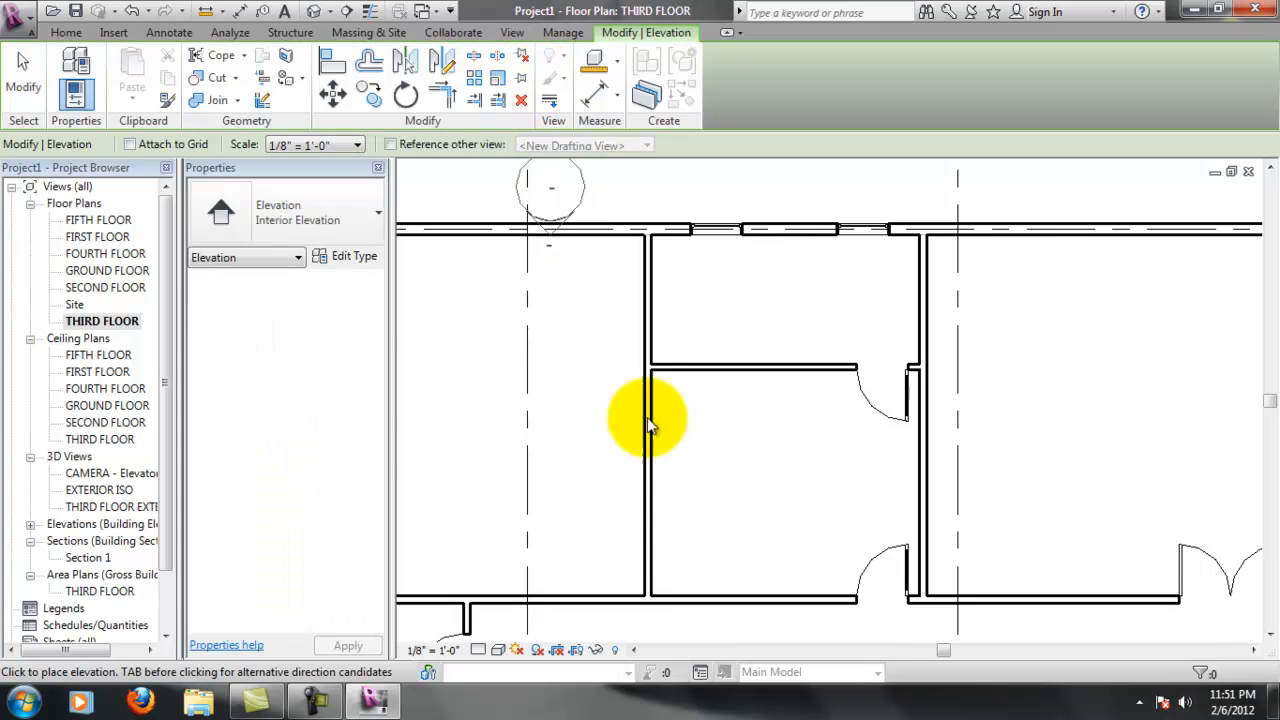
{"action": "left_click", "coordinate": [197, 202]}
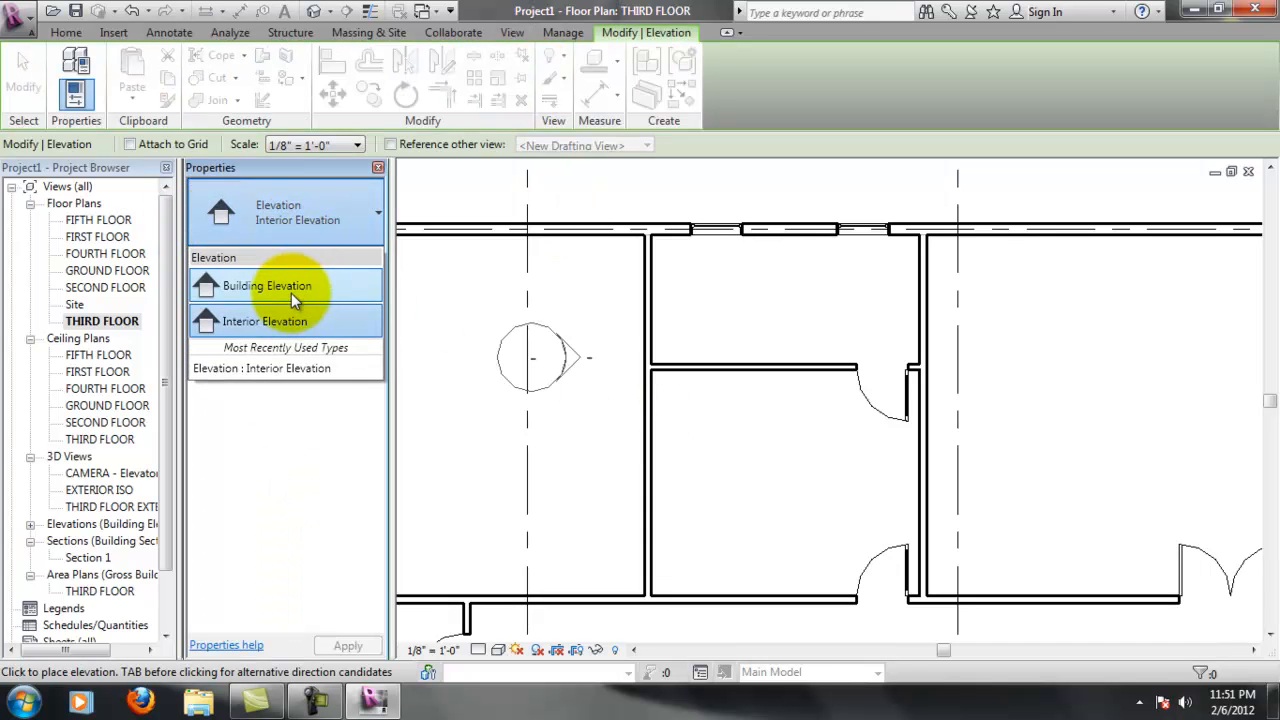
{"action": "left_click", "coordinate": [289, 300]}
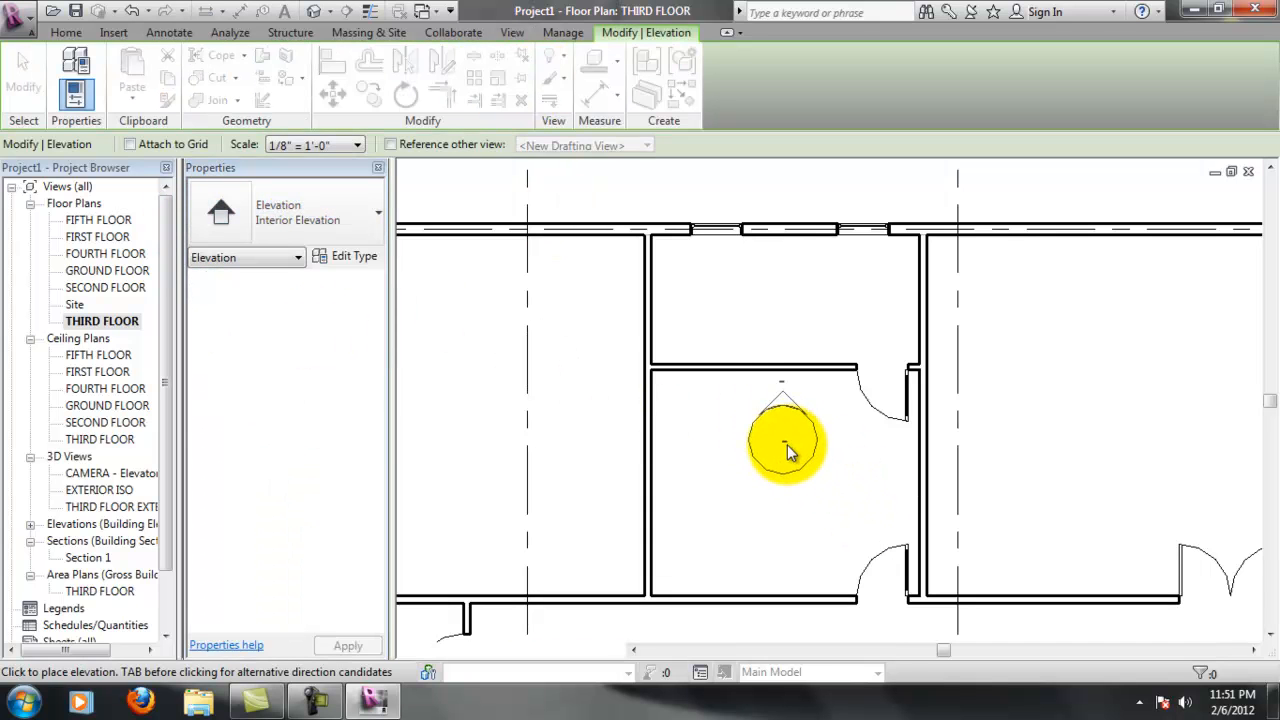
{"action": "left_click", "coordinate": [785, 447]}
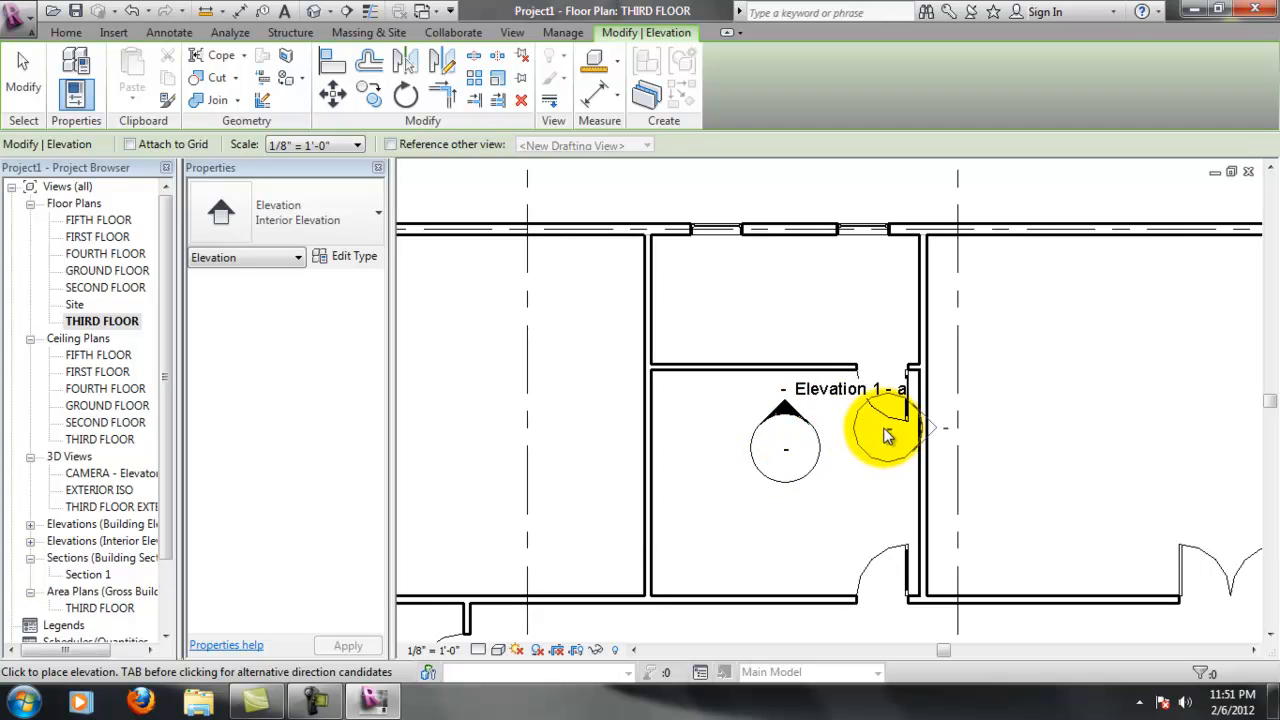
{"action": "key", "text": "Escape"}
{"action": "key", "text": "Escape"}
{"action": "double_click", "coordinate": [795, 410]}
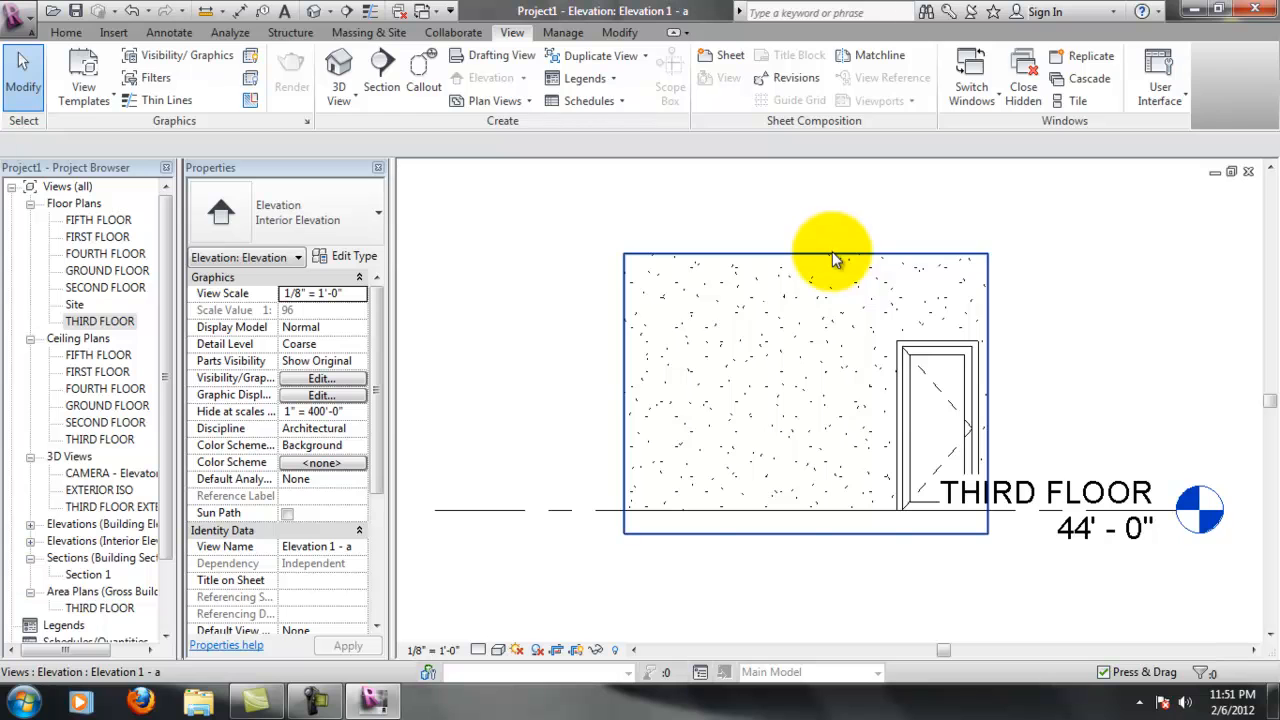
Enlarge the elevation's crop region upward past the fourth floor level and outward beyond both side walls
{"action": "left_click", "coordinate": [886, 253]}
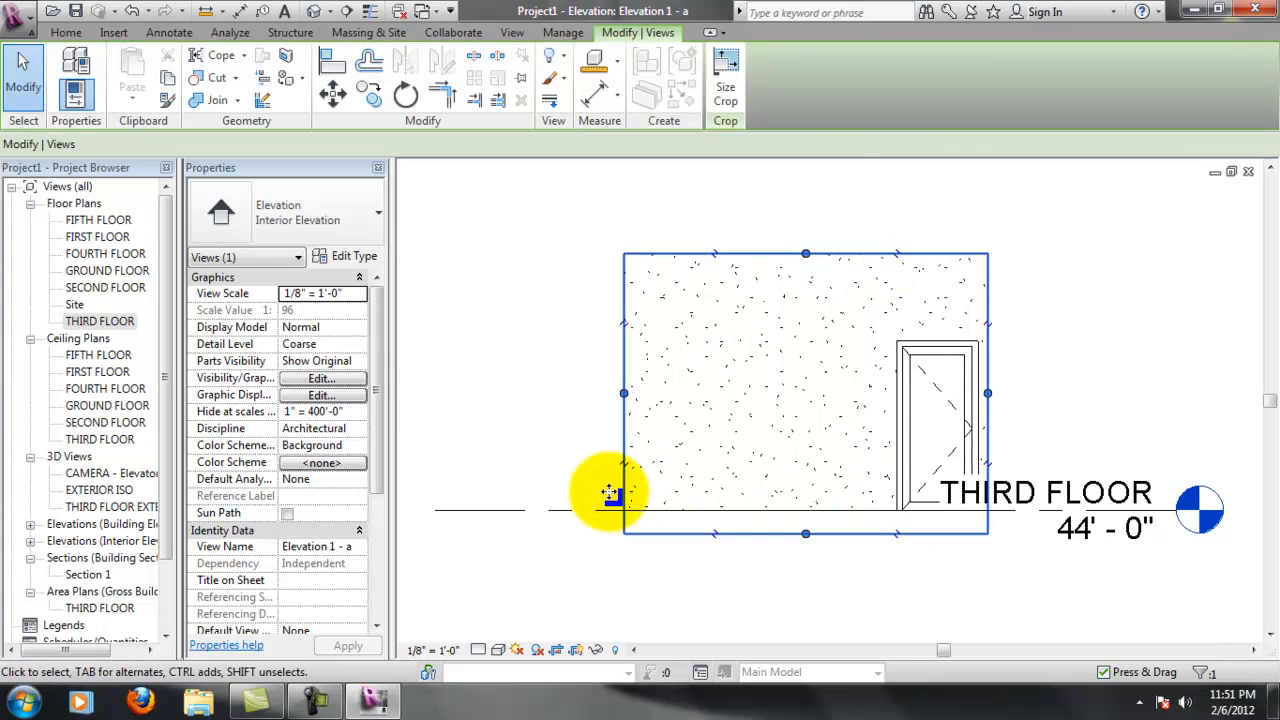
{"action": "left_click_drag", "start_coordinate": [806, 253], "coordinate": [812, 207]}
{"action": "left_click_drag", "start_coordinate": [988, 371], "coordinate": [1048, 371]}
{"action": "left_click_drag", "start_coordinate": [624, 372], "coordinate": [570, 371]}
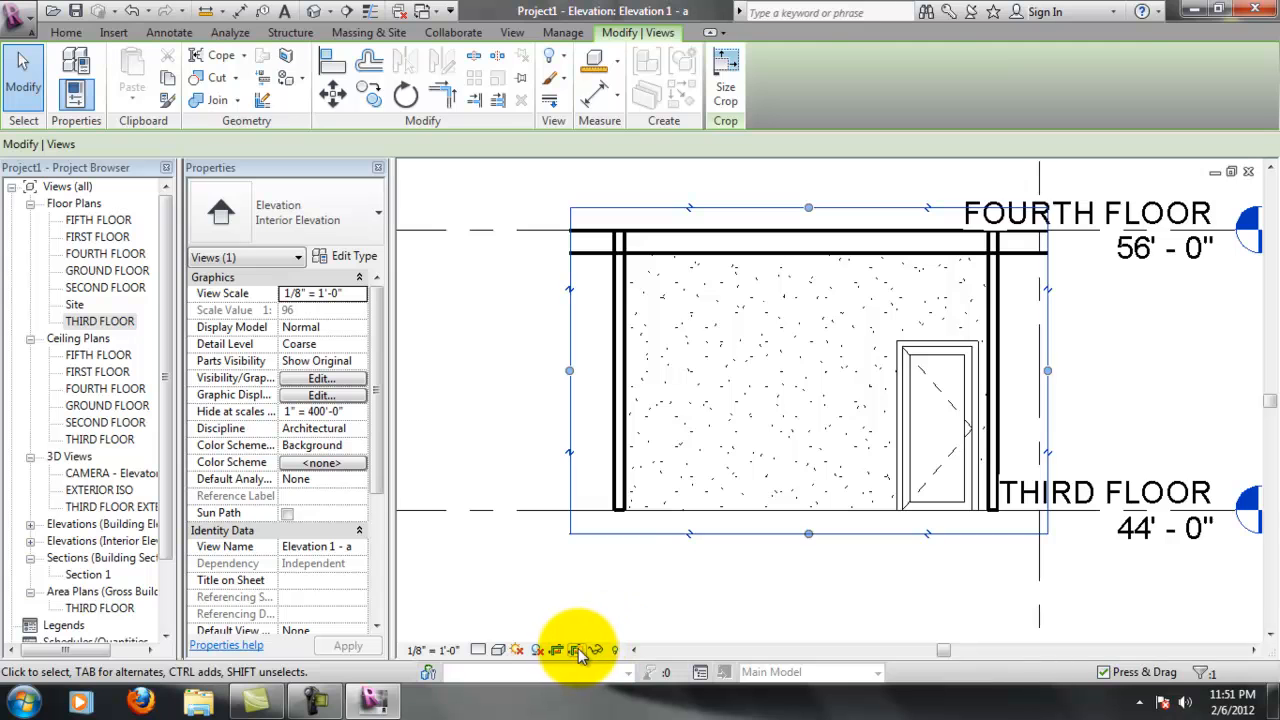
{"action": "key", "text": "Escape"}
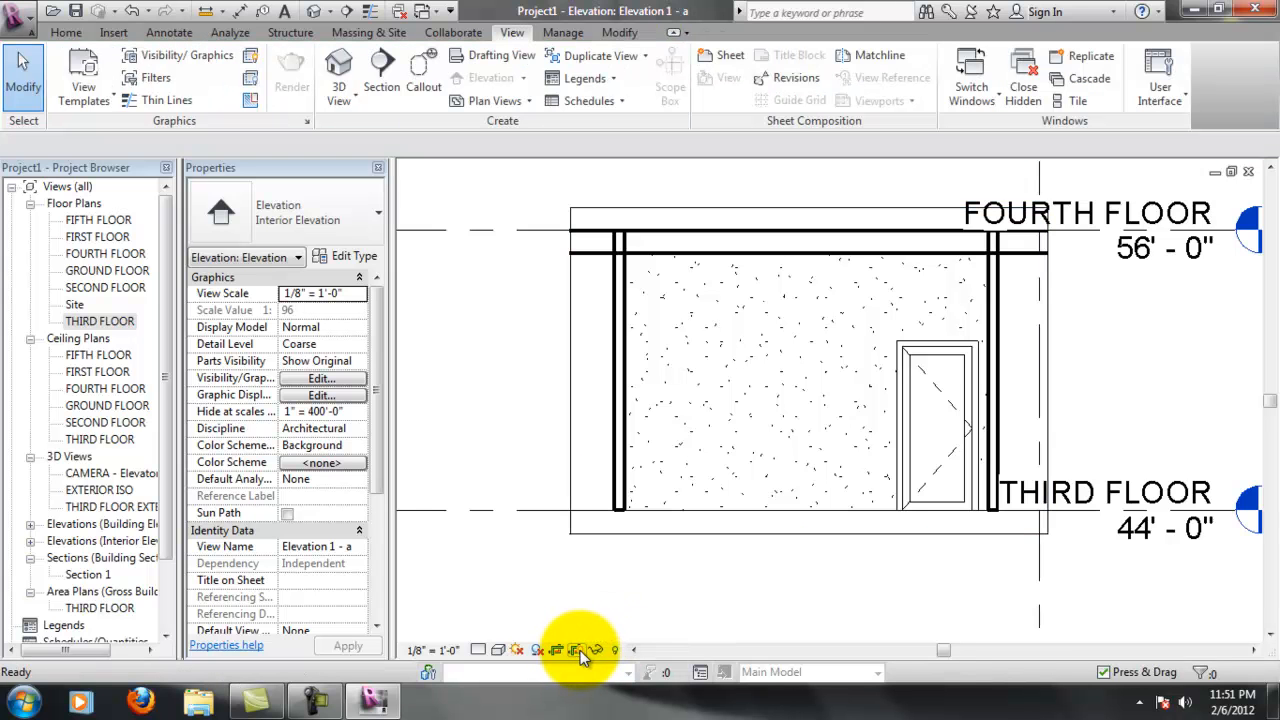
{"action": "left_click", "coordinate": [580, 650]}
{"action": "left_click", "coordinate": [580, 650]}
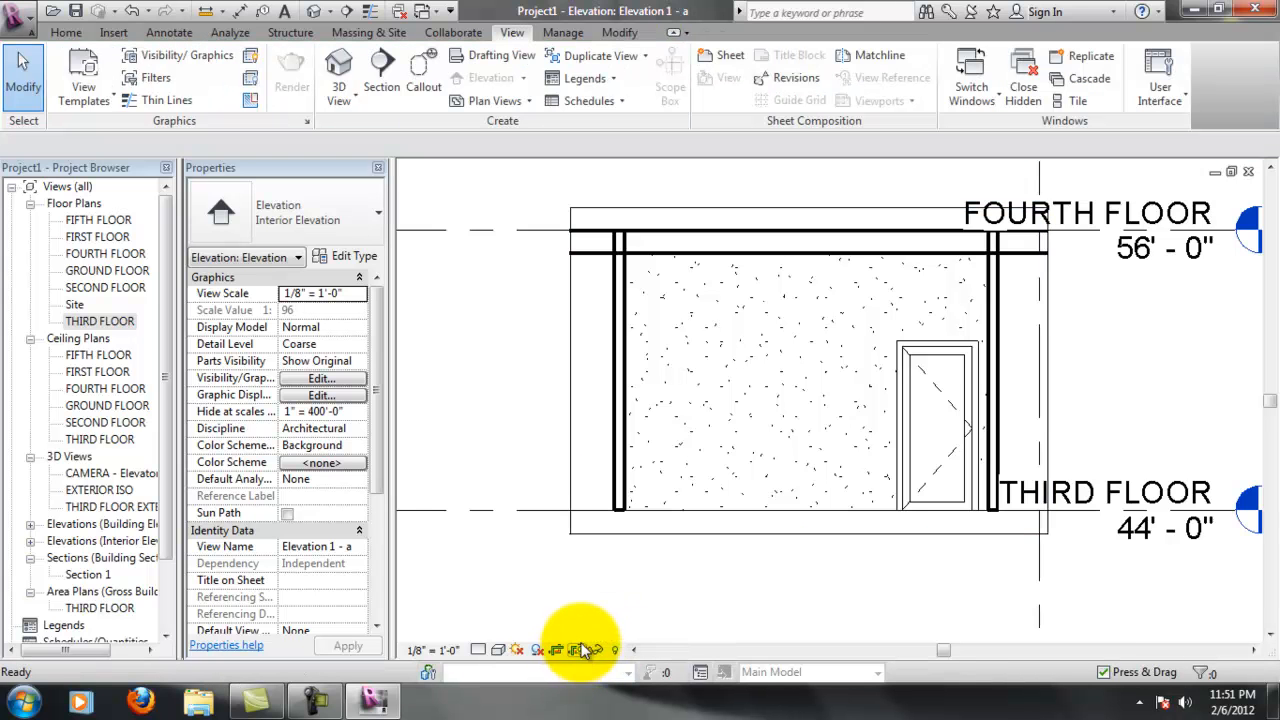
{"action": "left_click", "coordinate": [621, 531]}
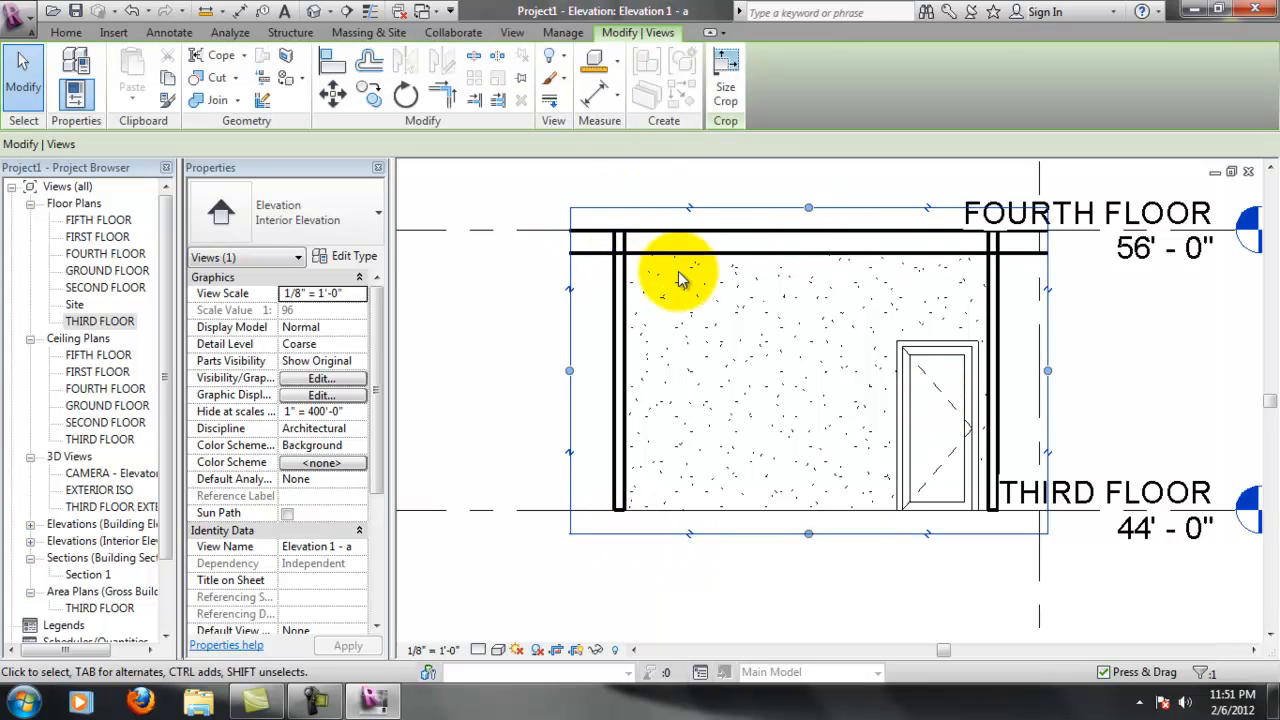
{"action": "left_click", "coordinate": [1091, 298]}
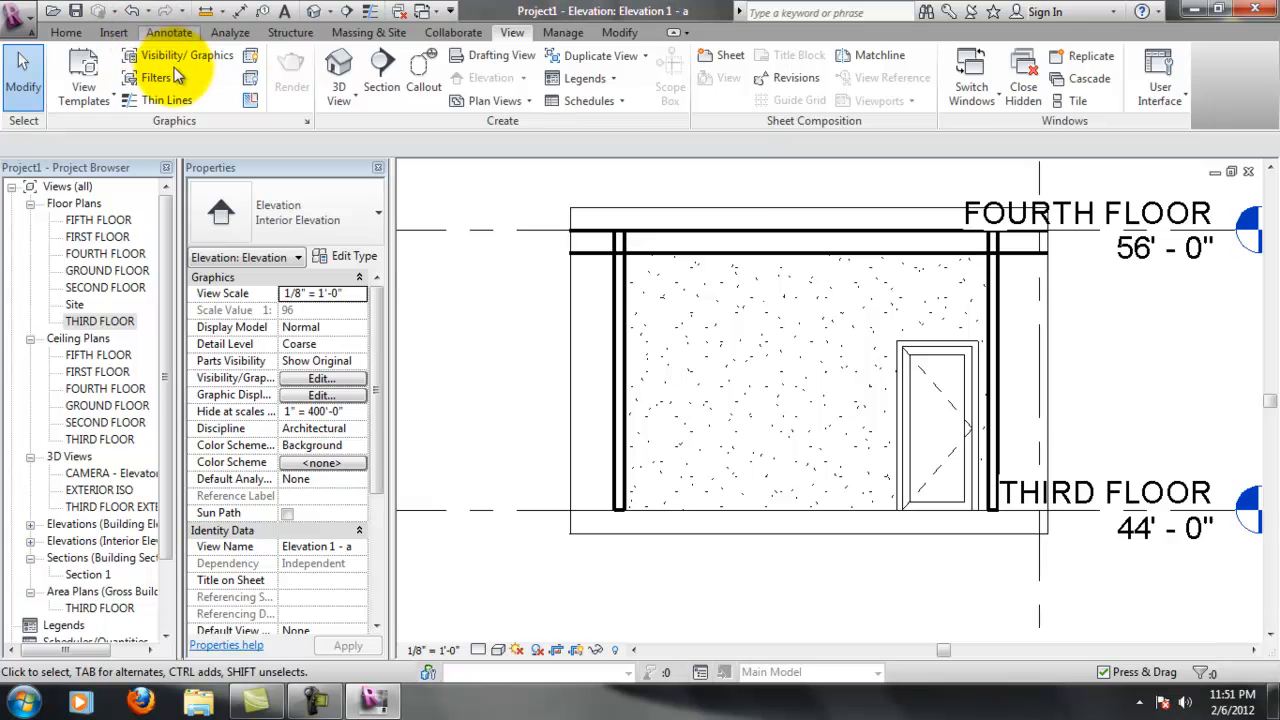
Measure the clear height from the third floor to the underside of the slab above with an aligned dimension, without keeping it
{"action": "left_click", "coordinate": [169, 32]}
{"action": "left_click", "coordinate": [70, 62]}
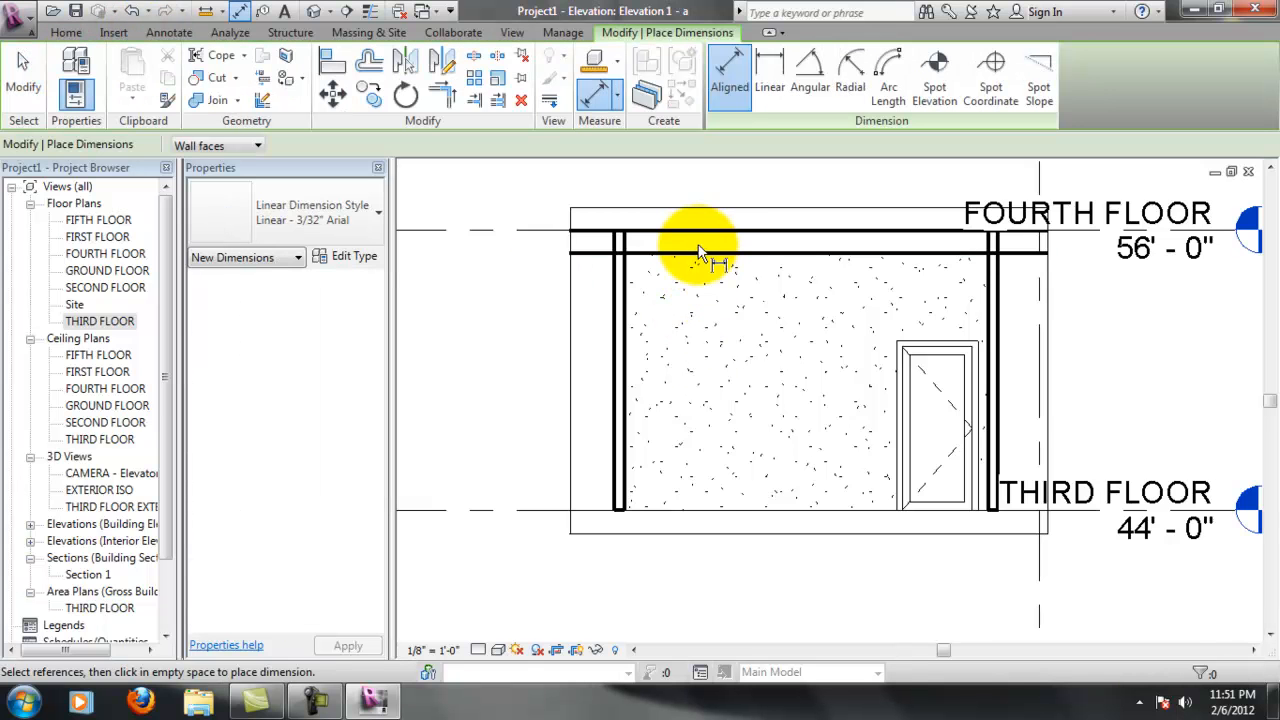
{"action": "left_click", "coordinate": [700, 253]}
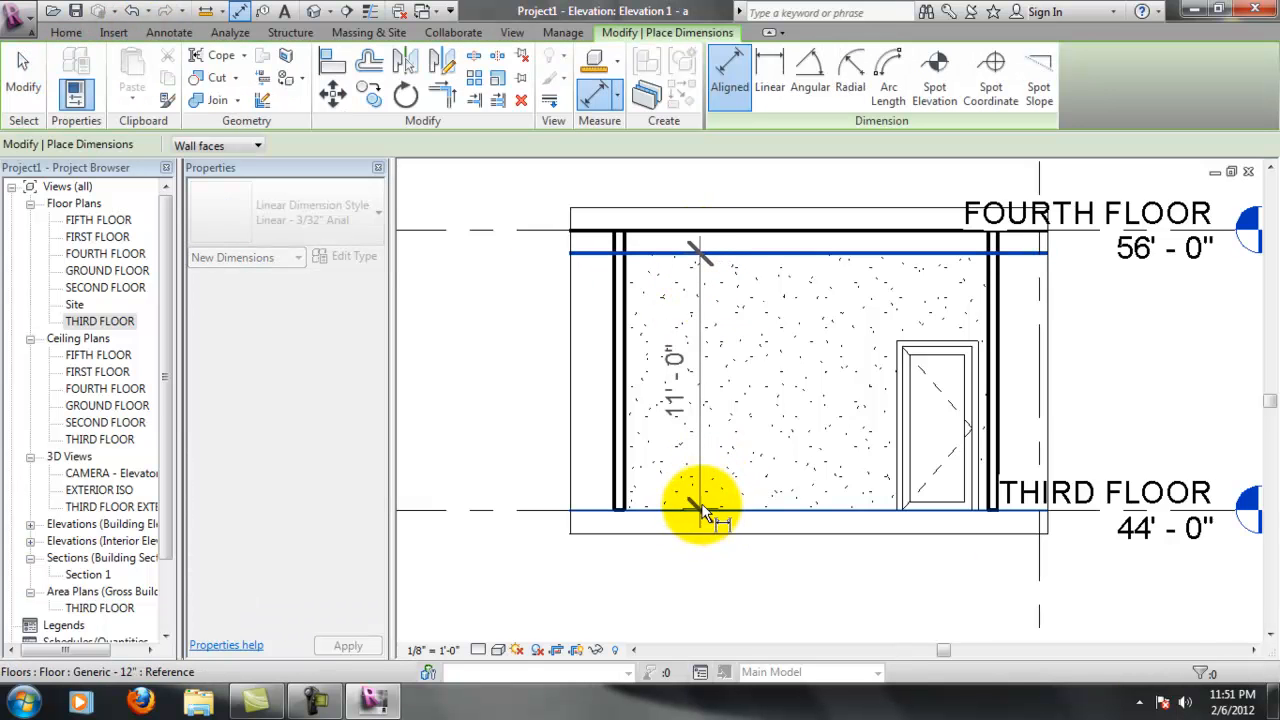
{"action": "left_click", "coordinate": [703, 512]}
{"action": "key", "text": "Escape"}
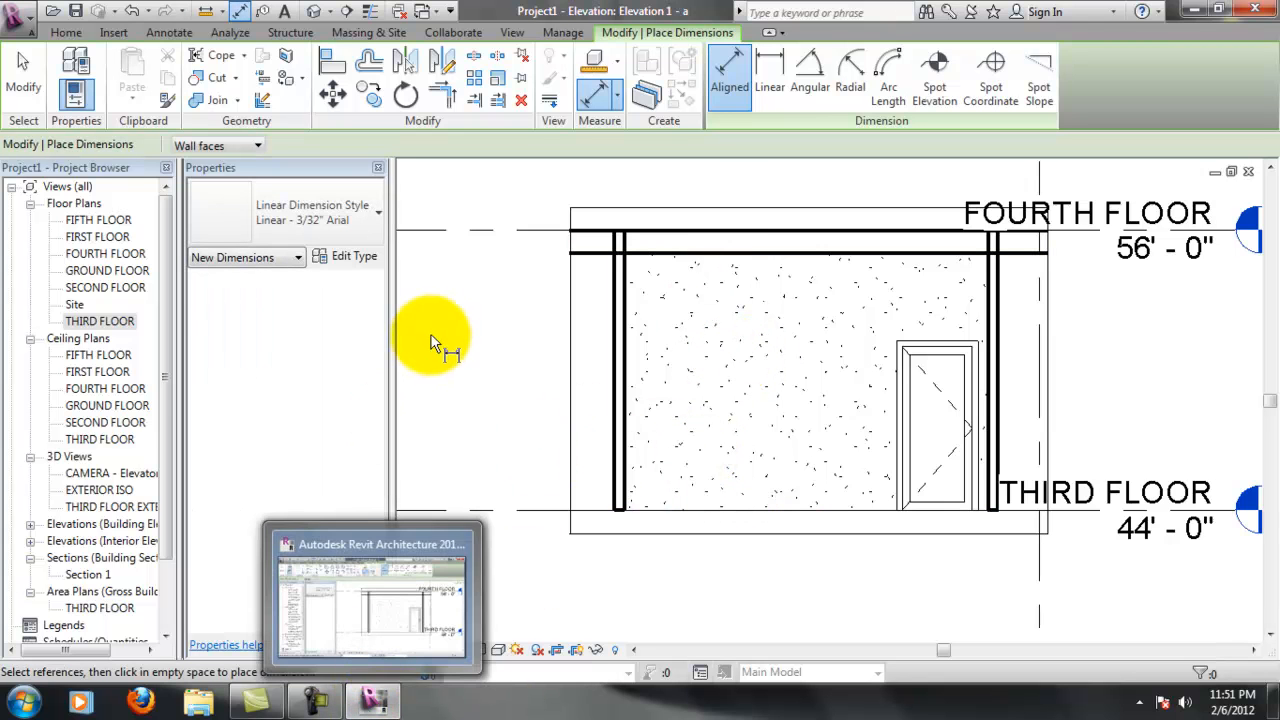
{"action": "key", "text": "Escape"}
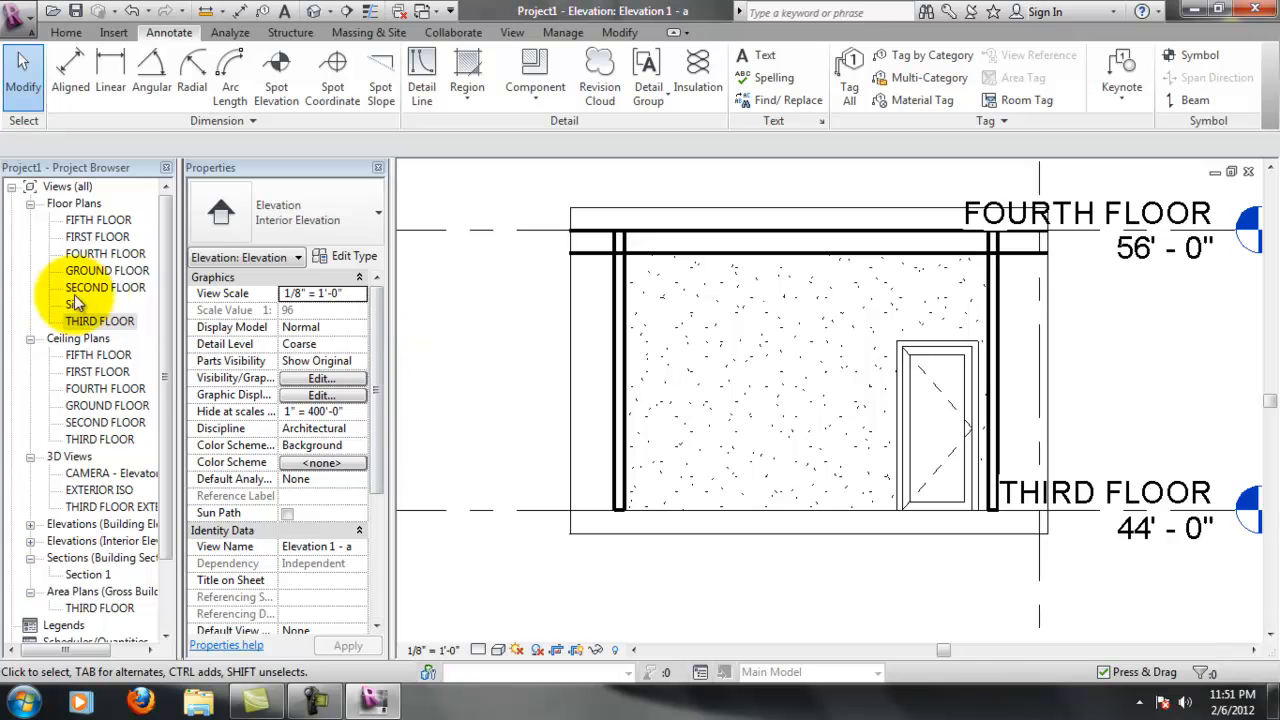
Return to the THIRD FLOOR plan, reopen the special partition's layer assembly and set its sample height to 11'
{"action": "double_click", "coordinate": [100, 321]}
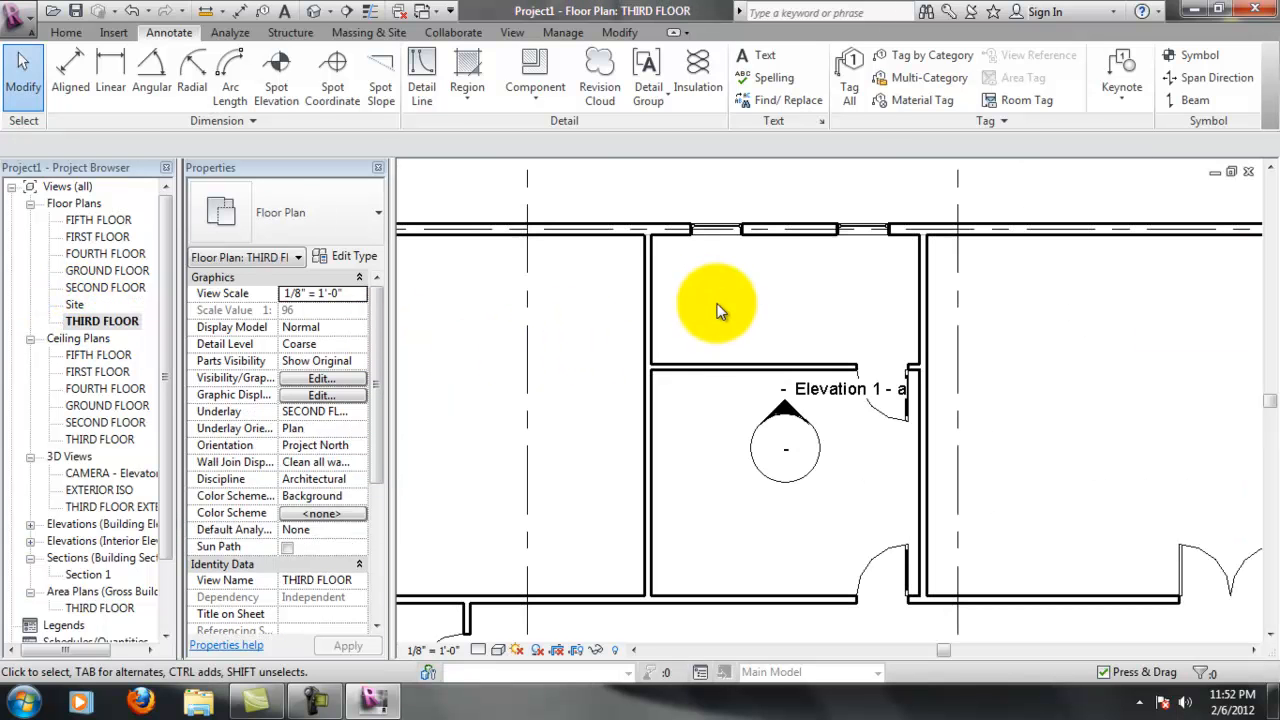
{"action": "left_click", "coordinate": [700, 367]}
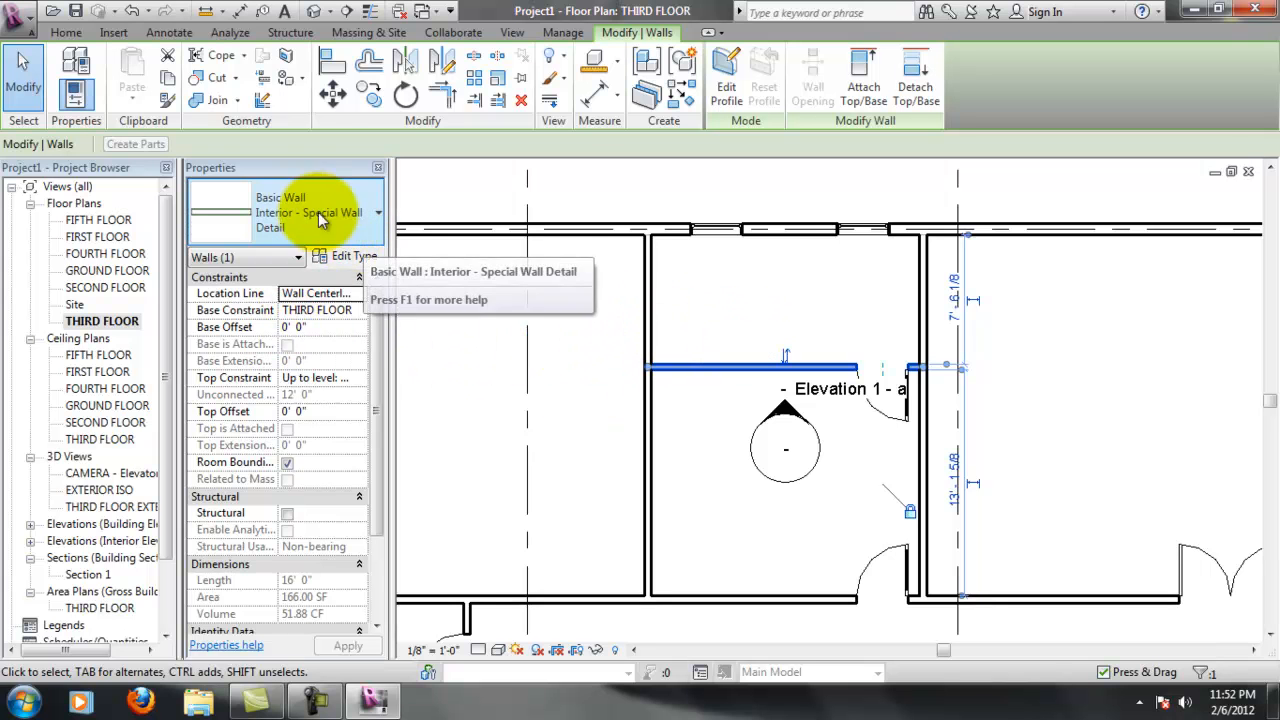
{"action": "left_click", "coordinate": [362, 258]}
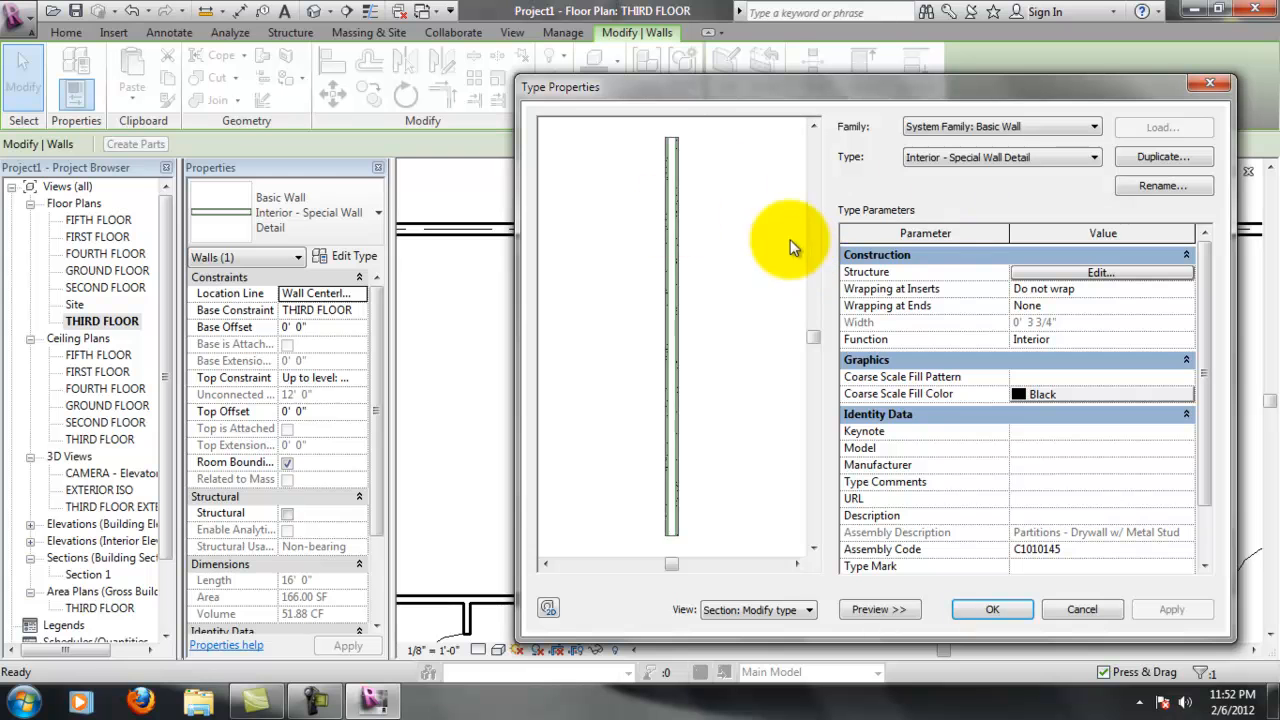
{"action": "scroll", "coordinate": [674, 121], "scroll_direction": "up", "scroll_amount": 4}
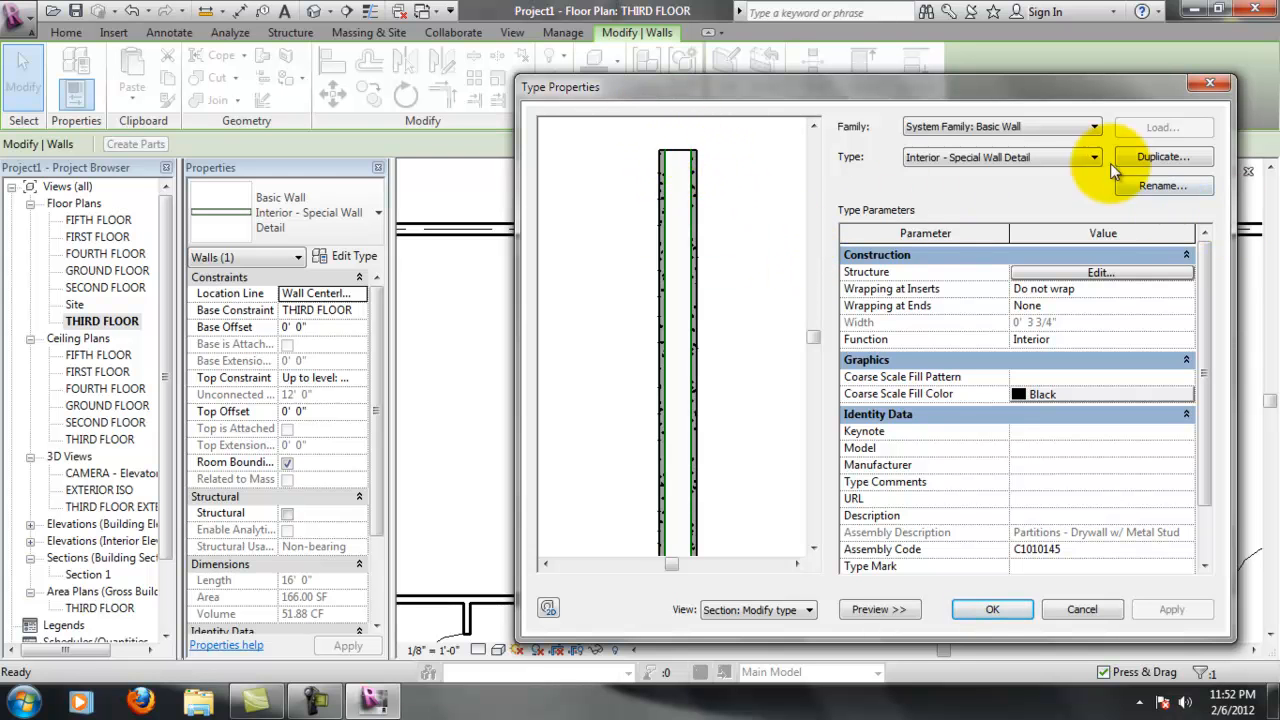
{"action": "left_click", "coordinate": [1105, 272]}
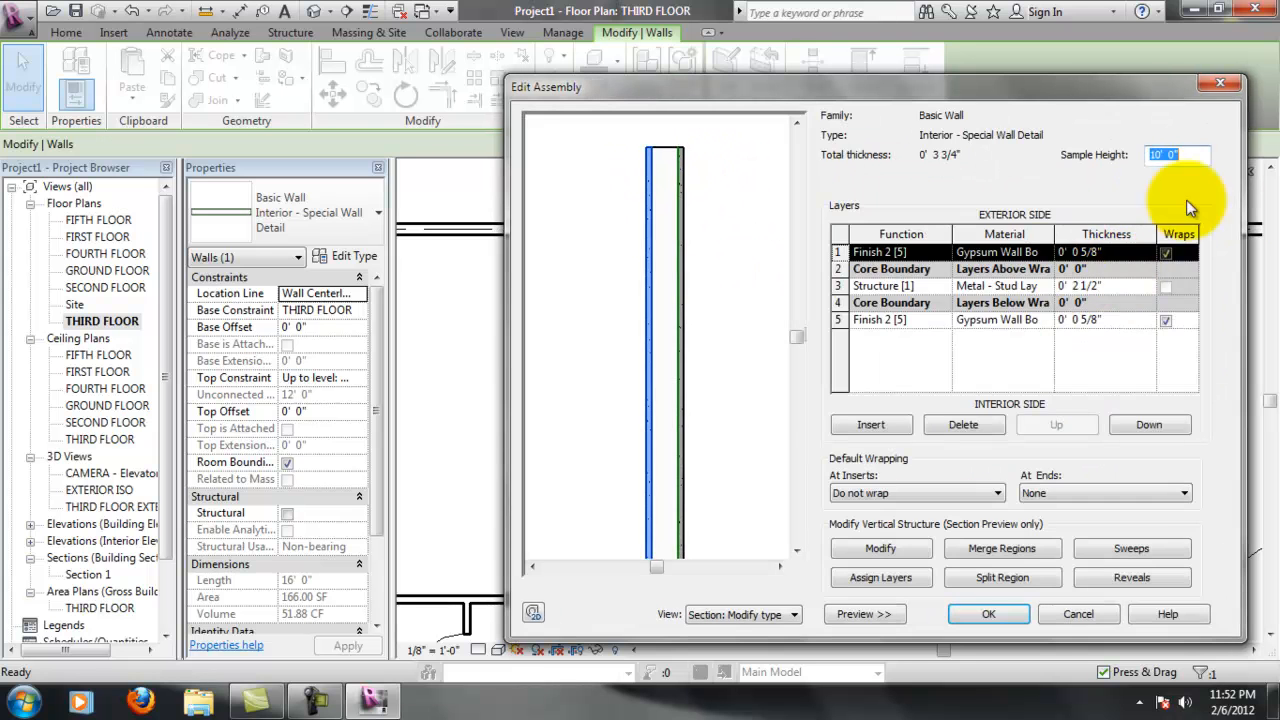
{"action": "type", "text": "11"}
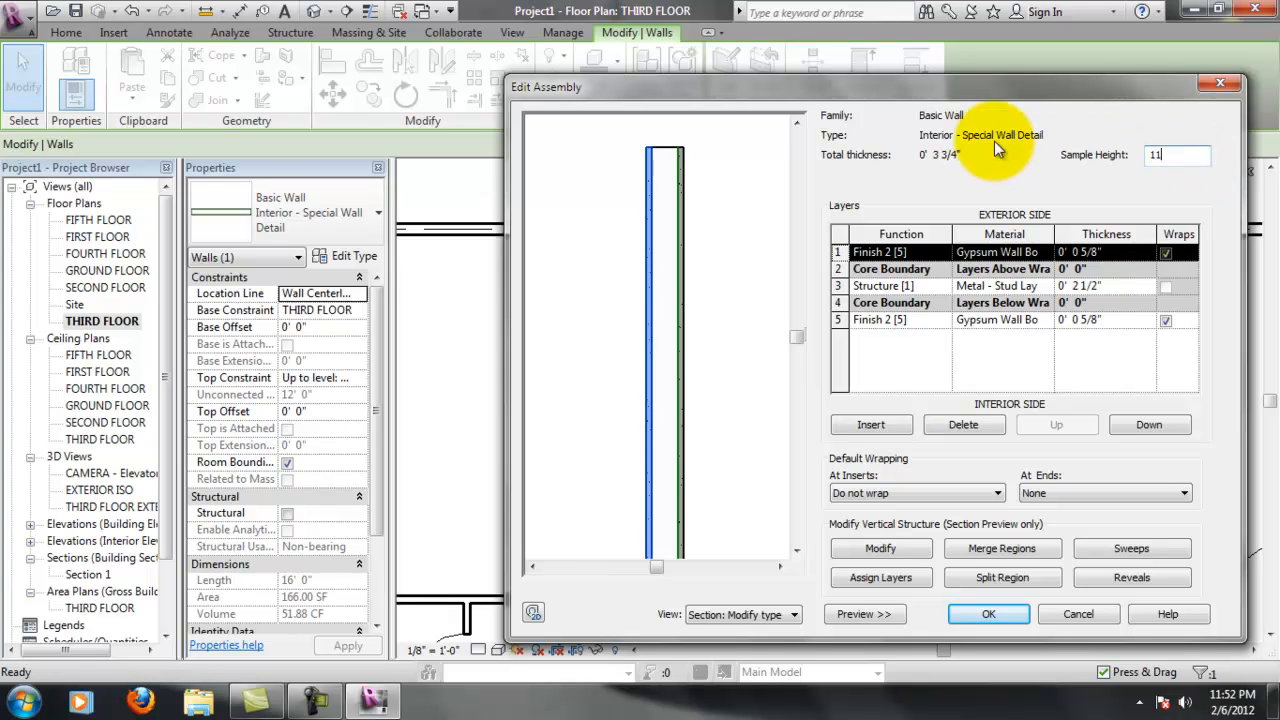
{"action": "key", "text": "Tab"}
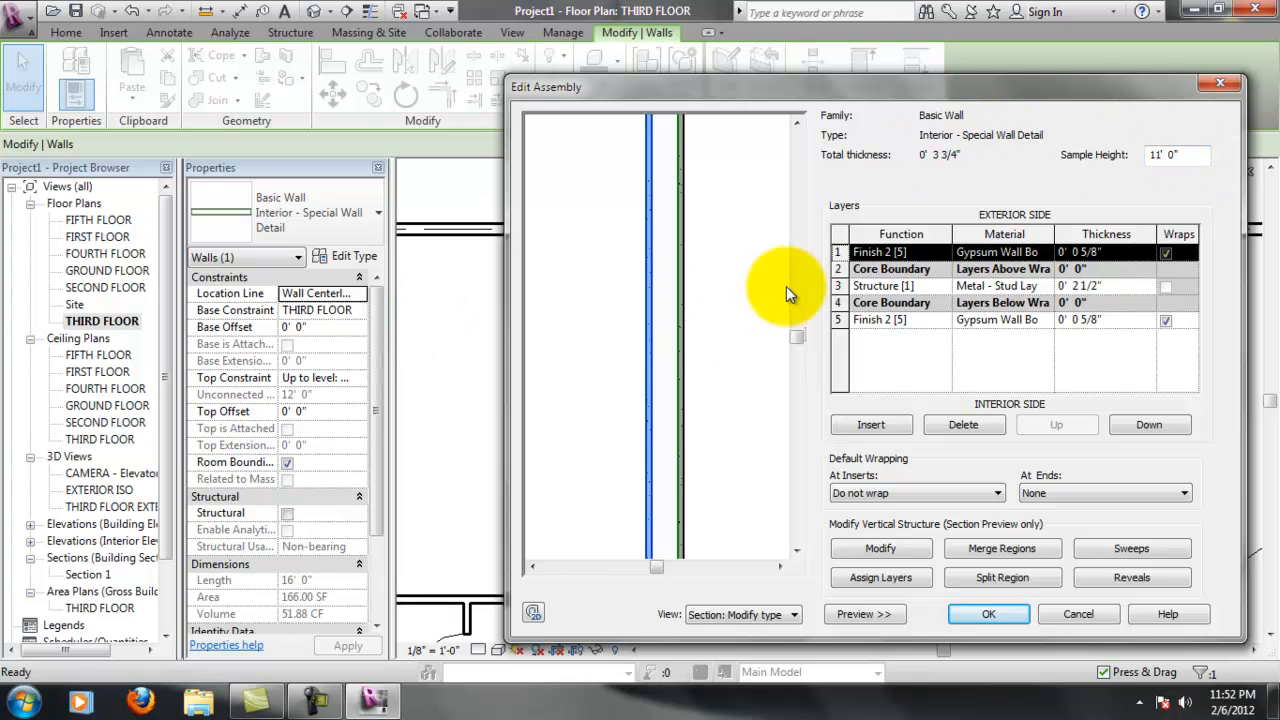
Split the gypsum wall board layers on the exterior and interior sides at the same height near the top of the wall
{"action": "scroll", "coordinate": [746, 305], "scroll_direction": "down", "scroll_amount": 4}
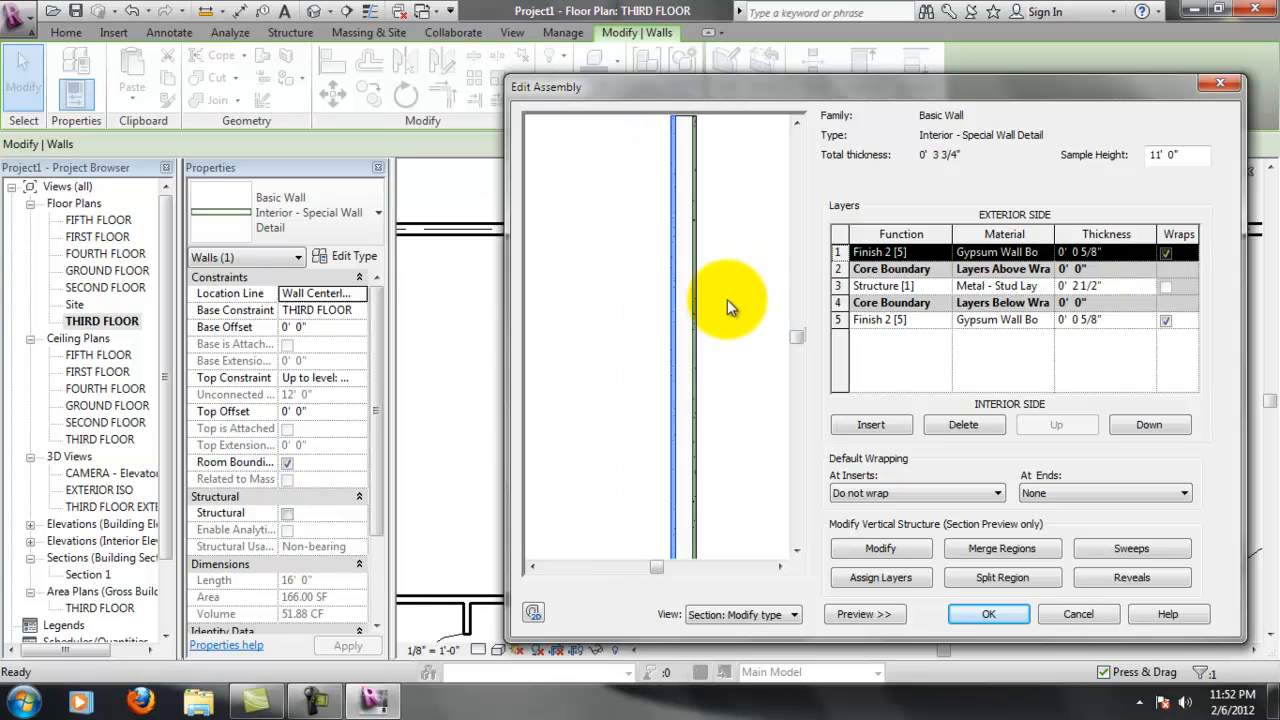
{"action": "scroll", "coordinate": [733, 174], "scroll_direction": "up", "scroll_amount": 3}
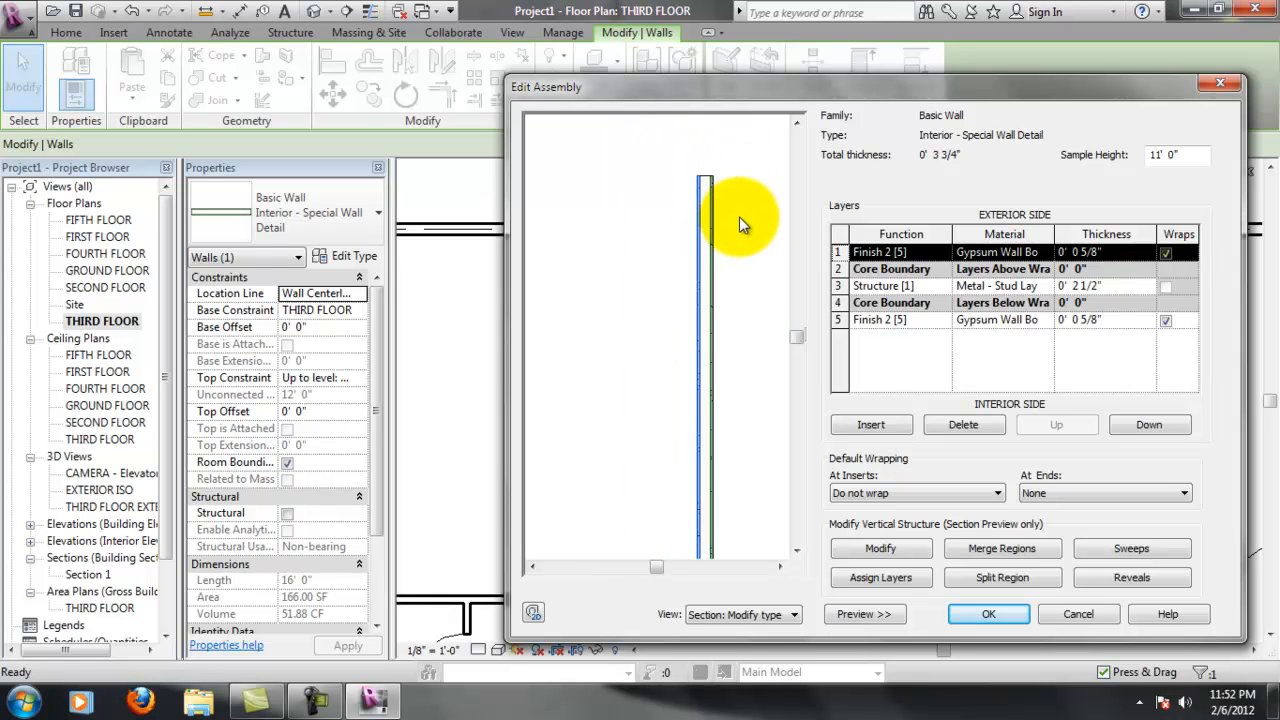
{"action": "scroll", "coordinate": [724, 221], "scroll_direction": "up", "scroll_amount": 1}
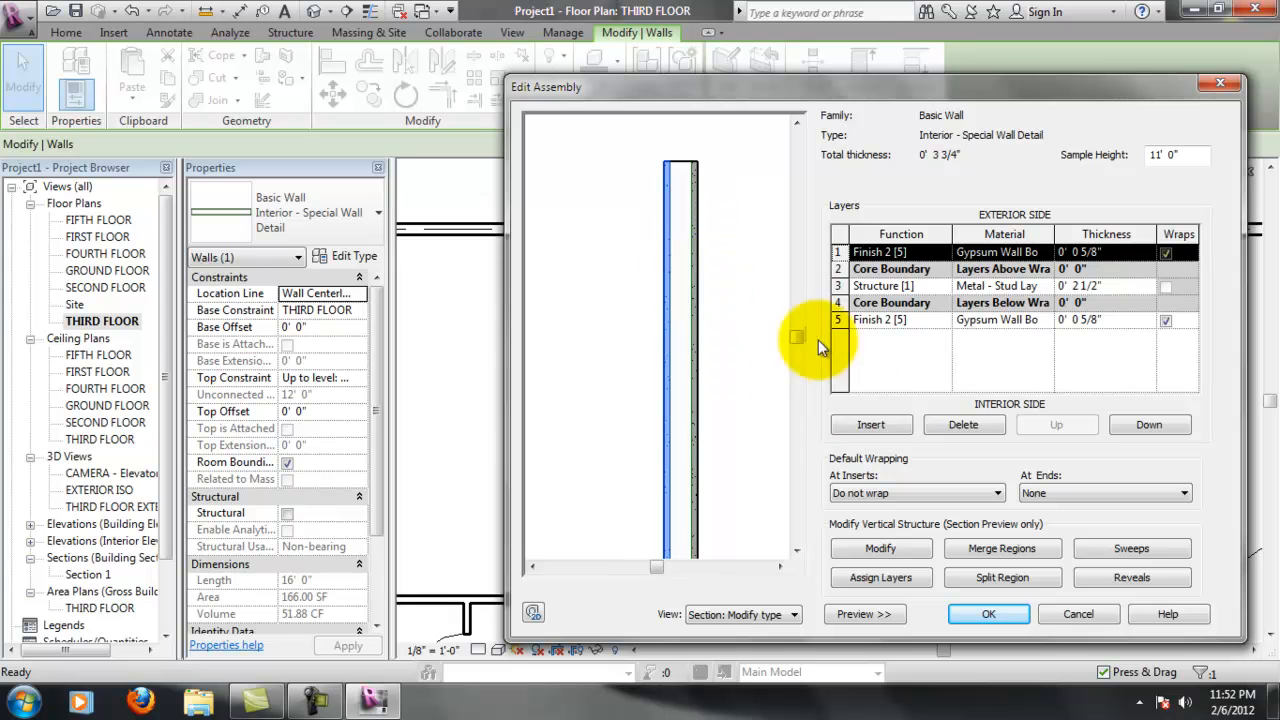
{"action": "left_click", "coordinate": [994, 583]}
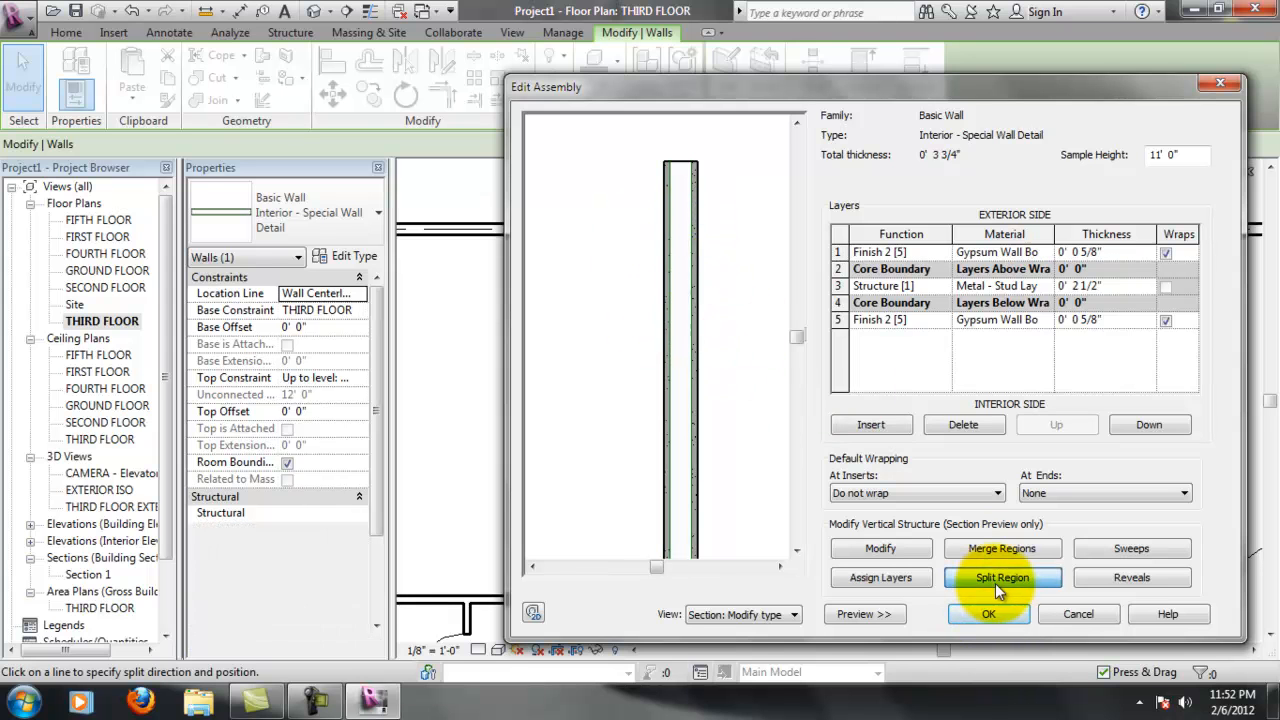
{"action": "left_click", "coordinate": [669, 250]}
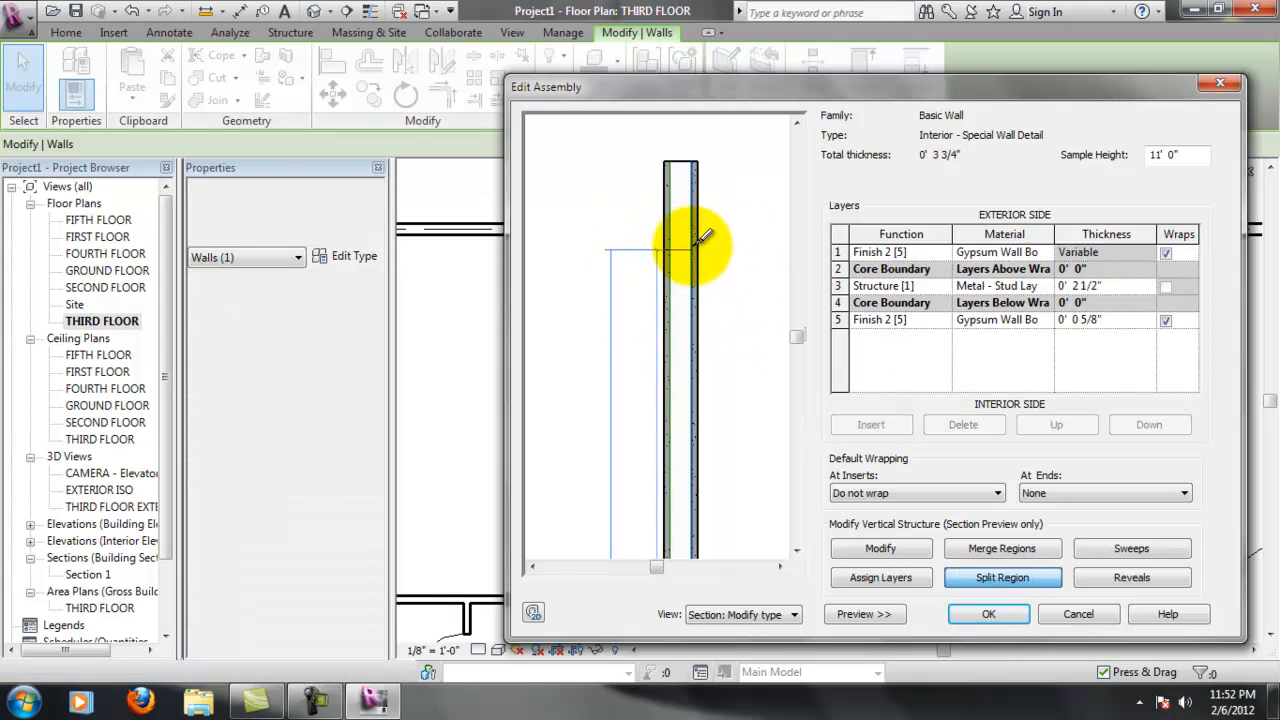
{"action": "left_click", "coordinate": [692, 249]}
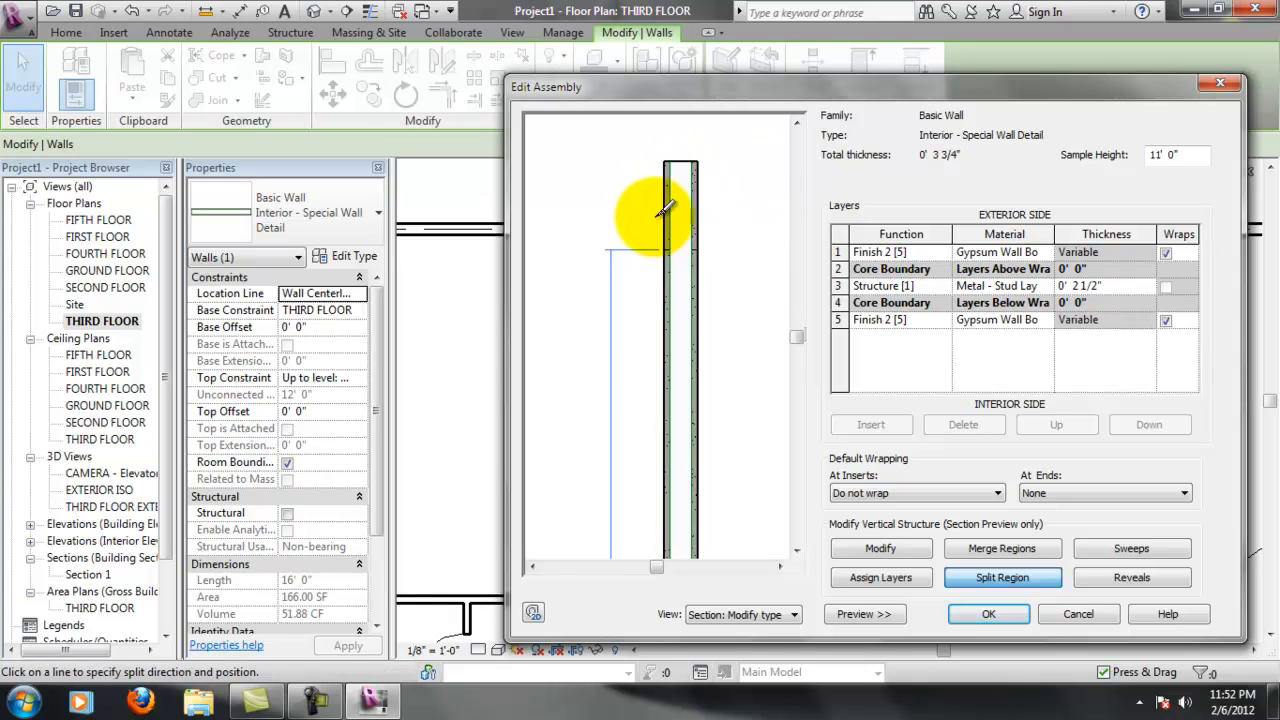
{"action": "scroll", "coordinate": [676, 212], "scroll_direction": "up", "scroll_amount": 4}
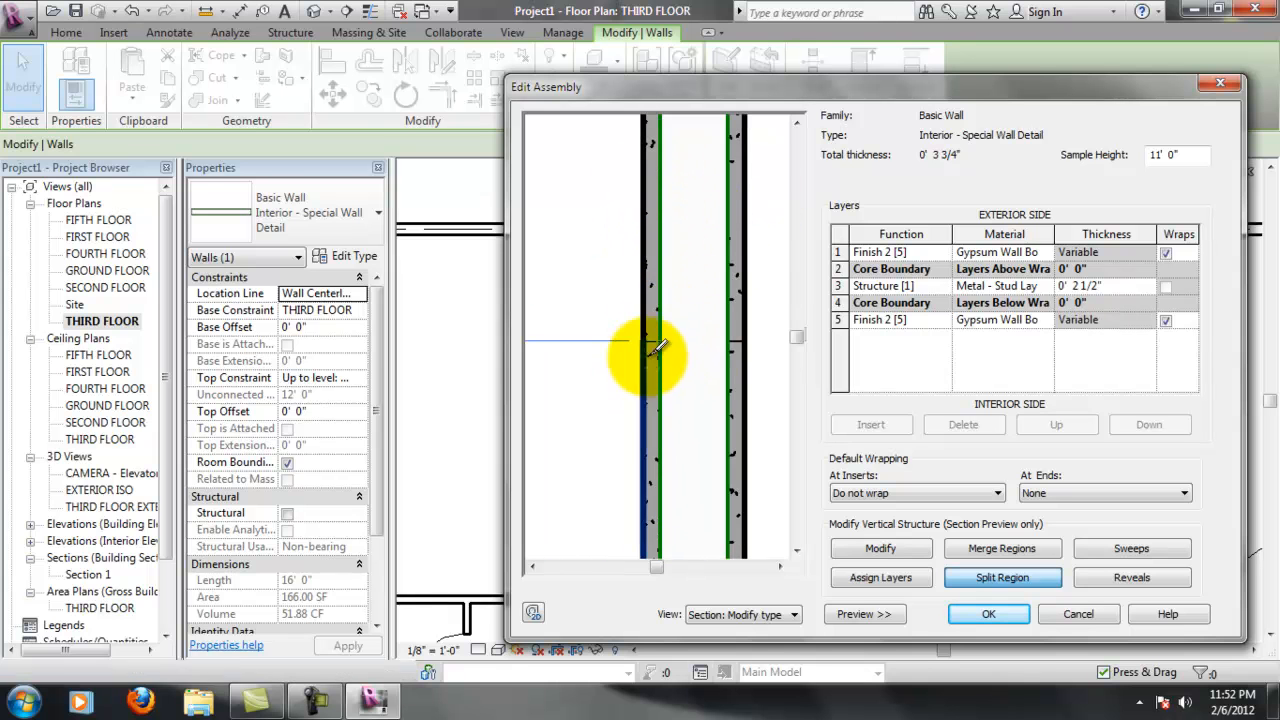
{"action": "scroll", "coordinate": [664, 300], "scroll_direction": "up", "scroll_amount": 2}
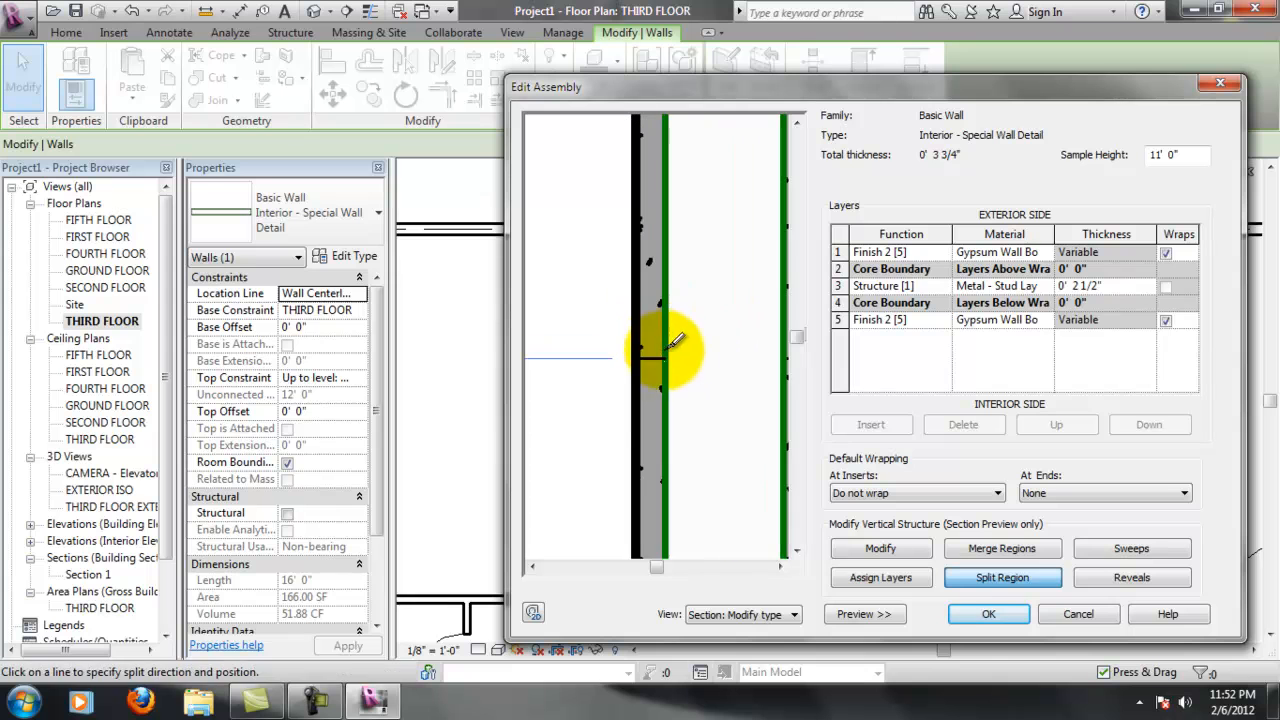
{"action": "left_click", "coordinate": [673, 282]}
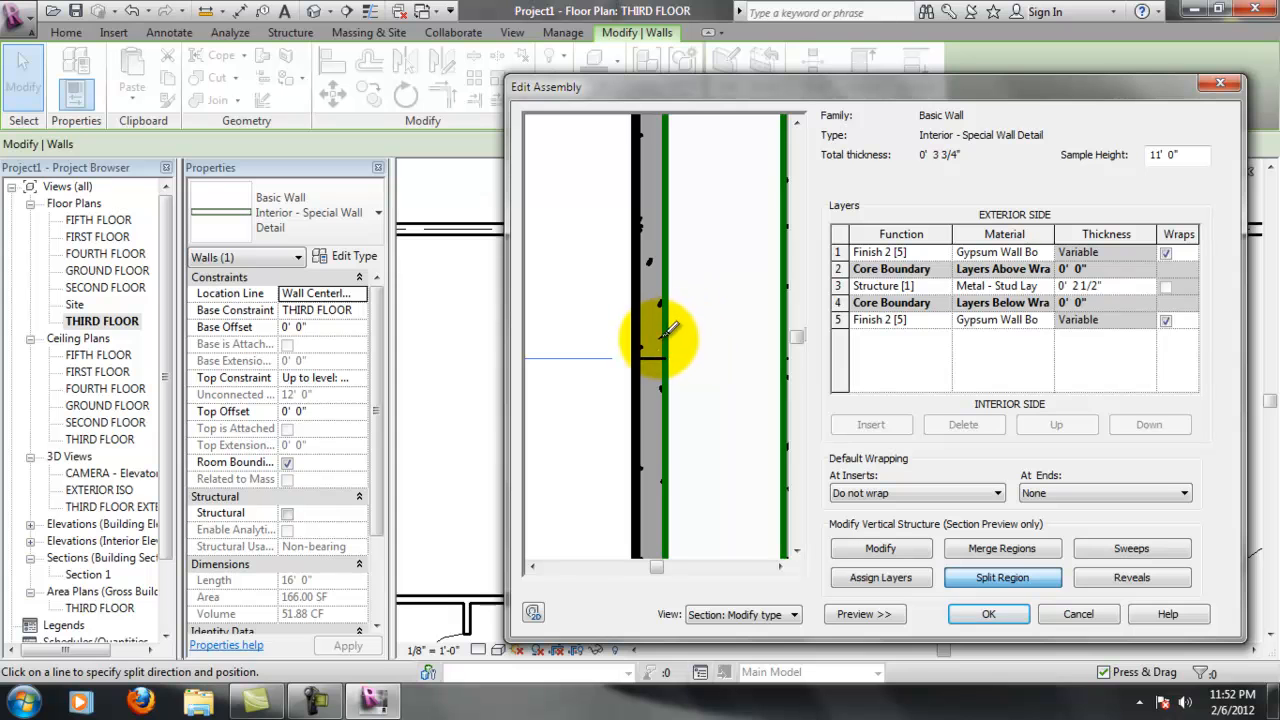
{"action": "scroll", "coordinate": [705, 347], "scroll_direction": "down", "scroll_amount": 5}
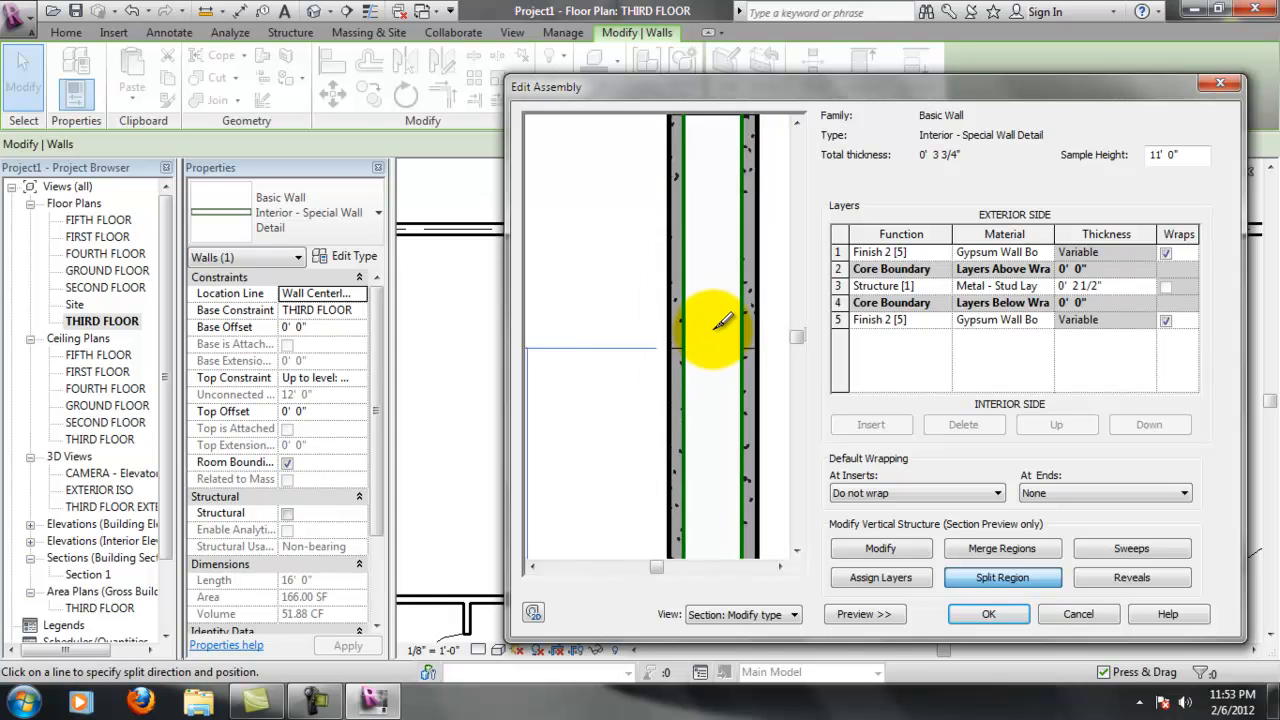
Examine the split lines in the exterior and interior gypsum layers and their position along the wall in the section preview
{"action": "scroll", "coordinate": [752, 321], "scroll_direction": "up", "scroll_amount": 2}
{"action": "scroll", "coordinate": [730, 305], "scroll_direction": "up", "scroll_amount": 1}
{"action": "scroll", "coordinate": [765, 330], "scroll_direction": "up", "scroll_amount": 1}
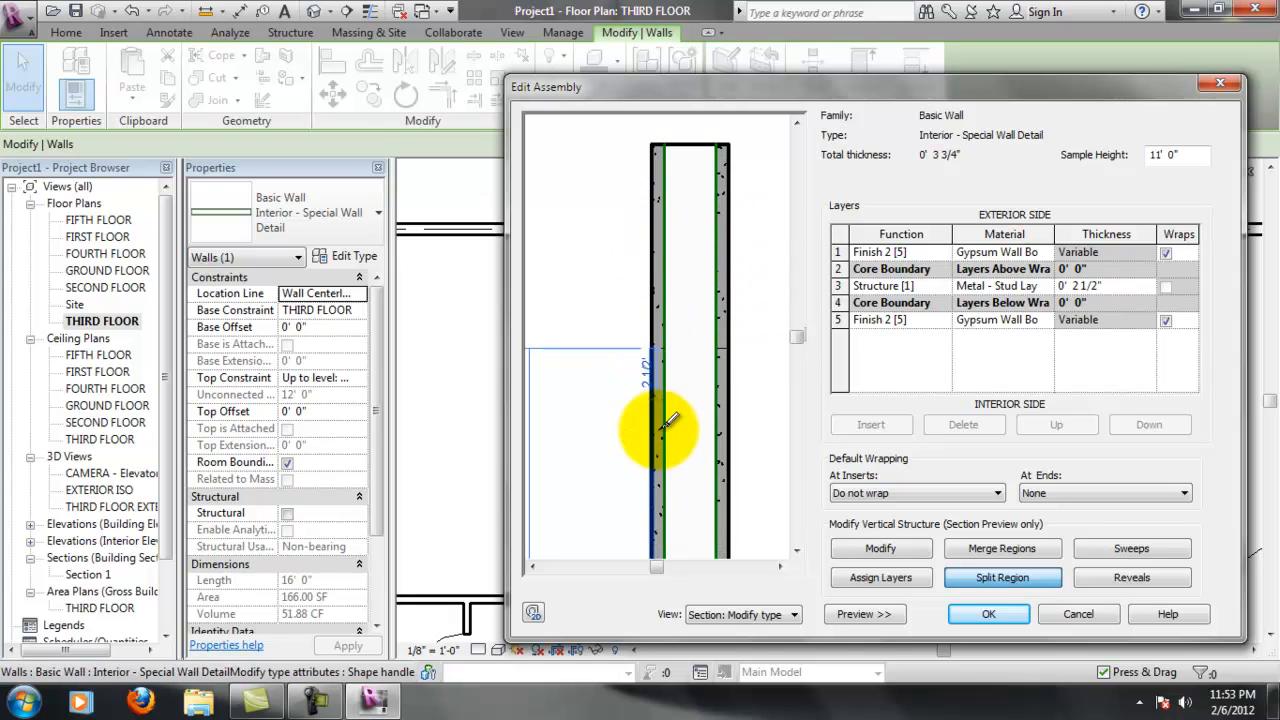
{"action": "scroll", "coordinate": [655, 365], "scroll_direction": "up", "scroll_amount": 2}
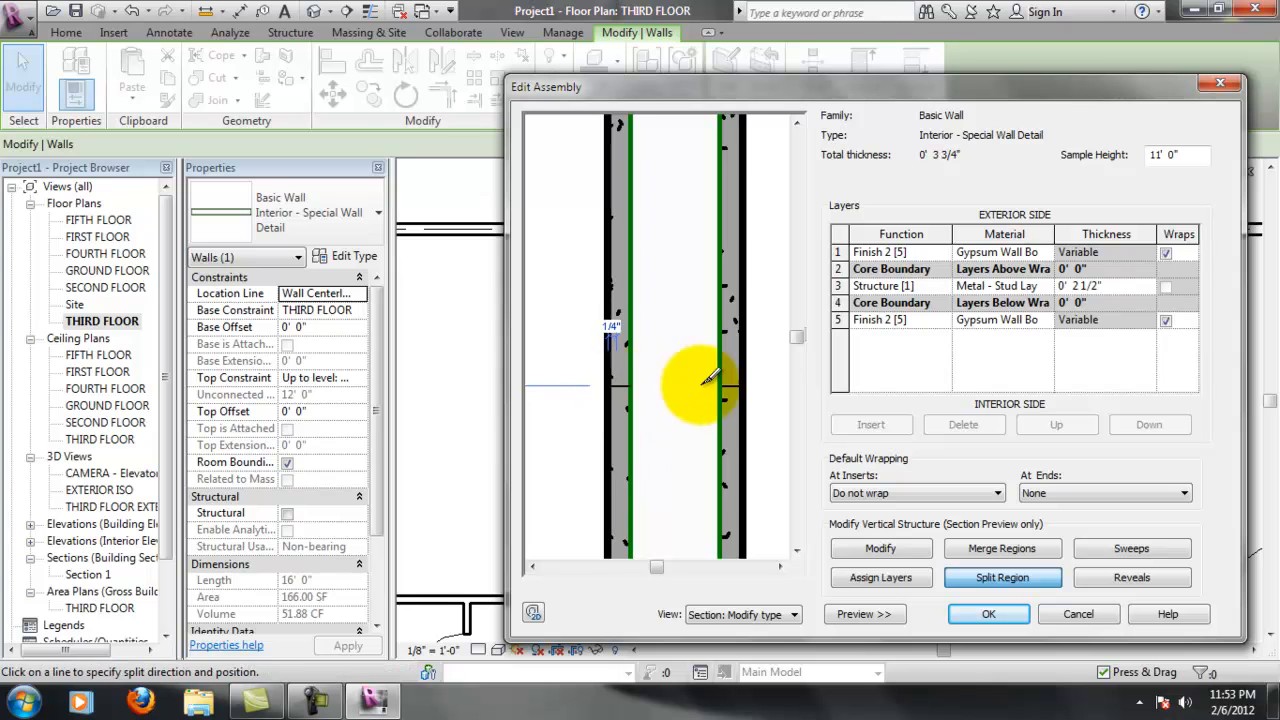
{"action": "scroll", "coordinate": [690, 368], "scroll_direction": "up", "scroll_amount": 1}
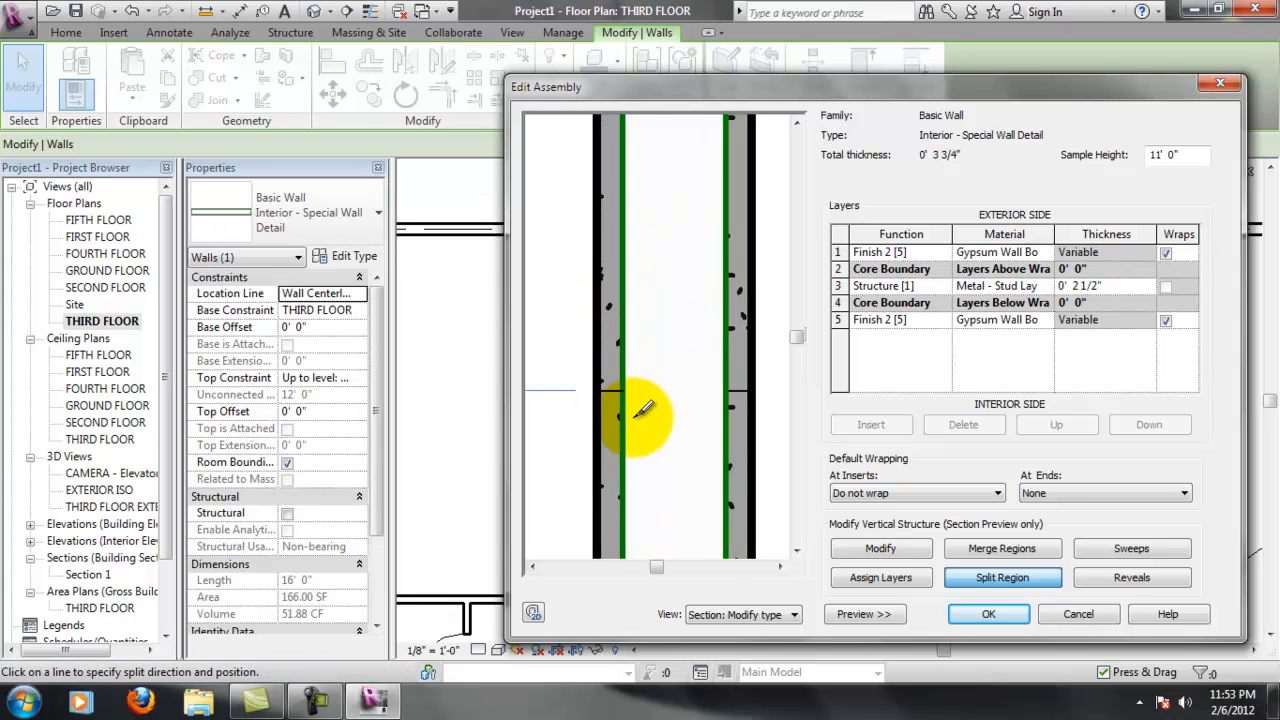
{"action": "scroll", "coordinate": [643, 410], "scroll_direction": "down", "scroll_amount": 3}
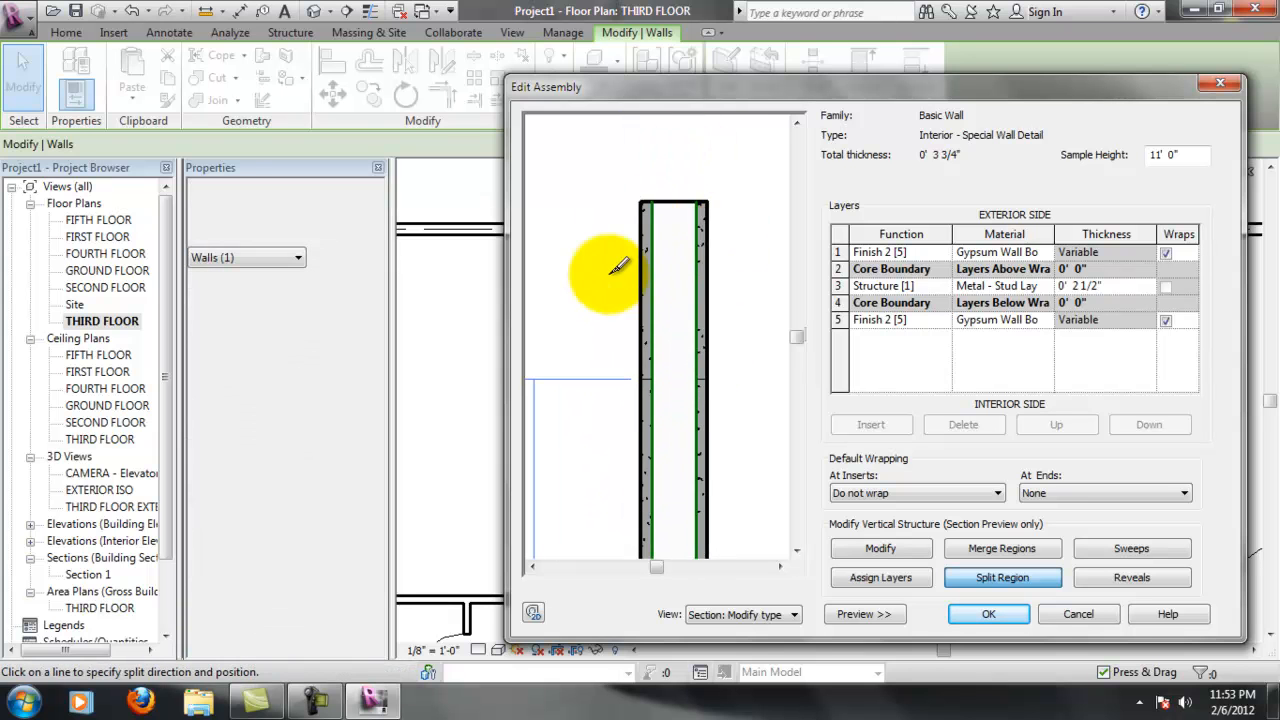
{"action": "scroll", "coordinate": [745, 275], "scroll_direction": "up", "scroll_amount": 1}
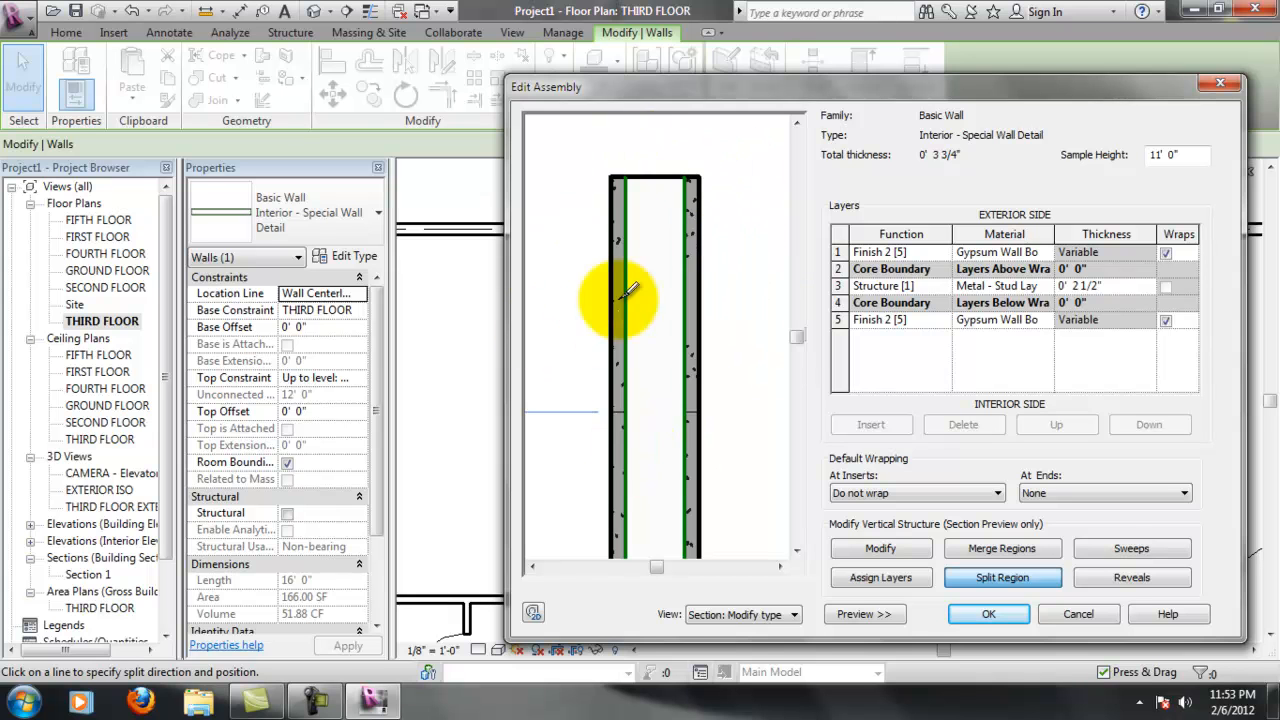
{"action": "scroll", "coordinate": [603, 400], "scroll_direction": "up", "scroll_amount": 2}
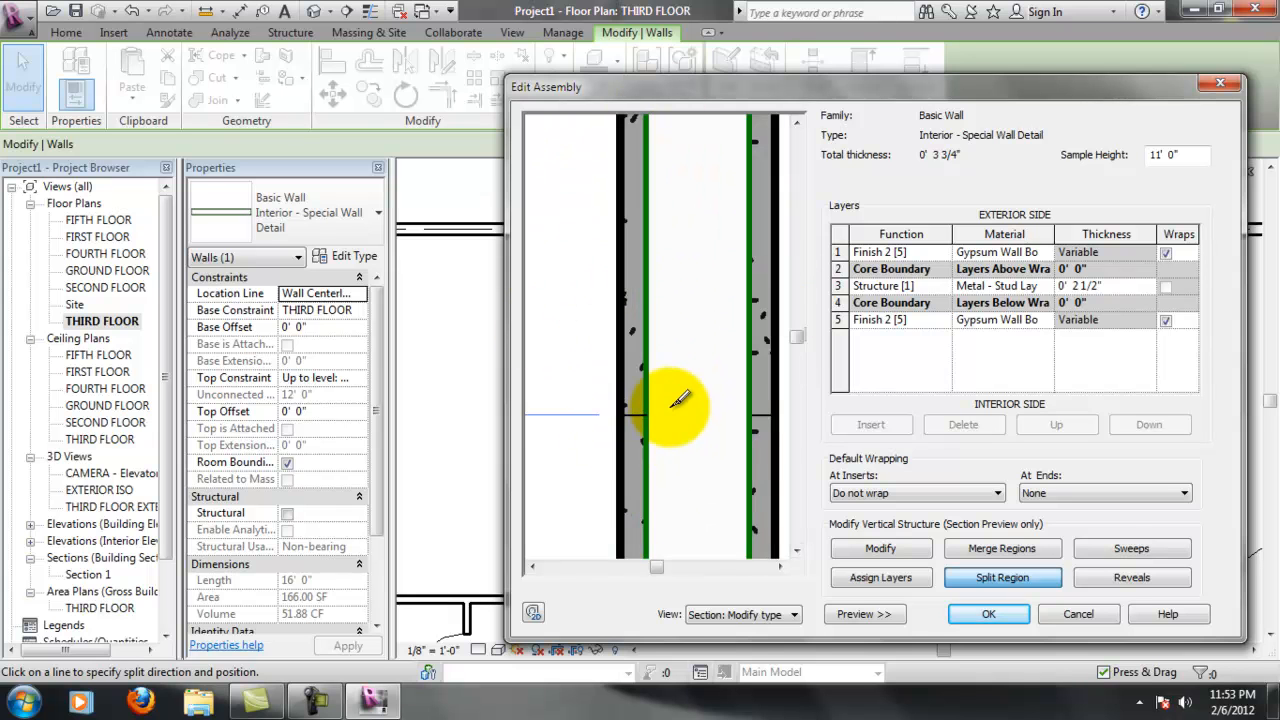
{"action": "scroll", "coordinate": [671, 405], "scroll_direction": "up", "scroll_amount": 1}
{"action": "scroll", "coordinate": [628, 330], "scroll_direction": "down", "scroll_amount": 2}
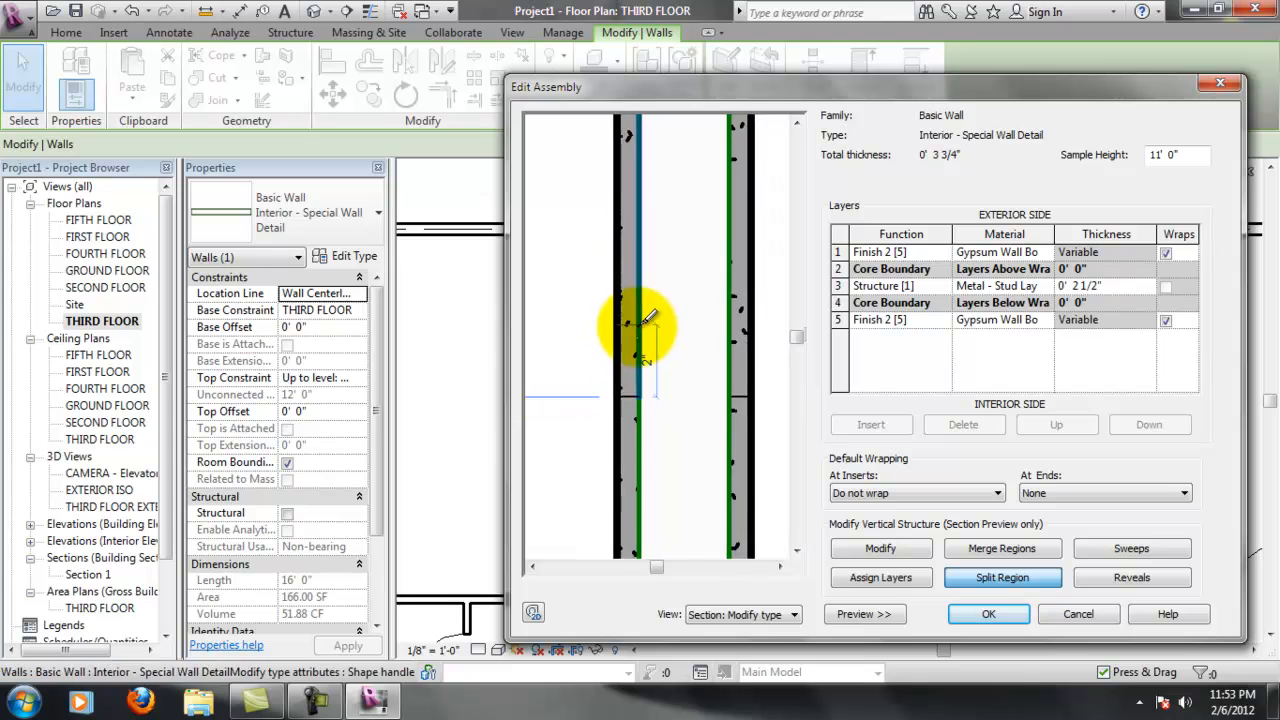
{"action": "scroll", "coordinate": [650, 335], "scroll_direction": "down", "scroll_amount": 3}
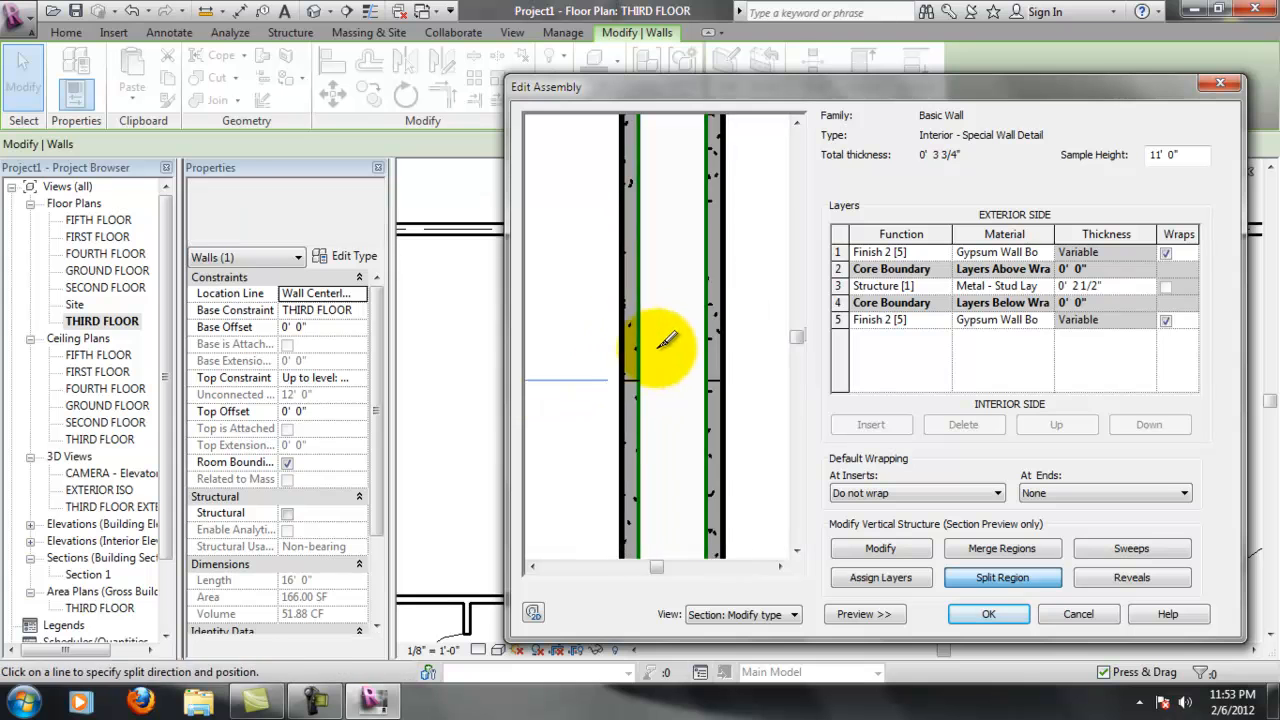
{"action": "left_click", "coordinate": [797, 551]}
{"action": "scroll", "coordinate": [770, 420], "scroll_direction": "down", "scroll_amount": 1}
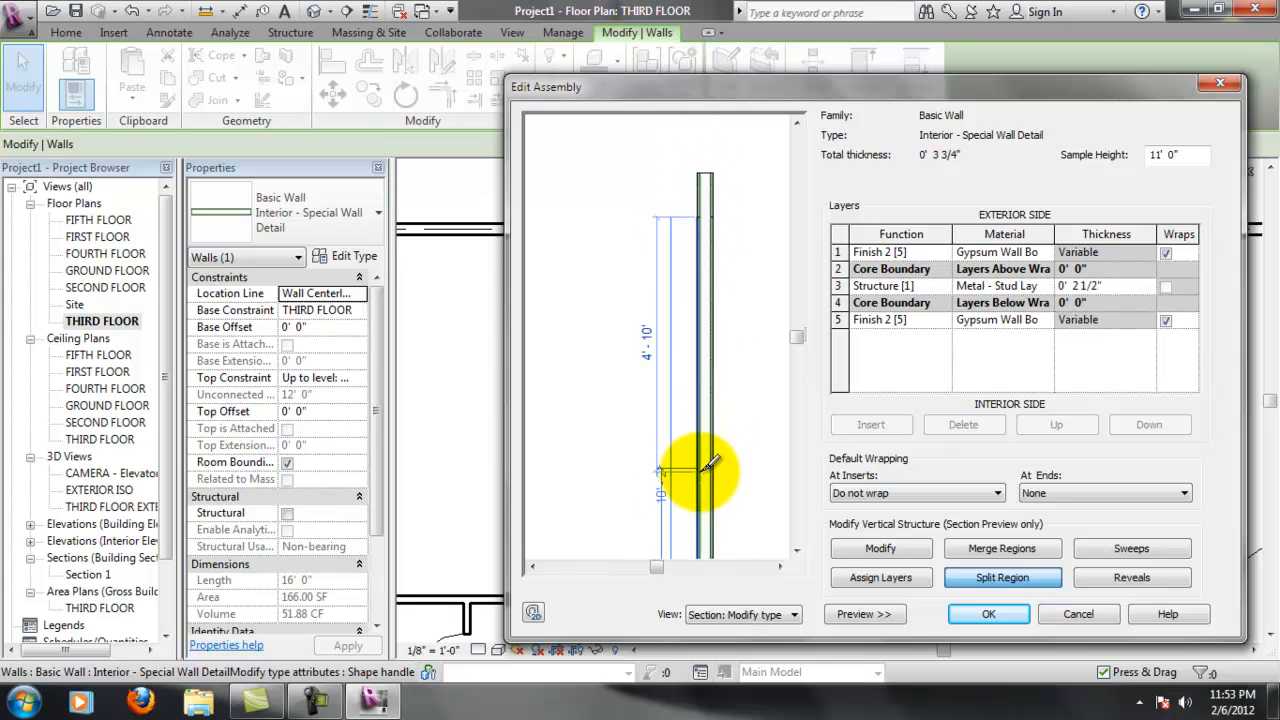
{"action": "left_click", "coordinate": [797, 551]}
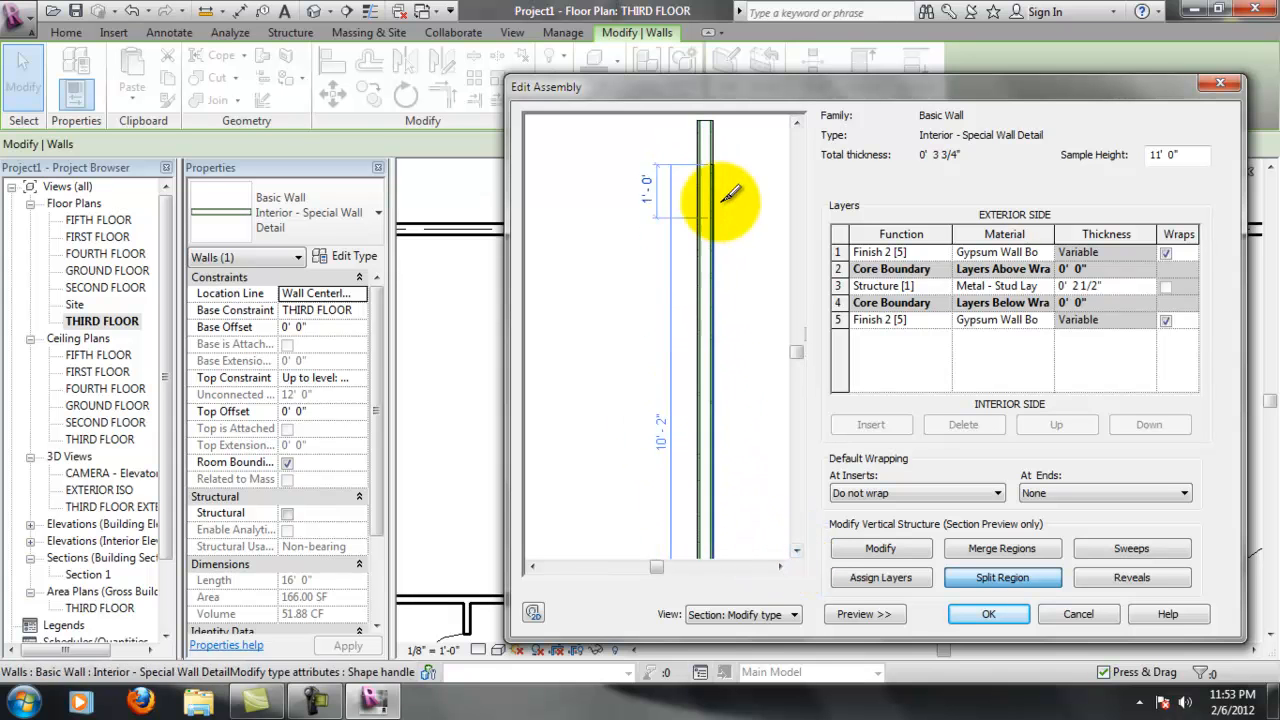
Modify the exterior gypsum layer's split line so that it sits 10' above the base of the wall
{"action": "left_click", "coordinate": [994, 578]}
{"action": "left_click", "coordinate": [880, 548]}
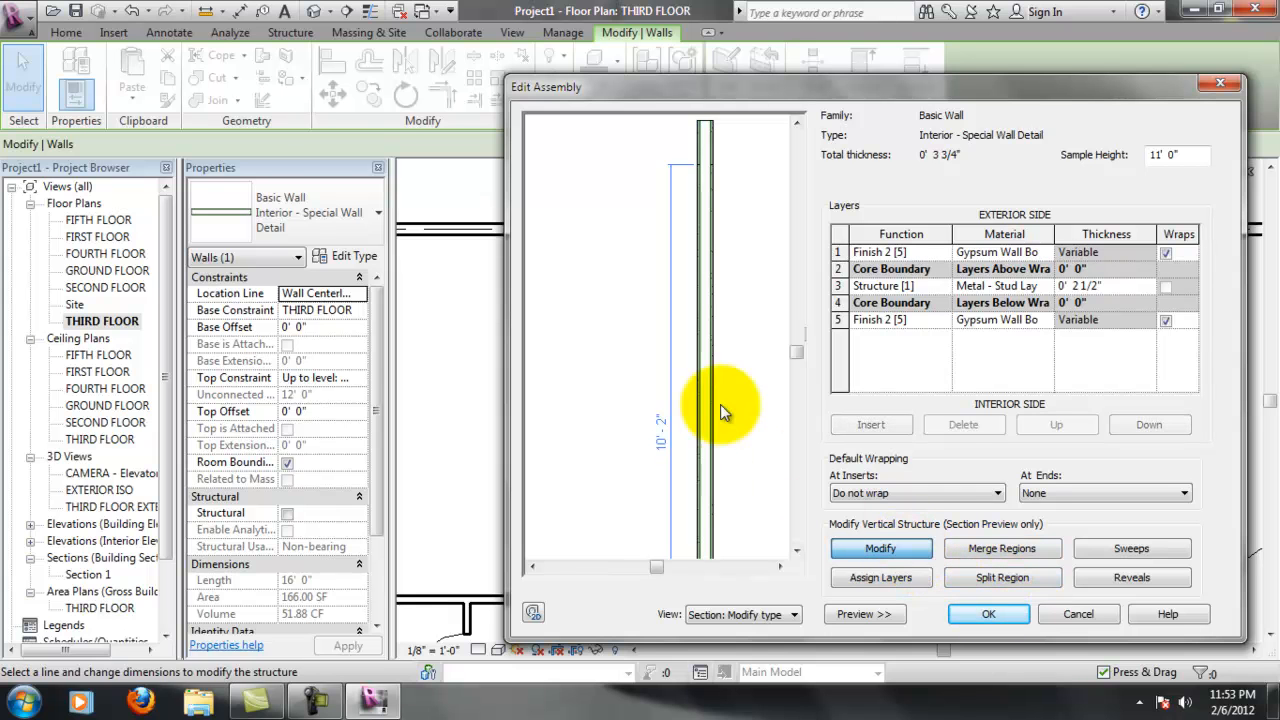
{"action": "scroll", "coordinate": [700, 160], "scroll_direction": "up", "scroll_amount": 5}
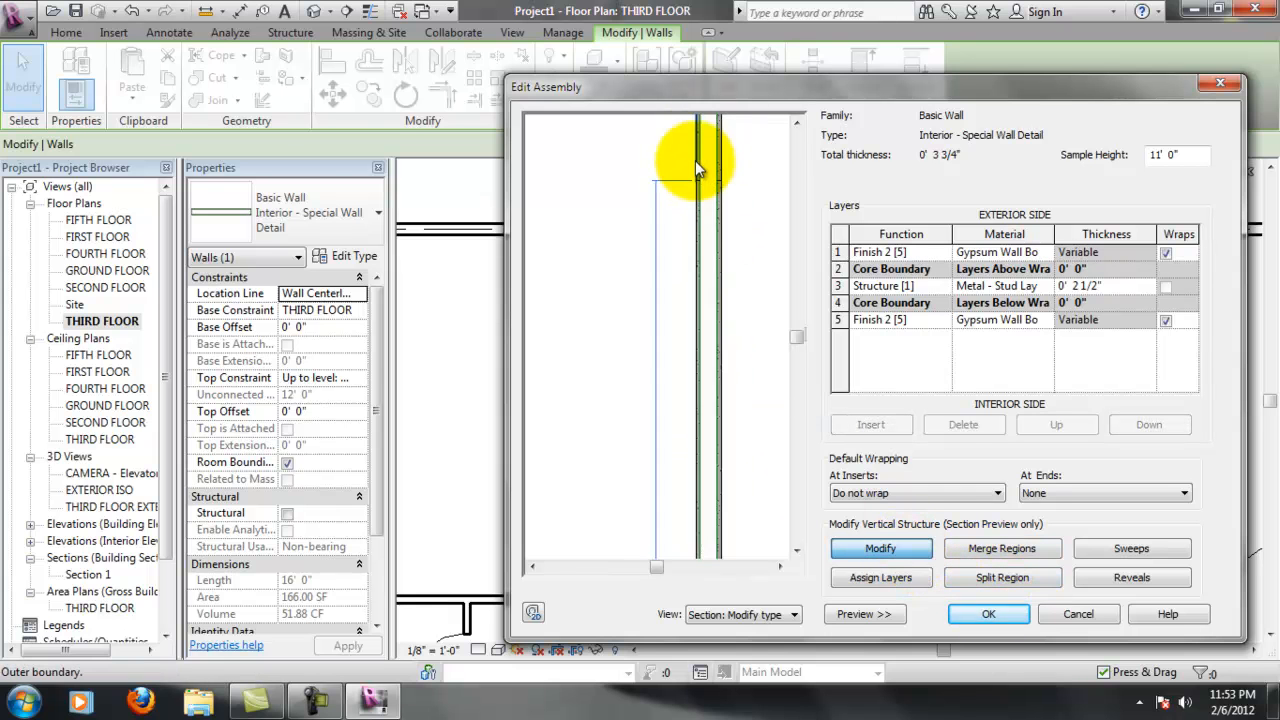
{"action": "scroll", "coordinate": [688, 195], "scroll_direction": "up", "scroll_amount": 2}
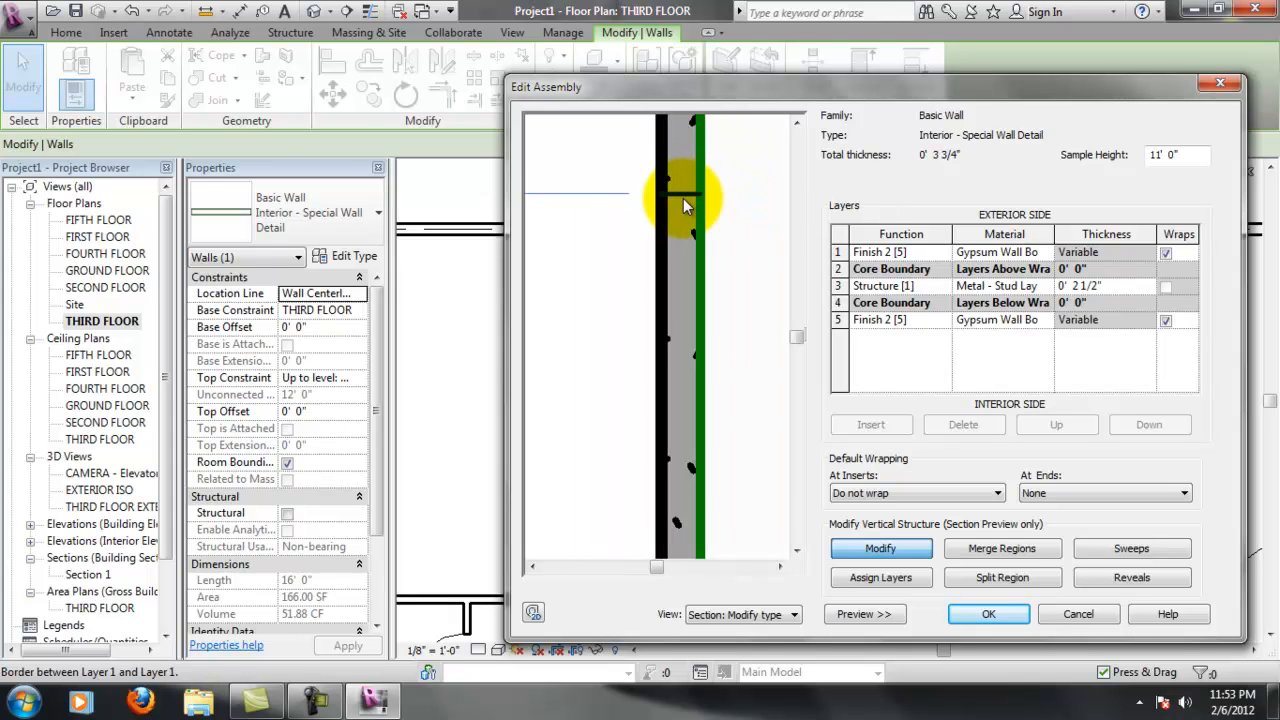
{"action": "scroll", "coordinate": [697, 245], "scroll_direction": "up", "scroll_amount": 1}
{"action": "scroll", "coordinate": [702, 278], "scroll_direction": "down", "scroll_amount": 8}
{"action": "scroll", "coordinate": [709, 550], "scroll_direction": "up", "scroll_amount": 2}
{"action": "left_click", "coordinate": [663, 348]}
{"action": "type", "text": "10"}
{"action": "key", "text": "Return"}
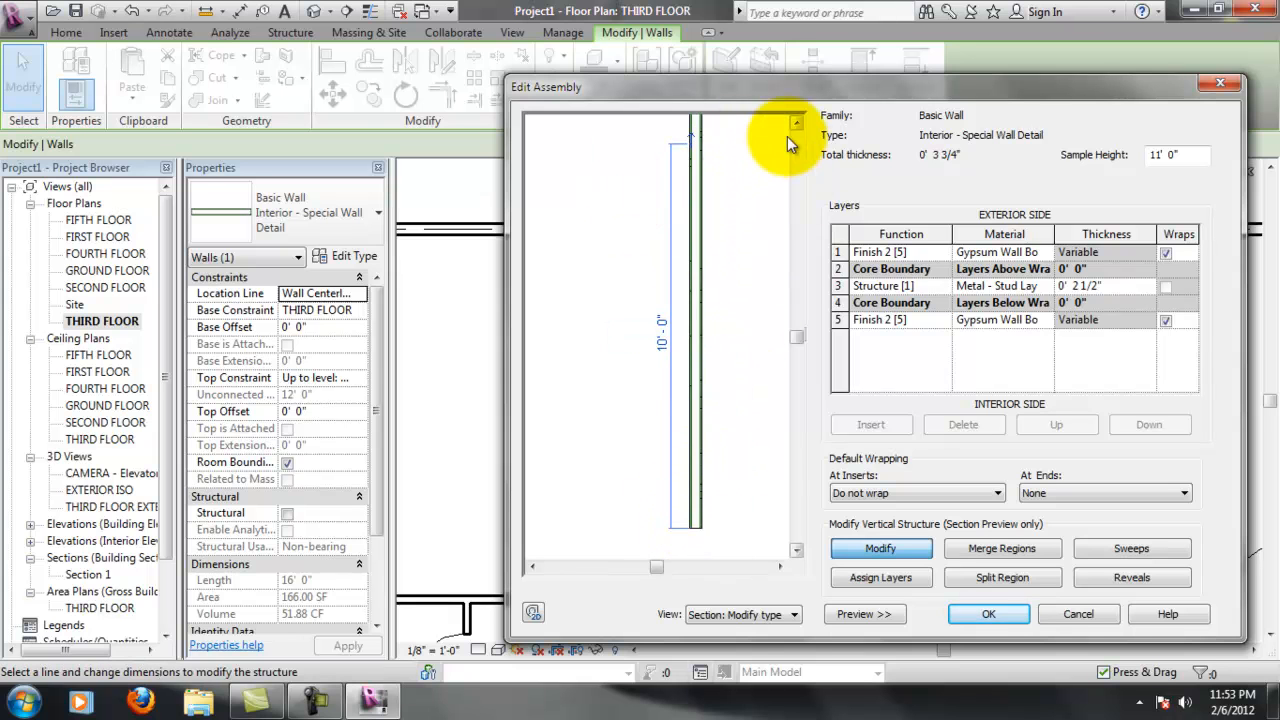
{"action": "left_click", "coordinate": [797, 124]}
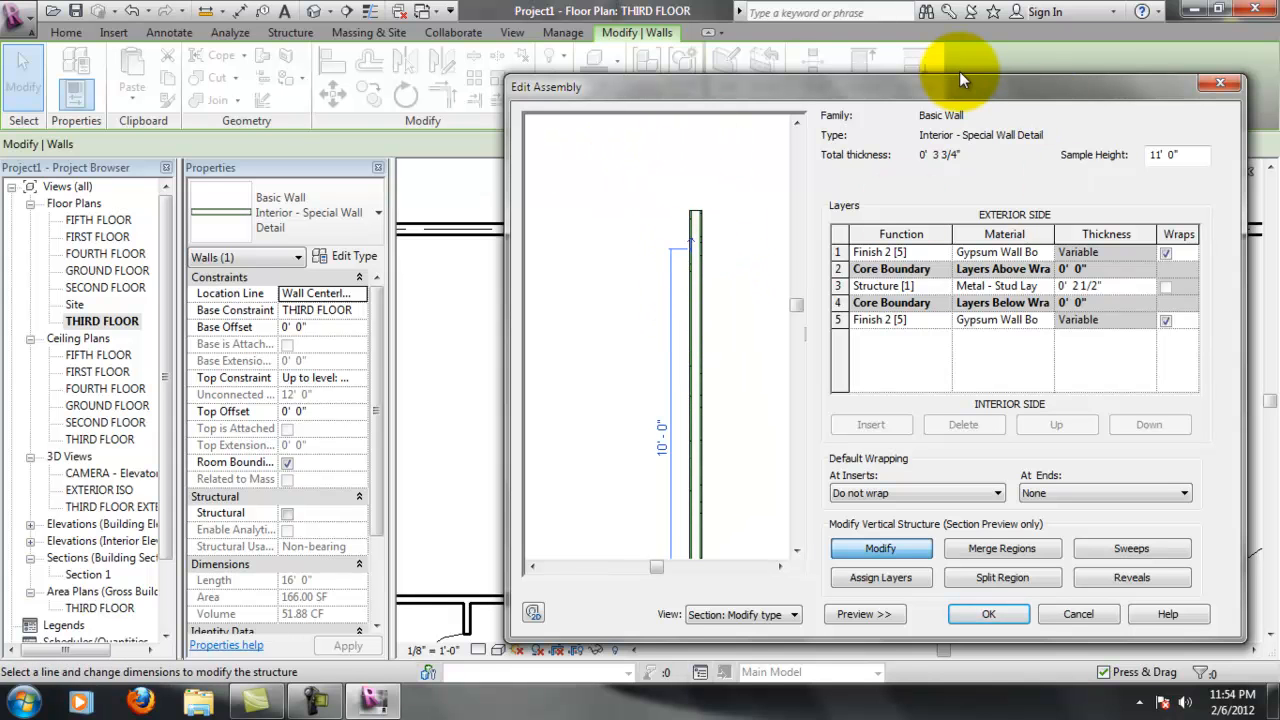
Compare the heights of the exterior and interior gypsum split lines and inspect the offset dimension between them
{"action": "scroll", "coordinate": [690, 260], "scroll_direction": "up", "scroll_amount": 5}
{"action": "scroll", "coordinate": [694, 285], "scroll_direction": "up", "scroll_amount": 2}
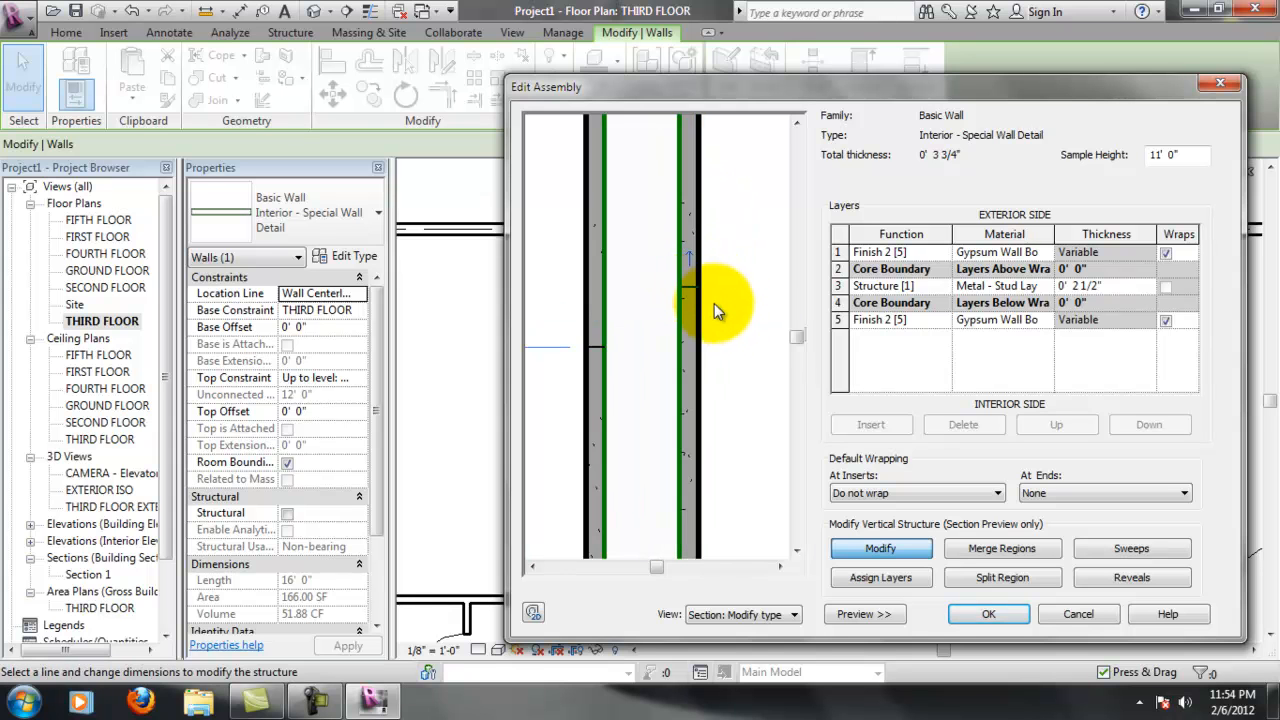
{"action": "scroll", "coordinate": [734, 326], "scroll_direction": "down", "scroll_amount": 5}
{"action": "scroll", "coordinate": [763, 512], "scroll_direction": "down", "scroll_amount": 1}
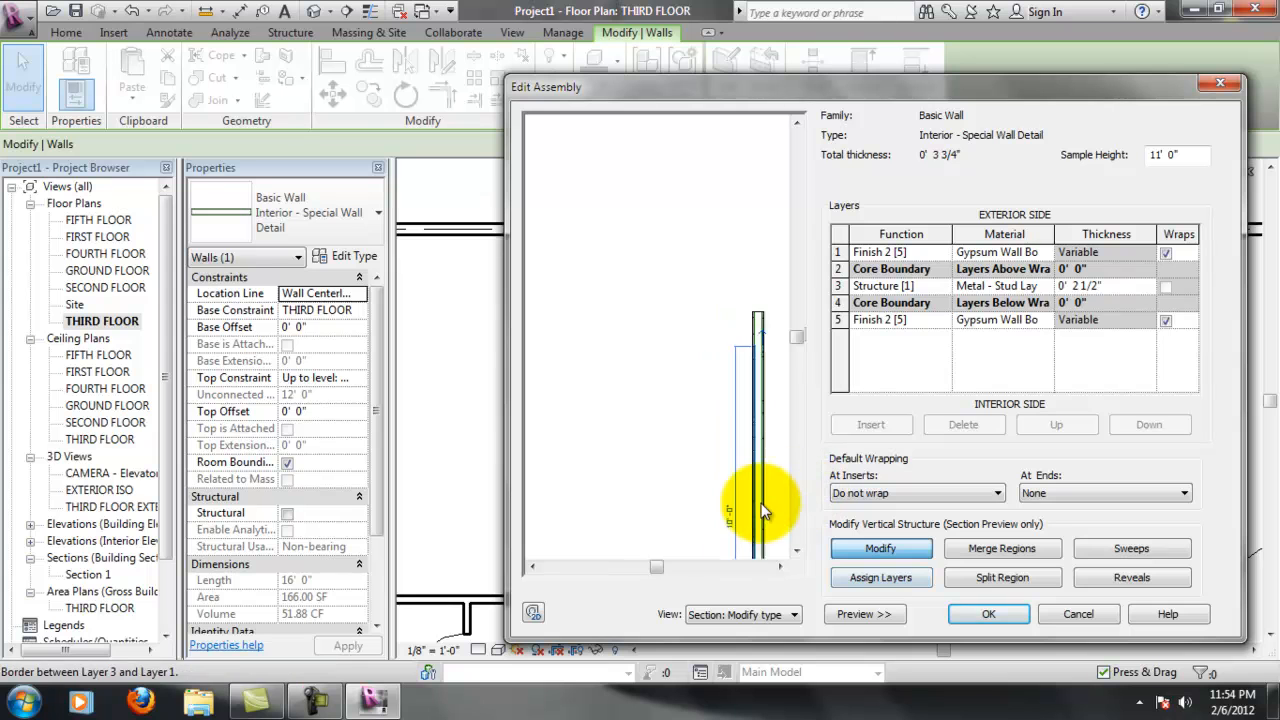
{"action": "scroll", "coordinate": [757, 171], "scroll_direction": "up", "scroll_amount": 3}
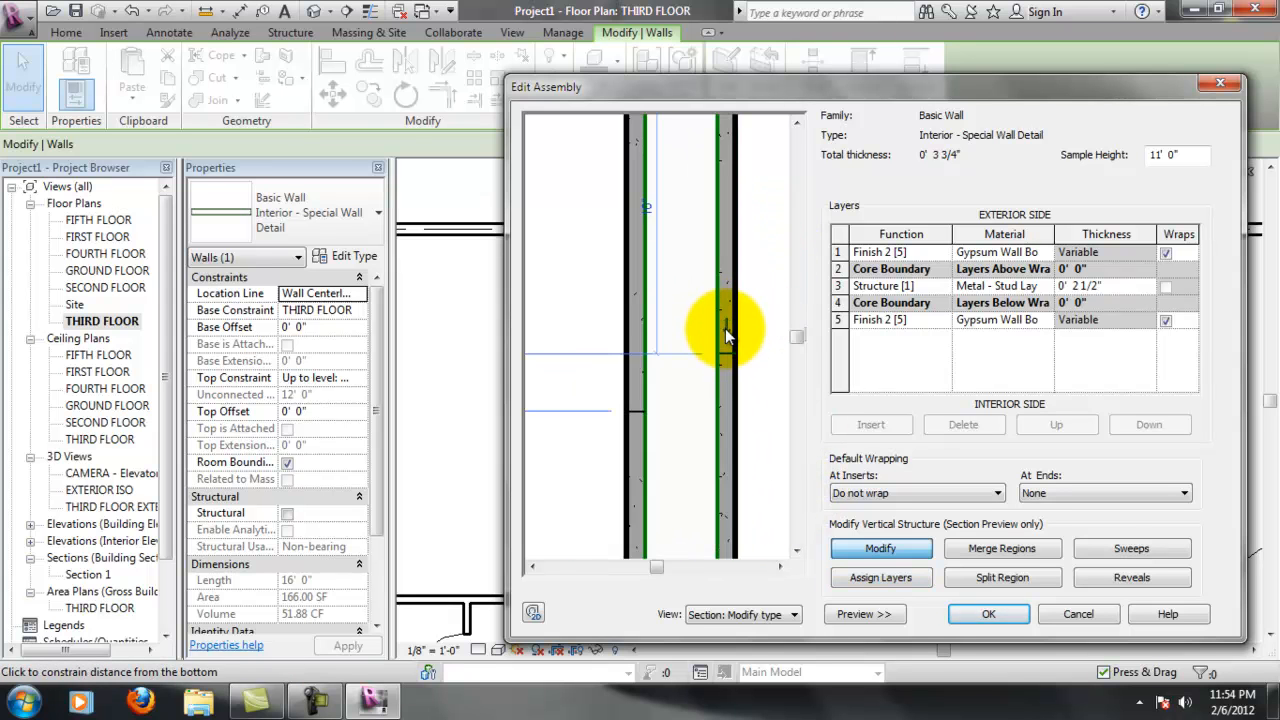
{"action": "scroll", "coordinate": [650, 400], "scroll_direction": "down", "scroll_amount": 3}
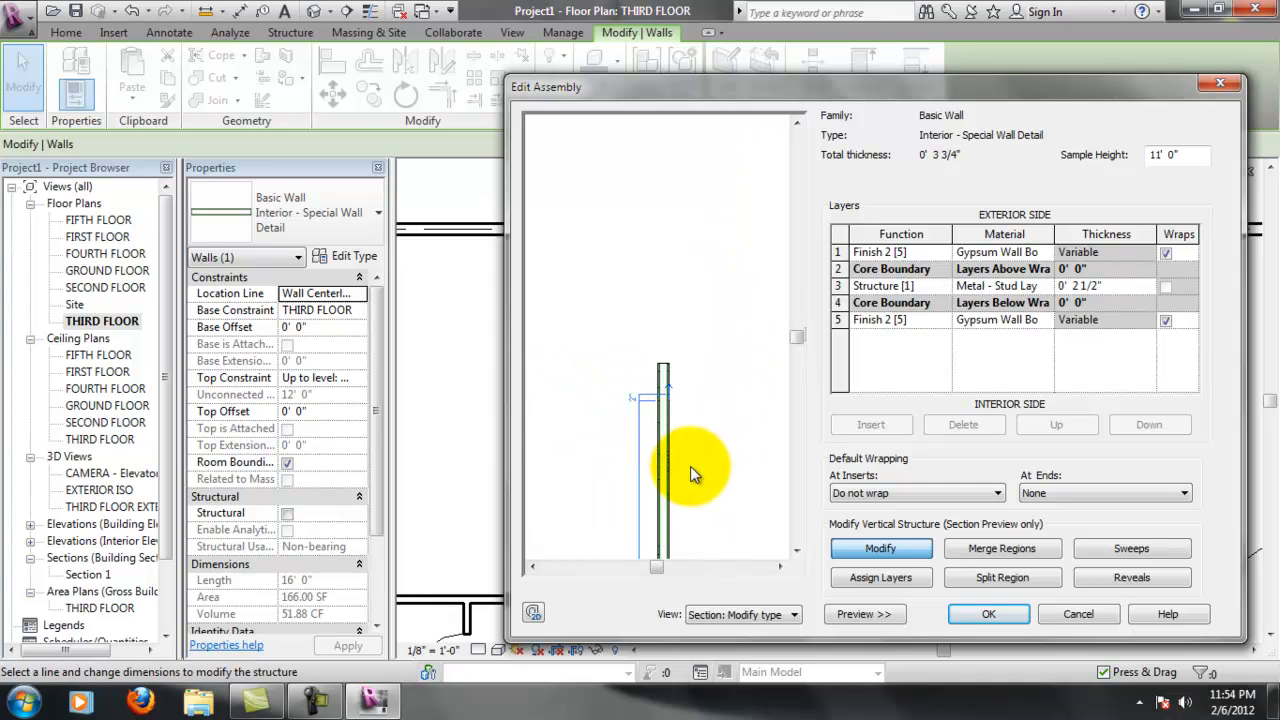
{"action": "scroll", "coordinate": [688, 527], "scroll_direction": "up", "scroll_amount": 4}
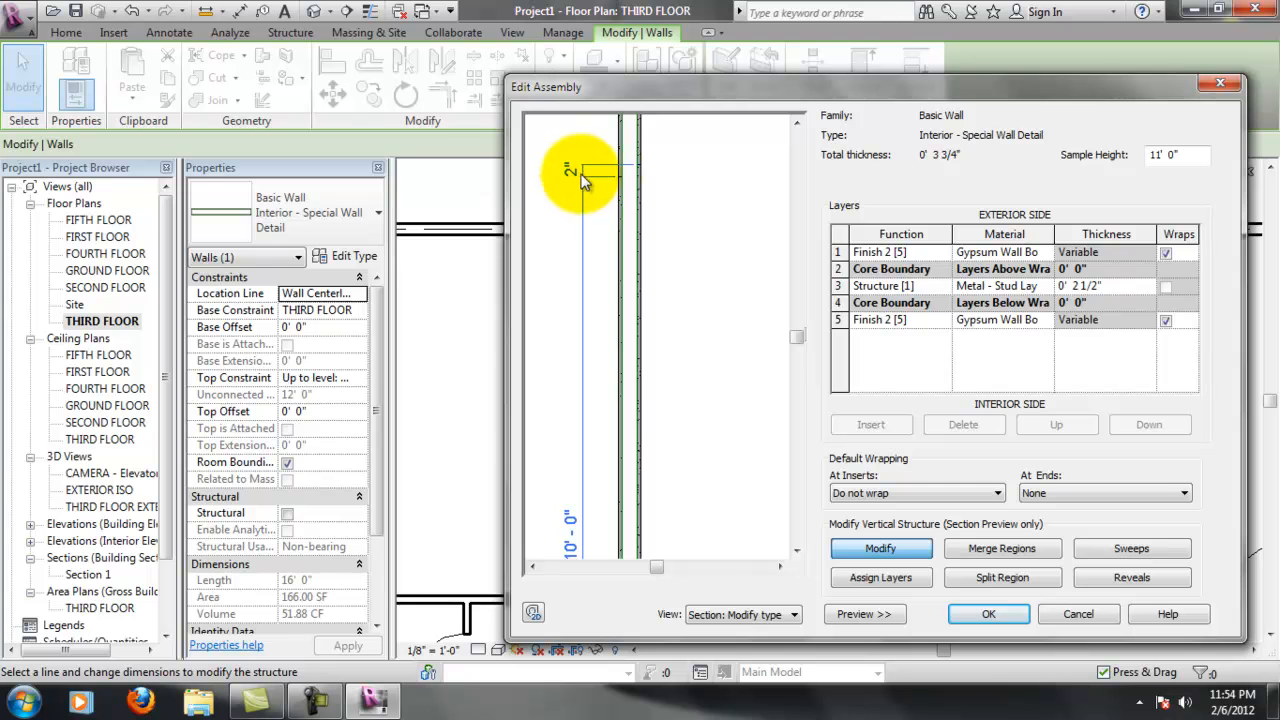
{"action": "scroll", "coordinate": [643, 175], "scroll_direction": "up", "scroll_amount": 3}
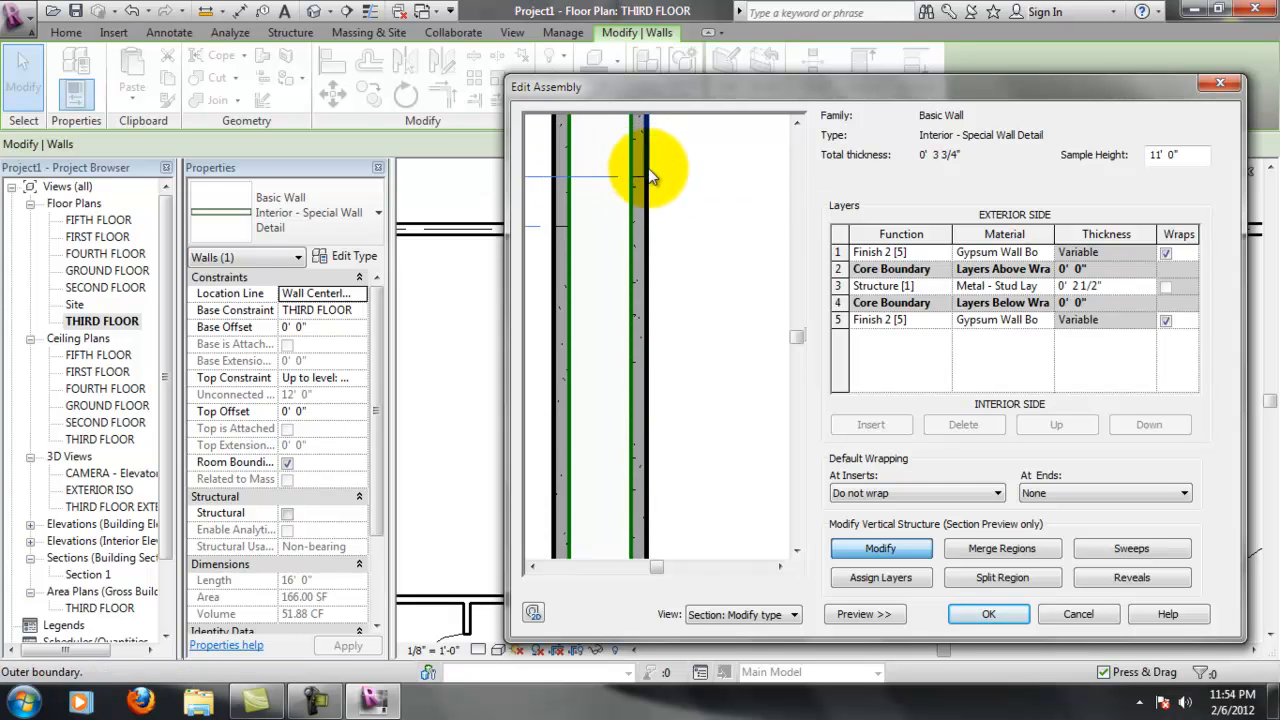
{"action": "scroll", "coordinate": [652, 192], "scroll_direction": "down", "scroll_amount": 3}
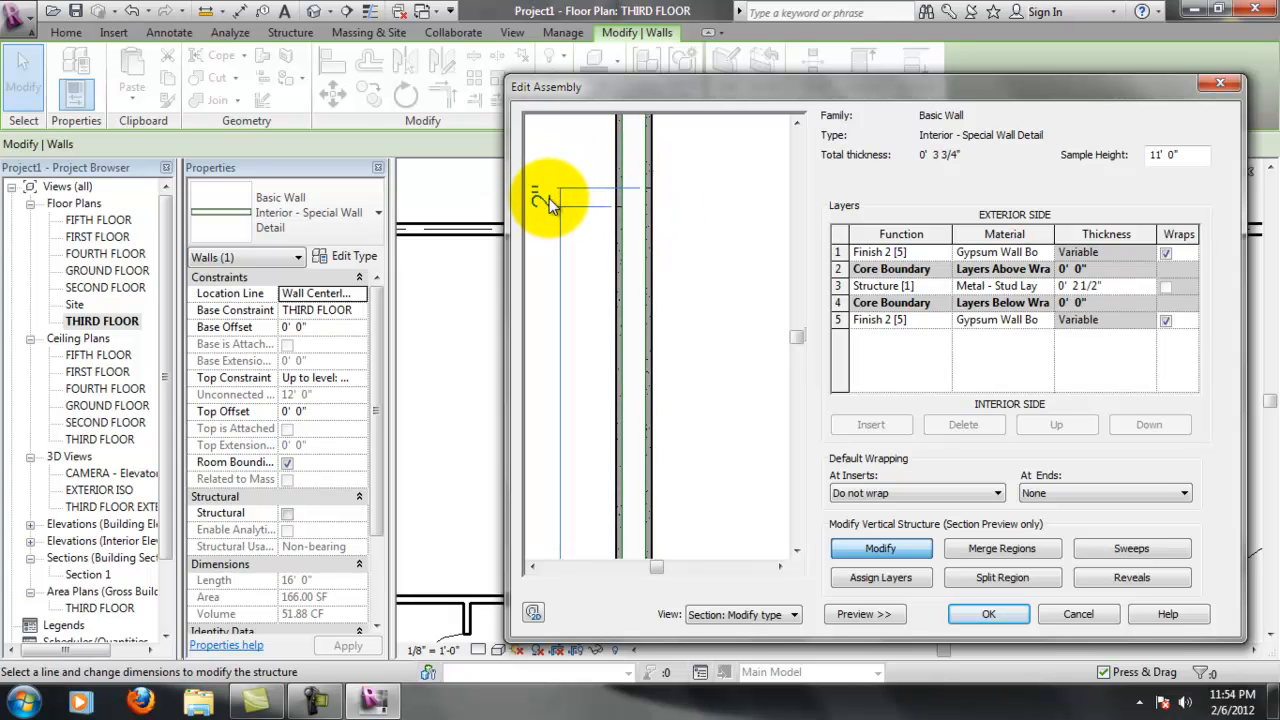
{"action": "scroll", "coordinate": [648, 188], "scroll_direction": "up", "scroll_amount": 3}
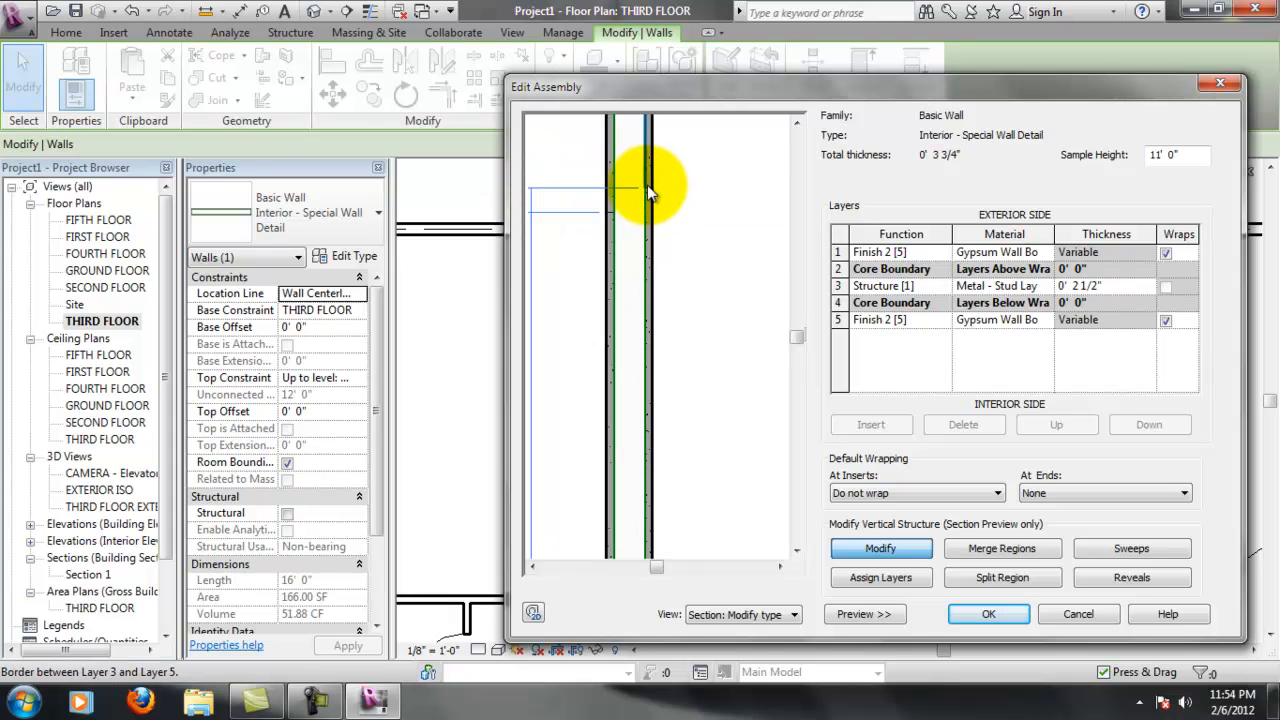
{"action": "scroll", "coordinate": [647, 186], "scroll_direction": "down", "scroll_amount": 1}
{"action": "scroll", "coordinate": [655, 205], "scroll_direction": "down", "scroll_amount": 2}
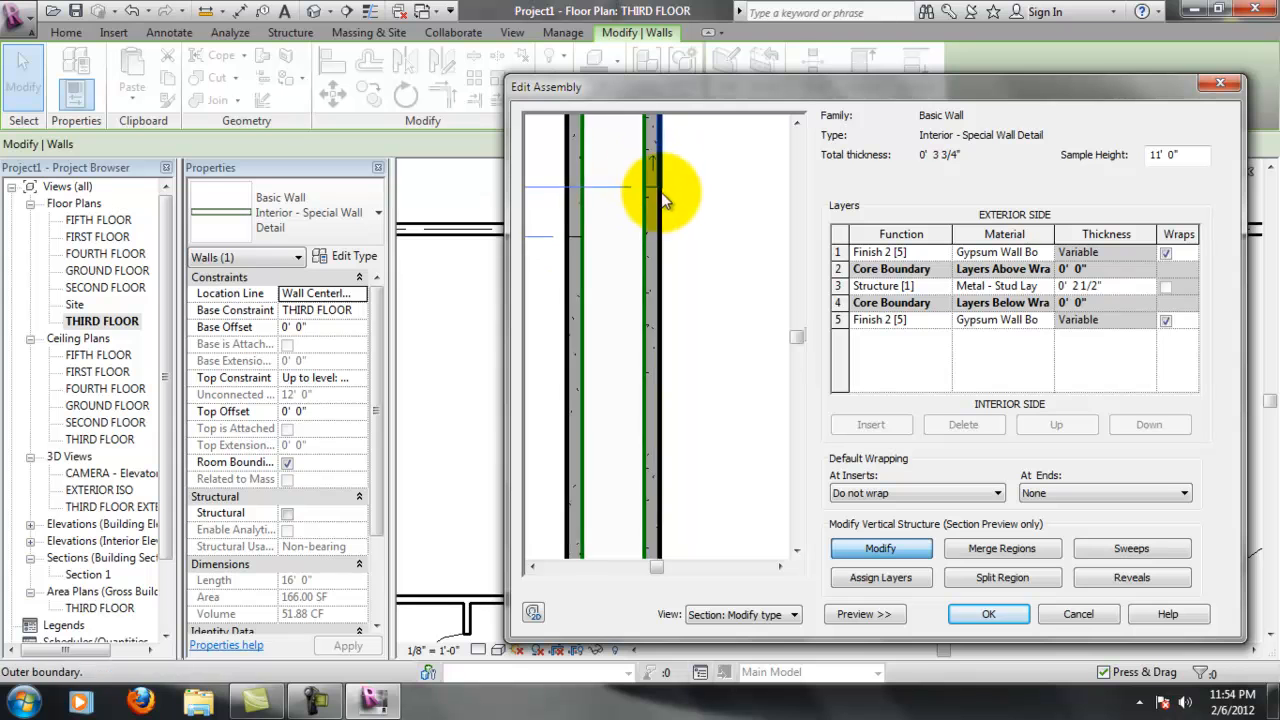
{"action": "scroll", "coordinate": [650, 207], "scroll_direction": "down", "scroll_amount": 1}
Inspect the length dimension of the interior gypsum layer's outer boundary above the split line
{"action": "left_click", "coordinate": [662, 189]}
{"action": "scroll", "coordinate": [655, 195], "scroll_direction": "up", "scroll_amount": 2}
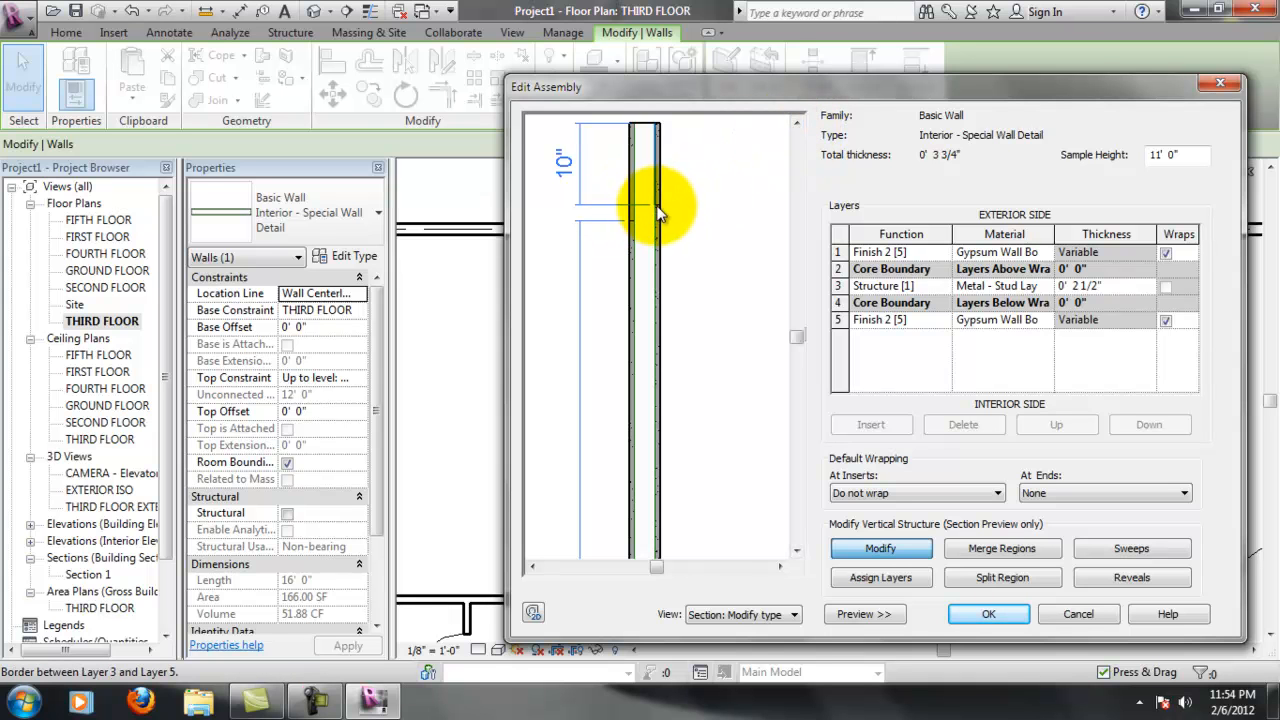
{"action": "scroll", "coordinate": [659, 210], "scroll_direction": "up", "scroll_amount": 4}
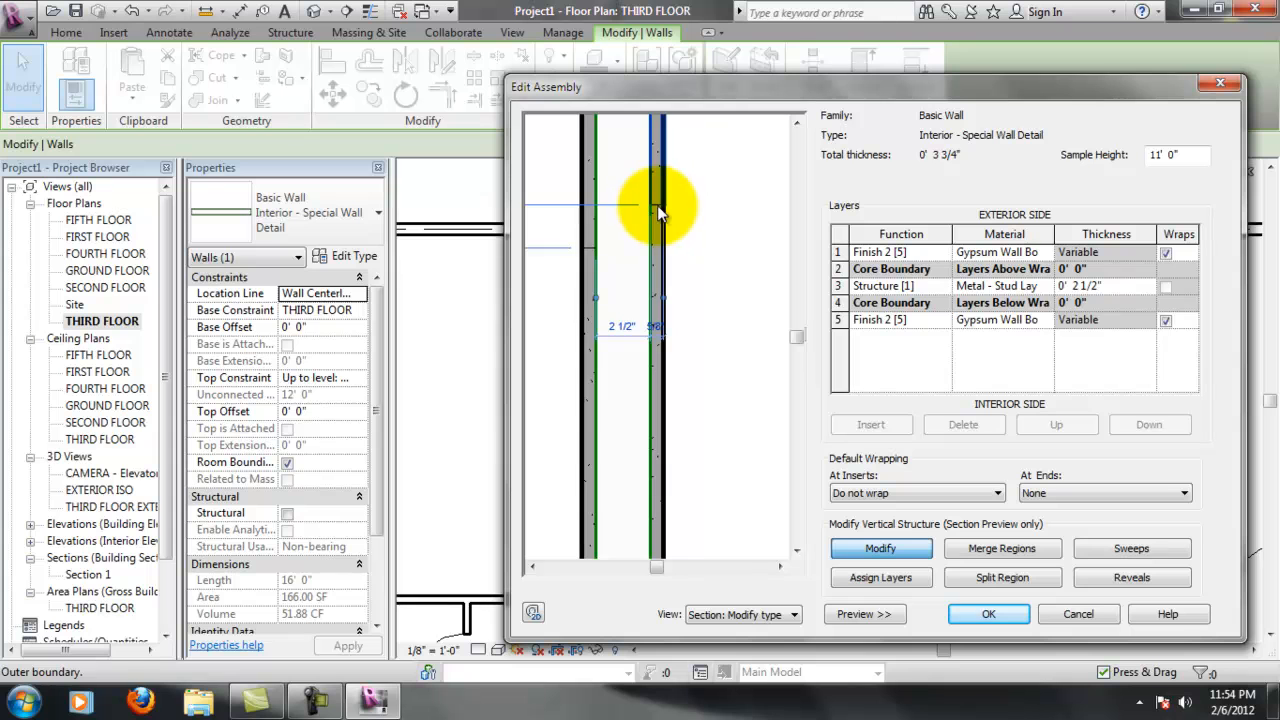
{"action": "scroll", "coordinate": [665, 215], "scroll_direction": "down", "scroll_amount": 5}
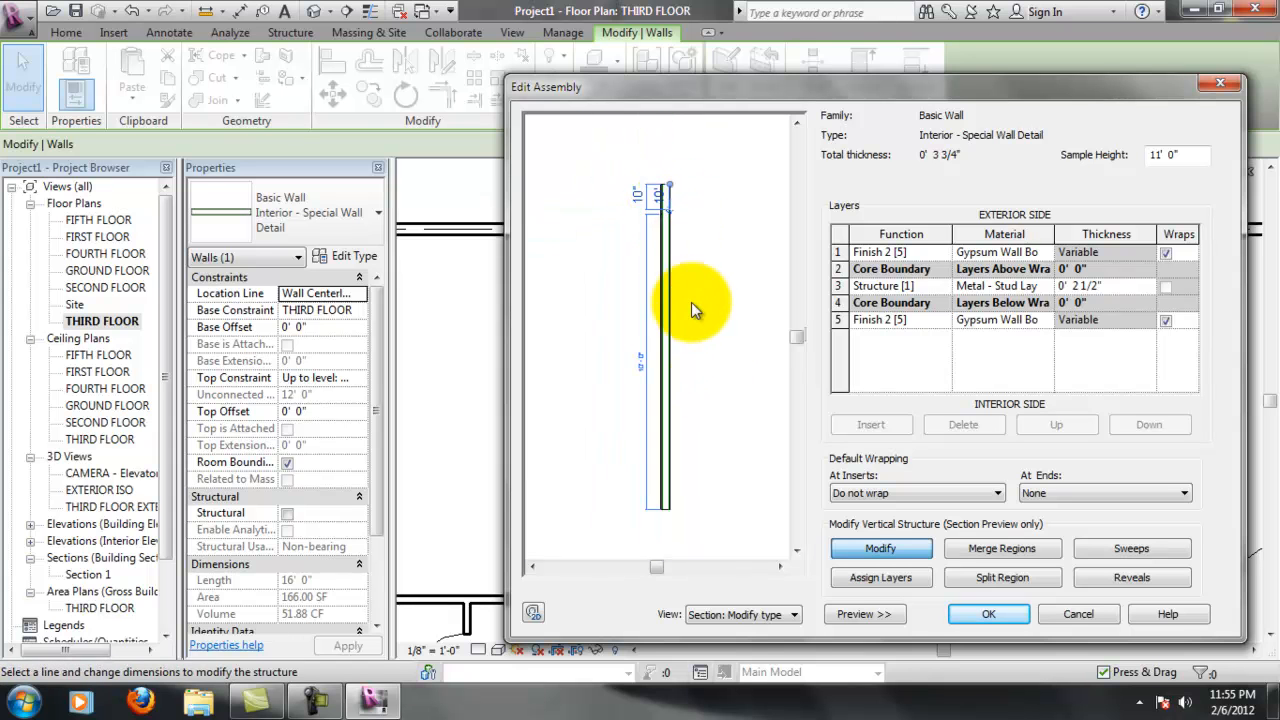
{"action": "middle_click_drag", "start_coordinate": [706, 434], "coordinate": [698, 446]}
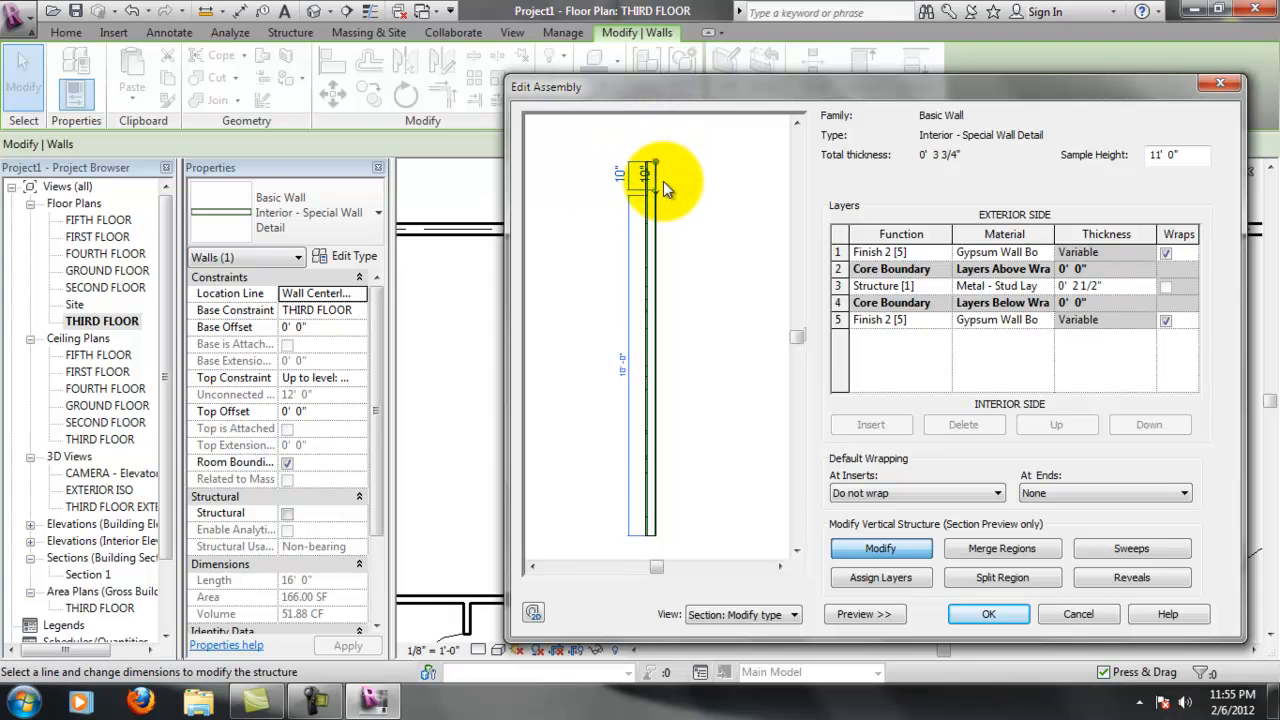
{"action": "scroll", "coordinate": [640, 128], "scroll_direction": "up", "scroll_amount": 4}
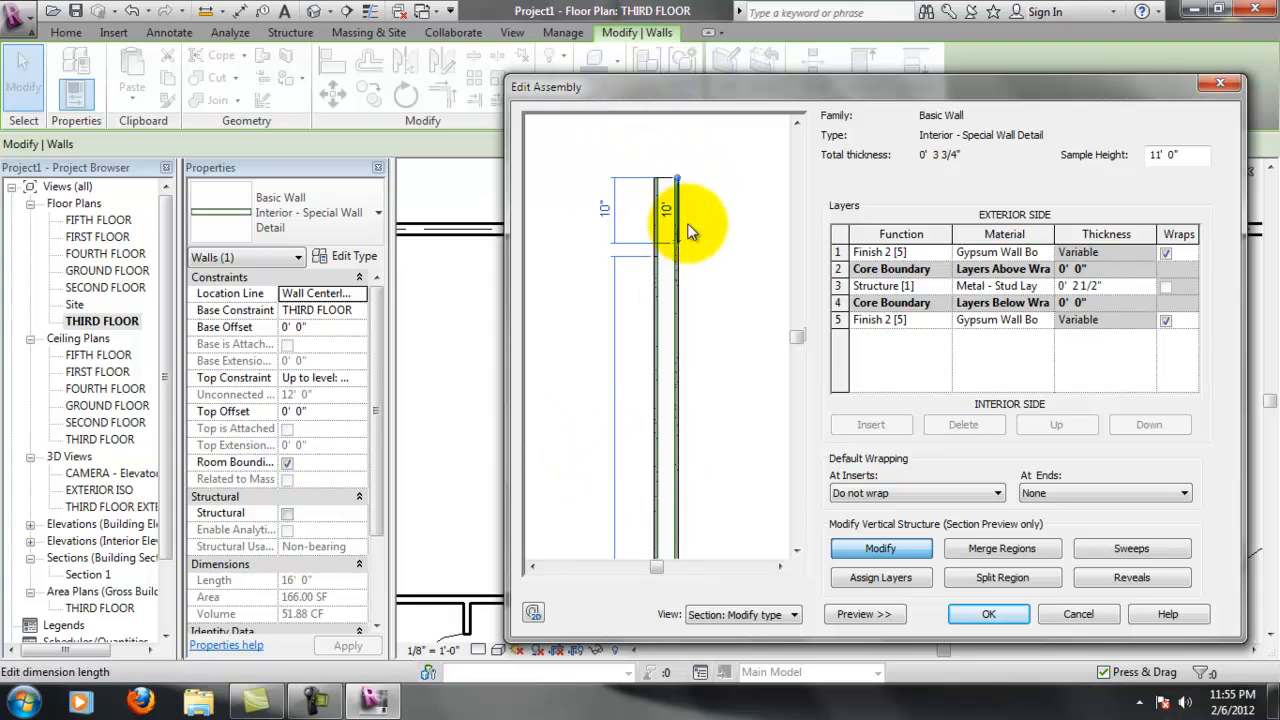
{"action": "scroll", "coordinate": [634, 180], "scroll_direction": "down", "scroll_amount": 1}
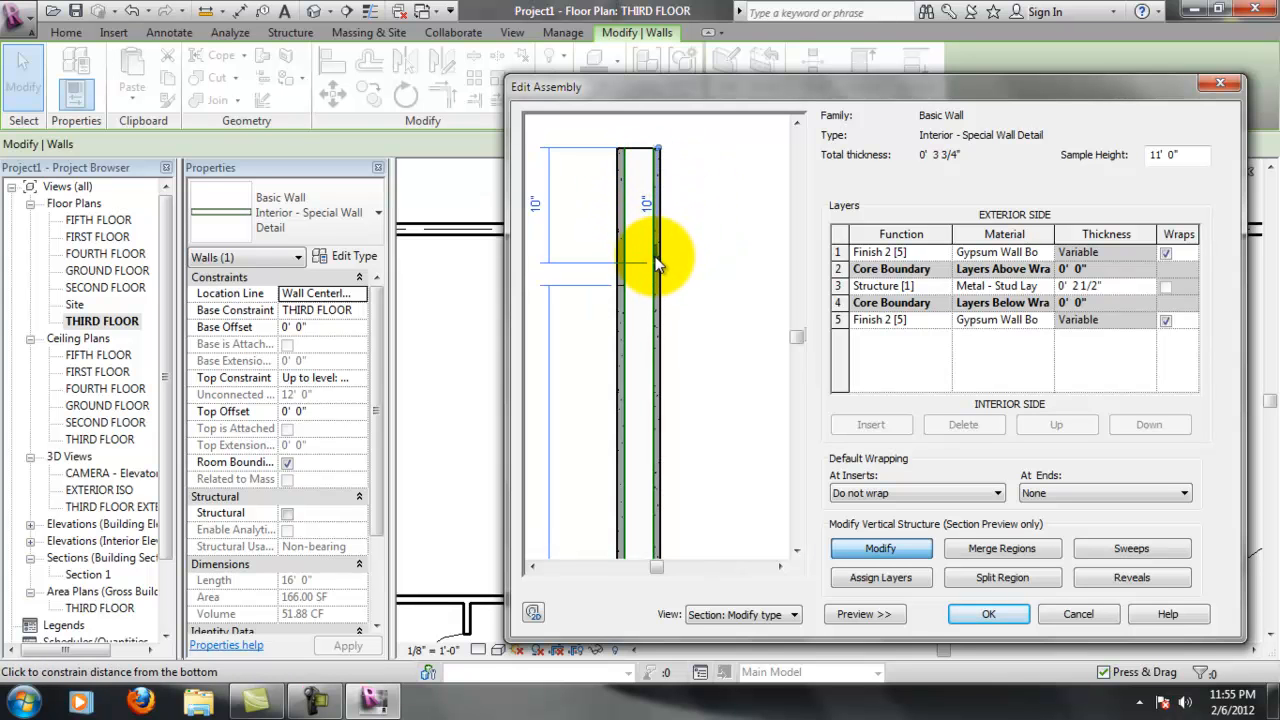
{"action": "scroll", "coordinate": [650, 262], "scroll_direction": "down", "scroll_amount": 1}
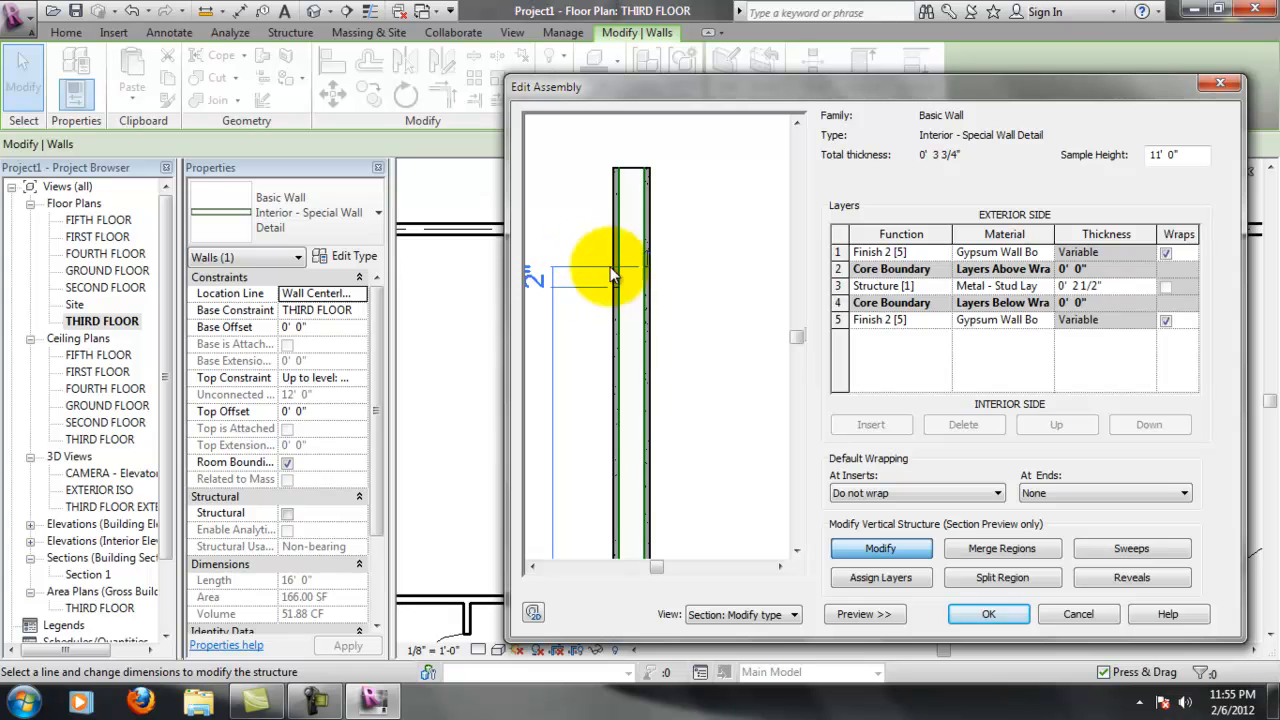
Set the interior gypsum split line's offset from the exterior split line to 0"
{"action": "scroll", "coordinate": [550, 330], "scroll_direction": "up", "scroll_amount": 2}
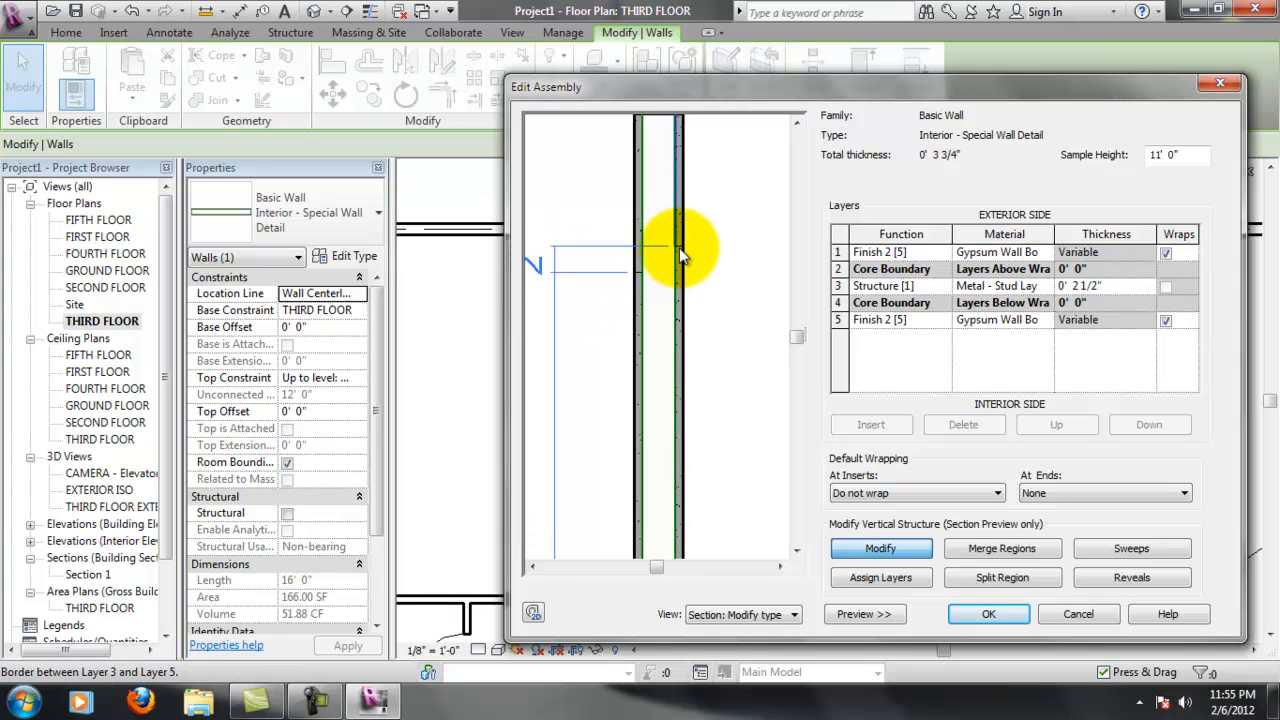
{"action": "scroll", "coordinate": [682, 249], "scroll_direction": "up", "scroll_amount": 2}
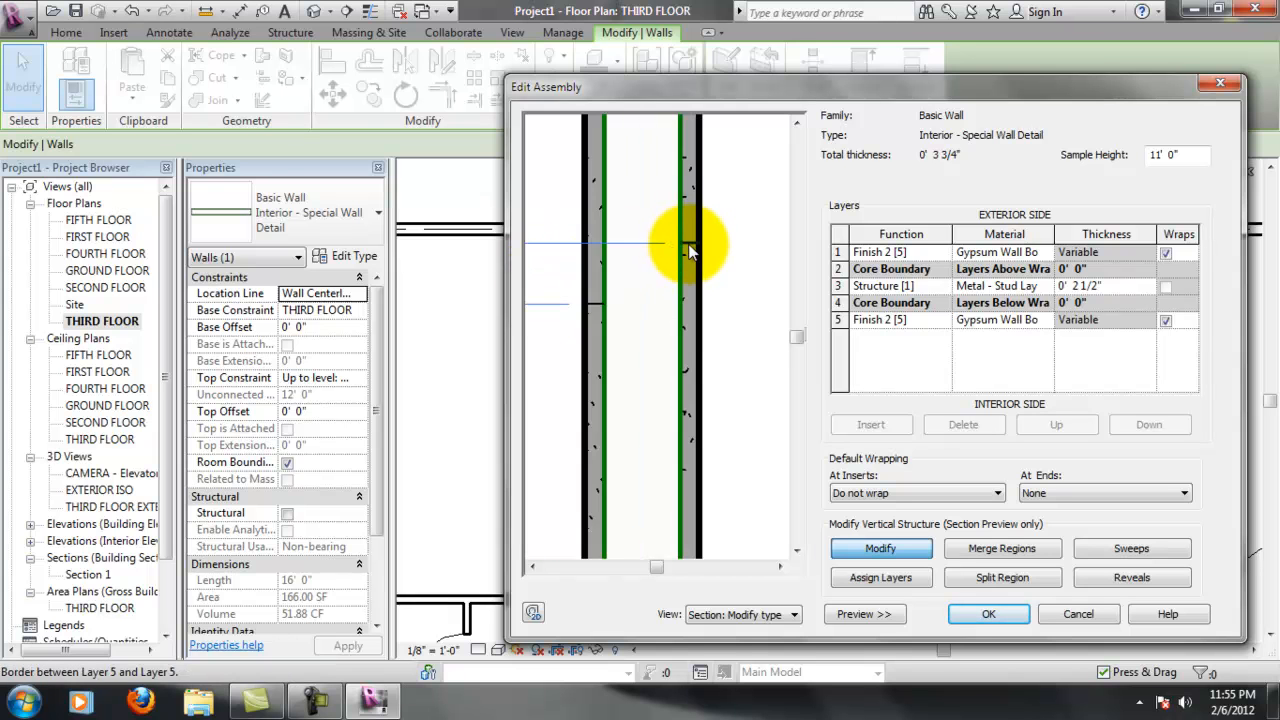
{"action": "scroll", "coordinate": [688, 260], "scroll_direction": "down", "scroll_amount": 4}
{"action": "left_click", "coordinate": [598, 284]}
{"action": "type", "text": "0"}
{"action": "key", "text": "Return"}
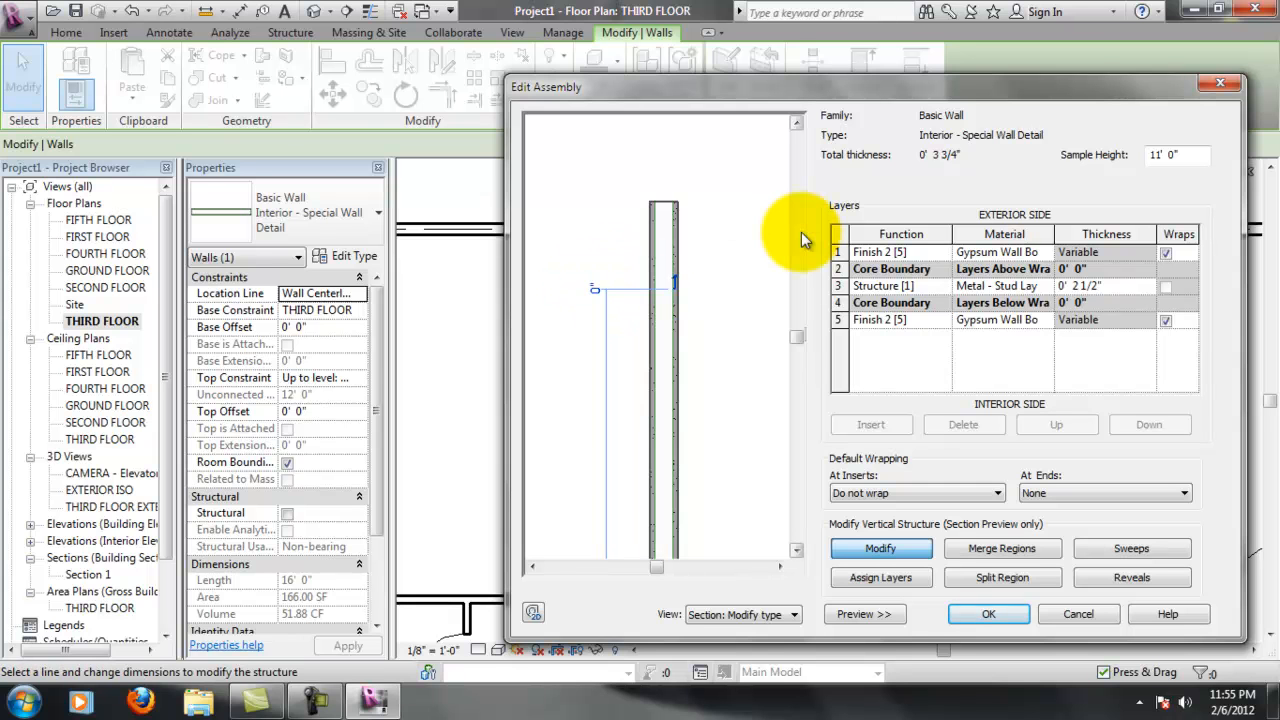
{"action": "scroll", "coordinate": [739, 471], "scroll_direction": "down", "scroll_amount": 2}
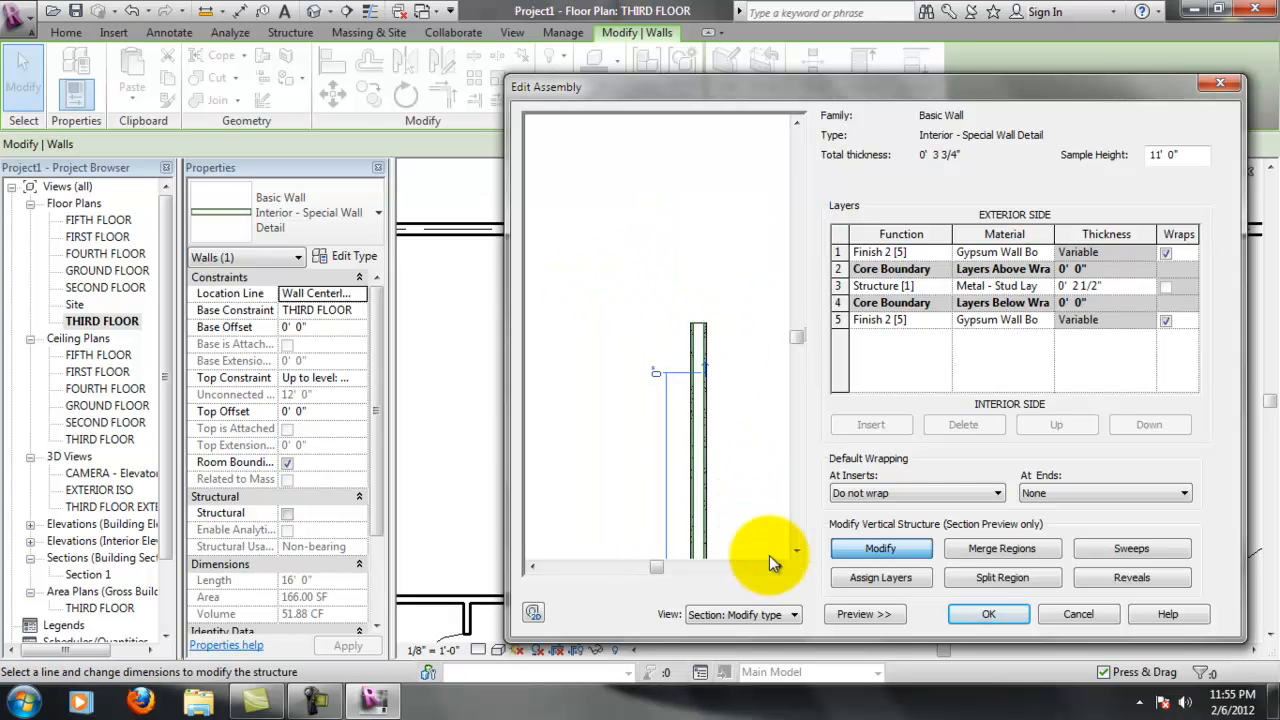
Examine the alignment of the split lines in the exterior and interior gypsum layers near the upper end of the wall section
{"action": "scroll", "coordinate": [737, 194], "scroll_direction": "up", "scroll_amount": 4}
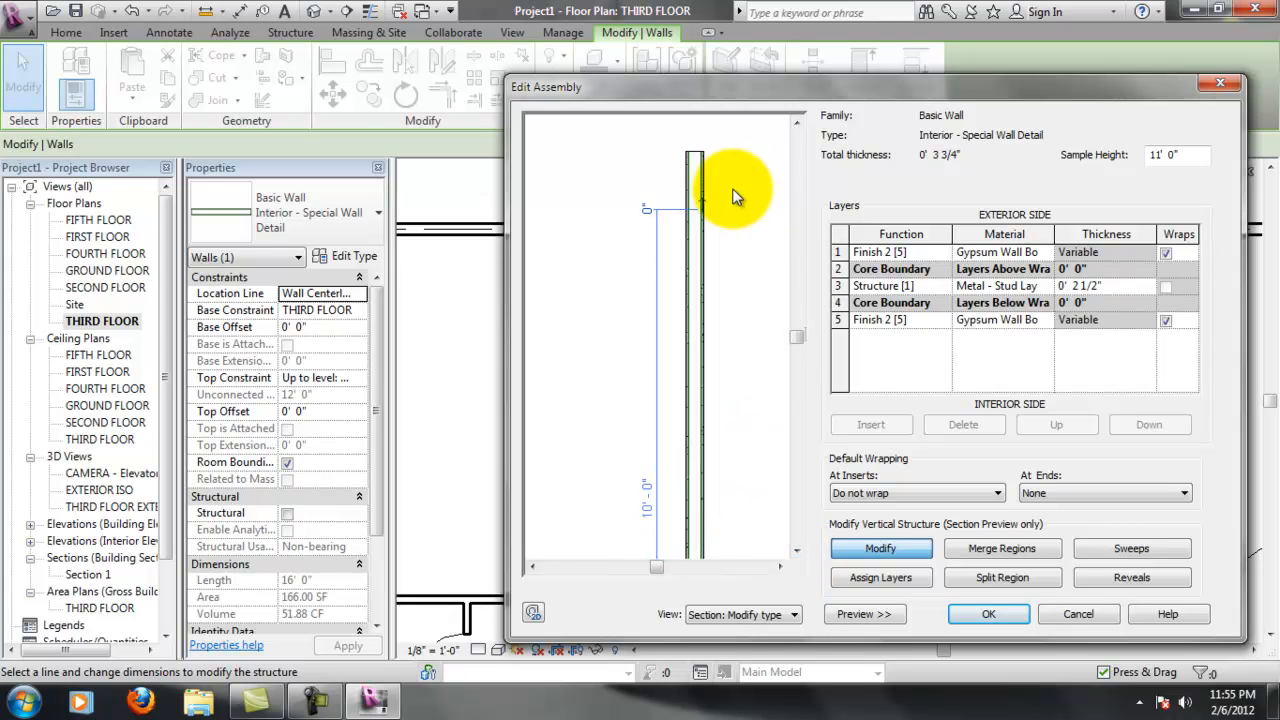
{"action": "scroll", "coordinate": [680, 220], "scroll_direction": "up", "scroll_amount": 3}
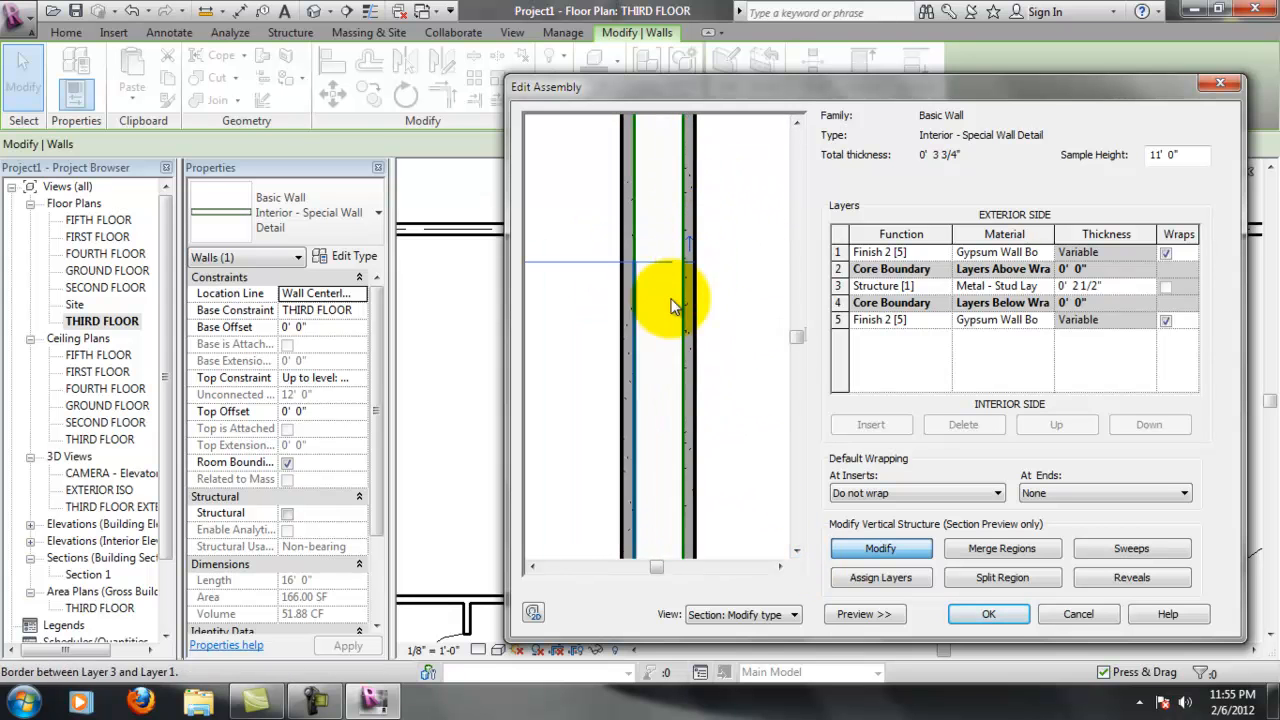
{"action": "left_click", "coordinate": [878, 553]}
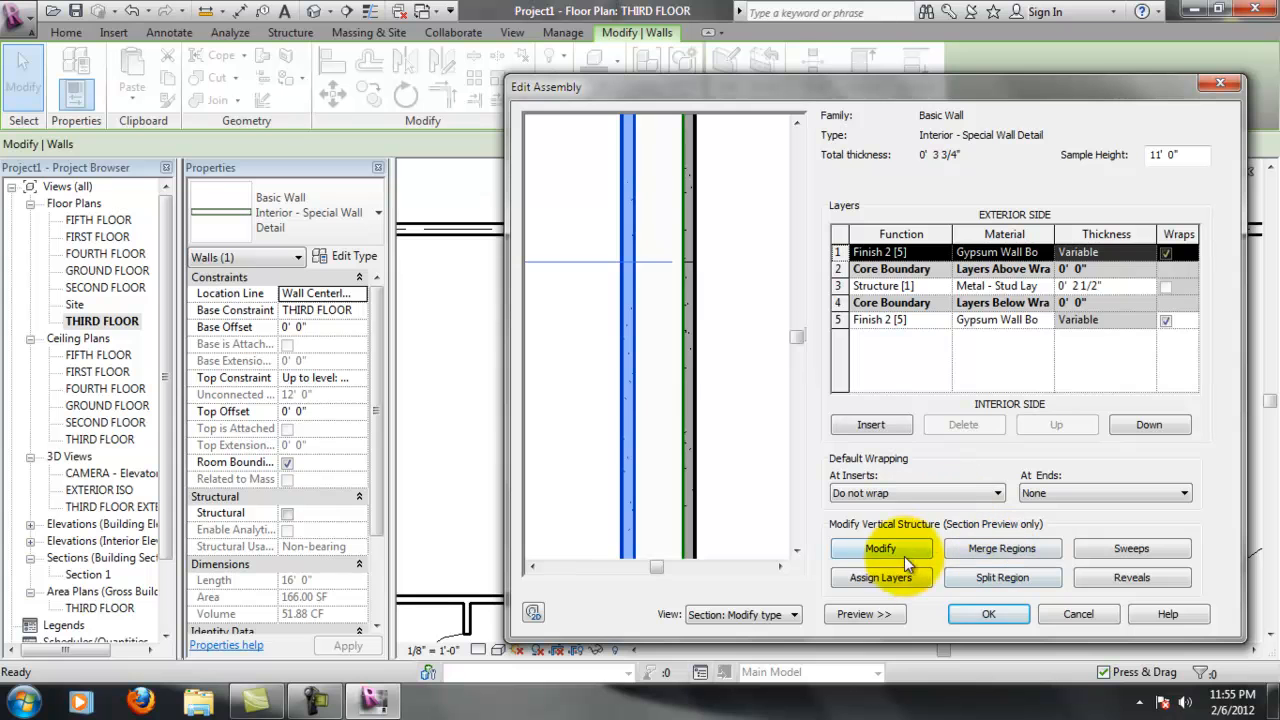
{"action": "left_click", "coordinate": [889, 551]}
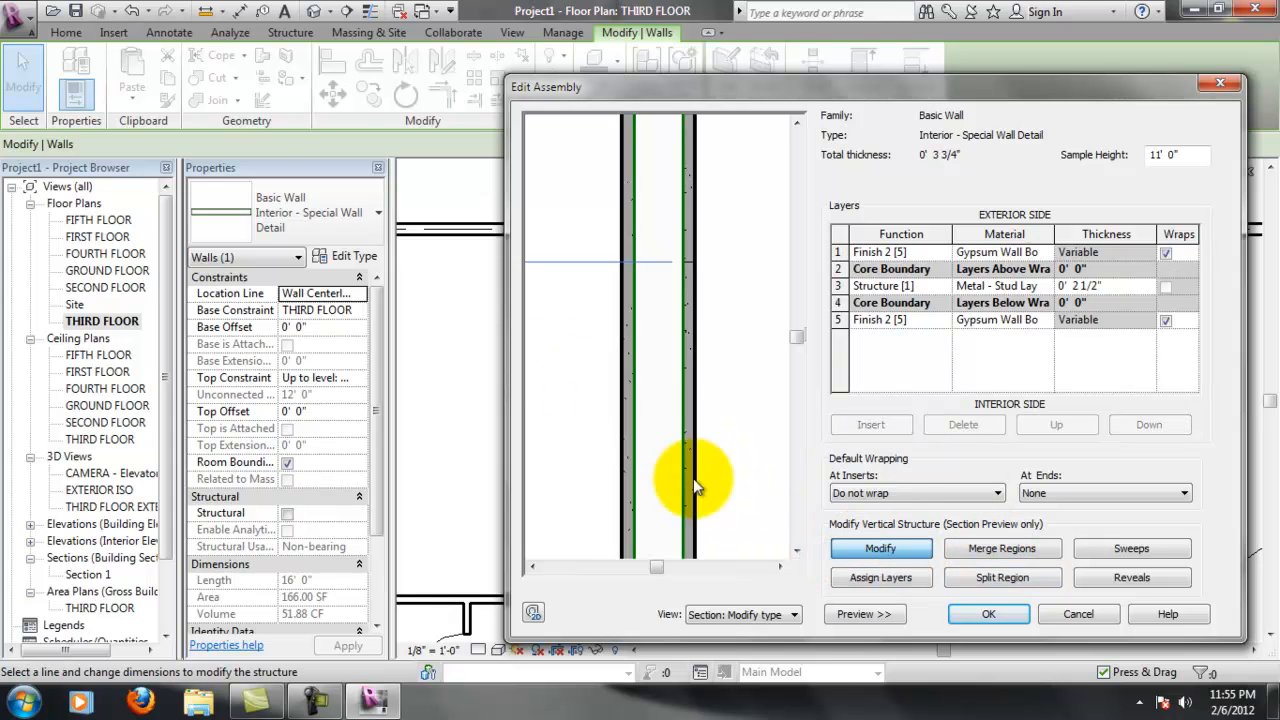
{"action": "left_click", "coordinate": [854, 546]}
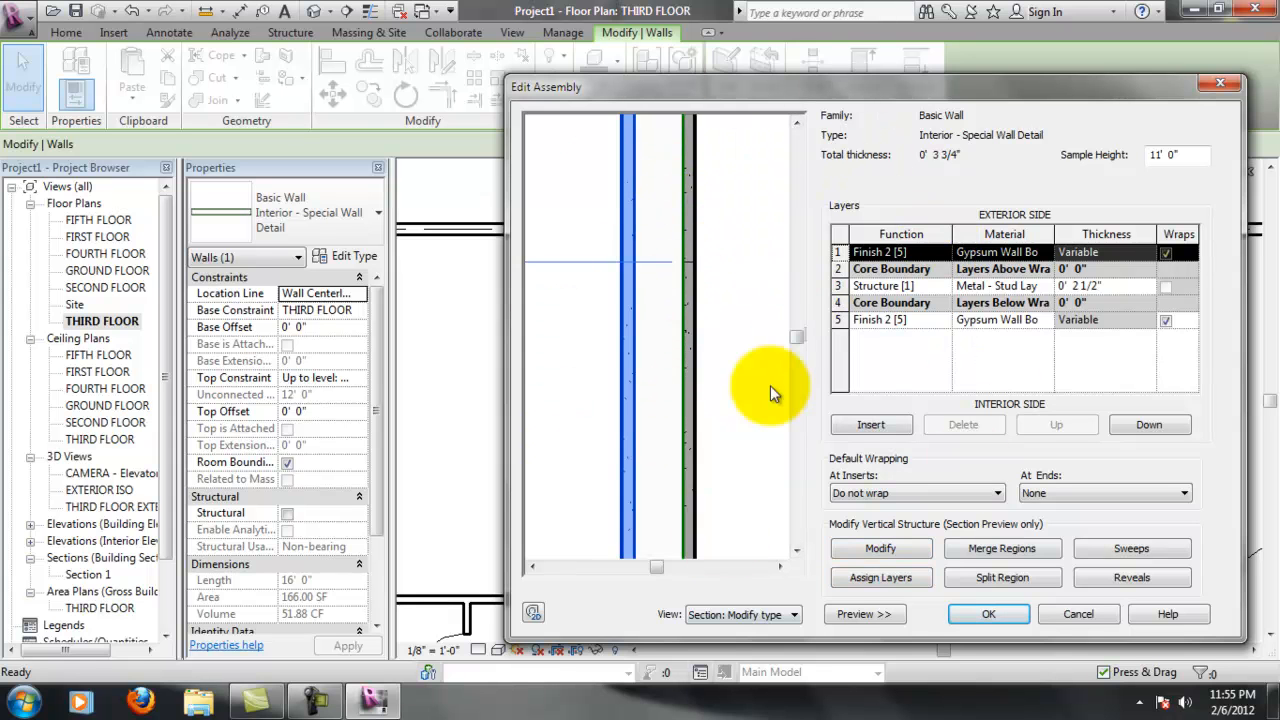
{"action": "left_click_drag", "start_coordinate": [842, 86], "coordinate": [774, 72]}
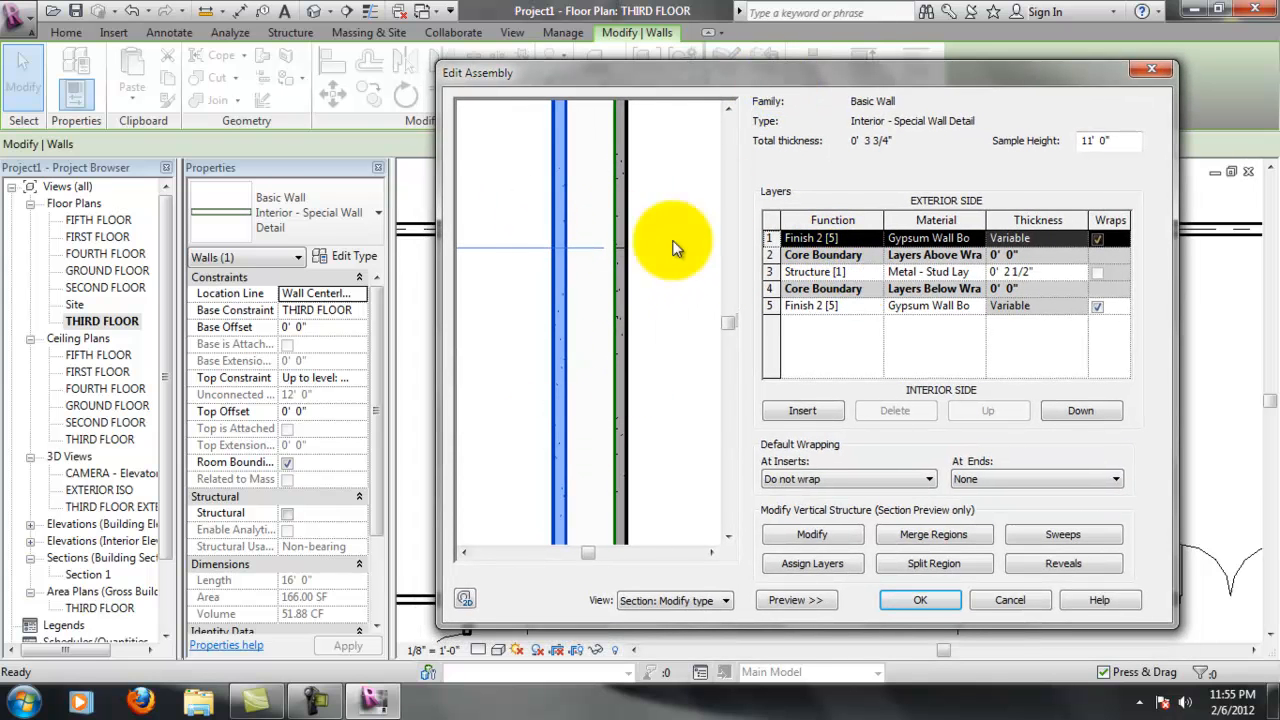
{"action": "left_click", "coordinate": [729, 110]}
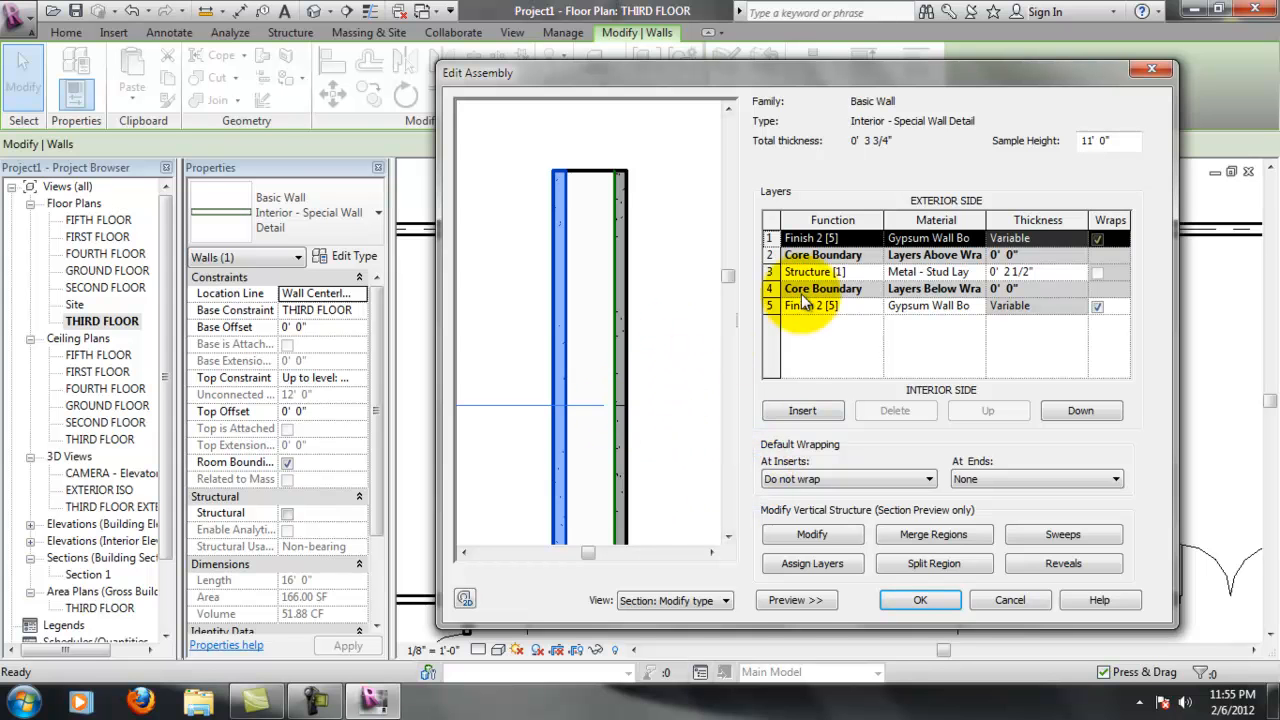
Insert a new layer outside the exterior gypsum wall board and set its function to Finish 1 [4]
{"action": "left_click", "coordinate": [912, 305]}
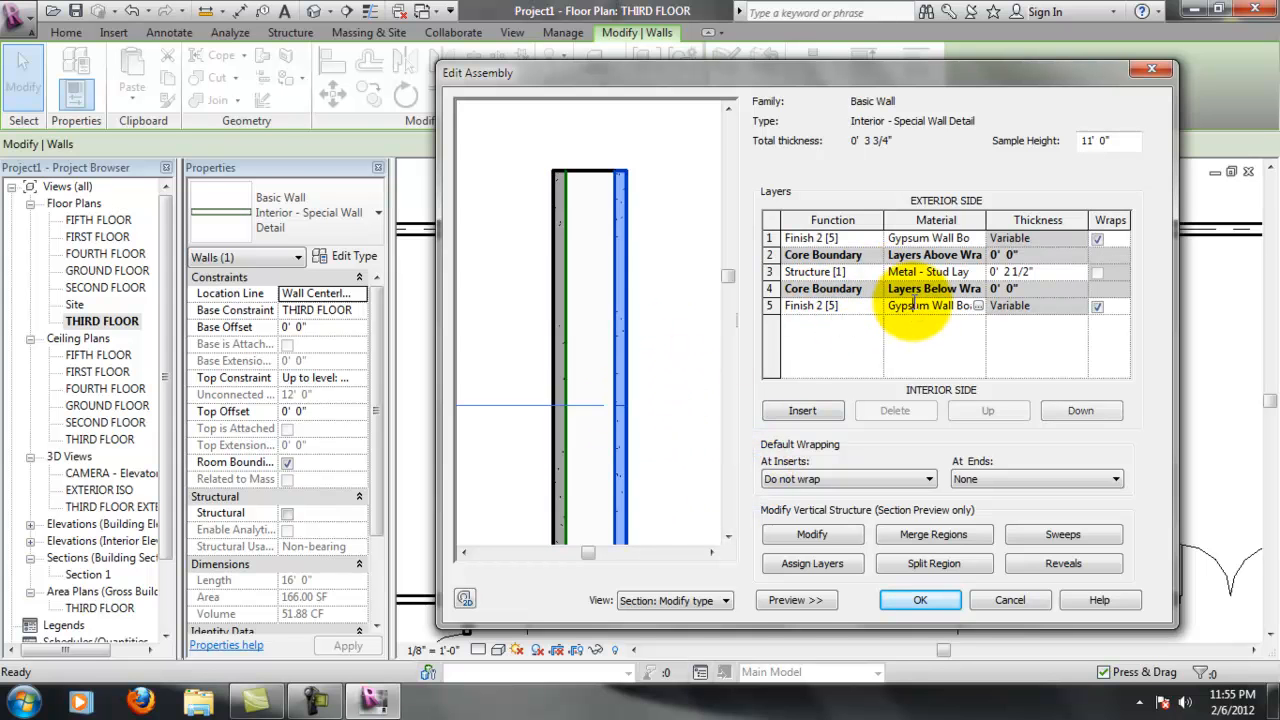
{"action": "left_click", "coordinate": [934, 241]}
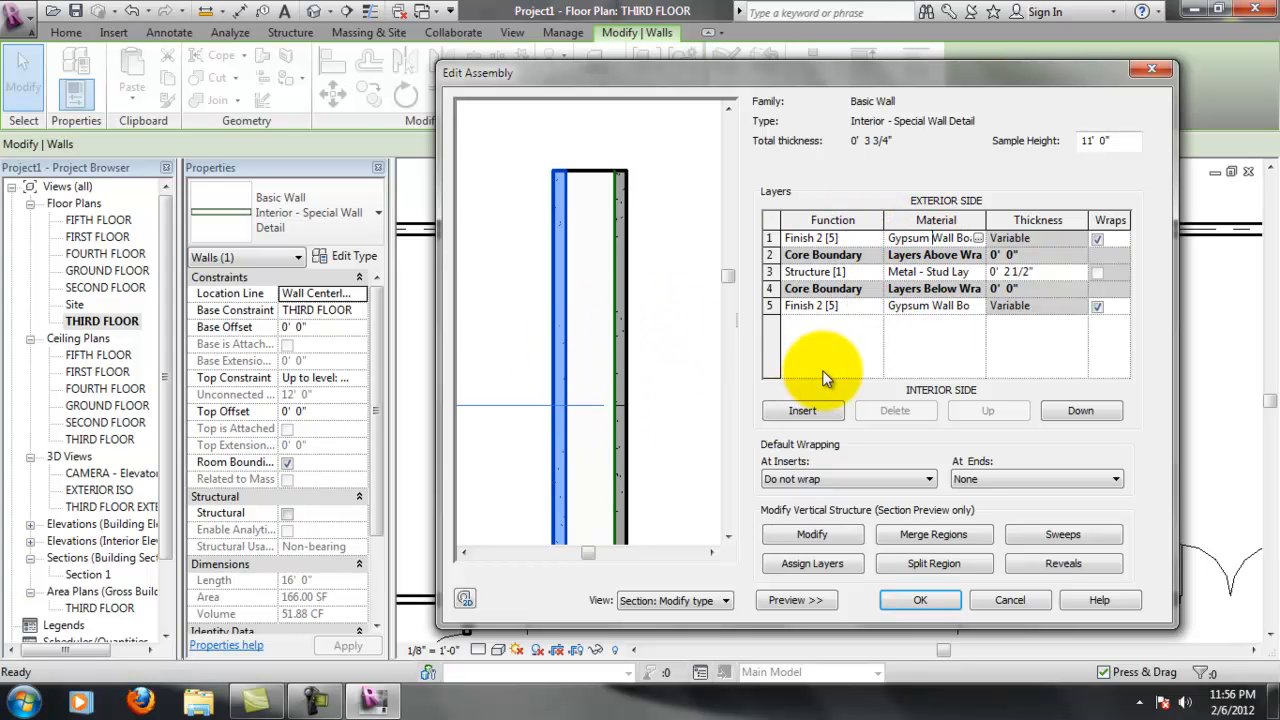
{"action": "left_click", "coordinate": [913, 241]}
{"action": "left_click", "coordinate": [801, 411]}
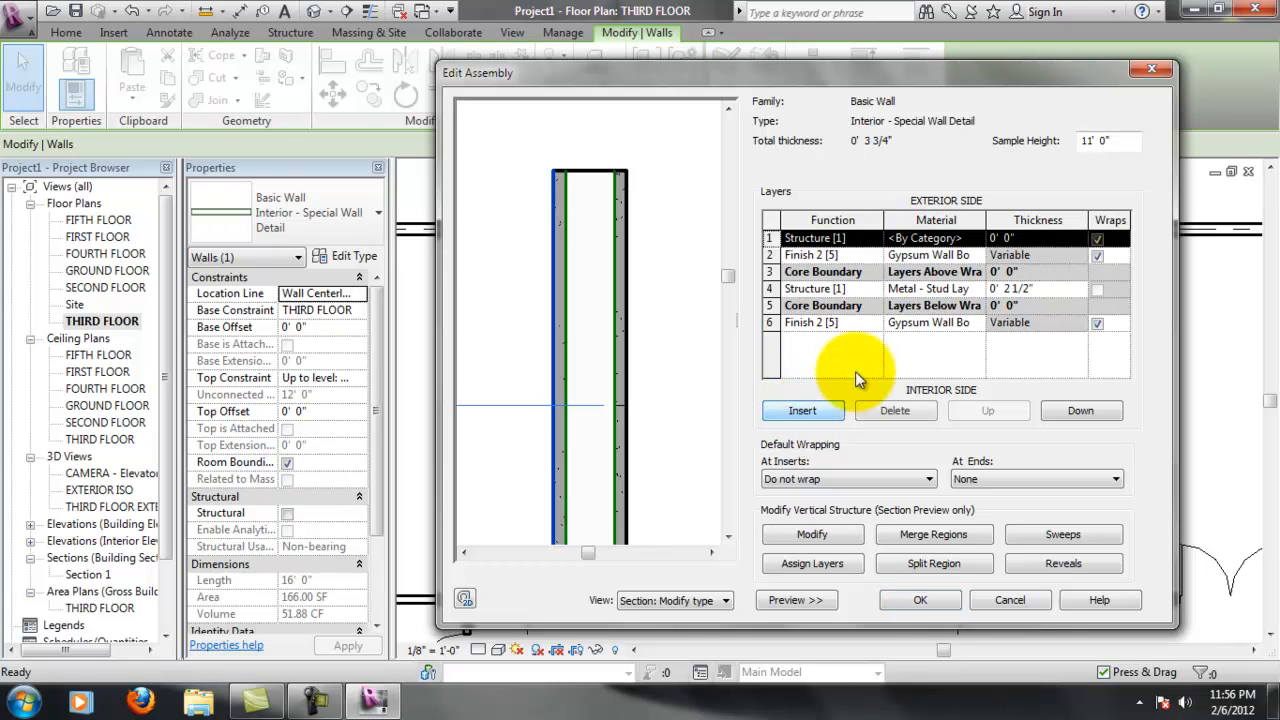
{"action": "left_click", "coordinate": [838, 238]}
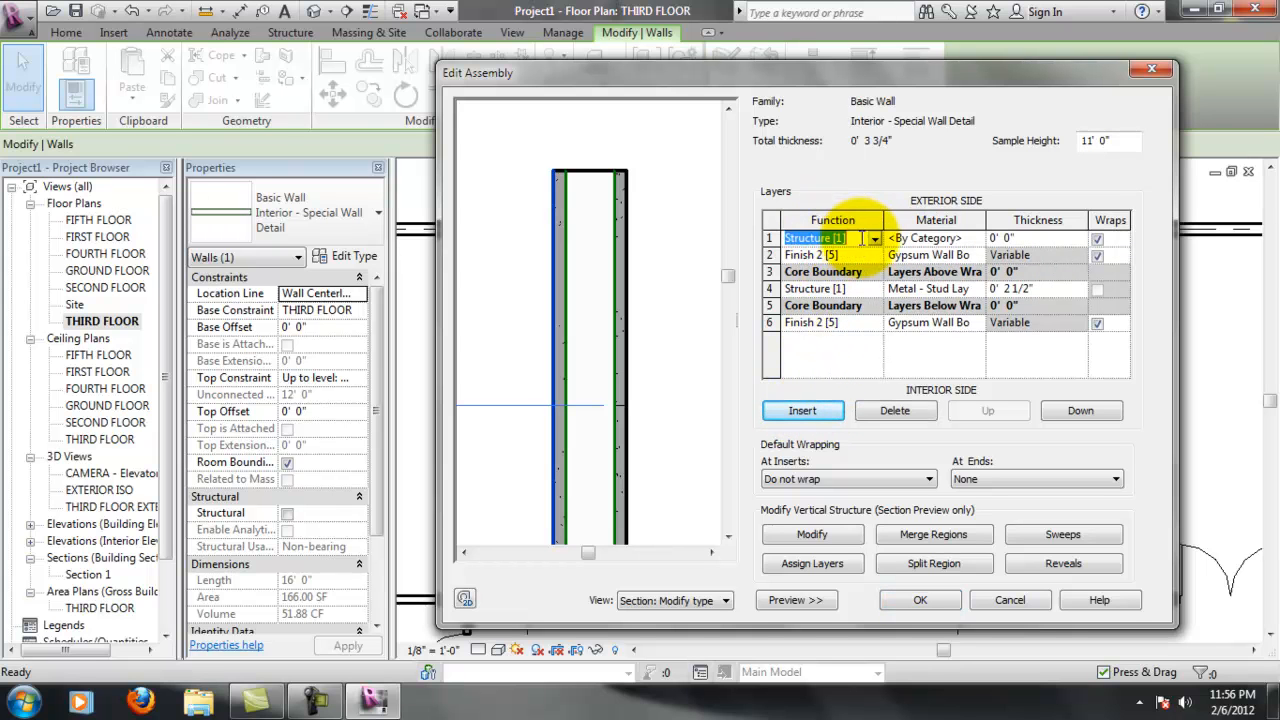
{"action": "left_click", "coordinate": [873, 241]}
{"action": "left_click", "coordinate": [831, 298]}
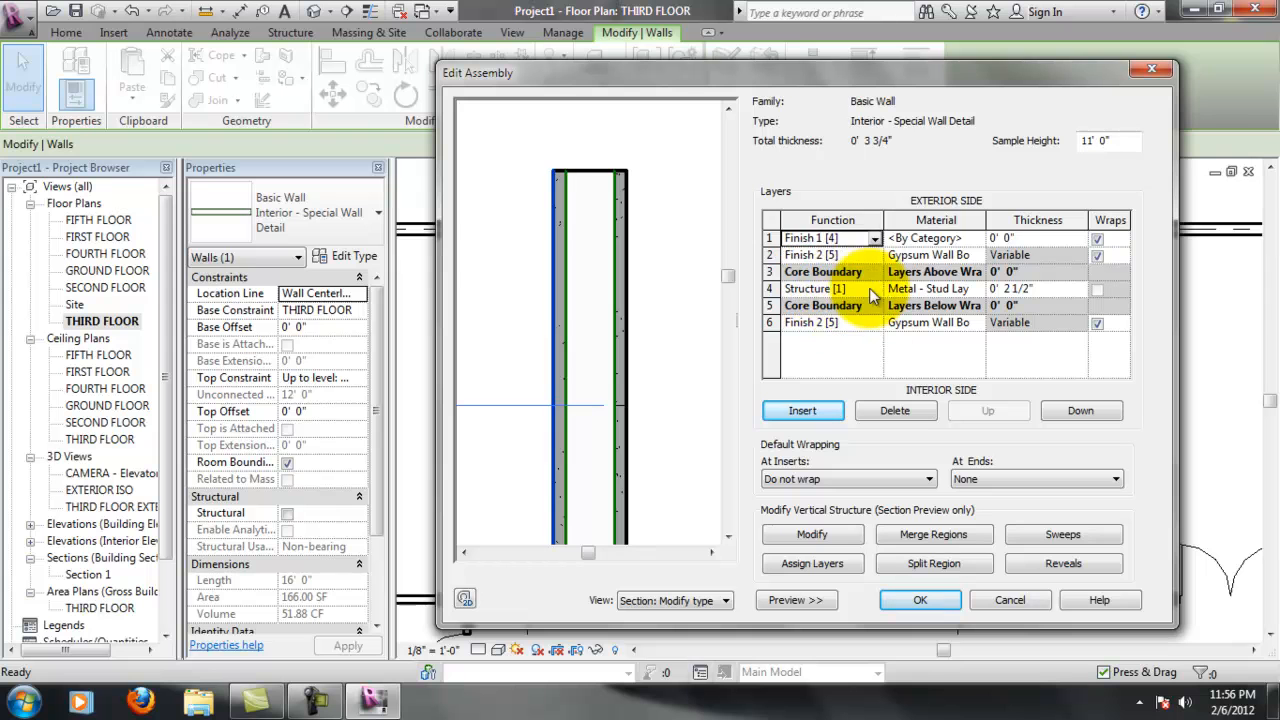
Open the materials for the new exterior finish layer and select Plastic - GFRP - Glass Fiber Reinforced Plastic
{"action": "left_click", "coordinate": [955, 238]}
{"action": "left_click", "coordinate": [977, 238]}
{"action": "left_click", "coordinate": [149, 122]}
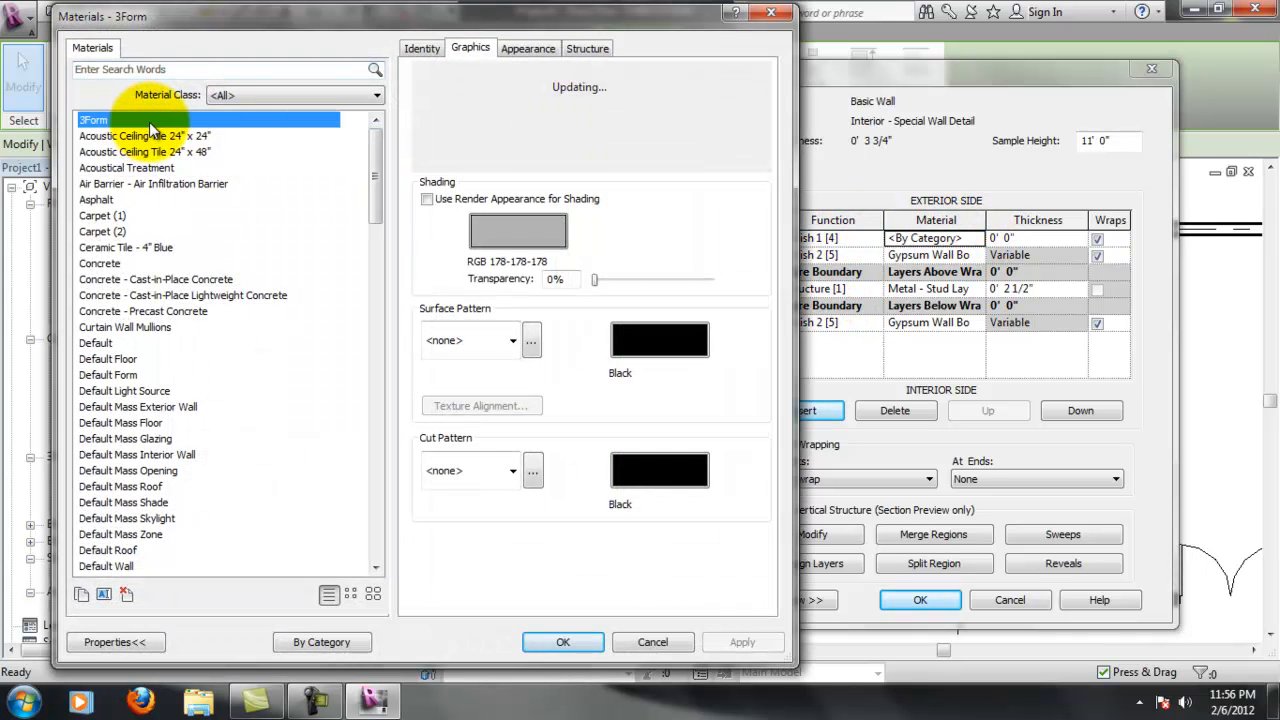
{"action": "left_click_drag", "start_coordinate": [381, 129], "coordinate": [371, 86]}
{"action": "left_click_drag", "start_coordinate": [320, 18], "coordinate": [389, 15]}
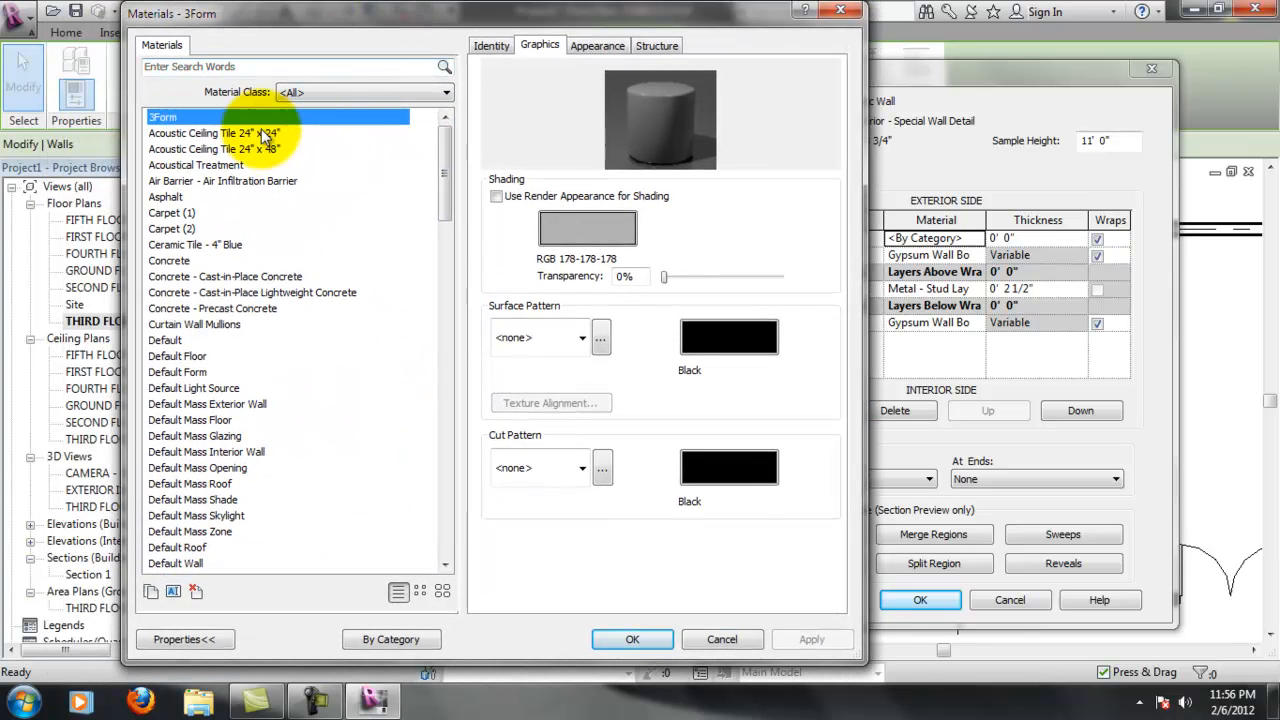
{"action": "left_click_drag", "start_coordinate": [445, 157], "coordinate": [449, 424]}
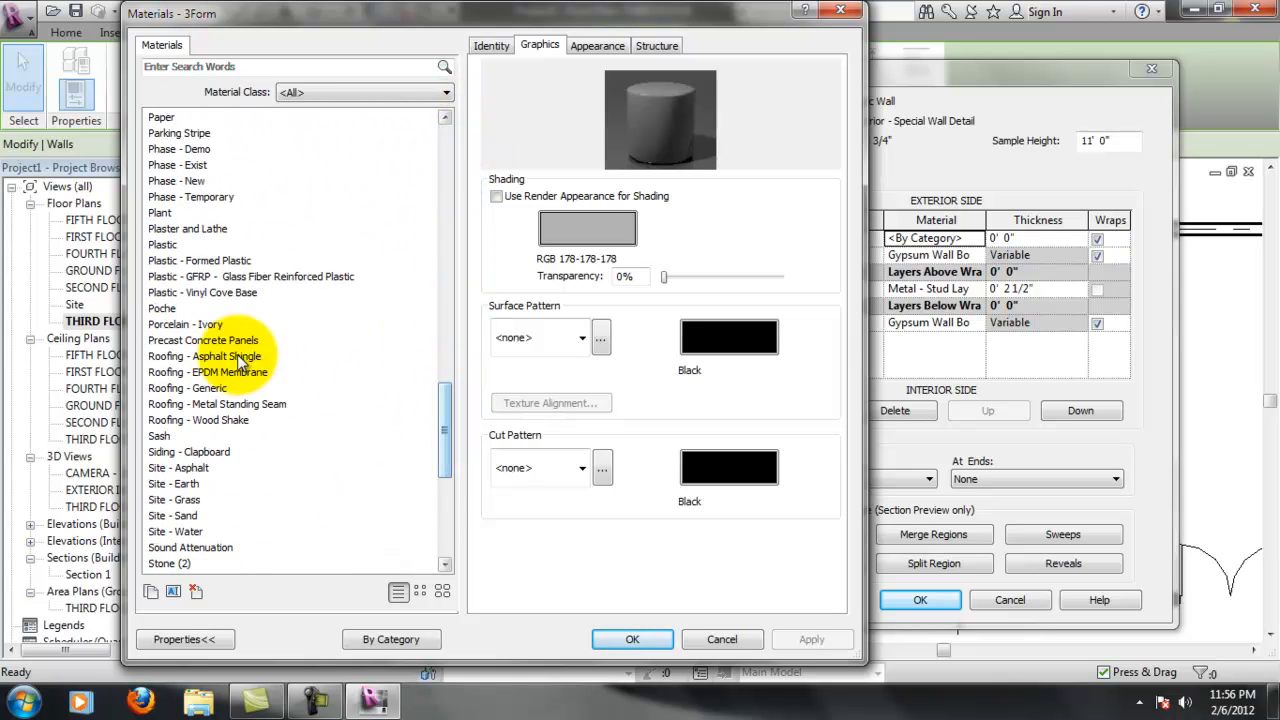
{"action": "left_click", "coordinate": [207, 276]}
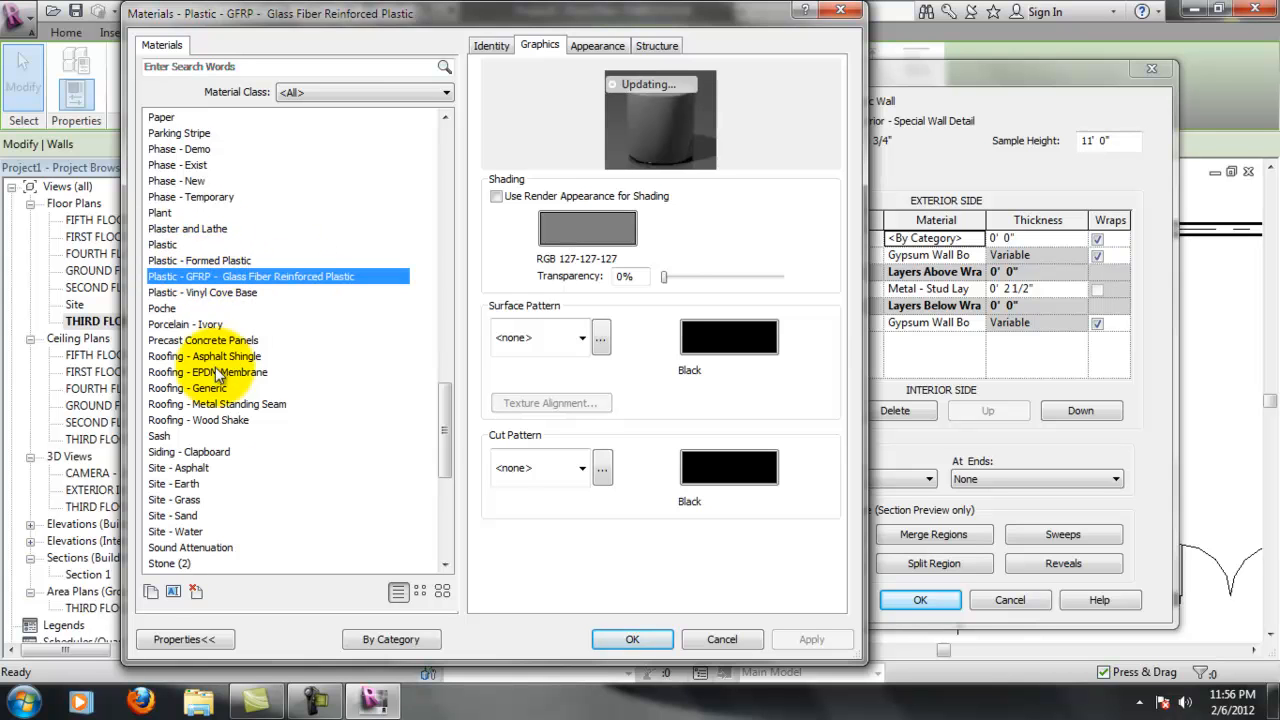
Duplicate the glass fiber reinforced plastic material under the name "Composite - Carbon Fiber Mesh"
{"action": "left_click", "coordinate": [152, 592]}
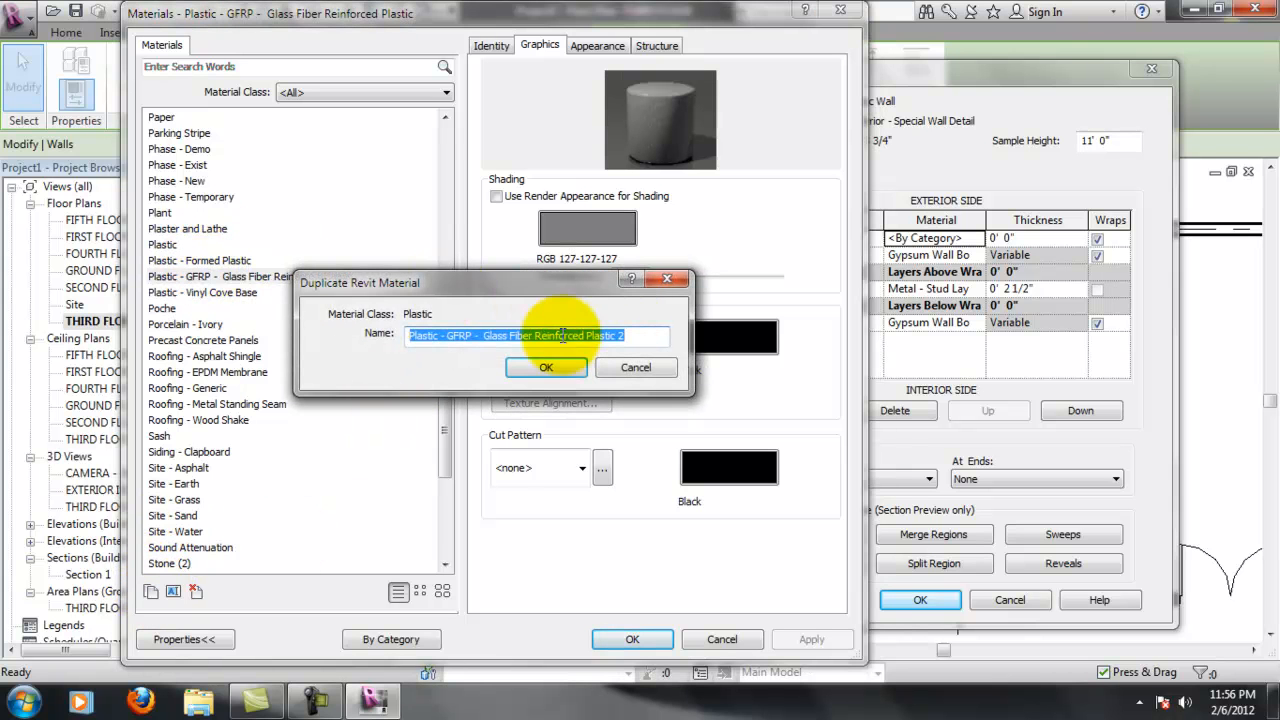
{"action": "left_click", "coordinate": [633, 367]}
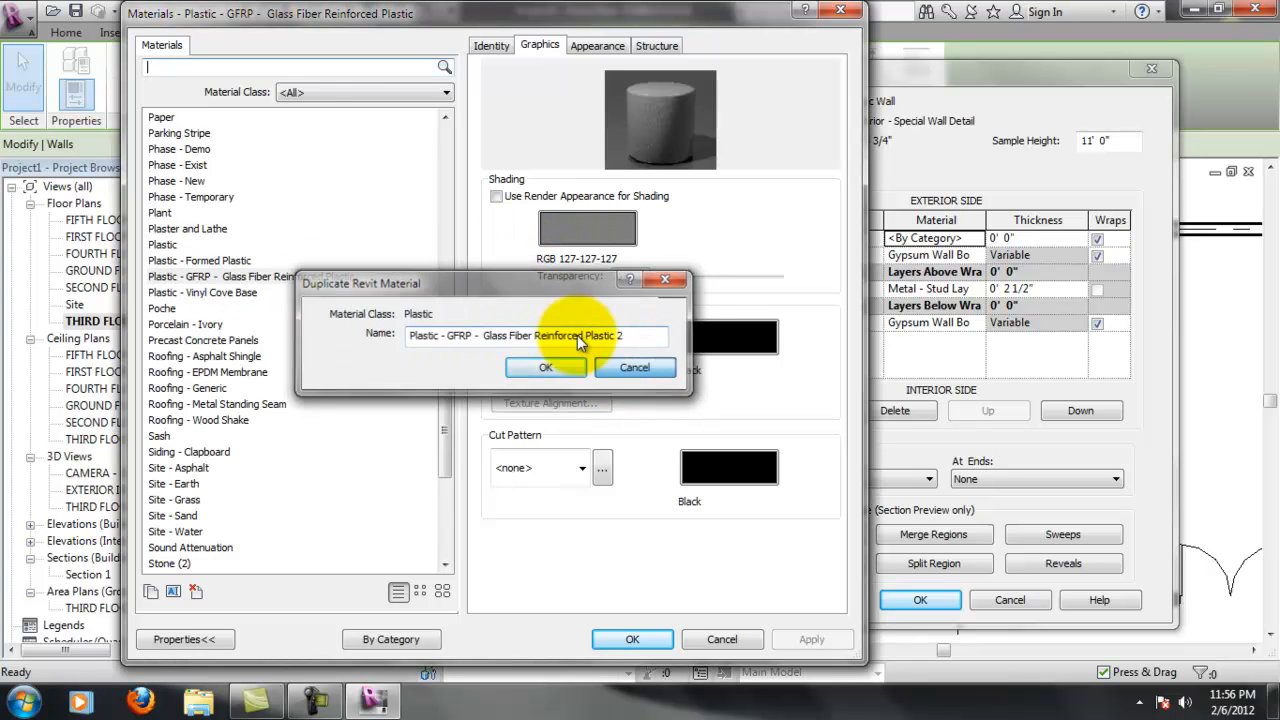
{"action": "left_click", "coordinate": [201, 278]}
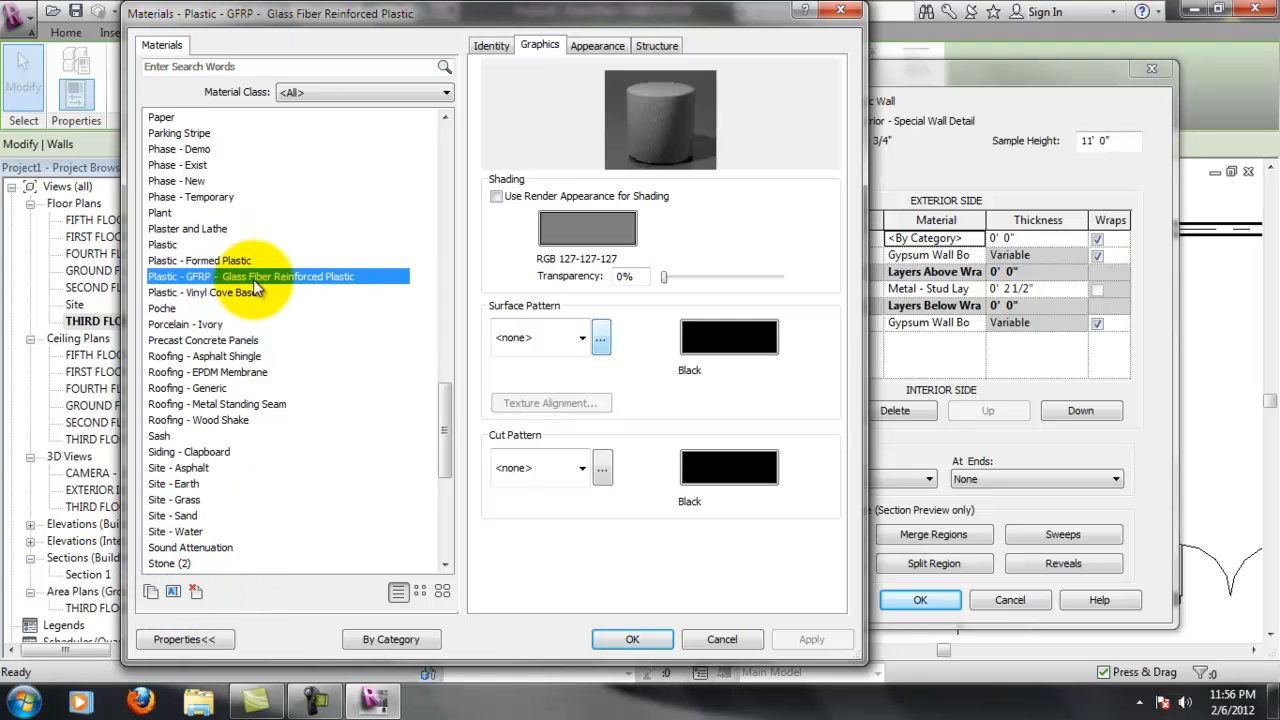
{"action": "left_click", "coordinate": [173, 590]}
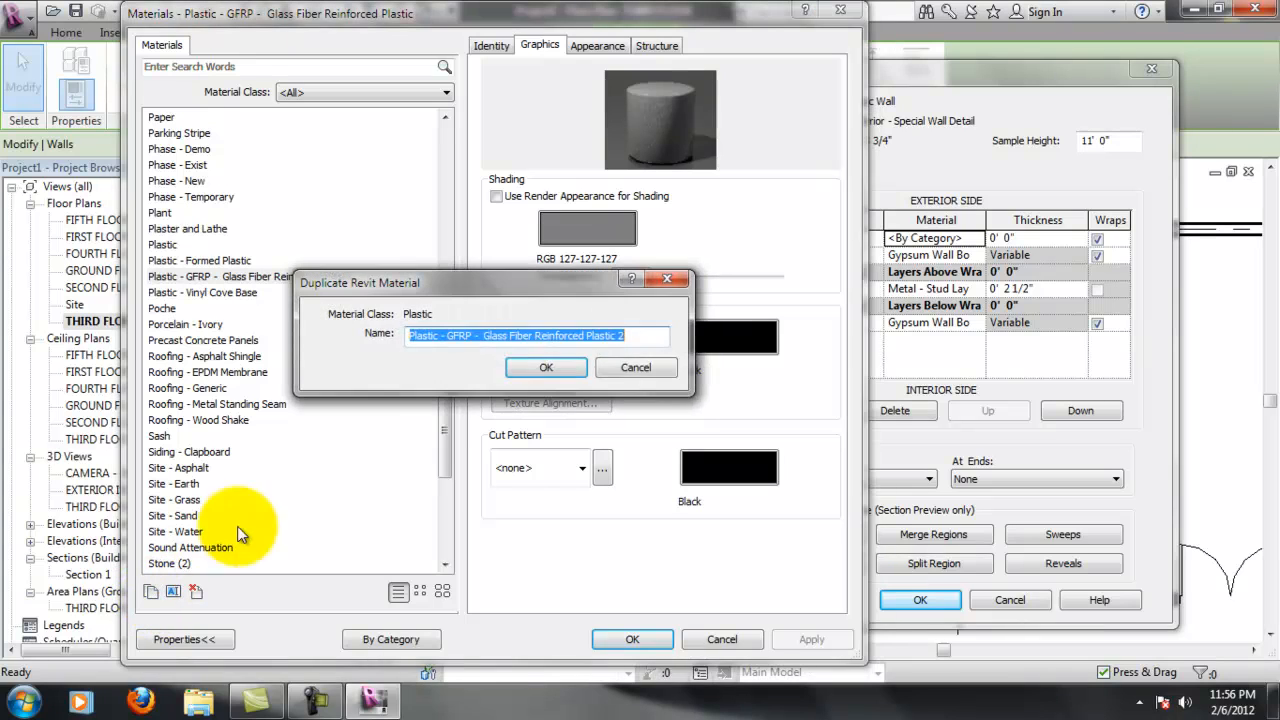
{"action": "left_click", "coordinate": [650, 342]}
{"action": "left_click_drag", "start_coordinate": [650, 342], "coordinate": [443, 354]}
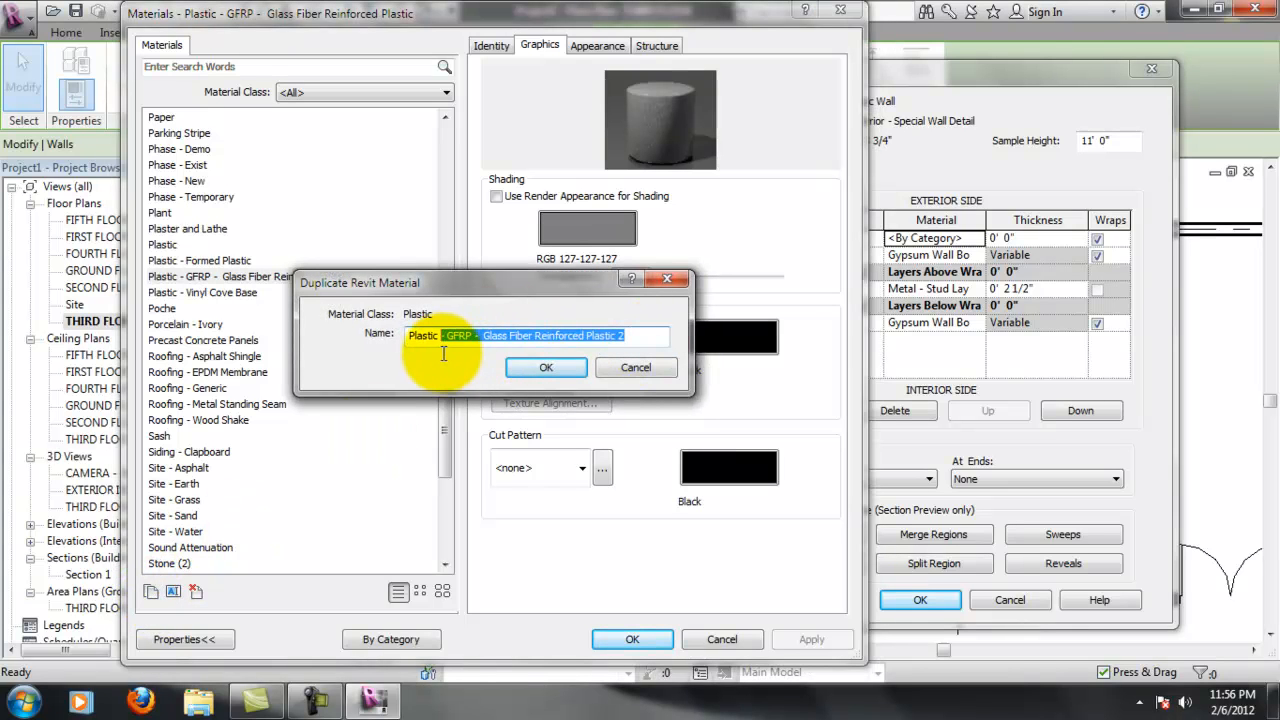
{"action": "left_click_drag", "start_coordinate": [628, 336], "coordinate": [412, 336]}
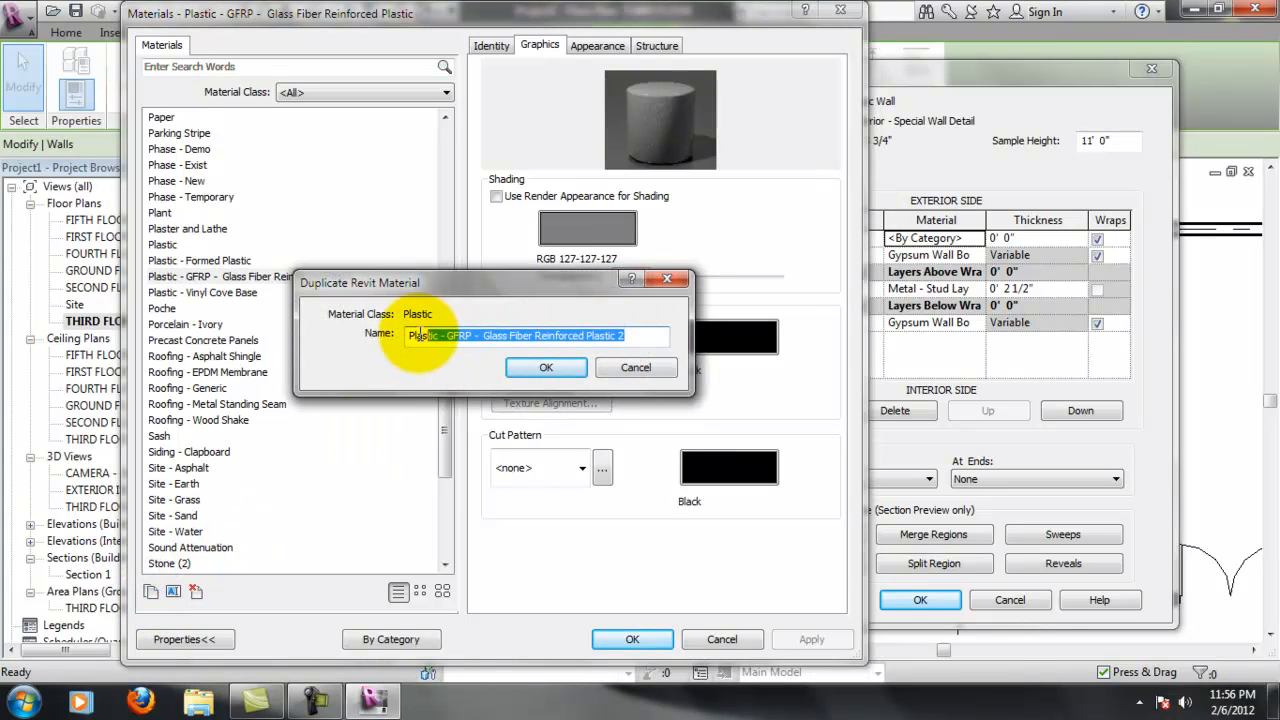
{"action": "type", "text": "Composite - Carbon Fiber Mesh"}
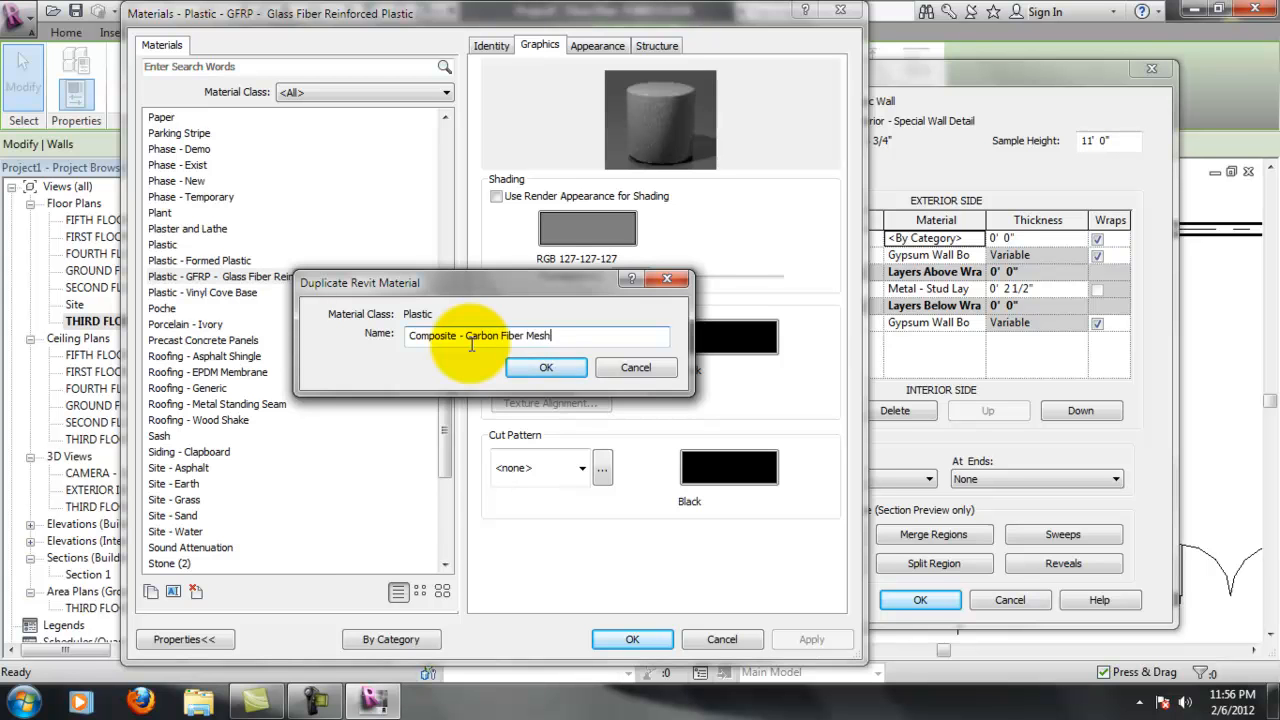
{"action": "key", "text": "Return"}
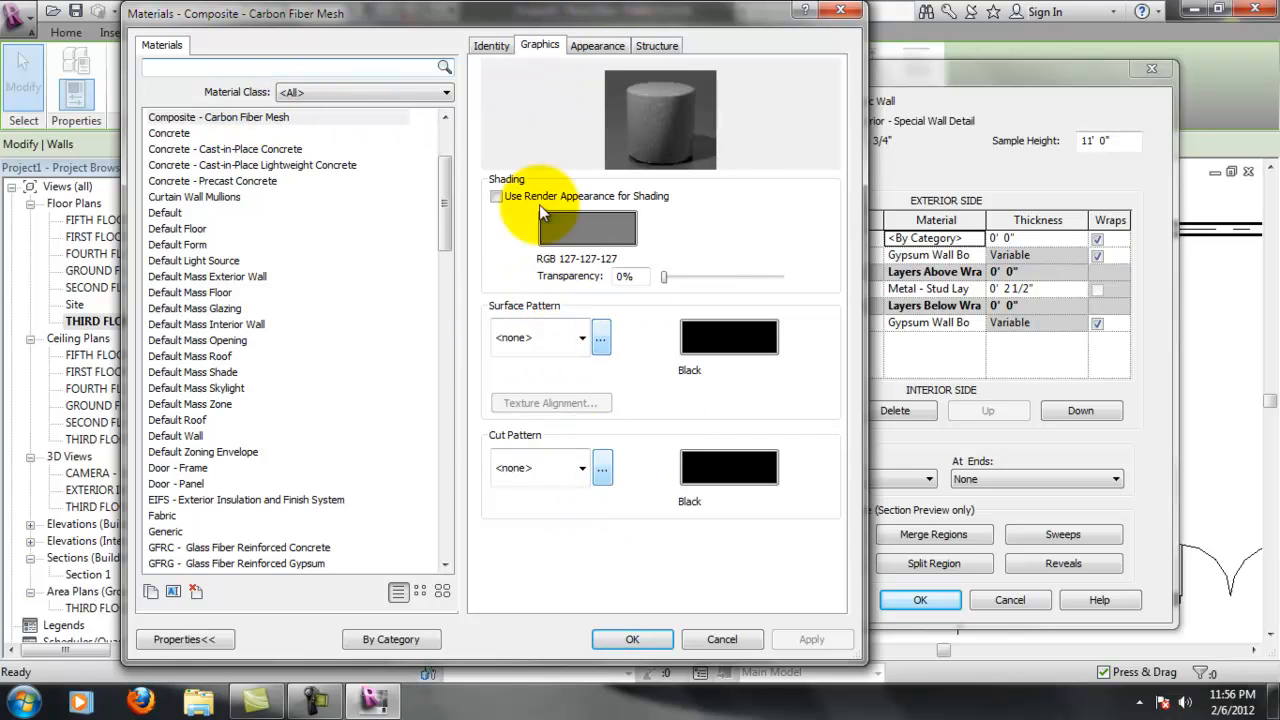
Assign the 3Form material to the exterior Finish 1 [4] layer
{"action": "left_click_drag", "start_coordinate": [441, 231], "coordinate": [442, 166]}
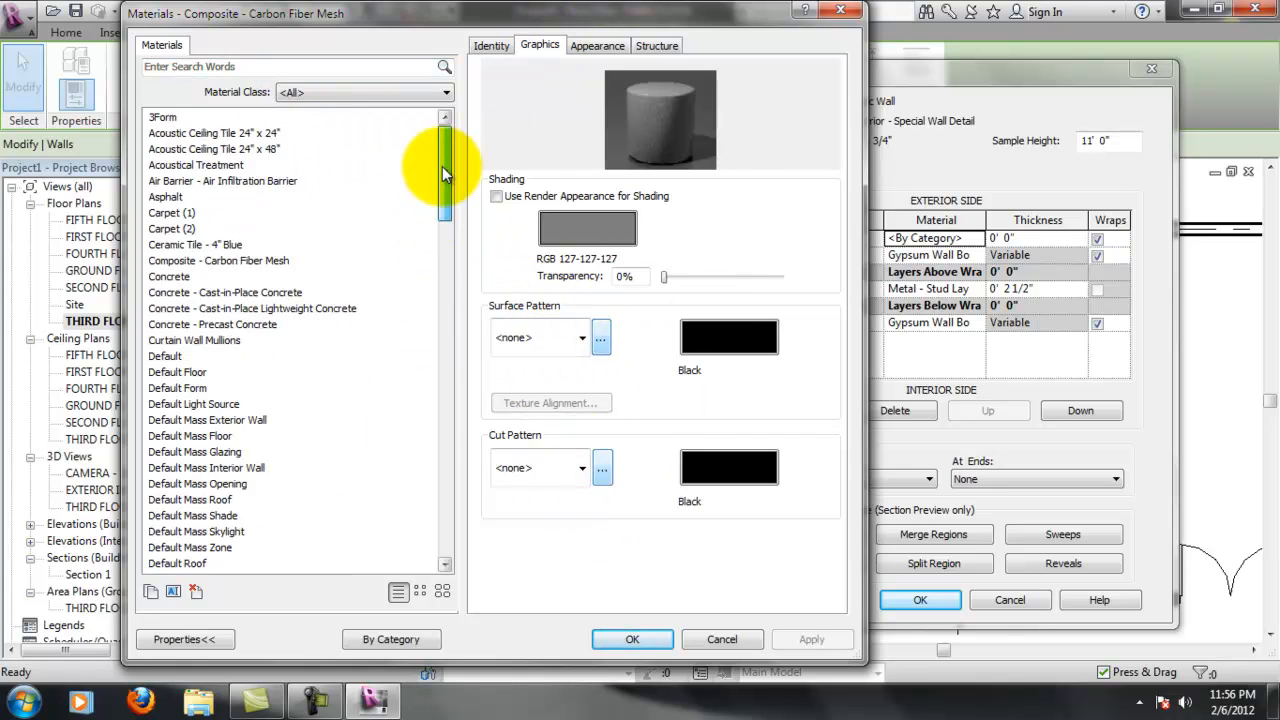
{"action": "left_click", "coordinate": [213, 118]}
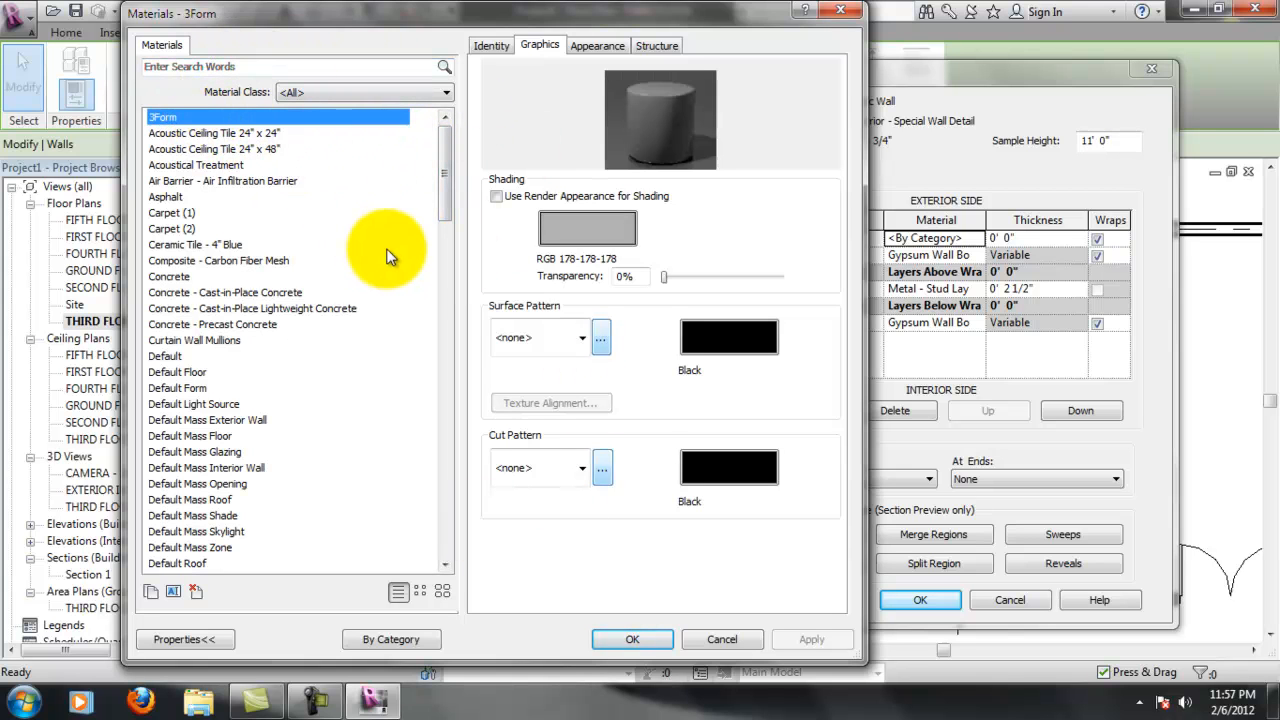
{"action": "left_click", "coordinate": [636, 639]}
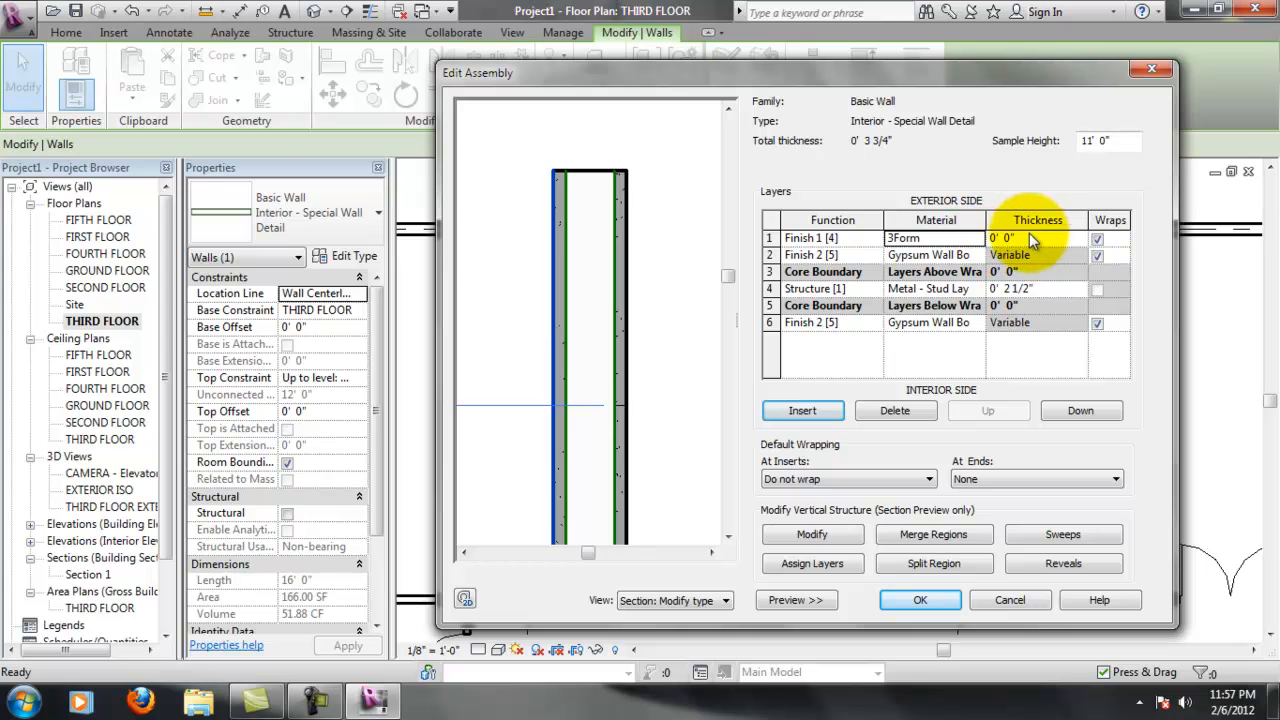
Insert another wall layer and move it down to the interior face, below the interior gypsum wall board layer
{"action": "left_click", "coordinate": [818, 411]}
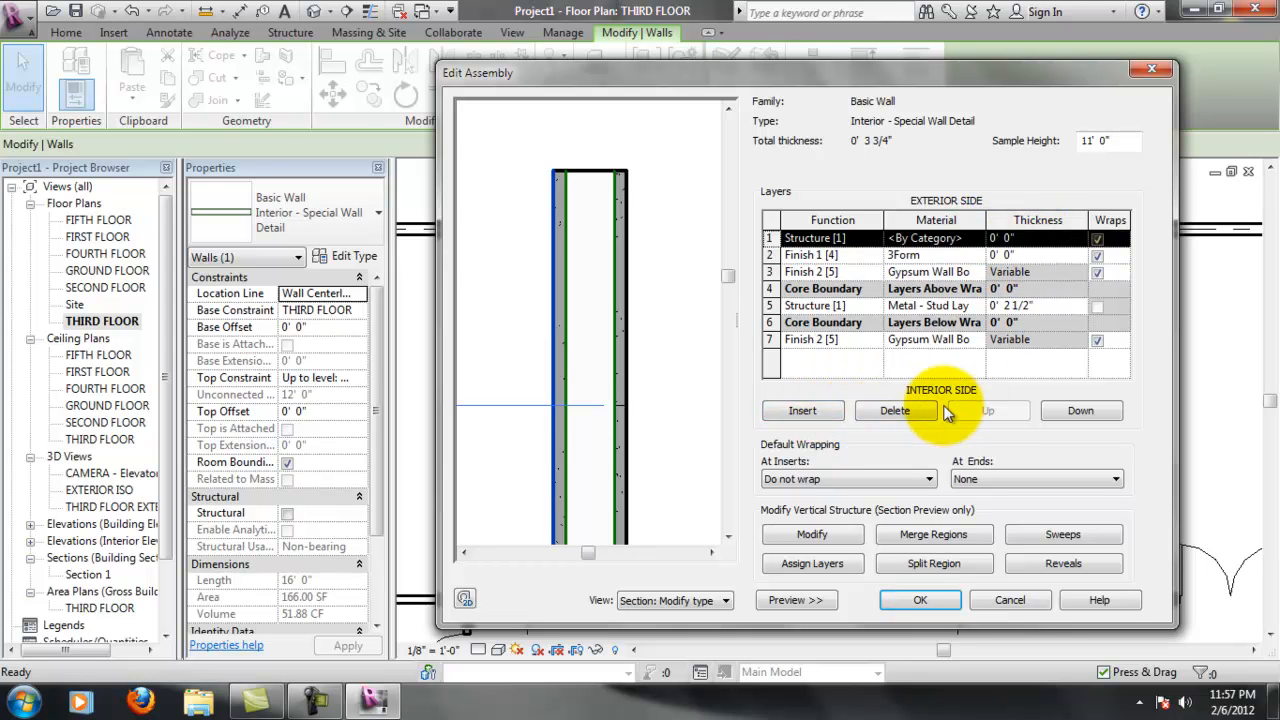
{"action": "left_click", "coordinate": [1093, 411]}
{"action": "left_click", "coordinate": [1093, 411]}
{"action": "left_click", "coordinate": [1093, 411]}
{"action": "left_click", "coordinate": [1093, 411]}
{"action": "left_click", "coordinate": [1093, 411]}
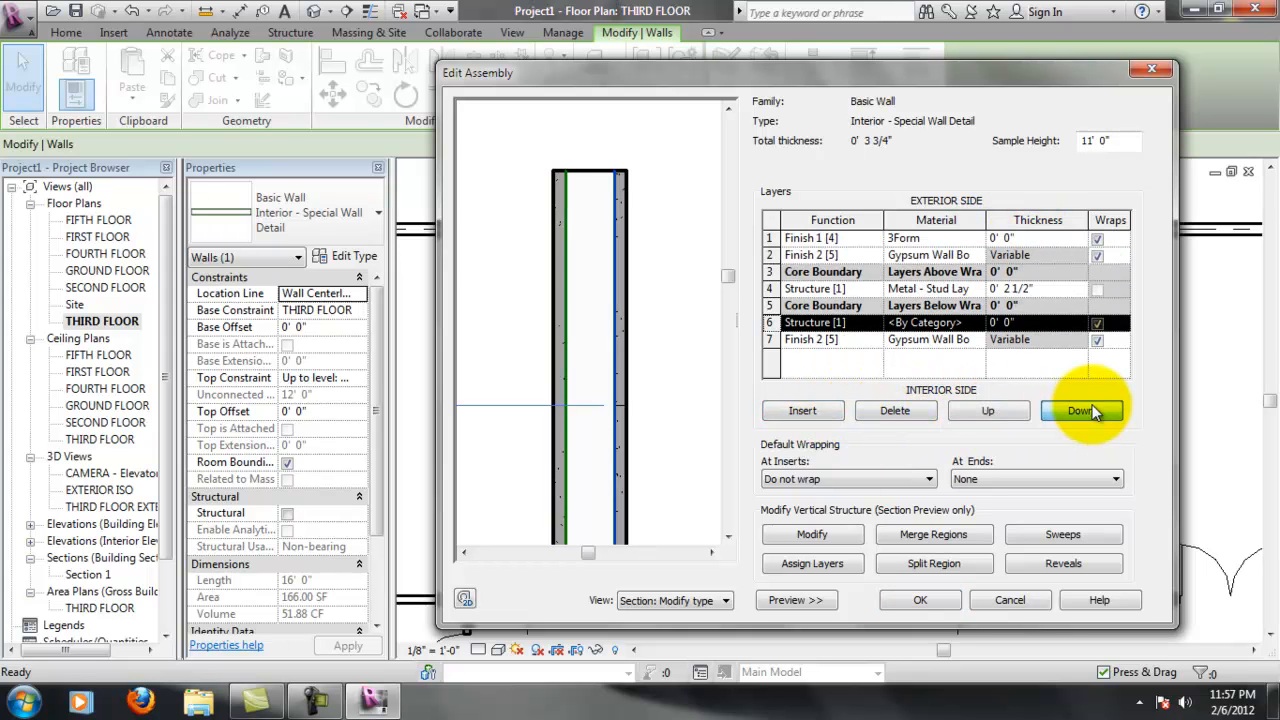
{"action": "left_click", "coordinate": [1093, 411]}
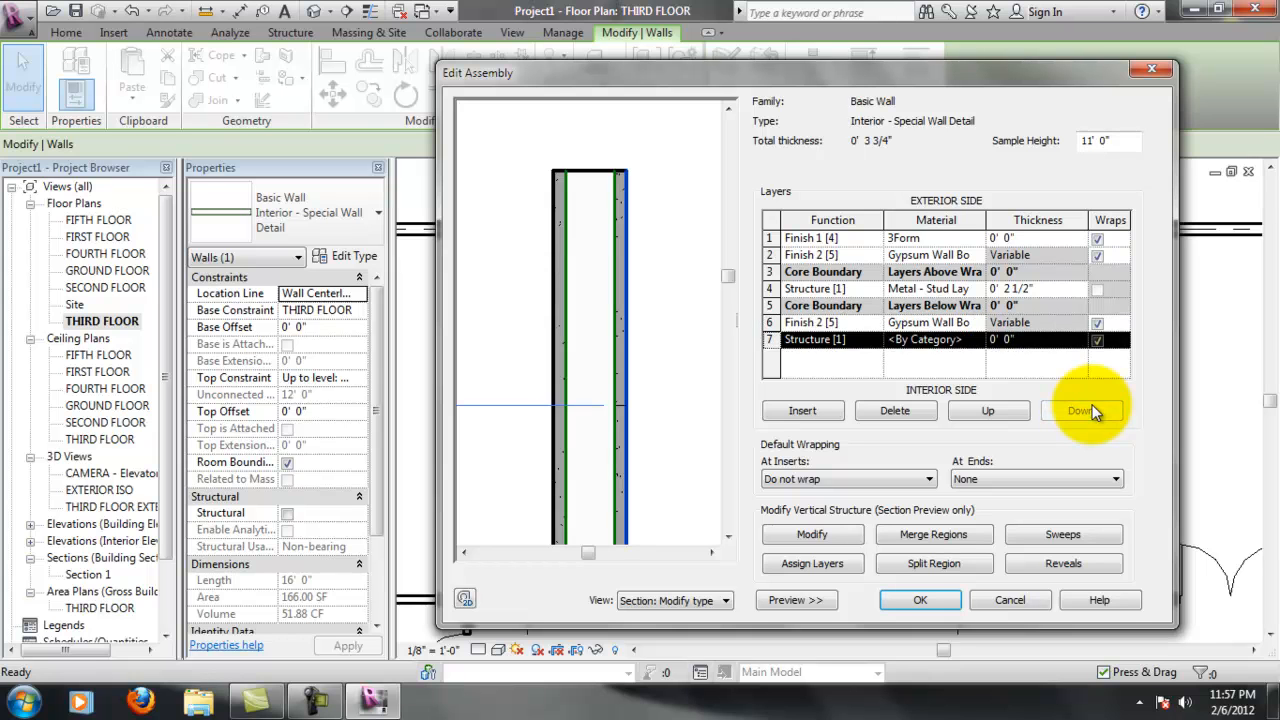
Set the function of the new innermost layer on the interior side to Finish 1 [4]
{"action": "left_click", "coordinate": [826, 342]}
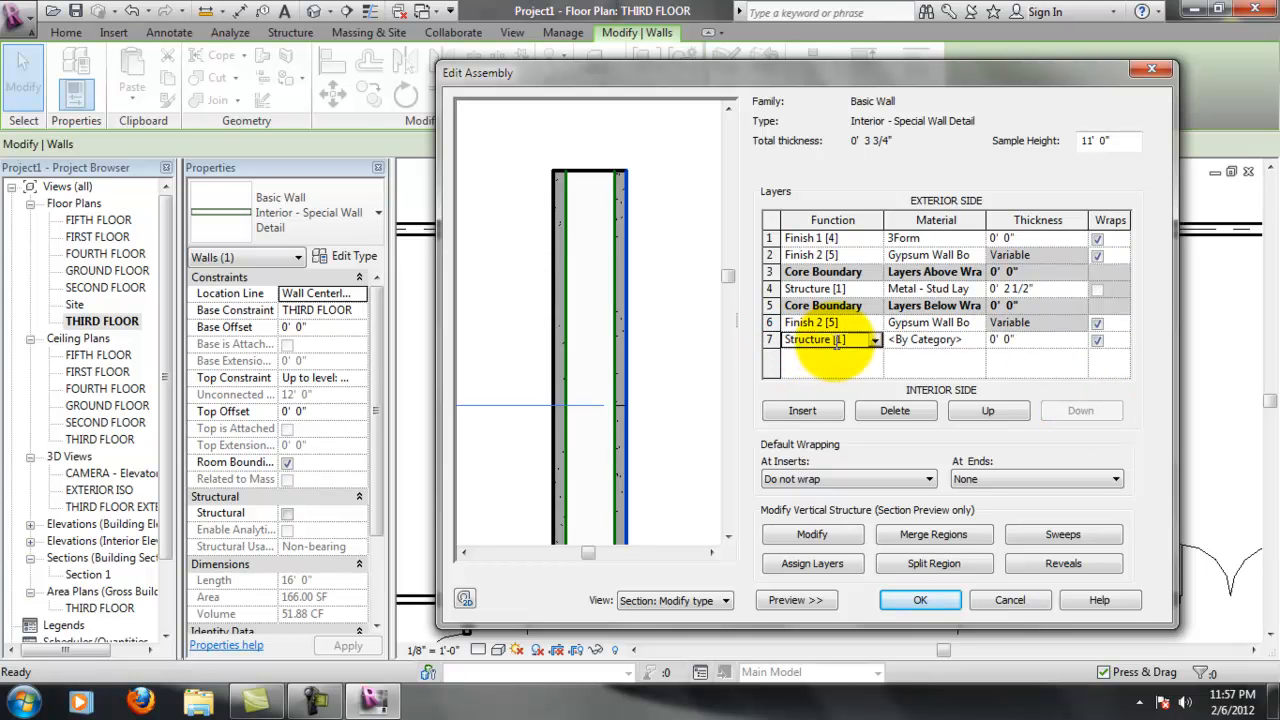
{"action": "left_click", "coordinate": [875, 340]}
{"action": "left_click", "coordinate": [815, 398]}
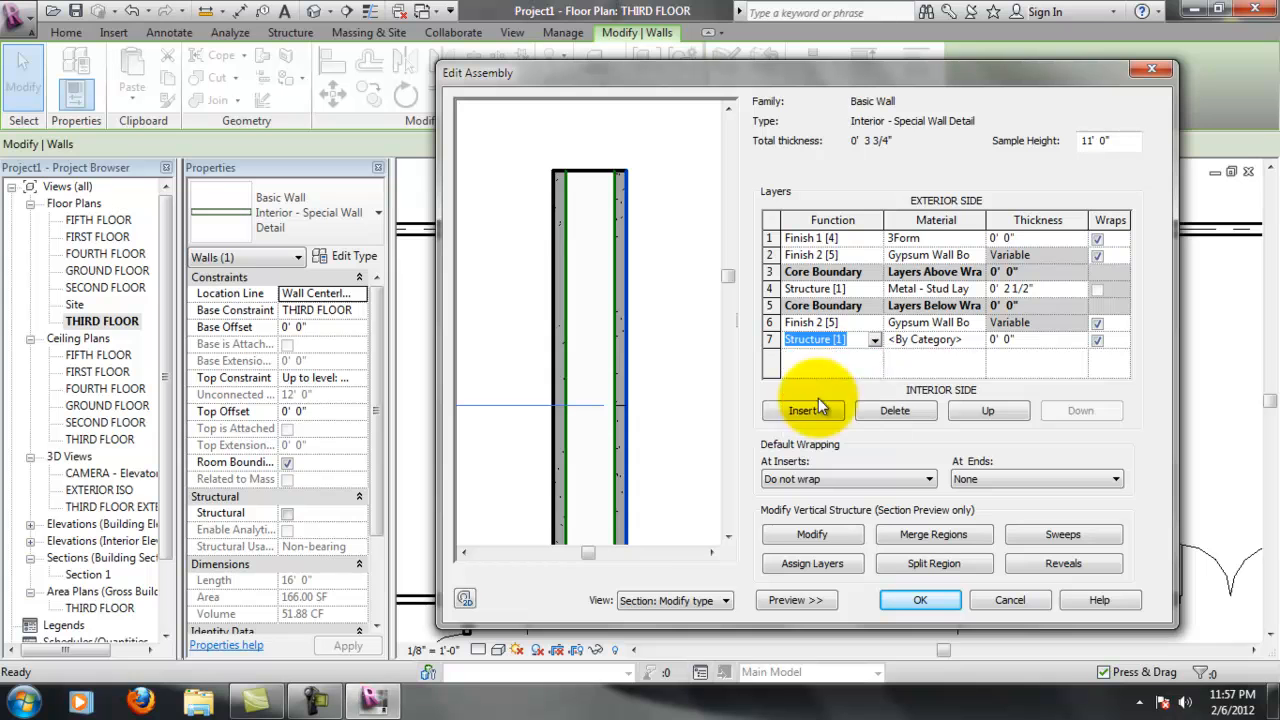
{"action": "left_click", "coordinate": [875, 340]}
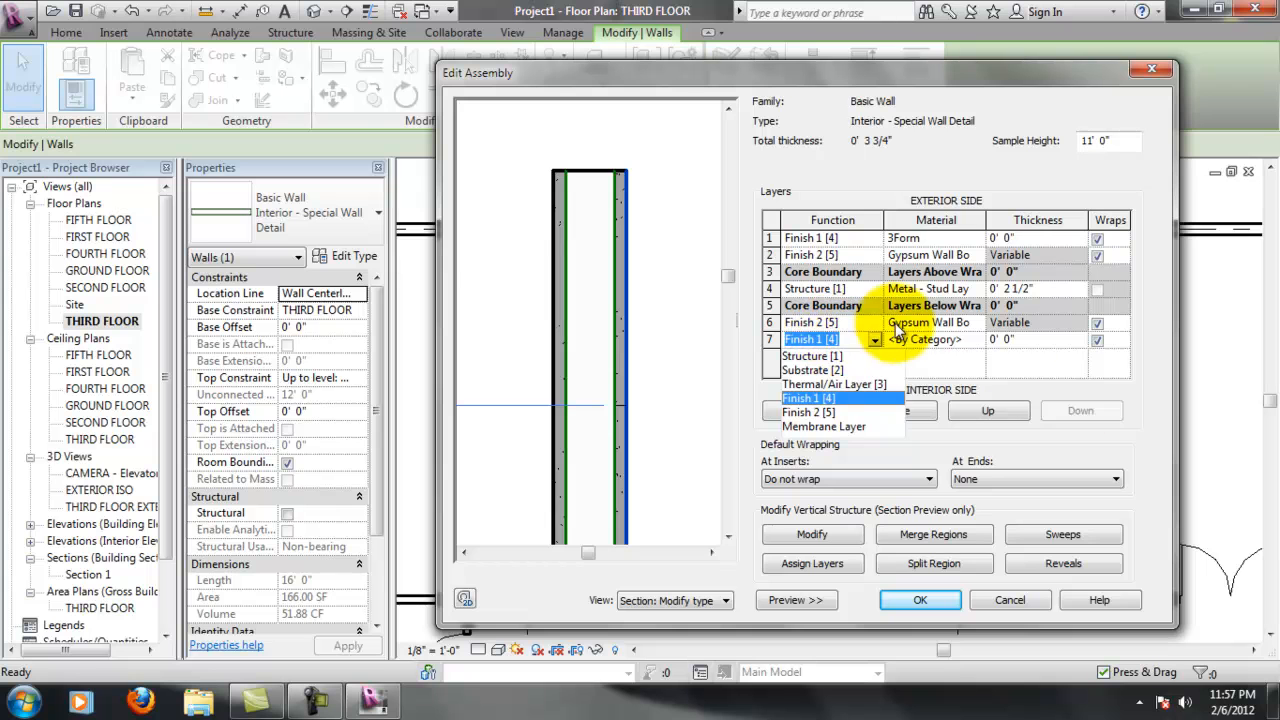
{"action": "left_click", "coordinate": [1147, 390]}
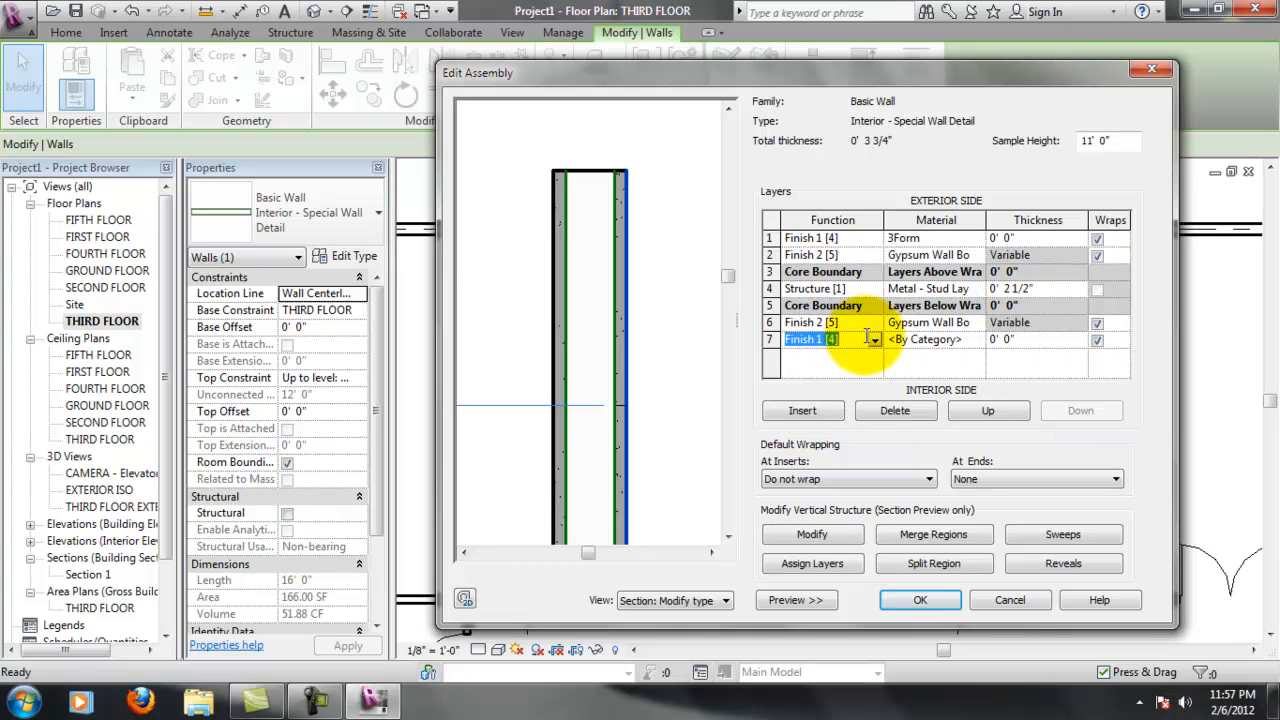
Assign the 3Form material to the Finish 1 [4] layer on the interior side
{"action": "left_click", "coordinate": [967, 340]}
{"action": "left_click", "coordinate": [978, 339]}
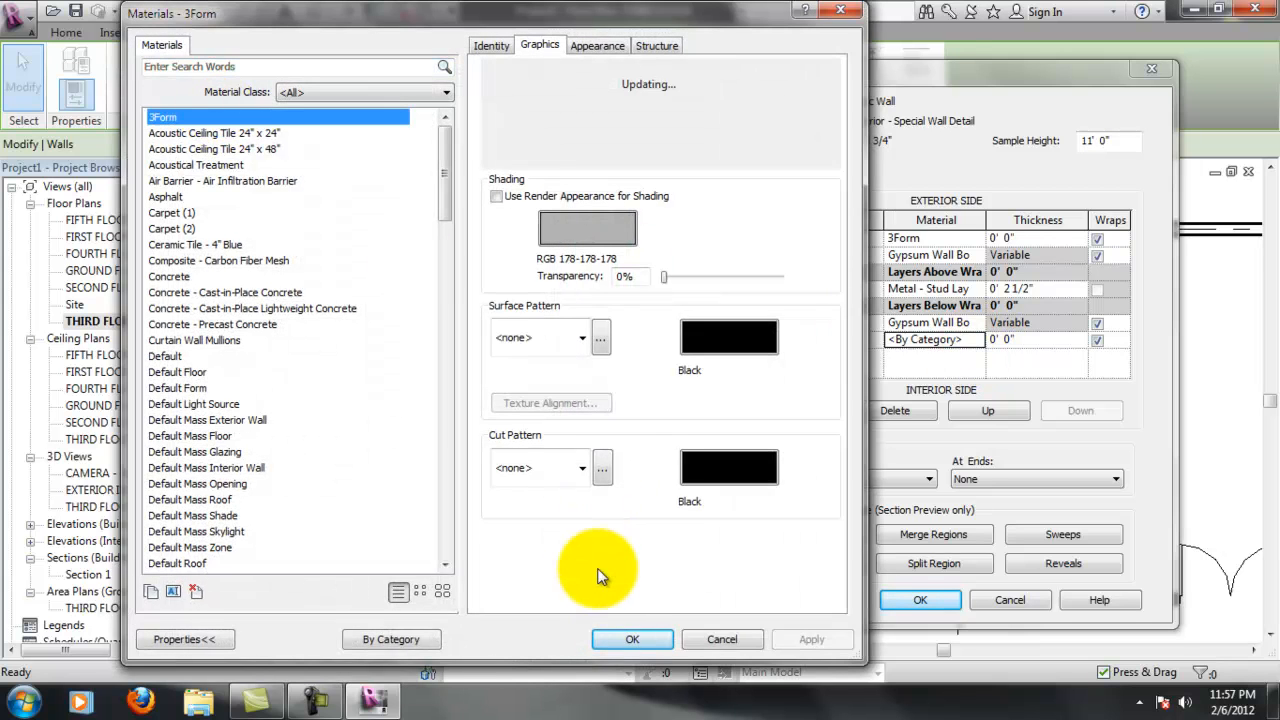
{"action": "left_click", "coordinate": [618, 644]}
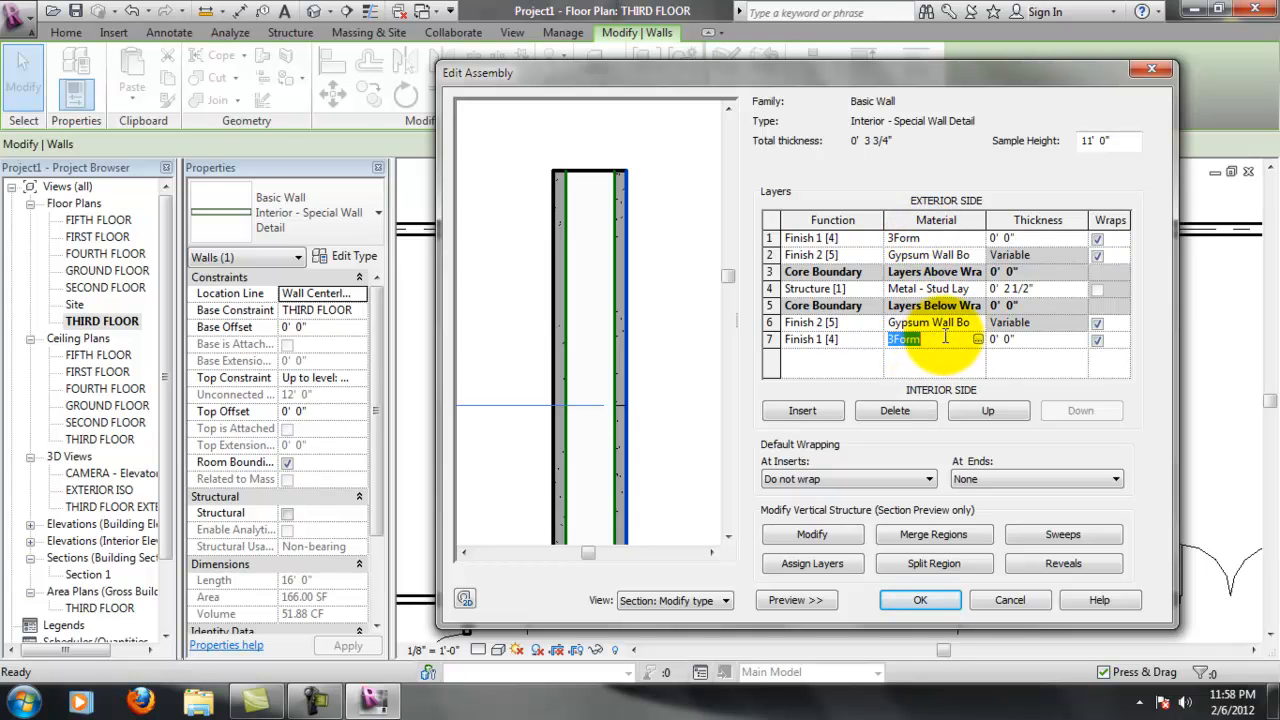
Use Assign Layers to apply the exterior 3Form Finish 1 layer to the exterior face's region above the split
{"action": "left_click", "coordinate": [928, 240]}
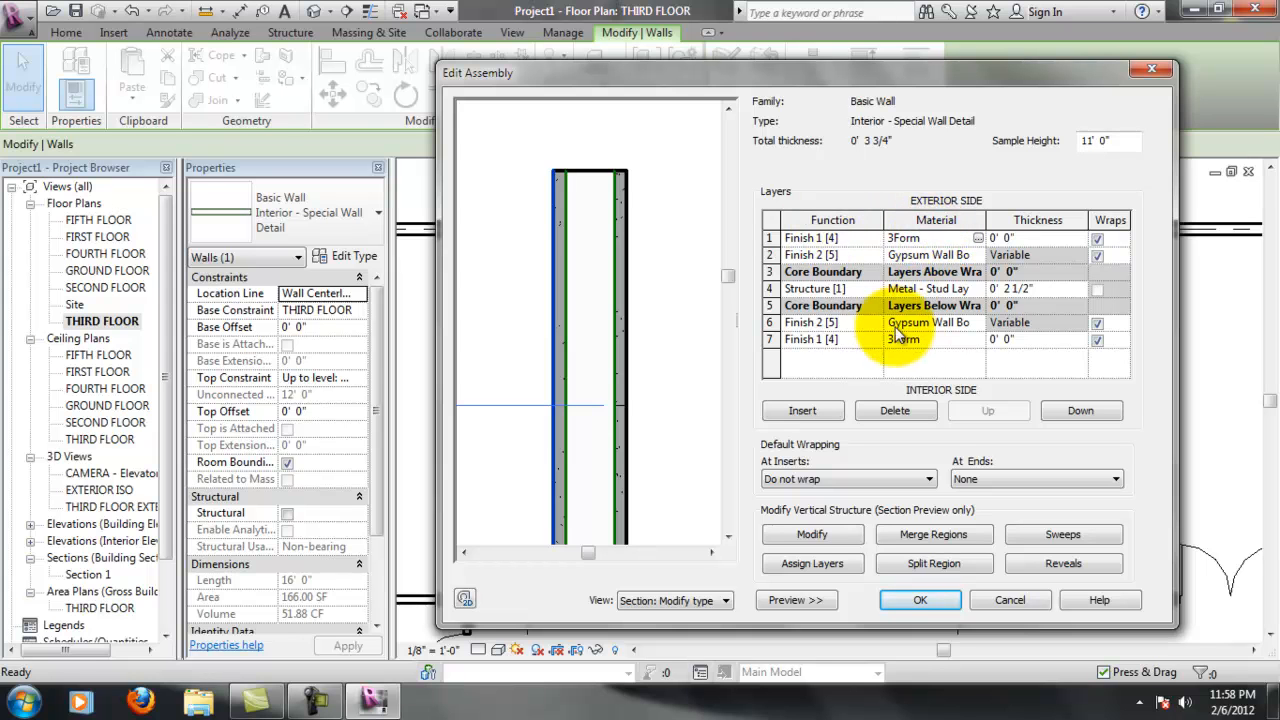
{"action": "left_click", "coordinate": [832, 560]}
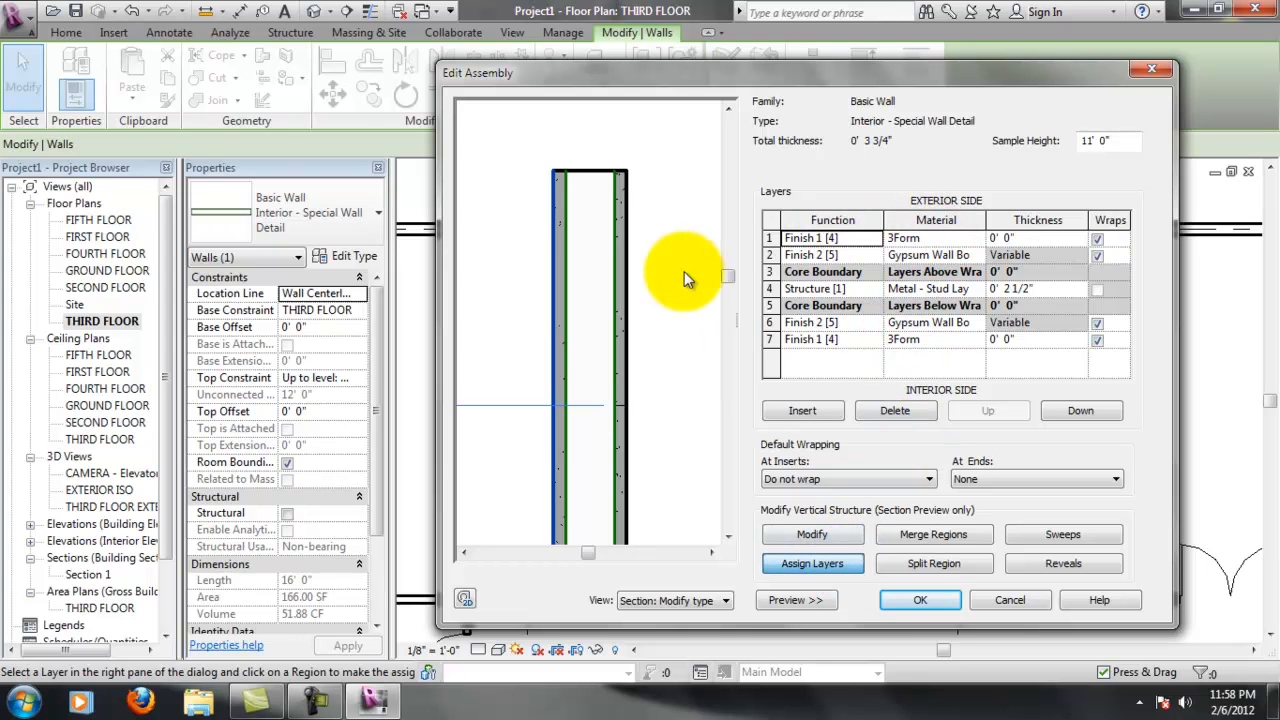
{"action": "left_click", "coordinate": [622, 240]}
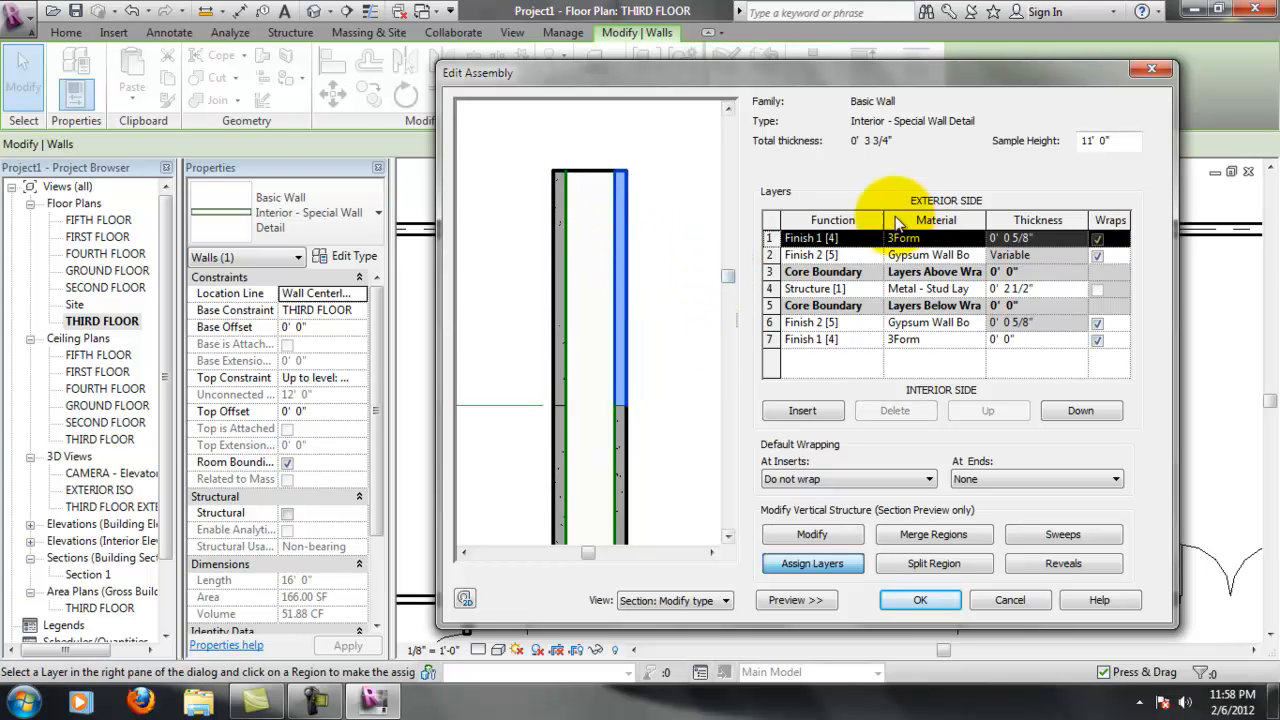
{"action": "left_click", "coordinate": [938, 255]}
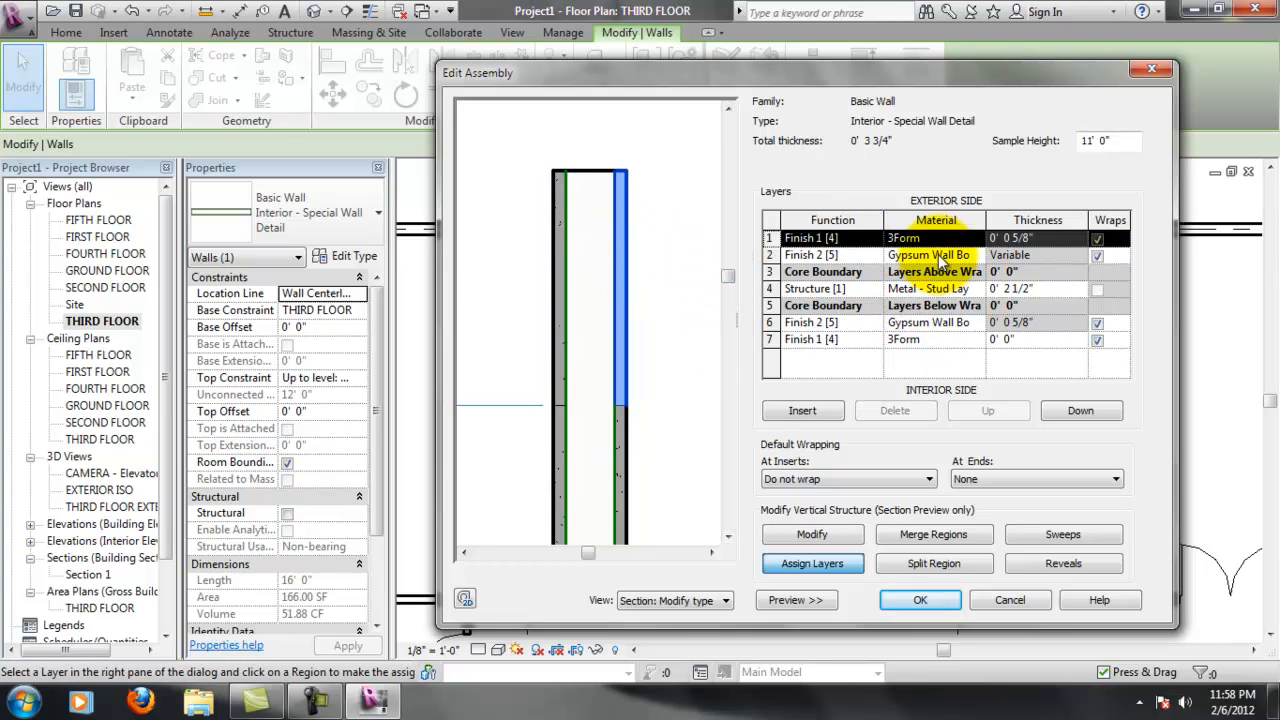
{"action": "left_click", "coordinate": [940, 239]}
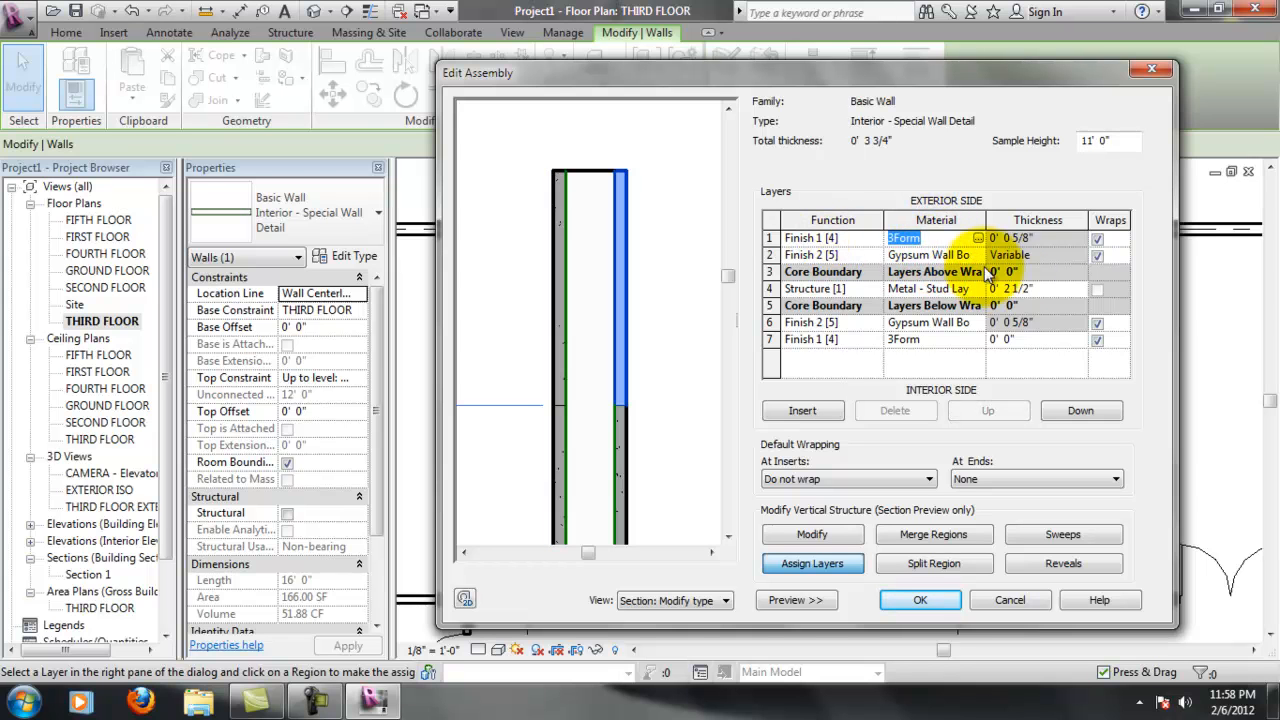
{"action": "left_click", "coordinate": [965, 254]}
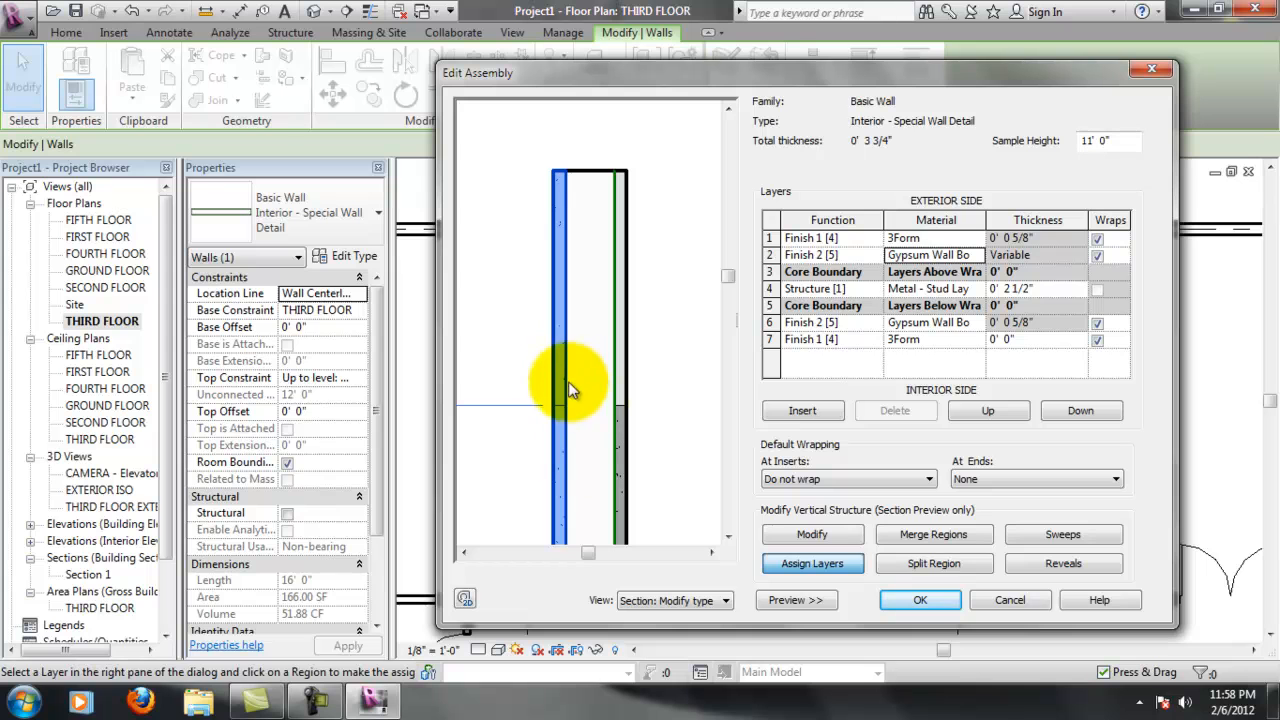
{"action": "left_click", "coordinate": [928, 241]}
{"action": "left_click", "coordinate": [555, 297]}
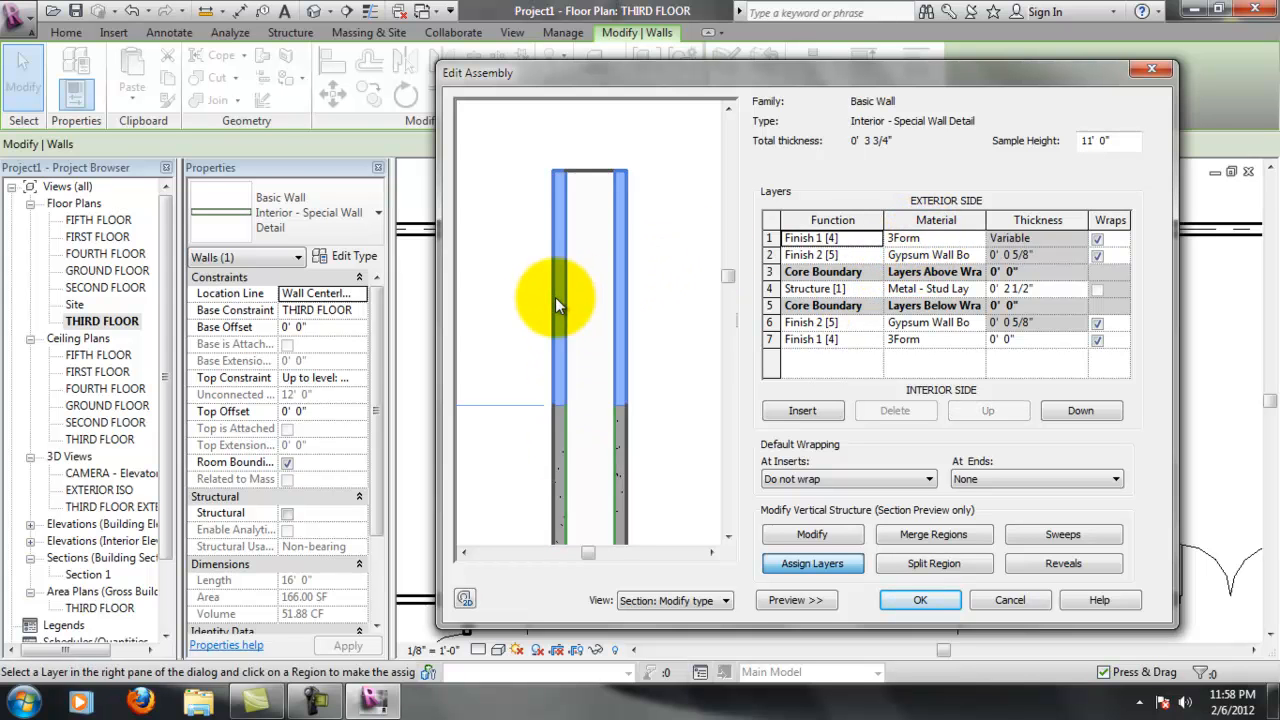
Assign the interior 3Form Finish 1 layer to the upper region of the wall's interior face
{"action": "left_click", "coordinate": [922, 255]}
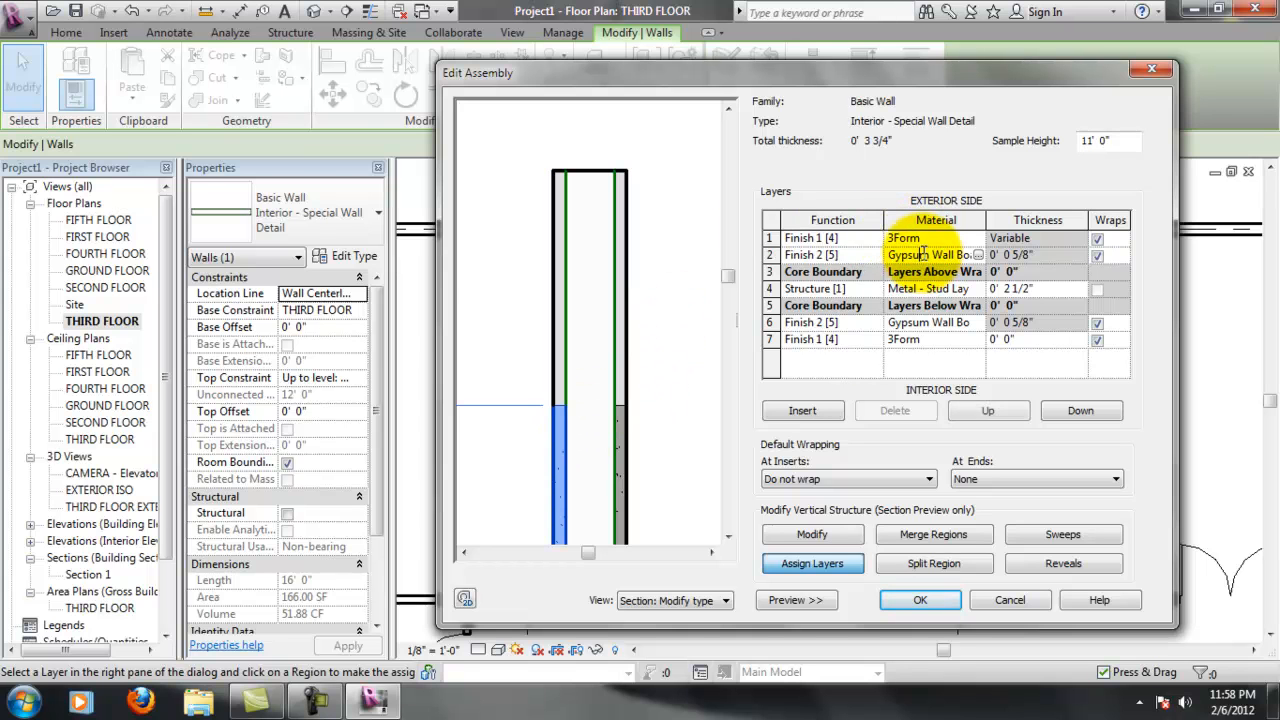
{"action": "left_click", "coordinate": [910, 323]}
{"action": "left_click", "coordinate": [905, 339]}
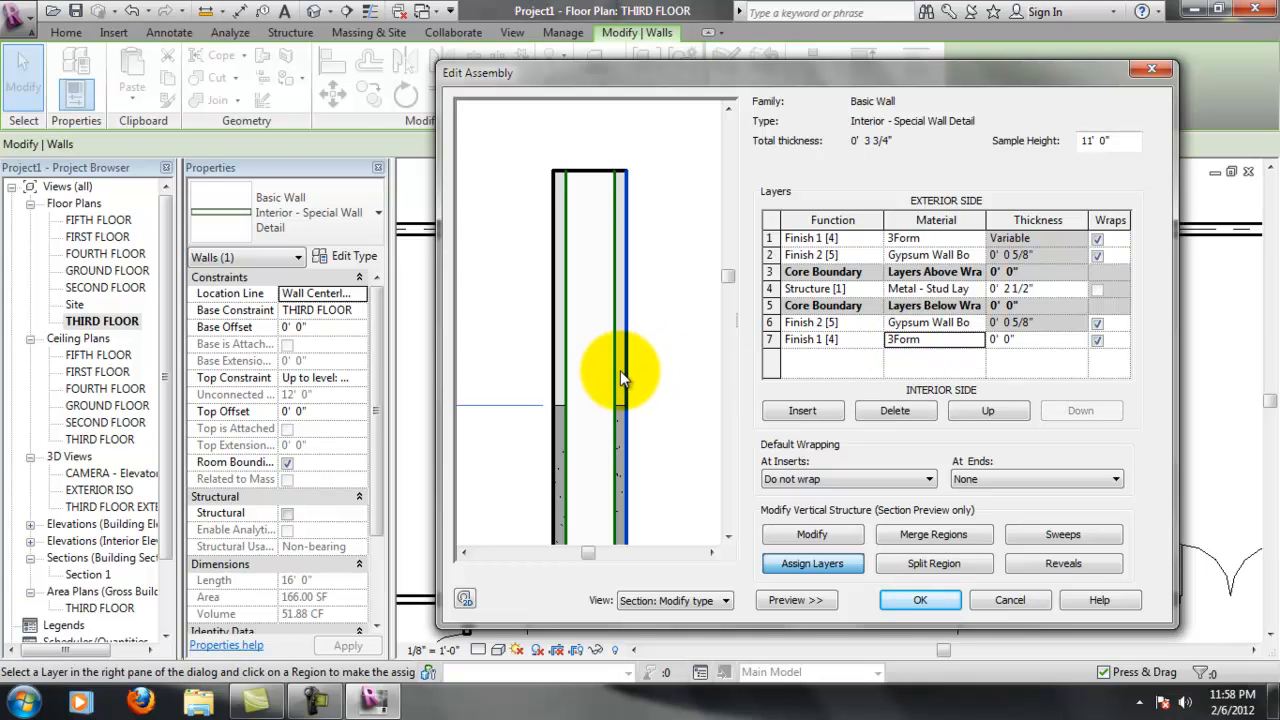
{"action": "left_click", "coordinate": [619, 312]}
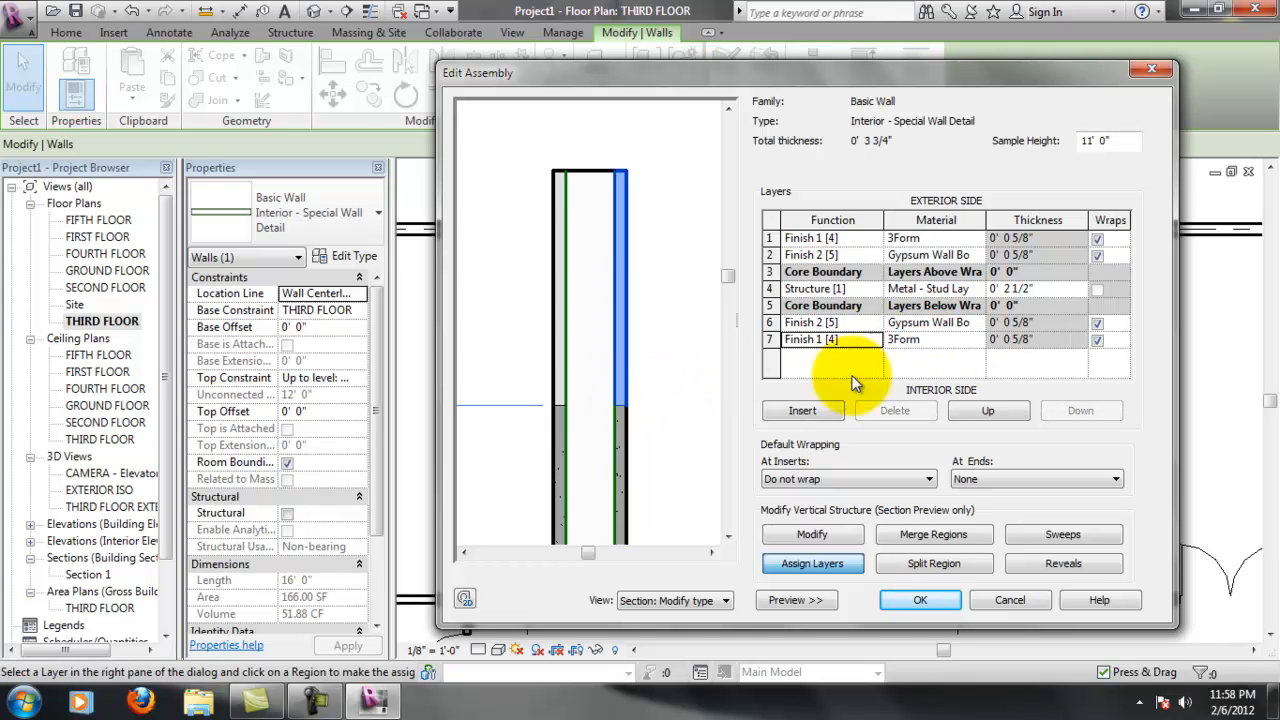
Check the wall regions covered by the gypsum and 3Form layers on both sides, and accept the edited assembly
{"action": "left_click", "coordinate": [918, 323]}
{"action": "left_click", "coordinate": [916, 339]}
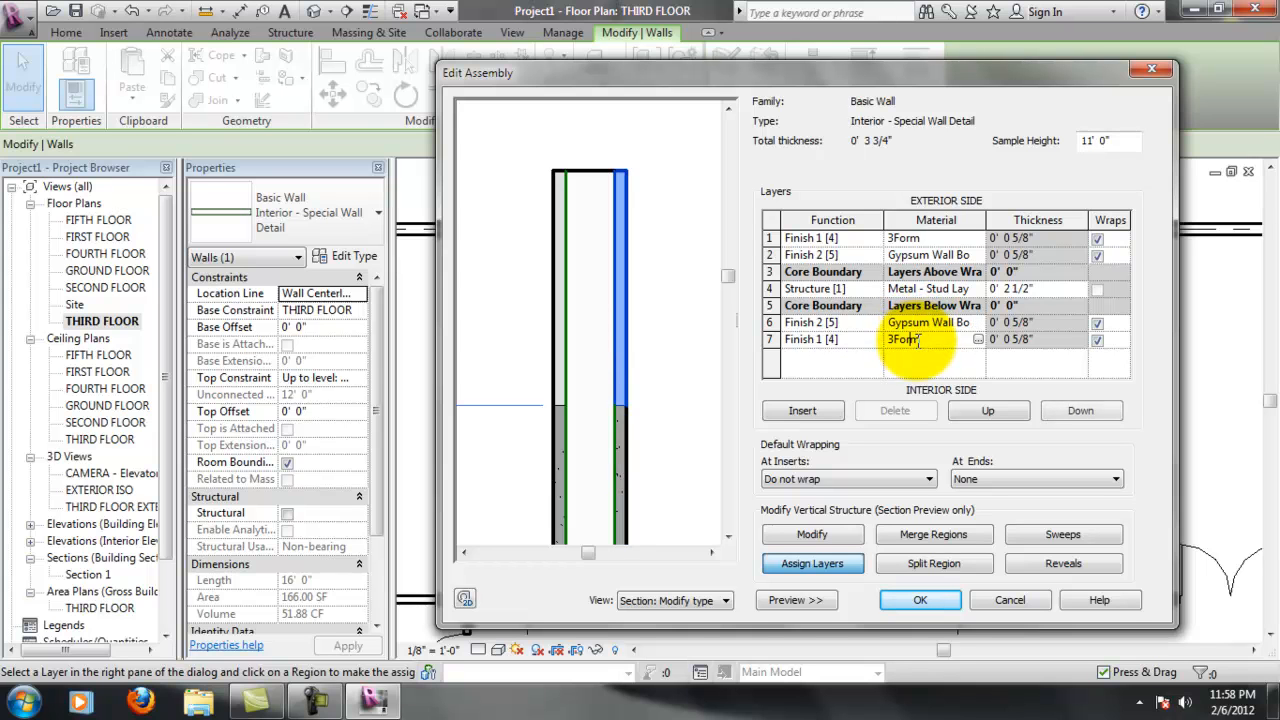
{"action": "left_click", "coordinate": [931, 322]}
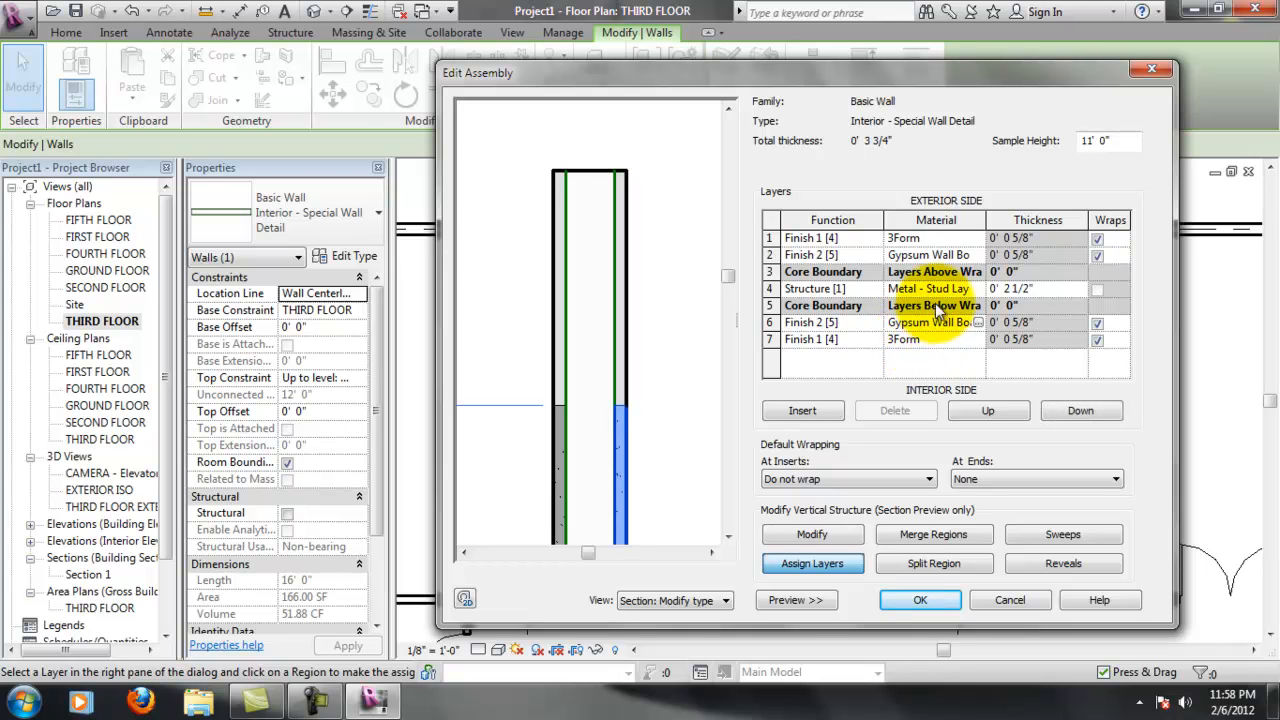
{"action": "left_click", "coordinate": [945, 288]}
{"action": "left_click", "coordinate": [945, 255]}
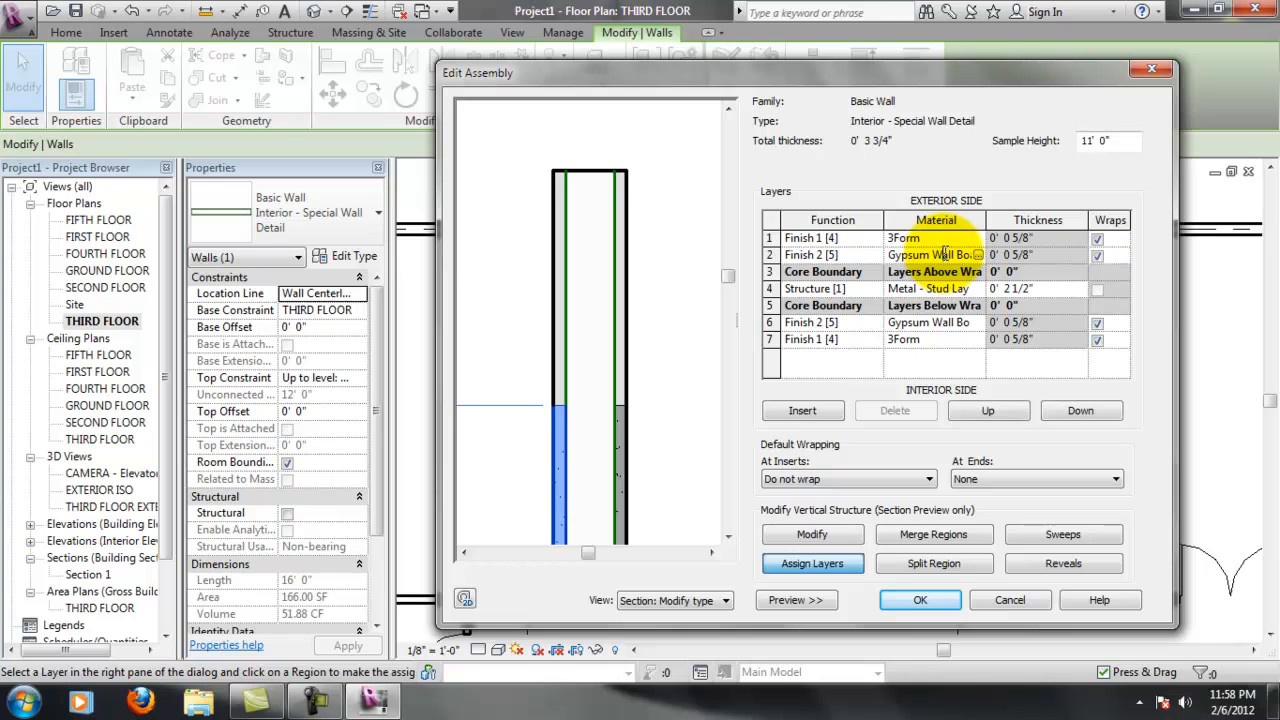
{"action": "left_click", "coordinate": [935, 238]}
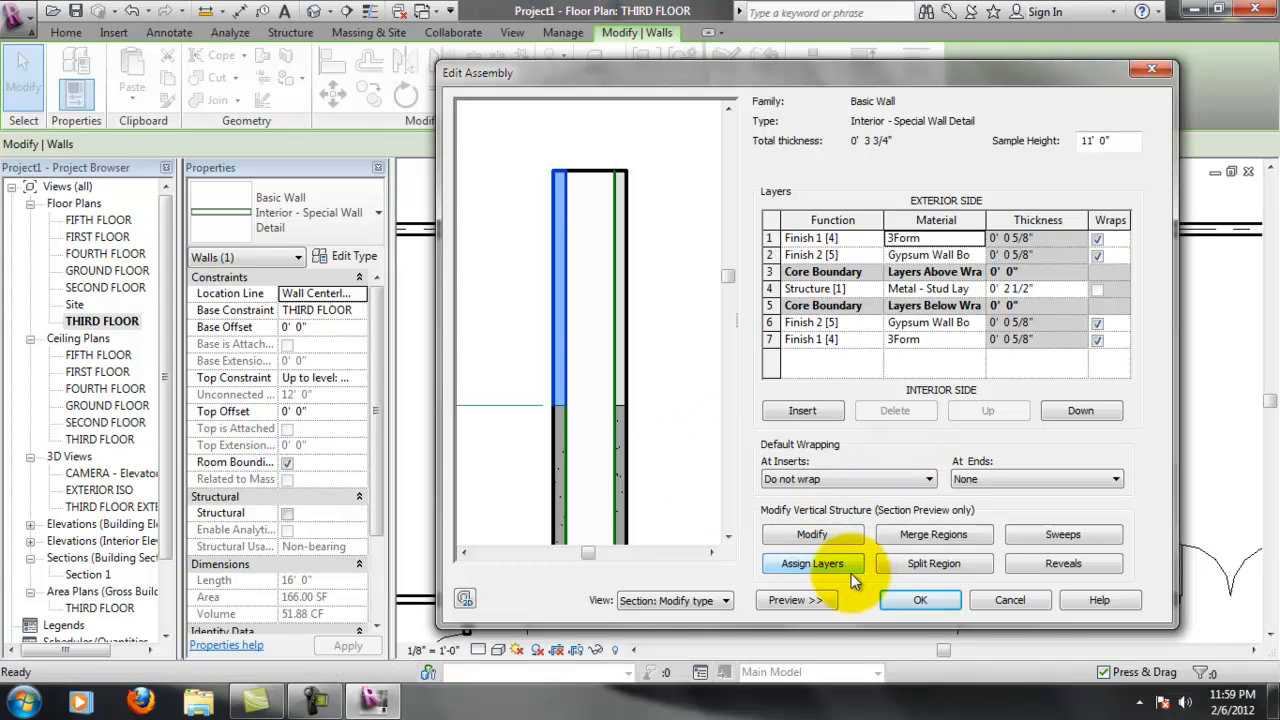
{"action": "left_click", "coordinate": [922, 600]}
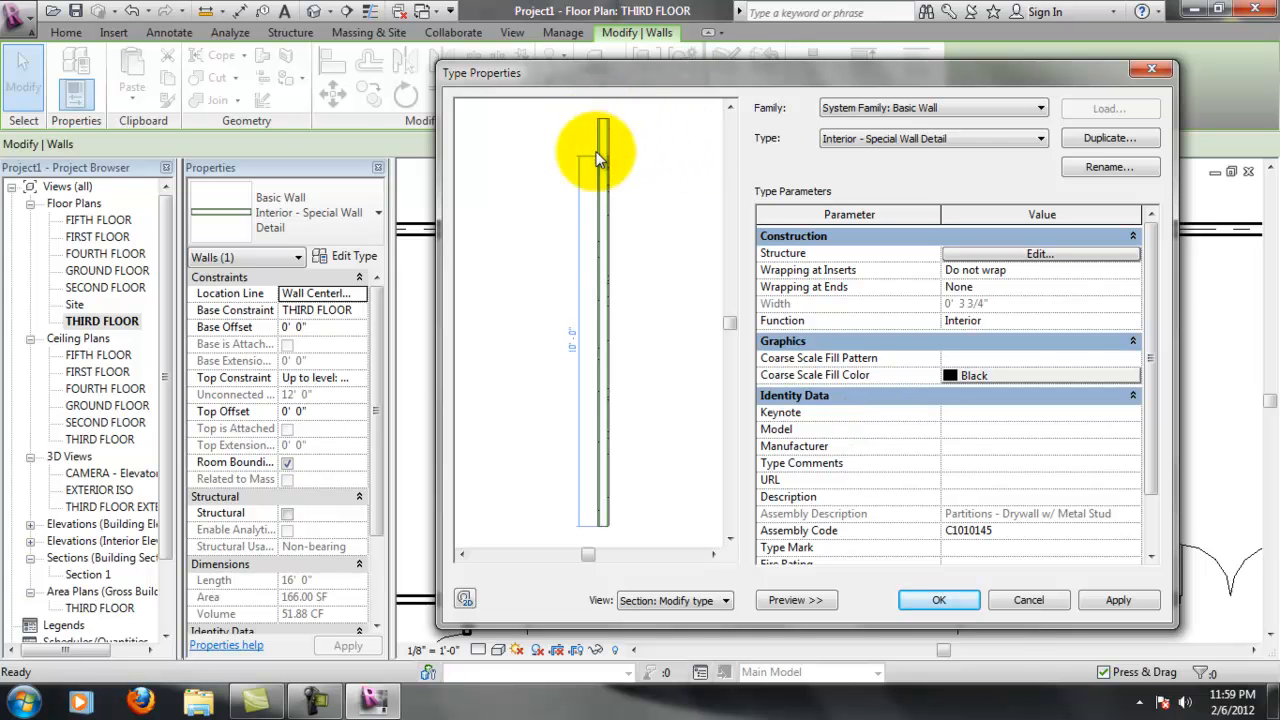
Accept the wall type properties and open the interior elevation view facing the partition wall with the door
{"action": "left_click", "coordinate": [938, 600]}
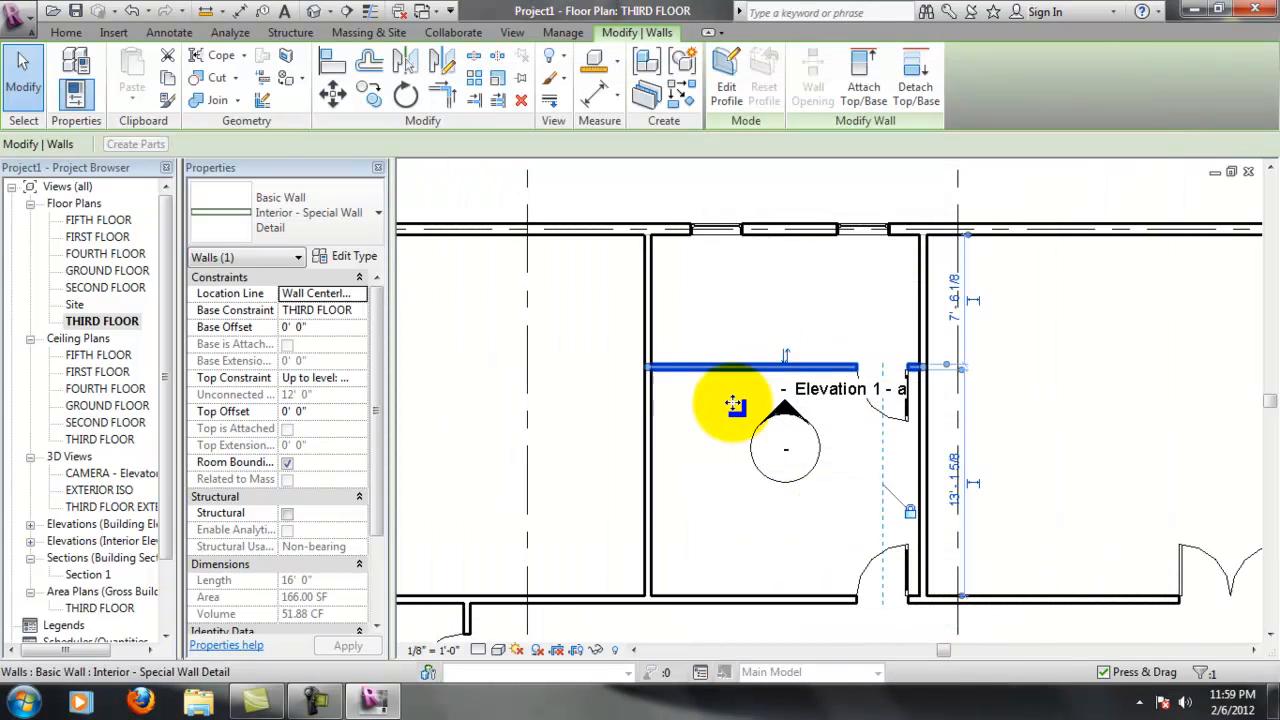
{"action": "left_click", "coordinate": [704, 421]}
{"action": "double_click", "coordinate": [783, 410]}
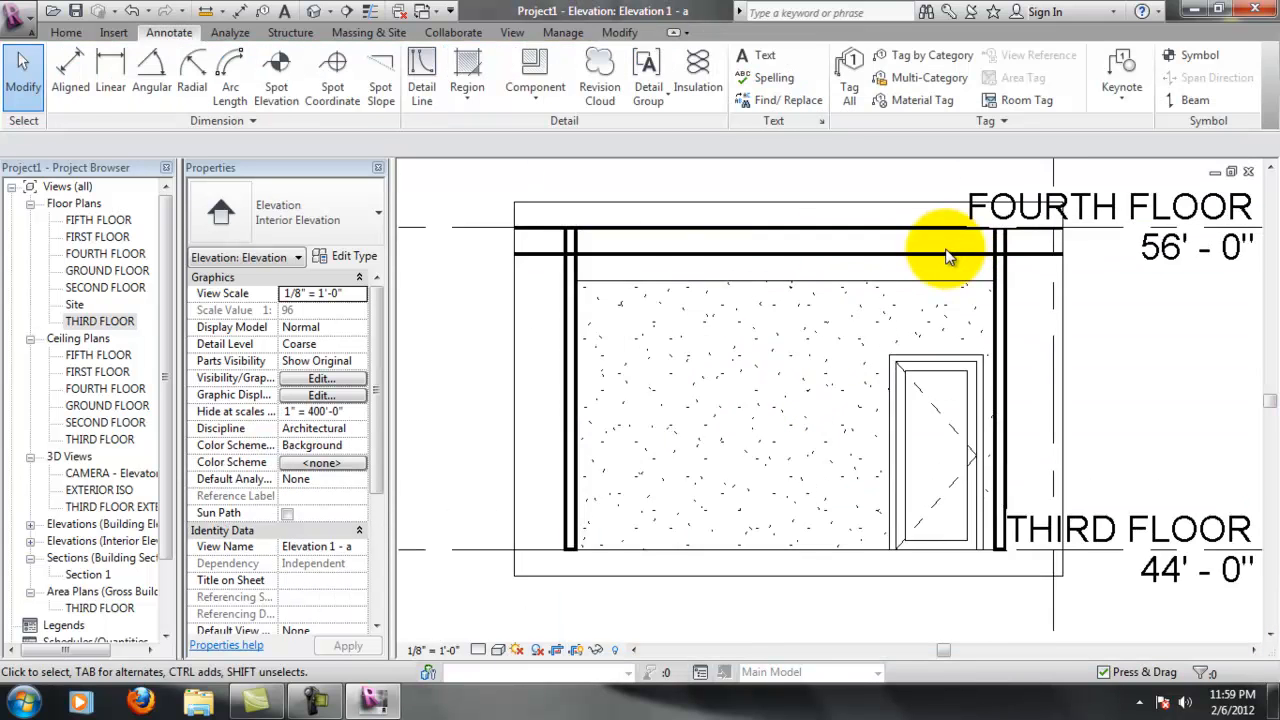
Crop the interior elevation below the ceiling slab and in to the inner faces of both side walls
{"action": "scroll", "coordinate": [948, 257], "scroll_direction": "up", "scroll_amount": 2}
{"action": "left_click", "coordinate": [783, 197]}
{"action": "left_click_drag", "start_coordinate": [765, 200], "coordinate": [764, 255]}
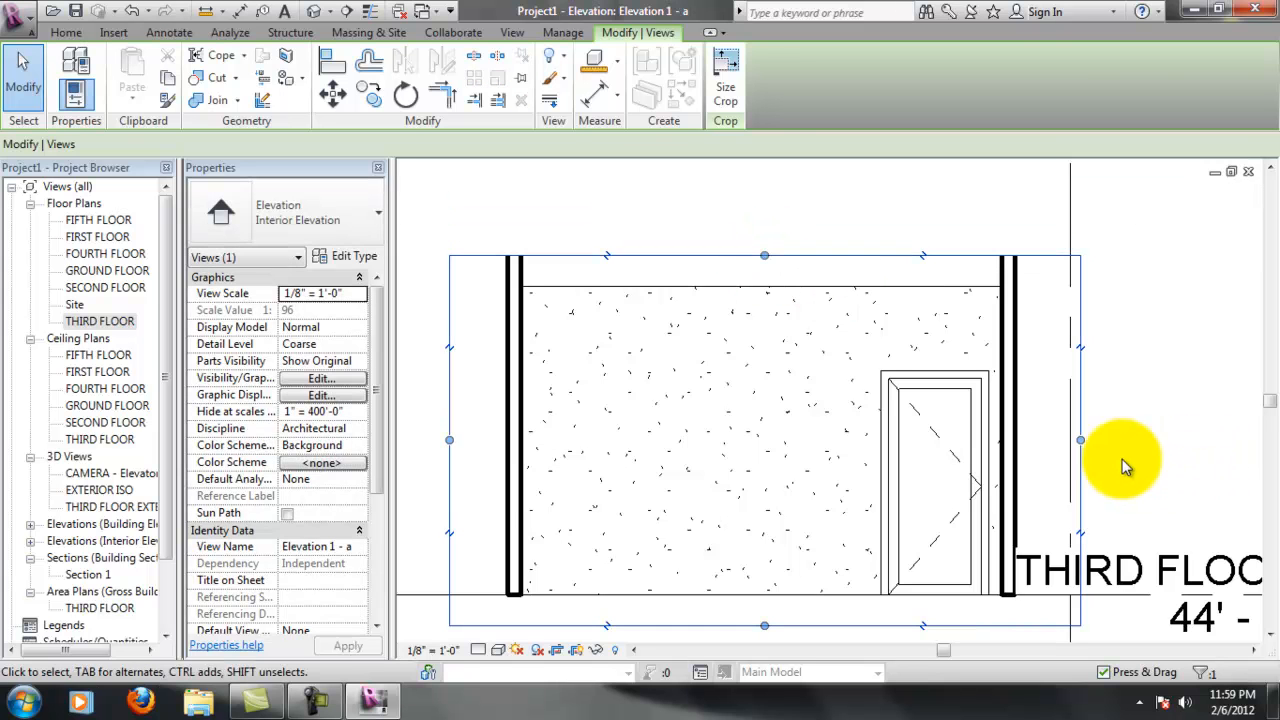
{"action": "left_click_drag", "start_coordinate": [1080, 440], "coordinate": [1002, 441]}
{"action": "left_click_drag", "start_coordinate": [450, 440], "coordinate": [522, 440]}
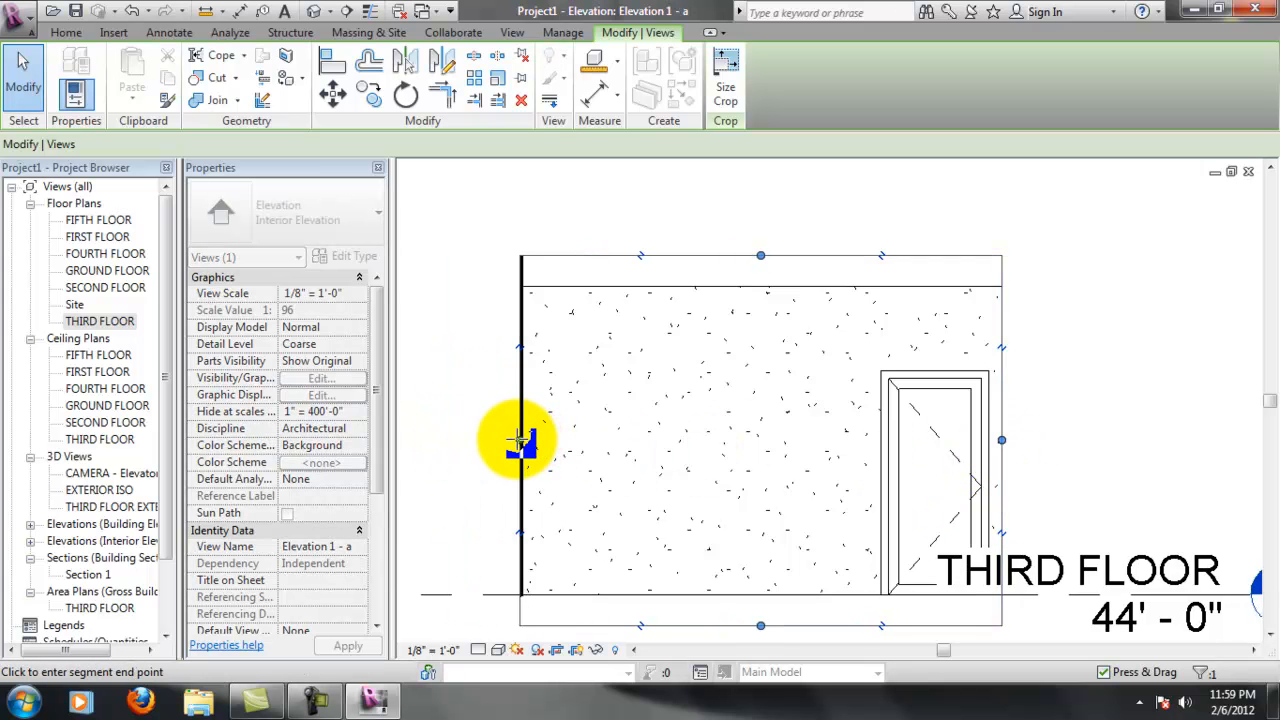
{"action": "left_click", "coordinate": [1050, 368]}
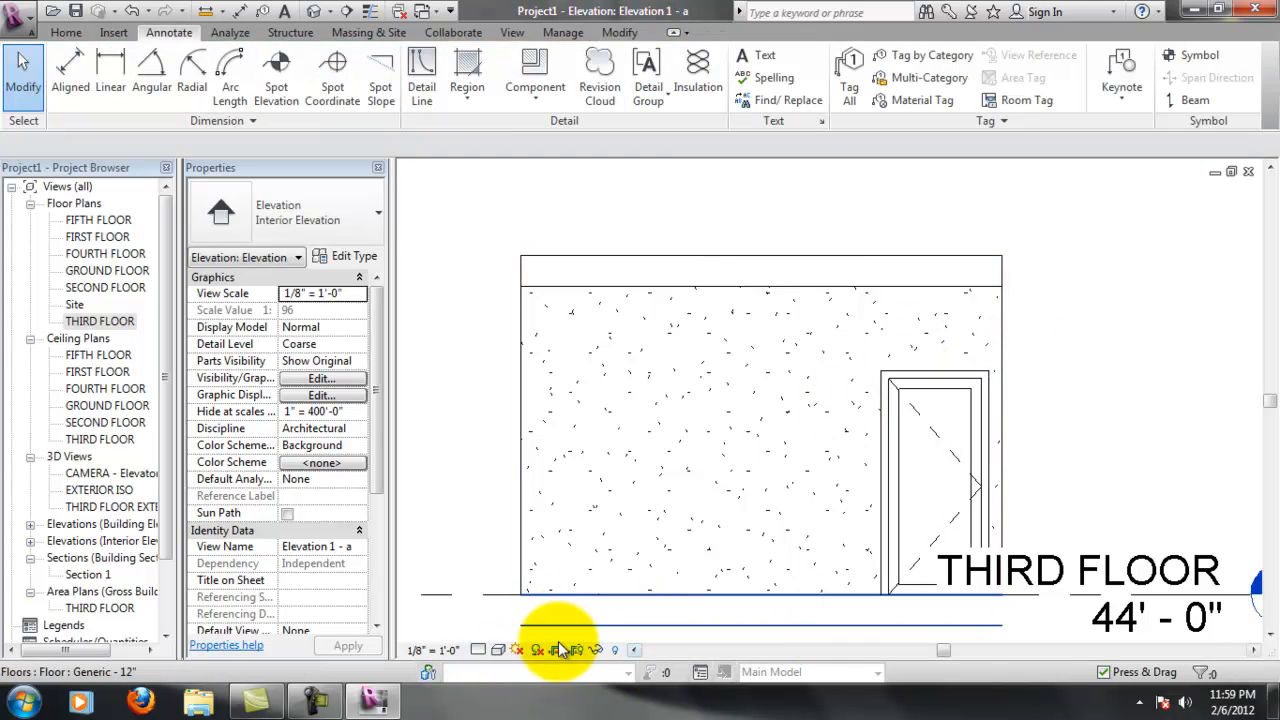
Examine the stippled wall finish and the plain band above it in the cropped interior elevation
{"action": "scroll", "coordinate": [740, 285], "scroll_direction": "up", "scroll_amount": 2}
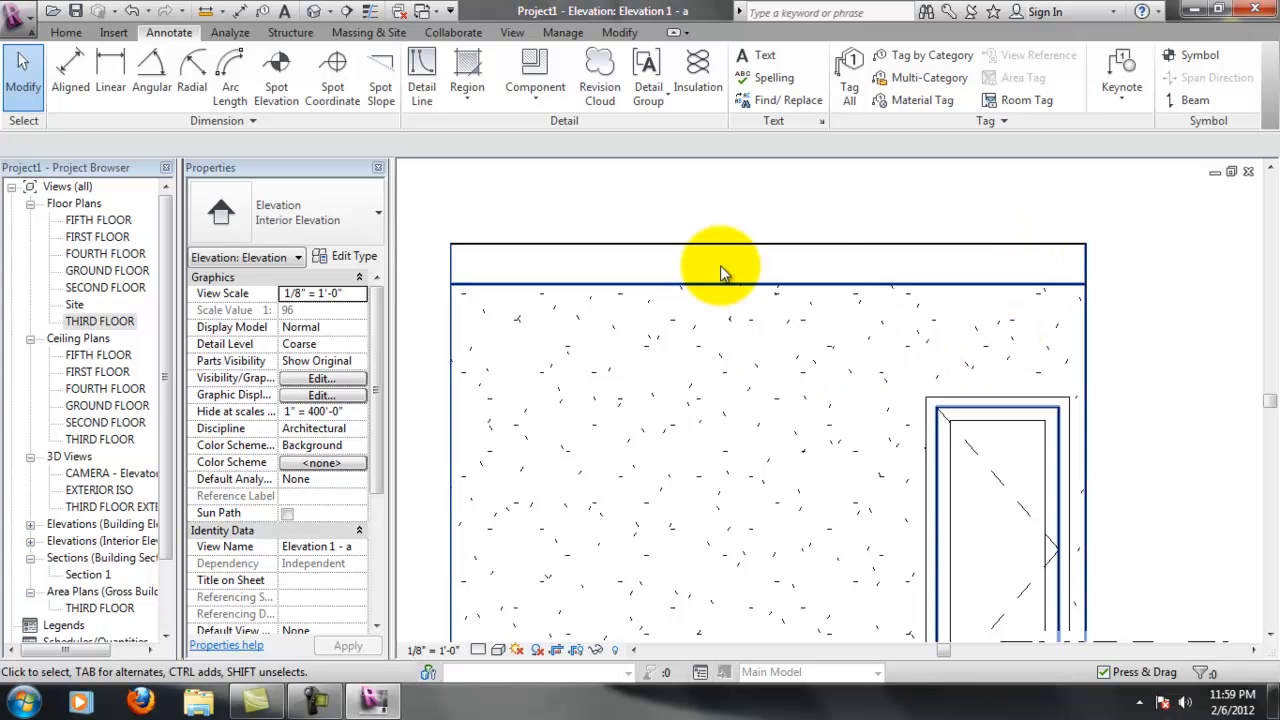
{"action": "scroll", "coordinate": [743, 371], "scroll_direction": "down", "scroll_amount": 2}
{"action": "scroll", "coordinate": [800, 371], "scroll_direction": "down", "scroll_amount": 2}
{"action": "scroll", "coordinate": [686, 251], "scroll_direction": "up", "scroll_amount": 1}
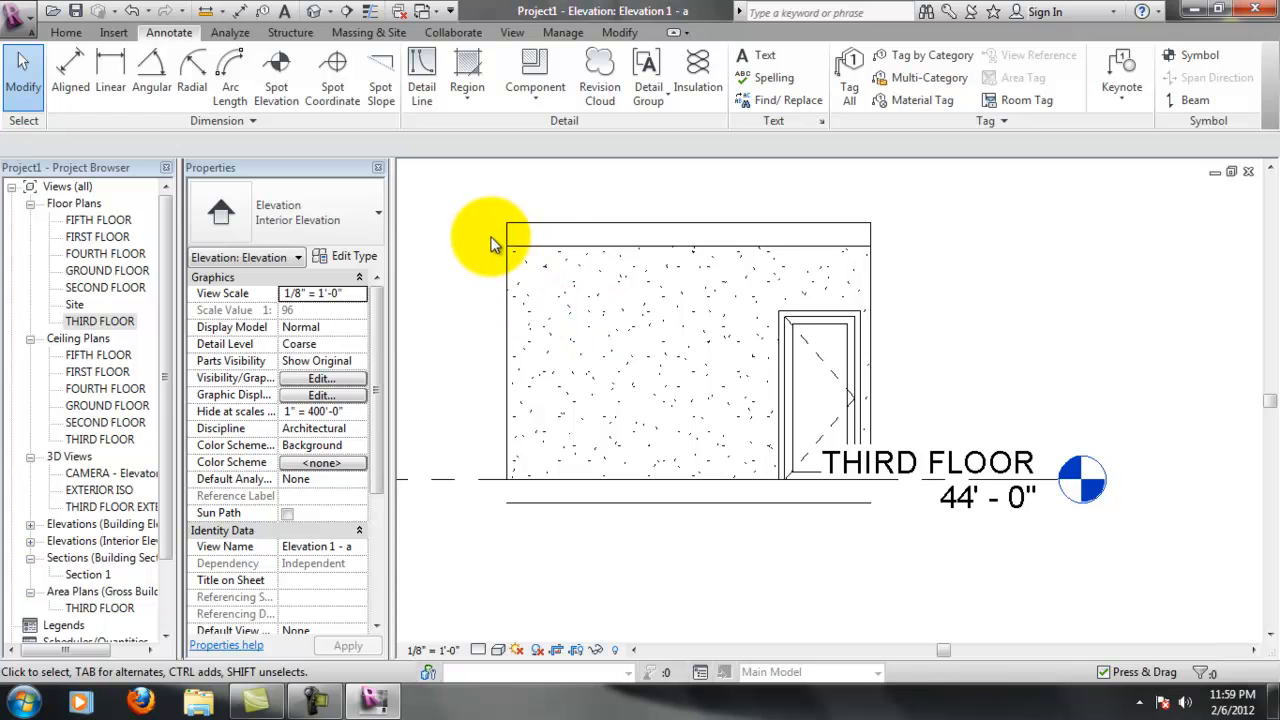
{"action": "scroll", "coordinate": [490, 245], "scroll_direction": "up", "scroll_amount": 1}
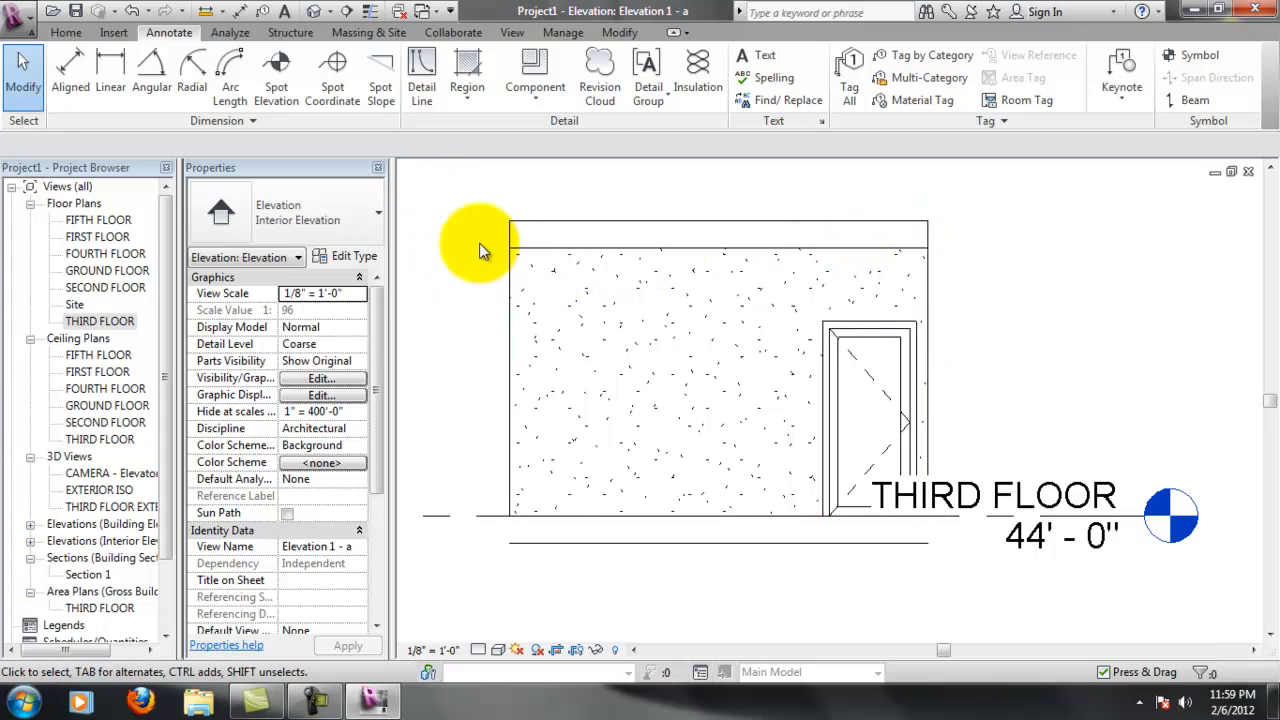
{"action": "scroll", "coordinate": [523, 275], "scroll_direction": "up", "scroll_amount": 1}
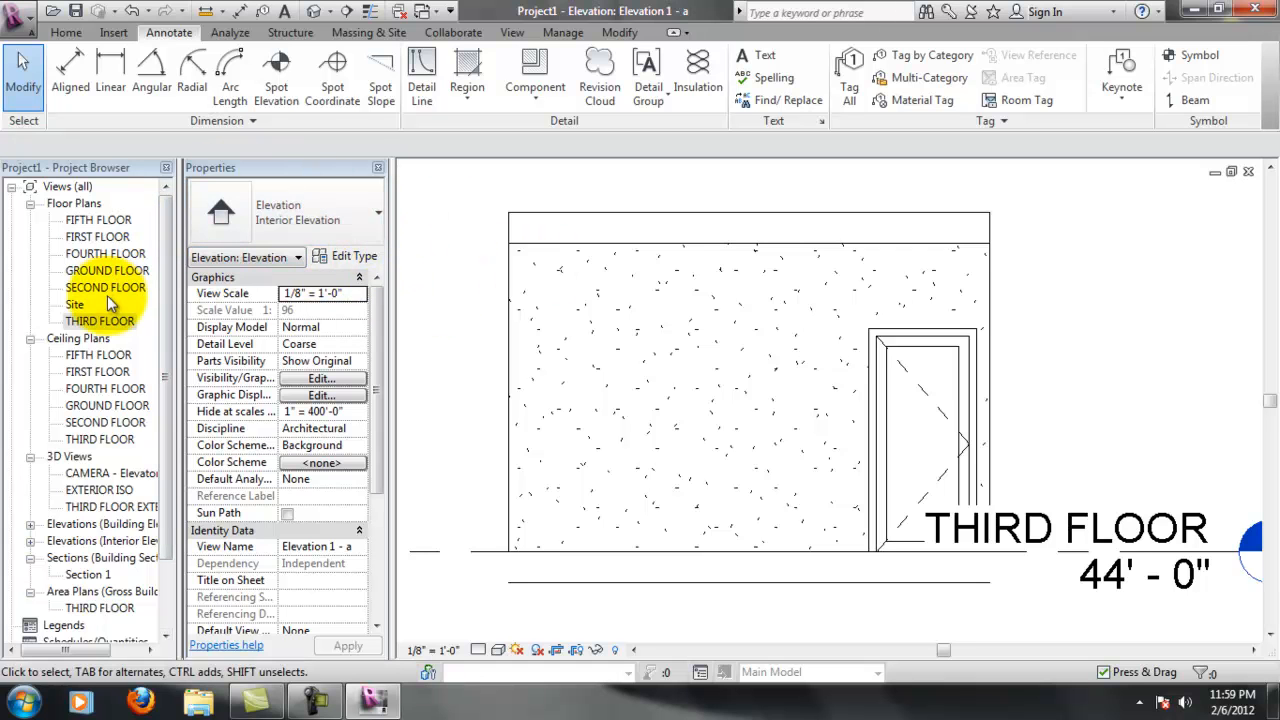
Return to the THIRD FLOOR plan, enable the left-facing view on the interior elevation marker and open that elevation
{"action": "double_click", "coordinate": [100, 321]}
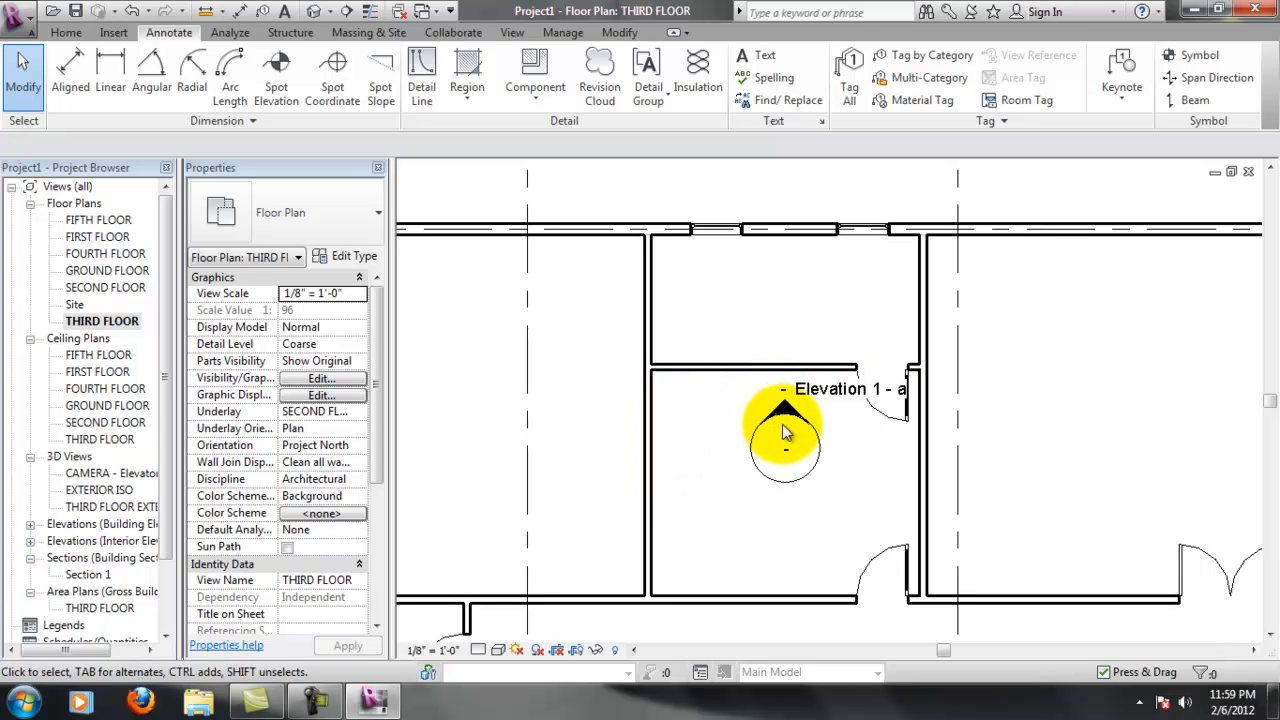
{"action": "left_click", "coordinate": [785, 432]}
{"action": "left_click", "coordinate": [700, 450]}
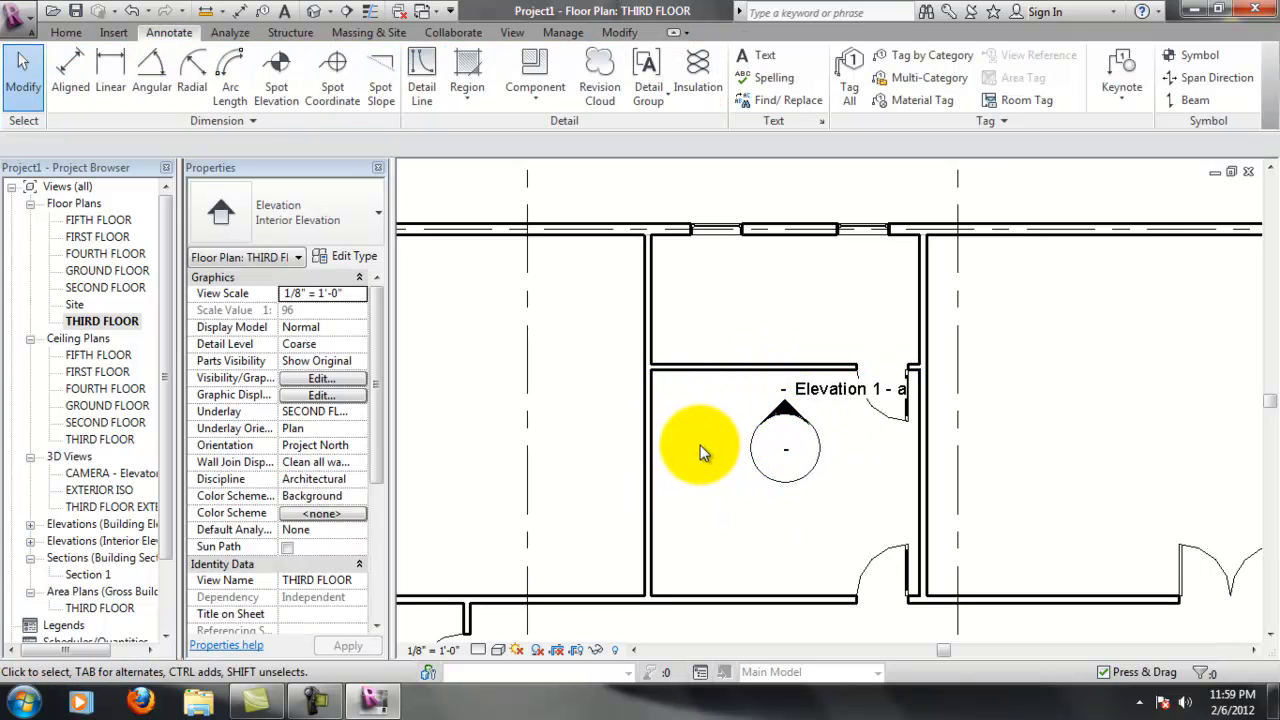
{"action": "left_click", "coordinate": [770, 448]}
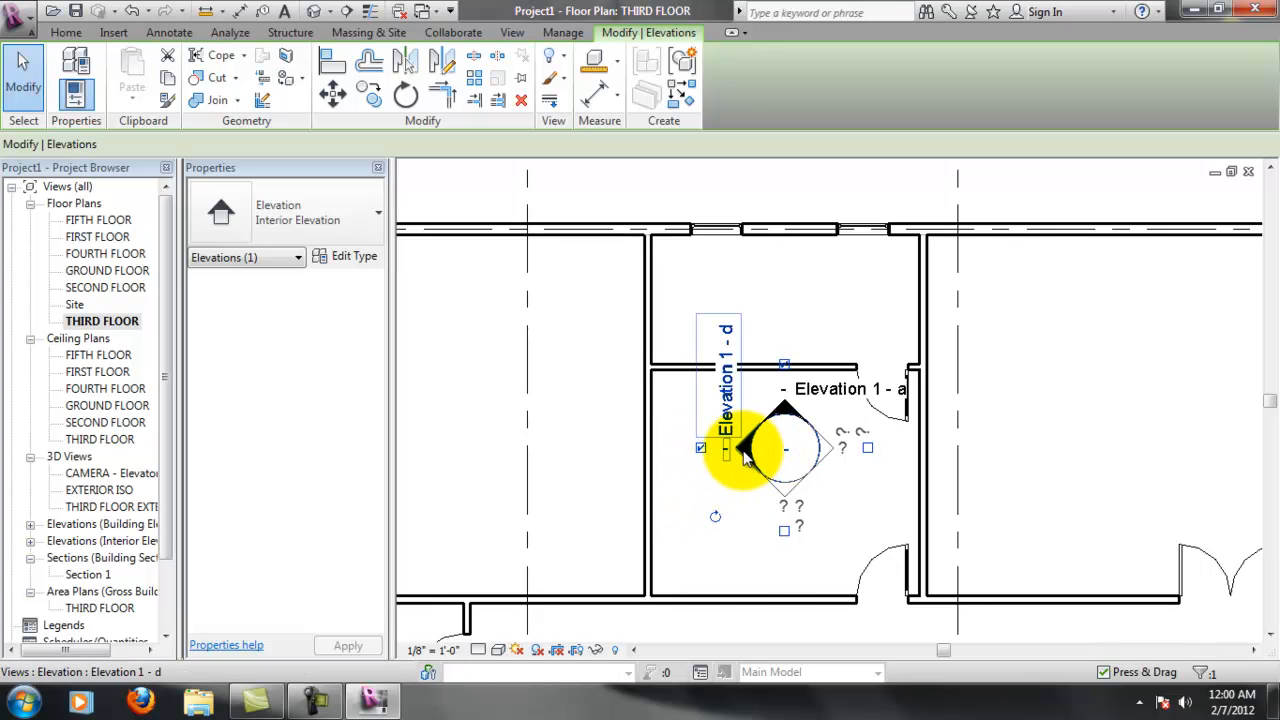
{"action": "double_click", "coordinate": [746, 450]}
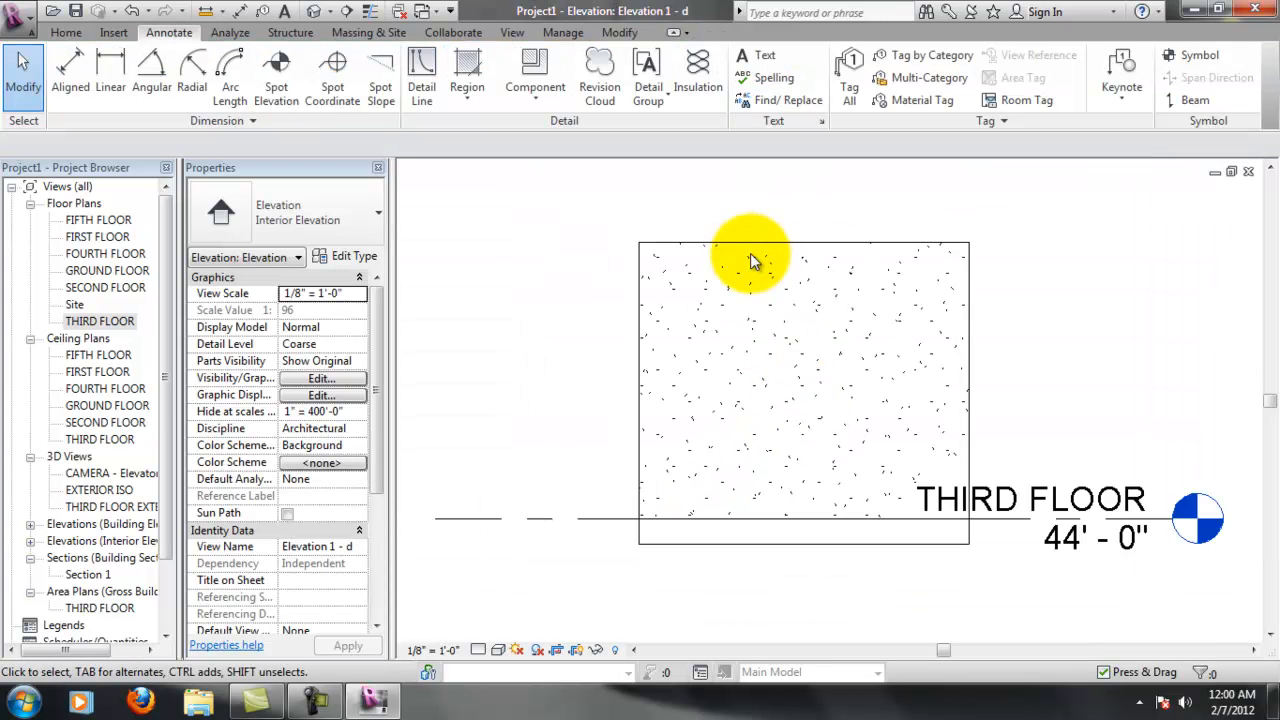
In the THIRD FLOOR plan, change the room's left wall to Interior - Special Wall Detail and check it in the left-facing elevation
{"action": "double_click", "coordinate": [118, 324]}
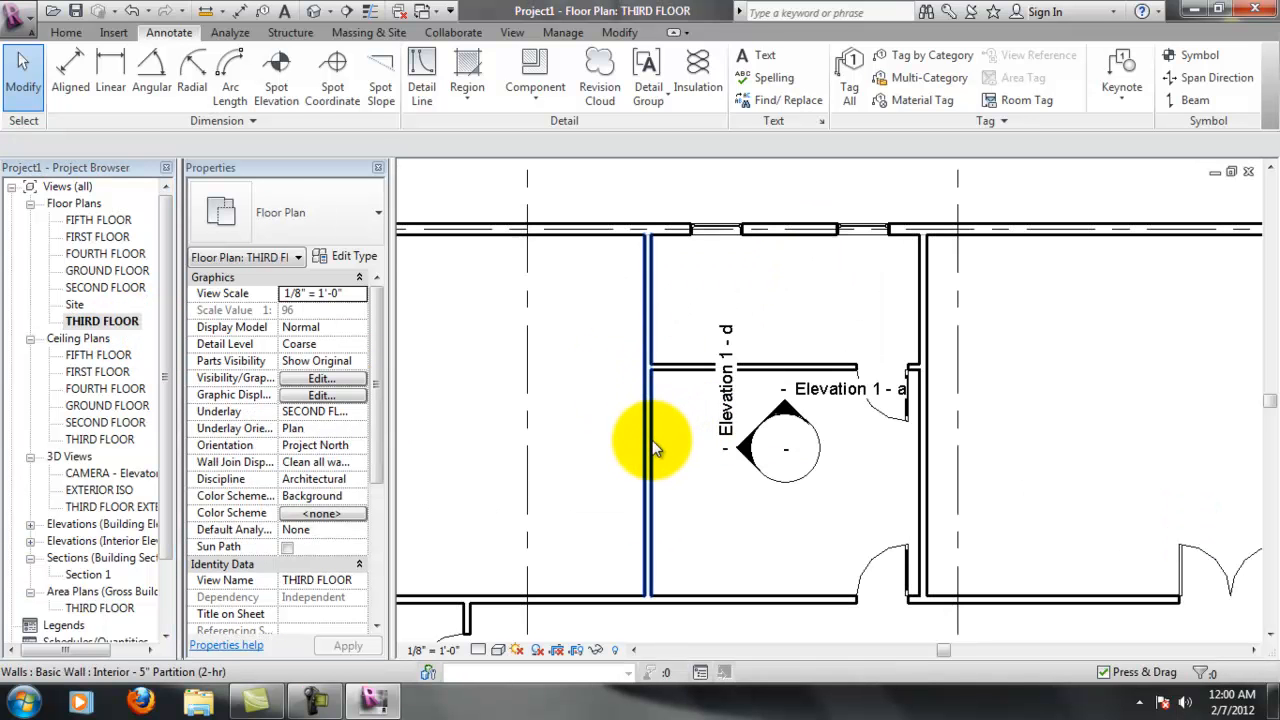
{"action": "left_click", "coordinate": [653, 434]}
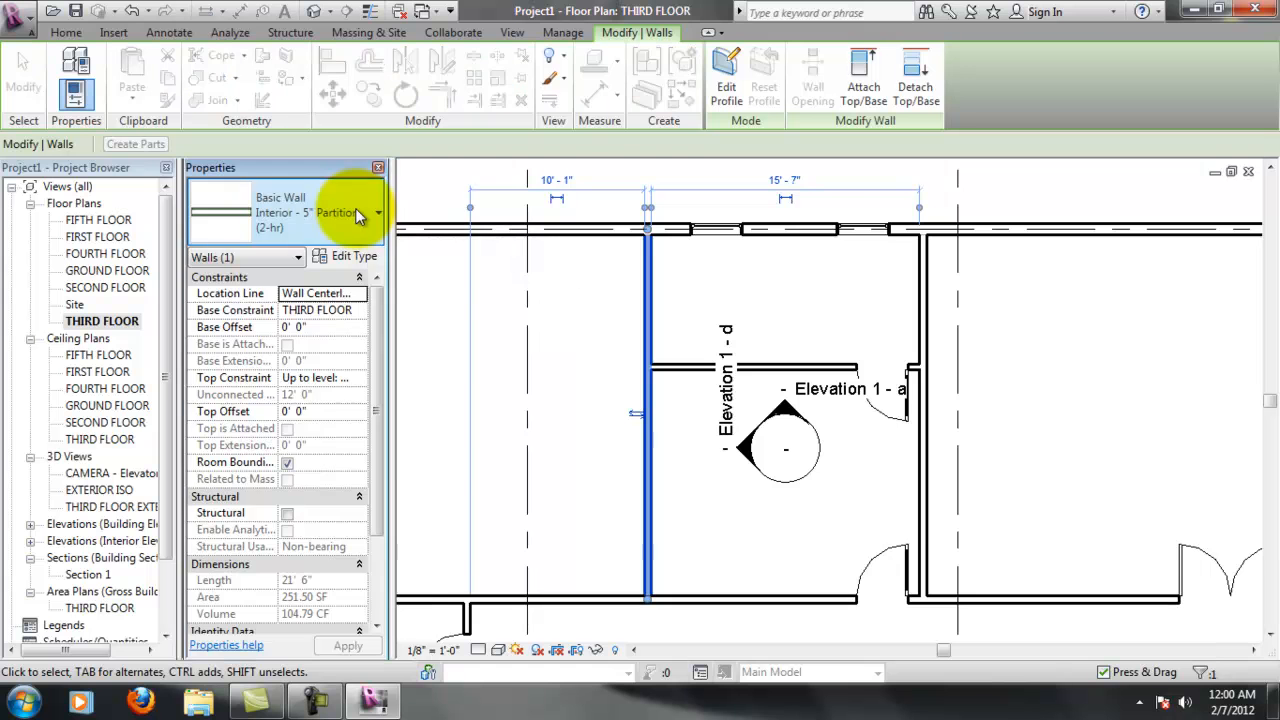
{"action": "left_click", "coordinate": [358, 213]}
{"action": "scroll", "coordinate": [410, 390], "scroll_direction": "up", "scroll_amount": 1}
{"action": "left_click_drag", "start_coordinate": [426, 385], "coordinate": [448, 412]}
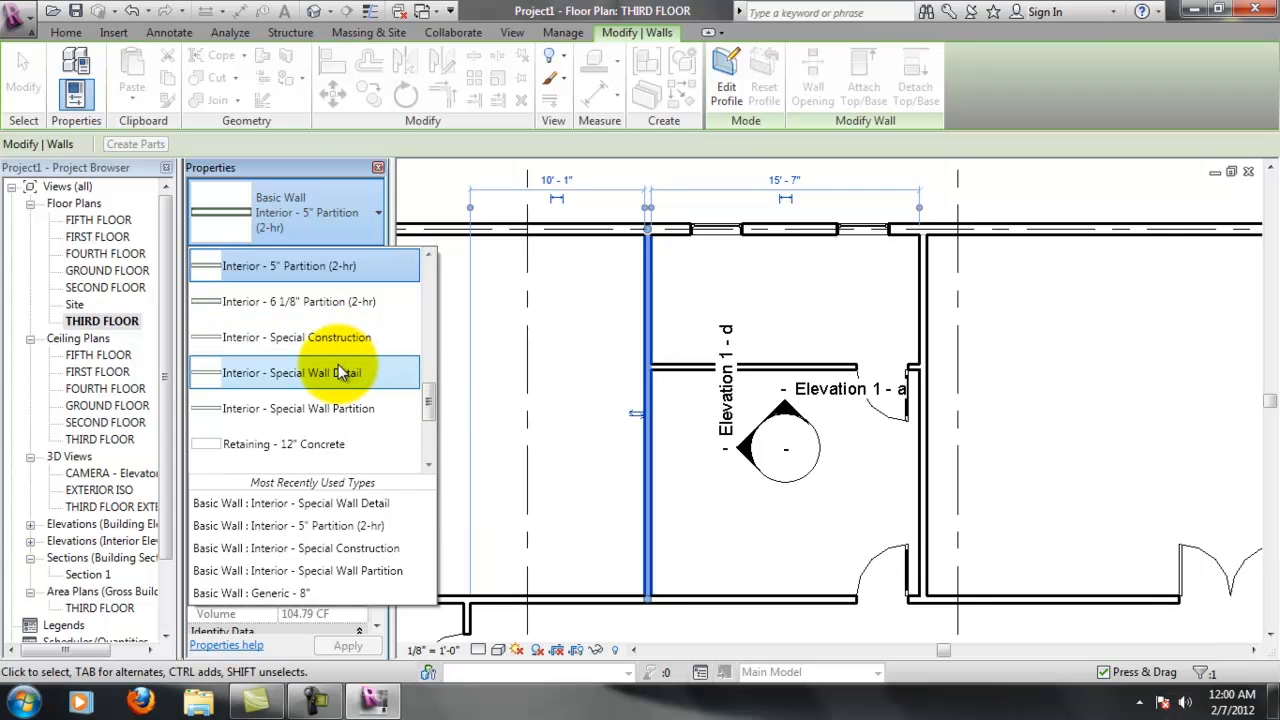
{"action": "left_click", "coordinate": [341, 372]}
{"action": "double_click", "coordinate": [741, 452]}
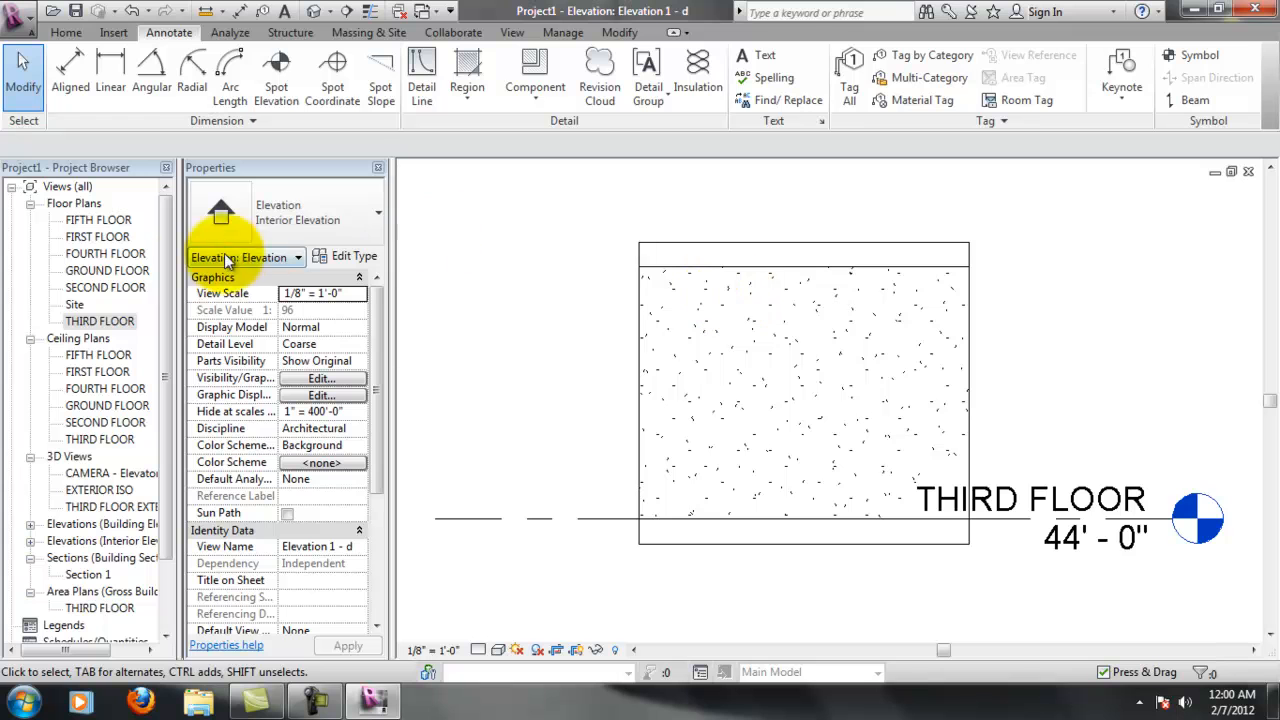
Back in the THIRD FLOOR plan, assign Interior - Special Wall Detail to the partition wall above the elevation marker
{"action": "double_click", "coordinate": [100, 320]}
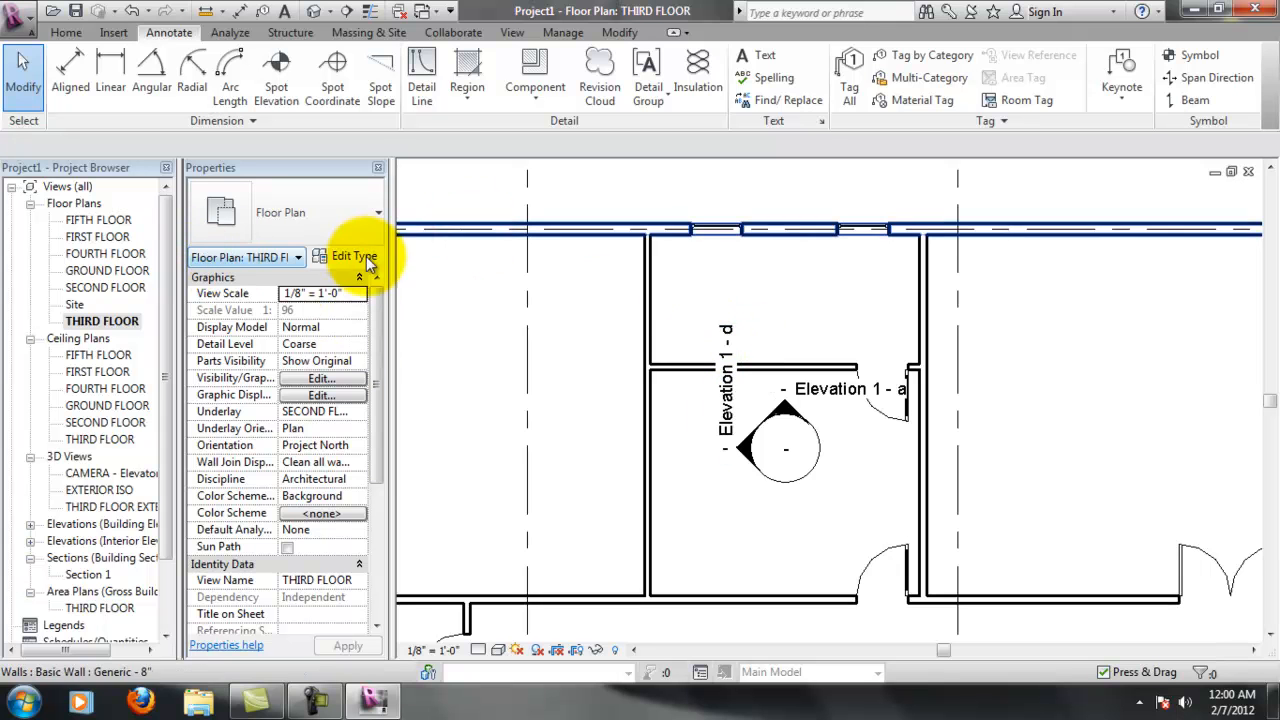
{"action": "left_click", "coordinate": [745, 369]}
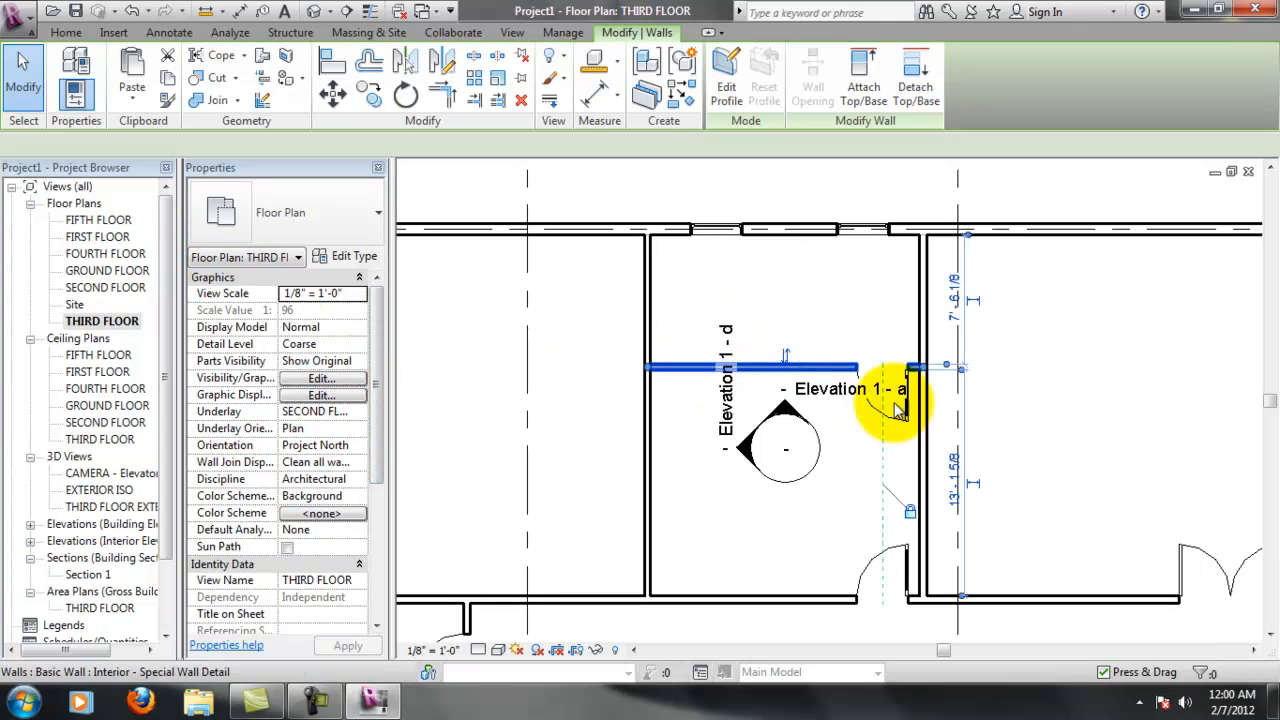
{"action": "left_click", "coordinate": [290, 215]}
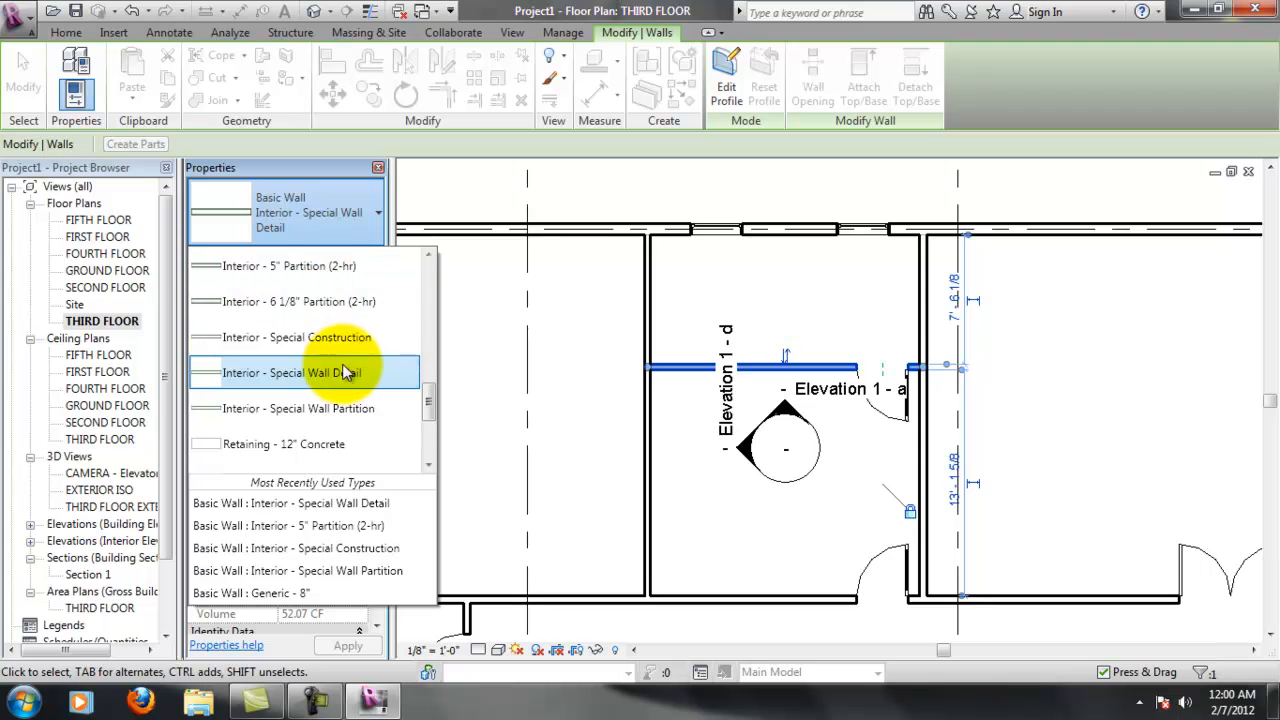
{"action": "left_click", "coordinate": [345, 376]}
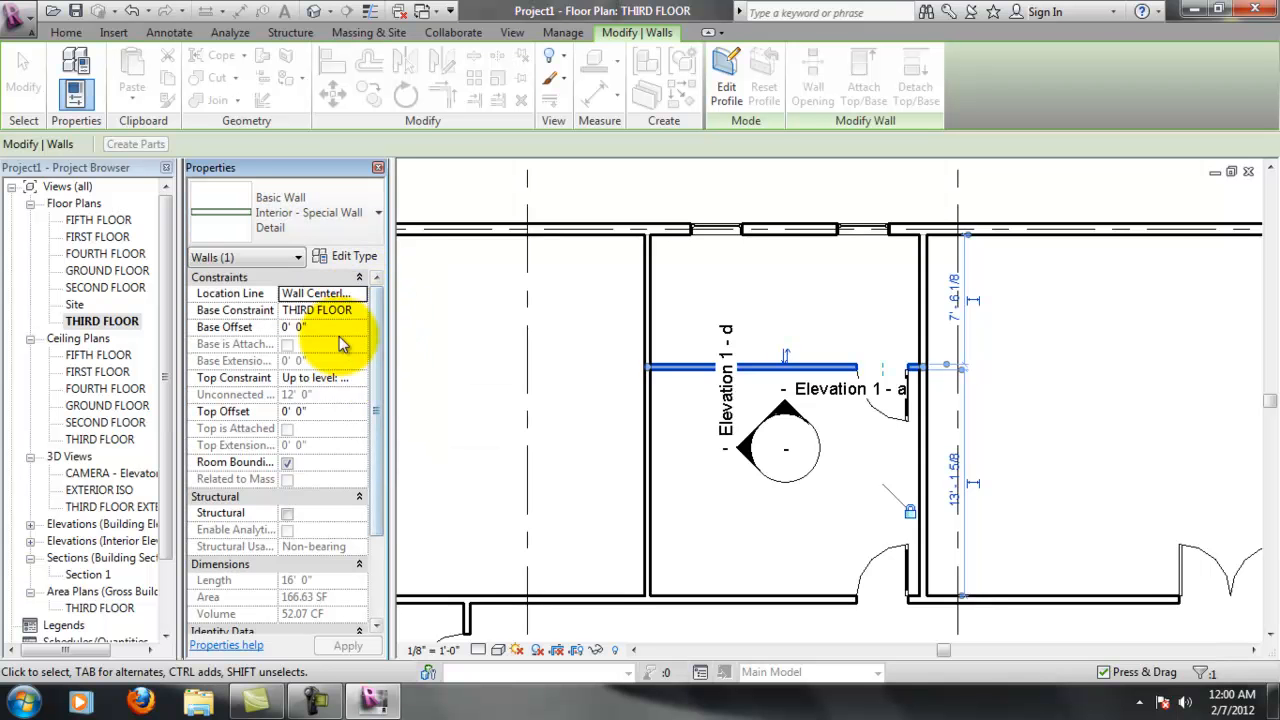
Review the selected wall's type properties, including the option to duplicate the type, and leave them without edits
{"action": "left_click", "coordinate": [345, 258]}
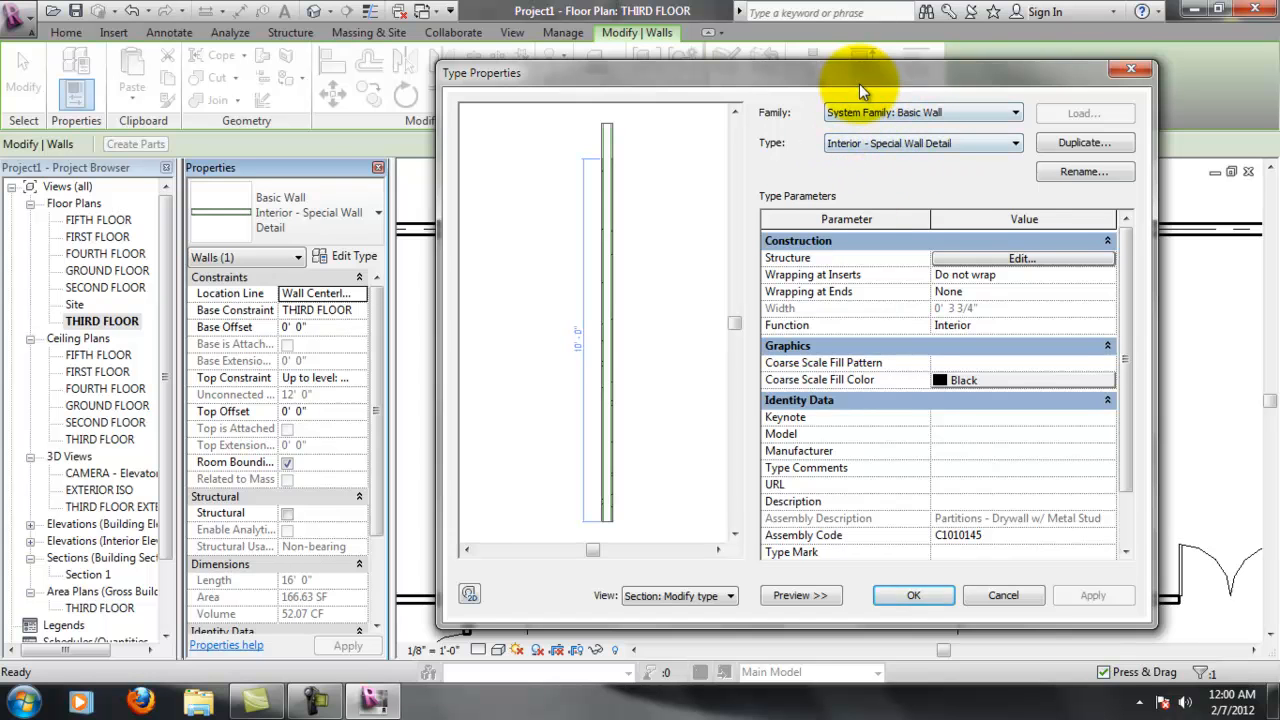
{"action": "left_click_drag", "start_coordinate": [859, 83], "coordinate": [749, 93]}
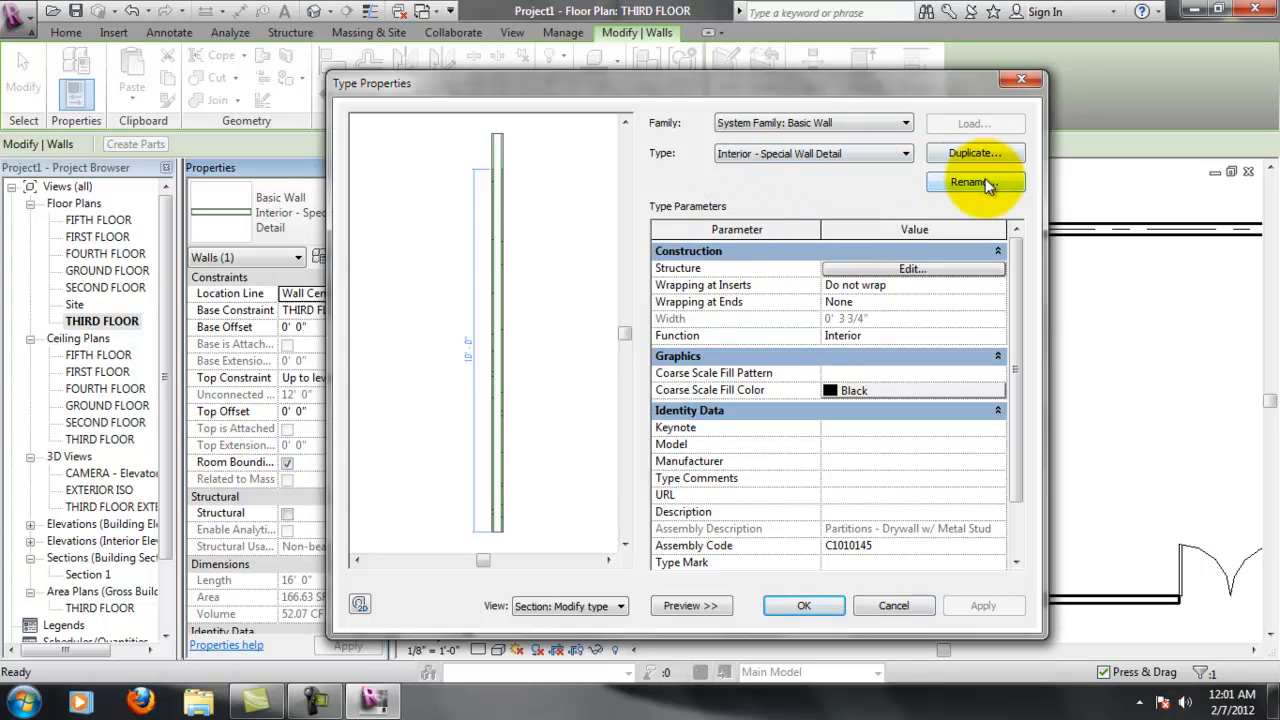
{"action": "left_click", "coordinate": [970, 156]}
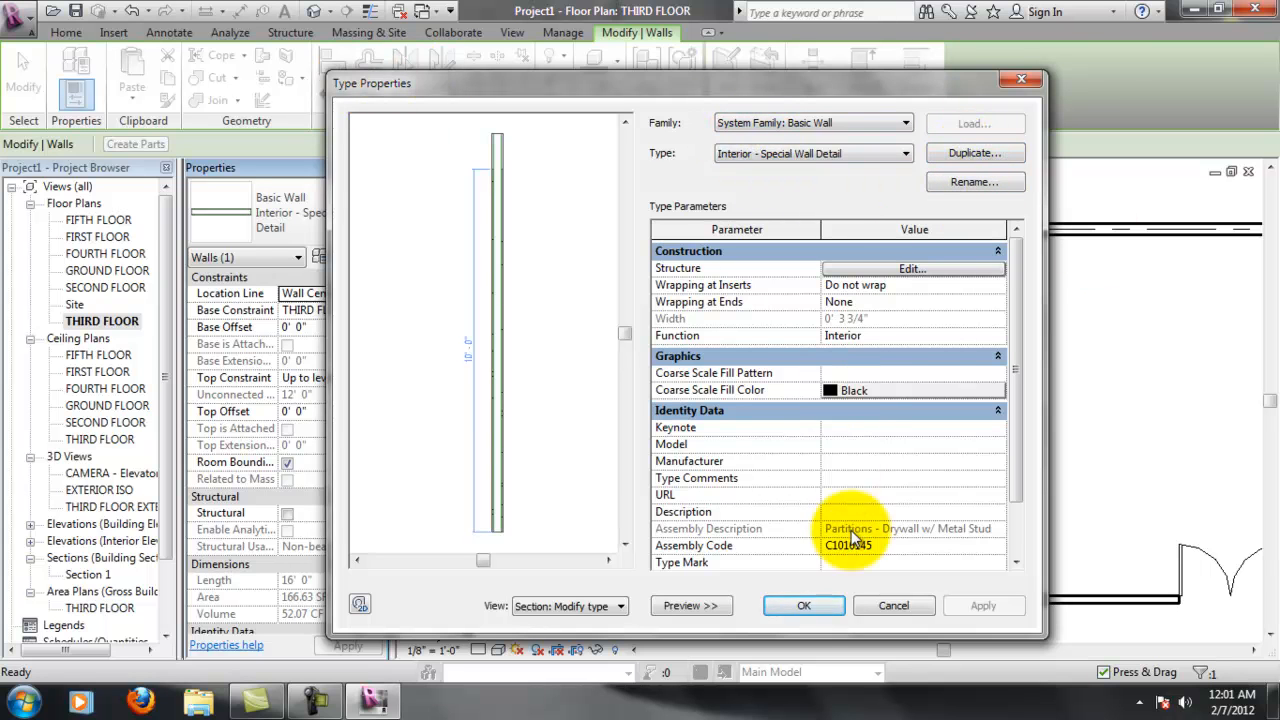
{"action": "left_click", "coordinate": [804, 606]}
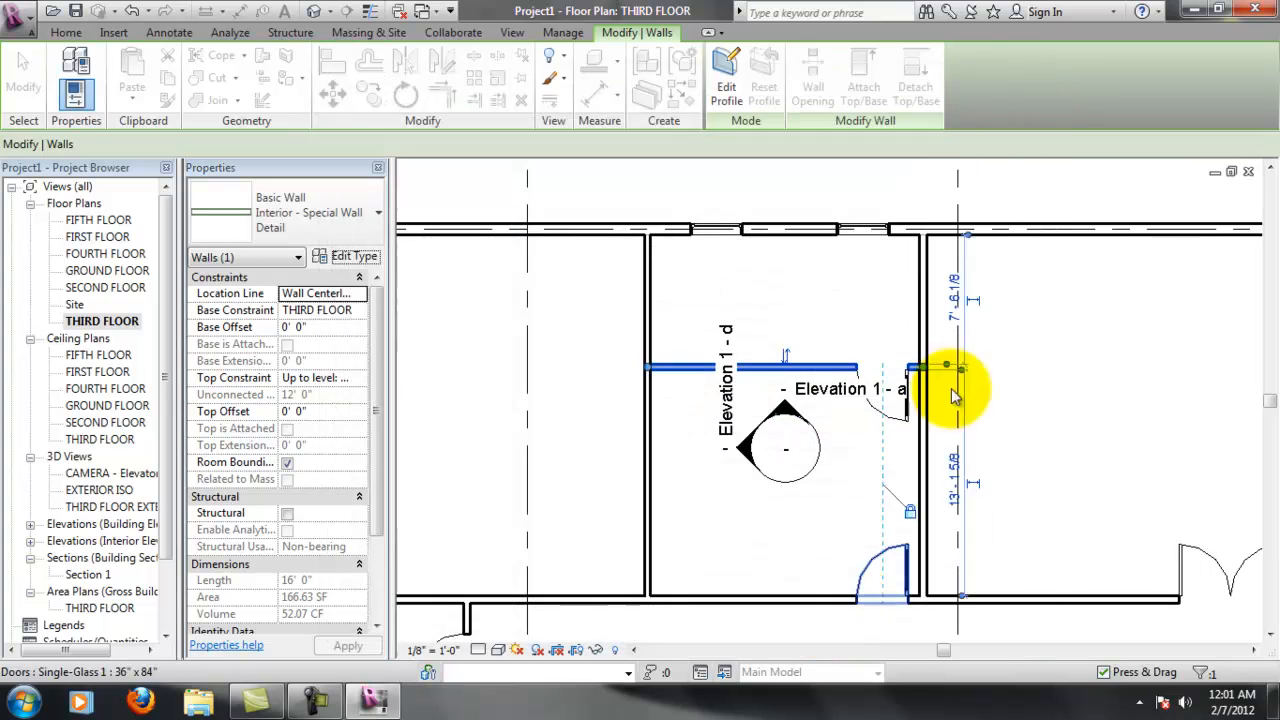
{"action": "left_click", "coordinate": [1100, 390]}
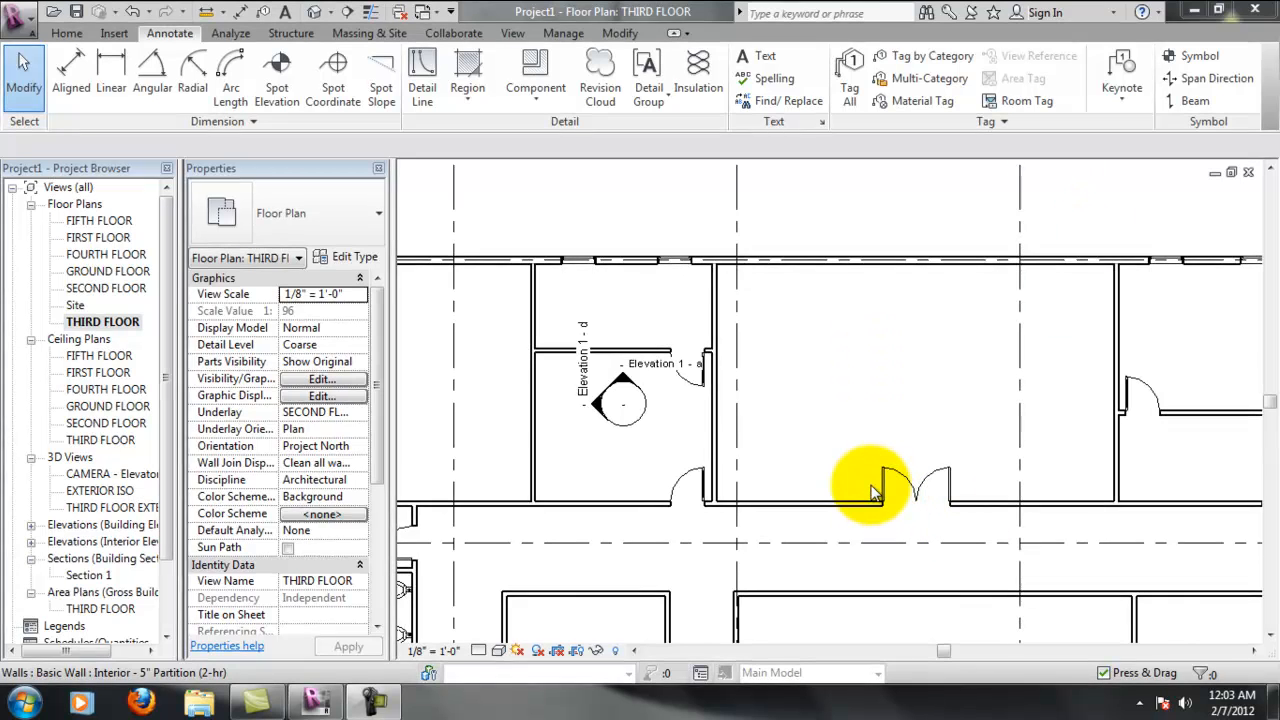
Examine the overall THIRD FLOOR plan layout, from the upper rooms and elevator lobby to the curved wall
{"action": "scroll", "coordinate": [875, 505], "scroll_direction": "down", "scroll_amount": 5}
{"action": "middle_click_drag", "start_coordinate": [907, 454], "coordinate": [866, 368]}
{"action": "scroll", "coordinate": [946, 442], "scroll_direction": "up", "scroll_amount": 1}
{"action": "middle_click_drag", "start_coordinate": [955, 504], "coordinate": [829, 446]}
{"action": "scroll", "coordinate": [840, 441], "scroll_direction": "down", "scroll_amount": 1}
{"action": "middle_click_drag", "start_coordinate": [839, 489], "coordinate": [802, 441]}
{"action": "scroll", "coordinate": [800, 441], "scroll_direction": "down", "scroll_amount": 1}
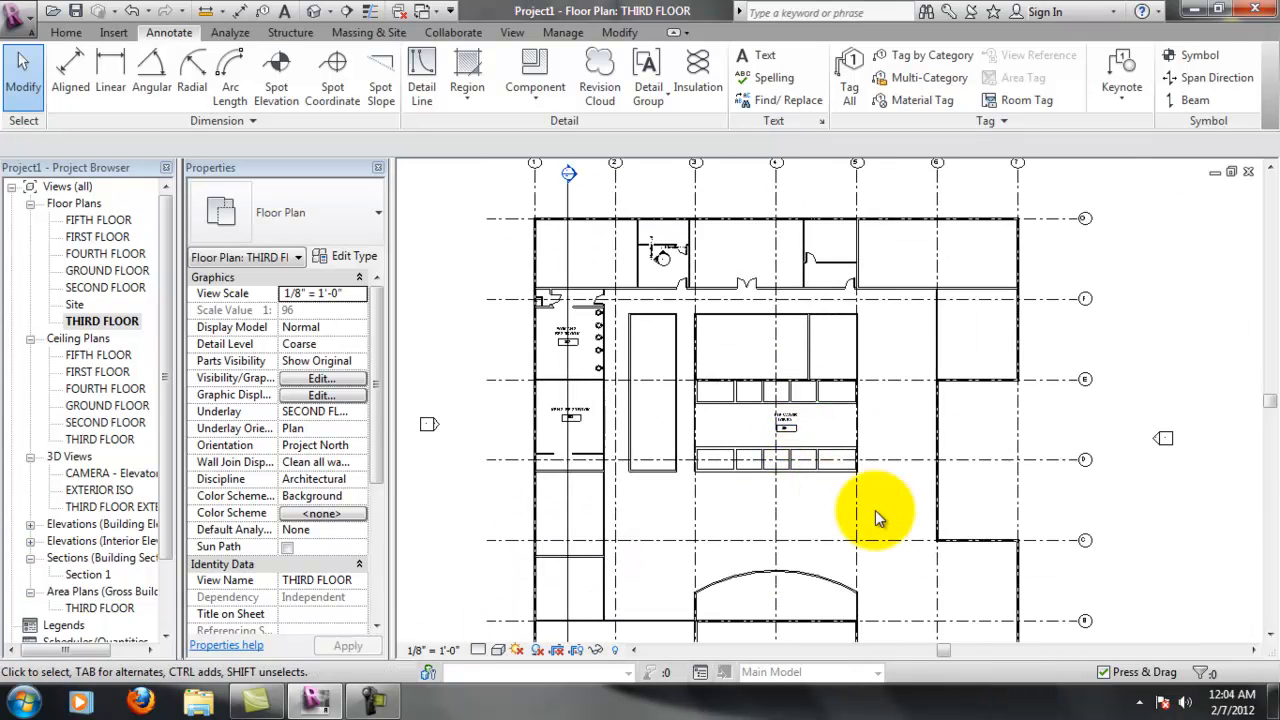
{"action": "middle_click_drag", "start_coordinate": [882, 415], "coordinate": [834, 371]}
{"action": "middle_click_drag", "start_coordinate": [905, 238], "coordinate": [944, 283]}
{"action": "scroll", "coordinate": [944, 283], "scroll_direction": "up", "scroll_amount": 1}
{"action": "middle_click_drag", "start_coordinate": [798, 380], "coordinate": [809, 374]}
{"action": "middle_click_drag", "start_coordinate": [841, 327], "coordinate": [838, 332]}
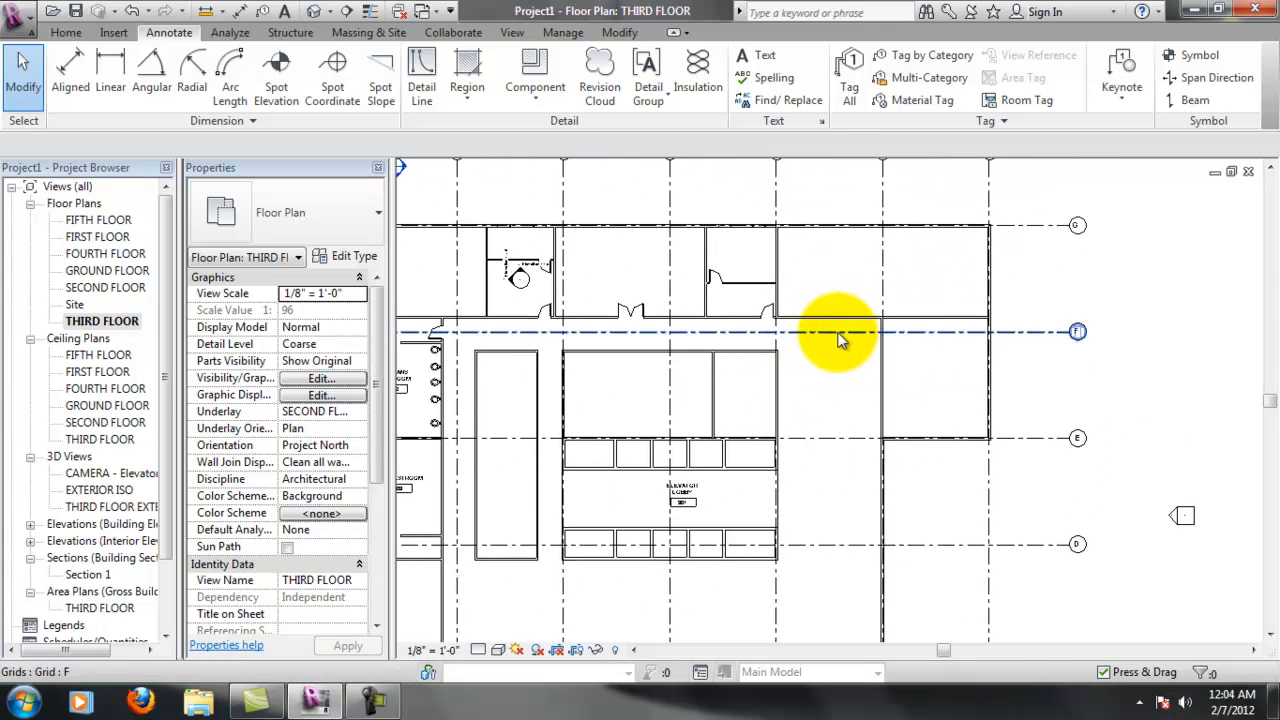
{"action": "scroll", "coordinate": [862, 320], "scroll_direction": "up", "scroll_amount": 1}
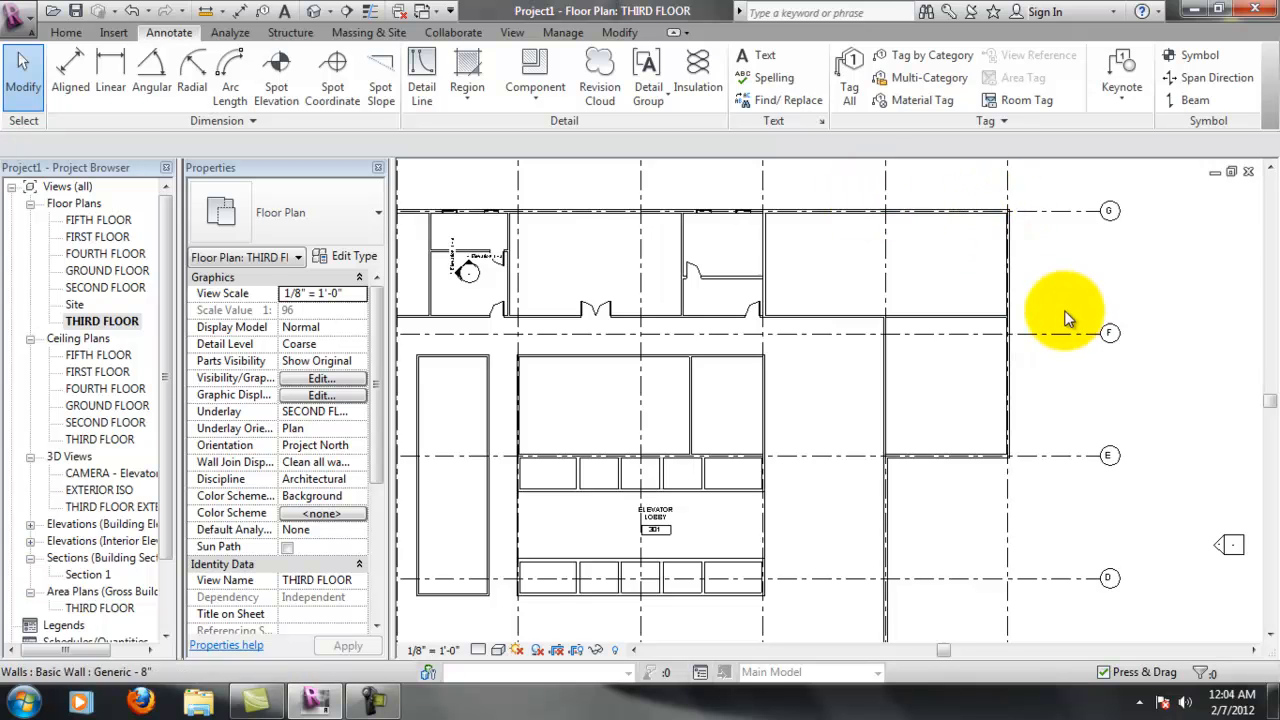
{"action": "scroll", "coordinate": [1066, 303], "scroll_direction": "down", "scroll_amount": 2}
{"action": "middle_click_drag", "start_coordinate": [746, 488], "coordinate": [768, 406]}
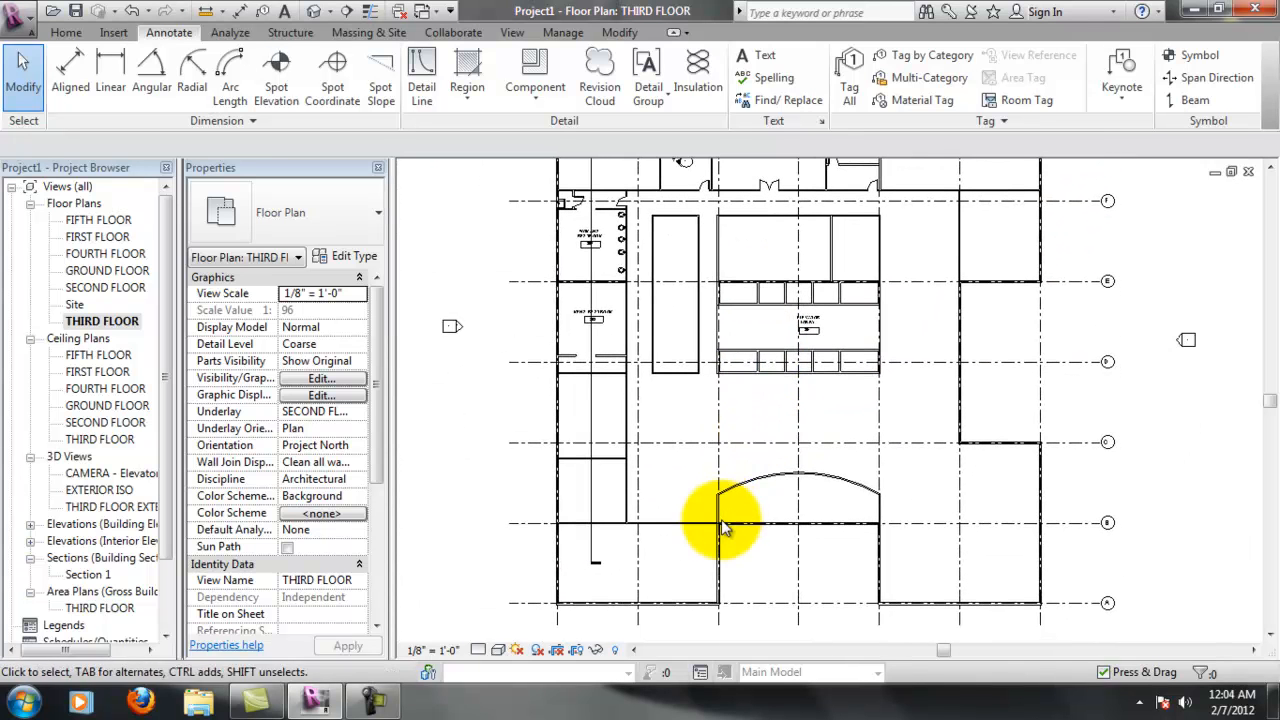
{"action": "middle_click_drag", "start_coordinate": [800, 355], "coordinate": [737, 450]}
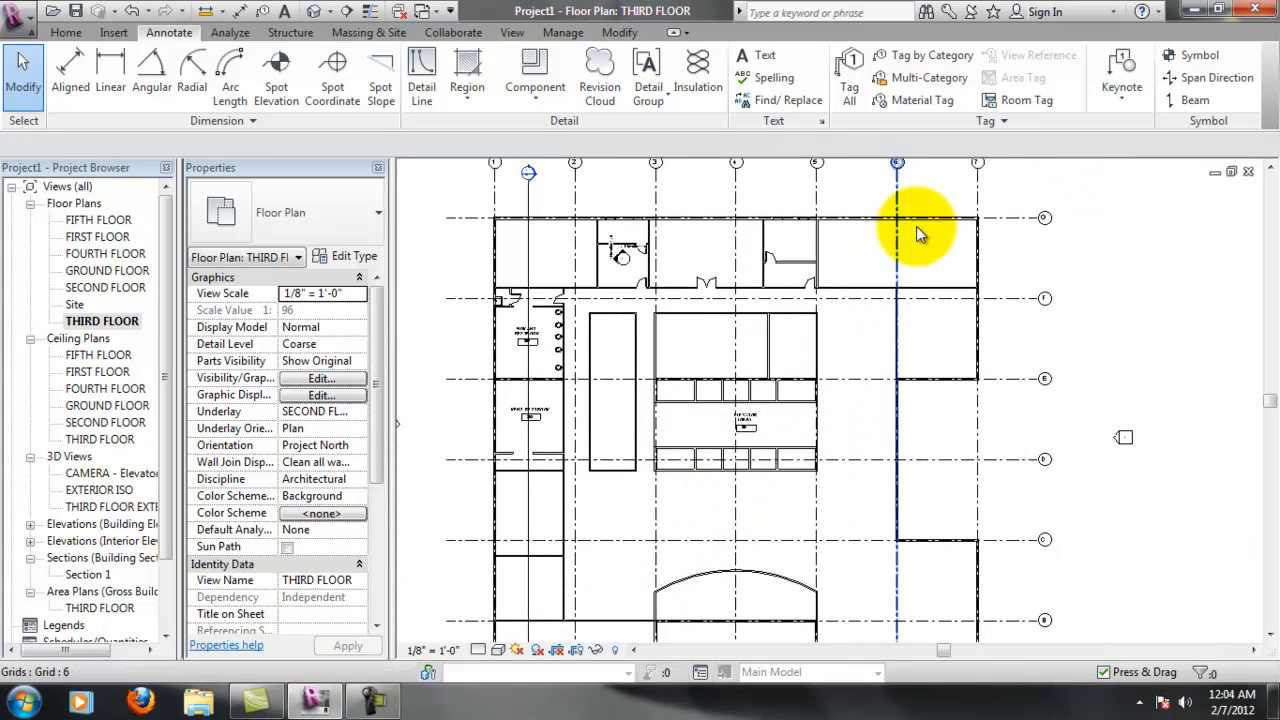
Hide the building section line through the upper-left room and restrooms as an element in the THIRD FLOOR plan
{"action": "scroll", "coordinate": [576, 300], "scroll_direction": "up", "scroll_amount": 2}
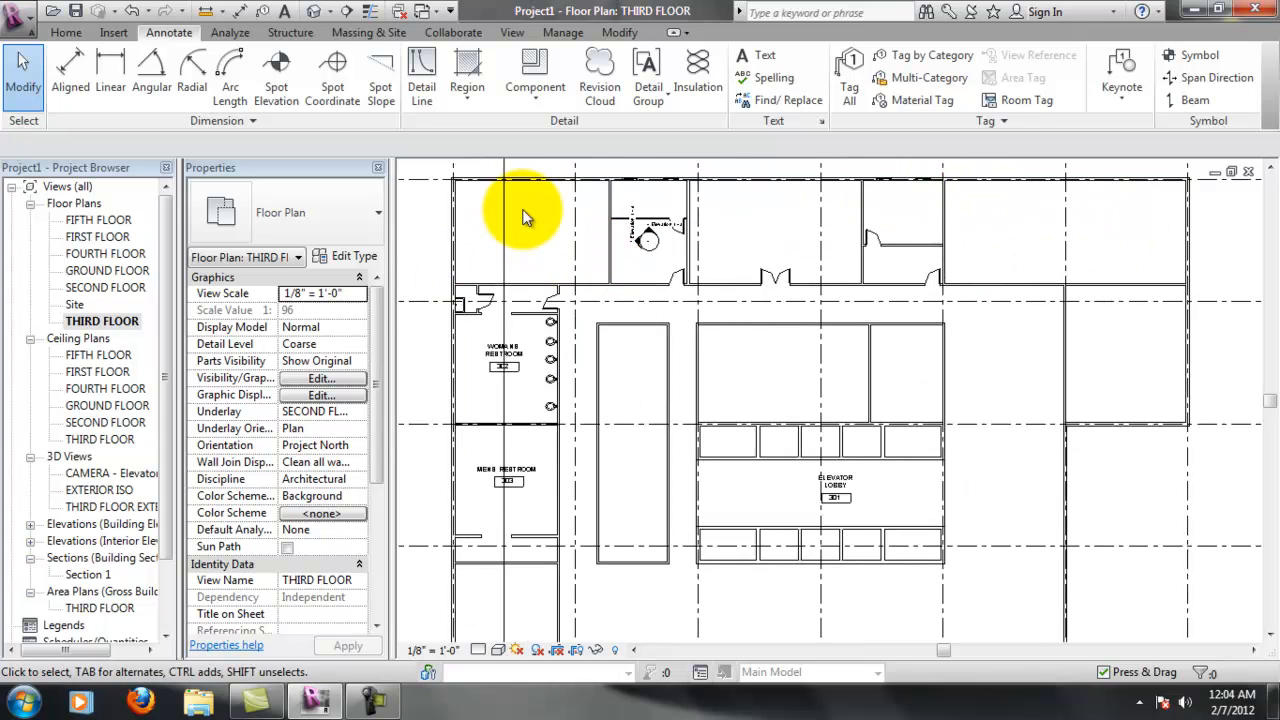
{"action": "scroll", "coordinate": [545, 250], "scroll_direction": "up", "scroll_amount": 2}
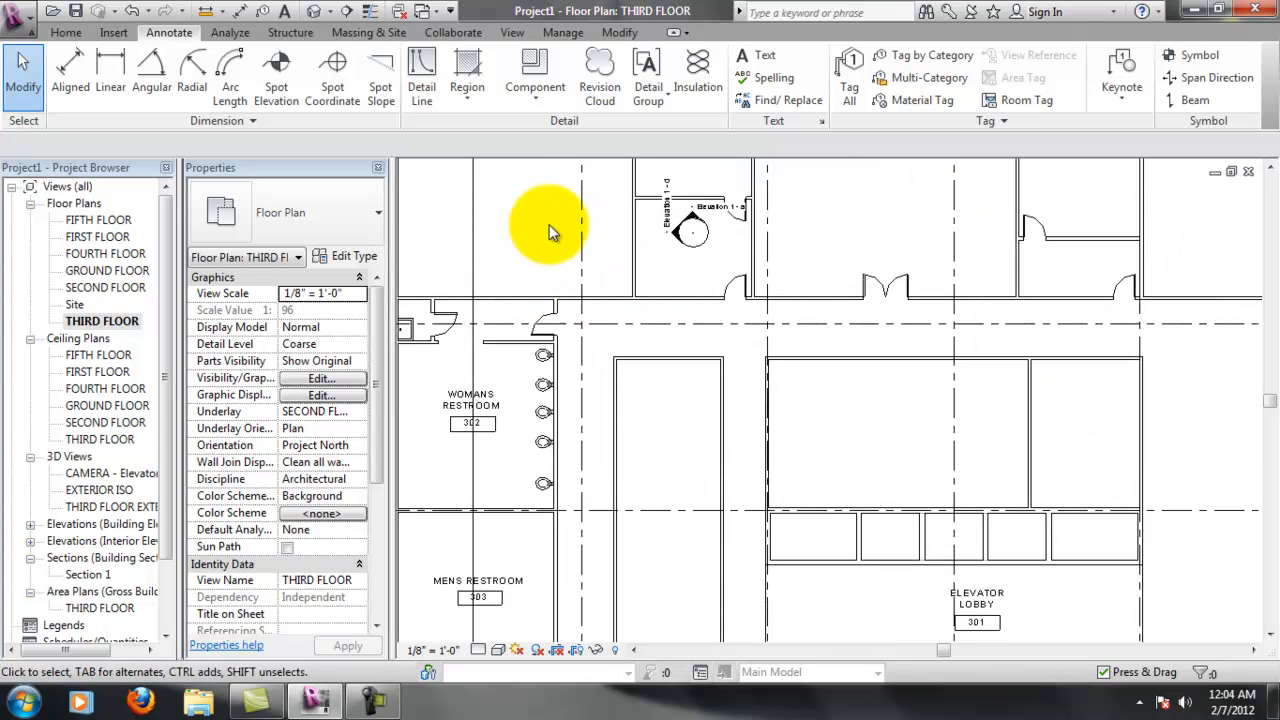
{"action": "middle_click_drag", "start_coordinate": [543, 194], "coordinate": [669, 363]}
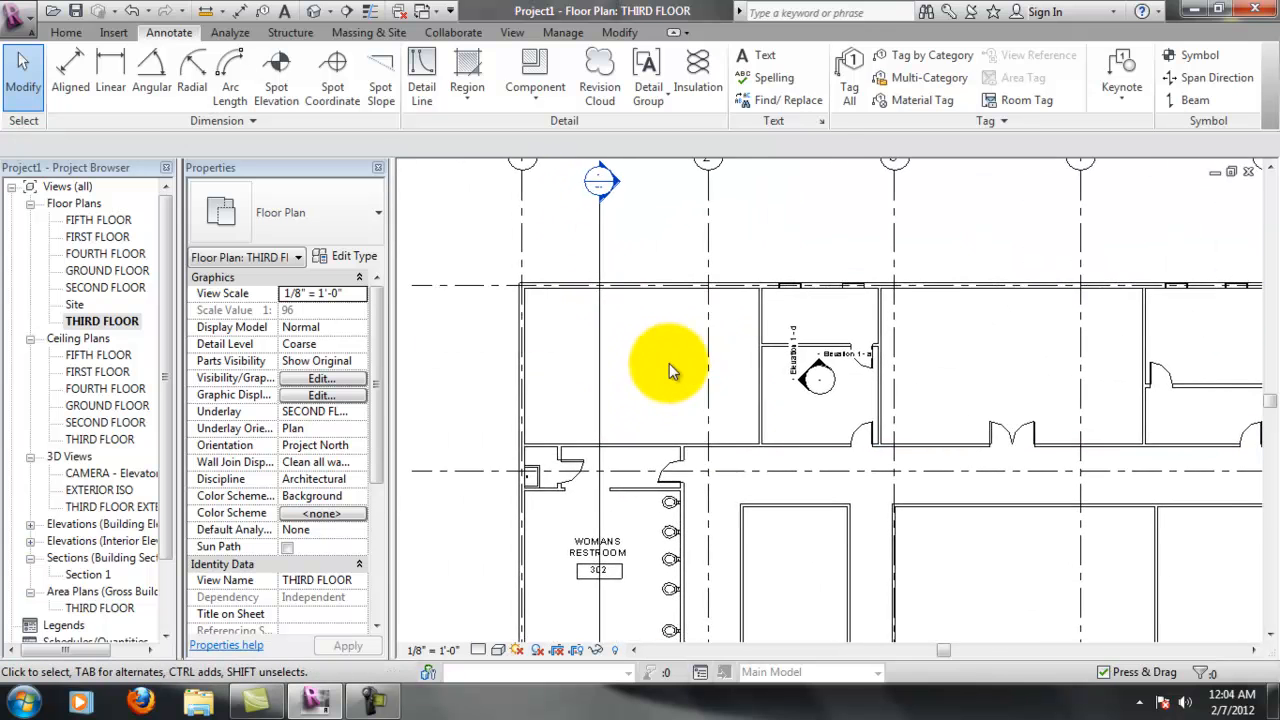
{"action": "scroll", "coordinate": [669, 365], "scroll_direction": "up", "scroll_amount": 1}
{"action": "left_click", "coordinate": [588, 229]}
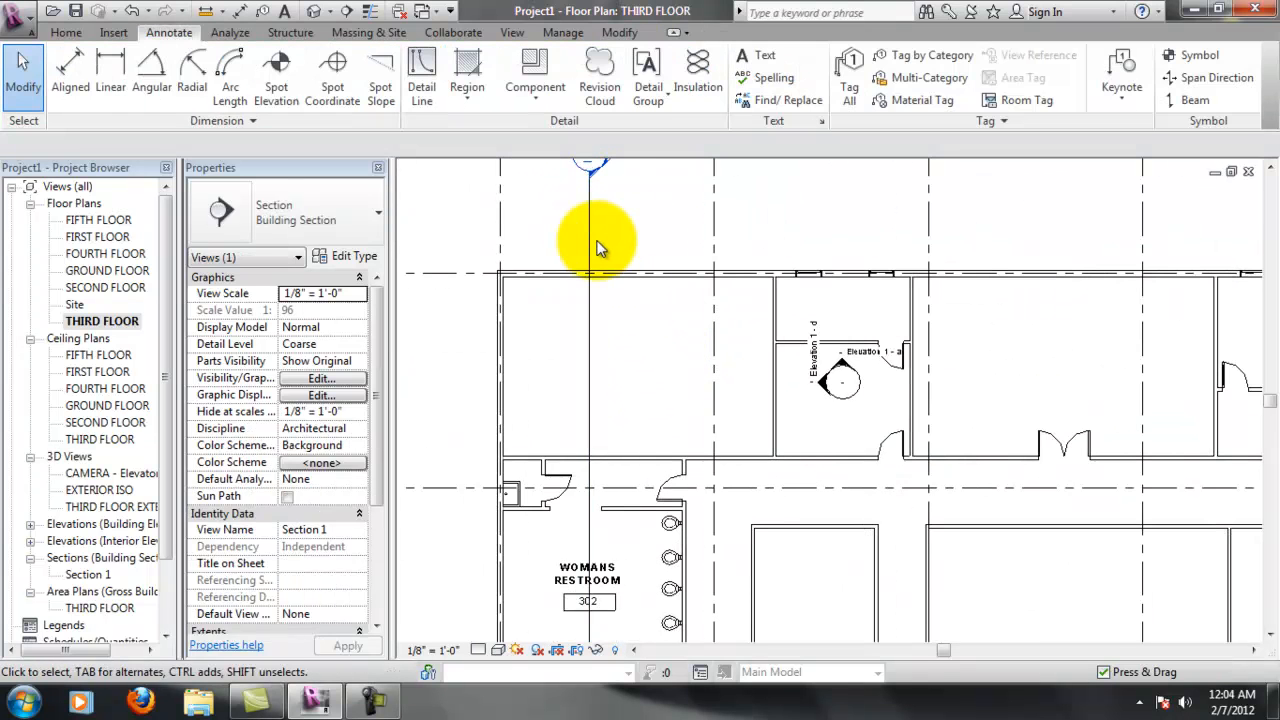
{"action": "left_click", "coordinate": [594, 242]}
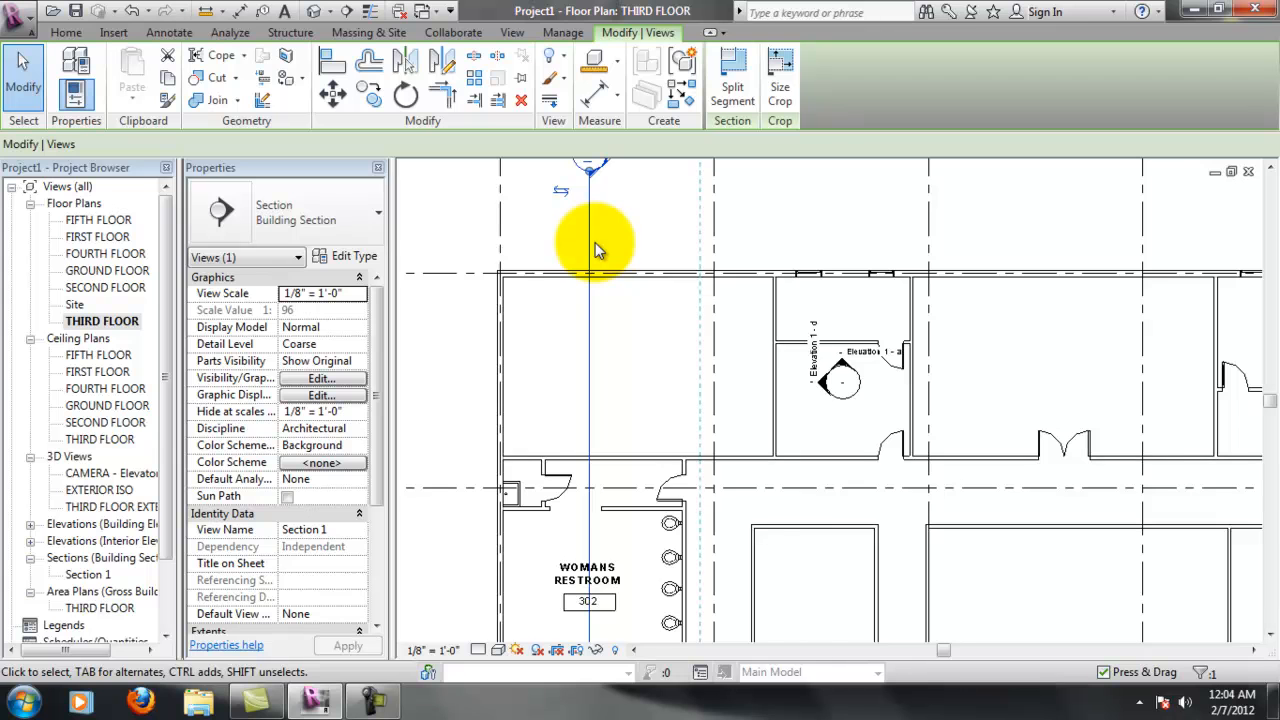
{"action": "right_click", "coordinate": [595, 242]}
{"action": "mouse_move", "coordinate": [701, 366]}
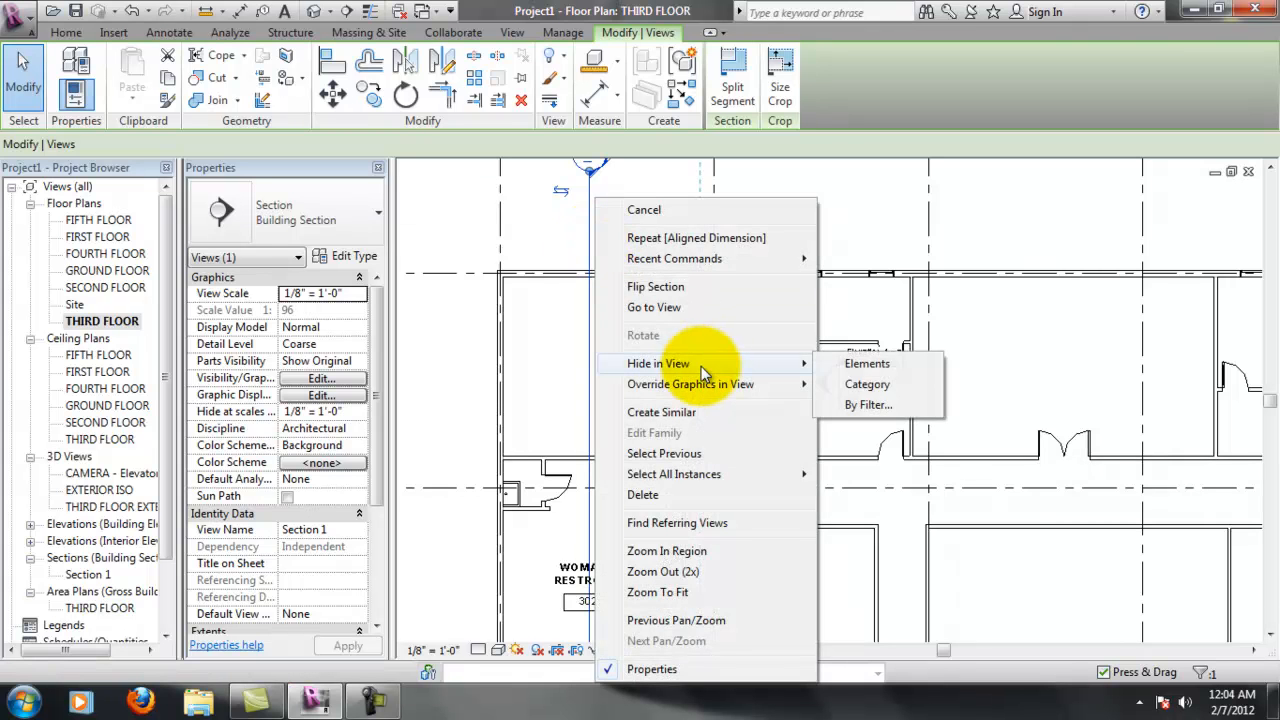
{"action": "left_click", "coordinate": [858, 366]}
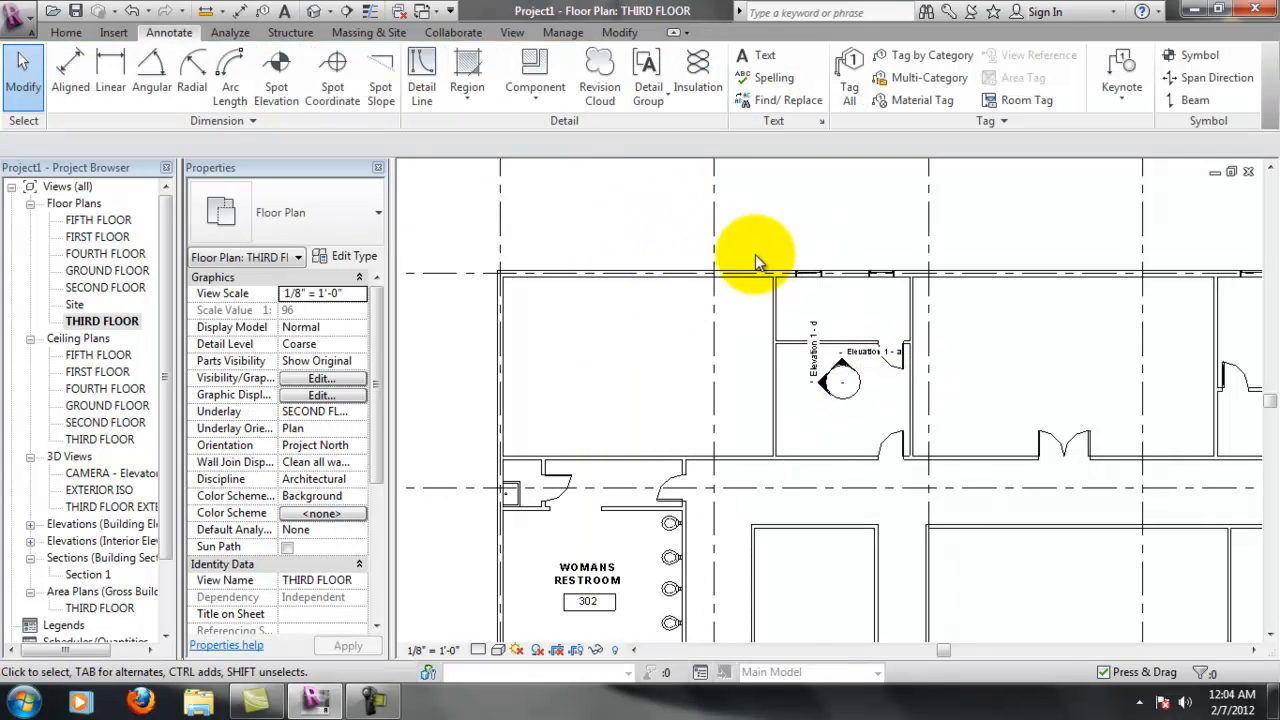
Start a new stair sketch for the empty upper-left room above the womans restroom
{"action": "scroll", "coordinate": [705, 375], "scroll_direction": "up", "scroll_amount": 1}
{"action": "scroll", "coordinate": [727, 340], "scroll_direction": "up", "scroll_amount": 1}
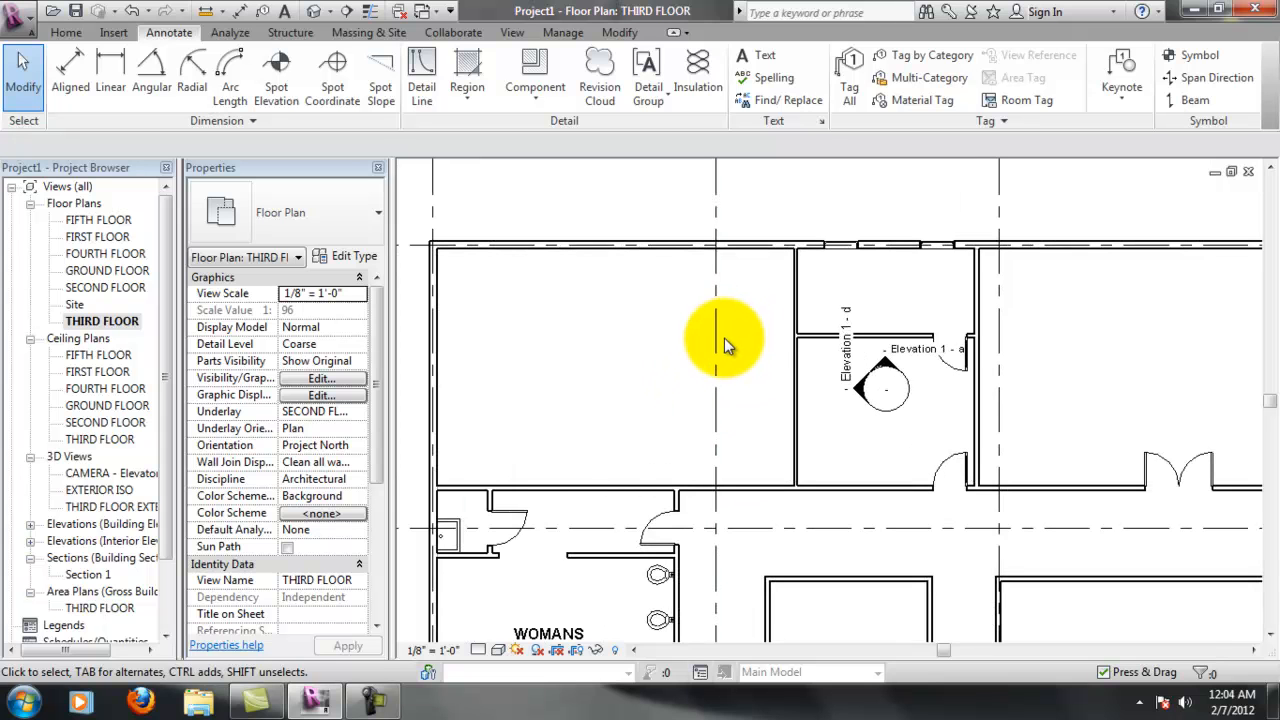
{"action": "middle_click_drag", "start_coordinate": [649, 399], "coordinate": [697, 346]}
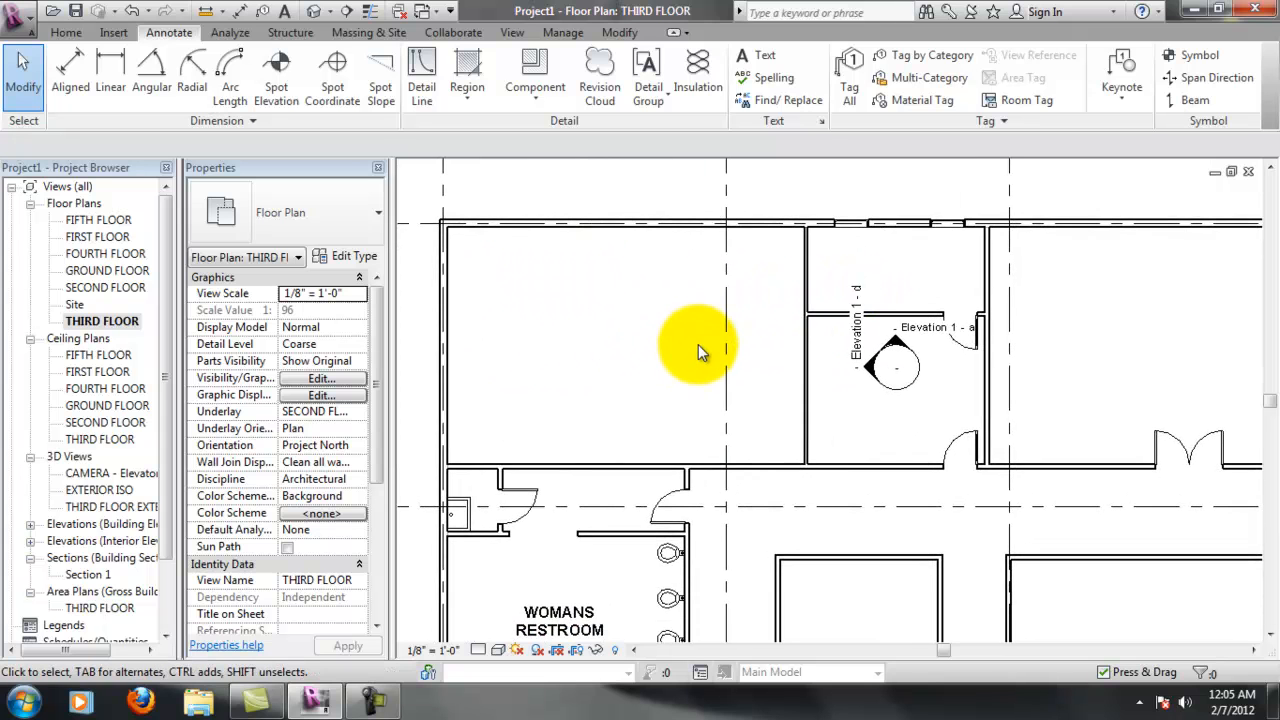
{"action": "left_click", "coordinate": [66, 33]}
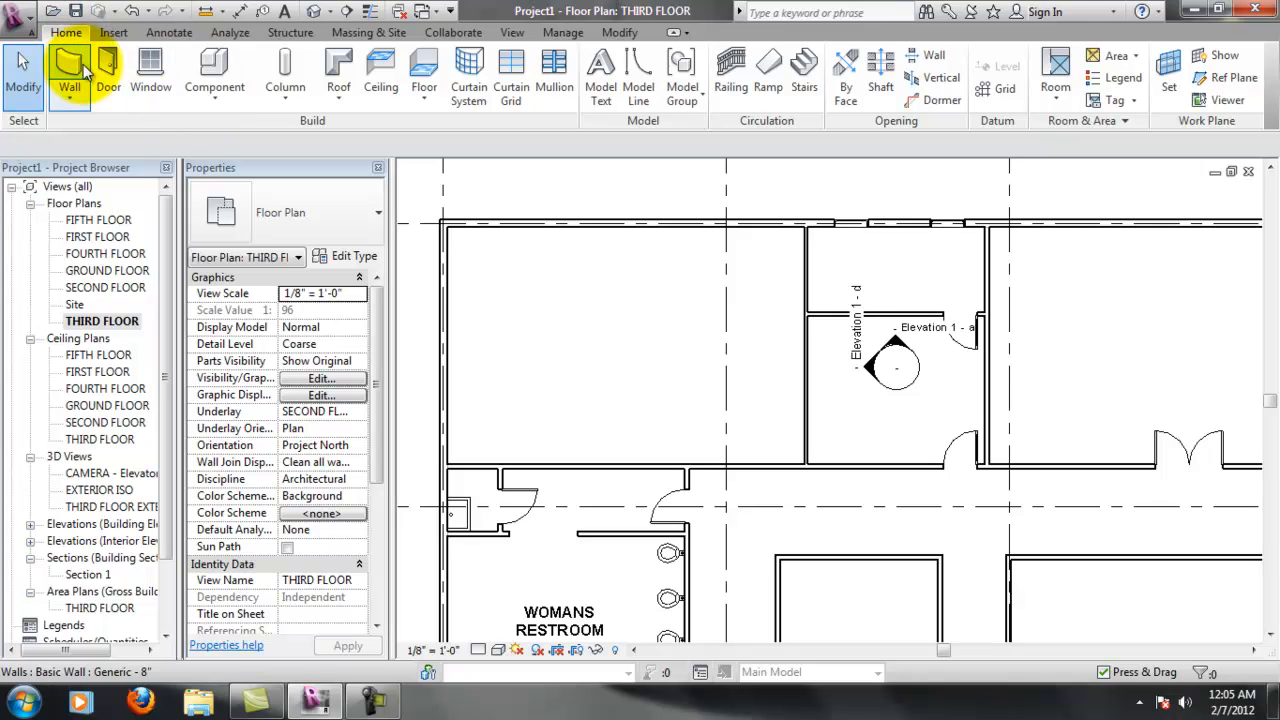
{"action": "left_click", "coordinate": [812, 79]}
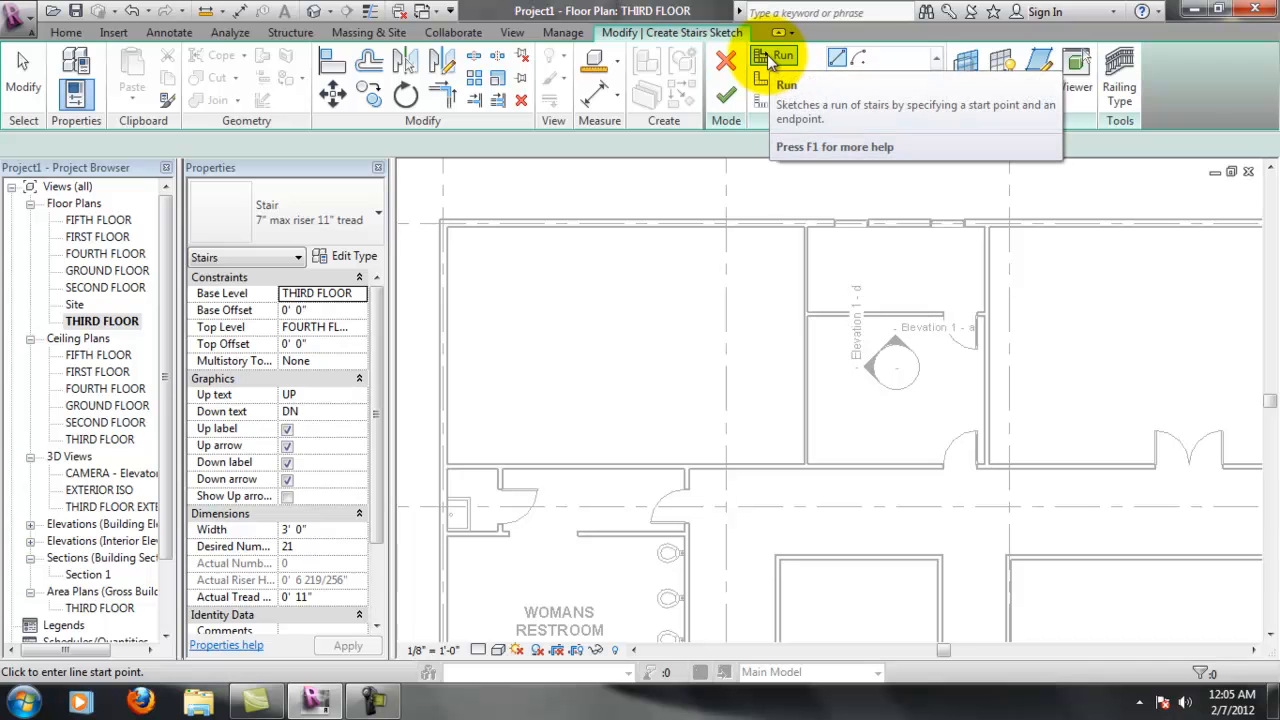
Sketch a horizontal stair run of 10 risers, about 8'-3" long, starting at the room's left wall
{"action": "left_click", "coordinate": [450, 273]}
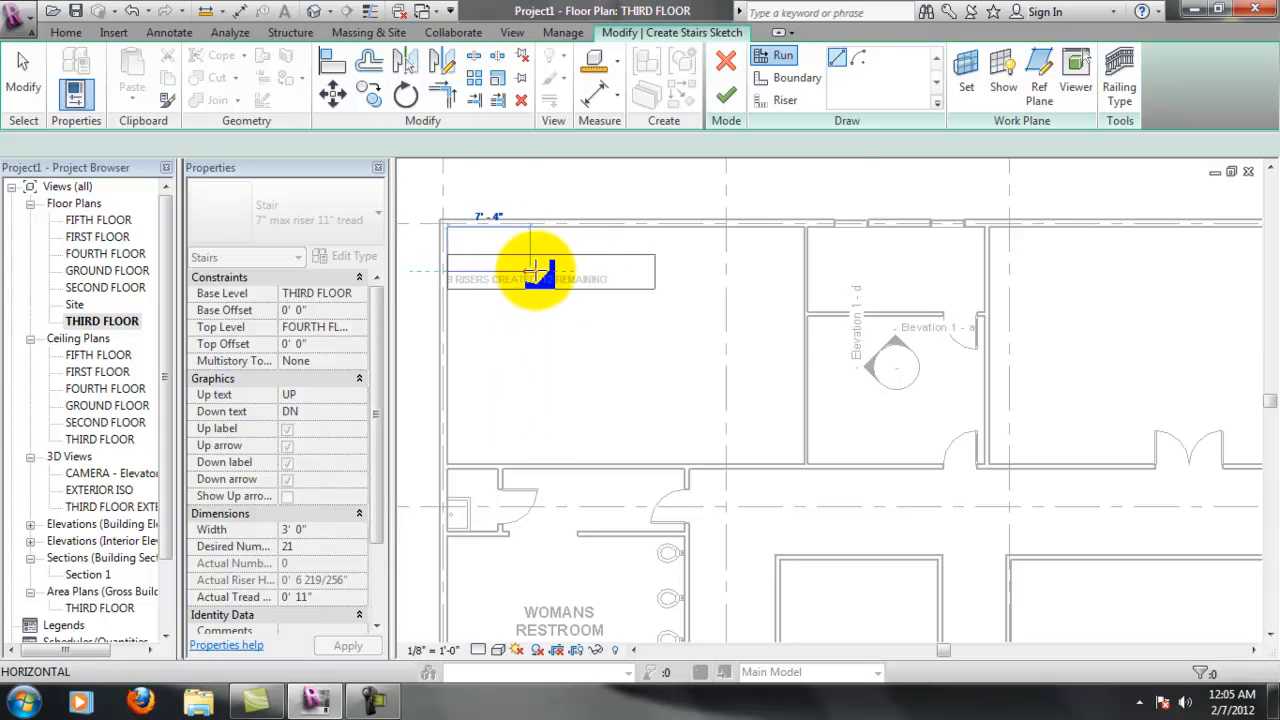
{"action": "scroll", "coordinate": [537, 271], "scroll_direction": "up", "scroll_amount": 3}
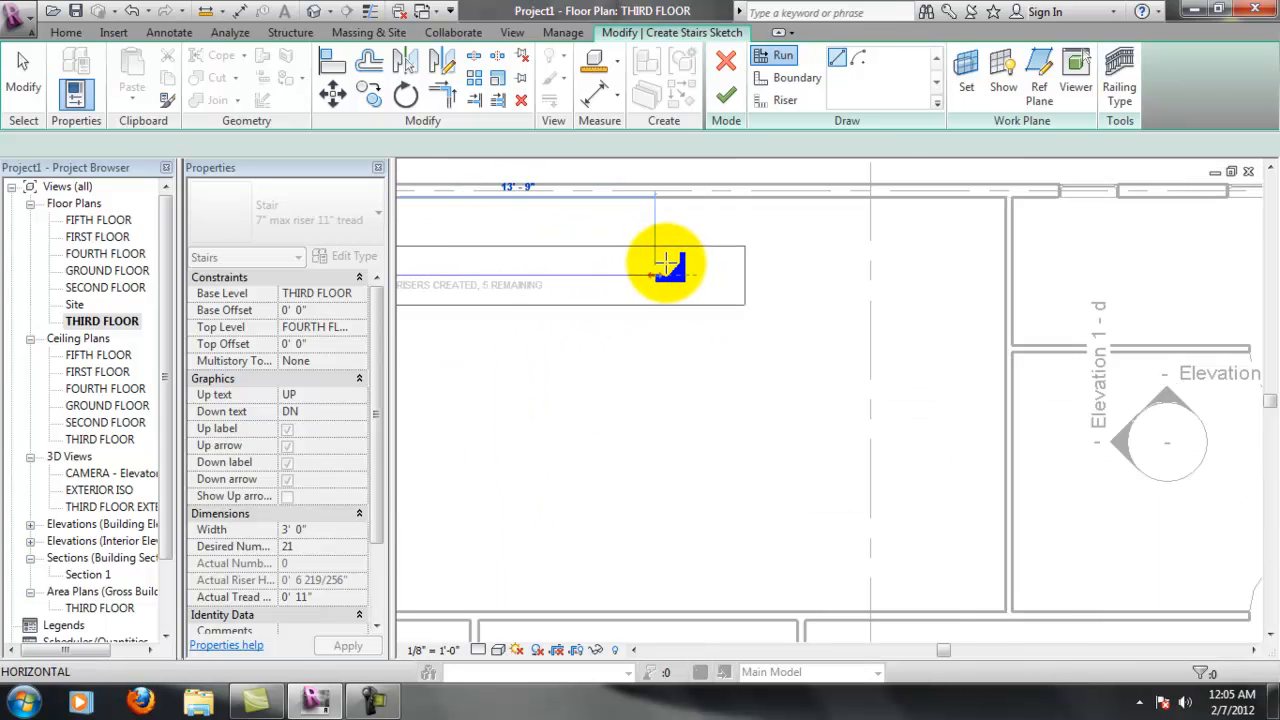
{"action": "left_click", "coordinate": [632, 652]}
{"action": "left_click", "coordinate": [632, 652]}
{"action": "left_click", "coordinate": [632, 652]}
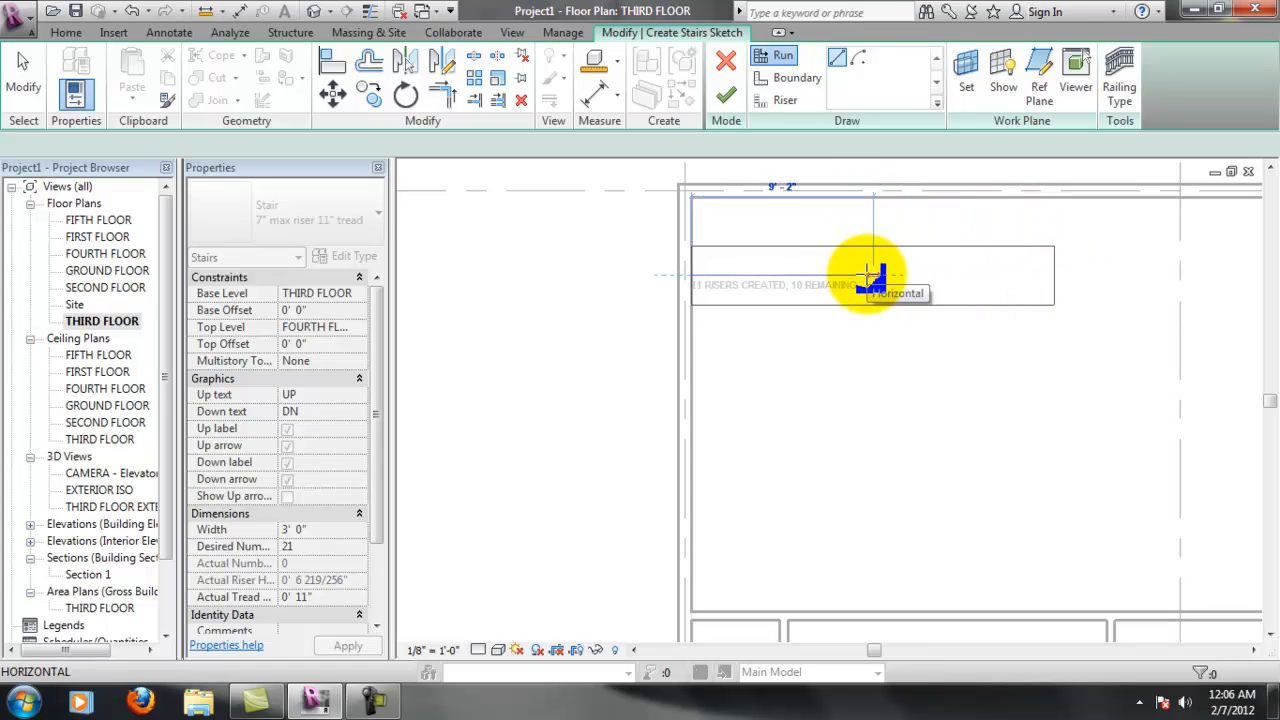
{"action": "left_click", "coordinate": [858, 274]}
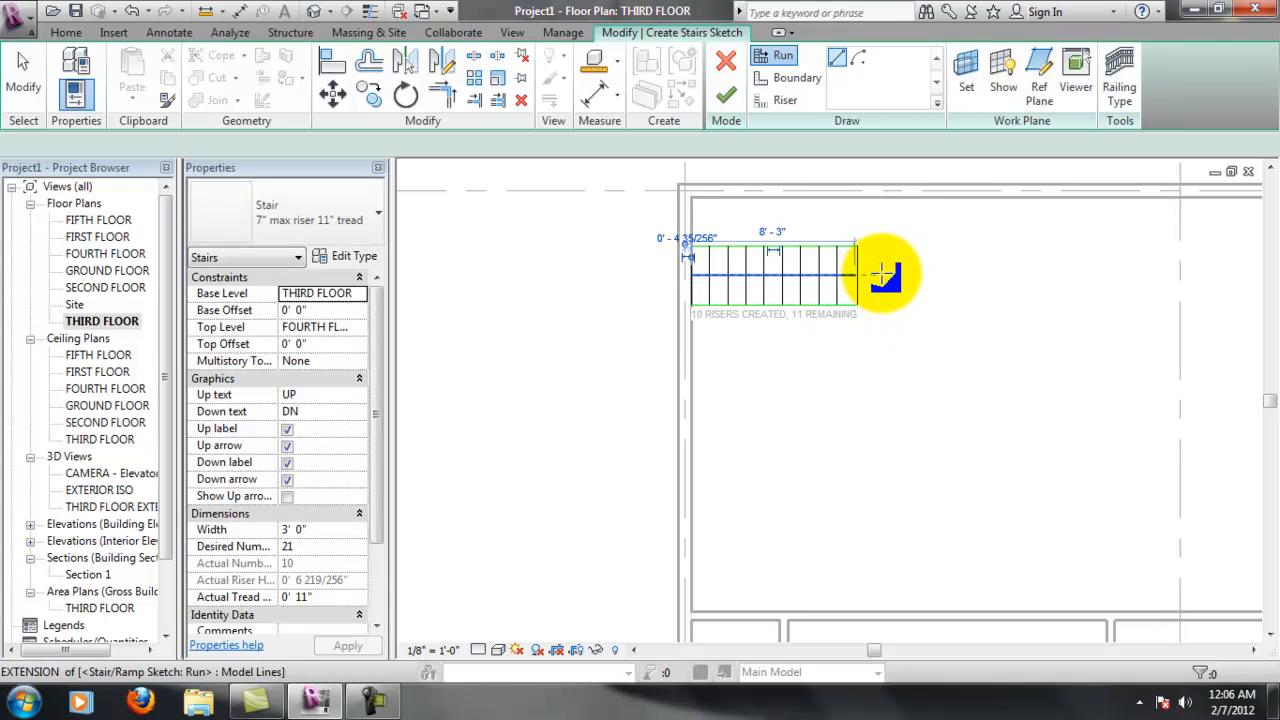
Try to add a second stair run turning downward just past the first run's end, and undo it
{"action": "left_click", "coordinate": [886, 274]}
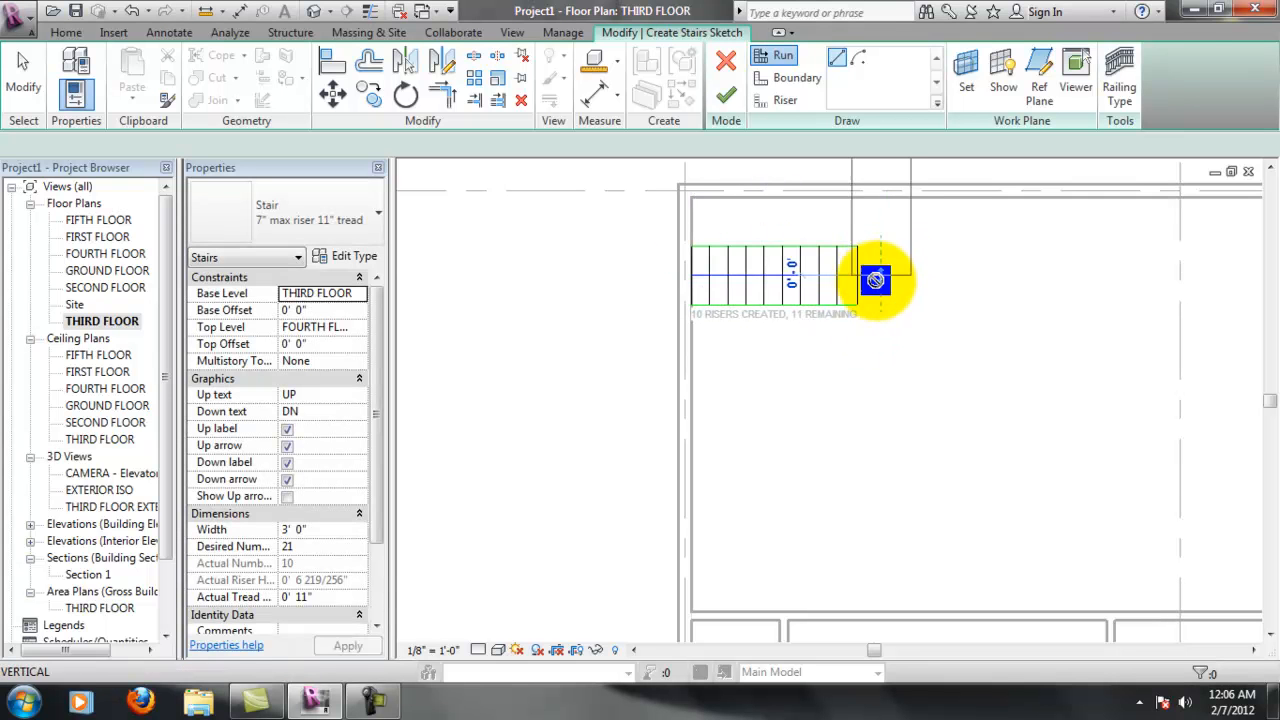
{"action": "left_click", "coordinate": [883, 364]}
{"action": "left_click", "coordinate": [858, 347]}
{"action": "key", "text": "Escape"}
{"action": "key", "text": "Escape"}
{"action": "key", "text": "ctrl+z"}
{"action": "scroll", "coordinate": [891, 274], "scroll_direction": "up", "scroll_amount": 2}
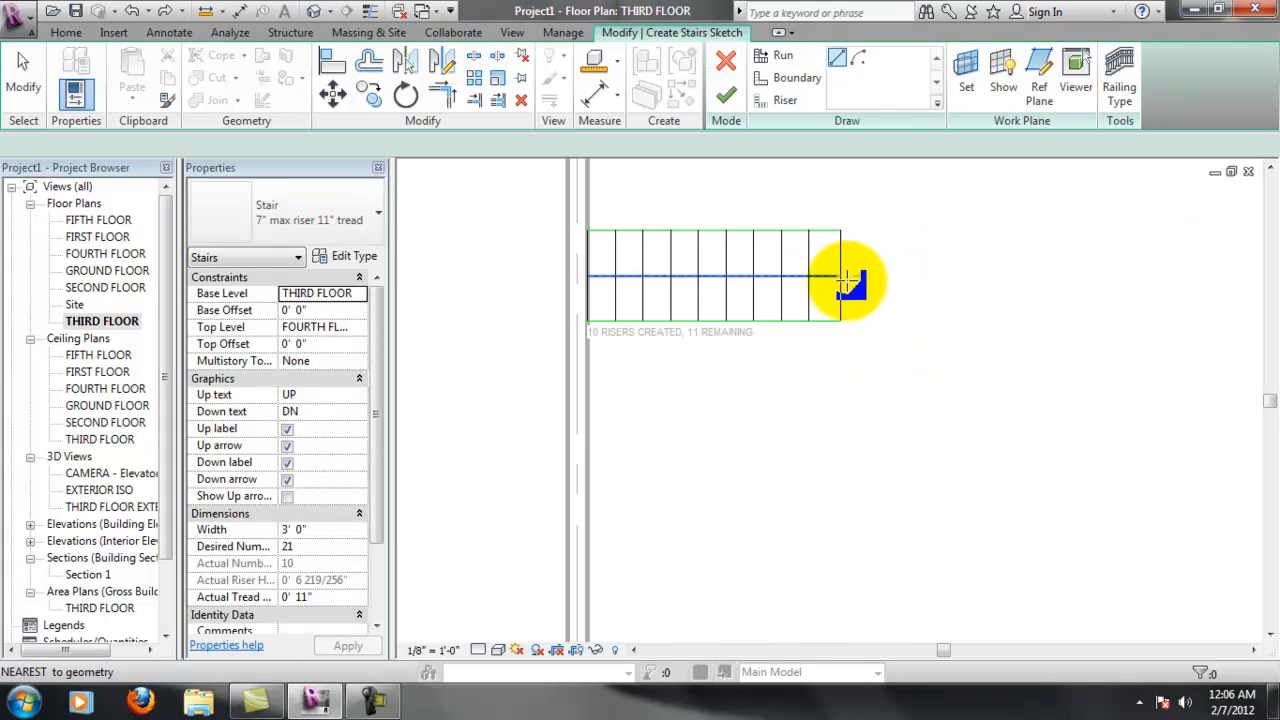
Sketch a perpendicular run of 9 risers down from the first run's centerline extension, and undo it
{"action": "left_click", "coordinate": [885, 277]}
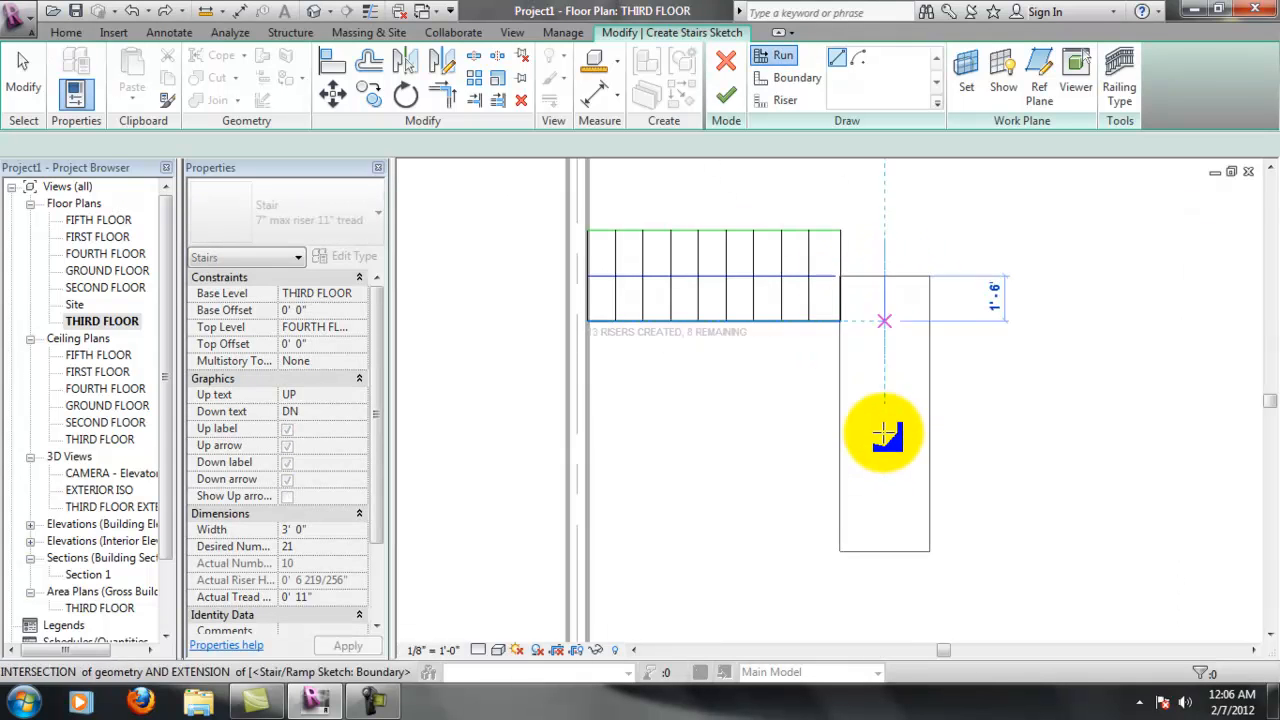
{"action": "left_click", "coordinate": [885, 494]}
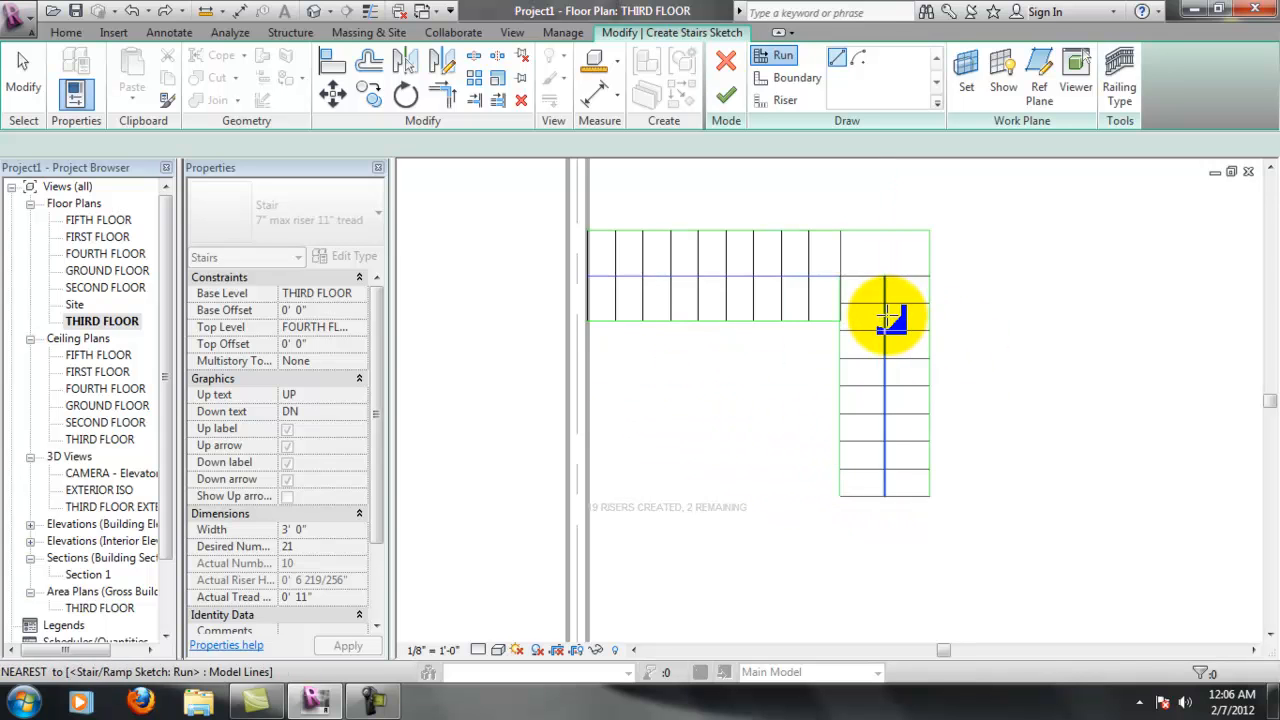
{"action": "key", "text": "ctrl+z"}
{"action": "scroll", "coordinate": [866, 262], "scroll_direction": "up", "scroll_amount": 2}
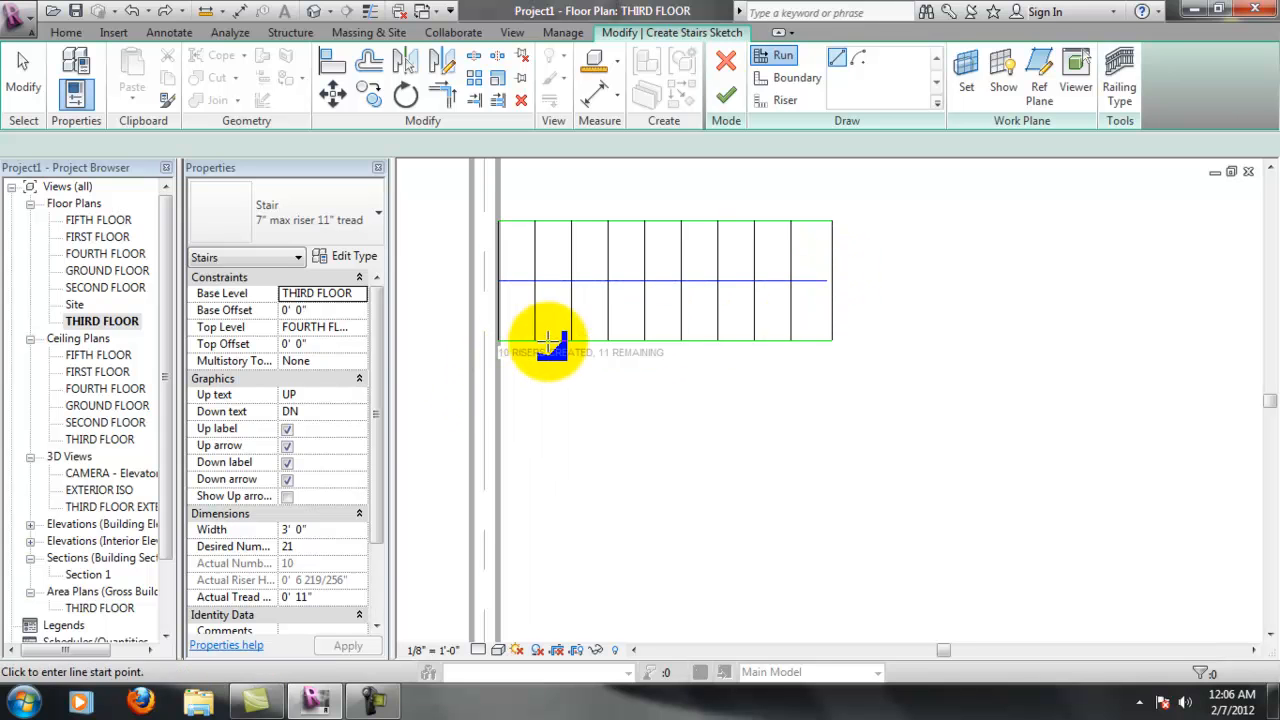
Cancel a straight continuation of the first run and clear the existing run from the stair sketch
{"action": "scroll", "coordinate": [668, 362], "scroll_direction": "down", "scroll_amount": 3}
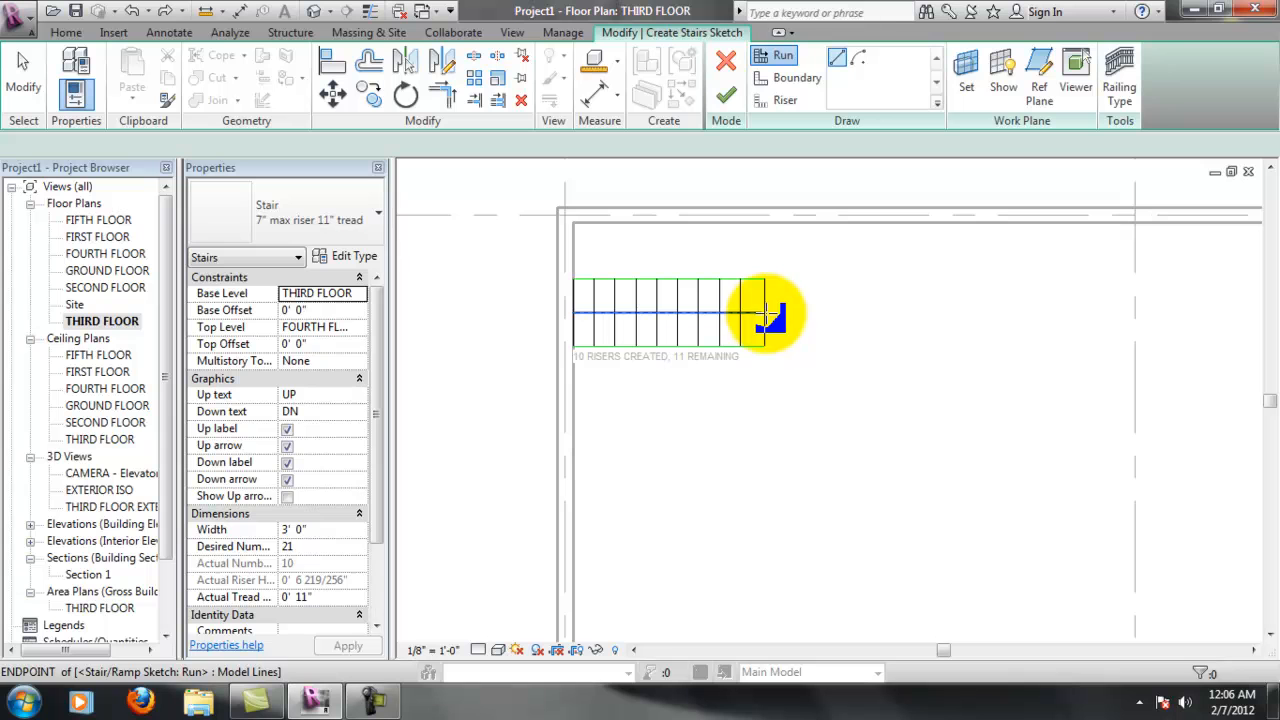
{"action": "left_click", "coordinate": [765, 314]}
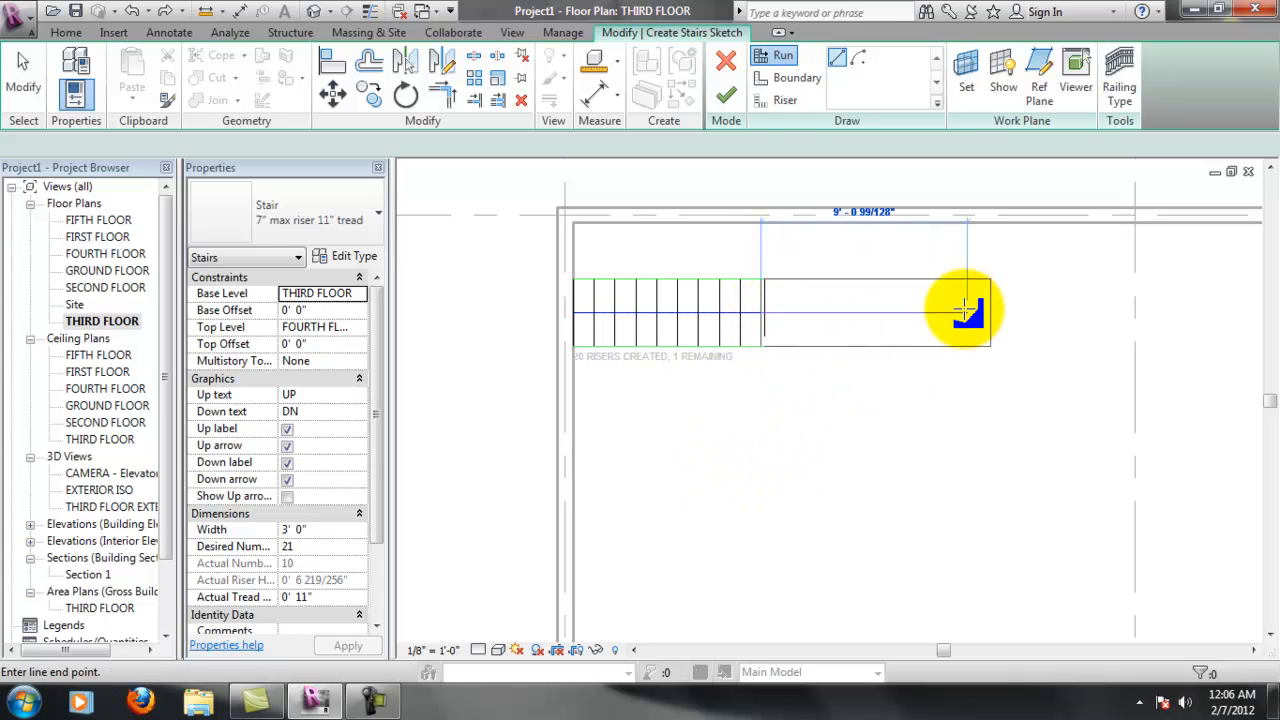
{"action": "key", "text": "Escape"}
{"action": "key", "text": "Escape"}
{"action": "left_click", "coordinate": [766, 282]}
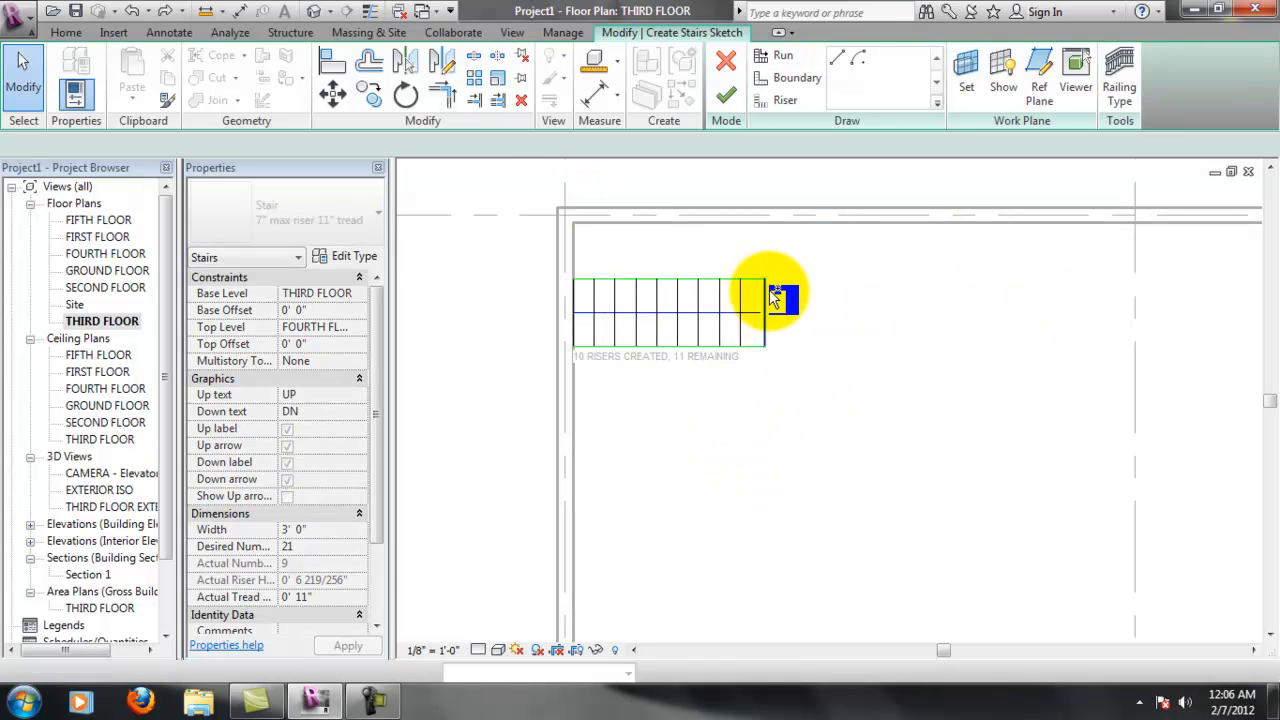
{"action": "key", "text": "Delete"}
{"action": "scroll", "coordinate": [765, 270], "scroll_direction": "up", "scroll_amount": 2}
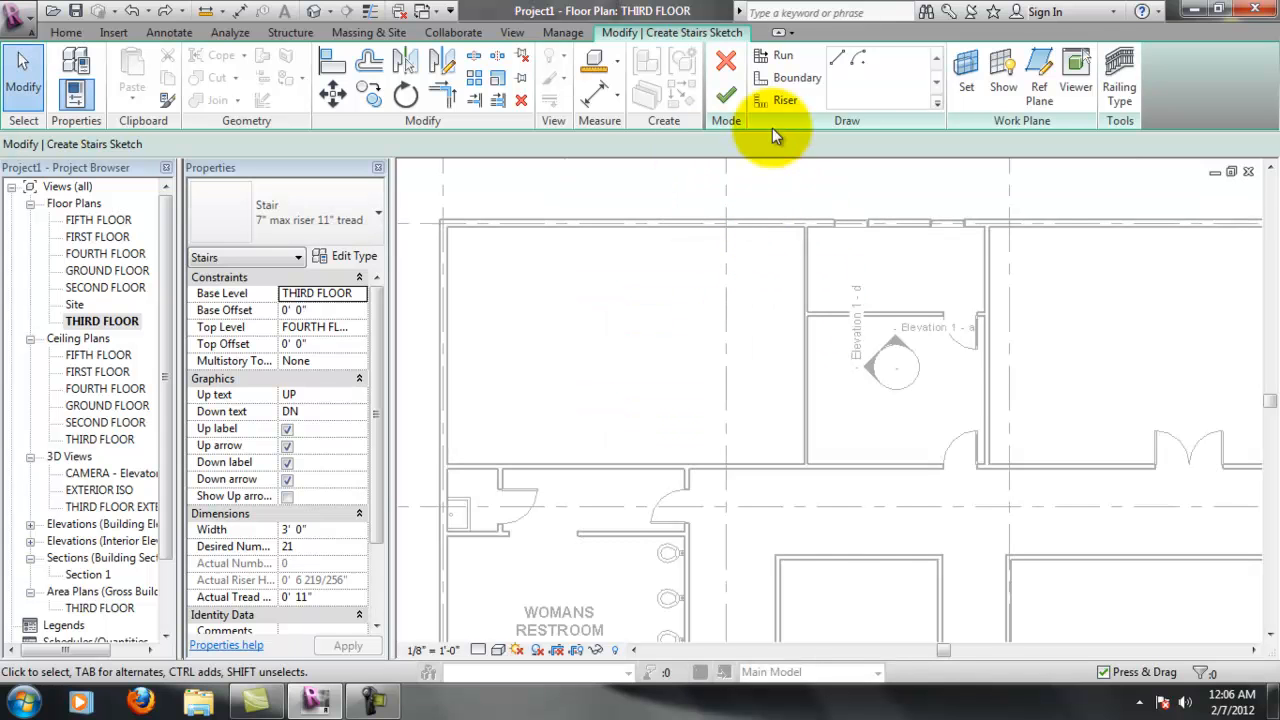
Sketch one straight horizontal stair run with all 21 risers, starting just inside the upper-left room's left wall
{"action": "left_click", "coordinate": [780, 54]}
{"action": "left_click", "coordinate": [456, 298]}
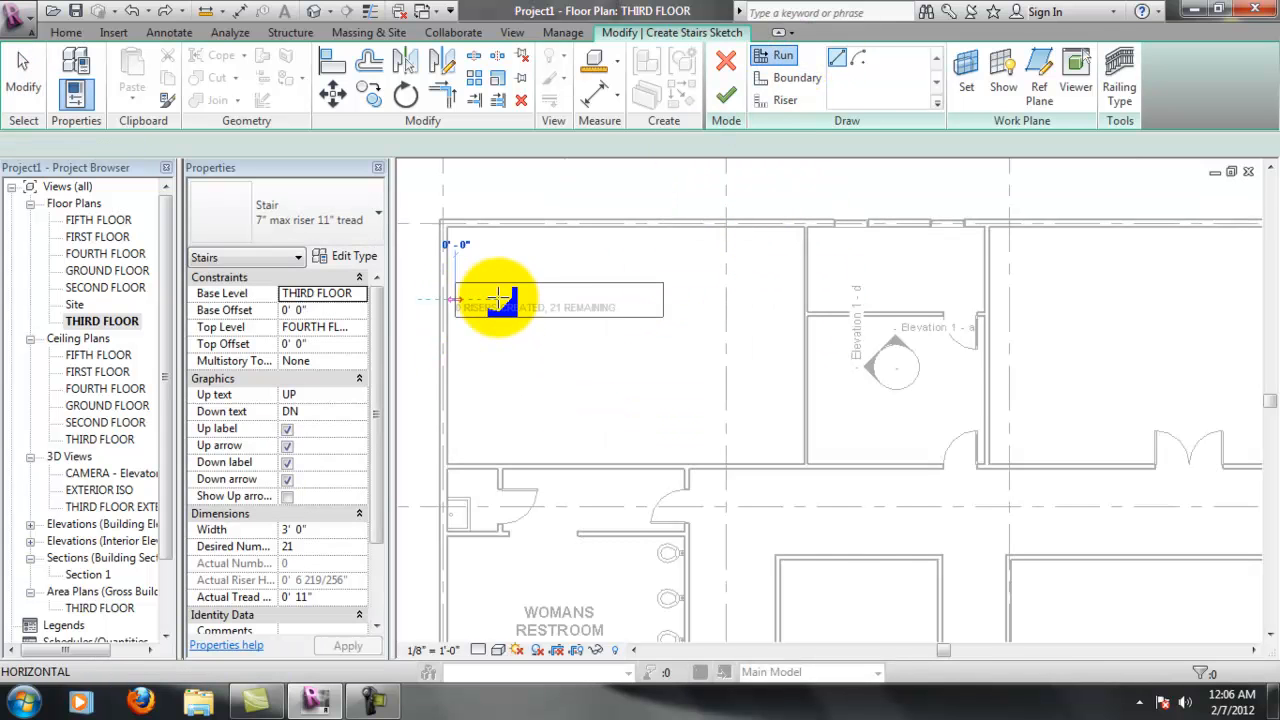
{"action": "left_click", "coordinate": [663, 298]}
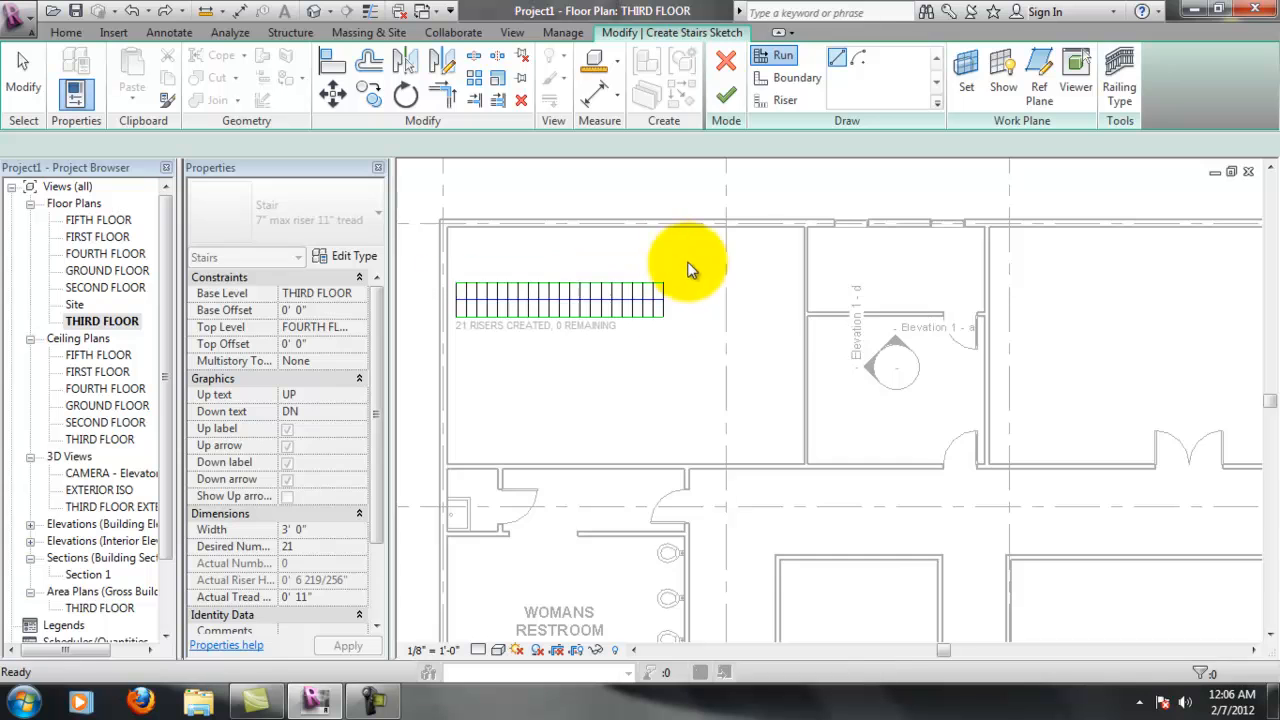
{"action": "key", "text": "Escape"}
{"action": "scroll", "coordinate": [463, 278], "scroll_direction": "up", "scroll_amount": 2}
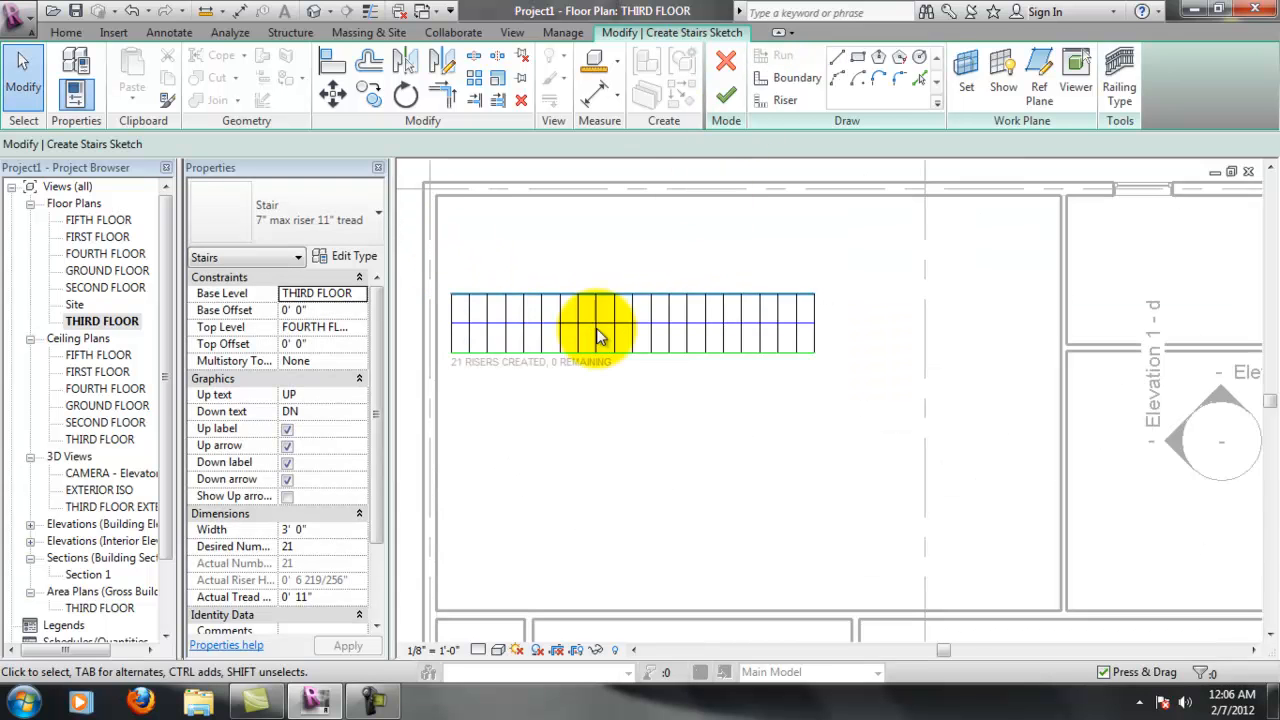
{"action": "scroll", "coordinate": [488, 302], "scroll_direction": "up", "scroll_amount": 1}
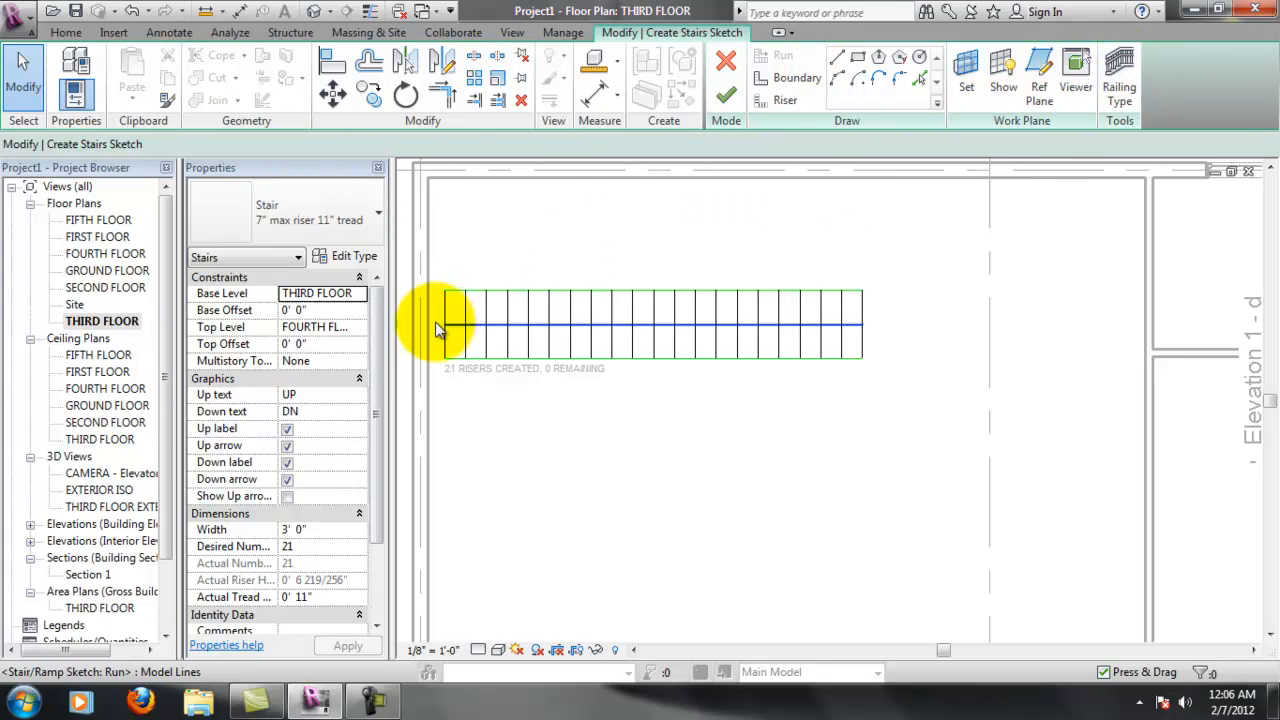
Review the stair's instance properties, covering its level constraints, up and down graphics, width, riser and tread dimensions, and phasing
{"action": "left_click_drag", "start_coordinate": [380, 335], "coordinate": [388, 298]}
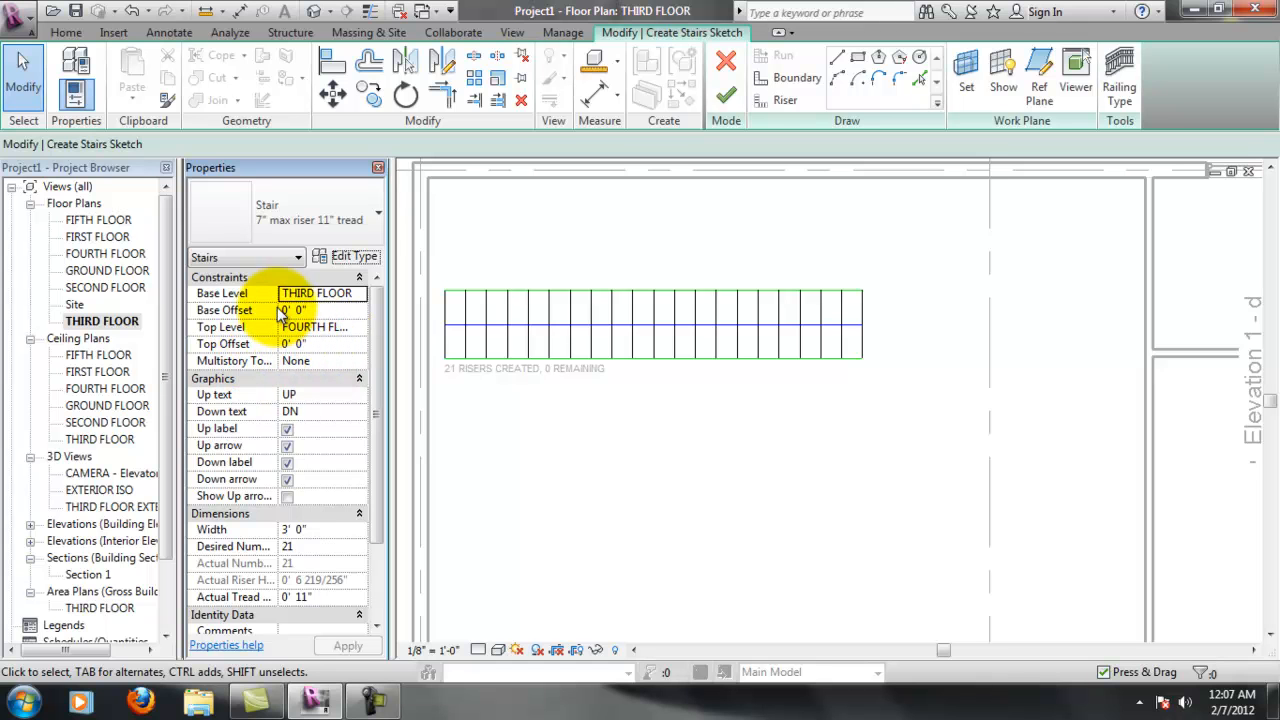
{"action": "left_click_drag", "start_coordinate": [278, 298], "coordinate": [279, 325]}
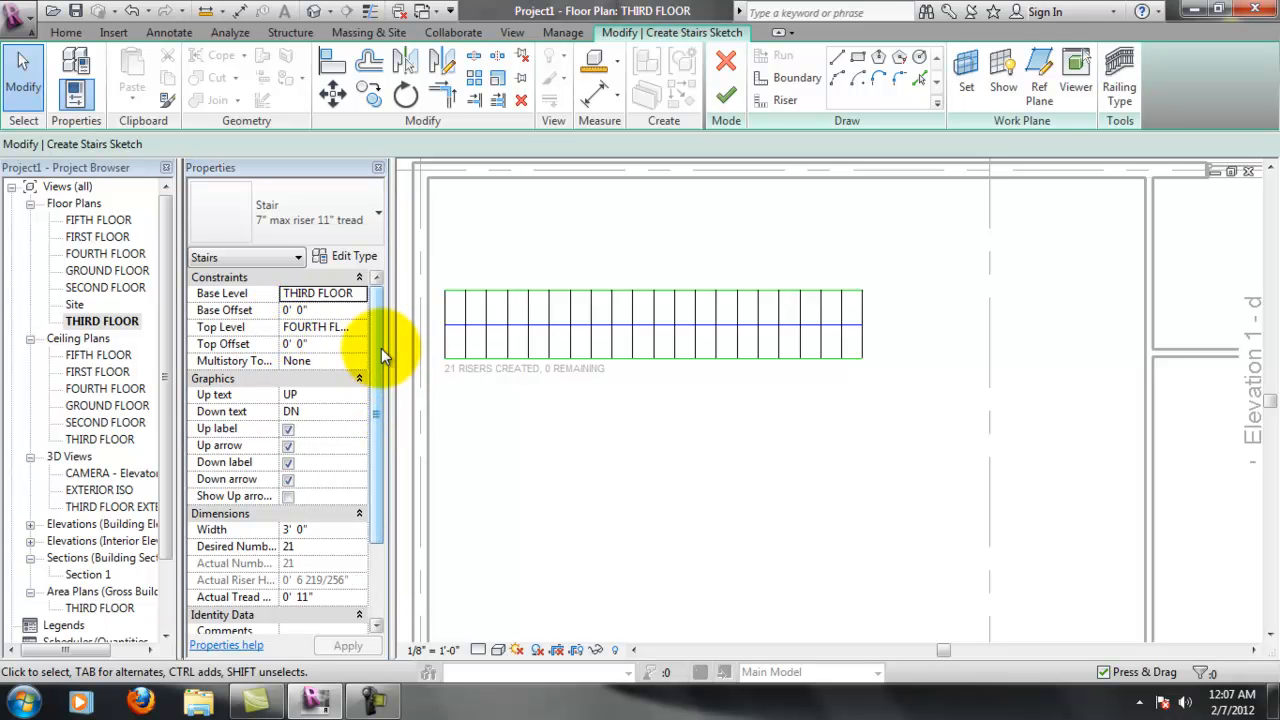
{"action": "left_click_drag", "start_coordinate": [378, 364], "coordinate": [397, 398]}
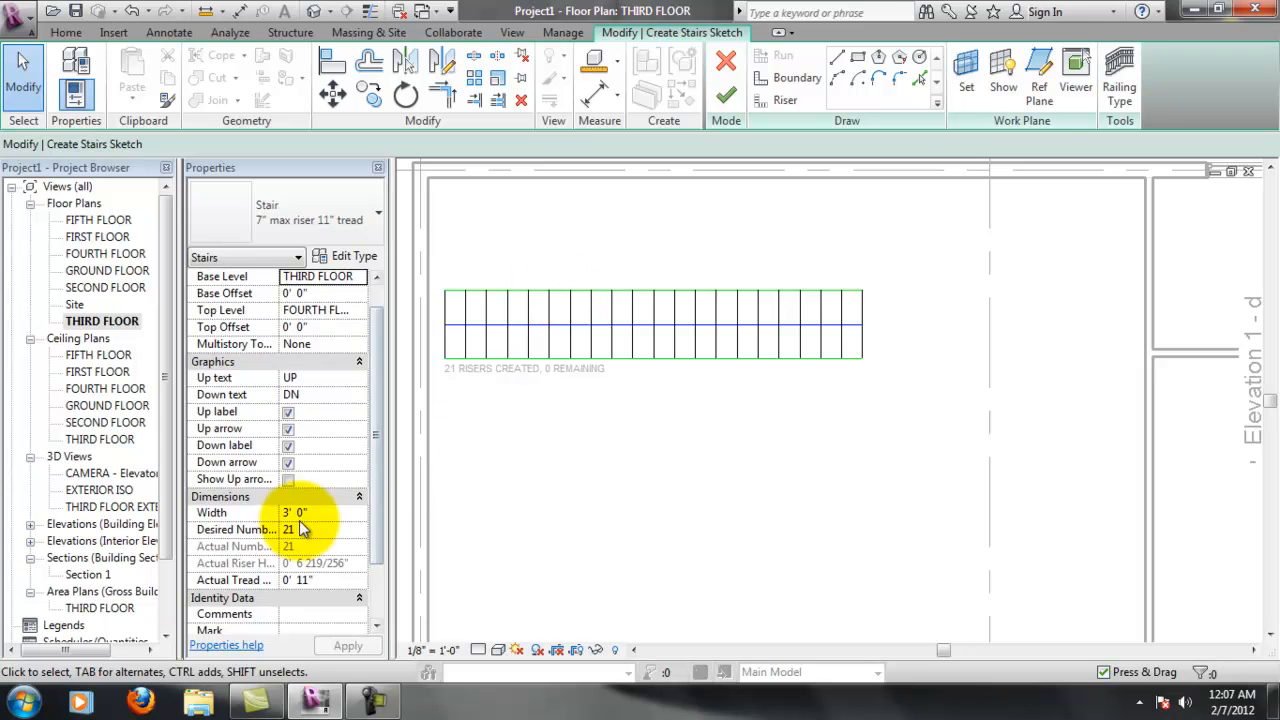
{"action": "left_click_drag", "start_coordinate": [377, 432], "coordinate": [381, 463]}
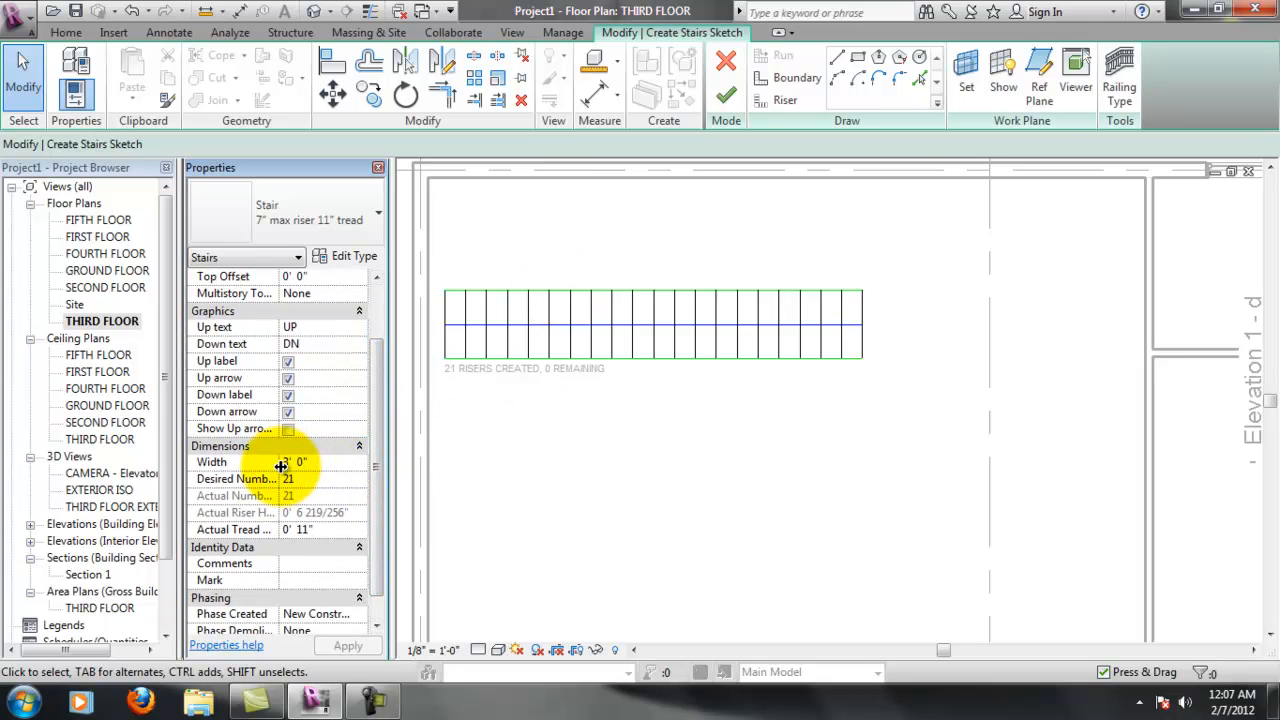
{"action": "left_click_drag", "start_coordinate": [281, 466], "coordinate": [327, 462]}
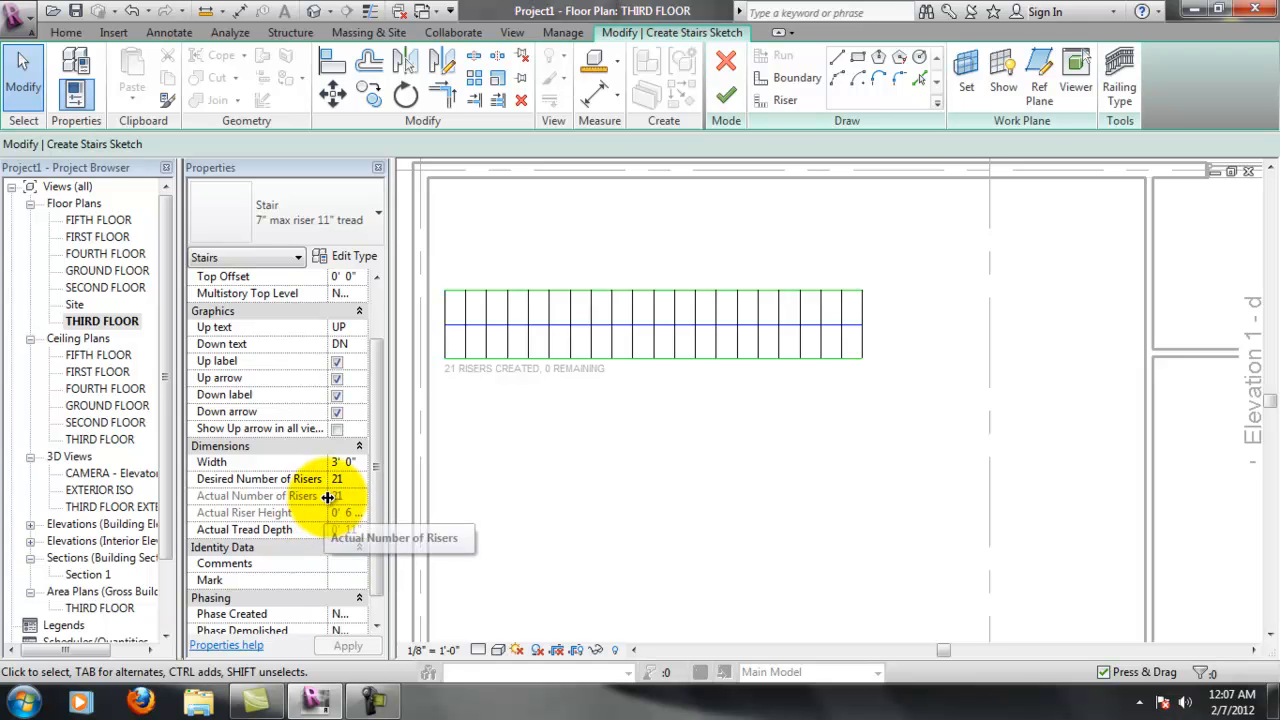
{"action": "left_click_drag", "start_coordinate": [327, 500], "coordinate": [287, 500]}
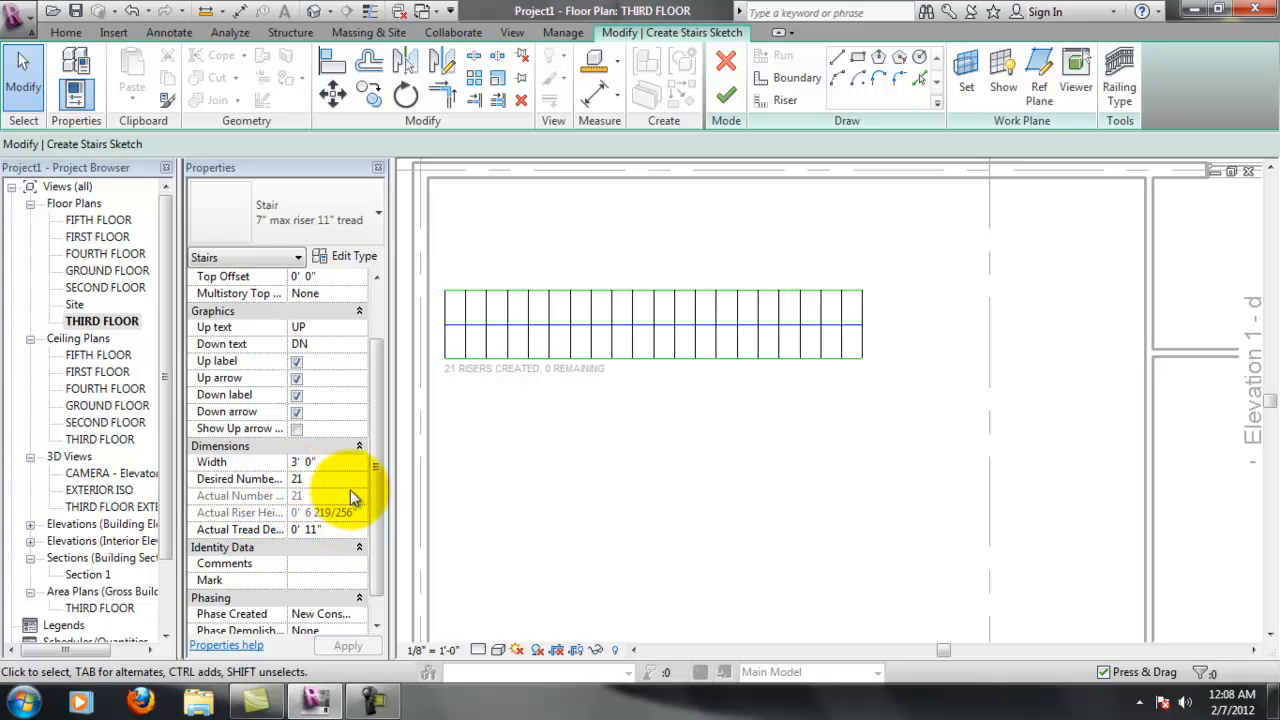
{"action": "left_click_drag", "start_coordinate": [376, 468], "coordinate": [374, 507]}
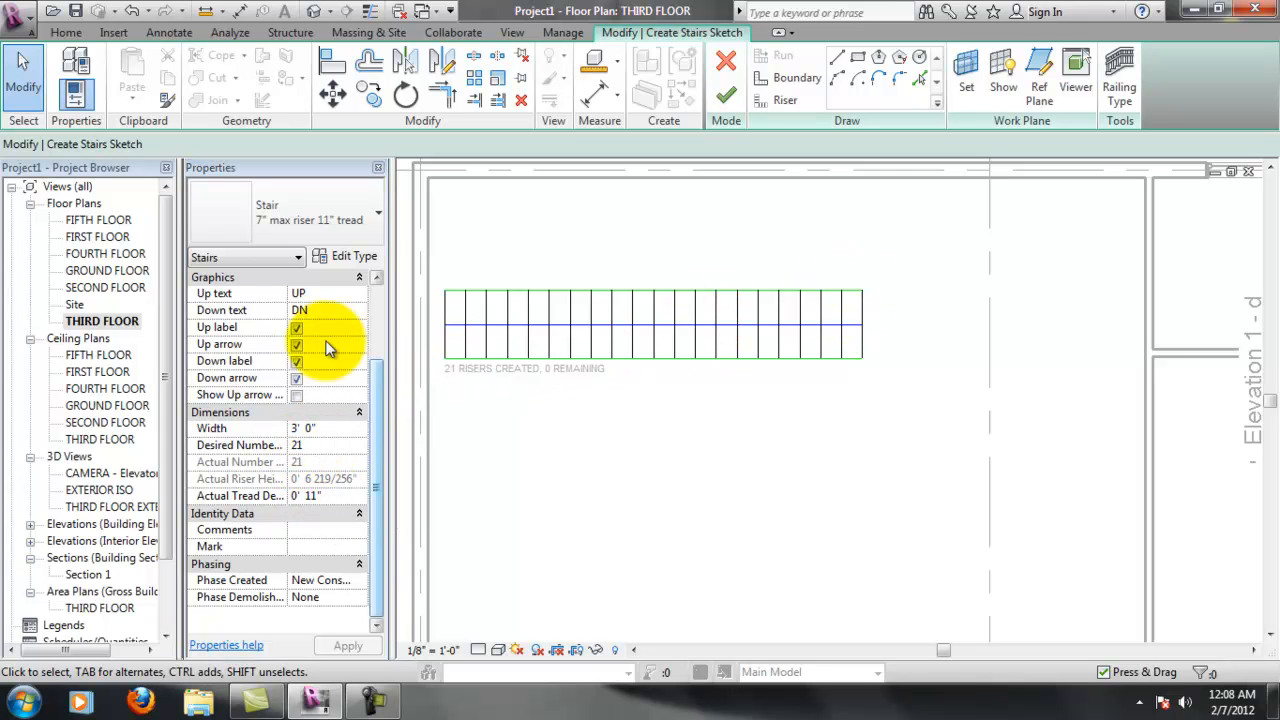
Finish the stair sketch to generate the straight stair in the third floor plan and clear the selection
{"action": "left_click", "coordinate": [739, 93]}
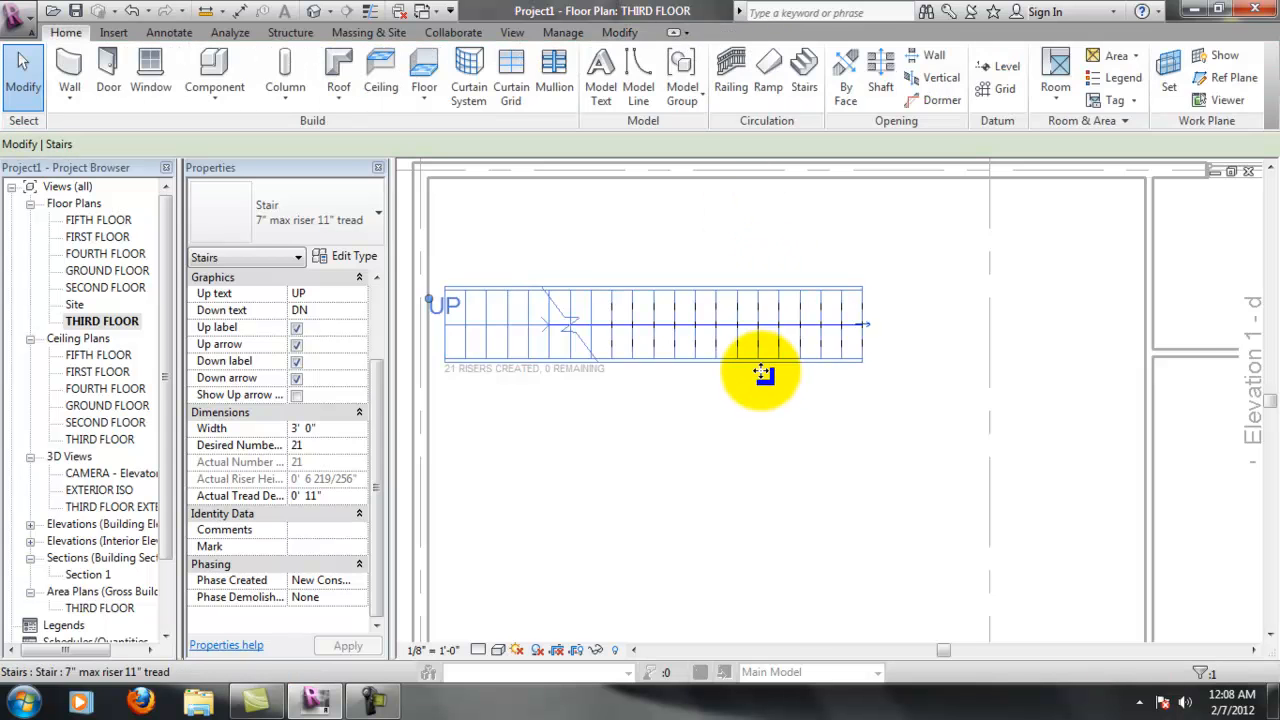
{"action": "left_click", "coordinate": [568, 438]}
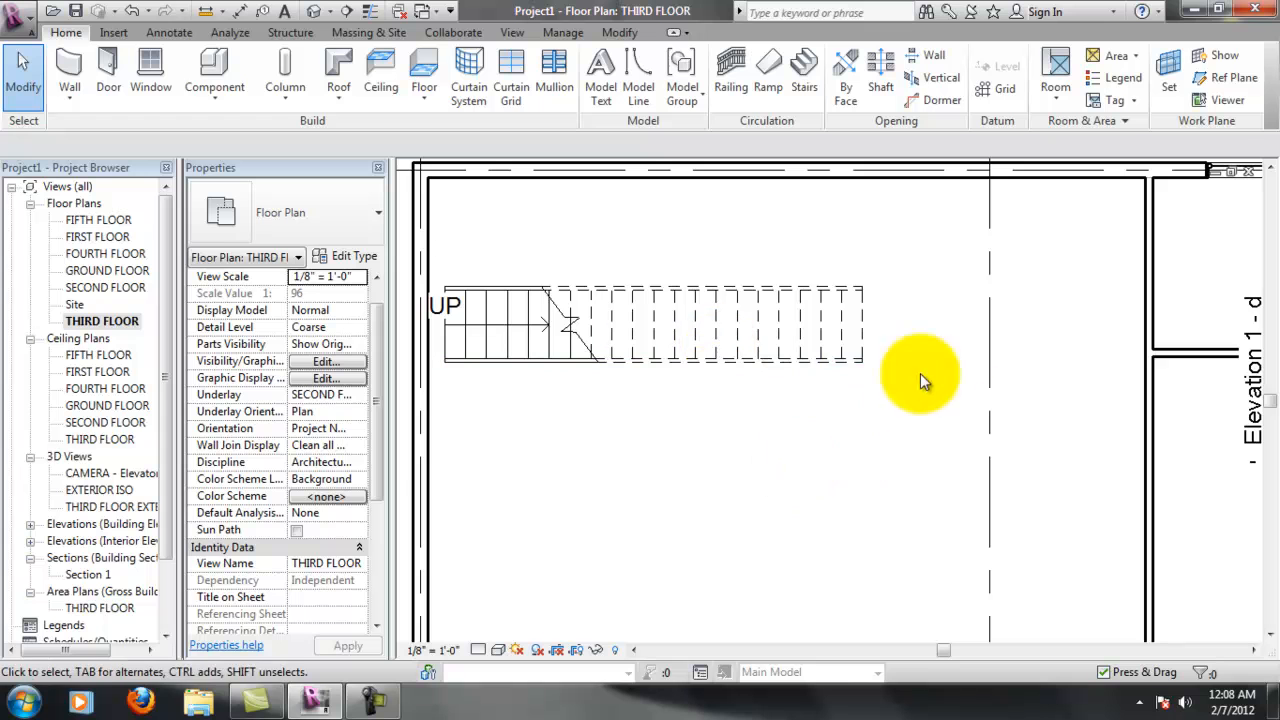
{"action": "scroll", "coordinate": [600, 310], "scroll_direction": "up", "scroll_amount": 2}
{"action": "scroll", "coordinate": [820, 415], "scroll_direction": "down", "scroll_amount": 2}
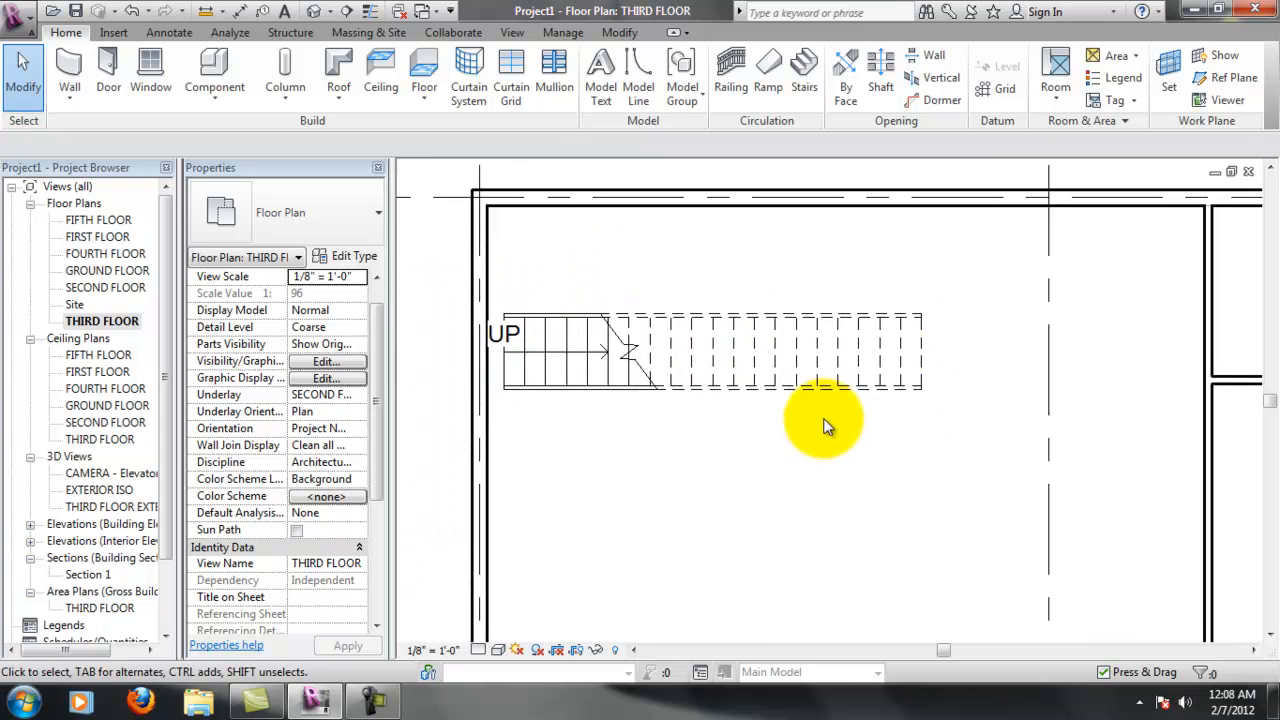
{"action": "scroll", "coordinate": [742, 400], "scroll_direction": "down", "scroll_amount": 2}
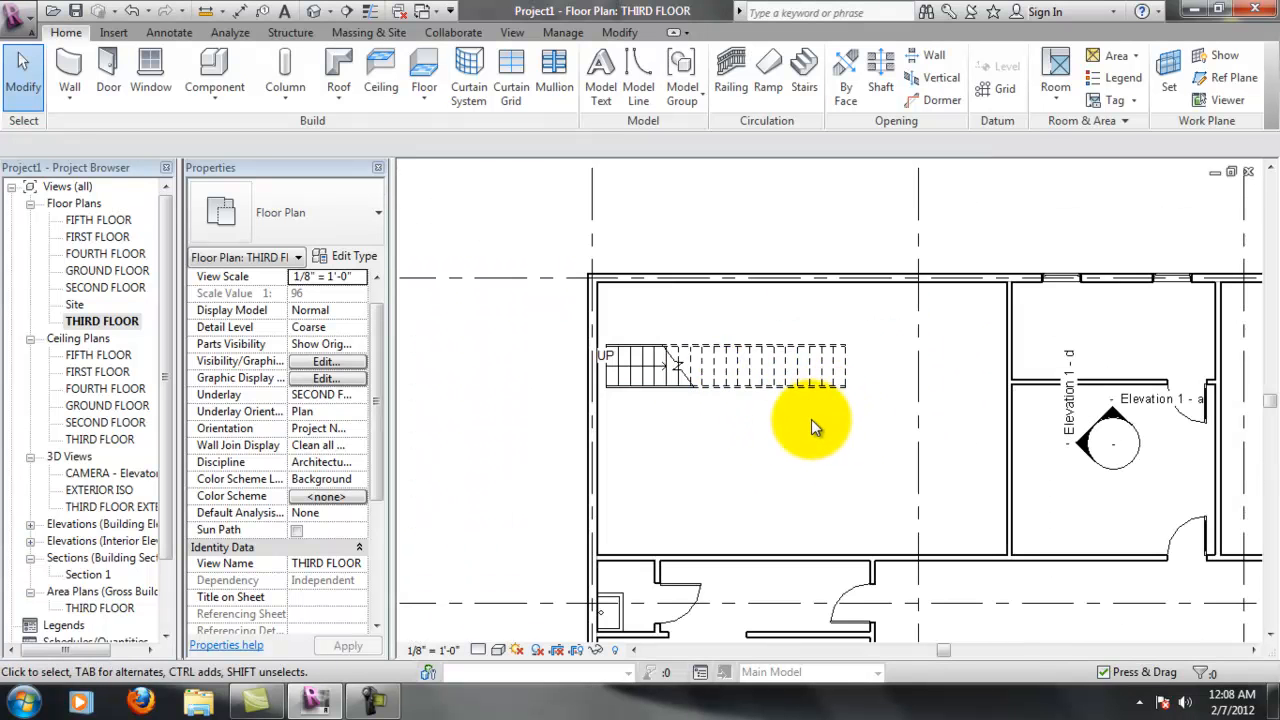
{"action": "scroll", "coordinate": [695, 340], "scroll_direction": "up", "scroll_amount": 3}
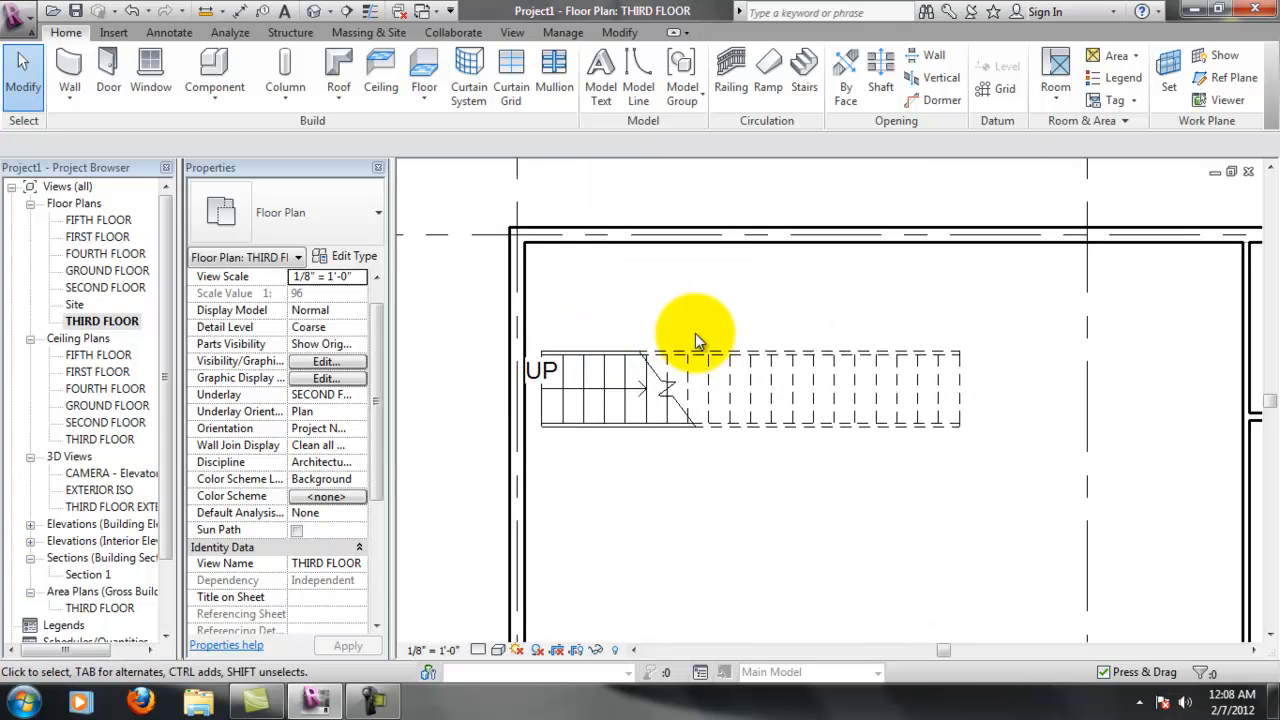
{"action": "scroll", "coordinate": [751, 413], "scroll_direction": "down", "scroll_amount": 1}
Flip the stair's up direction in plan, flip it back, and flip it again so the stair starts at its right end
{"action": "left_click", "coordinate": [751, 406]}
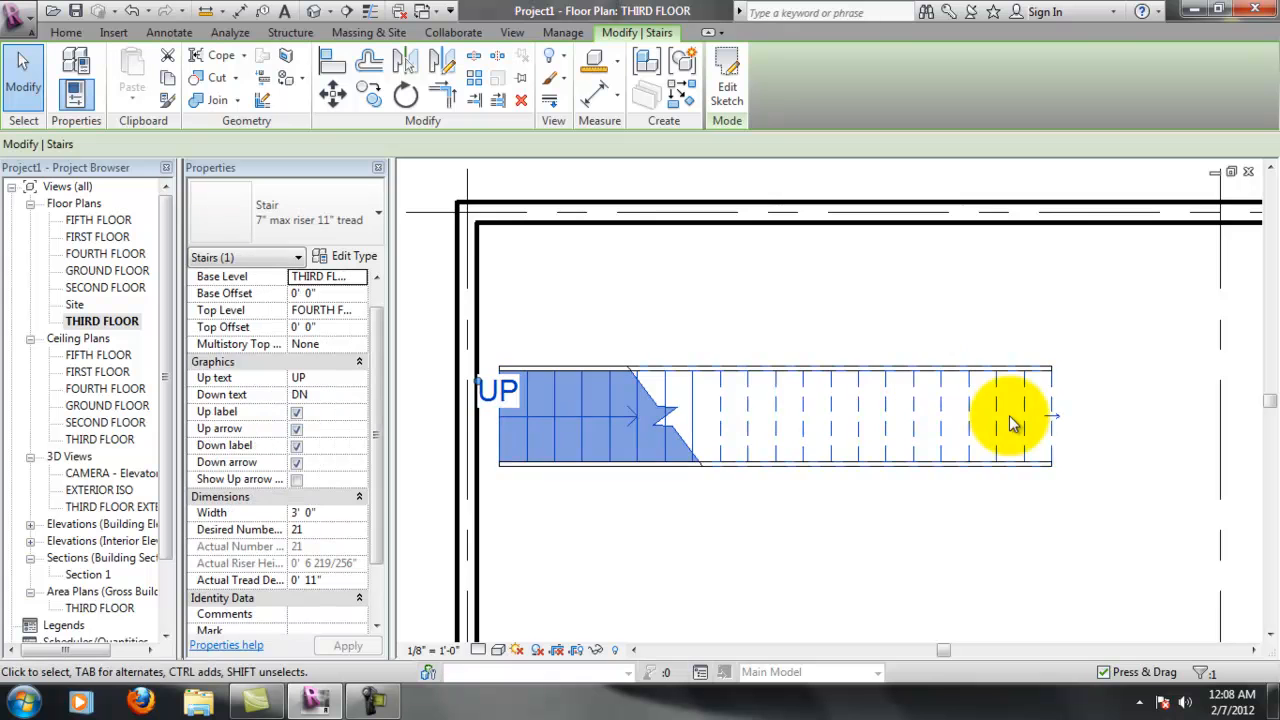
{"action": "left_click", "coordinate": [1052, 418]}
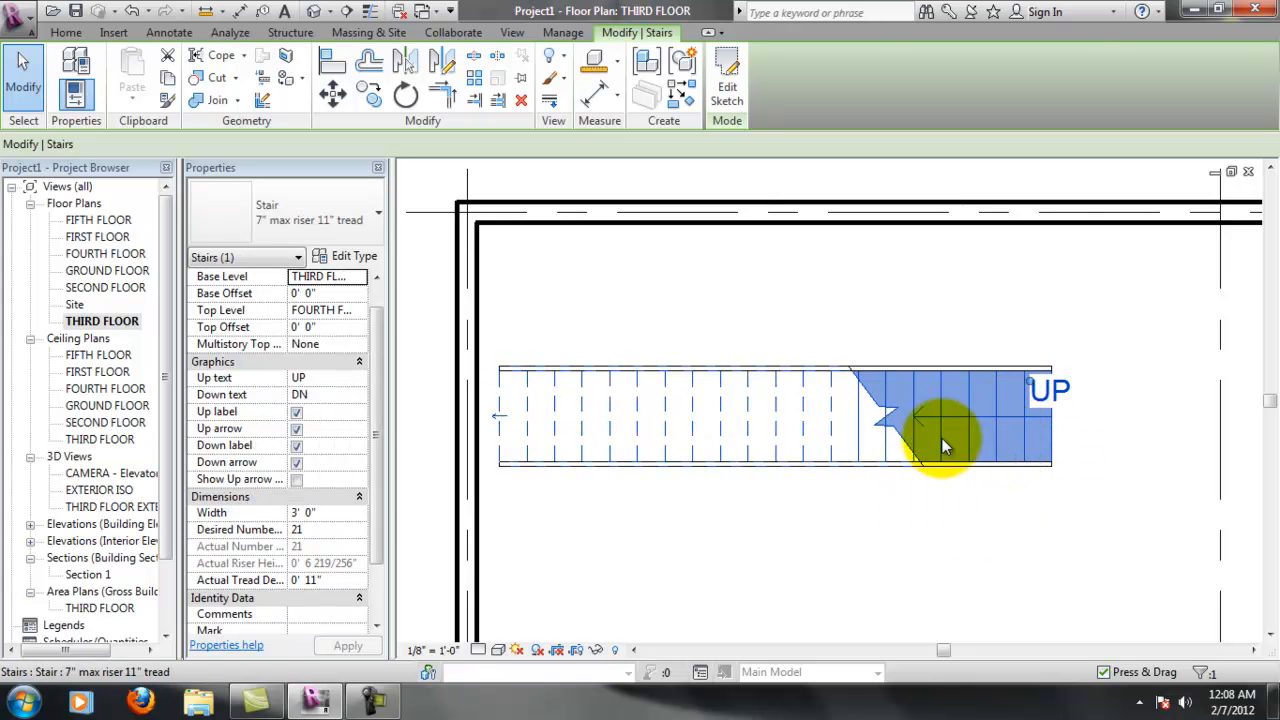
{"action": "left_click", "coordinate": [501, 415]}
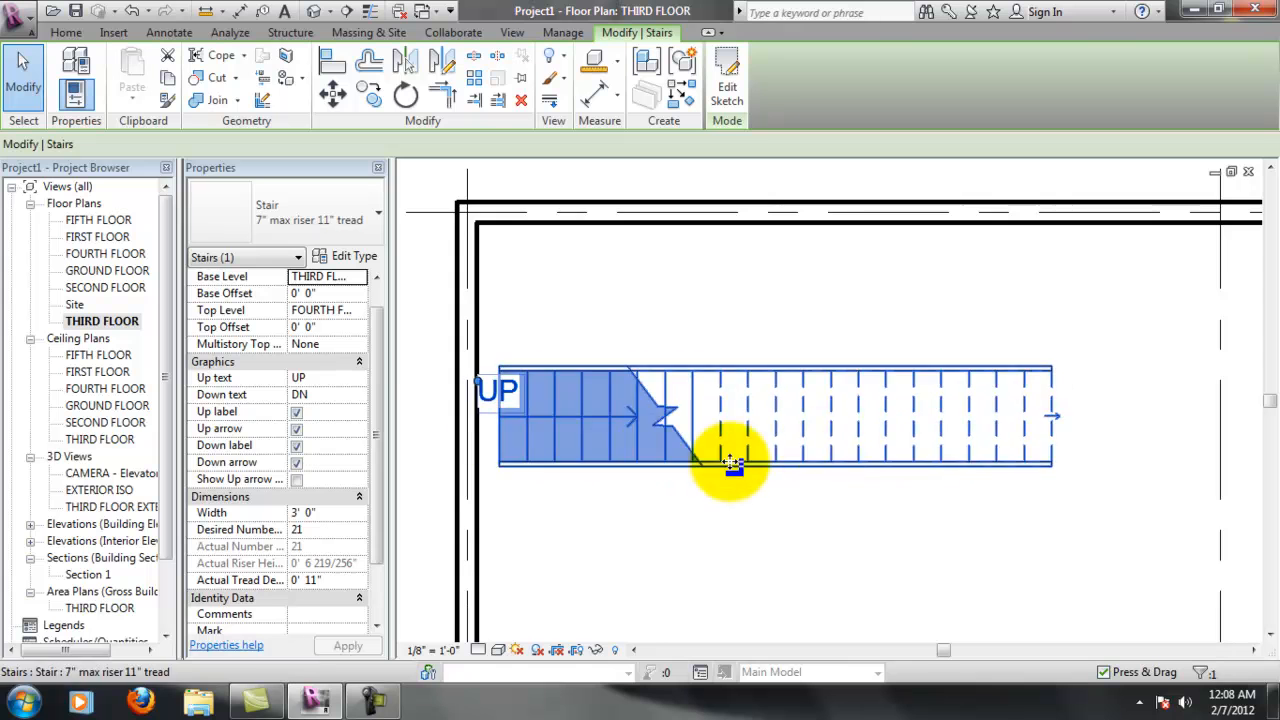
{"action": "left_click", "coordinate": [1052, 418]}
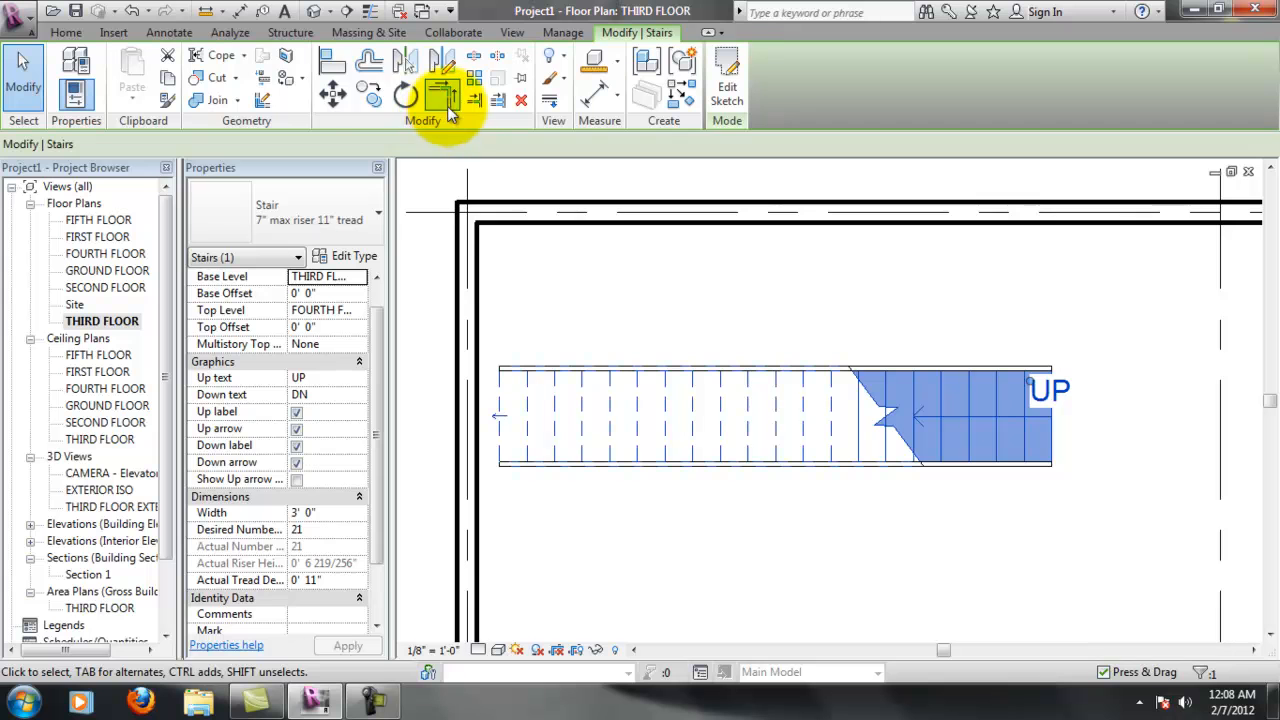
Align the stair's upper railing with the inside face of the room's upper wall
{"action": "left_click", "coordinate": [333, 62]}
{"action": "left_click", "coordinate": [620, 229]}
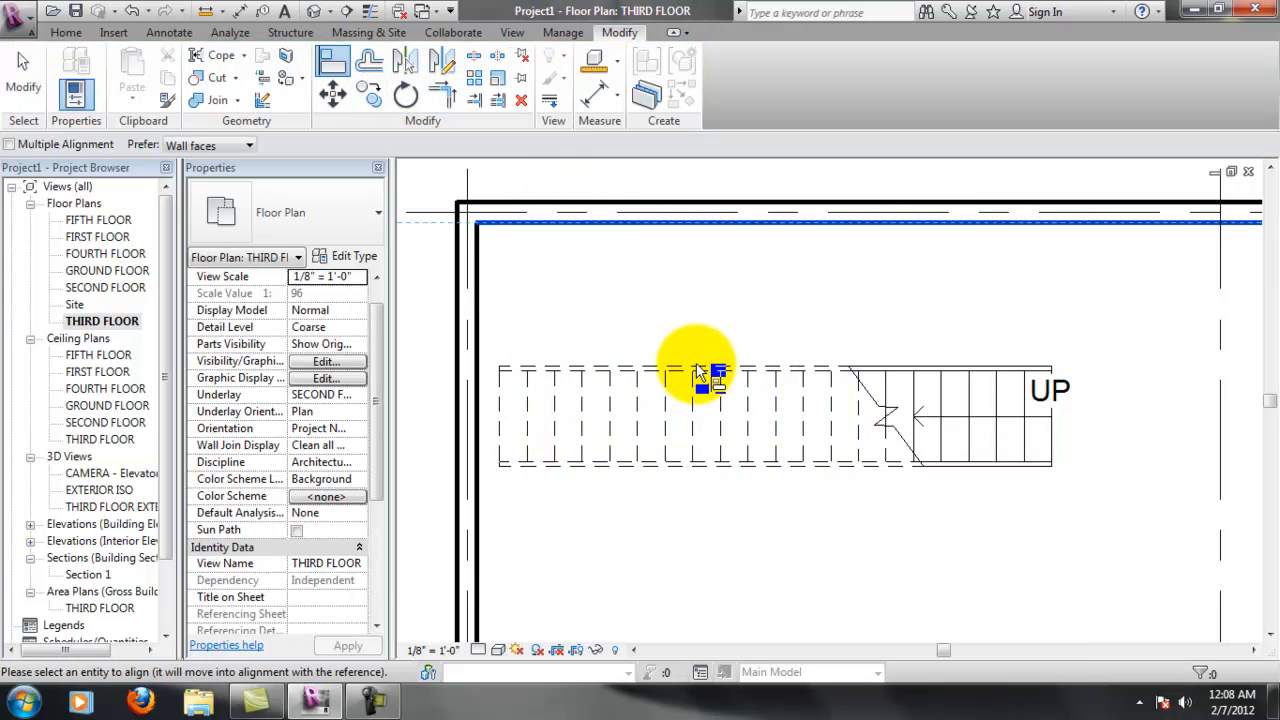
{"action": "left_click", "coordinate": [702, 368]}
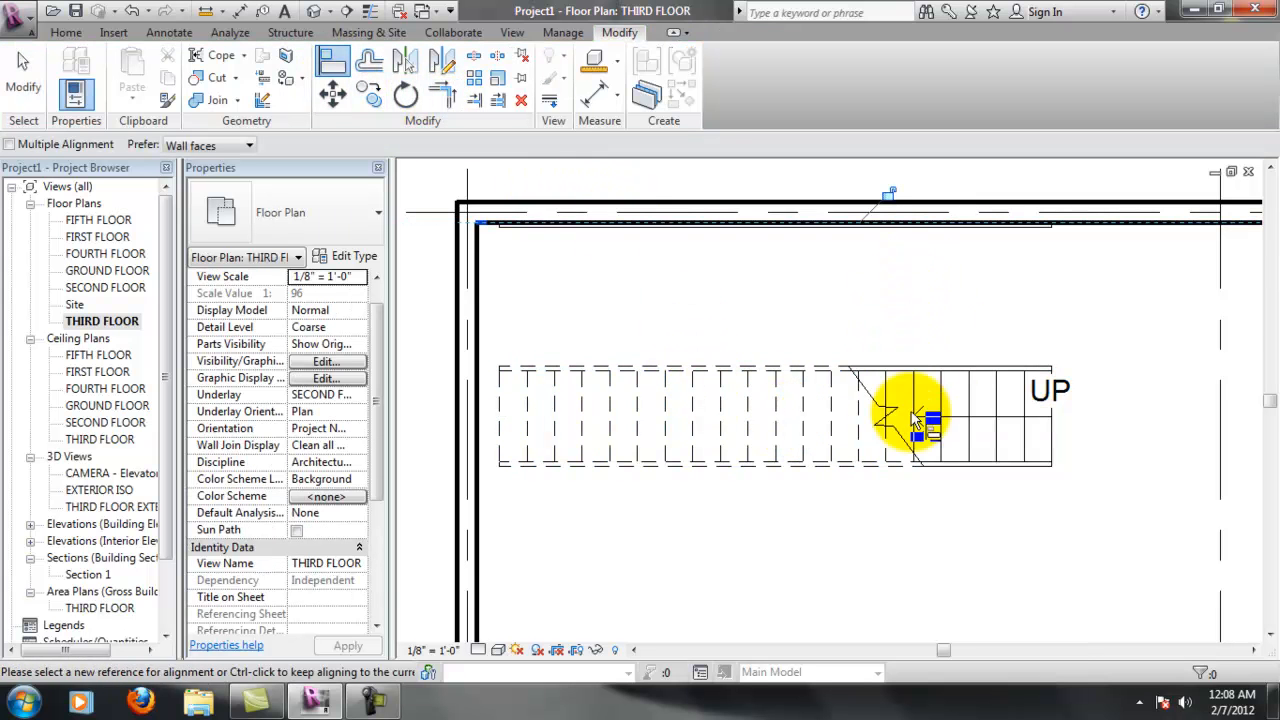
{"action": "scroll", "coordinate": [910, 414], "scroll_direction": "down", "scroll_amount": 3}
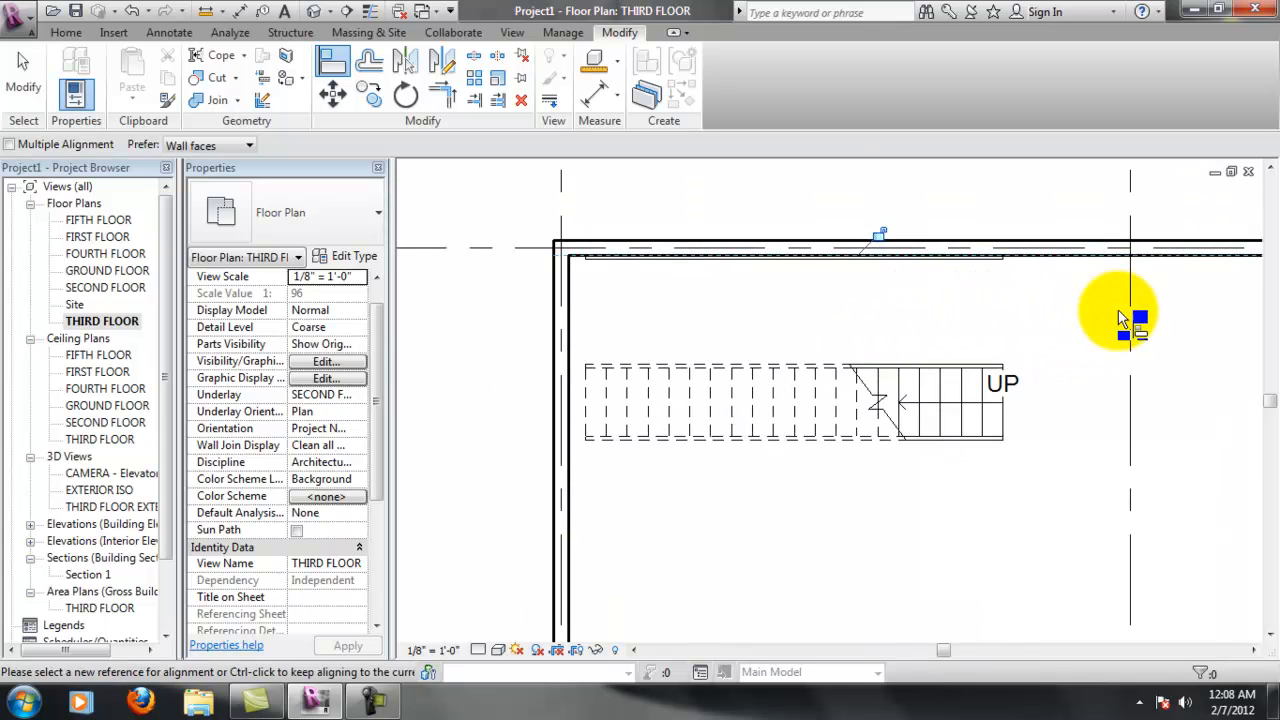
{"action": "scroll", "coordinate": [1071, 366], "scroll_direction": "up", "scroll_amount": 2}
{"action": "key", "text": "Escape"}
Align the stair's upper edge with the inside face of the room's upper wall
{"action": "left_click", "coordinate": [822, 384]}
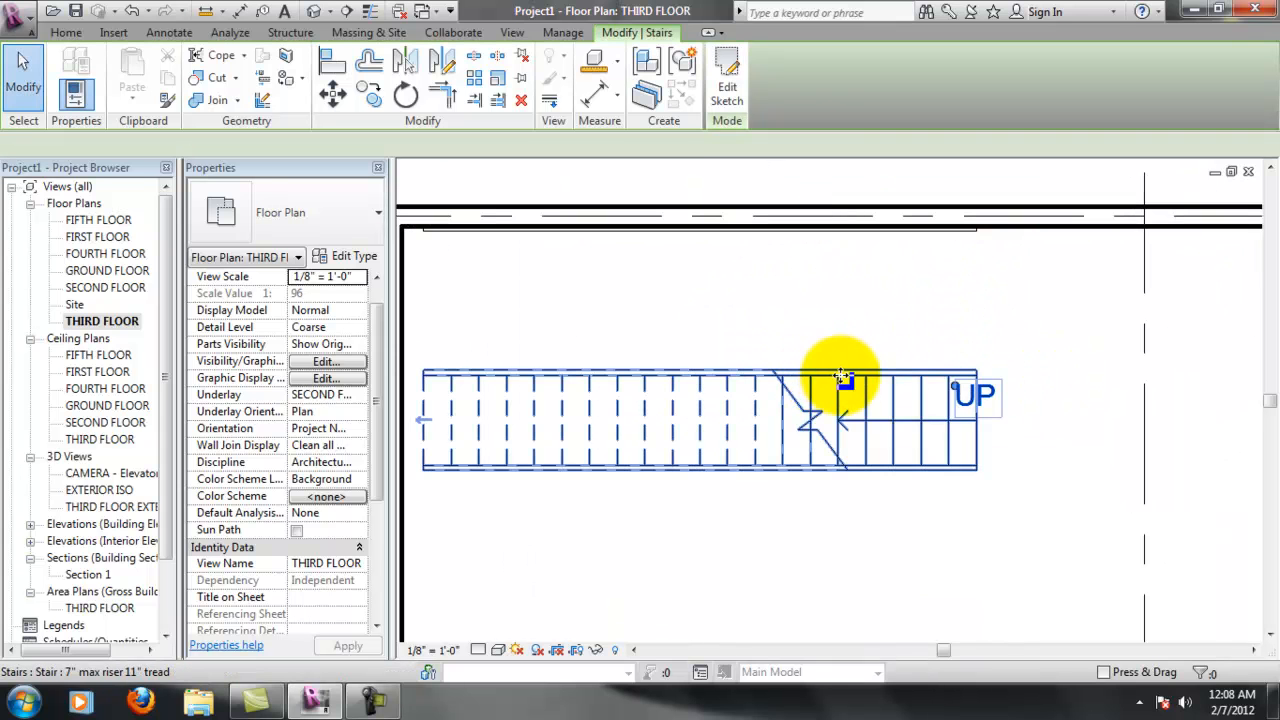
{"action": "left_click", "coordinate": [340, 72]}
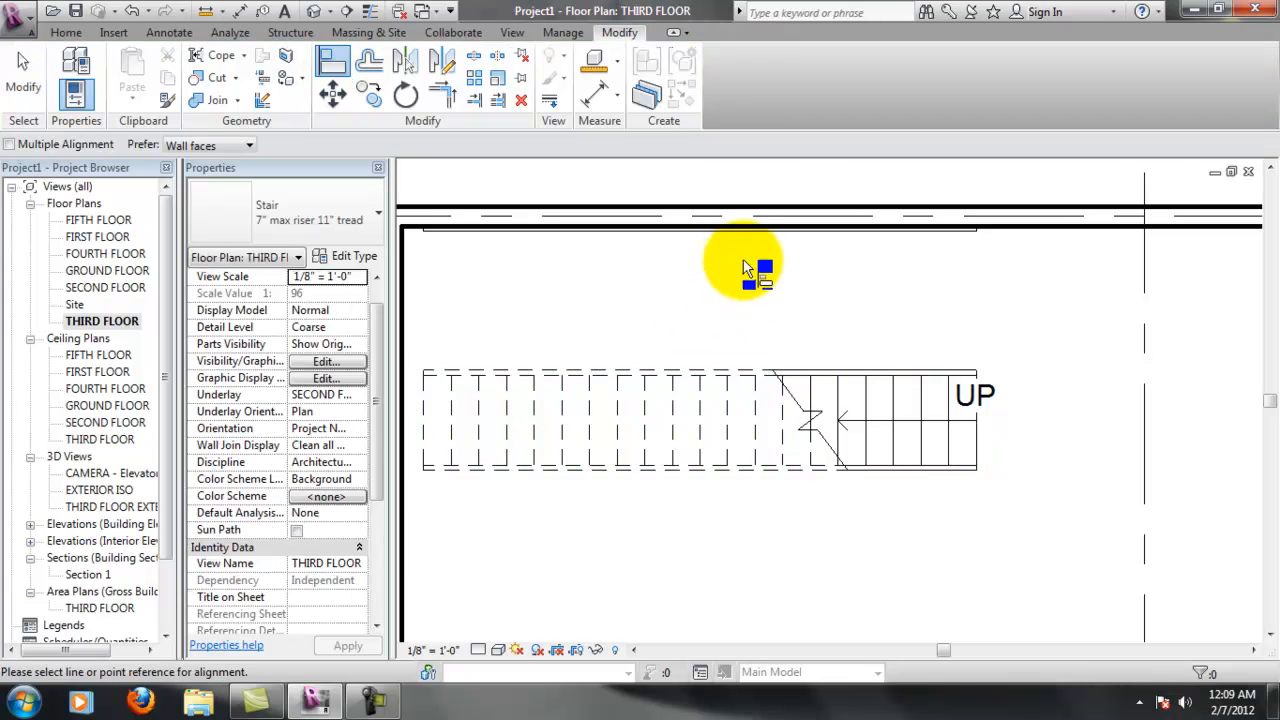
{"action": "left_click", "coordinate": [995, 232]}
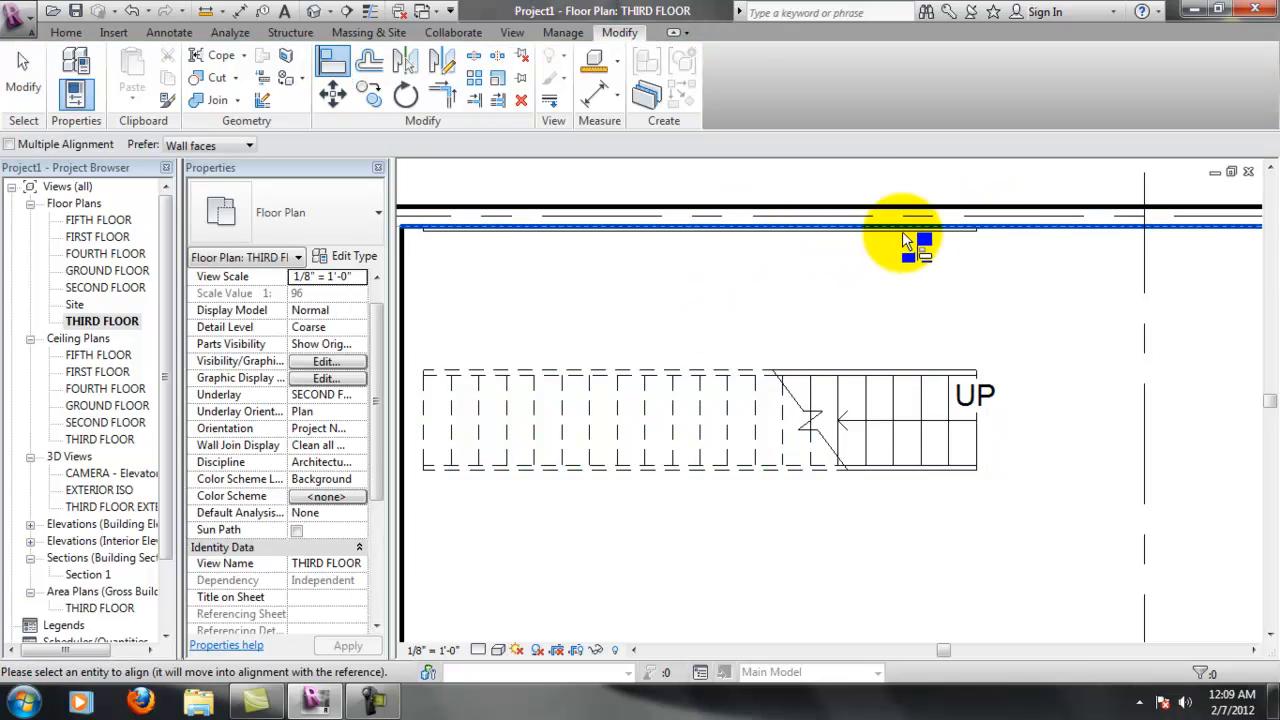
{"action": "left_click", "coordinate": [877, 373]}
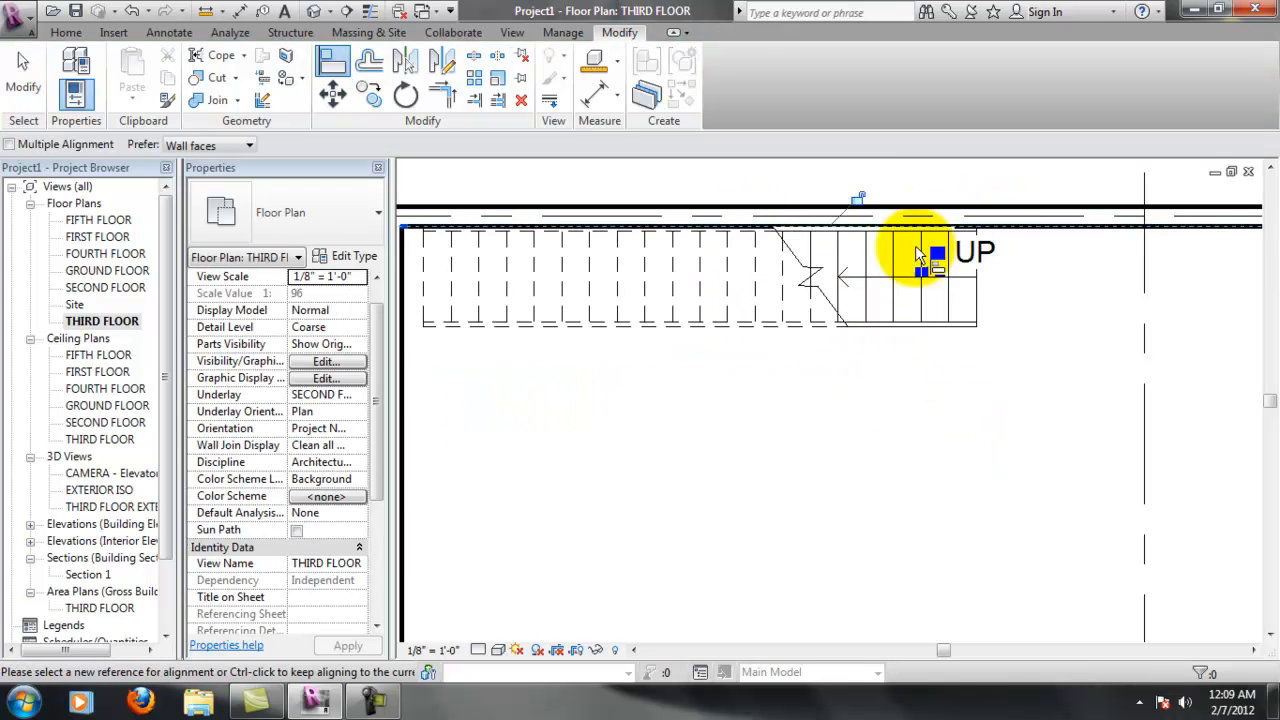
{"action": "scroll", "coordinate": [940, 238], "scroll_direction": "up", "scroll_amount": 4}
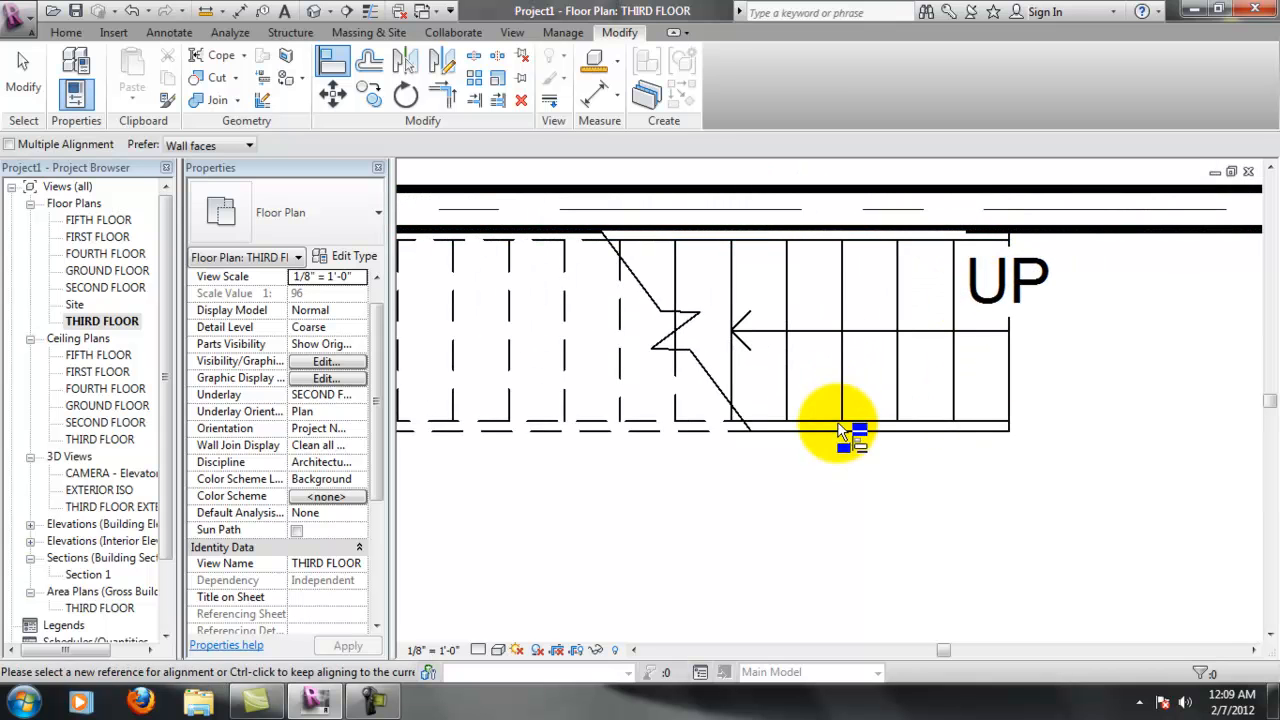
{"action": "key", "text": "Escape"}
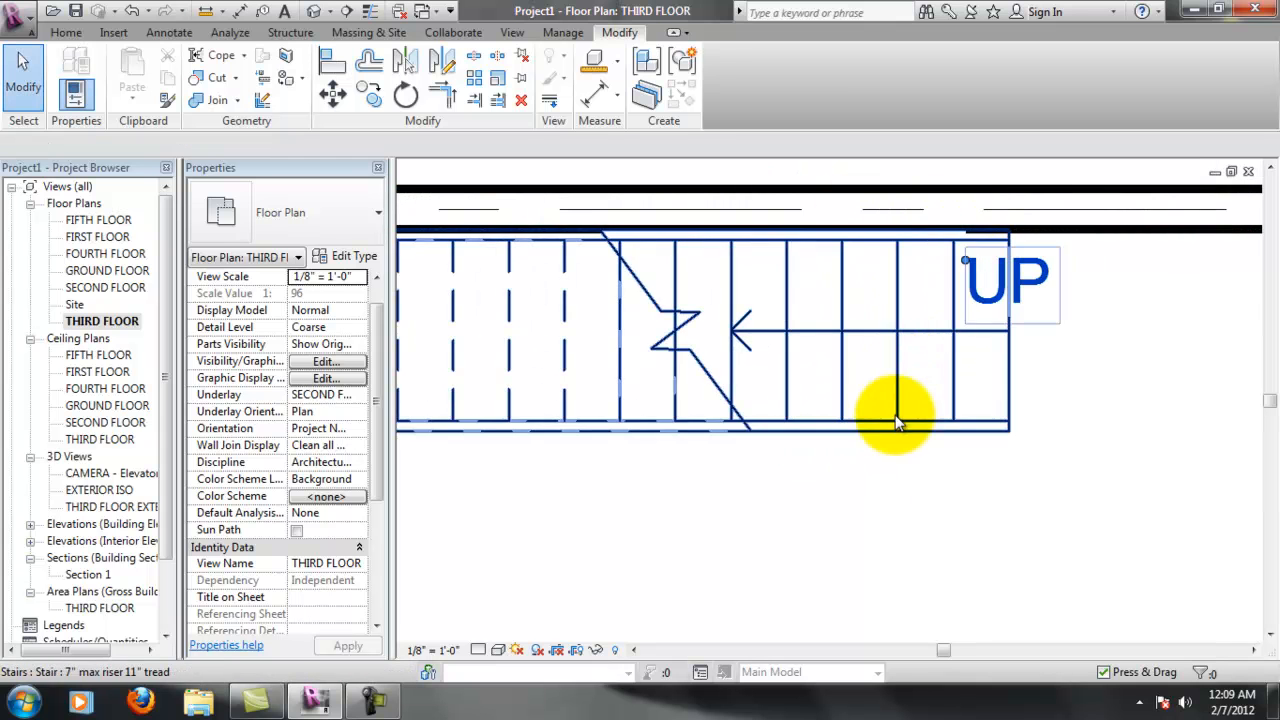
Create a perspective camera view with the eye in the room's lower-right area, aimed at the stair along the upper wall
{"action": "scroll", "coordinate": [877, 577], "scroll_direction": "down", "scroll_amount": 3}
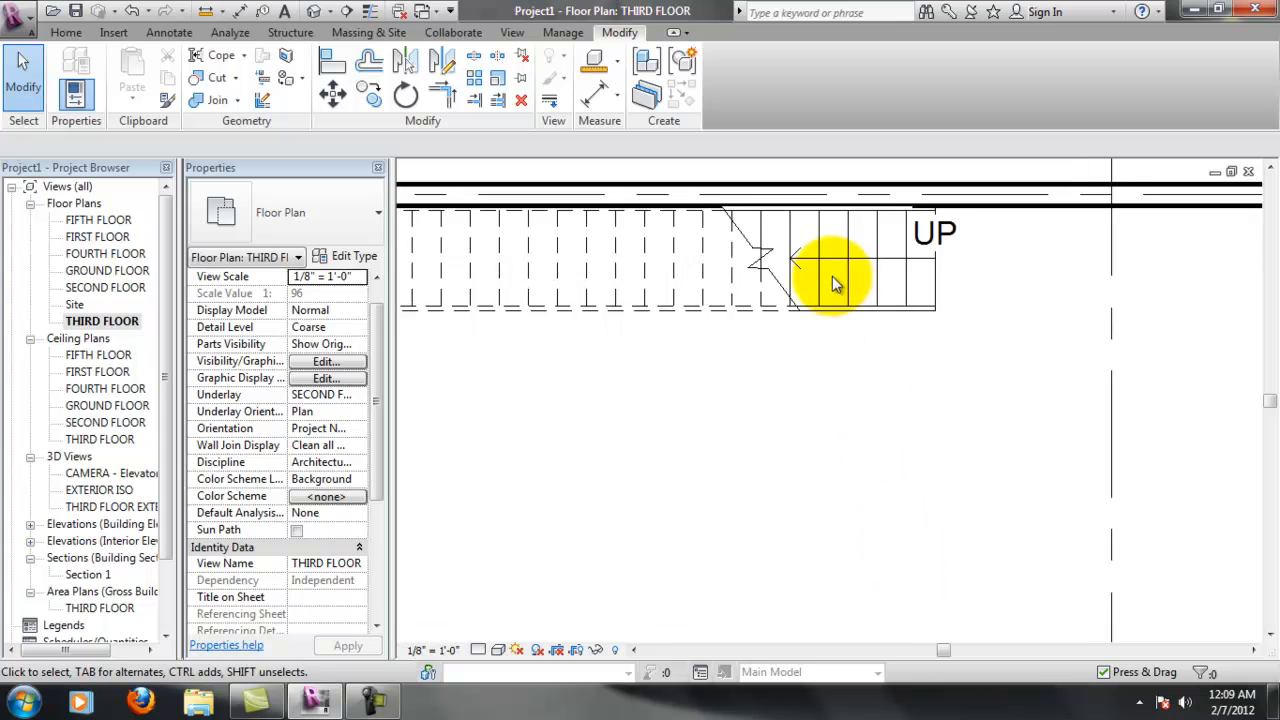
{"action": "scroll", "coordinate": [870, 372], "scroll_direction": "down", "scroll_amount": 2}
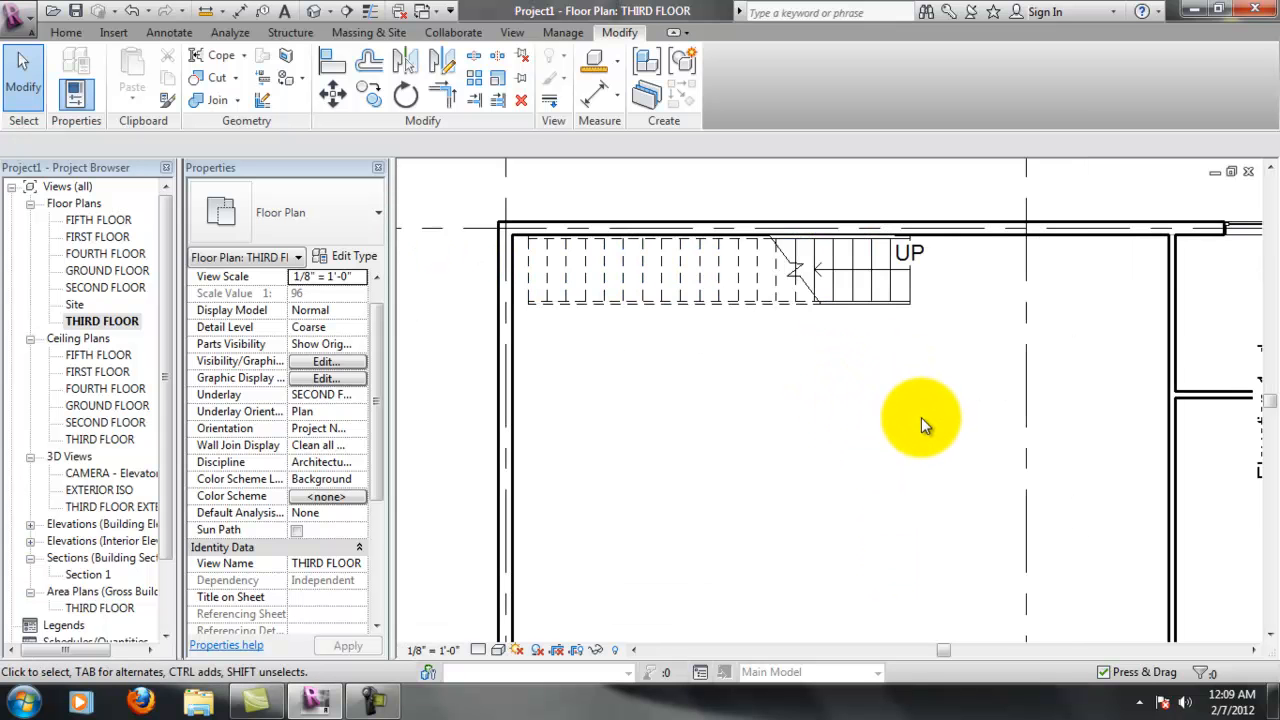
{"action": "scroll", "coordinate": [921, 418], "scroll_direction": "down", "scroll_amount": 1}
{"action": "middle_click_drag", "start_coordinate": [848, 435], "coordinate": [695, 427]}
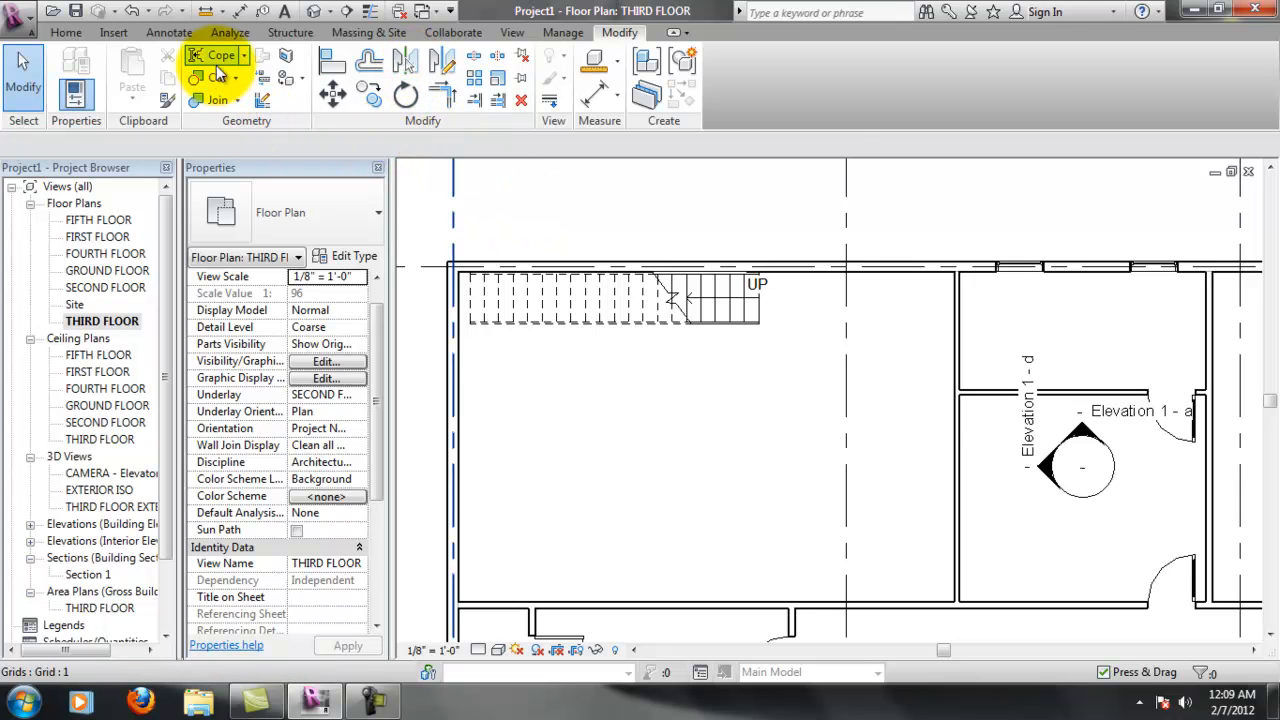
{"action": "left_click", "coordinate": [511, 33]}
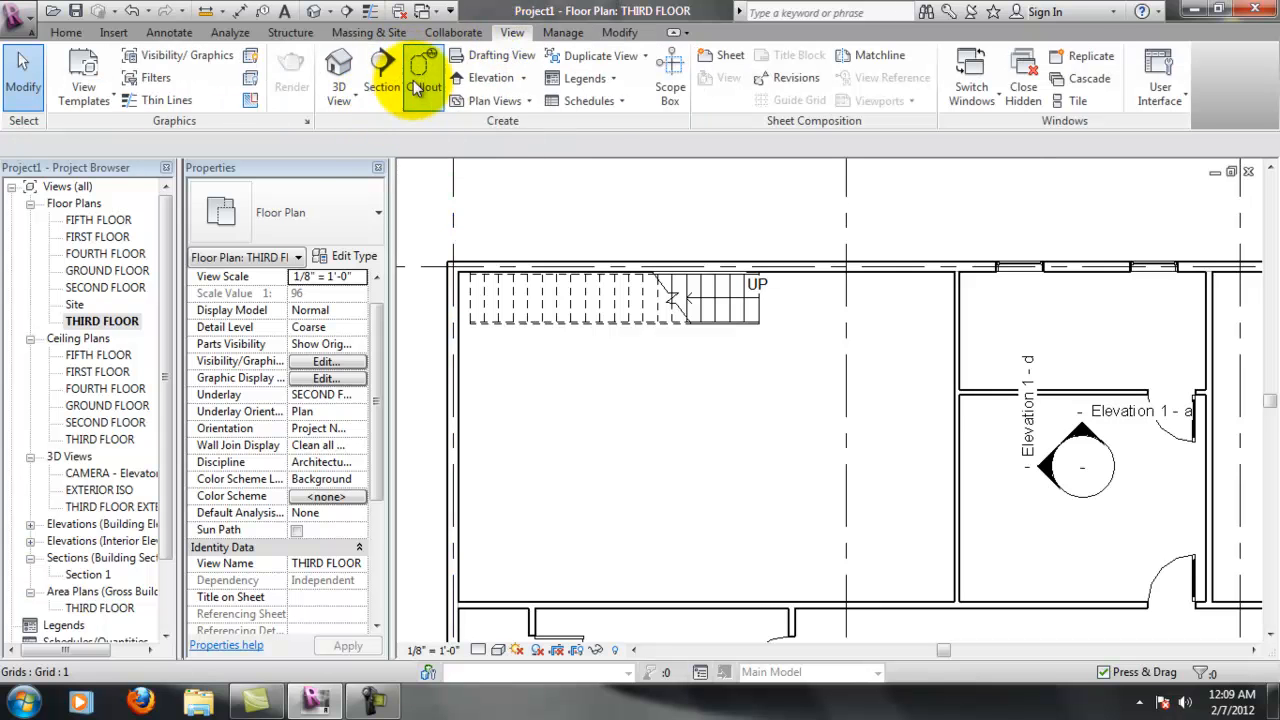
{"action": "left_click", "coordinate": [340, 95]}
{"action": "left_click", "coordinate": [362, 172]}
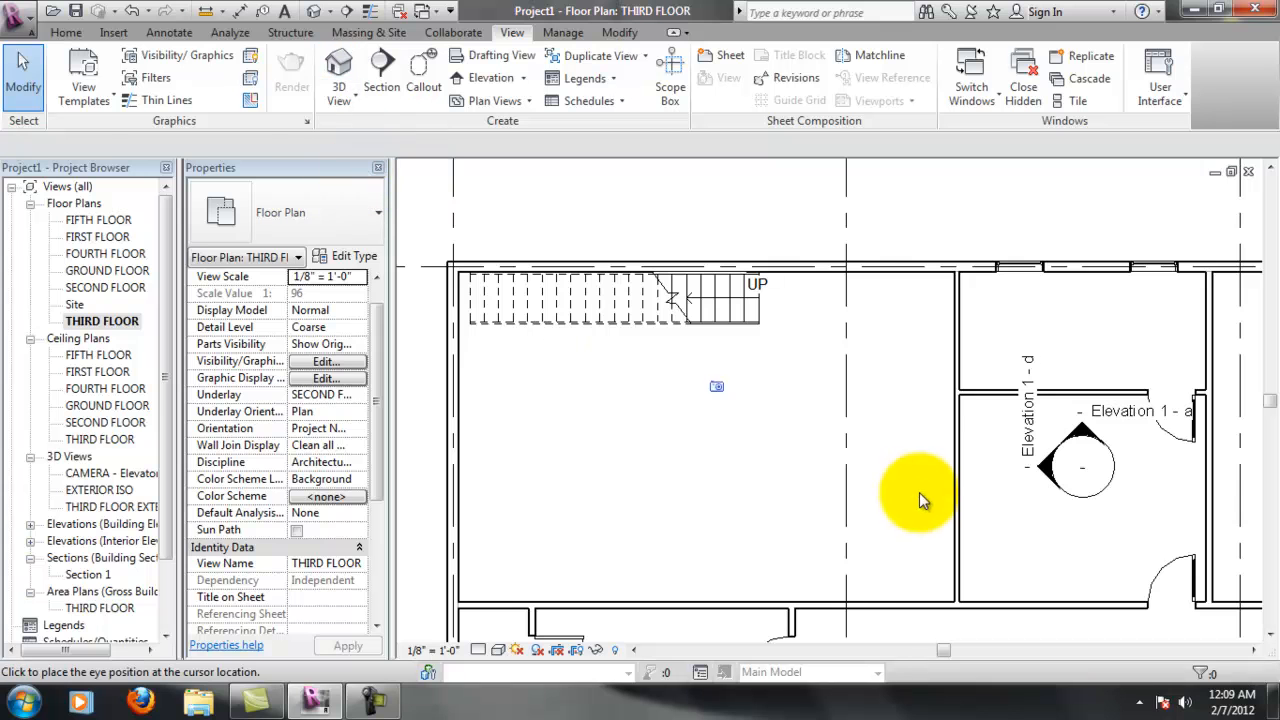
{"action": "left_click", "coordinate": [868, 527]}
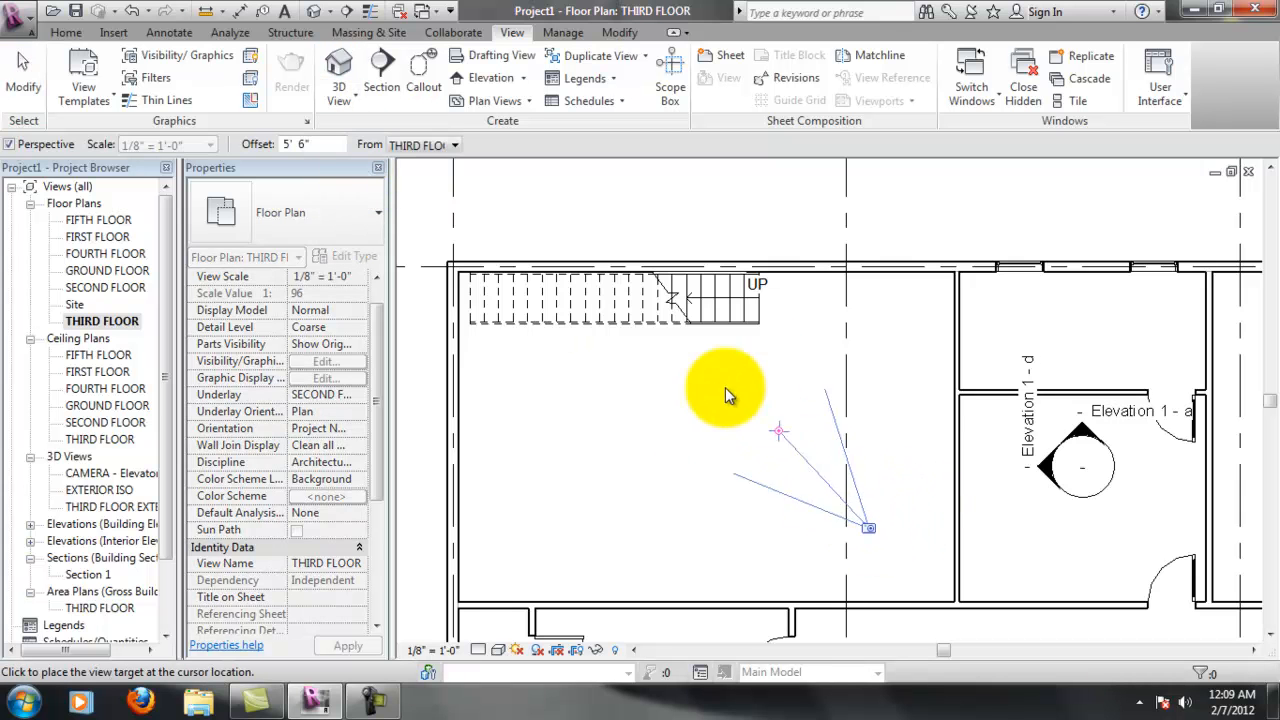
{"action": "left_click", "coordinate": [608, 287]}
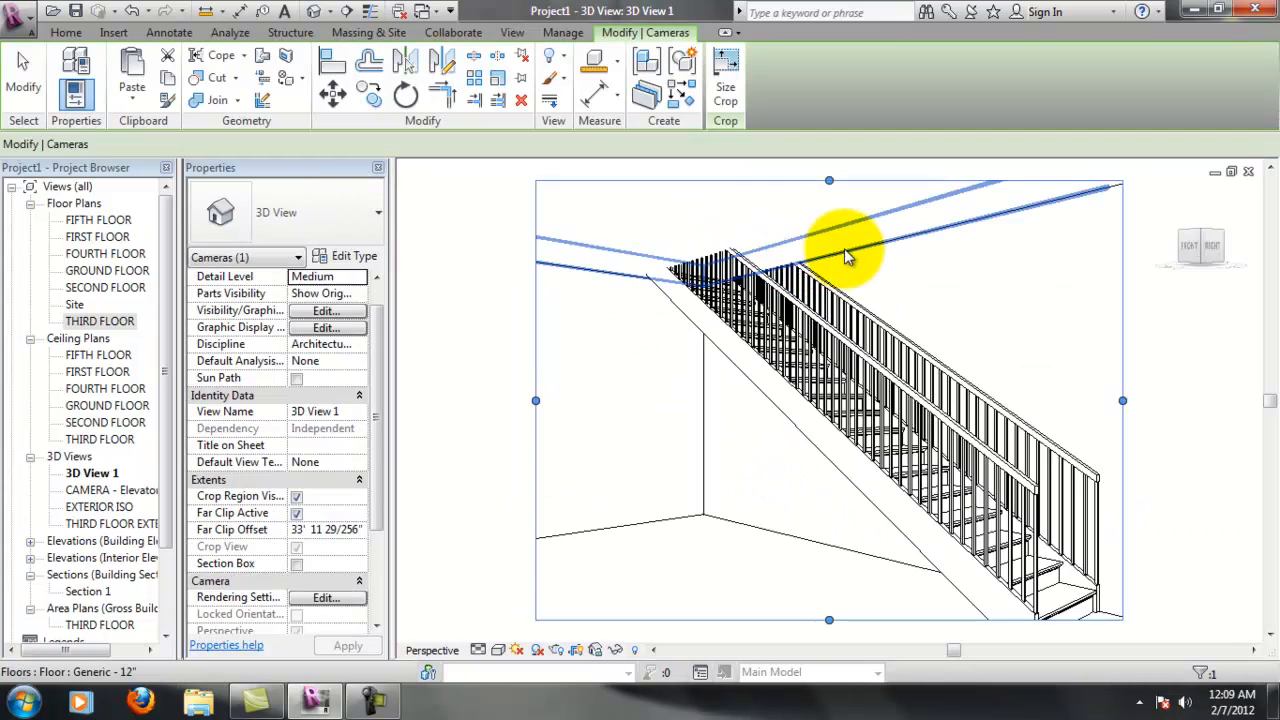
Enlarge the camera view's crop region to the right and downward so it includes the whole foot of the stair
{"action": "left_click_drag", "start_coordinate": [1123, 402], "coordinate": [1161, 403]}
{"action": "left_click_drag", "start_coordinate": [849, 620], "coordinate": [1100, 680]}
{"action": "scroll", "coordinate": [1124, 533], "scroll_direction": "down", "scroll_amount": 1}
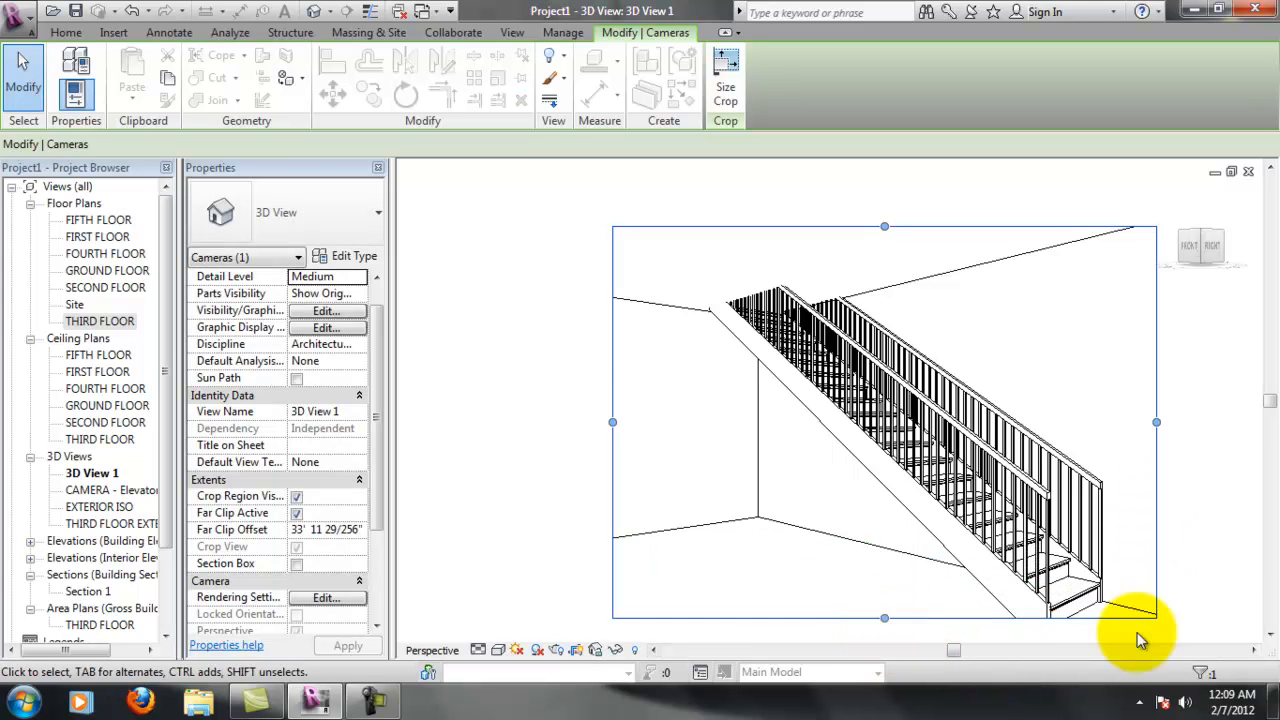
{"action": "left_click", "coordinate": [1270, 635]}
{"action": "left_click_drag", "start_coordinate": [884, 506], "coordinate": [885, 541]}
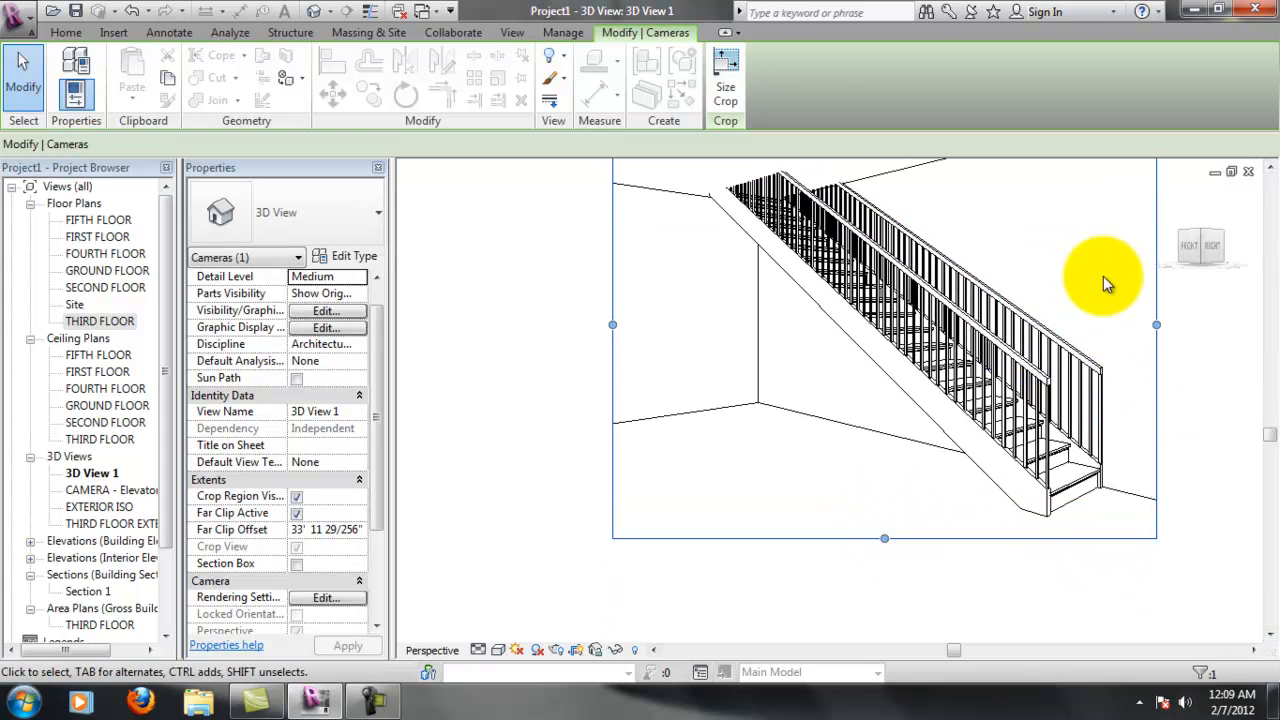
{"action": "left_click", "coordinate": [1270, 170]}
{"action": "left_click", "coordinate": [1270, 170]}
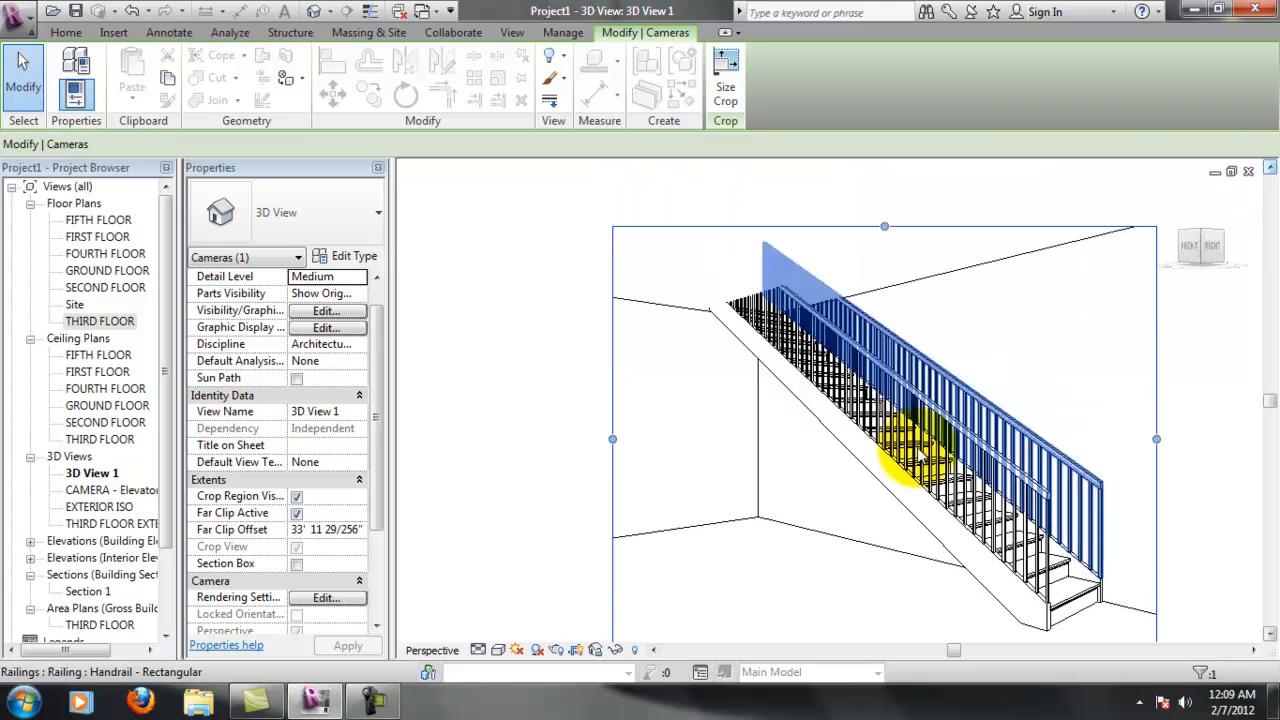
Change the room-side stair railing to the Handrail - Pipe type
{"action": "left_click", "coordinate": [950, 428]}
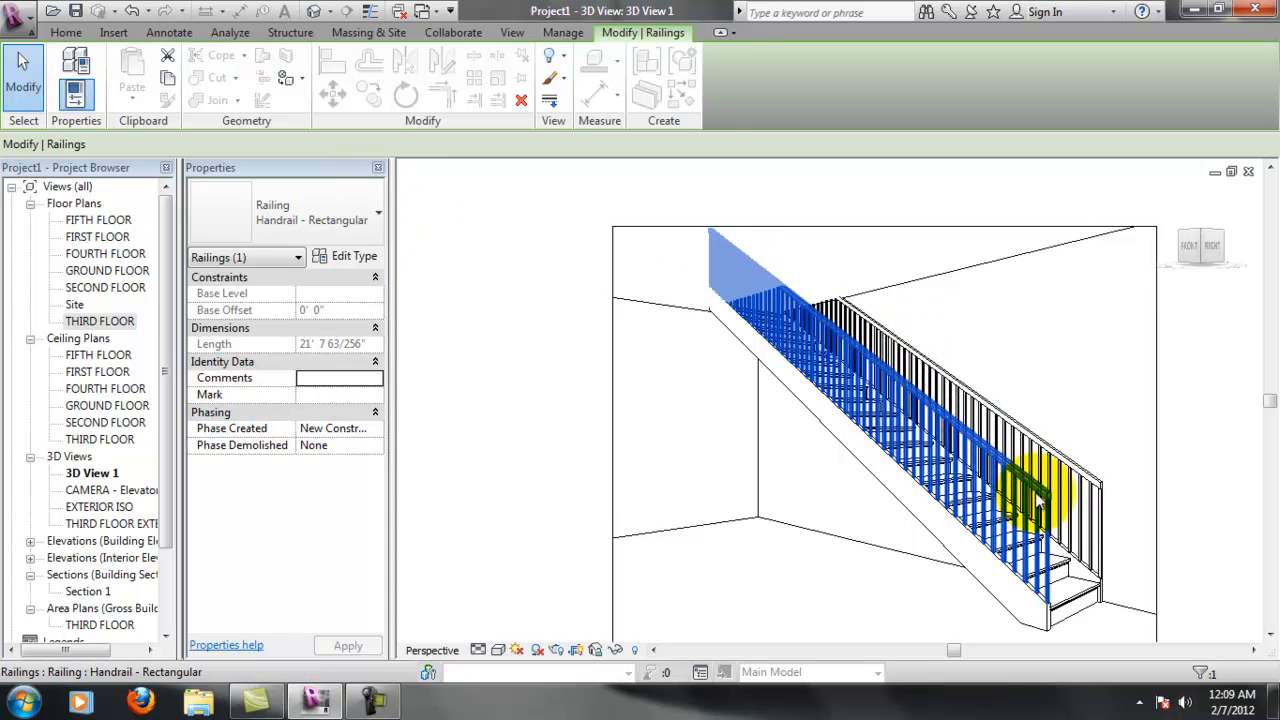
{"action": "left_click", "coordinate": [338, 222]}
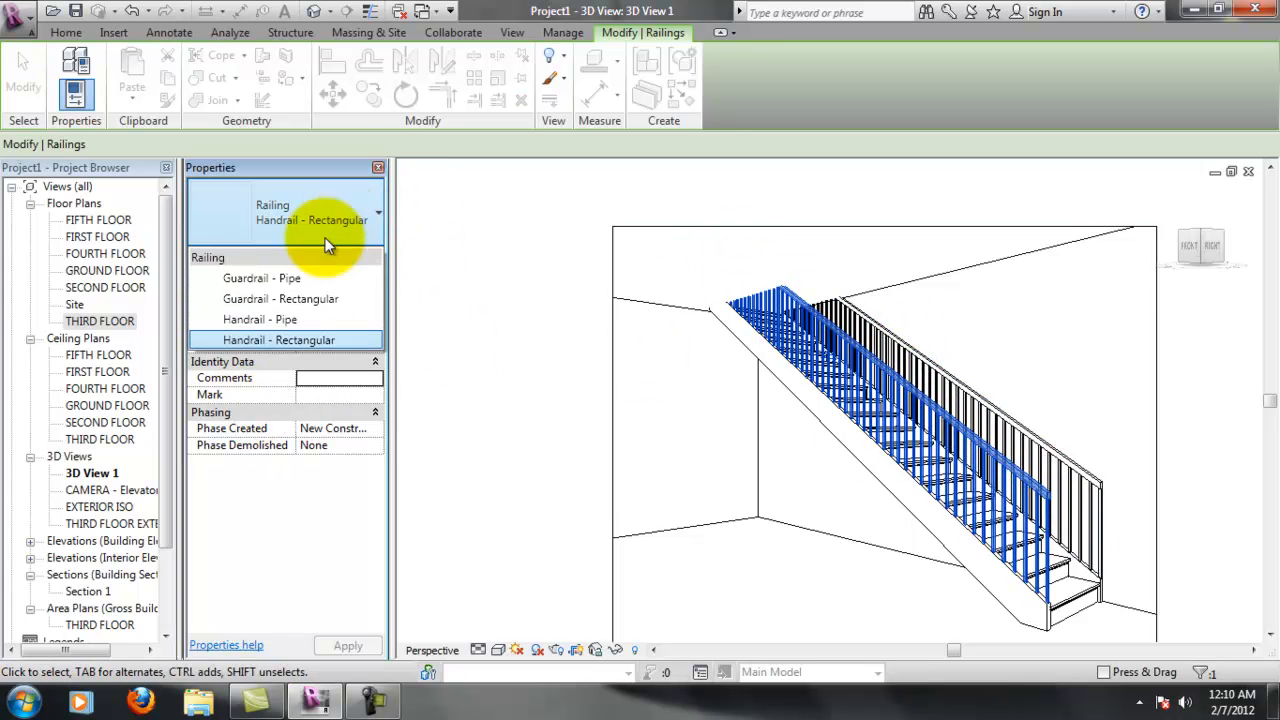
{"action": "left_click", "coordinate": [295, 320]}
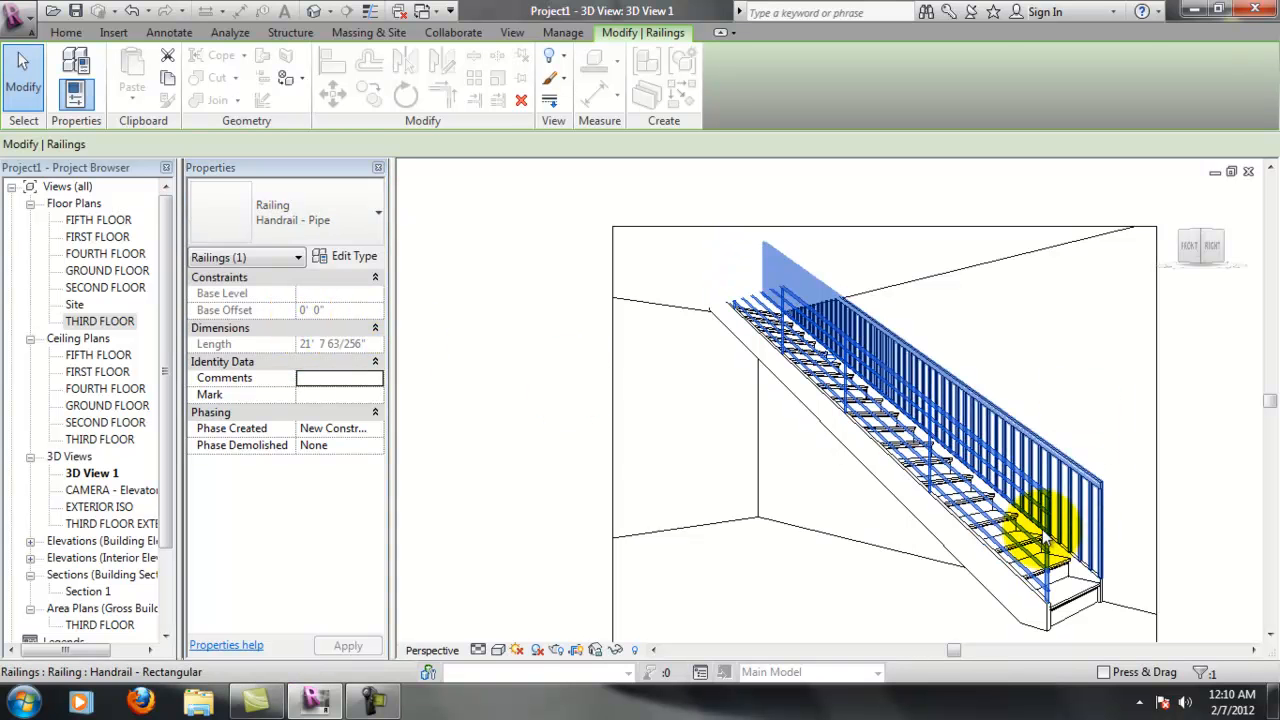
{"action": "left_click", "coordinate": [690, 432]}
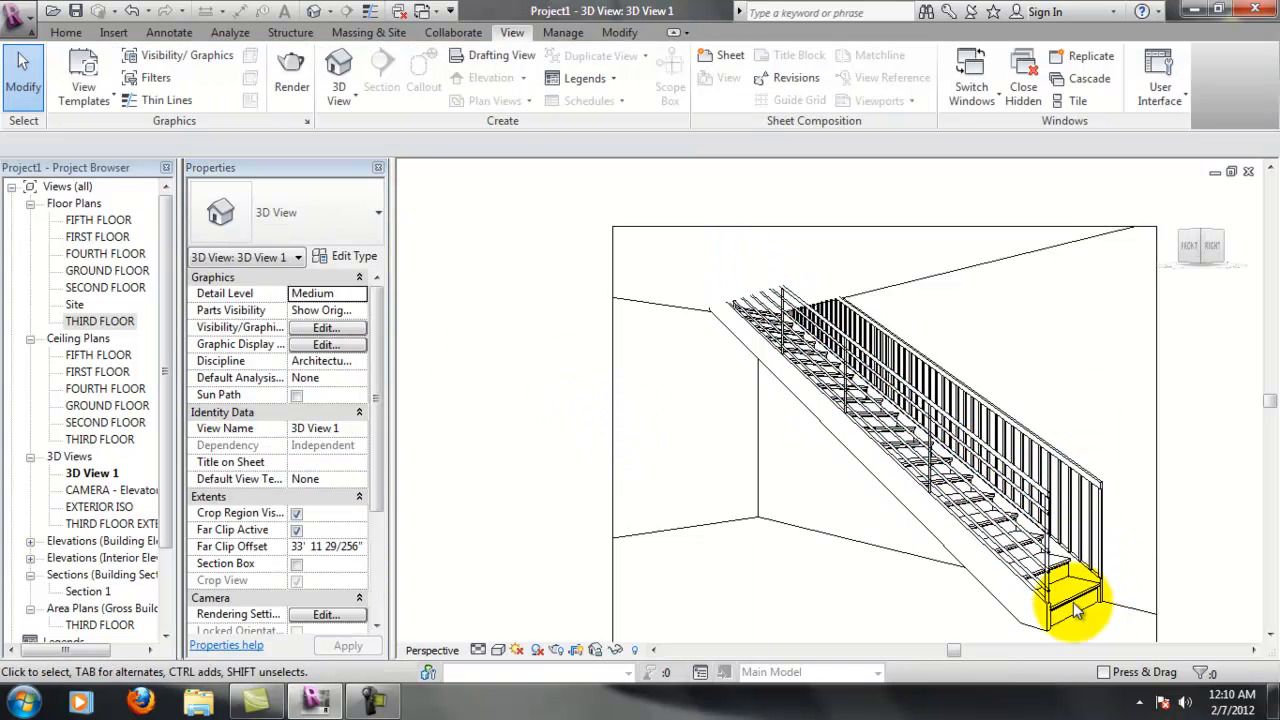
Change the wall-side stair railing to the Handrail - Pipe type
{"action": "left_click", "coordinate": [1033, 449]}
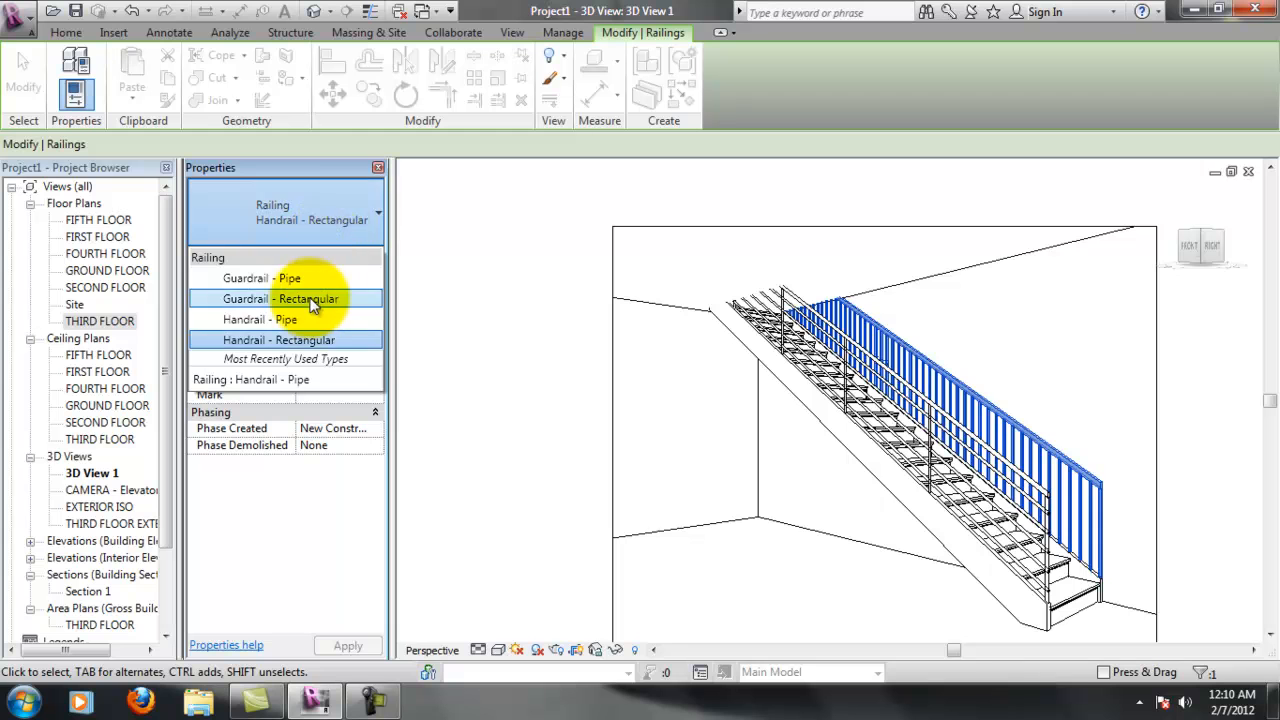
{"action": "left_click", "coordinate": [299, 317]}
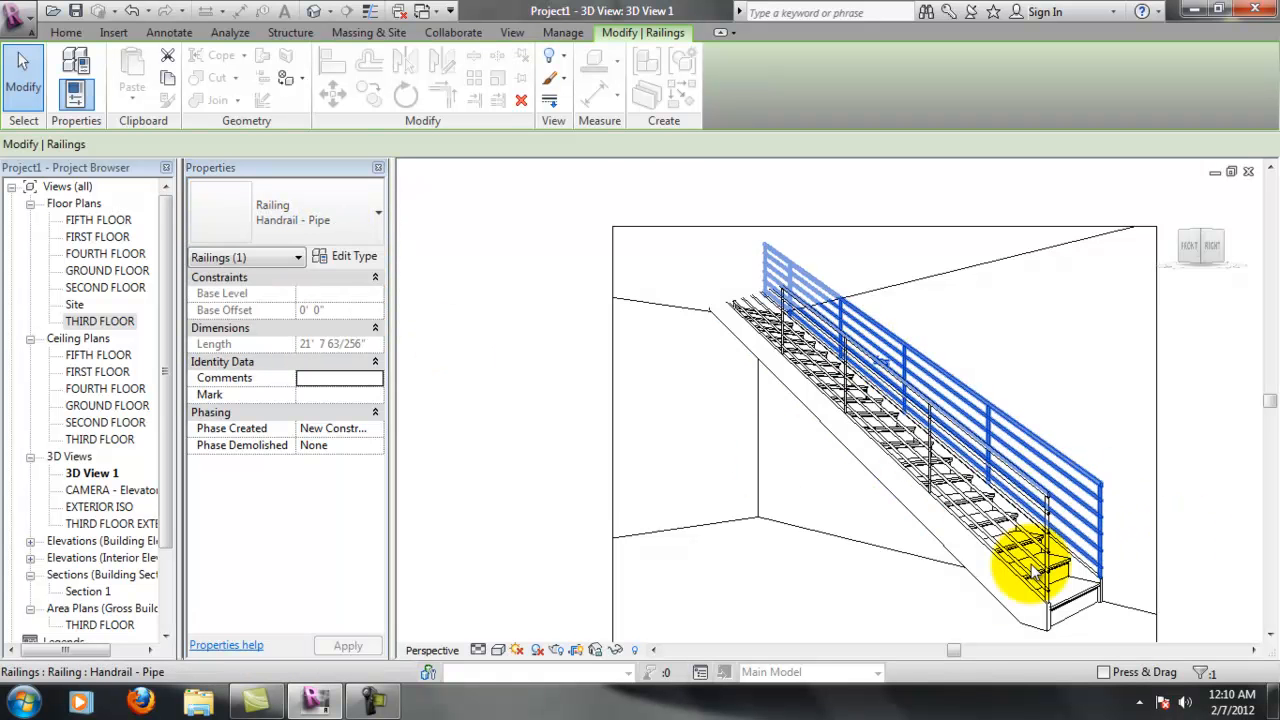
{"action": "left_click", "coordinate": [841, 427]}
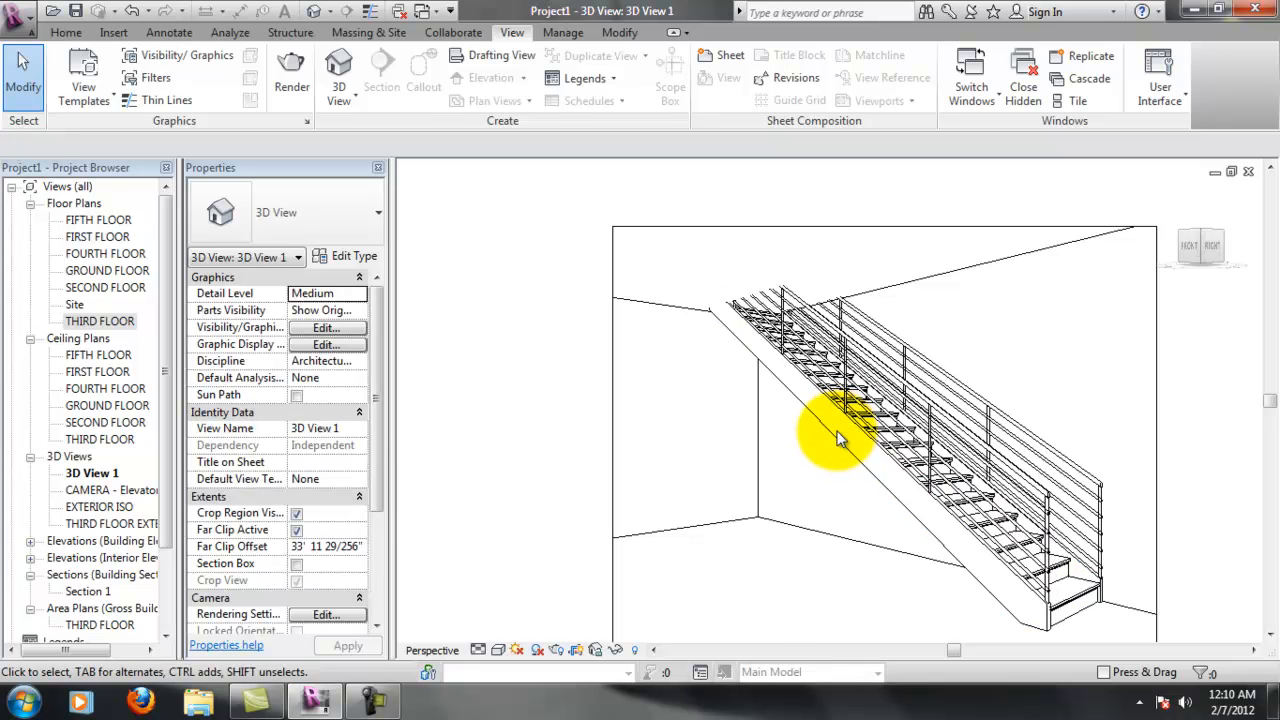
Set the stair's width to 4' 0"
{"action": "left_click", "coordinate": [835, 435]}
{"action": "left_click", "coordinate": [339, 529]}
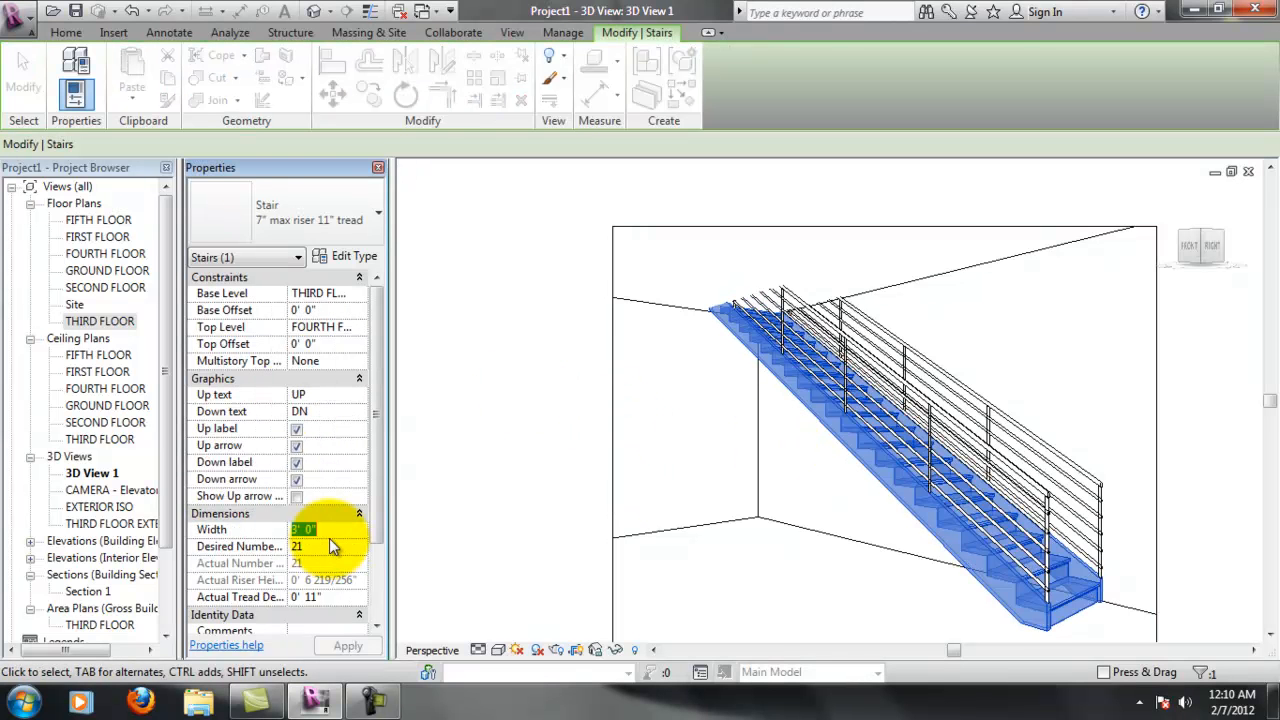
{"action": "type", "text": "4' 0\""}
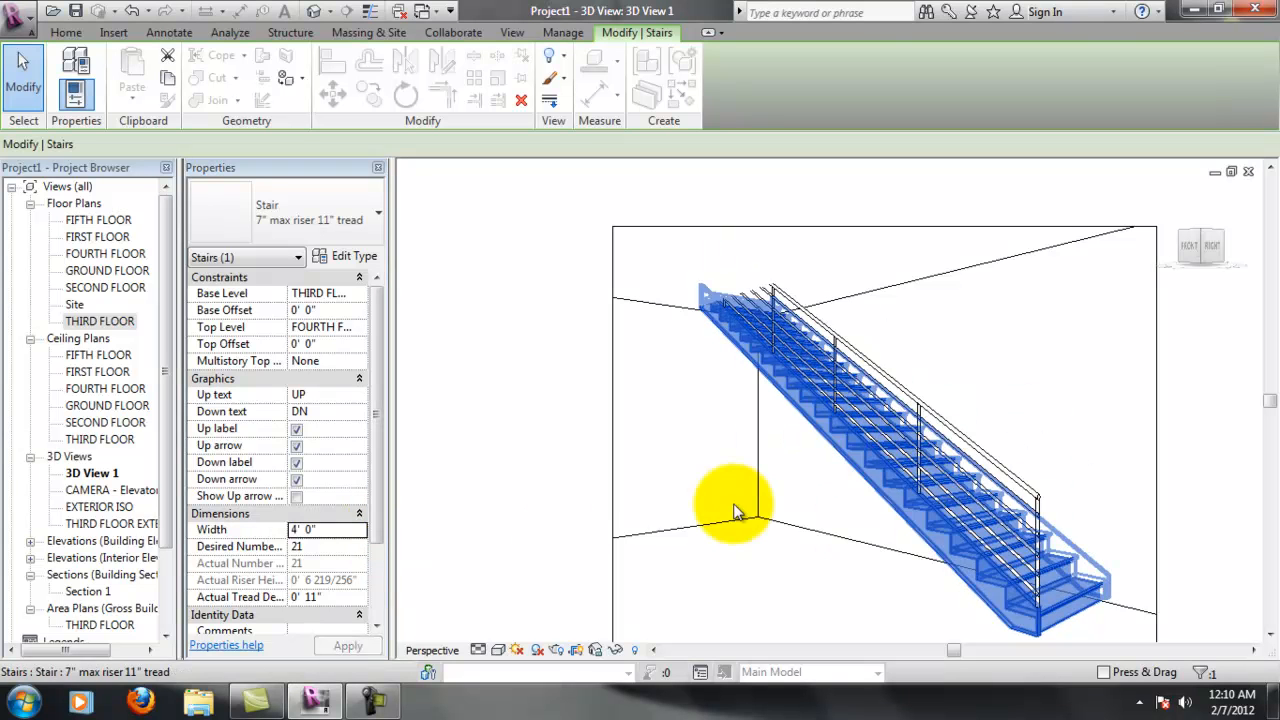
{"action": "left_click", "coordinate": [640, 380]}
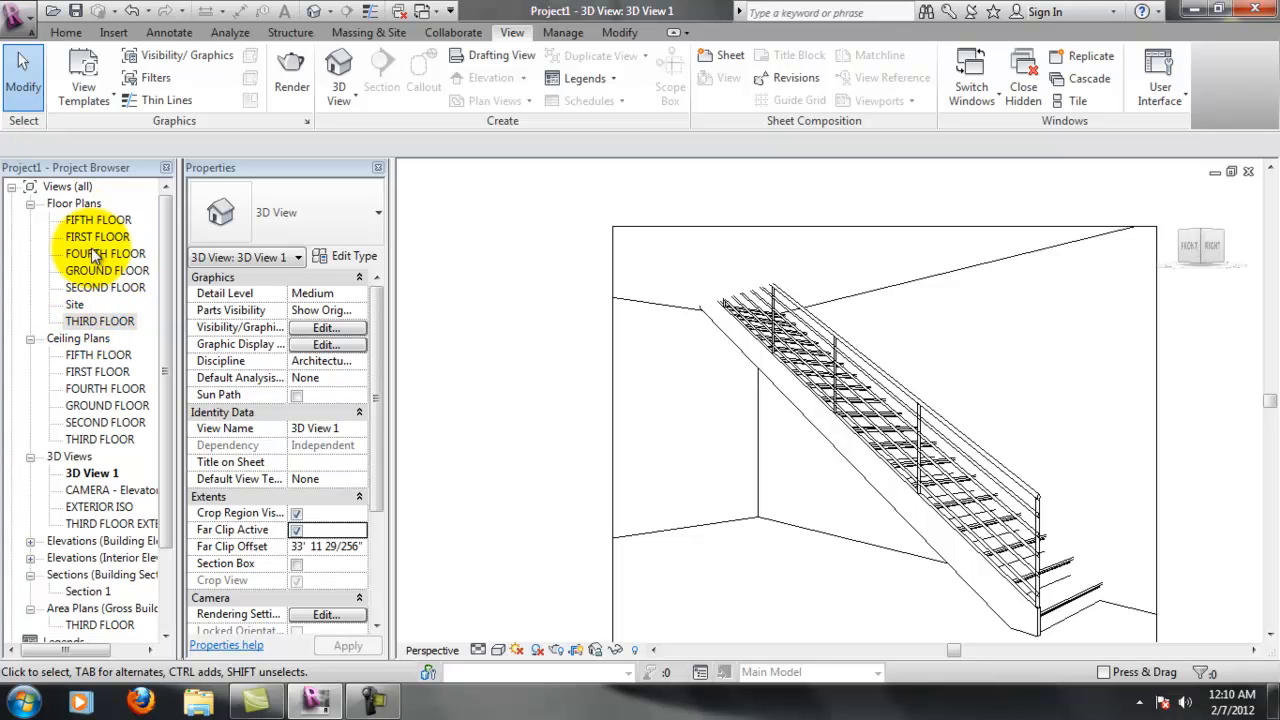
In the THIRD FLOOR plan, align the stair's wall-side railing to the inner face of the upper wall
{"action": "double_click", "coordinate": [98, 321]}
{"action": "scroll", "coordinate": [720, 275], "scroll_direction": "up", "scroll_amount": 4}
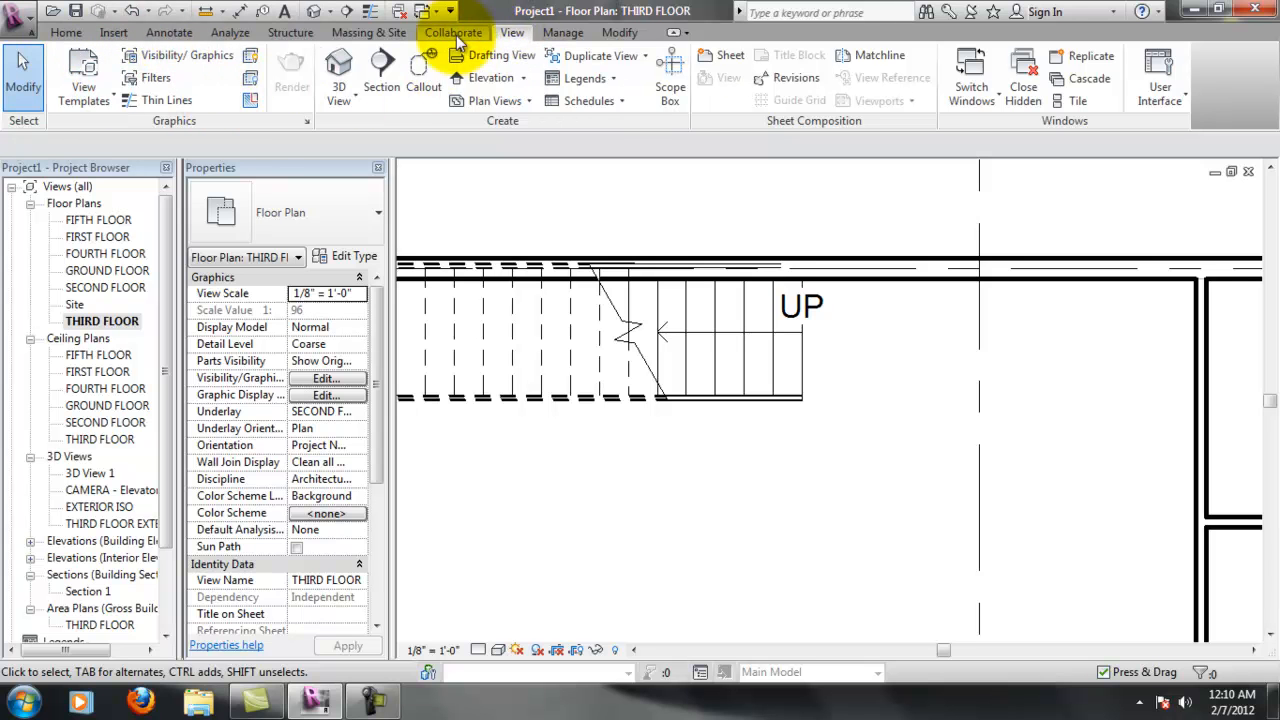
{"action": "left_click", "coordinate": [86, 36]}
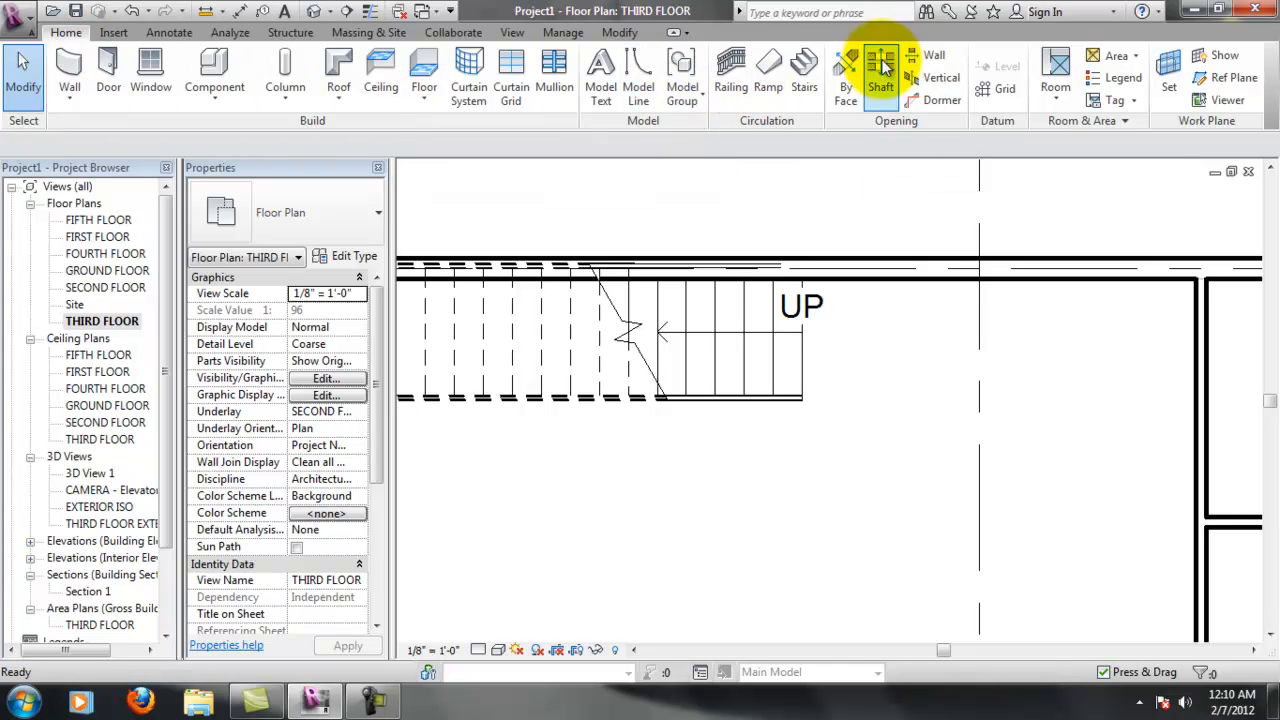
{"action": "left_click", "coordinate": [735, 334]}
{"action": "left_click", "coordinate": [335, 64]}
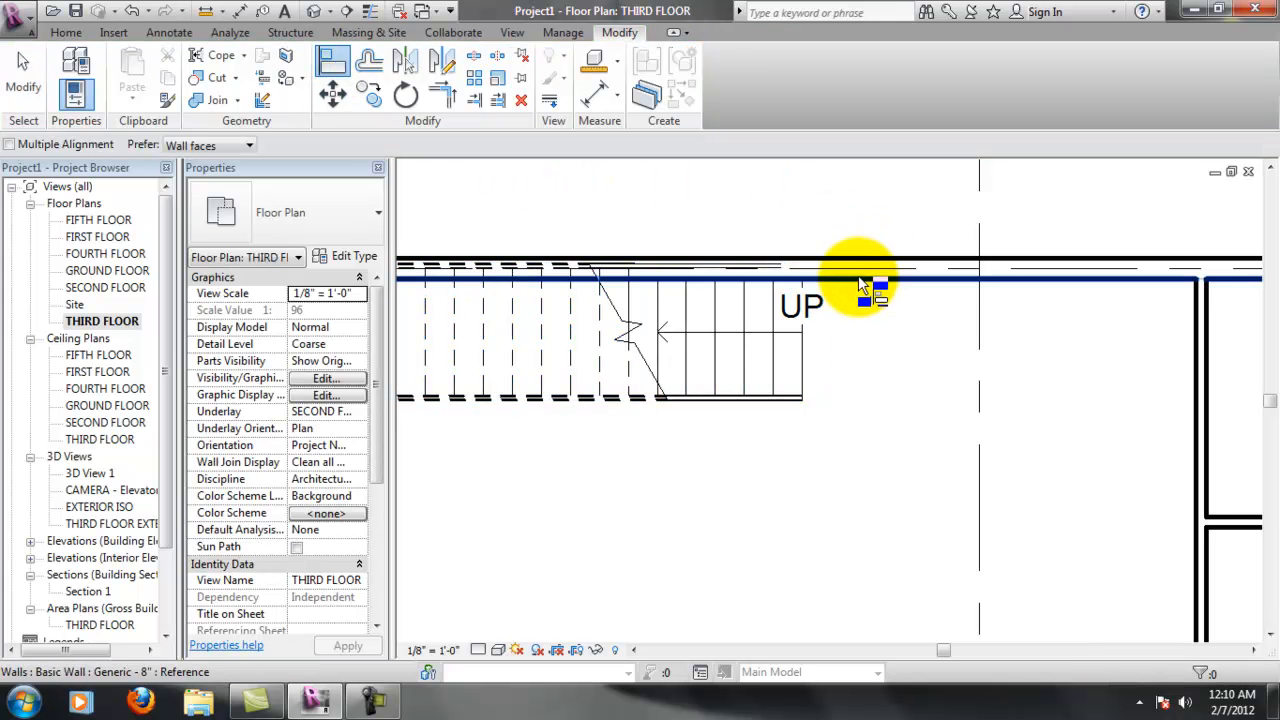
{"action": "left_click", "coordinate": [858, 283]}
{"action": "scroll", "coordinate": [776, 268], "scroll_direction": "up", "scroll_amount": 3}
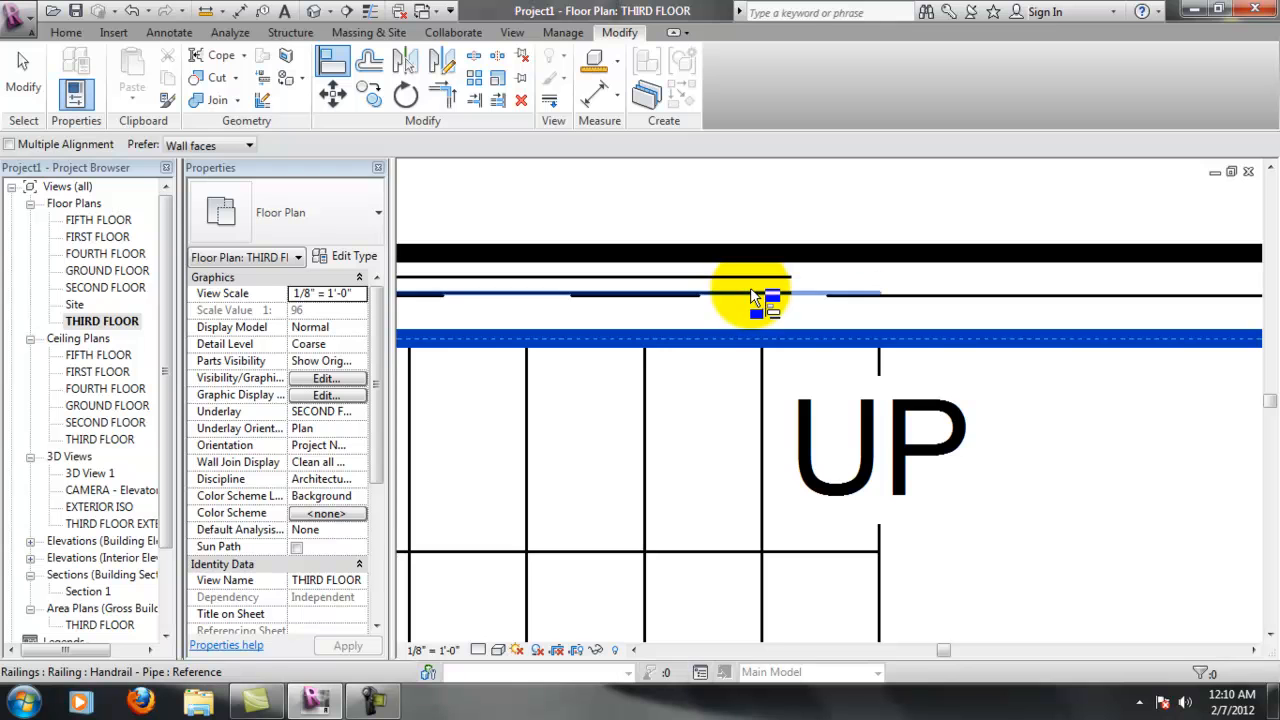
{"action": "left_click", "coordinate": [754, 296]}
{"action": "scroll", "coordinate": [924, 390], "scroll_direction": "down", "scroll_amount": 2}
{"action": "scroll", "coordinate": [900, 365], "scroll_direction": "down", "scroll_amount": 2}
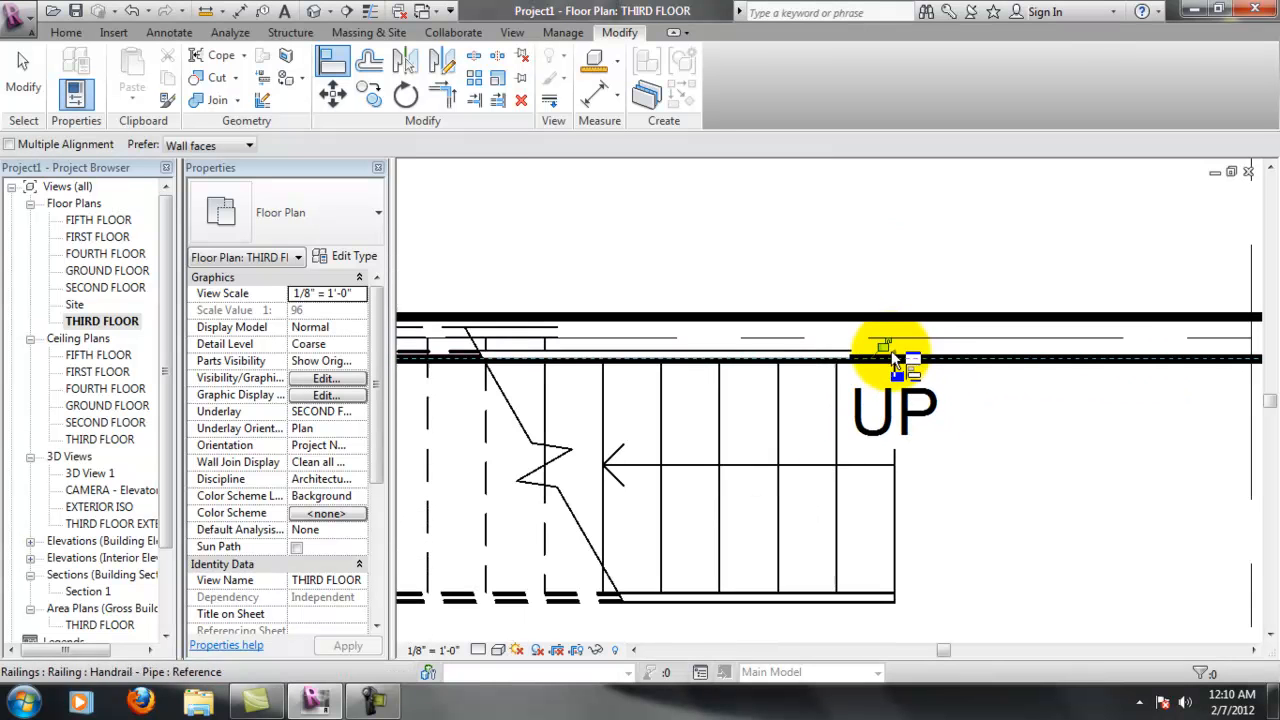
{"action": "scroll", "coordinate": [965, 470], "scroll_direction": "down", "scroll_amount": 4}
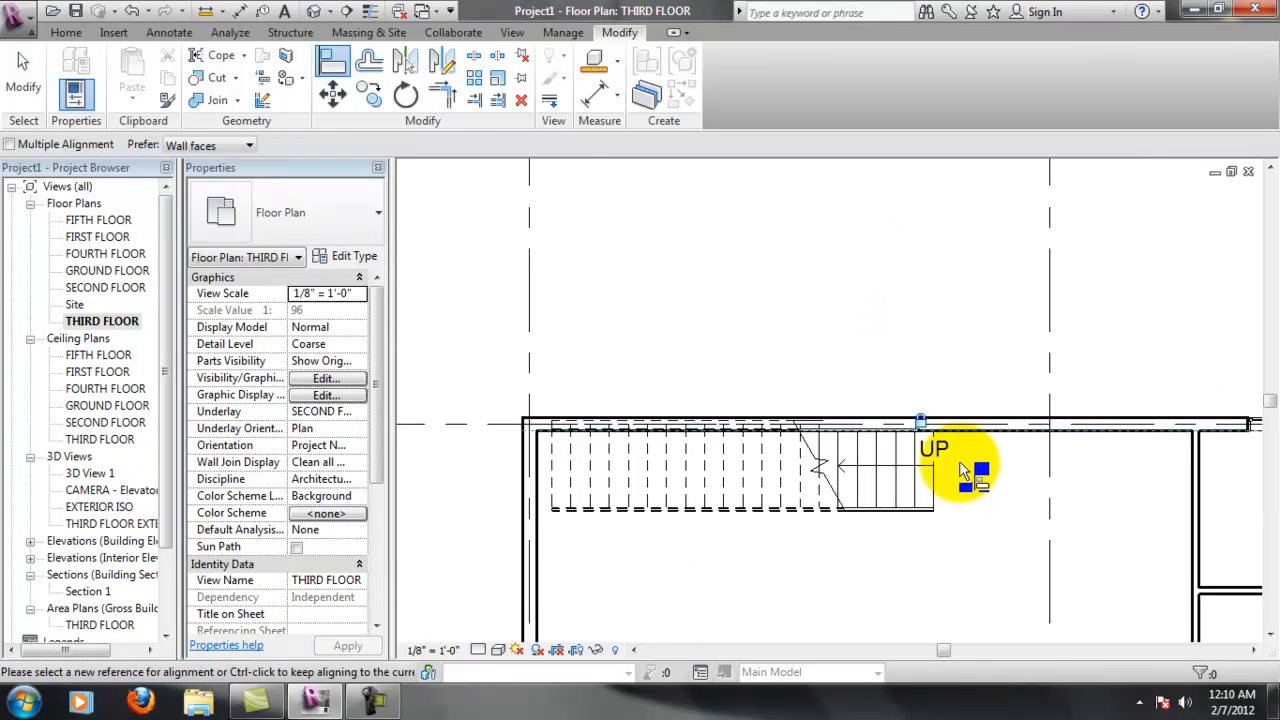
{"action": "key", "text": "Escape"}
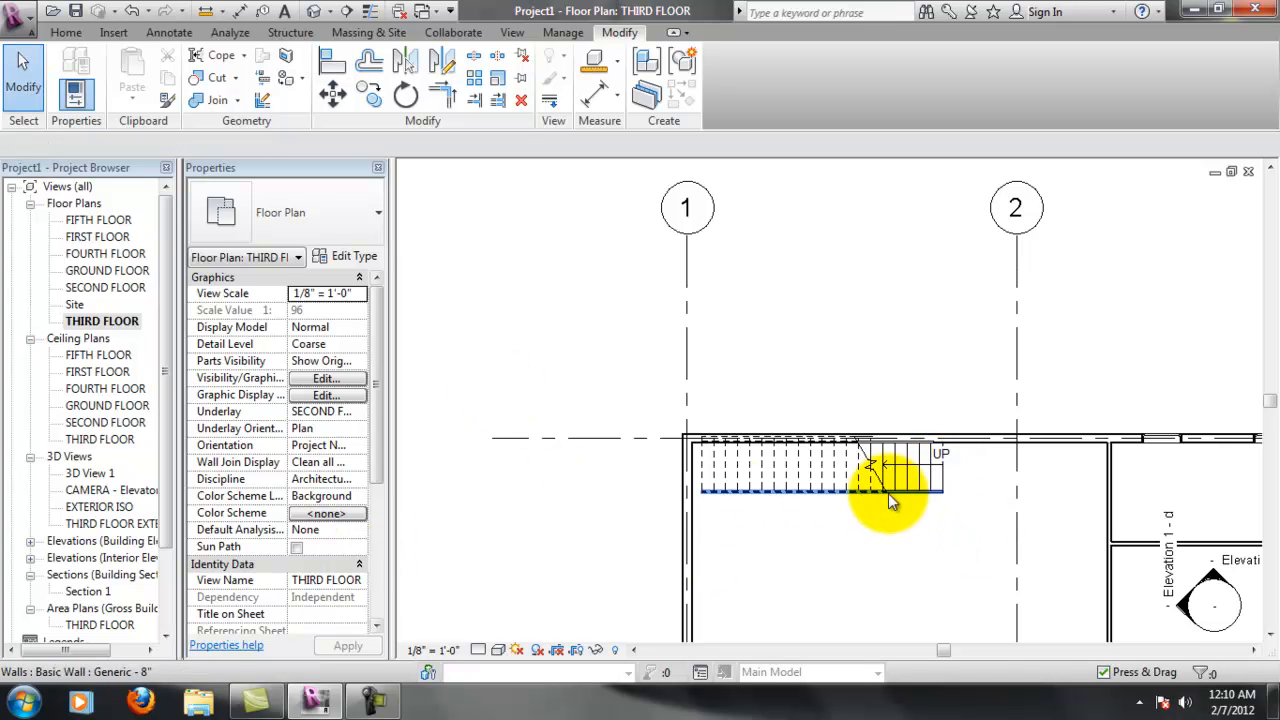
Open the 3D View 1 camera view and rename it Stairs
{"action": "double_click", "coordinate": [92, 473]}
{"action": "right_click", "coordinate": [112, 476]}
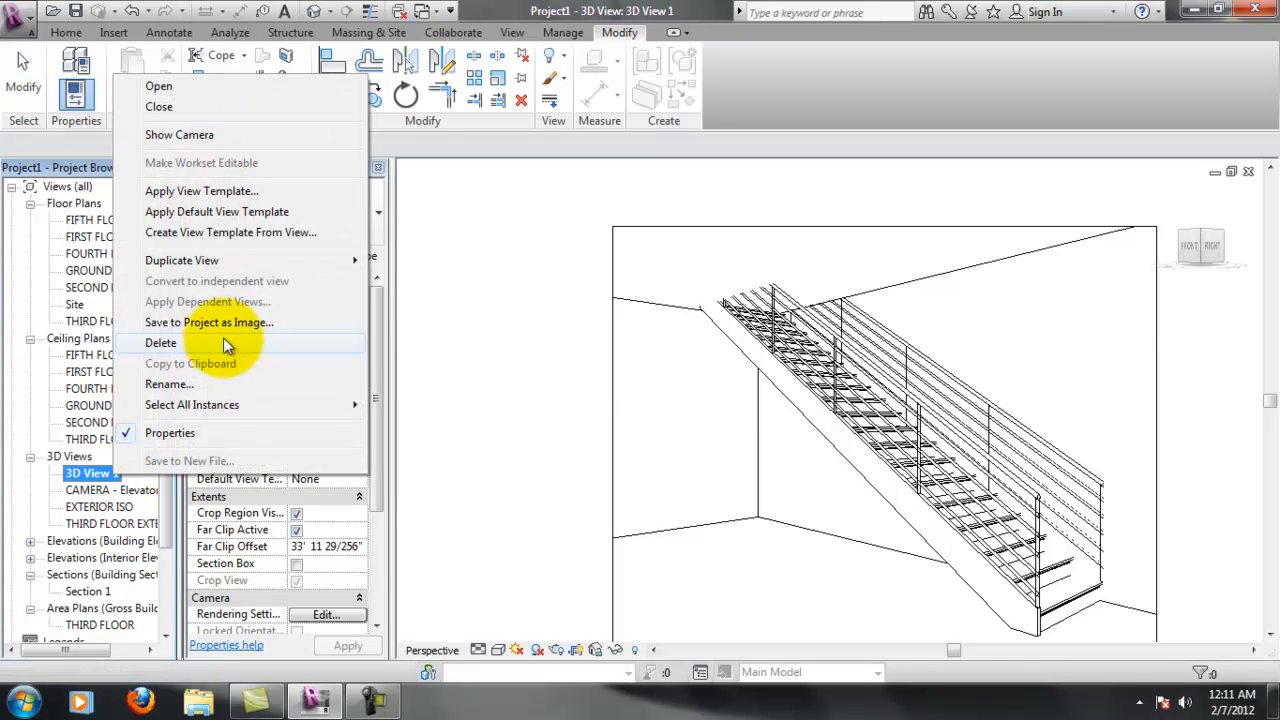
{"action": "left_click", "coordinate": [225, 384]}
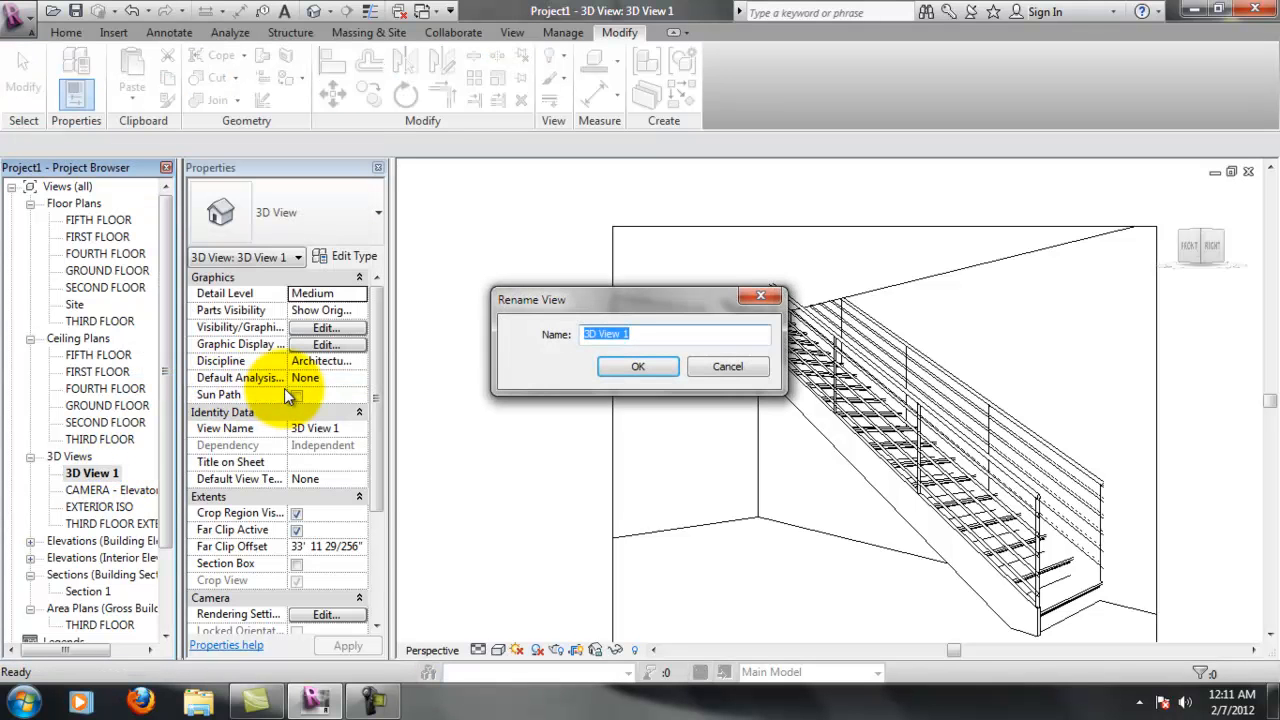
{"action": "type", "text": "Stairs"}
{"action": "key", "text": "Return"}
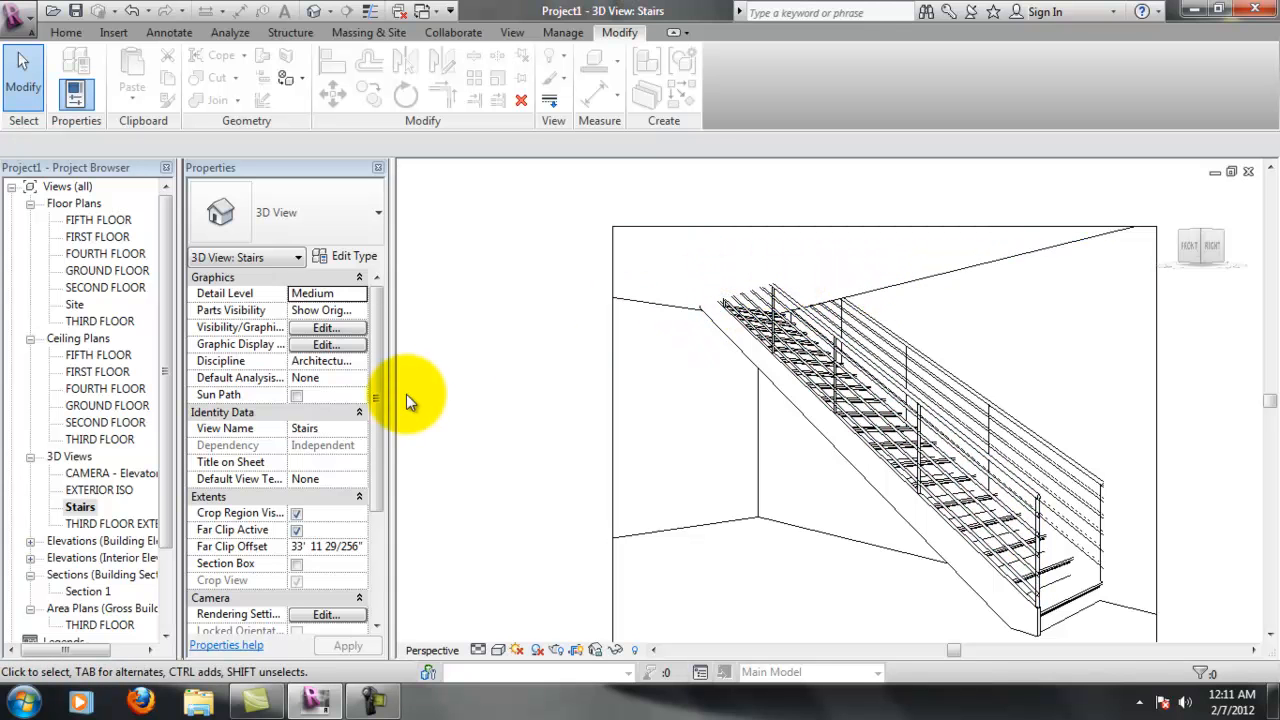
Open the FOURTH FLOOR plan and start editing the boundary of its Generic - 12" floor
{"action": "double_click", "coordinate": [122, 255]}
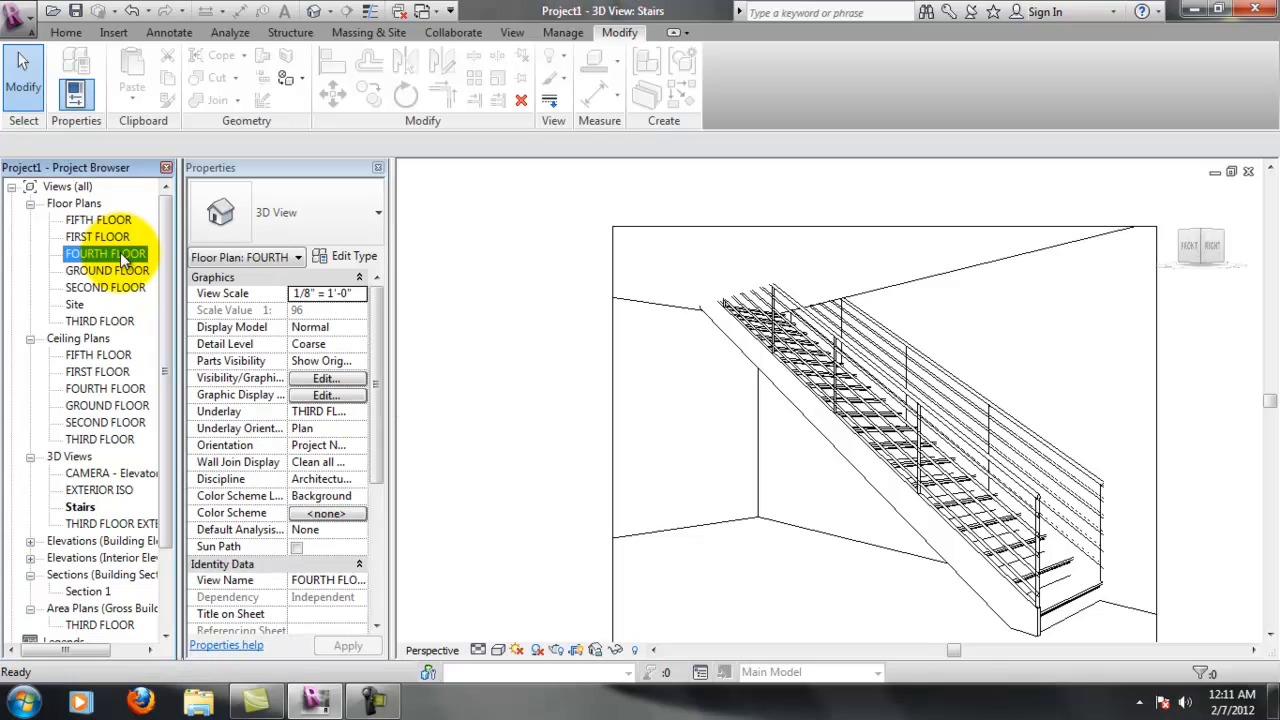
{"action": "scroll", "coordinate": [857, 508], "scroll_direction": "up", "scroll_amount": 3}
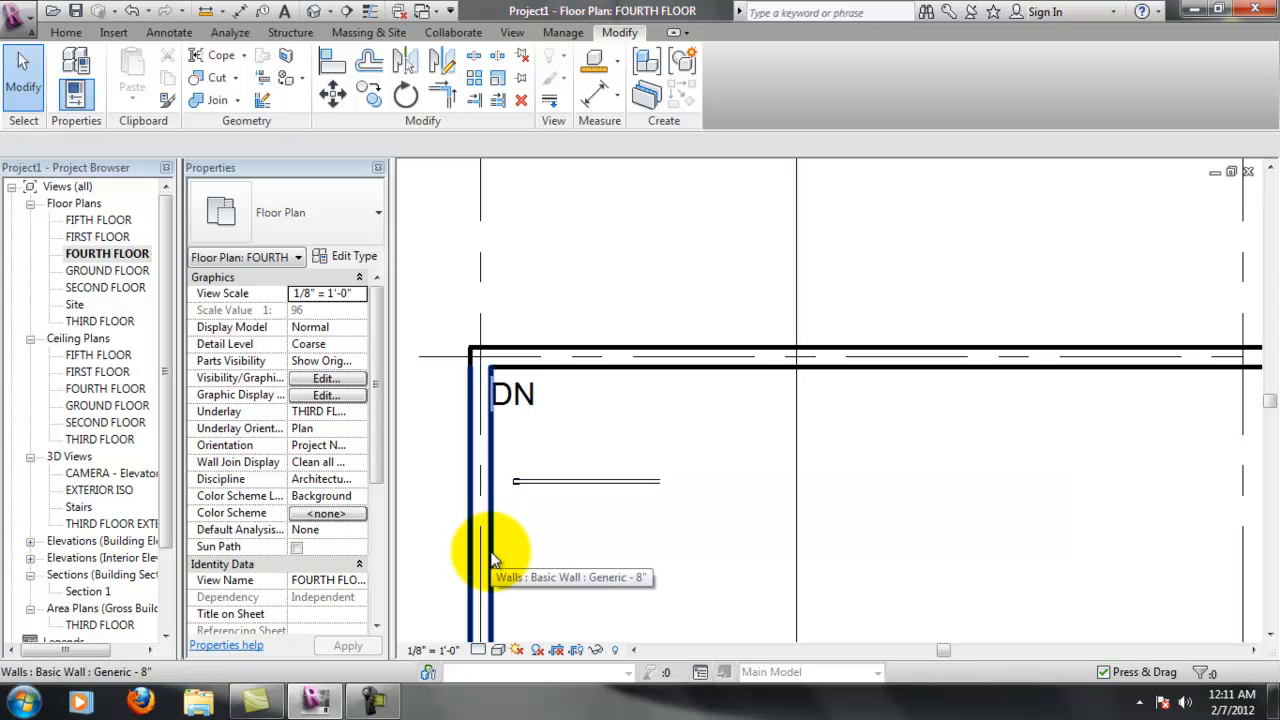
{"action": "key", "text": "Tab"}
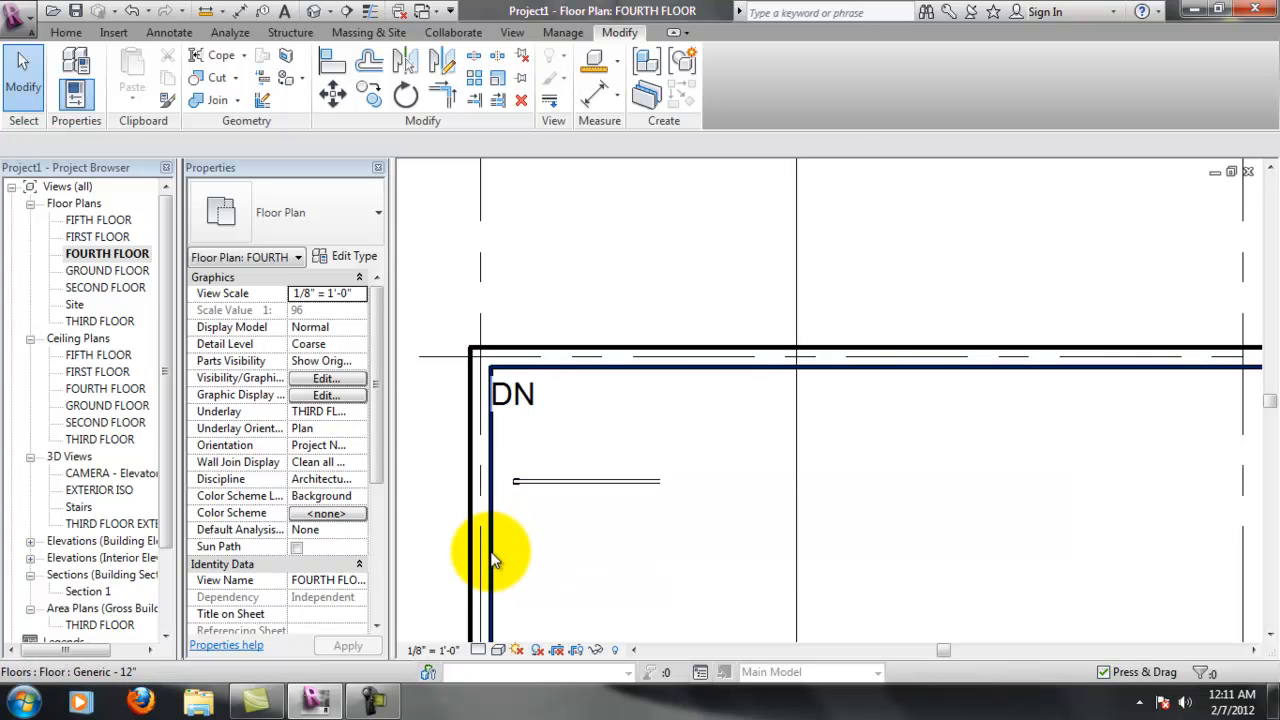
{"action": "left_click", "coordinate": [492, 558]}
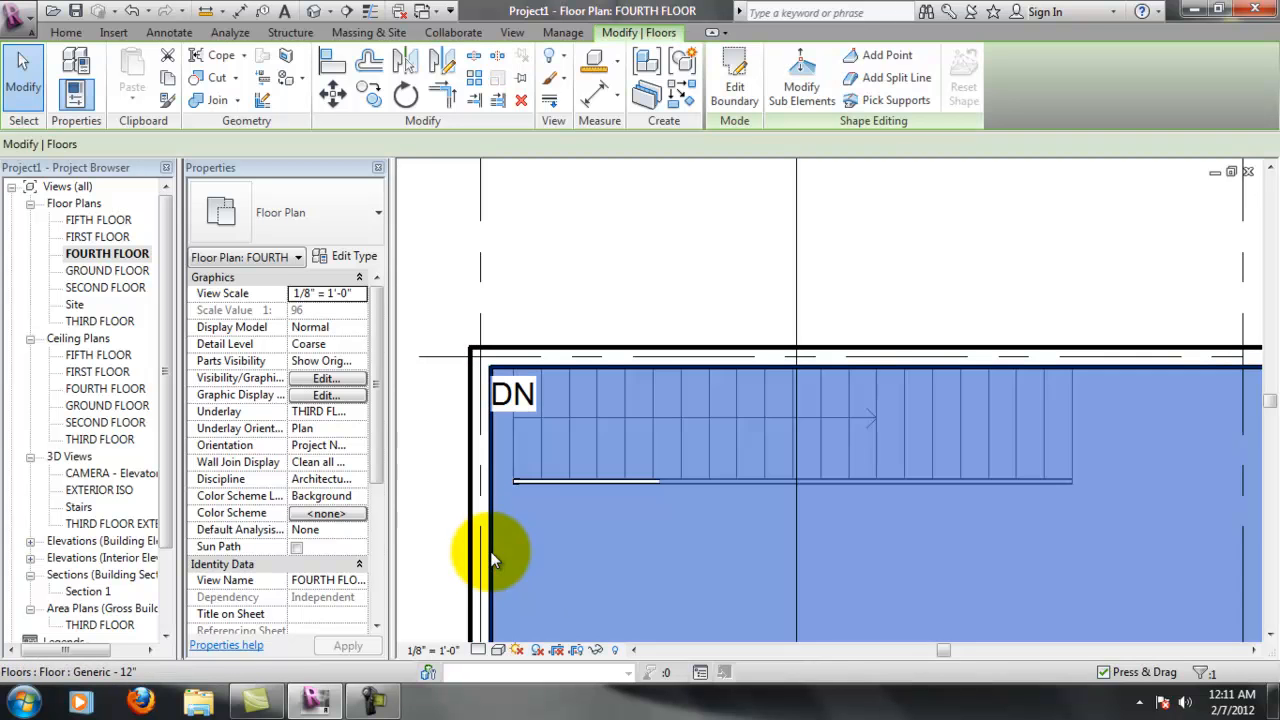
{"action": "left_click", "coordinate": [745, 92]}
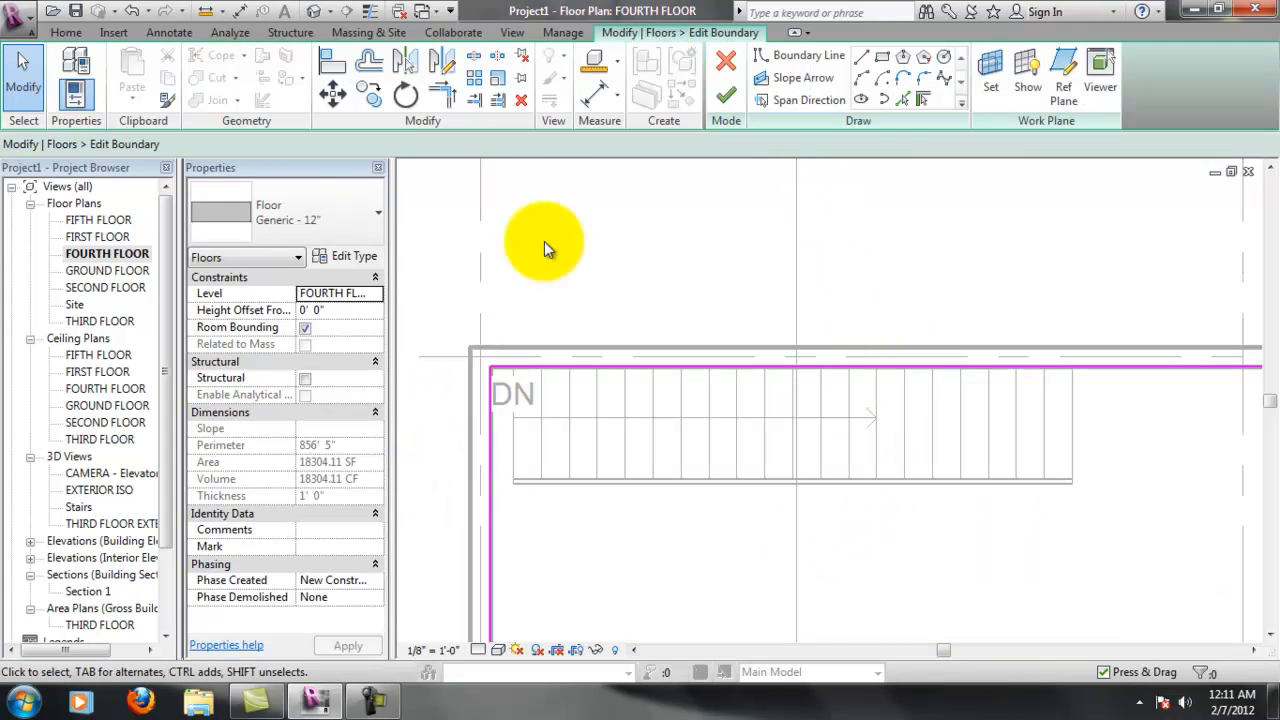
Sketch a rectangular opening about 9' 8" by 3' 10" over the upper half of the stair run, against the upper wall
{"action": "left_click", "coordinate": [882, 56]}
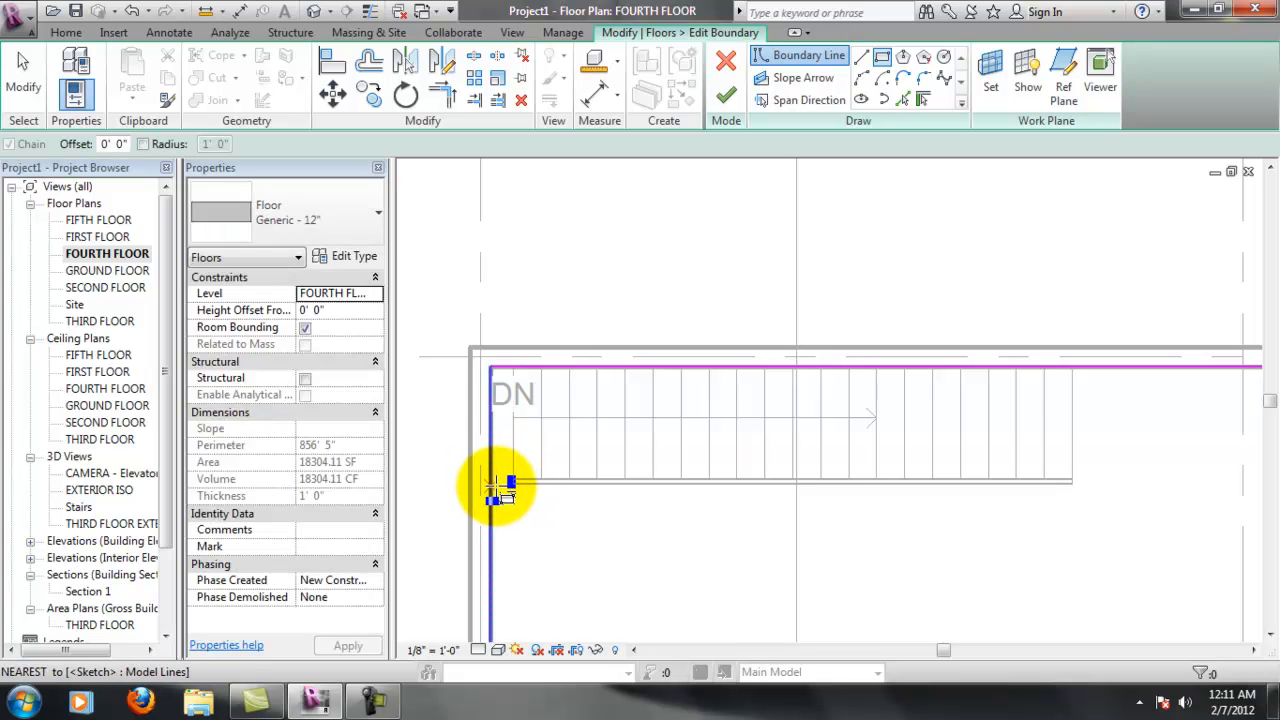
{"action": "left_click", "coordinate": [511, 368]}
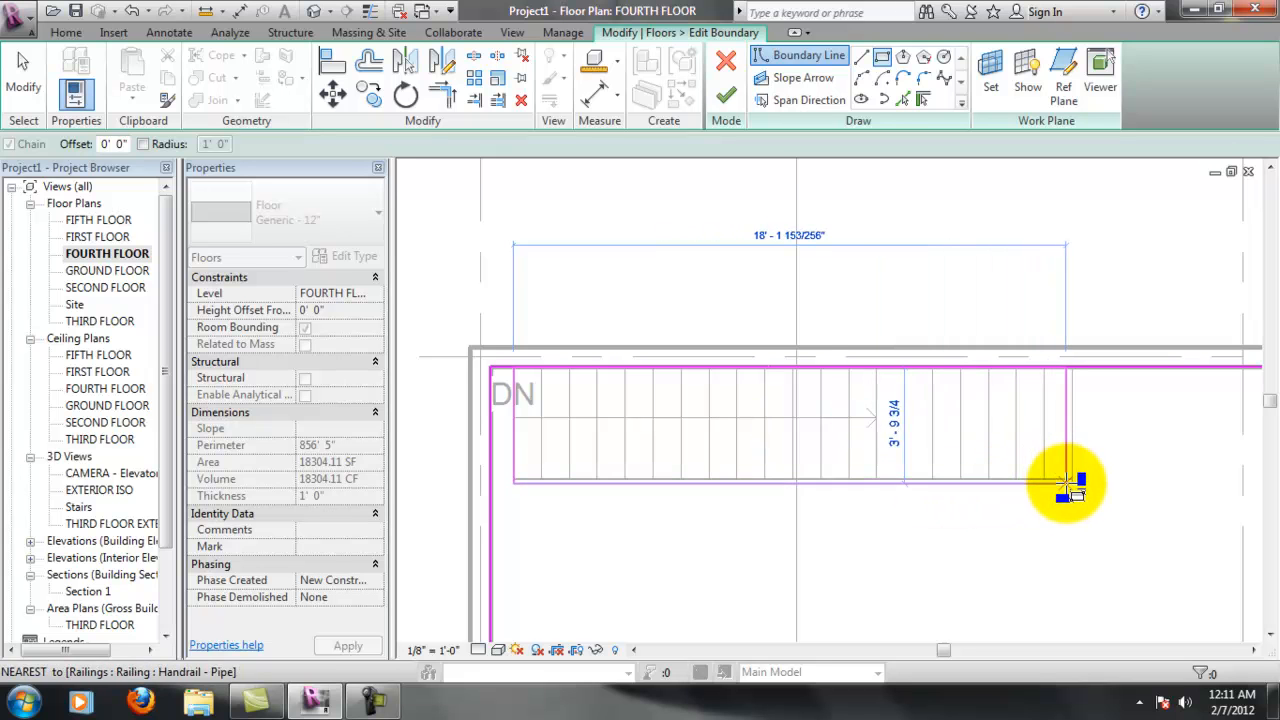
{"action": "left_click", "coordinate": [808, 484]}
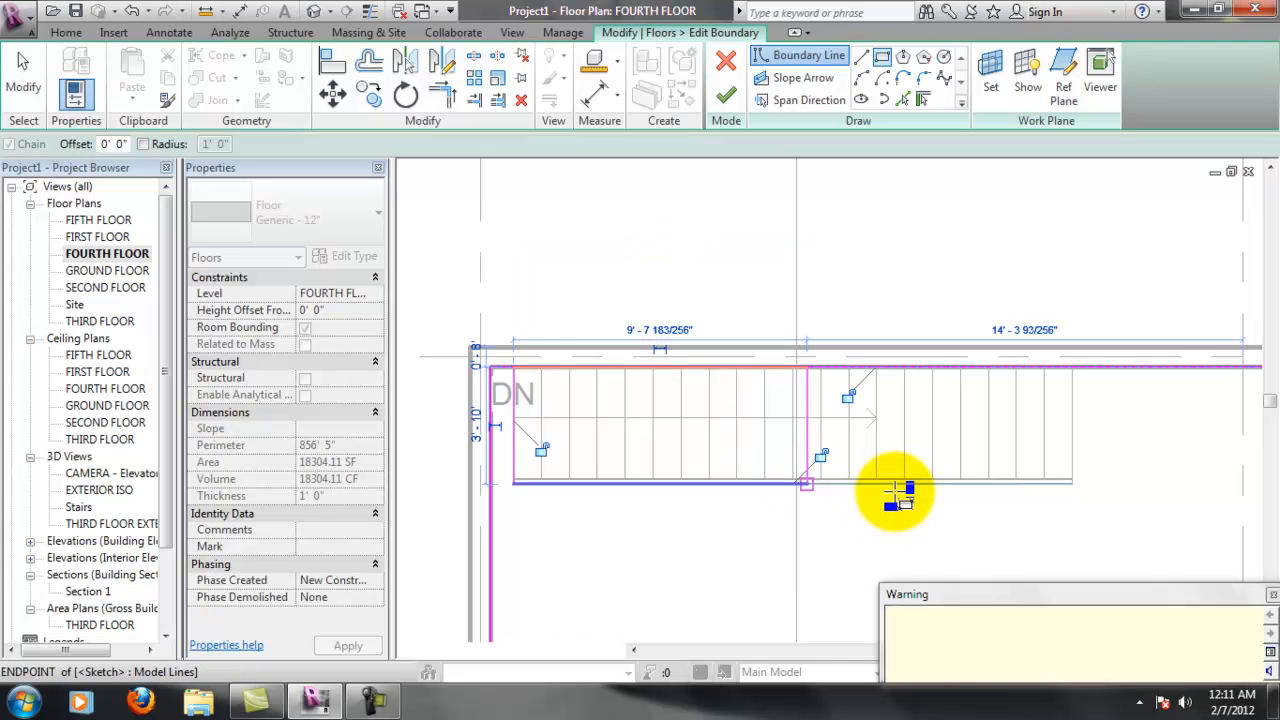
{"action": "scroll", "coordinate": [585, 352], "scroll_direction": "up", "scroll_amount": 5}
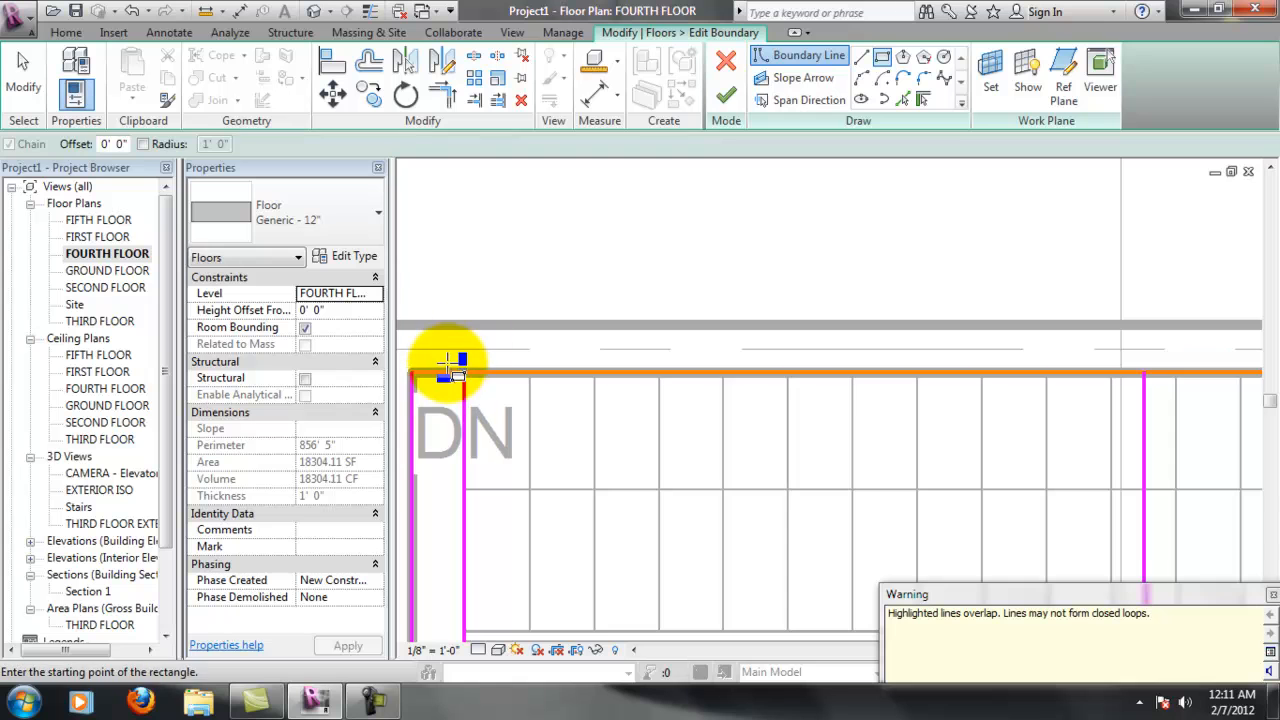
{"action": "key", "text": "Escape"}
{"action": "key", "text": "Escape"}
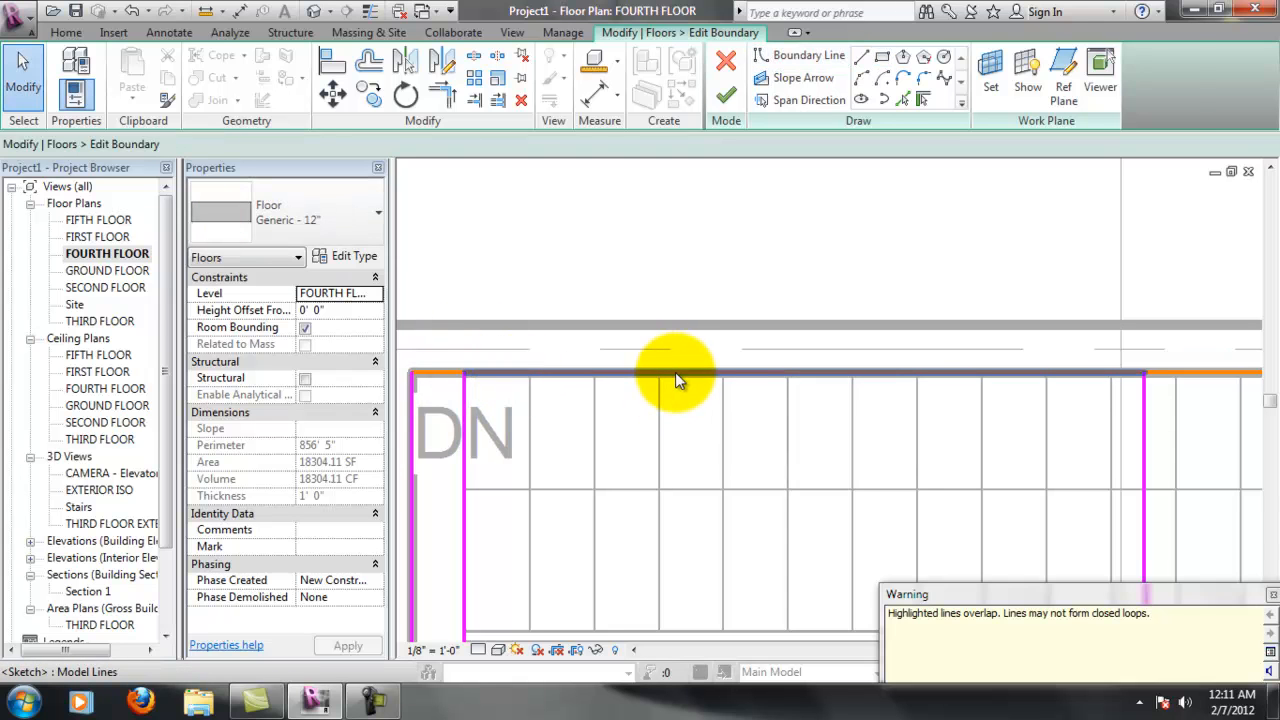
Split the floor's upper boundary line over the opening and trim both pieces to the opening's short sides
{"action": "left_click", "coordinate": [705, 374]}
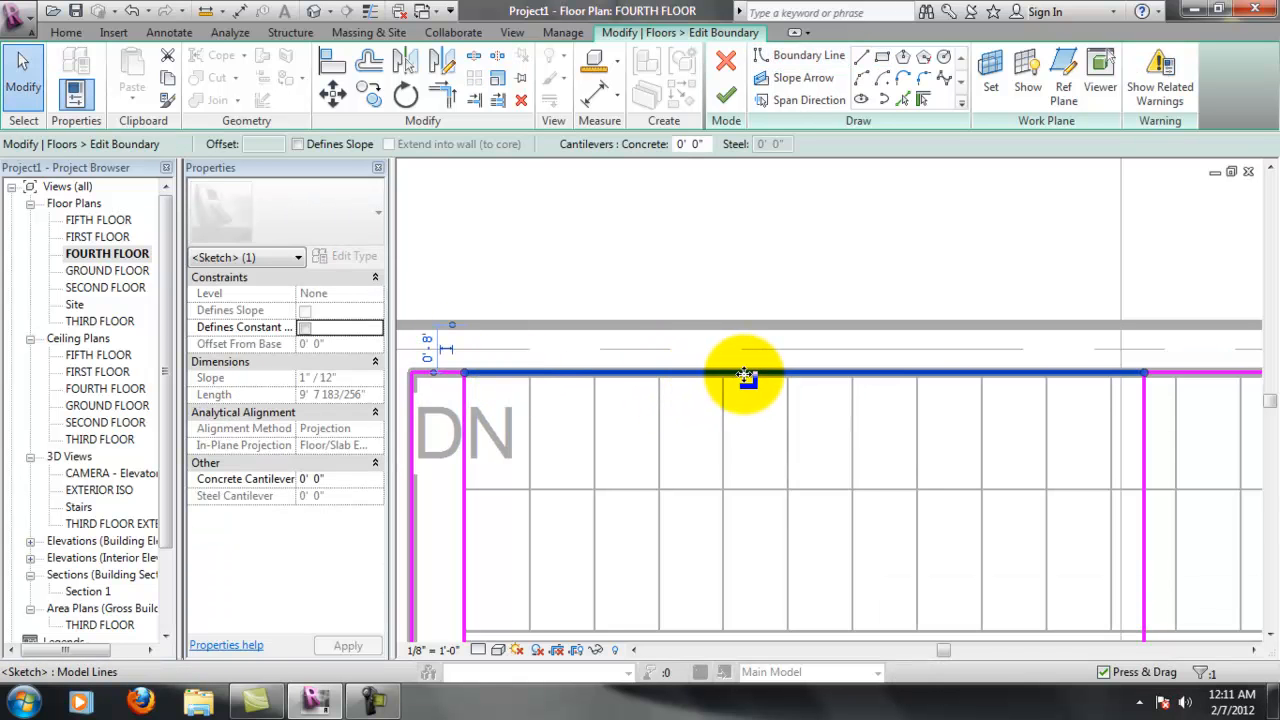
{"action": "key", "text": "Escape"}
{"action": "scroll", "coordinate": [804, 291], "scroll_direction": "down", "scroll_amount": 1}
{"action": "scroll", "coordinate": [805, 291], "scroll_direction": "down", "scroll_amount": 2}
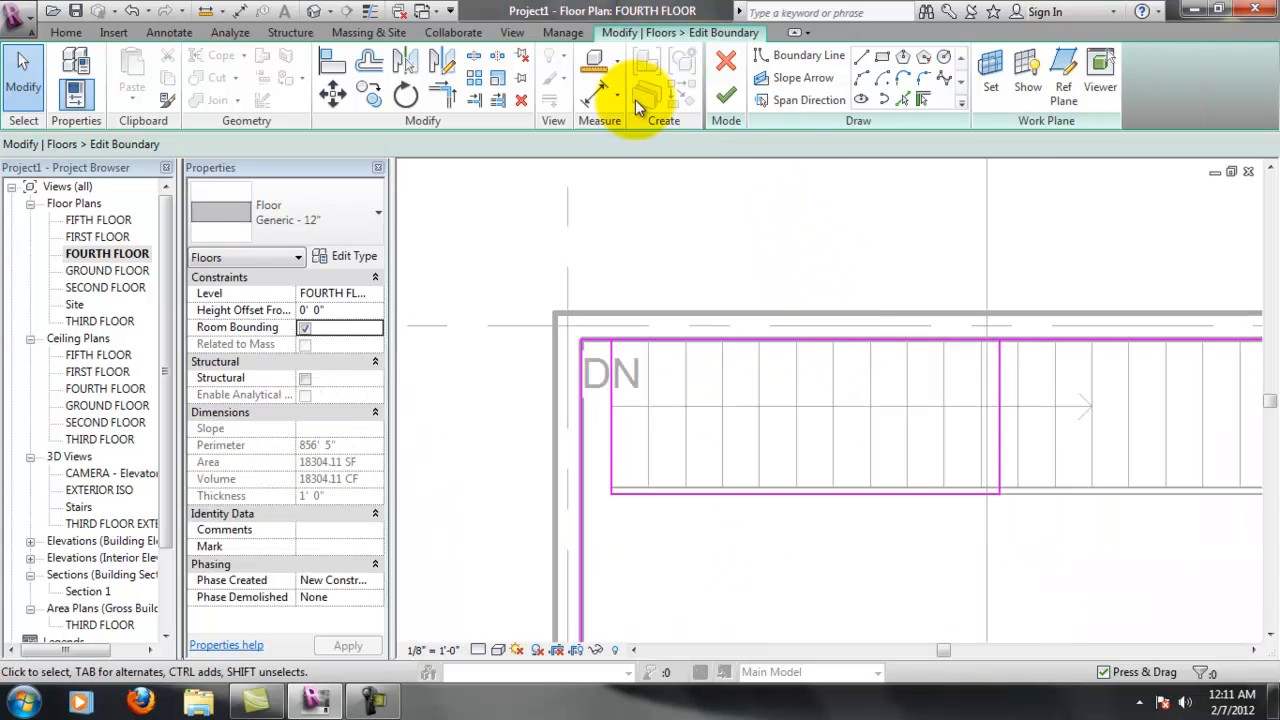
{"action": "scroll", "coordinate": [626, 337], "scroll_direction": "up", "scroll_amount": 2}
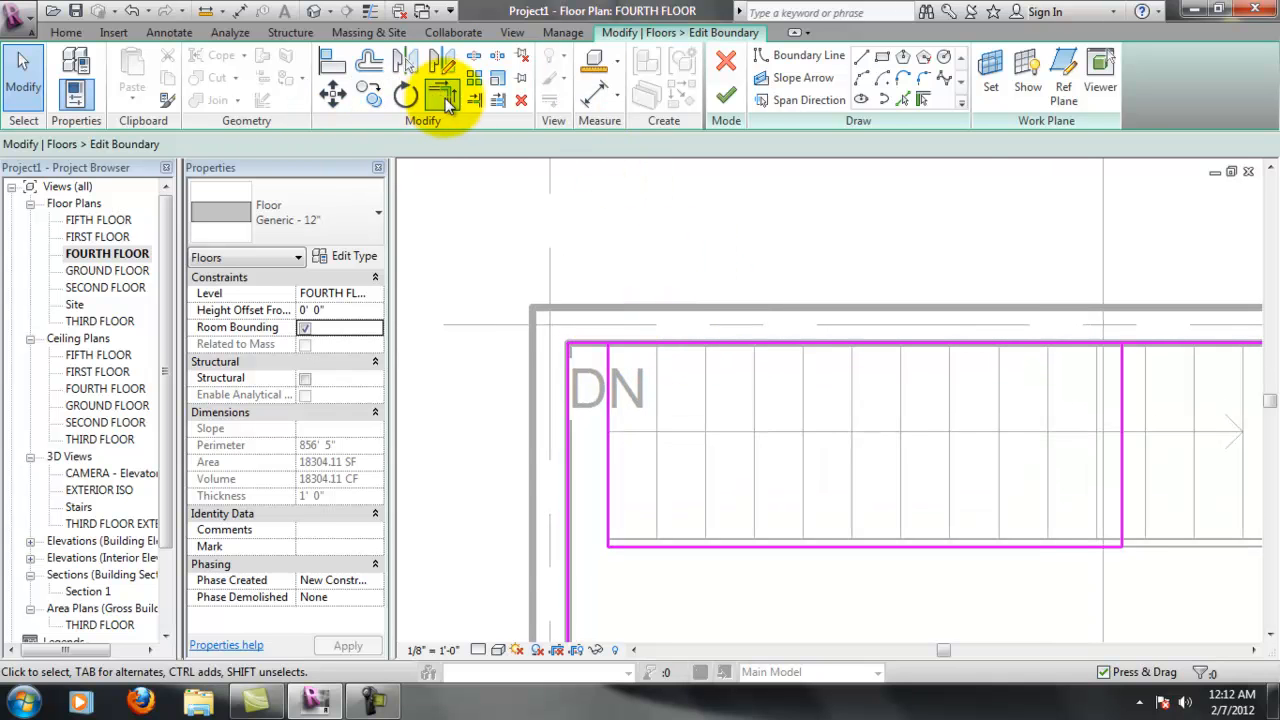
{"action": "left_click", "coordinate": [478, 62]}
{"action": "left_click", "coordinate": [838, 343]}
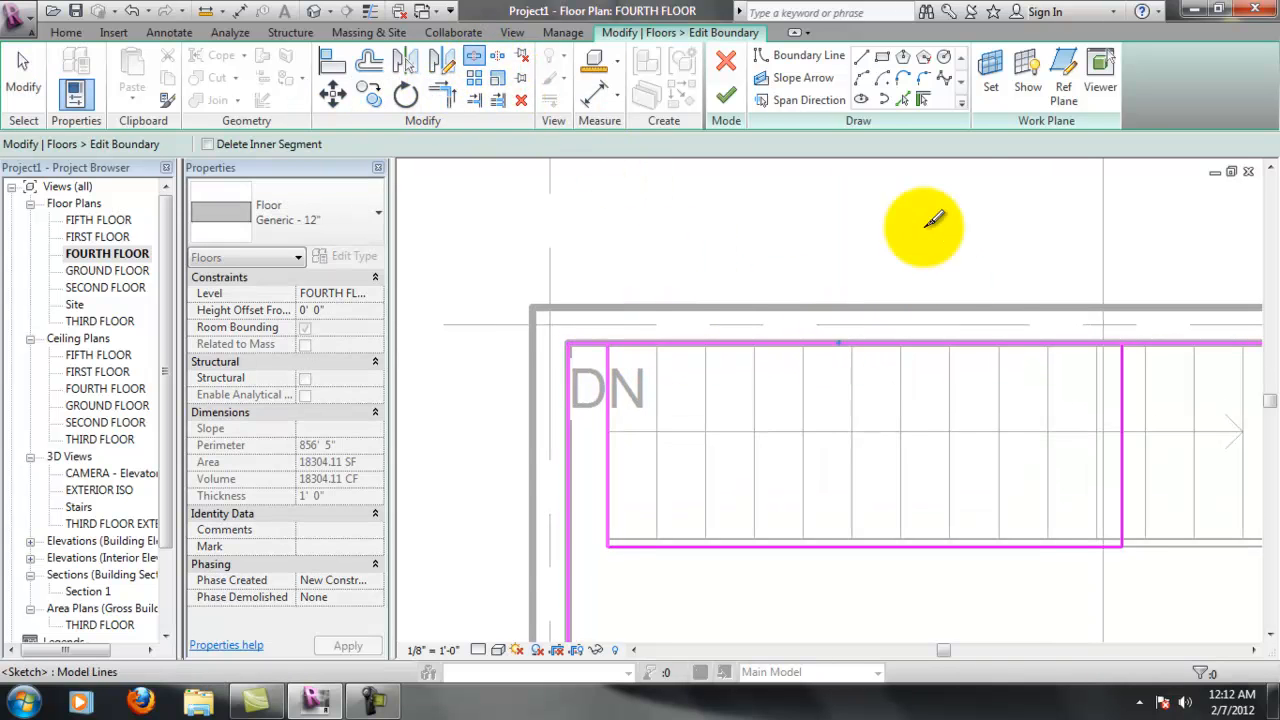
{"action": "left_click", "coordinate": [443, 95]}
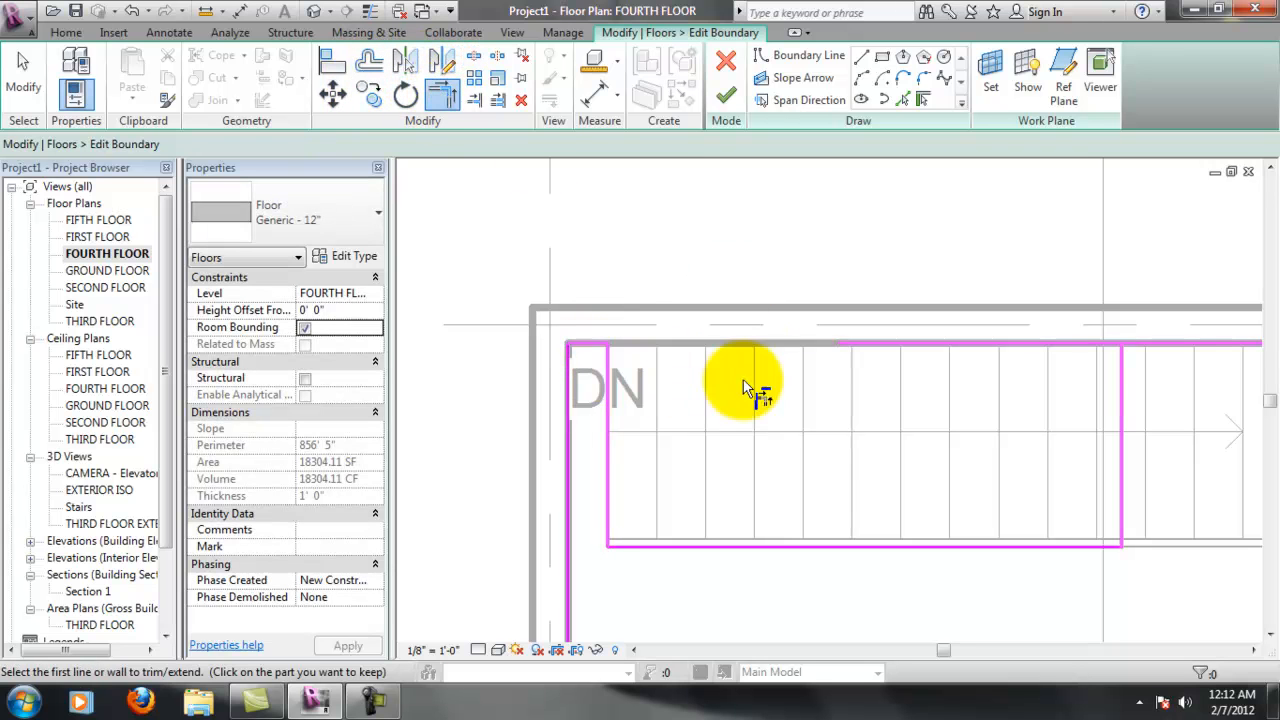
{"action": "left_click", "coordinate": [1160, 345]}
{"action": "left_click", "coordinate": [1125, 370]}
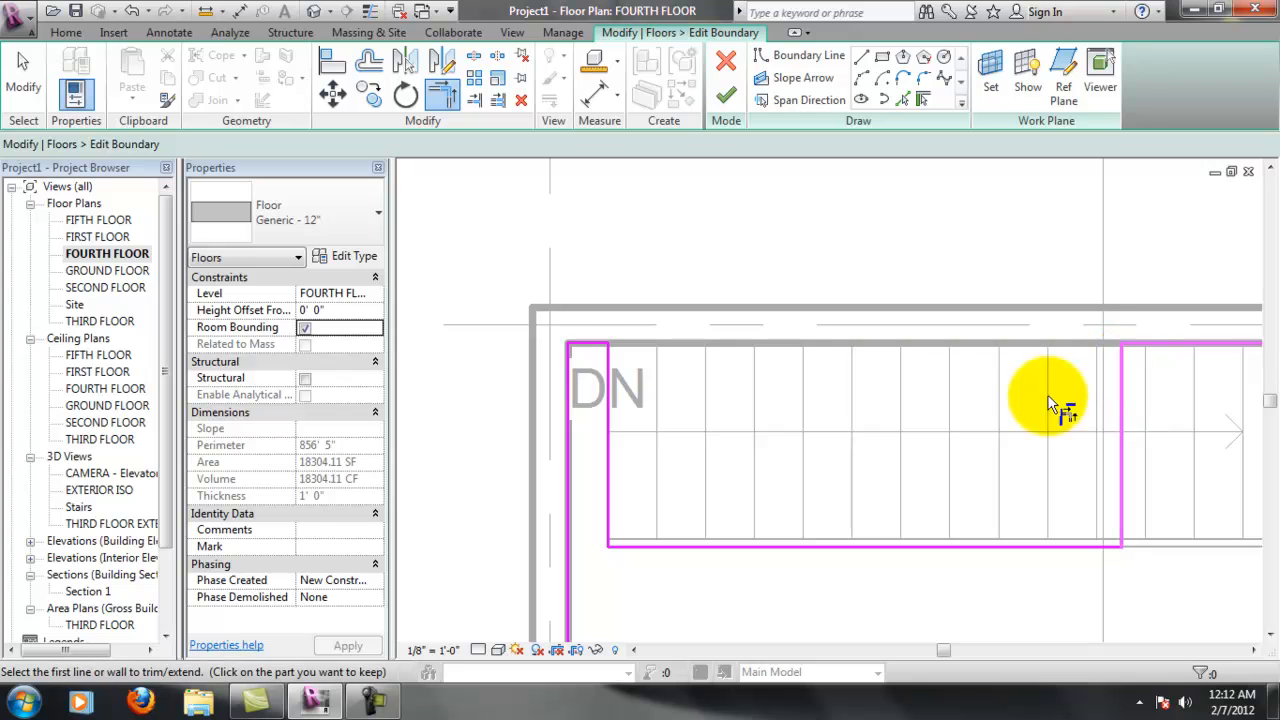
Finish the floor boundary edit, attaching walls to the floor's bottom but declining to join and cut the overlapping walls
{"action": "scroll", "coordinate": [930, 412], "scroll_direction": "up", "scroll_amount": 5}
{"action": "scroll", "coordinate": [996, 426], "scroll_direction": "down", "scroll_amount": 12}
{"action": "scroll", "coordinate": [1230, 455], "scroll_direction": "up", "scroll_amount": 3}
{"action": "left_click", "coordinate": [726, 95]}
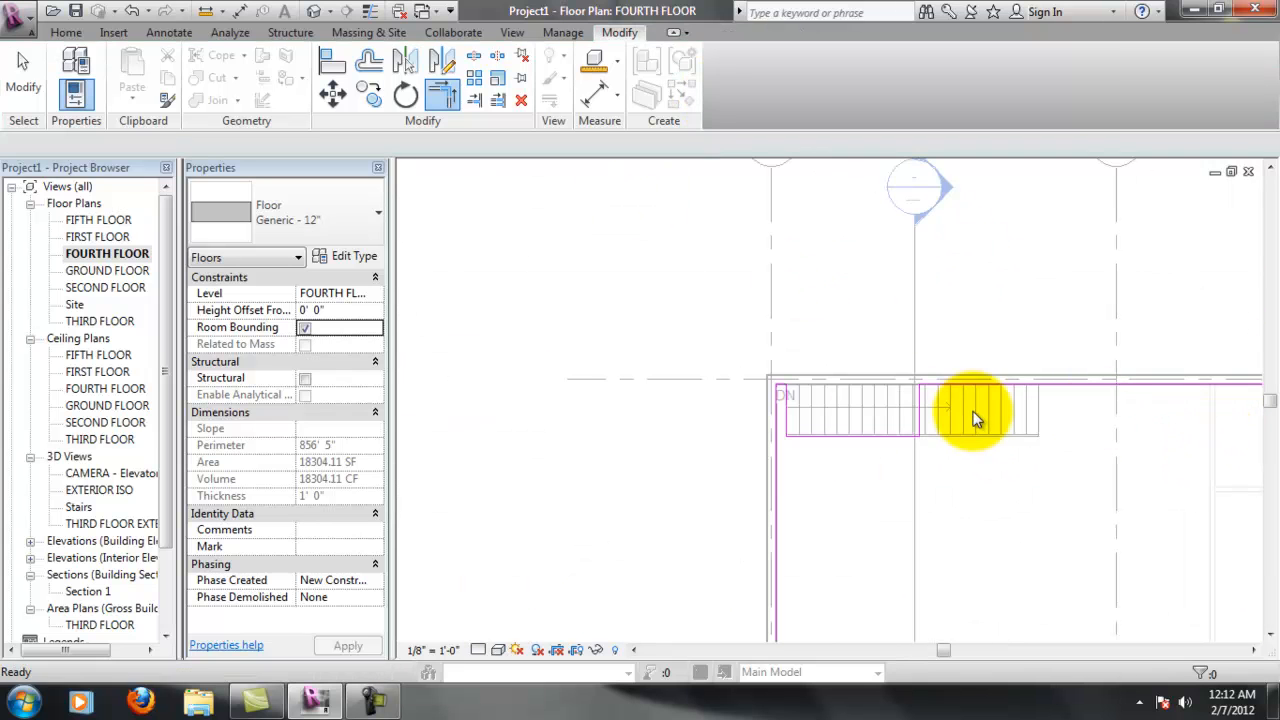
{"action": "scroll", "coordinate": [851, 380], "scroll_direction": "down", "scroll_amount": 6}
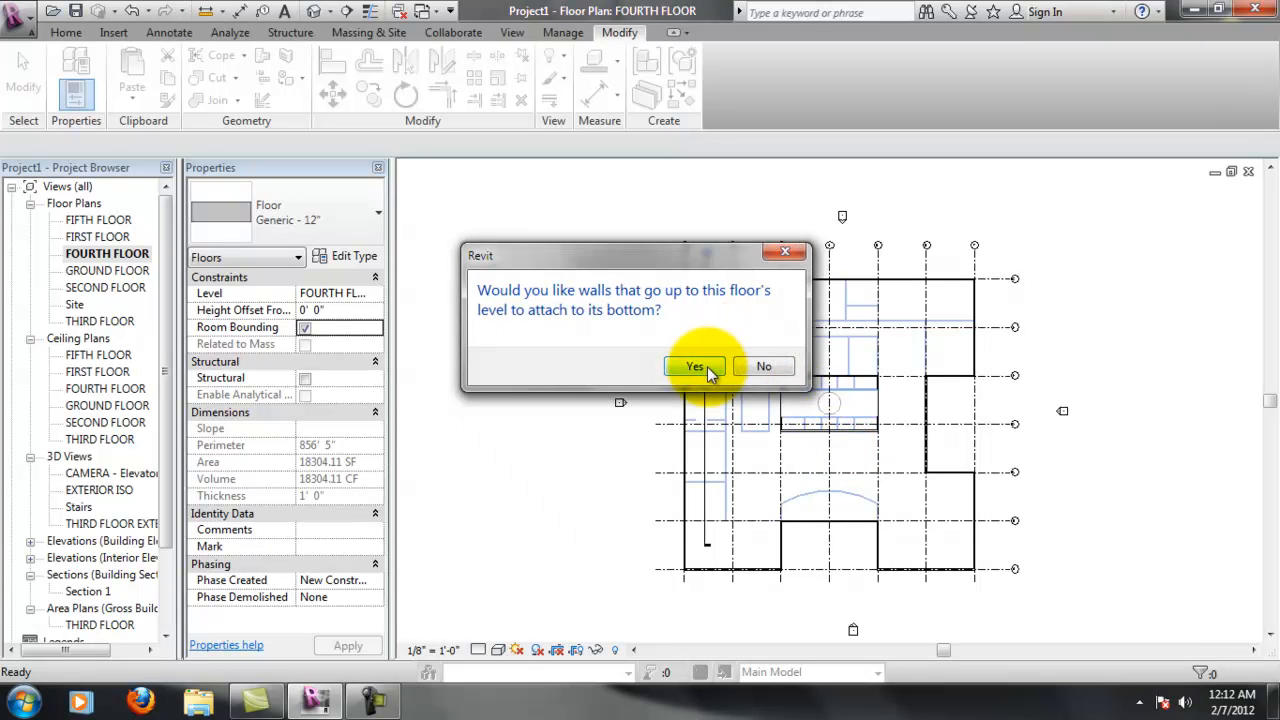
{"action": "left_click", "coordinate": [707, 367]}
{"action": "scroll", "coordinate": [720, 265], "scroll_direction": "up", "scroll_amount": 4}
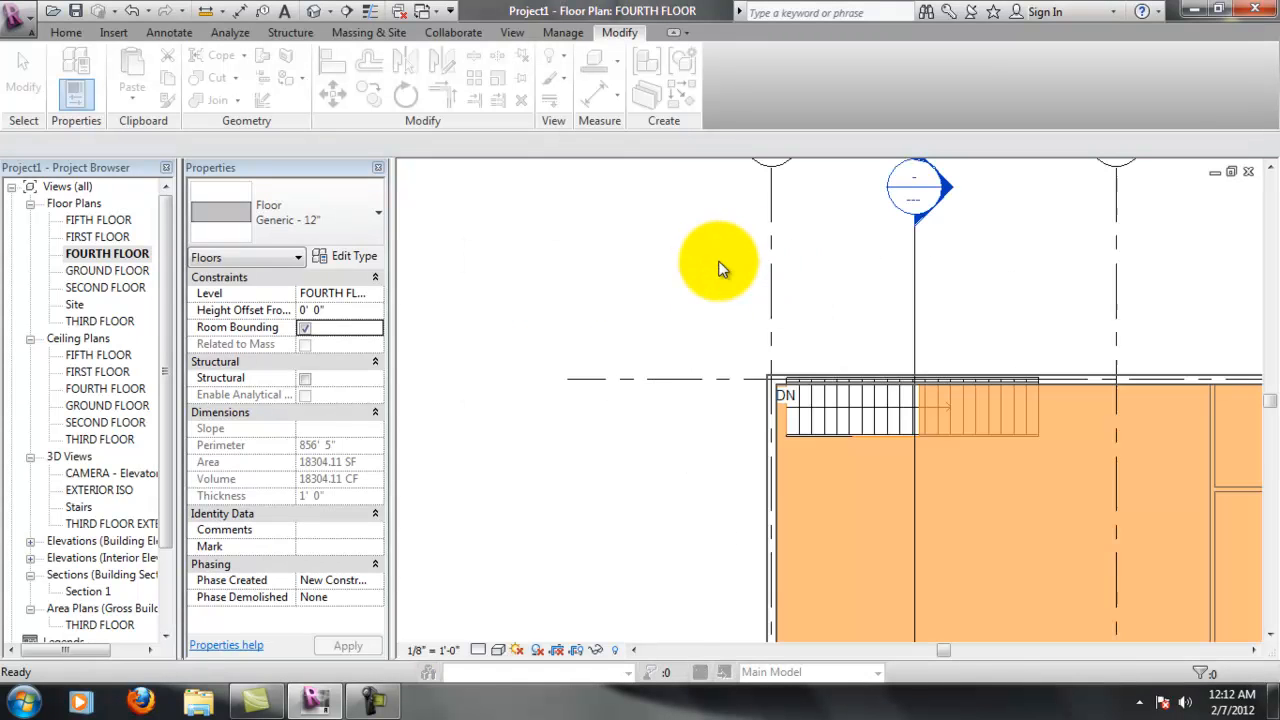
{"action": "left_click", "coordinate": [515, 413]}
{"action": "scroll", "coordinate": [714, 314], "scroll_direction": "down", "scroll_amount": 5}
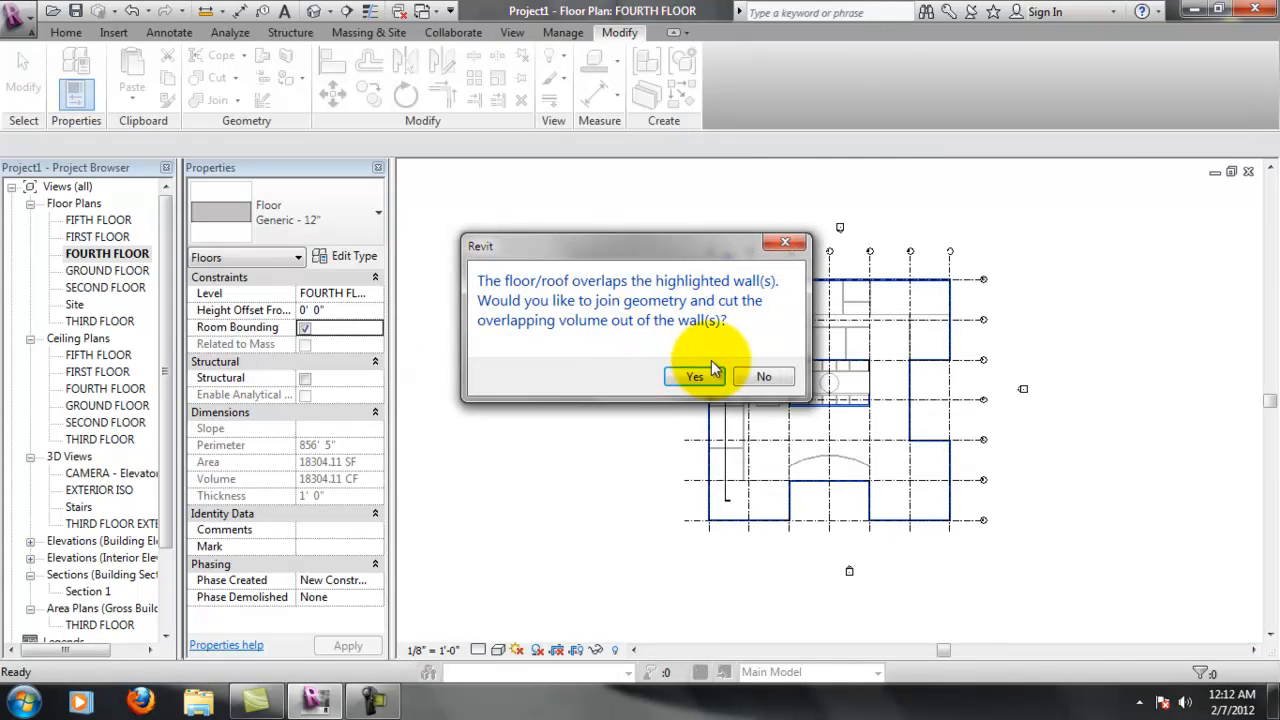
{"action": "left_click", "coordinate": [757, 373]}
{"action": "scroll", "coordinate": [766, 300], "scroll_direction": "up", "scroll_amount": 5}
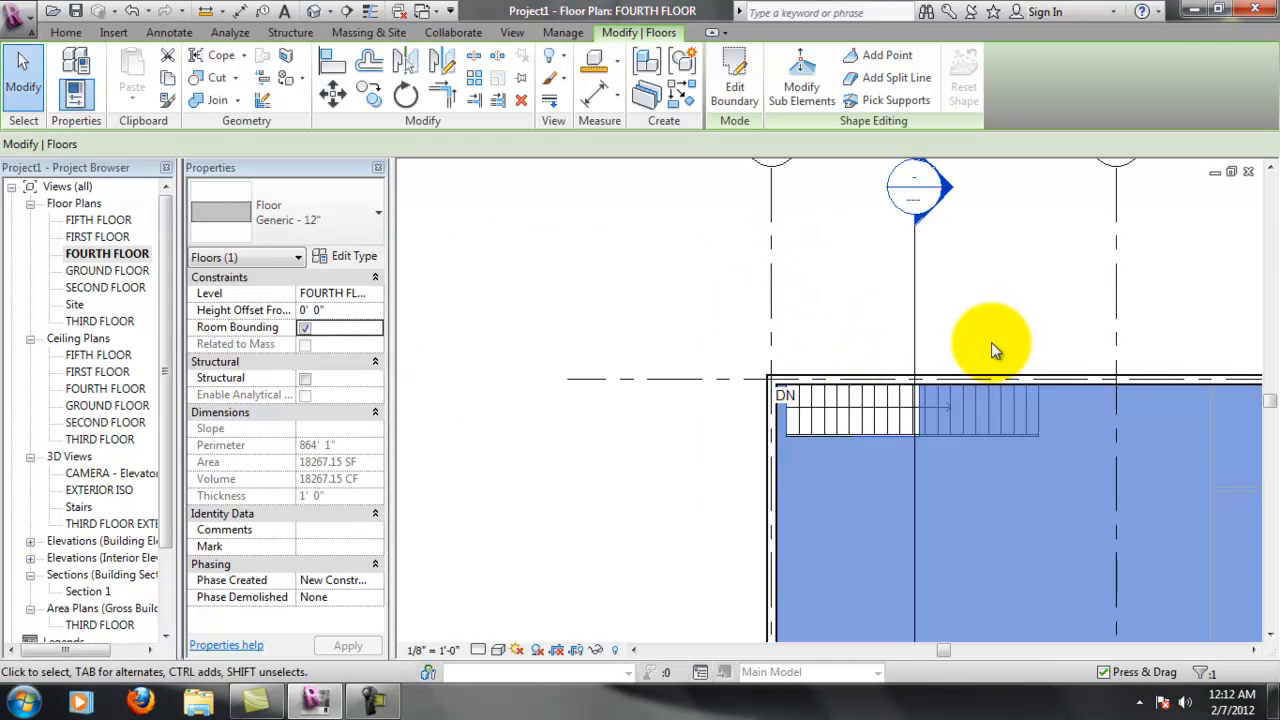
{"action": "left_click", "coordinate": [991, 343]}
{"action": "scroll", "coordinate": [978, 438], "scroll_direction": "up", "scroll_amount": 2}
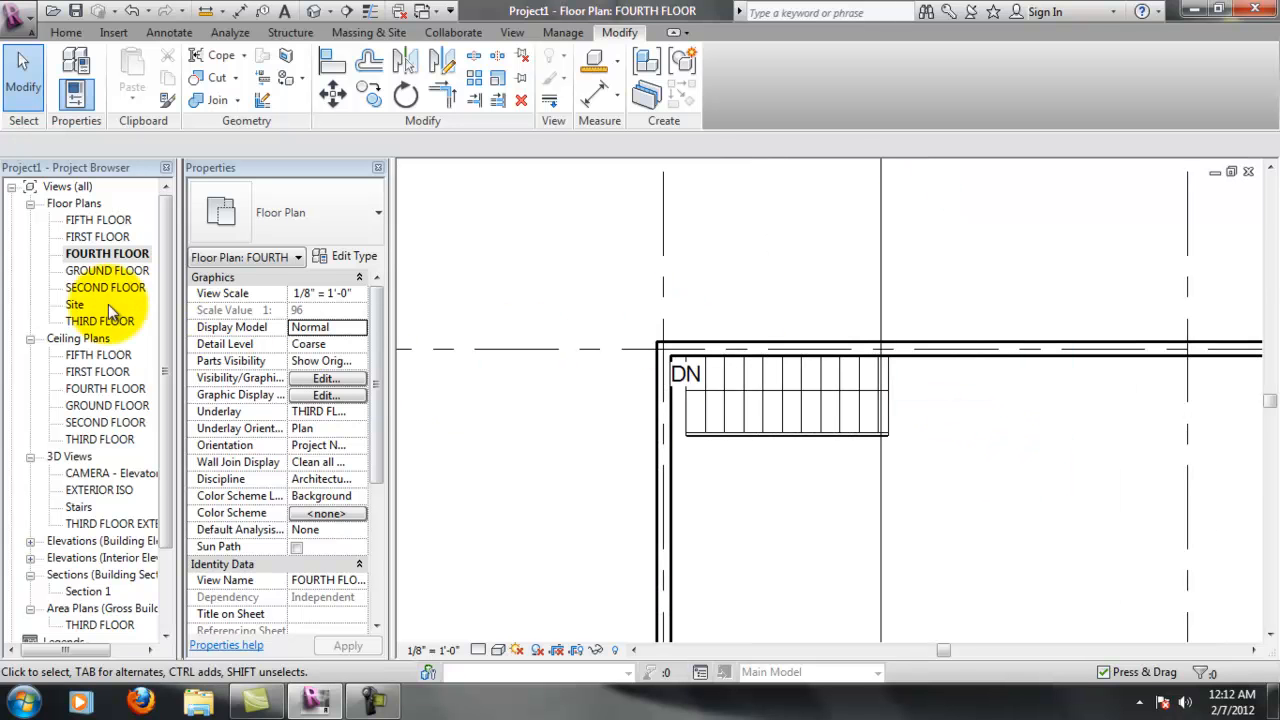
Check the stair in the Stairs 3D view and return to it in the THIRD FLOOR plan
{"action": "double_click", "coordinate": [82, 507]}
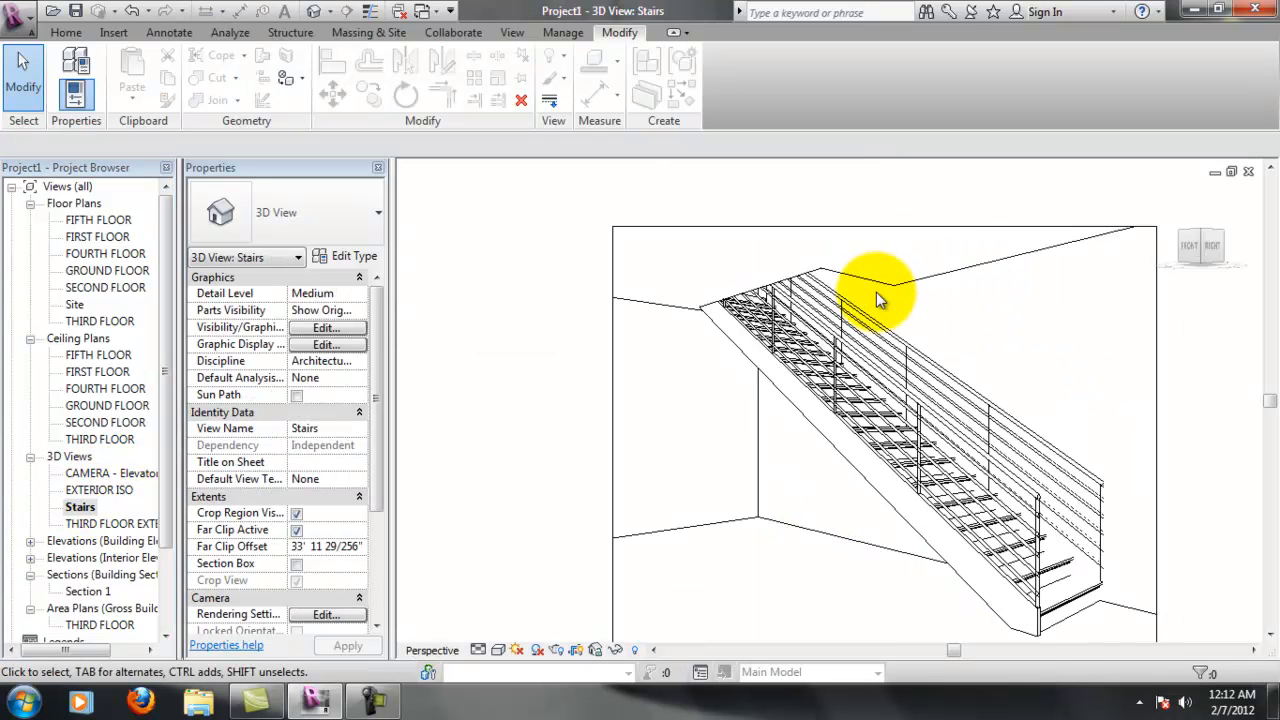
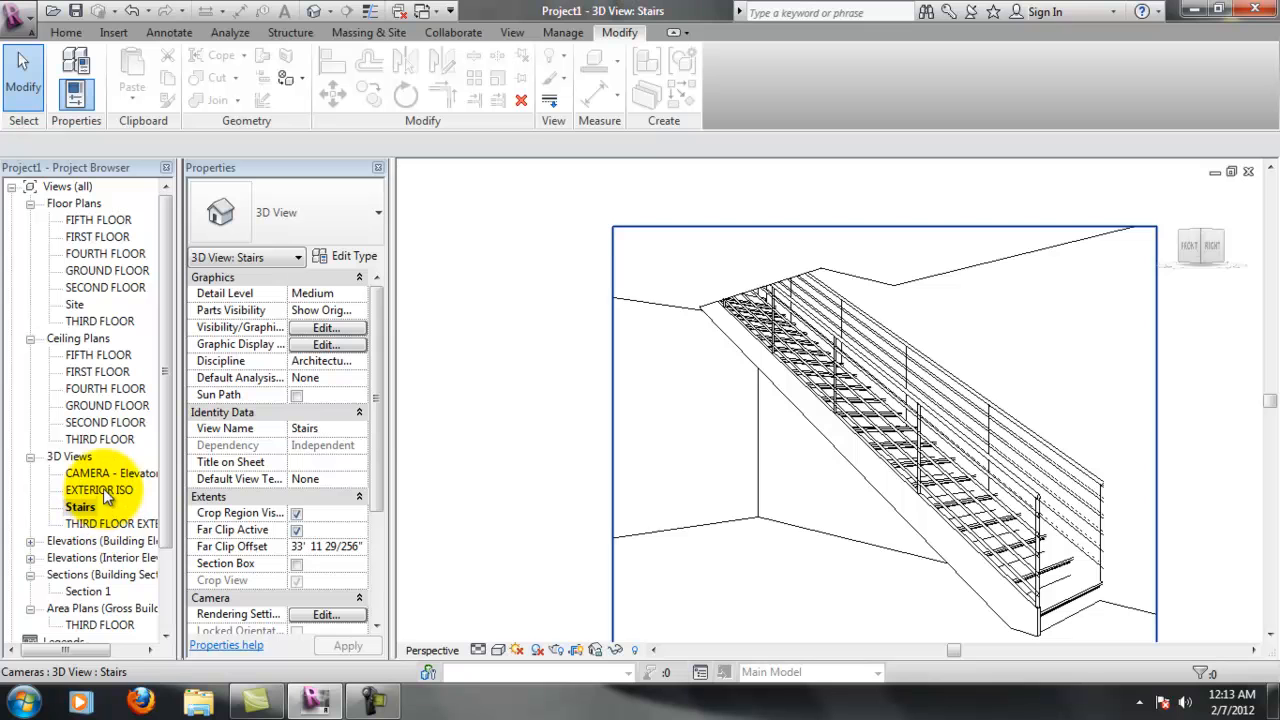
{"action": "double_click", "coordinate": [98, 320]}
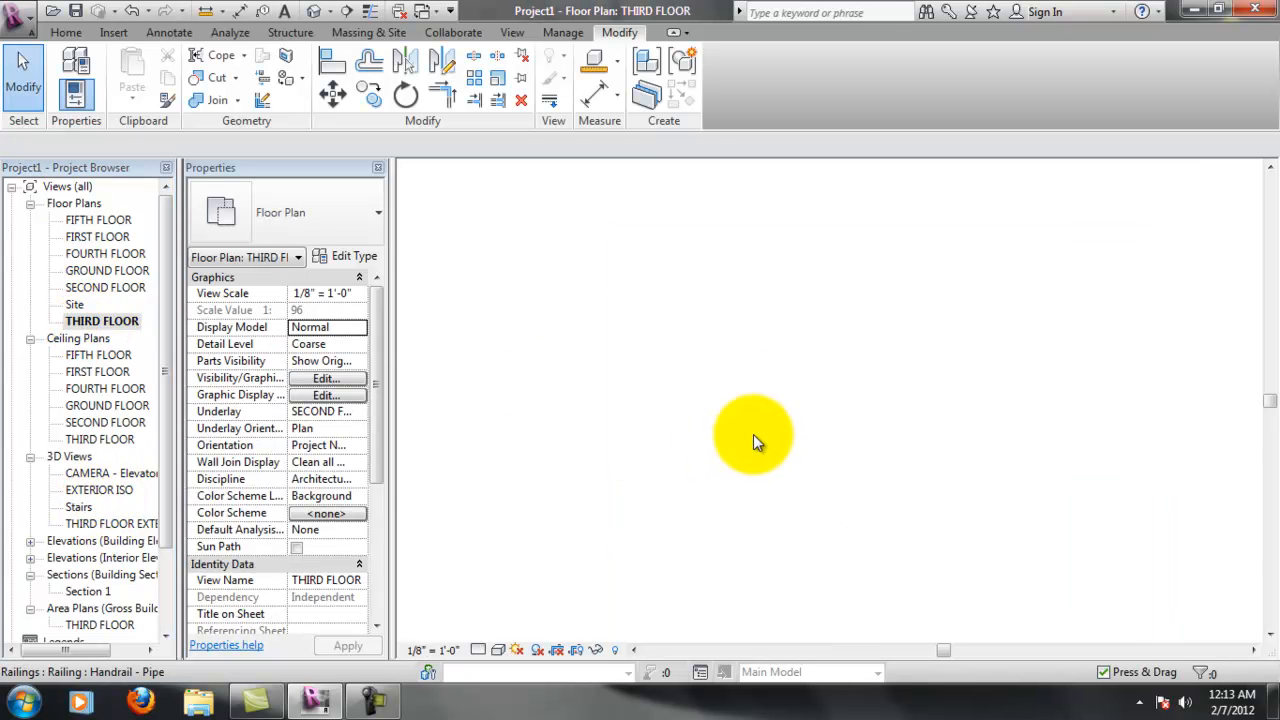
{"action": "left_click", "coordinate": [855, 492]}
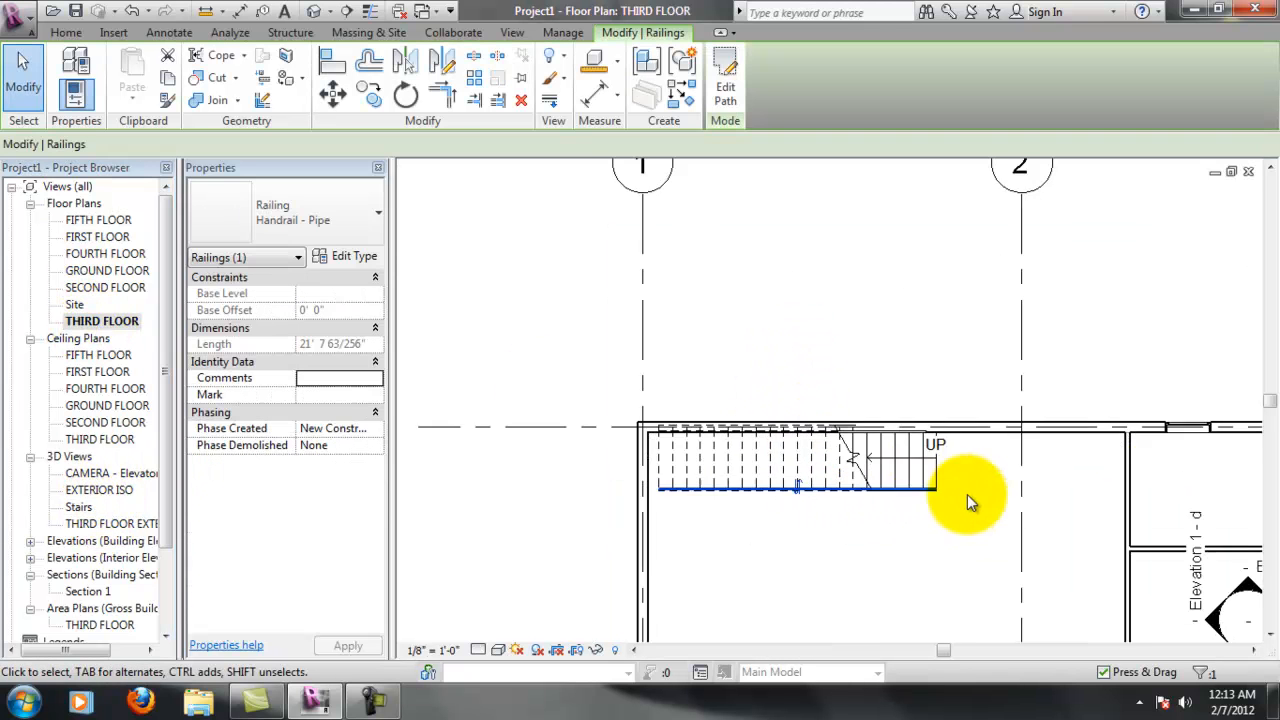
{"action": "scroll", "coordinate": [967, 494], "scroll_direction": "up", "scroll_amount": 1}
{"action": "left_click_drag", "start_coordinate": [886, 485], "coordinate": [951, 510]}
{"action": "left_click", "coordinate": [937, 329]}
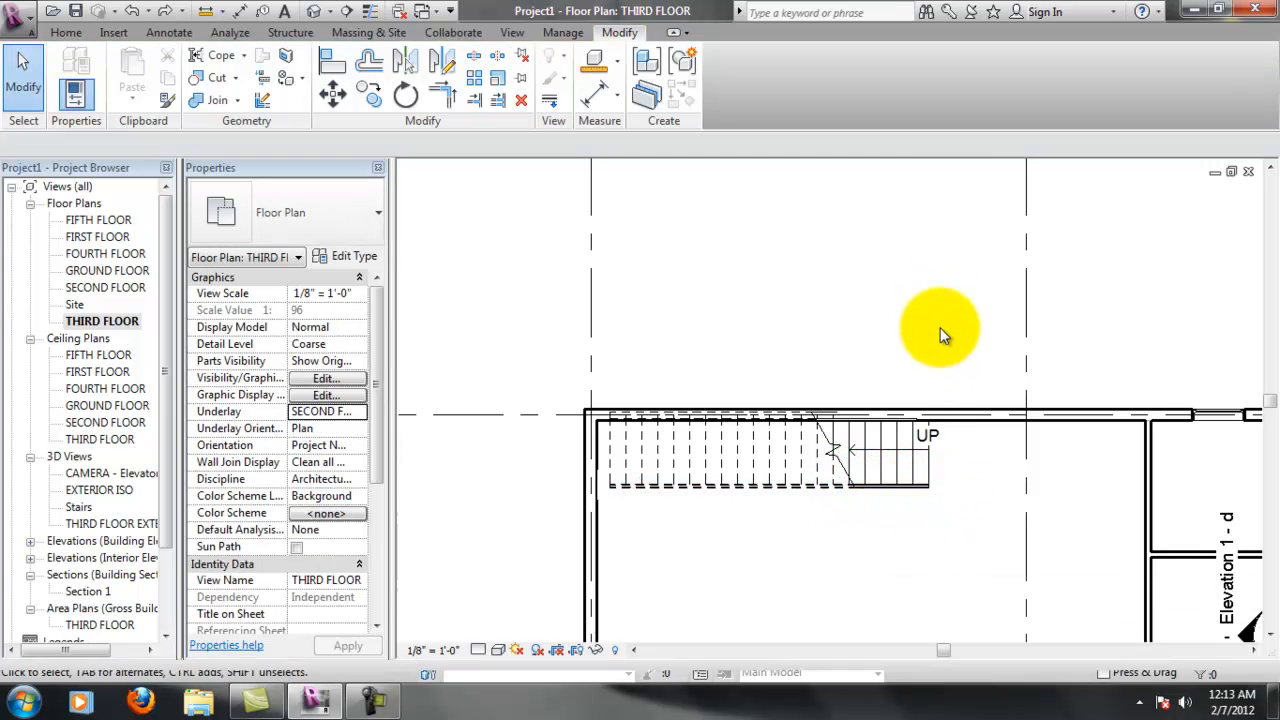
{"action": "scroll", "coordinate": [903, 496], "scroll_direction": "up", "scroll_amount": 1}
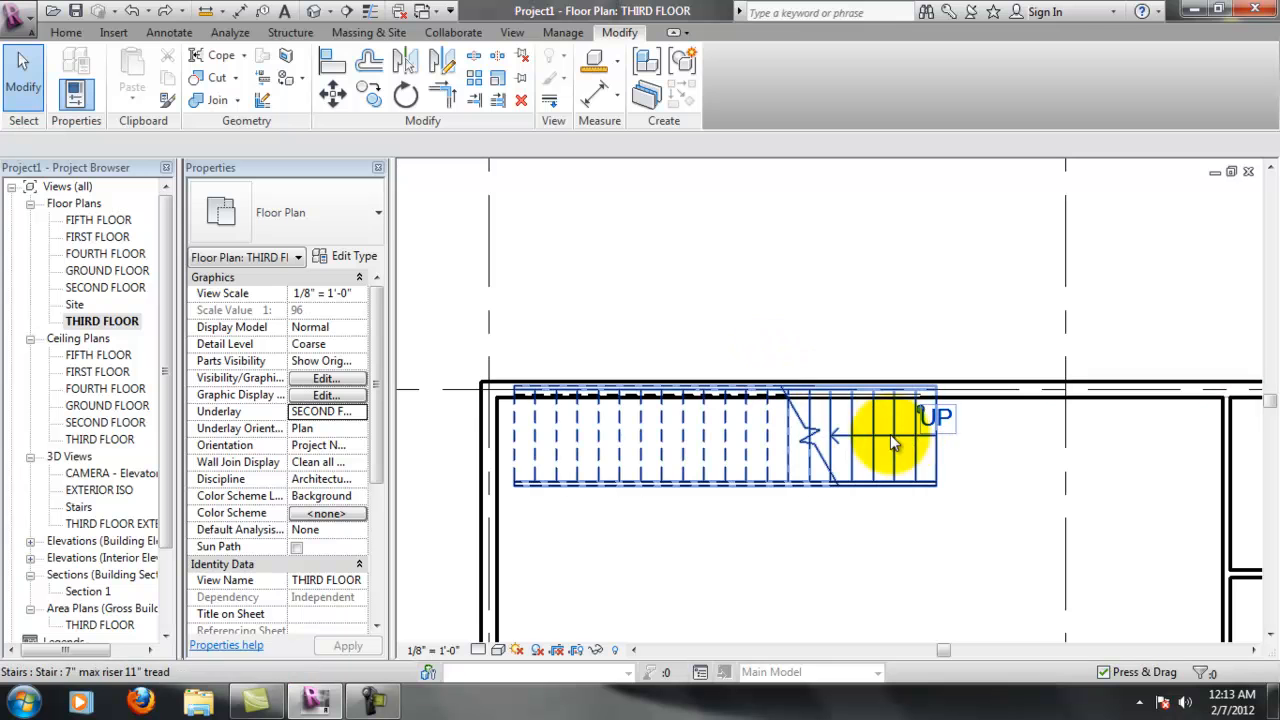
Save the project and place an aligned dimension from the side wall's inner face to the stair's upper end
{"action": "left_click", "coordinate": [918, 450]}
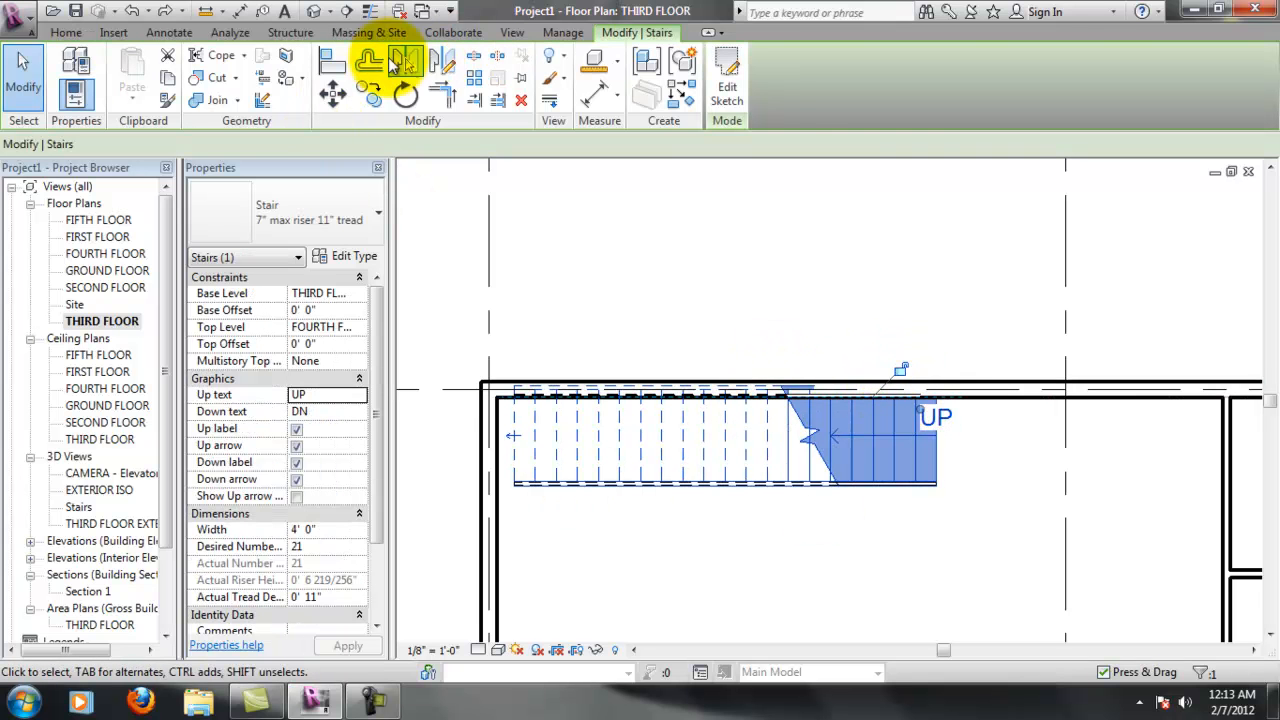
{"action": "left_click", "coordinate": [168, 32]}
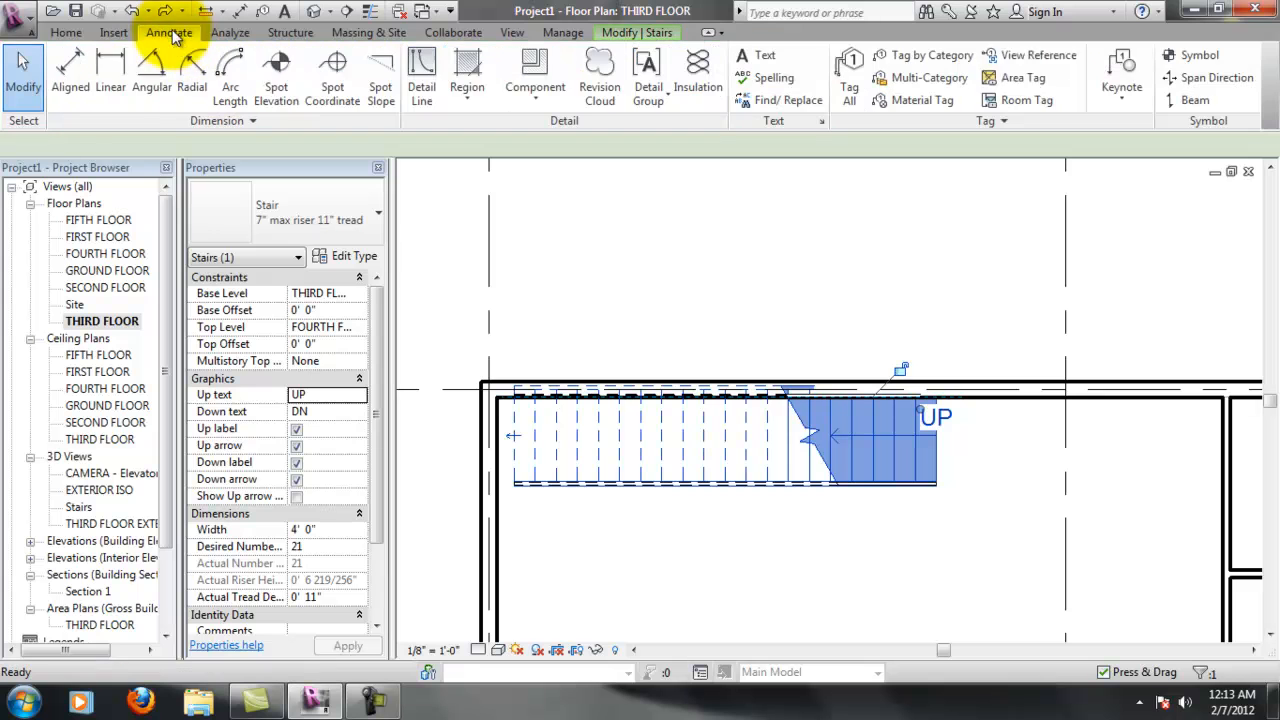
{"action": "left_click", "coordinate": [78, 85]}
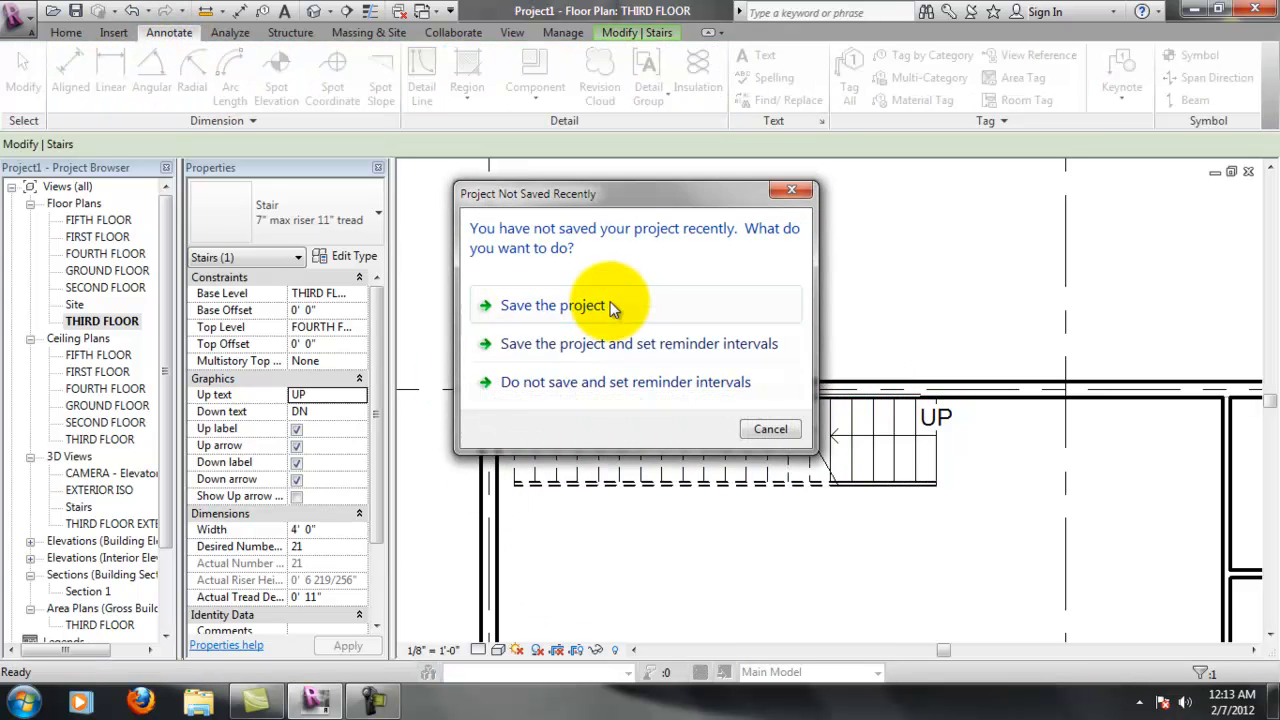
{"action": "left_click", "coordinate": [613, 310]}
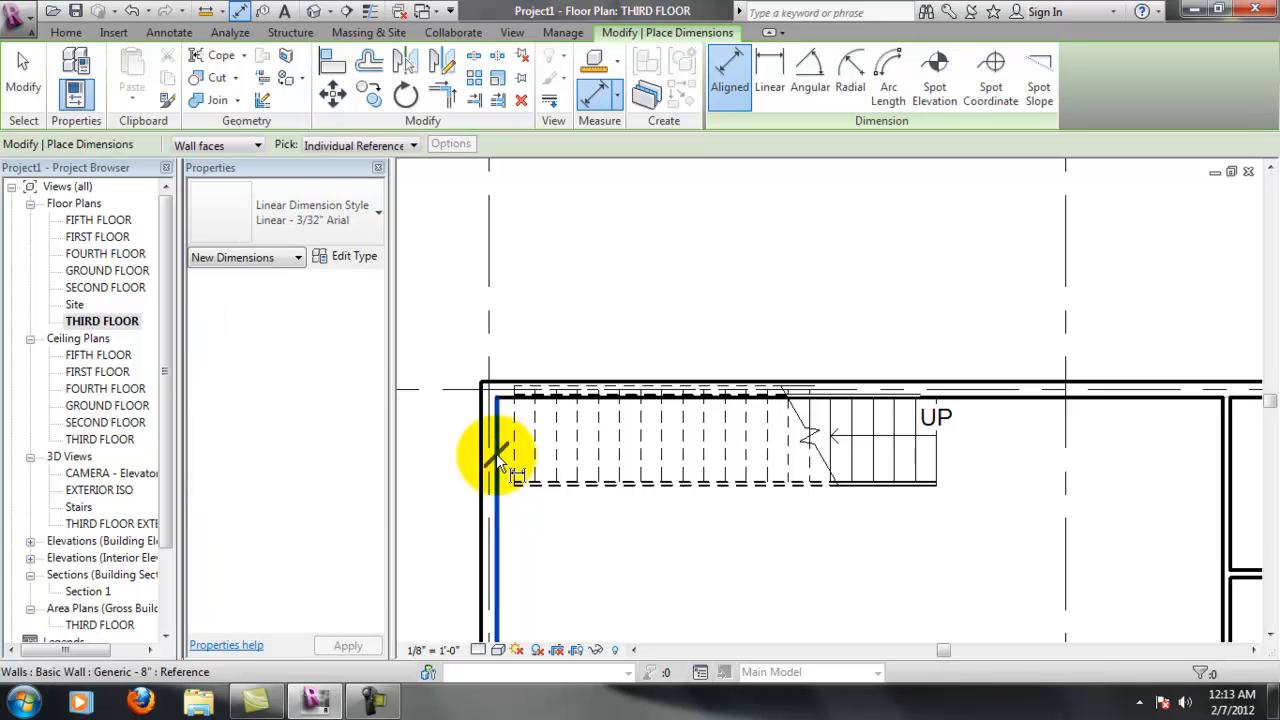
{"action": "left_click", "coordinate": [499, 464]}
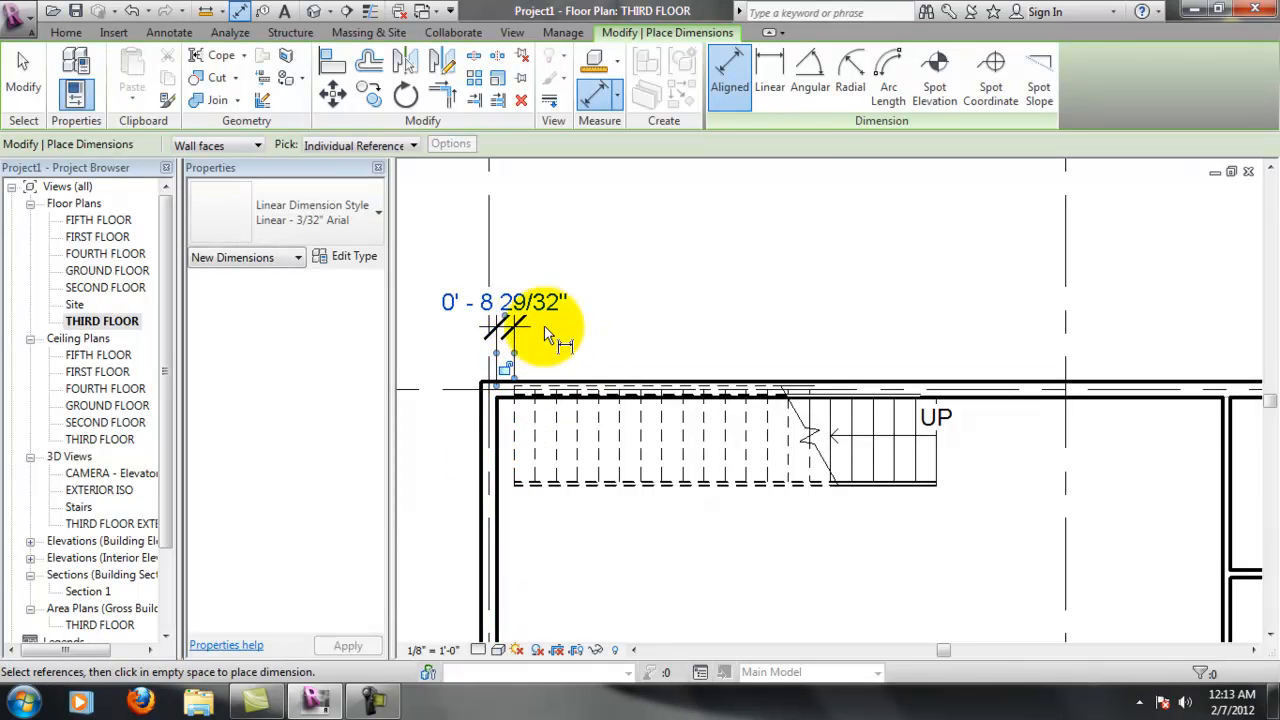
{"action": "left_click", "coordinate": [535, 304]}
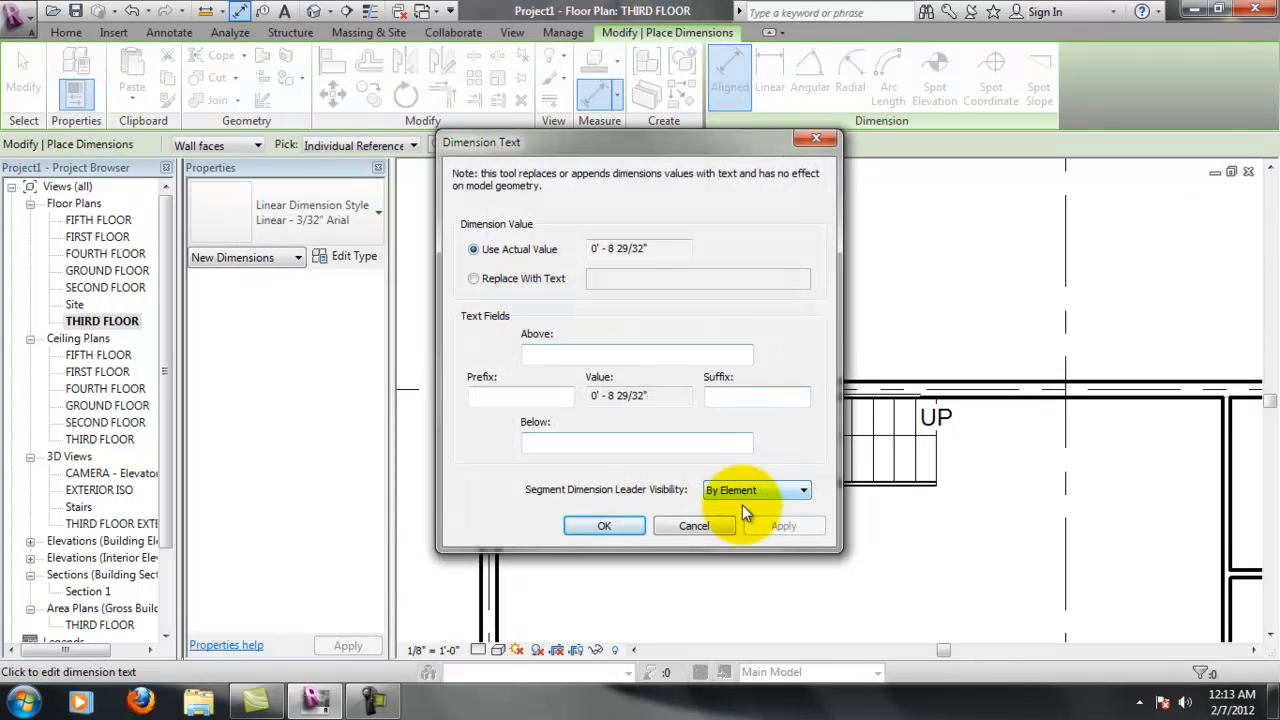
{"action": "left_click", "coordinate": [640, 524]}
Move the stair along the wall by setting its distance from the side wall to 4', and change it to 5'
{"action": "left_click", "coordinate": [569, 460]}
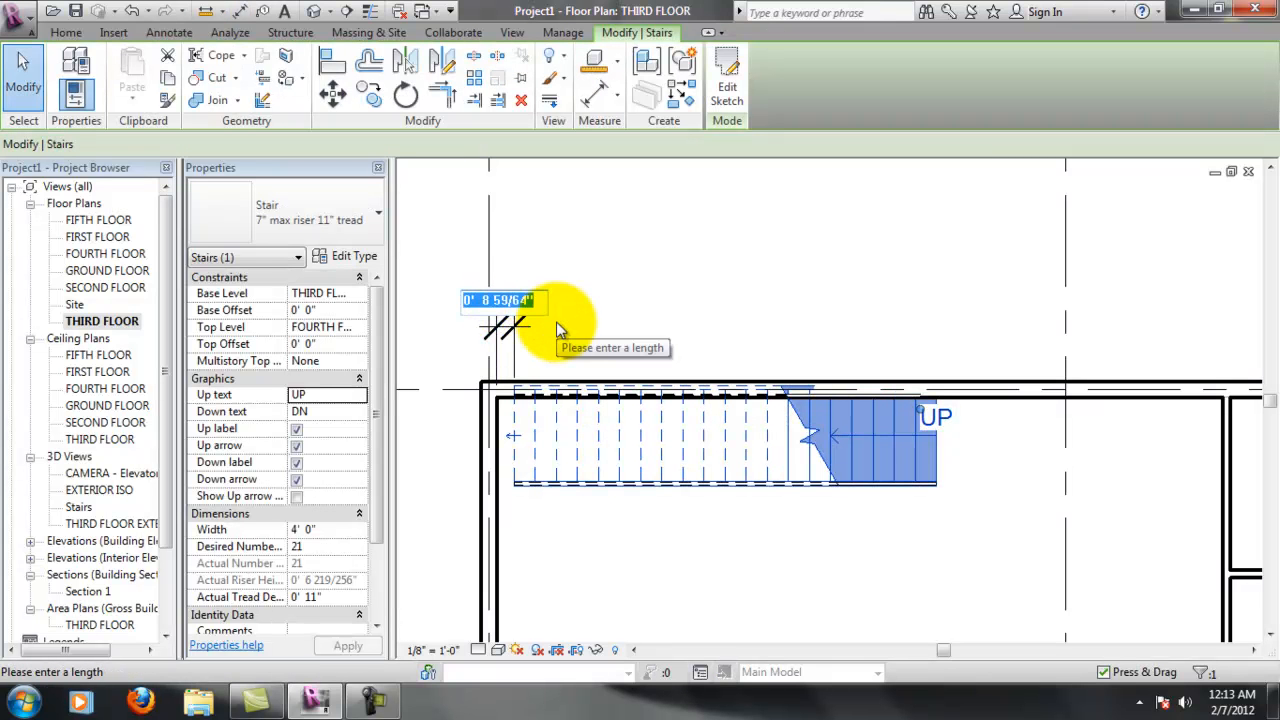
{"action": "type", "text": "4"}
{"action": "key", "text": "Return"}
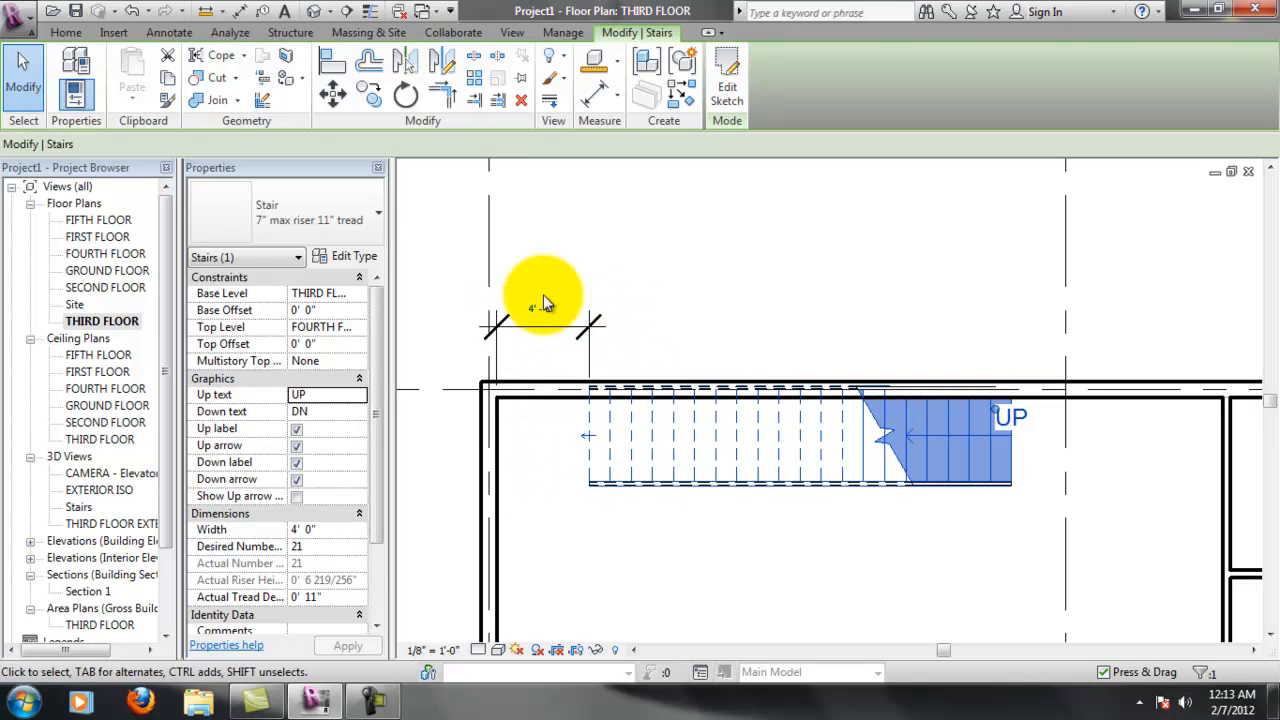
{"action": "left_click", "coordinate": [541, 302]}
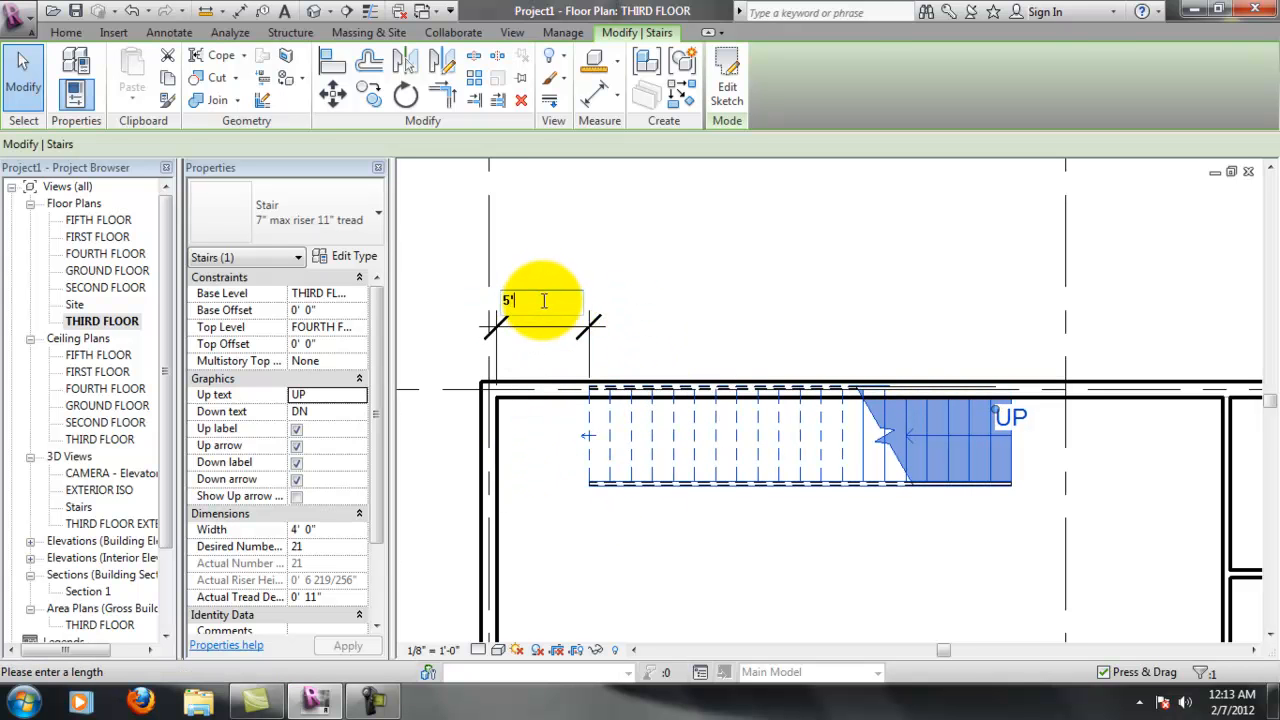
{"action": "type", "text": "5'"}
{"action": "key", "text": "Return"}
{"action": "left_click", "coordinate": [749, 300]}
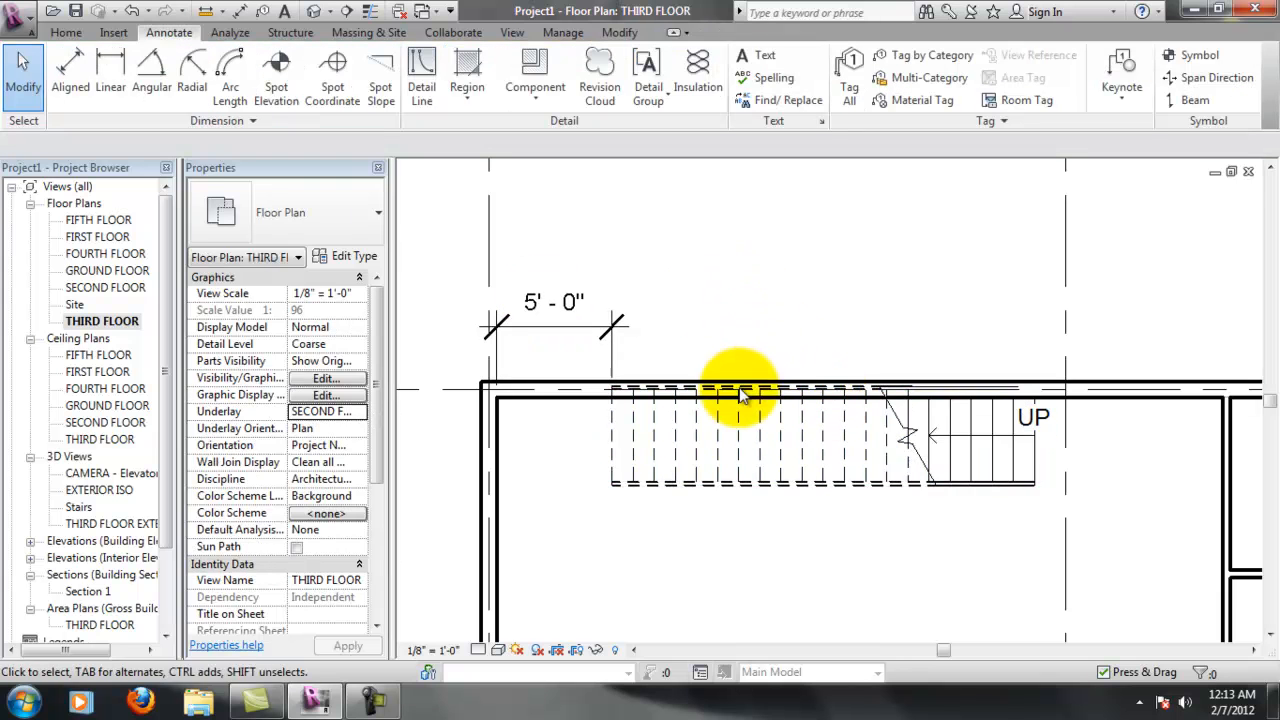
Align the stair's wall-side pipe handrail with the inner face of the upper wall
{"action": "scroll", "coordinate": [700, 400], "scroll_direction": "up", "scroll_amount": 5}
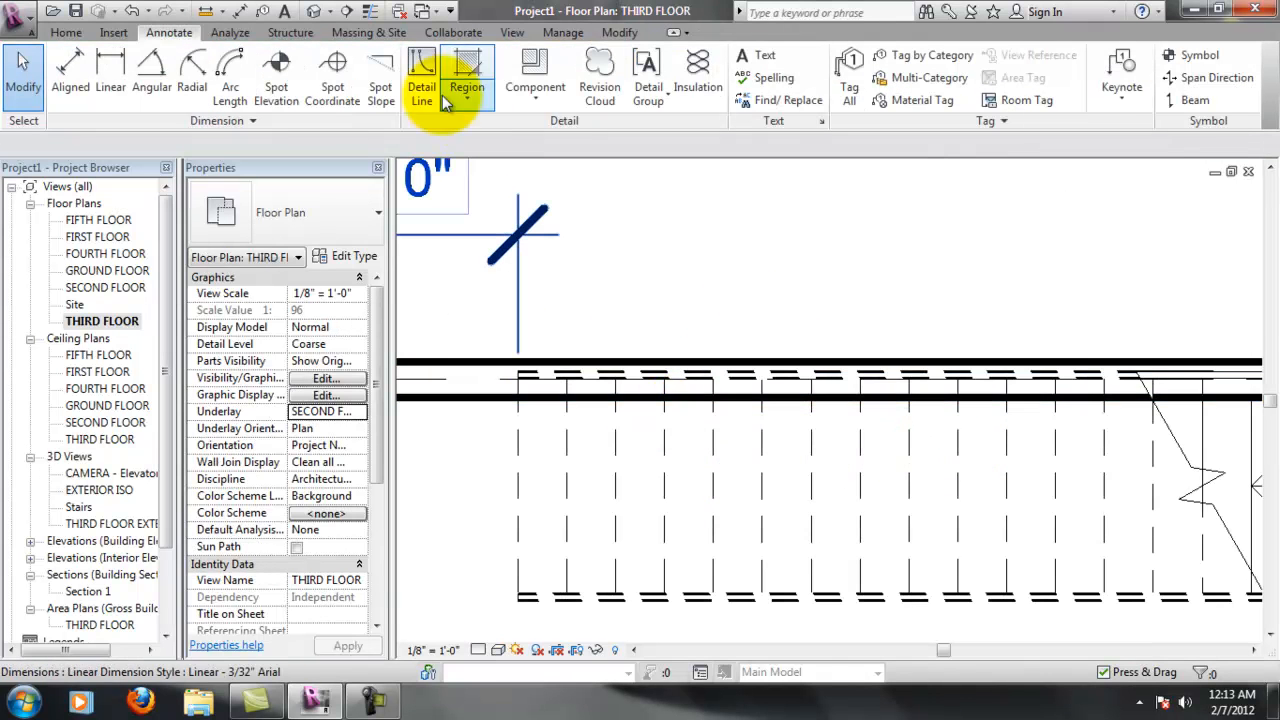
{"action": "left_click", "coordinate": [86, 76]}
{"action": "key", "text": "Escape"}
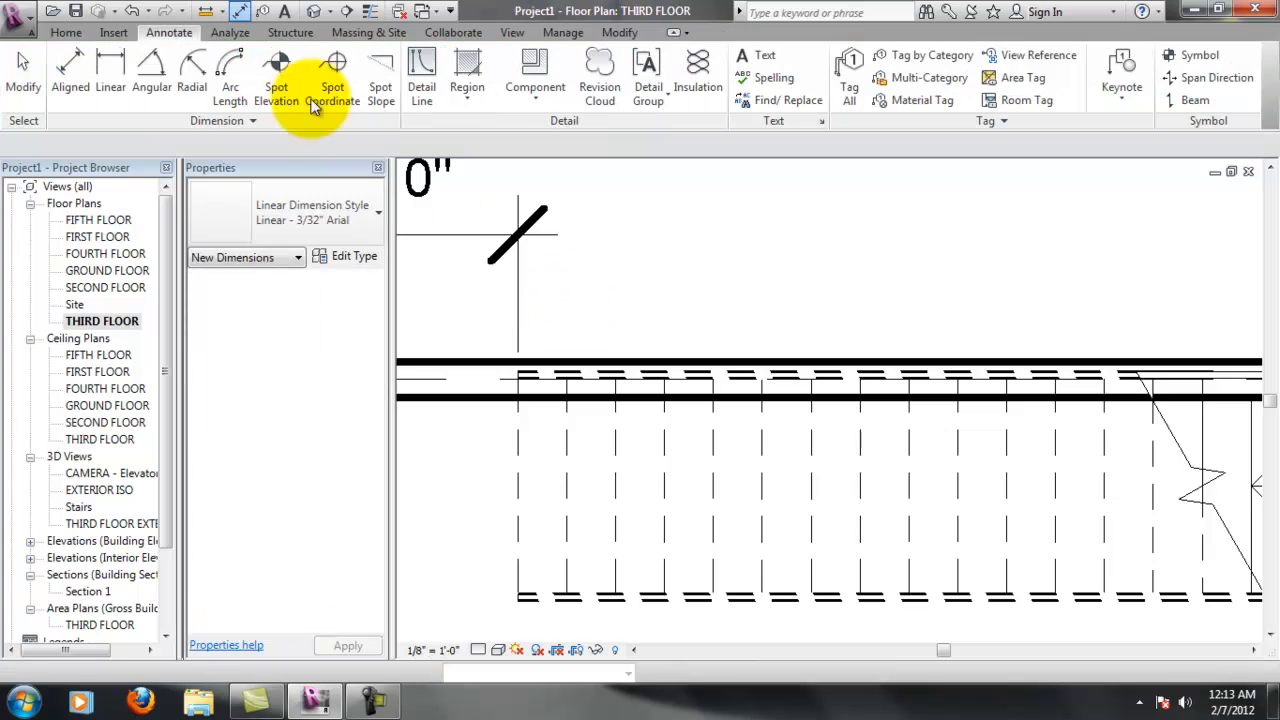
{"action": "left_click", "coordinate": [608, 494]}
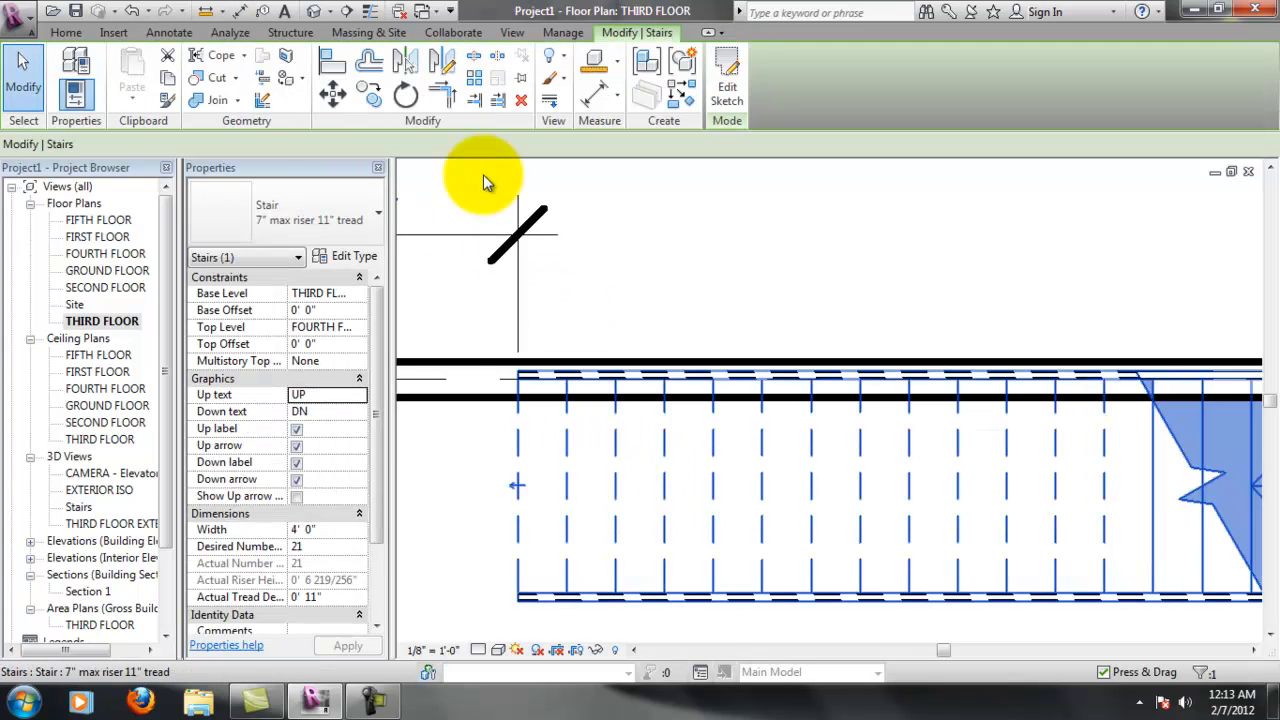
{"action": "left_click", "coordinate": [333, 66]}
{"action": "left_click", "coordinate": [512, 398]}
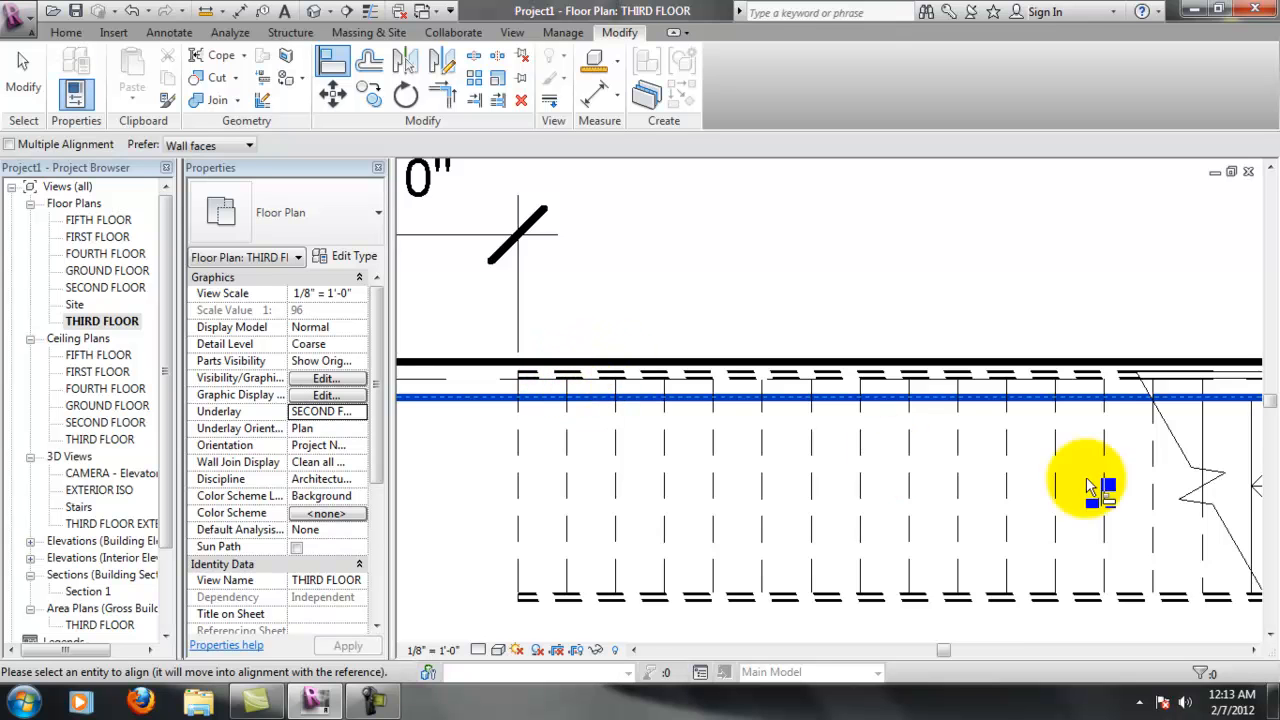
{"action": "scroll", "coordinate": [1128, 386], "scroll_direction": "up", "scroll_amount": 4}
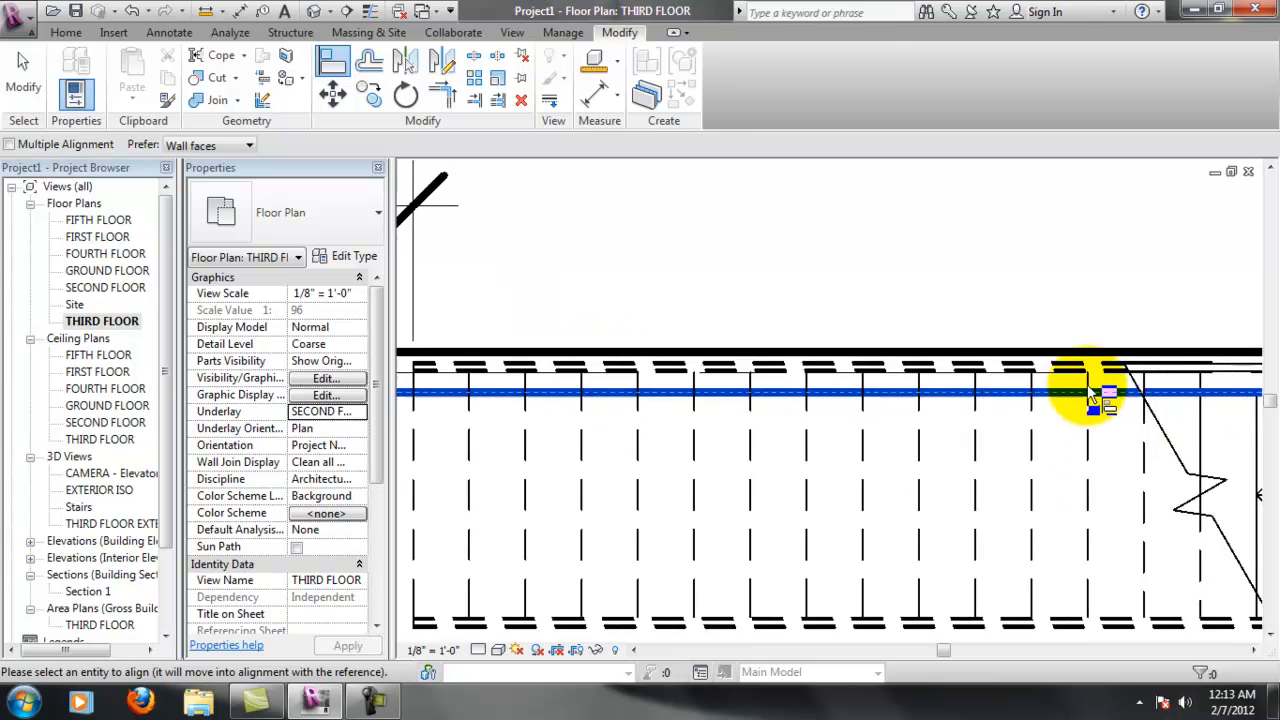
{"action": "left_click", "coordinate": [1153, 352]}
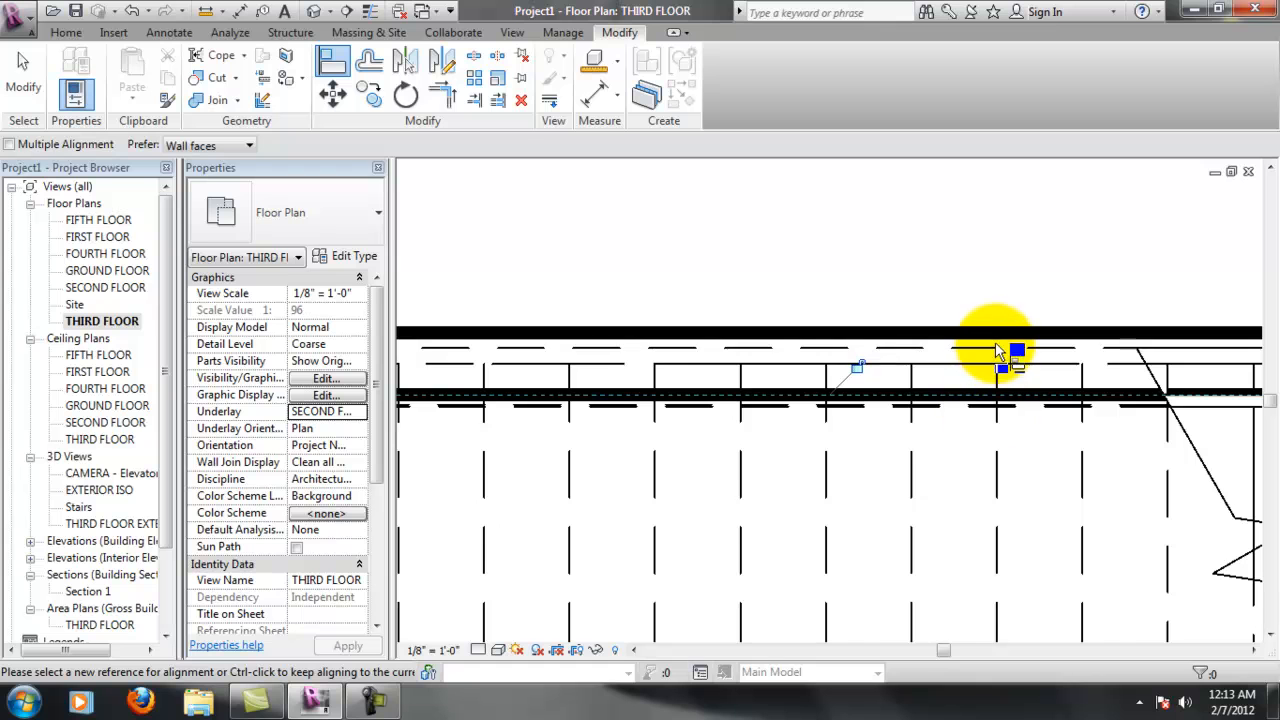
Try to align the stair's wall-side edge with the inner face of the upper wall
{"action": "scroll", "coordinate": [925, 420], "scroll_direction": "up", "scroll_amount": 3}
{"action": "scroll", "coordinate": [920, 417], "scroll_direction": "down", "scroll_amount": 10}
{"action": "scroll", "coordinate": [690, 400], "scroll_direction": "up", "scroll_amount": 3}
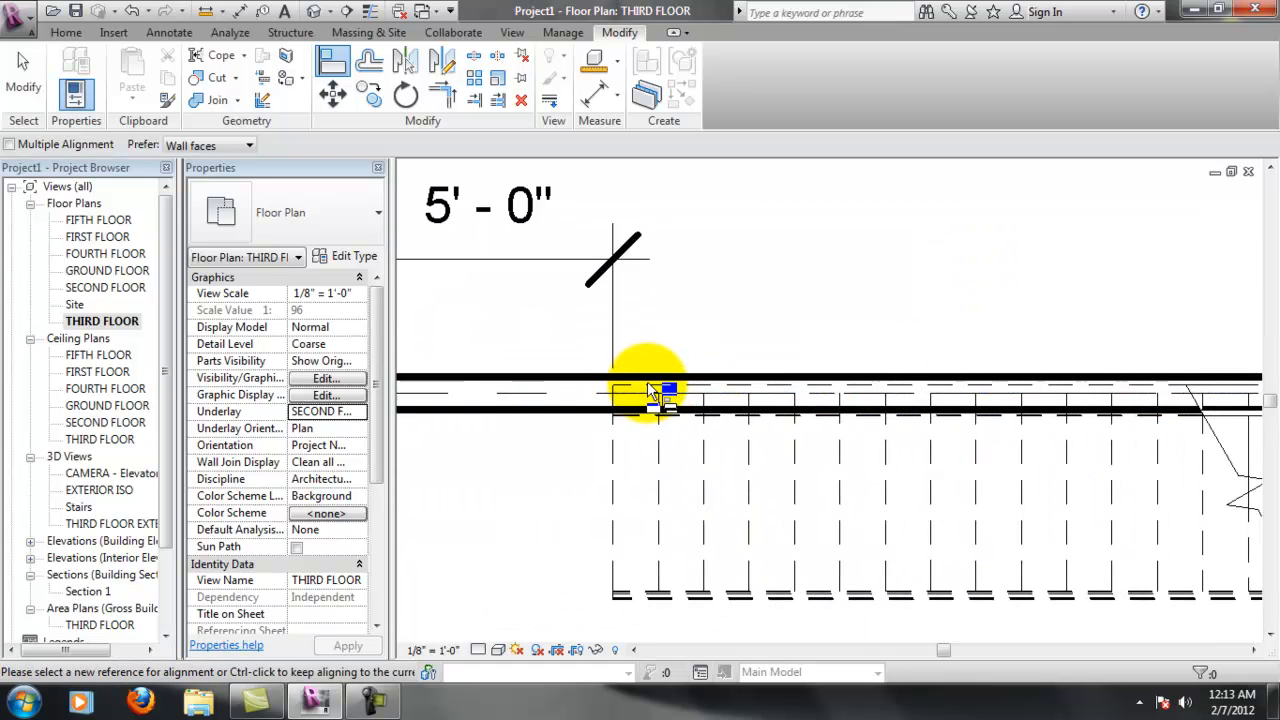
{"action": "scroll", "coordinate": [655, 405], "scroll_direction": "up", "scroll_amount": 2}
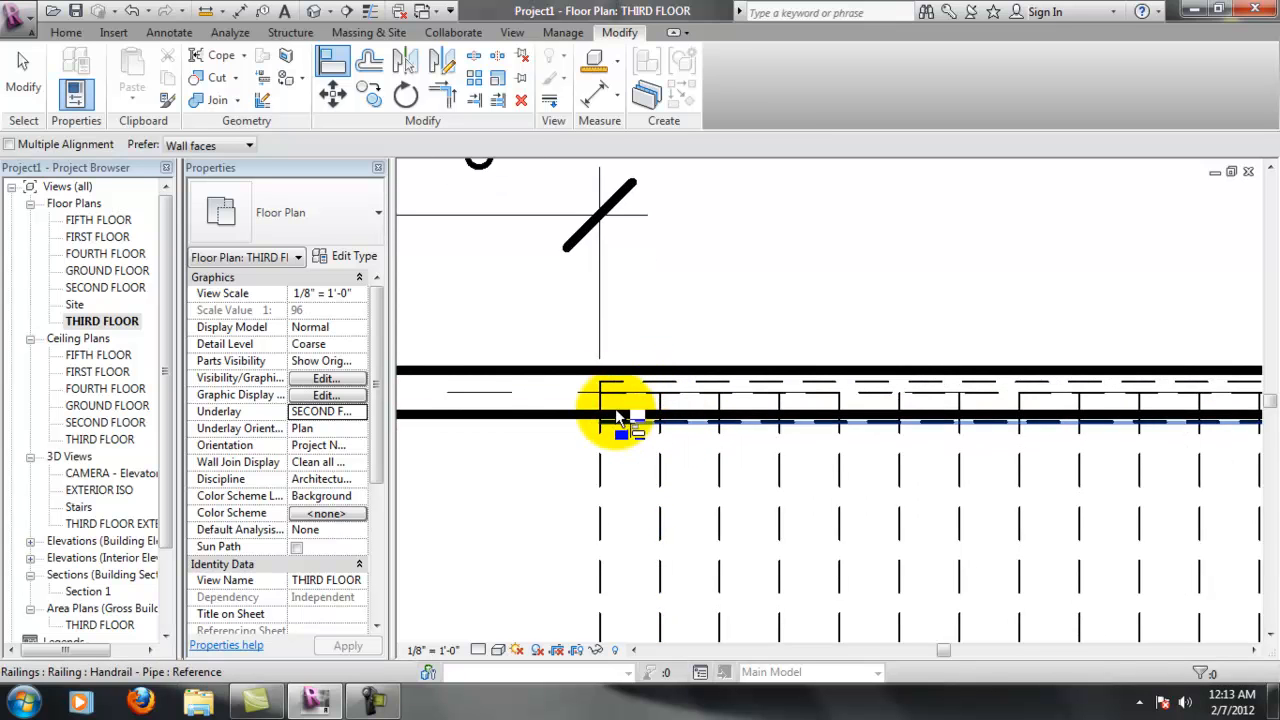
{"action": "left_click", "coordinate": [570, 416]}
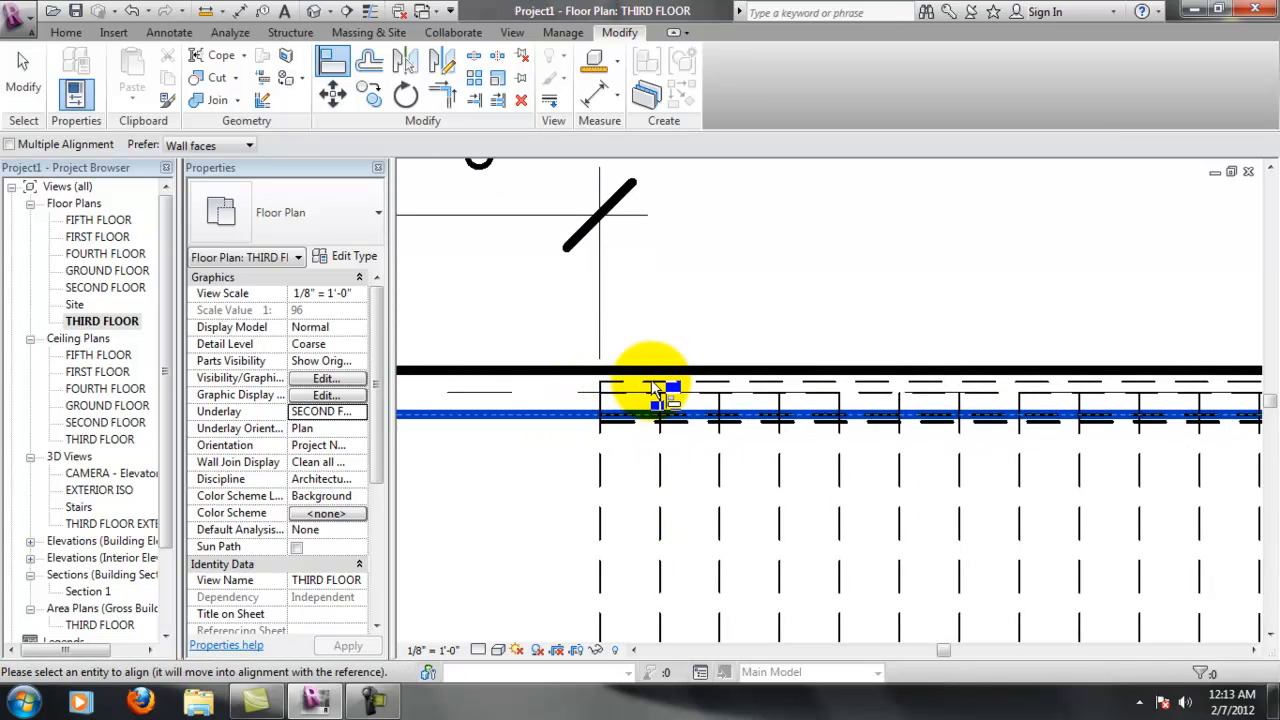
{"action": "scroll", "coordinate": [614, 395], "scroll_direction": "up", "scroll_amount": 3}
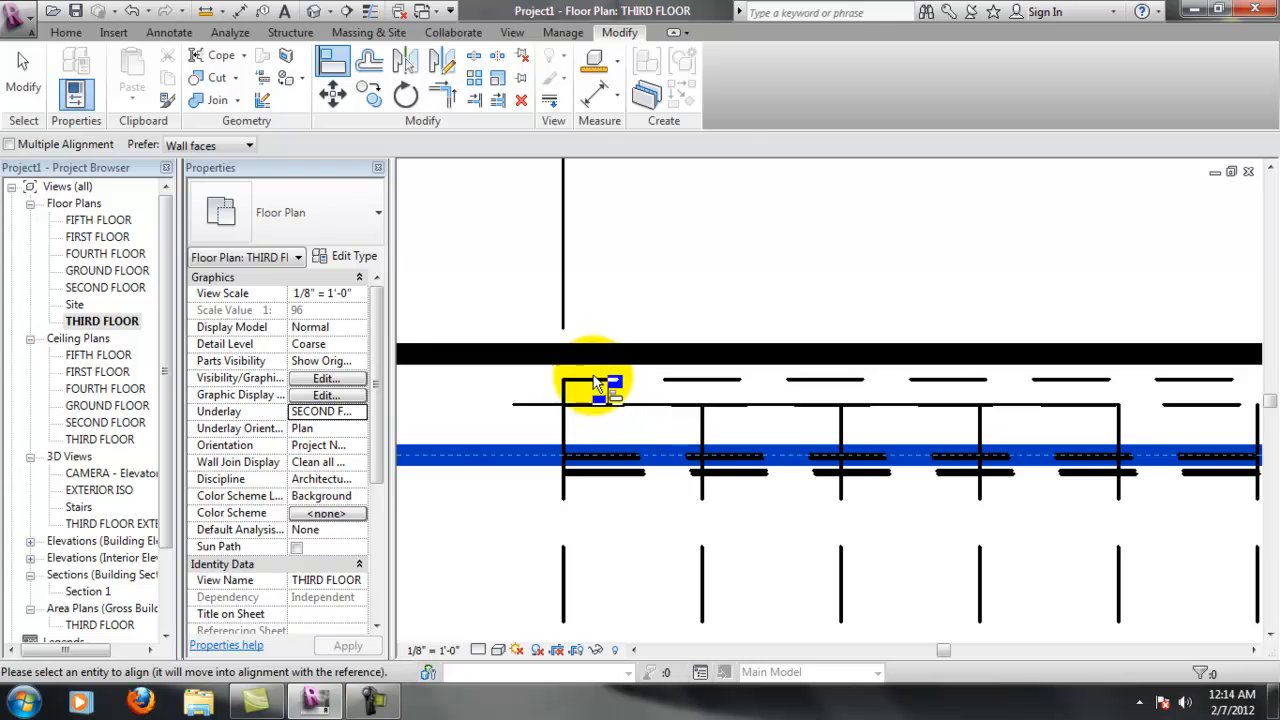
{"action": "left_click", "coordinate": [718, 388]}
{"action": "scroll", "coordinate": [829, 449], "scroll_direction": "down", "scroll_amount": 5}
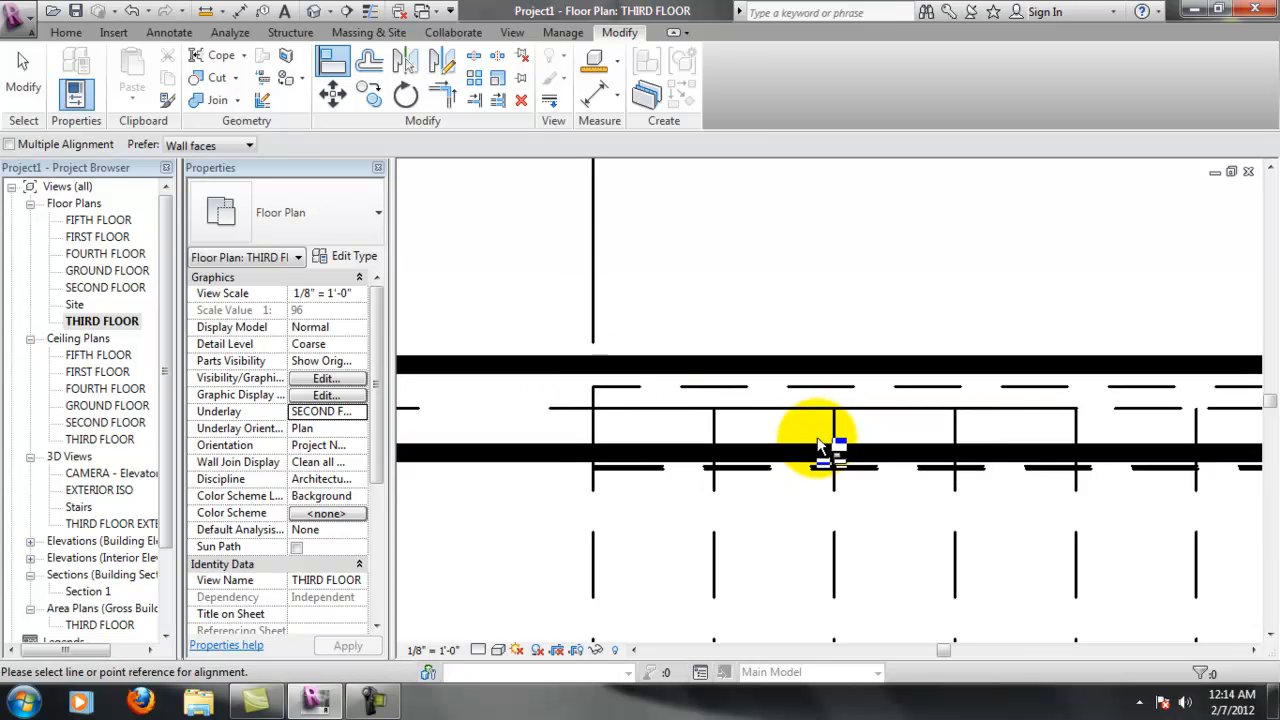
Set the THIRD FLOOR plan's visual style to Wireframe to expose the stair edge inside the upper wall
{"action": "scroll", "coordinate": [970, 455], "scroll_direction": "up", "scroll_amount": 6}
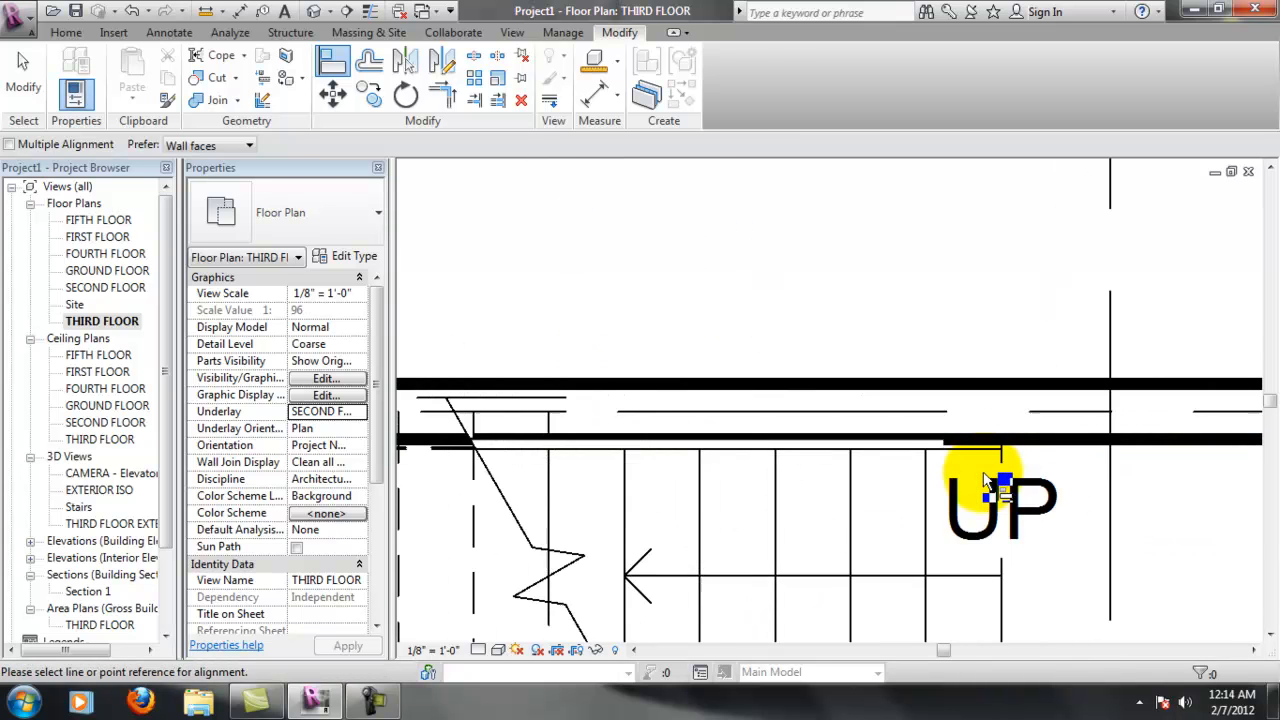
{"action": "key", "text": "Escape"}
{"action": "scroll", "coordinate": [976, 486], "scroll_direction": "down", "scroll_amount": 2}
{"action": "scroll", "coordinate": [994, 463], "scroll_direction": "up", "scroll_amount": 3}
{"action": "left_click", "coordinate": [996, 465]}
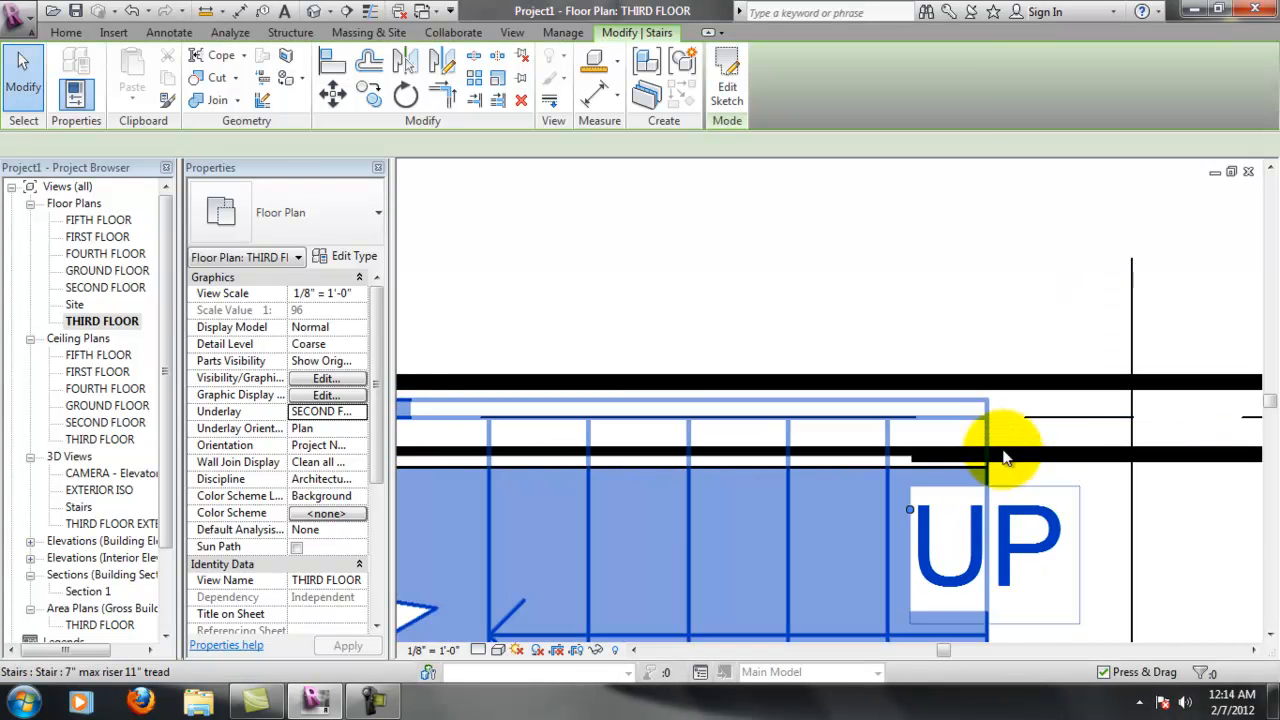
{"action": "left_click", "coordinate": [499, 650]}
{"action": "left_click", "coordinate": [537, 555]}
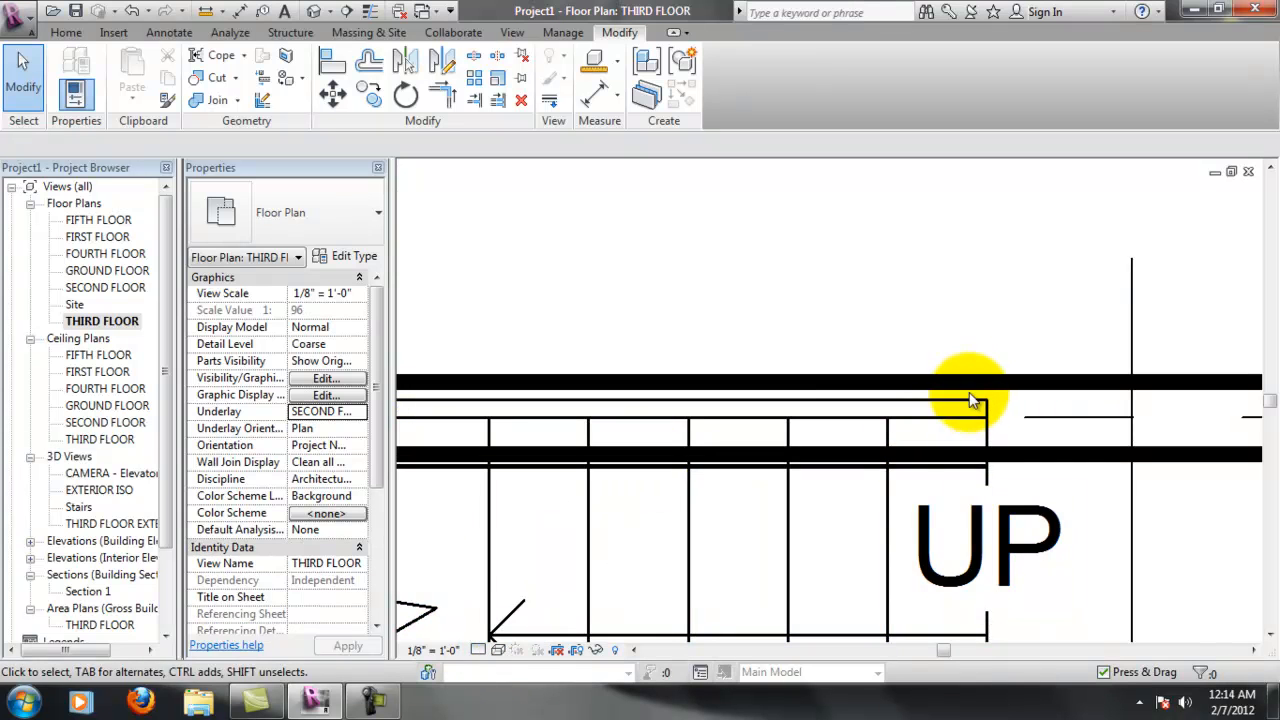
Align the stair's wall-side edge with the inner face of the upper wall
{"action": "left_click", "coordinate": [332, 60]}
{"action": "left_click", "coordinate": [1024, 458]}
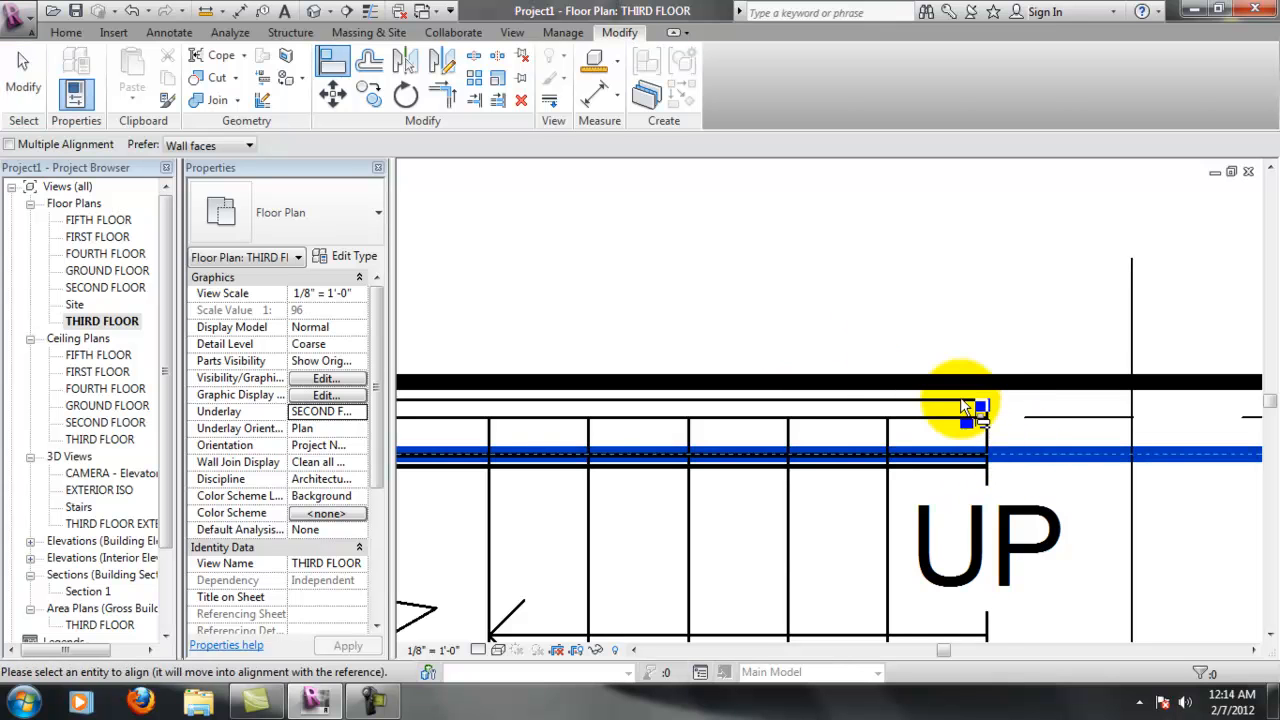
{"action": "left_click", "coordinate": [962, 405]}
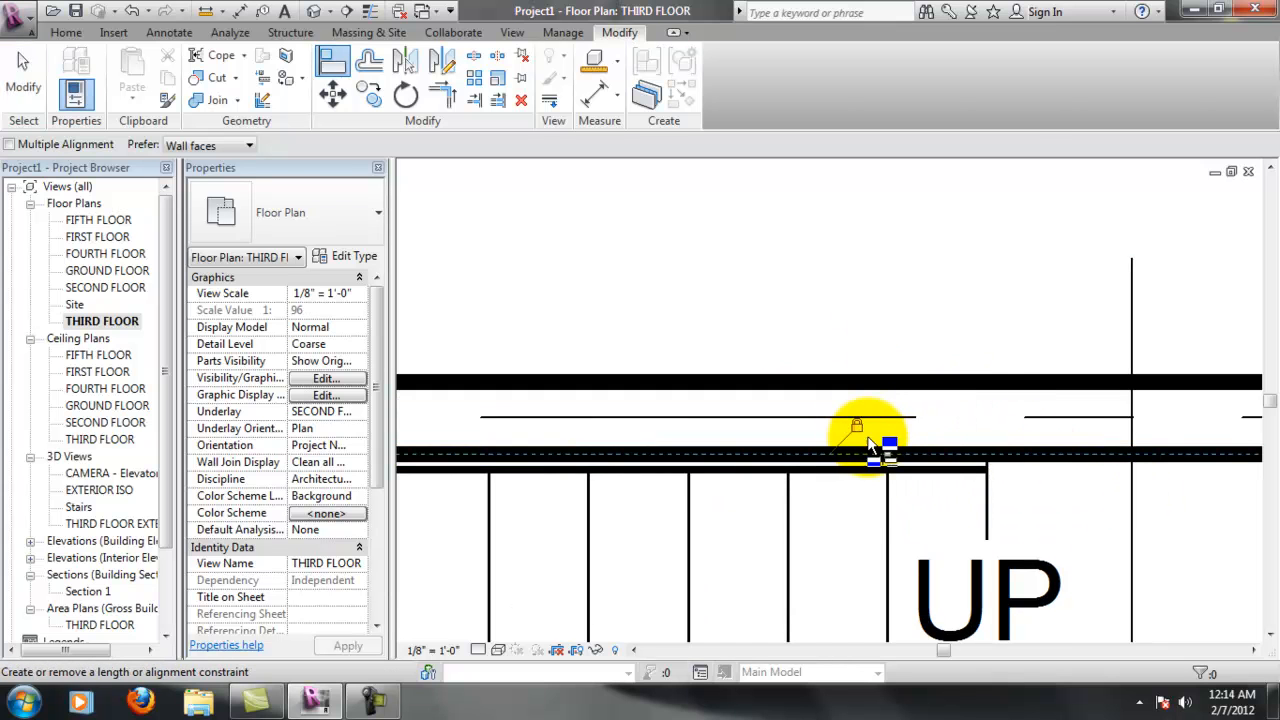
{"action": "scroll", "coordinate": [891, 517], "scroll_direction": "up", "scroll_amount": 3}
{"action": "scroll", "coordinate": [894, 520], "scroll_direction": "down", "scroll_amount": 4}
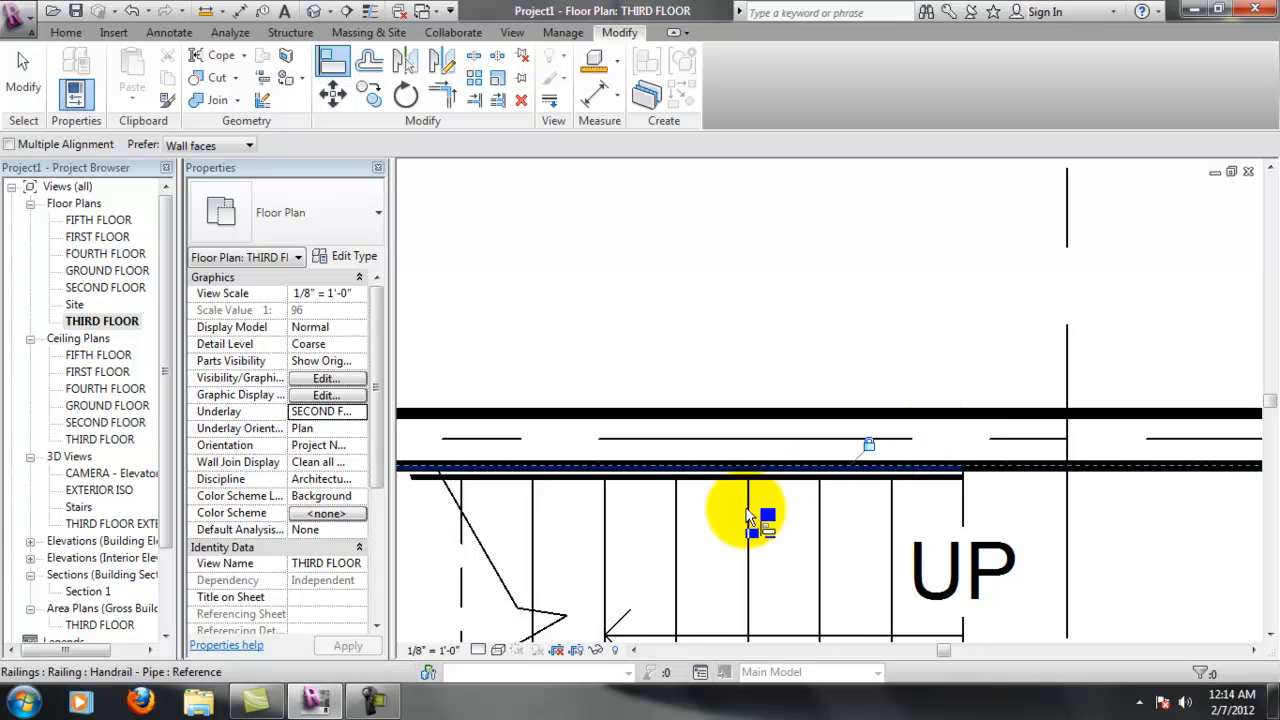
Set the THIRD FLOOR plan's visual style back to Hidden Line
{"action": "left_click", "coordinate": [498, 651]}
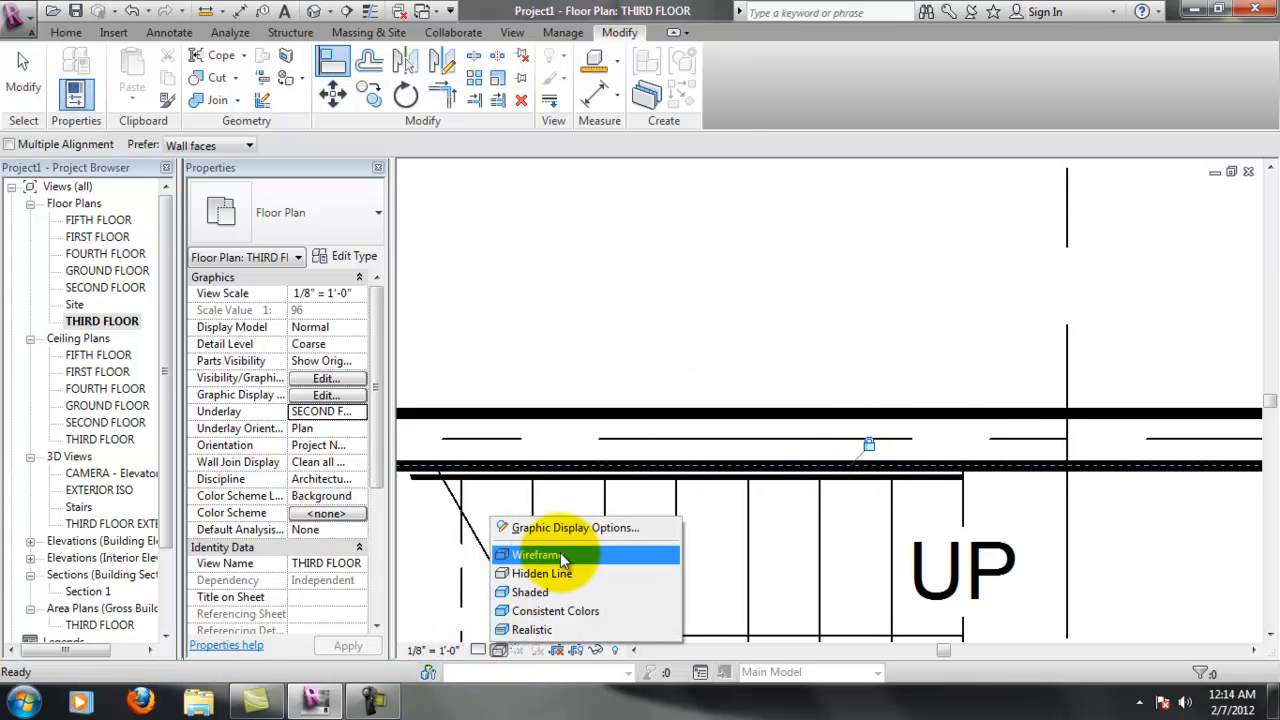
{"action": "left_click", "coordinate": [560, 555]}
{"action": "left_click", "coordinate": [498, 651]}
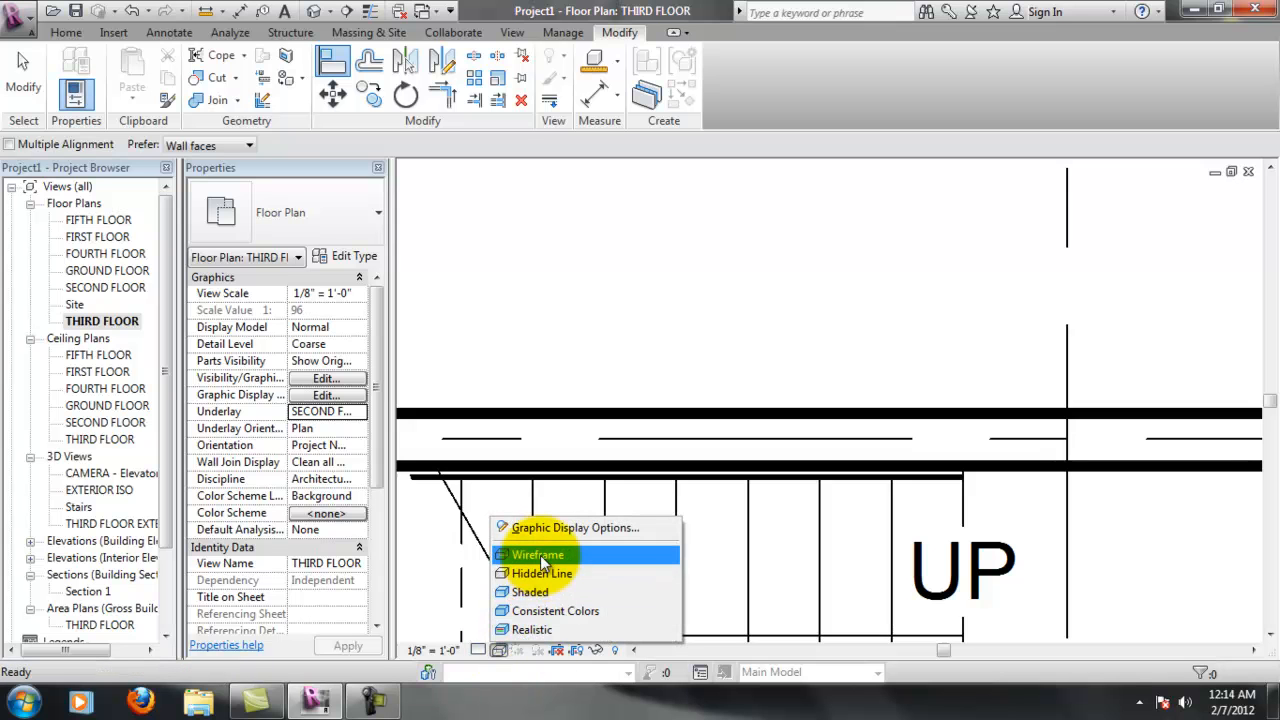
{"action": "left_click", "coordinate": [540, 574]}
{"action": "scroll", "coordinate": [740, 510], "scroll_direction": "down", "scroll_amount": 5}
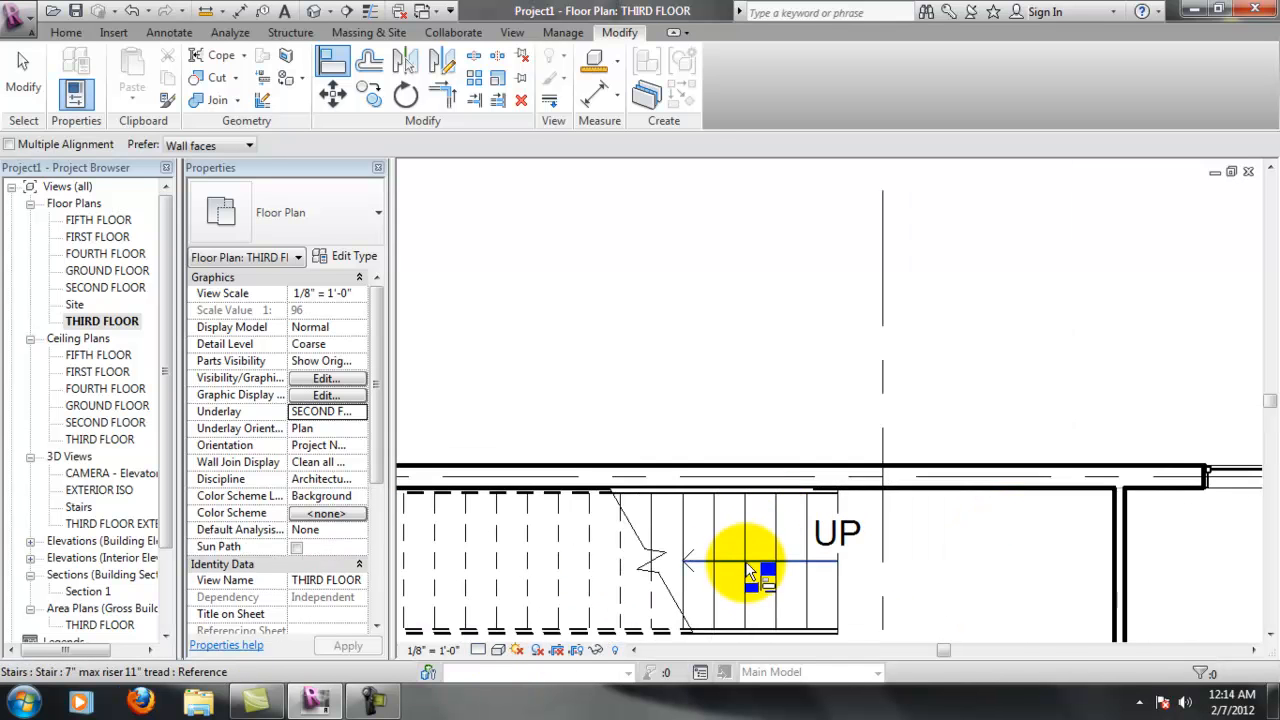
{"action": "scroll", "coordinate": [743, 585], "scroll_direction": "down", "scroll_amount": 4}
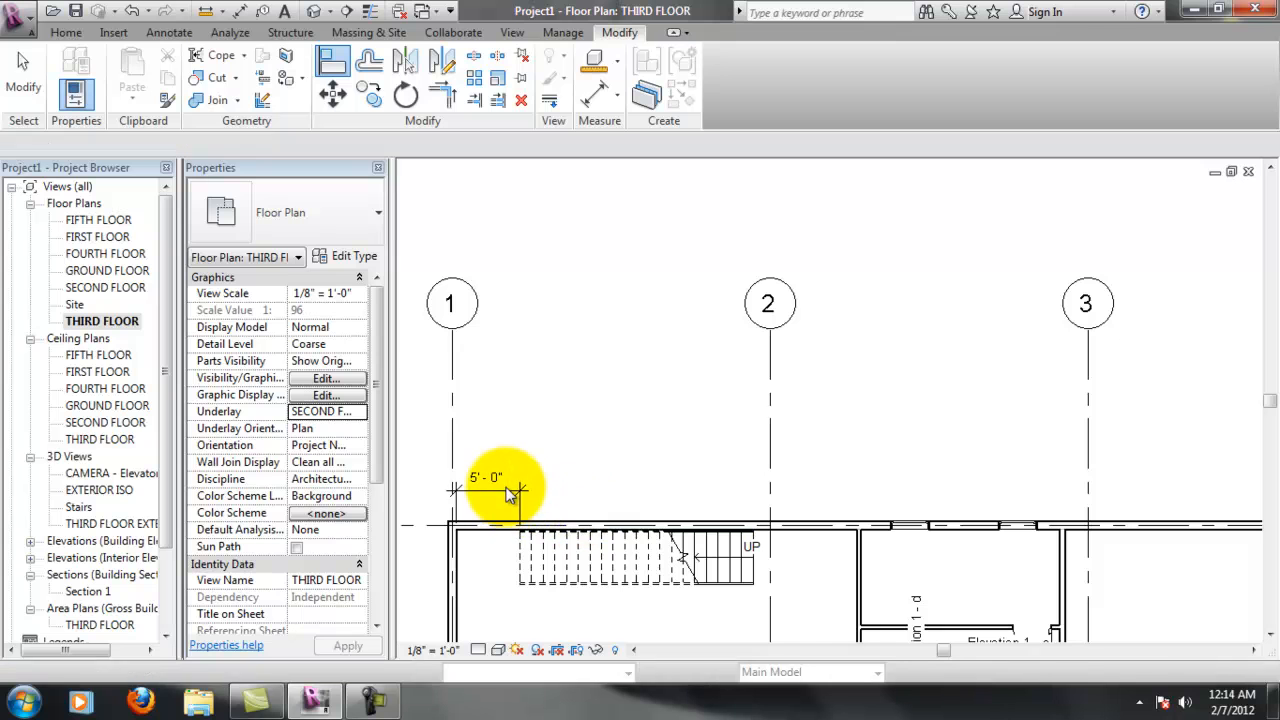
Delete the 5'-0" dimension between the side wall and the stair
{"action": "key", "text": "Escape"}
{"action": "left_click", "coordinate": [511, 493]}
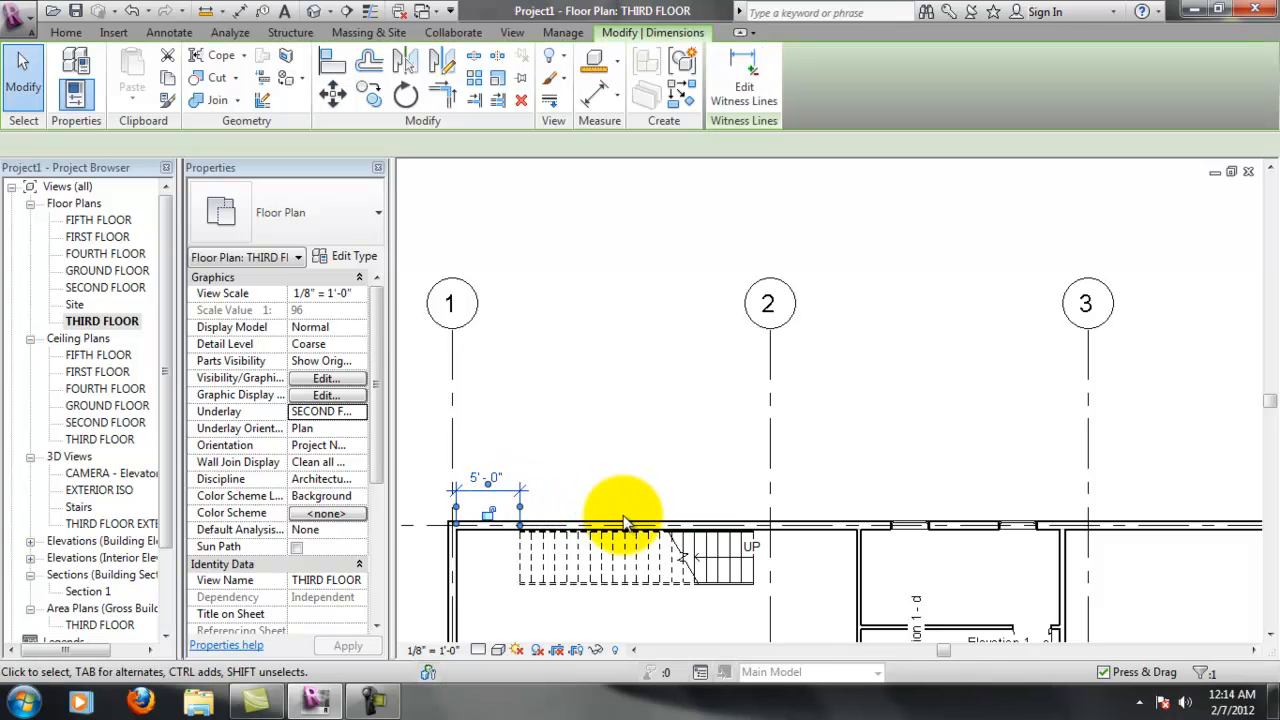
{"action": "left_click", "coordinate": [570, 489]}
{"action": "scroll", "coordinate": [705, 615], "scroll_direction": "up", "scroll_amount": 2}
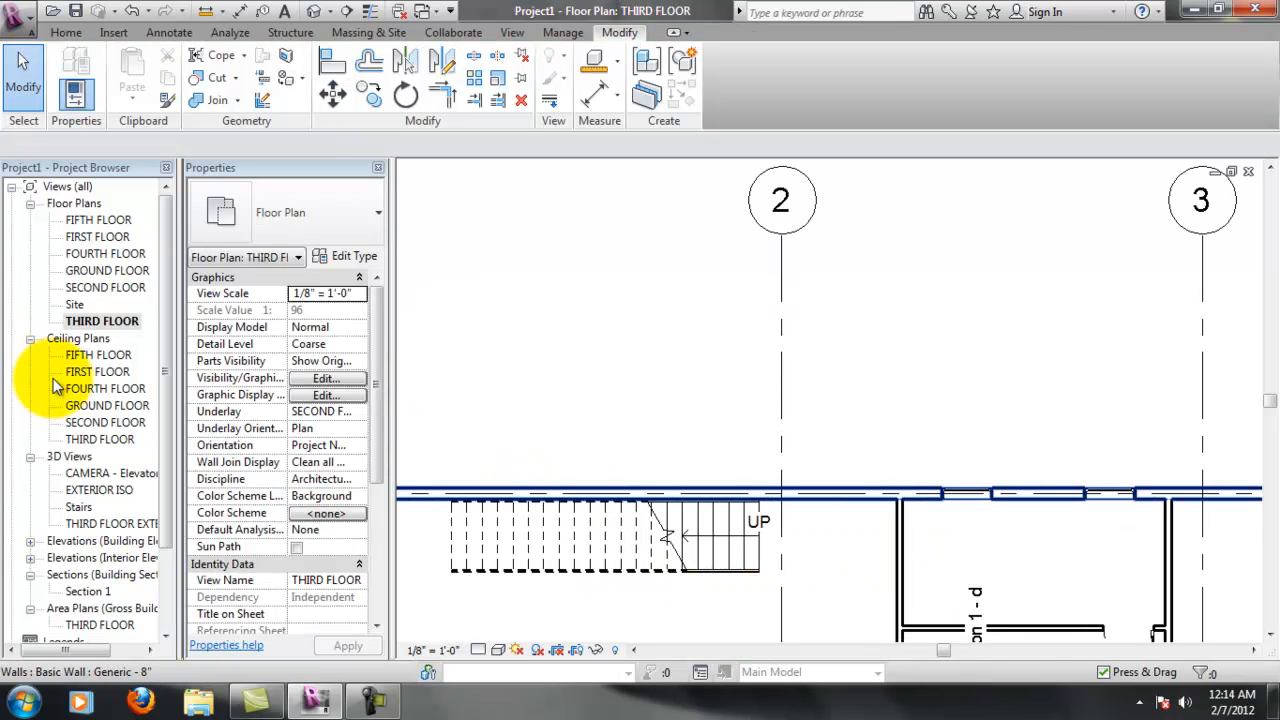
Resize the crop region of the Stairs 3D view so it frames the whole stair down to its lowest riser
{"action": "double_click", "coordinate": [108, 509]}
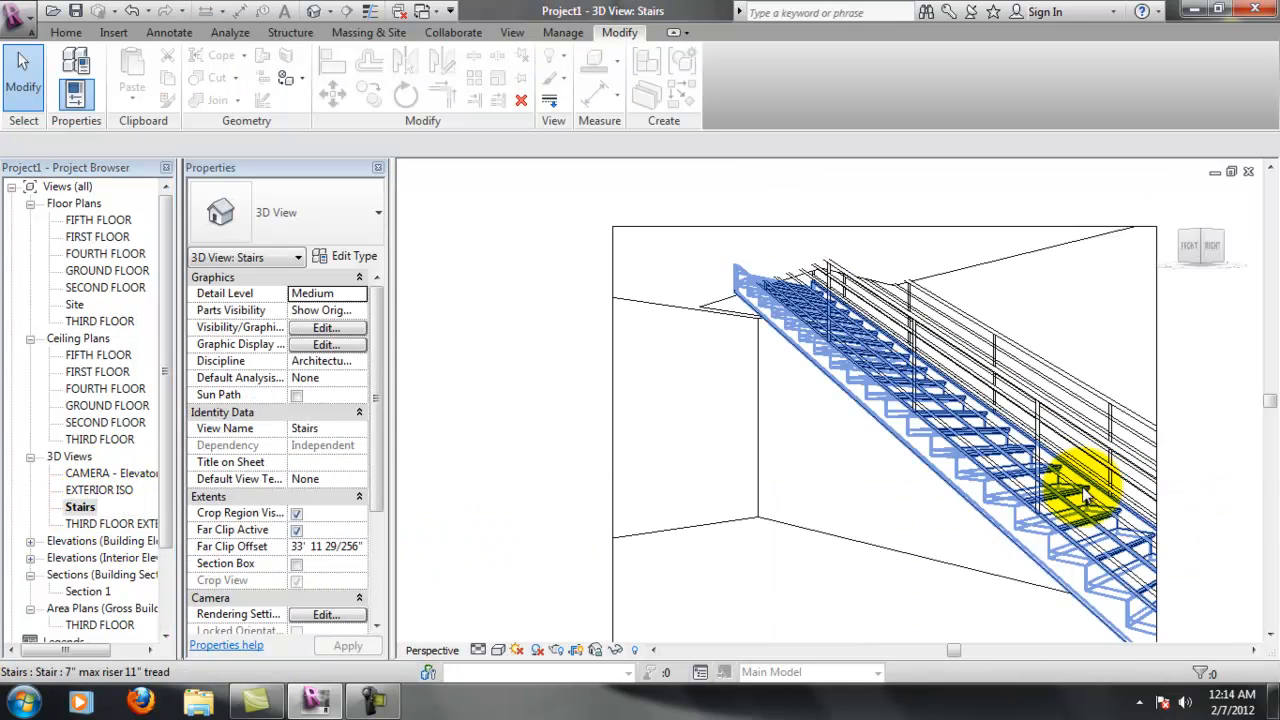
{"action": "scroll", "coordinate": [1220, 534], "scroll_direction": "down", "scroll_amount": 2}
{"action": "left_click", "coordinate": [1253, 650]}
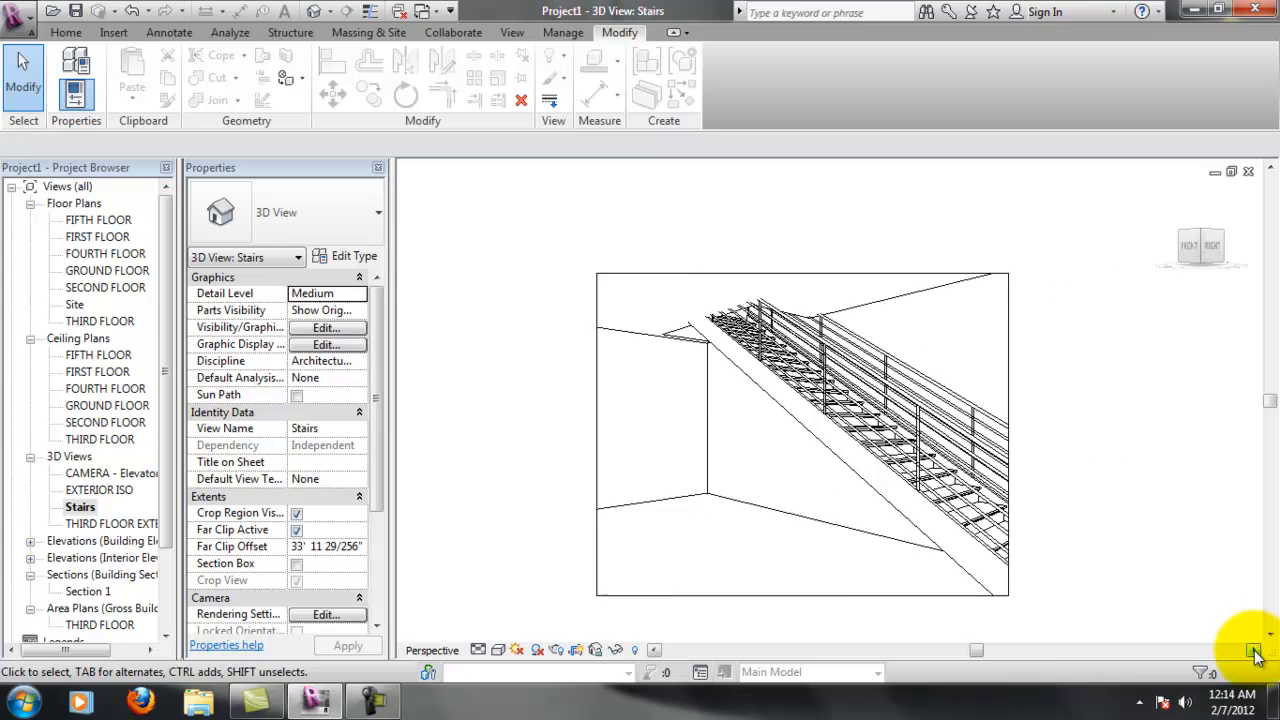
{"action": "left_click", "coordinate": [1253, 650]}
{"action": "left_click", "coordinate": [1253, 650]}
{"action": "left_click", "coordinate": [803, 390]}
{"action": "left_click_drag", "start_coordinate": [812, 420], "coordinate": [977, 439]}
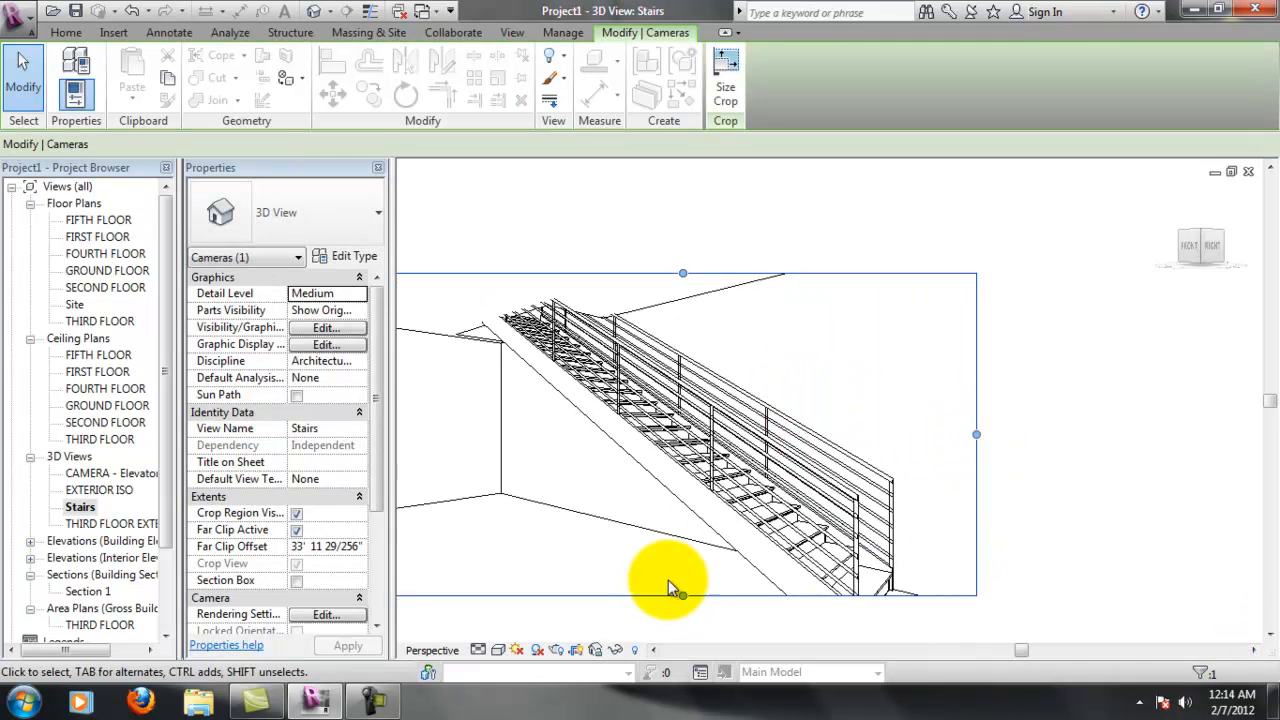
{"action": "left_click_drag", "start_coordinate": [684, 597], "coordinate": [722, 614]}
{"action": "scroll", "coordinate": [838, 534], "scroll_direction": "down", "scroll_amount": 1}
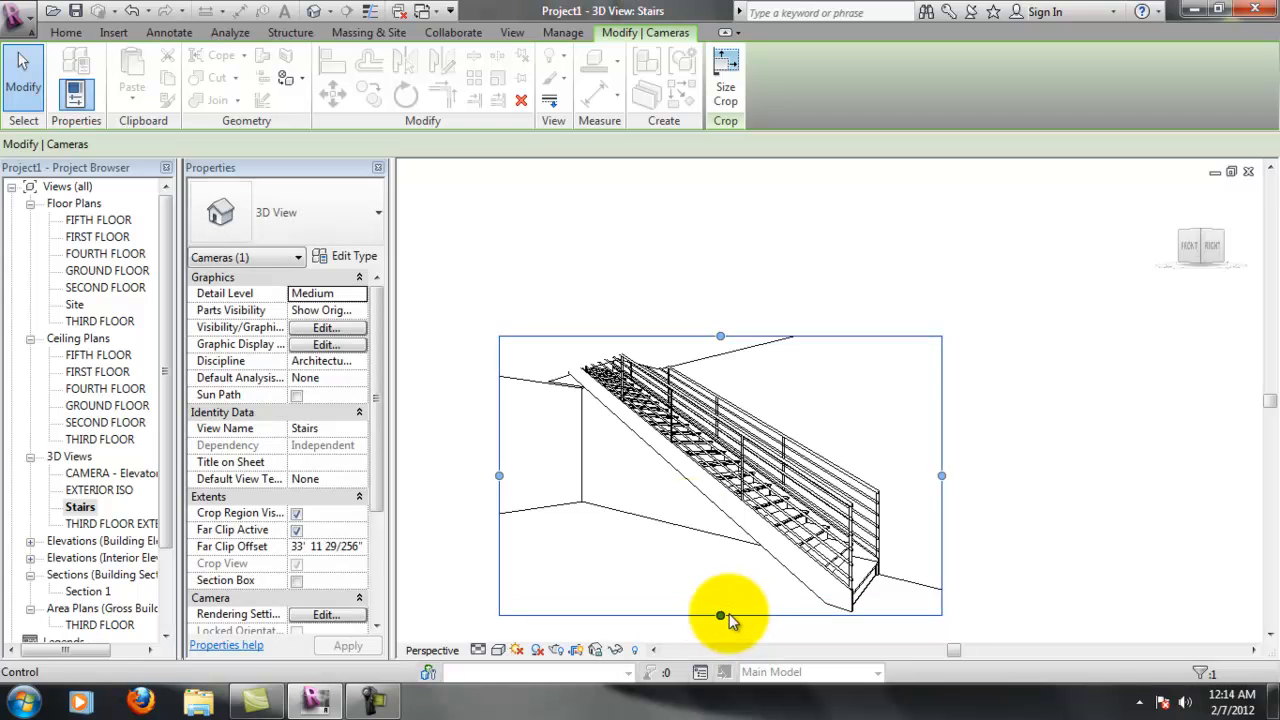
{"action": "left_click_drag", "start_coordinate": [501, 476], "coordinate": [545, 476]}
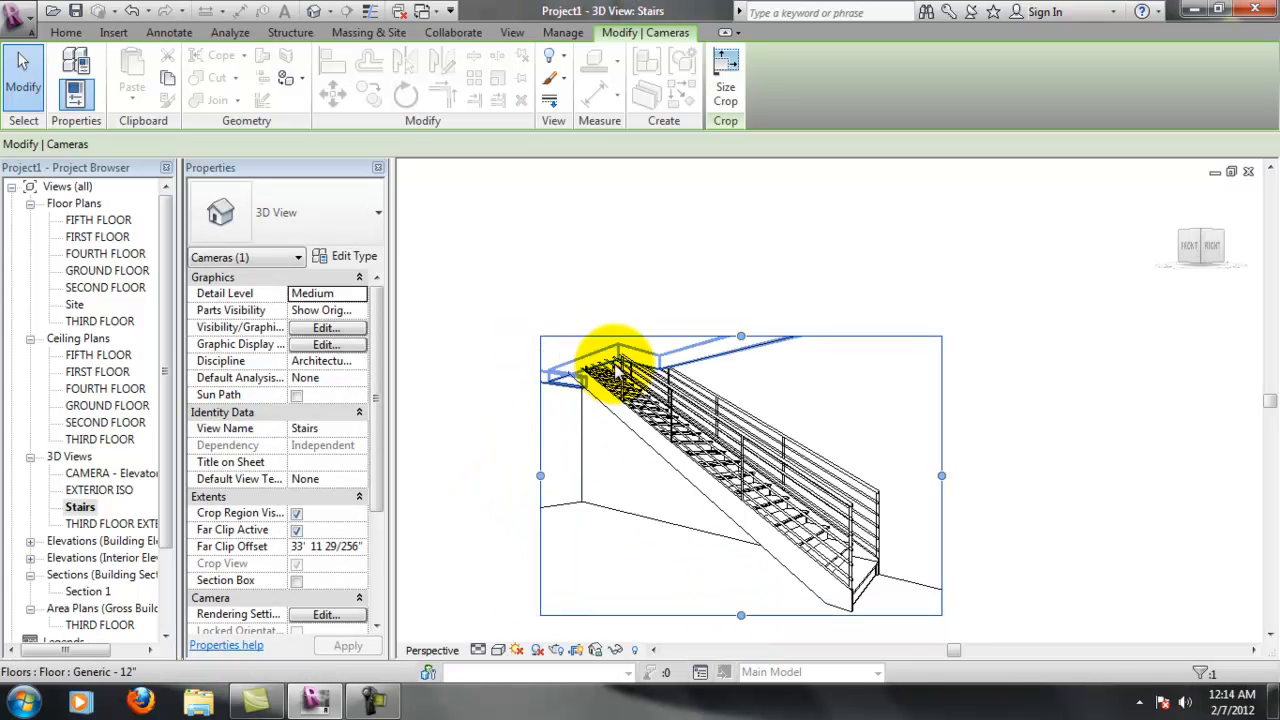
{"action": "scroll", "coordinate": [614, 343], "scroll_direction": "up", "scroll_amount": 2}
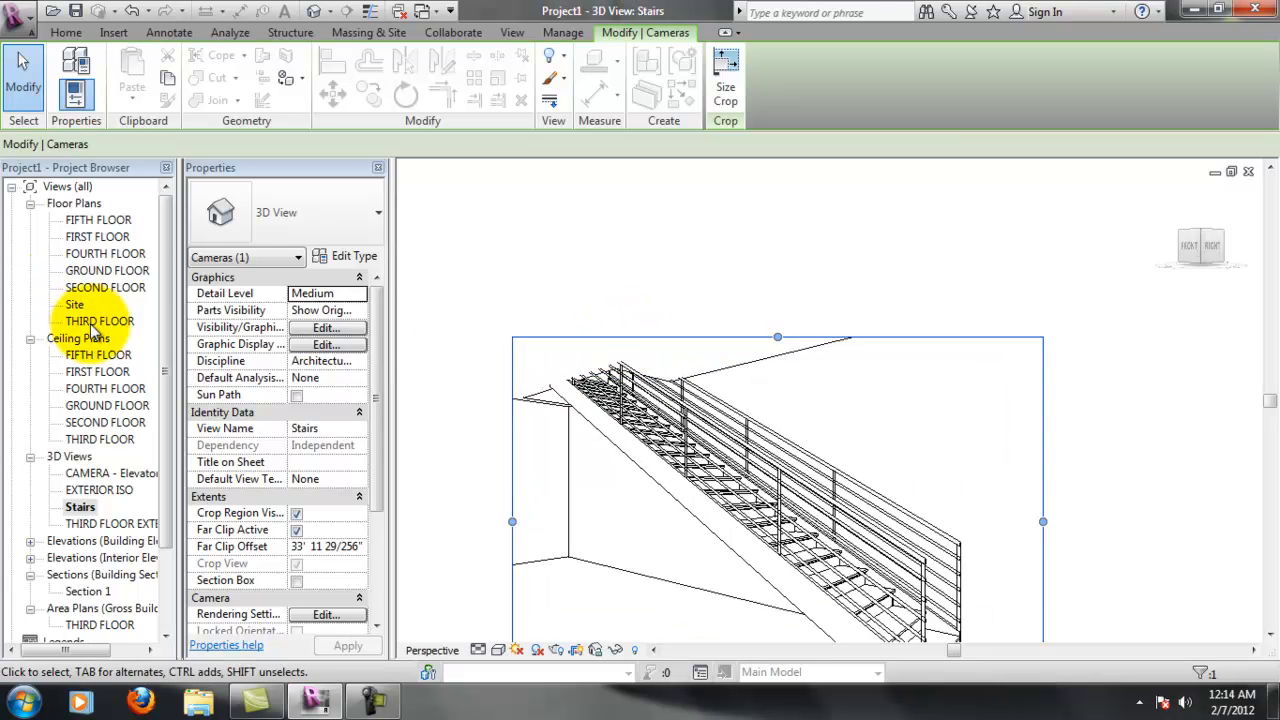
In the FOURTH FLOOR plan, reshape the floor's stair opening to about 9'-2" long, starting 5'-0" from the side wall and reaching the stair's outer edge
{"action": "double_click", "coordinate": [108, 324]}
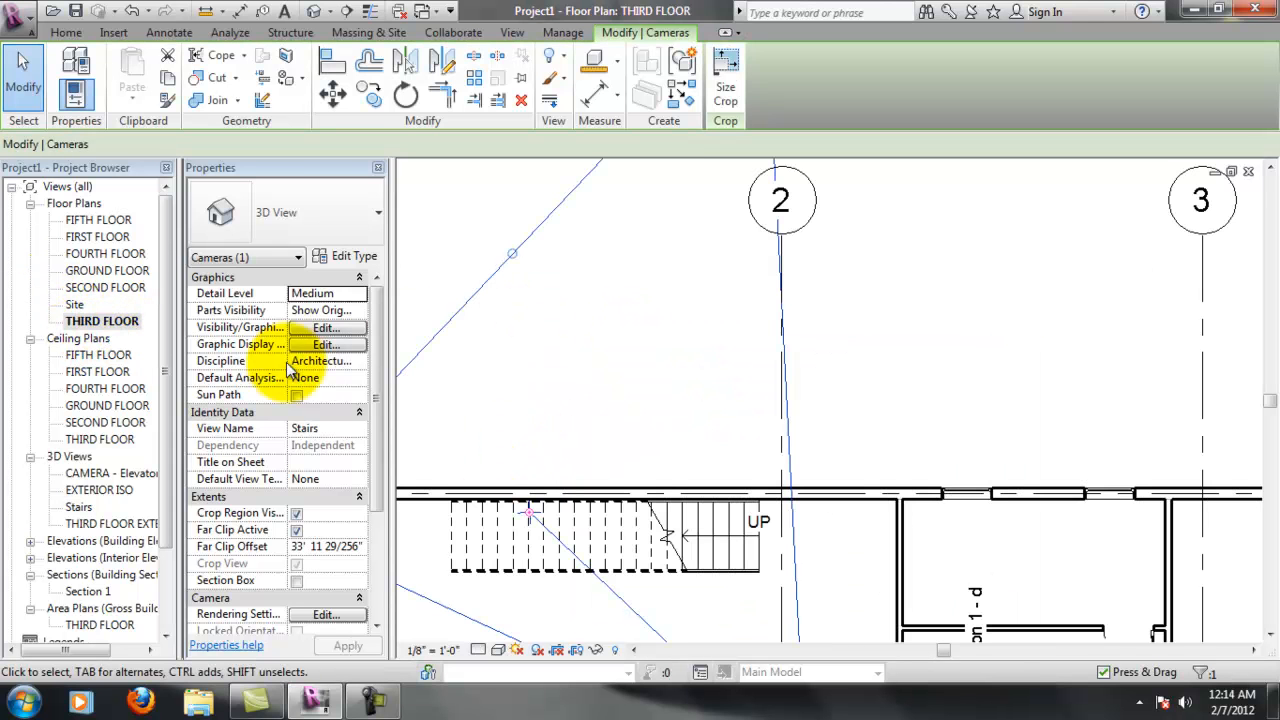
{"action": "double_click", "coordinate": [105, 254]}
{"action": "scroll", "coordinate": [751, 375], "scroll_direction": "up", "scroll_amount": 3}
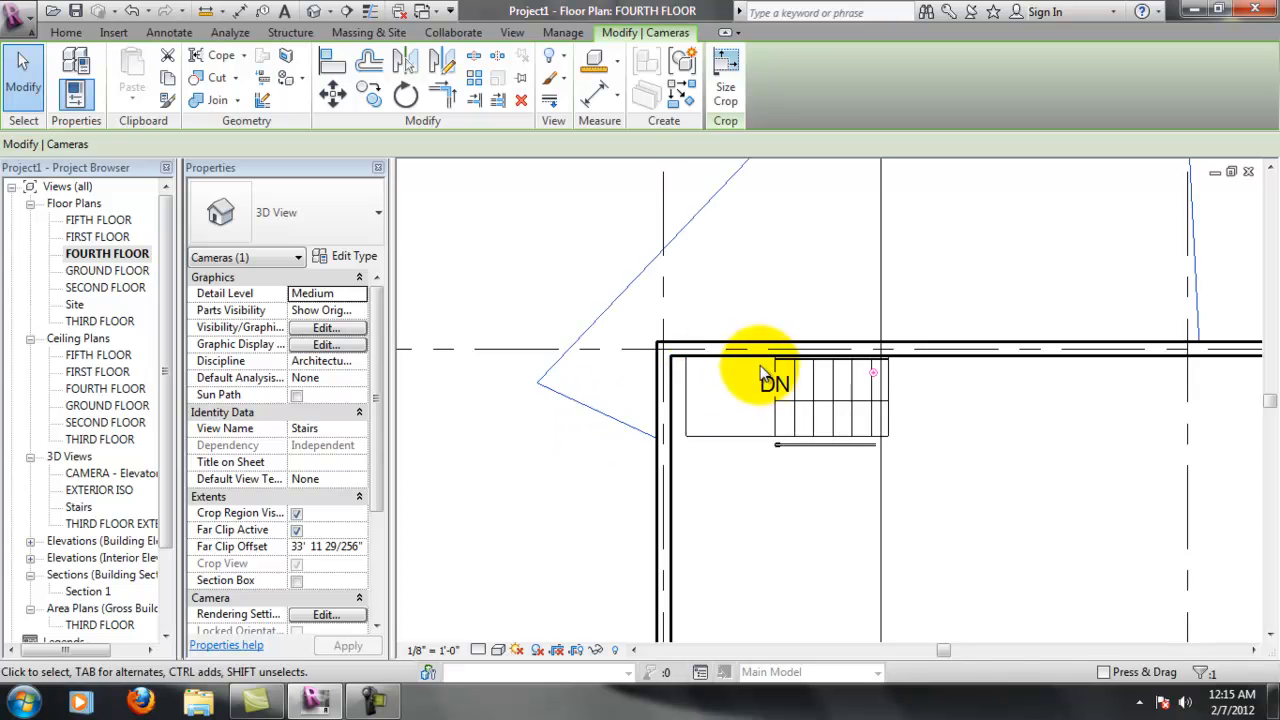
{"action": "left_click", "coordinate": [745, 432]}
{"action": "double_click", "coordinate": [975, 437]}
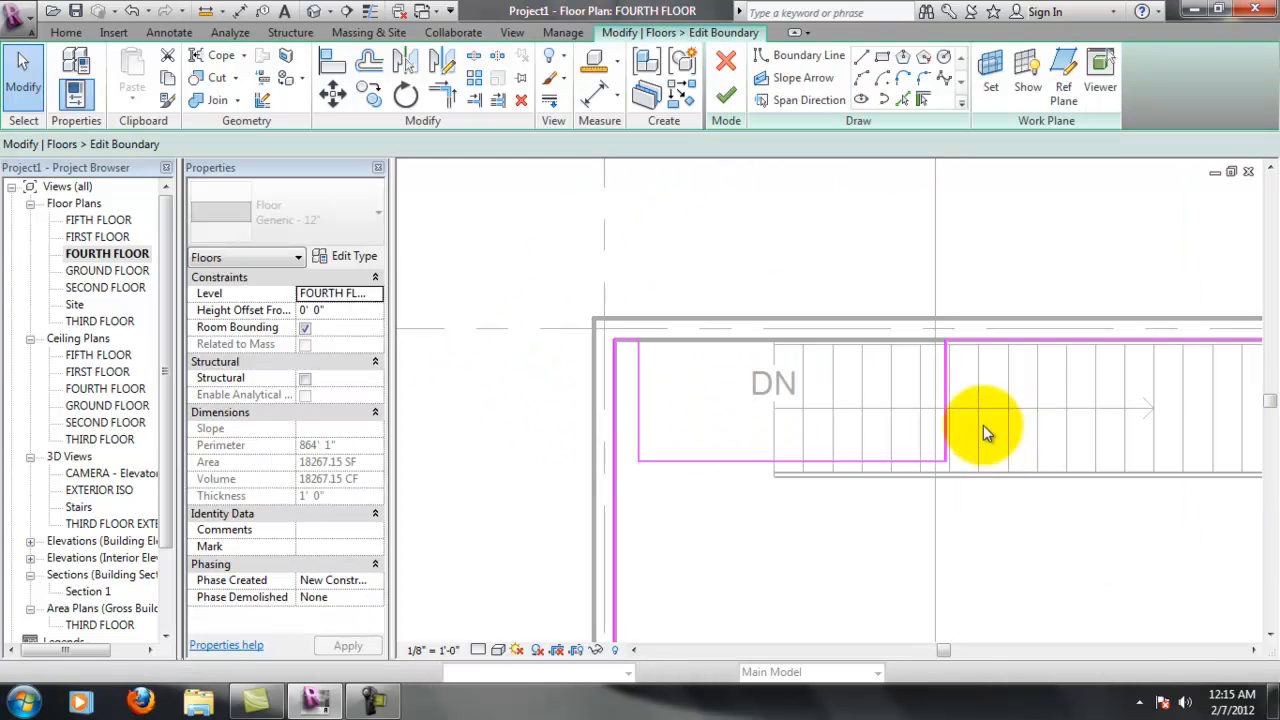
{"action": "left_click_drag", "start_coordinate": [956, 405], "coordinate": [1066, 394]}
{"action": "mouse_move", "coordinate": [643, 432]}
{"action": "left_mouse_down"}
{"action": "mouse_move", "coordinate": [777, 423]}
{"action": "mouse_move", "coordinate": [785, 441]}
{"action": "left_mouse_up"}
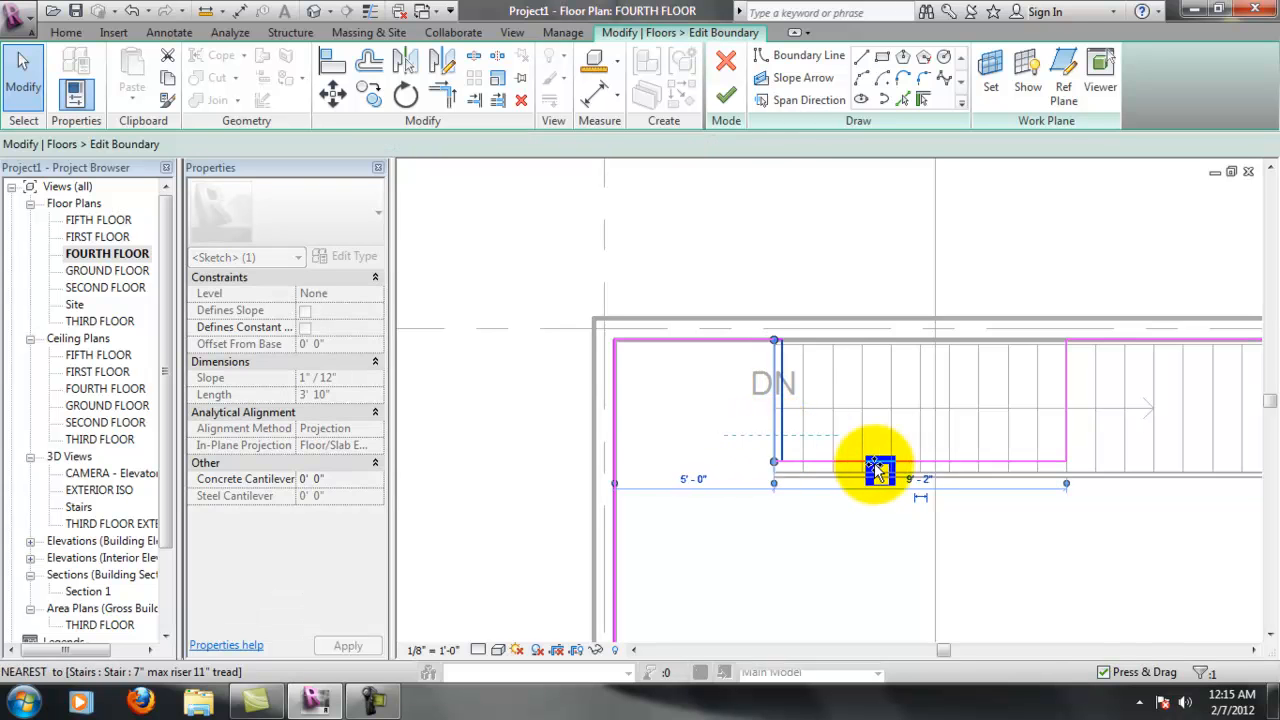
{"action": "left_click_drag", "start_coordinate": [900, 483], "coordinate": [900, 477]}
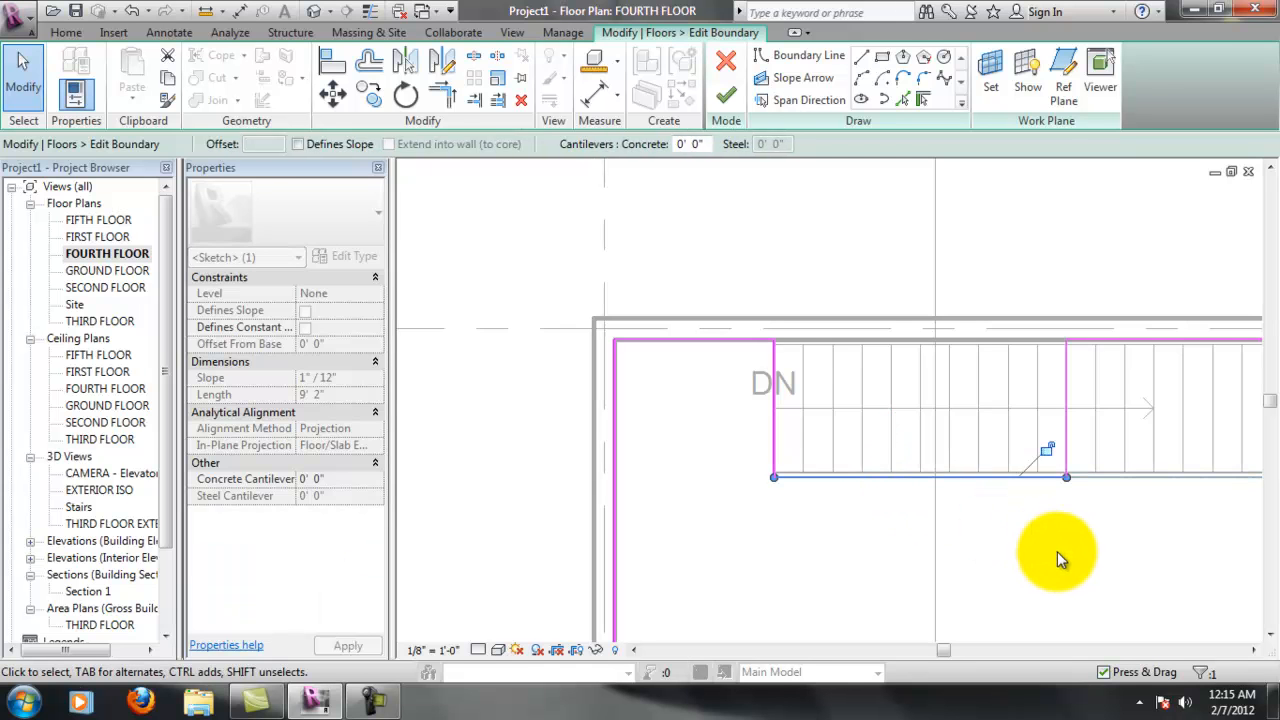
{"action": "left_click", "coordinate": [1057, 551]}
Finish the fourth-floor boundary edit without attaching walls to the floor's bottom or joining the overlapping geometry
{"action": "scroll", "coordinate": [1045, 480], "scroll_direction": "down", "scroll_amount": 5}
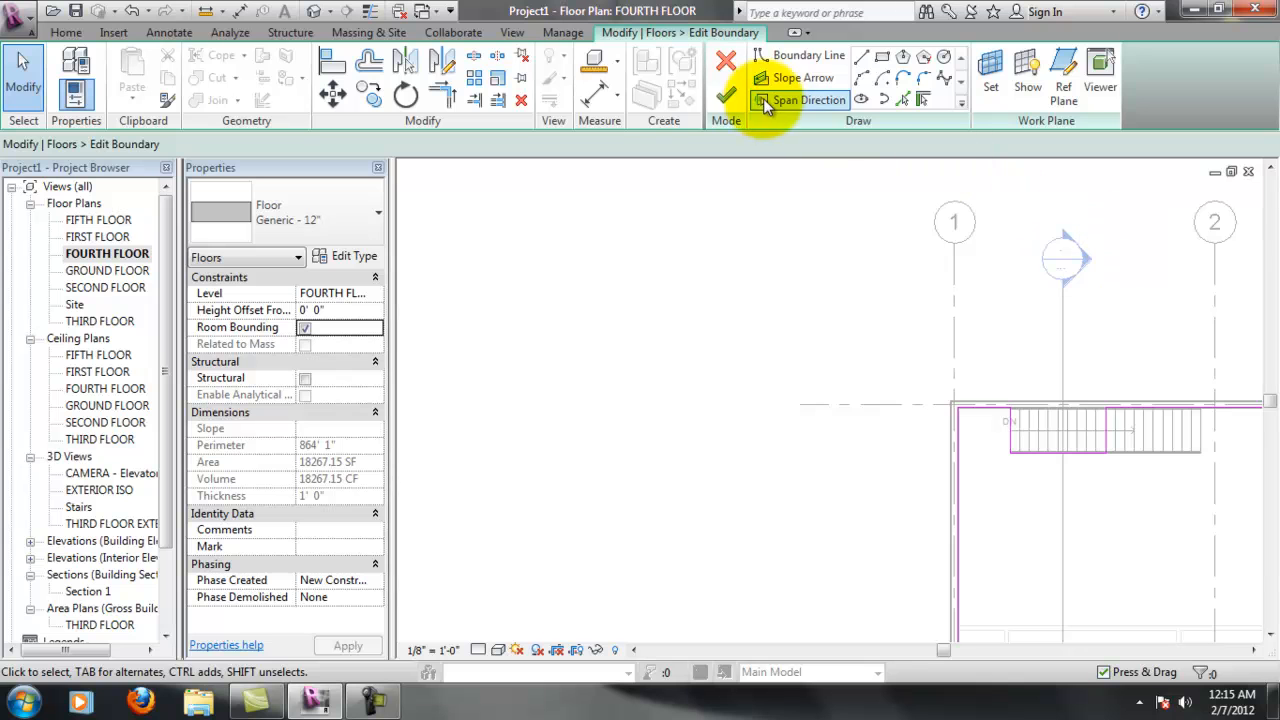
{"action": "left_click", "coordinate": [730, 97]}
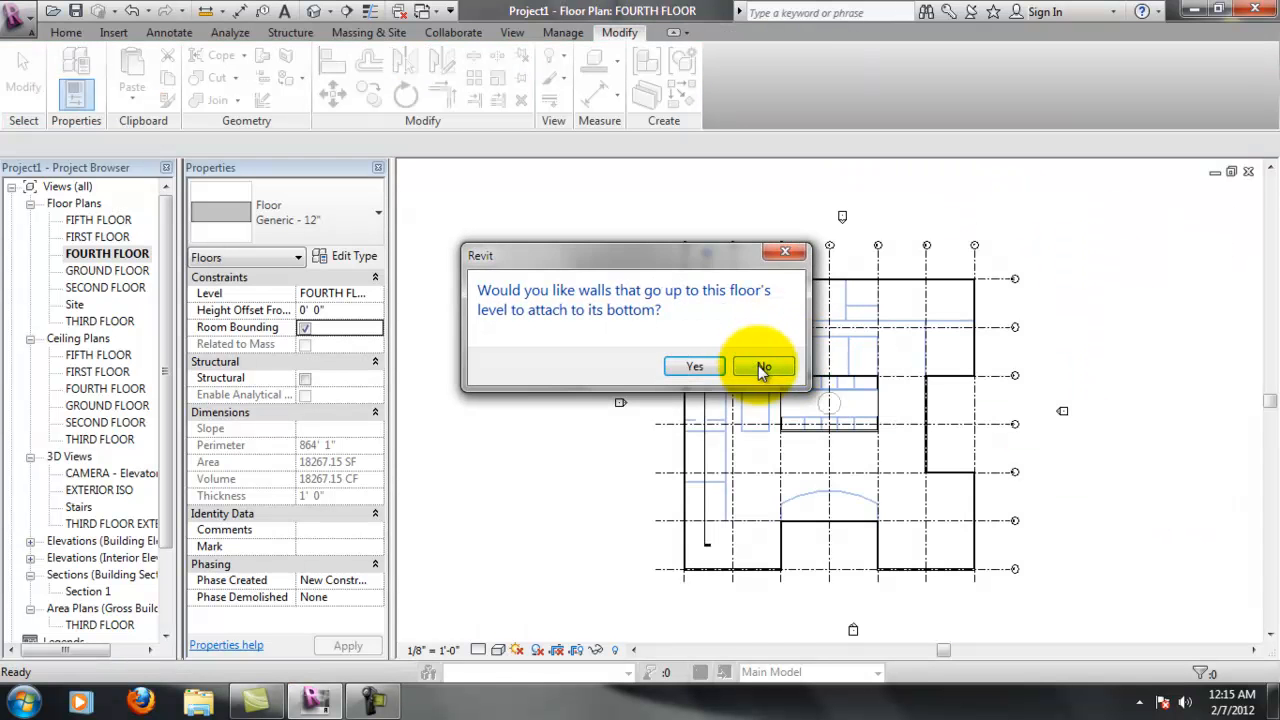
{"action": "left_click", "coordinate": [766, 364]}
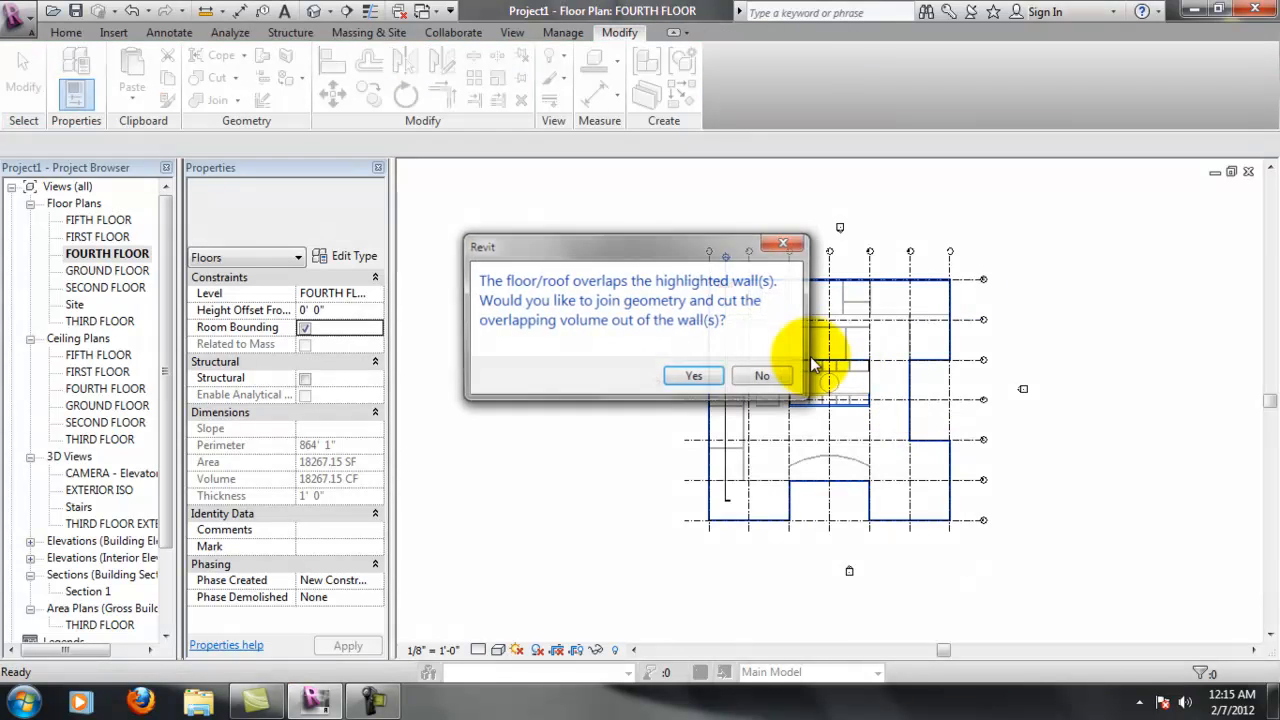
{"action": "left_click", "coordinate": [762, 377]}
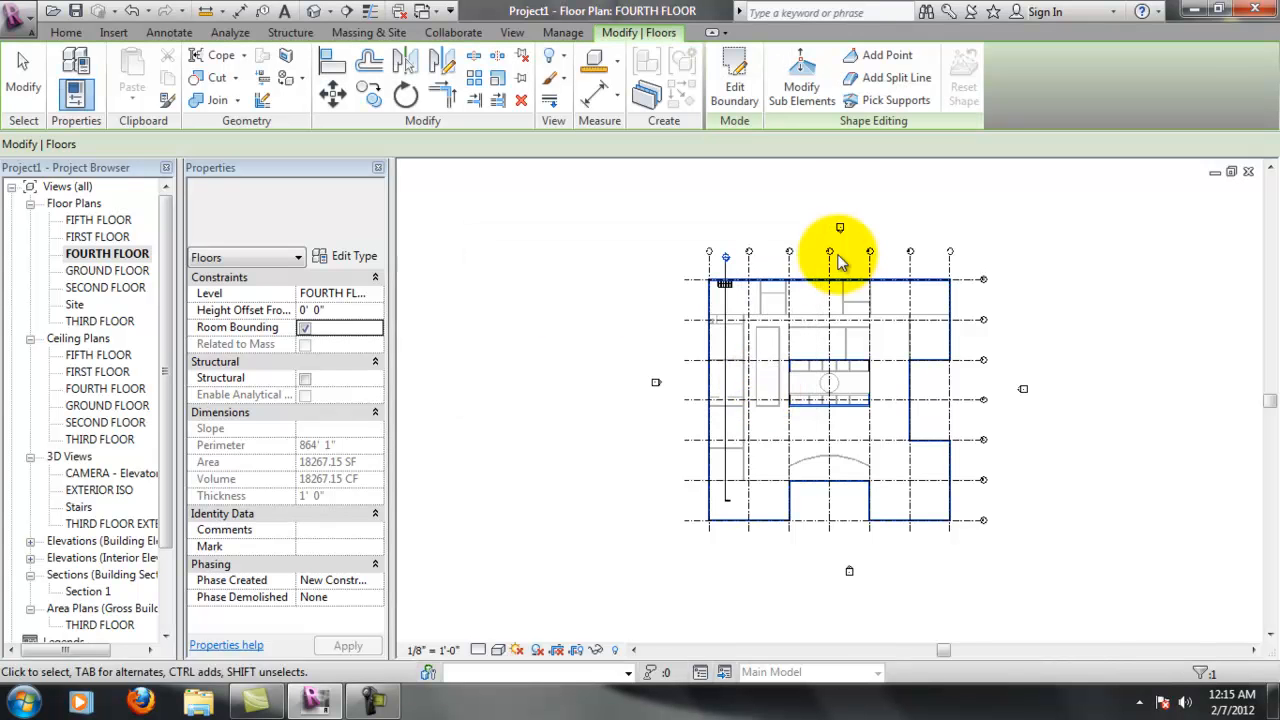
{"action": "scroll", "coordinate": [1023, 409], "scroll_direction": "up", "scroll_amount": 5}
{"action": "left_click", "coordinate": [876, 404]}
{"action": "scroll", "coordinate": [1148, 501], "scroll_direction": "down", "scroll_amount": 4}
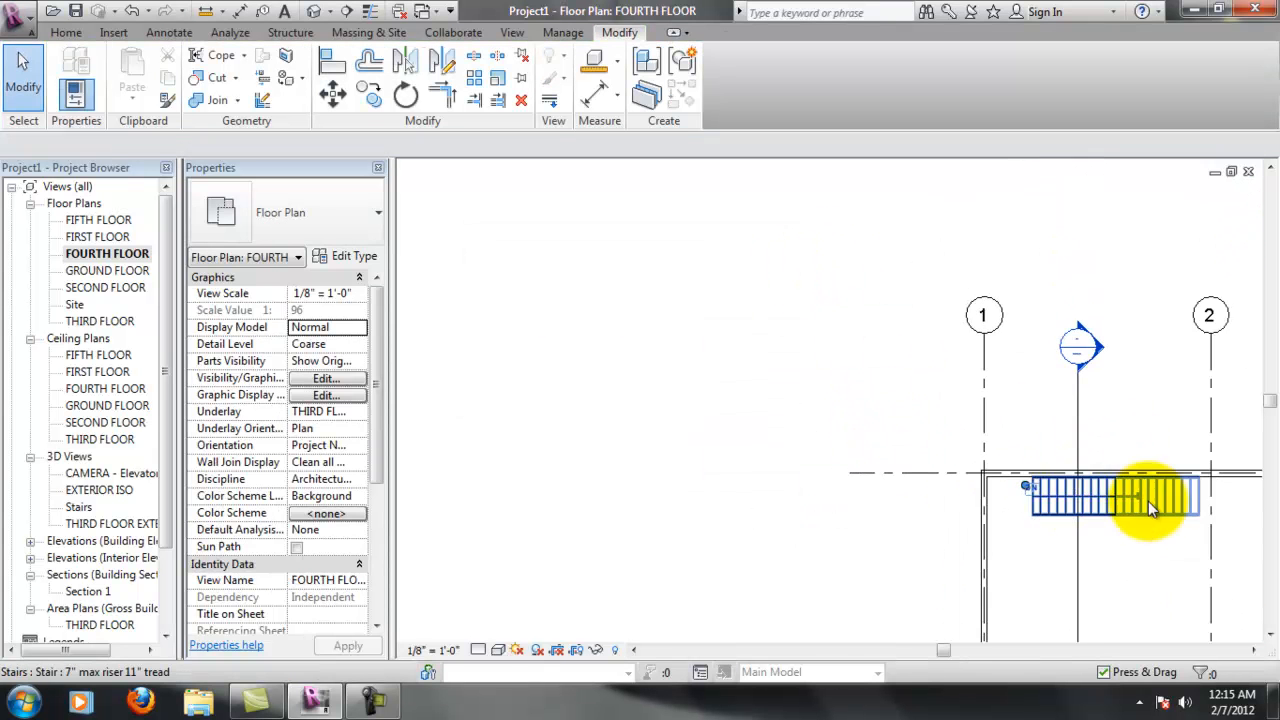
Check the stair and its floor opening in the Stairs 3D view
{"action": "double_click", "coordinate": [105, 320]}
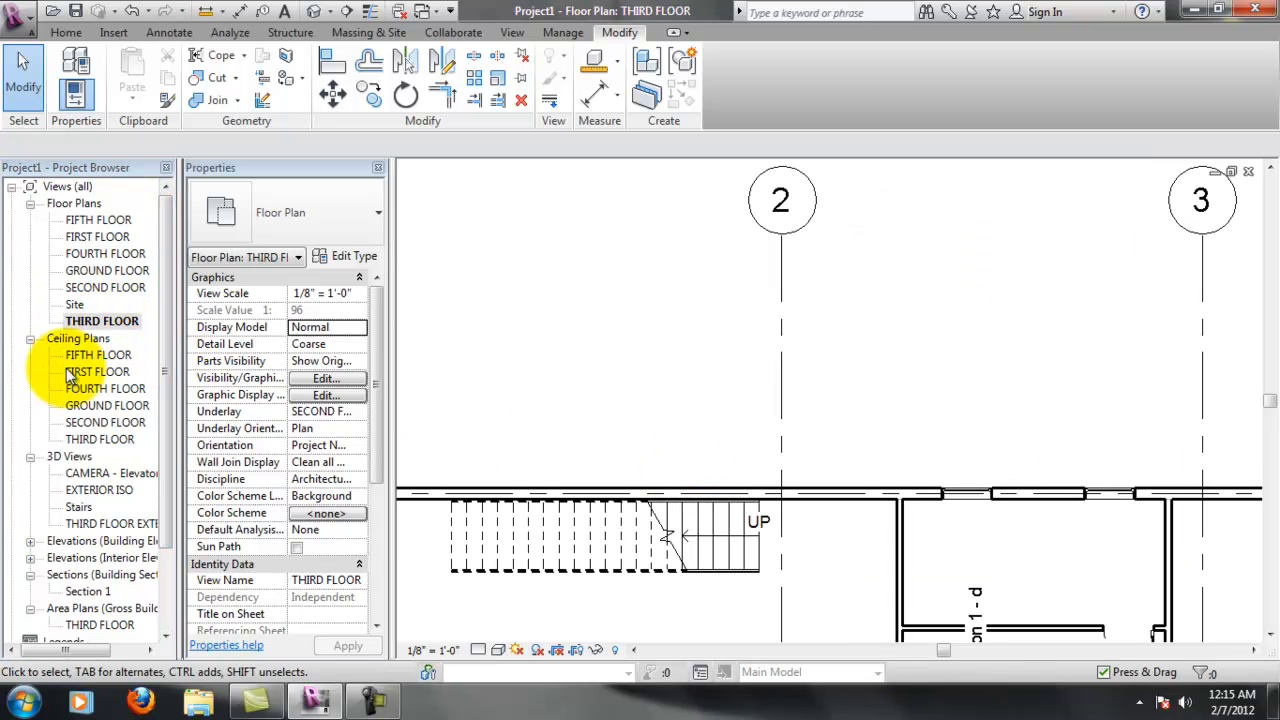
{"action": "double_click", "coordinate": [79, 507]}
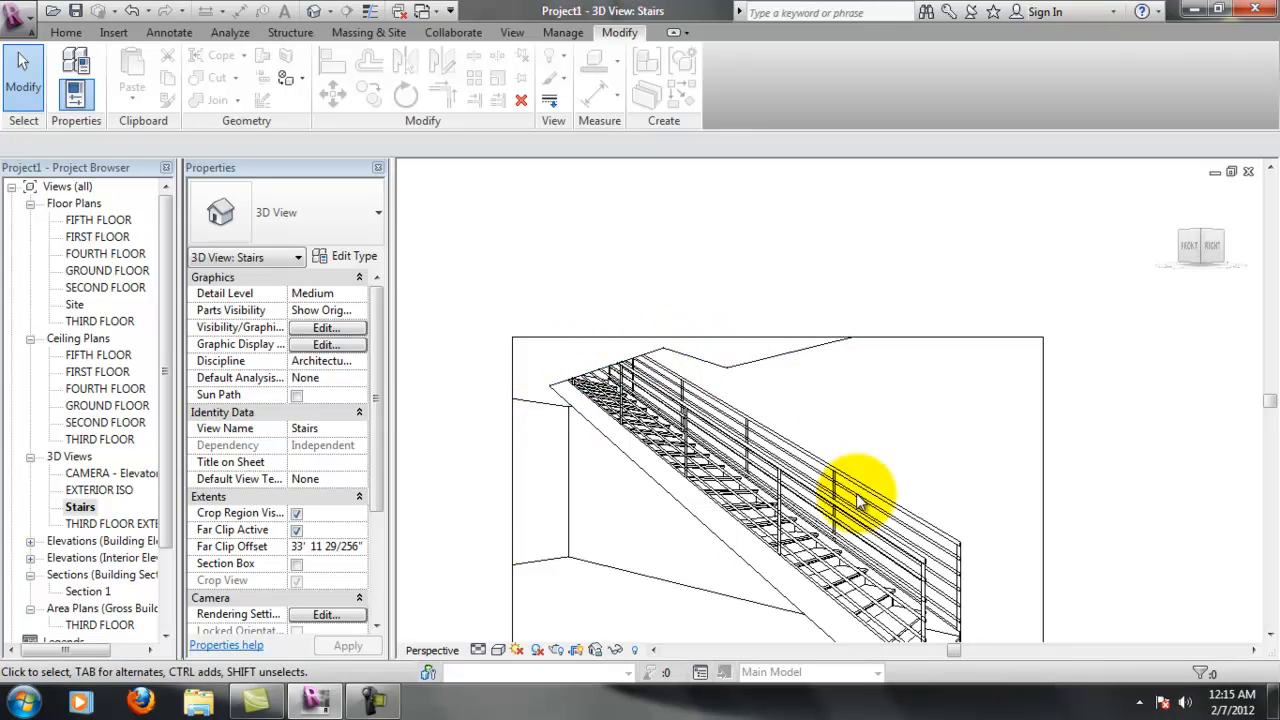
{"action": "left_click", "coordinate": [1269, 634]}
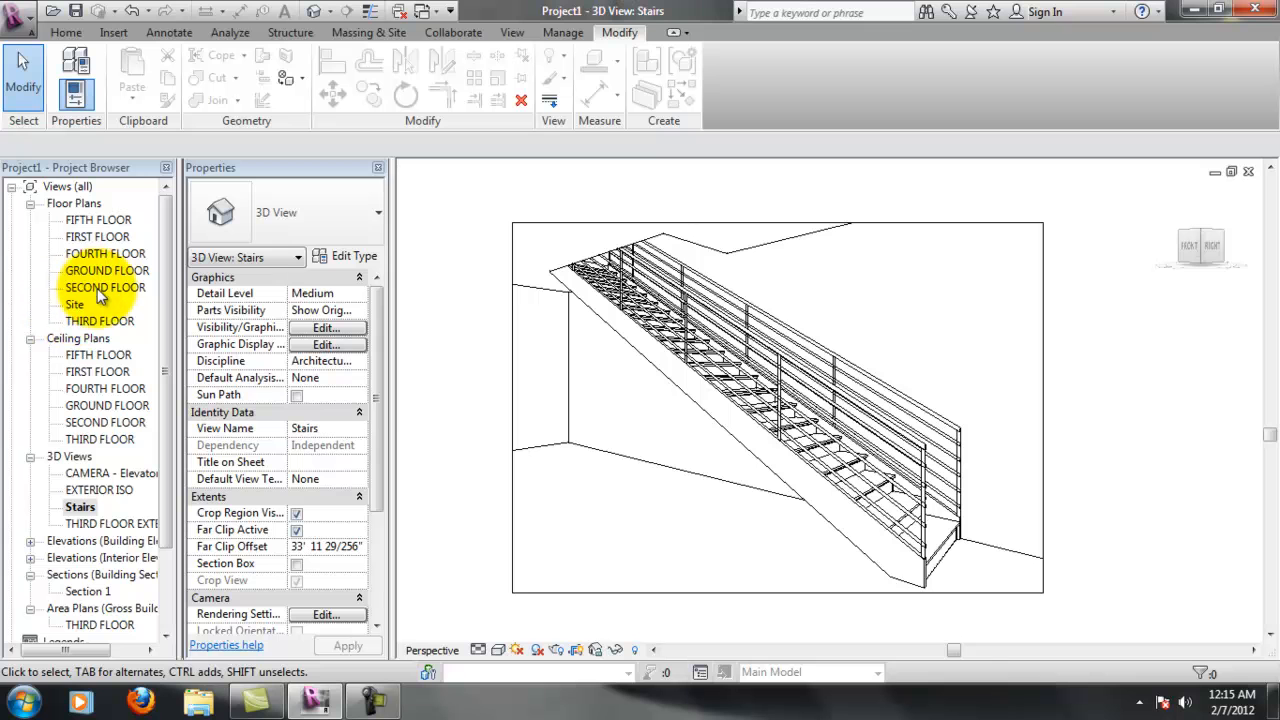
In the THIRD FLOOR plan, start a new stair in the corner room between grids 5 and 7 and sketch a first horizontal run about 6'-5" long
{"action": "double_click", "coordinate": [99, 322]}
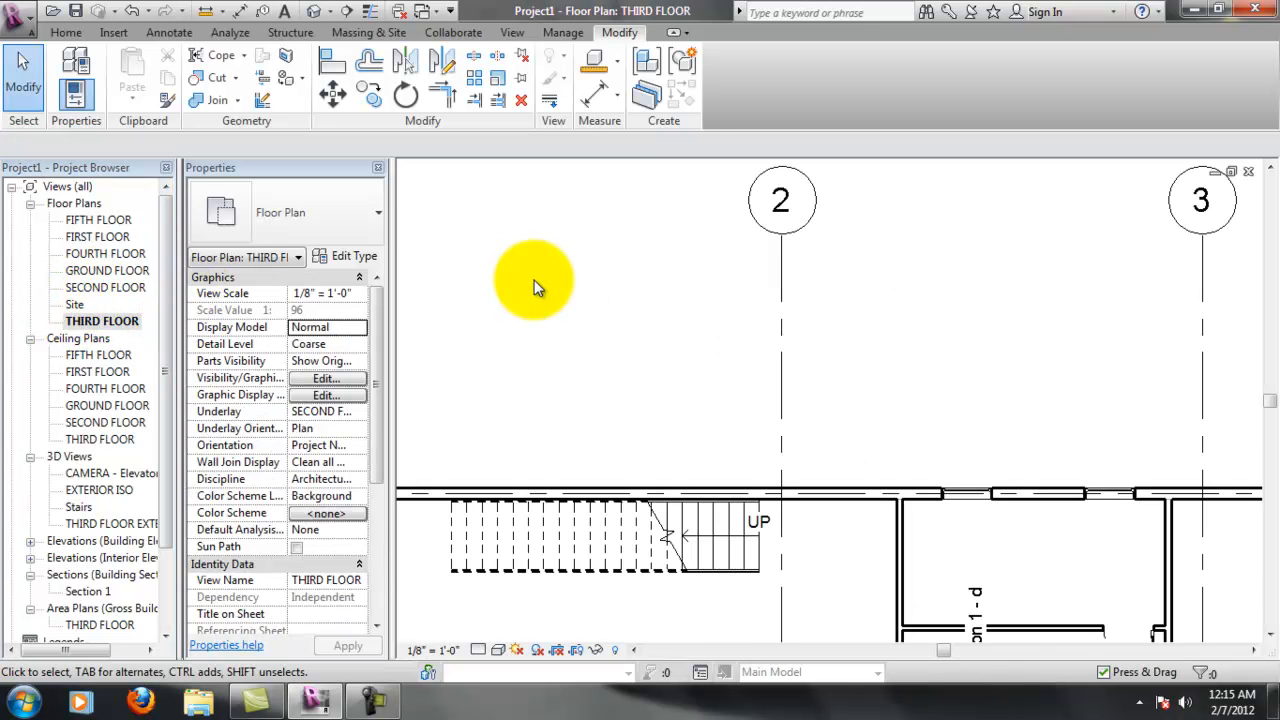
{"action": "scroll", "coordinate": [529, 277], "scroll_direction": "down", "scroll_amount": 2}
{"action": "scroll", "coordinate": [828, 378], "scroll_direction": "down", "scroll_amount": 1}
{"action": "middle_click_drag", "start_coordinate": [1178, 470], "coordinate": [993, 513]}
{"action": "scroll", "coordinate": [978, 525], "scroll_direction": "down", "scroll_amount": 2}
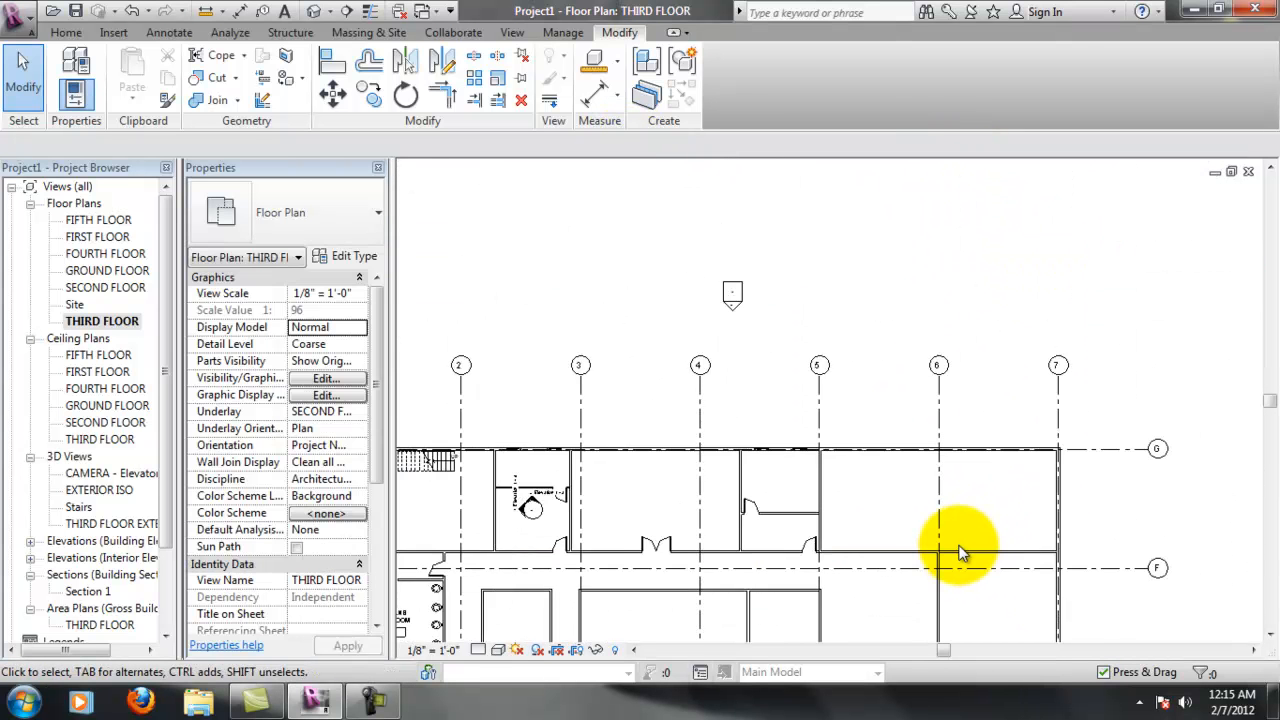
{"action": "scroll", "coordinate": [955, 553], "scroll_direction": "up", "scroll_amount": 5}
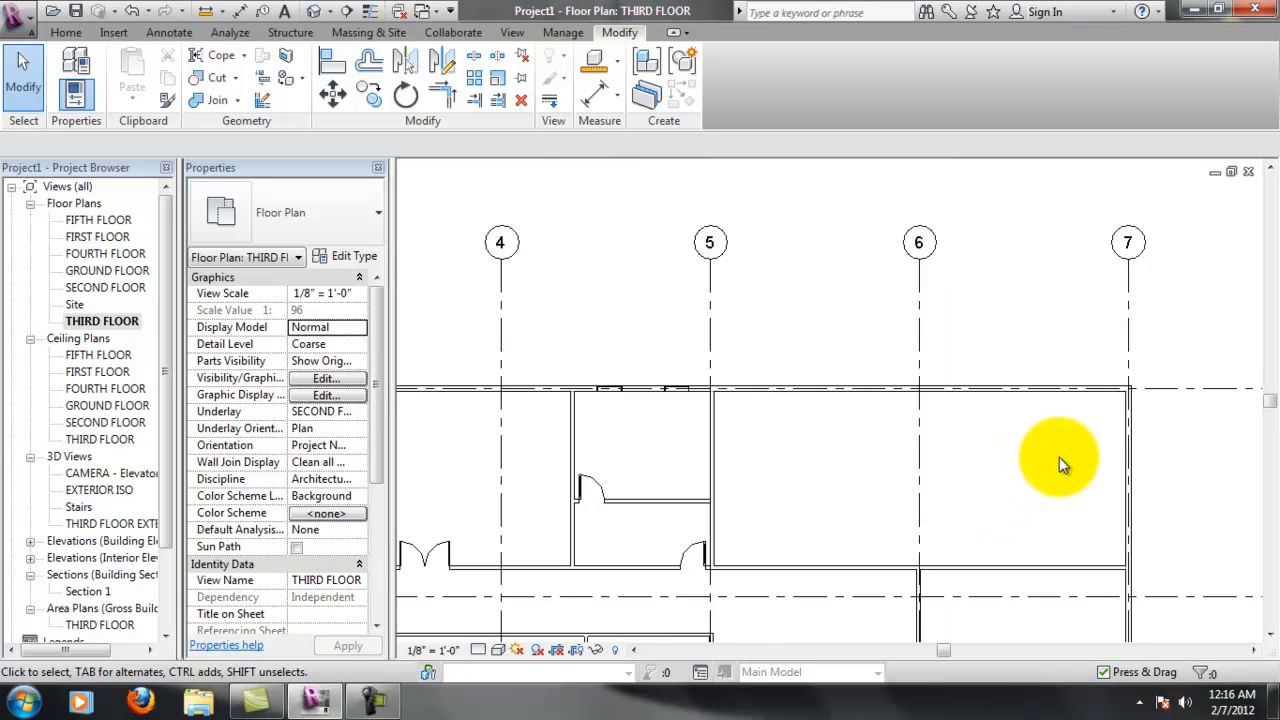
{"action": "middle_click_drag", "start_coordinate": [1012, 556], "coordinate": [1029, 451]}
{"action": "scroll", "coordinate": [1046, 451], "scroll_direction": "up", "scroll_amount": 1}
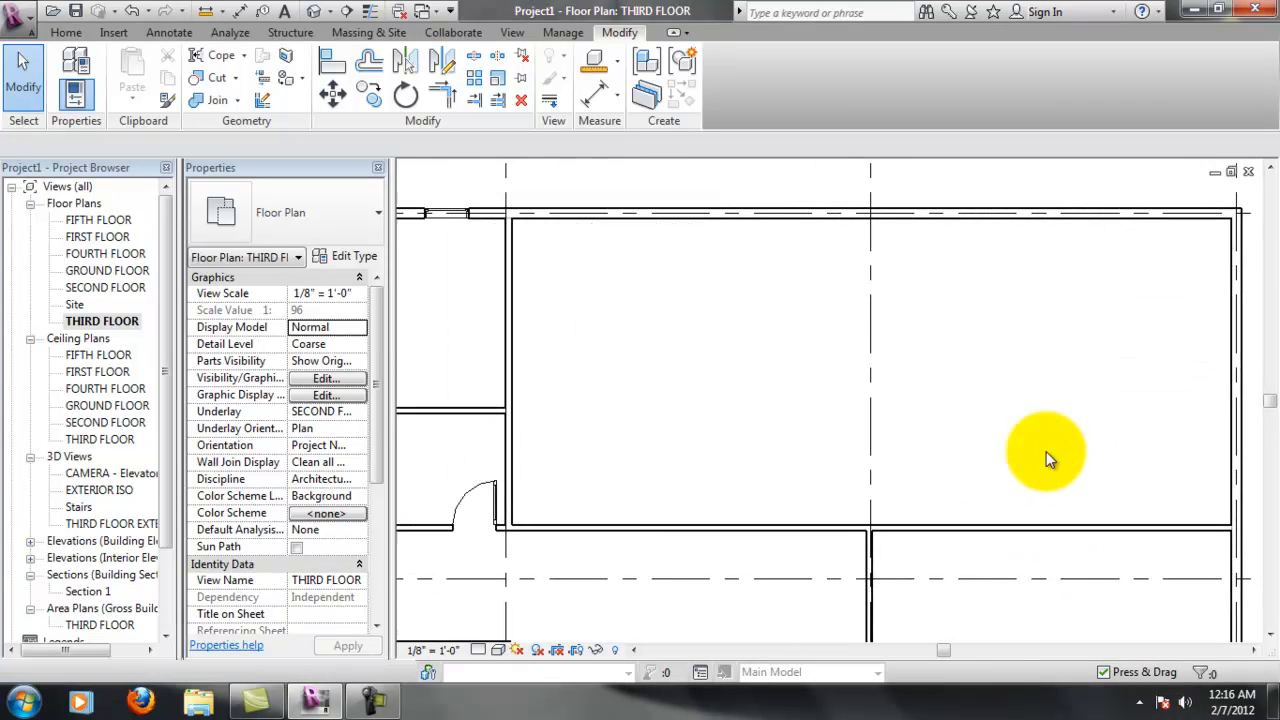
{"action": "middle_click_drag", "start_coordinate": [849, 359], "coordinate": [837, 361]}
{"action": "left_click", "coordinate": [66, 32]}
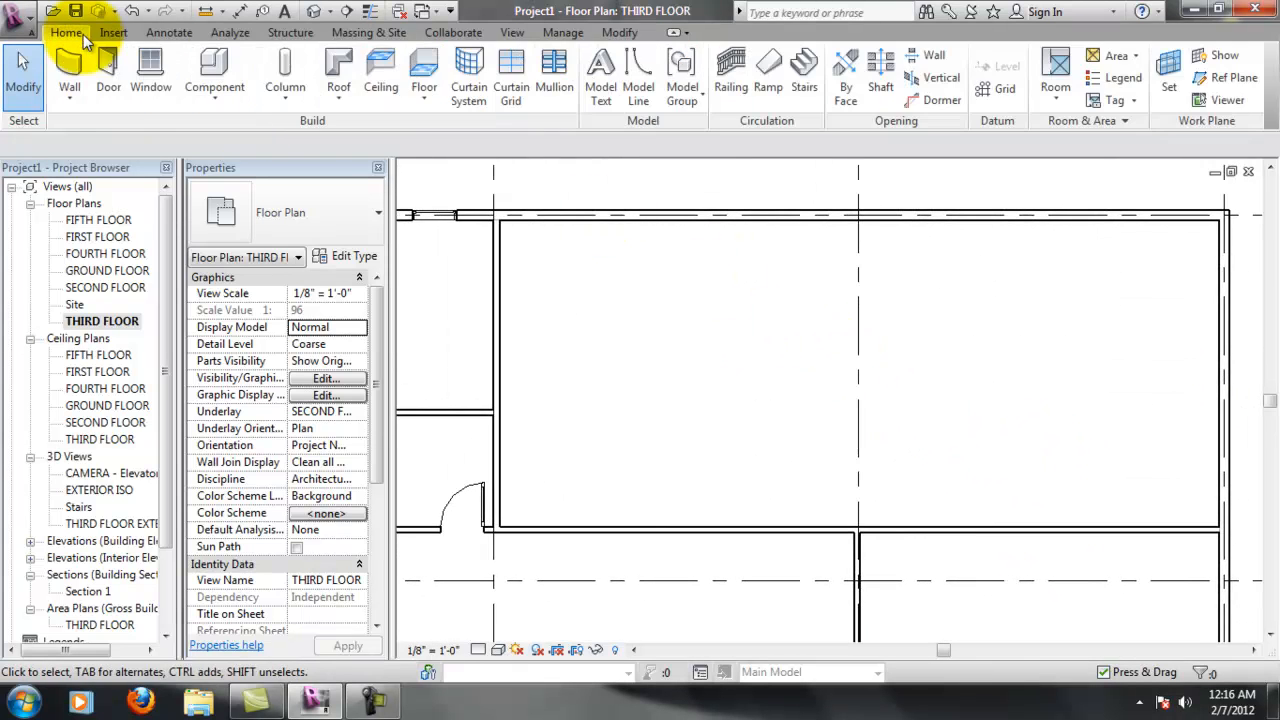
{"action": "left_click", "coordinate": [805, 90]}
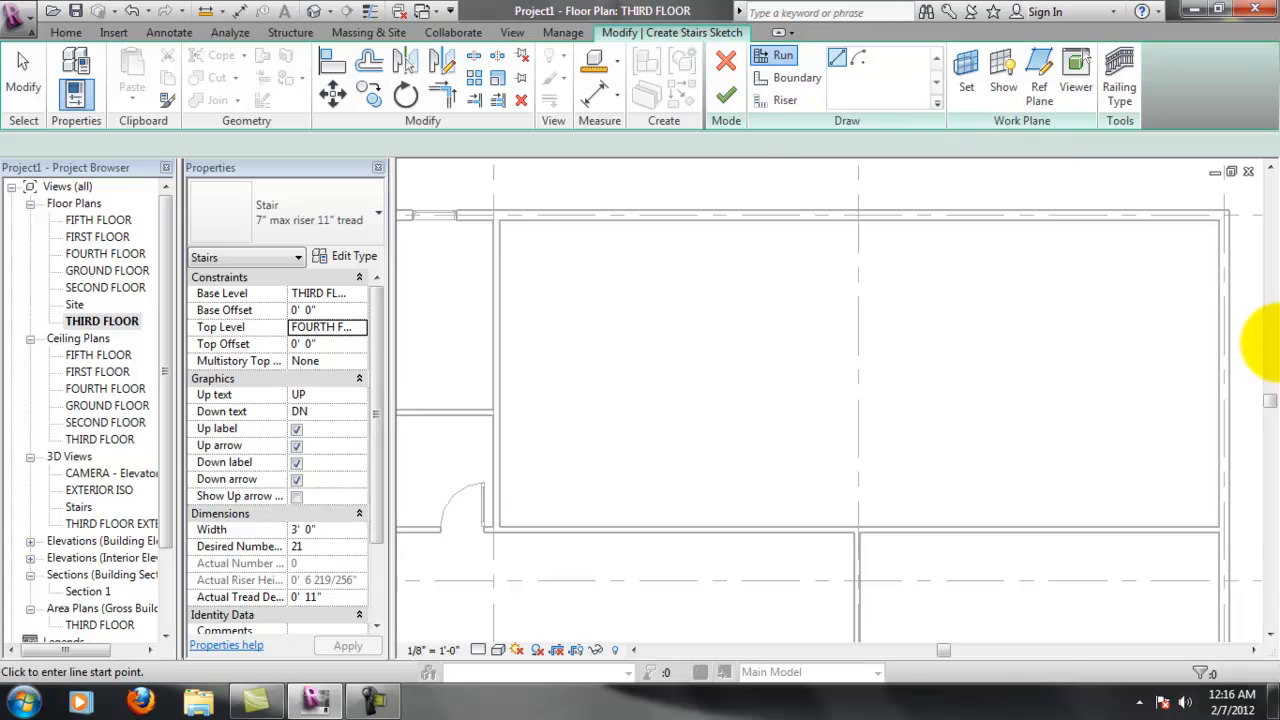
{"action": "left_click", "coordinate": [1255, 650]}
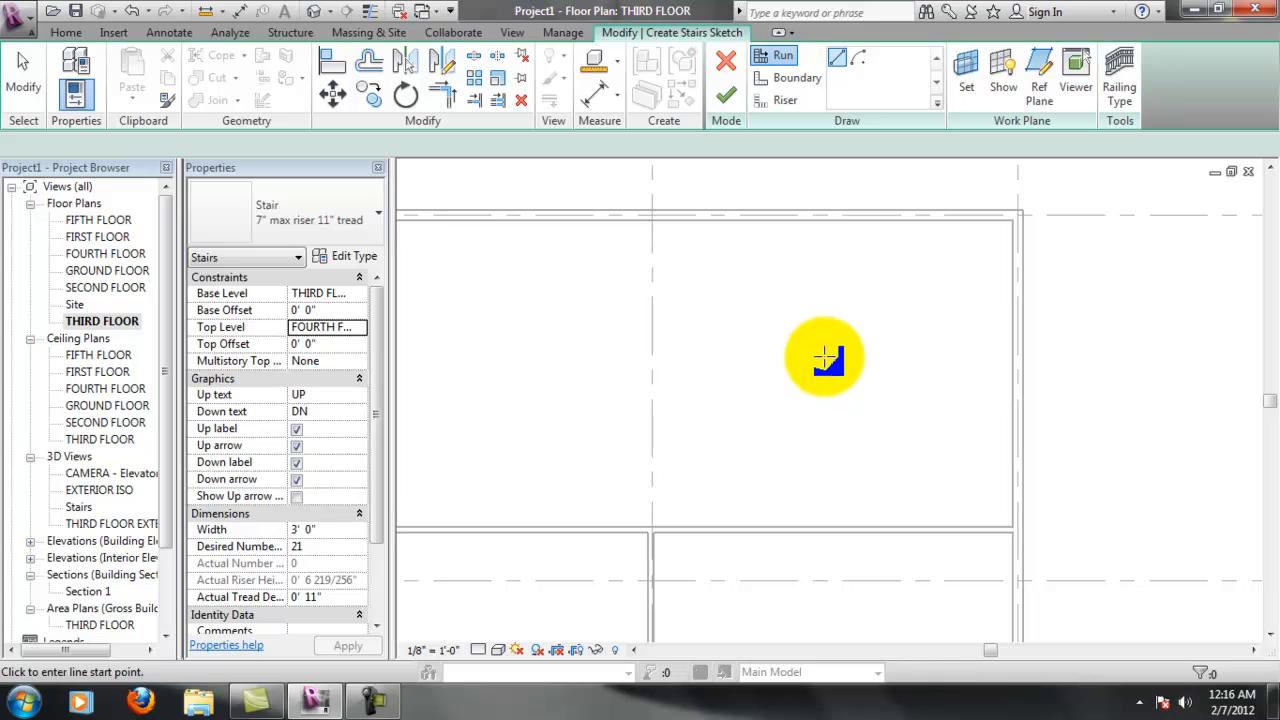
{"action": "left_click", "coordinate": [852, 338]}
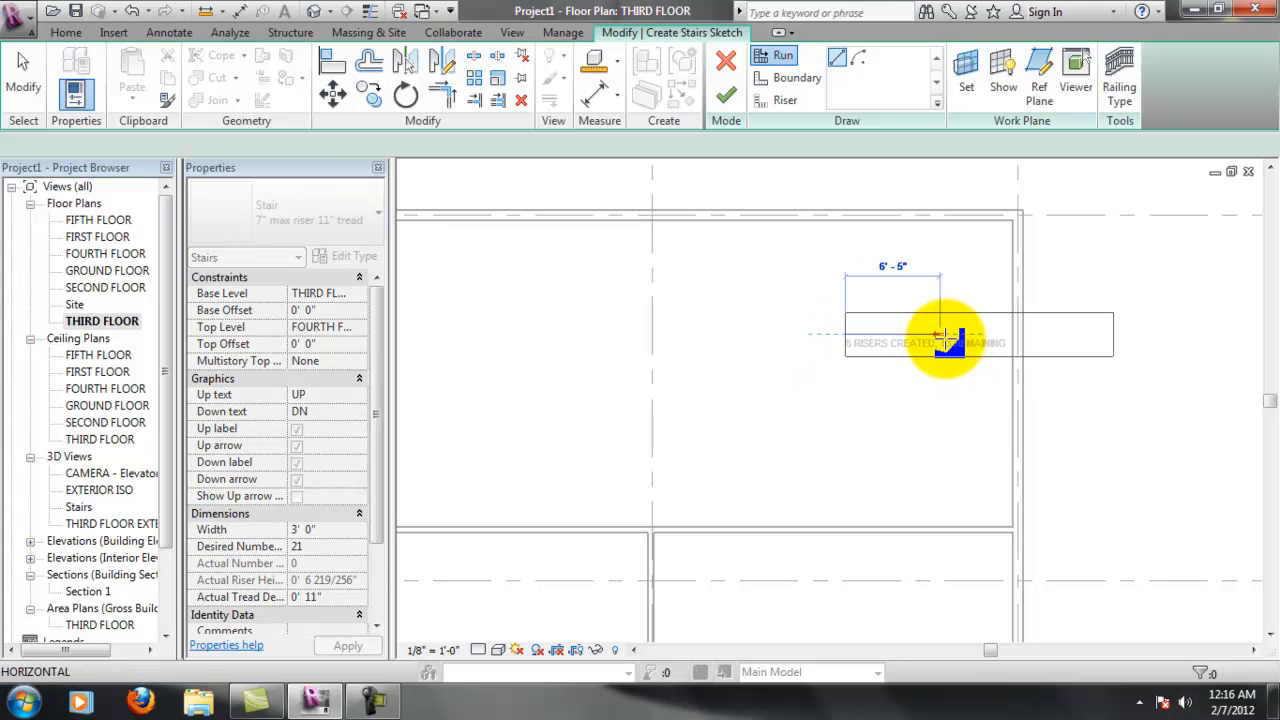
{"action": "left_click", "coordinate": [941, 341]}
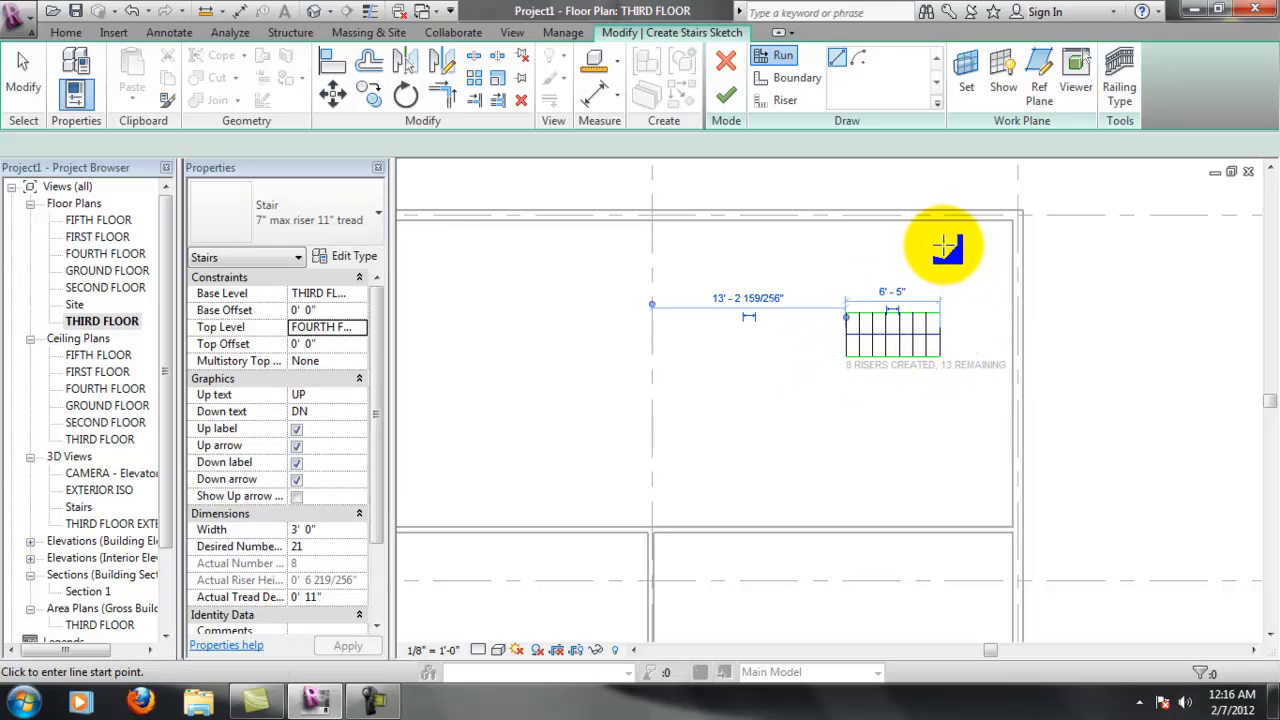
{"action": "scroll", "coordinate": [1010, 322], "scroll_direction": "up", "scroll_amount": 3}
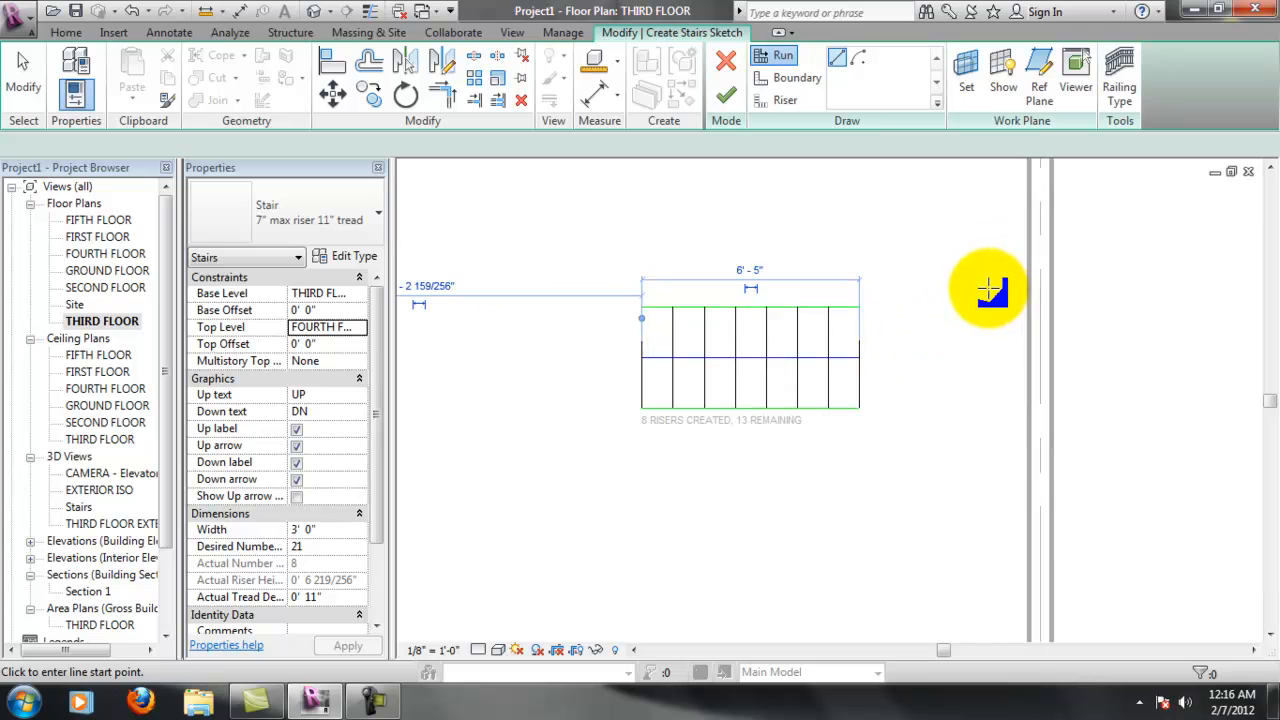
Try a second run about 3'-8" long, perpendicular to the first run and starting on its centreline a little past its end
{"action": "left_click", "coordinate": [915, 352]}
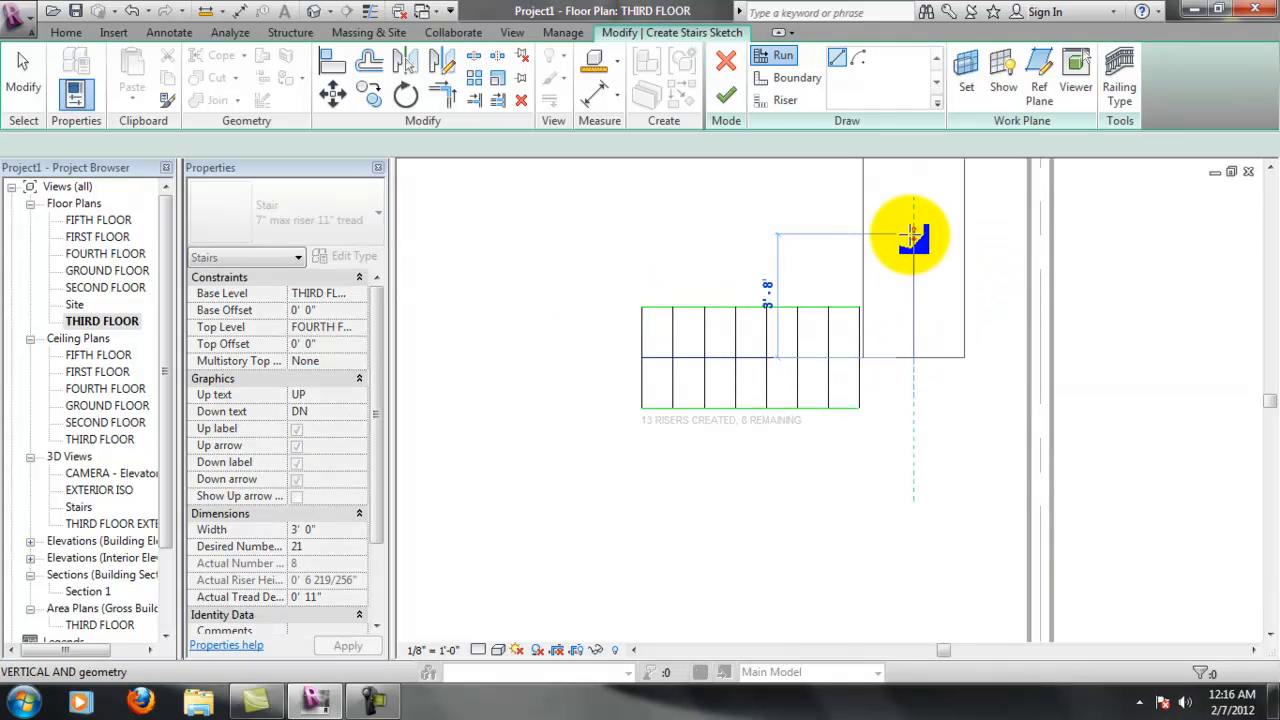
{"action": "left_click", "coordinate": [958, 236]}
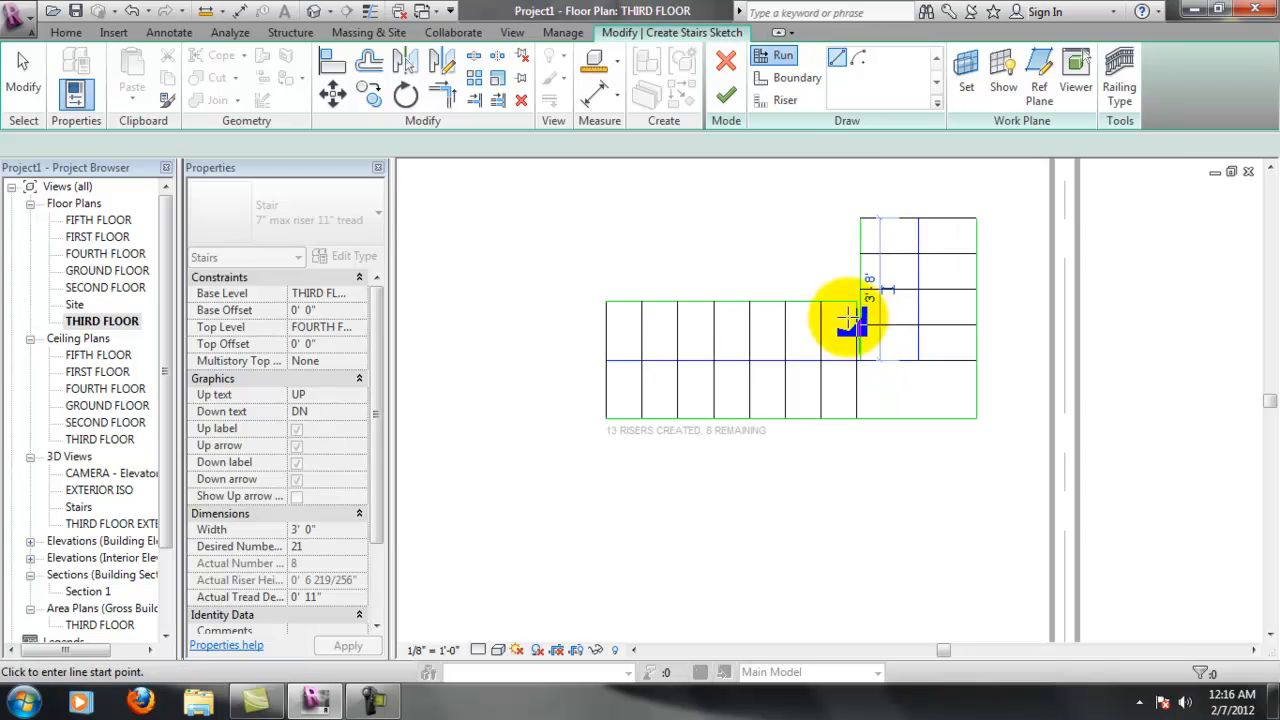
{"action": "scroll", "coordinate": [872, 338], "scroll_direction": "up", "scroll_amount": 3}
{"action": "key", "text": "ctrl+z"}
{"action": "scroll", "coordinate": [900, 380], "scroll_direction": "down", "scroll_amount": 3}
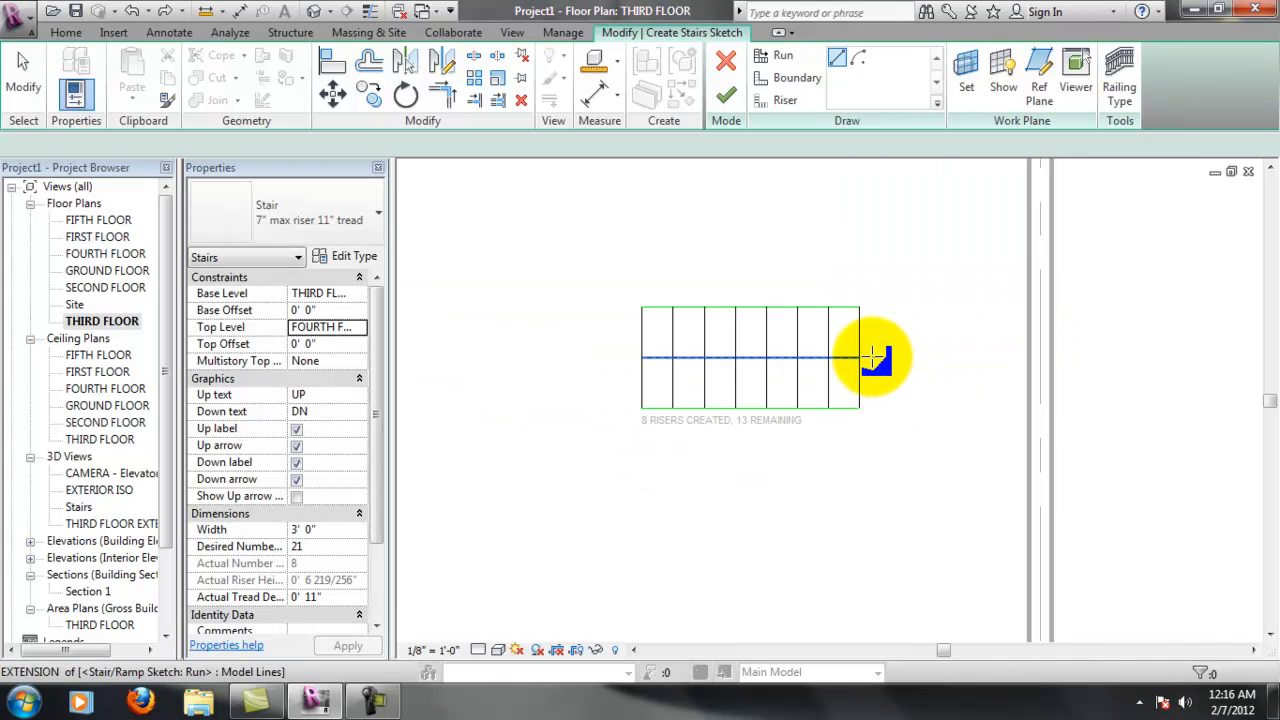
{"action": "left_click", "coordinate": [860, 356]}
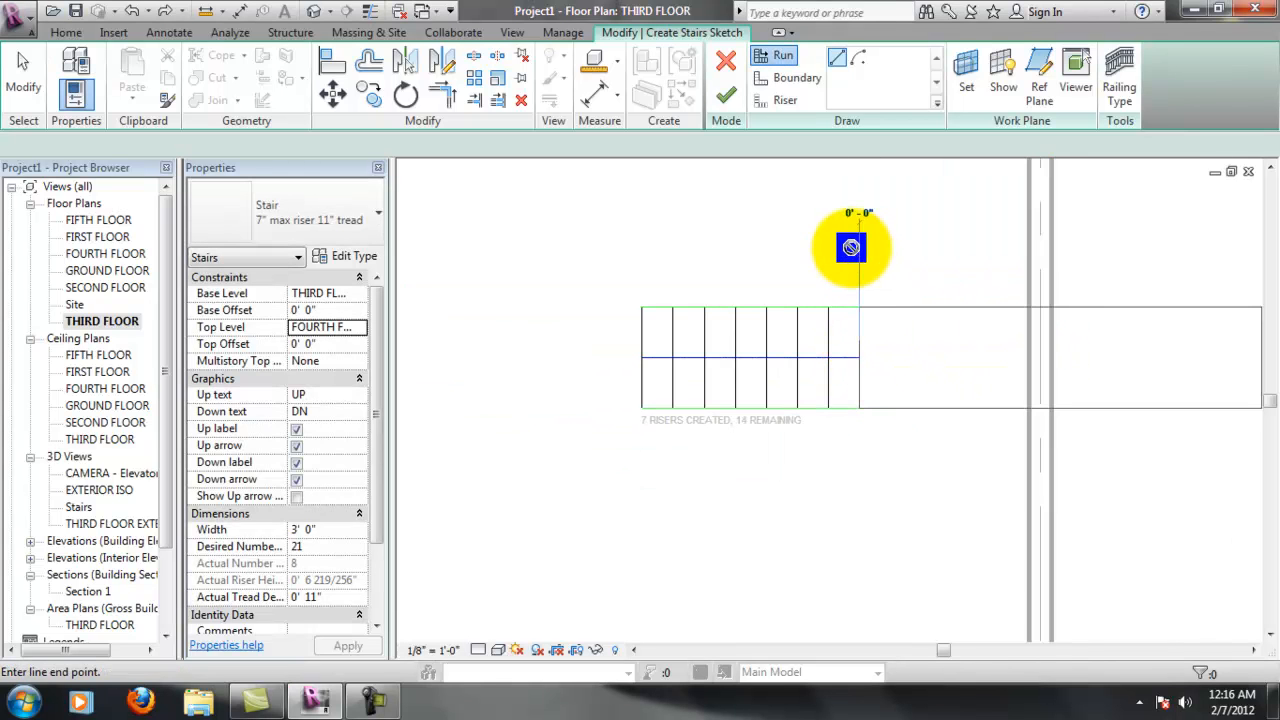
{"action": "key", "text": "Escape"}
{"action": "key", "text": "Escape"}
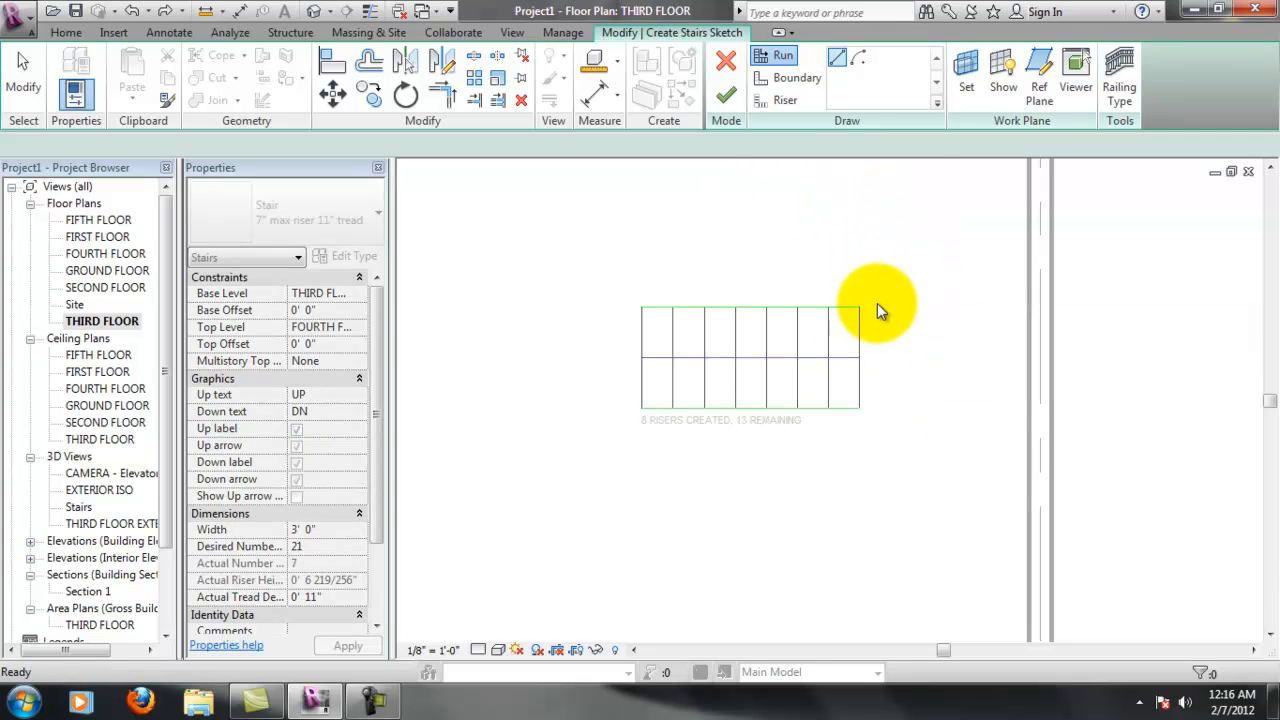
Try a perpendicular second run about 2'-9" long, starting very close to the first run's last riser
{"action": "left_click", "coordinate": [783, 55]}
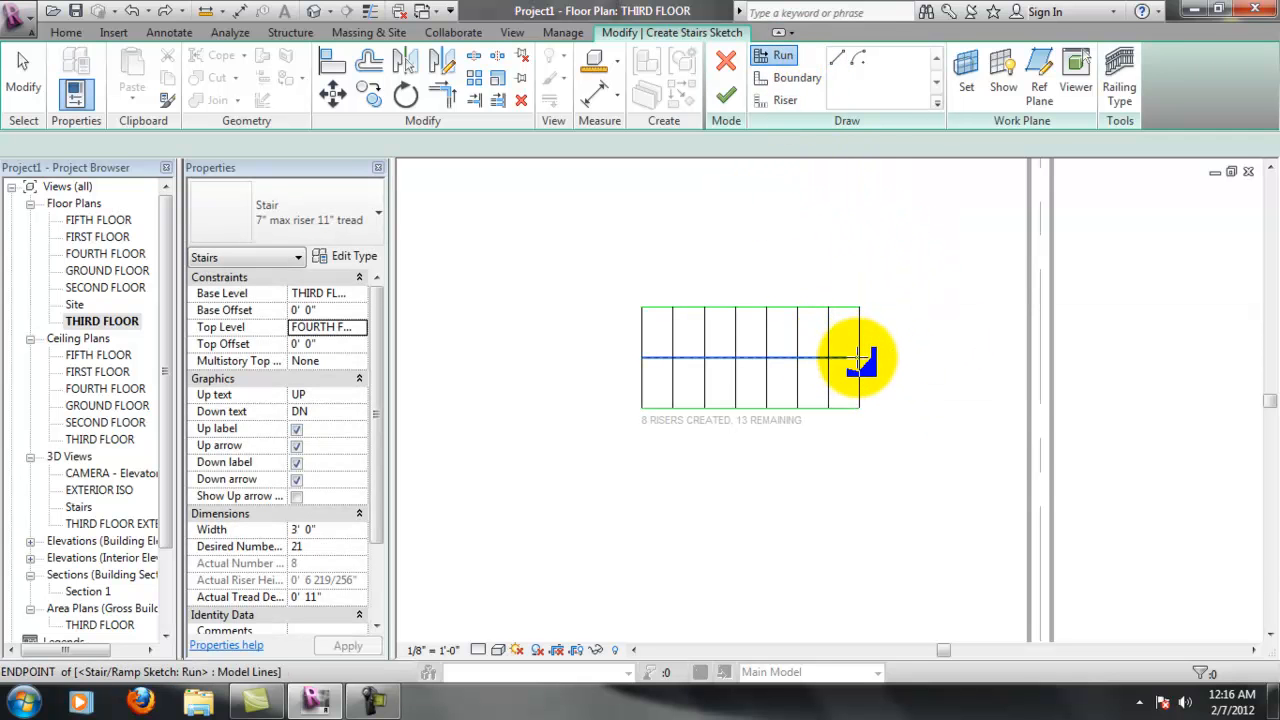
{"action": "left_click", "coordinate": [886, 356]}
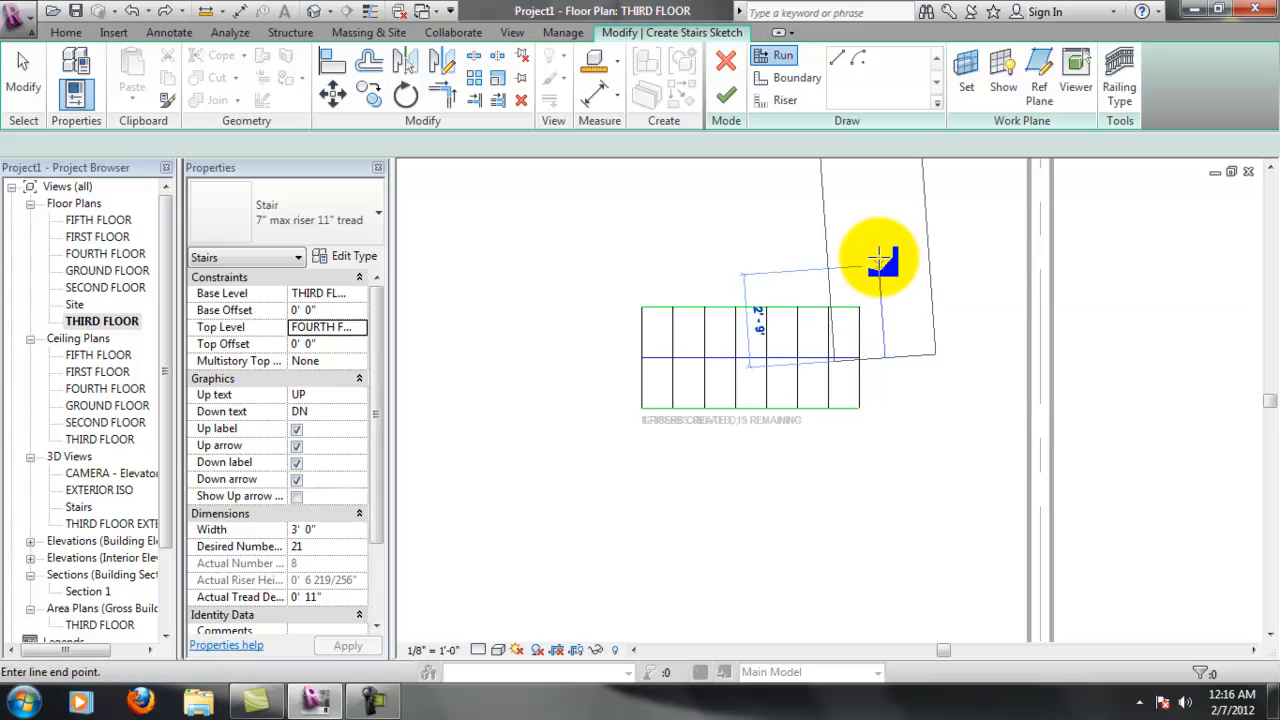
{"action": "left_click", "coordinate": [886, 262]}
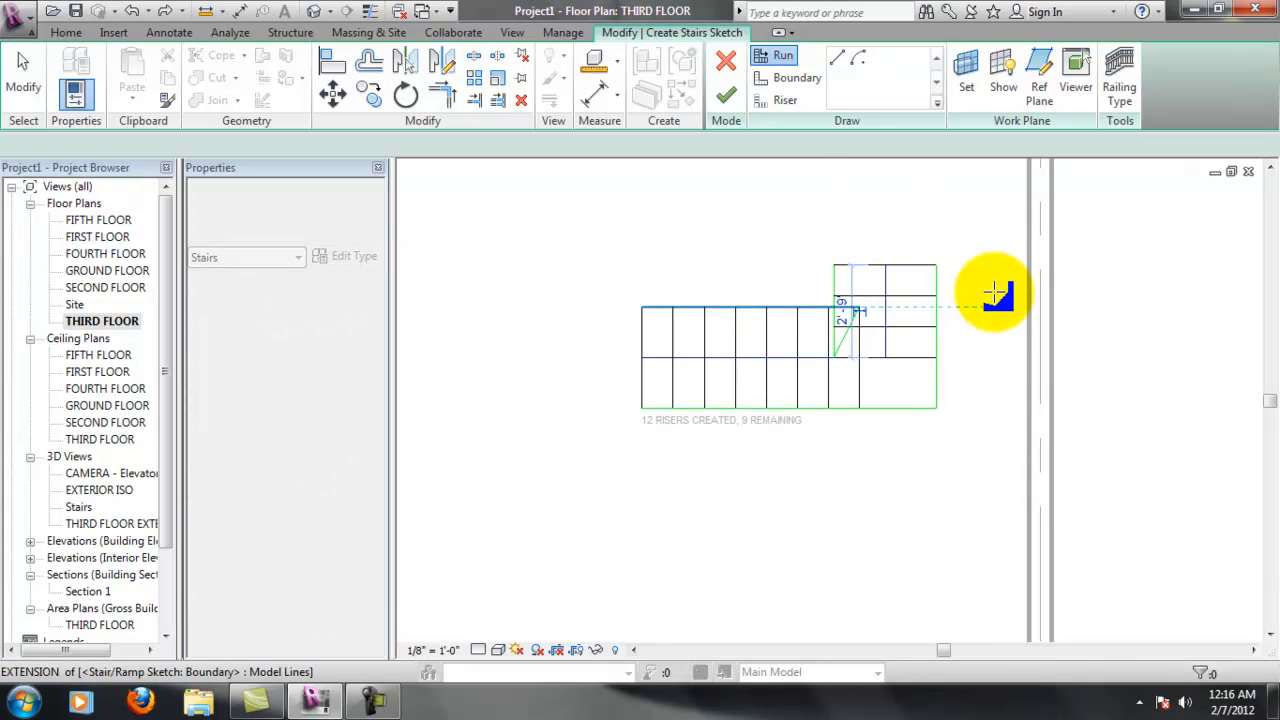
{"action": "scroll", "coordinate": [866, 334], "scroll_direction": "up", "scroll_amount": 3}
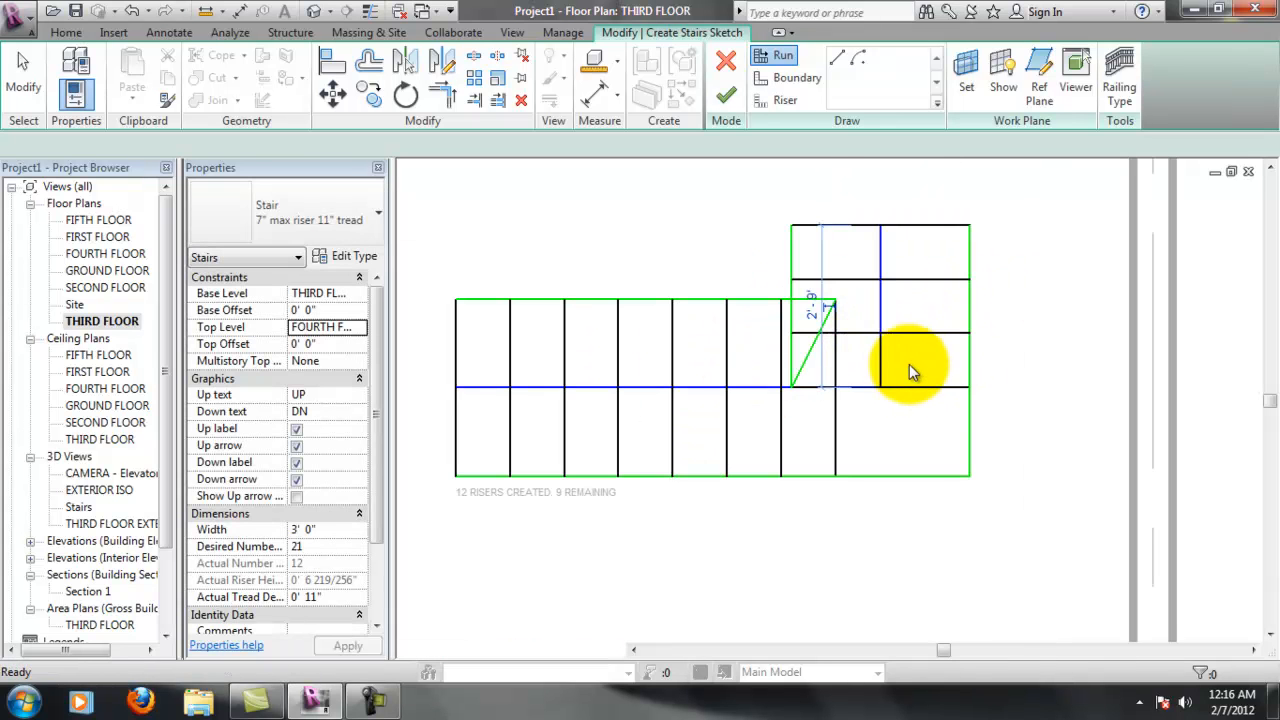
{"action": "key", "text": "ctrl+z"}
{"action": "scroll", "coordinate": [909, 371], "scroll_direction": "down", "scroll_amount": 3}
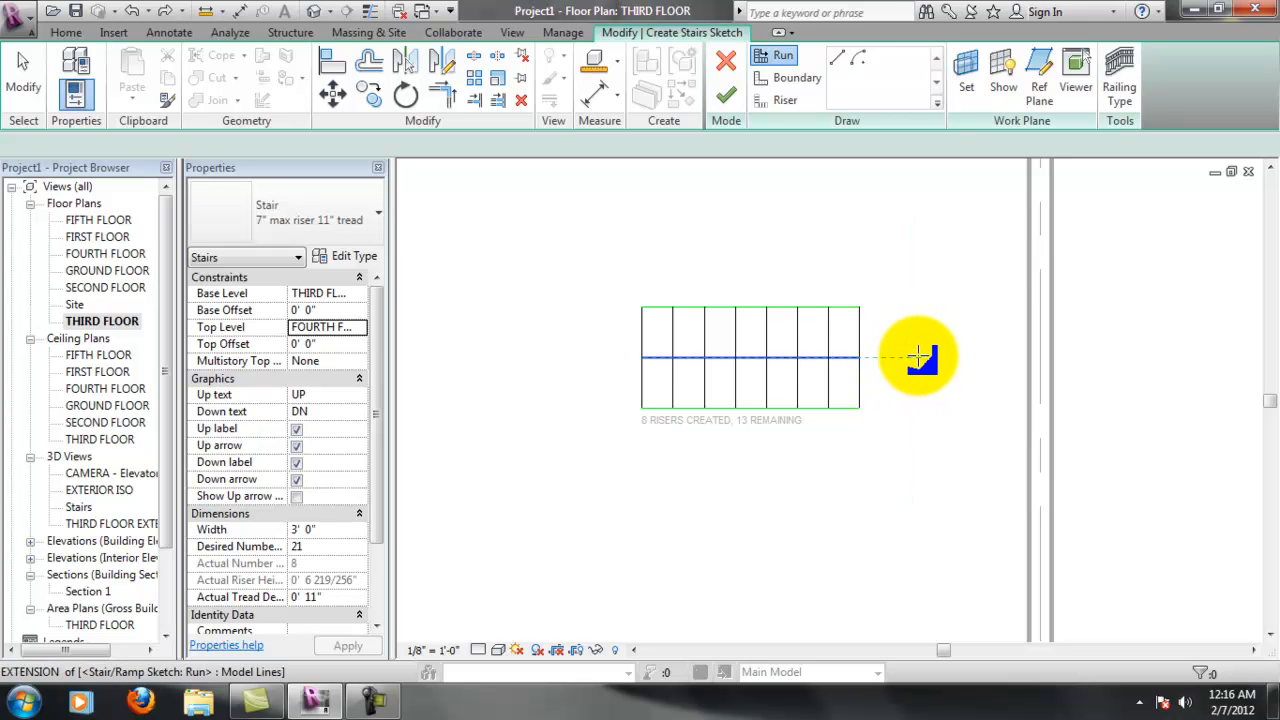
Try a perpendicular second run about 2'-5" long, starting slightly farther from the first run's last riser
{"action": "left_click", "coordinate": [905, 356]}
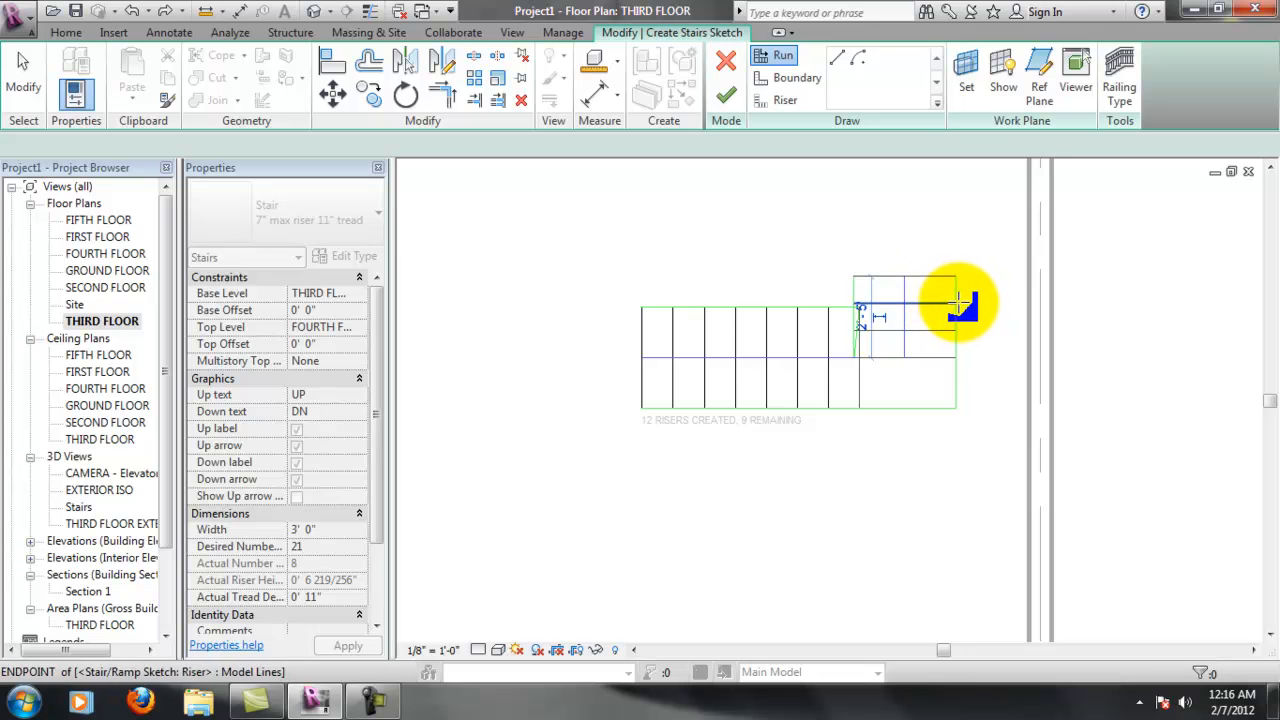
{"action": "key", "text": "Escape"}
{"action": "scroll", "coordinate": [946, 339], "scroll_direction": "up", "scroll_amount": 3}
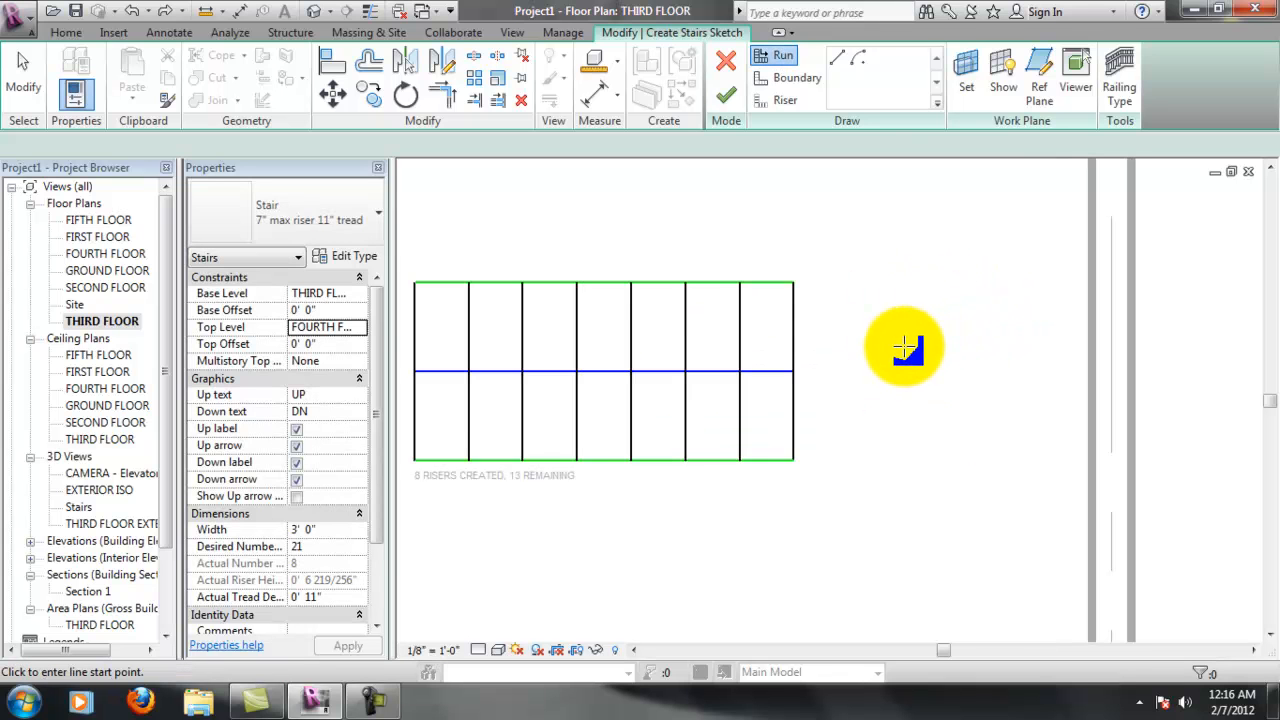
{"action": "scroll", "coordinate": [860, 337], "scroll_direction": "down", "scroll_amount": 1}
{"action": "key", "text": "Escape"}
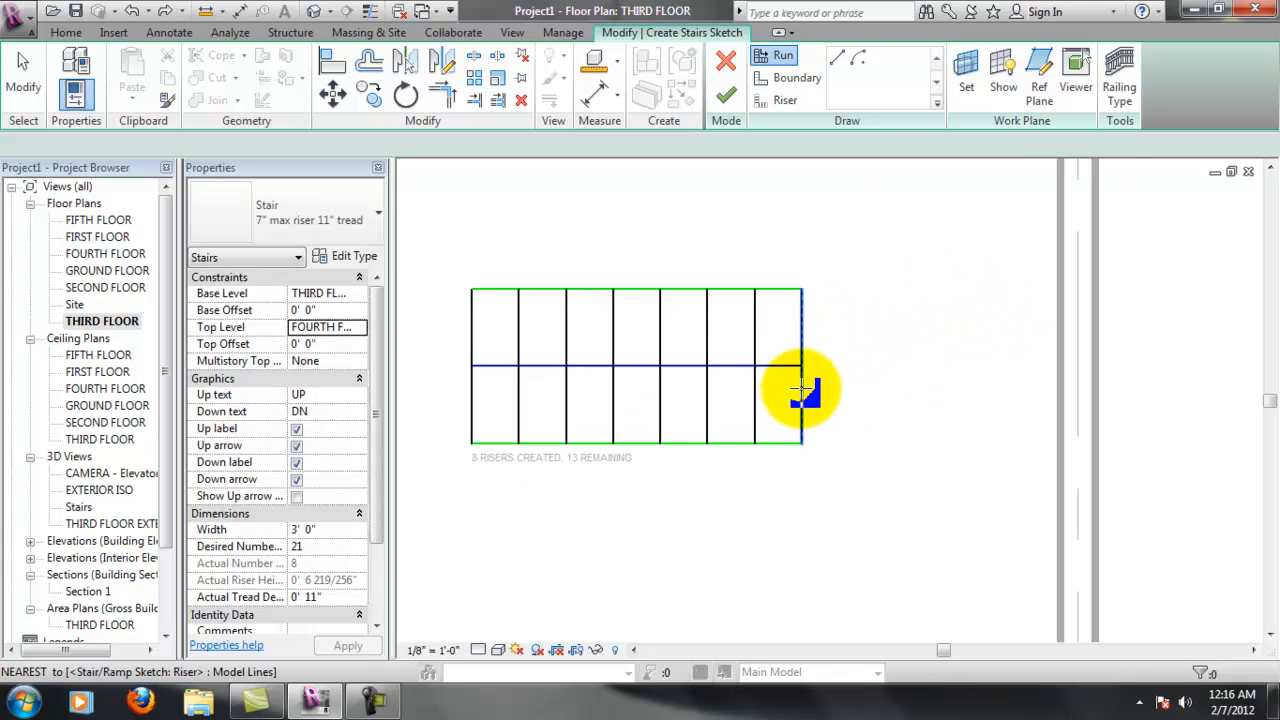
Sketch a perpendicular second run about 2'-9" long from the midpoint of the first run's last riser
{"action": "left_click", "coordinate": [801, 366]}
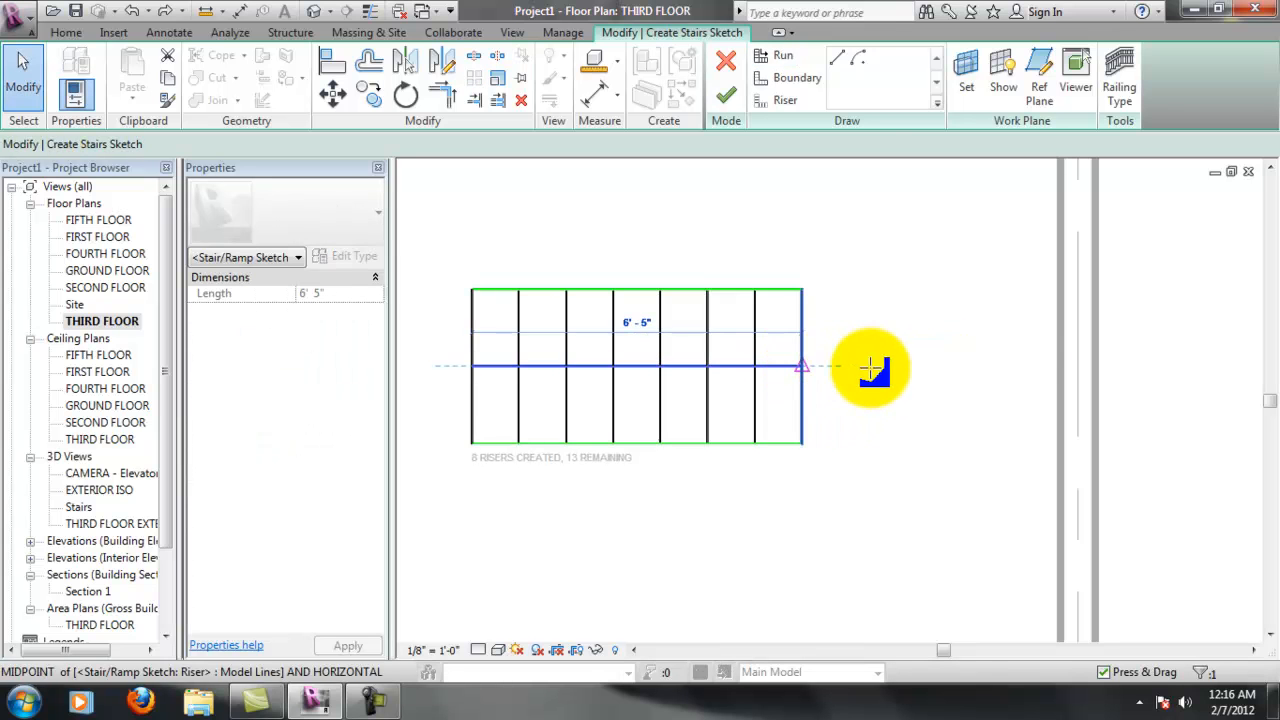
{"action": "left_click", "coordinate": [952, 304]}
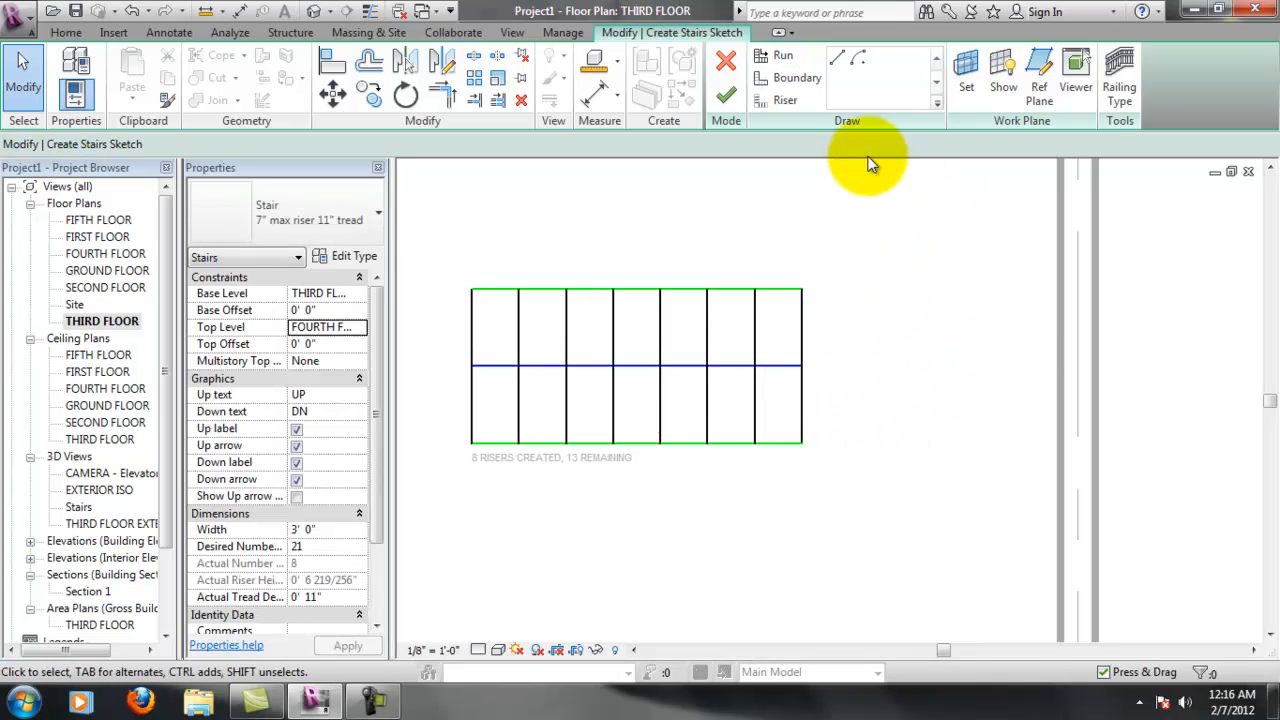
{"action": "left_click", "coordinate": [780, 56]}
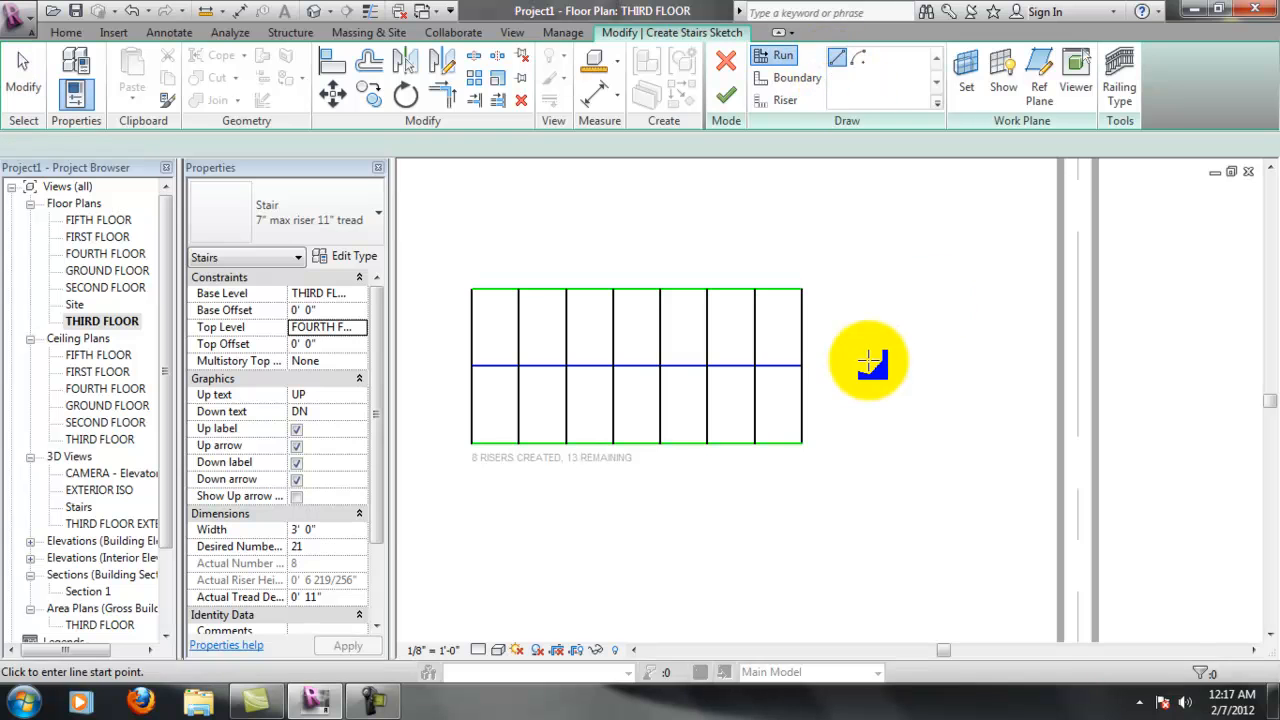
{"action": "left_click", "coordinate": [801, 366]}
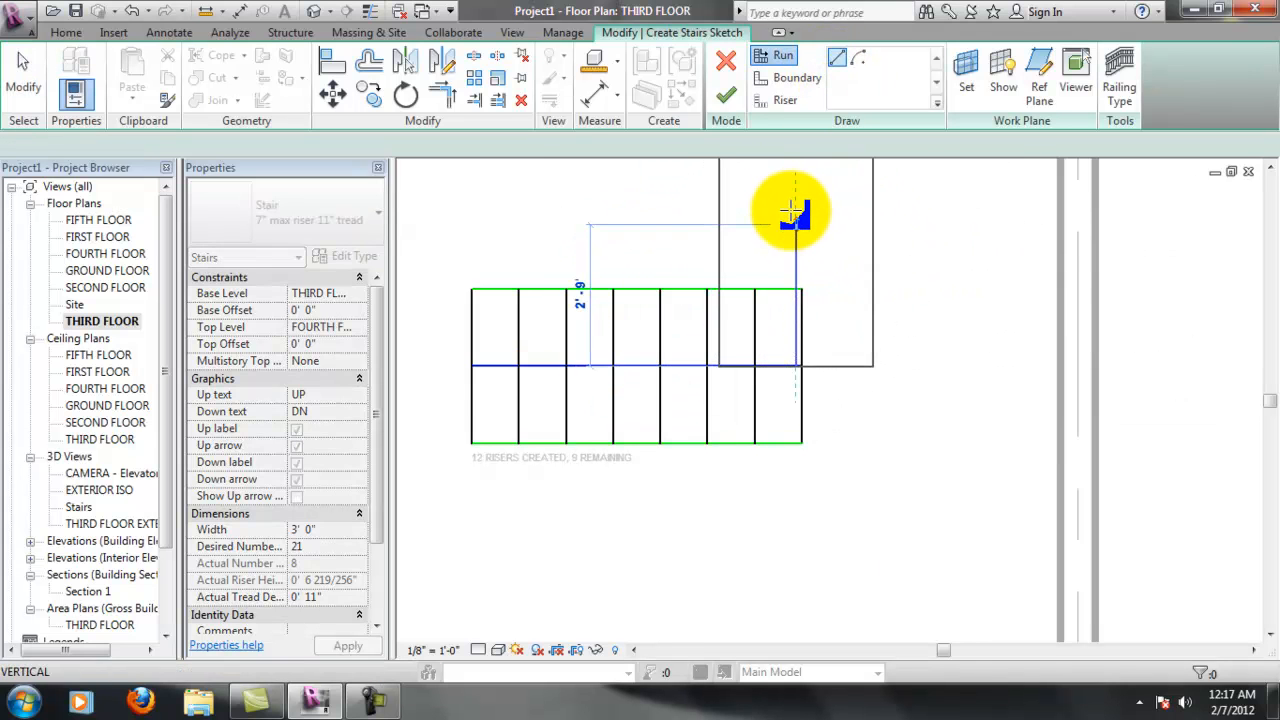
{"action": "left_click", "coordinate": [795, 268]}
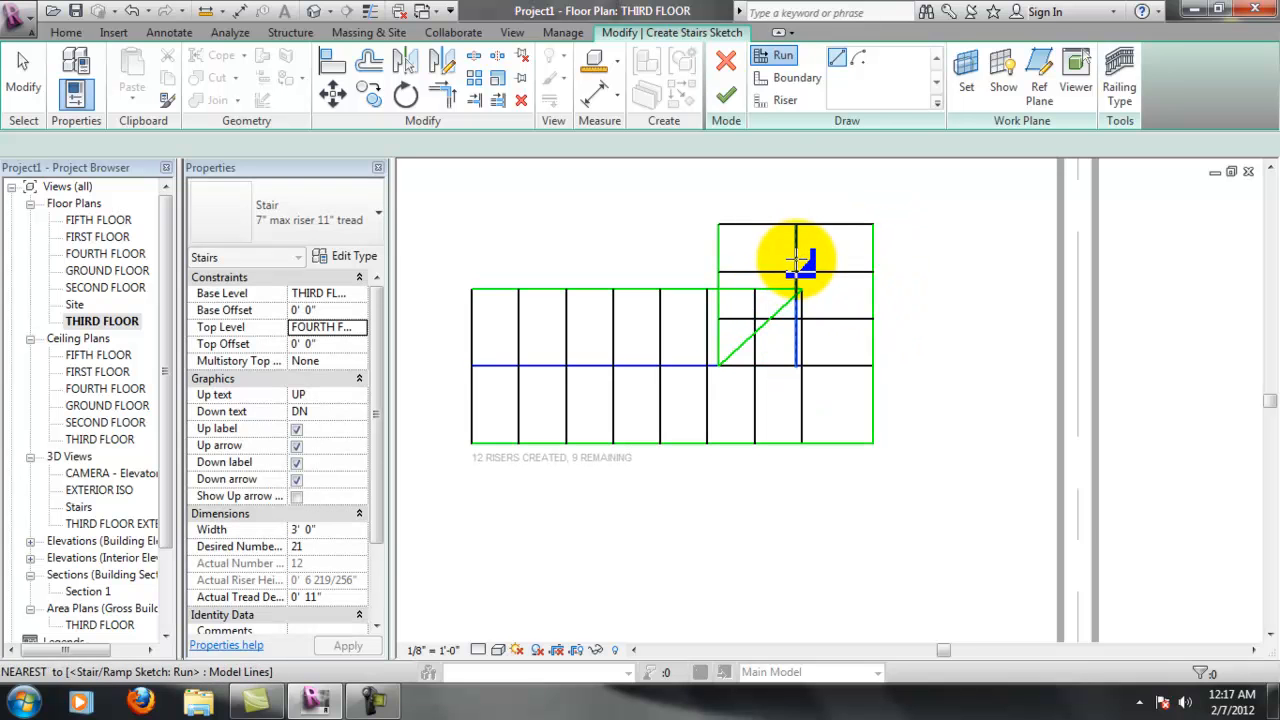
Move the second run sideways until its inner boundary lines up with the first run's last riser
{"action": "key", "text": "Escape"}
{"action": "key", "text": "Escape"}
{"action": "mouse_move", "coordinate": [800, 265]}
{"action": "left_mouse_down"}
{"action": "mouse_move", "coordinate": [900, 257]}
{"action": "mouse_move", "coordinate": [882, 261]}
{"action": "left_mouse_up"}
{"action": "scroll", "coordinate": [806, 304], "scroll_direction": "up", "scroll_amount": 6}
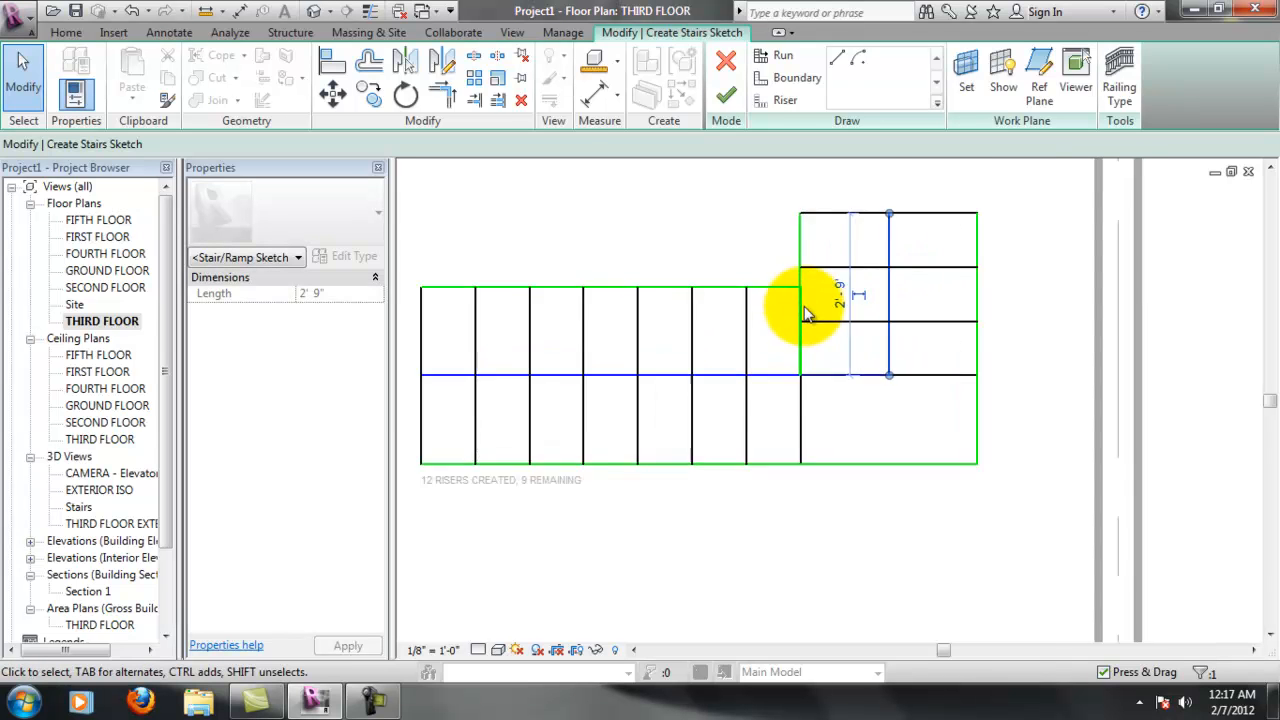
Try to shorten the second run's centreline from its lower end
{"action": "scroll", "coordinate": [846, 331], "scroll_direction": "down", "scroll_amount": 5}
{"action": "scroll", "coordinate": [966, 277], "scroll_direction": "down", "scroll_amount": 4}
{"action": "scroll", "coordinate": [949, 412], "scroll_direction": "up", "scroll_amount": 3}
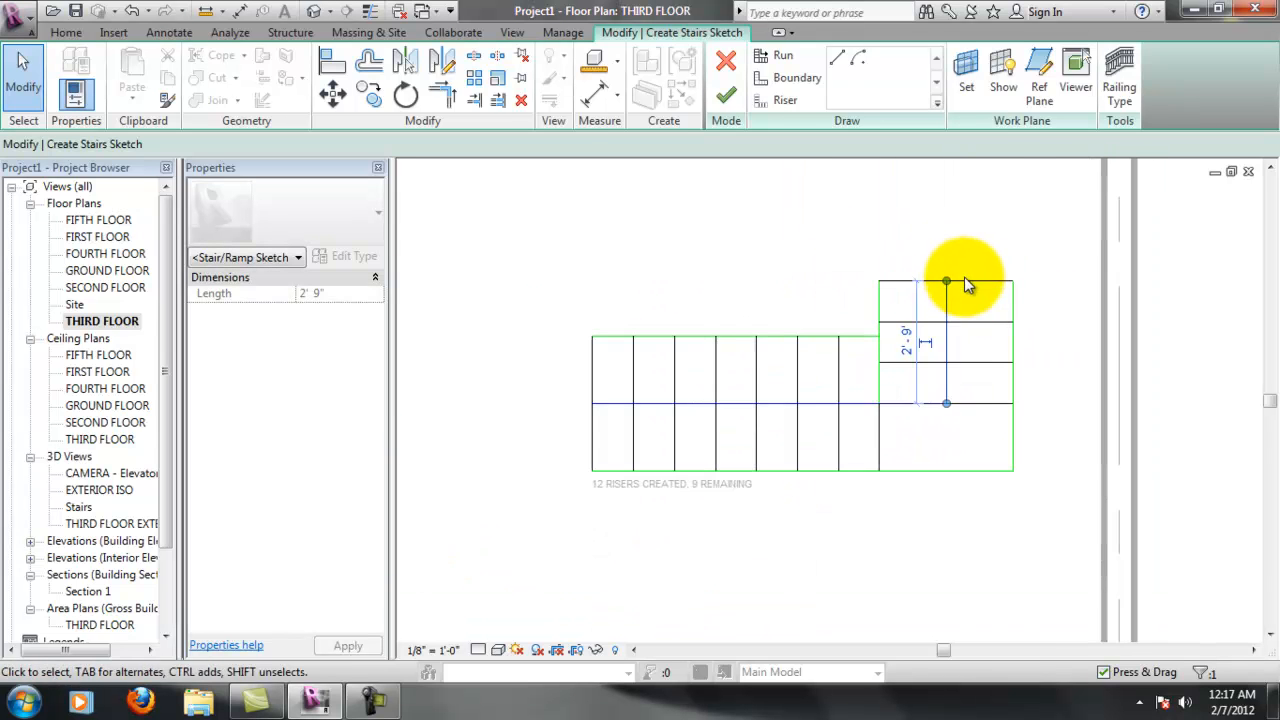
{"action": "left_click_drag", "start_coordinate": [947, 422], "coordinate": [945, 323]}
{"action": "key", "text": "ctrl+z"}
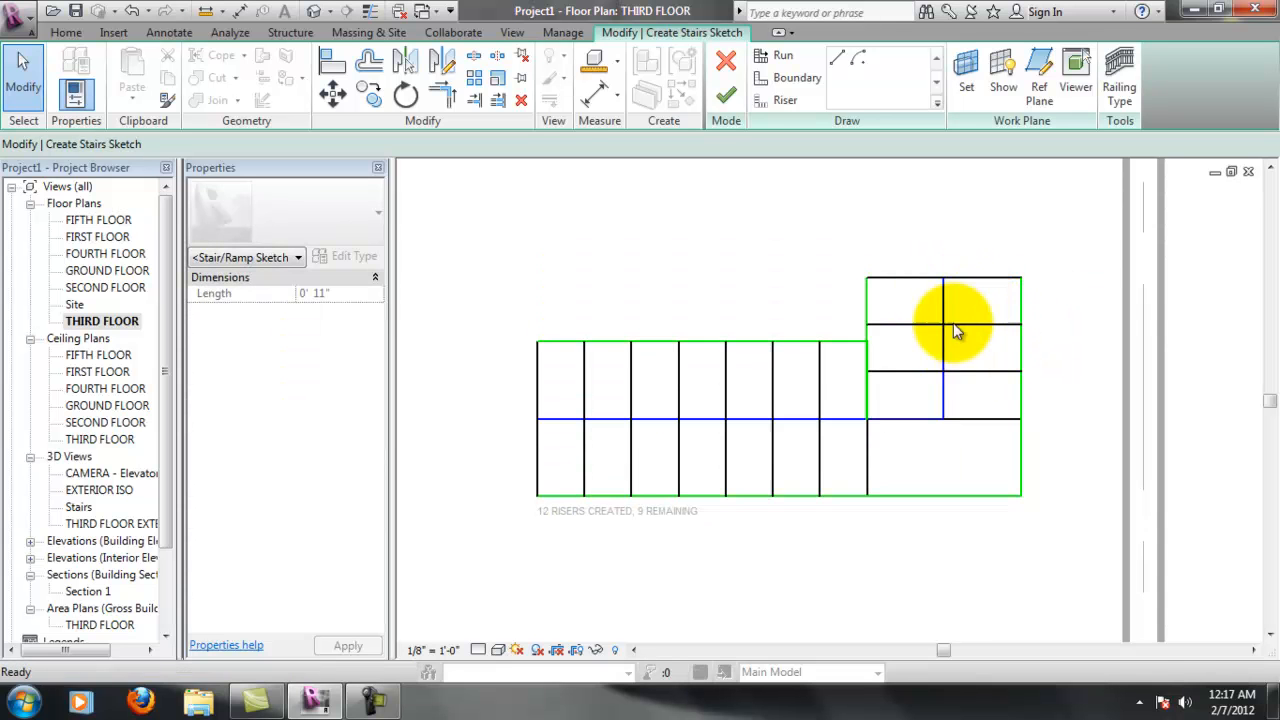
Delete all the stair sketch lines and sketch a new first horizontal run about 3'-8" long
{"action": "mouse_move", "coordinate": [478, 197]}
{"action": "left_mouse_down"}
{"action": "mouse_move", "coordinate": [1055, 497]}
{"action": "mouse_move", "coordinate": [1065, 552]}
{"action": "mouse_move", "coordinate": [1084, 516]}
{"action": "left_mouse_up"}
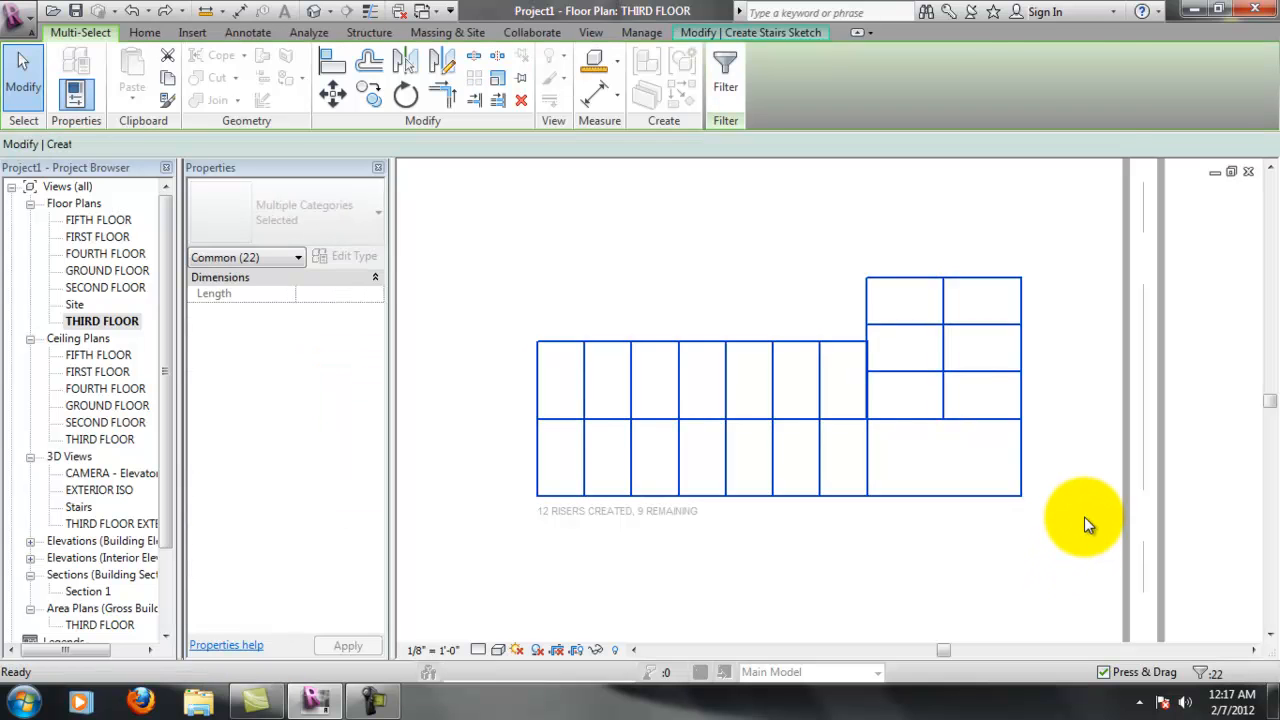
{"action": "key", "text": "Delete"}
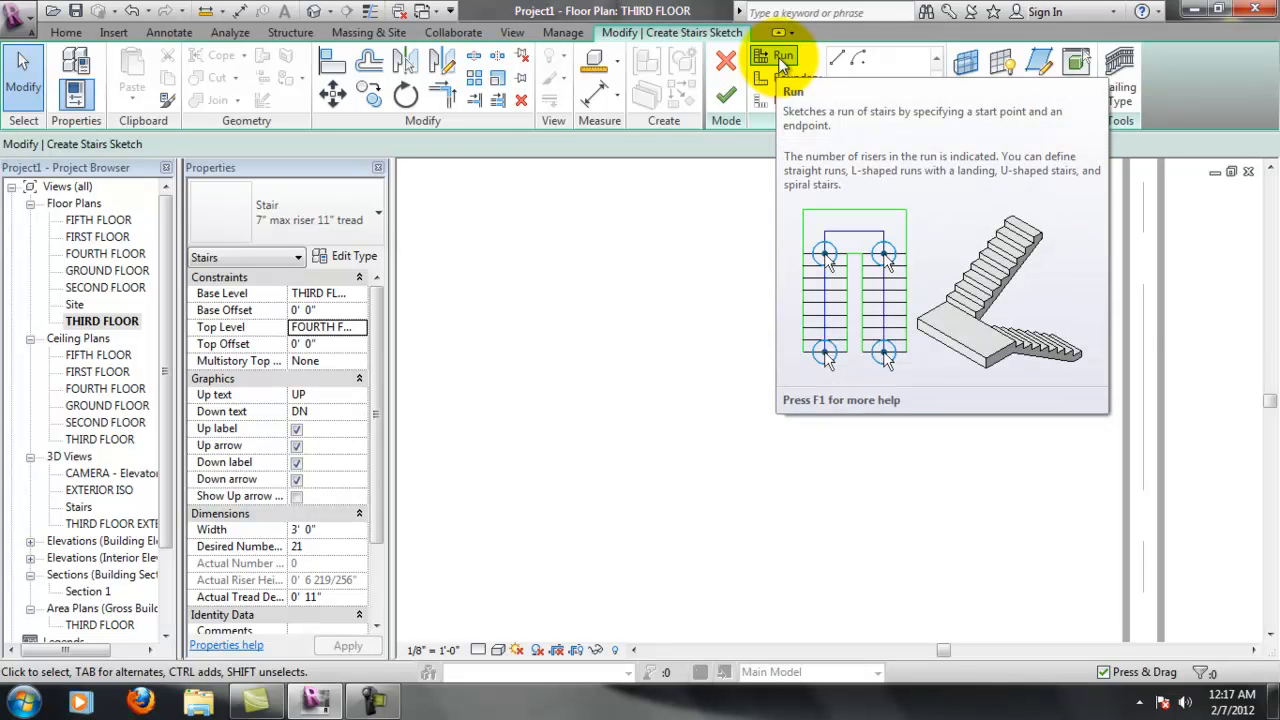
{"action": "left_click", "coordinate": [783, 60]}
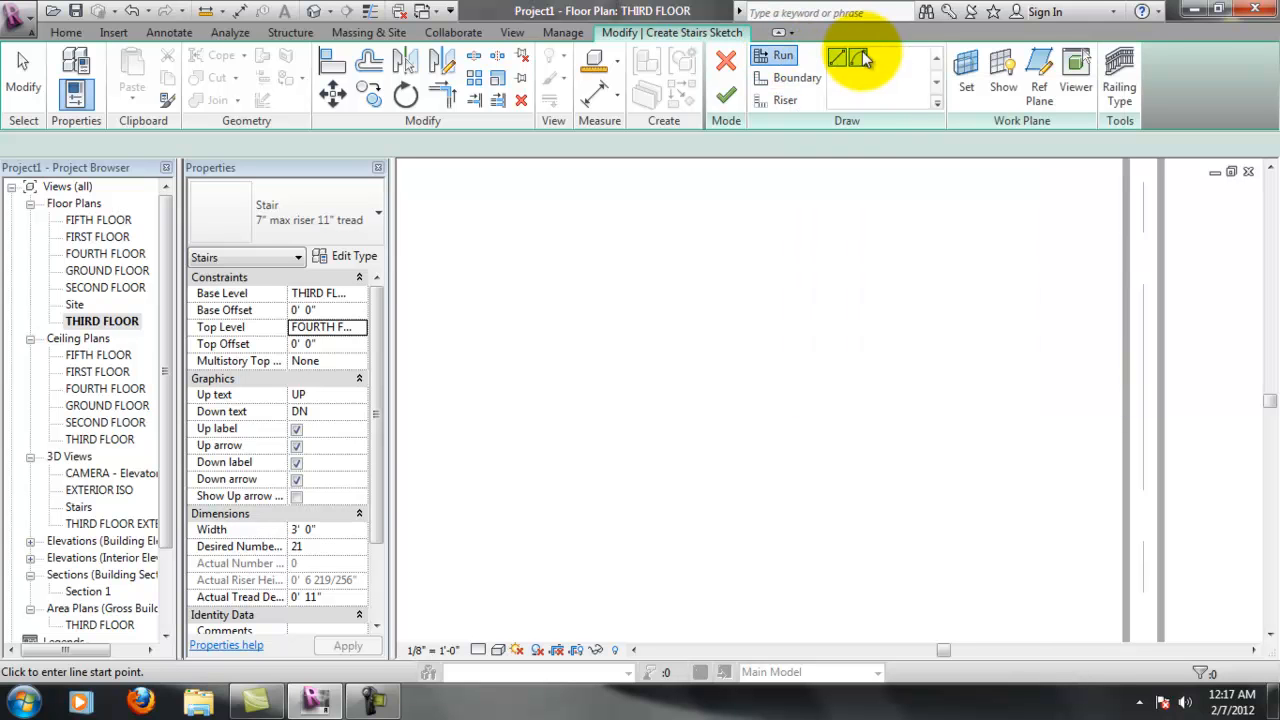
{"action": "left_click", "coordinate": [693, 413]}
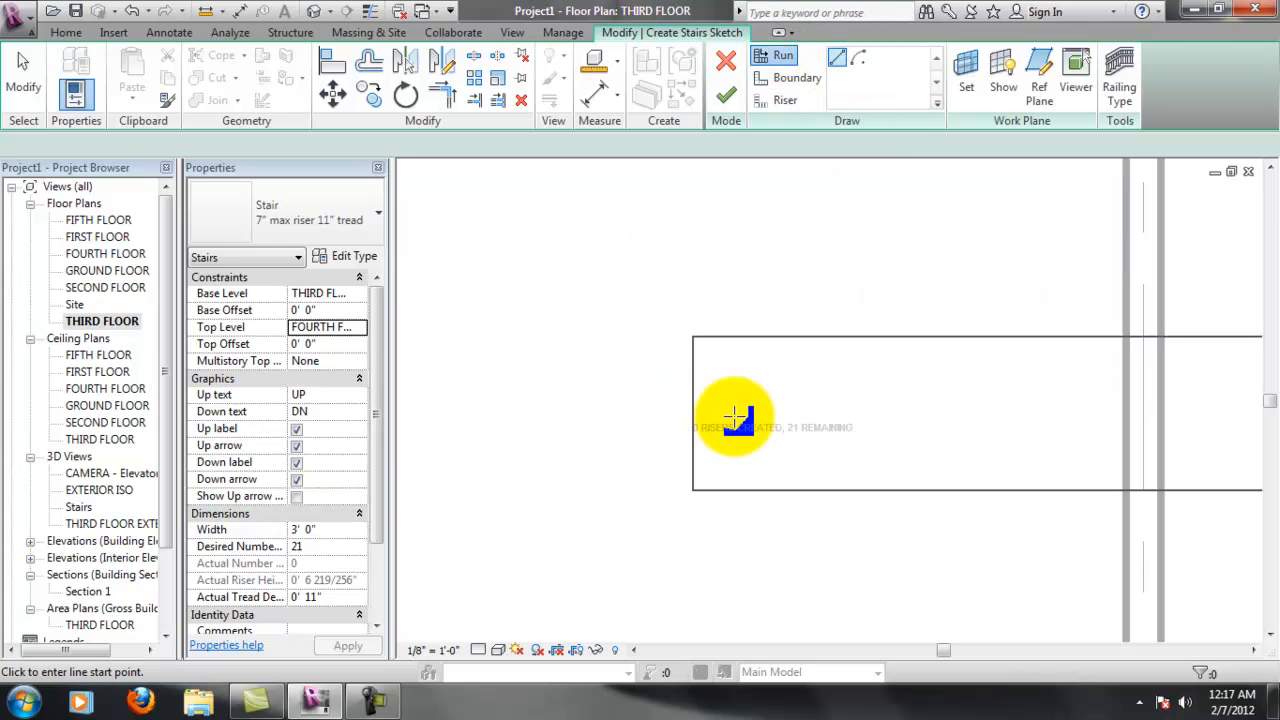
{"action": "left_click", "coordinate": [882, 388]}
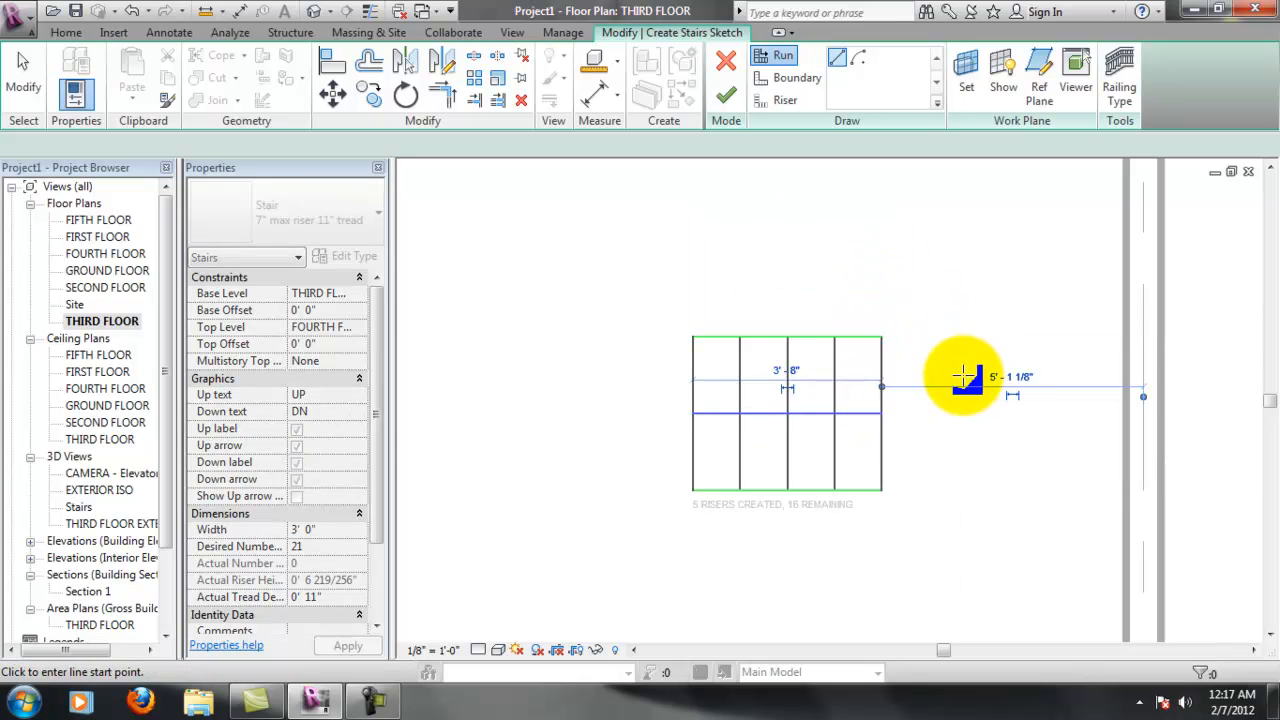
{"action": "left_click", "coordinate": [886, 413]}
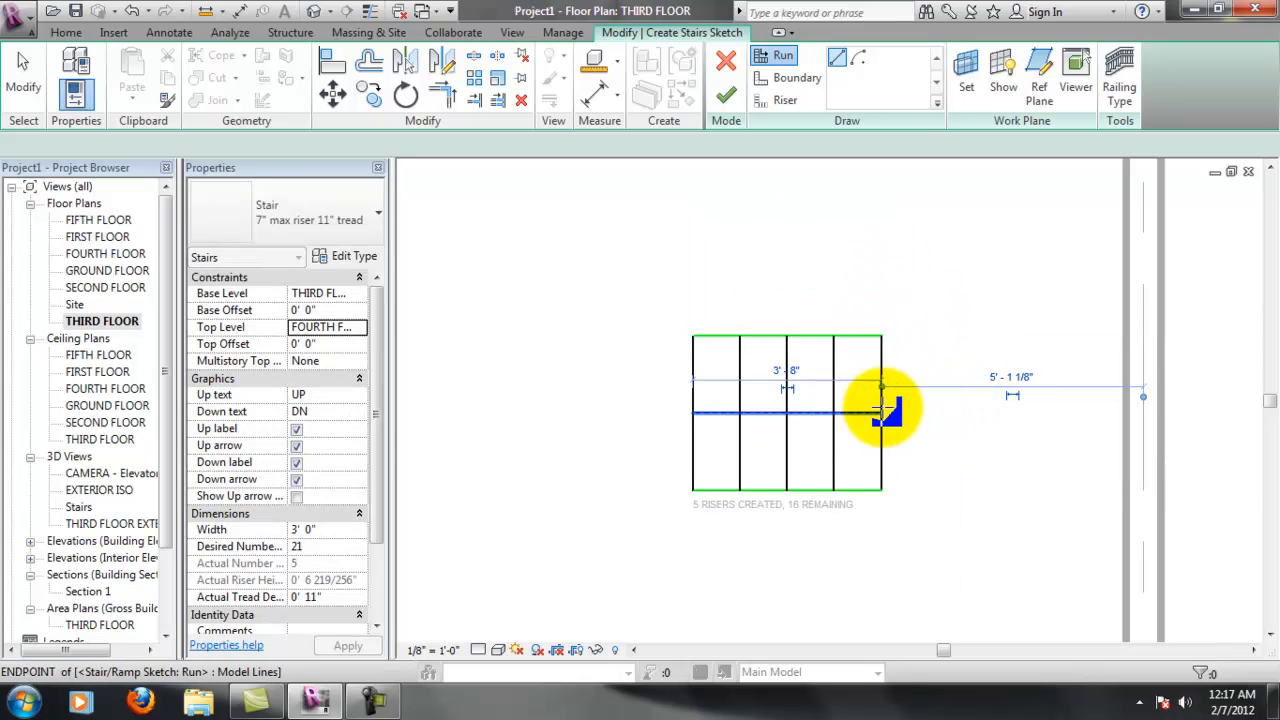
{"action": "right_click", "coordinate": [990, 256]}
{"action": "left_click", "coordinate": [1035, 264]}
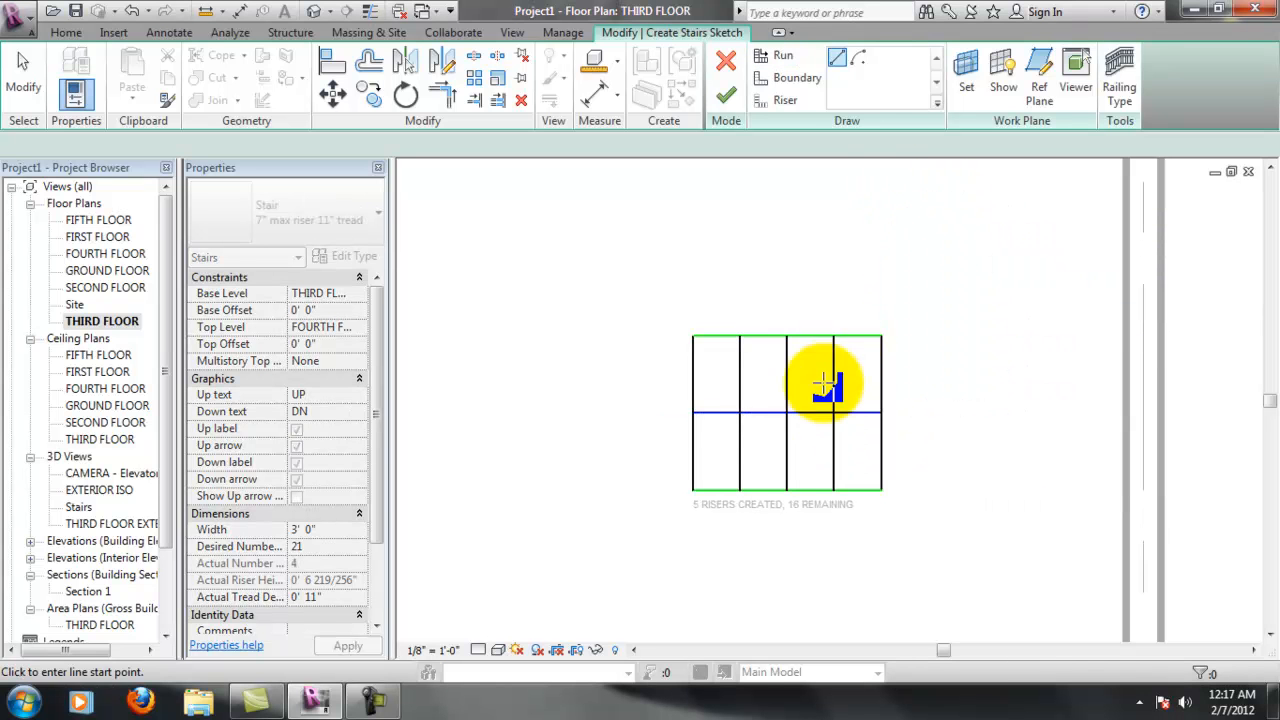
Try a slightly tilted second run about 3'-8" long, starting on the first run's centreline beyond its end
{"action": "left_click", "coordinate": [990, 414]}
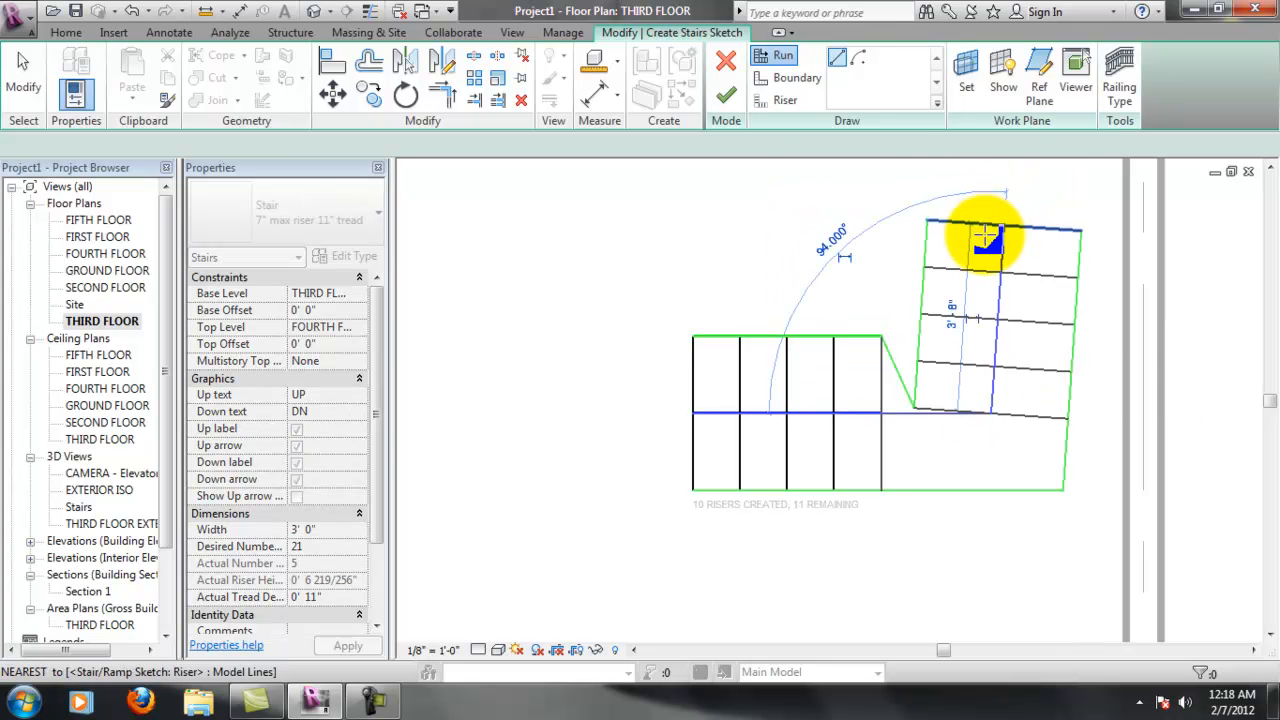
{"action": "left_click", "coordinate": [1000, 238]}
{"action": "key", "text": "ctrl+z"}
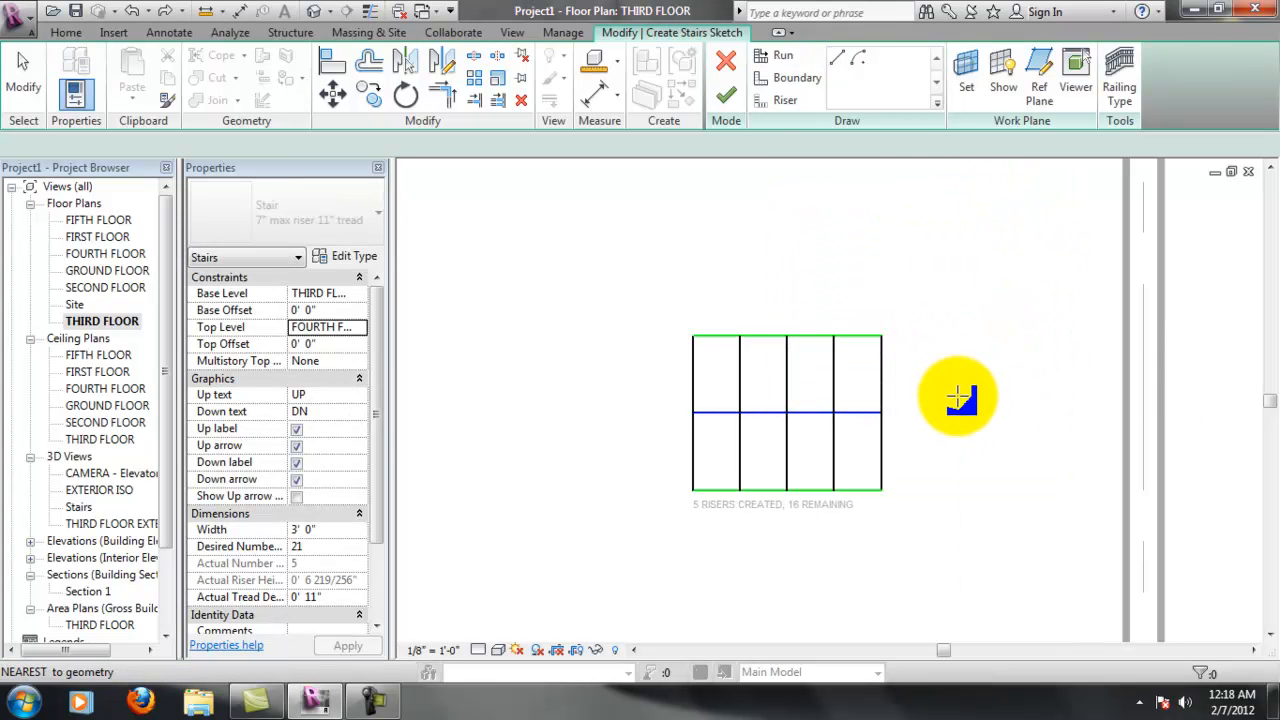
Try a perpendicular second run about 1'-10" long, starting diagonally beyond the first run's end
{"action": "left_click", "coordinate": [885, 413]}
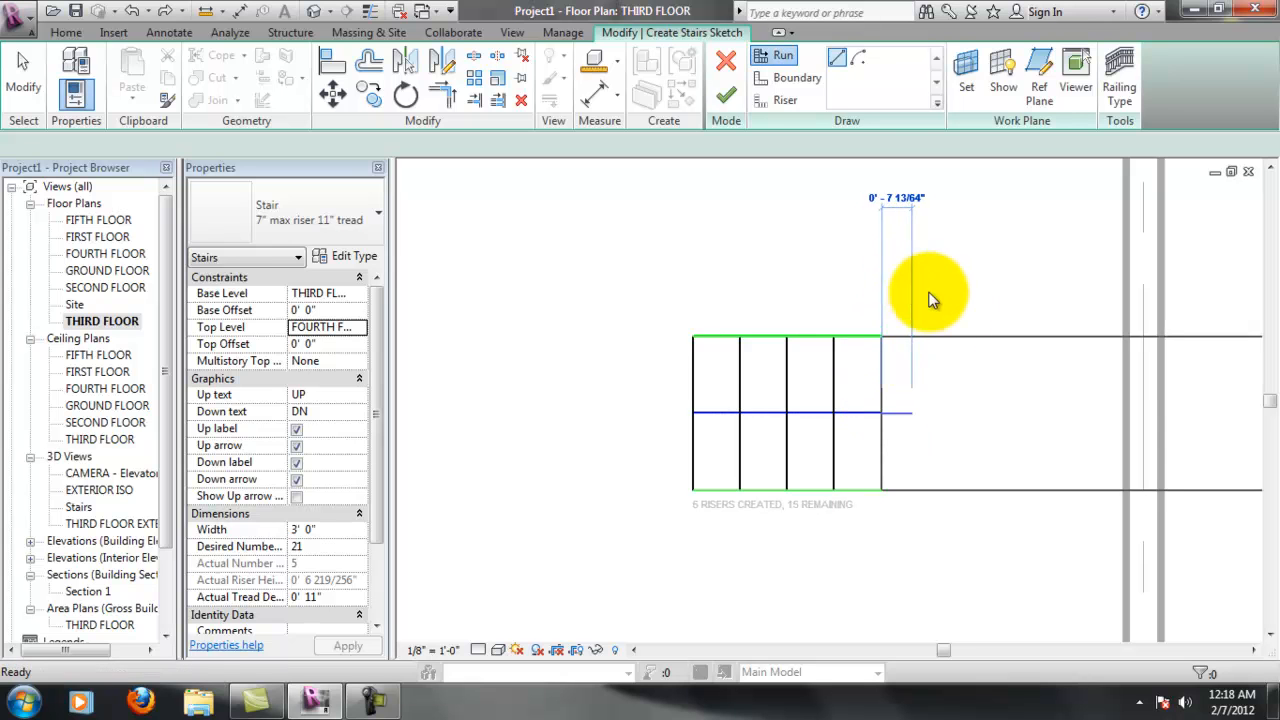
{"action": "key", "text": "Escape"}
{"action": "left_click", "coordinate": [937, 323]}
{"action": "left_click", "coordinate": [937, 229]}
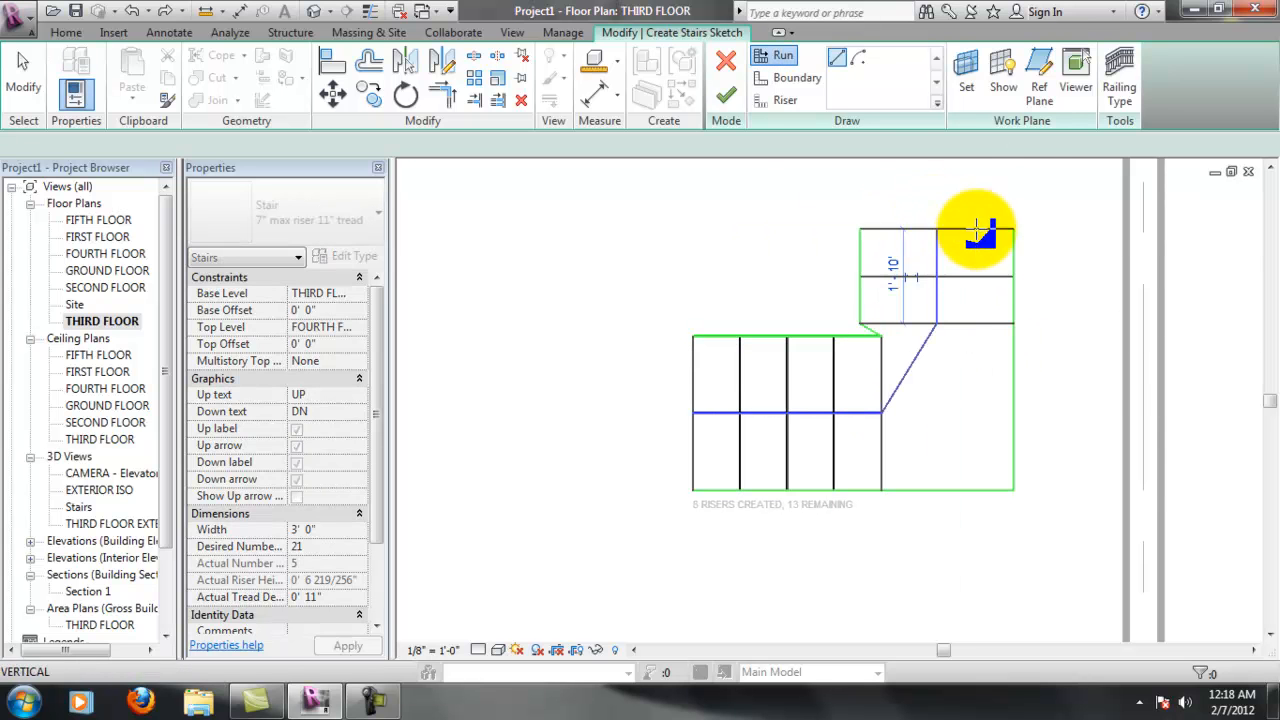
{"action": "key", "text": "ctrl+z"}
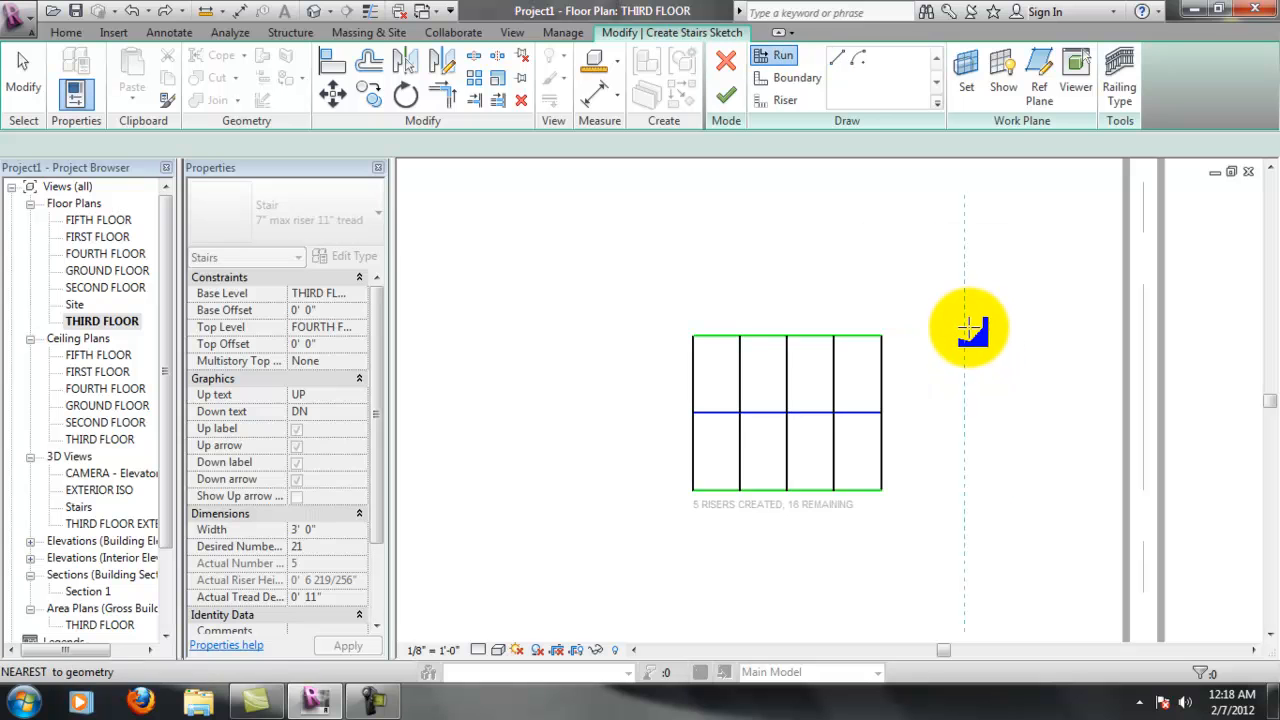
Sketch a perpendicular second run about 1'-10" long beyond the first run's end, with its inner edge near the last riser and a corner landing between
{"action": "left_click", "coordinate": [964, 328]}
{"action": "left_click", "coordinate": [966, 216]}
{"action": "scroll", "coordinate": [905, 328], "scroll_direction": "up", "scroll_amount": 3}
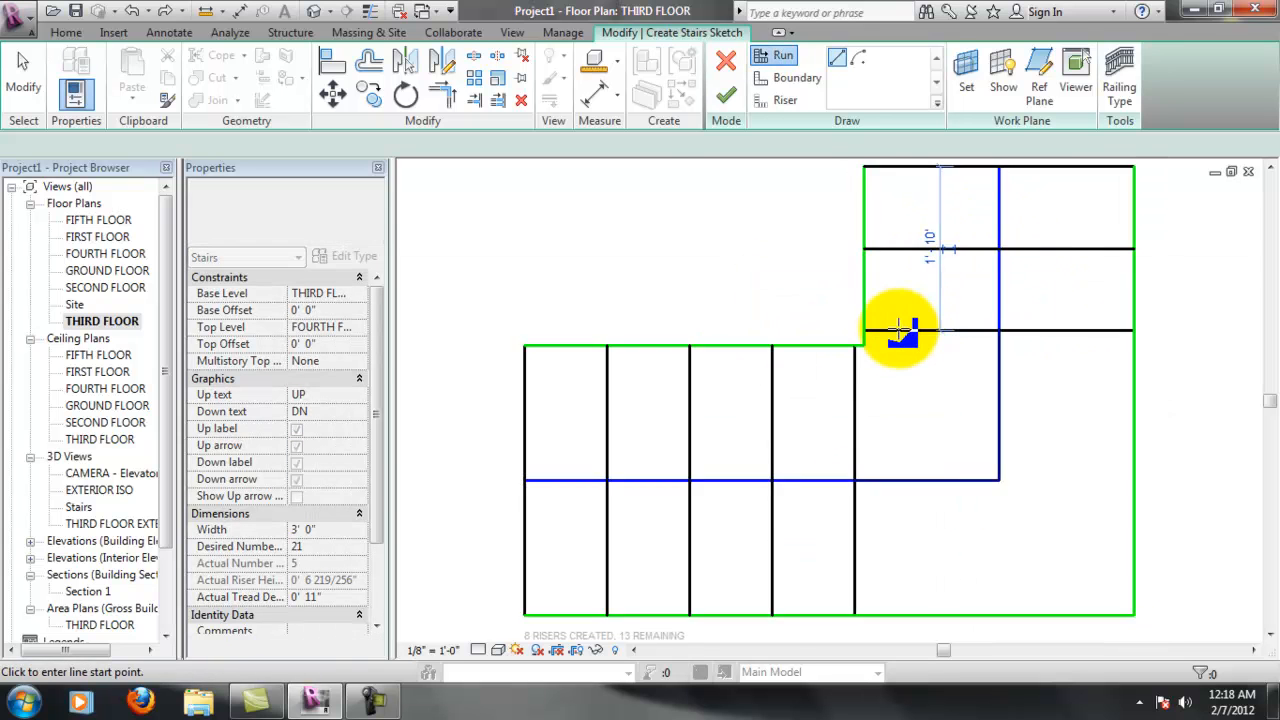
{"action": "scroll", "coordinate": [899, 329], "scroll_direction": "up", "scroll_amount": 5}
{"action": "scroll", "coordinate": [962, 358], "scroll_direction": "down", "scroll_amount": 6}
{"action": "key", "text": "Escape"}
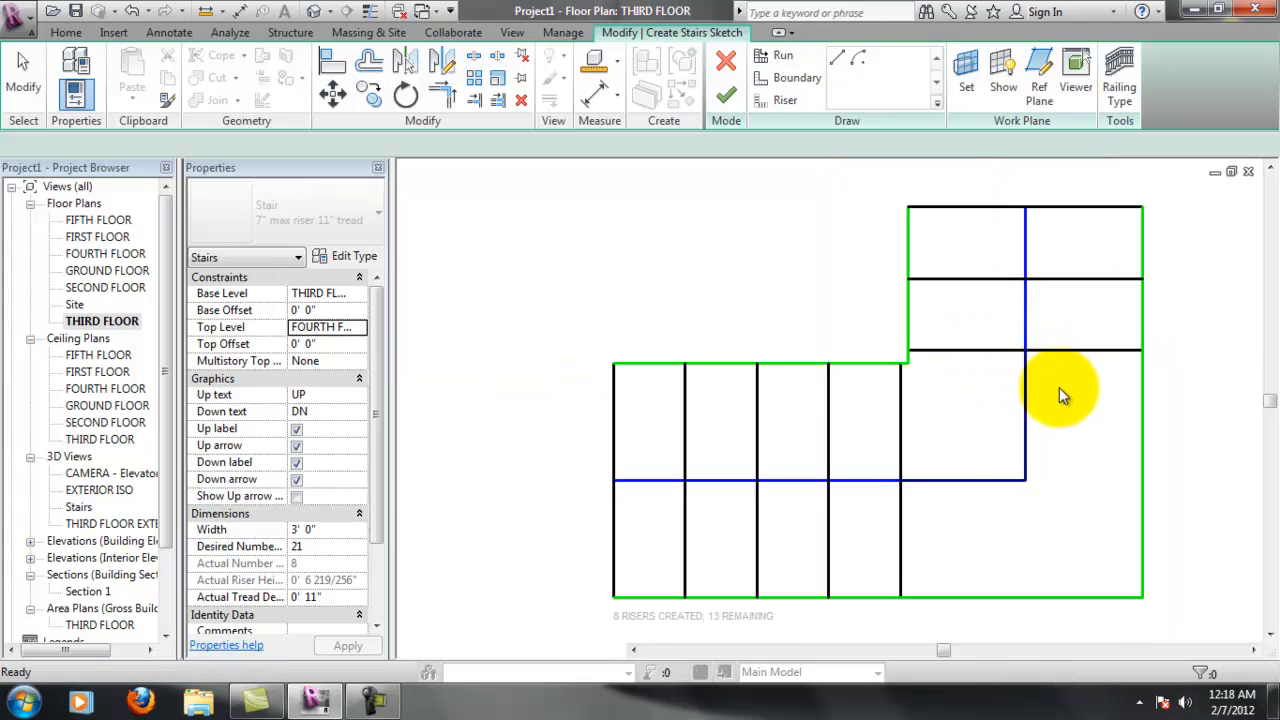
Undo the perpendicular second run so that only the first horizontal run stays in the stair sketch
{"action": "key", "text": "ctrl+z"}
{"action": "scroll", "coordinate": [1130, 360], "scroll_direction": "down", "scroll_amount": 4}
{"action": "scroll", "coordinate": [1072, 373], "scroll_direction": "up", "scroll_amount": 2}
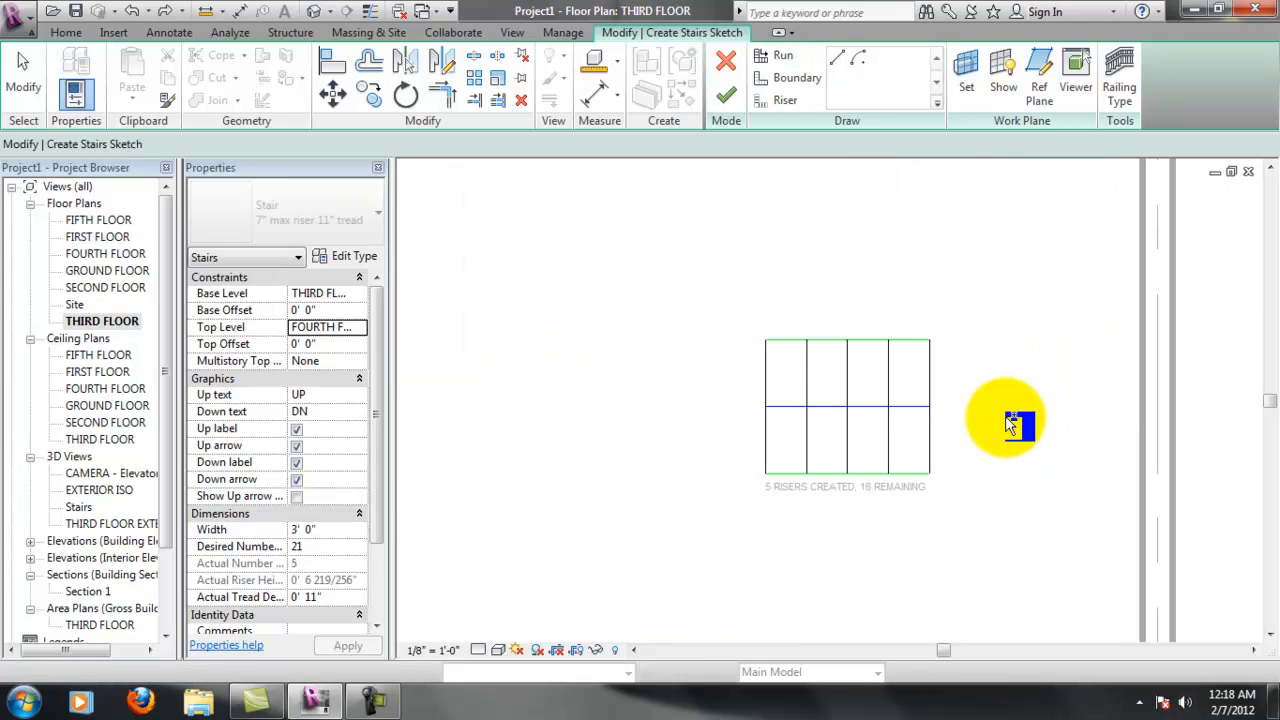
{"action": "key", "text": "Escape"}
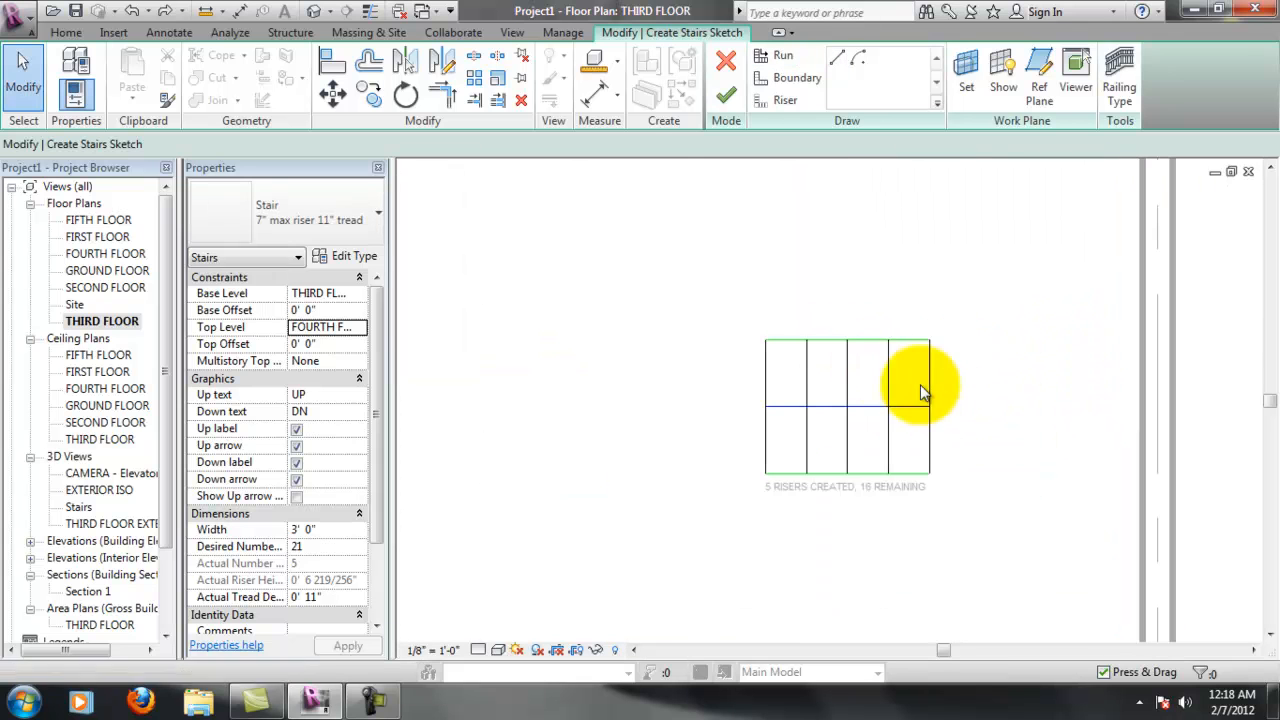
Try a perpendicular 1'-10" second run starting level with the first run's upper edge, just beyond its last riser, and undo it
{"action": "left_click", "coordinate": [840, 60]}
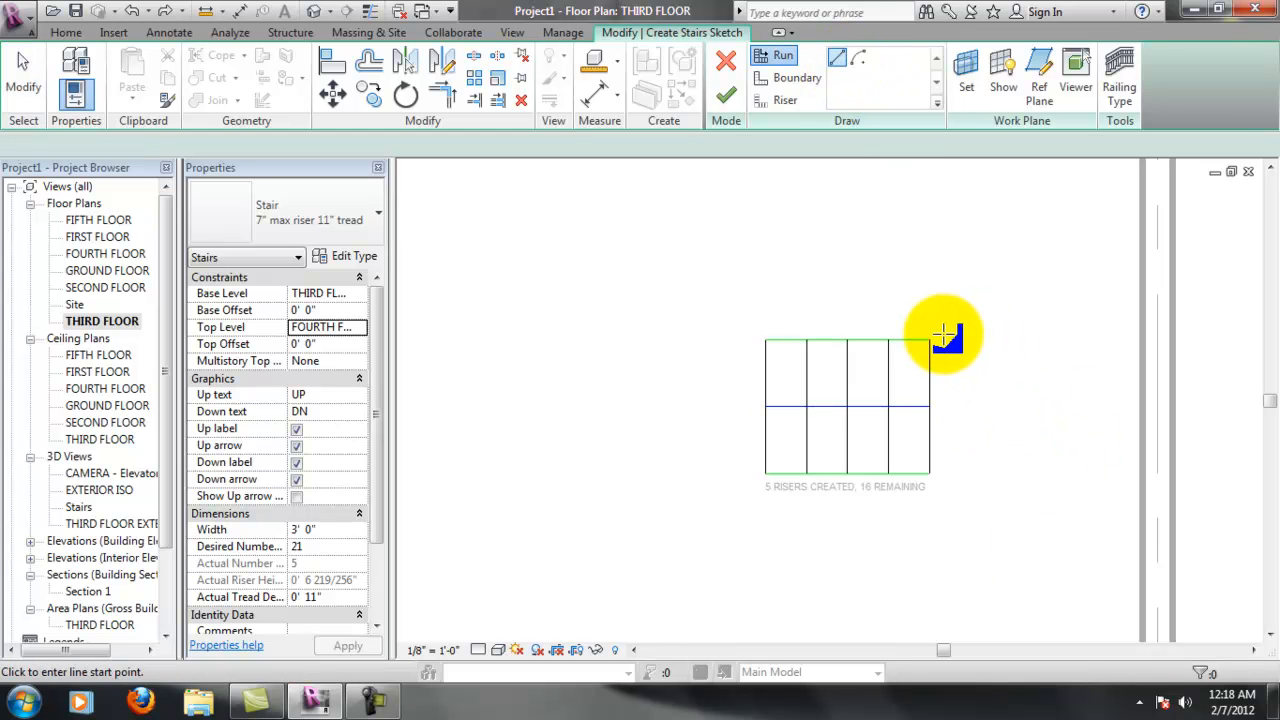
{"action": "left_click", "coordinate": [1003, 343]}
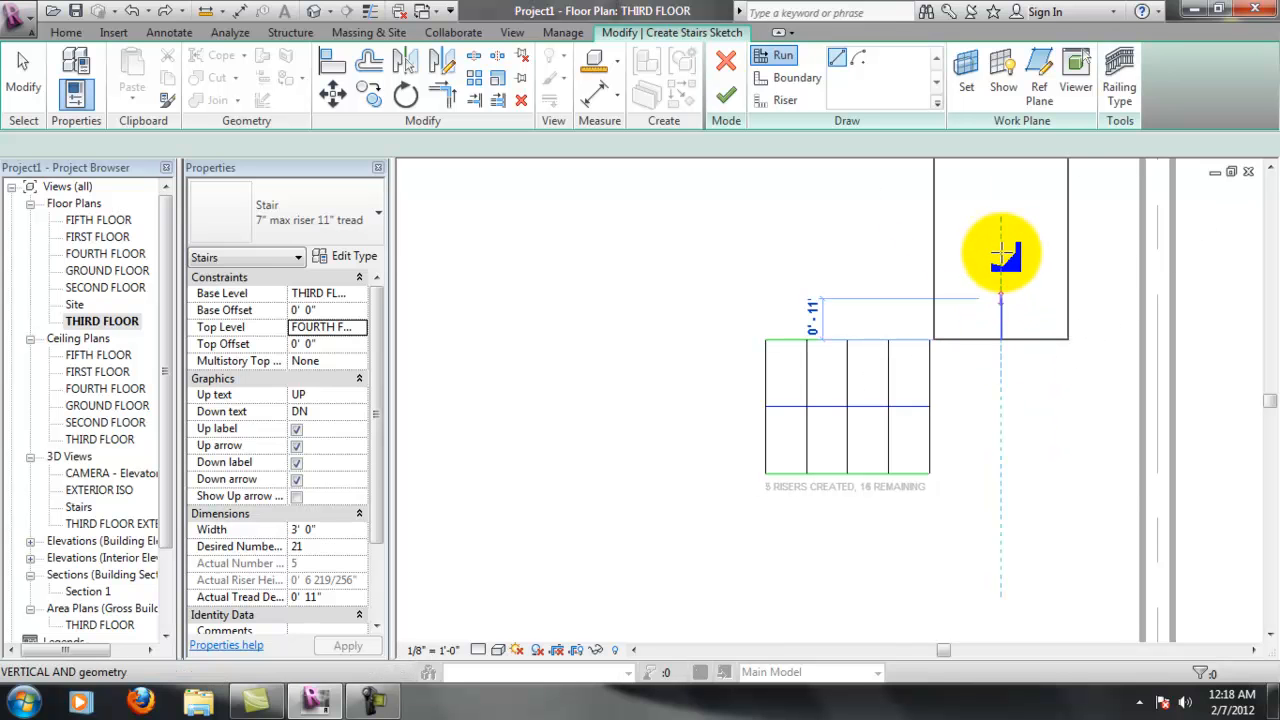
{"action": "left_click", "coordinate": [1003, 257]}
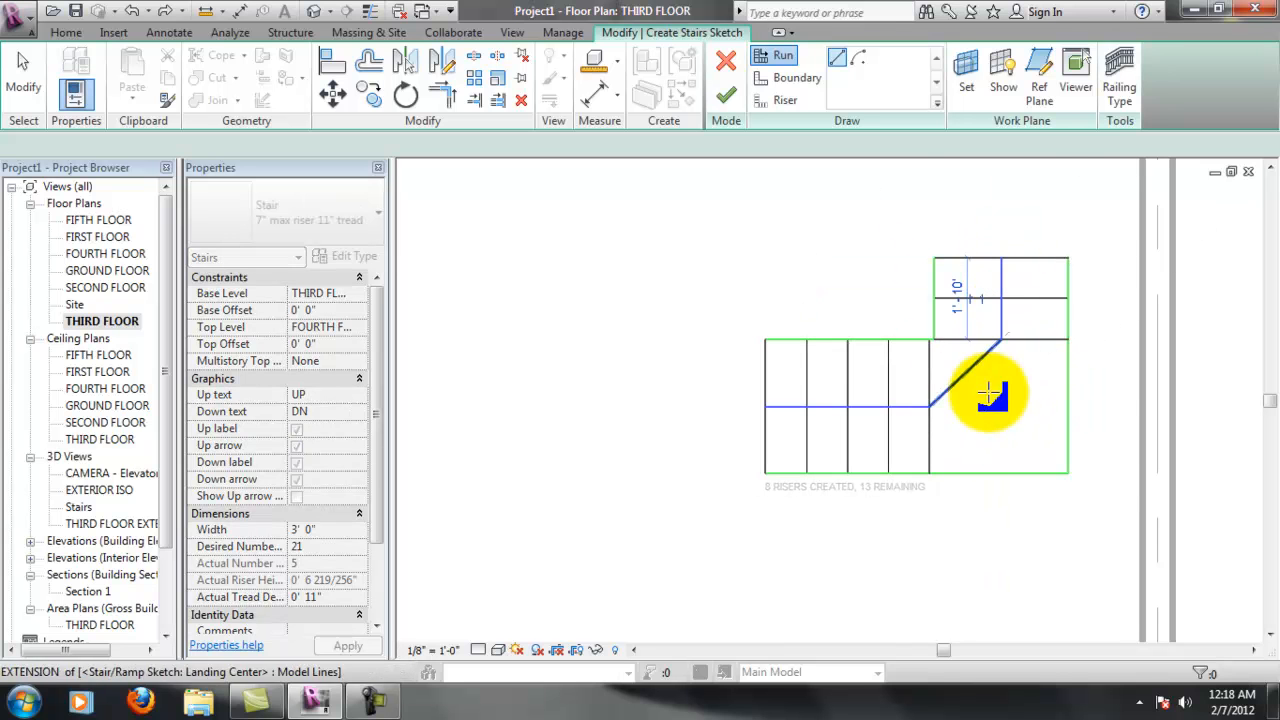
{"action": "left_click", "coordinate": [1270, 168]}
{"action": "left_click", "coordinate": [1270, 168]}
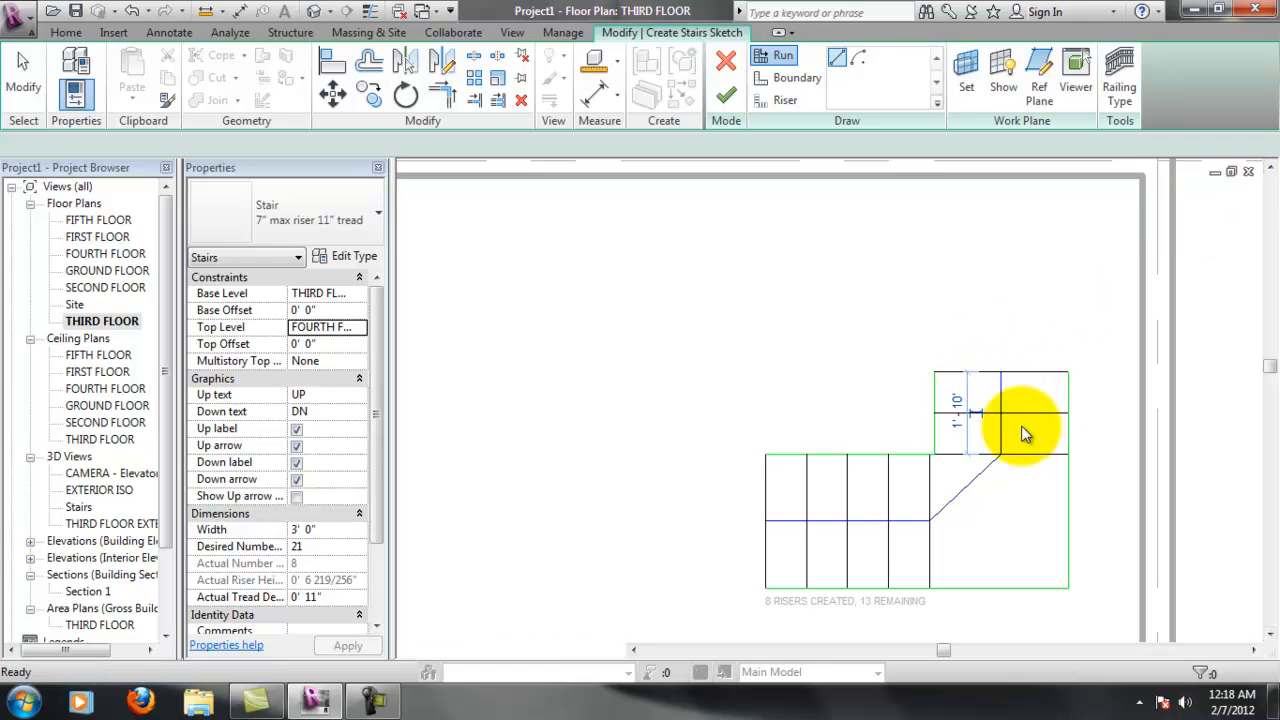
{"action": "key", "text": "ctrl+z"}
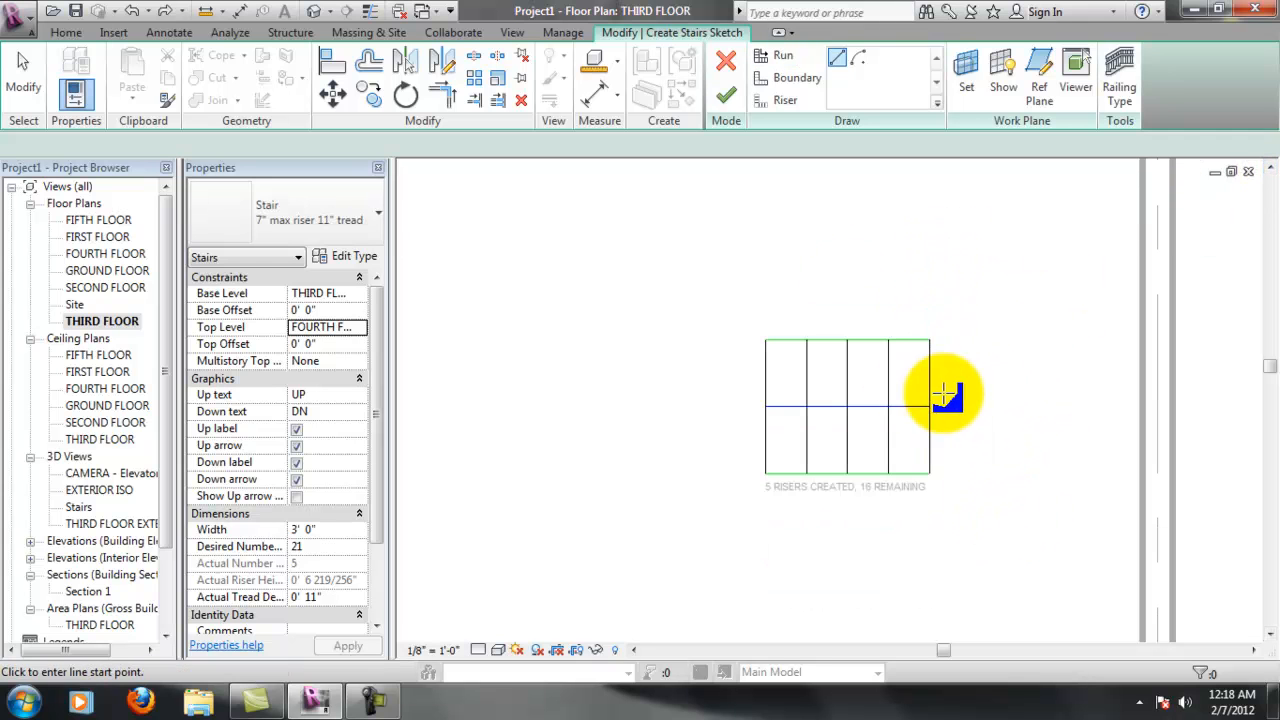
Sketch a parallel second run about 6'-5" long above the first, starting at its last riser and running back, to form a U-shaped stair
{"action": "left_click", "coordinate": [932, 262]}
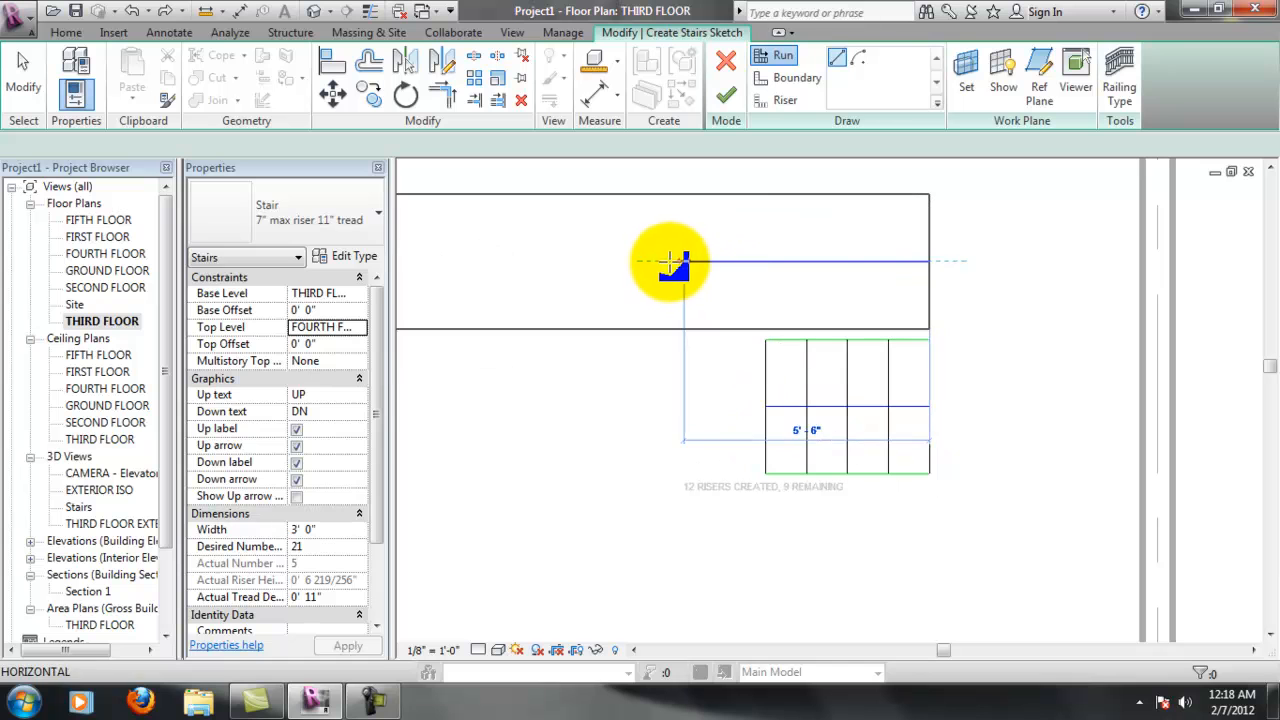
{"action": "left_click", "coordinate": [660, 259]}
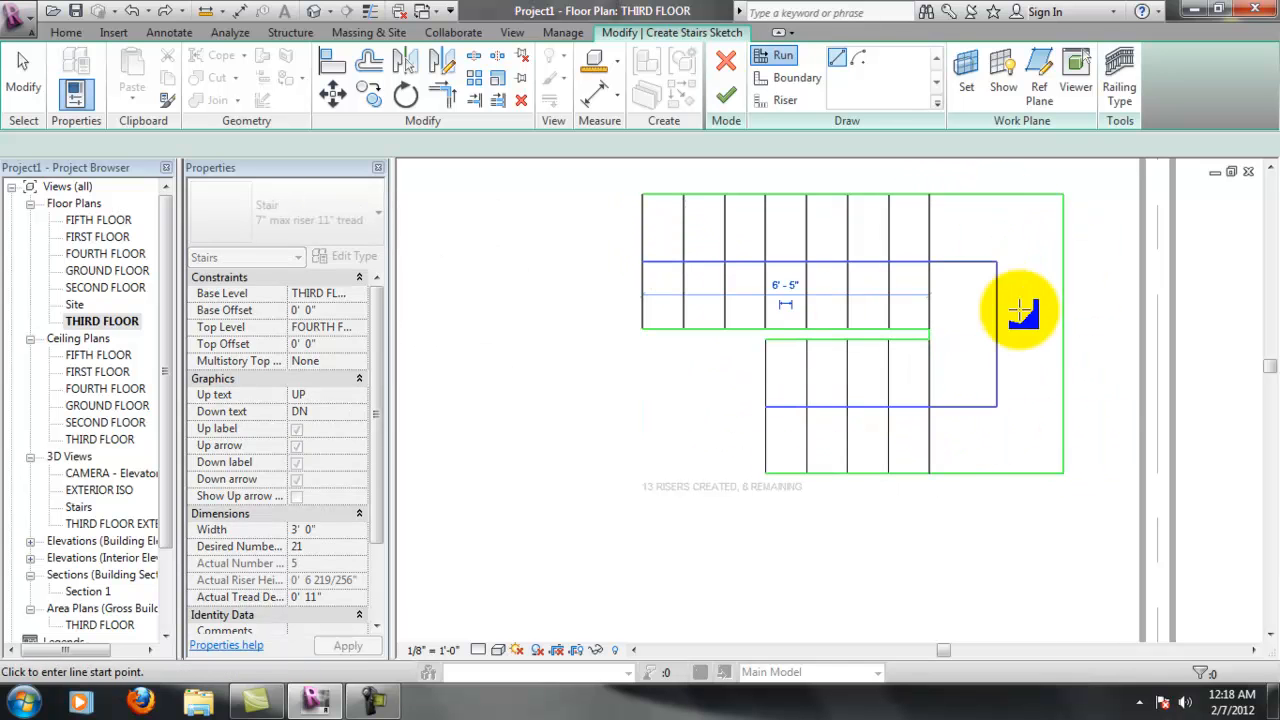
{"action": "scroll", "coordinate": [645, 360], "scroll_direction": "down", "scroll_amount": 3}
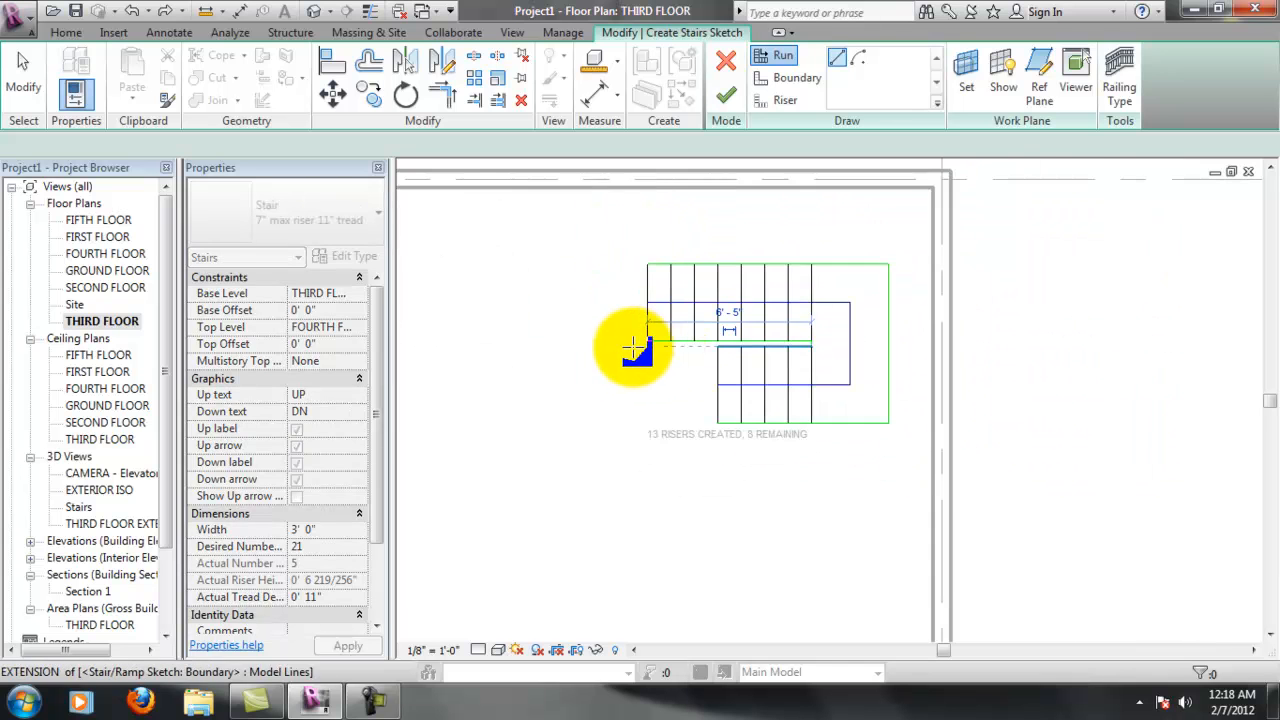
{"action": "scroll", "coordinate": [605, 340], "scroll_direction": "up", "scroll_amount": 4}
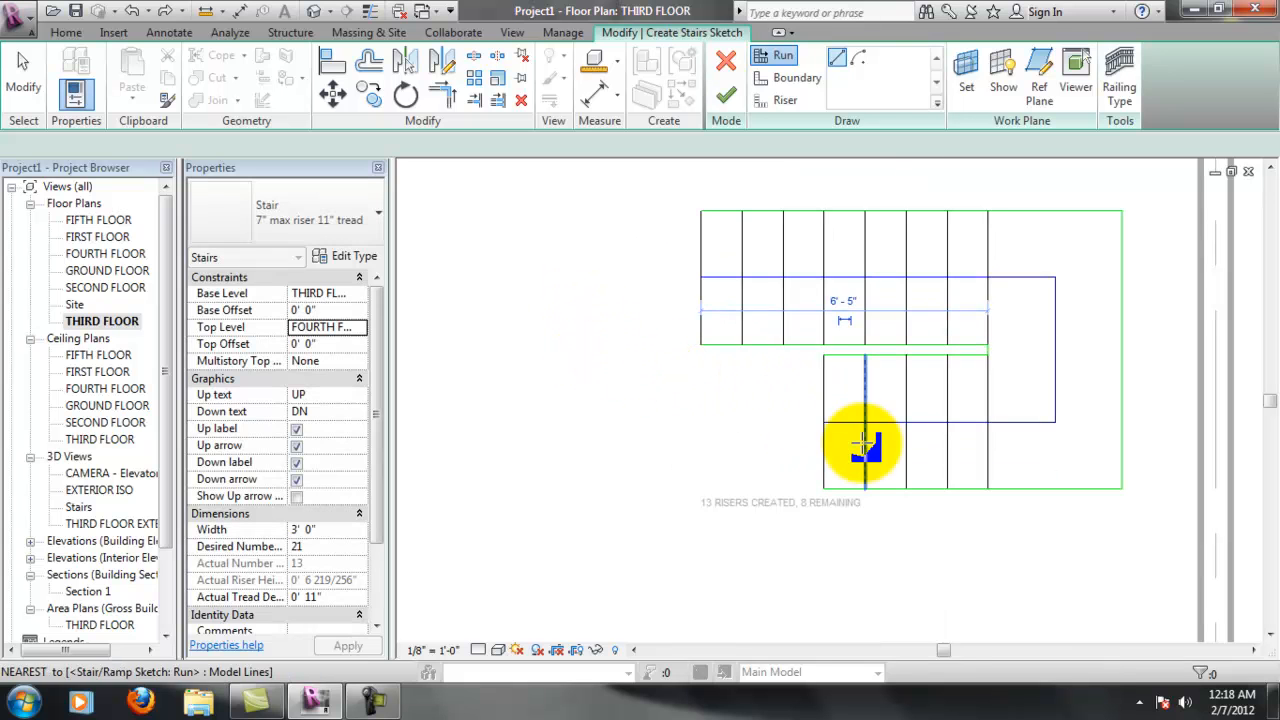
{"action": "left_click", "coordinate": [717, 277]}
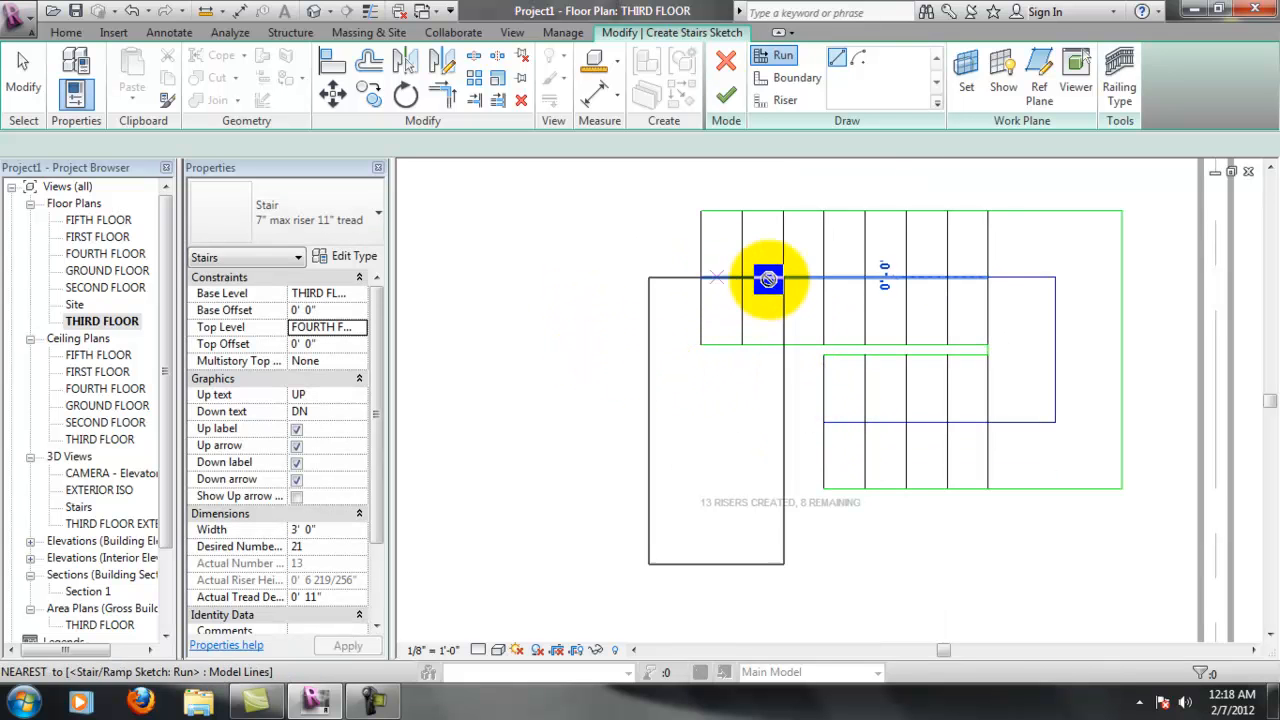
{"action": "key", "text": "Escape"}
{"action": "key", "text": "Escape"}
Stretch the upper run's free end to a 10'-1" length and the lower run's by four treads, using all 21 risers
{"action": "left_click", "coordinate": [700, 278]}
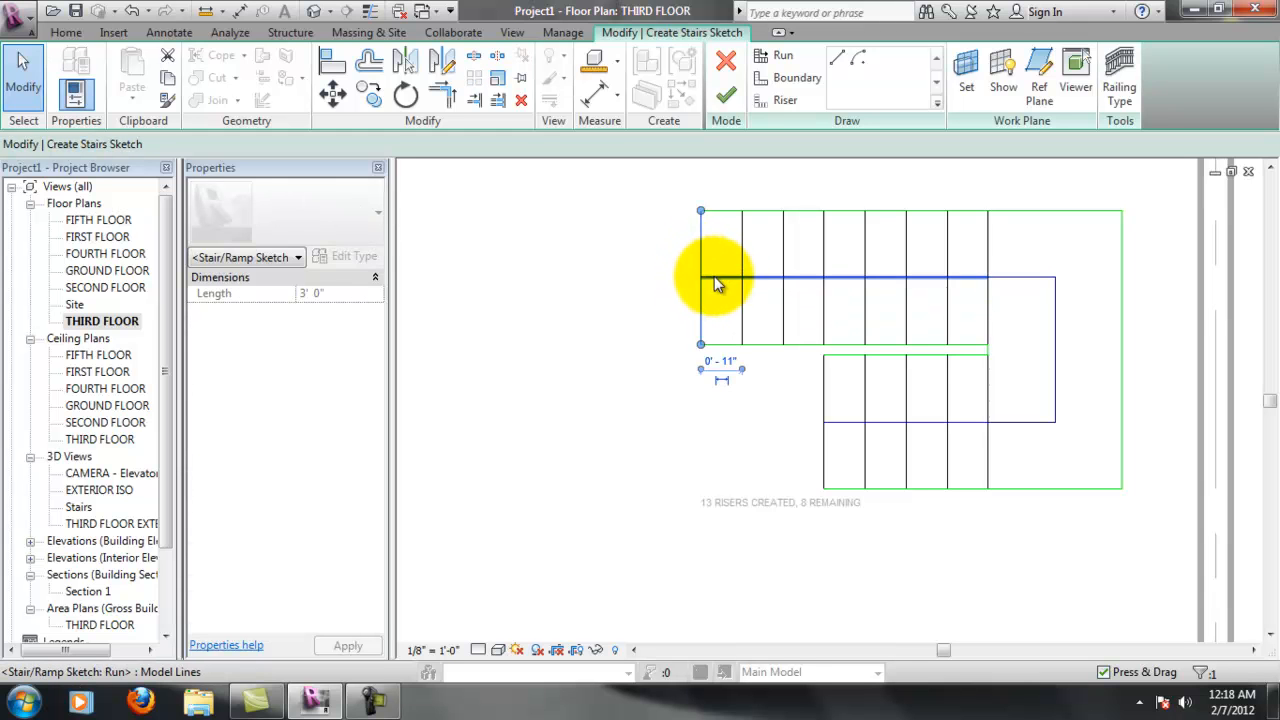
{"action": "left_click_drag", "start_coordinate": [706, 279], "coordinate": [540, 278]}
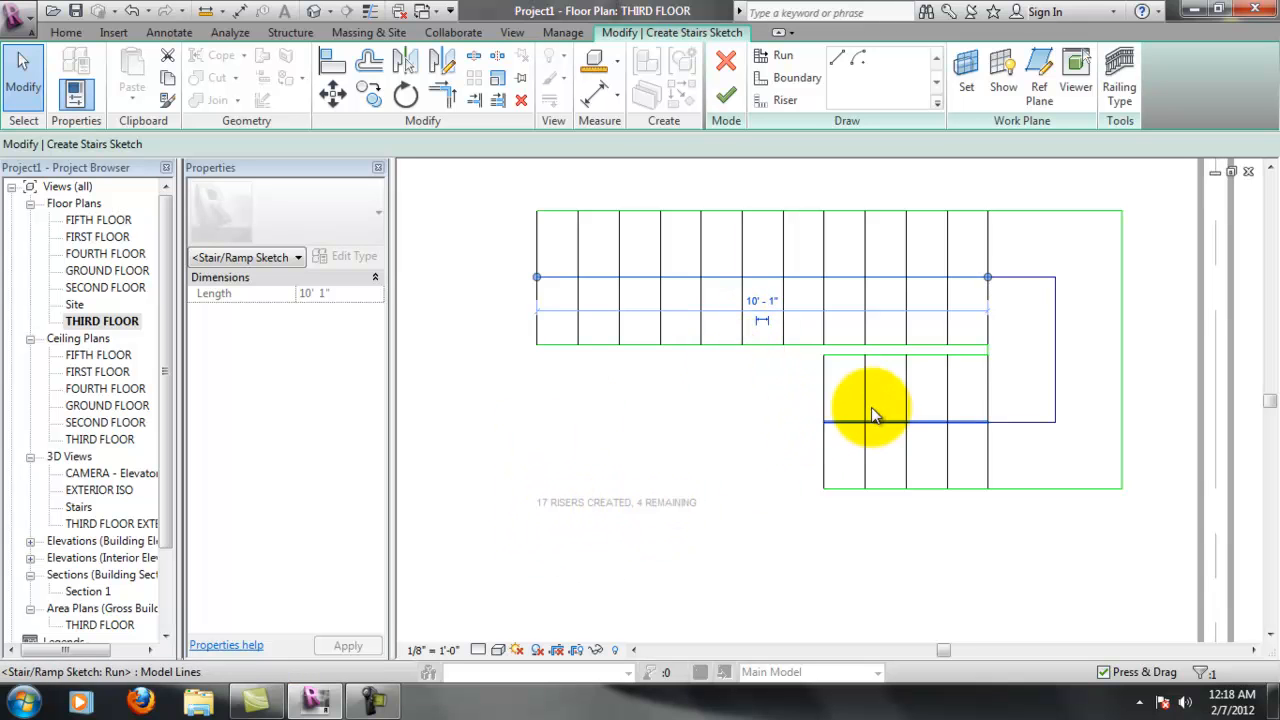
{"action": "left_click_drag", "start_coordinate": [824, 424], "coordinate": [661, 426]}
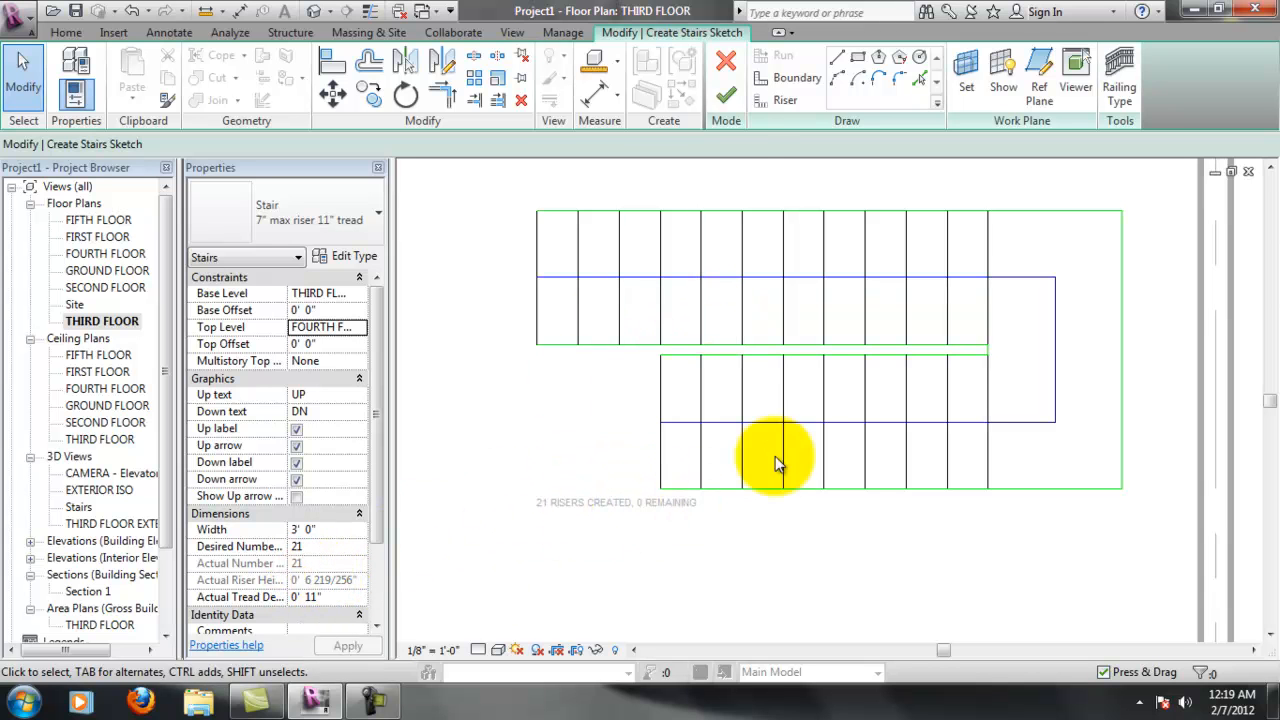
Finish the U-shaped stair sketch and check the completed stair in the third floor plan
{"action": "left_click", "coordinate": [728, 115]}
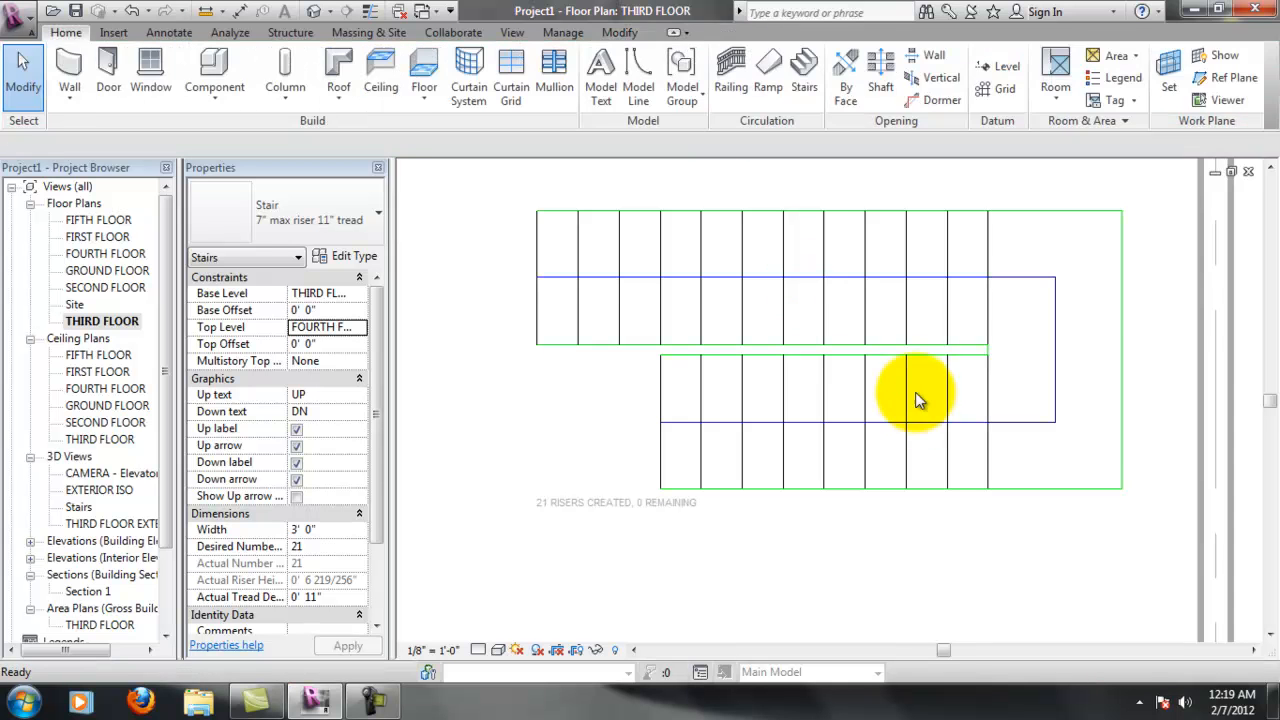
{"action": "left_click", "coordinate": [900, 386]}
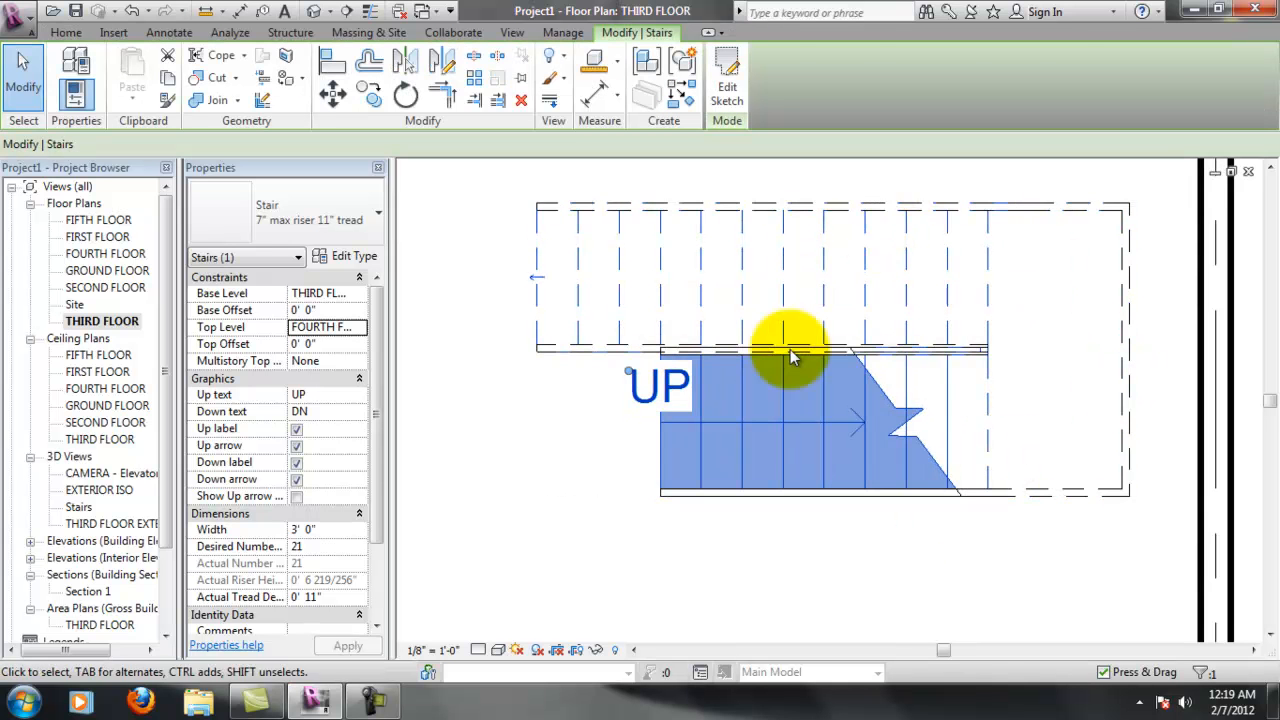
{"action": "left_click", "coordinate": [905, 590]}
{"action": "scroll", "coordinate": [922, 496], "scroll_direction": "down", "scroll_amount": 2}
{"action": "scroll", "coordinate": [934, 505], "scroll_direction": "down", "scroll_amount": 3}
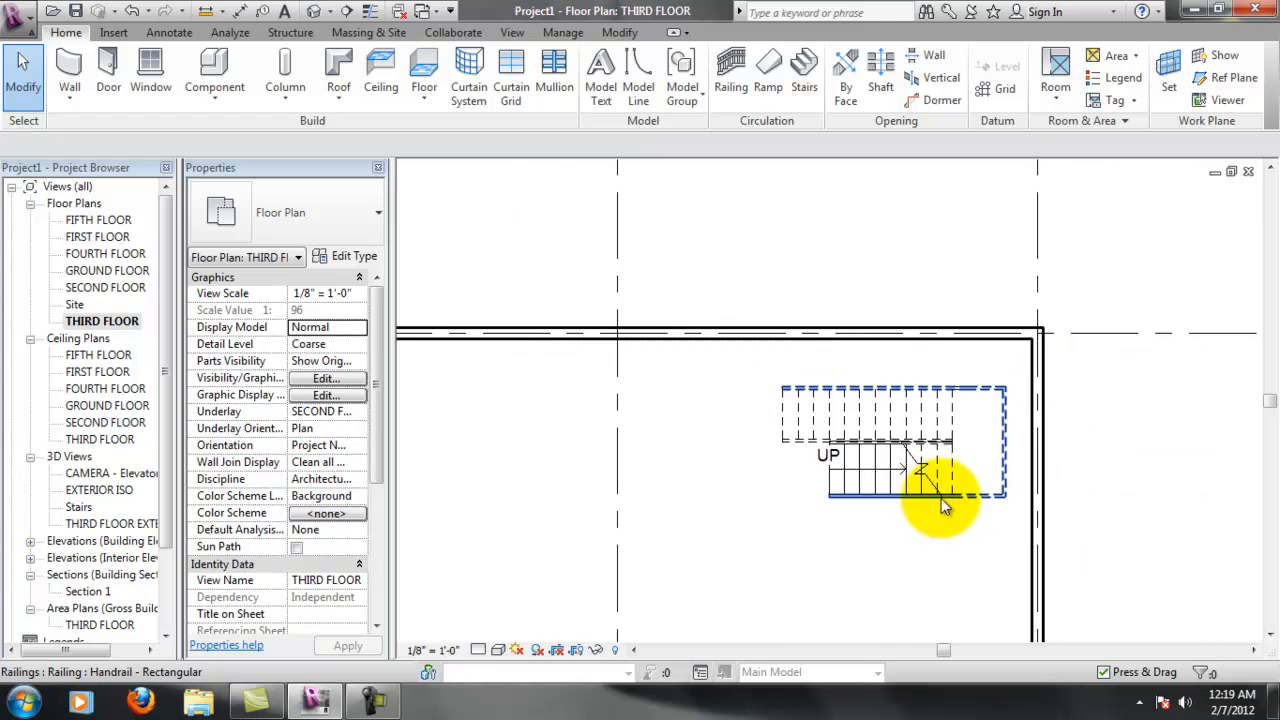
Create a perspective camera view from inside the corner room, aimed at the U-shaped stair
{"action": "left_click", "coordinate": [1268, 632]}
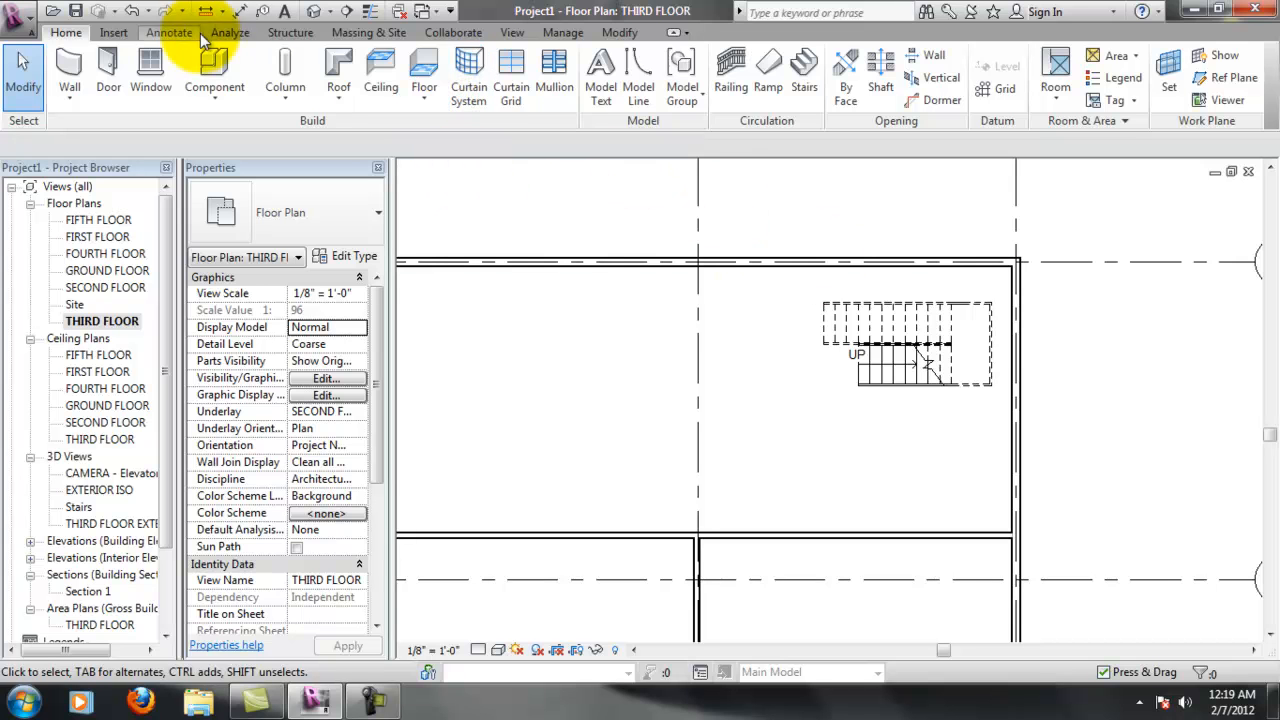
{"action": "left_click", "coordinate": [510, 33]}
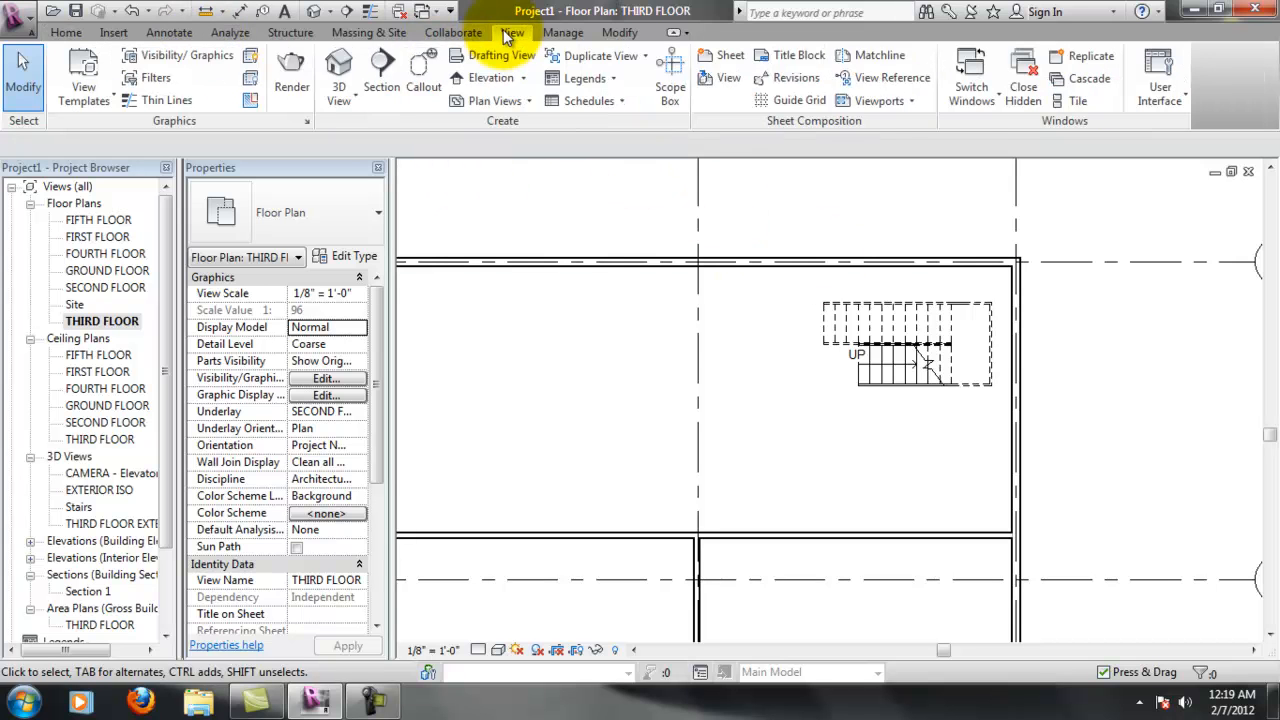
{"action": "left_click", "coordinate": [353, 104]}
{"action": "left_click", "coordinate": [368, 157]}
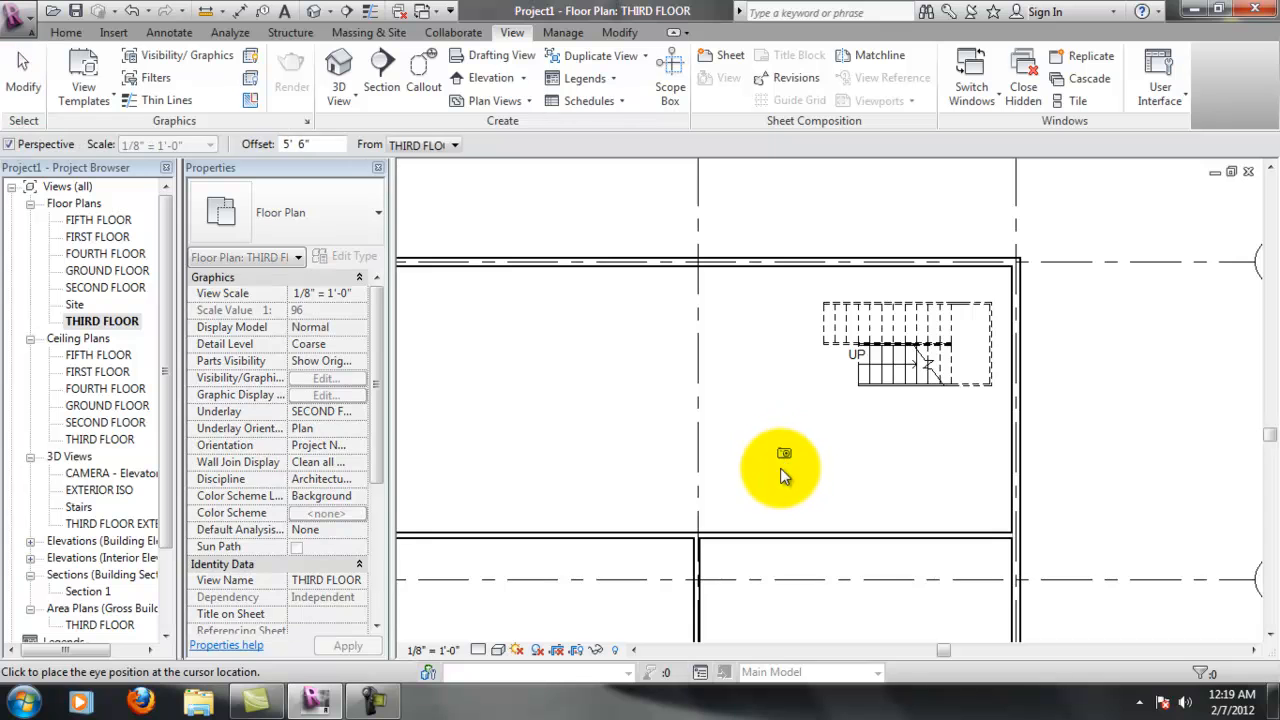
{"action": "left_click", "coordinate": [872, 318]}
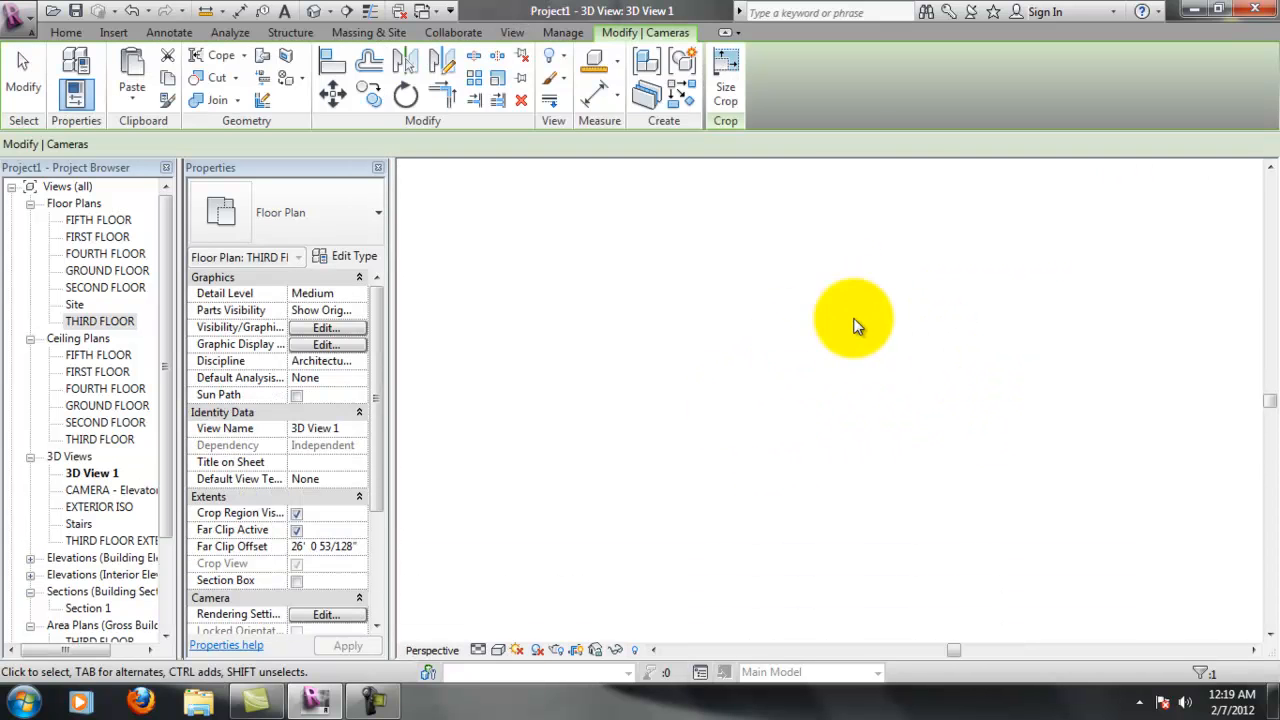
{"action": "scroll", "coordinate": [757, 371], "scroll_direction": "down", "scroll_amount": 1}
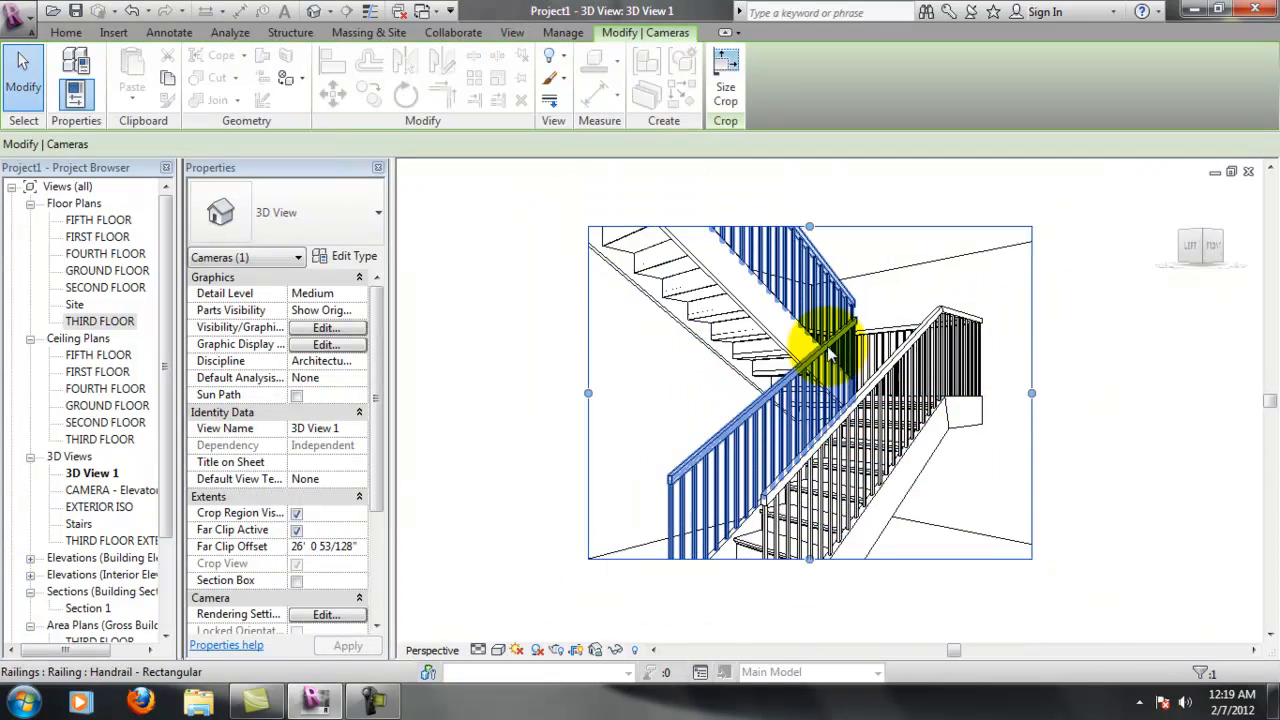
Enlarge the camera view's crop region on all four sides, extending it down past the foot of the stair
{"action": "left_click_drag", "start_coordinate": [815, 222], "coordinate": [815, 171]}
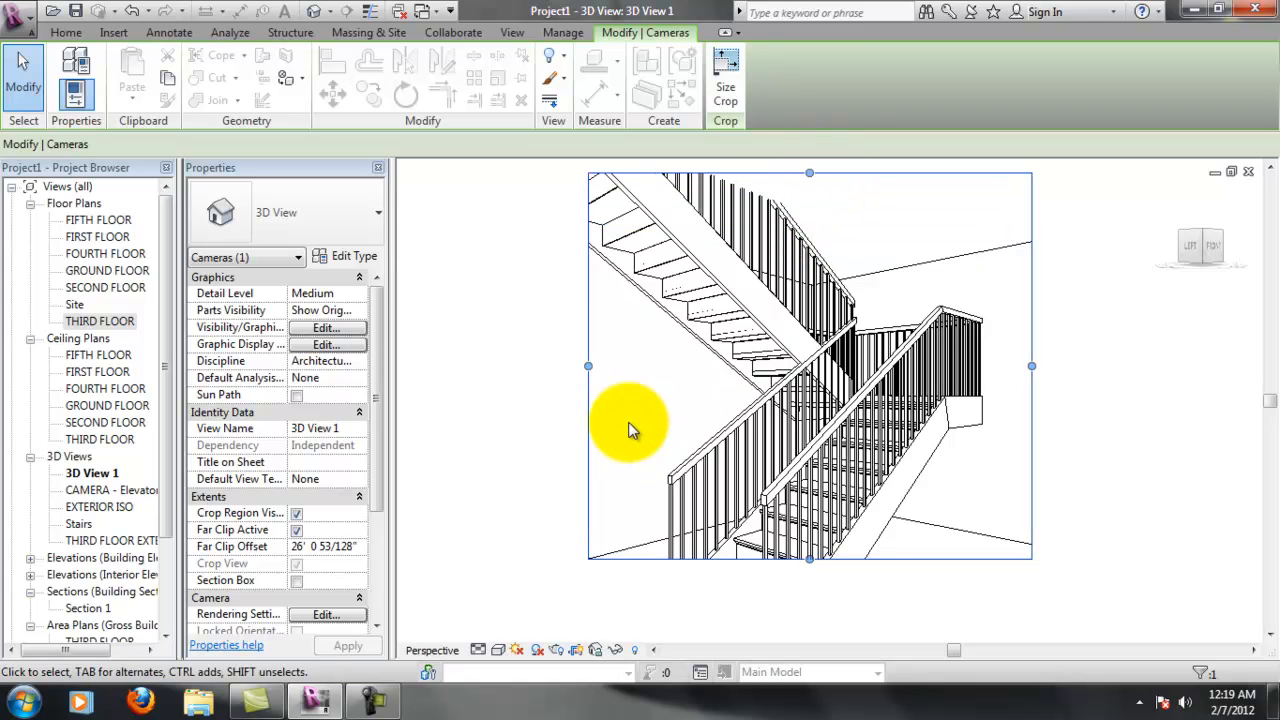
{"action": "left_click_drag", "start_coordinate": [590, 367], "coordinate": [500, 366]}
{"action": "left_click_drag", "start_coordinate": [1032, 366], "coordinate": [1094, 368]}
{"action": "left_click_drag", "start_coordinate": [799, 572], "coordinate": [837, 660]}
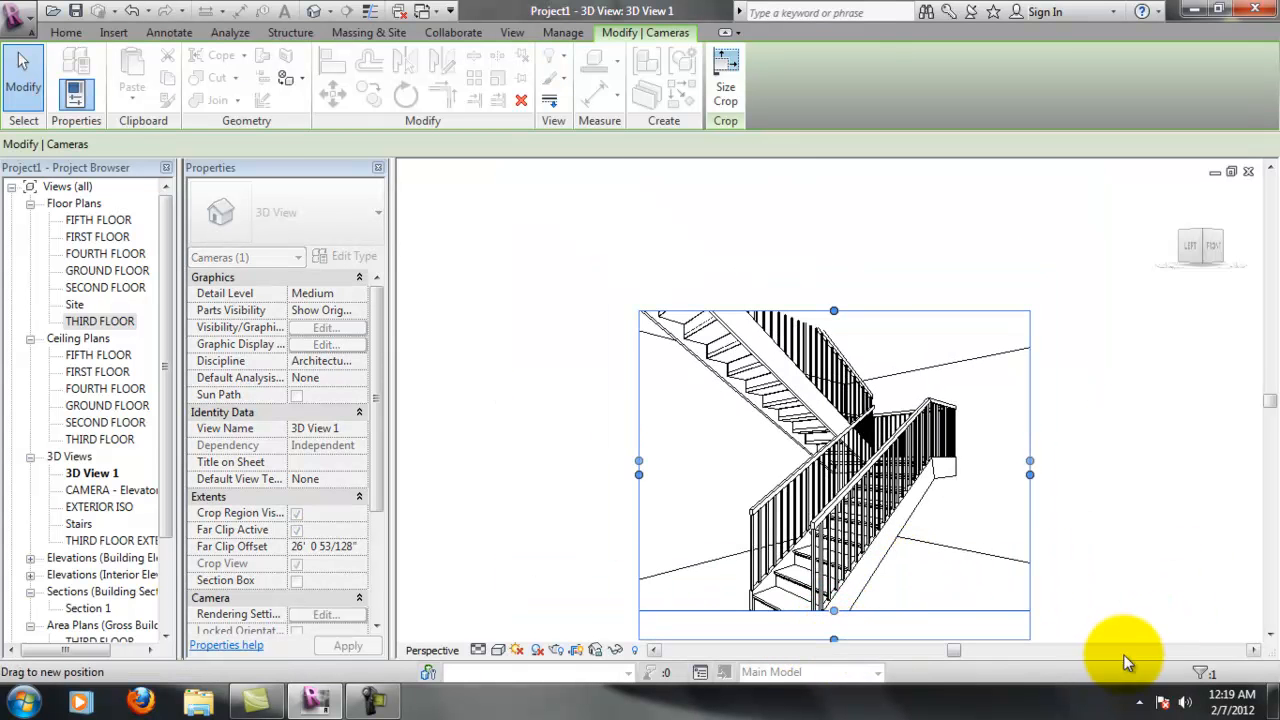
{"action": "left_click_drag", "start_coordinate": [1118, 632], "coordinate": [1120, 629]}
{"action": "left_click", "coordinate": [1270, 634]}
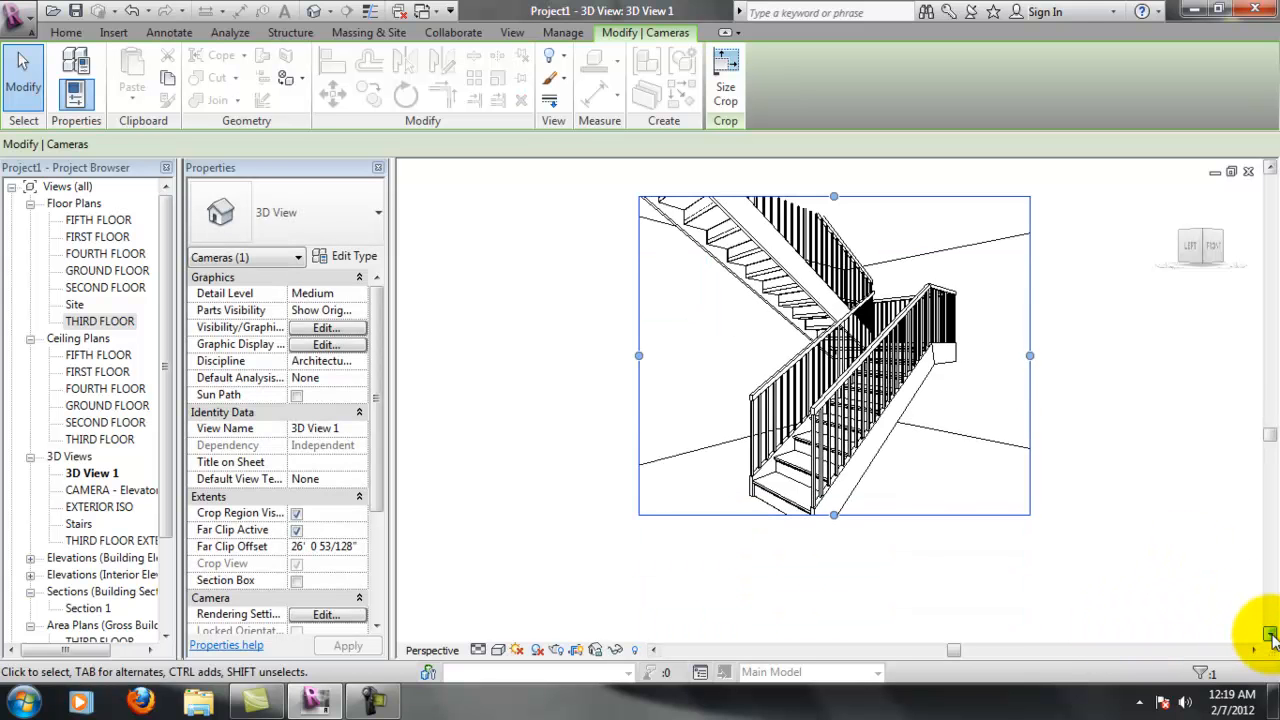
{"action": "left_click_drag", "start_coordinate": [834, 514], "coordinate": [836, 540]}
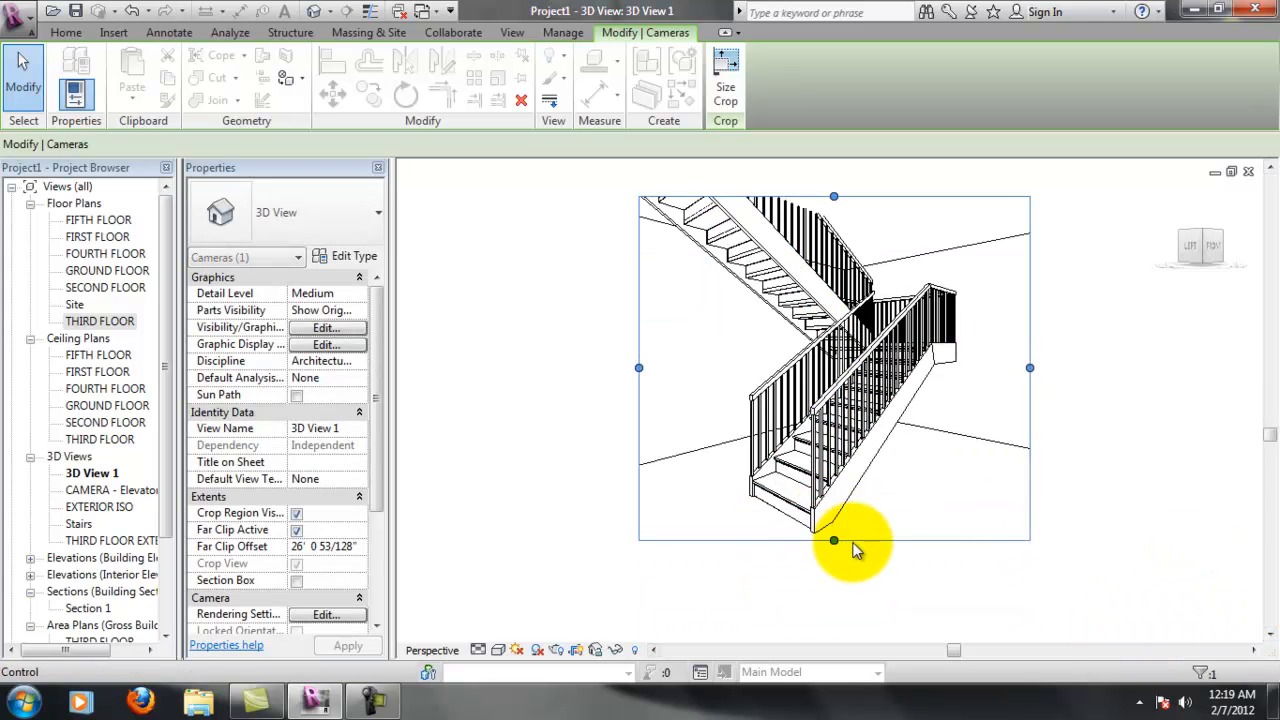
Extend the crop region's upper edge and both sides to take in the upper flight and centre the stair in view
{"action": "left_click_drag", "start_coordinate": [836, 199], "coordinate": [833, 166]}
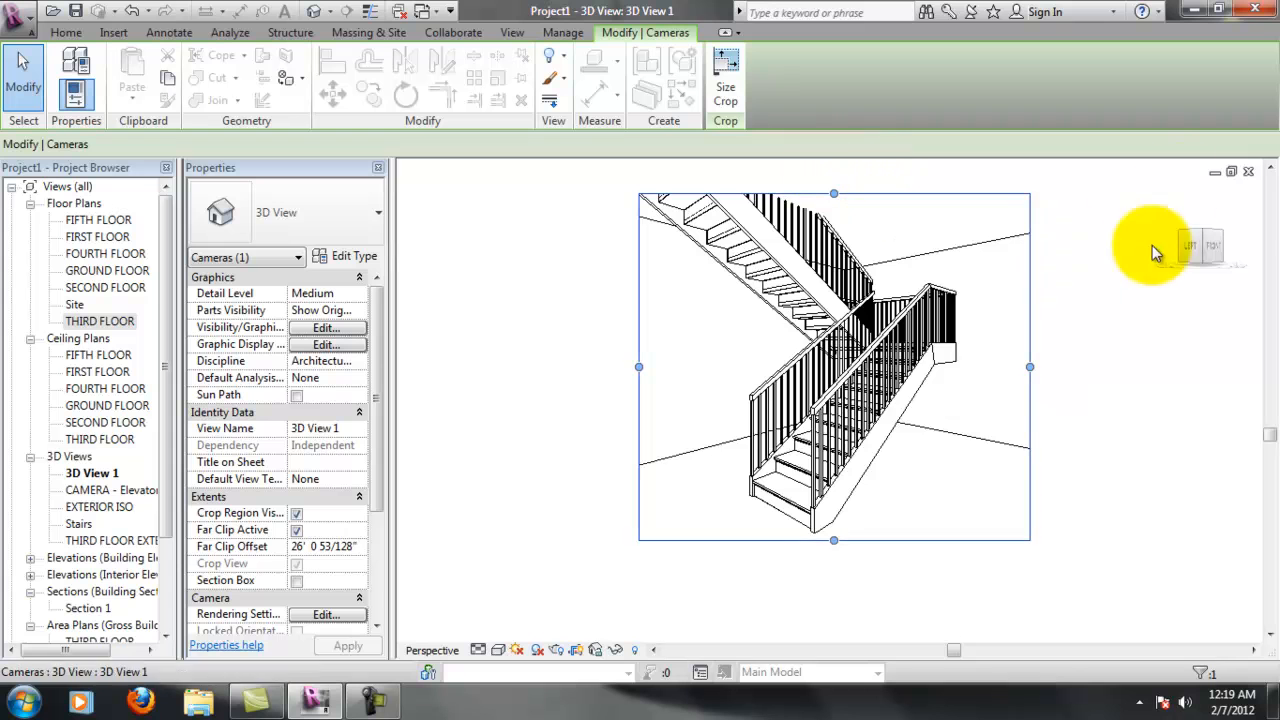
{"action": "left_click", "coordinate": [1271, 168]}
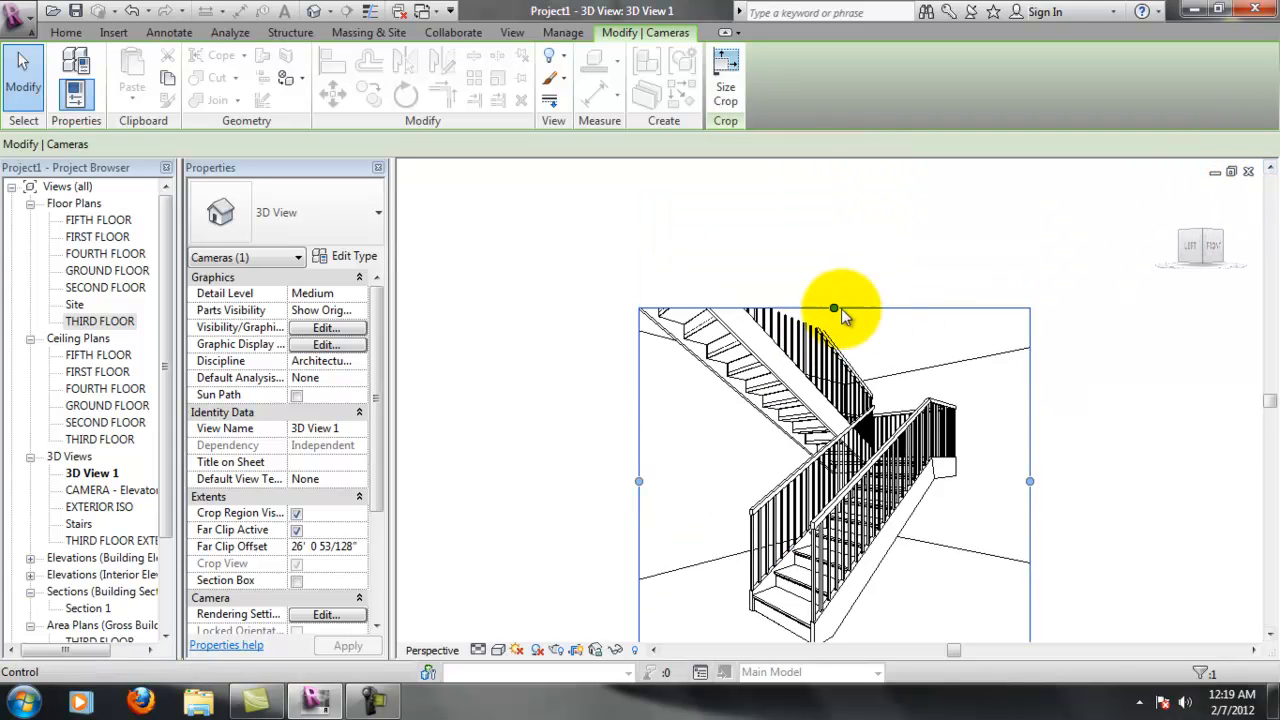
{"action": "left_click_drag", "start_coordinate": [834, 307], "coordinate": [838, 260]}
{"action": "left_click_drag", "start_coordinate": [641, 458], "coordinate": [580, 458]}
{"action": "left_click_drag", "start_coordinate": [1031, 457], "coordinate": [1050, 457]}
{"action": "left_click", "coordinate": [1104, 466]}
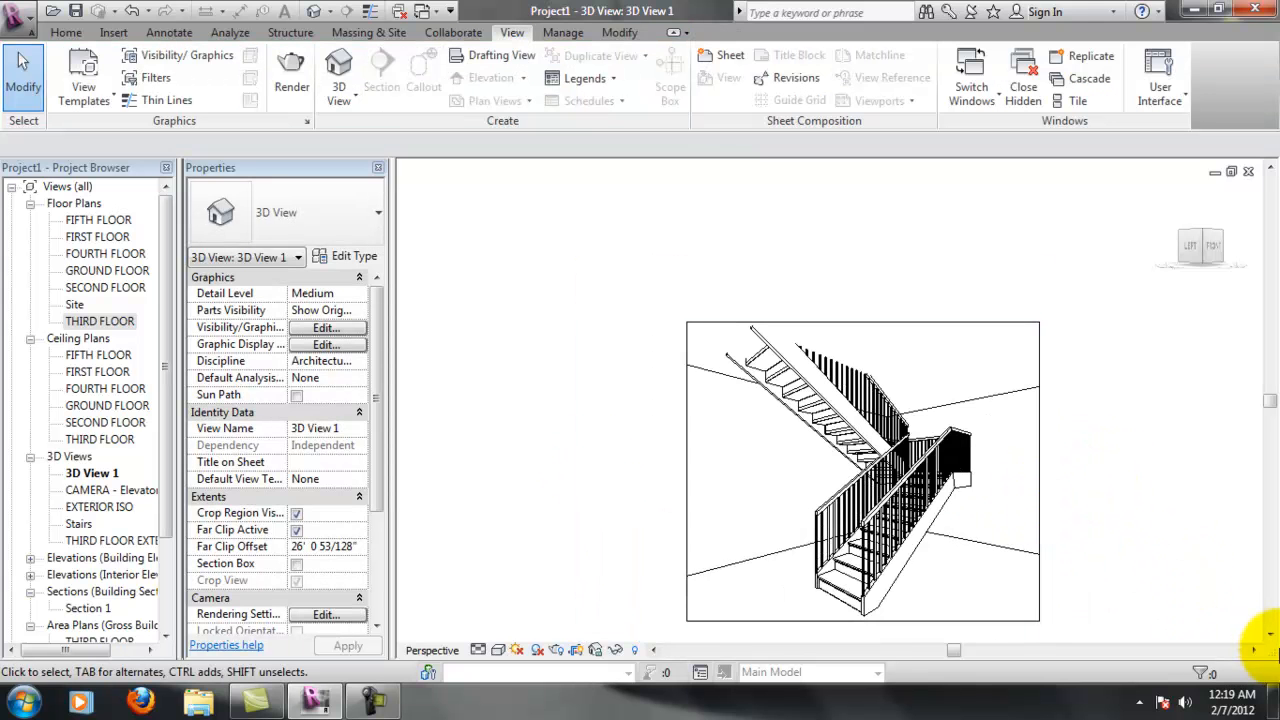
{"action": "left_click", "coordinate": [1270, 633]}
{"action": "left_click", "coordinate": [1270, 633]}
{"action": "scroll", "coordinate": [971, 400], "scroll_direction": "up", "scroll_amount": 2}
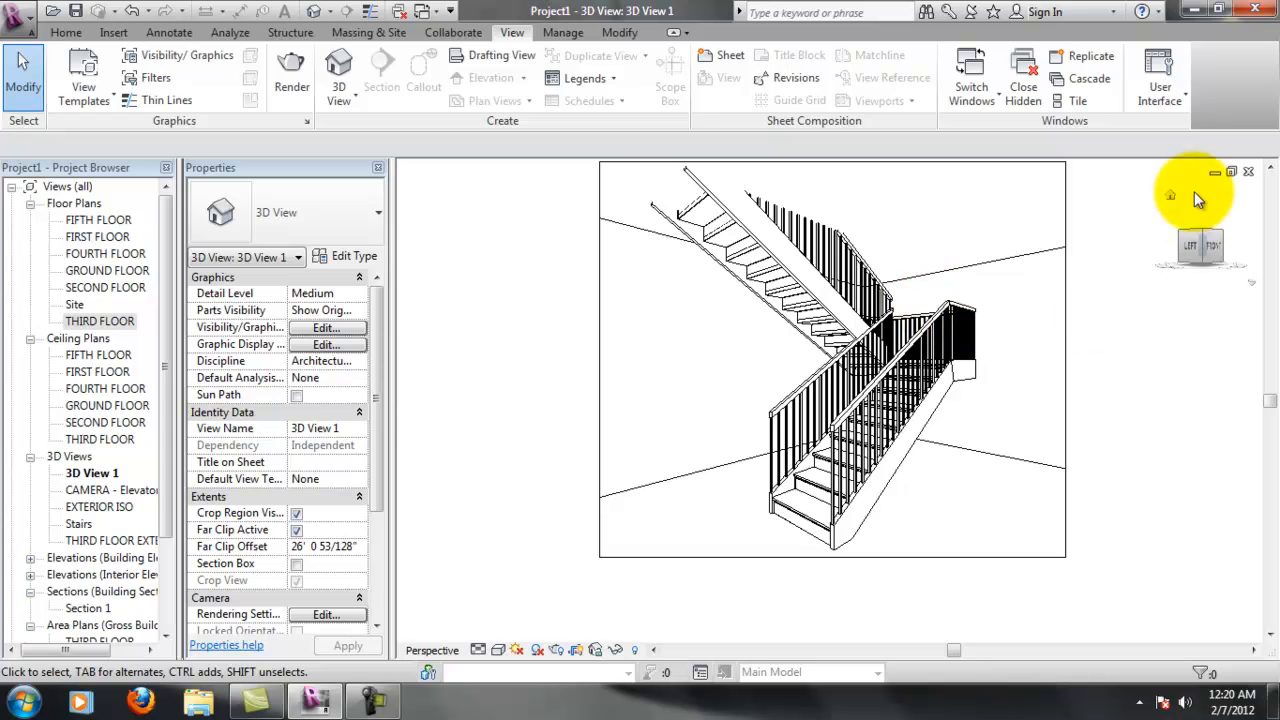
{"action": "left_click", "coordinate": [1268, 184]}
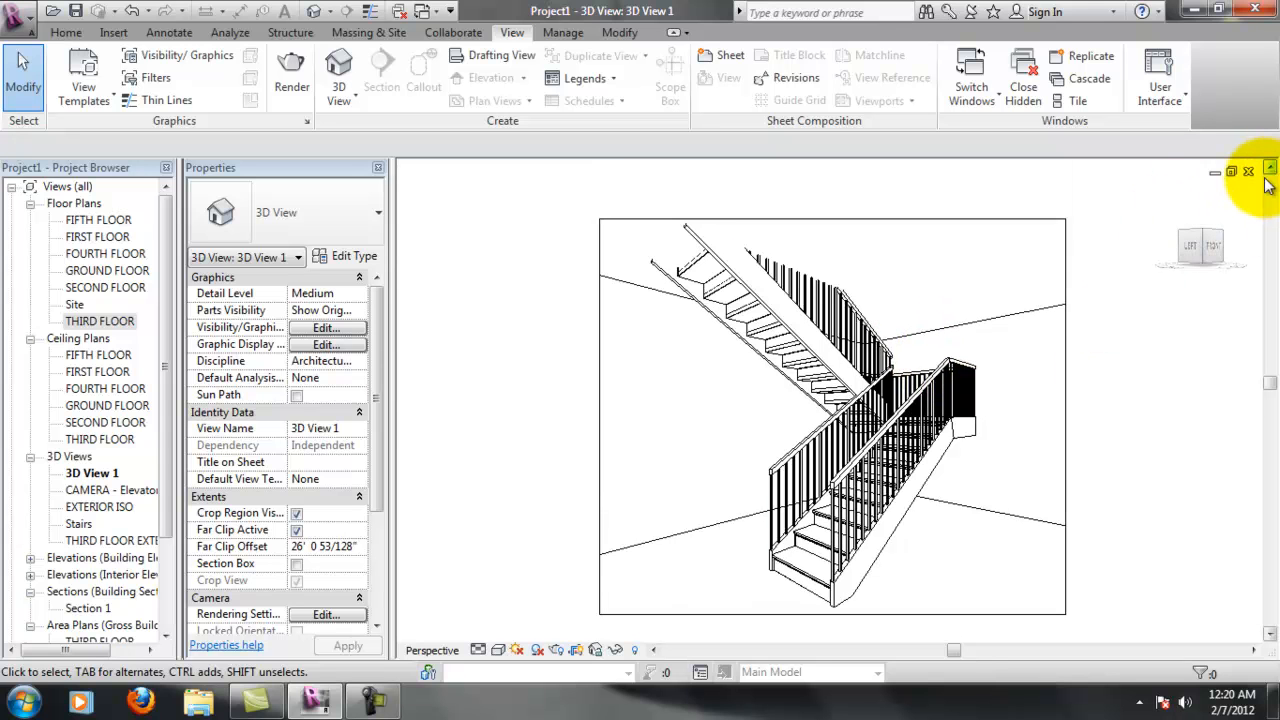
Rename the new 3D camera view as UStairs
{"action": "right_click", "coordinate": [84, 476]}
{"action": "left_click", "coordinate": [268, 374]}
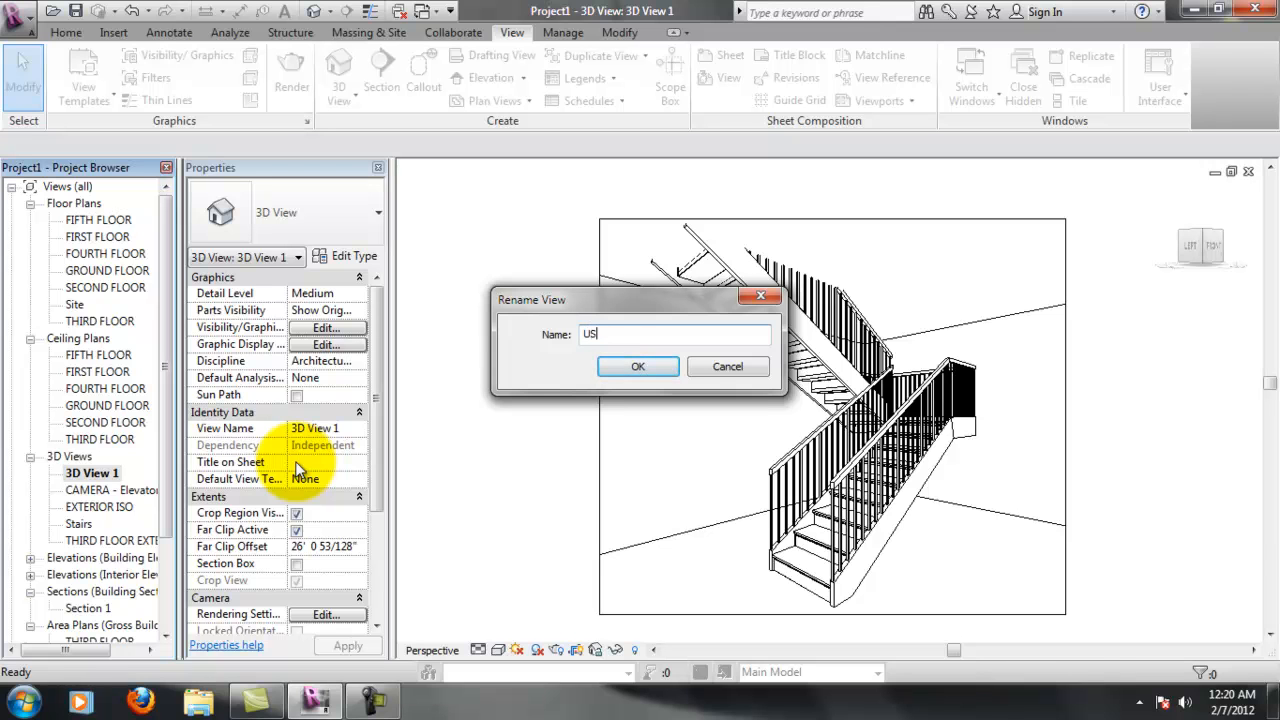
{"action": "key", "text": "Return"}
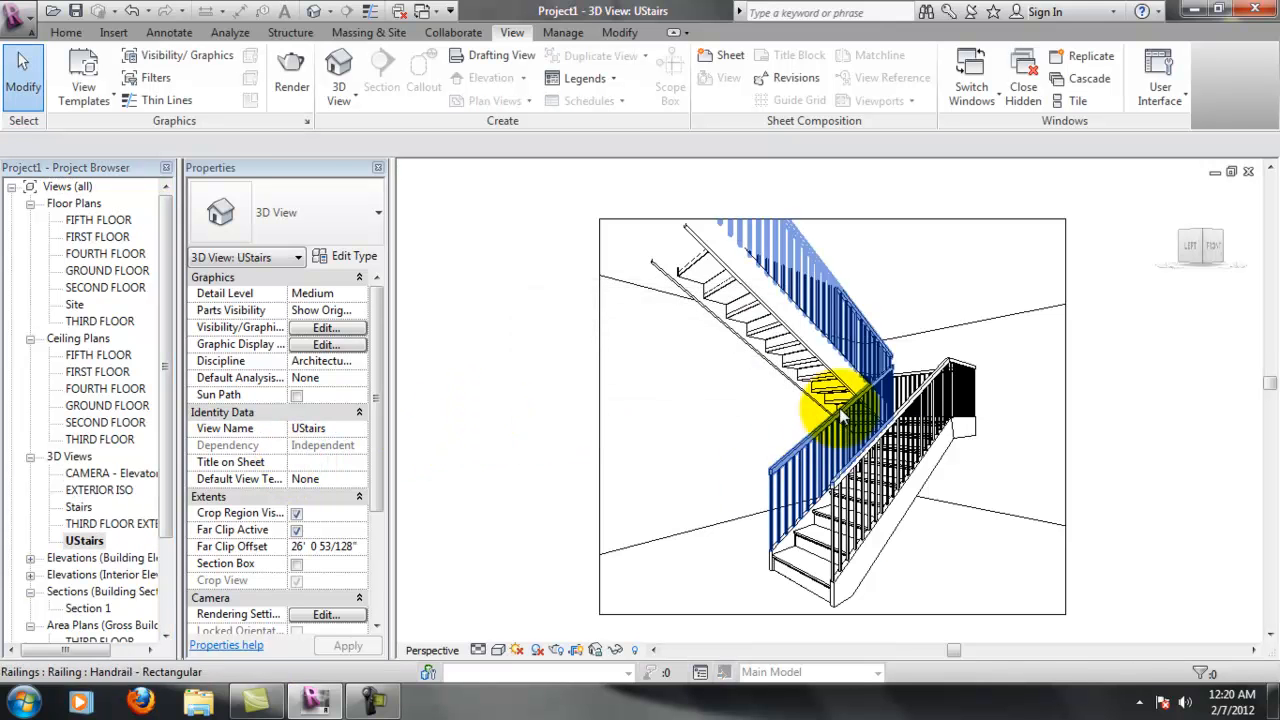
Change both railings of the U-shaped stair to the Handrail - Pipe type
{"action": "left_click", "coordinate": [855, 312]}
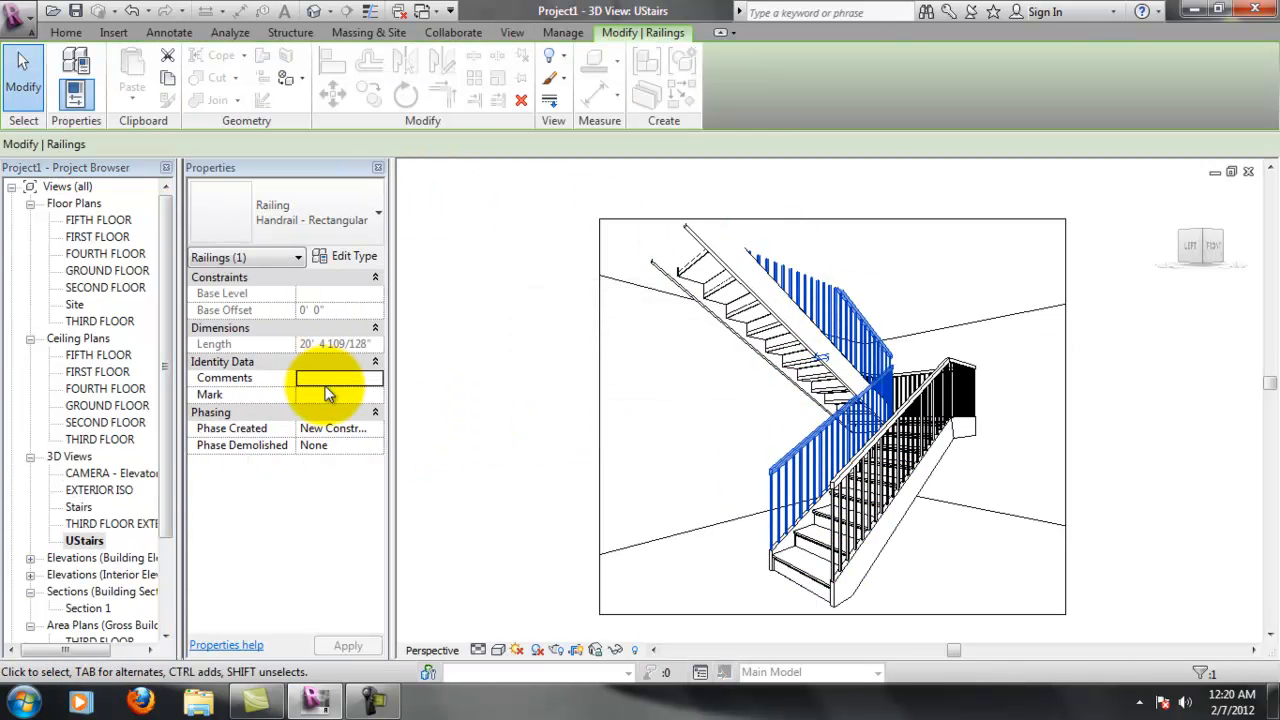
{"action": "left_click", "coordinate": [358, 218]}
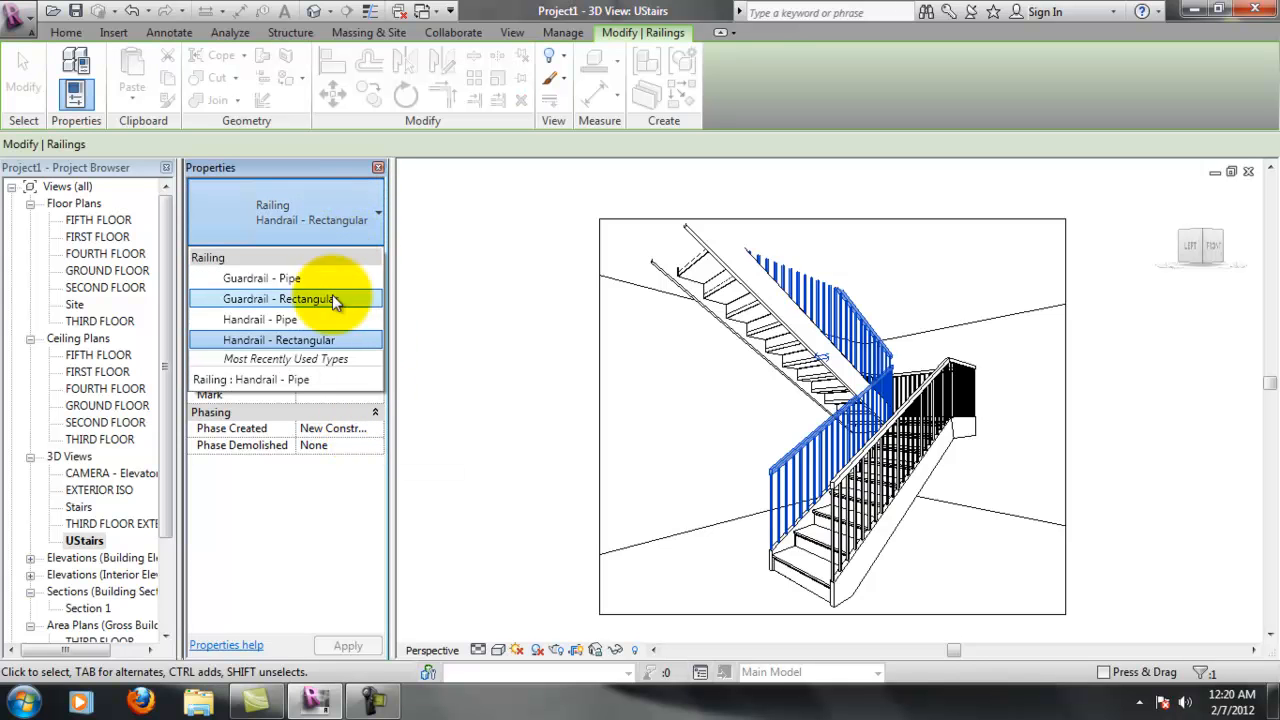
{"action": "left_click", "coordinate": [320, 315]}
{"action": "left_click", "coordinate": [964, 380]}
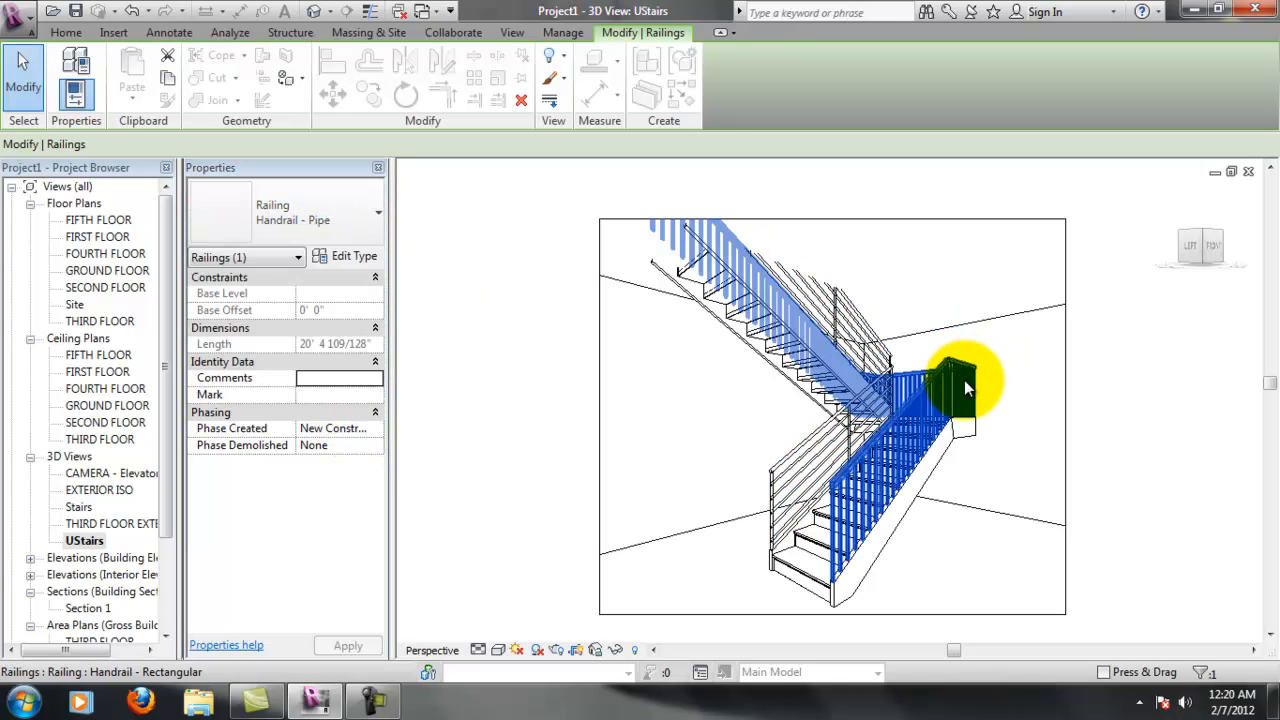
{"action": "left_click", "coordinate": [299, 261]}
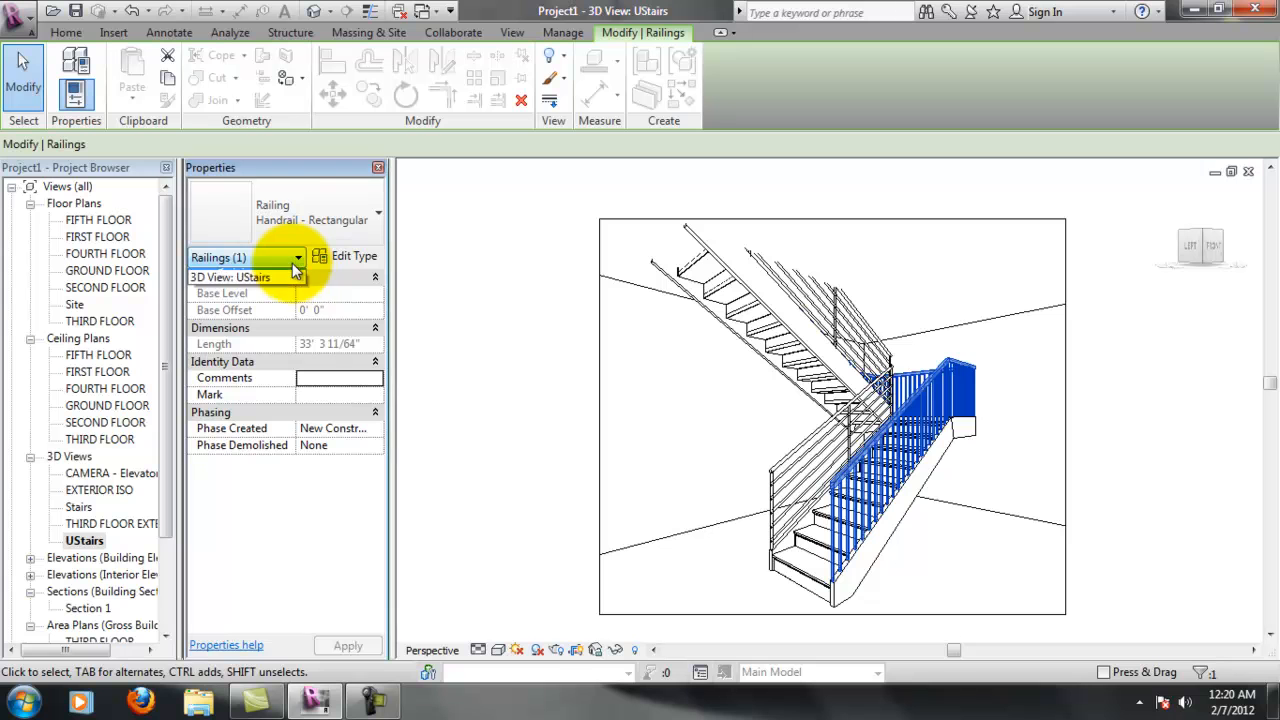
{"action": "left_click", "coordinate": [290, 277]}
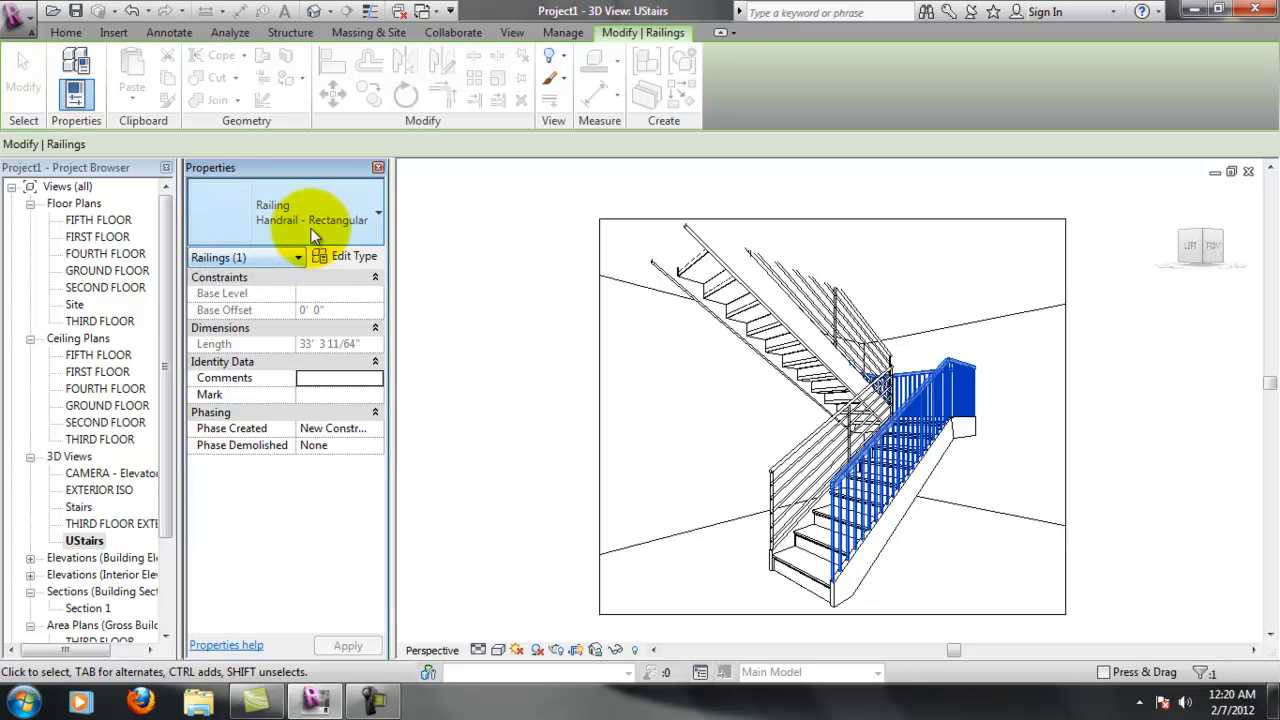
{"action": "left_click", "coordinate": [295, 238]}
{"action": "left_click", "coordinate": [288, 322]}
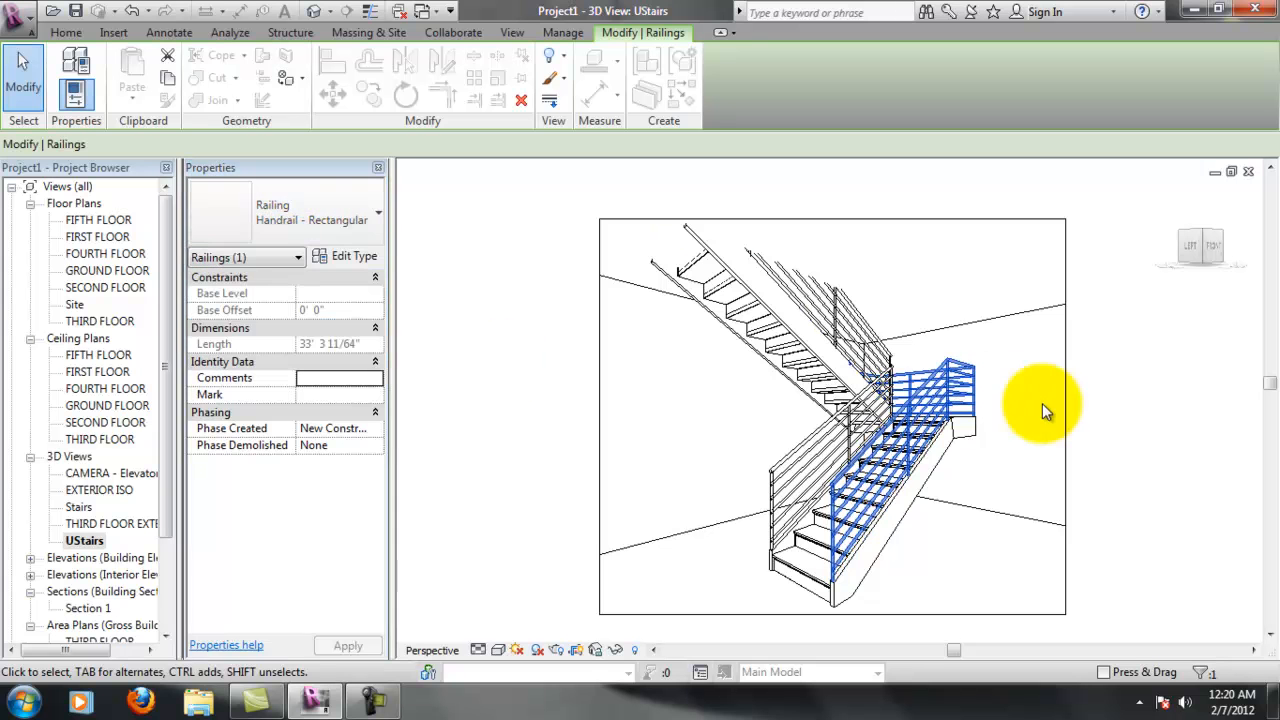
{"action": "left_click", "coordinate": [1112, 423]}
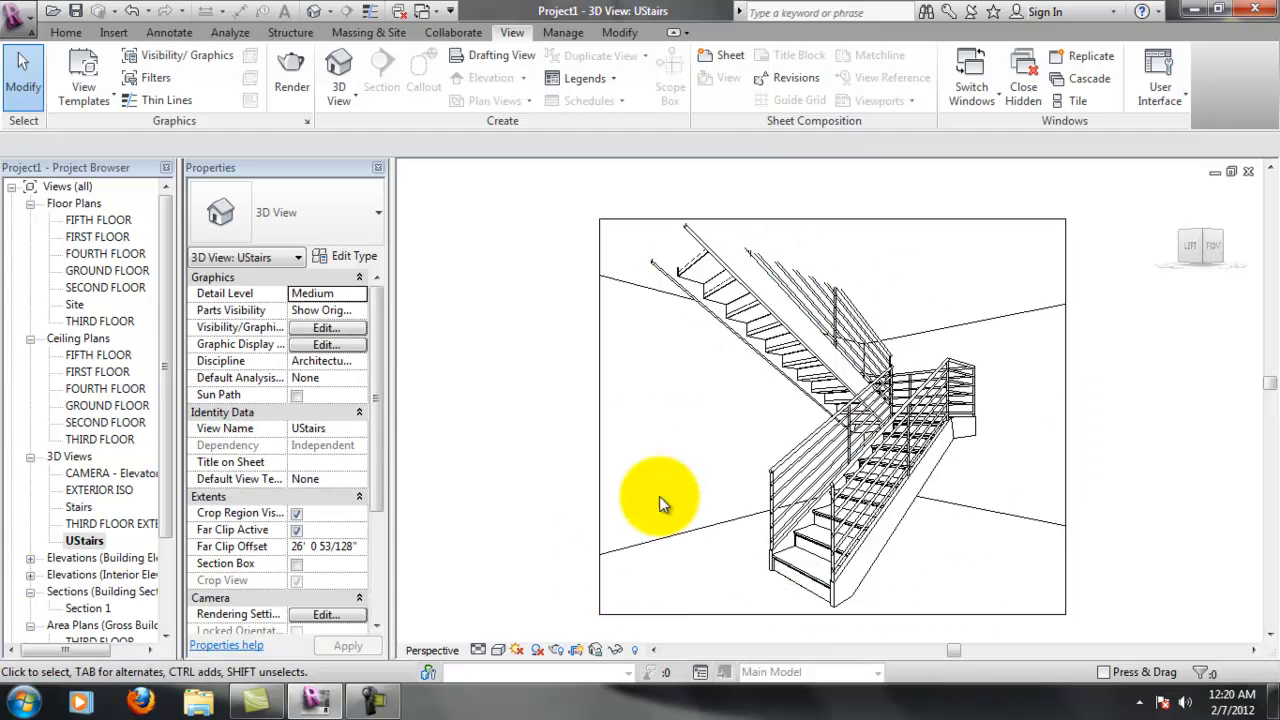
Try the Monolithic Stair type on the U-shaped stair
{"action": "left_click", "coordinate": [739, 326]}
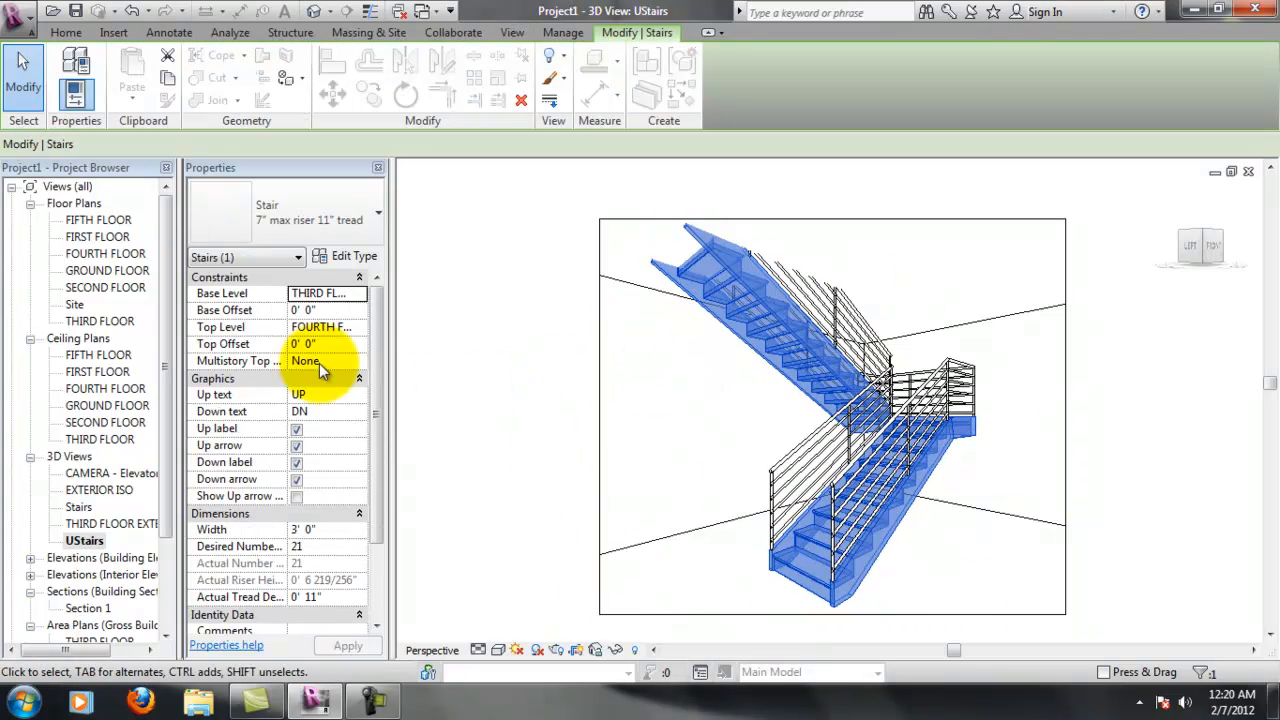
{"action": "left_click_drag", "start_coordinate": [378, 302], "coordinate": [407, 275]}
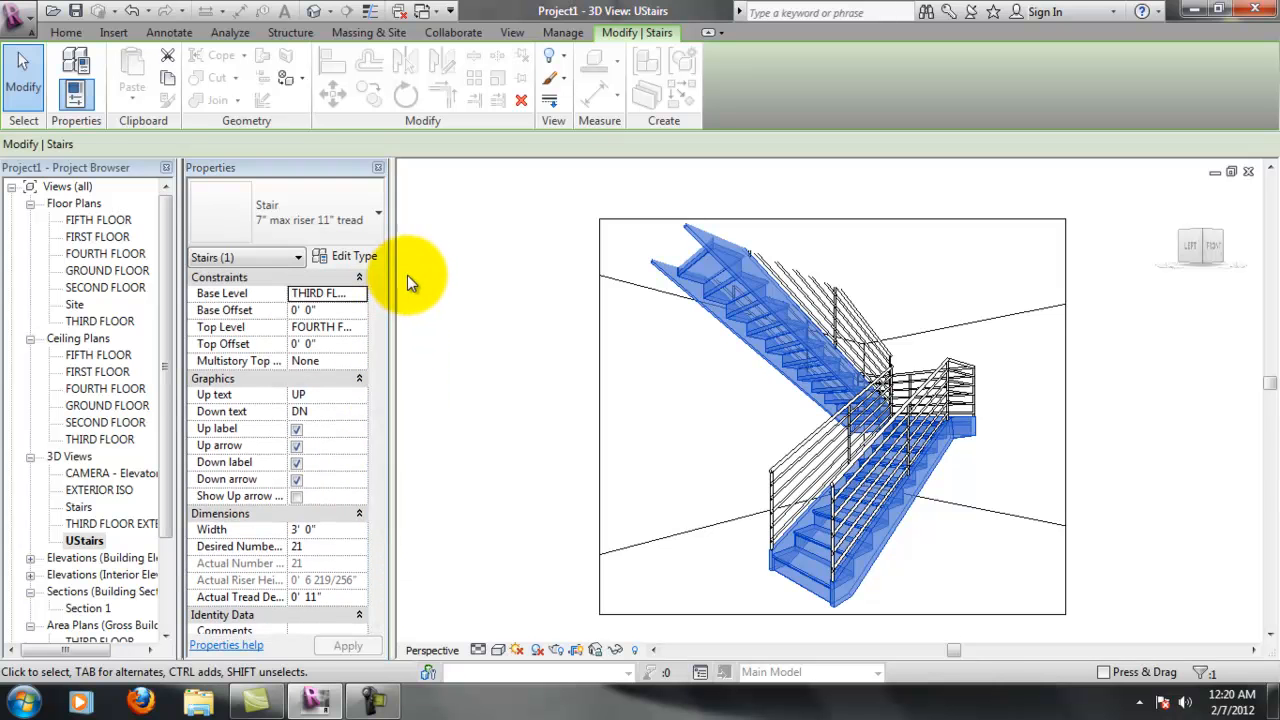
{"action": "left_click", "coordinate": [372, 210]}
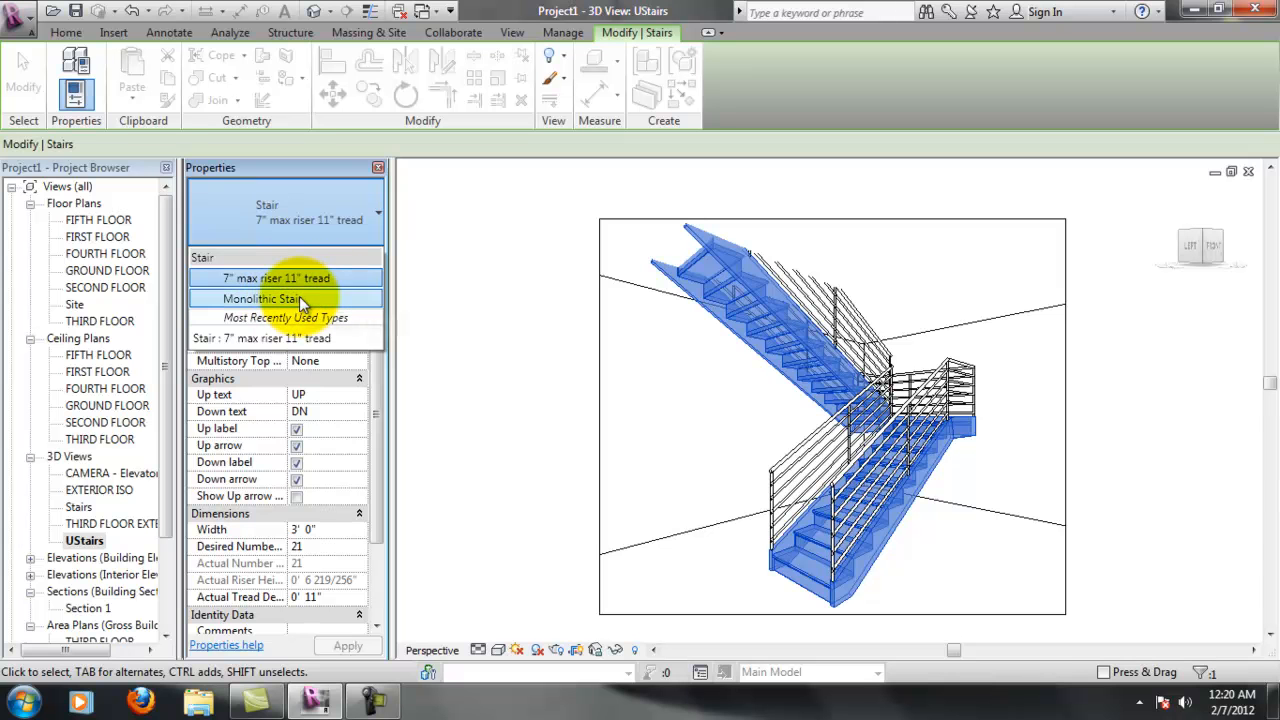
{"action": "left_click", "coordinate": [315, 298]}
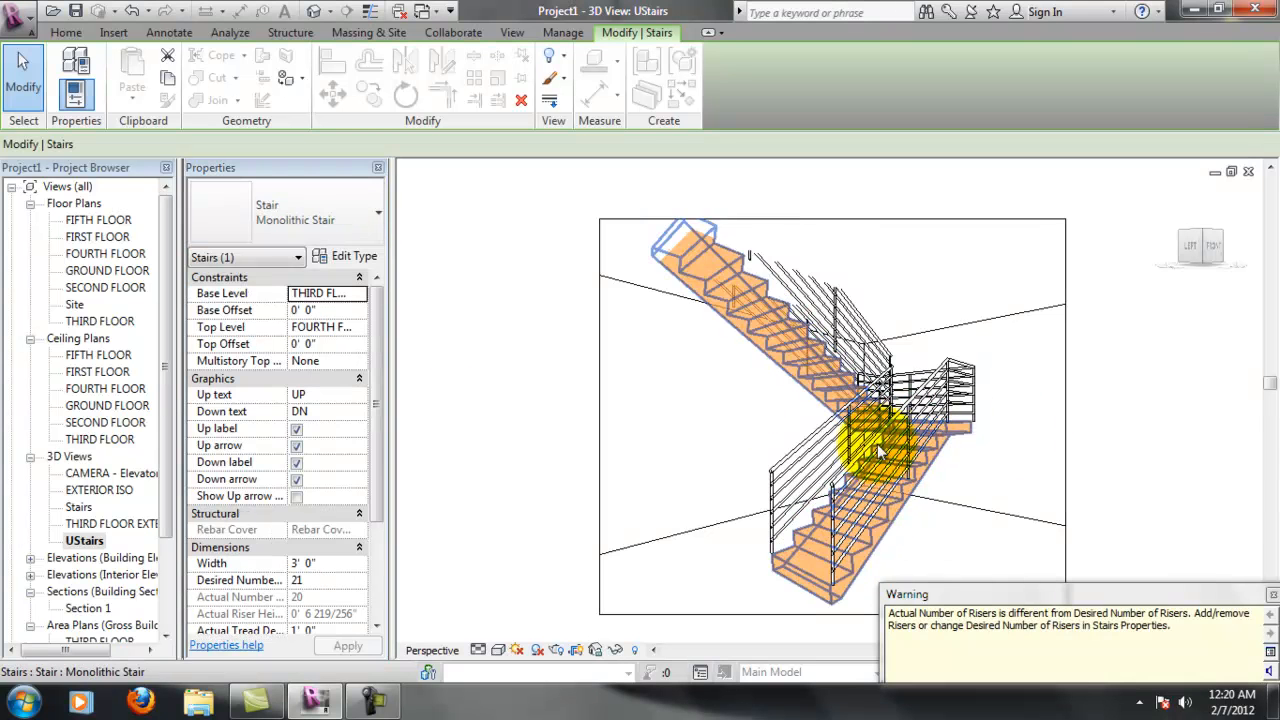
{"action": "left_click", "coordinate": [432, 385]}
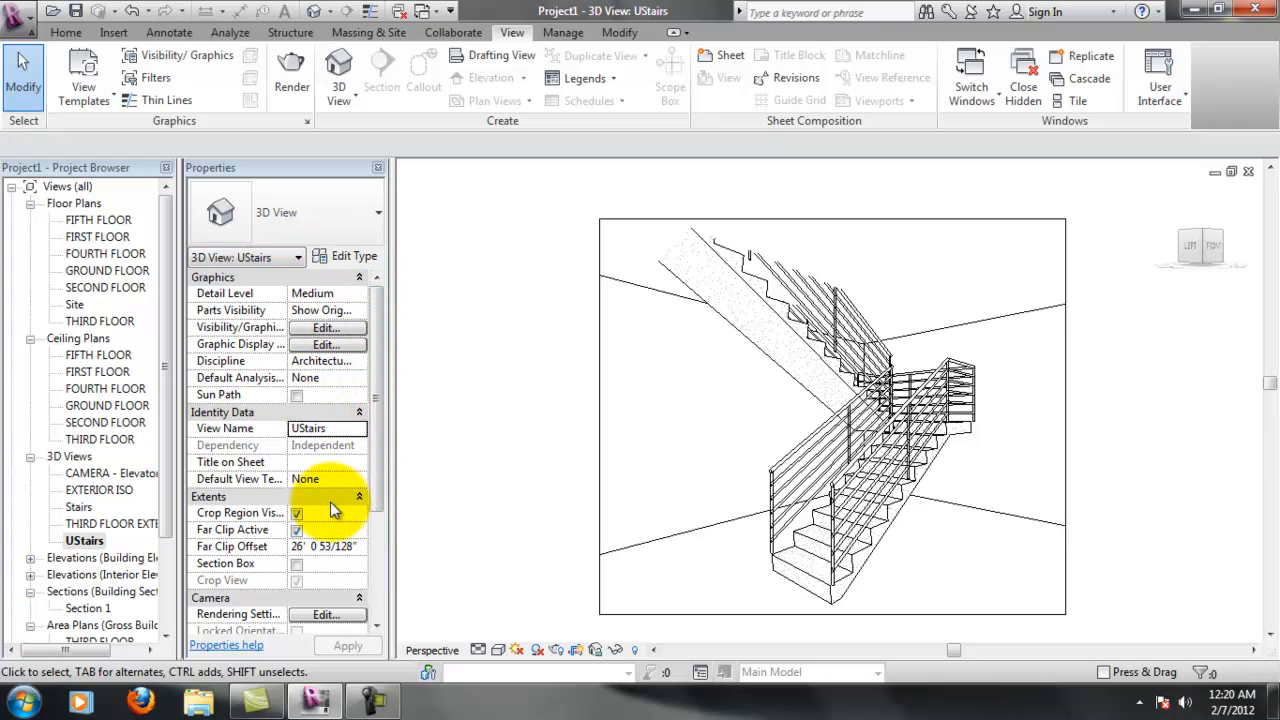
Return the U-shaped stair to the 7" max riser 11" tread type
{"action": "left_click", "coordinate": [337, 233]}
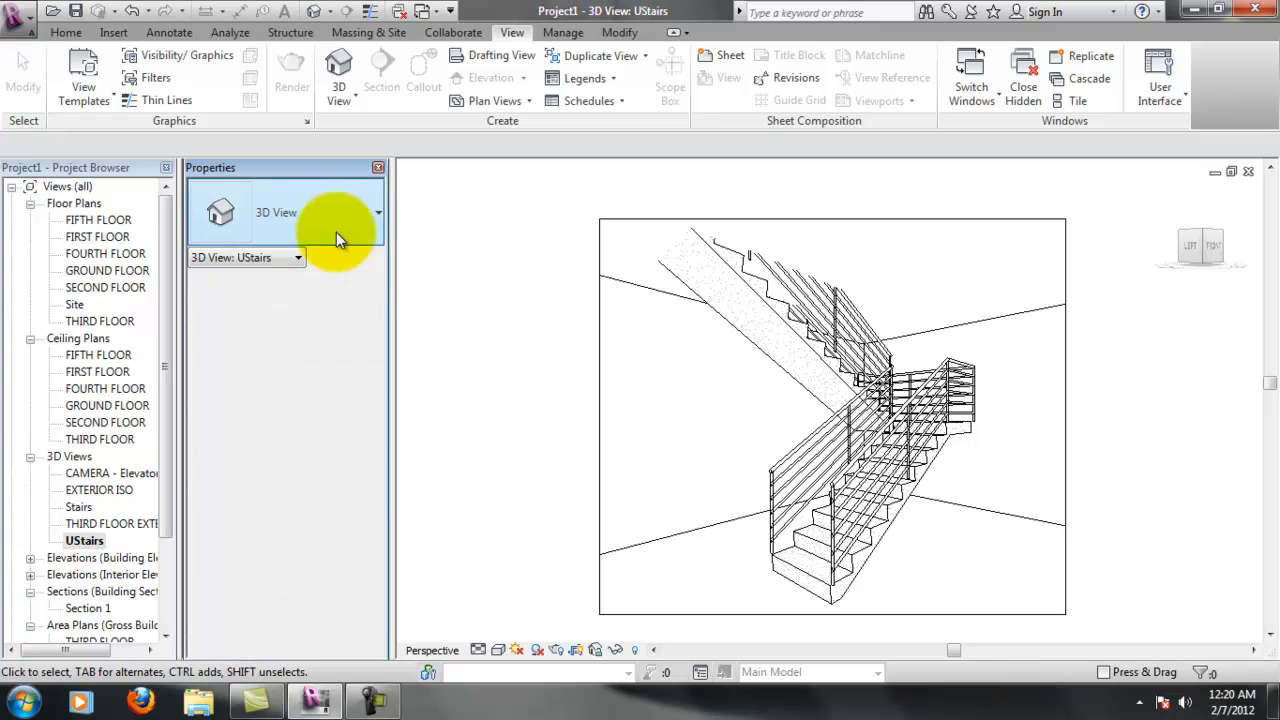
{"action": "left_click", "coordinate": [522, 290]}
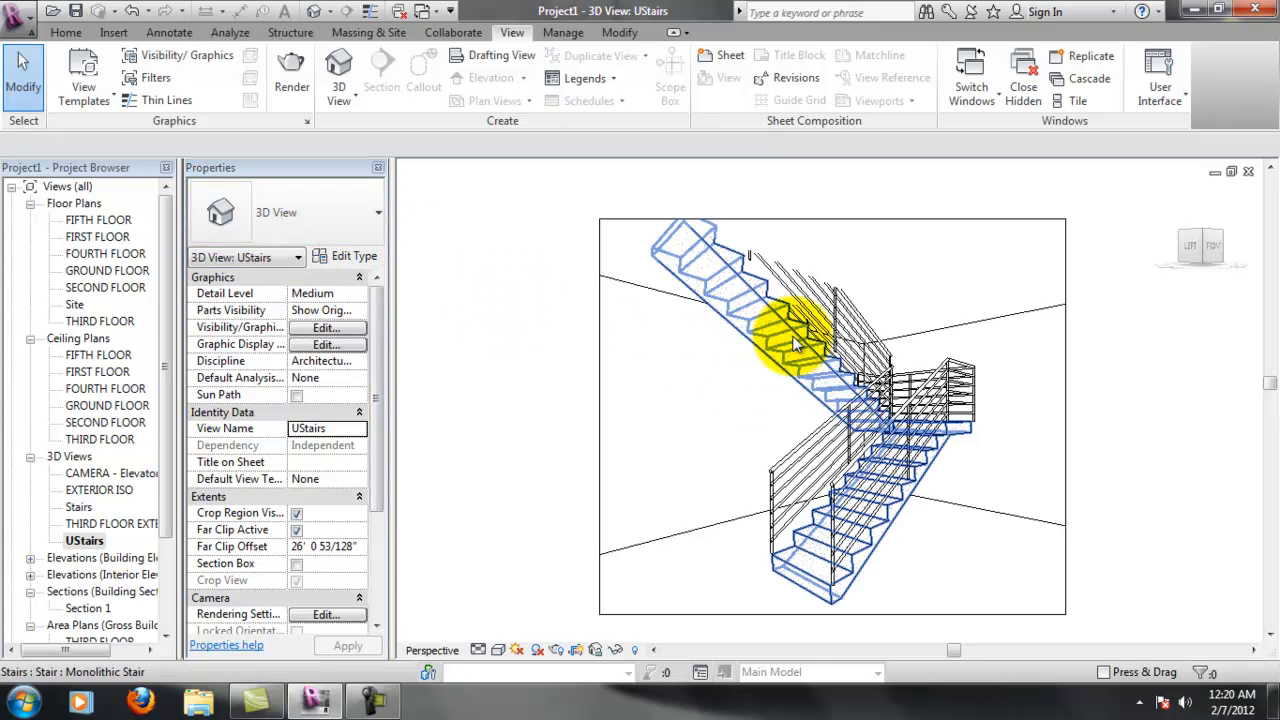
{"action": "left_click", "coordinate": [775, 340]}
{"action": "left_click", "coordinate": [310, 226]}
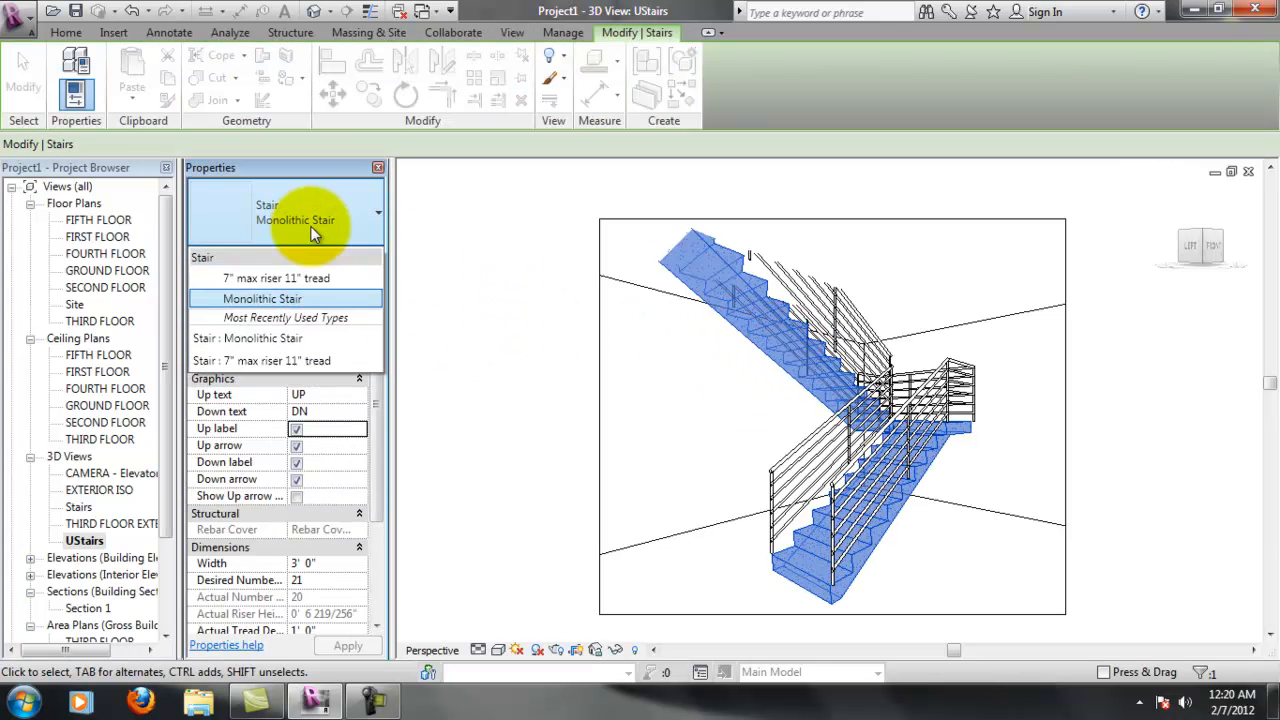
{"action": "left_click", "coordinate": [300, 278]}
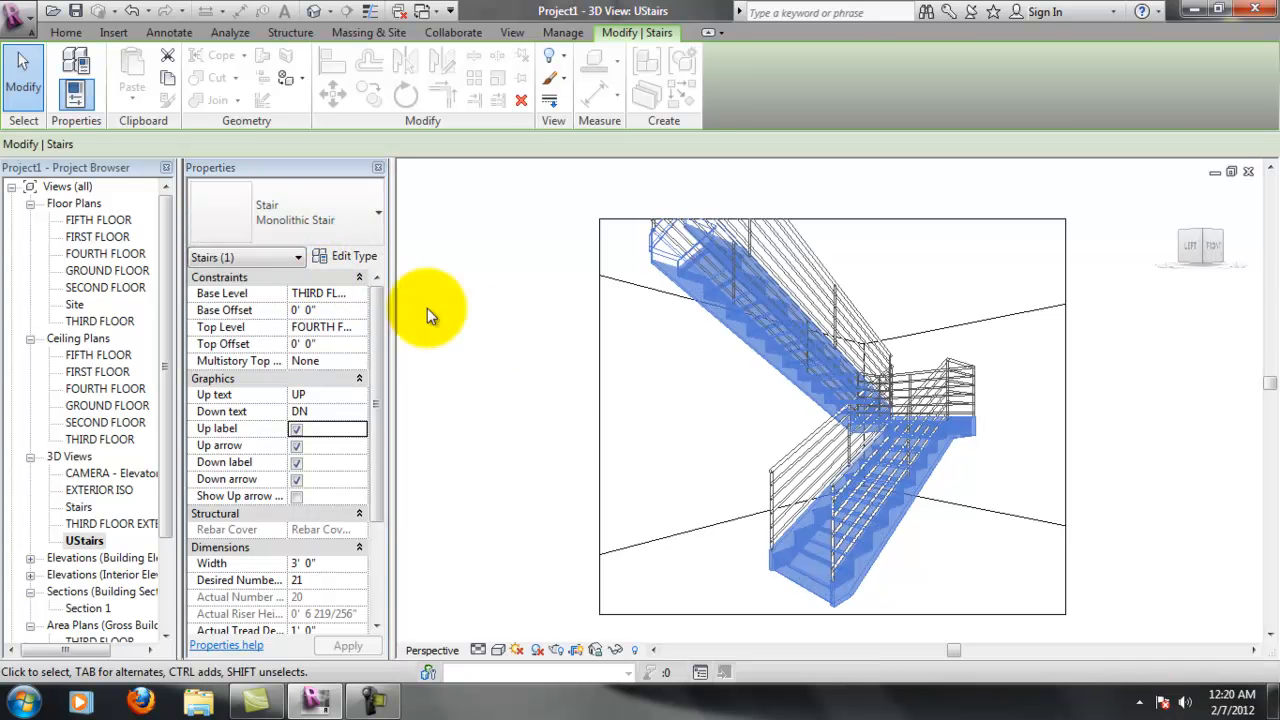
{"action": "left_click", "coordinate": [586, 414]}
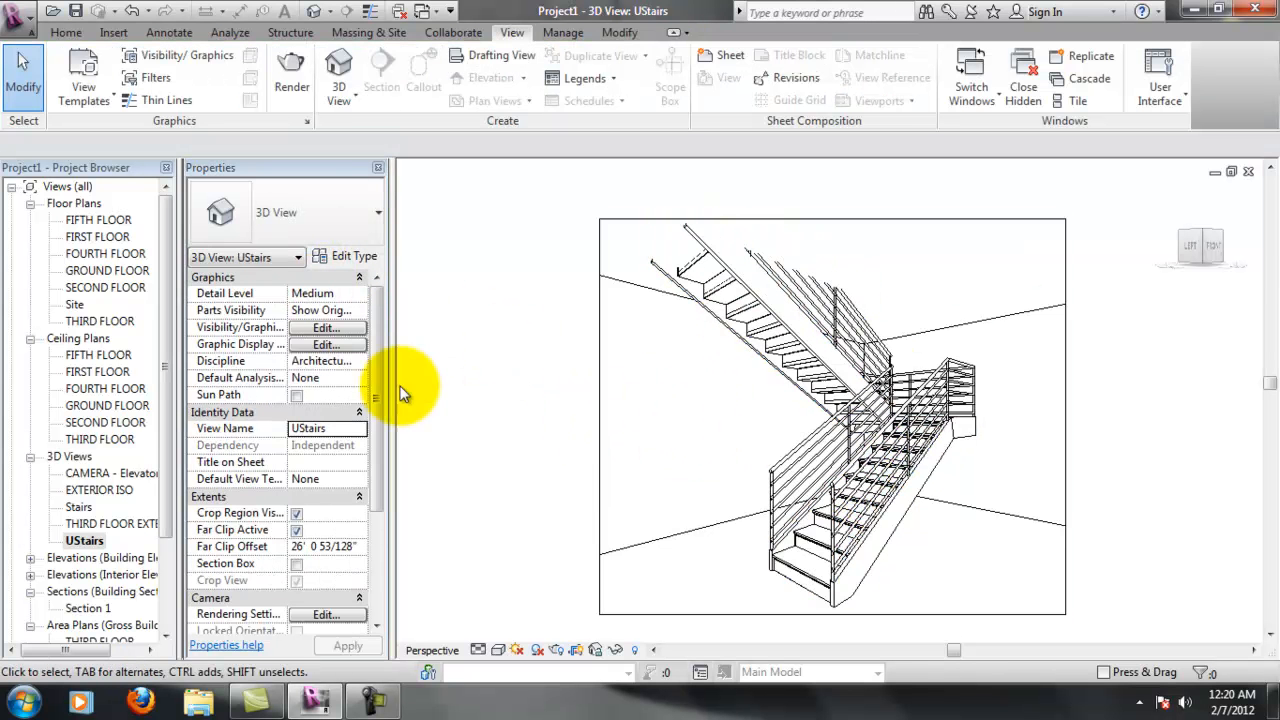
Duplicate the U-shaped stair's 7" max riser 11" tread type, naming the copy with the author's first name in the possessive followed by "Stairs"
{"action": "left_click", "coordinate": [354, 257]}
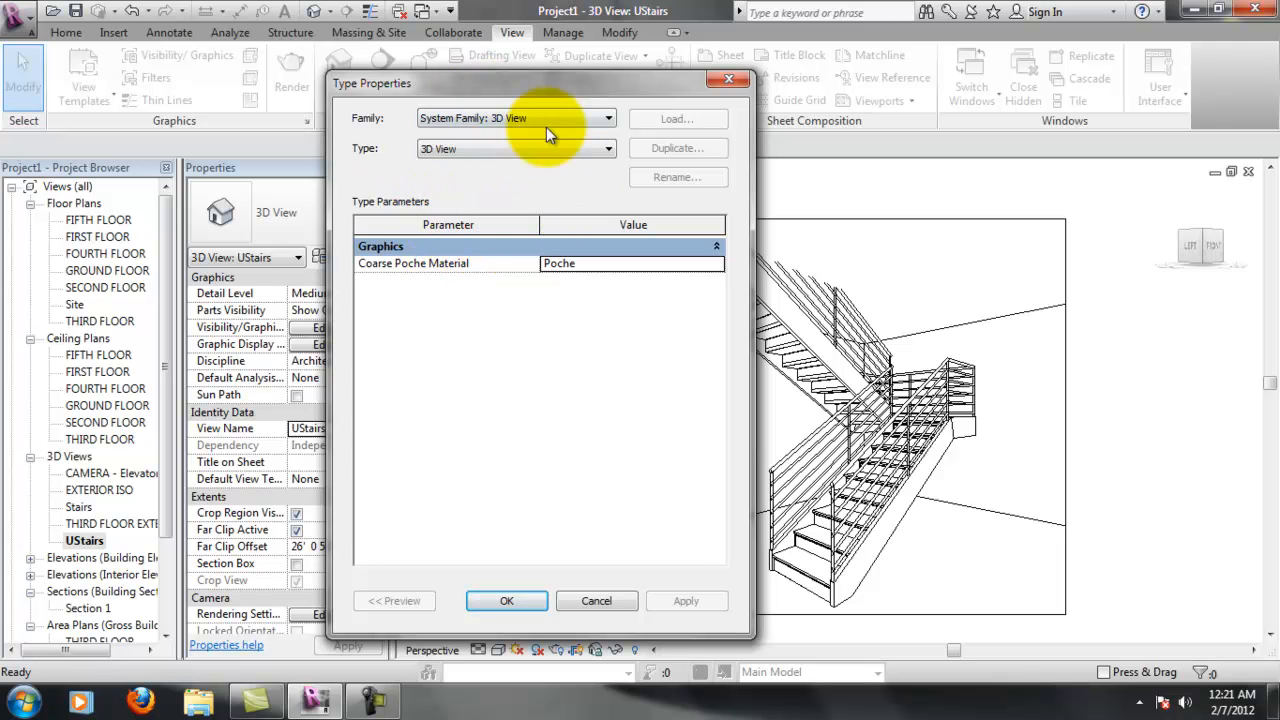
{"action": "left_click", "coordinate": [600, 606]}
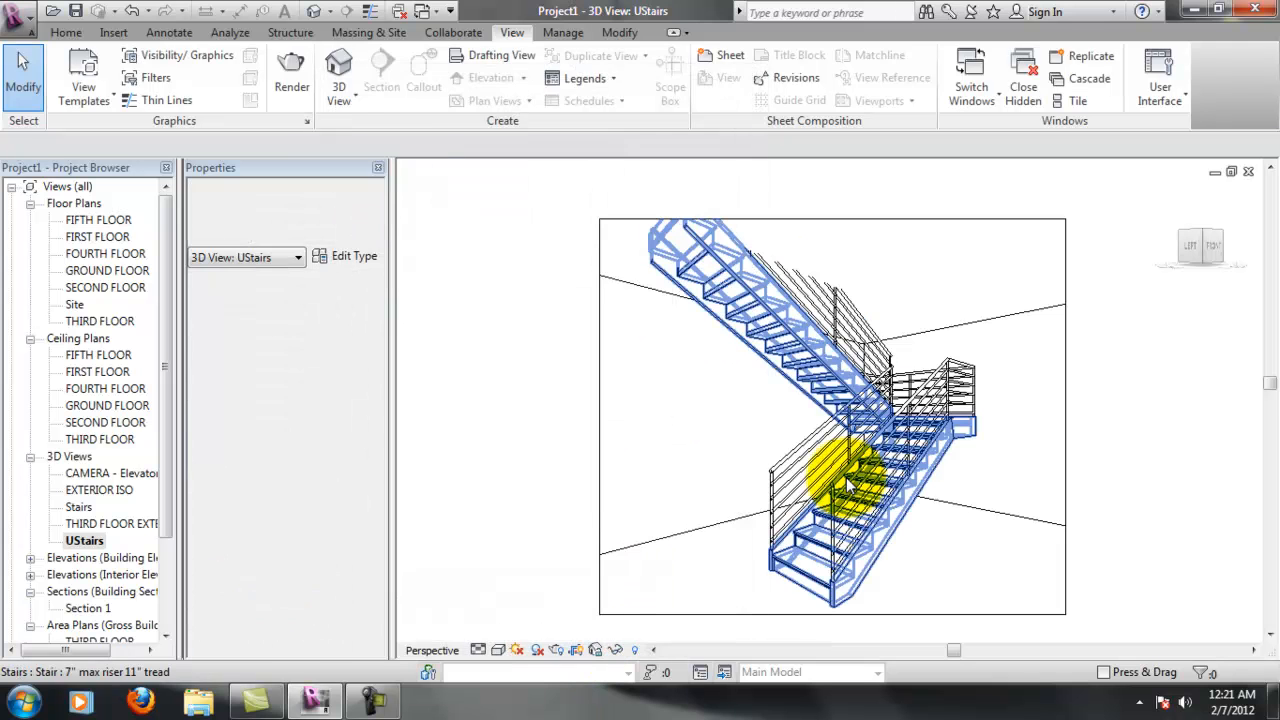
{"action": "left_click", "coordinate": [846, 477]}
{"action": "left_click", "coordinate": [352, 257]}
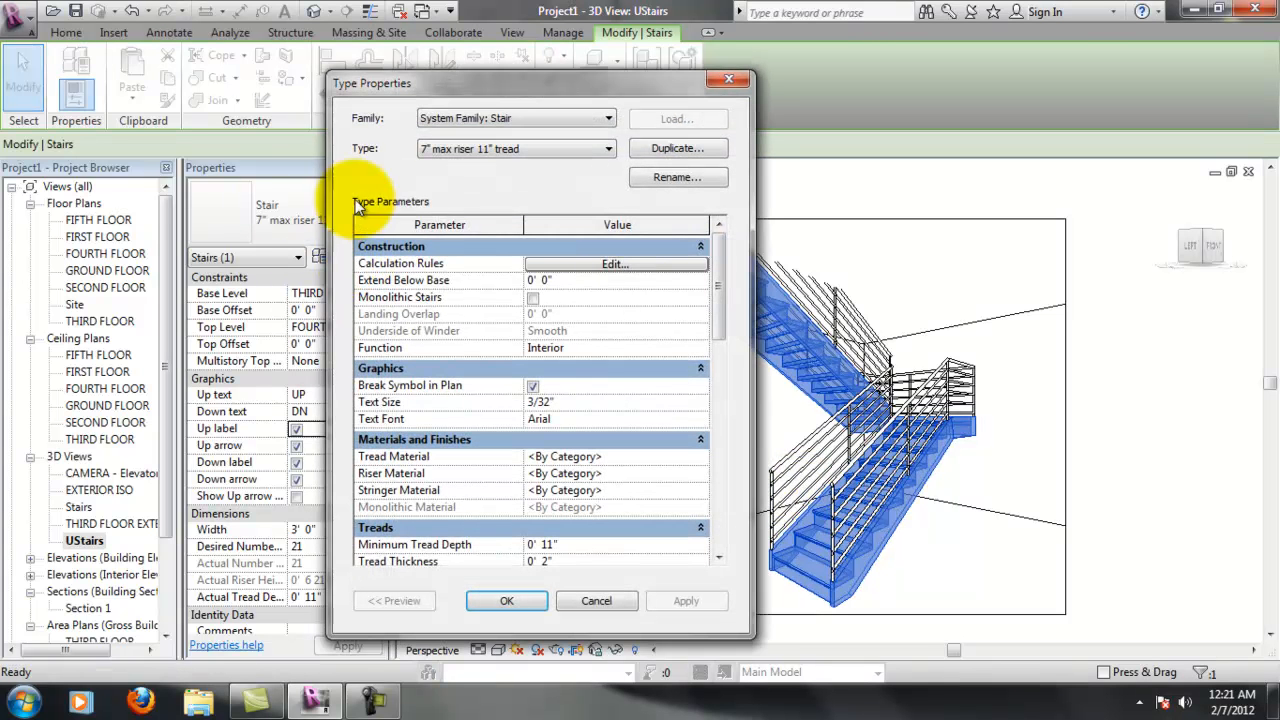
{"action": "left_click_drag", "start_coordinate": [715, 270], "coordinate": [715, 282]}
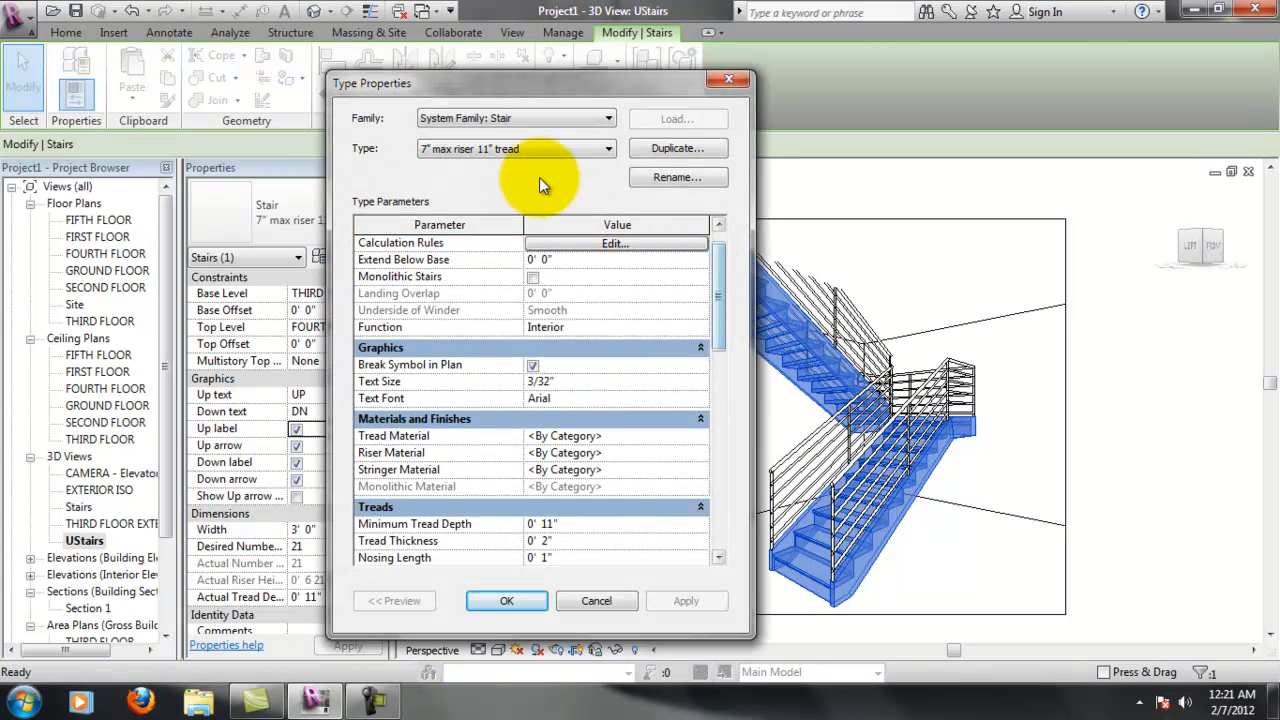
{"action": "left_click", "coordinate": [585, 154]}
{"action": "left_click", "coordinate": [585, 154]}
{"action": "left_click", "coordinate": [656, 150]}
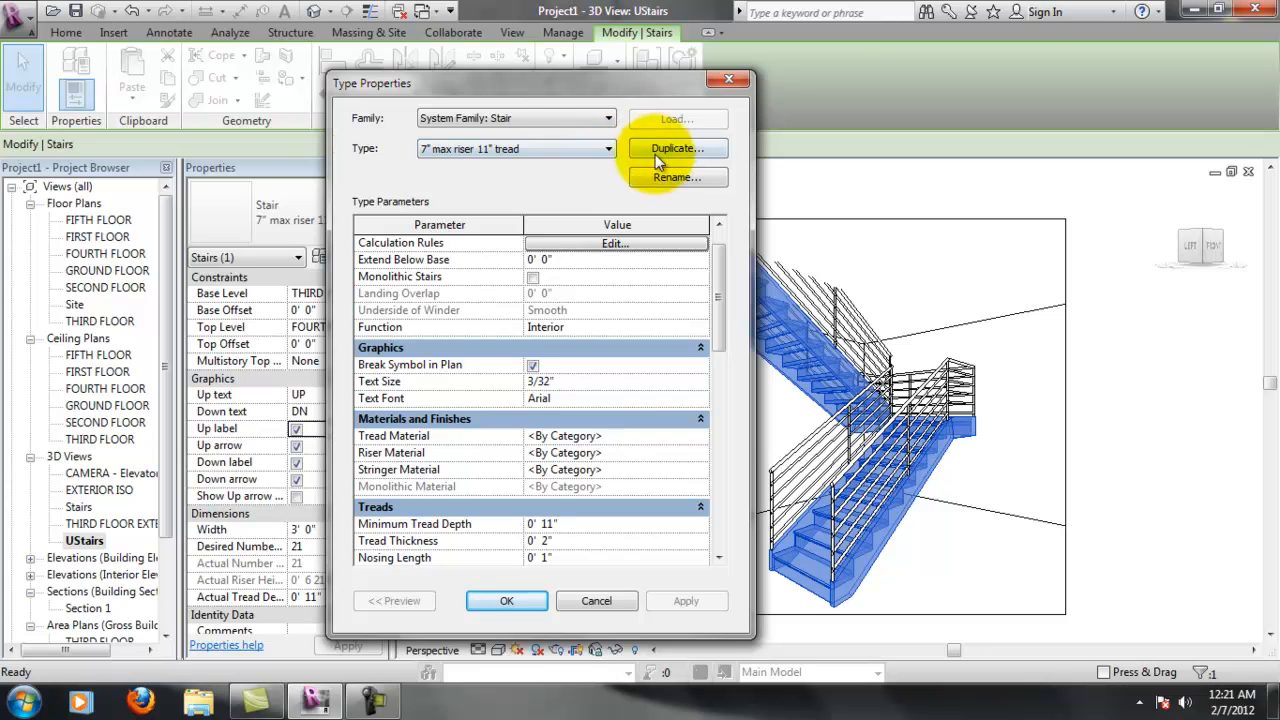
{"action": "left_click", "coordinate": [668, 150]}
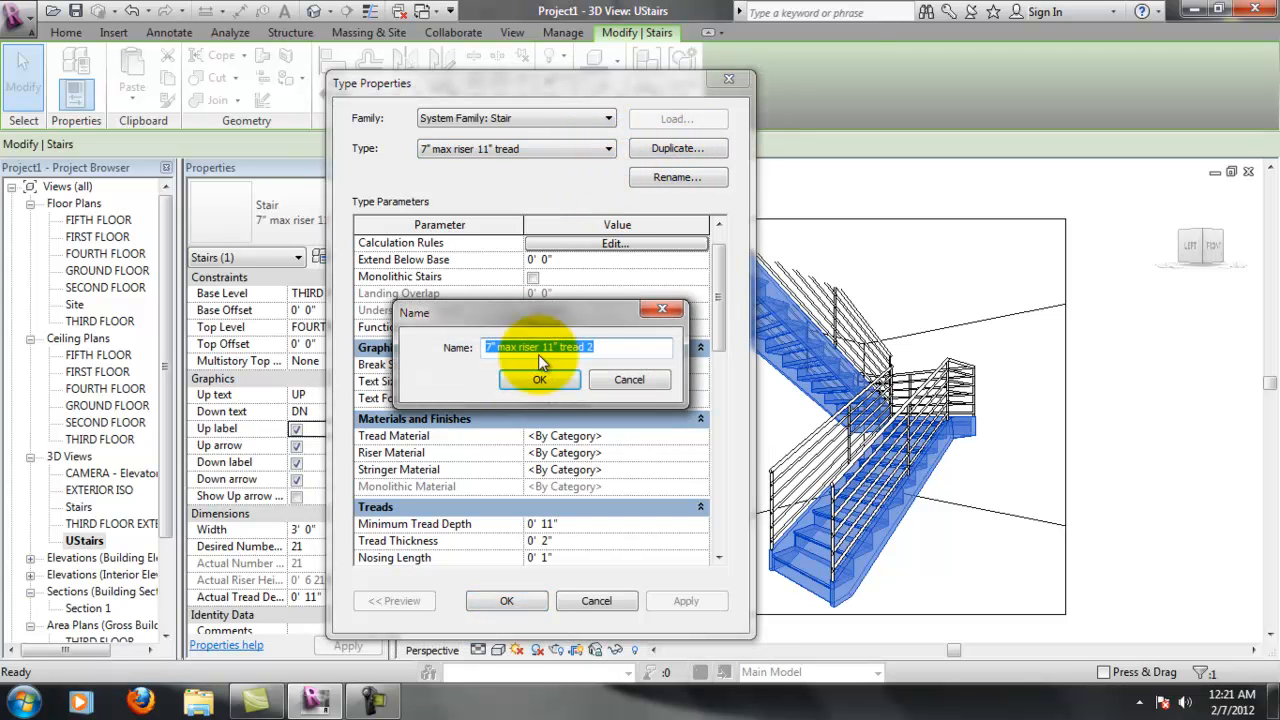
{"action": "type", "text": "Jason"}
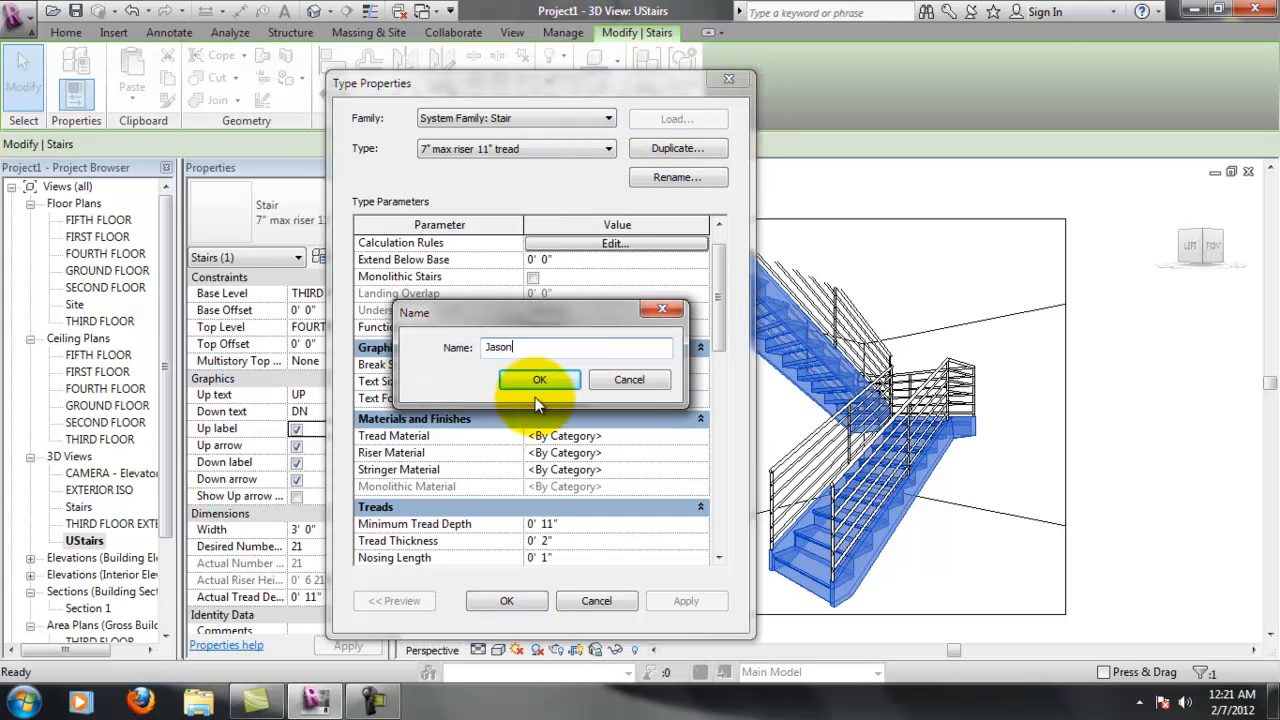
{"action": "type", "text": "'s Stair"}
{"action": "key", "text": "BackSpace"}
{"action": "key", "text": "BackSpace"}
{"action": "type", "text": "irs"}
{"action": "left_click", "coordinate": [536, 381]}
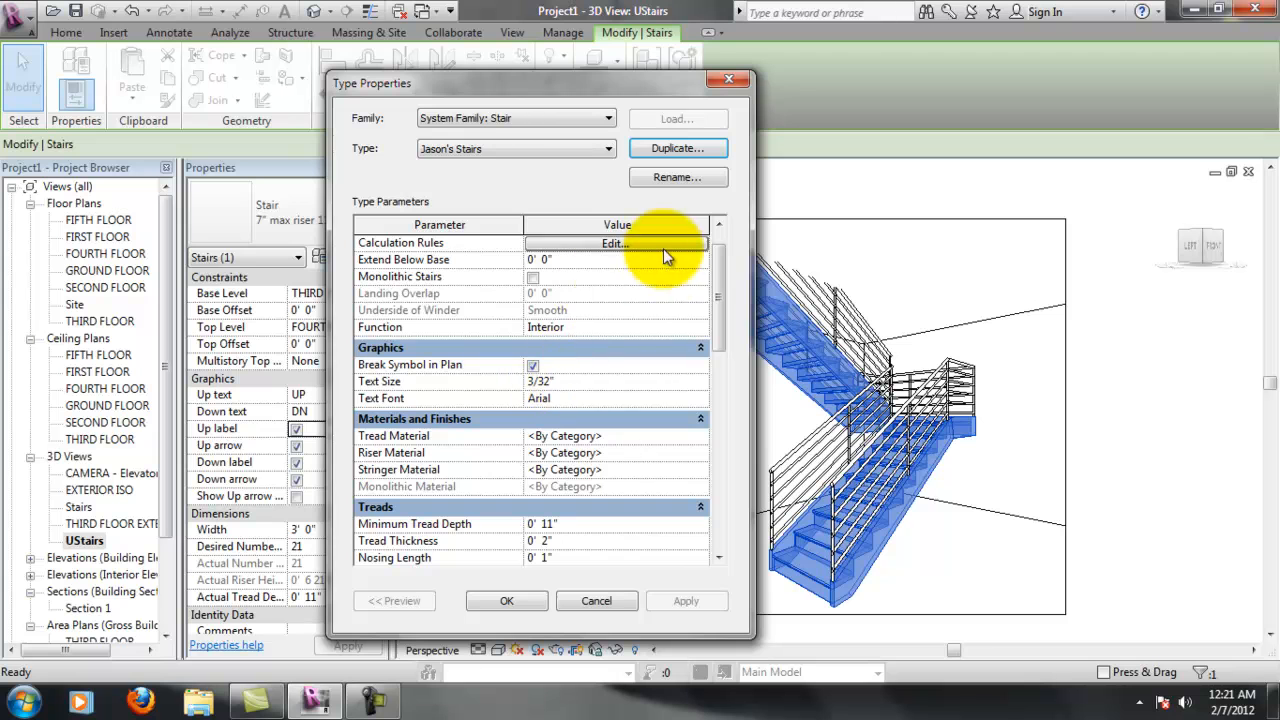
Review the duplicated type's calculation rules, Monolithic Stairs option, materials and tread settings, and apply the type to the stair
{"action": "left_click", "coordinate": [612, 245]}
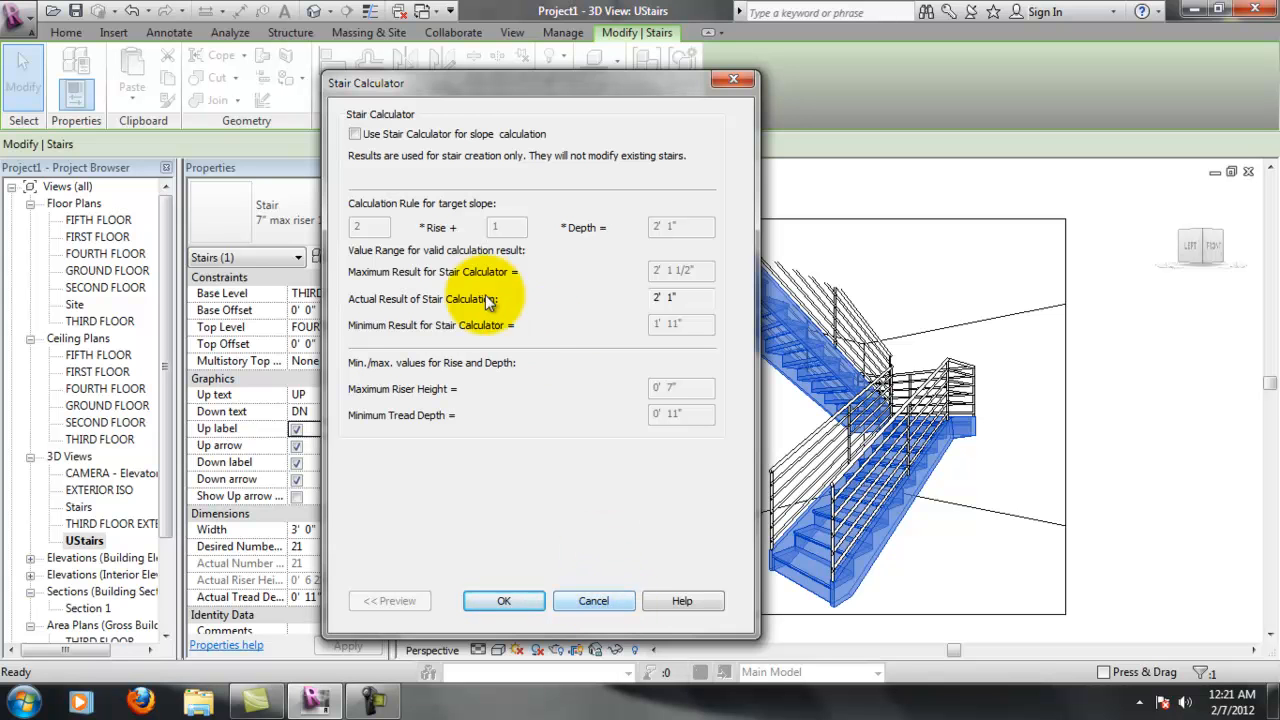
{"action": "left_click", "coordinate": [594, 600]}
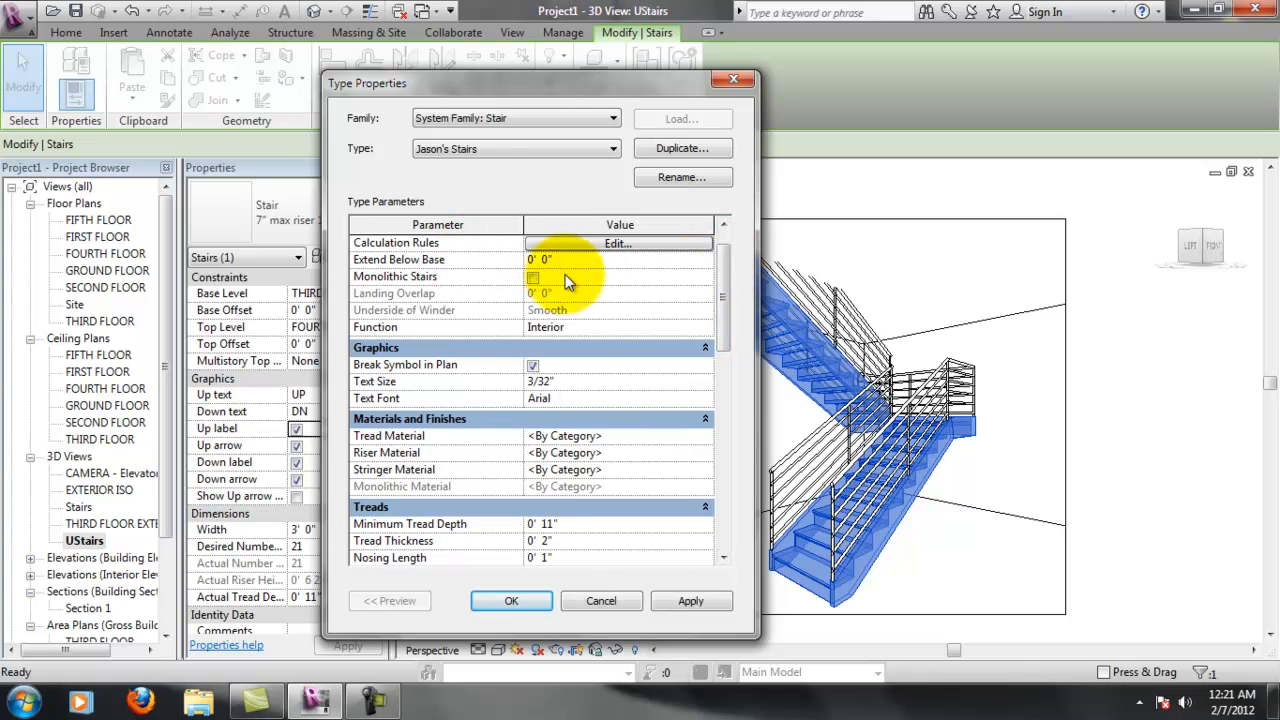
{"action": "left_click", "coordinate": [534, 278]}
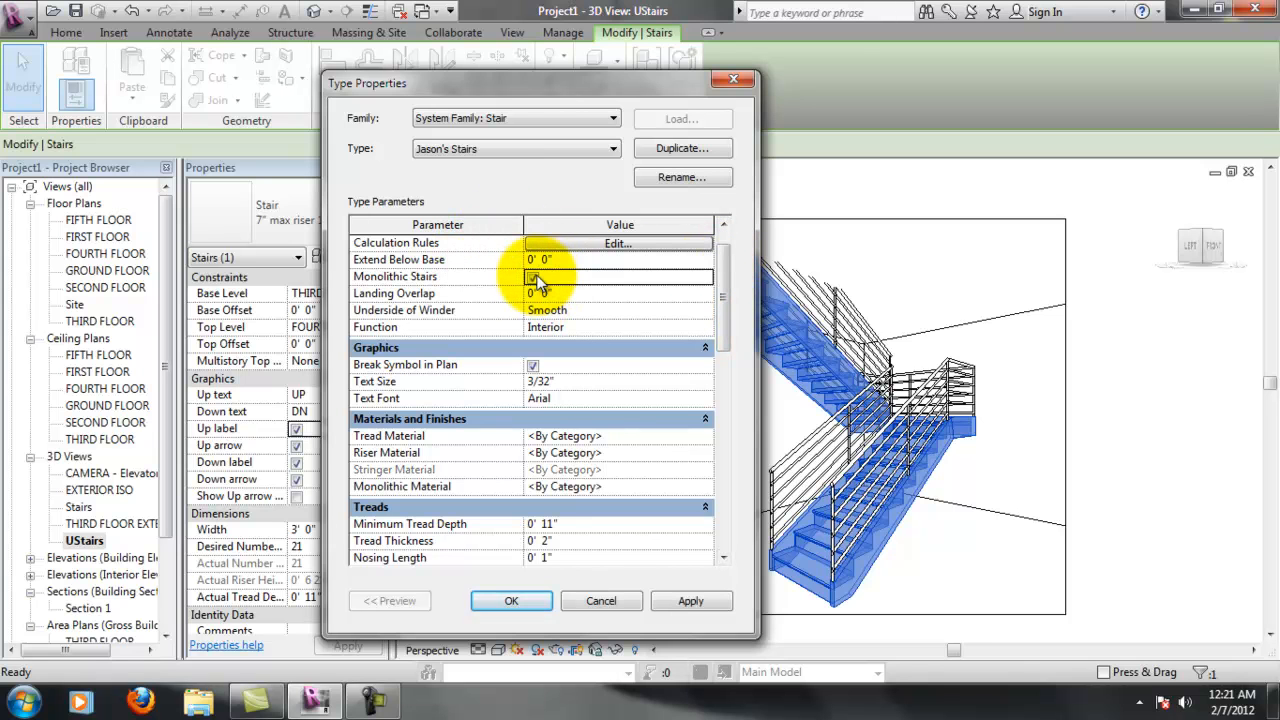
{"action": "left_click", "coordinate": [534, 278]}
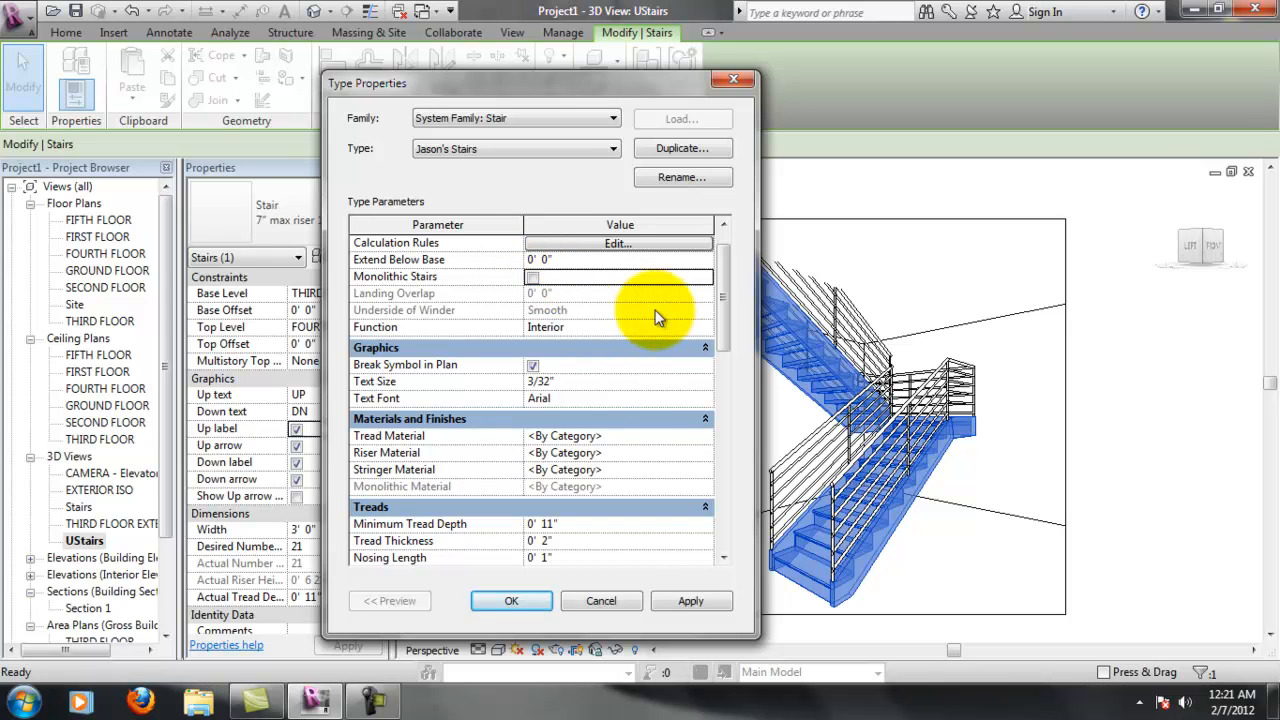
{"action": "left_click_drag", "start_coordinate": [726, 289], "coordinate": [718, 312]}
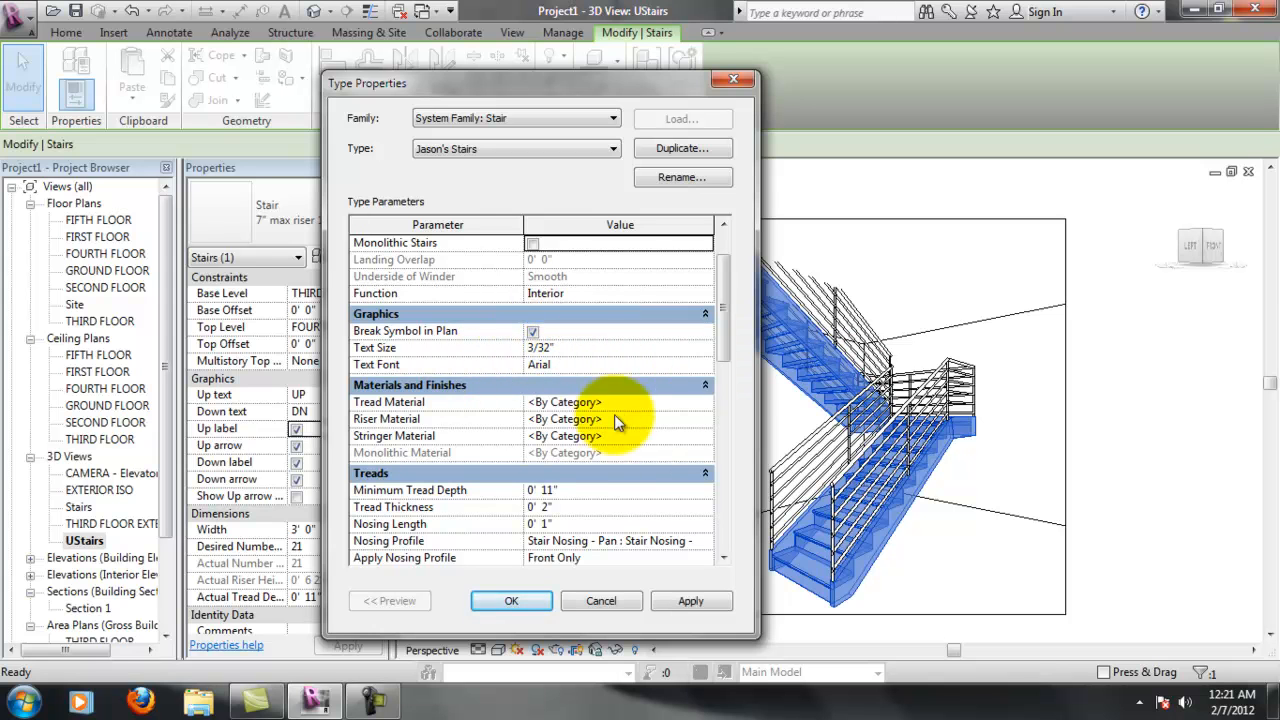
{"action": "left_click_drag", "start_coordinate": [730, 312], "coordinate": [722, 340]}
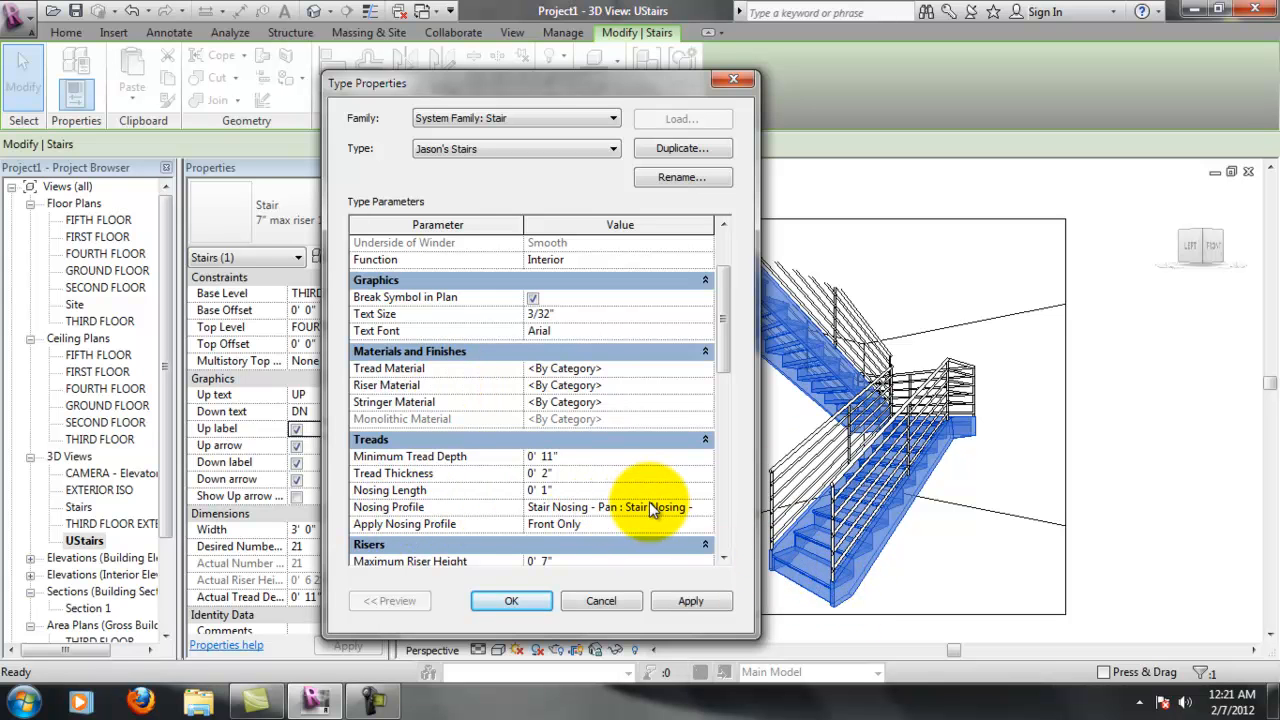
{"action": "left_click", "coordinate": [528, 606]}
Open the U-shaped stair's type properties alongside a close view of its lowest tread and nosing
{"action": "scroll", "coordinate": [892, 606], "scroll_direction": "up", "scroll_amount": 3}
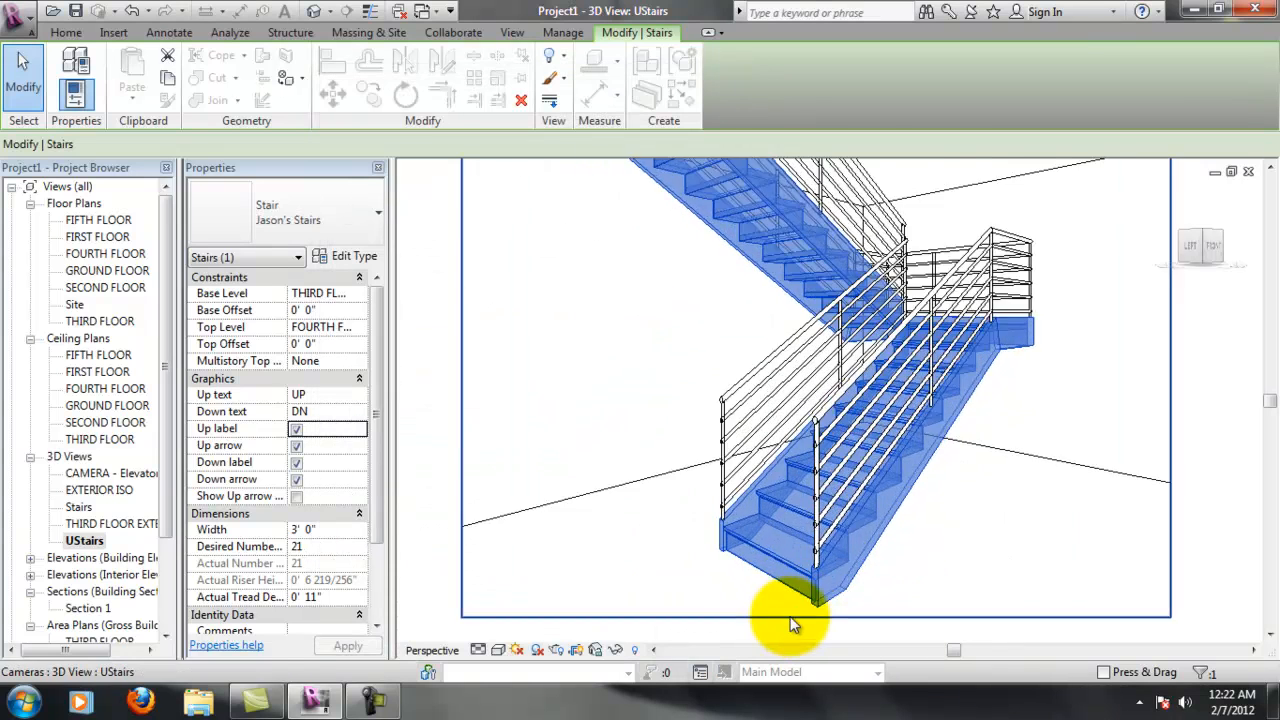
{"action": "scroll", "coordinate": [844, 541], "scroll_direction": "up", "scroll_amount": 5}
{"action": "scroll", "coordinate": [565, 314], "scroll_direction": "down", "scroll_amount": 1}
{"action": "scroll", "coordinate": [479, 252], "scroll_direction": "up", "scroll_amount": 1}
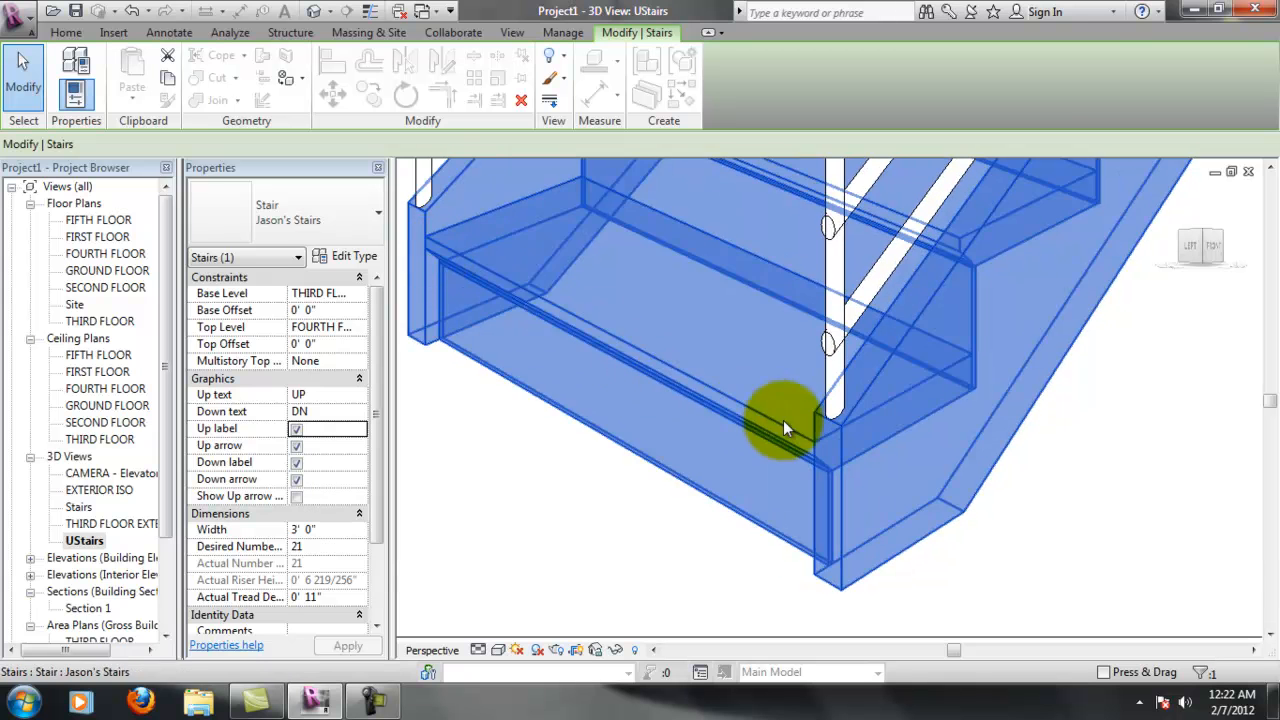
{"action": "left_click", "coordinate": [351, 257]}
{"action": "left_click_drag", "start_coordinate": [476, 75], "coordinate": [984, 76]}
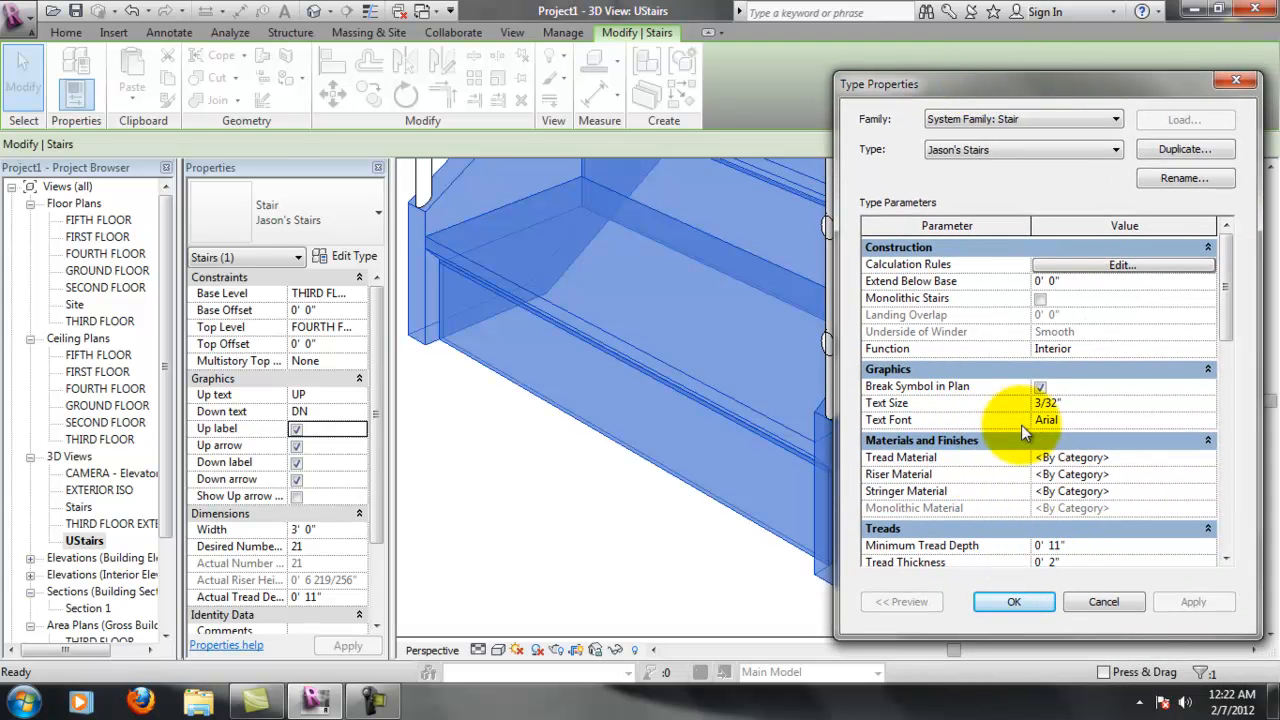
Try the Default nosing profile for the stair type and return it to Stair Nosing - Pan
{"action": "left_click_drag", "start_coordinate": [1222, 330], "coordinate": [1203, 401]}
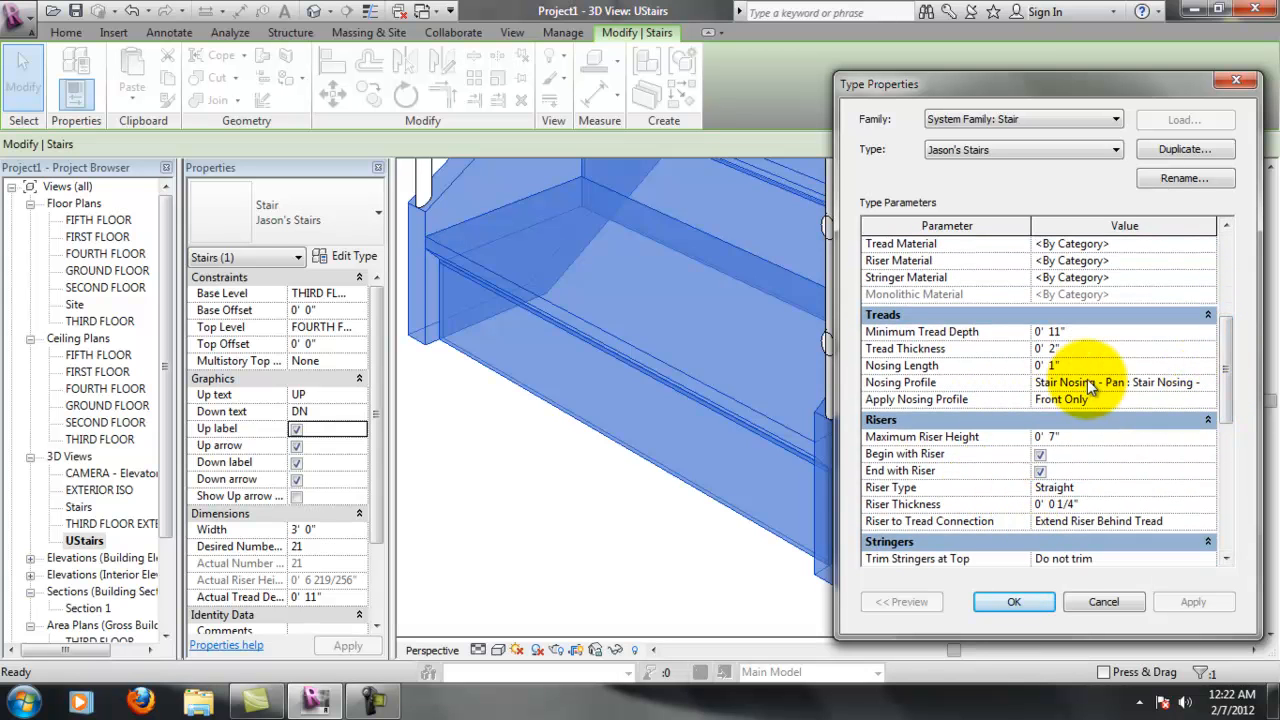
{"action": "left_click", "coordinate": [1205, 383]}
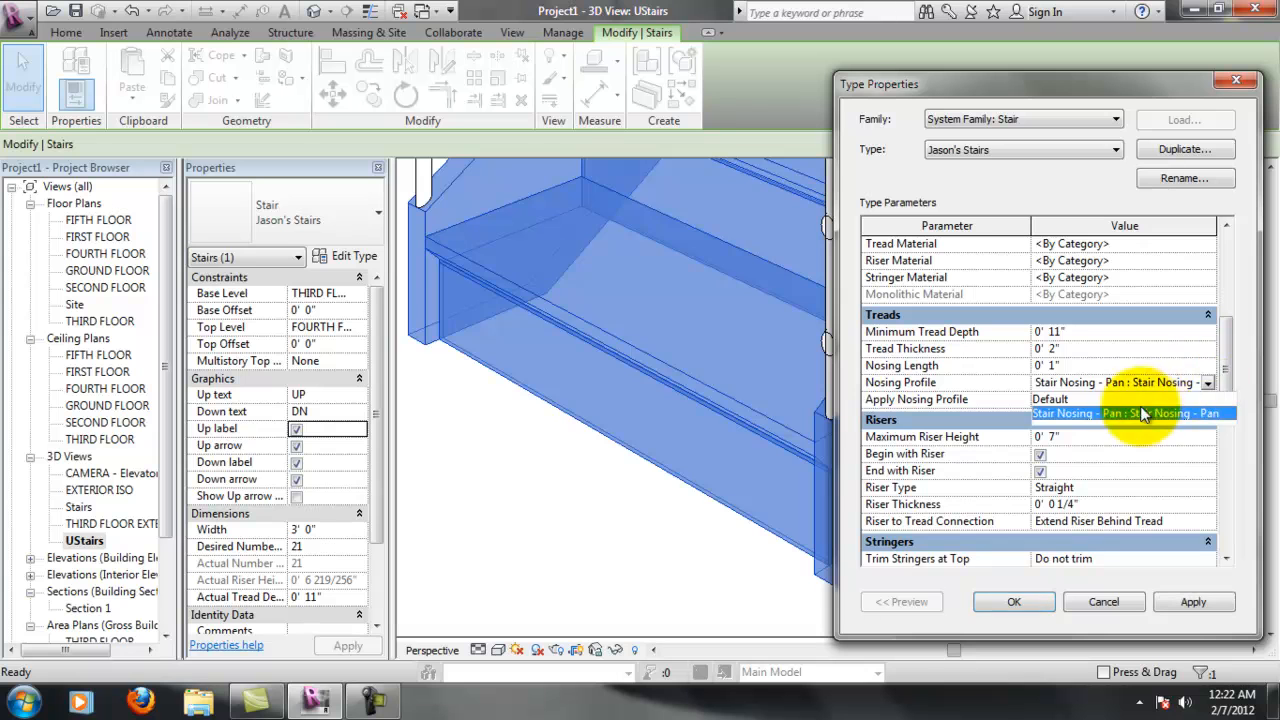
{"action": "left_click", "coordinate": [1138, 407]}
{"action": "left_click", "coordinate": [1207, 383]}
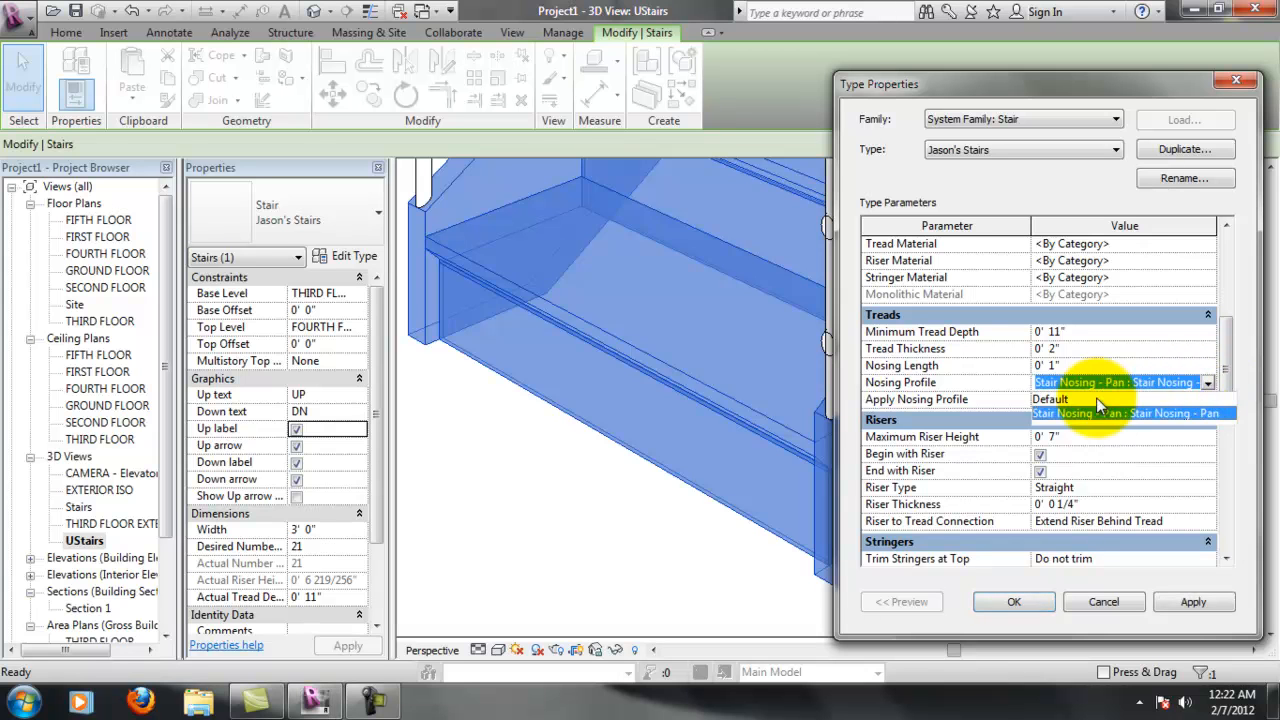
{"action": "left_click", "coordinate": [1096, 397]}
{"action": "left_click", "coordinate": [1207, 383]}
{"action": "left_click", "coordinate": [1140, 411]}
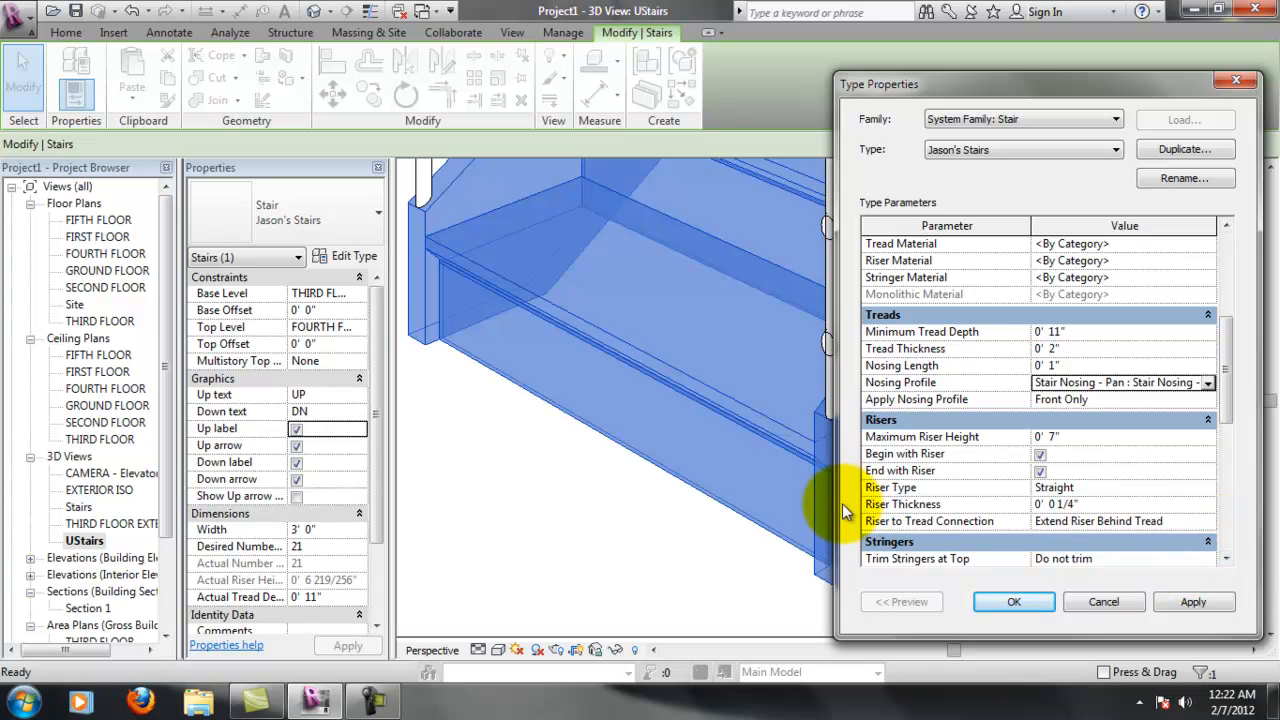
Review the stair type's Apply Nosing Profile setting and its riser and stringer parameters
{"action": "left_click", "coordinate": [1130, 399]}
{"action": "left_click", "coordinate": [1207, 401]}
{"action": "left_click", "coordinate": [1203, 401]}
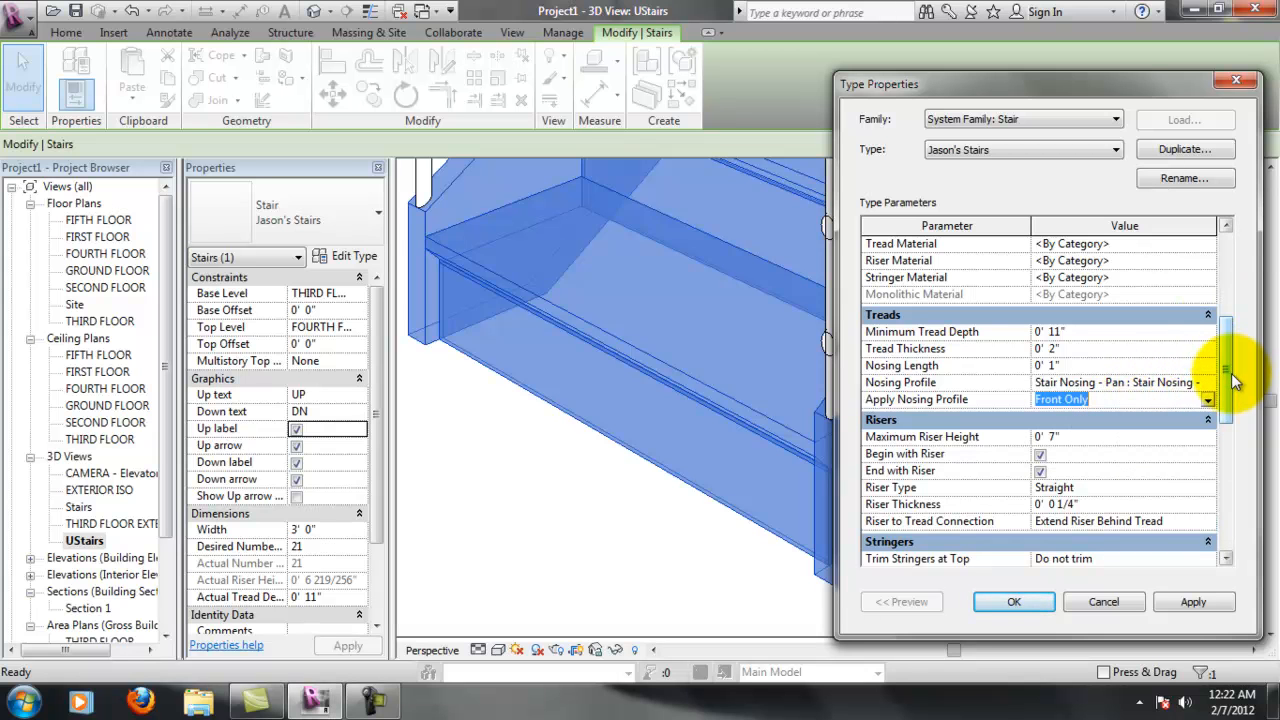
{"action": "left_click_drag", "start_coordinate": [1231, 374], "coordinate": [1228, 383]}
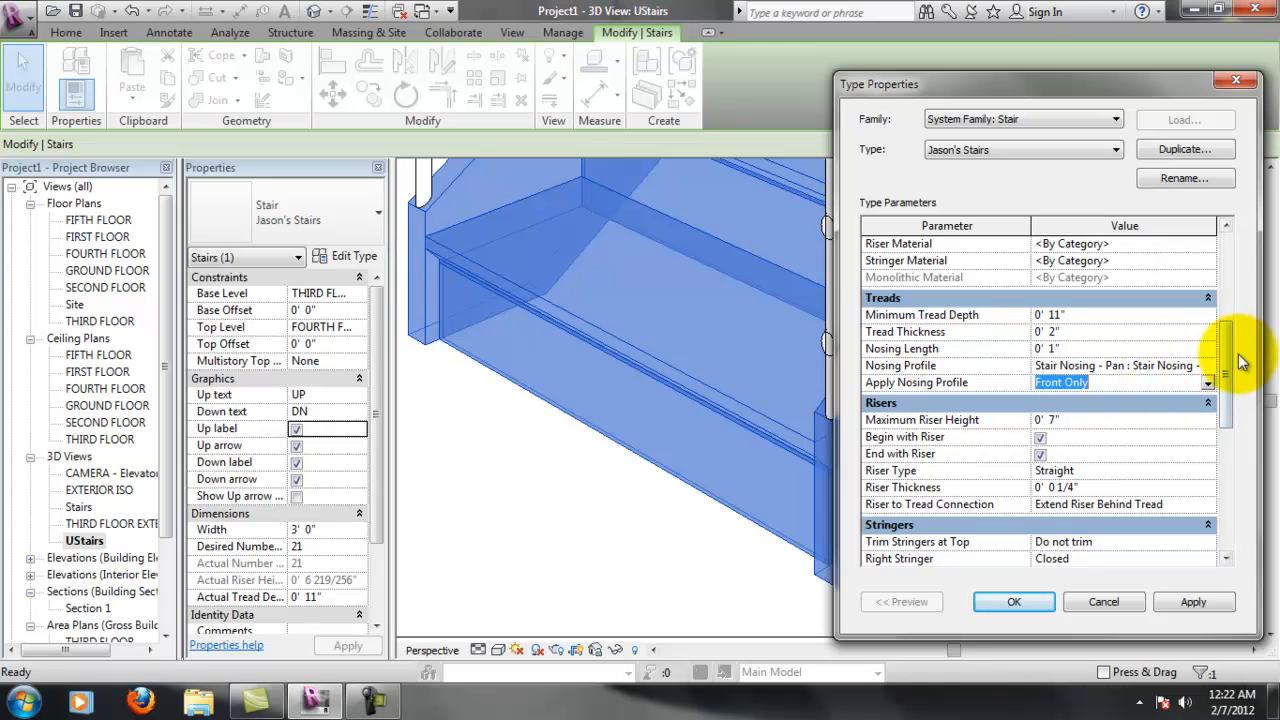
{"action": "scroll", "coordinate": [1221, 365], "scroll_direction": "down", "scroll_amount": 2}
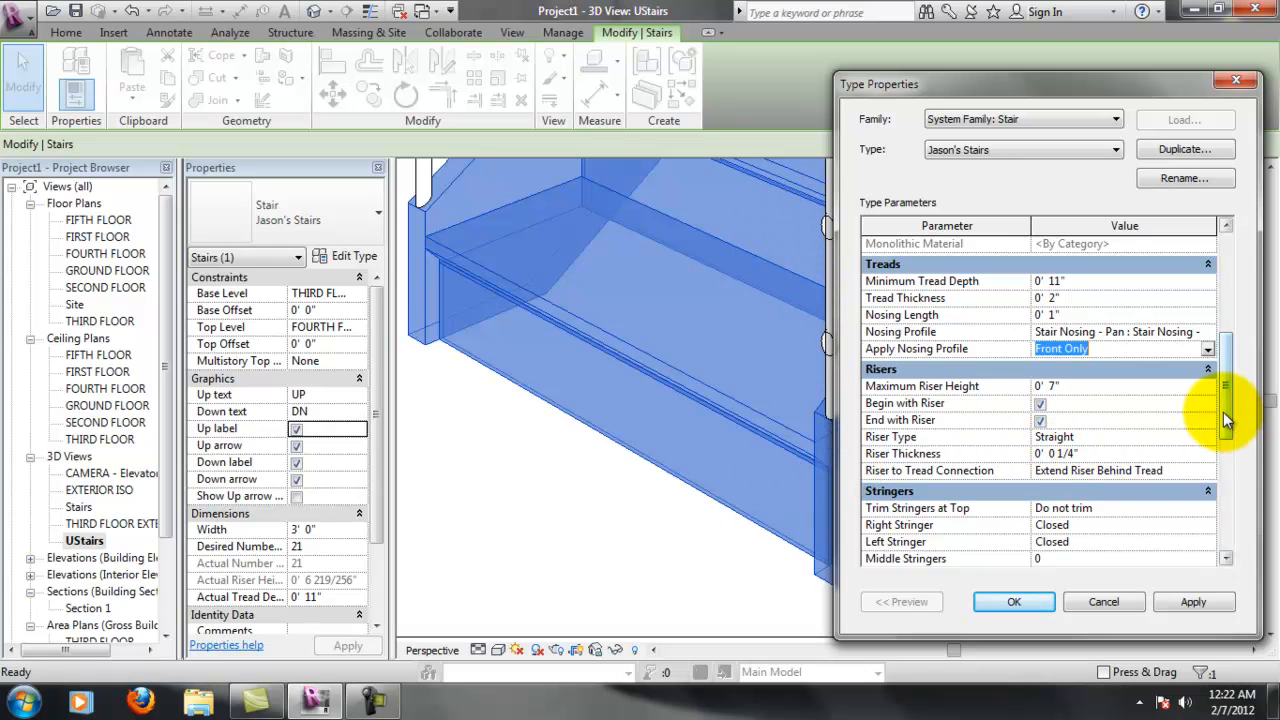
{"action": "left_click_drag", "start_coordinate": [1232, 408], "coordinate": [1240, 495]}
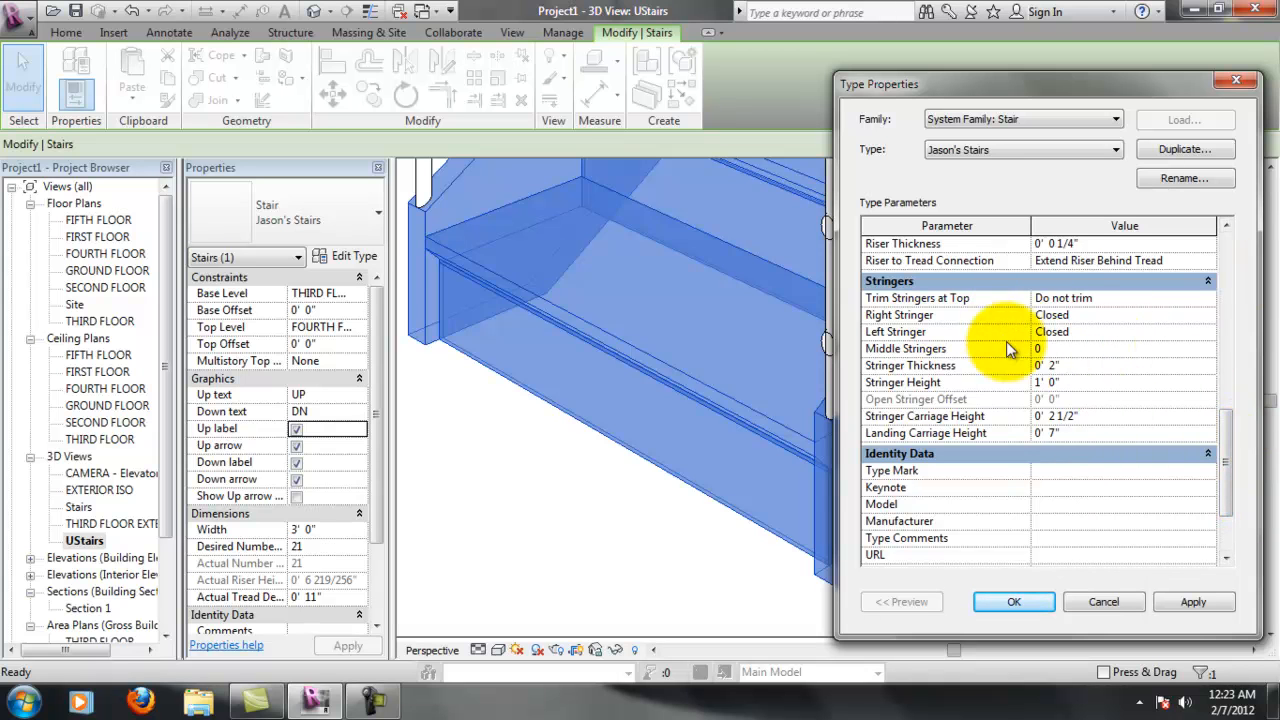
{"action": "left_click_drag", "start_coordinate": [1237, 443], "coordinate": [1229, 357]}
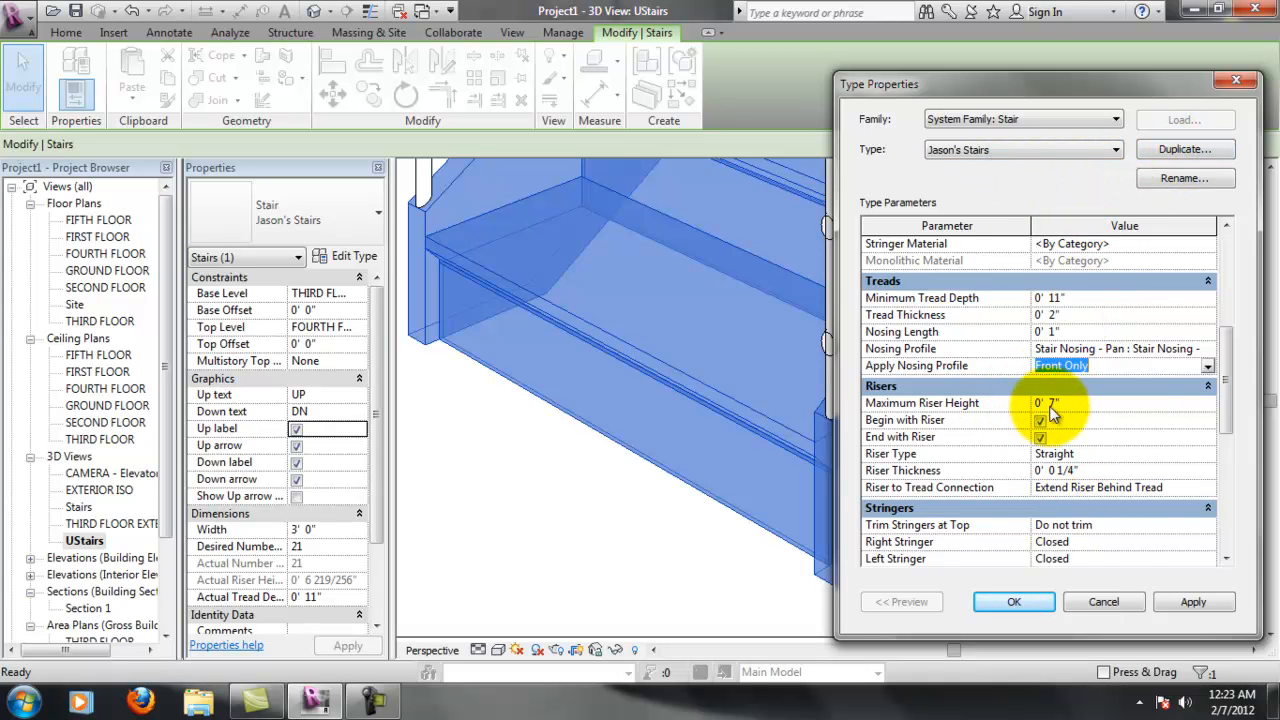
Set the stair type's Riser Type to Slanted and apply the change to the U-shaped stair
{"action": "left_click", "coordinate": [1105, 454]}
{"action": "left_click", "coordinate": [1207, 455]}
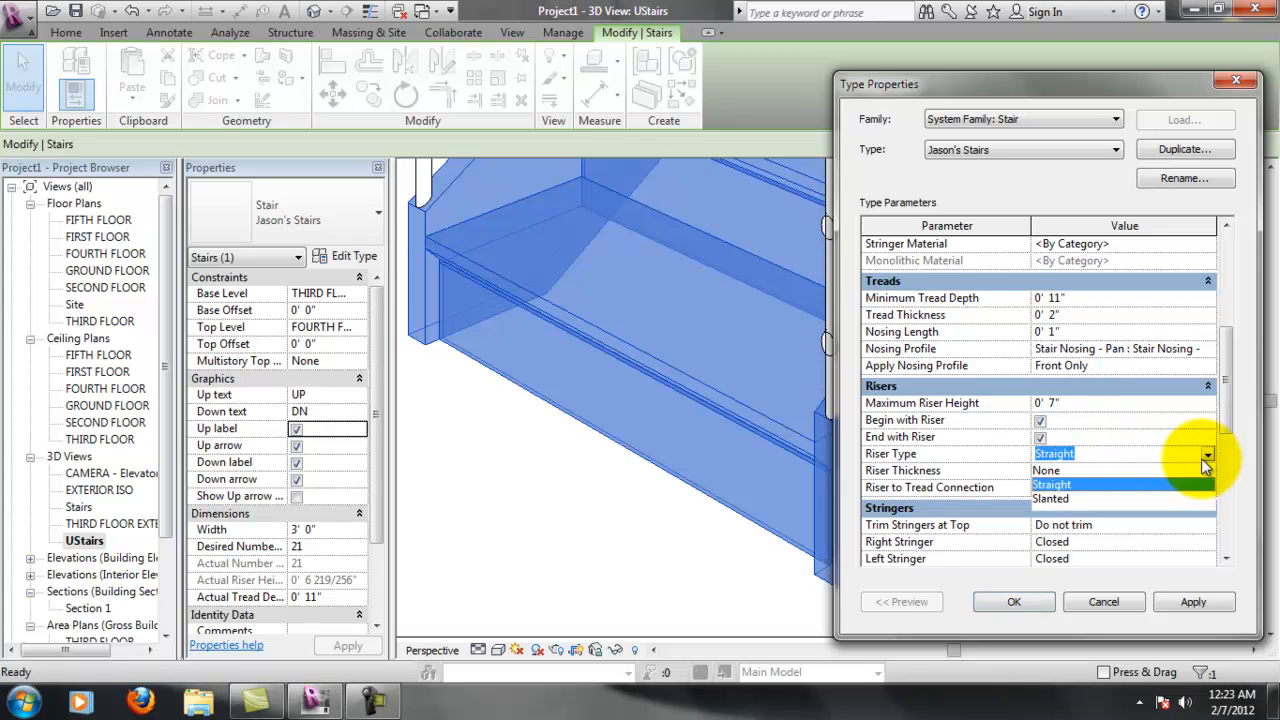
{"action": "left_click", "coordinate": [1074, 499]}
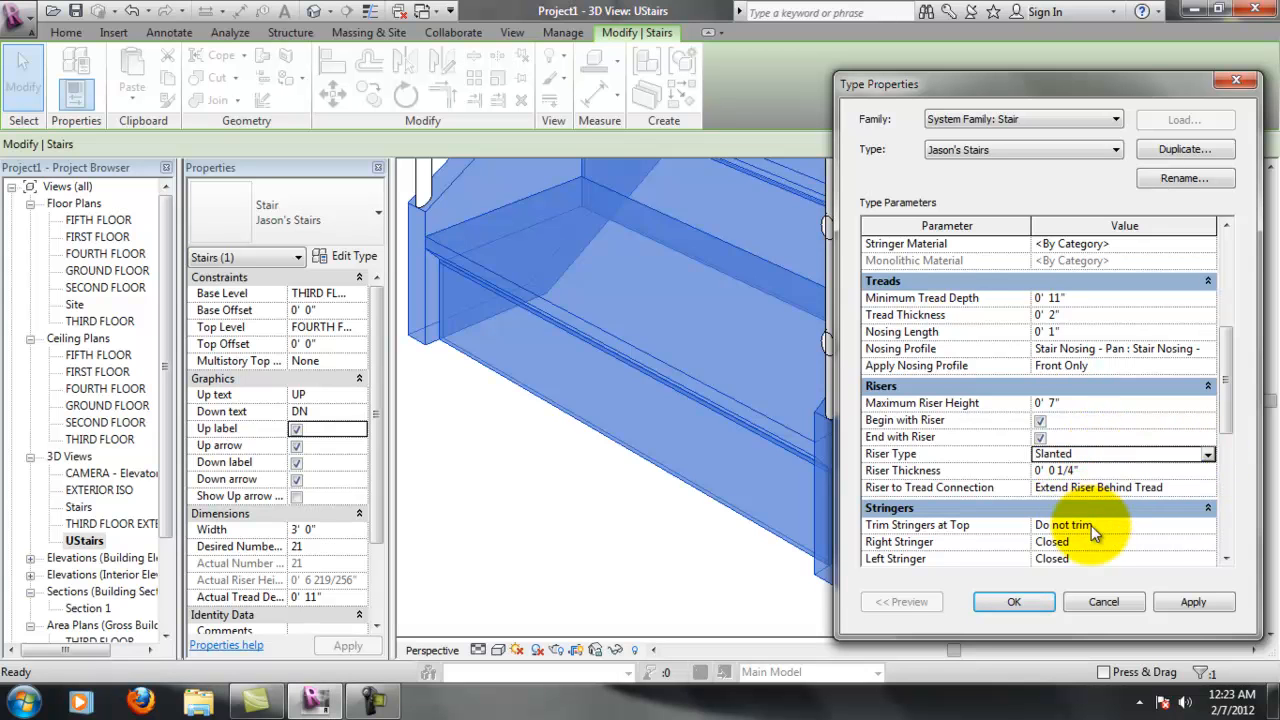
{"action": "left_click", "coordinate": [1190, 602]}
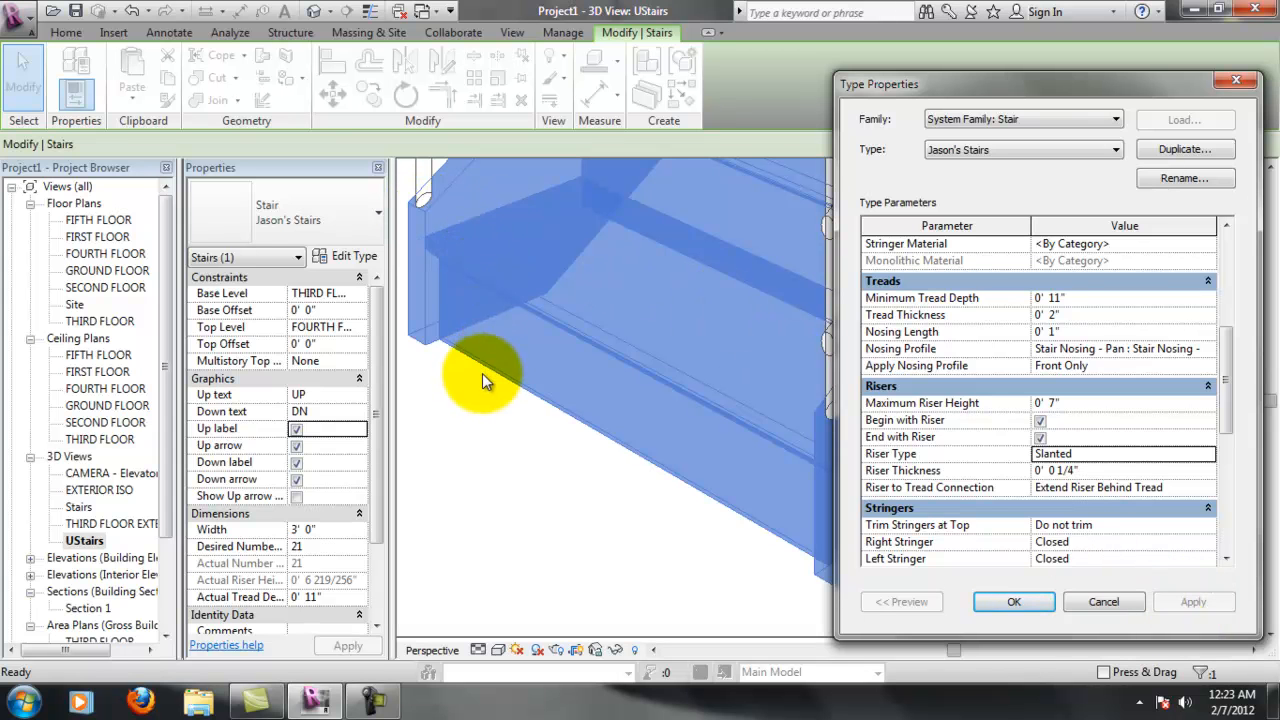
{"action": "left_click", "coordinate": [1014, 601]}
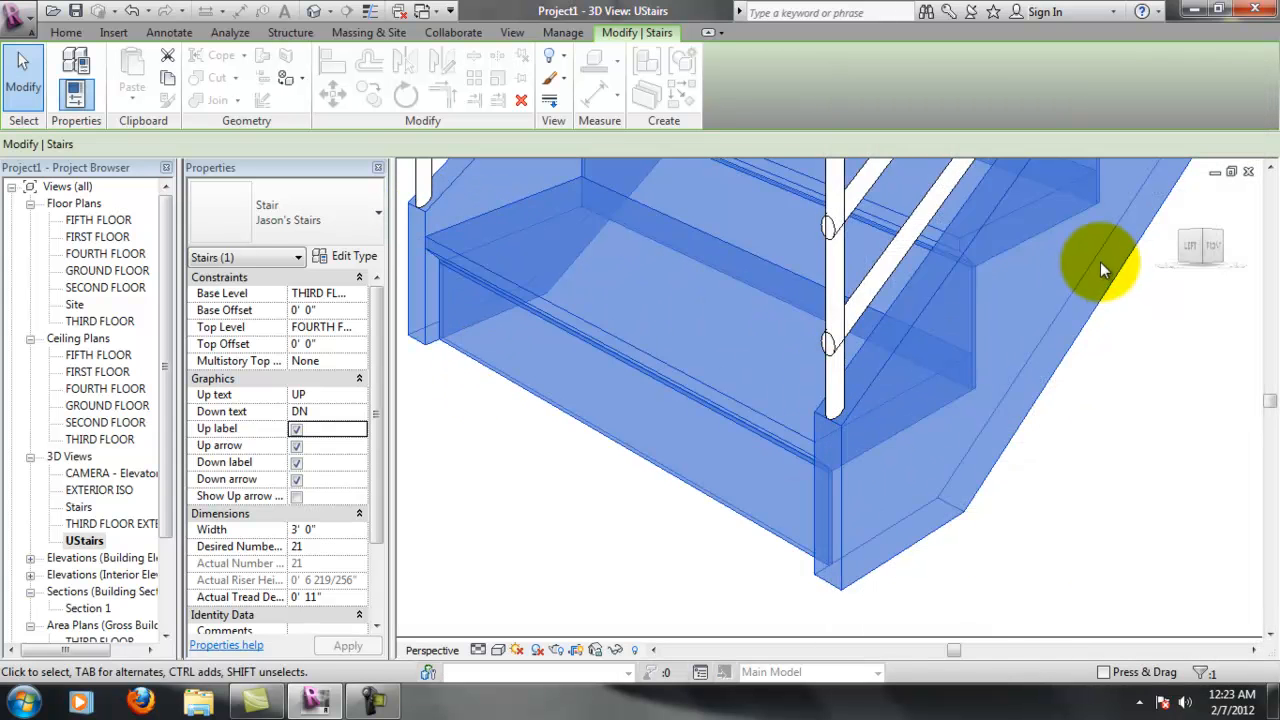
Inspect the pipe railing along the lower flight and review its type properties without changing them
{"action": "scroll", "coordinate": [1130, 400], "scroll_direction": "down", "scroll_amount": 5}
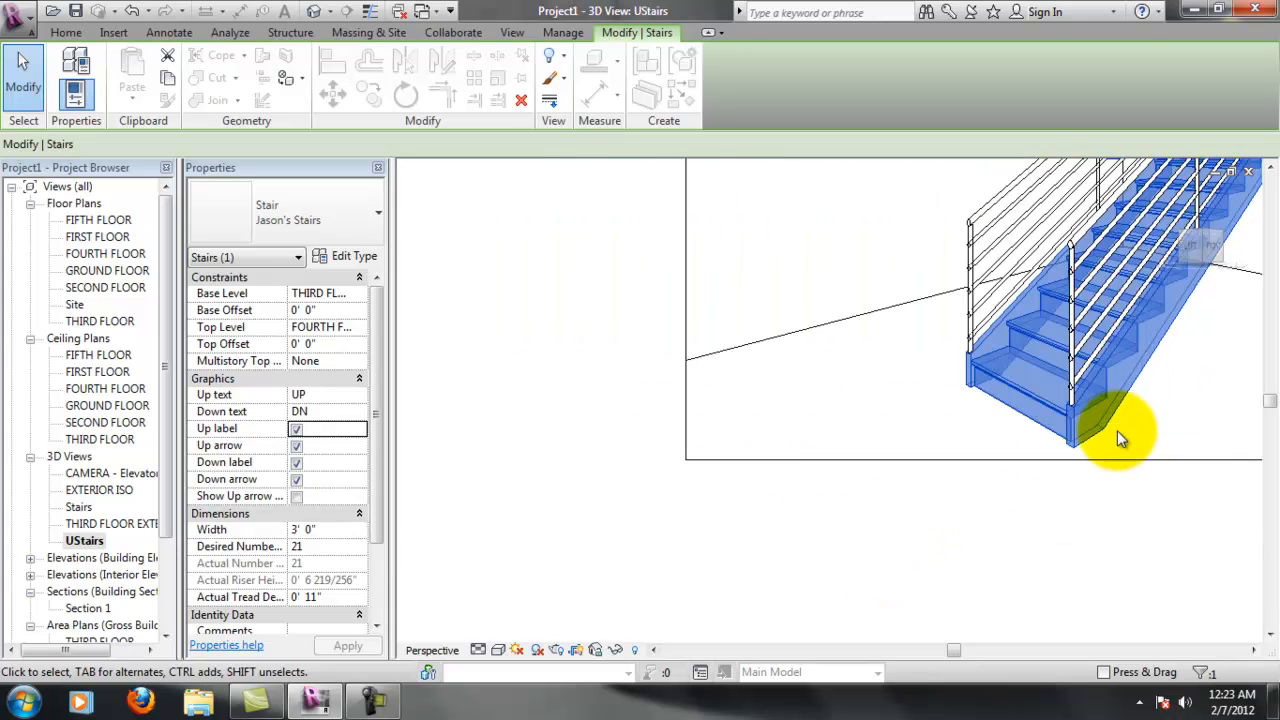
{"action": "left_click", "coordinate": [1143, 432]}
{"action": "scroll", "coordinate": [1206, 324], "scroll_direction": "up", "scroll_amount": 5}
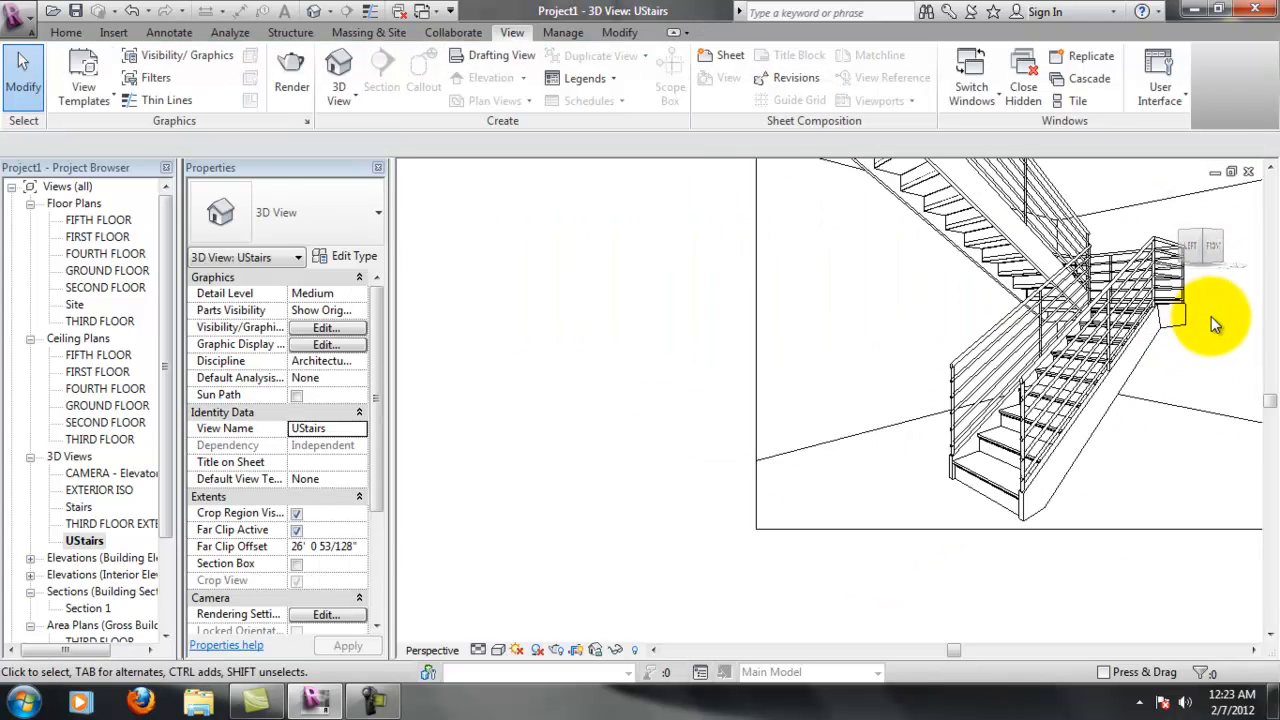
{"action": "scroll", "coordinate": [1120, 398], "scroll_direction": "up", "scroll_amount": 4}
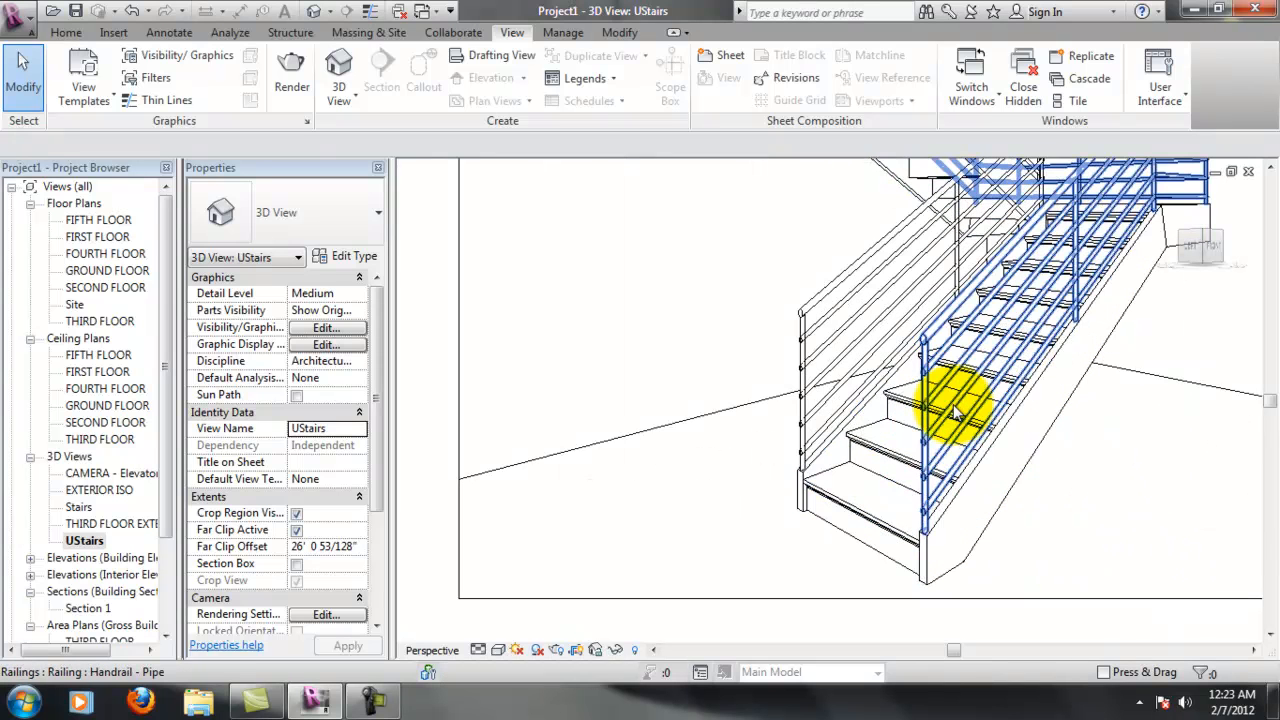
{"action": "left_click", "coordinate": [948, 372]}
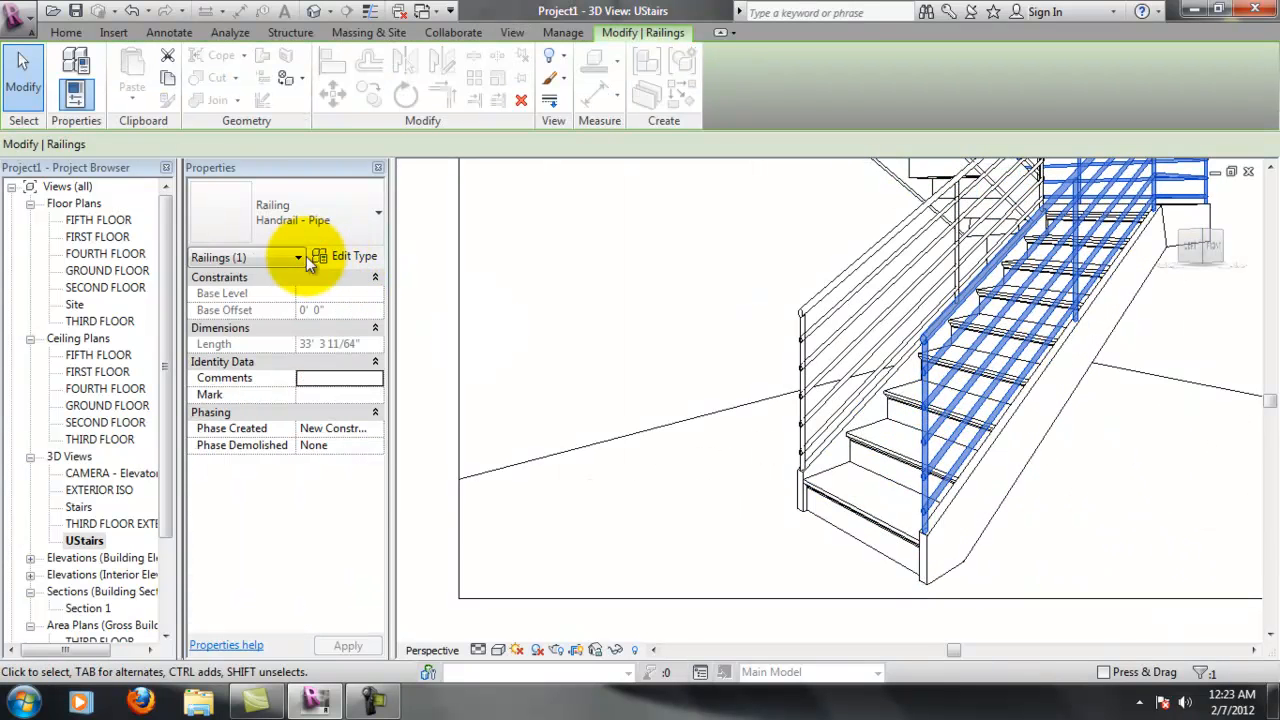
{"action": "left_click", "coordinate": [376, 213]}
{"action": "left_click", "coordinate": [376, 213]}
{"action": "left_click", "coordinate": [368, 264]}
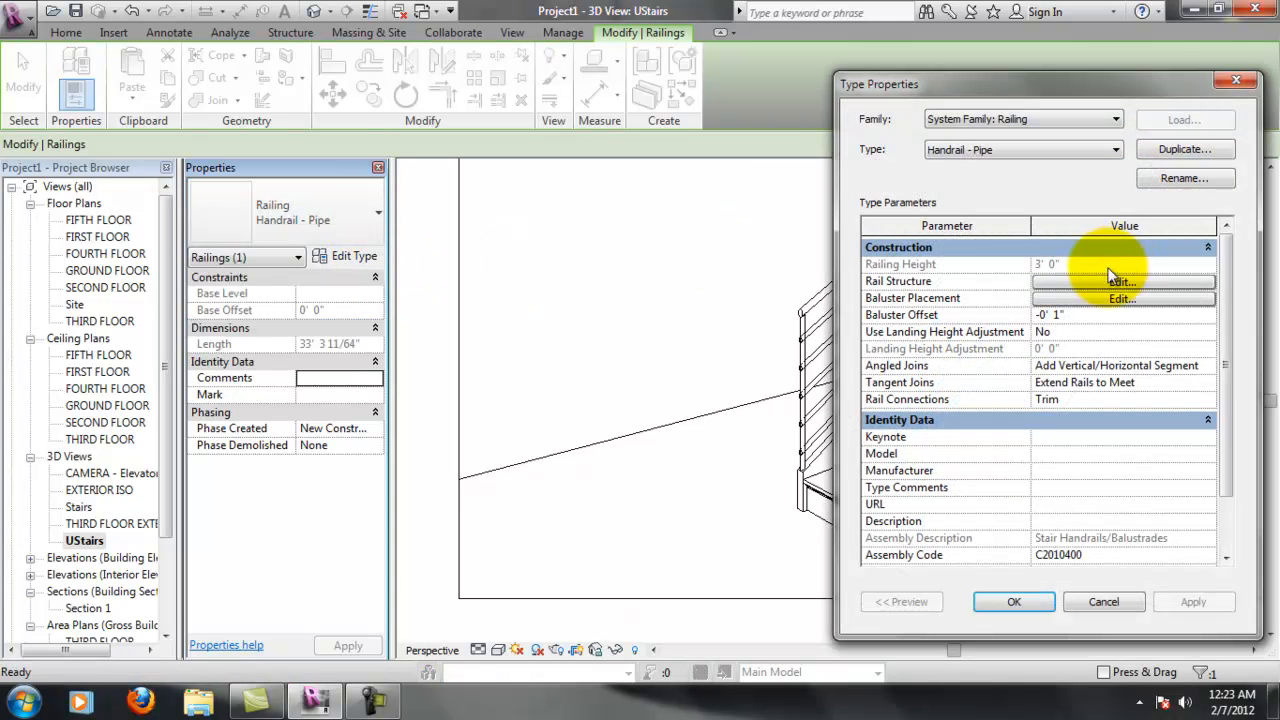
{"action": "scroll", "coordinate": [1222, 345], "scroll_direction": "down", "scroll_amount": 2}
{"action": "scroll", "coordinate": [1222, 360], "scroll_direction": "up", "scroll_amount": 2}
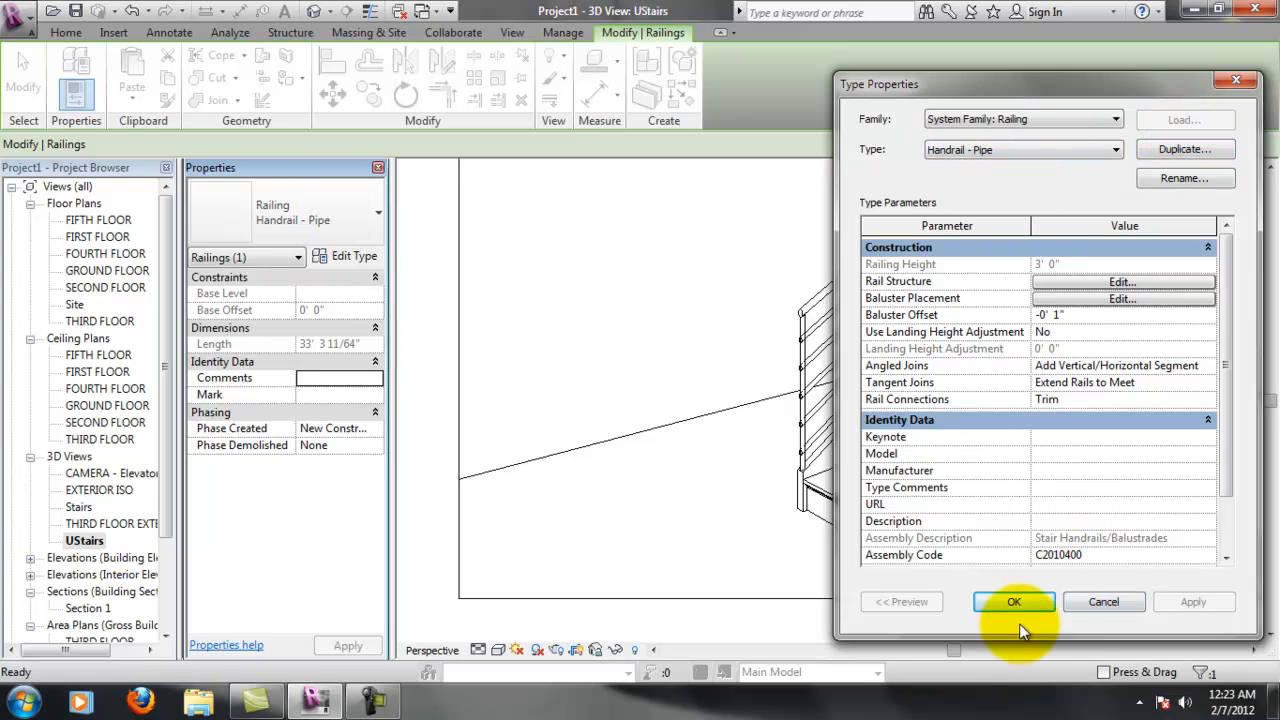
{"action": "left_click", "coordinate": [1103, 602]}
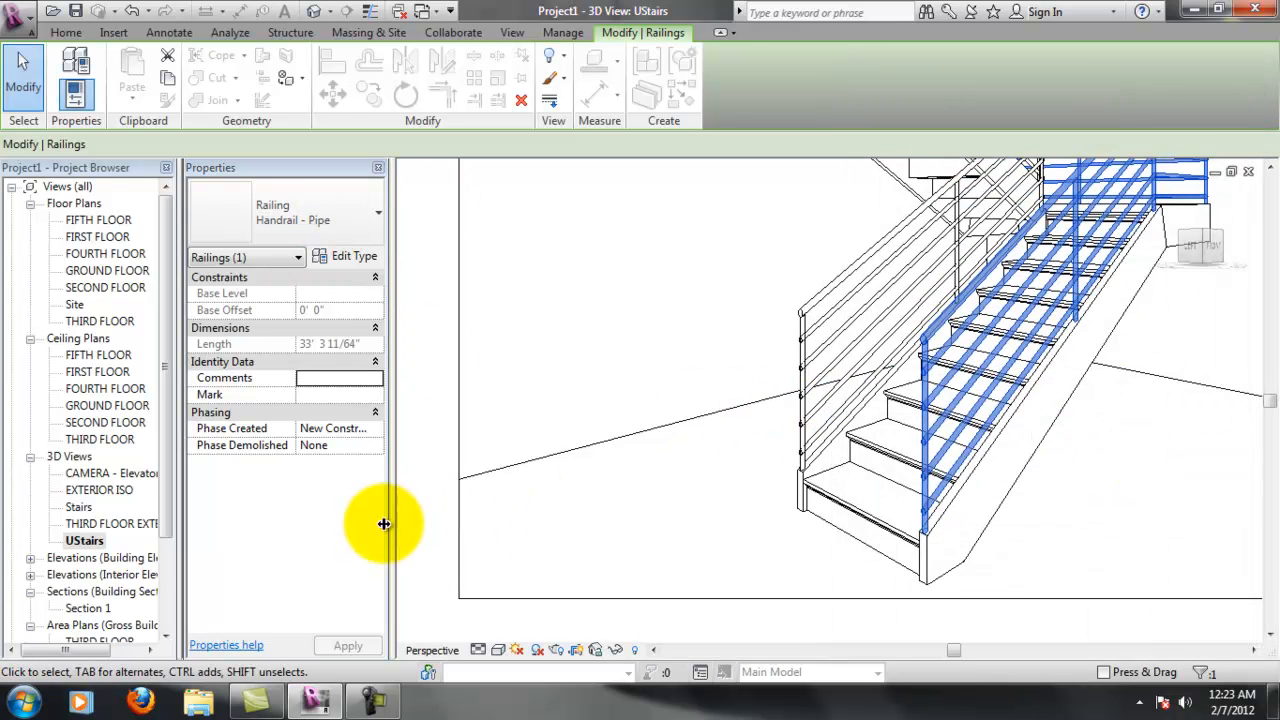
Deselect the railing and examine both flights and the landing of the U-shaped stair in the 3D view
{"action": "left_click", "coordinate": [414, 515]}
{"action": "scroll", "coordinate": [1142, 330], "scroll_direction": "up", "scroll_amount": 2}
{"action": "scroll", "coordinate": [1088, 317], "scroll_direction": "down", "scroll_amount": 5}
{"action": "scroll", "coordinate": [1110, 192], "scroll_direction": "up", "scroll_amount": 4}
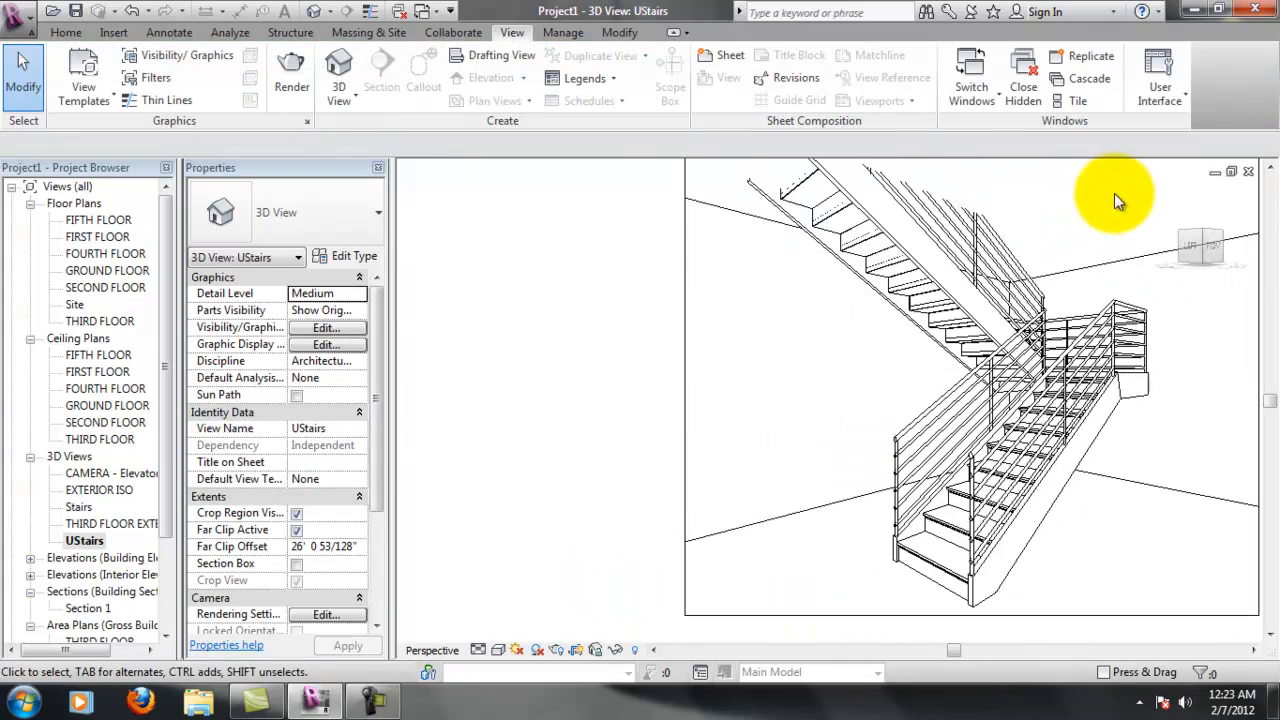
{"action": "scroll", "coordinate": [1148, 354], "scroll_direction": "up", "scroll_amount": 3}
{"action": "scroll", "coordinate": [1148, 355], "scroll_direction": "down", "scroll_amount": 1}
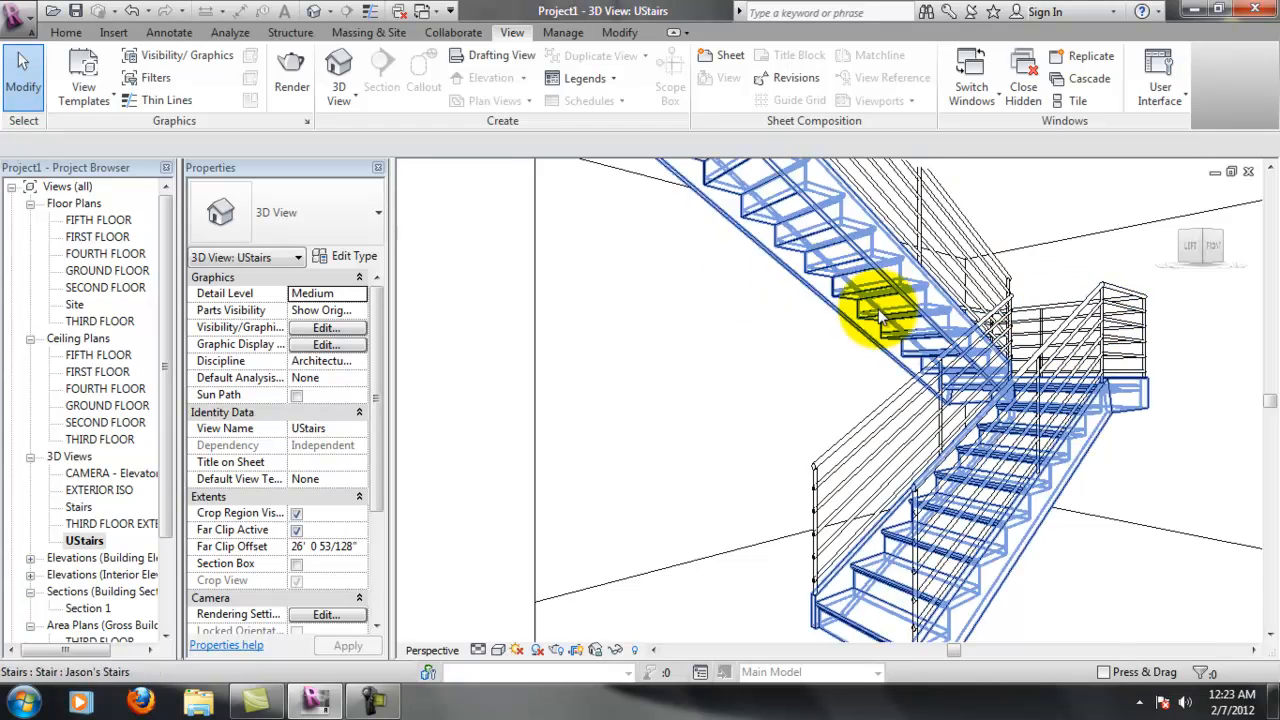
Open the THIRD FLOOR floor plan at the area around the existing stair
{"action": "scroll", "coordinate": [880, 306], "scroll_direction": "down", "scroll_amount": 2}
{"action": "scroll", "coordinate": [1100, 369], "scroll_direction": "up", "scroll_amount": 2}
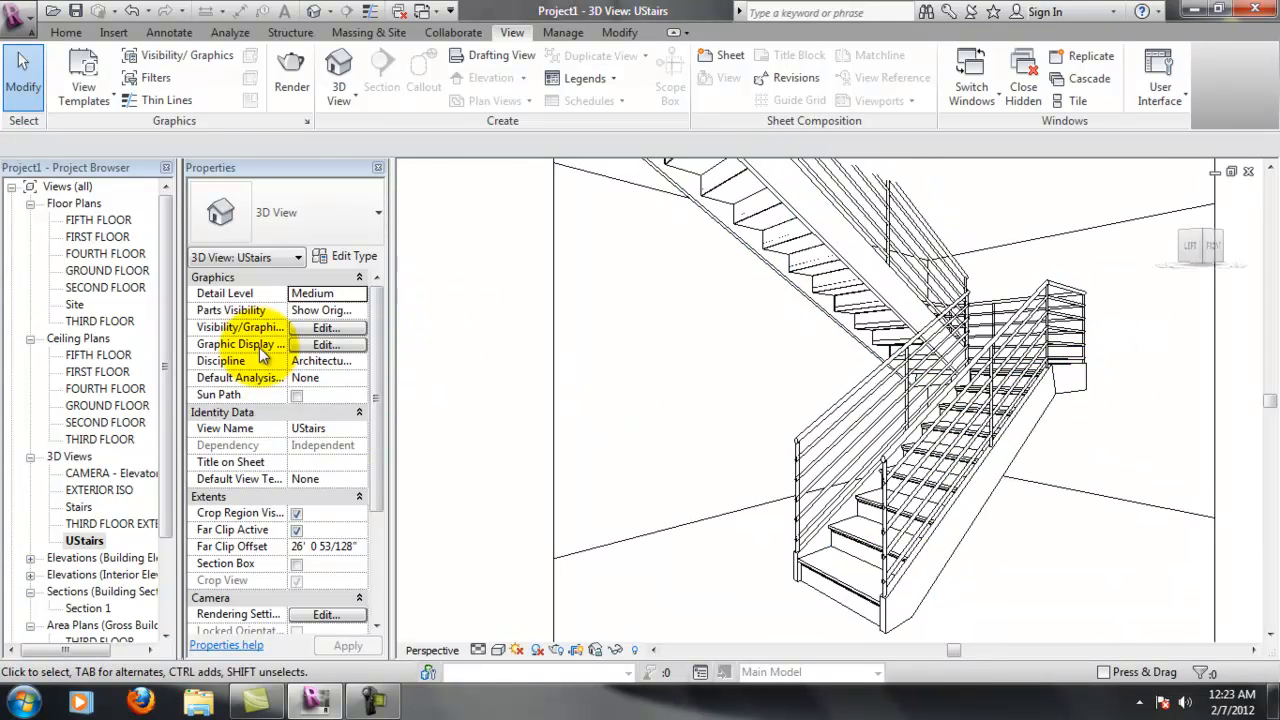
{"action": "double_click", "coordinate": [100, 321]}
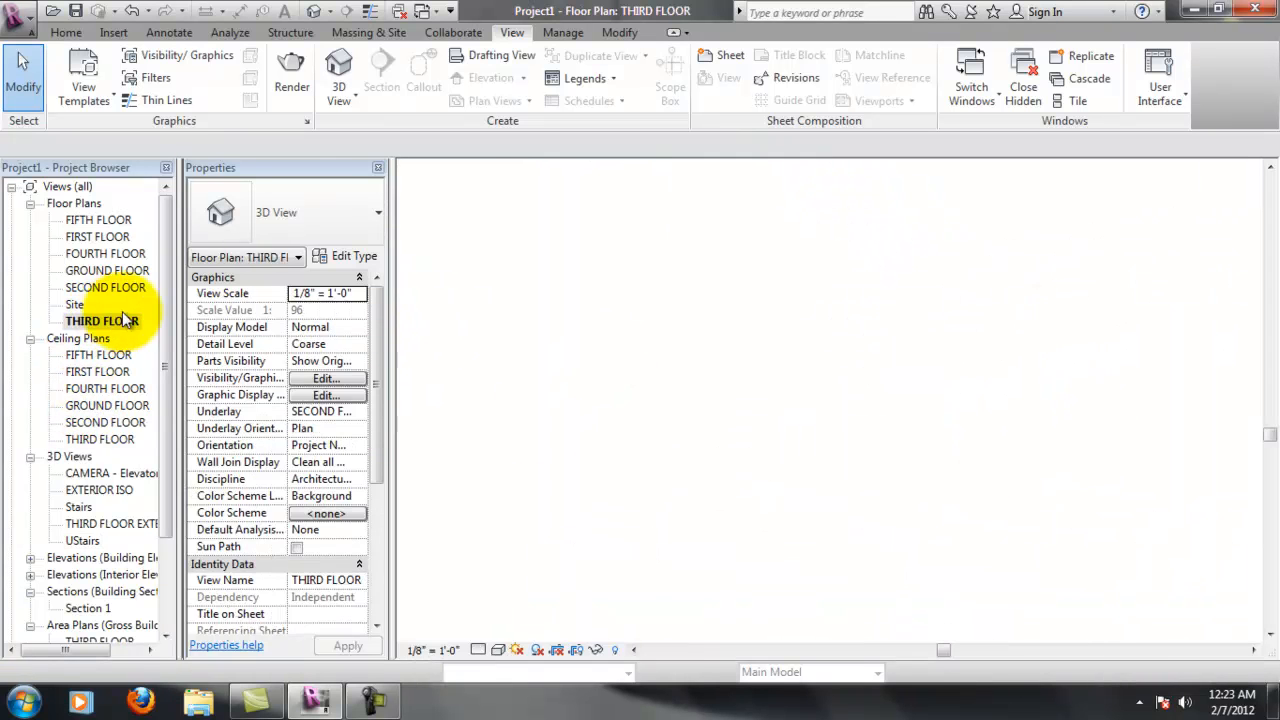
{"action": "scroll", "coordinate": [873, 431], "scroll_direction": "down", "scroll_amount": 1}
{"action": "scroll", "coordinate": [873, 431], "scroll_direction": "up", "scroll_amount": 4}
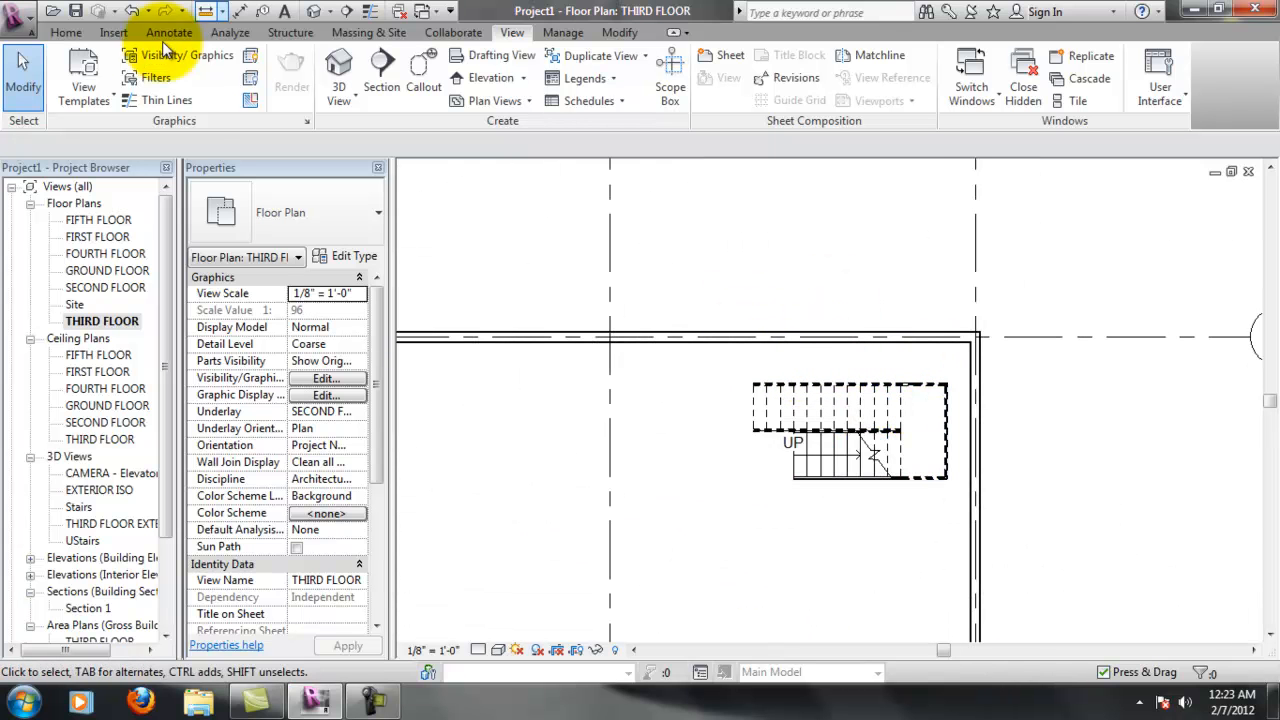
Start a stair sketch and draw a circular boundary about 3' 8" in radius, to the left of the existing stair
{"action": "left_click", "coordinate": [79, 35]}
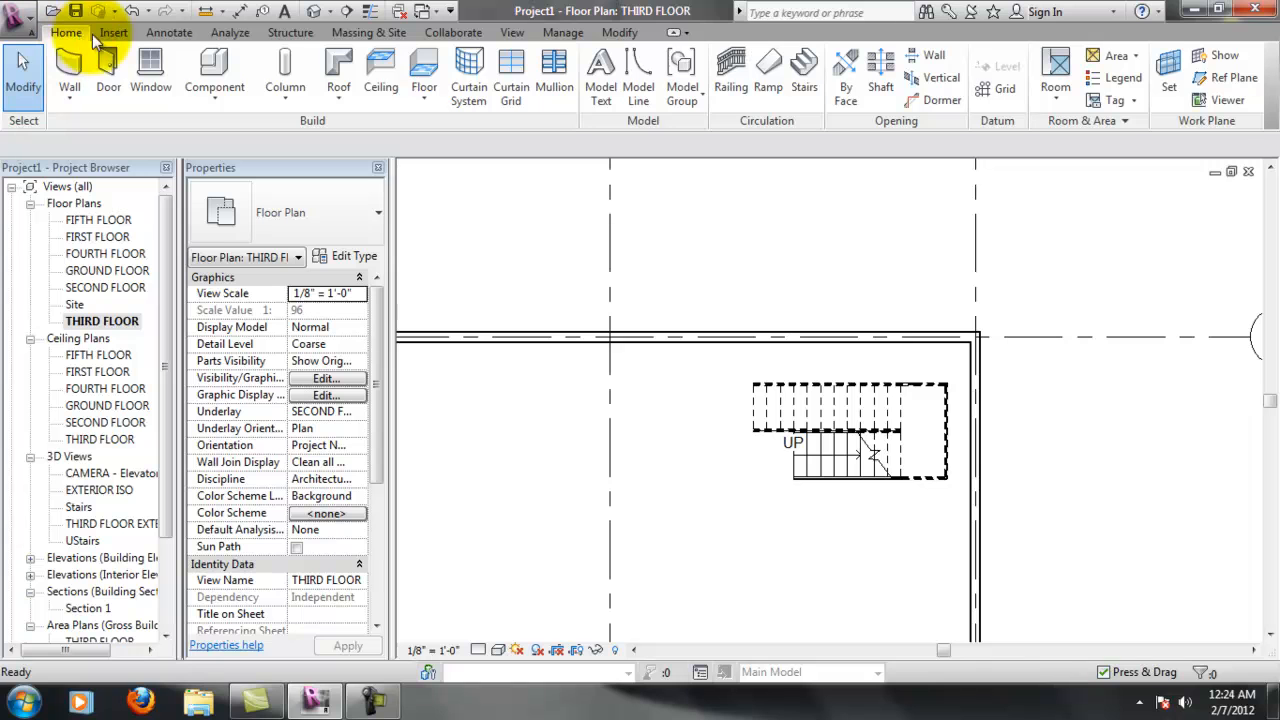
{"action": "left_click", "coordinate": [805, 78]}
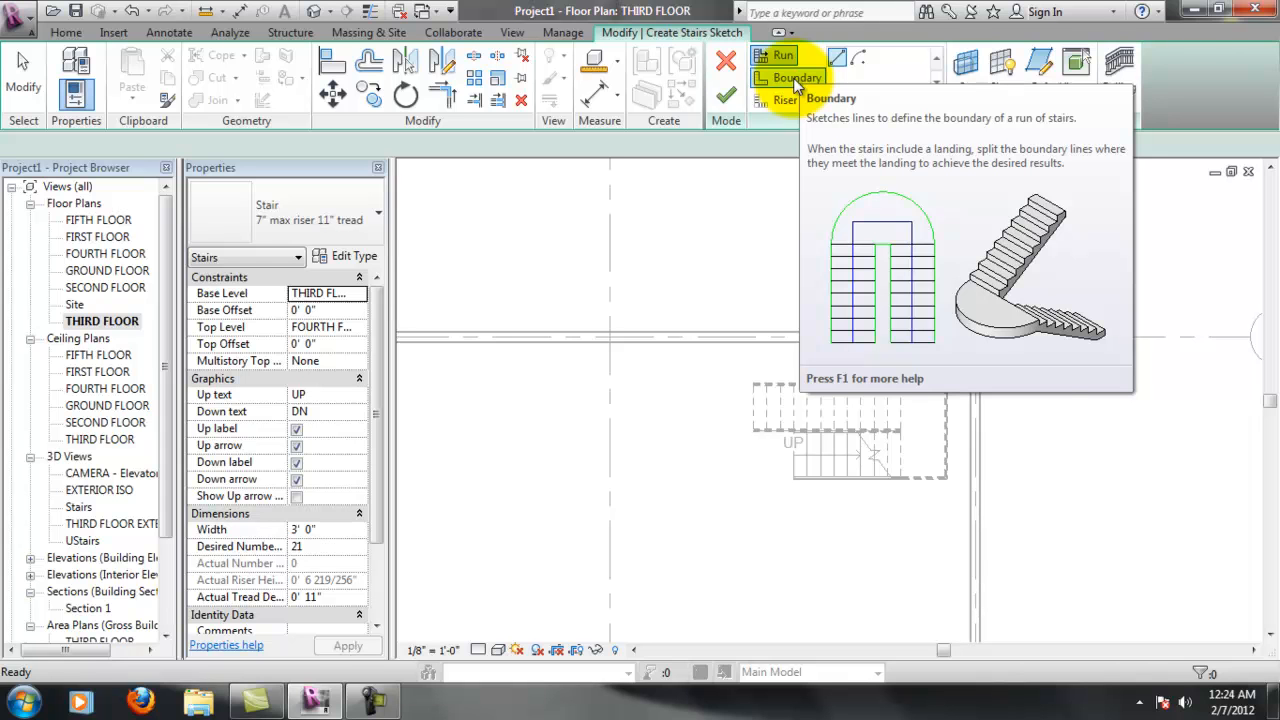
{"action": "left_click", "coordinate": [797, 80]}
{"action": "left_click", "coordinate": [918, 60]}
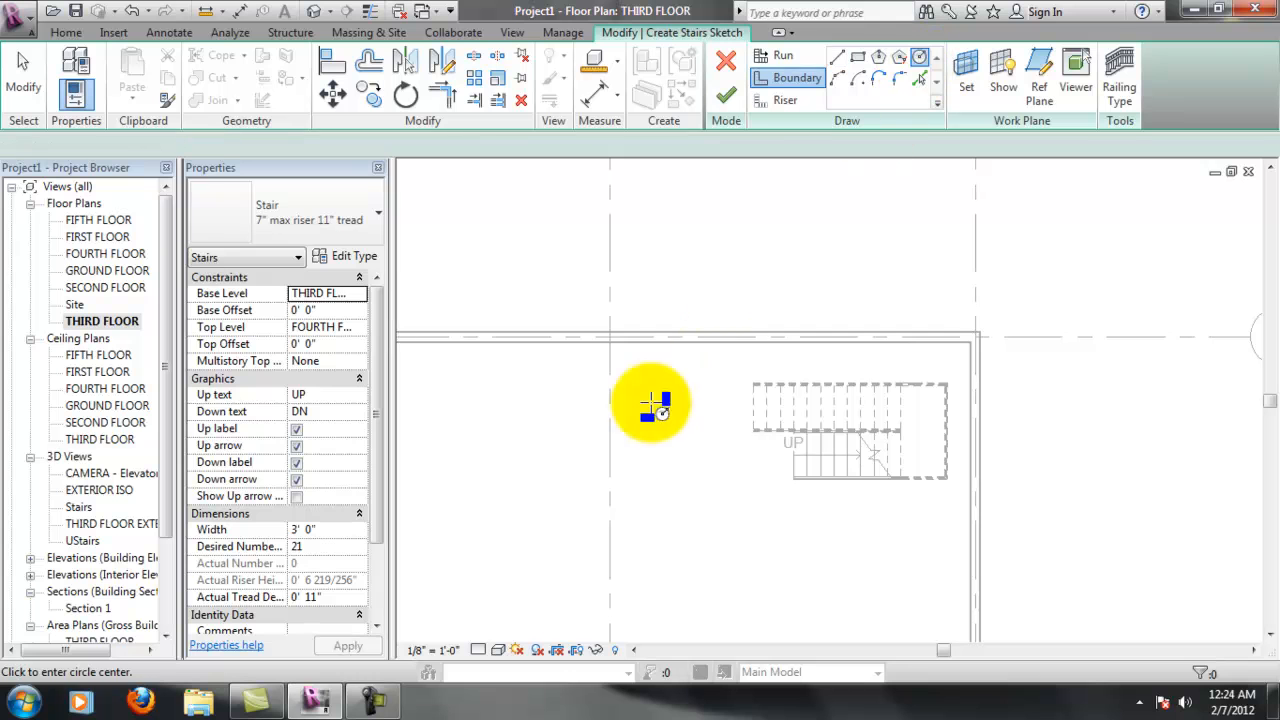
{"action": "left_click", "coordinate": [544, 410]}
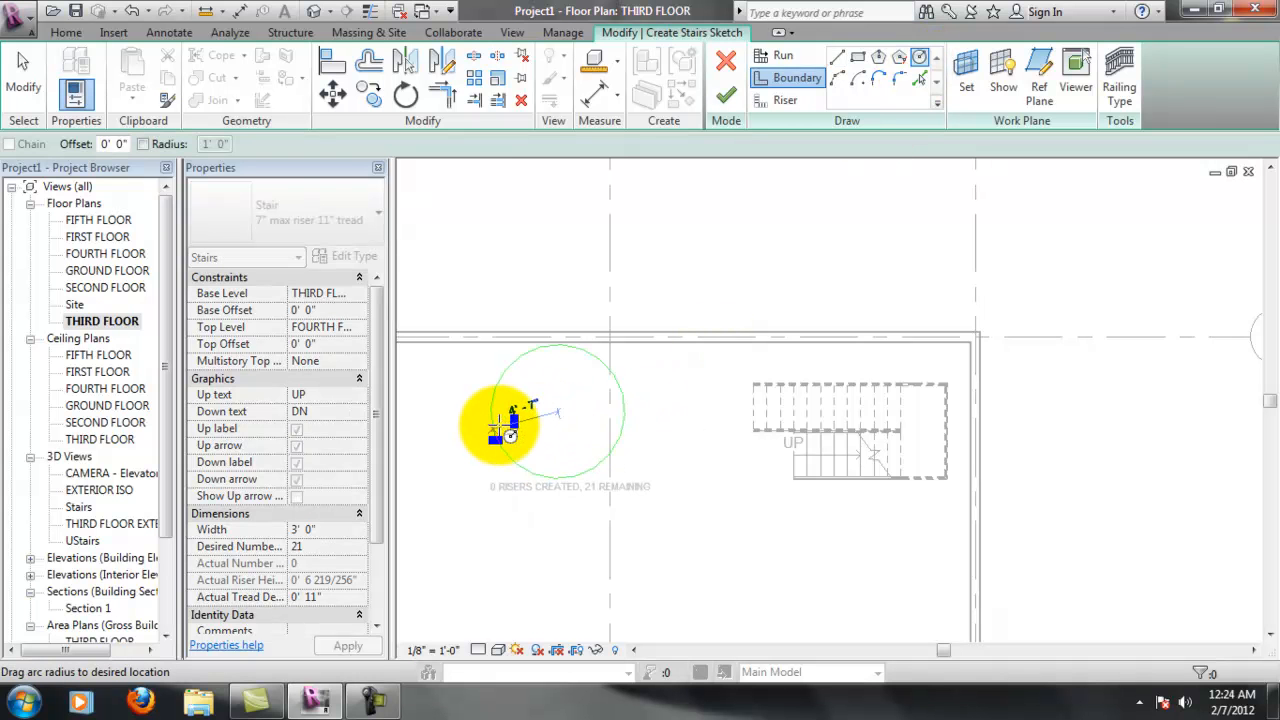
{"action": "left_click", "coordinate": [505, 422]}
Draw two straight boundary lines about 12' long downward from the left and right edges of the circle
{"action": "left_click", "coordinate": [795, 80]}
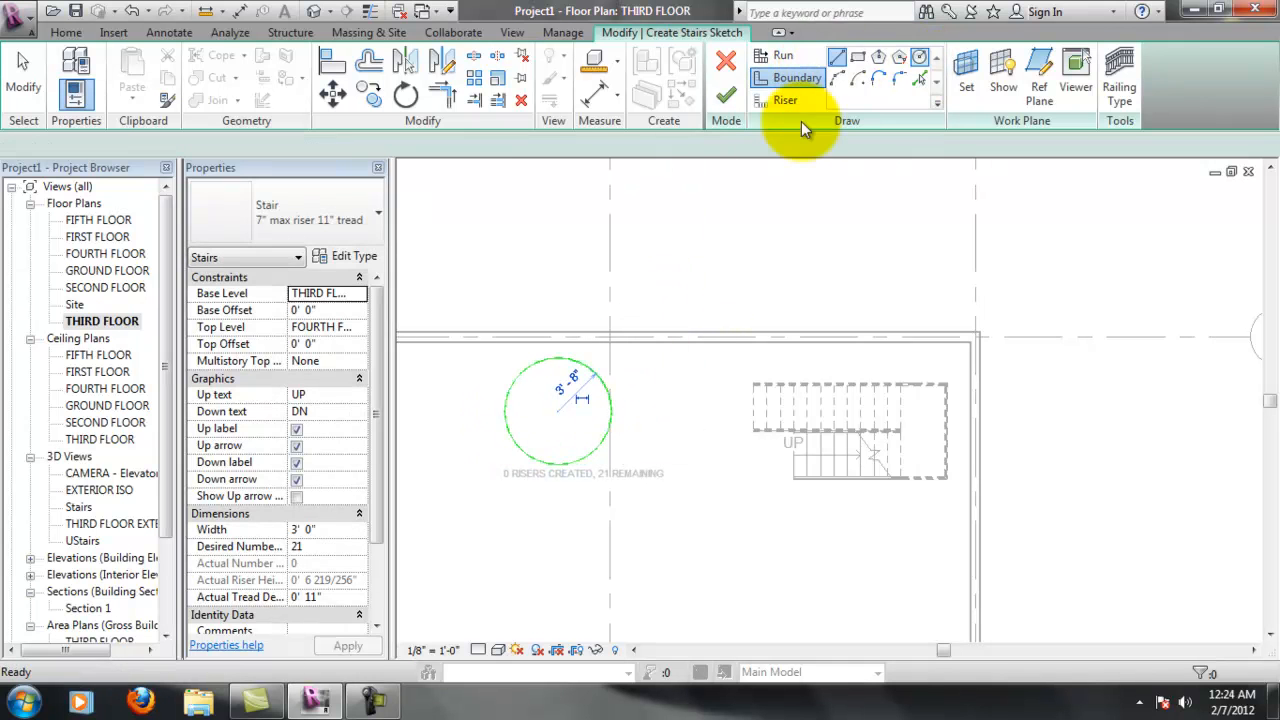
{"action": "left_click", "coordinate": [506, 412]}
{"action": "left_click", "coordinate": [505, 585]}
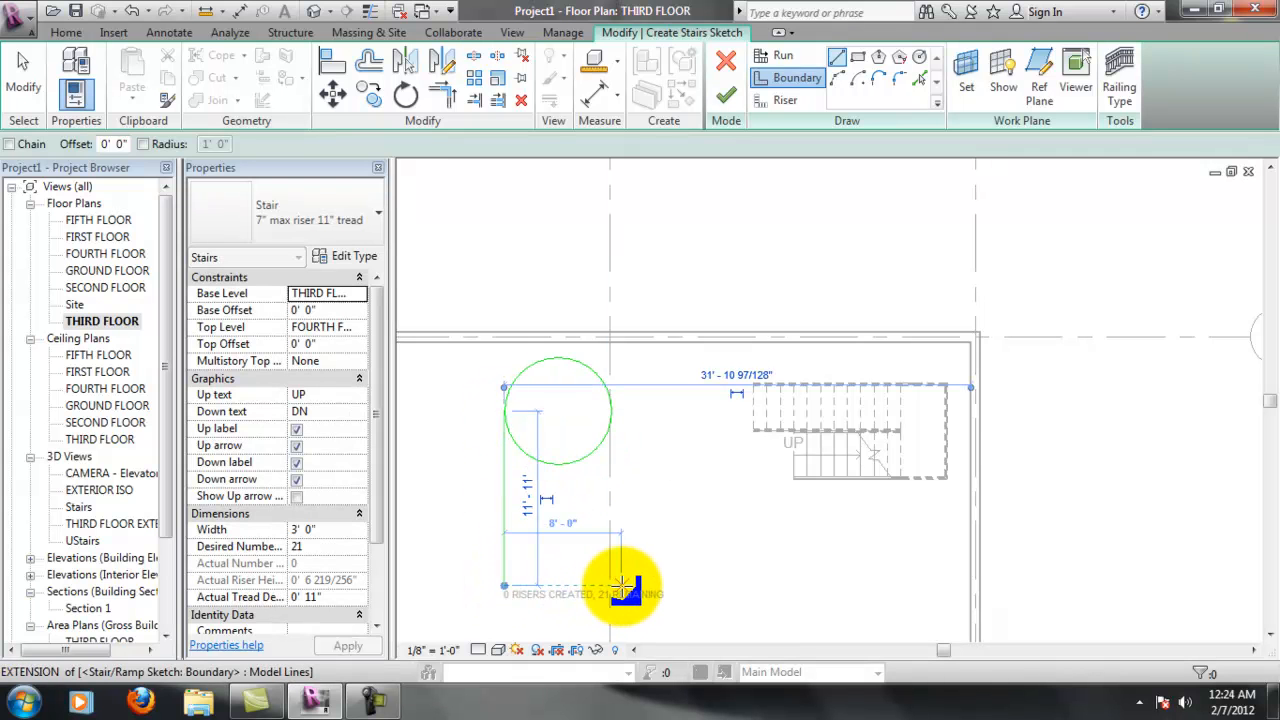
{"action": "left_click", "coordinate": [578, 585]}
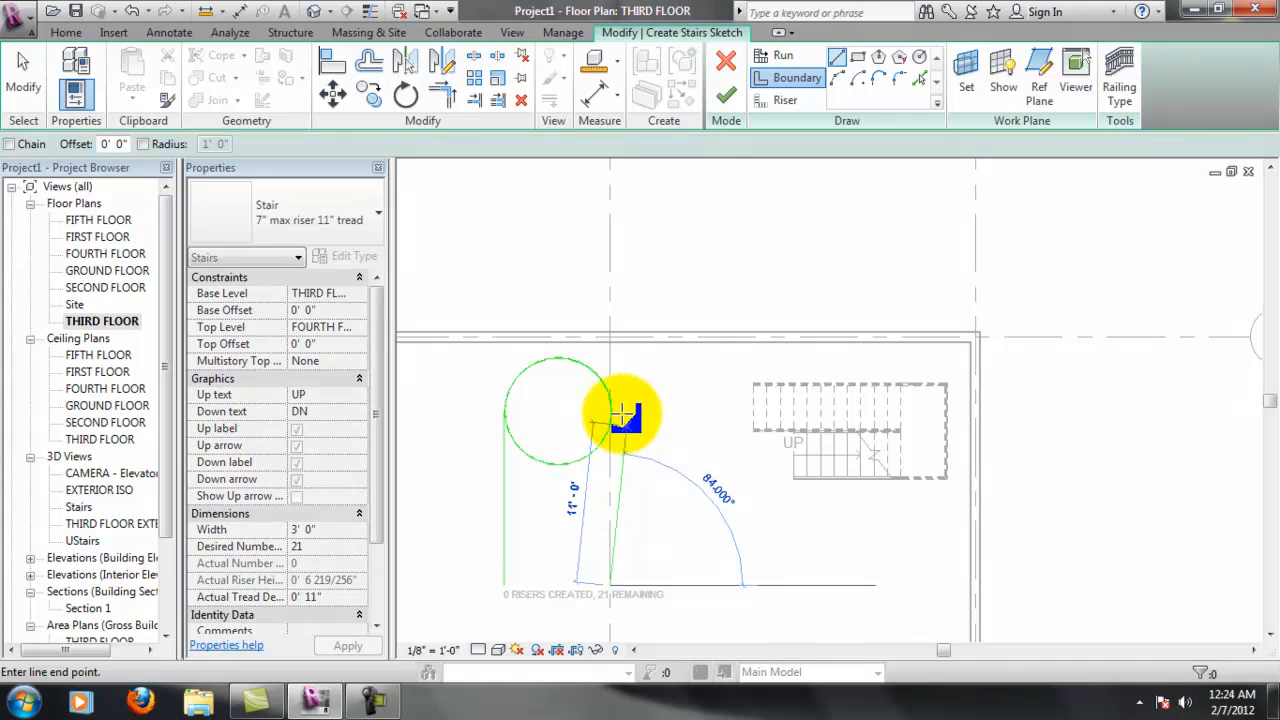
{"action": "left_click", "coordinate": [616, 416]}
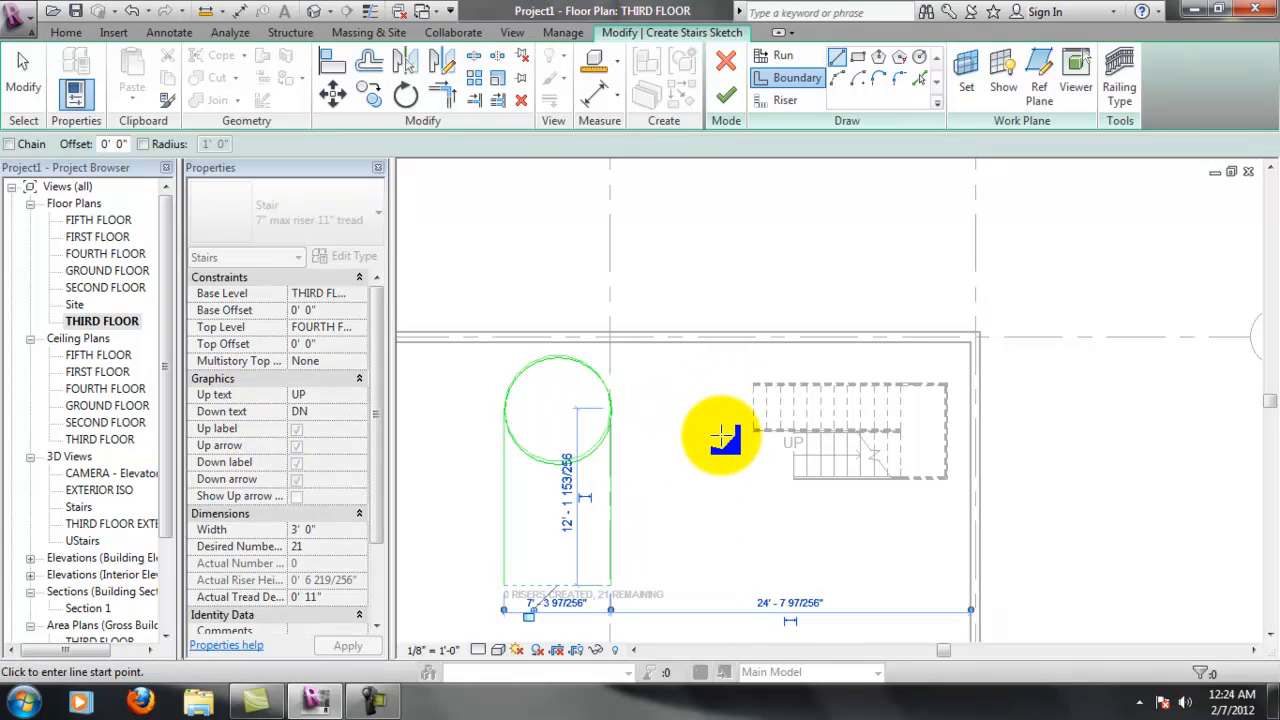
{"action": "scroll", "coordinate": [651, 457], "scroll_direction": "up", "scroll_amount": 2}
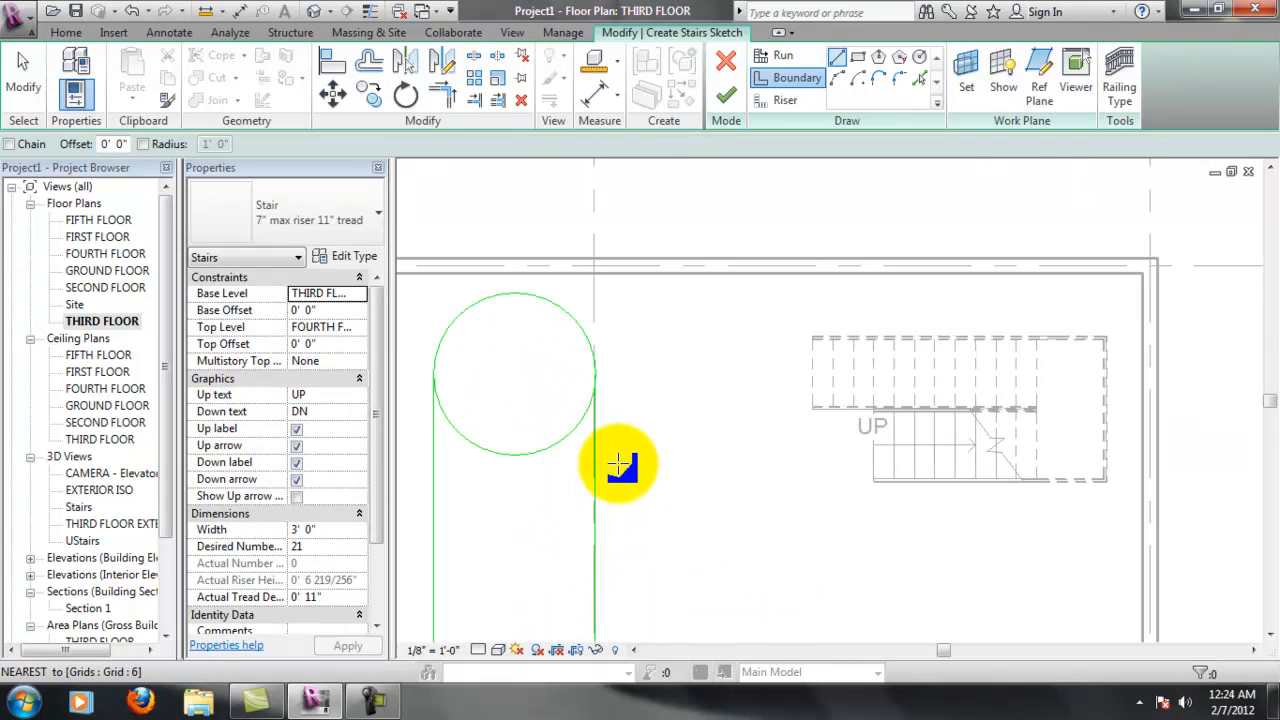
{"action": "scroll", "coordinate": [590, 377], "scroll_direction": "up", "scroll_amount": 5}
{"action": "scroll", "coordinate": [661, 345], "scroll_direction": "down", "scroll_amount": 5}
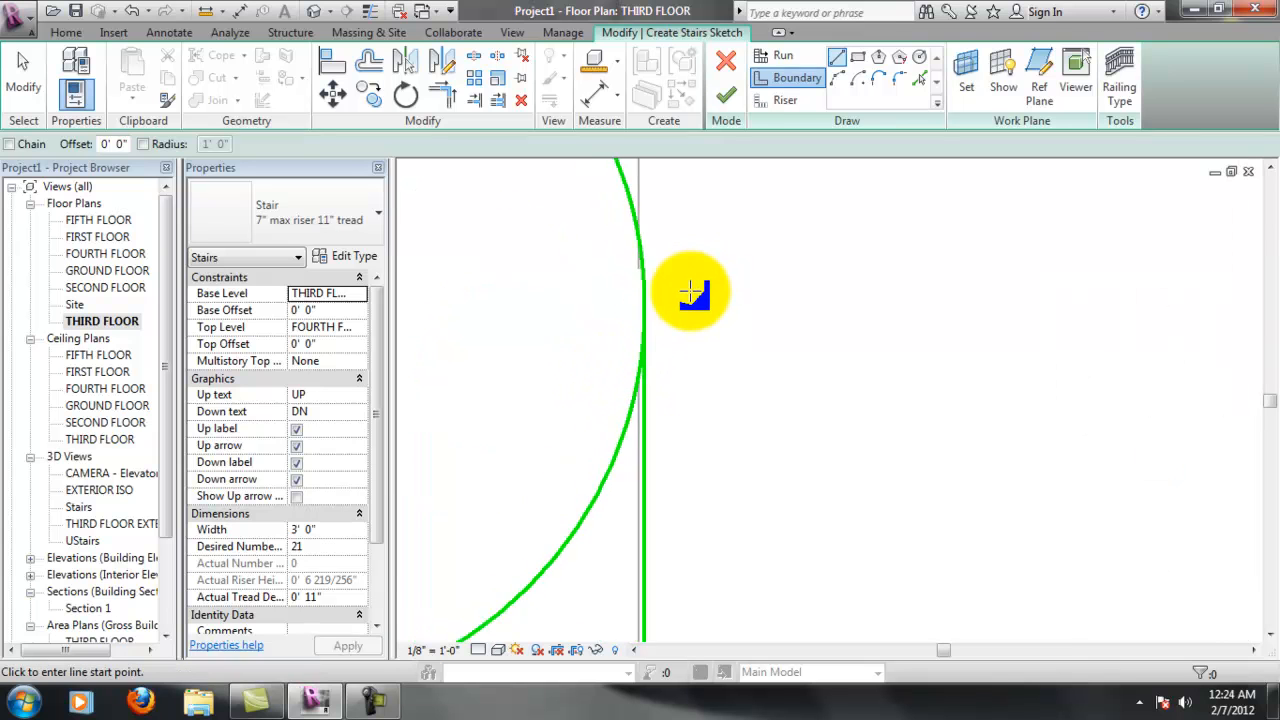
{"action": "left_click", "coordinate": [443, 96]}
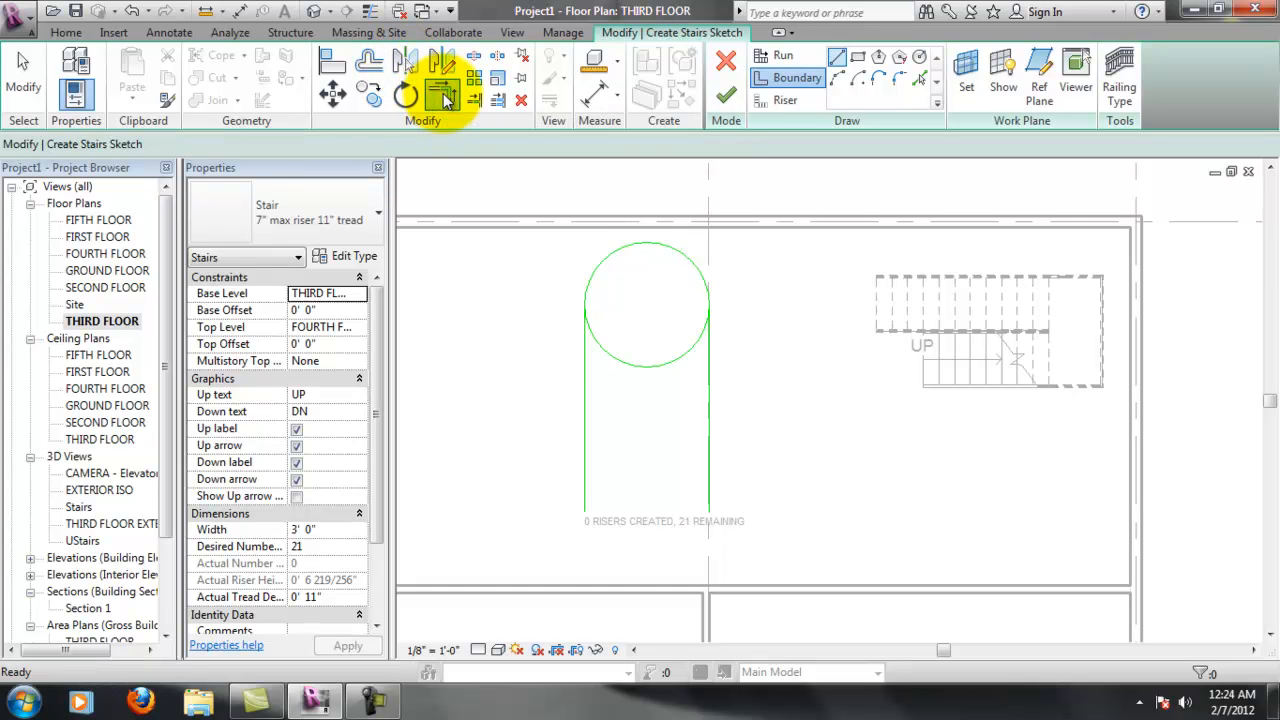
{"action": "left_click", "coordinate": [586, 335]}
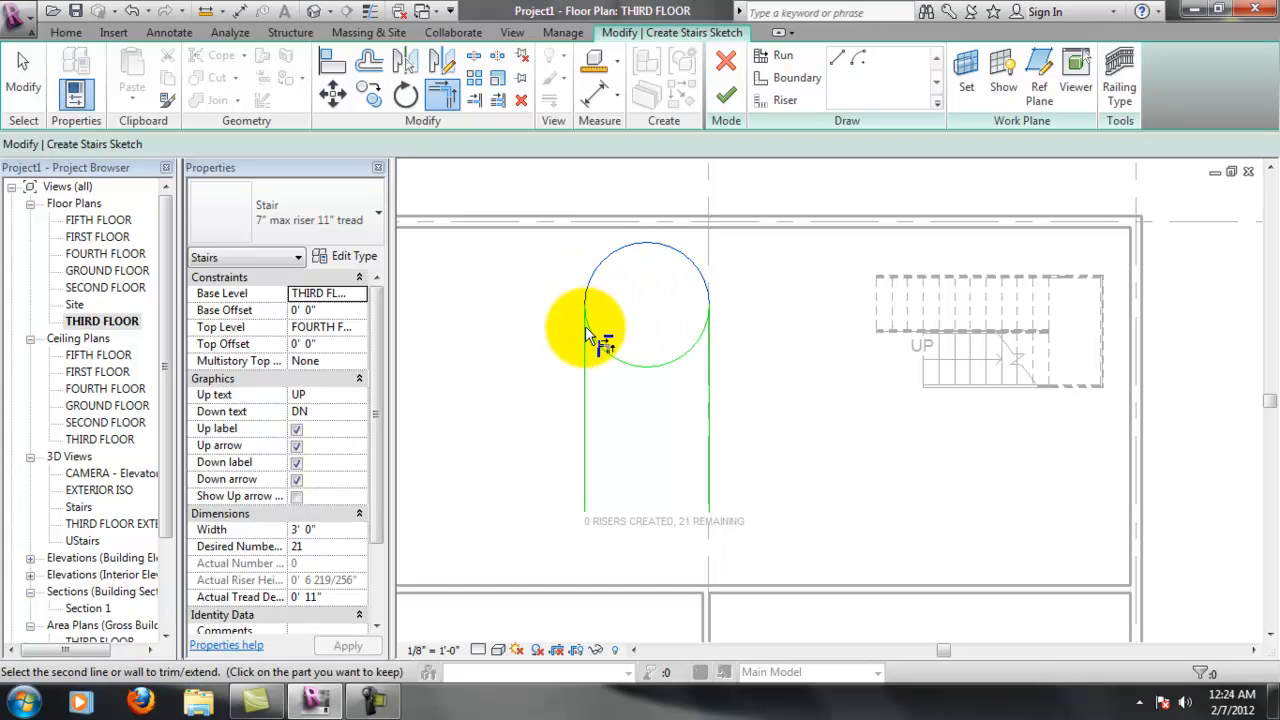
{"action": "scroll", "coordinate": [600, 345], "scroll_direction": "up", "scroll_amount": 3}
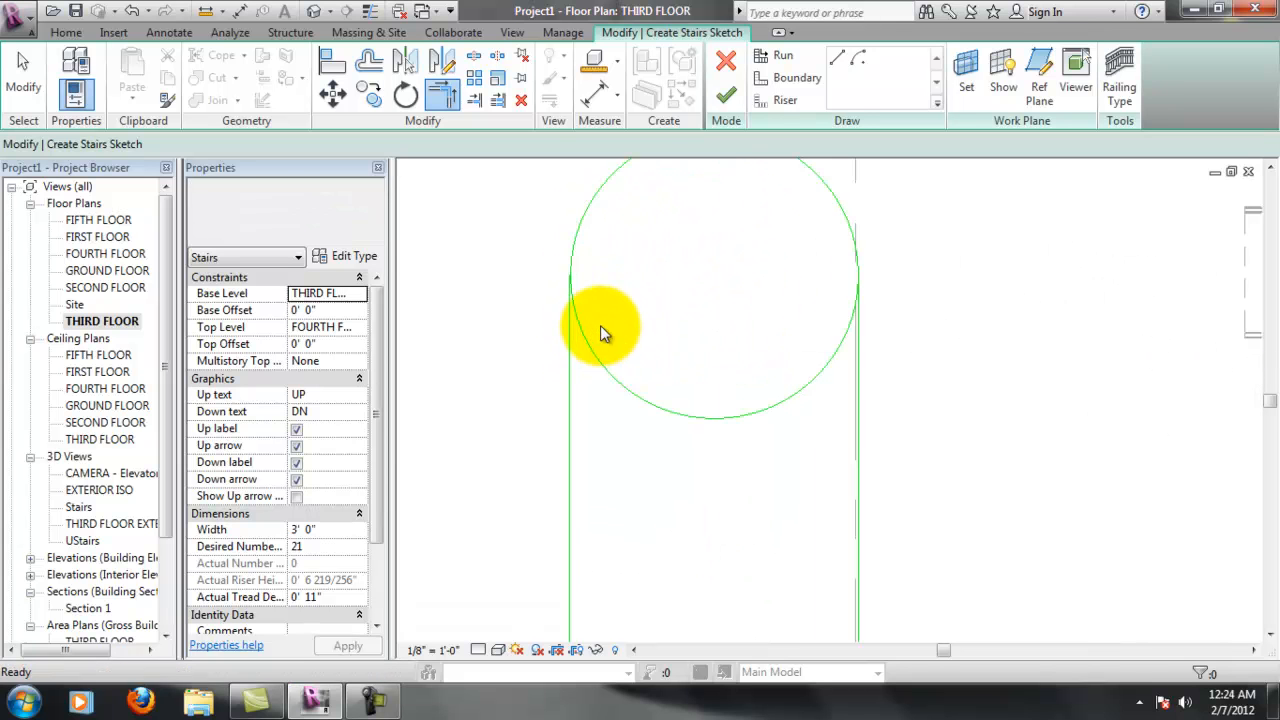
{"action": "key", "text": "Escape"}
Delete the lower half of the circle from the stair boundary
{"action": "left_click", "coordinate": [607, 370]}
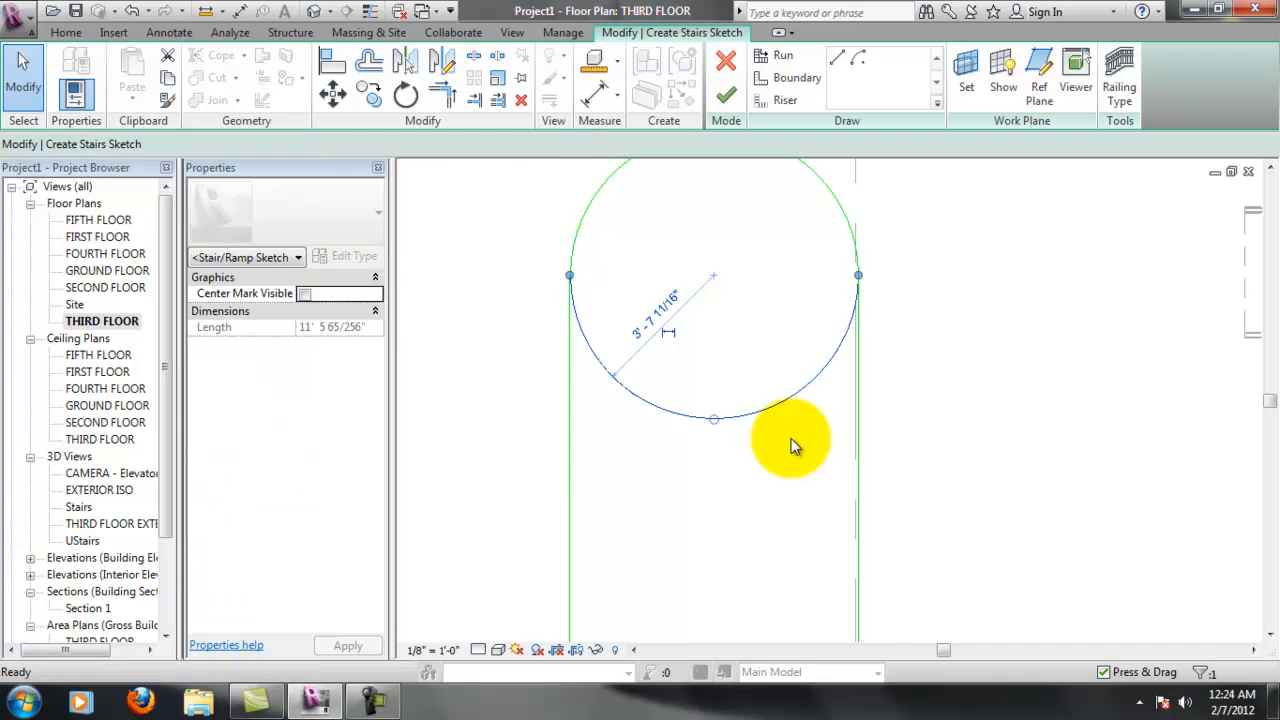
{"action": "key", "text": "Delete"}
{"action": "scroll", "coordinate": [879, 400], "scroll_direction": "down", "scroll_amount": 2}
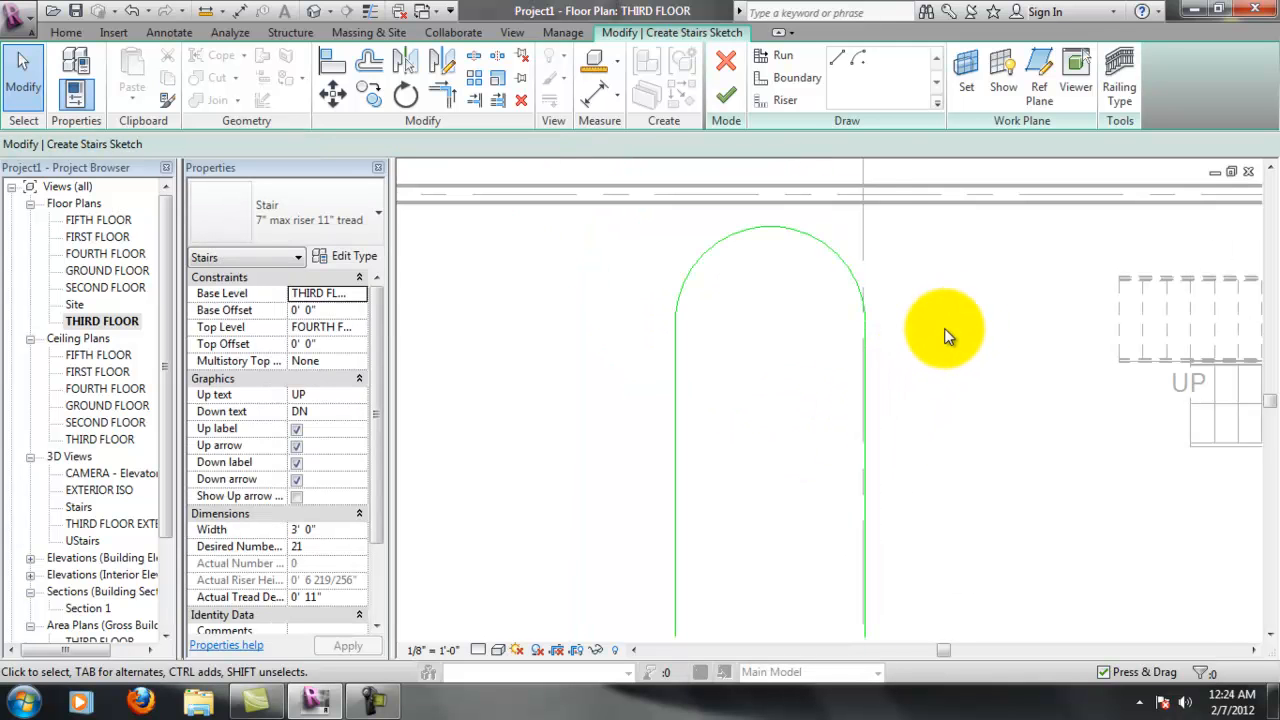
{"action": "left_click", "coordinate": [785, 100]}
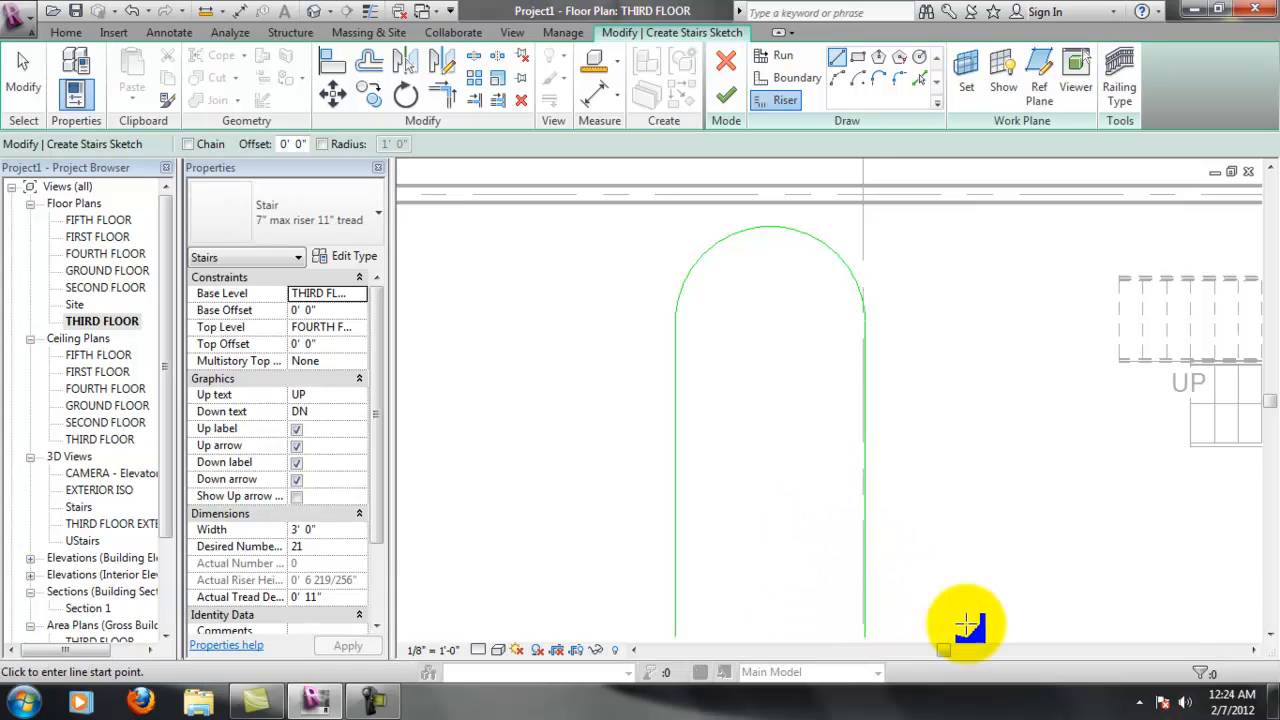
{"action": "left_click", "coordinate": [1269, 636]}
{"action": "left_click", "coordinate": [1269, 638]}
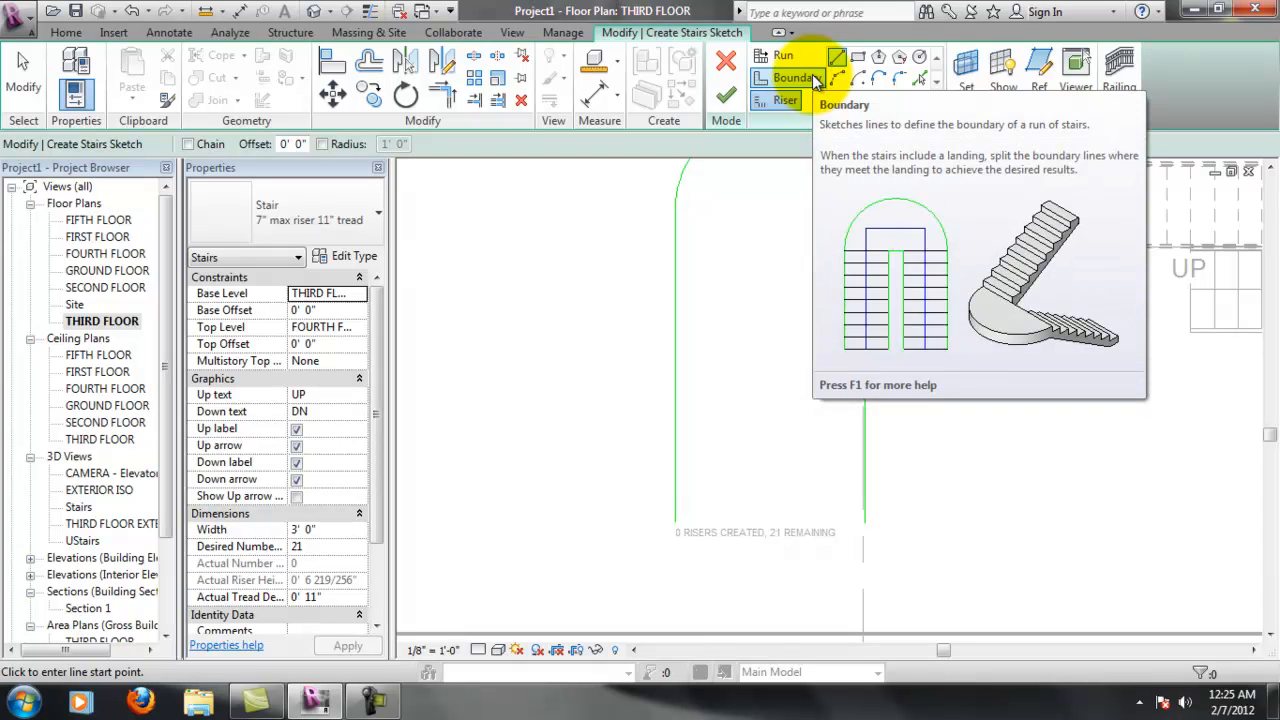
{"action": "key", "text": "Escape"}
{"action": "scroll", "coordinate": [954, 498], "scroll_direction": "up", "scroll_amount": 1}
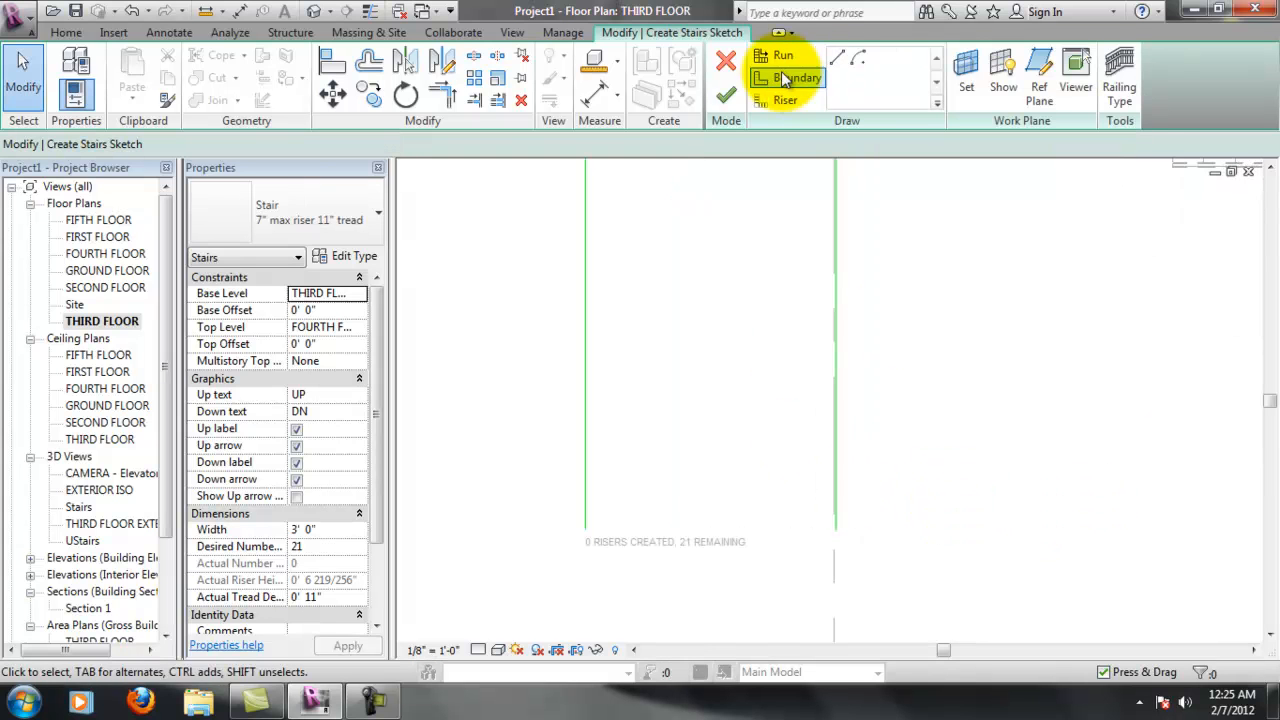
{"action": "left_click", "coordinate": [836, 60]}
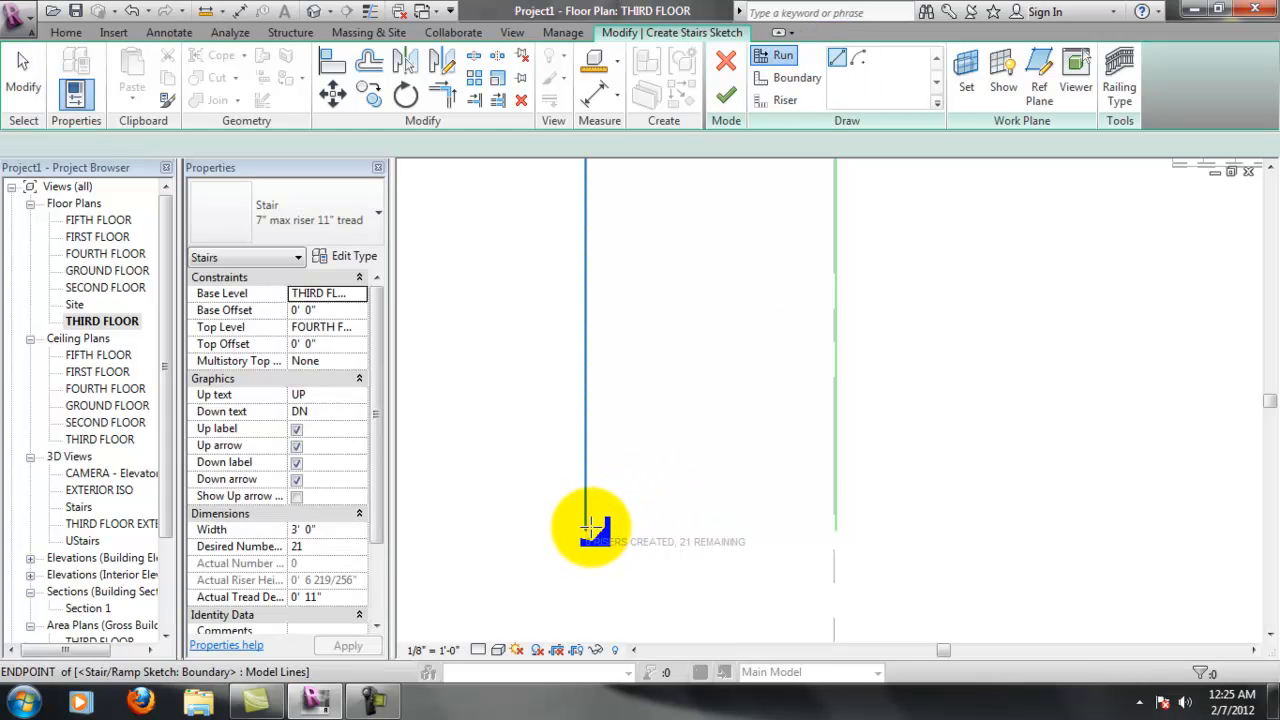
{"action": "left_click", "coordinate": [586, 530]}
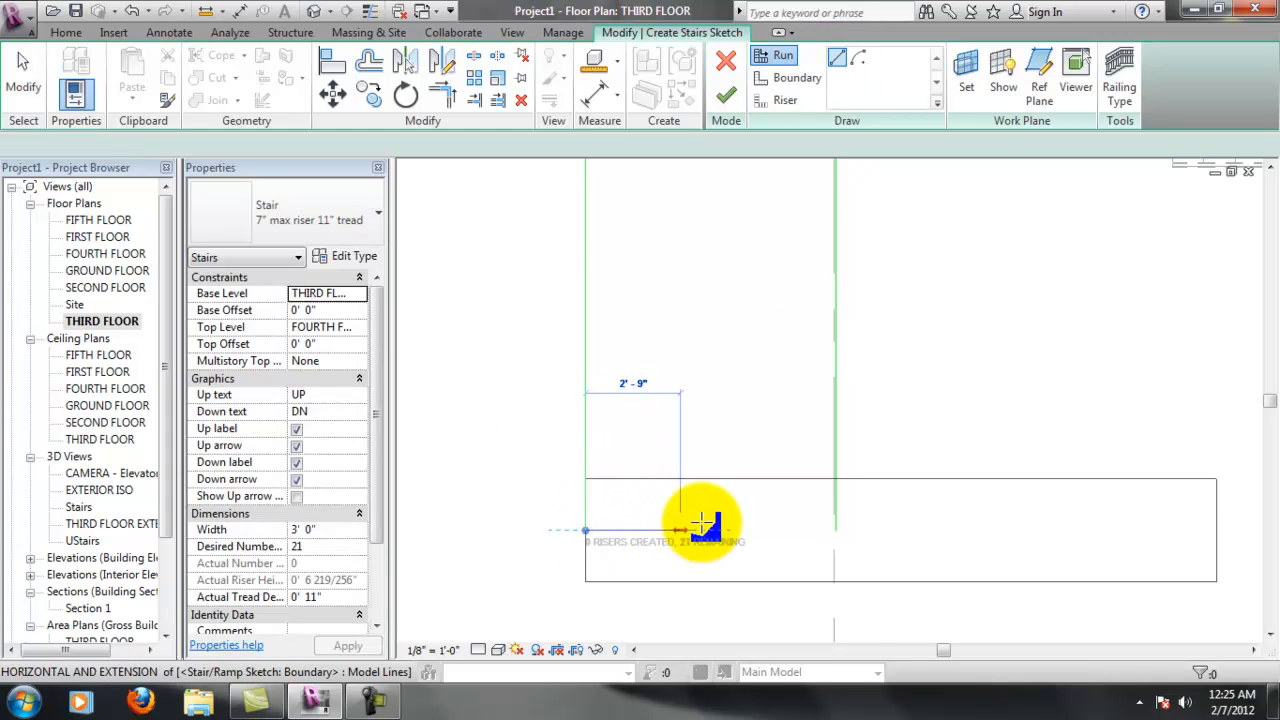
Draw a 2' 9" boundary line inward from the left side's lower end and an inner vertical line about 8' 3" long above it
{"action": "left_click", "coordinate": [799, 79]}
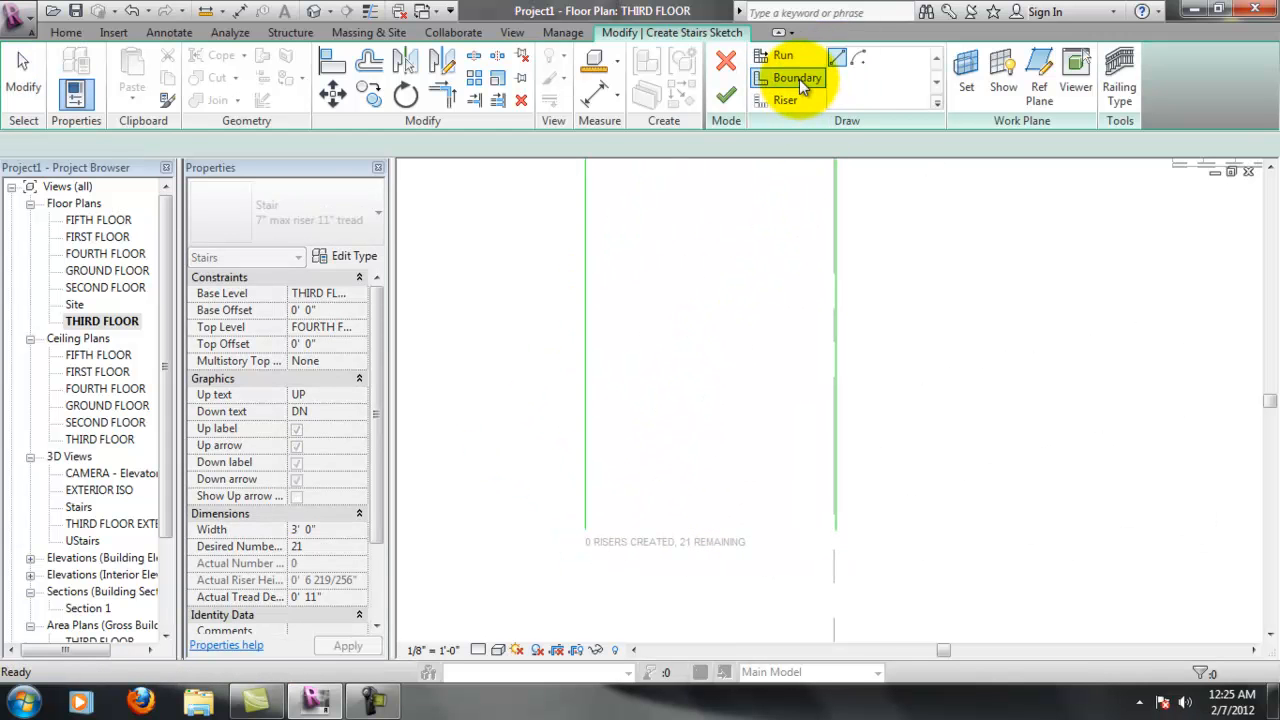
{"action": "left_click", "coordinate": [588, 530]}
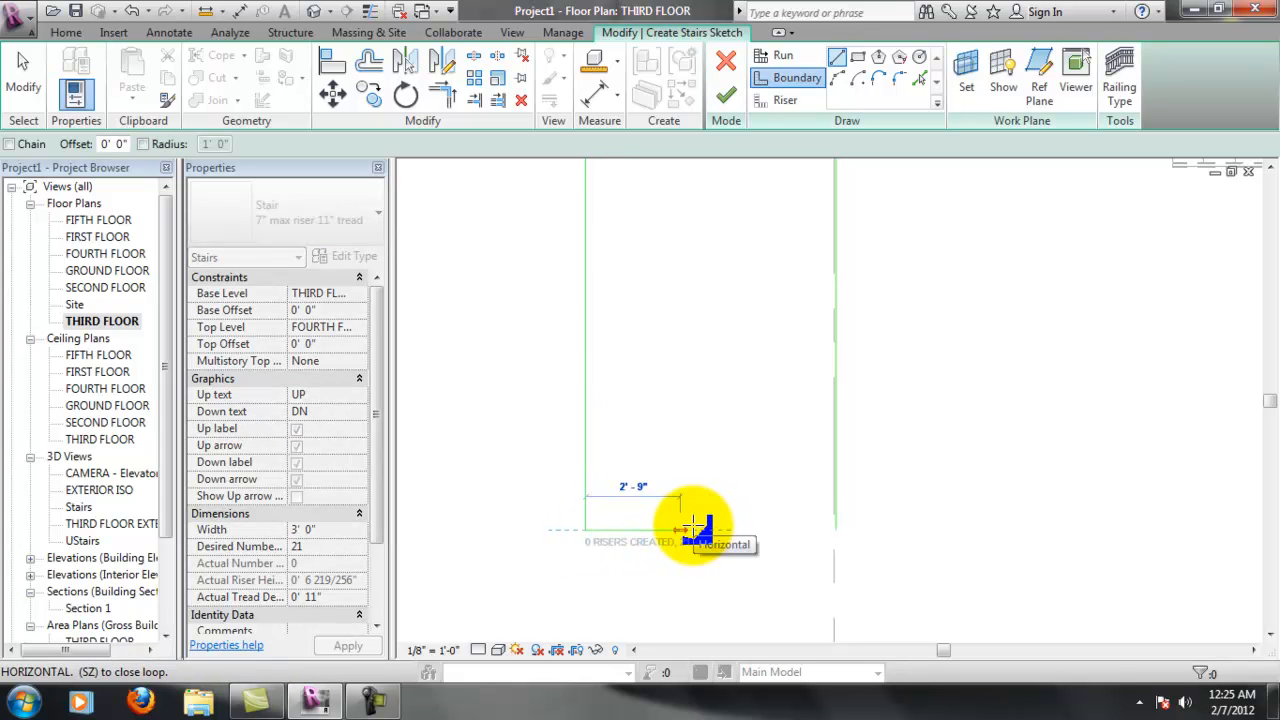
{"action": "left_click", "coordinate": [695, 528]}
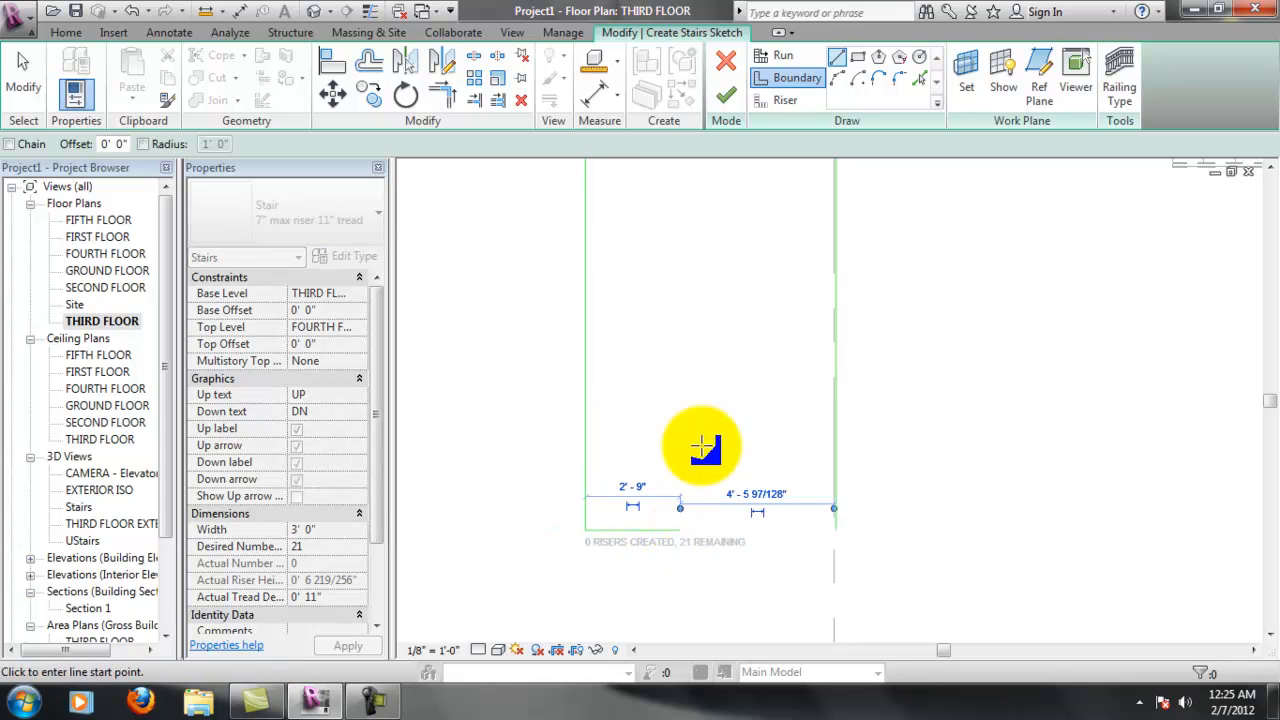
{"action": "left_click", "coordinate": [697, 253]}
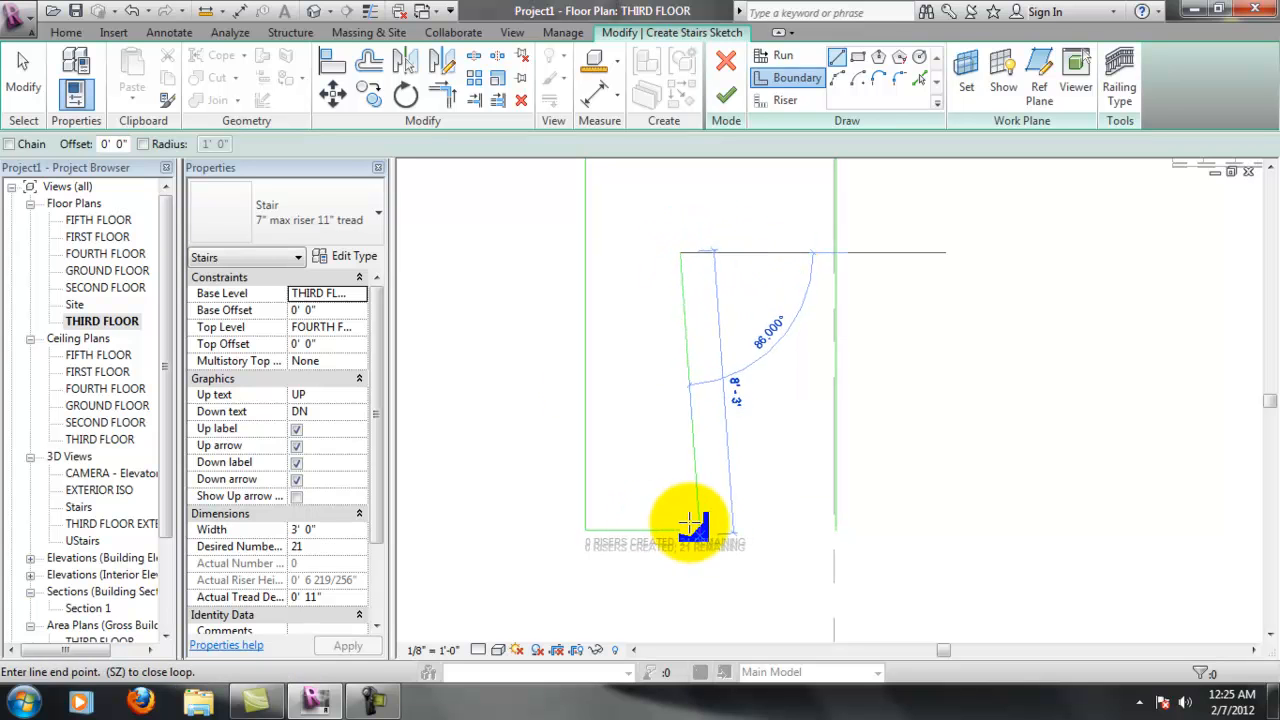
{"action": "left_click", "coordinate": [690, 528]}
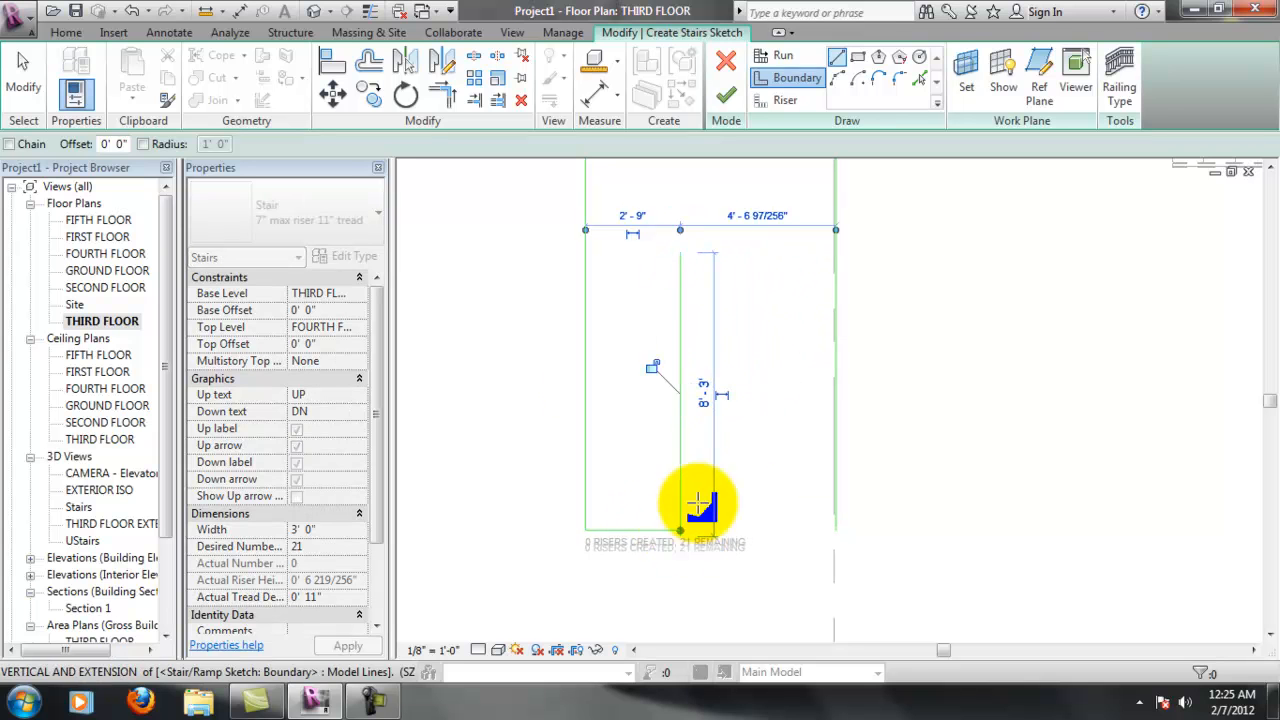
Complete the inner boundary with a horizontal top line, a vertical line down, and a bottom line to the right side's lower end
{"action": "left_click", "coordinate": [681, 252]}
{"action": "left_click", "coordinate": [772, 251]}
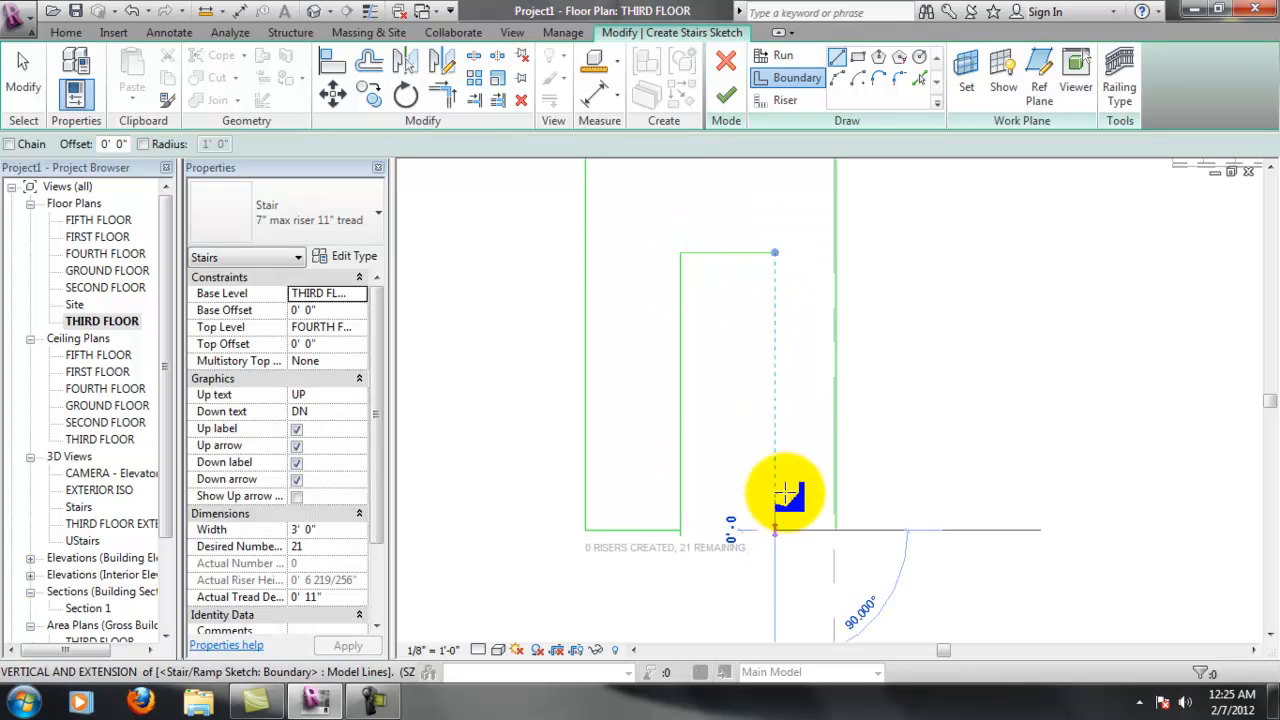
{"action": "left_click", "coordinate": [775, 253]}
{"action": "left_click", "coordinate": [776, 530]}
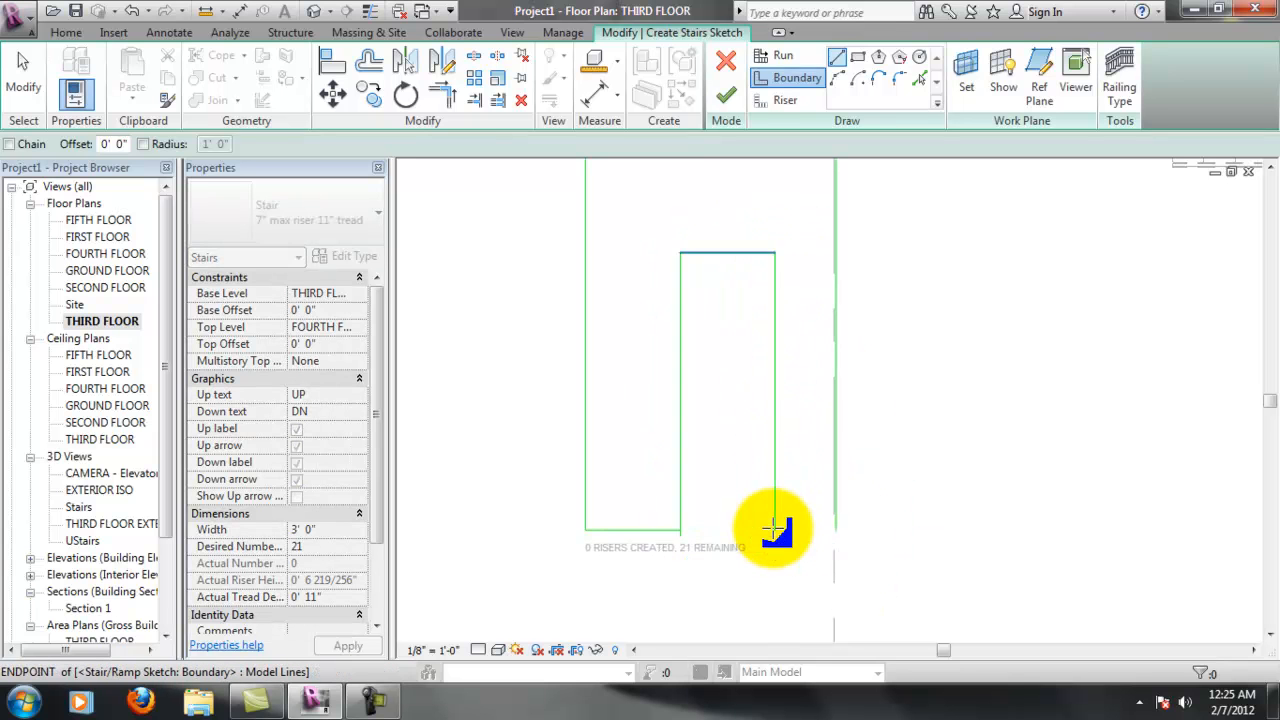
{"action": "left_click", "coordinate": [836, 530]}
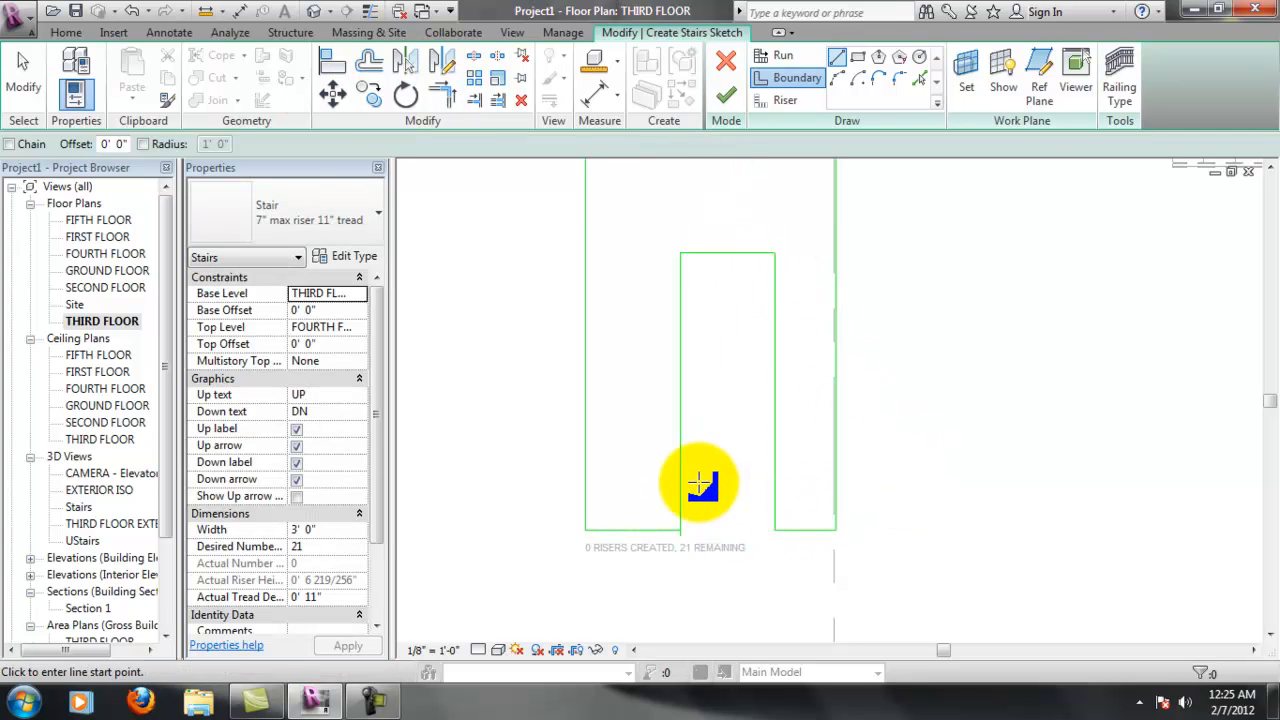
Shorten the overshooting lower end of the inner left boundary line to meet the bottom boundary line
{"action": "key", "text": "Escape"}
{"action": "scroll", "coordinate": [689, 532], "scroll_direction": "up", "scroll_amount": 5}
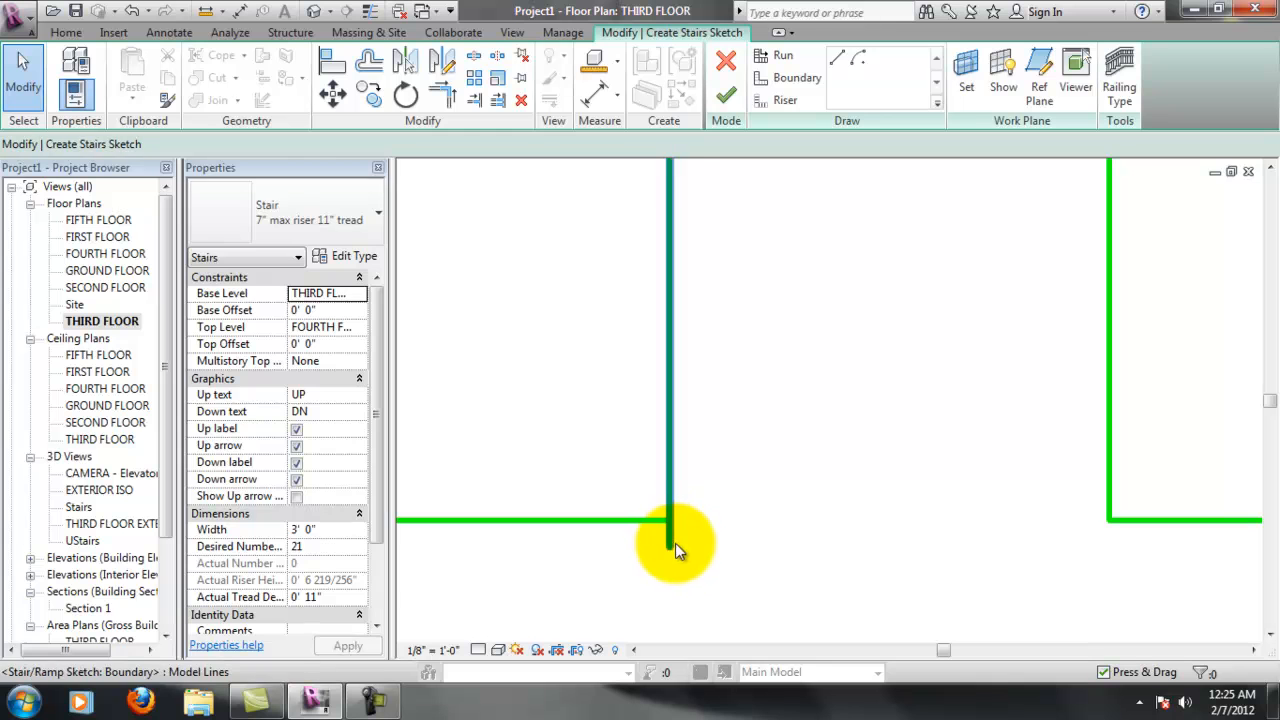
{"action": "left_click", "coordinate": [672, 543]}
{"action": "left_click_drag", "start_coordinate": [670, 548], "coordinate": [672, 520]}
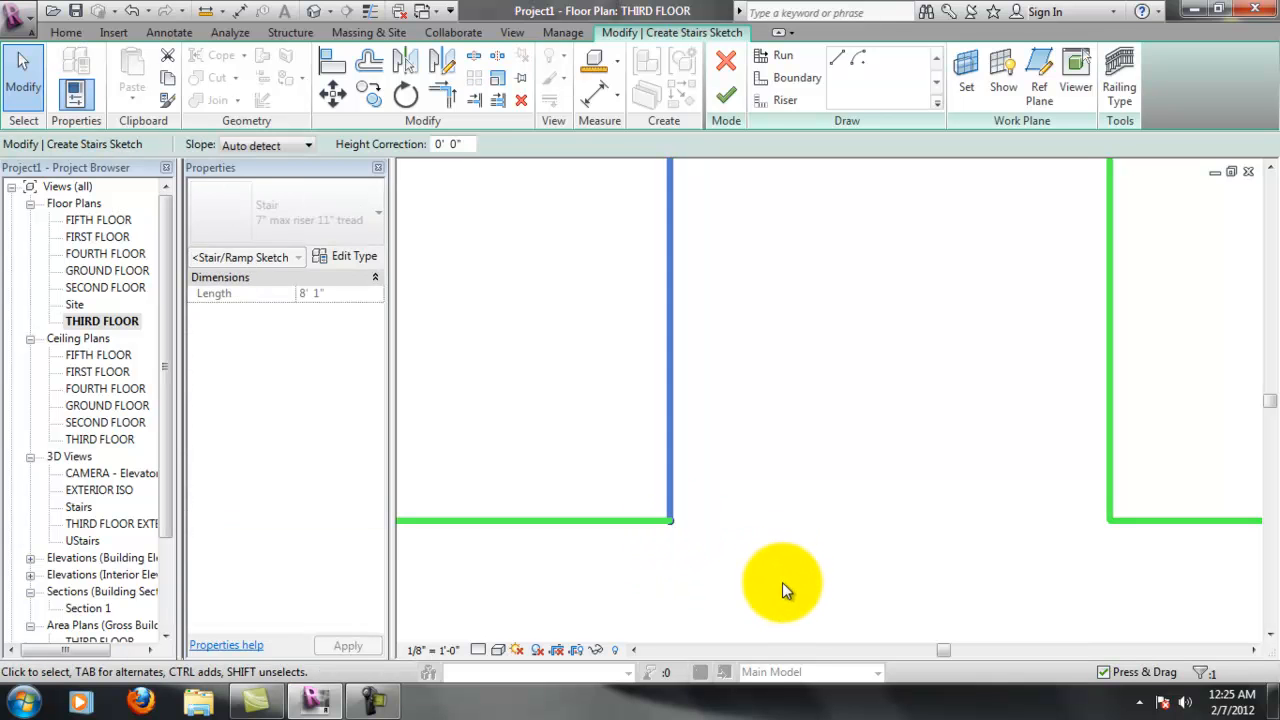
{"action": "scroll", "coordinate": [780, 508], "scroll_direction": "down", "scroll_amount": 5}
{"action": "left_click", "coordinate": [819, 284]}
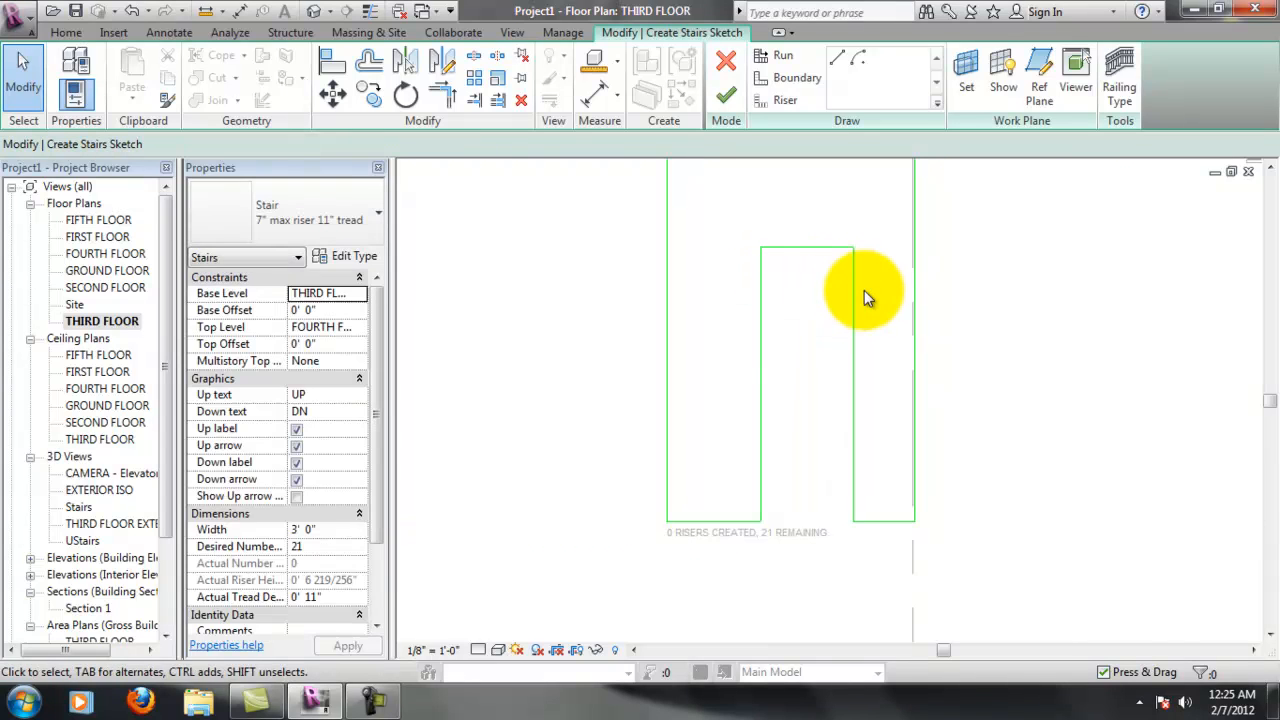
Set the left flight's width to 3' and the right flight's width to 3' by repositioning their vertical boundary lines
{"action": "left_click", "coordinate": [760, 380]}
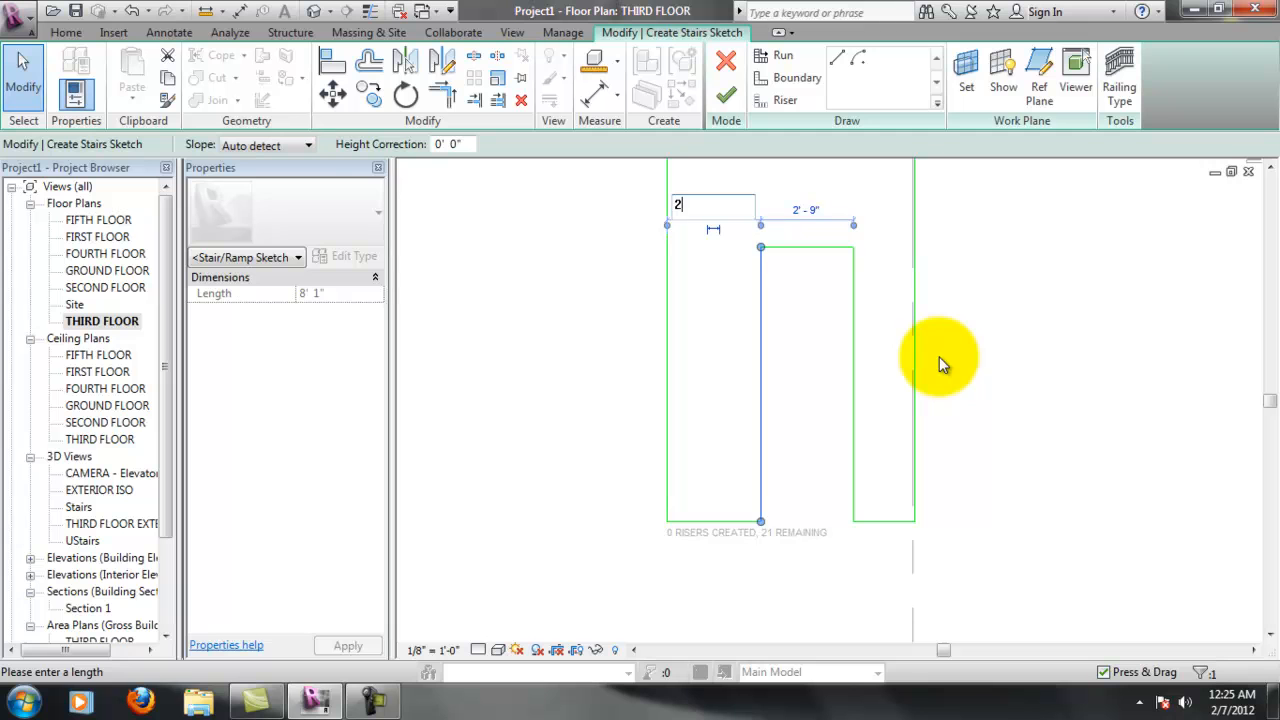
{"action": "key", "text": "Escape"}
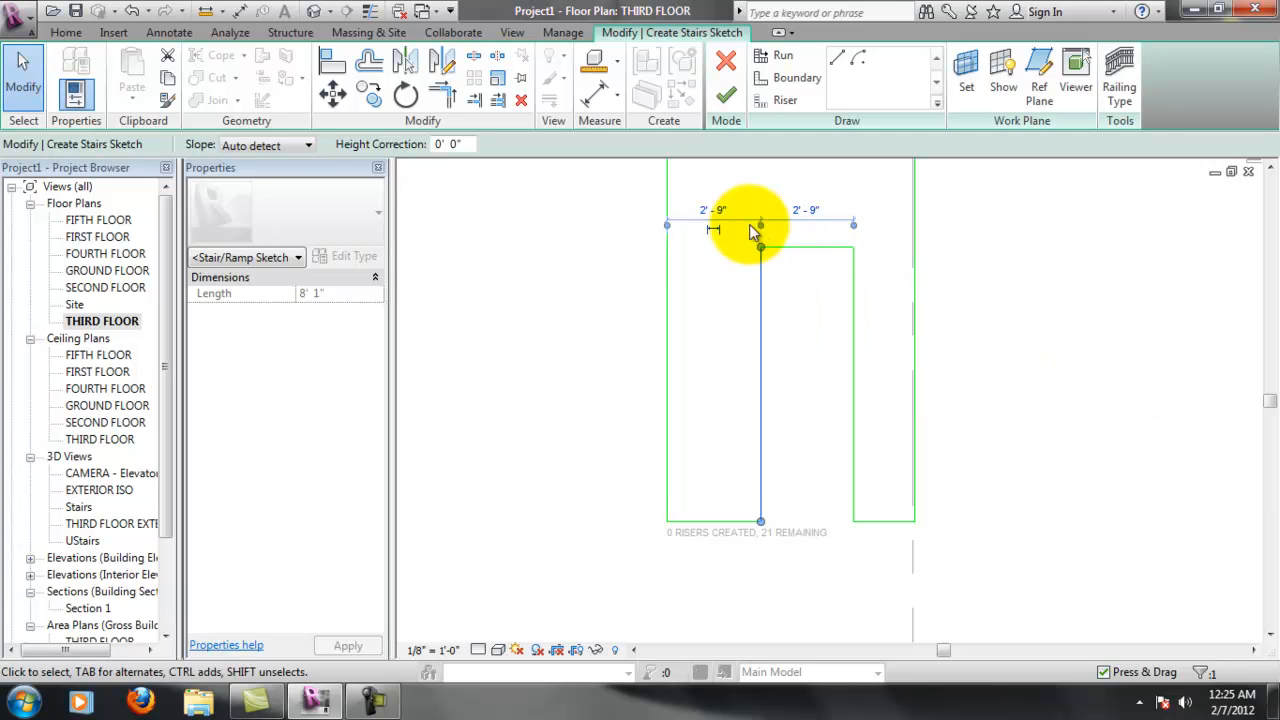
{"action": "left_click", "coordinate": [715, 213]}
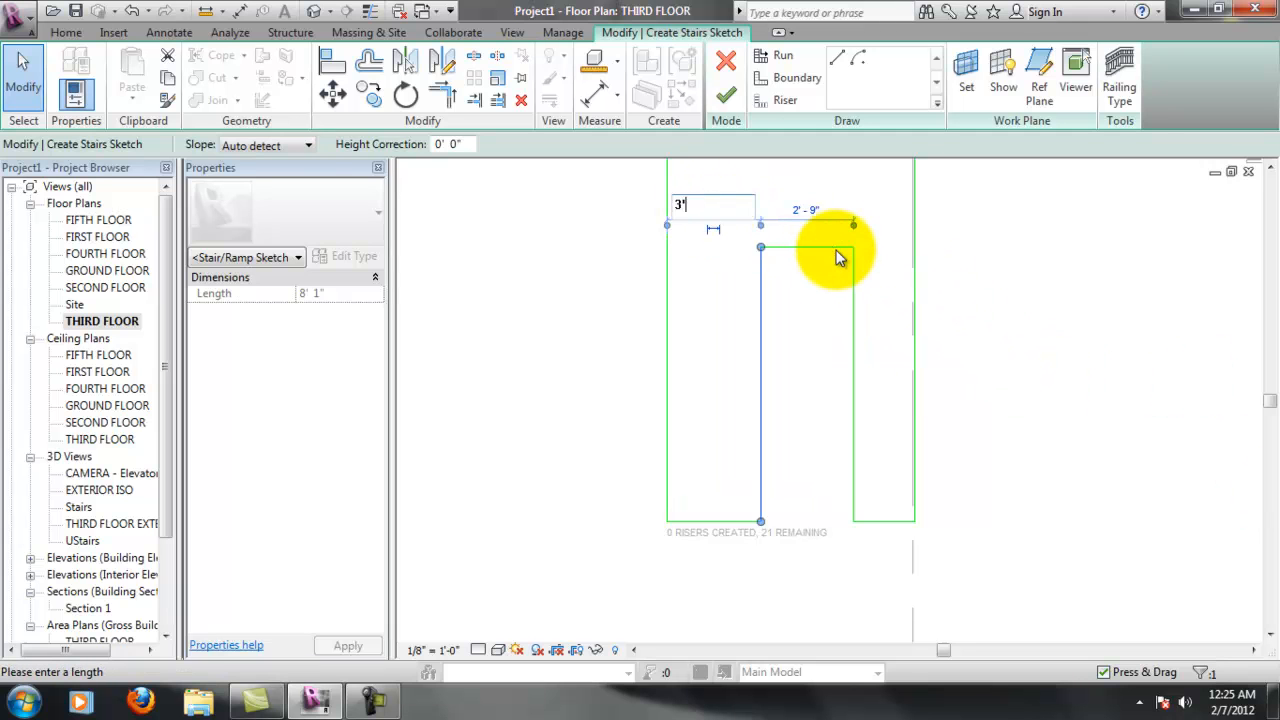
{"action": "left_click", "coordinate": [915, 264]}
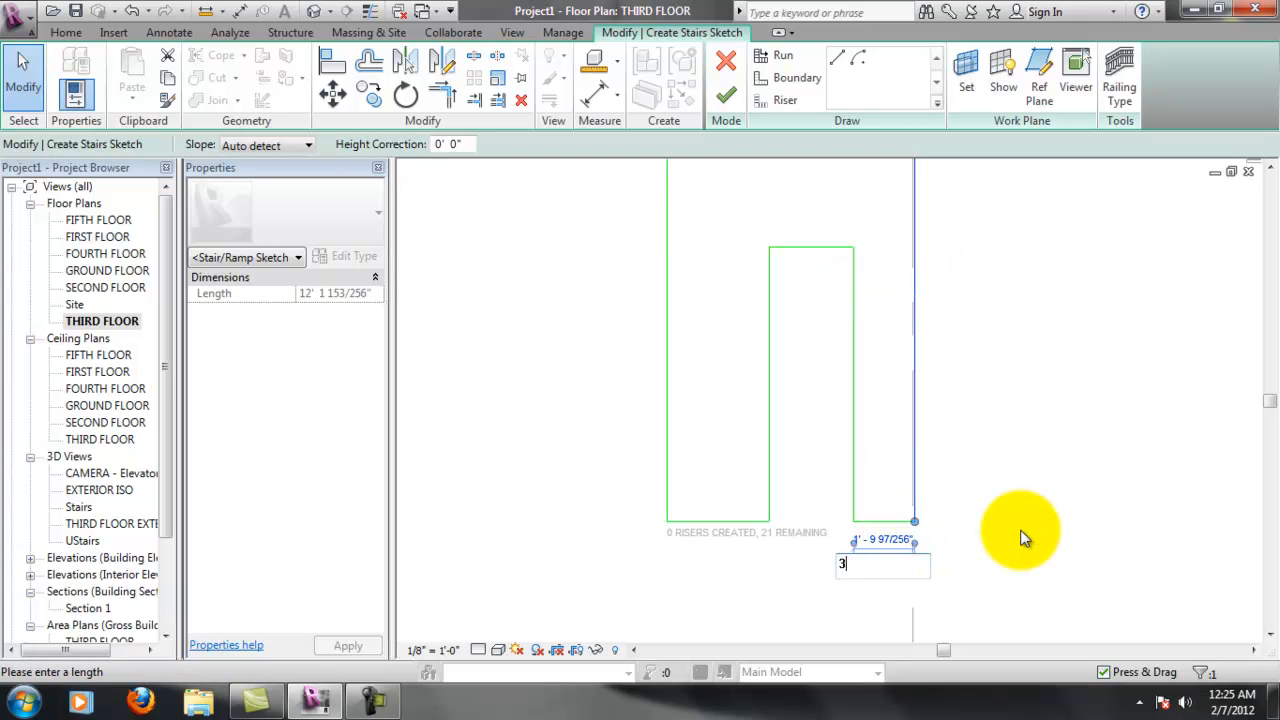
{"action": "type", "text": "3"}
{"action": "key", "text": "Return"}
Move the short horizontal line capping the inner boundary upward to about 10' above the stair's lower end
{"action": "scroll", "coordinate": [1063, 509], "scroll_direction": "up", "scroll_amount": 1}
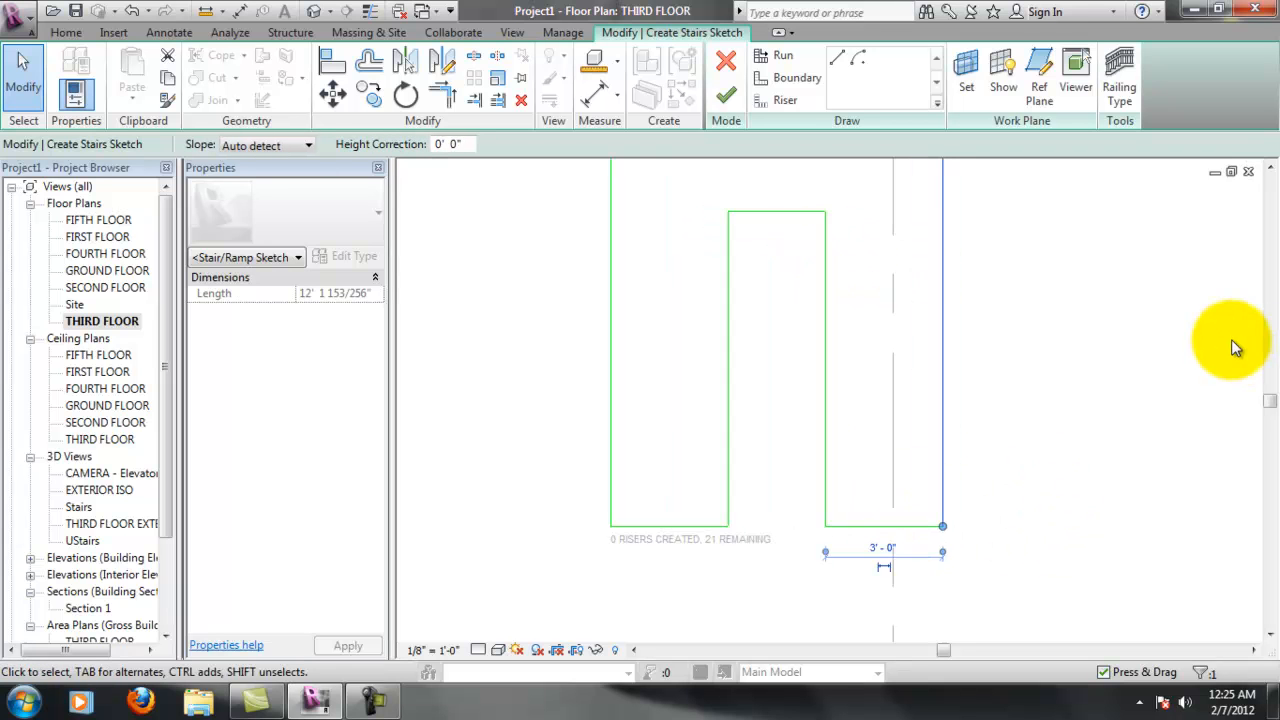
{"action": "left_click", "coordinate": [1270, 169]}
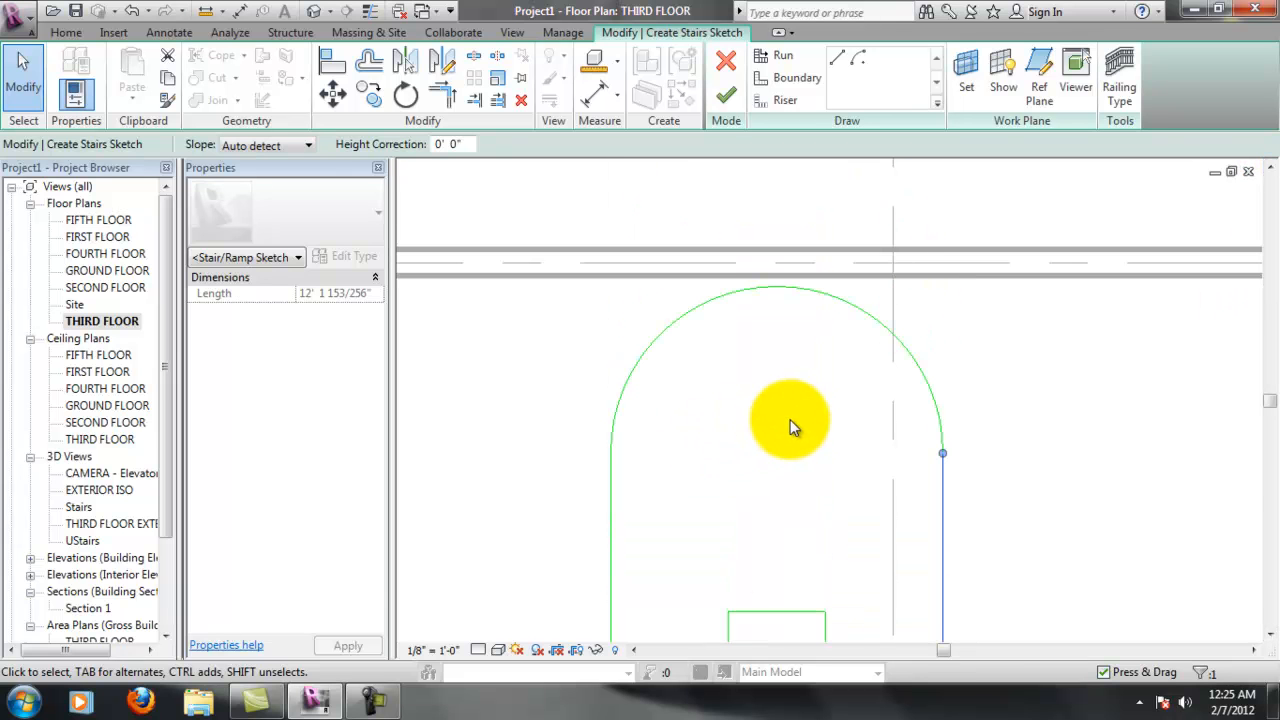
{"action": "scroll", "coordinate": [790, 425], "scroll_direction": "down", "scroll_amount": 3}
{"action": "key", "text": "Escape"}
{"action": "scroll", "coordinate": [780, 495], "scroll_direction": "up", "scroll_amount": 3}
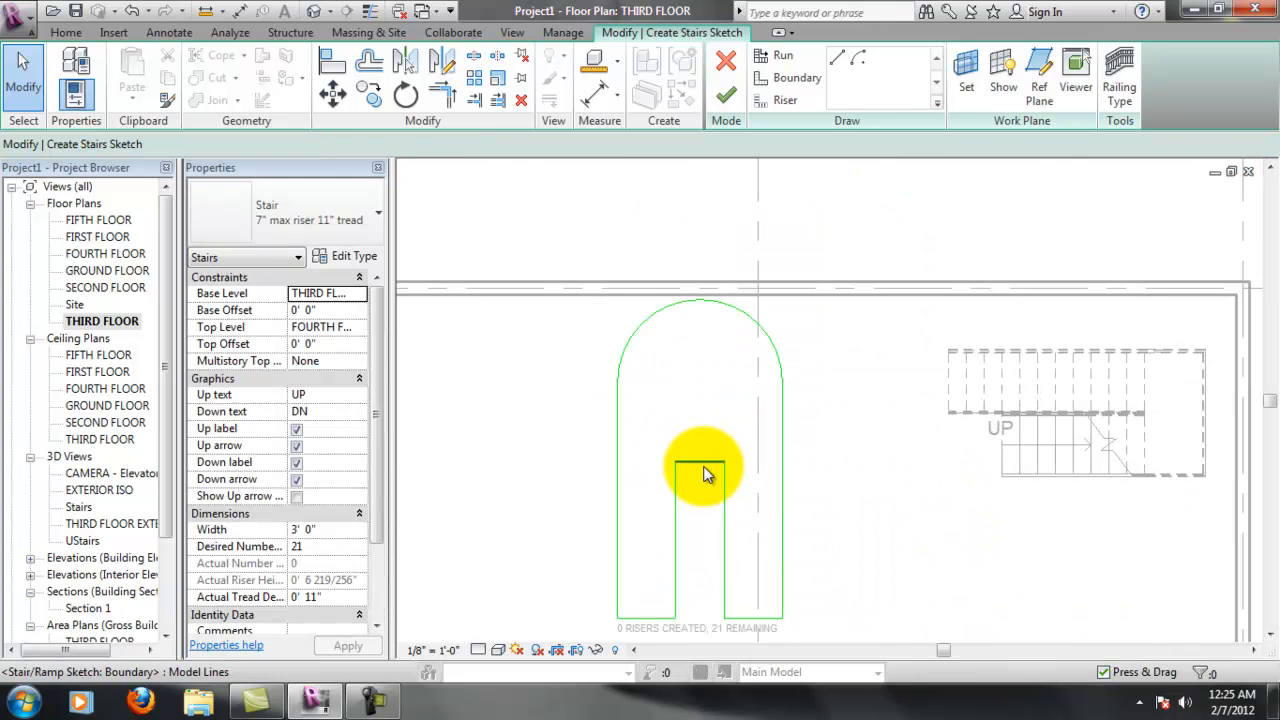
{"action": "left_click", "coordinate": [706, 465]}
{"action": "left_click_drag", "start_coordinate": [708, 457], "coordinate": [706, 427]}
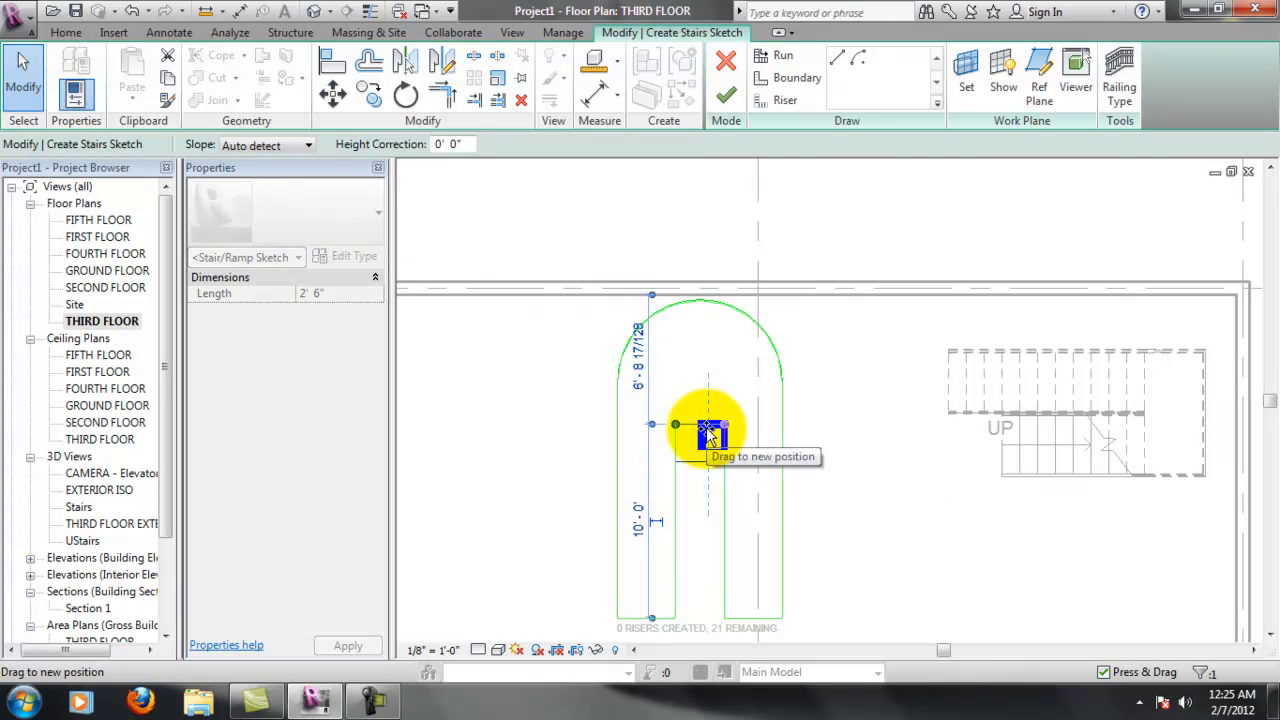
{"action": "key", "text": "Escape"}
Draw three horizontal riser lines across the lower end of the left flight, about 9" to 10" apart
{"action": "scroll", "coordinate": [741, 566], "scroll_direction": "up", "scroll_amount": 1}
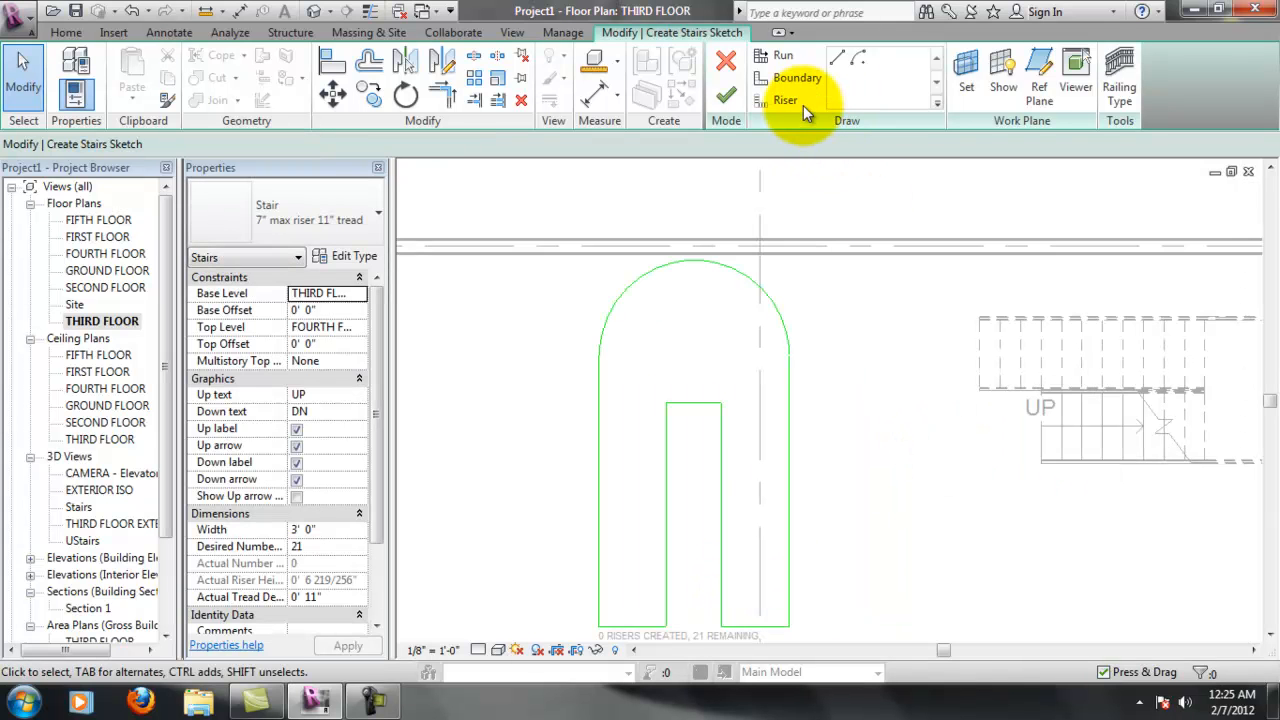
{"action": "left_click", "coordinate": [783, 101]}
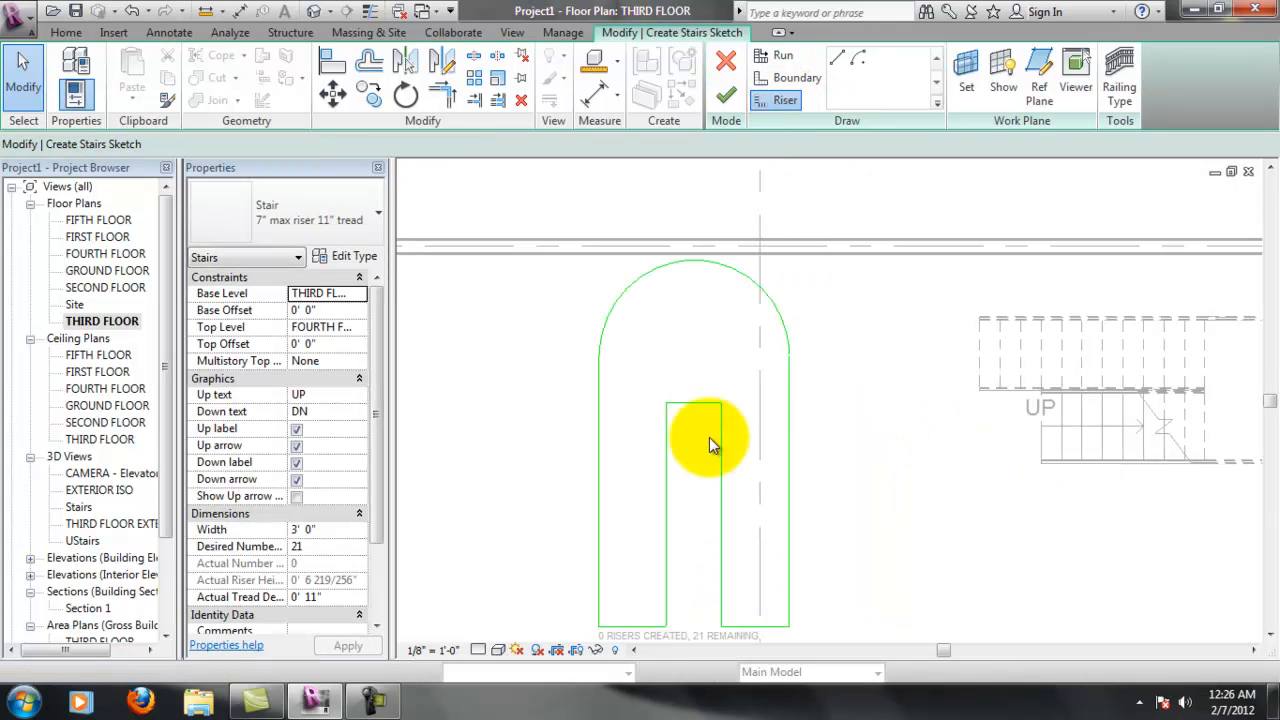
{"action": "left_click", "coordinate": [666, 609]}
{"action": "left_click", "coordinate": [600, 609]}
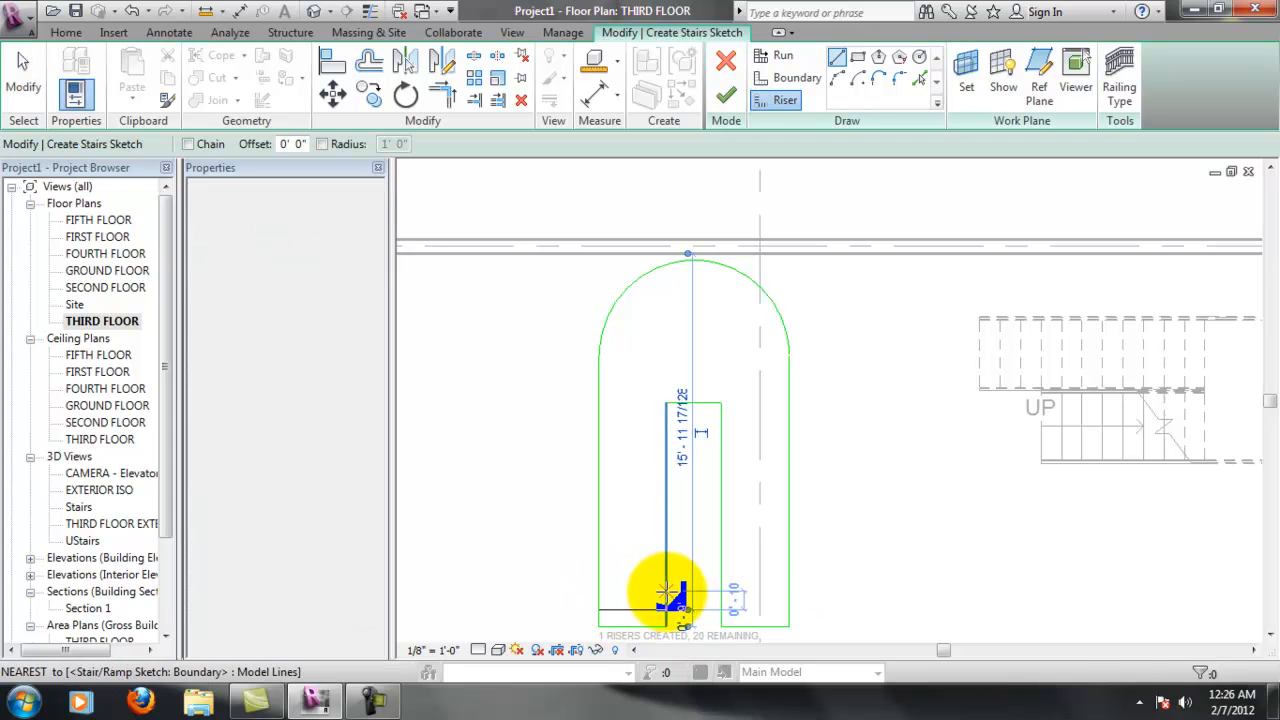
{"action": "left_click", "coordinate": [668, 594]}
{"action": "left_click", "coordinate": [600, 592]}
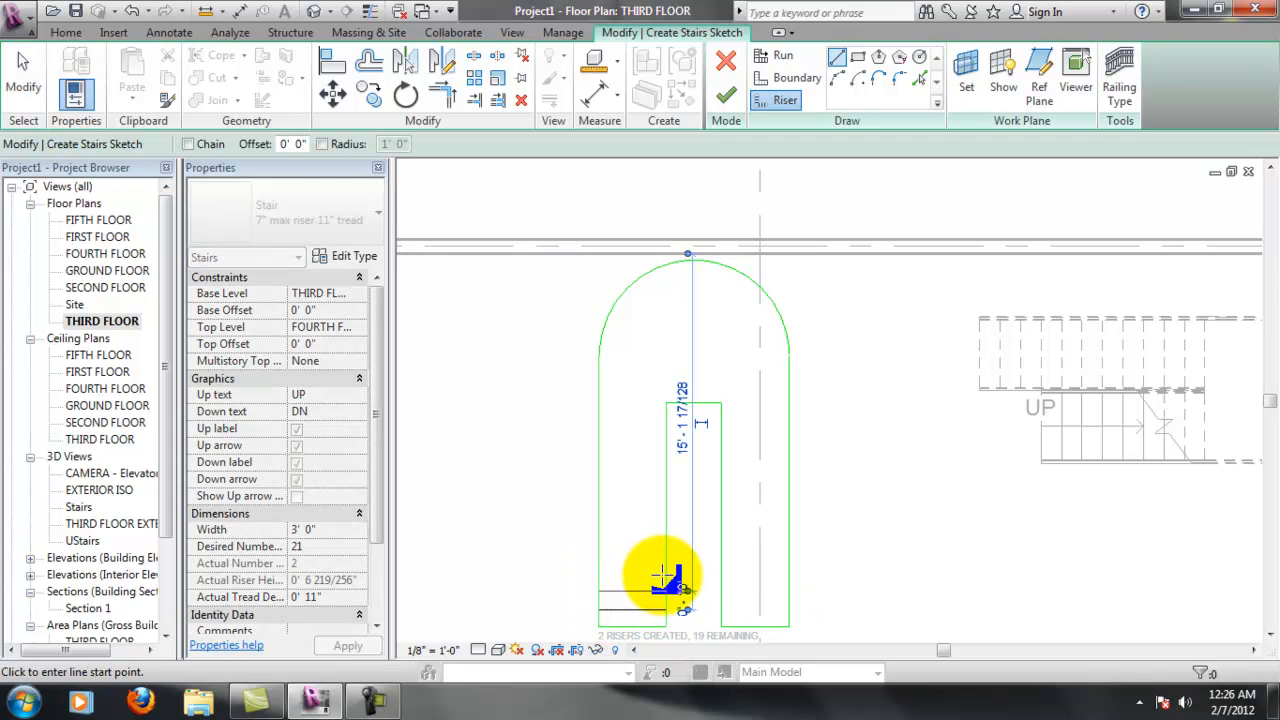
{"action": "left_click", "coordinate": [666, 575]}
{"action": "left_click", "coordinate": [600, 575]}
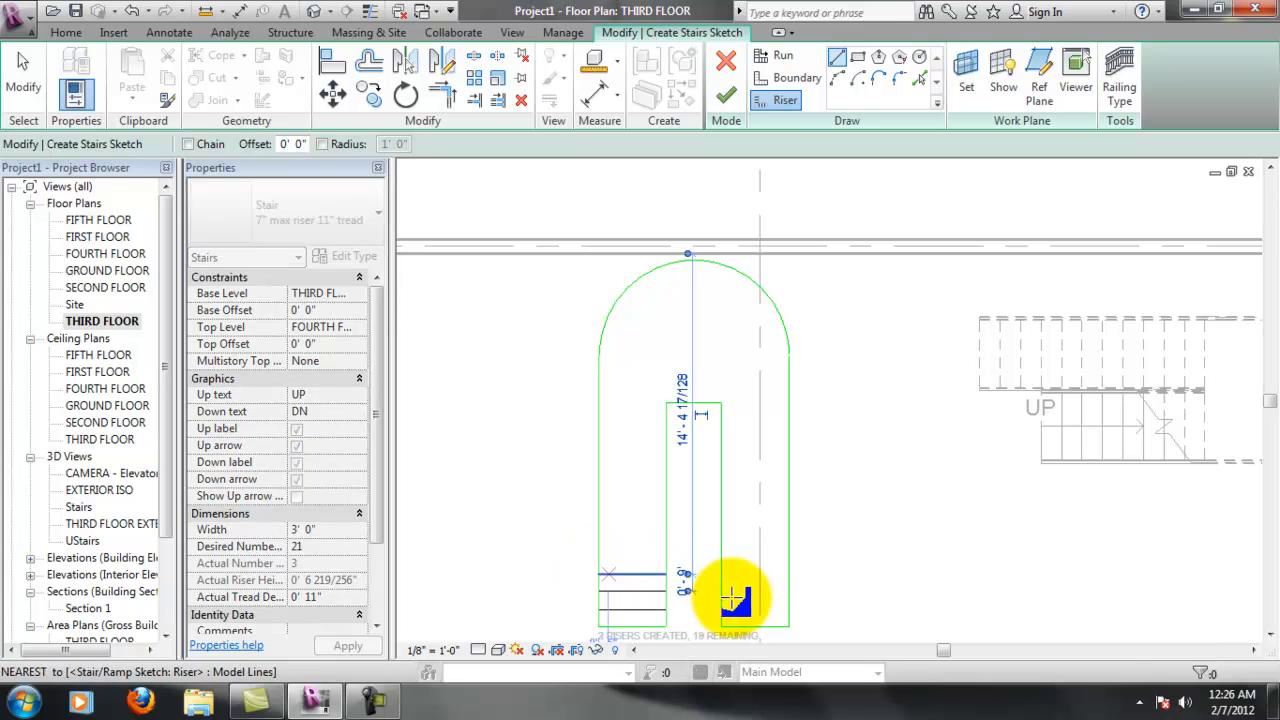
Add the fourth, fifth and sixth riser lines up the left flight, the fourth about 8" and the sixth about 10" above the preceding riser
{"action": "scroll", "coordinate": [671, 614], "scroll_direction": "up", "scroll_amount": 5}
{"action": "scroll", "coordinate": [785, 593], "scroll_direction": "down", "scroll_amount": 4}
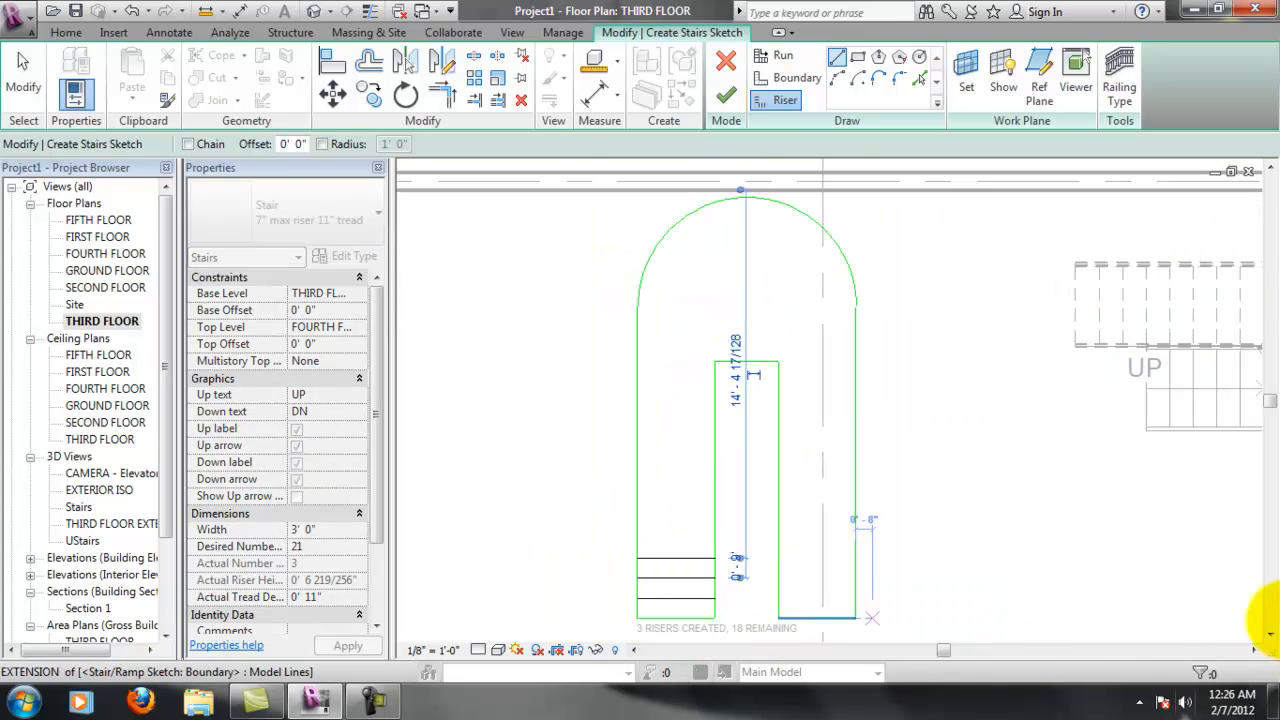
{"action": "left_click", "coordinate": [1269, 634]}
{"action": "scroll", "coordinate": [734, 451], "scroll_direction": "up", "scroll_amount": 3}
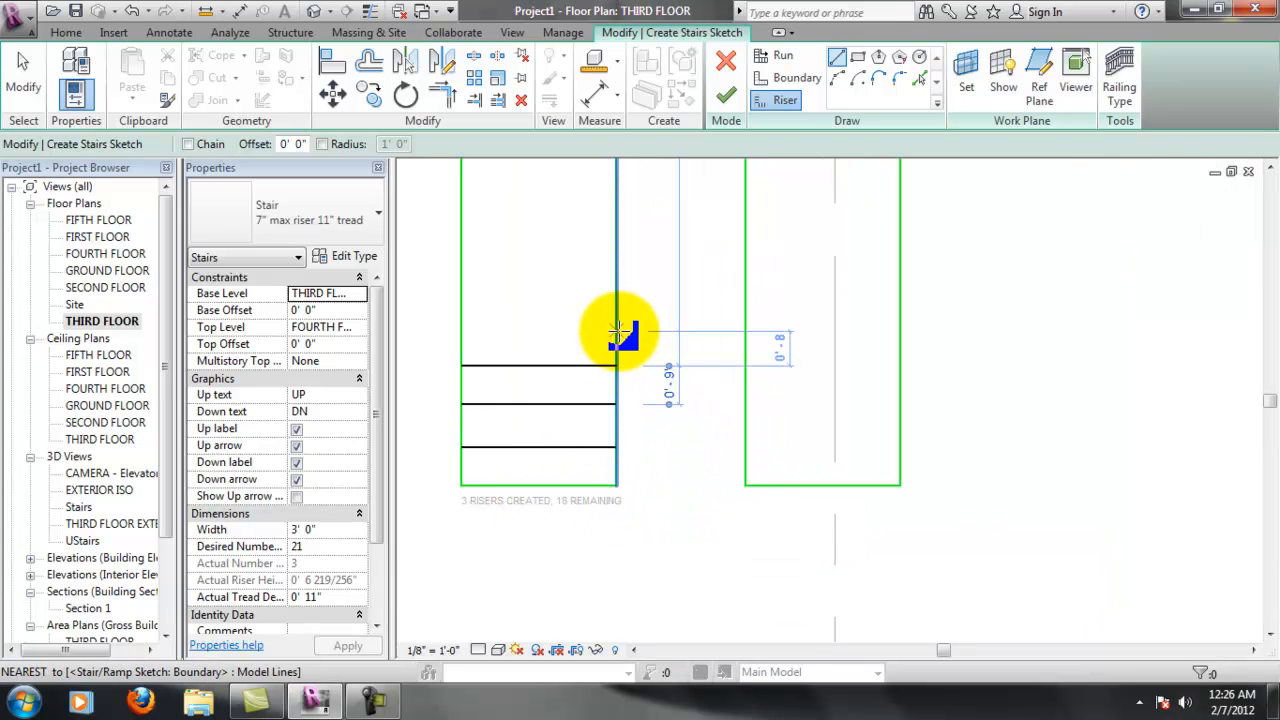
{"action": "left_click", "coordinate": [617, 330]}
{"action": "left_click", "coordinate": [464, 330]}
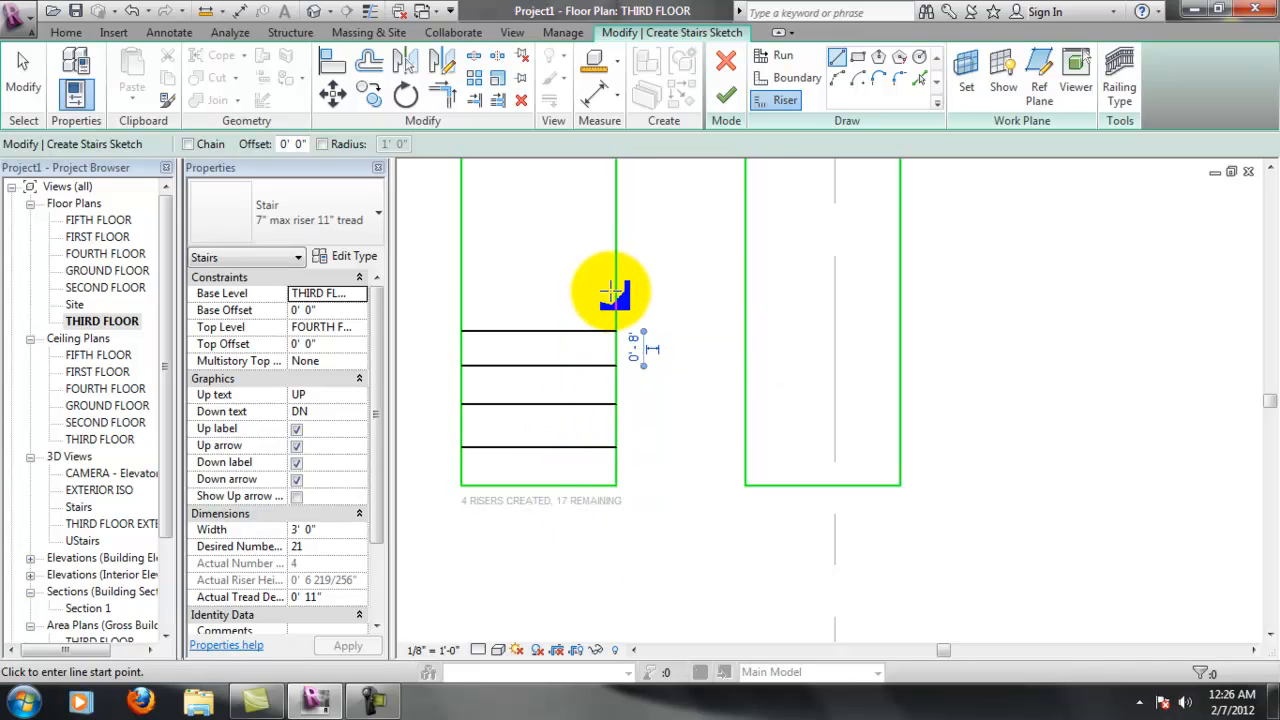
{"action": "left_click", "coordinate": [595, 300]}
{"action": "left_click", "coordinate": [465, 301]}
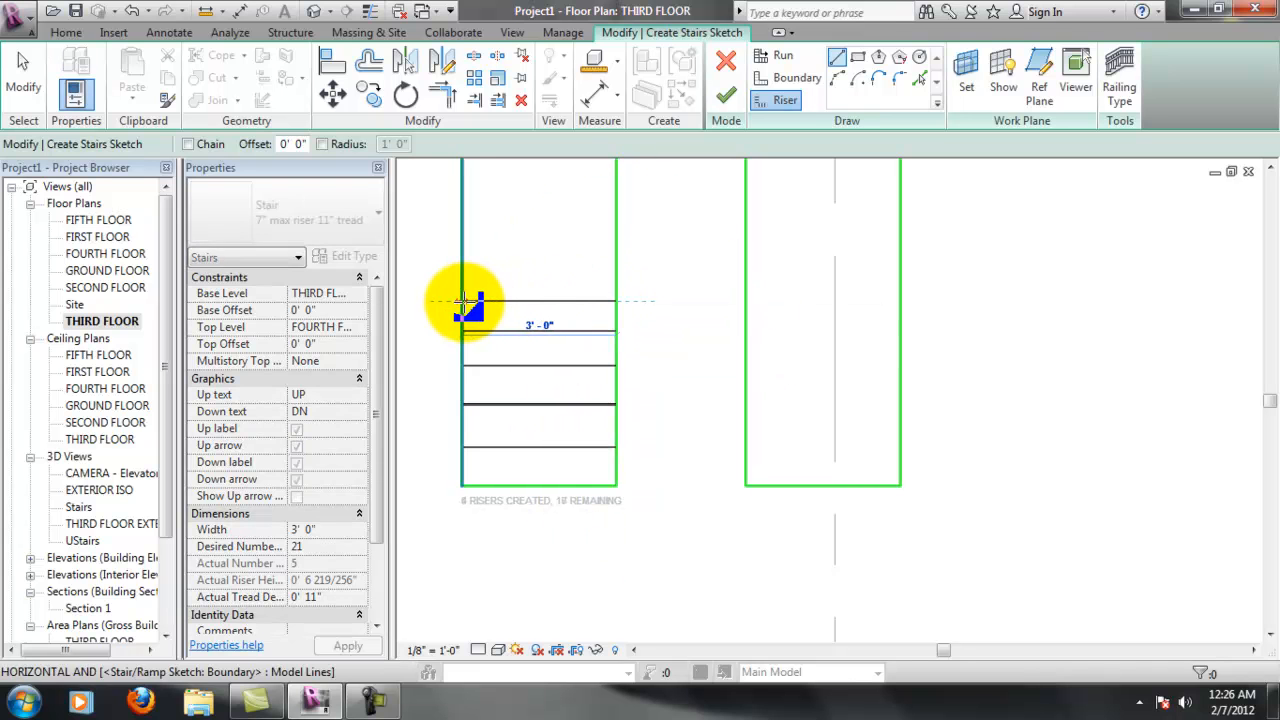
{"action": "left_click", "coordinate": [614, 258]}
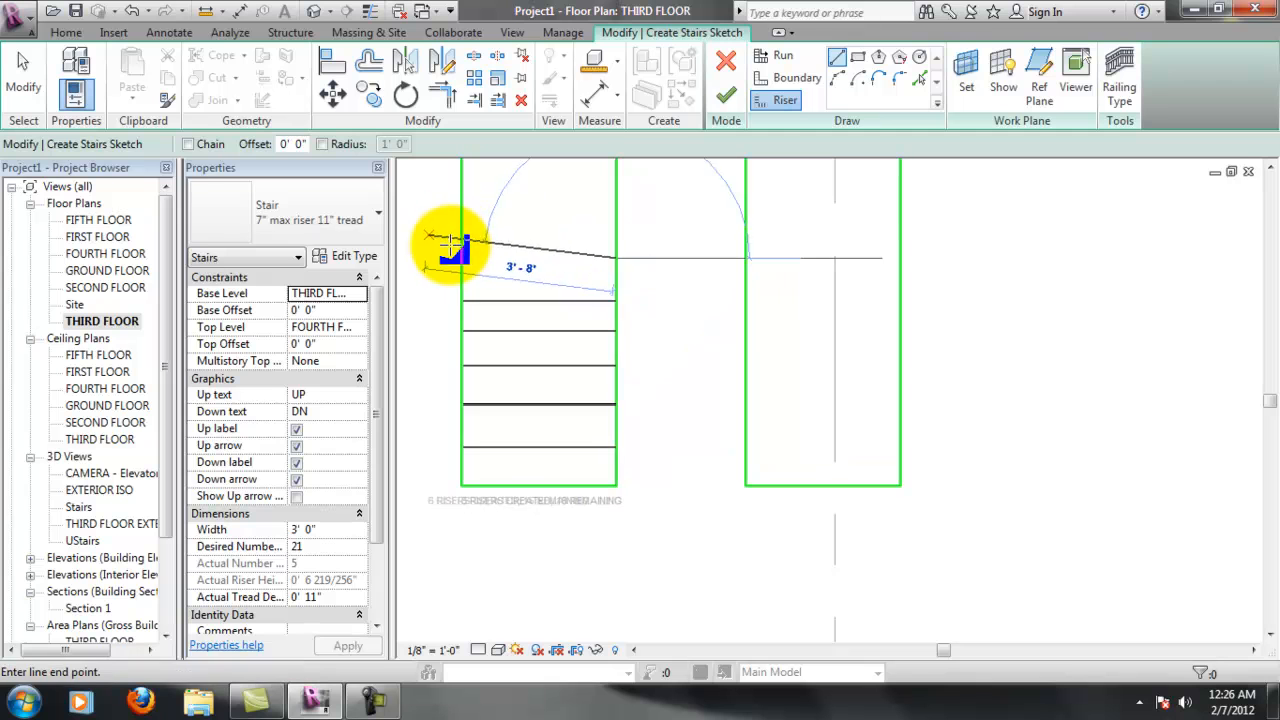
{"action": "left_click", "coordinate": [466, 258]}
{"action": "scroll", "coordinate": [640, 230], "scroll_direction": "down", "scroll_amount": 2}
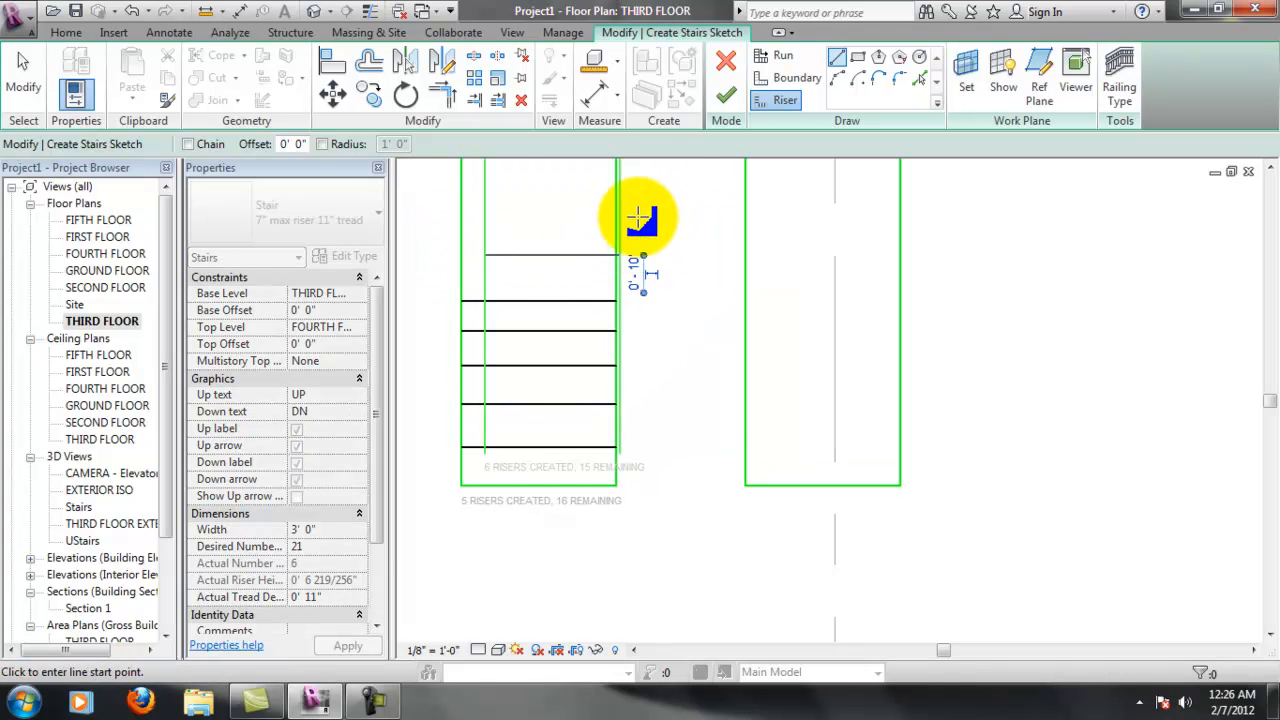
Draw the seventh and eighth riser lines across the left flight, about 7" and 11" above their preceding risers
{"action": "left_click", "coordinate": [1270, 170]}
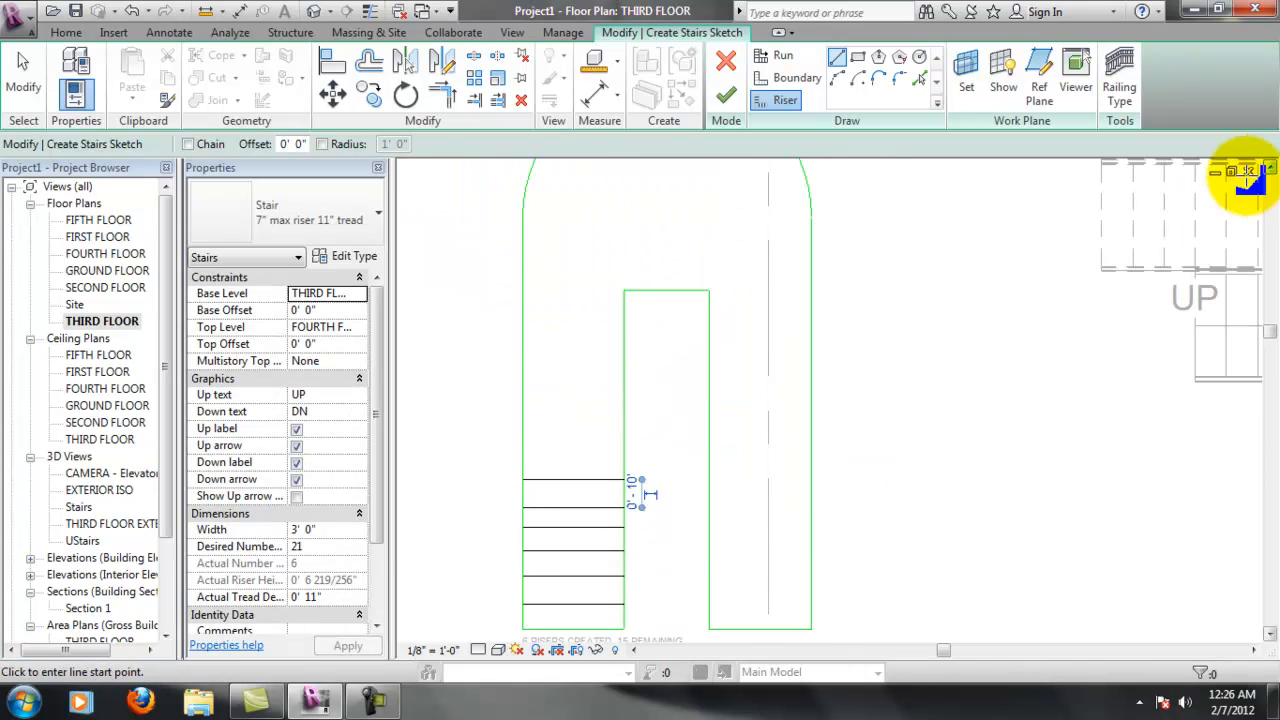
{"action": "left_click", "coordinate": [628, 462]}
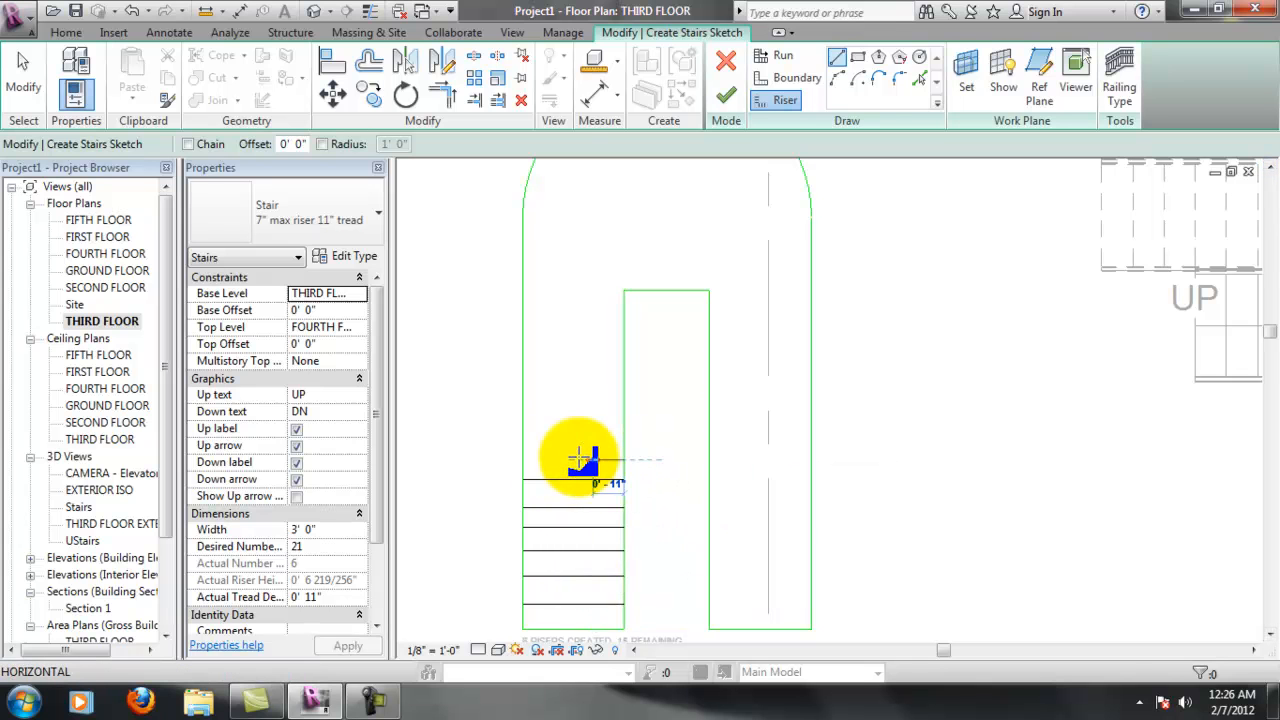
{"action": "left_click", "coordinate": [530, 461]}
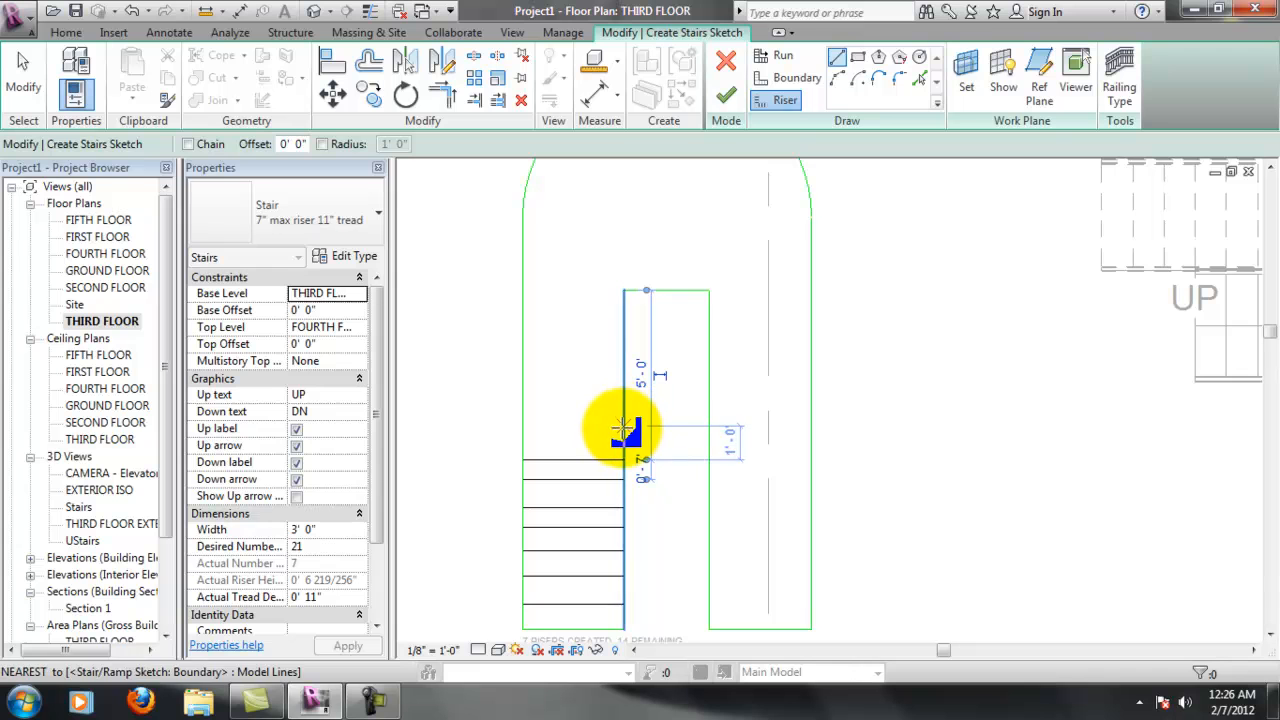
{"action": "left_click", "coordinate": [626, 430]}
{"action": "left_click", "coordinate": [527, 430]}
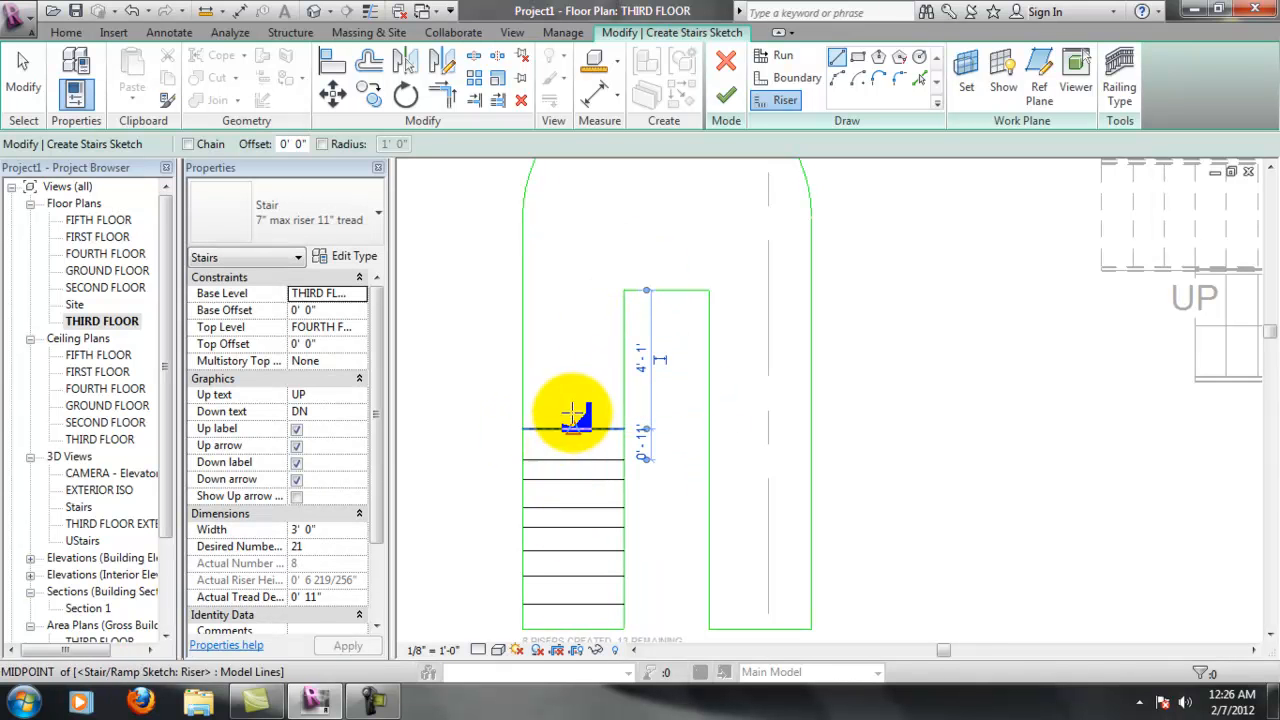
{"action": "left_click", "coordinate": [573, 428]}
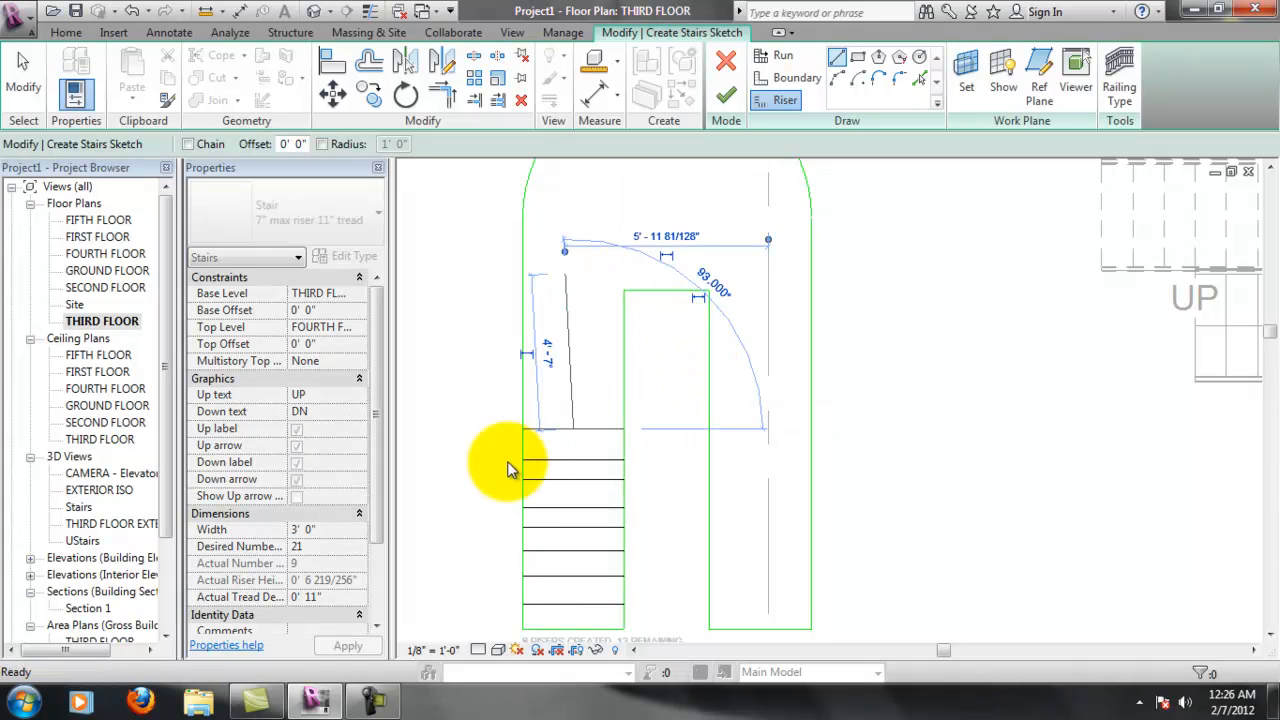
{"action": "key", "text": "Escape"}
Draw the ninth riser line about 8" above the eighth and a tenth riser above it, completing the left flight
{"action": "scroll", "coordinate": [594, 401], "scroll_direction": "up", "scroll_amount": 1}
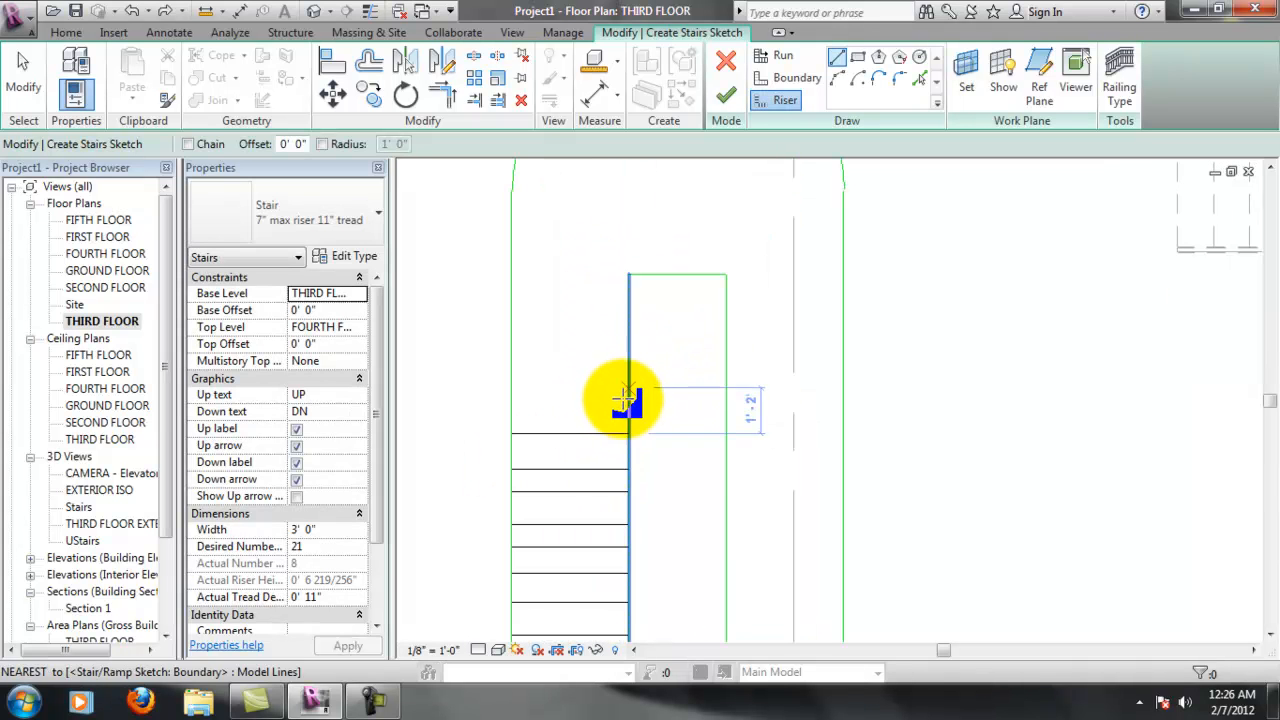
{"action": "left_click", "coordinate": [512, 408]}
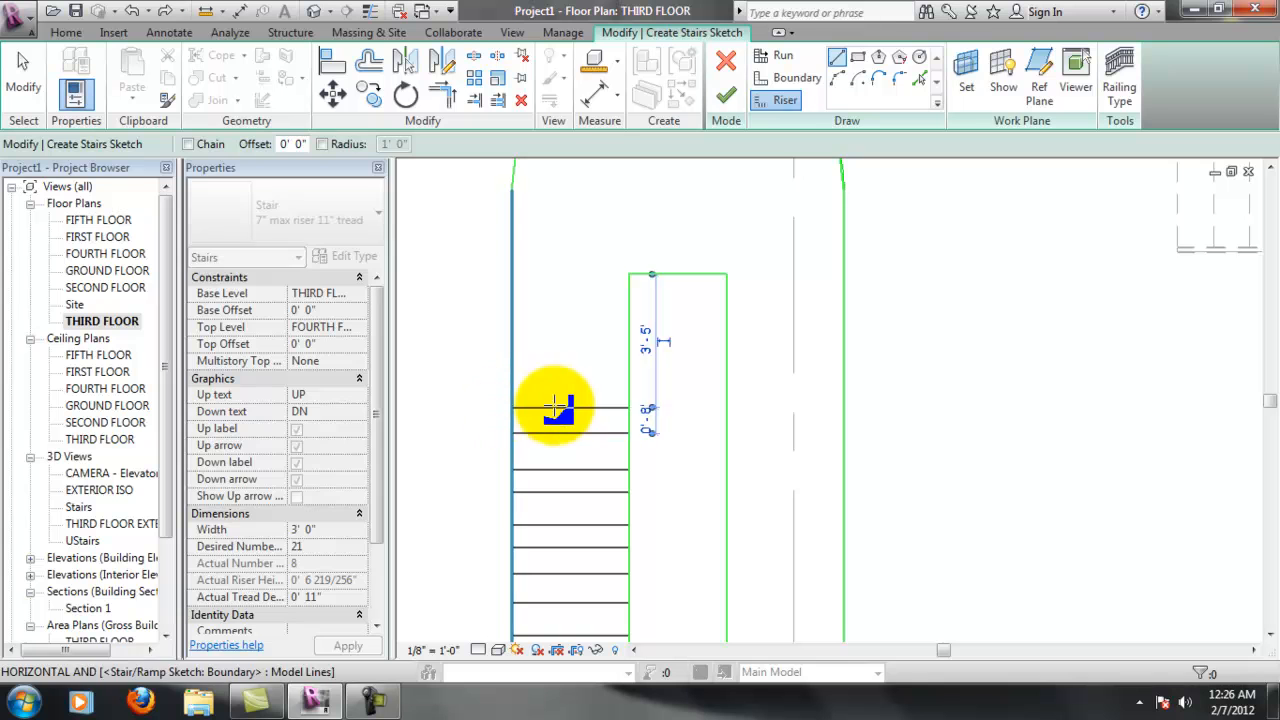
{"action": "left_click", "coordinate": [629, 362]}
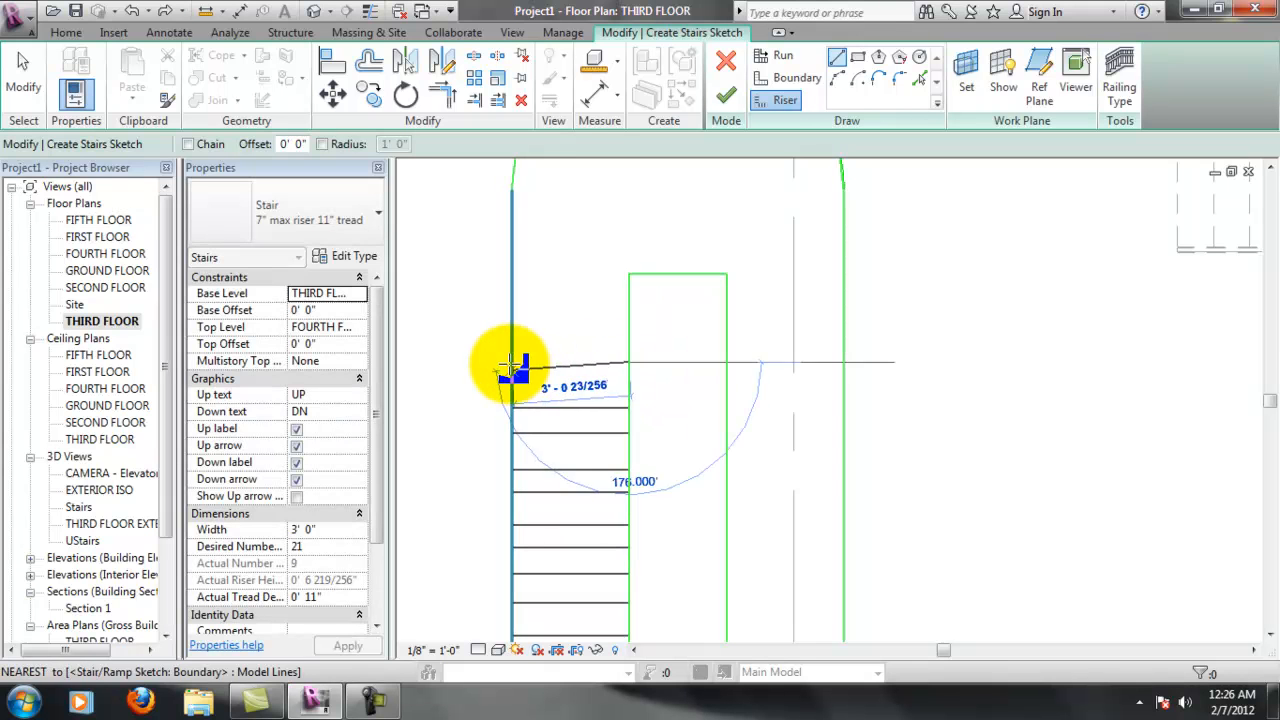
{"action": "left_click", "coordinate": [512, 362]}
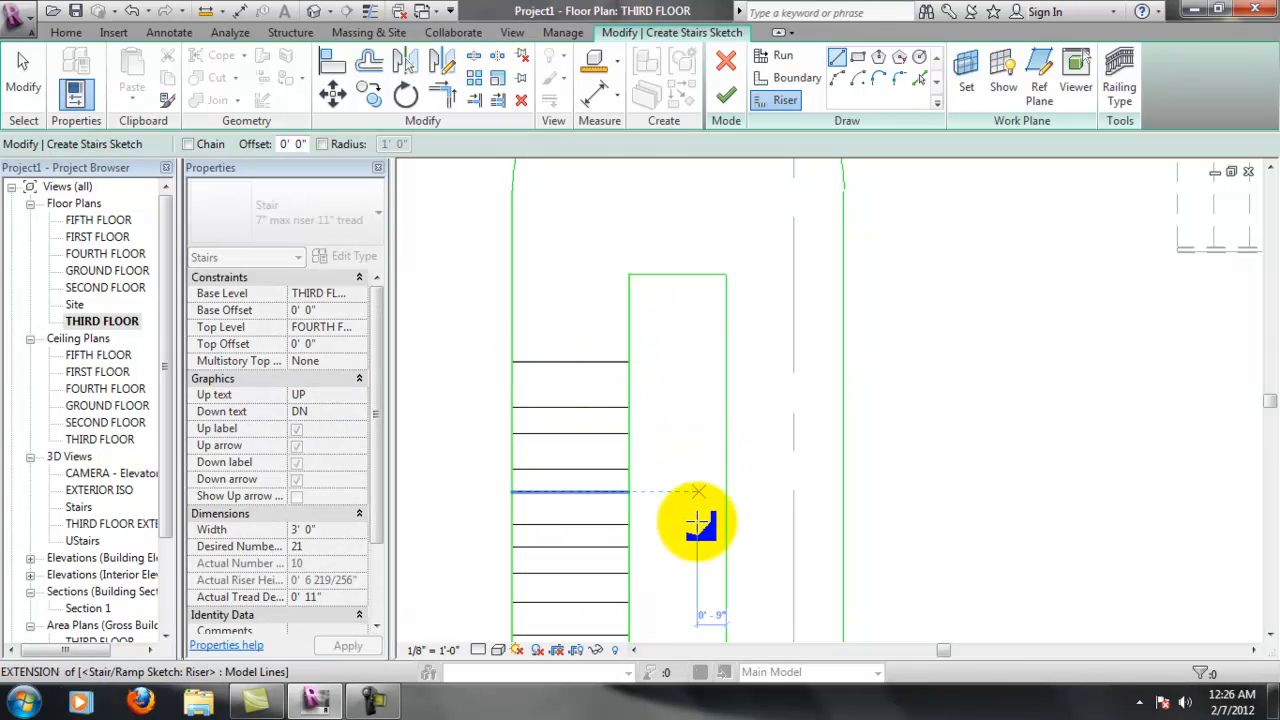
Draw two riser lines across the right flight, level with the left flight's two uppermost risers
{"action": "scroll", "coordinate": [698, 522], "scroll_direction": "down", "scroll_amount": 2}
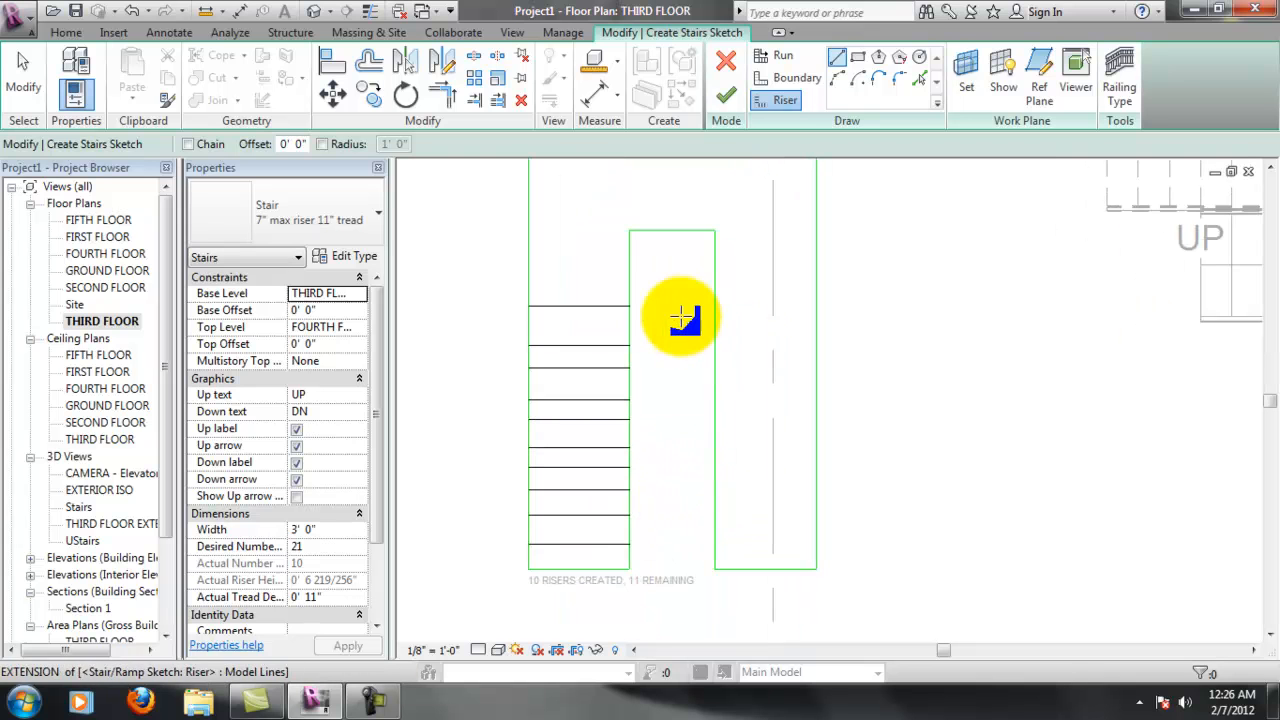
{"action": "left_click", "coordinate": [722, 305]}
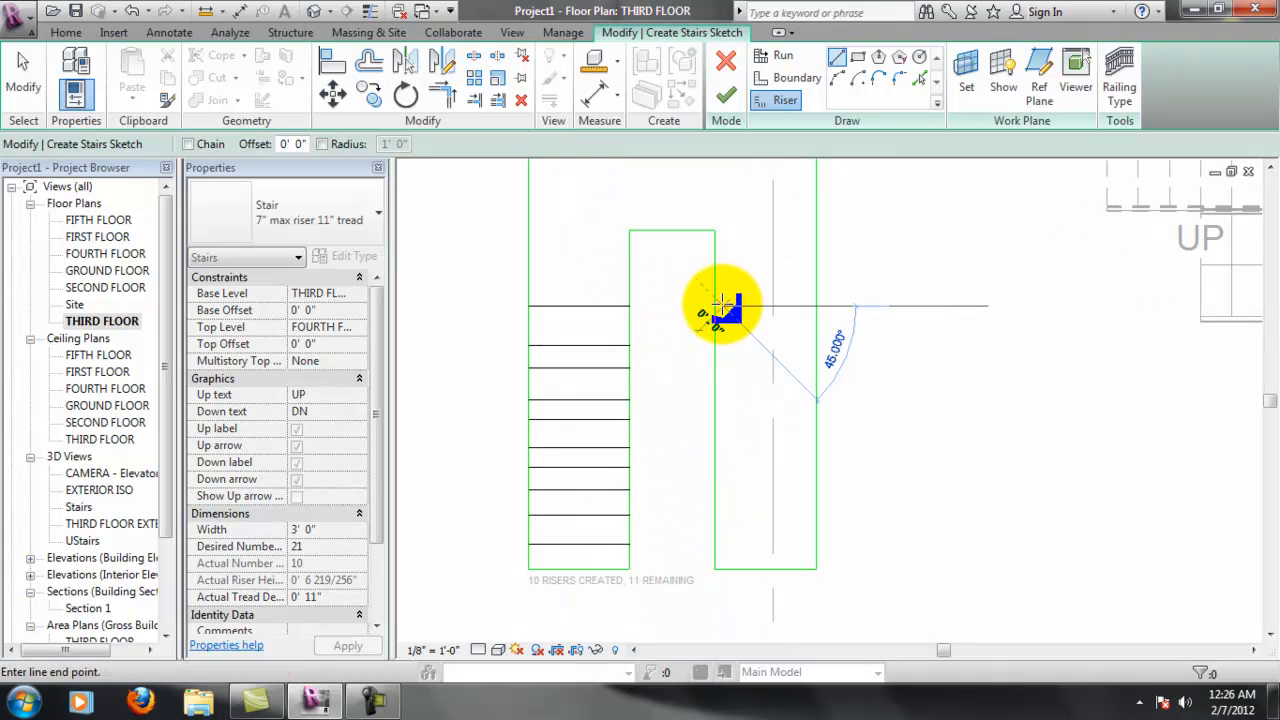
{"action": "key", "text": "Escape"}
{"action": "left_click", "coordinate": [714, 307]}
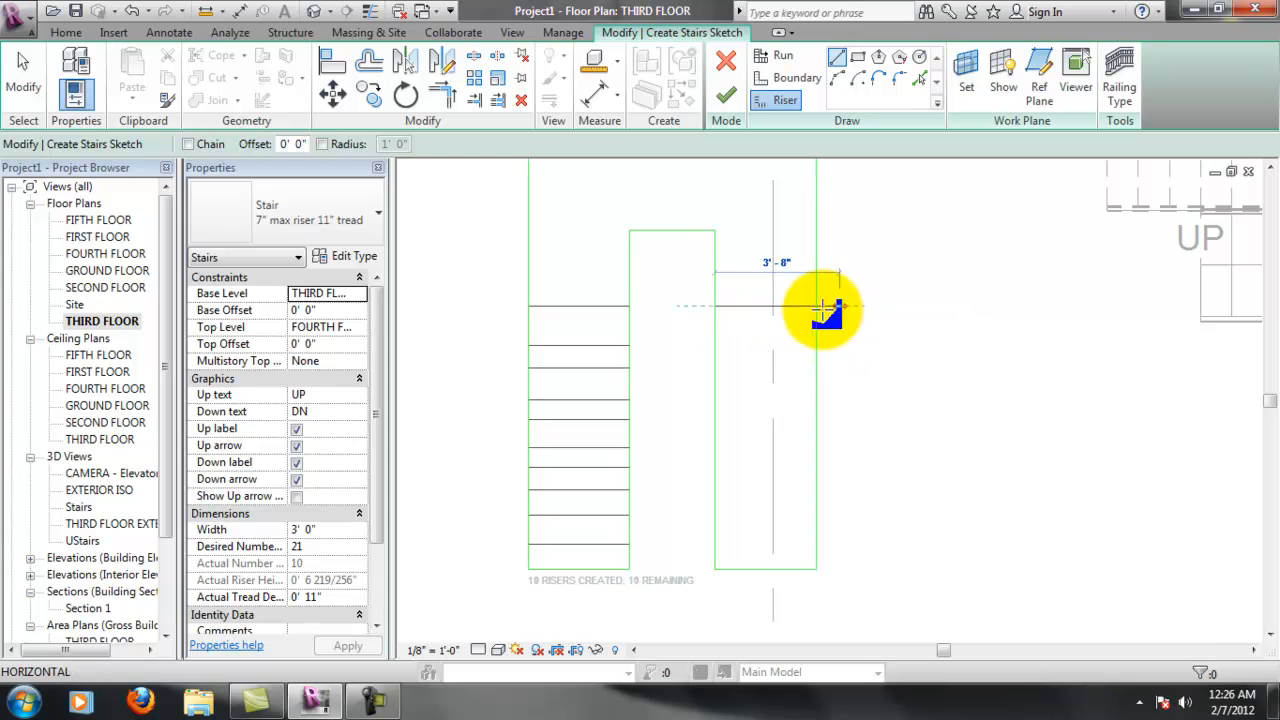
{"action": "left_click", "coordinate": [816, 306]}
{"action": "left_click", "coordinate": [716, 347]}
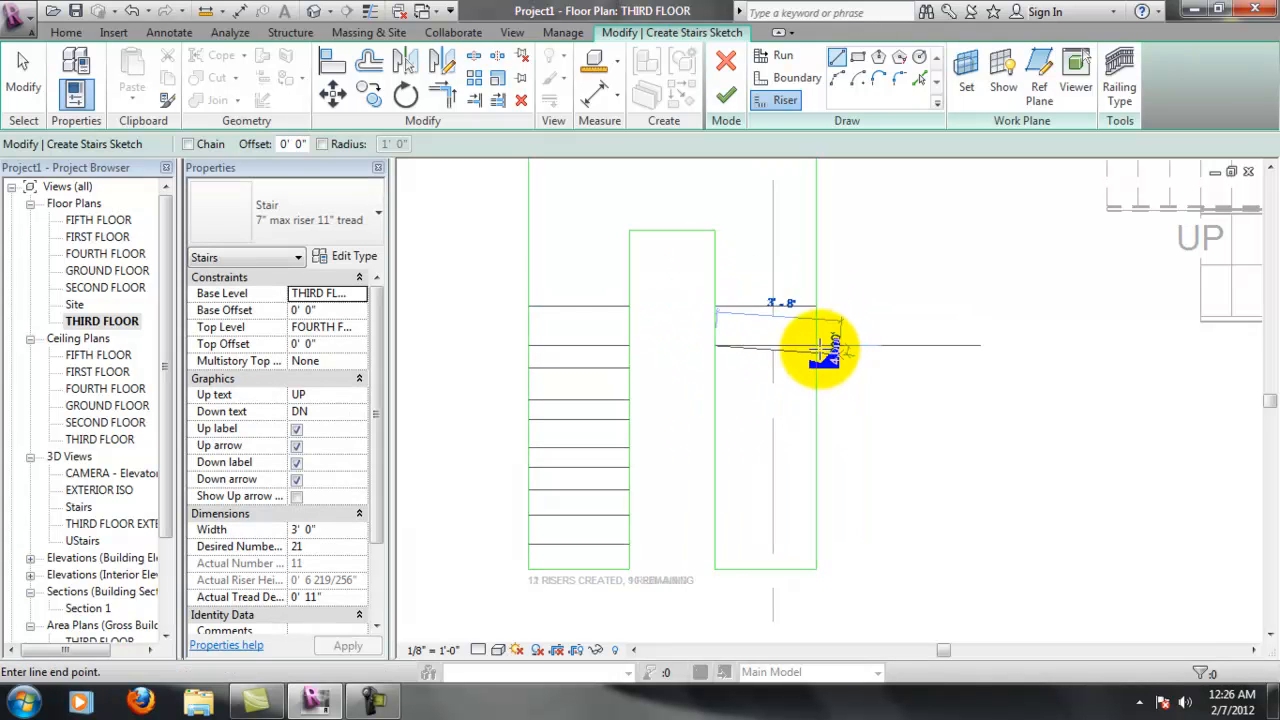
{"action": "left_click", "coordinate": [816, 346]}
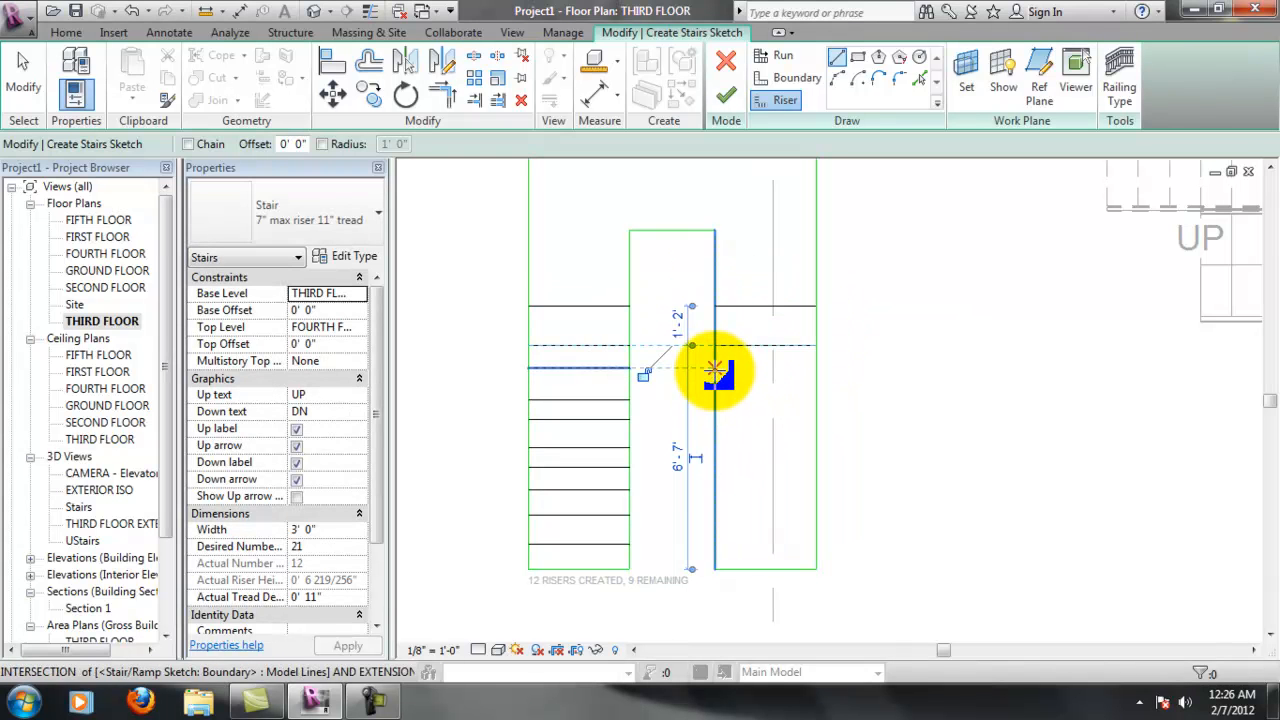
Draw the third, fourth and fifth riser lines down the right flight, level with the matching risers on the left flight
{"action": "left_click", "coordinate": [815, 368]}
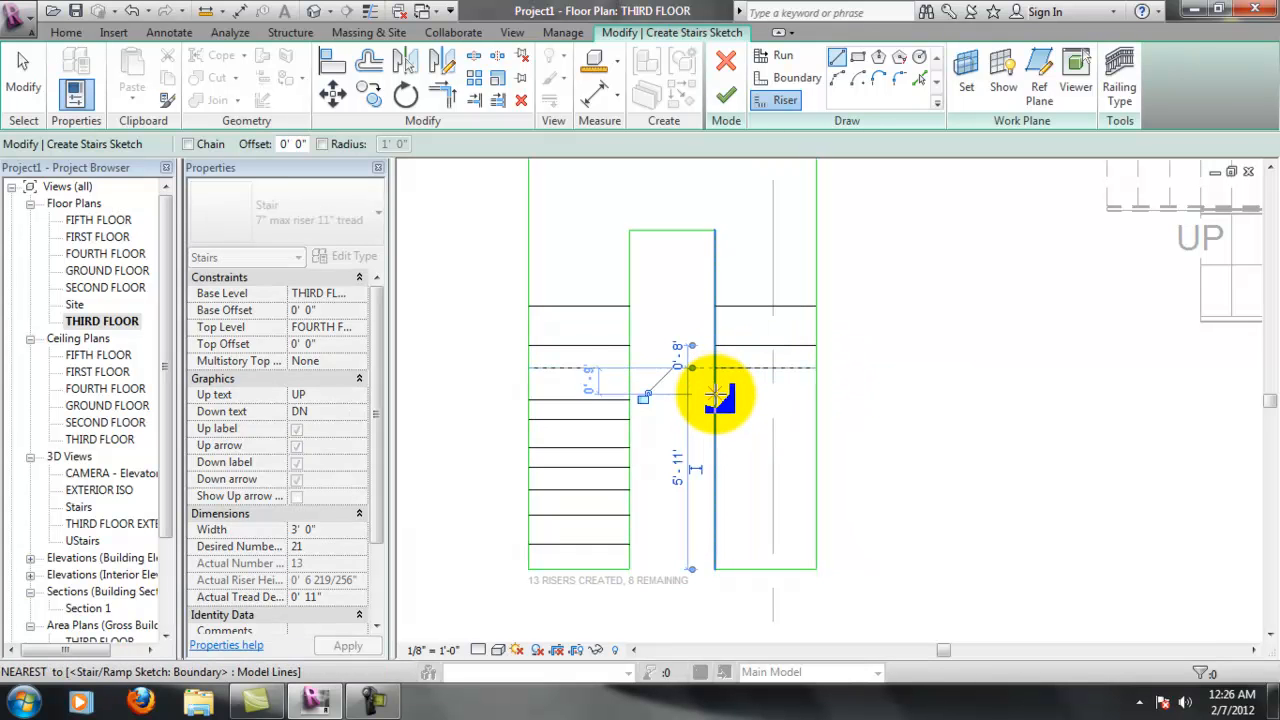
{"action": "left_click", "coordinate": [816, 400]}
{"action": "left_click", "coordinate": [808, 428]}
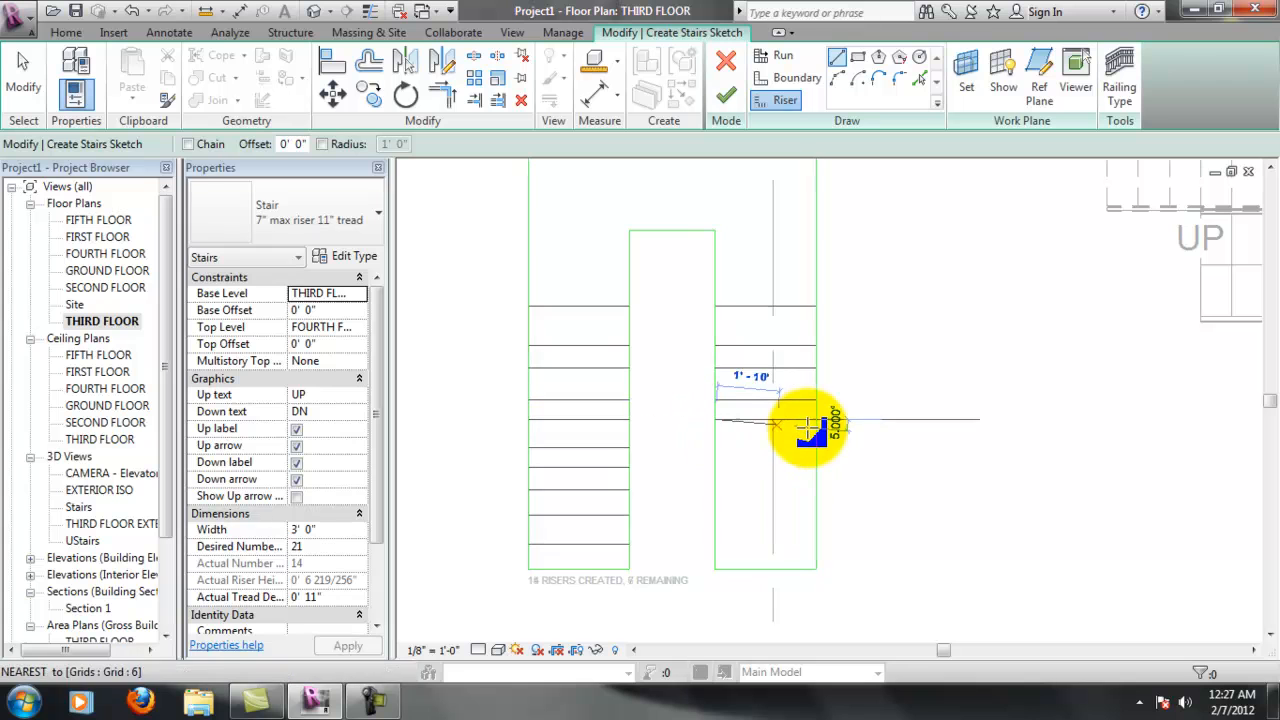
{"action": "left_click", "coordinate": [818, 428]}
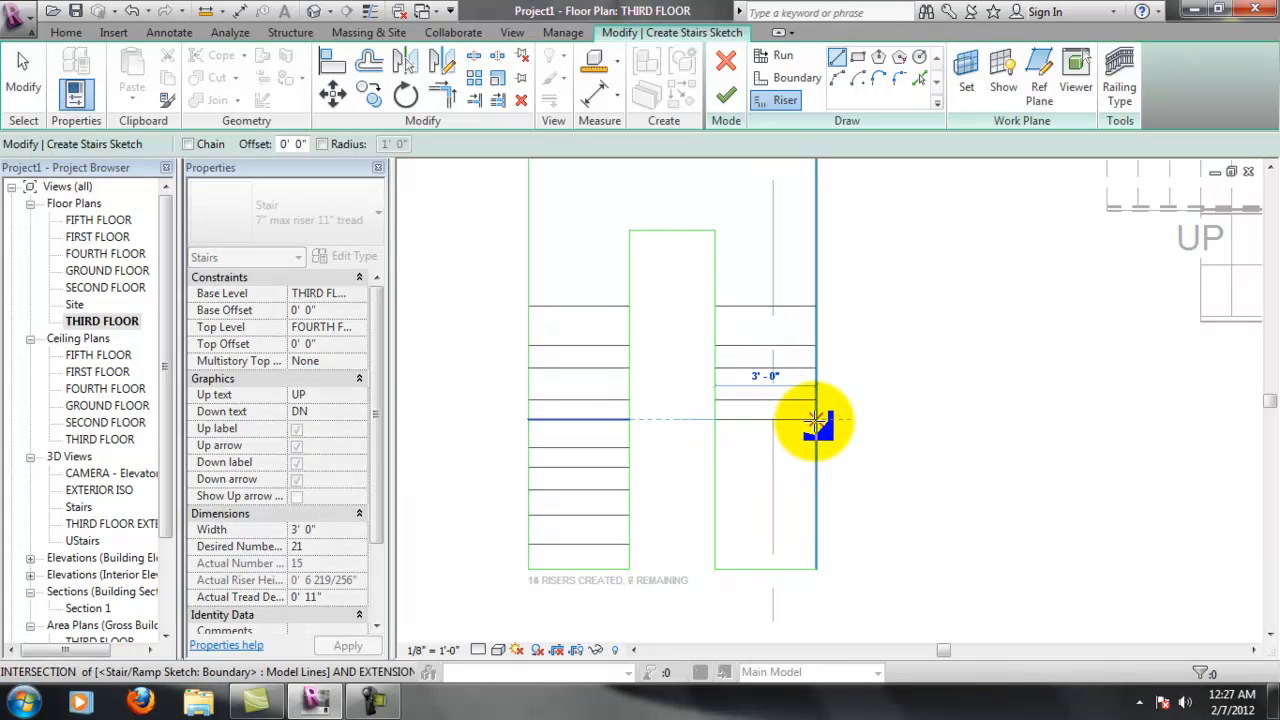
Draw the sixth and seventh riser lines across the right flight, level with the left flight's risers
{"action": "scroll", "coordinate": [766, 518], "scroll_direction": "up", "scroll_amount": 3}
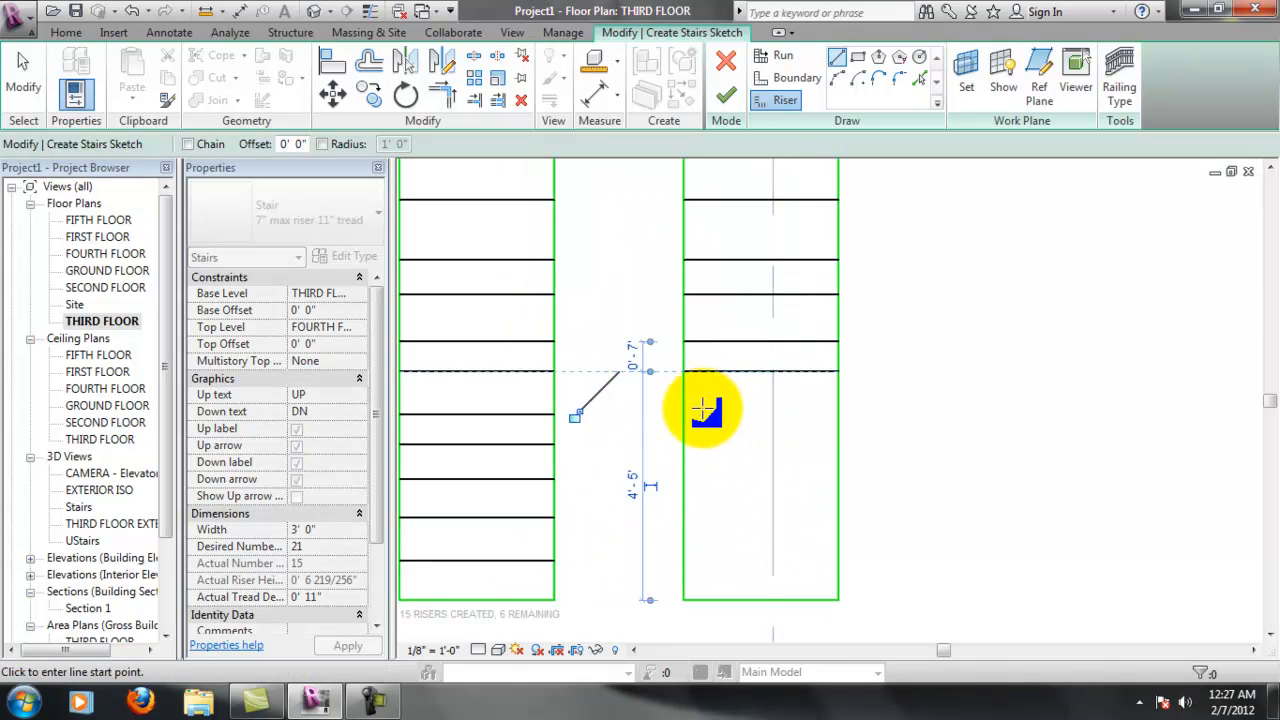
{"action": "left_click", "coordinate": [688, 414]}
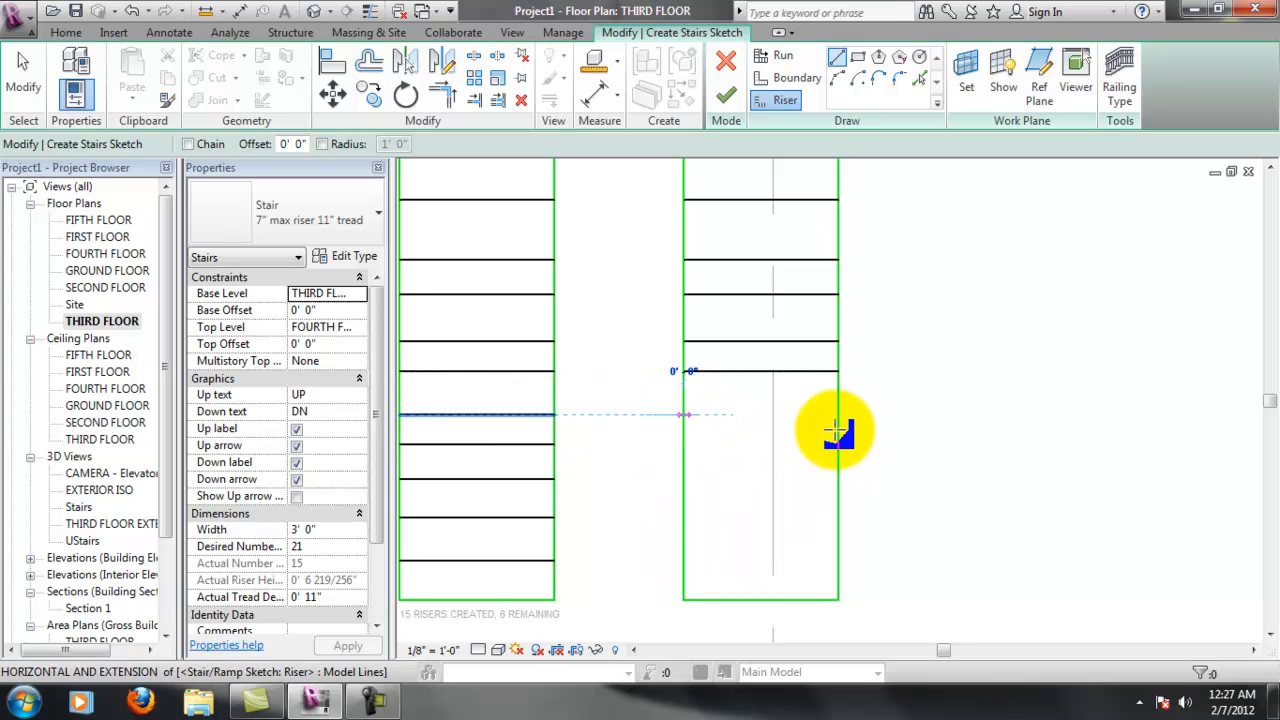
{"action": "left_click", "coordinate": [832, 414]}
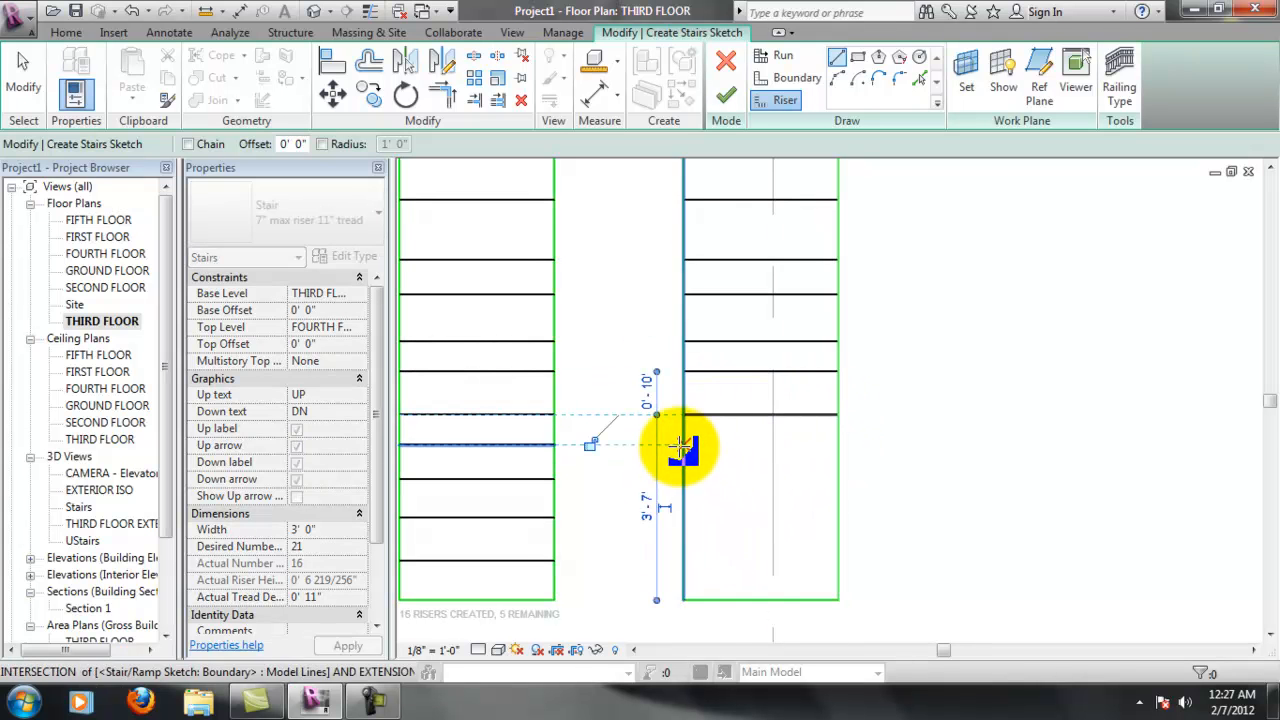
{"action": "left_click", "coordinate": [683, 444]}
{"action": "left_click", "coordinate": [838, 444]}
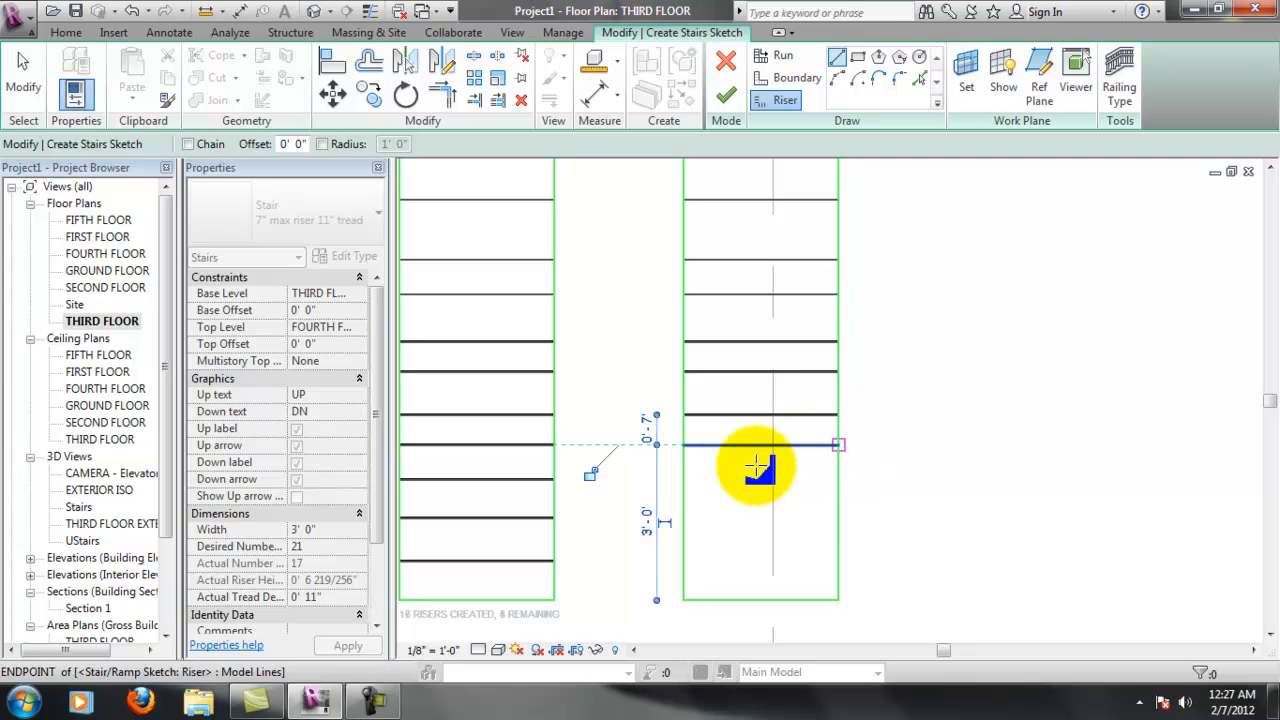
Add the eighth and ninth riser lines to the right flight, aligned with the left flight's two lowest risers but one
{"action": "left_click", "coordinate": [686, 480]}
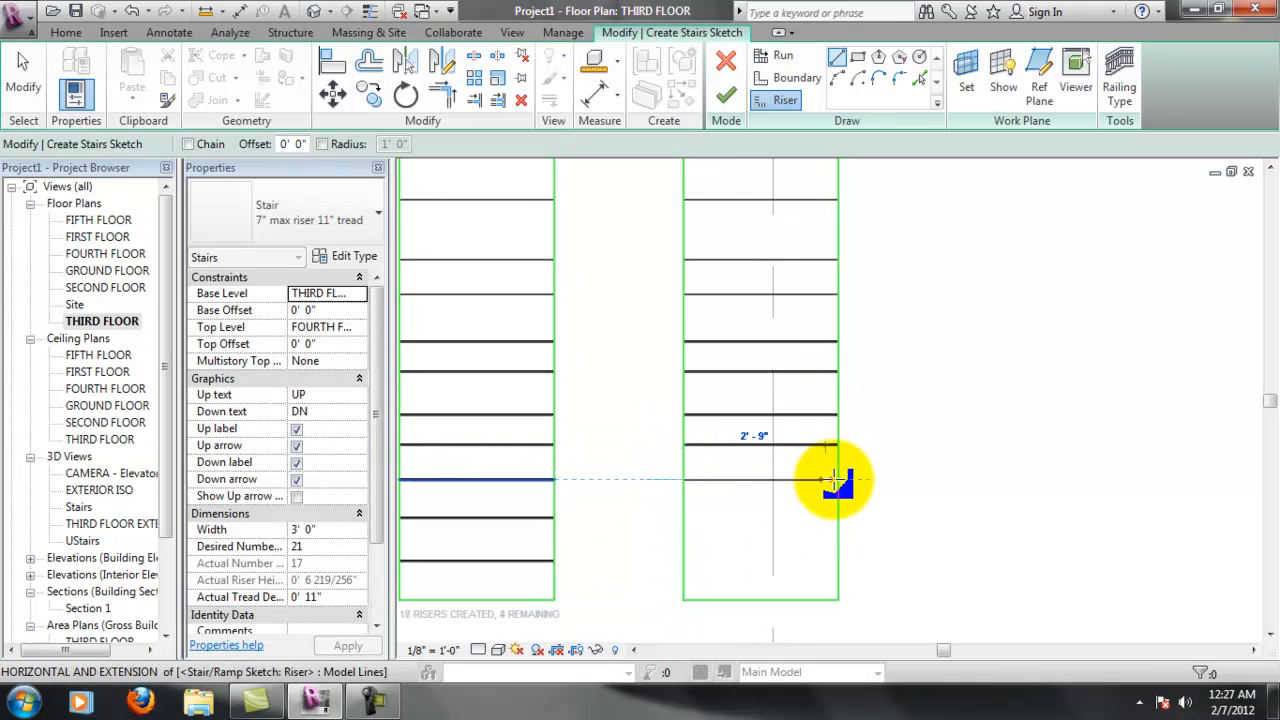
{"action": "left_click", "coordinate": [836, 480]}
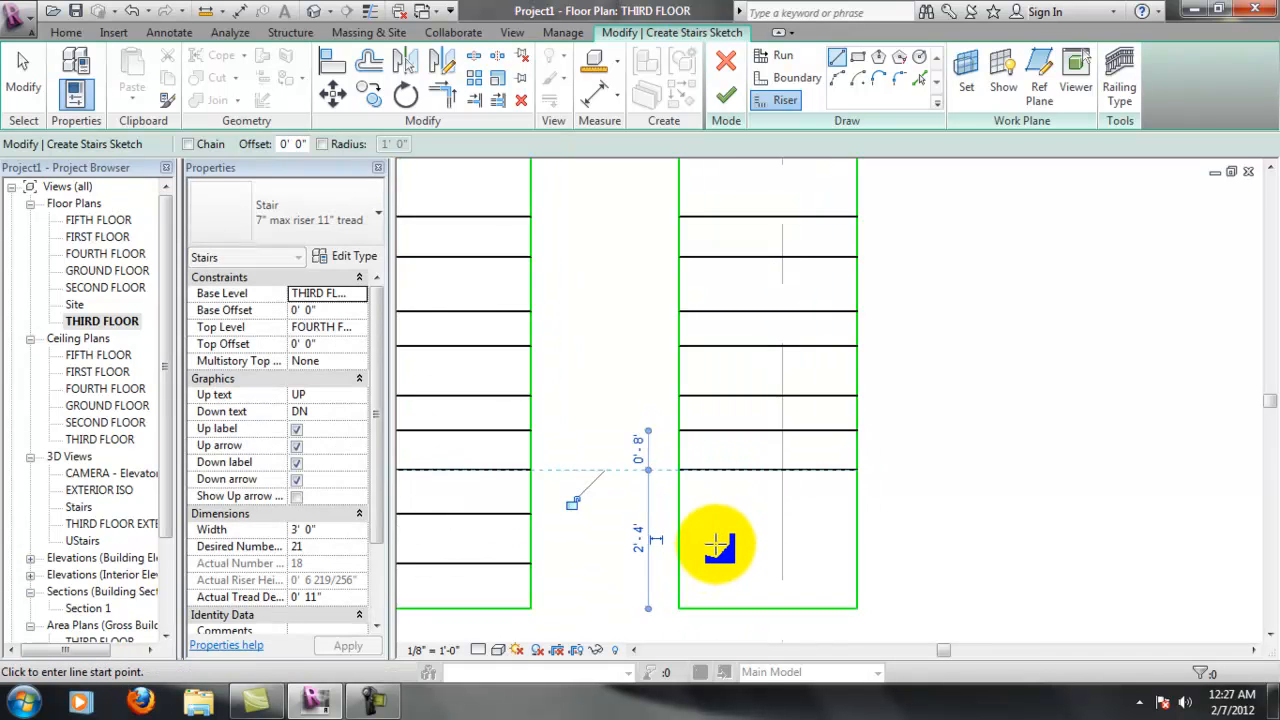
{"action": "left_click", "coordinate": [686, 518]}
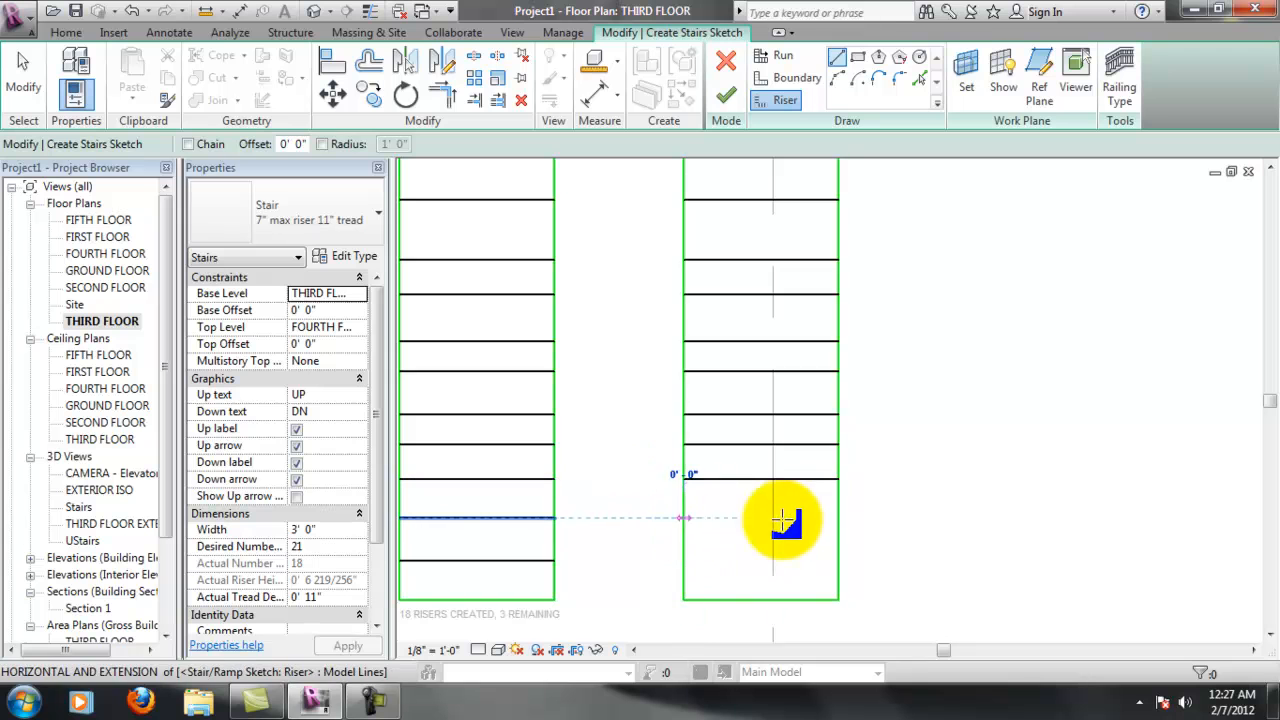
{"action": "left_click", "coordinate": [836, 518]}
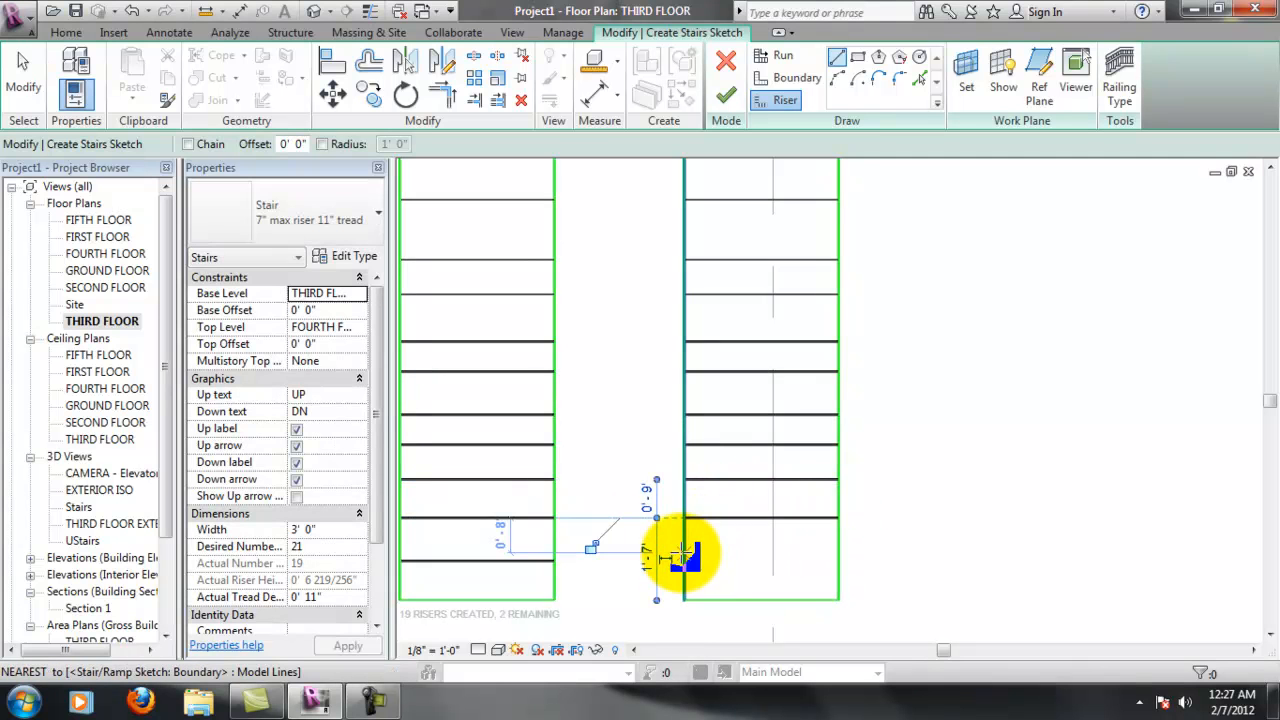
Draw the right flight's last two riser lines, about 7" below the ninth riser and about 6" below that one
{"action": "left_click", "coordinate": [686, 548]}
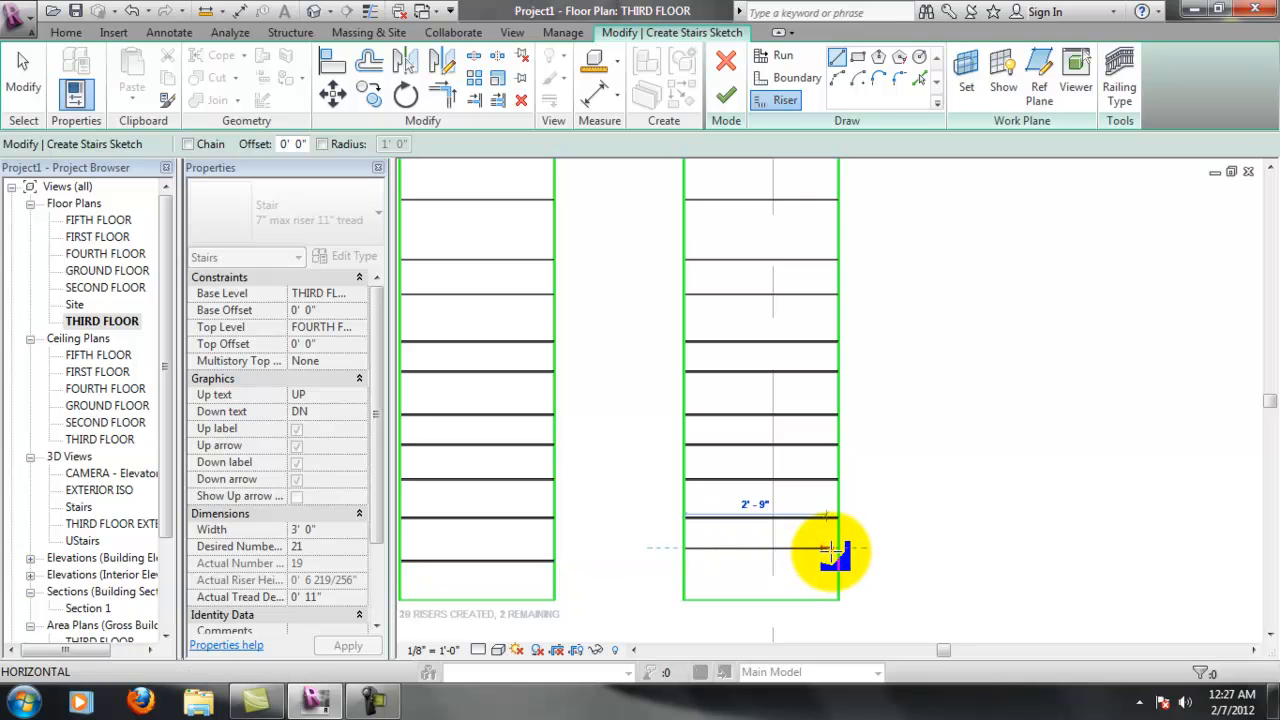
{"action": "left_click", "coordinate": [838, 548]}
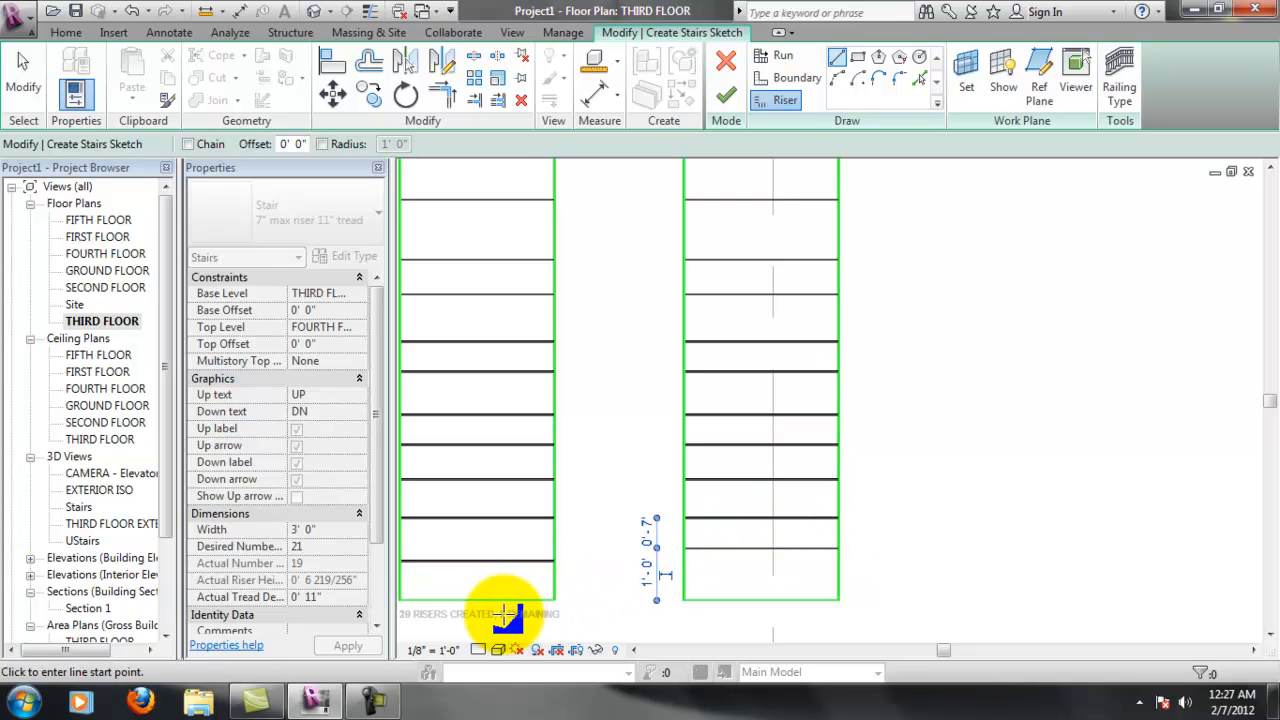
{"action": "scroll", "coordinate": [760, 510], "scroll_direction": "down", "scroll_amount": 2}
{"action": "left_click", "coordinate": [676, 558]}
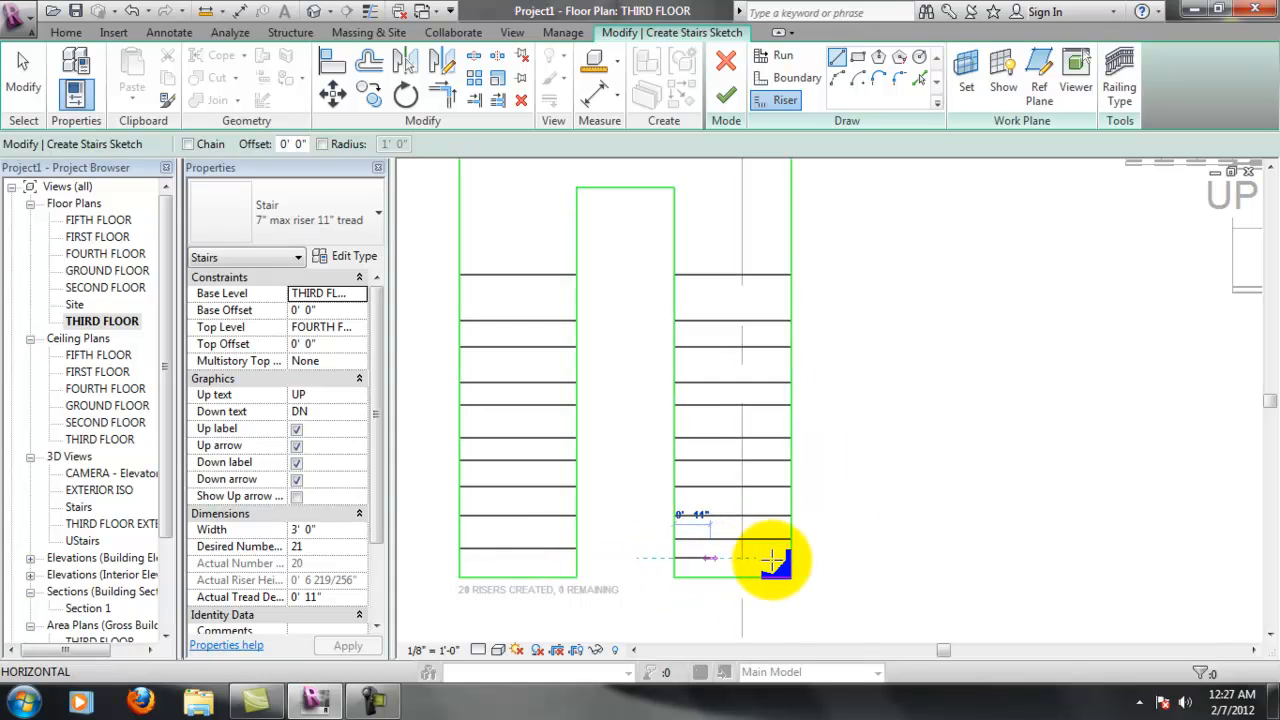
{"action": "left_click", "coordinate": [790, 558]}
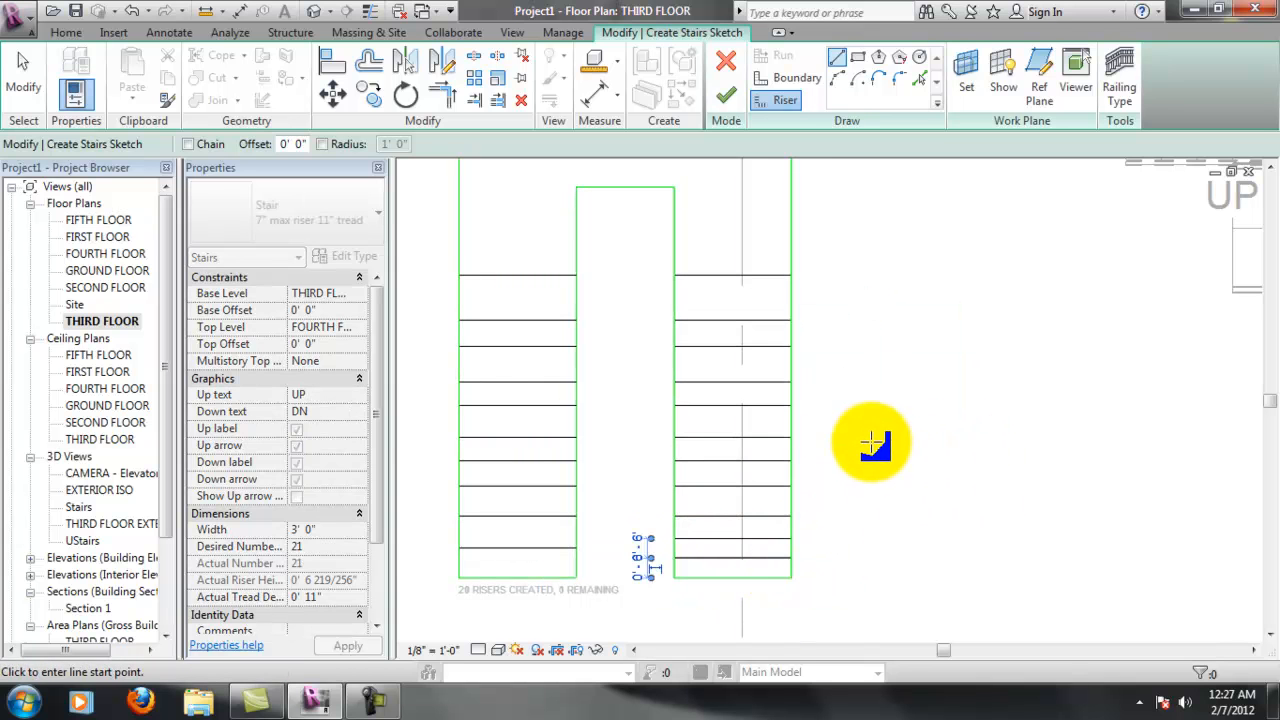
Try to finish the stair sketch with its boundary as one closed chain
{"action": "scroll", "coordinate": [863, 390], "scroll_direction": "down", "scroll_amount": 1}
{"action": "left_click", "coordinate": [728, 92]}
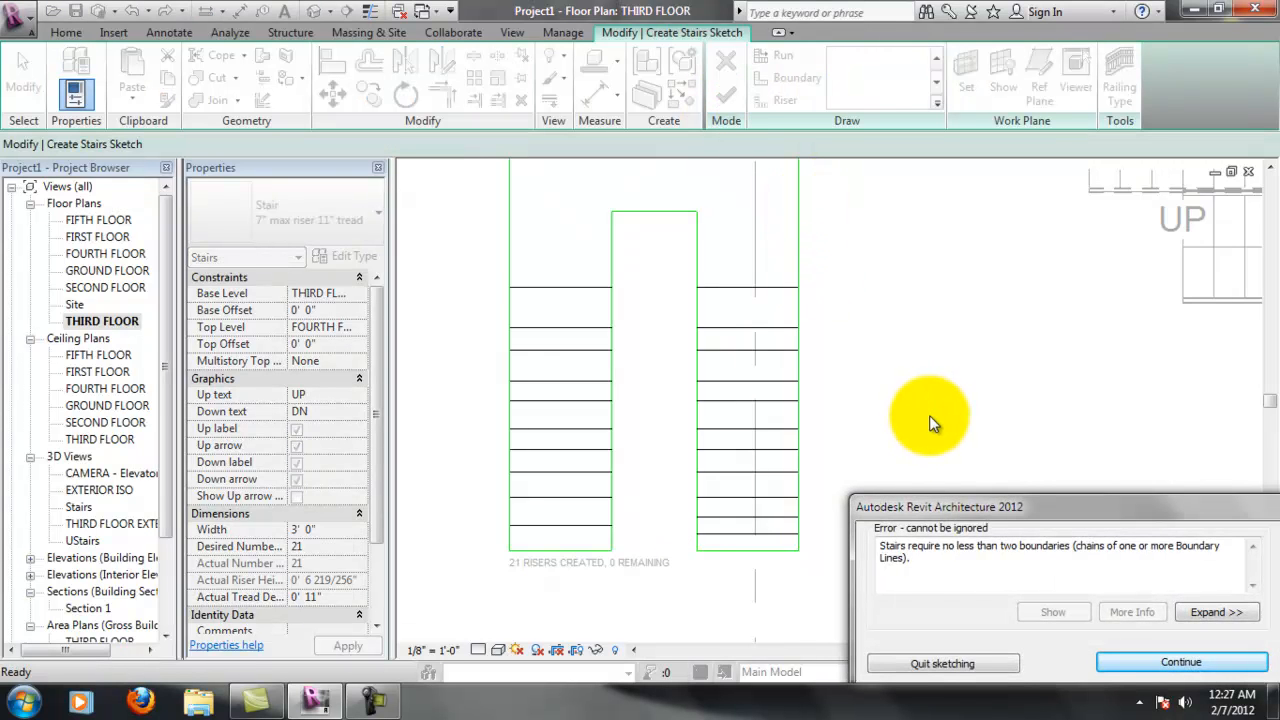
{"action": "left_click", "coordinate": [1132, 668]}
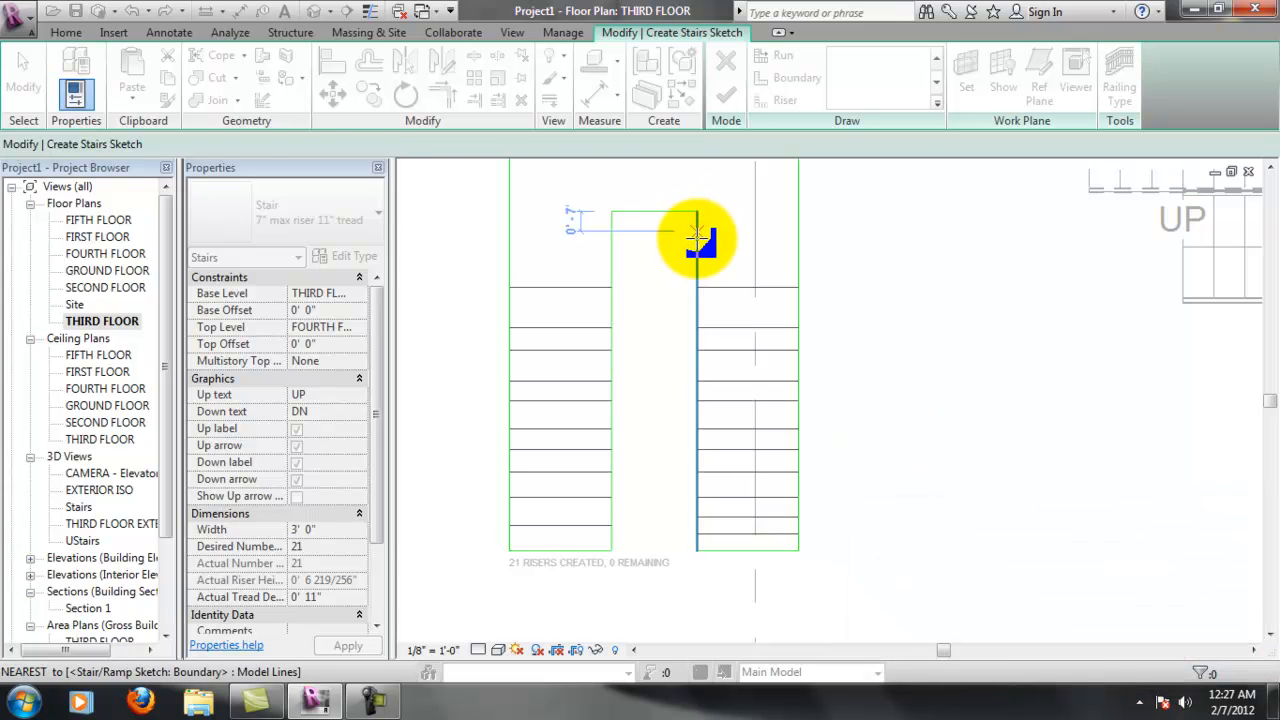
{"action": "scroll", "coordinate": [697, 232], "scroll_direction": "down", "scroll_amount": 1}
{"action": "scroll", "coordinate": [703, 230], "scroll_direction": "down", "scroll_amount": 1}
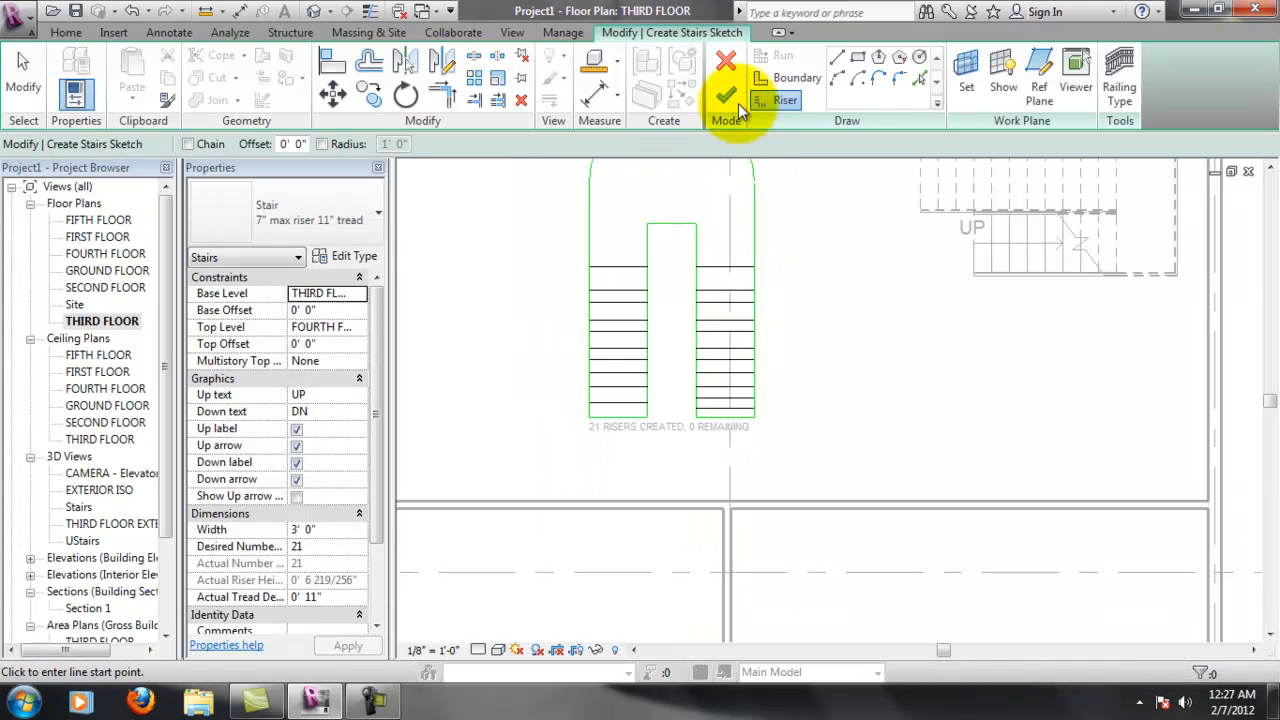
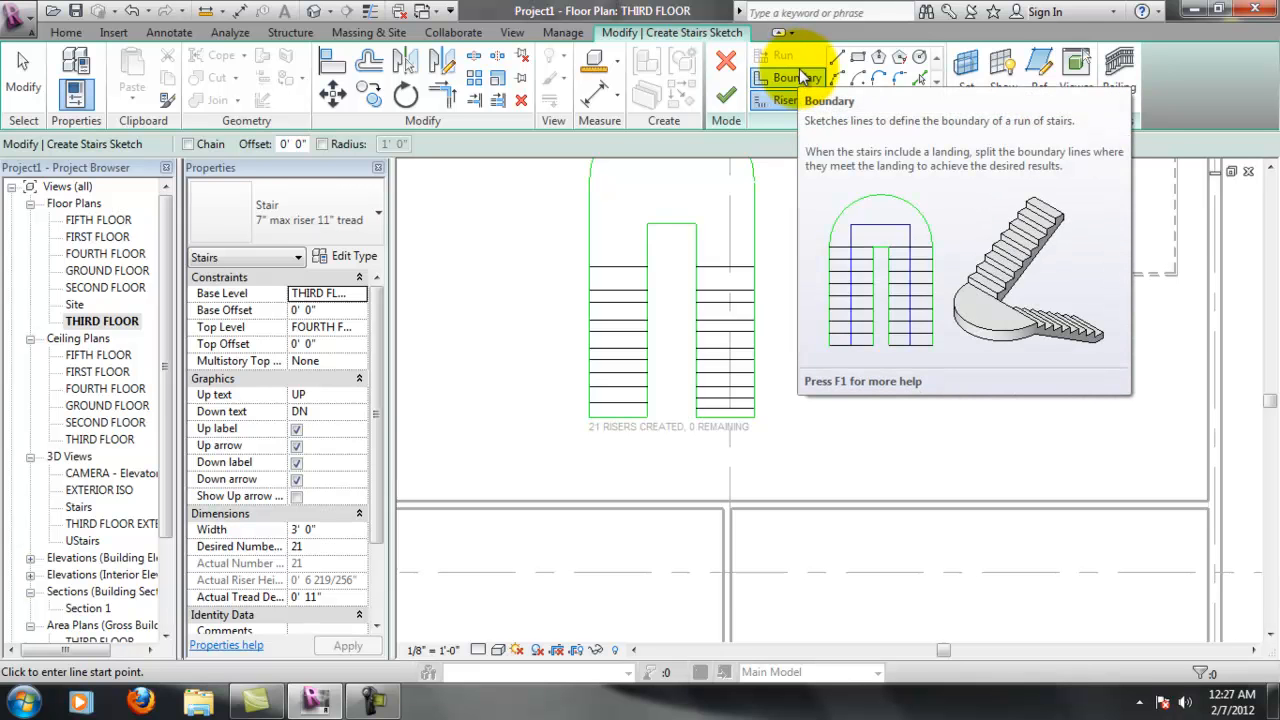
Delete the horizontal boundary lines closing the lower ends of both flights and finish the stair sketch
{"action": "scroll", "coordinate": [737, 420], "scroll_direction": "up", "scroll_amount": 3}
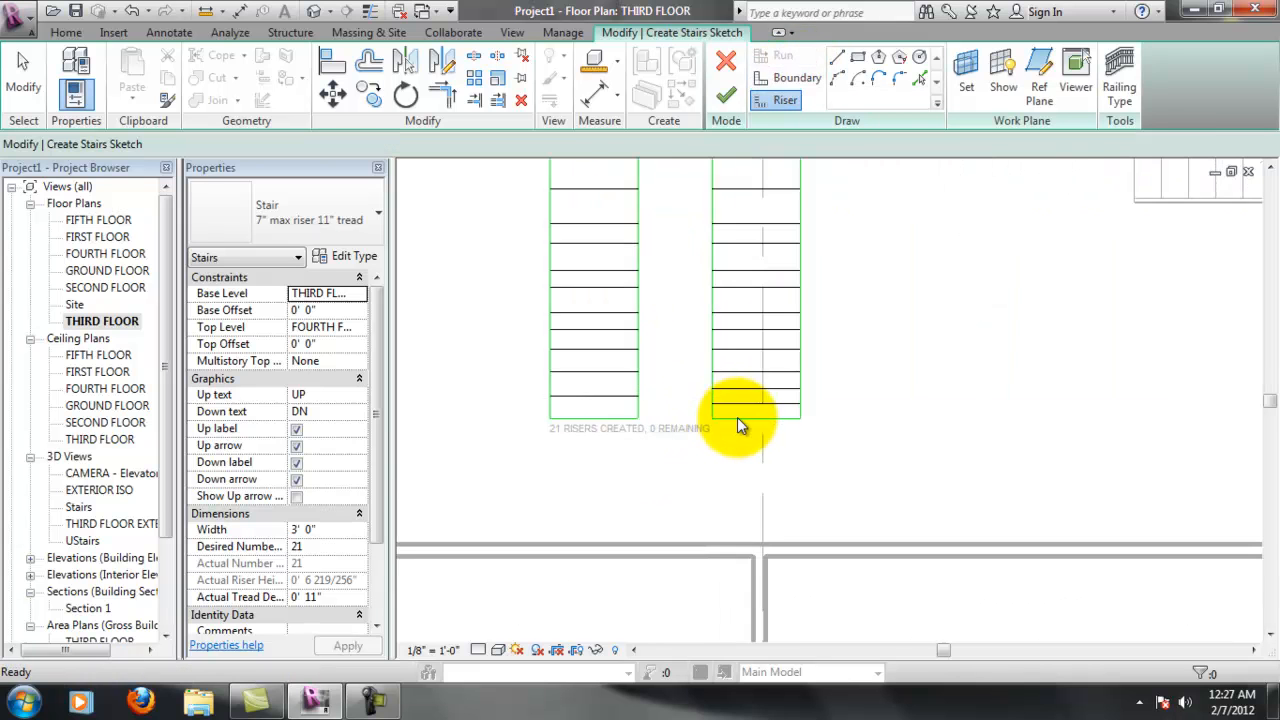
{"action": "key", "text": "Escape"}
{"action": "left_click", "coordinate": [745, 419]}
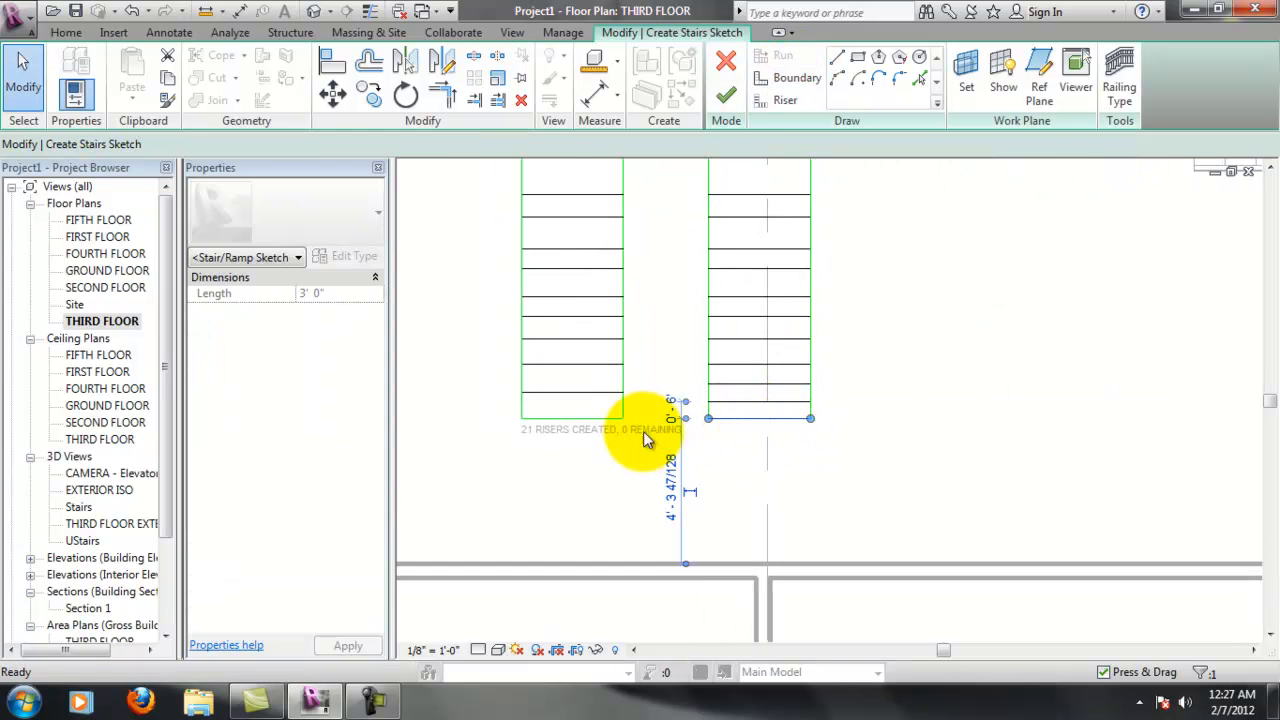
{"action": "key", "text": "Delete"}
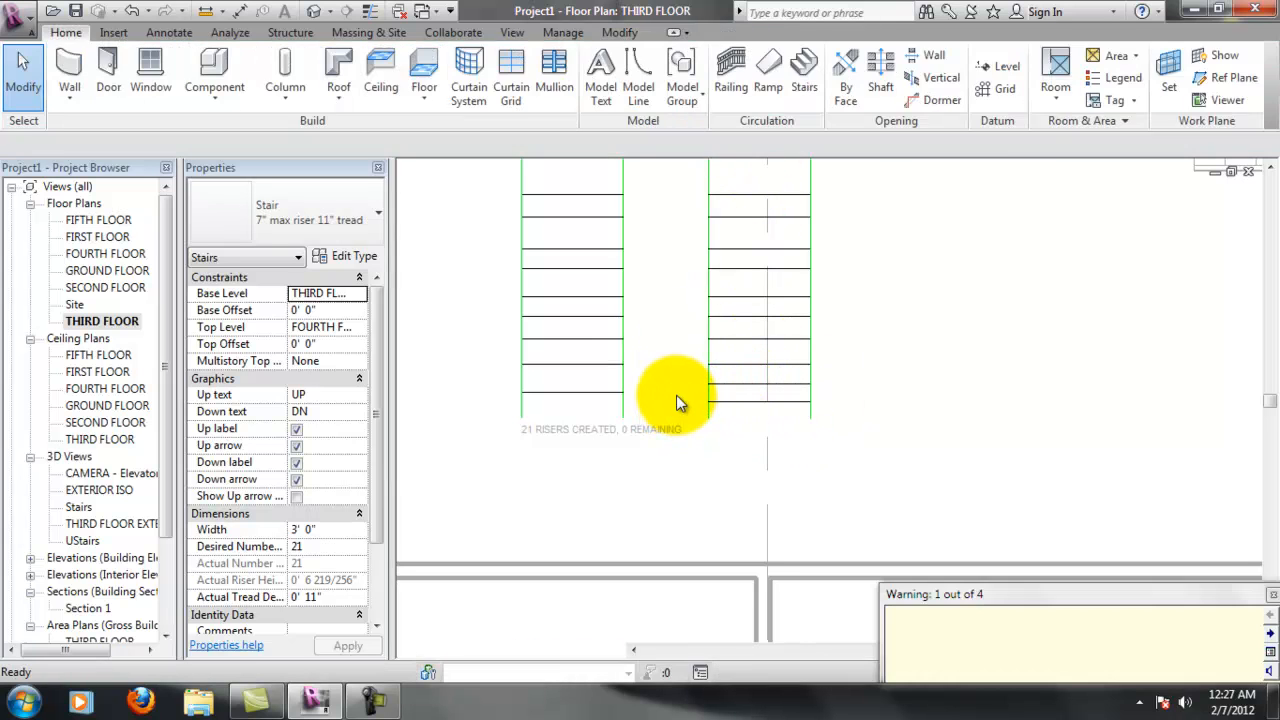
{"action": "left_click", "coordinate": [921, 322]}
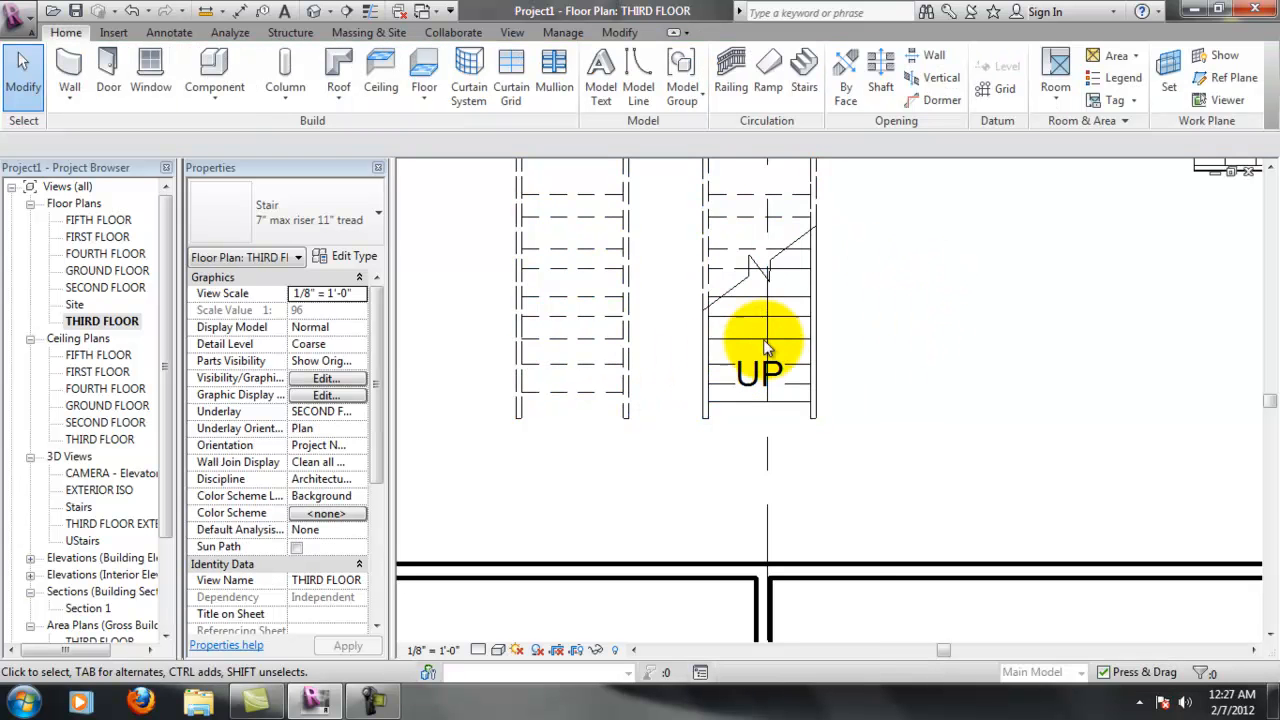
Create a camera view from the room's lower-left area, aimed across the new U-shaped stair to a target right of it
{"action": "scroll", "coordinate": [811, 313], "scroll_direction": "down", "scroll_amount": 3}
{"action": "middle_click_drag", "start_coordinate": [873, 280], "coordinate": [848, 401]}
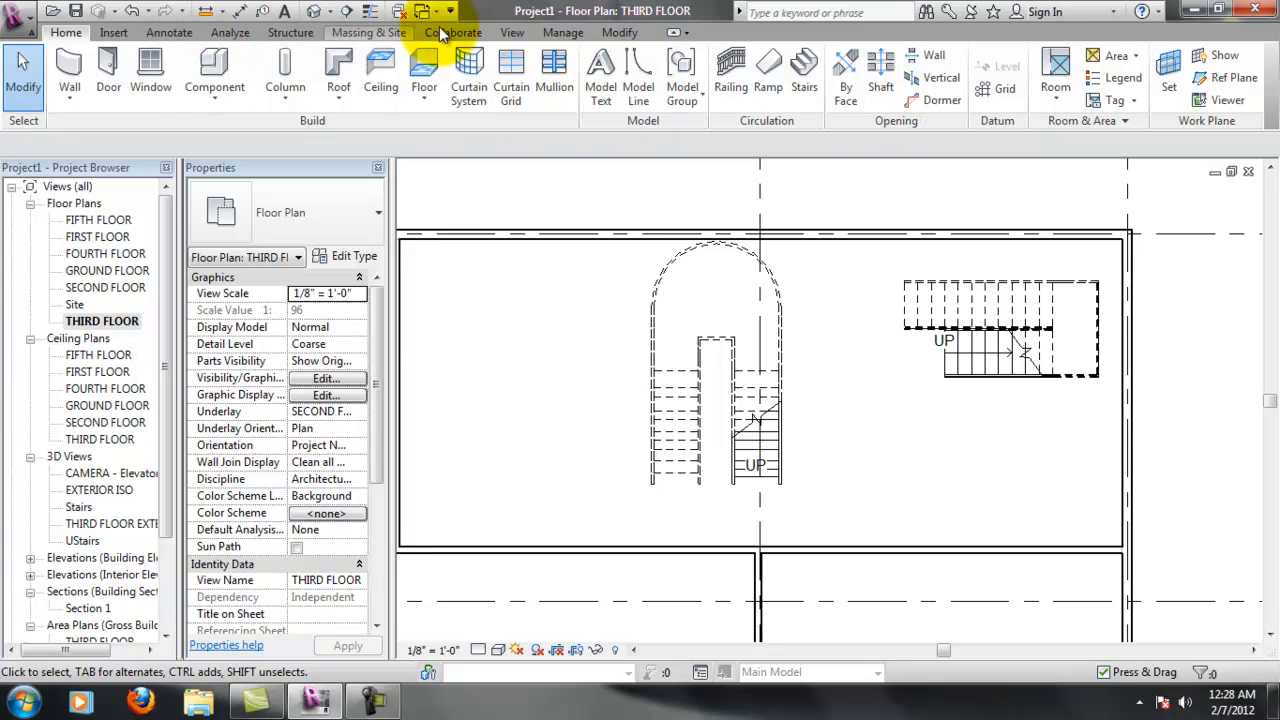
{"action": "left_click", "coordinate": [528, 30]}
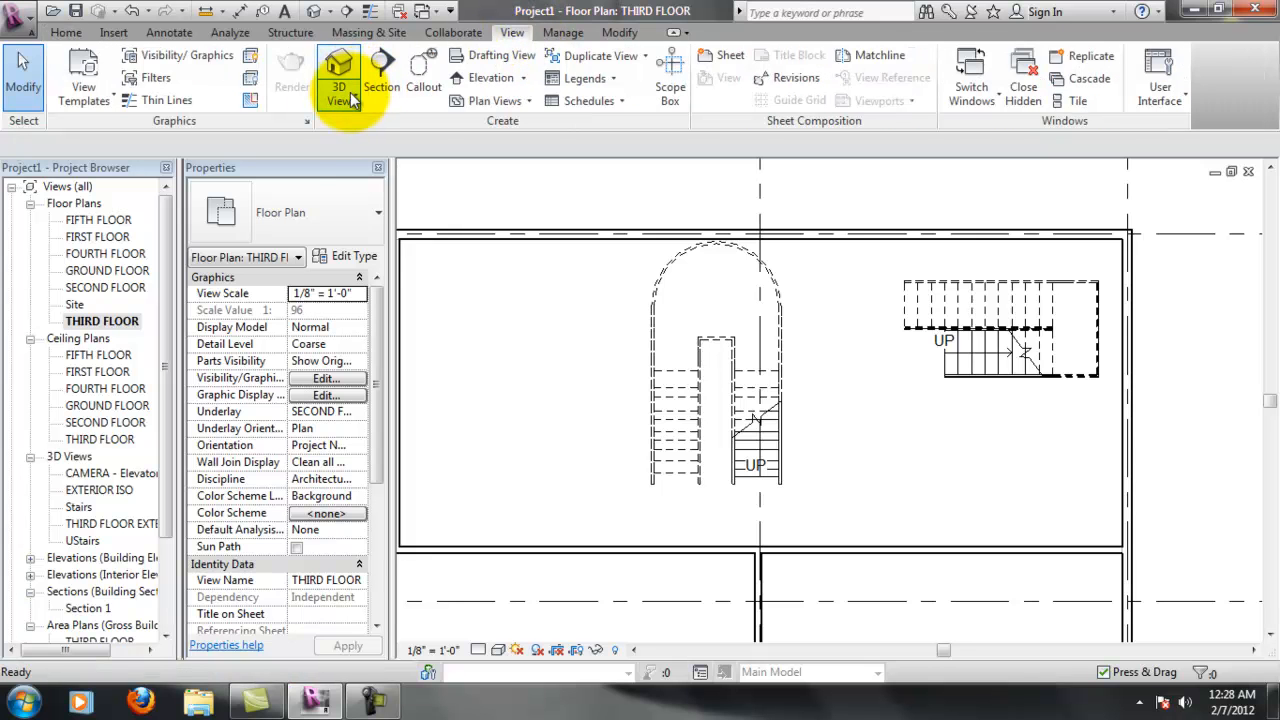
{"action": "left_click", "coordinate": [375, 167]}
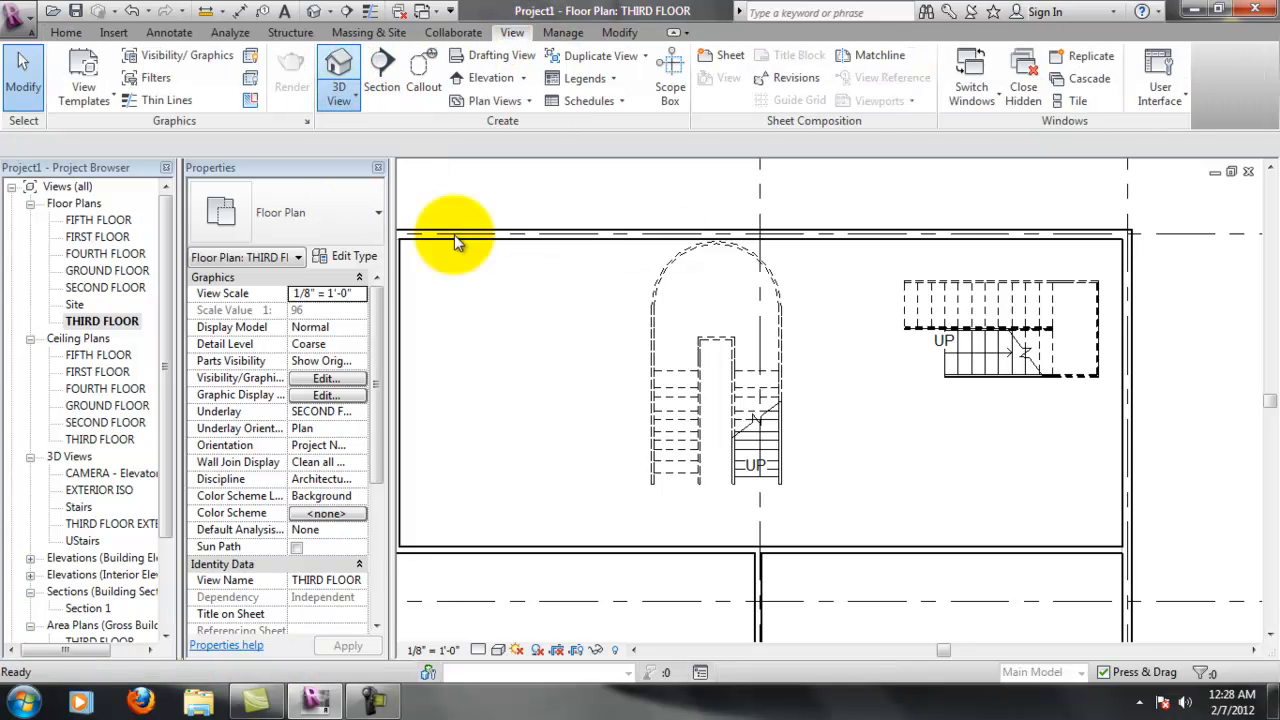
{"action": "left_click", "coordinate": [433, 498]}
{"action": "left_click", "coordinate": [837, 337]}
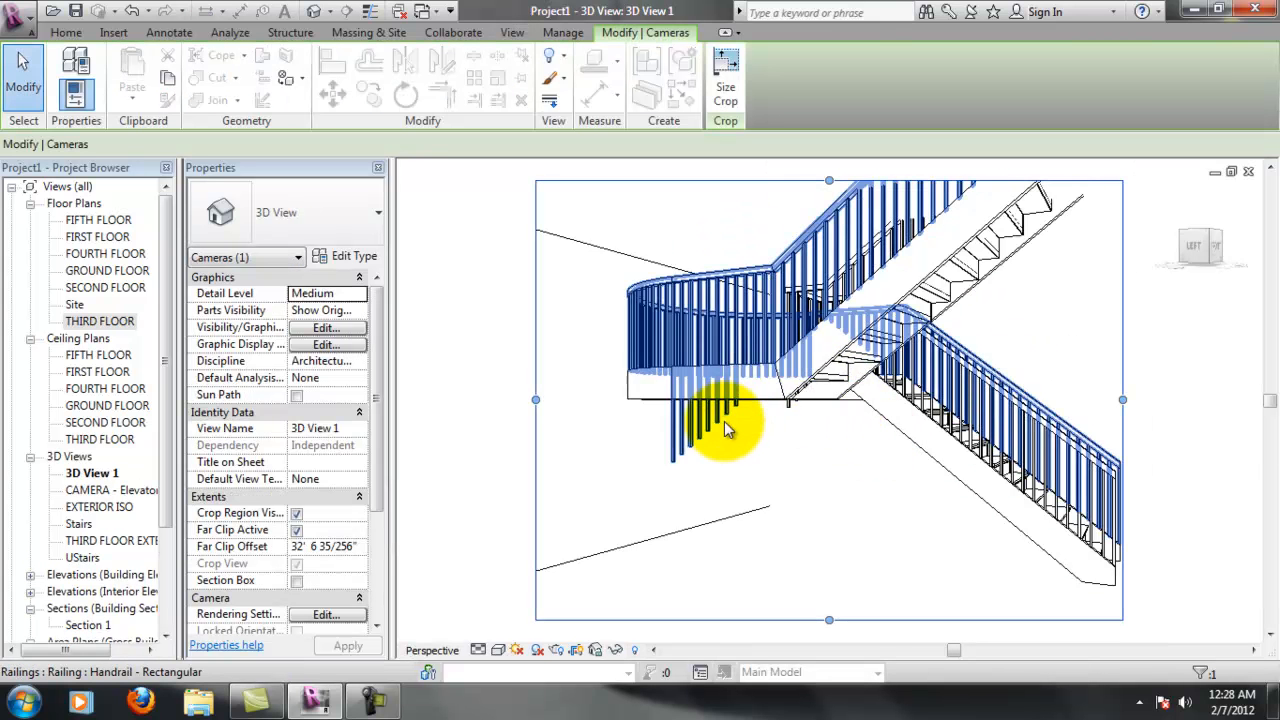
Enlarge the camera view's crop region on its right, top and left sides to show more around the stair
{"action": "scroll", "coordinate": [727, 421], "scroll_direction": "down", "scroll_amount": 2}
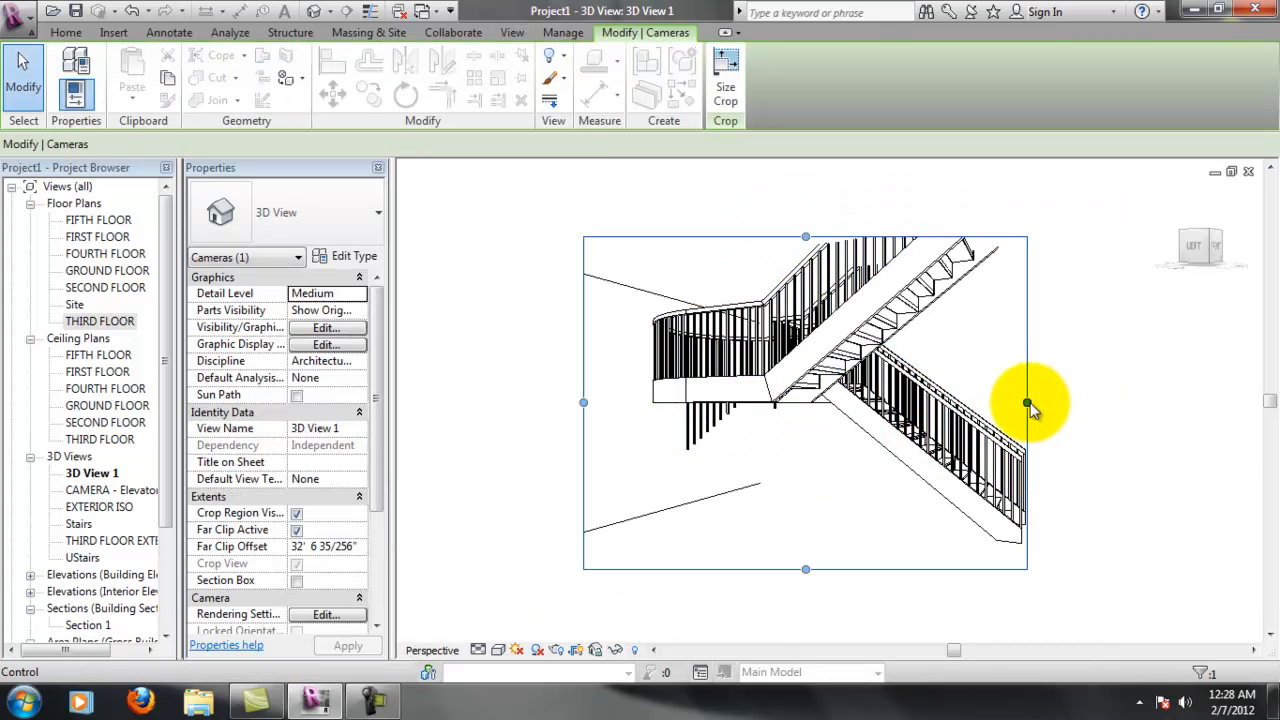
{"action": "left_click_drag", "start_coordinate": [1027, 403], "coordinate": [1147, 403]}
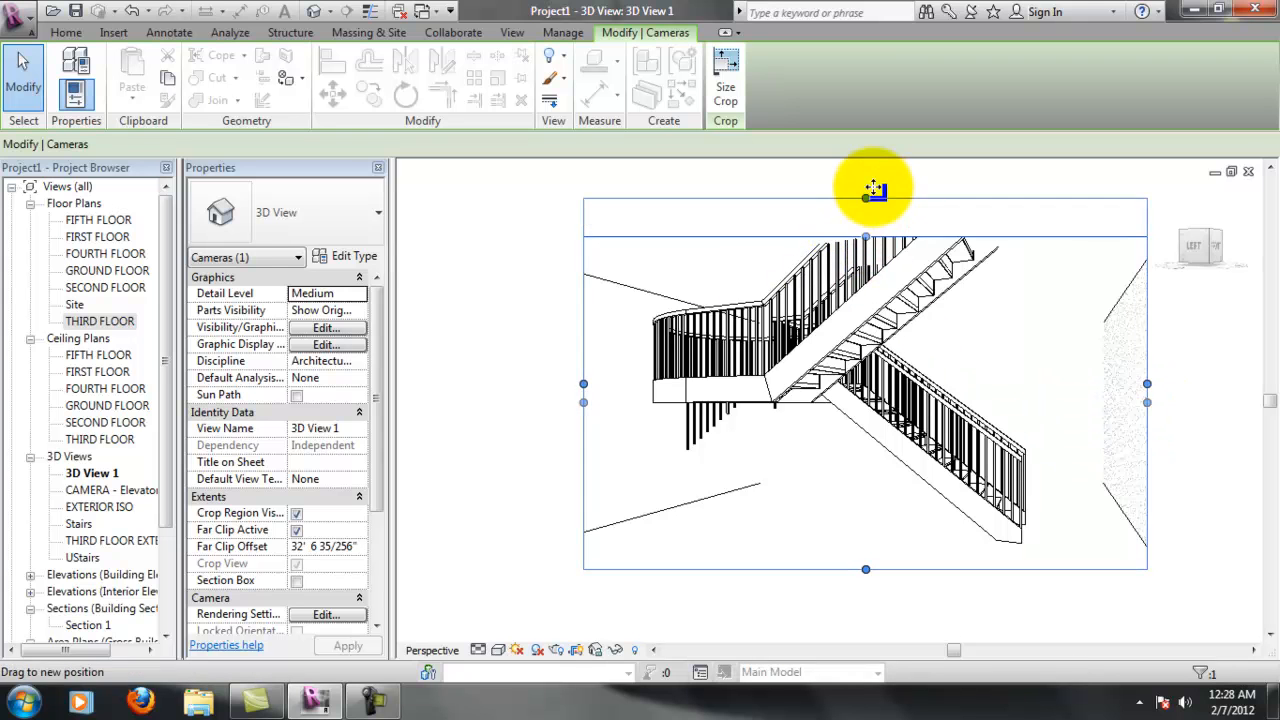
{"action": "left_click_drag", "start_coordinate": [874, 188], "coordinate": [874, 183]}
{"action": "left_click_drag", "start_coordinate": [581, 383], "coordinate": [546, 381]}
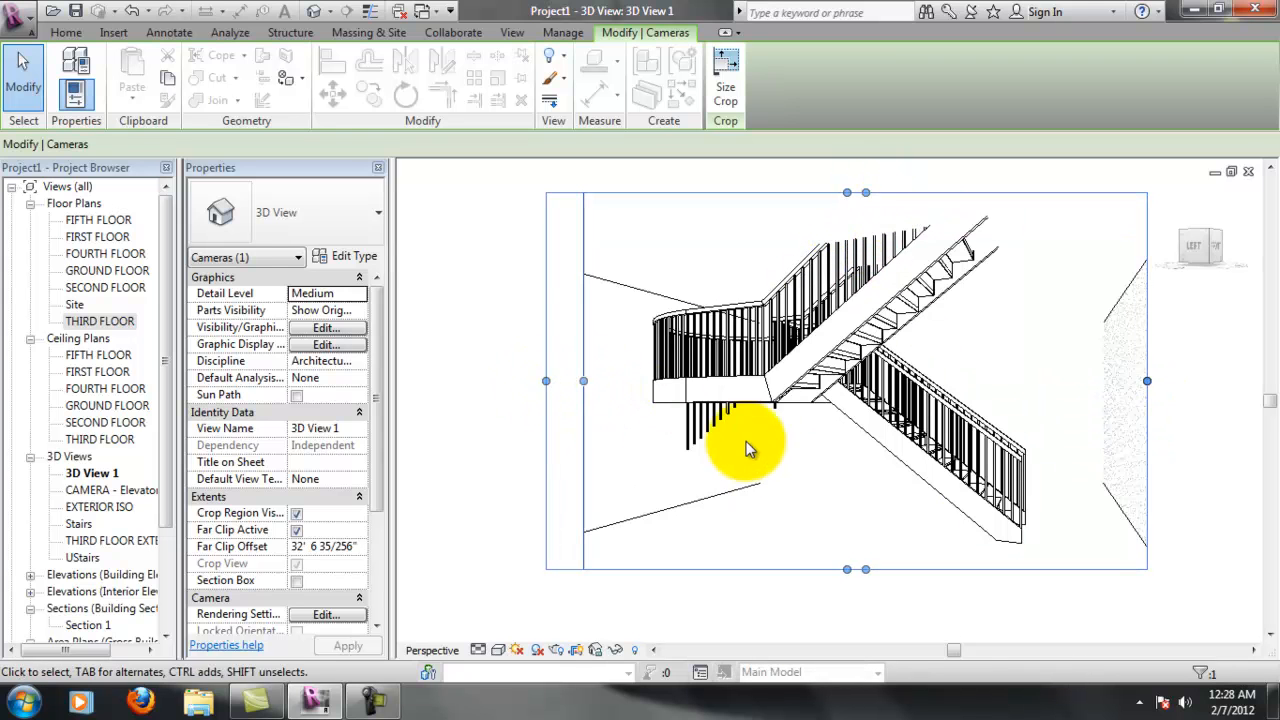
Change the stair's outer railing type to Handrail - Pipe
{"action": "left_click", "coordinate": [705, 432]}
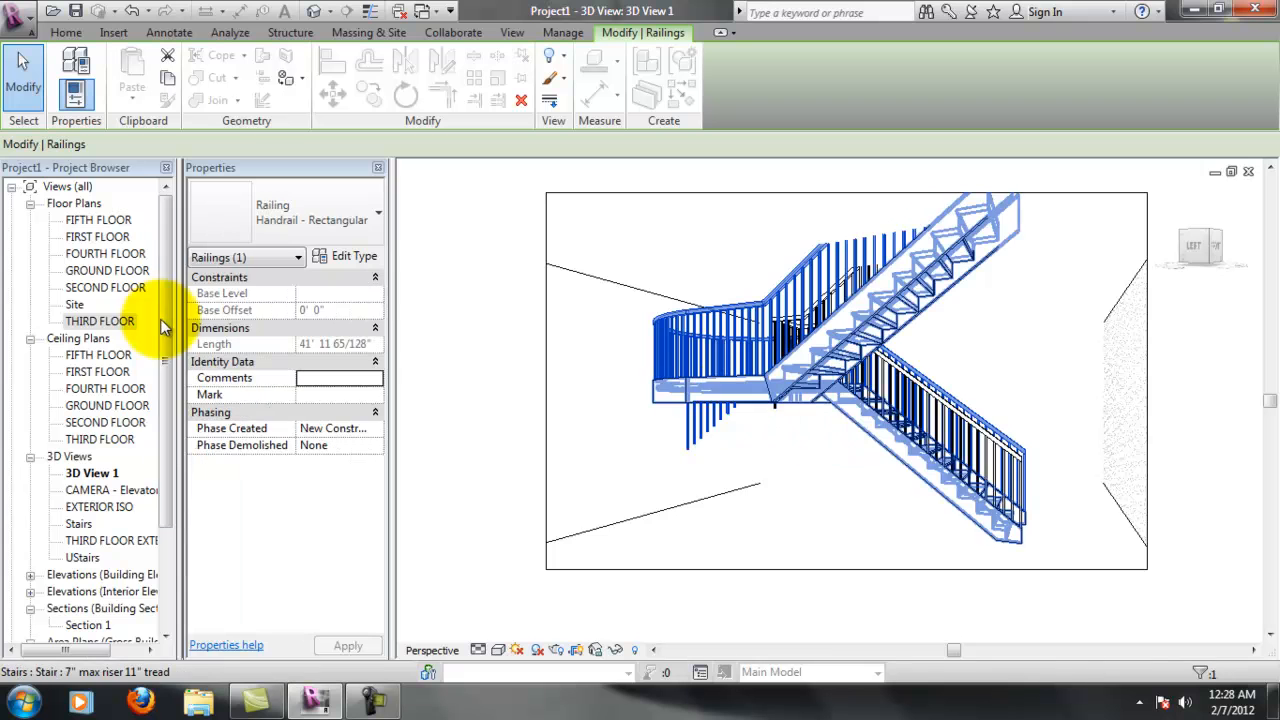
{"action": "left_click", "coordinate": [336, 220]}
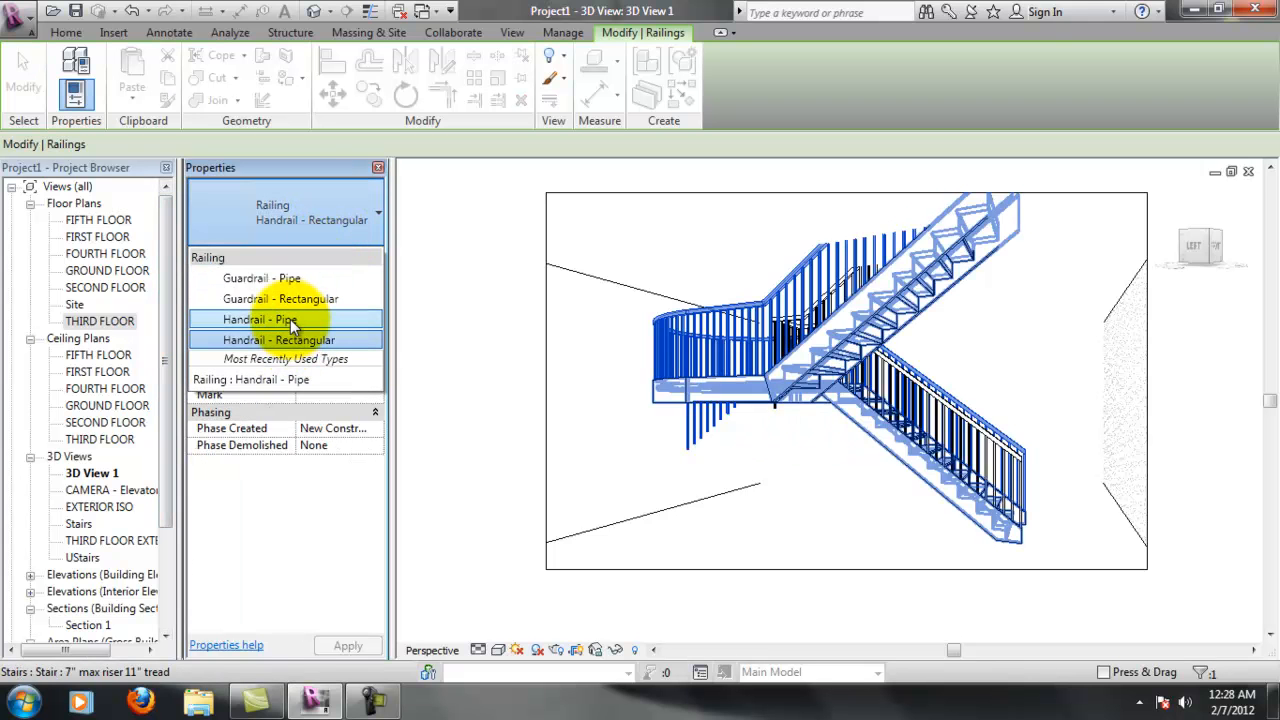
{"action": "left_click", "coordinate": [366, 327]}
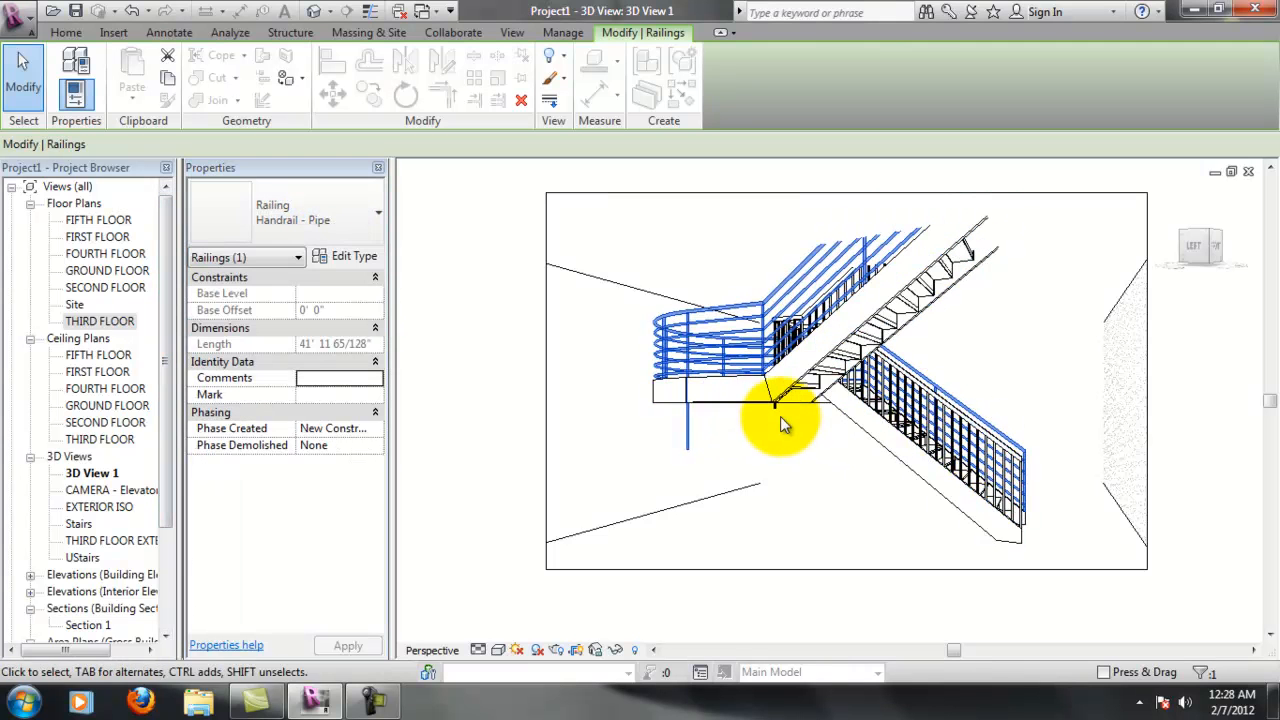
{"action": "middle_click_drag", "start_coordinate": [737, 429], "coordinate": [709, 481]}
{"action": "key", "text": "alt"}
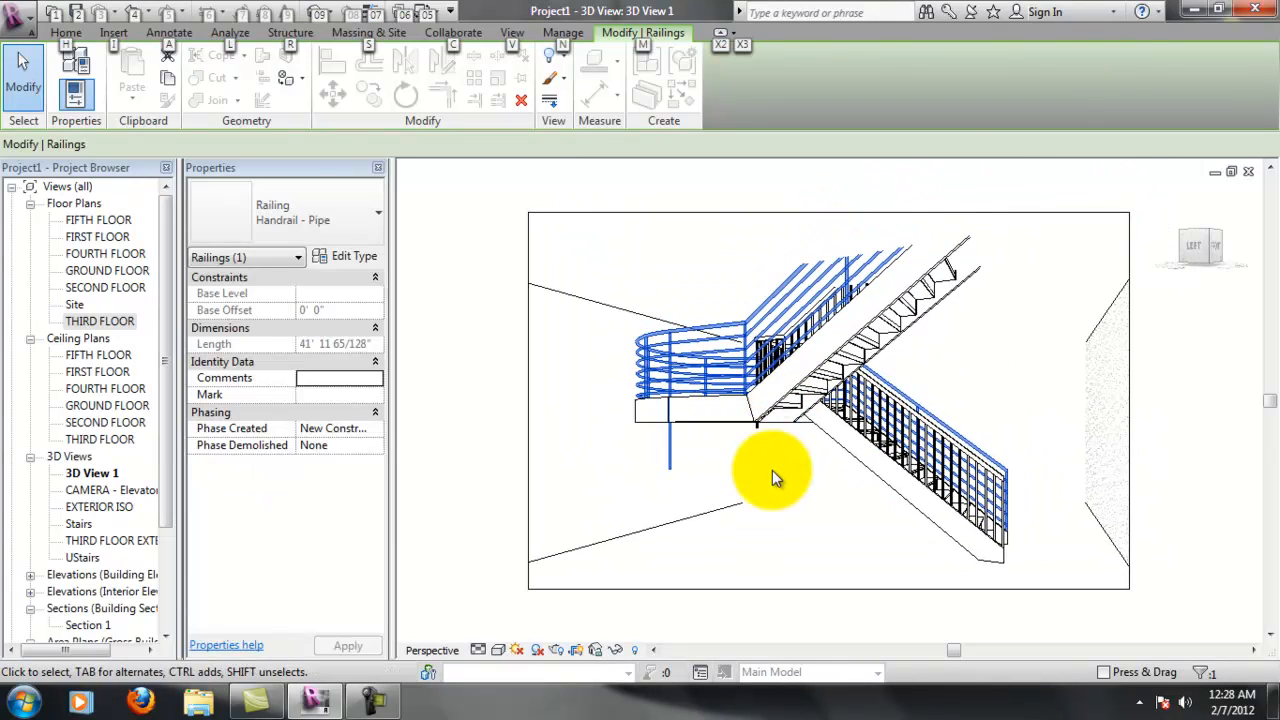
{"action": "left_click", "coordinate": [760, 472]}
{"action": "left_click", "coordinate": [672, 457]}
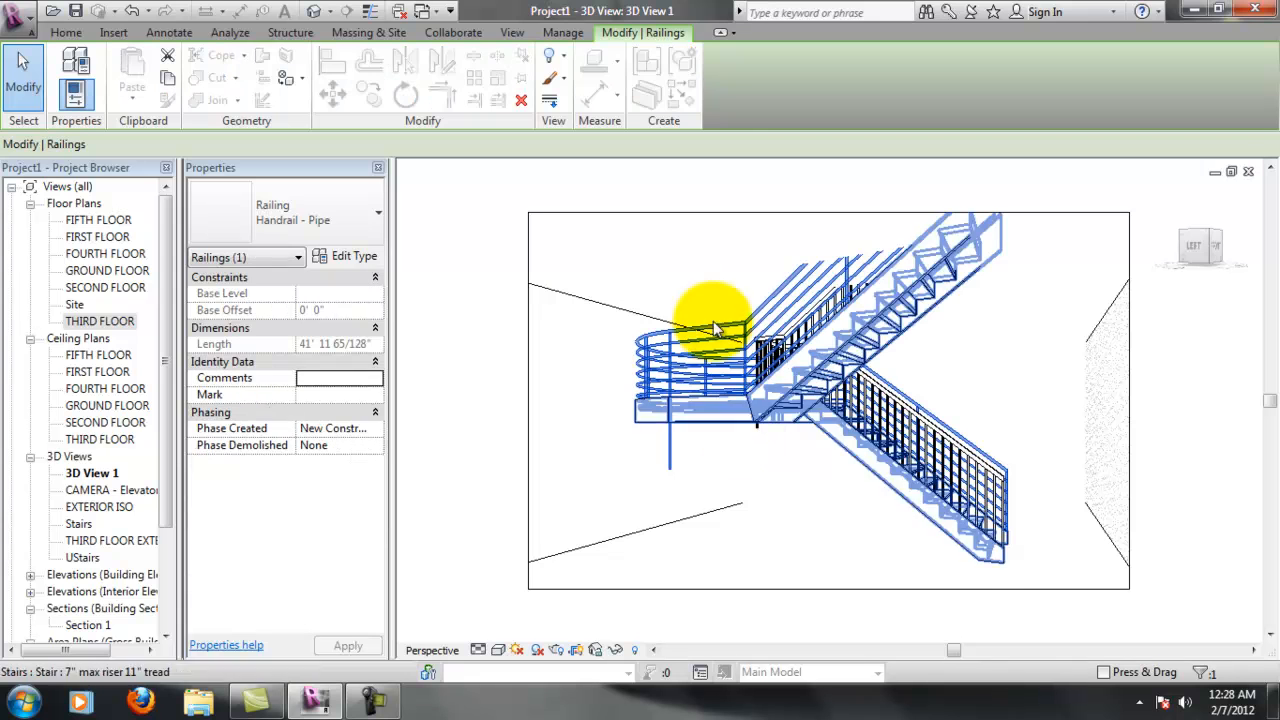
{"action": "middle_click_drag", "start_coordinate": [800, 346], "coordinate": [768, 358]}
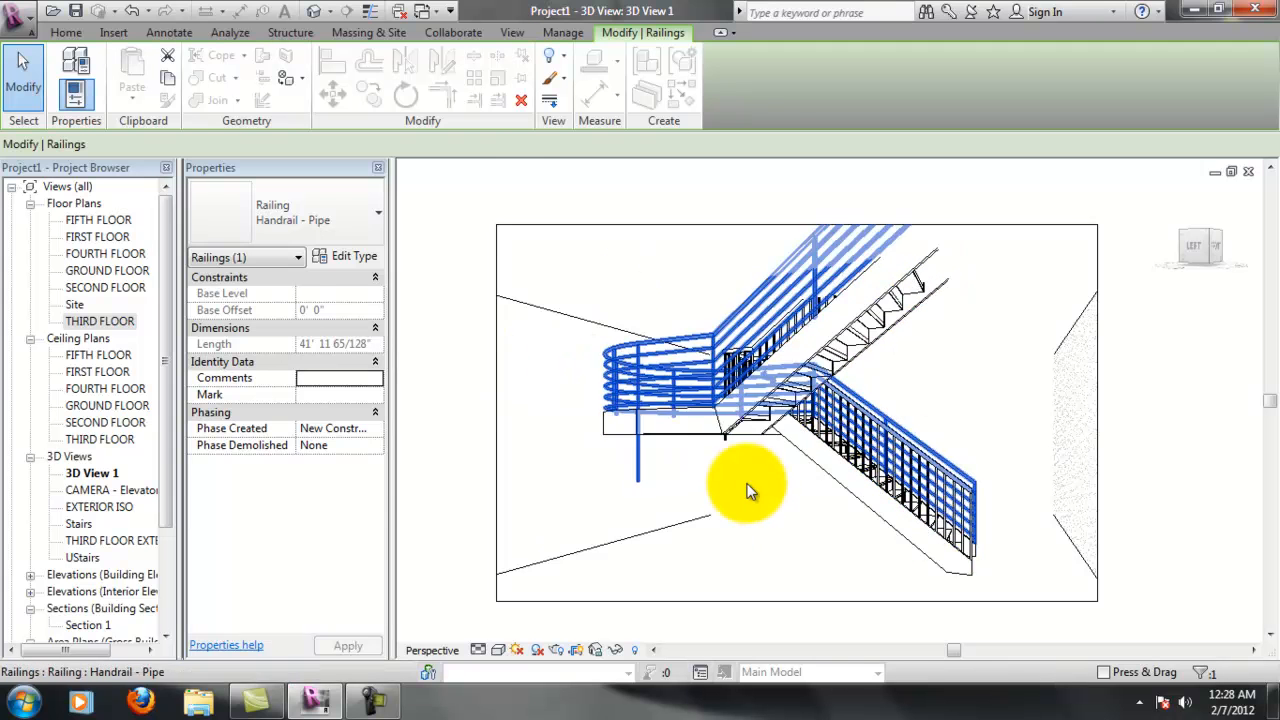
{"action": "left_click", "coordinate": [829, 210]}
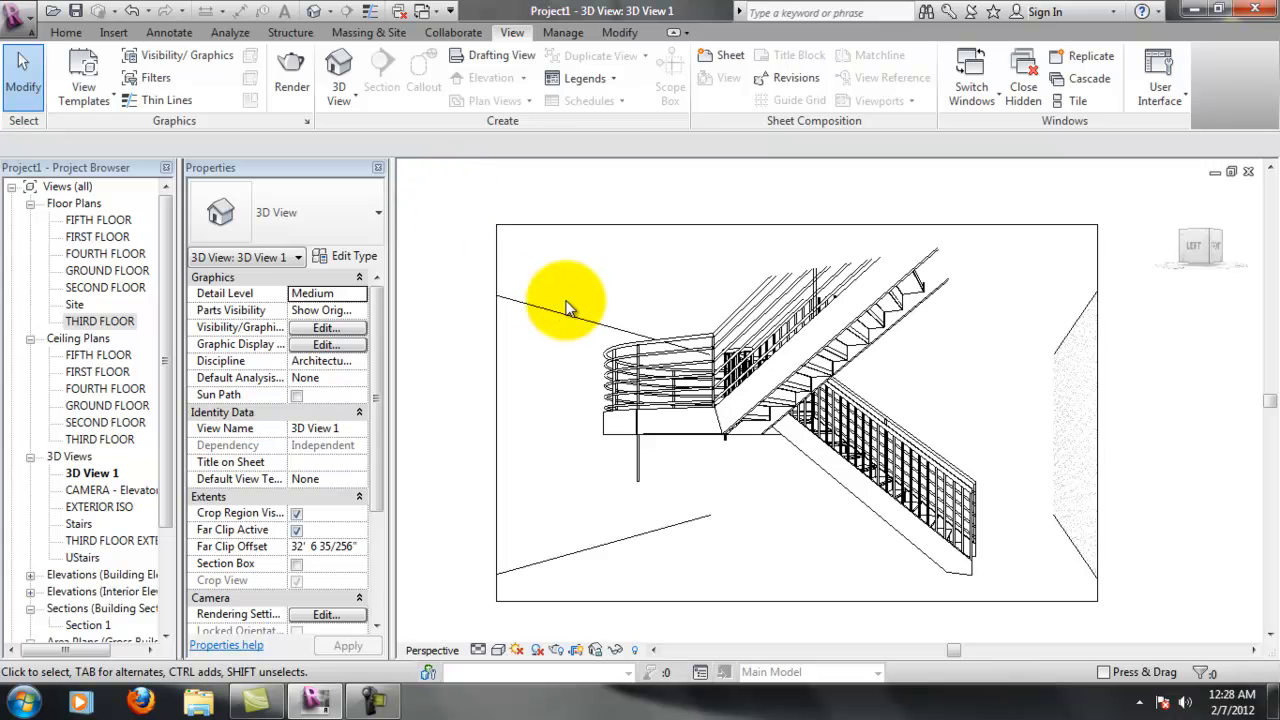
Open the THIRD FLOOR floor plan and open the U-shaped stair's outer railing path for editing
{"action": "double_click", "coordinate": [100, 320]}
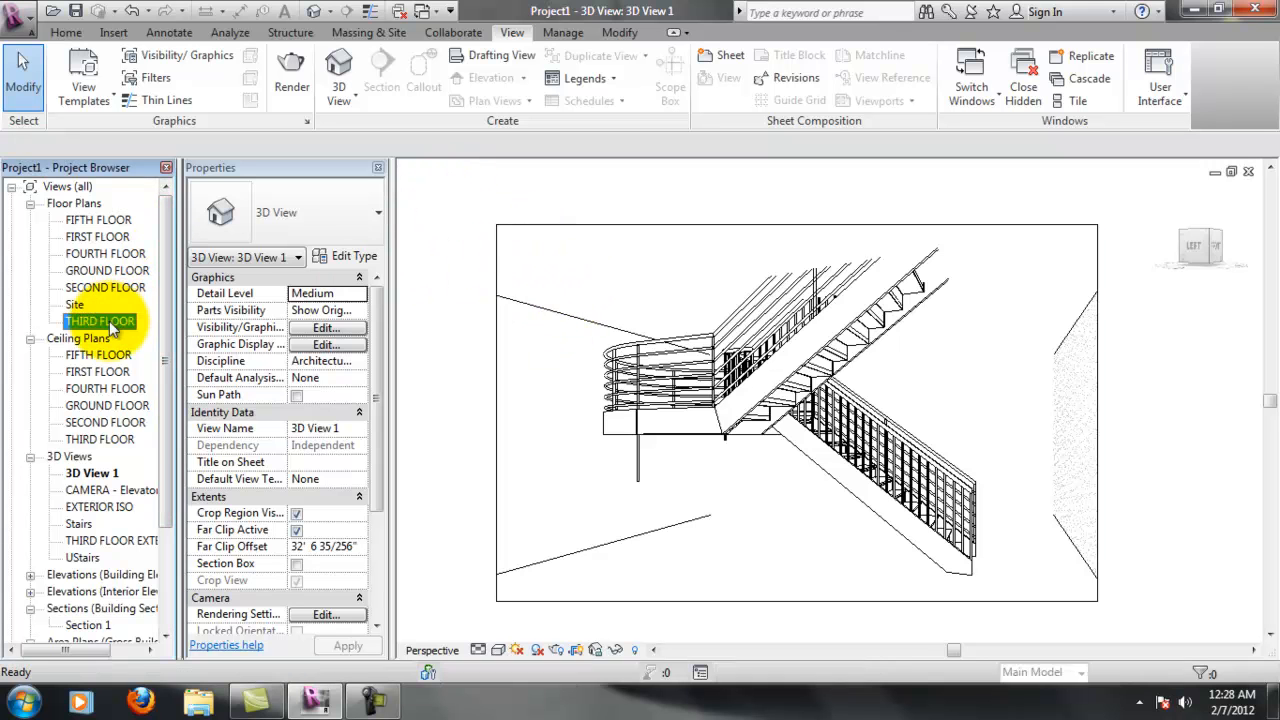
{"action": "scroll", "coordinate": [785, 295], "scroll_direction": "up", "scroll_amount": 6}
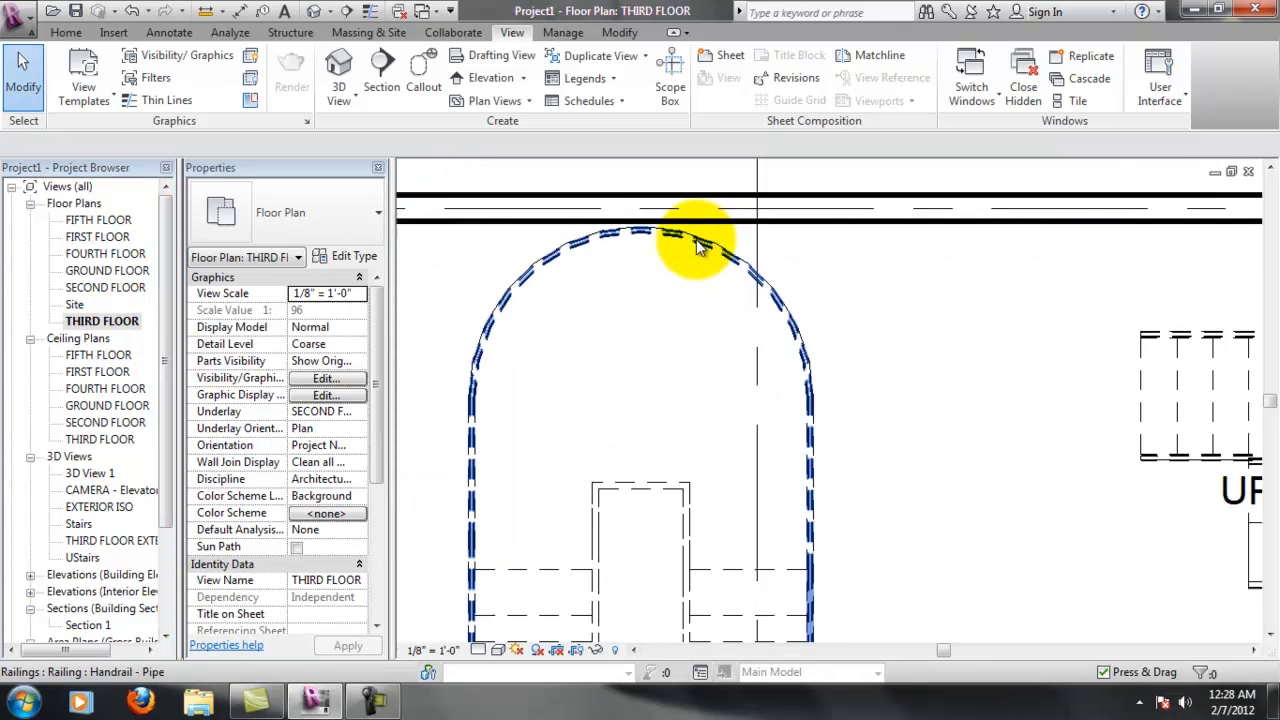
{"action": "scroll", "coordinate": [640, 285], "scroll_direction": "down", "scroll_amount": 6}
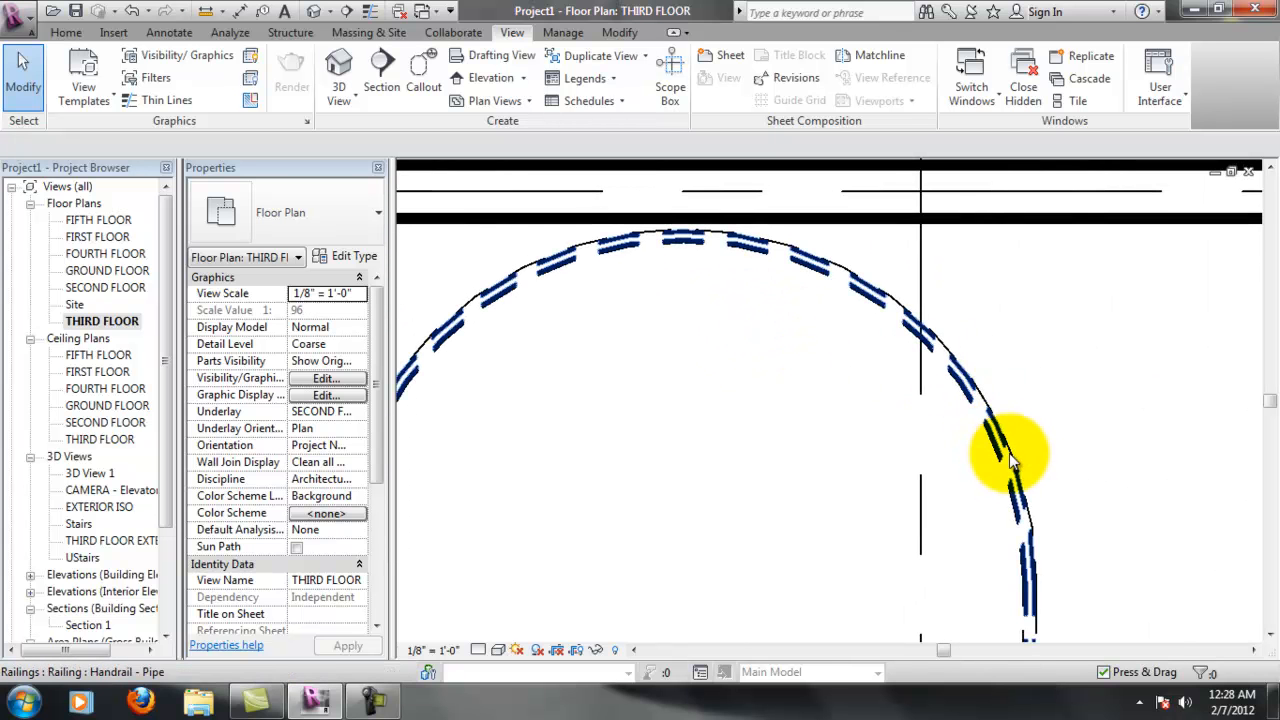
{"action": "left_click", "coordinate": [714, 240]}
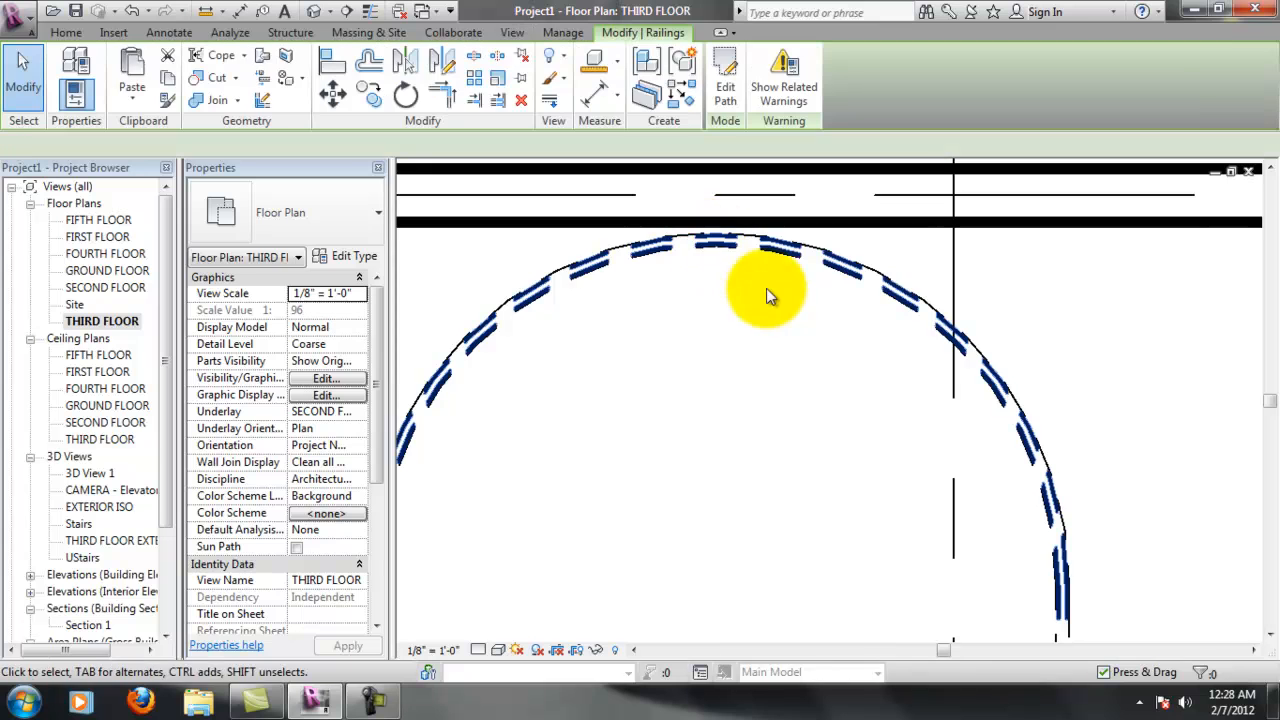
{"action": "middle_click_drag", "start_coordinate": [702, 341], "coordinate": [949, 267]}
{"action": "middle_click_drag", "start_coordinate": [850, 305], "coordinate": [856, 212]}
{"action": "middle_click_drag", "start_coordinate": [913, 393], "coordinate": [874, 397]}
{"action": "scroll", "coordinate": [879, 378], "scroll_direction": "down", "scroll_amount": 2}
{"action": "middle_click_drag", "start_coordinate": [876, 320], "coordinate": [797, 321]}
{"action": "scroll", "coordinate": [833, 419], "scroll_direction": "down", "scroll_amount": 1}
{"action": "scroll", "coordinate": [826, 490], "scroll_direction": "down", "scroll_amount": 1}
{"action": "middle_click_drag", "start_coordinate": [891, 394], "coordinate": [889, 386]}
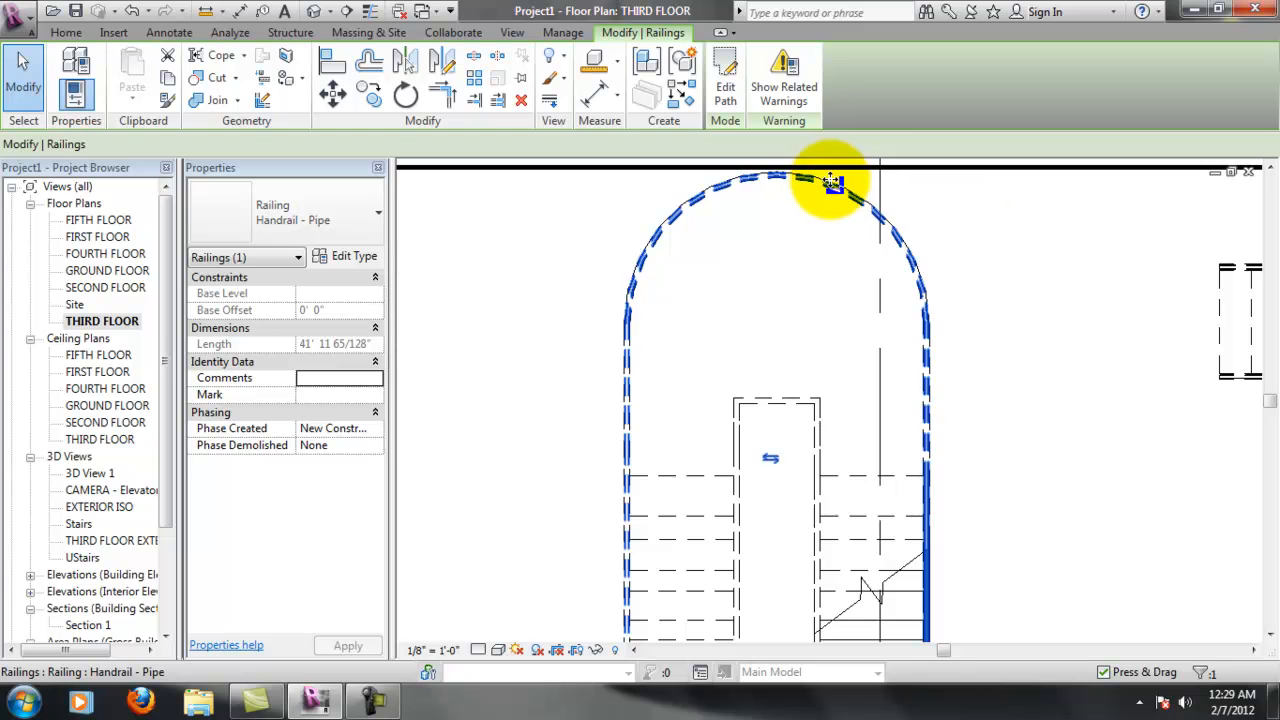
{"action": "left_click", "coordinate": [727, 88]}
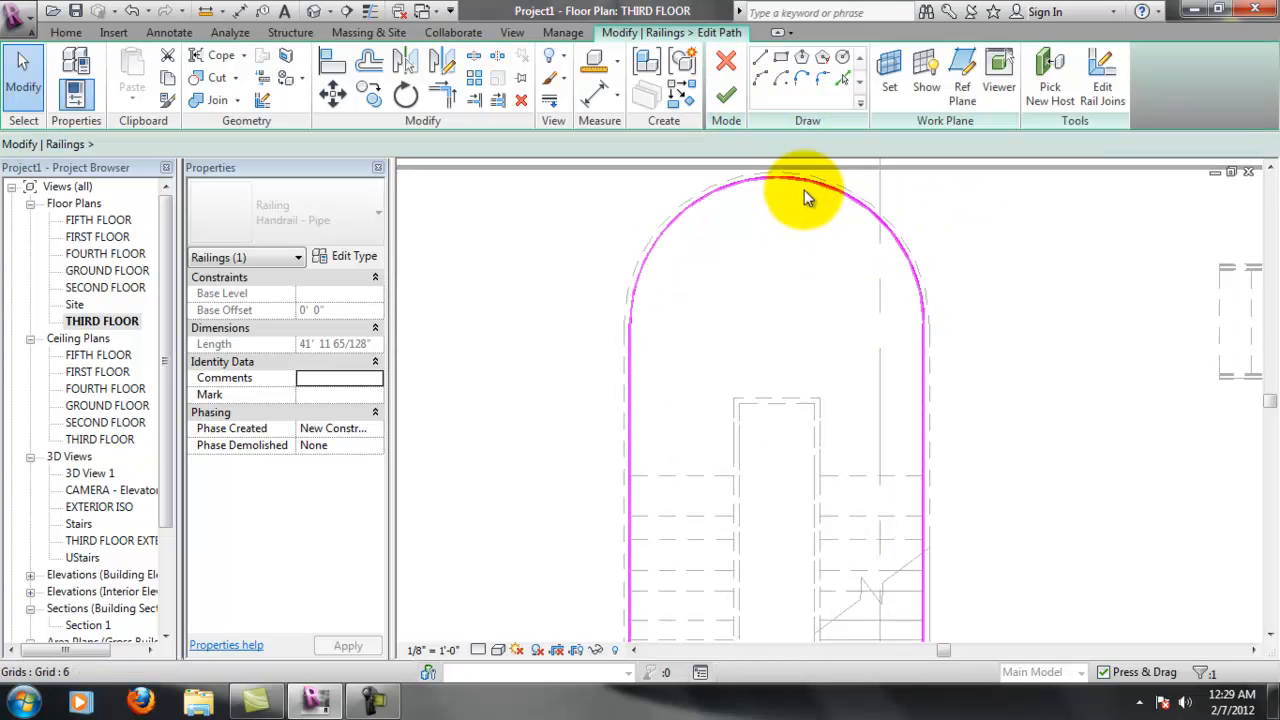
Shift the railing path's landing arc down toward the flights, away from the exterior wall, and finish the path
{"action": "left_click", "coordinate": [808, 186]}
{"action": "scroll", "coordinate": [776, 183], "scroll_direction": "up", "scroll_amount": 2}
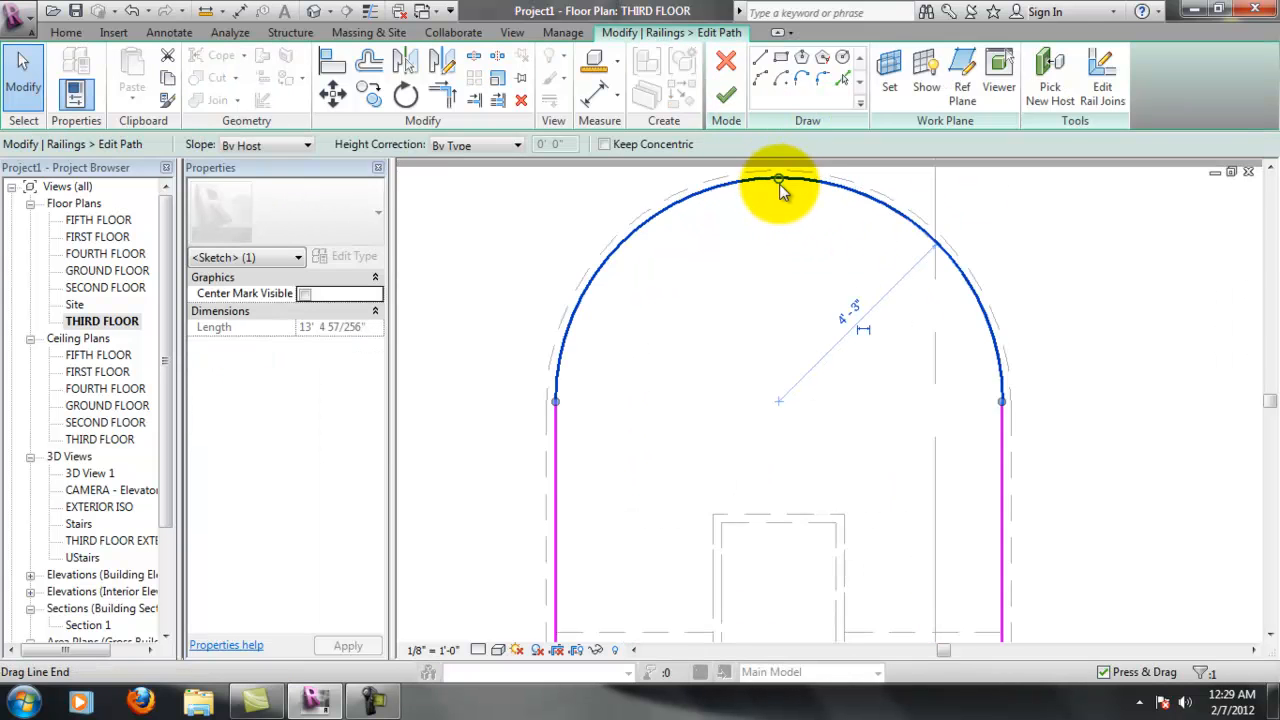
{"action": "left_click_drag", "start_coordinate": [780, 188], "coordinate": [777, 316]}
{"action": "left_click", "coordinate": [1092, 355]}
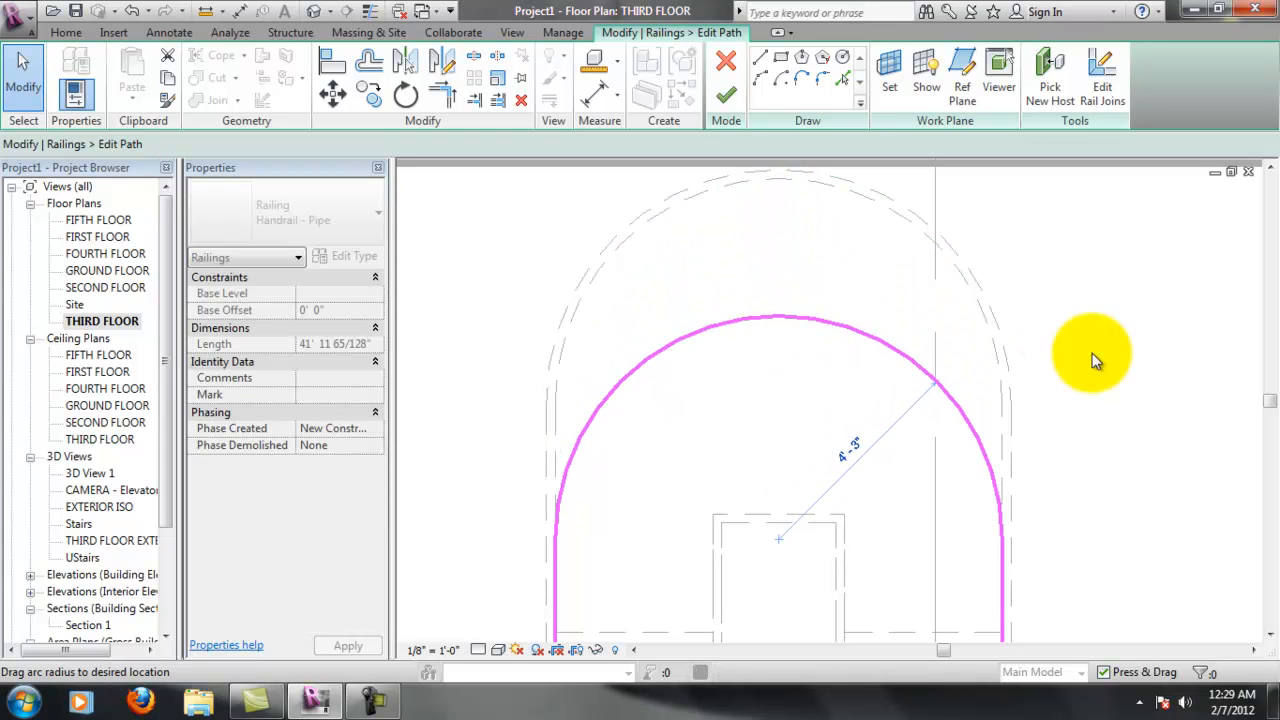
{"action": "scroll", "coordinate": [1018, 400], "scroll_direction": "down", "scroll_amount": 5}
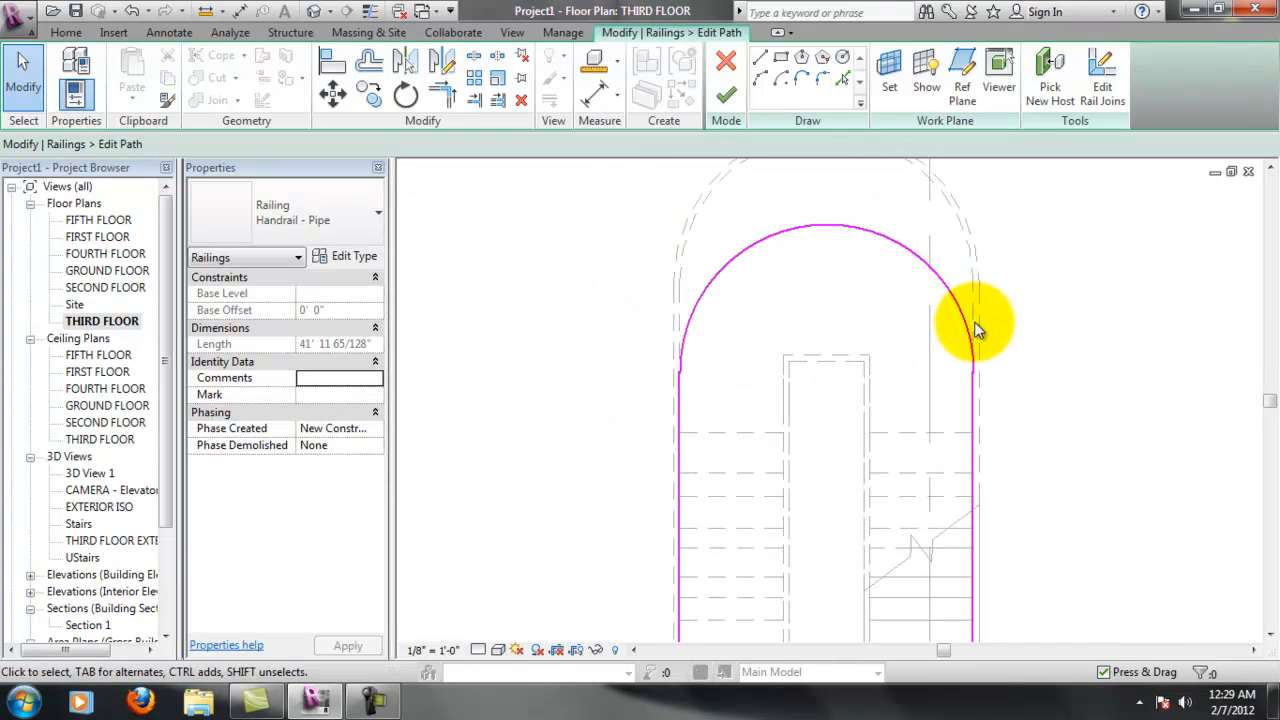
{"action": "scroll", "coordinate": [960, 550], "scroll_direction": "up", "scroll_amount": 2}
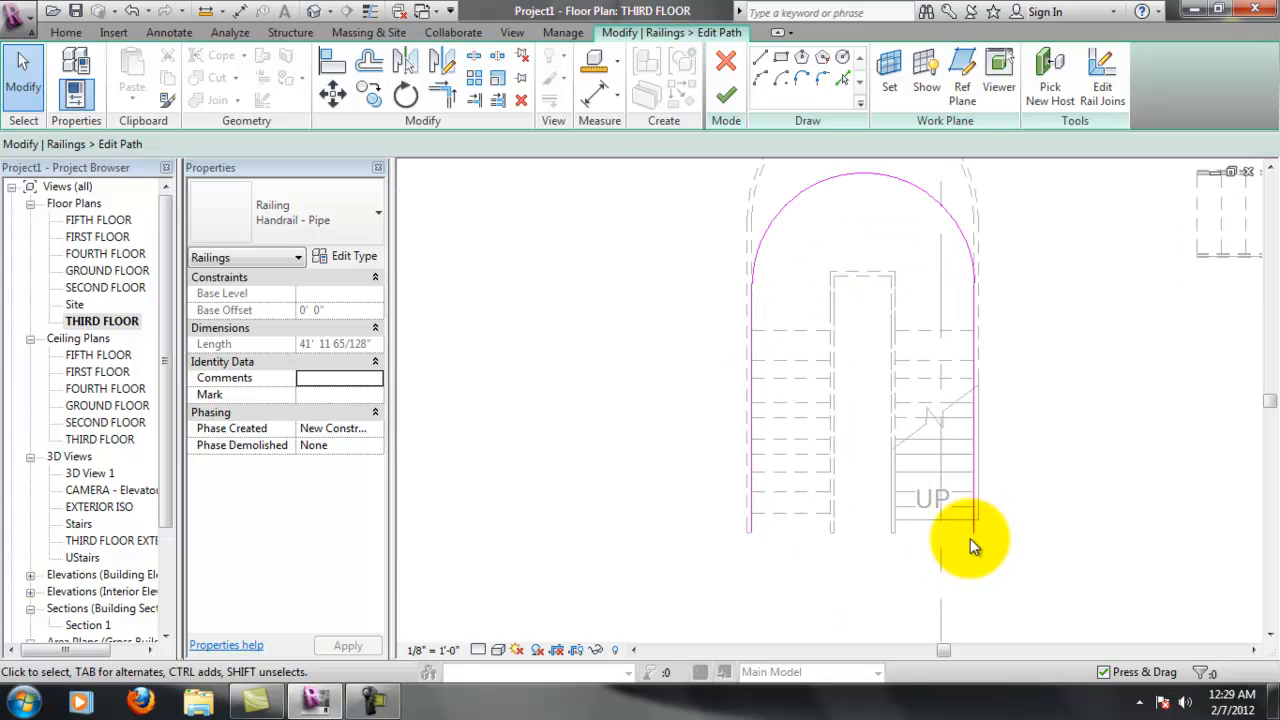
{"action": "left_click", "coordinate": [726, 98]}
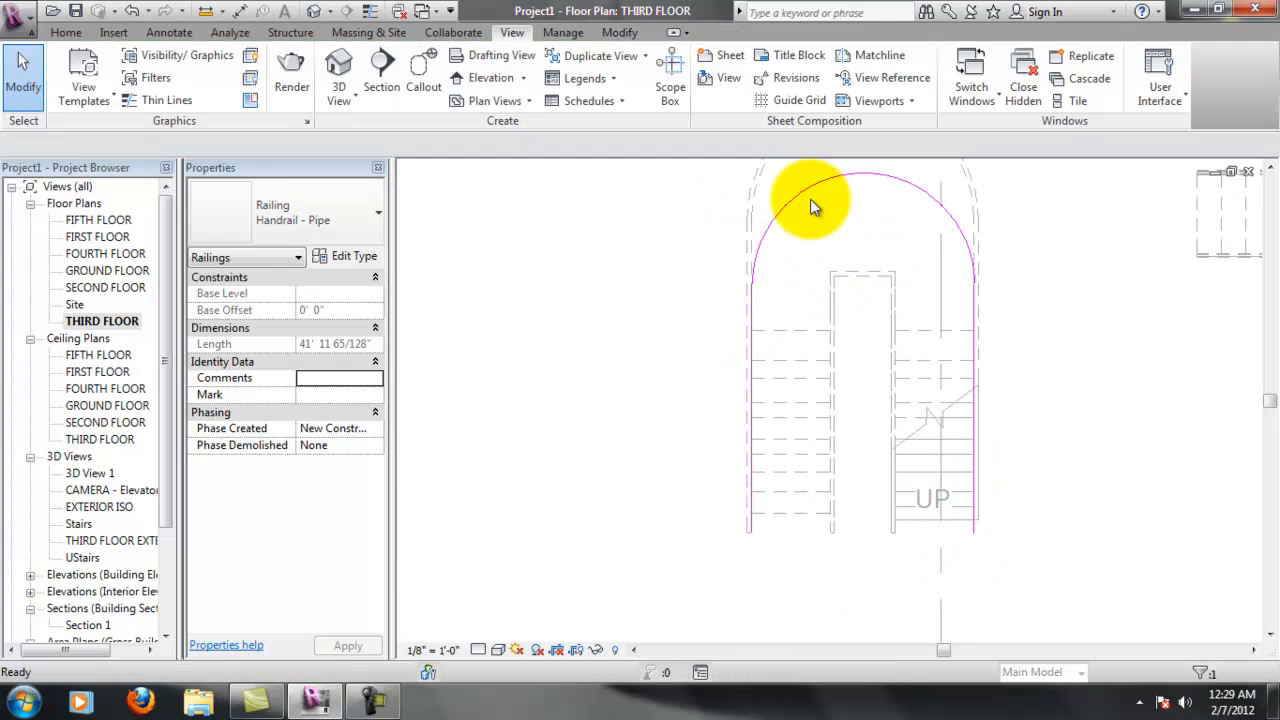
{"action": "left_click", "coordinate": [1035, 235]}
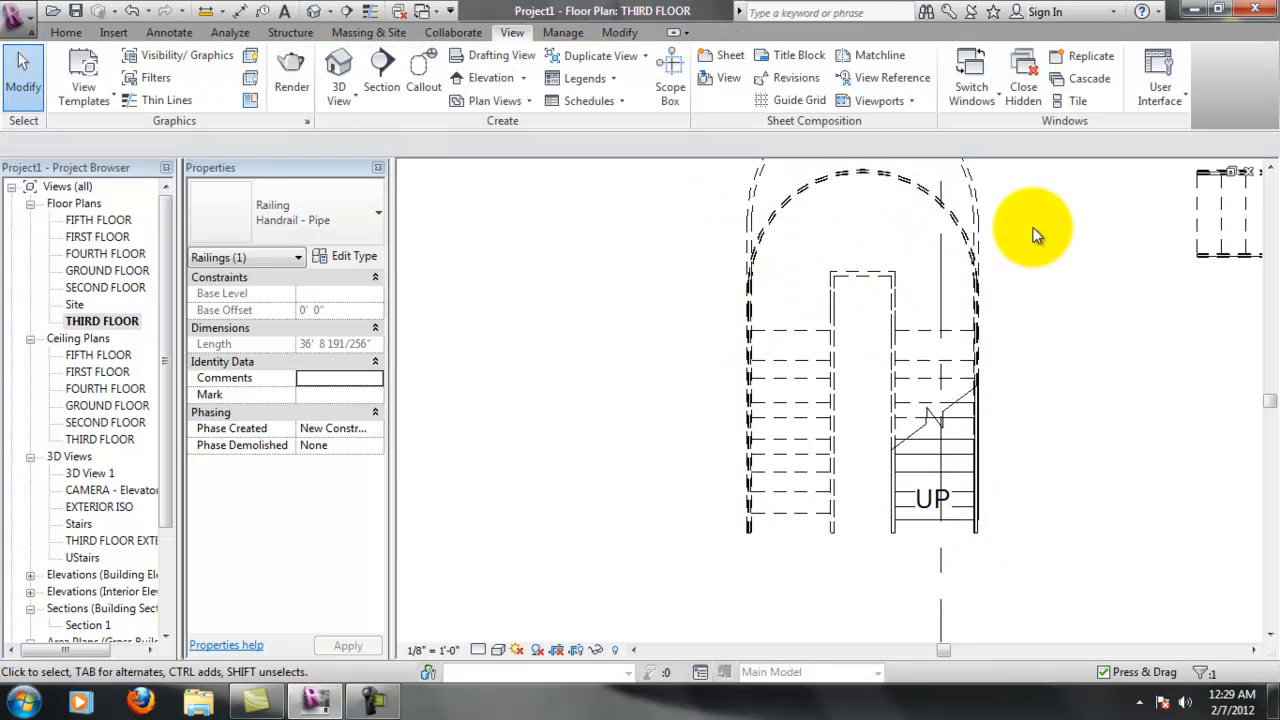
Shift the landing arc in the stair's boundary sketch down to match the moved outer railing and finish the sketch
{"action": "left_click", "coordinate": [974, 209]}
{"action": "middle_click_drag", "start_coordinate": [870, 168], "coordinate": [836, 256]}
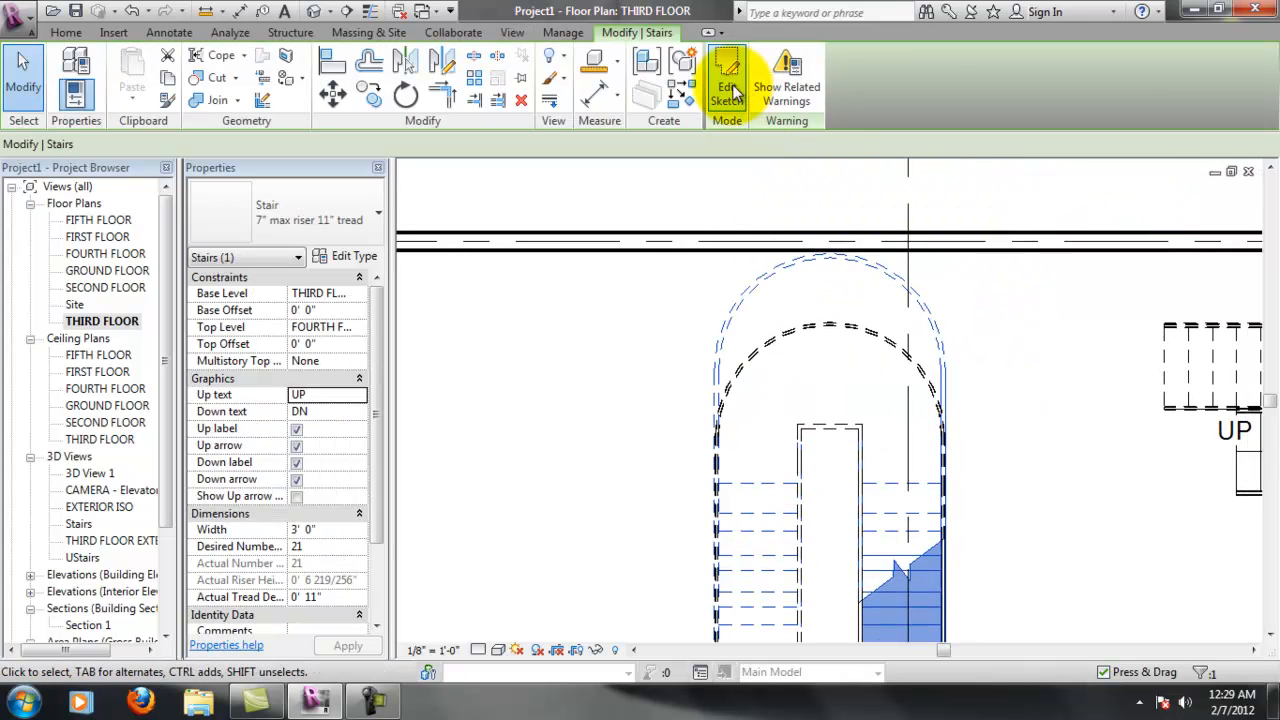
{"action": "left_click", "coordinate": [729, 86]}
{"action": "left_click_drag", "start_coordinate": [832, 258], "coordinate": [838, 333]}
{"action": "left_click", "coordinate": [1029, 356]}
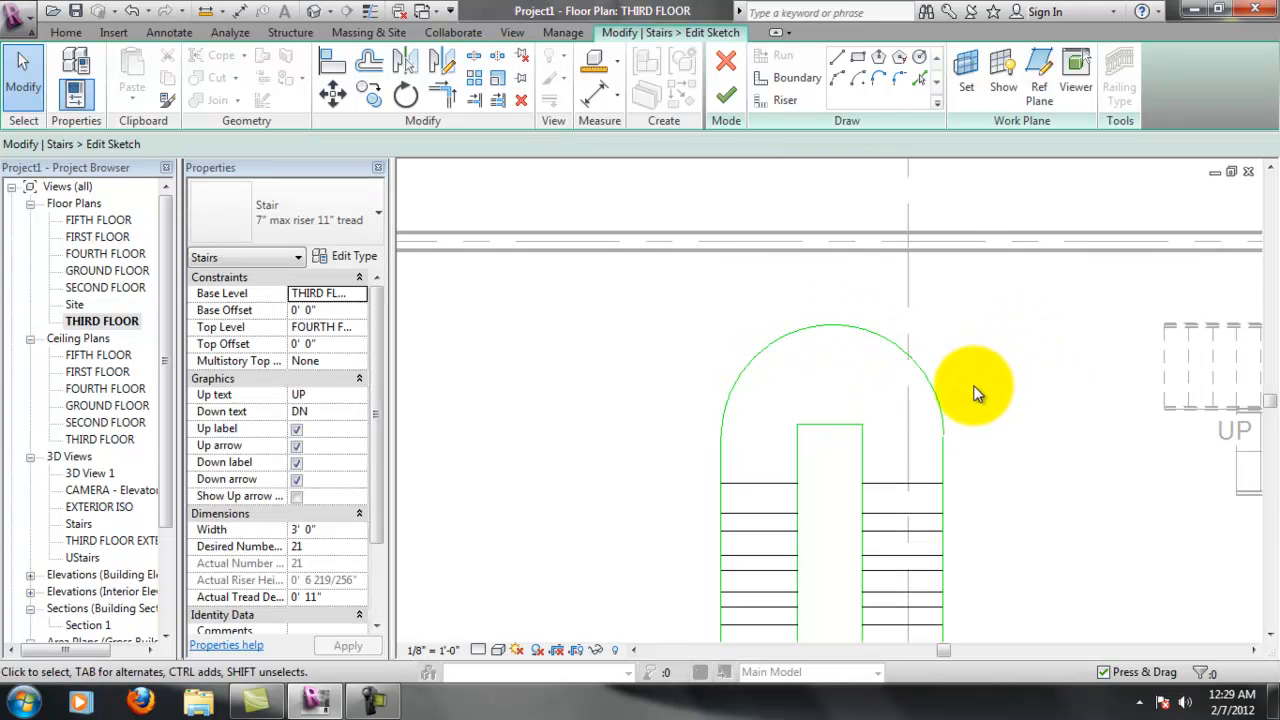
{"action": "scroll", "coordinate": [871, 439], "scroll_direction": "up", "scroll_amount": 3}
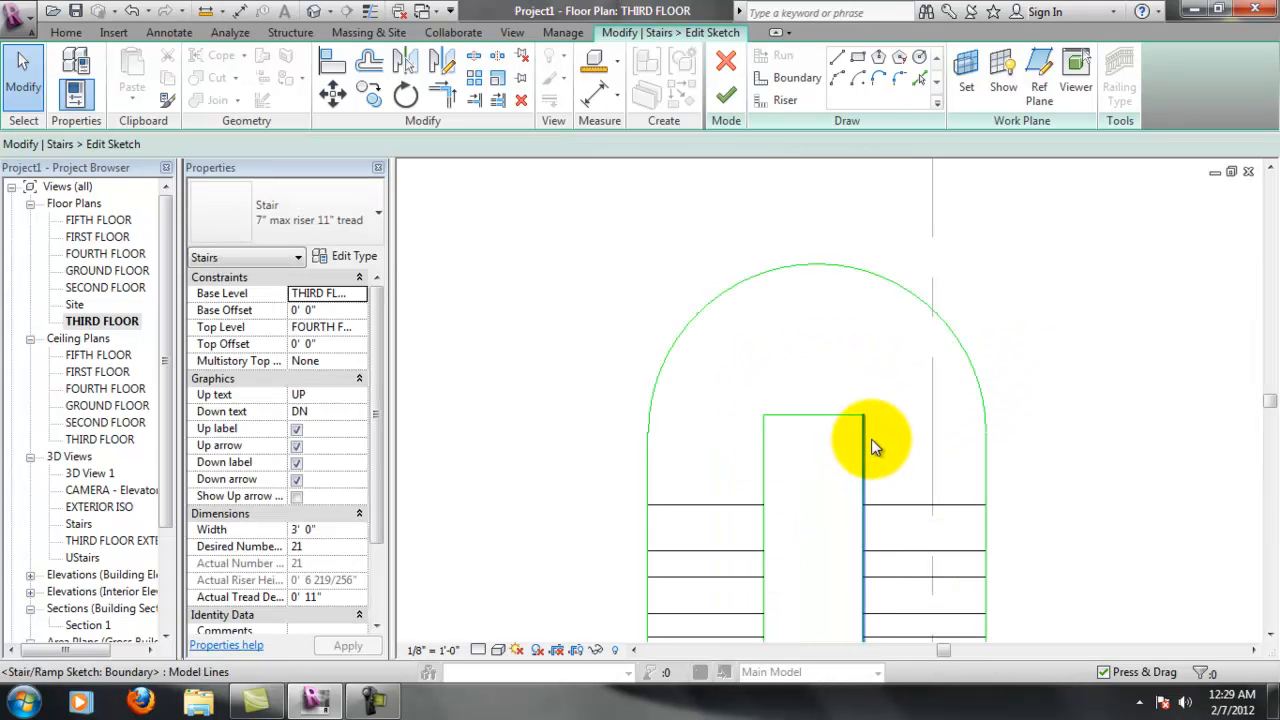
{"action": "left_click", "coordinate": [725, 92]}
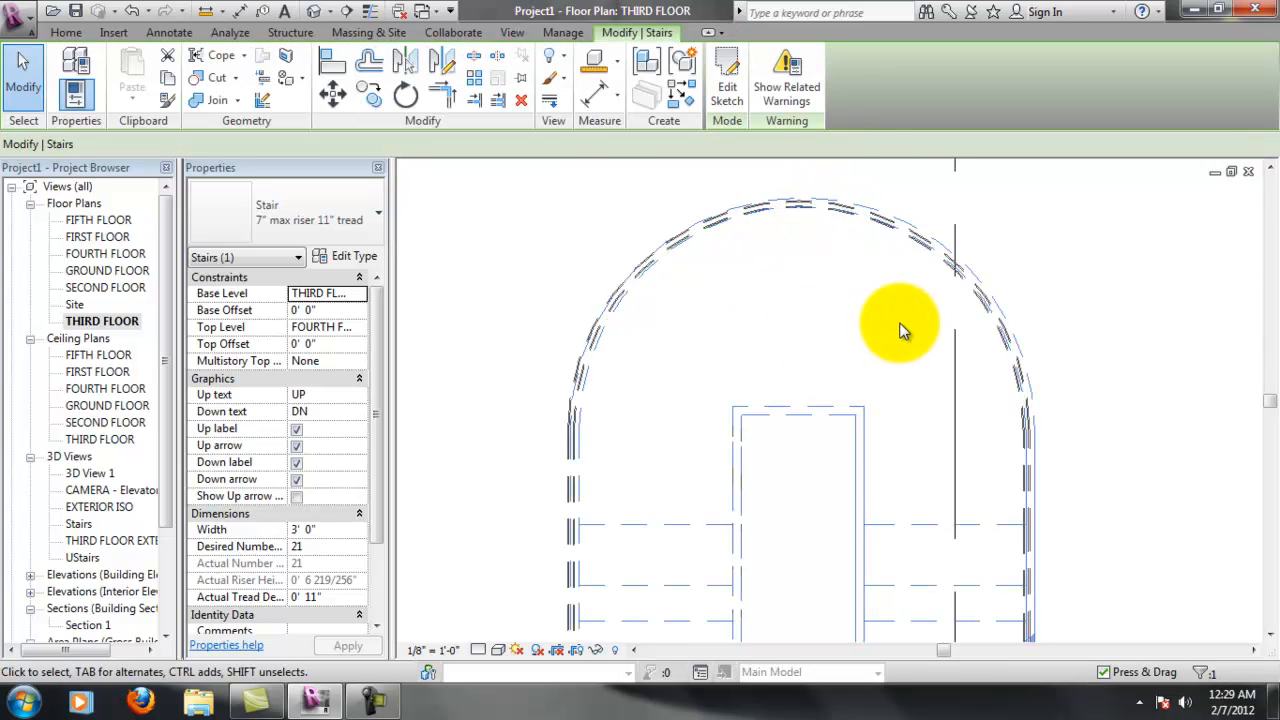
Check the revised stair in 3D View 1 and open the THIRD FLOOR ceiling plan around the stair room
{"action": "left_click", "coordinate": [110, 491]}
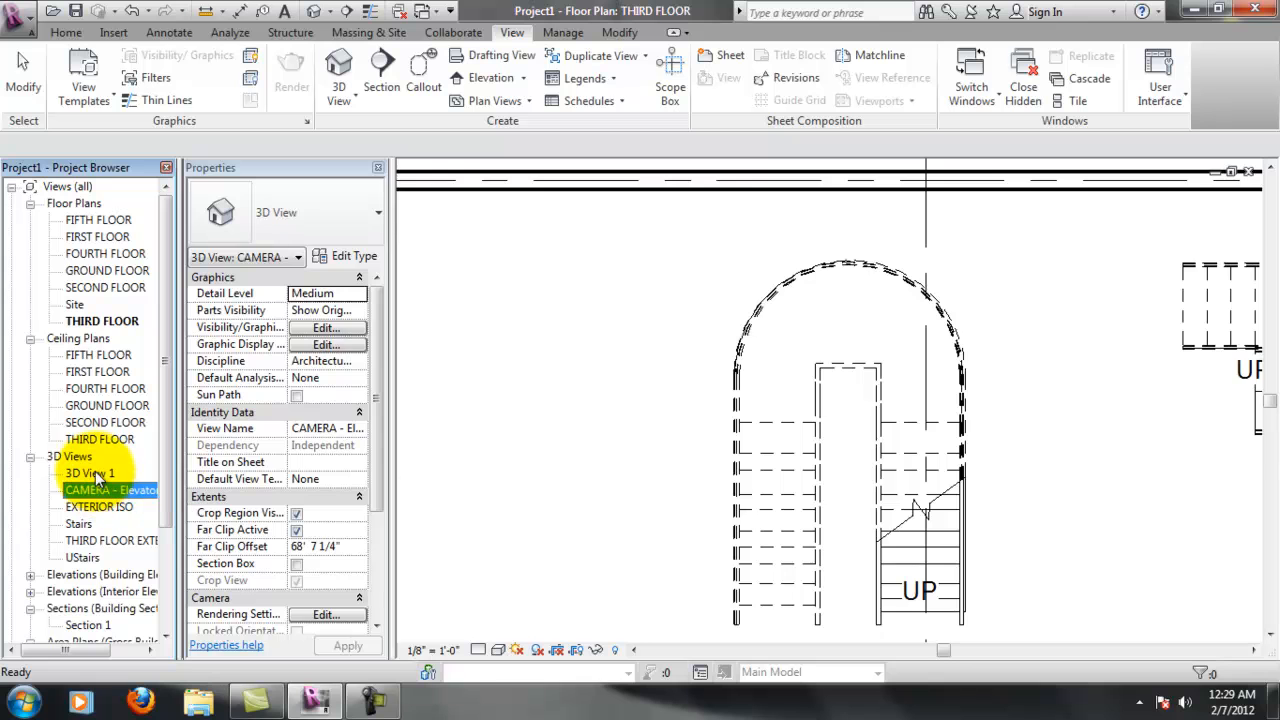
{"action": "double_click", "coordinate": [92, 474]}
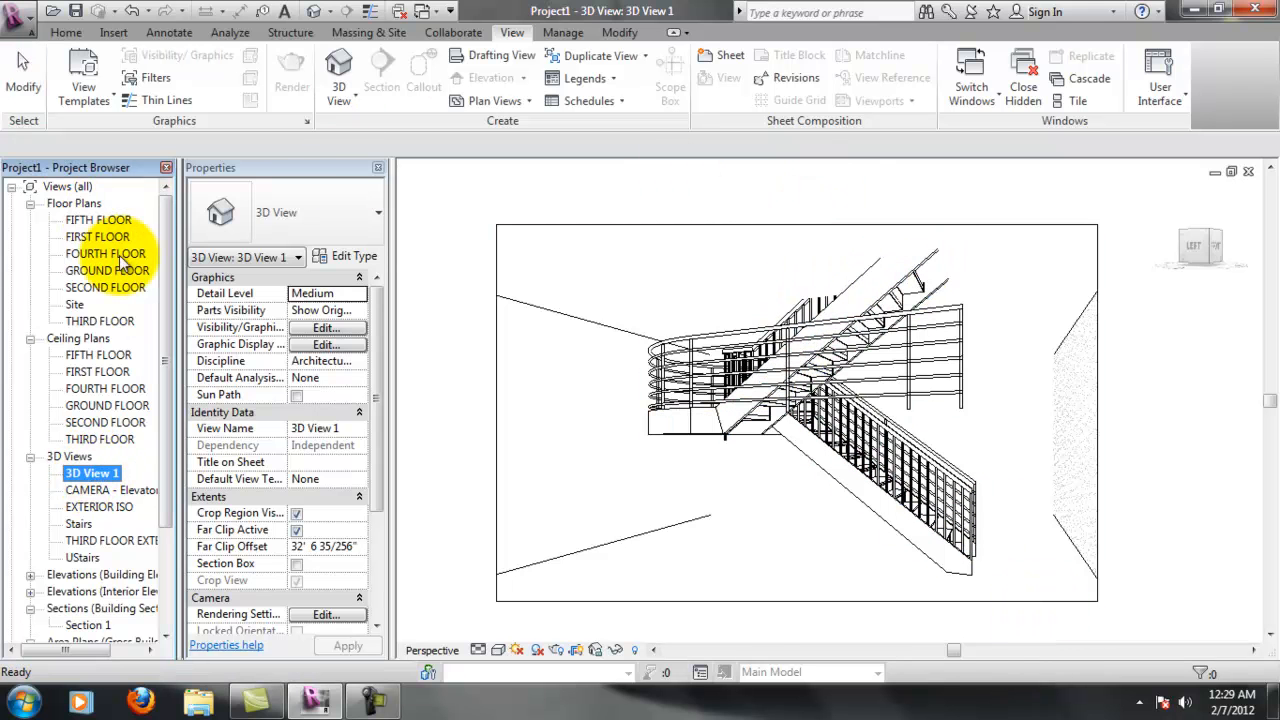
{"action": "double_click", "coordinate": [100, 439]}
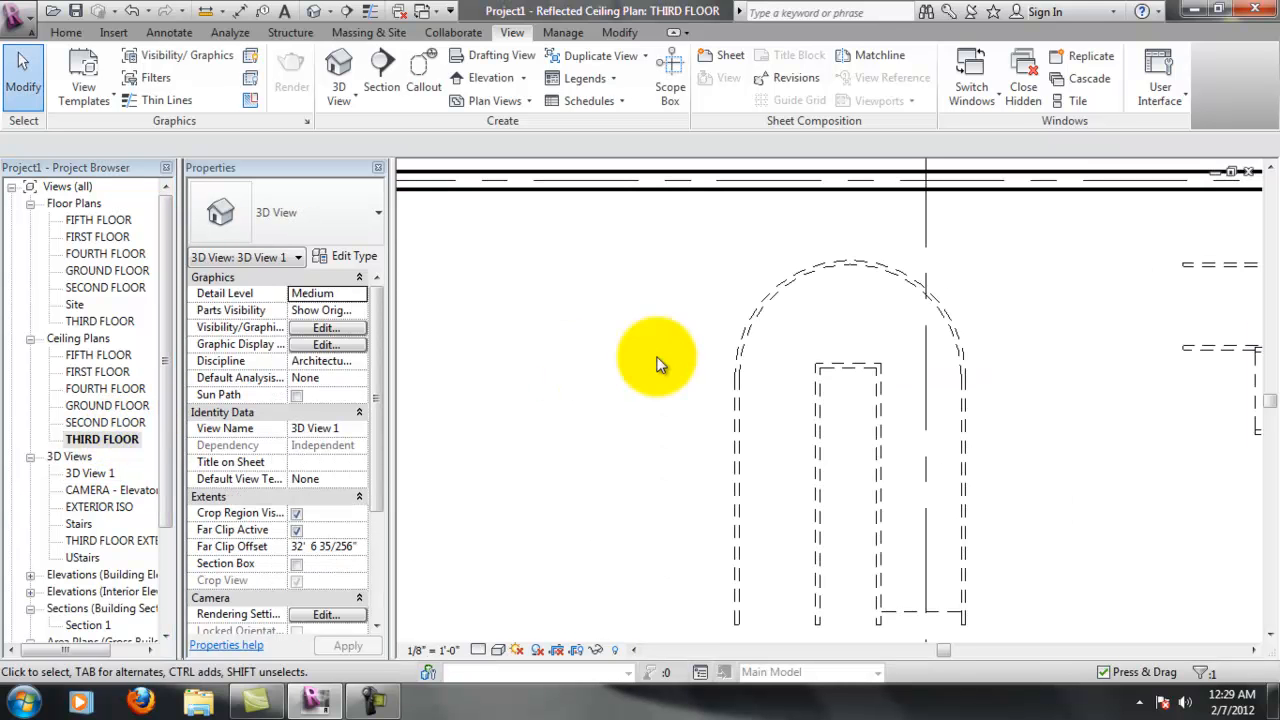
{"action": "scroll", "coordinate": [840, 413], "scroll_direction": "down", "scroll_amount": 4}
{"action": "middle_click_drag", "start_coordinate": [872, 488], "coordinate": [881, 410]}
{"action": "scroll", "coordinate": [887, 405], "scroll_direction": "up", "scroll_amount": 3}
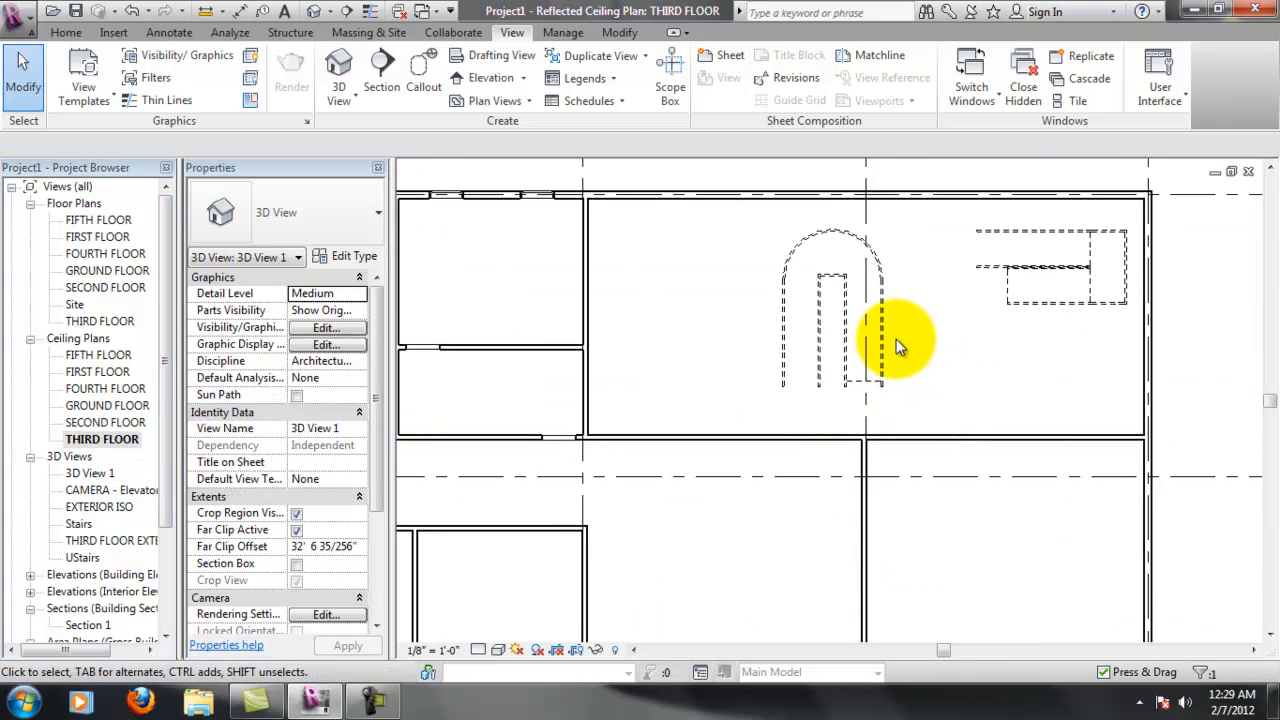
{"action": "scroll", "coordinate": [735, 415], "scroll_direction": "up", "scroll_amount": 1}
{"action": "scroll", "coordinate": [712, 407], "scroll_direction": "up", "scroll_amount": 1}
{"action": "middle_click_drag", "start_coordinate": [715, 420], "coordinate": [753, 445]}
{"action": "left_click", "coordinate": [771, 456]}
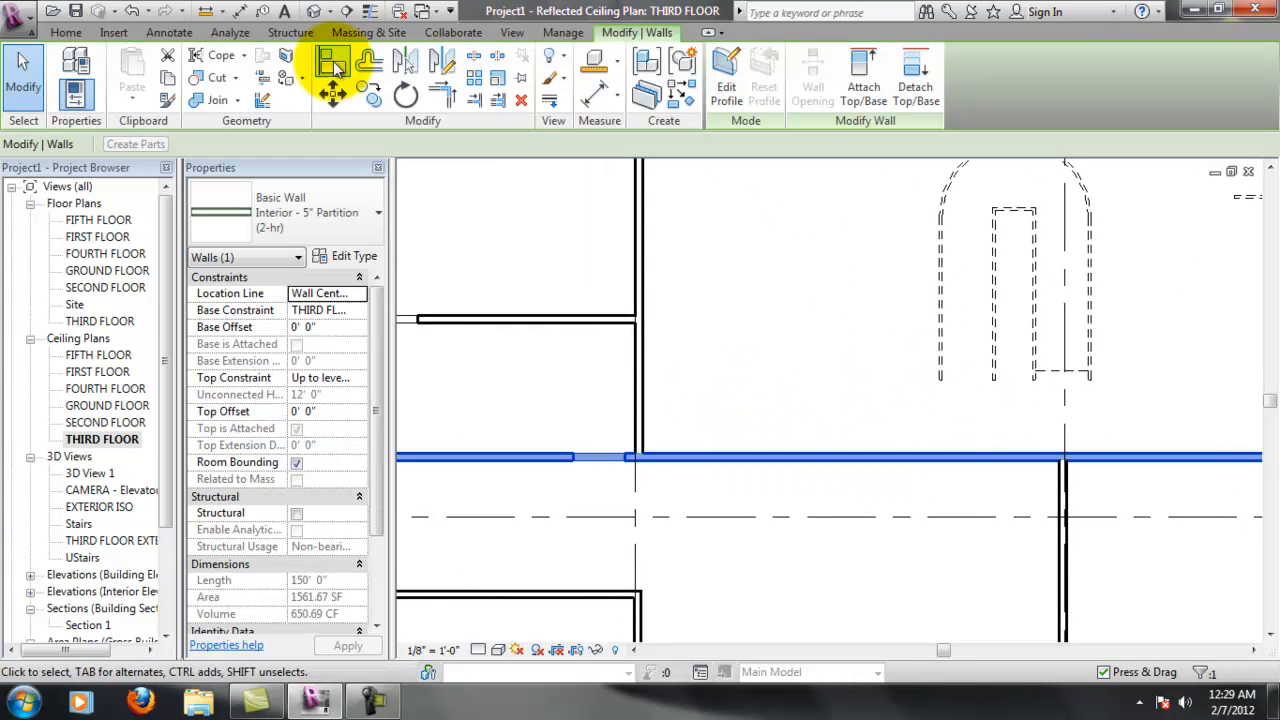
{"action": "left_click", "coordinate": [478, 55]}
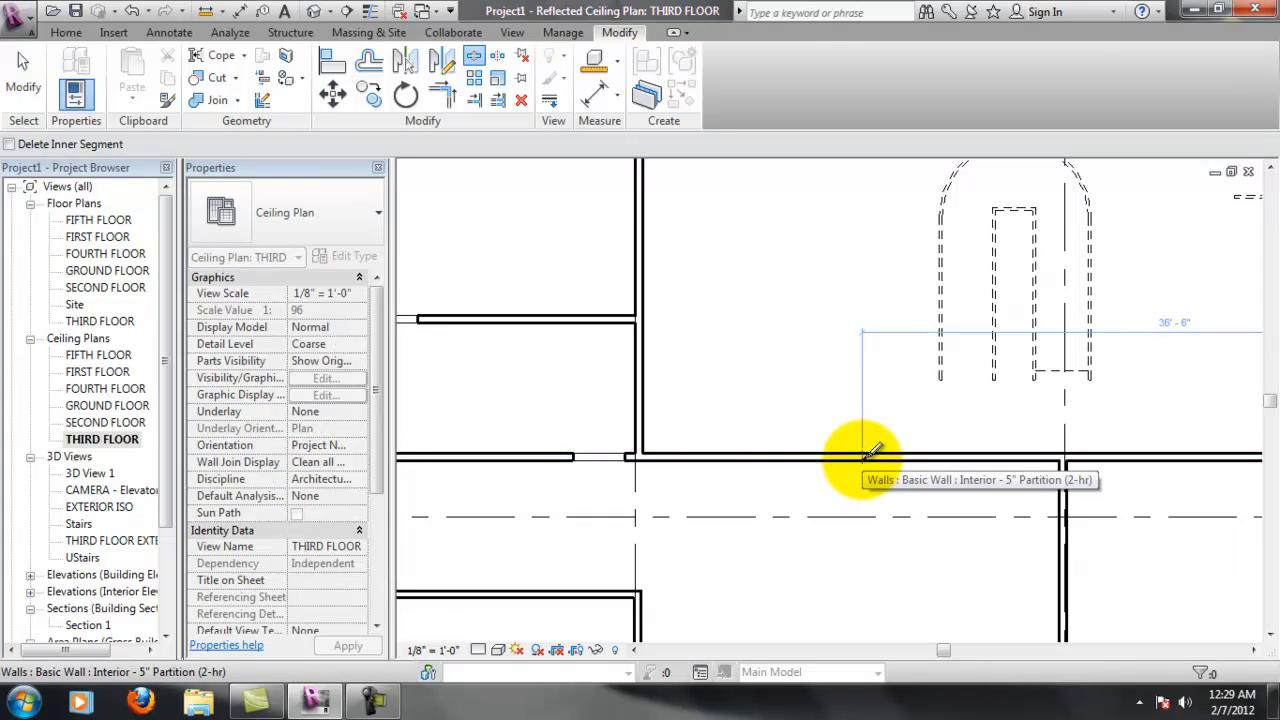
{"action": "scroll", "coordinate": [877, 460], "scroll_direction": "down", "scroll_amount": 2}
{"action": "scroll", "coordinate": [877, 460], "scroll_direction": "down", "scroll_amount": 2}
{"action": "middle_click_drag", "start_coordinate": [609, 449], "coordinate": [871, 443]}
{"action": "scroll", "coordinate": [1063, 366], "scroll_direction": "up", "scroll_amount": 4}
{"action": "scroll", "coordinate": [1171, 429], "scroll_direction": "down", "scroll_amount": 2}
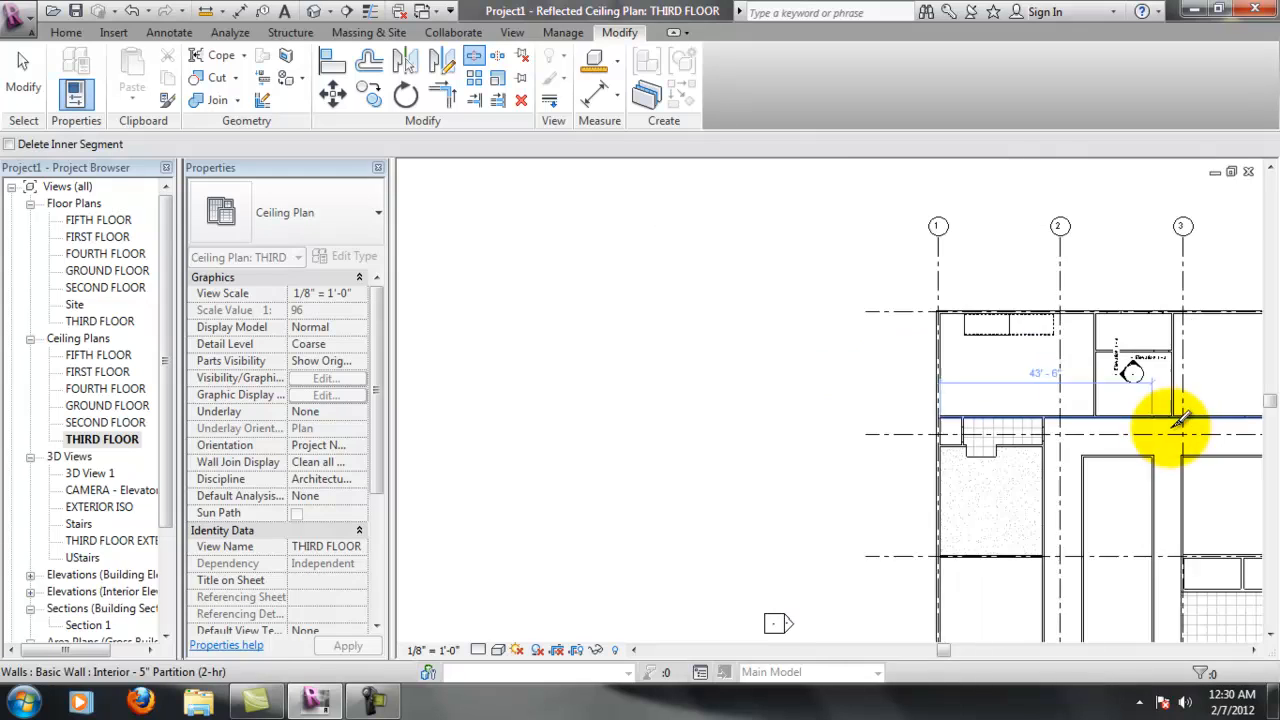
{"action": "middle_click_drag", "start_coordinate": [1171, 429], "coordinate": [634, 391]}
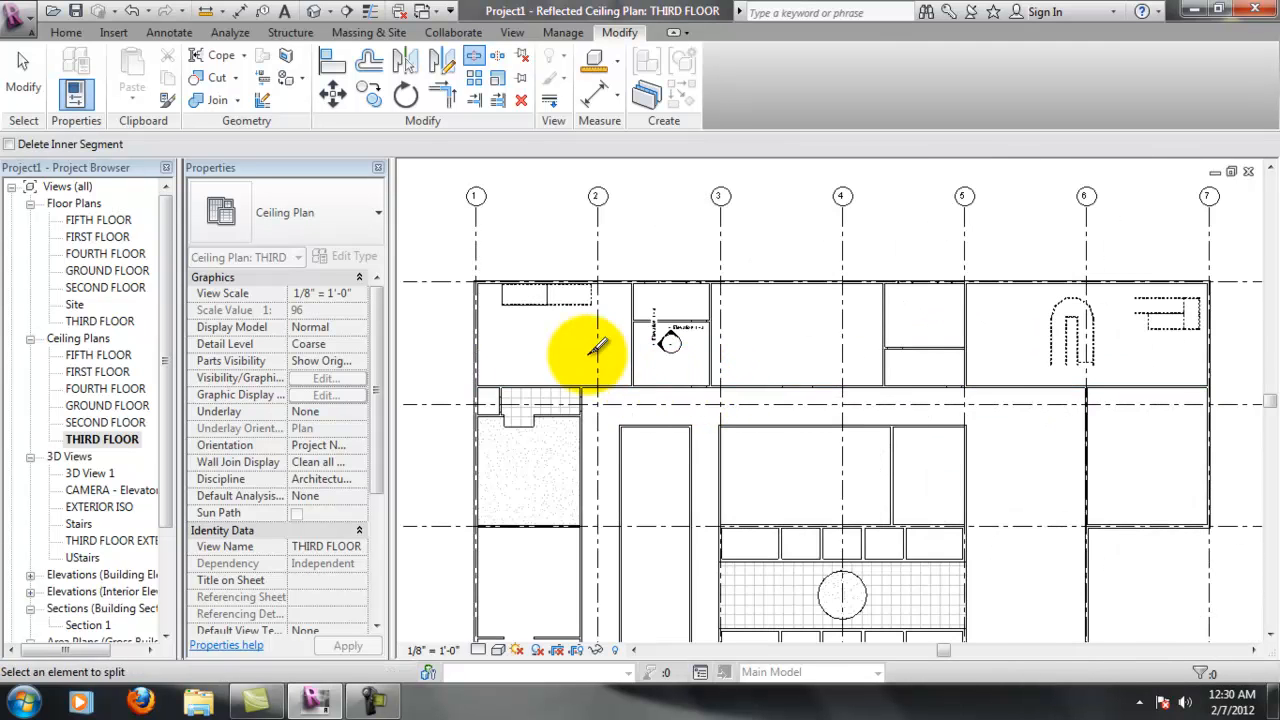
{"action": "scroll", "coordinate": [706, 340], "scroll_direction": "up", "scroll_amount": 5}
{"action": "key", "text": "Escape"}
Draw a Curtain Wall 1 wall about 31'-6" long across the upper-left room, from the exterior wall to the opposite partition
{"action": "middle_click_drag", "start_coordinate": [609, 311], "coordinate": [766, 340]}
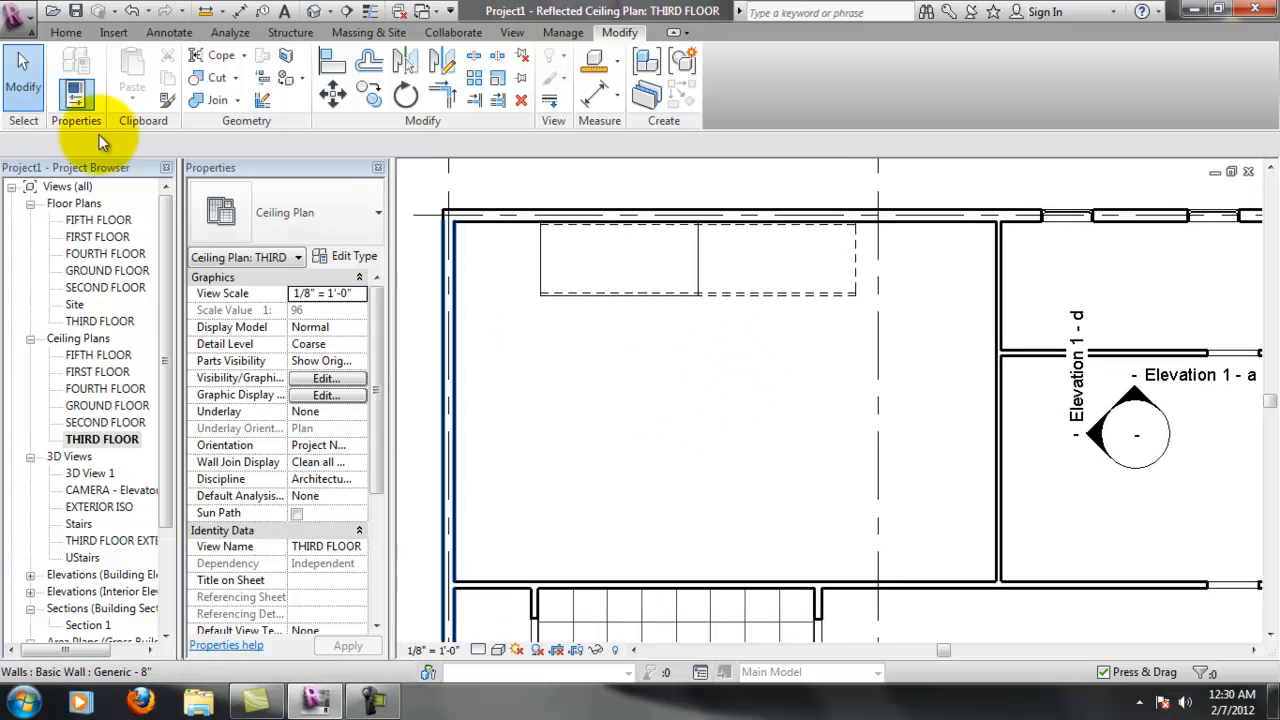
{"action": "left_click", "coordinate": [78, 34]}
{"action": "left_click", "coordinate": [70, 68]}
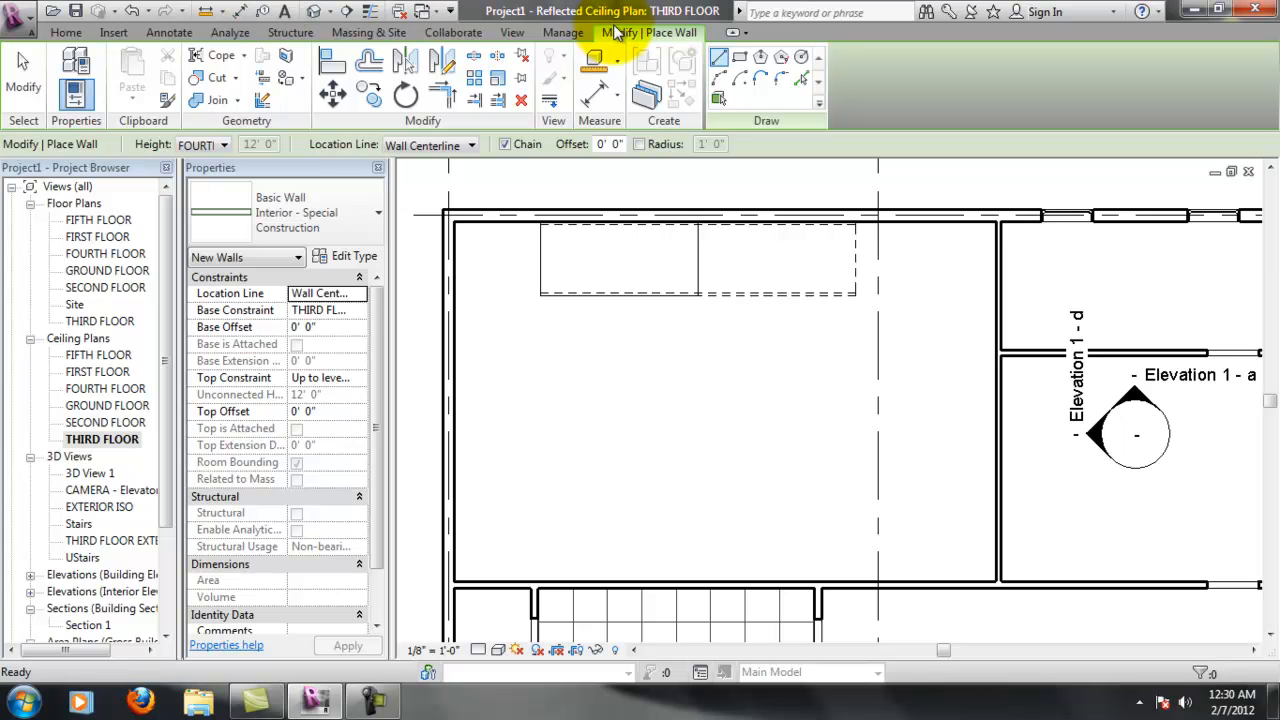
{"action": "left_click", "coordinate": [350, 210]}
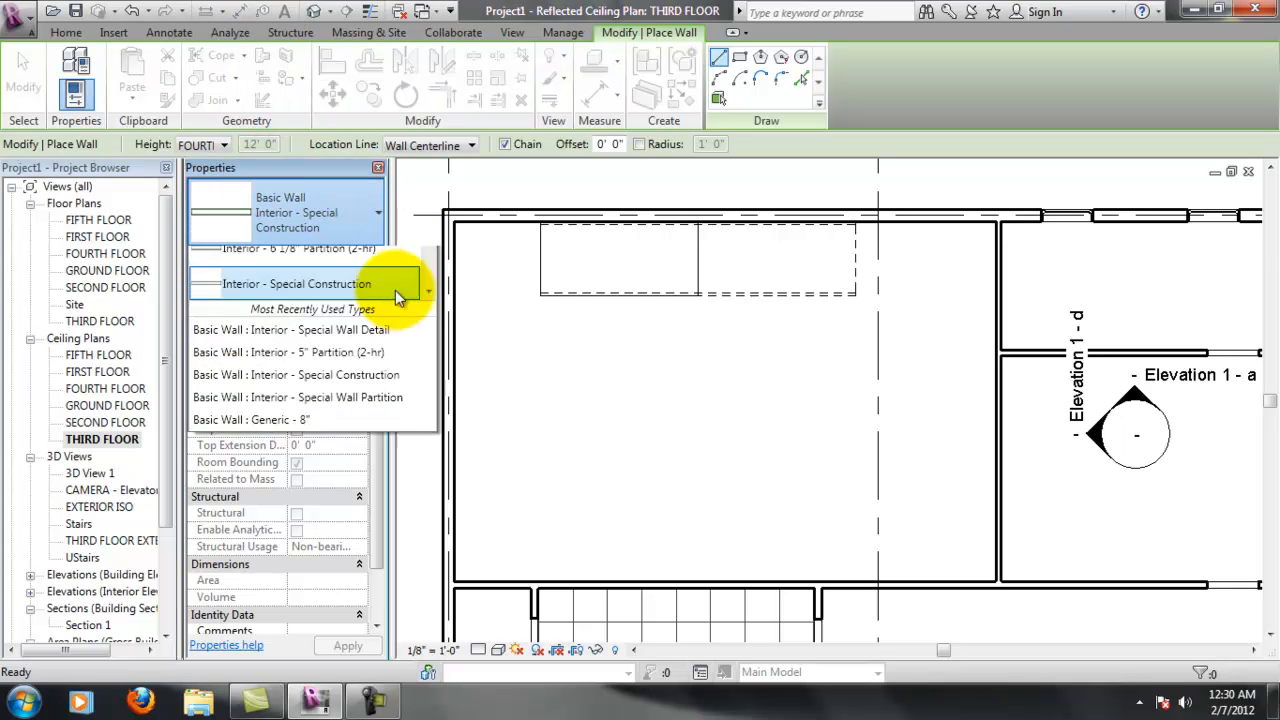
{"action": "left_click_drag", "start_coordinate": [428, 388], "coordinate": [428, 449]}
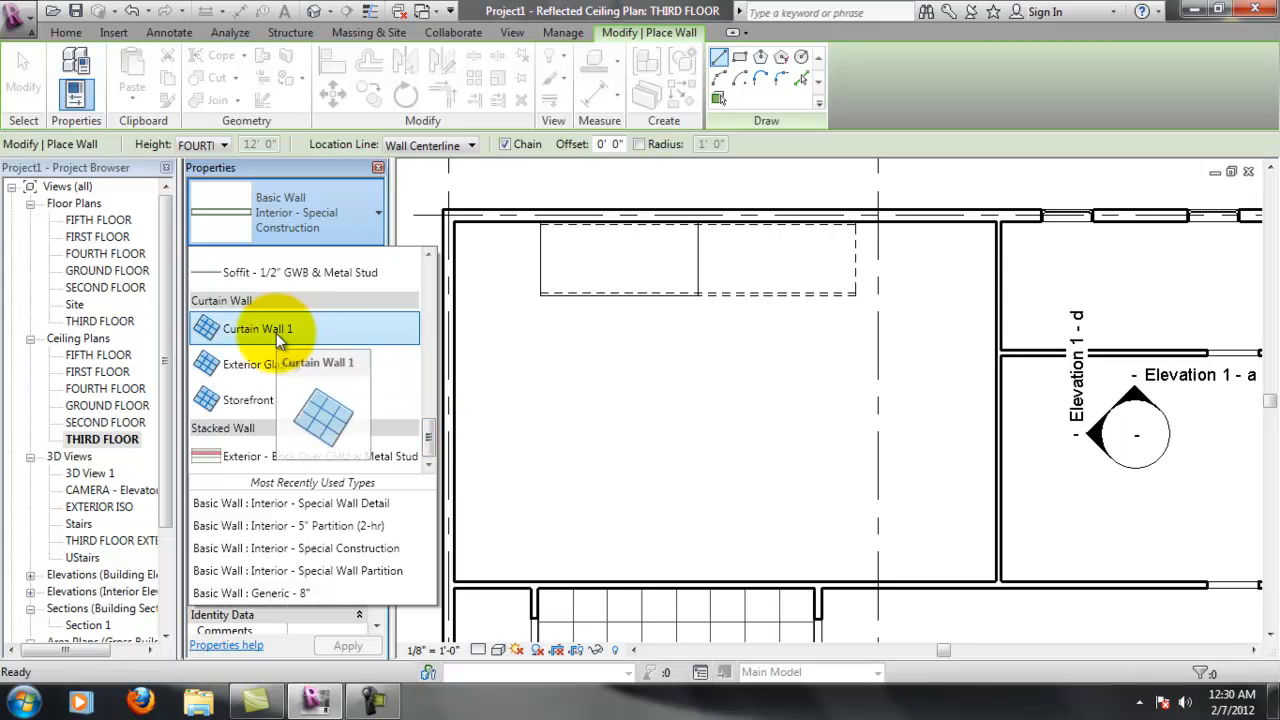
{"action": "key", "text": "Escape"}
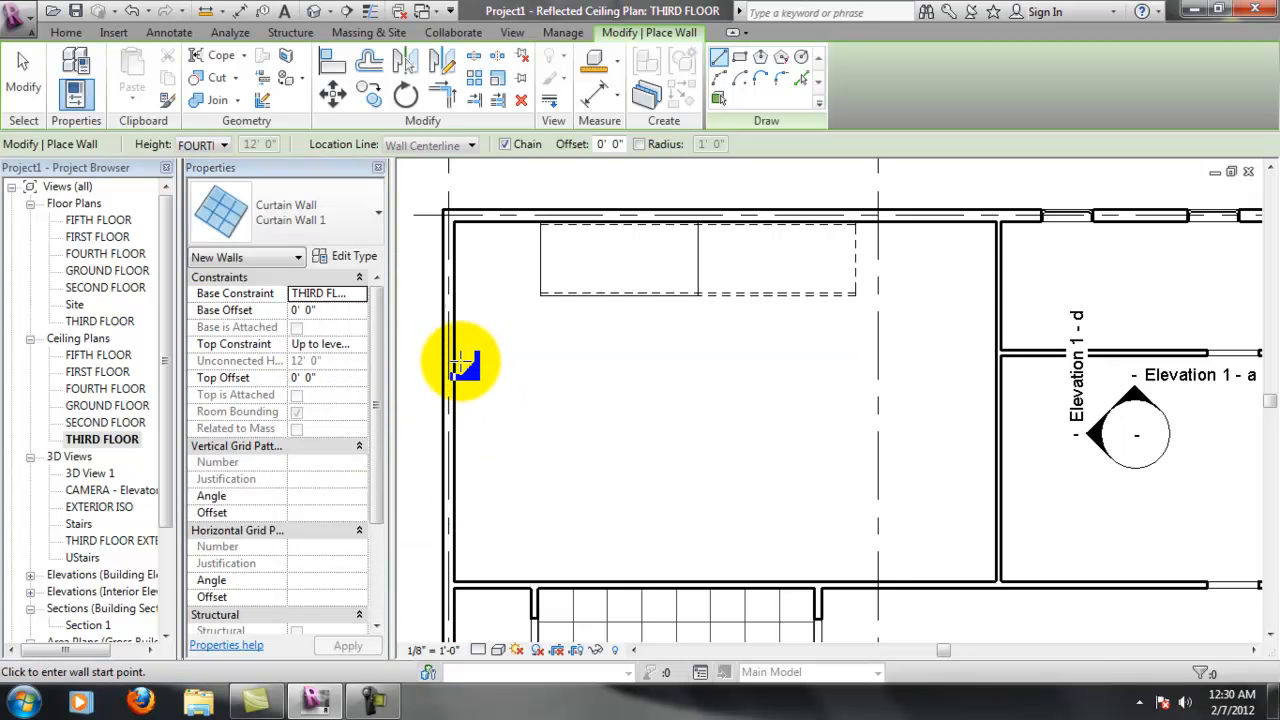
{"action": "left_click", "coordinate": [456, 364]}
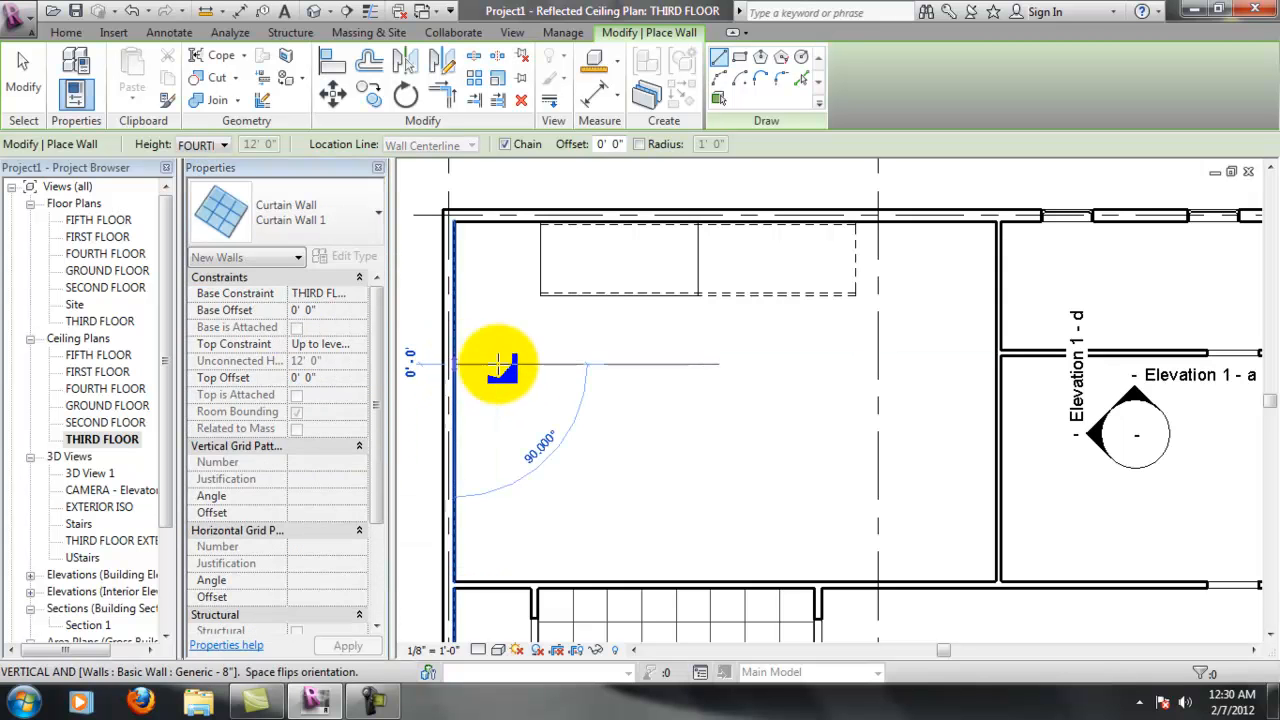
{"action": "left_click", "coordinate": [997, 362]}
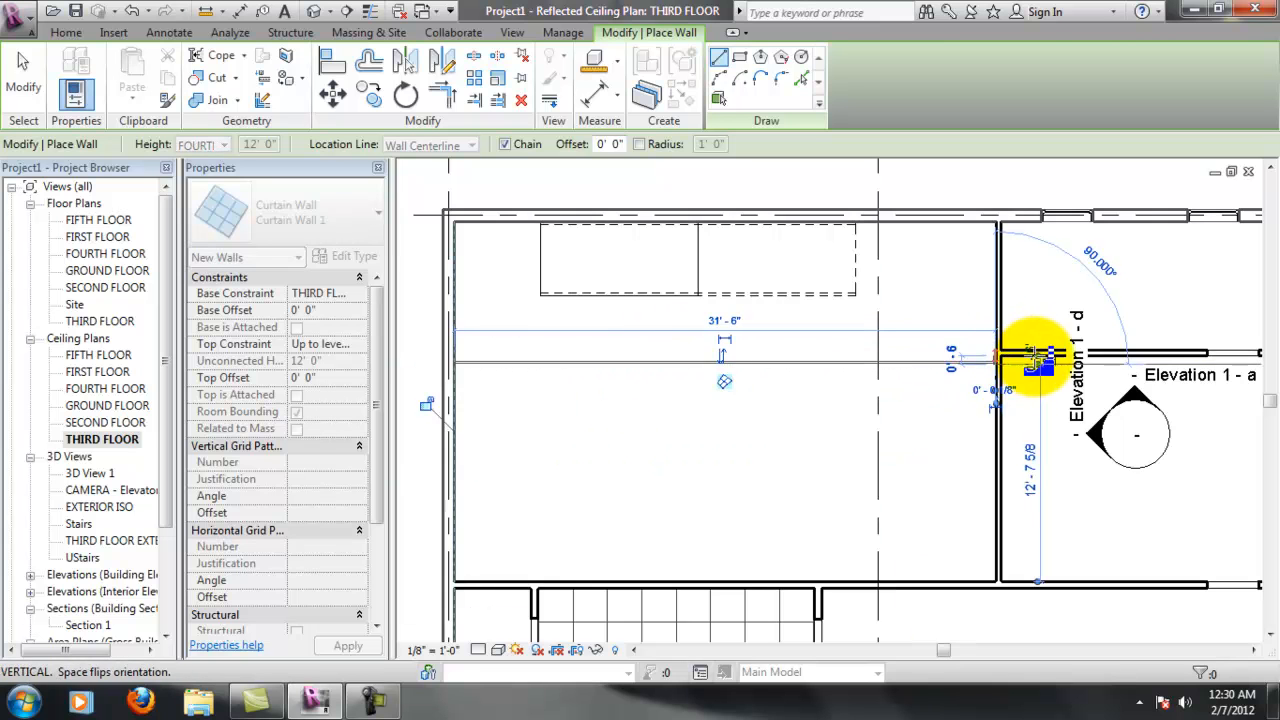
End the wall command, show the Stairs view's camera in the ceiling plan, and move its eye point farther back toward the room's lower-right corner
{"action": "scroll", "coordinate": [1006, 366], "scroll_direction": "up", "scroll_amount": 3}
{"action": "key", "text": "Escape"}
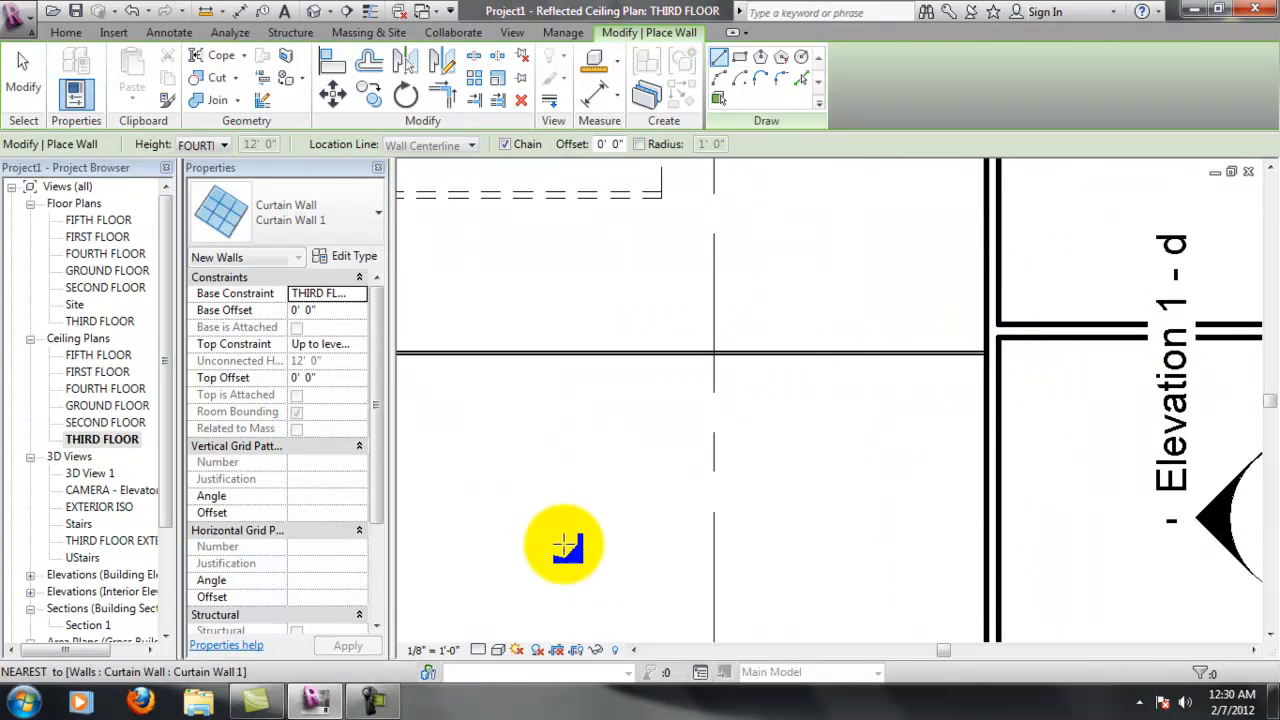
{"action": "scroll", "coordinate": [570, 540], "scroll_direction": "down", "scroll_amount": 3}
{"action": "middle_click_drag", "start_coordinate": [571, 509], "coordinate": [779, 376]}
{"action": "key", "text": "Escape"}
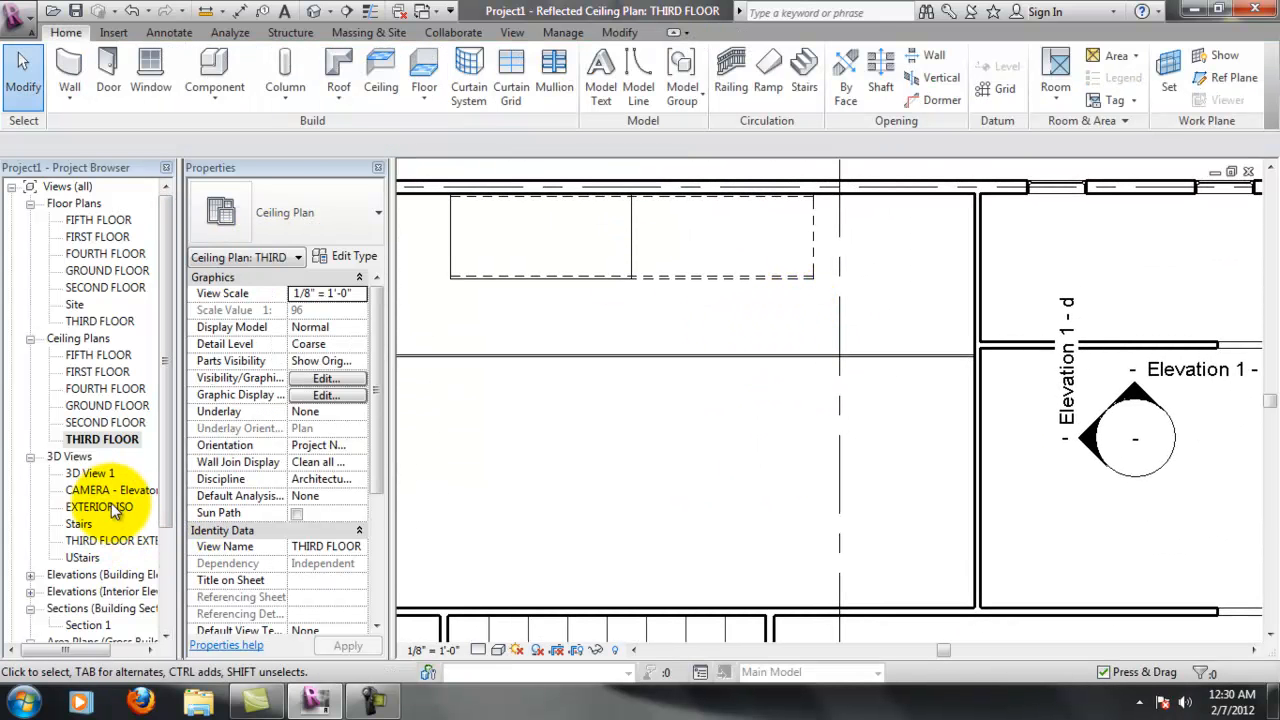
{"action": "left_click", "coordinate": [82, 526]}
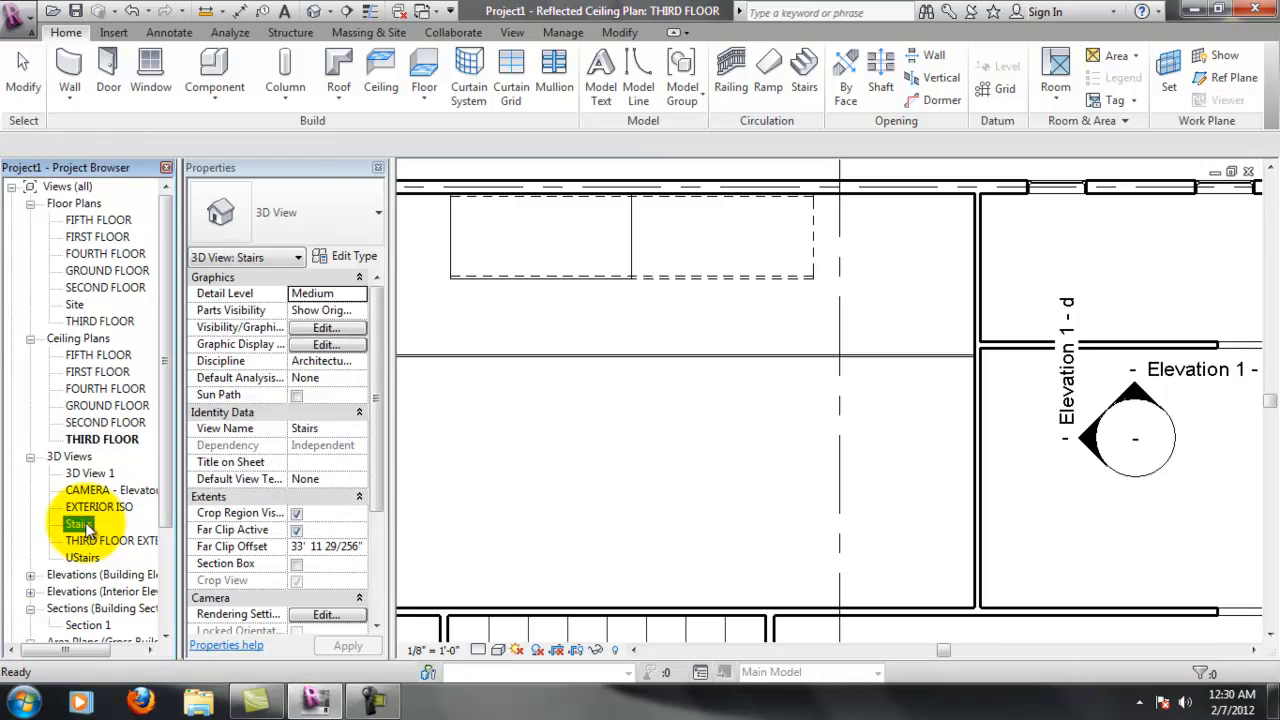
{"action": "right_click", "coordinate": [82, 526]}
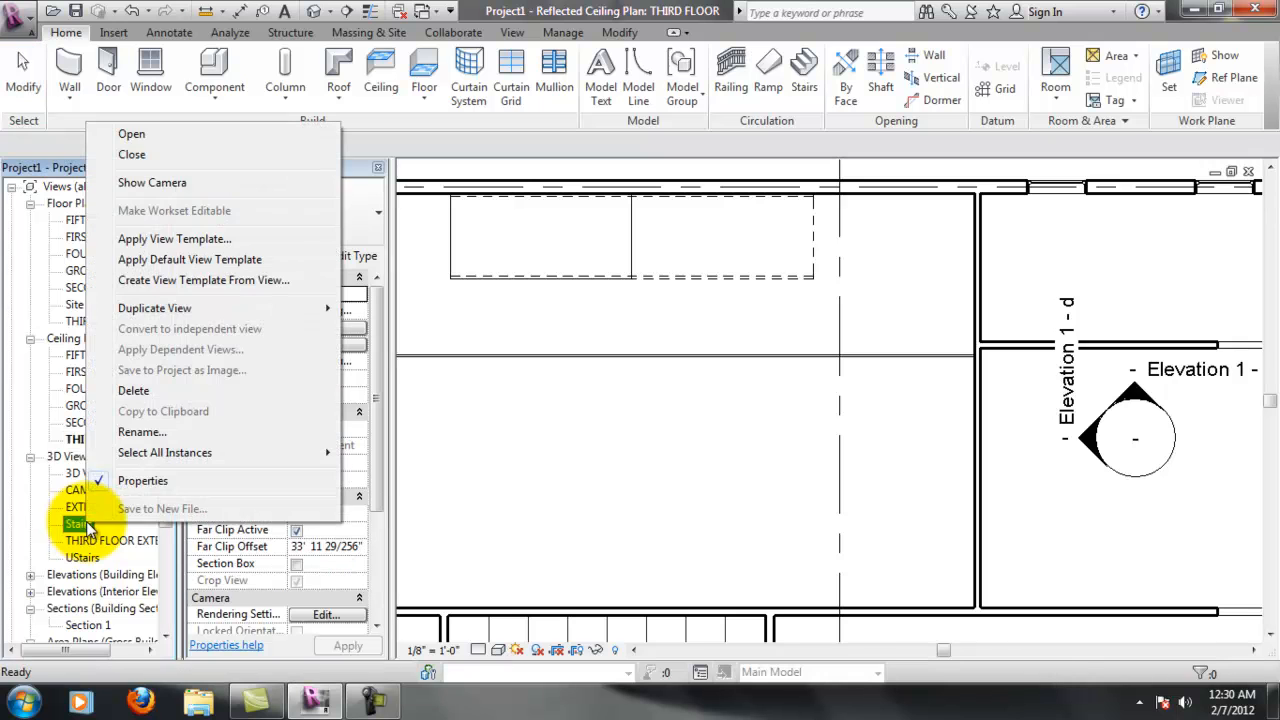
{"action": "left_click", "coordinate": [152, 183]}
{"action": "left_click_drag", "start_coordinate": [863, 508], "coordinate": [949, 549]}
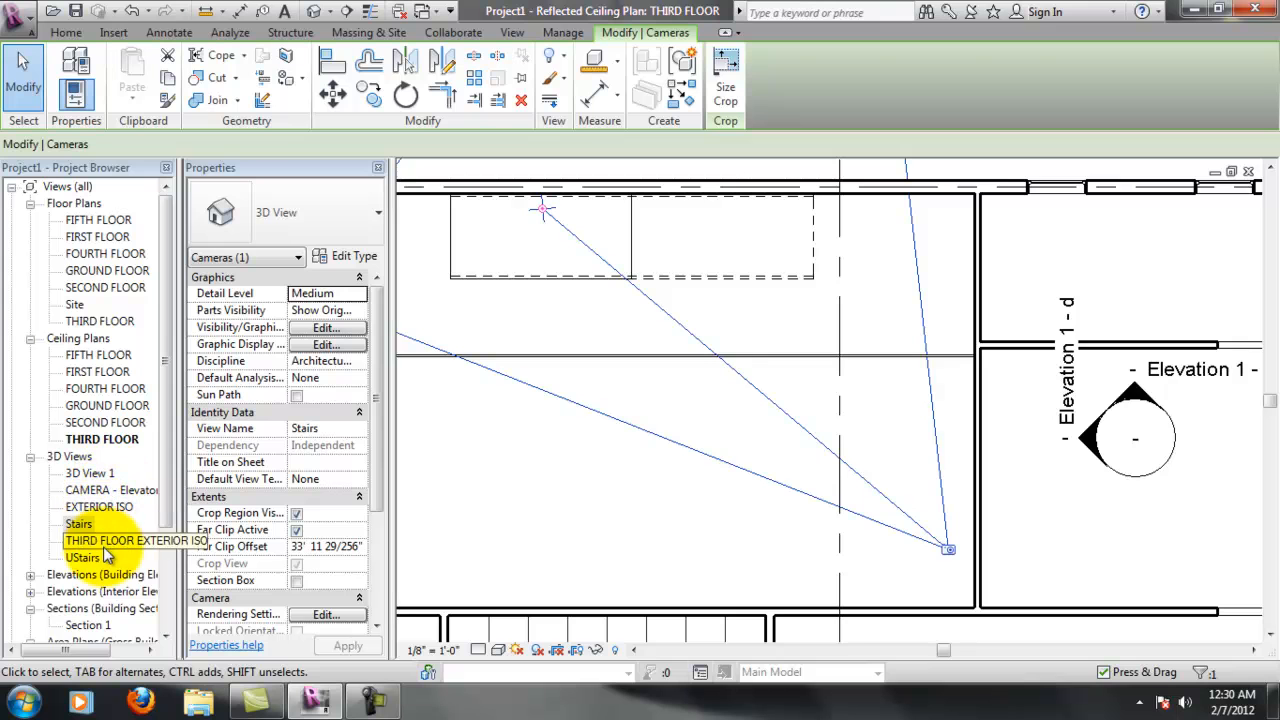
Open the Stairs camera view and enlarge its crop region on all four sides to include more of the room around the stair
{"action": "double_click", "coordinate": [80, 525]}
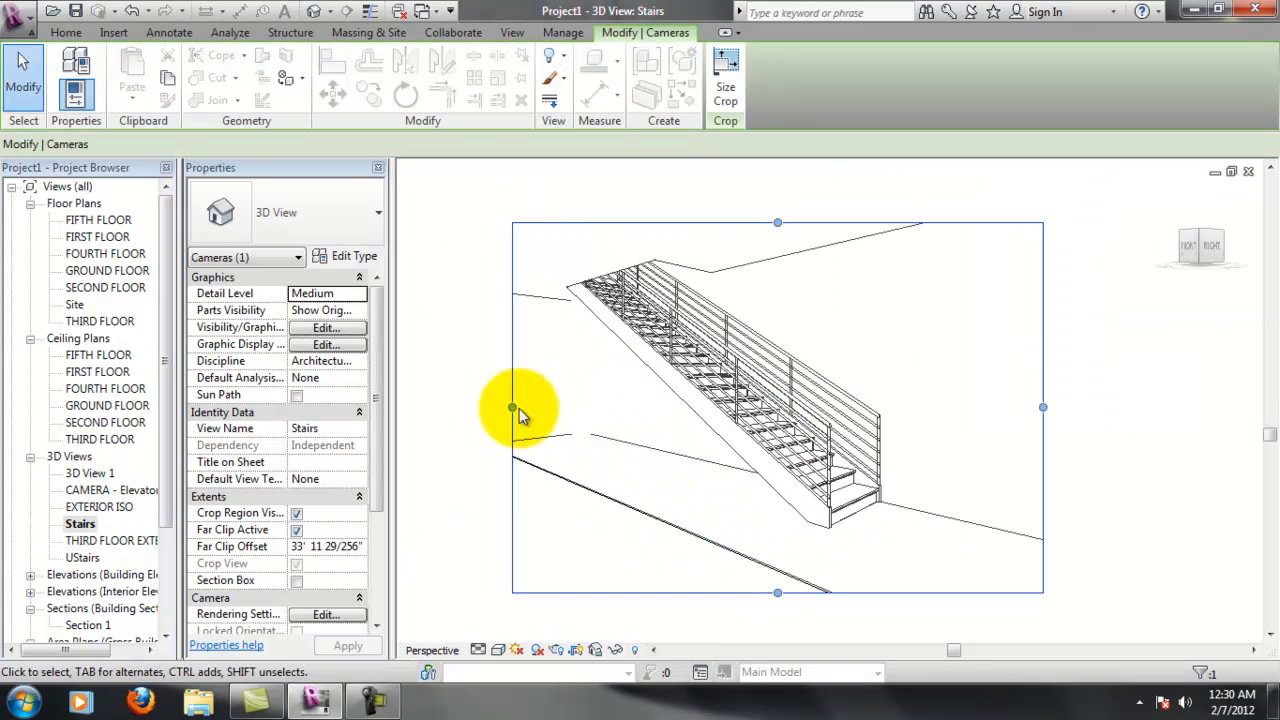
{"action": "scroll", "coordinate": [519, 408], "scroll_direction": "down", "scroll_amount": 1}
{"action": "left_click_drag", "start_coordinate": [519, 410], "coordinate": [459, 408]}
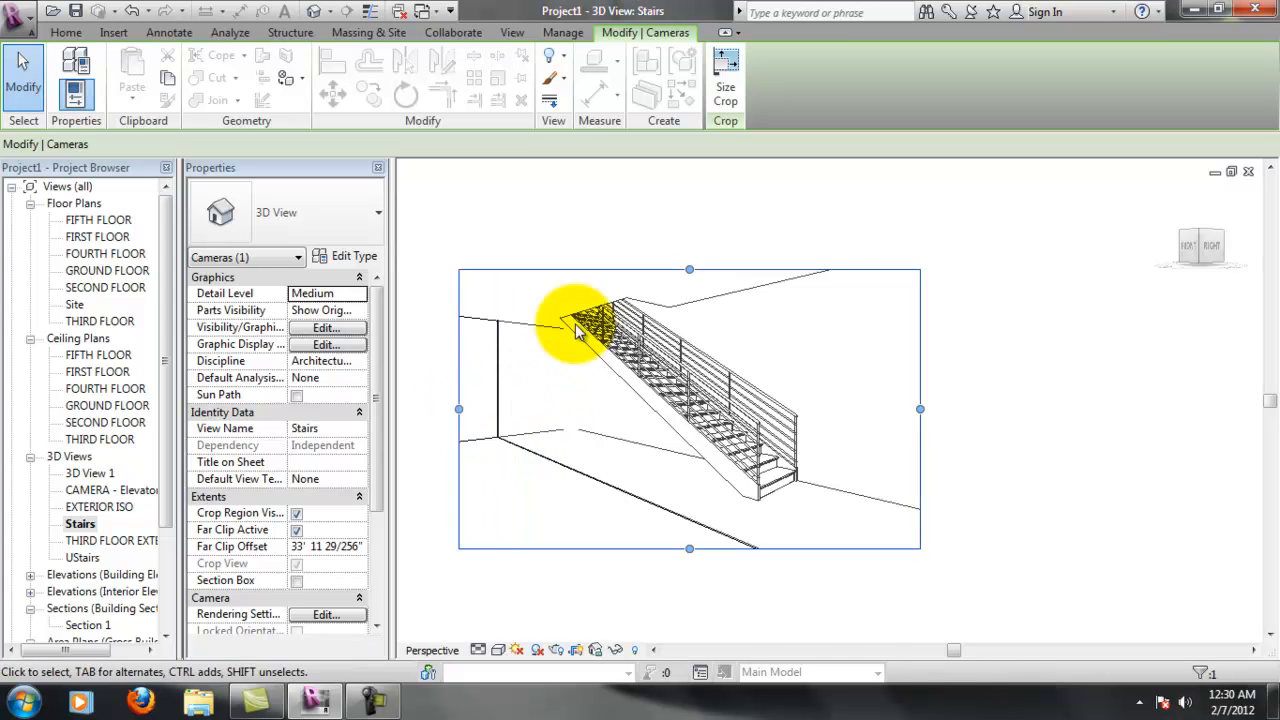
{"action": "left_click_drag", "start_coordinate": [689, 270], "coordinate": [700, 246]}
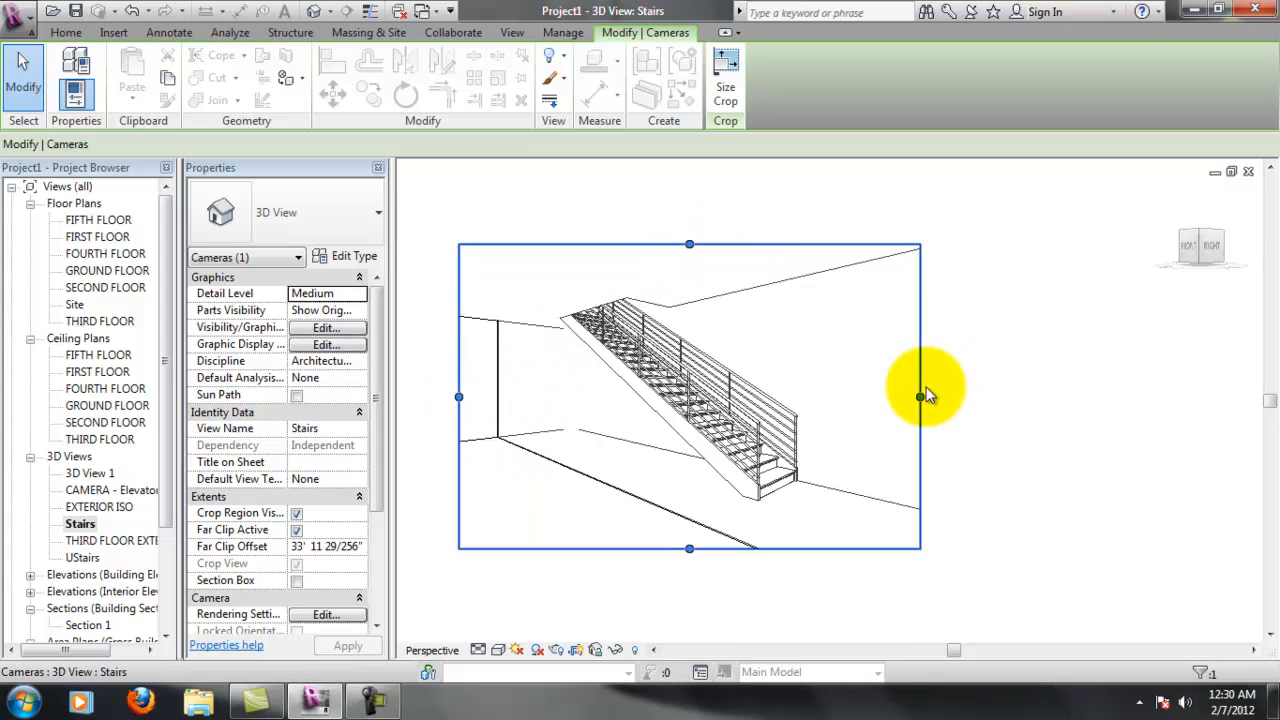
{"action": "left_click_drag", "start_coordinate": [920, 397], "coordinate": [1003, 397]}
{"action": "left_click_drag", "start_coordinate": [733, 548], "coordinate": [735, 589]}
{"action": "left_click_drag", "start_coordinate": [1005, 416], "coordinate": [1099, 416]}
{"action": "left_click_drag", "start_coordinate": [779, 591], "coordinate": [806, 631]}
{"action": "scroll", "coordinate": [886, 551], "scroll_direction": "down", "scroll_amount": 1}
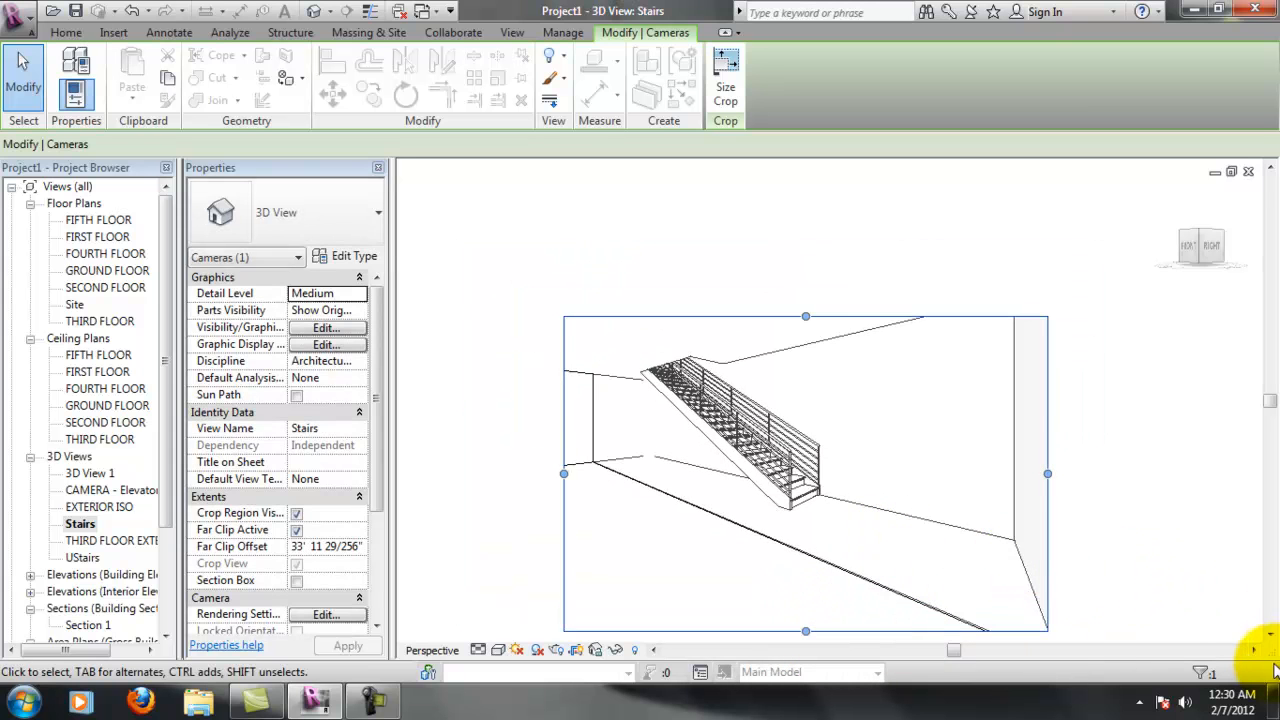
{"action": "left_click", "coordinate": [1270, 633]}
{"action": "left_click_drag", "start_coordinate": [806, 575], "coordinate": [808, 598]}
{"action": "left_click", "coordinate": [1062, 455]}
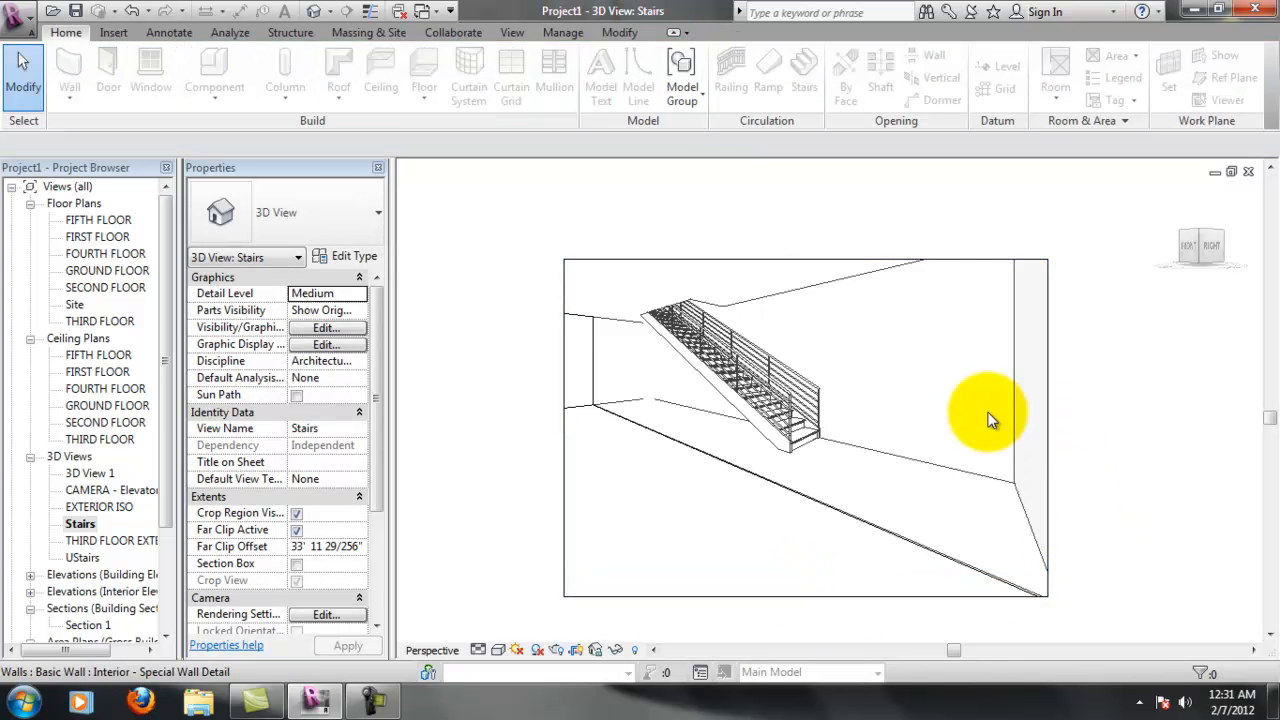
Select the curtain wall in the Stairs view and set its top constraint to Up to level: FOURTH FLOOR
{"action": "scroll", "coordinate": [808, 316], "scroll_direction": "up", "scroll_amount": 1}
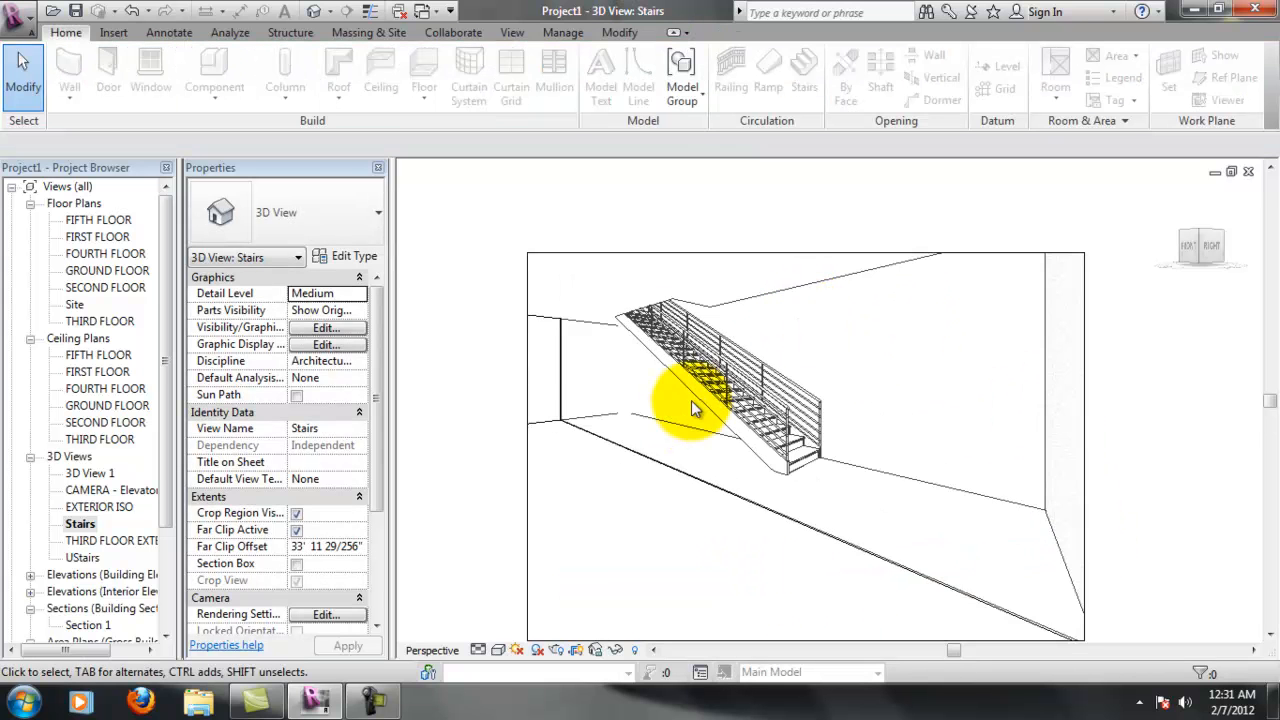
{"action": "left_click", "coordinate": [562, 336]}
{"action": "left_click", "coordinate": [549, 215]}
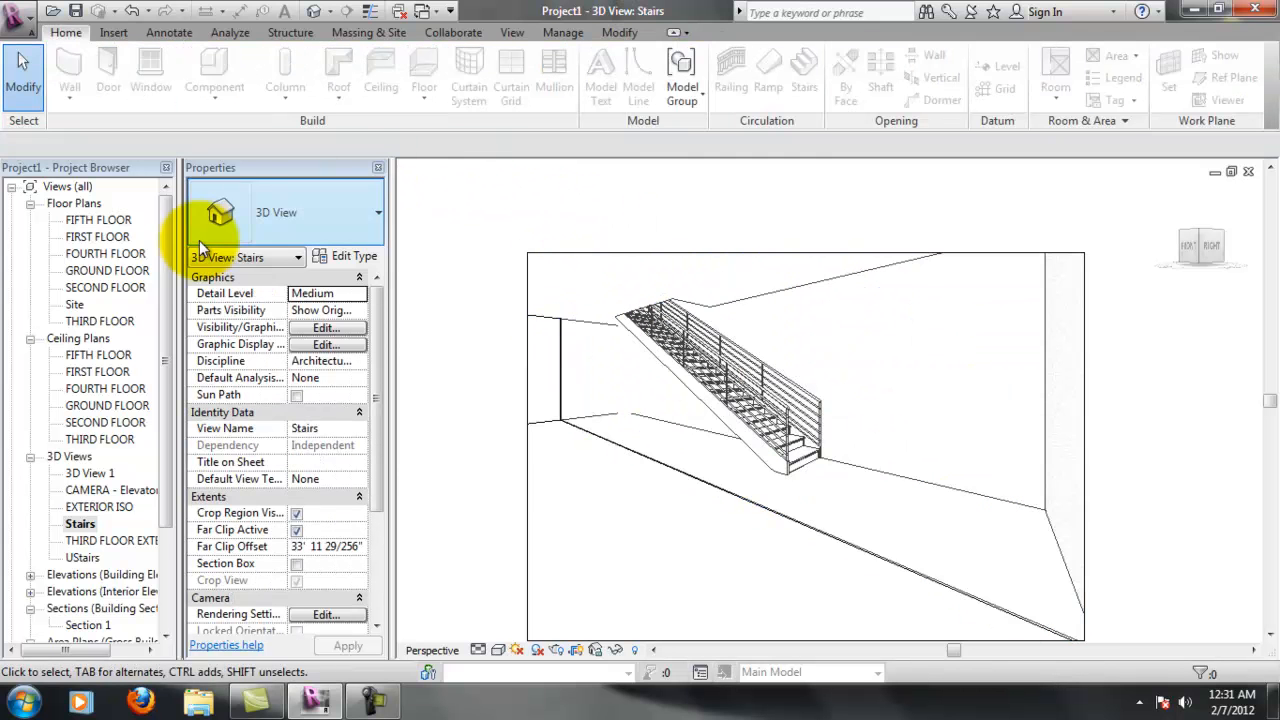
{"action": "left_click", "coordinate": [556, 336]}
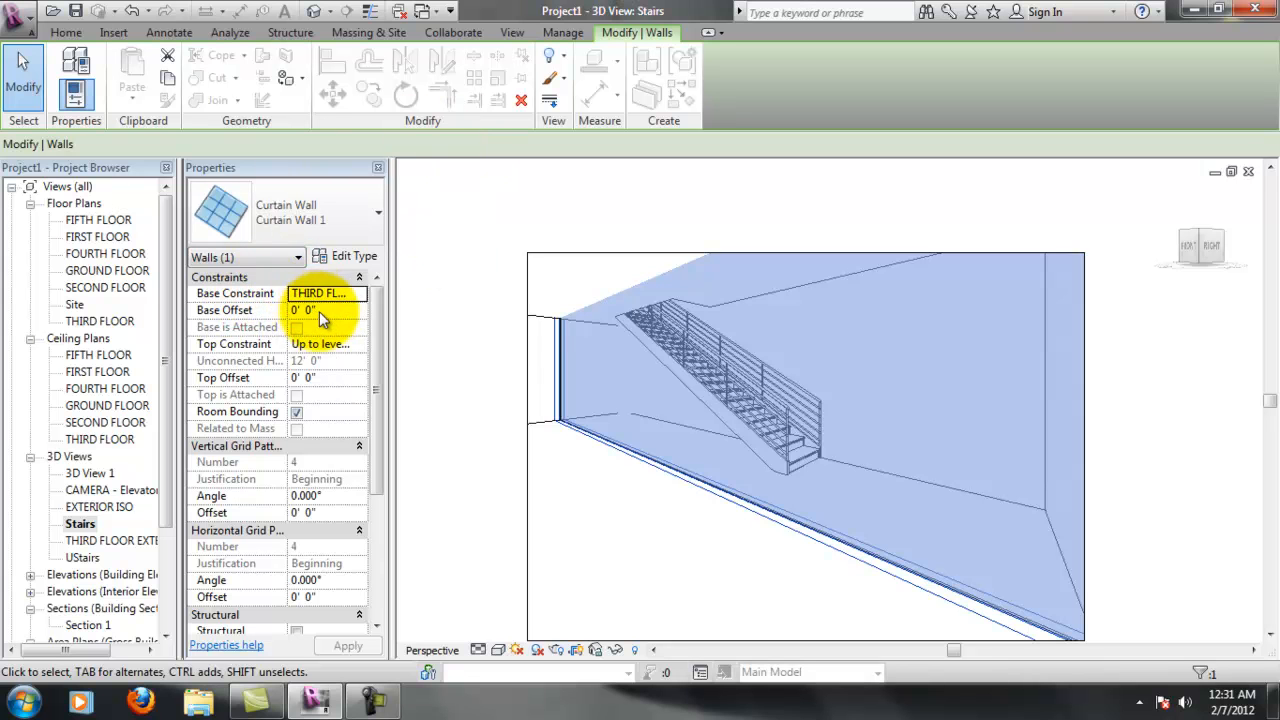
{"action": "left_click", "coordinate": [296, 343]}
{"action": "left_click", "coordinate": [358, 344]}
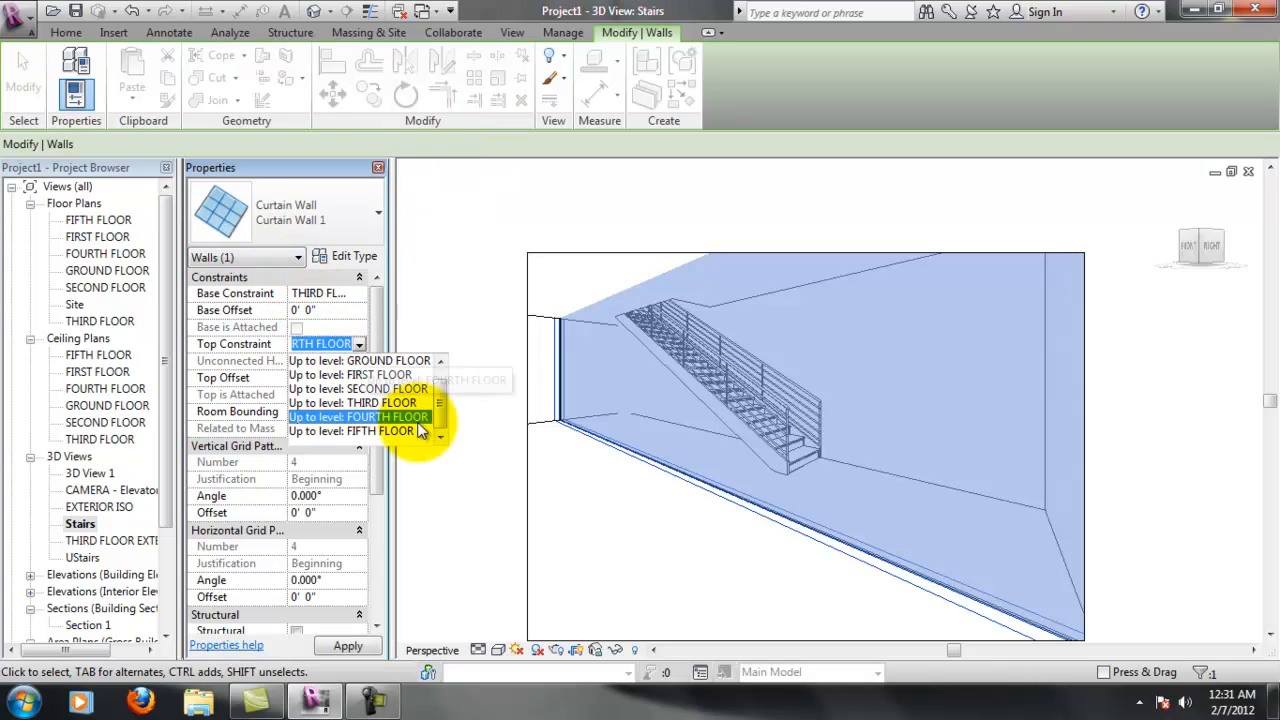
{"action": "left_click", "coordinate": [404, 418]}
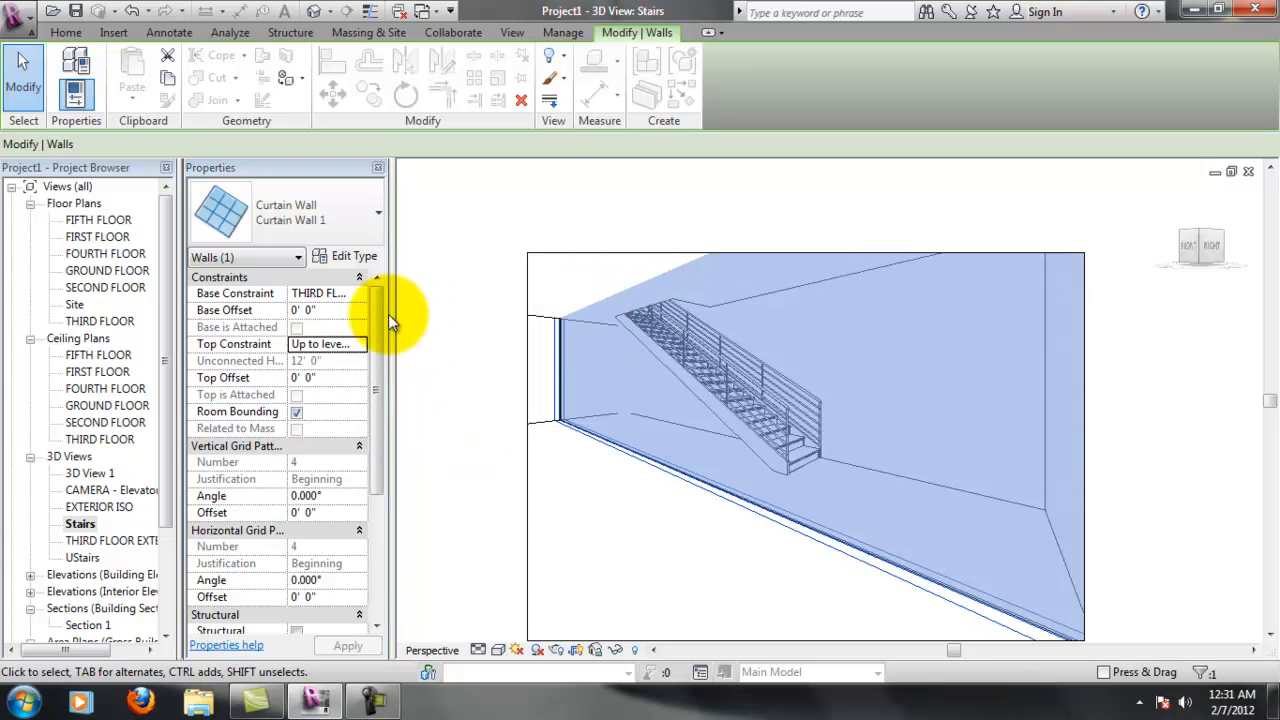
Try top offsets of -0' 6" and -0' 8" on the curtain wall
{"action": "left_click", "coordinate": [300, 378]}
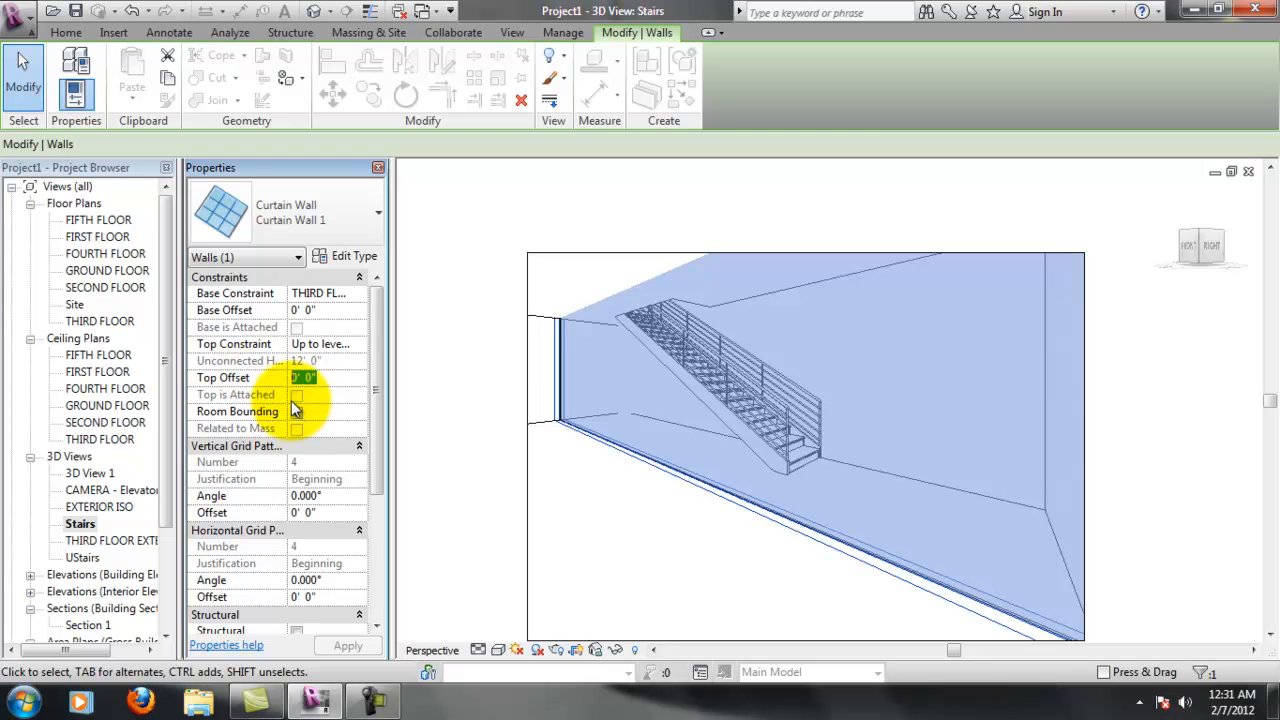
{"action": "type", "text": "6\""}
{"action": "key", "text": "Return"}
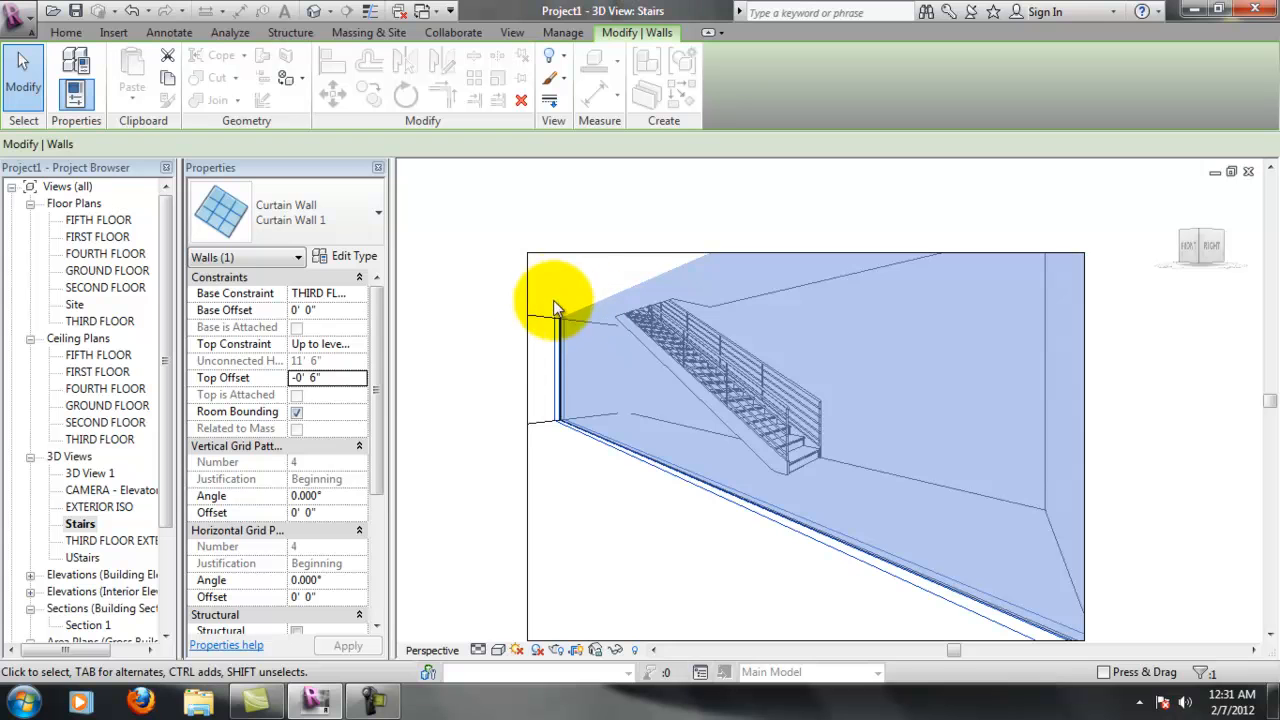
{"action": "left_click", "coordinate": [312, 377]}
{"action": "type", "text": "8"}
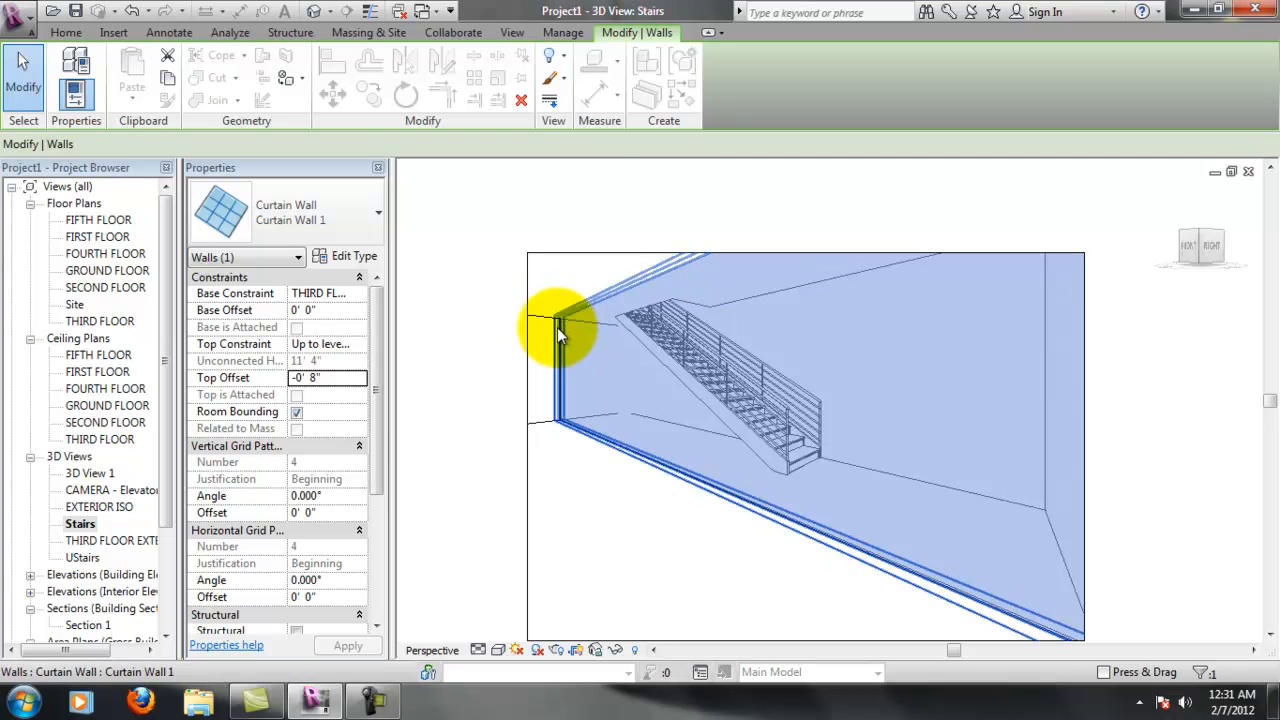
Set the curtain wall's top offset to -1' 0" and deselect the wall
{"action": "left_click", "coordinate": [310, 378]}
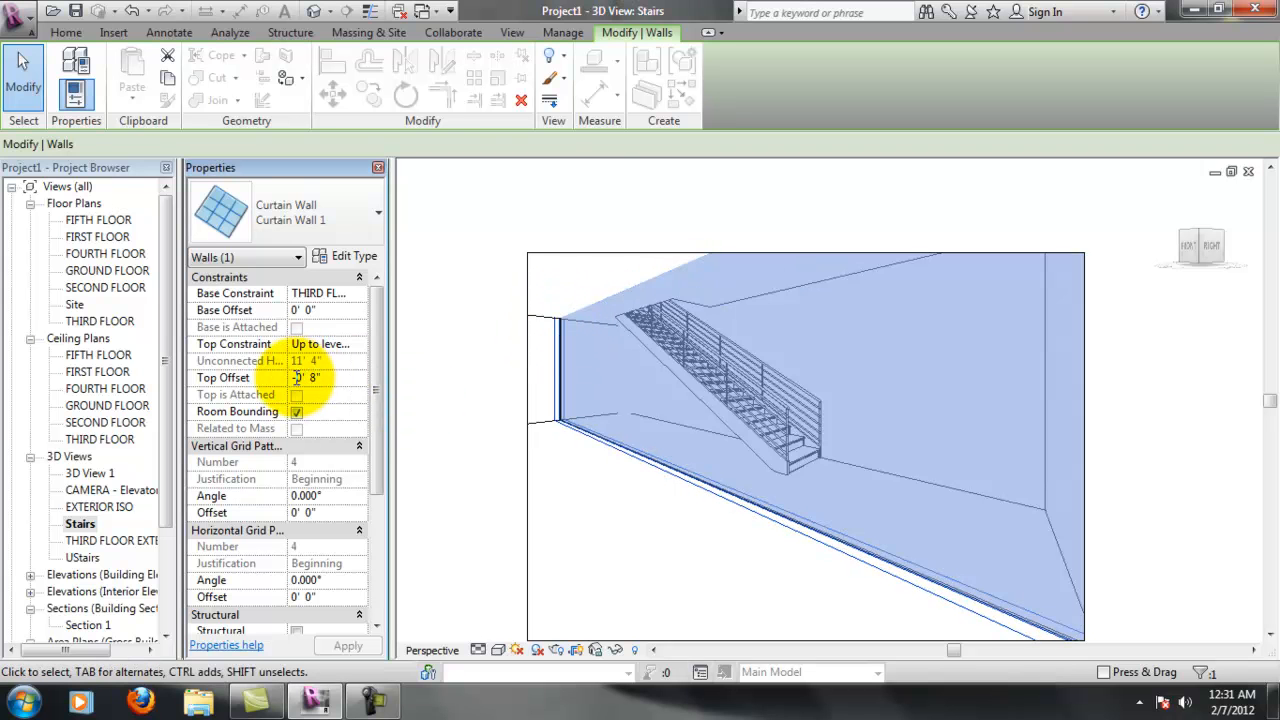
{"action": "left_click_drag", "start_coordinate": [298, 378], "coordinate": [258, 414]}
{"action": "key", "text": "Return"}
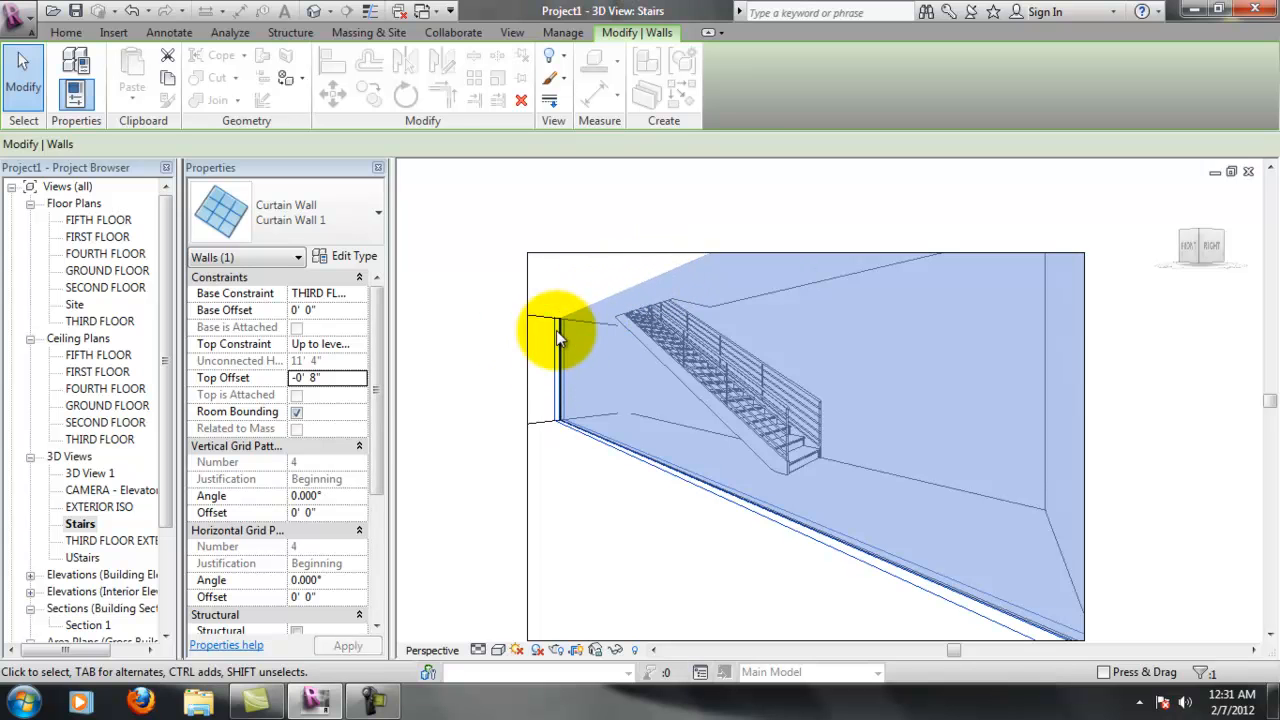
{"action": "left_click", "coordinate": [316, 377]}
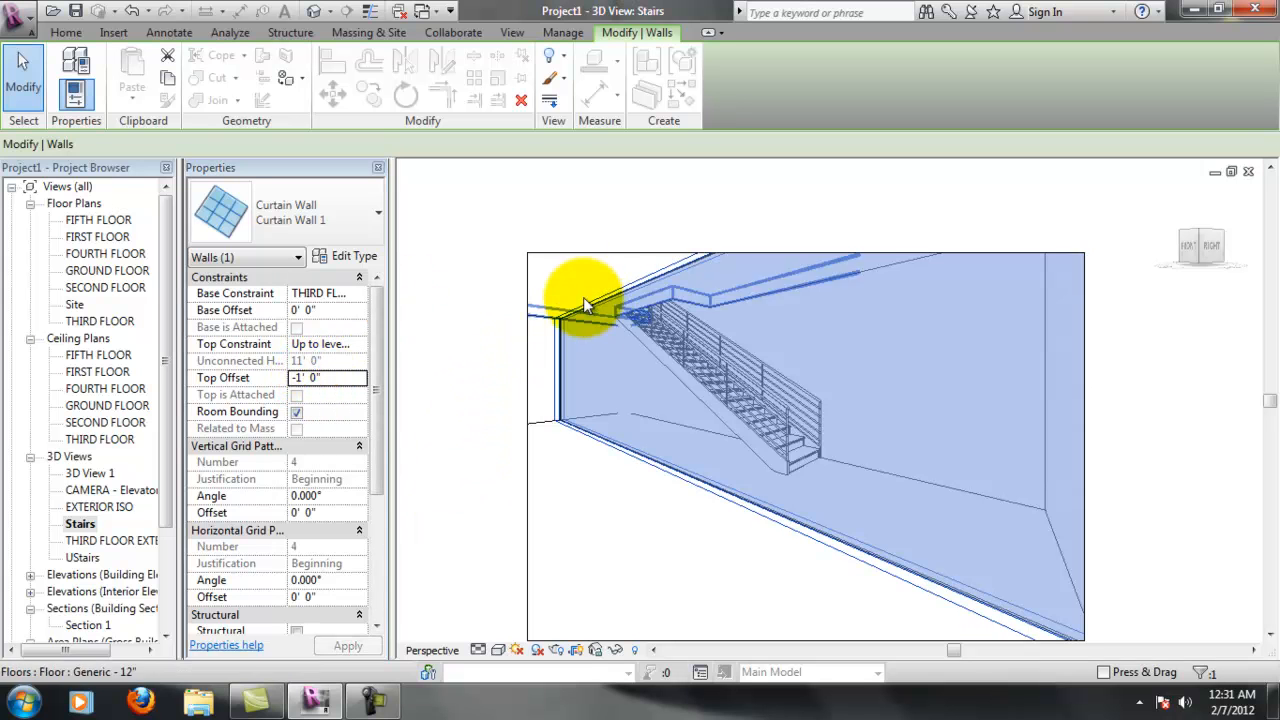
{"action": "left_click", "coordinate": [523, 337]}
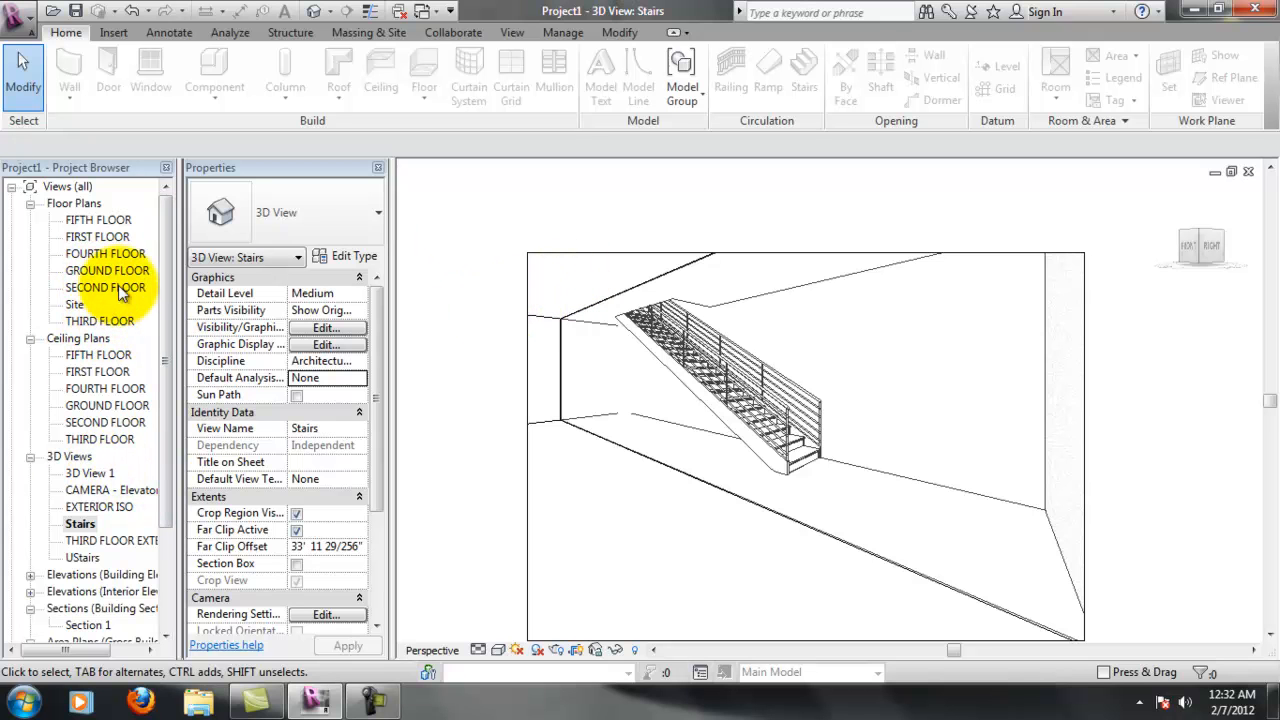
Open the FOURTH FLOOR plan and place an Interior Elevation marker below the curtain wall line, facing the stair
{"action": "double_click", "coordinate": [112, 255]}
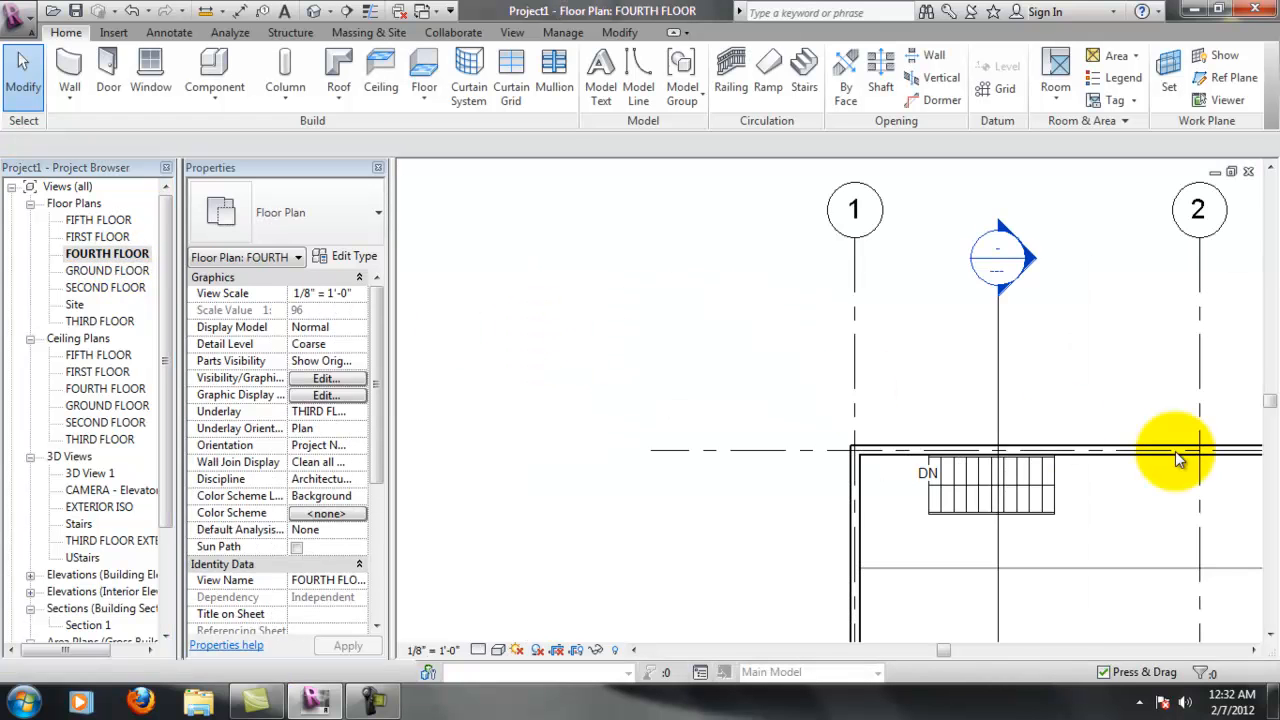
{"action": "middle_click_drag", "start_coordinate": [1136, 488], "coordinate": [653, 309]}
{"action": "middle_click_drag", "start_coordinate": [997, 449], "coordinate": [953, 409]}
{"action": "scroll", "coordinate": [953, 409], "scroll_direction": "down", "scroll_amount": 1}
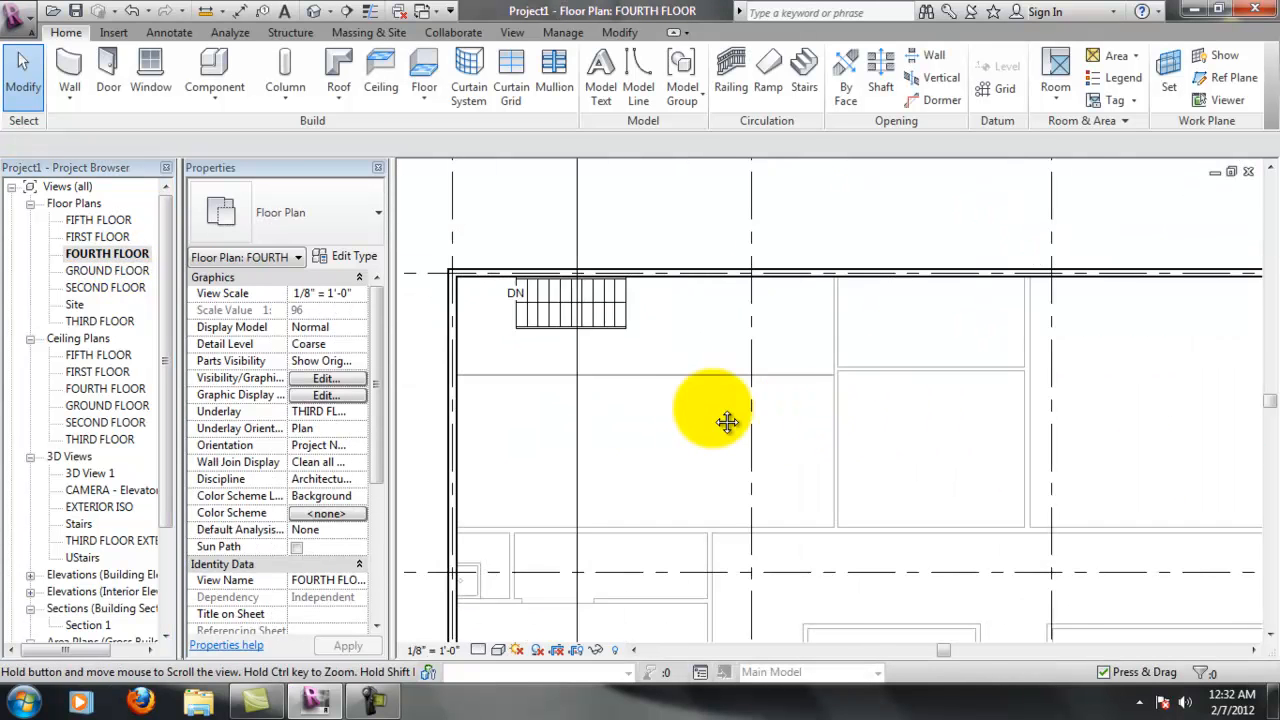
{"action": "middle_click_drag", "start_coordinate": [714, 410], "coordinate": [792, 415]}
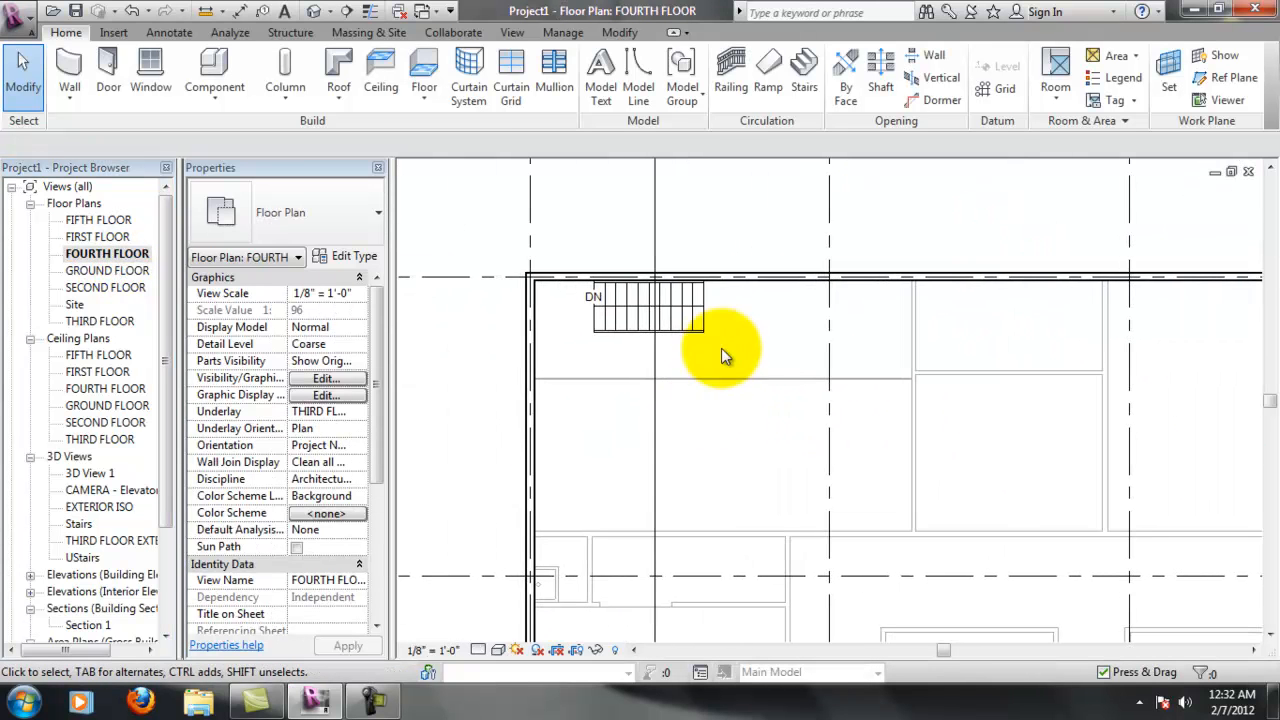
{"action": "left_click", "coordinate": [514, 31]}
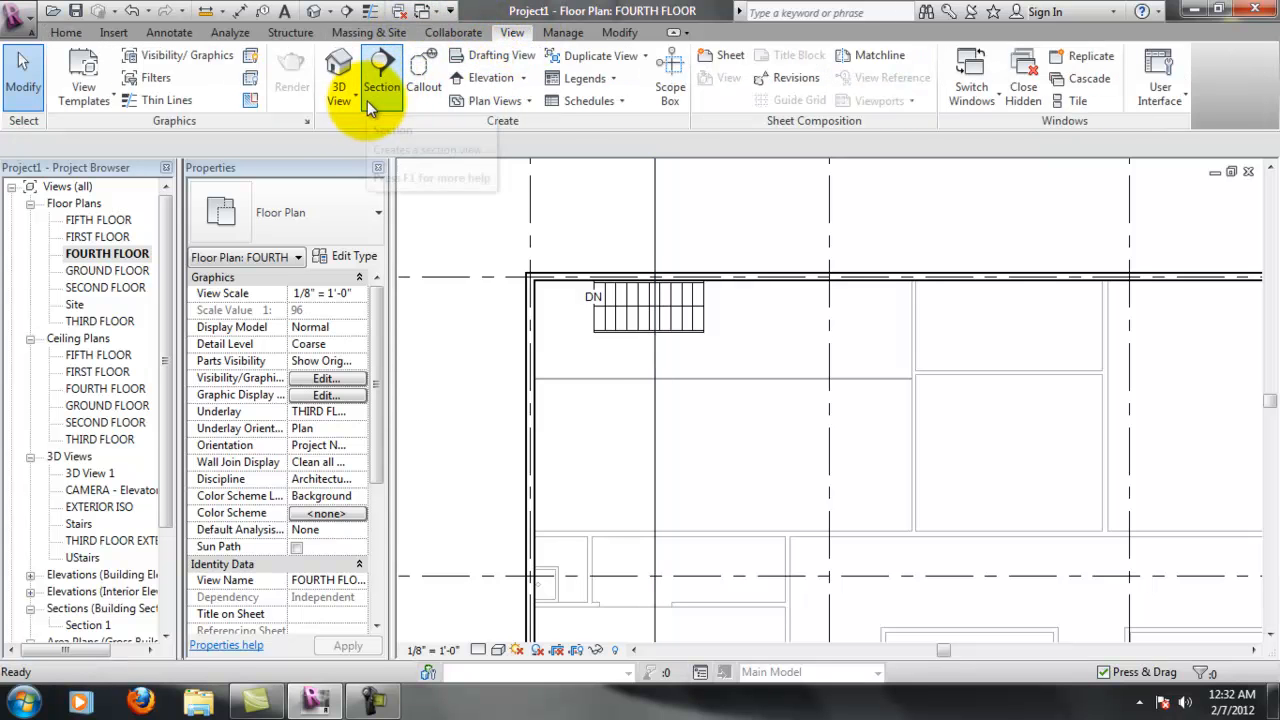
{"action": "left_click", "coordinate": [523, 78]}
{"action": "left_click", "coordinate": [495, 113]}
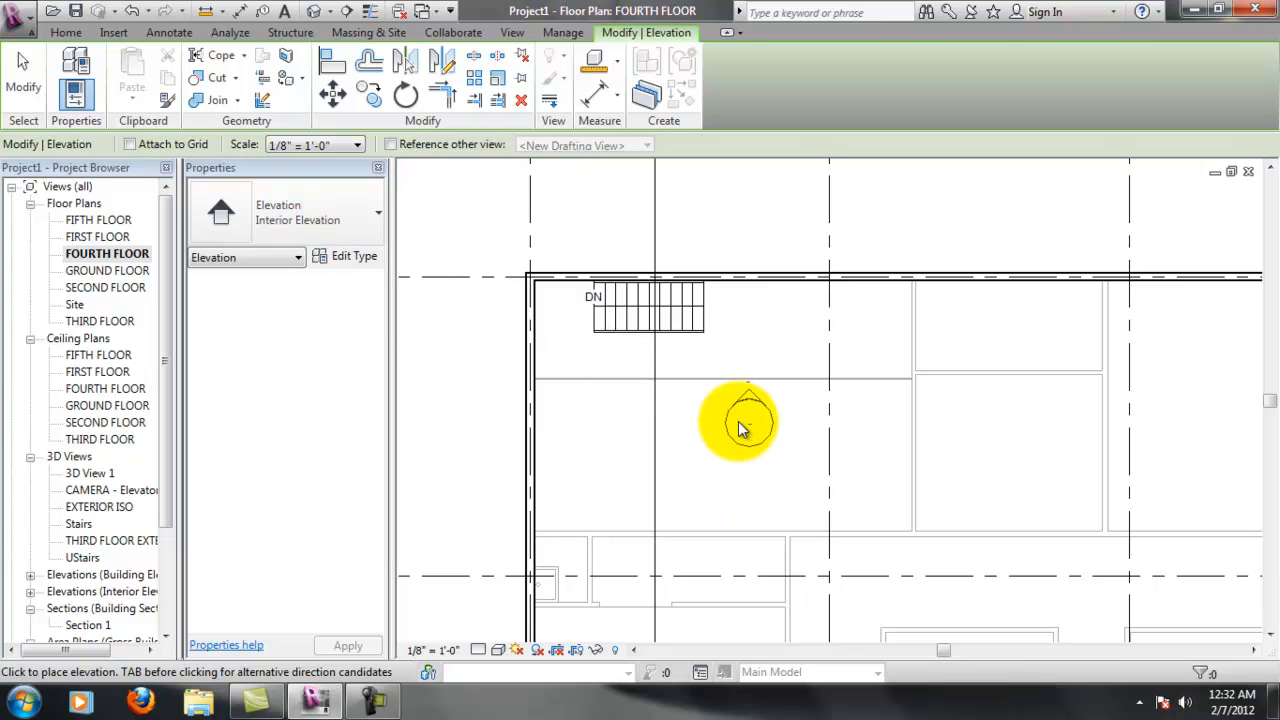
{"action": "left_click", "coordinate": [730, 445]}
{"action": "key", "text": "Escape"}
{"action": "key", "text": "Escape"}
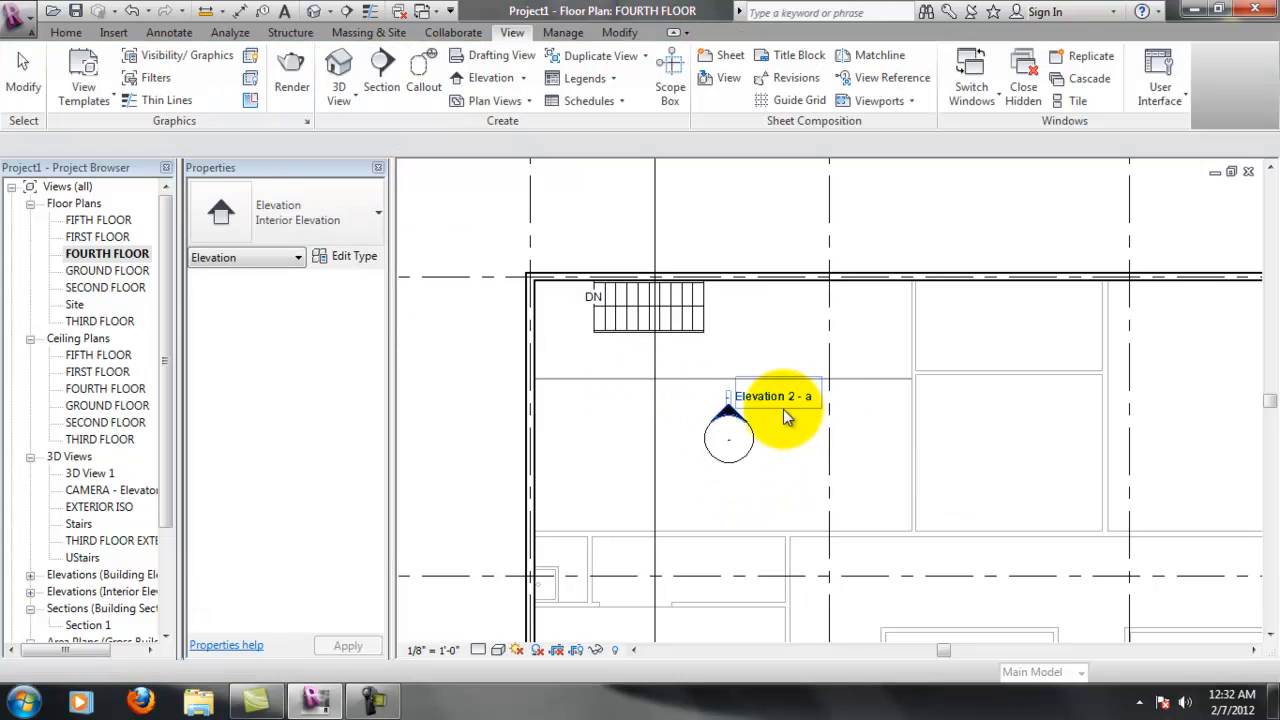
Open the new interior elevation to check what it shows, and return to the FOURTH FLOOR plan
{"action": "double_click", "coordinate": [778, 400]}
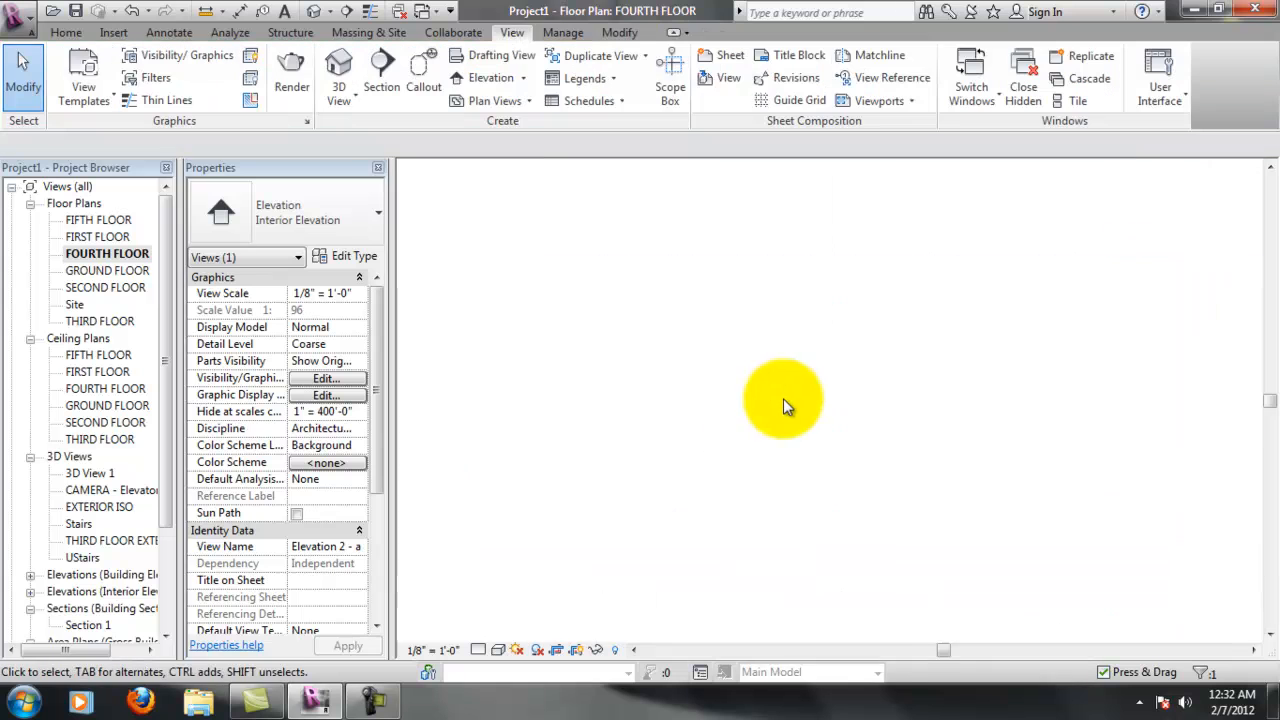
{"action": "scroll", "coordinate": [700, 443], "scroll_direction": "up", "scroll_amount": 3}
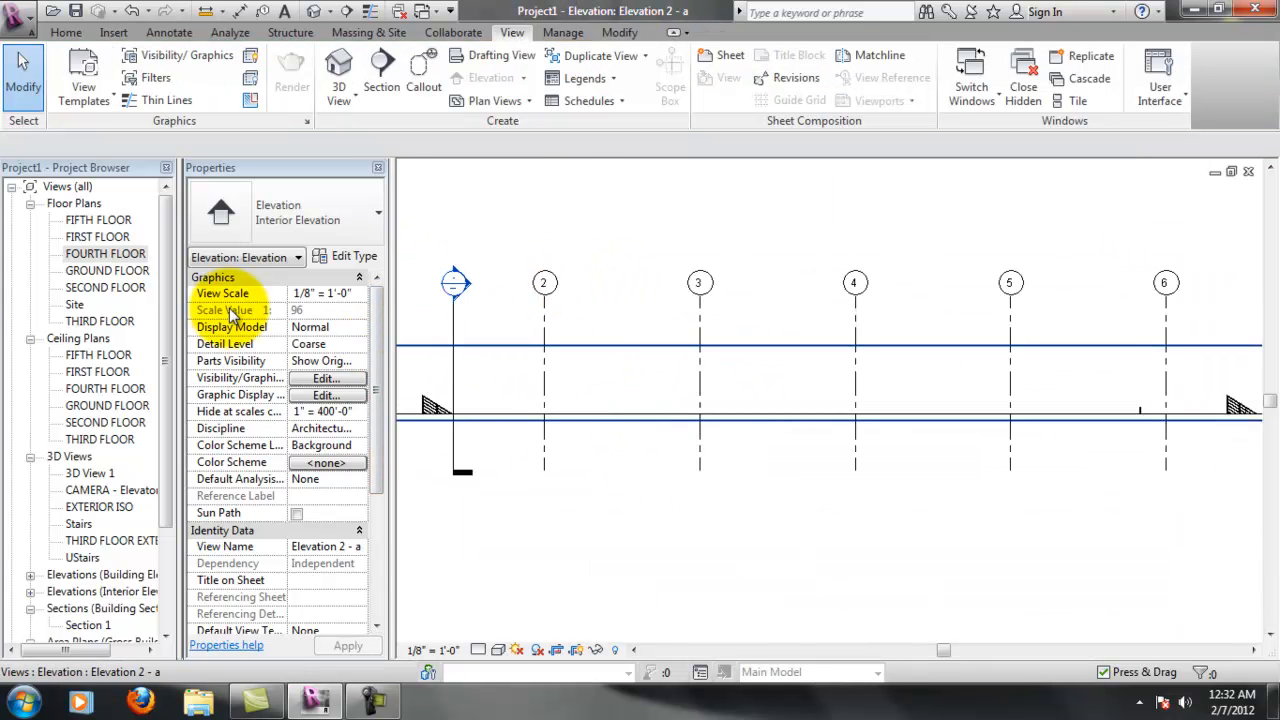
{"action": "double_click", "coordinate": [105, 253]}
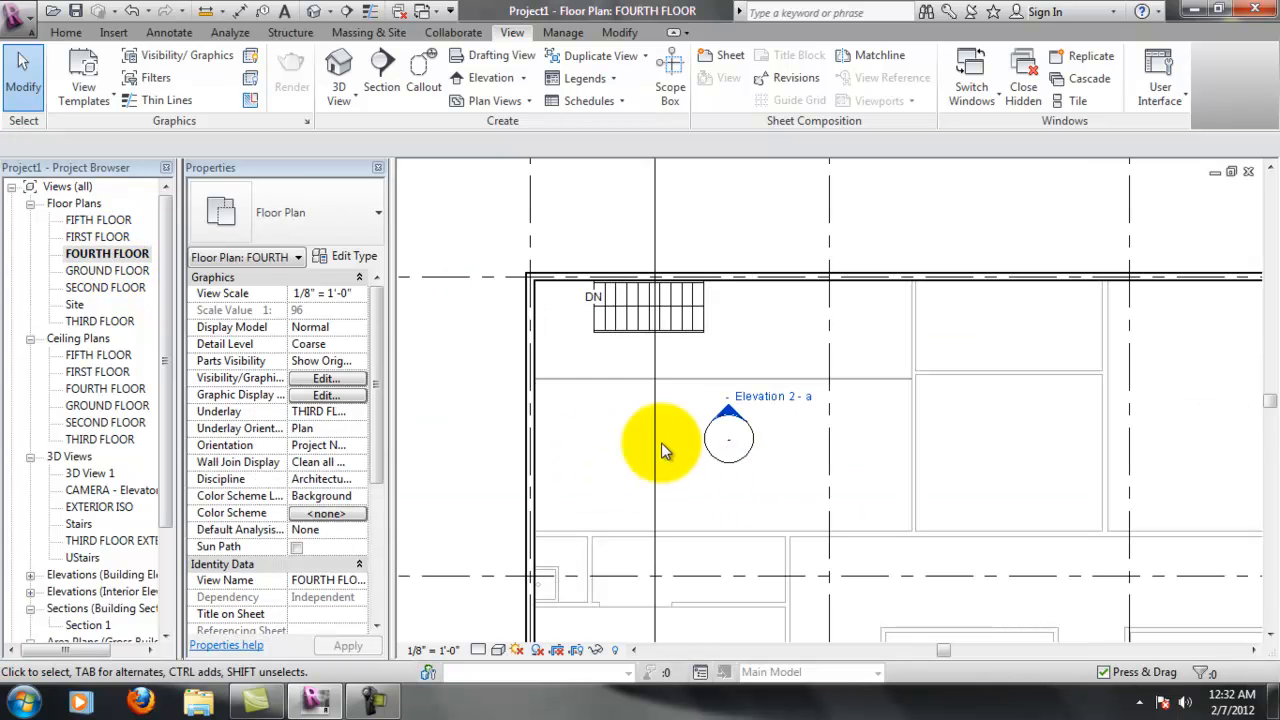
Rename the interior elevation facing the stair on the fourth floor as Curtain Wall
{"action": "left_click", "coordinate": [745, 397]}
{"action": "right_click", "coordinate": [748, 398]}
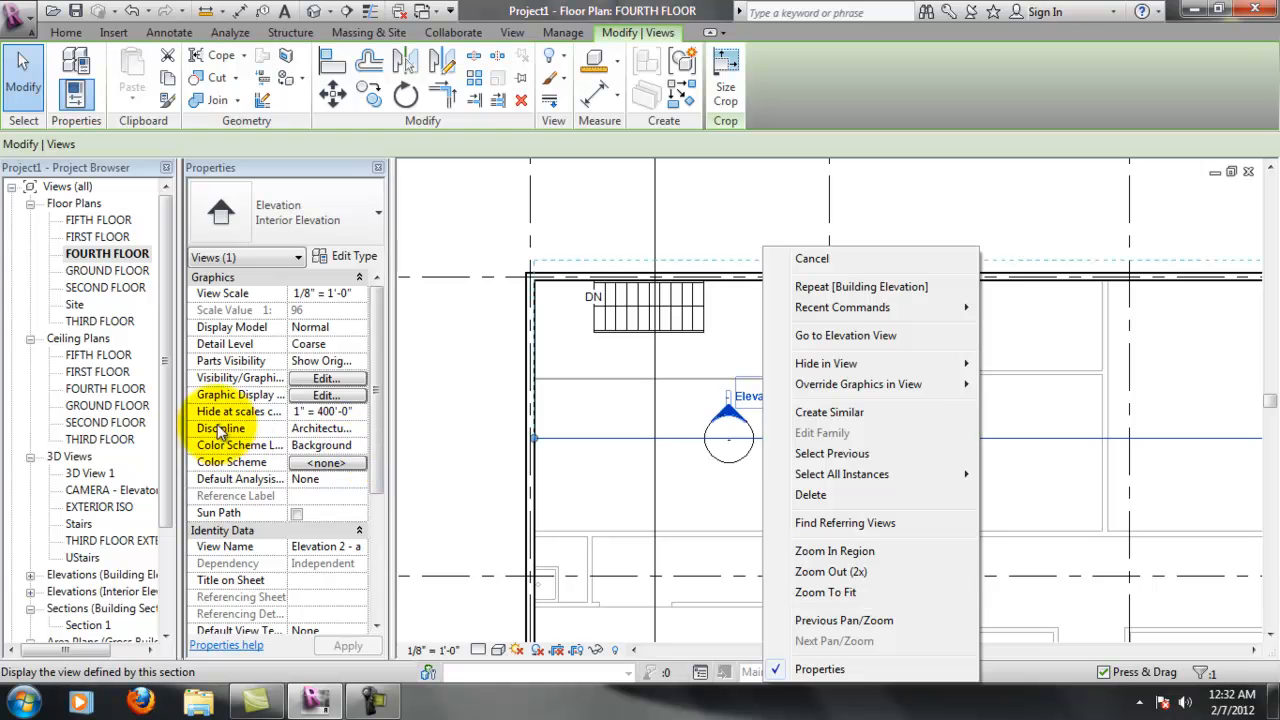
{"action": "left_click", "coordinate": [323, 546]}
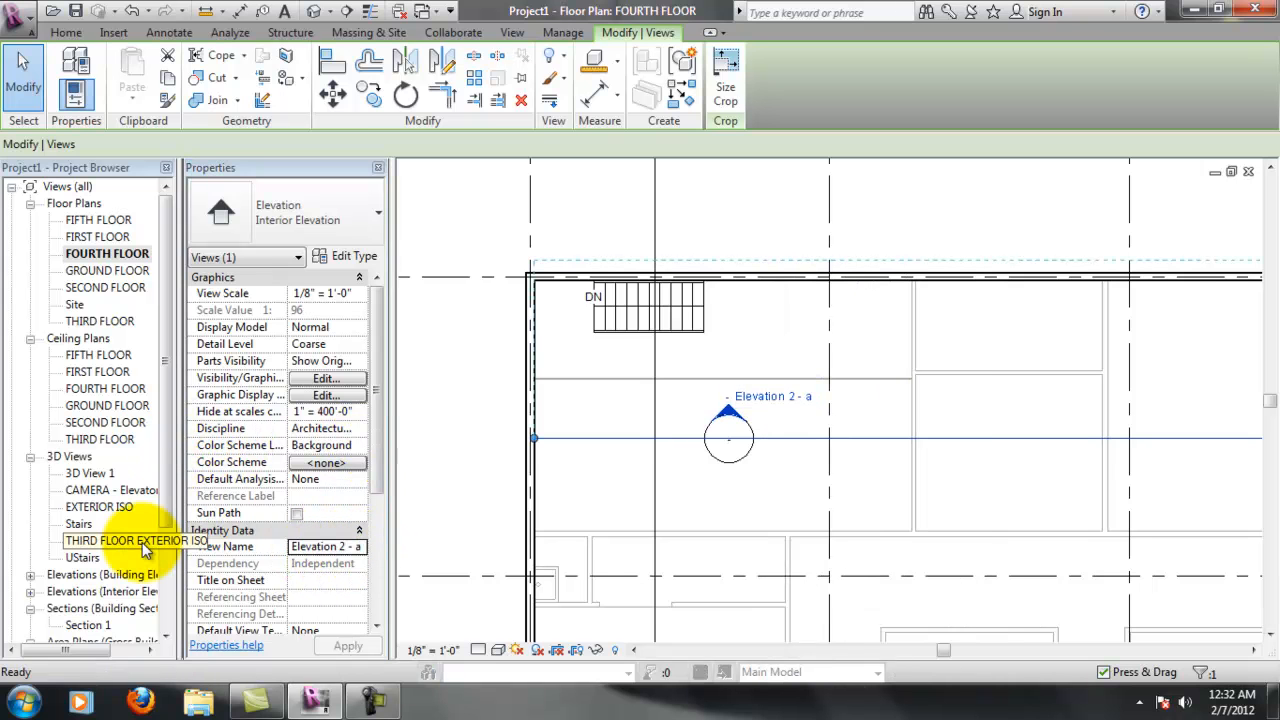
{"action": "key", "text": "Delete"}
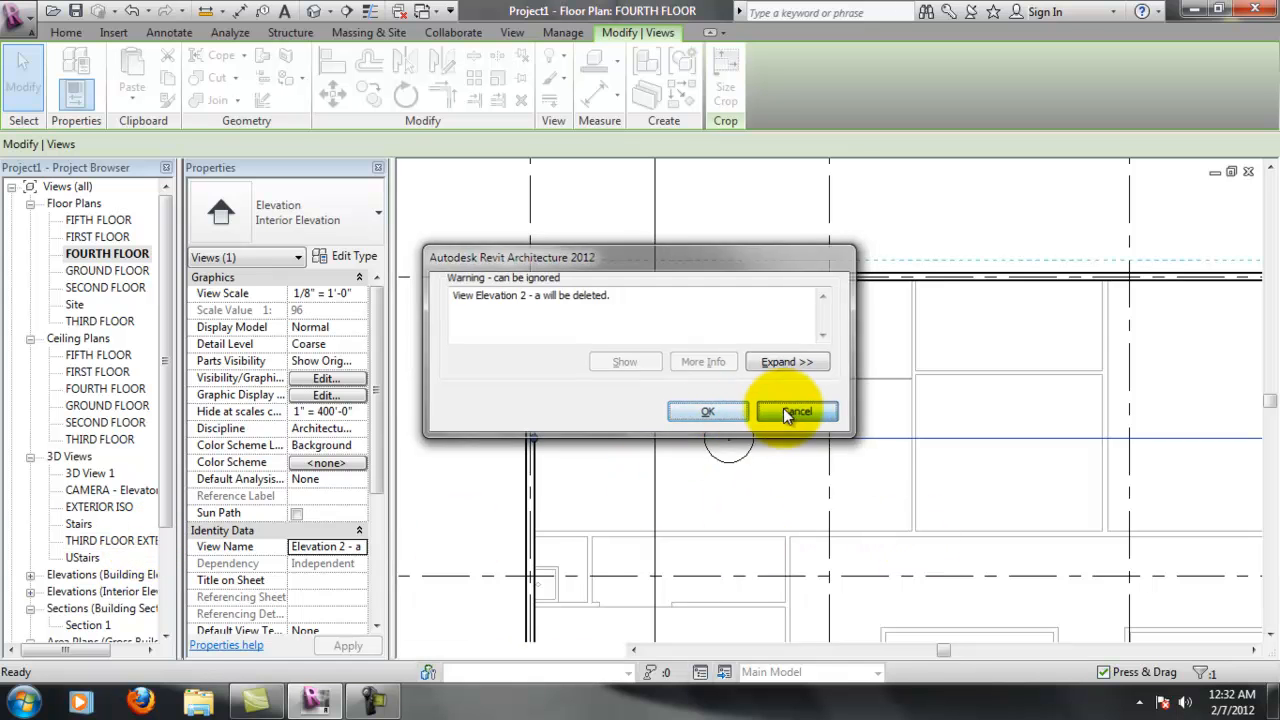
{"action": "left_click", "coordinate": [785, 410]}
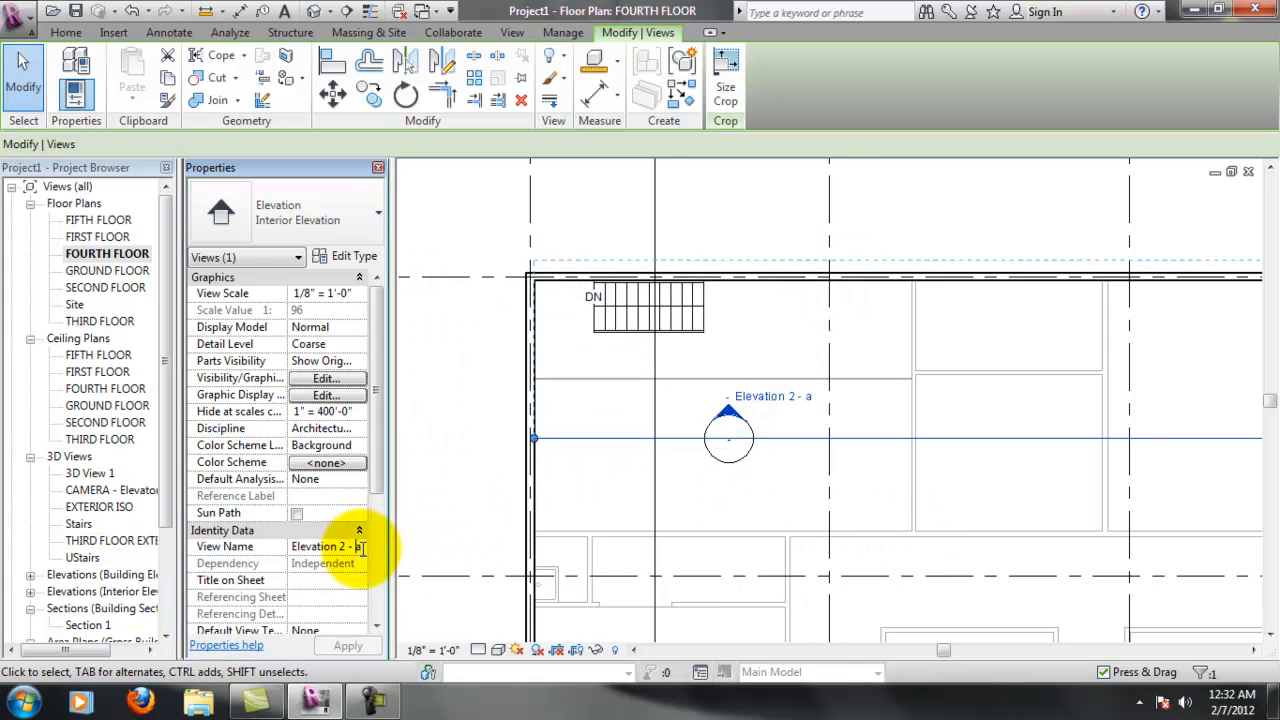
{"action": "left_click_drag", "start_coordinate": [360, 549], "coordinate": [171, 530]}
{"action": "type", "text": "Curtain Wall"}
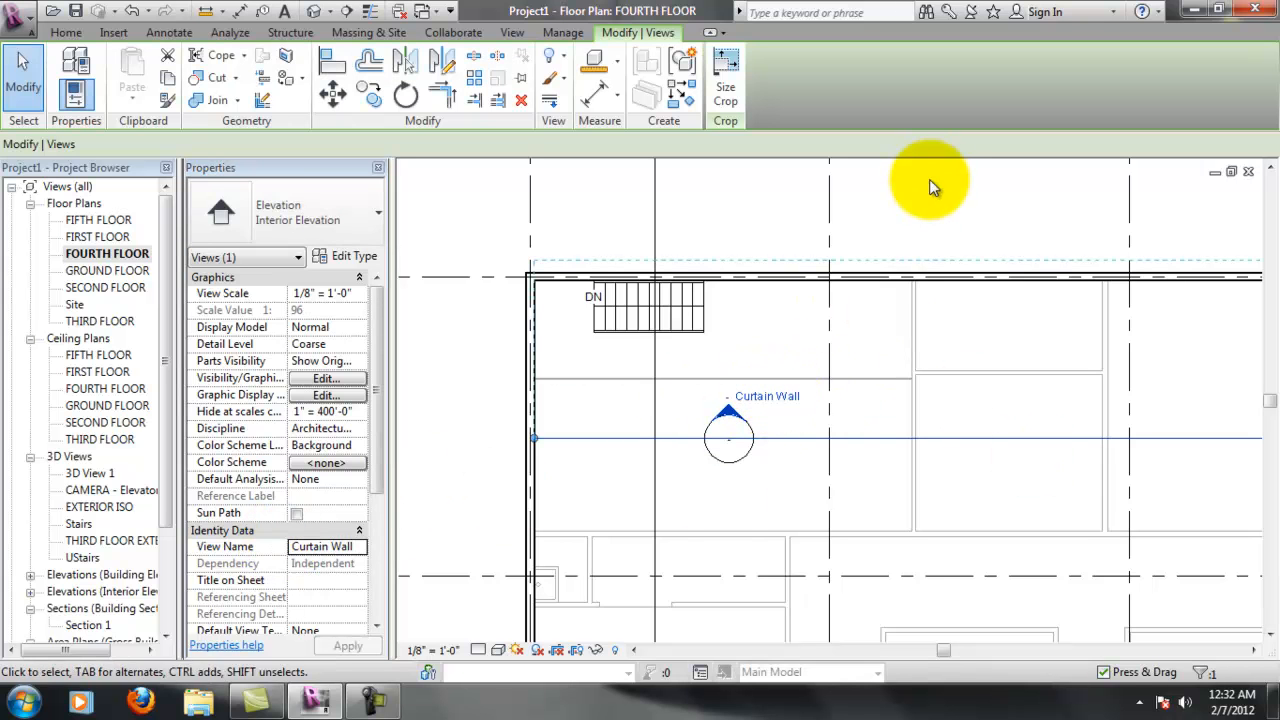
Open the Curtain Wall elevation from its marker and check what it shows
{"action": "scroll", "coordinate": [714, 449], "scroll_direction": "up", "scroll_amount": 2}
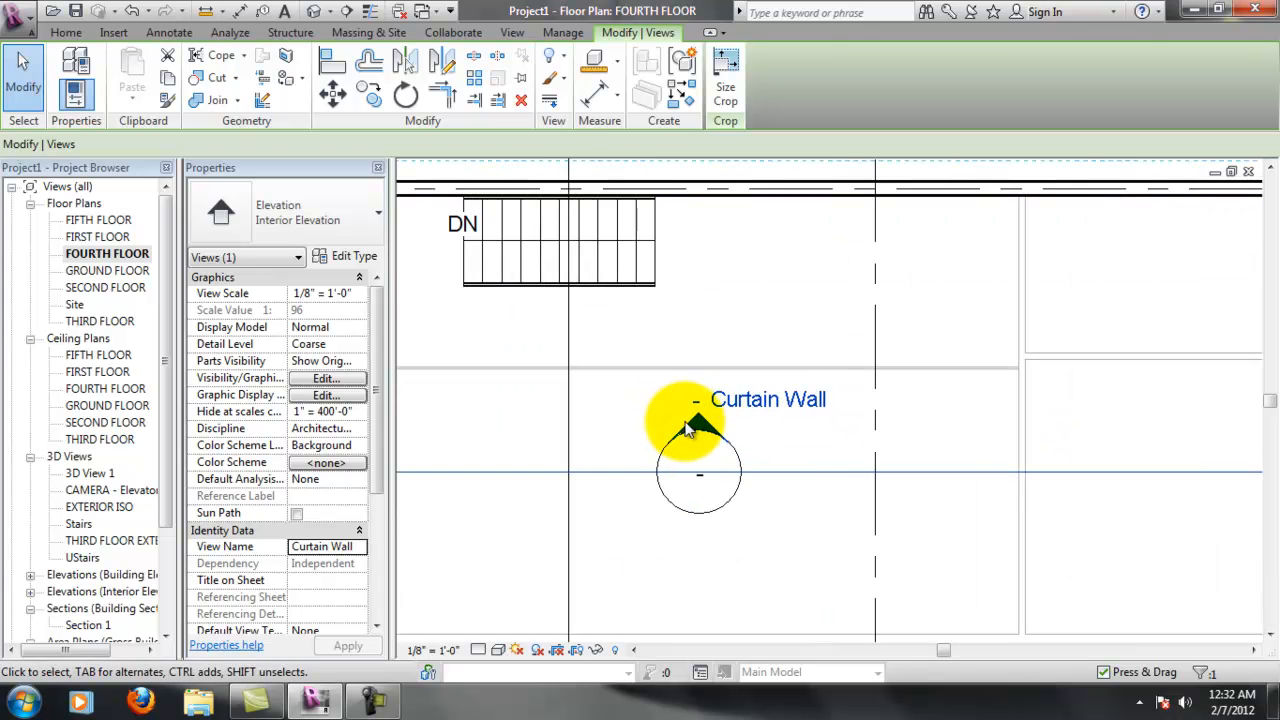
{"action": "double_click", "coordinate": [697, 428]}
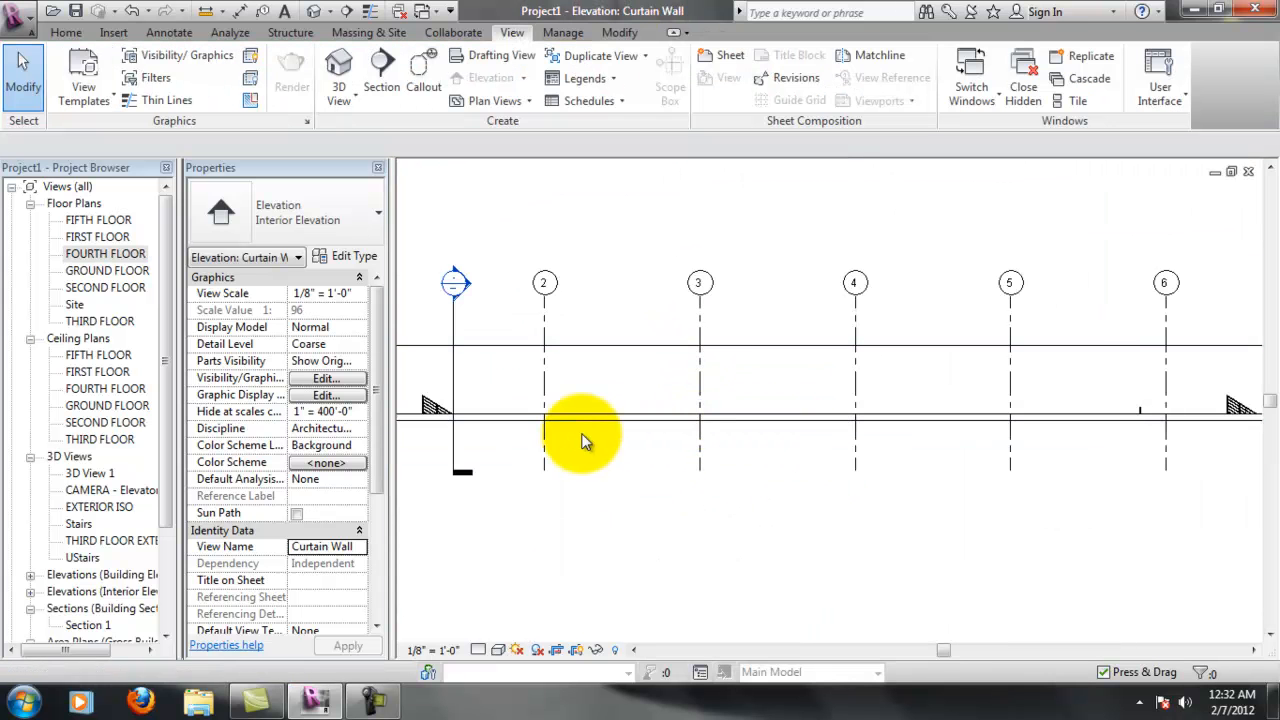
{"action": "scroll", "coordinate": [594, 449], "scroll_direction": "down", "scroll_amount": 1}
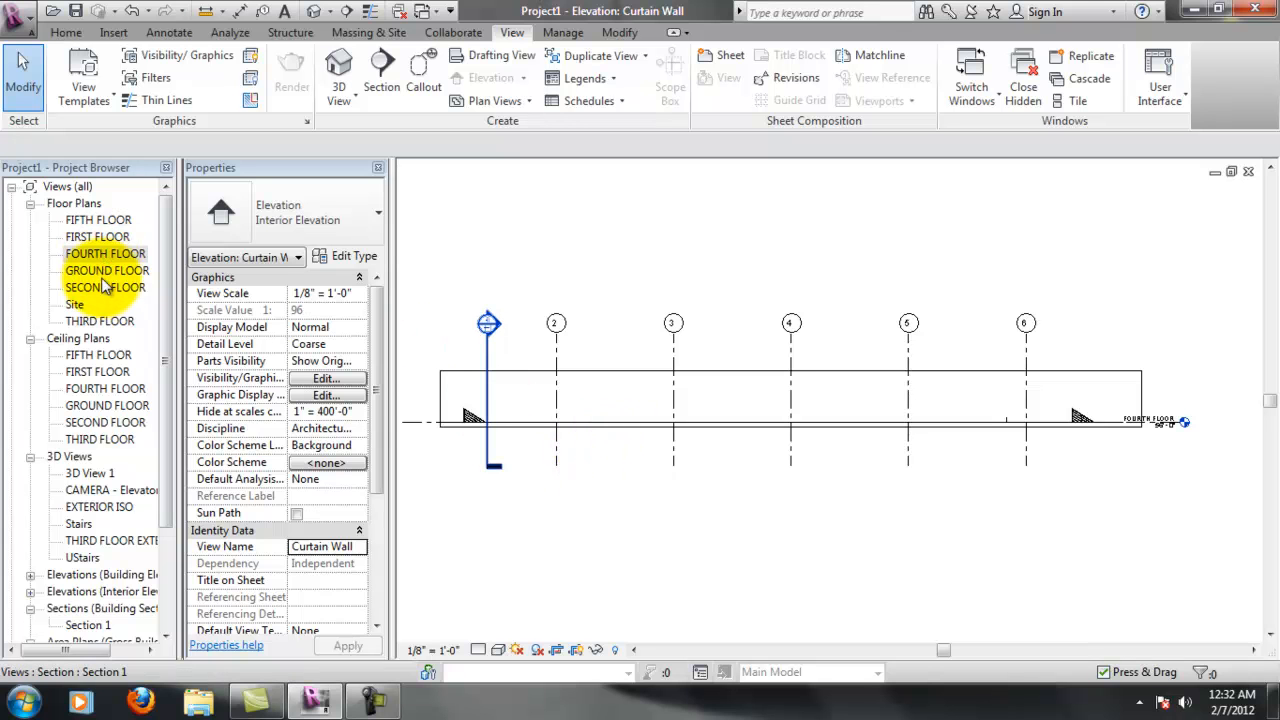
Open the THIRD FLOOR plan and examine the curtain wall in front of the stair
{"action": "double_click", "coordinate": [110, 324]}
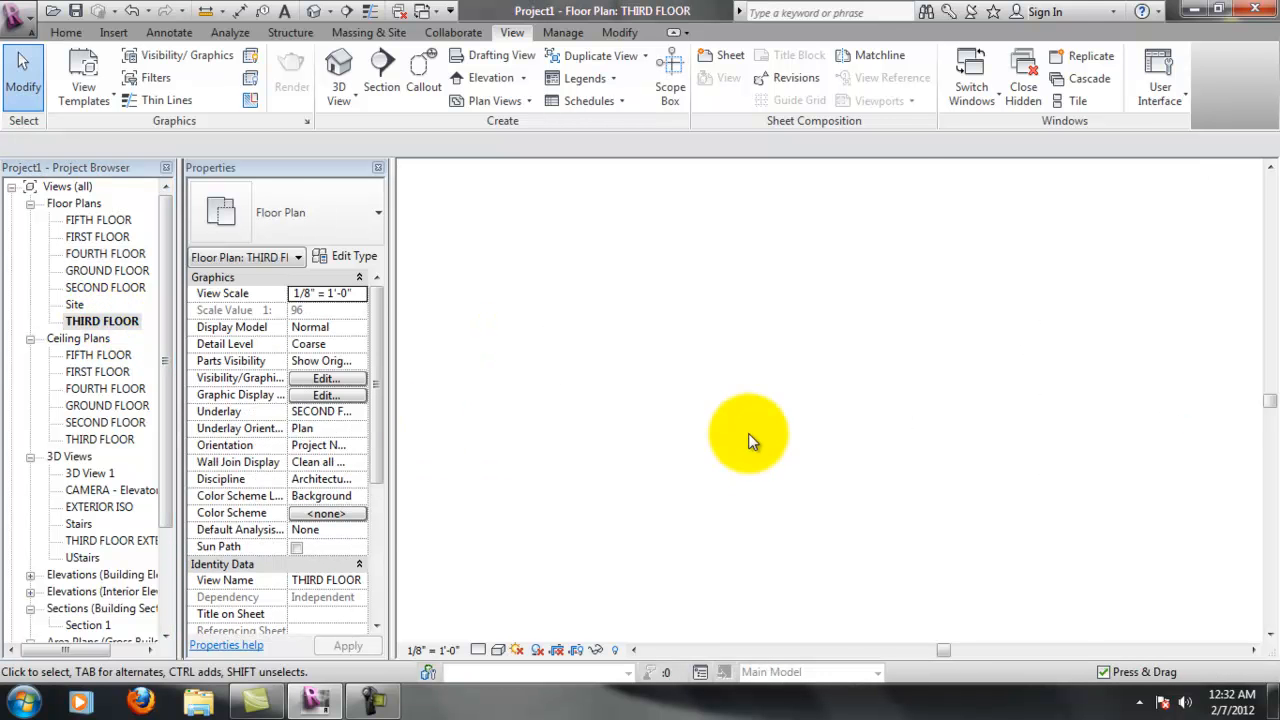
{"action": "scroll", "coordinate": [835, 420], "scroll_direction": "down", "scroll_amount": 5}
{"action": "middle_click_drag", "start_coordinate": [832, 425], "coordinate": [1120, 450]}
{"action": "scroll", "coordinate": [724, 392], "scroll_direction": "up", "scroll_amount": 4}
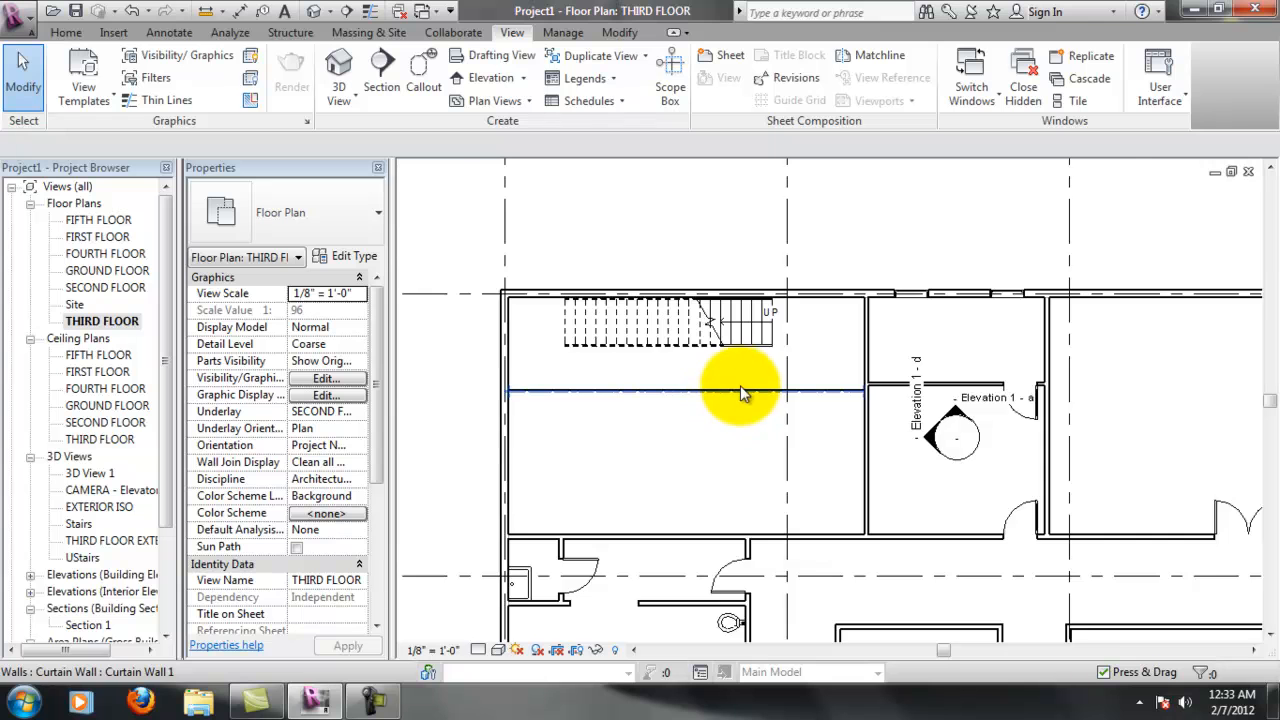
{"action": "scroll", "coordinate": [739, 390], "scroll_direction": "up", "scroll_amount": 3}
{"action": "left_click", "coordinate": [738, 398]}
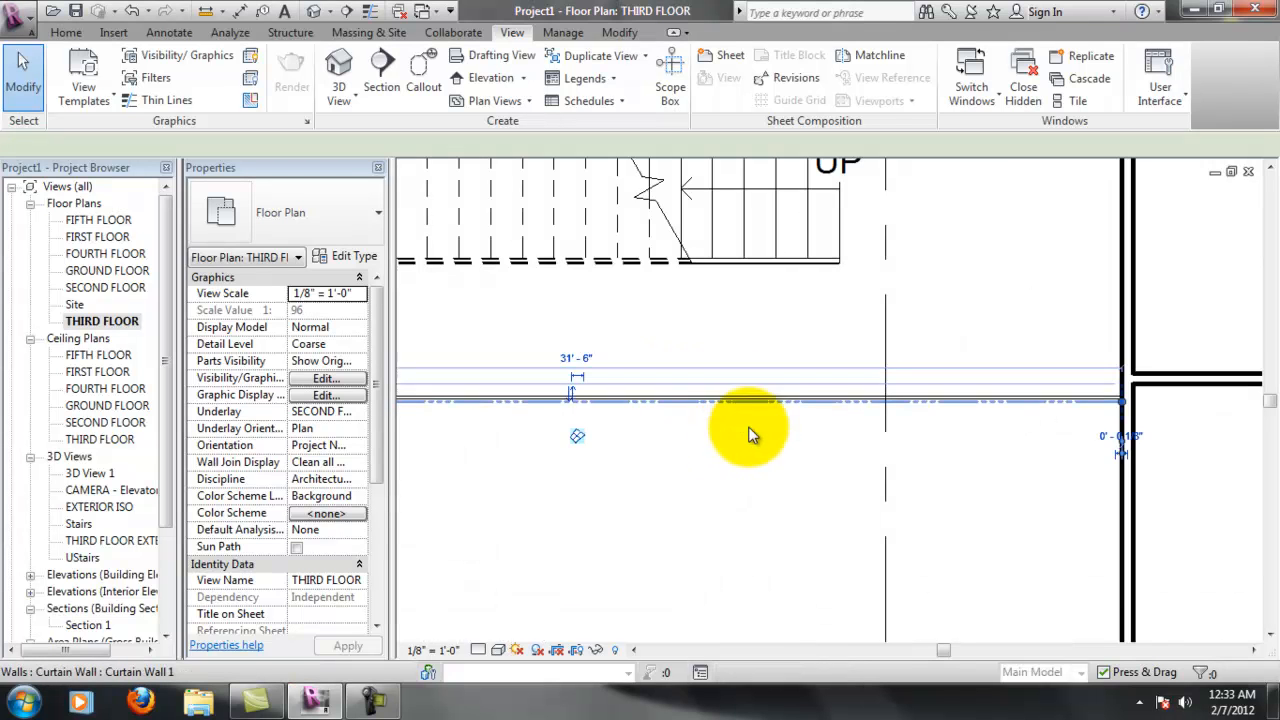
{"action": "left_click", "coordinate": [737, 471]}
{"action": "scroll", "coordinate": [732, 460], "scroll_direction": "down", "scroll_amount": 2}
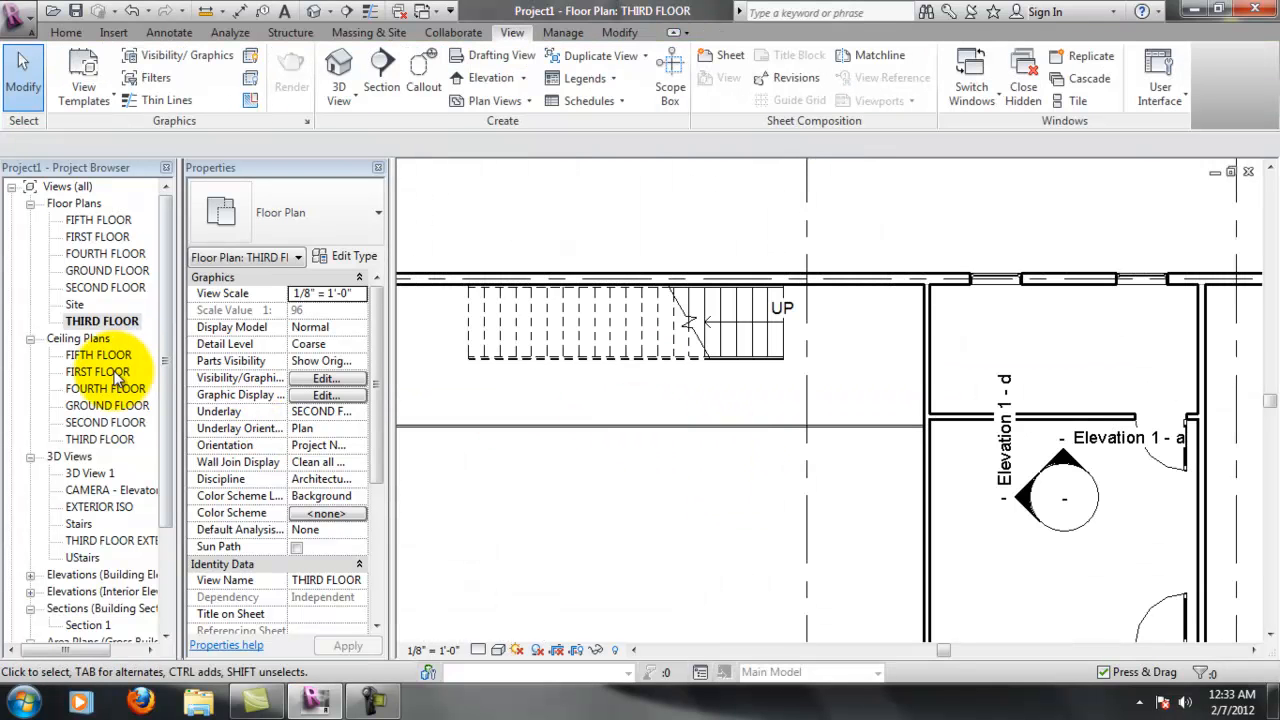
Delete the Curtain Wall elevation view and its marker circle from the FOURTH FLOOR plan
{"action": "double_click", "coordinate": [105, 253]}
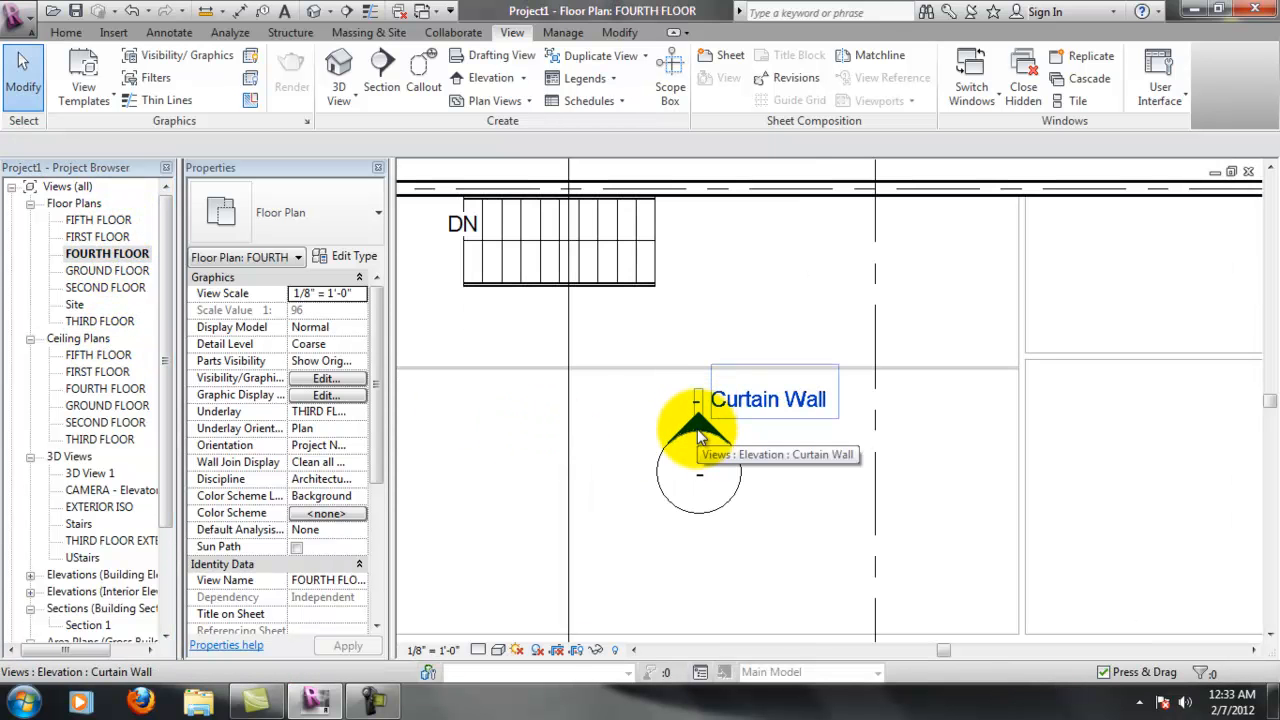
{"action": "scroll", "coordinate": [704, 432], "scroll_direction": "down", "scroll_amount": 2}
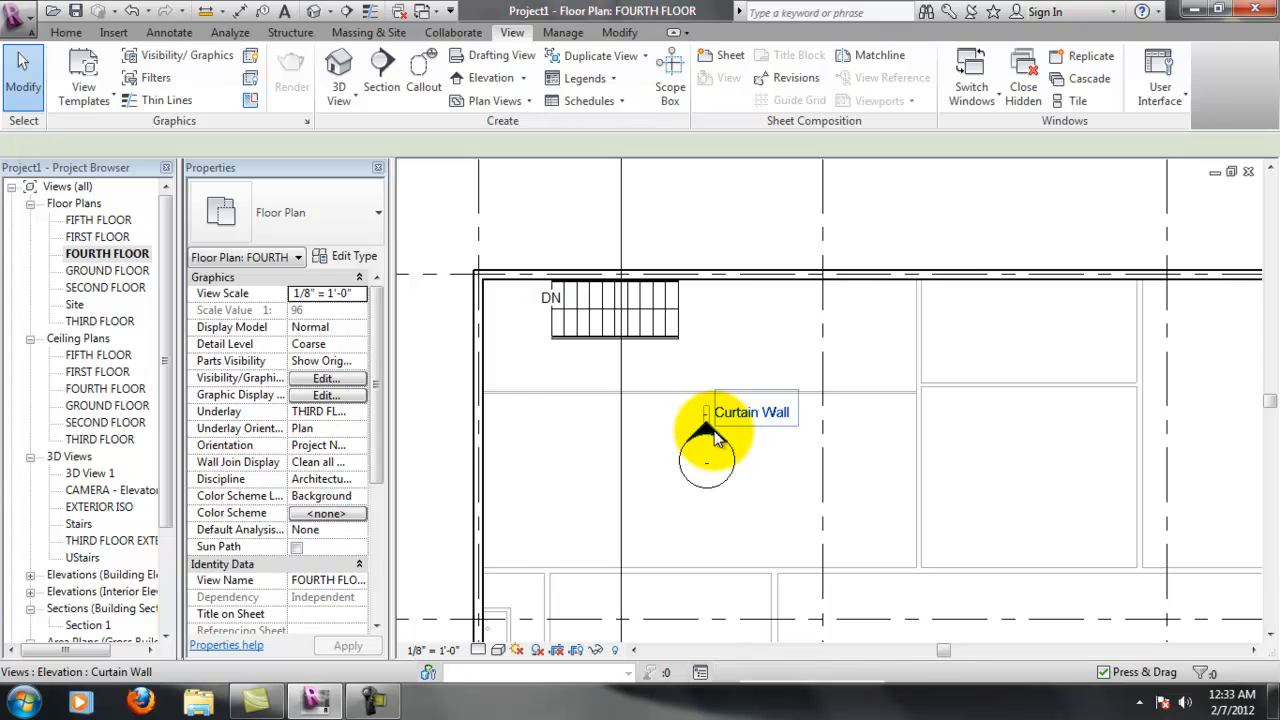
{"action": "left_click", "coordinate": [713, 434]}
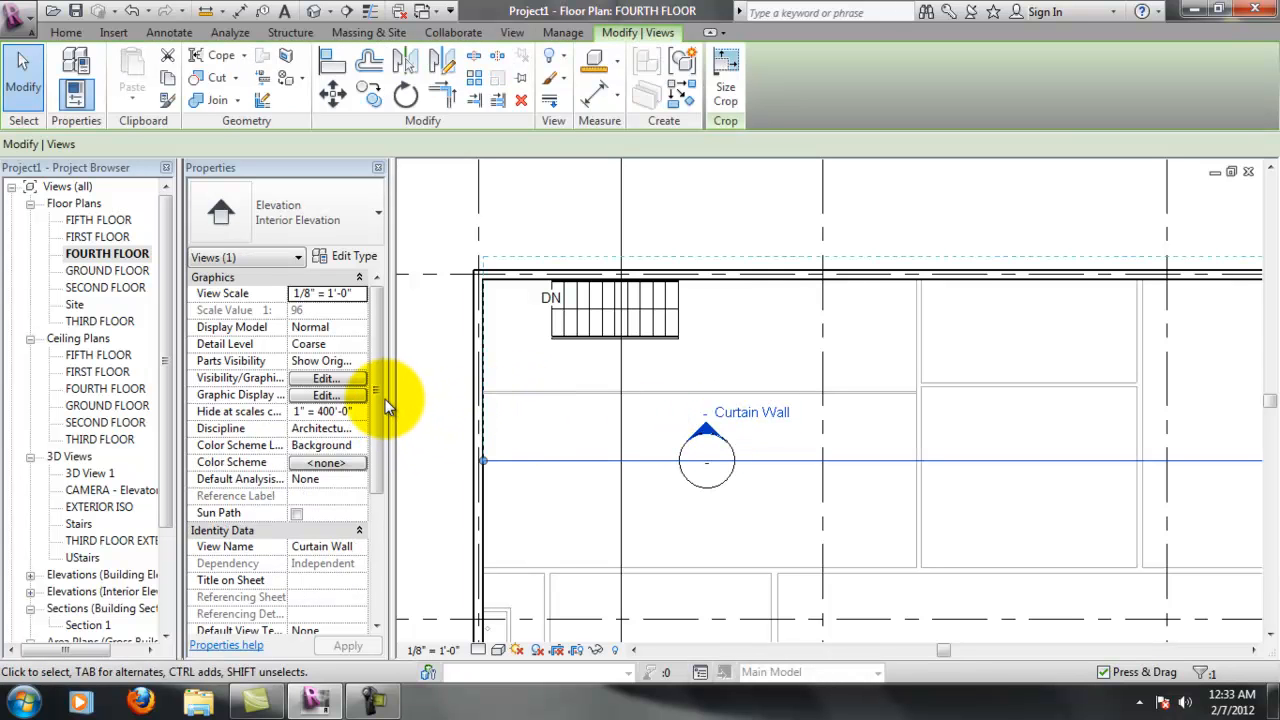
{"action": "mouse_move", "coordinate": [380, 410]}
{"action": "left_mouse_down"}
{"action": "mouse_move", "coordinate": [388, 540]}
{"action": "mouse_move", "coordinate": [404, 417]}
{"action": "left_mouse_up"}
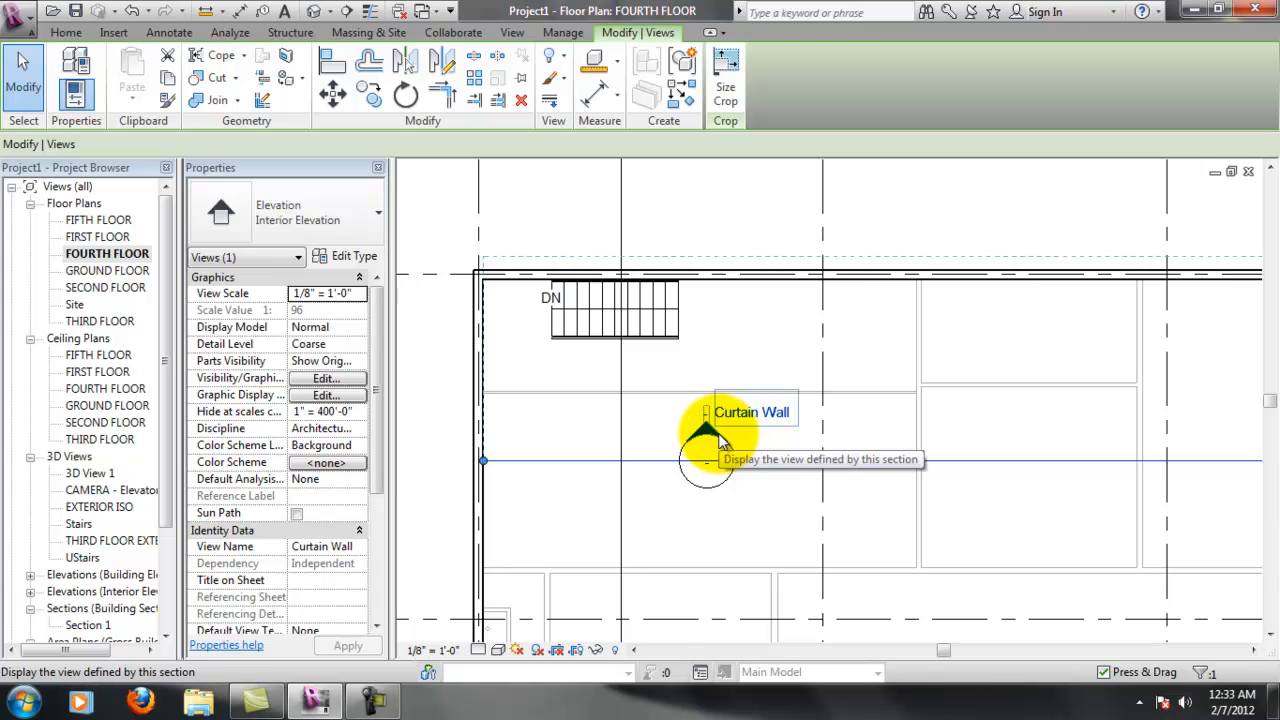
{"action": "key", "text": "Delete"}
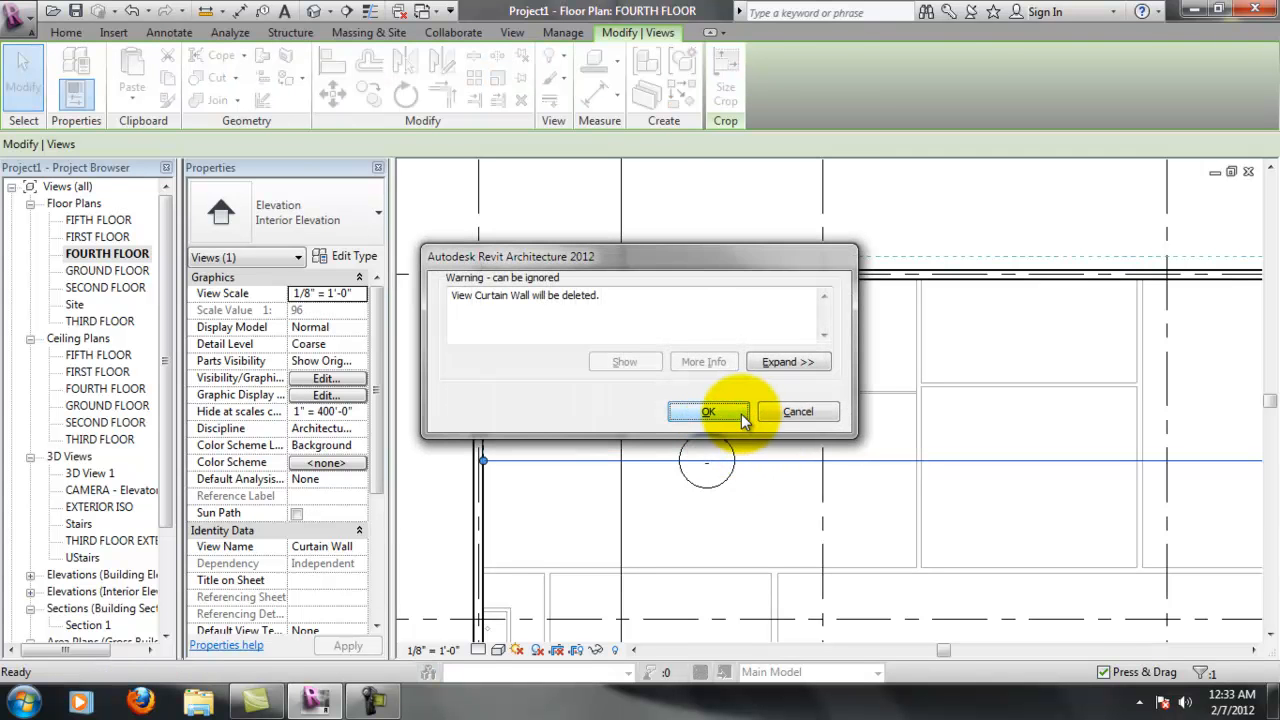
{"action": "left_click", "coordinate": [737, 416]}
{"action": "left_click", "coordinate": [720, 455]}
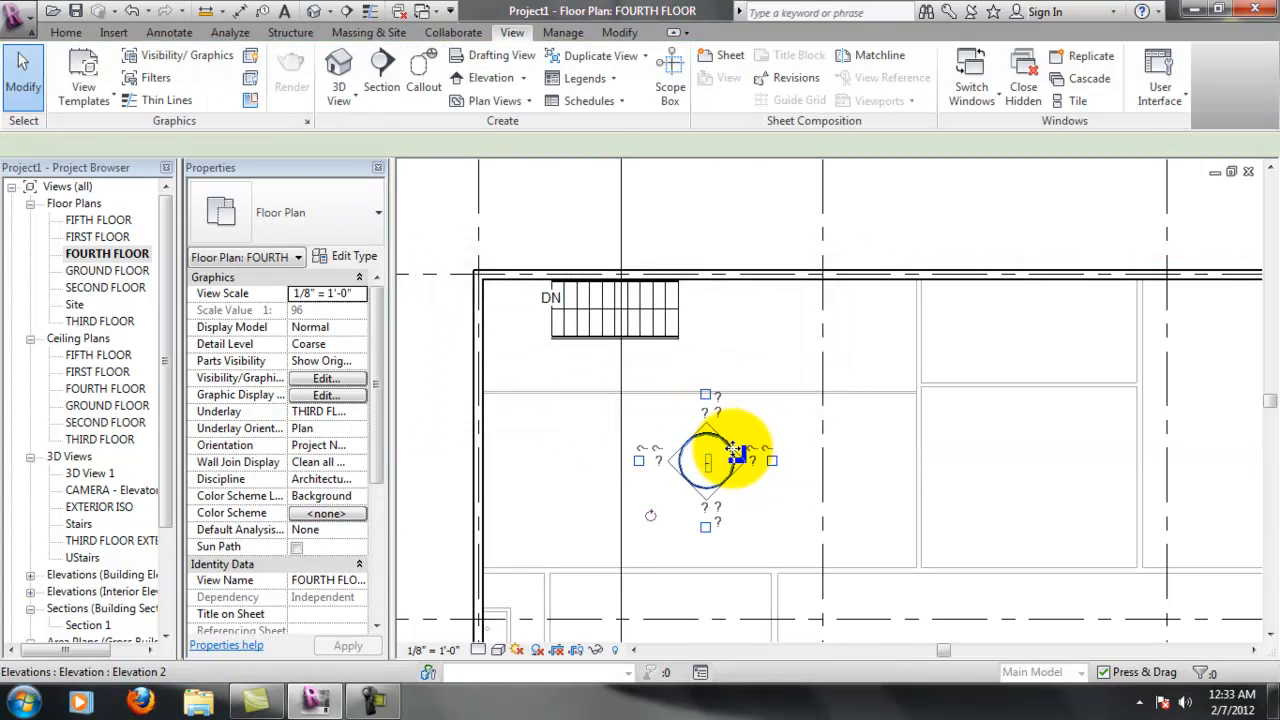
{"action": "key", "text": "Delete"}
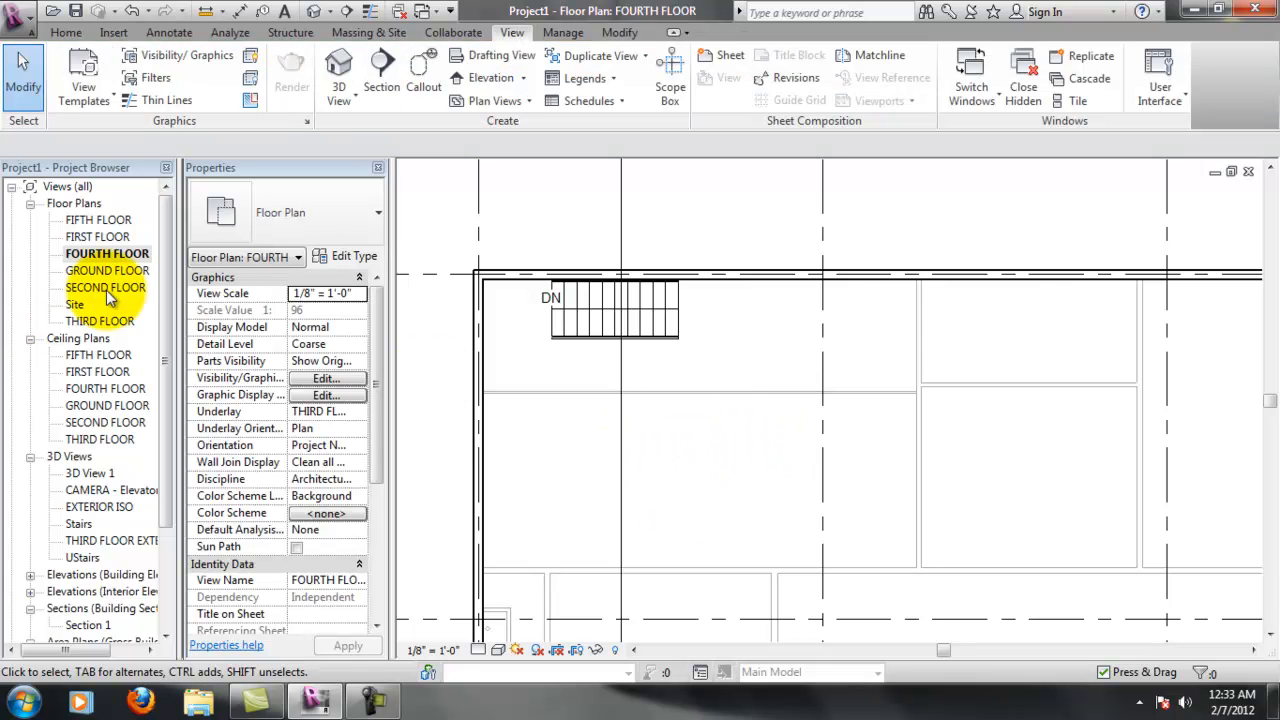
Open the THIRD FLOOR plan and place an Interior Elevation marker below the curtain wall, facing the stair
{"action": "double_click", "coordinate": [100, 320]}
{"action": "middle_click_drag", "start_coordinate": [722, 372], "coordinate": [678, 353]}
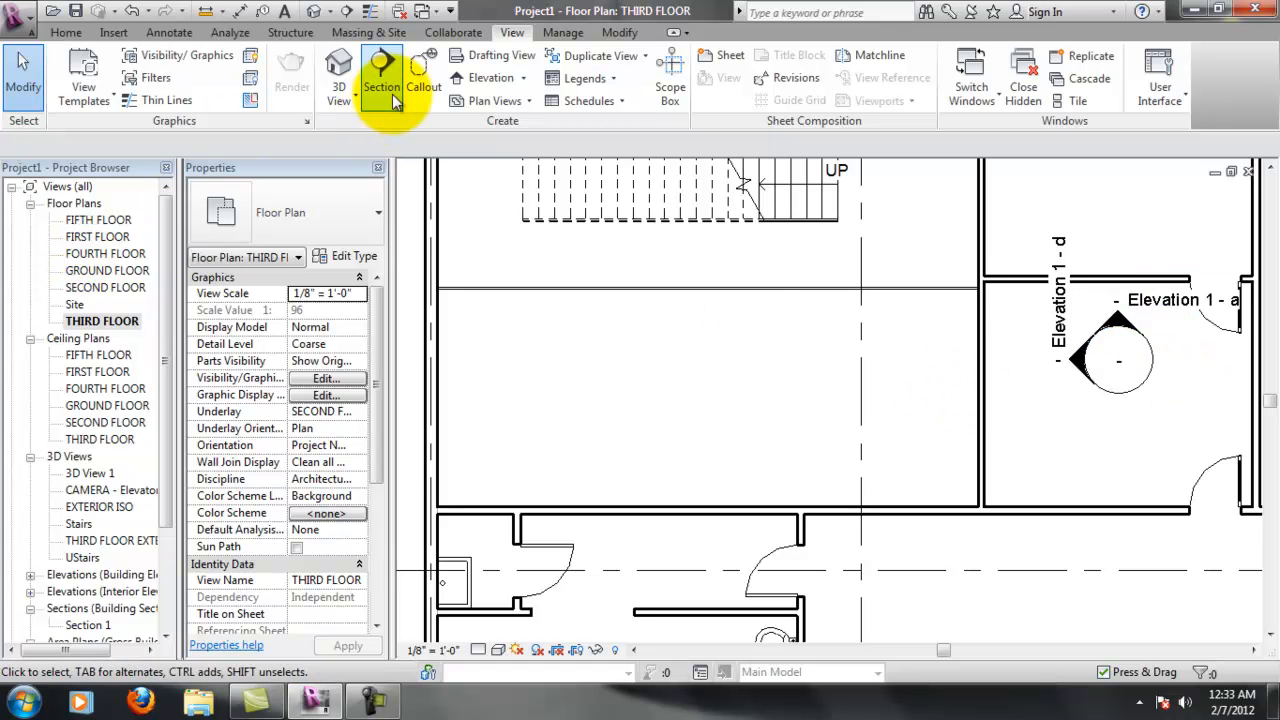
{"action": "left_click", "coordinate": [485, 78]}
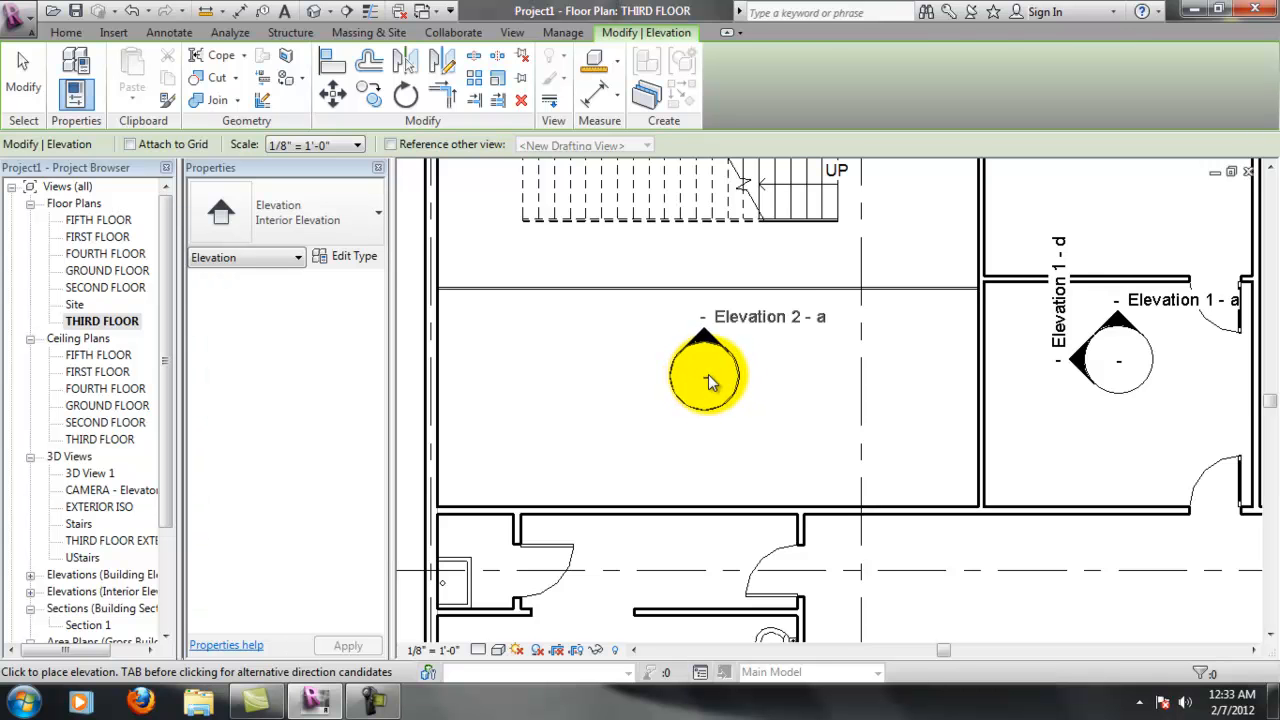
{"action": "left_click", "coordinate": [707, 380]}
{"action": "key", "text": "Escape"}
{"action": "key", "text": "Escape"}
Open the new interior elevation and hide the section line element in this view
{"action": "double_click", "coordinate": [757, 330]}
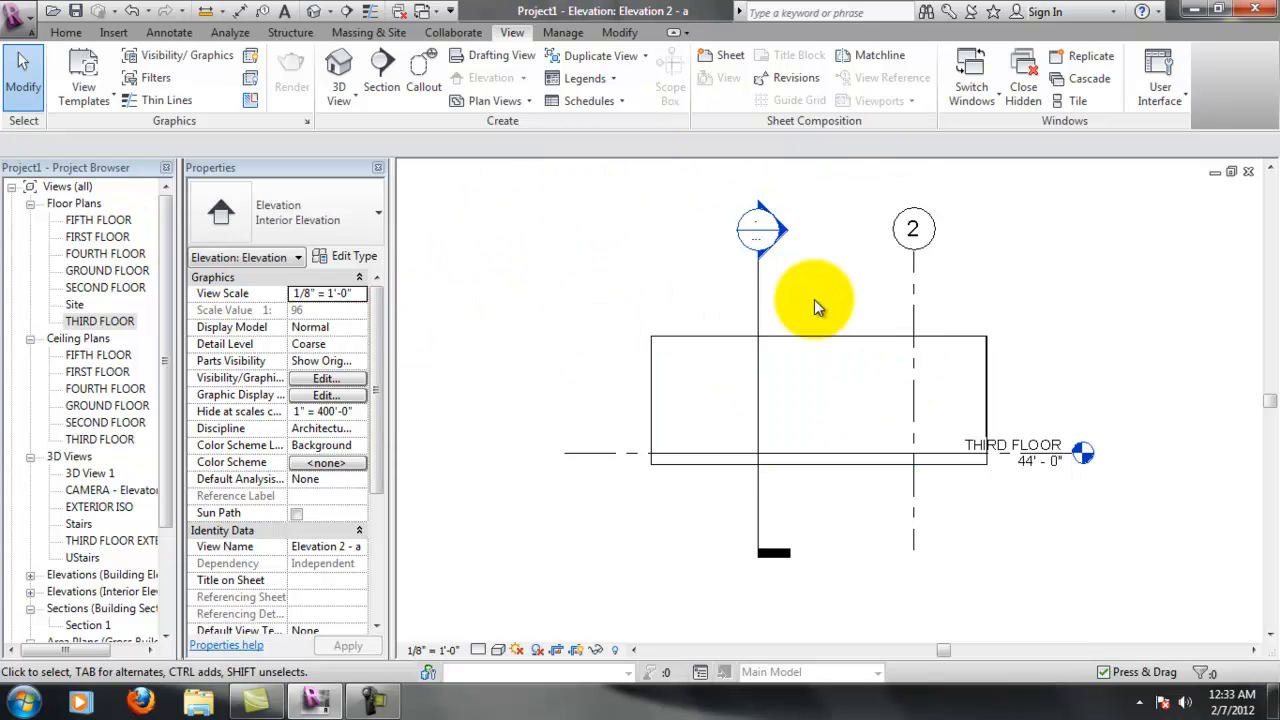
{"action": "left_click", "coordinate": [763, 295]}
{"action": "right_click", "coordinate": [763, 298]}
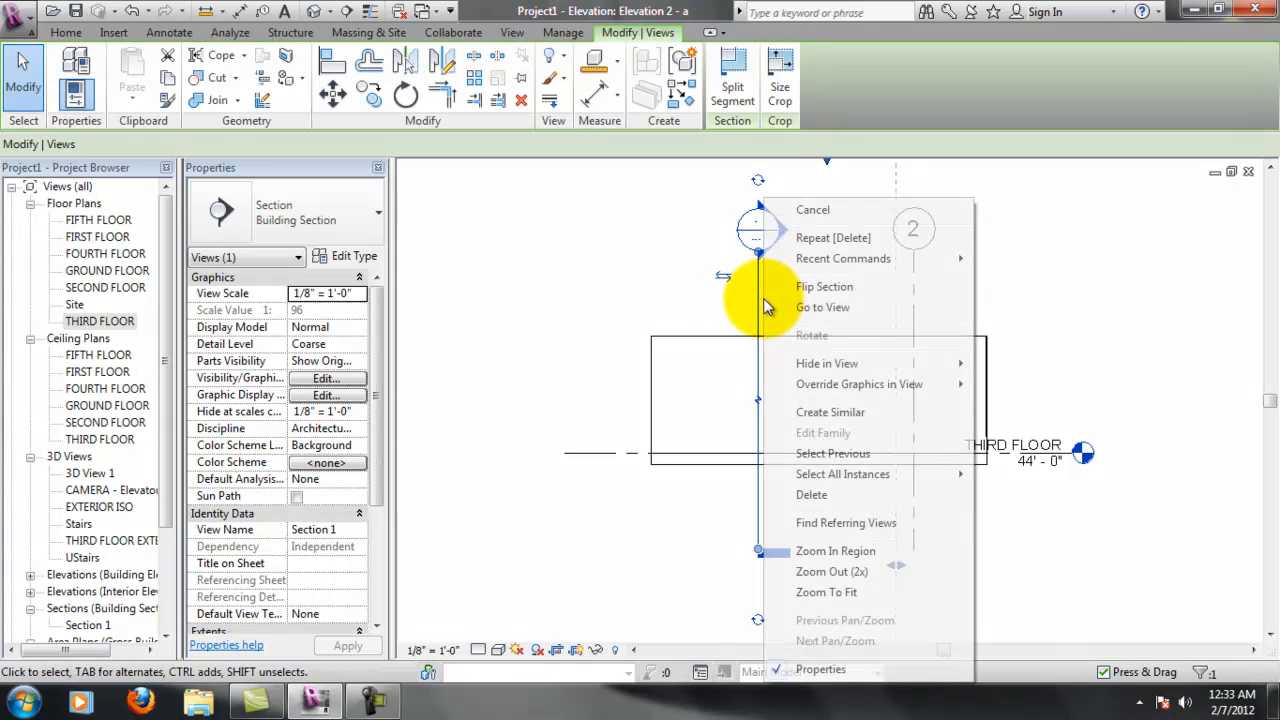
{"action": "mouse_move", "coordinate": [907, 363]}
{"action": "left_click", "coordinate": [1015, 363]}
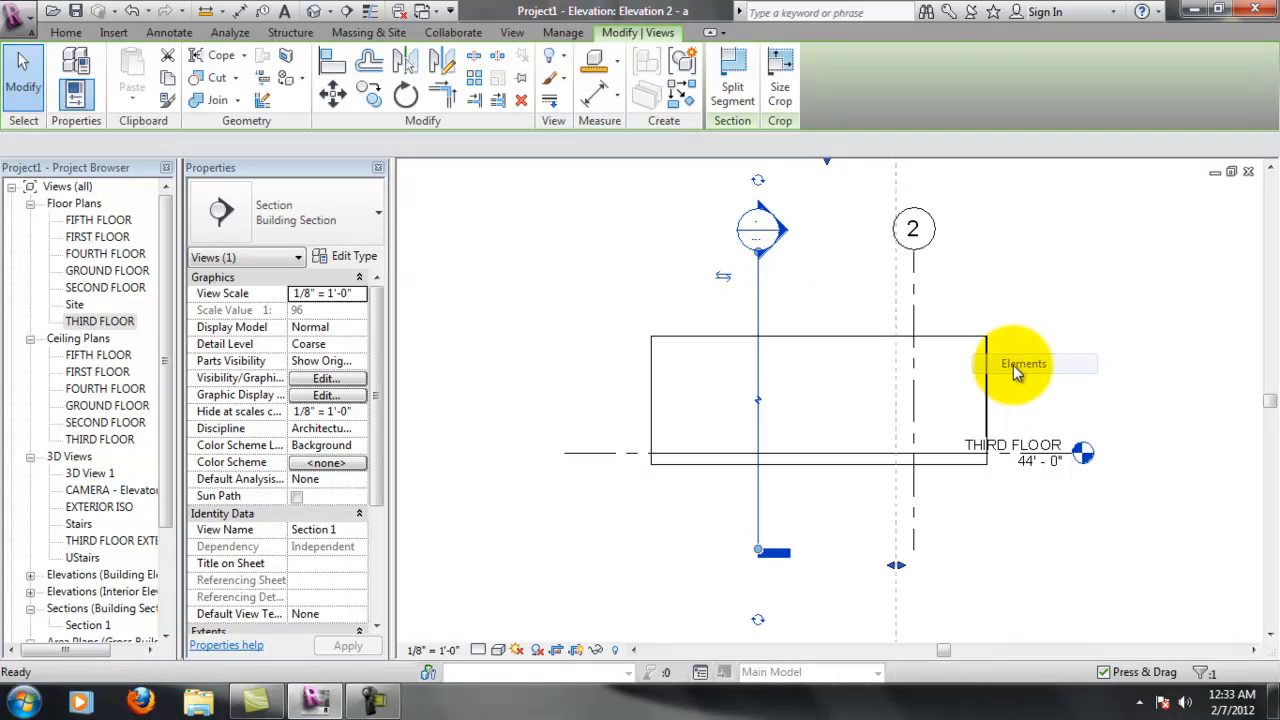
Return to the THIRD FLOOR plan and rename the new interior elevation view as Curtain Wall
{"action": "double_click", "coordinate": [99, 321]}
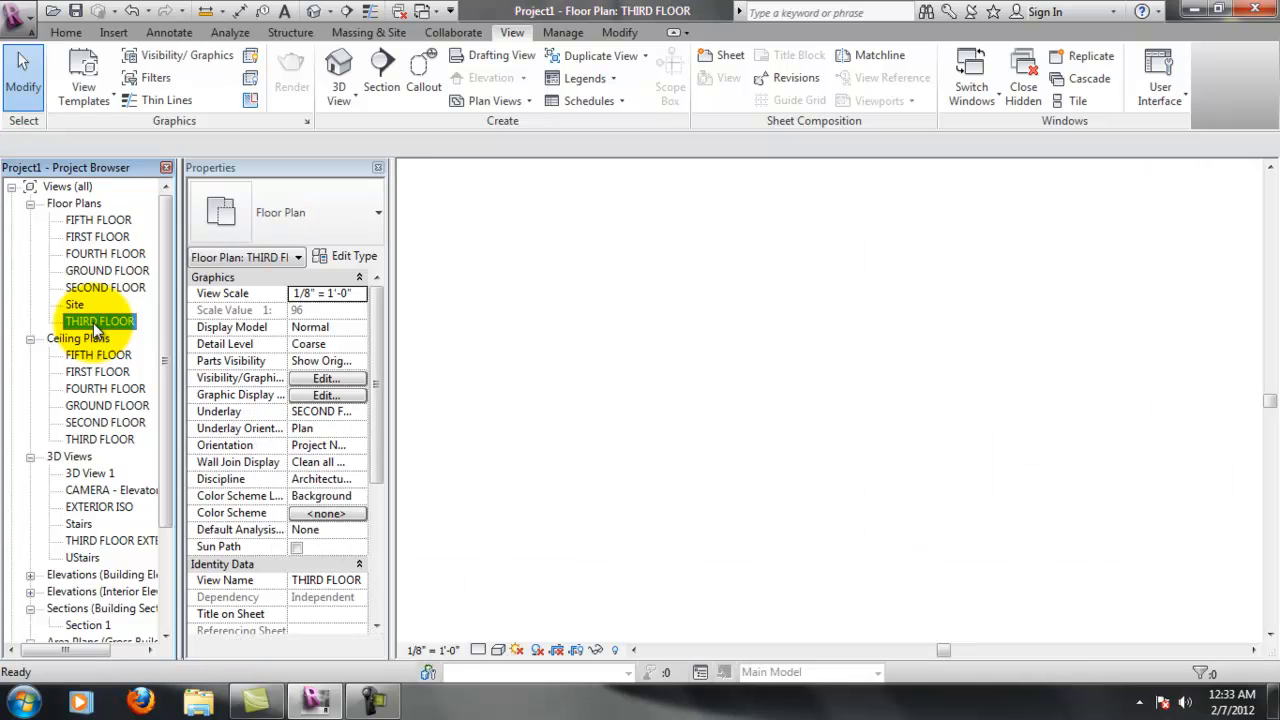
{"action": "left_click", "coordinate": [750, 322]}
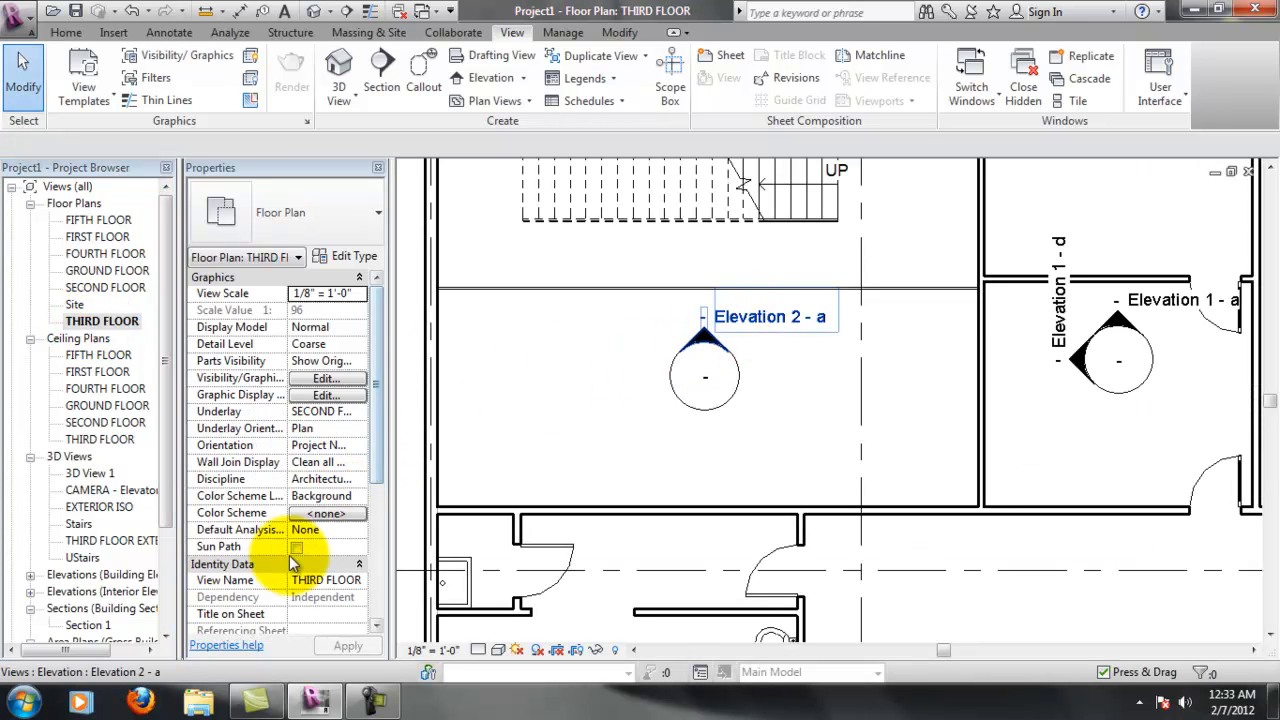
{"action": "left_click_drag", "start_coordinate": [374, 428], "coordinate": [378, 507]}
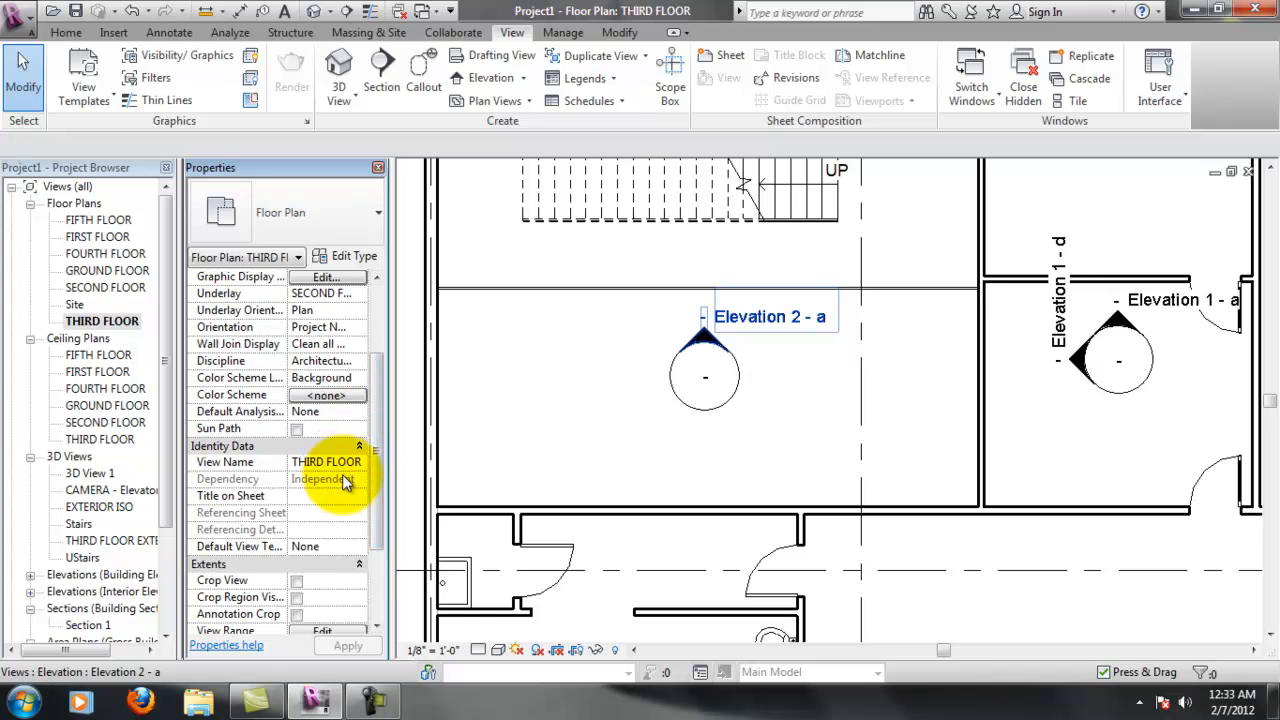
{"action": "left_click", "coordinate": [684, 402]}
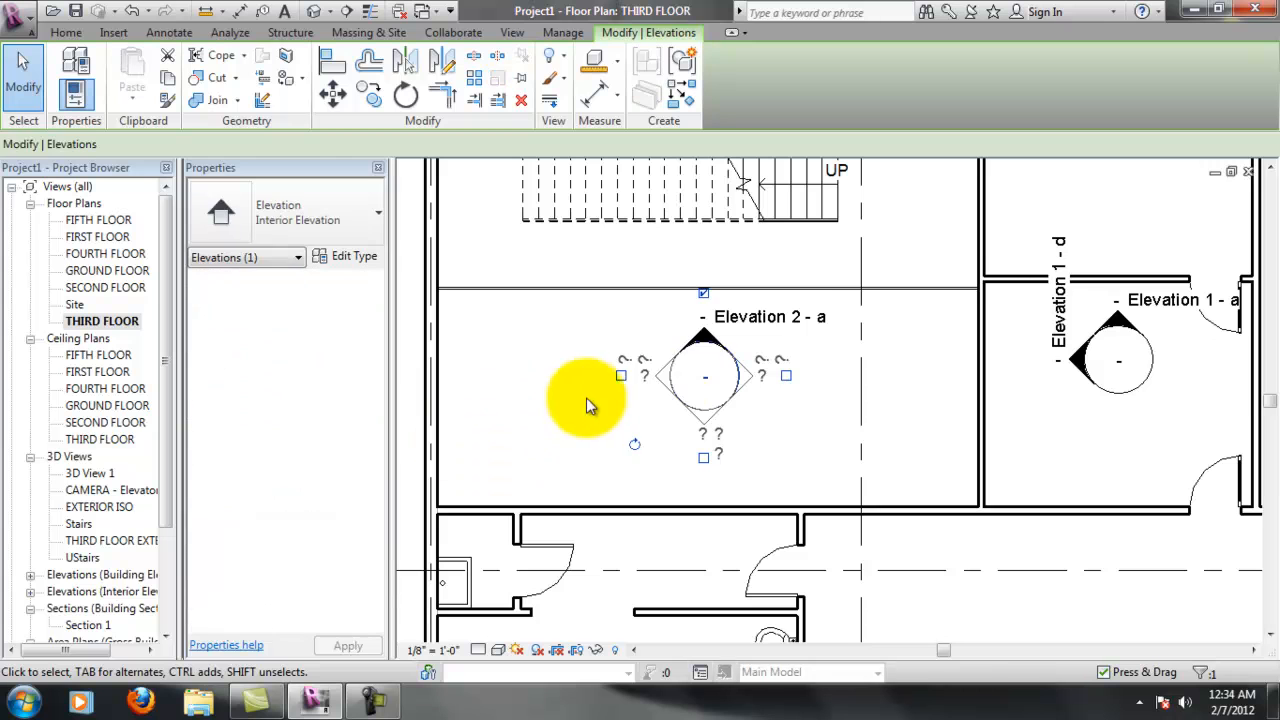
{"action": "left_click", "coordinate": [745, 340]}
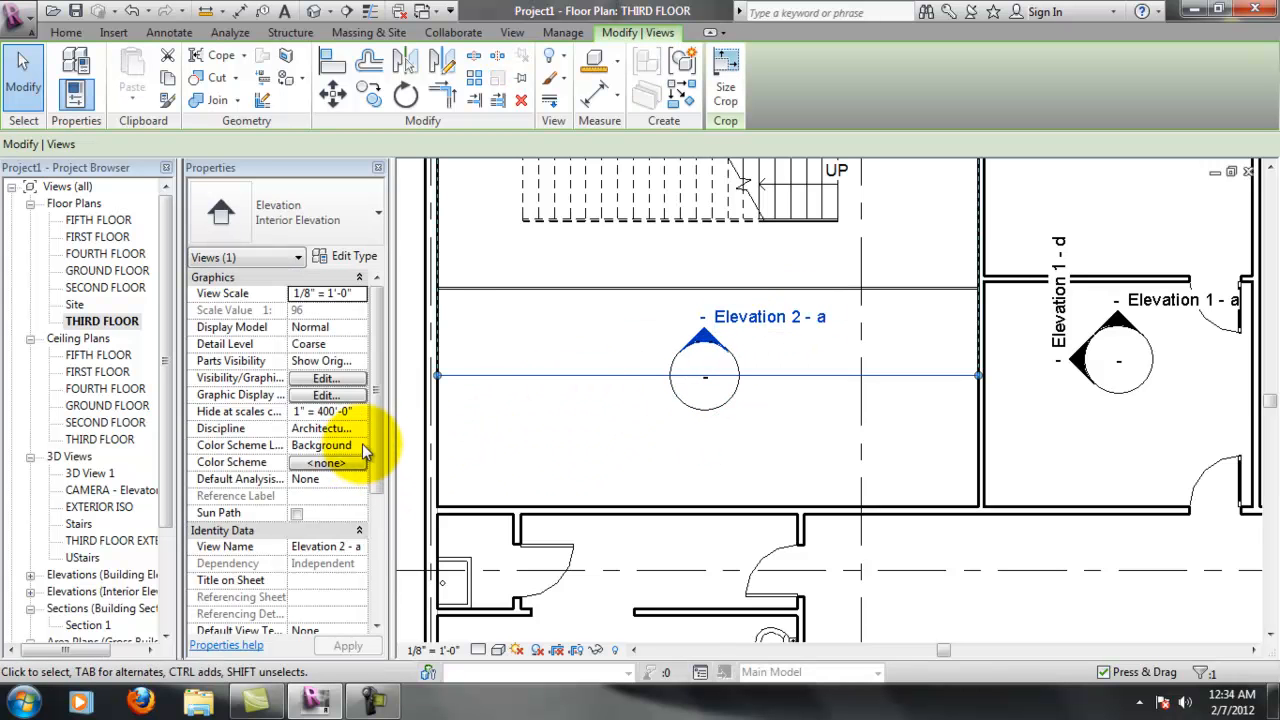
{"action": "left_click", "coordinate": [334, 546]}
{"action": "left_click_drag", "start_coordinate": [362, 547], "coordinate": [201, 486]}
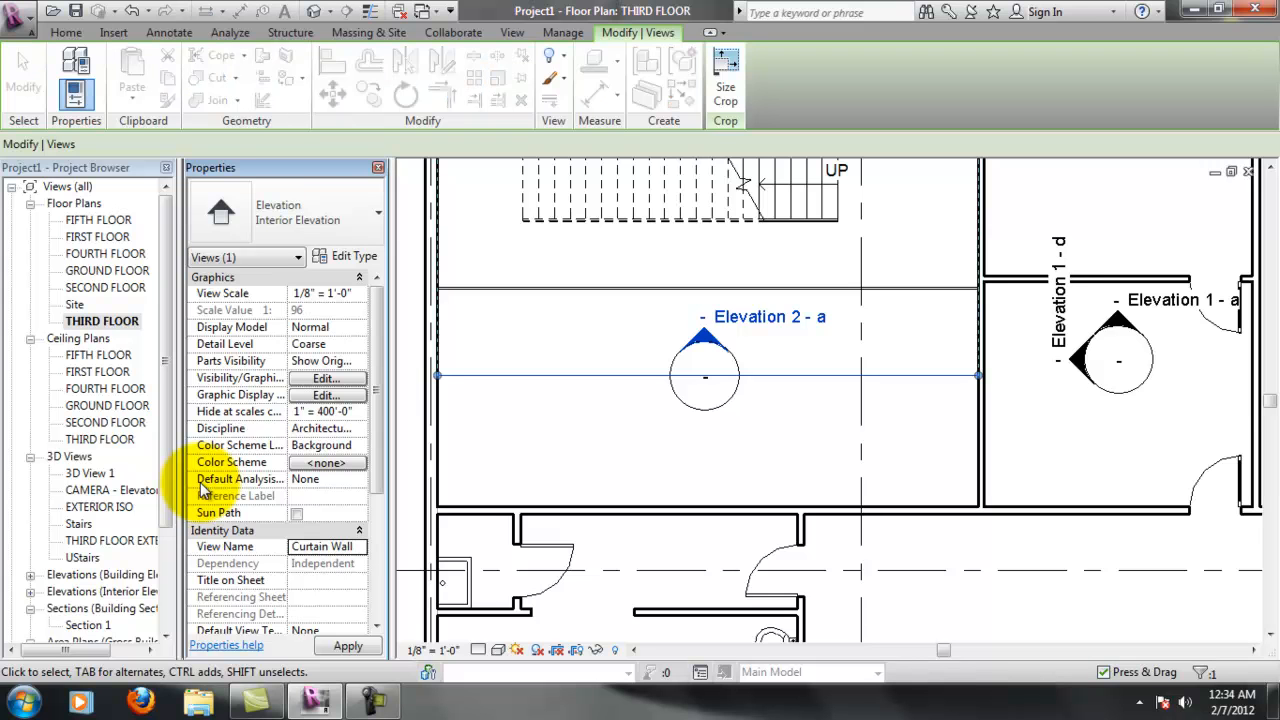
{"action": "left_click", "coordinate": [754, 415]}
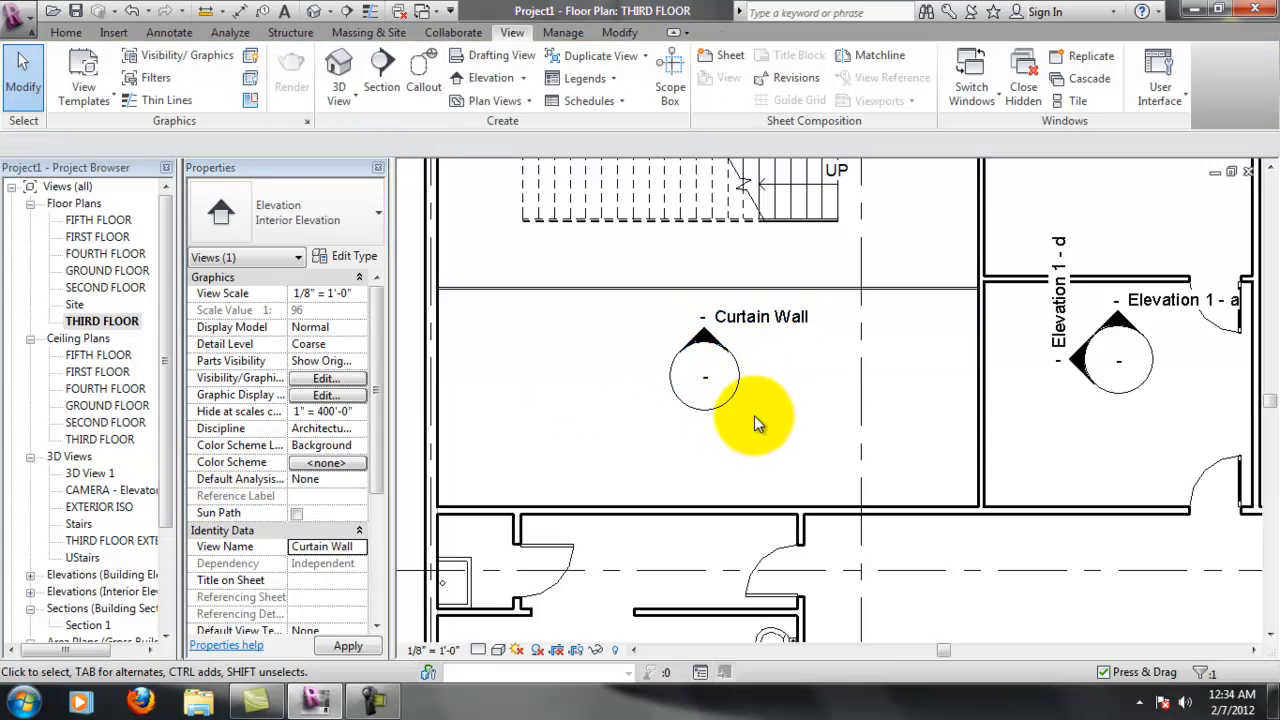
Open the Curtain Wall elevation and extend its crop region up past the FOURTH FLOOR level and right beyond the side wall
{"action": "middle_click_drag", "start_coordinate": [765, 307], "coordinate": [715, 438]}
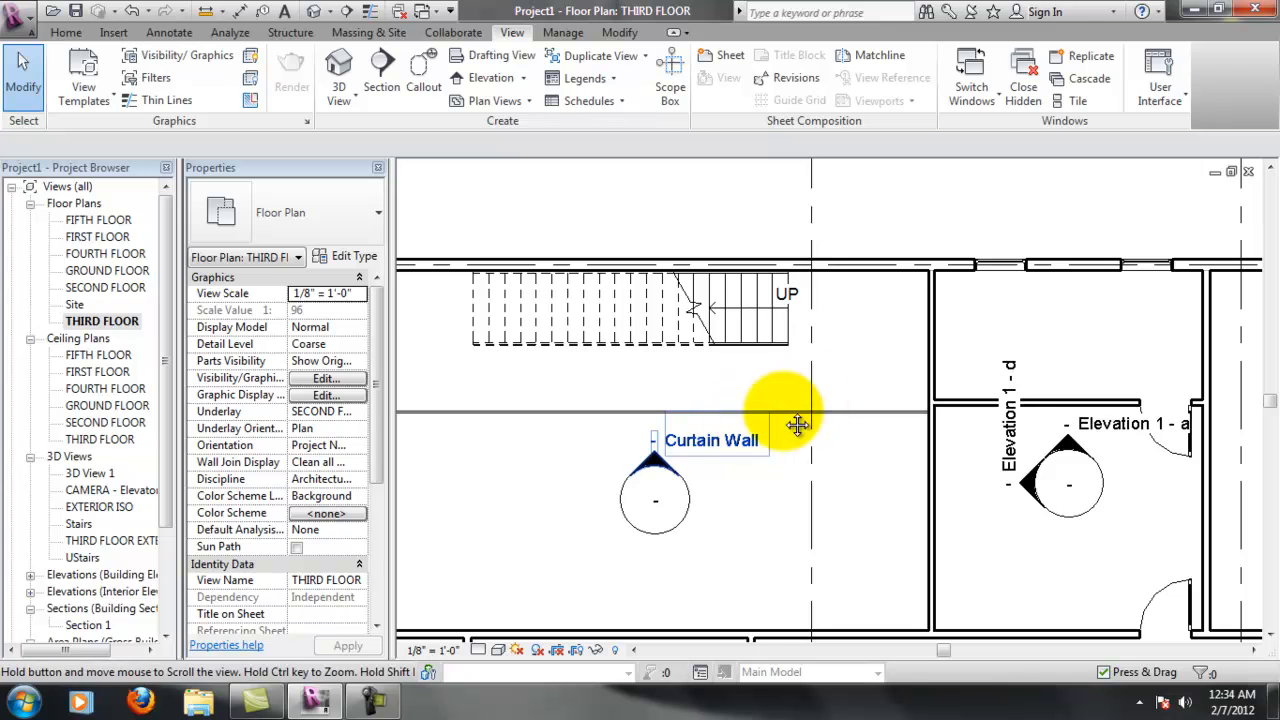
{"action": "middle_click_drag", "start_coordinate": [797, 423], "coordinate": [813, 413]}
{"action": "double_click", "coordinate": [665, 457]}
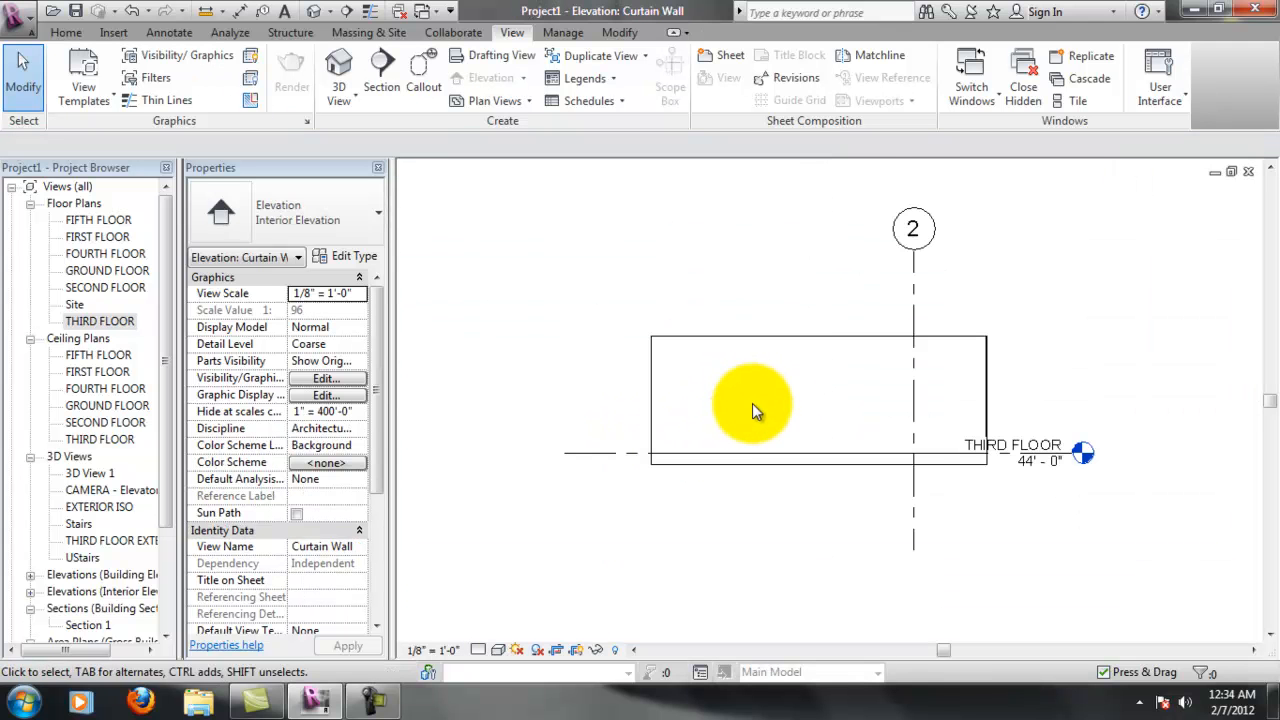
{"action": "scroll", "coordinate": [902, 340], "scroll_direction": "up", "scroll_amount": 2}
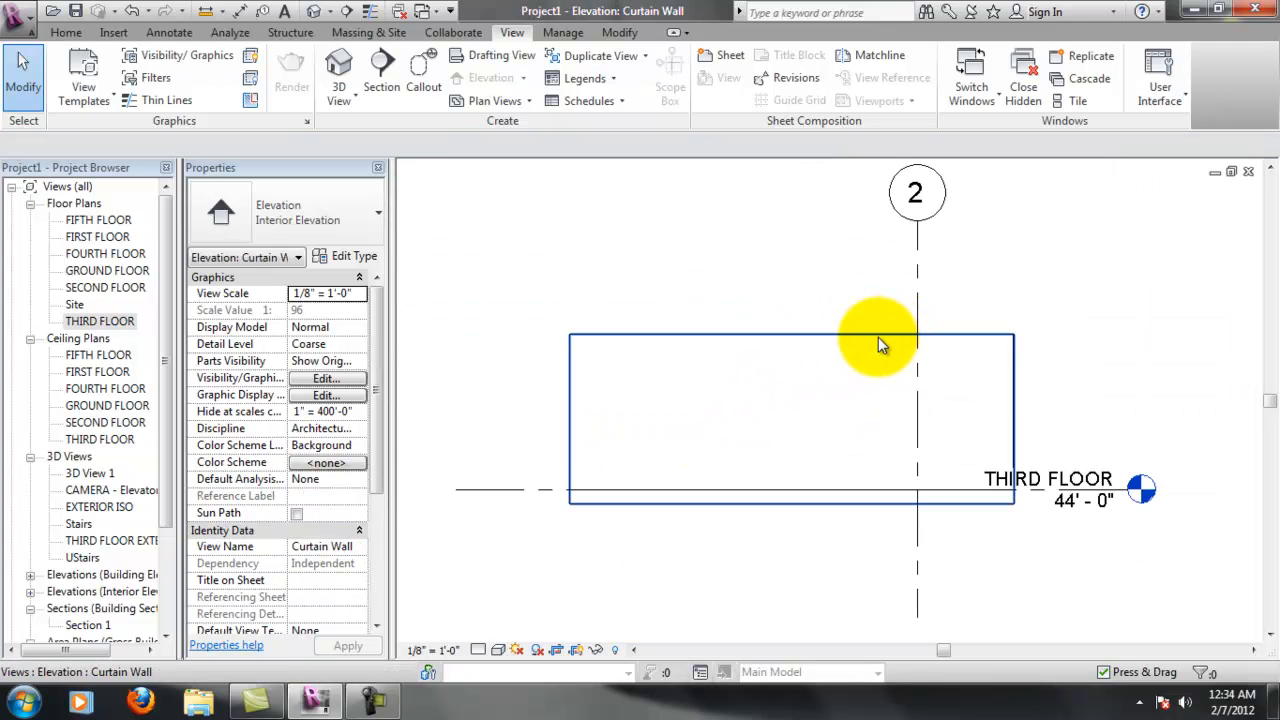
{"action": "left_click", "coordinate": [810, 336]}
{"action": "left_click_drag", "start_coordinate": [793, 340], "coordinate": [797, 299]}
{"action": "left_click_drag", "start_coordinate": [1013, 398], "coordinate": [1068, 401]}
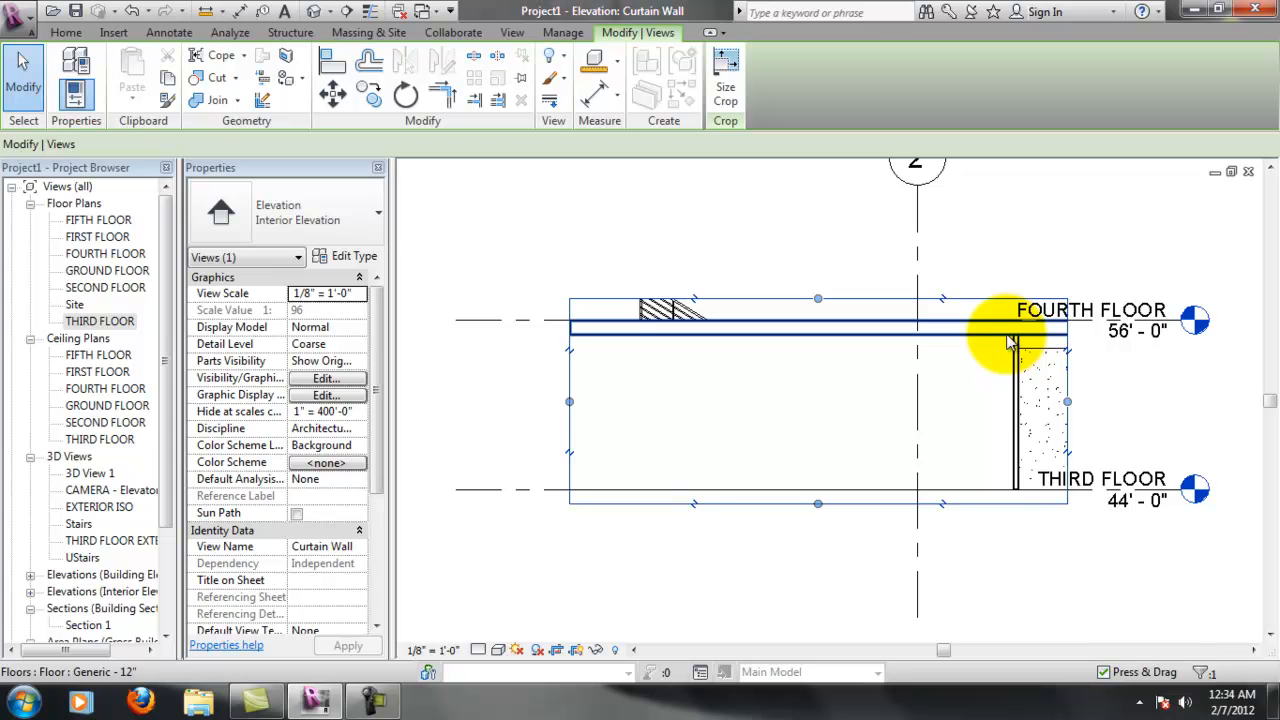
Extend the Curtain Wall elevation's crop region left beyond grid 1 and down below the THIRD FLOOR slab
{"action": "left_click_drag", "start_coordinate": [570, 401], "coordinate": [524, 401]}
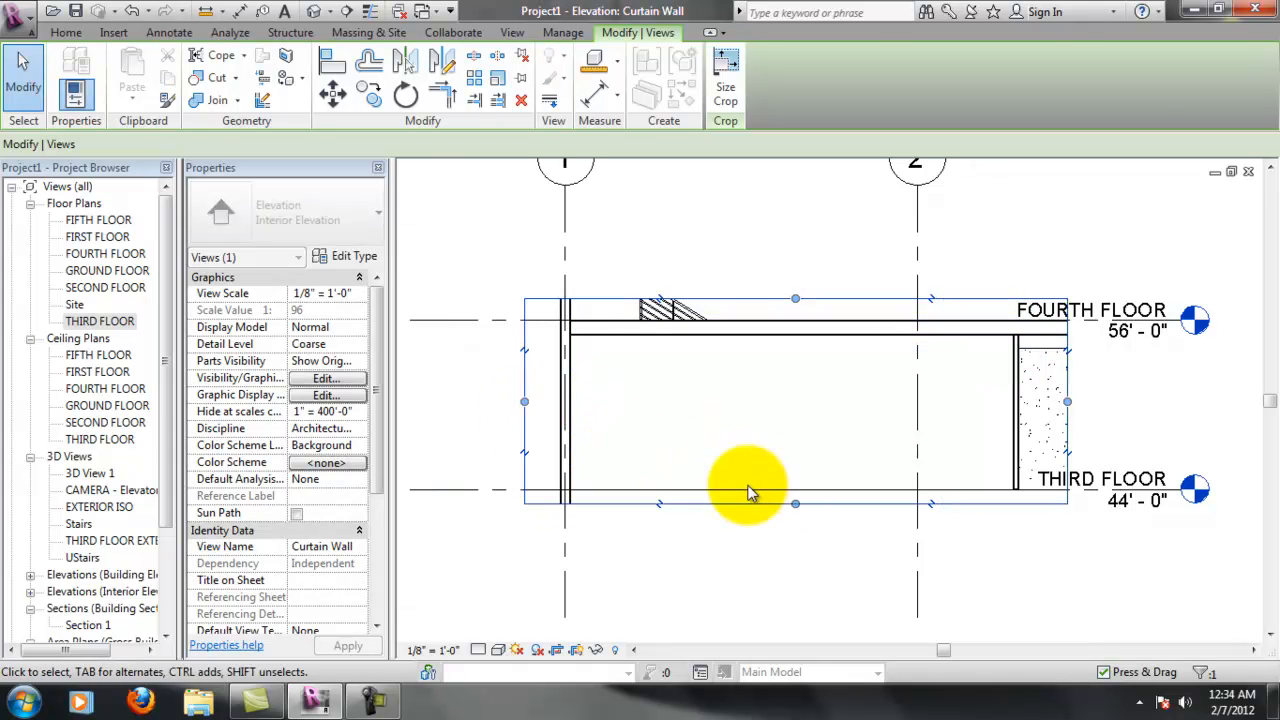
{"action": "left_click_drag", "start_coordinate": [797, 503], "coordinate": [795, 535]}
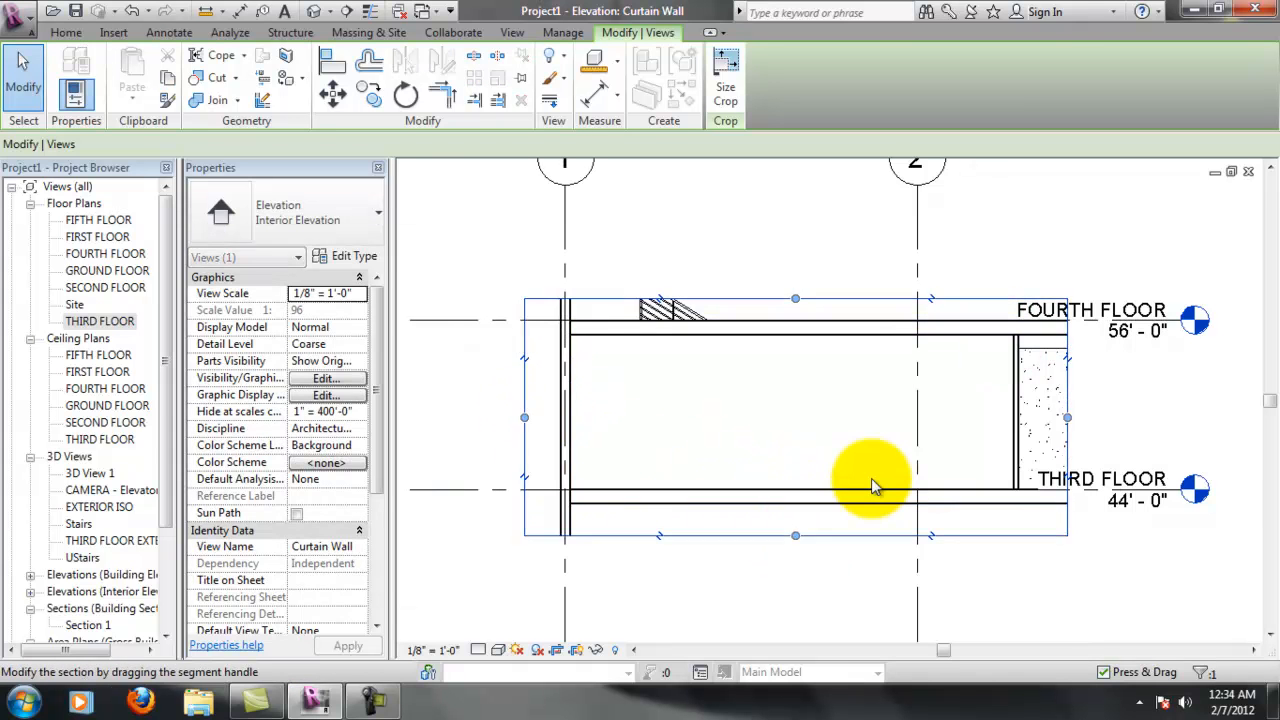
Select the entire curtain wall through its edge at the side wall, cycling past the overlapping elements
{"action": "scroll", "coordinate": [871, 478], "scroll_direction": "up", "scroll_amount": 2}
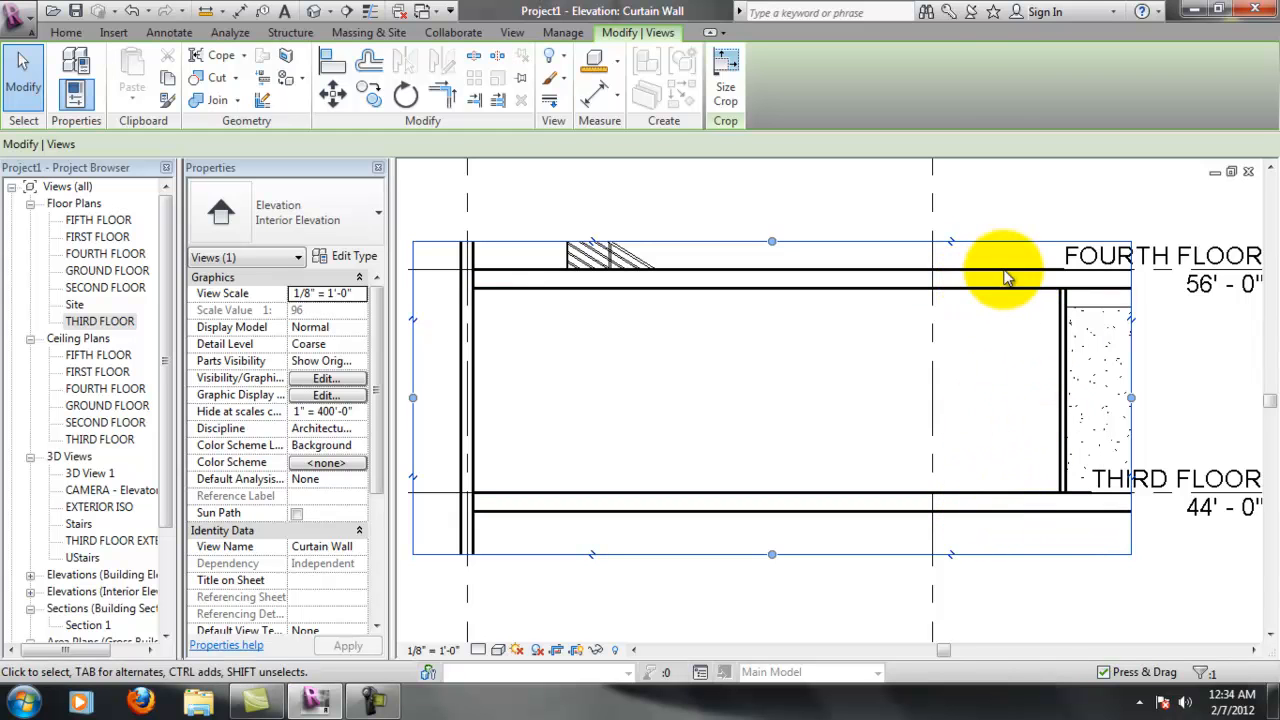
{"action": "key", "text": "Tab"}
{"action": "key", "text": "Tab"}
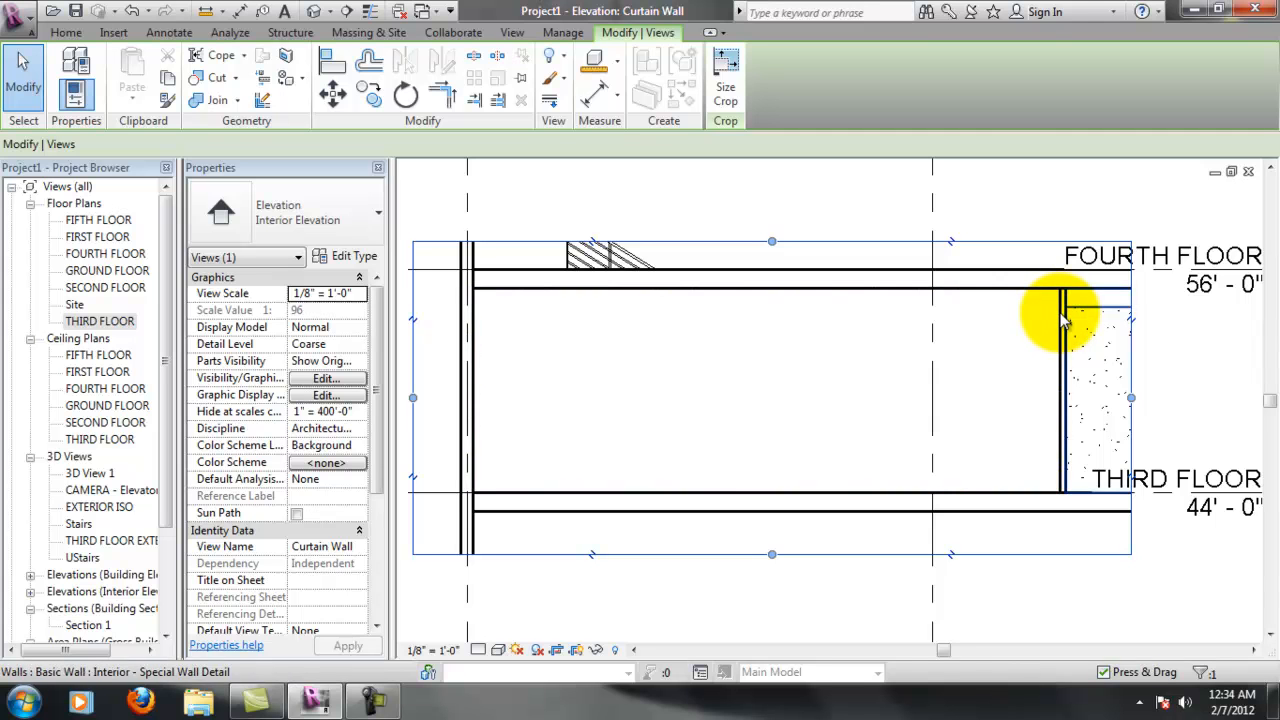
{"action": "key", "text": "Tab"}
{"action": "key", "text": "Tab"}
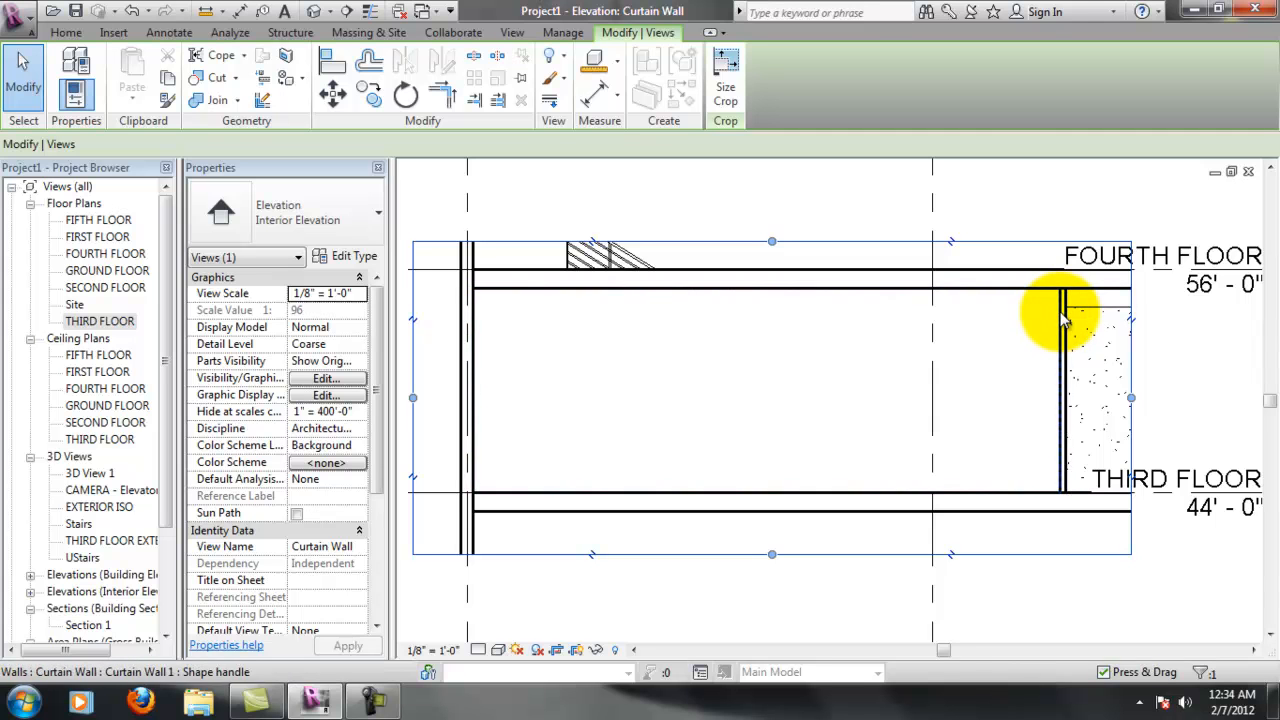
{"action": "key", "text": "Tab"}
{"action": "left_click", "coordinate": [1065, 318]}
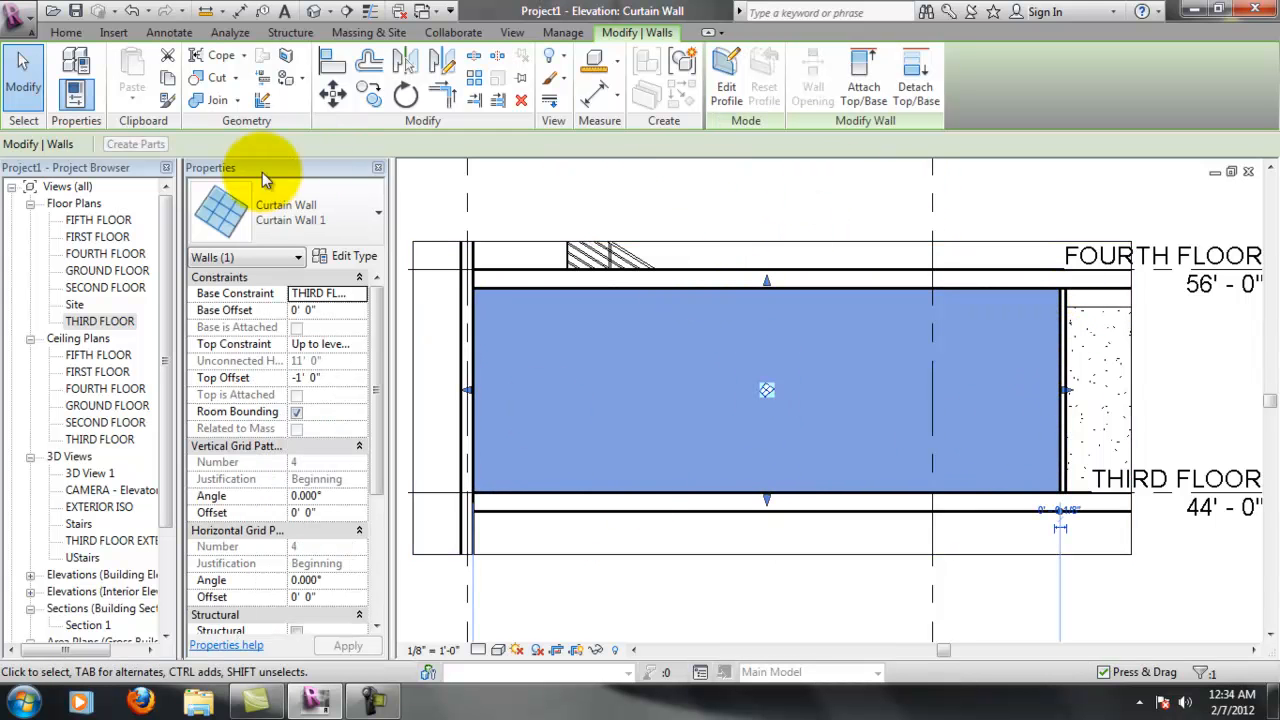
Place four vertical curtain grid lines across all segments, spacing the panels 5'-0", 7'-0", 7'-0", 6'-3" and 6'-3" from the right end
{"action": "left_click", "coordinate": [67, 33]}
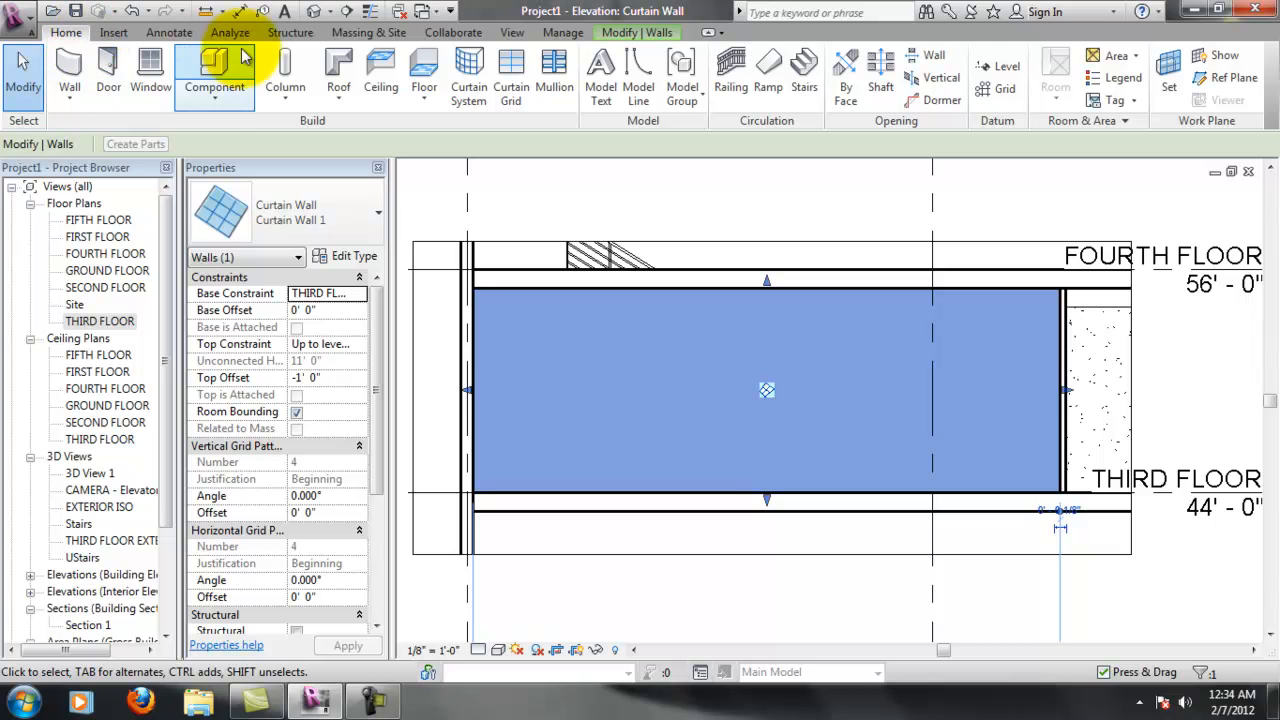
{"action": "left_click", "coordinate": [509, 80]}
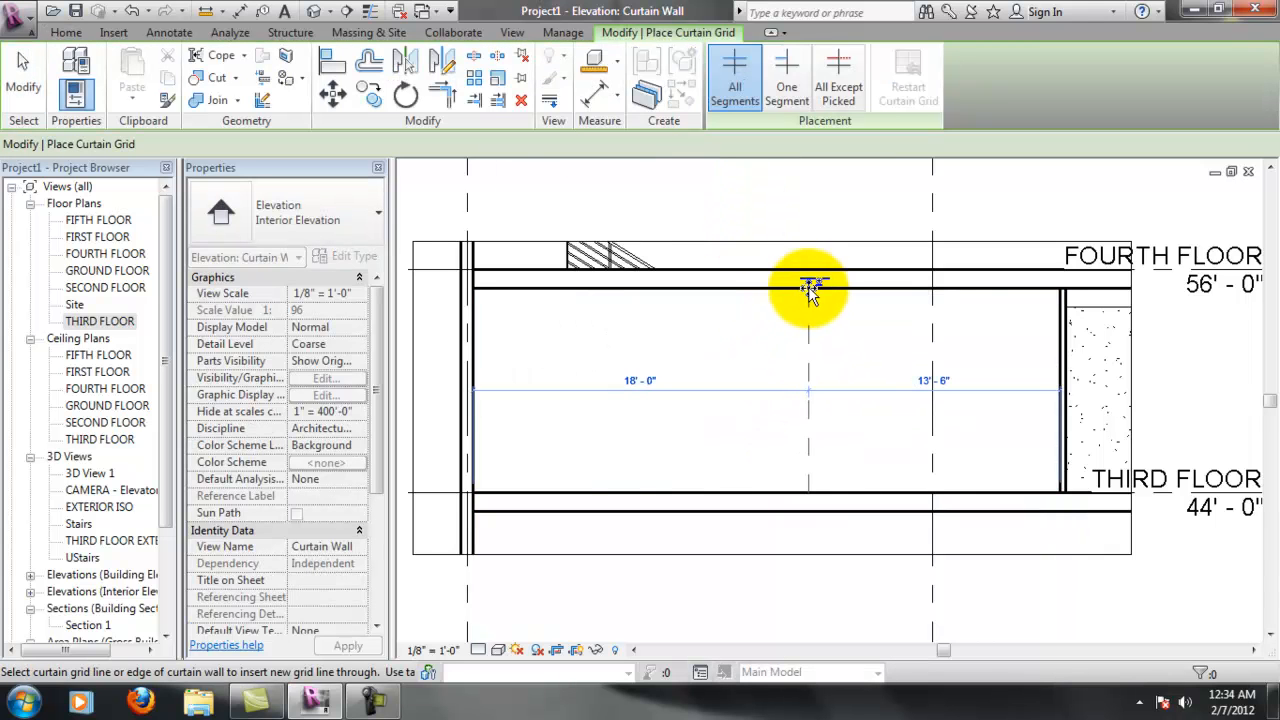
{"action": "left_click", "coordinate": [968, 288]}
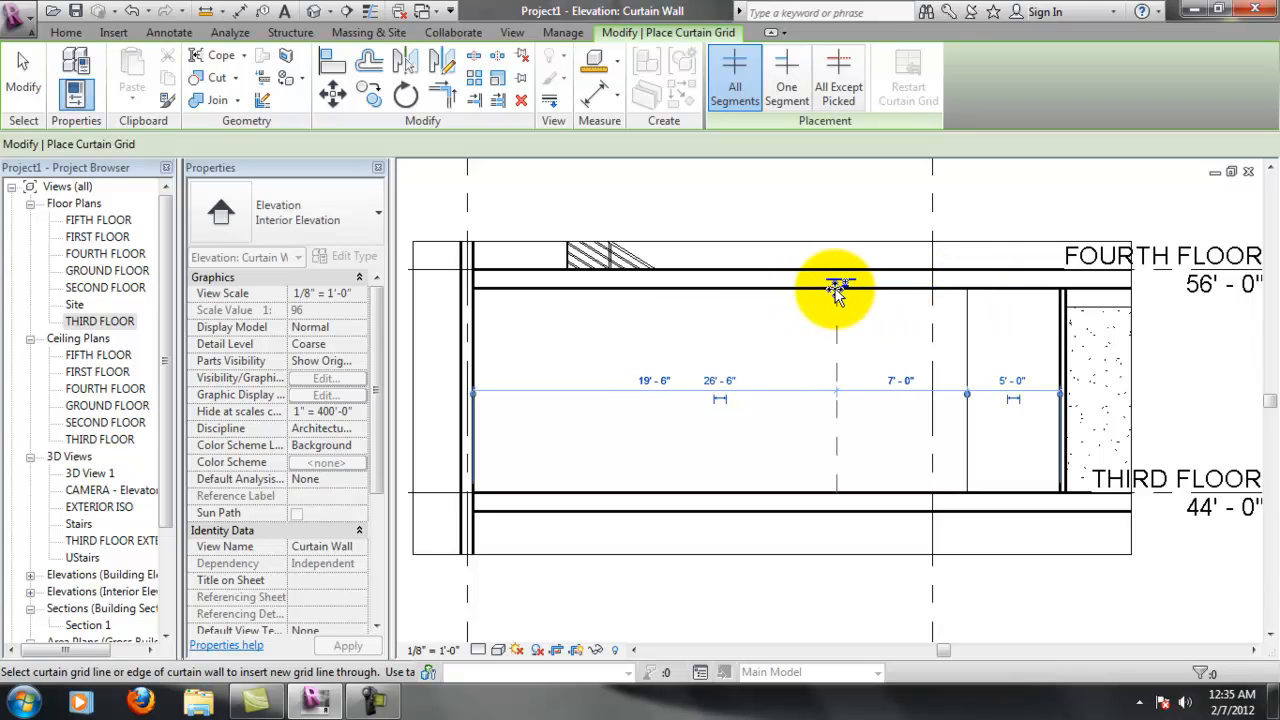
{"action": "left_click", "coordinate": [836, 289]}
{"action": "left_click", "coordinate": [706, 288]}
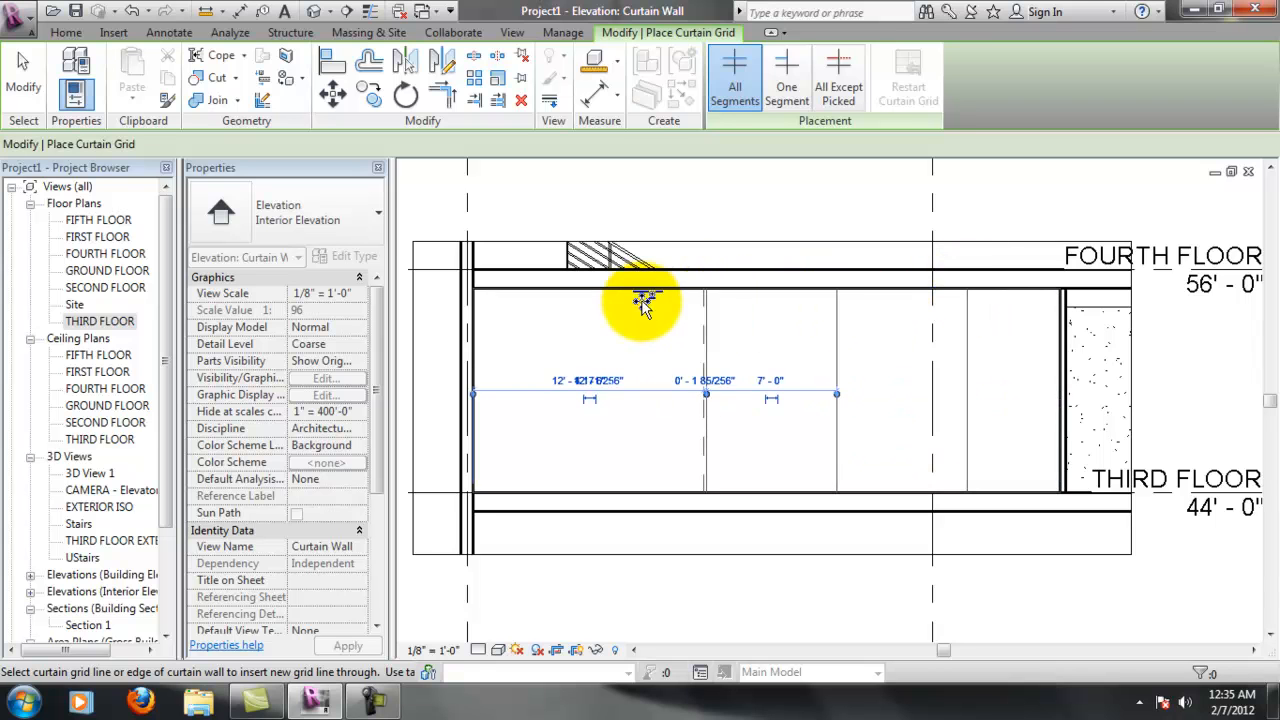
{"action": "left_click", "coordinate": [590, 290]}
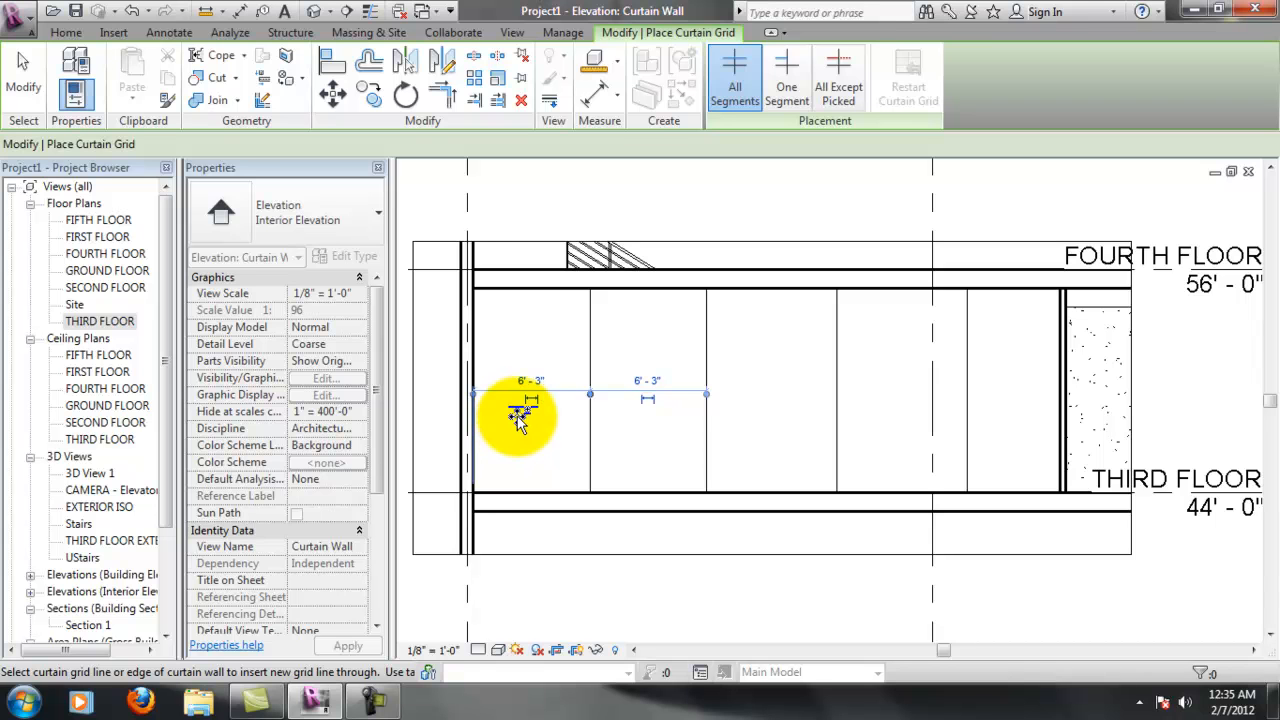
Add a horizontal curtain grid line across the whole wall, 3'-8" below its top and 7'-4" above its base
{"action": "left_click", "coordinate": [468, 356]}
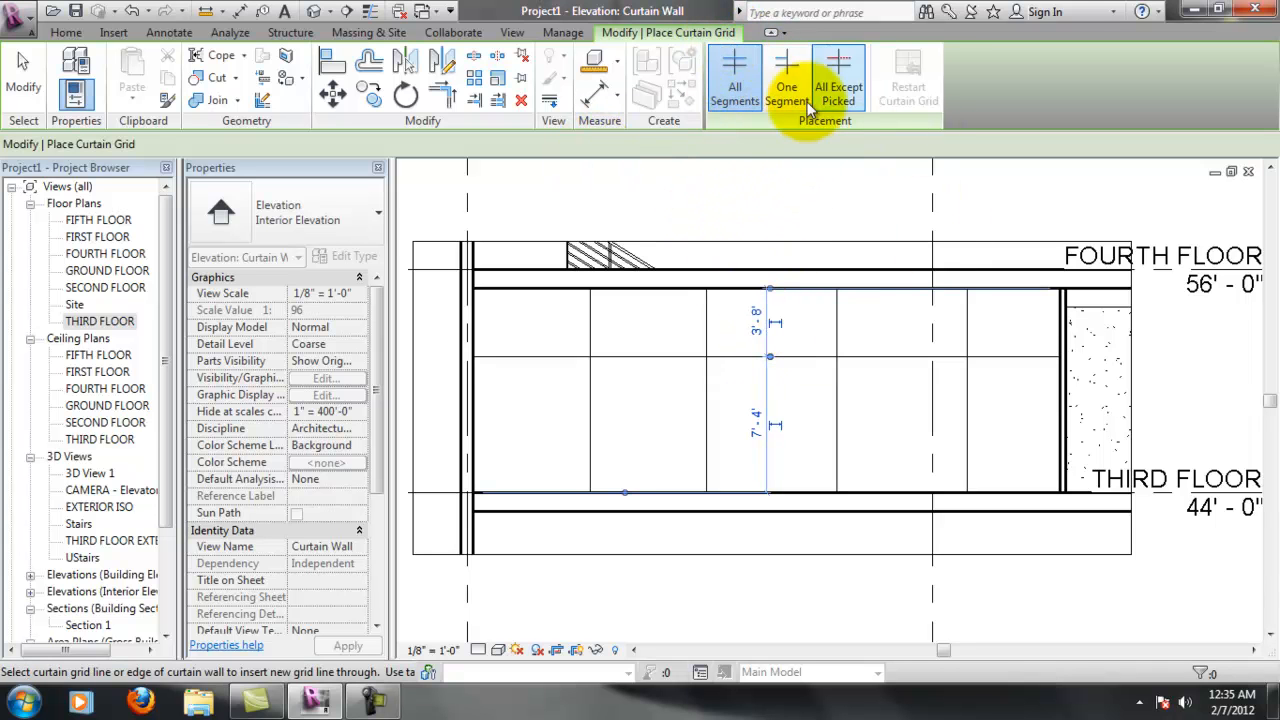
{"action": "scroll", "coordinate": [750, 195], "scroll_direction": "down", "scroll_amount": 1}
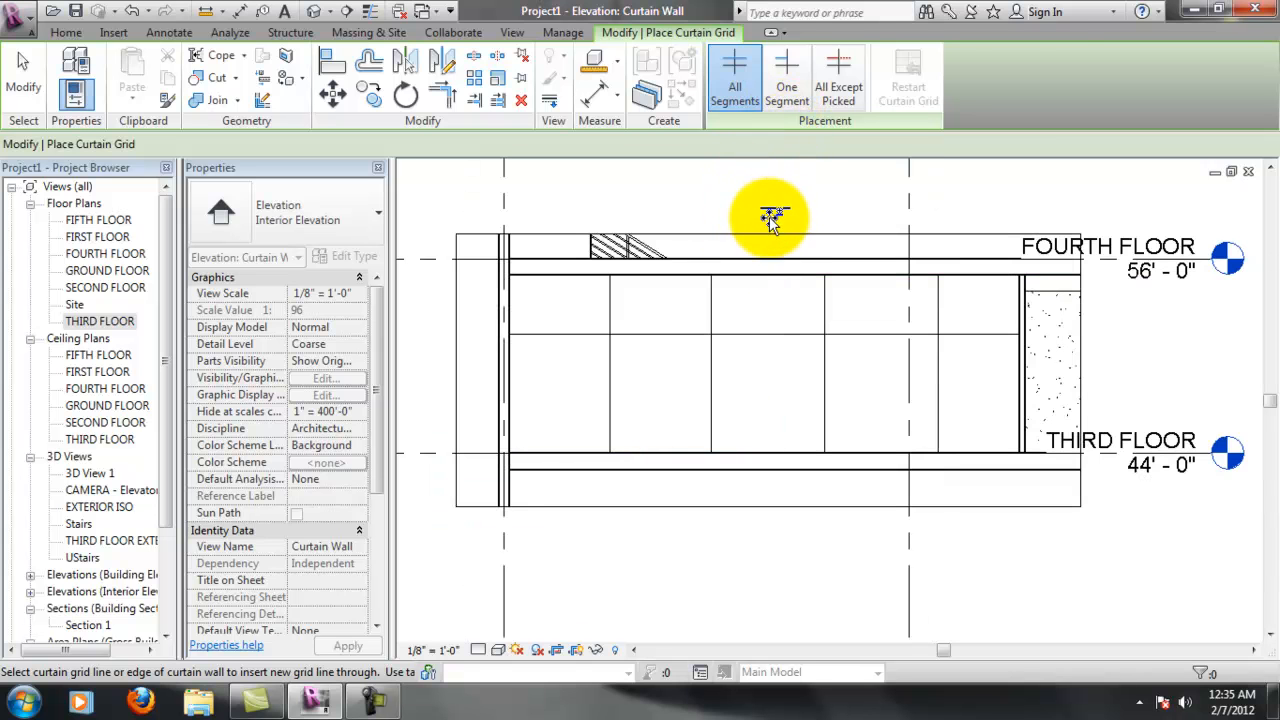
{"action": "key", "text": "Escape"}
{"action": "key", "text": "Escape"}
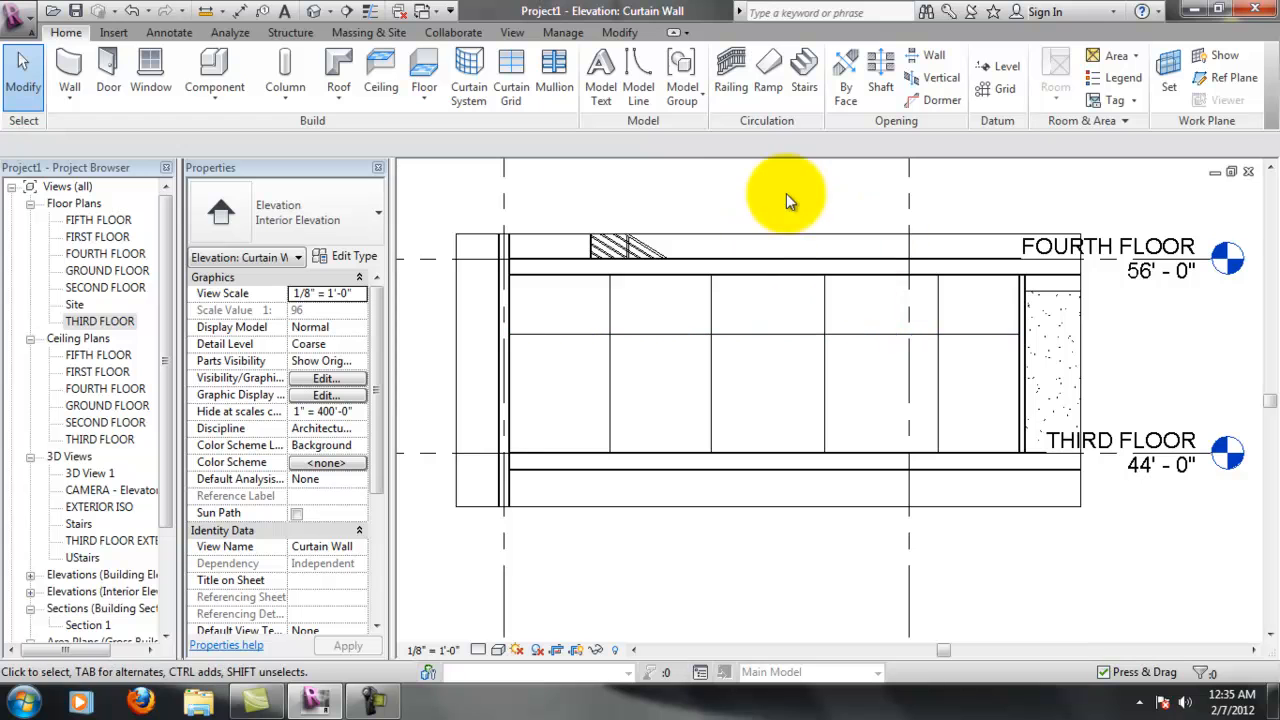
Place 2.5" x 5" rectangular mullions along the four vertical grid lines and the horizontal grid line
{"action": "left_click", "coordinate": [550, 80]}
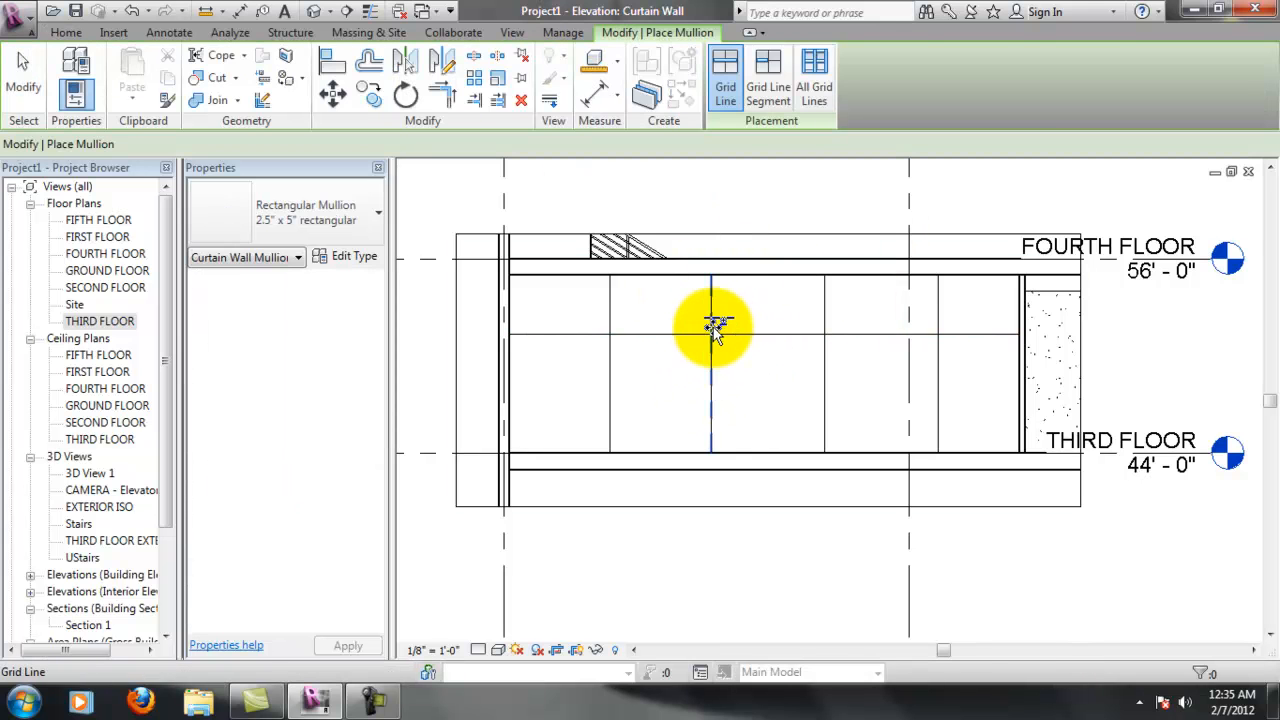
{"action": "left_click", "coordinate": [612, 366]}
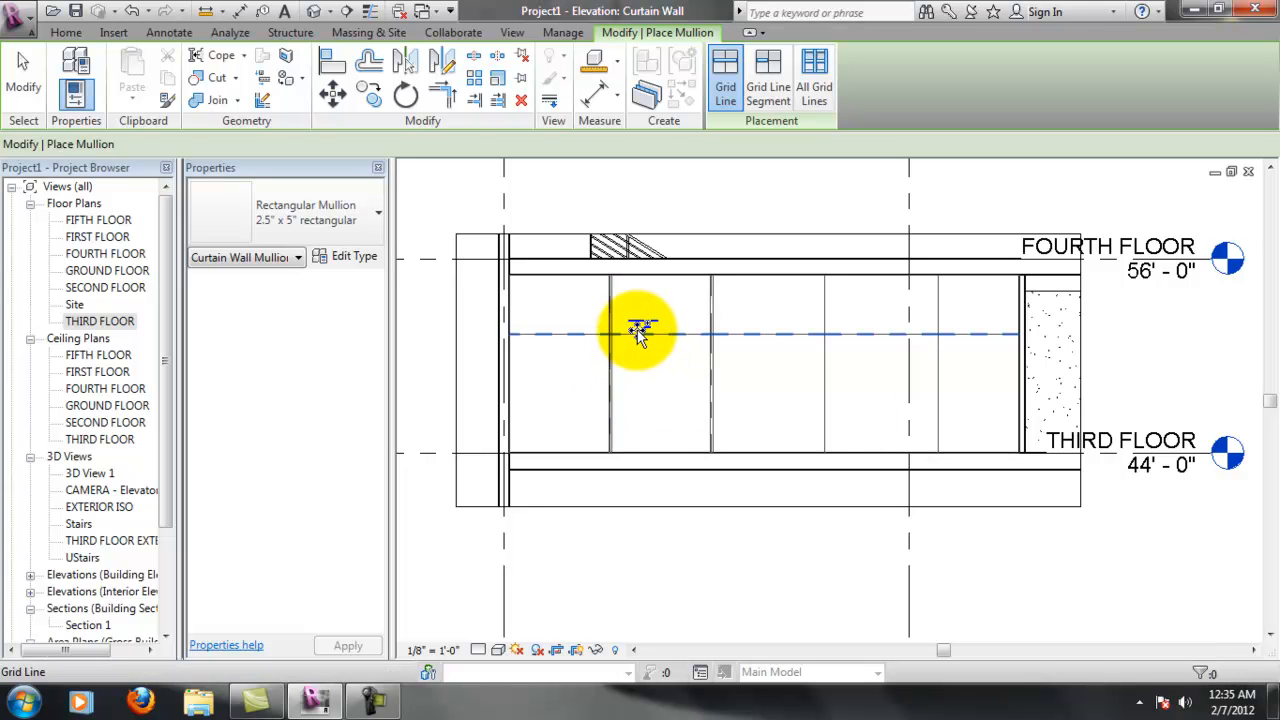
{"action": "left_click", "coordinate": [648, 333]}
{"action": "left_click", "coordinate": [826, 314]}
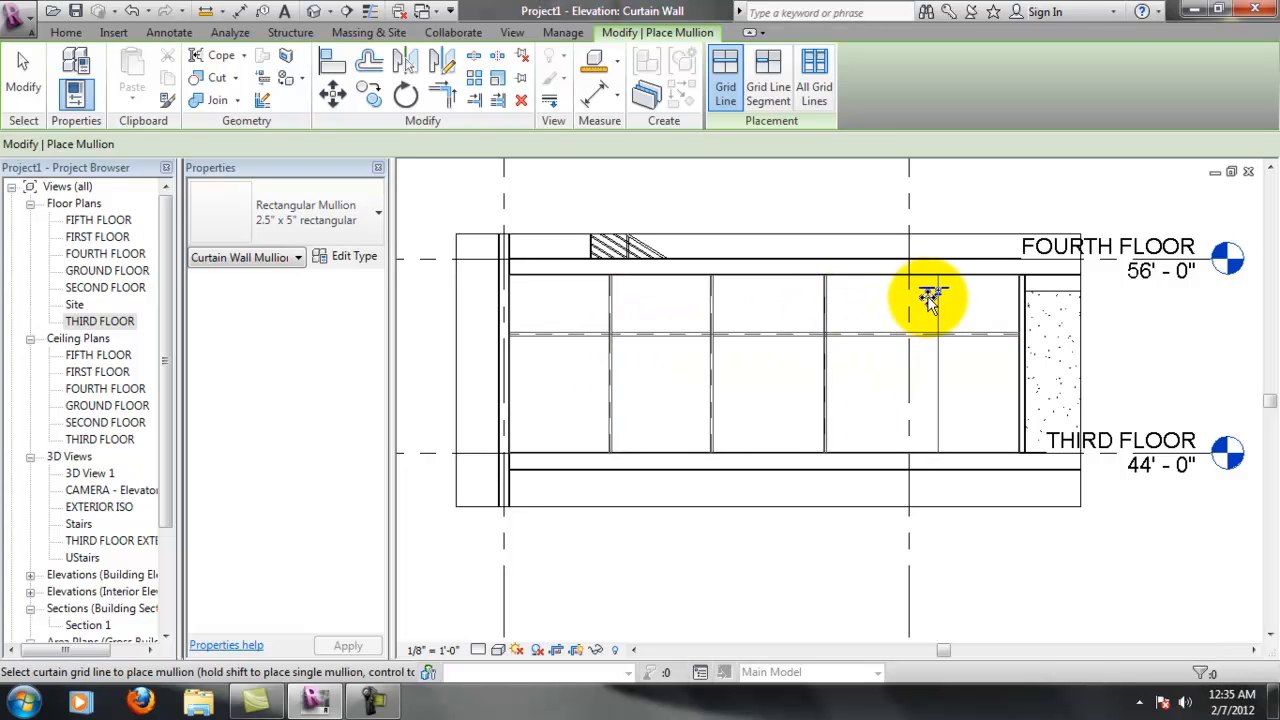
{"action": "left_click", "coordinate": [938, 300]}
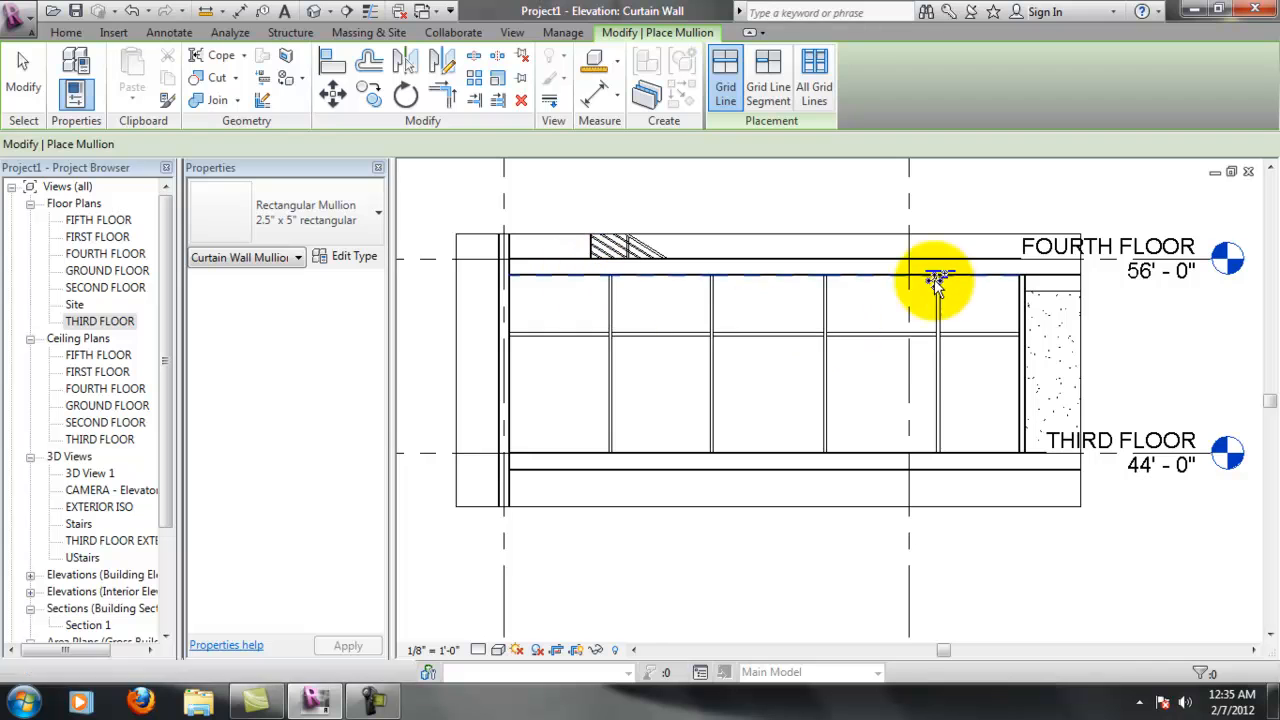
{"action": "key", "text": "Escape"}
{"action": "key", "text": "Escape"}
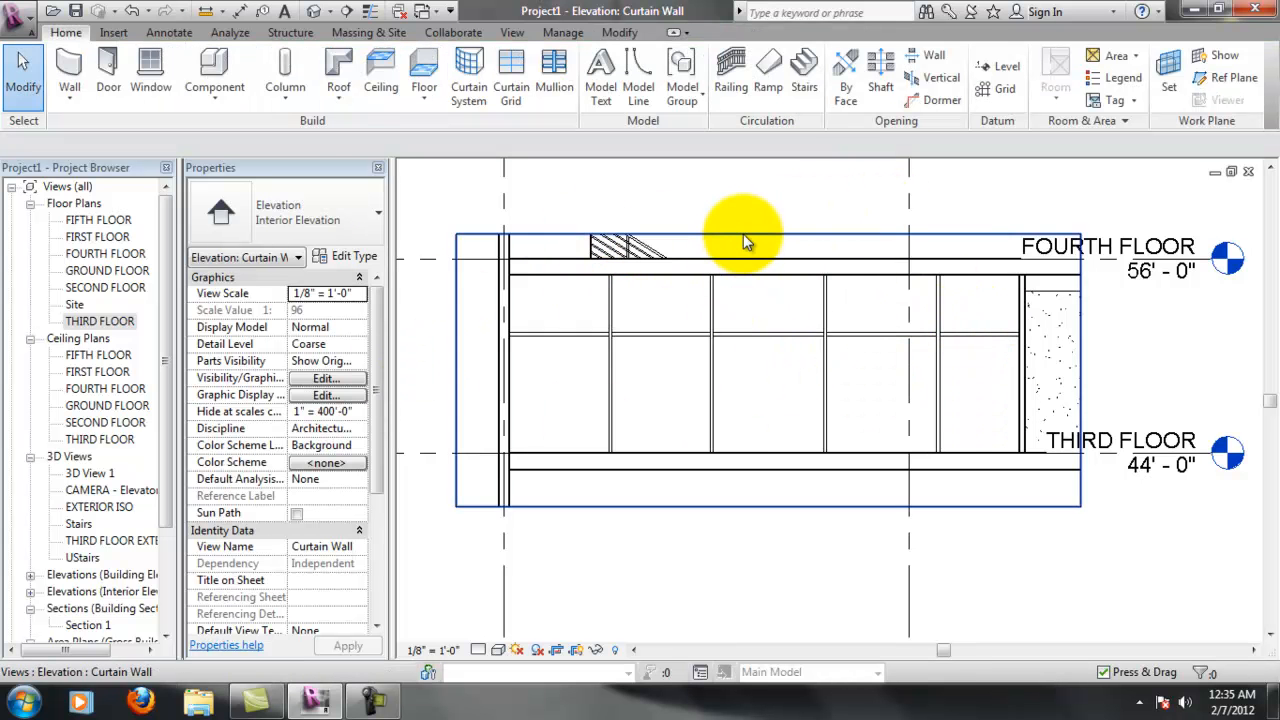
Check the curtain wall's mullions in the Stairs 3D view and return to the THIRD FLOOR plan
{"action": "left_click", "coordinate": [773, 236]}
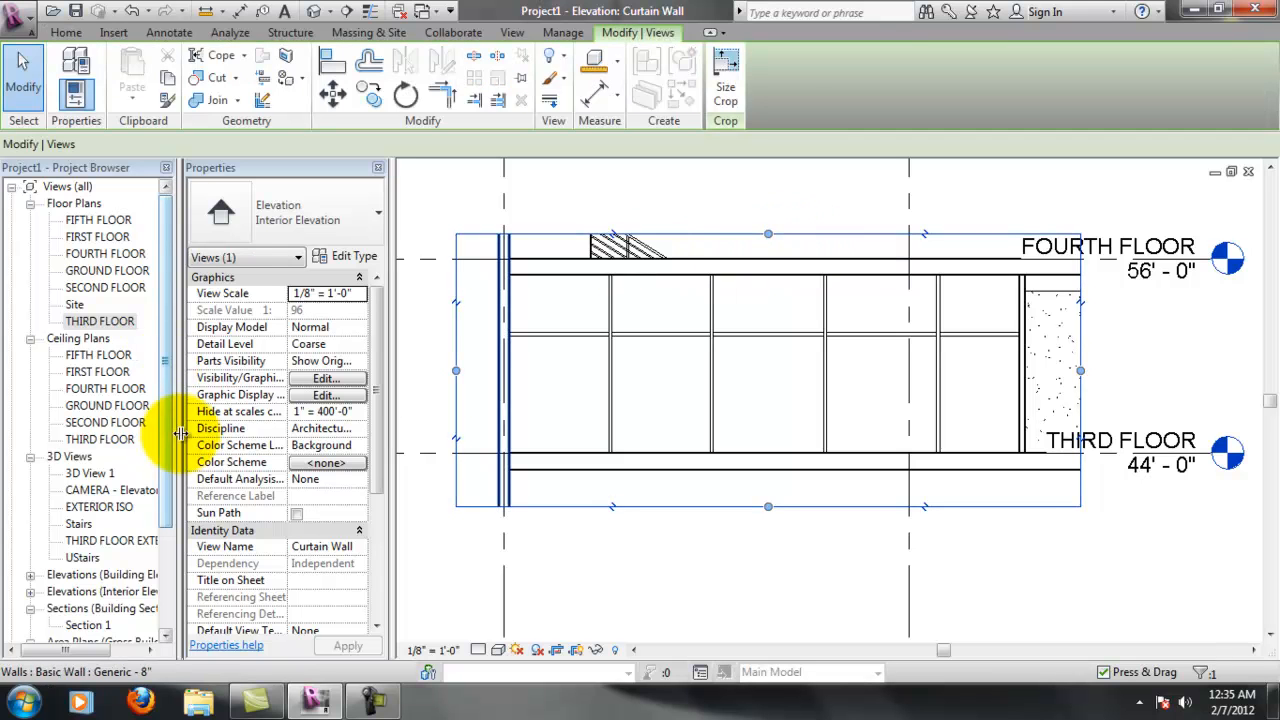
{"action": "left_click", "coordinate": [88, 473]}
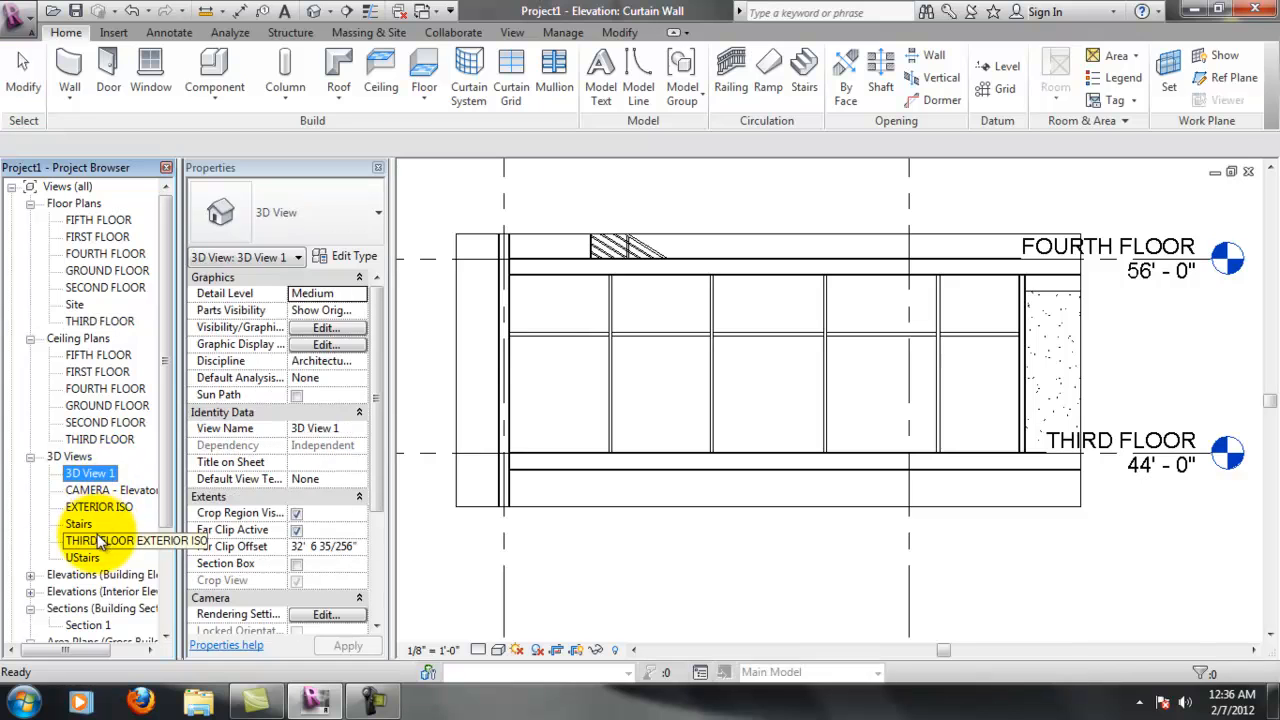
{"action": "double_click", "coordinate": [80, 524]}
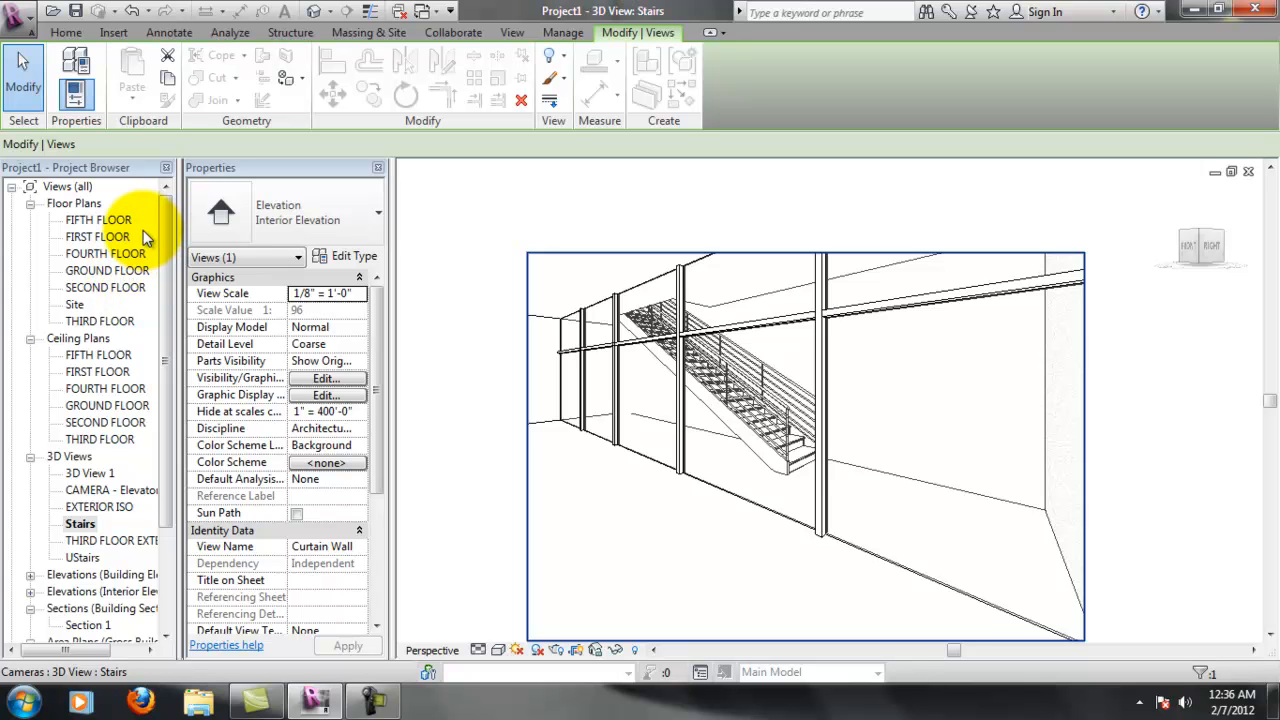
{"action": "double_click", "coordinate": [100, 321]}
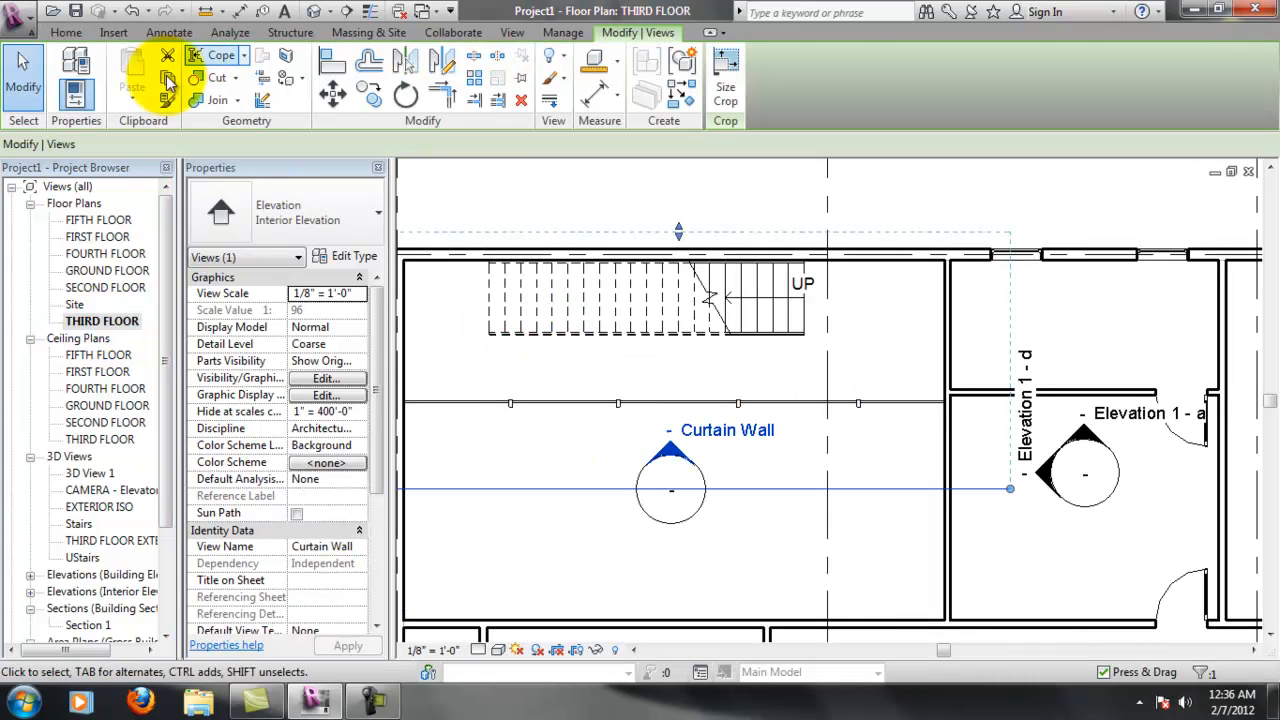
{"action": "left_click", "coordinate": [66, 34]}
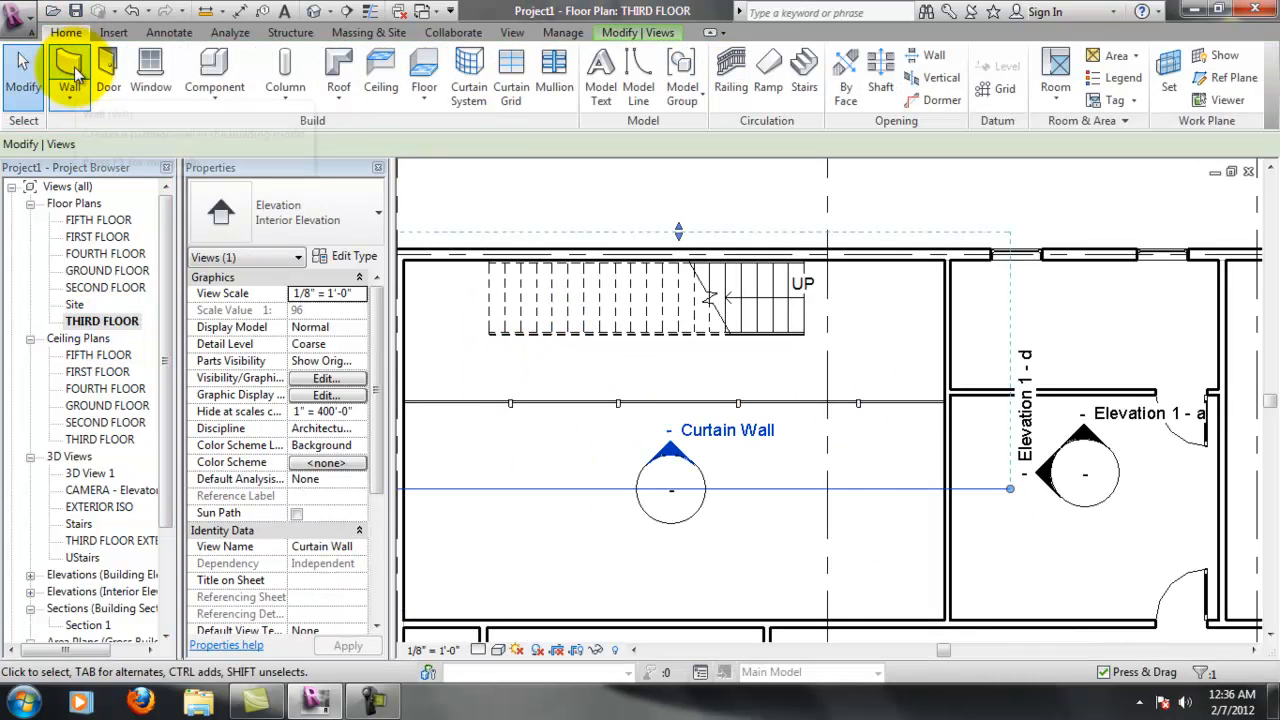
{"action": "left_click", "coordinate": [70, 88]}
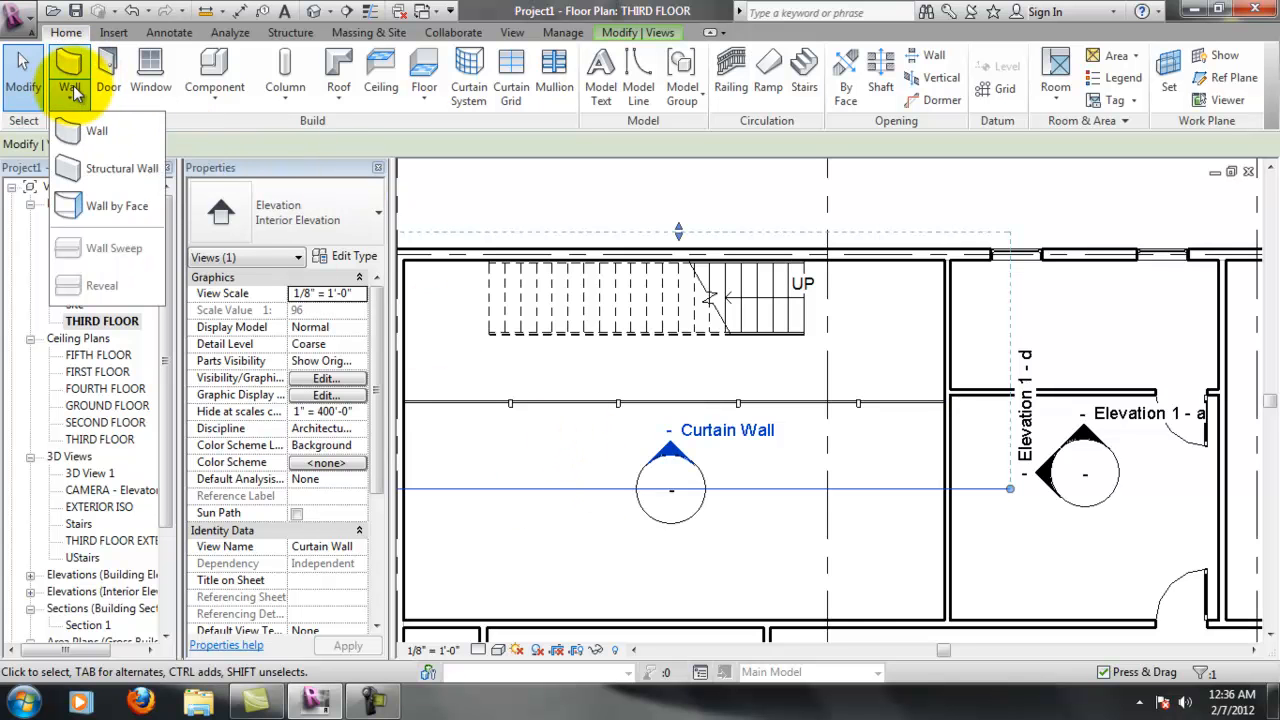
{"action": "left_click", "coordinate": [94, 131]}
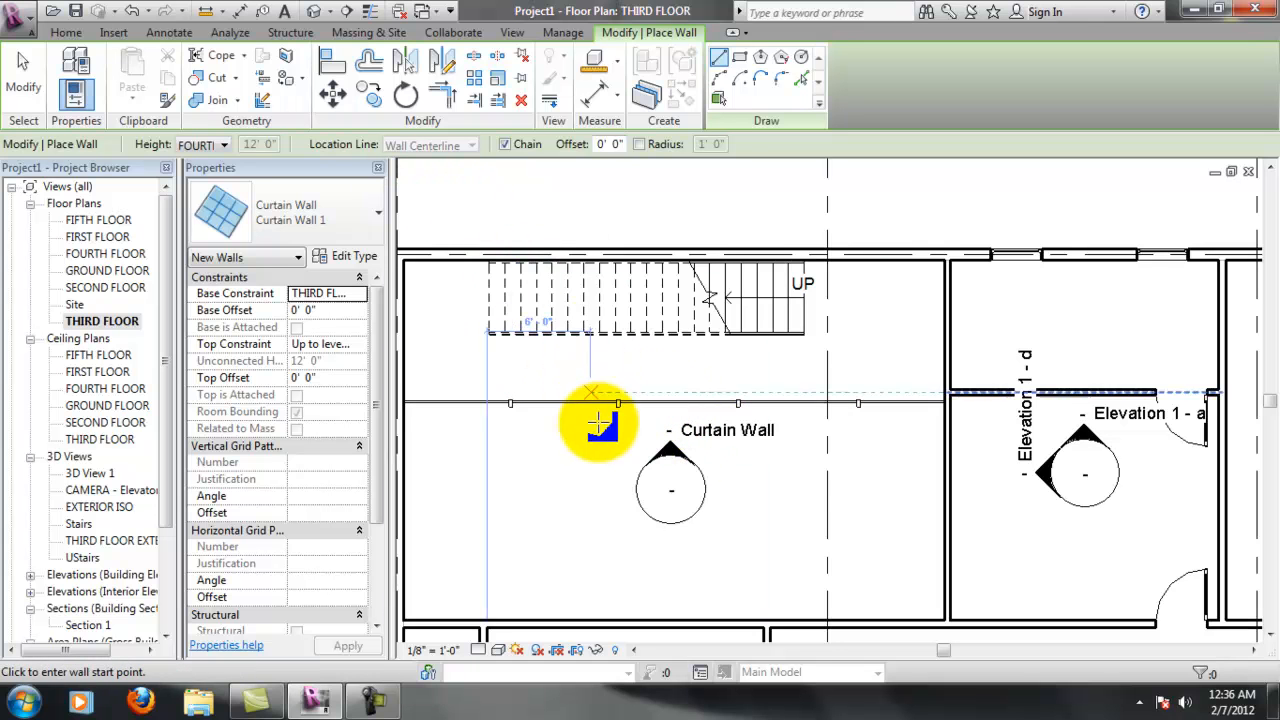
{"action": "key", "text": "Escape"}
{"action": "key", "text": "Escape"}
Open the Curtain Wall elevation from its marker and review the available types for the leftmost horizontal mullion
{"action": "double_click", "coordinate": [666, 447]}
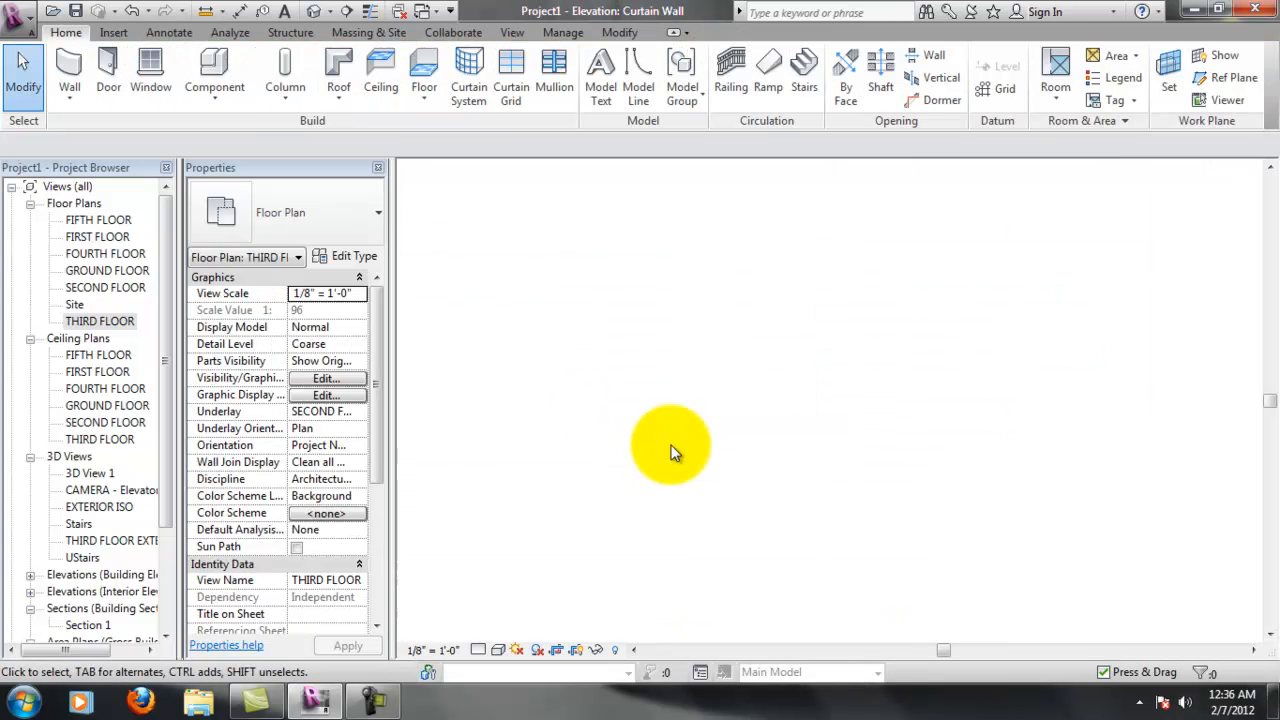
{"action": "scroll", "coordinate": [900, 328], "scroll_direction": "up", "scroll_amount": 1}
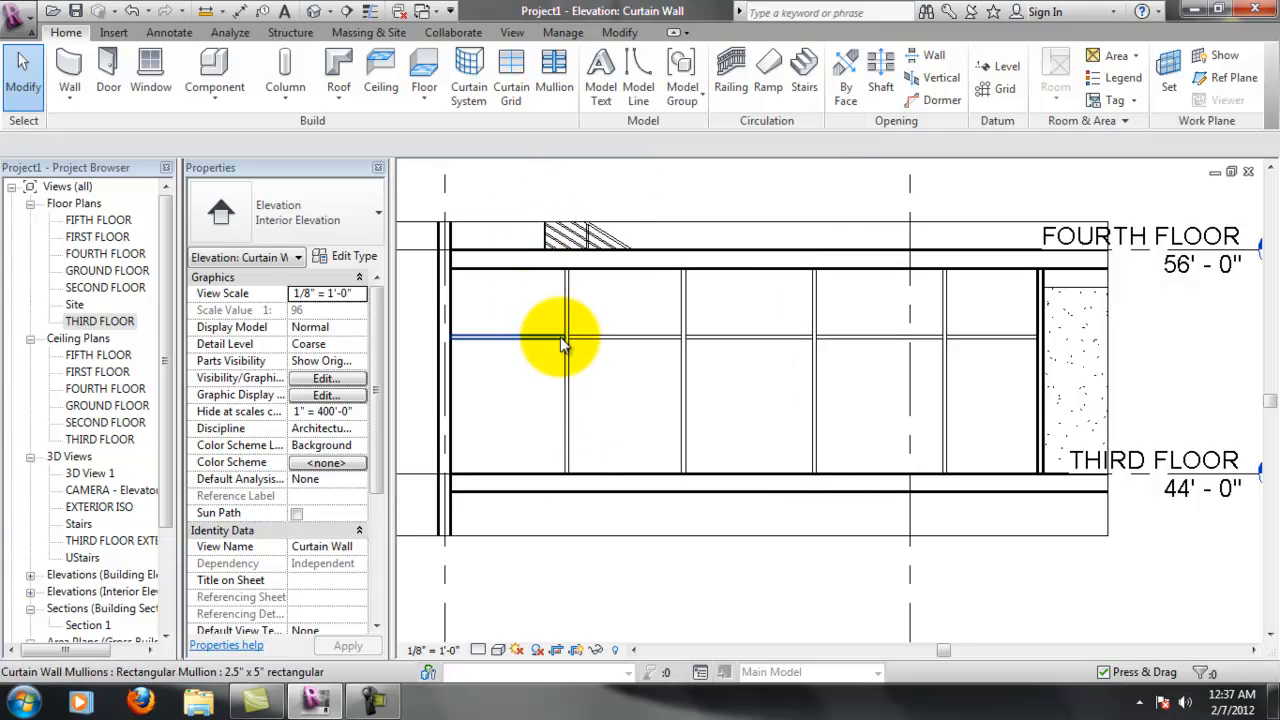
{"action": "left_click", "coordinate": [566, 337]}
{"action": "left_click", "coordinate": [530, 258]}
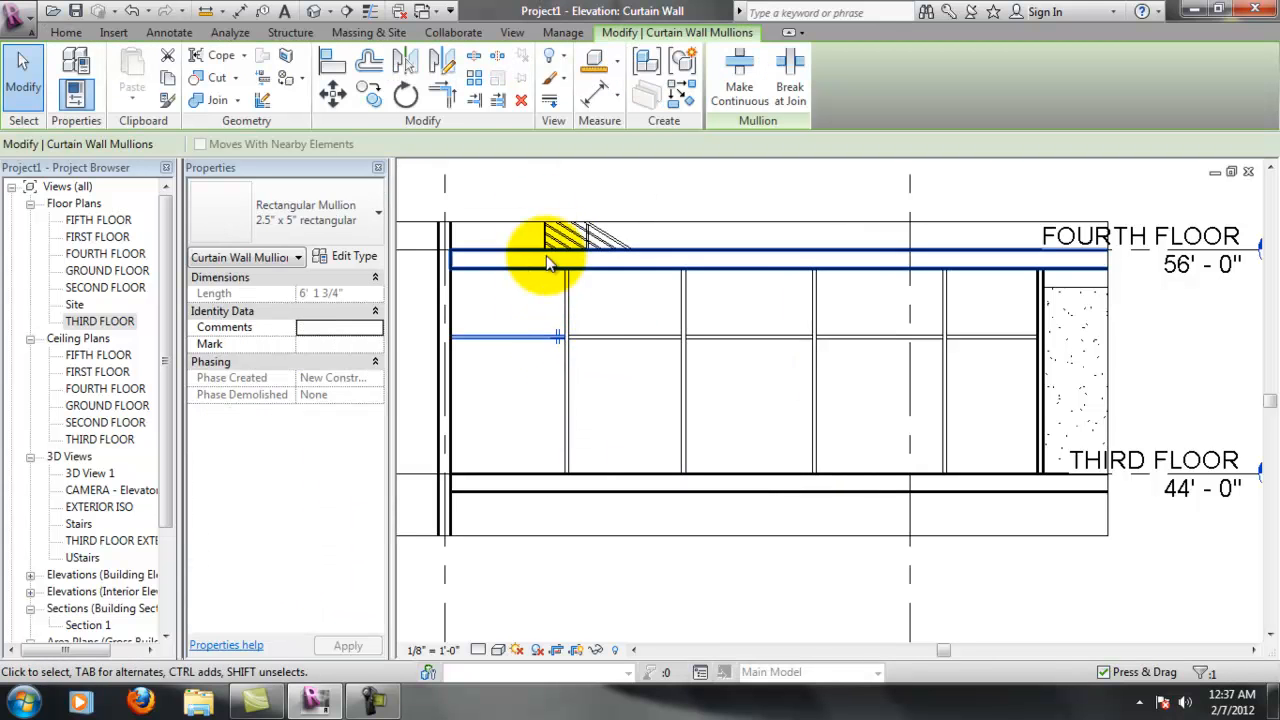
{"action": "left_click", "coordinate": [287, 262]}
{"action": "left_click", "coordinate": [343, 212]}
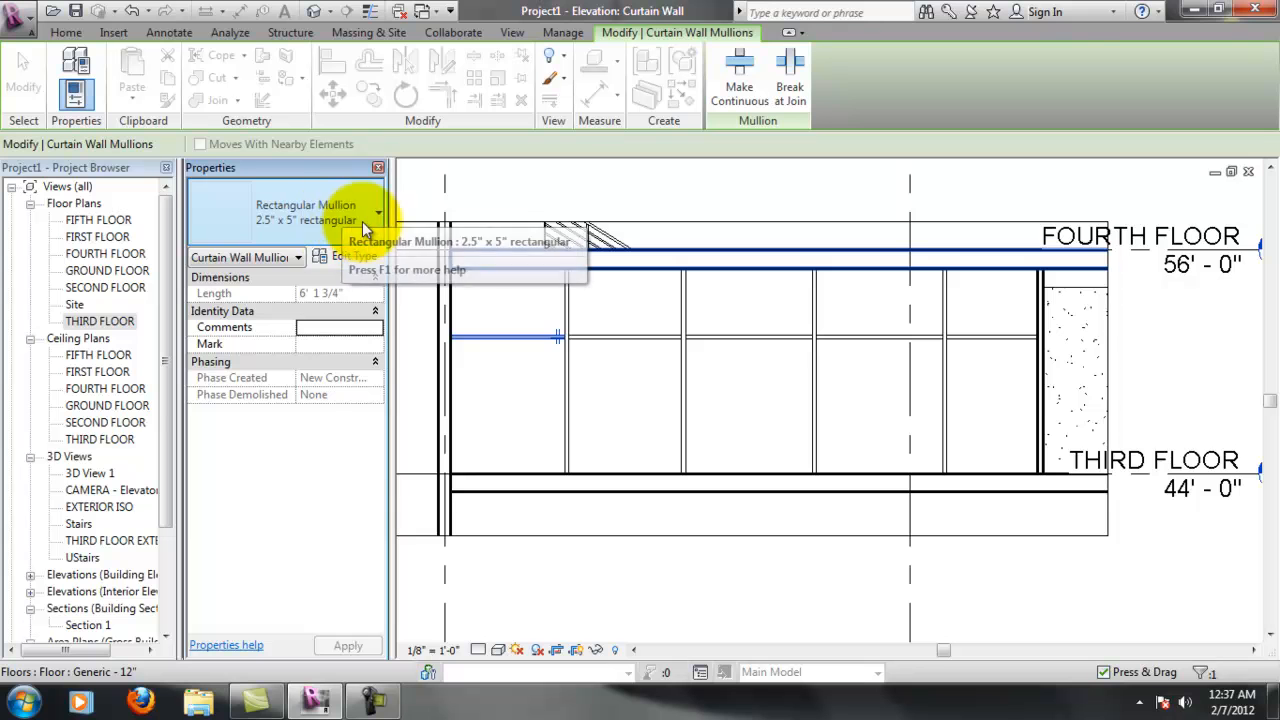
{"action": "left_click", "coordinate": [363, 220]}
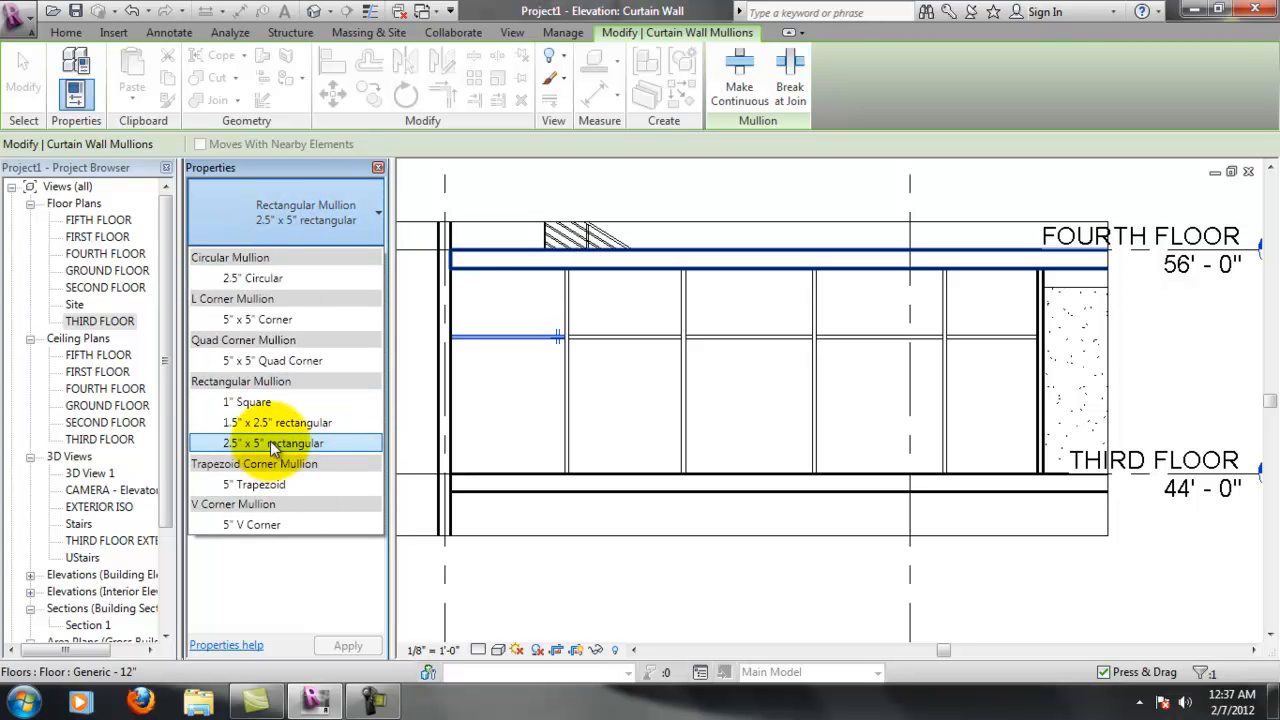
{"action": "left_click", "coordinate": [313, 214]}
Review the type properties of the 2.5" x 5" rectangular mullion, close them without changes and deselect the mullion
{"action": "left_click", "coordinate": [354, 256]}
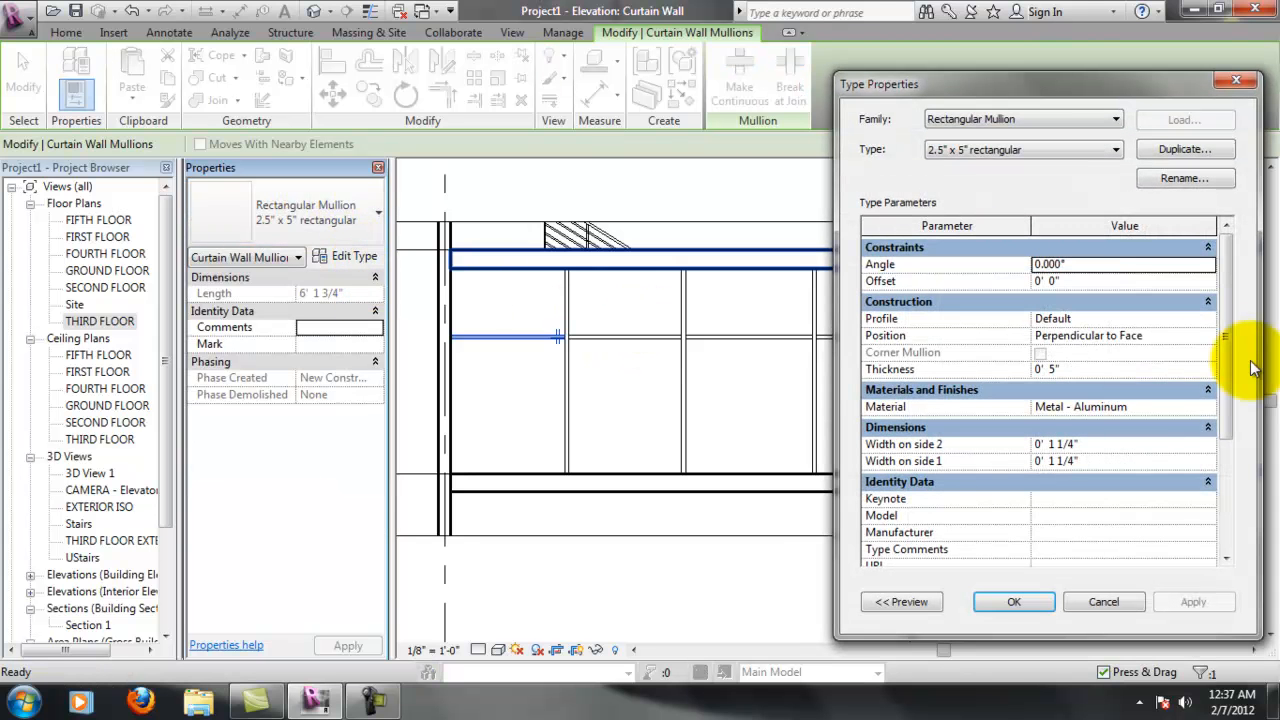
{"action": "left_click_drag", "start_coordinate": [1229, 322], "coordinate": [1262, 297]}
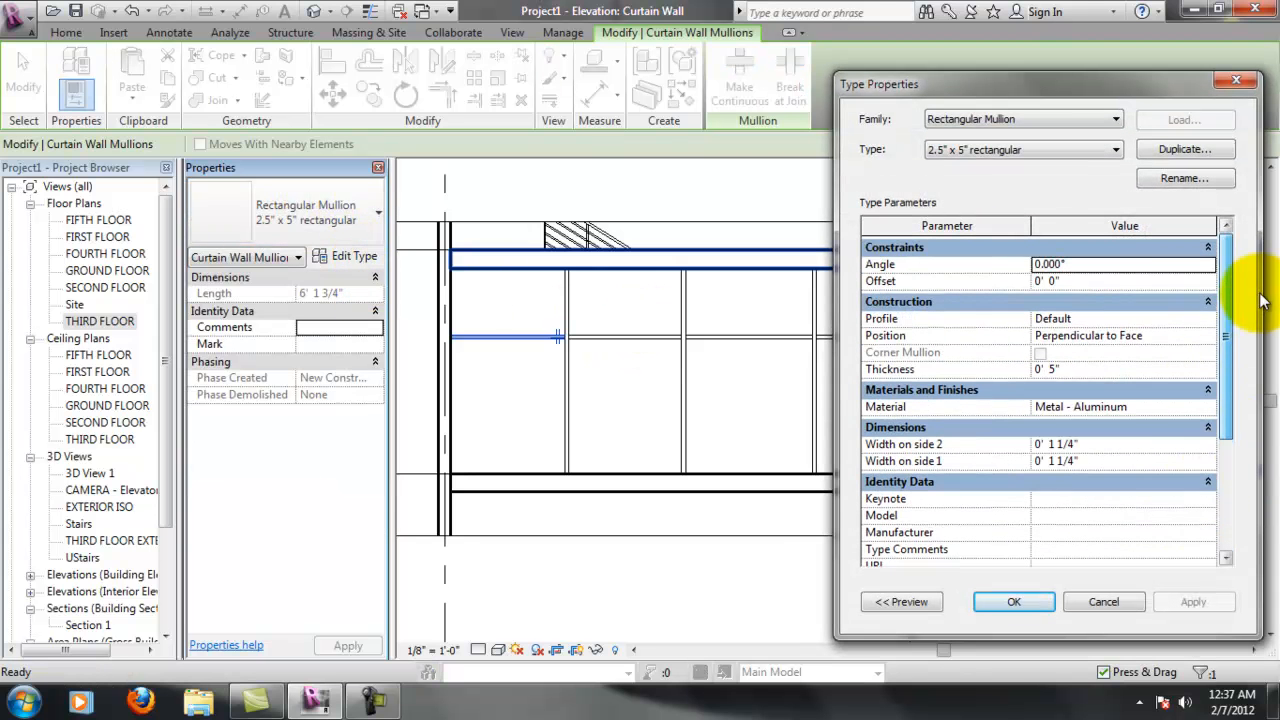
{"action": "left_click", "coordinate": [1100, 603]}
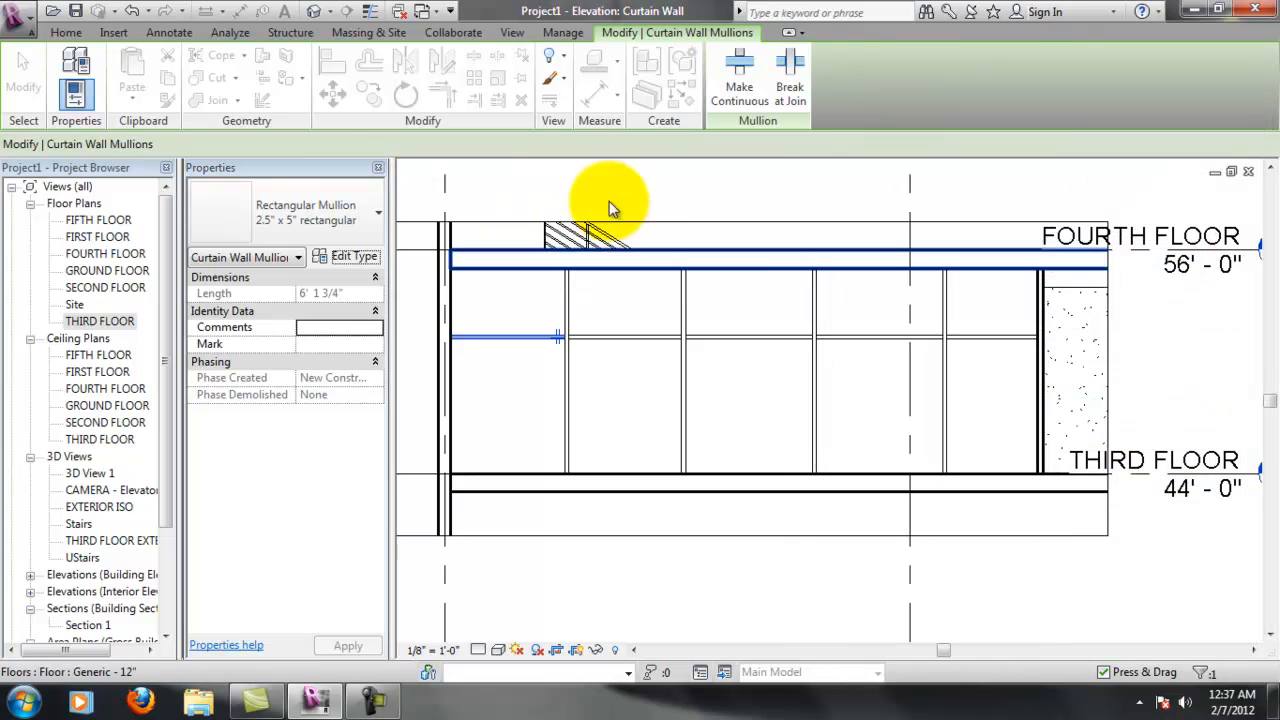
{"action": "left_click", "coordinate": [643, 203]}
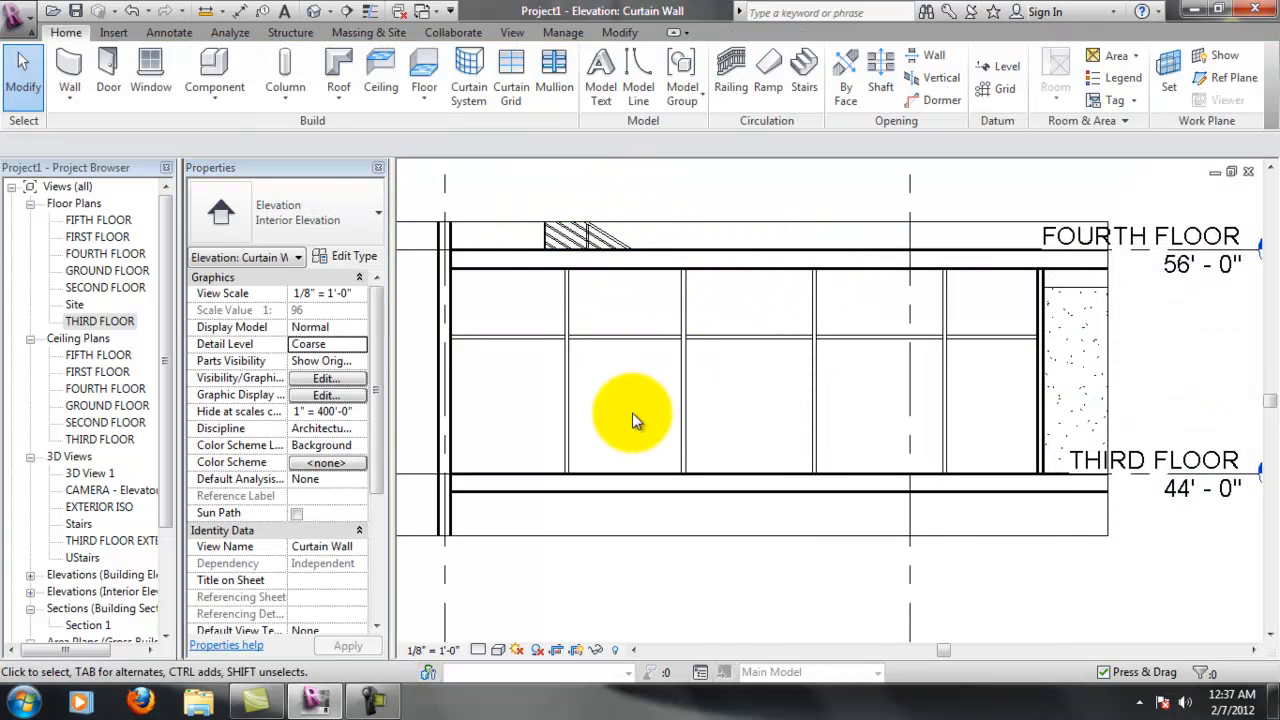
Start placing a door in the Curtain Wall elevation and browse the available door types
{"action": "scroll", "coordinate": [633, 415], "scroll_direction": "up", "scroll_amount": 1}
{"action": "scroll", "coordinate": [635, 414], "scroll_direction": "down", "scroll_amount": 2}
{"action": "middle_click_drag", "start_coordinate": [509, 329], "coordinate": [531, 344]}
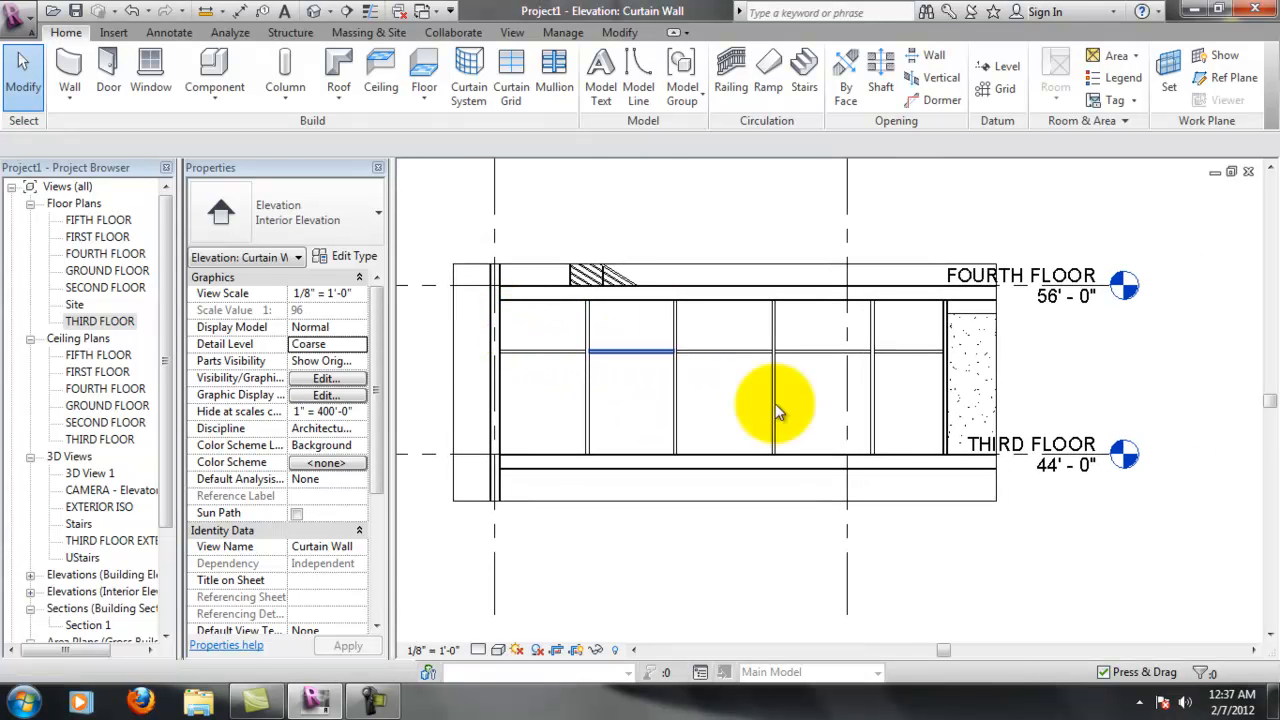
{"action": "left_click", "coordinate": [117, 101]}
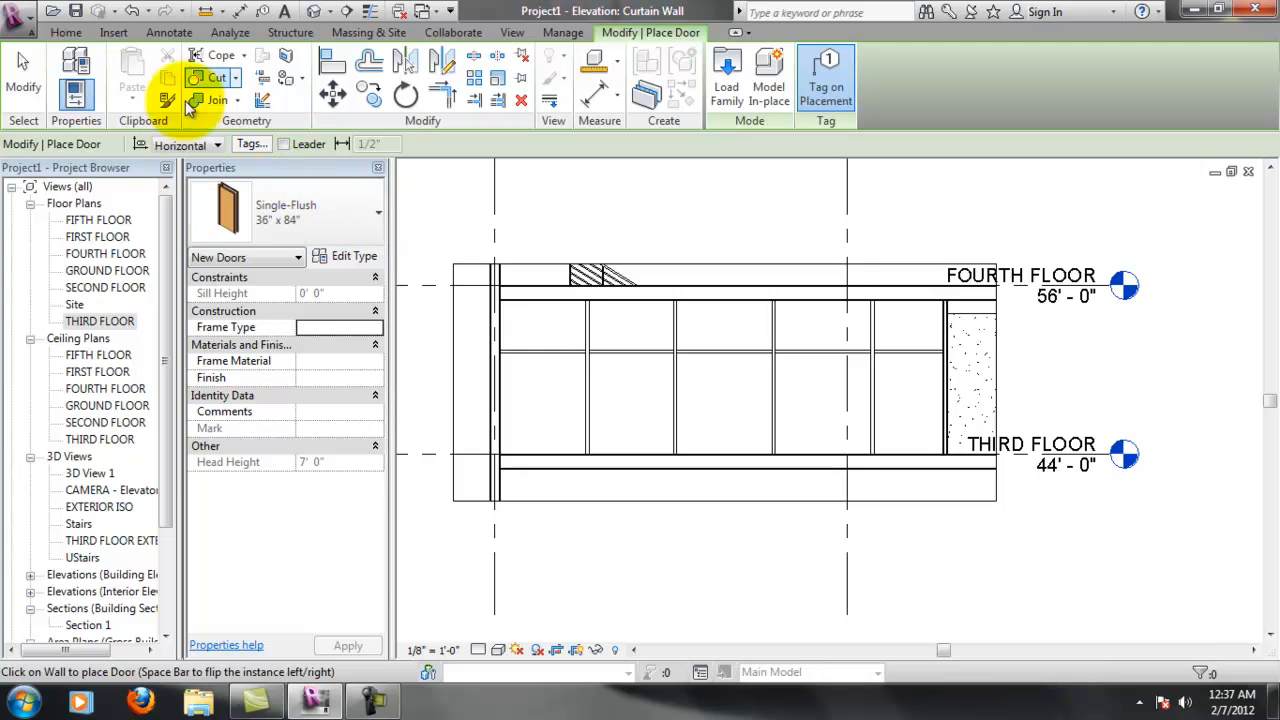
{"action": "left_click", "coordinate": [358, 204]}
{"action": "scroll", "coordinate": [380, 340], "scroll_direction": "up", "scroll_amount": 1}
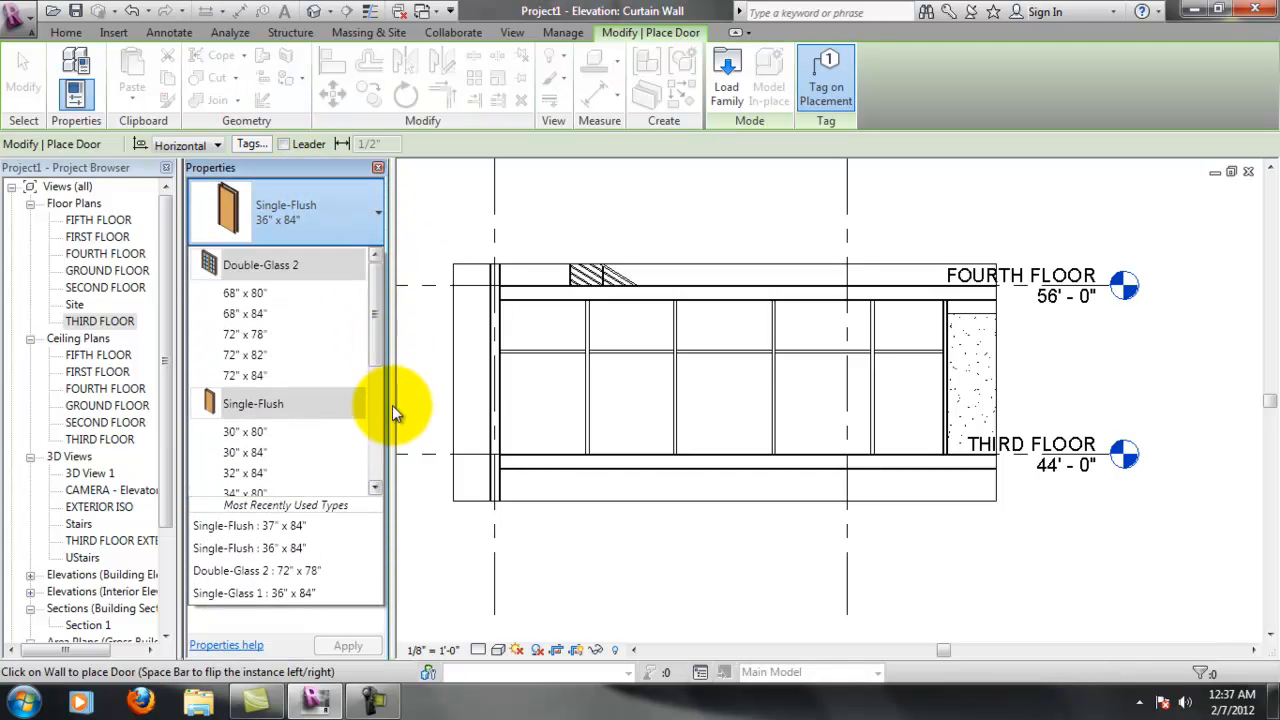
{"action": "left_click_drag", "start_coordinate": [378, 362], "coordinate": [380, 266]}
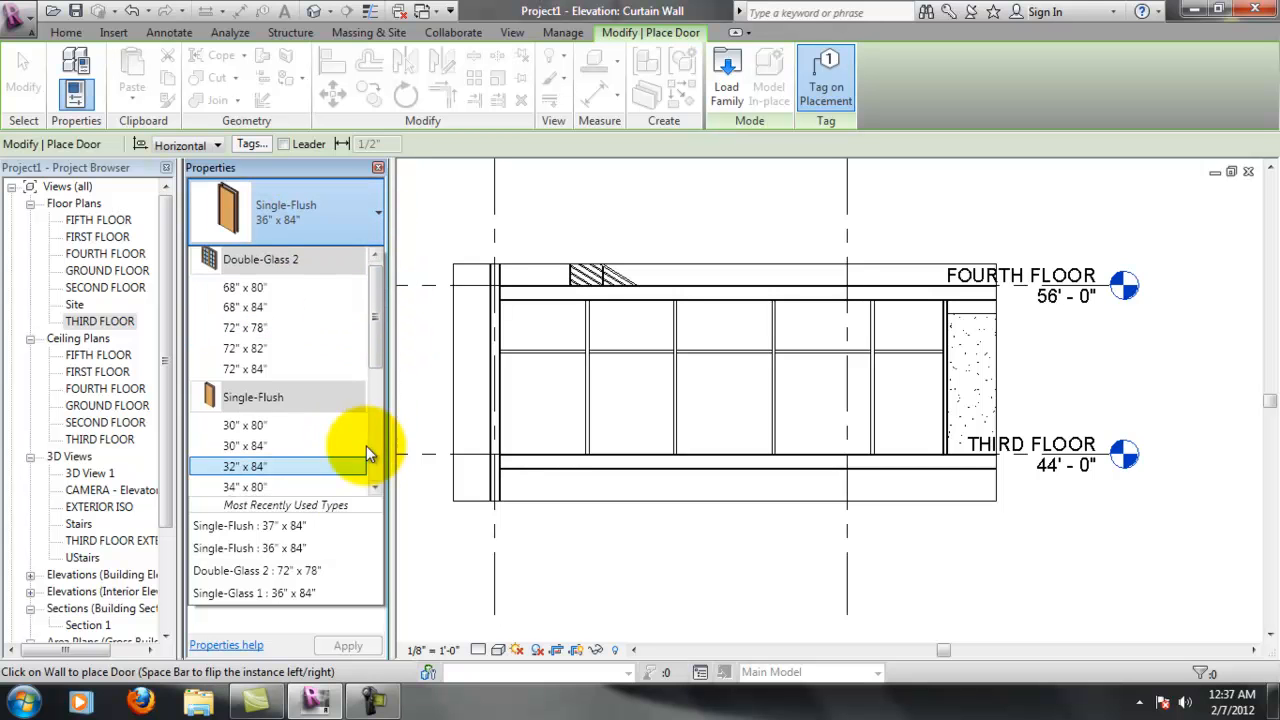
Load the Curtain Wall Dbl Glass family from the Doors library folder and end door placement
{"action": "left_click", "coordinate": [730, 60]}
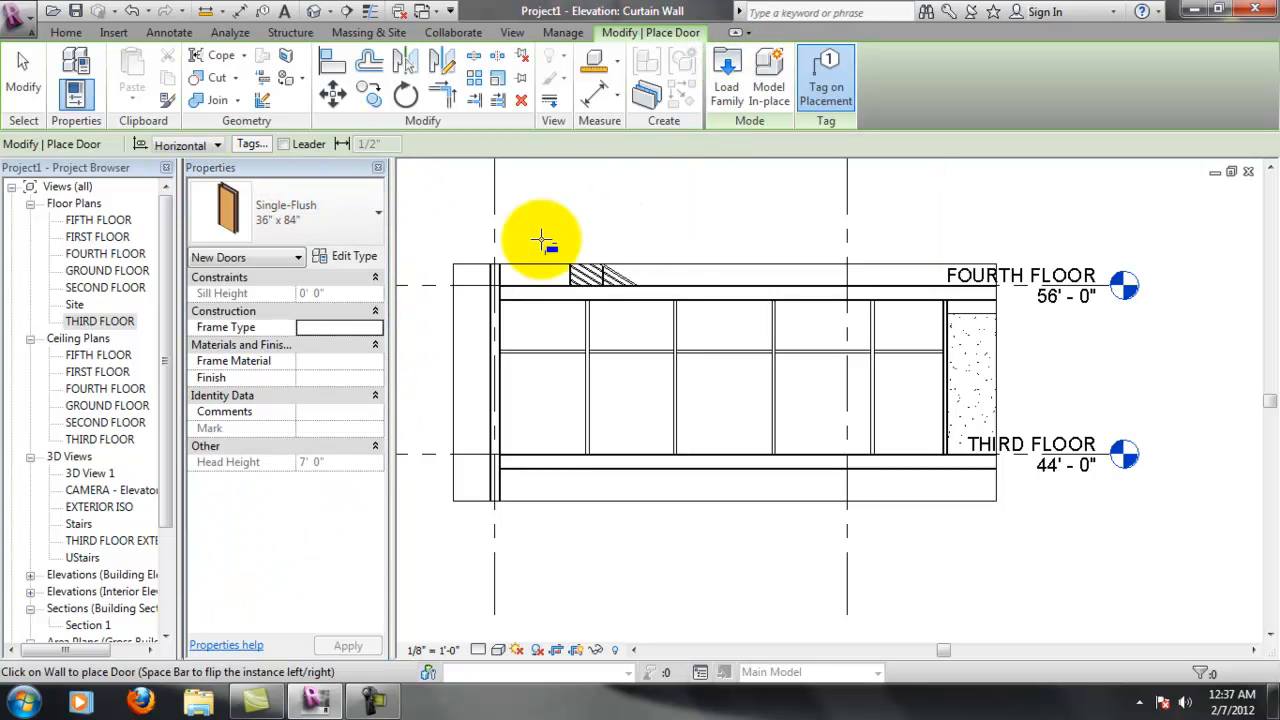
{"action": "left_click", "coordinate": [728, 68]}
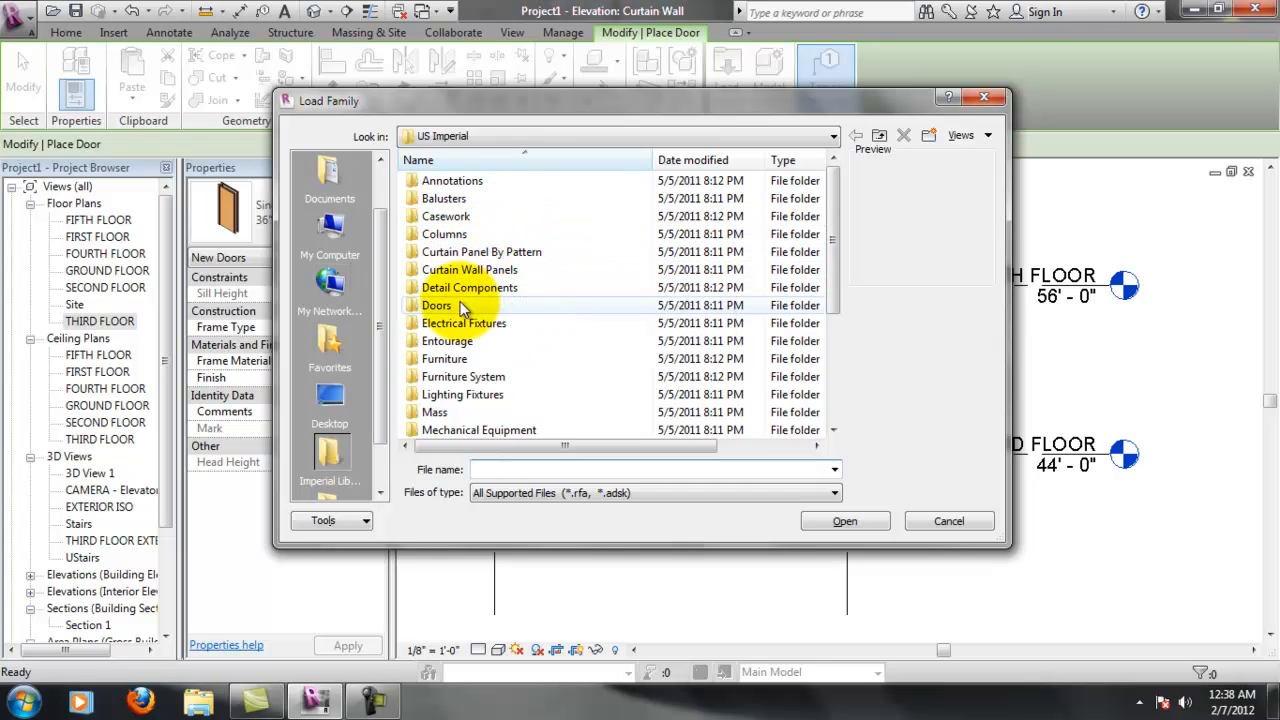
{"action": "double_click", "coordinate": [463, 307]}
{"action": "left_click", "coordinate": [485, 217]}
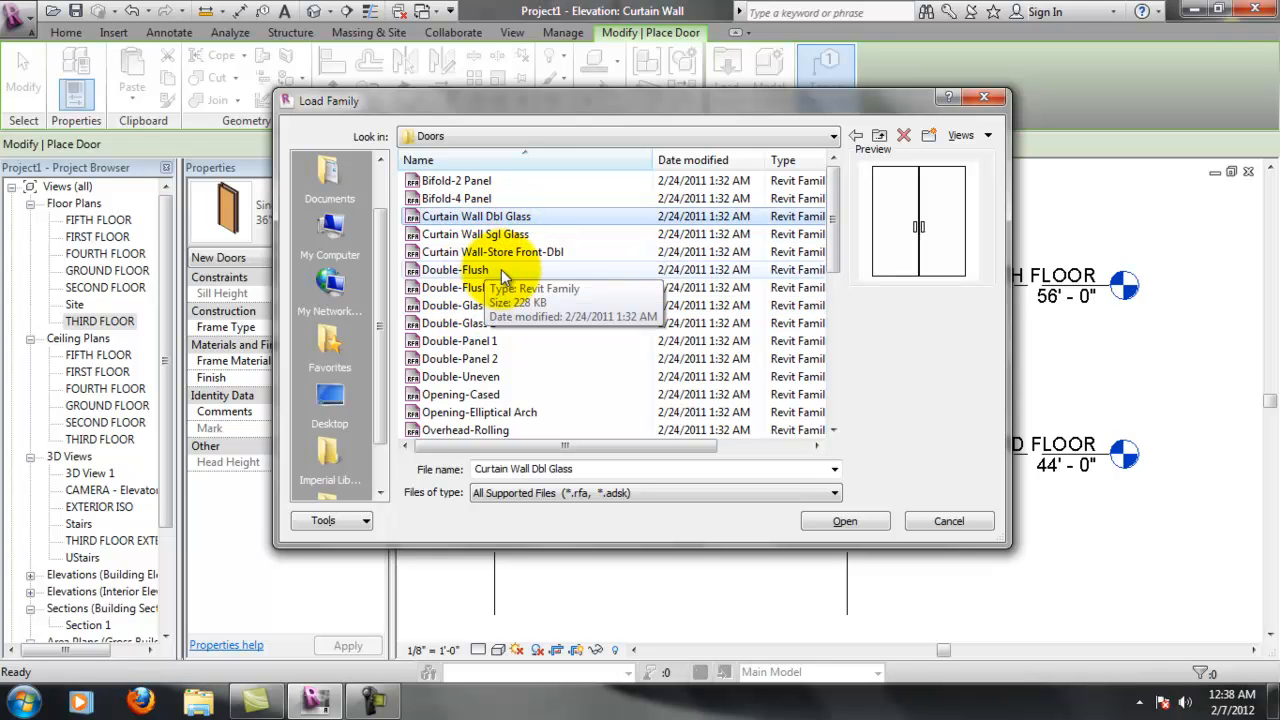
{"action": "left_click", "coordinate": [524, 238]}
{"action": "left_click", "coordinate": [530, 221]}
{"action": "left_click", "coordinate": [530, 255]}
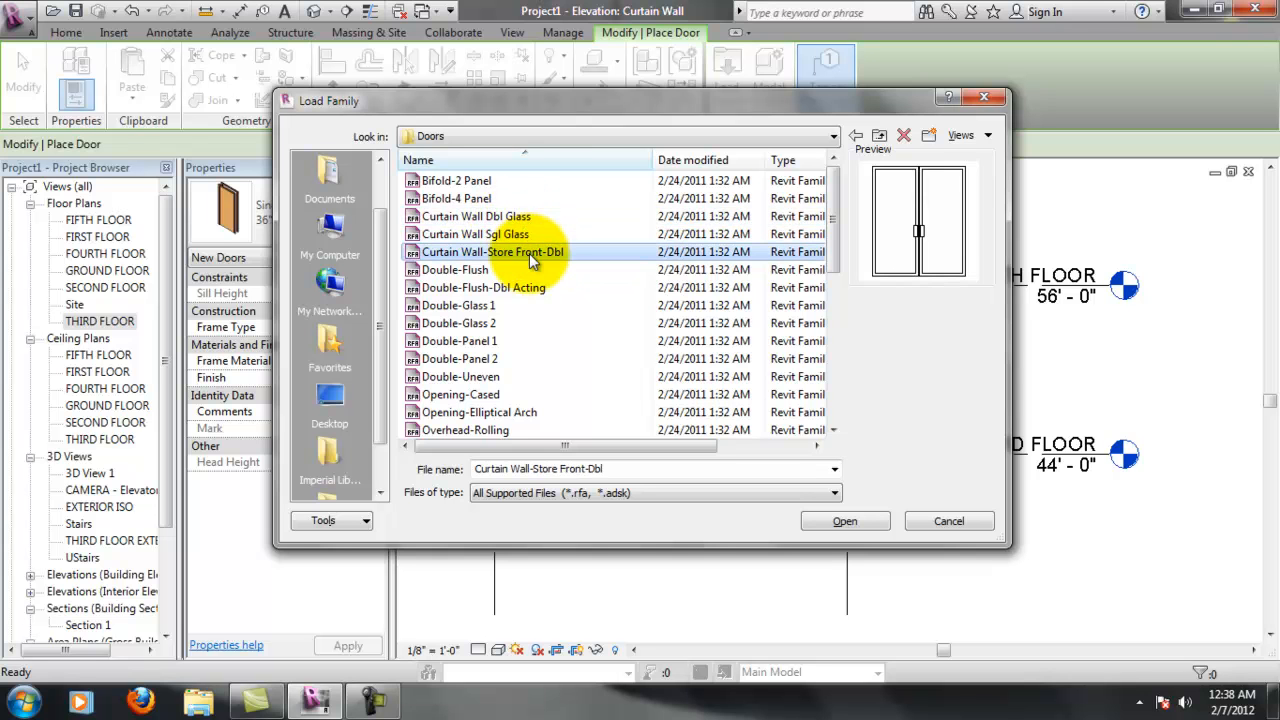
{"action": "key", "text": "Up"}
{"action": "key", "text": "Up"}
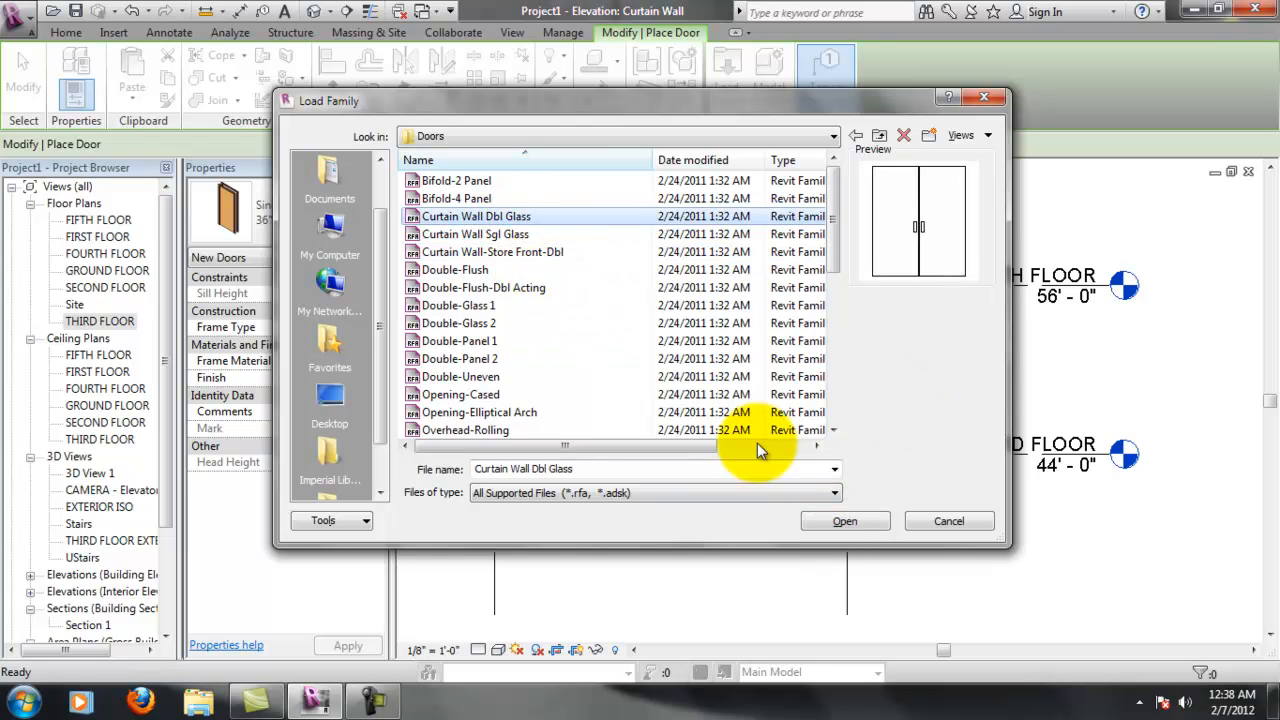
{"action": "left_click", "coordinate": [845, 521]}
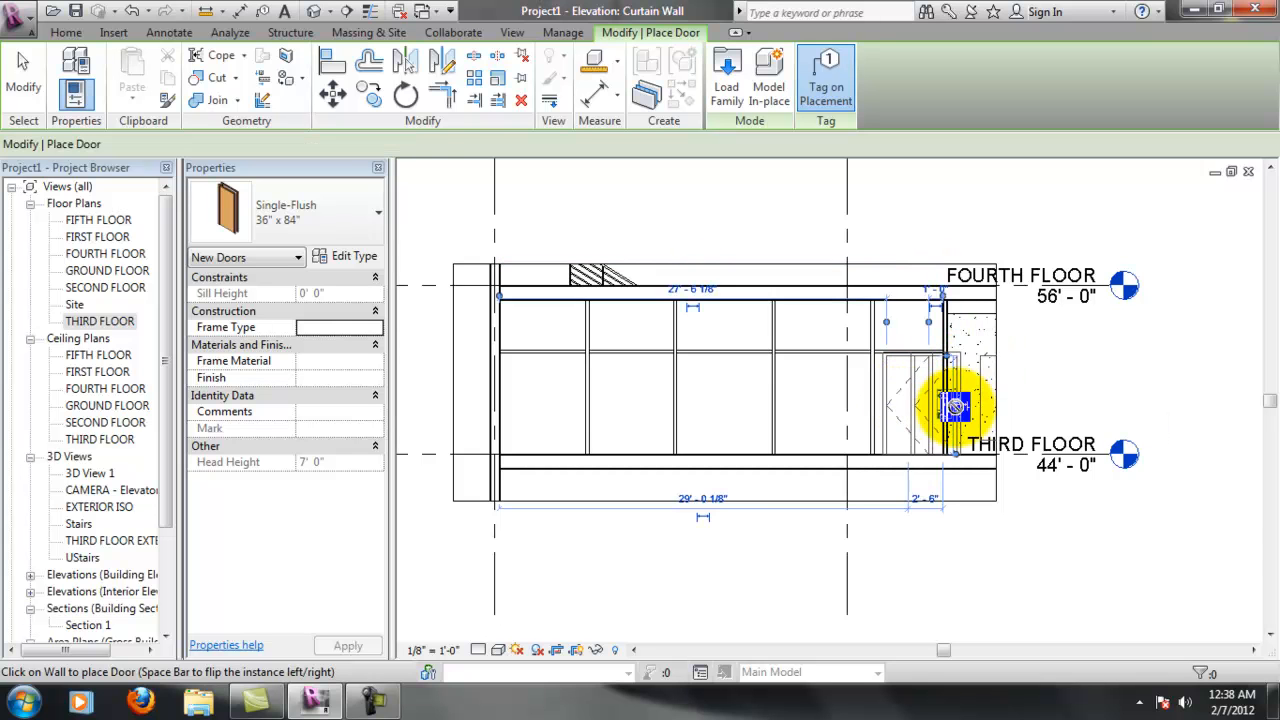
{"action": "scroll", "coordinate": [951, 400], "scroll_direction": "up", "scroll_amount": 4}
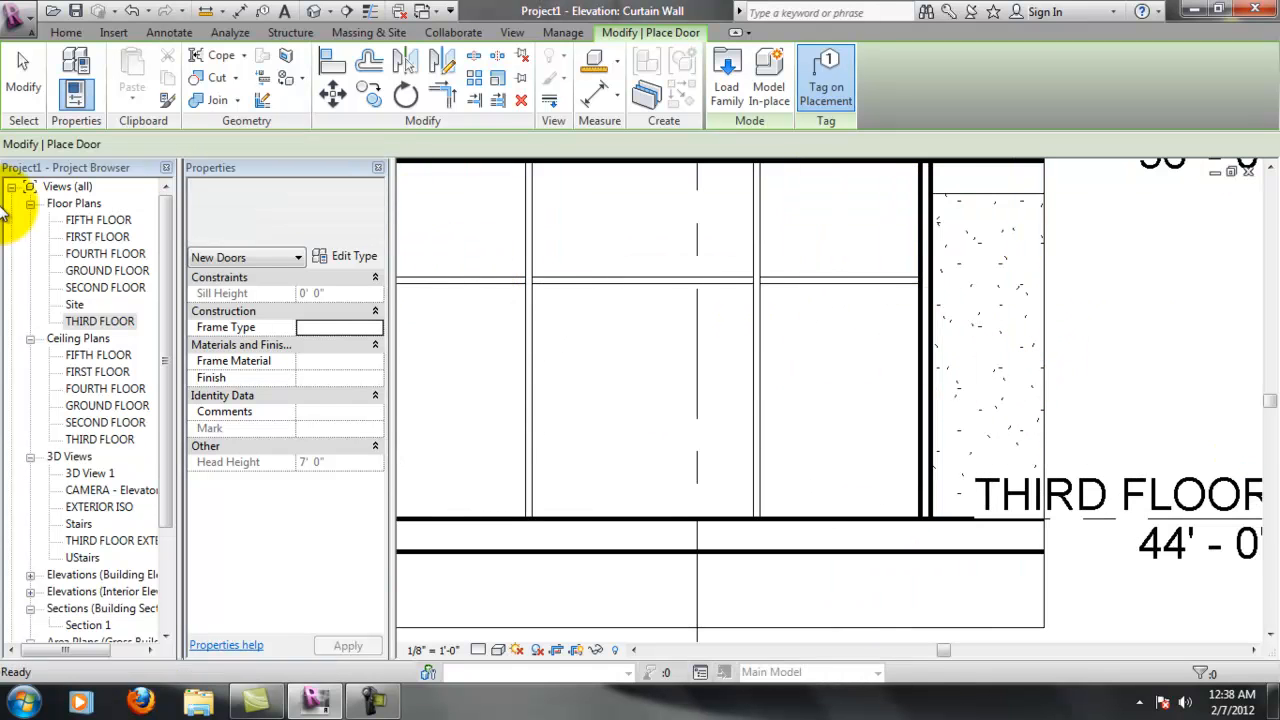
{"action": "key", "text": "Escape"}
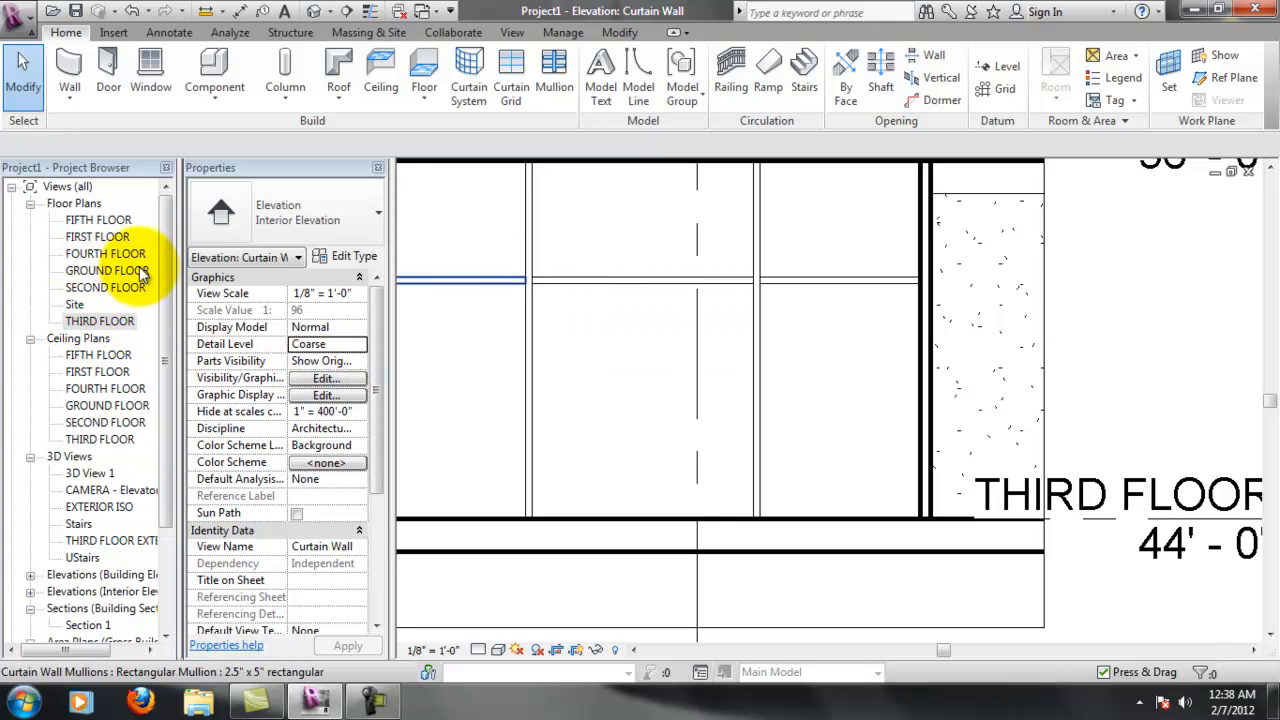
Open the THIRD FLOOR plan and delete the single-flush door in the long wall beside the stairs
{"action": "left_click", "coordinate": [96, 321]}
{"action": "double_click", "coordinate": [96, 321]}
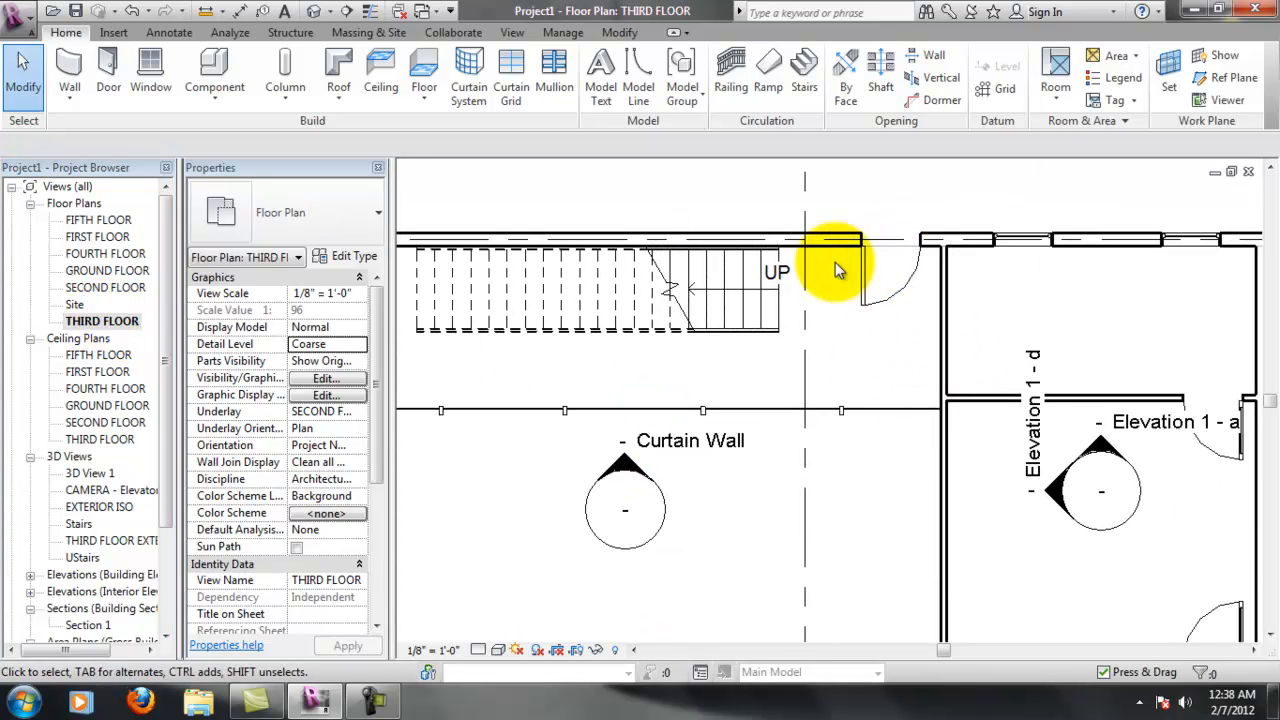
{"action": "left_click", "coordinate": [805, 370]}
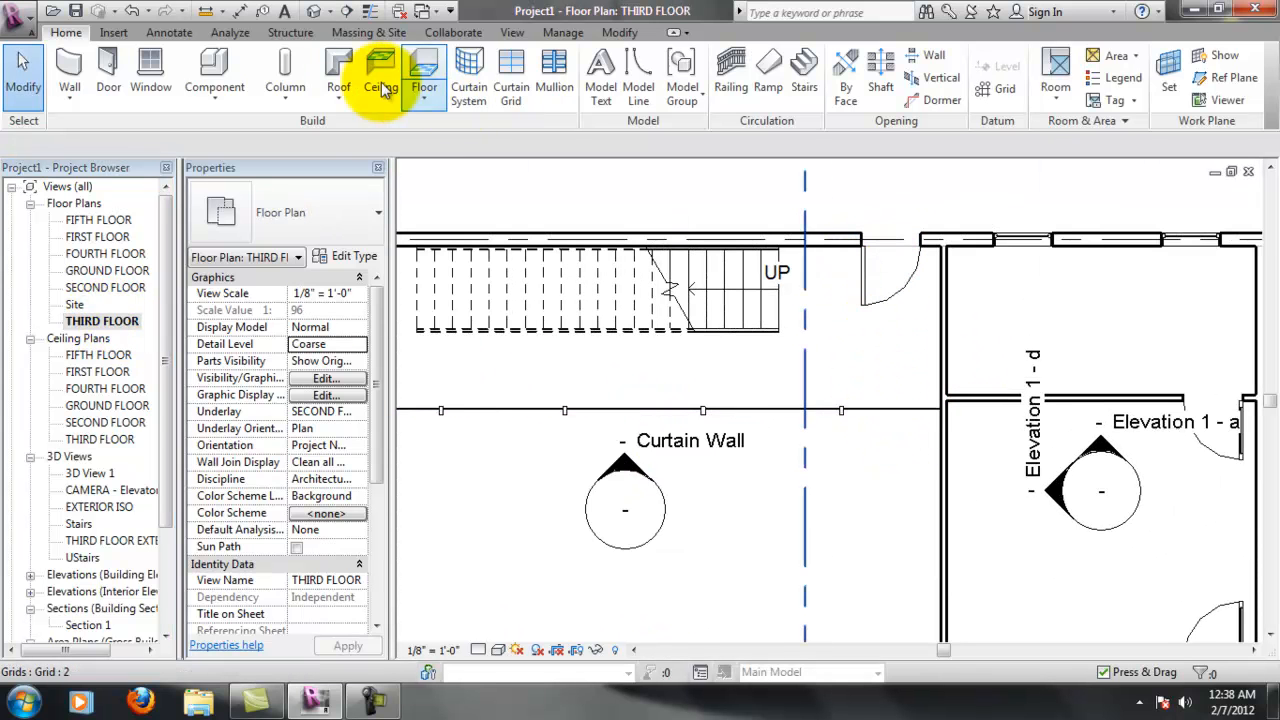
{"action": "left_click", "coordinate": [887, 304]}
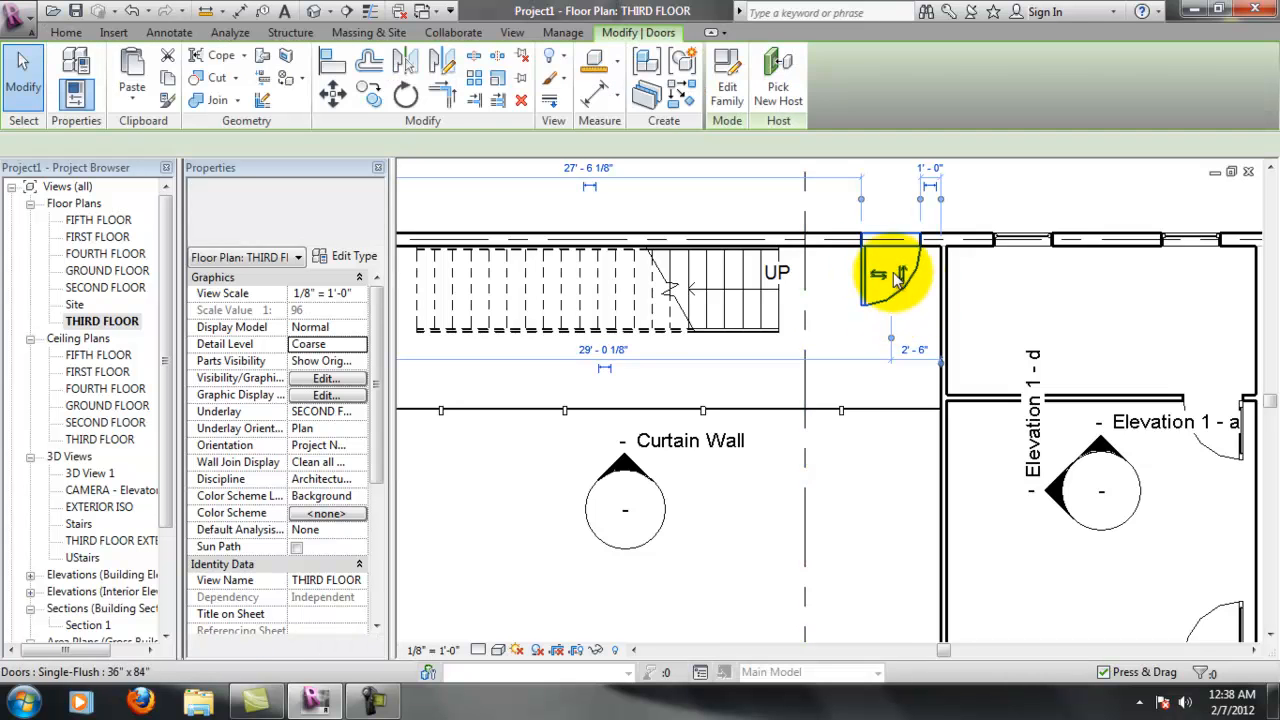
{"action": "key", "text": "Delete"}
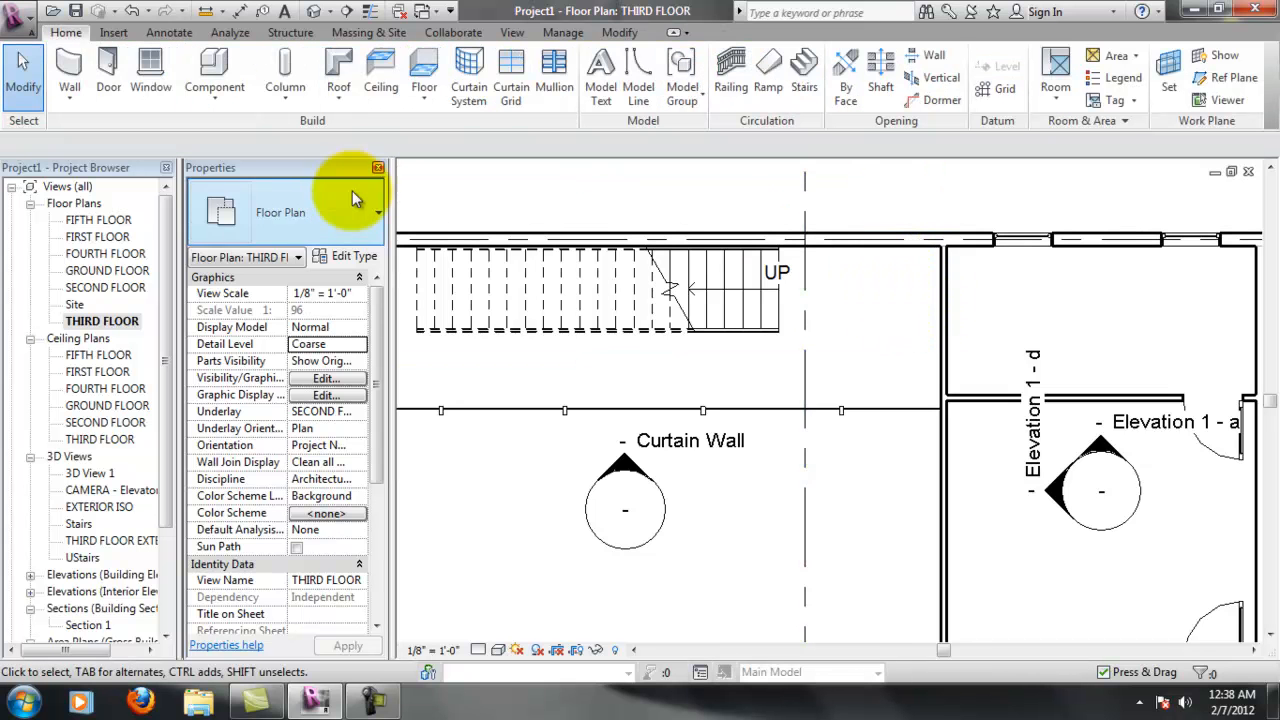
Start placing a door in the THIRD FLOOR plan and look through the door types for the curtain wall
{"action": "left_click", "coordinate": [112, 70]}
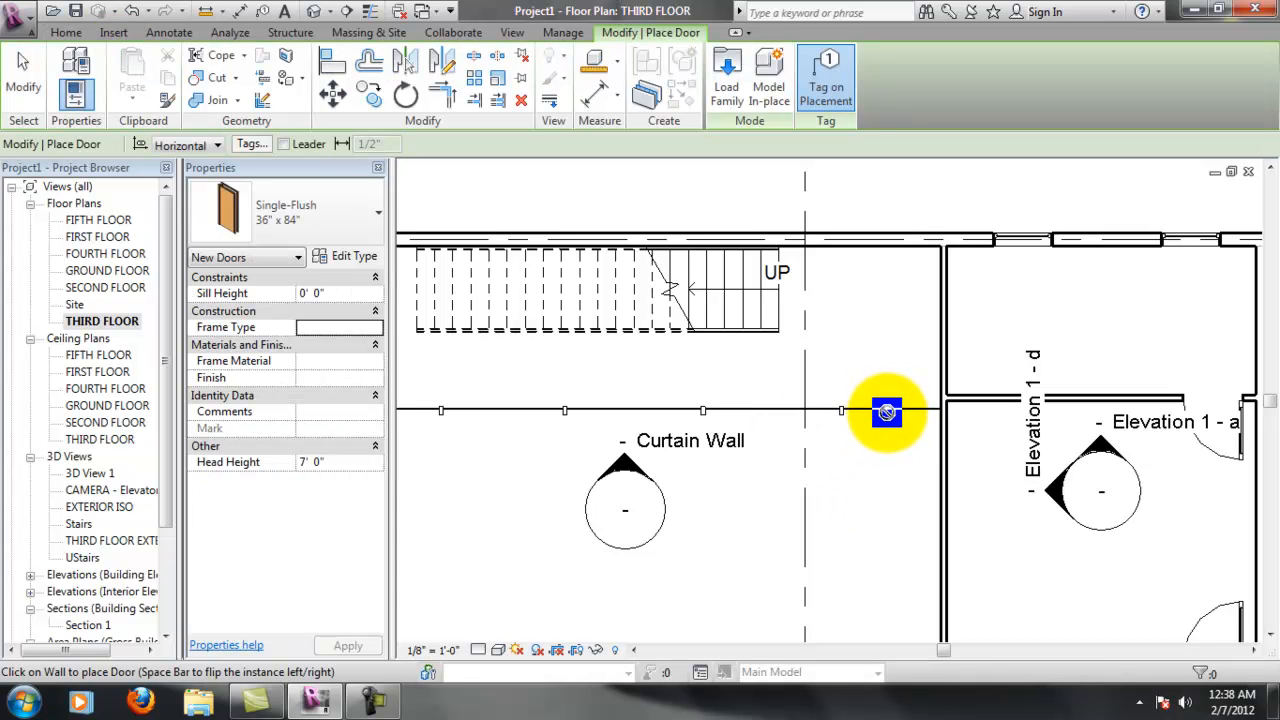
{"action": "left_click", "coordinate": [283, 225]}
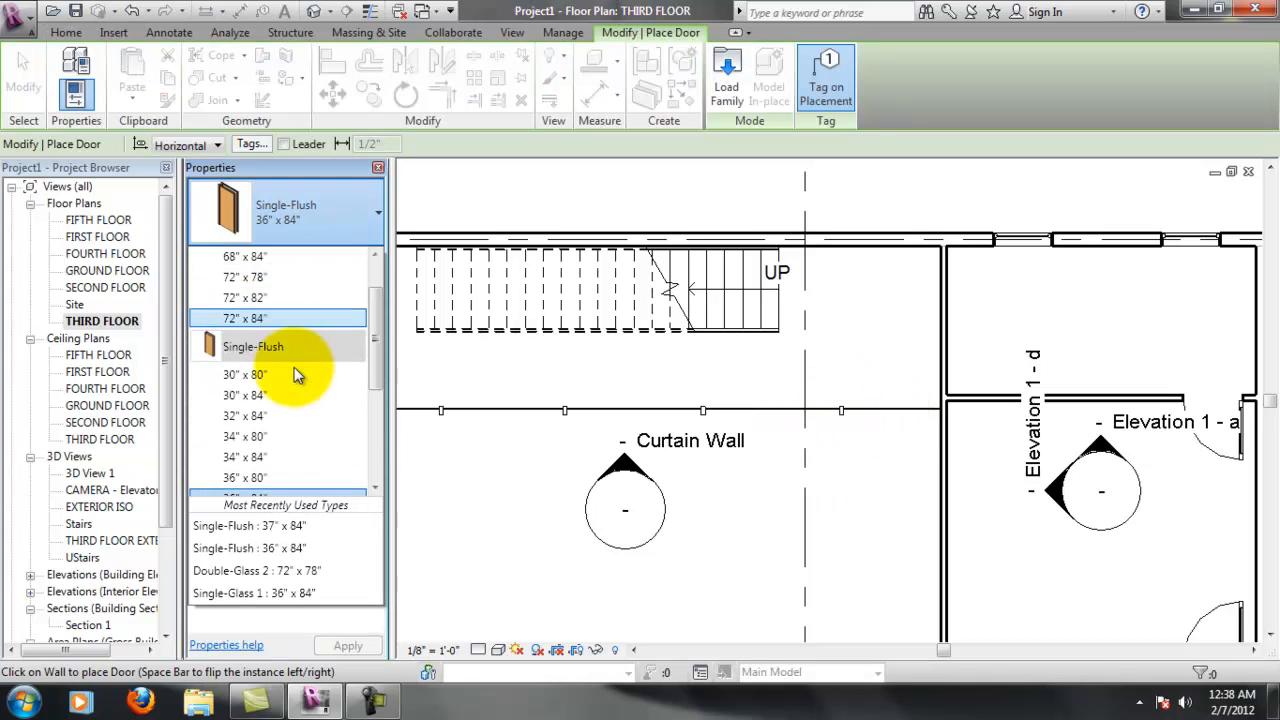
{"action": "left_click_drag", "start_coordinate": [370, 366], "coordinate": [402, 466]}
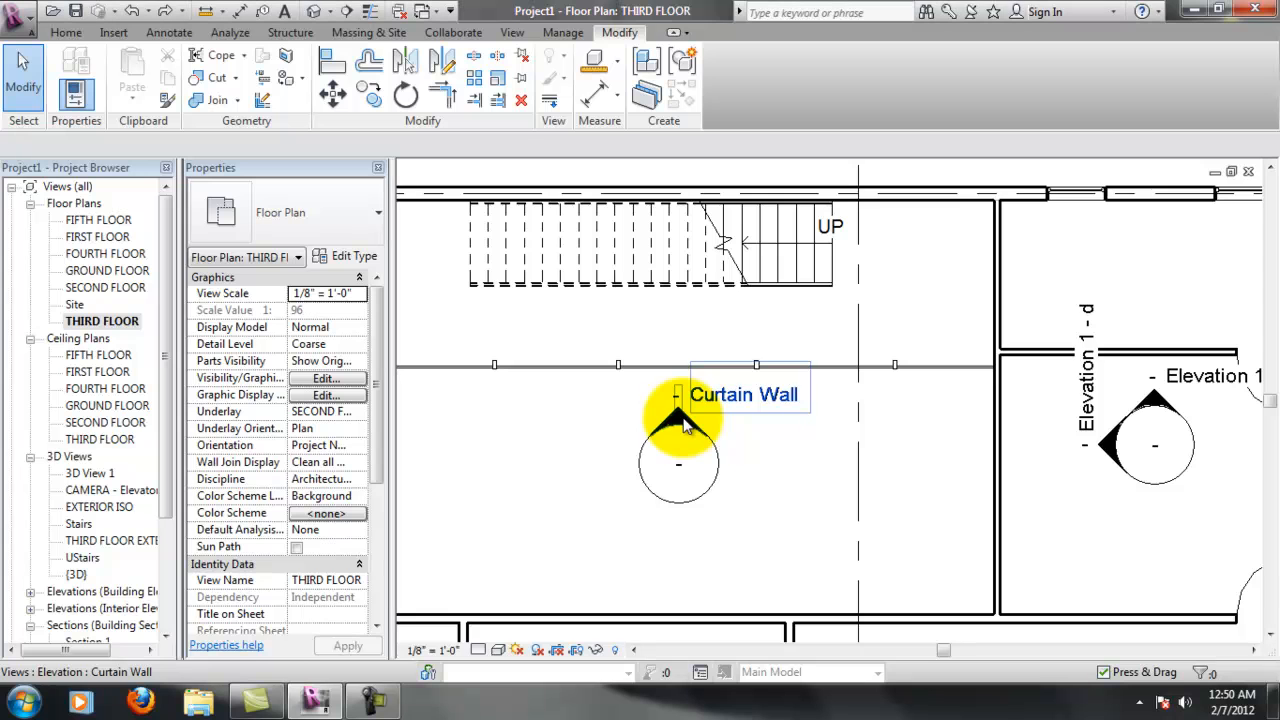
Open the Curtain Wall elevation from its marker in the plan
{"action": "double_click", "coordinate": [676, 424]}
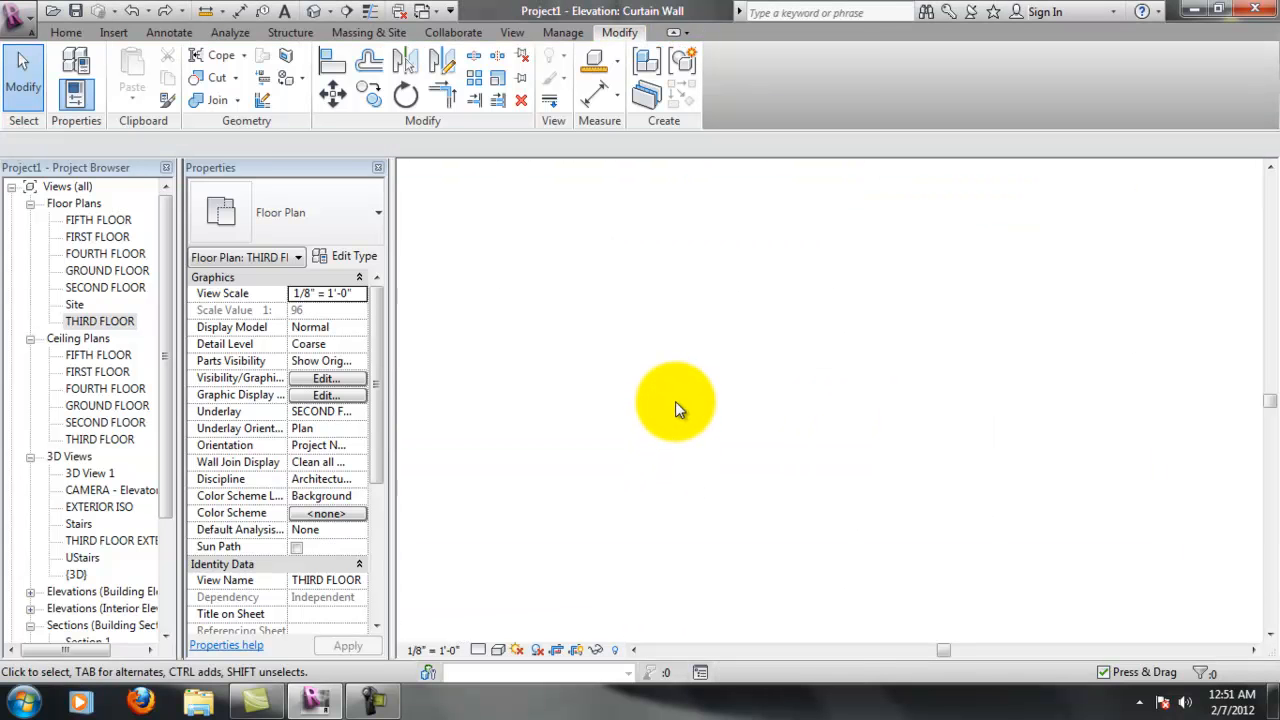
{"action": "scroll", "coordinate": [697, 349], "scroll_direction": "up", "scroll_amount": 3}
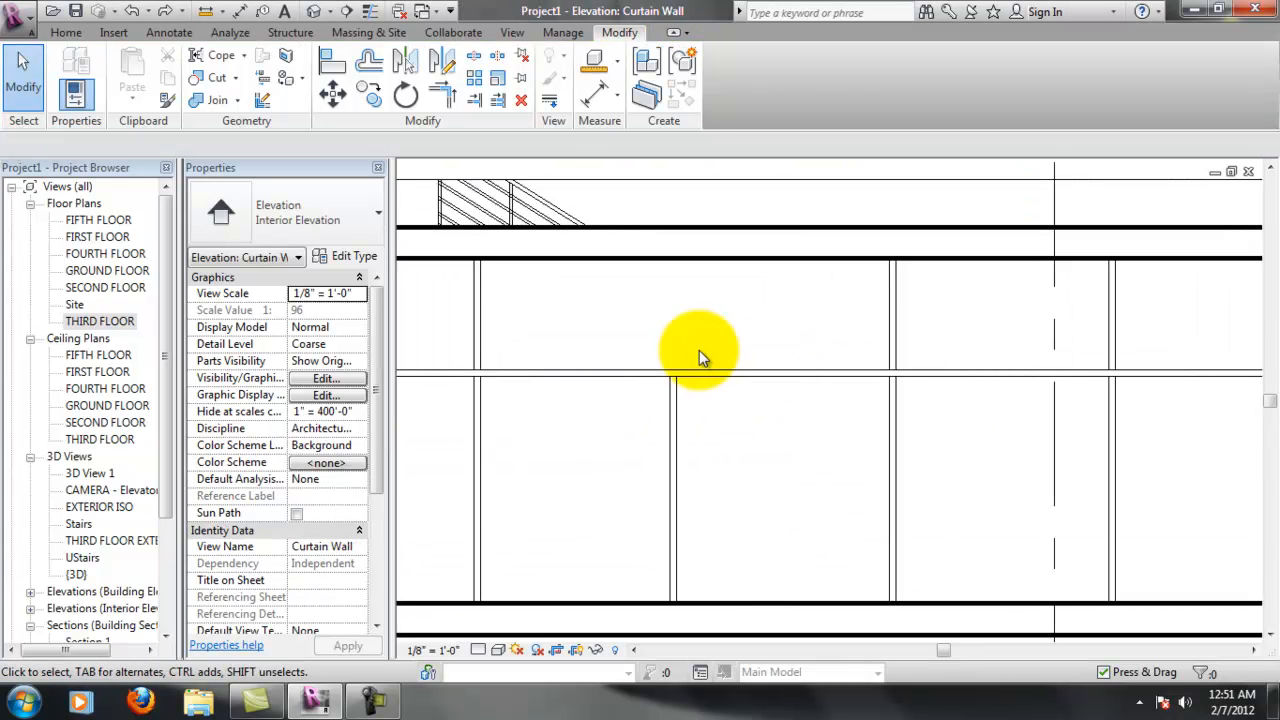
Toggle the horizontal mullion's join at the lower-only vertical mullion, toggle it back and deselect the mullion
{"action": "left_click", "coordinate": [700, 393]}
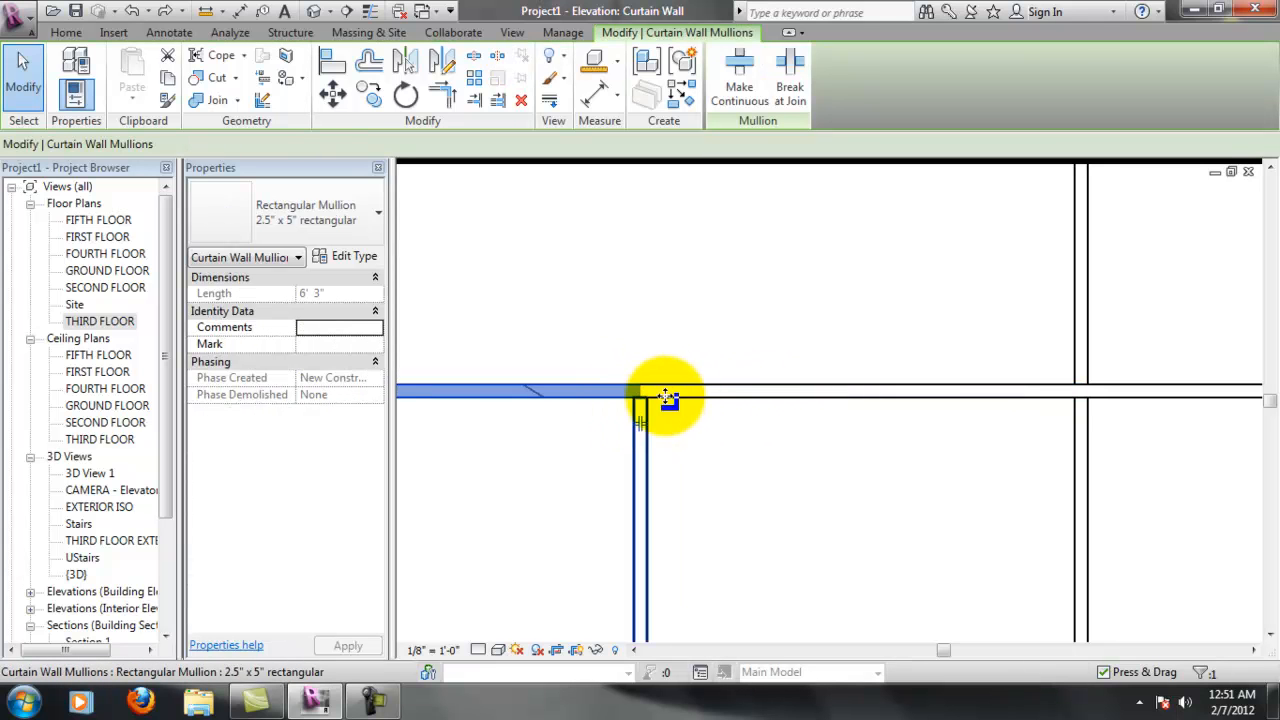
{"action": "left_click", "coordinate": [664, 392]}
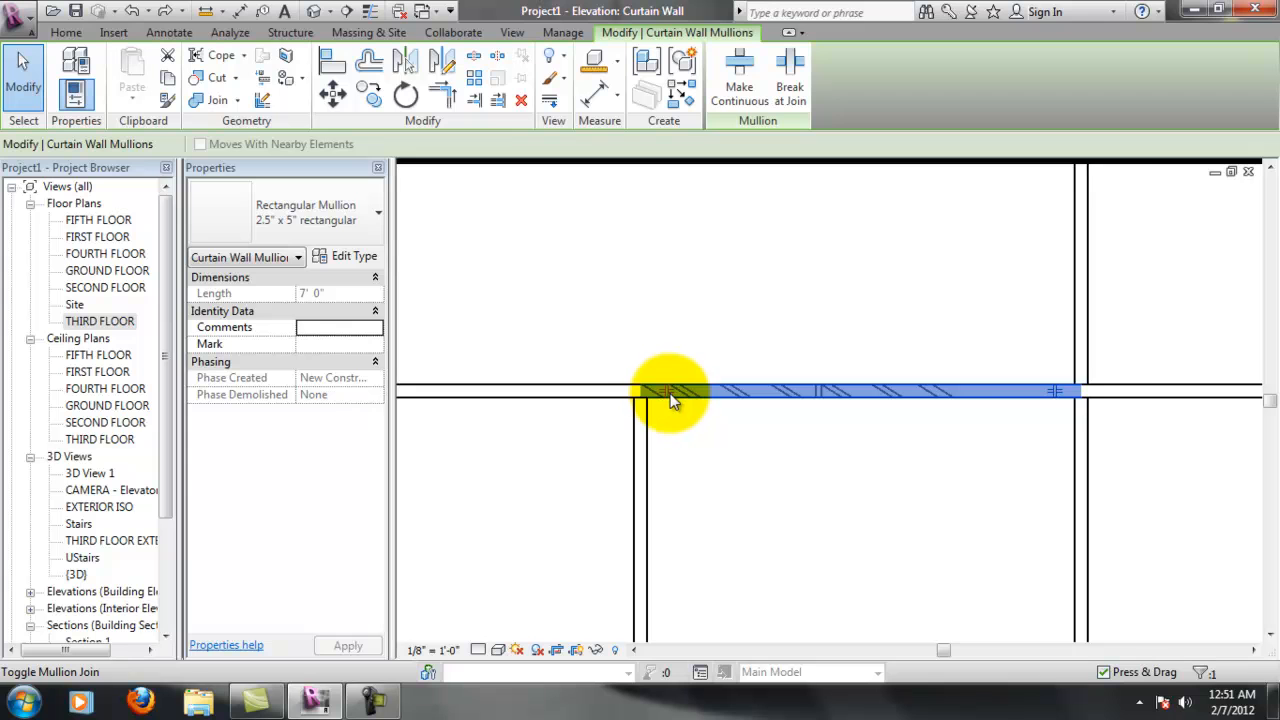
{"action": "left_click", "coordinate": [664, 392]}
{"action": "left_click", "coordinate": [659, 390]}
{"action": "left_click", "coordinate": [677, 443]}
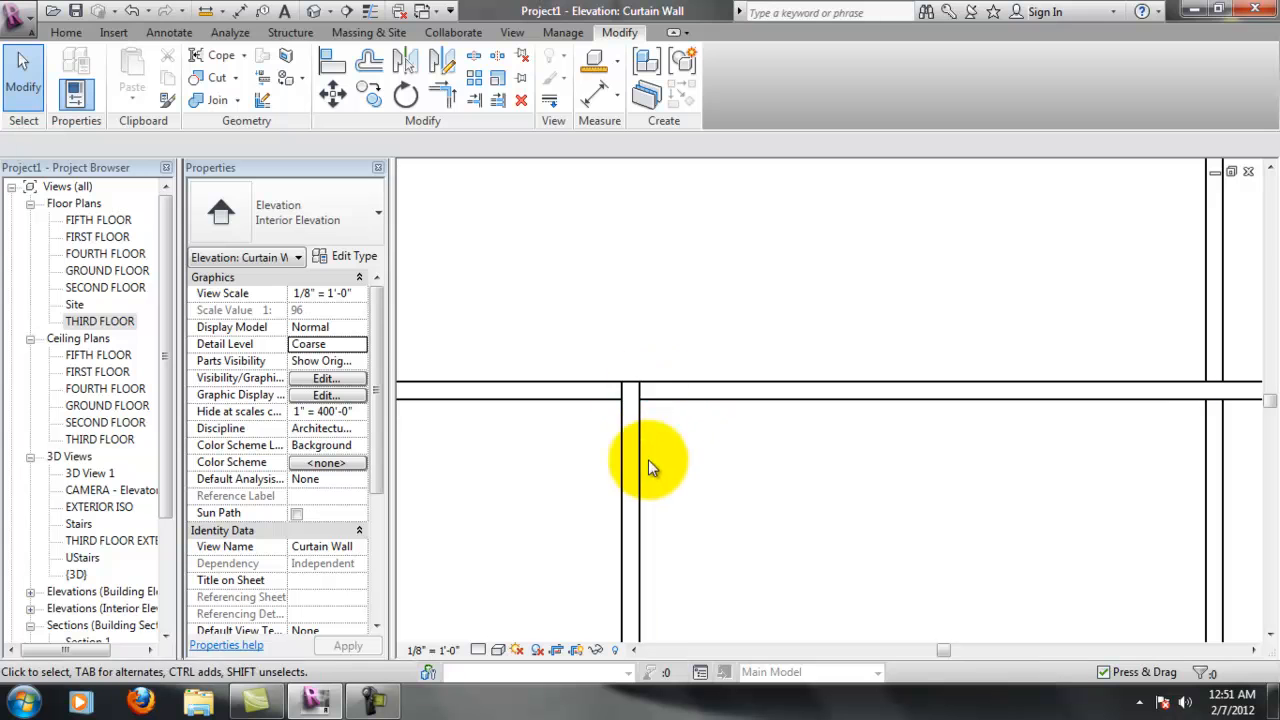
{"action": "left_click", "coordinate": [674, 402]}
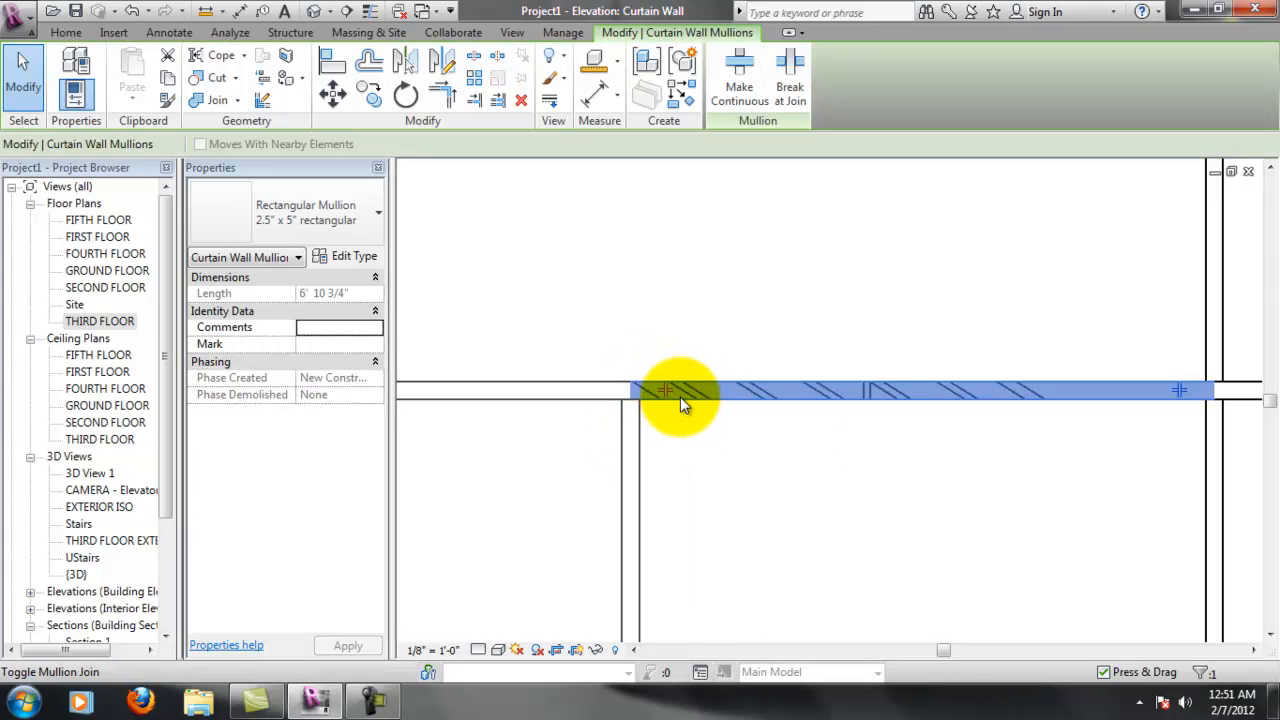
{"action": "left_click", "coordinate": [965, 521]}
Examine the joins between the horizontal and vertical mullions along the curtain wall
{"action": "scroll", "coordinate": [965, 521], "scroll_direction": "down", "scroll_amount": 1}
{"action": "middle_click_drag", "start_coordinate": [958, 486], "coordinate": [1216, 498]}
{"action": "middle_click_drag", "start_coordinate": [540, 434], "coordinate": [728, 471]}
{"action": "scroll", "coordinate": [922, 490], "scroll_direction": "up", "scroll_amount": 1}
{"action": "scroll", "coordinate": [838, 459], "scroll_direction": "down", "scroll_amount": 3}
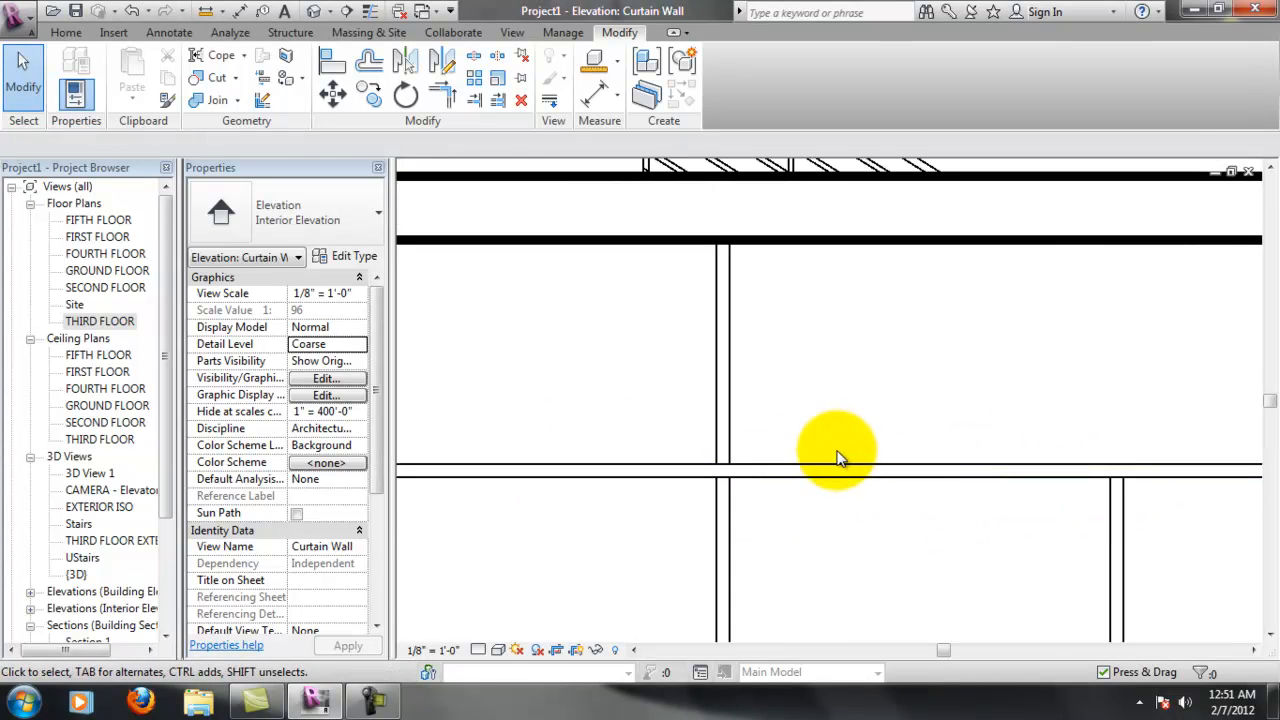
{"action": "middle_click_drag", "start_coordinate": [1020, 496], "coordinate": [828, 470]}
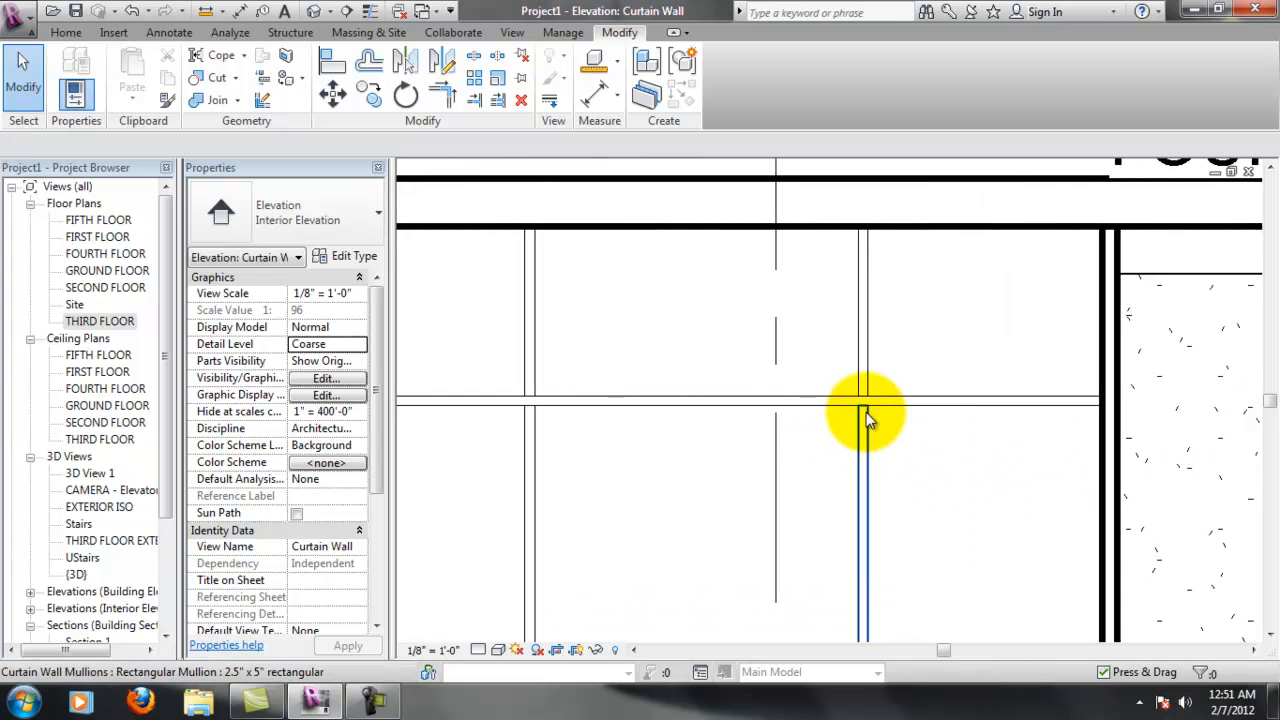
{"action": "scroll", "coordinate": [858, 416], "scroll_direction": "down", "scroll_amount": 1}
{"action": "middle_click_drag", "start_coordinate": [857, 428], "coordinate": [888, 509]}
{"action": "scroll", "coordinate": [754, 437], "scroll_direction": "down", "scroll_amount": 1}
{"action": "scroll", "coordinate": [824, 412], "scroll_direction": "up", "scroll_amount": 1}
{"action": "middle_click_drag", "start_coordinate": [831, 442], "coordinate": [776, 427]}
{"action": "scroll", "coordinate": [776, 427], "scroll_direction": "up", "scroll_amount": 1}
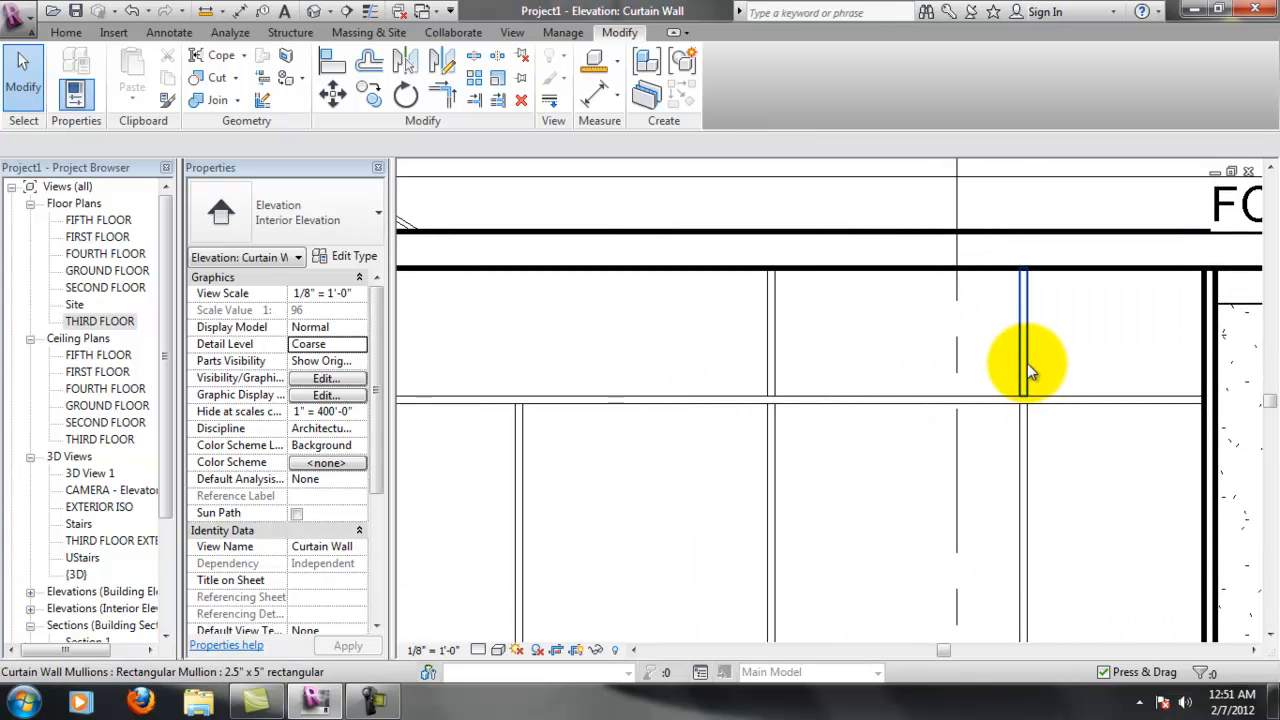
Inspect the upper vertical mullion nearest the concrete wall and its join, and clear the selection
{"action": "left_click", "coordinate": [1027, 363]}
{"action": "scroll", "coordinate": [1040, 378], "scroll_direction": "up", "scroll_amount": 1}
{"action": "middle_click_drag", "start_coordinate": [1054, 423], "coordinate": [862, 447]}
{"action": "scroll", "coordinate": [836, 417], "scroll_direction": "down", "scroll_amount": 5}
{"action": "scroll", "coordinate": [834, 414], "scroll_direction": "up", "scroll_amount": 4}
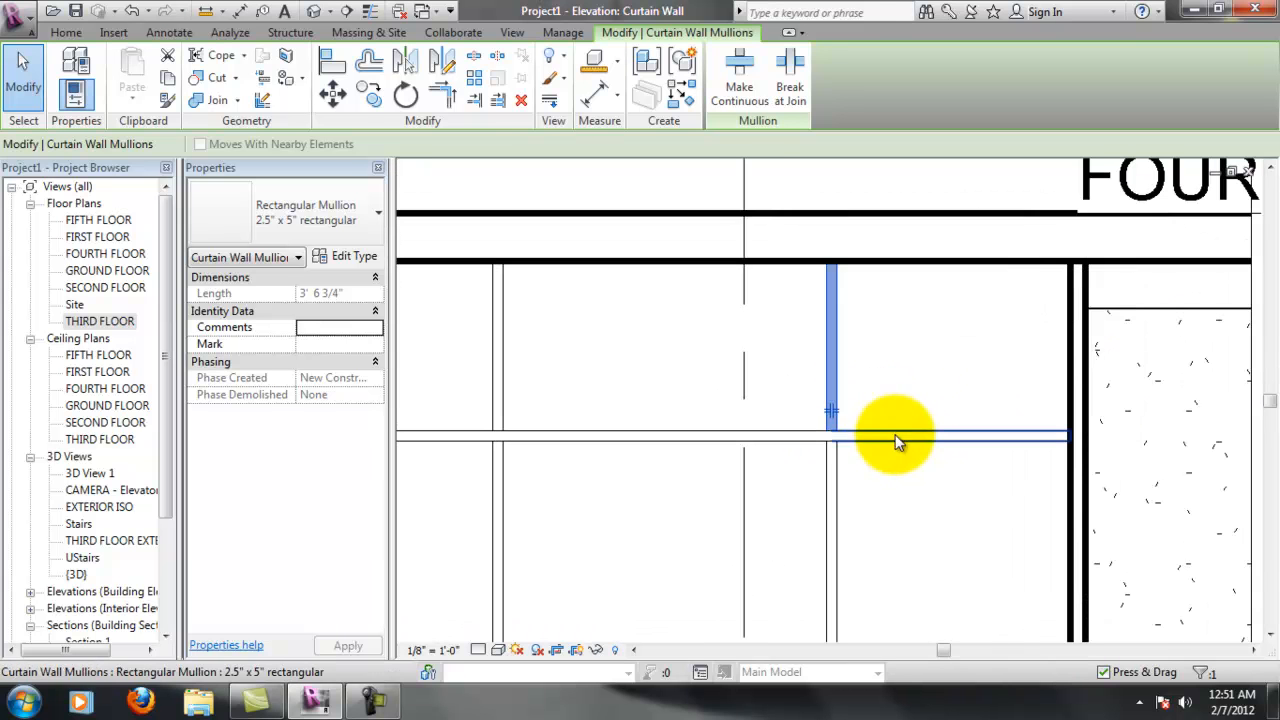
{"action": "key", "text": "Escape"}
Select the whole curtain wall and display its grid layout controls
{"action": "scroll", "coordinate": [866, 397], "scroll_direction": "down", "scroll_amount": 2}
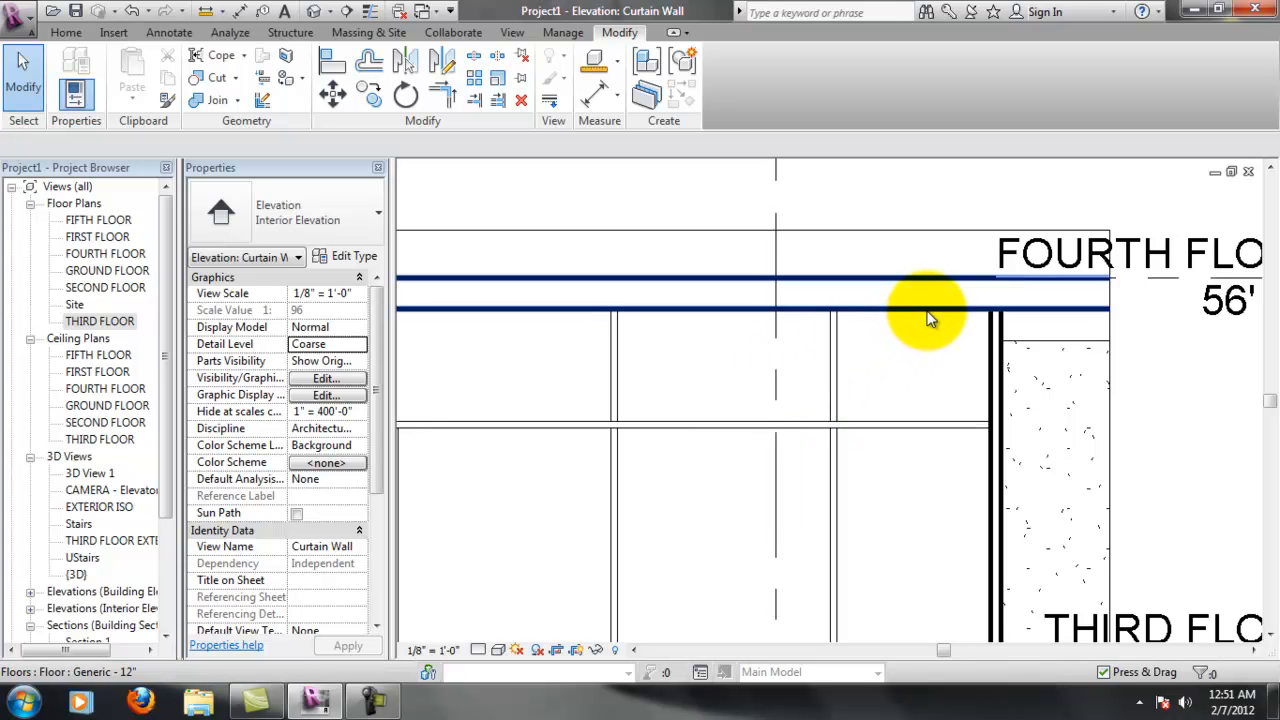
{"action": "key", "text": "Tab"}
{"action": "key", "text": "Tab"}
{"action": "key", "text": "Tab"}
{"action": "left_click", "coordinate": [884, 336]}
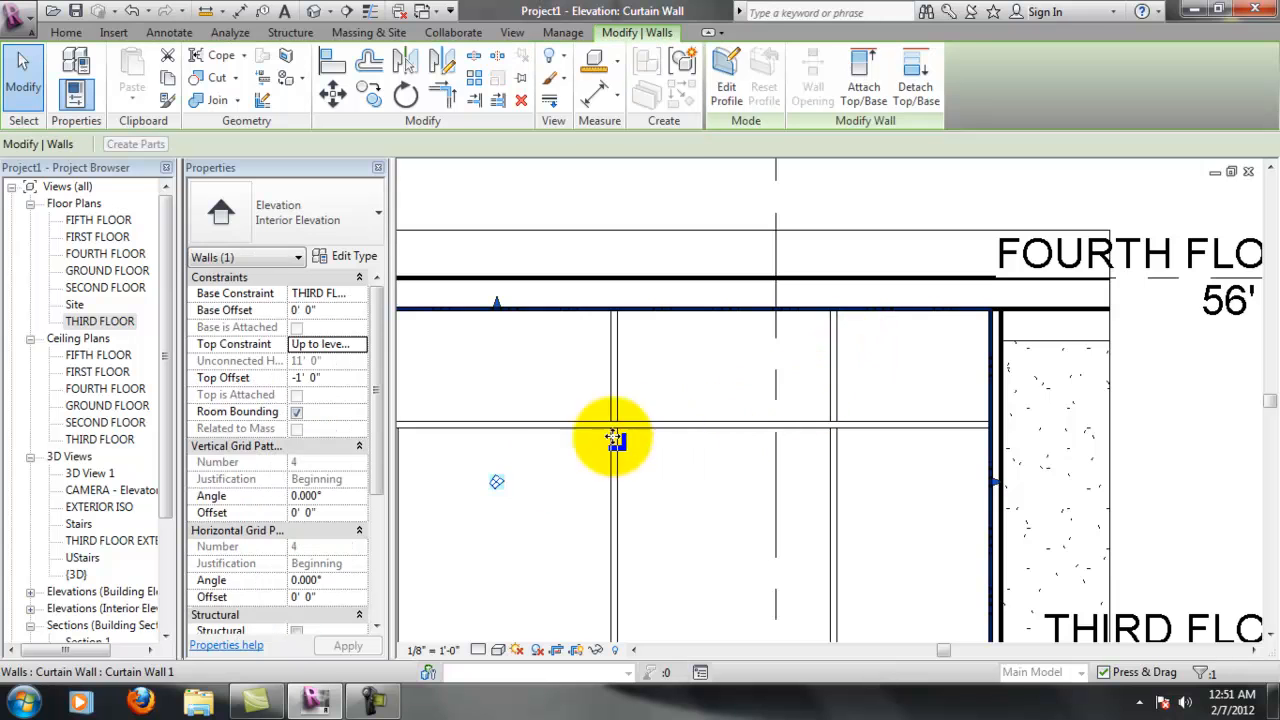
{"action": "left_click", "coordinate": [505, 486]}
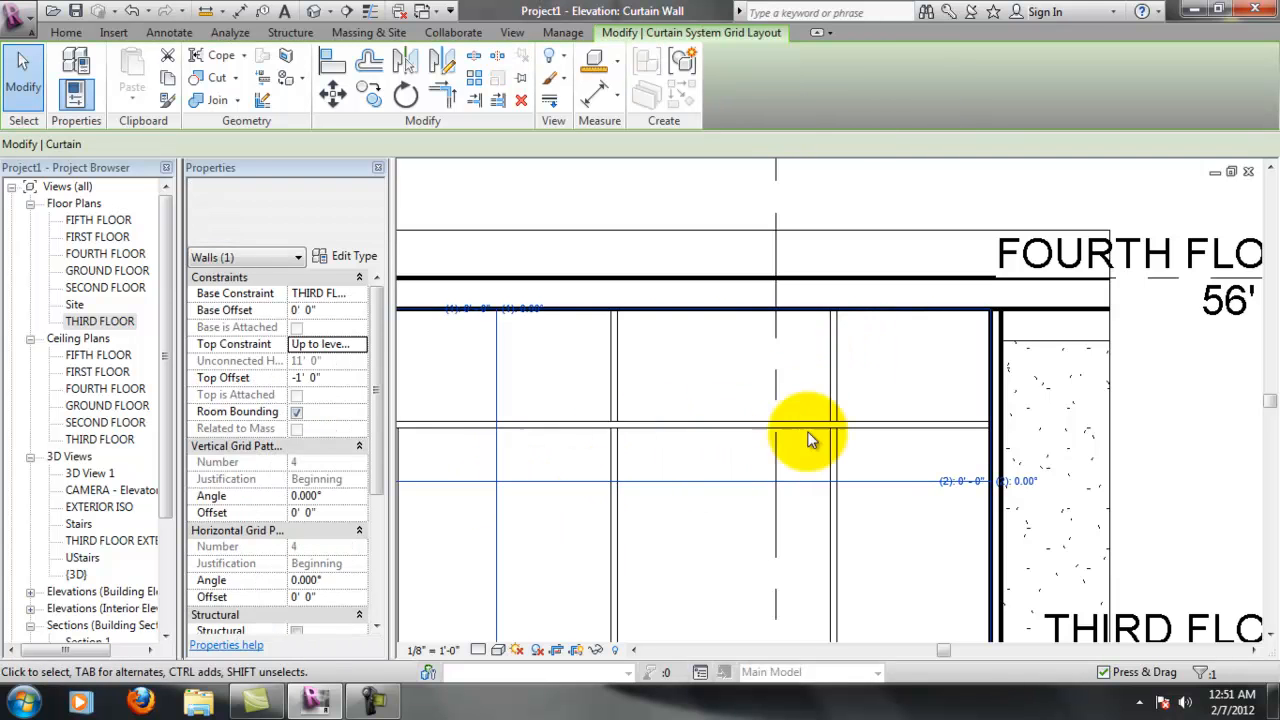
Delete the upper vertical mullion nearest the concrete wall
{"action": "left_click", "coordinate": [835, 384]}
{"action": "scroll", "coordinate": [843, 396], "scroll_direction": "down", "scroll_amount": 2}
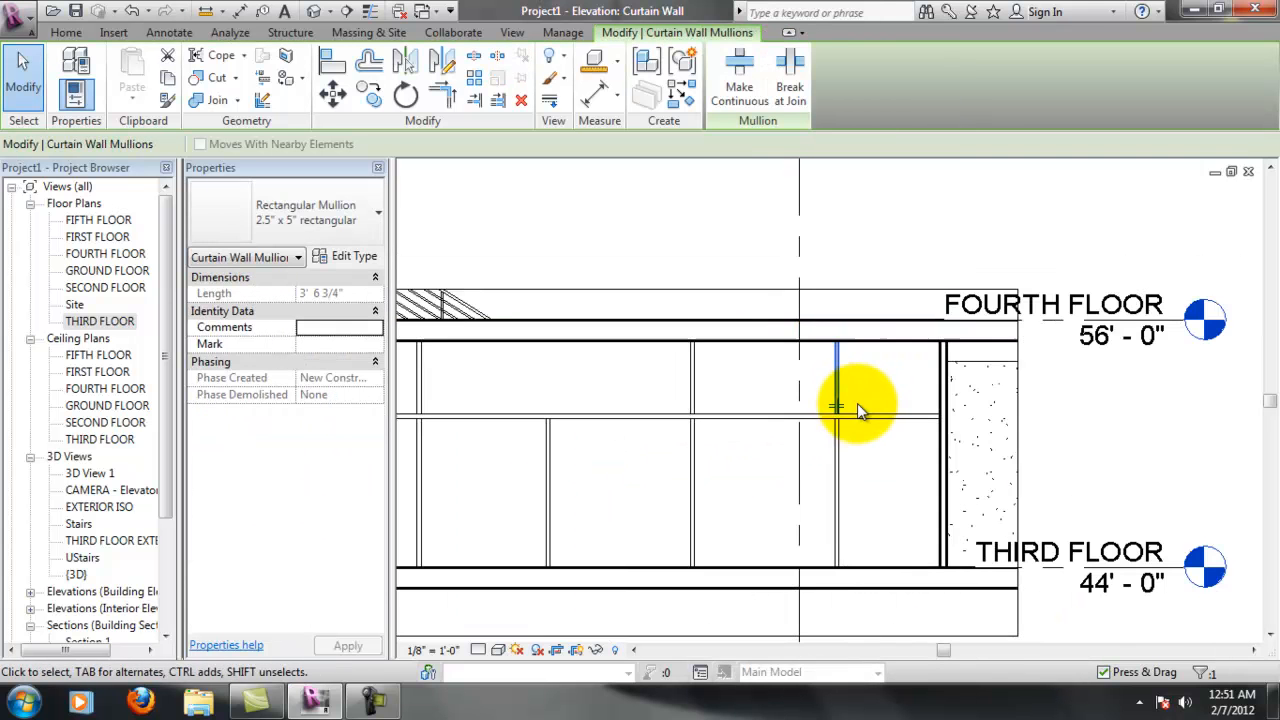
{"action": "key", "text": "Escape"}
{"action": "scroll", "coordinate": [863, 398], "scroll_direction": "up", "scroll_amount": 3}
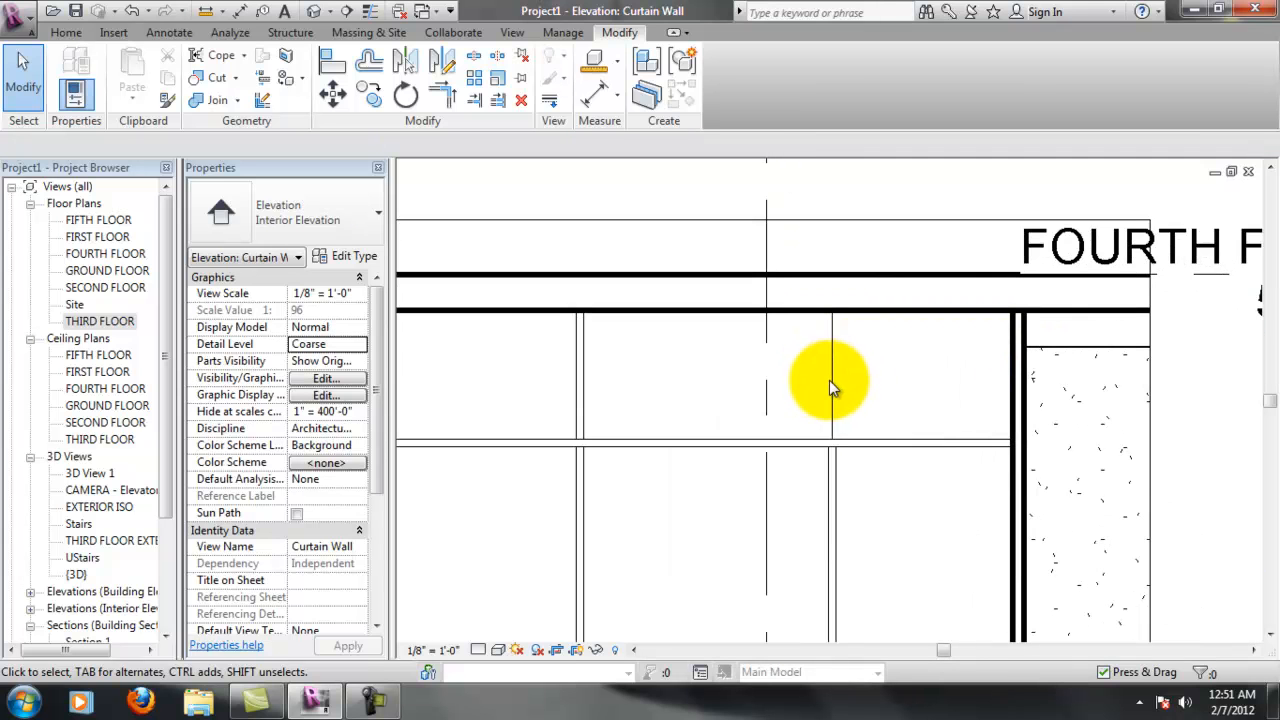
{"action": "left_click", "coordinate": [831, 382]}
{"action": "right_click", "coordinate": [836, 386]}
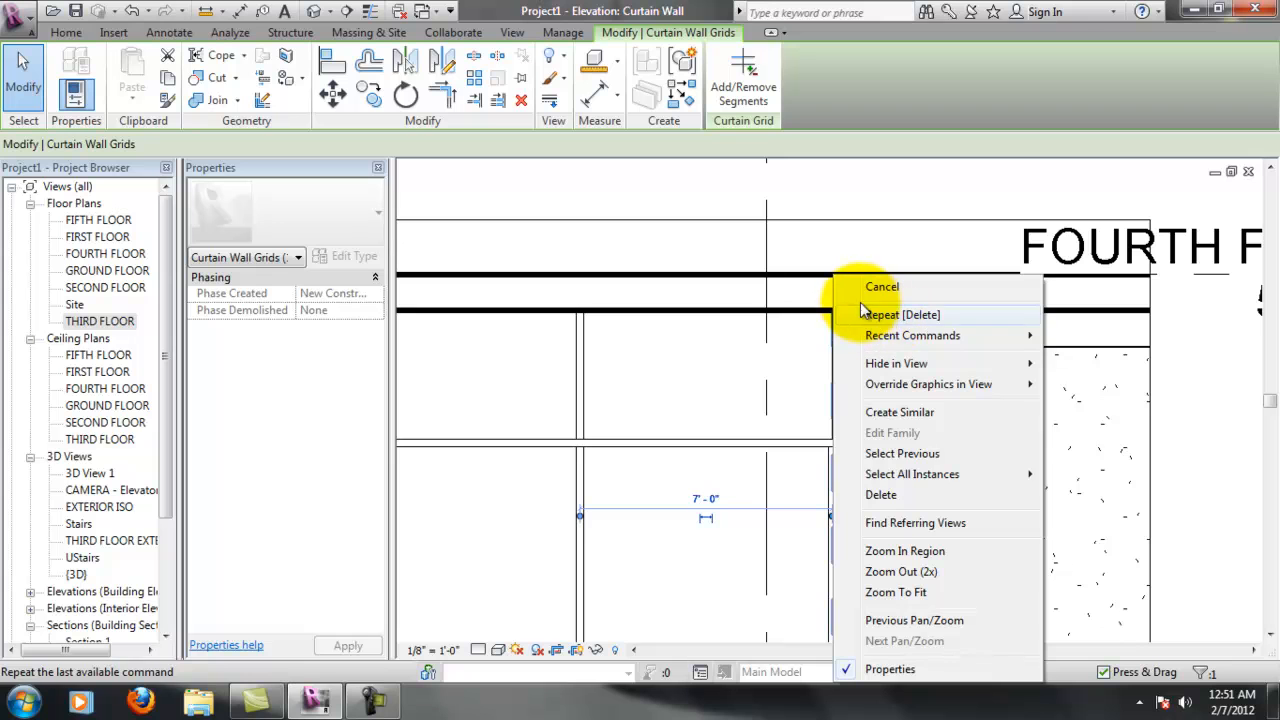
{"action": "left_click", "coordinate": [833, 358]}
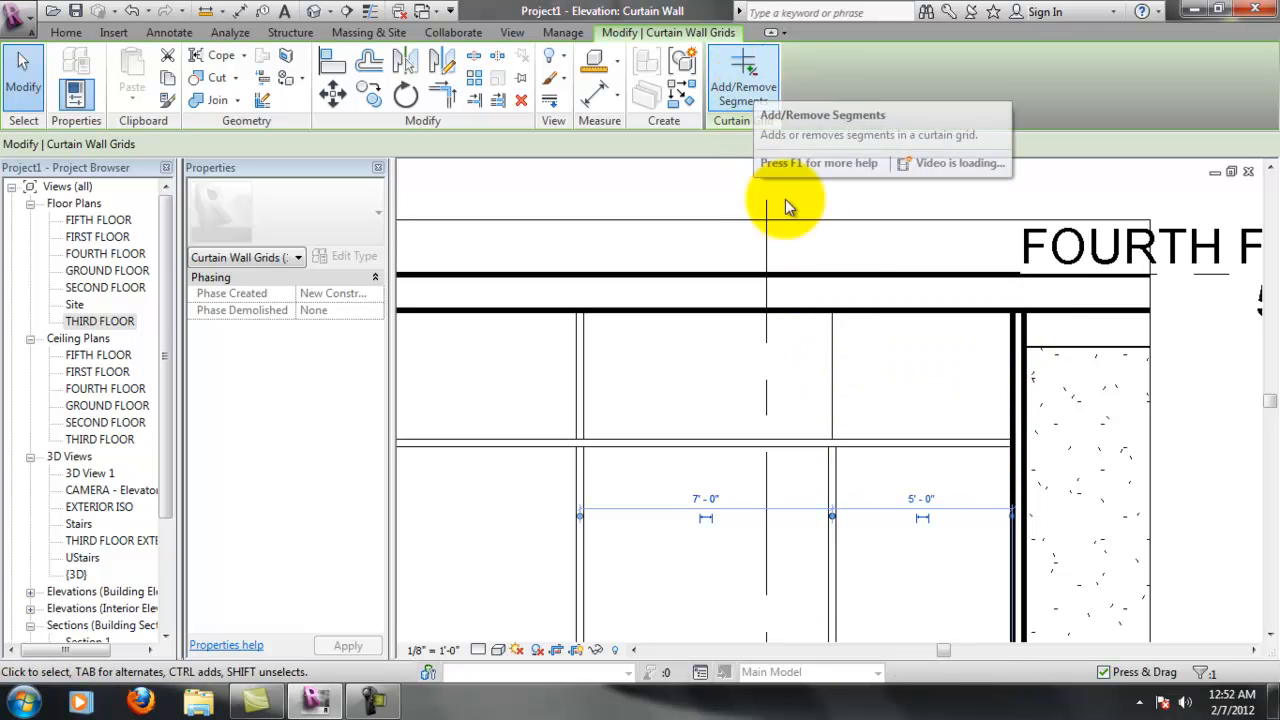
{"action": "left_click", "coordinate": [748, 98]}
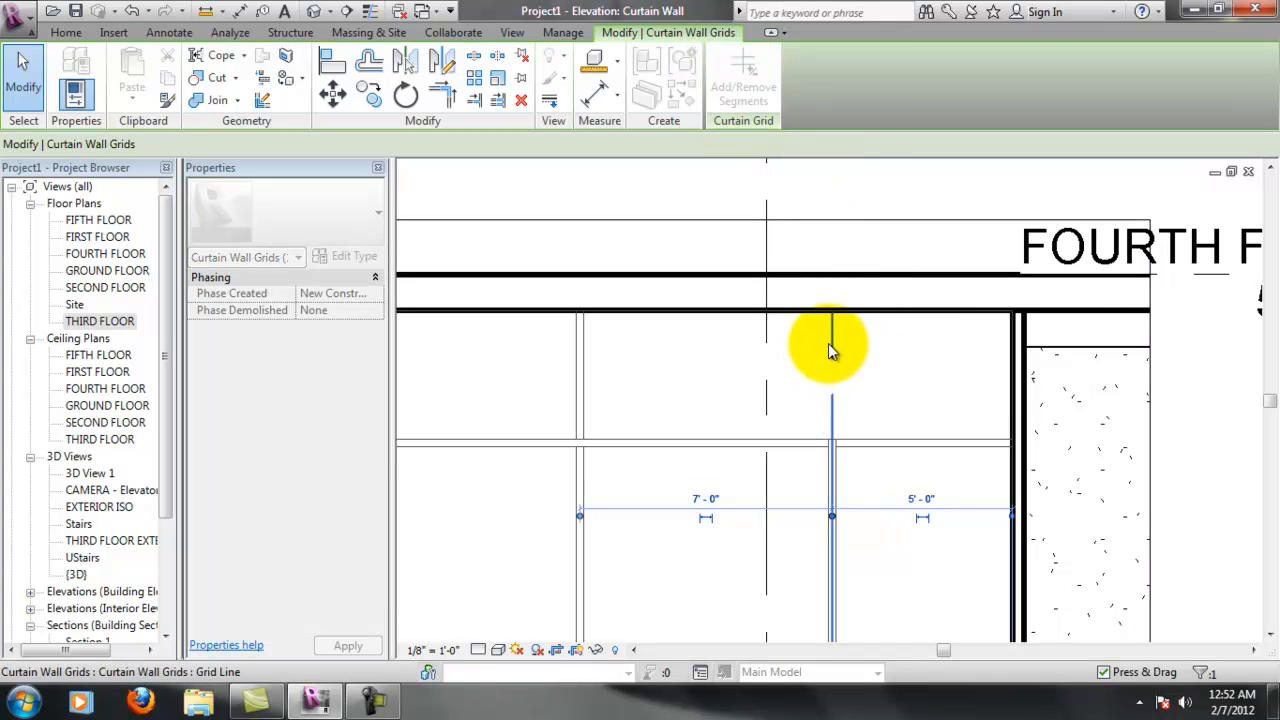
{"action": "left_click", "coordinate": [834, 347]}
{"action": "scroll", "coordinate": [848, 414], "scroll_direction": "up", "scroll_amount": 1}
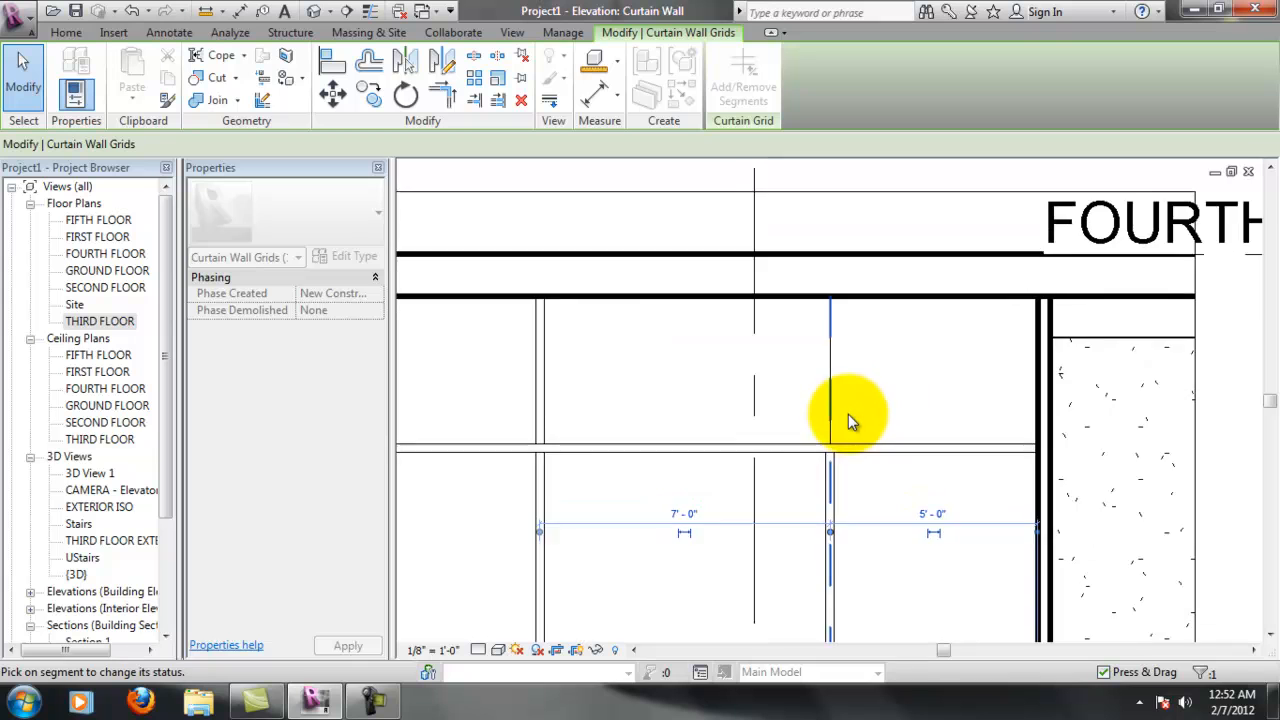
{"action": "scroll", "coordinate": [844, 411], "scroll_direction": "down", "scroll_amount": 1}
{"action": "key", "text": "Escape"}
{"action": "key", "text": "Escape"}
Remove the upper segment of the vertical curtain grid line nearest the concrete wall with Add/Remove Segments
{"action": "left_click", "coordinate": [832, 407]}
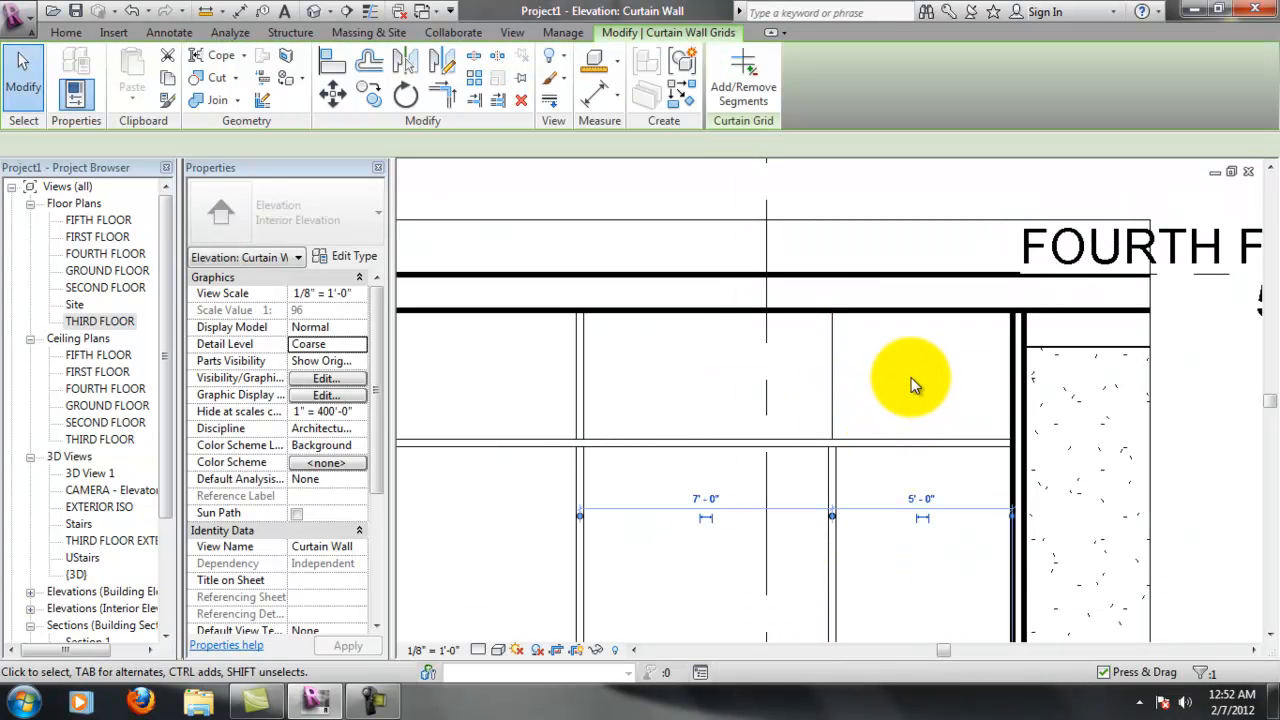
{"action": "scroll", "coordinate": [875, 409], "scroll_direction": "up", "scroll_amount": 1}
{"action": "left_click", "coordinate": [744, 92]}
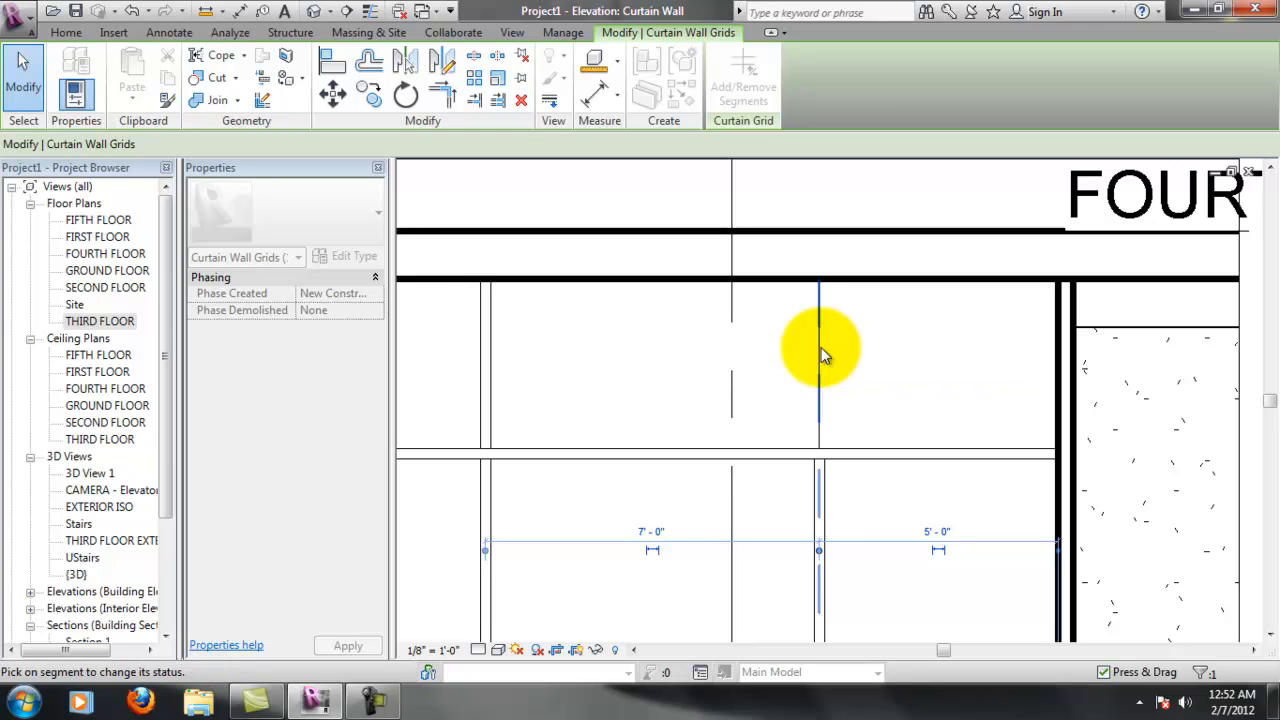
{"action": "left_click", "coordinate": [821, 347]}
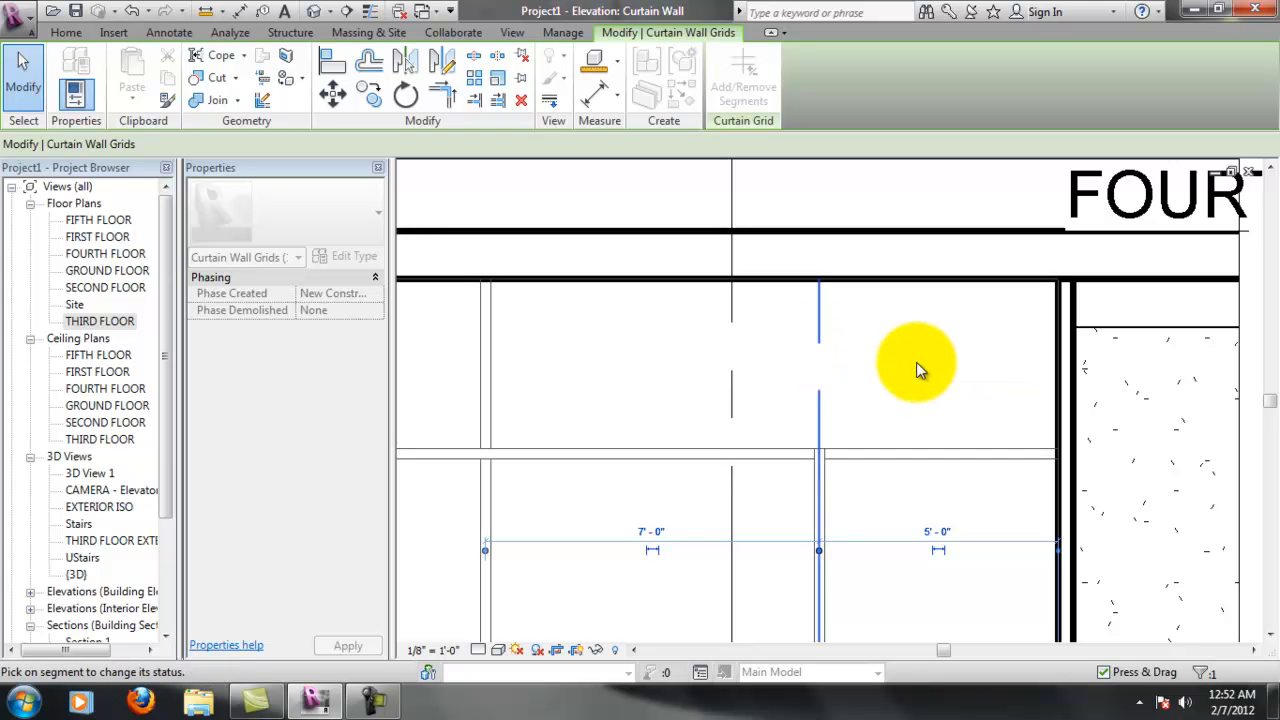
{"action": "right_click", "coordinate": [818, 333]}
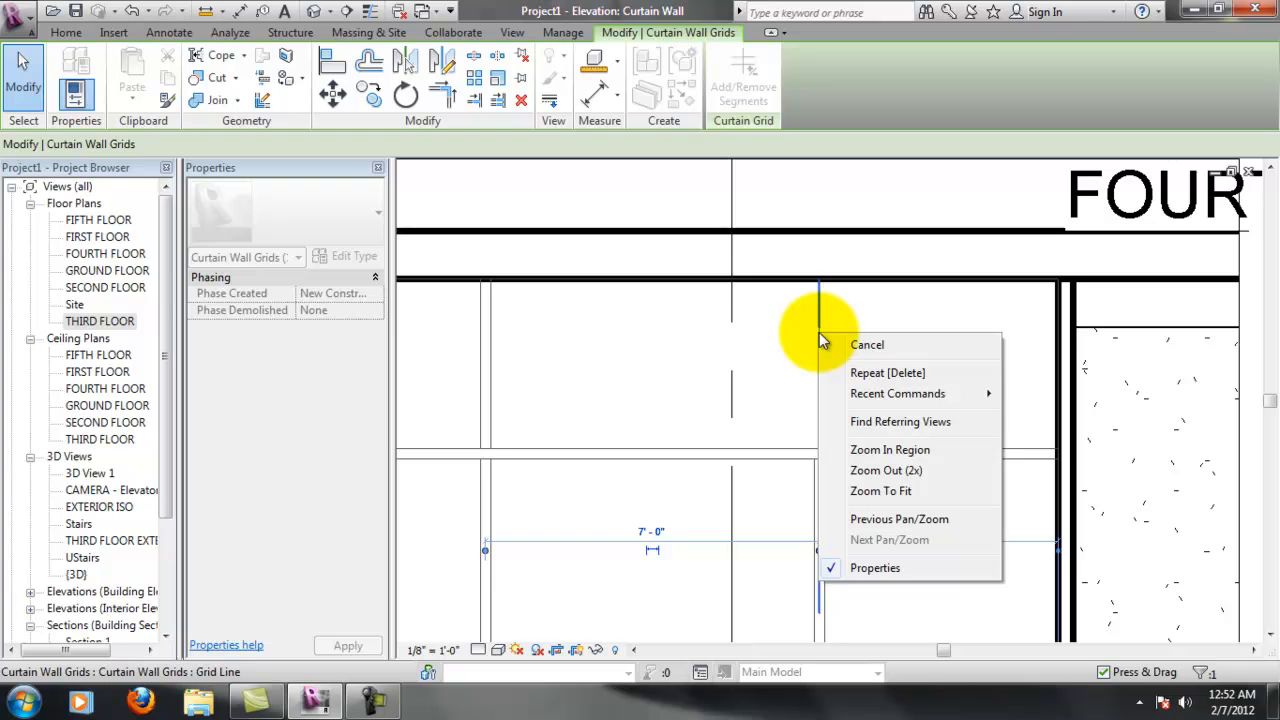
{"action": "left_click", "coordinate": [828, 309]}
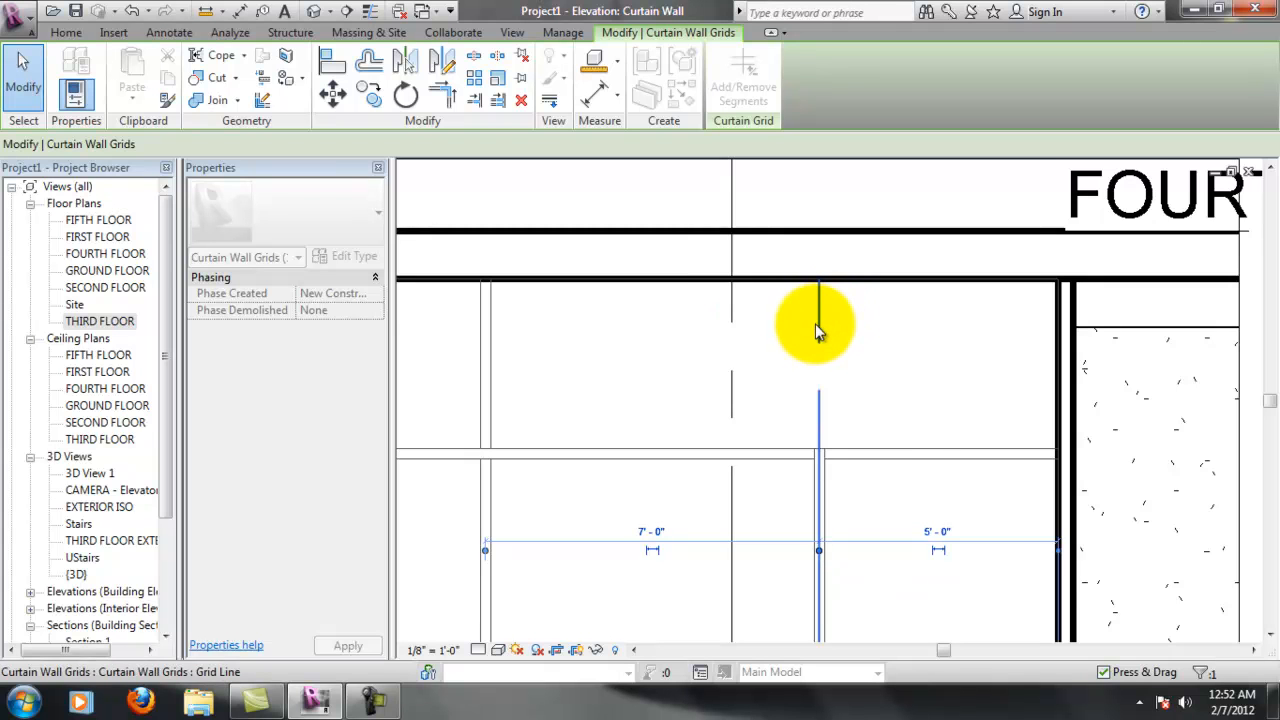
{"action": "left_click", "coordinate": [819, 326]}
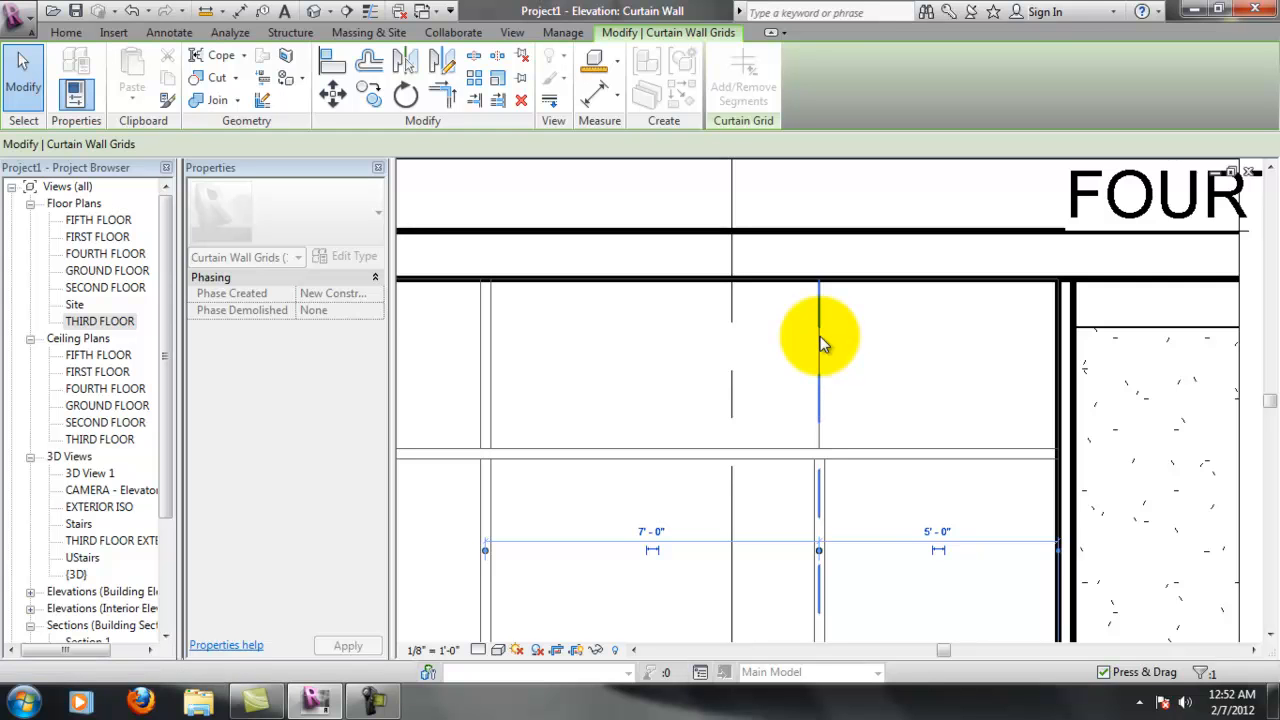
{"action": "left_click", "coordinate": [823, 376]}
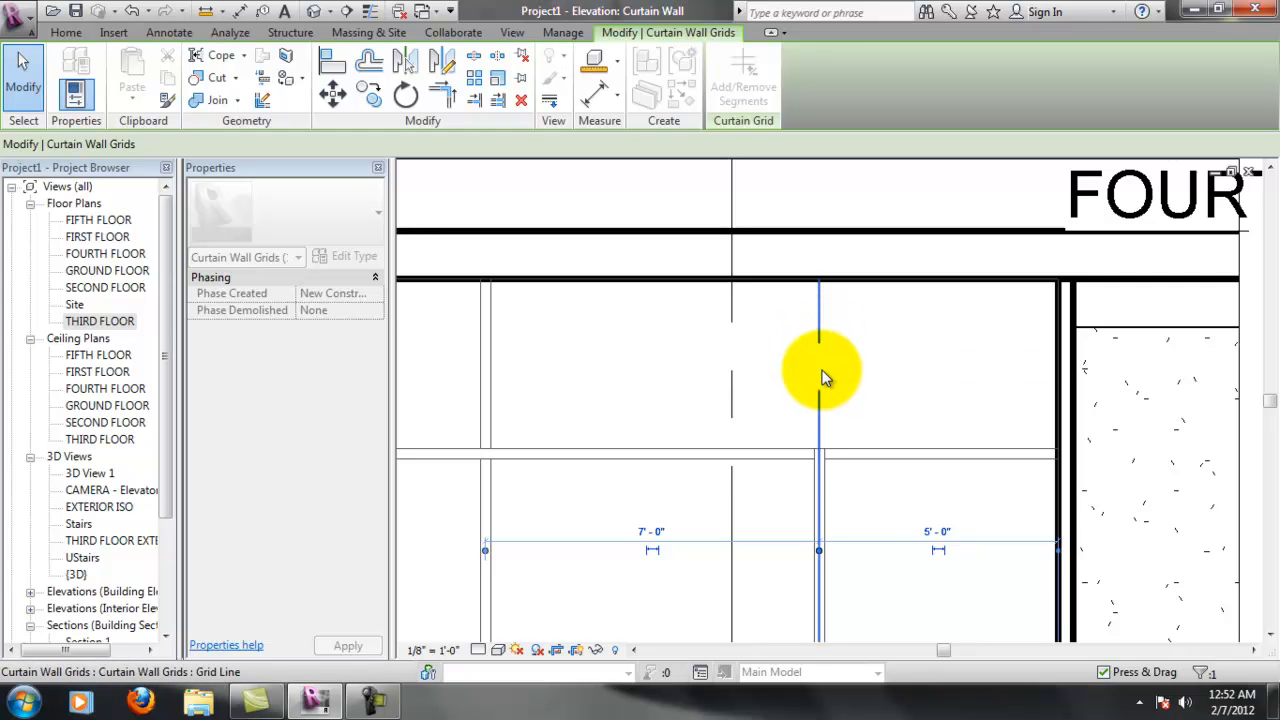
{"action": "left_click", "coordinate": [880, 364]}
{"action": "scroll", "coordinate": [901, 393], "scroll_direction": "down", "scroll_amount": 5}
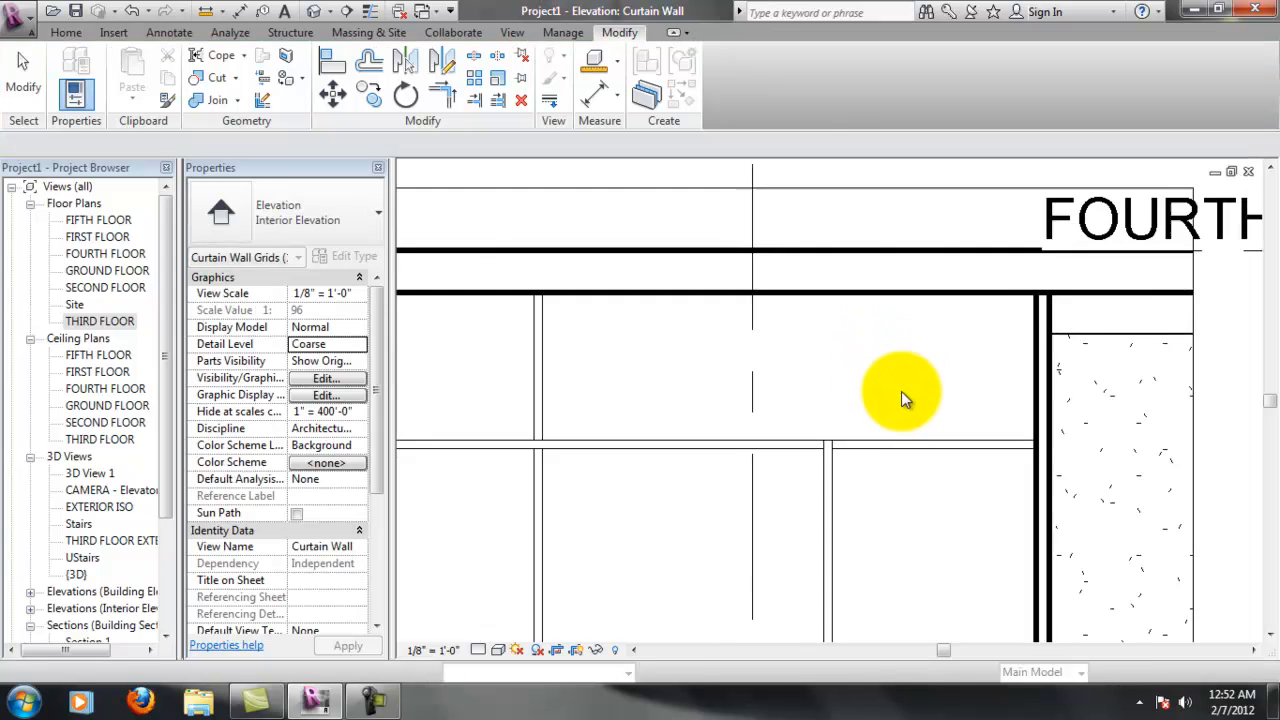
Make the horizontal mullion continuous across the top of the lower vertical mullion nearest the concrete wall
{"action": "scroll", "coordinate": [899, 416], "scroll_direction": "down", "scroll_amount": 3}
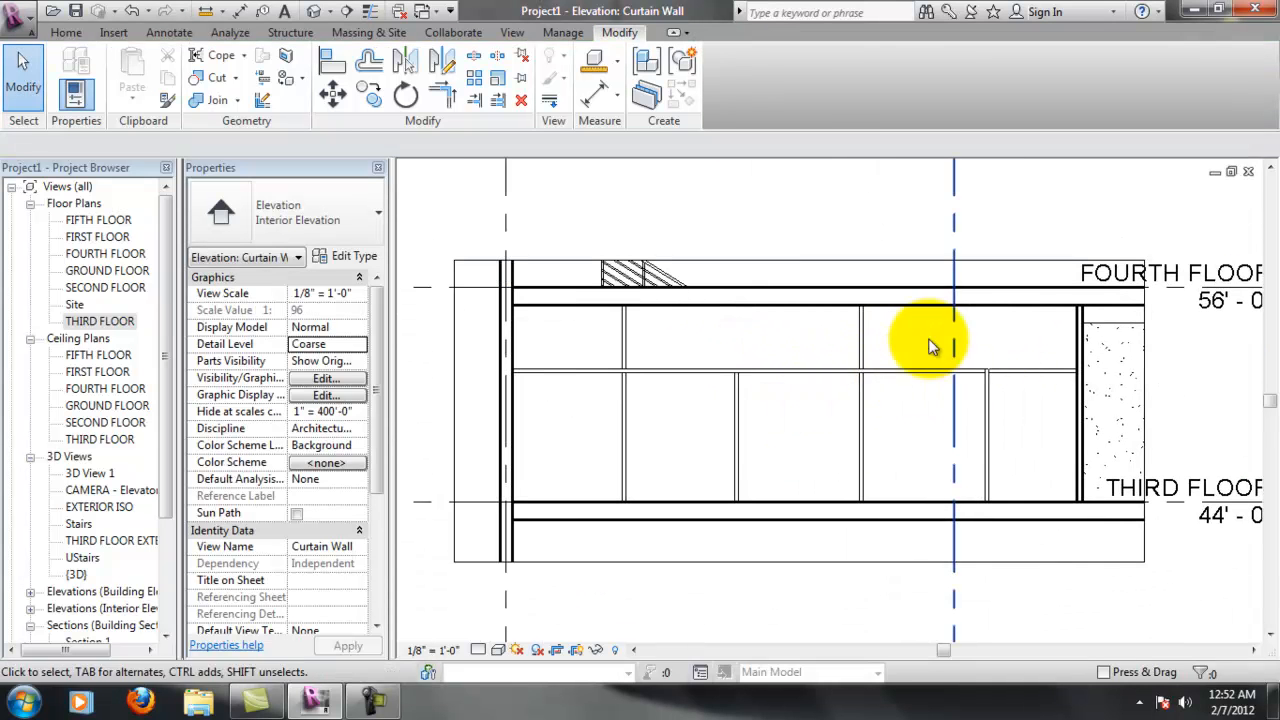
{"action": "scroll", "coordinate": [1062, 397], "scroll_direction": "up", "scroll_amount": 5}
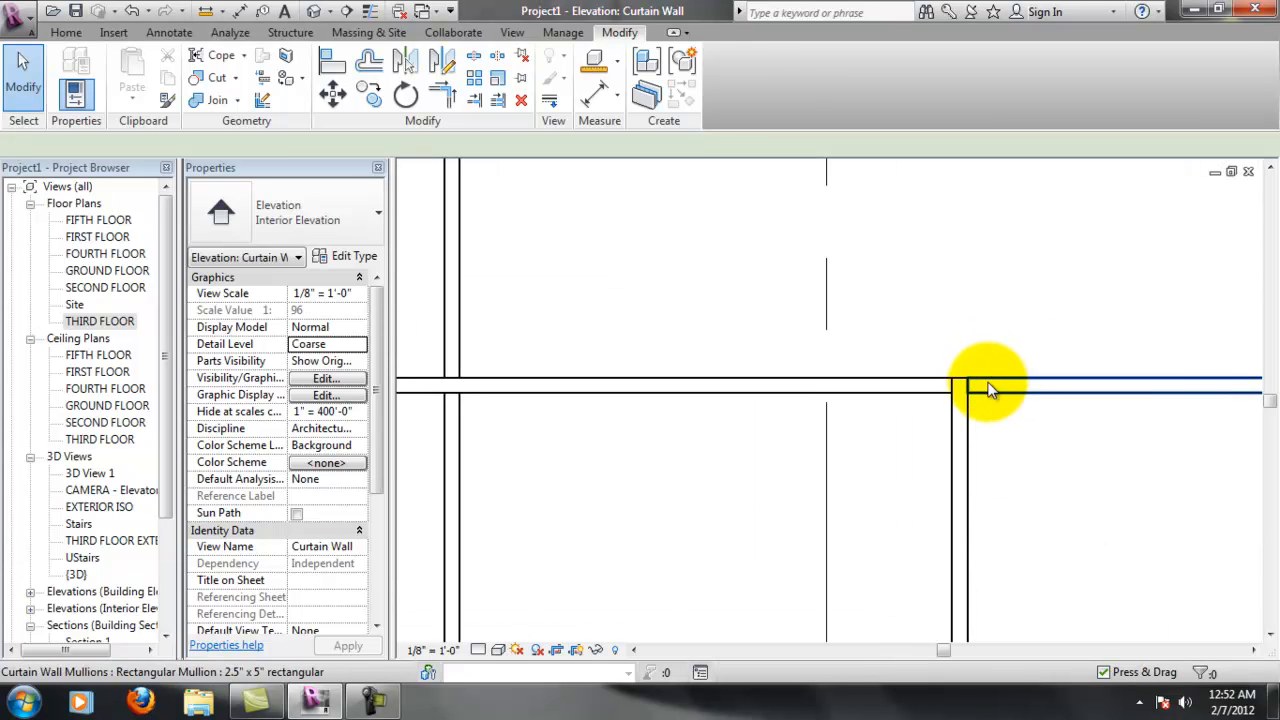
{"action": "left_click", "coordinate": [995, 388]}
{"action": "left_click", "coordinate": [1010, 430]}
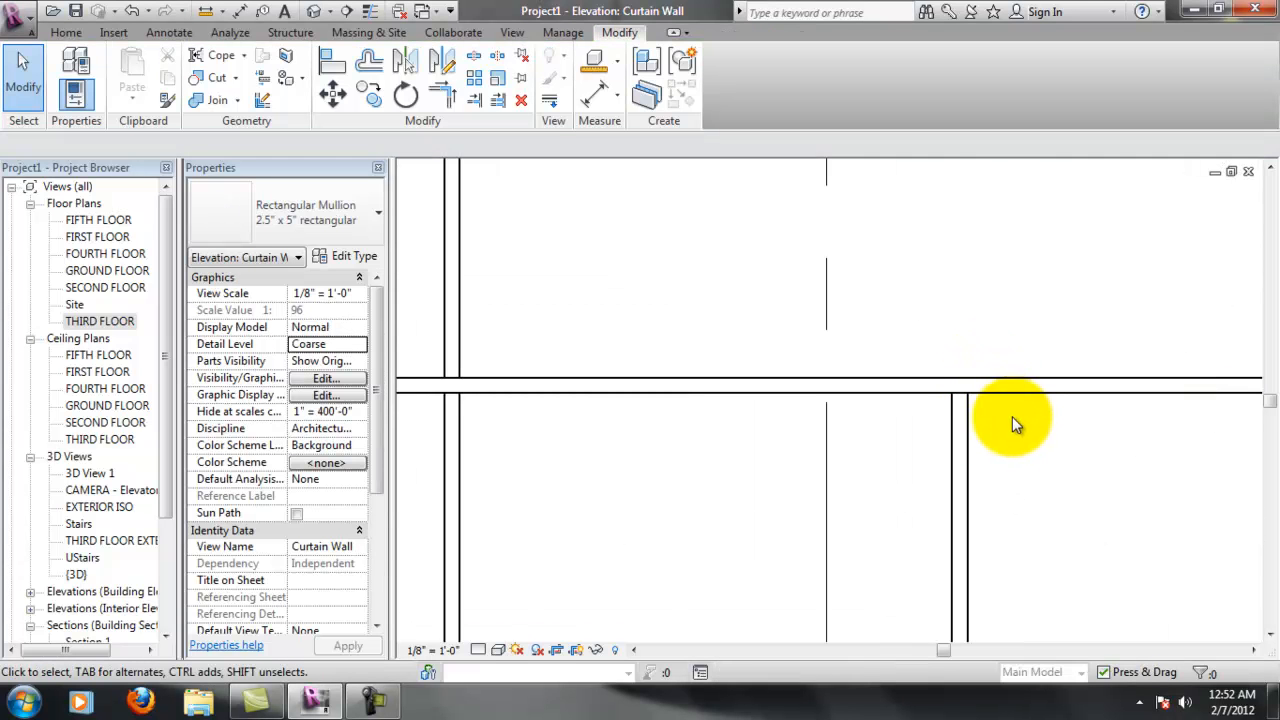
Try to move the lower vertical mullion between the two full-height vertical mullions sideways, and clear the selection
{"action": "scroll", "coordinate": [1012, 420], "scroll_direction": "down", "scroll_amount": 3}
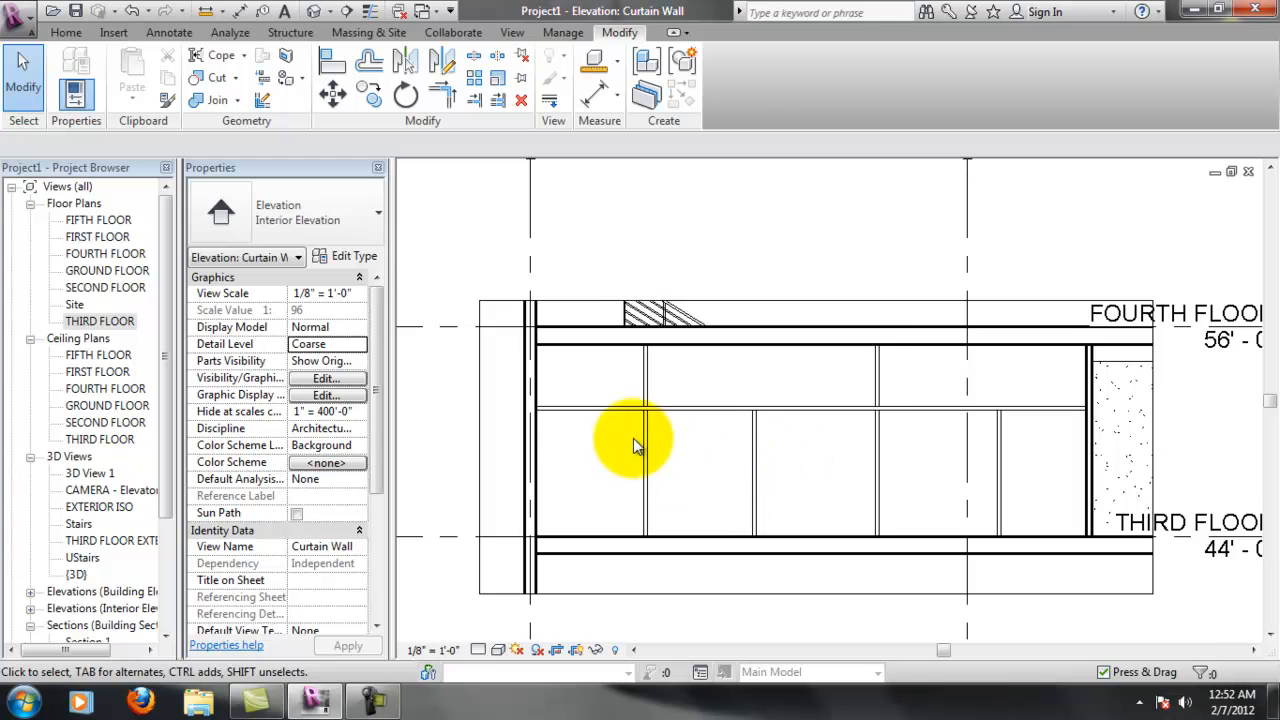
{"action": "scroll", "coordinate": [798, 460], "scroll_direction": "up", "scroll_amount": 2}
{"action": "left_click", "coordinate": [747, 465]}
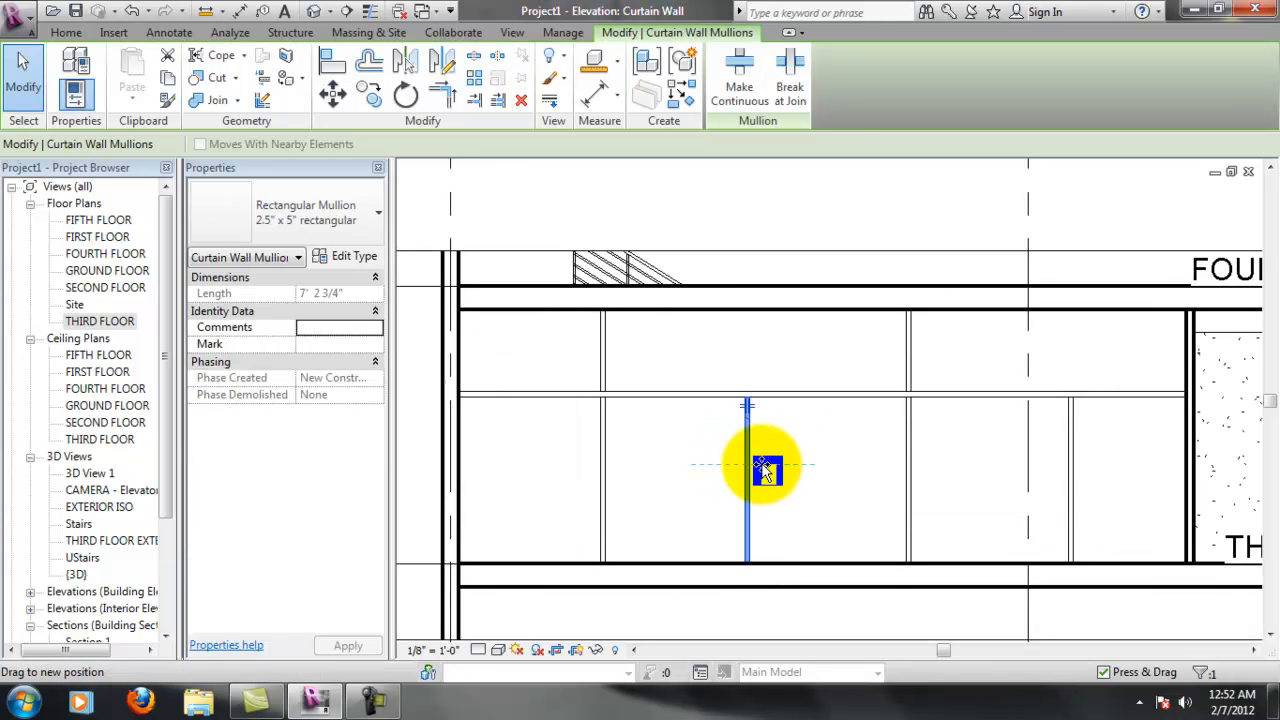
{"action": "left_click_drag", "start_coordinate": [768, 464], "coordinate": [782, 469]}
{"action": "left_click", "coordinate": [777, 505]}
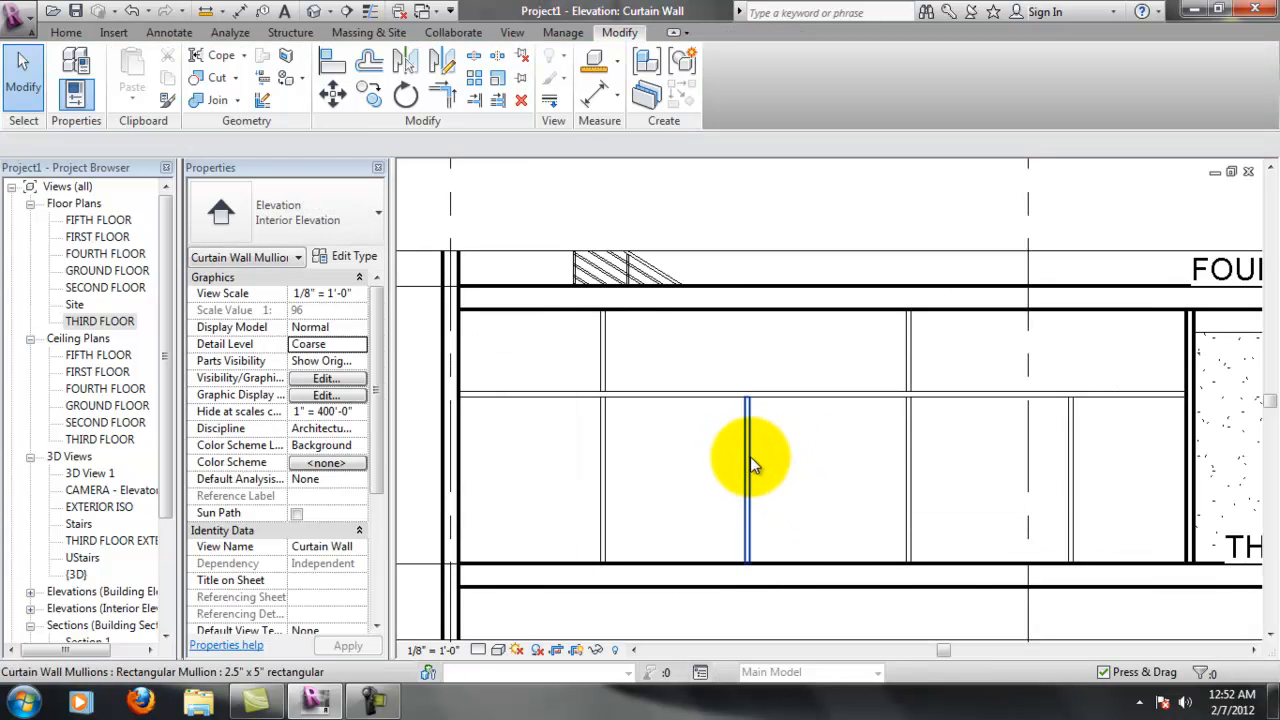
{"action": "left_click", "coordinate": [750, 458]}
{"action": "left_click", "coordinate": [823, 443]}
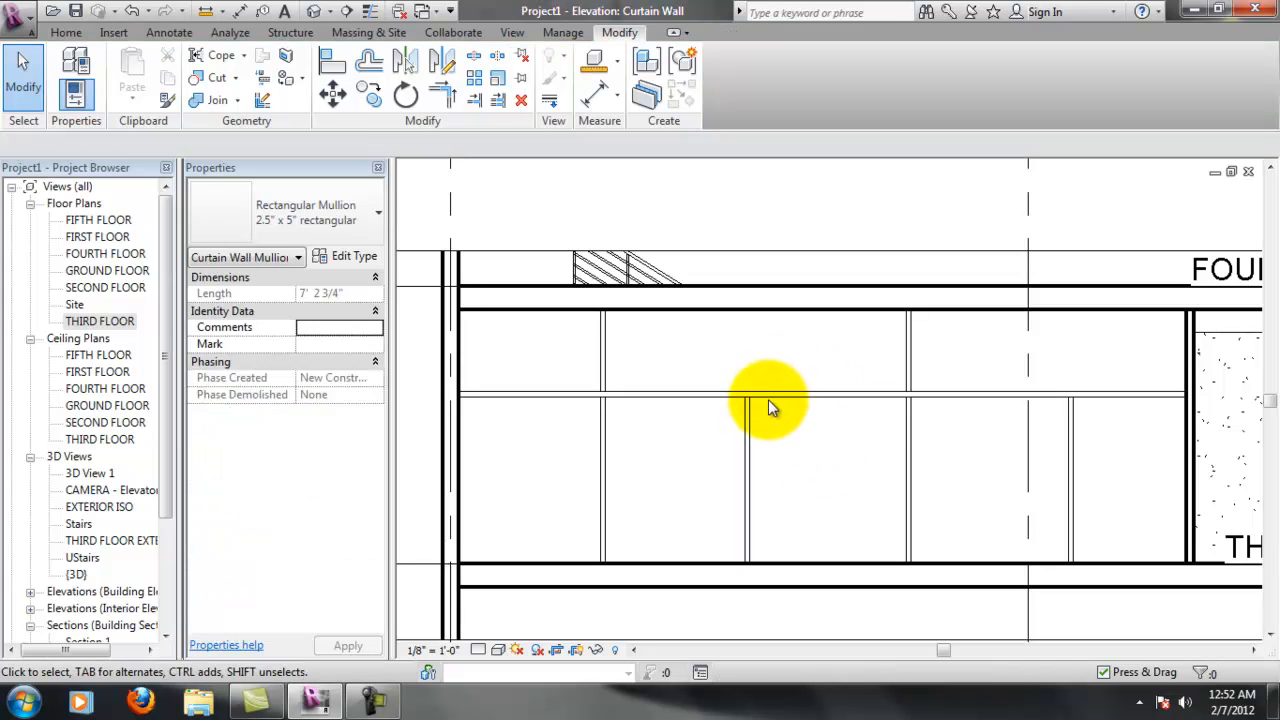
Place an aligned dimension string across the two full-height grid lines and the one between them, and make both spacings equal
{"action": "scroll", "coordinate": [768, 400], "scroll_direction": "up", "scroll_amount": 1}
{"action": "scroll", "coordinate": [748, 418], "scroll_direction": "up", "scroll_amount": 1}
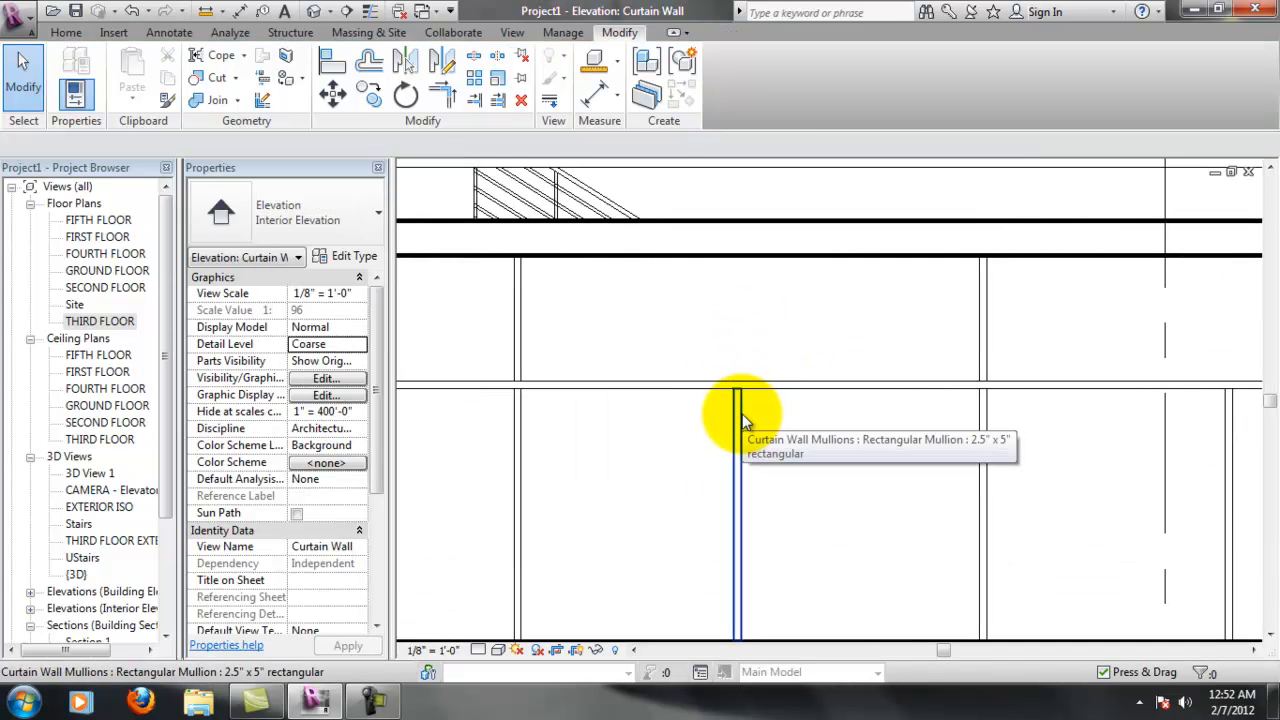
{"action": "left_click", "coordinate": [743, 423]}
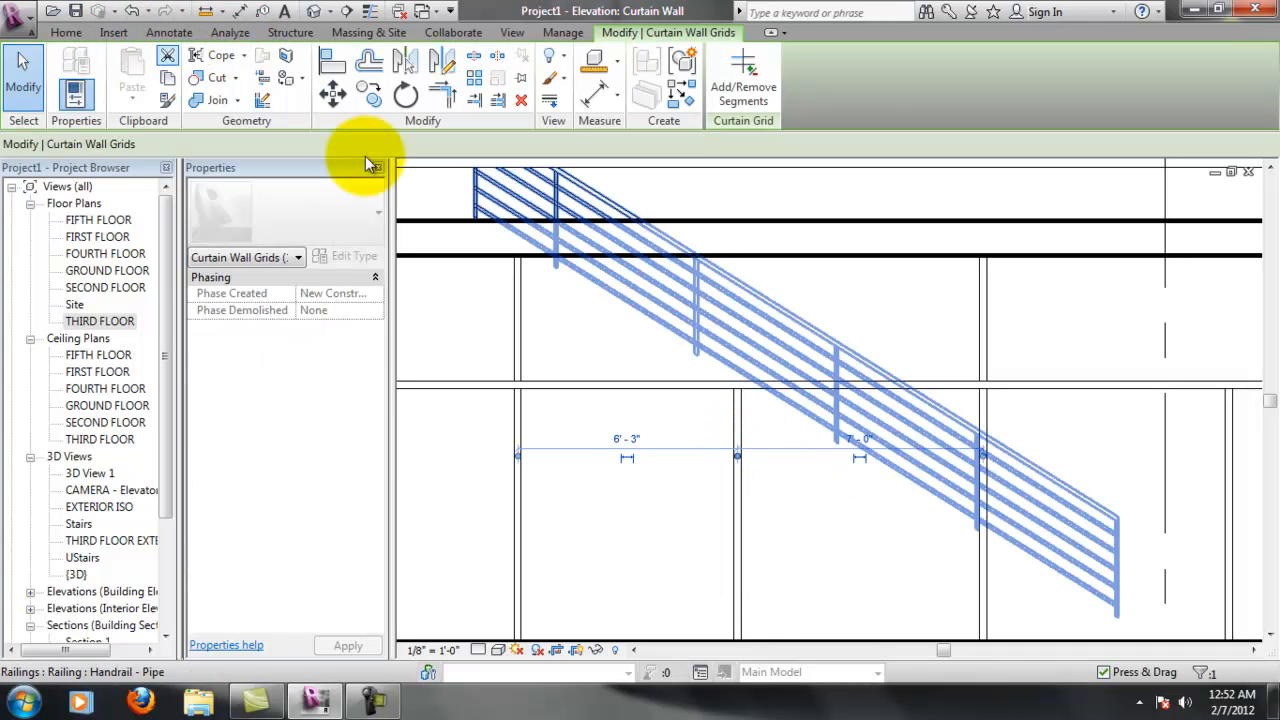
{"action": "left_click", "coordinate": [160, 33]}
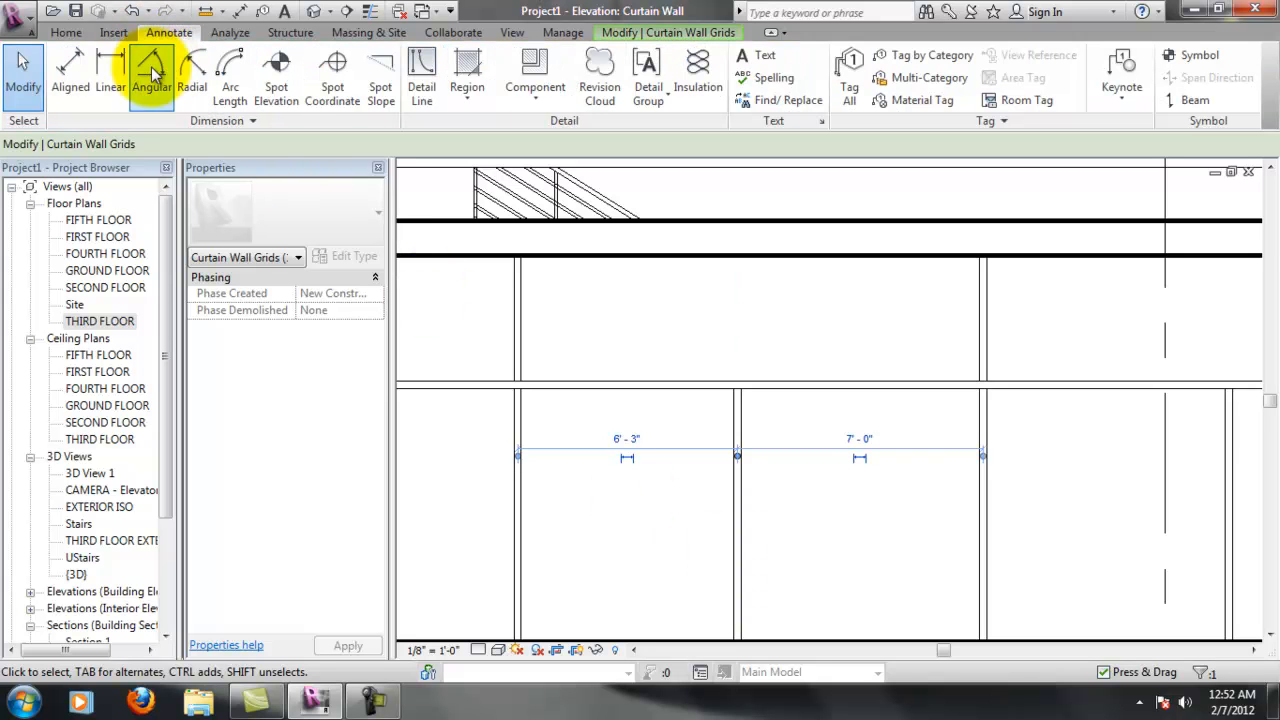
{"action": "left_click", "coordinate": [64, 60]}
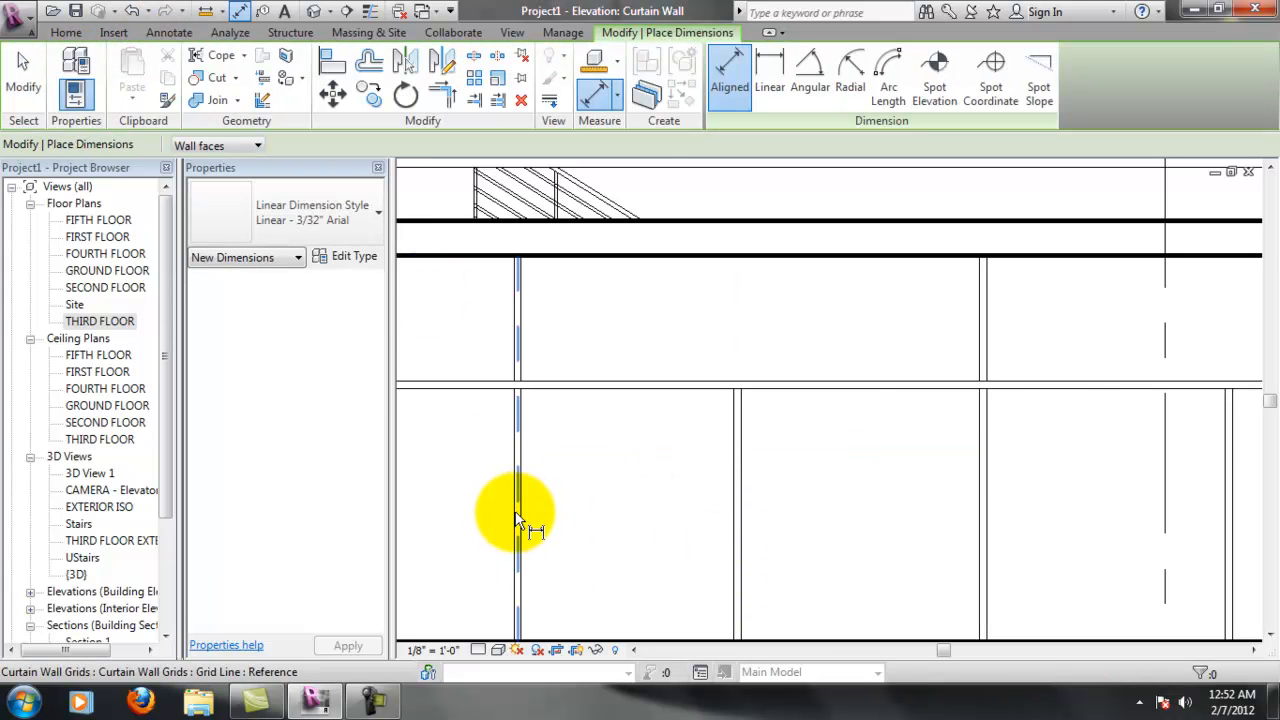
{"action": "left_click", "coordinate": [520, 512]}
{"action": "left_click", "coordinate": [737, 504]}
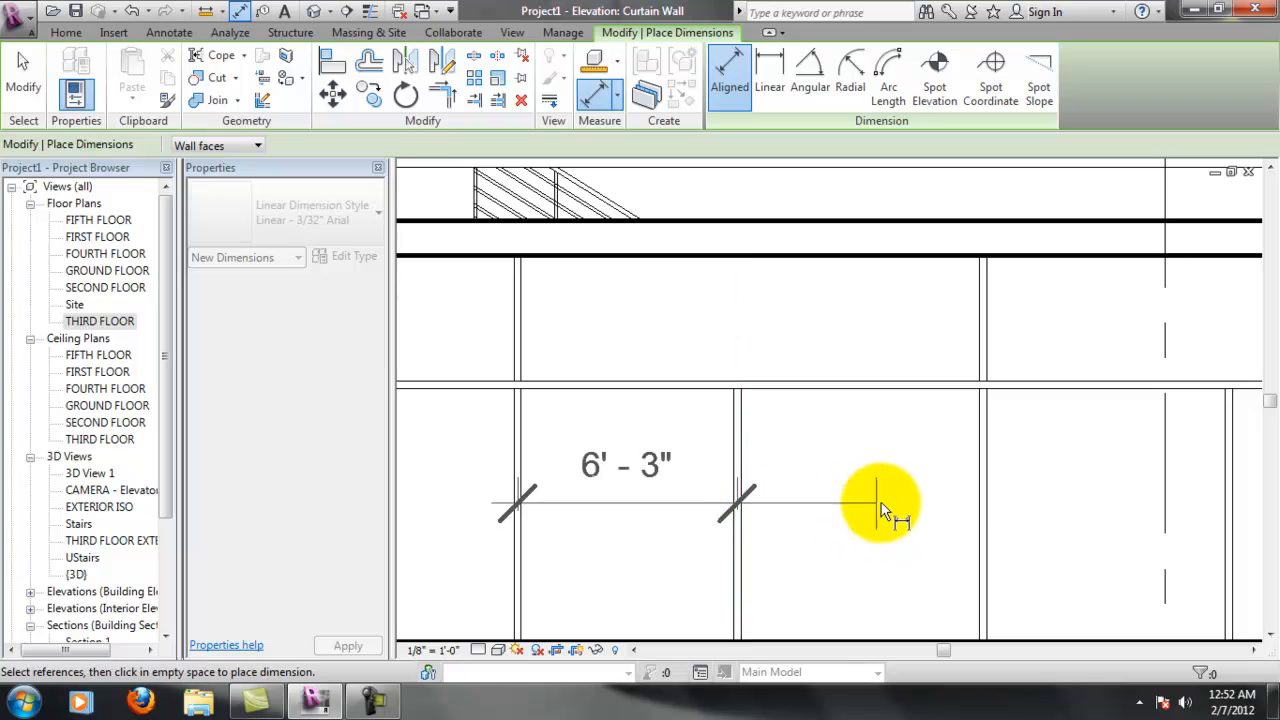
{"action": "left_click", "coordinate": [976, 491]}
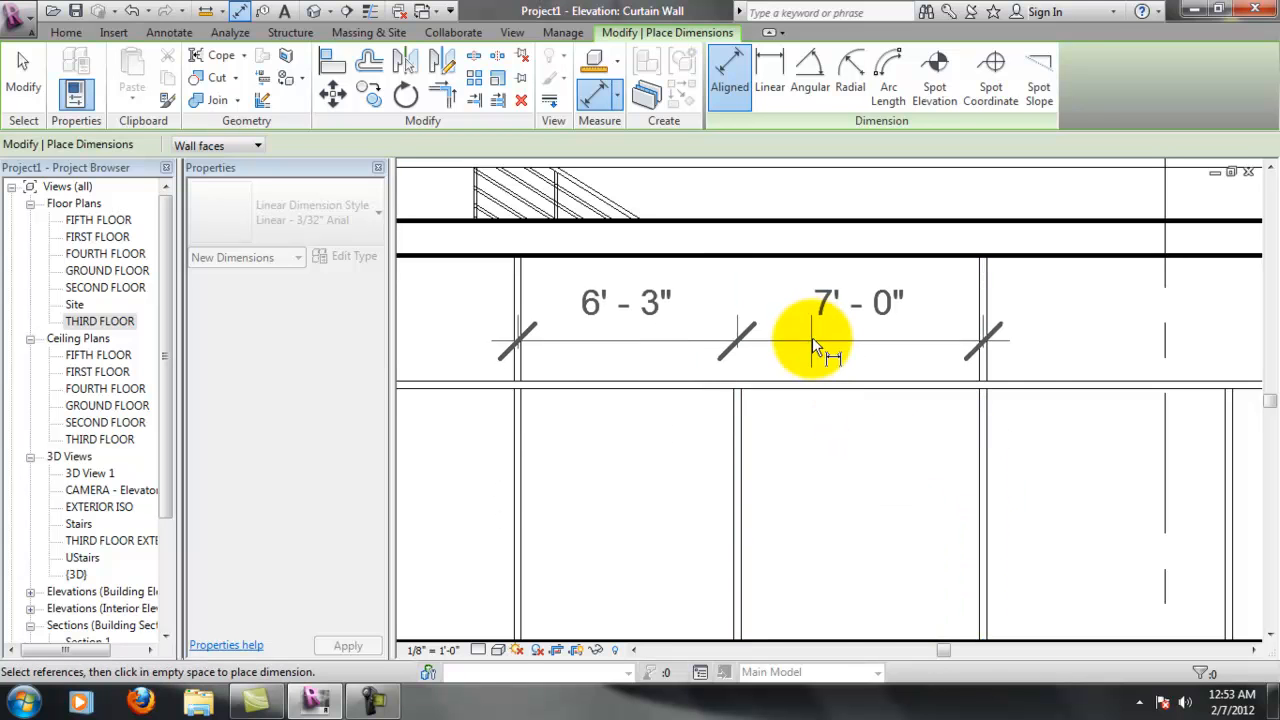
{"action": "left_click", "coordinate": [758, 345]}
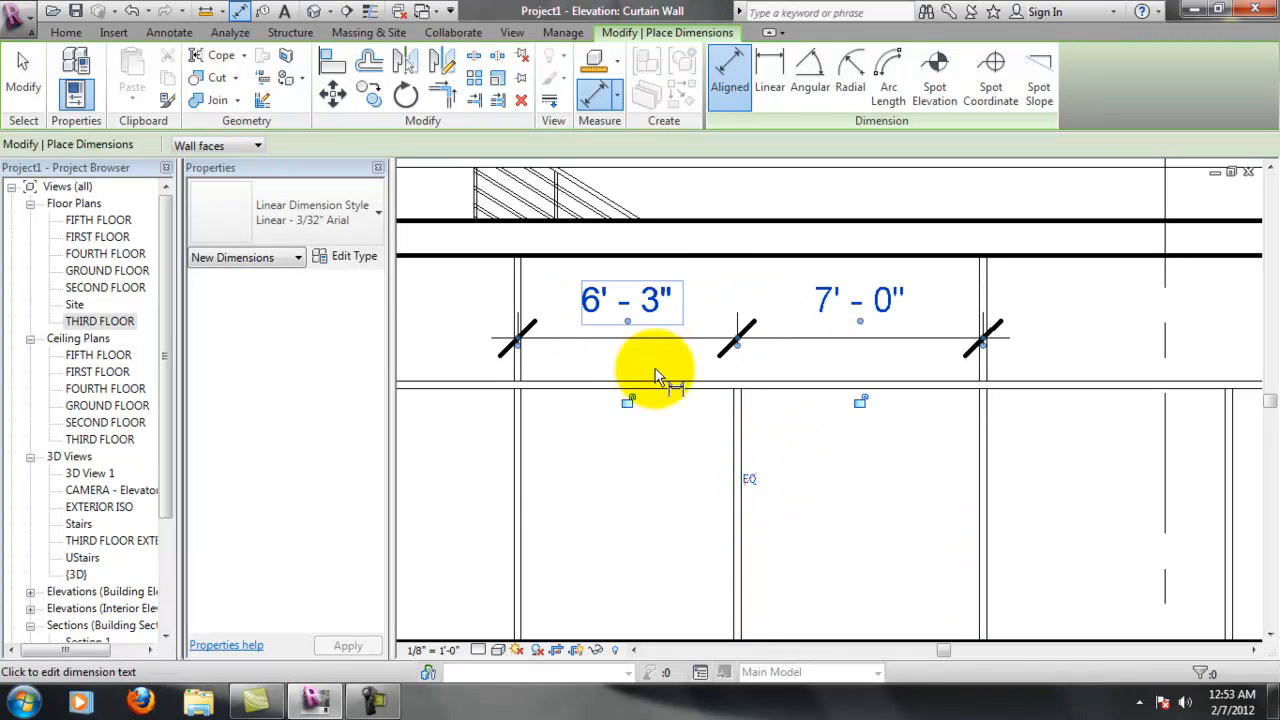
{"action": "left_click", "coordinate": [752, 482]}
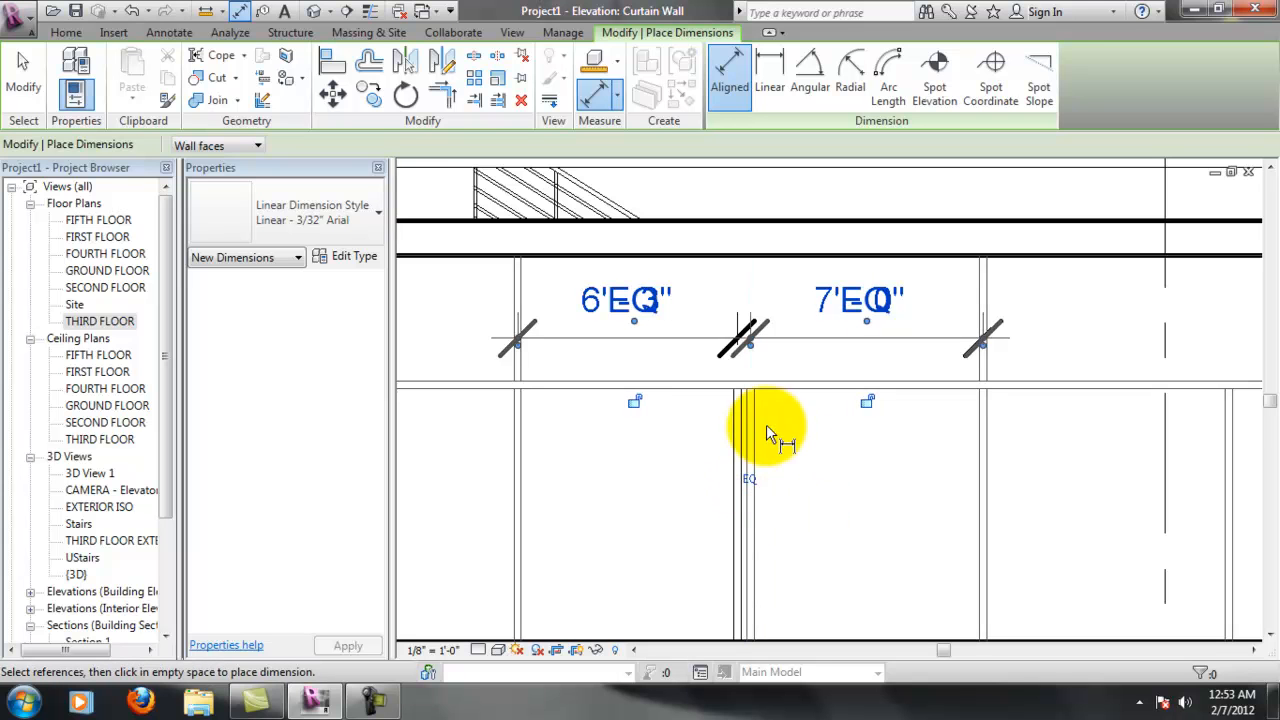
Dimension from the full-height grid line through the last lower grid line to the wall beside the concrete, and make both spacings equal
{"action": "scroll", "coordinate": [745, 488], "scroll_direction": "down", "scroll_amount": 1}
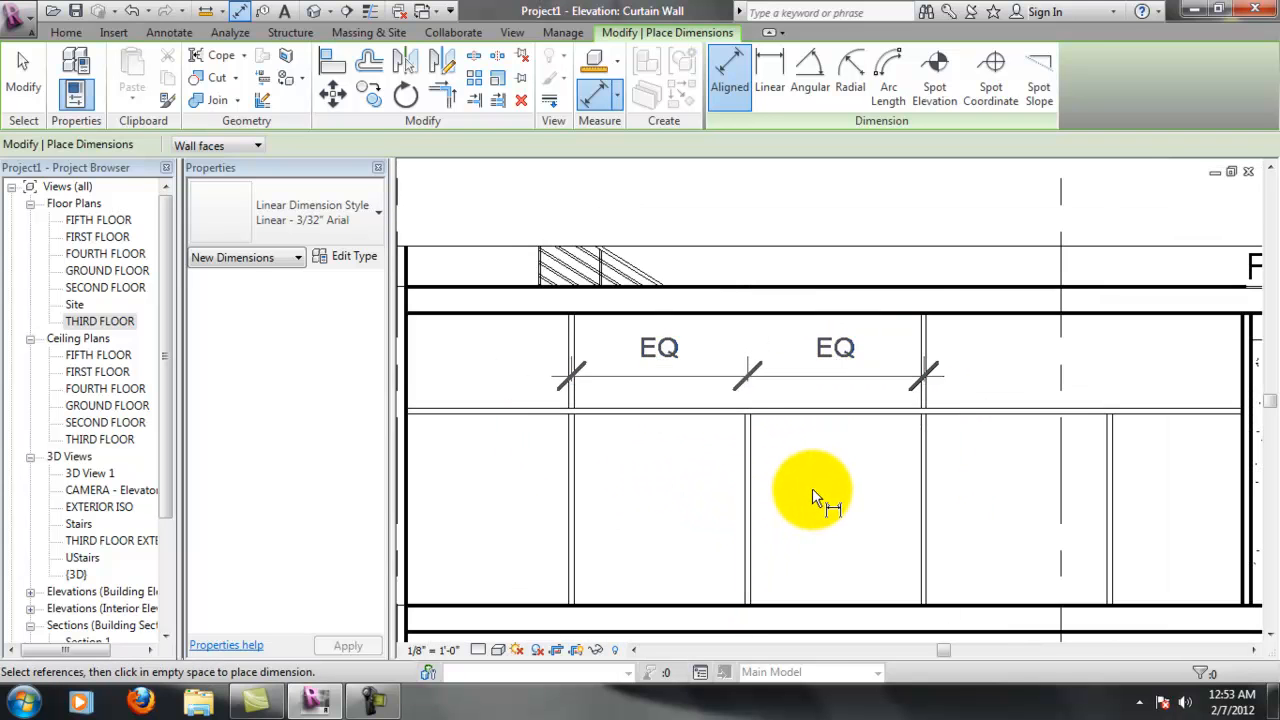
{"action": "scroll", "coordinate": [801, 440], "scroll_direction": "up", "scroll_amount": 1}
{"action": "scroll", "coordinate": [829, 480], "scroll_direction": "down", "scroll_amount": 1}
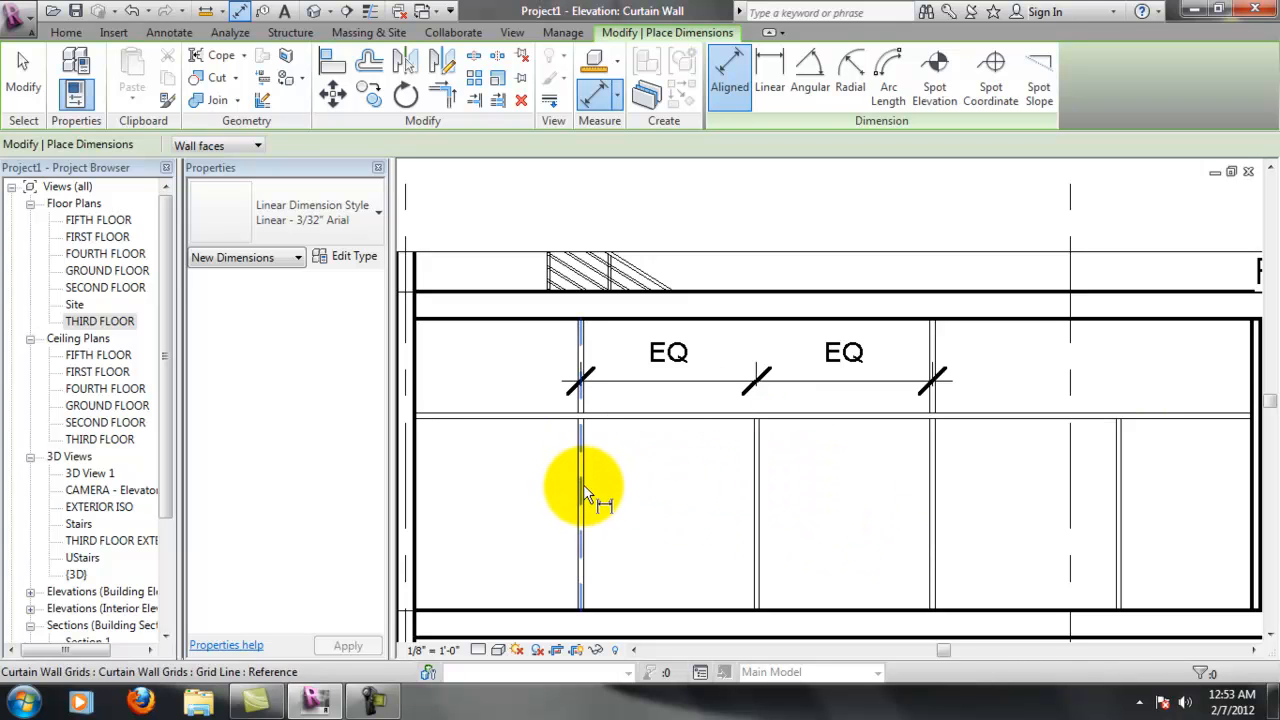
{"action": "middle_click_drag", "start_coordinate": [924, 534], "coordinate": [777, 488]}
{"action": "left_click", "coordinate": [779, 487]}
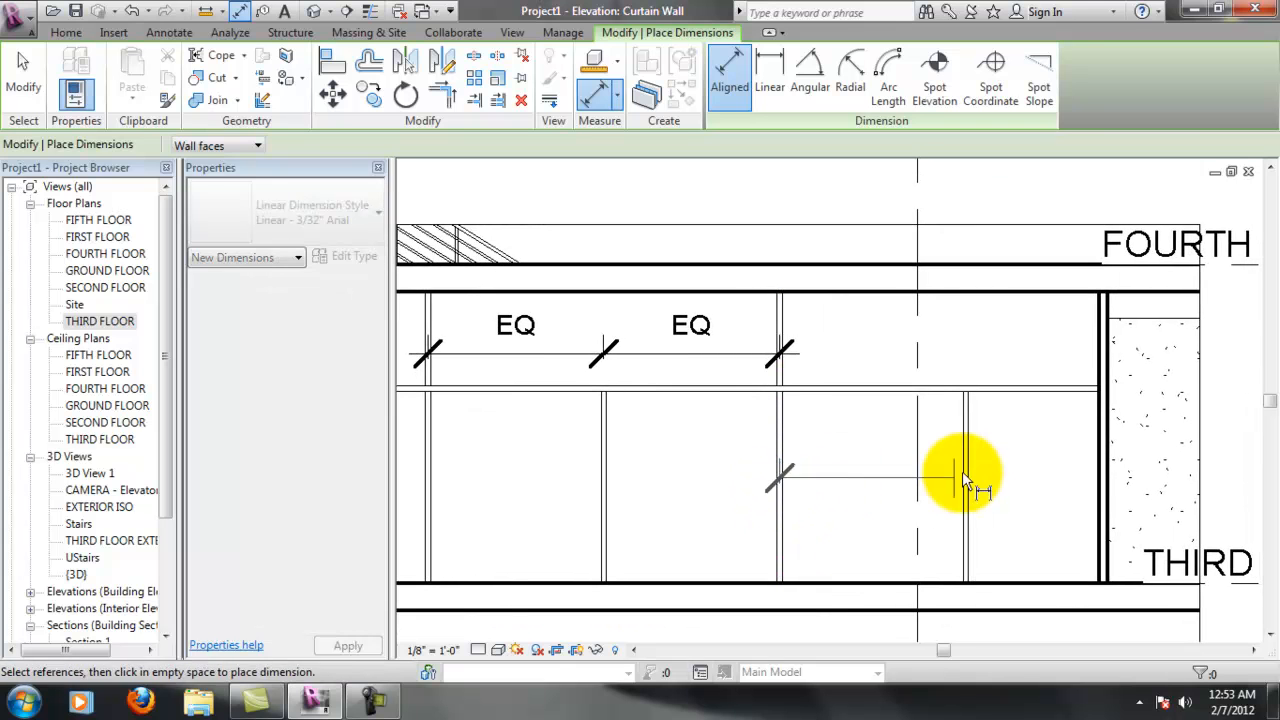
{"action": "left_click", "coordinate": [964, 471]}
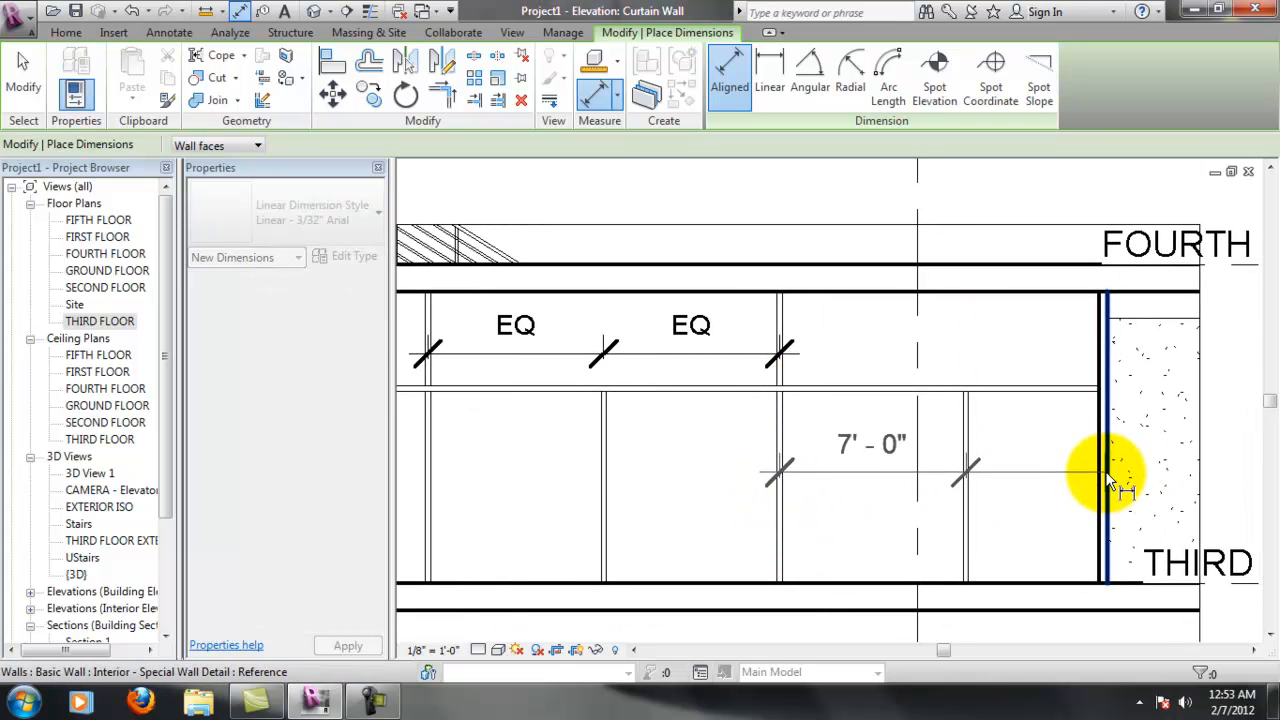
{"action": "scroll", "coordinate": [1106, 482], "scroll_direction": "up", "scroll_amount": 2}
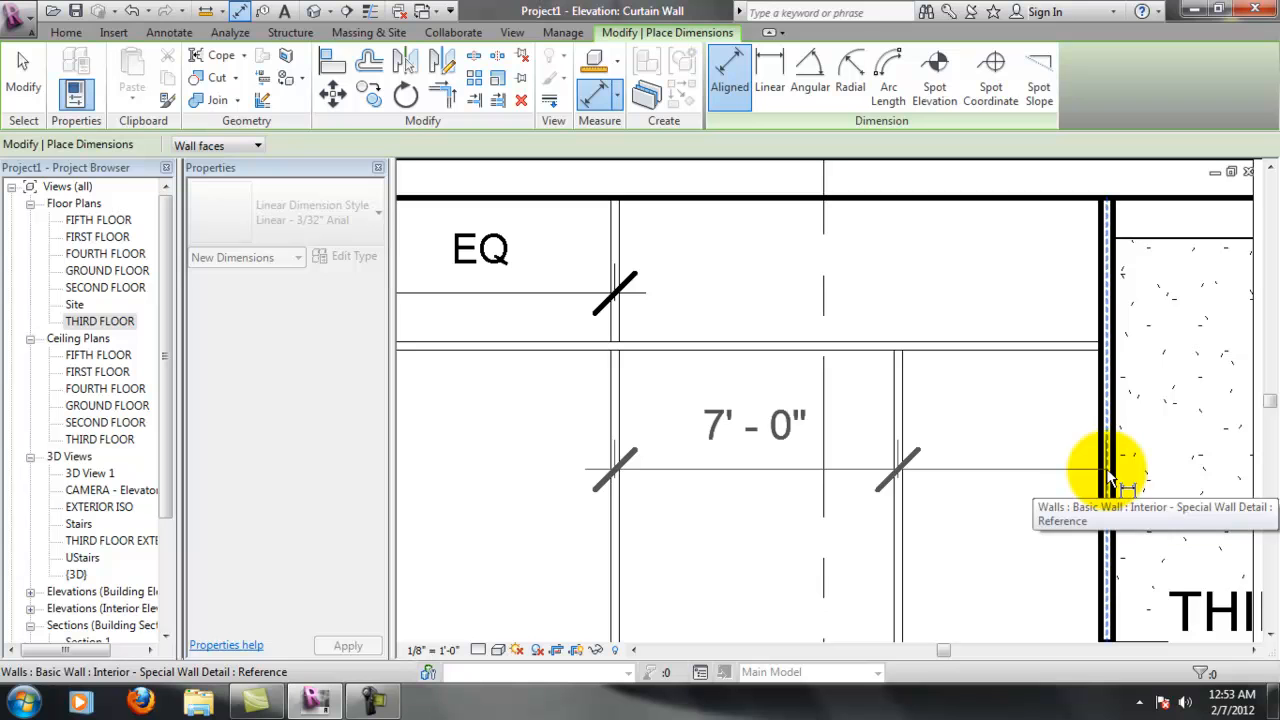
{"action": "left_click", "coordinate": [1108, 473]}
{"action": "left_click", "coordinate": [977, 295]}
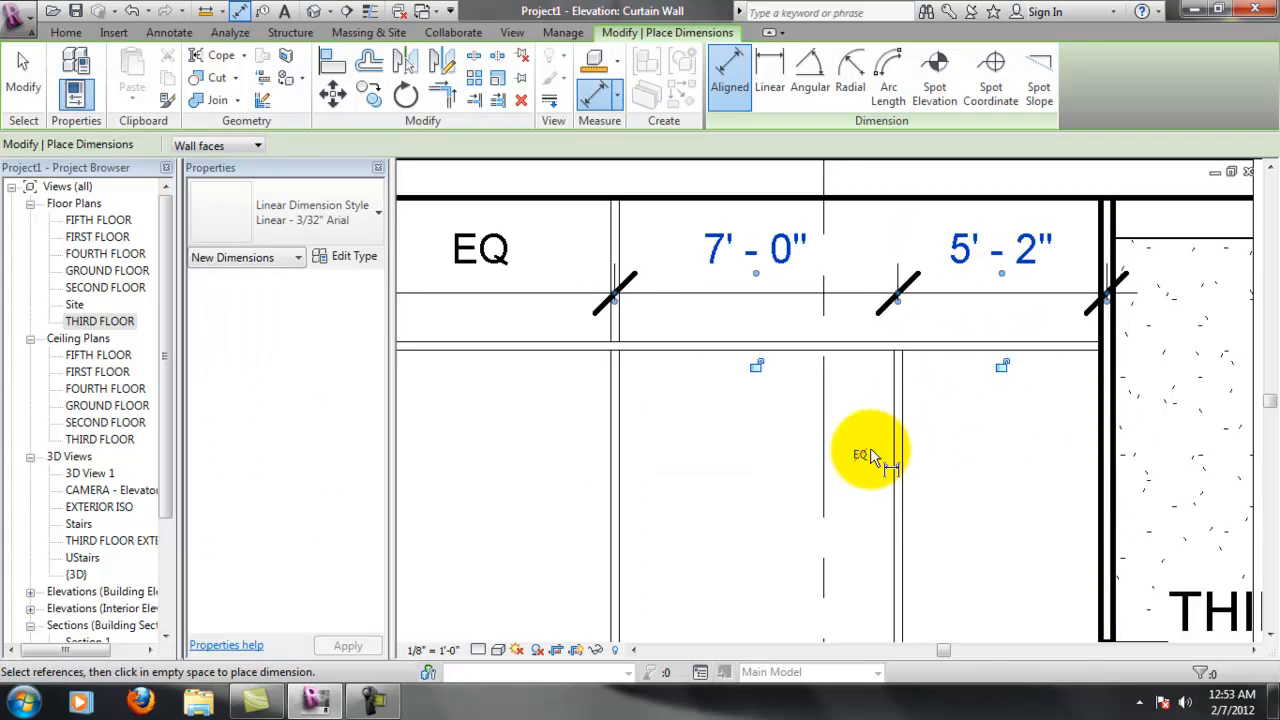
{"action": "left_click", "coordinate": [860, 455]}
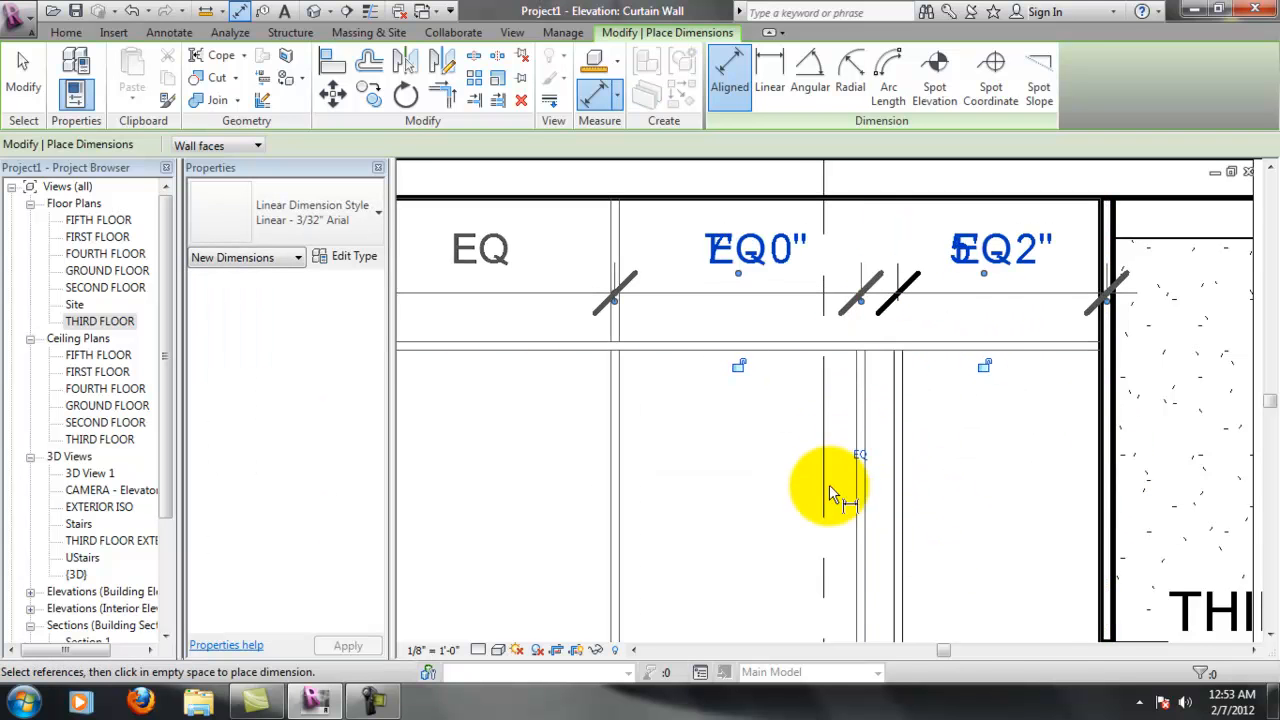
Leave the dimension command and delete the equality dimension string beside the concrete wall, keeping its elements constrained
{"action": "scroll", "coordinate": [832, 486], "scroll_direction": "down", "scroll_amount": 2}
{"action": "middle_click_drag", "start_coordinate": [520, 527], "coordinate": [717, 486]}
{"action": "middle_click_drag", "start_coordinate": [650, 454], "coordinate": [711, 438]}
{"action": "scroll", "coordinate": [710, 438], "scroll_direction": "down", "scroll_amount": 1}
{"action": "middle_click_drag", "start_coordinate": [1049, 438], "coordinate": [974, 429]}
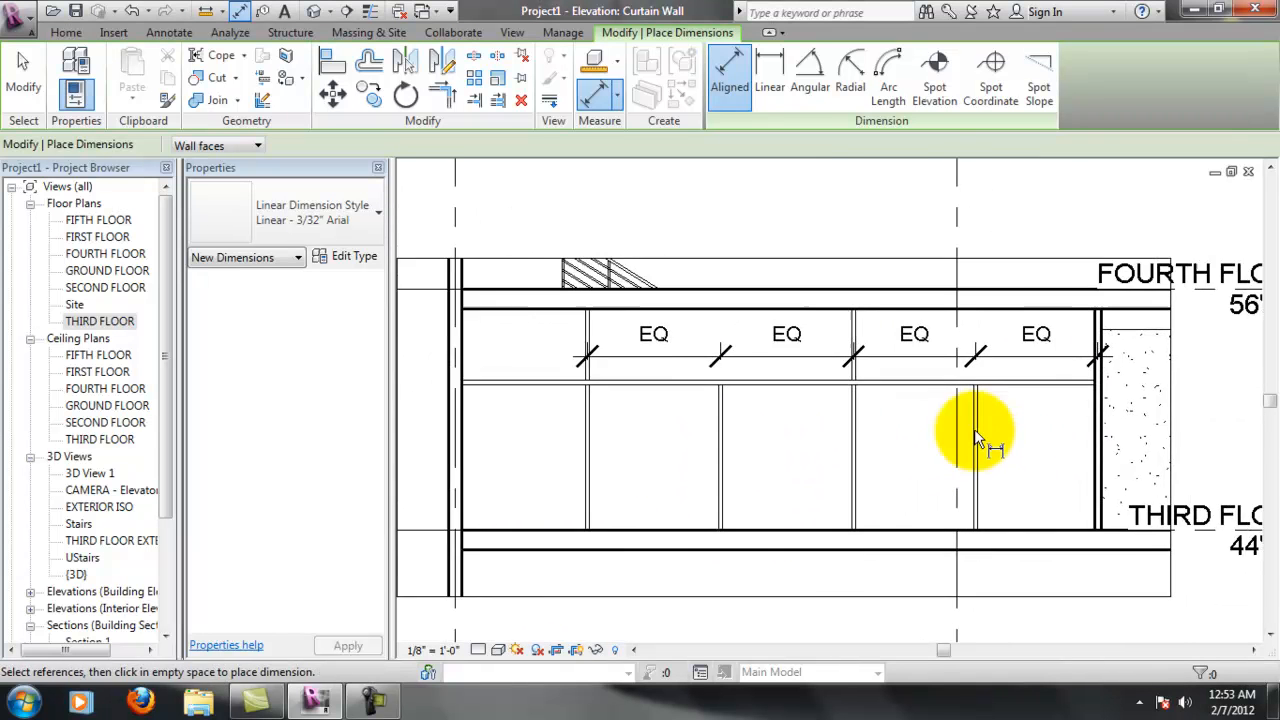
{"action": "scroll", "coordinate": [974, 429], "scroll_direction": "up", "scroll_amount": 1}
{"action": "key", "text": "Escape"}
{"action": "left_click", "coordinate": [1054, 345]}
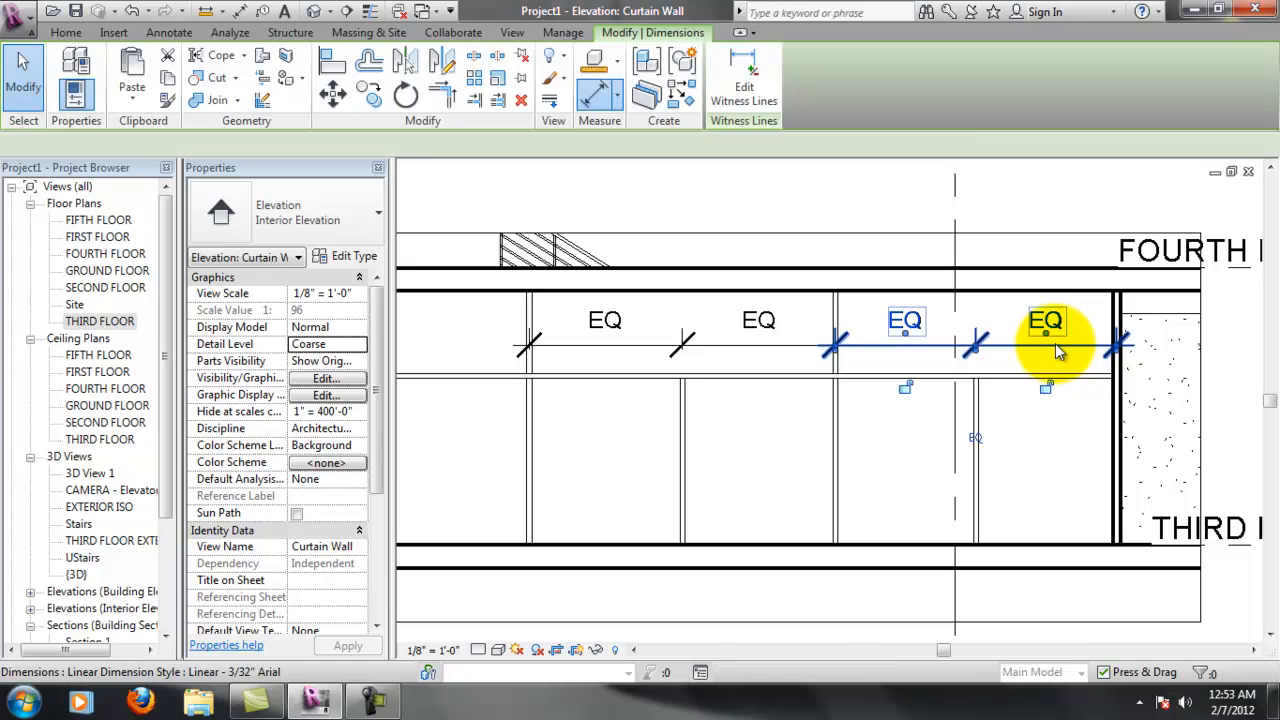
{"action": "key", "text": "Delete"}
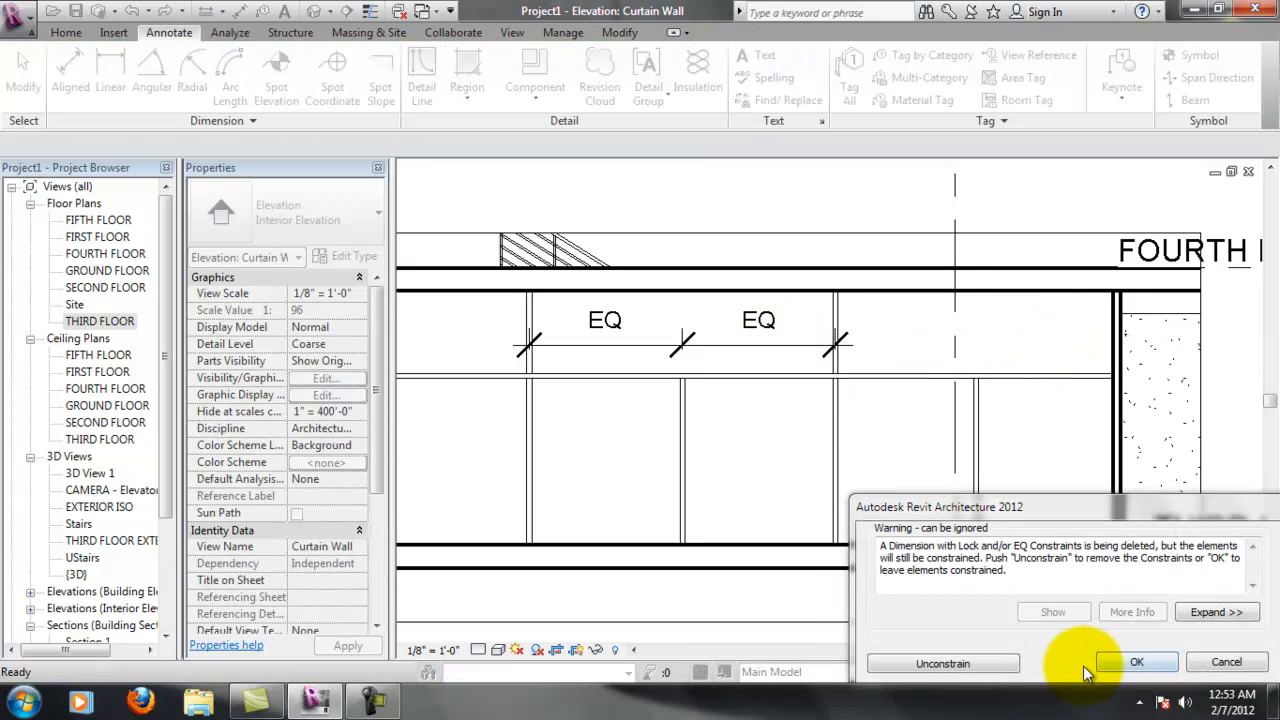
{"action": "left_click", "coordinate": [1137, 662]}
Delete the remaining equality dimension string between the two full-height vertical mullions, leaving those elements constrained
{"action": "left_click", "coordinate": [720, 341]}
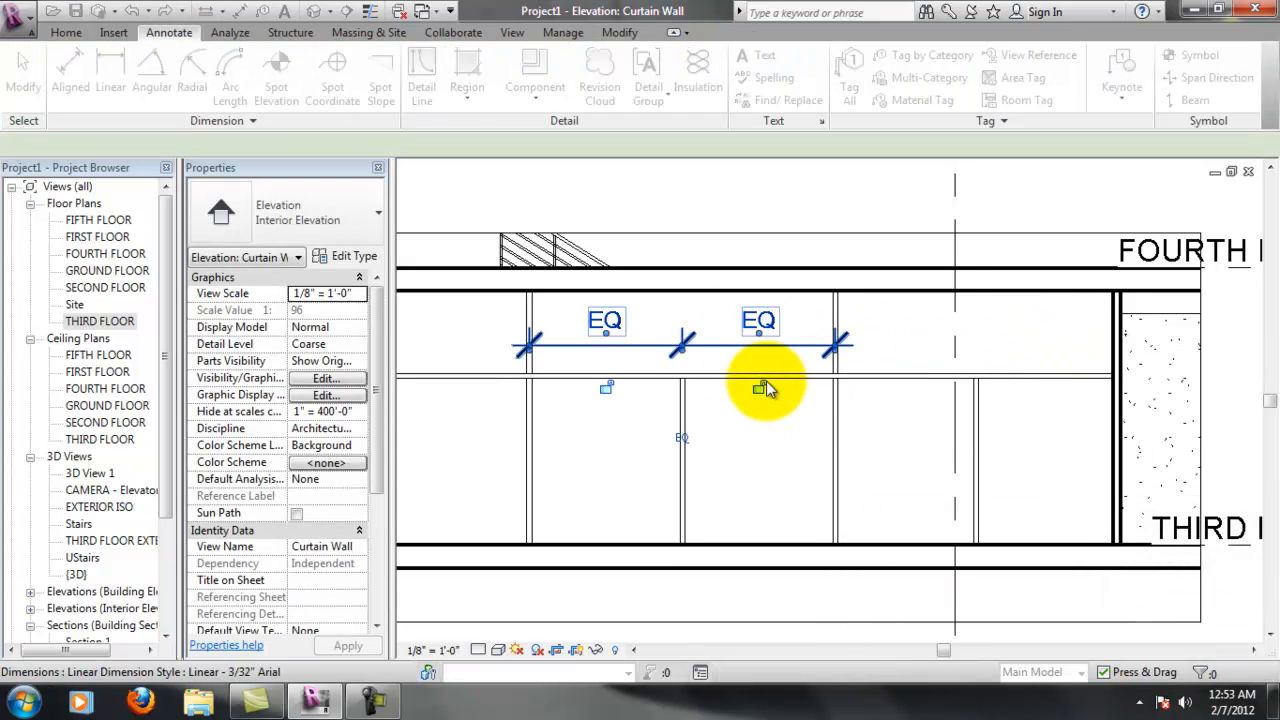
{"action": "key", "text": "Delete"}
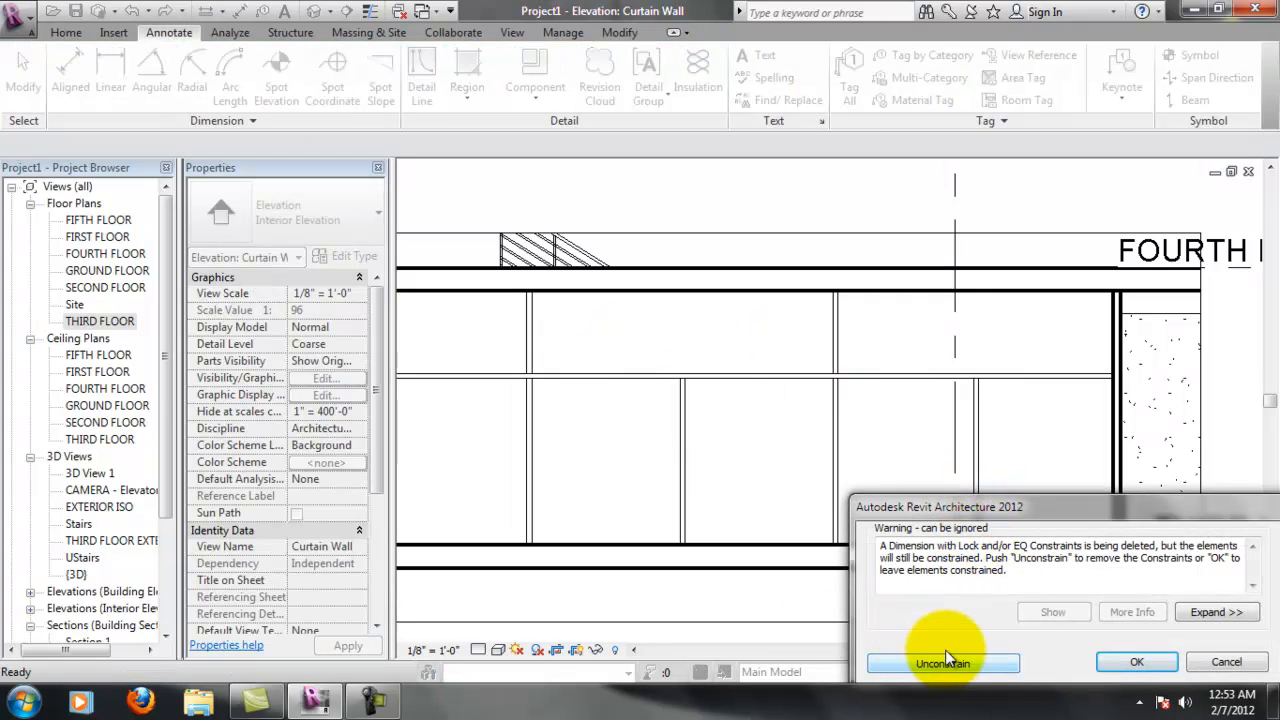
{"action": "left_click", "coordinate": [1137, 662]}
Inspect the curtain wall's mullion layout and the lower bay beside the concrete wall
{"action": "middle_click_drag", "start_coordinate": [762, 465], "coordinate": [877, 464]}
{"action": "middle_click_drag", "start_coordinate": [992, 453], "coordinate": [893, 445]}
{"action": "middle_click_drag", "start_coordinate": [800, 403], "coordinate": [810, 375]}
{"action": "middle_click_drag", "start_coordinate": [975, 385], "coordinate": [947, 381]}
{"action": "scroll", "coordinate": [900, 370], "scroll_direction": "up", "scroll_amount": 1}
{"action": "middle_click_drag", "start_coordinate": [734, 393], "coordinate": [804, 411]}
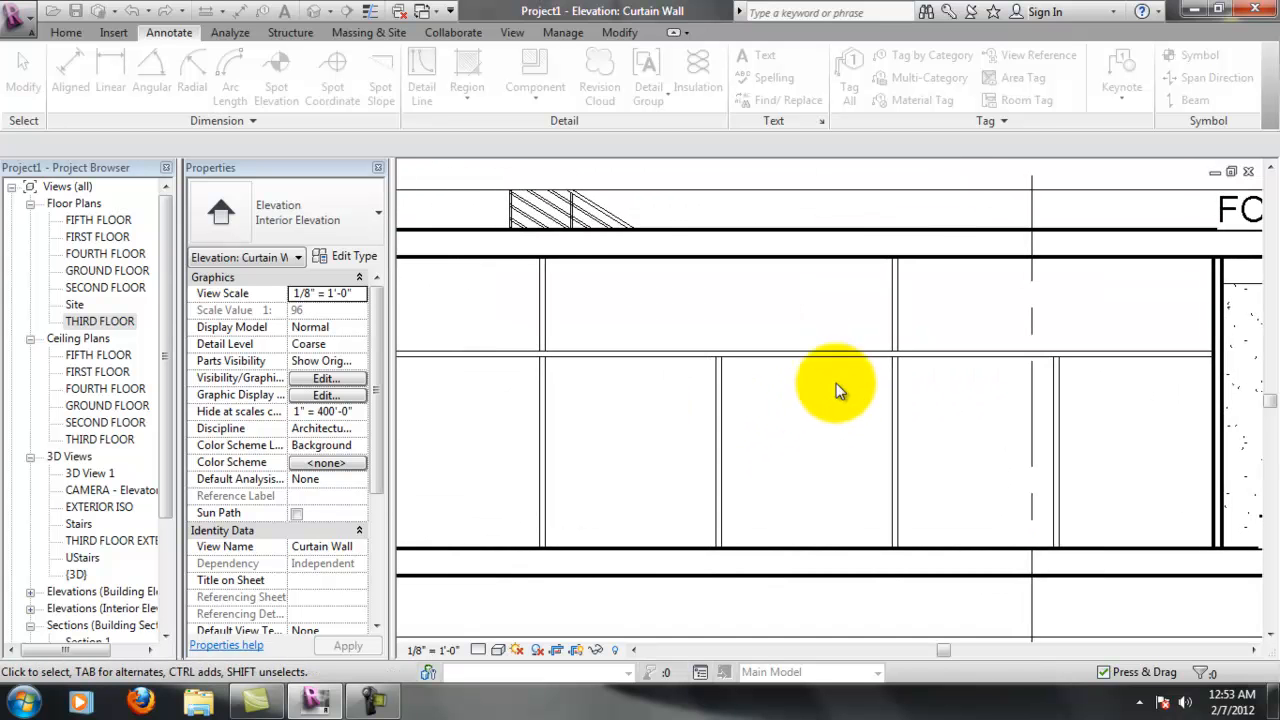
{"action": "scroll", "coordinate": [840, 380], "scroll_direction": "up", "scroll_amount": 3}
{"action": "middle_click_drag", "start_coordinate": [866, 352], "coordinate": [716, 372]}
{"action": "scroll", "coordinate": [756, 363], "scroll_direction": "down", "scroll_amount": 1}
{"action": "scroll", "coordinate": [800, 380], "scroll_direction": "down", "scroll_amount": 1}
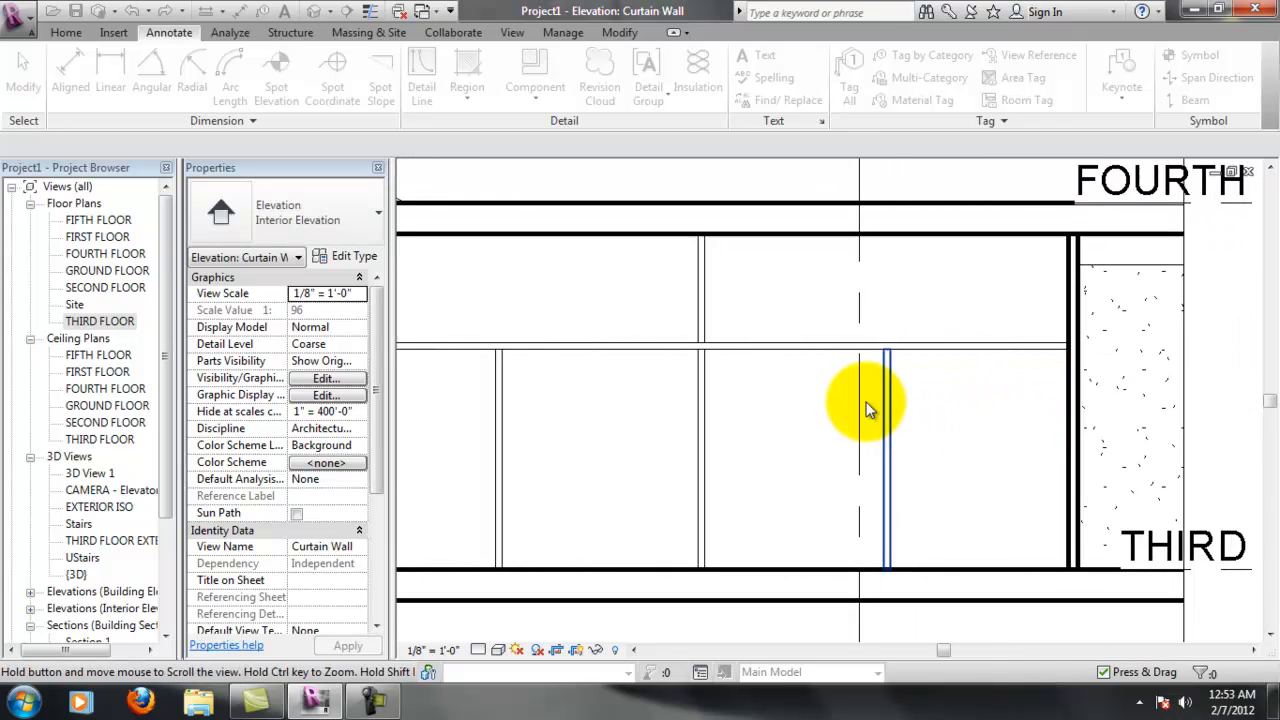
{"action": "scroll", "coordinate": [985, 385], "scroll_direction": "up", "scroll_amount": 1}
{"action": "scroll", "coordinate": [950, 370], "scroll_direction": "up", "scroll_amount": 1}
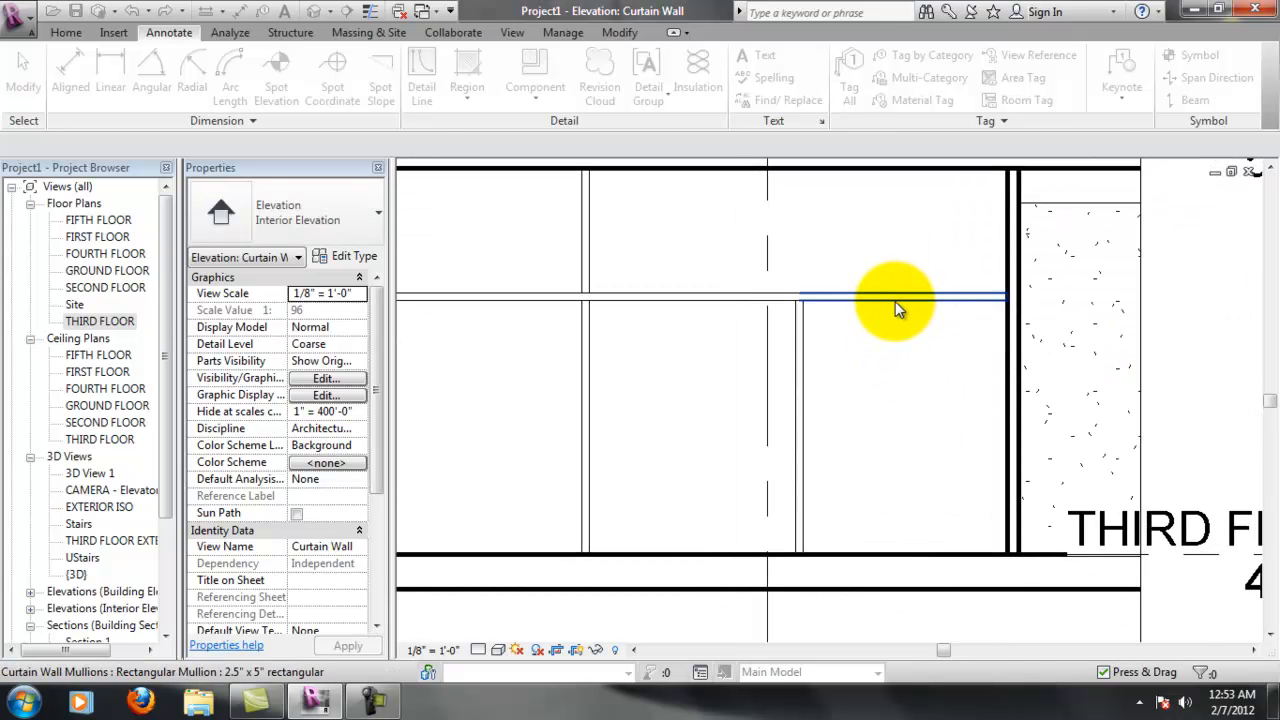
Change the lower glazed panel beside the concrete wall to the Curtain Wall Dbl Glass door type and clear the selection
{"action": "scroll", "coordinate": [831, 371], "scroll_direction": "down", "scroll_amount": 1}
{"action": "middle_click_drag", "start_coordinate": [831, 371], "coordinate": [794, 309]}
{"action": "scroll", "coordinate": [862, 430], "scroll_direction": "up", "scroll_amount": 1}
{"action": "key", "text": "Tab"}
{"action": "key", "text": "Tab"}
{"action": "key", "text": "Tab"}
{"action": "left_click", "coordinate": [800, 278]}
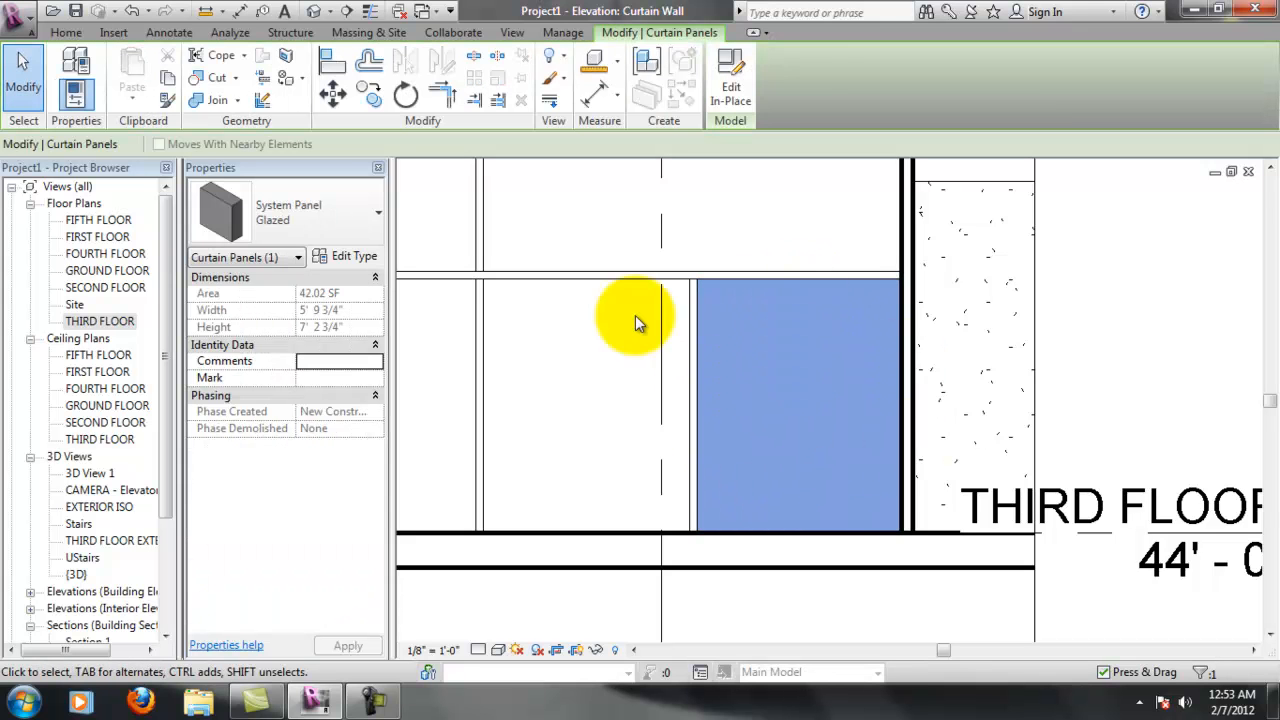
{"action": "left_click", "coordinate": [358, 214]}
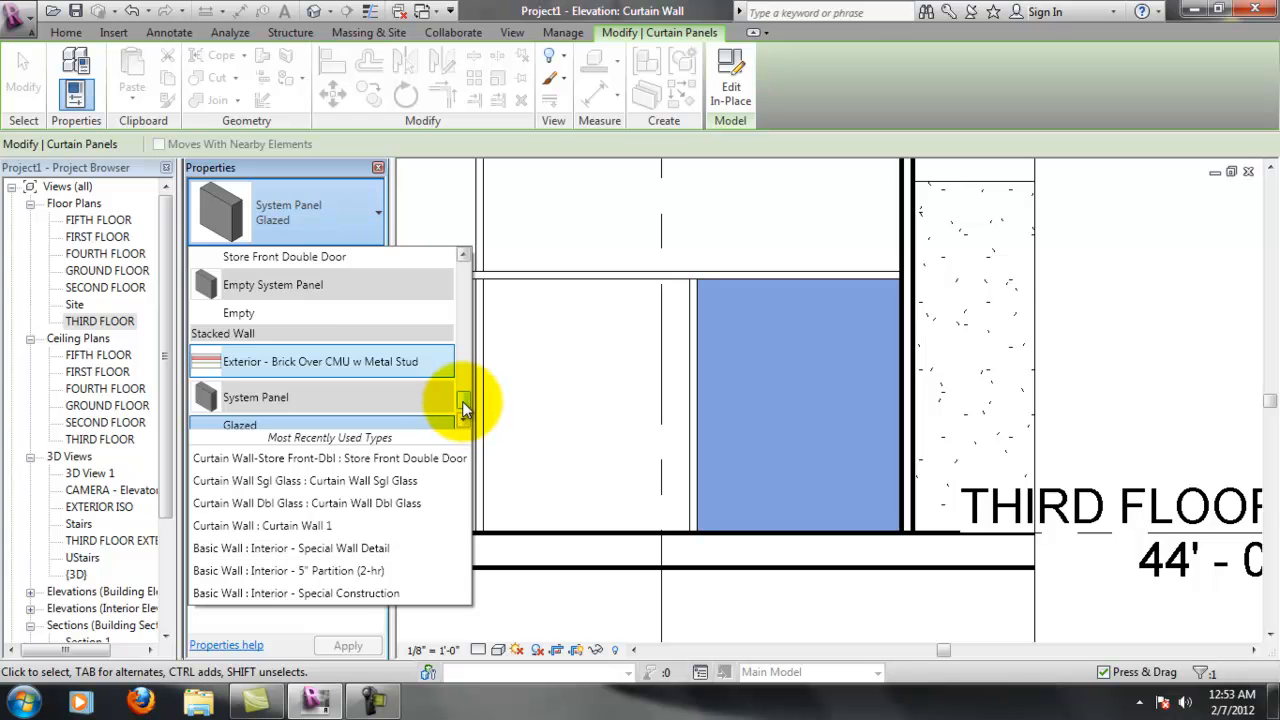
{"action": "scroll", "coordinate": [463, 395], "scroll_direction": "up", "scroll_amount": 3}
{"action": "left_click_drag", "start_coordinate": [462, 393], "coordinate": [463, 384]}
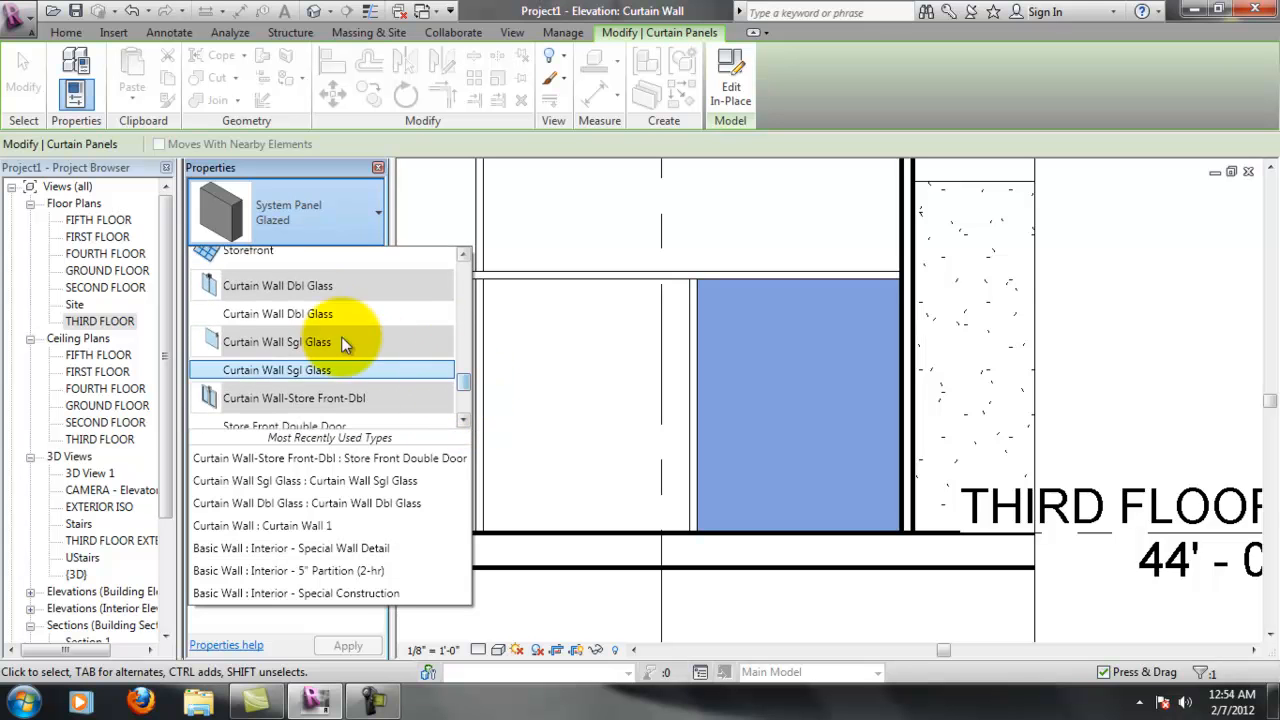
{"action": "left_click", "coordinate": [262, 313]}
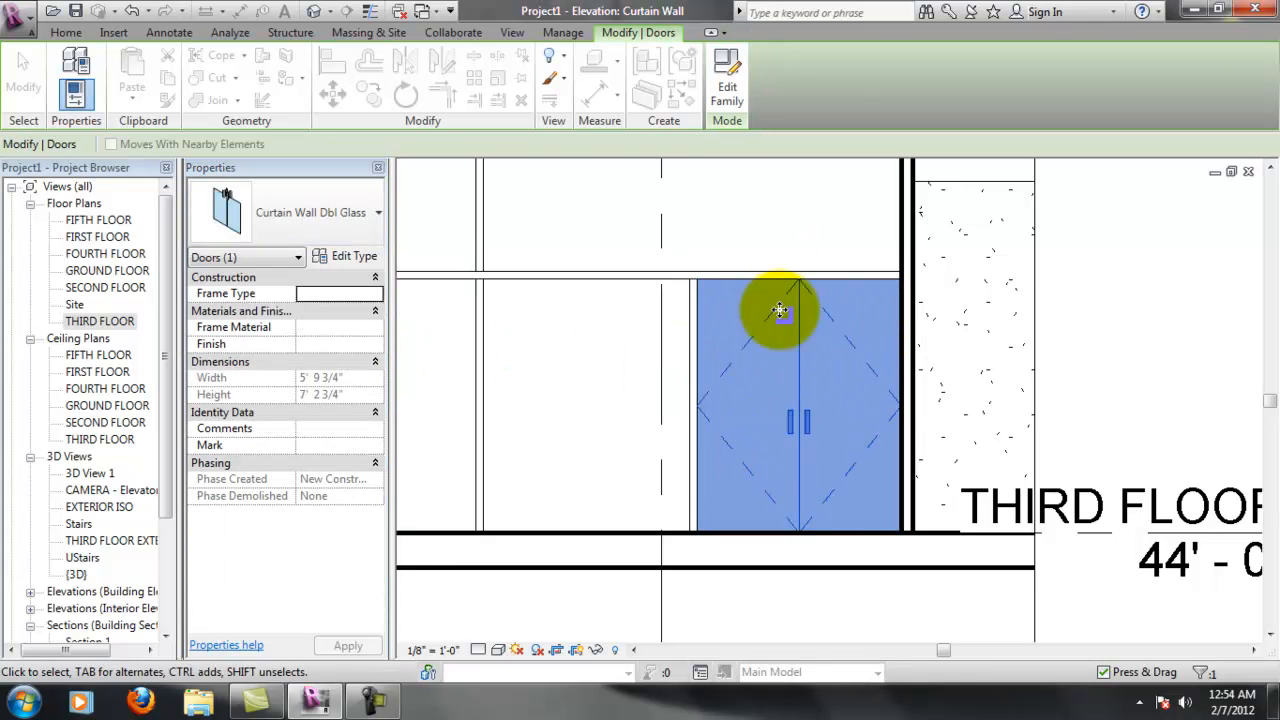
{"action": "left_click", "coordinate": [785, 203]}
Examine the double glass door beside the concrete wall and the other lower bays of the curtain wall
{"action": "mouse_move", "coordinate": [752, 282]}
{"action": "middle_mouse_down"}
{"action": "mouse_move", "coordinate": [605, 306]}
{"action": "mouse_move", "coordinate": [722, 300]}
{"action": "mouse_move", "coordinate": [764, 318]}
{"action": "mouse_move", "coordinate": [835, 320]}
{"action": "middle_mouse_up"}
{"action": "scroll", "coordinate": [657, 315], "scroll_direction": "down", "scroll_amount": 1}
{"action": "scroll", "coordinate": [657, 315], "scroll_direction": "down", "scroll_amount": 1}
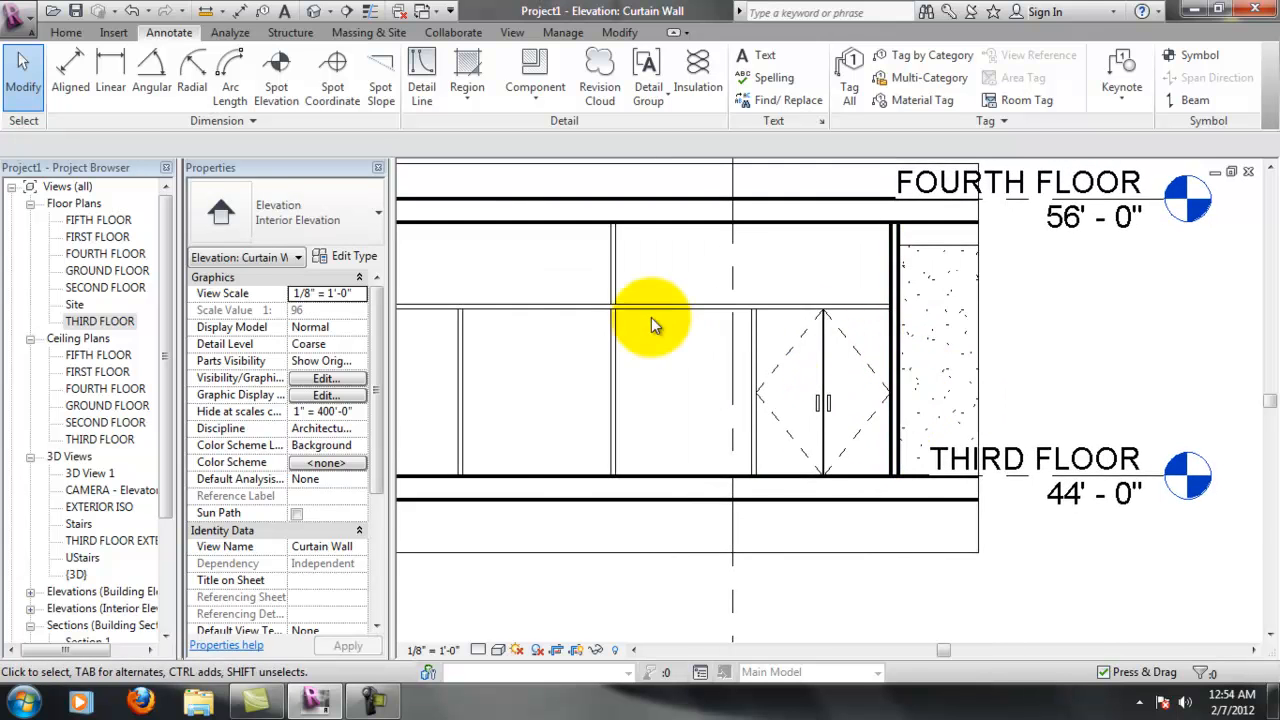
{"action": "scroll", "coordinate": [834, 337], "scroll_direction": "up", "scroll_amount": 1}
{"action": "scroll", "coordinate": [886, 394], "scroll_direction": "up", "scroll_amount": 2}
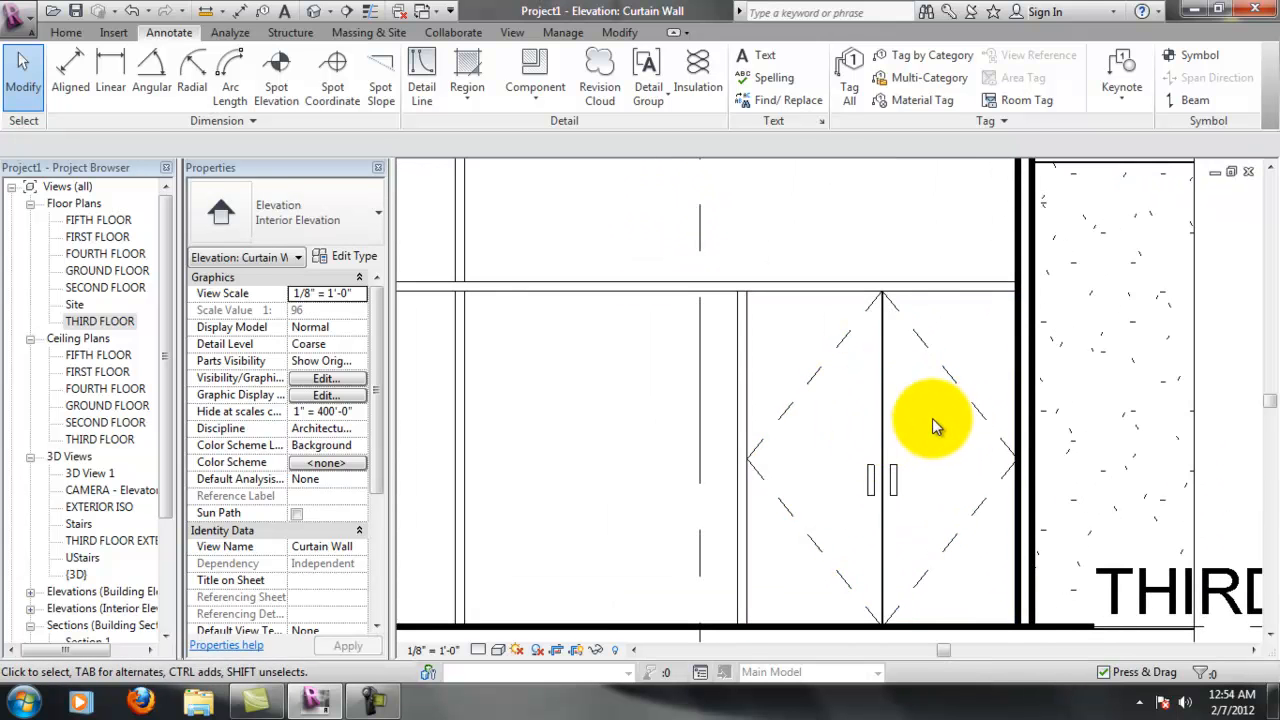
{"action": "scroll", "coordinate": [933, 427], "scroll_direction": "down", "scroll_amount": 2}
{"action": "middle_click_drag", "start_coordinate": [677, 400], "coordinate": [891, 409]}
{"action": "scroll", "coordinate": [885, 410], "scroll_direction": "down", "scroll_amount": 1}
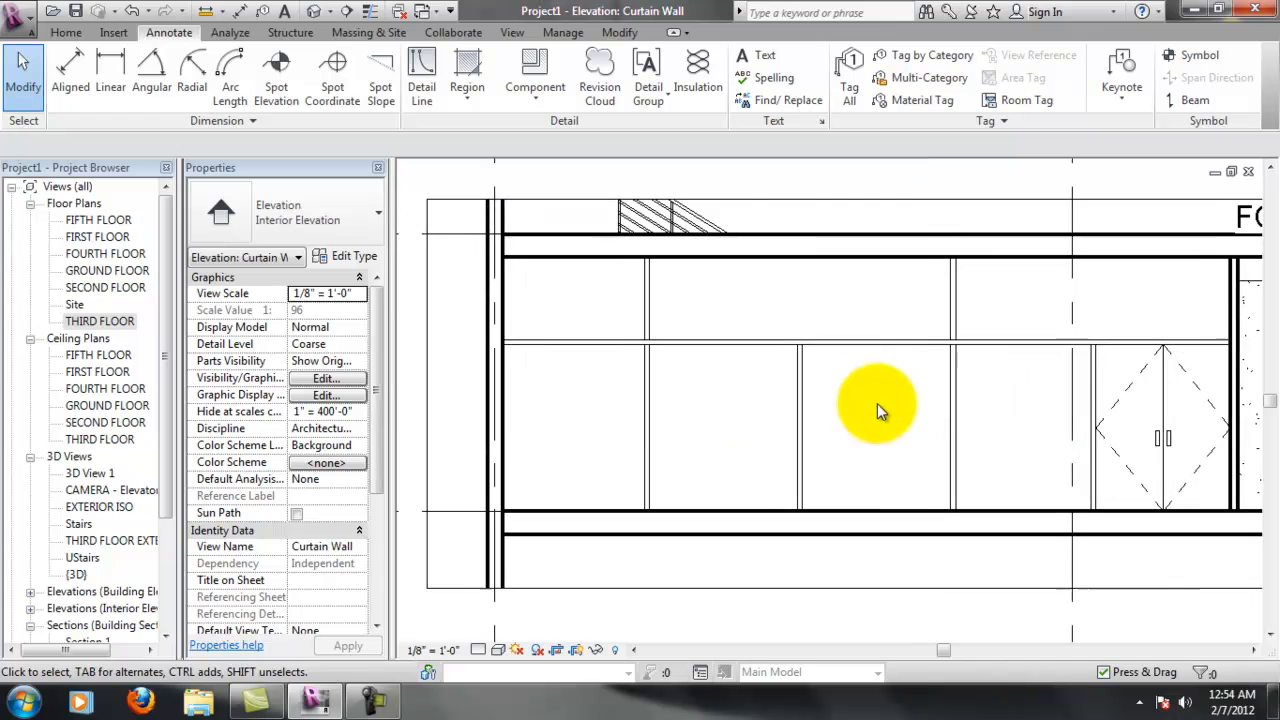
Change the lower glazed panel at the curtain wall end opposite the concrete wall to Curtain Wall Dbl Glass and clear the selection
{"action": "middle_click_drag", "start_coordinate": [701, 401], "coordinate": [709, 400]}
{"action": "scroll", "coordinate": [600, 349], "scroll_direction": "up", "scroll_amount": 2}
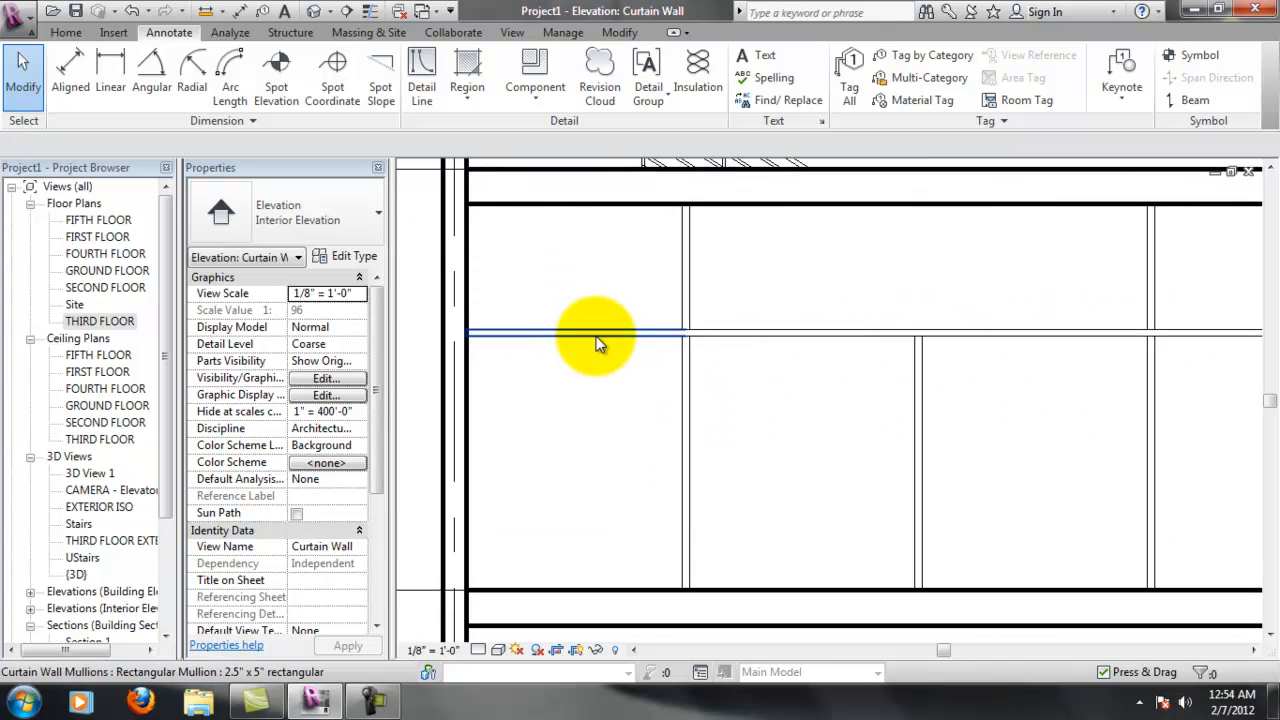
{"action": "key", "text": "Tab"}
{"action": "key", "text": "Tab"}
{"action": "key", "text": "Tab"}
{"action": "key", "text": "Tab"}
{"action": "key", "text": "Tab"}
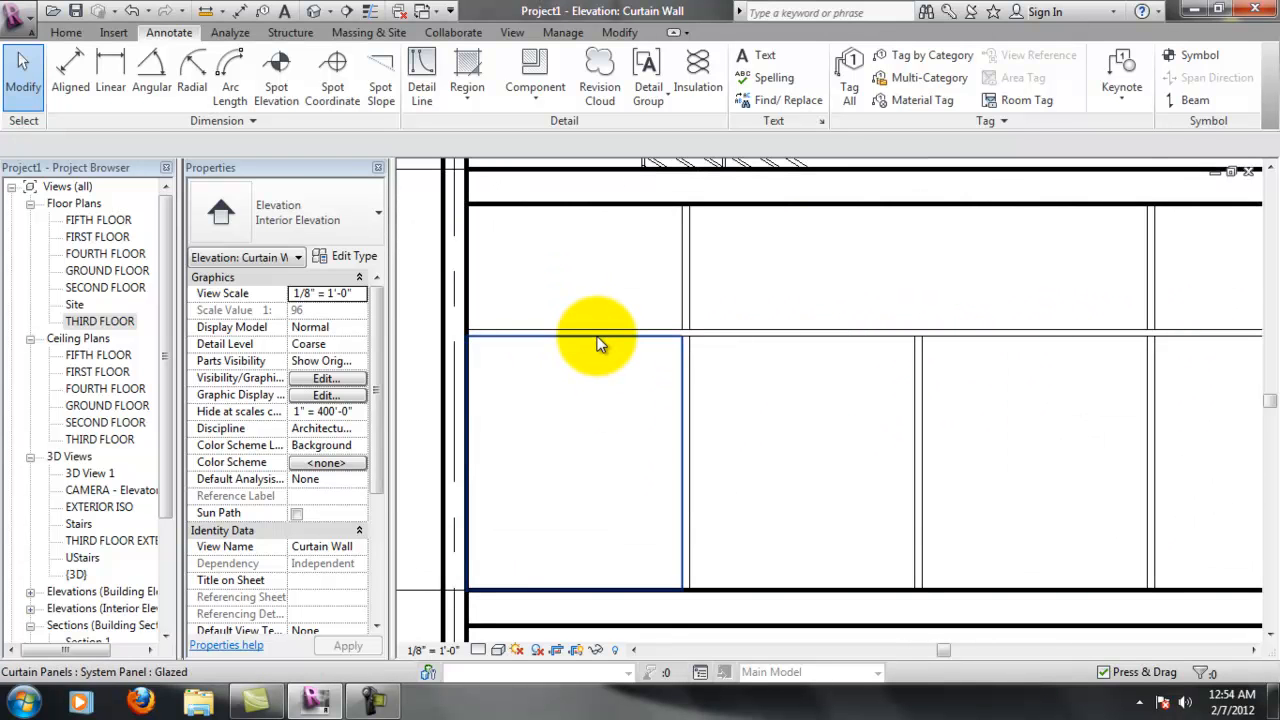
{"action": "key", "text": "Tab"}
{"action": "left_click", "coordinate": [600, 344]}
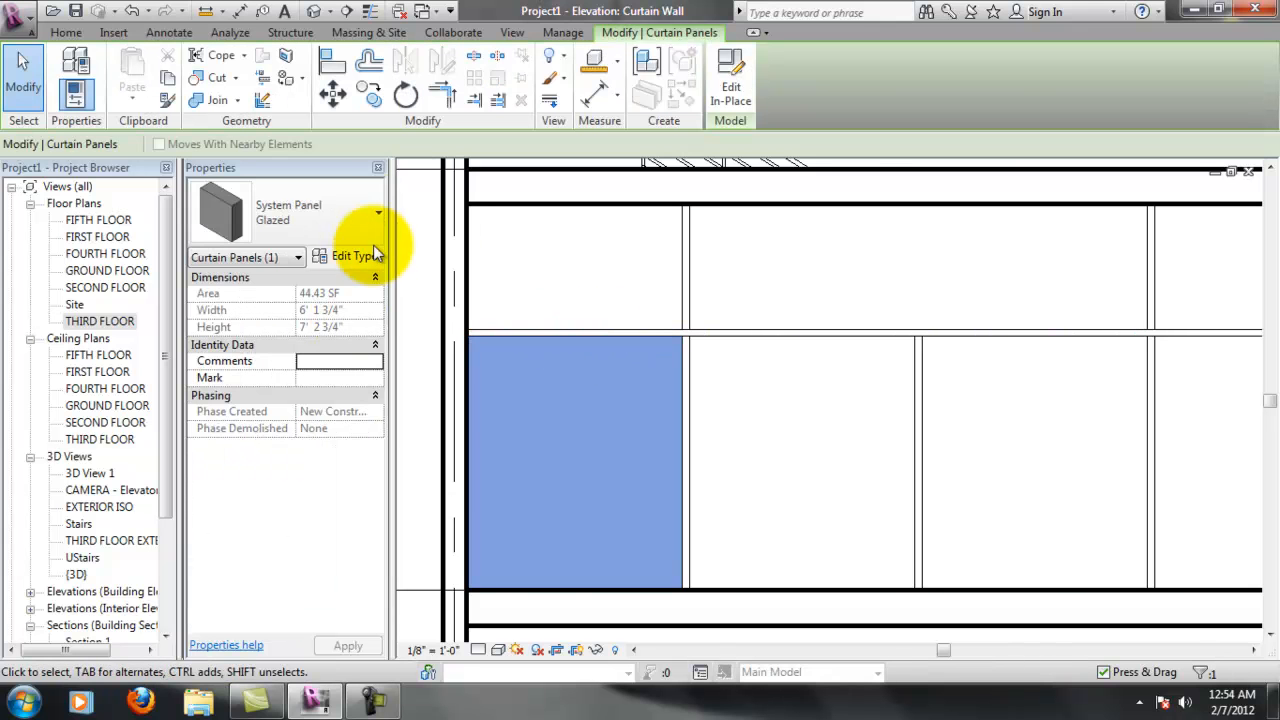
{"action": "left_click", "coordinate": [361, 221]}
{"action": "scroll", "coordinate": [465, 379], "scroll_direction": "up", "scroll_amount": 3}
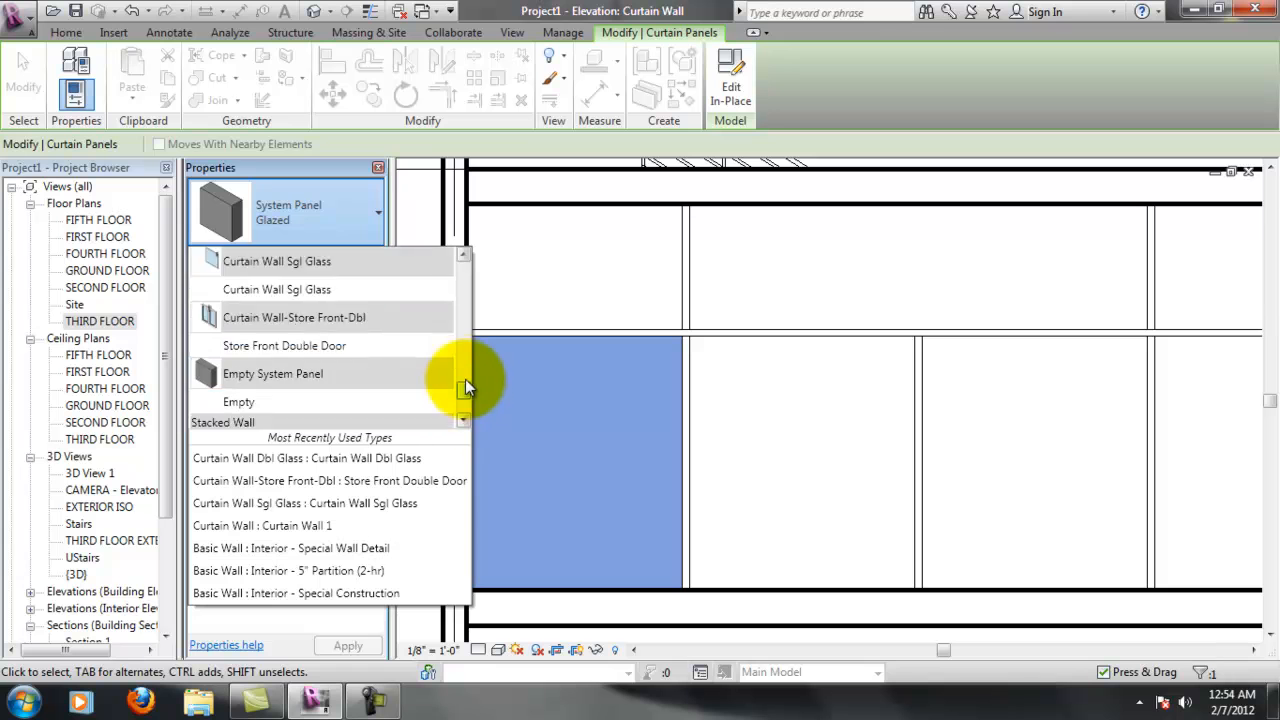
{"action": "left_click", "coordinate": [425, 379]}
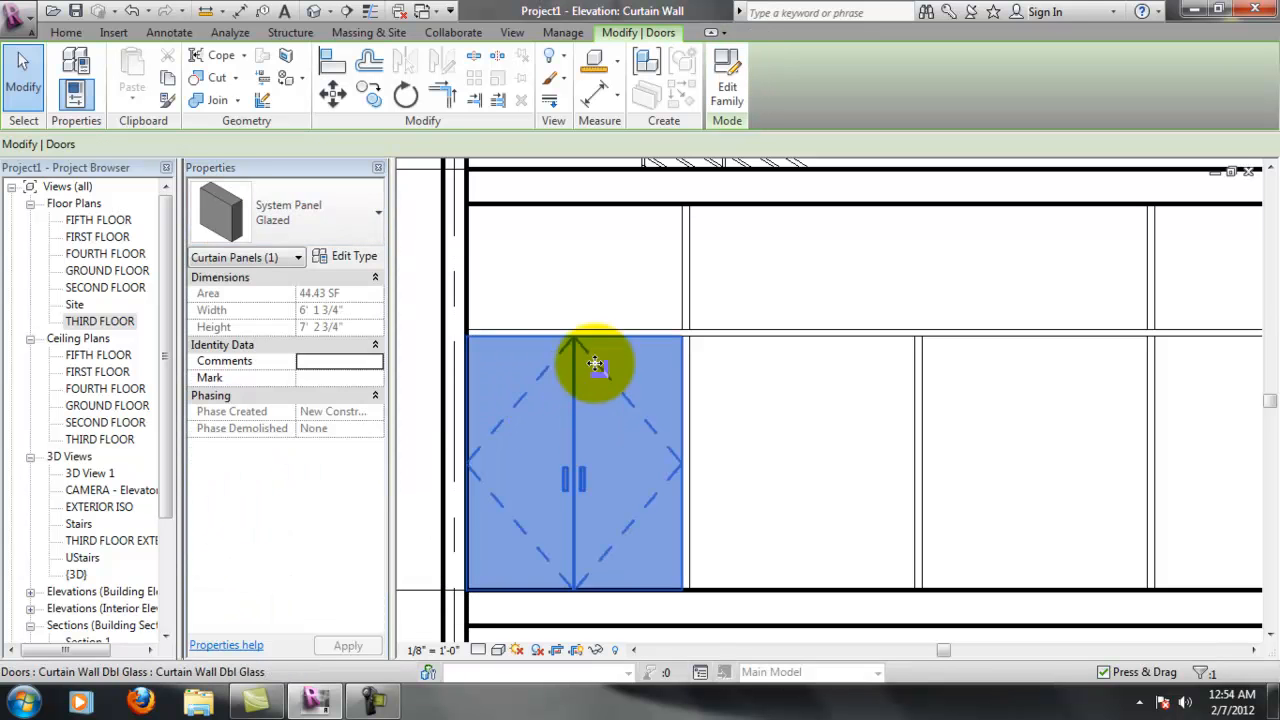
{"action": "key", "text": "Escape"}
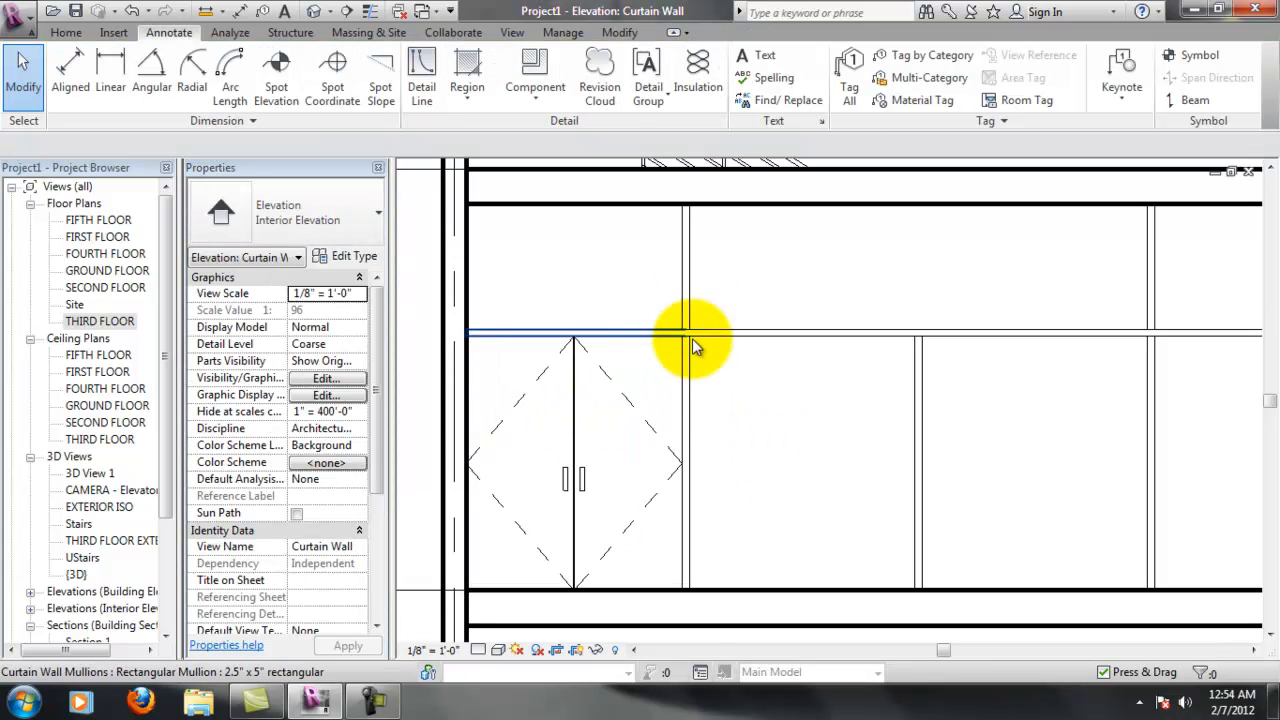
Review the whole curtain wall elevation, and open the 3D View 1 and Stairs perspective views
{"action": "scroll", "coordinate": [720, 394], "scroll_direction": "down", "scroll_amount": 2}
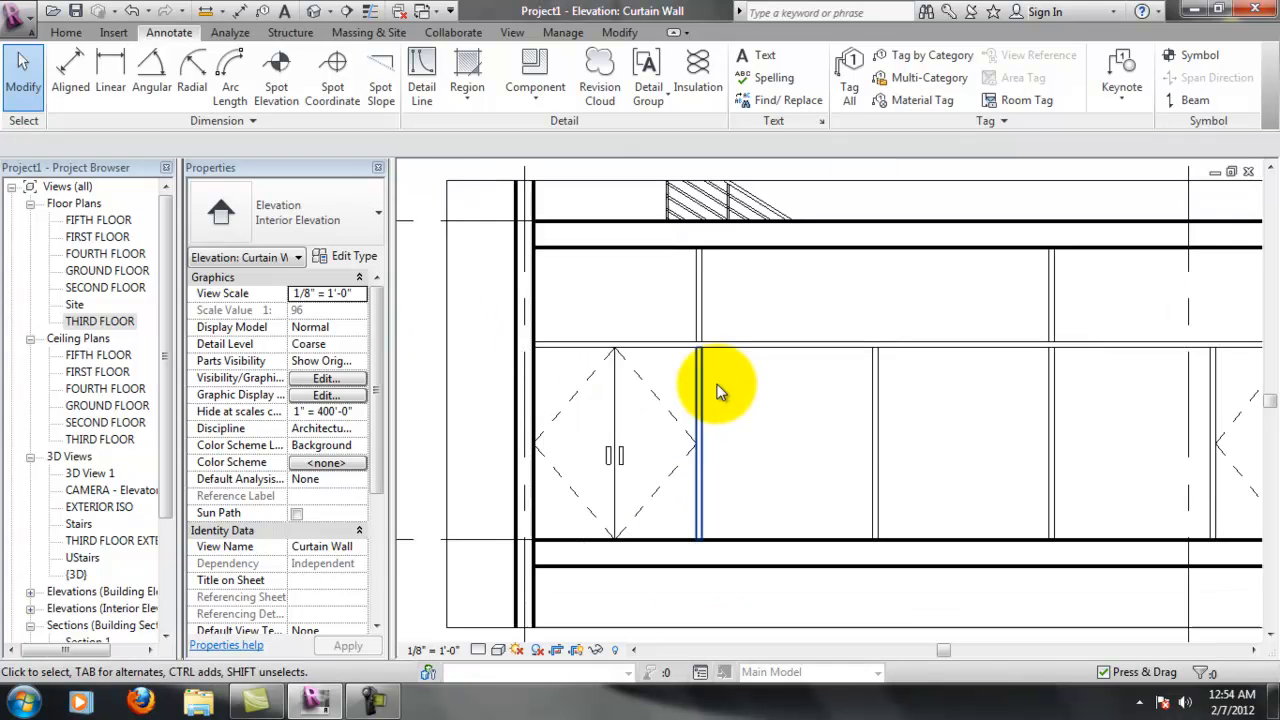
{"action": "middle_click_drag", "start_coordinate": [720, 394], "coordinate": [735, 441]}
{"action": "scroll", "coordinate": [732, 437], "scroll_direction": "down", "scroll_amount": 2}
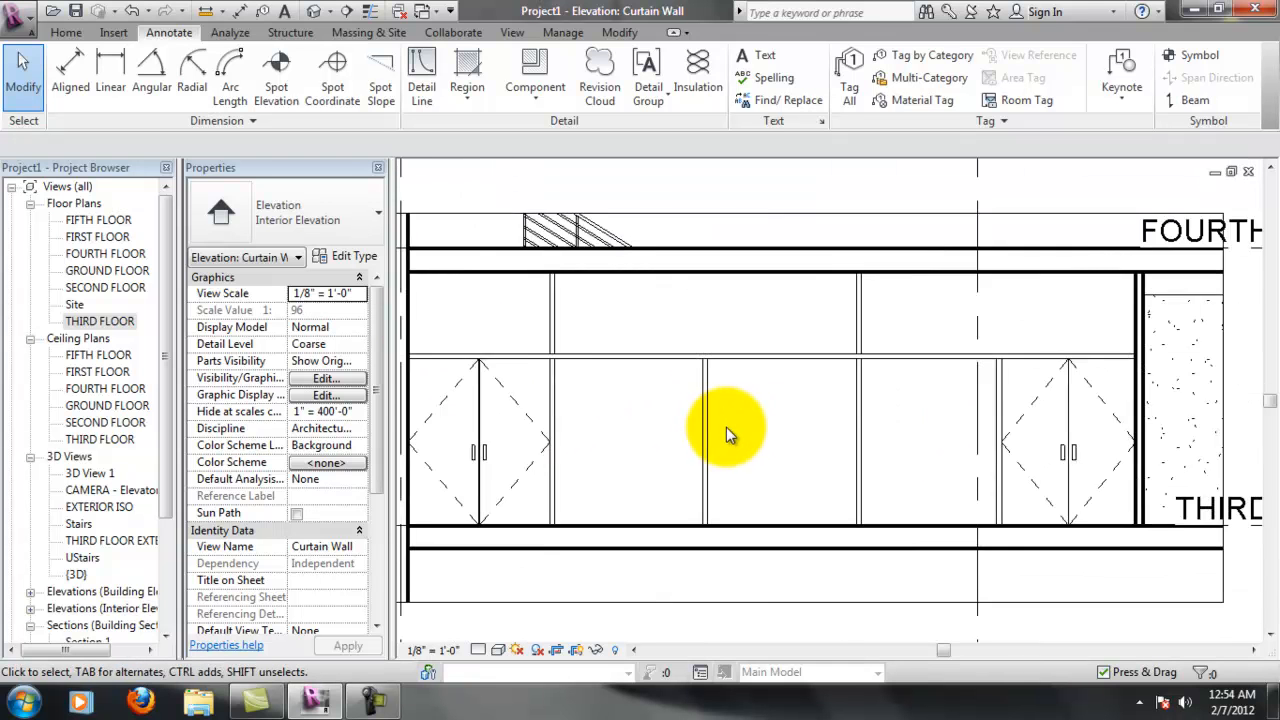
{"action": "double_click", "coordinate": [90, 473]}
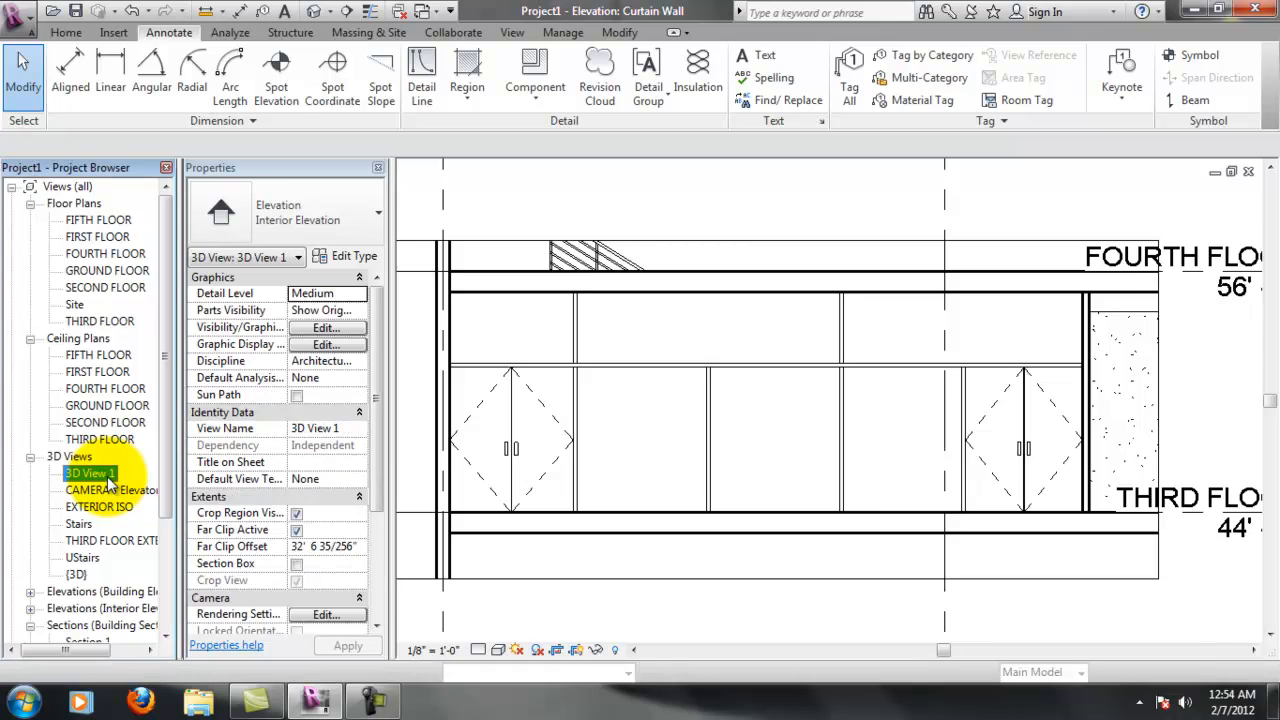
{"action": "double_click", "coordinate": [85, 524]}
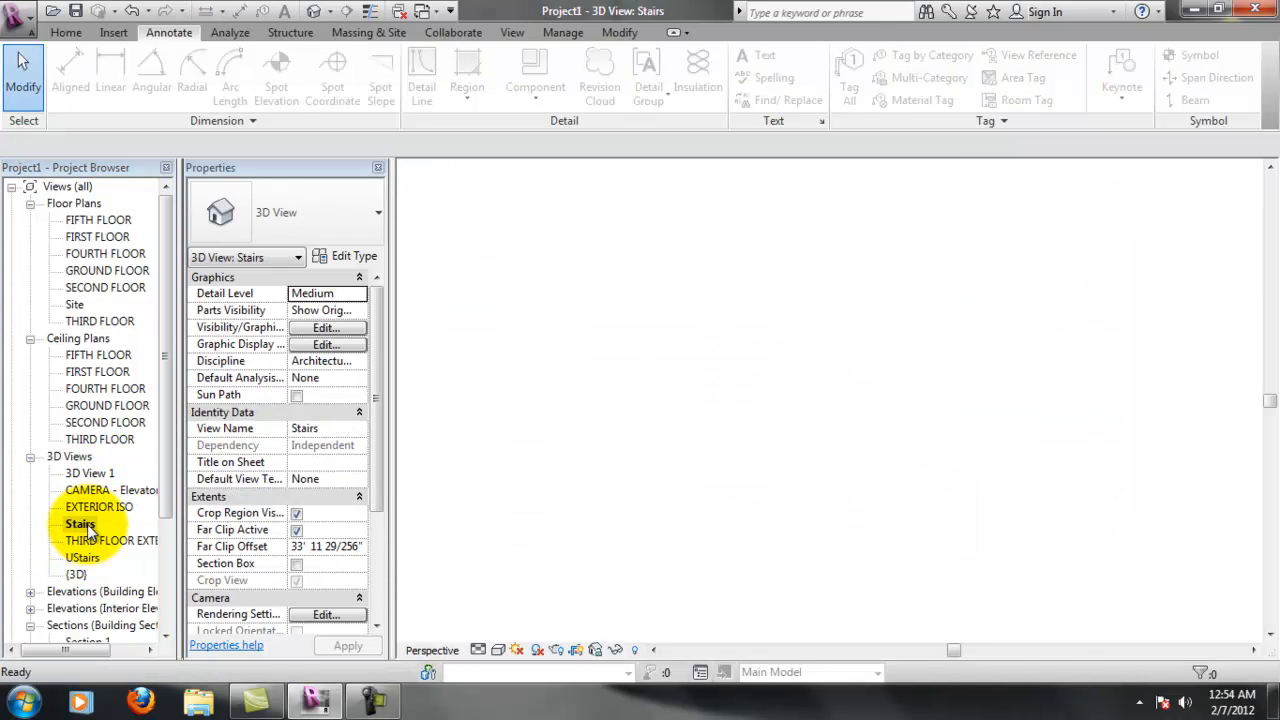